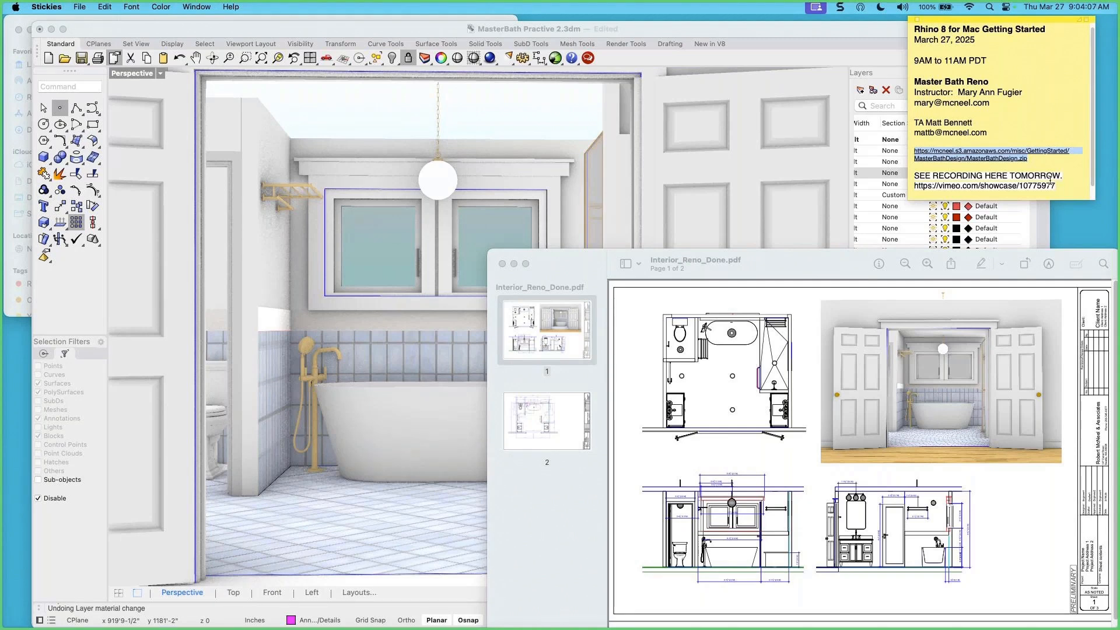
# Bring the Interior_Reno_Done.pdf window forward over the model, magnify the drawing and enlarge the window
pyautogui.moveTo(1059, 185); pyautogui.dragTo(915, 175)
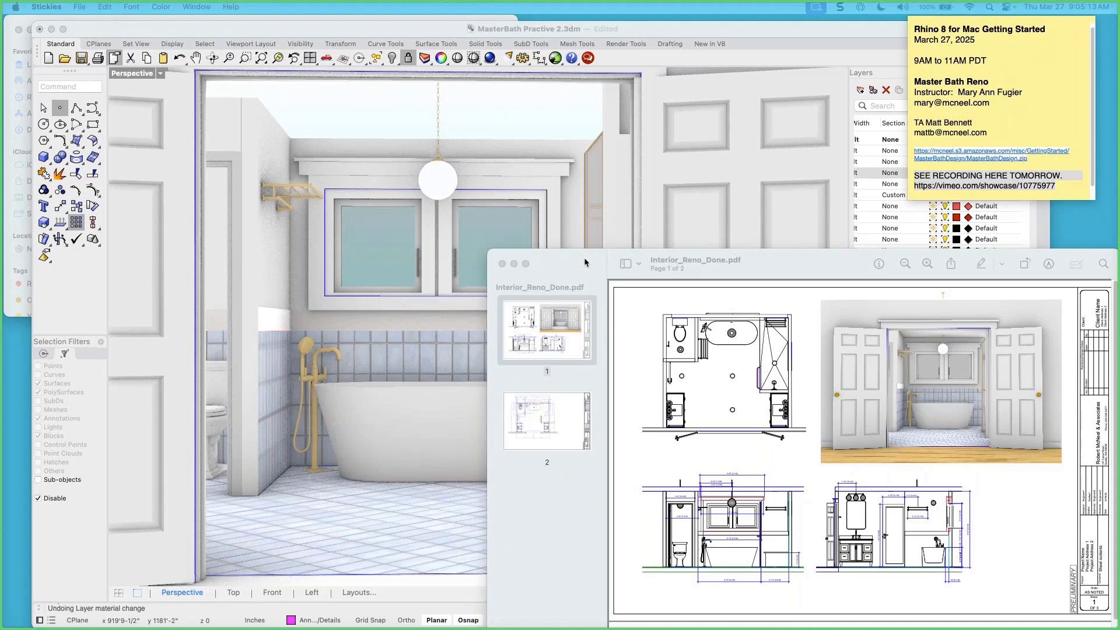
pyautogui.moveTo(583, 257); pyautogui.dragTo(339, 74)
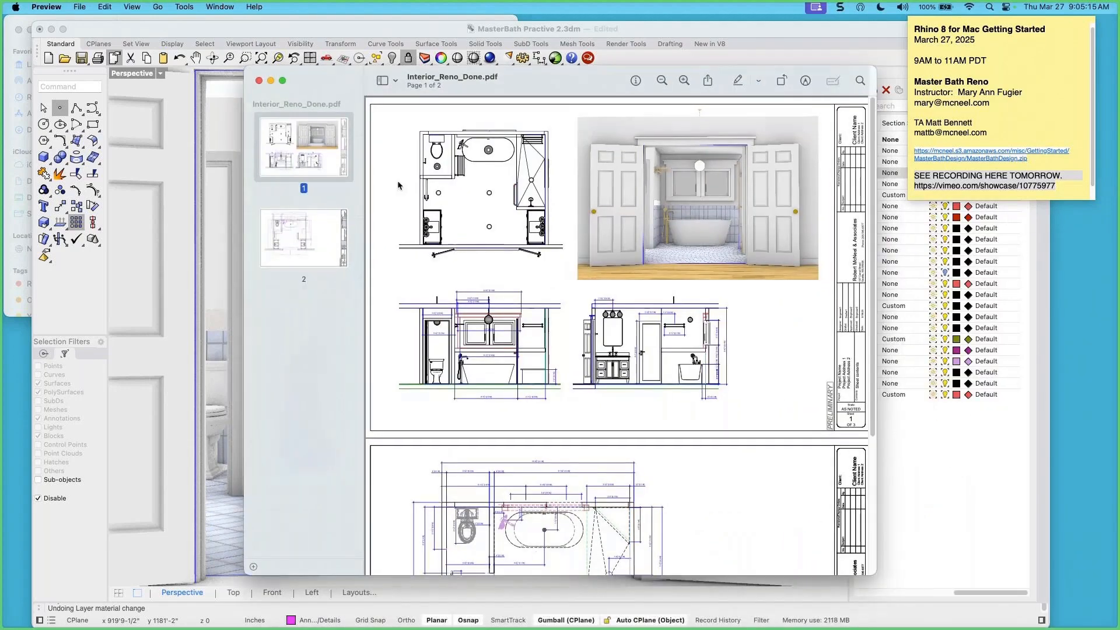
pyautogui.click(683, 81)
pyautogui.moveTo(875, 575); pyautogui.dragTo(1014, 597)
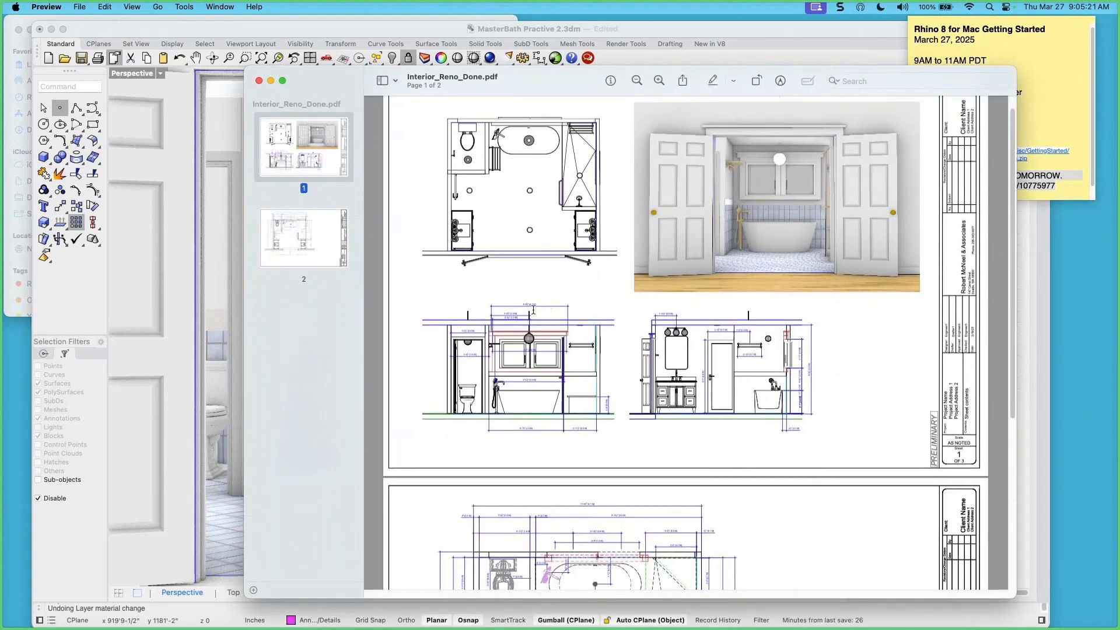
# Examine the floor plan, interior elevations and rendered view on page 1 of Interior_Reno_Done.pdf, including the elevation dimensions
pyautogui.scroll(2, 539, 327)
pyautogui.scroll(1, 516, 417)
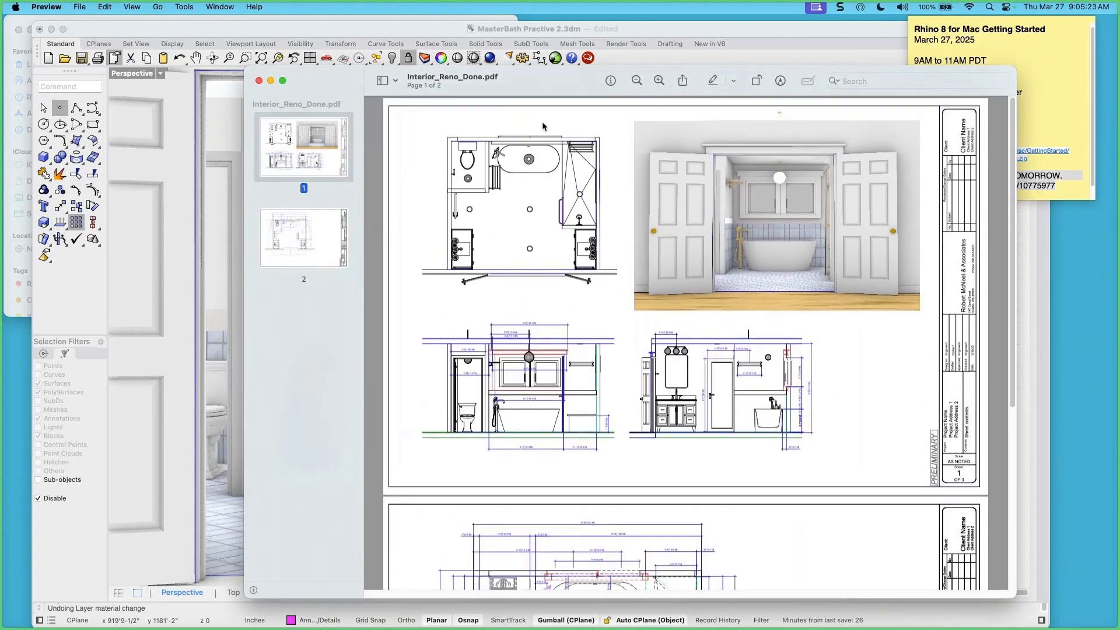
pyautogui.click(660, 84)
pyautogui.click(659, 81)
pyautogui.click(659, 81)
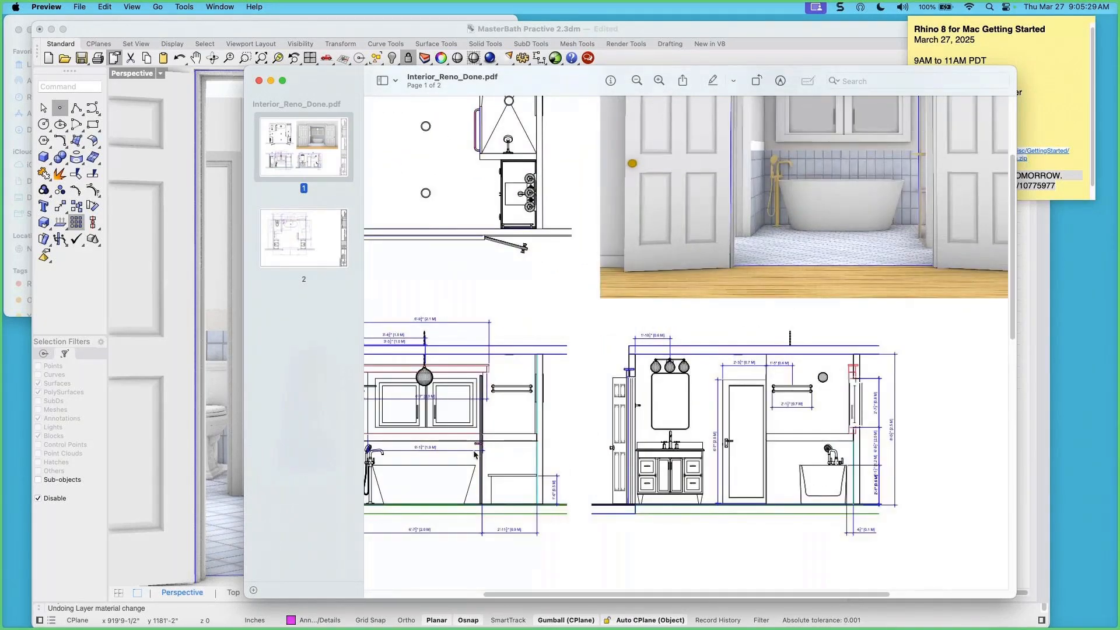
pyautogui.click(659, 82)
pyautogui.click(659, 82)
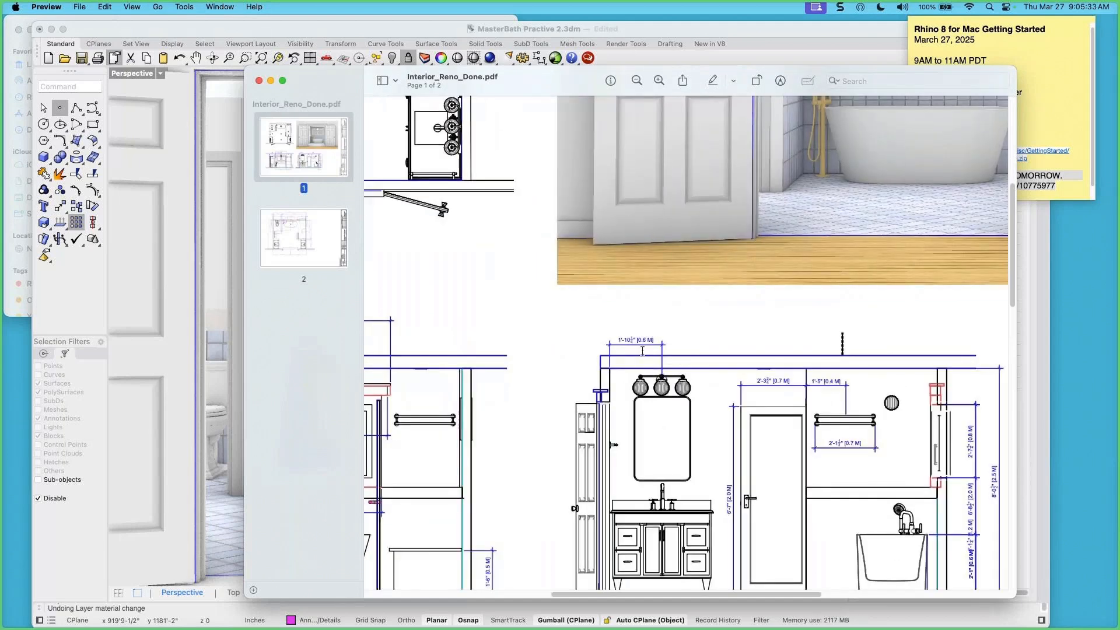
pyautogui.click(637, 82)
pyautogui.click(637, 82)
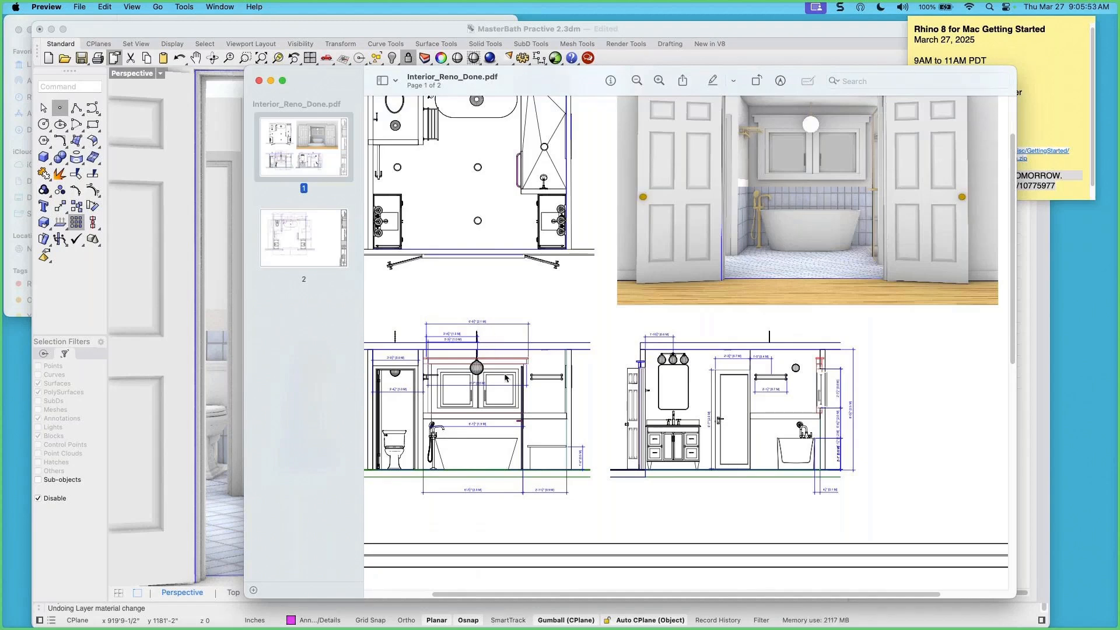
pyautogui.scroll(3, 500, 385)
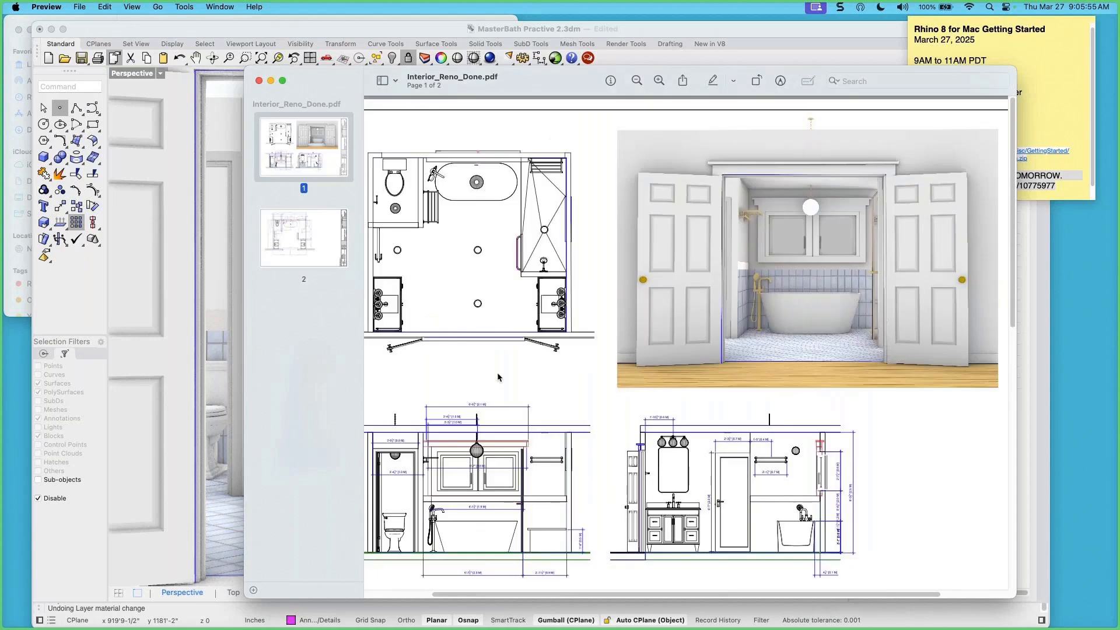
pyautogui.scroll(-2, 469, 395)
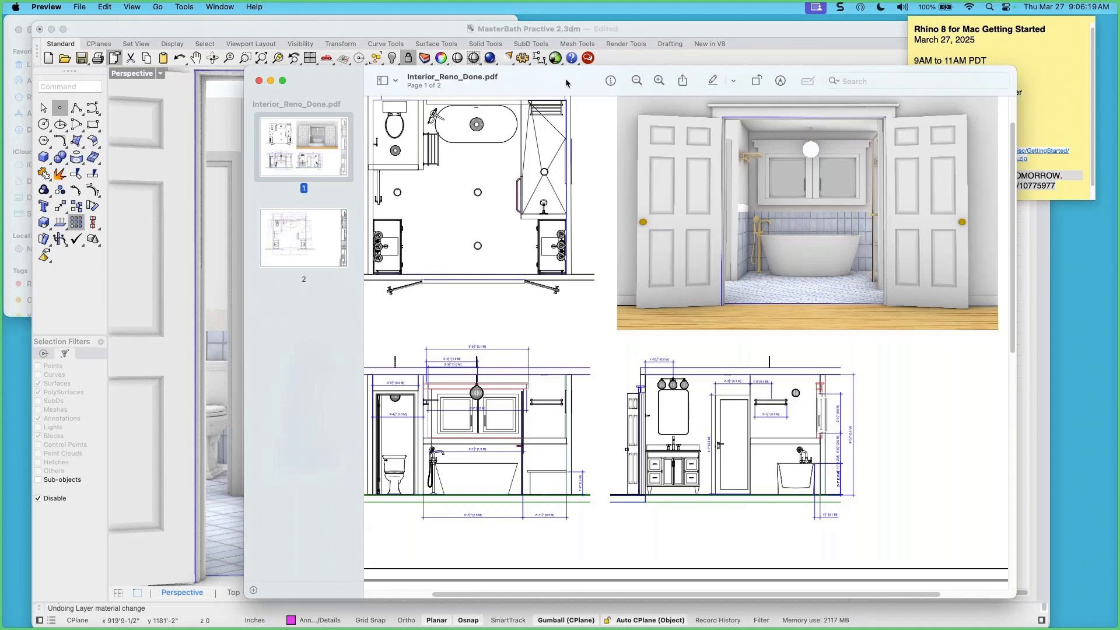
# Examine the dimensioned bathroom floor plan on page 2 of the PDF
pyautogui.moveTo(565, 82); pyautogui.dragTo(605, 86)
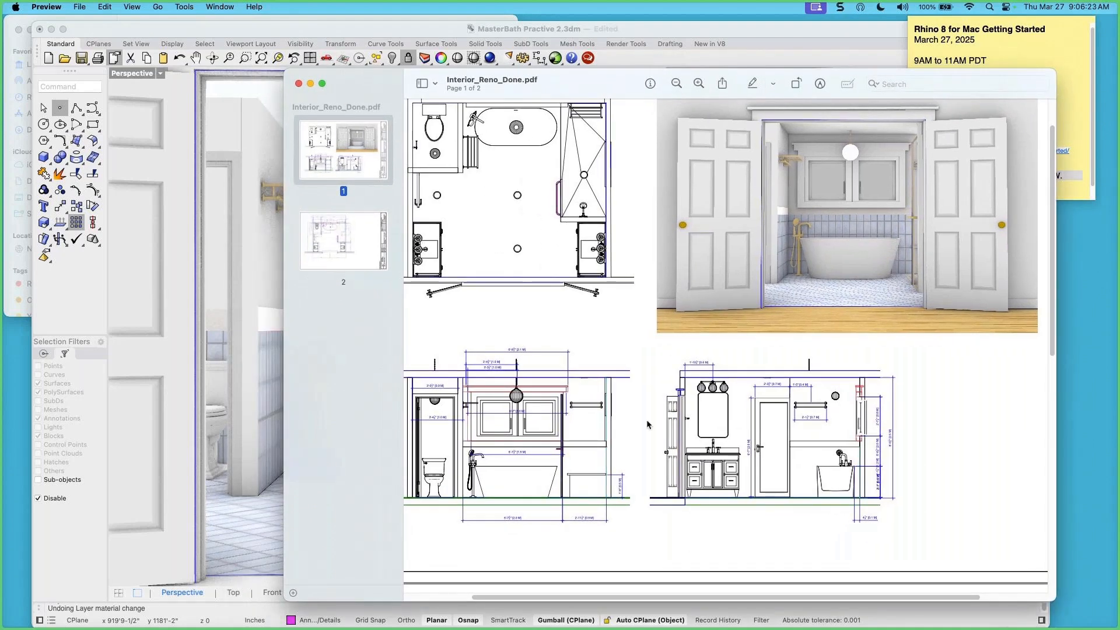
pyautogui.scroll(-10, 648, 430)
pyautogui.scroll(-3, 646, 433)
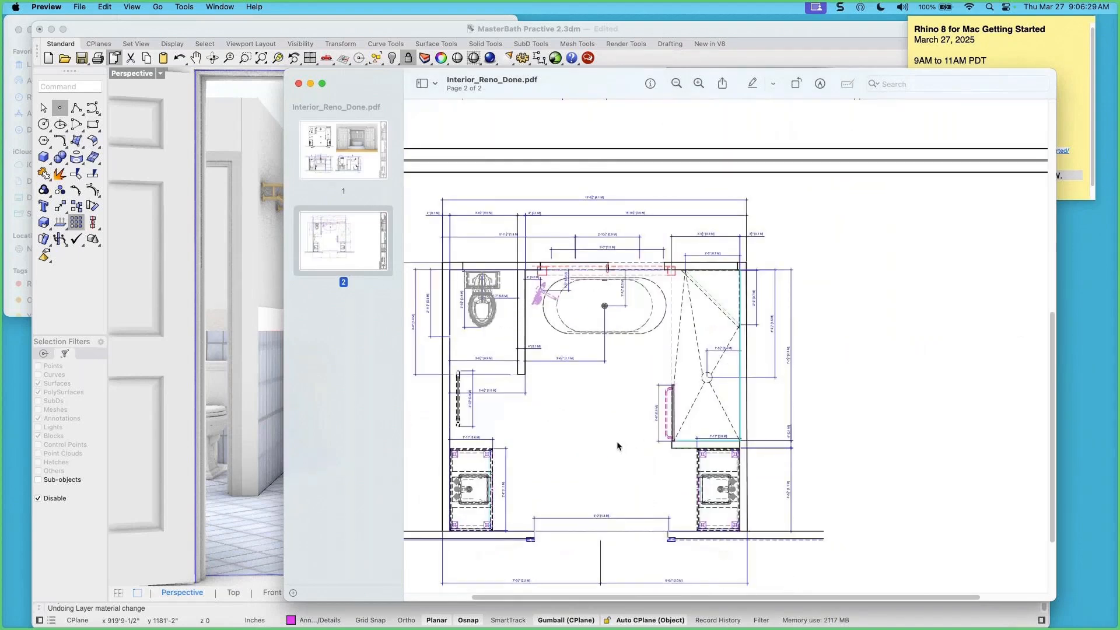
pyautogui.scroll(1, 533, 206)
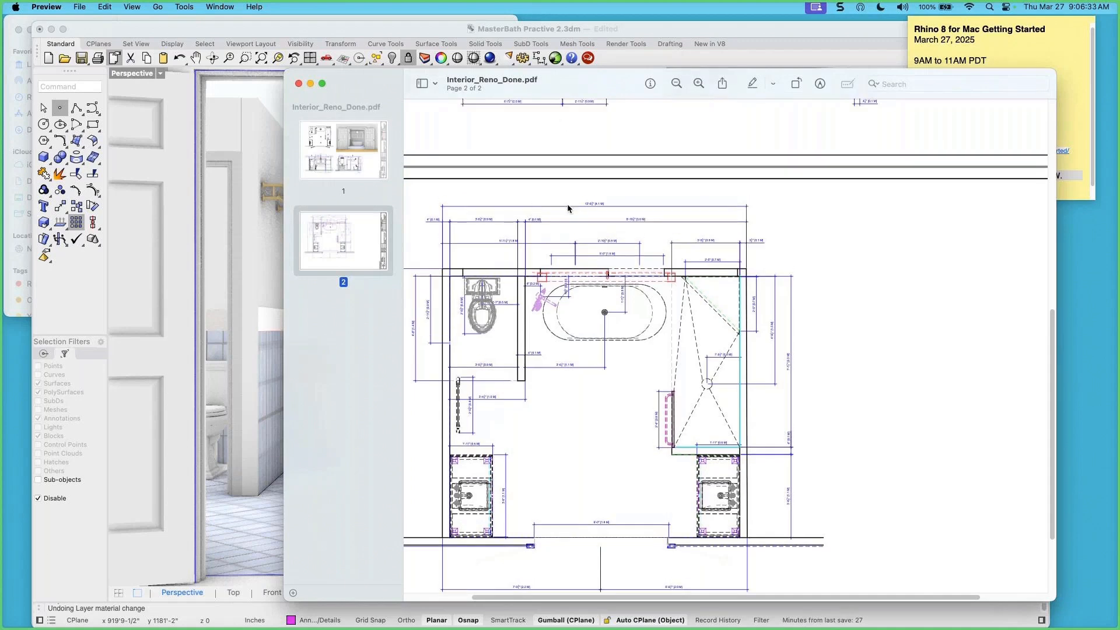
pyautogui.scroll(1, 565, 211)
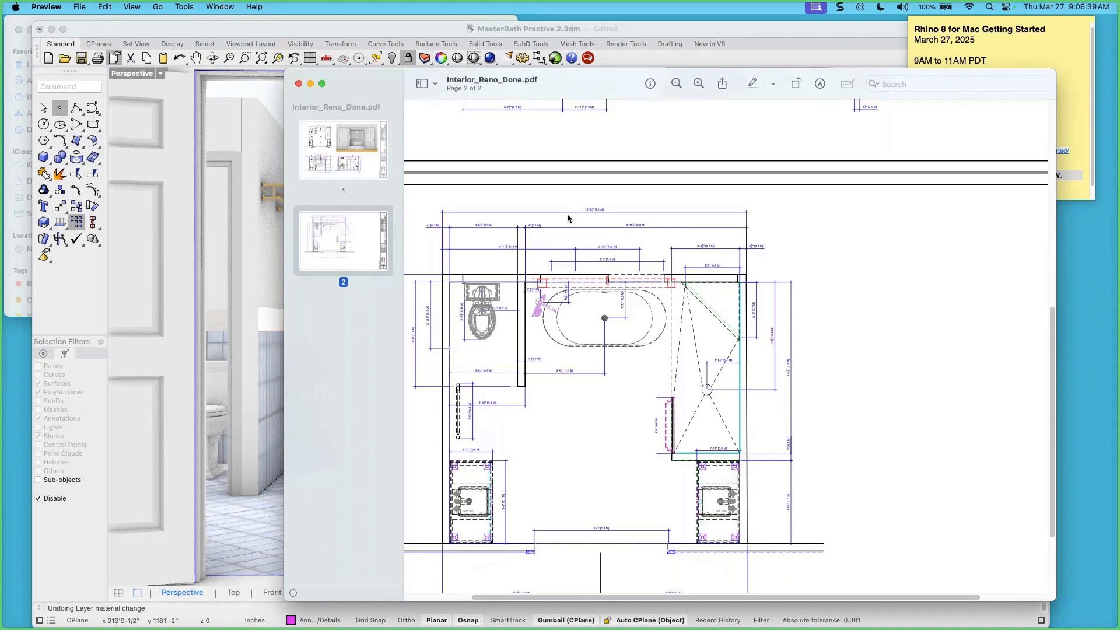
# Review the elevations and rendered view on page 1 of the PDF again and minimize the document
pyautogui.scroll(10, 620, 246)
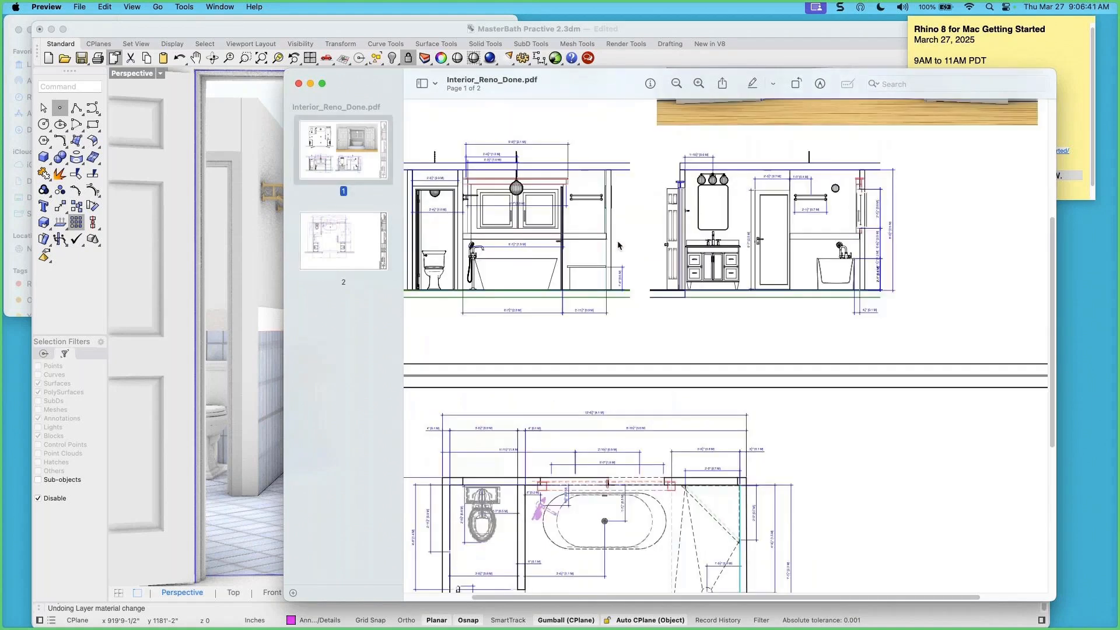
pyautogui.scroll(2, 617, 245)
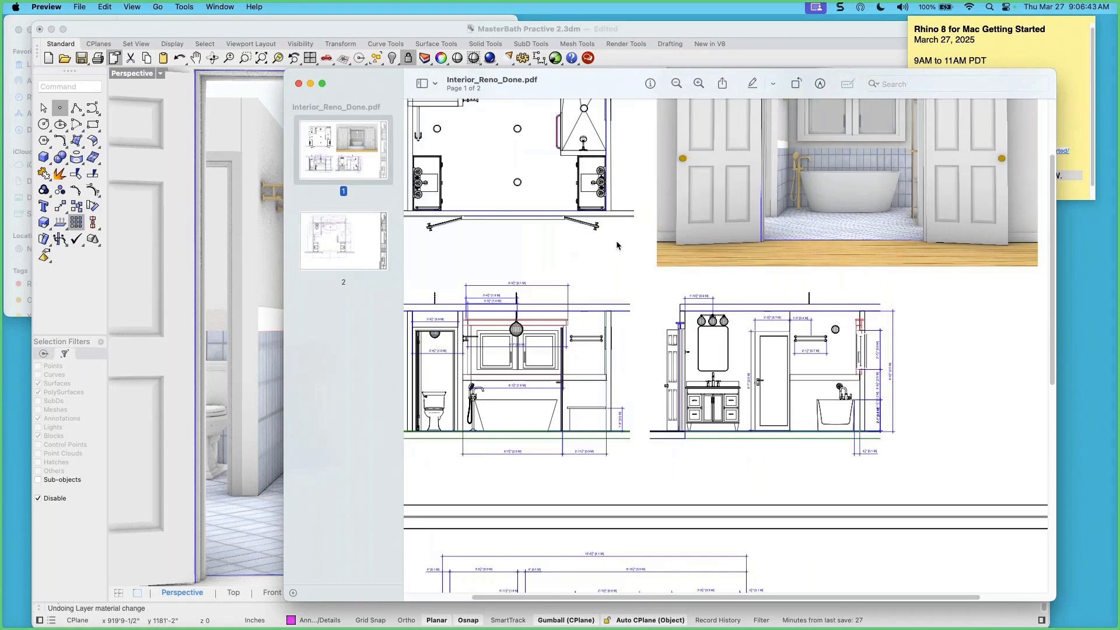
pyautogui.scroll(1, 614, 245)
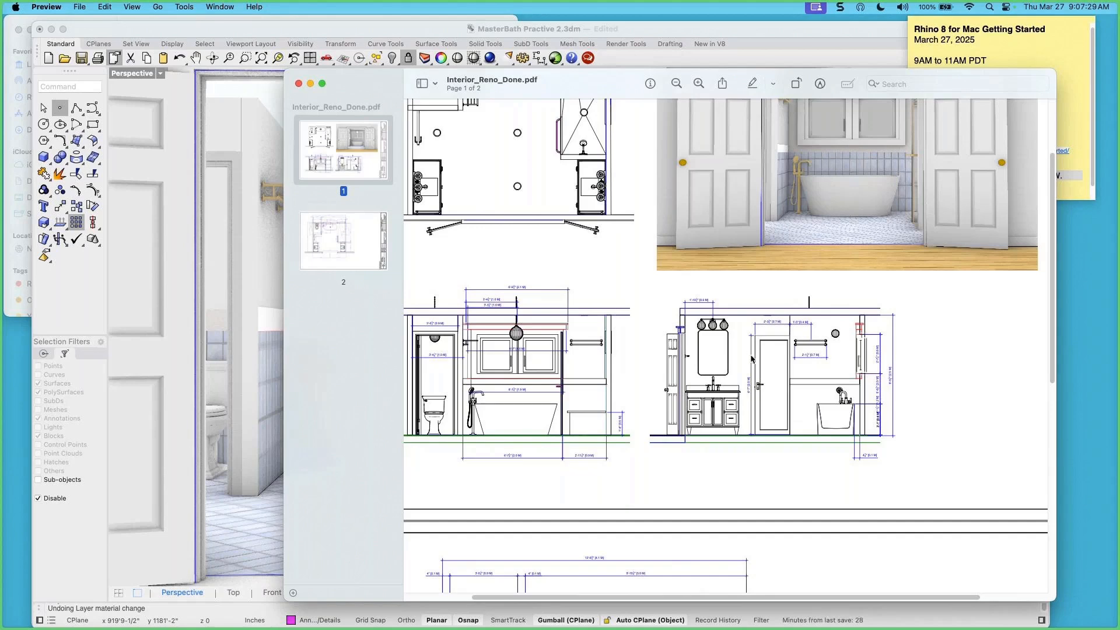
pyautogui.scroll(2, 753, 360)
pyautogui.scroll(4, 754, 360)
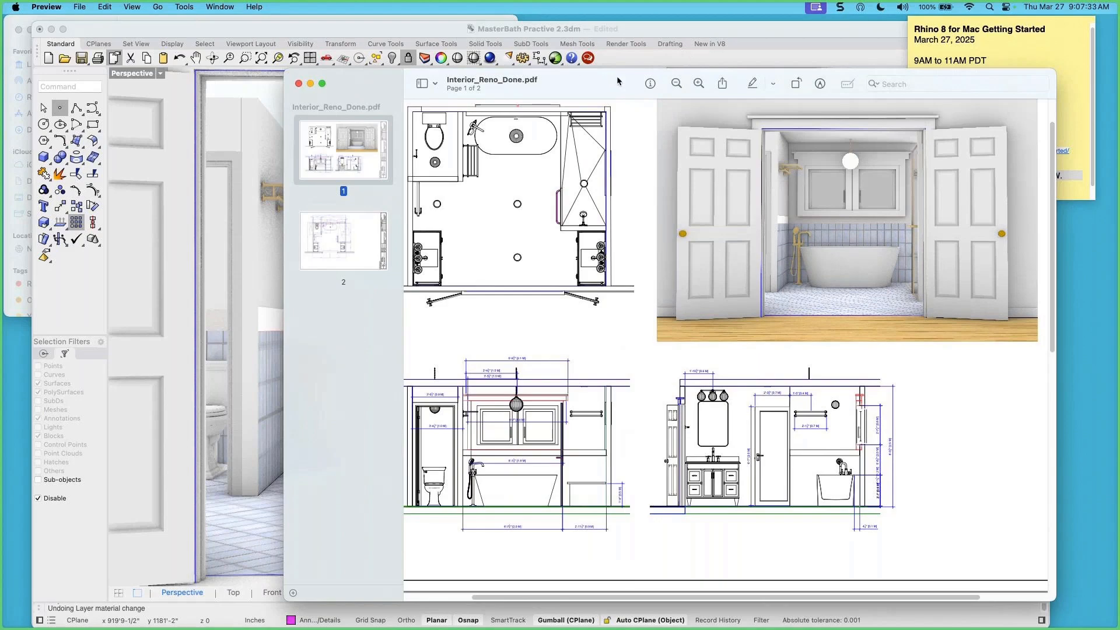
pyautogui.moveTo(619, 78); pyautogui.dragTo(650, 76)
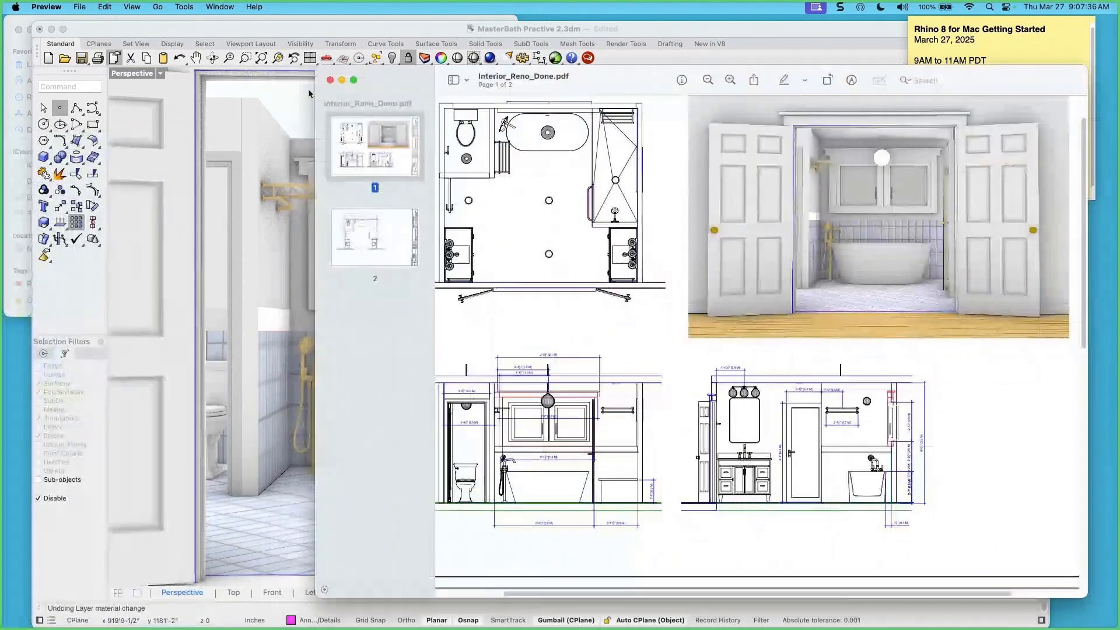
pyautogui.click(341, 80)
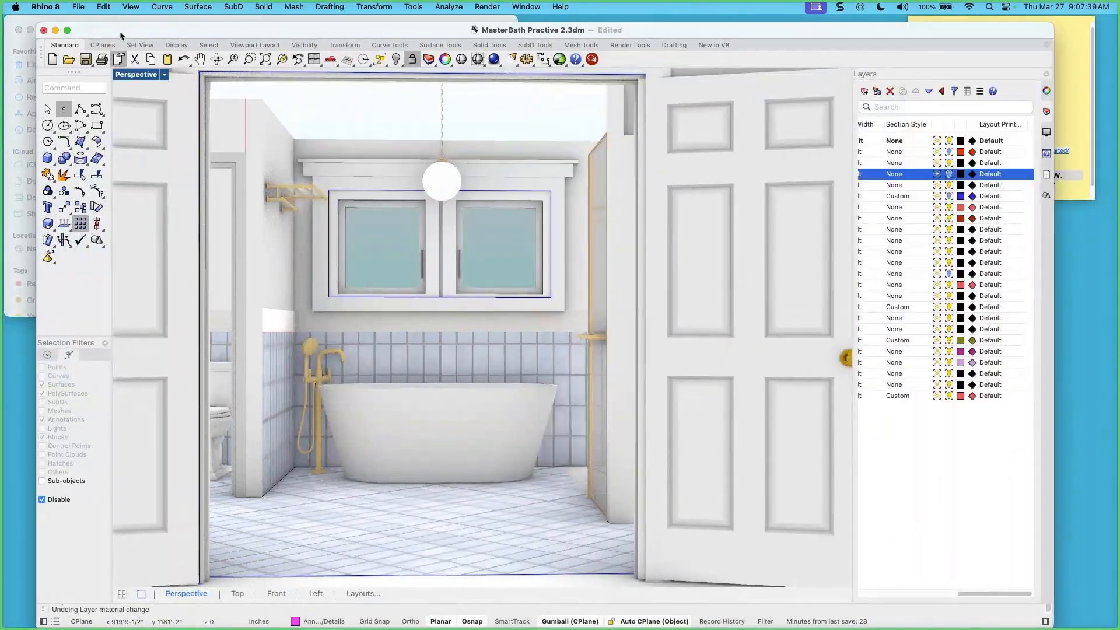
# Switch to Finder and locate the file MasterBath START HERE 3.3dm in the MasterBathDesign folder
pyautogui.moveTo(120, 31); pyautogui.dragTo(159, 52)
pyautogui.click(66, 20)
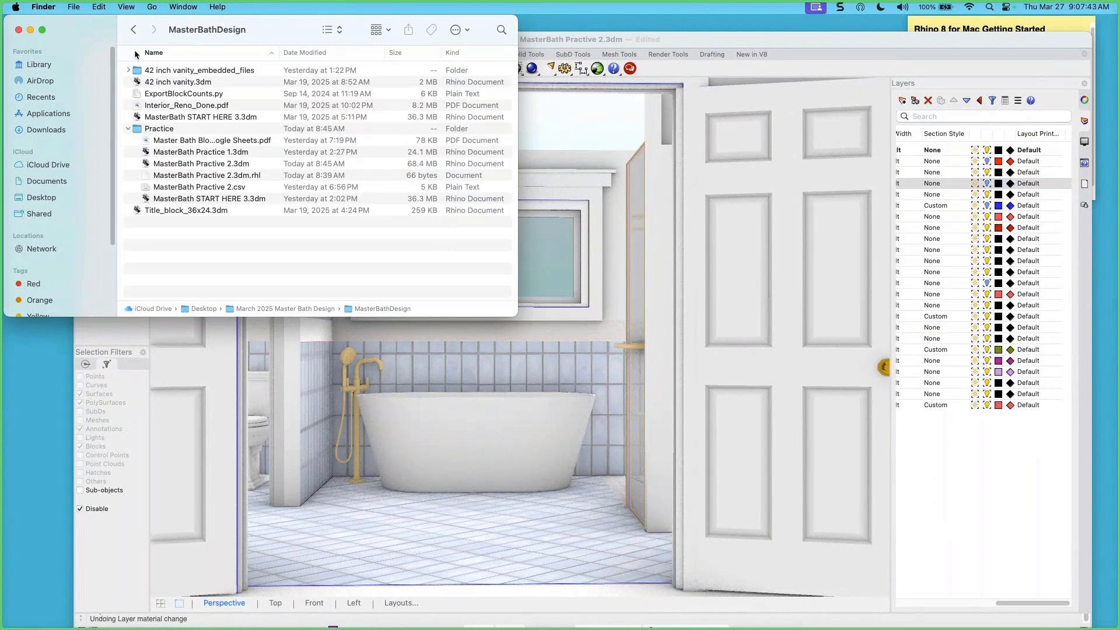
pyautogui.click(133, 31)
pyautogui.doubleClick(163, 77)
pyautogui.click(197, 118)
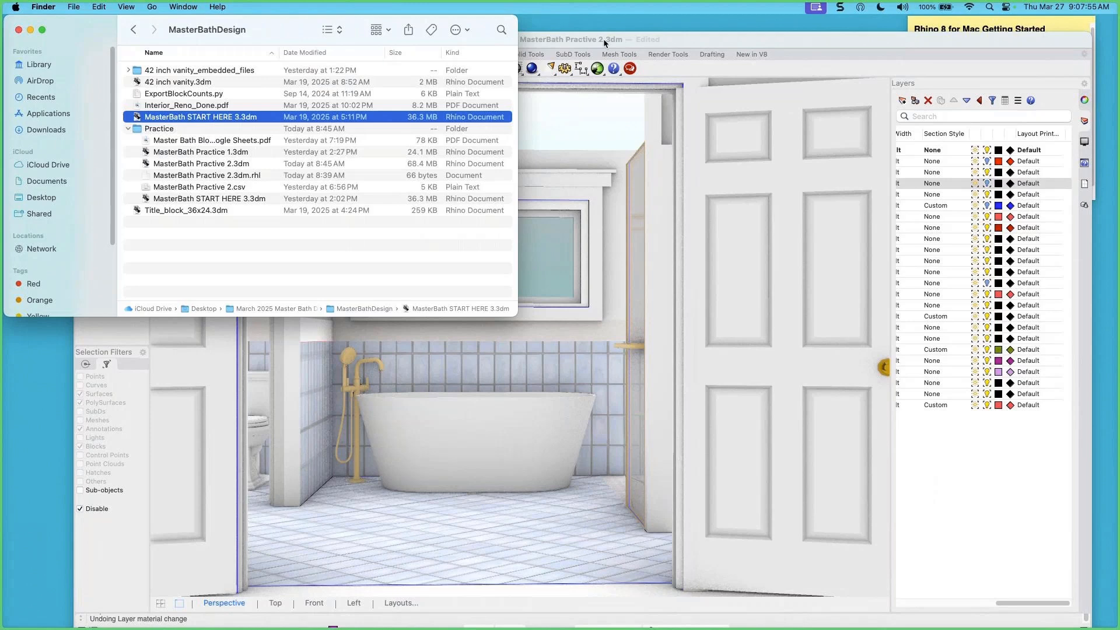
# Switch to Rhino, maximize the MasterBath Practive 2.3dm window and show the whole bathroom from above in the Perspective view
pyautogui.moveTo(670, 39); pyautogui.dragTo(646, 24)
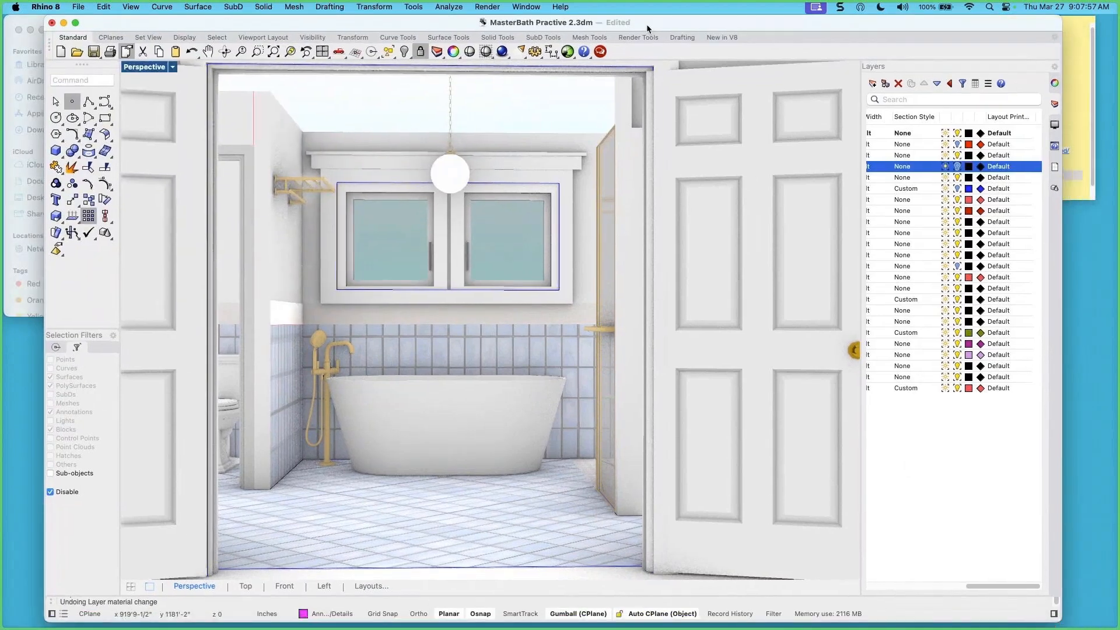
pyautogui.doubleClick(649, 23)
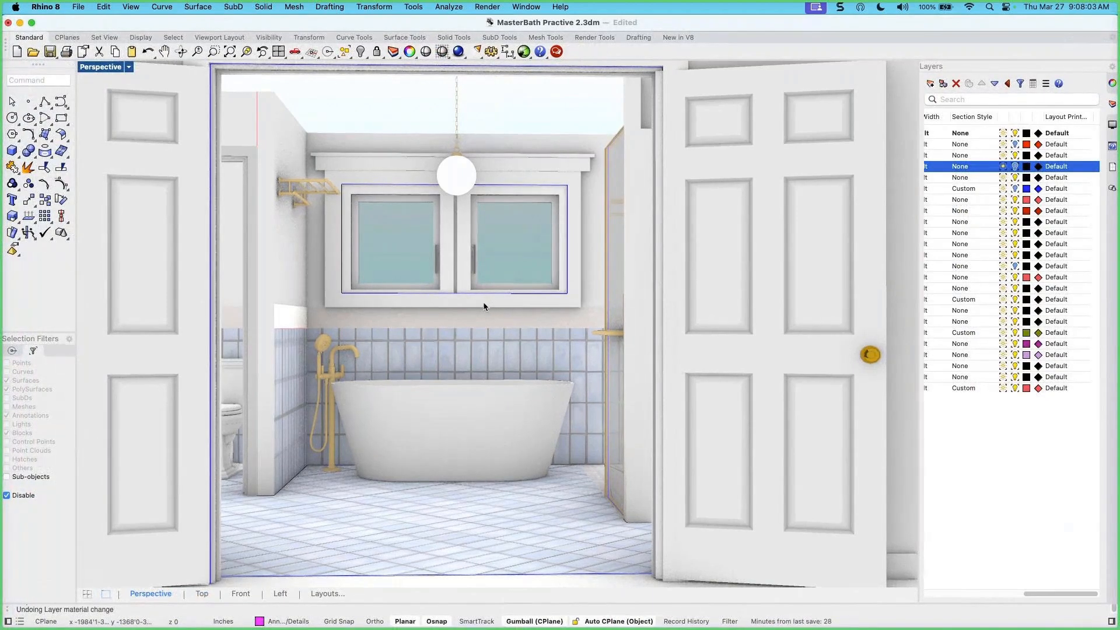
pyautogui.moveTo(484, 303); pyautogui.dragTo(401, 347, button='right')
pyautogui.scroll(-5, 482, 312)
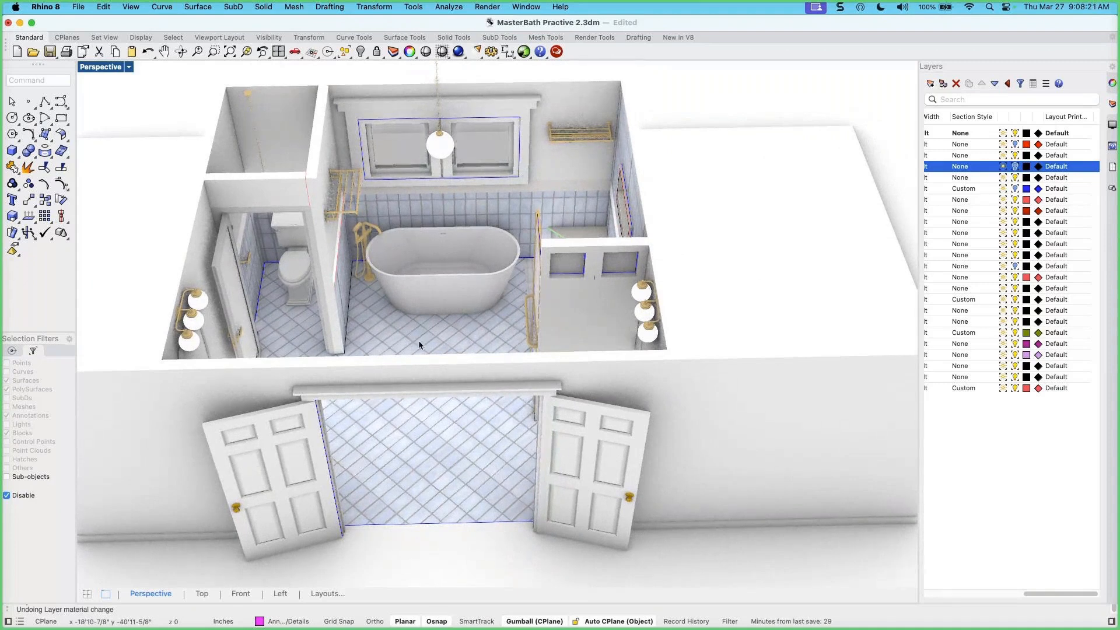
# Examine the finished bathroom model from several angles, picking out the tub filler block and the wall light block
pyautogui.moveTo(418, 343); pyautogui.dragTo(421, 348, button='right')
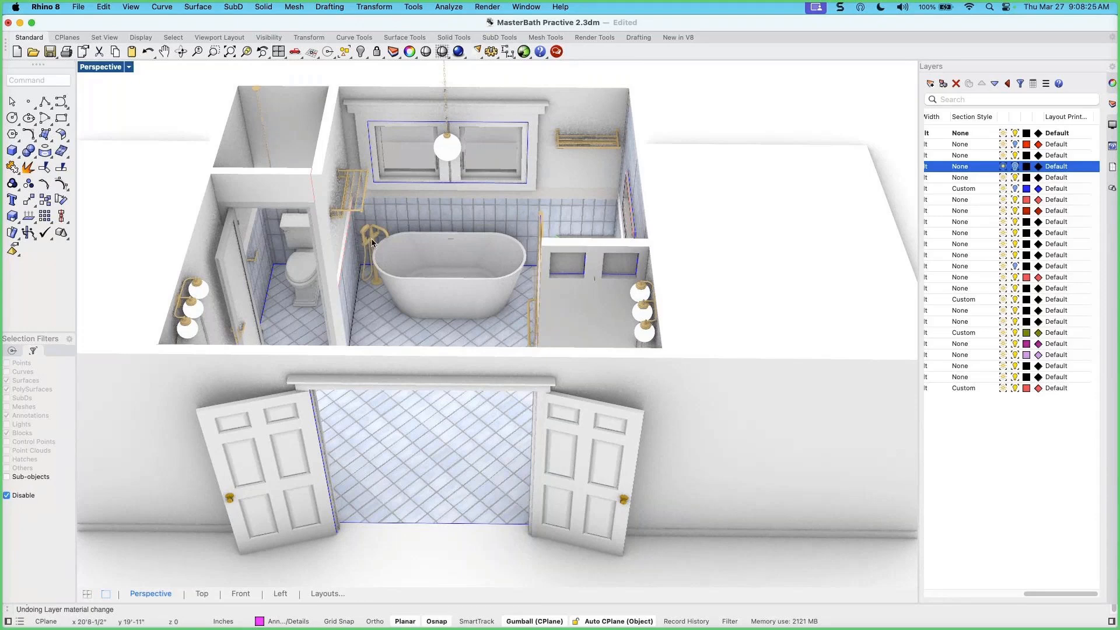
pyautogui.moveTo(368, 249); pyautogui.dragTo(370, 246, button='right')
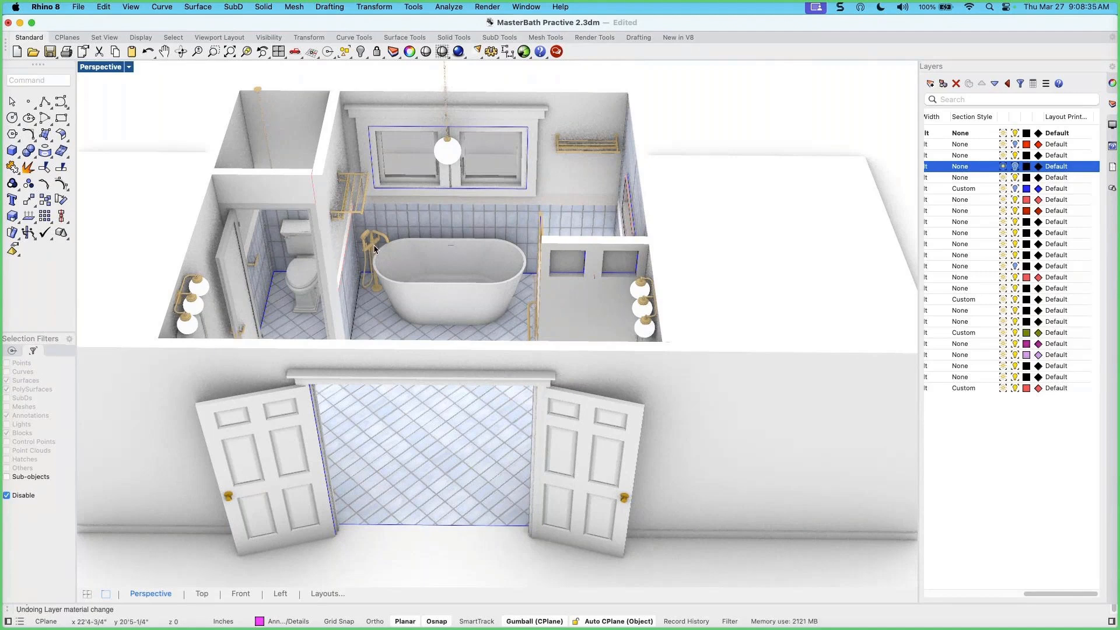
pyautogui.moveTo(375, 249); pyautogui.dragTo(380, 250, button='right')
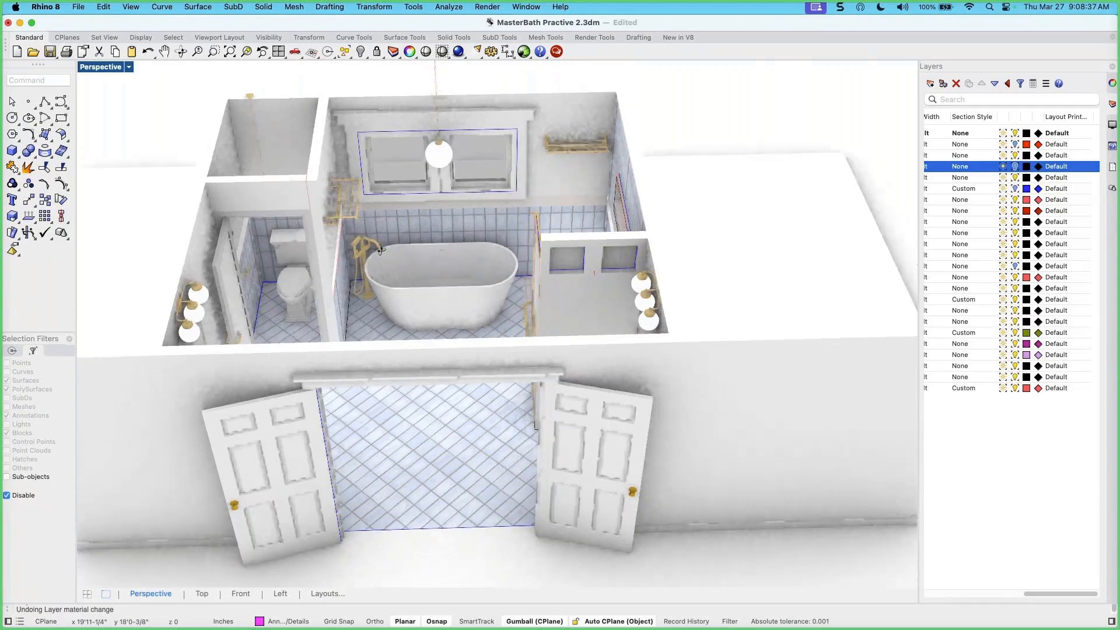
pyautogui.click(361, 249)
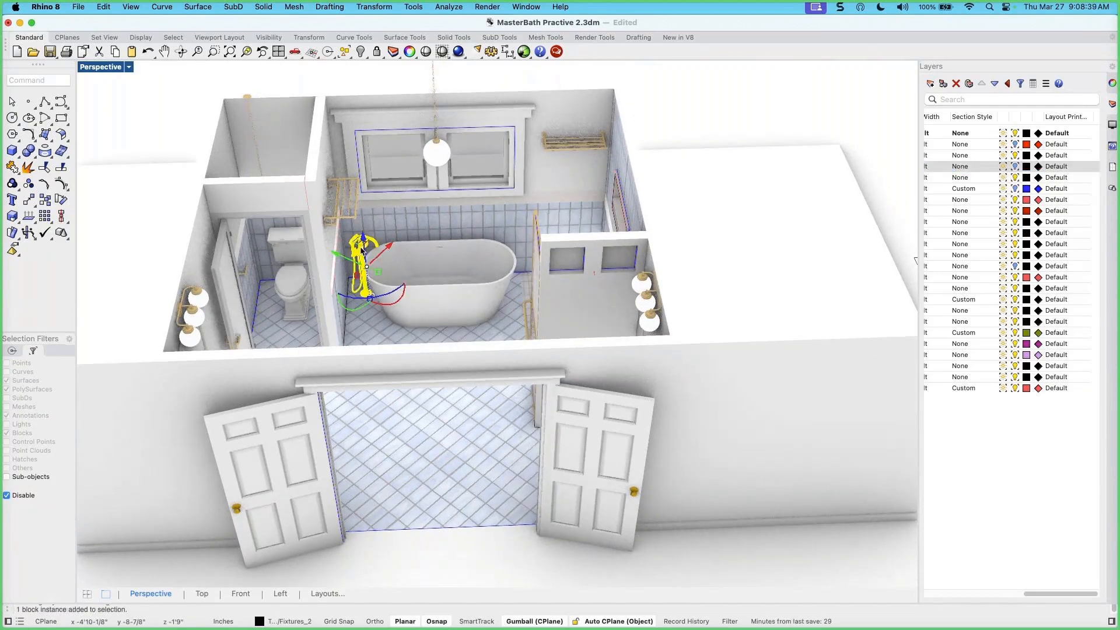
pyautogui.press('Escape')
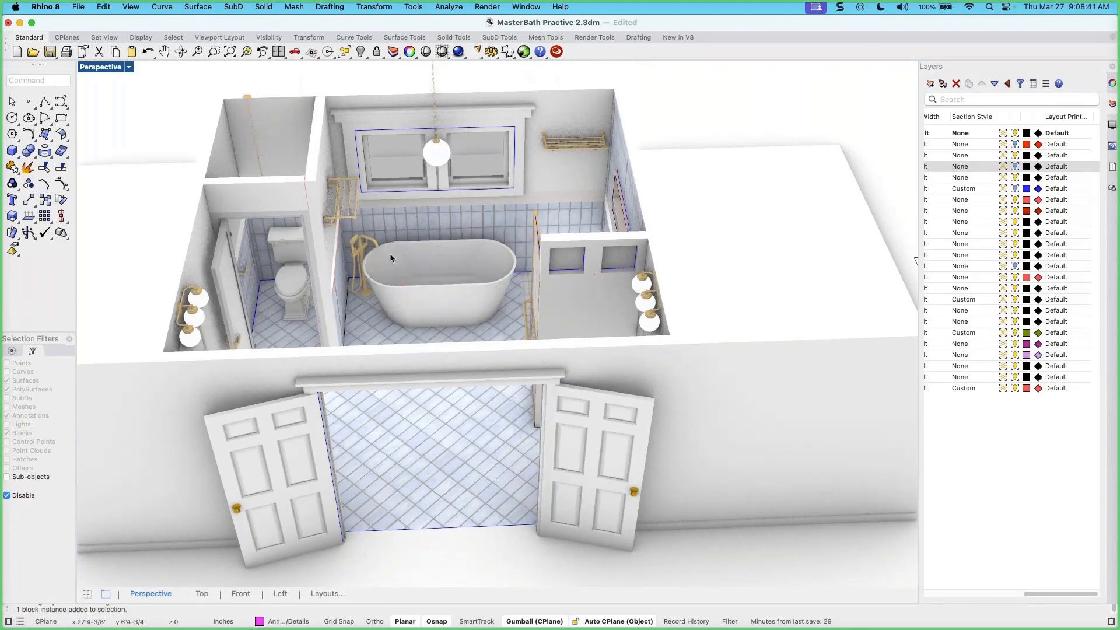
pyautogui.moveTo(457, 294); pyautogui.dragTo(428, 292, button='right')
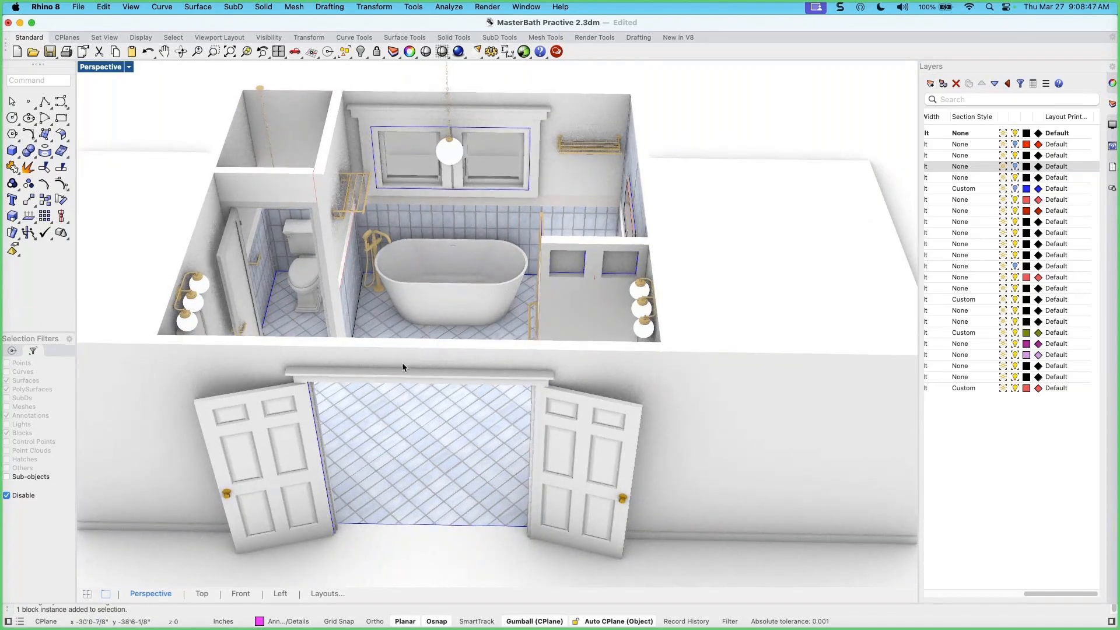
pyautogui.moveTo(417, 367); pyautogui.dragTo(481, 327, button='right')
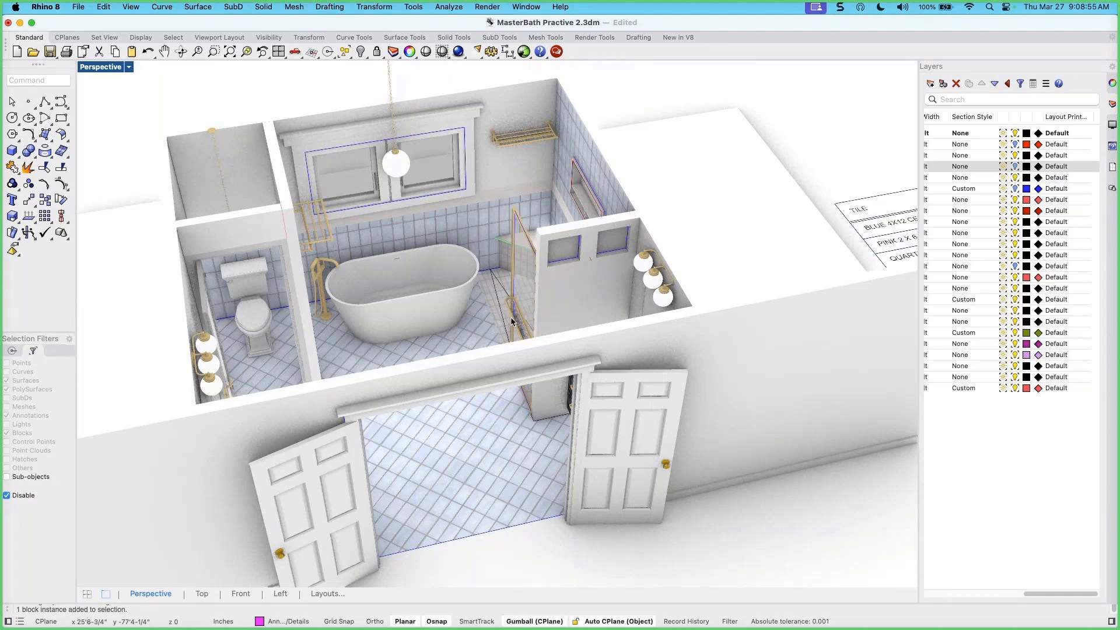
pyautogui.moveTo(507, 353); pyautogui.dragTo(476, 360, button='right')
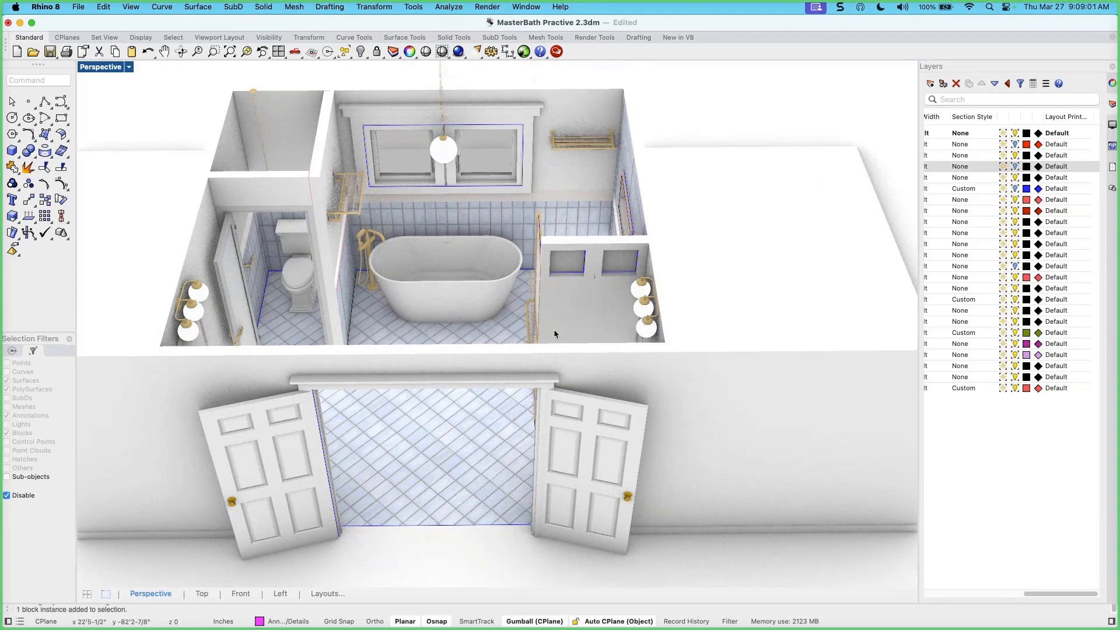
pyautogui.click(649, 305)
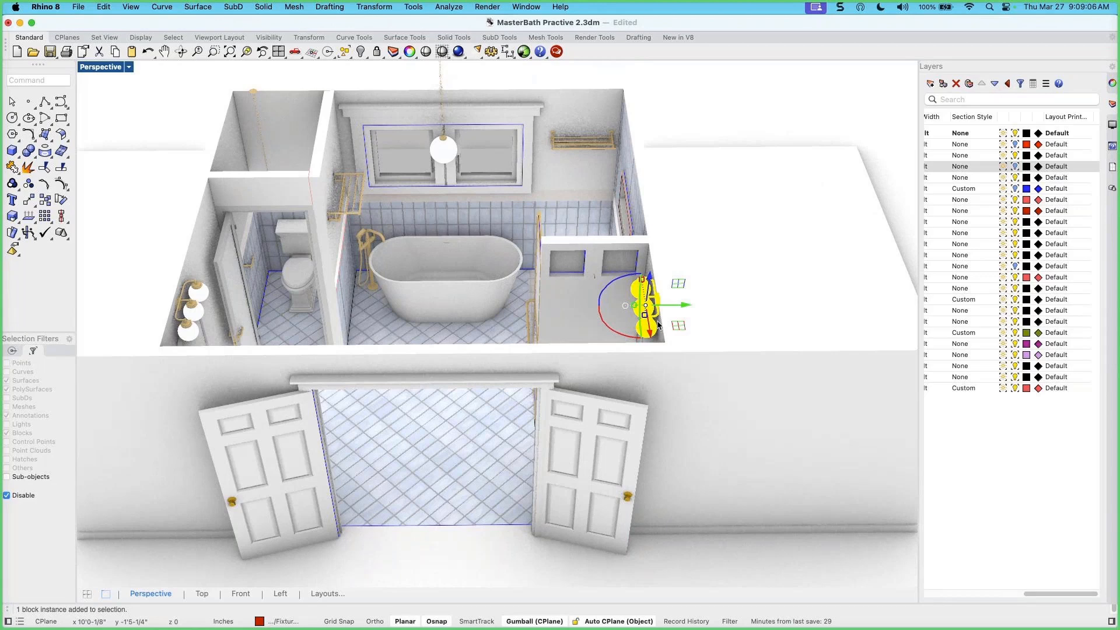
pyautogui.press('Escape')
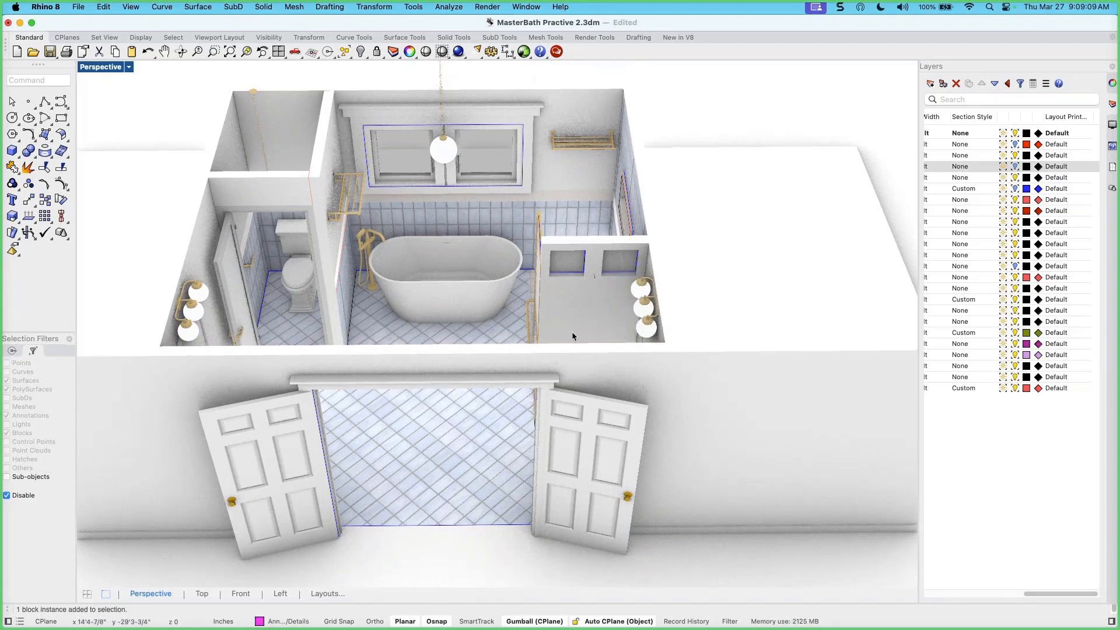
pyautogui.moveTo(572, 332); pyautogui.dragTo(587, 330, button='right')
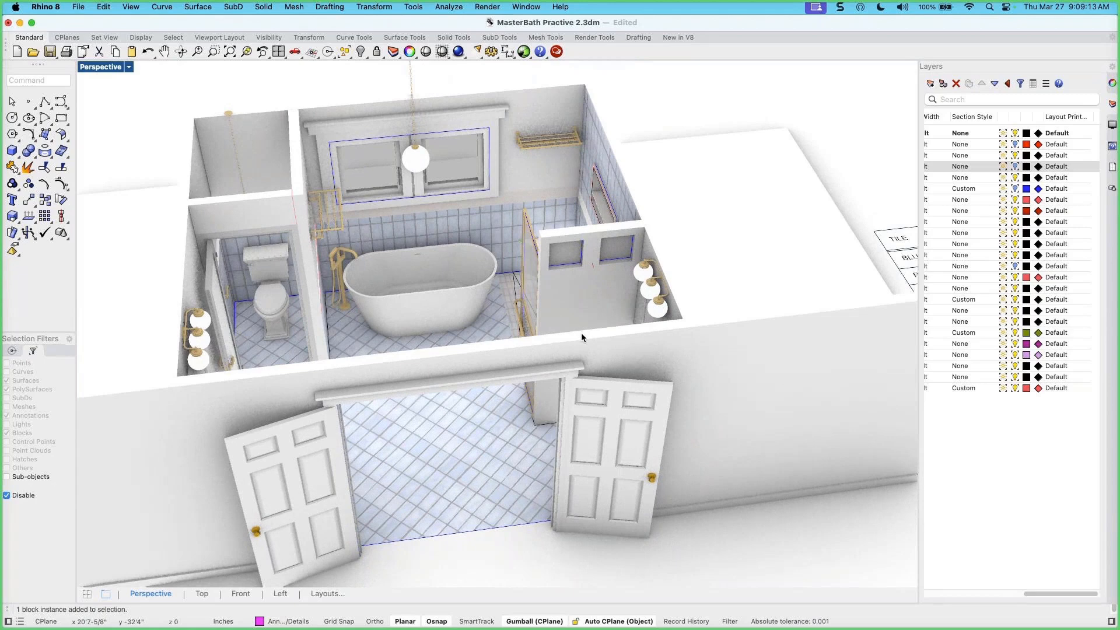
pyautogui.moveTo(581, 332); pyautogui.dragTo(537, 344, button='right')
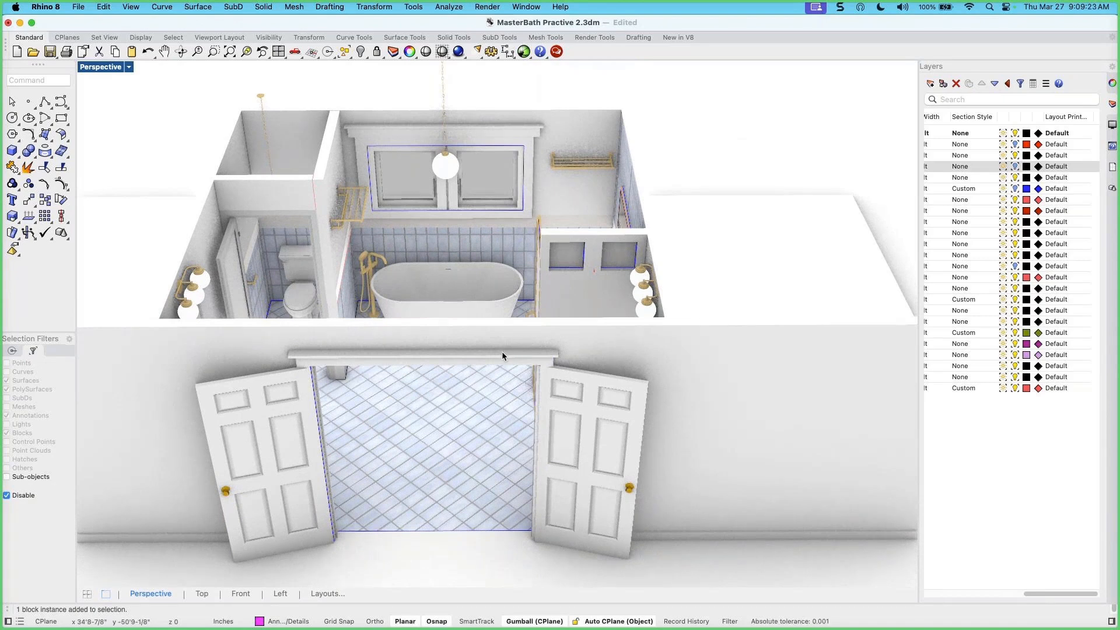
pyautogui.moveTo(483, 335); pyautogui.dragTo(484, 342, button='right')
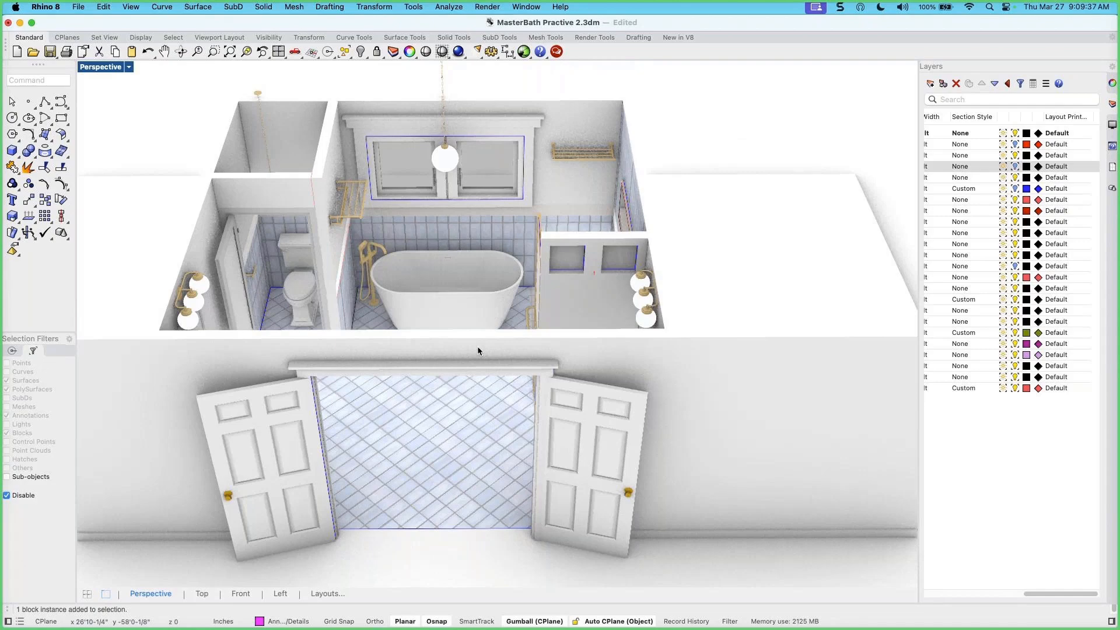
pyautogui.moveTo(470, 376)
pyautogui.mouseDown(button='right')
pyautogui.moveTo(516, 383)
pyautogui.moveTo(465, 391)
pyautogui.mouseUp(button='right')
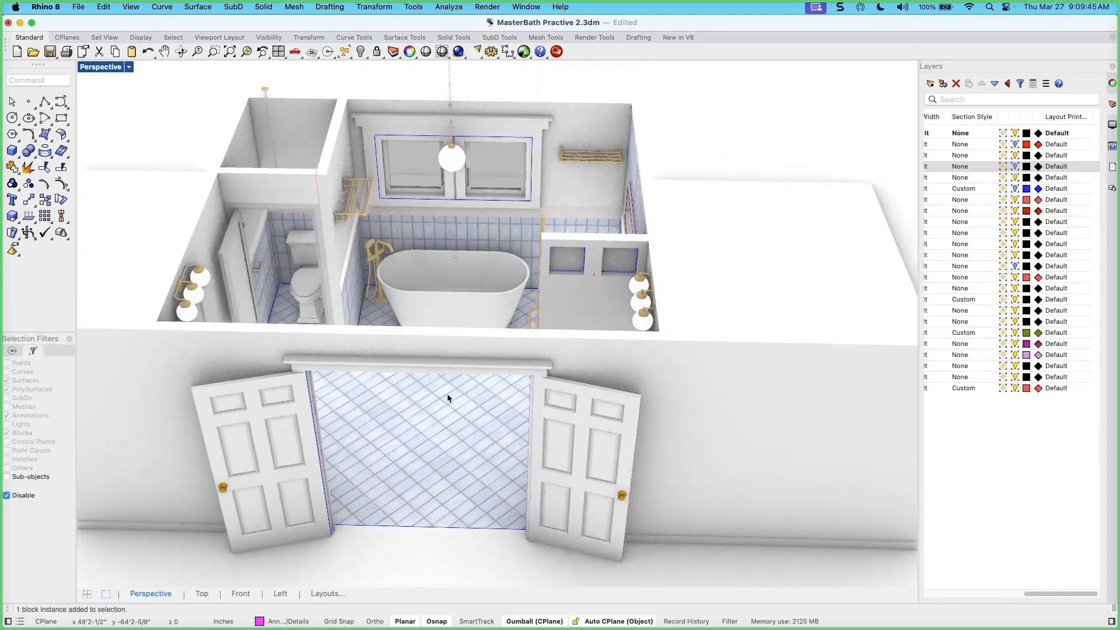
# Select the bathroom's grouped tile surfaces, measure their combined area and clear the selection
pyautogui.click(449, 401)
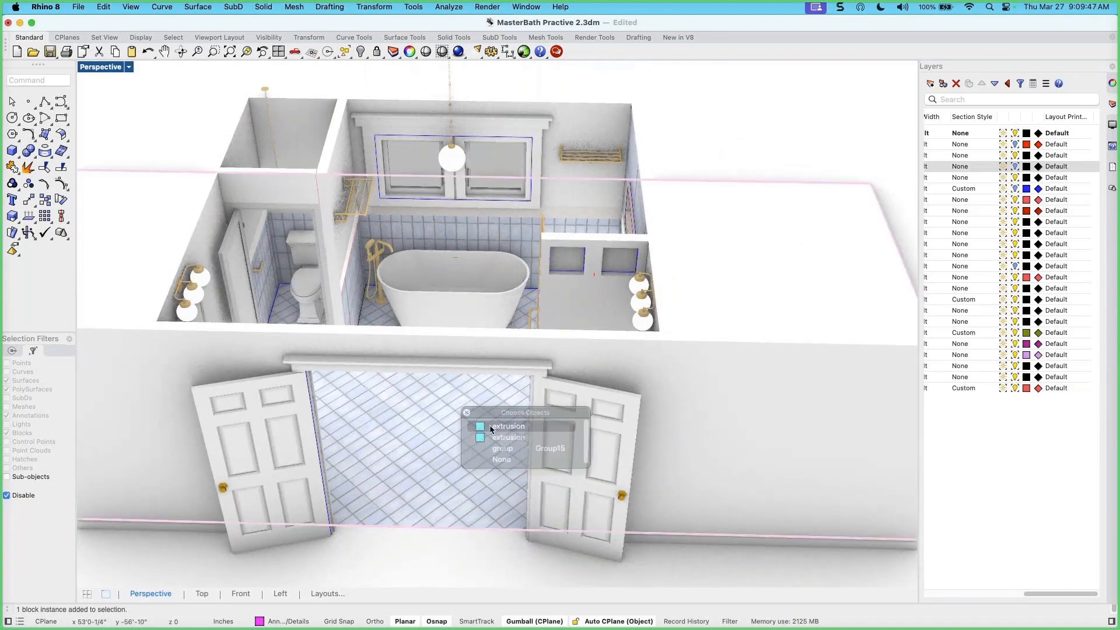
pyautogui.press('Escape')
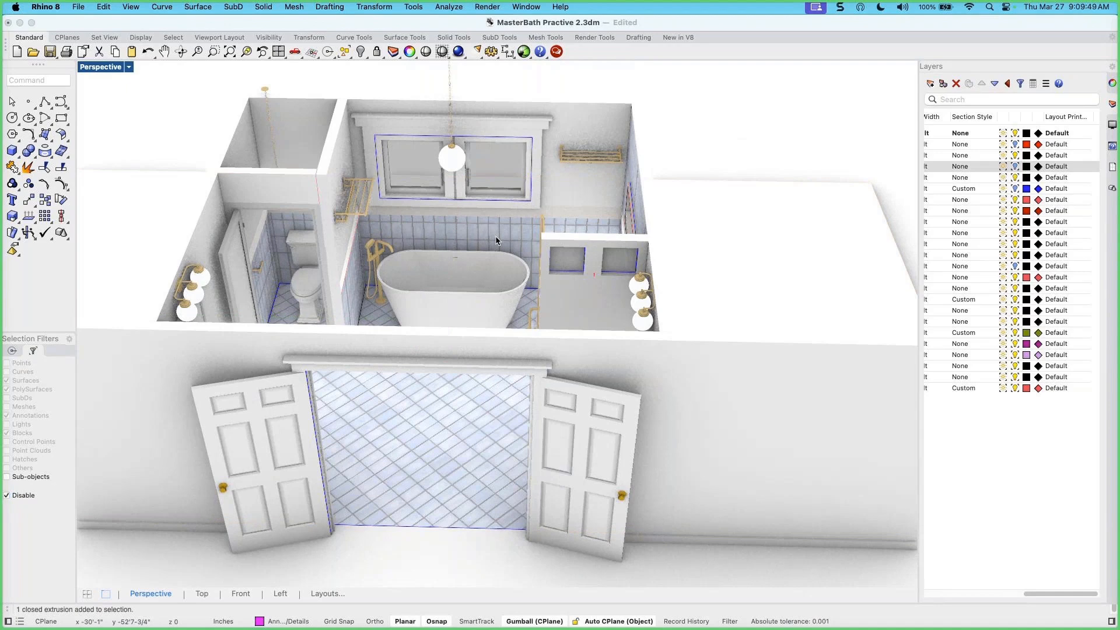
pyautogui.click(547, 265)
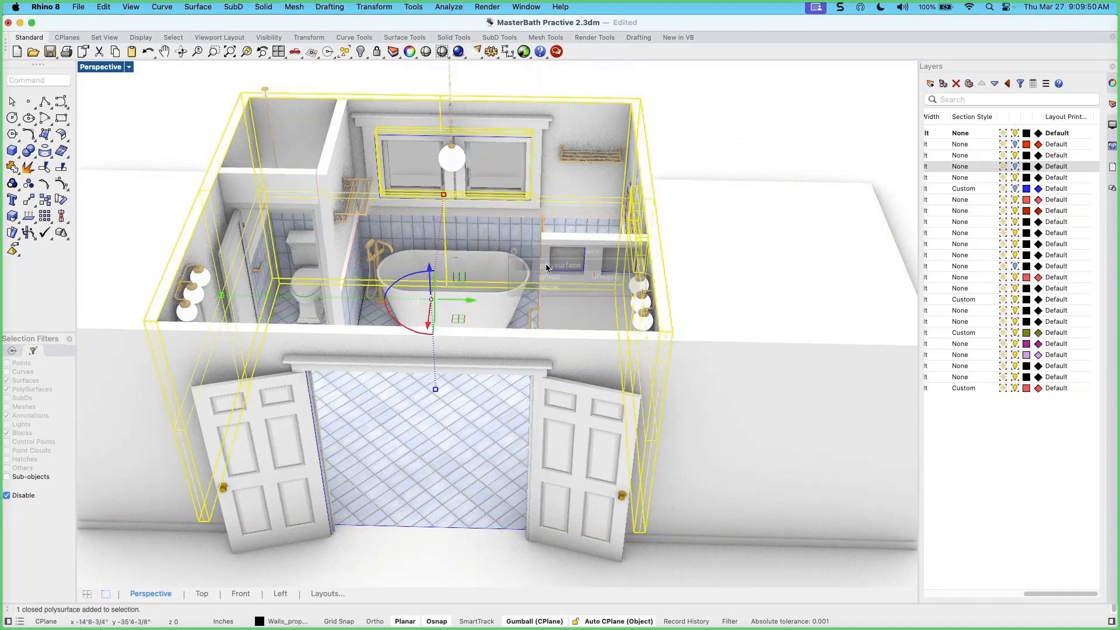
pyautogui.scroll(2, 509, 263)
pyautogui.click(507, 254)
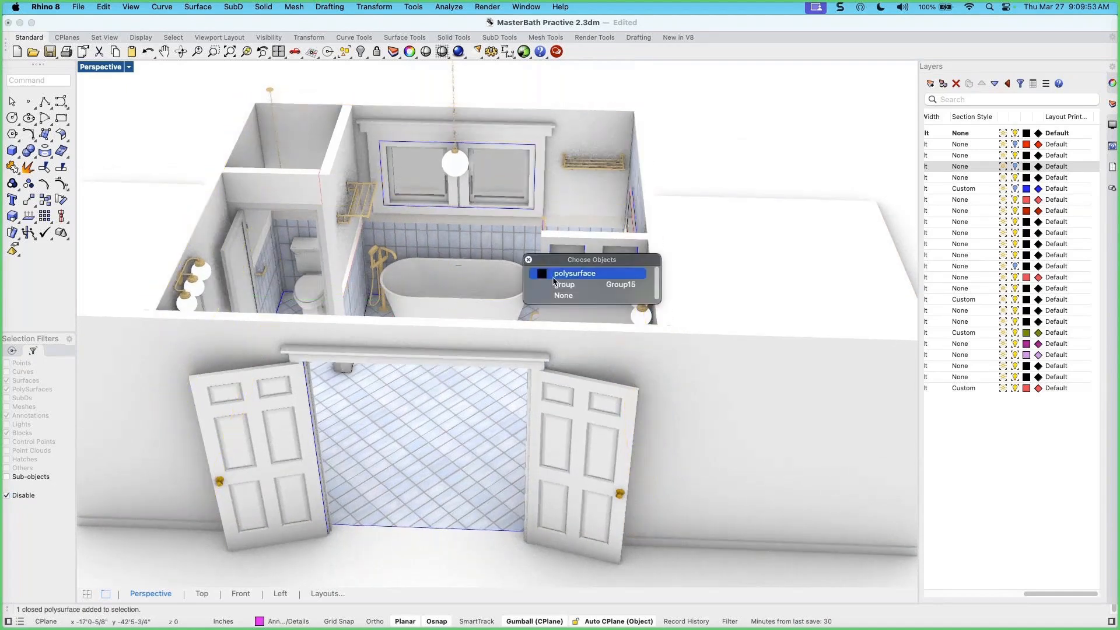
pyautogui.click(538, 281)
pyautogui.moveTo(538, 283); pyautogui.dragTo(563, 302, button='right')
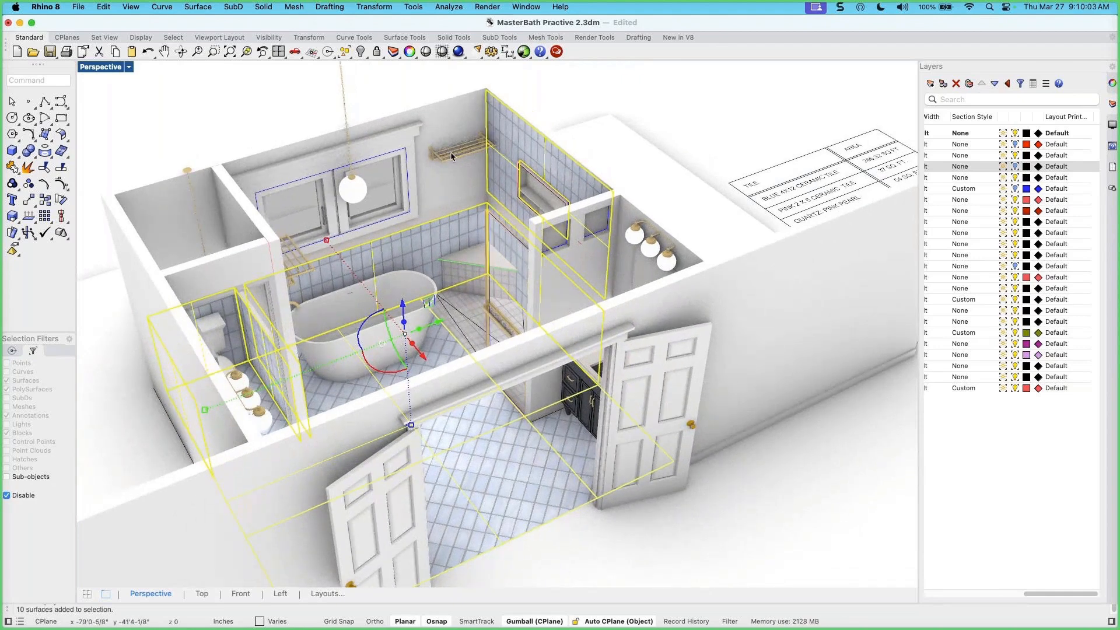
pyautogui.click(452, 10)
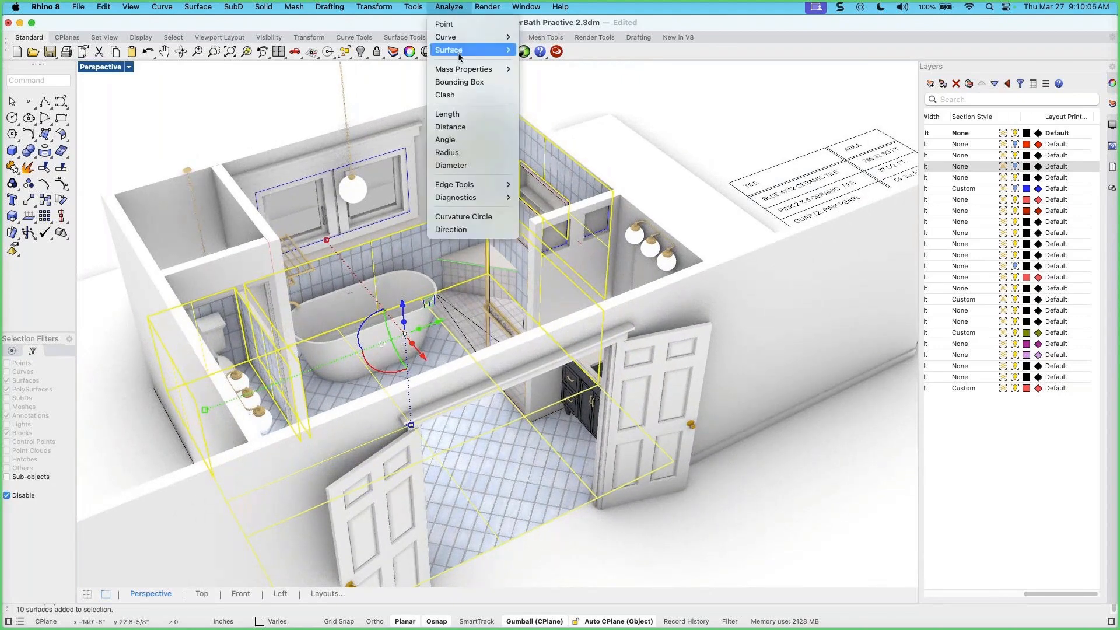
pyautogui.moveTo(459, 70)
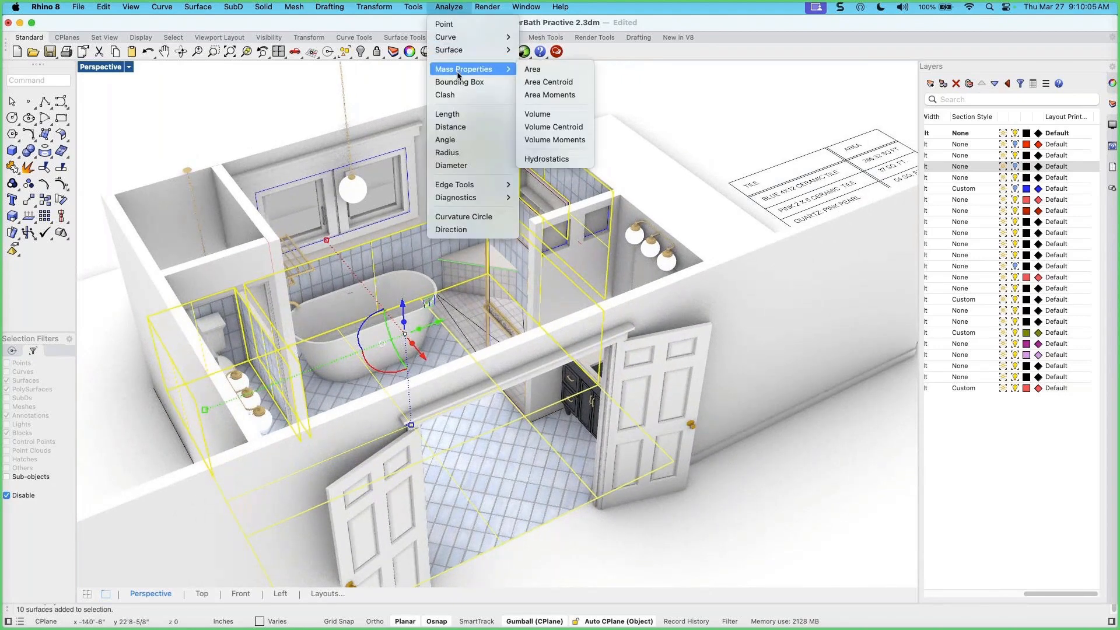
pyautogui.click(540, 69)
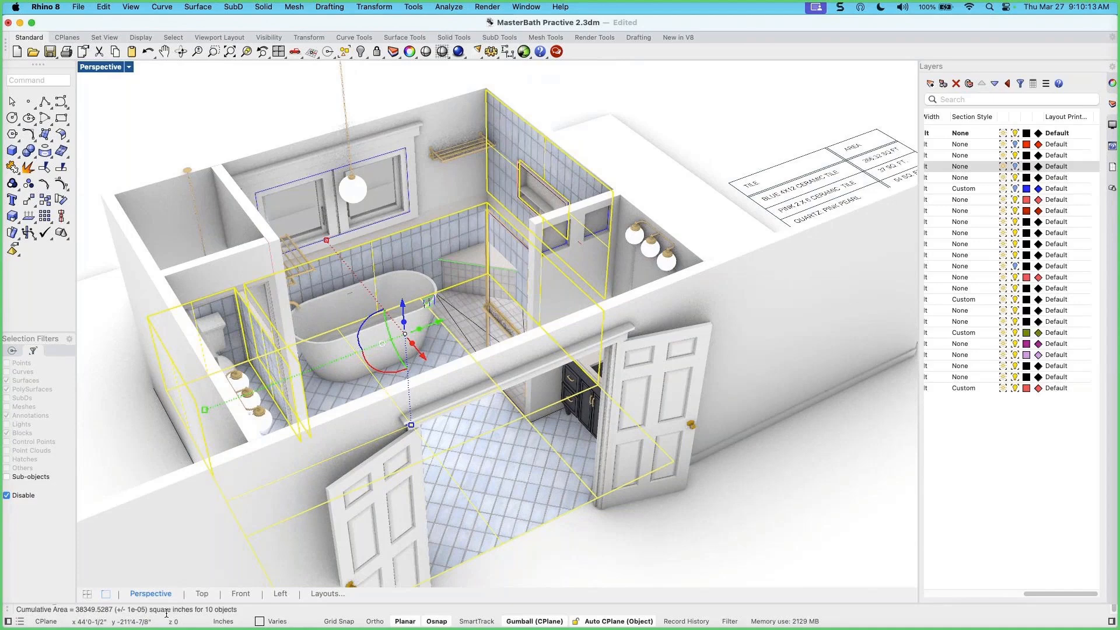
pyautogui.press('Escape')
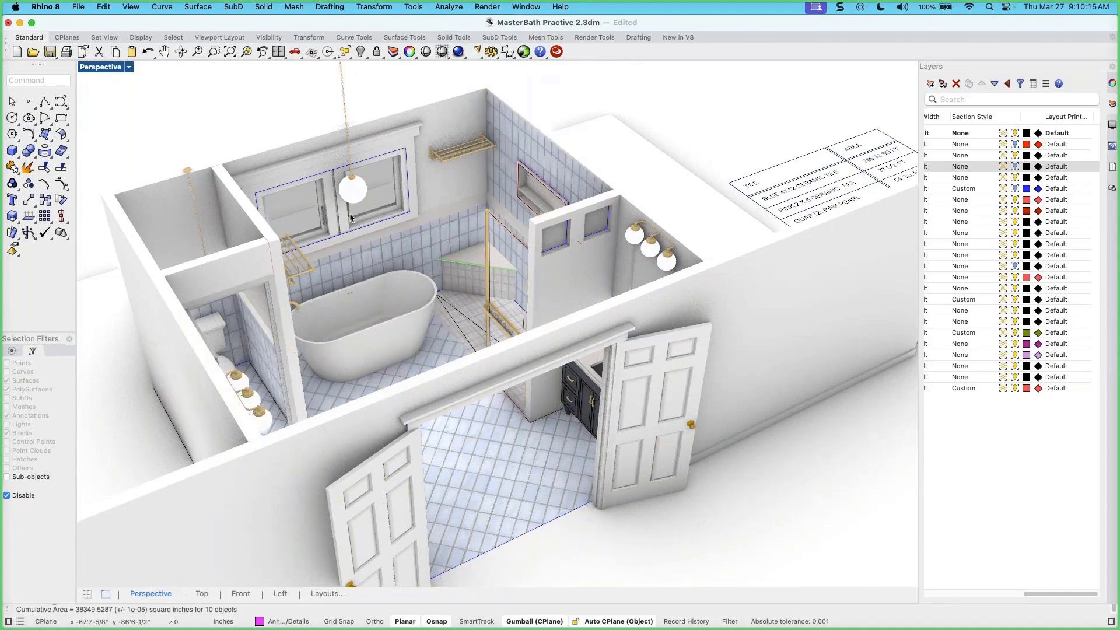
# Examine the tile area table placed beside the bathroom model in the Perspective view
pyautogui.moveTo(446, 264); pyautogui.dragTo(266, 237, button='right')
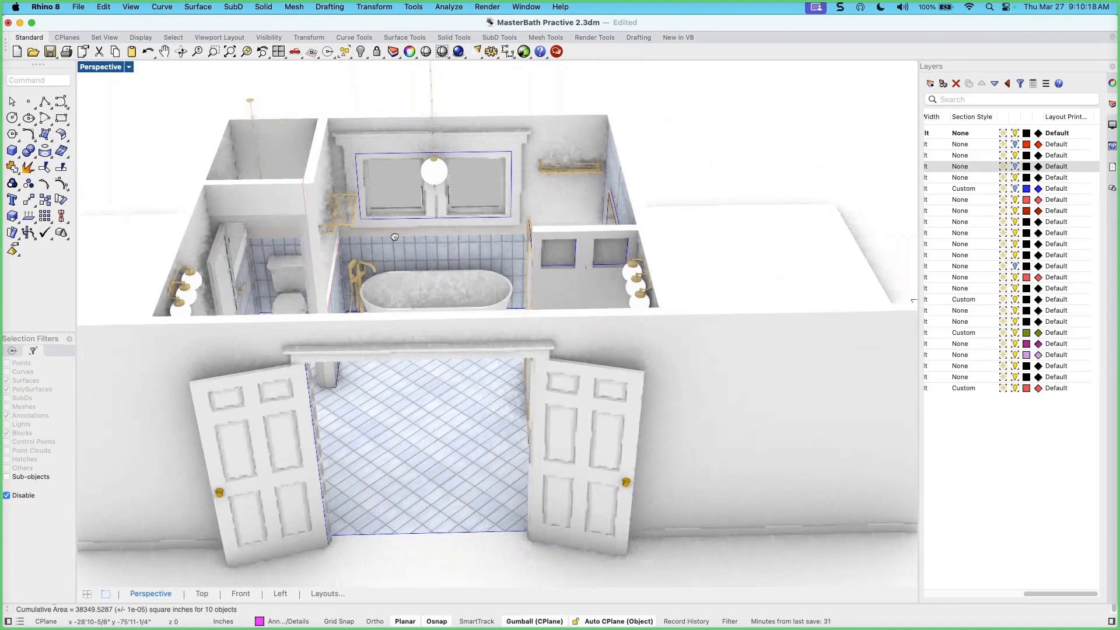
pyautogui.scroll(-5, 264, 251)
pyautogui.moveTo(589, 297); pyautogui.dragTo(532, 329, button='right')
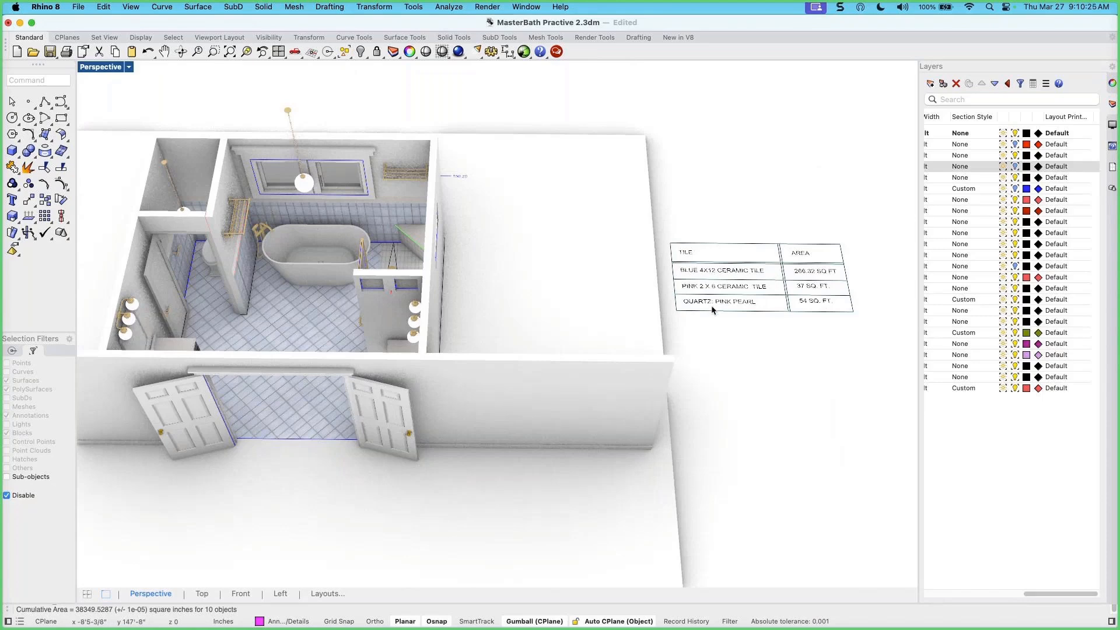
pyautogui.moveTo(632, 342); pyautogui.dragTo(632, 327, button='right')
pyautogui.keyDown('shift'); pyautogui.moveTo(541, 336); pyautogui.dragTo(568, 337, button='right'); pyautogui.keyUp('shift')
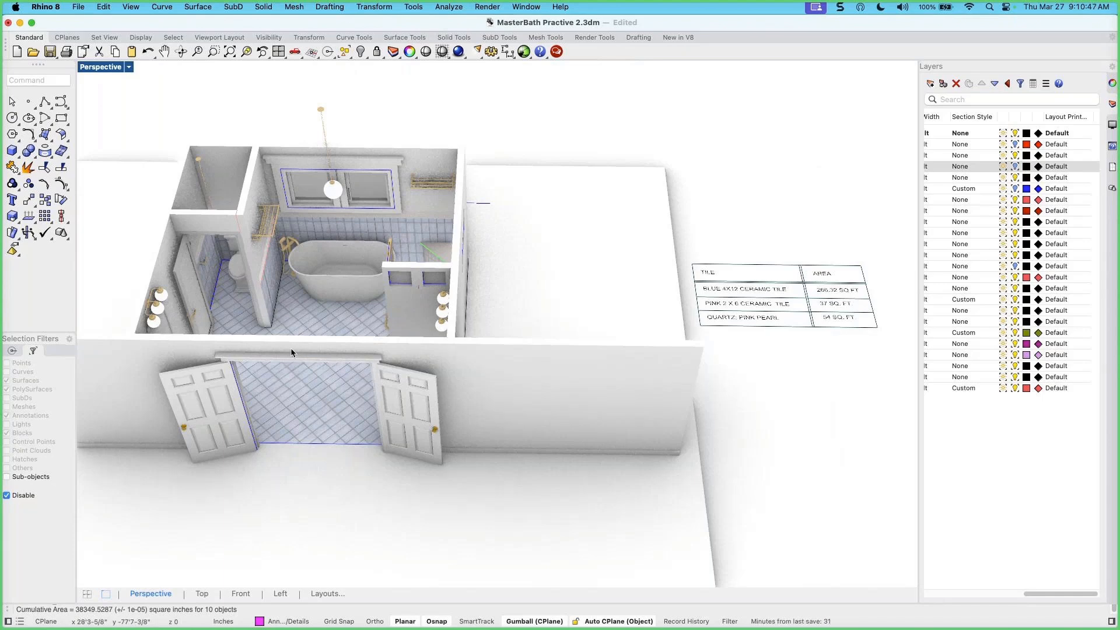
# Show the document's block definitions and enlarge the list so that more entries fit
pyautogui.scroll(2, 291, 349)
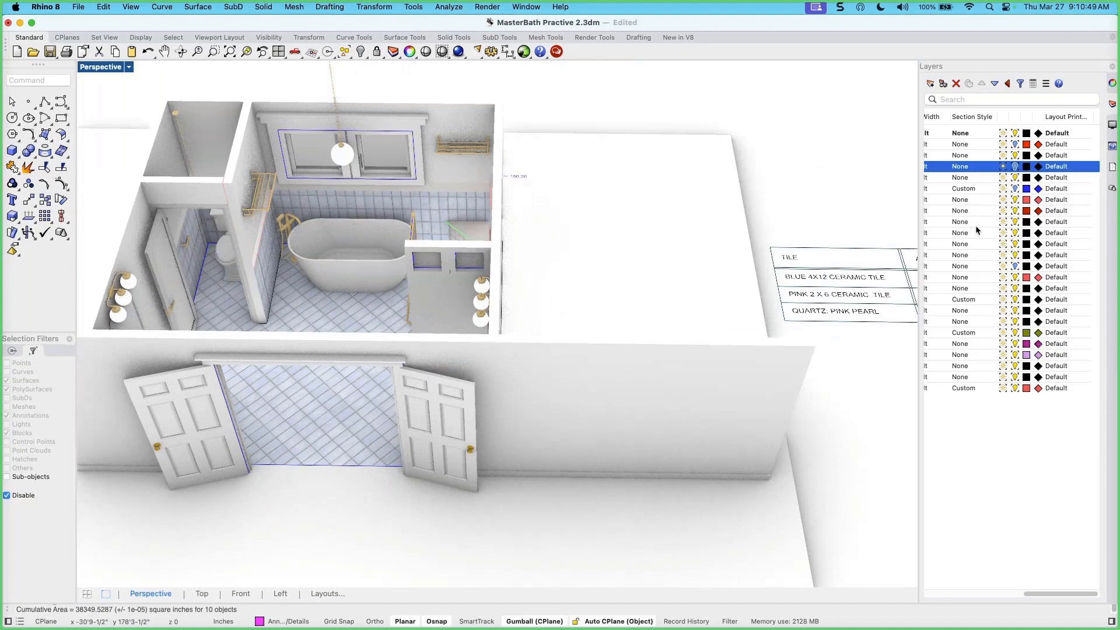
pyautogui.click(1111, 190)
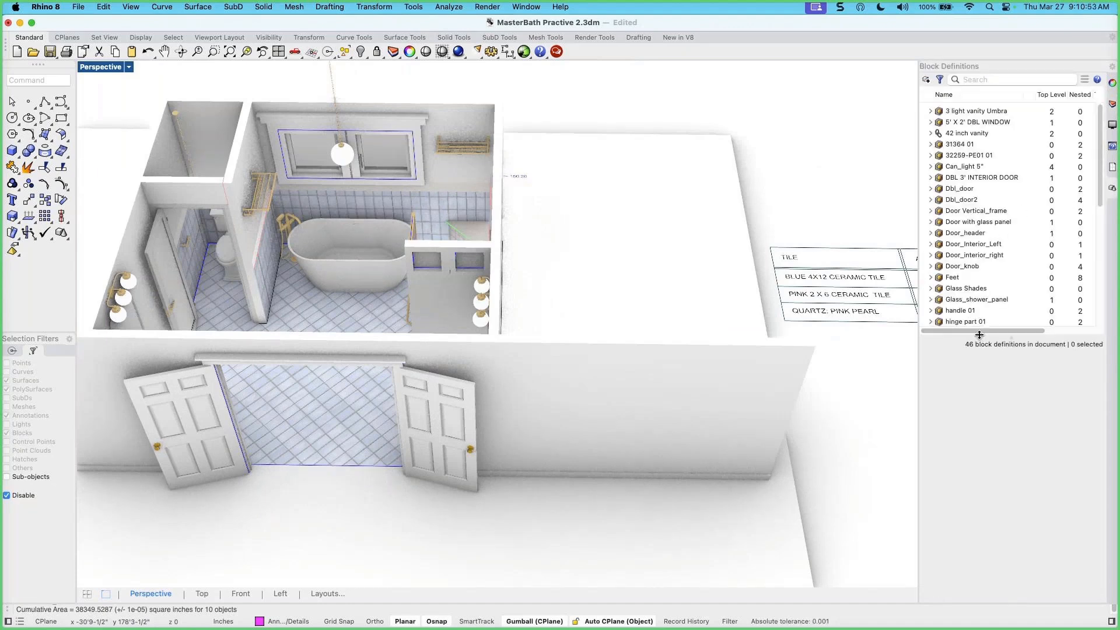
pyautogui.moveTo(979, 335); pyautogui.dragTo(979, 415)
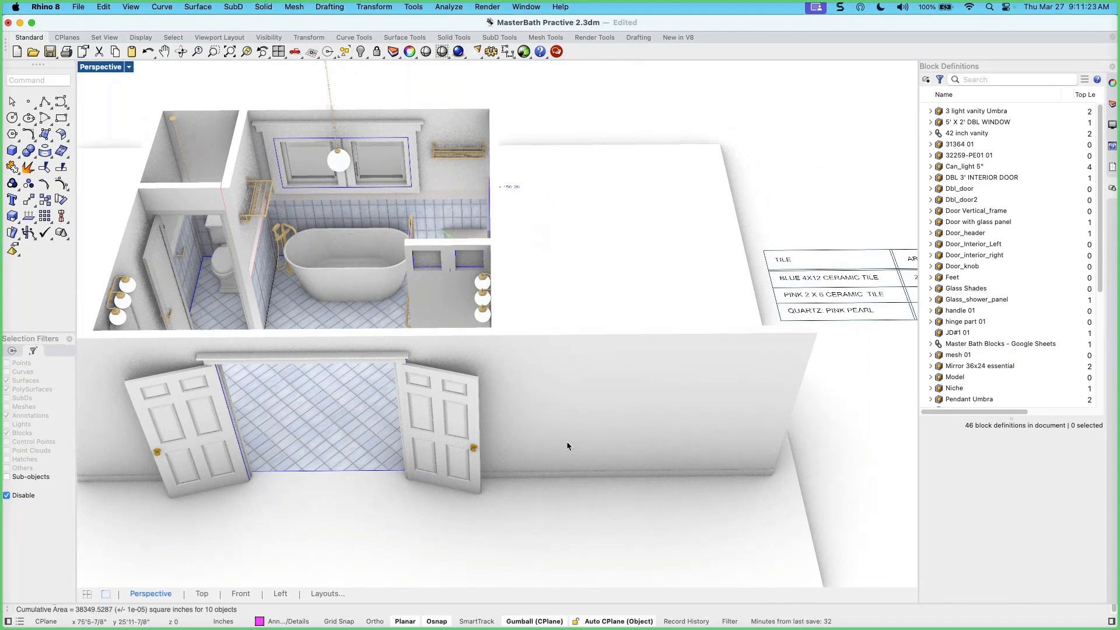
pyautogui.moveTo(565, 442)
pyautogui.mouseDown(button='right')
pyautogui.moveTo(570, 432)
pyautogui.moveTo(543, 436)
pyautogui.mouseUp(button='right')
pyautogui.scroll(-2, 545, 433)
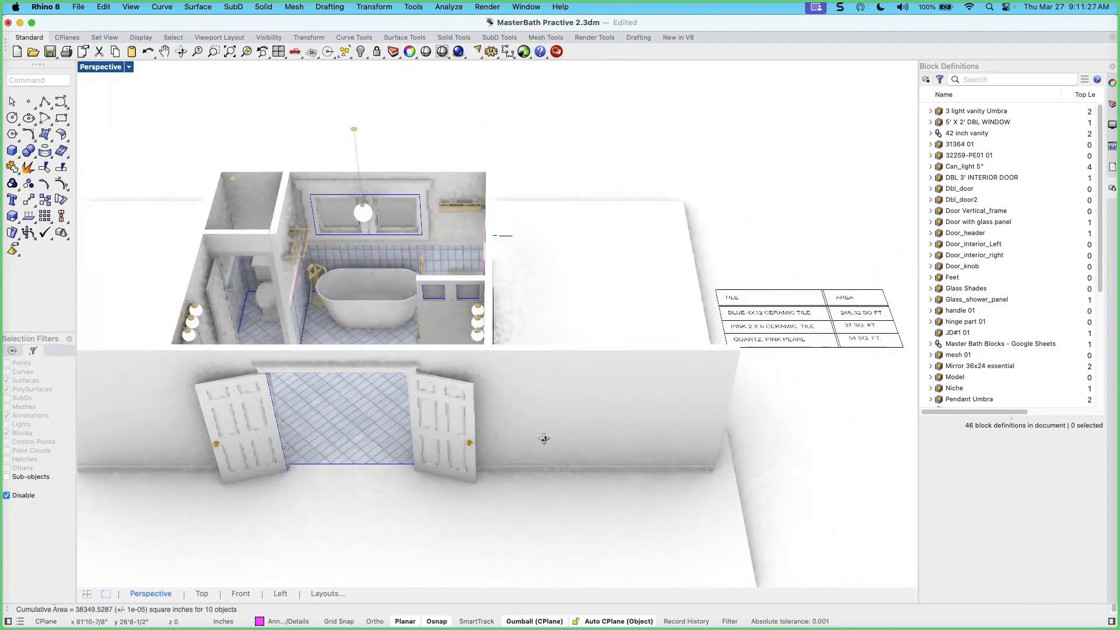
pyautogui.scroll(2, 543, 436)
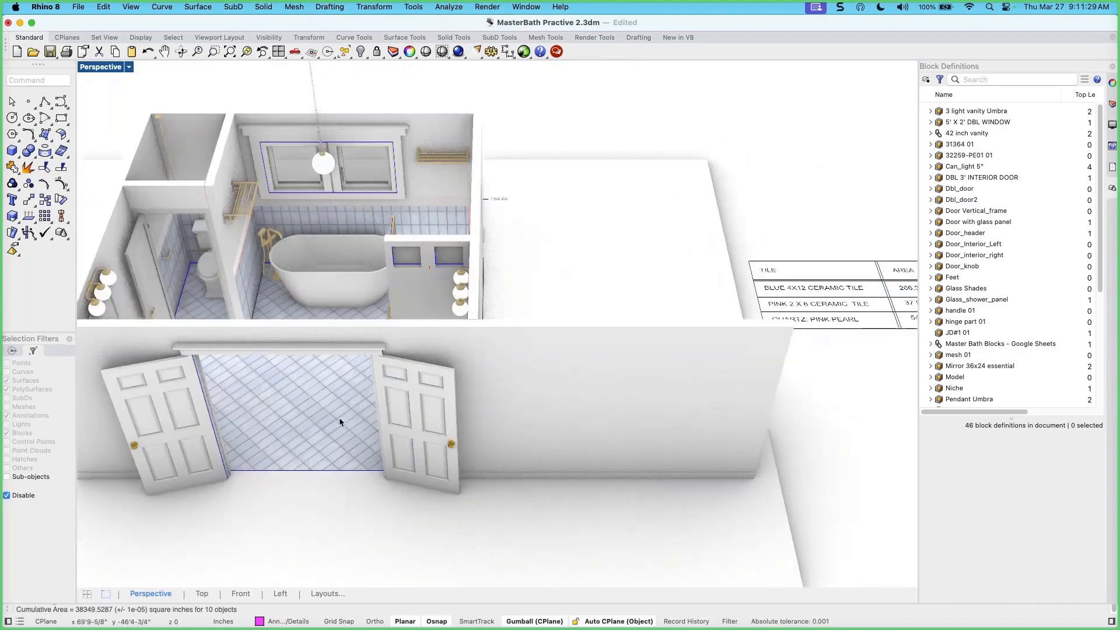
pyautogui.moveTo(344, 414); pyautogui.dragTo(439, 425, button='right')
pyautogui.scroll(2, 357, 428)
pyautogui.moveTo(357, 428); pyautogui.dragTo(369, 438, button='right')
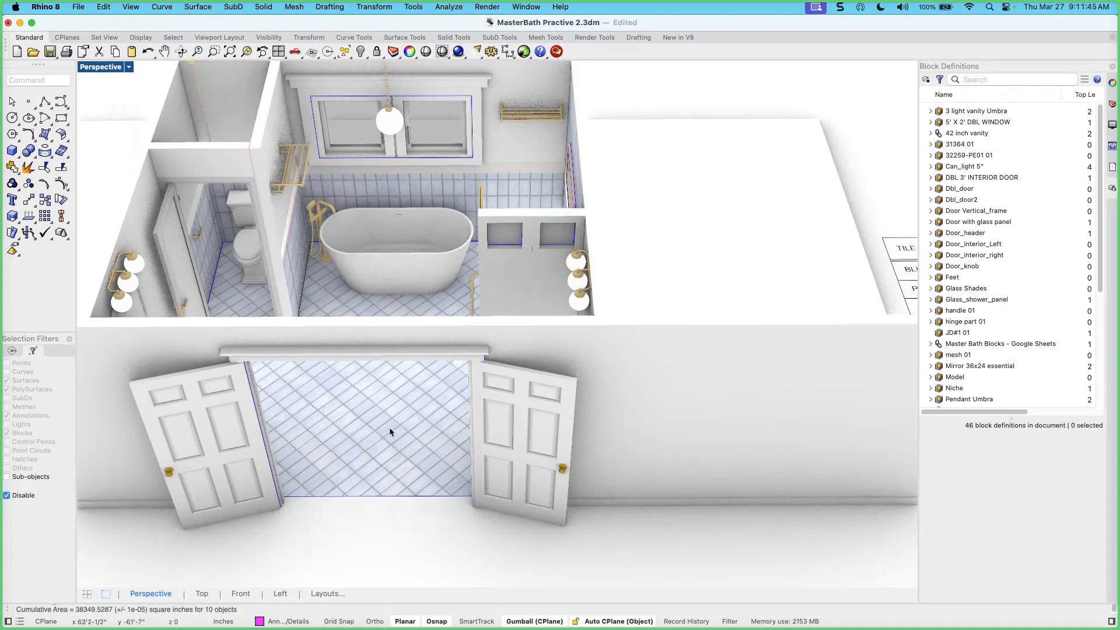
pyautogui.moveTo(380, 440); pyautogui.dragTo(380, 434, button='right')
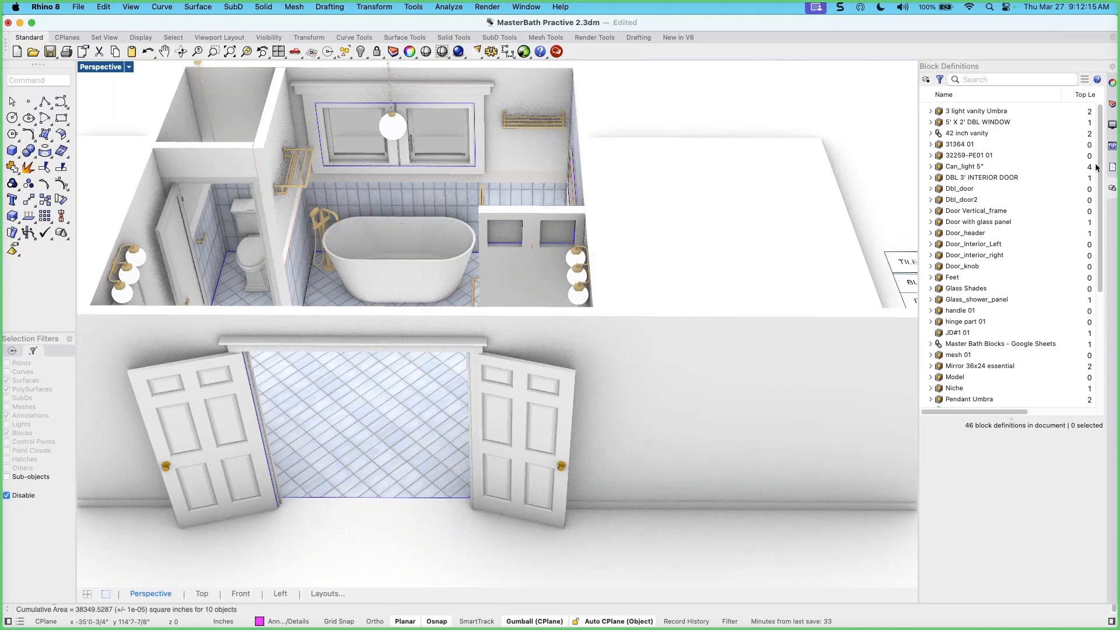
# Open the PAGE 1 layout and examine its North - From Hall elevation and master bath rendering
pyautogui.click(1113, 169)
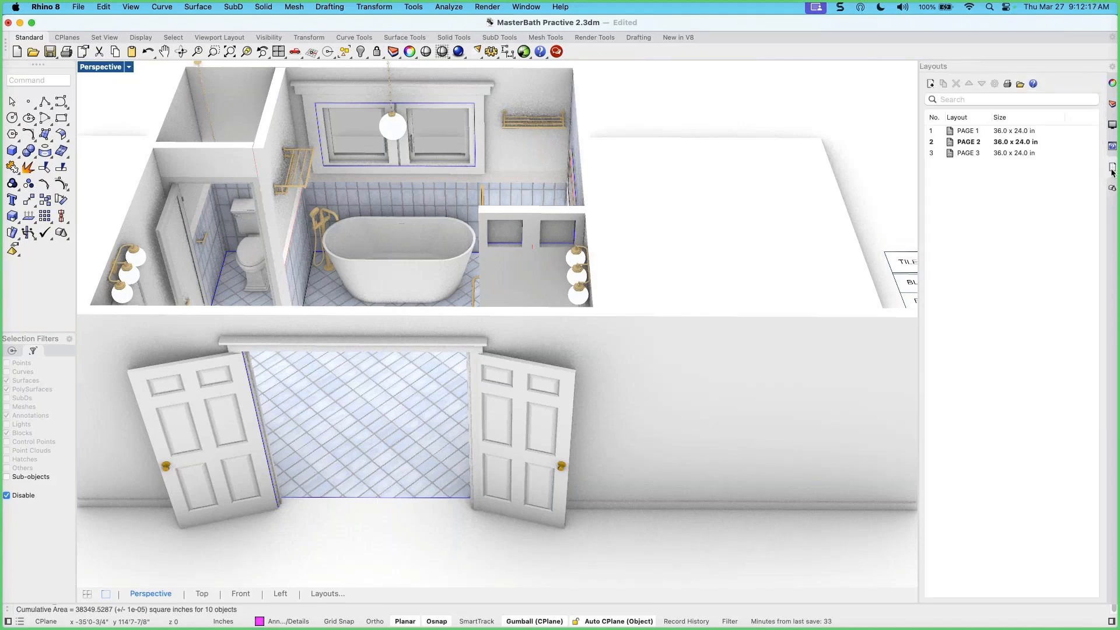
pyautogui.click(966, 136)
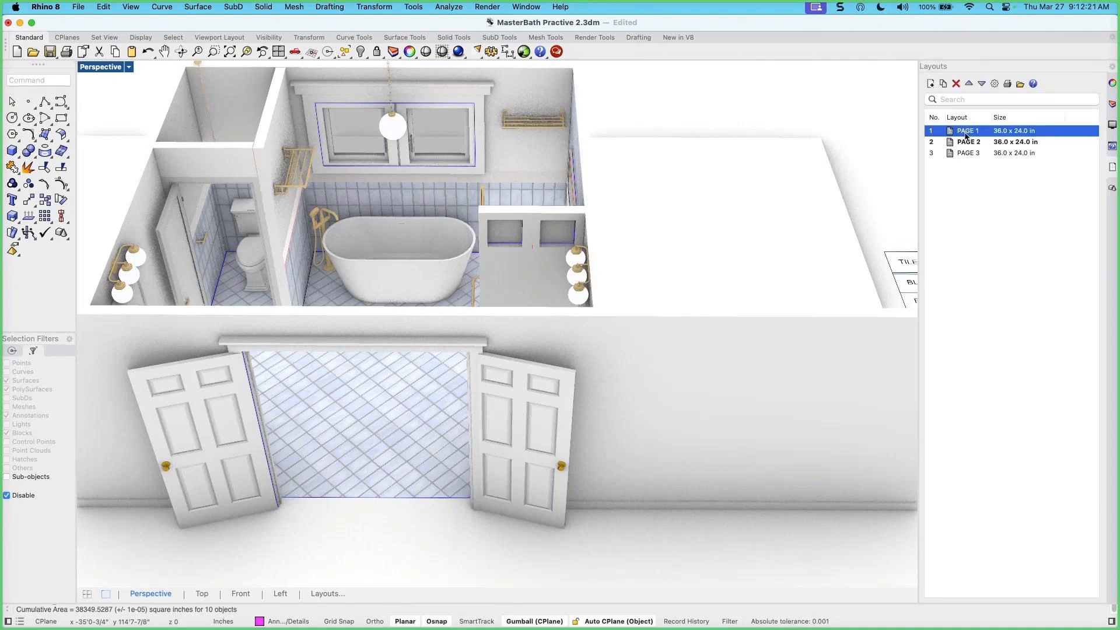
pyautogui.doubleClick(967, 135)
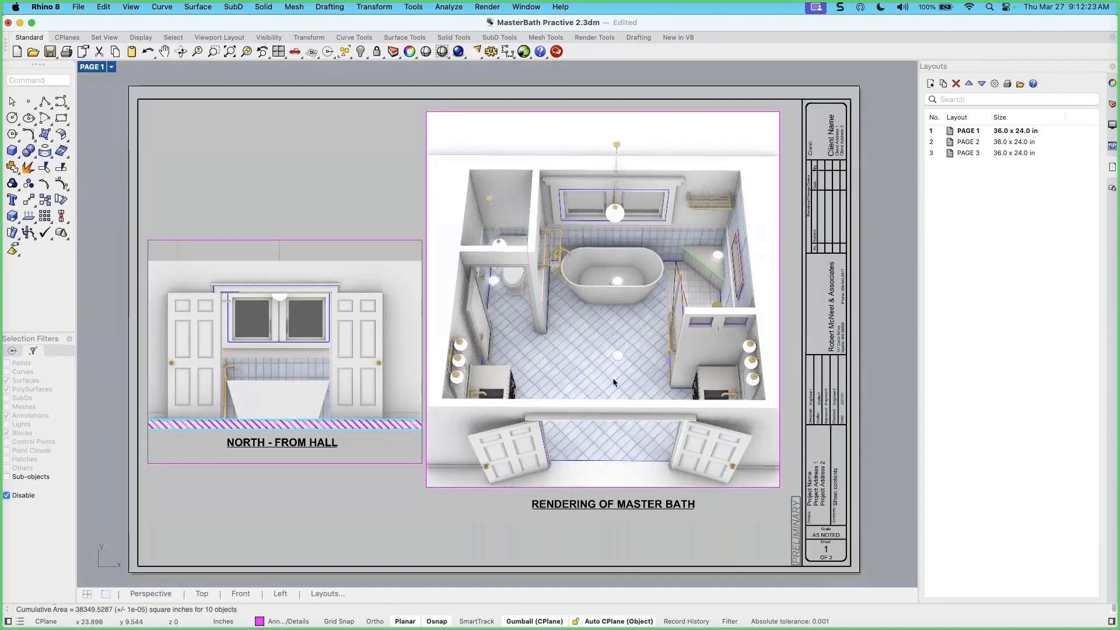
pyautogui.scroll(4, 352, 437)
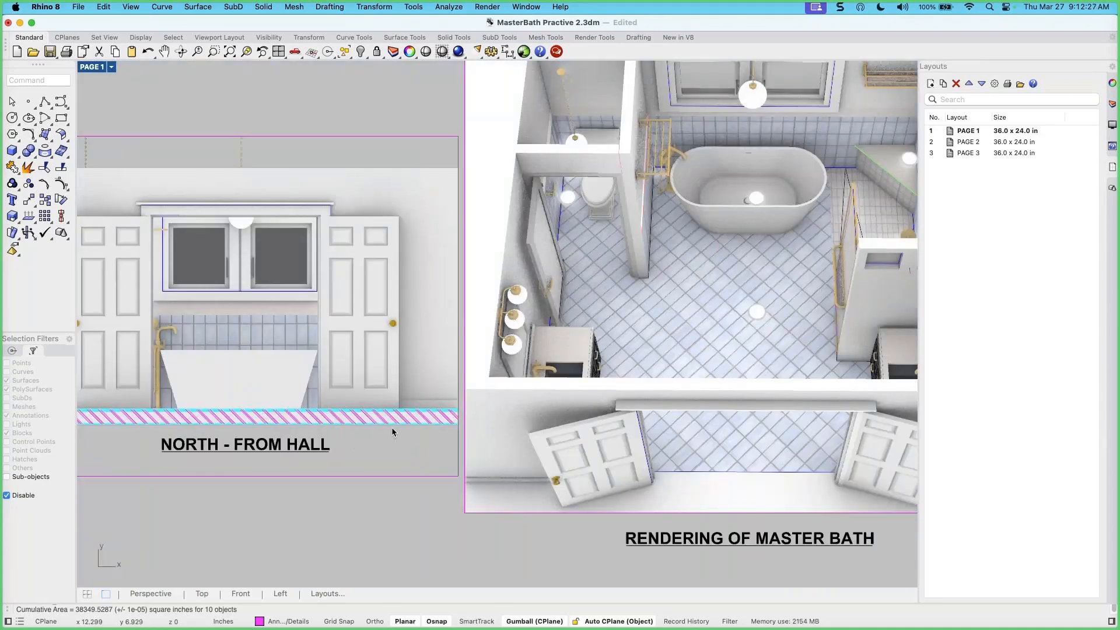
pyautogui.scroll(-4, 391, 427)
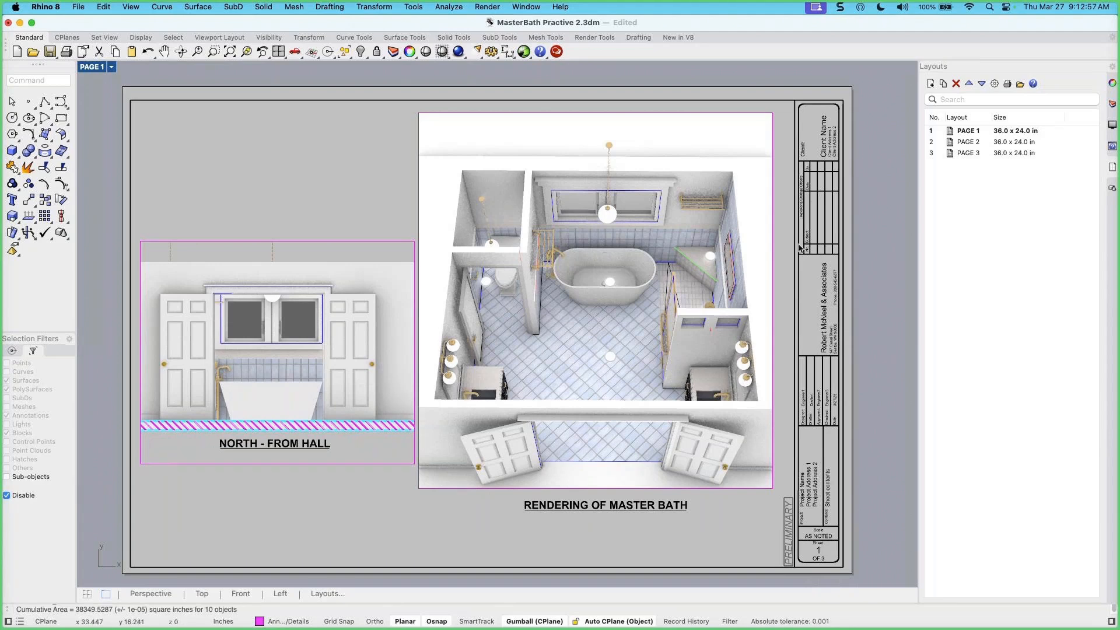
# Open the PAGE 2 layout and pick out its Floor Plan, North - From Hall and West at Tub details in turn
pyautogui.click(972, 144)
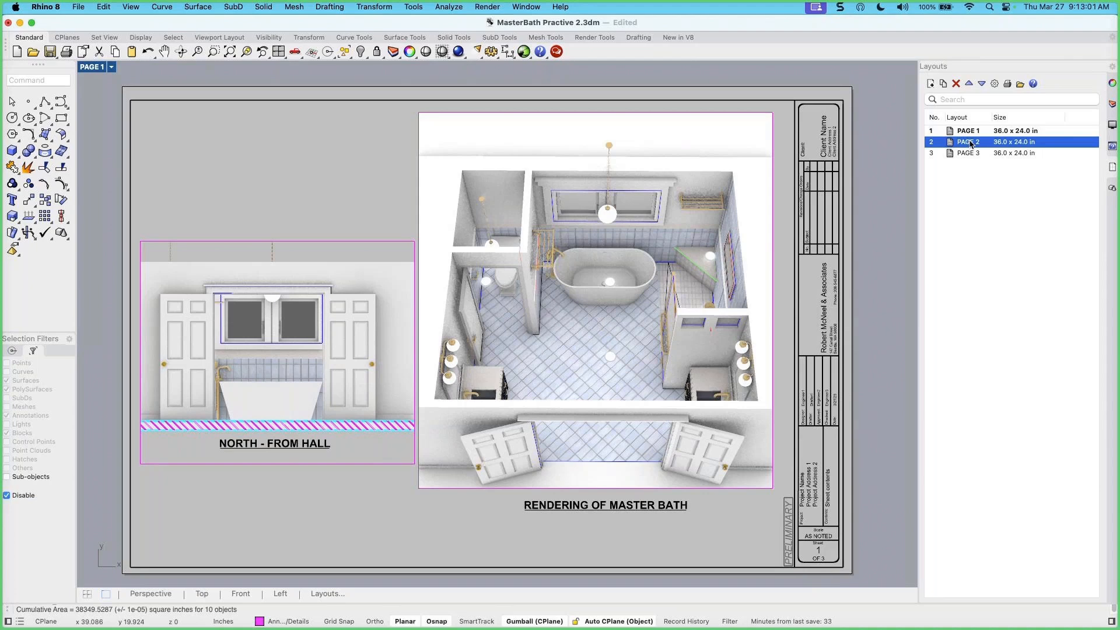
pyautogui.doubleClick(970, 144)
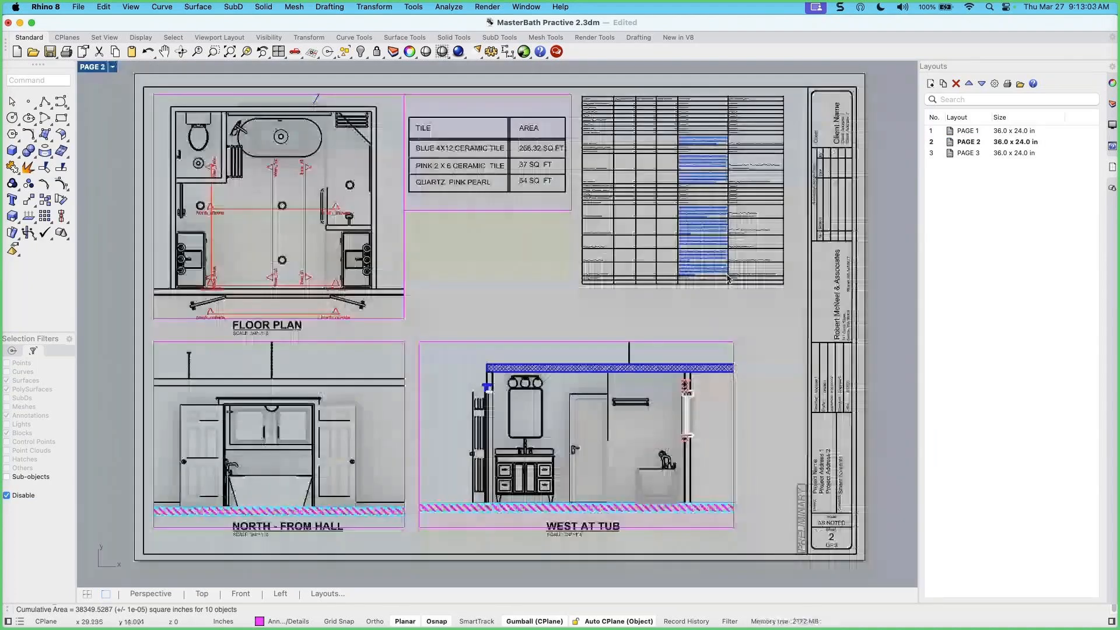
pyautogui.click(405, 317)
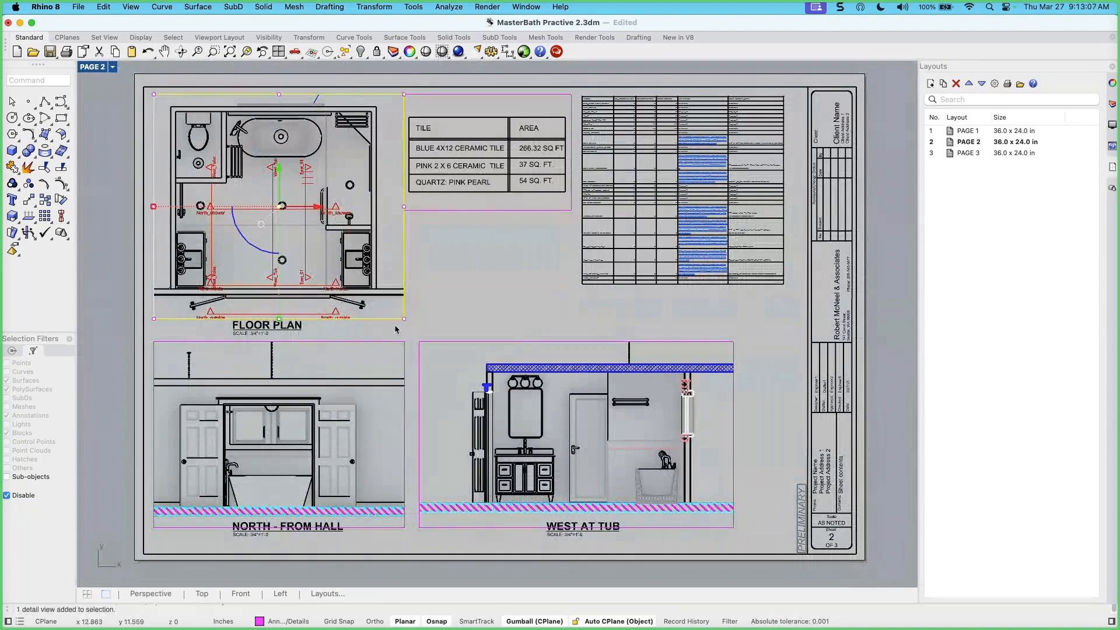
pyautogui.click(393, 346)
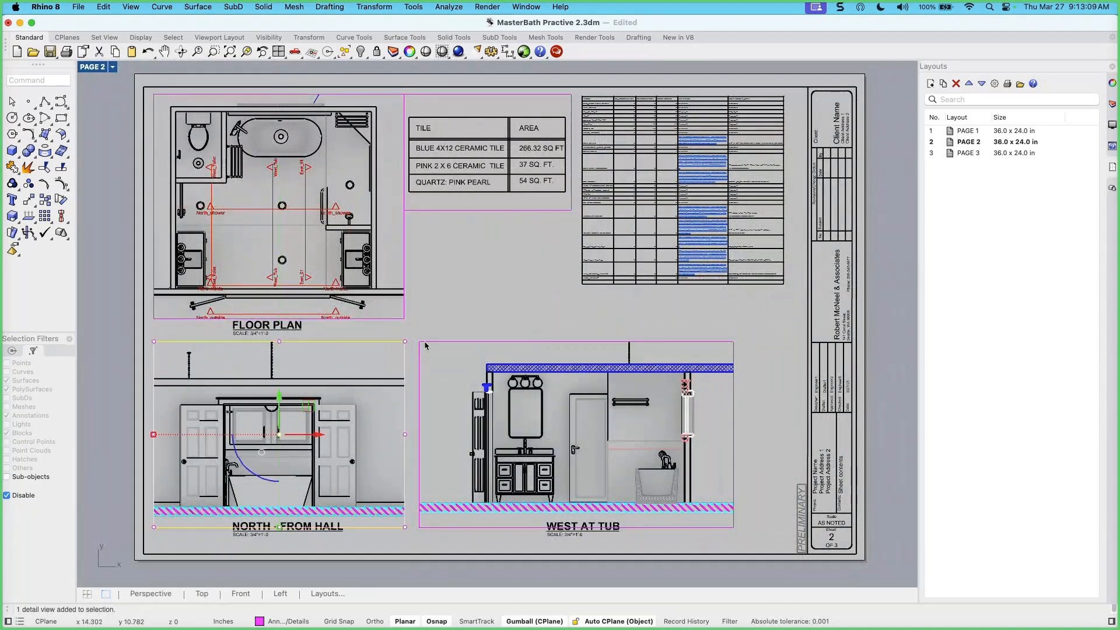
pyautogui.click(429, 367)
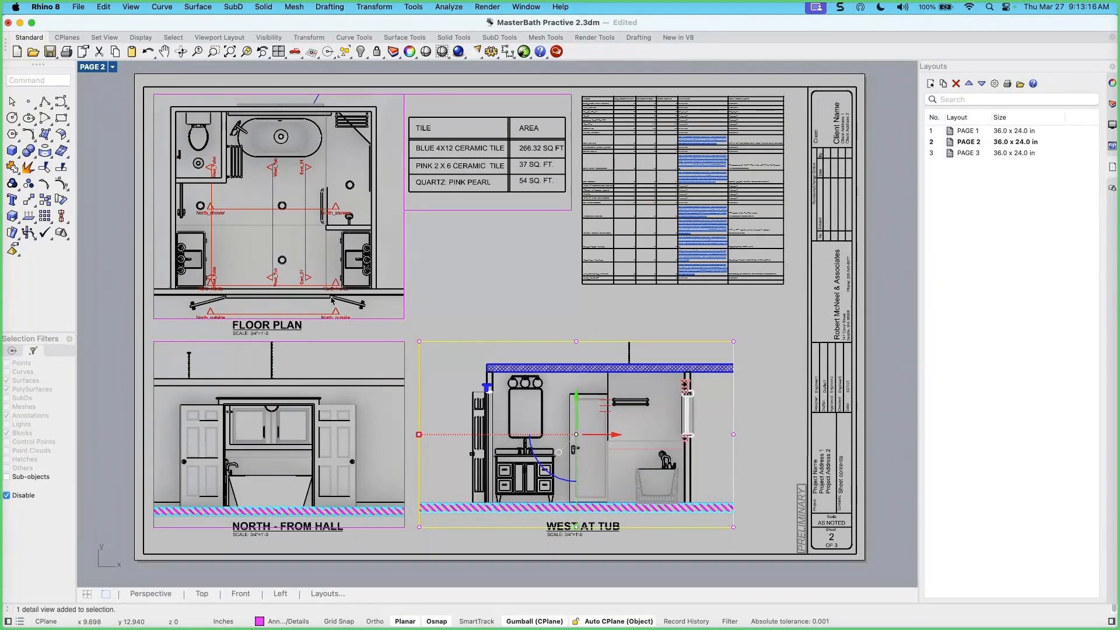
pyautogui.click(517, 327)
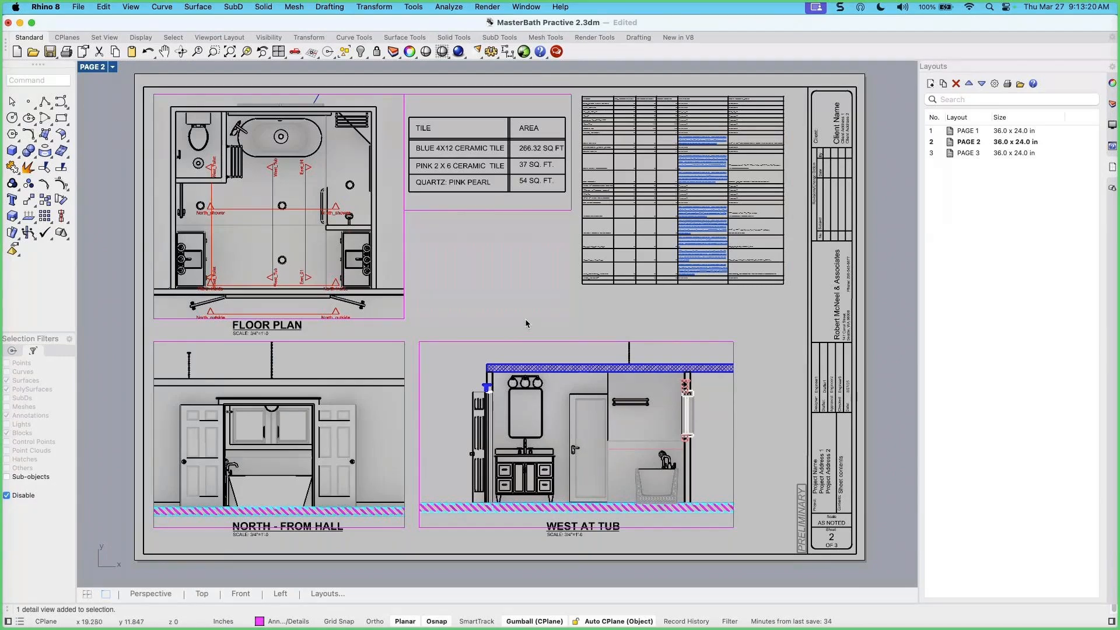
# Examine the block schedule with its counts, link URLs and descriptions on the PAGE 2 layout
pyautogui.scroll(5, 652, 258)
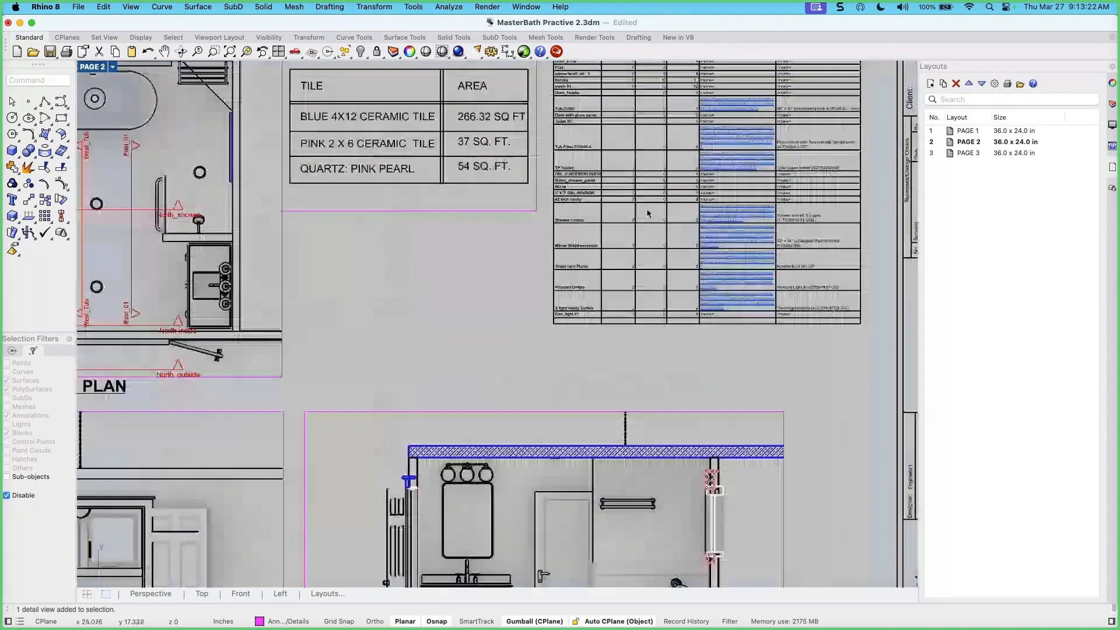
pyautogui.moveTo(710, 260); pyautogui.dragTo(563, 334, button='right')
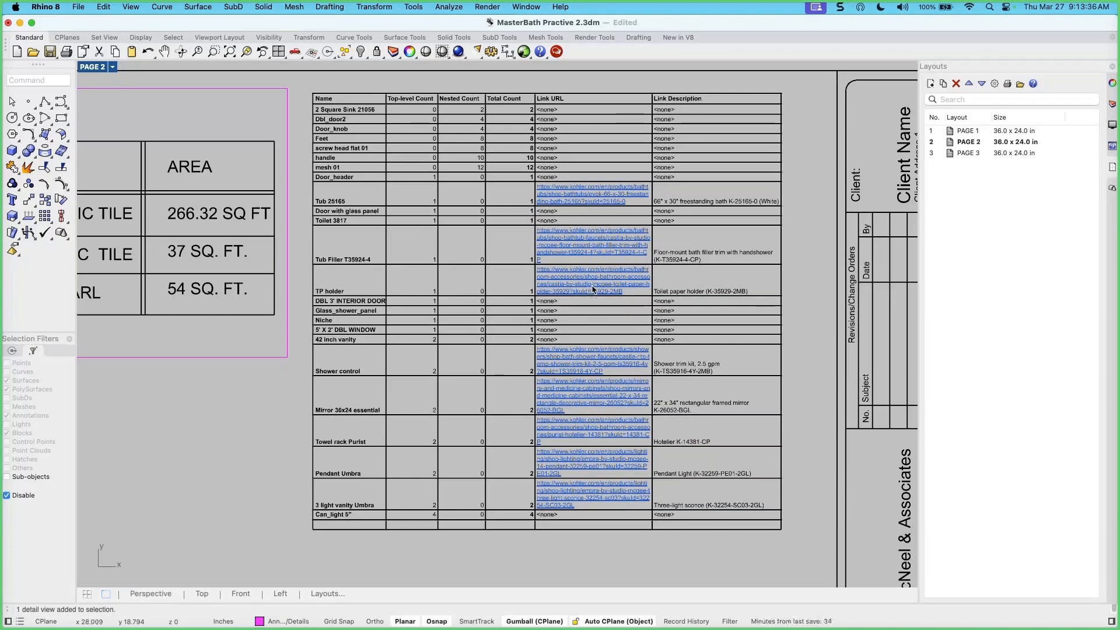
# Select the block schedule on the PAGE 2 layout and open the Master Bath Blocks spreadsheet through its object hyperlink
pyautogui.scroll(1, 590, 297)
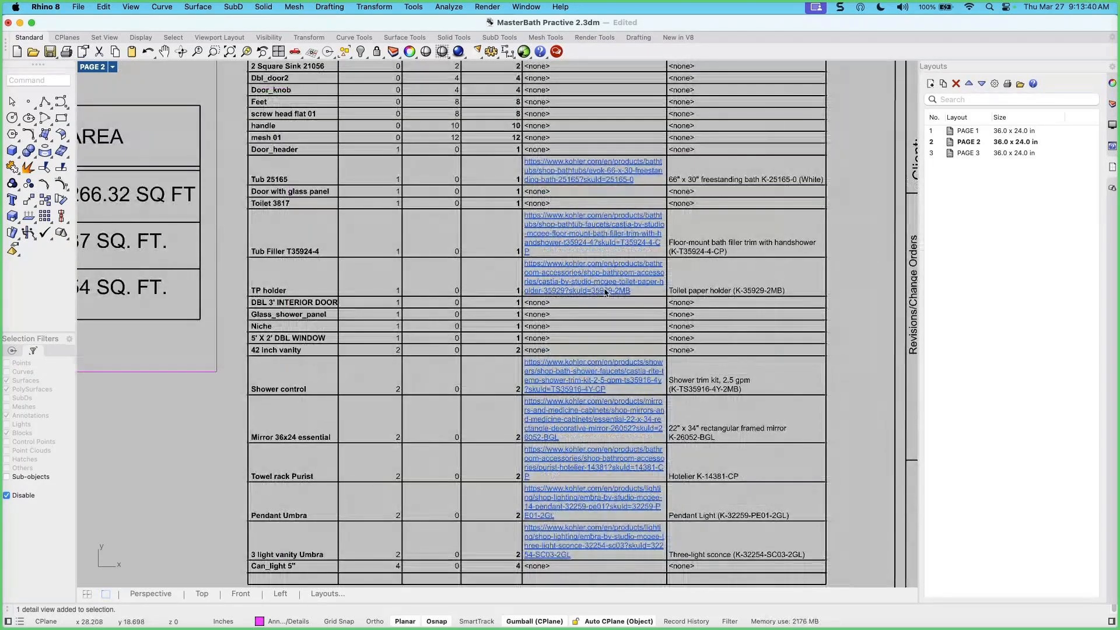
pyautogui.scroll(-2, 605, 293)
pyautogui.click(590, 271)
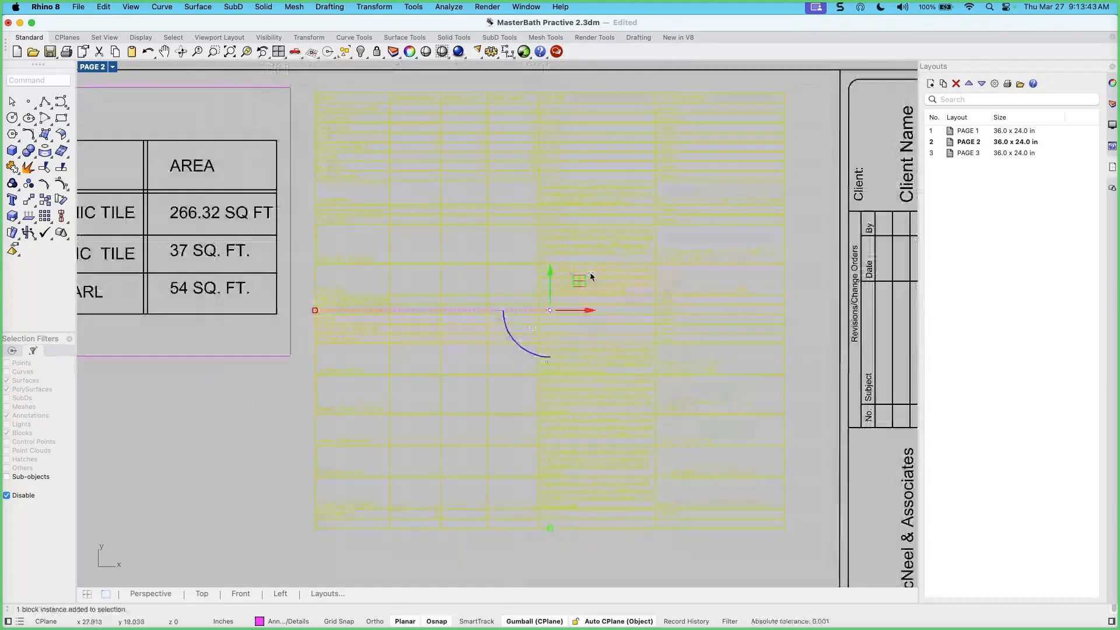
pyautogui.click(766, 278)
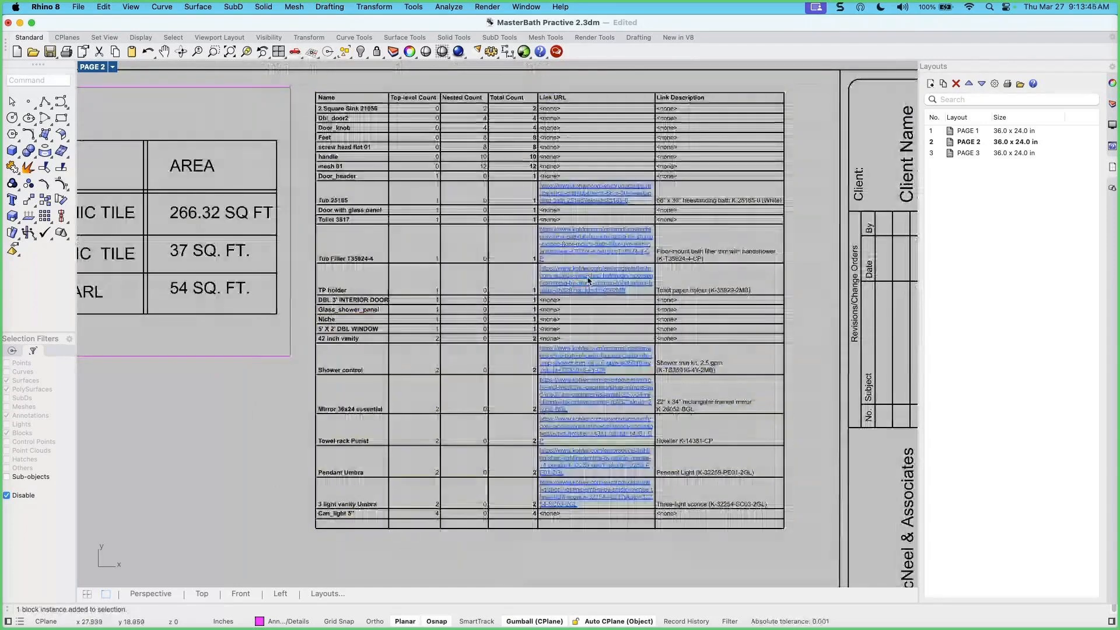
pyautogui.click(689, 265)
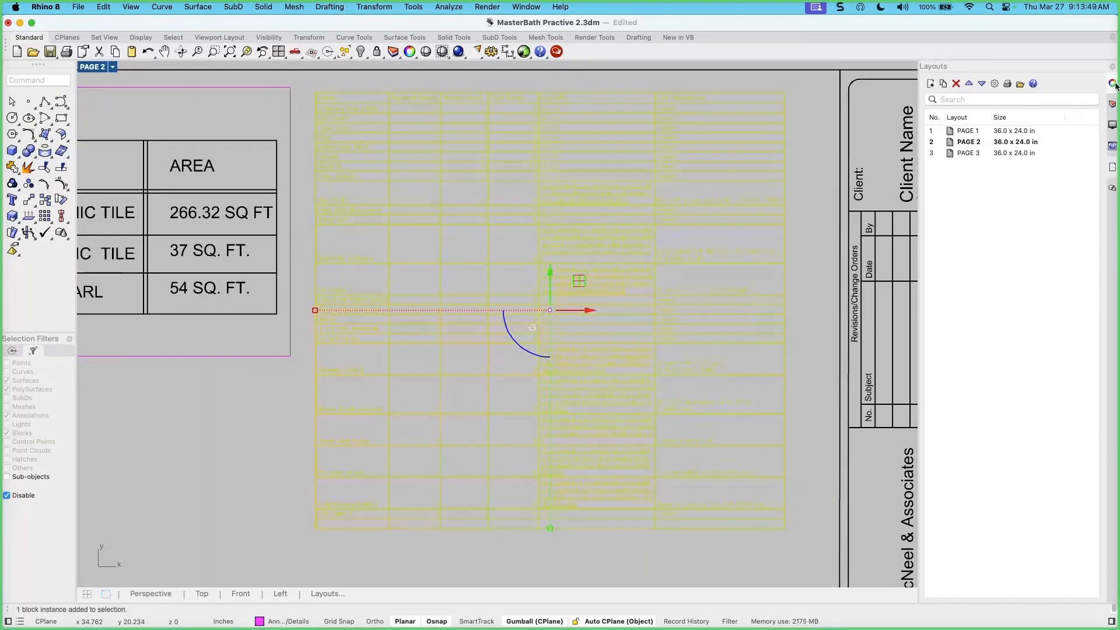
pyautogui.click(1113, 84)
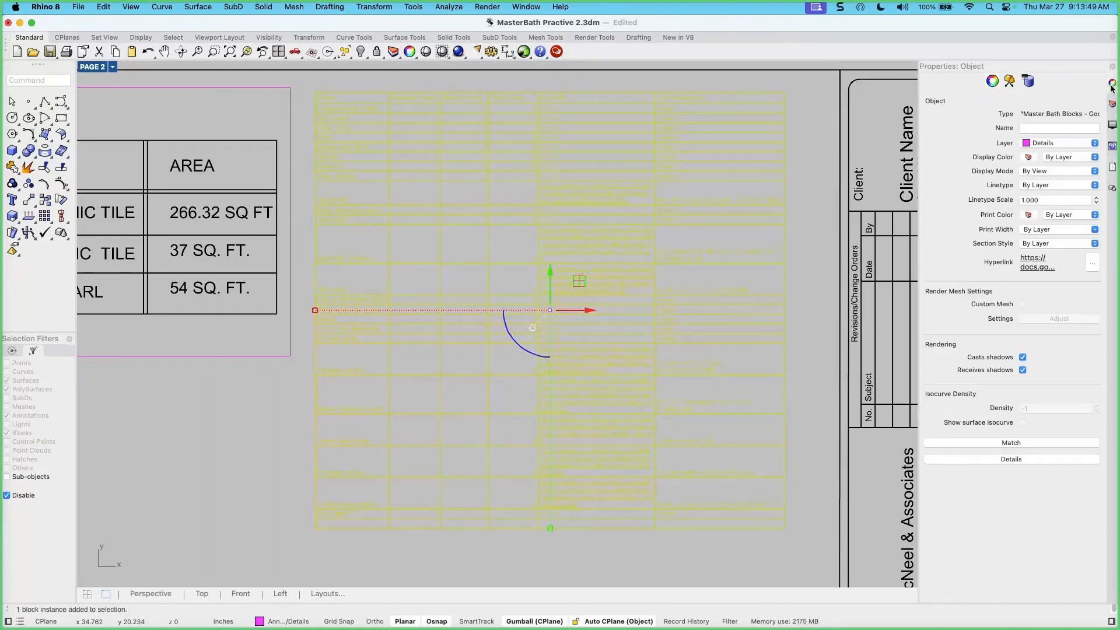
pyautogui.click(1036, 270)
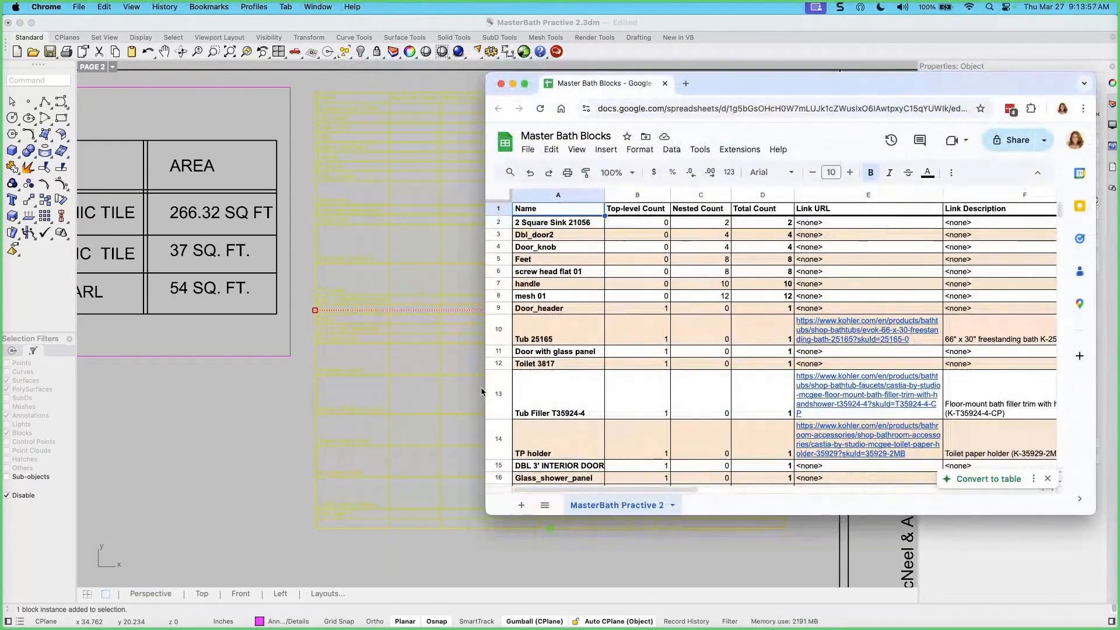
pyautogui.moveTo(728, 95); pyautogui.dragTo(731, 70)
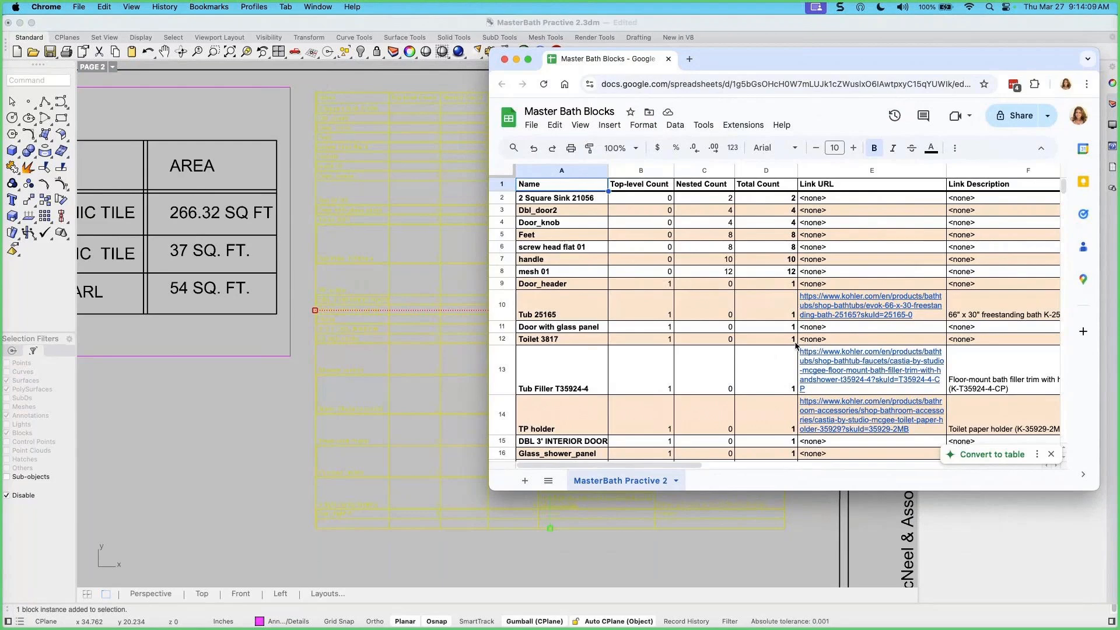
# Return to Rhino 8, deselect the block schedule and bring the whole PAGE 2 sheet into view
pyautogui.click(319, 86)
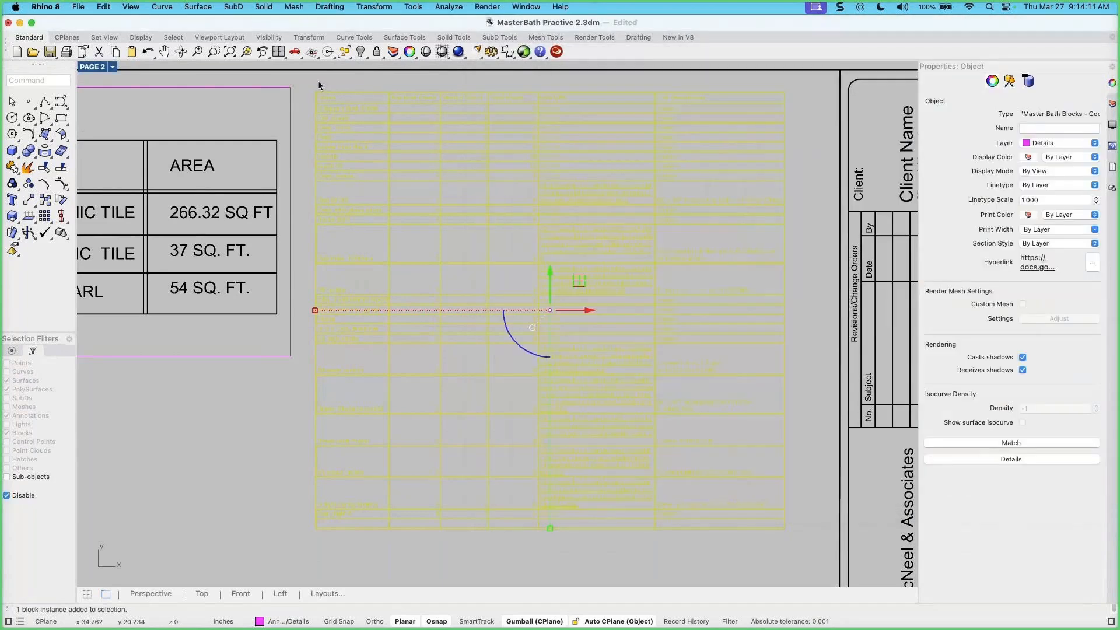
pyautogui.press('Escape')
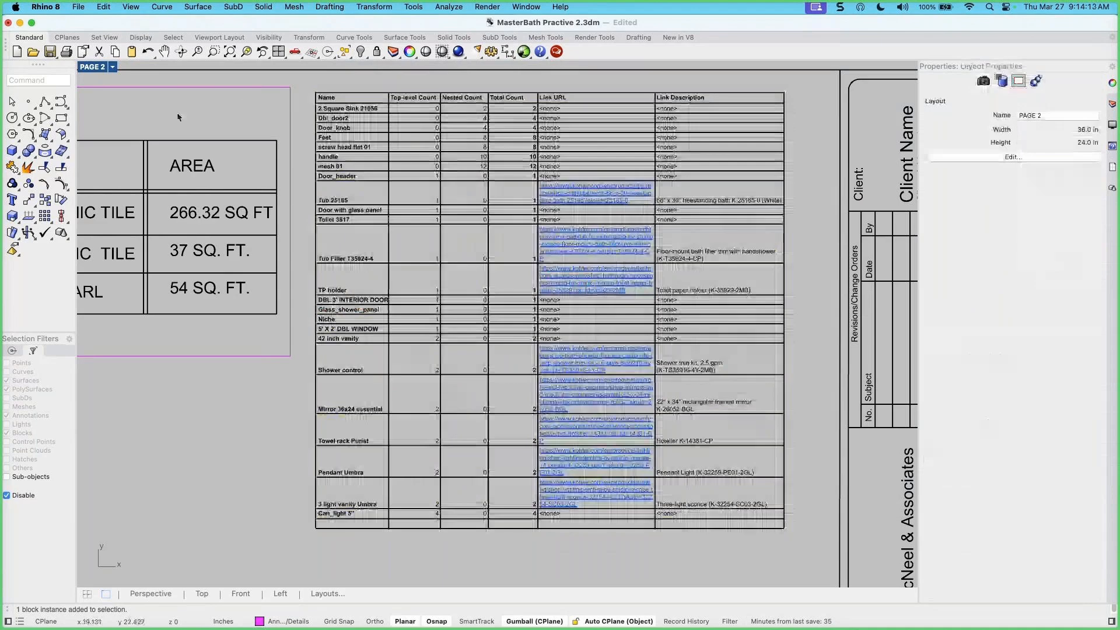
pyautogui.scroll(-2, 277, 449)
pyautogui.moveTo(277, 449); pyautogui.dragTo(387, 420, button='right')
pyautogui.scroll(-4, 414, 434)
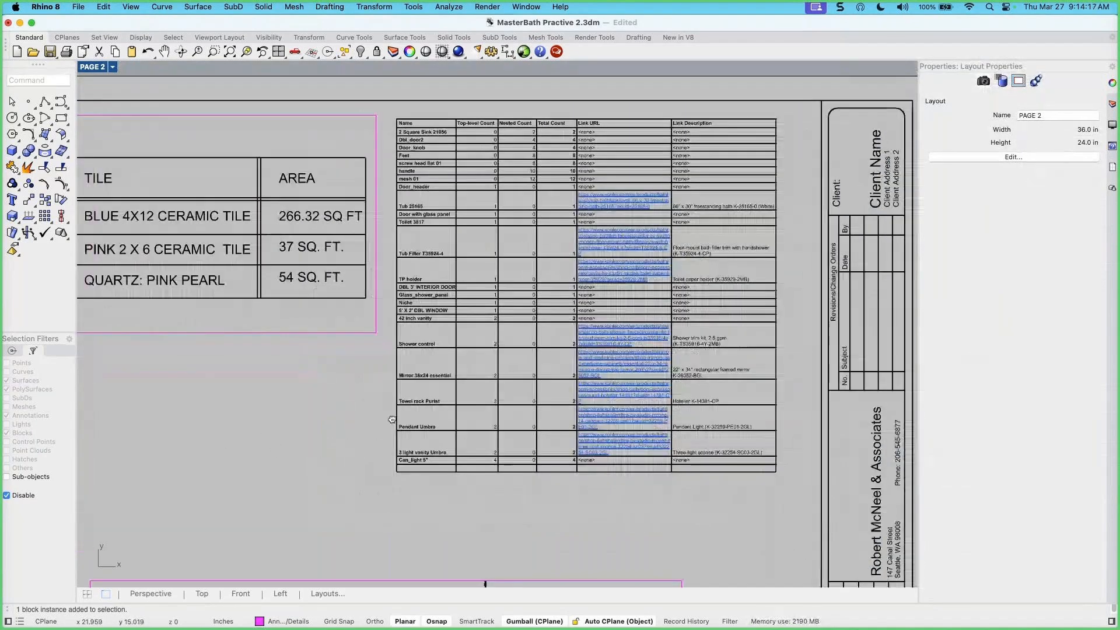
pyautogui.moveTo(421, 449); pyautogui.dragTo(566, 335, button='right')
pyautogui.scroll(-2, 533, 385)
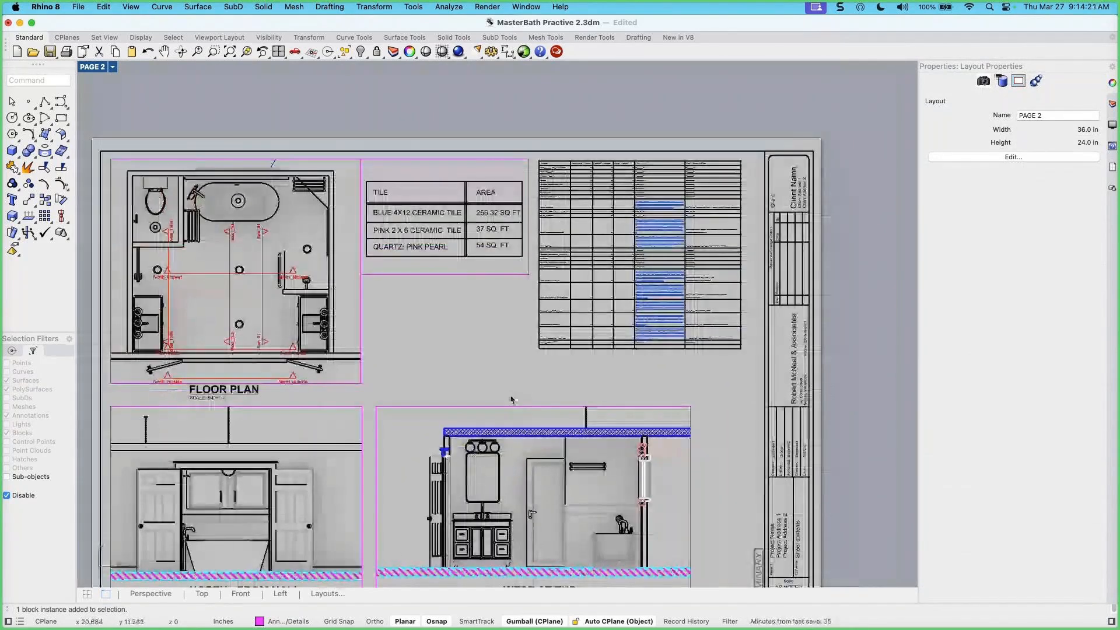
pyautogui.moveTo(511, 399); pyautogui.dragTo(542, 355, button='right')
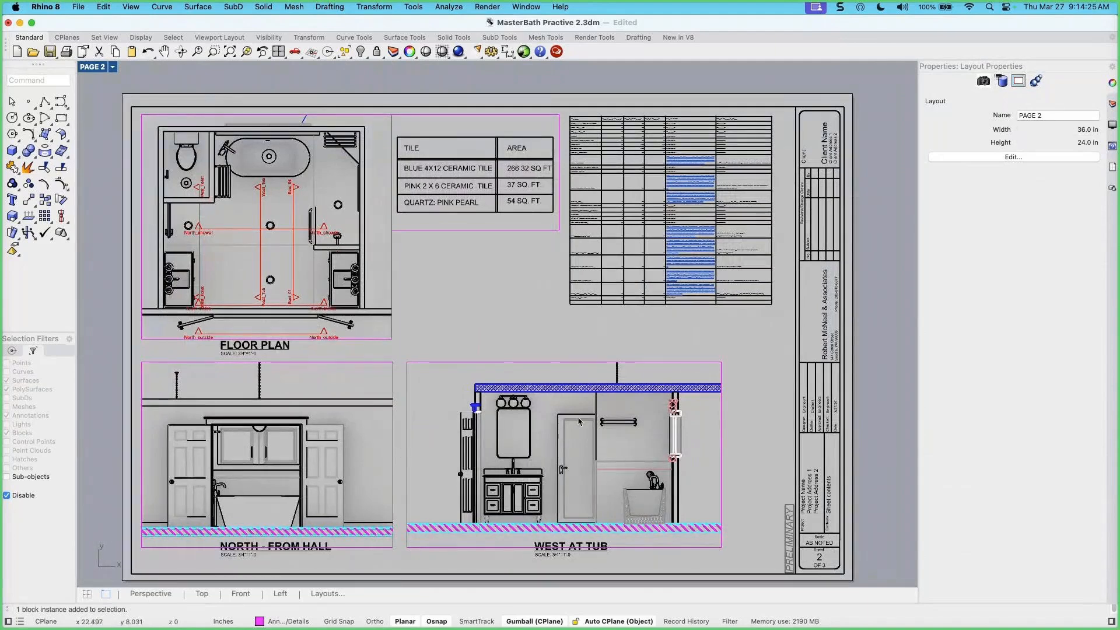
# Open the PAGE 1 layout, orbit the master bath rendering detail to an angled corner view and return to the layout
pyautogui.click(1112, 167)
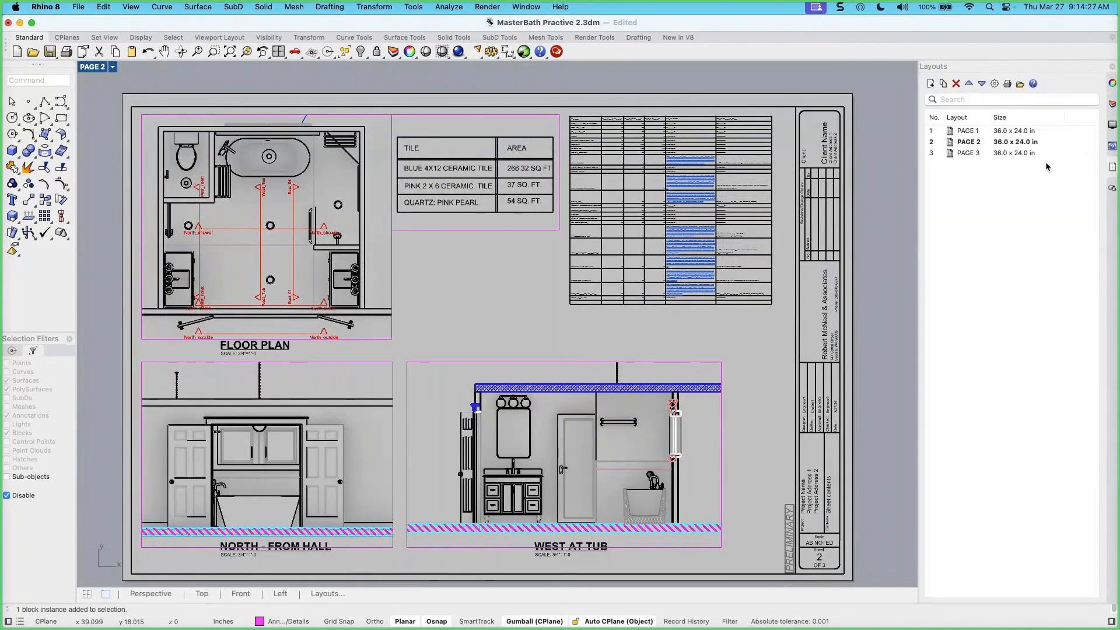
pyautogui.doubleClick(994, 132)
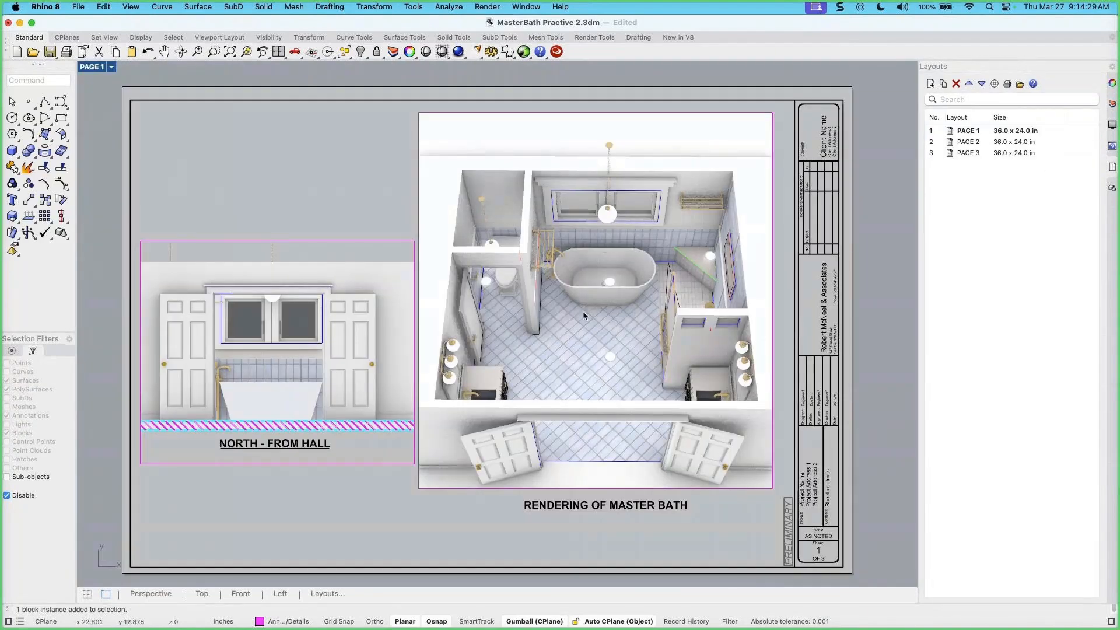
pyautogui.doubleClick(584, 314)
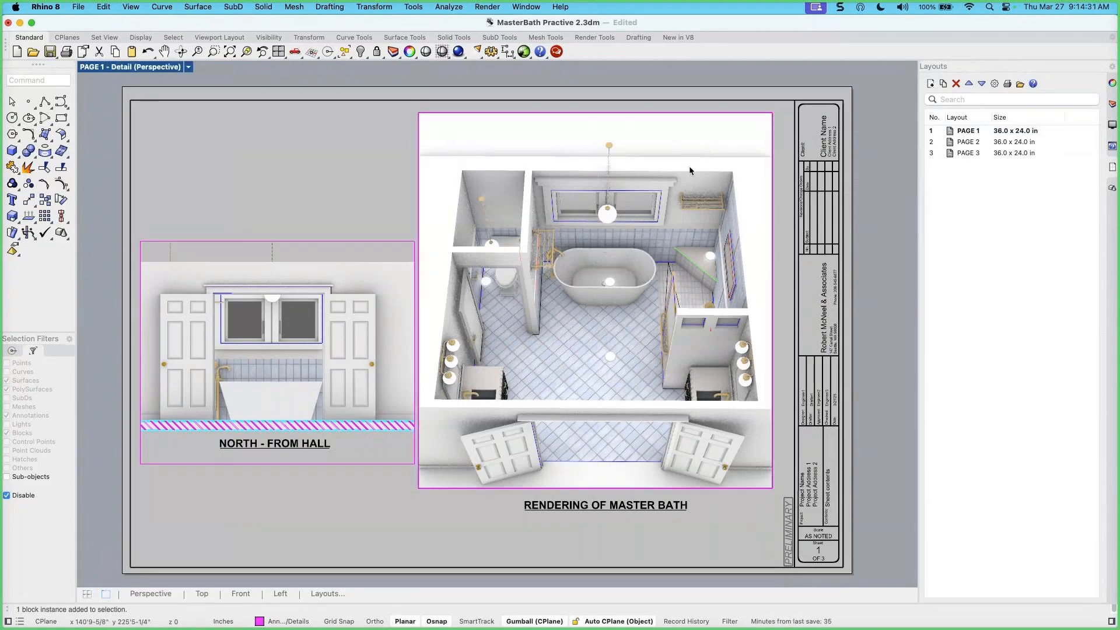
pyautogui.moveTo(634, 374); pyautogui.dragTo(587, 377, button='right')
pyautogui.moveTo(504, 367); pyautogui.dragTo(552, 394, button='right')
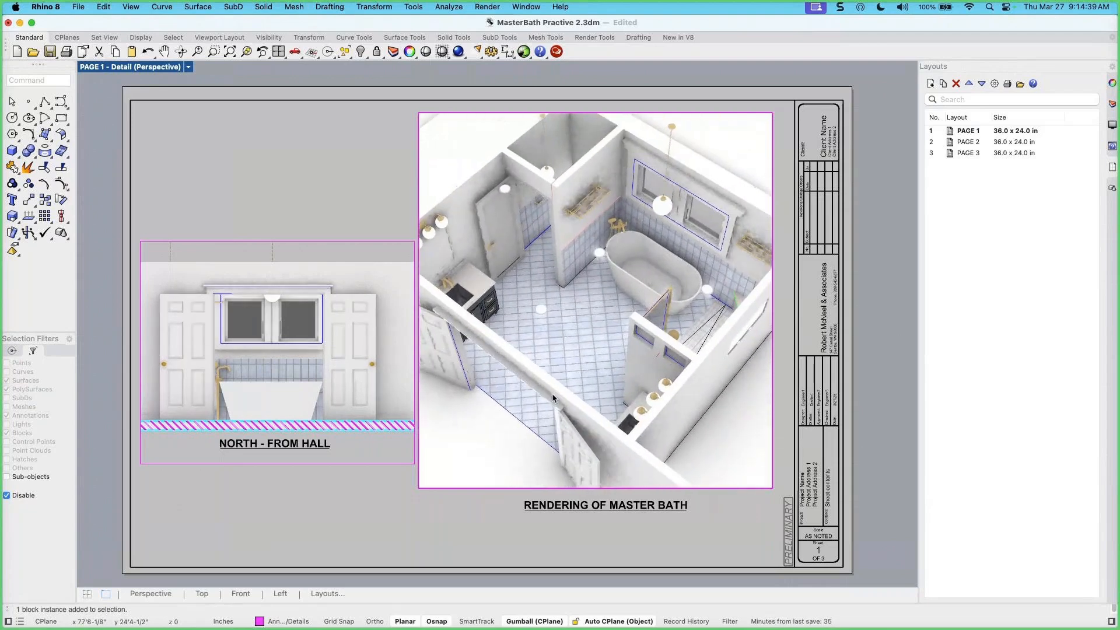
pyautogui.doubleClick(350, 224)
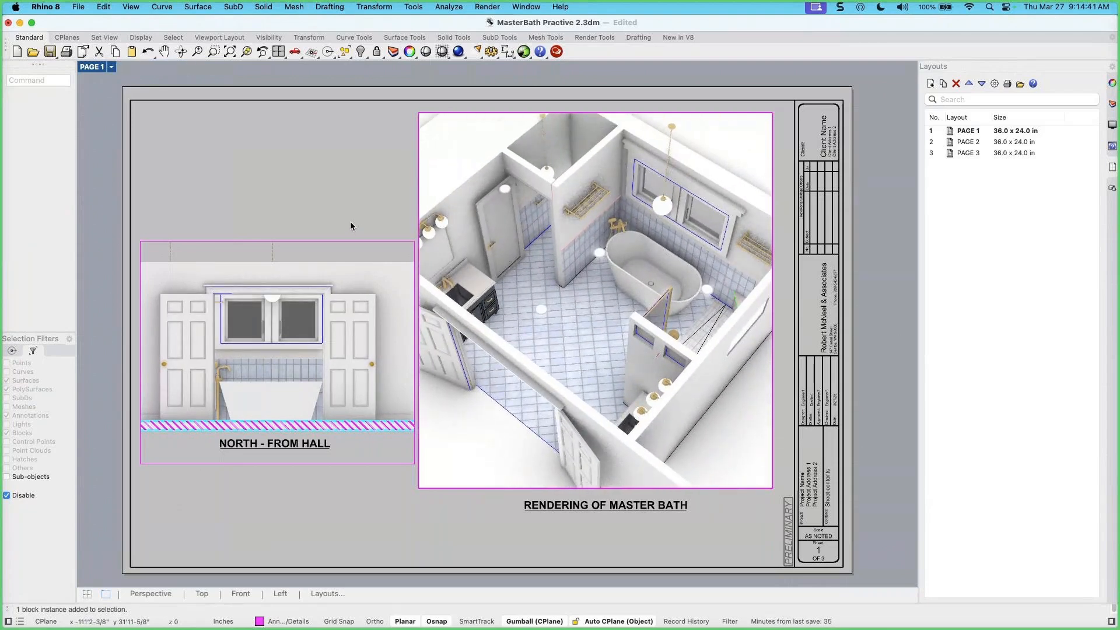
pyautogui.doubleClick(460, 159)
pyautogui.doubleClick(385, 197)
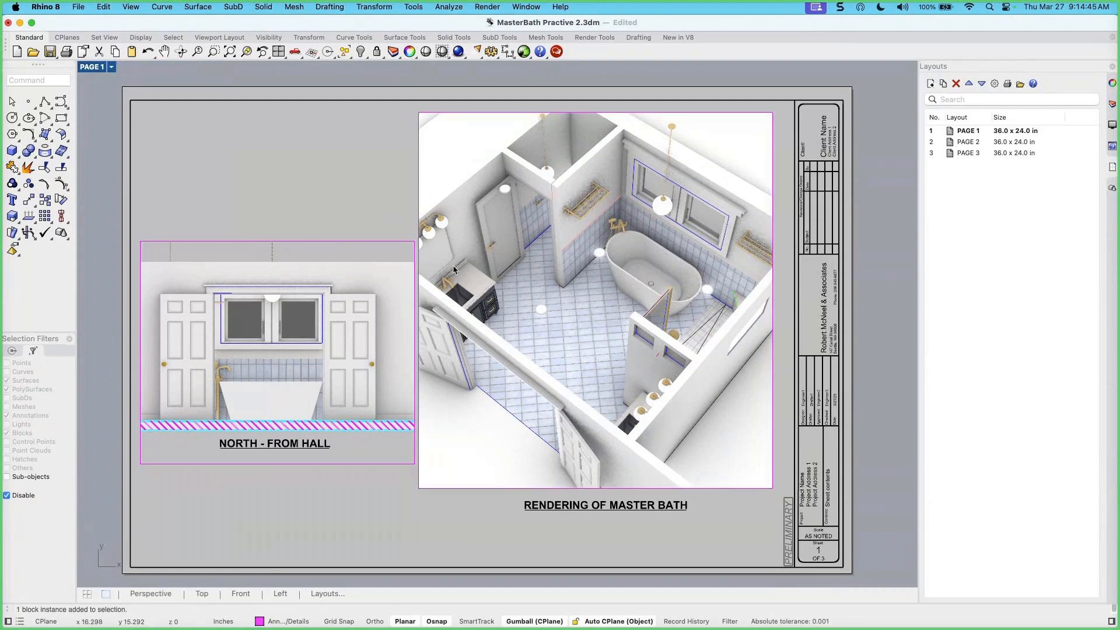
pyautogui.moveTo(533, 356); pyautogui.dragTo(507, 343, button='right')
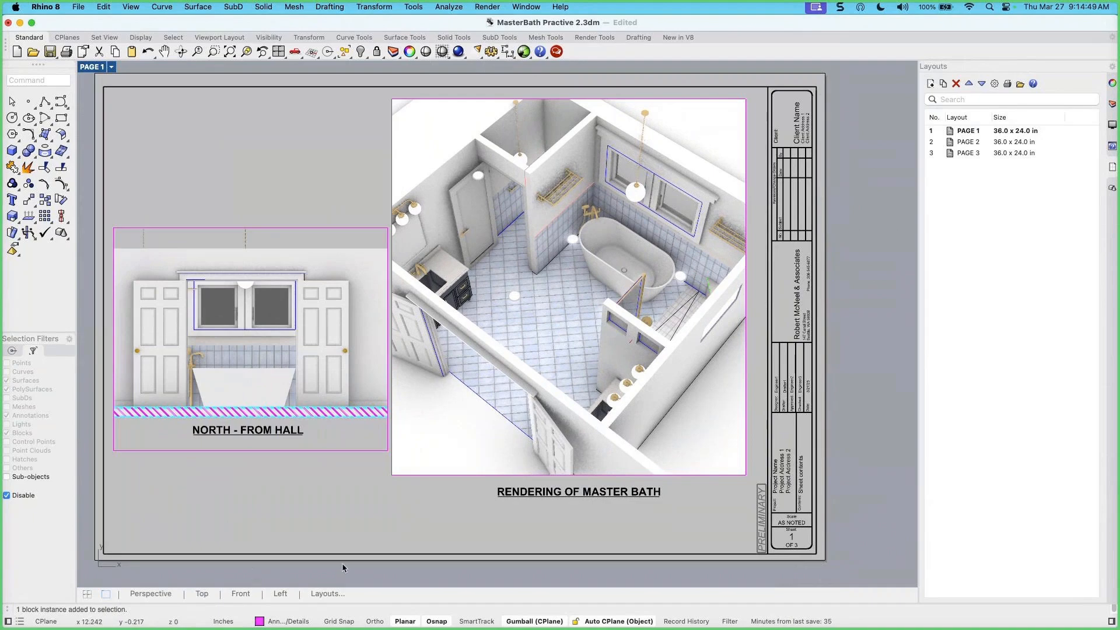
# Open the PAGE 2 layout, activate its North - From Hall detail and check how the locked view zooms with the sheet
pyautogui.doubleClick(966, 143)
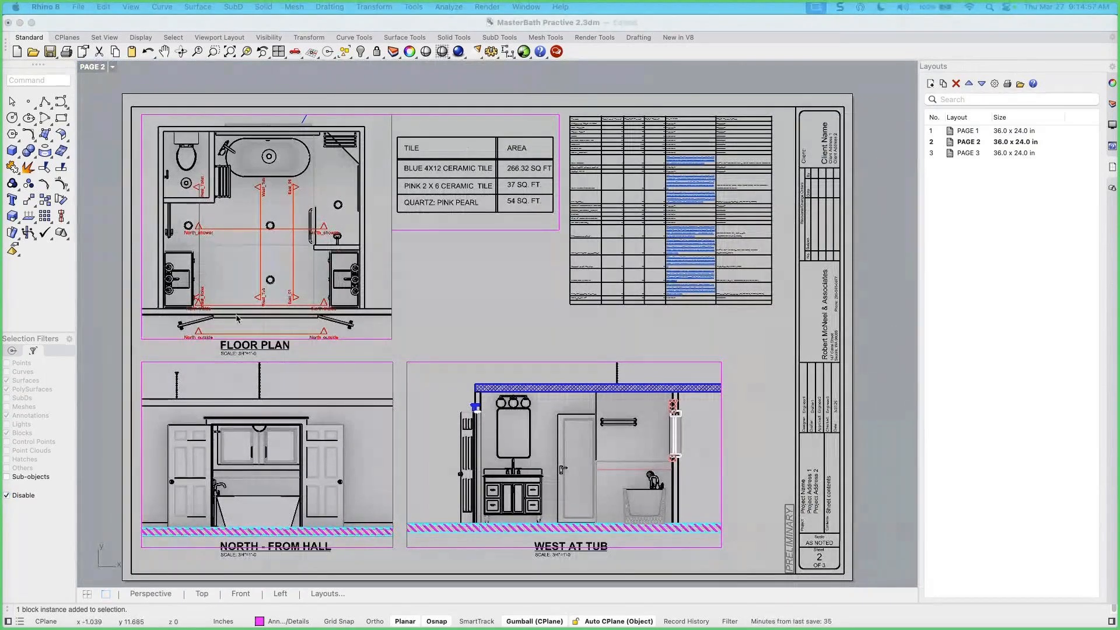
pyautogui.scroll(-3, 353, 389)
pyautogui.doubleClick(264, 401)
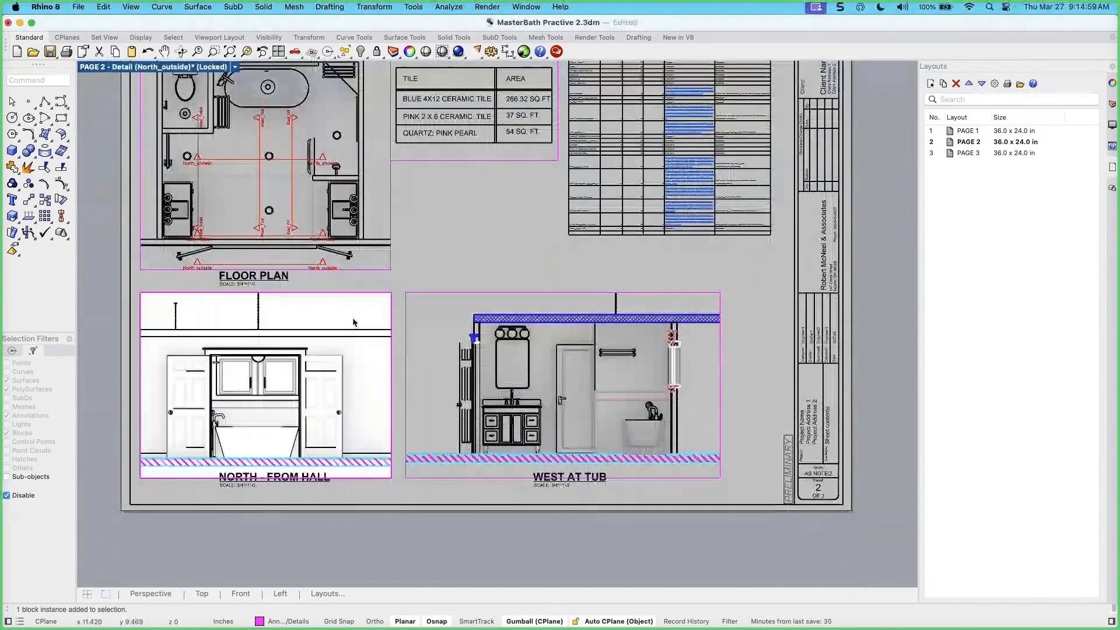
pyautogui.scroll(3, 264, 401)
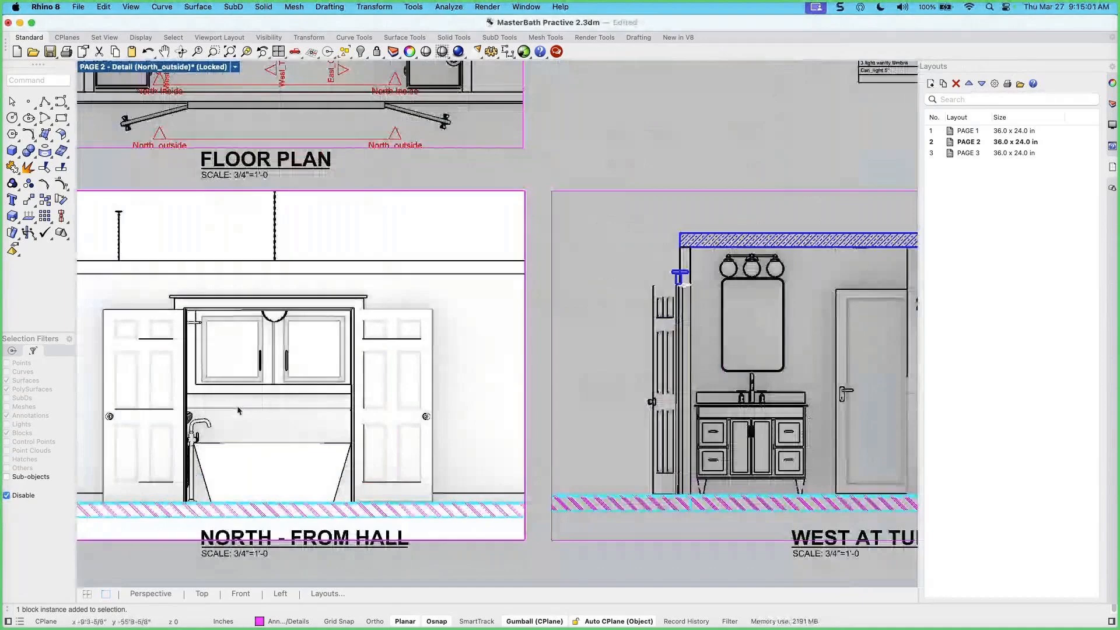
pyautogui.hscroll(-3, 242, 407)
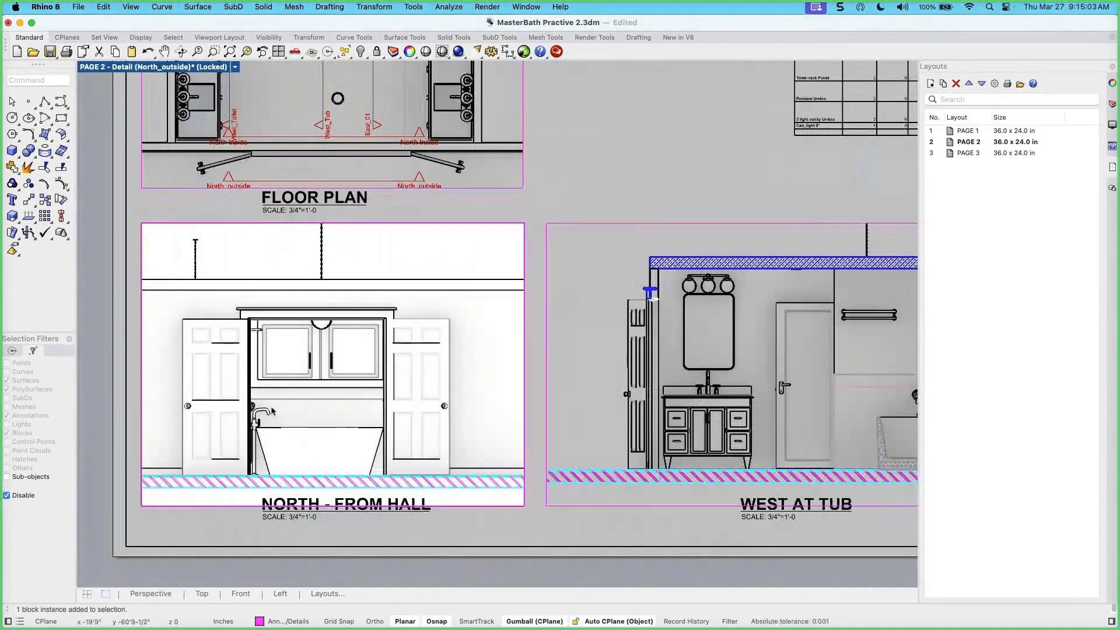
pyautogui.scroll(-5, 273, 412)
pyautogui.scroll(4, 355, 338)
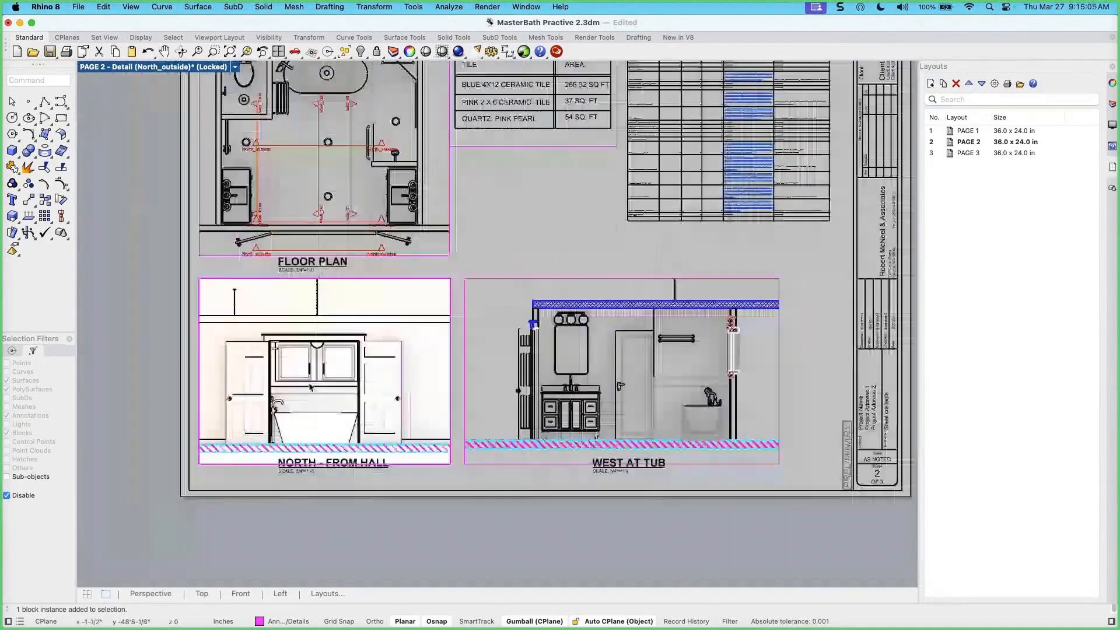
pyautogui.scroll(2, 355, 338)
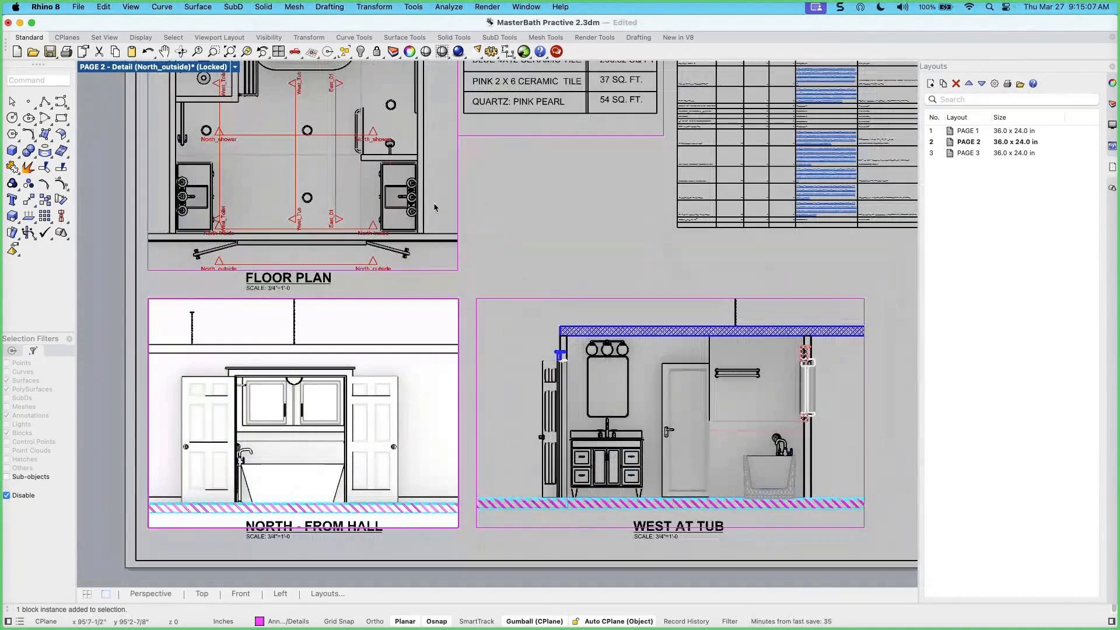
# Examine the locked Floor Plan detail on PAGE 2 while it is active, and return to the layout
pyautogui.scroll(4, 434, 208)
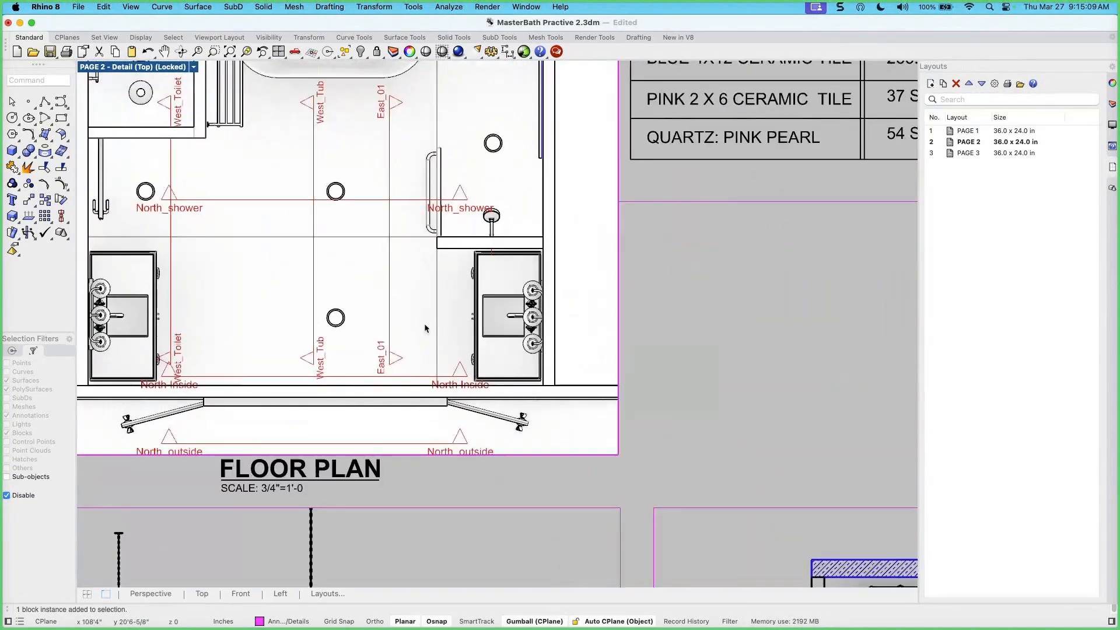
pyautogui.scroll(-3, 425, 329)
pyautogui.scroll(-1, 431, 332)
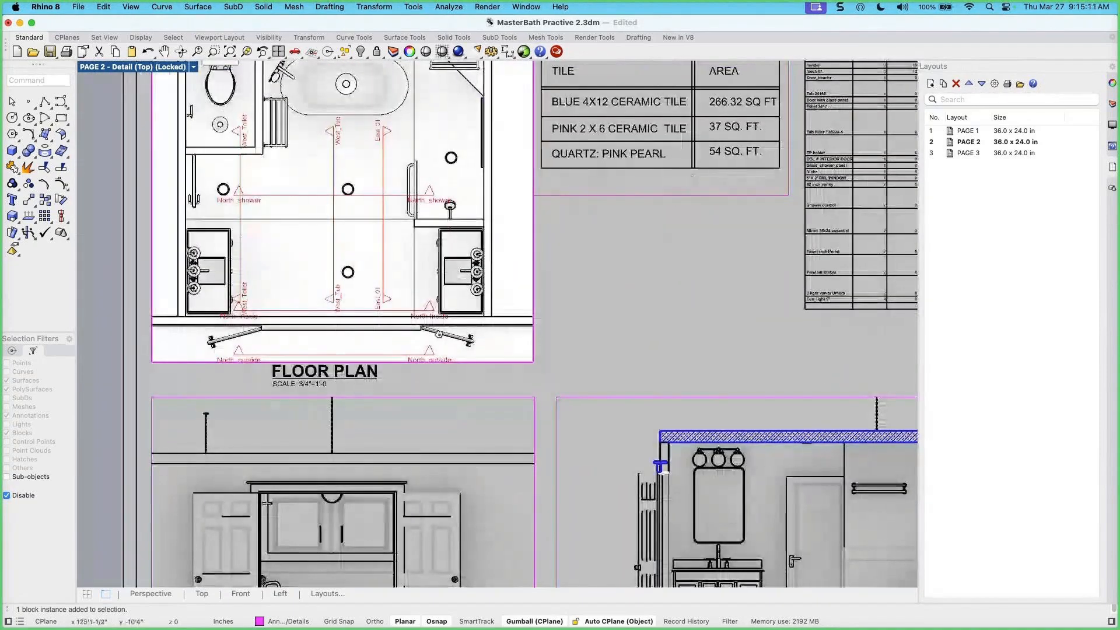
pyautogui.scroll(-3, 438, 334)
pyautogui.doubleClick(436, 285)
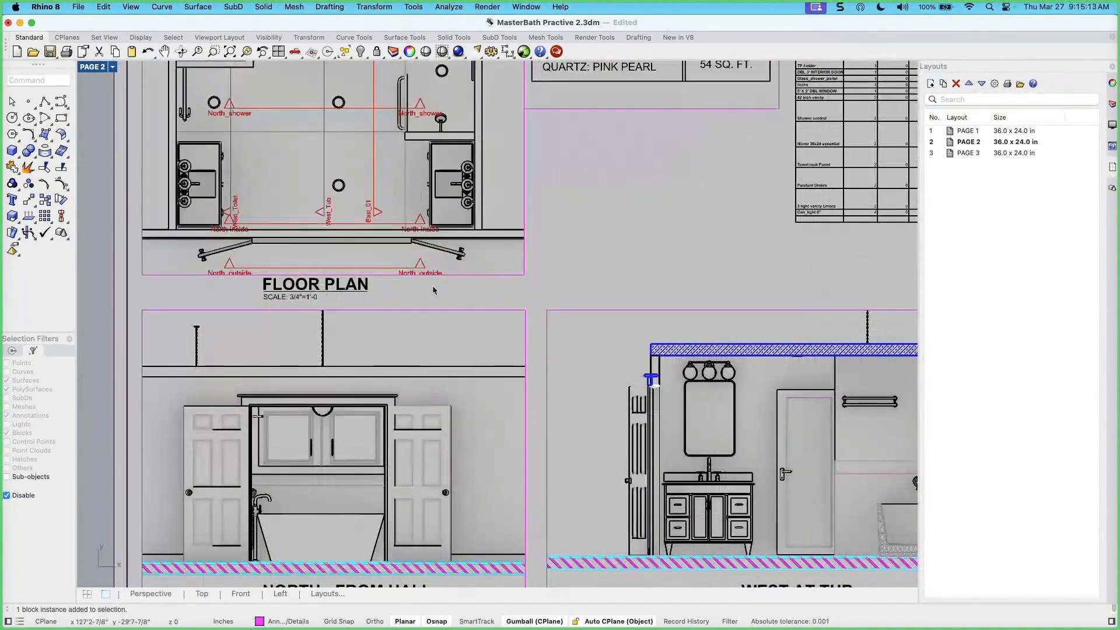
# Select the North - From Hall detail and show its viewport lock, display mode and scale properties
pyautogui.click(467, 310)
pyautogui.scroll(-2, 469, 306)
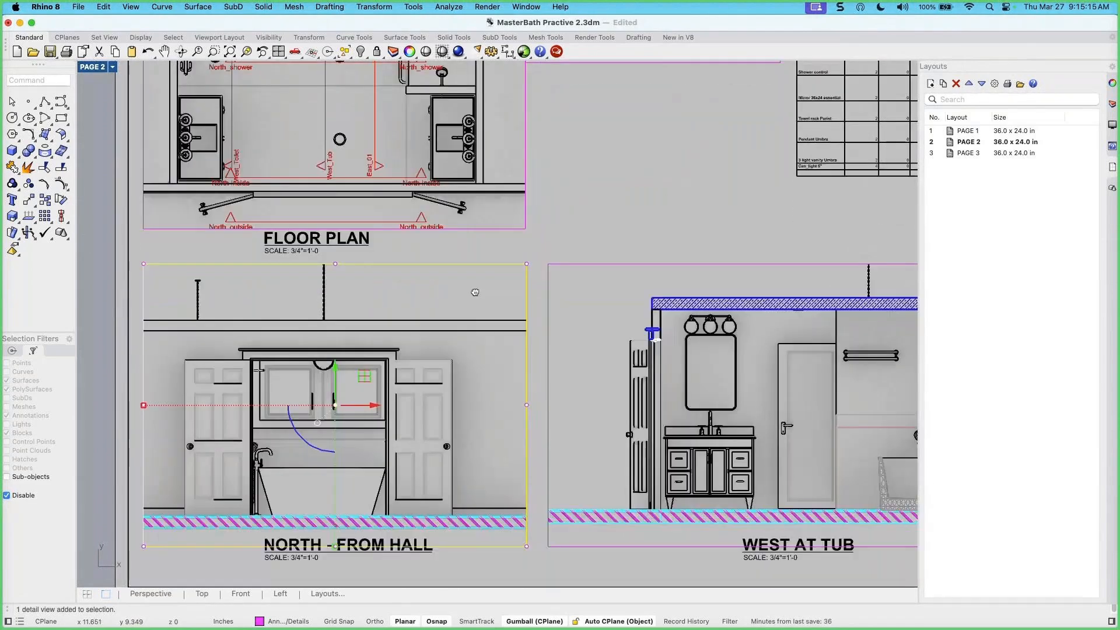
pyautogui.scroll(-3, 474, 293)
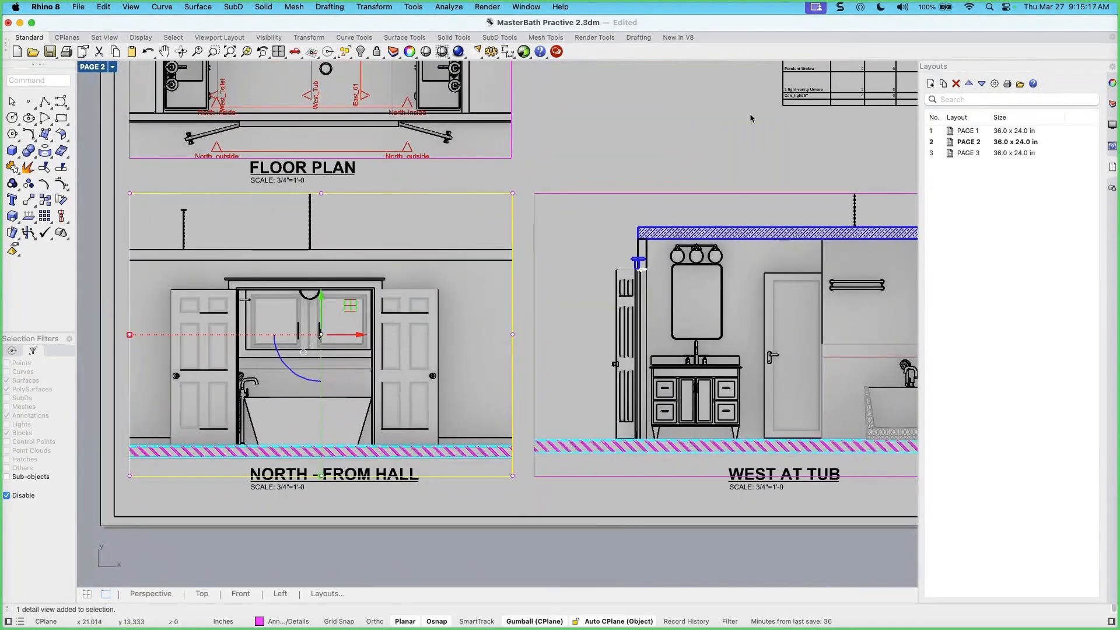
pyautogui.click(1112, 82)
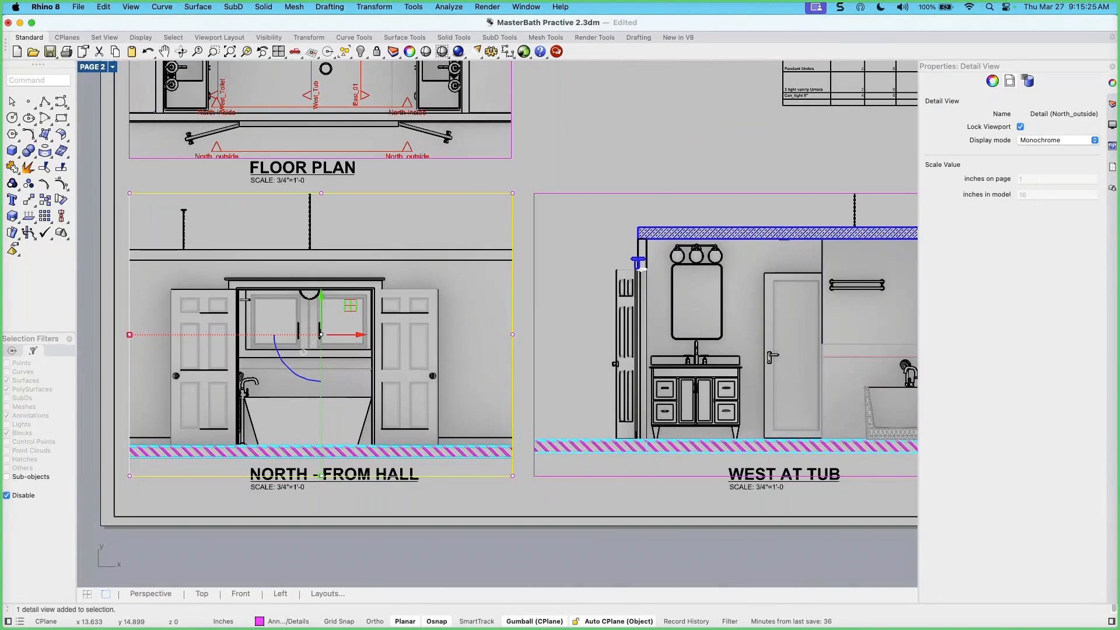
pyautogui.scroll(-3, 491, 420)
pyautogui.moveTo(491, 420); pyautogui.dragTo(458, 429, button='right')
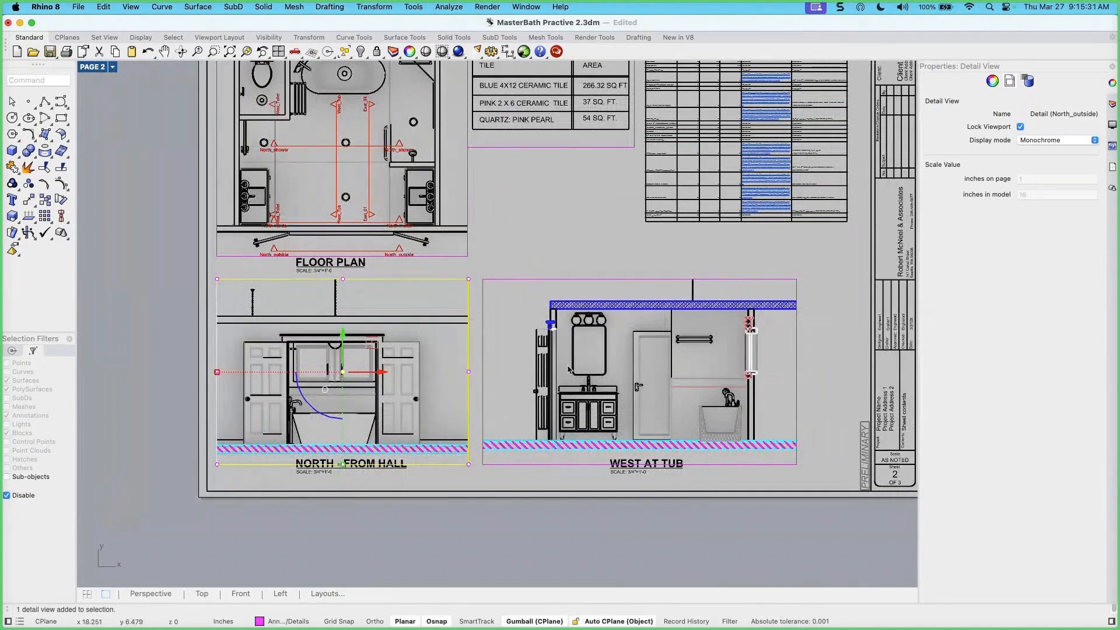
# Deselect the North - From Hall detail and examine the scale label beneath its title
pyautogui.press('Escape')
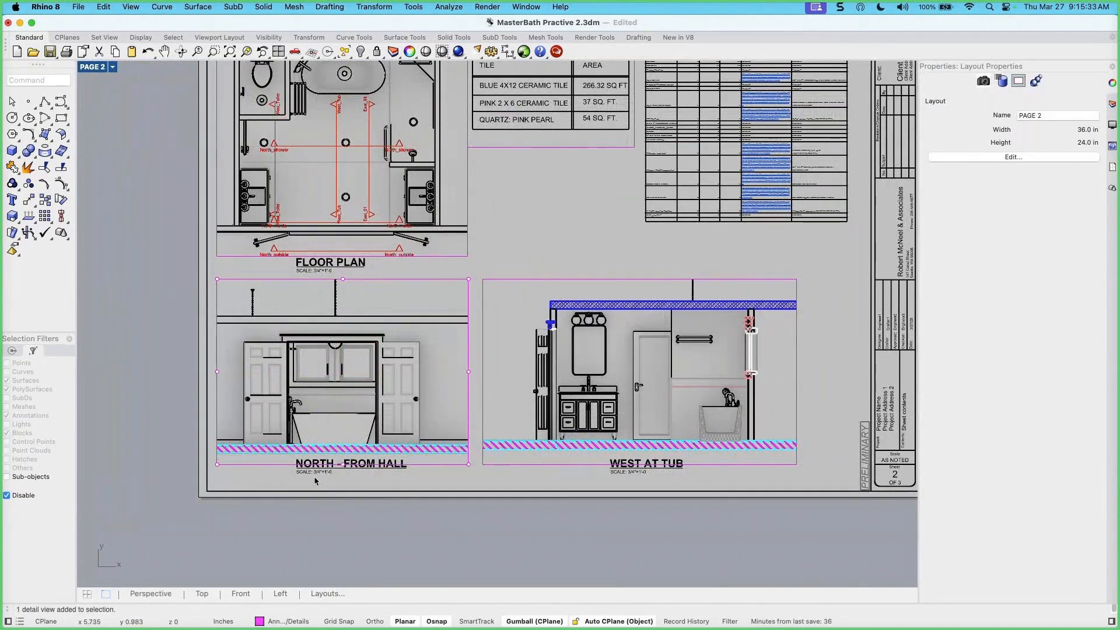
pyautogui.scroll(5, 309, 482)
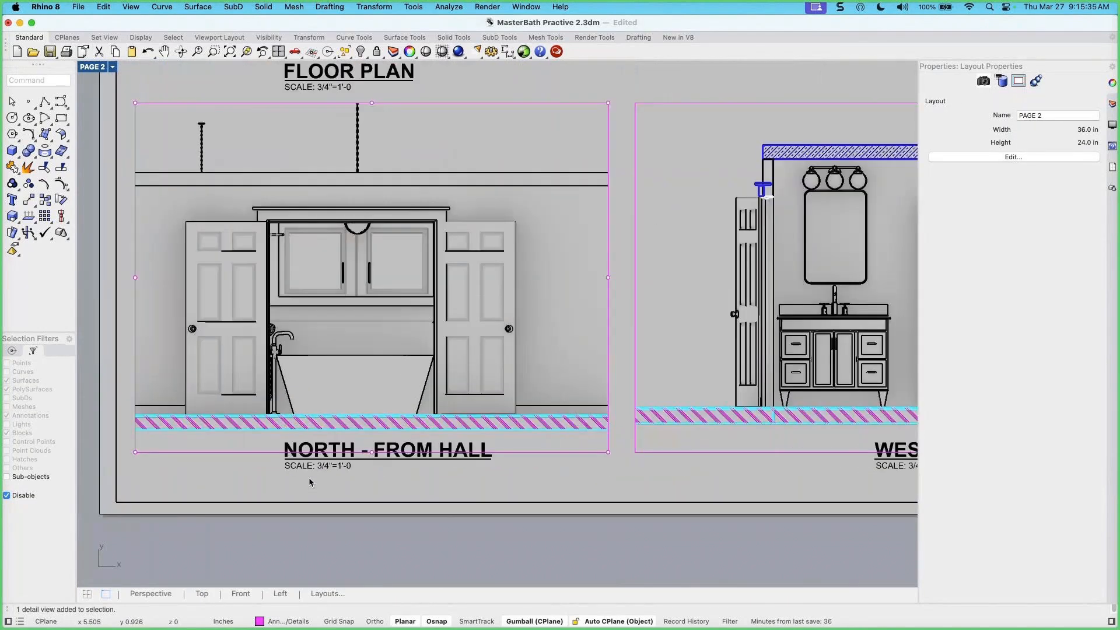
pyautogui.scroll(-3, 342, 471)
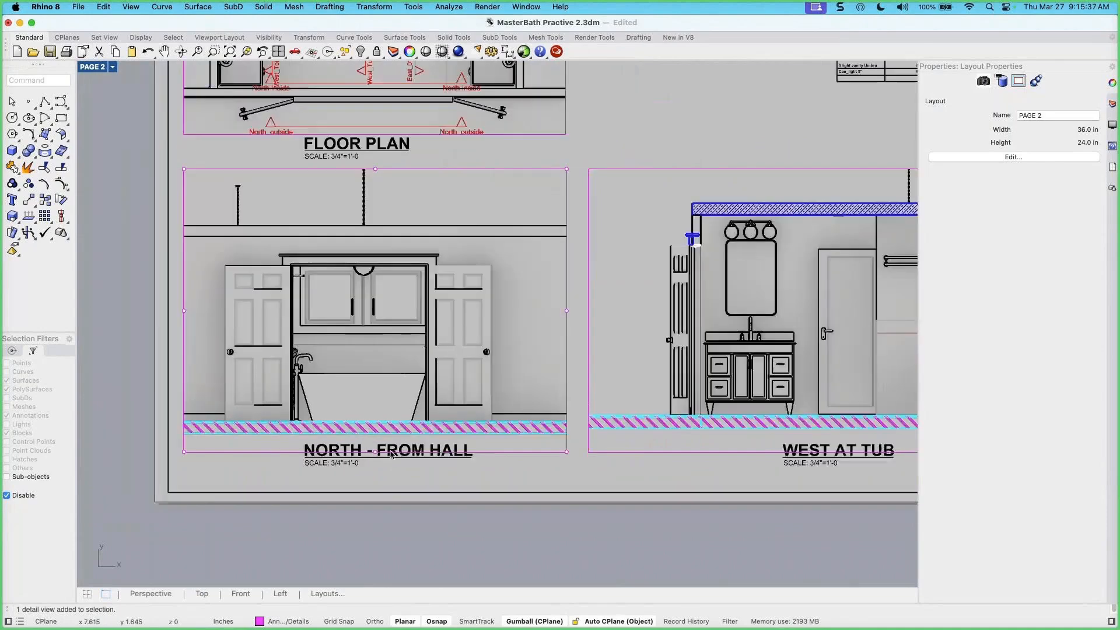
# Select the Floor Plan detail on PAGE 2 and examine its labelled section markers up close
pyautogui.scroll(-4, 439, 452)
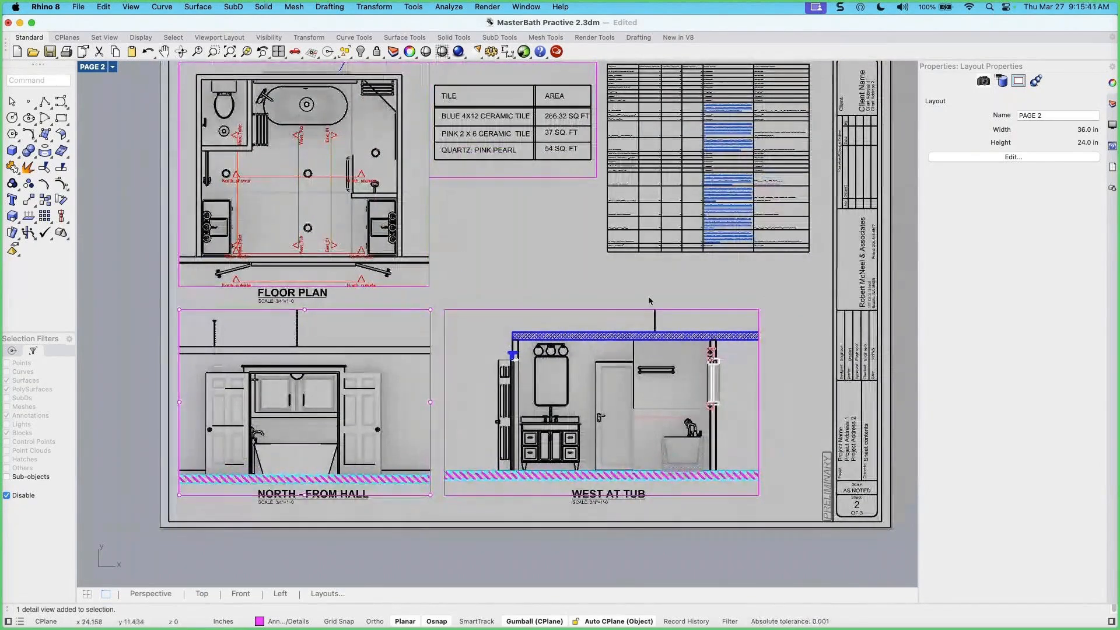
pyautogui.click(428, 240)
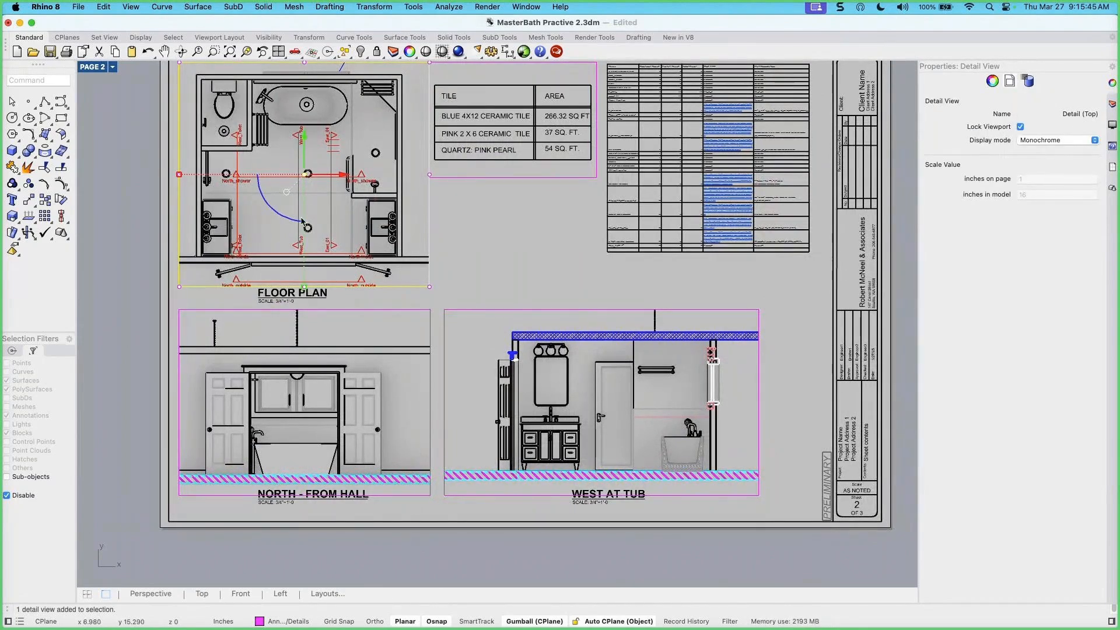
pyautogui.scroll(5, 294, 234)
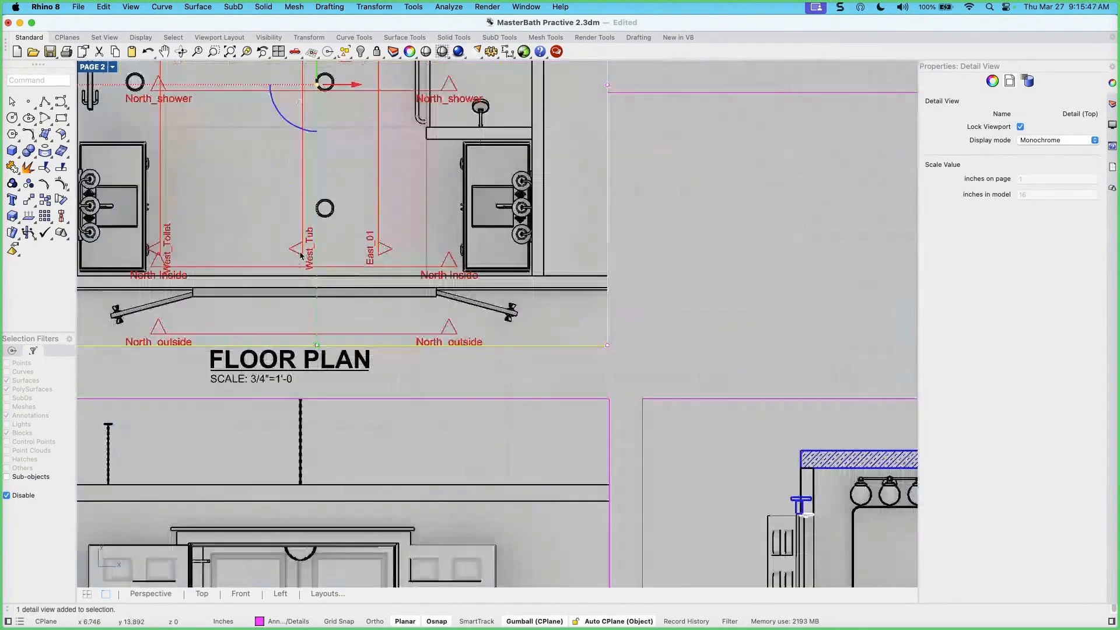
pyautogui.scroll(-6, 300, 255)
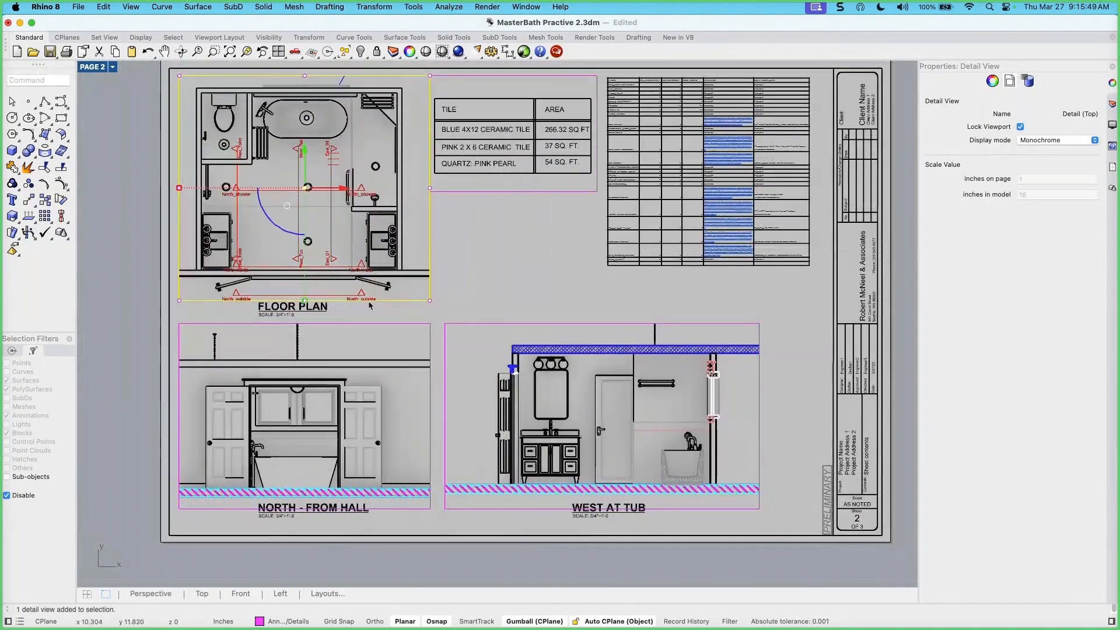
# Open the PAGE 3 layout and examine the sectioned ceiling and walls in the West Through Toilet Room detail
pyautogui.click(1112, 167)
pyautogui.click(980, 153)
pyautogui.doubleClick(980, 154)
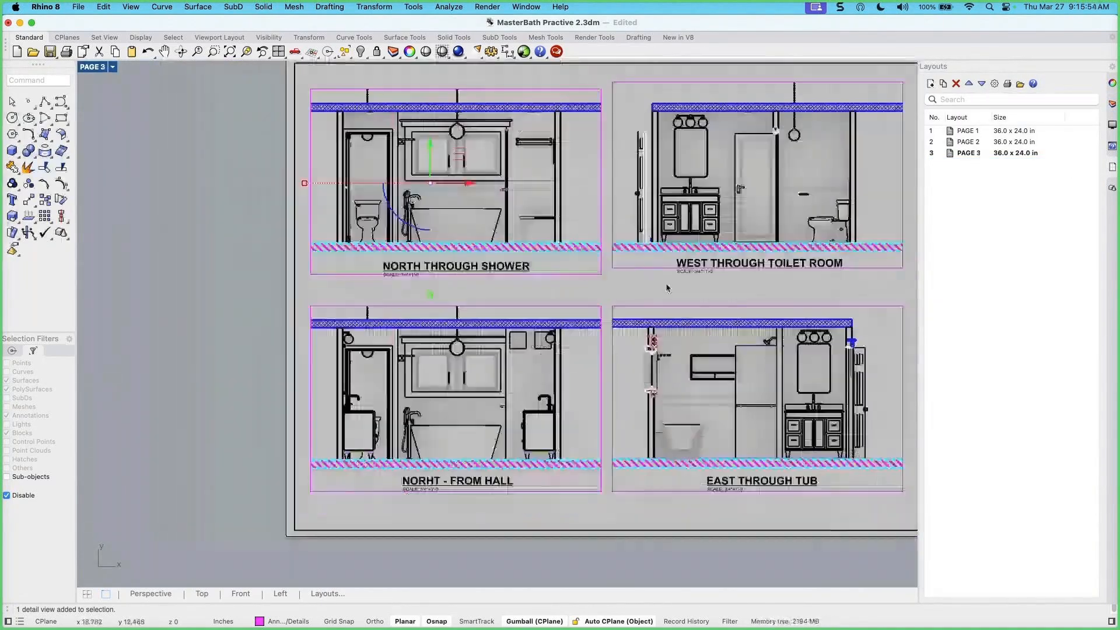
pyautogui.moveTo(668, 288); pyautogui.dragTo(531, 299, button='right')
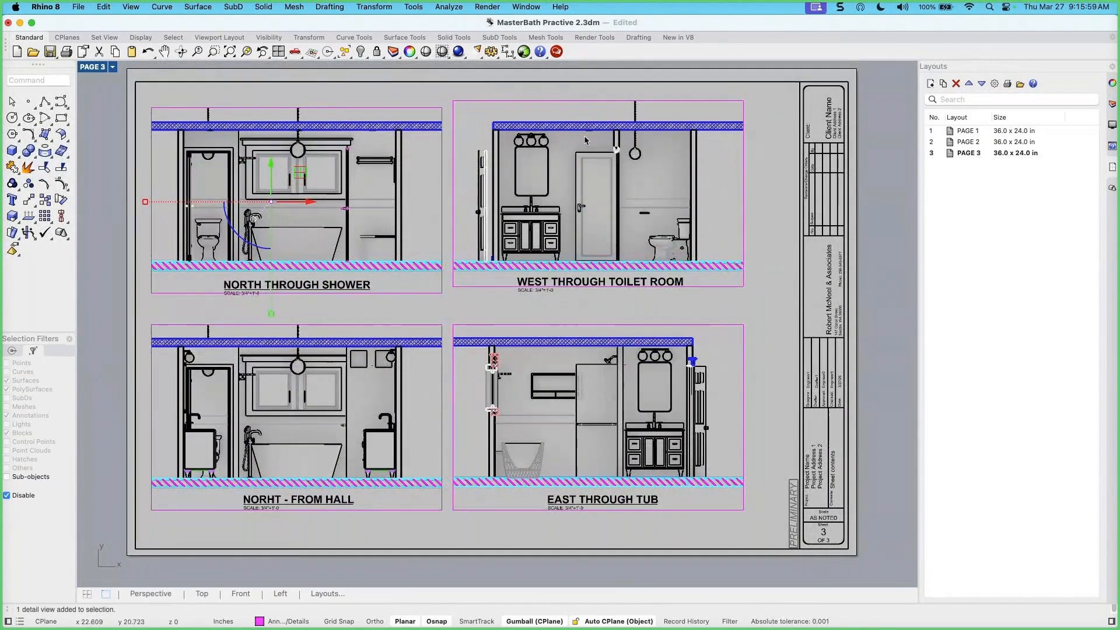
pyautogui.scroll(3, 546, 148)
pyautogui.moveTo(516, 138); pyautogui.dragTo(467, 161, button='right')
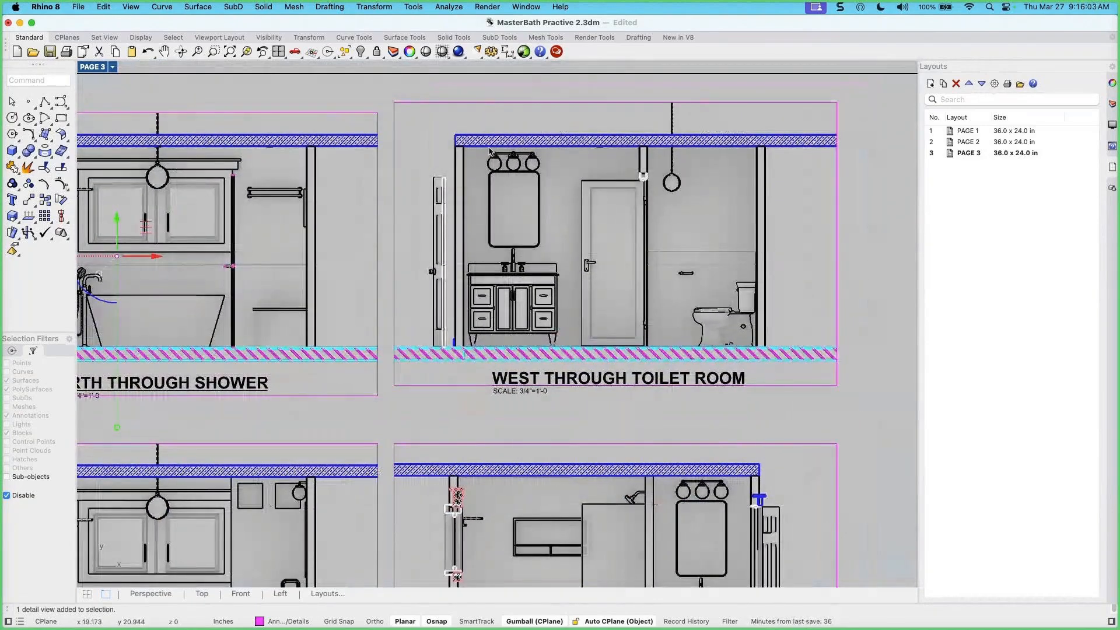
pyautogui.scroll(2, 489, 164)
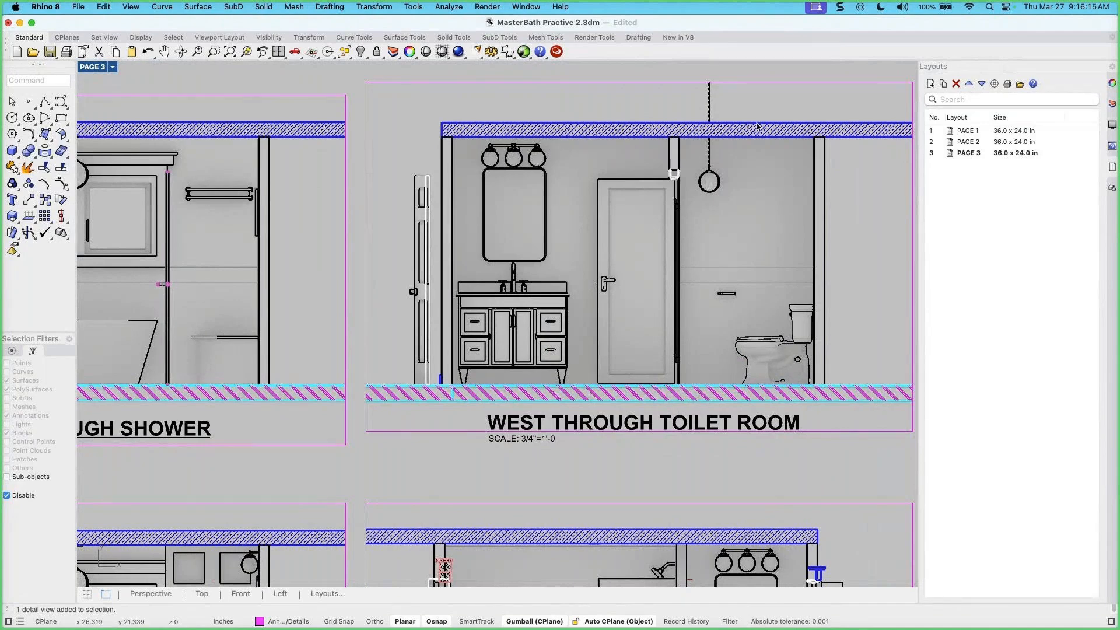
# Review the Tub Mesh layer's section style against the cut tub in the East Through Tub detail, and cancel without changes
pyautogui.click(1112, 105)
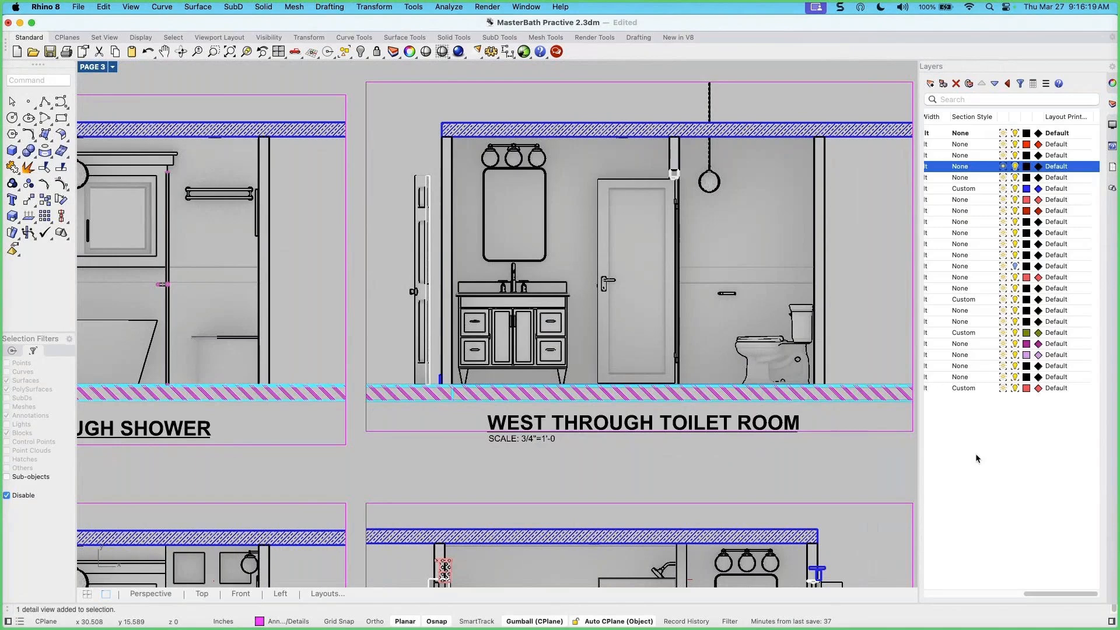
pyautogui.click(967, 333)
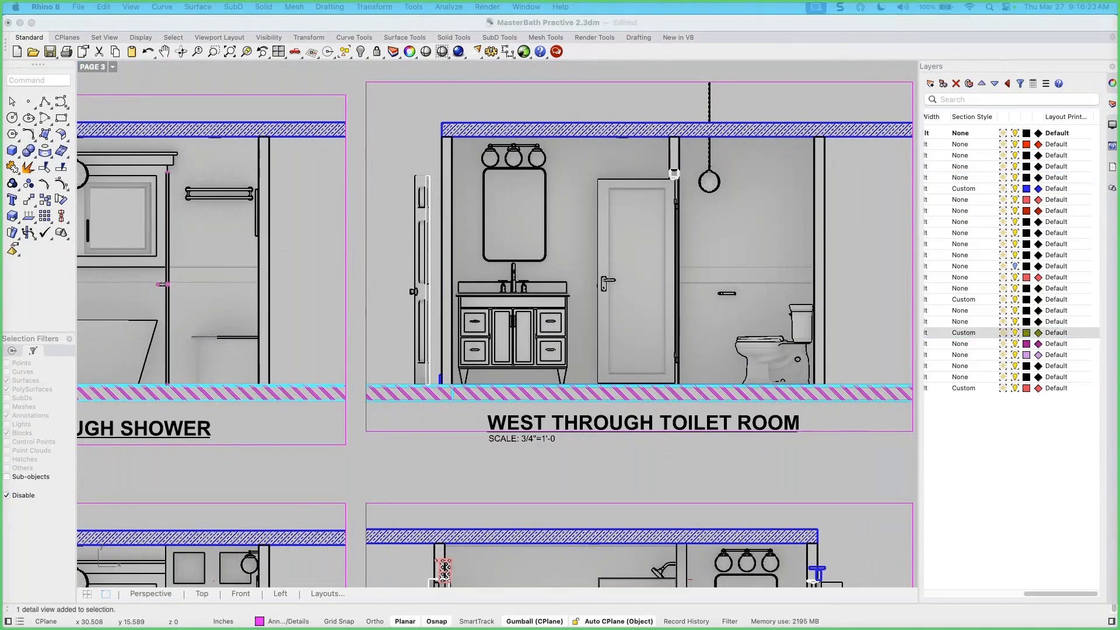
pyautogui.moveTo(488, 83); pyautogui.dragTo(363, 90)
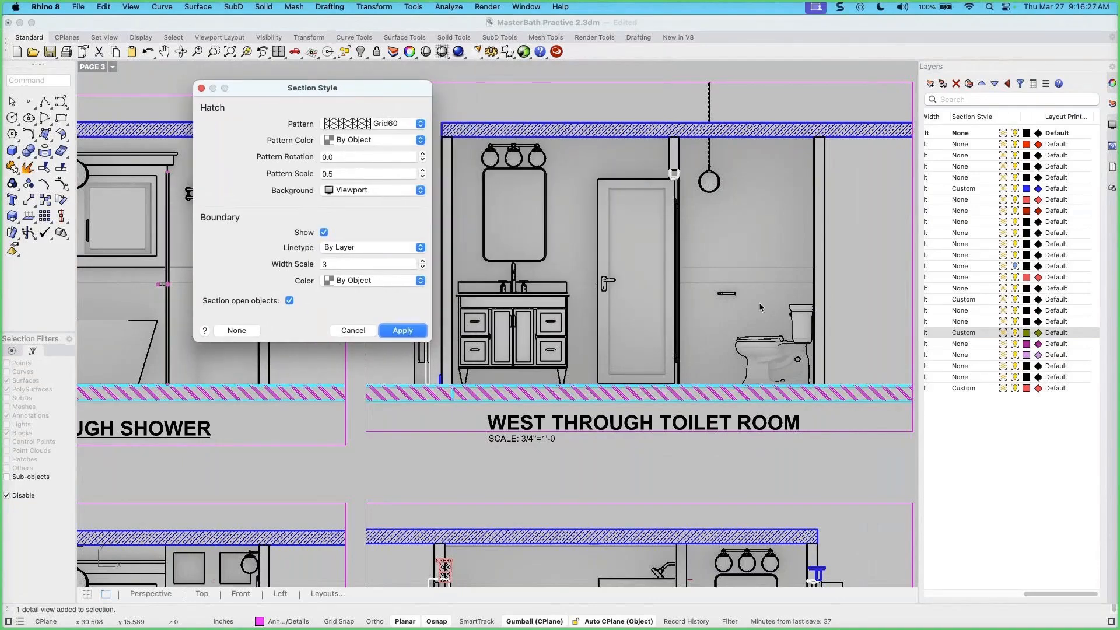
pyautogui.scroll(-5, 564, 373)
pyautogui.scroll(8, 513, 482)
pyautogui.scroll(5, 512, 481)
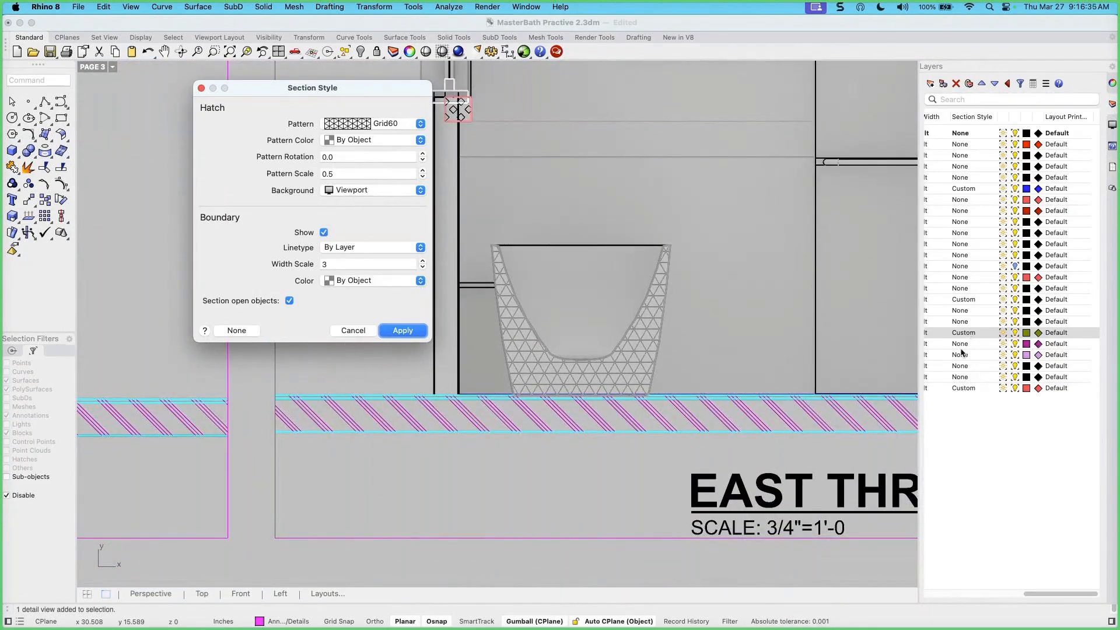
pyautogui.moveTo(1045, 594); pyautogui.dragTo(986, 599)
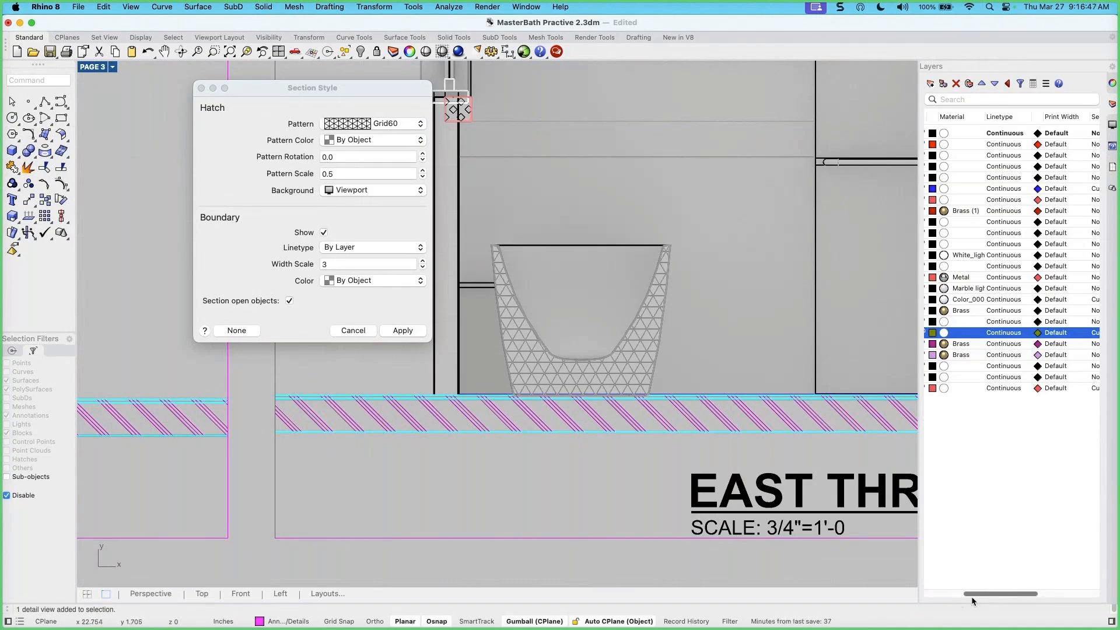
pyautogui.click(357, 331)
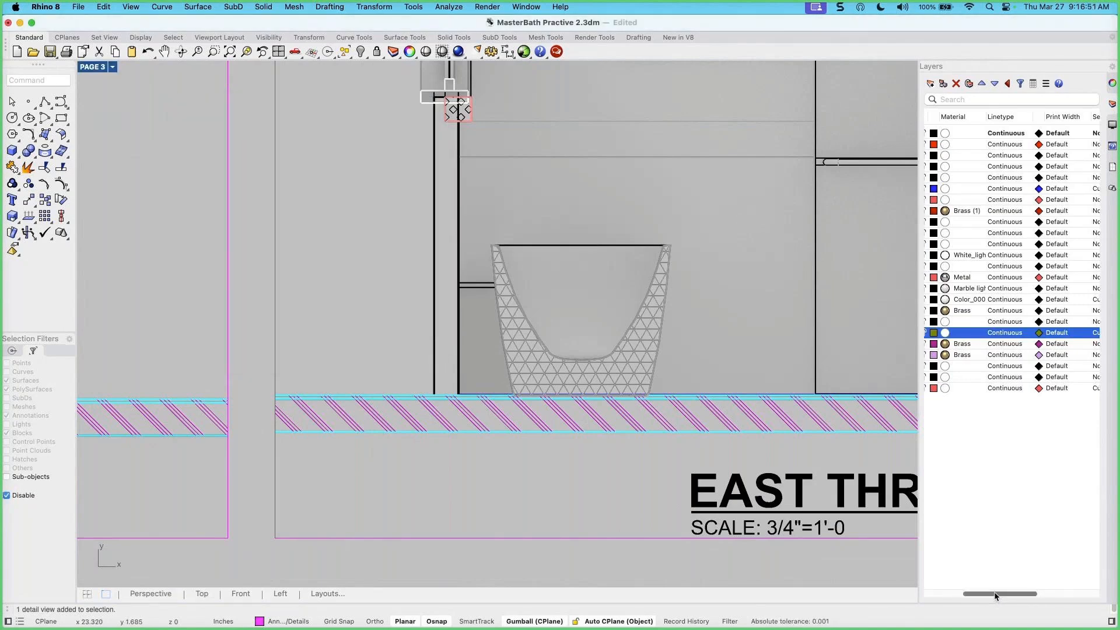
# Review the Ceiling layer's section style against the hatched ceiling in the East Through Tub detail, and close the settings
pyautogui.moveTo(997, 595); pyautogui.dragTo(957, 596)
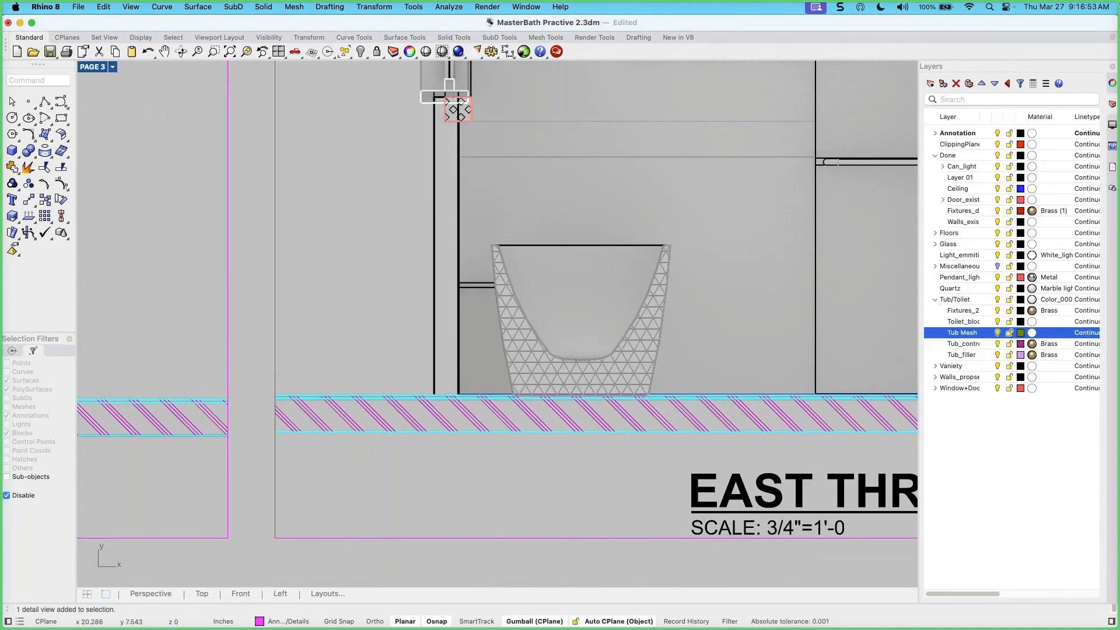
pyautogui.click(957, 190)
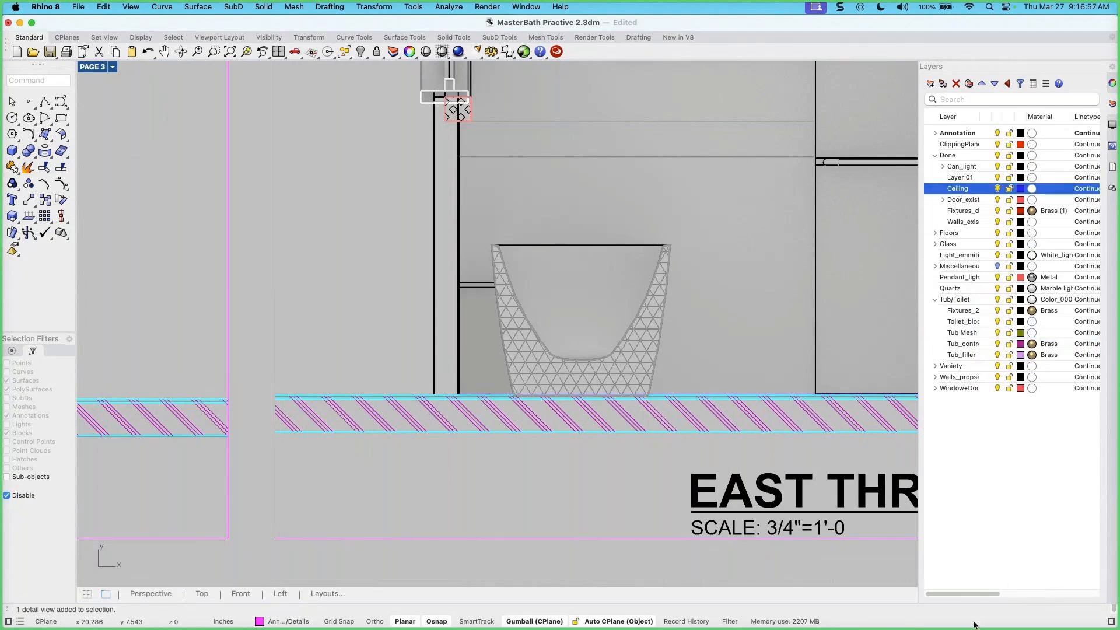
pyautogui.moveTo(972, 597); pyautogui.dragTo(1033, 596)
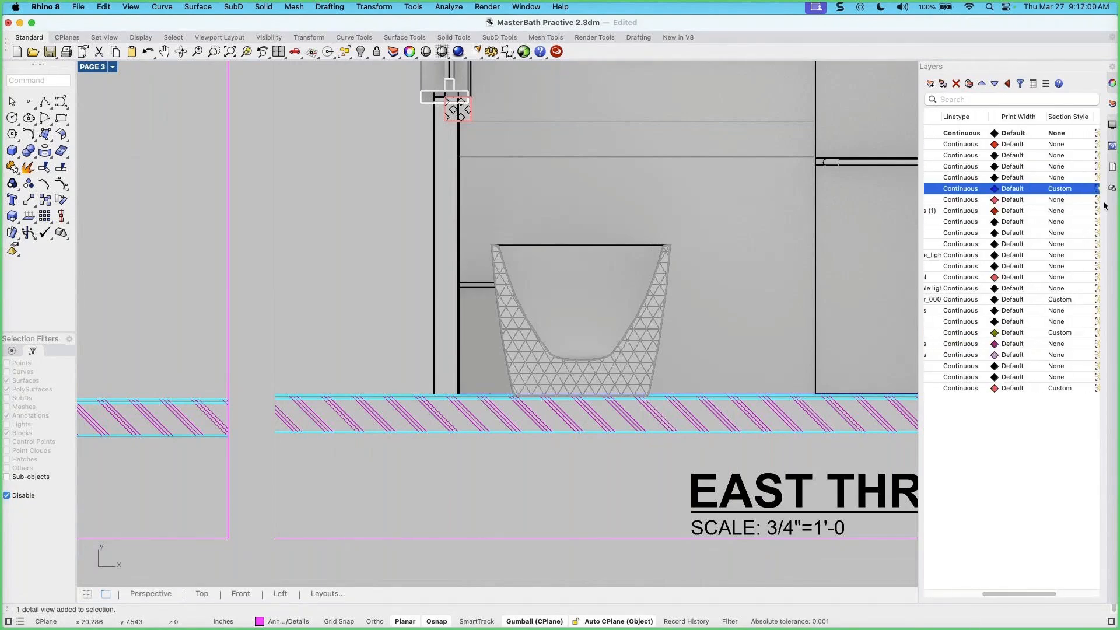
pyautogui.click(1061, 190)
pyautogui.scroll(4, 563, 175)
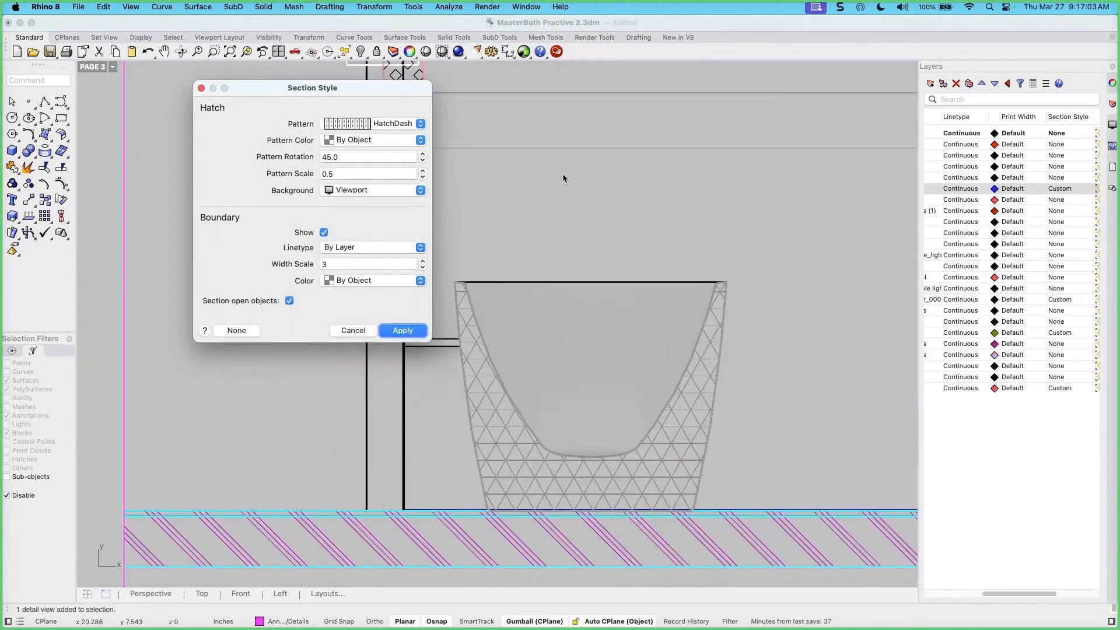
pyautogui.scroll(6, 505, 155)
pyautogui.scroll(-10, 527, 191)
pyautogui.scroll(-2, 531, 205)
pyautogui.moveTo(540, 202)
pyautogui.mouseDown(button='right')
pyautogui.moveTo(516, 330)
pyautogui.moveTo(518, 438)
pyautogui.mouseUp(button='right')
pyautogui.scroll(2, 531, 129)
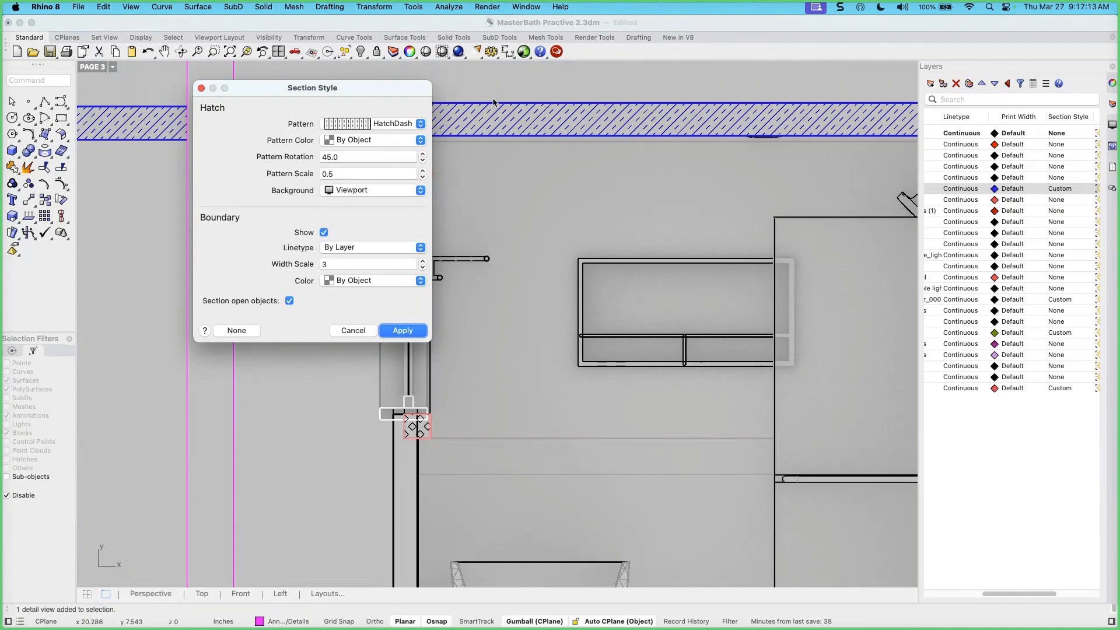
pyautogui.click(202, 89)
# Review the whole PAGE 3 sheet with its four section details and title block
pyautogui.scroll(-5, 427, 210)
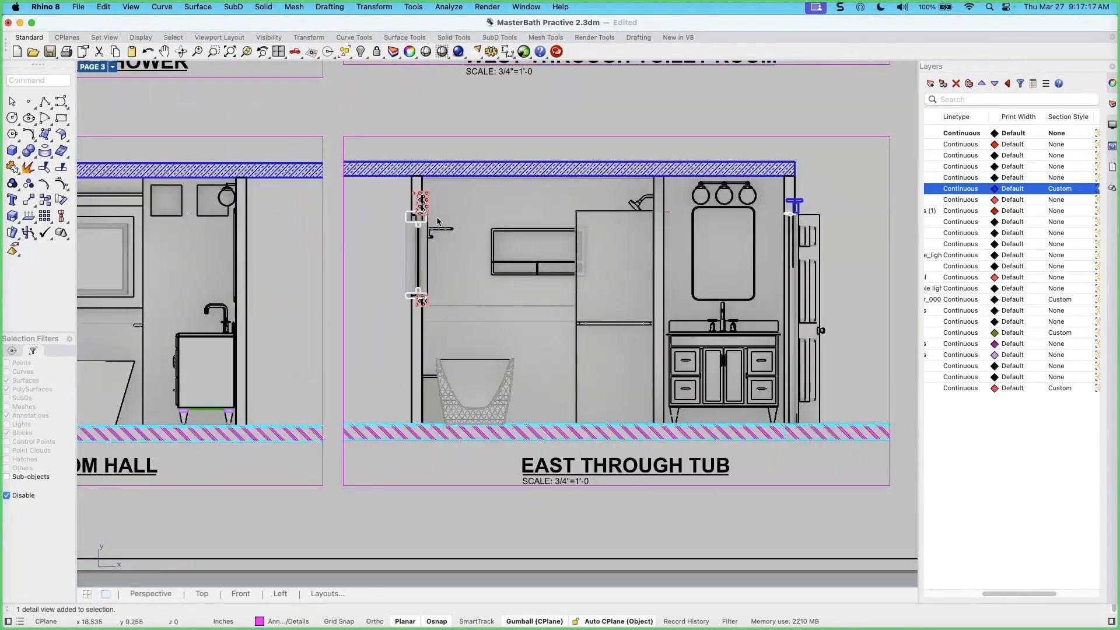
pyautogui.scroll(-5, 460, 219)
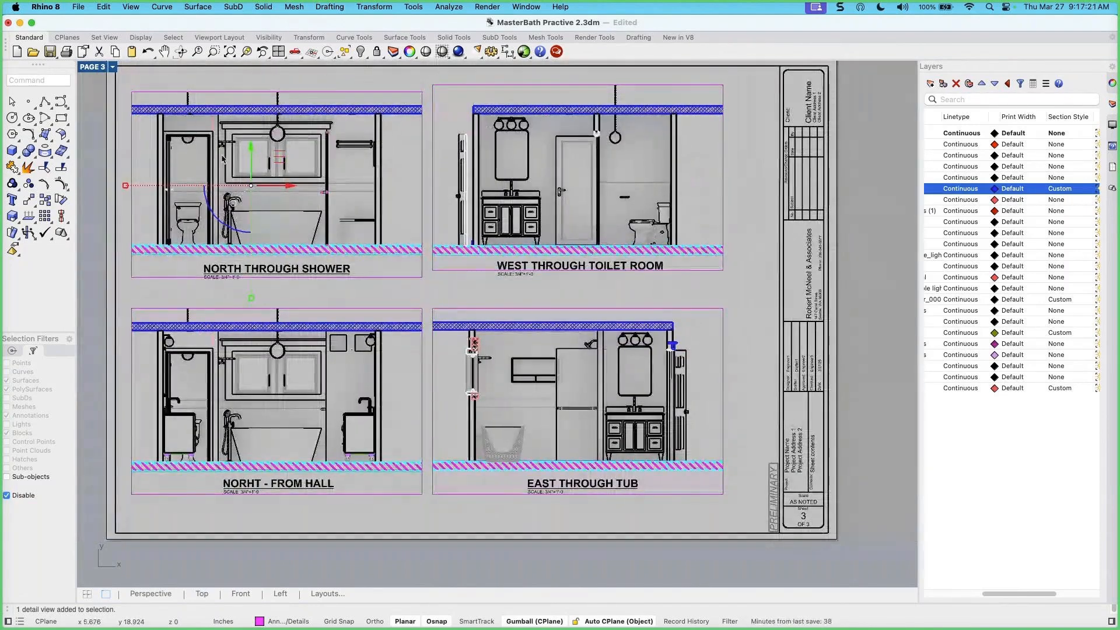
pyautogui.moveTo(337, 165); pyautogui.dragTo(334, 174, button='right')
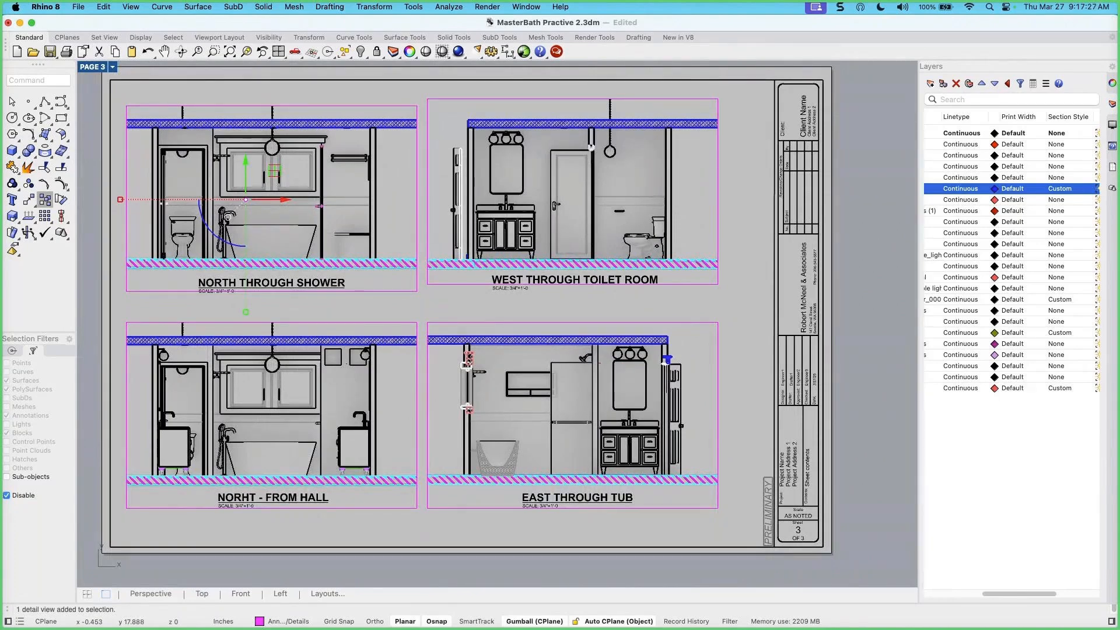
# Switch to Chrome, bring up the rhino3d.com home page and enlarge its window
pyautogui.press('super+Tab')
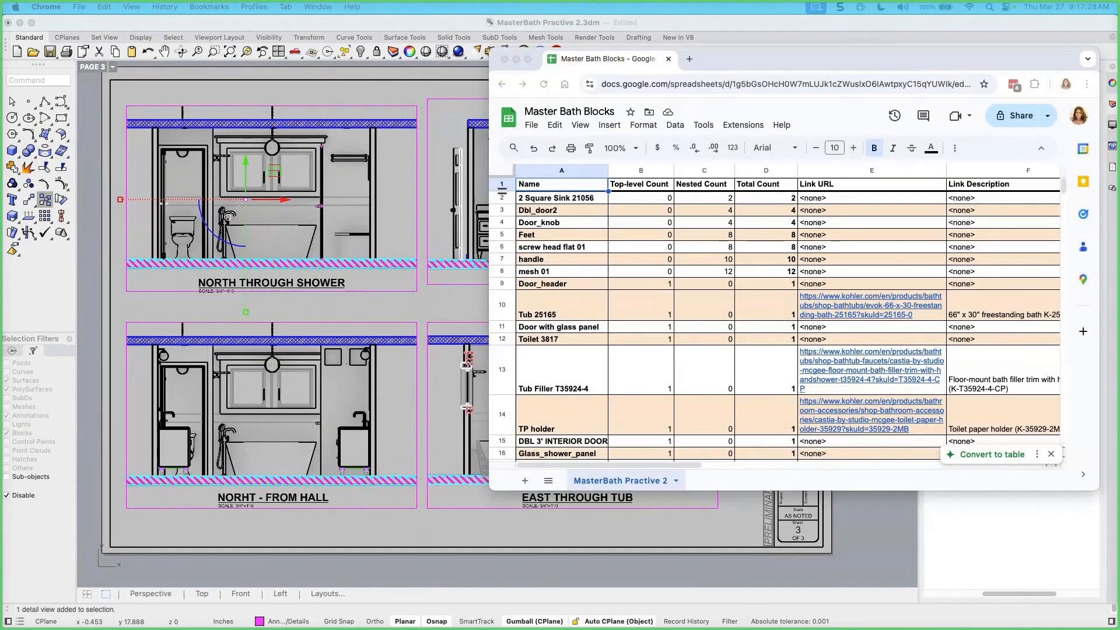
pyautogui.moveTo(1, 49); pyautogui.dragTo(740, 81)
pyautogui.moveTo(950, 59); pyautogui.dragTo(1, 137)
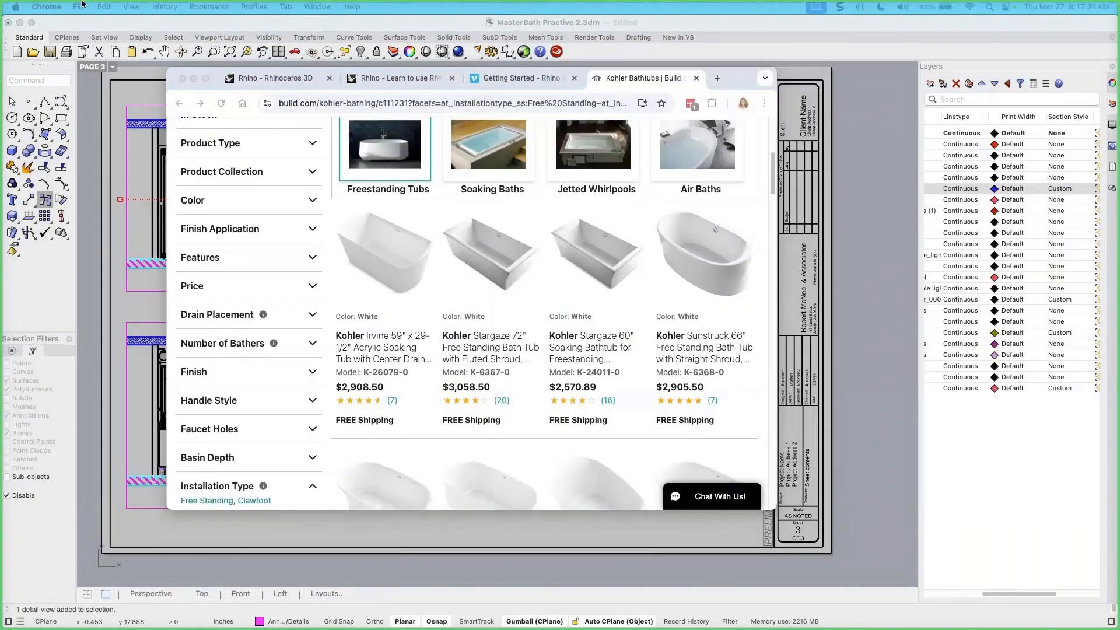
pyautogui.click(296, 78)
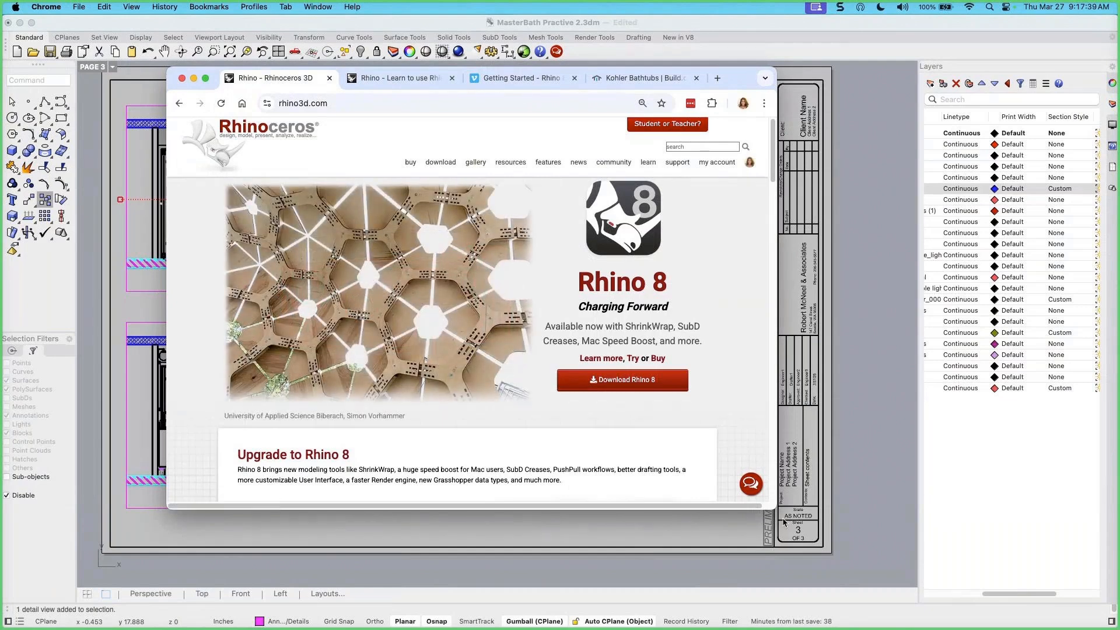
pyautogui.scroll(2, 775, 507)
pyautogui.moveTo(774, 507); pyautogui.dragTo(845, 542)
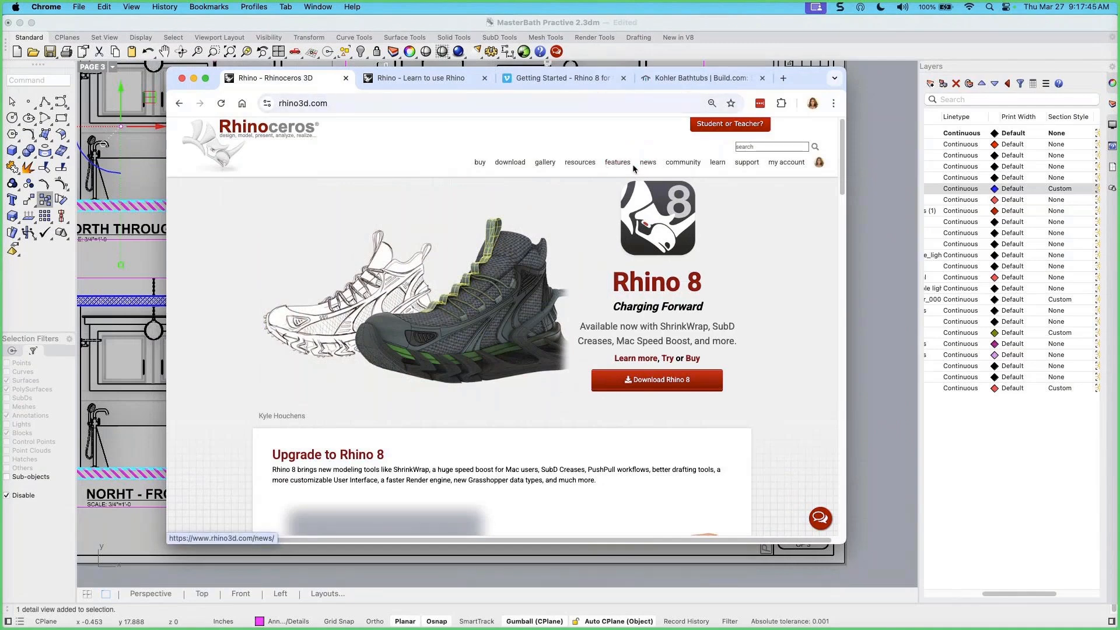
# Show the Rhino downloads page and the North America purchase page in a larger browser window
pyautogui.click(509, 164)
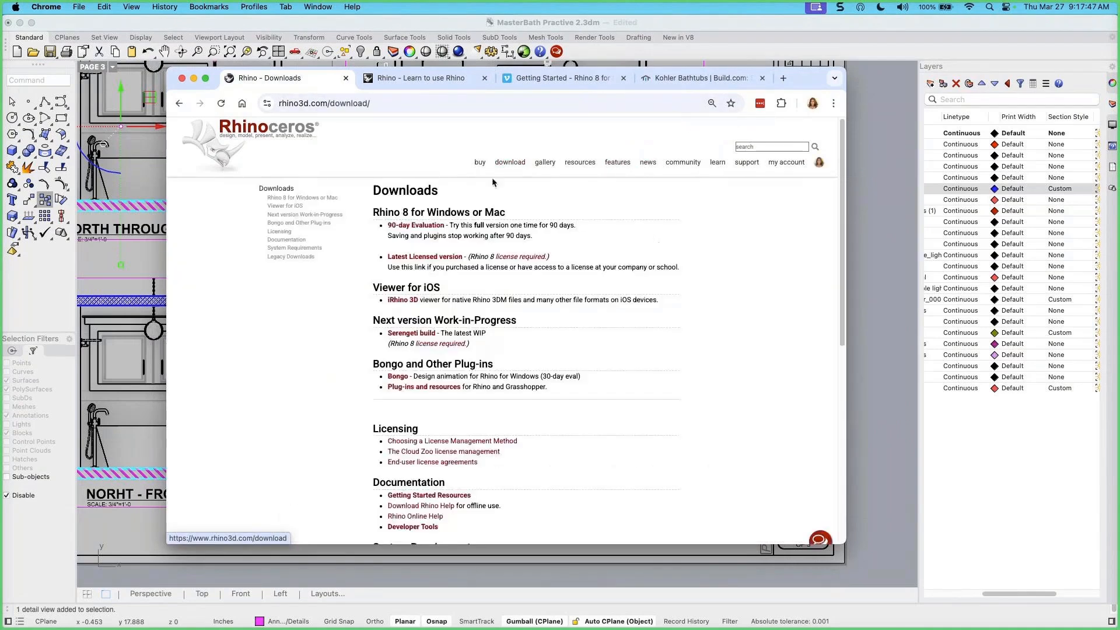
pyautogui.click(480, 163)
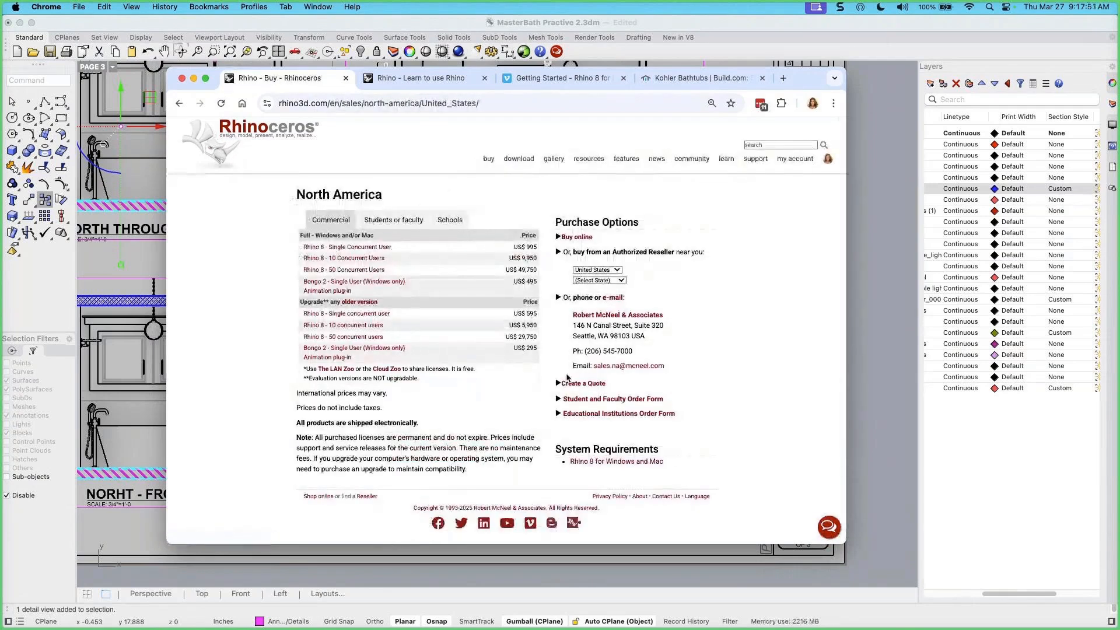
pyautogui.moveTo(847, 545); pyautogui.dragTo(895, 565)
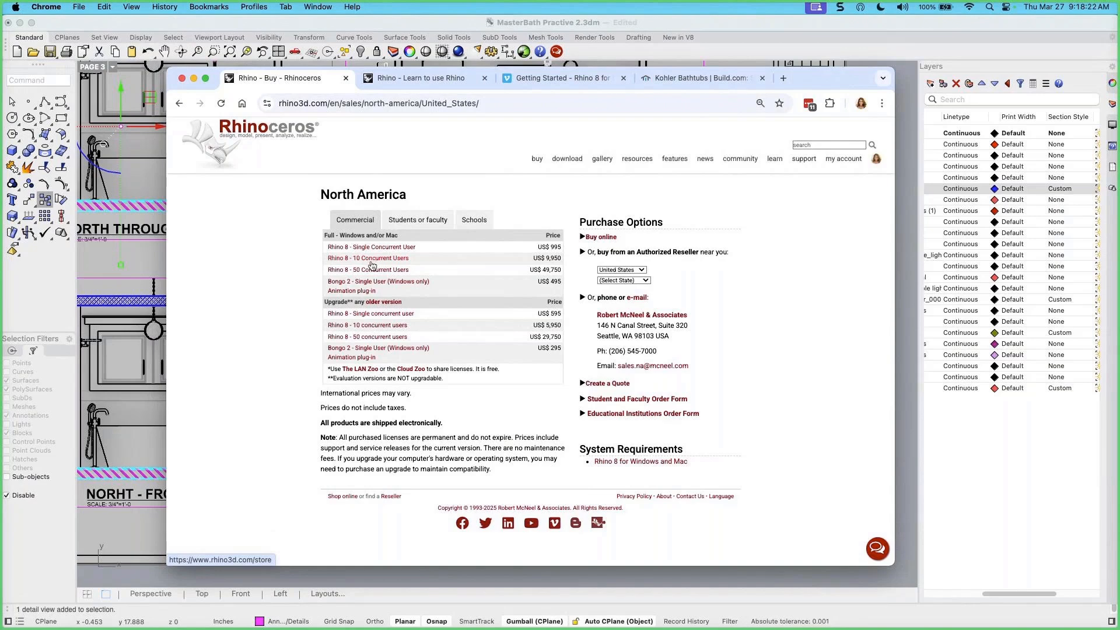
# Search the Rhino website for "cloud"
pyautogui.click(818, 146)
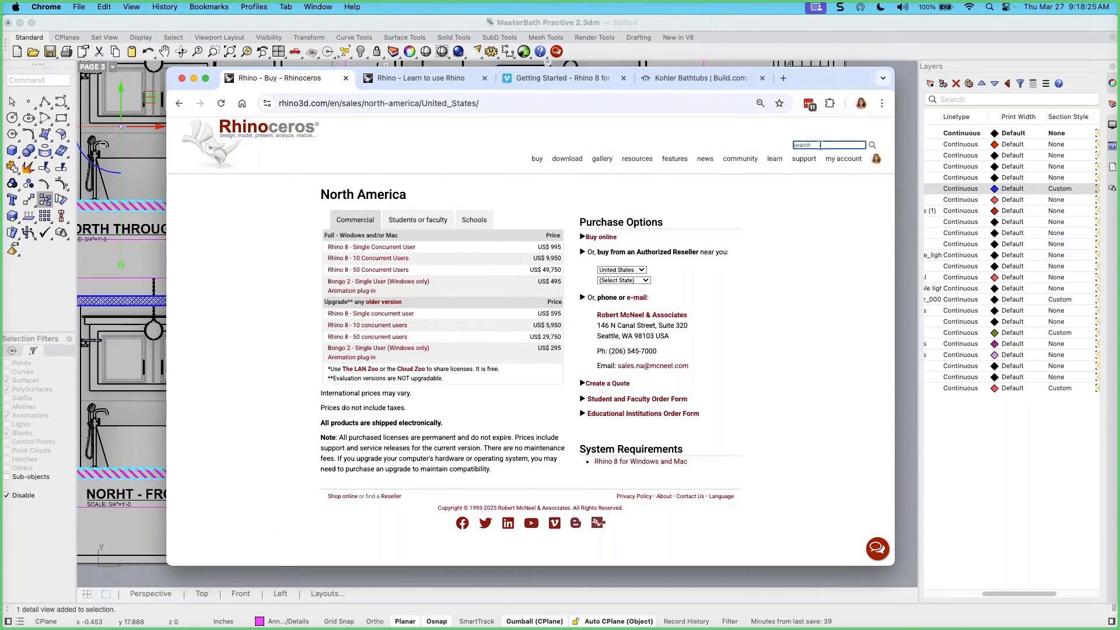
pyautogui.write('cloud')
pyautogui.press('Return')
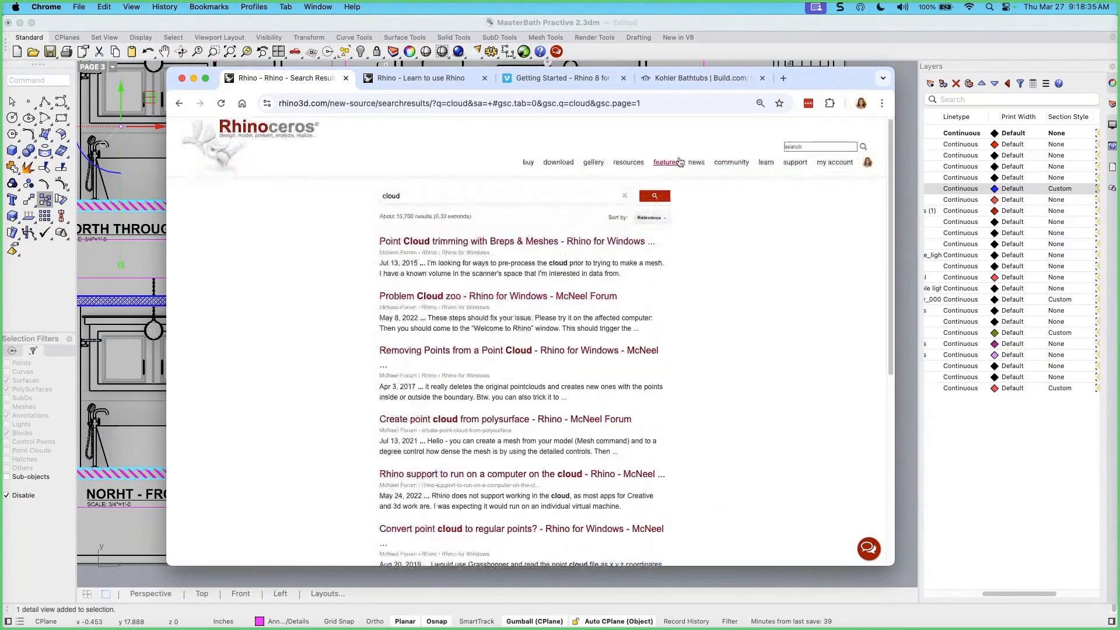
# Open the Cloud Zoo License Server information from the Rhino support page and review the licensing comparison and Cloud Zoo benefits
pyautogui.click(793, 164)
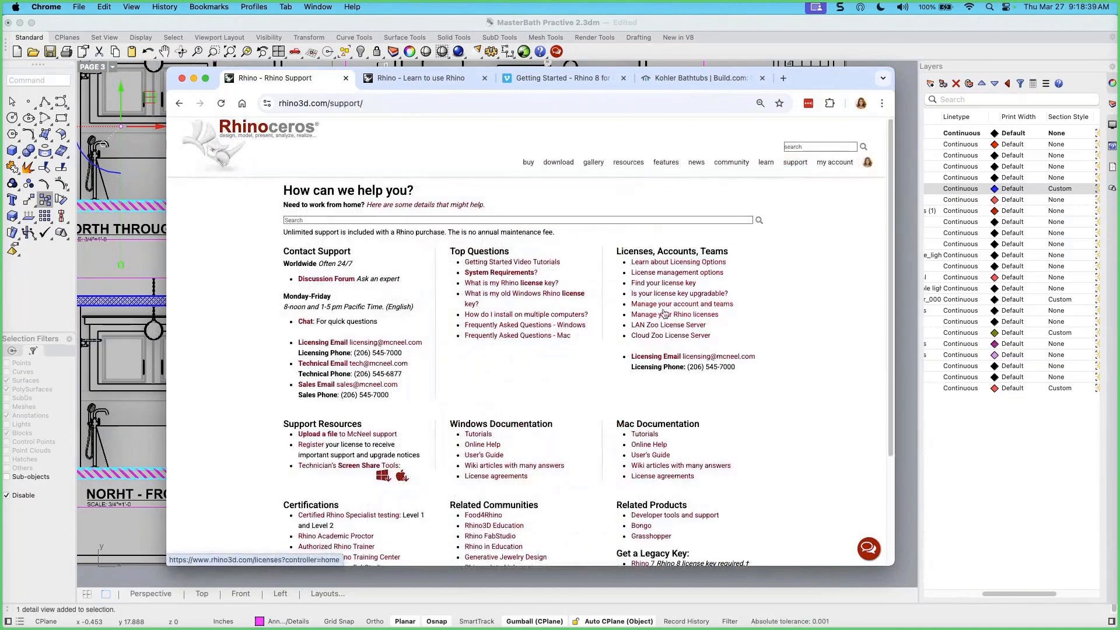
pyautogui.click(658, 337)
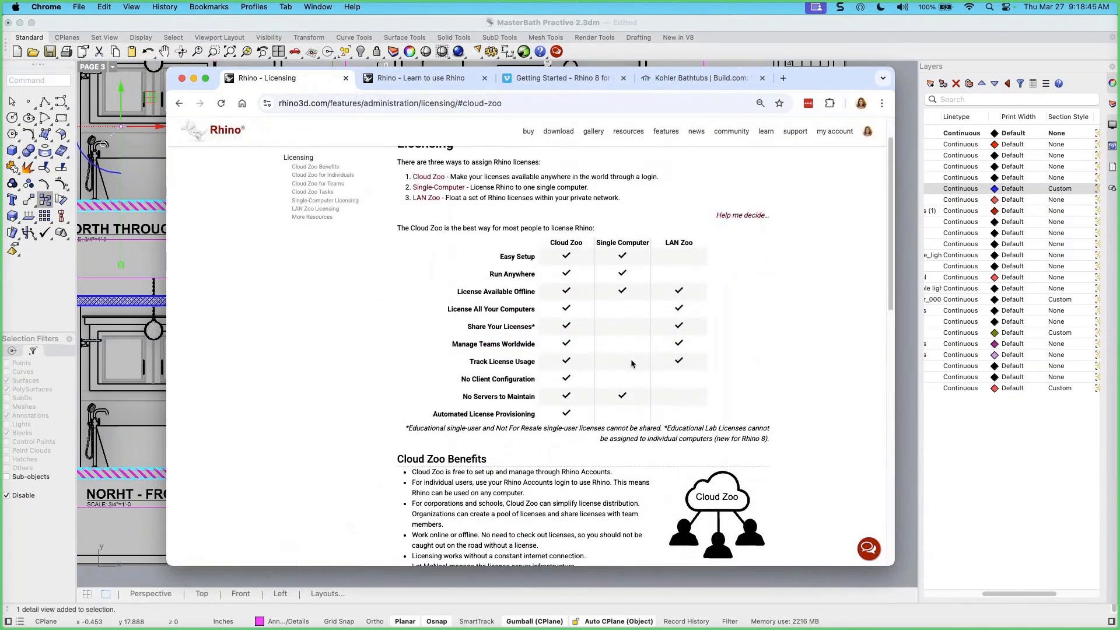
pyautogui.scroll(-2, 631, 359)
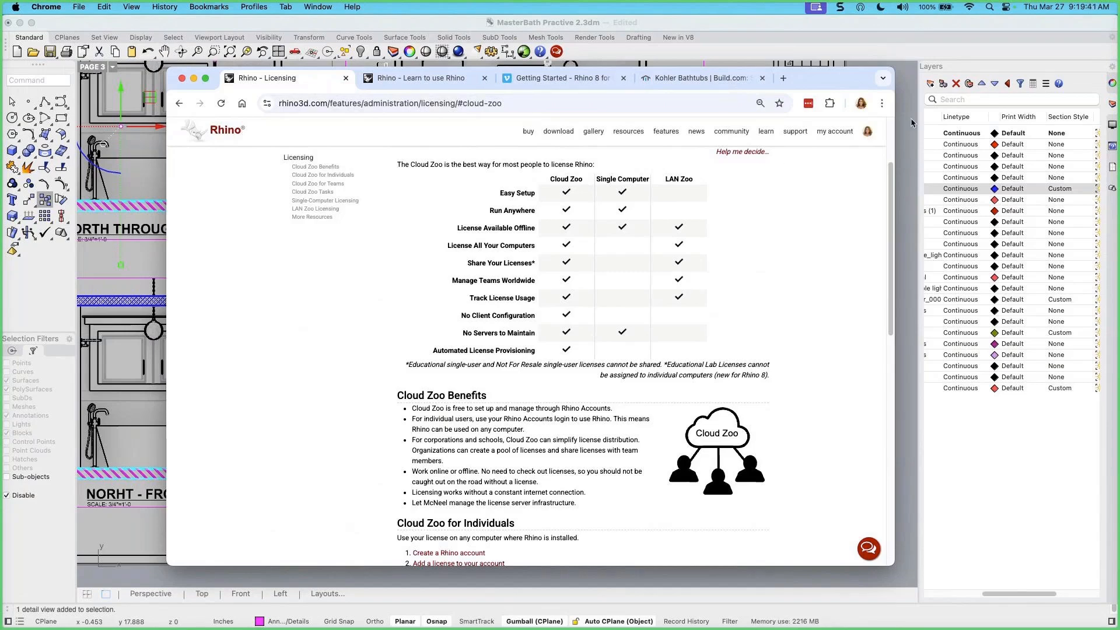
# Show the already open Learn to use Rhino page with its tutorials and guides
pyautogui.click(448, 86)
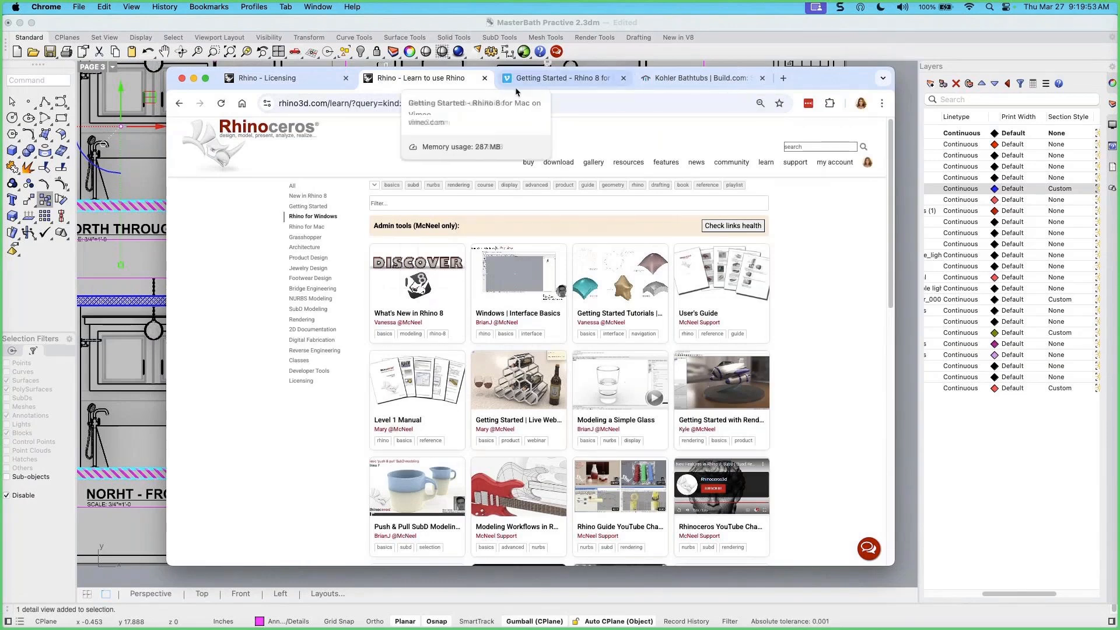
# Show the Rhino for Mac learning resources and open the Getting Started for Mac recorded videos page
pyautogui.moveTo(807, 87); pyautogui.dragTo(805, 72)
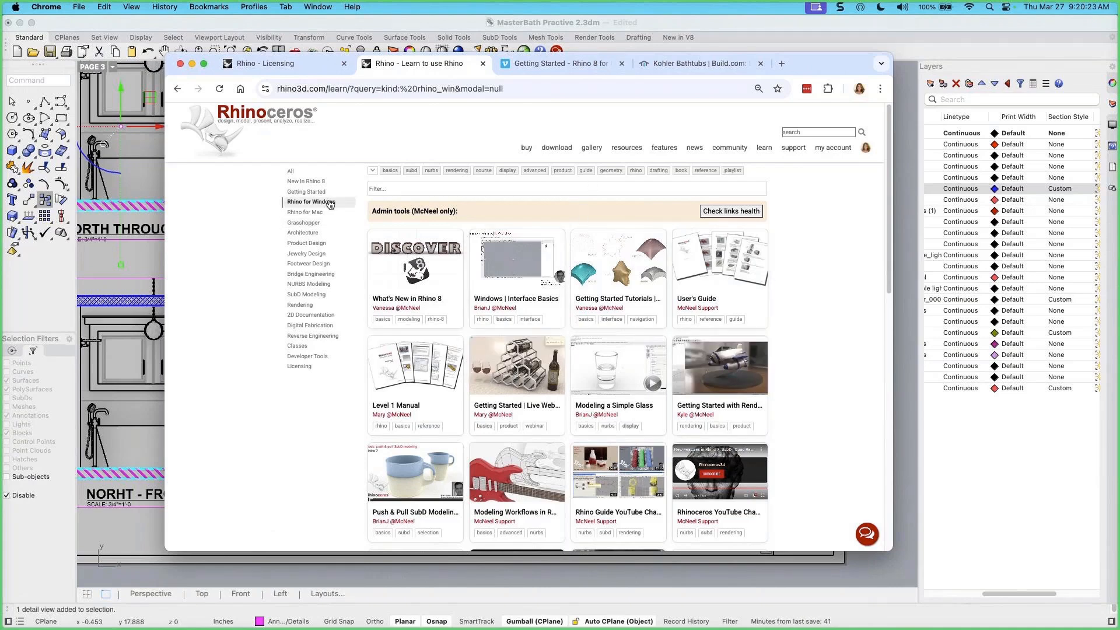
pyautogui.click(303, 213)
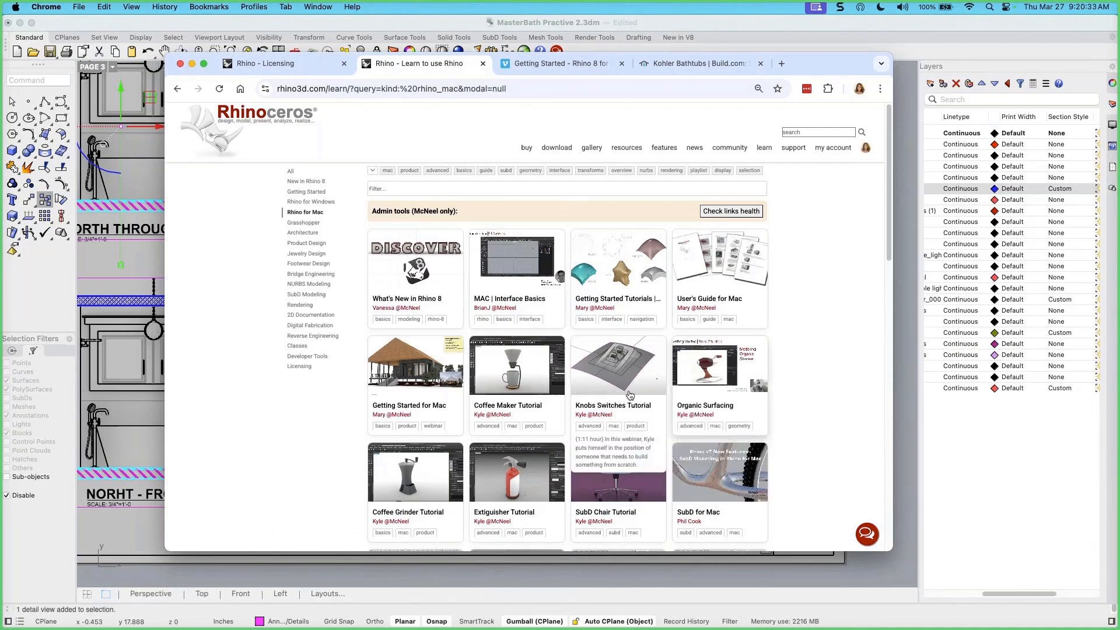
pyautogui.click(419, 374)
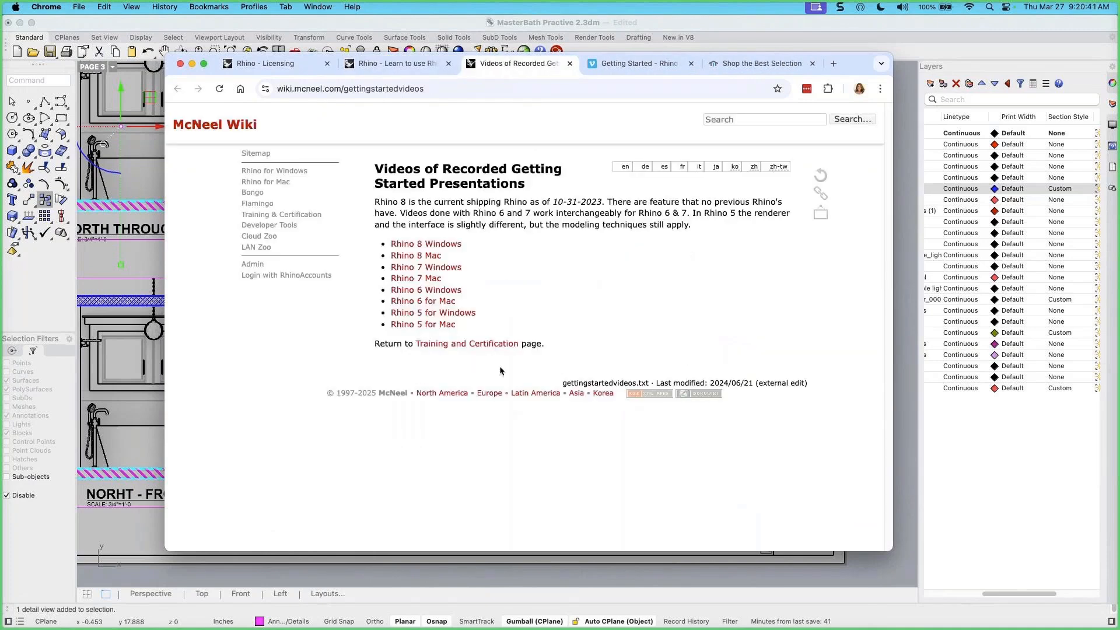
# Open the Rhino 8 Windows Getting Started video showcase and look over its tutorials
pyautogui.click(447, 250)
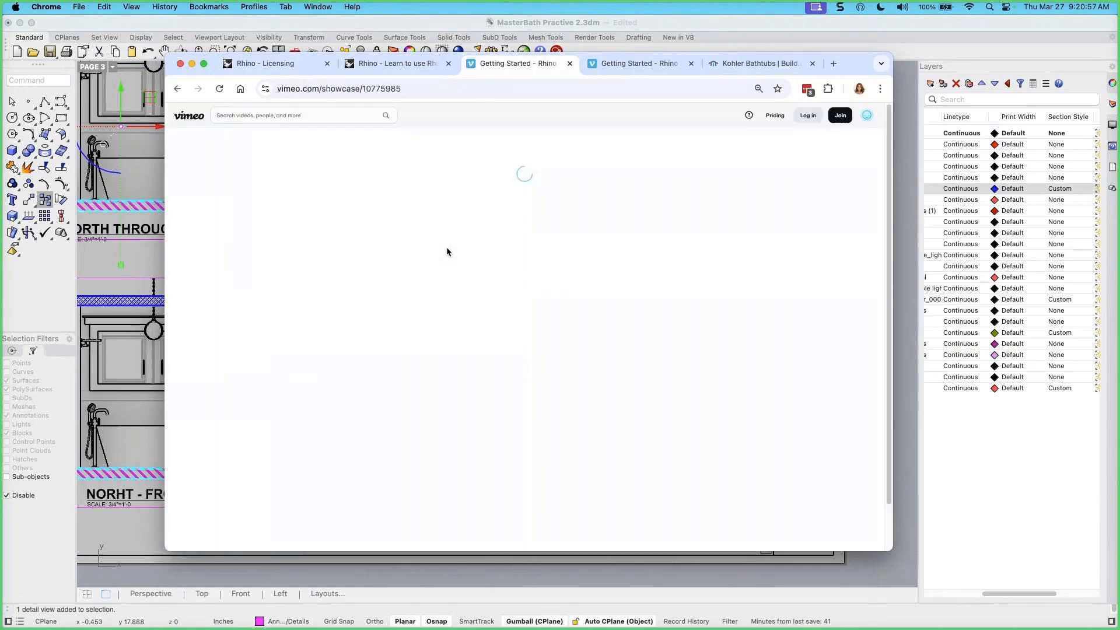
pyautogui.scroll(-1, 462, 301)
pyautogui.scroll(-2, 449, 318)
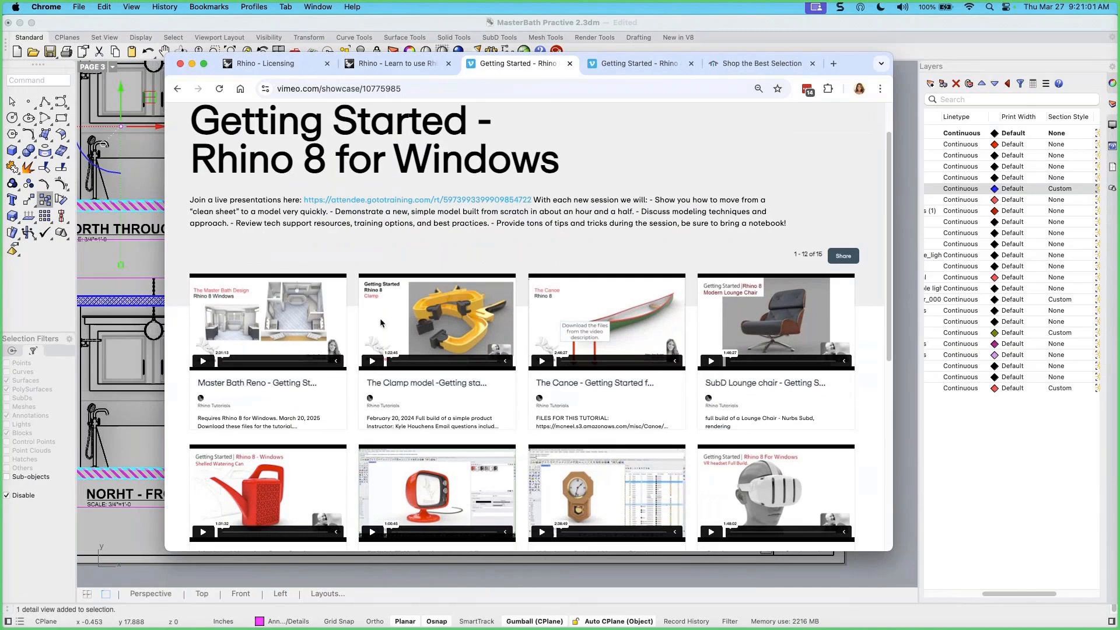
# Return to the recorded videos list, view the Rhino 7 Mac showcase, and show the already open Rhino 8 for Mac showcase
pyautogui.click(177, 89)
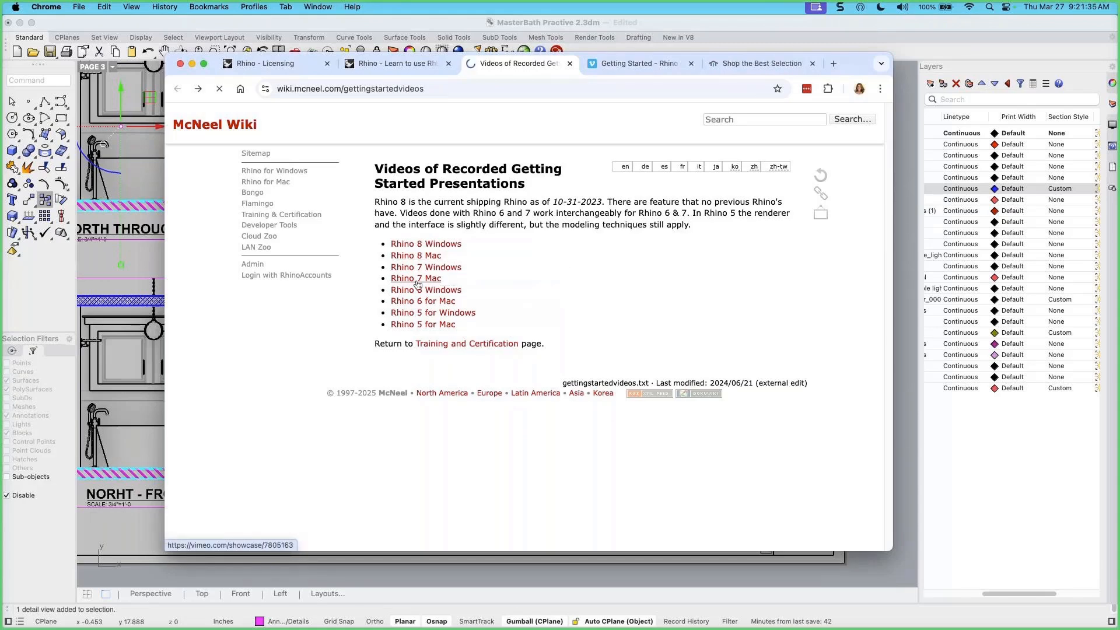
pyautogui.click(442, 290)
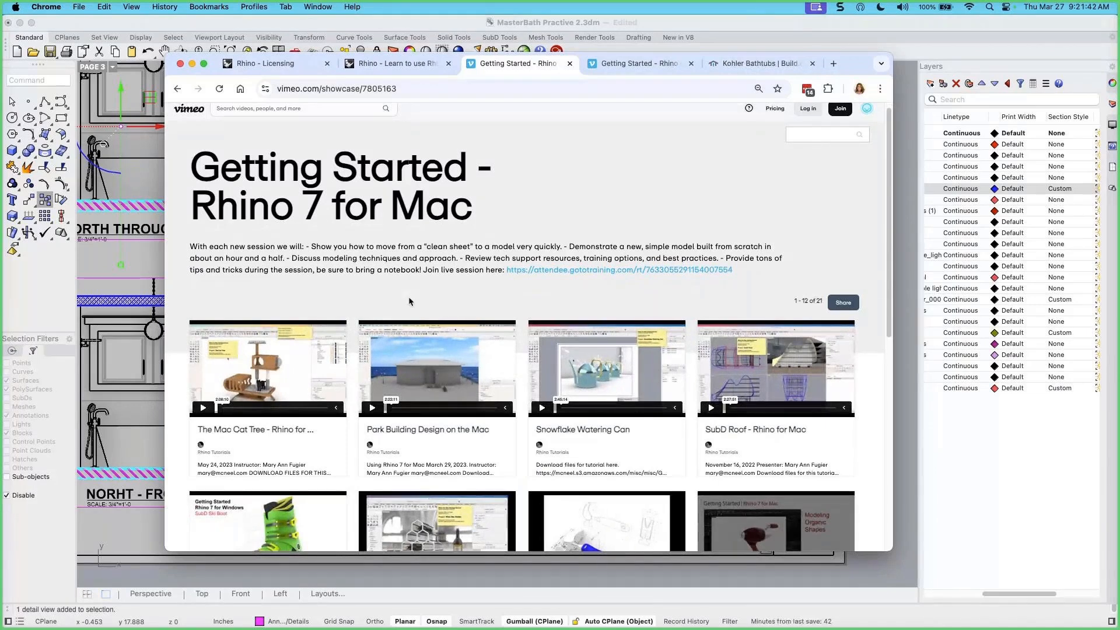
pyautogui.click(177, 88)
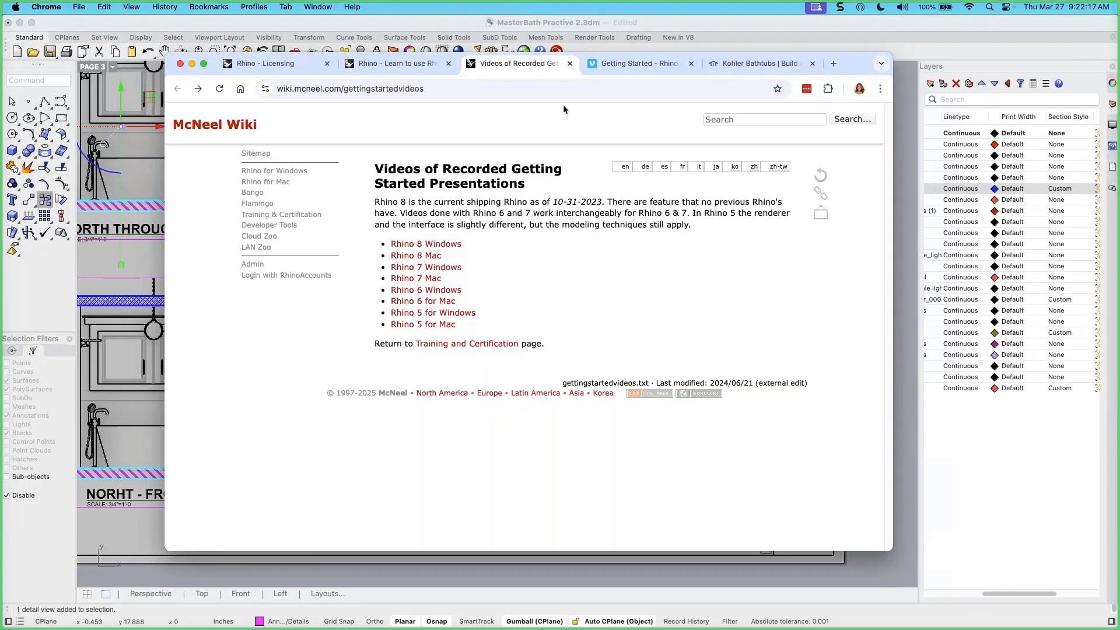
pyautogui.click(630, 65)
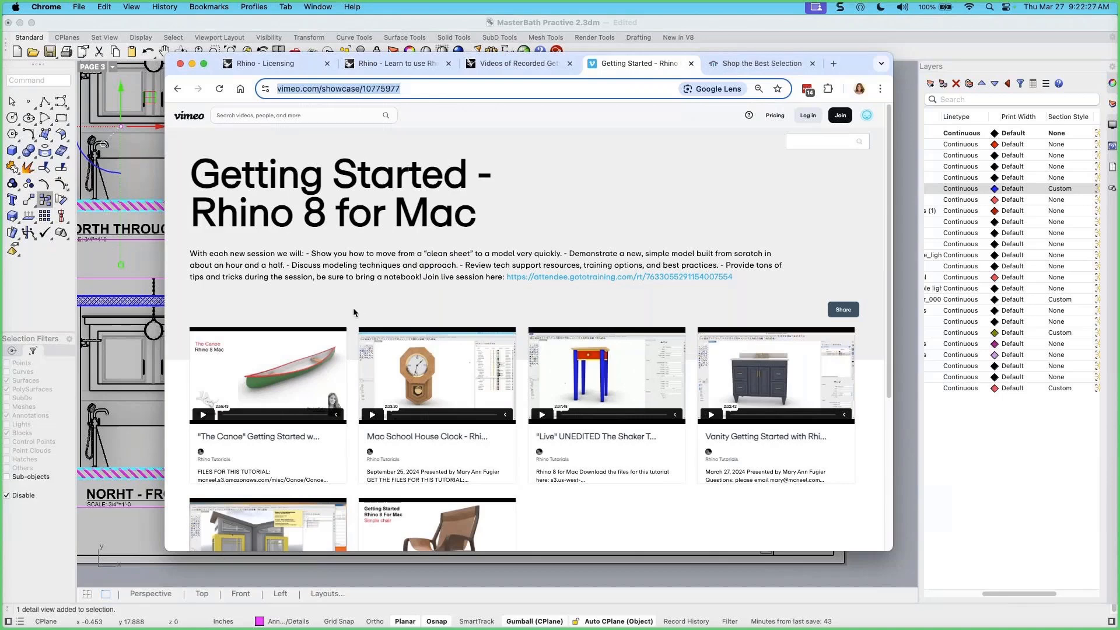
# View the Kohler Stargaze 72" free standing bath tub from the Build.com bathtub listing, and return to the listing
pyautogui.click(729, 65)
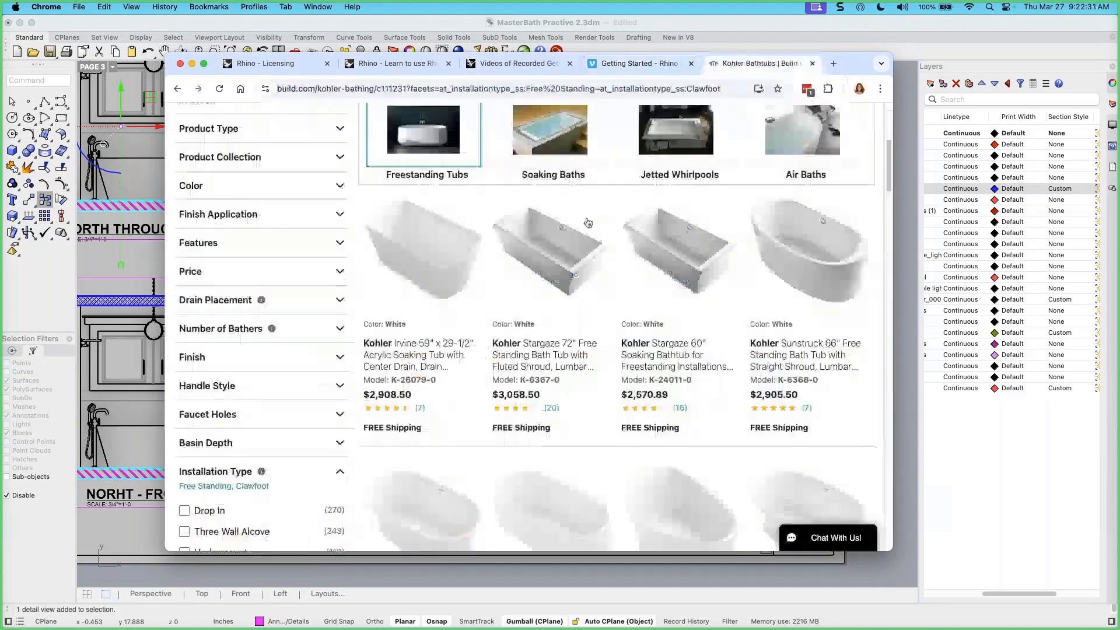
pyautogui.moveTo(542, 350)
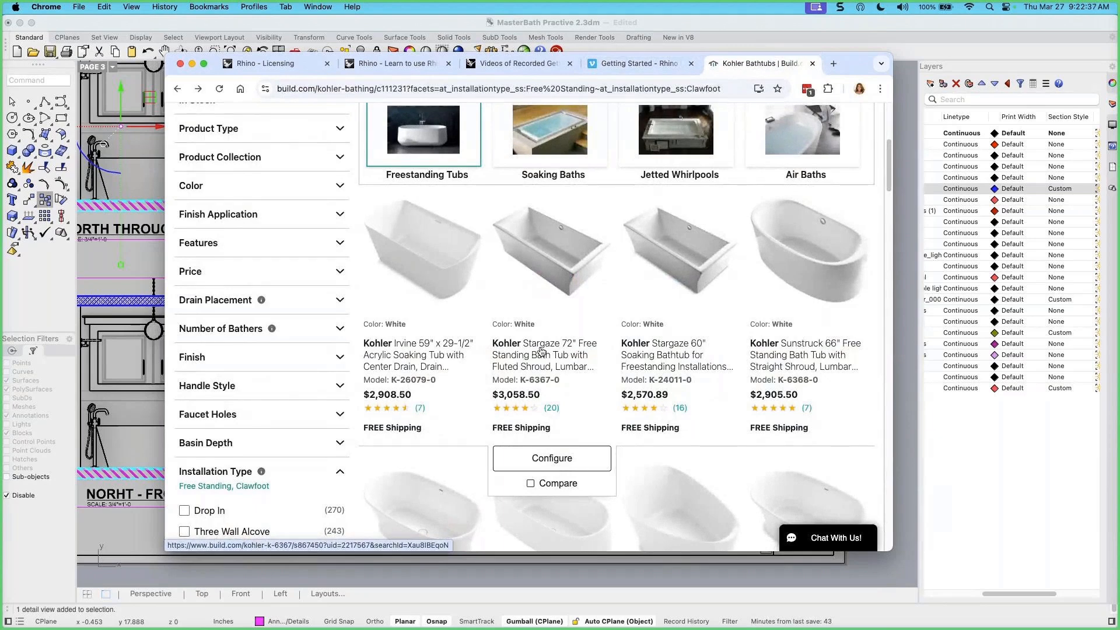
pyautogui.click(540, 350)
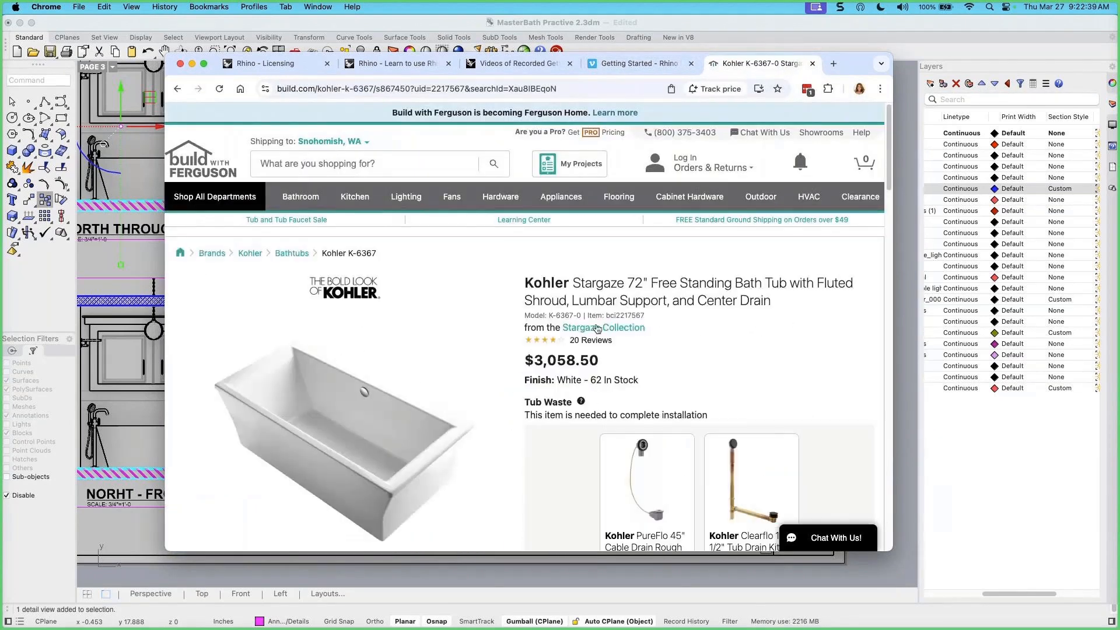
pyautogui.scroll(-5, 491, 403)
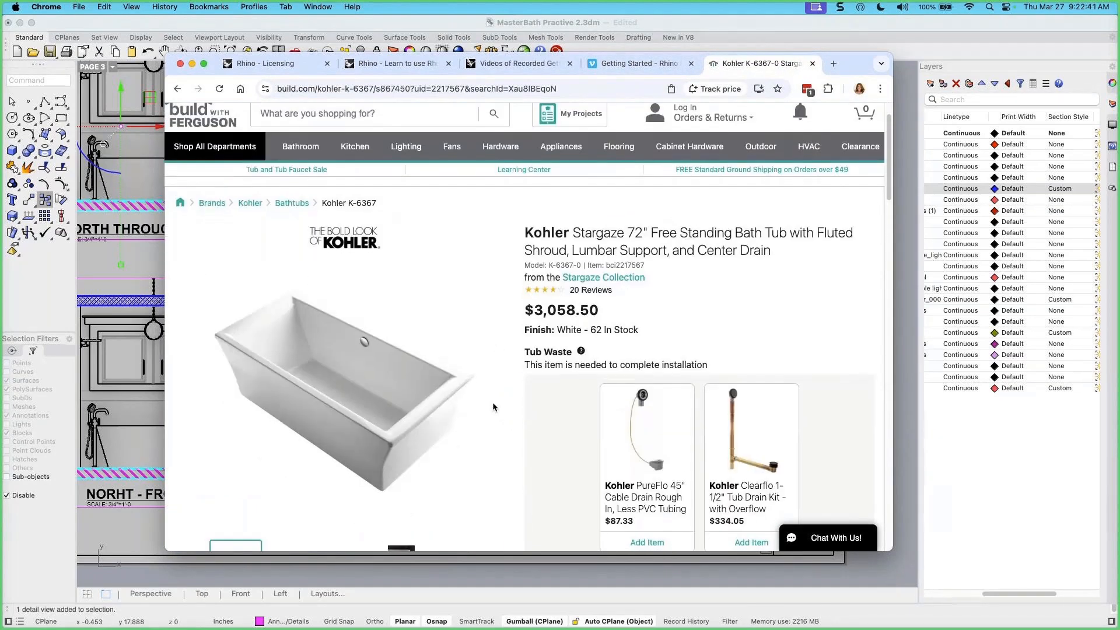
pyautogui.scroll(-3, 492, 401)
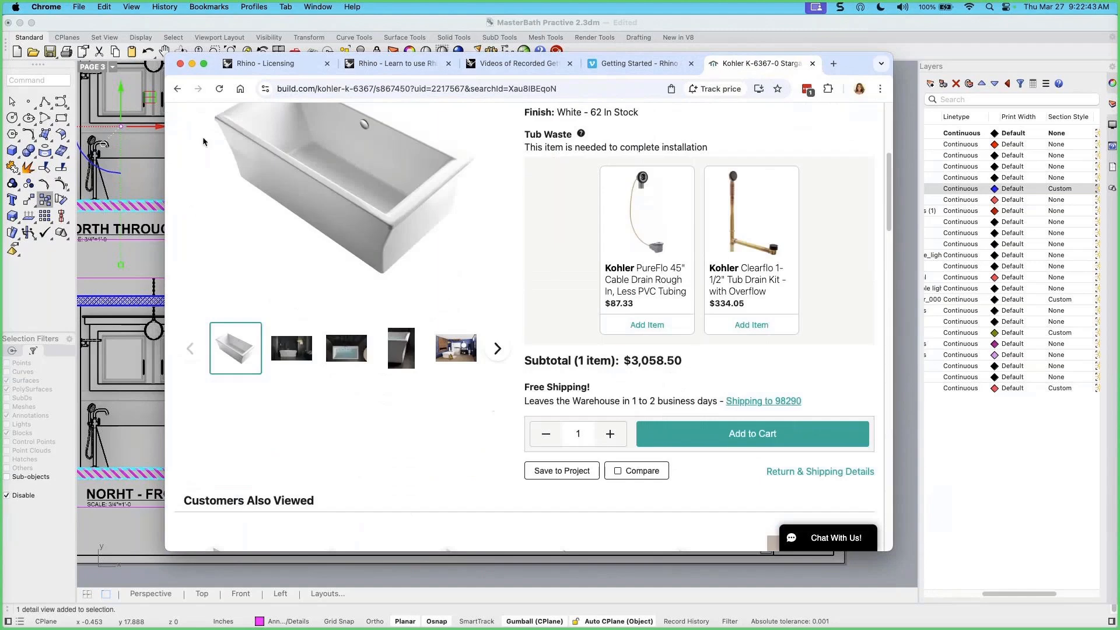
pyautogui.click(177, 89)
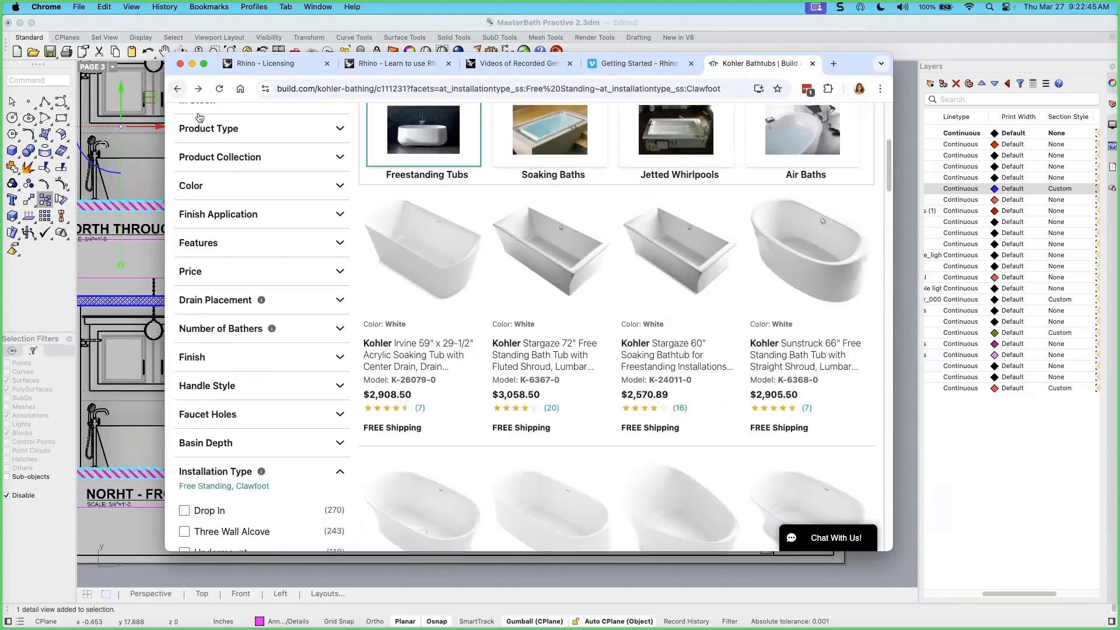
# Go to the Kohler brand page and browse its Bathroom Faucets category
pyautogui.scroll(3, 537, 300)
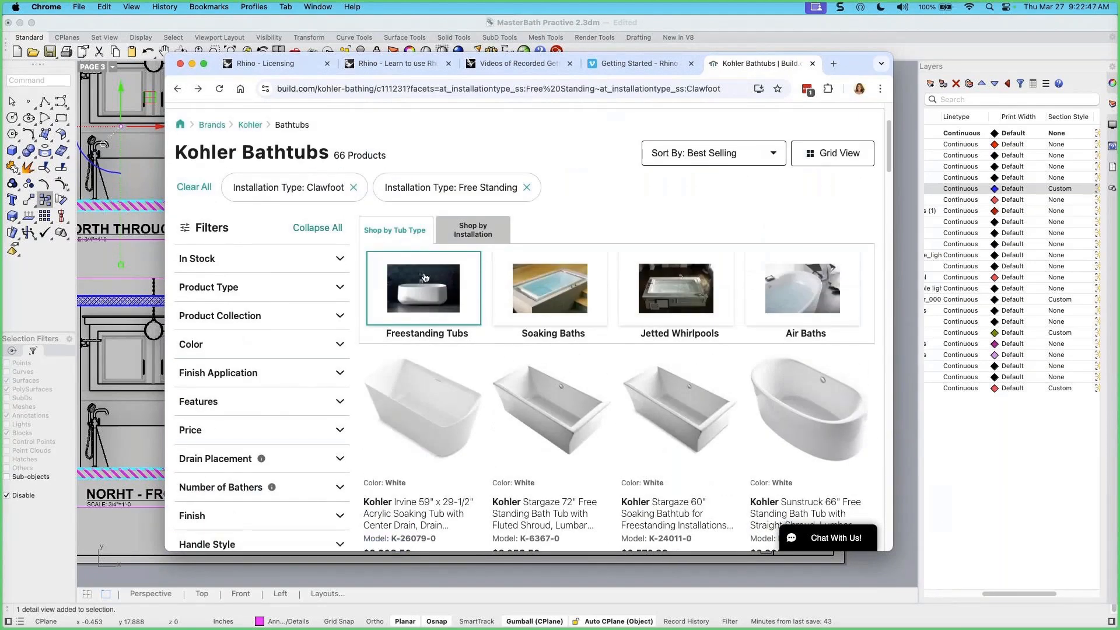
pyautogui.click(249, 126)
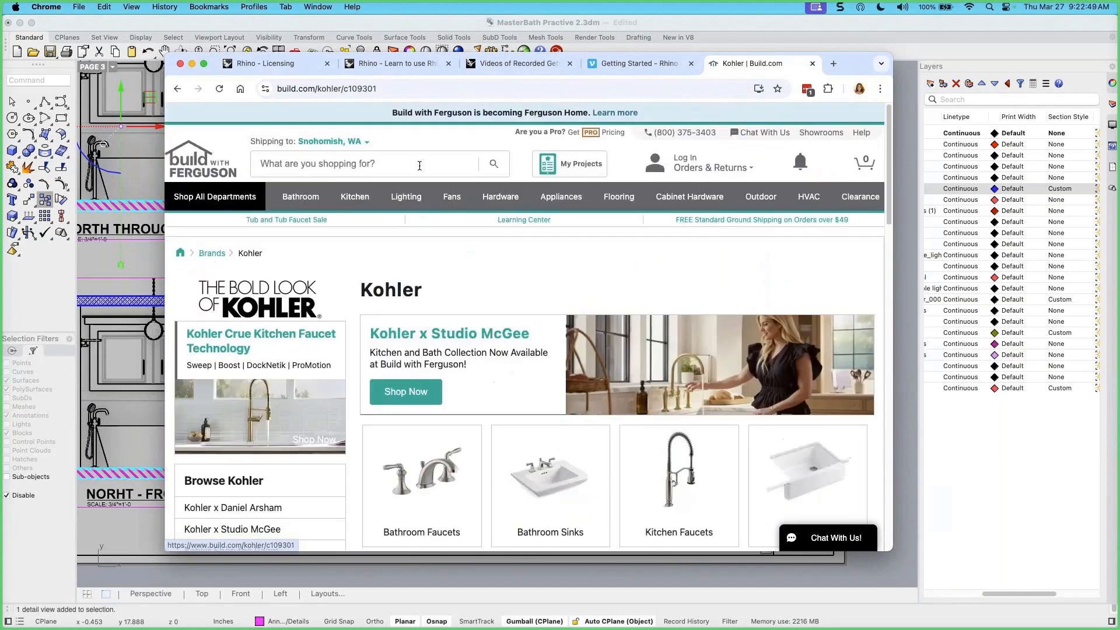
pyautogui.scroll(-1, 413, 261)
pyautogui.scroll(-4, 434, 345)
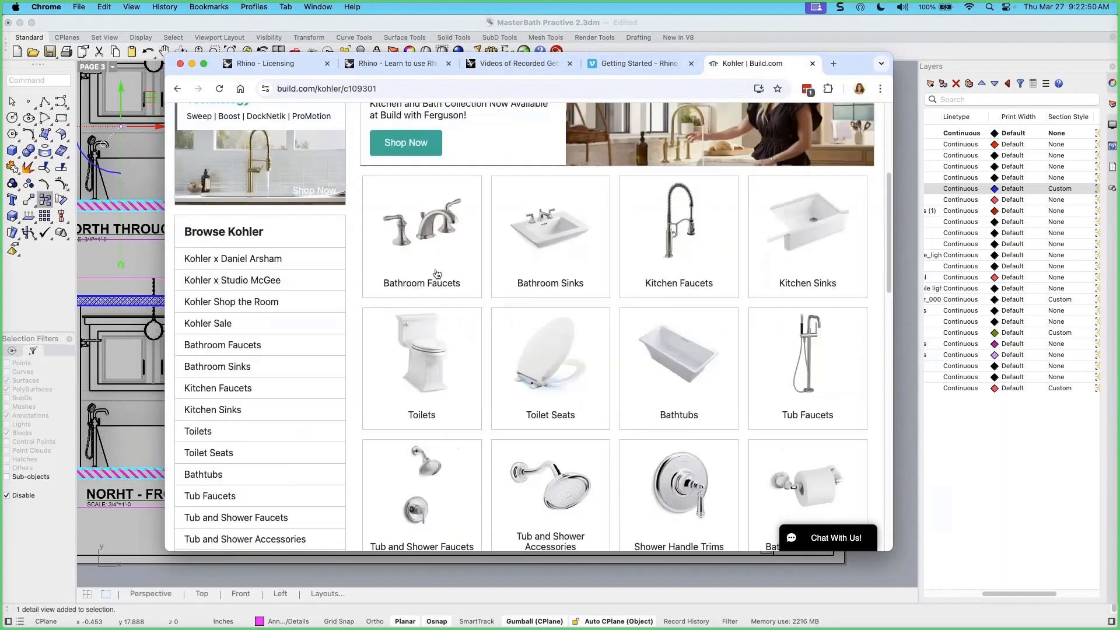
pyautogui.click(429, 241)
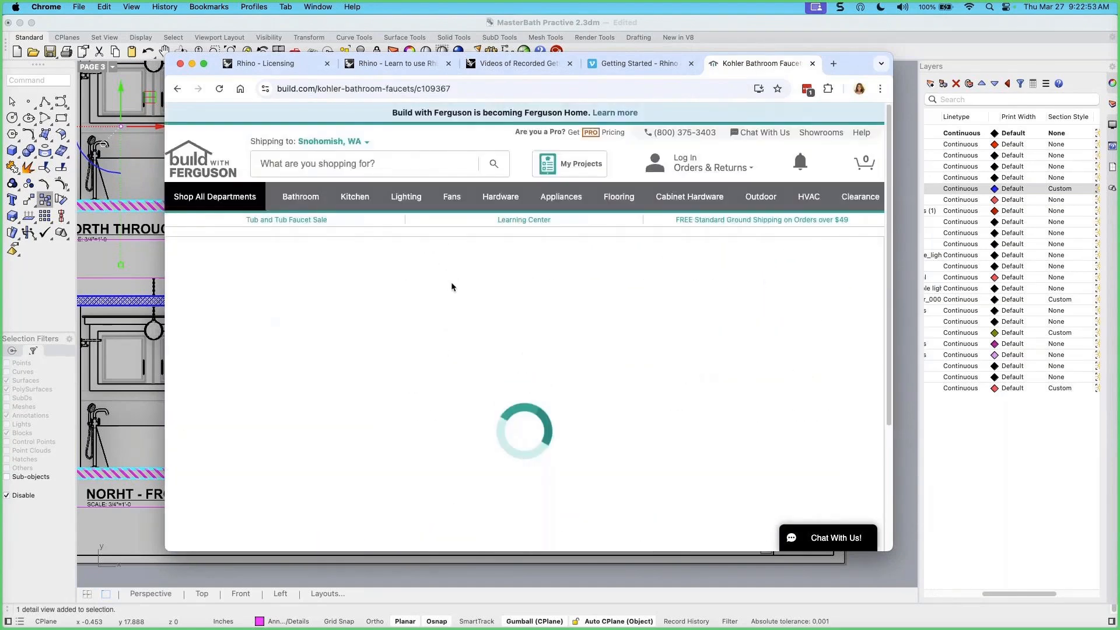
pyautogui.scroll(-6, 452, 283)
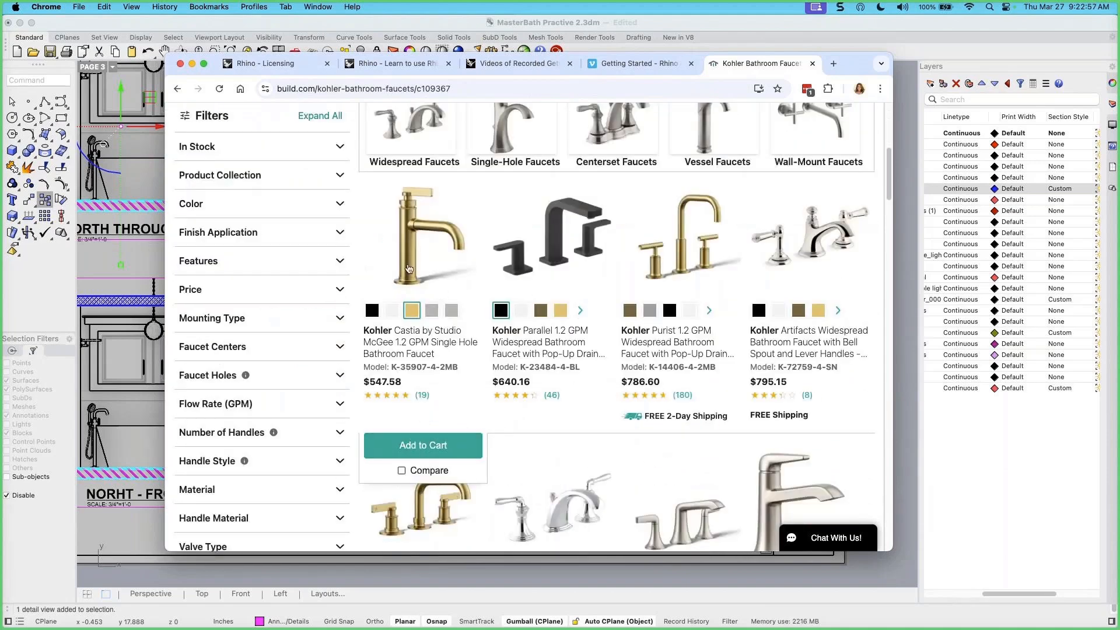
# Open the Kohler Castia by Studio McGee 1.2 GPM single hole faucet and review its options, specifications and dimensions
pyautogui.moveTo(423, 272)
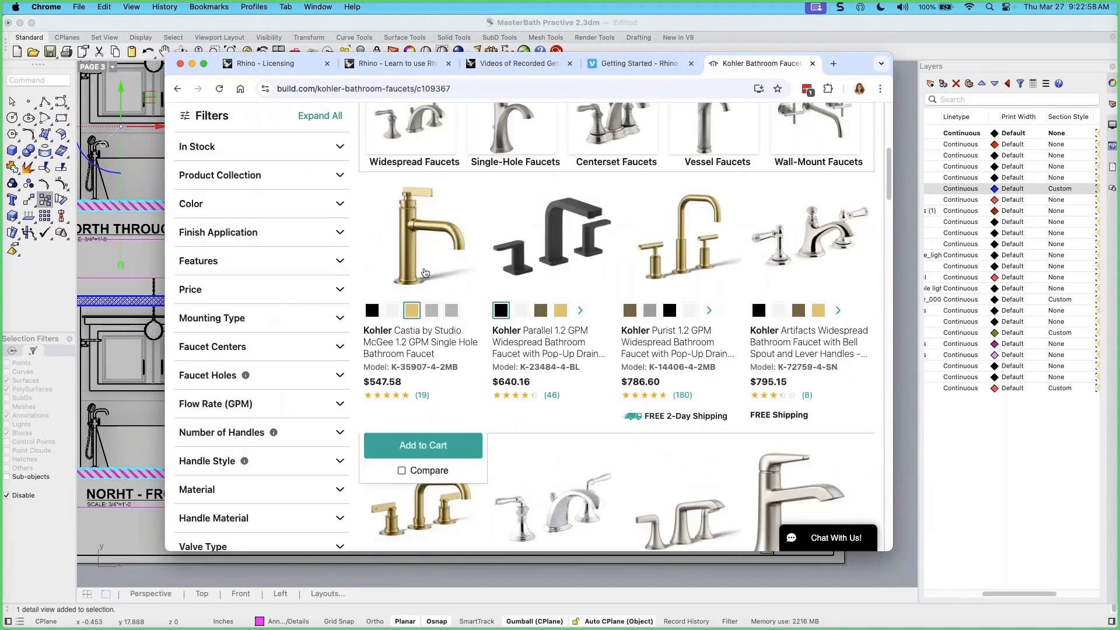
pyautogui.click(410, 278)
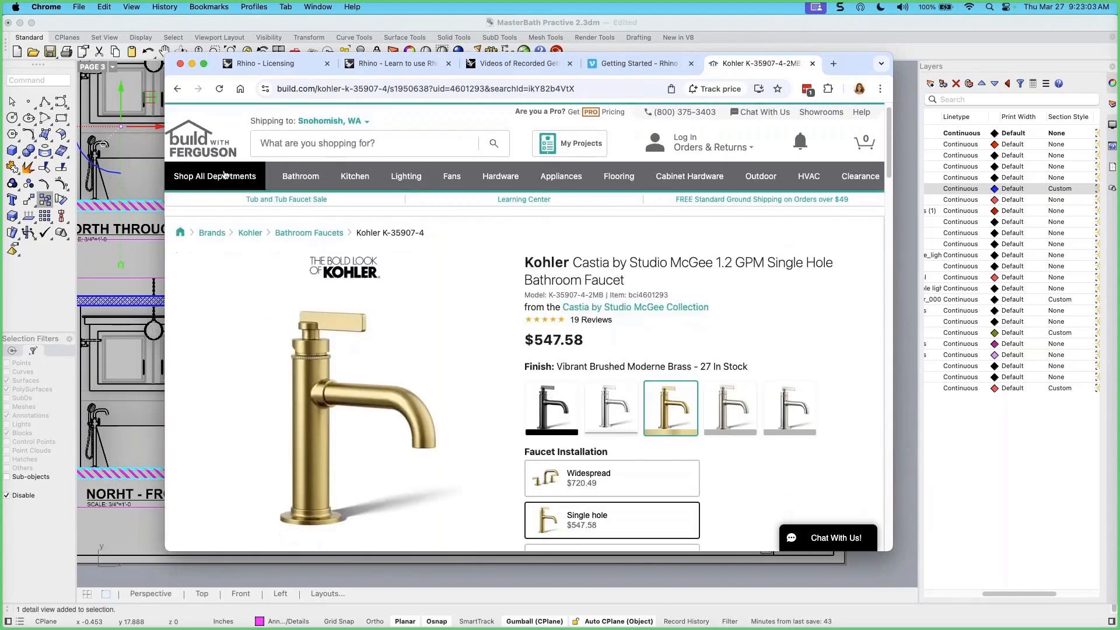
pyautogui.scroll(-10, 509, 301)
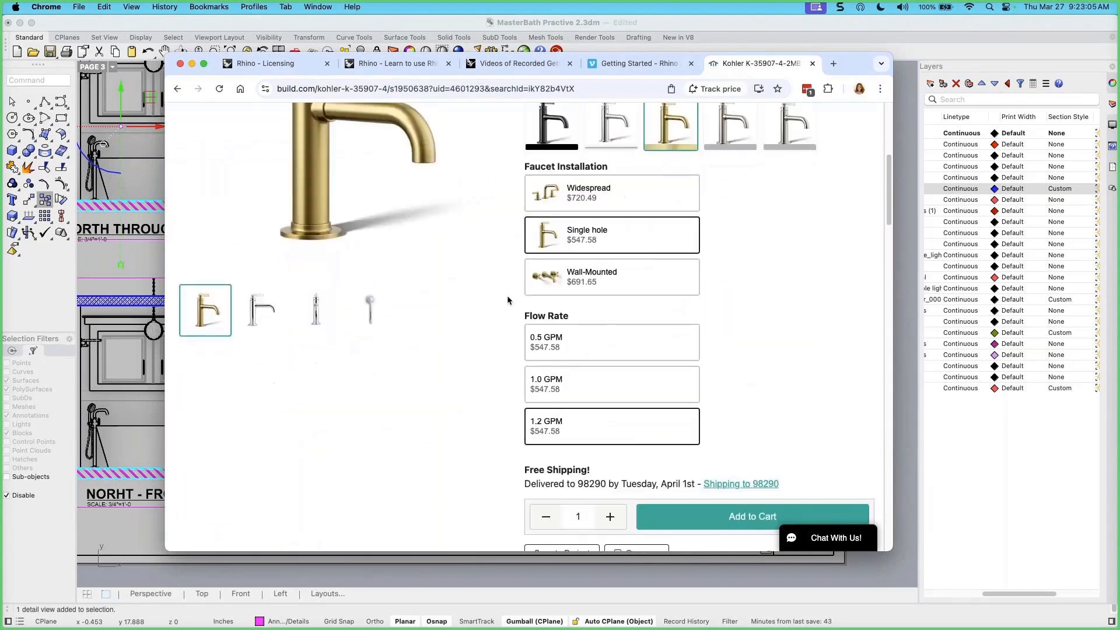
pyautogui.scroll(-8, 507, 300)
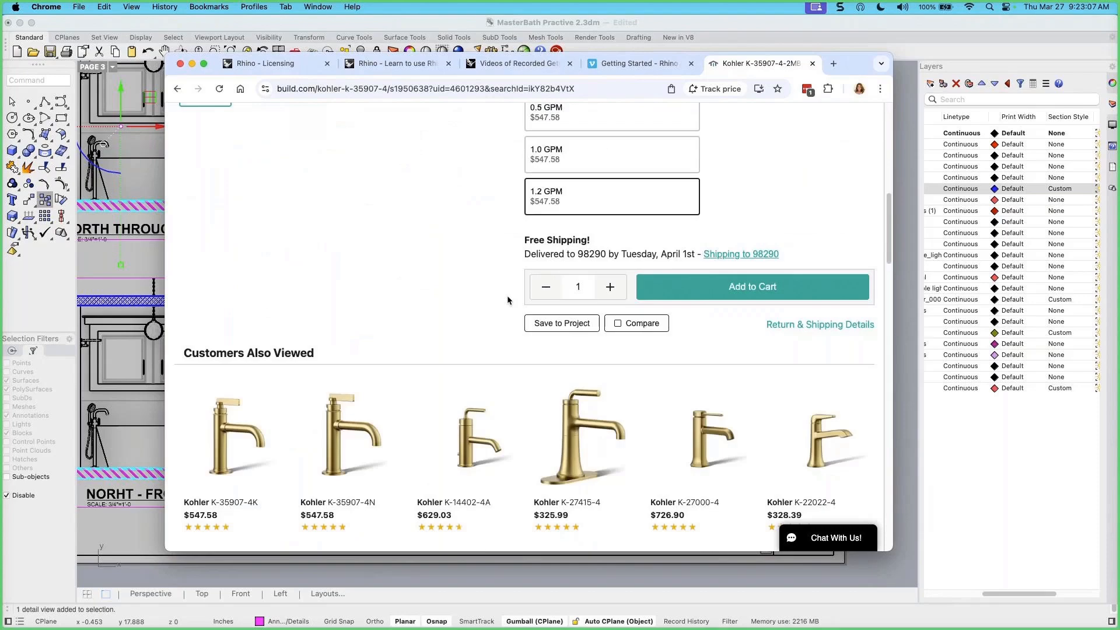
pyautogui.scroll(-5, 509, 301)
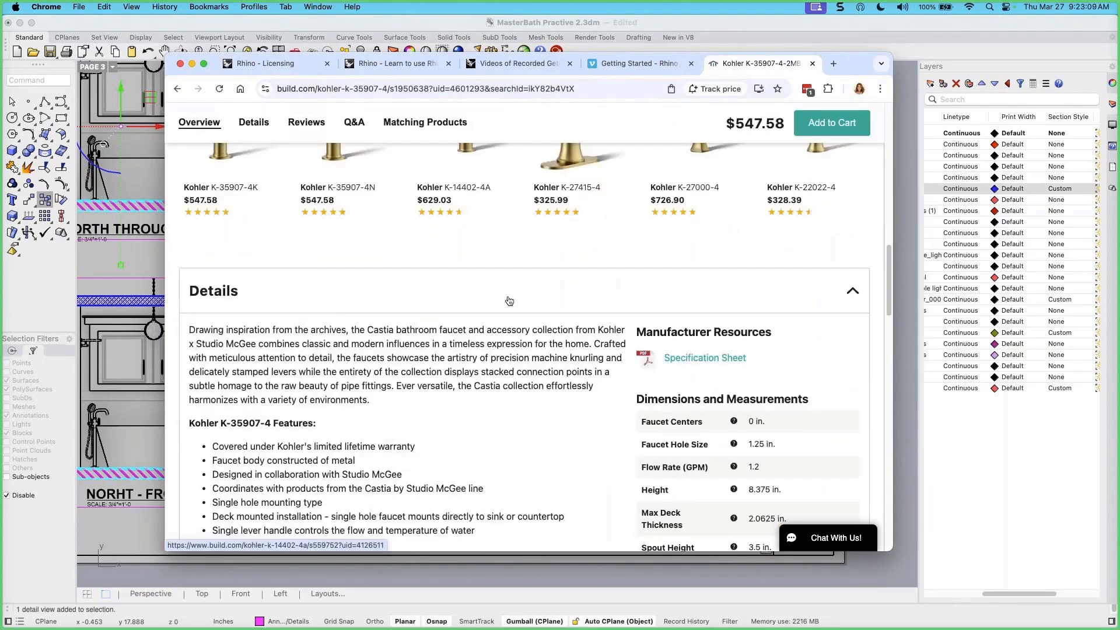
pyautogui.scroll(-12, 509, 301)
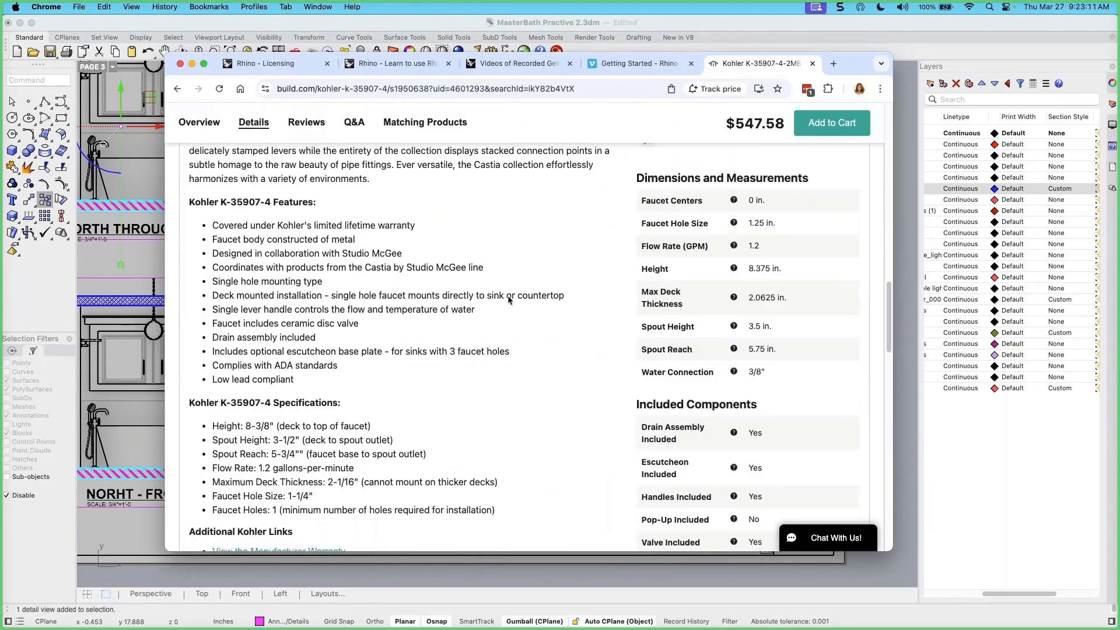
pyautogui.scroll(20, 553, 306)
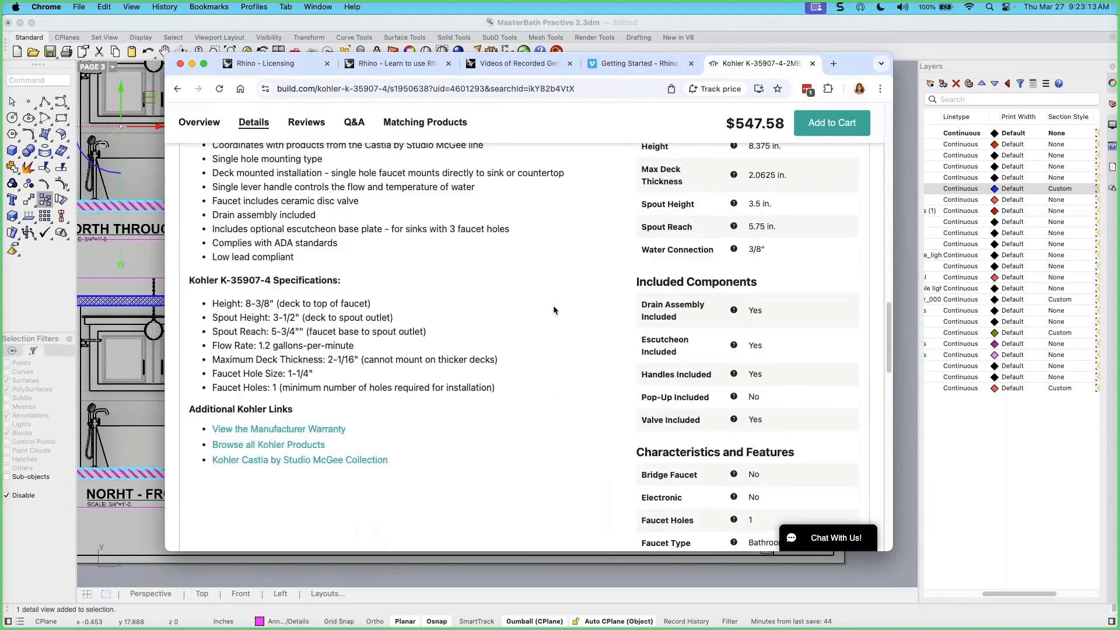
pyautogui.scroll(3, 556, 308)
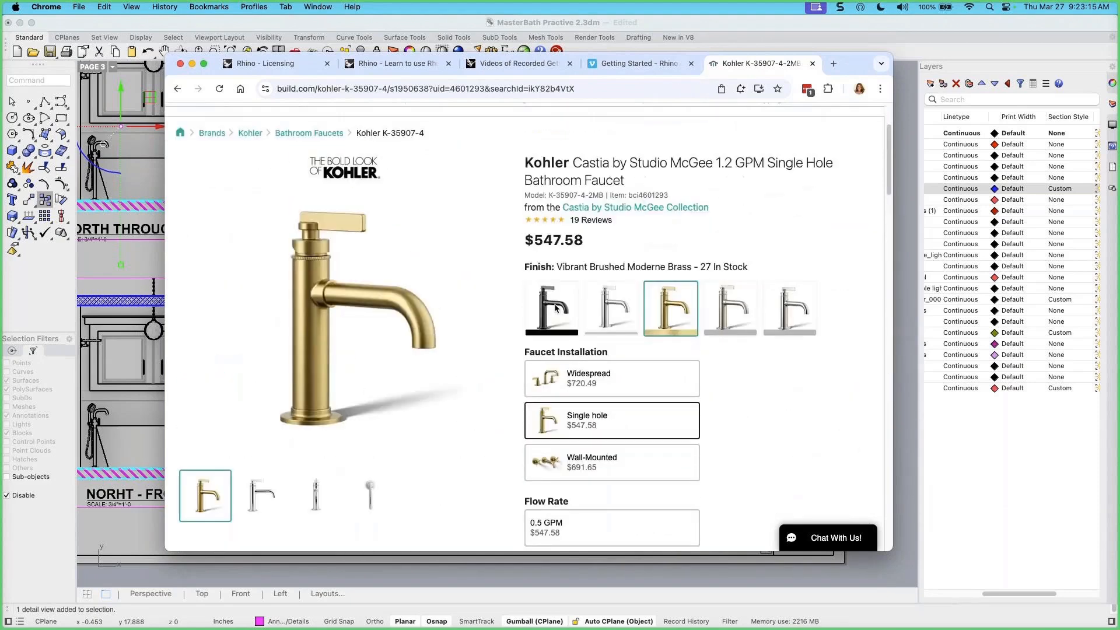
# Open the Castia by Studio McGee collection from the faucet page and browse its matching fixtures
pyautogui.click(623, 218)
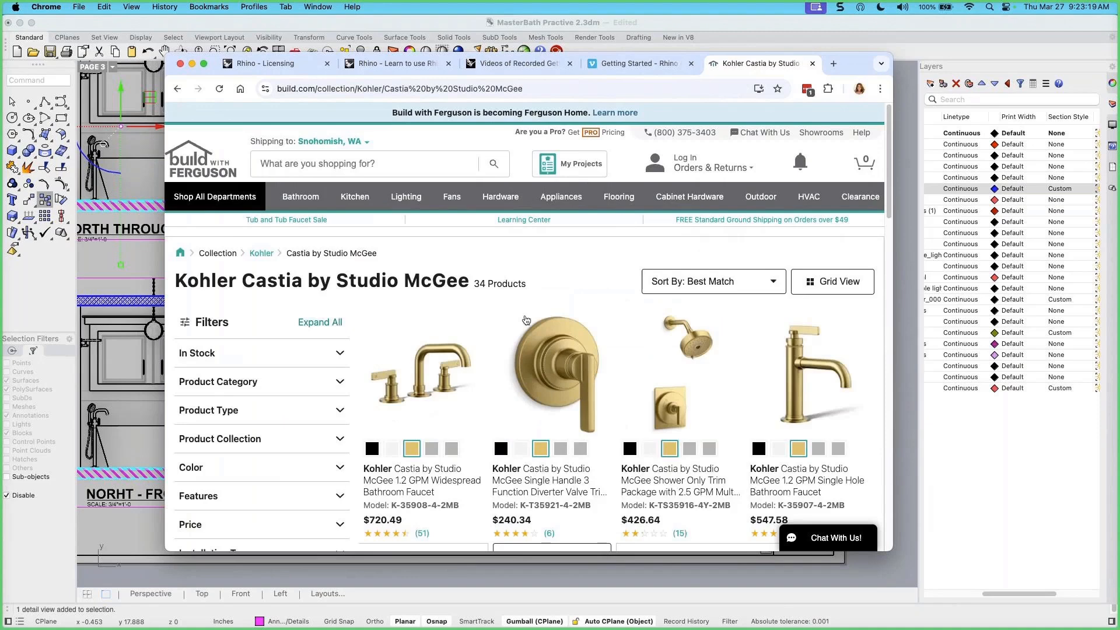
pyautogui.scroll(-3, 525, 327)
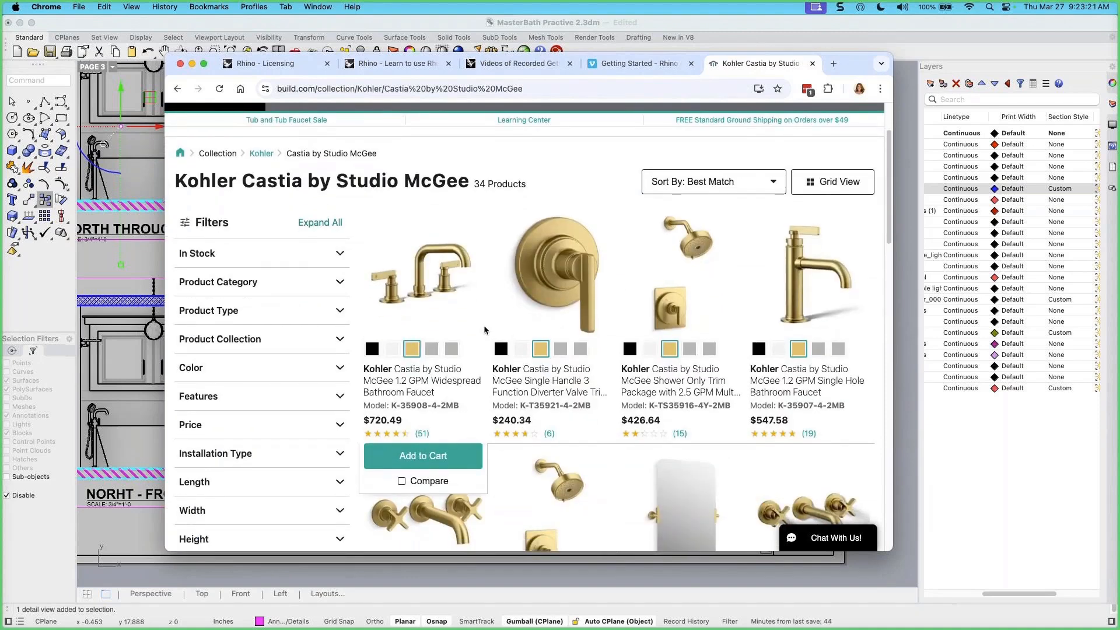
pyautogui.scroll(-3, 461, 309)
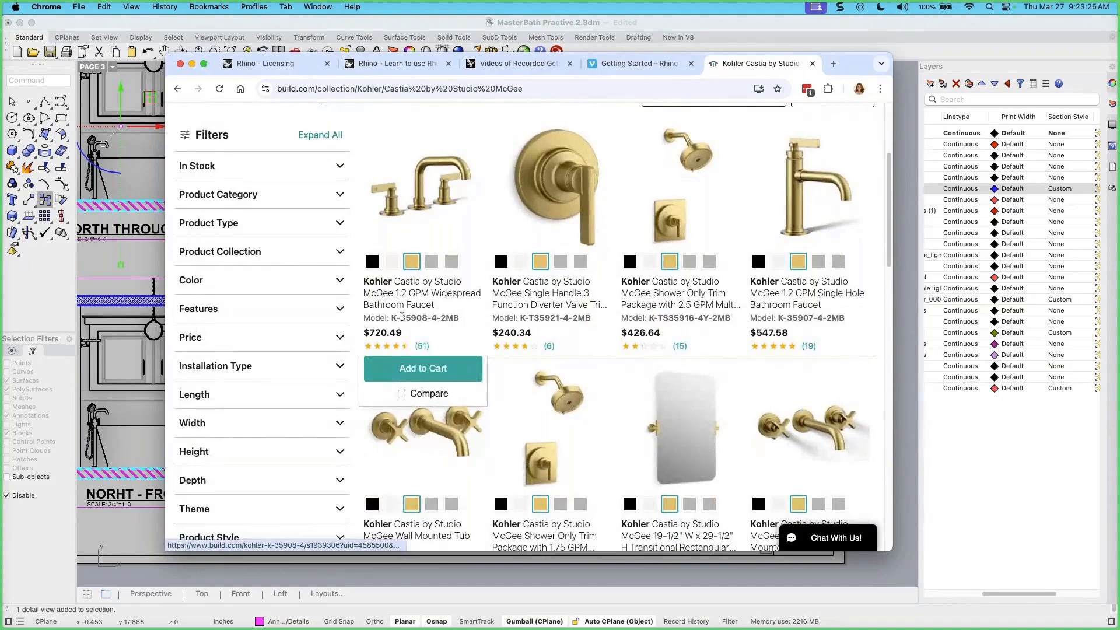
pyautogui.scroll(-1, 404, 317)
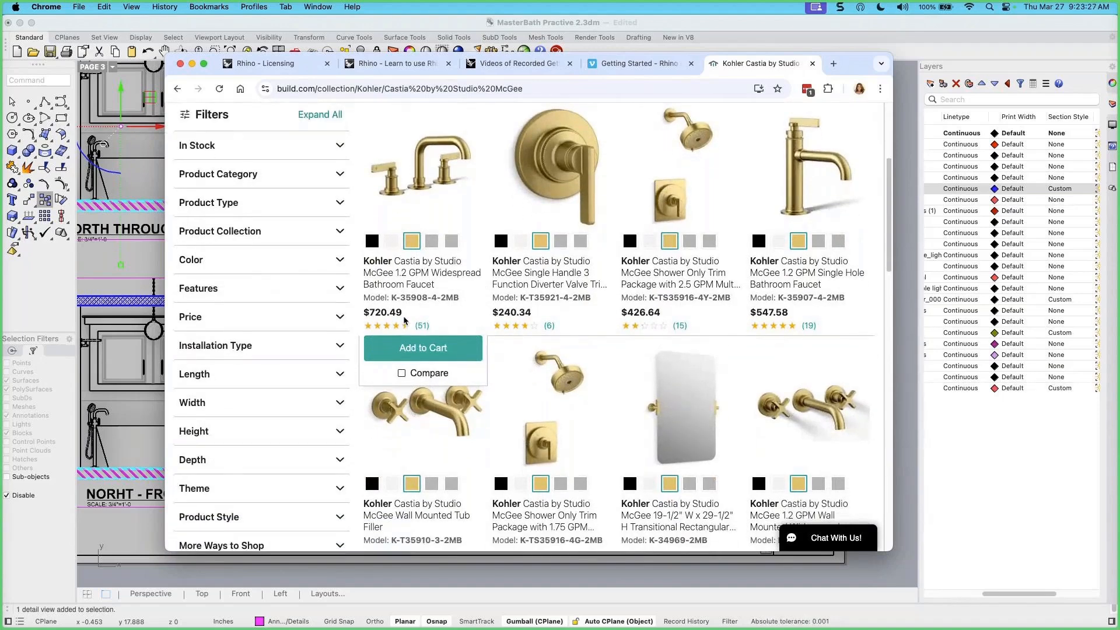
# Open the Castia by Studio McGee Single Handle 3 Function Diverter Valve Trim and review its finishes, including Polished Chrome, and required diverter valves
pyautogui.click(524, 274)
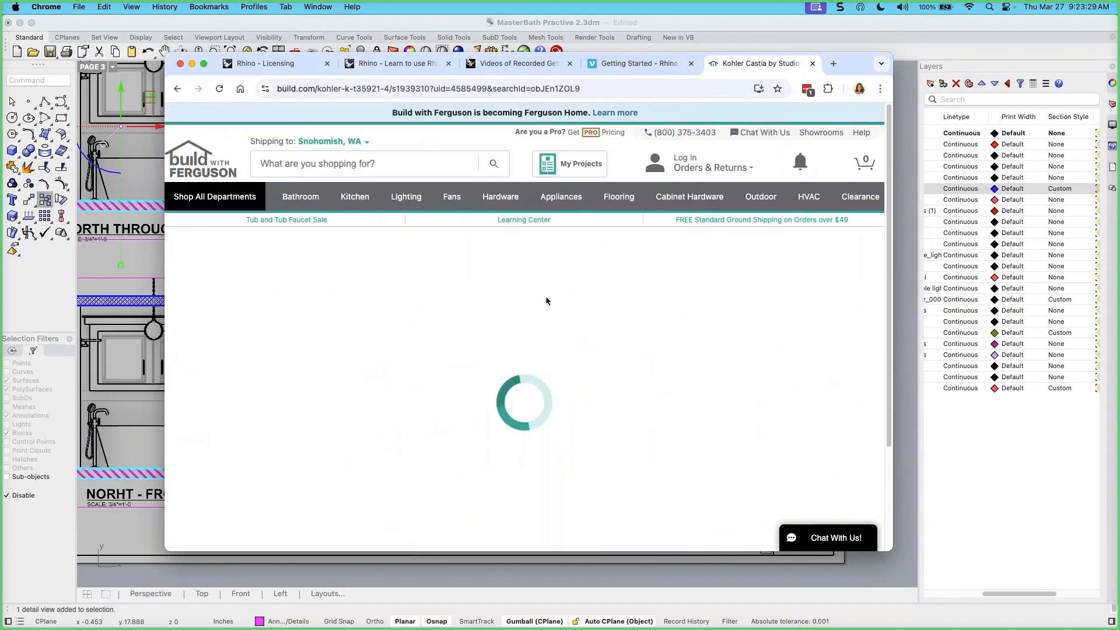
pyautogui.scroll(-5, 569, 337)
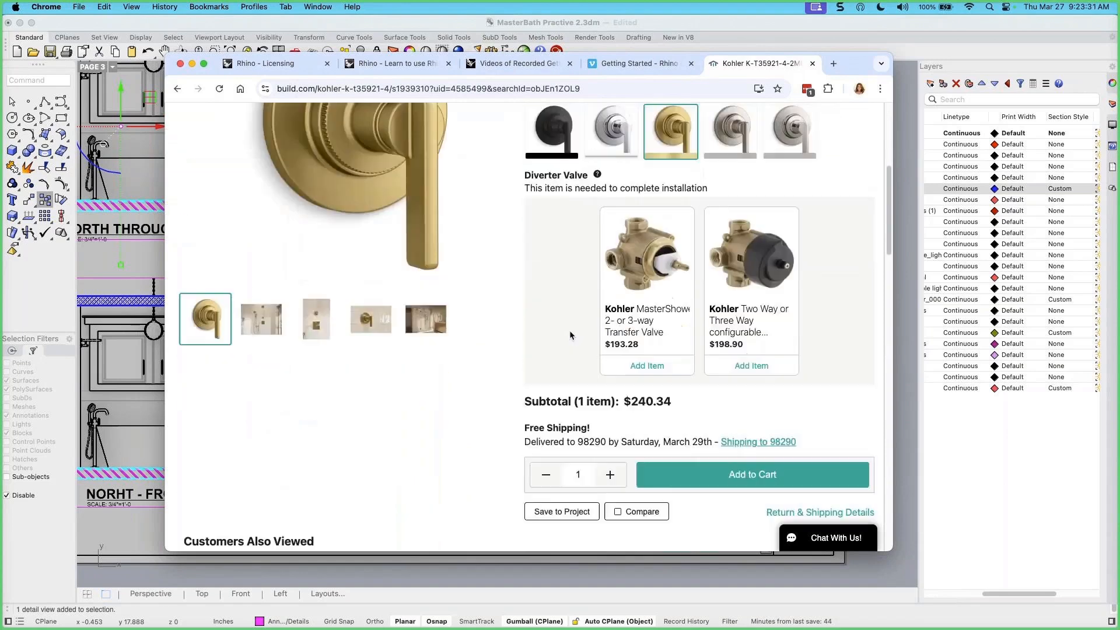
pyautogui.scroll(-1, 570, 335)
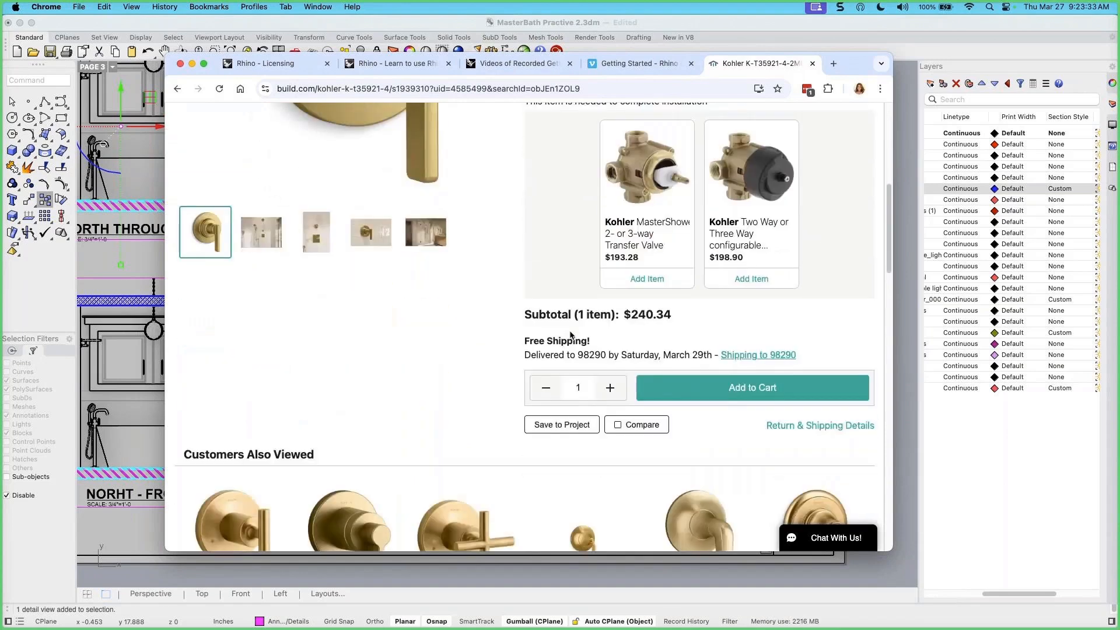
pyautogui.scroll(-2, 570, 335)
pyautogui.scroll(3, 570, 331)
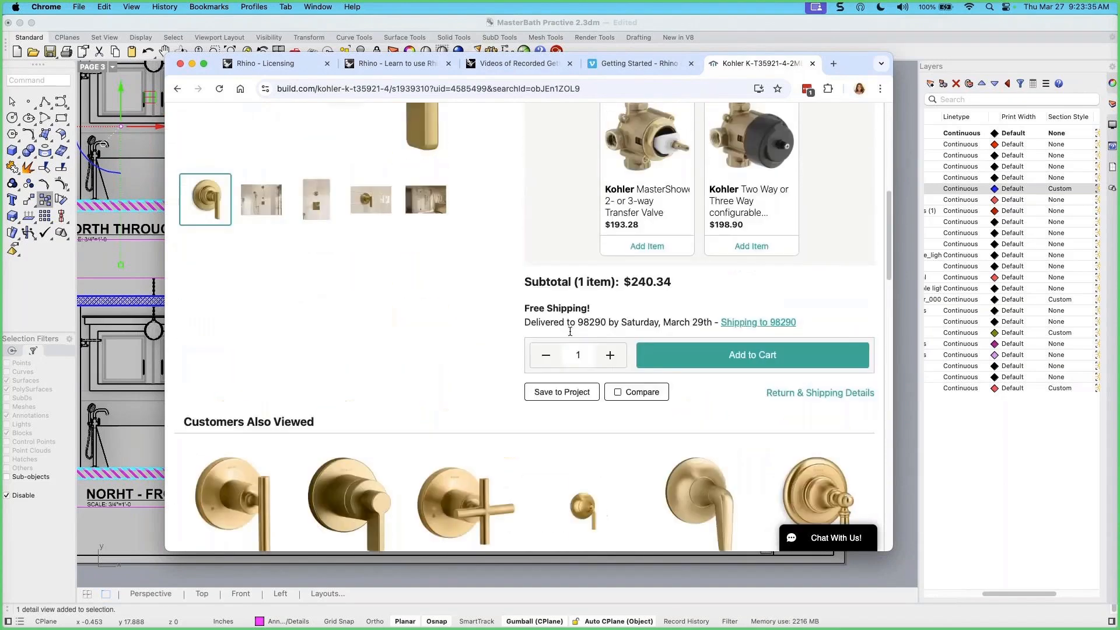
pyautogui.scroll(3, 570, 331)
pyautogui.click(619, 228)
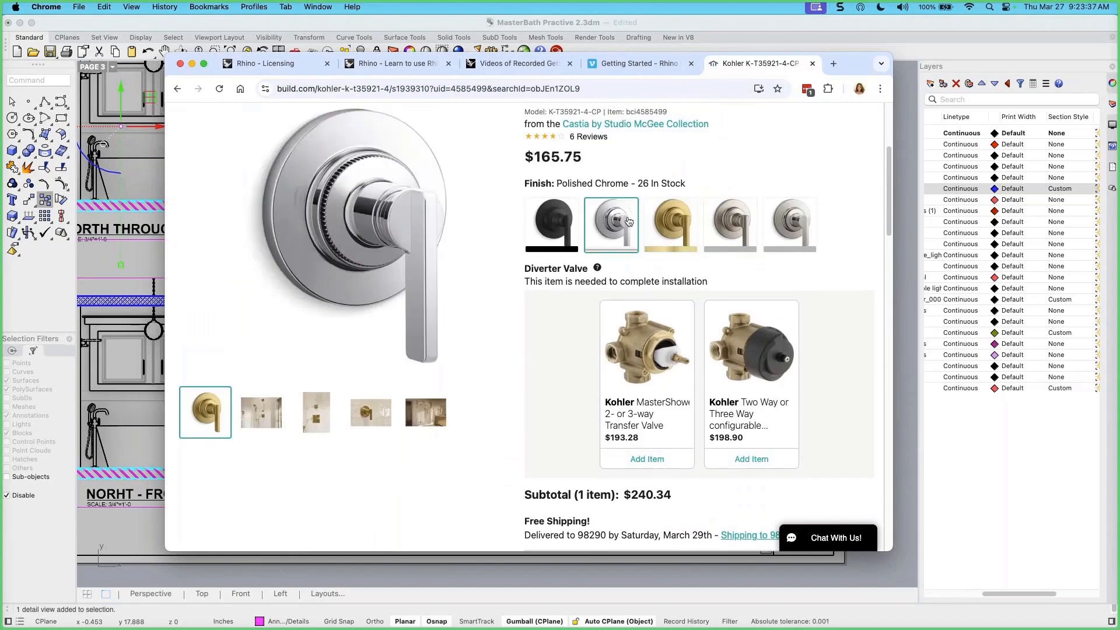
pyautogui.scroll(-5, 620, 233)
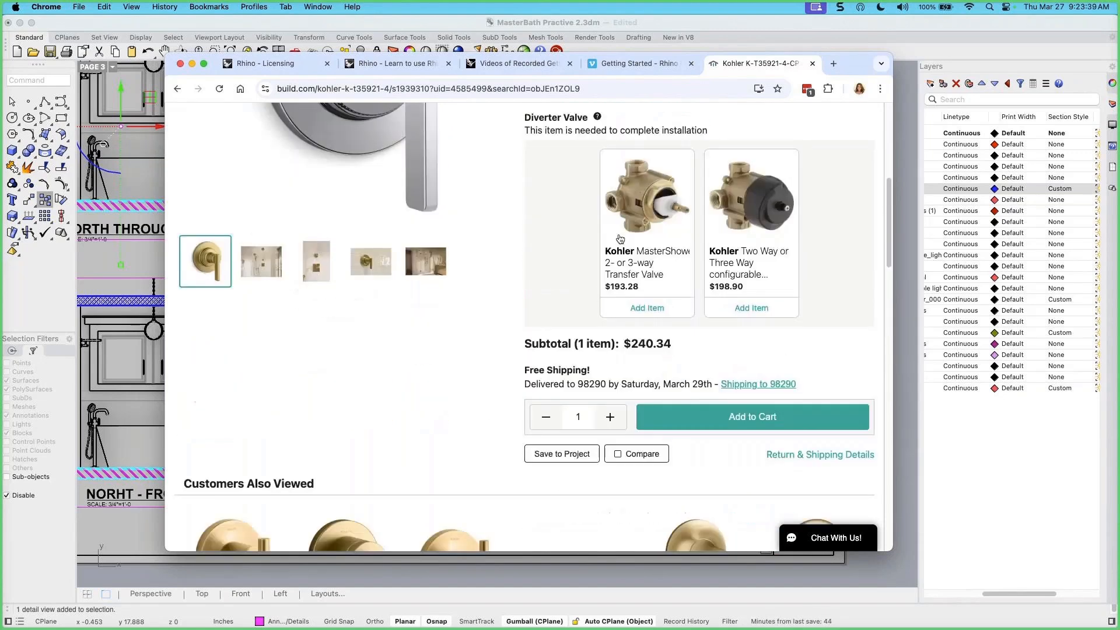
pyautogui.scroll(-1, 620, 239)
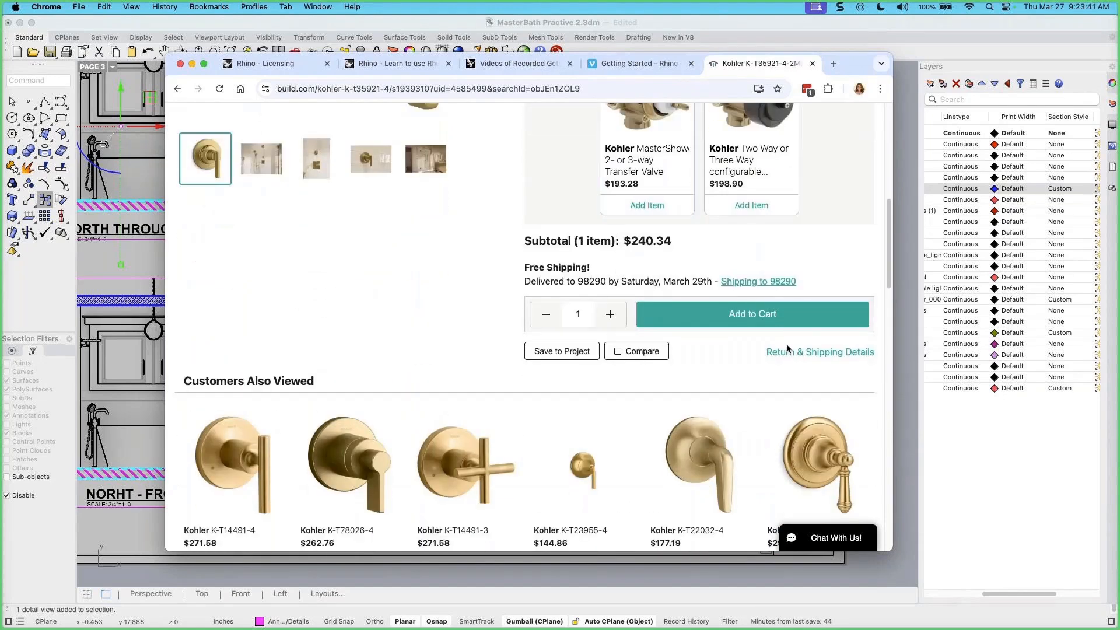
# Read the diverter valve trim's details, manufacturer sheets, dimensions and warranty information
pyautogui.scroll(-8, 699, 332)
pyautogui.scroll(-5, 699, 332)
pyautogui.scroll(2, 698, 331)
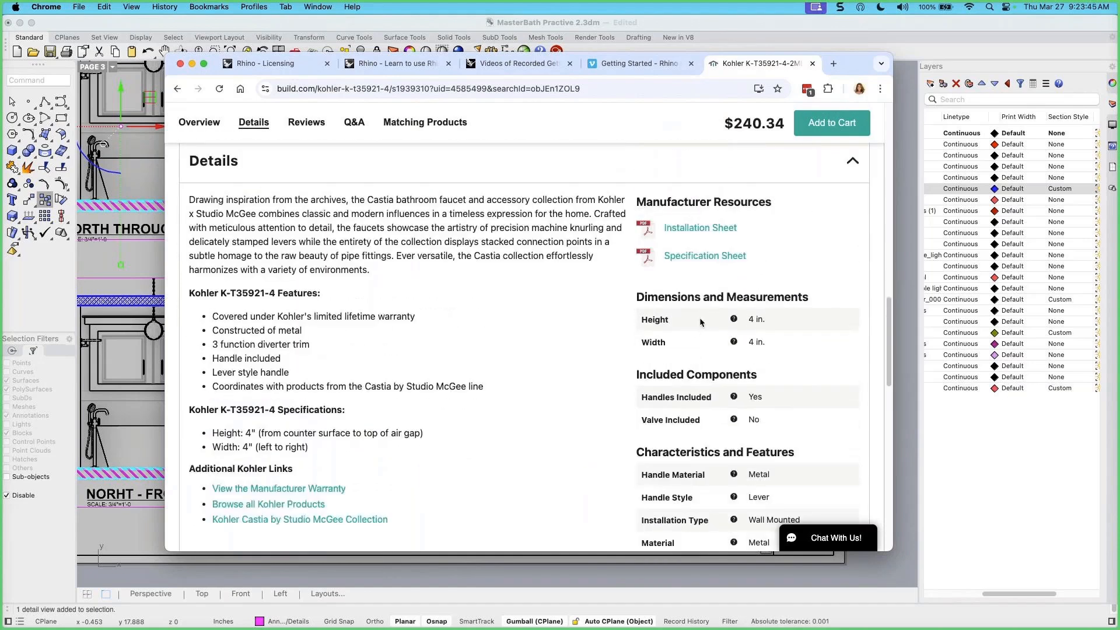
pyautogui.scroll(-11, 688, 260)
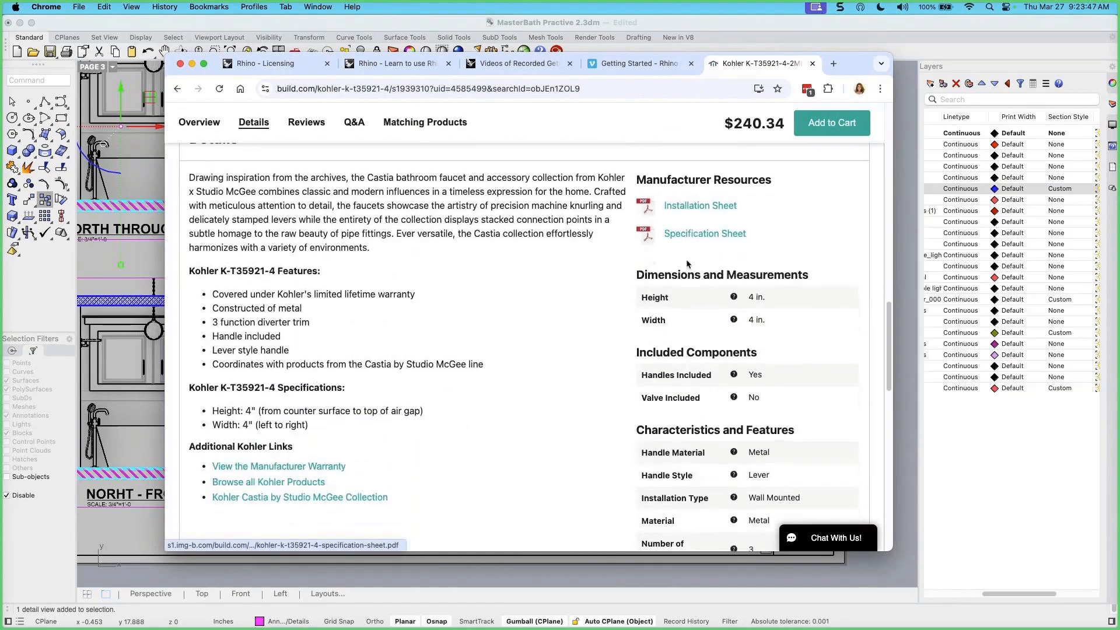
pyautogui.scroll(-8, 686, 266)
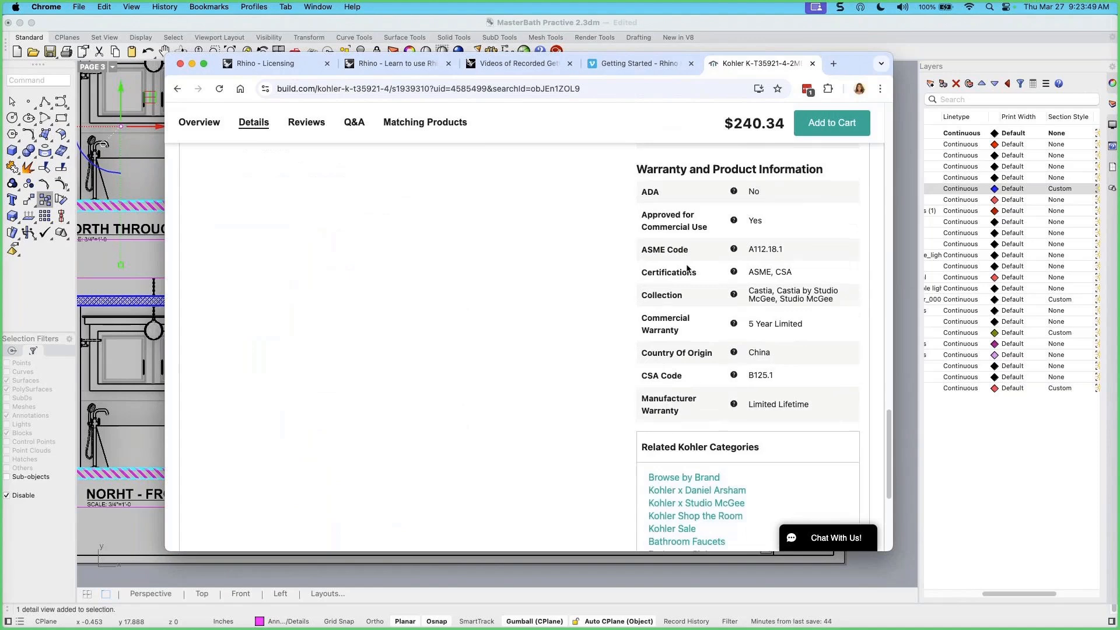
# Browse the matching Castia collection products and accessories for the valve trim, and return to its product details
pyautogui.scroll(-2, 687, 269)
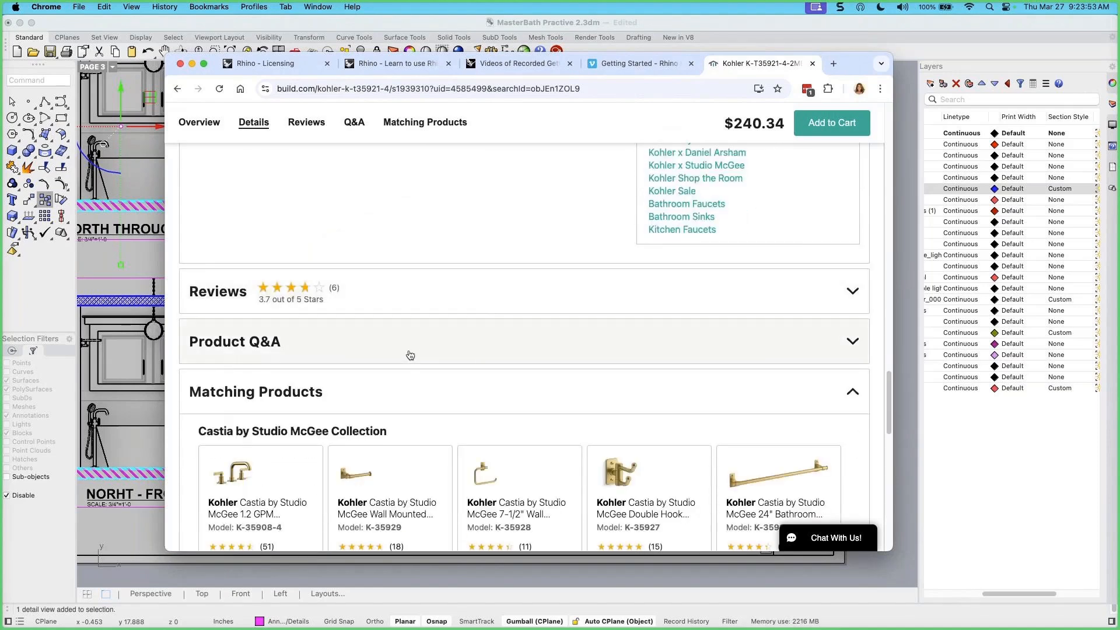
pyautogui.scroll(-3, 410, 354)
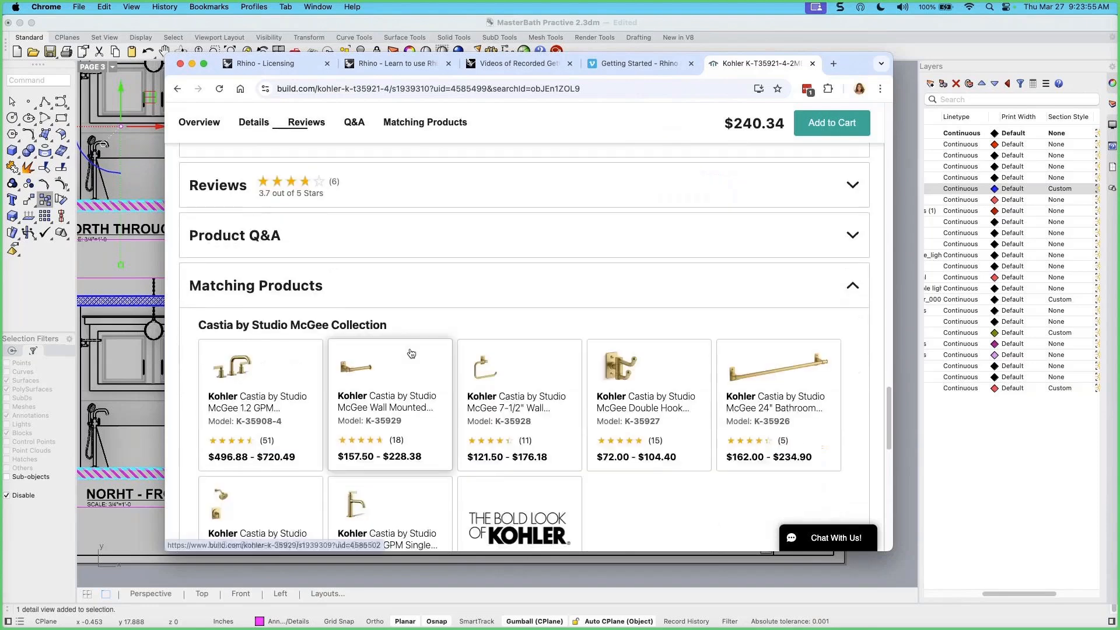
pyautogui.scroll(-3, 412, 353)
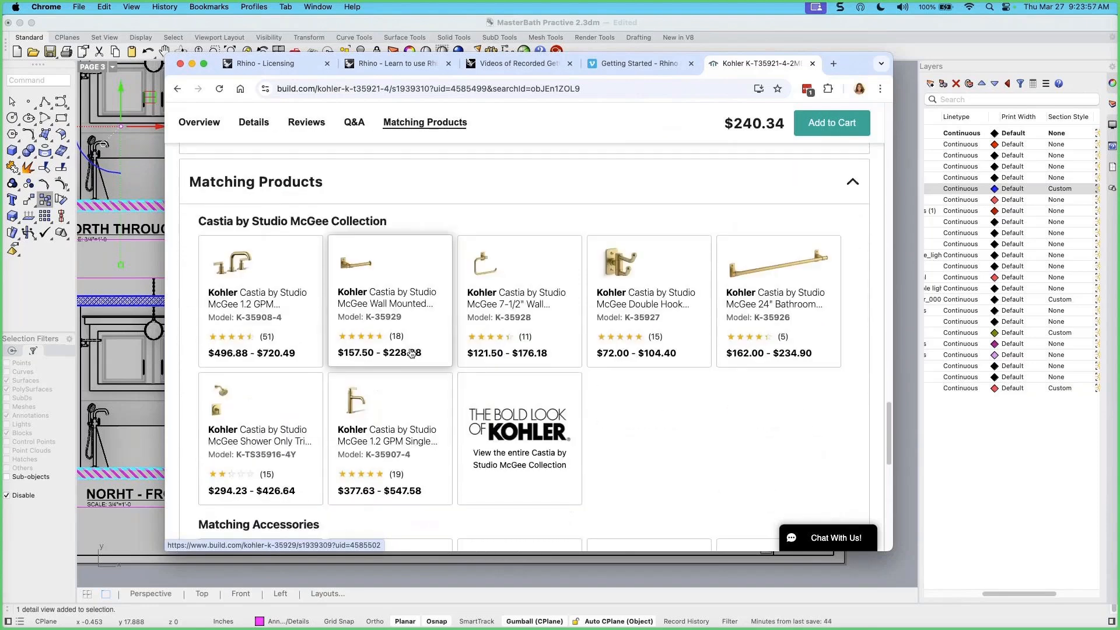
pyautogui.scroll(-5, 411, 352)
pyautogui.scroll(-4, 412, 352)
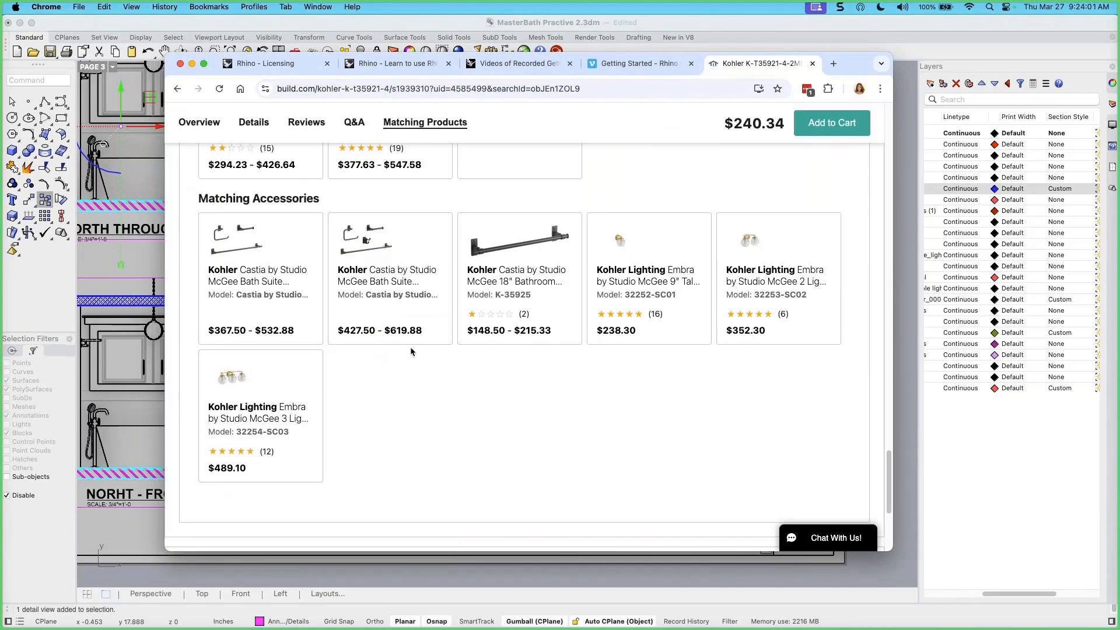
pyautogui.scroll(12, 412, 351)
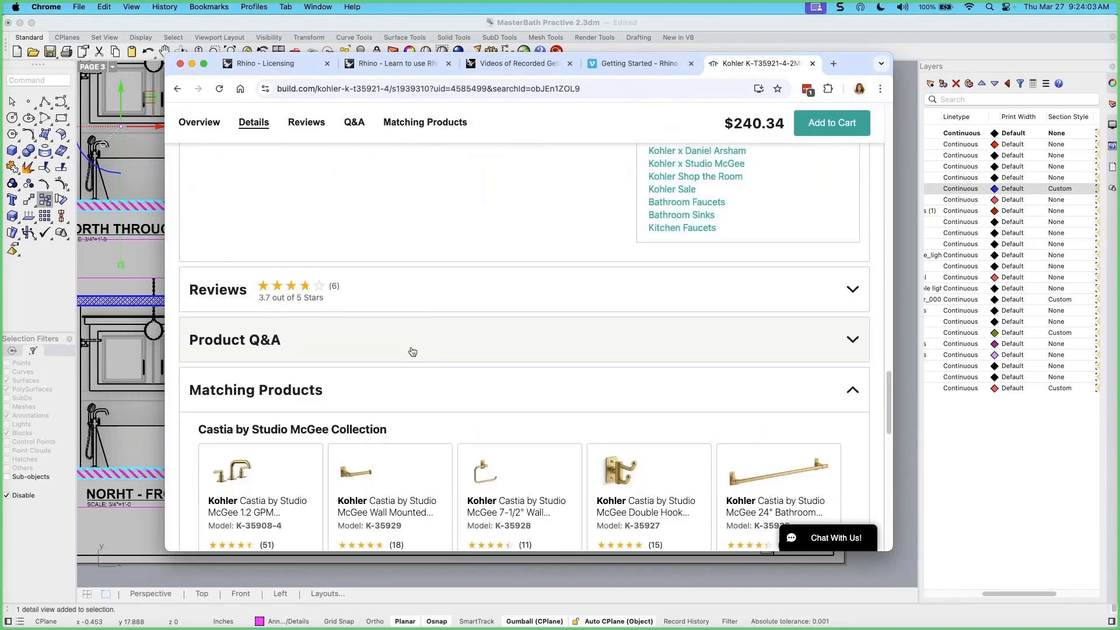
pyautogui.scroll(2, 414, 350)
pyautogui.scroll(8, 422, 347)
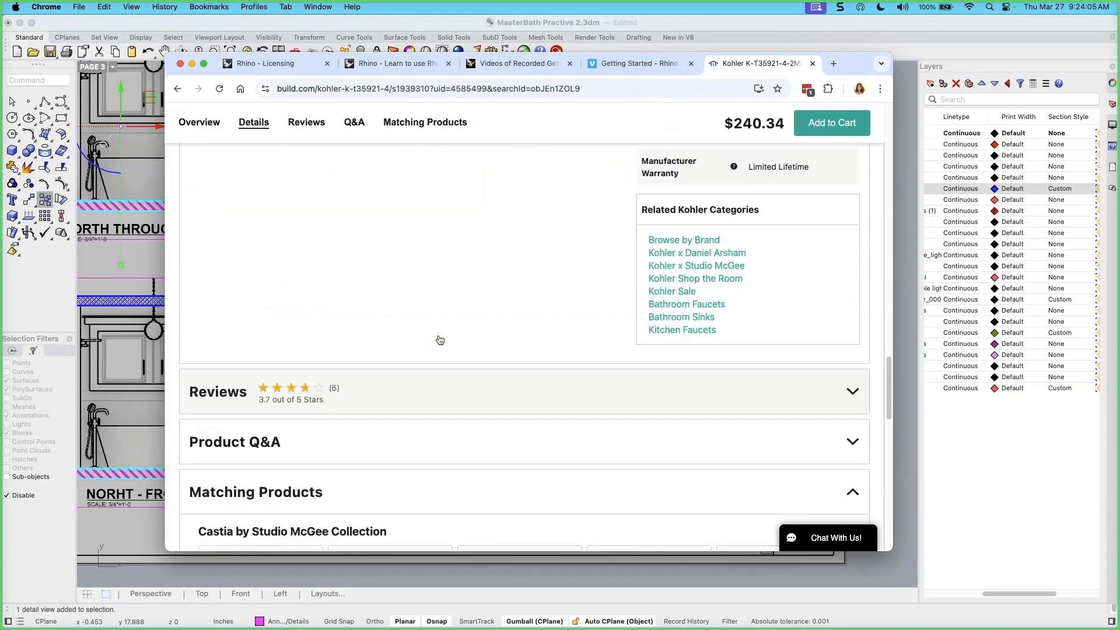
pyautogui.scroll(9, 441, 338)
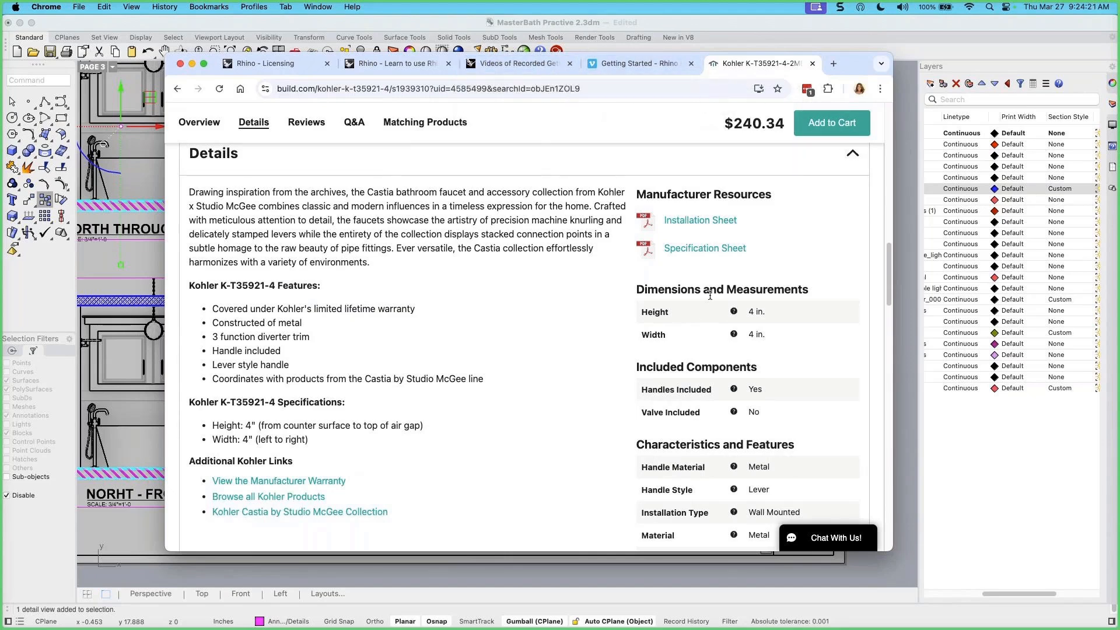
# Return to the valve trim's overview and compare the Matte Black finish with Vibrant Brushed Moderne Brass
pyautogui.scroll(-1, 710, 294)
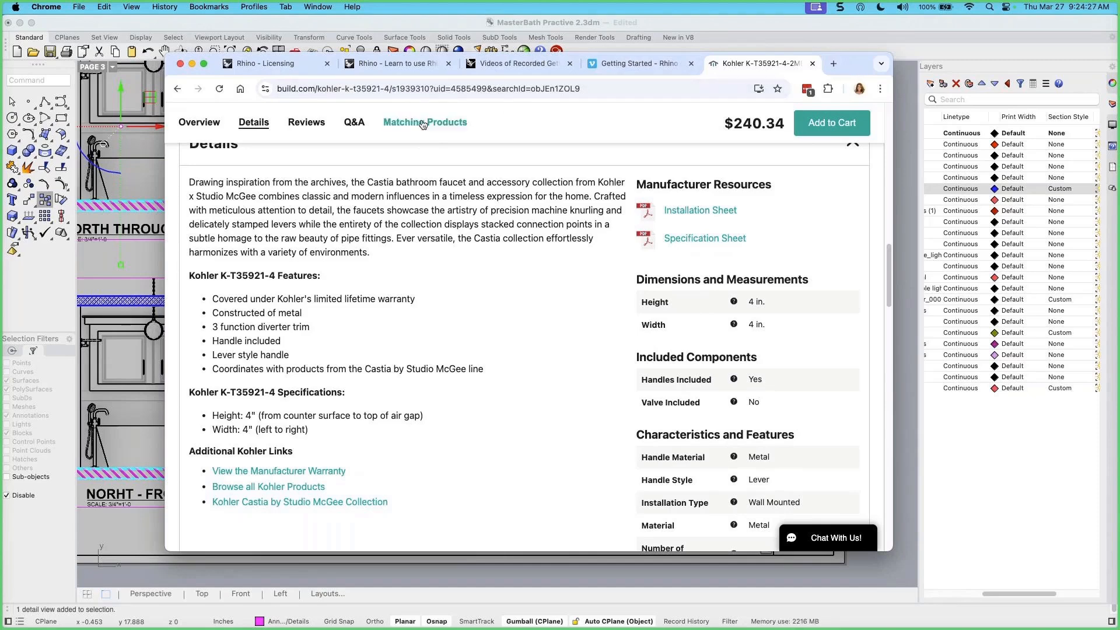
pyautogui.click(190, 122)
pyautogui.click(552, 302)
pyautogui.scroll(-3, 560, 260)
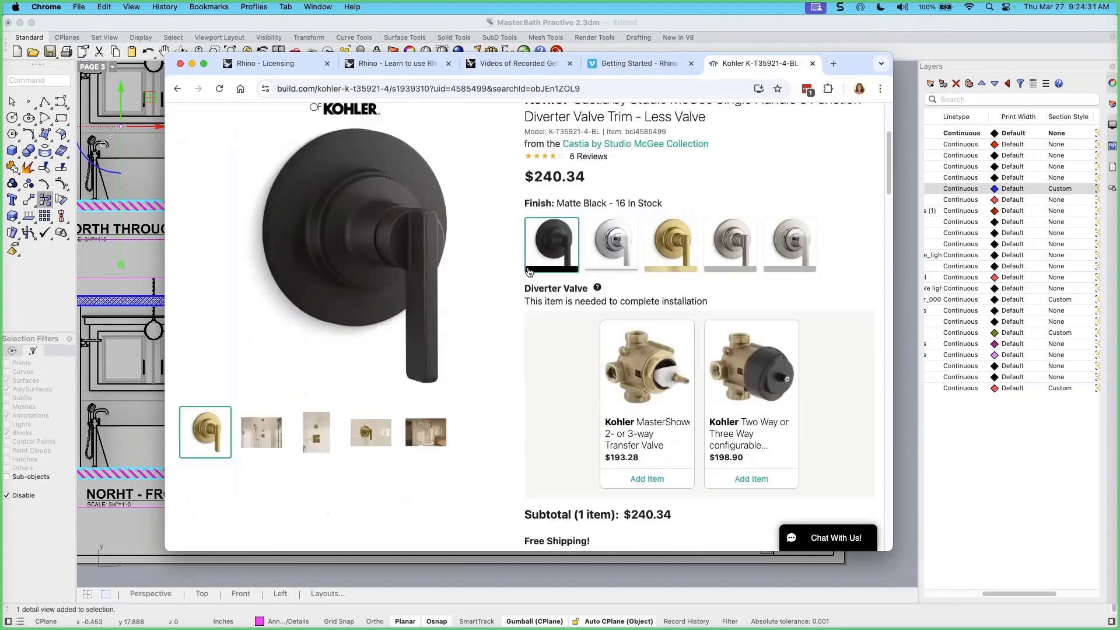
pyautogui.click(671, 184)
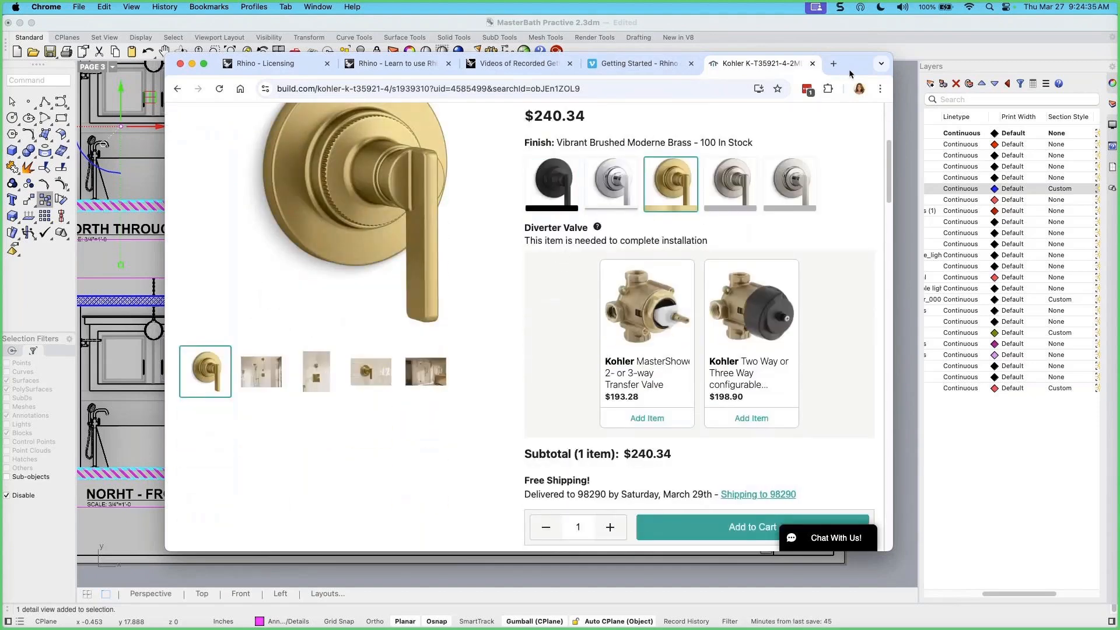
# Minimize the browser, switch to Rhino 8 and examine the four bathroom elevations on the Page 3 layout
pyautogui.press('super+m')
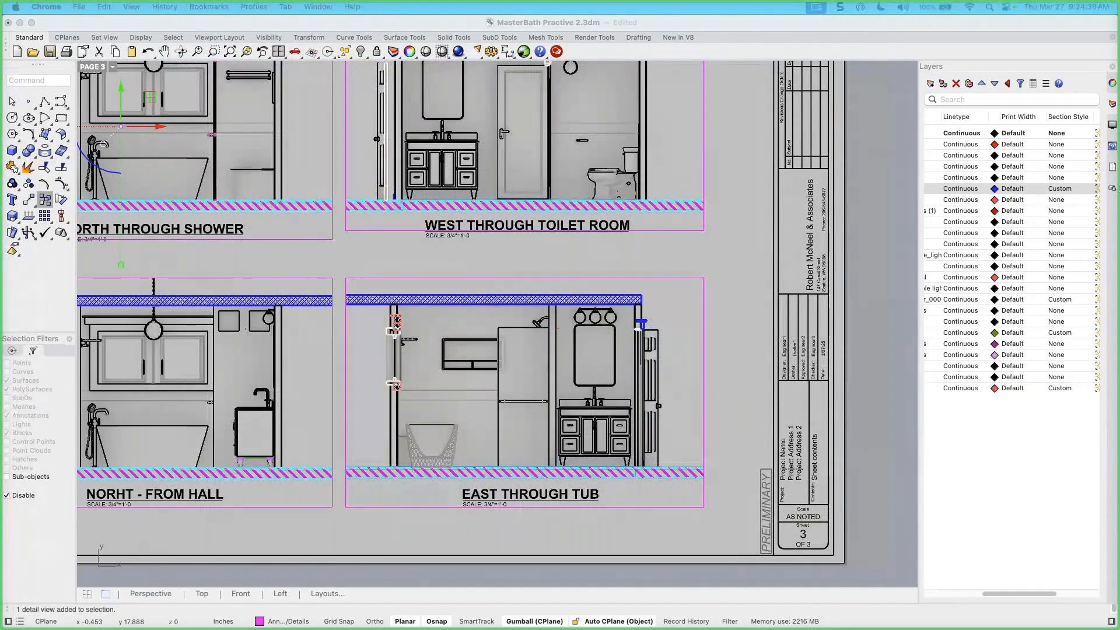
pyautogui.click(1114, 189)
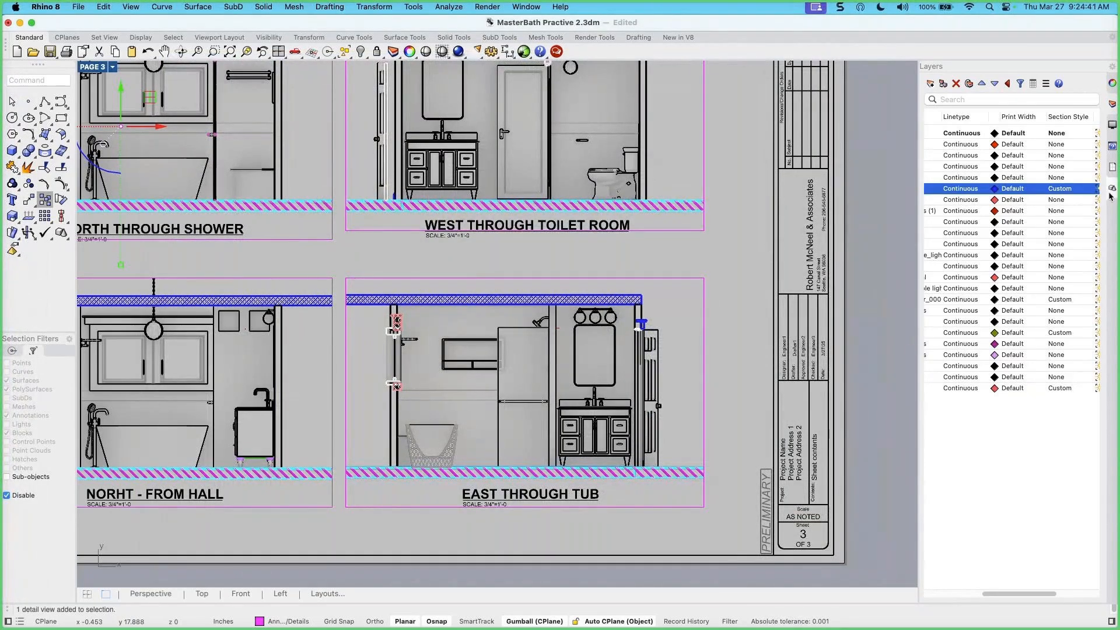
pyautogui.scroll(-5, 395, 335)
pyautogui.scroll(5, 395, 335)
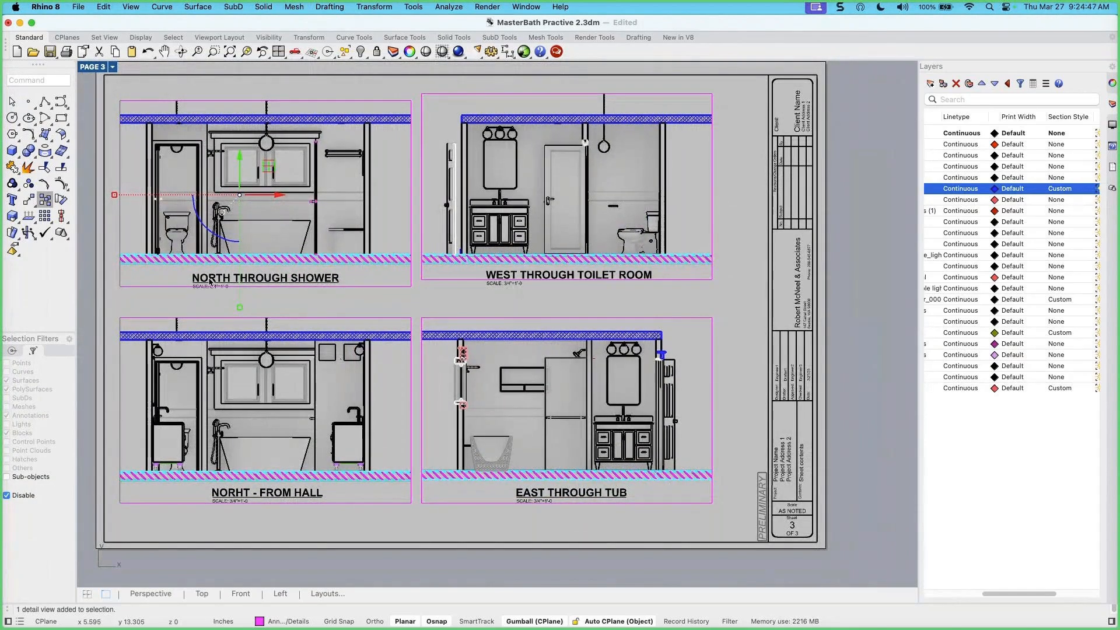
pyautogui.scroll(2, 241, 204)
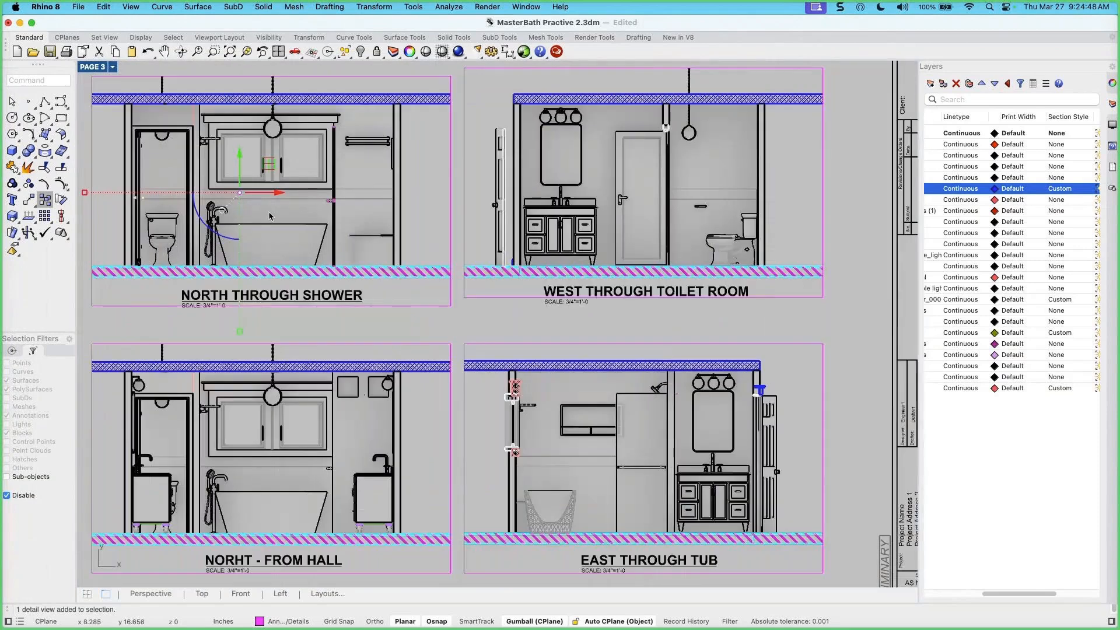
pyautogui.scroll(-2, 300, 231)
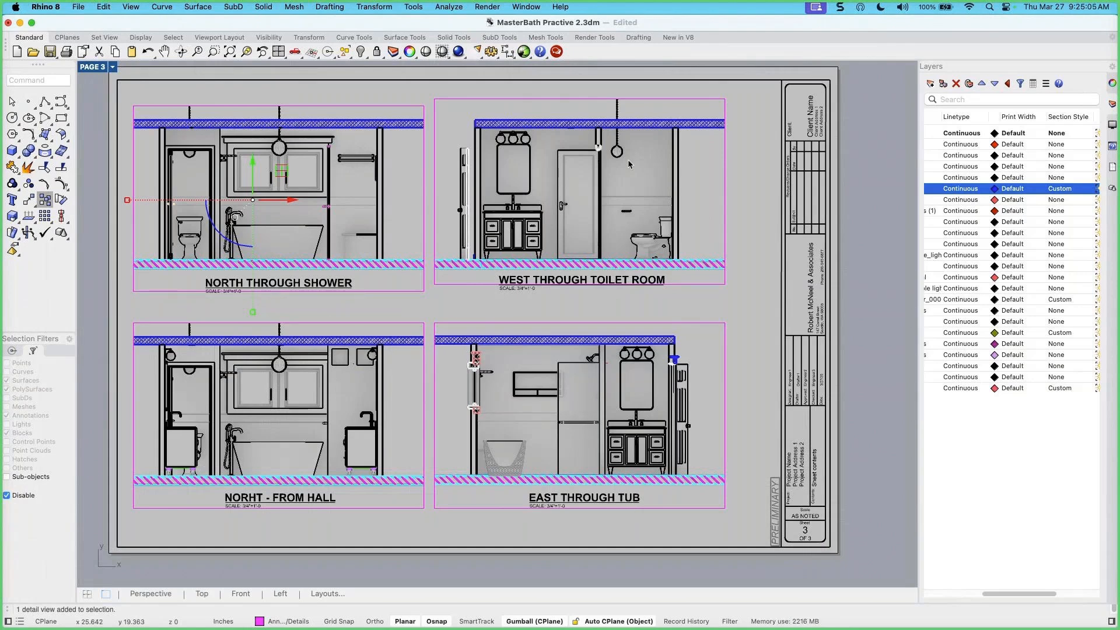
# Start a new model from the Small Objects - Millimeters standard template
pyautogui.click(83, 7)
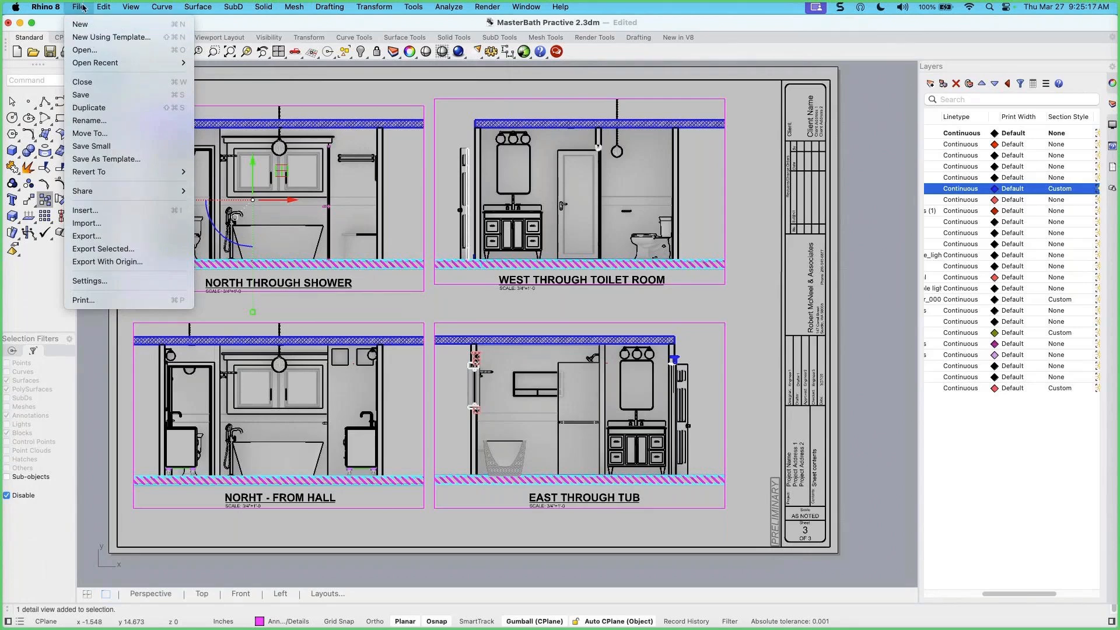
pyautogui.click(97, 38)
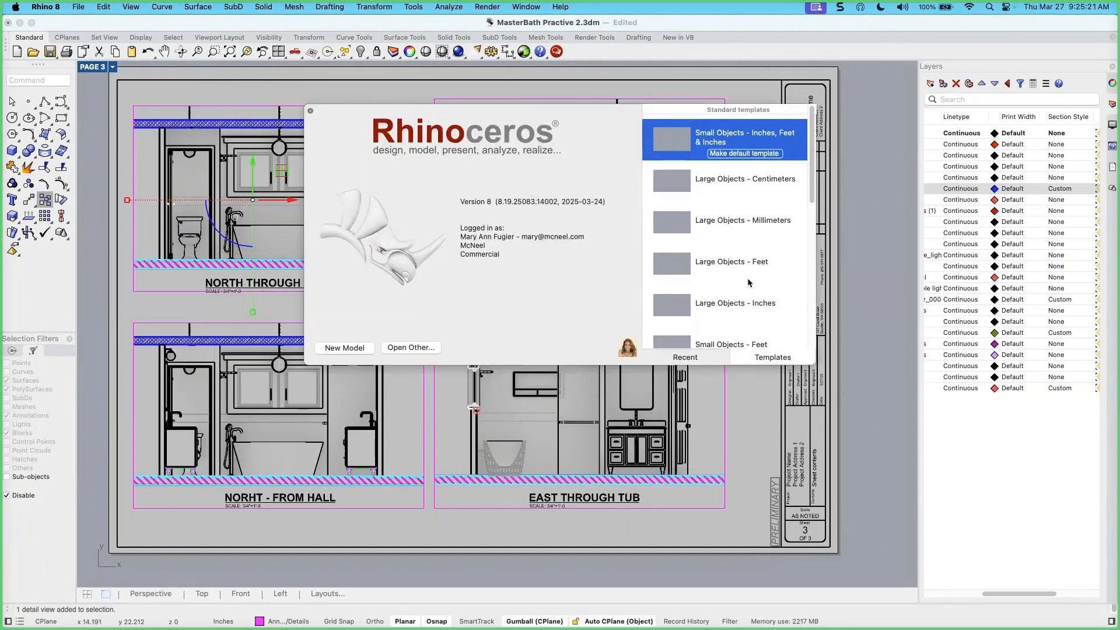
pyautogui.scroll(-2, 748, 283)
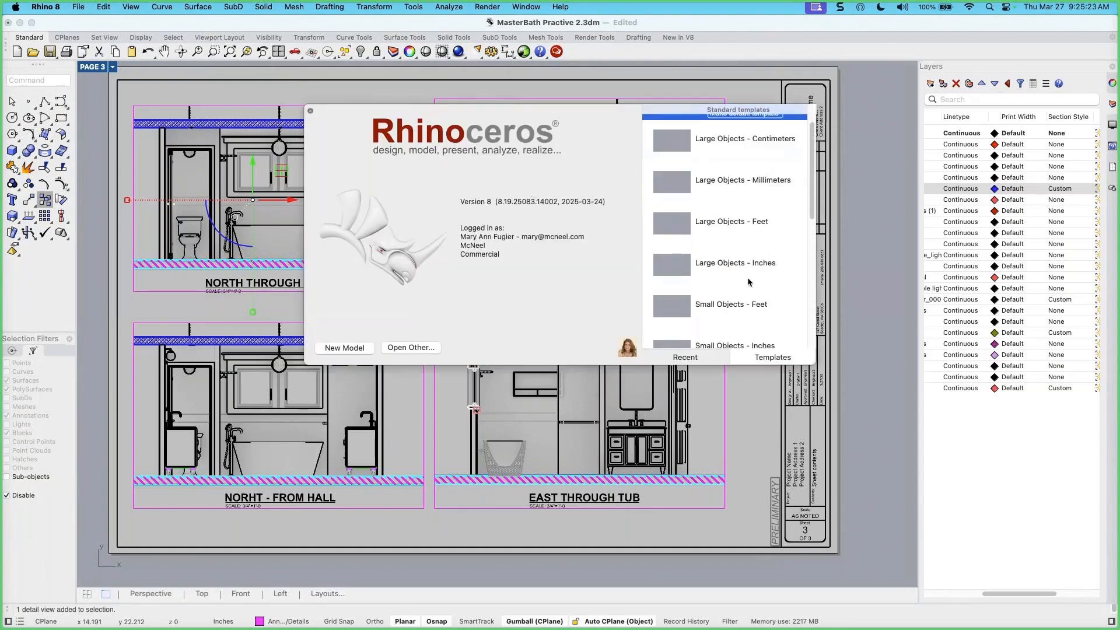
pyautogui.scroll(-2, 748, 282)
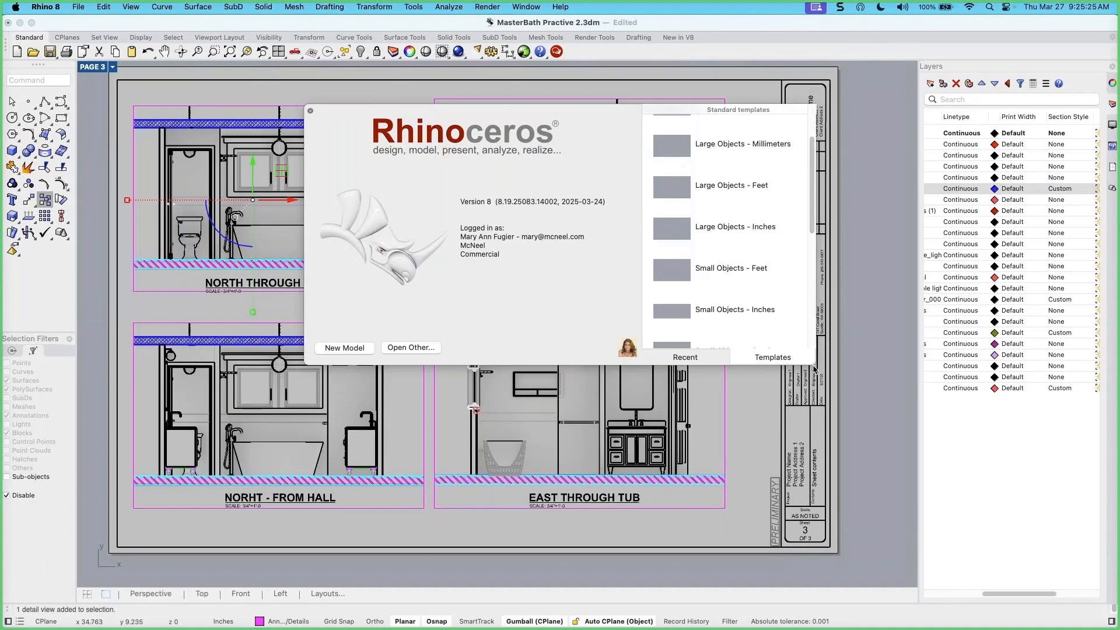
pyautogui.scroll(-2, 739, 300)
pyautogui.scroll(-2, 739, 300)
pyautogui.scroll(-2, 740, 300)
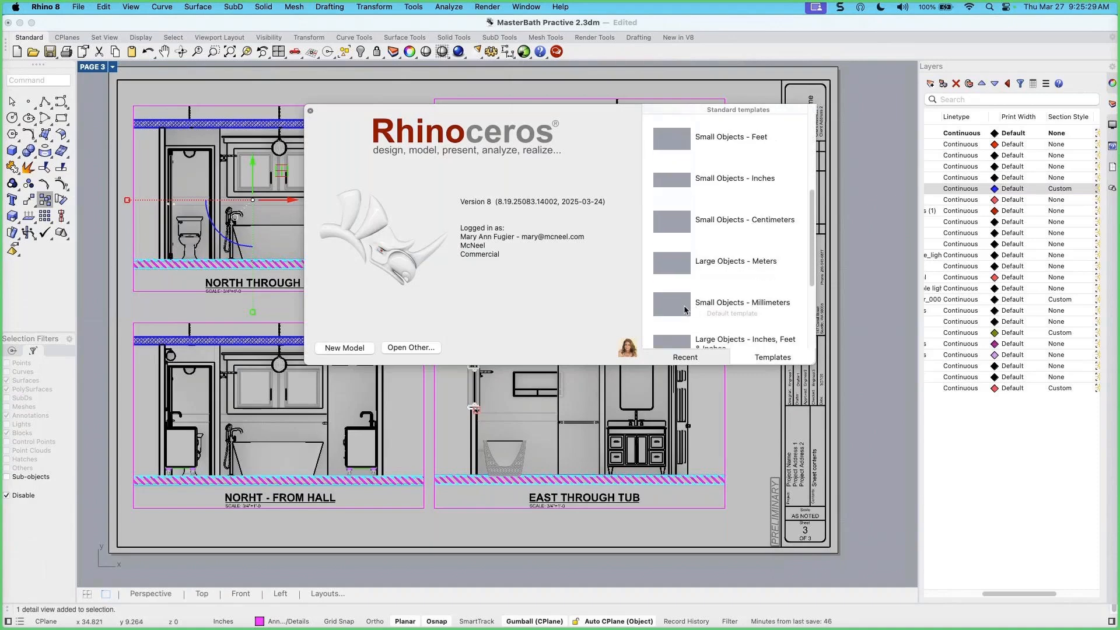
pyautogui.click(676, 309)
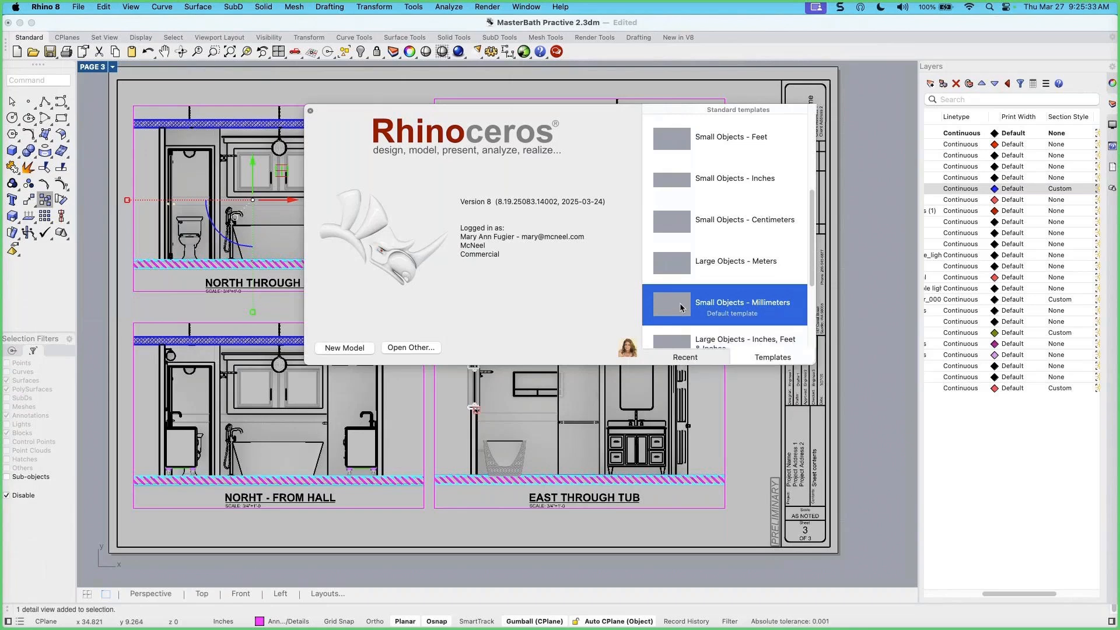
pyautogui.doubleClick(680, 308)
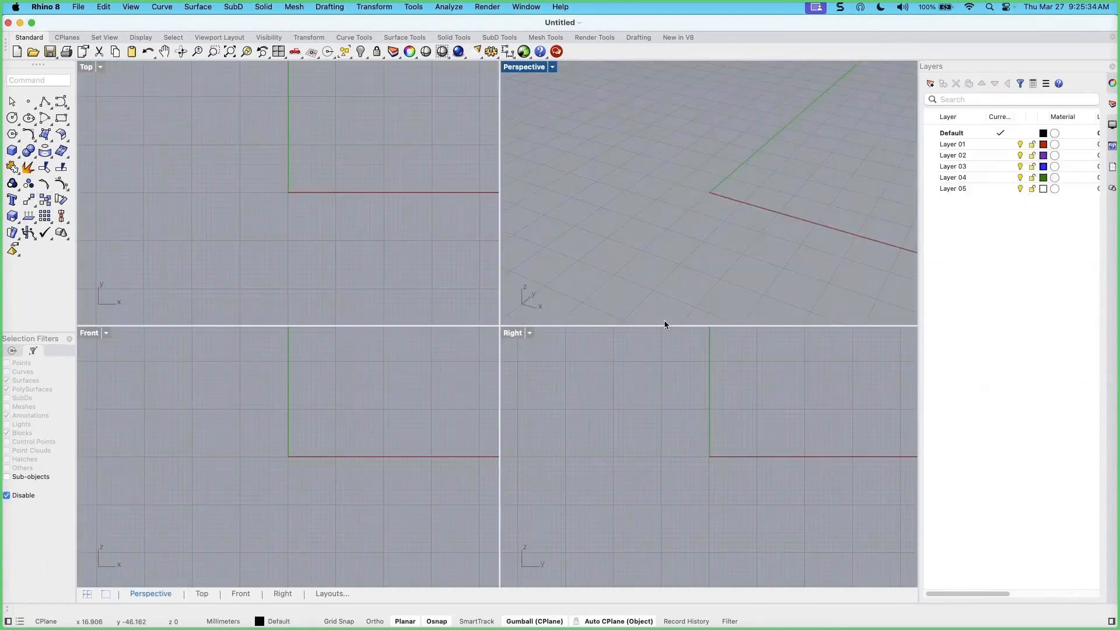
# Shift the new untitled model's window aside and bring the MasterBath Practive 2.3dm model to the front
pyautogui.moveTo(355, 22); pyautogui.dragTo(379, 32)
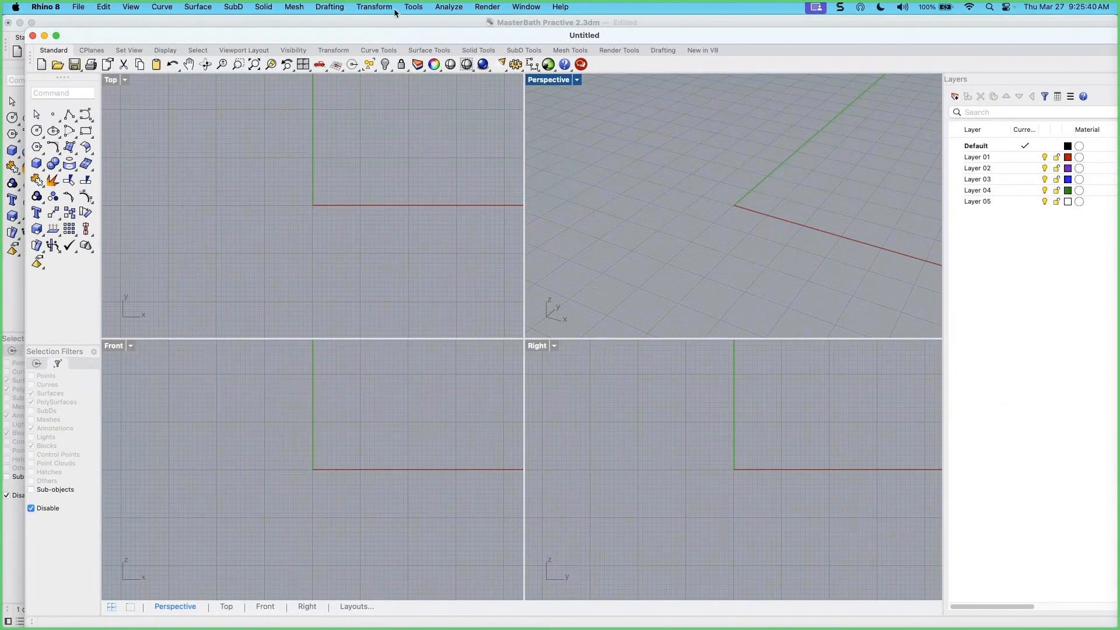
pyautogui.moveTo(426, 36); pyautogui.dragTo(484, 34)
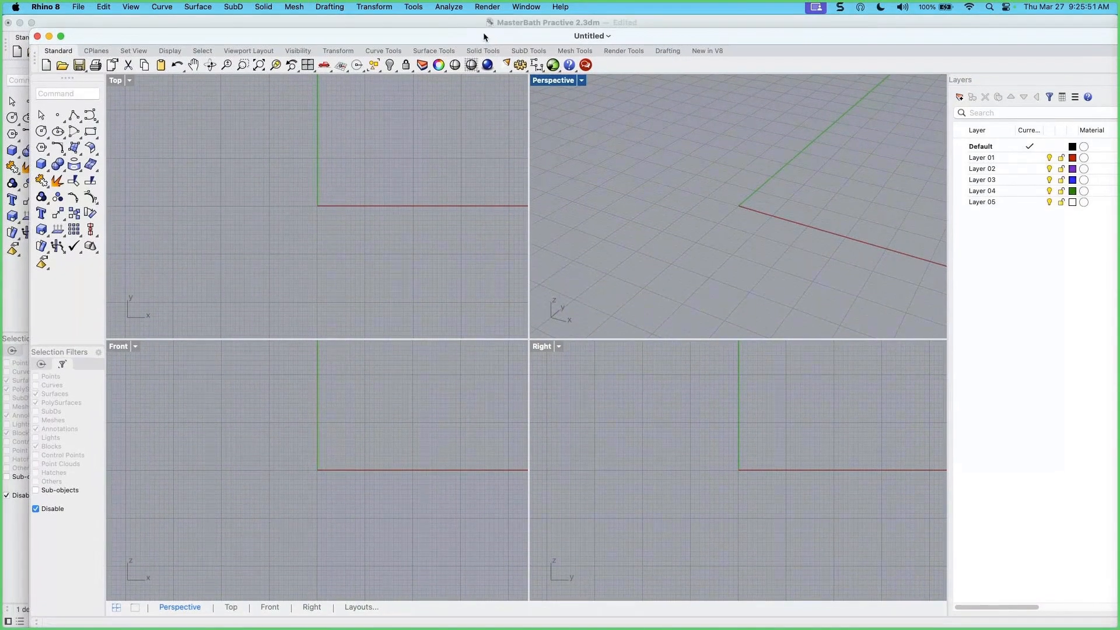
pyautogui.click(449, 22)
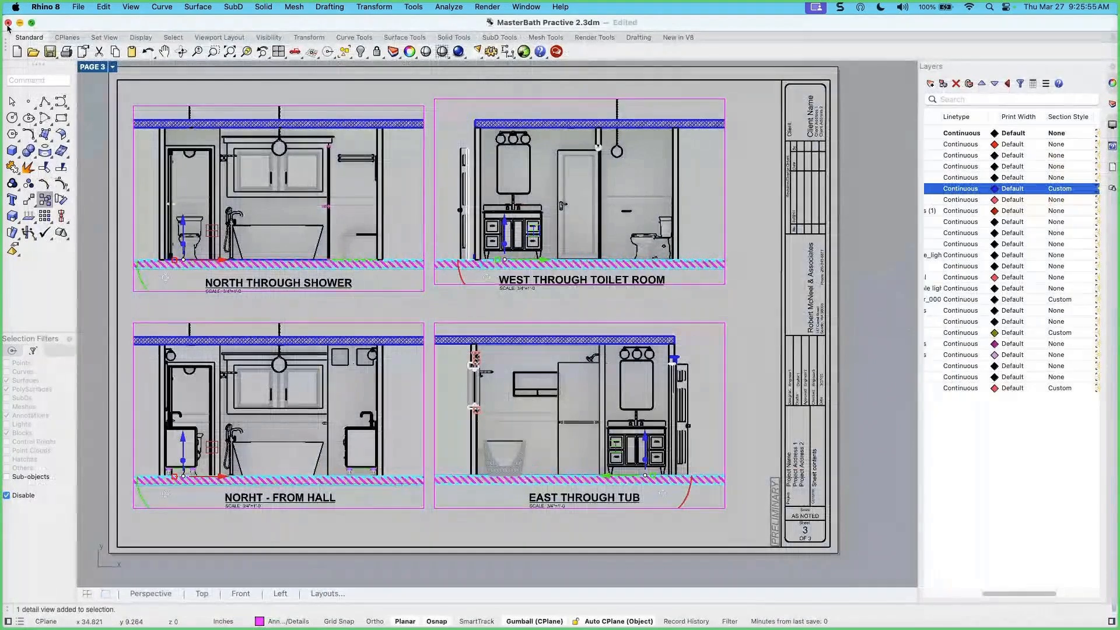
# Close the MasterBath Practive 2.3dm model and keep the current version of the file
pyautogui.click(8, 23)
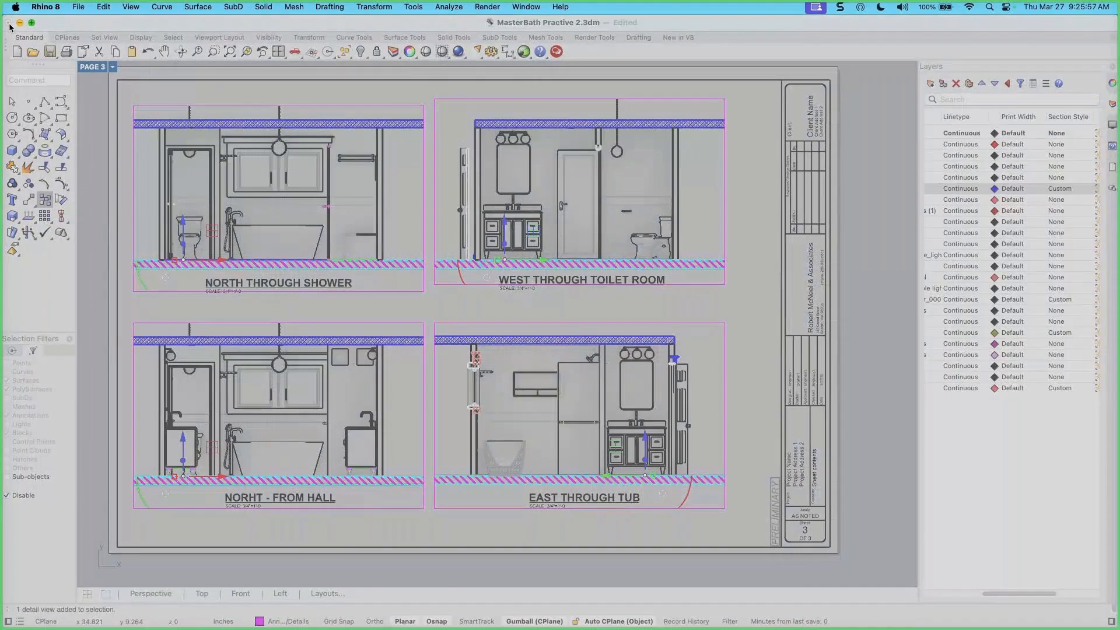
pyautogui.click(559, 375)
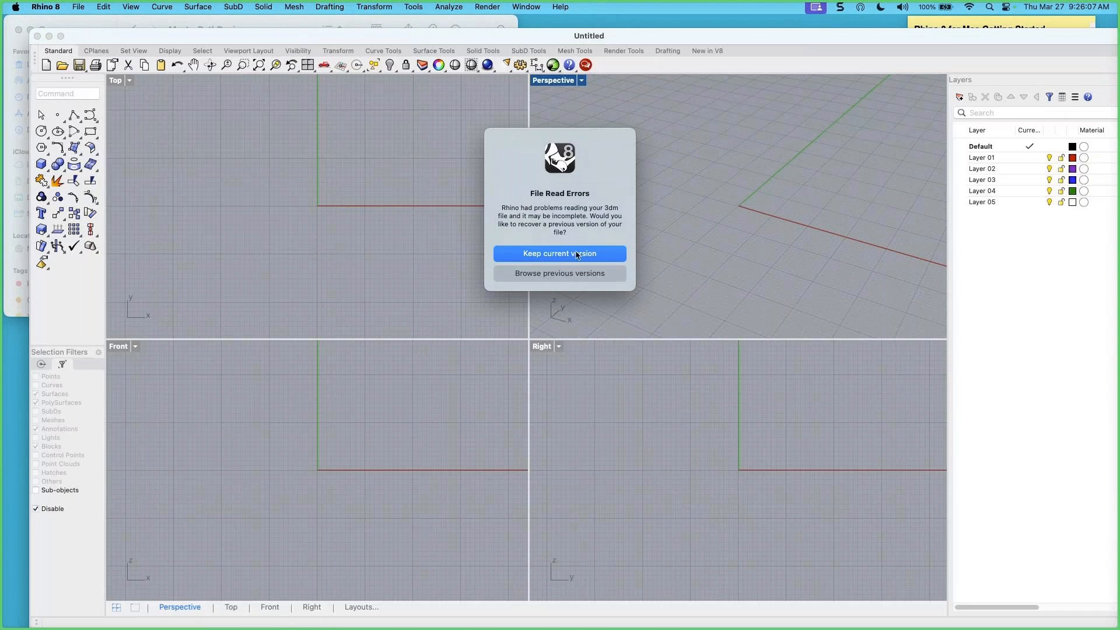
pyautogui.click(576, 254)
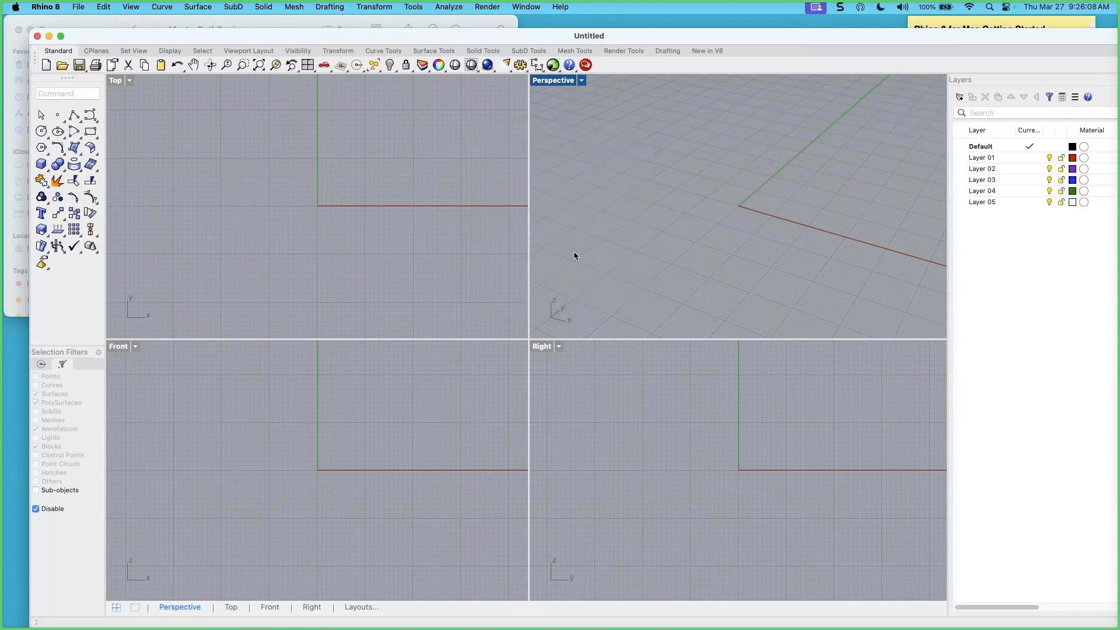
# Maximize the untitled model's window and widen the Layers panel slightly
pyautogui.moveTo(387, 40); pyautogui.dragTo(378, 36)
pyautogui.doubleClick(378, 36)
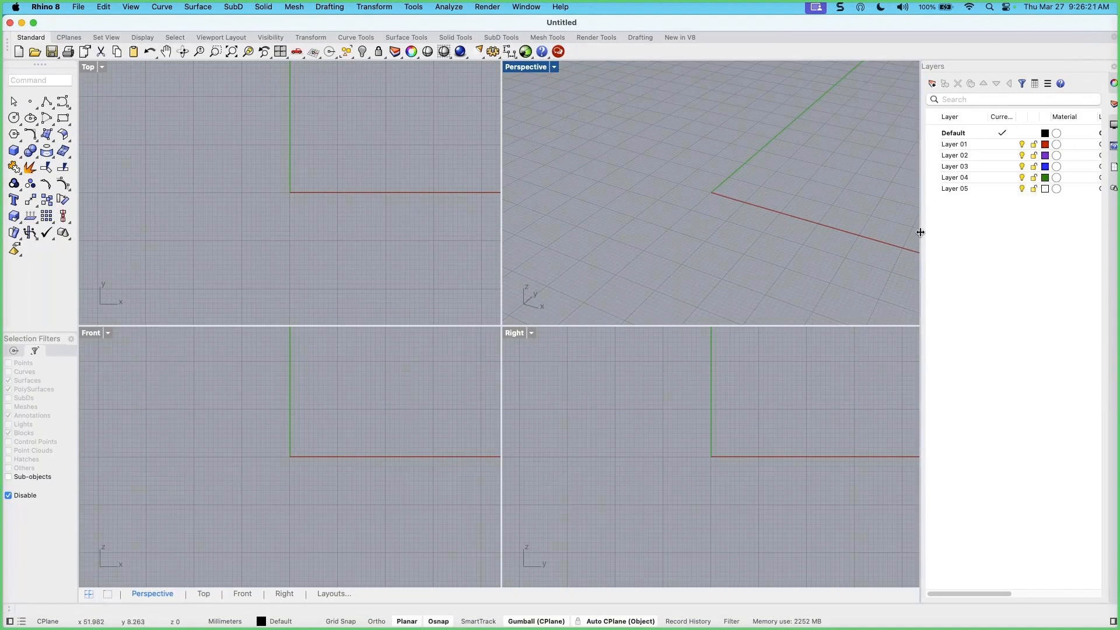
pyautogui.moveTo(920, 232); pyautogui.dragTo(903, 235)
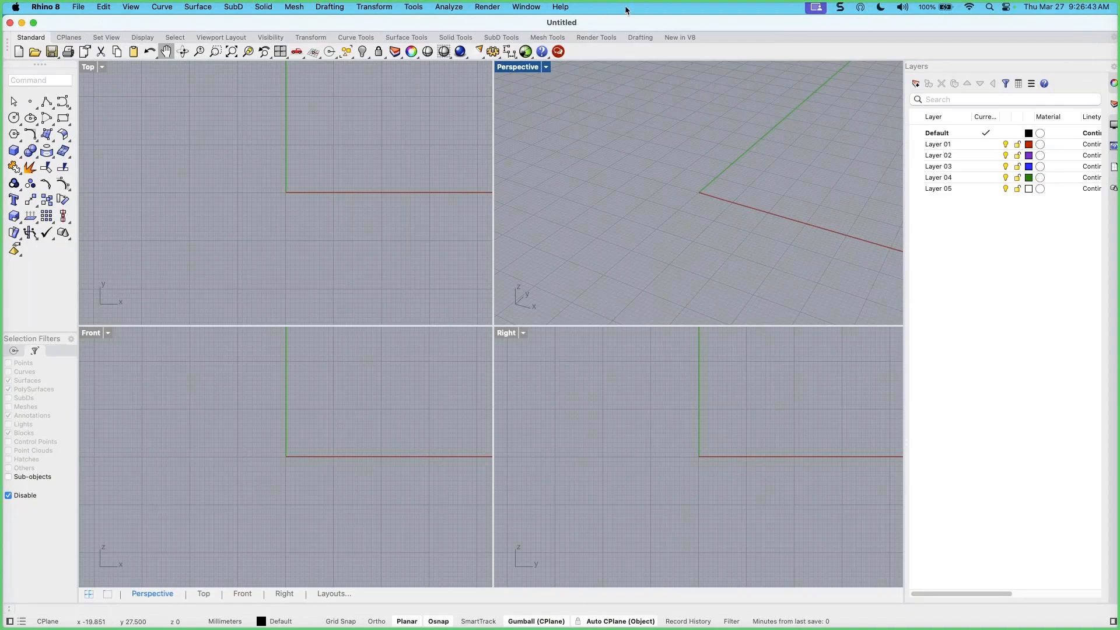
# Move the untitled model's window aside to view the MasterBathDesign folder, and maximize the window again
pyautogui.moveTo(448, 23); pyautogui.dragTo(640, 244)
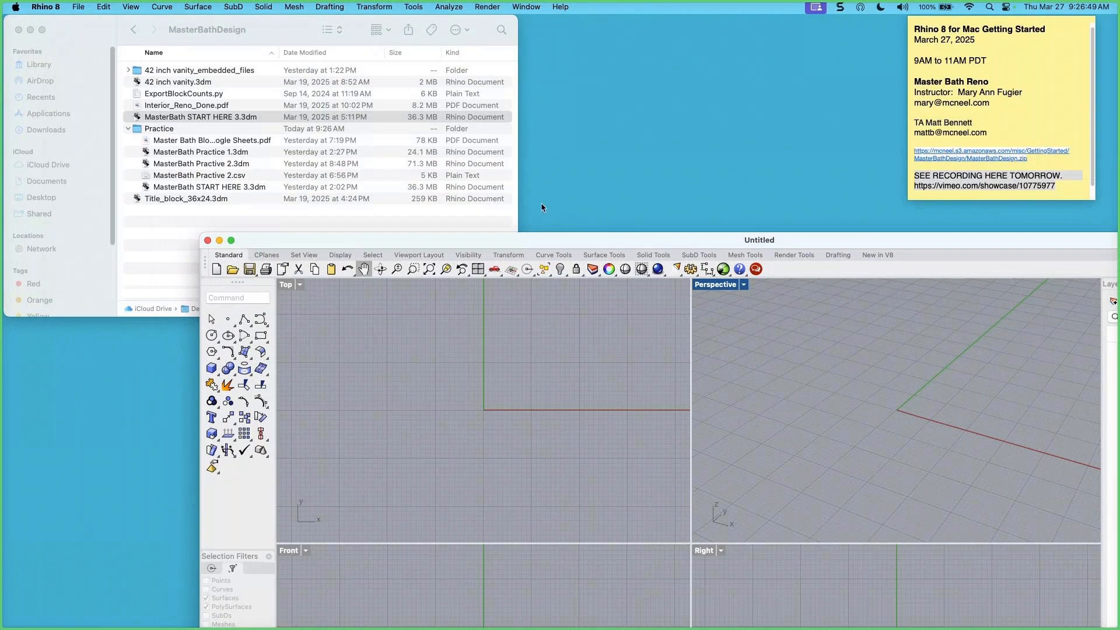
pyautogui.moveTo(542, 239); pyautogui.dragTo(385, 66)
pyautogui.doubleClick(385, 66)
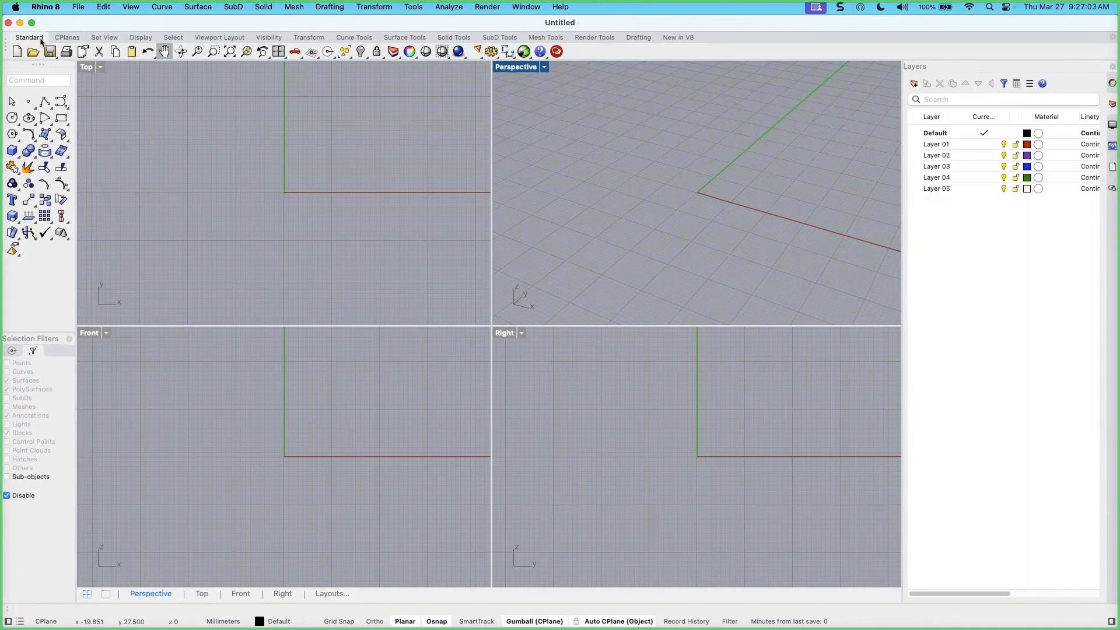
# Examine the CPlanes, Set View, Display, Surface Tools, Solid Tools and Drafting tool sets, and return to the Standard set
pyautogui.click(67, 37)
pyautogui.click(104, 38)
pyautogui.click(141, 39)
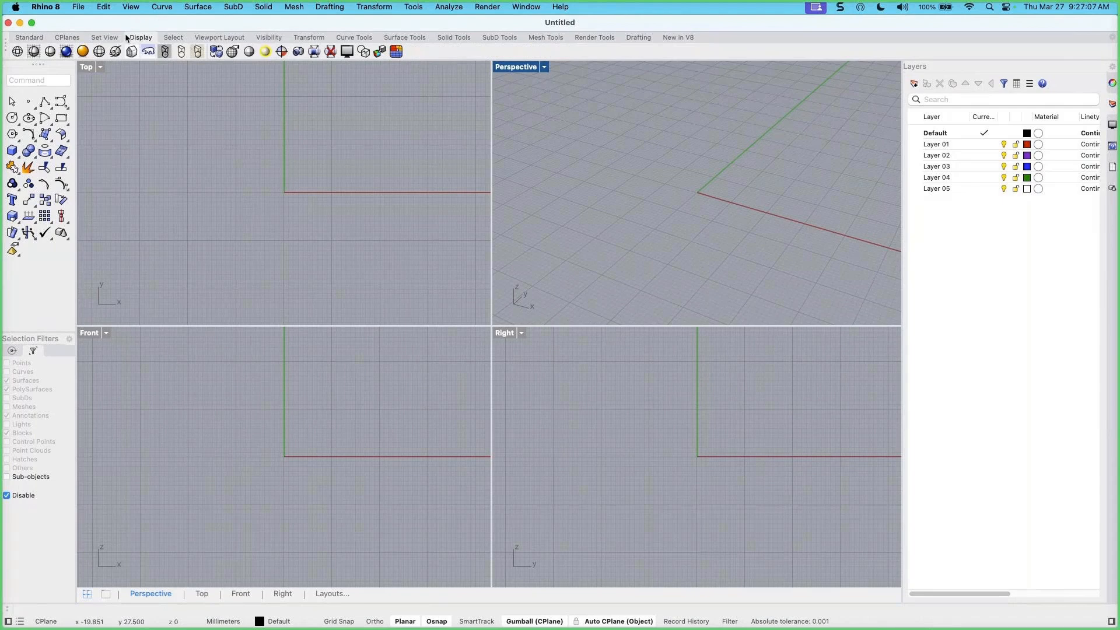
pyautogui.click(30, 38)
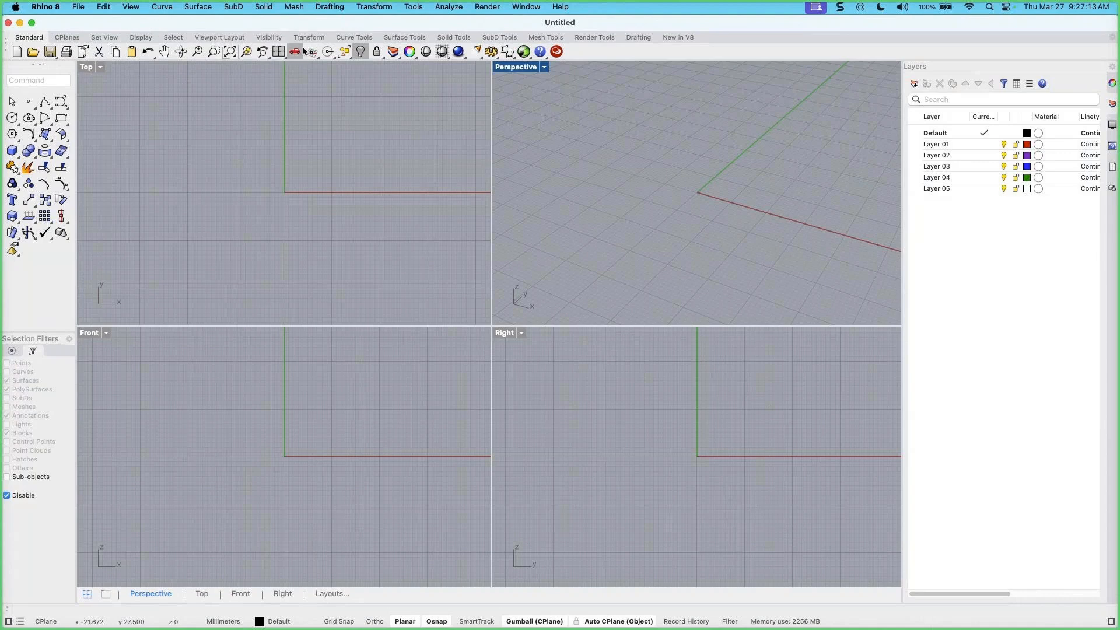
pyautogui.click(411, 42)
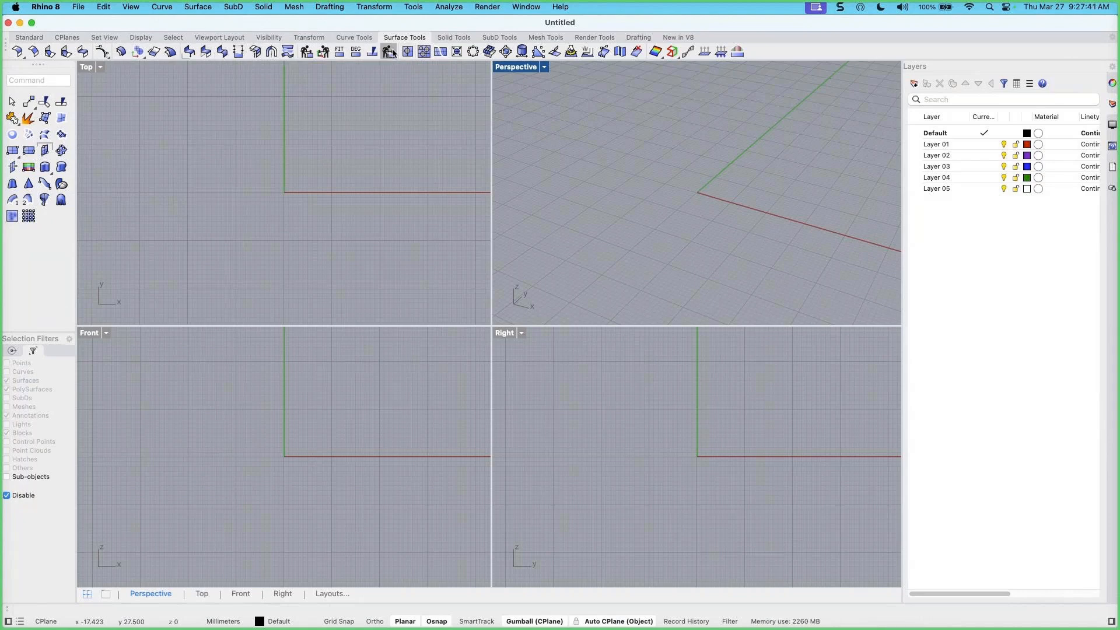
pyautogui.click(452, 37)
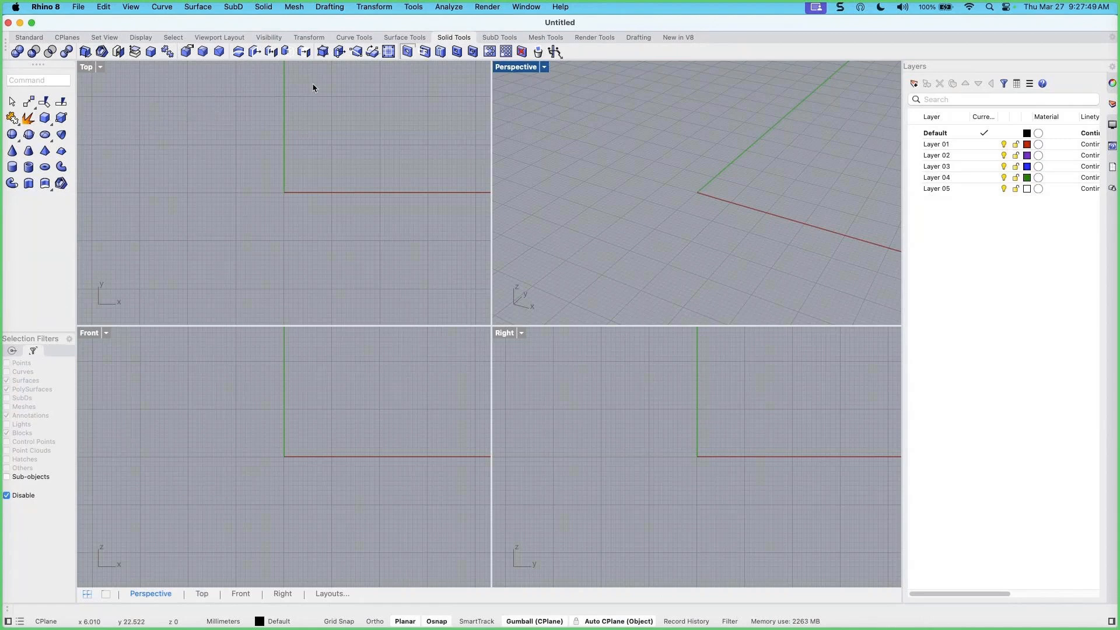
pyautogui.click(631, 40)
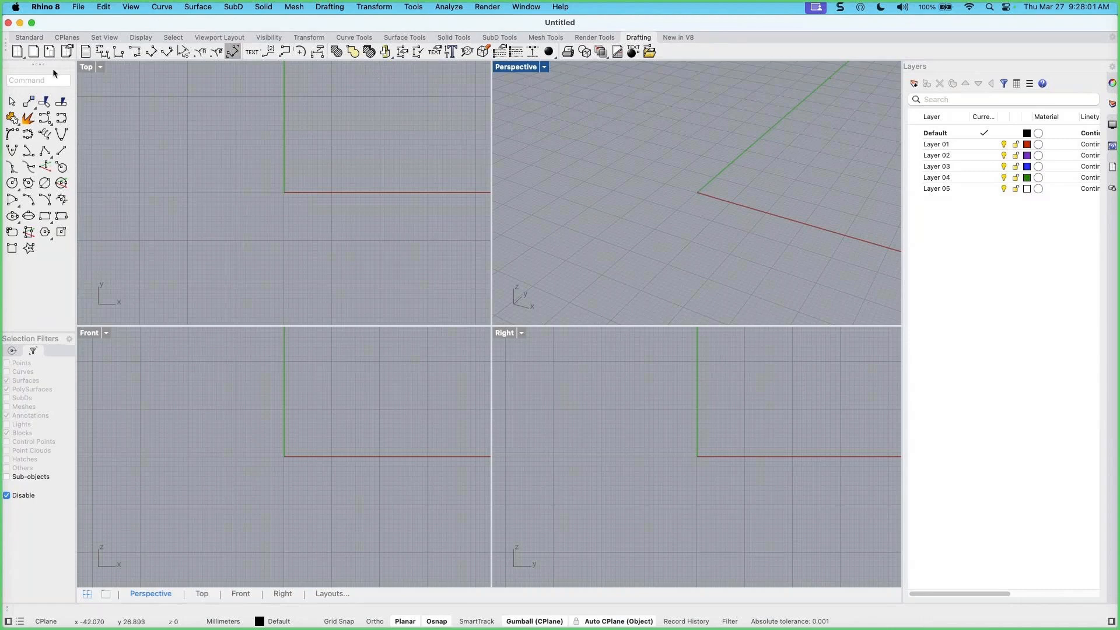
pyautogui.click(30, 38)
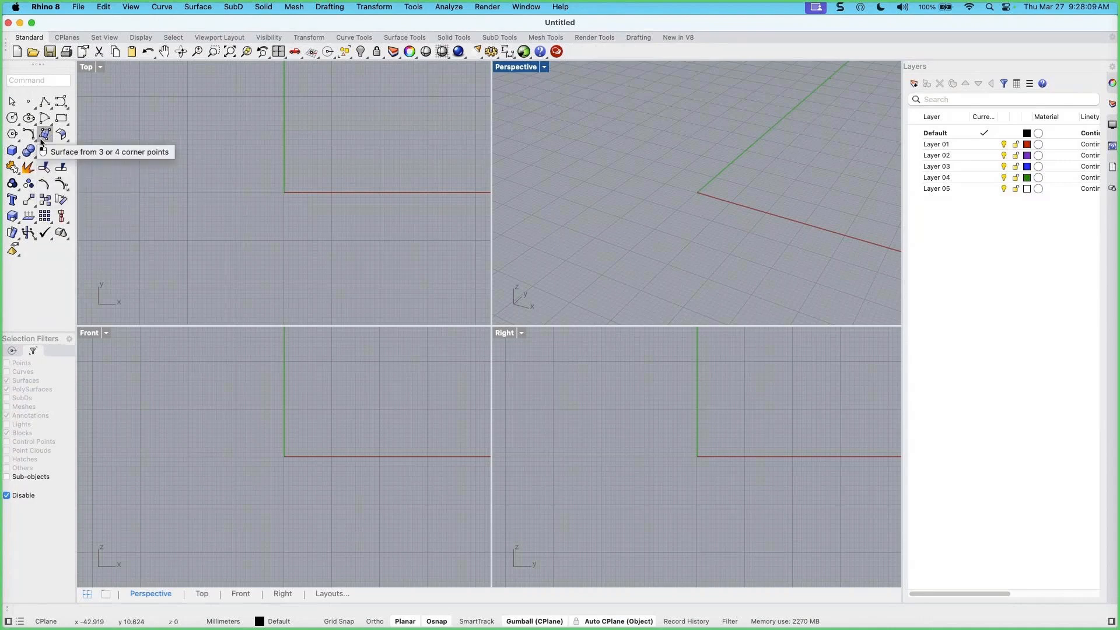
# Draw an open M-shaped zigzag polyline through five points in the Top viewport
pyautogui.click(44, 103)
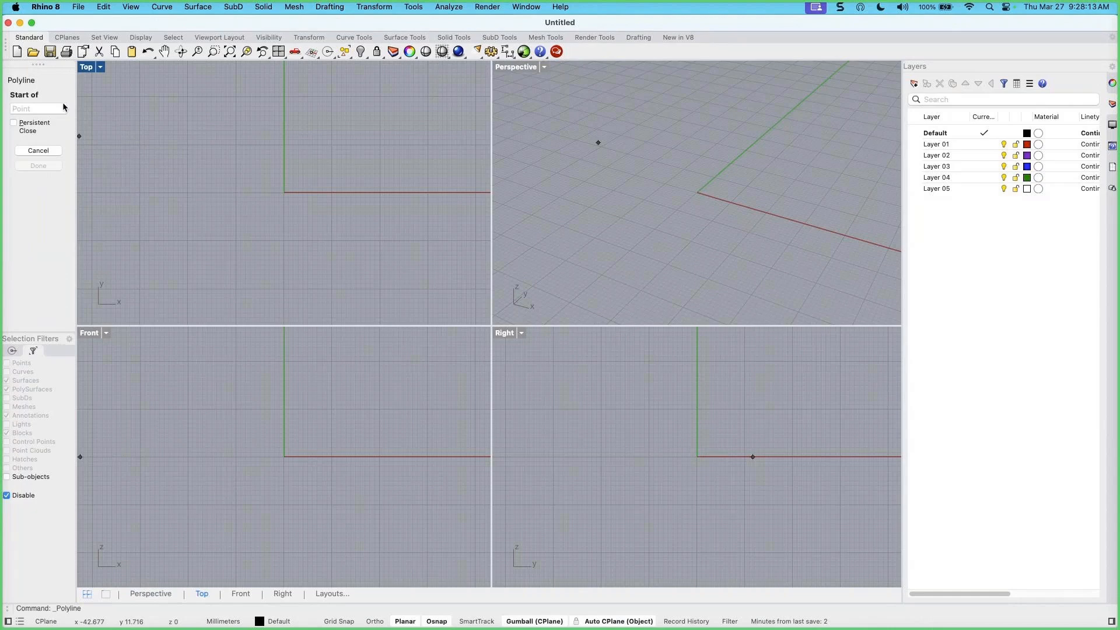
pyautogui.click(111, 230)
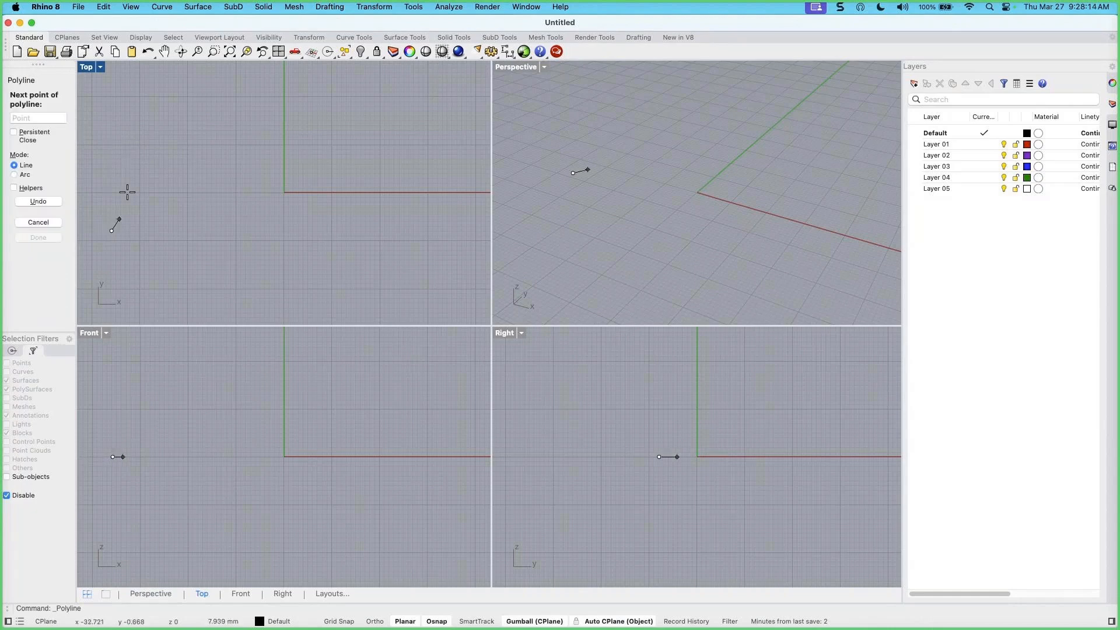
pyautogui.click(161, 121)
pyautogui.click(244, 242)
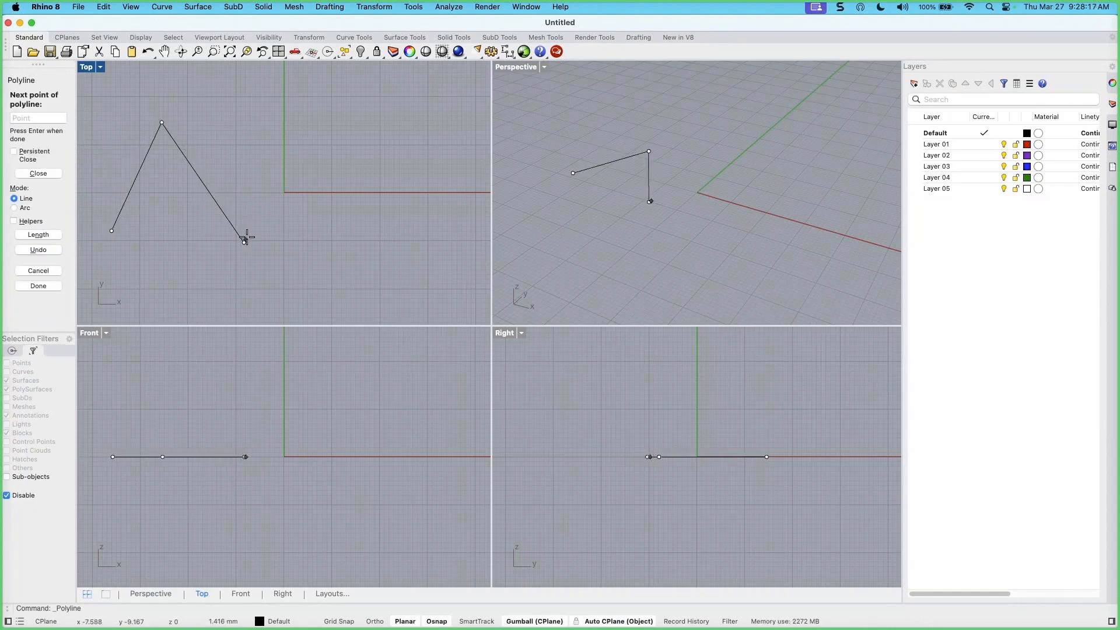
pyautogui.click(310, 123)
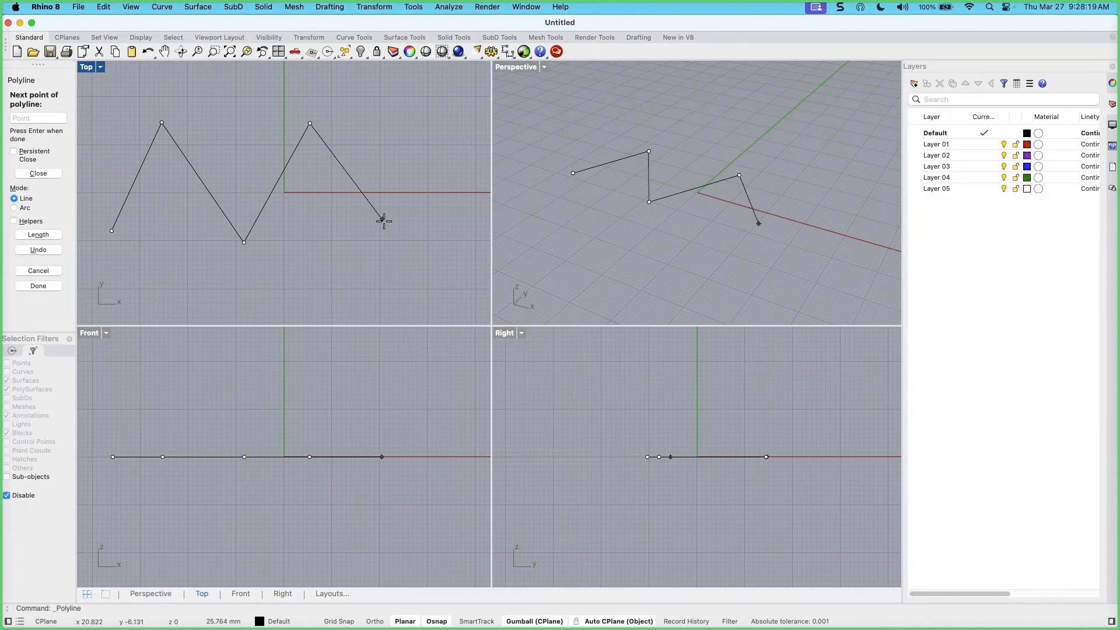
pyautogui.click(389, 239)
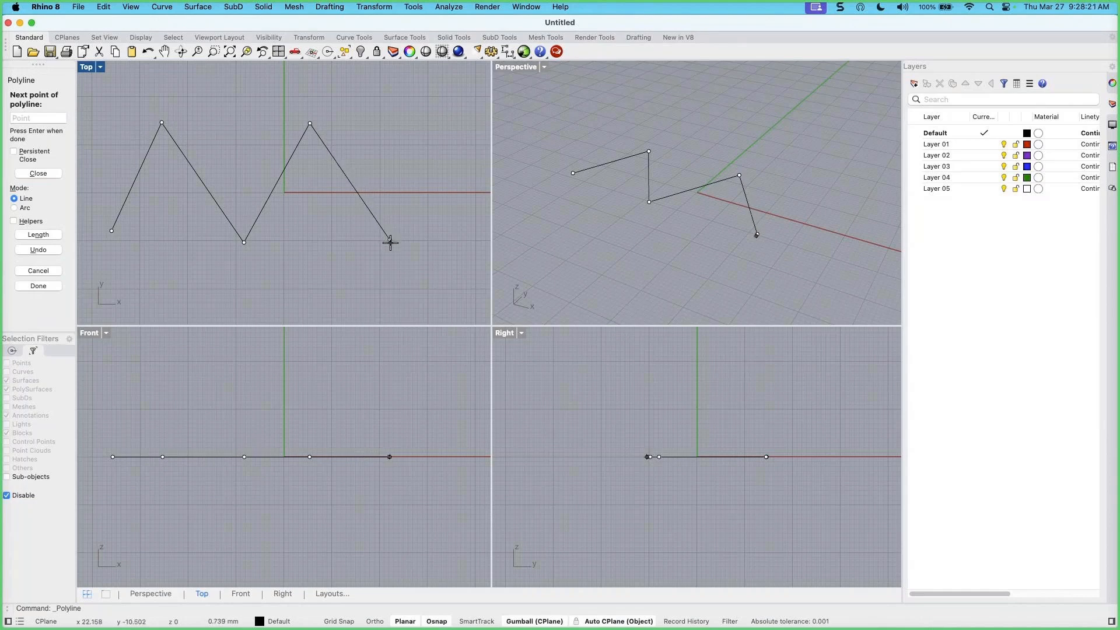
pyautogui.press('Return')
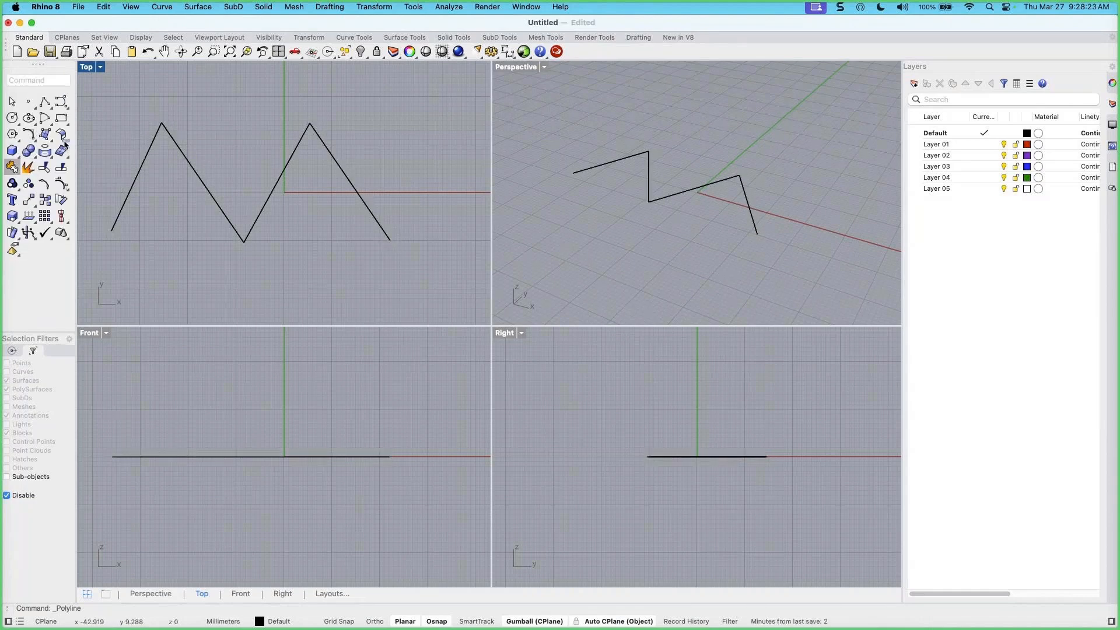
# Draw a circle between the two peaks of the zigzag polyline in the Top viewport and shift it slightly downward
pyautogui.click(11, 117)
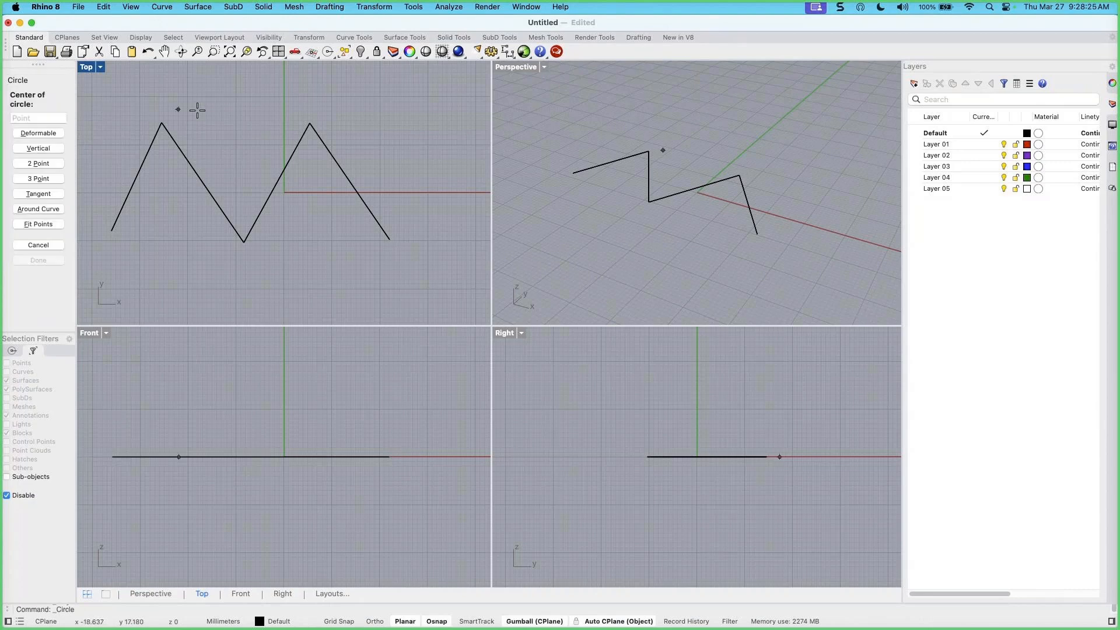
pyautogui.click(228, 105)
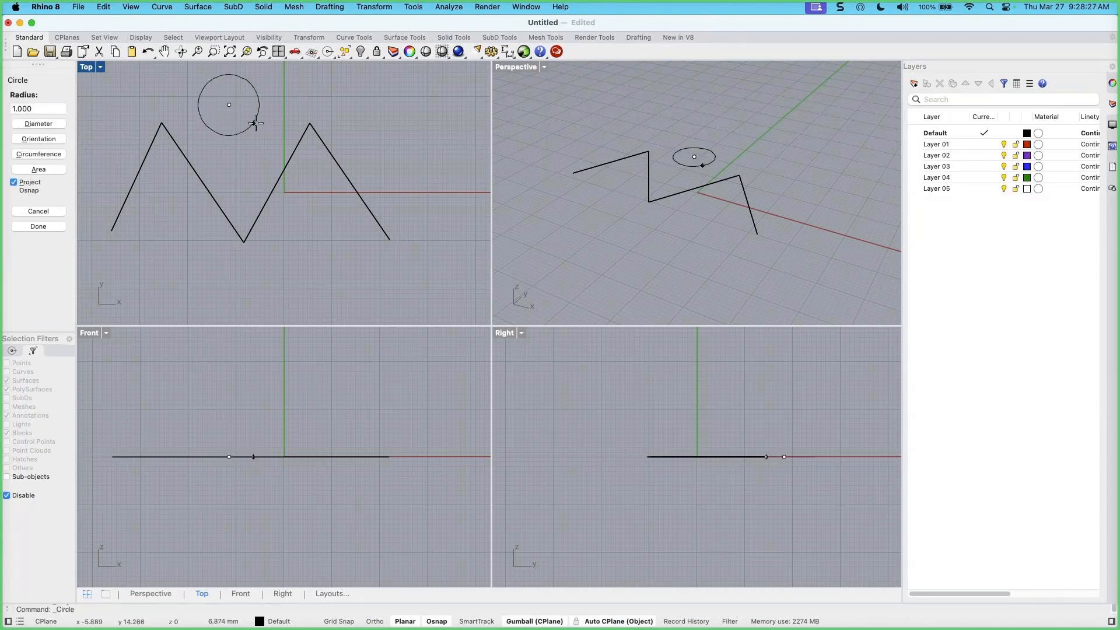
pyautogui.click(265, 128)
pyautogui.moveTo(261, 138); pyautogui.dragTo(266, 161)
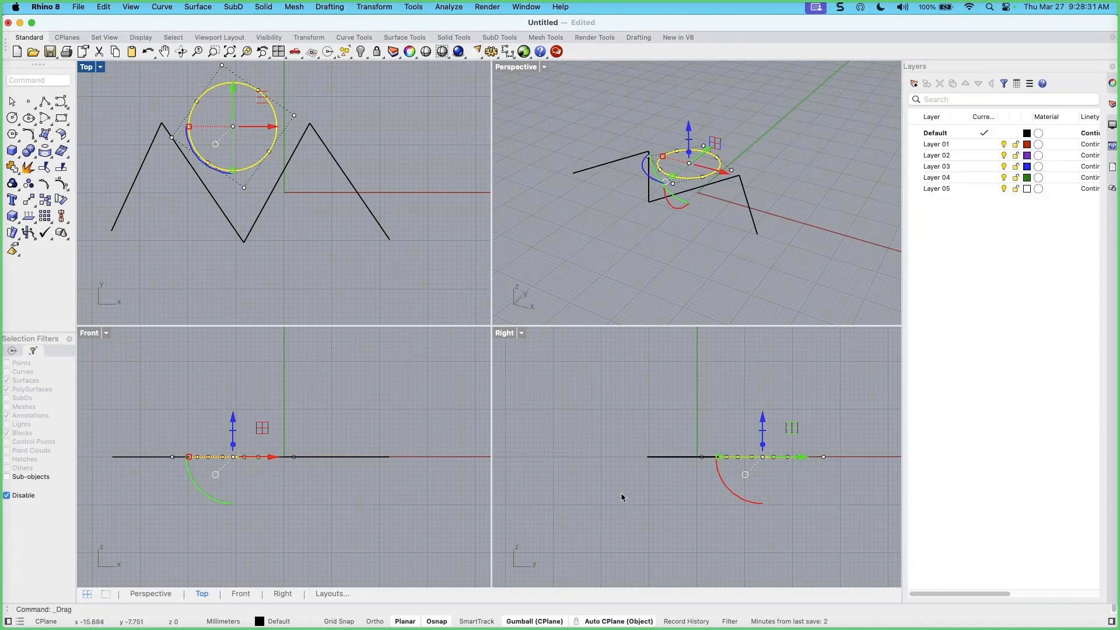
# Turn off Gumball and Auto CPlane, and move the circle slightly up and to the right in the Top viewport
pyautogui.click(547, 621)
pyautogui.click(589, 621)
pyautogui.click(556, 622)
pyautogui.click(555, 621)
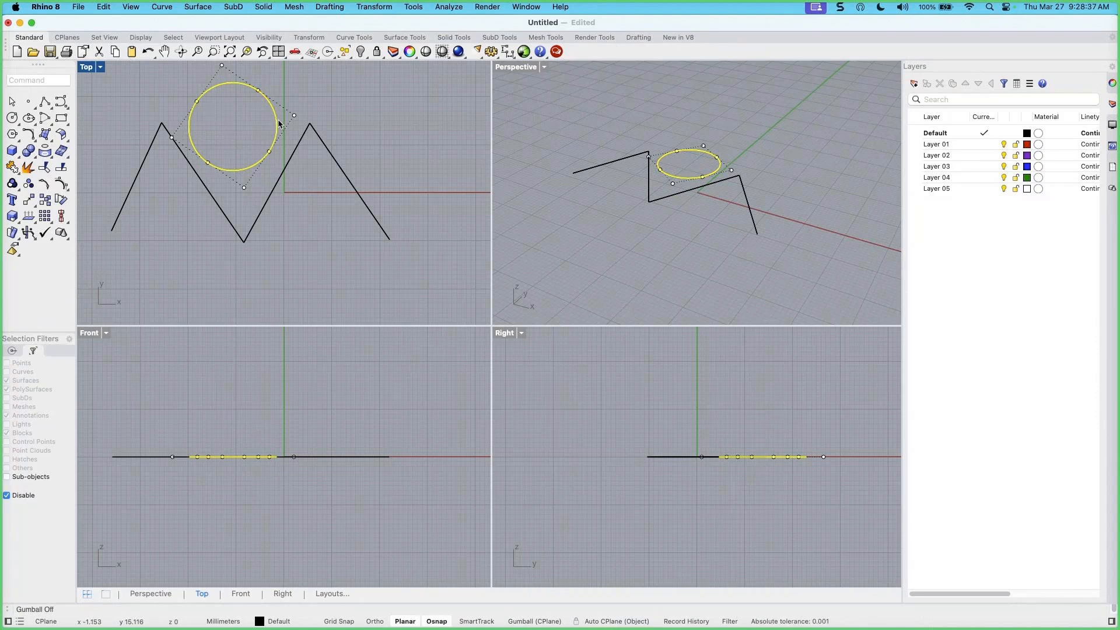
pyautogui.moveTo(286, 118); pyautogui.dragTo(290, 109)
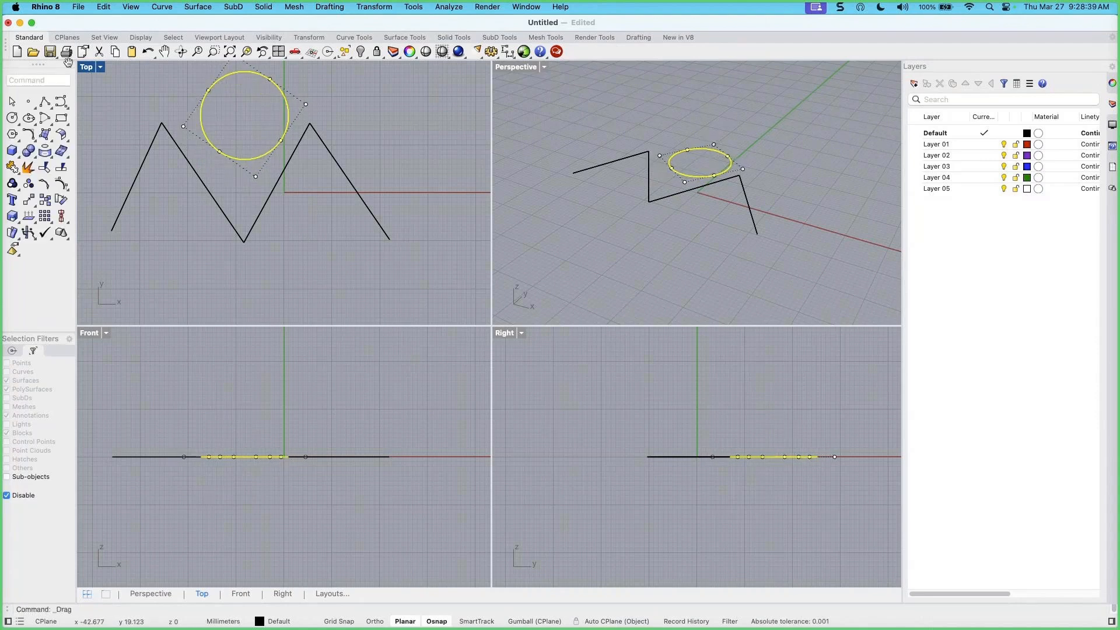
# Run the Reset command, examine its restore-to-default choices including Factory Reset, and cancel without applying any of them
pyautogui.write('Reset')
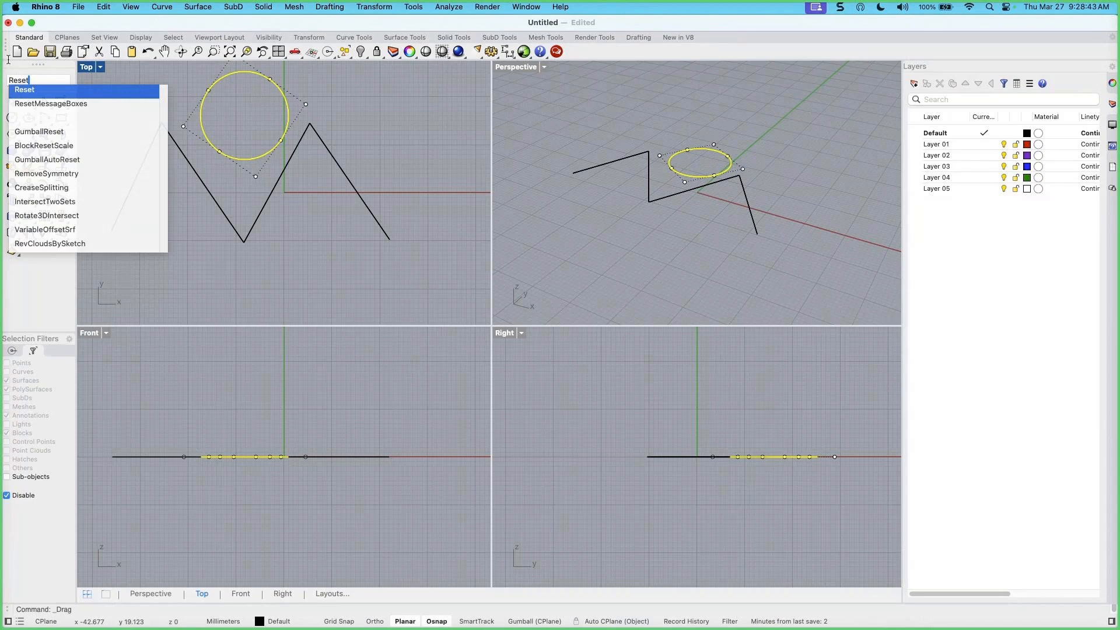
pyautogui.press('Return')
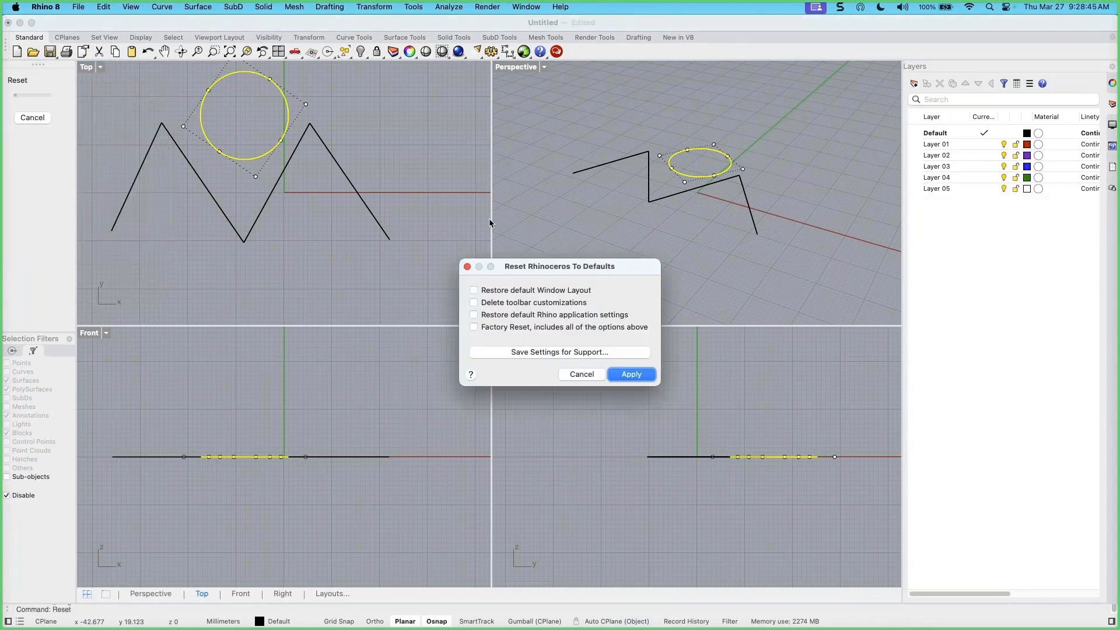
pyautogui.moveTo(544, 269); pyautogui.dragTo(489, 120)
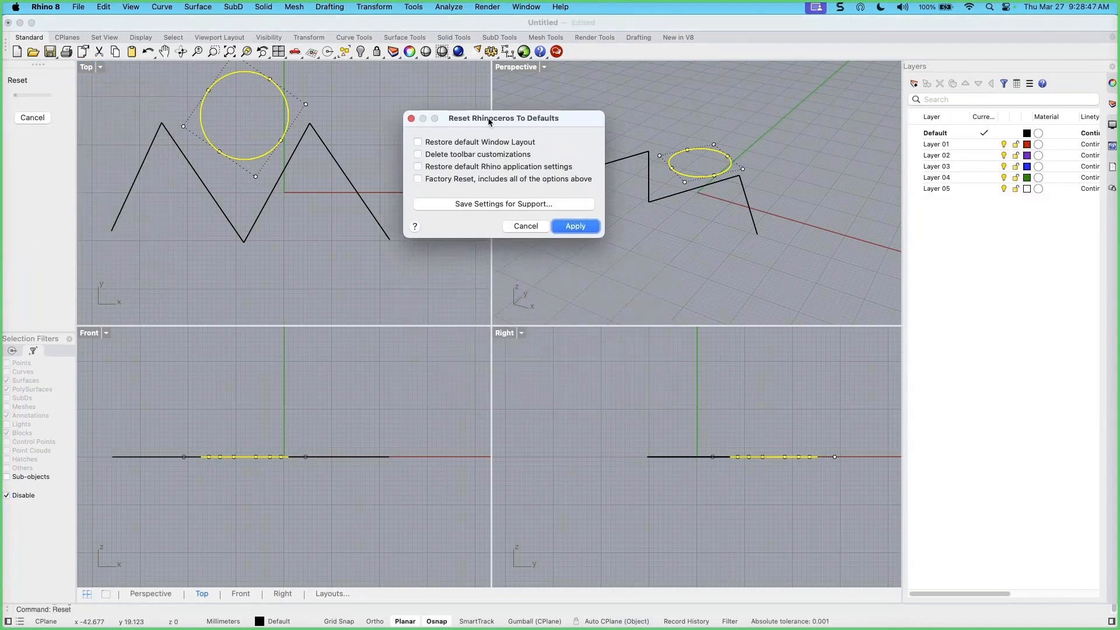
pyautogui.click(417, 179)
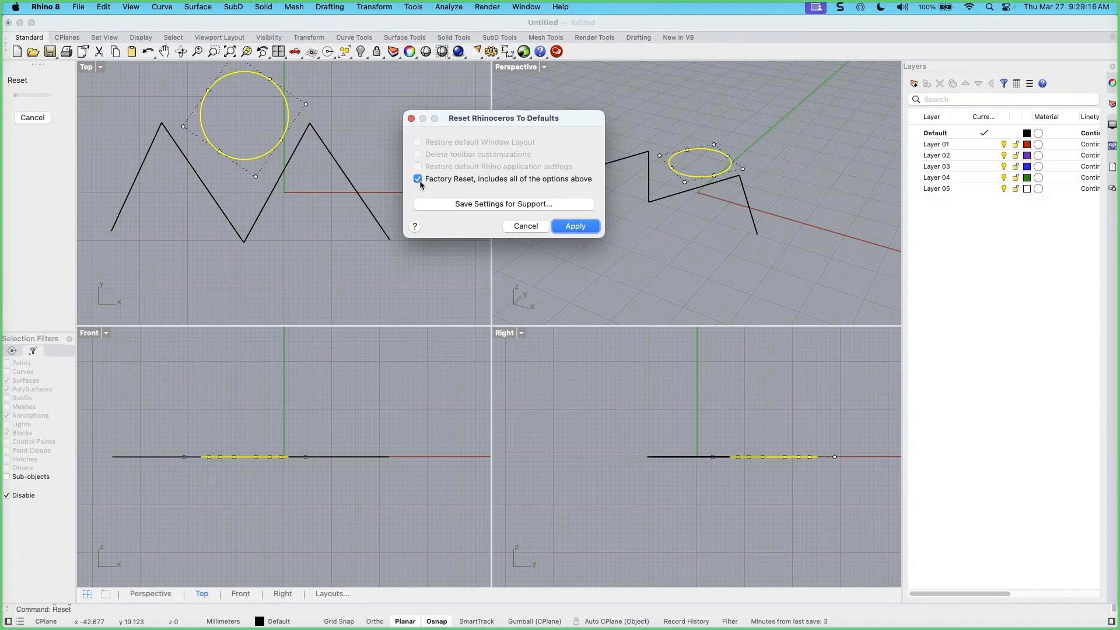
pyautogui.click(418, 179)
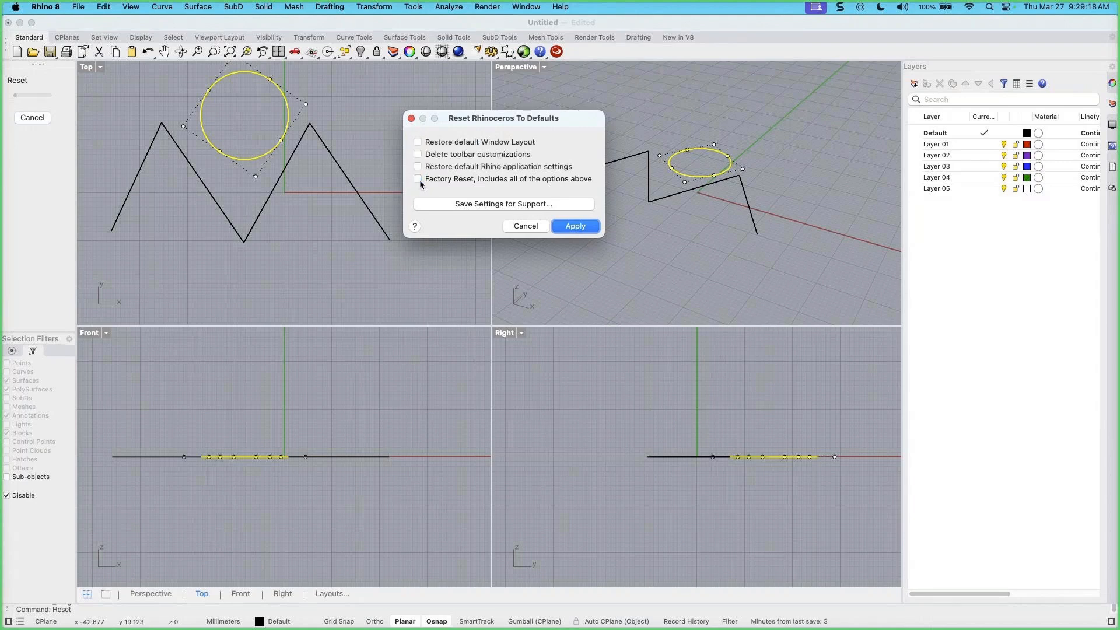
pyautogui.click(527, 227)
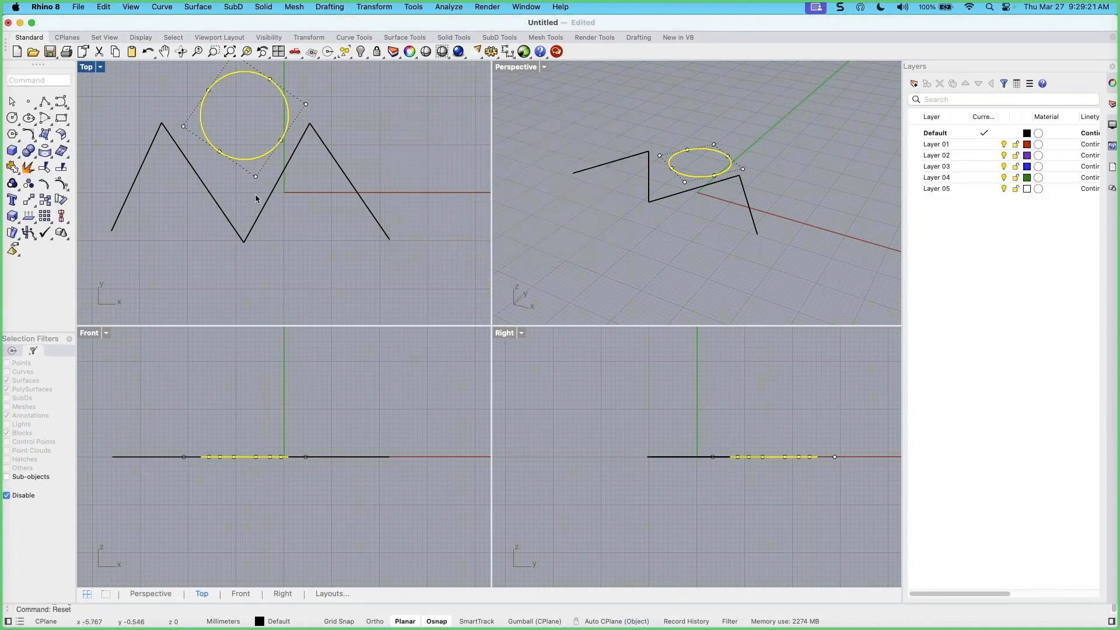
# Deselect the circle and display the object snap options in place of the selection filters
pyautogui.moveTo(287, 200); pyautogui.dragTo(308, 221, button='right')
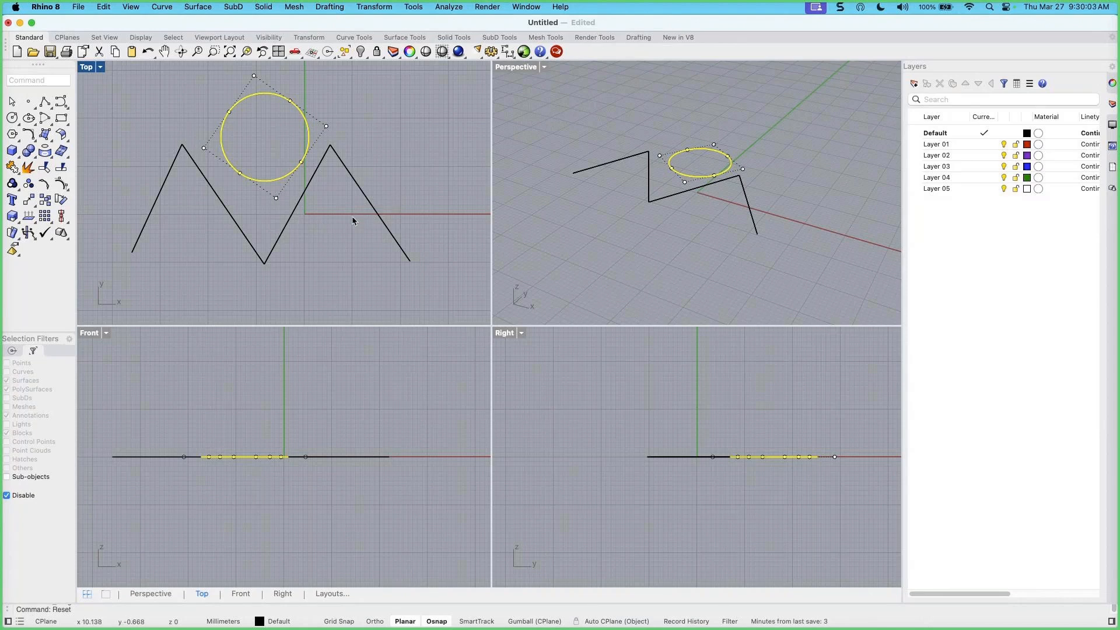
pyautogui.moveTo(345, 223); pyautogui.dragTo(342, 238, button='right')
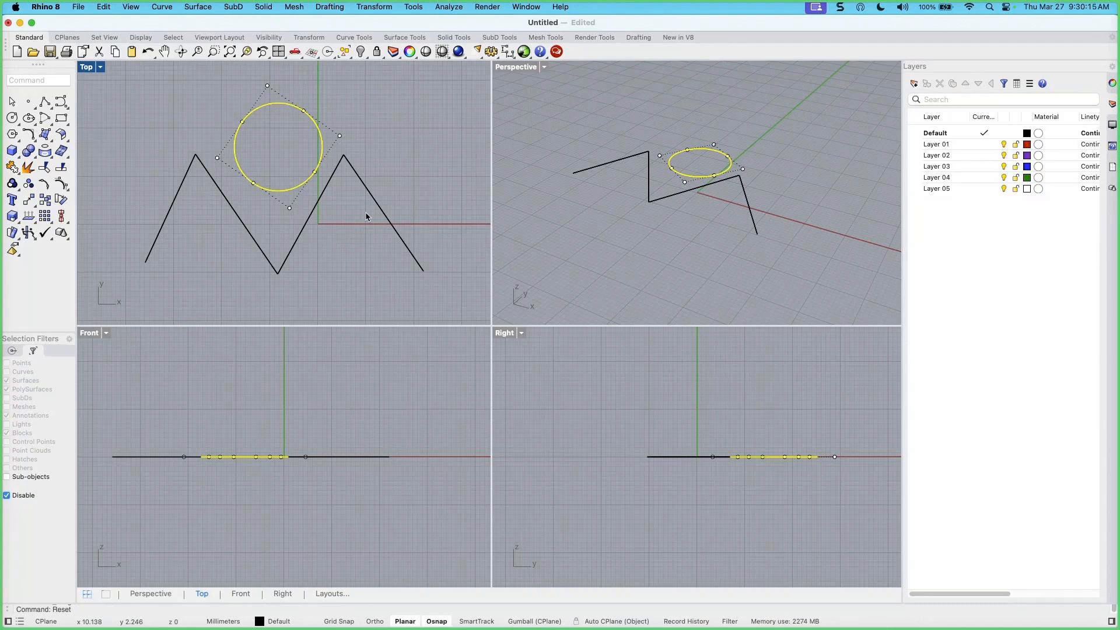
pyautogui.click(360, 225)
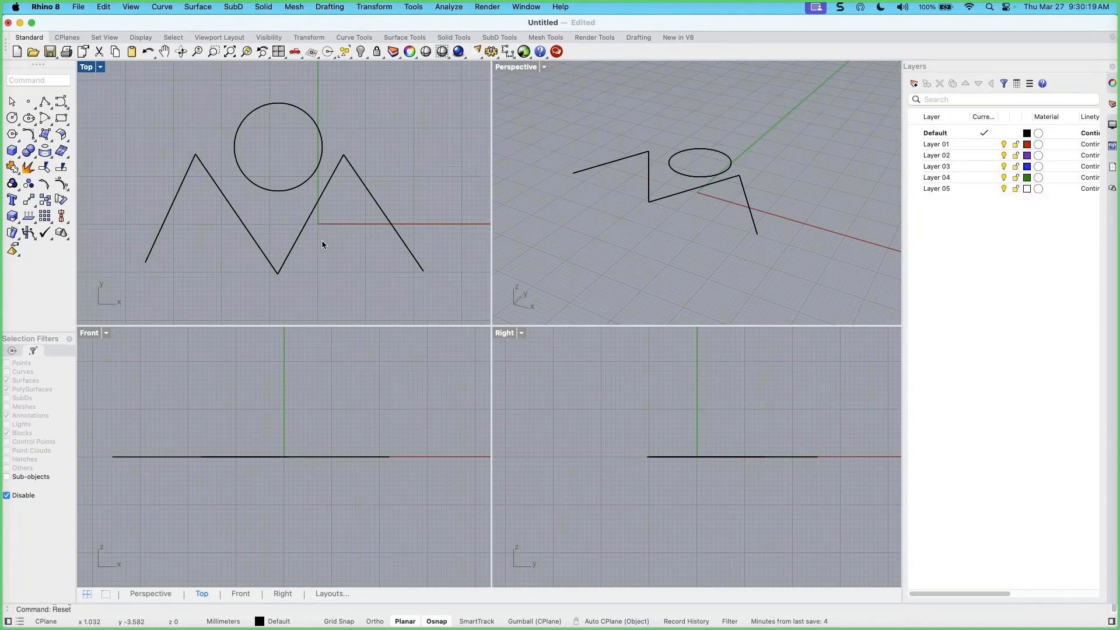
pyautogui.scroll(-2, 322, 244)
pyautogui.scroll(2, 322, 243)
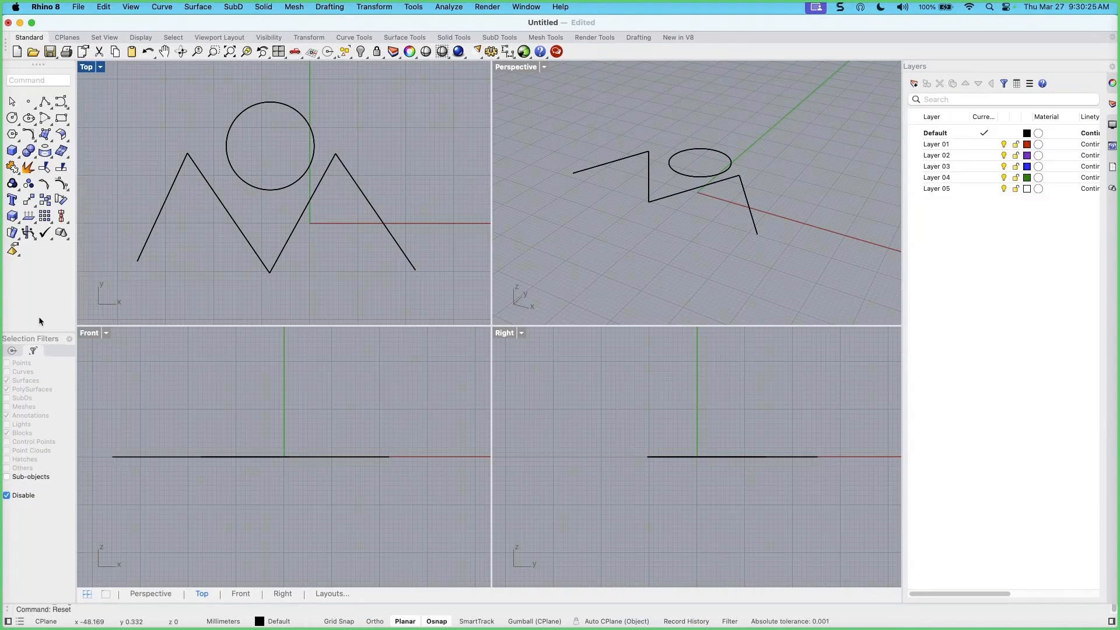
pyautogui.click(12, 351)
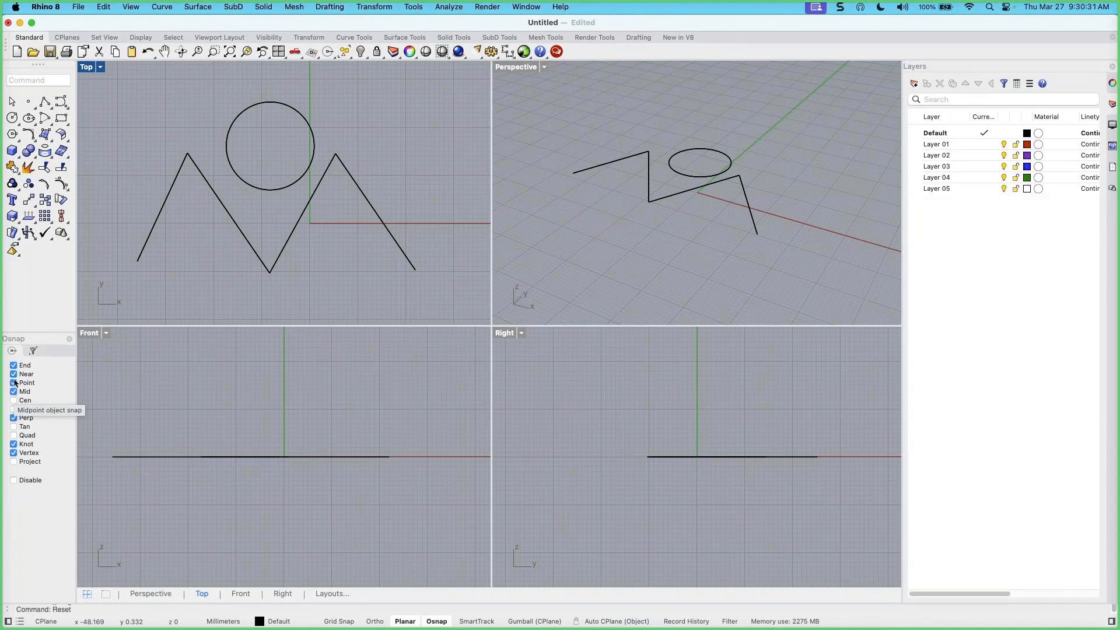
# Turn off the Near, Point, Perp, Knot and Vertex object snaps and turn on Cen alongside End and Mid
pyautogui.click(14, 375)
pyautogui.click(14, 382)
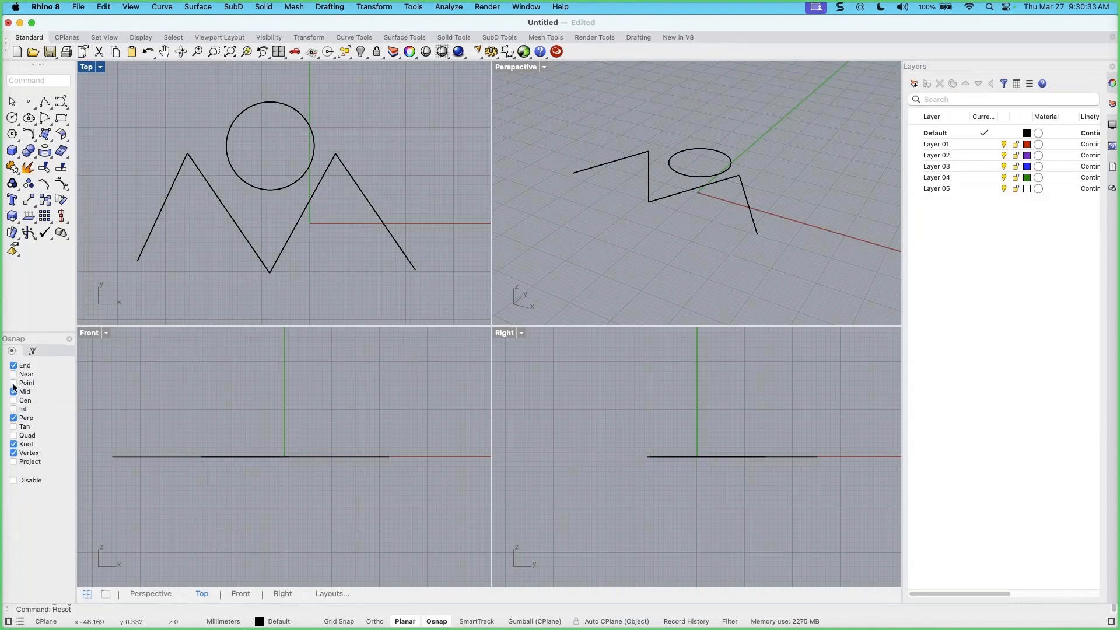
pyautogui.click(14, 418)
pyautogui.click(14, 444)
pyautogui.click(13, 452)
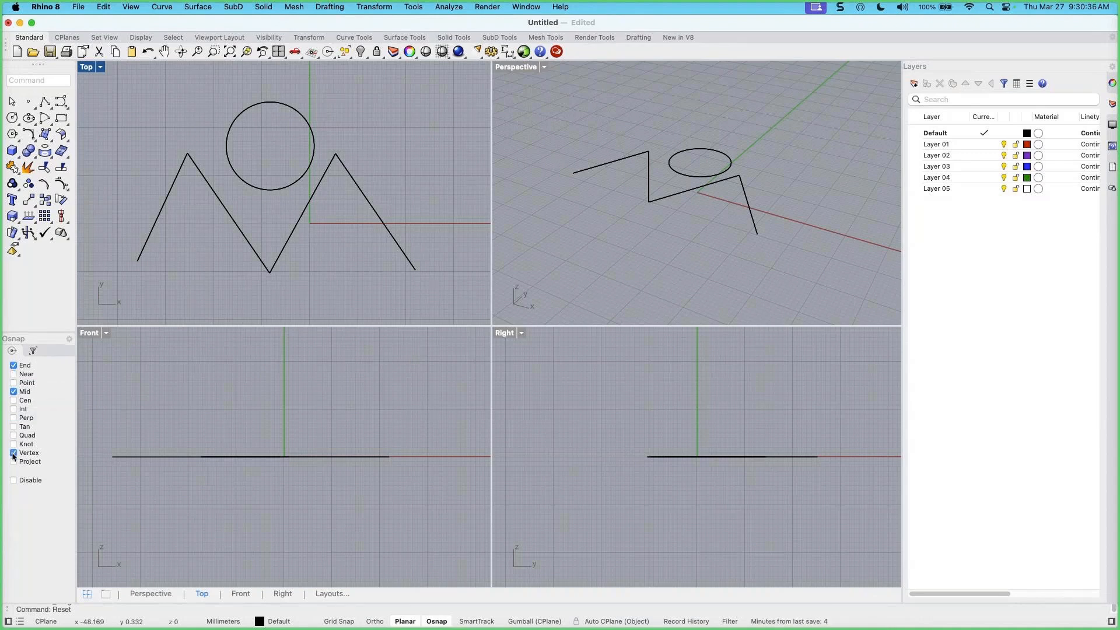
pyautogui.click(14, 401)
# Draw a snapped polyline from the zigzag's left peak through the circle's center and the right peak to the zigzag's left end, and delete it
pyautogui.click(44, 104)
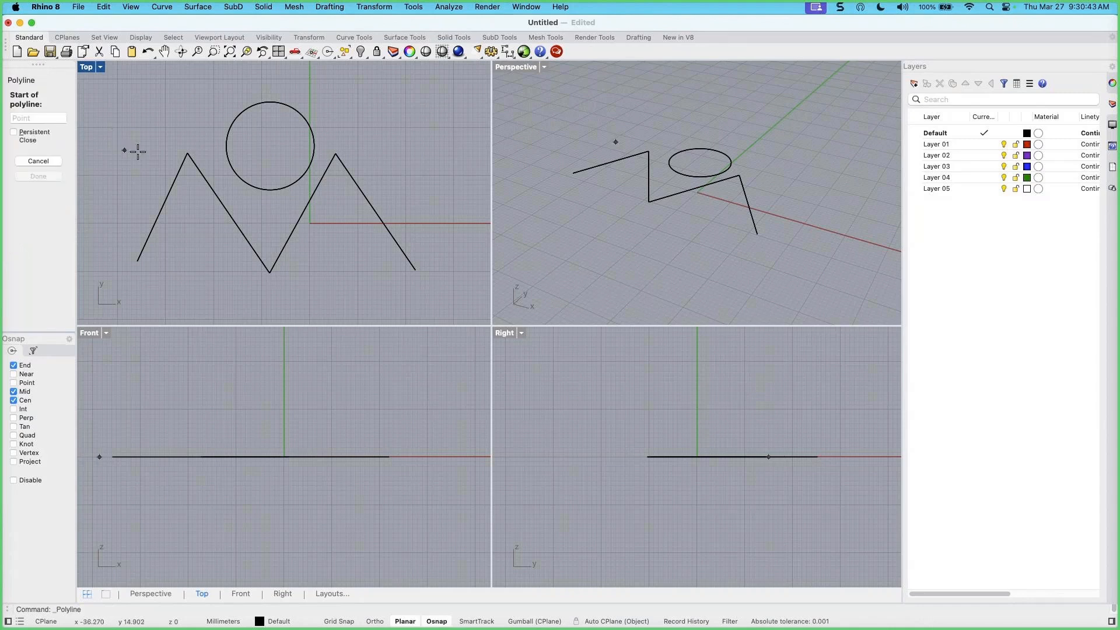
pyautogui.click(188, 154)
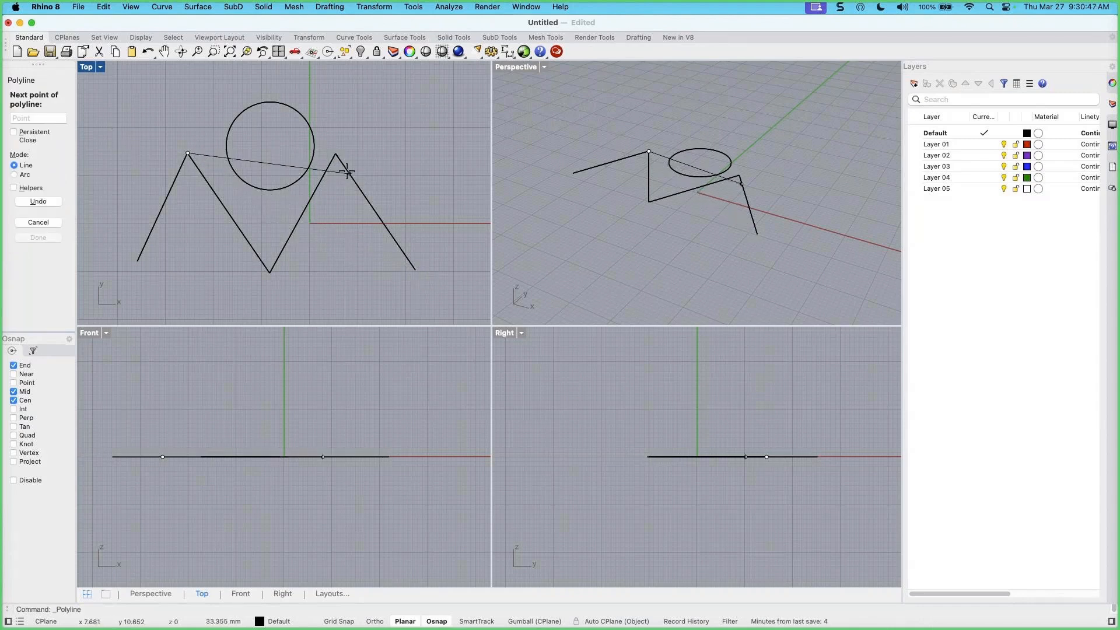
pyautogui.click(311, 156)
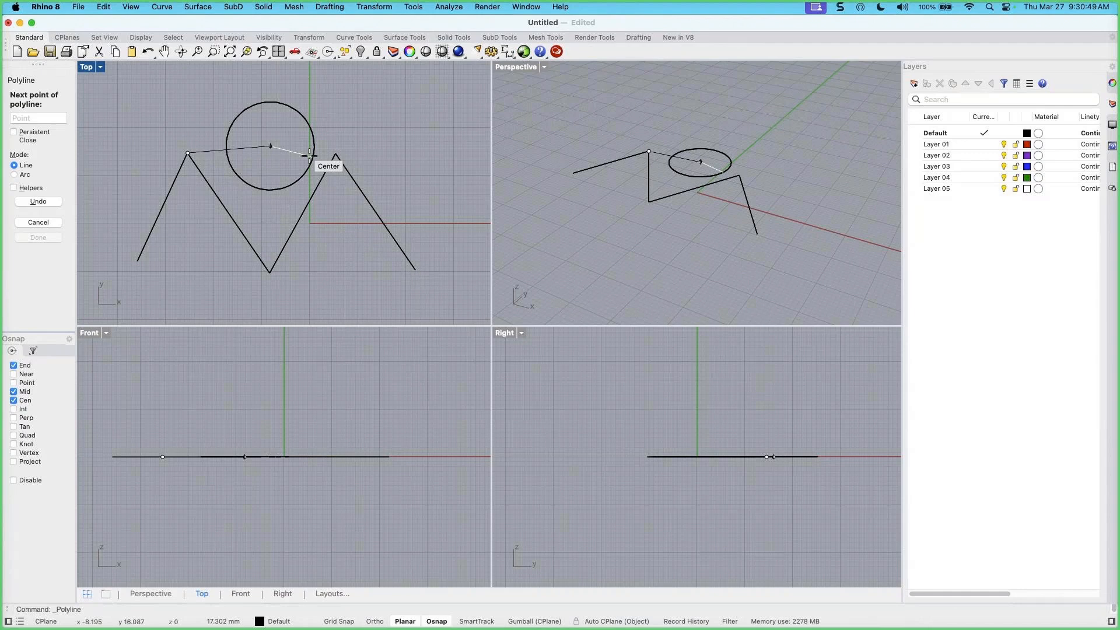
pyautogui.click(310, 156)
pyautogui.click(336, 154)
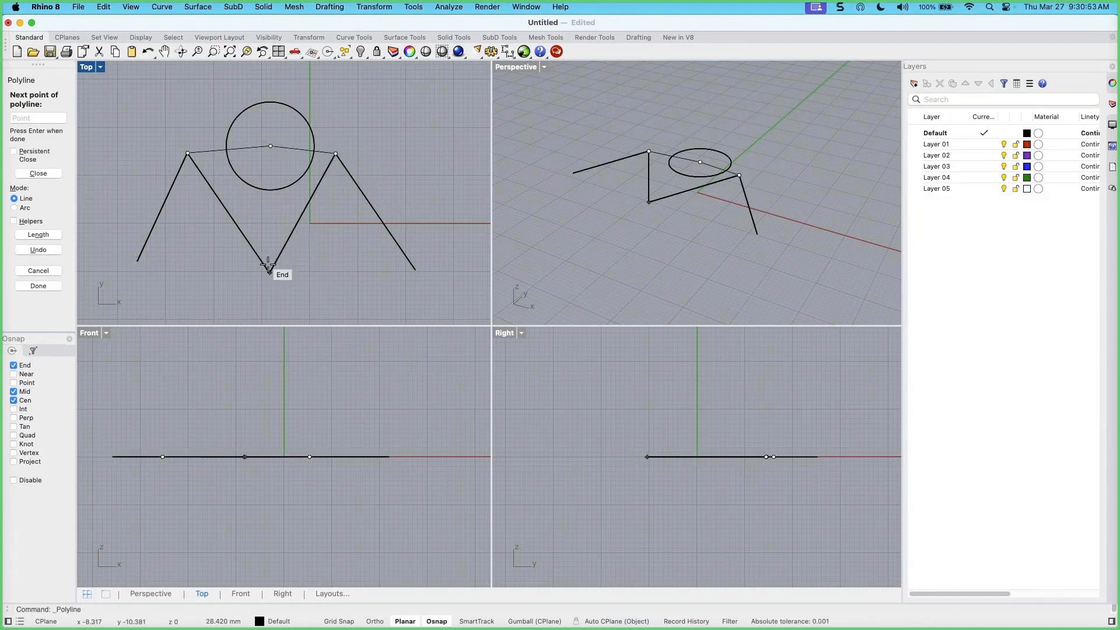
pyautogui.click(136, 262)
pyautogui.press('Return')
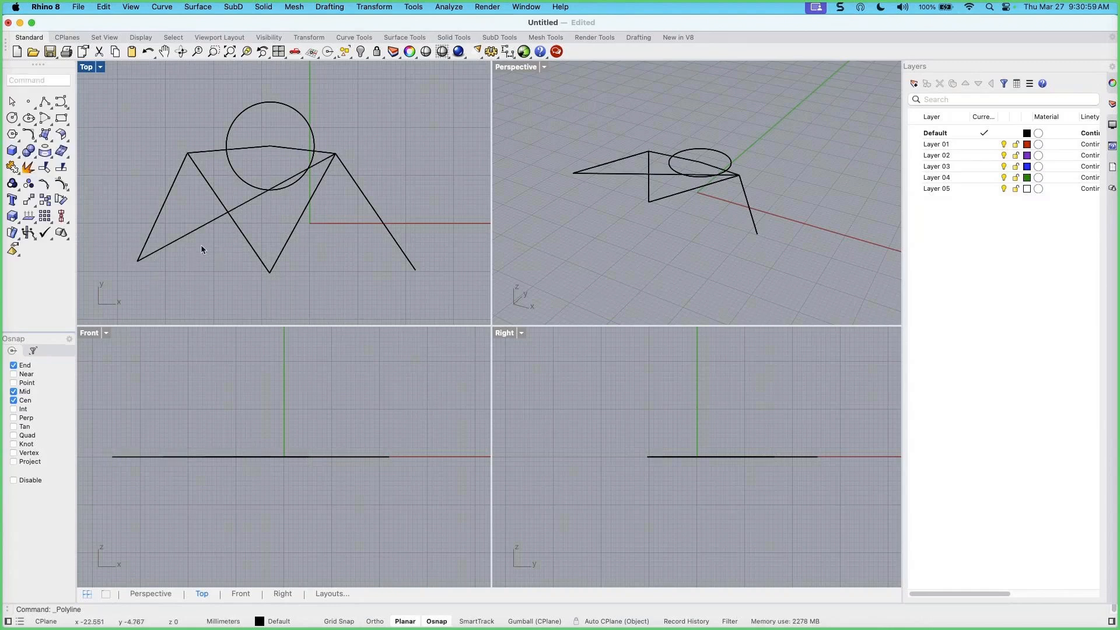
pyautogui.click(203, 228)
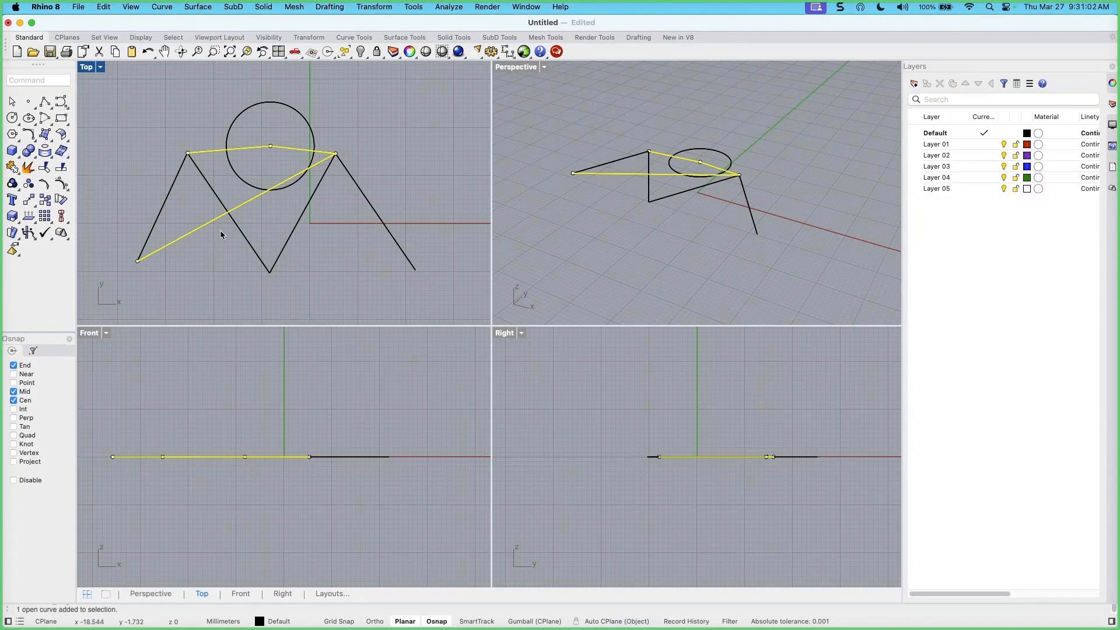
pyautogui.press('Delete')
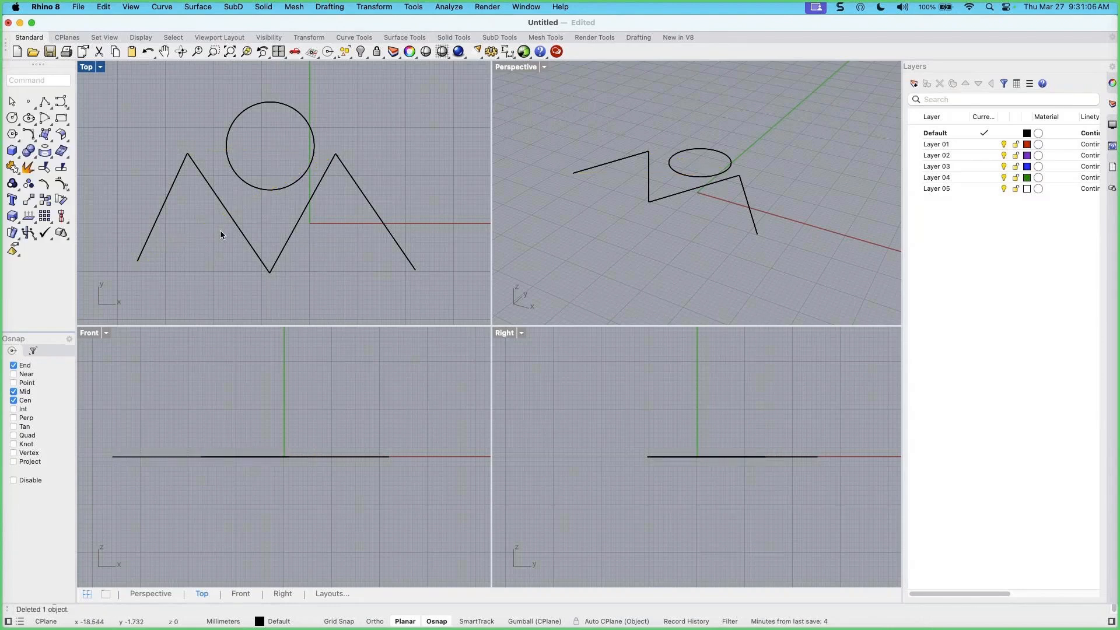
# Draw a circle of about 7.5 mm radius centered on the zigzag's right end in the Top viewport, briefly suspending object snaps beforehand
pyautogui.click(12, 117)
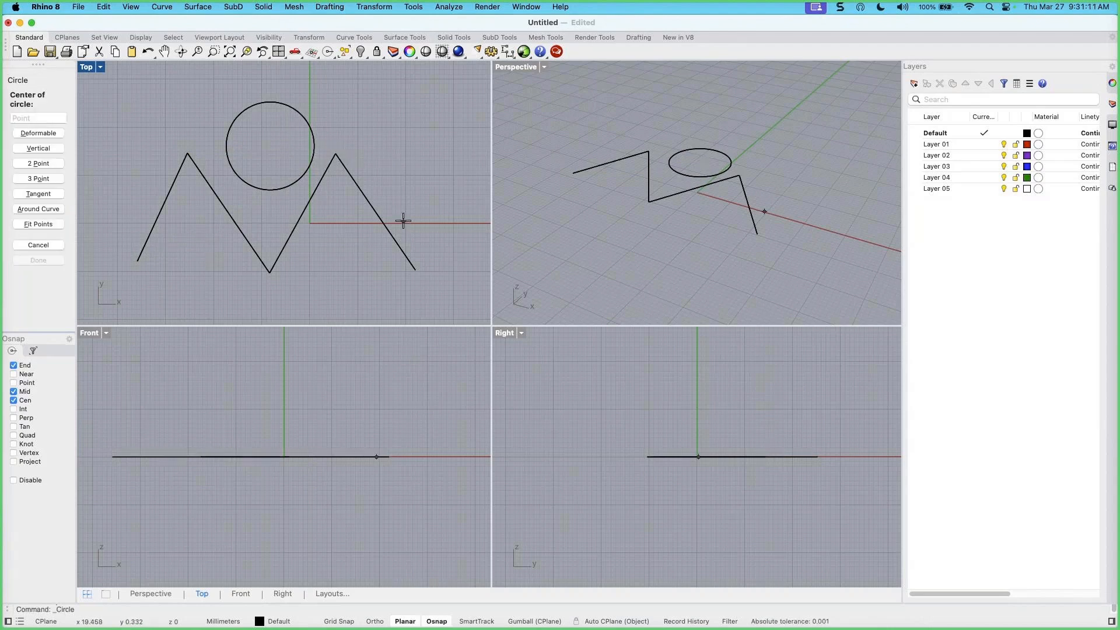
pyautogui.press('alt')
pyautogui.press('alt')
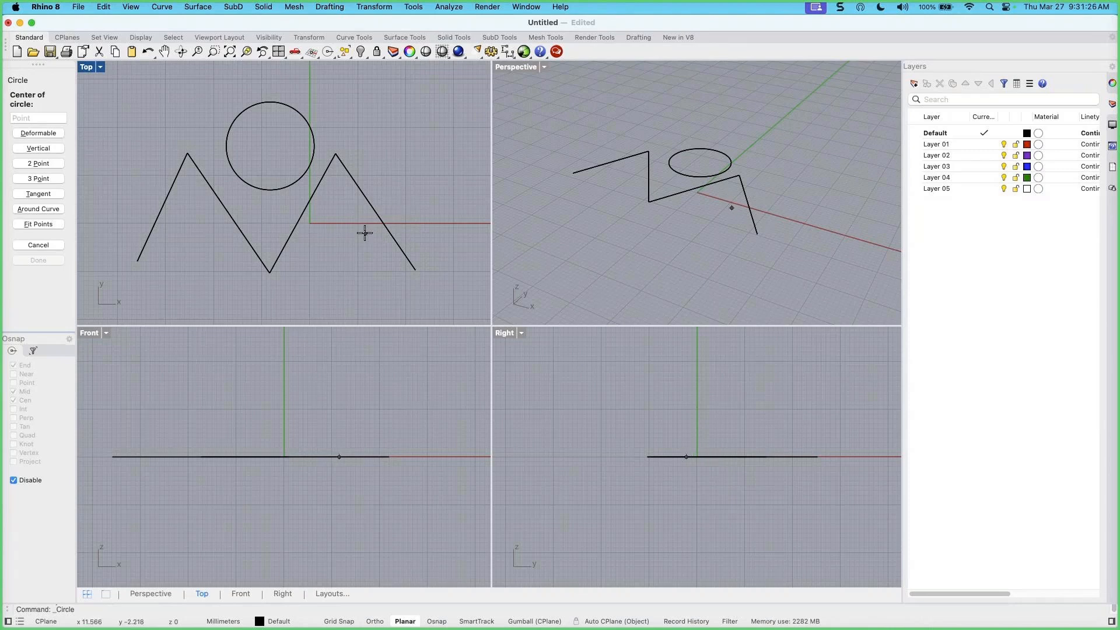
pyautogui.click(415, 269)
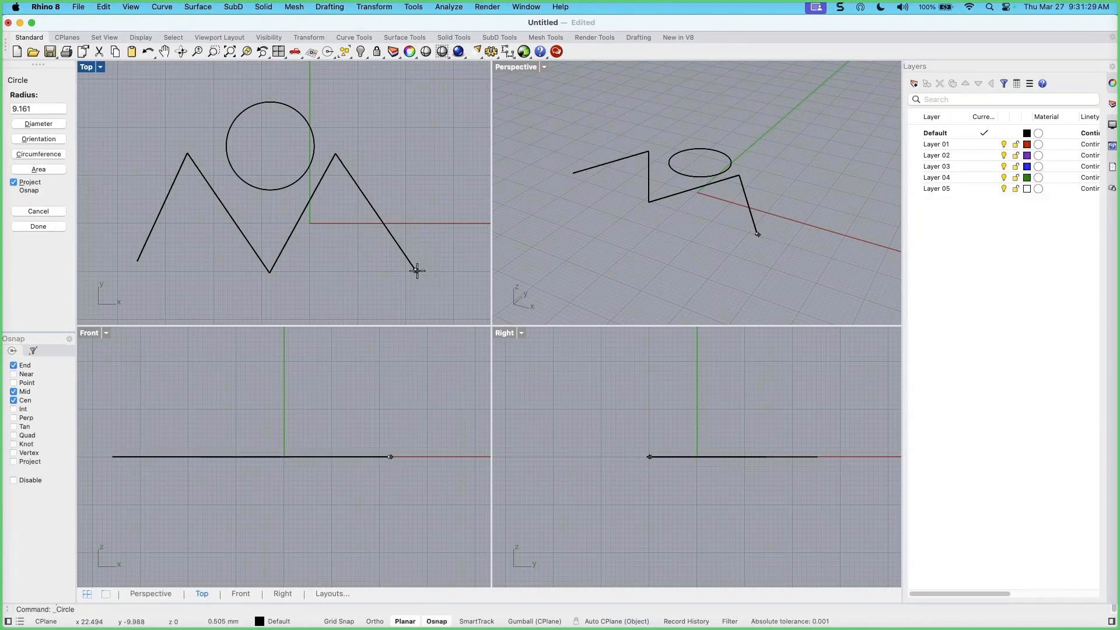
pyautogui.click(441, 244)
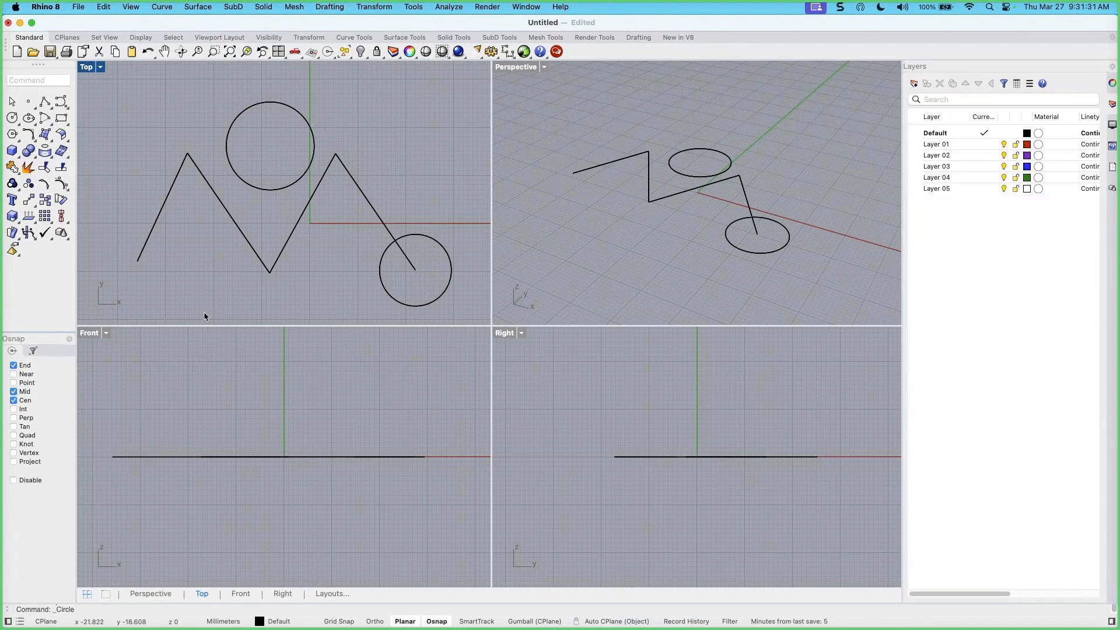
# Show the selection filters briefly and return to the object snap options
pyautogui.click(34, 351)
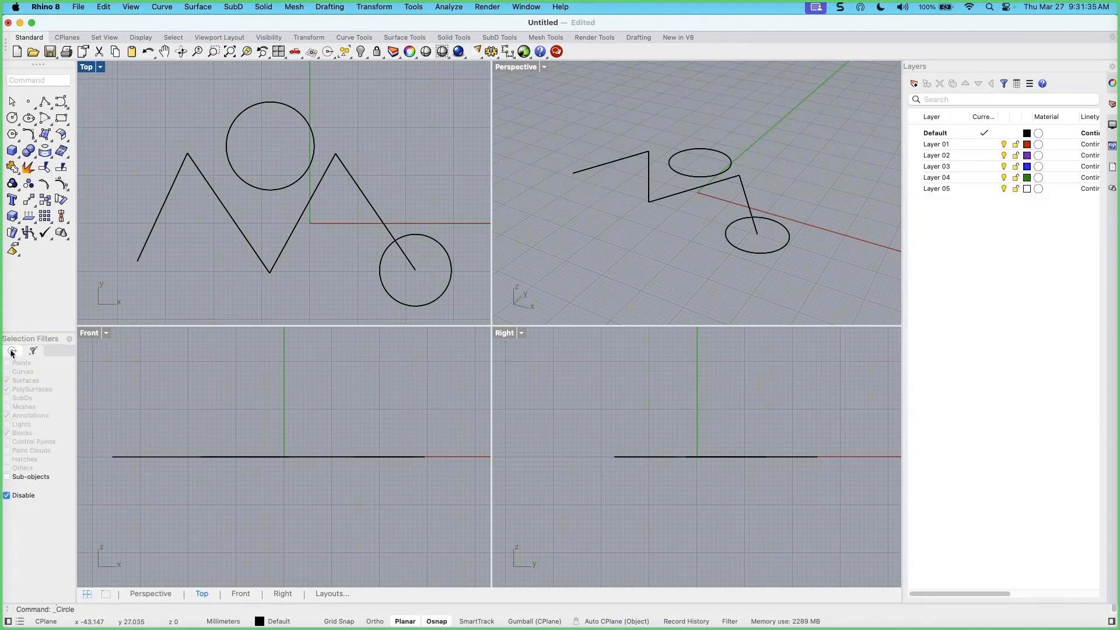
pyautogui.click(12, 352)
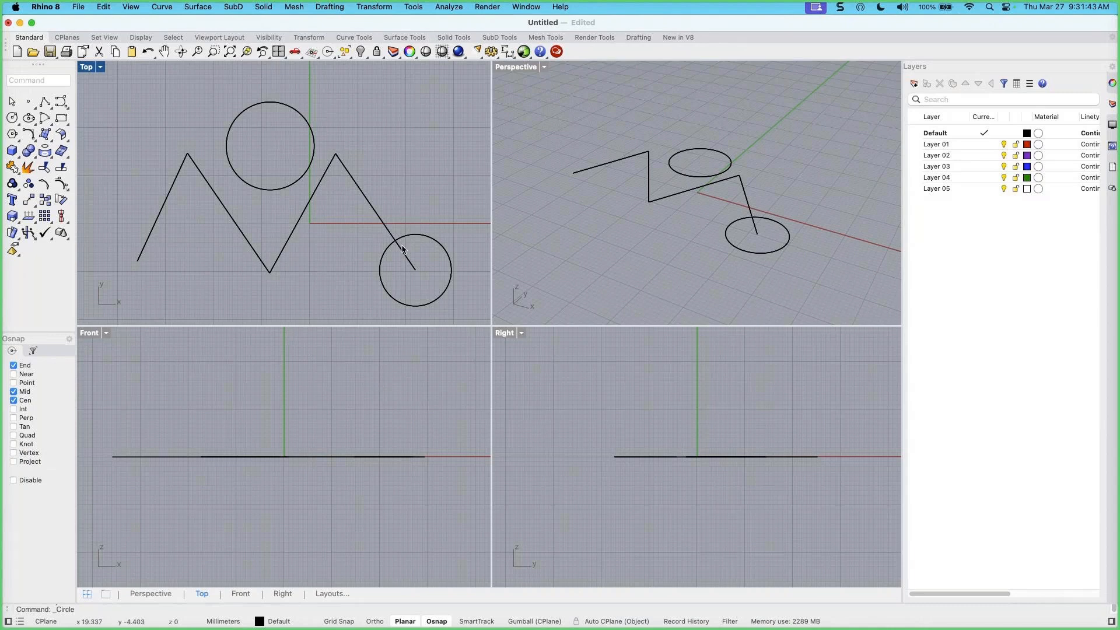
# Create a roughly cubic box with its base to the right of the zigzag in the Top viewport, setting its height in the Front viewport
pyautogui.scroll(-1, 383, 241)
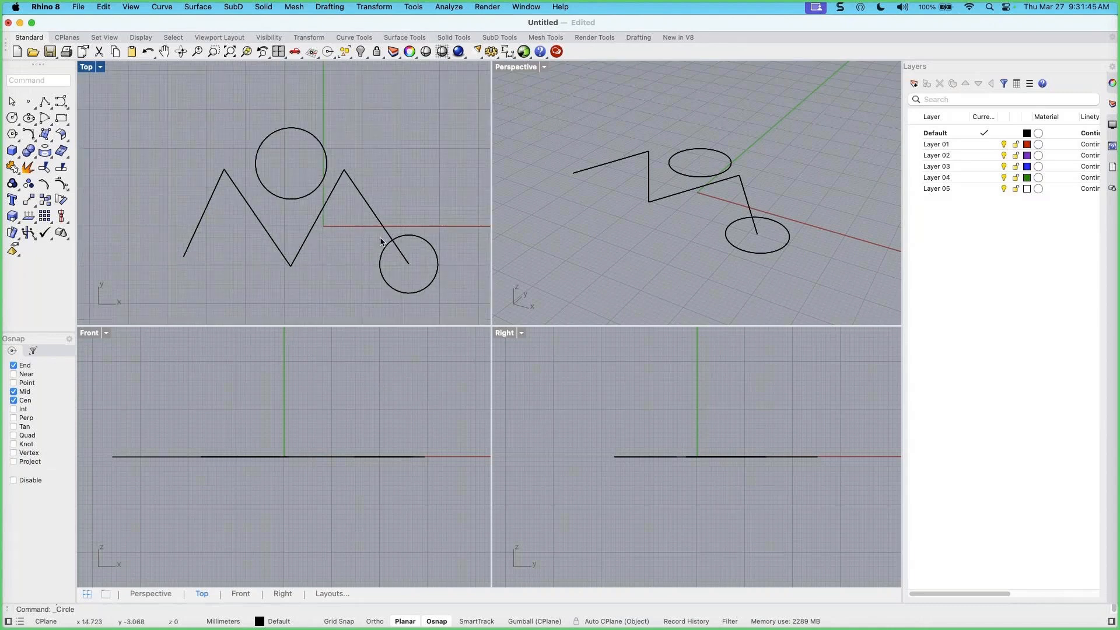
pyautogui.scroll(-1, 367, 248)
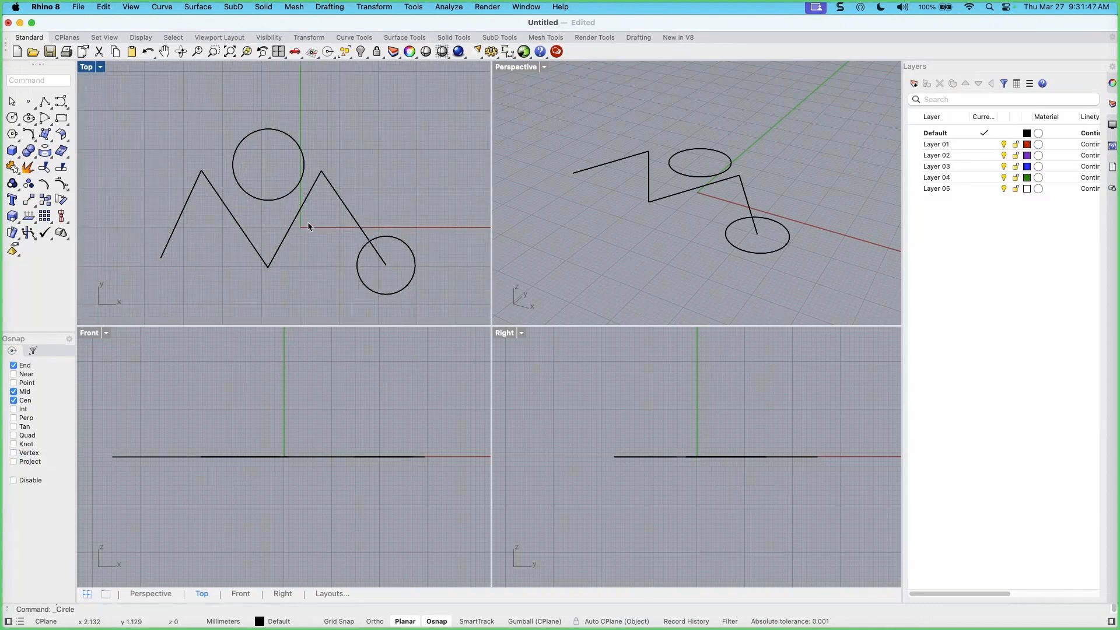
pyautogui.moveTo(325, 210); pyautogui.dragTo(287, 210, button='right')
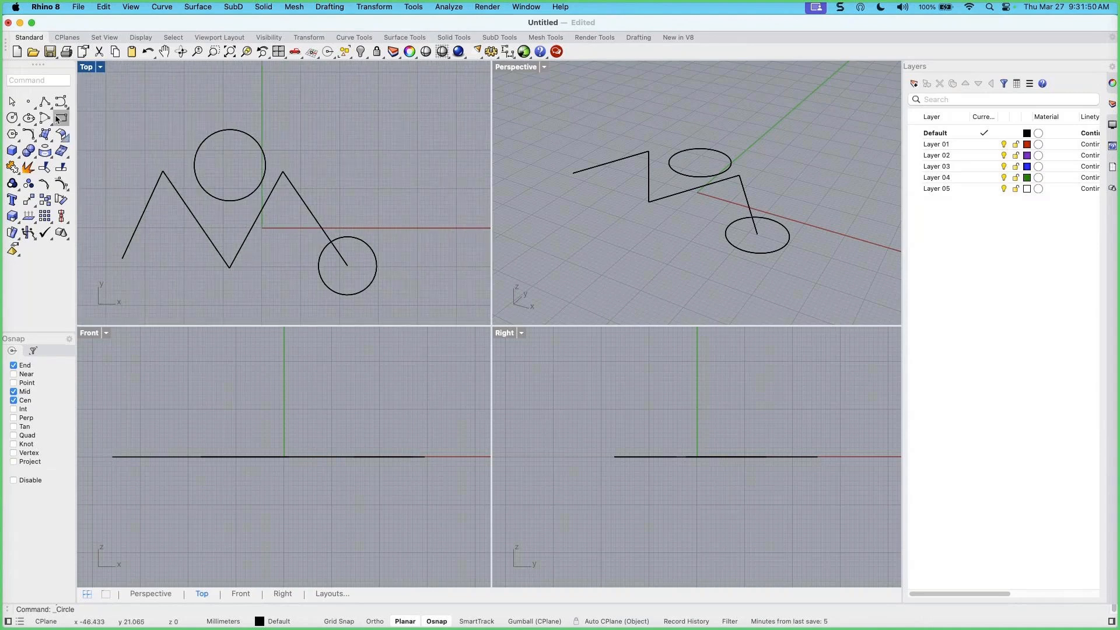
pyautogui.click(11, 153)
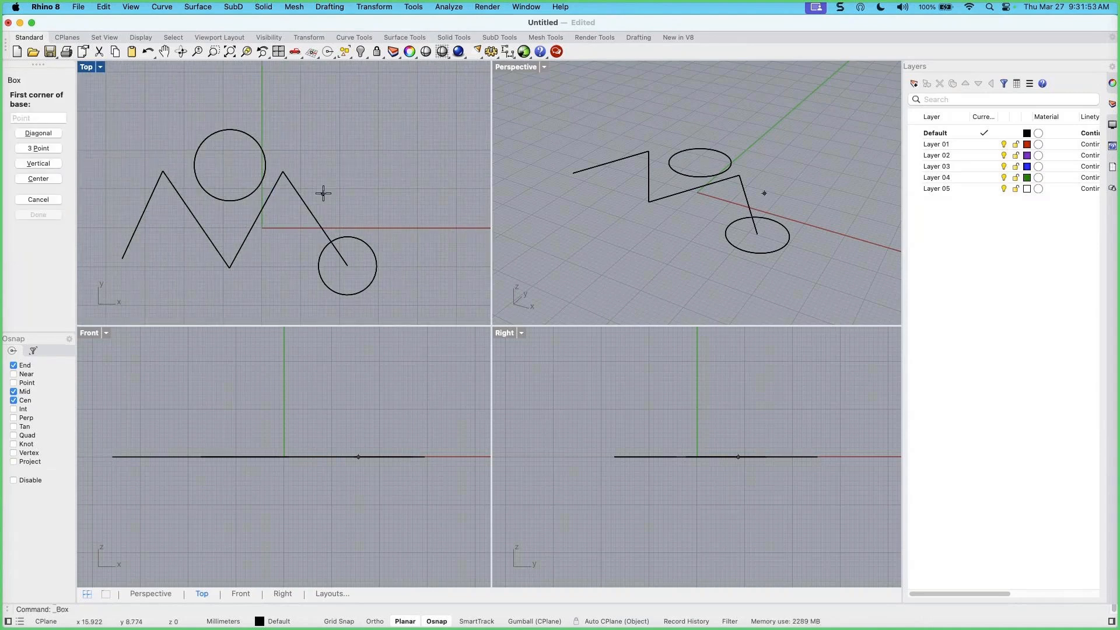
pyautogui.click(348, 194)
pyautogui.click(424, 115)
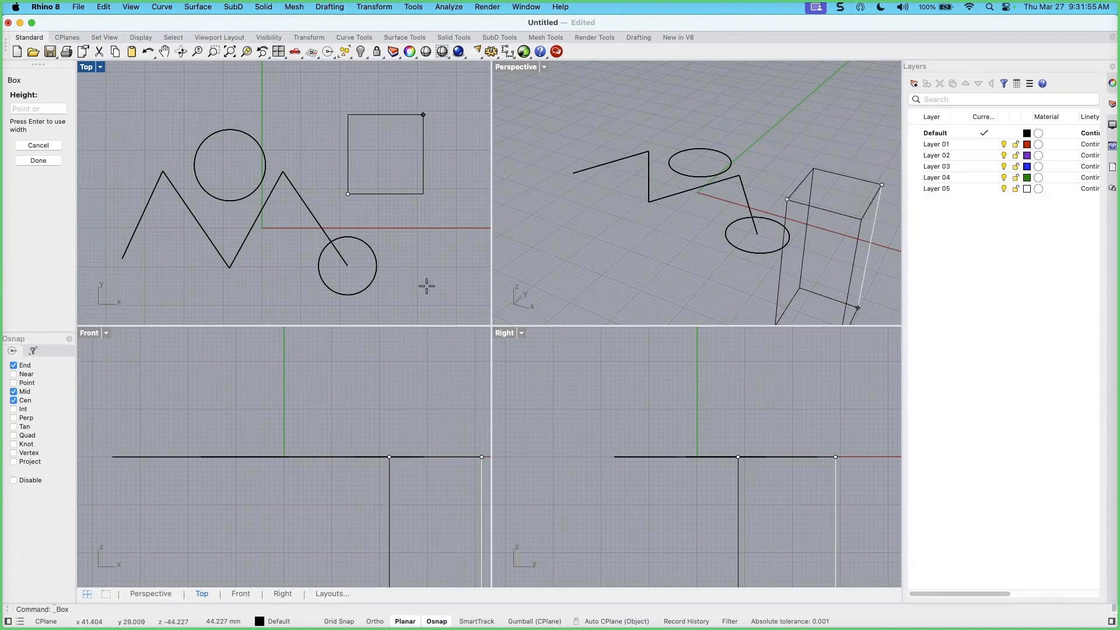
pyautogui.click(431, 371)
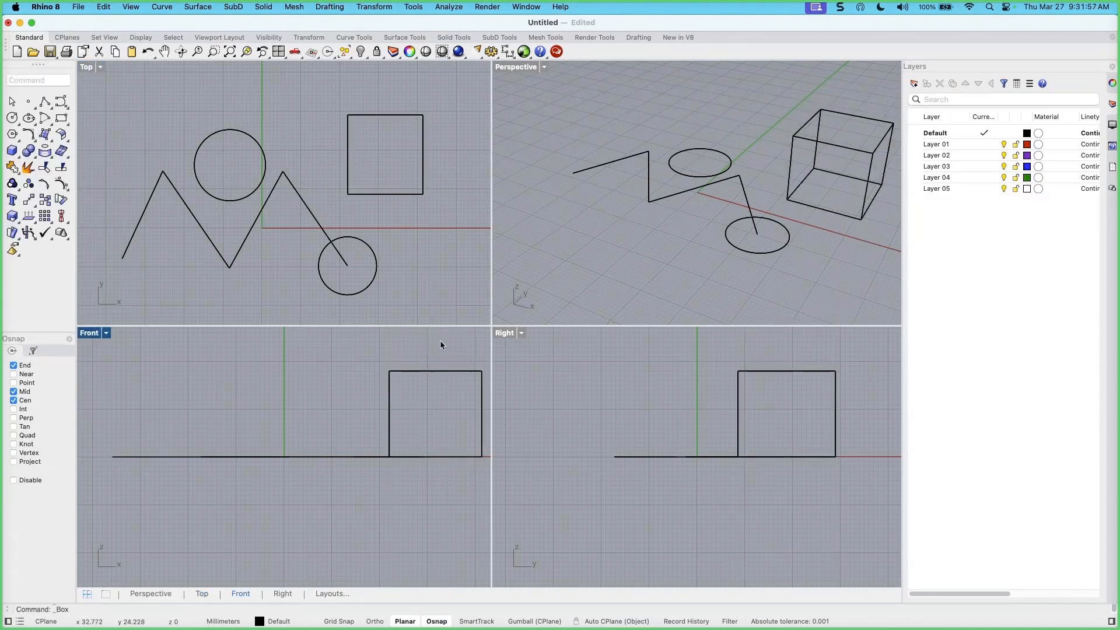
pyautogui.moveTo(825, 252); pyautogui.dragTo(783, 269, button='right')
pyautogui.moveTo(423, 406); pyautogui.dragTo(409, 428, button='right')
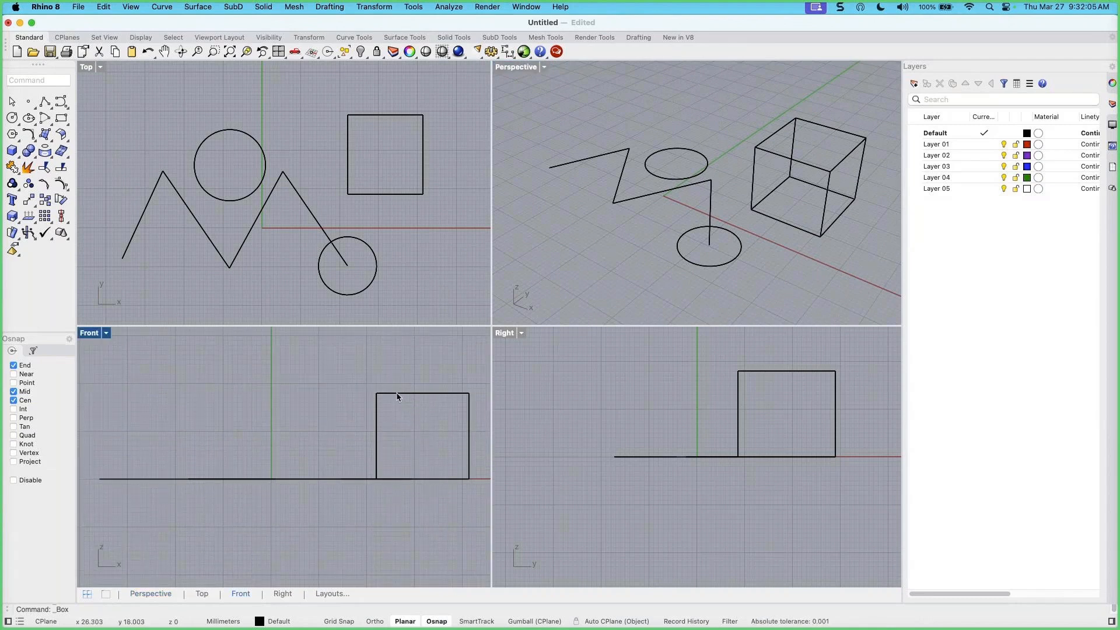
# Try switching the current layer between Layer 01 and Default, leaving Layer 01 current
pyautogui.click(984, 145)
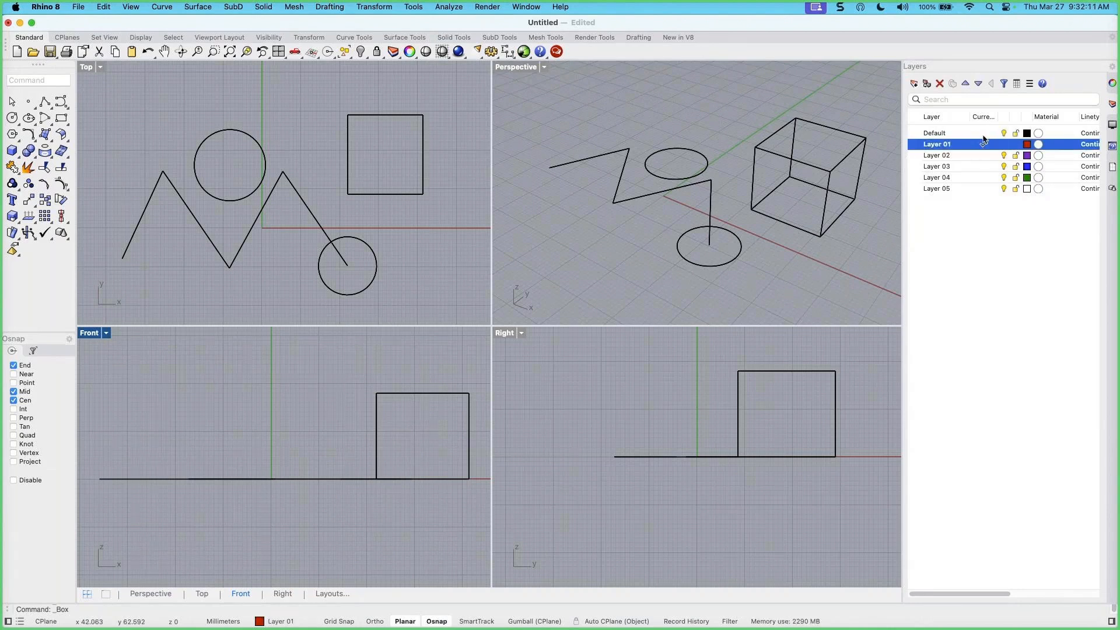
pyautogui.click(984, 134)
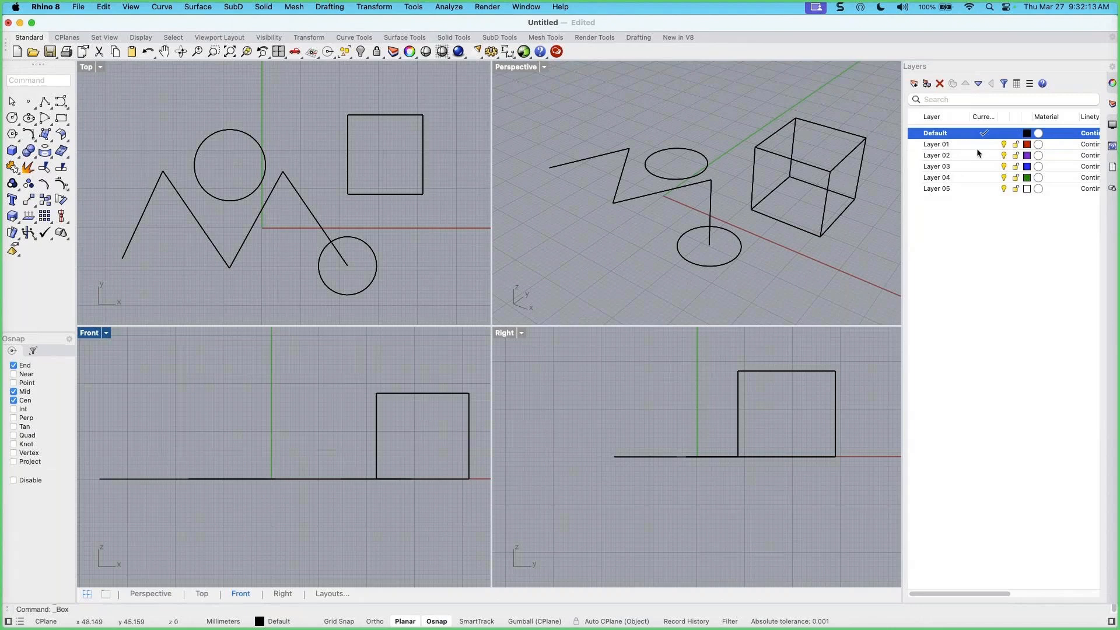
pyautogui.click(984, 145)
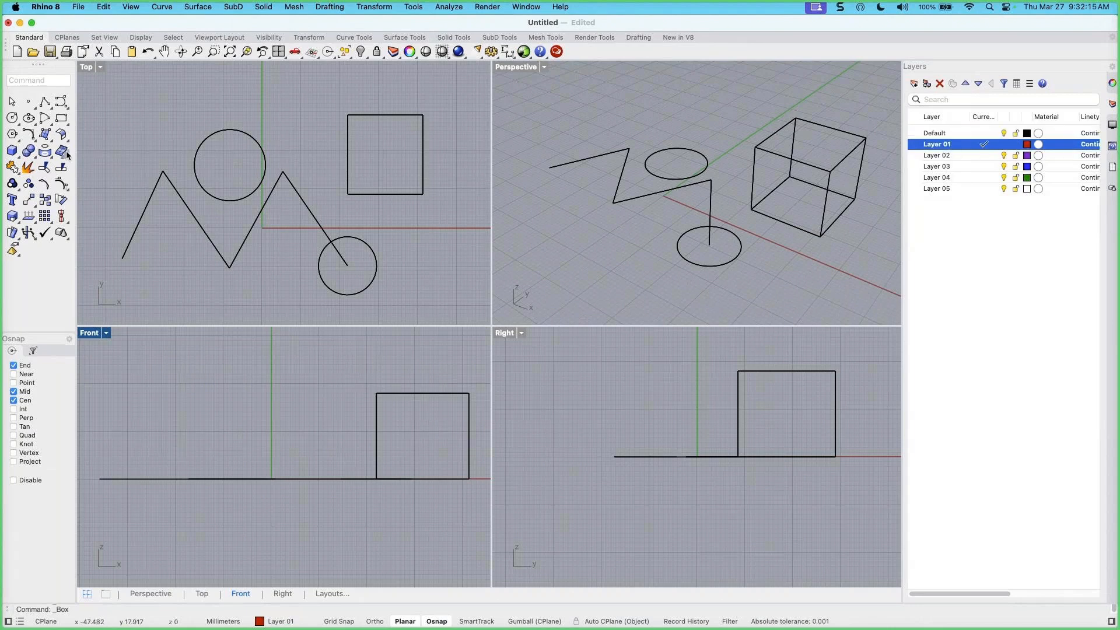
# Create a smaller box on Layer 01 between the large circle and the existing box, about half as tall as that box
pyautogui.click(12, 151)
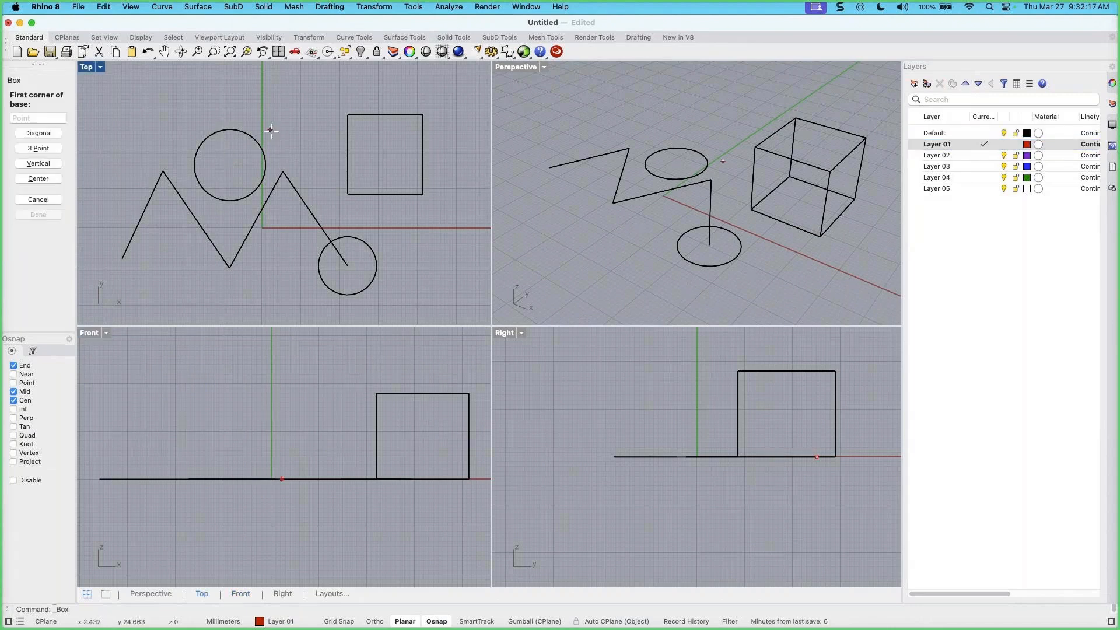
pyautogui.click(291, 150)
pyautogui.click(324, 109)
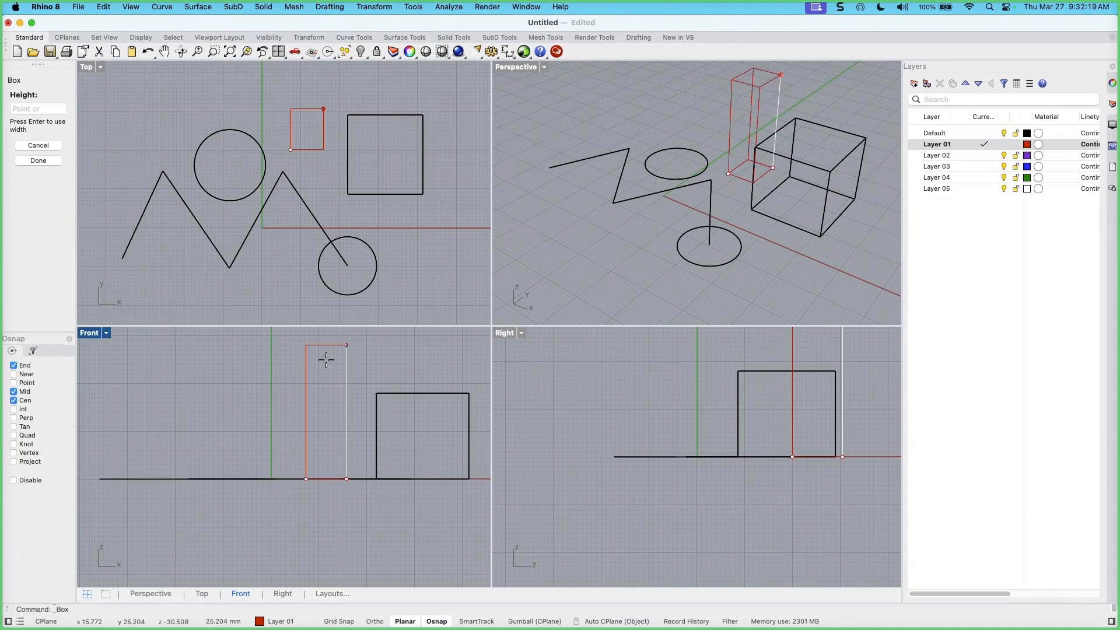
pyautogui.click(327, 436)
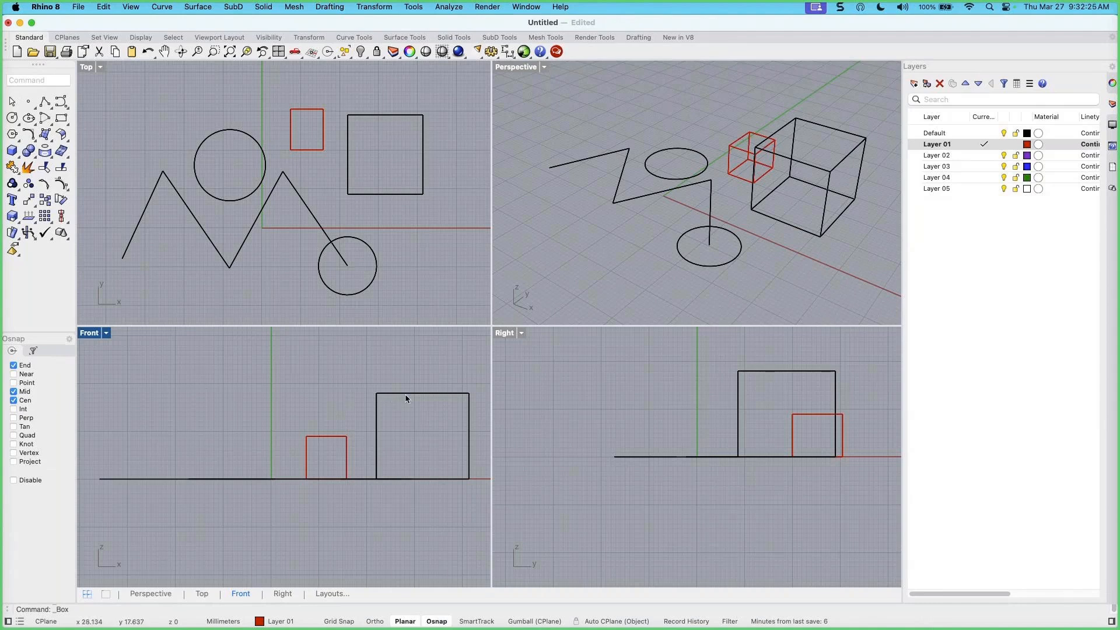
# Draw a circle in the Front viewport to the left of the vertical axis, above the ground line
pyautogui.moveTo(405, 397); pyautogui.dragTo(395, 402, button='right')
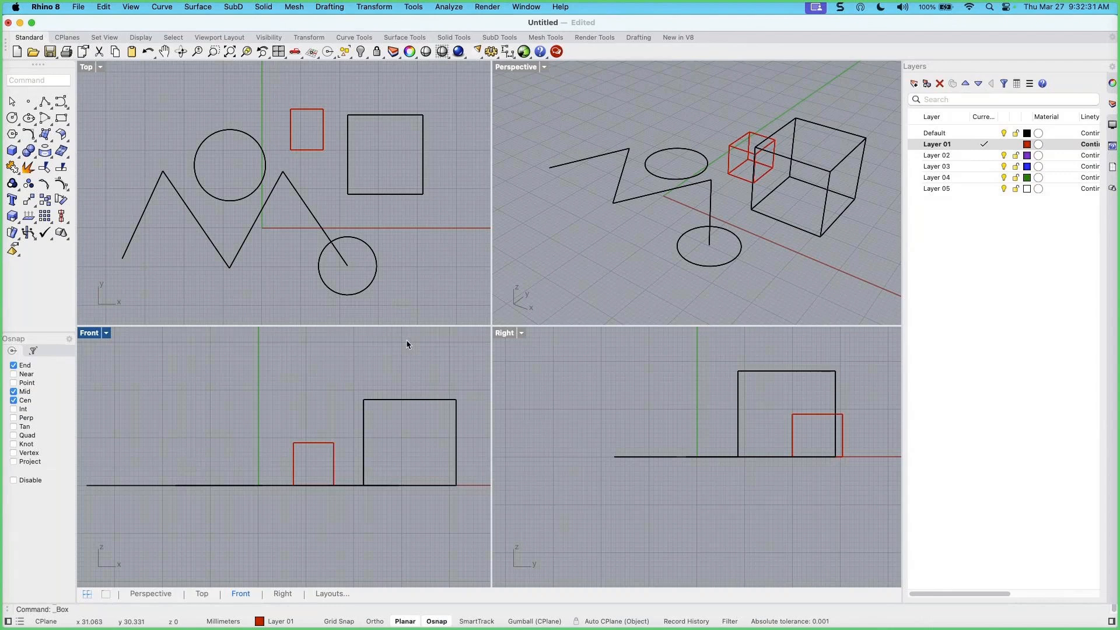
pyautogui.click(12, 117)
pyautogui.click(181, 432)
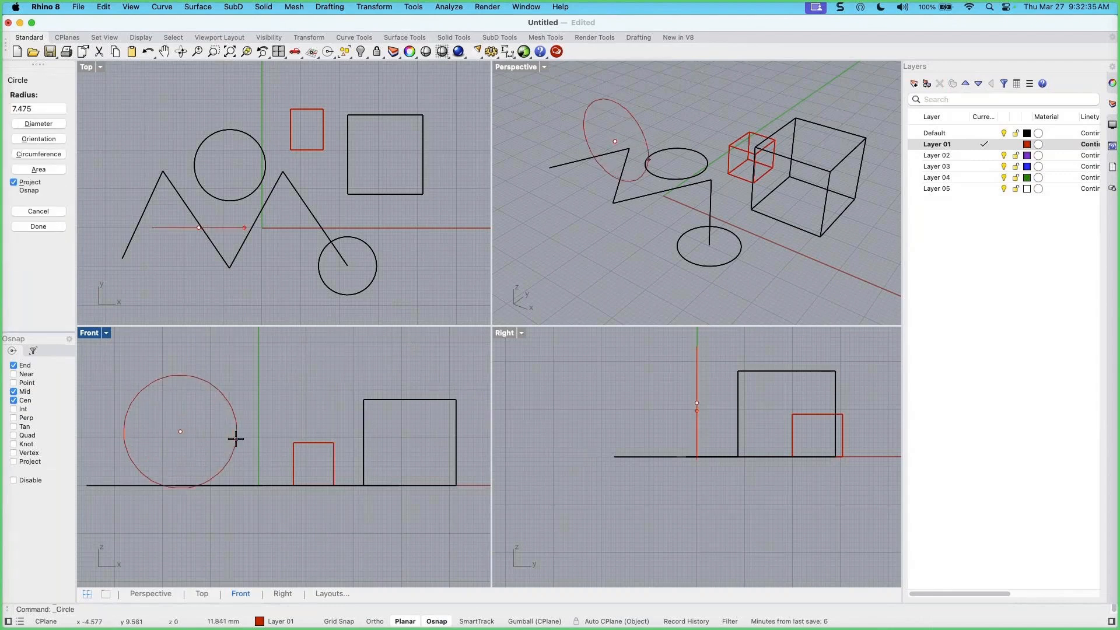
pyautogui.click(221, 441)
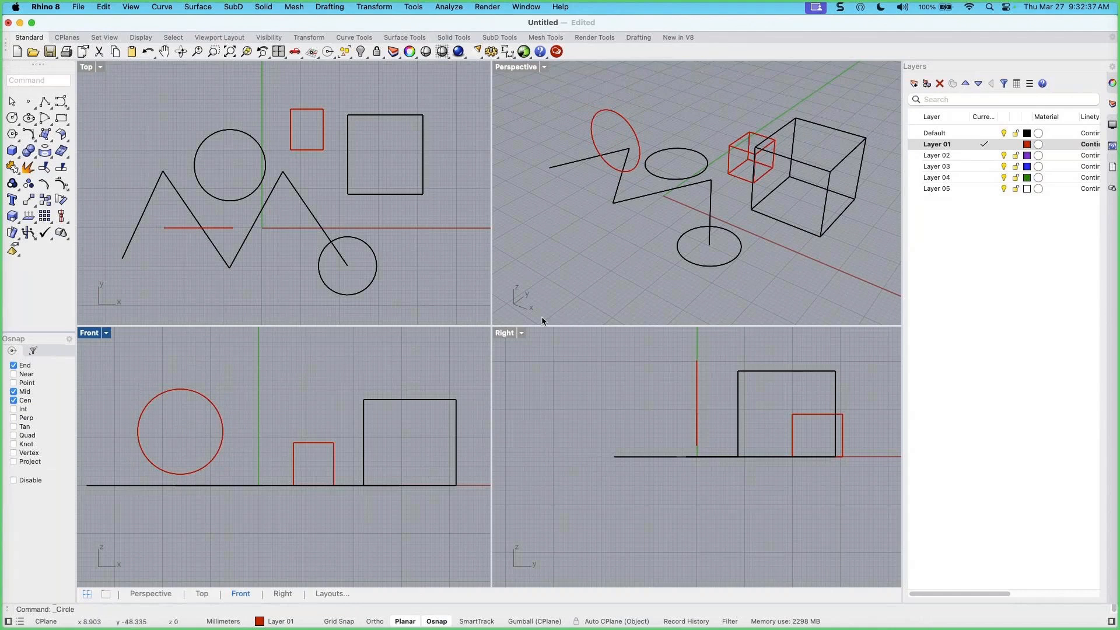
# Draw a circle in the Right viewport to the left of the vertical axis, above the ground line
pyautogui.moveTo(674, 283); pyautogui.dragTo(668, 291, button='right')
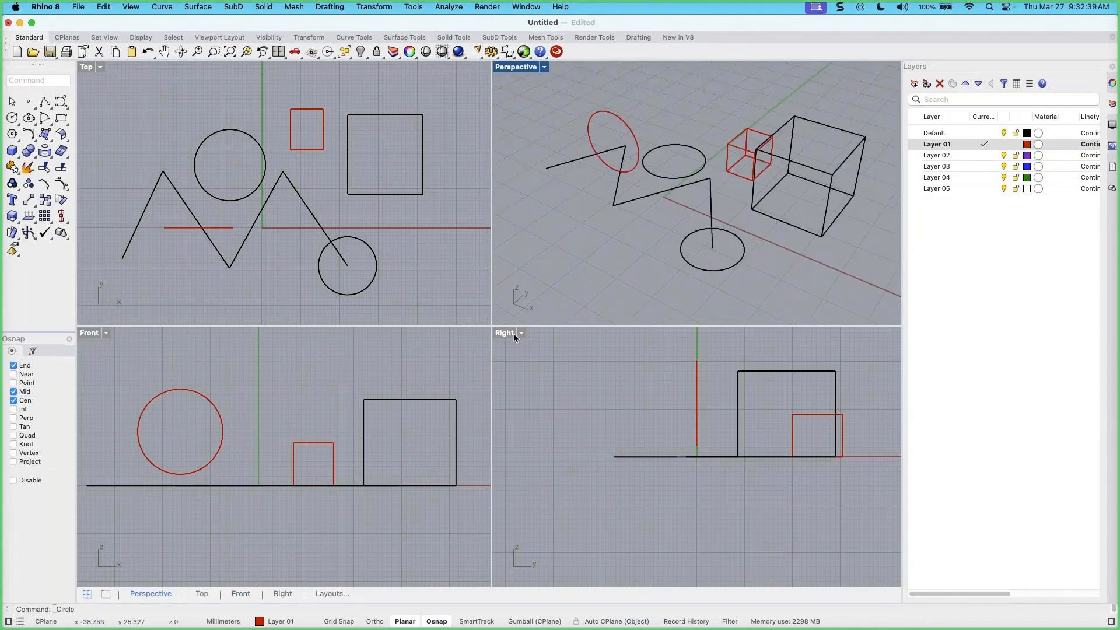
pyautogui.click(13, 119)
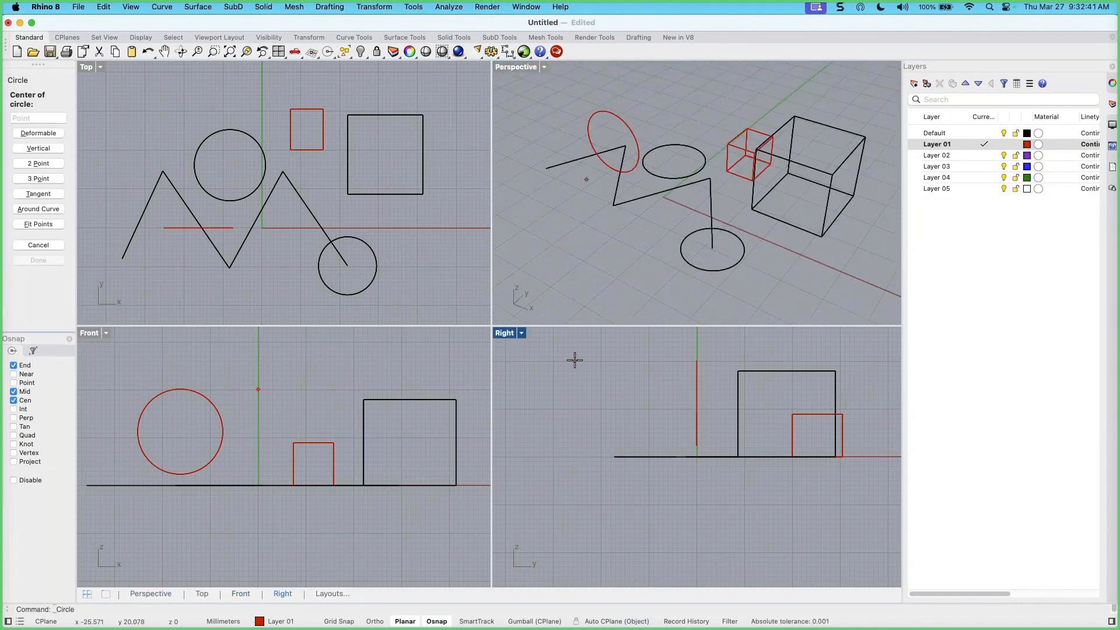
pyautogui.click(614, 404)
pyautogui.click(652, 414)
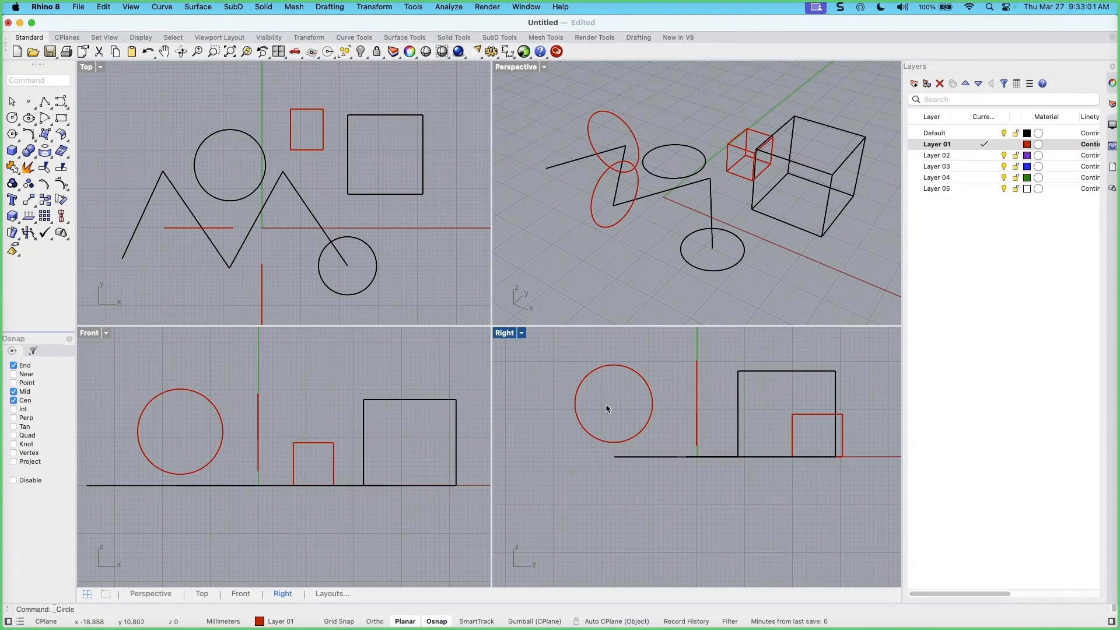
pyautogui.moveTo(703, 442); pyautogui.dragTo(677, 462, button='right')
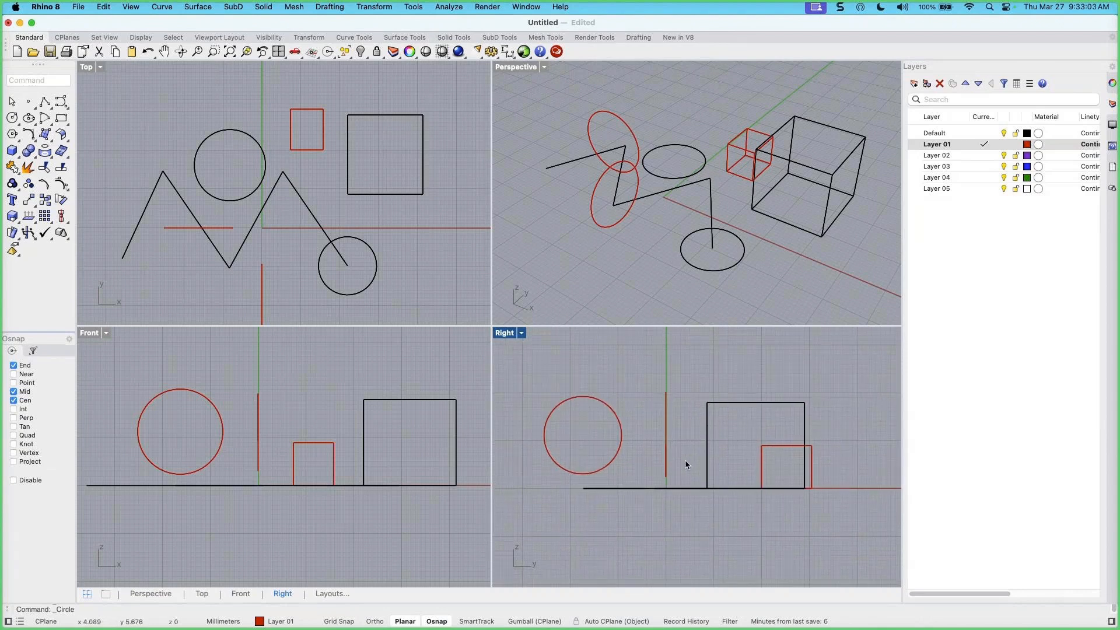
# Examine the new circles and boxes in the Right, Front and Perspective viewports, comparing how each drawing plane appears in 3D
pyautogui.scroll(2, 686, 460)
pyautogui.scroll(-3, 330, 433)
pyautogui.scroll(6, 327, 430)
pyautogui.moveTo(339, 430); pyautogui.dragTo(306, 444, button='right')
pyautogui.scroll(-2, 306, 446)
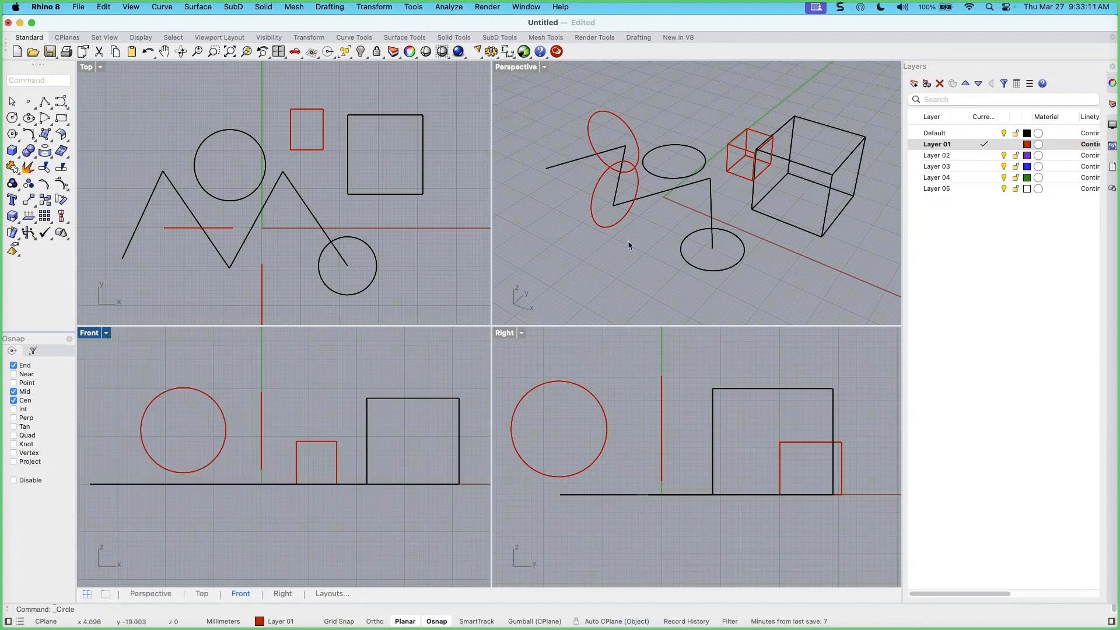
pyautogui.moveTo(595, 230); pyautogui.dragTo(620, 245, button='right')
pyautogui.keyDown('shift'); pyautogui.moveTo(688, 238); pyautogui.dragTo(760, 254, button='right'); pyautogui.keyUp('shift')
pyautogui.scroll(5, 689, 237)
pyautogui.scroll(-4, 787, 252)
pyautogui.moveTo(766, 390); pyautogui.dragTo(781, 424, button='right')
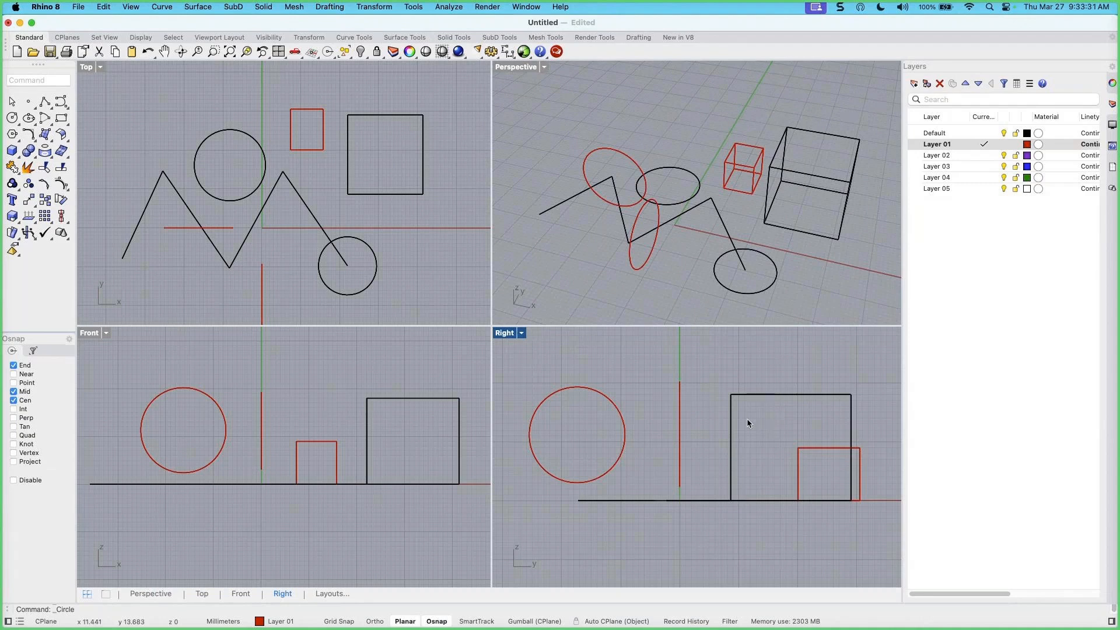
pyautogui.moveTo(708, 304); pyautogui.dragTo(735, 300, button='right')
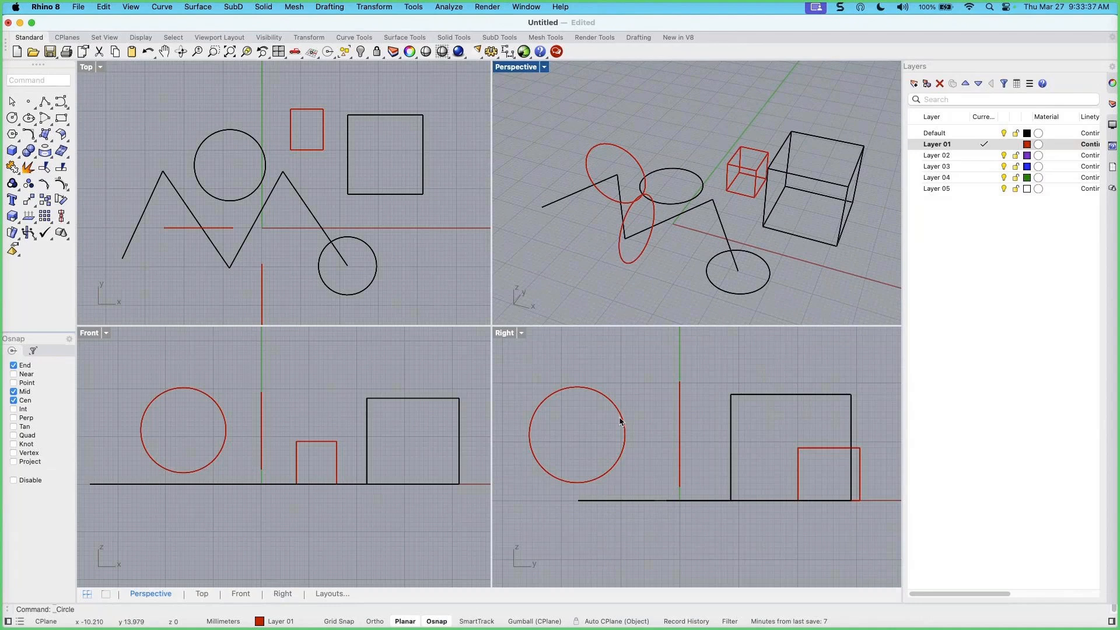
pyautogui.click(1052, 394)
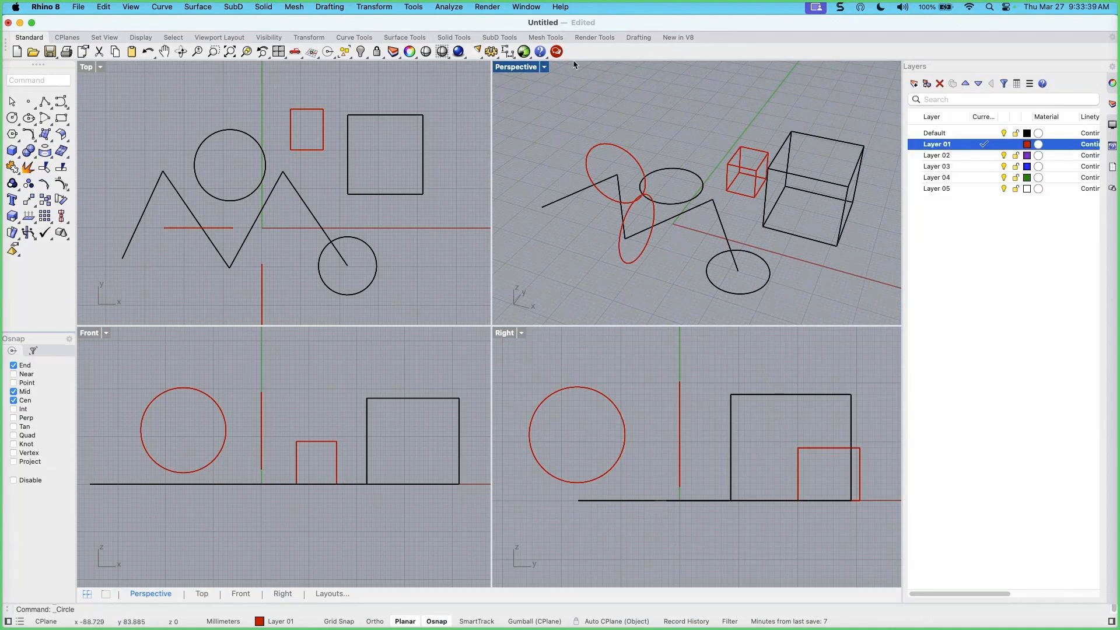
# Set the Perspective viewport's display mode to Shaded and check the two boxes from a slightly different angle
pyautogui.click(544, 68)
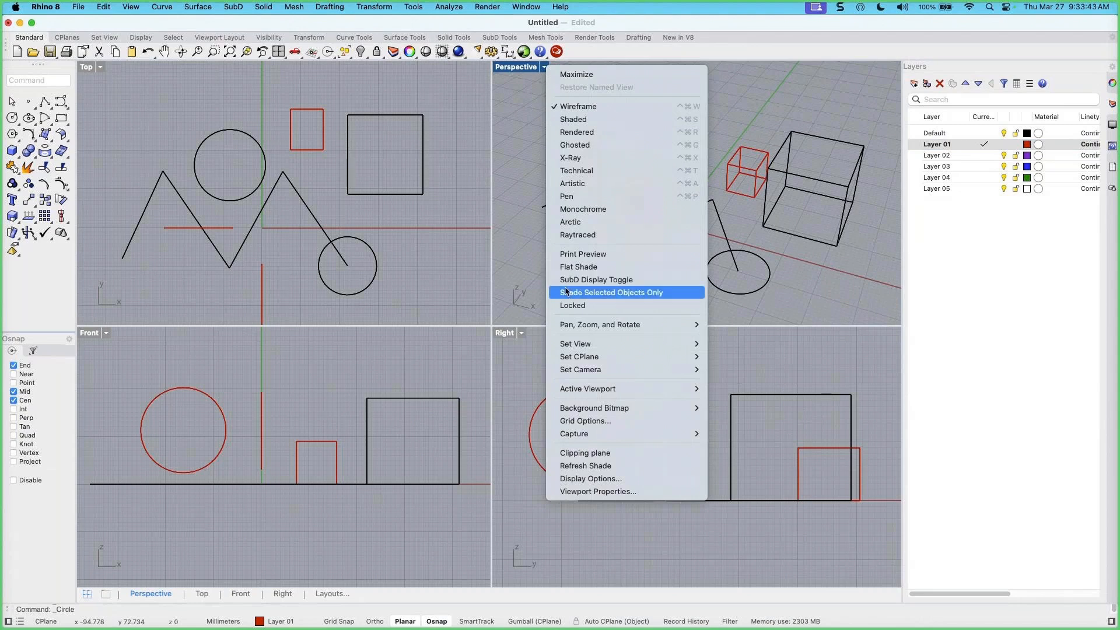
pyautogui.moveTo(586, 345)
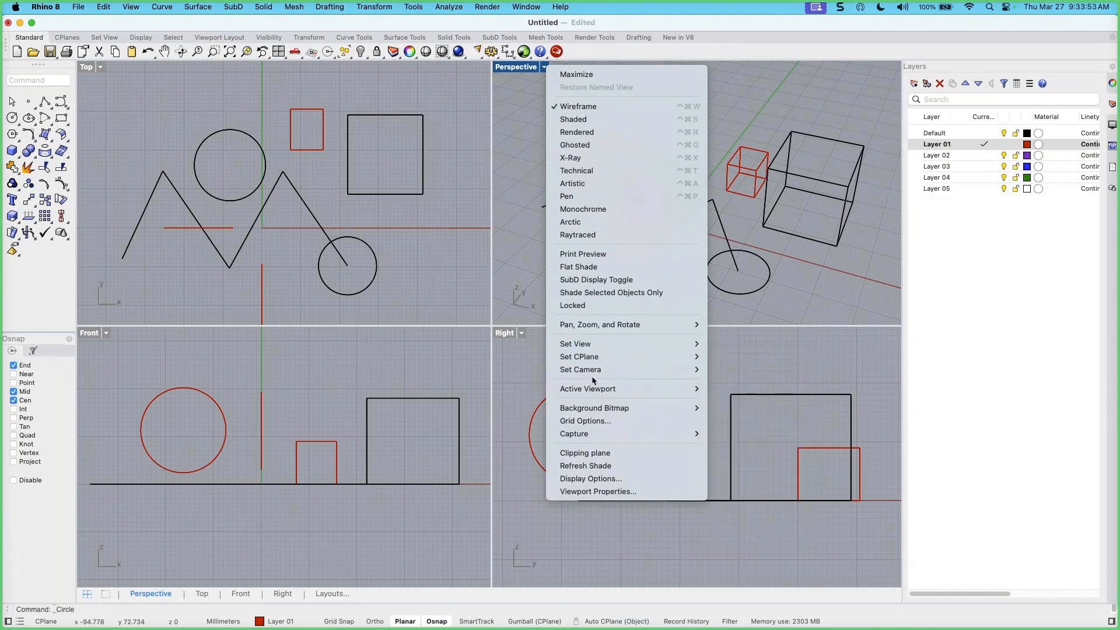
pyautogui.moveTo(608, 364)
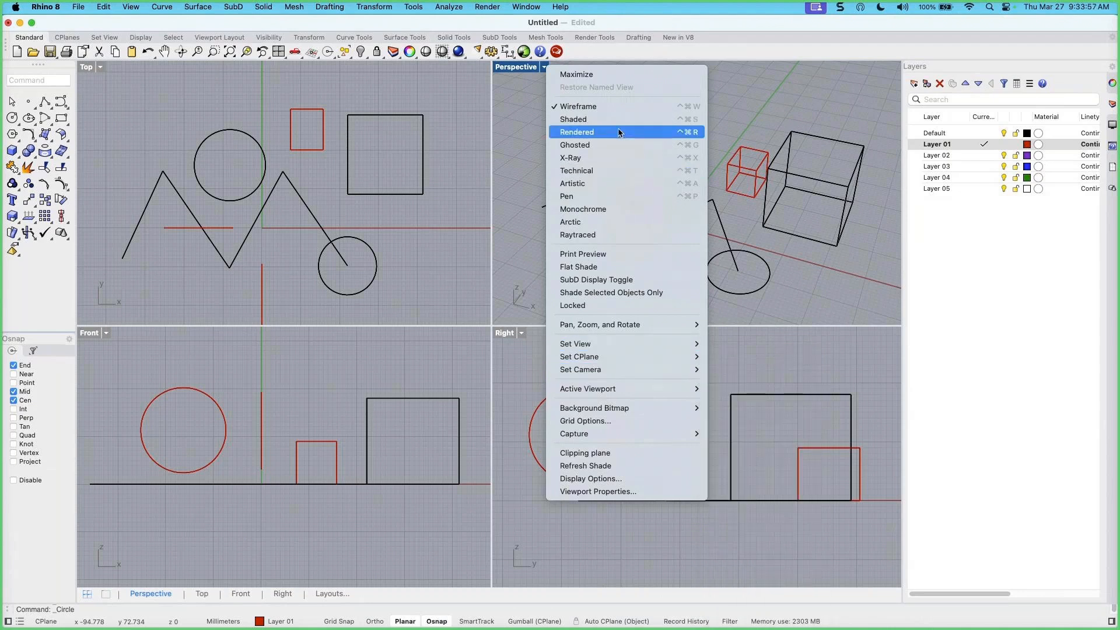
pyautogui.click(577, 121)
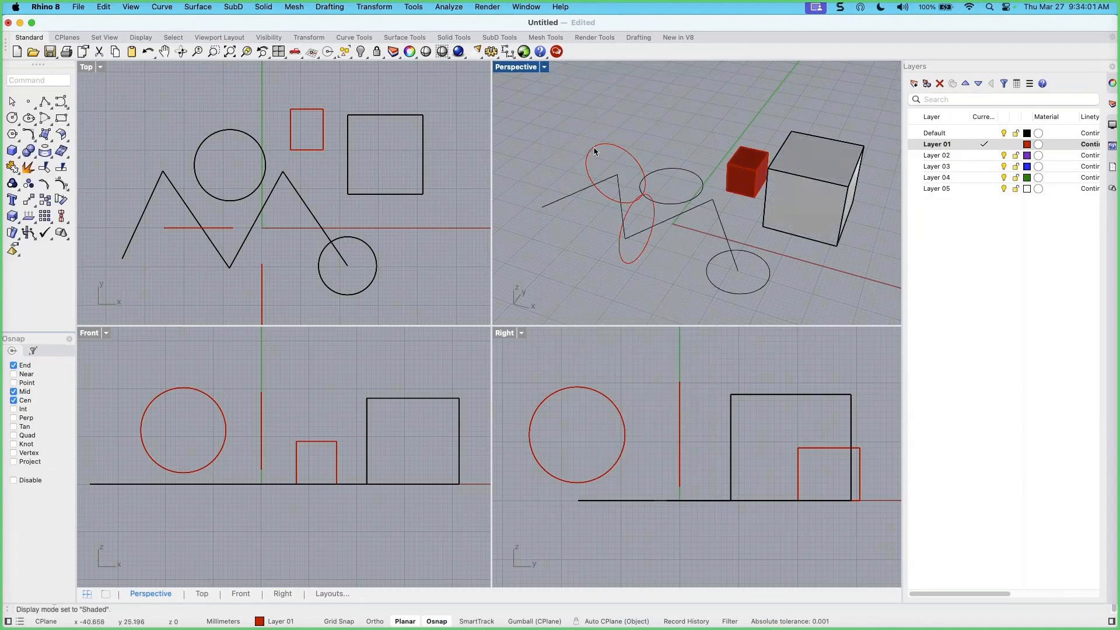
pyautogui.moveTo(717, 212)
pyautogui.mouseDown(button='right')
pyautogui.moveTo(699, 205)
pyautogui.moveTo(711, 204)
pyautogui.mouseUp(button='right')
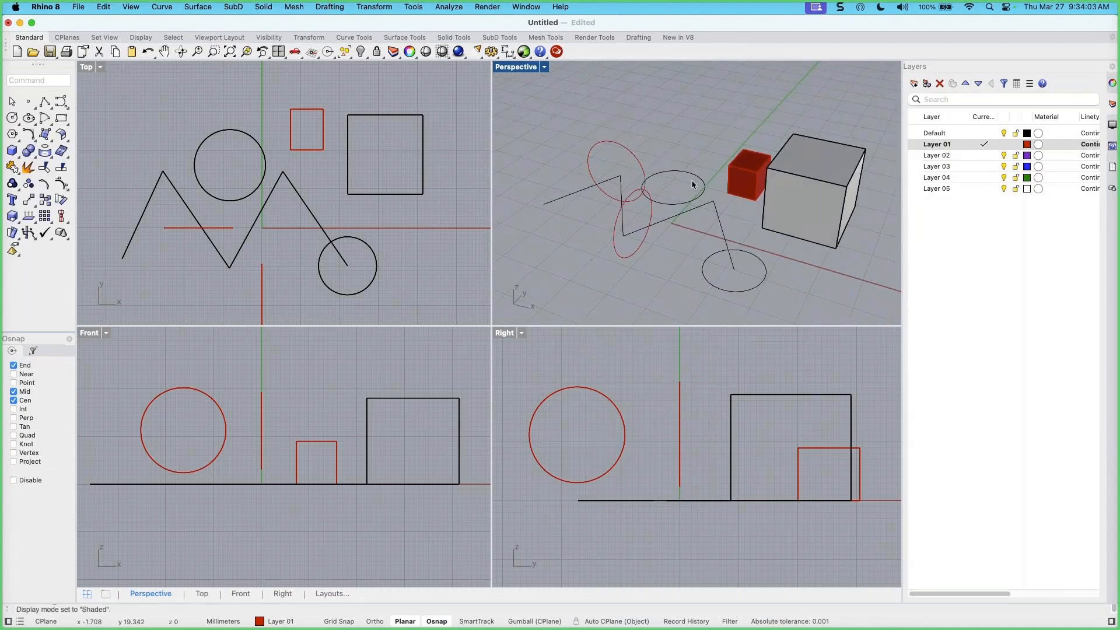
# Try the Rendered and Monochrome display modes in the Perspective viewport, then return it to Shaded
pyautogui.click(543, 68)
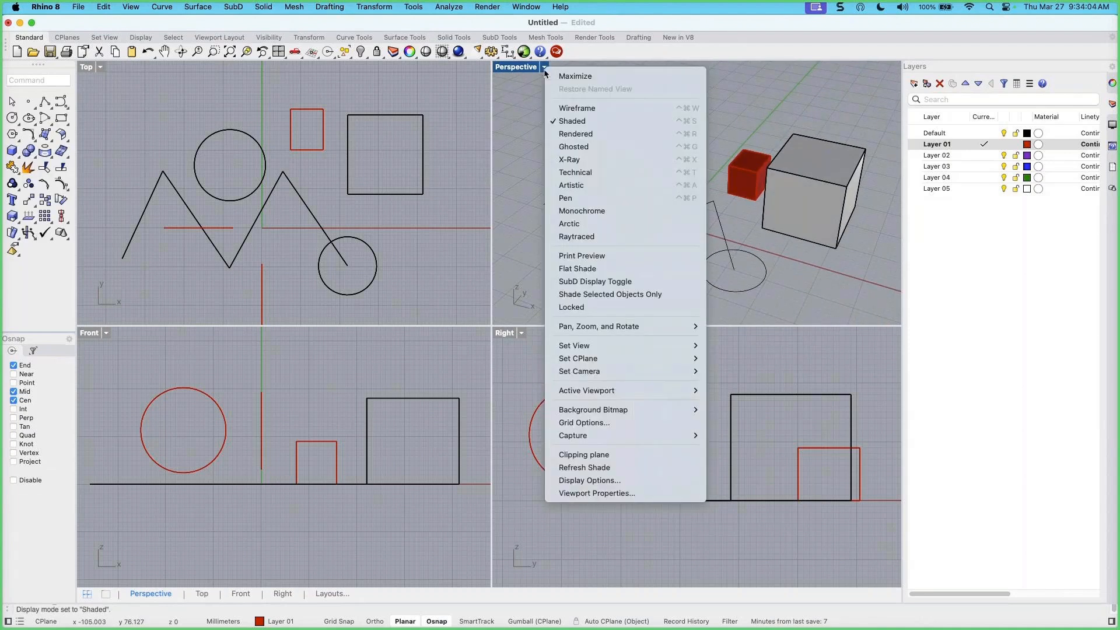
pyautogui.click(573, 135)
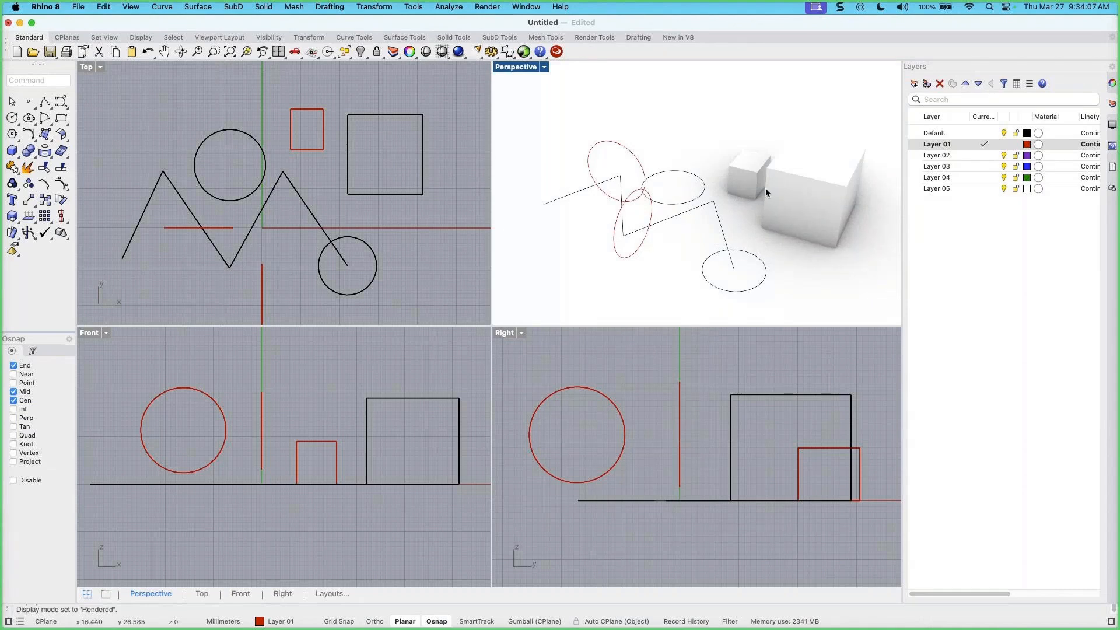
pyautogui.click(544, 67)
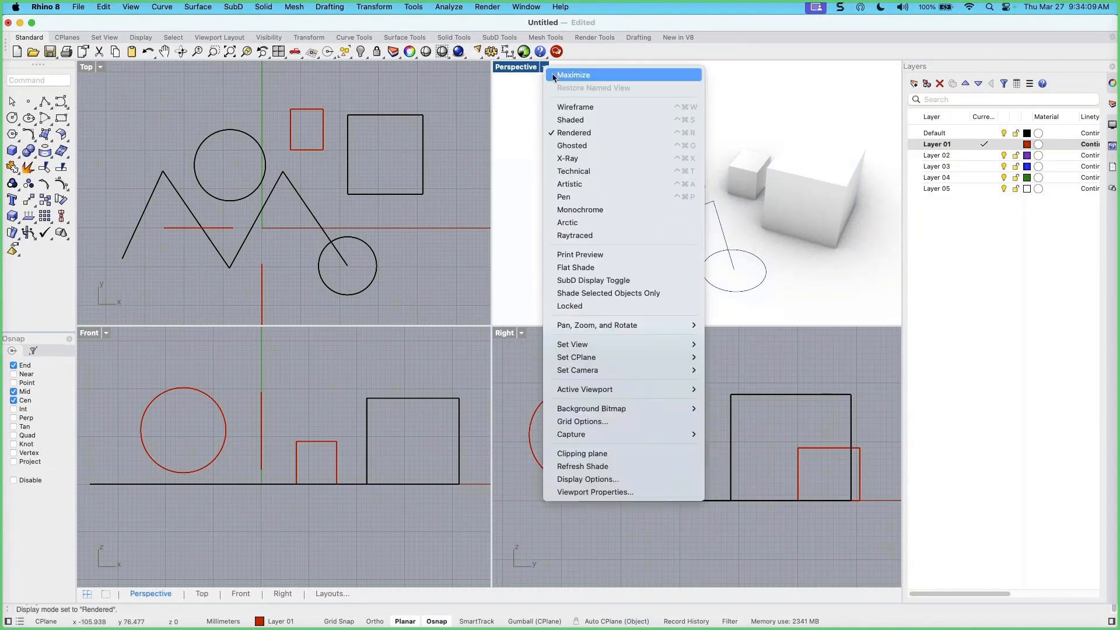
pyautogui.click(575, 212)
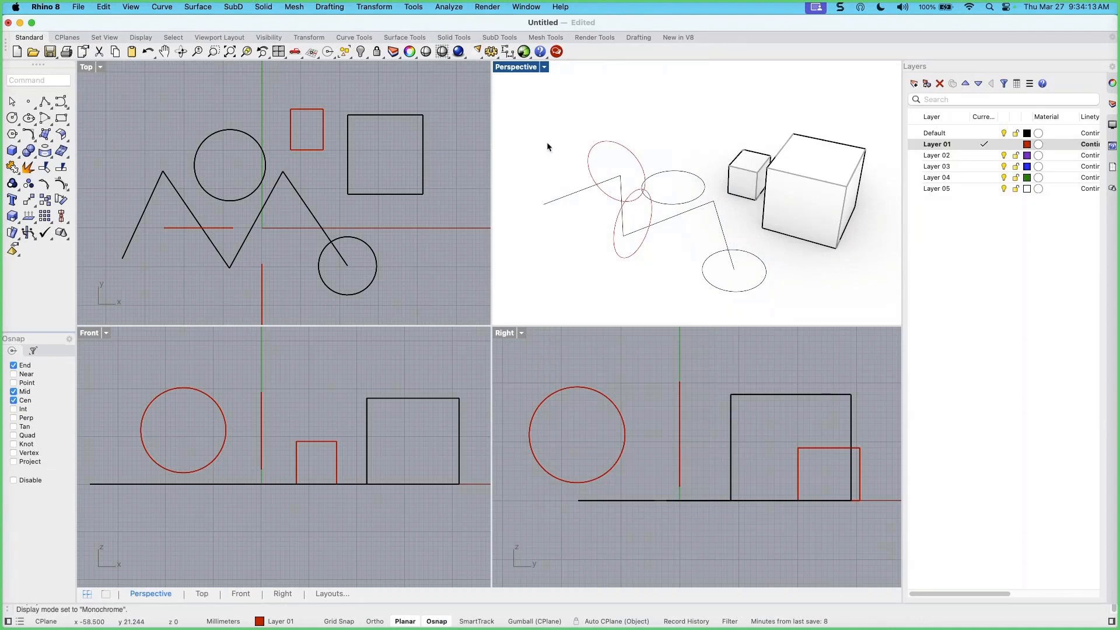
pyautogui.click(544, 67)
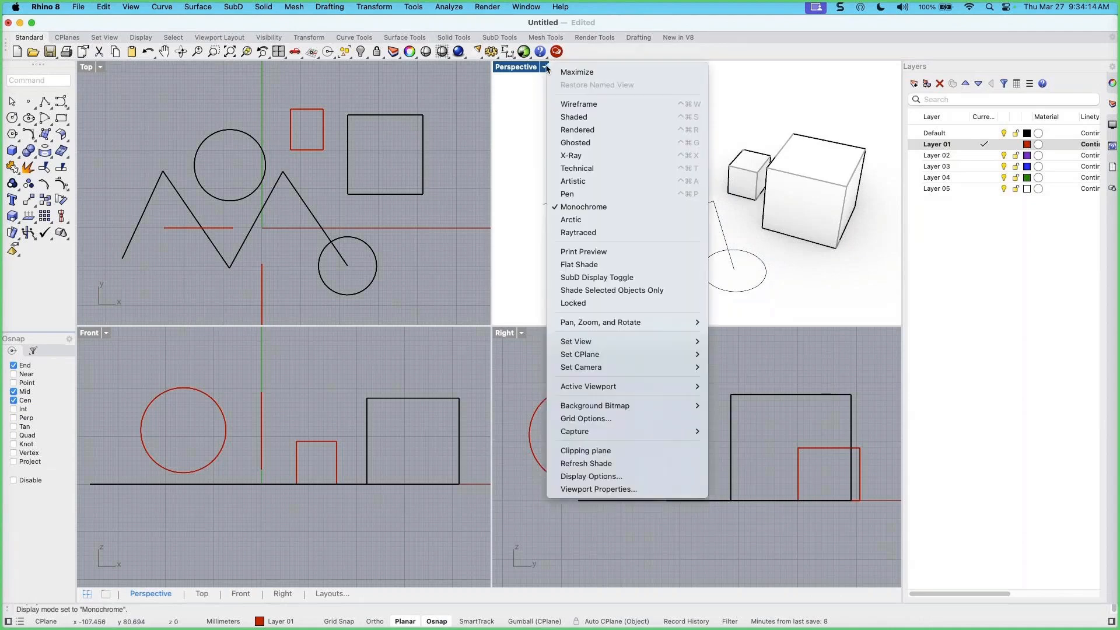
pyautogui.click(574, 117)
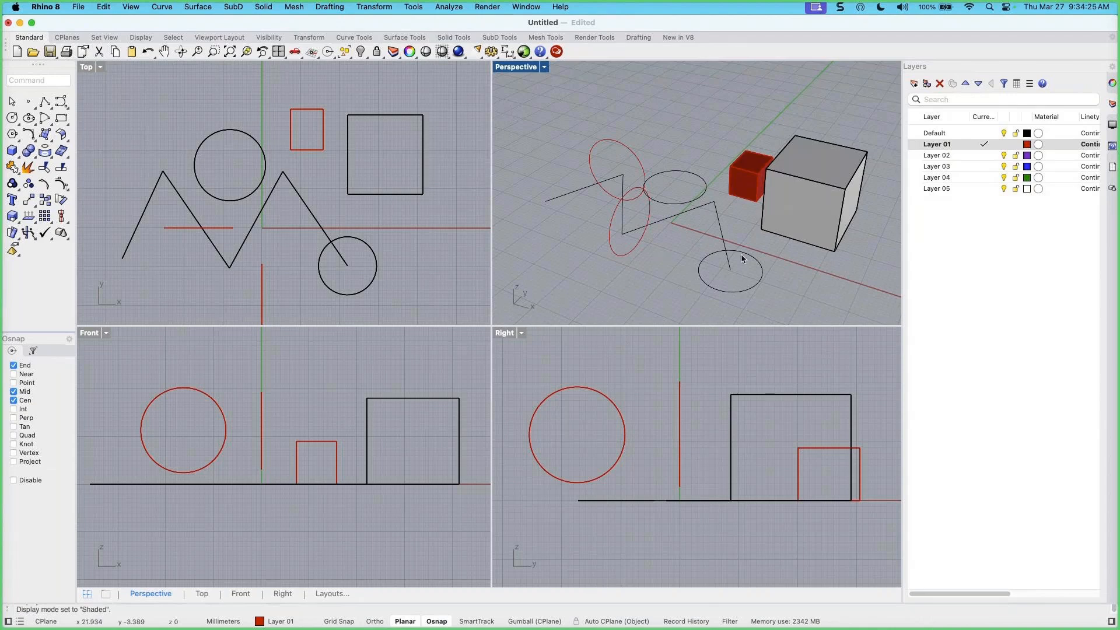
pyautogui.scroll(2, 741, 253)
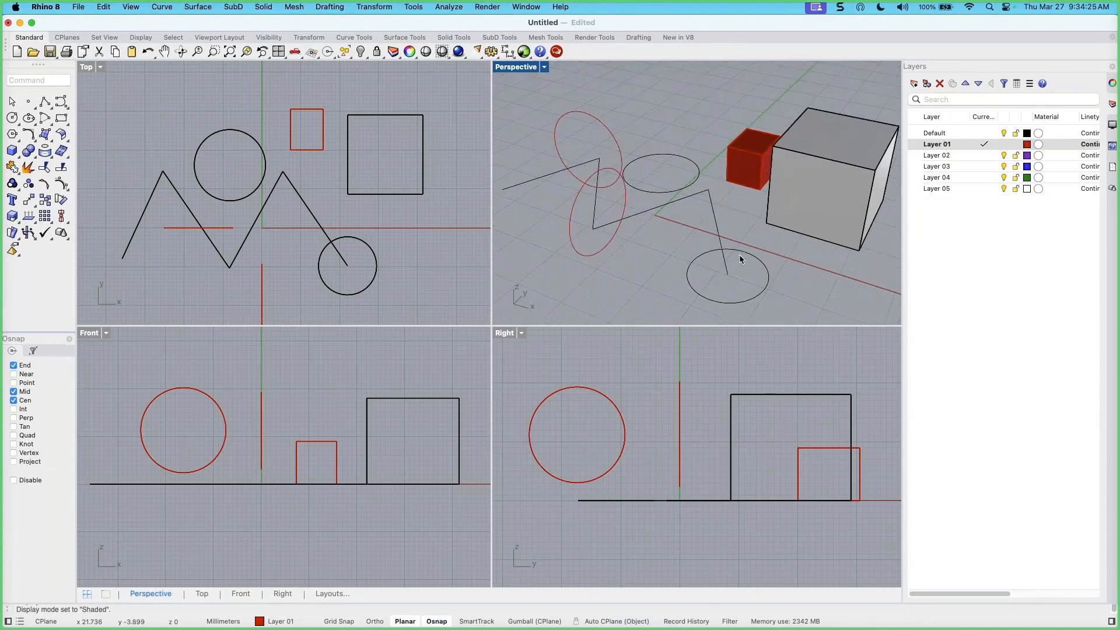
# Try the Monochrome display mode in the Top viewport, then return it to Wireframe
pyautogui.click(101, 68)
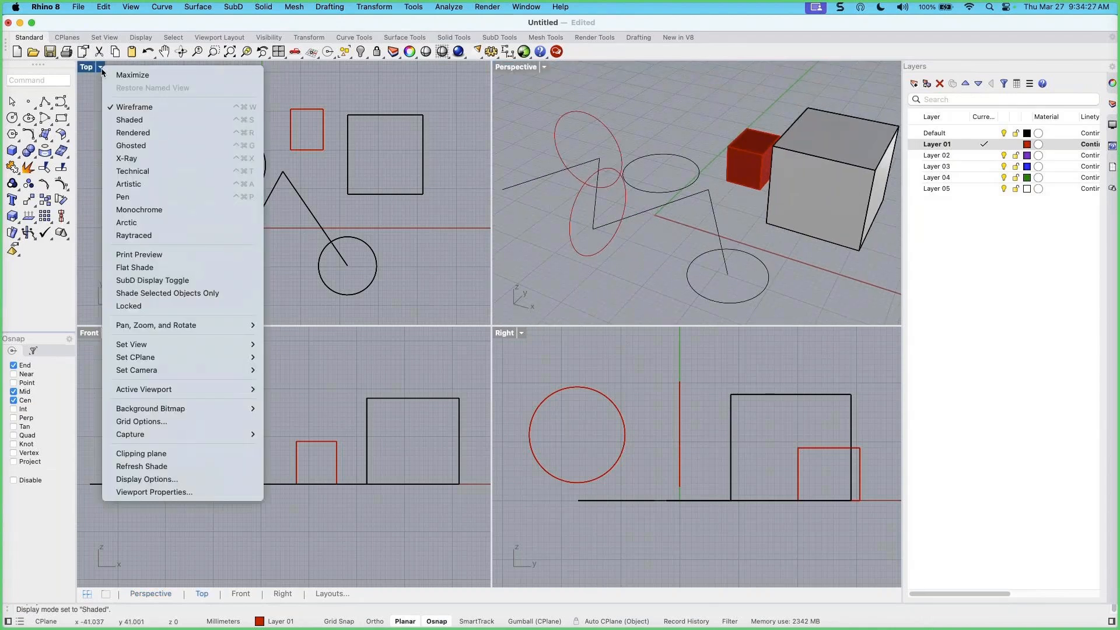
pyautogui.click(142, 210)
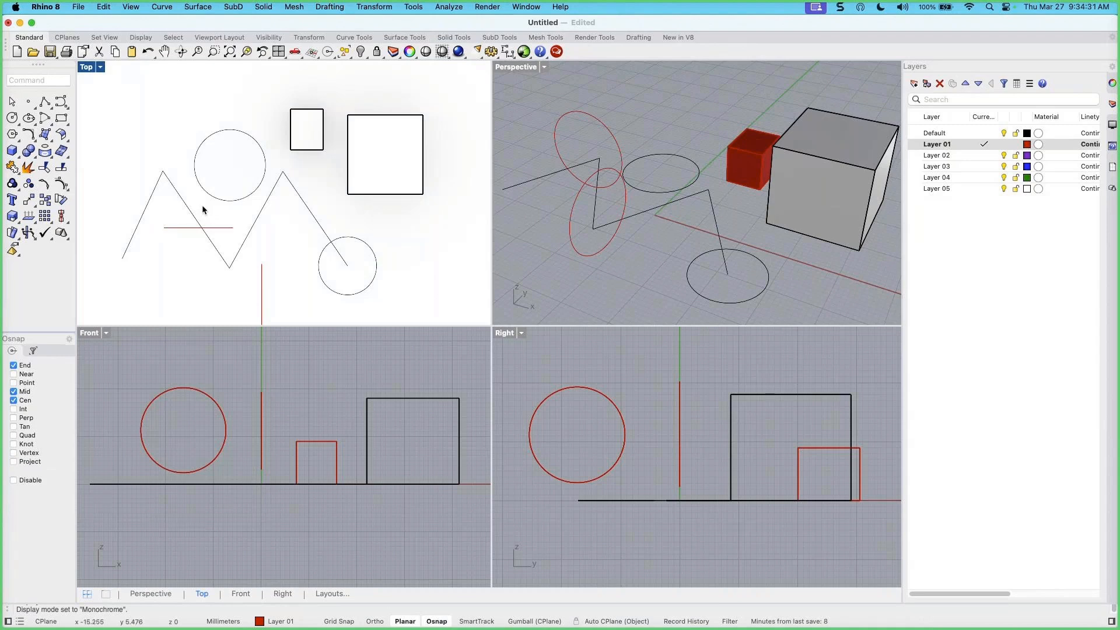
pyautogui.click(101, 68)
pyautogui.click(140, 112)
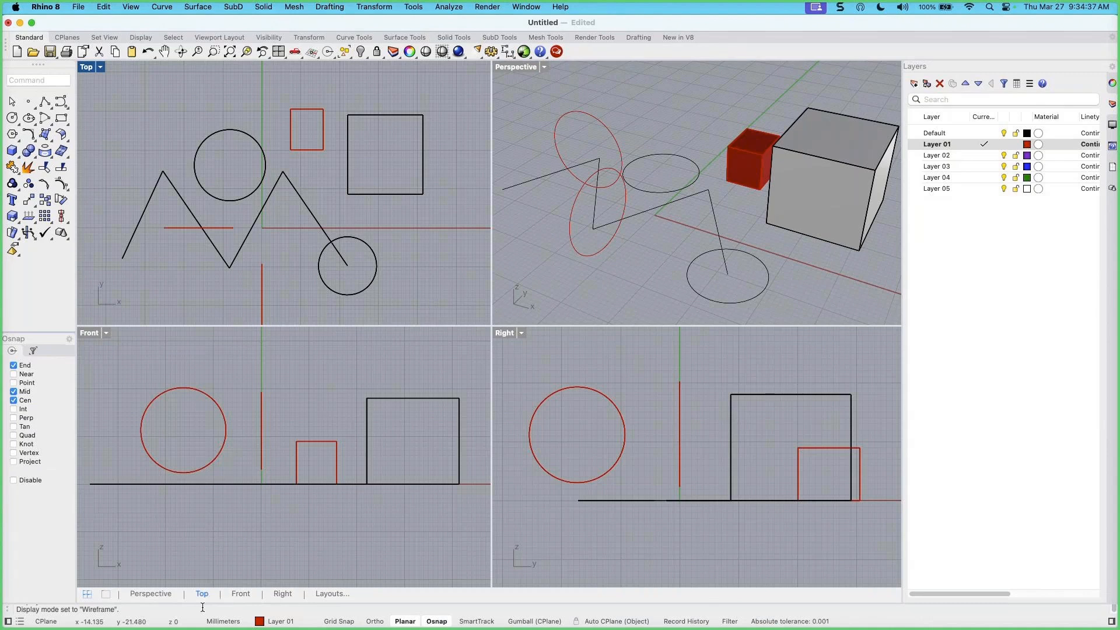
# Maximize the Perspective viewport, switch through the Top and Front views to the Right view, and show the model's layout list
pyautogui.doubleClick(527, 69)
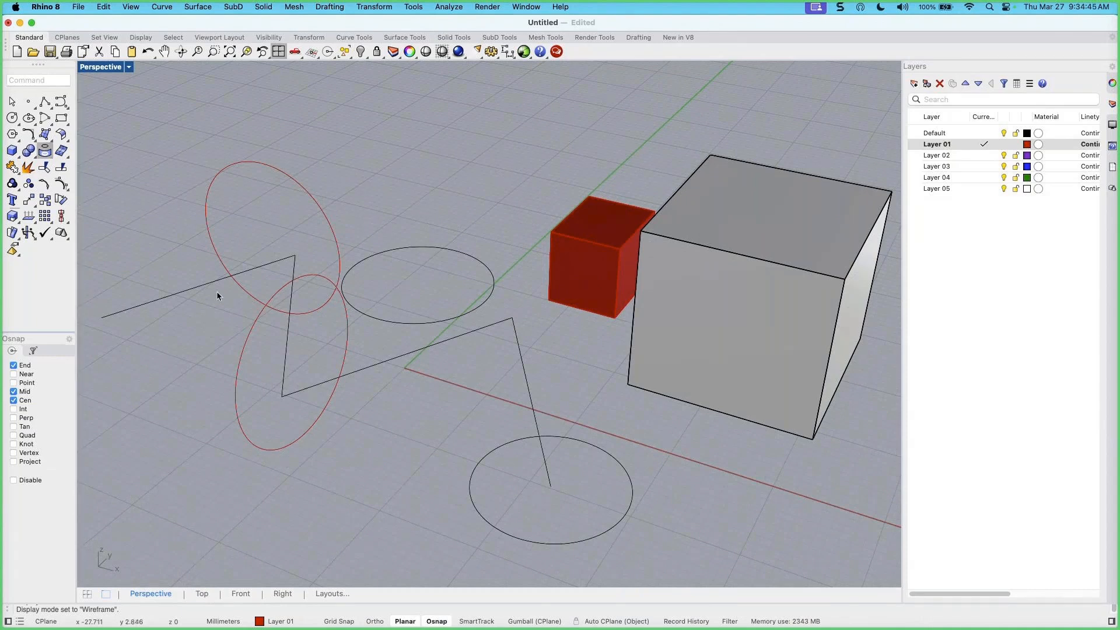
pyautogui.click(205, 594)
pyautogui.click(239, 594)
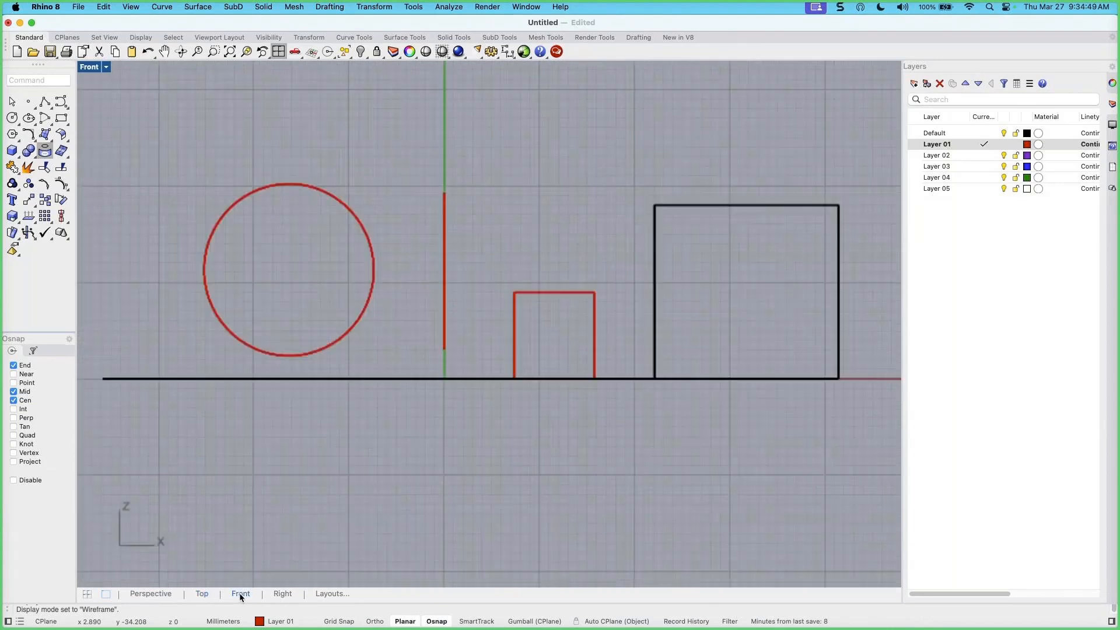
pyautogui.click(283, 594)
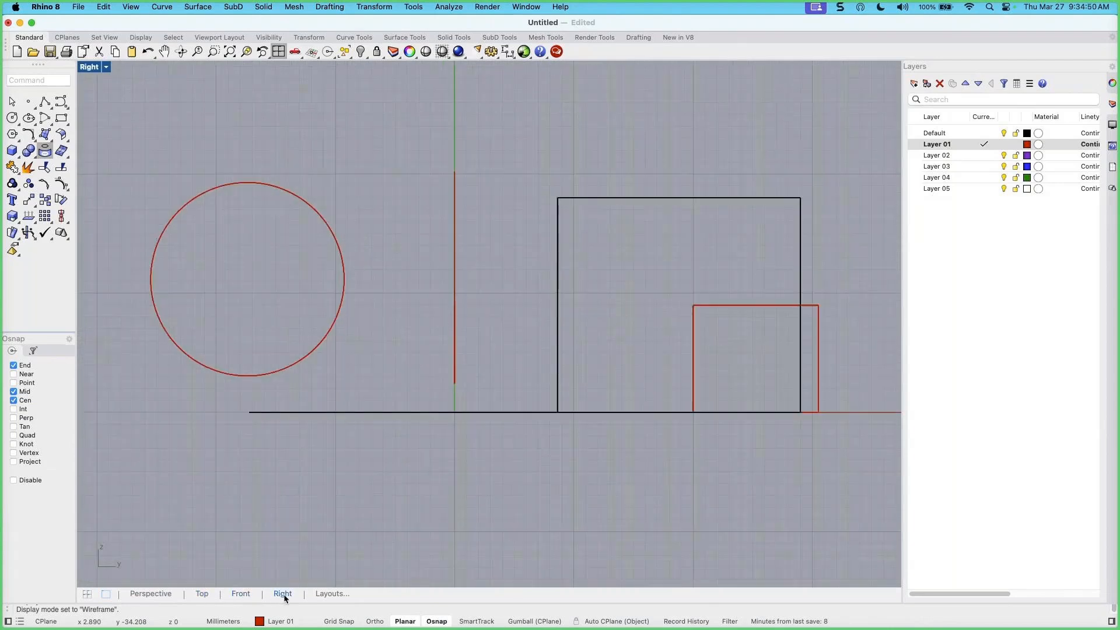
pyautogui.click(331, 595)
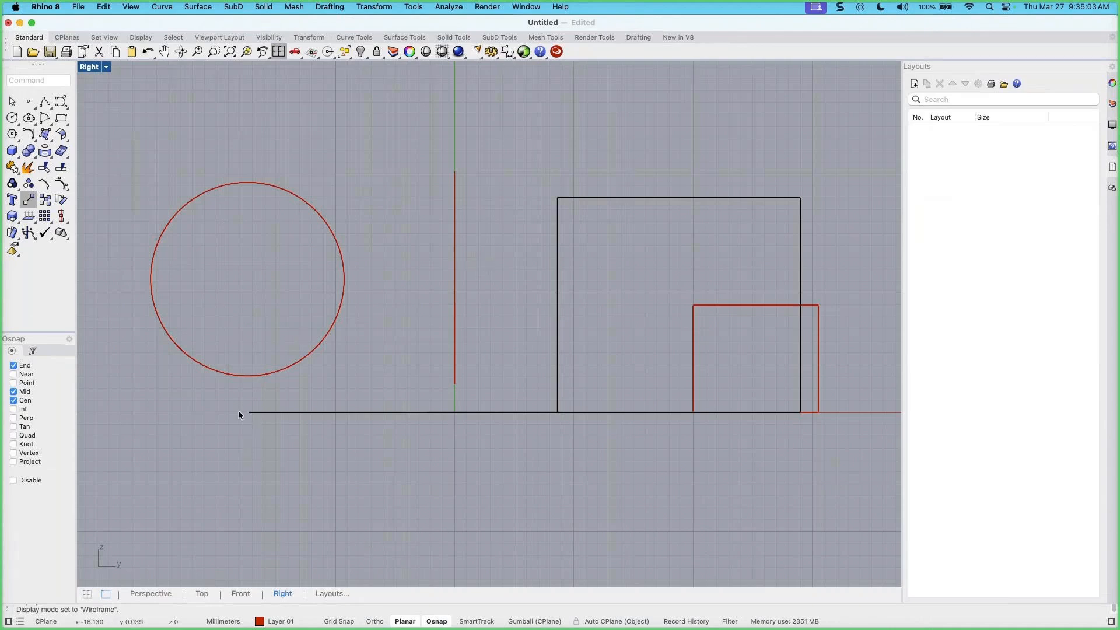
# Try hiding the sidebar that holds the drawing tools and object snap settings, and bring it back each time
pyautogui.click(7, 621)
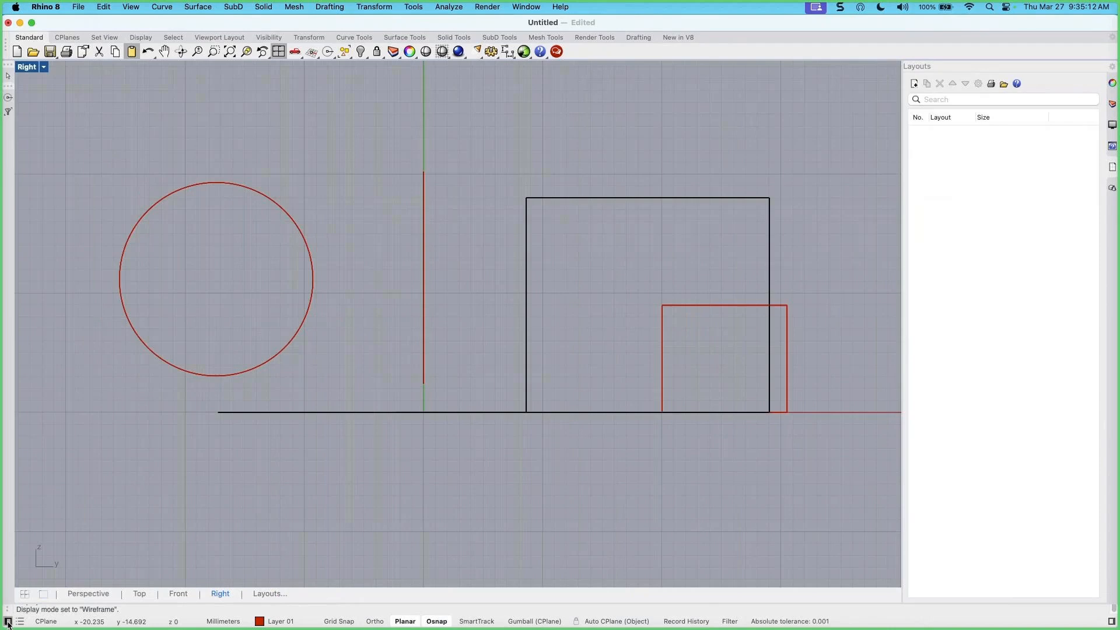
pyautogui.click(7, 622)
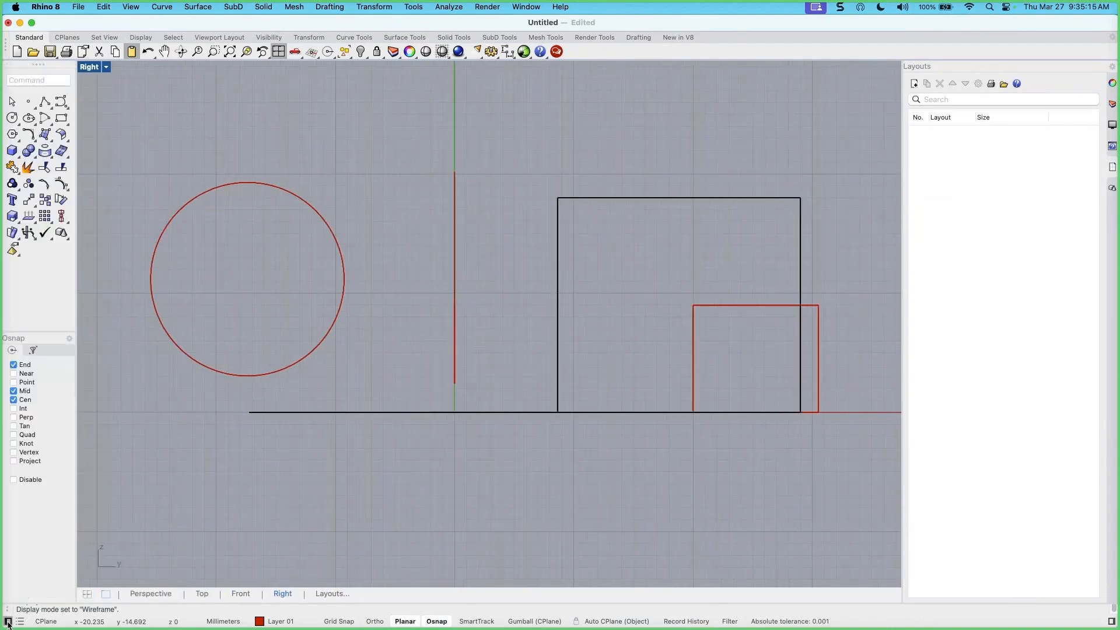
pyautogui.click(8, 622)
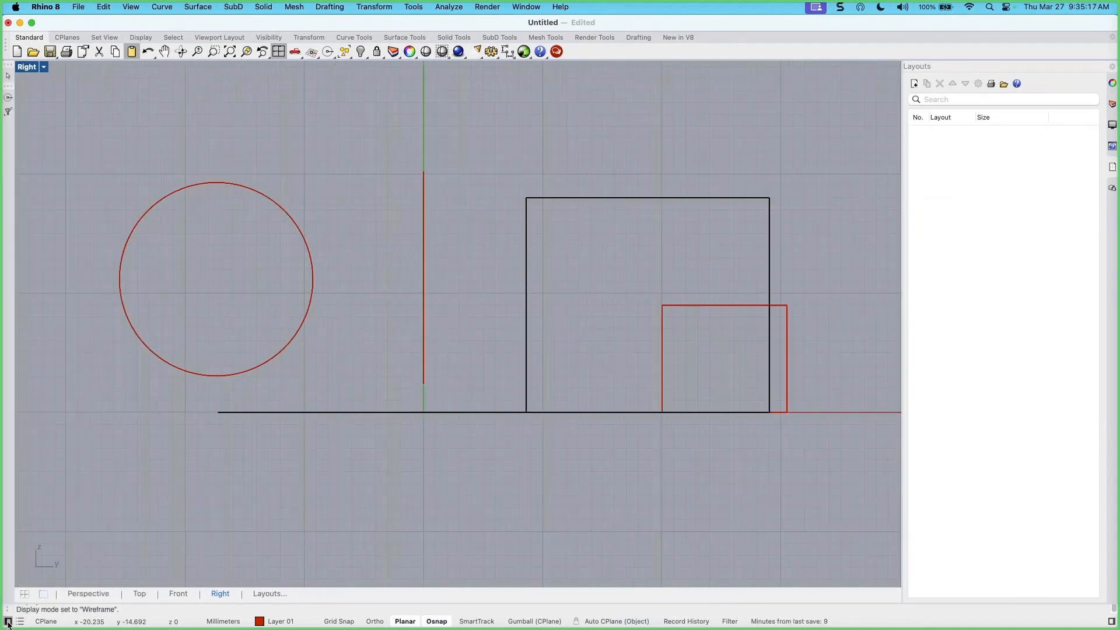
pyautogui.click(7, 622)
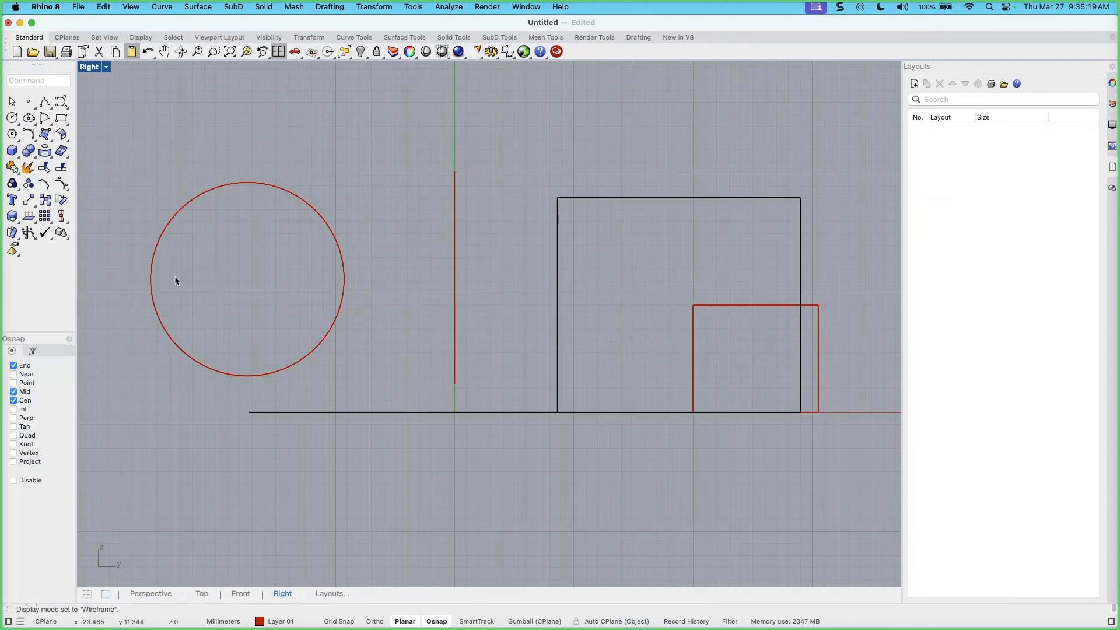
pyautogui.click(8, 622)
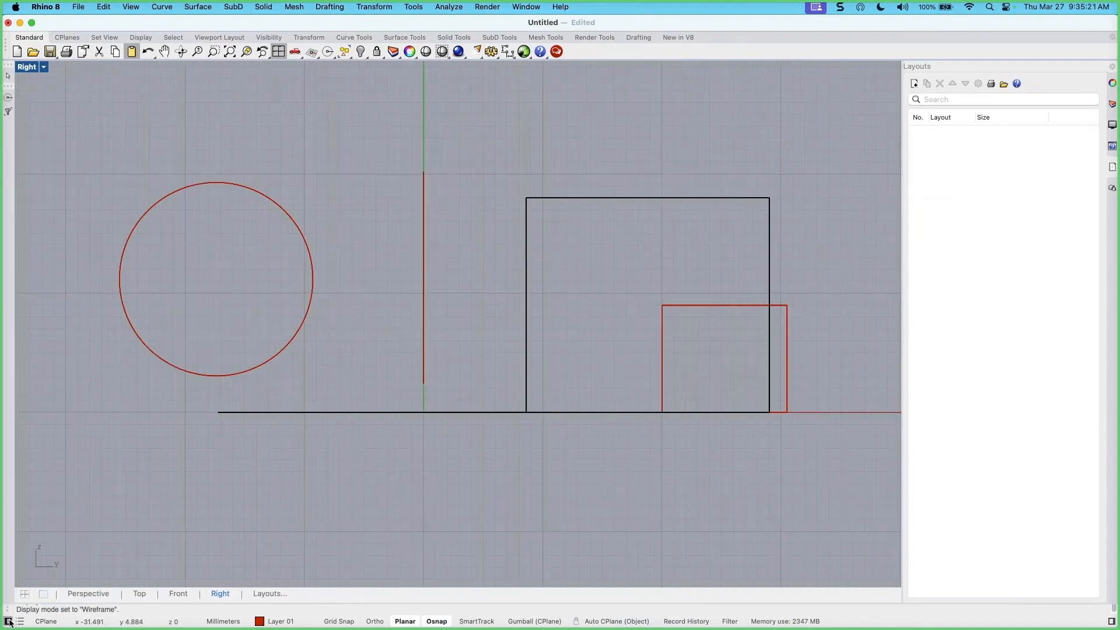
pyautogui.click(7, 621)
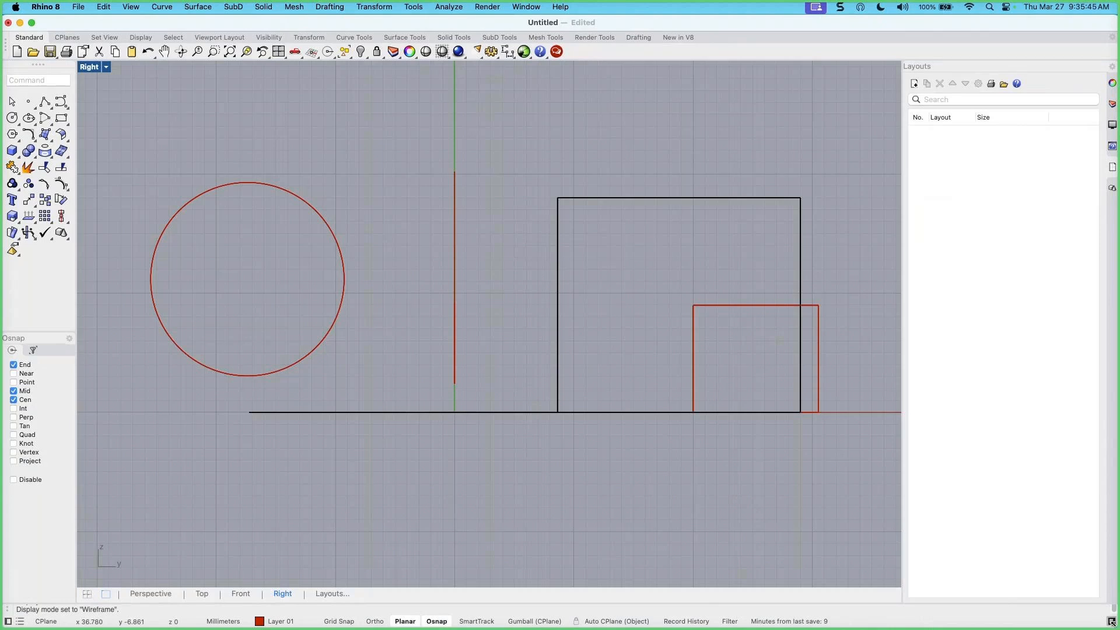
pyautogui.scroll(-2, 543, 353)
pyautogui.scroll(2, 542, 353)
pyautogui.scroll(1, 542, 354)
pyautogui.scroll(-4, 542, 353)
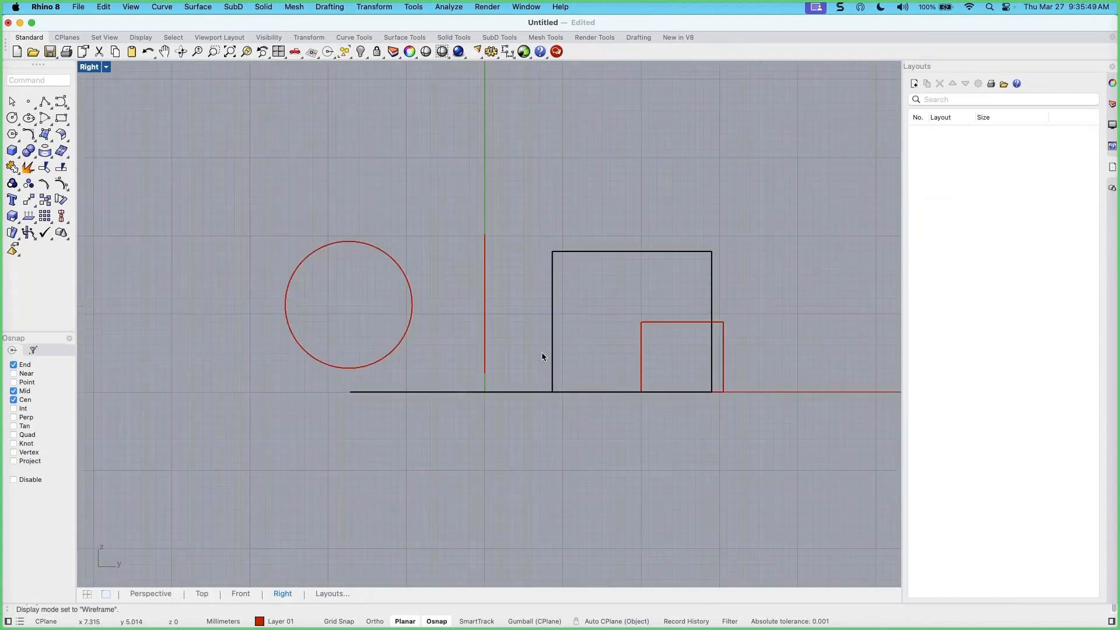
pyautogui.click(9, 622)
pyautogui.click(9, 622)
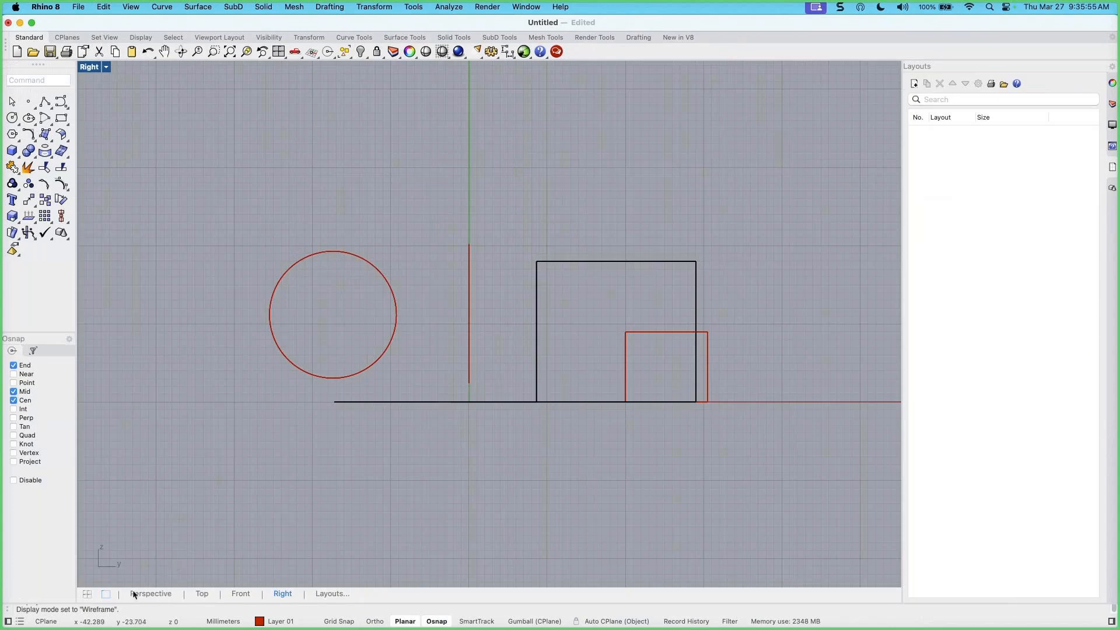
# Review the command history, highlight the most recent display mode entries, and close the history
pyautogui.click(21, 622)
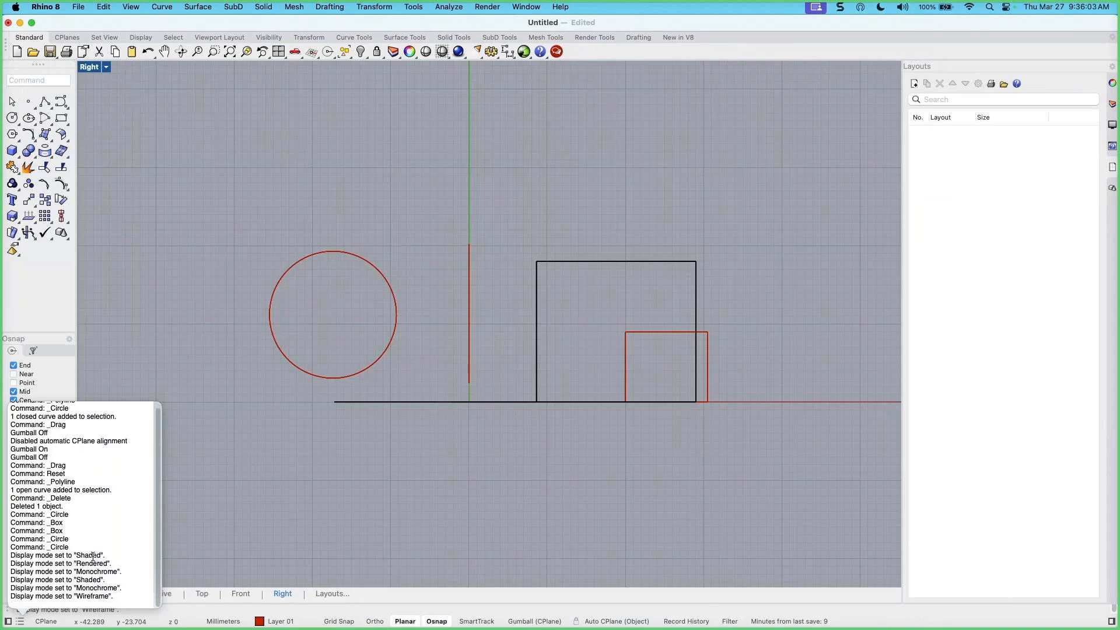
pyautogui.moveTo(128, 597); pyautogui.dragTo(5, 551)
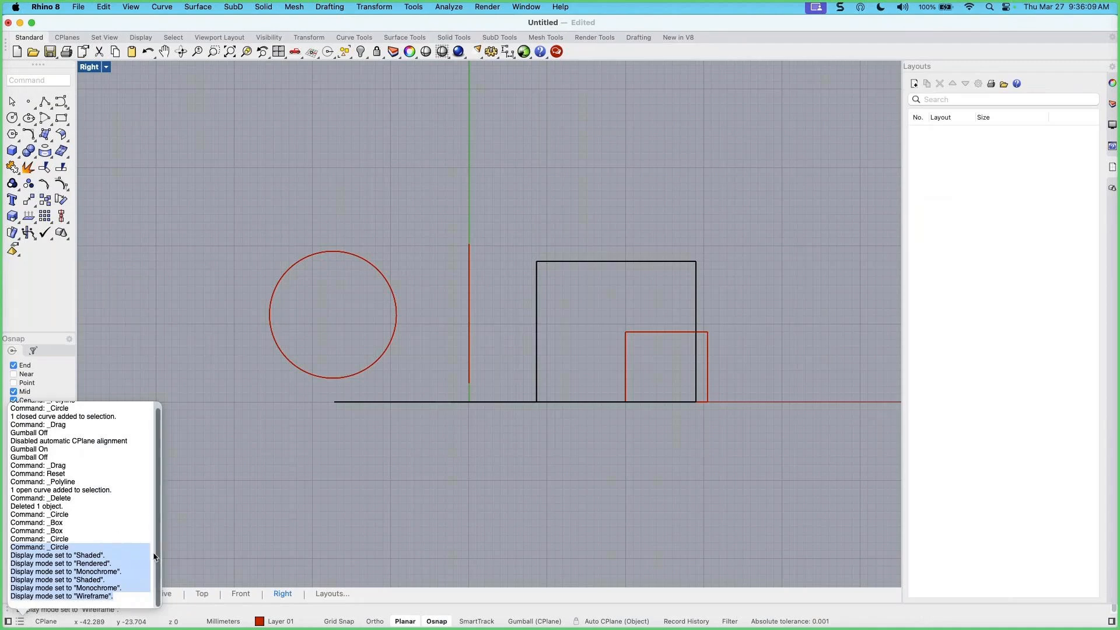
pyautogui.click(177, 539)
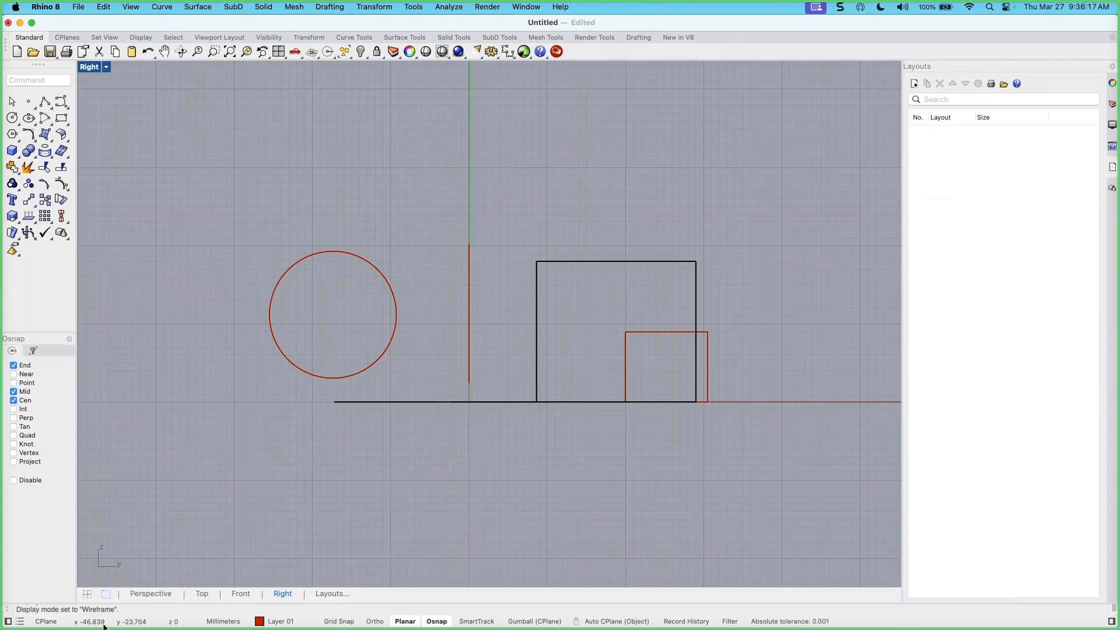
# Make Layer 02 the current layer and restore the four-viewport arrangement from the maximized Right view
pyautogui.click(290, 623)
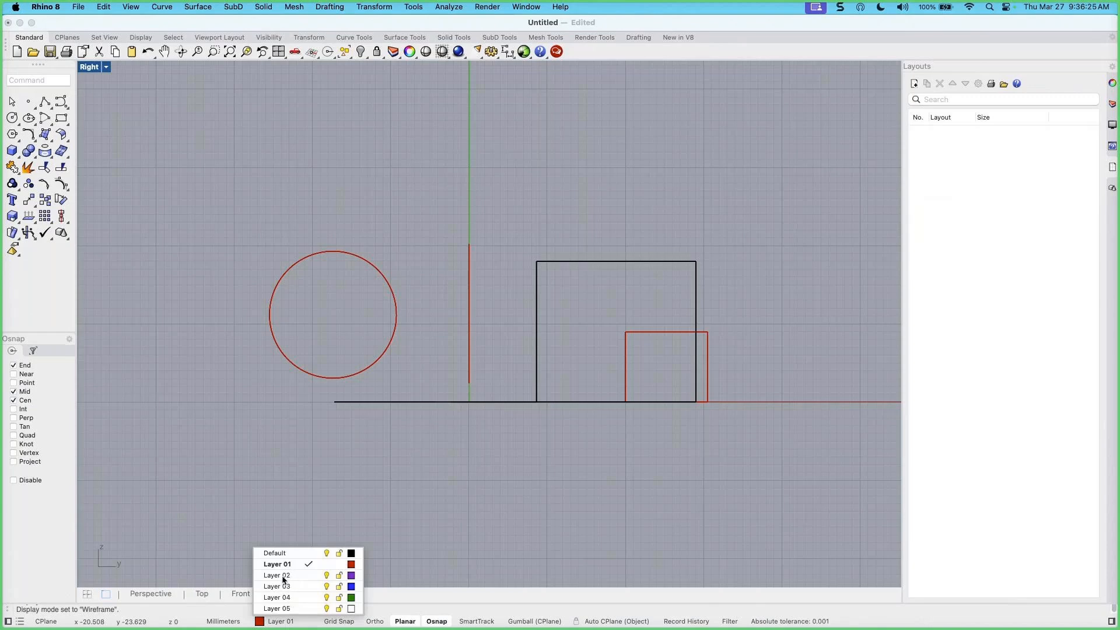
pyautogui.click(282, 576)
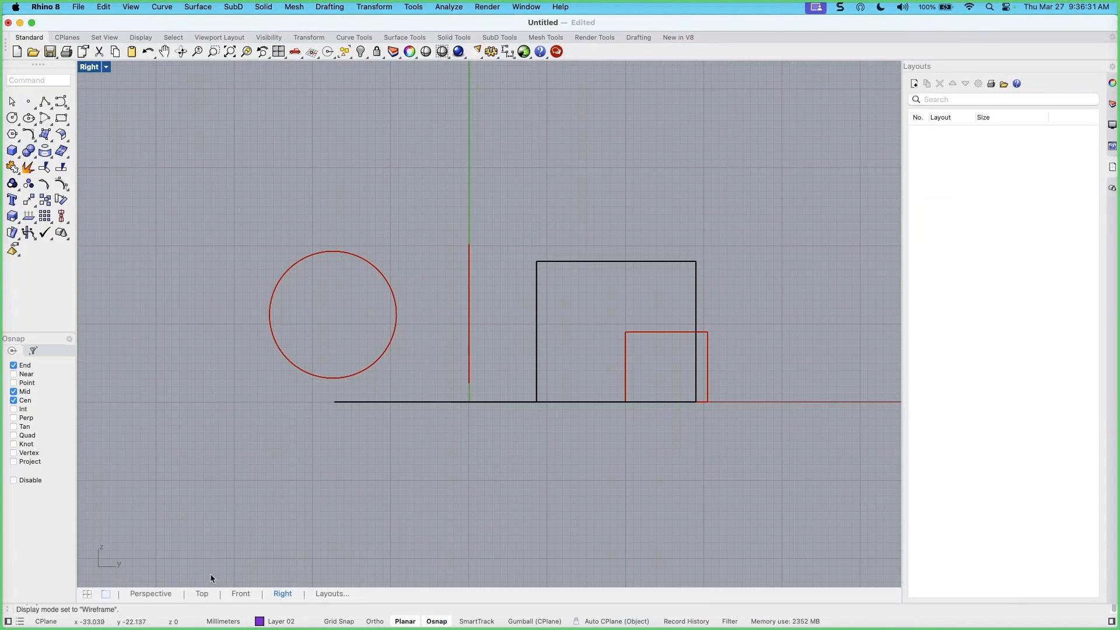
pyautogui.doubleClick(90, 68)
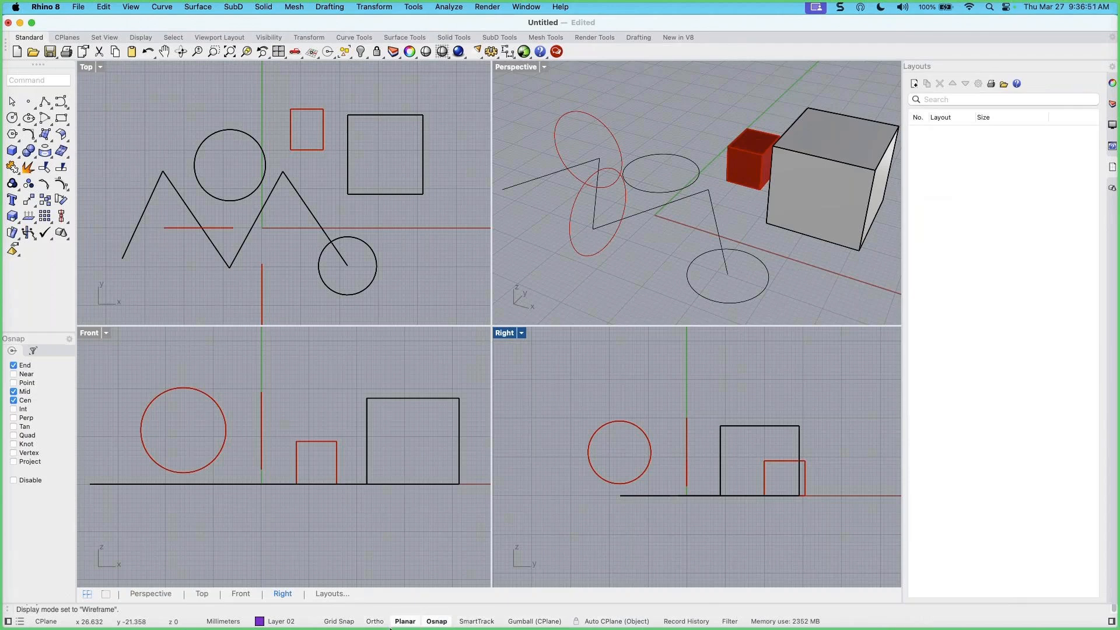
# Reveal the class notes behind the model window, then reposition the window and resize it slightly narrower than the screen
pyautogui.moveTo(377, 627)
pyautogui.moveTo(1102, 22); pyautogui.dragTo(1073, 30)
pyautogui.moveTo(971, 30); pyautogui.dragTo(973, 28)
pyautogui.click(989, 21)
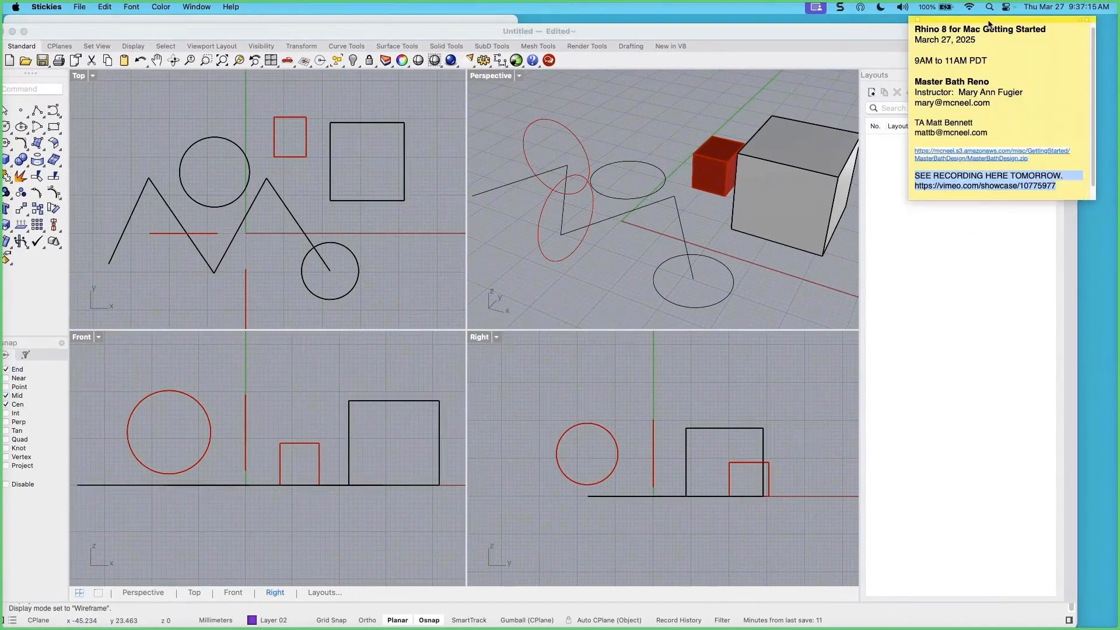
pyautogui.moveTo(815, 30); pyautogui.dragTo(816, 24)
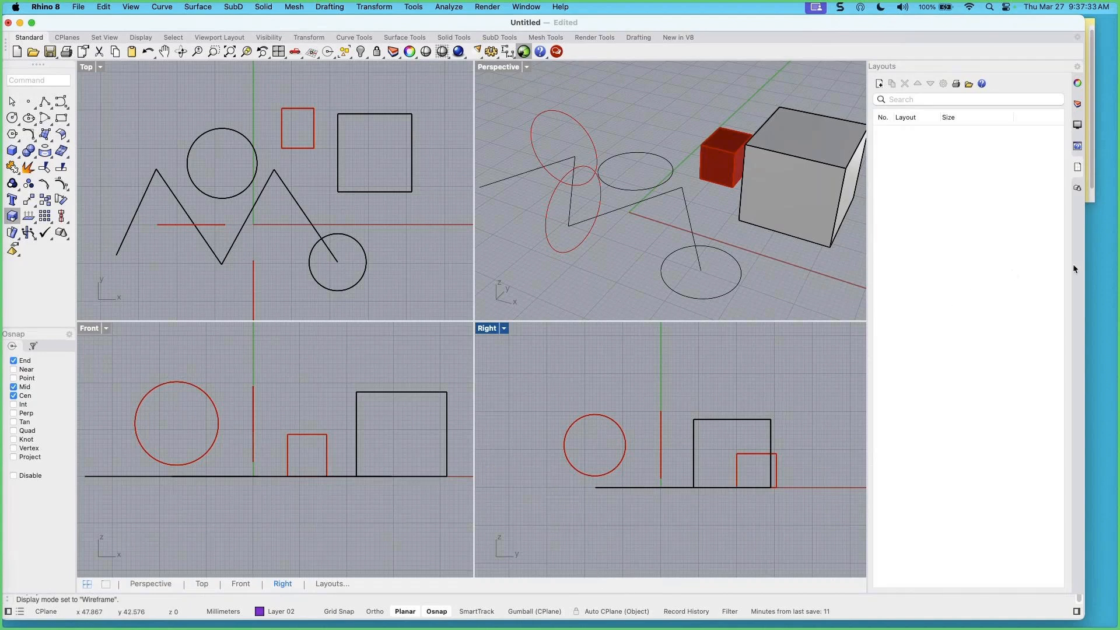
pyautogui.moveTo(1087, 265); pyautogui.dragTo(1100, 264)
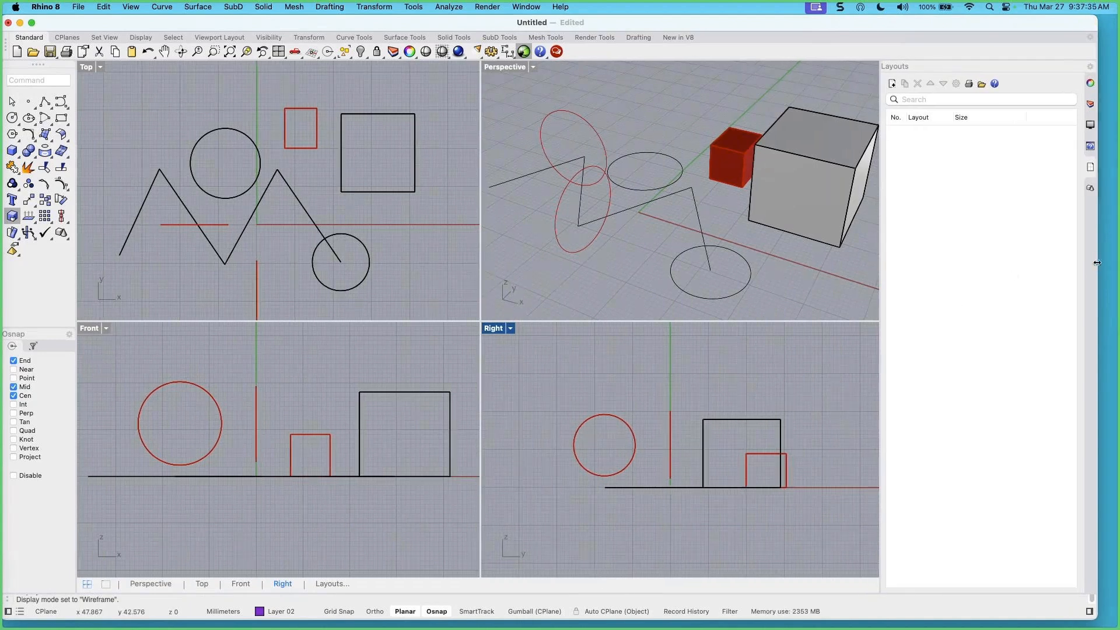
# Try the Horizontal tab orientation for the container holding the Layouts panel, then switch it back to Vertical
pyautogui.rightClick(1089, 70)
pyautogui.click(1018, 83)
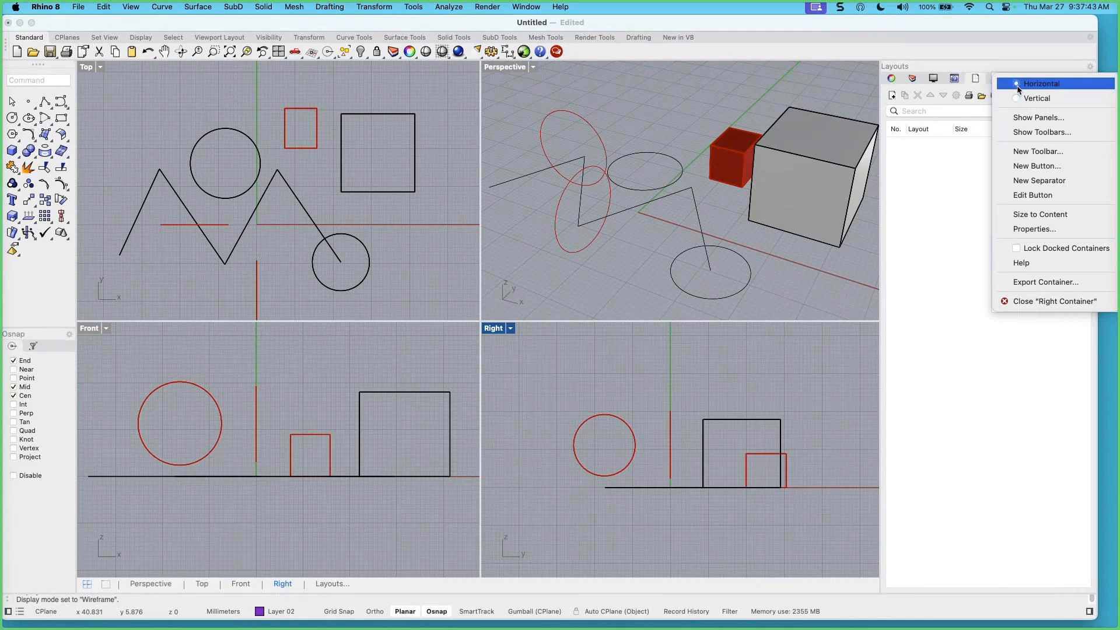
pyautogui.click(955, 70)
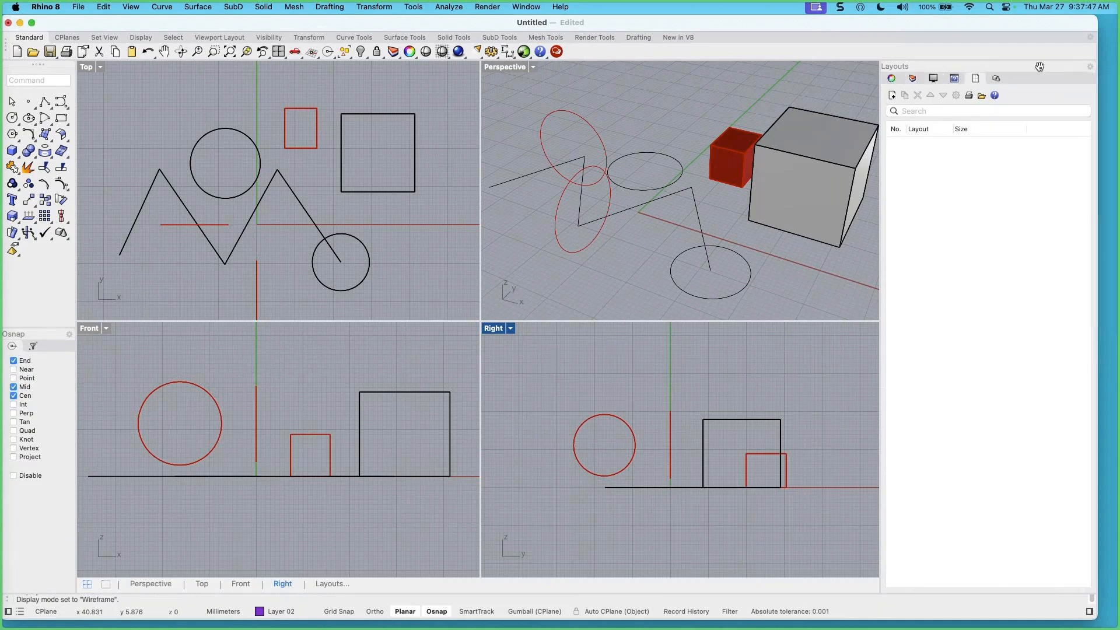
pyautogui.click(1088, 70)
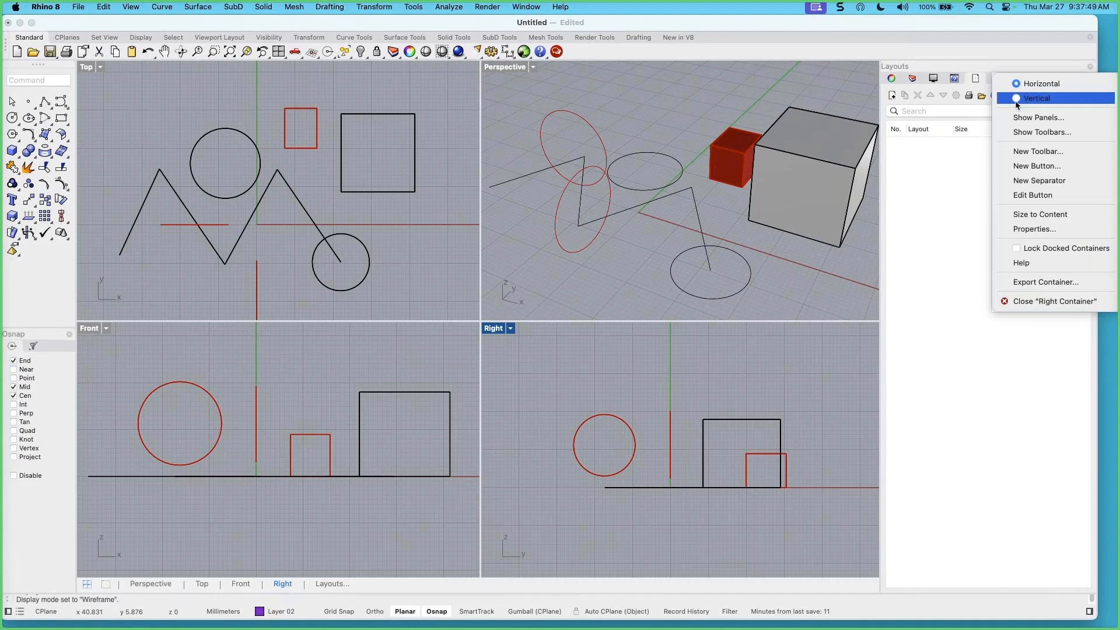
pyautogui.click(965, 65)
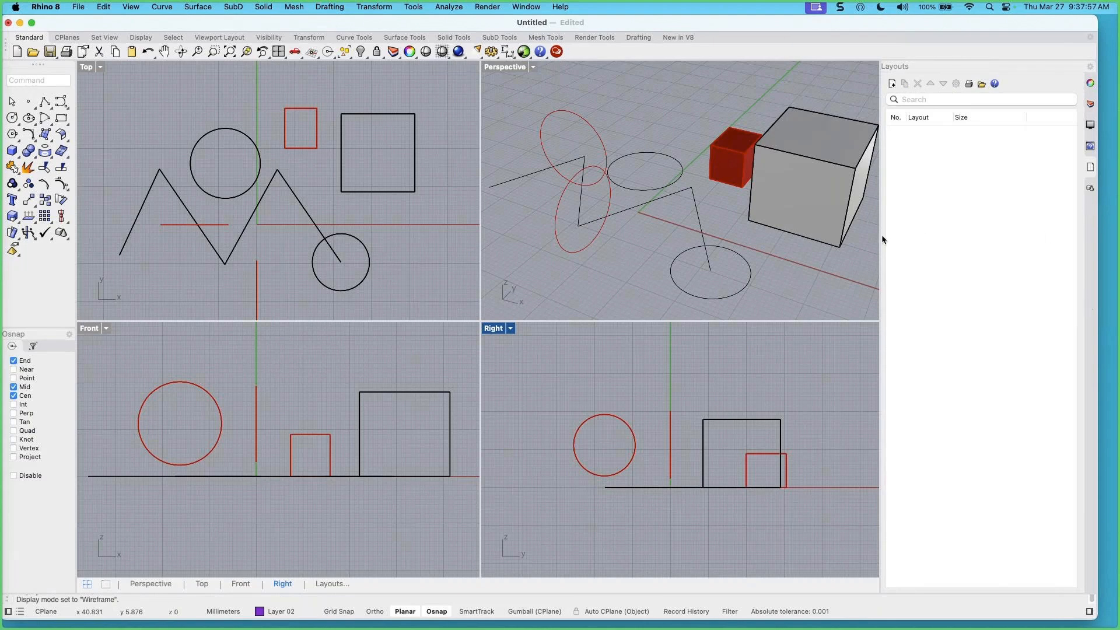
# Show the Perspective viewport's properties, try the Rendered display mode, and set the display mode to Wireframe
pyautogui.click(1091, 84)
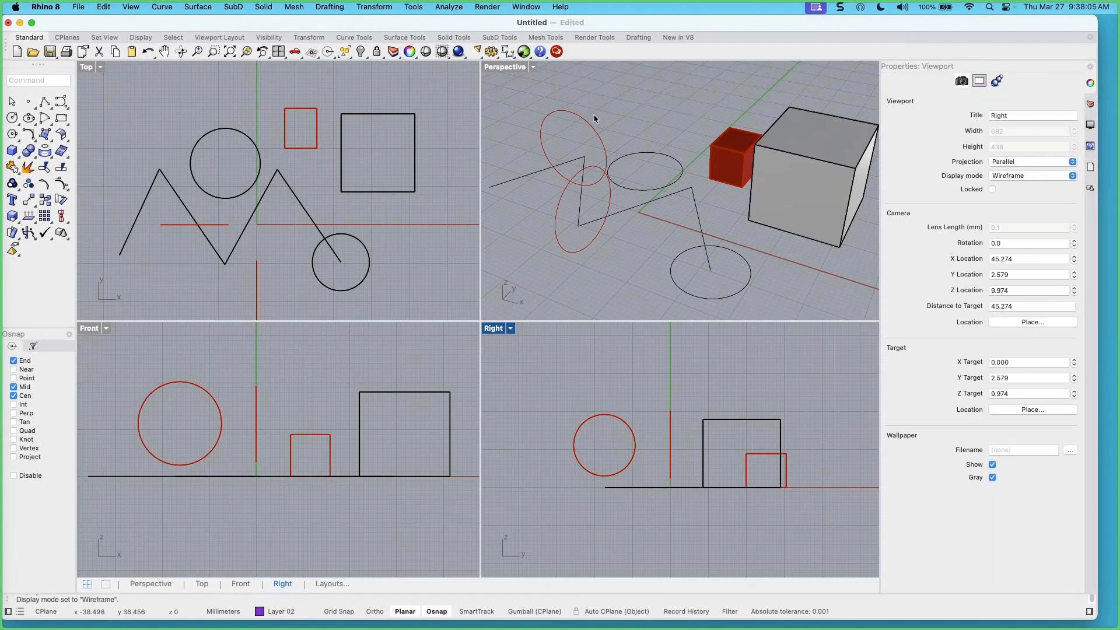
pyautogui.click(514, 74)
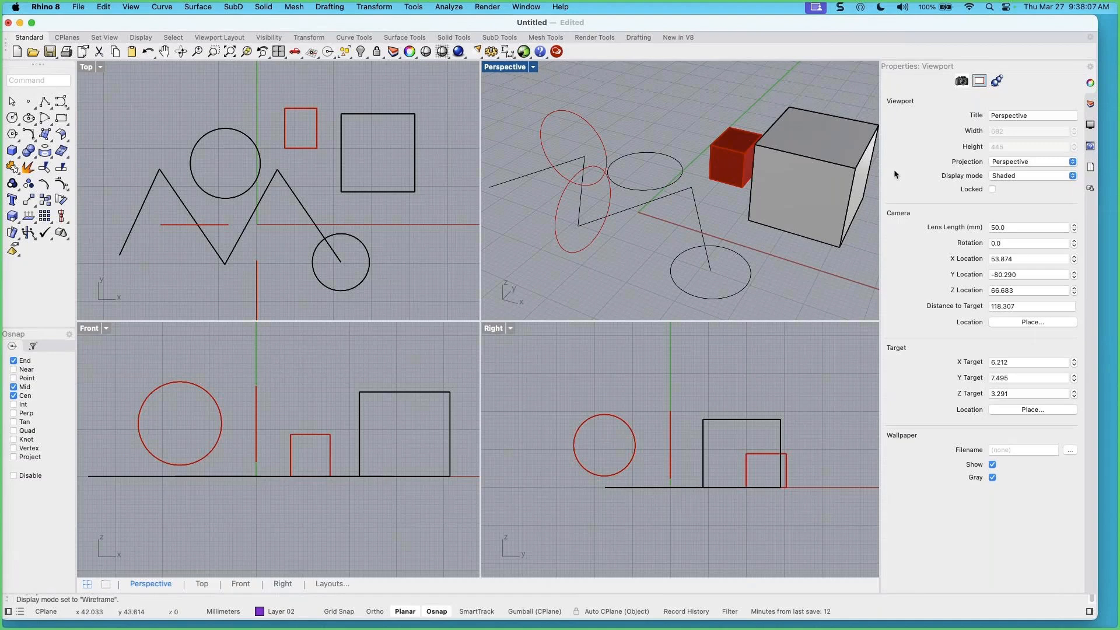
pyautogui.click(1012, 177)
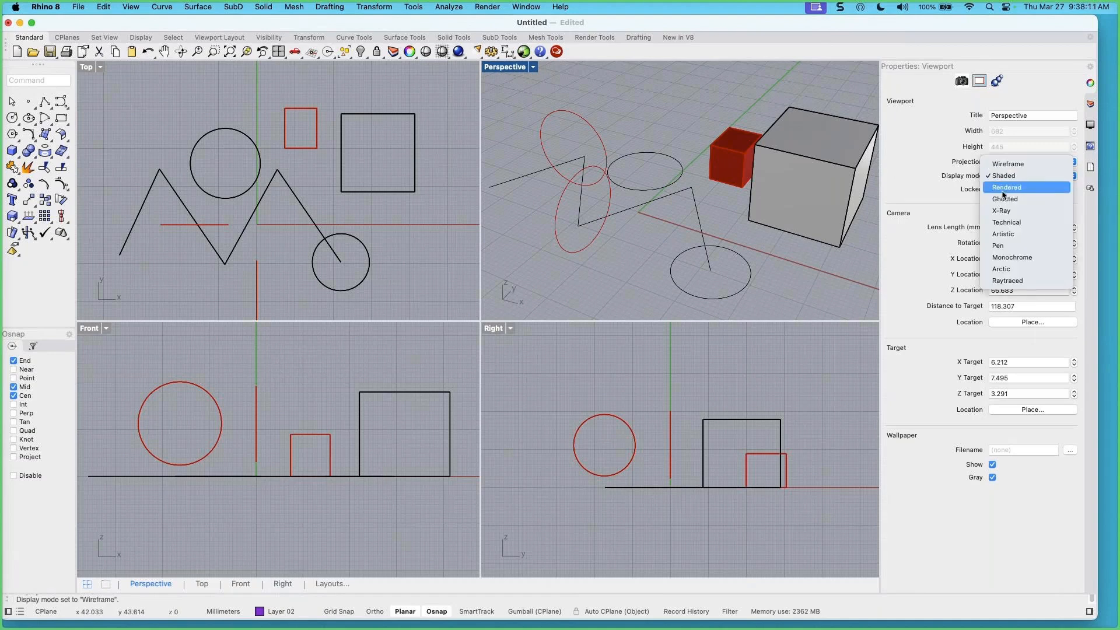
pyautogui.click(1003, 187)
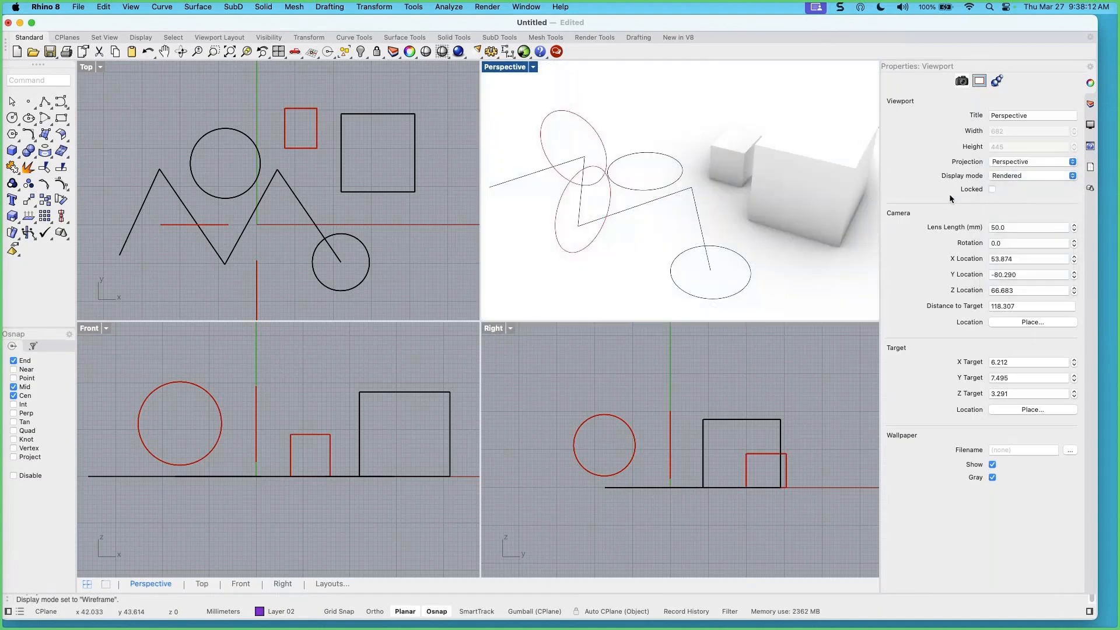
pyautogui.click(1025, 177)
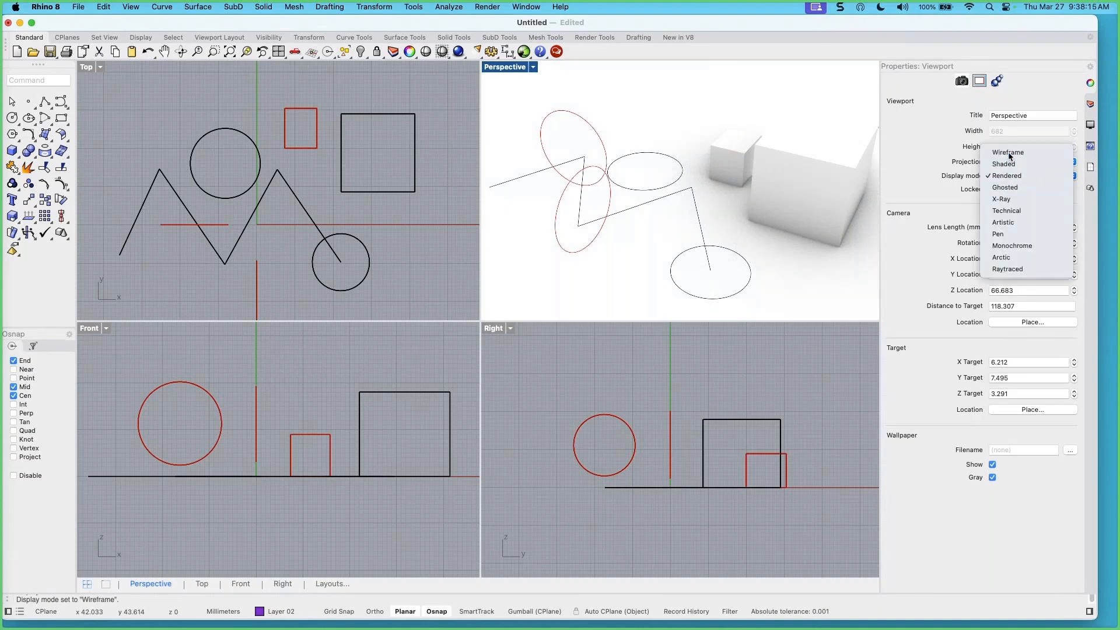
pyautogui.click(1006, 152)
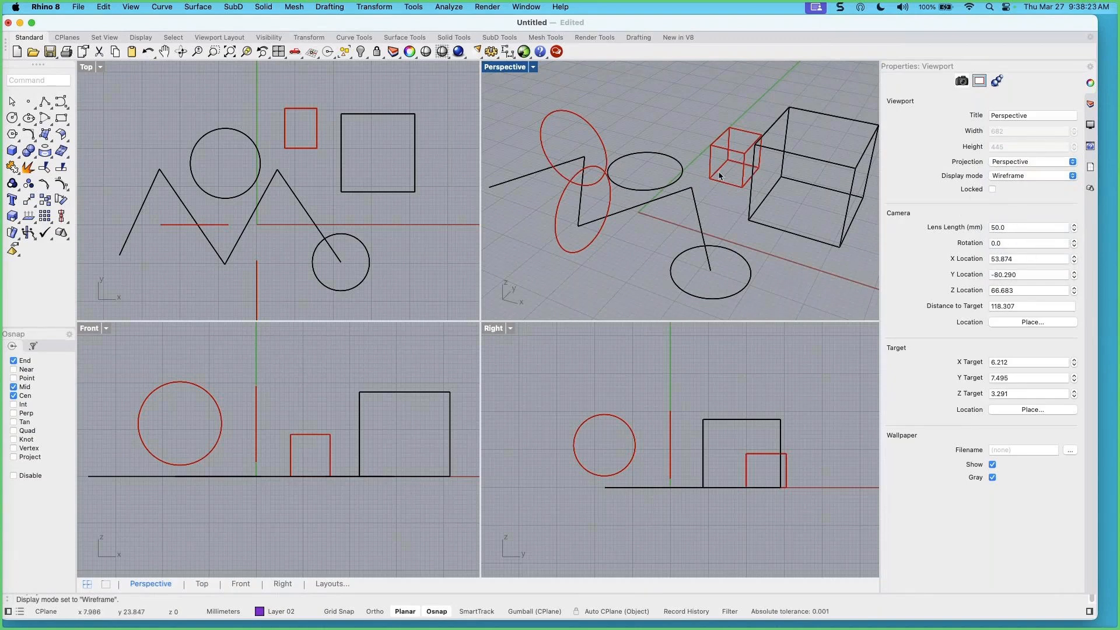
# Move the small red box from Layer 01 to Layer 03 and clear the selection
pyautogui.click(730, 155)
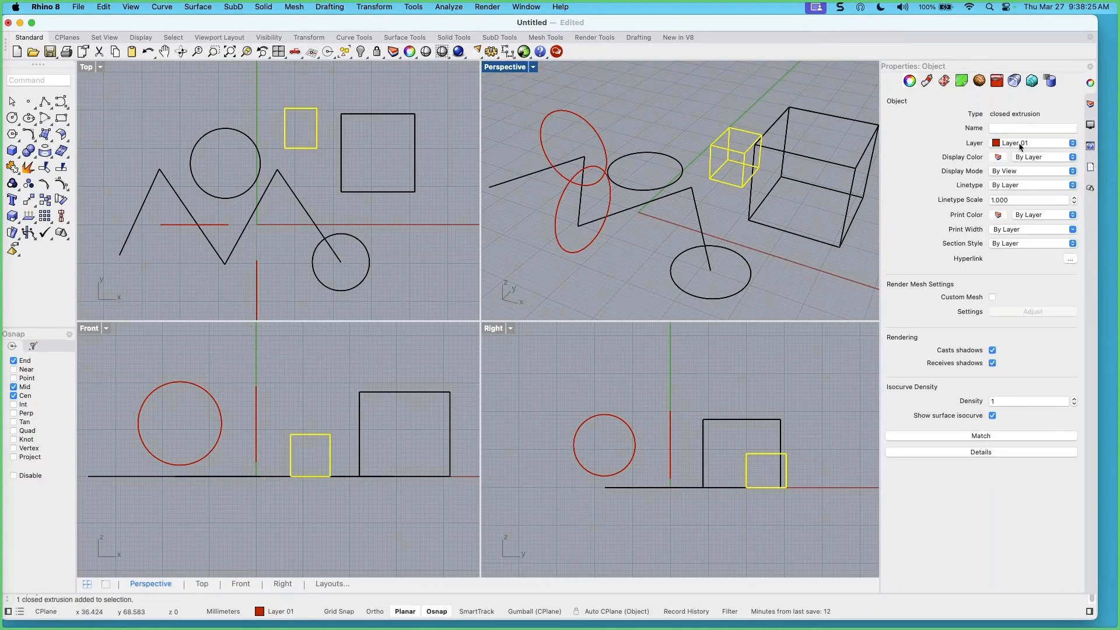
pyautogui.click(1022, 144)
pyautogui.click(1014, 178)
pyautogui.click(734, 114)
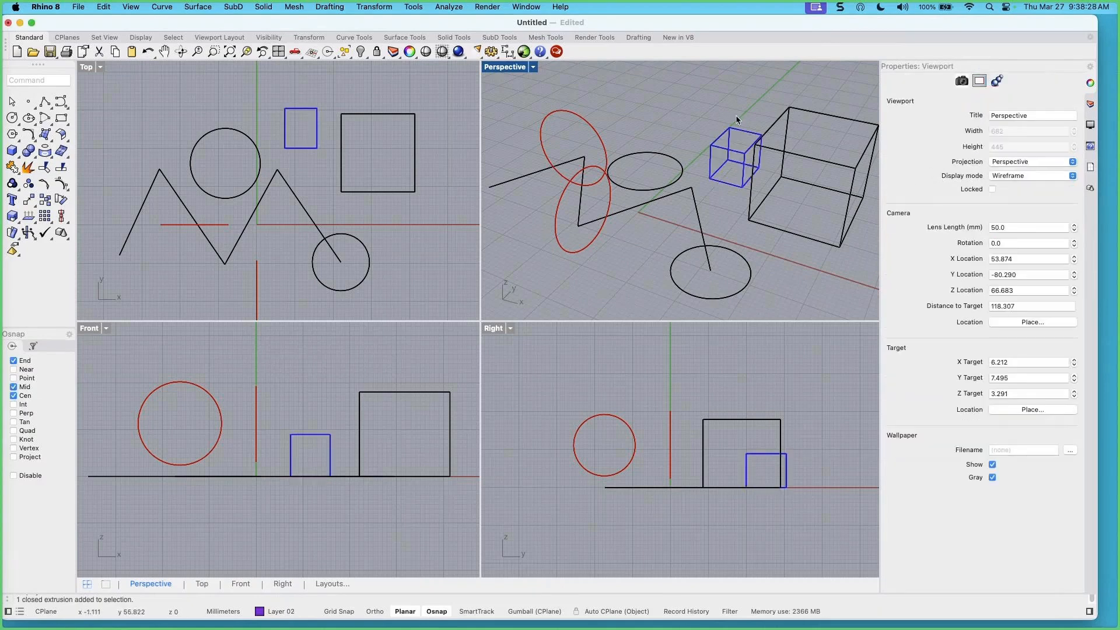
# Inspect the small box's object and material properties, then the properties of one red circle
pyautogui.click(738, 185)
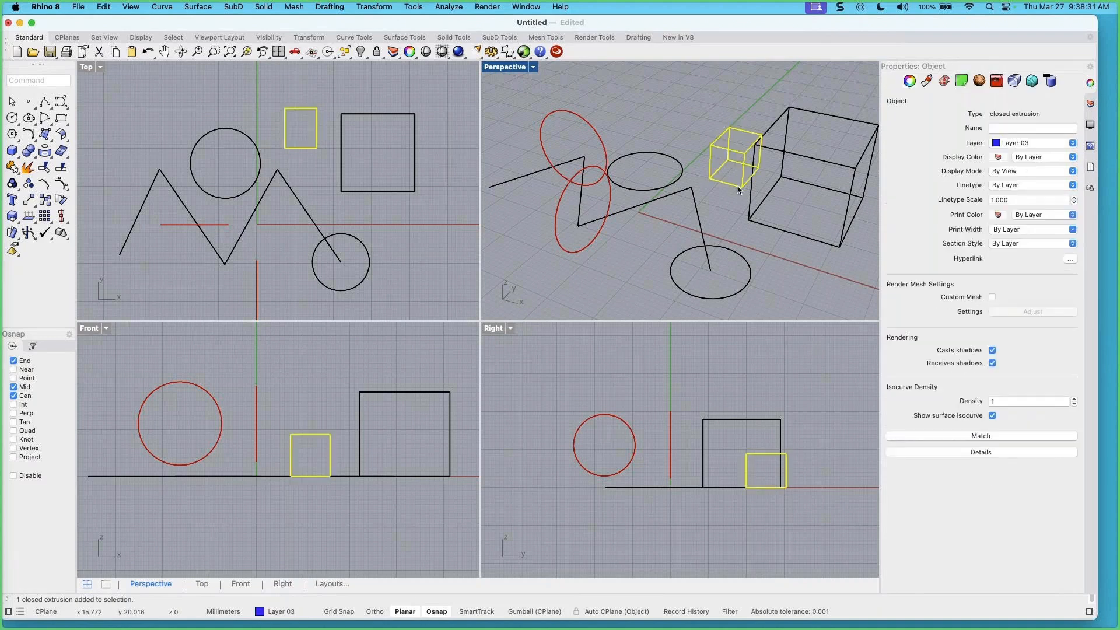
pyautogui.click(928, 81)
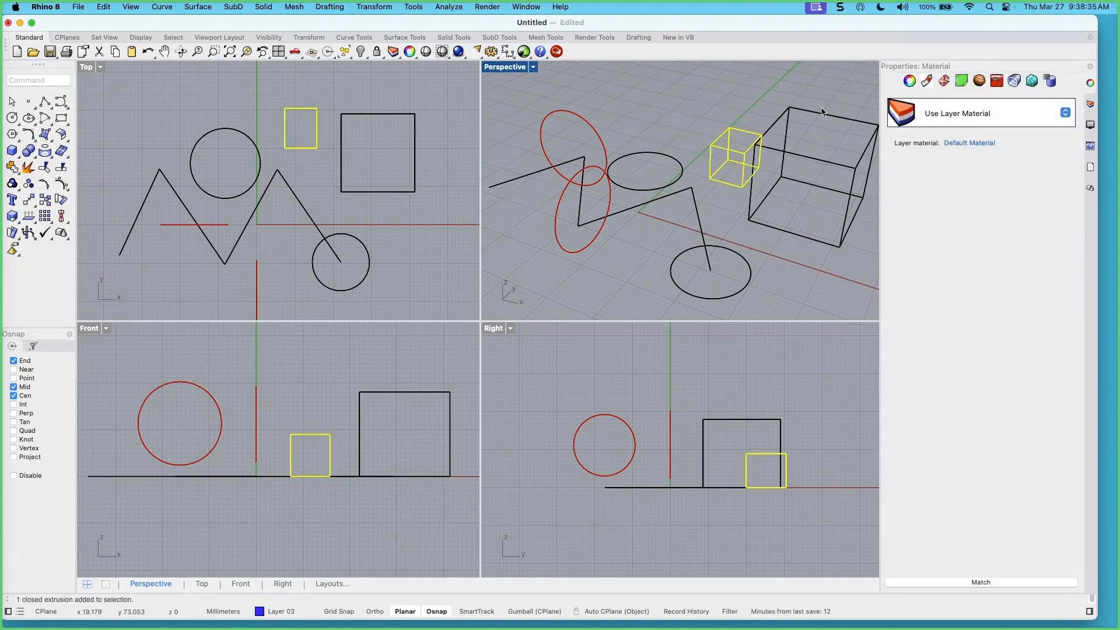
pyautogui.click(820, 91)
pyautogui.moveTo(764, 225); pyautogui.dragTo(774, 227, button='right')
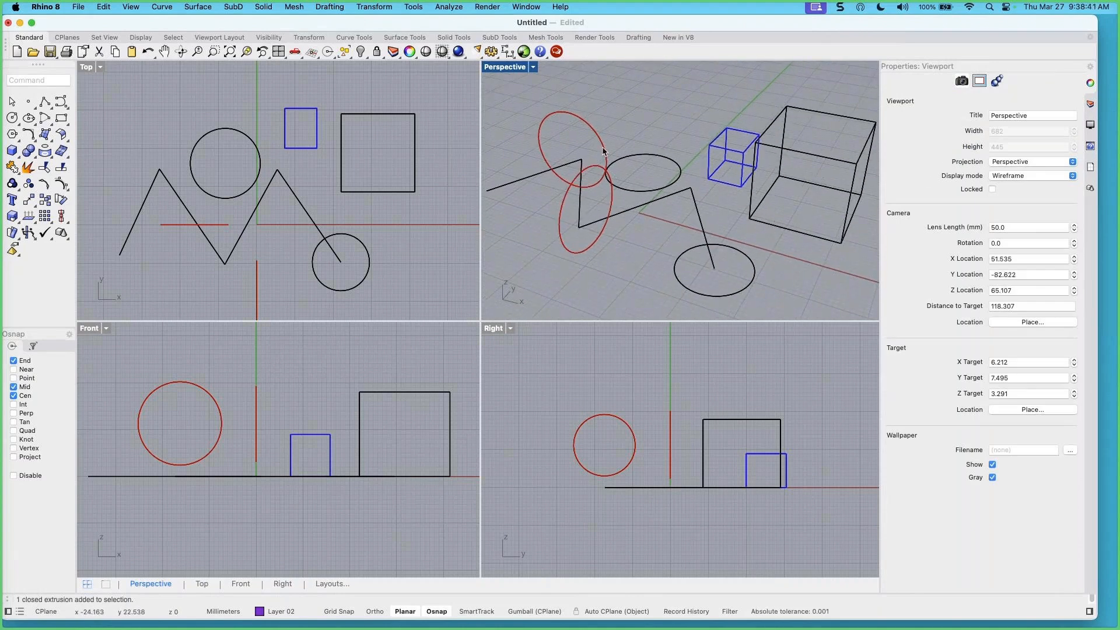
pyautogui.click(598, 165)
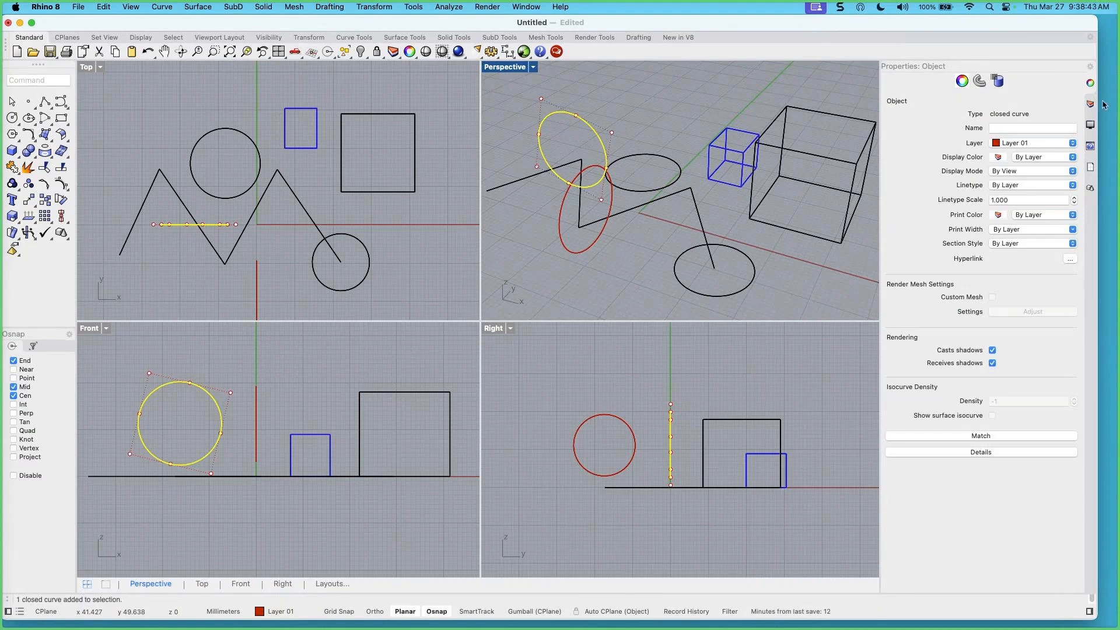
pyautogui.click(732, 224)
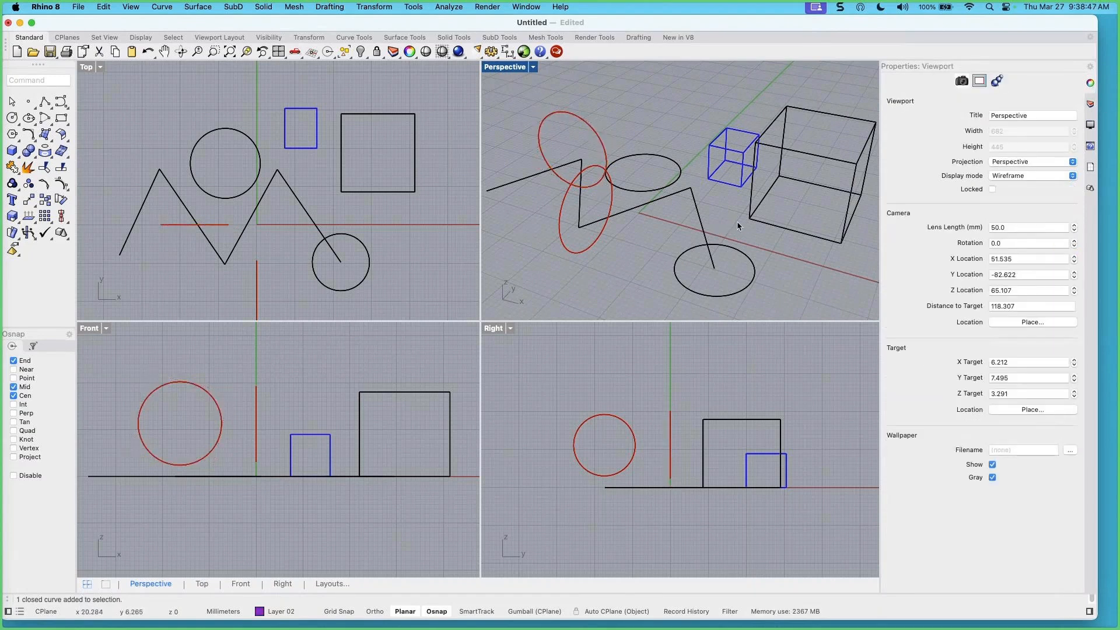
# Show the layer list and nest Layer 03 as a sublayer of Layer 02
pyautogui.click(1090, 104)
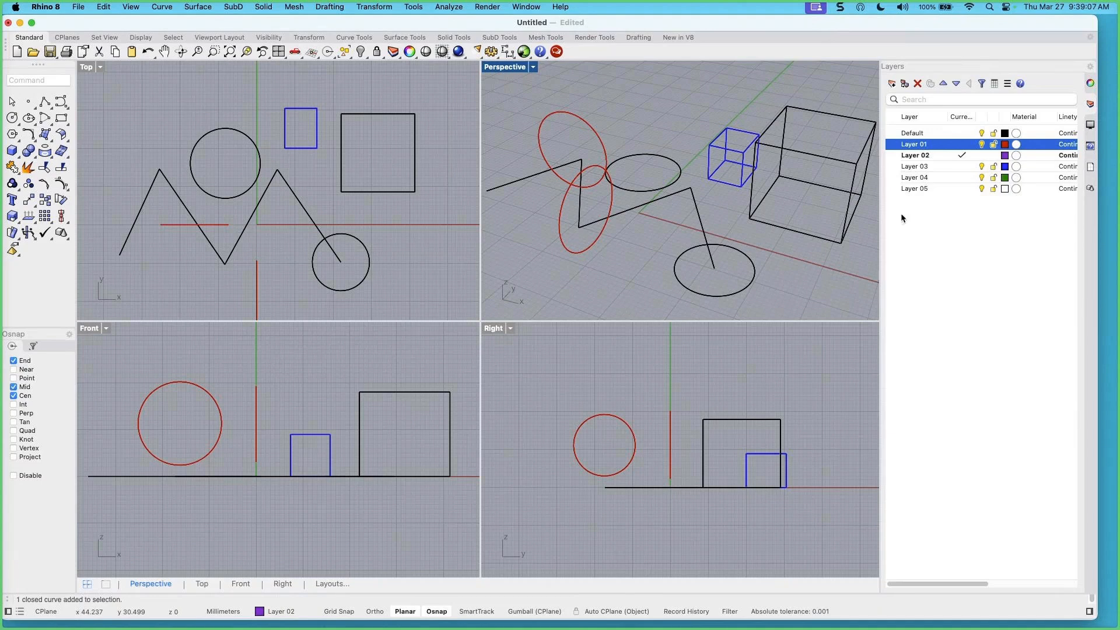
pyautogui.click(920, 156)
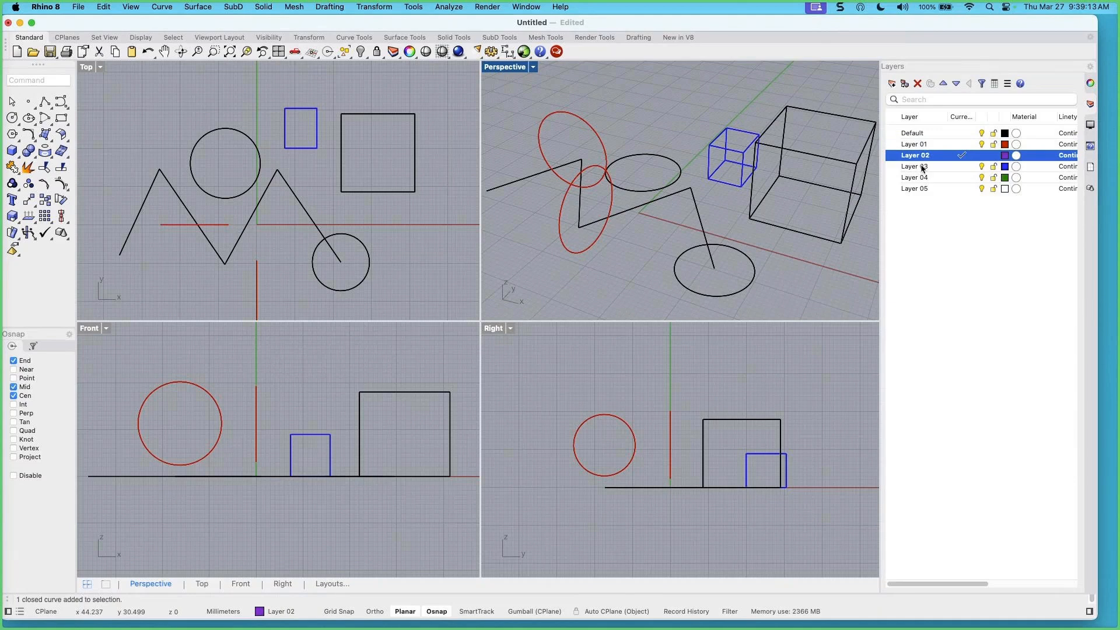
pyautogui.click(924, 168)
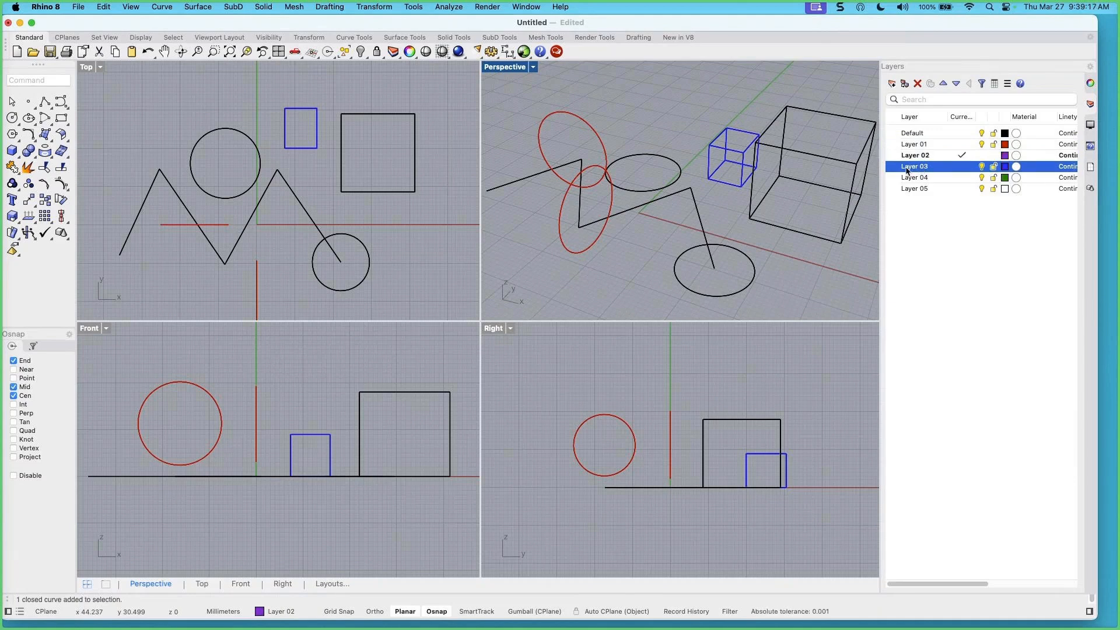
pyautogui.moveTo(910, 169); pyautogui.dragTo(932, 167)
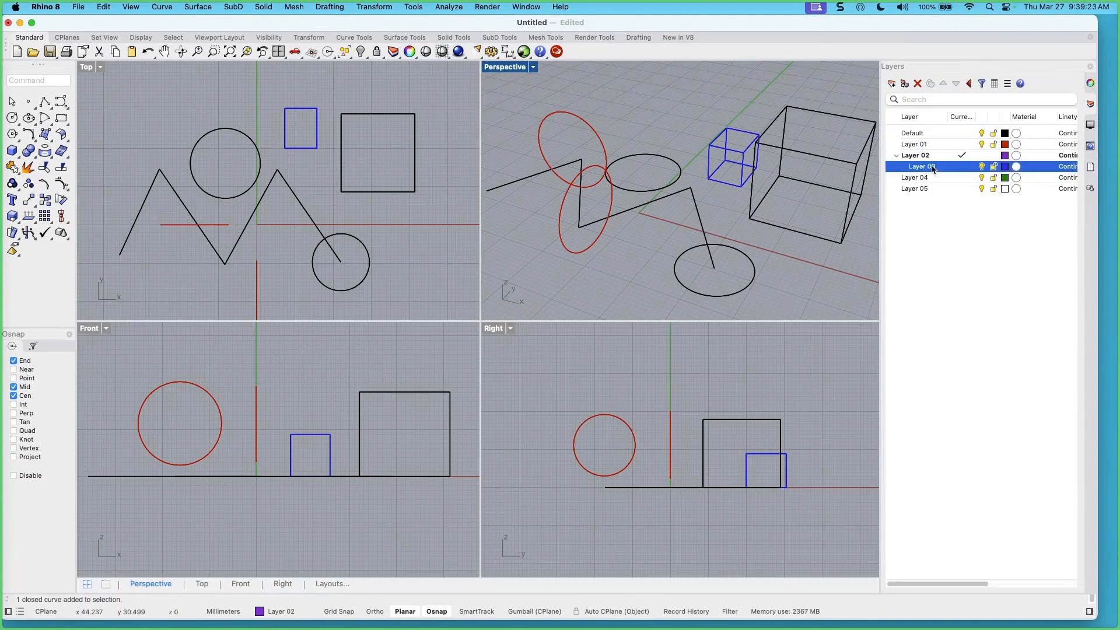
pyautogui.click(926, 207)
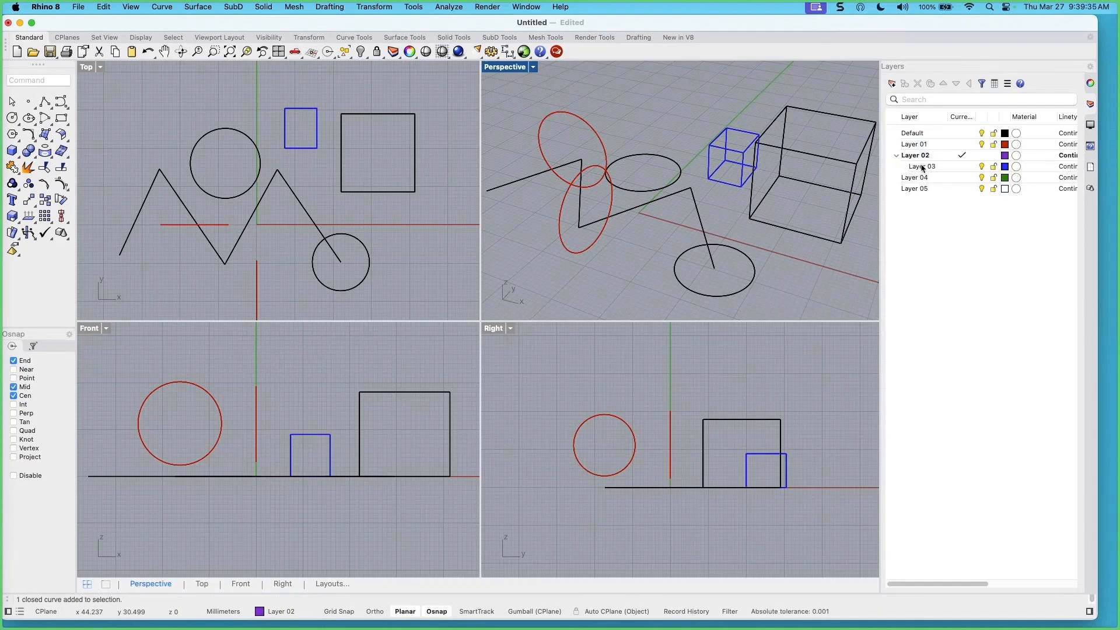
# Make Layer 01 the current layer and toggle Layer 02's visibility, leaving it on
pyautogui.click(964, 146)
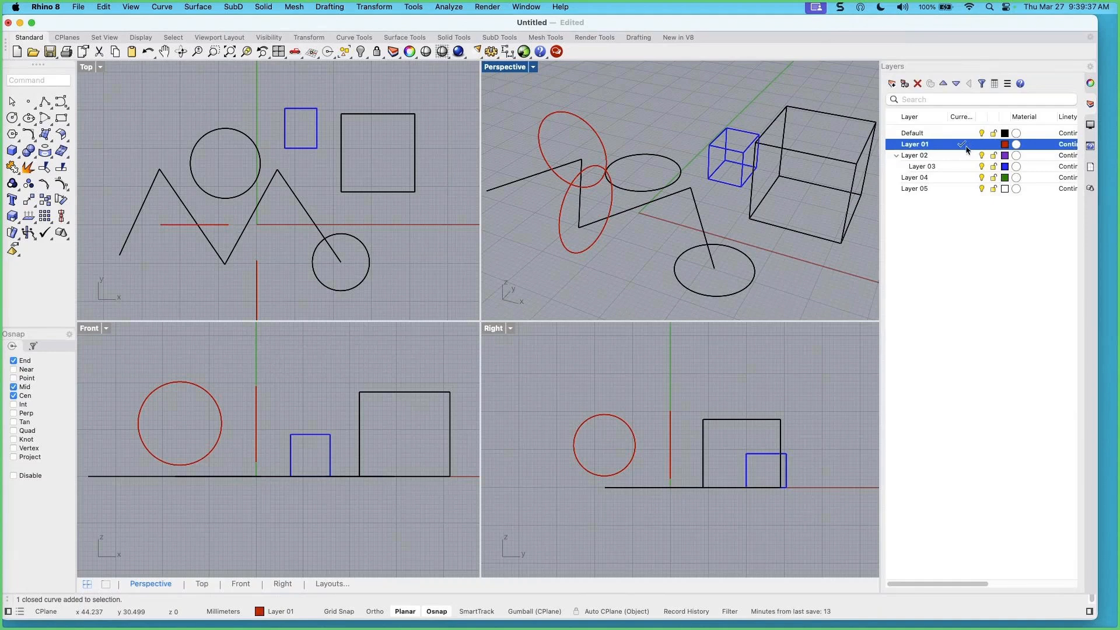
pyautogui.click(984, 156)
pyautogui.click(983, 155)
pyautogui.click(983, 155)
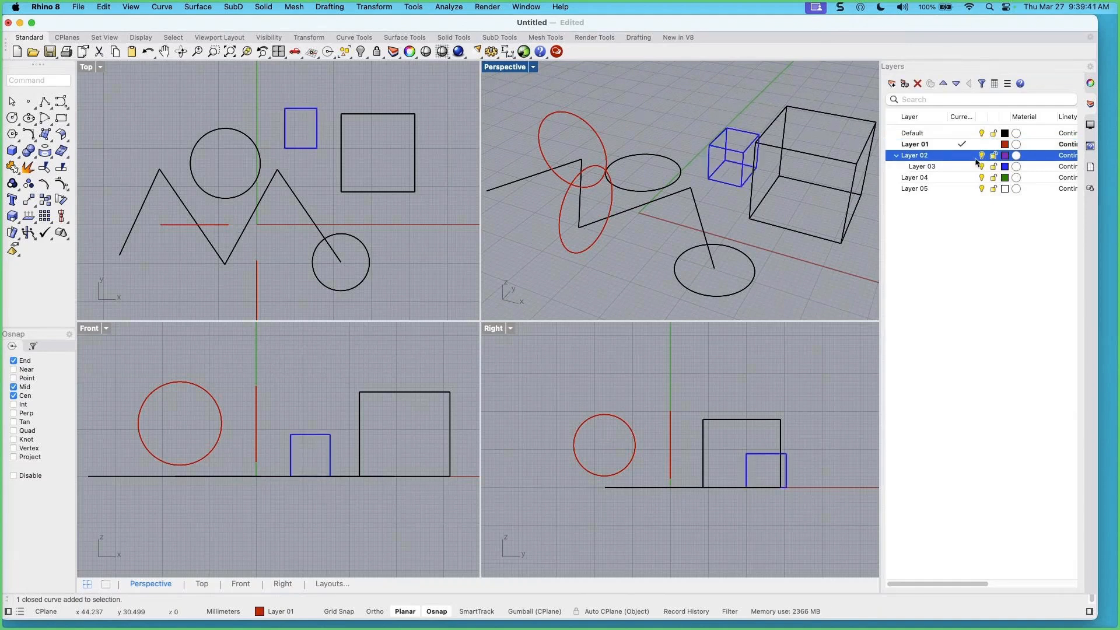
# Move the large black box from the Default layer to Layer 03 and clear the selection
pyautogui.click(808, 155)
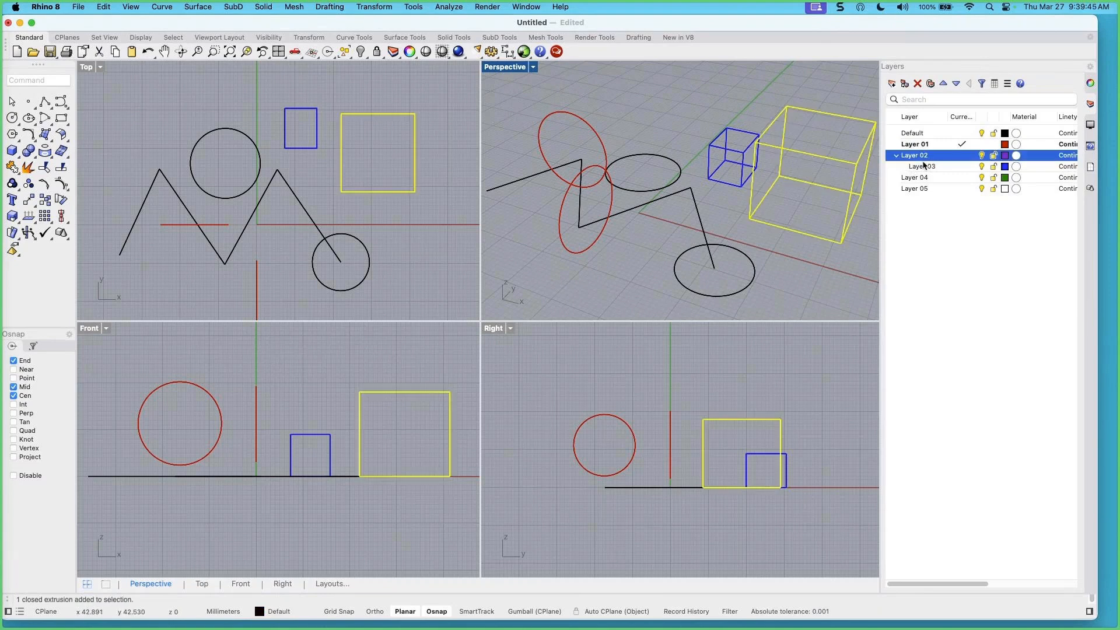
pyautogui.moveTo(826, 188); pyautogui.dragTo(820, 210, button='right')
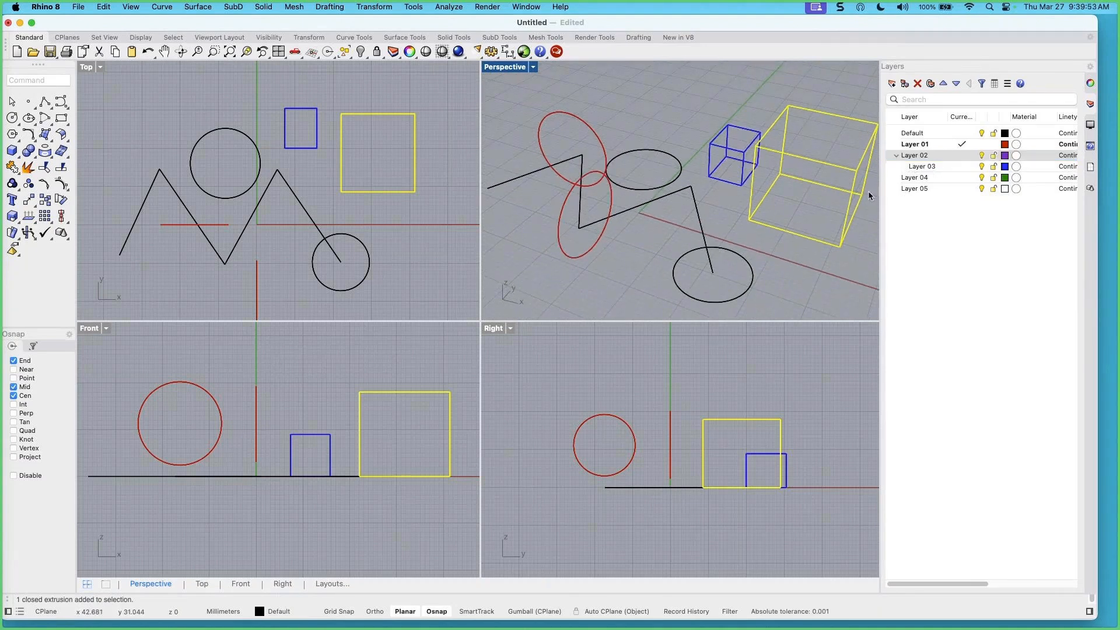
pyautogui.click(838, 226)
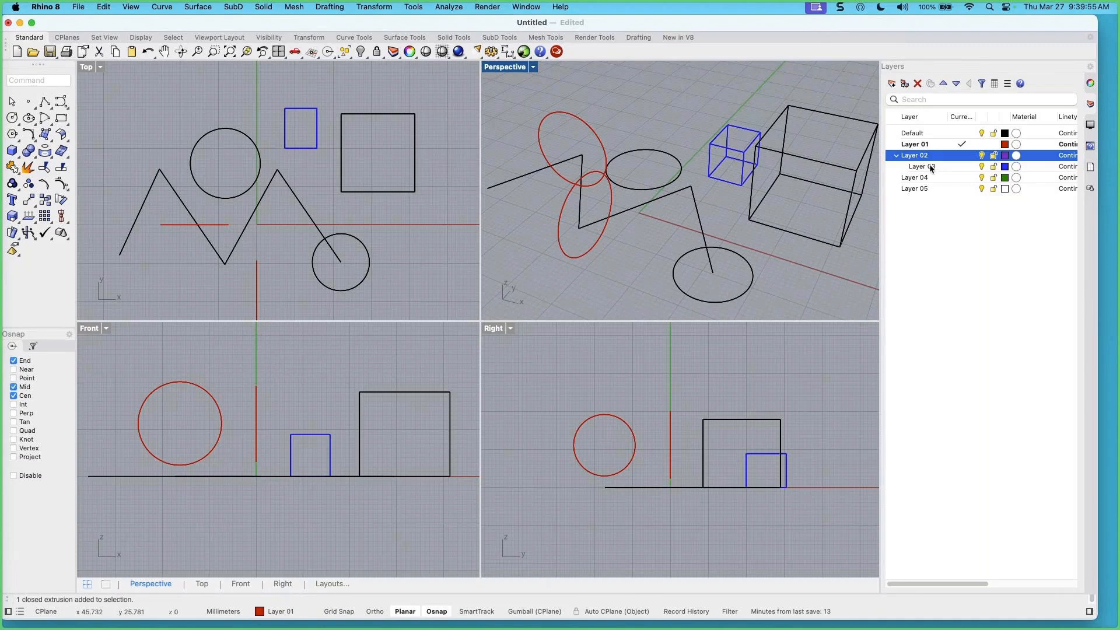
pyautogui.click(858, 178)
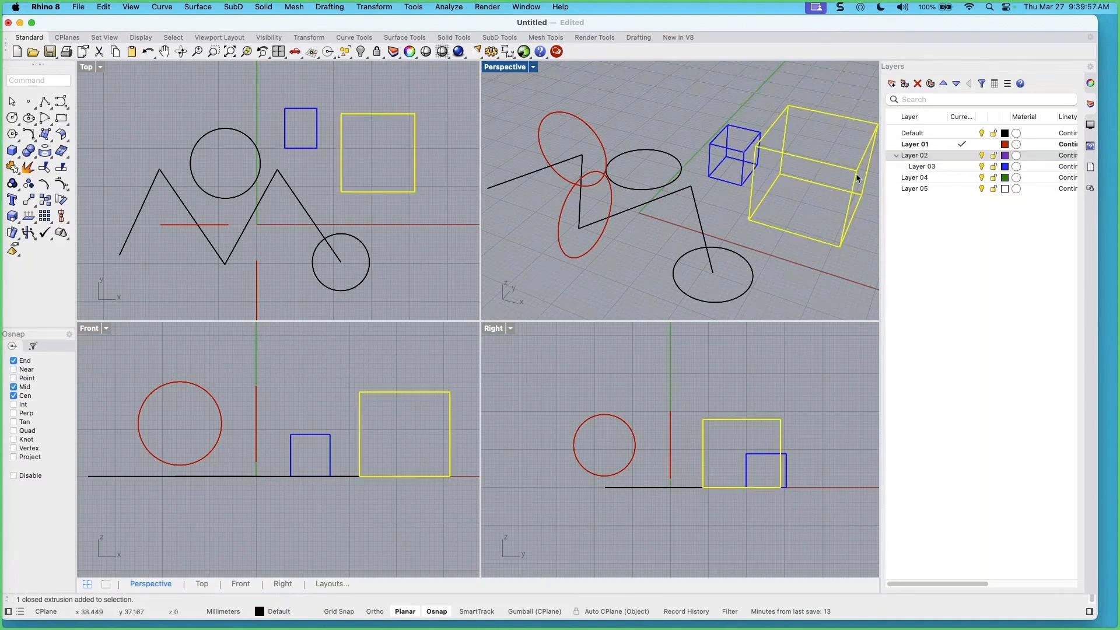
pyautogui.click(1090, 85)
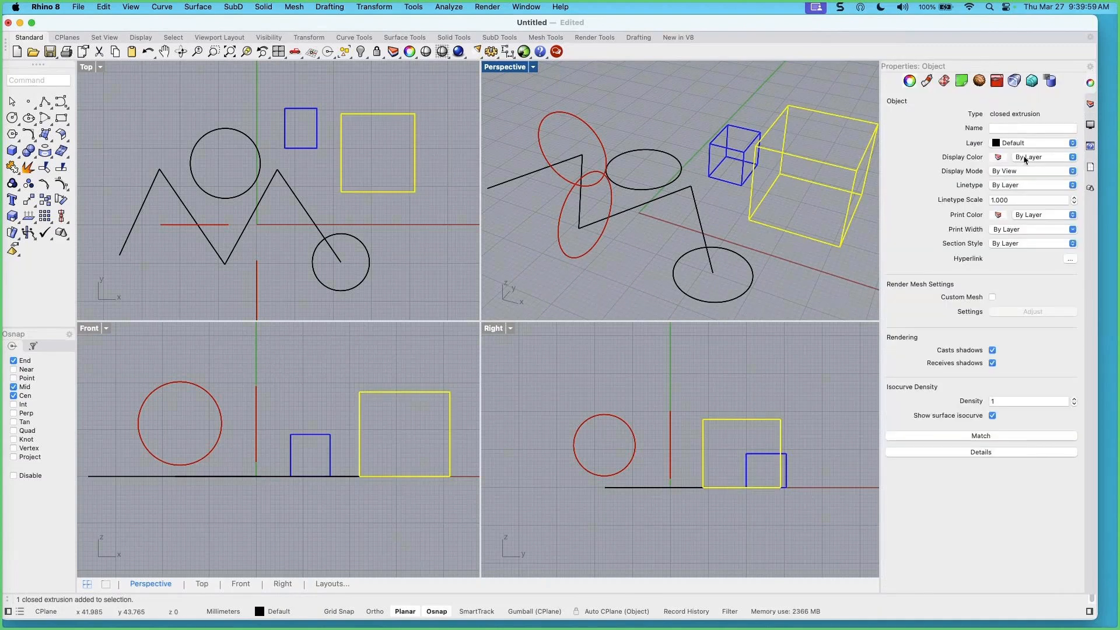
pyautogui.click(1025, 145)
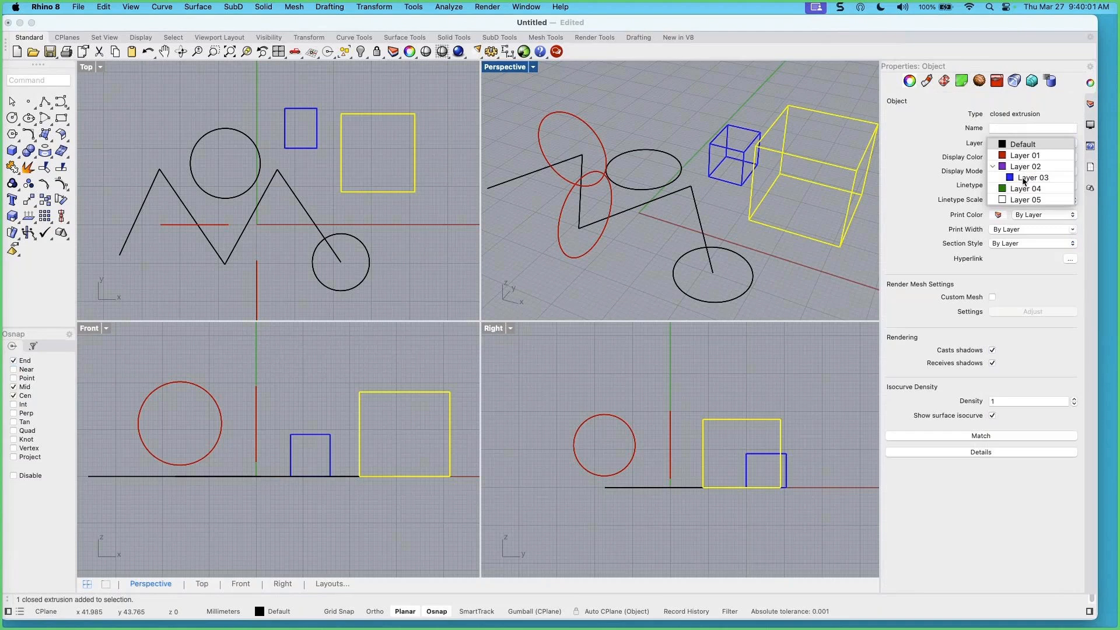
pyautogui.click(1023, 178)
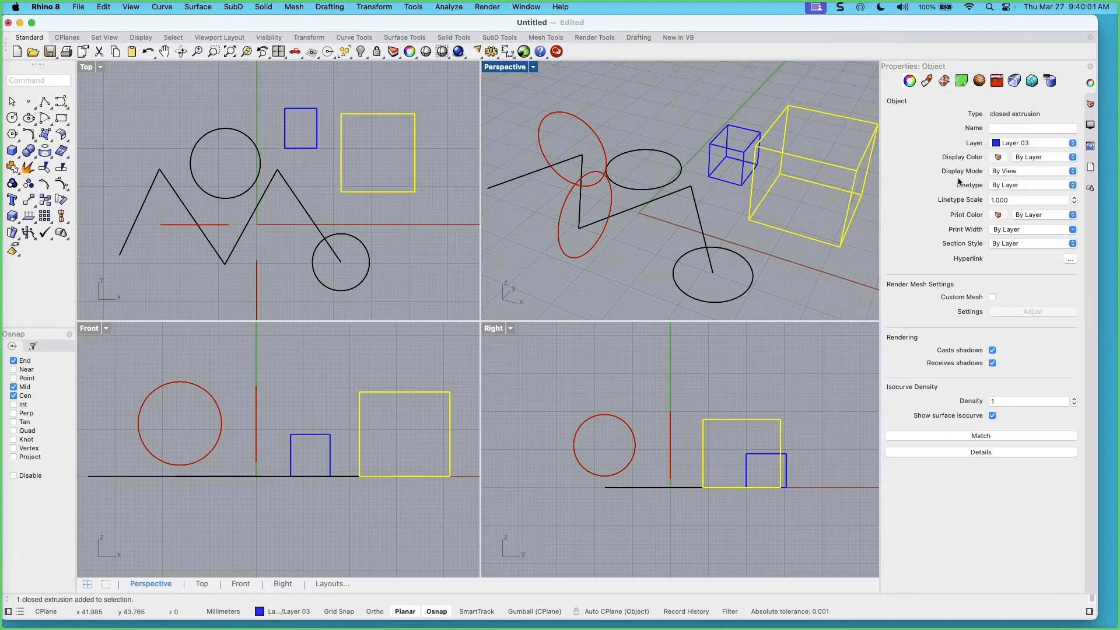
pyautogui.click(864, 244)
pyautogui.moveTo(848, 244)
pyautogui.mouseDown(button='right')
pyautogui.moveTo(826, 247)
pyautogui.moveTo(853, 235)
pyautogui.mouseUp(button='right')
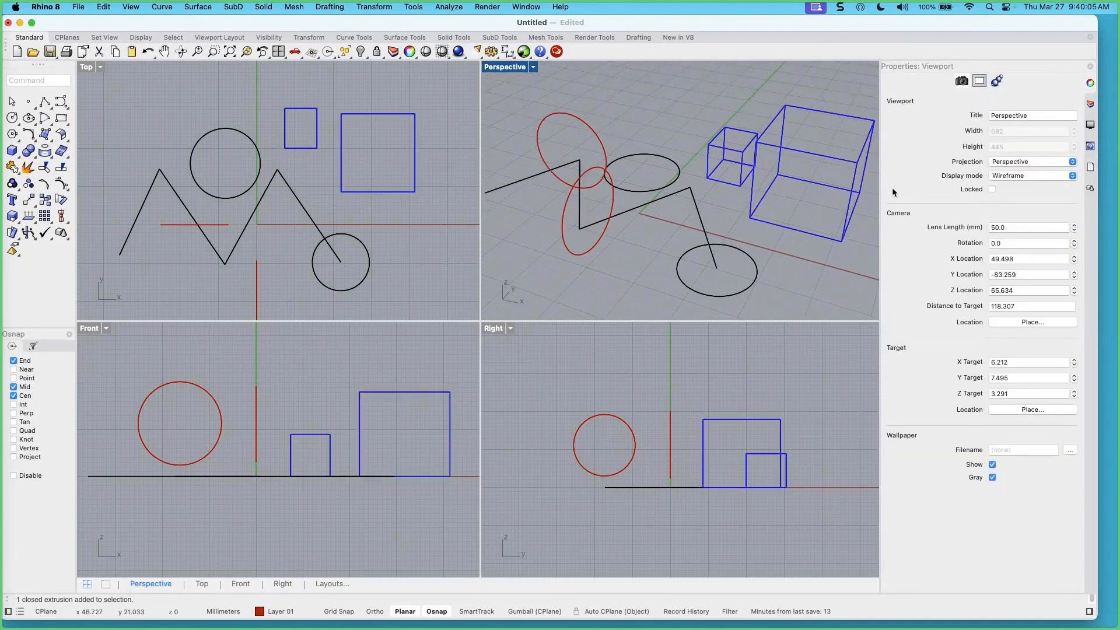
# Reassign the large box to Layer 02 and clear the selection
pyautogui.click(851, 197)
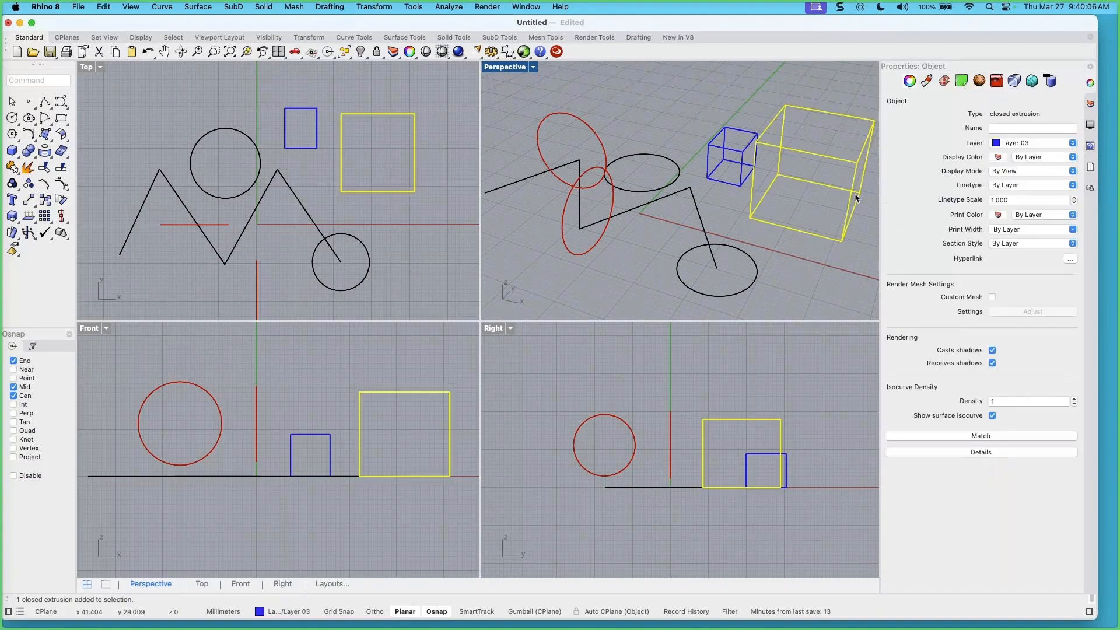
pyautogui.click(1029, 143)
pyautogui.click(1027, 155)
pyautogui.click(810, 259)
pyautogui.moveTo(810, 262); pyautogui.dragTo(824, 254, button='right')
# Show the layer list, hide Layer 02 together with its sublayer, and make it visible again
pyautogui.click(1090, 104)
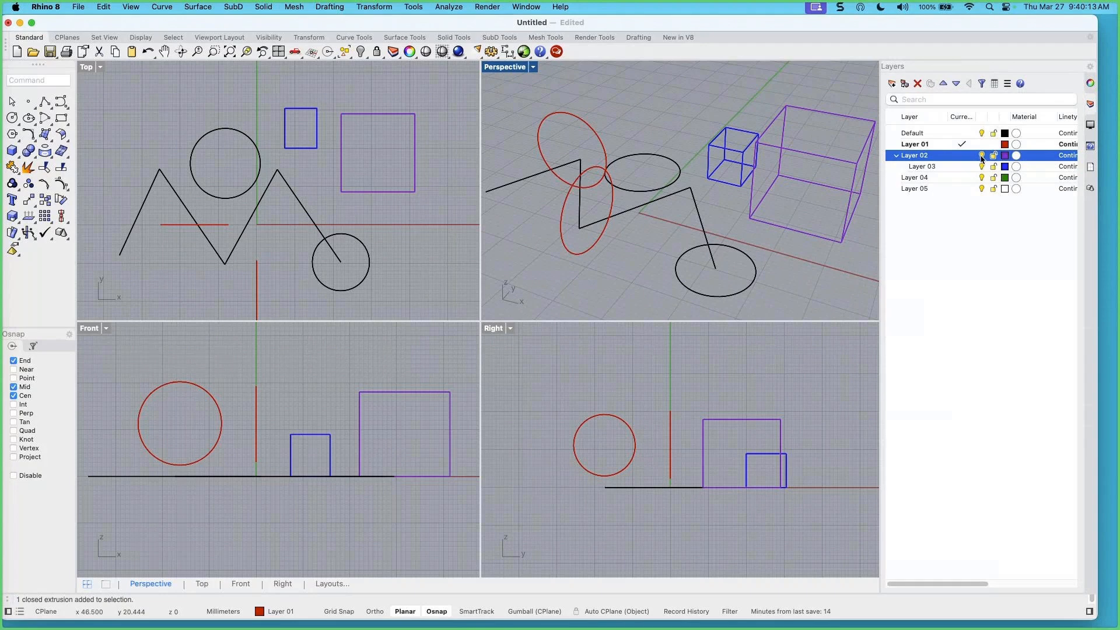
pyautogui.click(982, 155)
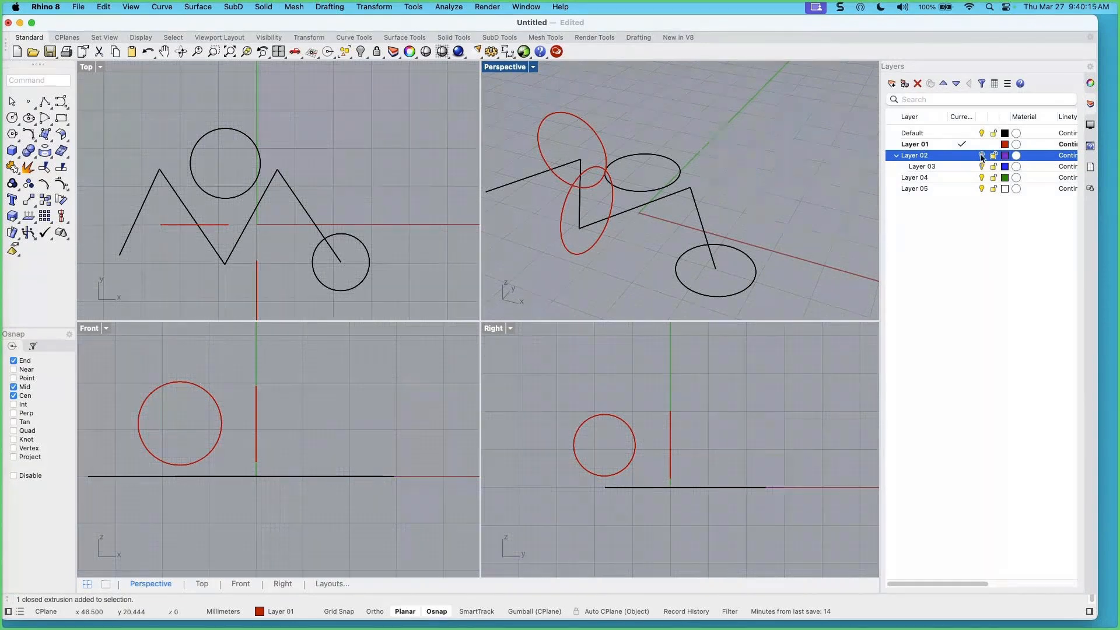
pyautogui.click(982, 156)
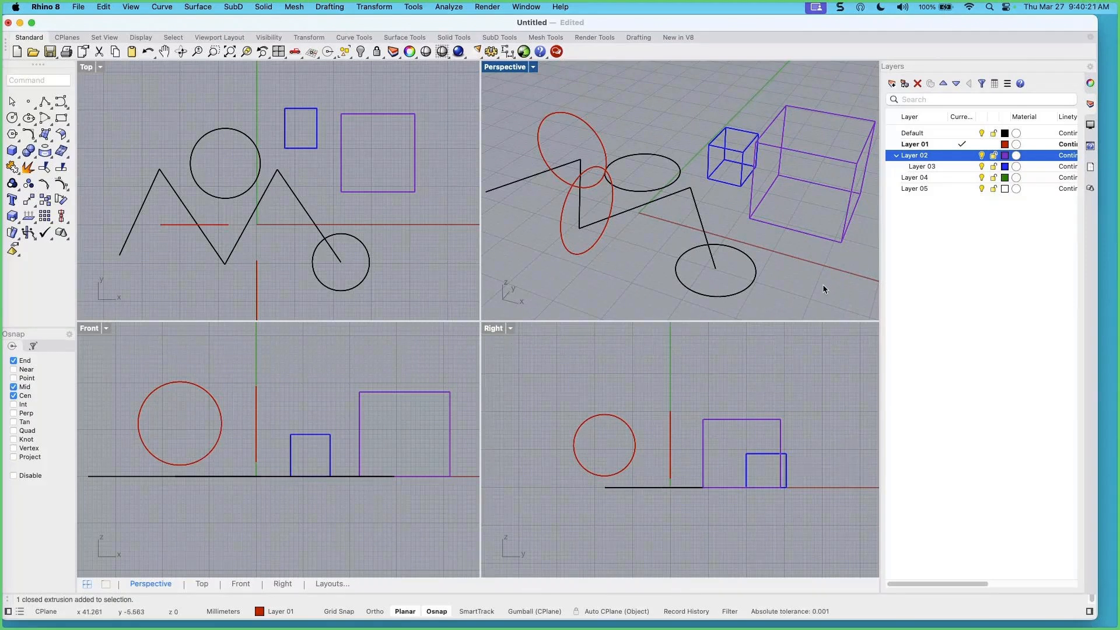
pyautogui.moveTo(814, 286); pyautogui.dragTo(814, 285, button='right')
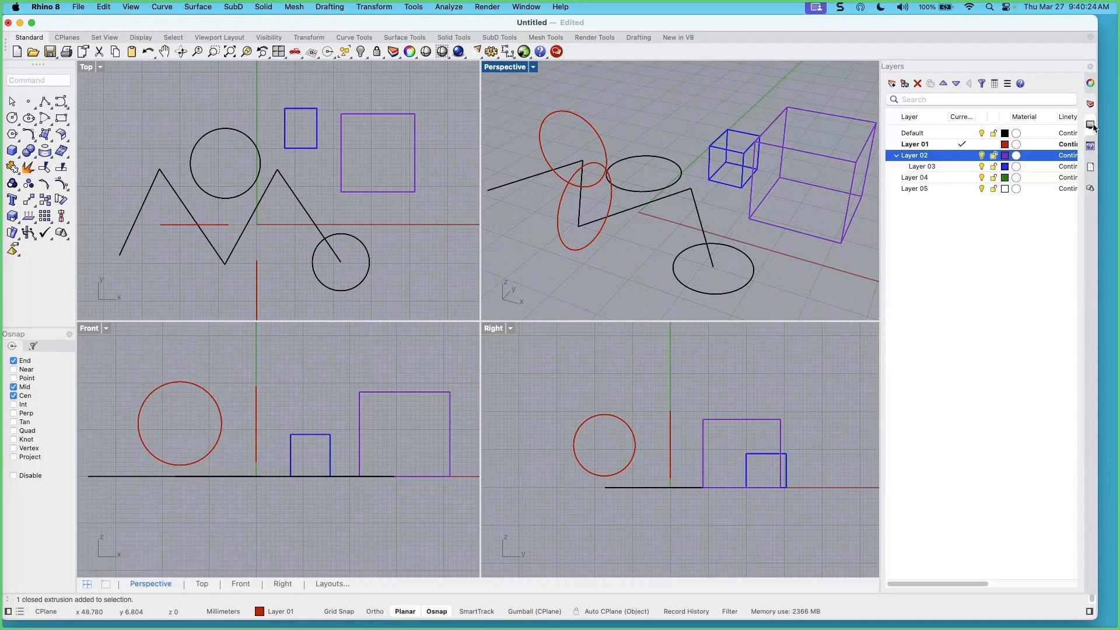
# Add the Tutorials panel to the sidebar from the list of available panels
pyautogui.click(1091, 190)
pyautogui.rightClick(1090, 190)
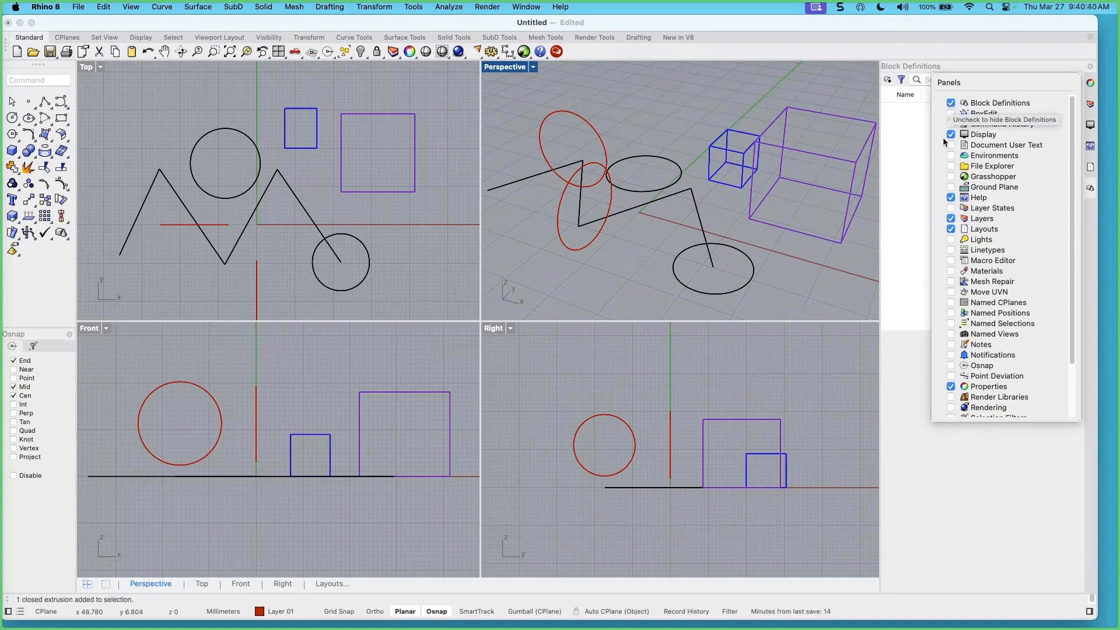
pyautogui.scroll(-3, 956, 350)
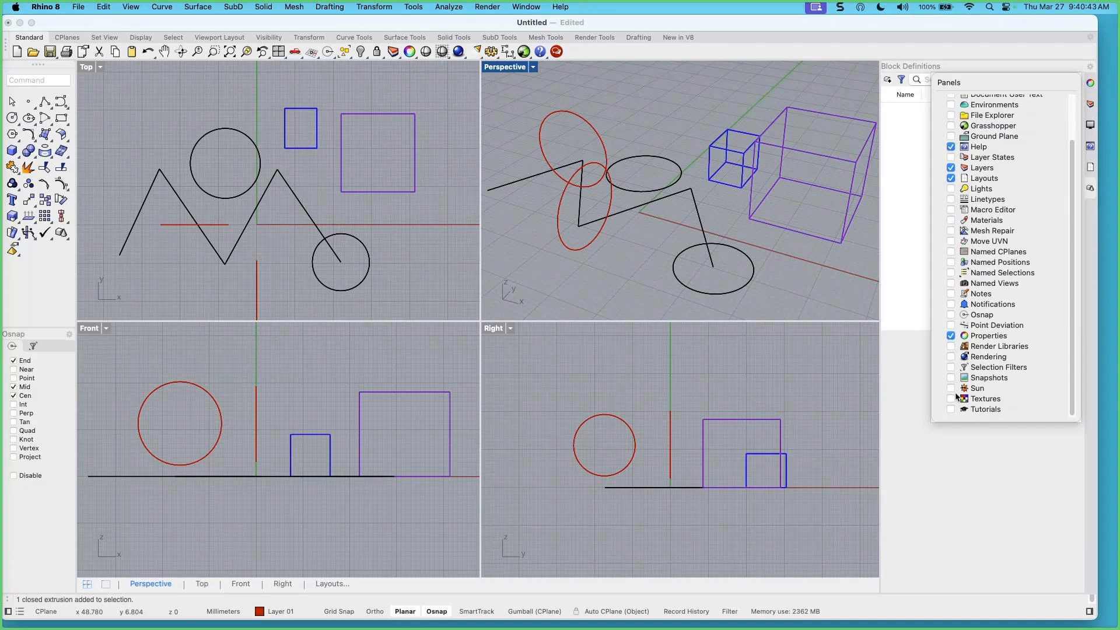
pyautogui.click(950, 410)
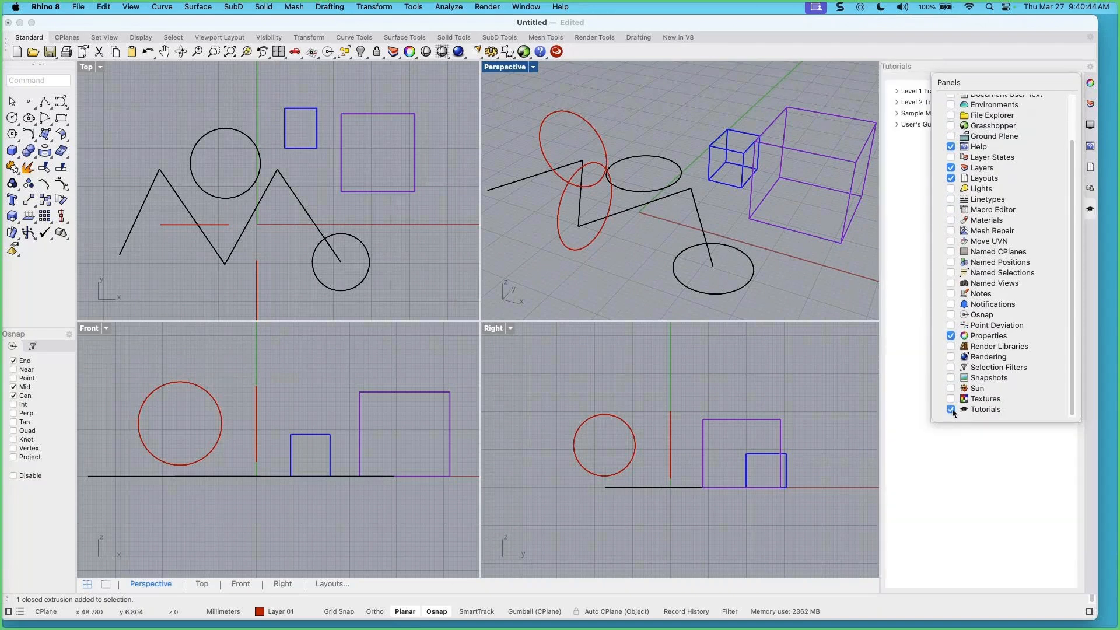
pyautogui.click(841, 289)
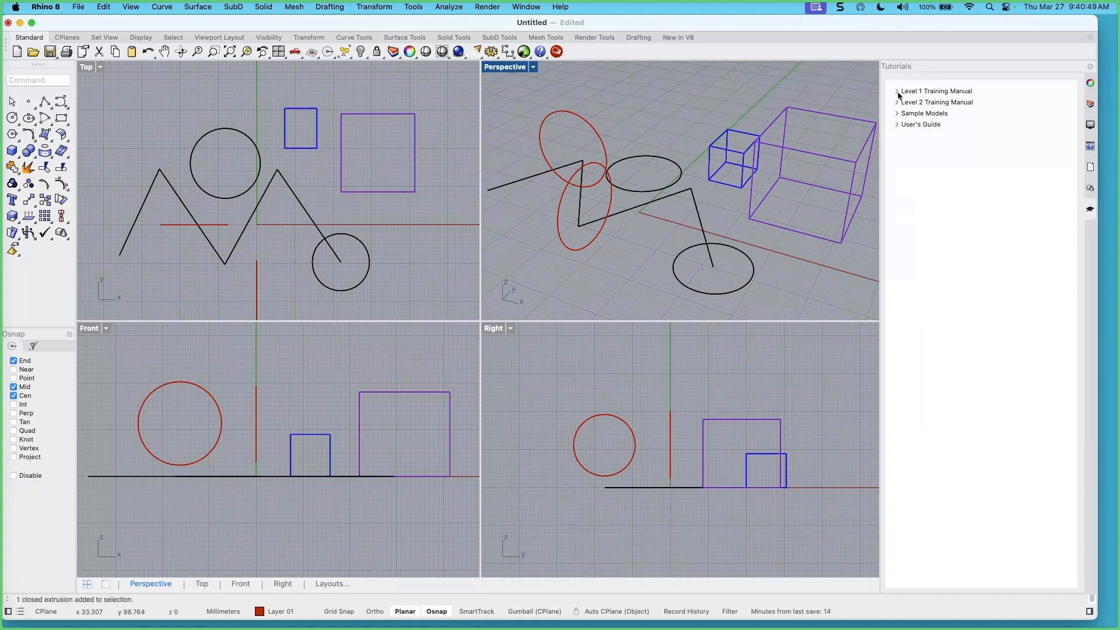
# Expand the User's Guide tutorials and open the Rhino User's Guide for Mac PDF
pyautogui.click(897, 124)
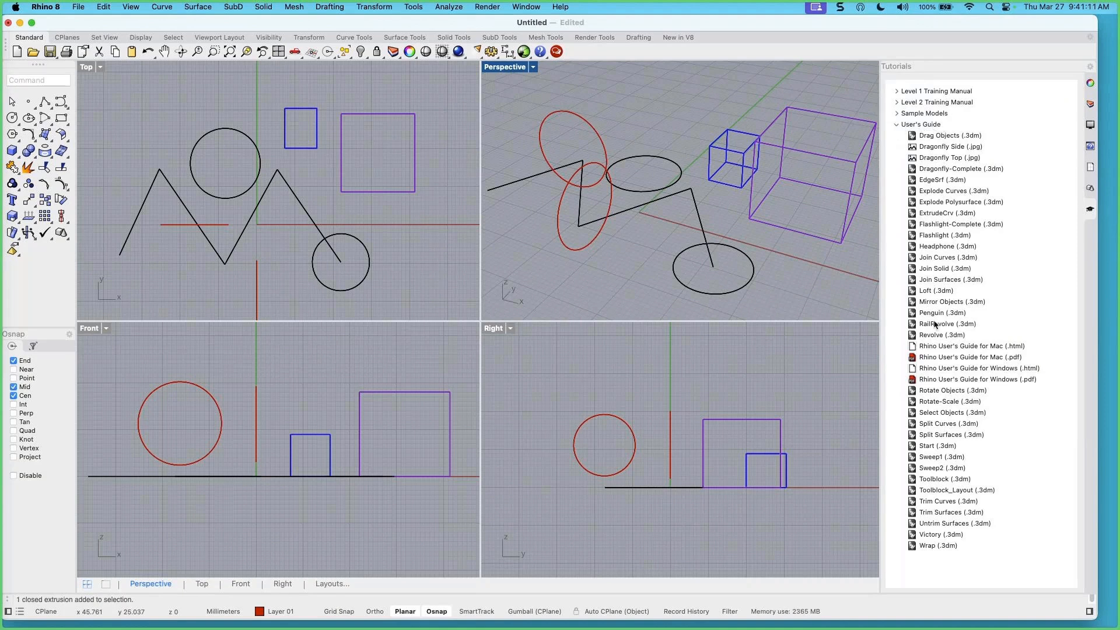
pyautogui.click(960, 359)
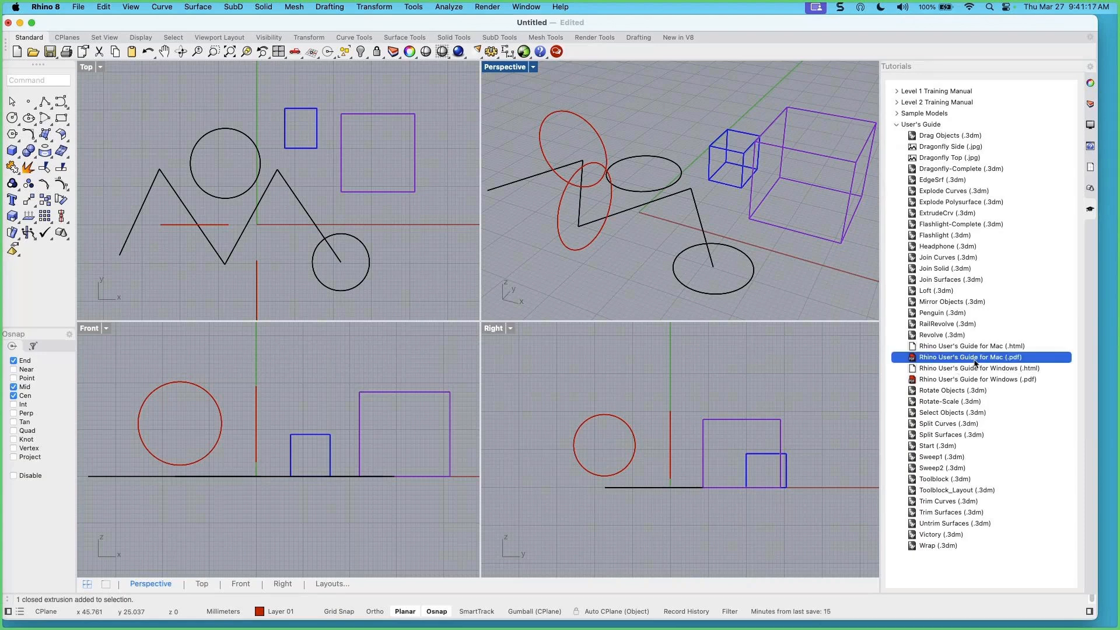
pyautogui.doubleClick(974, 363)
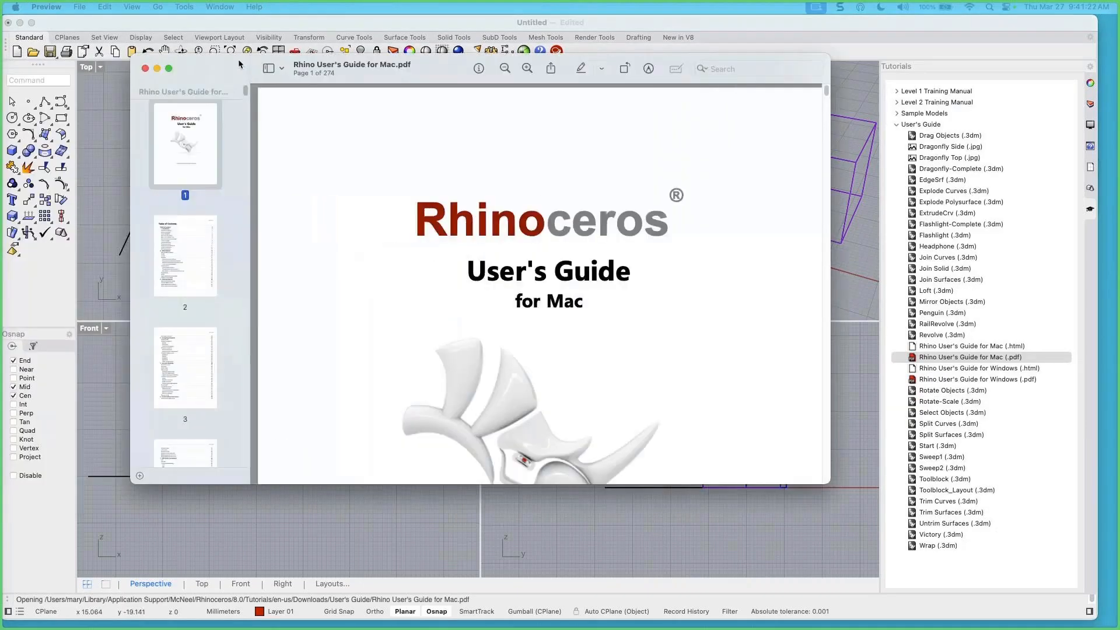
# Browse the user's guide in Preview to page 76 on exploding a polysurface, then minimize the document
pyautogui.moveTo(239, 64); pyautogui.dragTo(299, 59)
pyautogui.scroll(-4, 545, 296)
pyautogui.scroll(-5, 246, 285)
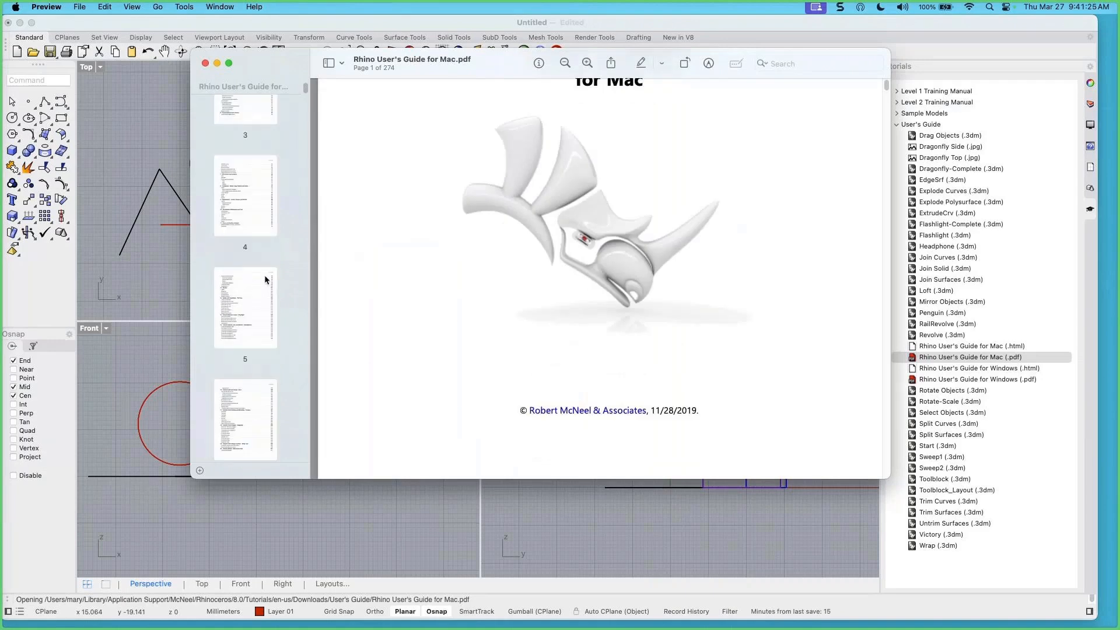
pyautogui.scroll(-3, 265, 279)
pyautogui.moveTo(305, 92); pyautogui.dragTo(317, 190)
pyautogui.click(255, 263)
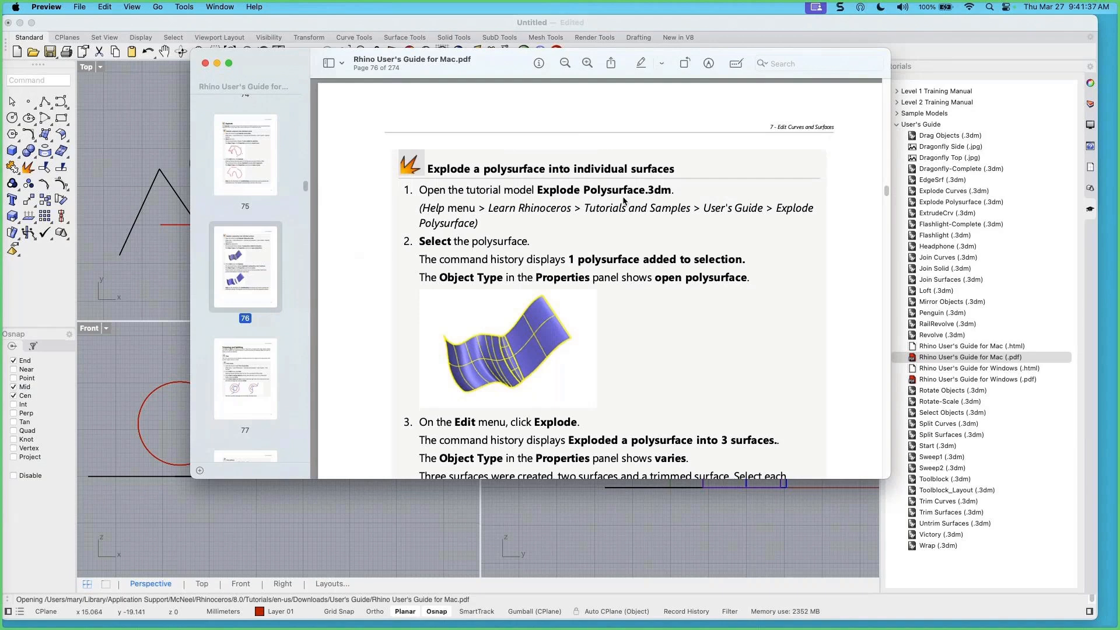
pyautogui.press('super+m')
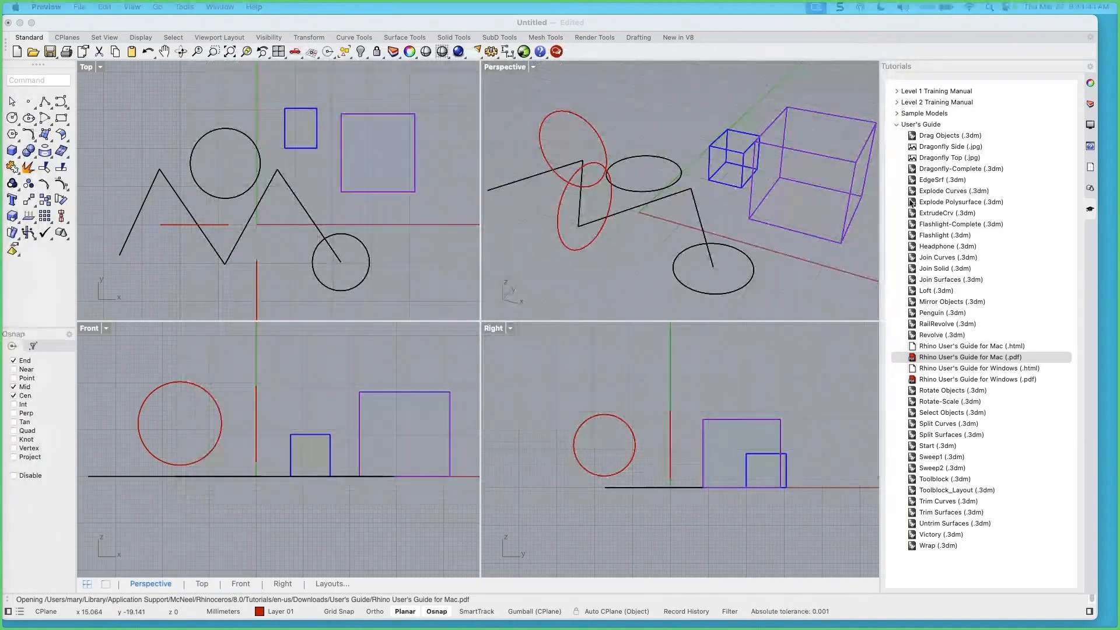
# Open the Explode Polysurface model from the User's Guide tutorials and look over its curved surfaces
pyautogui.click(934, 205)
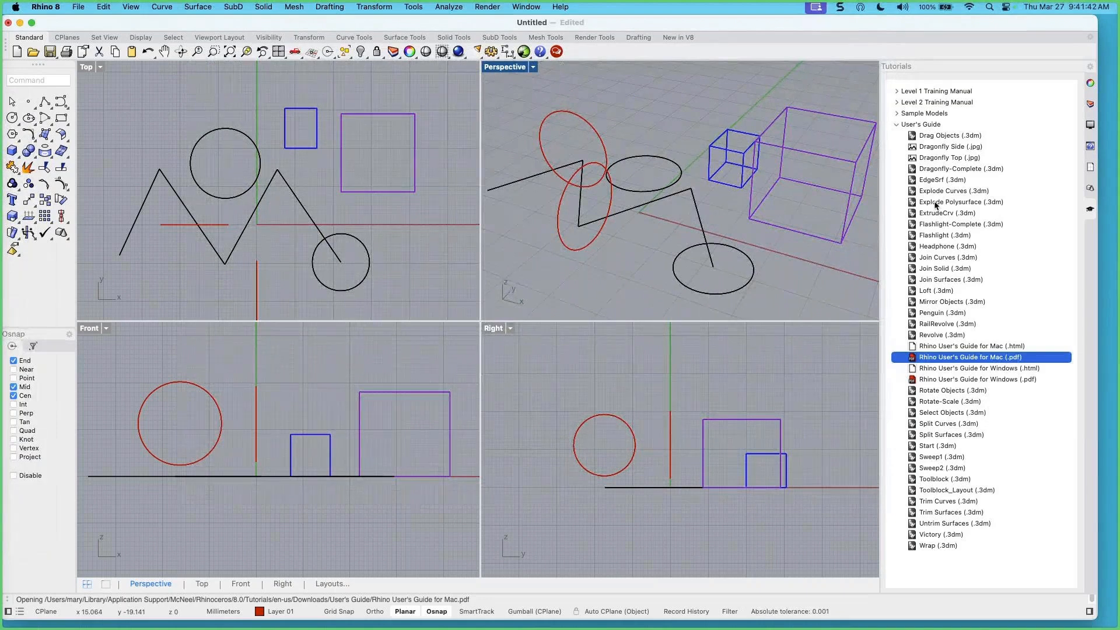
pyautogui.doubleClick(934, 202)
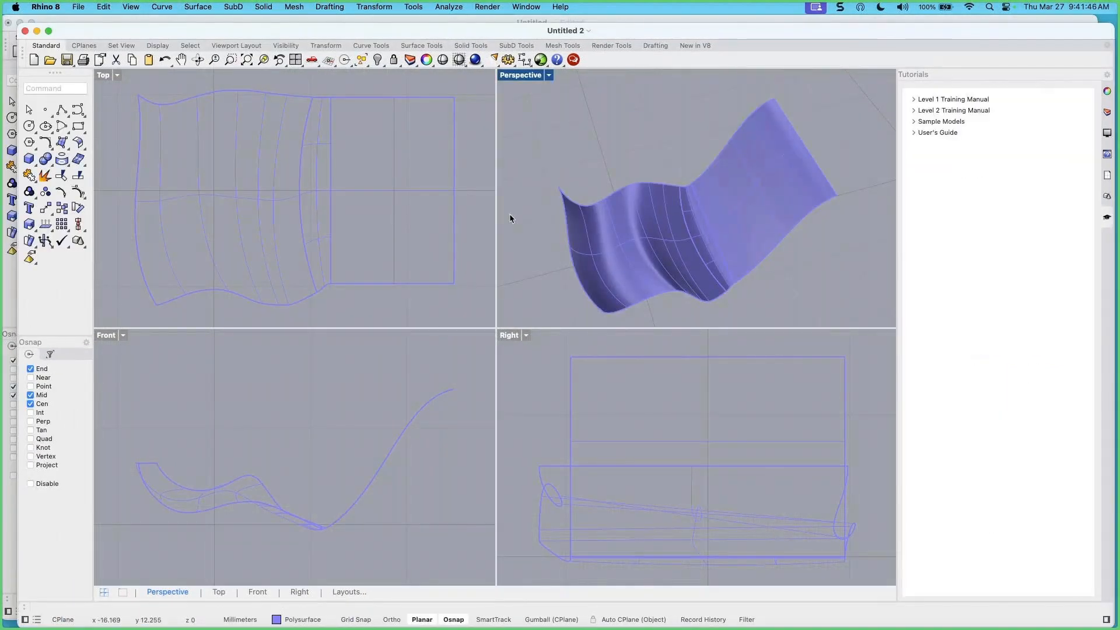
pyautogui.click(640, 229)
pyautogui.moveTo(780, 247)
pyautogui.mouseDown(button='right')
pyautogui.moveTo(767, 248)
pyautogui.moveTo(778, 246)
pyautogui.mouseUp(button='right')
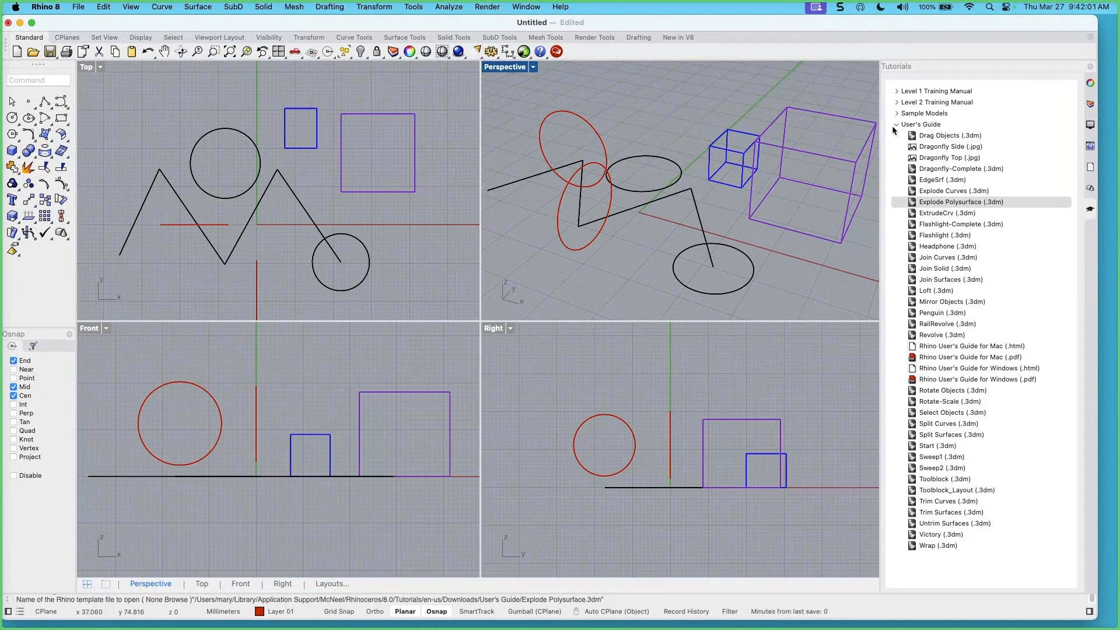
# Expand the Level 1 Training Manual tutorials, open the 1 Rail Sweep model for a look, and close it
pyautogui.click(897, 92)
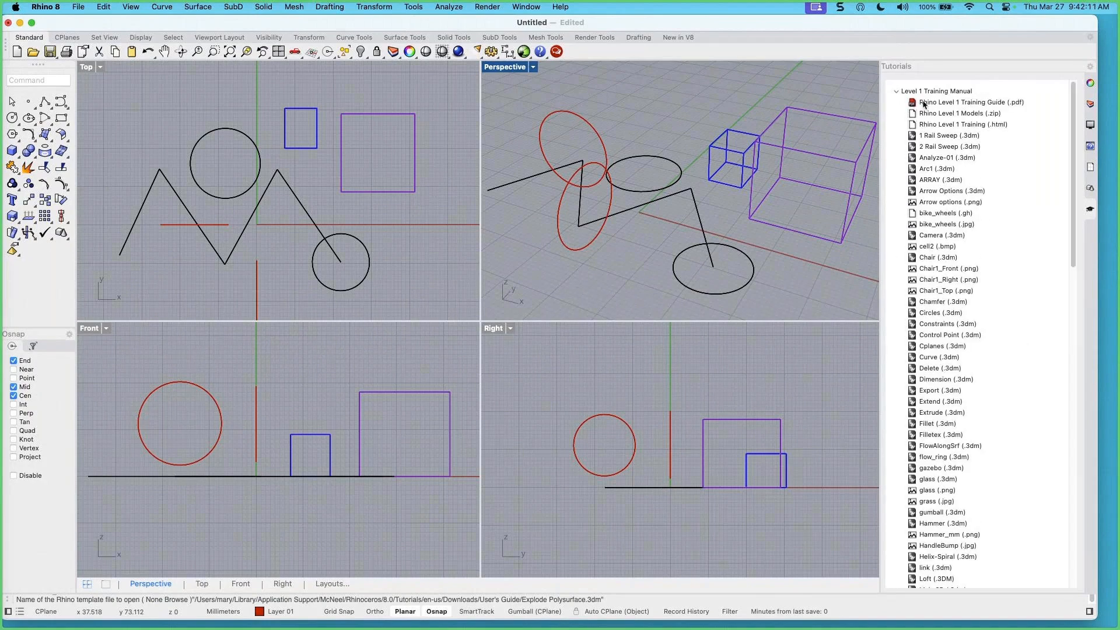
pyautogui.click(945, 105)
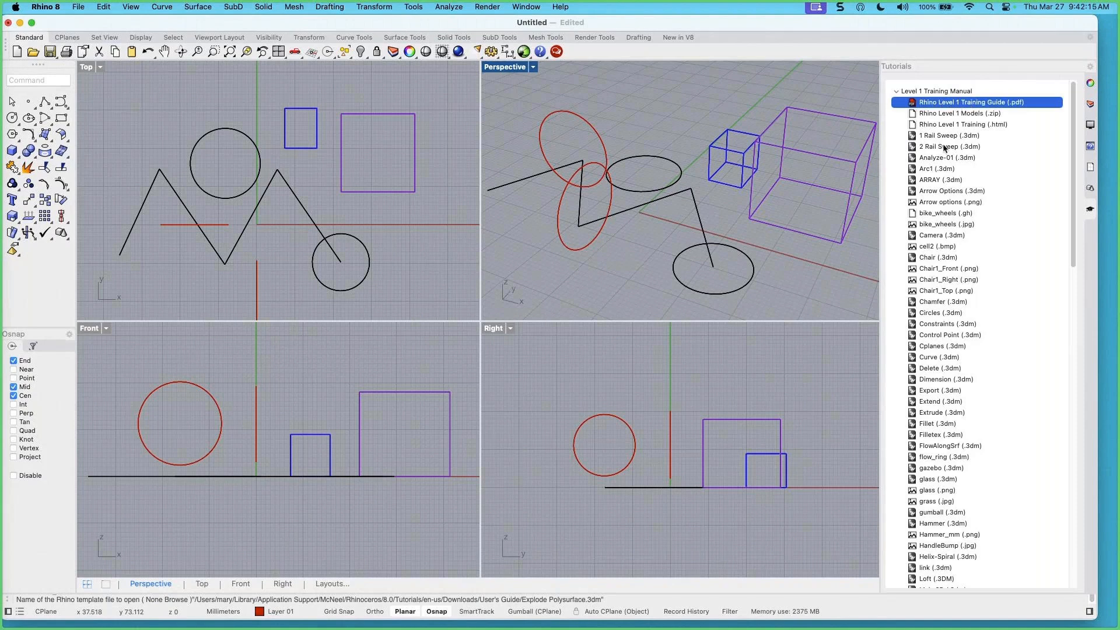
pyautogui.scroll(-1, 946, 152)
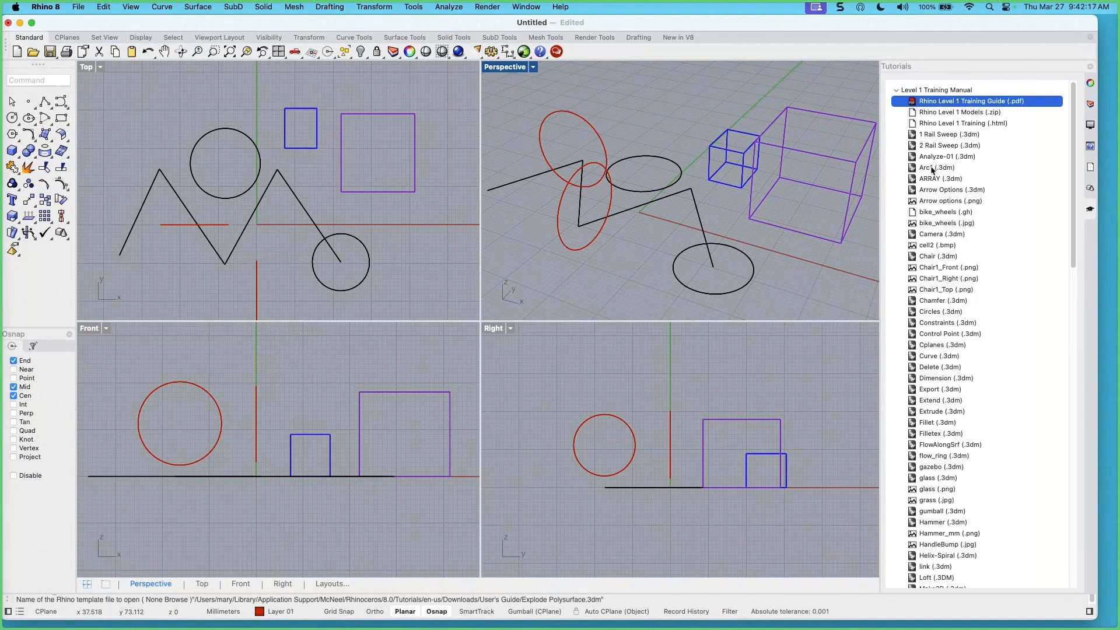
pyautogui.click(933, 134)
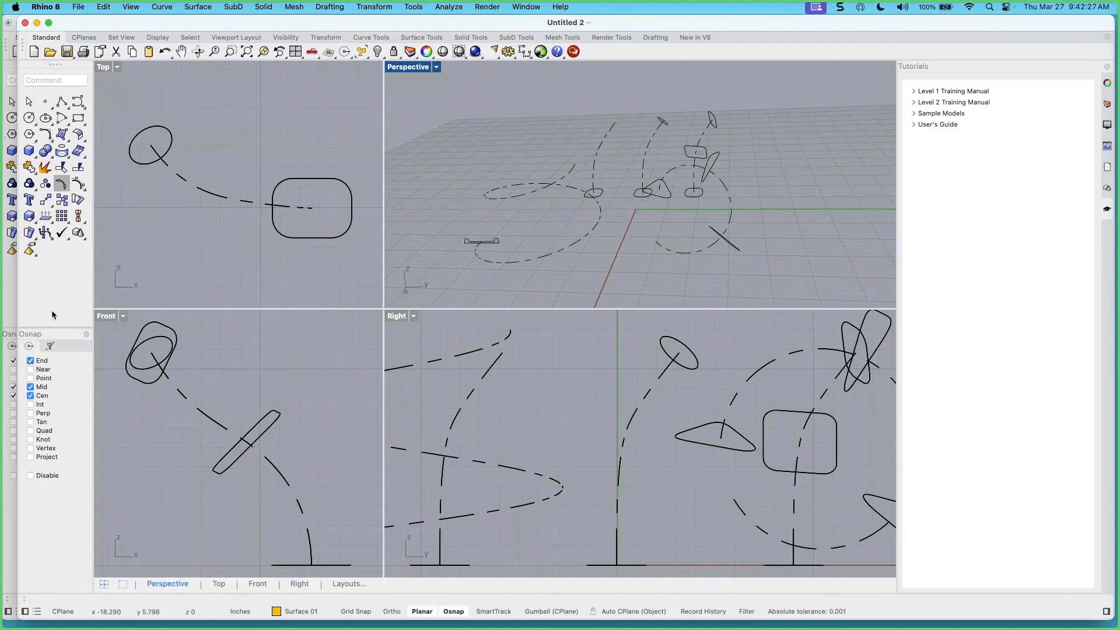
pyautogui.click(26, 23)
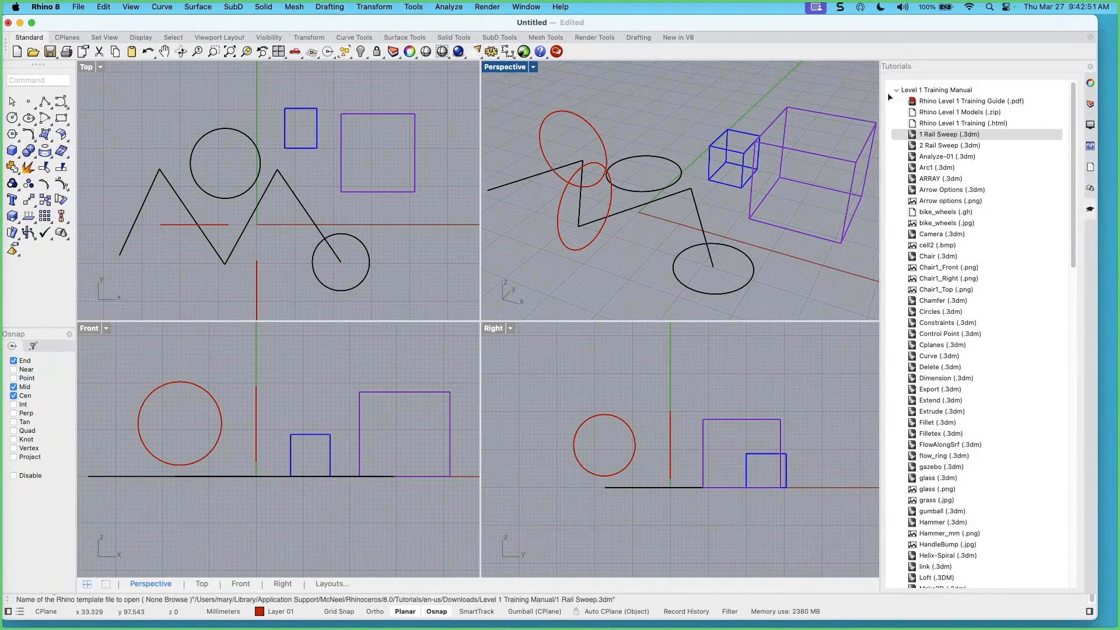
# Find the What_is_Rhino model among the Level 1 Training Manual files and open it
pyautogui.scroll(-15, 965, 477)
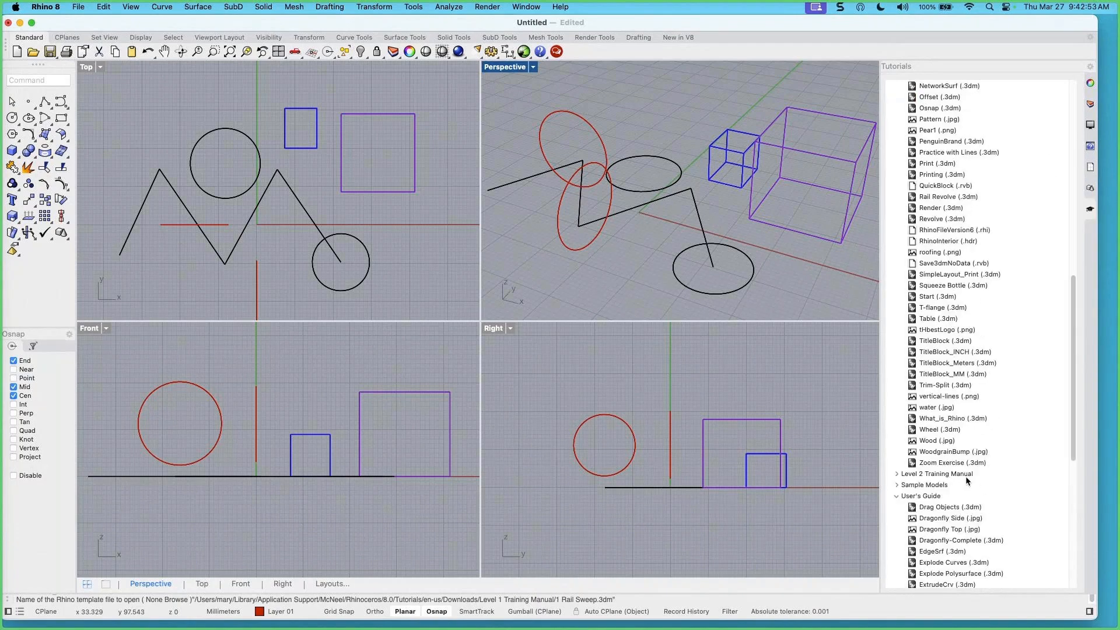
pyautogui.scroll(-3, 967, 479)
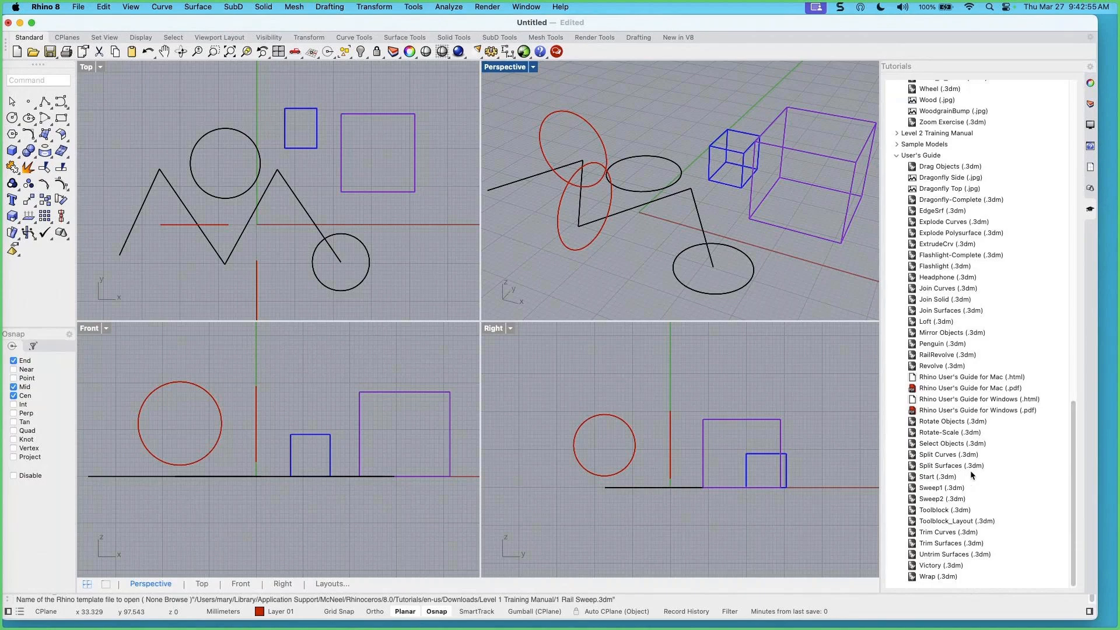
pyautogui.scroll(10, 980, 426)
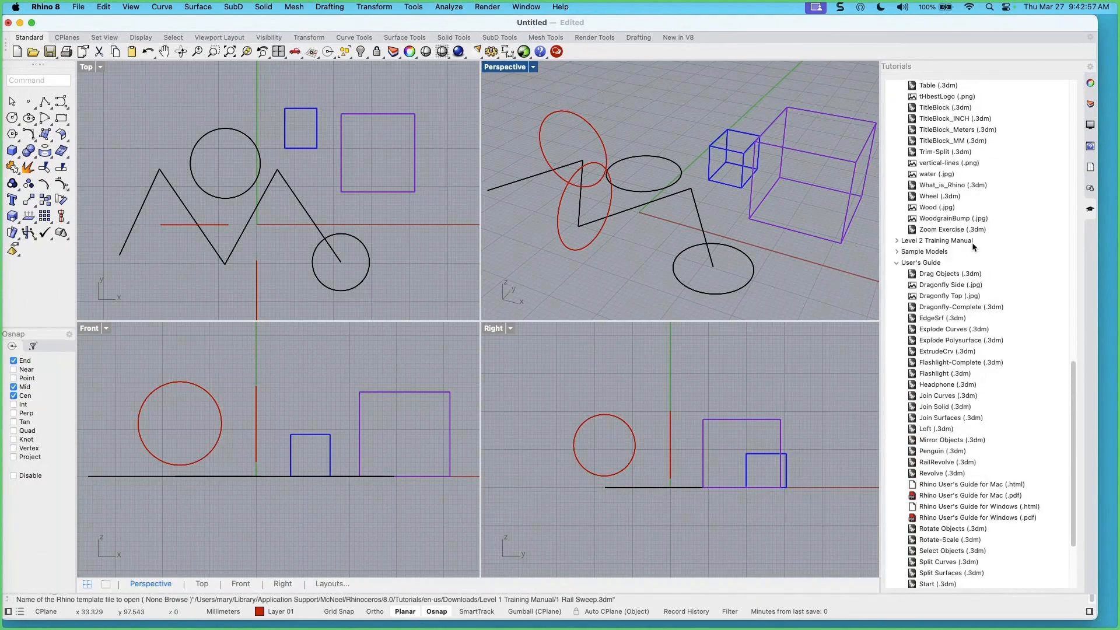
pyautogui.scroll(8, 972, 245)
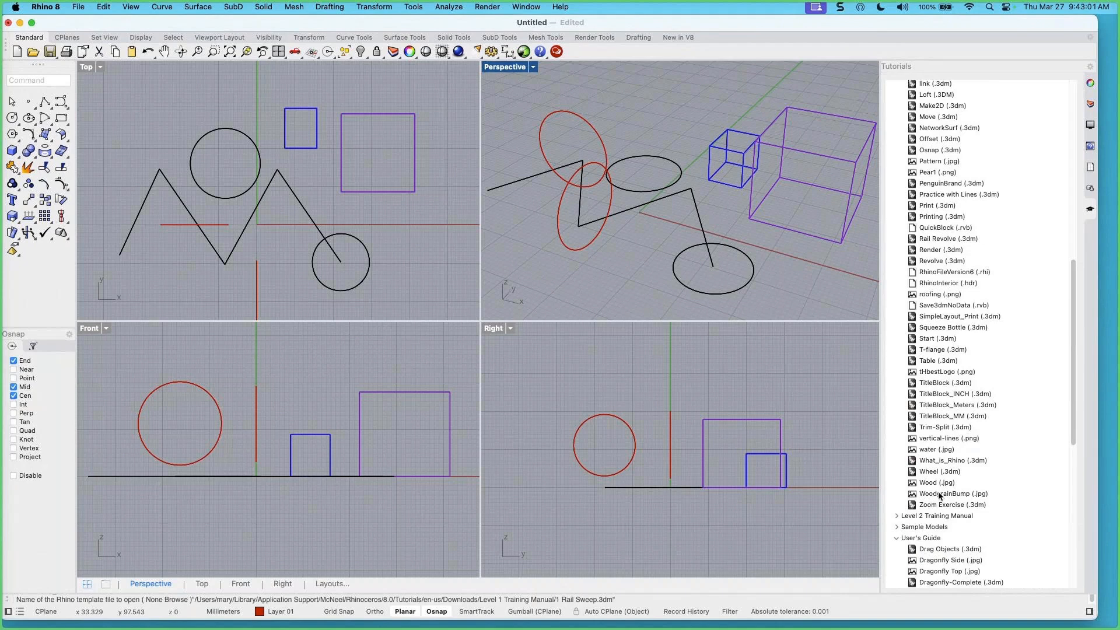
pyautogui.click(945, 462)
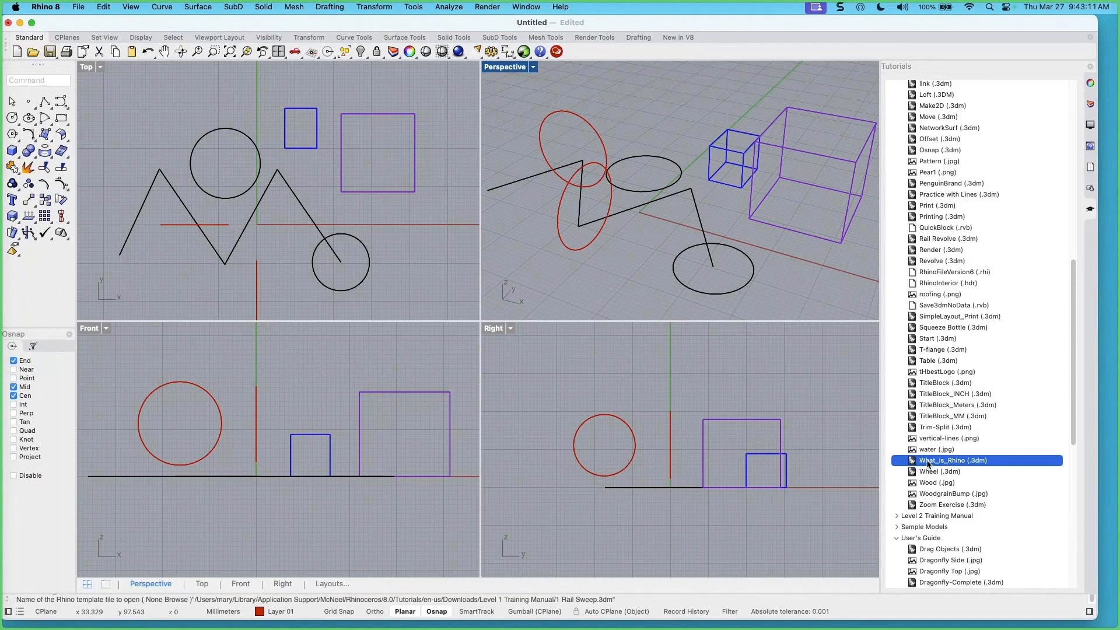
pyautogui.doubleClick(928, 461)
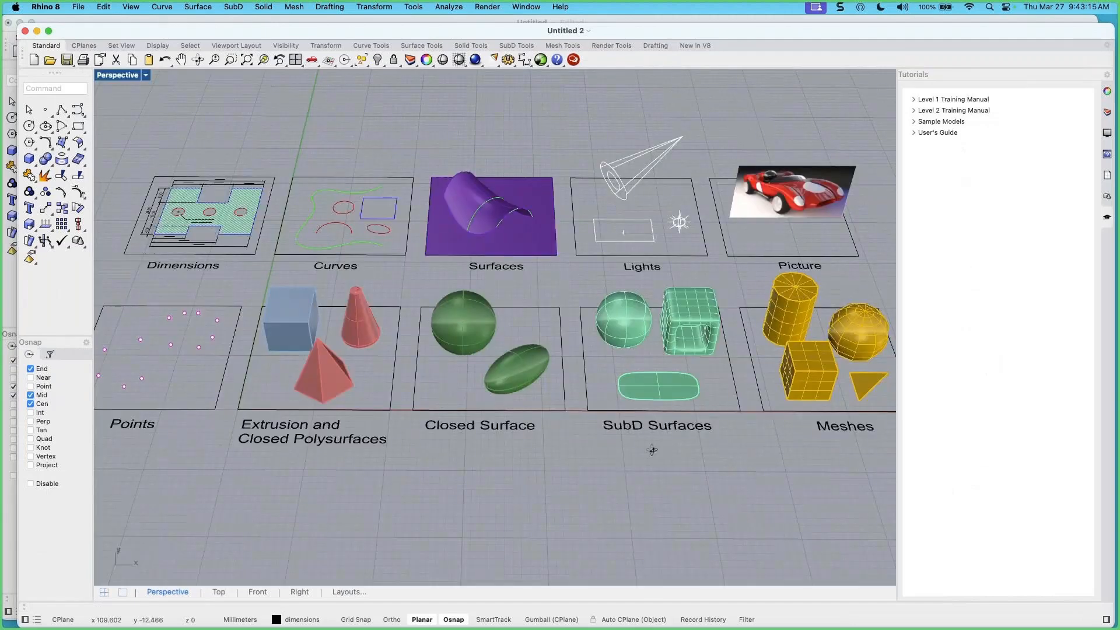
# Examine the overview of object types in the model, with a close look at the hatched drawing in the Dimensions sample
pyautogui.moveTo(652, 449); pyautogui.dragTo(619, 448, button='right')
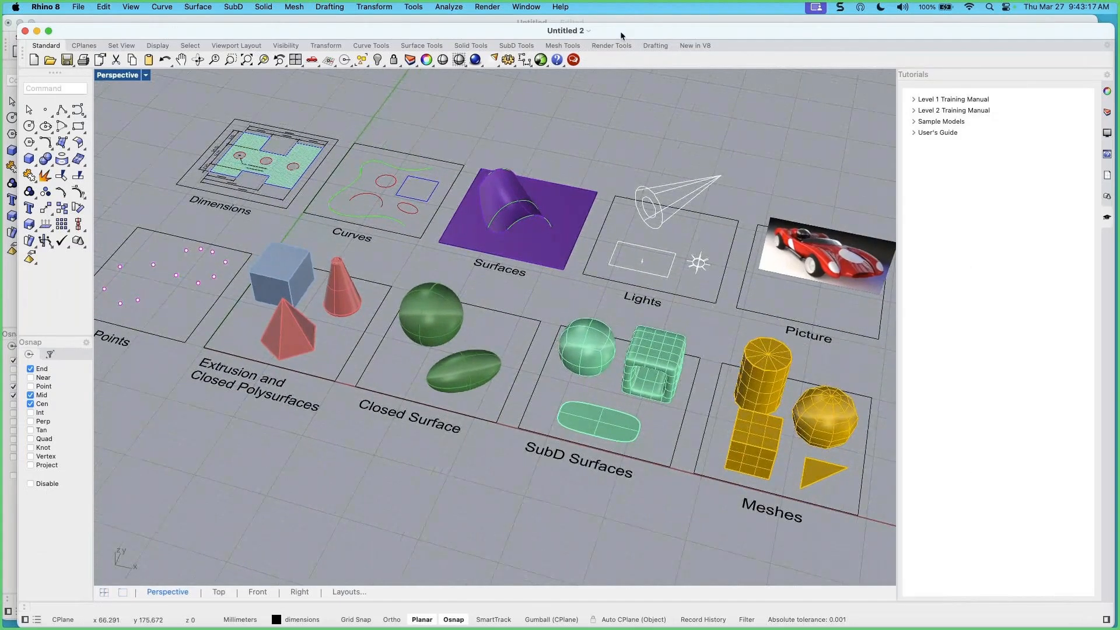
pyautogui.moveTo(621, 30); pyautogui.dragTo(614, 22)
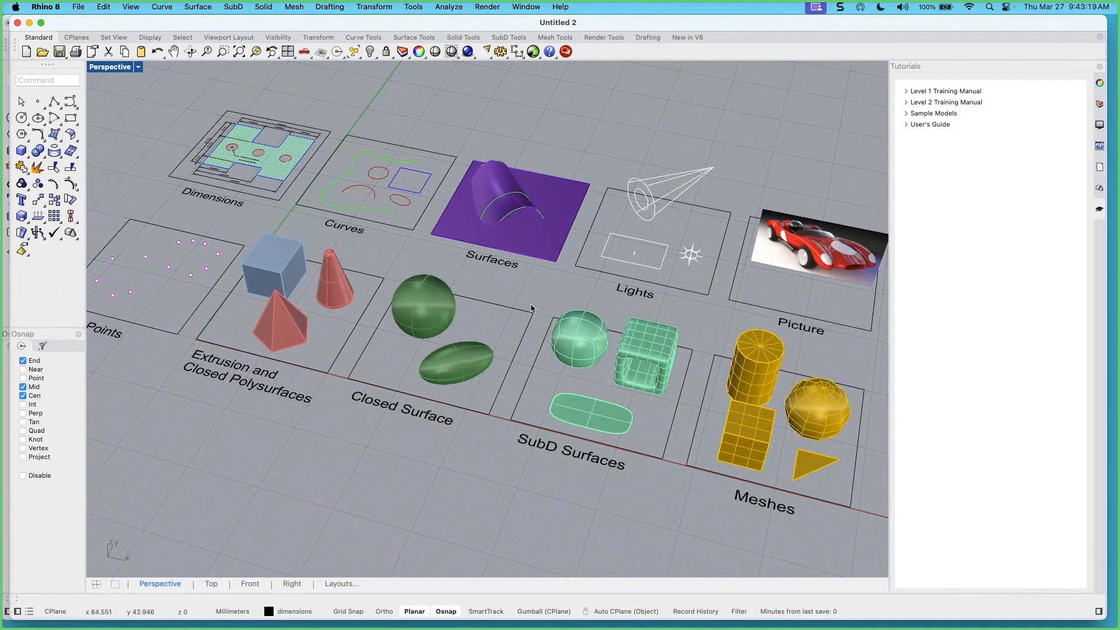
pyautogui.moveTo(461, 306); pyautogui.dragTo(502, 320, button='right')
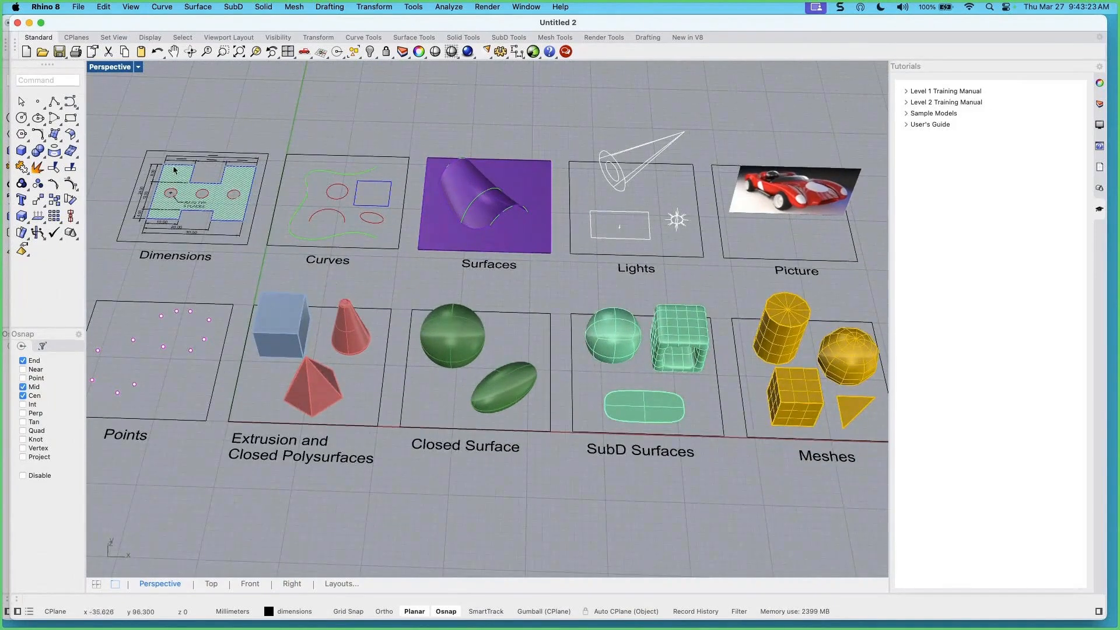
pyautogui.scroll(10, 174, 169)
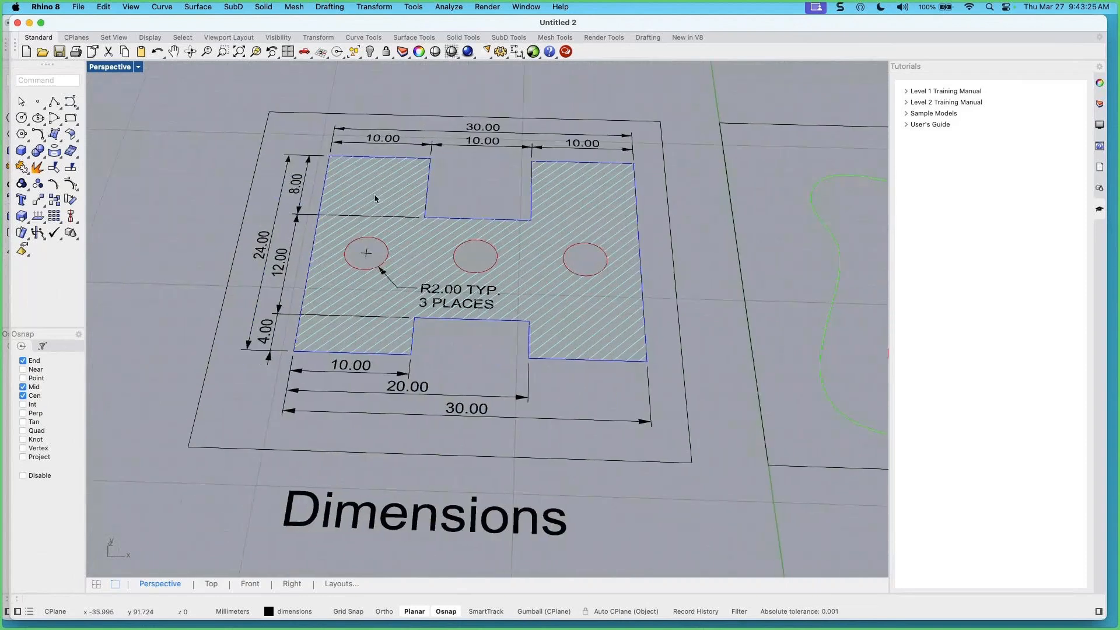
pyautogui.scroll(-10, 374, 198)
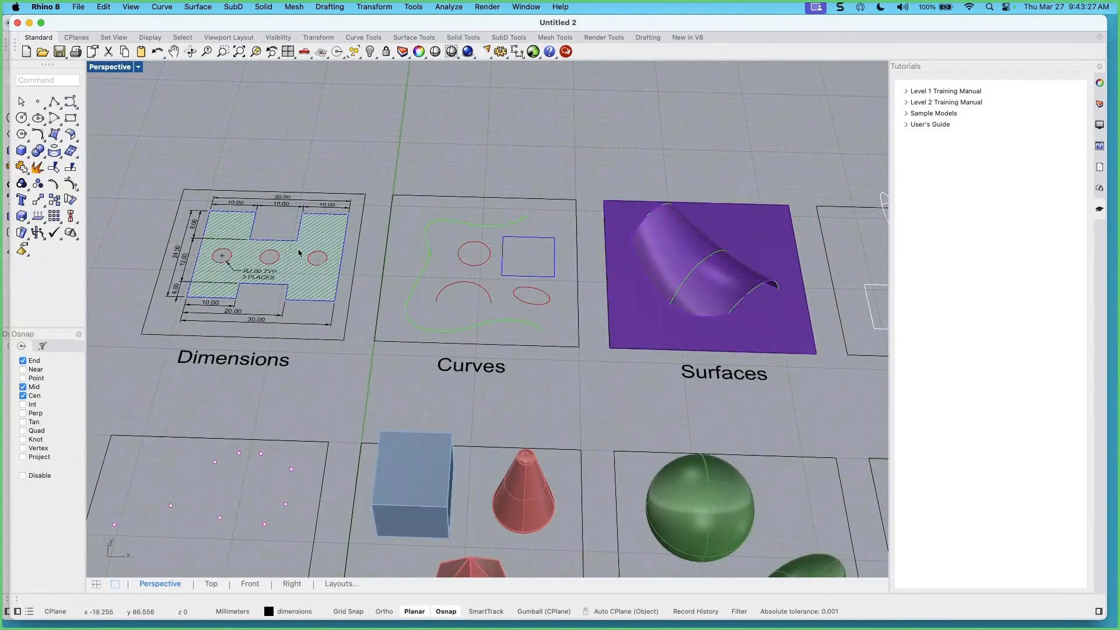
pyautogui.click(306, 243)
pyautogui.press('Escape')
# Inspect the control points of the open freeform curve and the square in the Curves sample
pyautogui.click(480, 329)
pyautogui.moveTo(500, 353); pyautogui.dragTo(493, 260, button='right')
pyautogui.scroll(2, 501, 271)
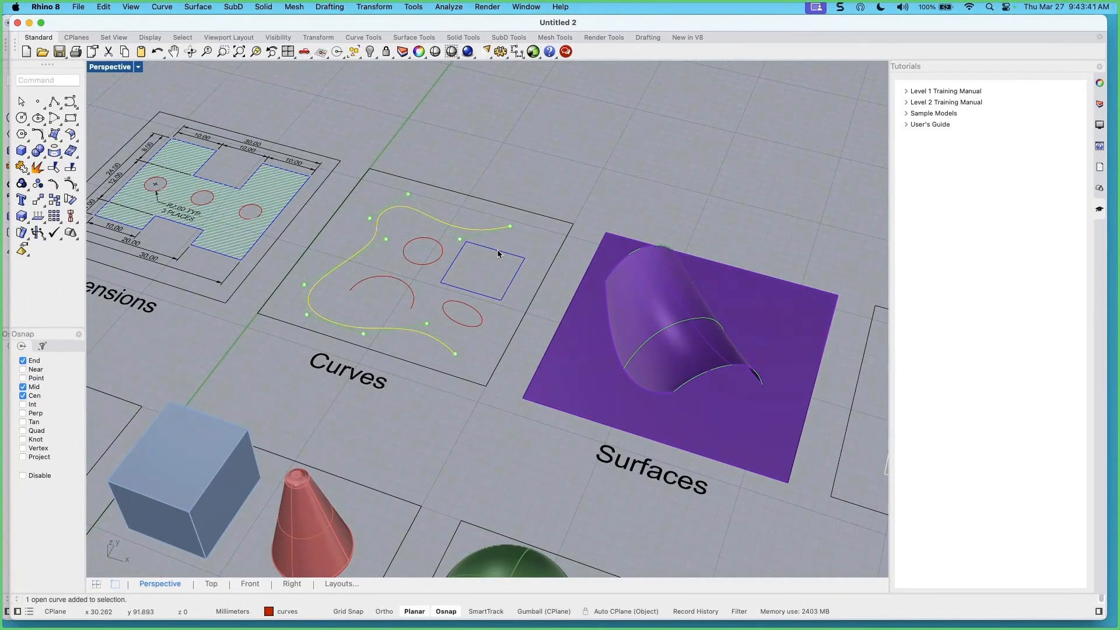
pyautogui.click(498, 252)
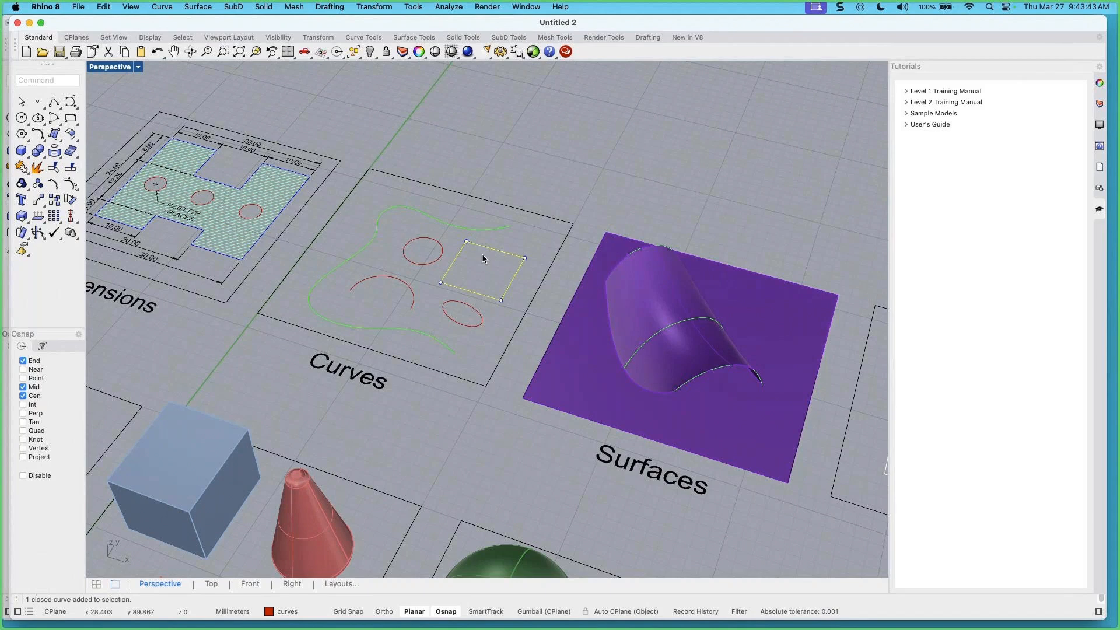
pyautogui.moveTo(448, 352)
pyautogui.mouseDown(button='right')
pyautogui.moveTo(455, 380)
pyautogui.moveTo(381, 350)
pyautogui.mouseUp(button='right')
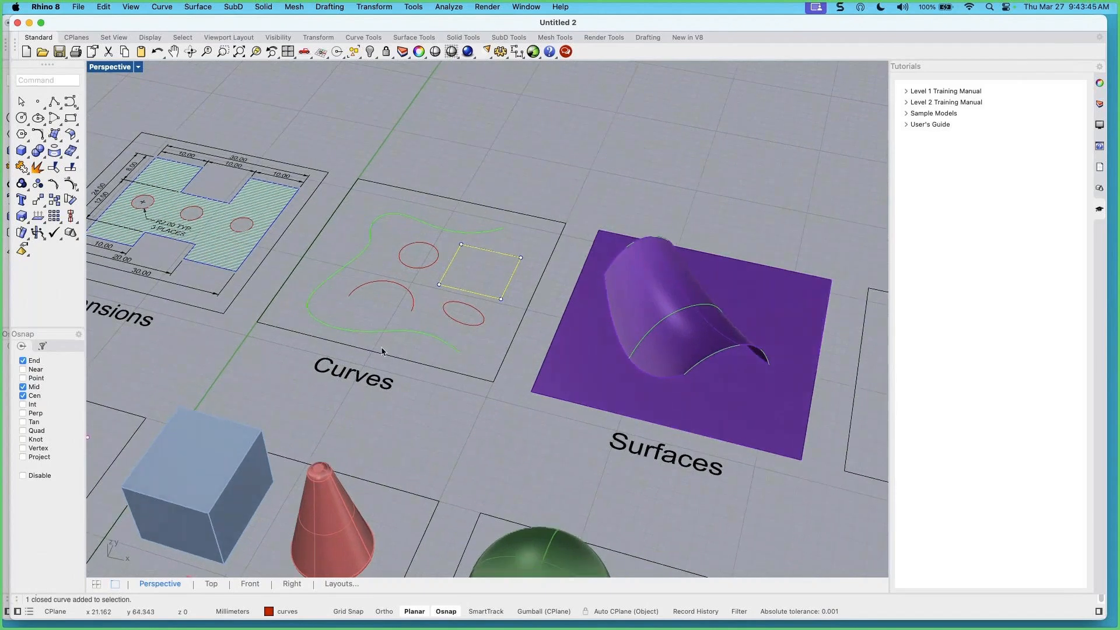
pyautogui.scroll(2, 382, 350)
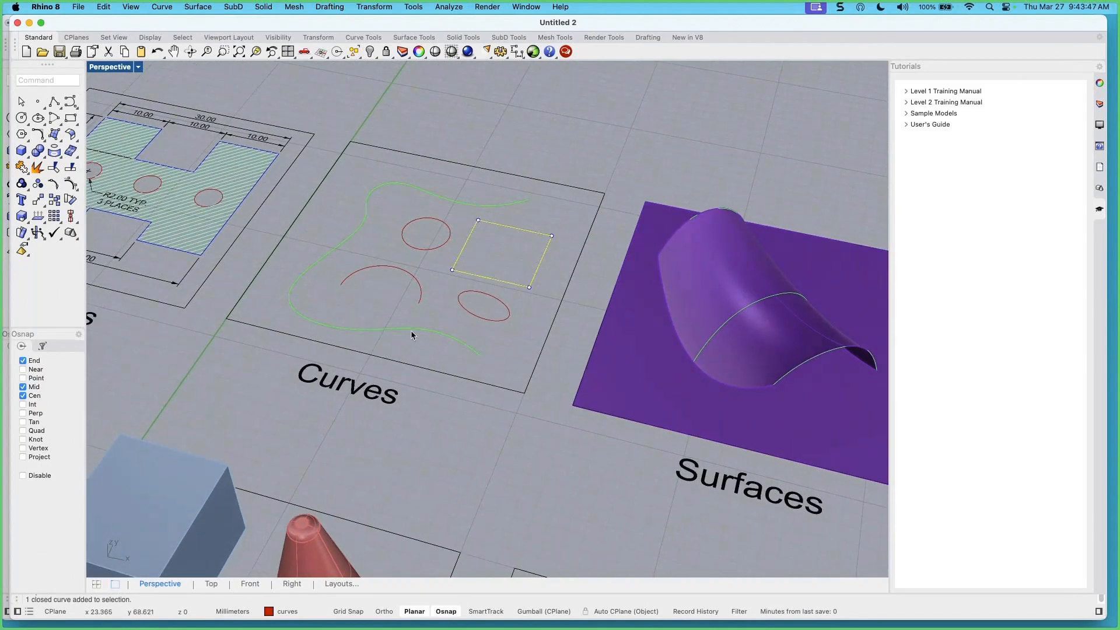
pyautogui.scroll(-3, 411, 351)
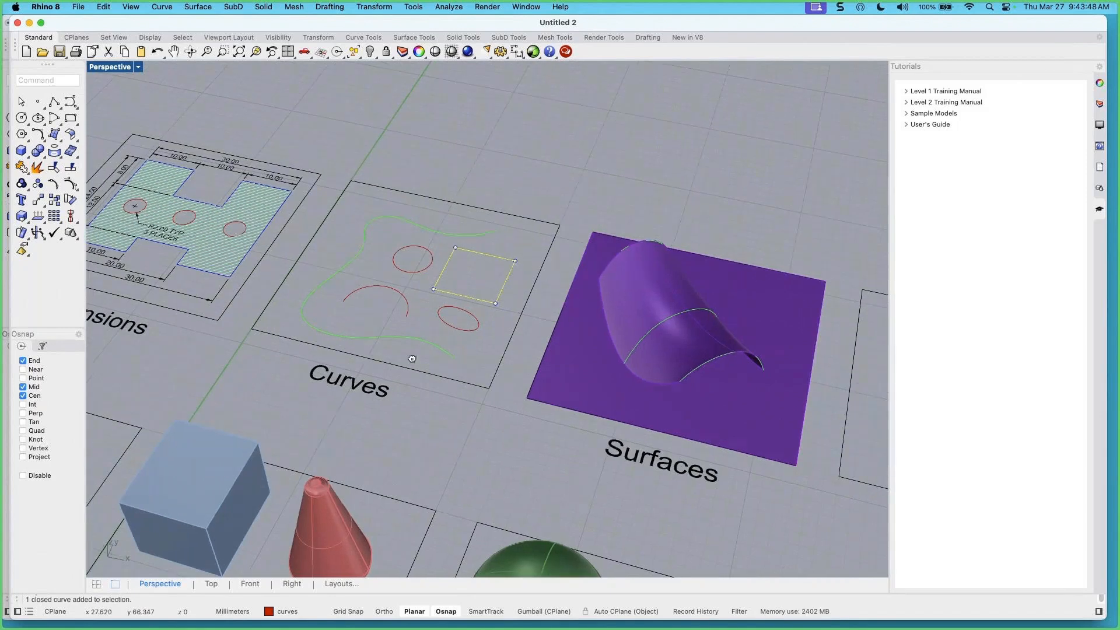
# Reshape the open freeform curve in the Curves sample by moving control points around its upper bend
pyautogui.click(416, 227)
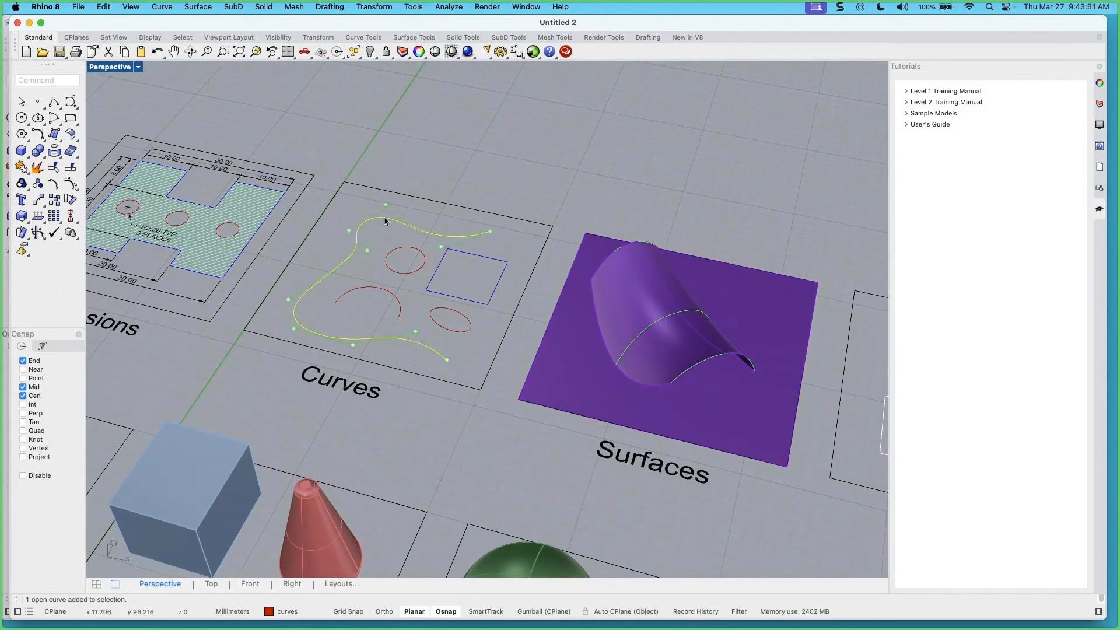
pyautogui.moveTo(386, 205); pyautogui.dragTo(382, 179)
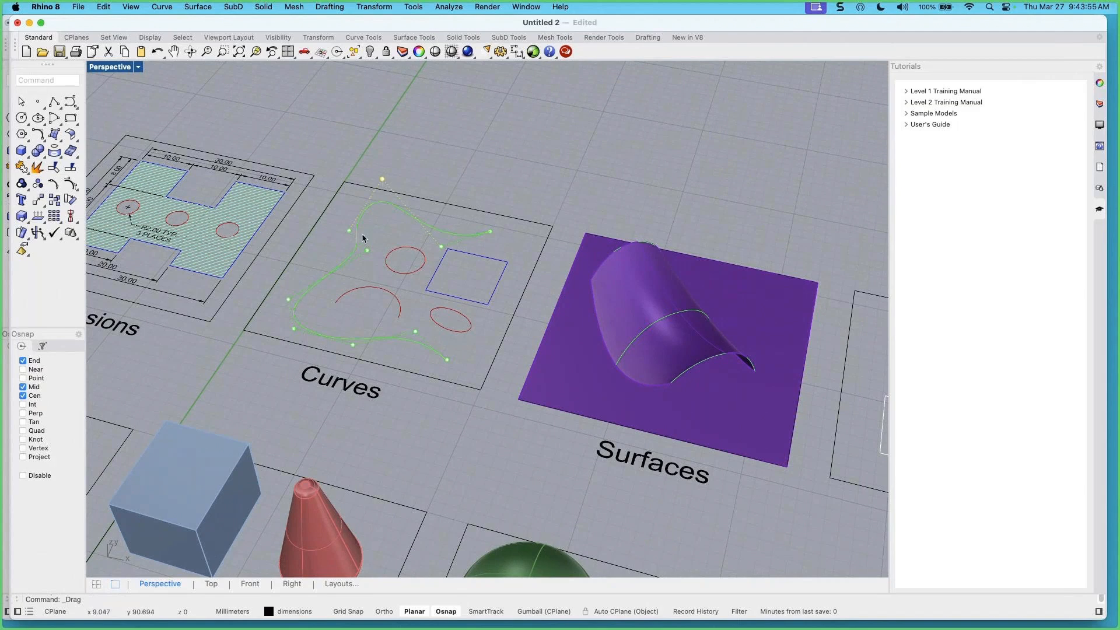
pyautogui.moveTo(350, 231); pyautogui.dragTo(375, 269)
# Review the object properties and full detail description of the open freeform curve, and close the description
pyautogui.keyDown('shift'); pyautogui.moveTo(429, 291); pyautogui.dragTo(453, 250, button='right'); pyautogui.keyUp('shift')
pyautogui.click(458, 231)
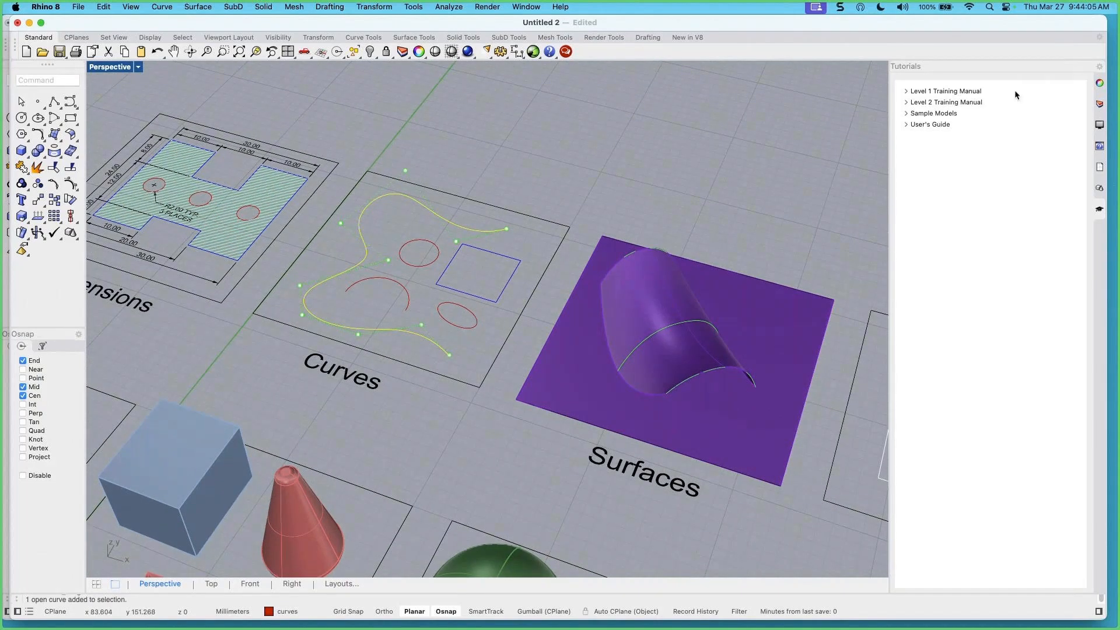
pyautogui.click(1099, 84)
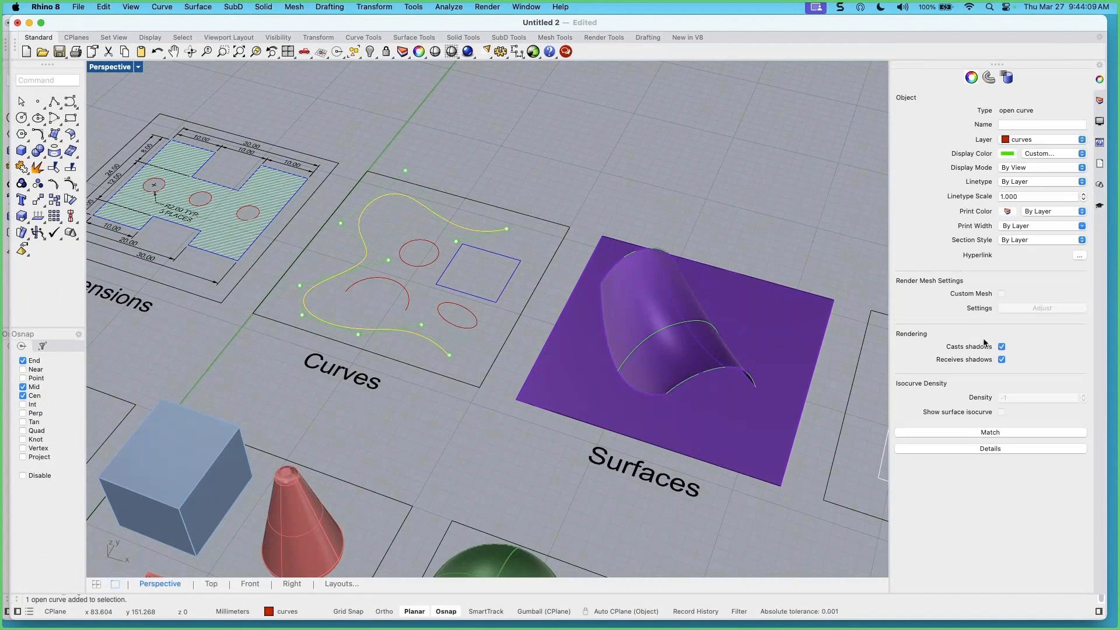
pyautogui.click(989, 449)
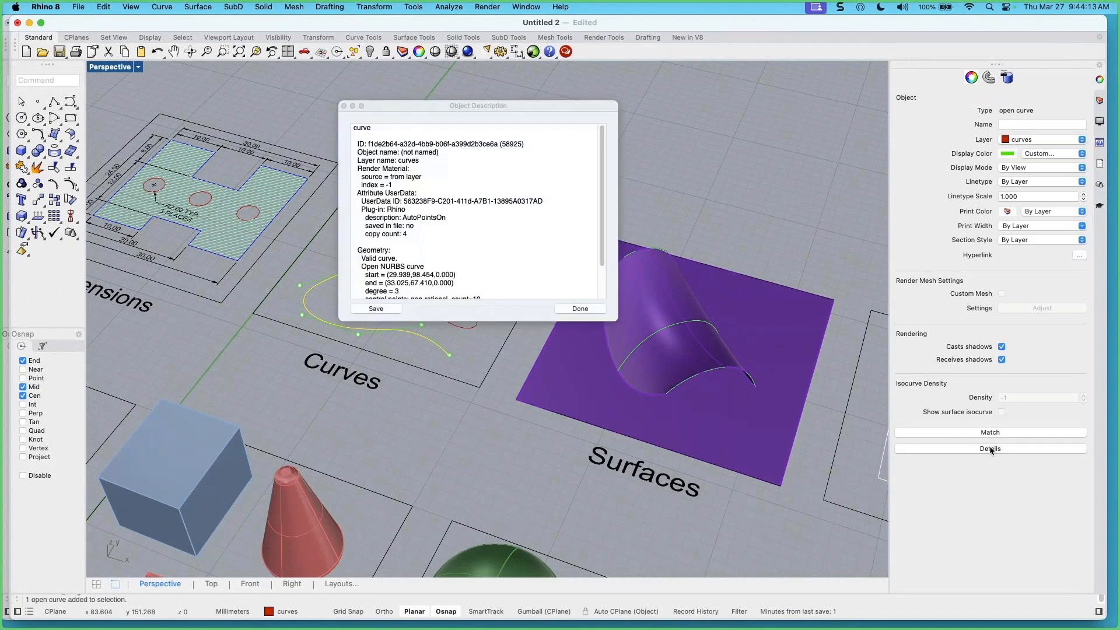
pyautogui.moveTo(530, 108); pyautogui.dragTo(712, 75)
pyautogui.moveTo(798, 285); pyautogui.dragTo(801, 342)
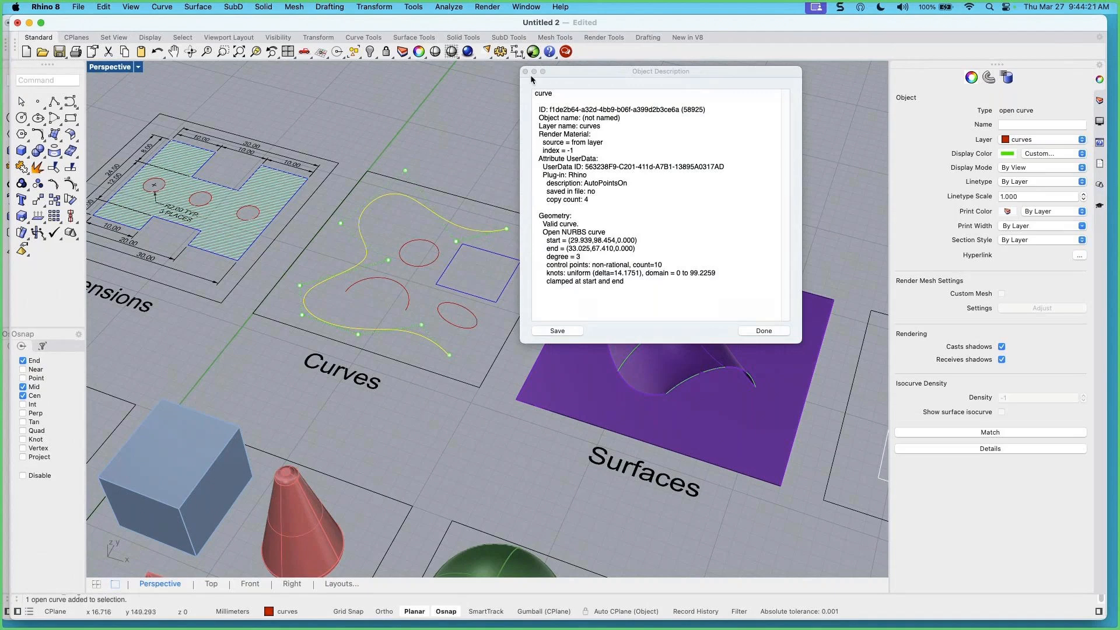
pyautogui.click(525, 71)
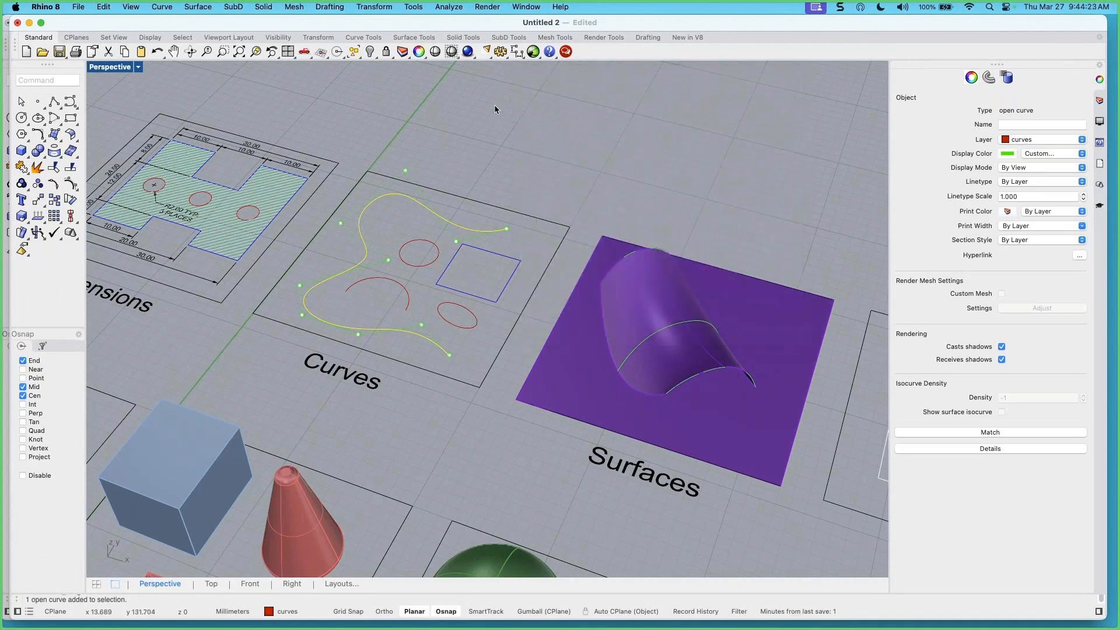
# Inspect the properties and control points of the square and the circle in the Curves sample
pyautogui.moveTo(490, 300); pyautogui.dragTo(437, 315, button='right')
pyautogui.click(457, 298)
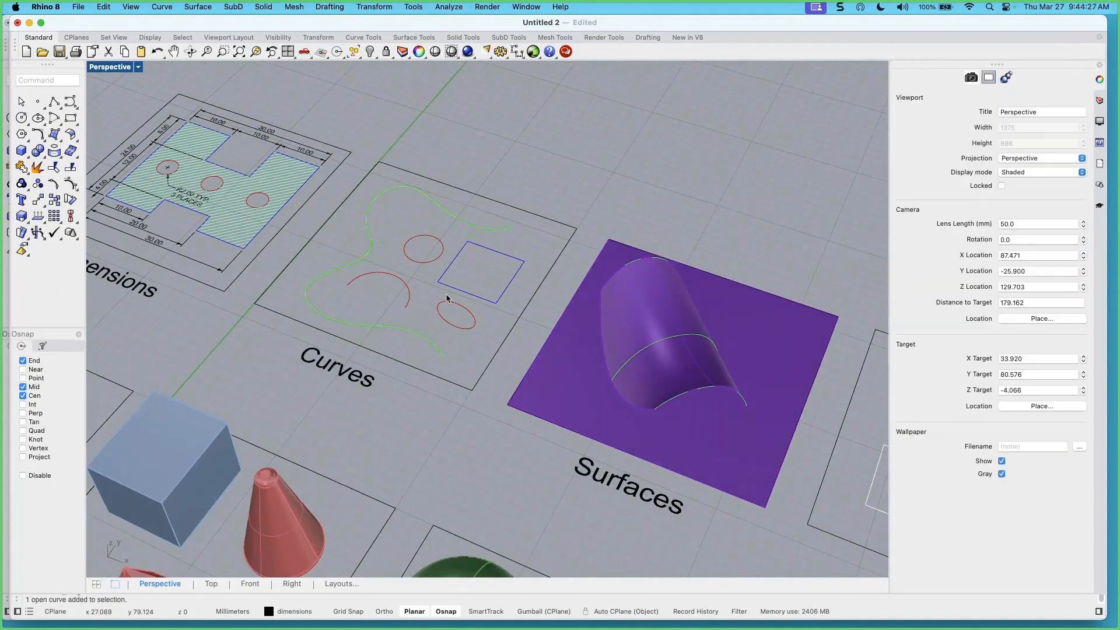
pyautogui.click(458, 294)
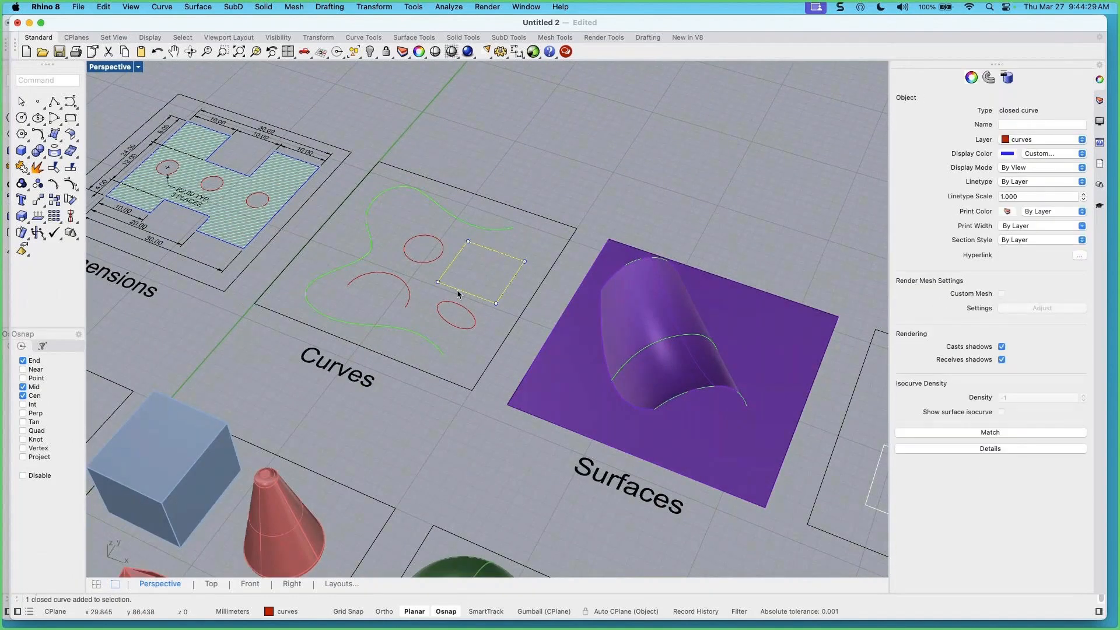
pyautogui.moveTo(472, 297); pyautogui.dragTo(463, 296, button='right')
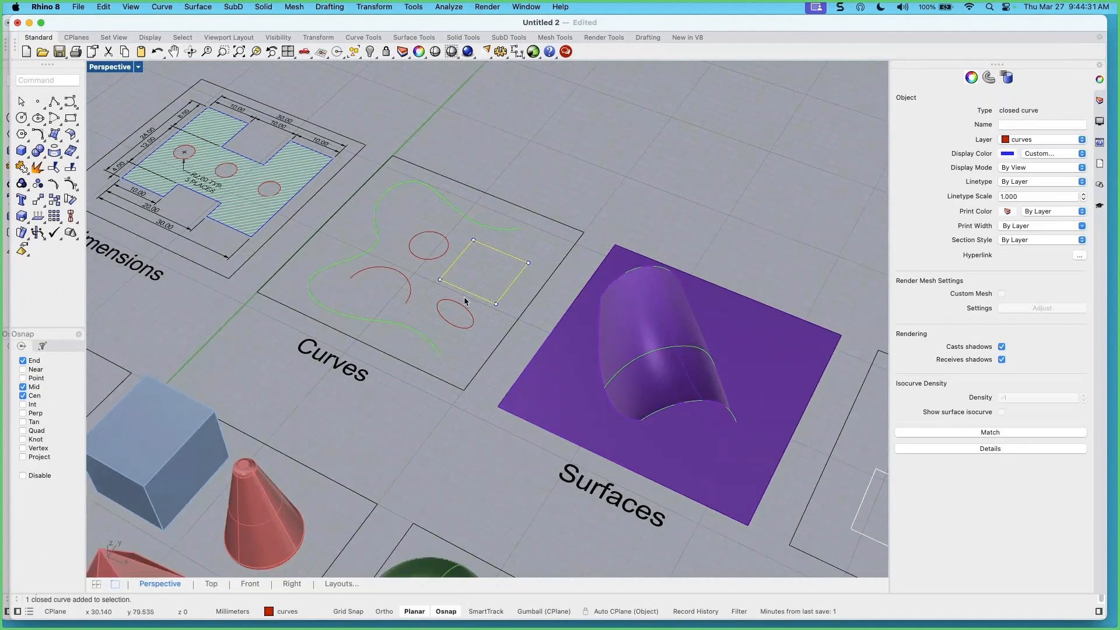
pyautogui.click(443, 257)
pyautogui.click(440, 263)
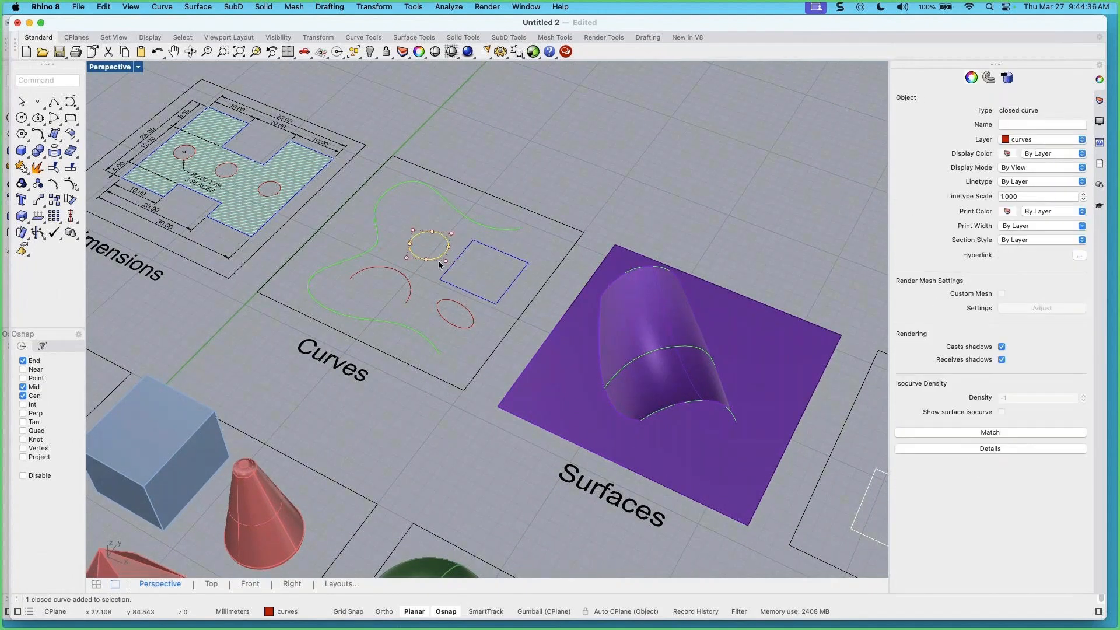
# Compare the ellipse and circle in the Curves sample, and review the circle's full object description before closing it
pyautogui.click(449, 301)
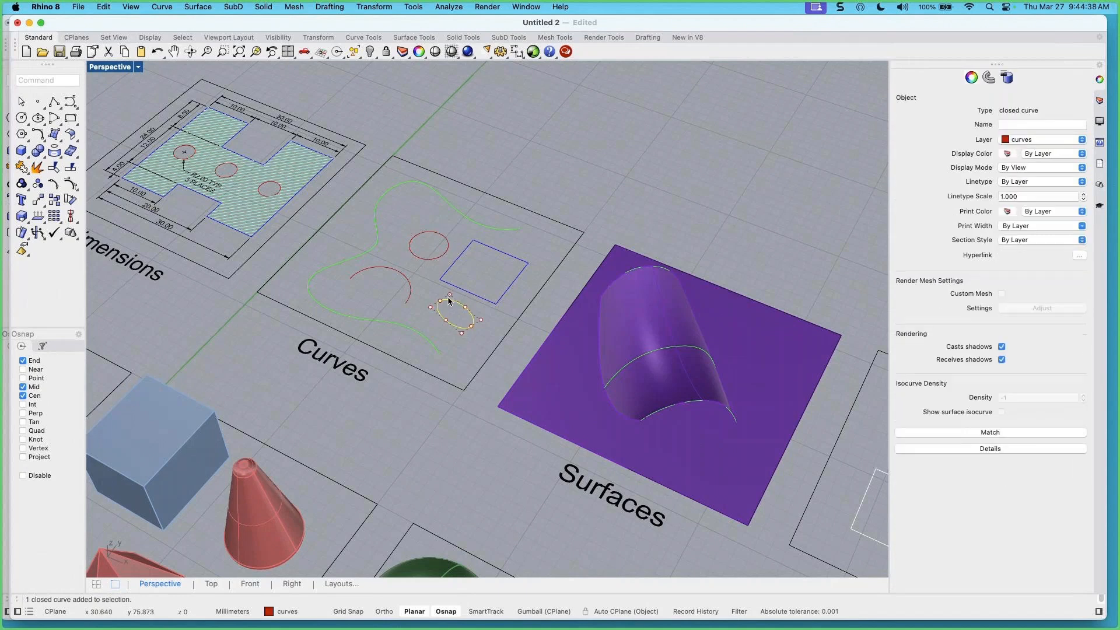
pyautogui.click(429, 260)
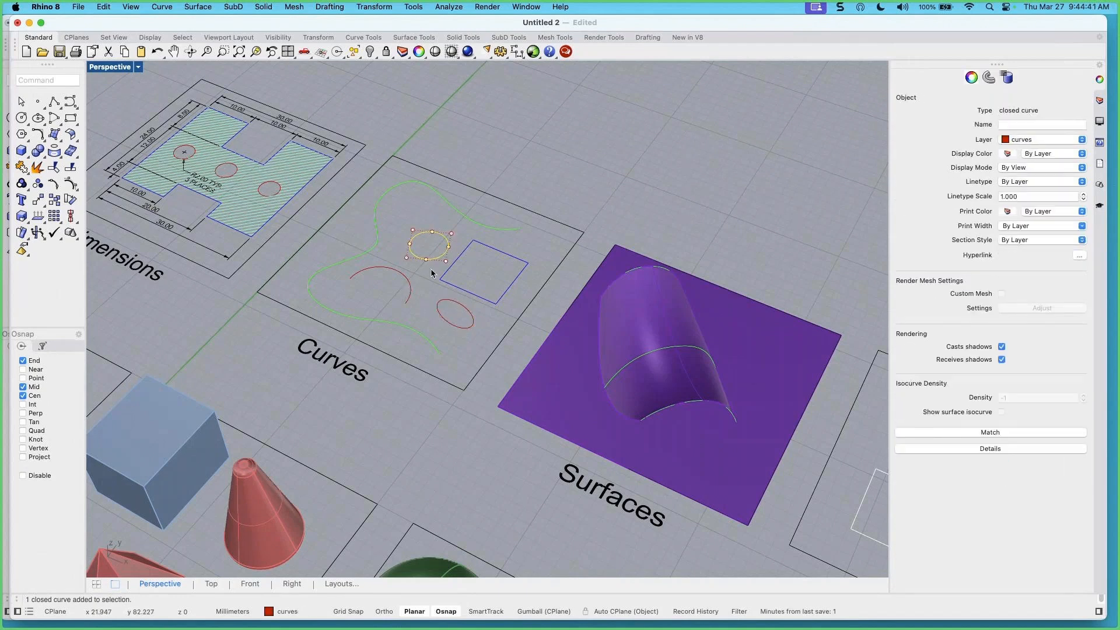
pyautogui.click(990, 449)
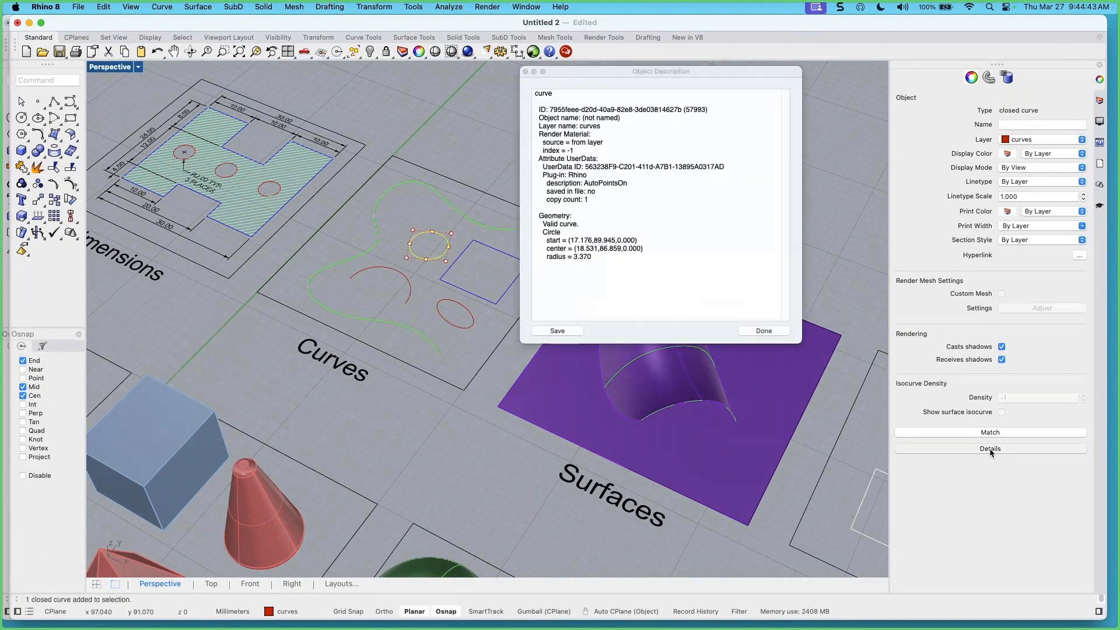
pyautogui.moveTo(709, 72); pyautogui.dragTo(722, 70)
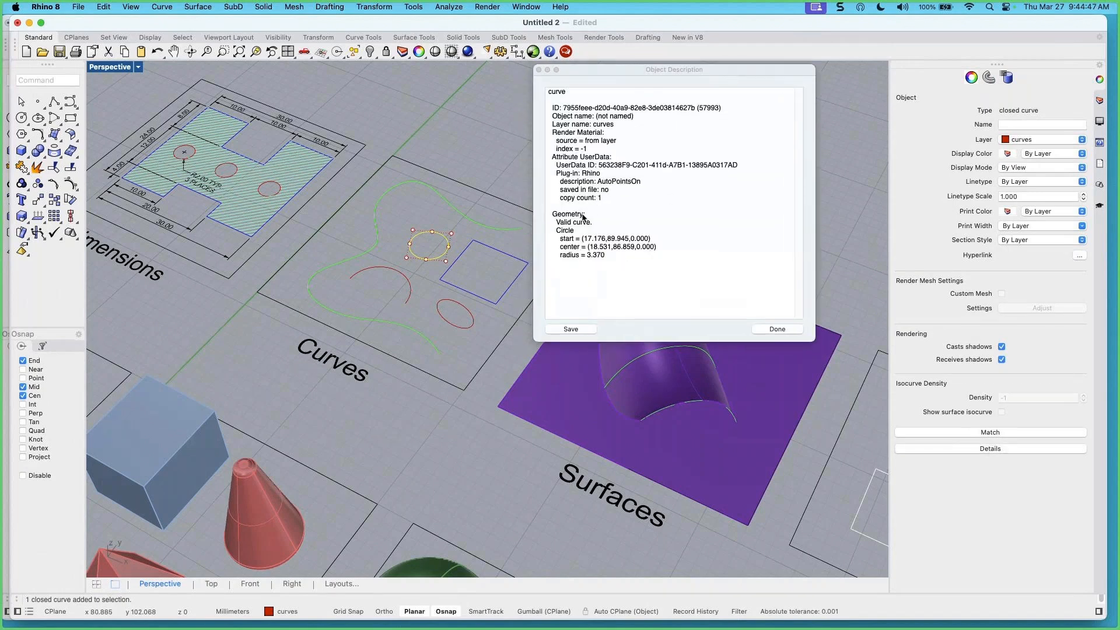
pyautogui.click(565, 235)
pyautogui.doubleClick(565, 231)
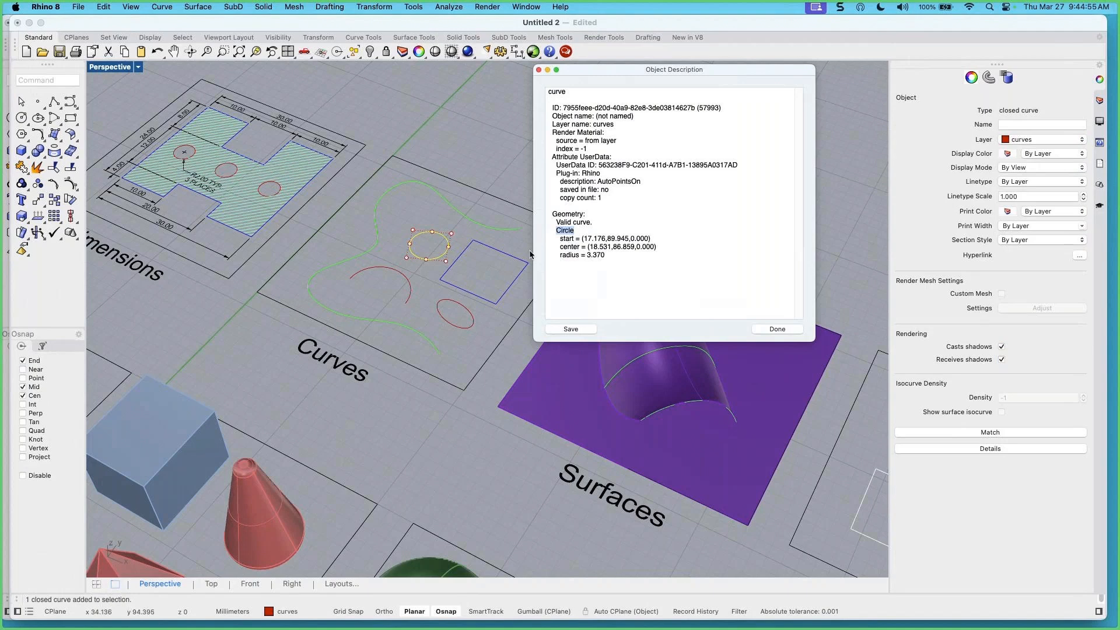
pyautogui.click(777, 329)
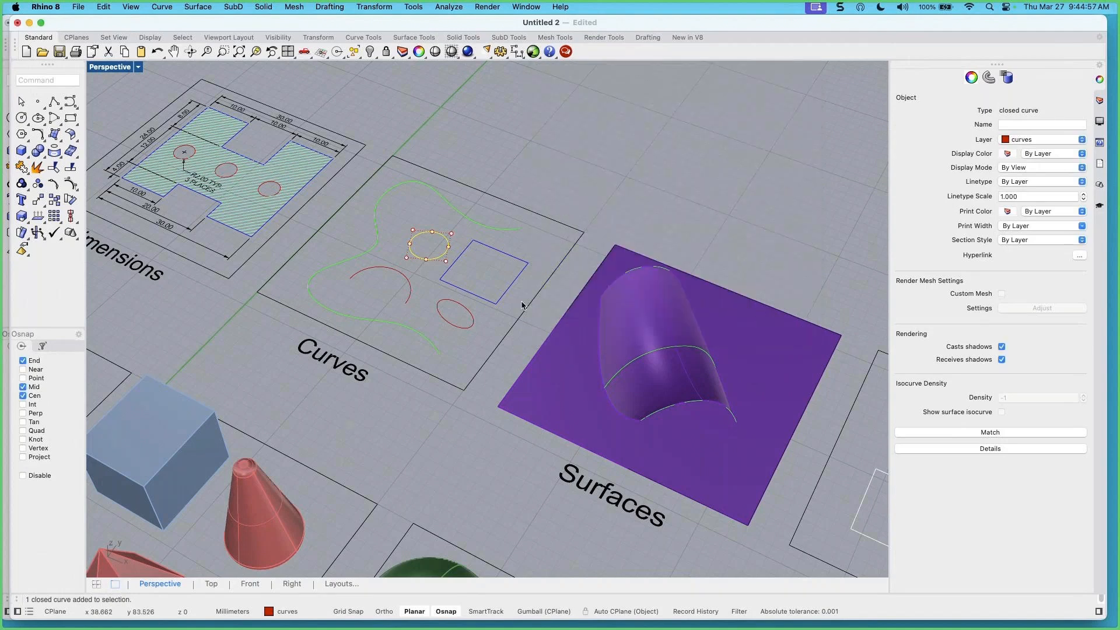
# Inspect the ellipse and the open arc in the Curves sample, and clear the selection
pyautogui.click(454, 304)
pyautogui.click(408, 301)
pyautogui.click(412, 290)
pyautogui.click(430, 284)
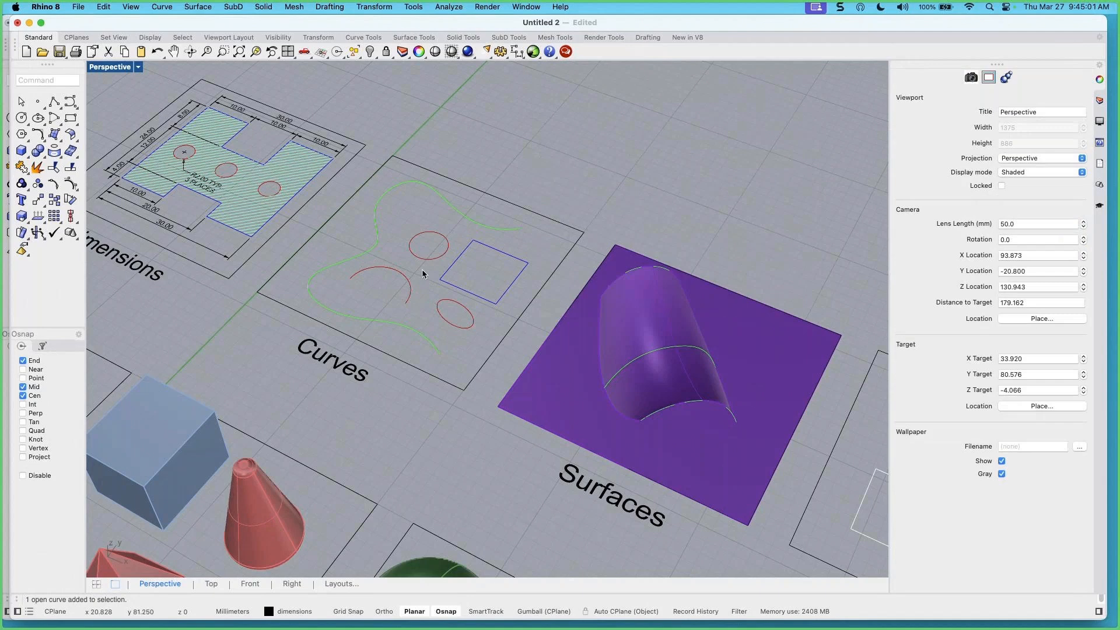
# Extrude the open freeform curve in the Curves sample straight upward by about 19.6 mm as a surface
pyautogui.moveTo(445, 321); pyautogui.dragTo(444, 322, button='right')
pyautogui.click(482, 222)
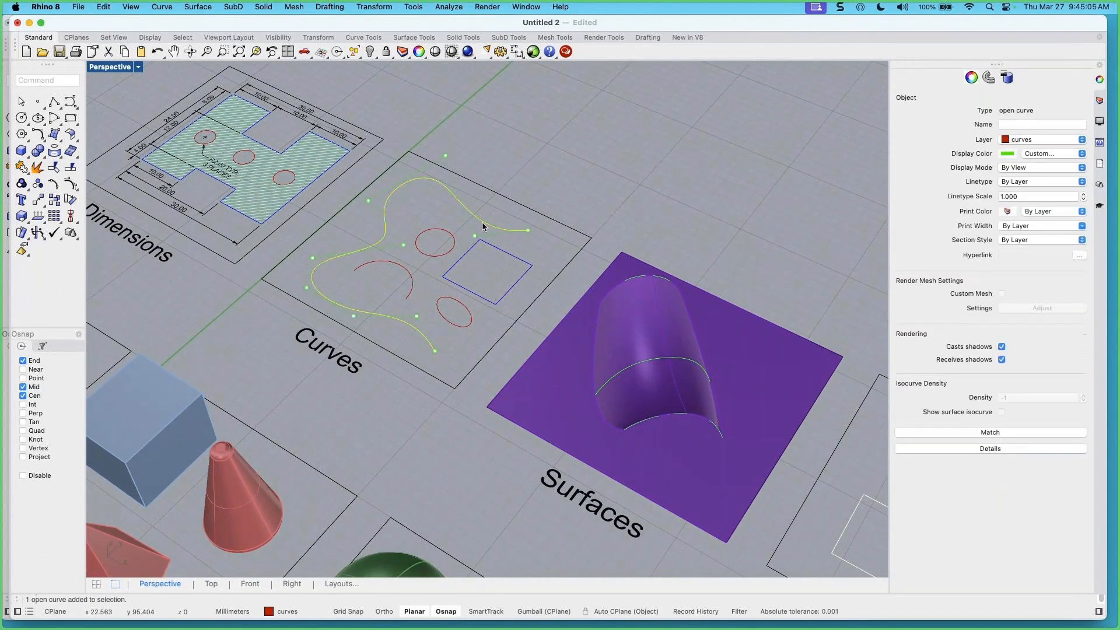
pyautogui.keyDown('shift'); pyautogui.moveTo(471, 254); pyautogui.dragTo(517, 275, button='right'); pyautogui.keyUp('shift')
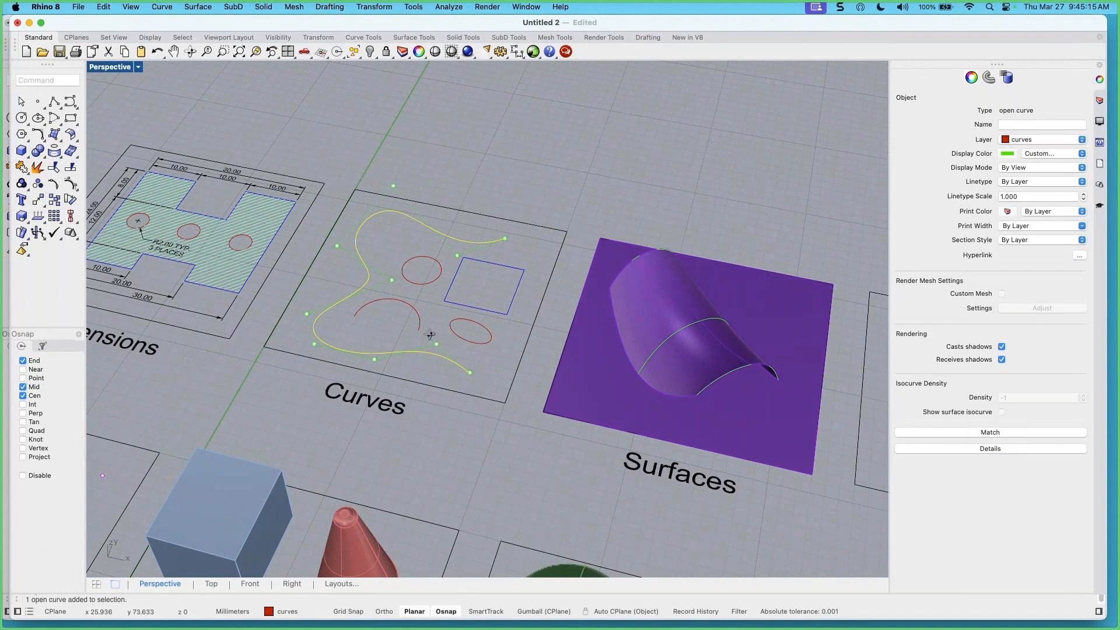
pyautogui.moveTo(430, 335); pyautogui.dragTo(428, 335, button='right')
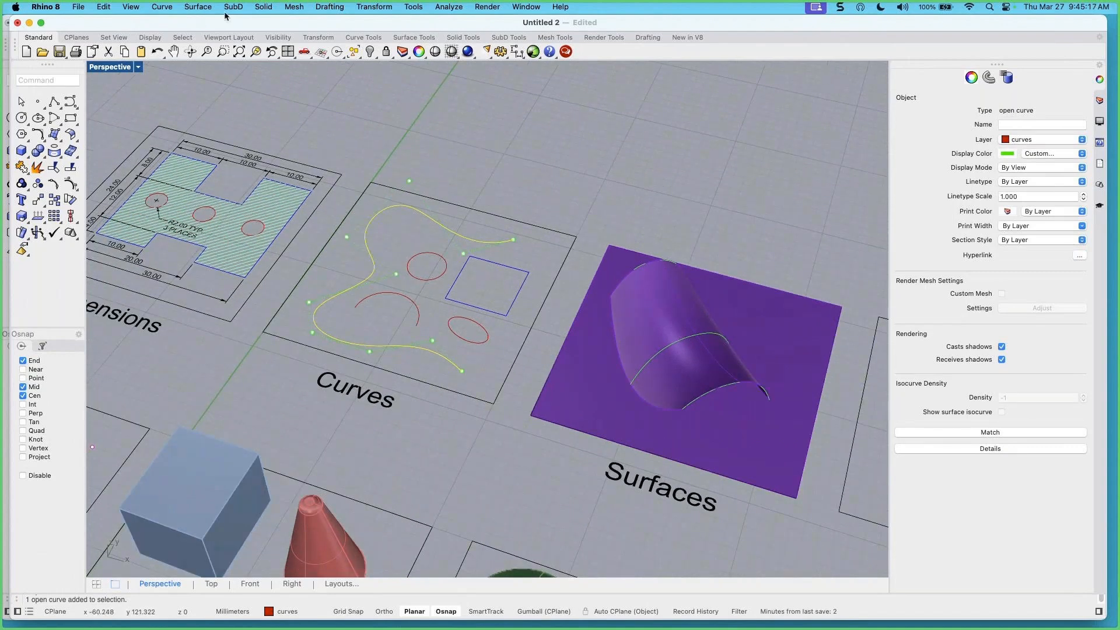
pyautogui.click(198, 7)
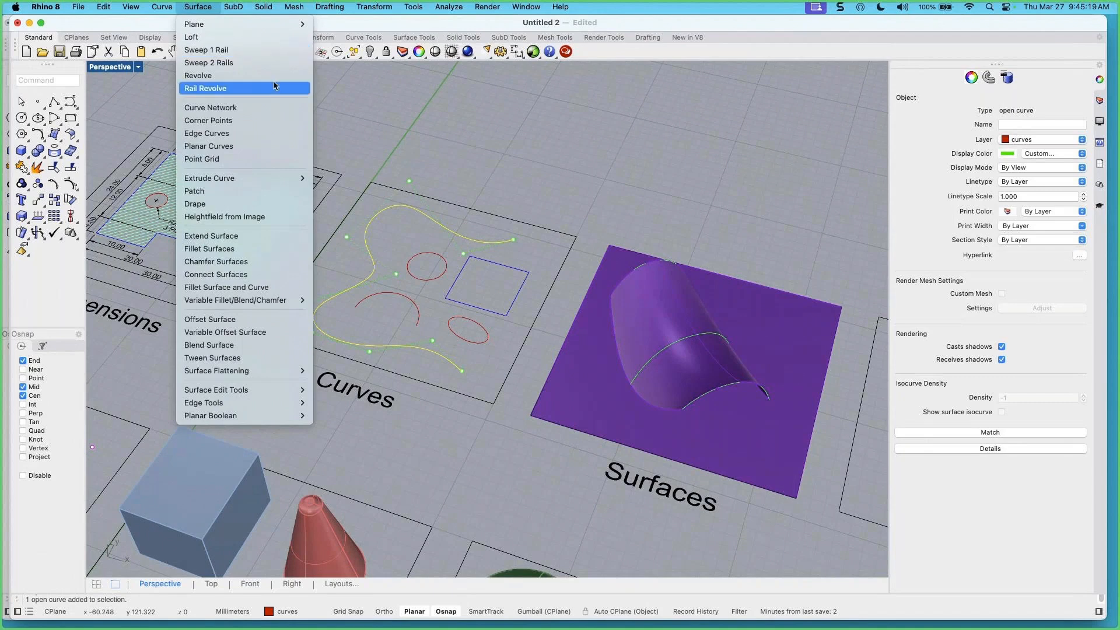
pyautogui.moveTo(230, 176)
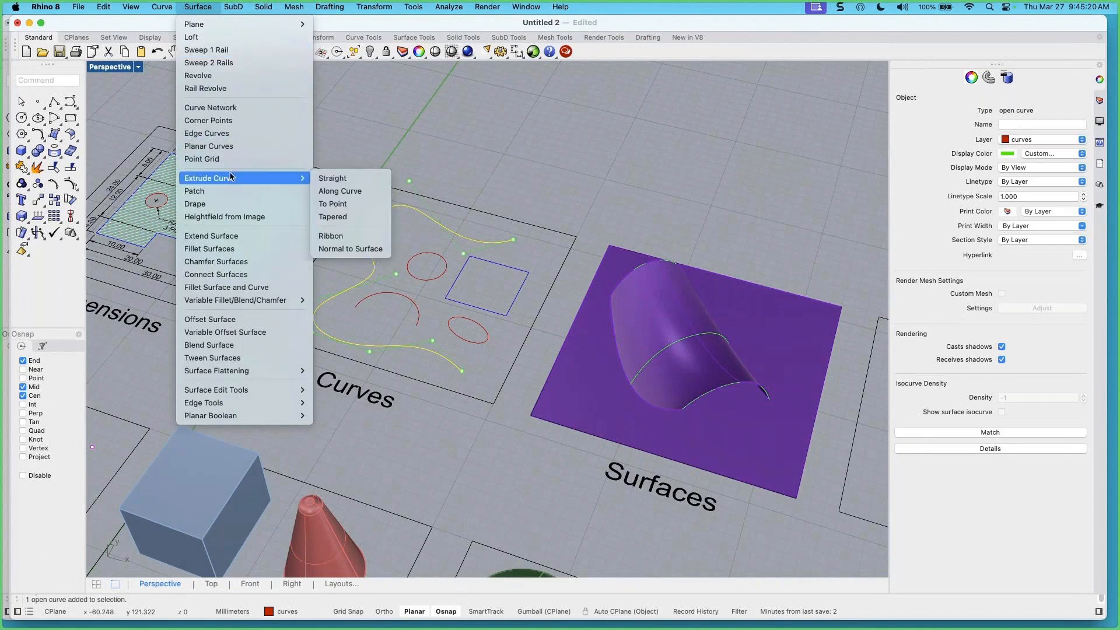
pyautogui.click(350, 178)
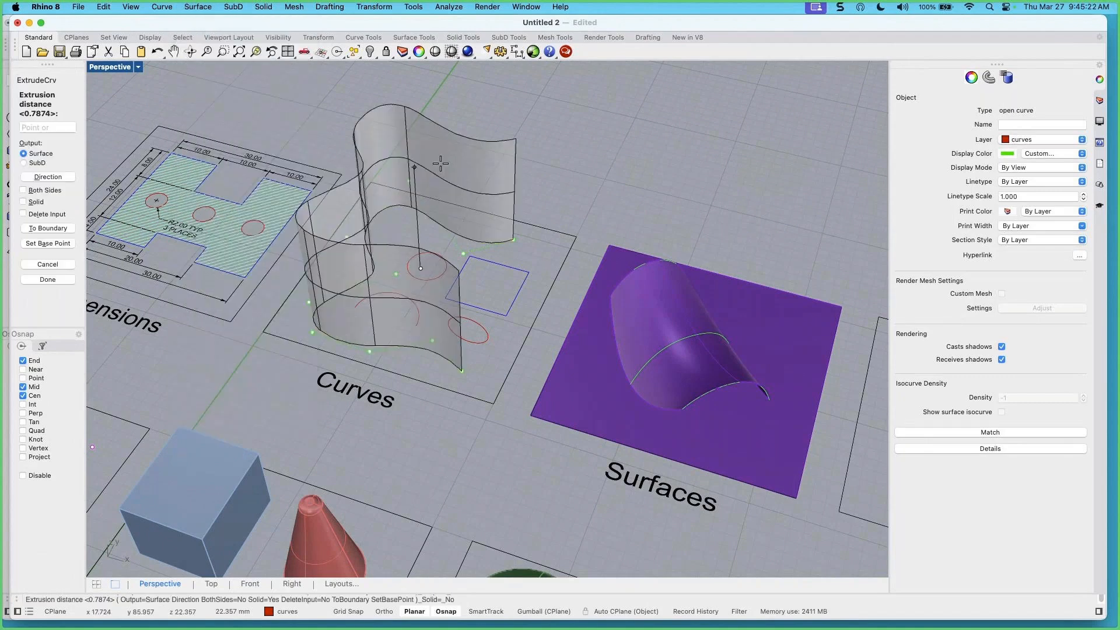
pyautogui.click(417, 181)
# Delete the grey extruded surface above the Curves sample, keeping the source curve
pyautogui.moveTo(425, 318)
pyautogui.mouseDown(button='right')
pyautogui.moveTo(358, 317)
pyautogui.moveTo(408, 320)
pyautogui.mouseUp(button='right')
pyautogui.click(473, 200)
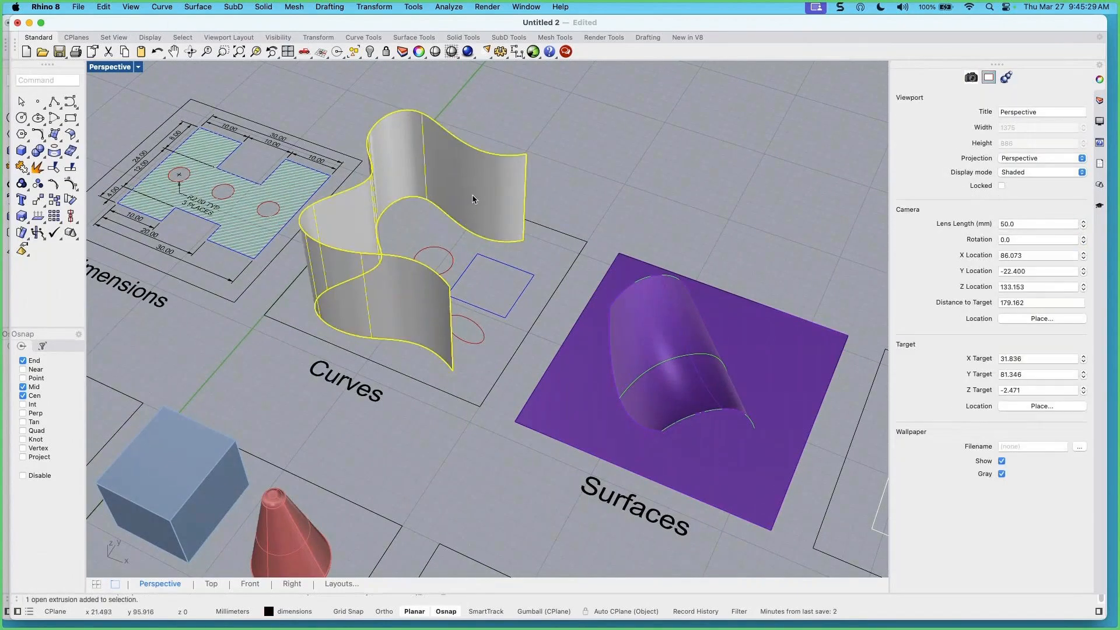
pyautogui.moveTo(504, 260); pyautogui.dragTo(512, 233, button='right')
pyautogui.press('Delete')
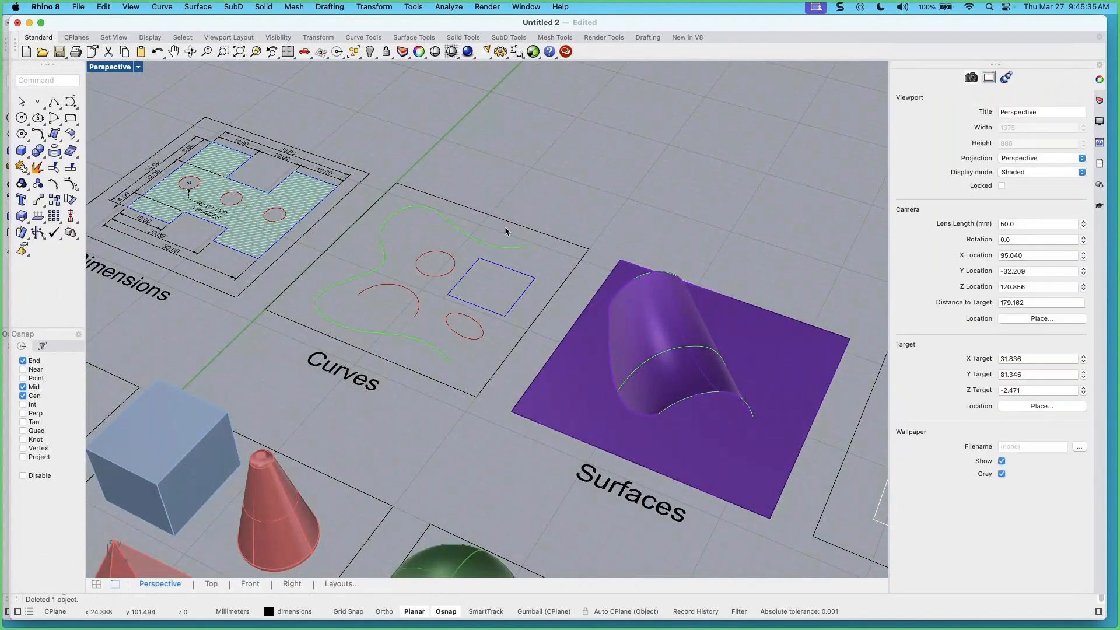
# Make the surfaces layer the current layer
pyautogui.moveTo(476, 298); pyautogui.dragTo(483, 260, button='right')
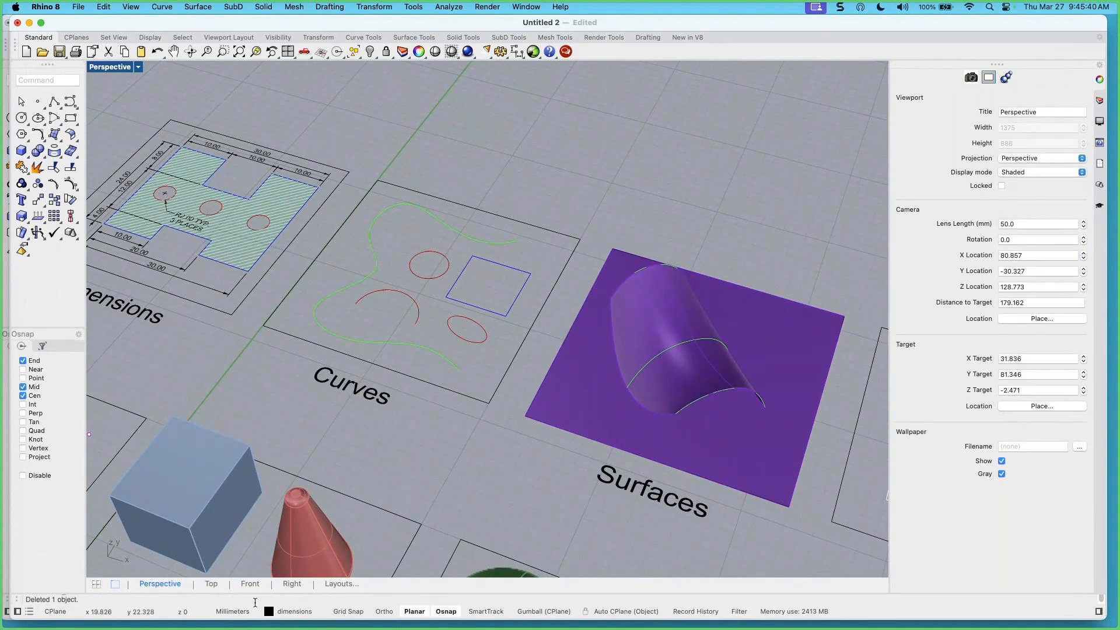
pyautogui.click(292, 612)
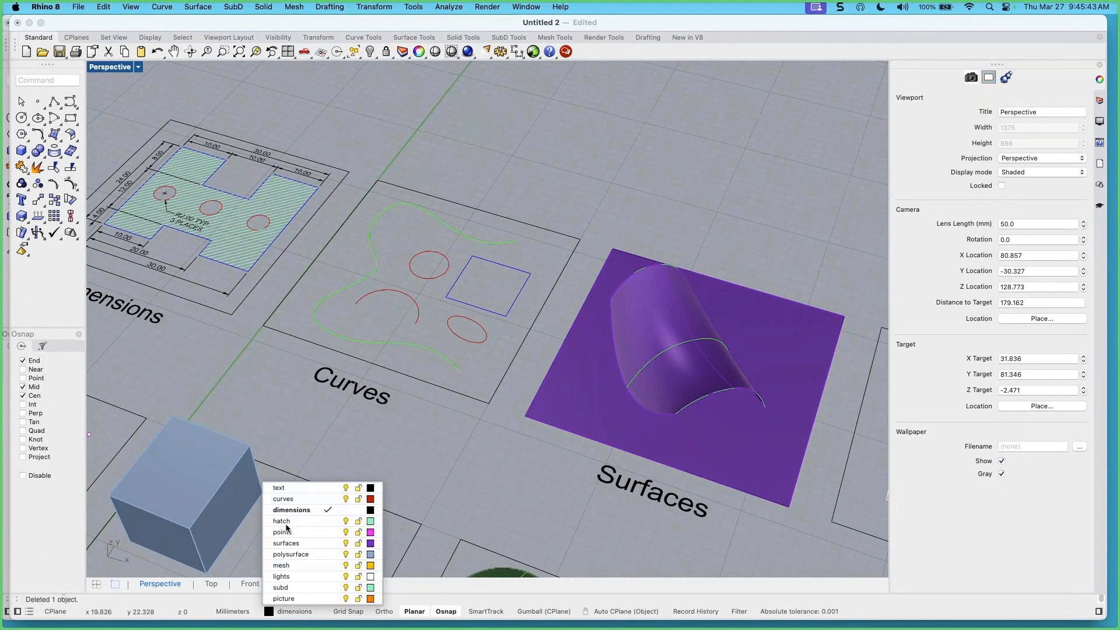
pyautogui.click(327, 543)
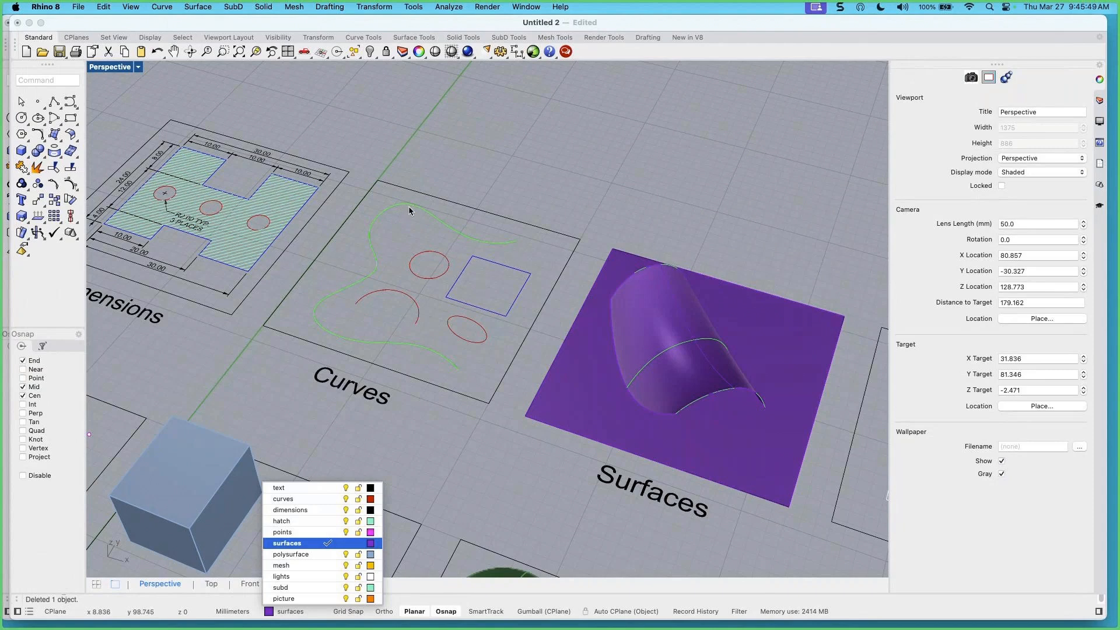
pyautogui.click(426, 213)
# Extrude the open freeform curve straight upward as a surface with Record History enabled
pyautogui.click(426, 216)
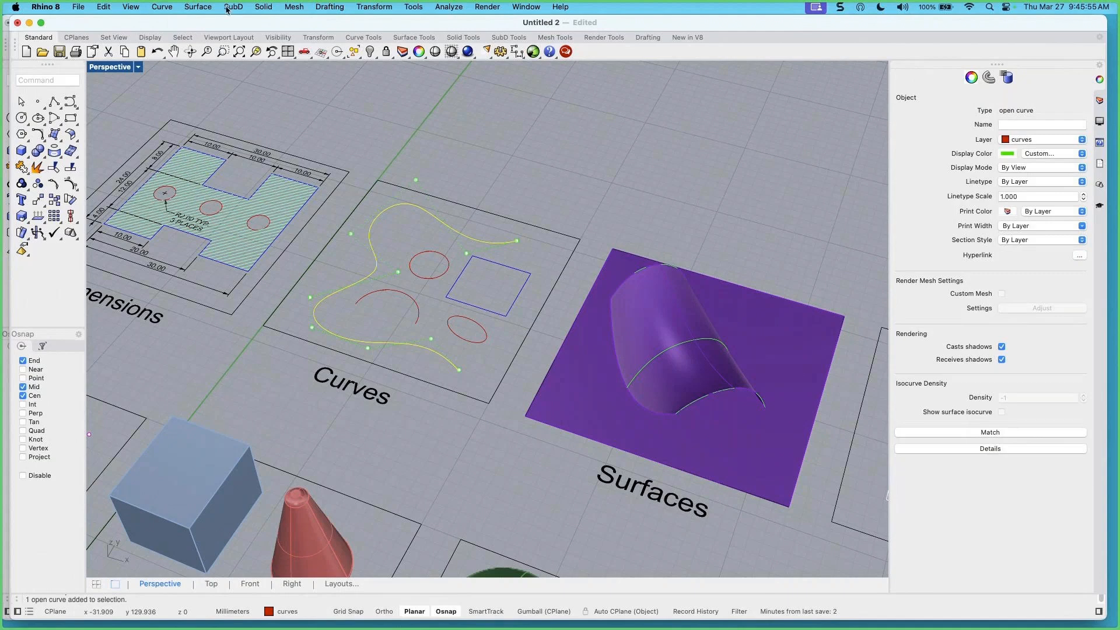
pyautogui.click(208, 9)
pyautogui.moveTo(244, 180)
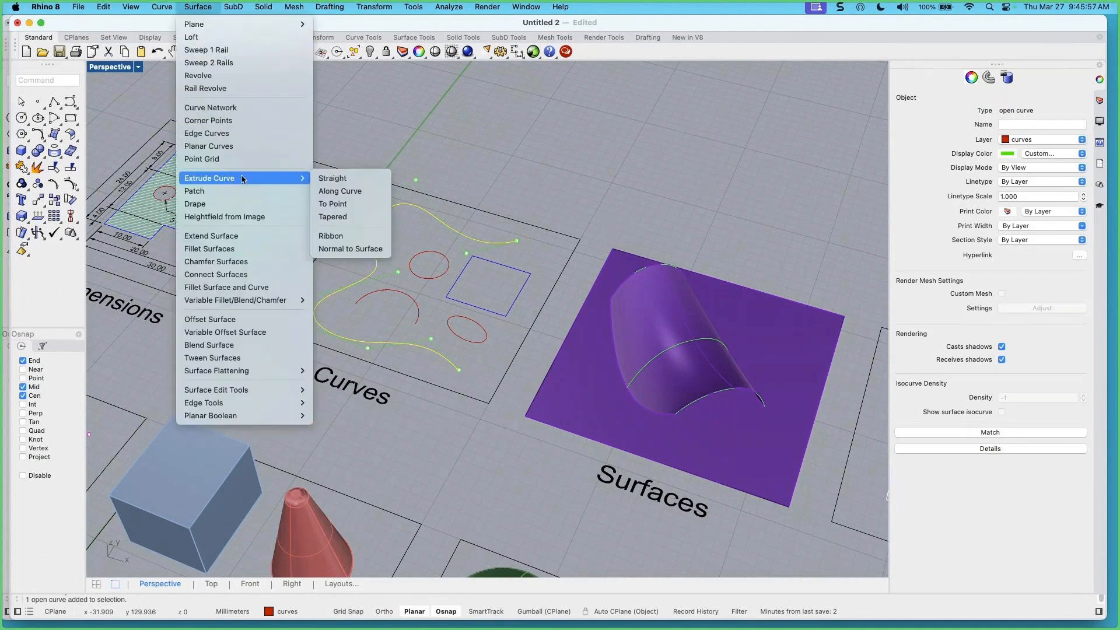
pyautogui.click(335, 178)
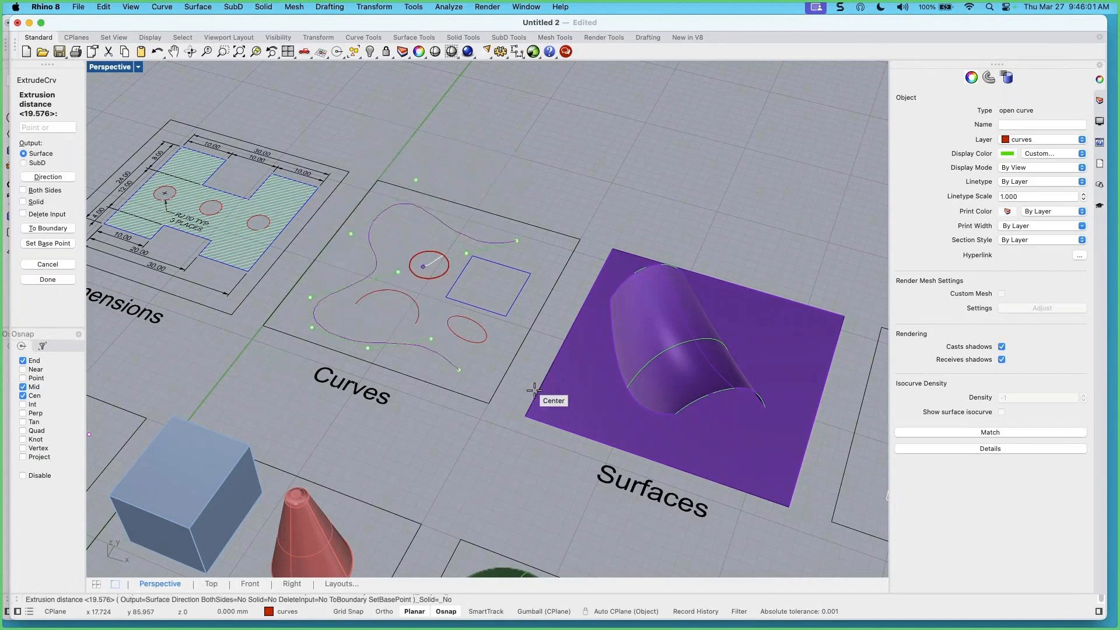
pyautogui.click(698, 611)
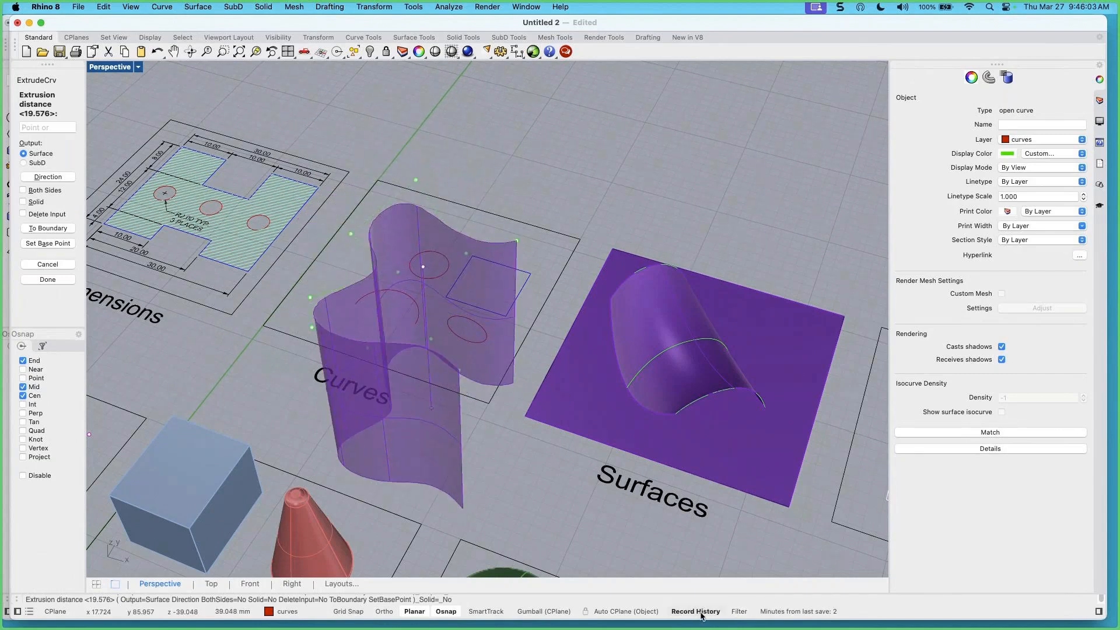
pyautogui.click(536, 167)
pyautogui.moveTo(541, 262); pyautogui.dragTo(448, 221, button='right')
pyautogui.press('Escape')
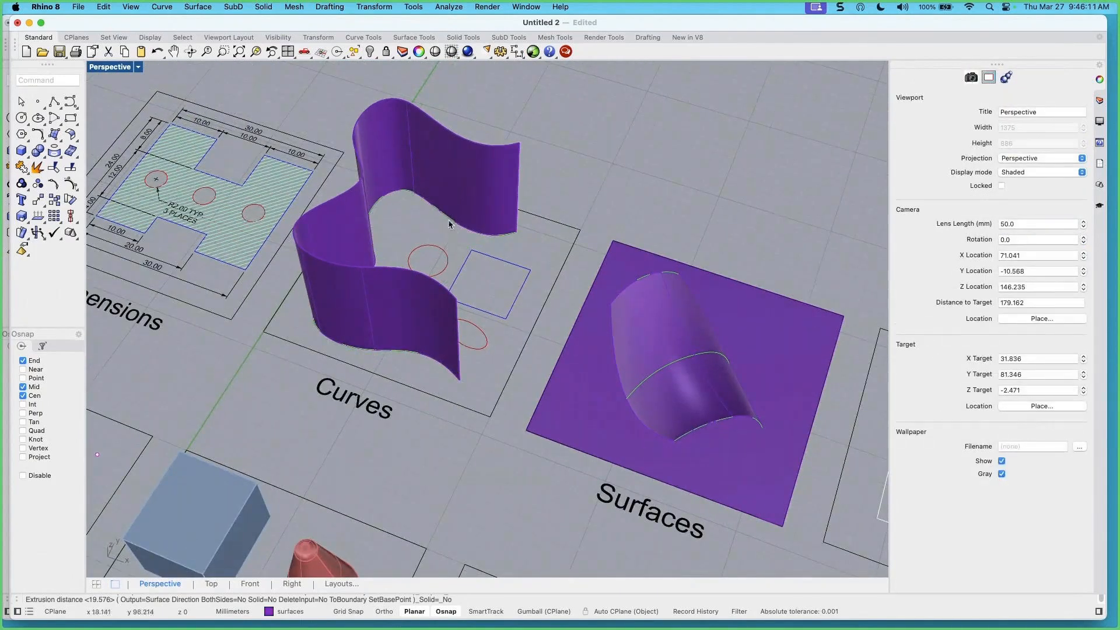
# Select the freeform source curve under the extrusion and move its control point near the blue square inward
pyautogui.click(447, 220)
pyautogui.click(491, 244)
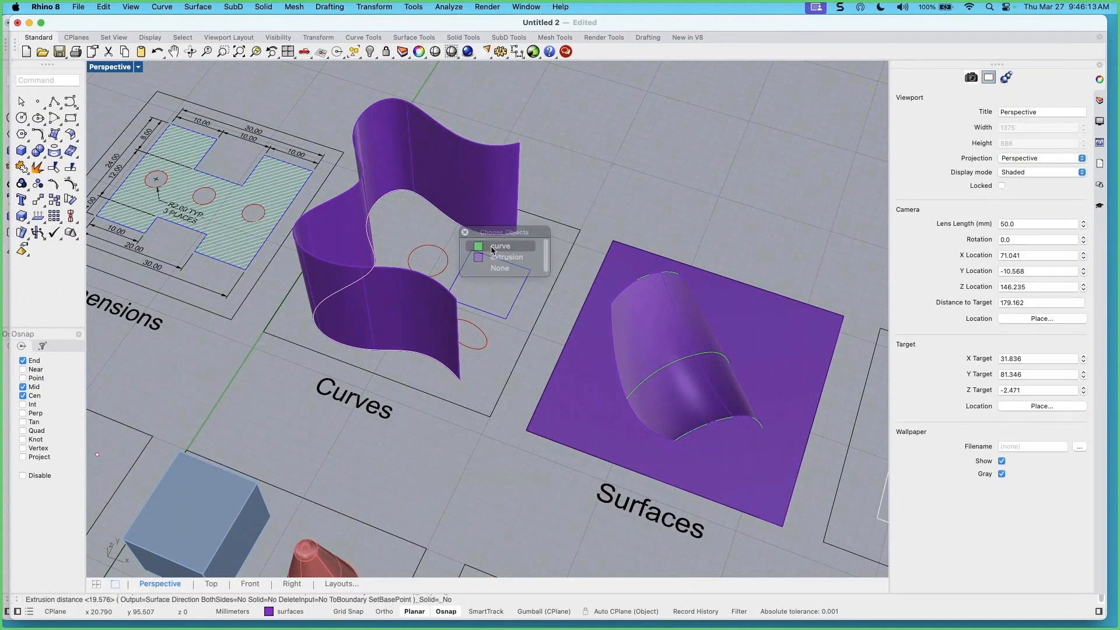
pyautogui.moveTo(418, 271); pyautogui.dragTo(424, 265, button='right')
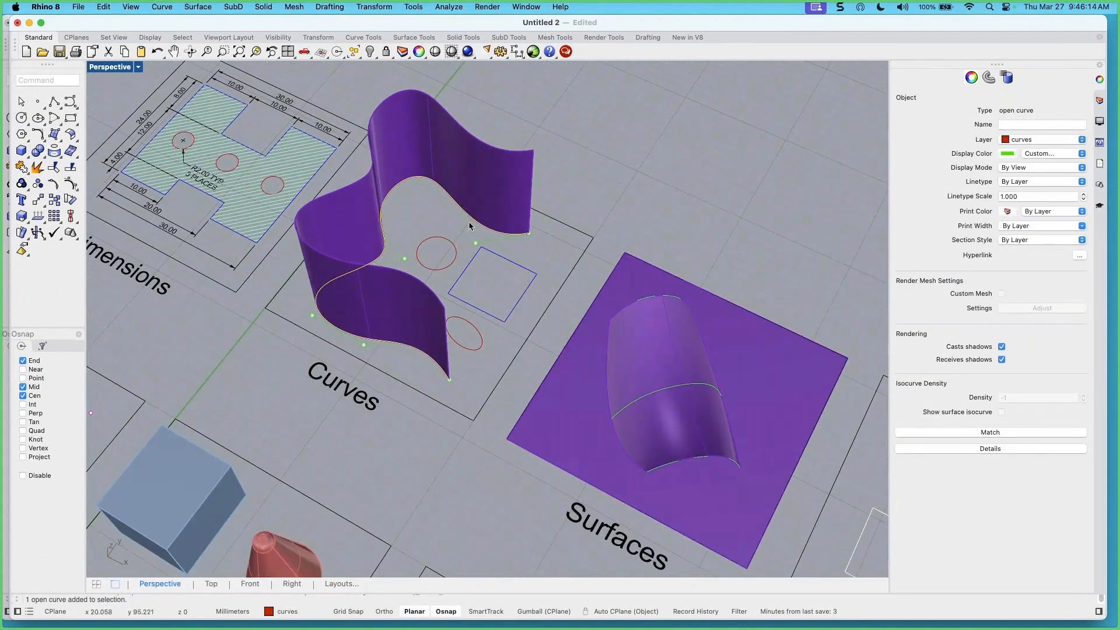
pyautogui.click(476, 245)
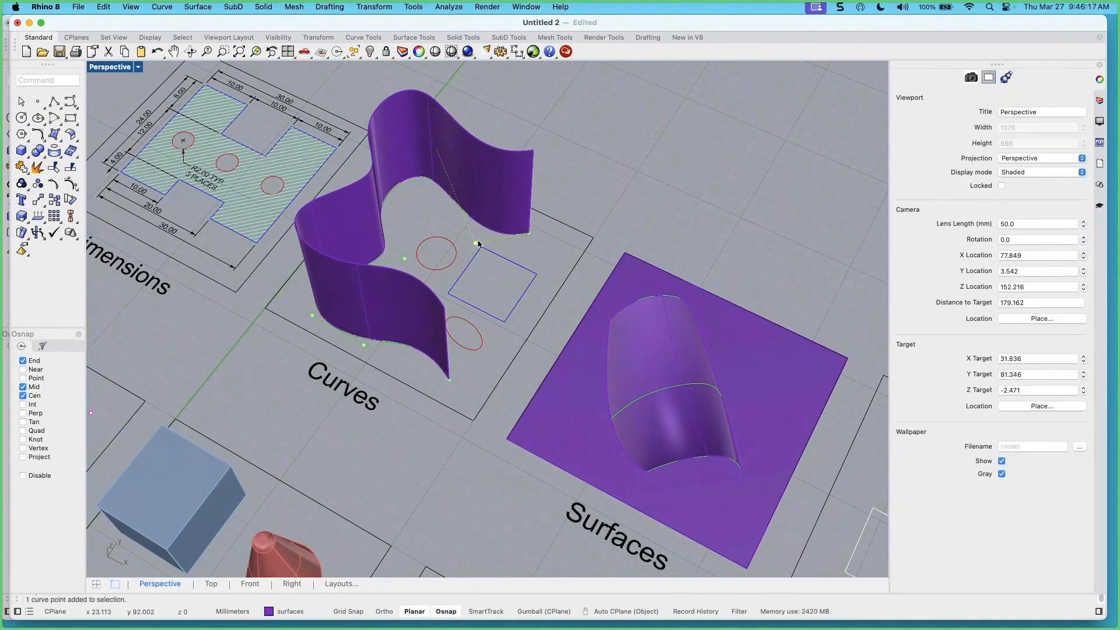
pyautogui.moveTo(477, 243); pyautogui.dragTo(461, 263)
pyautogui.moveTo(514, 263); pyautogui.dragTo(430, 261, button='right')
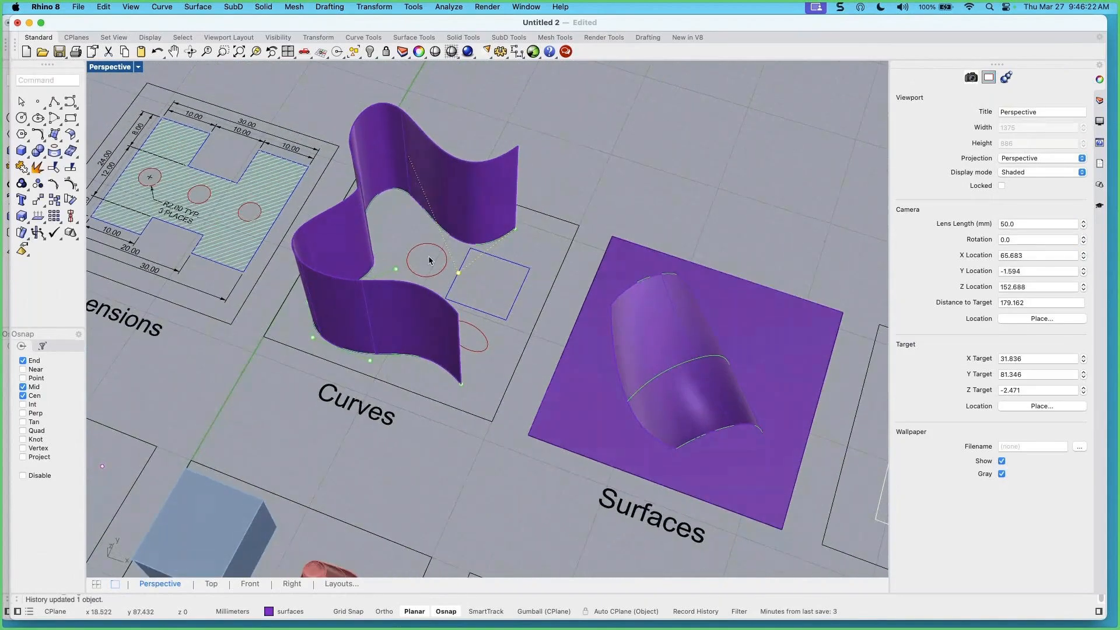
# Reshape the history-linked extrusion further by moving two more source curve control points, one toward the circle and one outward
pyautogui.moveTo(397, 274); pyautogui.dragTo(424, 275)
pyautogui.moveTo(398, 273); pyautogui.dragTo(339, 369, button='right')
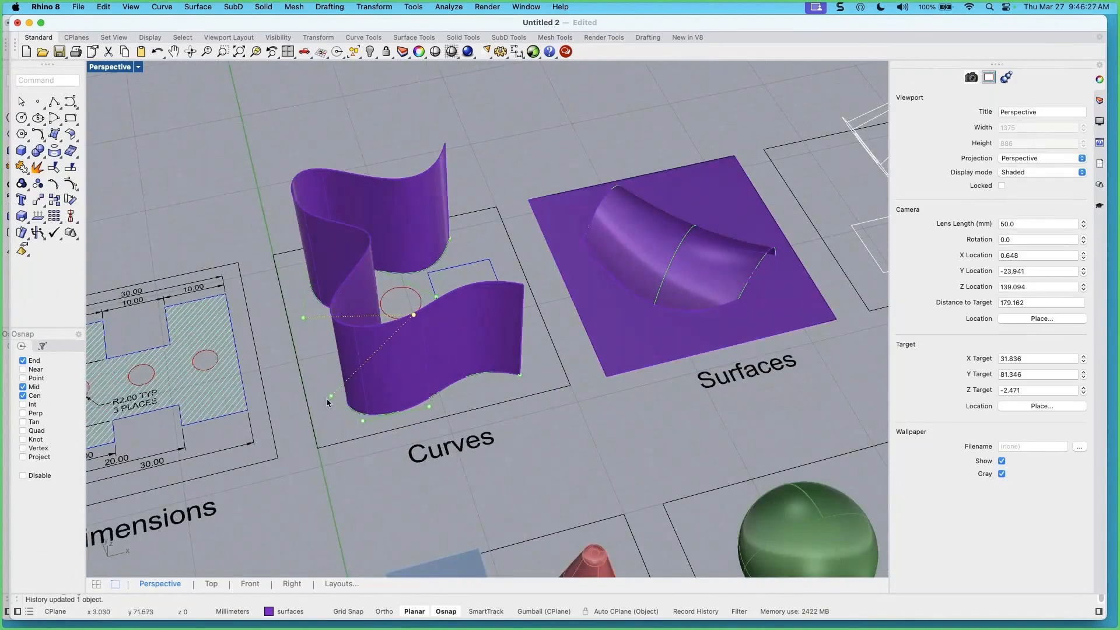
pyautogui.moveTo(331, 397); pyautogui.dragTo(298, 410)
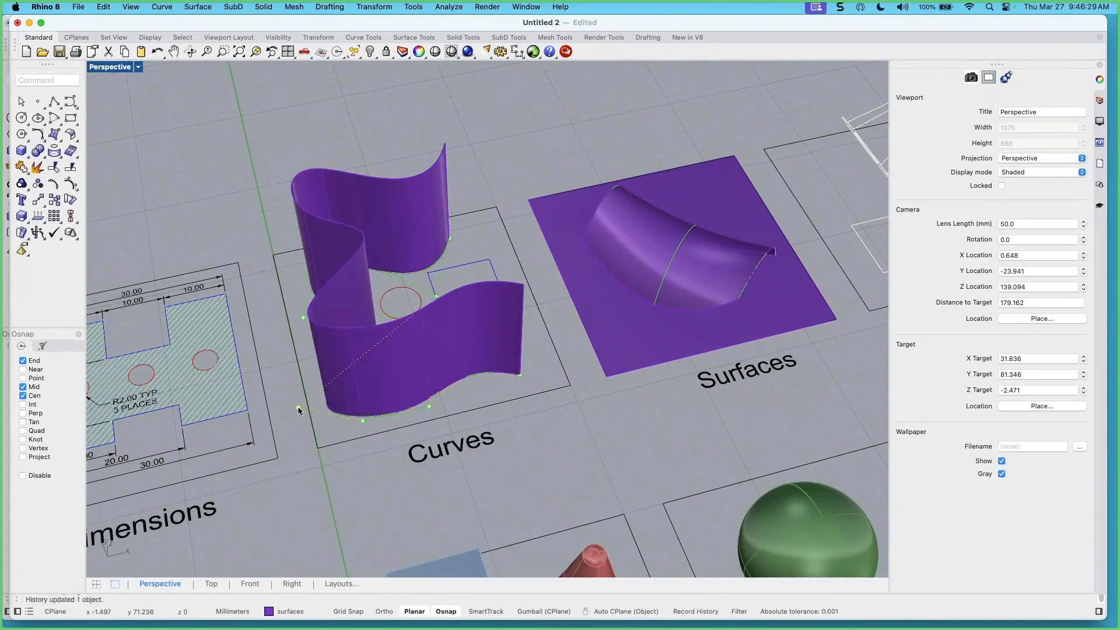
pyautogui.moveTo(425, 370); pyautogui.dragTo(303, 382, button='right')
pyautogui.keyDown('shift'); pyautogui.moveTo(490, 297); pyautogui.dragTo(393, 362, button='right'); pyautogui.keyUp('shift')
pyautogui.press('Escape')
pyautogui.press('Escape')
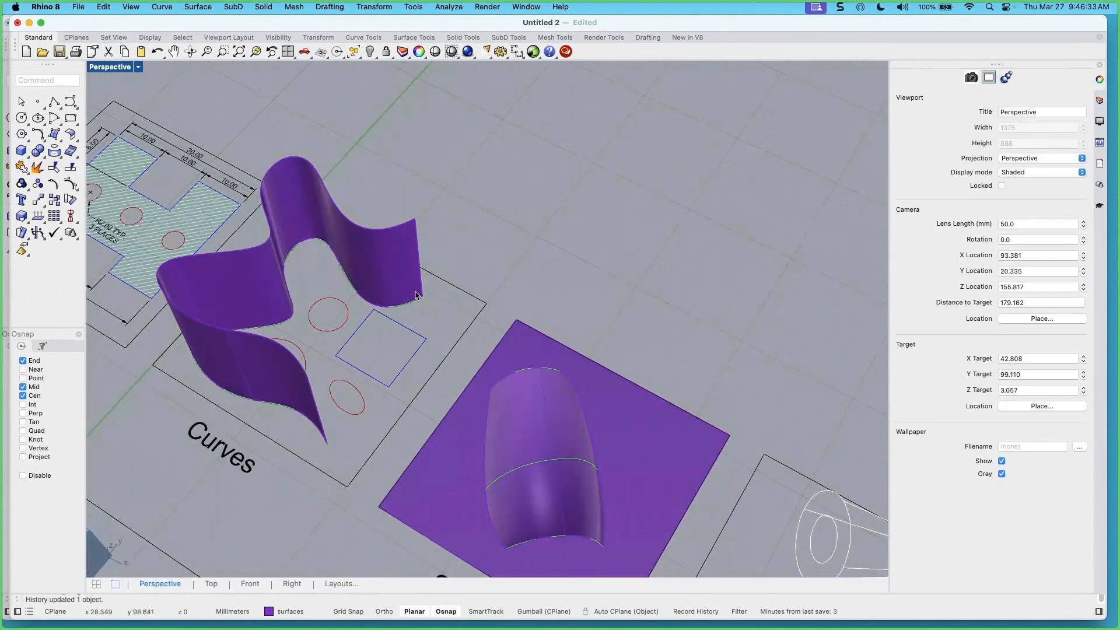
# Try to move the extruded surface away from its source curve, and cancel the move at the history warning
pyautogui.click(408, 286)
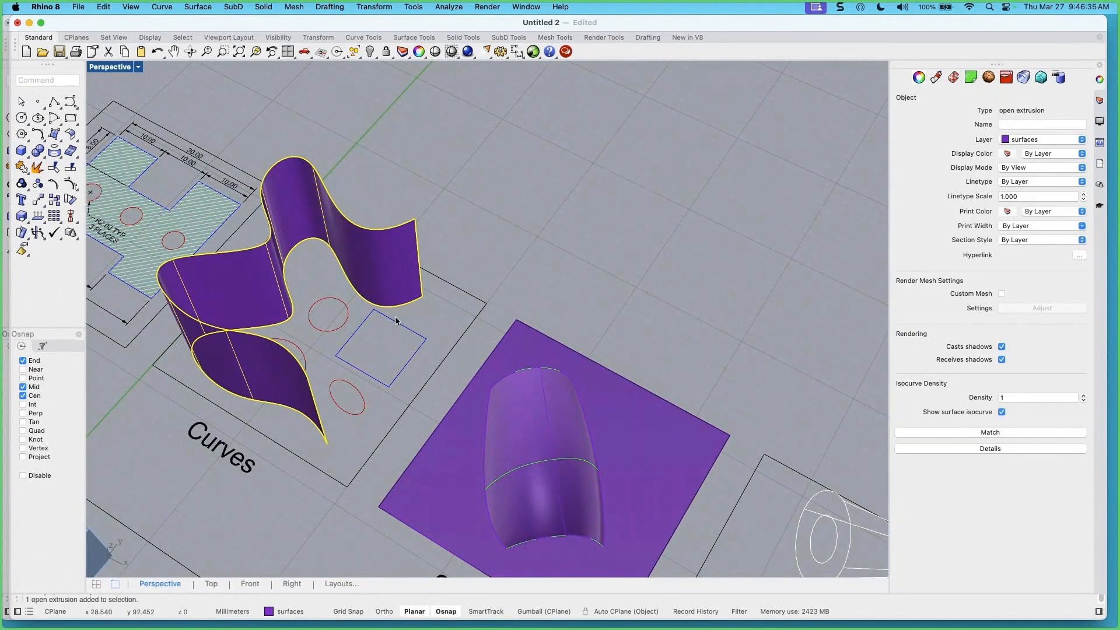
pyautogui.moveTo(374, 268); pyautogui.dragTo(380, 264, button='right')
pyautogui.moveTo(379, 264); pyautogui.dragTo(589, 196)
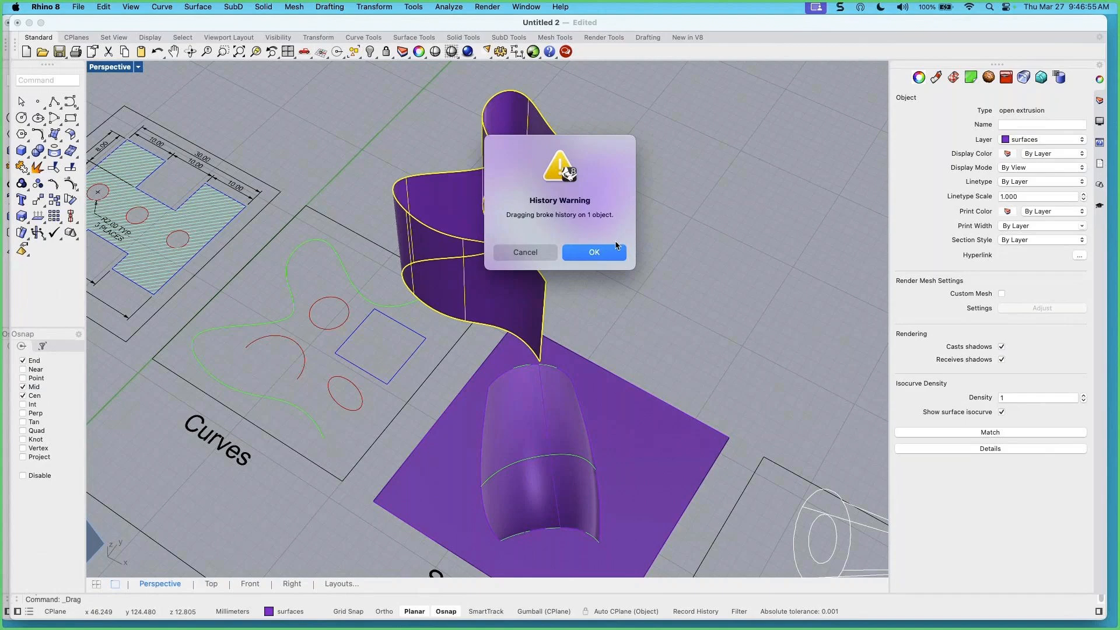
pyautogui.click(525, 252)
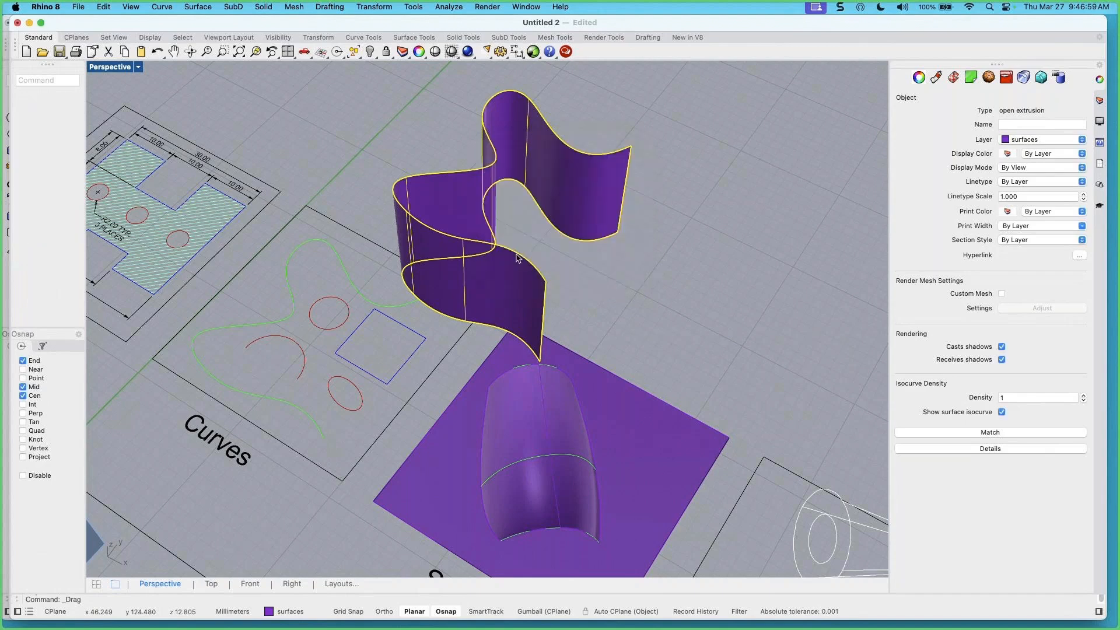
# Select the freeform source curve under the extrusion and move it freehand beyond the far edge of the Curves frame
pyautogui.keyDown('shift'); pyautogui.moveTo(425, 297); pyautogui.dragTo(433, 299, button='right'); pyautogui.keyUp('shift')
pyautogui.scroll(3, 434, 299)
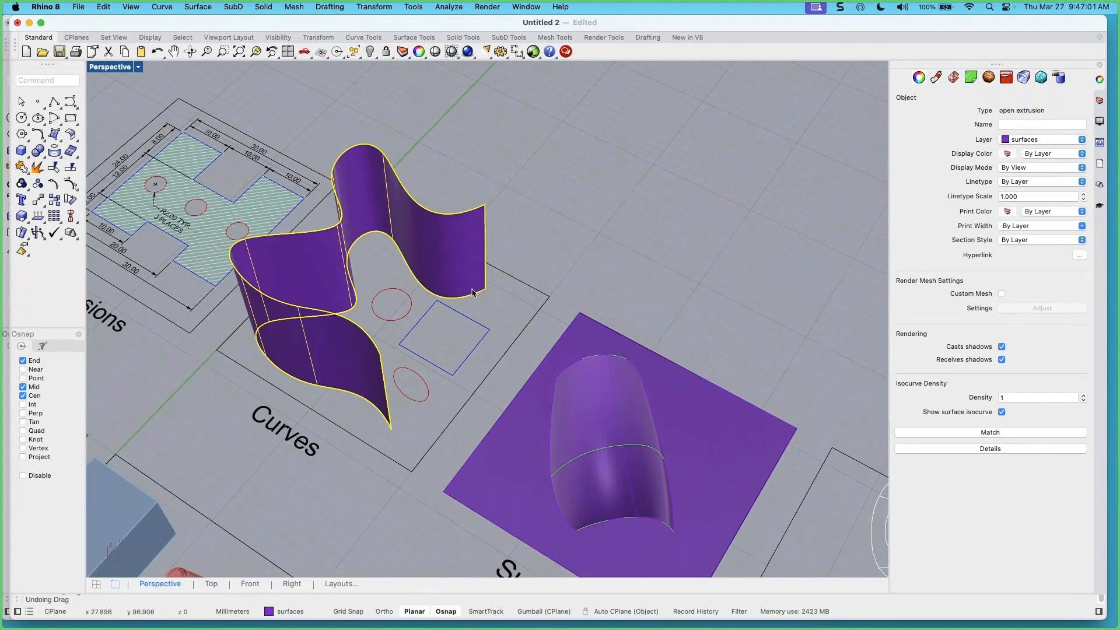
pyautogui.click(498, 306)
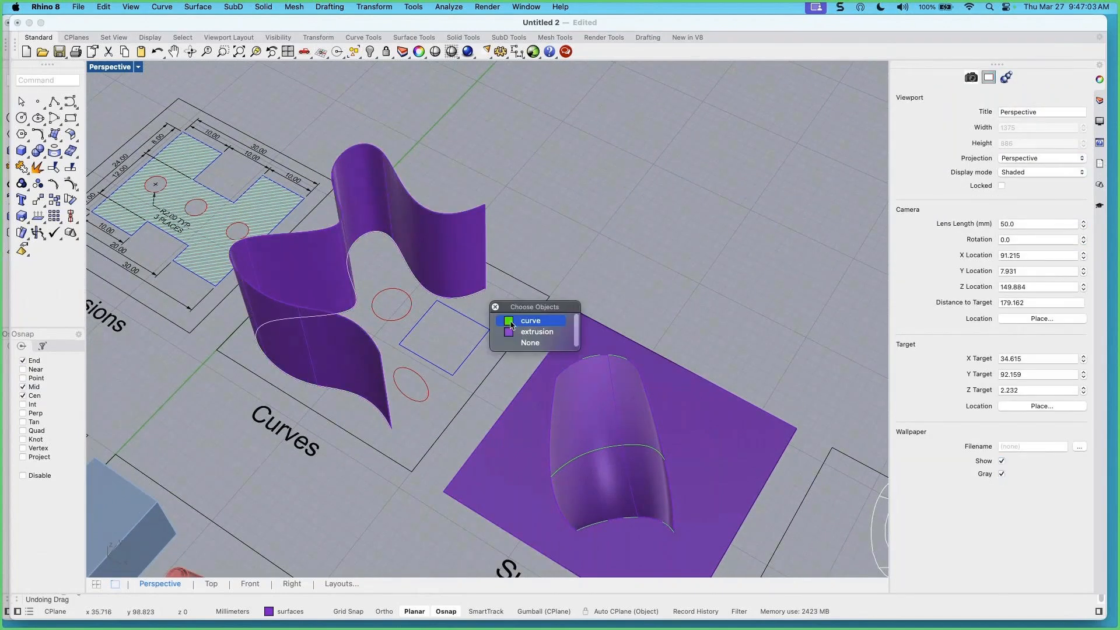
pyautogui.click(511, 326)
pyautogui.moveTo(464, 300); pyautogui.dragTo(762, 162)
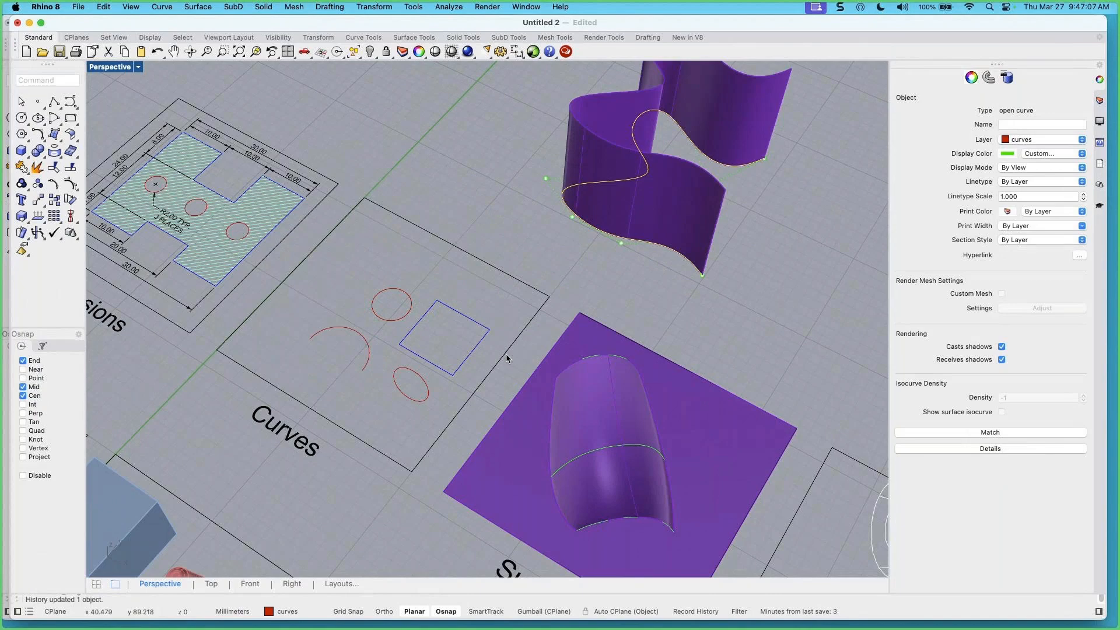
# Undo the freehand move of the source curve
pyautogui.keyDown('shift'); pyautogui.moveTo(496, 342); pyautogui.dragTo(403, 382, button='right'); pyautogui.keyUp('shift')
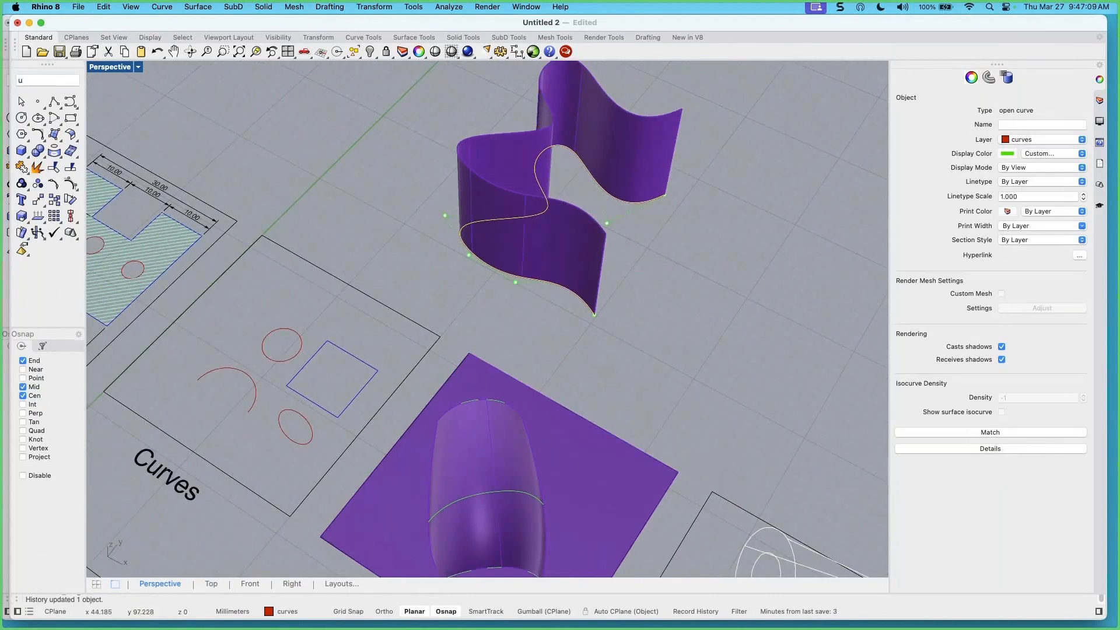
pyautogui.press('super+z')
pyautogui.click(437, 376)
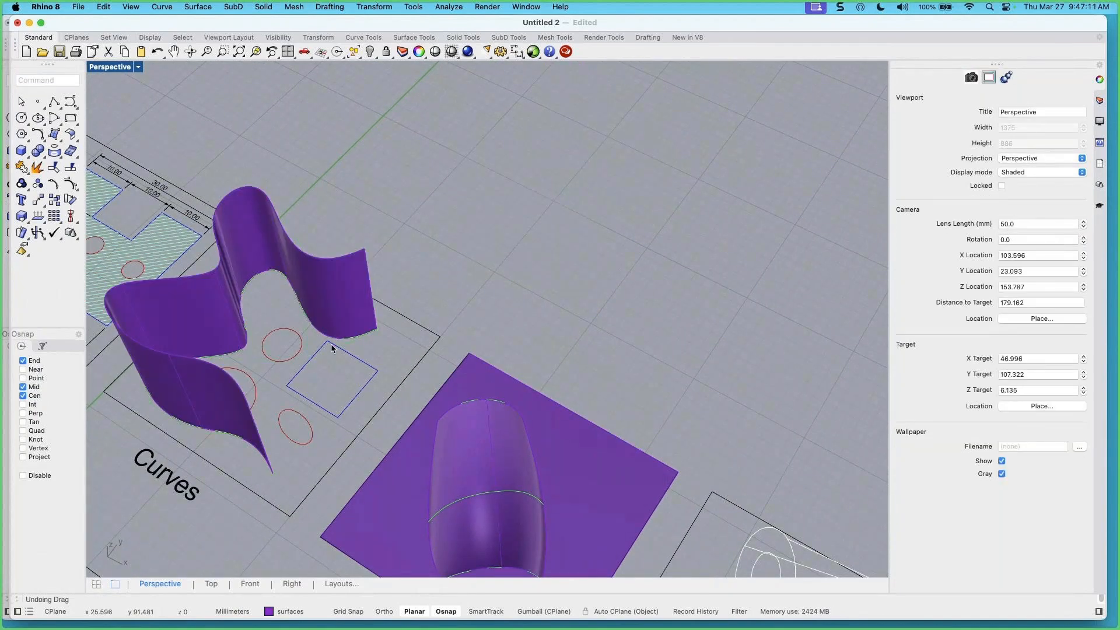
# Turn on the Gumball and select the freeform source curve under the extrusion
pyautogui.keyDown('shift'); pyautogui.moveTo(333, 353); pyautogui.dragTo(457, 261, button='right'); pyautogui.keyUp('shift')
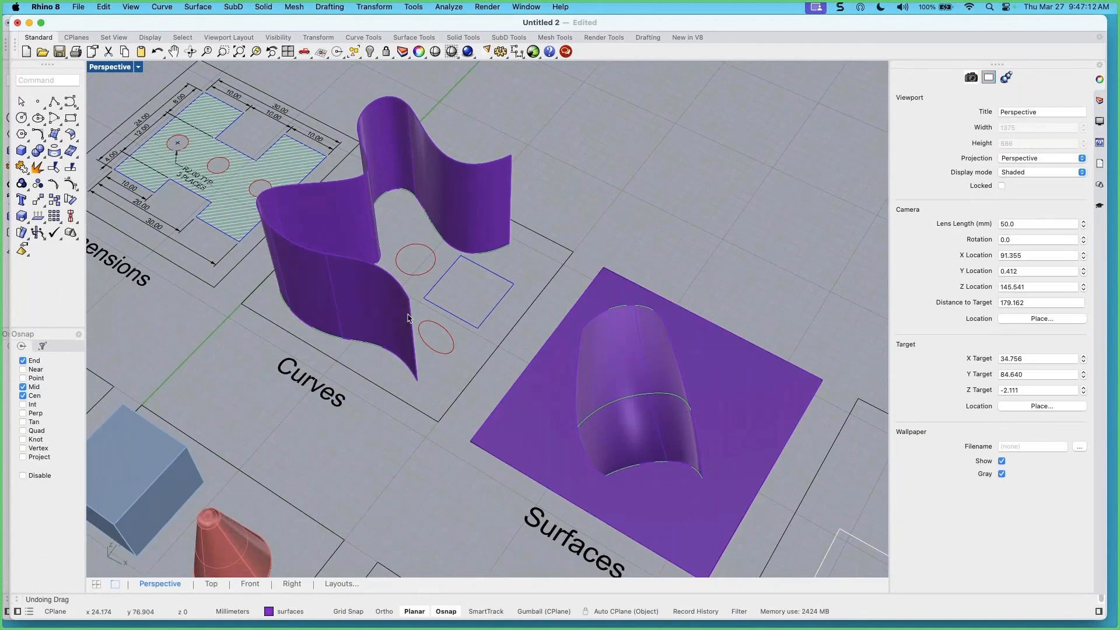
pyautogui.keyDown('shift'); pyautogui.moveTo(362, 383); pyautogui.dragTo(455, 345, button='right'); pyautogui.keyUp('shift')
pyautogui.keyDown('shift'); pyautogui.moveTo(454, 410); pyautogui.dragTo(479, 342, button='right'); pyautogui.keyUp('shift')
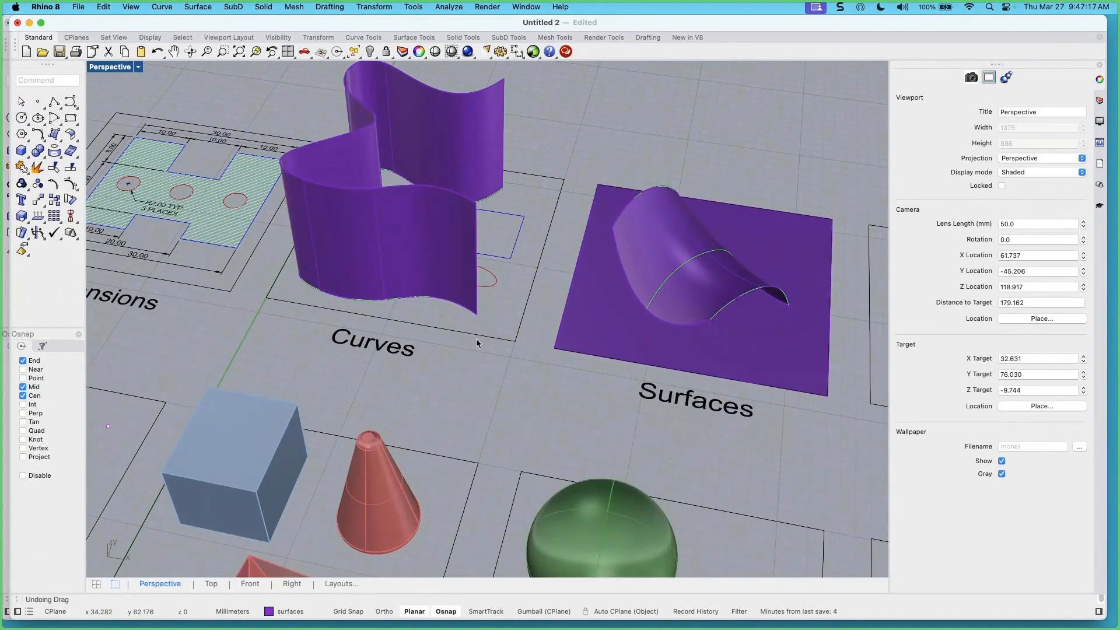
pyautogui.scroll(-2, 476, 343)
pyautogui.keyDown('shift'); pyautogui.moveTo(481, 348); pyautogui.dragTo(400, 435, button='right'); pyautogui.keyUp('shift')
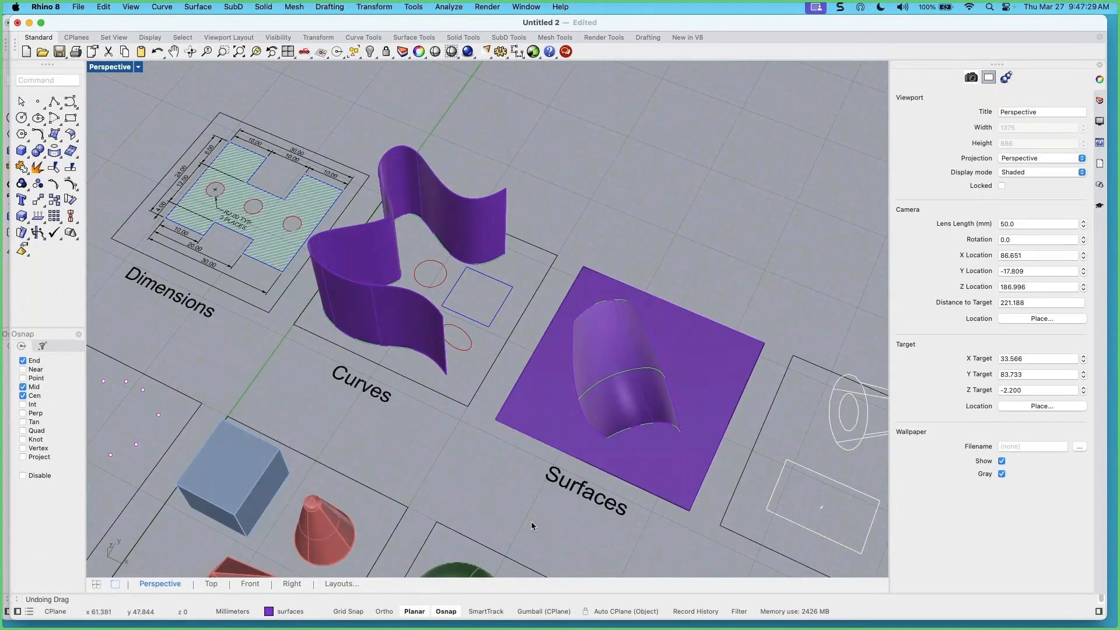
pyautogui.click(546, 611)
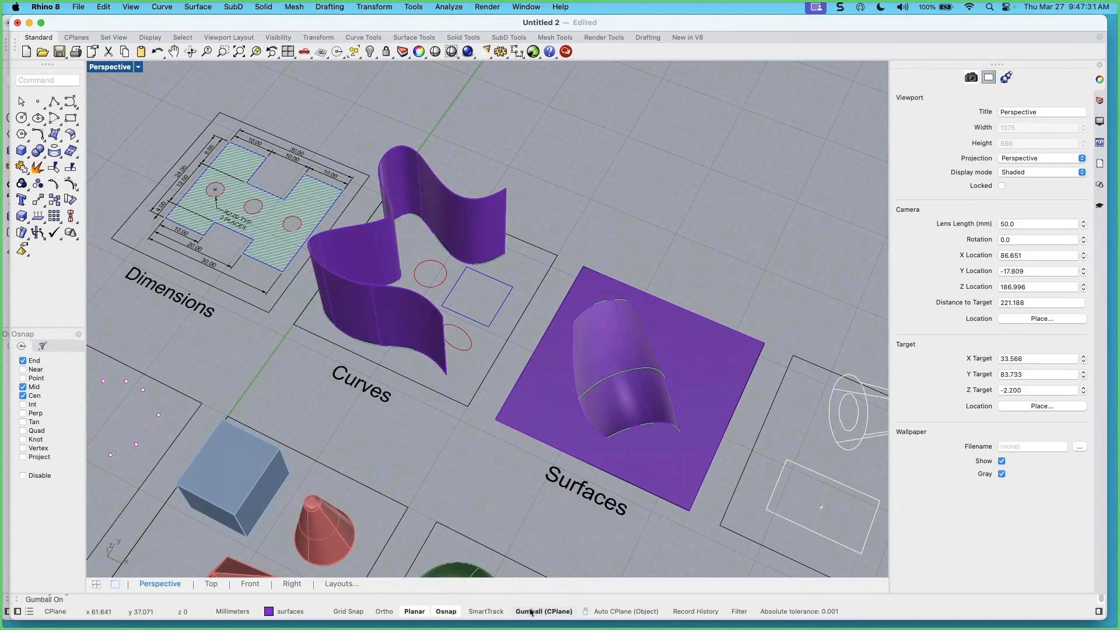
pyautogui.moveTo(565, 360); pyautogui.dragTo(514, 357, button='right')
pyautogui.keyDown('shift'); pyautogui.moveTo(555, 269); pyautogui.dragTo(446, 341, button='right'); pyautogui.keyUp('shift')
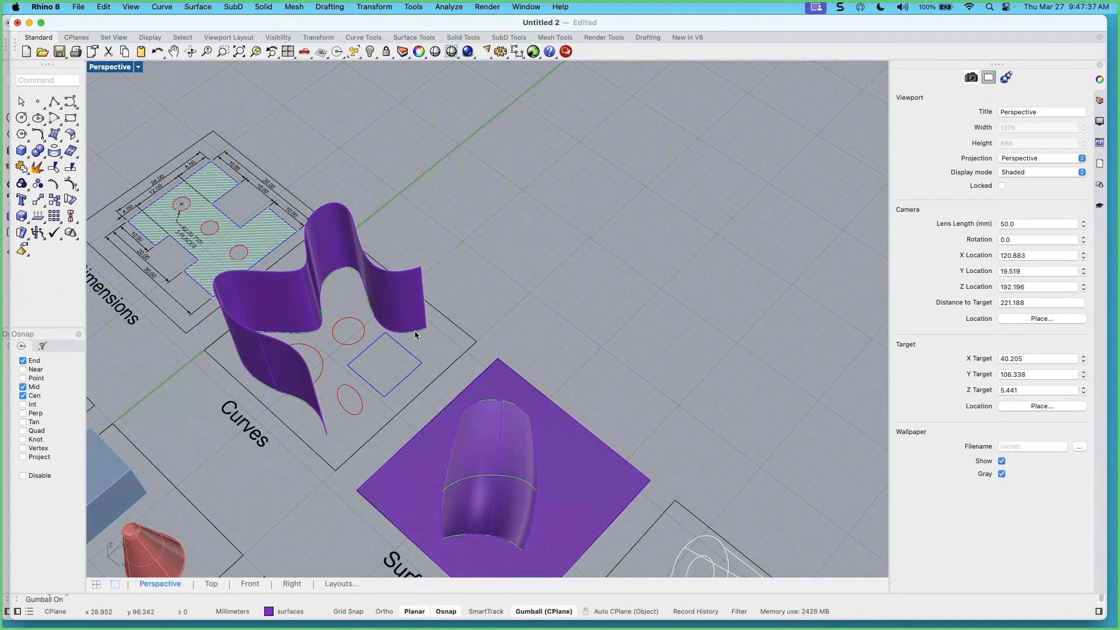
pyautogui.click(412, 336)
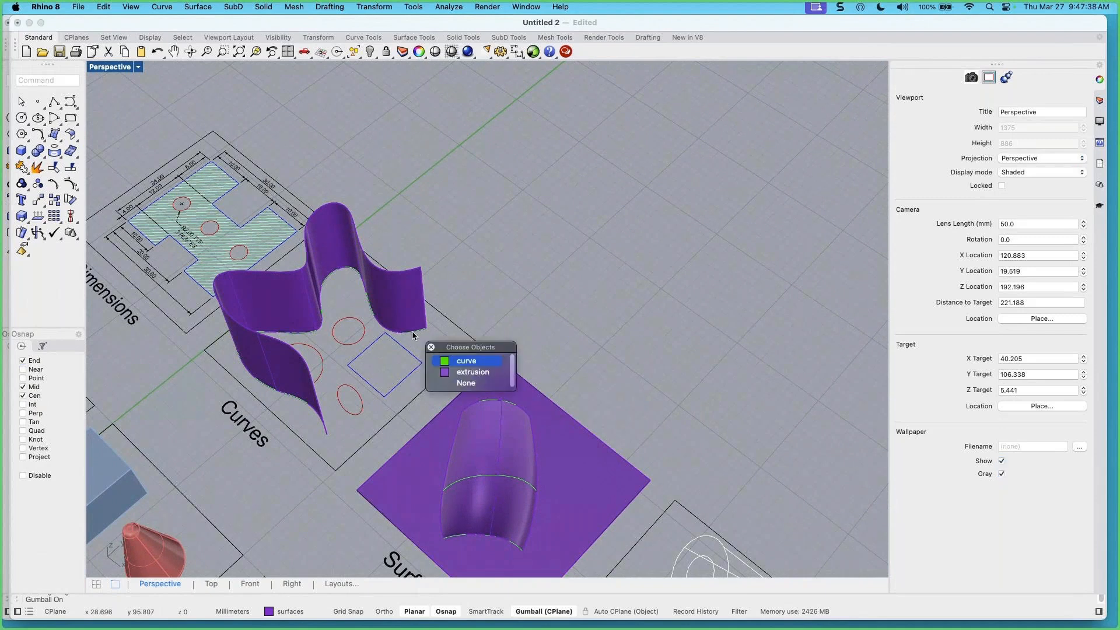
pyautogui.click(447, 360)
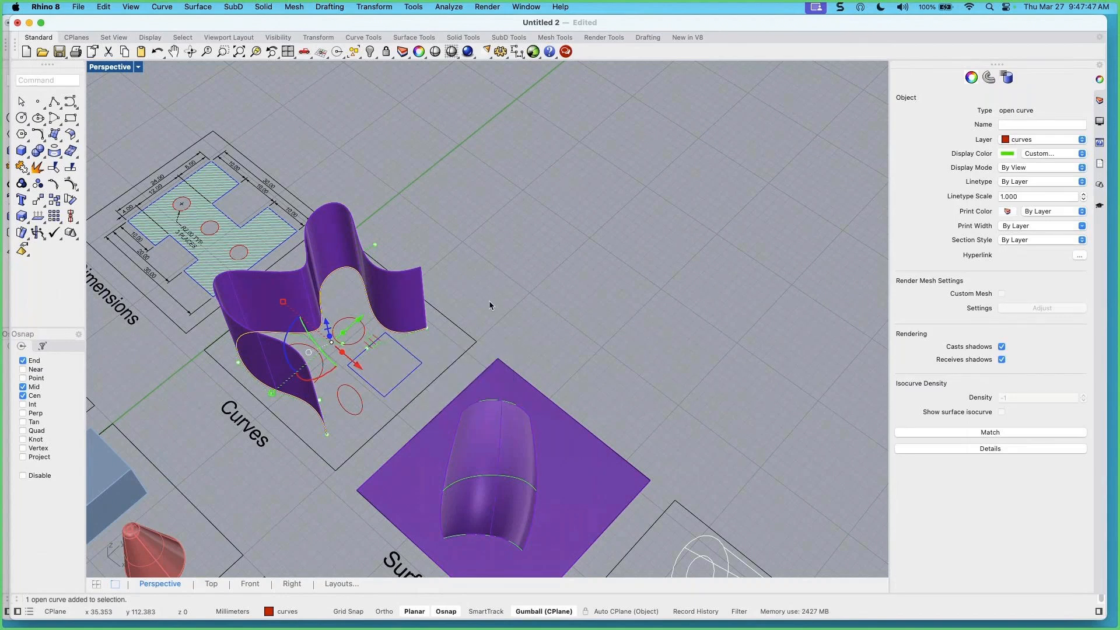
# Move the source curve freehand along Y with the Gumball, and raise it along Z
pyautogui.moveTo(488, 302); pyautogui.dragTo(490, 295, button='right')
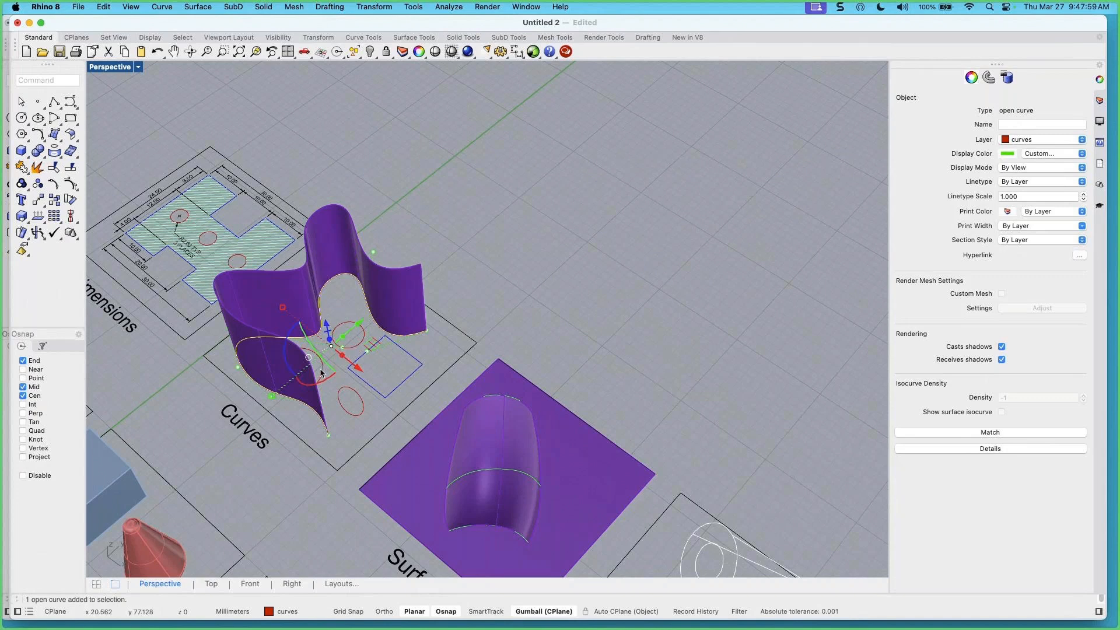
pyautogui.scroll(4, 324, 371)
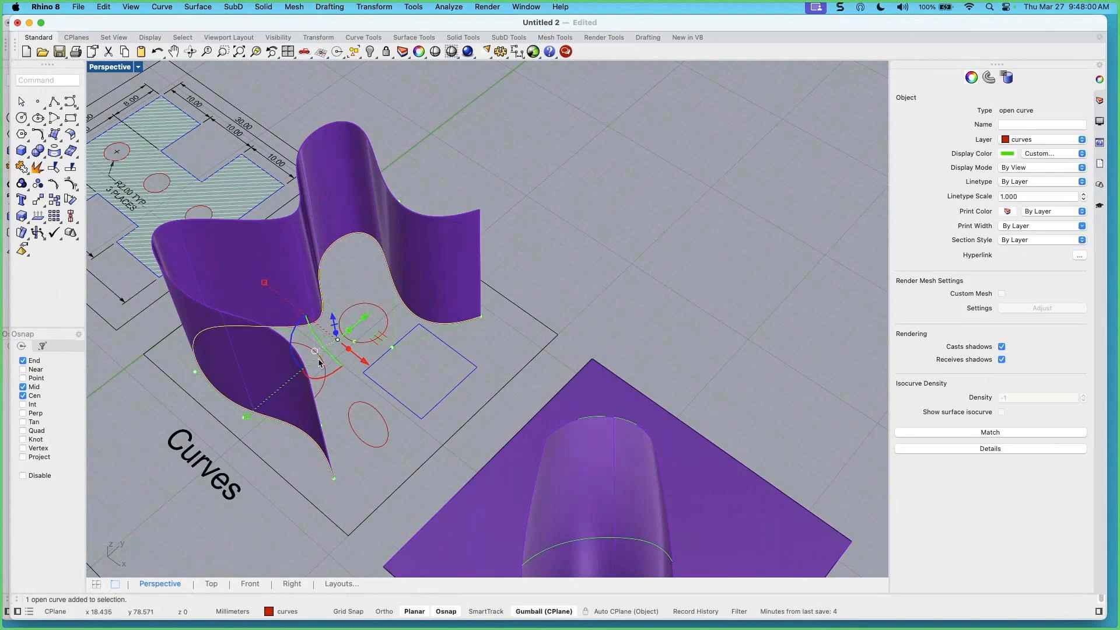
pyautogui.moveTo(329, 377); pyautogui.dragTo(376, 382, button='right')
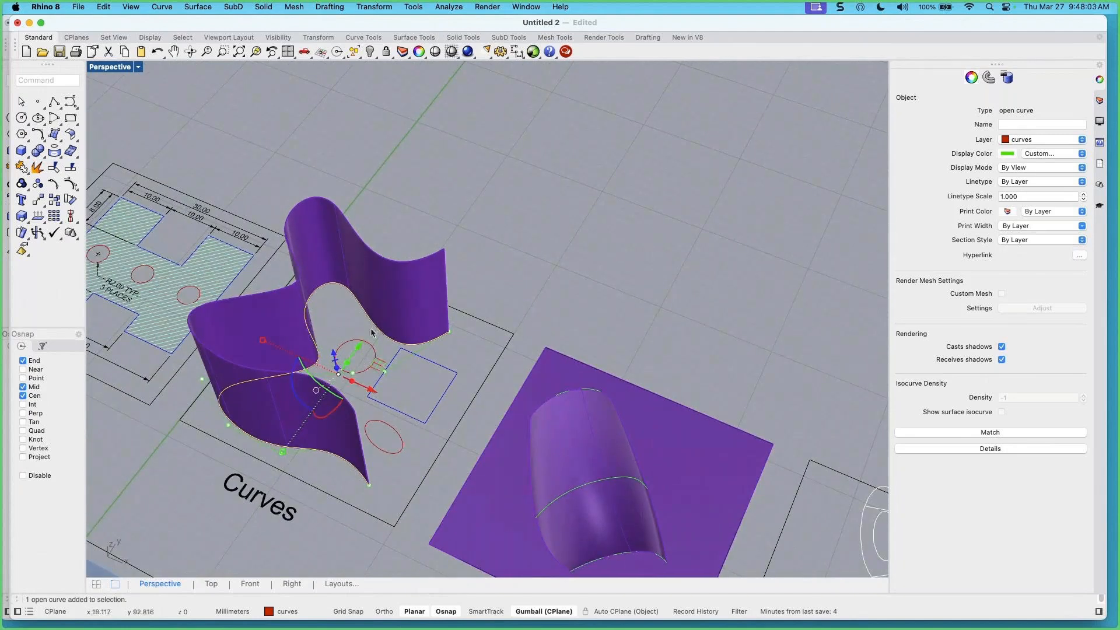
pyautogui.moveTo(359, 347); pyautogui.dragTo(602, 266)
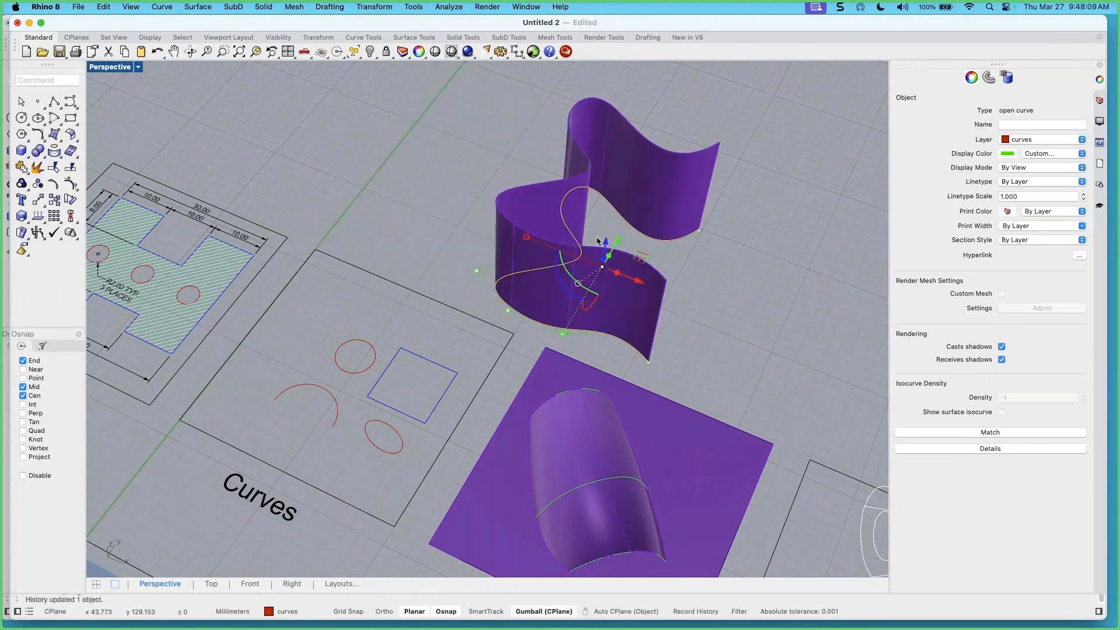
pyautogui.moveTo(674, 289); pyautogui.dragTo(581, 294, button='right')
pyautogui.moveTo(554, 273); pyautogui.dragTo(569, 177)
pyautogui.moveTo(575, 189); pyautogui.dragTo(588, 311, button='right')
# Undo both freehand Gumball moves of the source curve
pyautogui.click(155, 53)
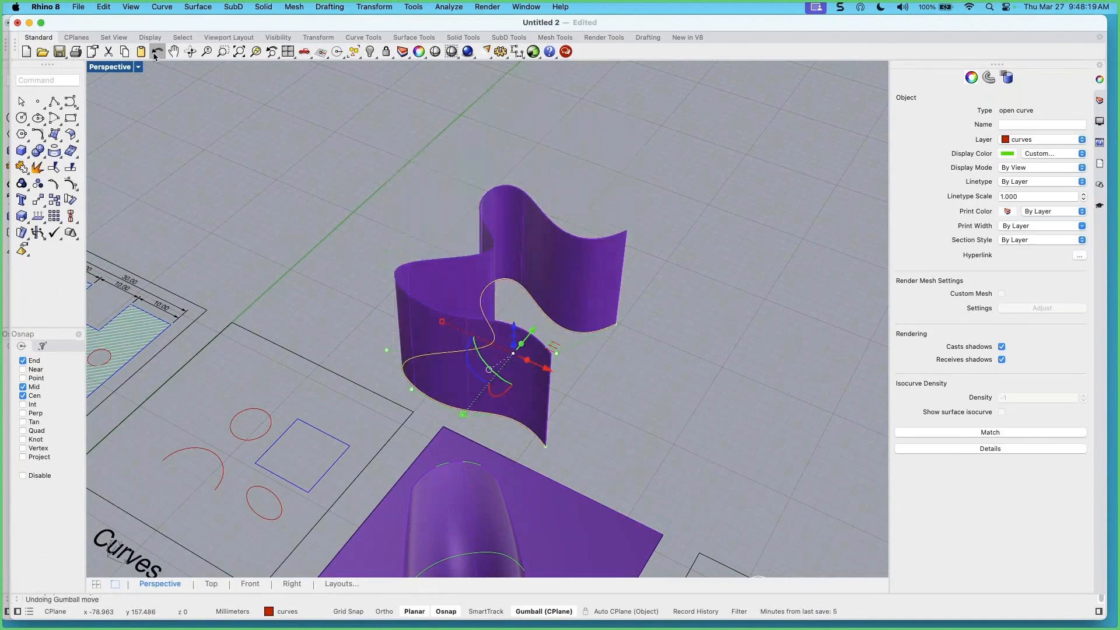
pyautogui.click(156, 52)
pyautogui.keyDown('shift'); pyautogui.moveTo(421, 201); pyautogui.dragTo(517, 129, button='right'); pyautogui.keyUp('shift')
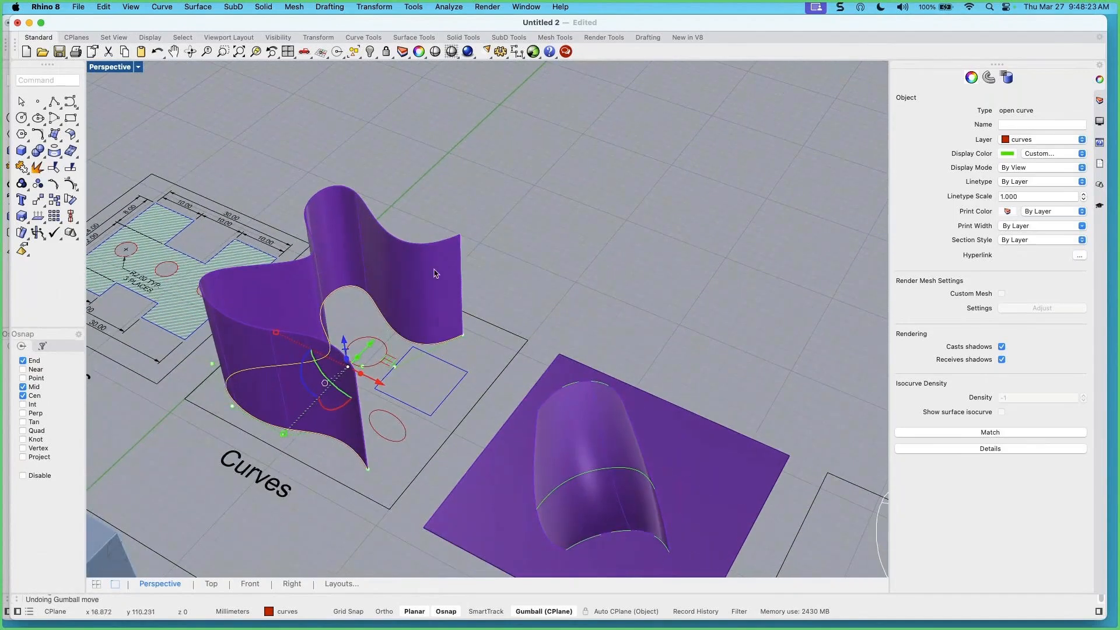
# Move the source curve by exact Gumball distances of 10 mm in X and 20 mm in Y
pyautogui.moveTo(385, 352); pyautogui.dragTo(368, 358, button='right')
pyautogui.click(375, 372)
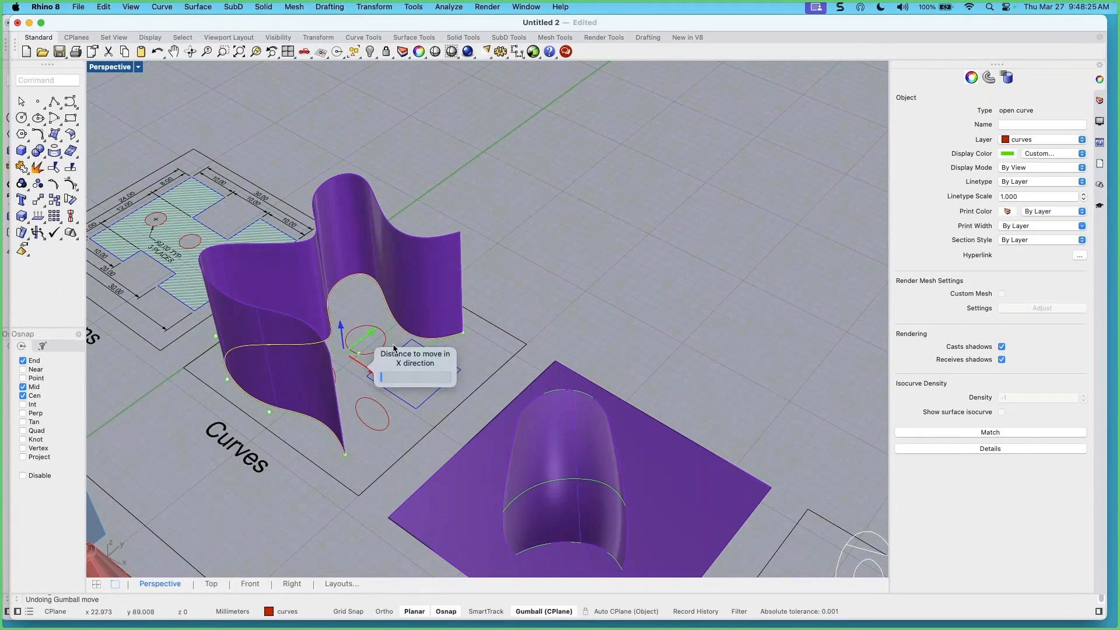
pyautogui.press('Return')
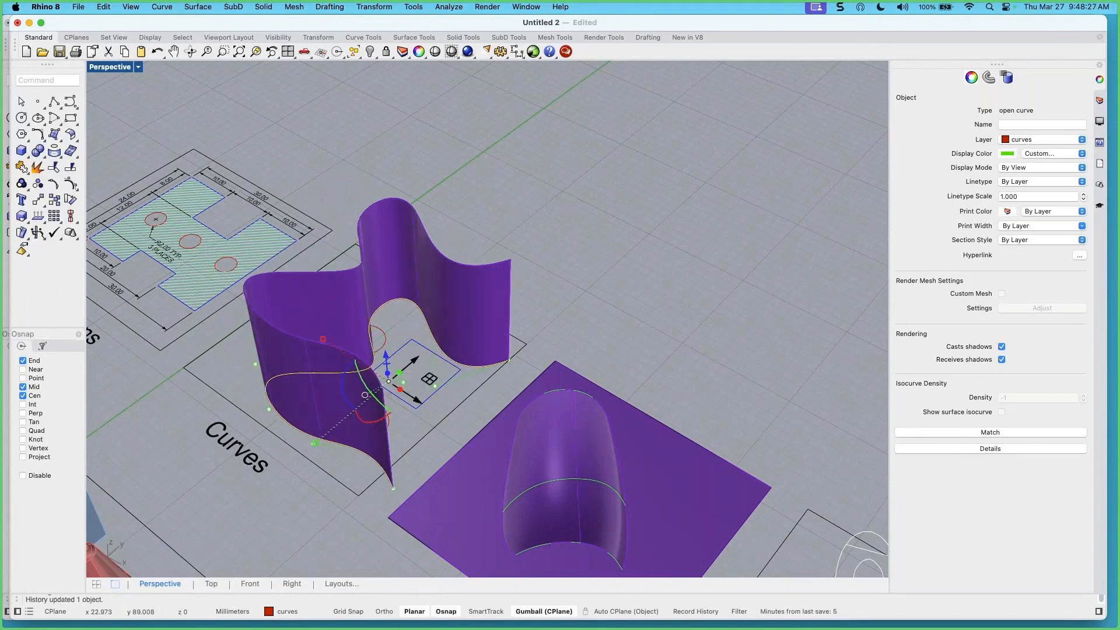
pyautogui.click(416, 360)
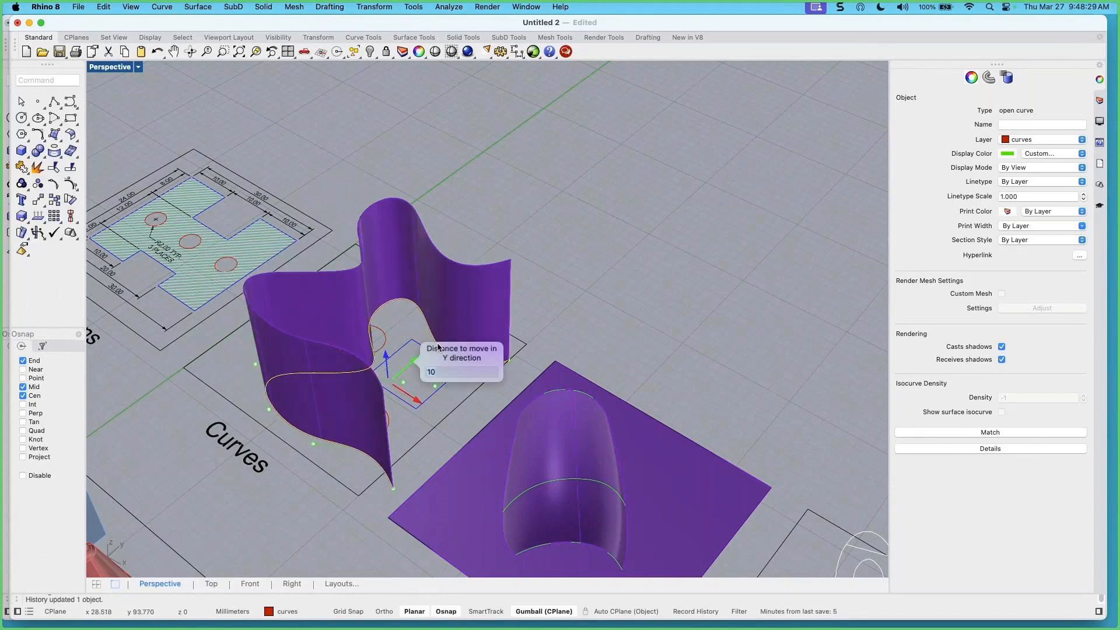
pyautogui.write('2')
pyautogui.press('Return')
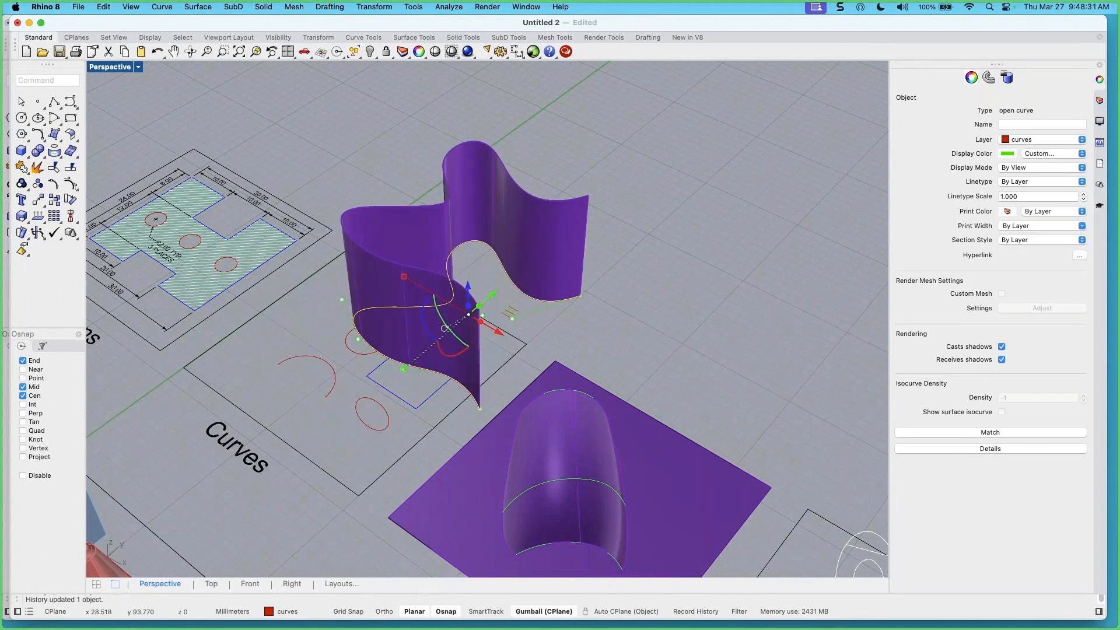
# Move the source curve by an exact Gumball distance of -20 mm in X
pyautogui.keyDown('shift'); pyautogui.moveTo(446, 350); pyautogui.dragTo(438, 354, button='right'); pyautogui.keyUp('shift')
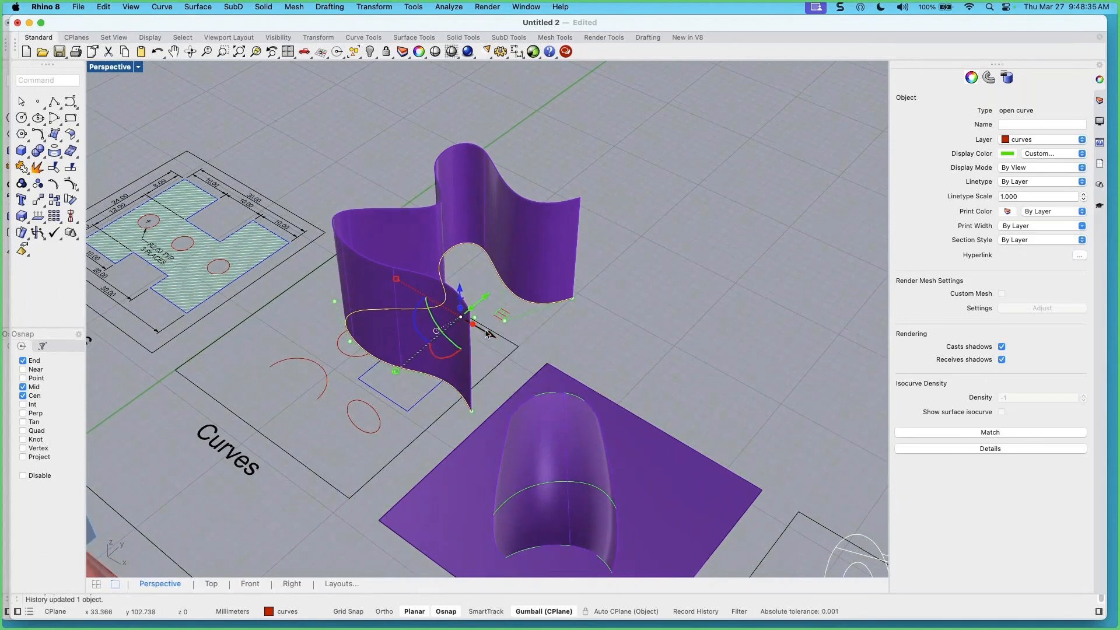
pyautogui.click(480, 330)
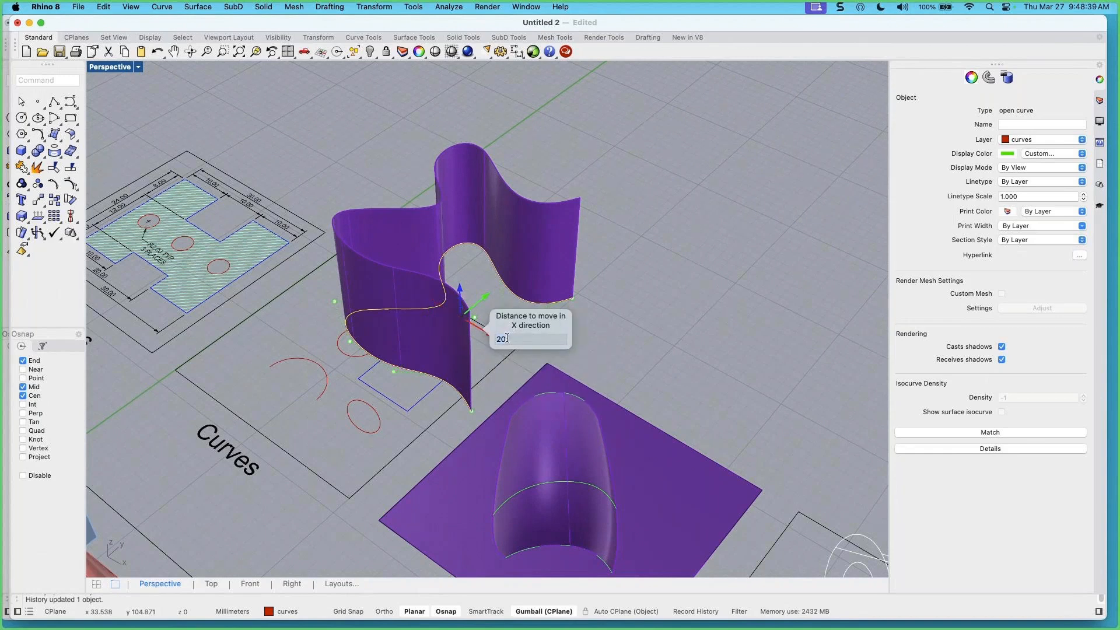
pyautogui.write('-20')
pyautogui.press('Return')
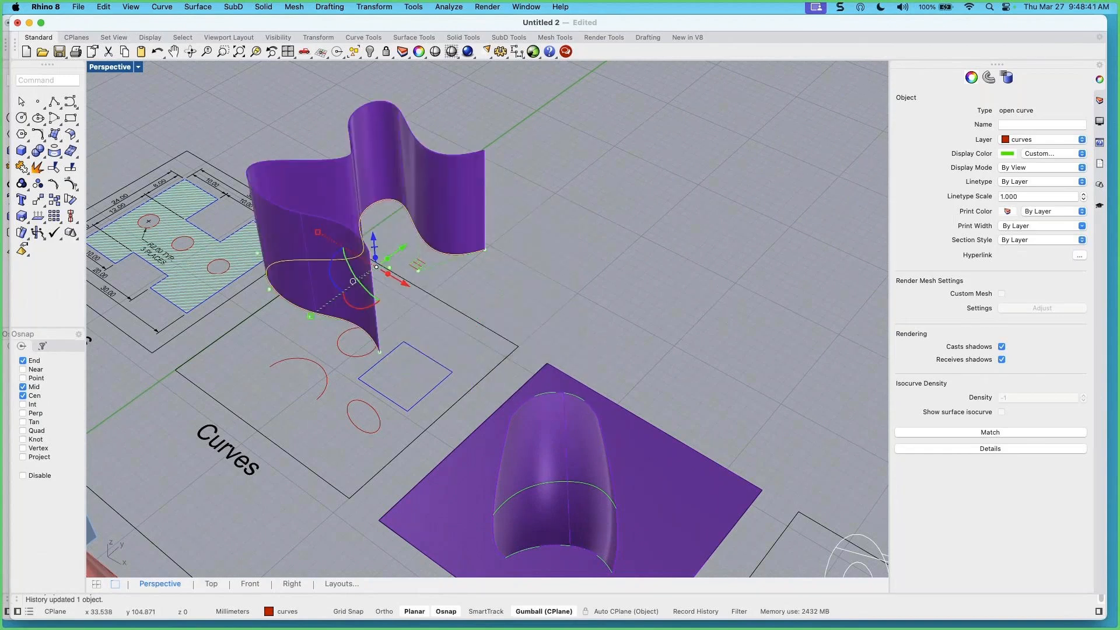
# Copy the freeform source curve with the Gumball to the area between the extrusion and the Surfaces frame
pyautogui.moveTo(457, 292); pyautogui.dragTo(466, 302, button='right')
pyautogui.moveTo(410, 267); pyautogui.dragTo(549, 333)
pyautogui.press('alt')
pyautogui.moveTo(555, 337); pyautogui.dragTo(530, 337, button='right')
pyautogui.moveTo(582, 287); pyautogui.dragTo(500, 315, button='right')
# Copy the blue square with the Gumball to the open area beyond the Curves frame, and clear the selection
pyautogui.click(349, 375)
pyautogui.moveTo(349, 370); pyautogui.dragTo(584, 272)
pyautogui.press('alt')
pyautogui.moveTo(558, 317); pyautogui.dragTo(537, 333, button='right')
pyautogui.press('Escape')
# Rotate the copied freeform curve 45 degrees in the construction plane with the Gumball
pyautogui.scroll(-2, 537, 333)
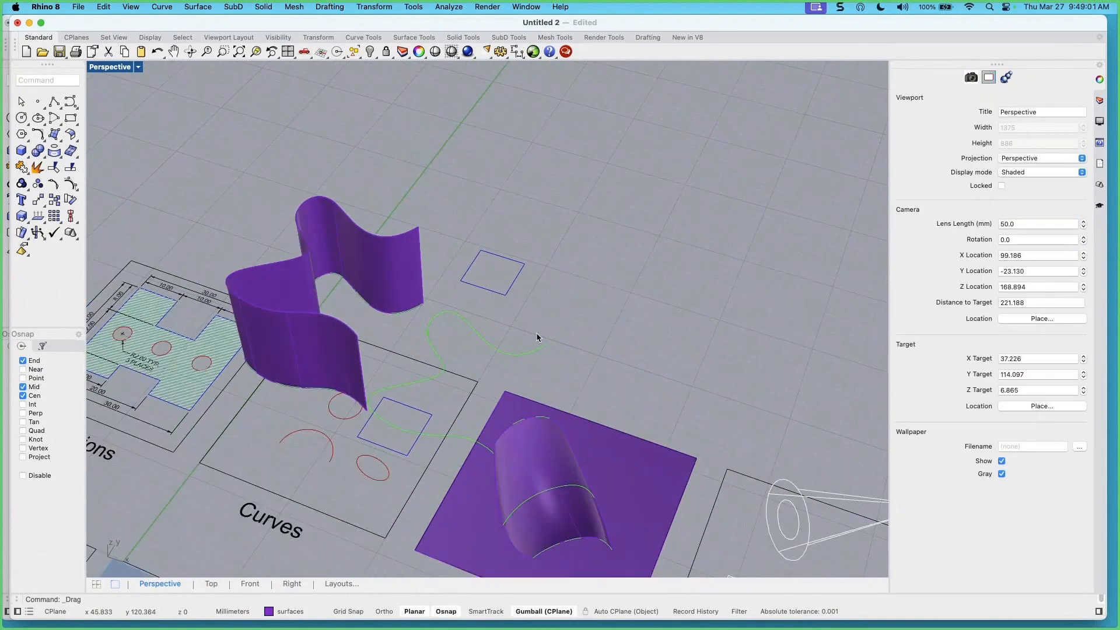
pyautogui.click(476, 334)
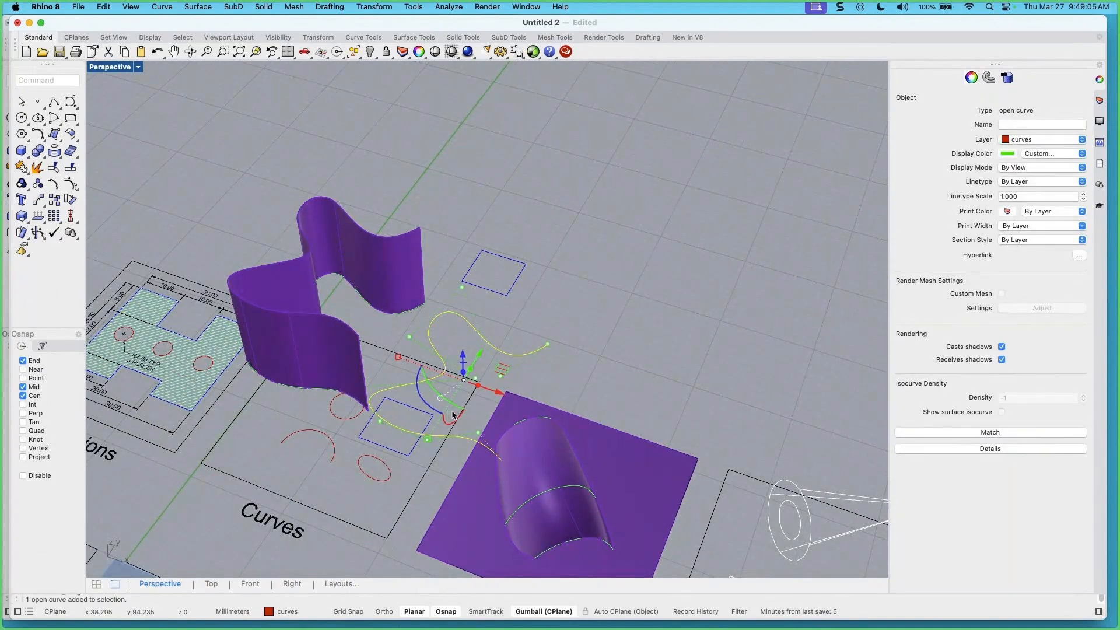
pyautogui.moveTo(452, 415); pyautogui.dragTo(425, 412, button='right')
pyautogui.click(416, 398)
pyautogui.write('45')
pyautogui.press('Return')
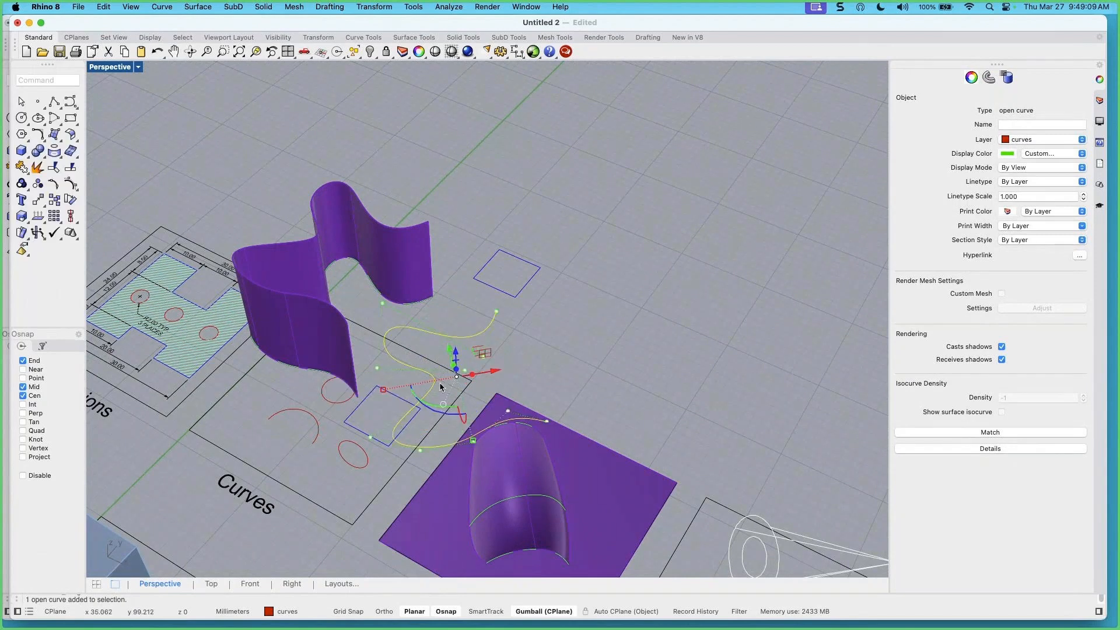
# Rotate the copied blue square freehand in the construction plane with the Gumball, and deselect it
pyautogui.click(497, 294)
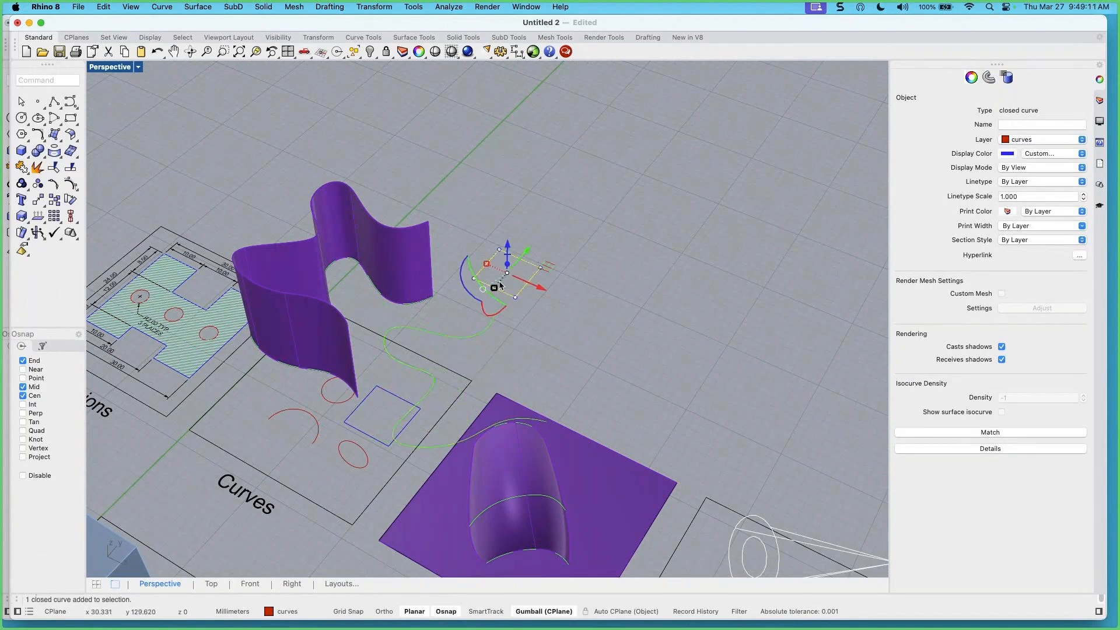
pyautogui.moveTo(477, 284); pyautogui.dragTo(503, 300, button='right')
pyautogui.moveTo(484, 272); pyautogui.dragTo(491, 281)
pyautogui.press('Escape')
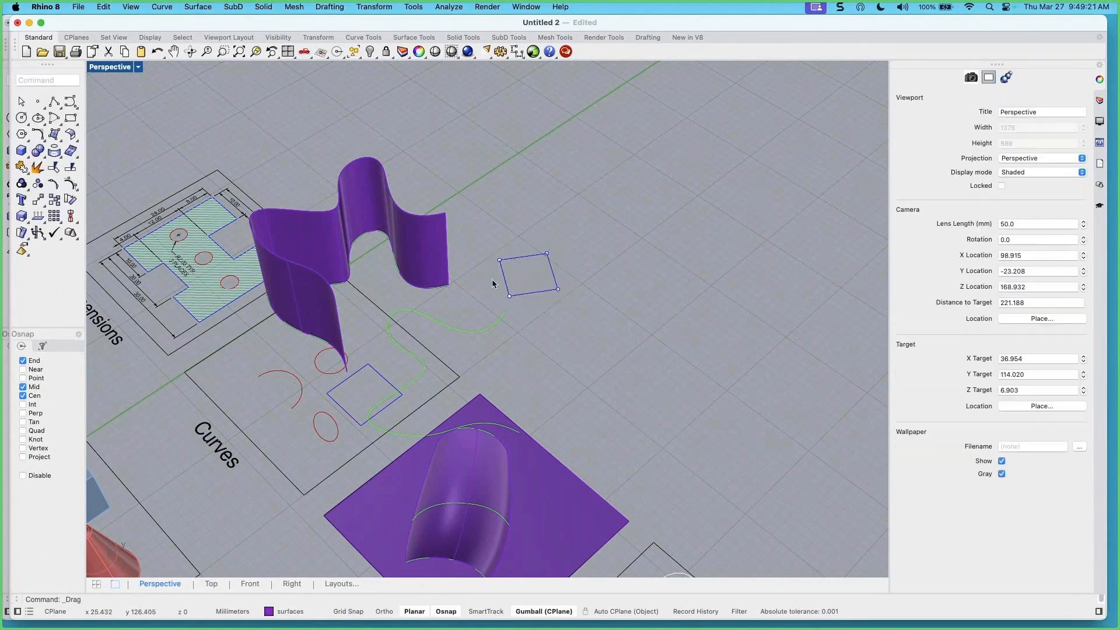
# Set the Ortho angle to 45 degrees
pyautogui.keyDown('shift'); pyautogui.moveTo(577, 355); pyautogui.dragTo(586, 296, button='right'); pyautogui.keyUp('shift')
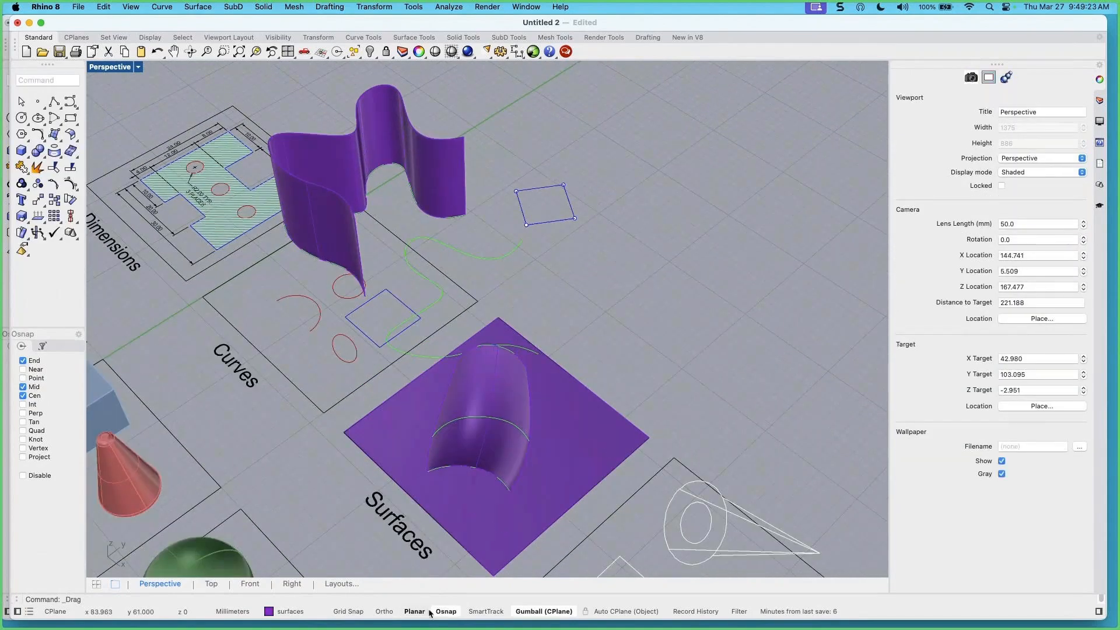
pyautogui.rightClick(386, 614)
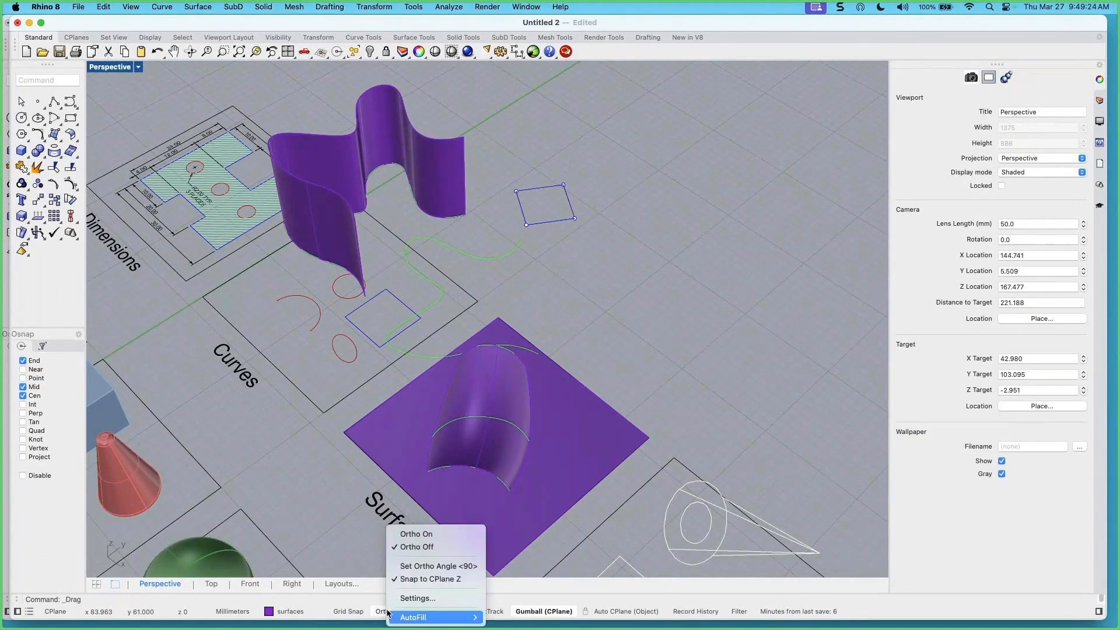
pyautogui.click(426, 567)
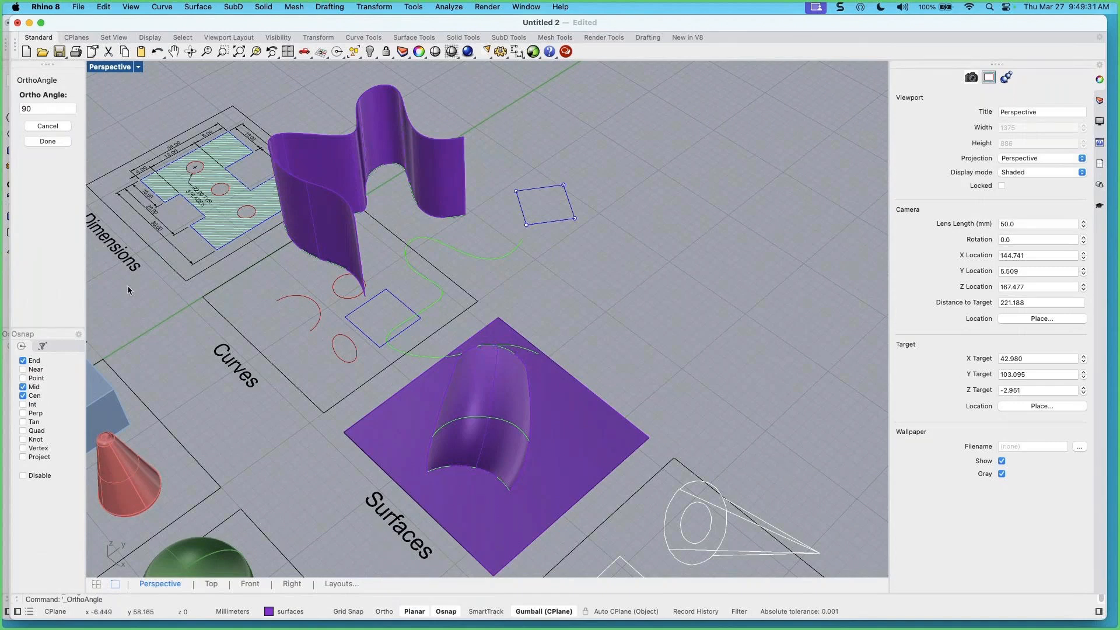
pyautogui.click(19, 109)
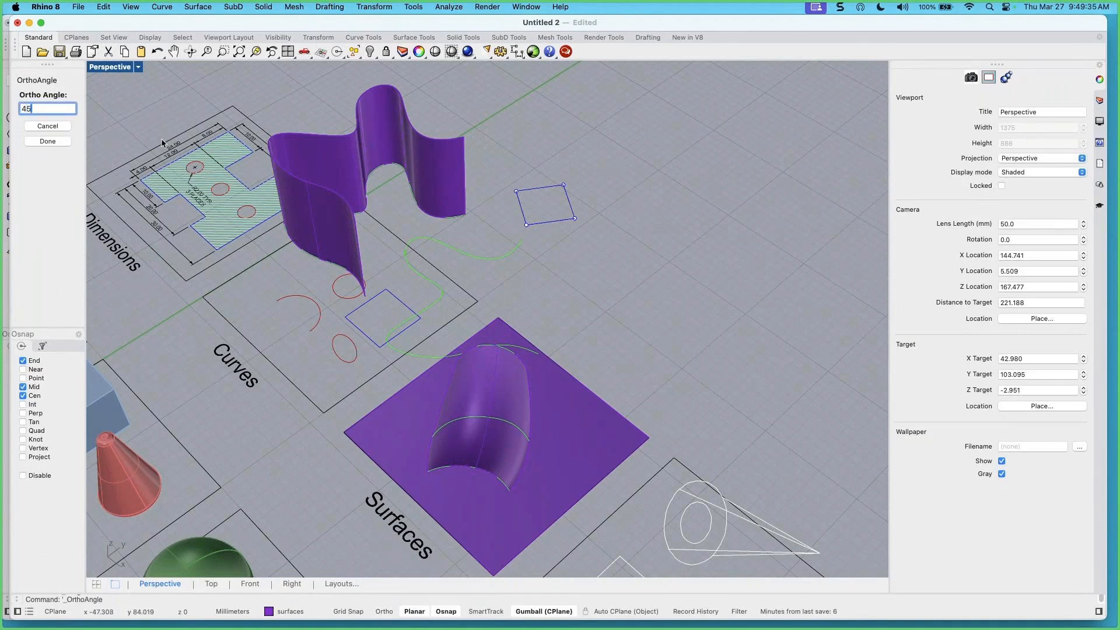
pyautogui.press('Return')
# Turn on Ortho, rotate the copied blue square in the construction plane in 45-degree increments with the Gumball, and deselect it
pyautogui.click(561, 223)
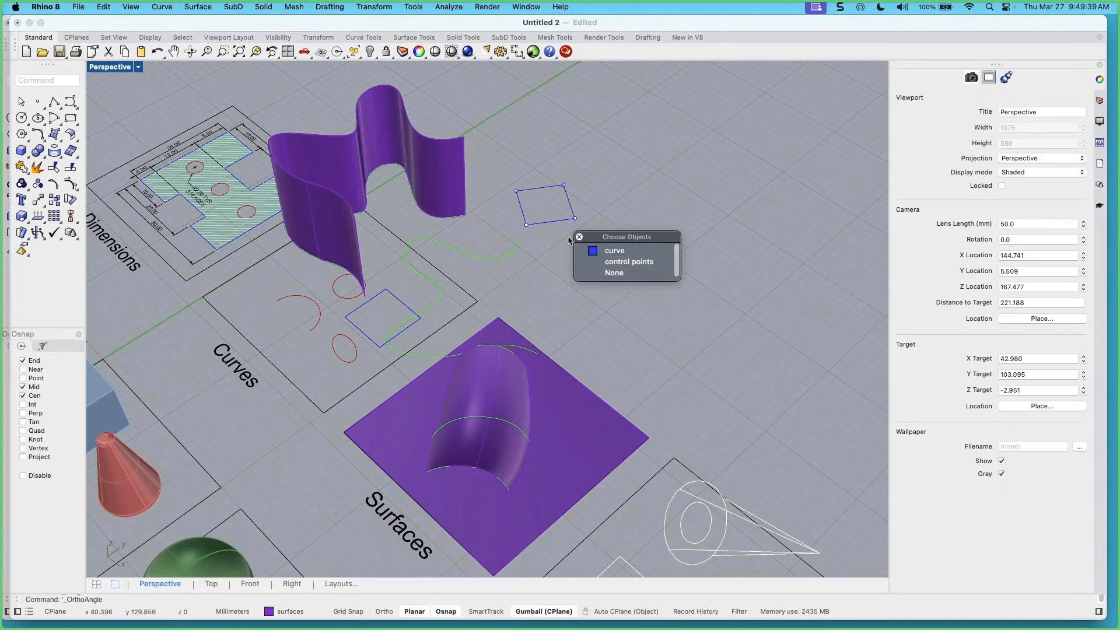
pyautogui.click(697, 208)
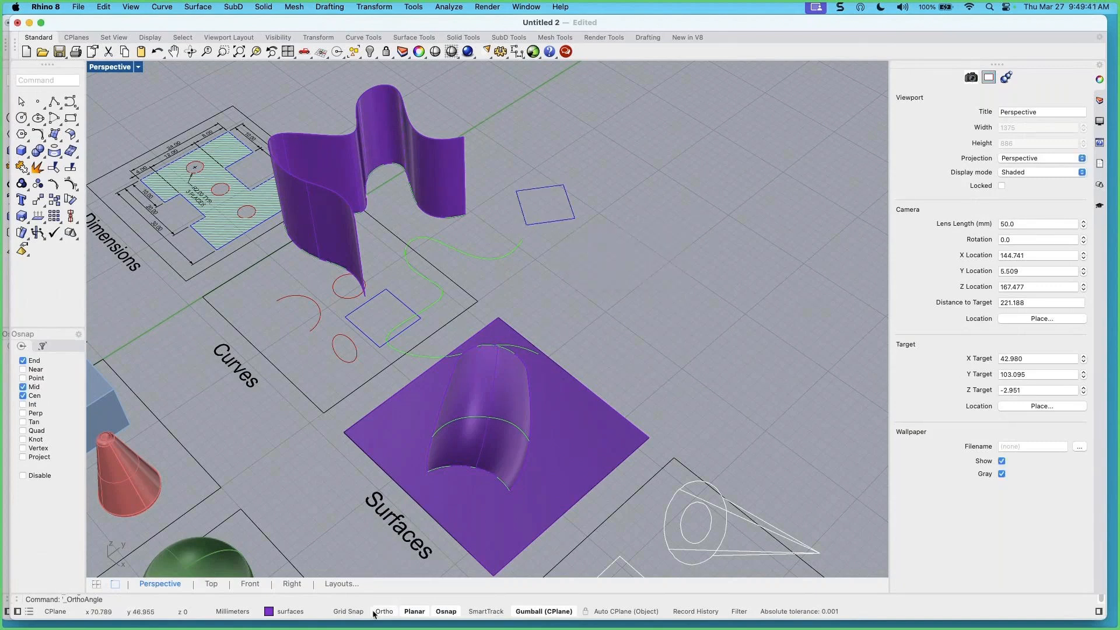
pyautogui.click(396, 614)
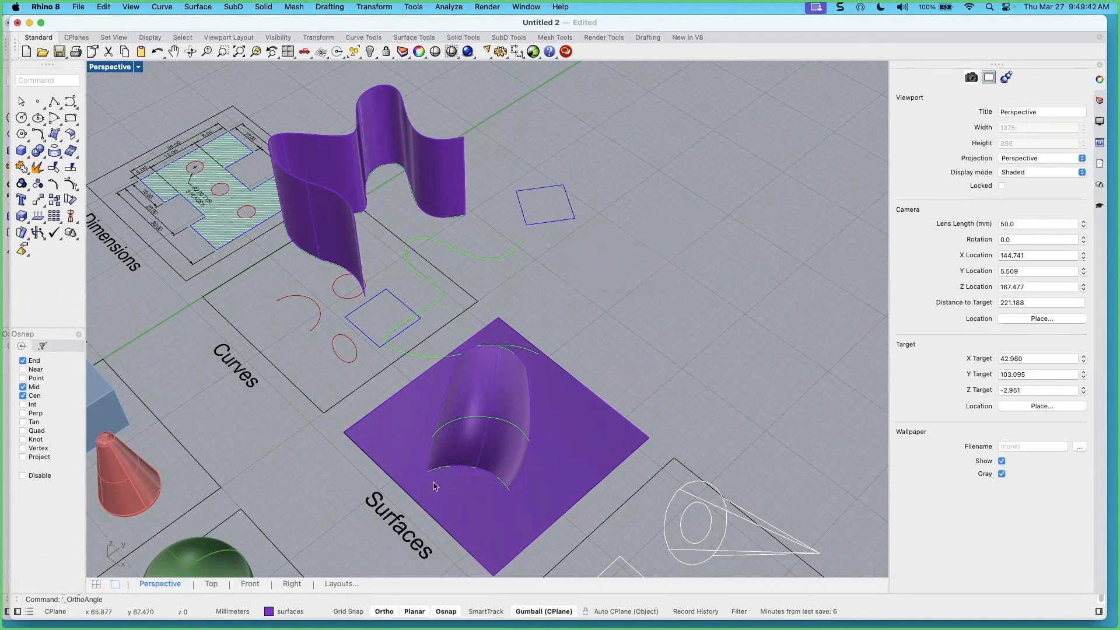
pyautogui.click(550, 222)
pyautogui.moveTo(508, 229); pyautogui.dragTo(653, 167)
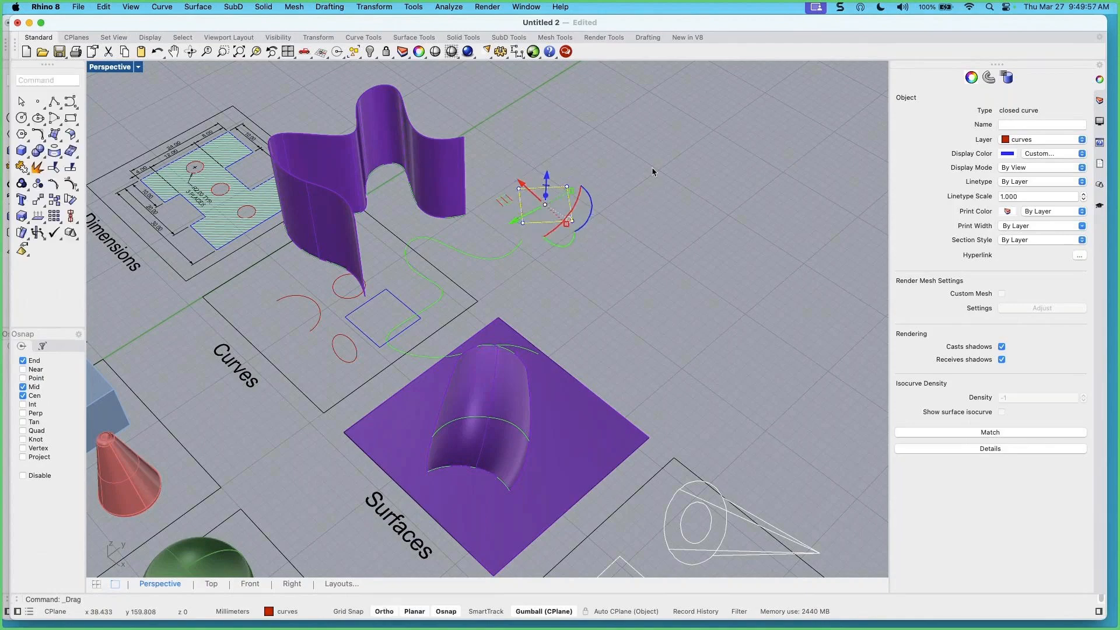
pyautogui.click(558, 267)
# With Grid Snap turned on, draw a stepped polyline of five segments, each about 20 mm, in the open area beyond the Dimensions frame
pyautogui.moveTo(563, 281)
pyautogui.mouseDown(button='right')
pyautogui.moveTo(572, 277)
pyautogui.moveTo(555, 281)
pyautogui.mouseUp(button='right')
pyautogui.scroll(3, 481, 289)
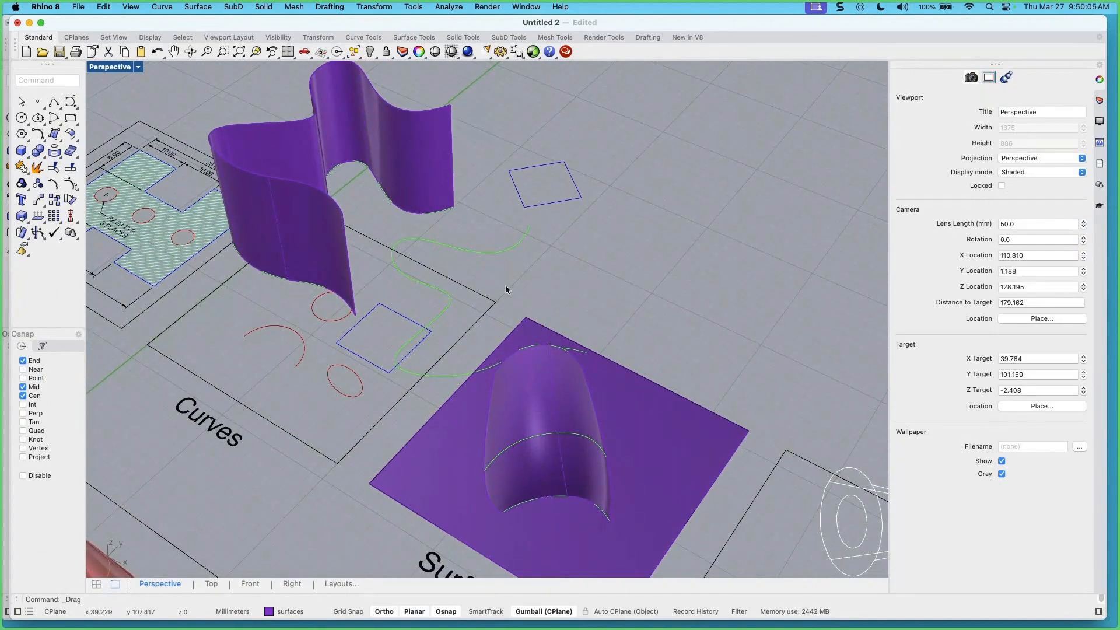
pyautogui.moveTo(457, 306); pyautogui.dragTo(480, 304, button='right')
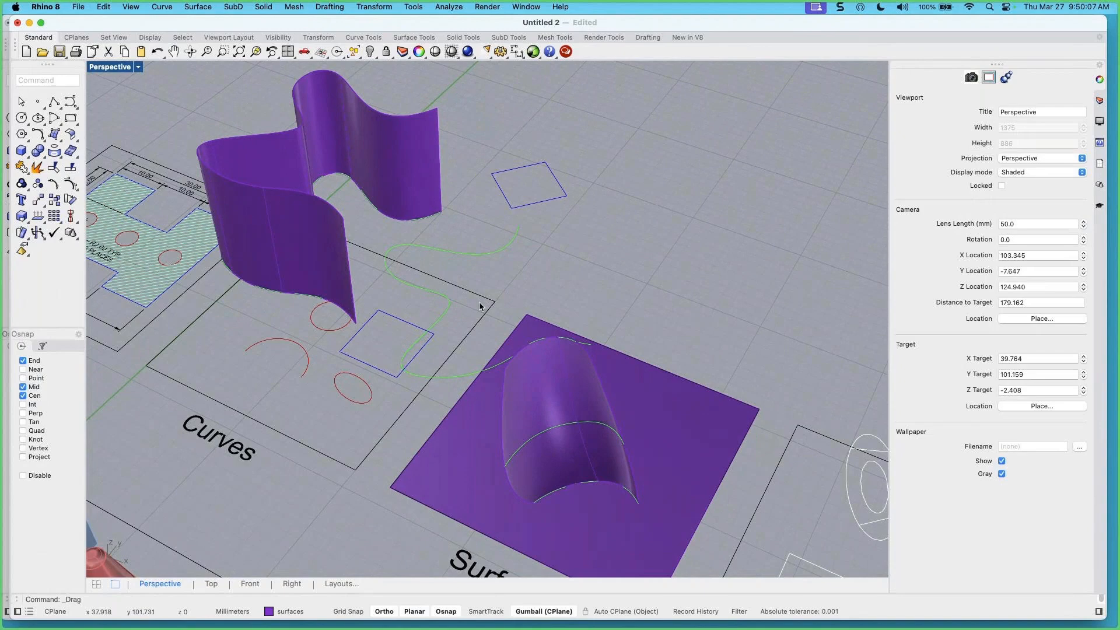
pyautogui.scroll(-6, 479, 306)
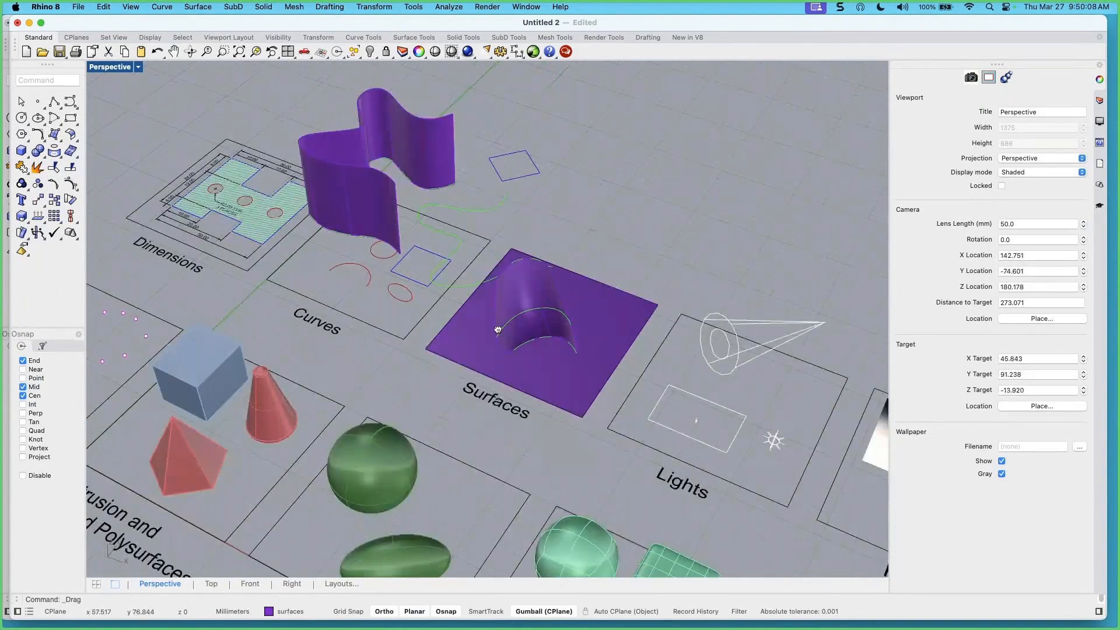
pyautogui.scroll(6, 251, 242)
pyautogui.keyDown('shift'); pyautogui.moveTo(251, 242); pyautogui.dragTo(333, 302, button='right'); pyautogui.keyUp('shift')
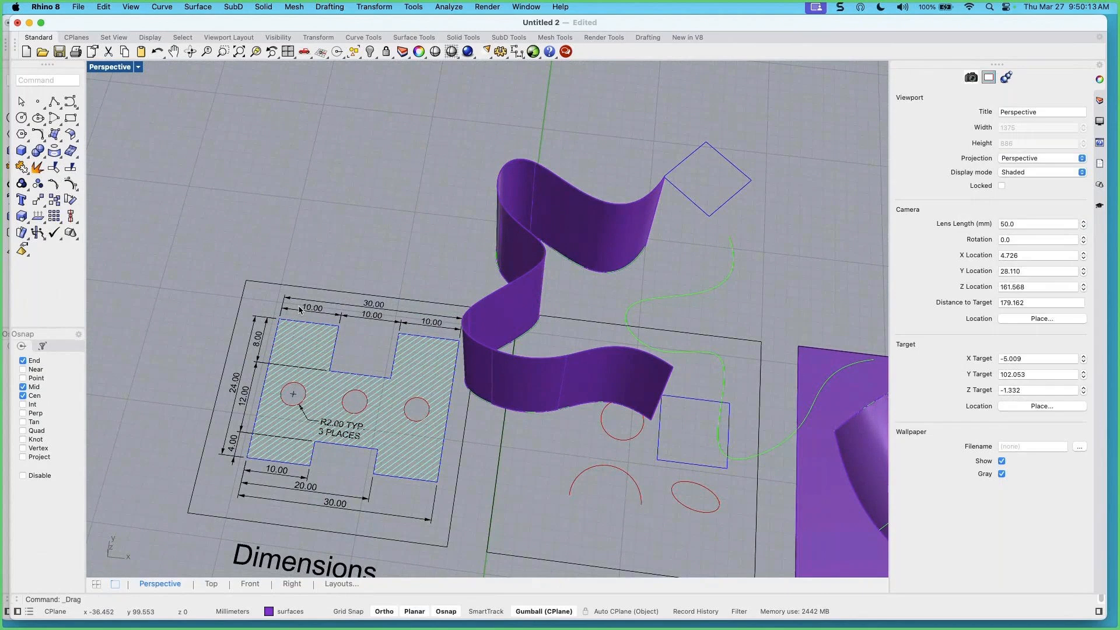
pyautogui.click(54, 102)
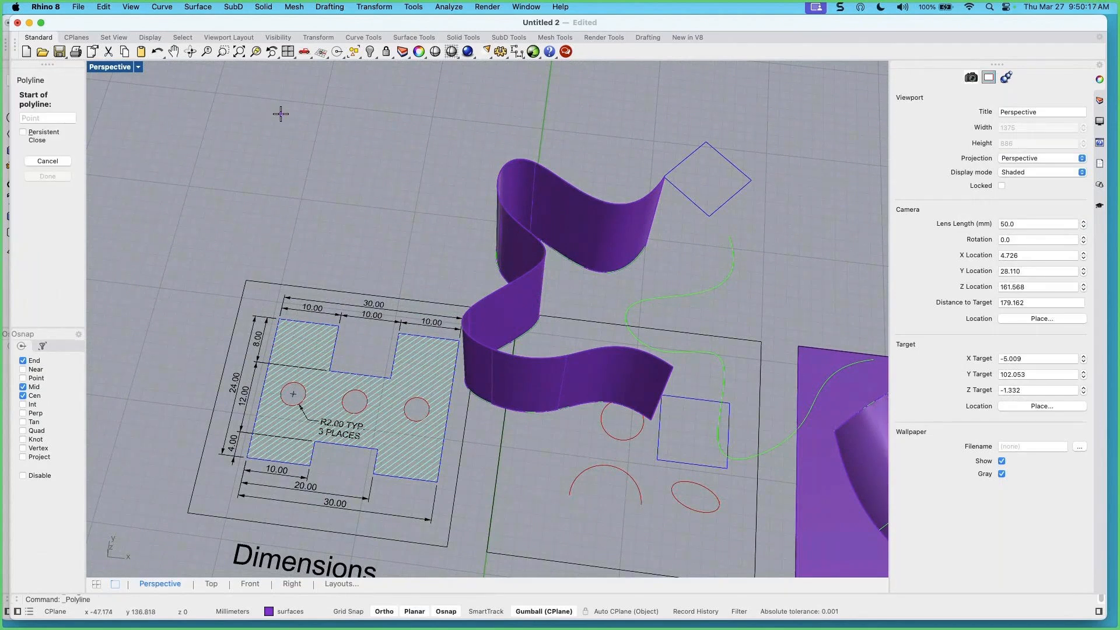
pyautogui.moveTo(298, 164); pyautogui.dragTo(286, 159, button='right')
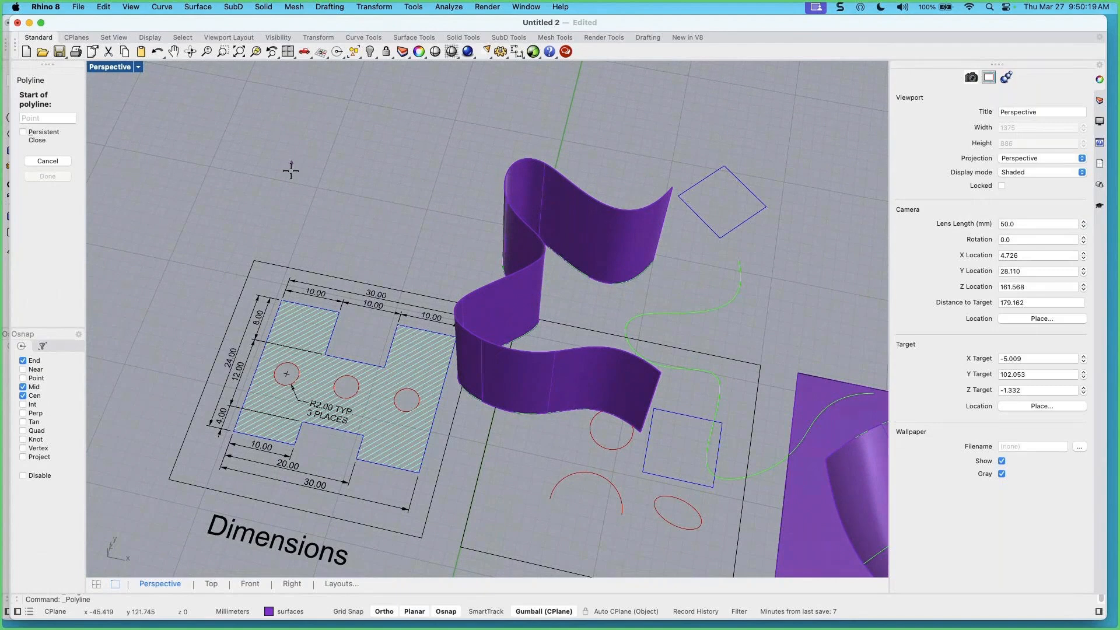
pyautogui.click(348, 612)
pyautogui.click(248, 80)
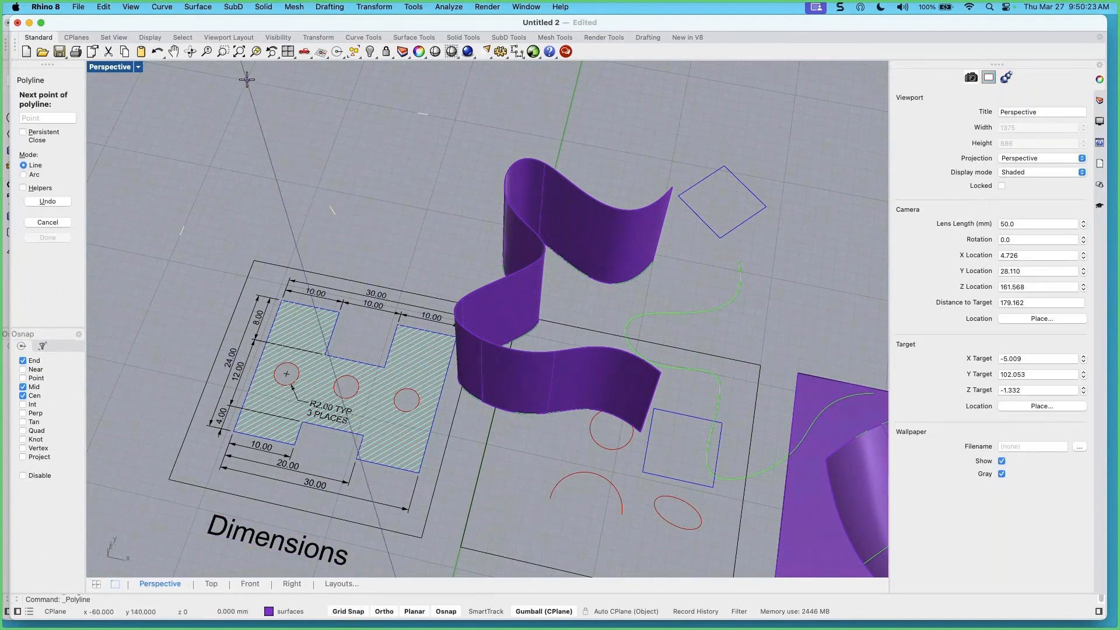
pyautogui.click(350, 100)
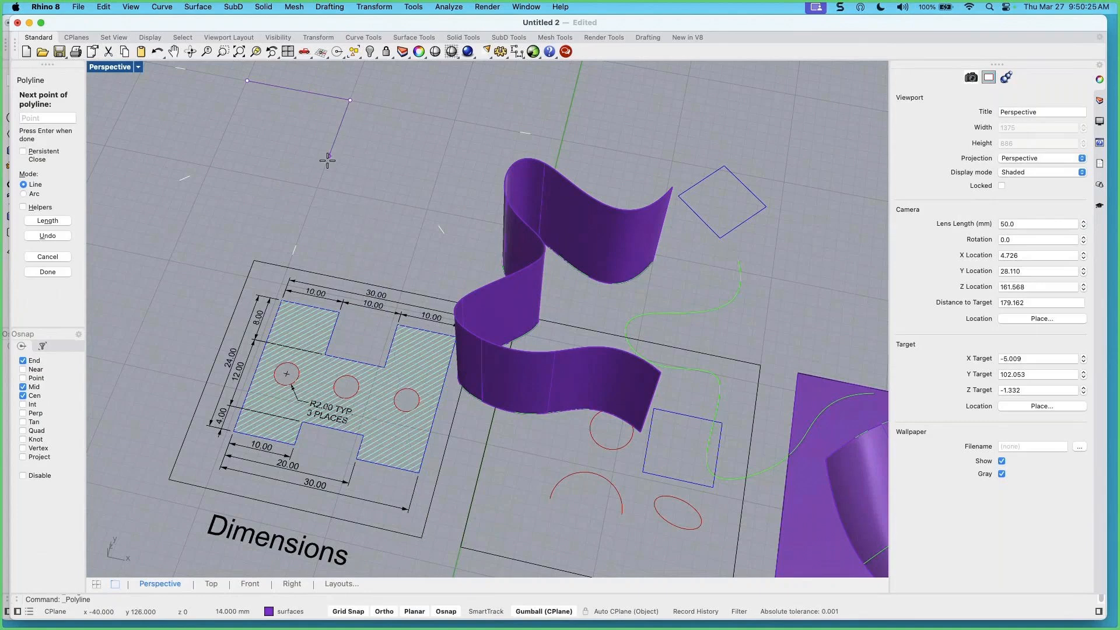
pyautogui.click(317, 187)
pyautogui.click(427, 208)
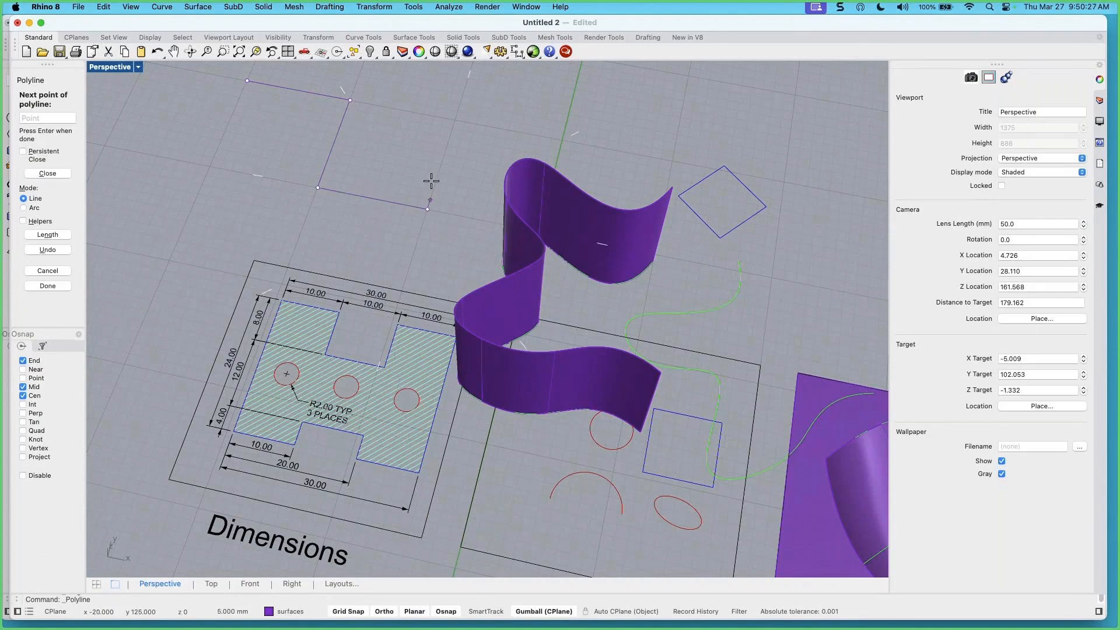
pyautogui.click(455, 120)
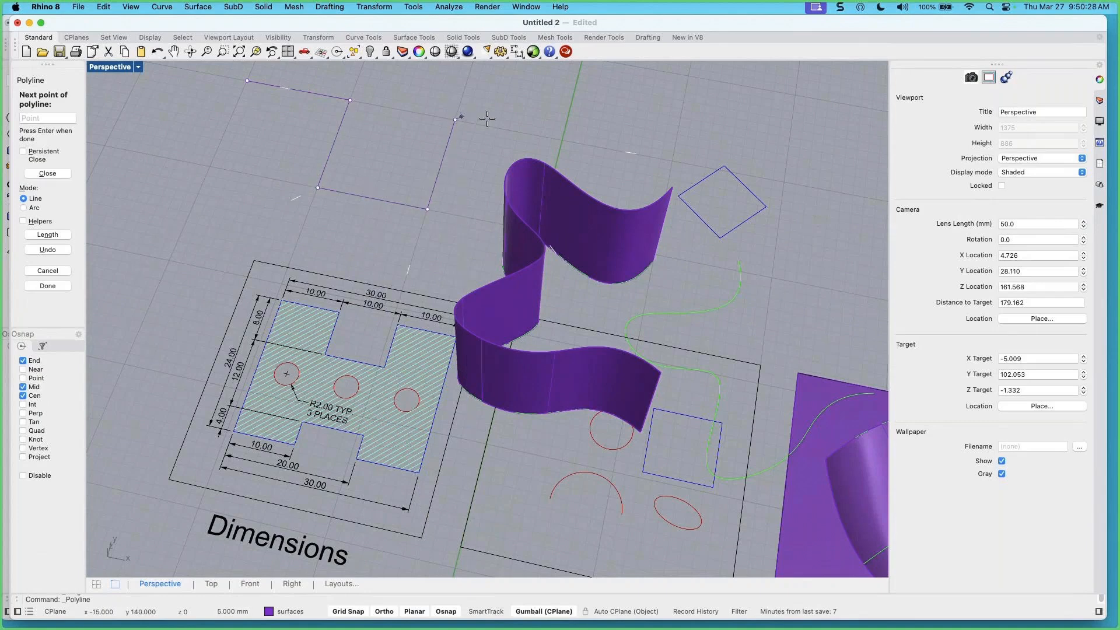
pyautogui.click(562, 140)
pyautogui.press('Return')
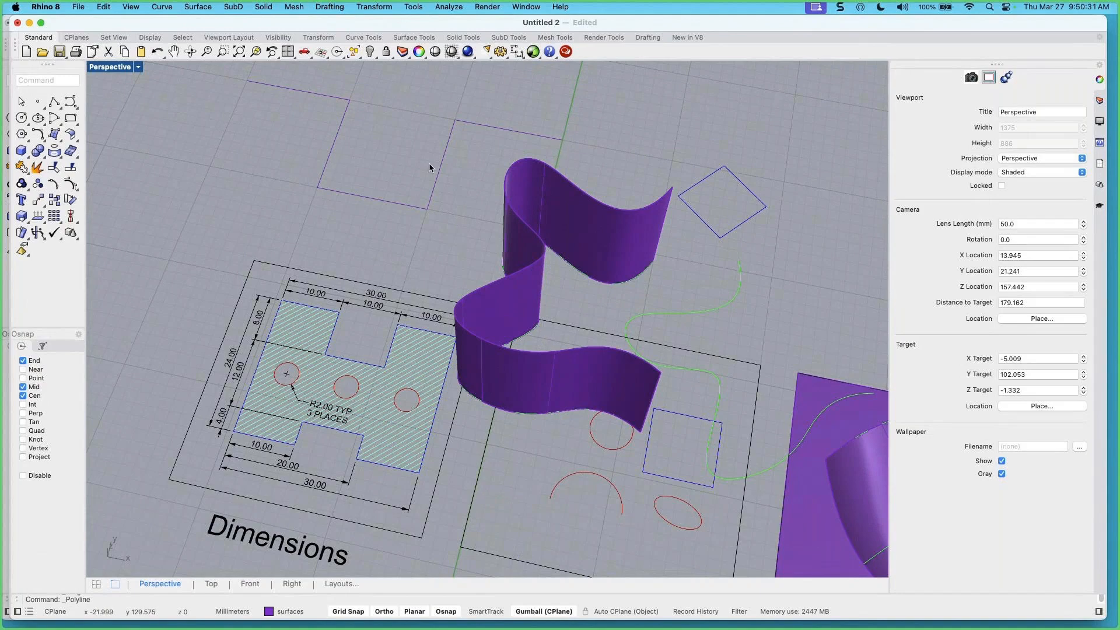
# Set the Perspective viewport's display mode to Wireframe
pyautogui.moveTo(428, 163)
pyautogui.mouseDown(button='right')
pyautogui.moveTo(419, 171)
pyautogui.moveTo(441, 166)
pyautogui.mouseUp(button='right')
pyautogui.click(139, 67)
pyautogui.click(169, 110)
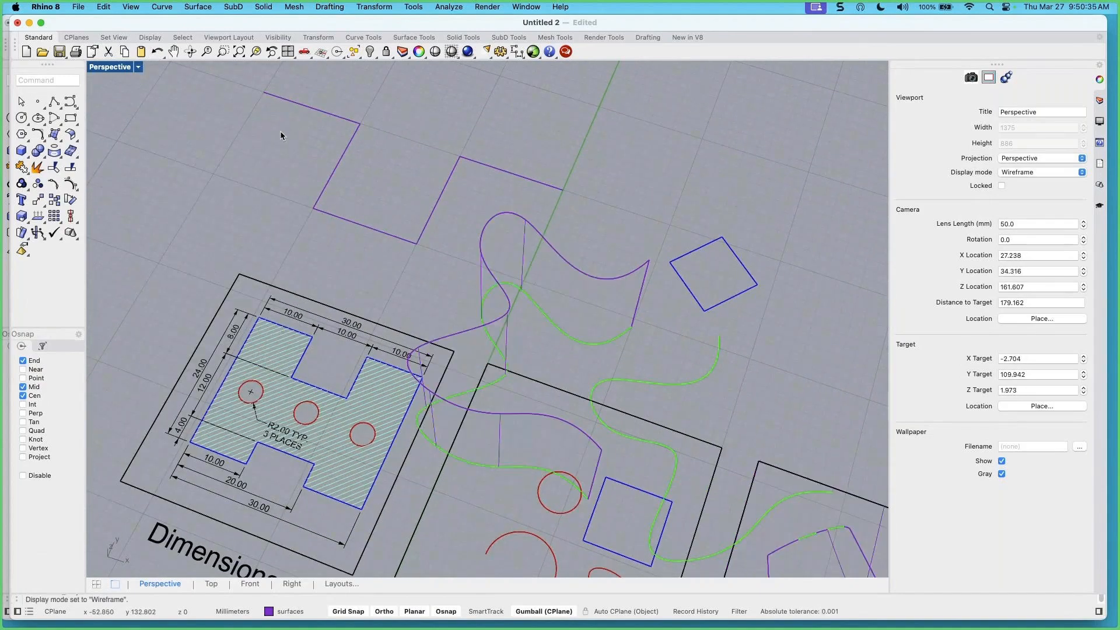
# Start a second polyline alongside the stepped one, trying first-segment lengths of 10, 1" and 1cm
pyautogui.moveTo(302, 131); pyautogui.dragTo(408, 274, button='right')
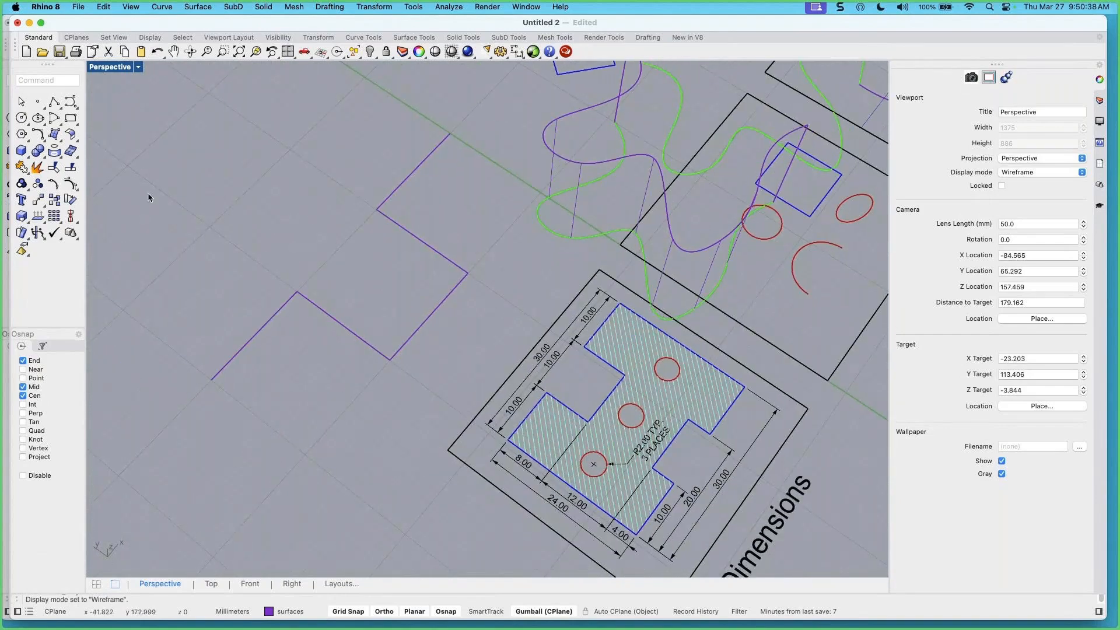
pyautogui.click(54, 102)
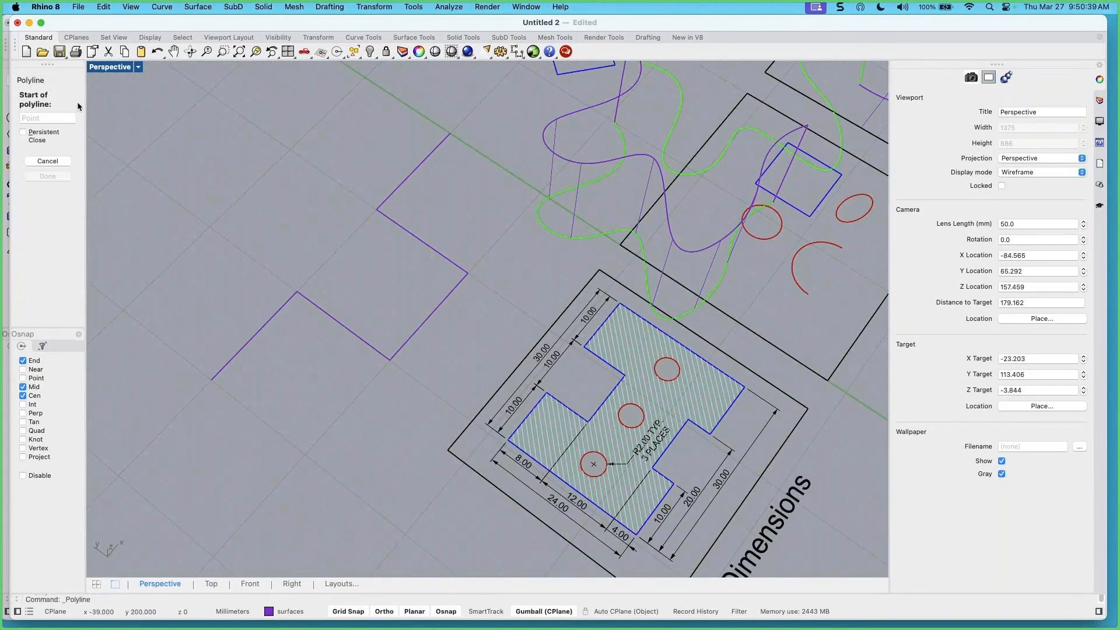
pyautogui.click(418, 123)
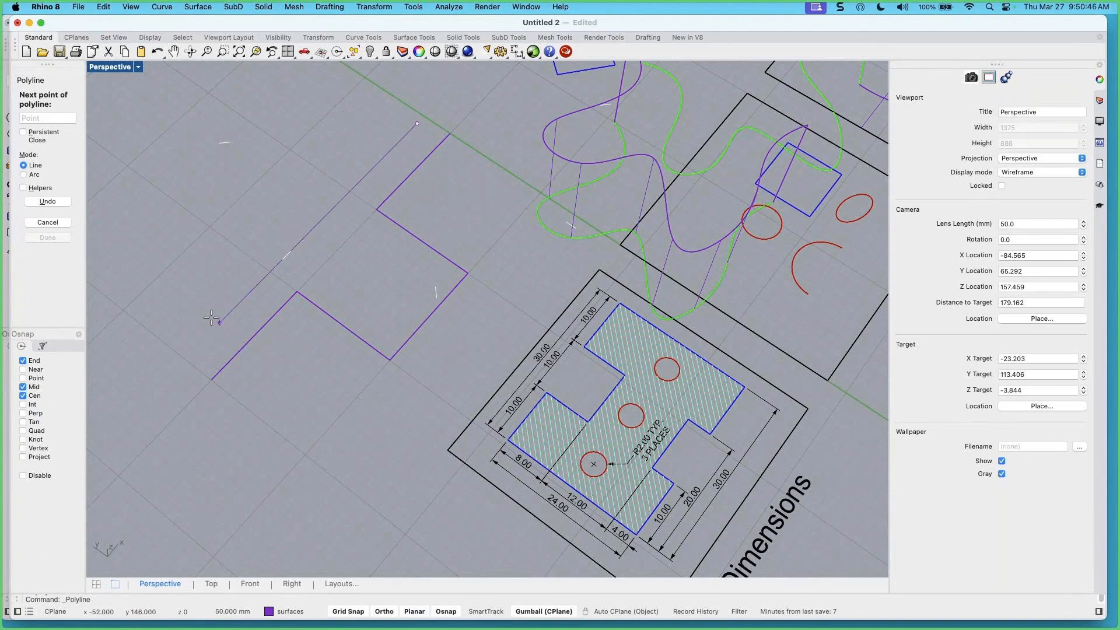
pyautogui.write('10')
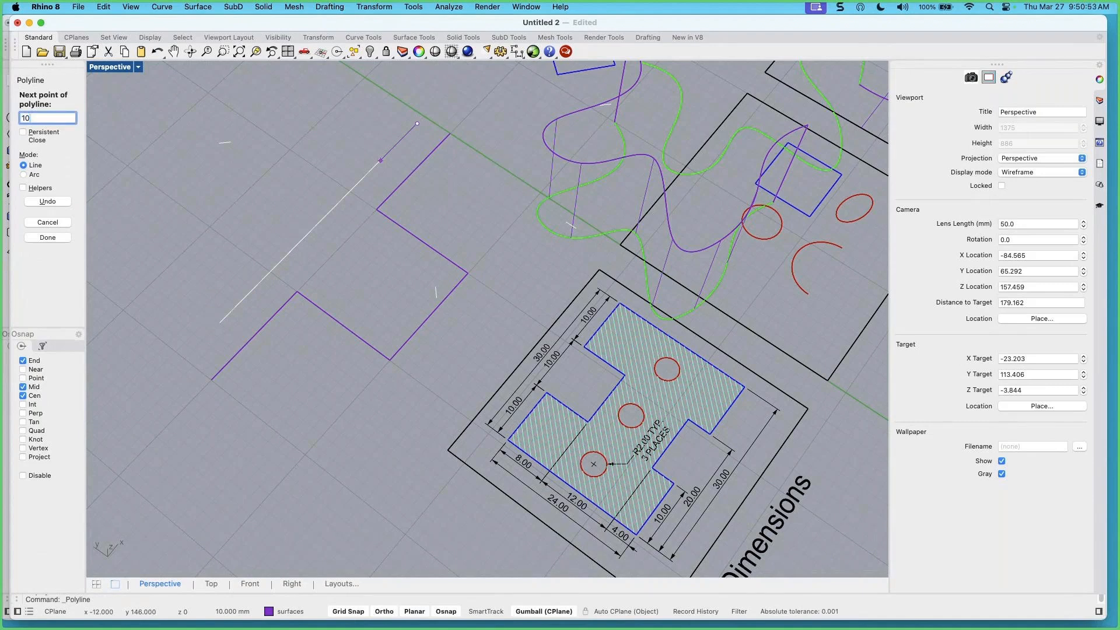
pyautogui.press('BackSpace')
pyautogui.write('"')
pyautogui.press('BackSpace')
pyautogui.write('cm')
pyautogui.press('BackSpace')
pyautogui.press('BackSpace')
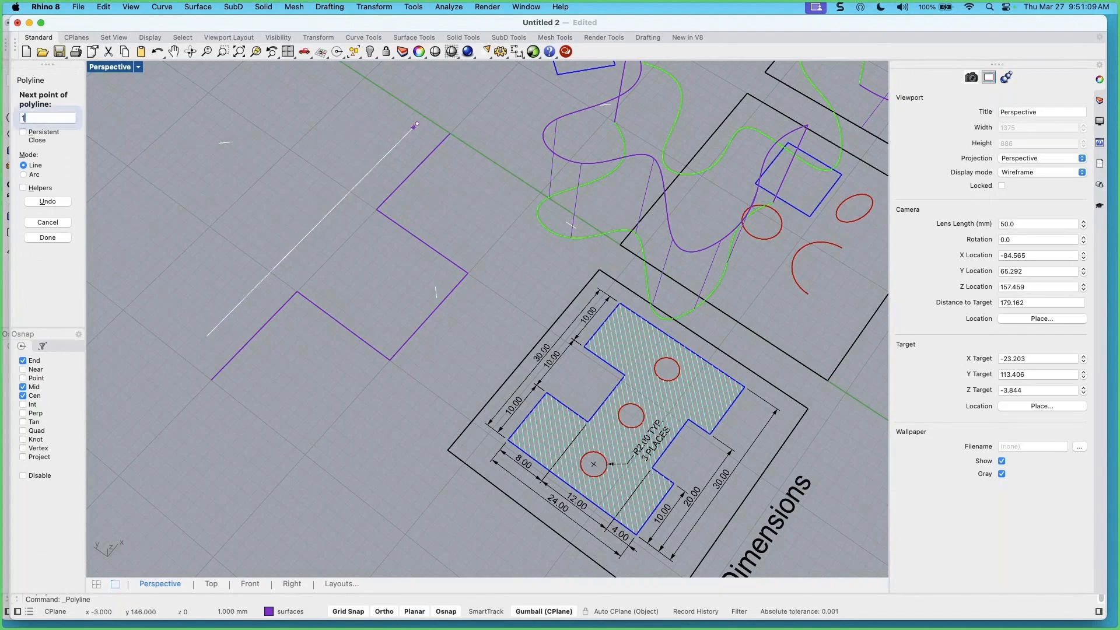
# Try 1m and 1' for the polyline's first segment, and set its length to 1"
pyautogui.write('m')
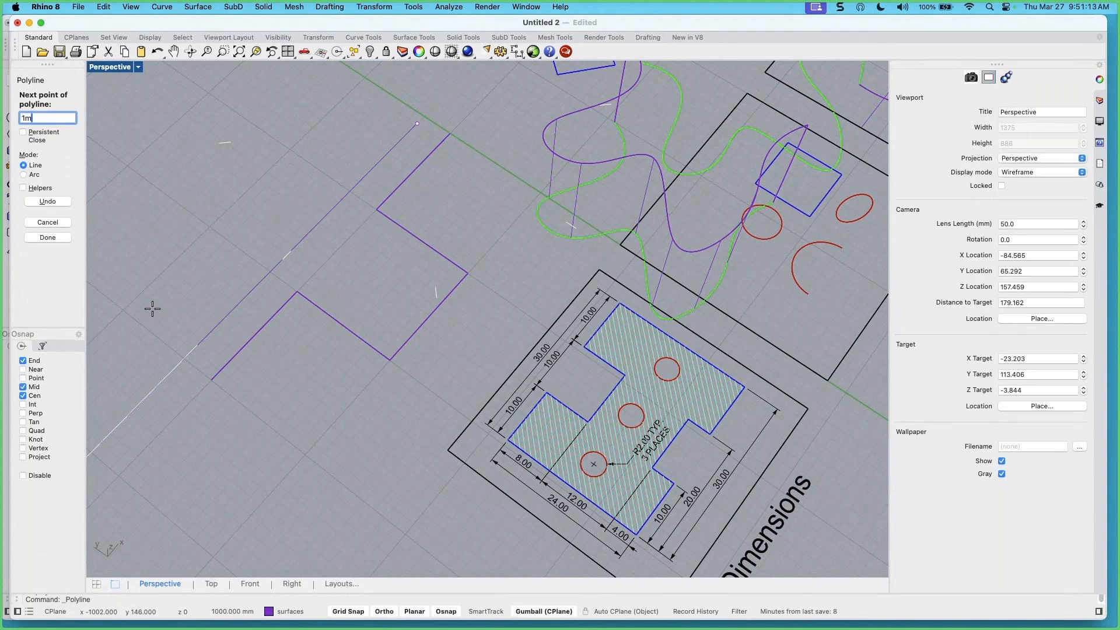
pyautogui.press('BackSpace')
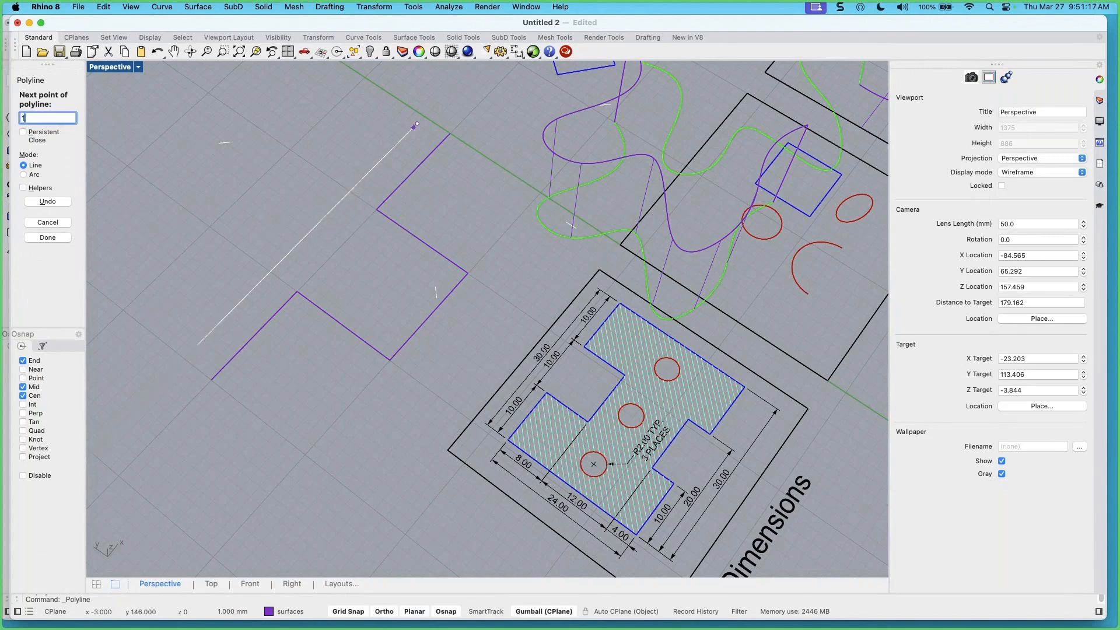
pyautogui.write("'")
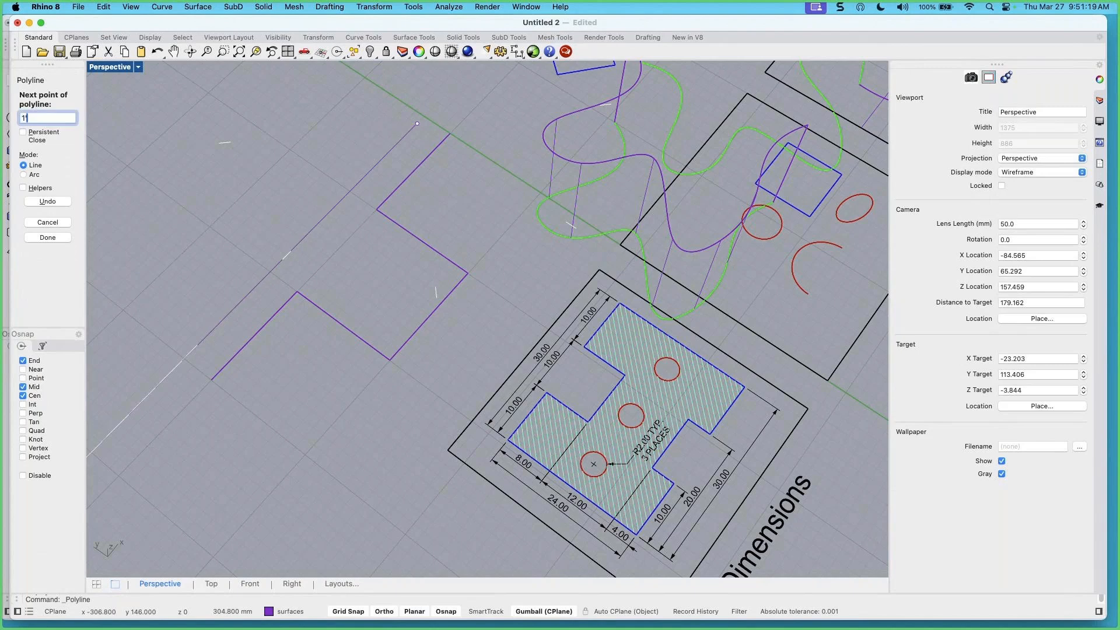
pyautogui.press('BackSpace')
pyautogui.write('"')
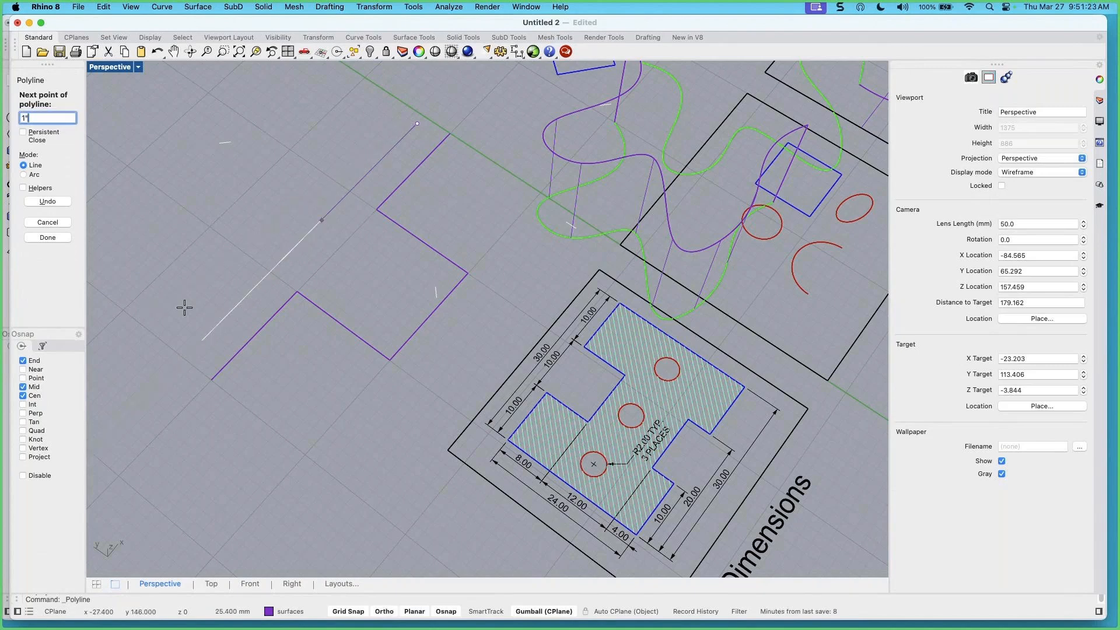
pyautogui.press('Return')
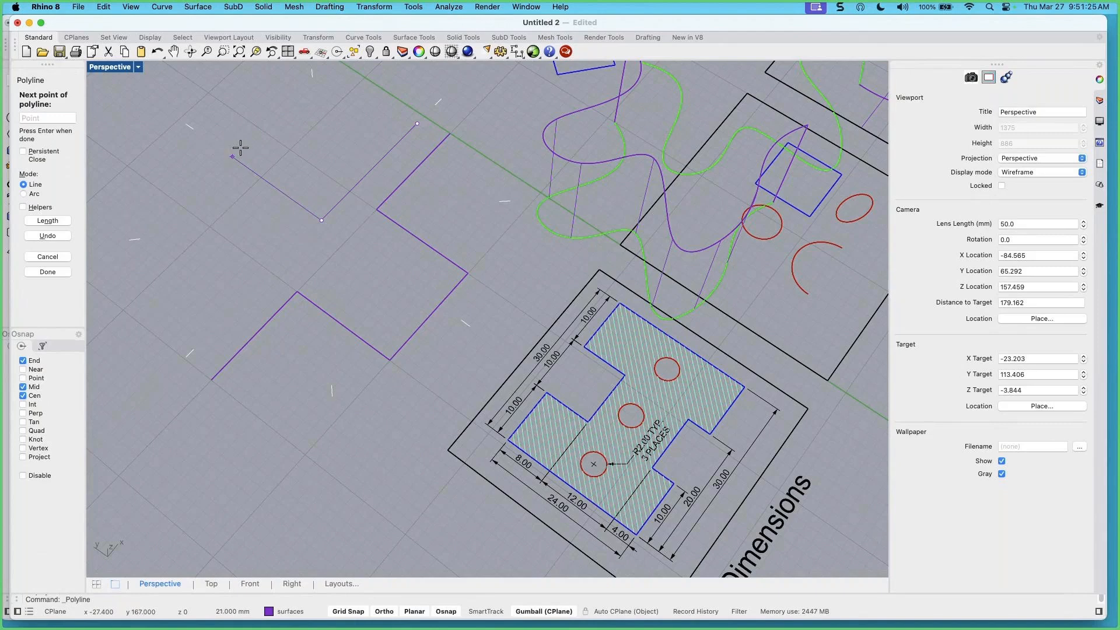
# Add a perpendicular segment of 5 mm and a 1" segment parallel to the first, and finish the polyline
pyautogui.write('5')
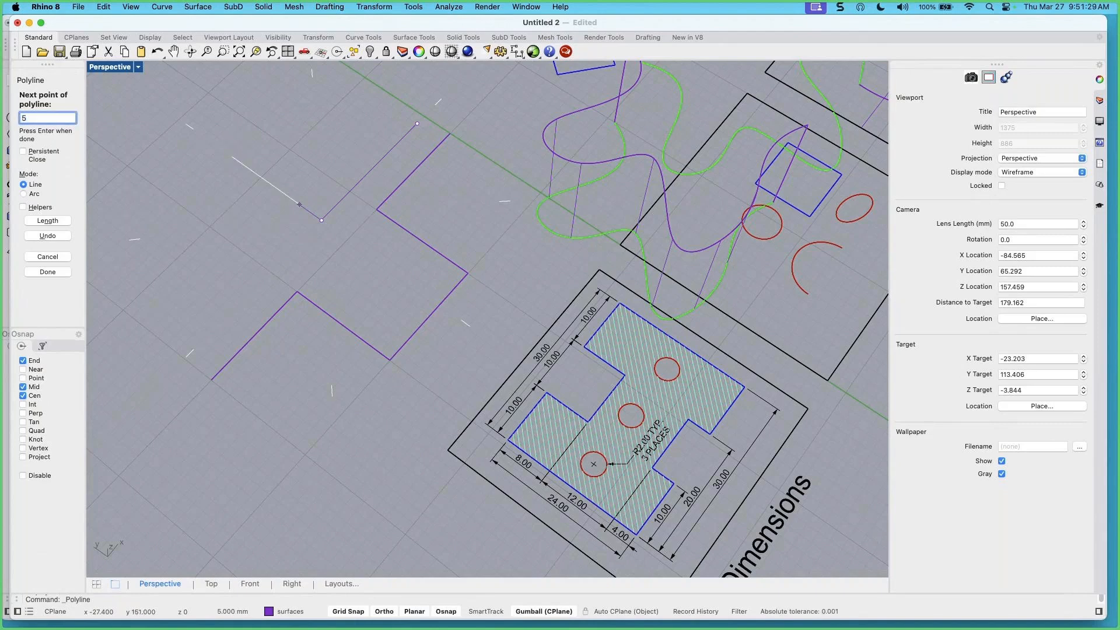
pyautogui.press('Return')
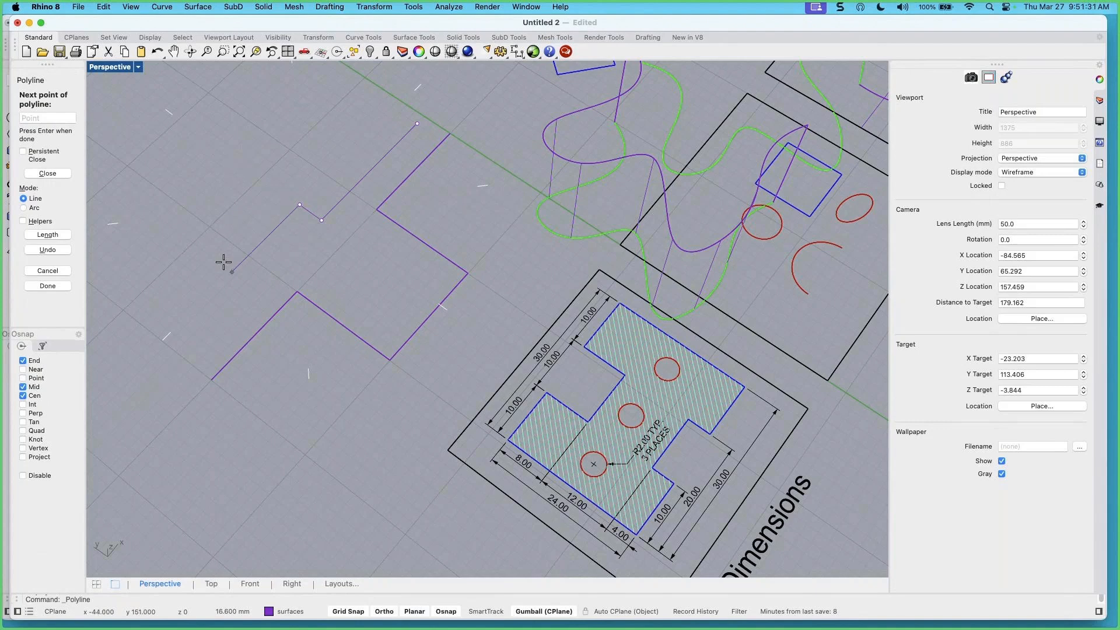
pyautogui.write('1"')
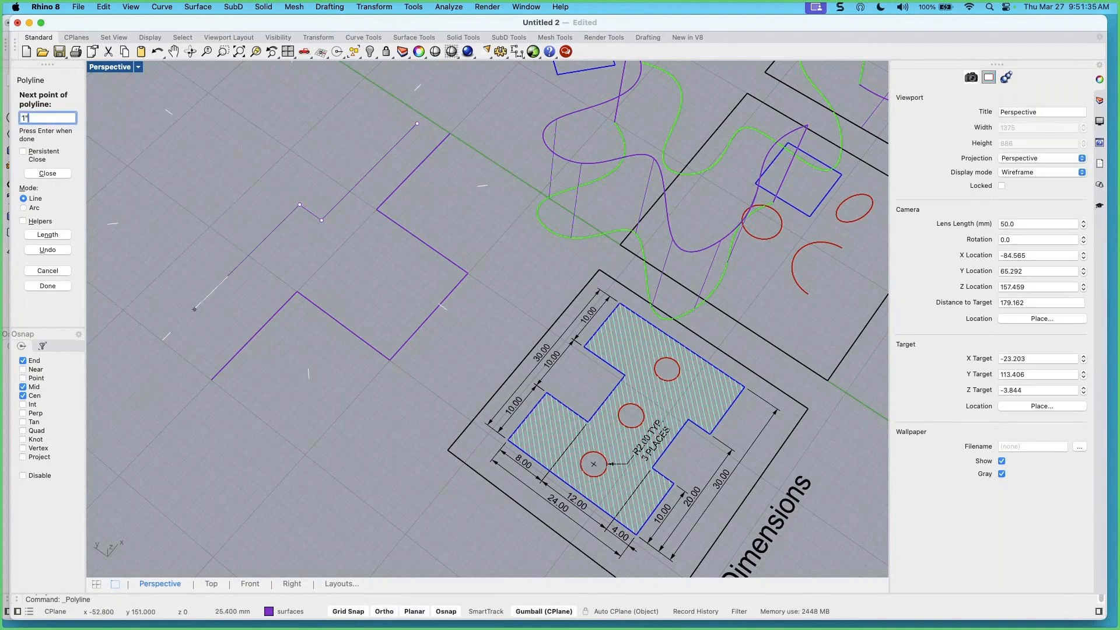
pyautogui.press('Return')
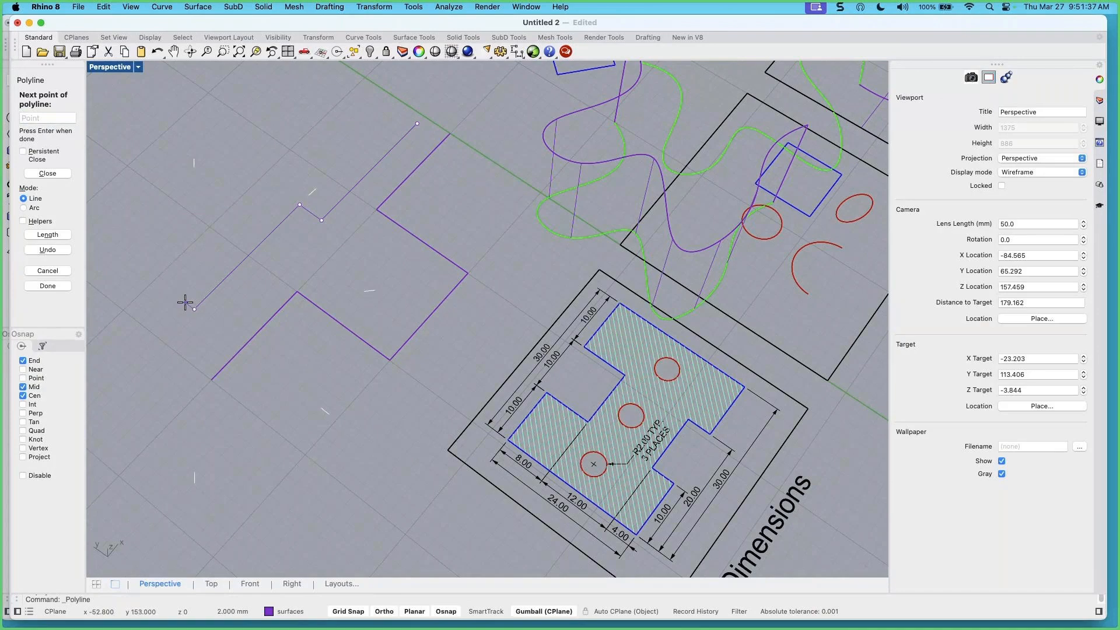
pyautogui.press('Return')
# Measure the distance between the endpoints of the new polyline's first segment
pyautogui.scroll(-3, 338, 349)
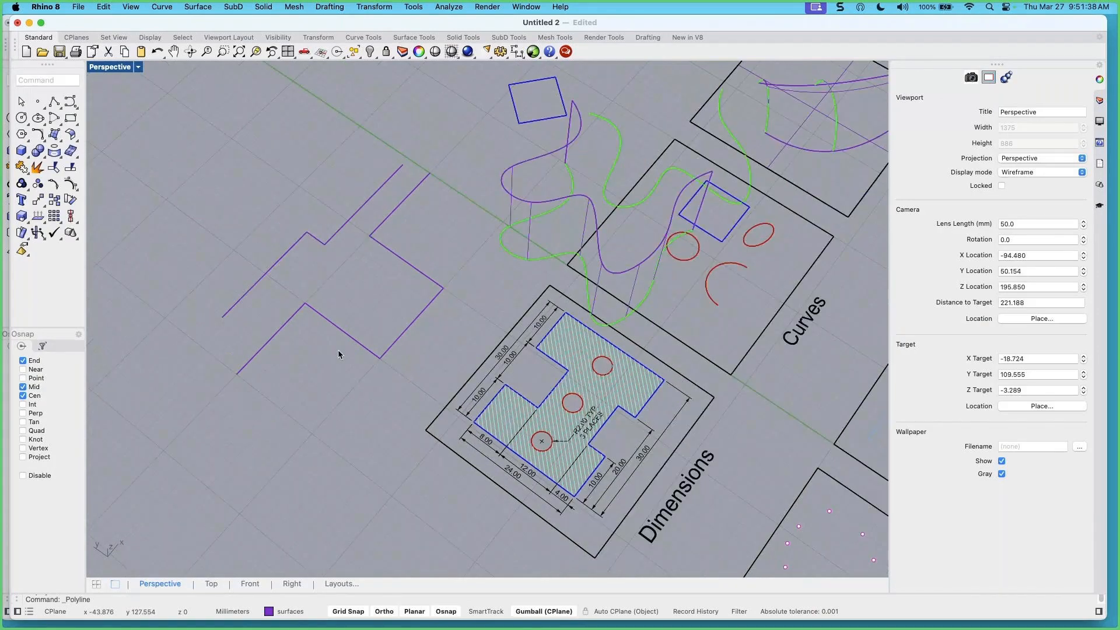
pyautogui.scroll(-3, 337, 349)
pyautogui.moveTo(366, 358); pyautogui.dragTo(216, 228, button='right')
pyautogui.scroll(-6, 333, 349)
pyautogui.scroll(15, 289, 159)
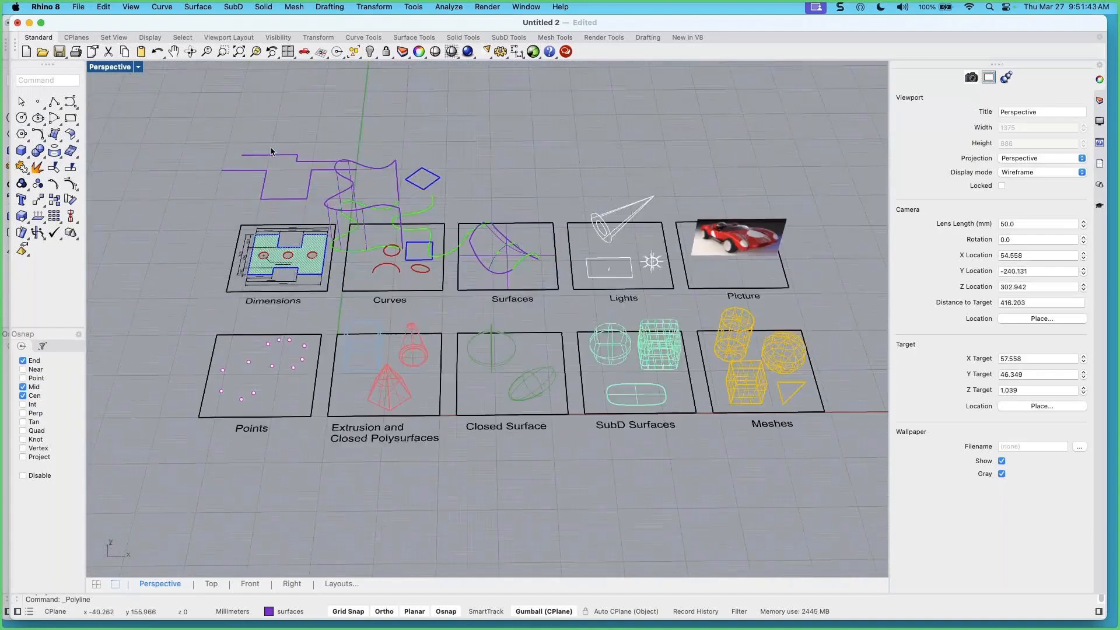
pyautogui.keyDown('shift'); pyautogui.moveTo(289, 159); pyautogui.dragTo(326, 241, button='right'); pyautogui.keyUp('shift')
pyautogui.moveTo(327, 240); pyautogui.dragTo(370, 263, button='right')
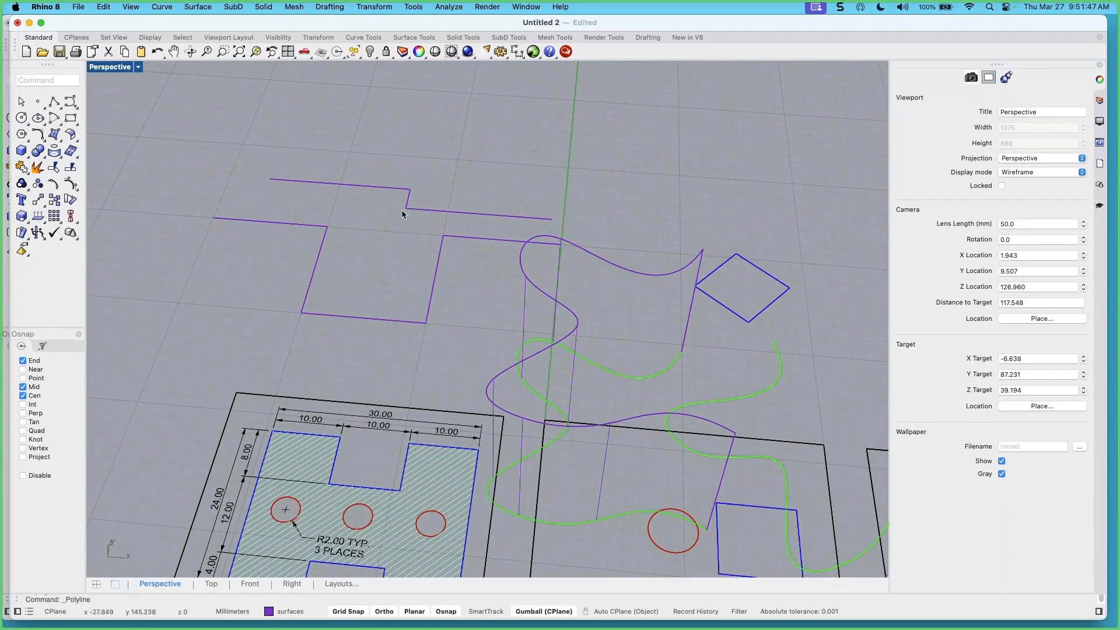
pyautogui.click(452, 8)
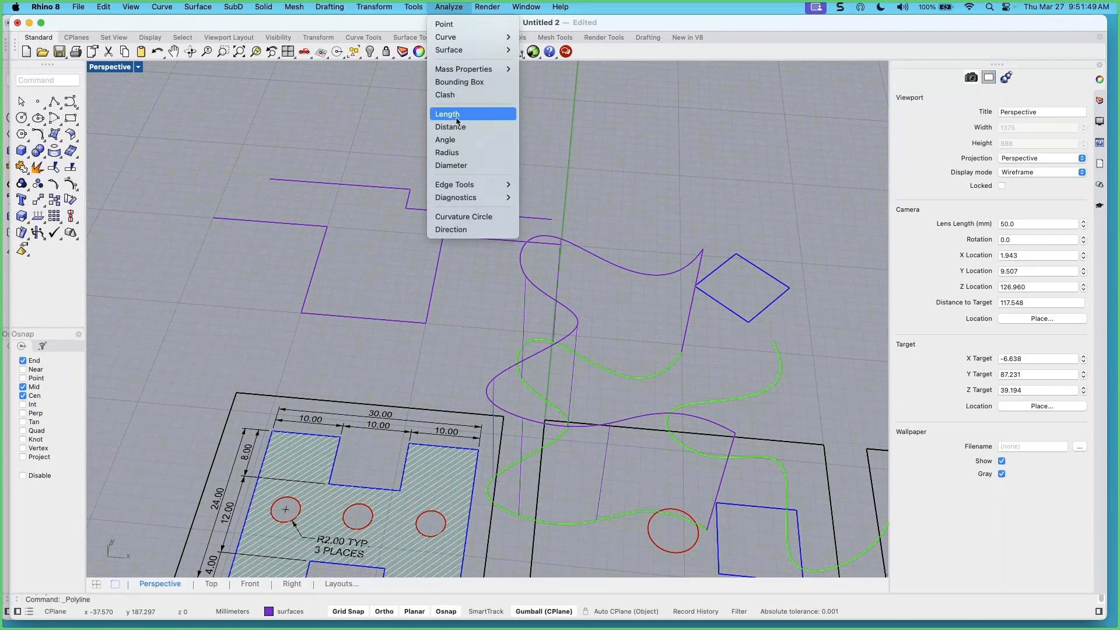
pyautogui.click(459, 125)
pyautogui.click(270, 176)
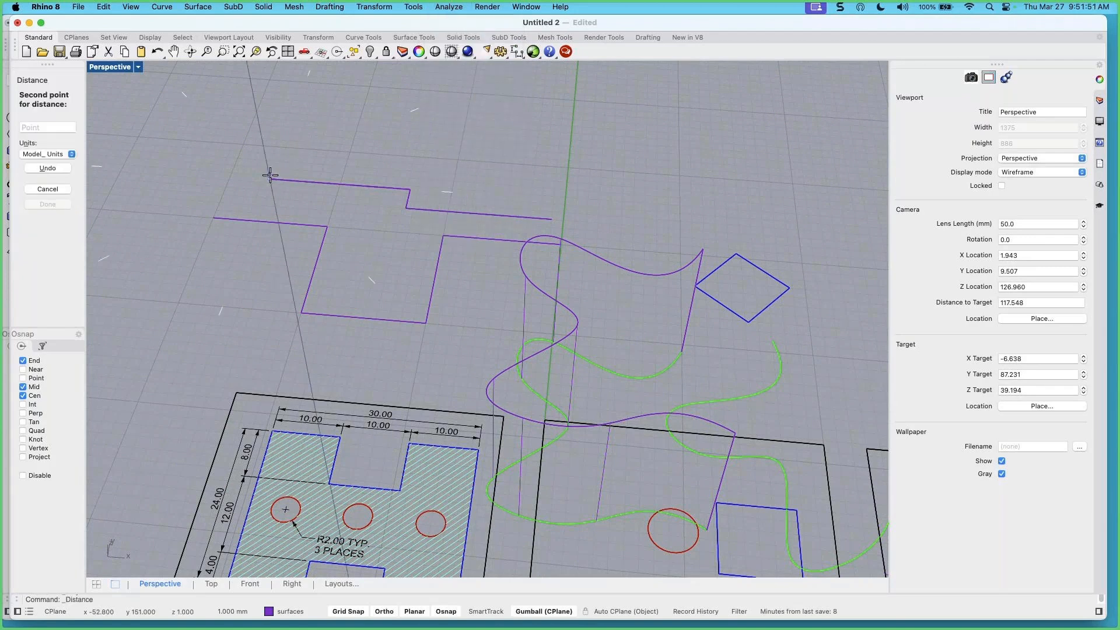
pyautogui.click(410, 187)
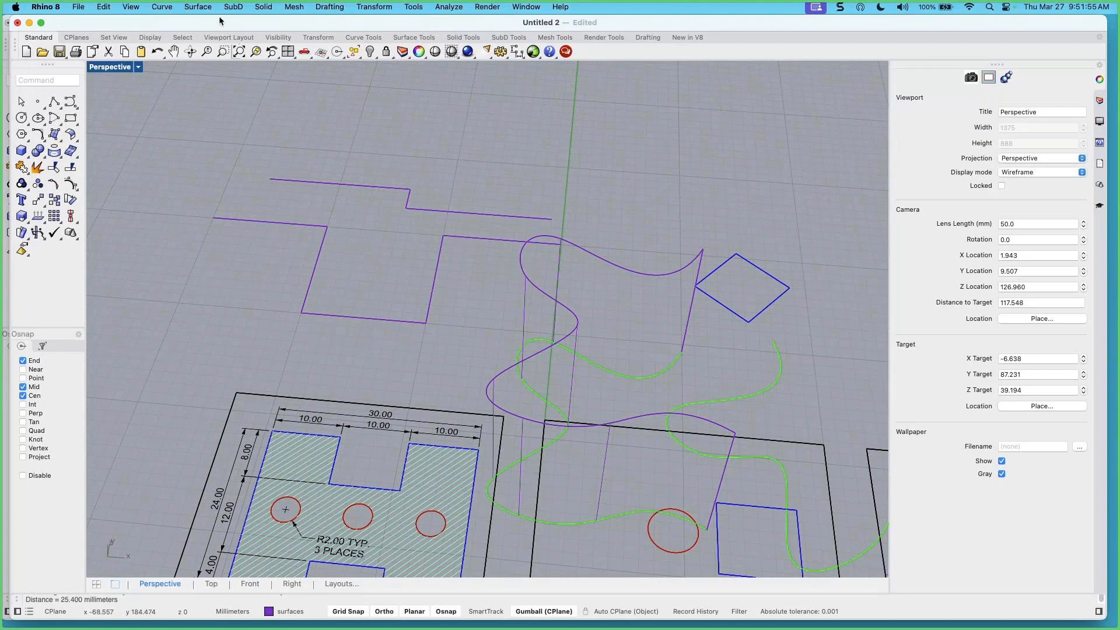
# Make the dimensions layer current and add a linear dimension alongside the new polyline's first segment
pyautogui.click(285, 612)
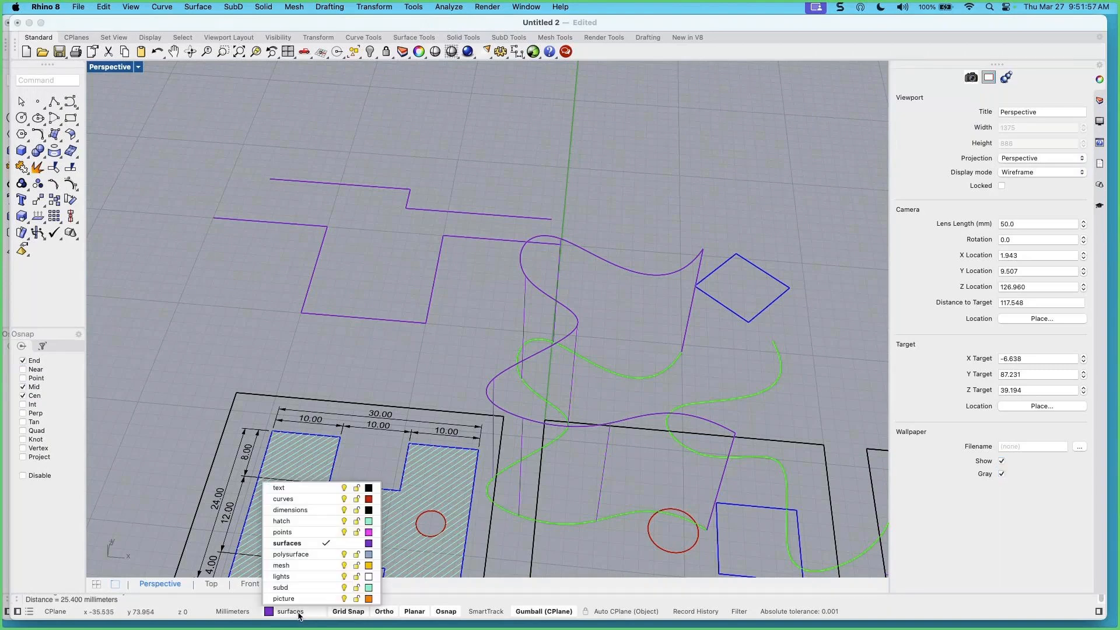
pyautogui.click(327, 511)
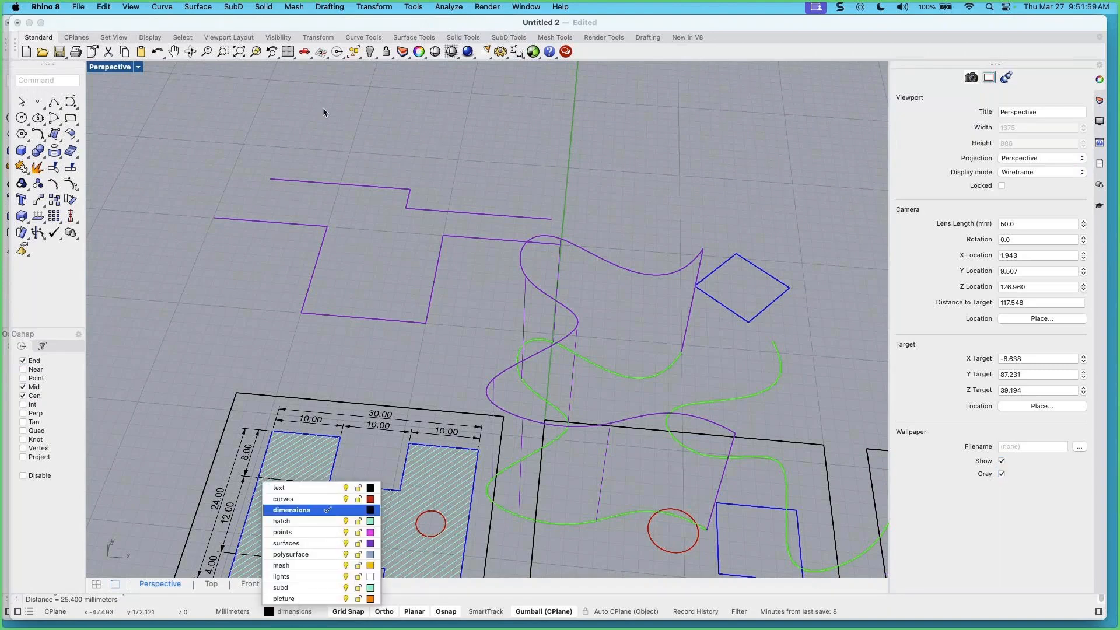
pyautogui.click(330, 7)
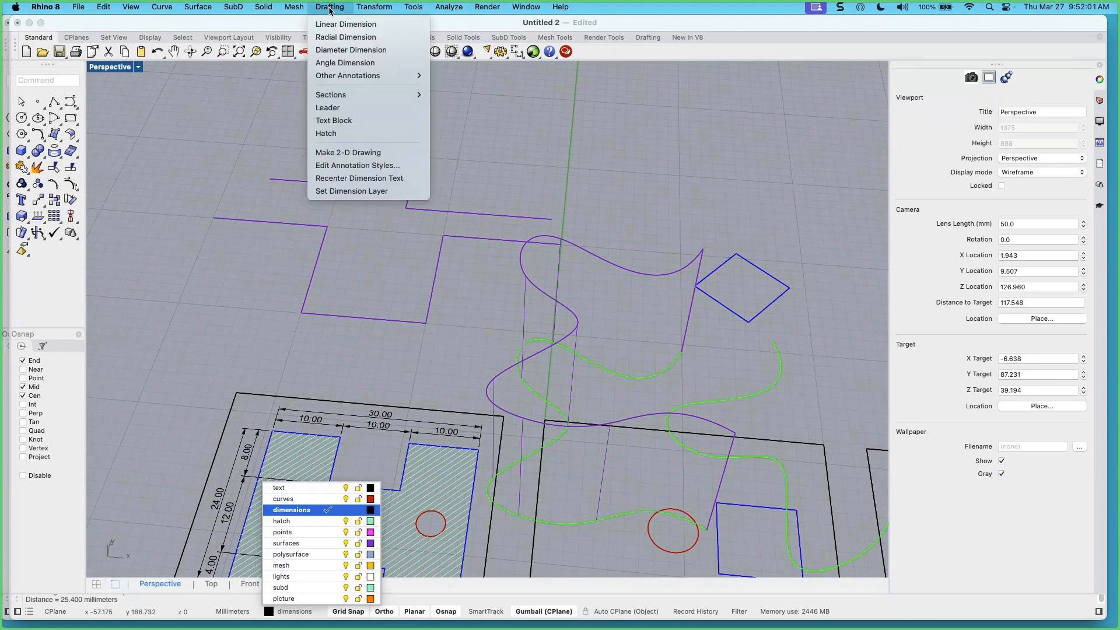
pyautogui.click(340, 24)
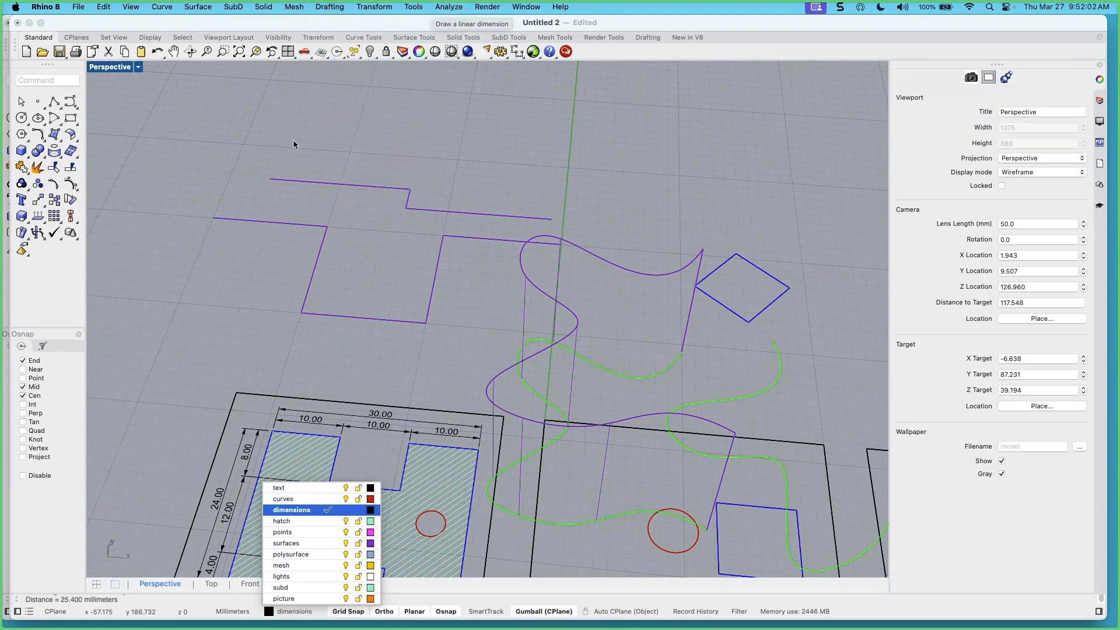
pyautogui.click(270, 179)
pyautogui.click(408, 181)
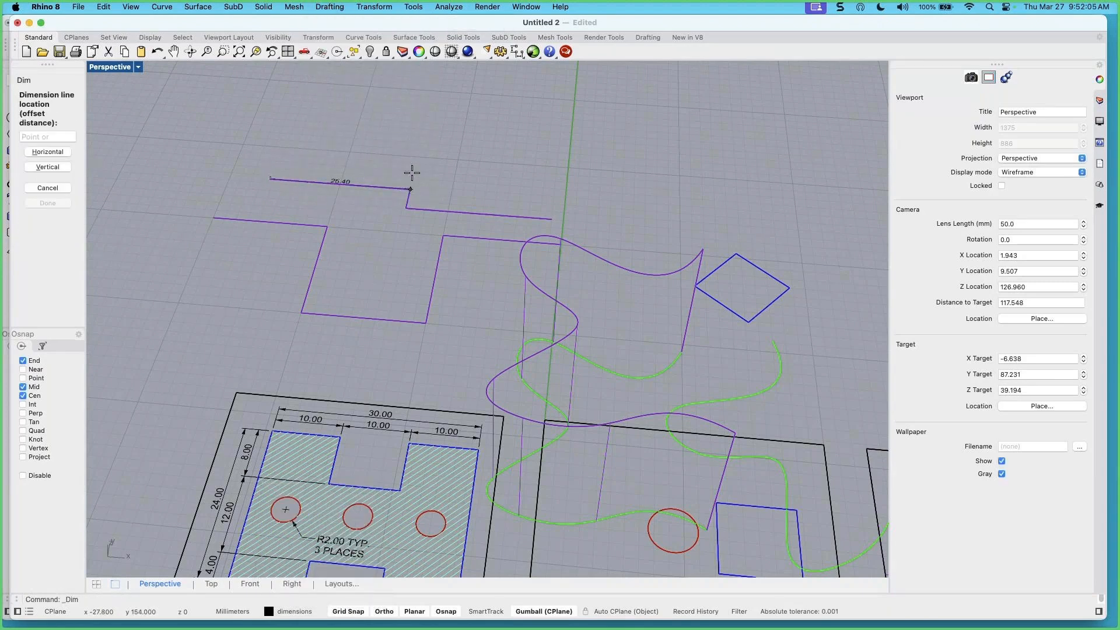
pyautogui.click(412, 173)
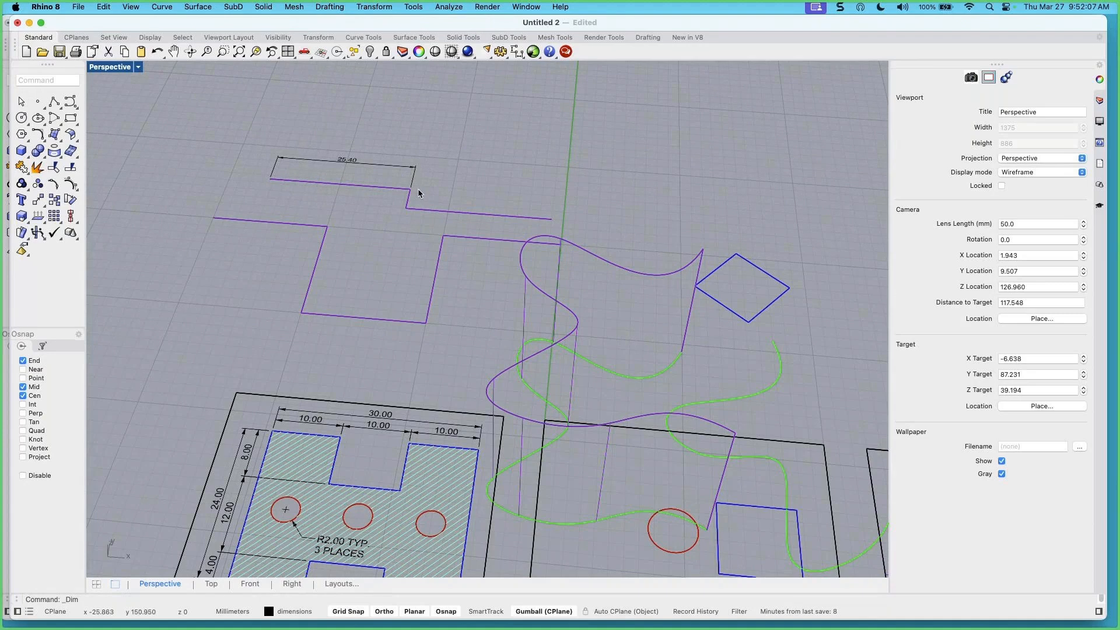
# Add linear dimensions to the polyline's short perpendicular segment and its last long segment
pyautogui.press('Return')
pyautogui.click(410, 191)
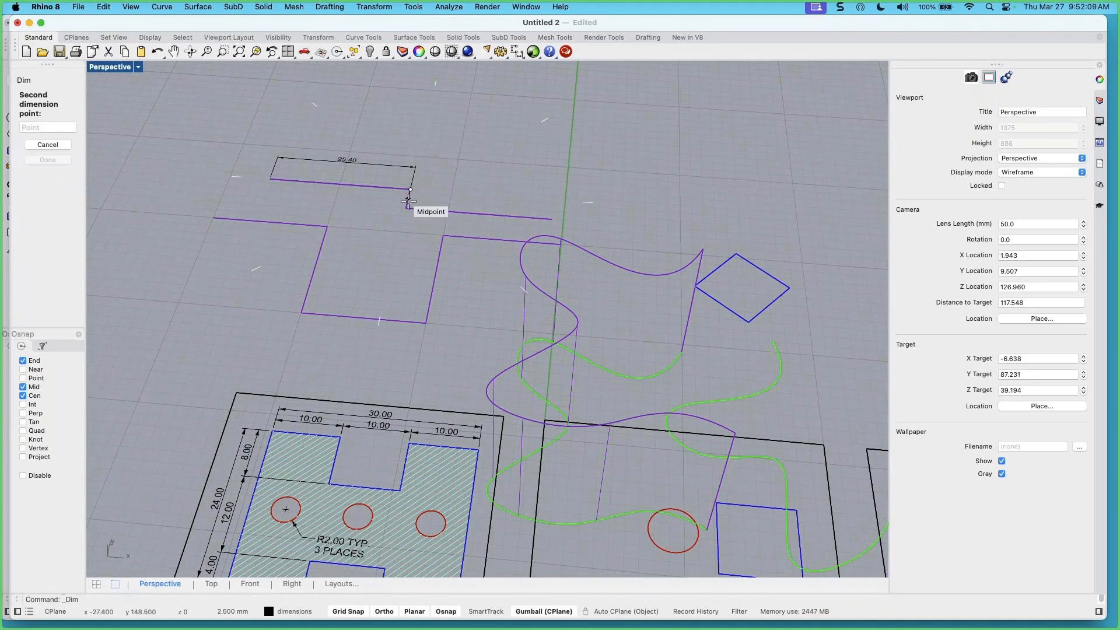
pyautogui.click(406, 205)
pyautogui.click(606, 213)
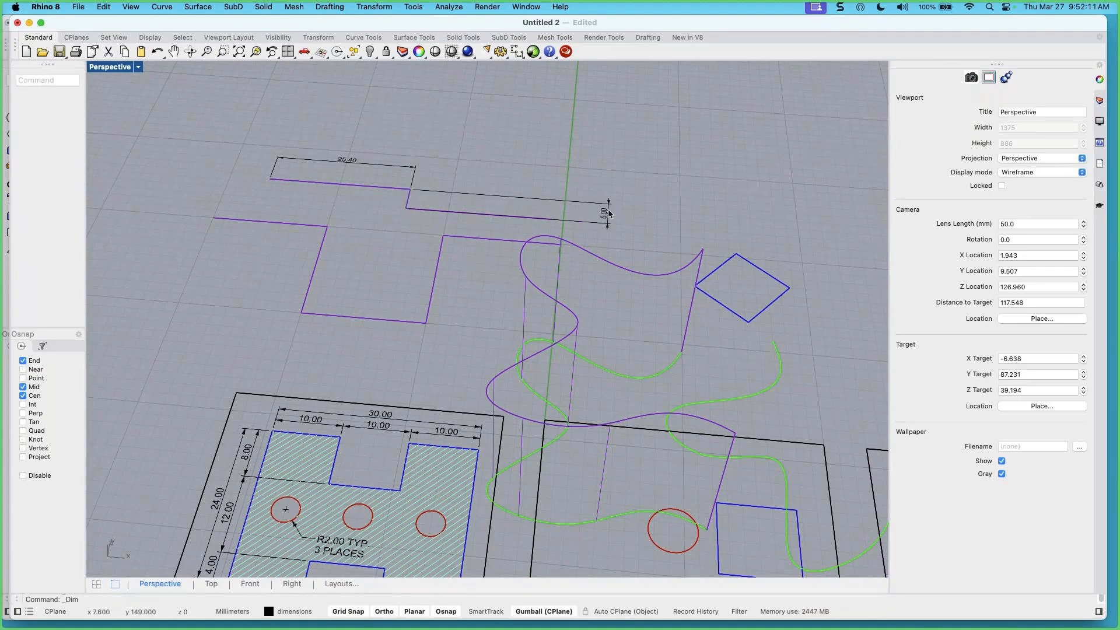
pyautogui.press('Return')
pyautogui.click(406, 208)
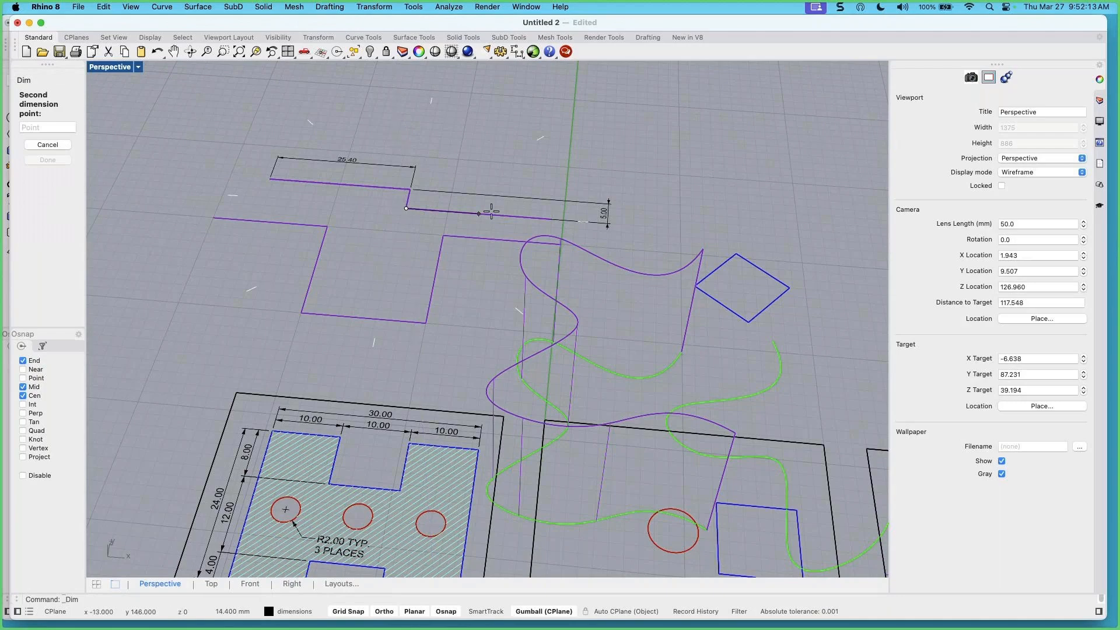
pyautogui.click(552, 220)
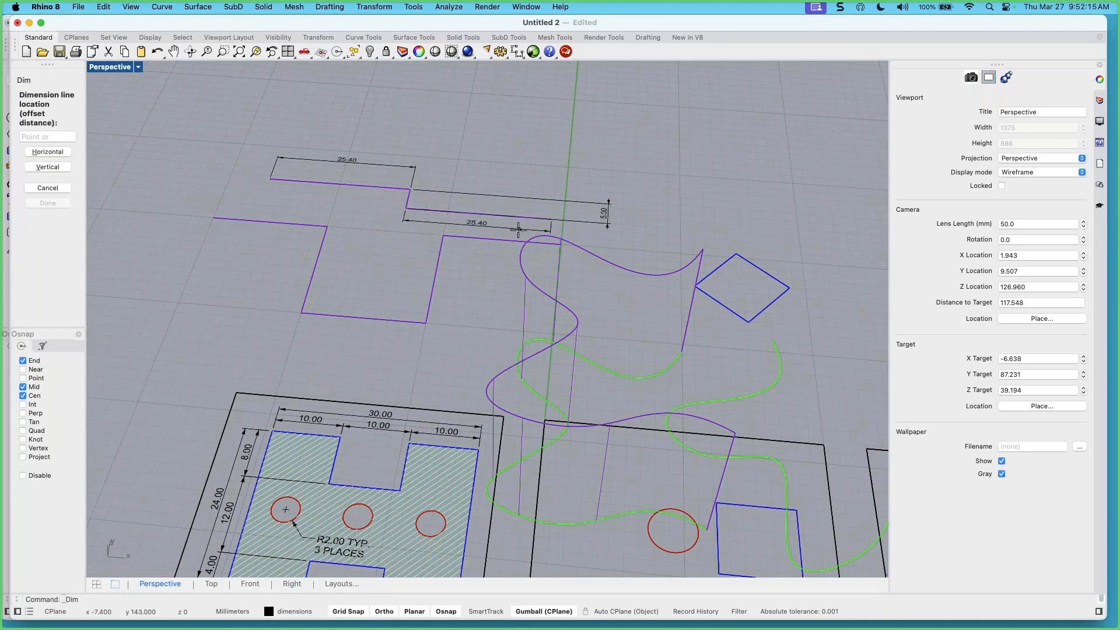
pyautogui.click(477, 228)
# Move the dimensioned polyline's start point -10 in the X direction with the Gumball
pyautogui.scroll(-7, 383, 240)
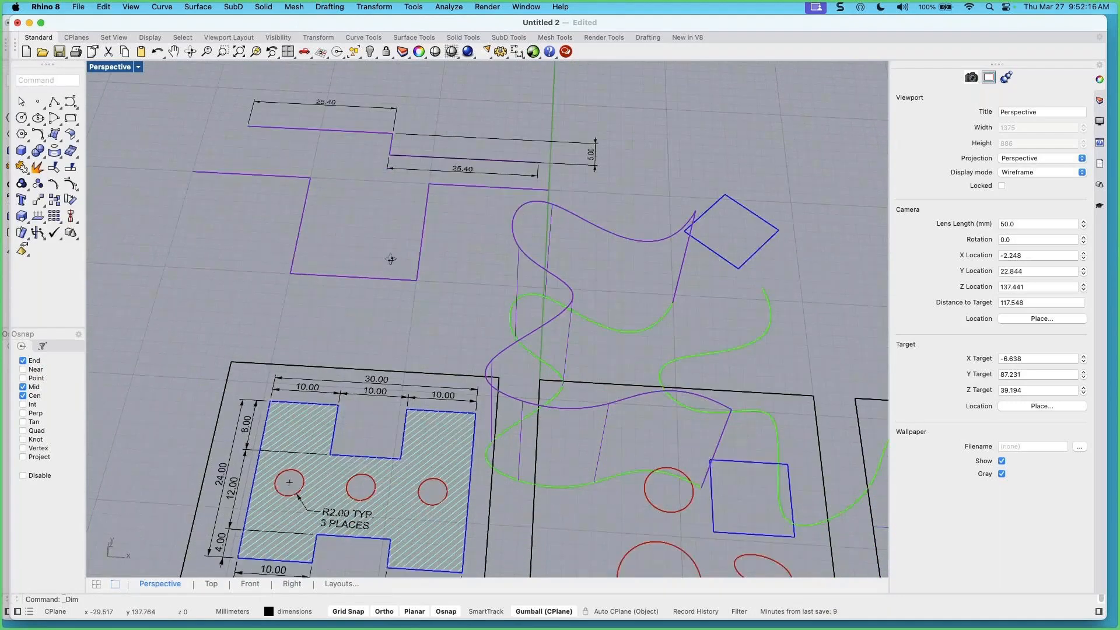
pyautogui.scroll(8, 379, 226)
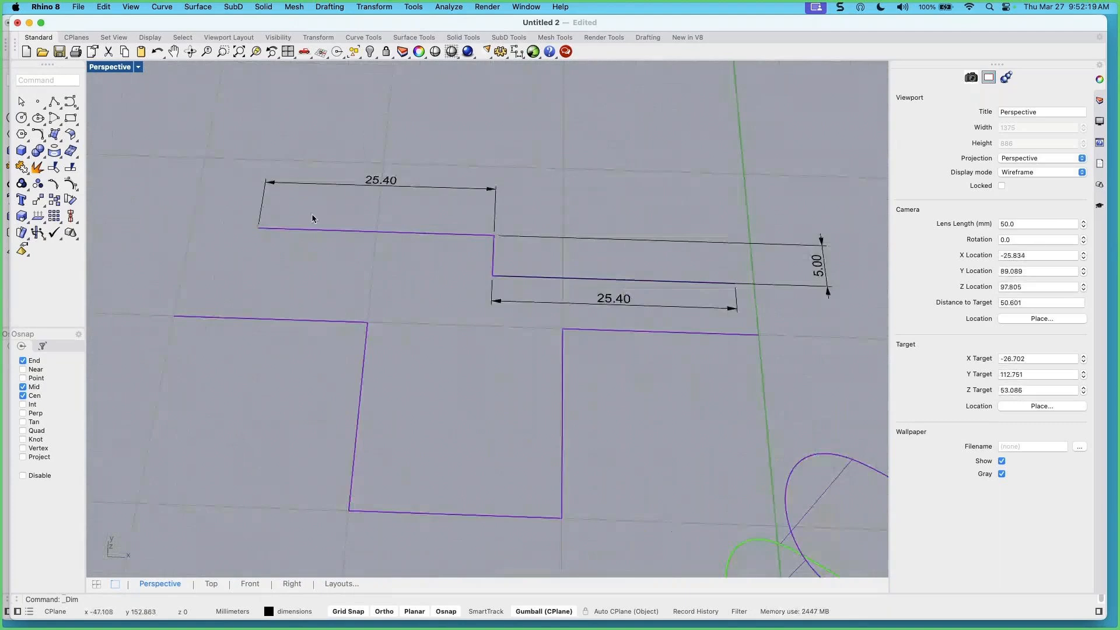
pyautogui.click(325, 232)
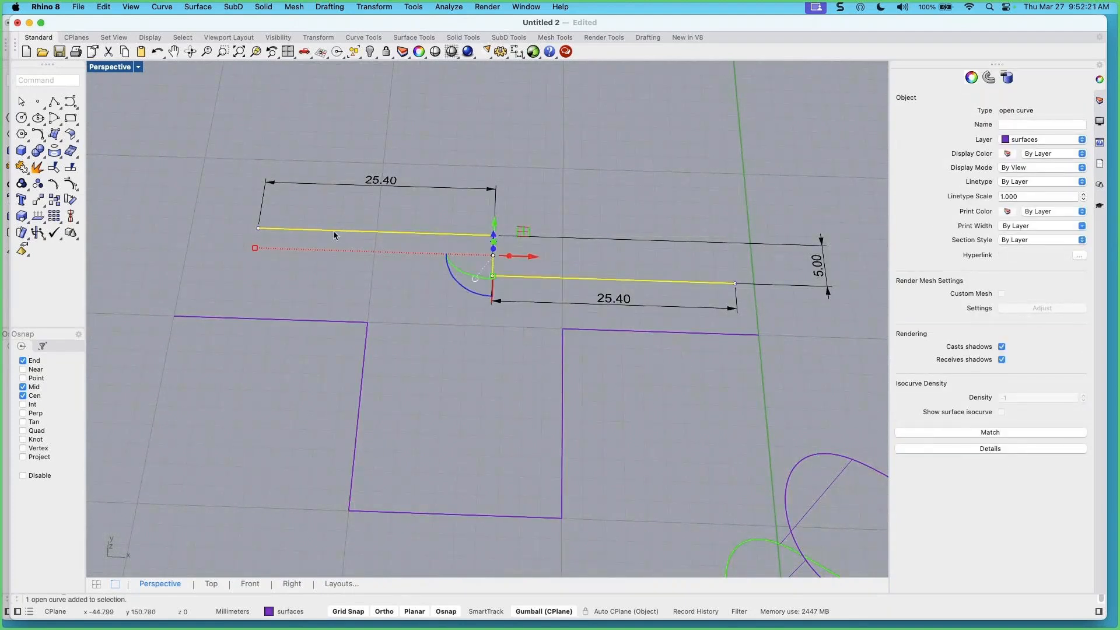
pyautogui.keyDown('shift'); pyautogui.keyDown('super'); pyautogui.click(259, 229); pyautogui.keyUp('super'); pyautogui.keyUp('shift')
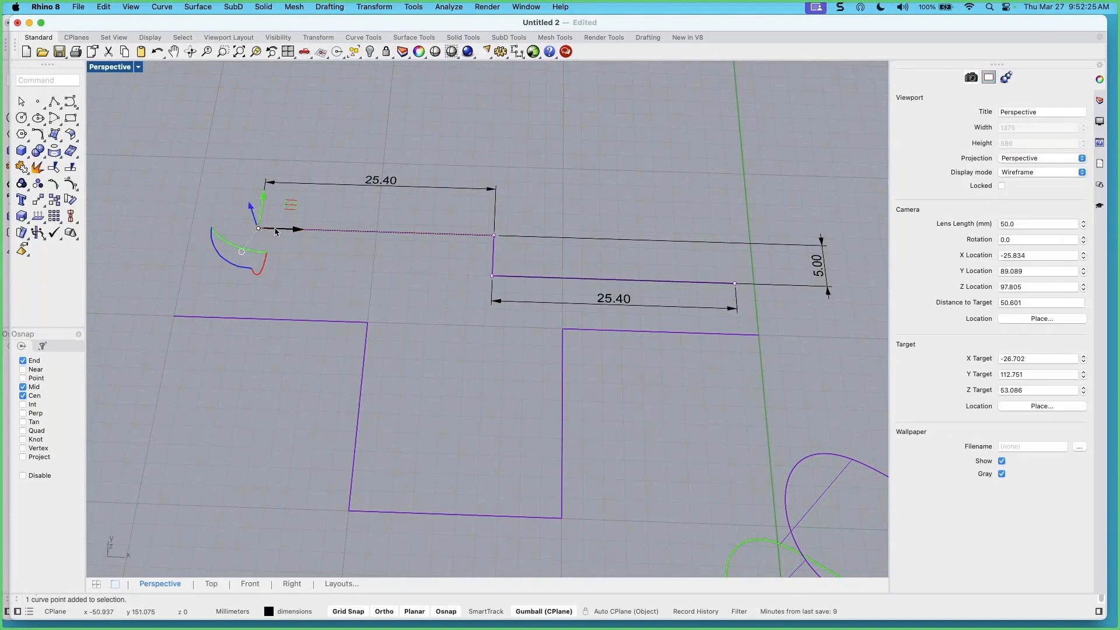
pyautogui.click(276, 229)
pyautogui.write('1')
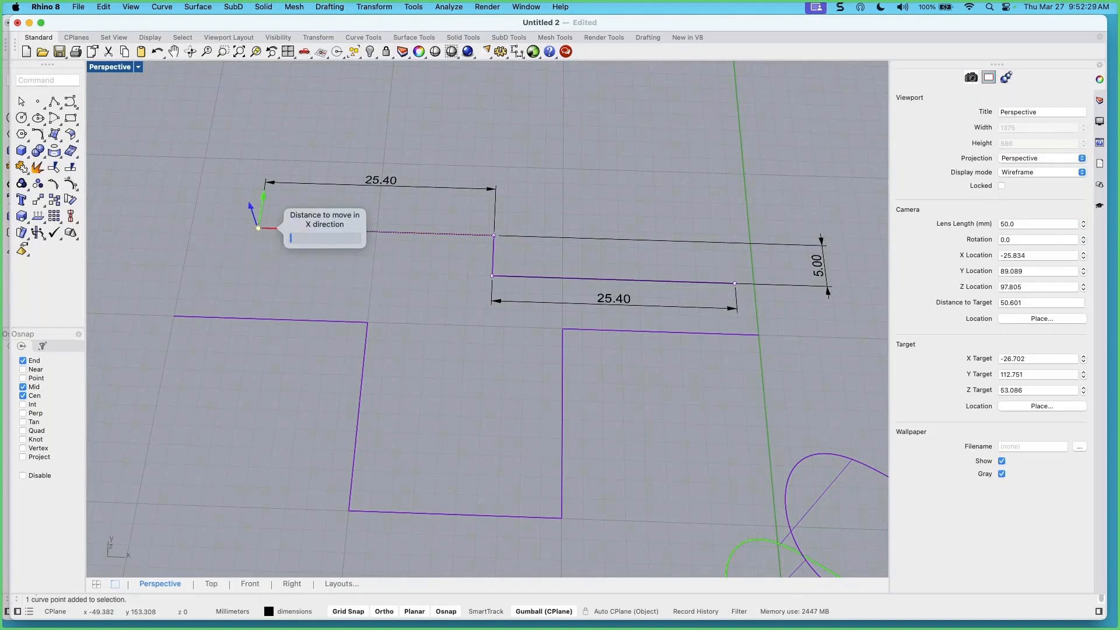
pyautogui.write('-10')
pyautogui.press('Return')
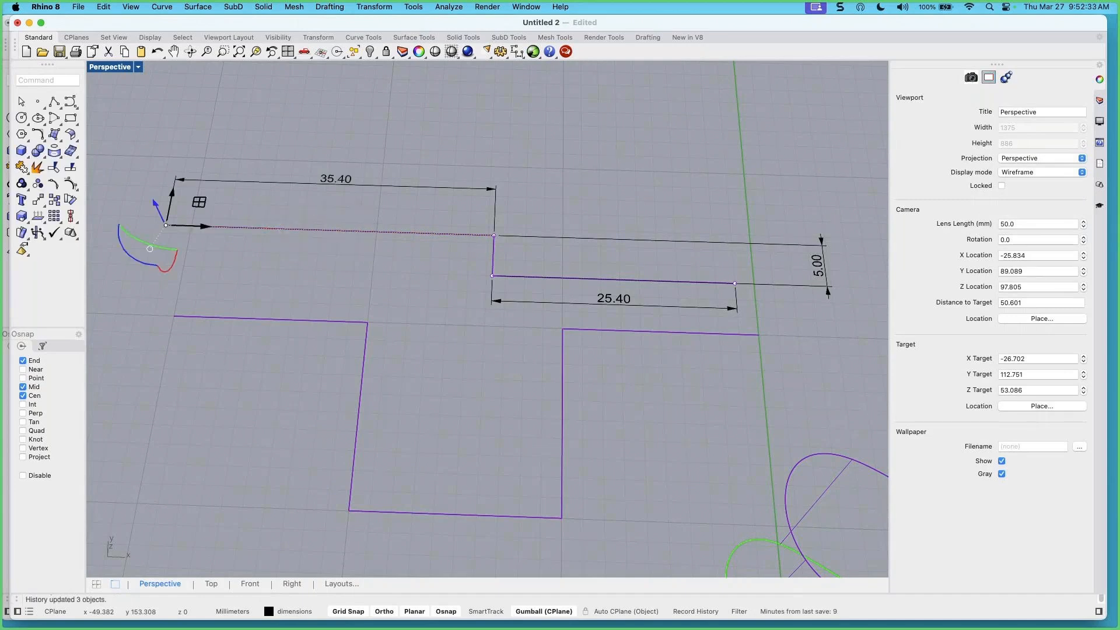
# Move both endpoints of the short perpendicular segment -10 in the X direction and clear the selection
pyautogui.moveTo(471, 219); pyautogui.dragTo(525, 298)
pyautogui.click(511, 258)
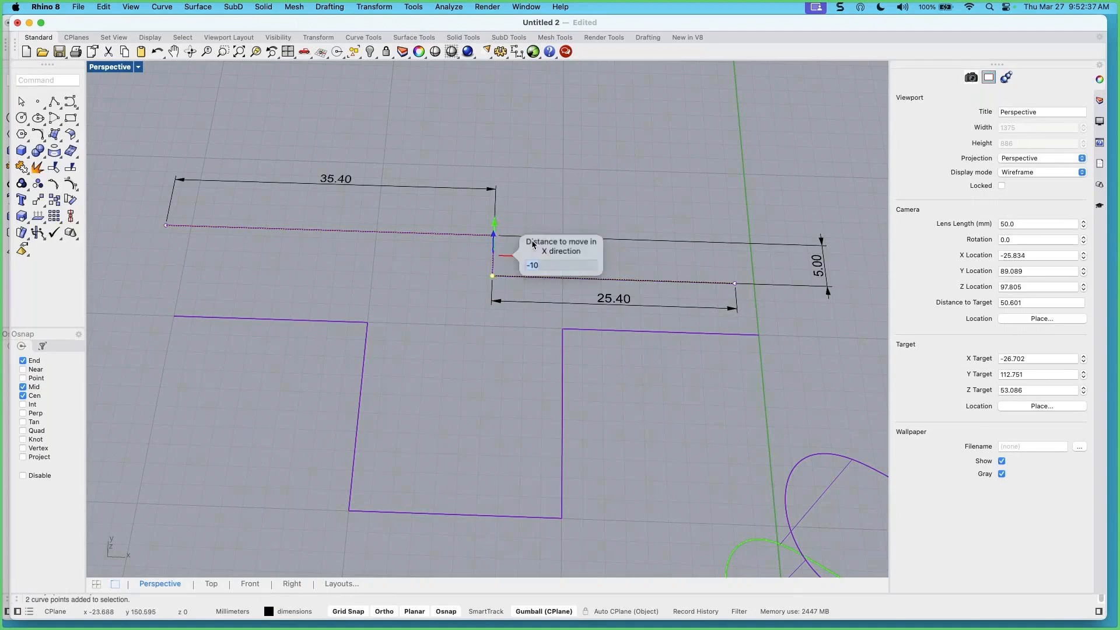
pyautogui.press('Return')
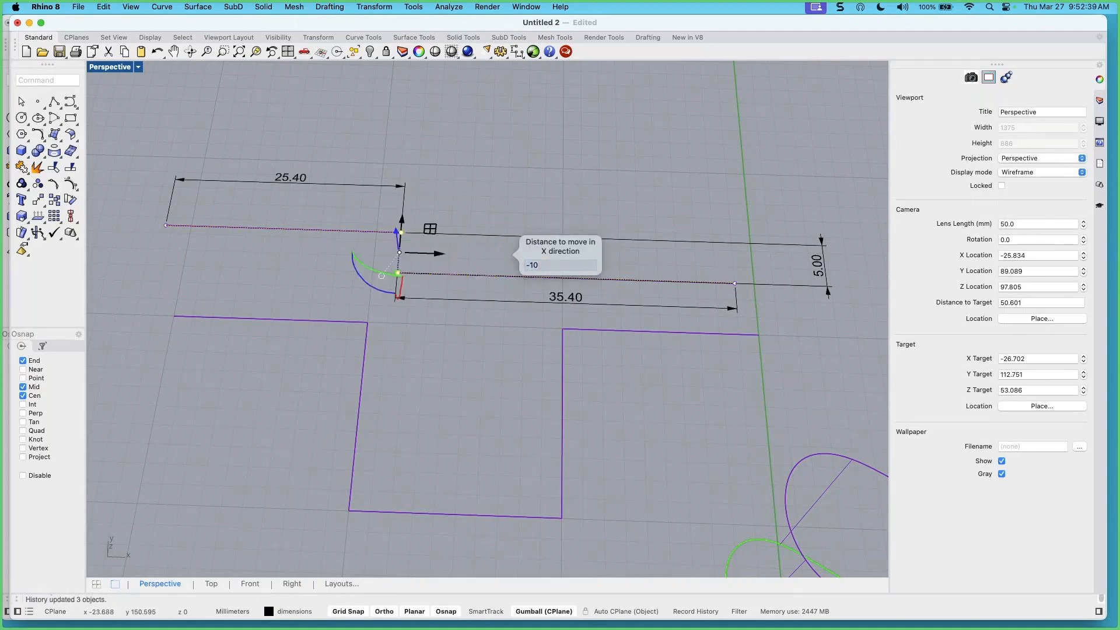
pyautogui.moveTo(474, 360); pyautogui.dragTo(437, 364, button='right')
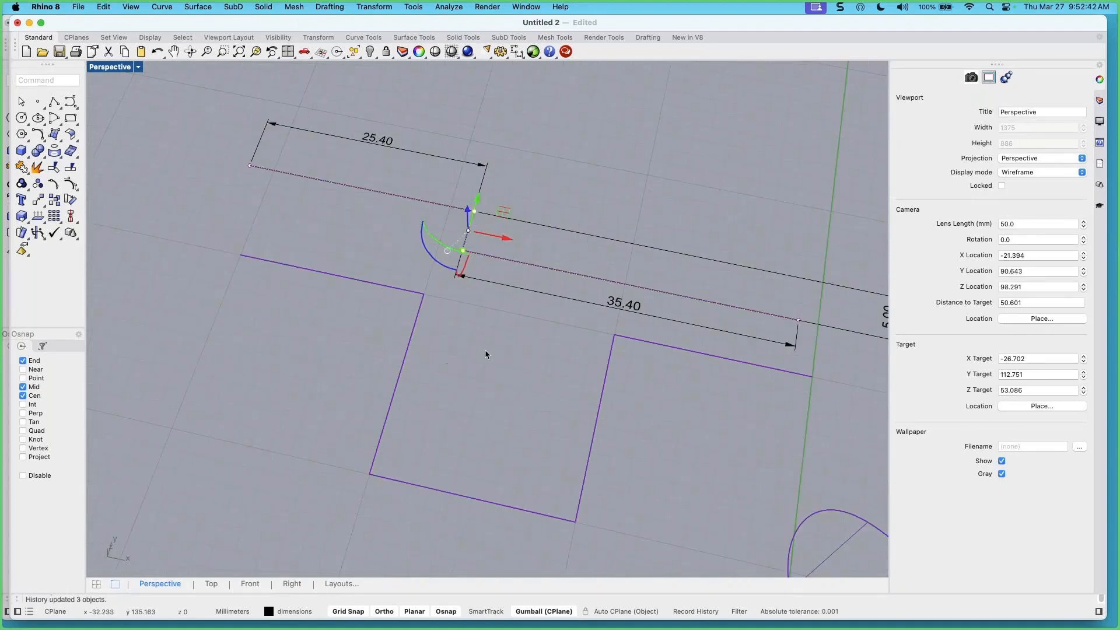
pyautogui.click(531, 319)
# Examine the dimensions on the edited polyline and the annotated sample drawing in the Dimensions frame
pyautogui.scroll(-4, 505, 309)
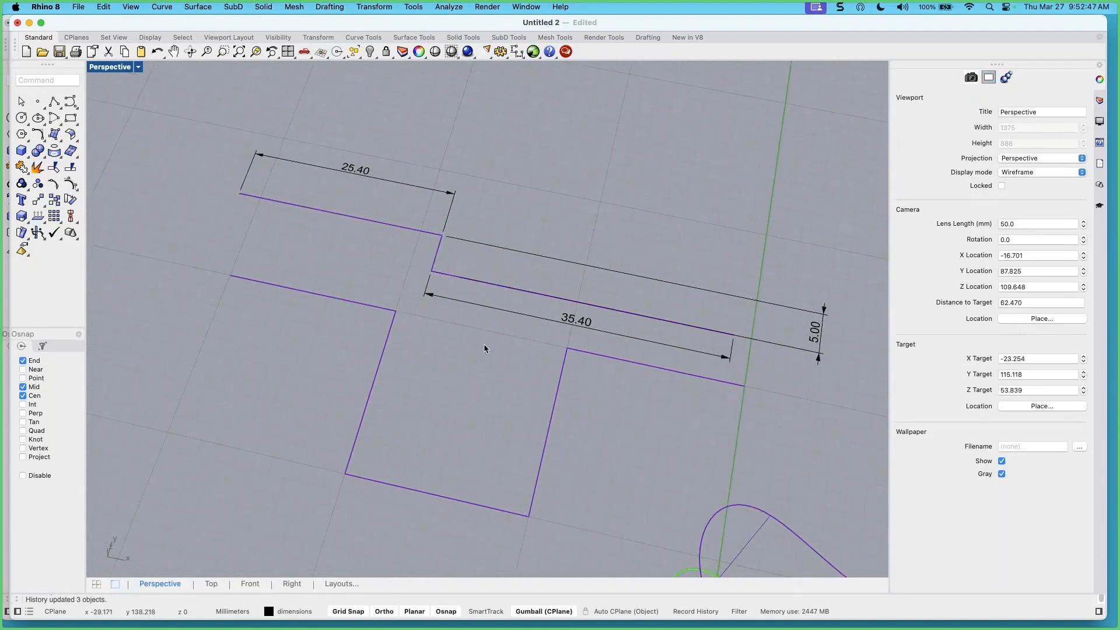
pyautogui.scroll(-4, 485, 348)
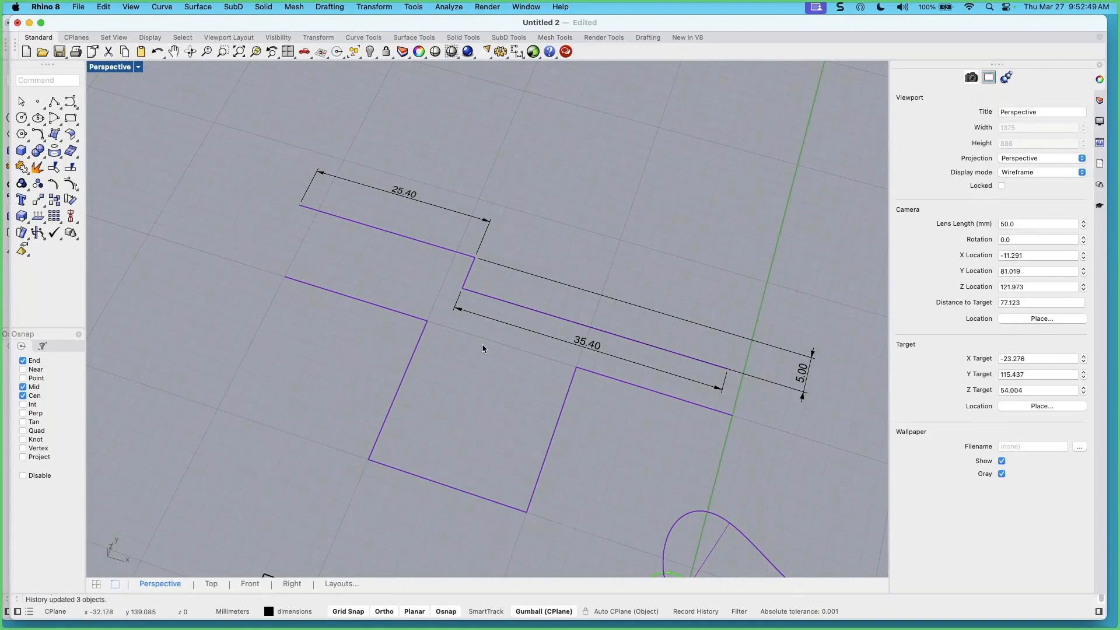
pyautogui.keyDown('shift'); pyautogui.moveTo(511, 412); pyautogui.dragTo(340, 276, button='right'); pyautogui.keyUp('shift')
pyautogui.scroll(-8, 351, 321)
pyautogui.keyDown('shift'); pyautogui.moveTo(382, 362); pyautogui.dragTo(393, 161, button='right'); pyautogui.keyUp('shift')
pyautogui.moveTo(372, 251); pyautogui.dragTo(434, 266, button='right')
pyautogui.moveTo(338, 333)
pyautogui.keyDown('shift'); pyautogui.mouseDown(button='right')
pyautogui.moveTo(376, 302)
pyautogui.moveTo(345, 339)
pyautogui.mouseUp(button='right'); pyautogui.keyUp('shift')
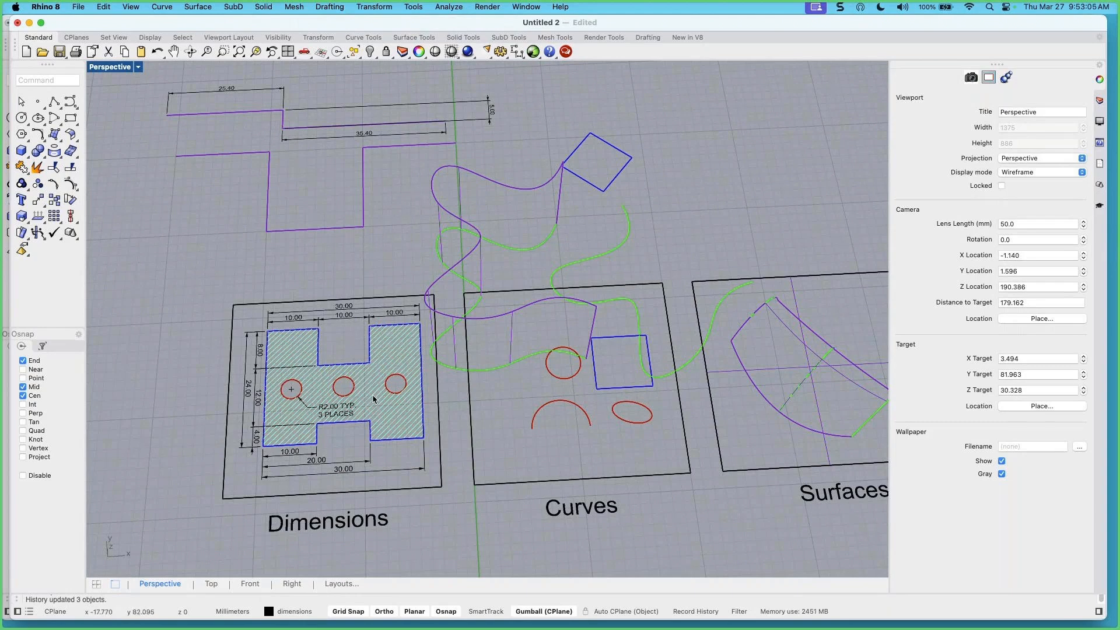
pyautogui.moveTo(373, 396); pyautogui.dragTo(362, 391, button='right')
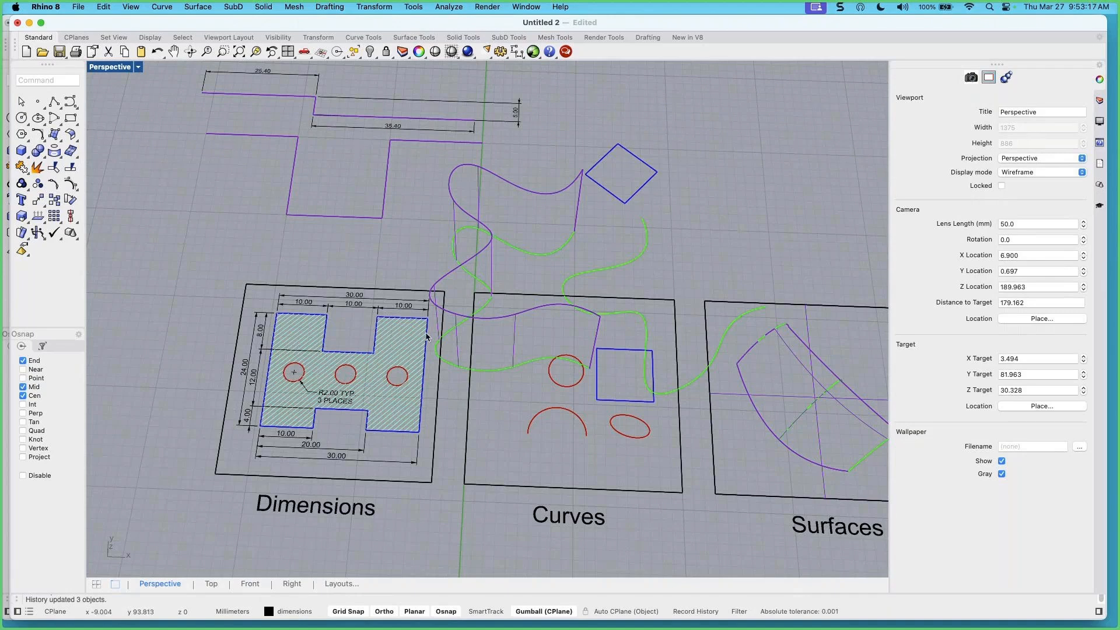
# Set the Perspective viewport's display mode to Shaded
pyautogui.scroll(-2, 517, 352)
pyautogui.scroll(-2, 517, 352)
pyautogui.keyDown('shift'); pyautogui.moveTo(518, 352); pyautogui.dragTo(337, 357, button='right'); pyautogui.keyUp('shift')
pyautogui.scroll(2, 337, 357)
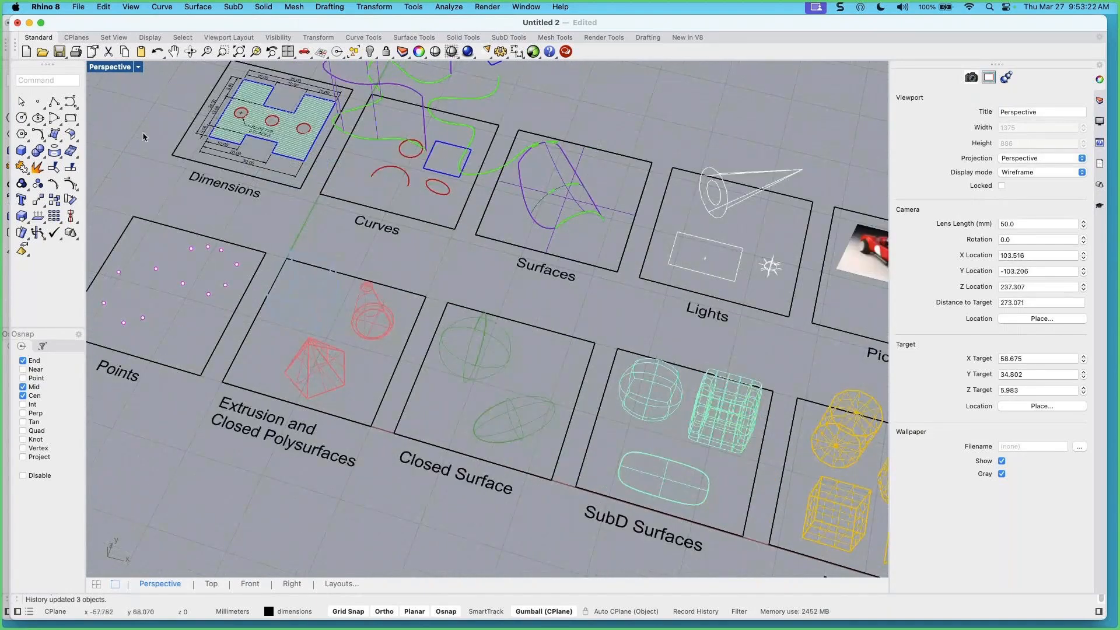
pyautogui.click(139, 67)
pyautogui.click(159, 121)
# Measure the volume of the blue box in the Extrusion and Closed Polysurfaces frame, then deselect it
pyautogui.scroll(3, 303, 317)
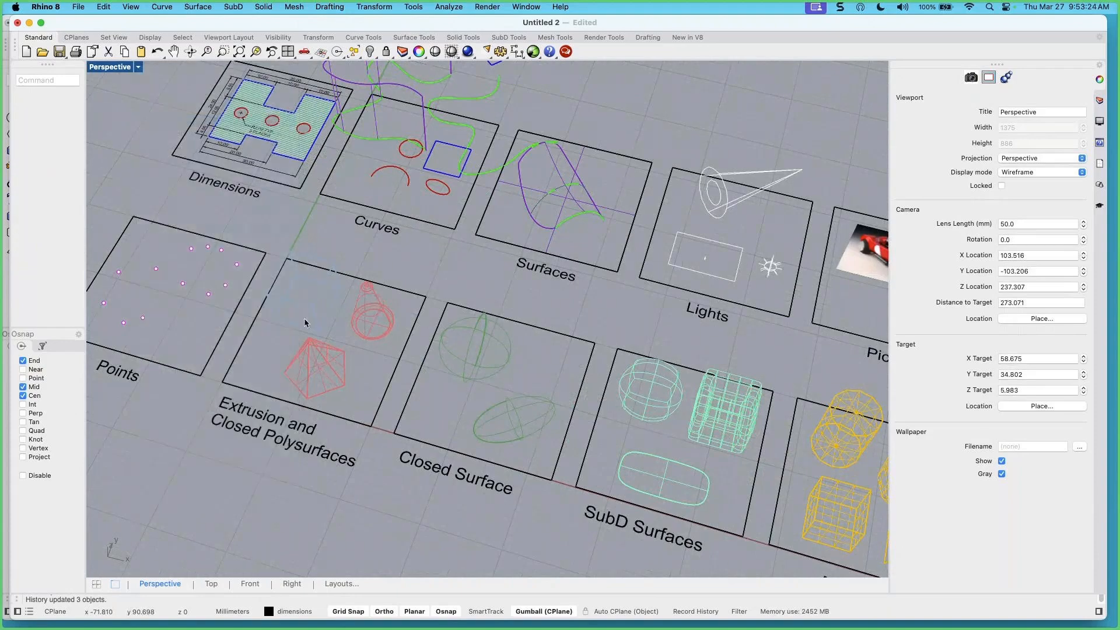
pyautogui.moveTo(343, 349)
pyautogui.mouseDown(button='right')
pyautogui.moveTo(366, 384)
pyautogui.moveTo(368, 343)
pyautogui.moveTo(343, 374)
pyautogui.moveTo(351, 379)
pyautogui.moveTo(362, 336)
pyautogui.moveTo(357, 357)
pyautogui.moveTo(371, 361)
pyautogui.moveTo(334, 347)
pyautogui.mouseUp(button='right')
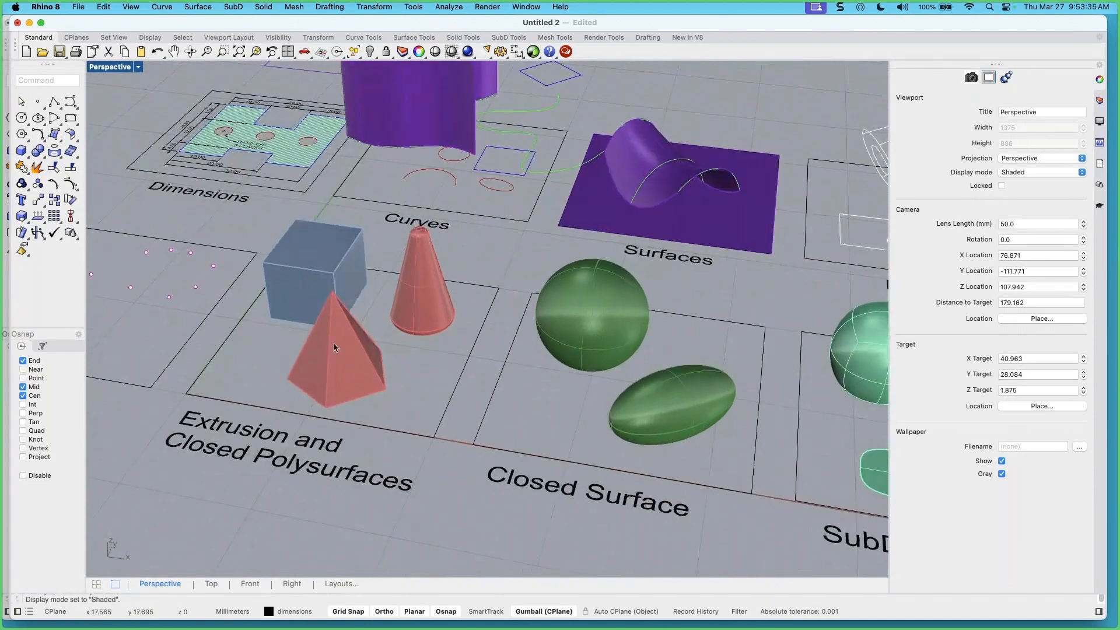
pyautogui.click(309, 280)
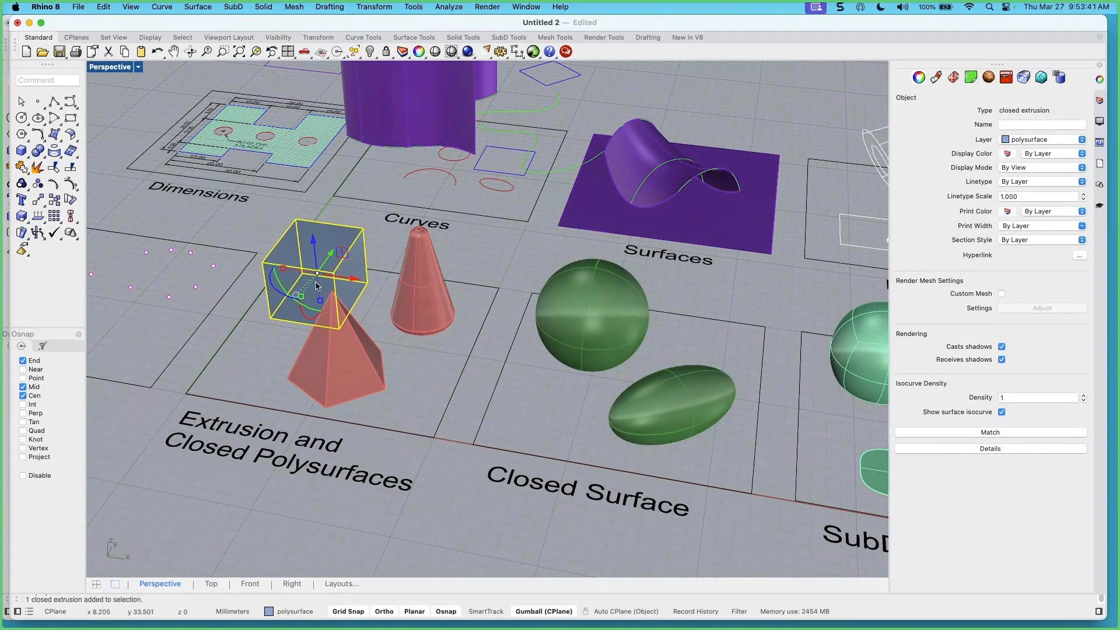
pyautogui.click(449, 7)
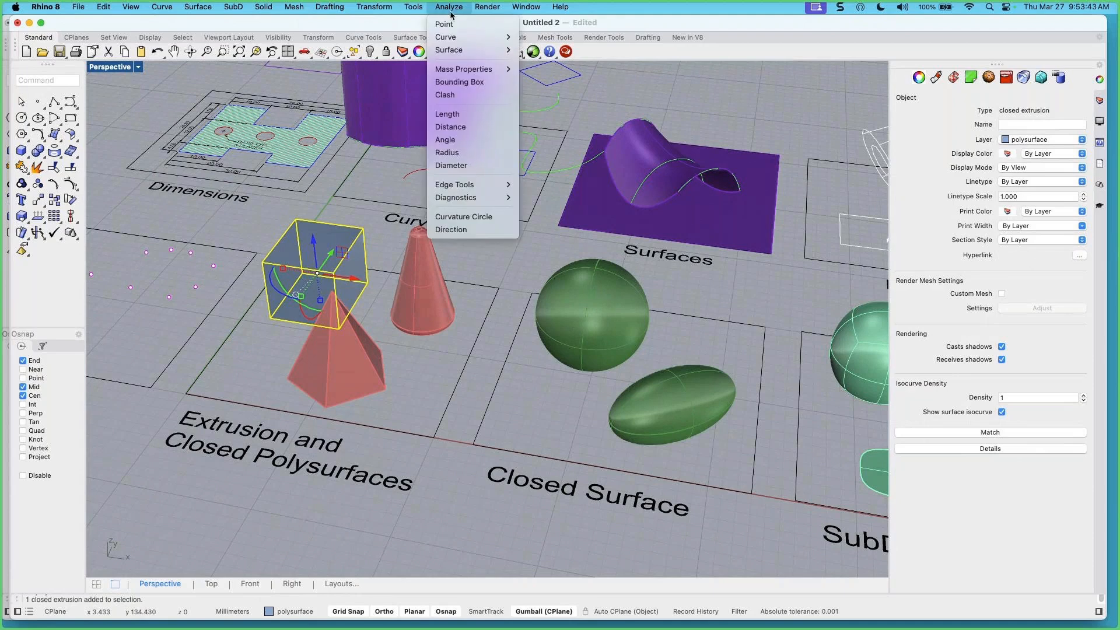
pyautogui.moveTo(453, 75)
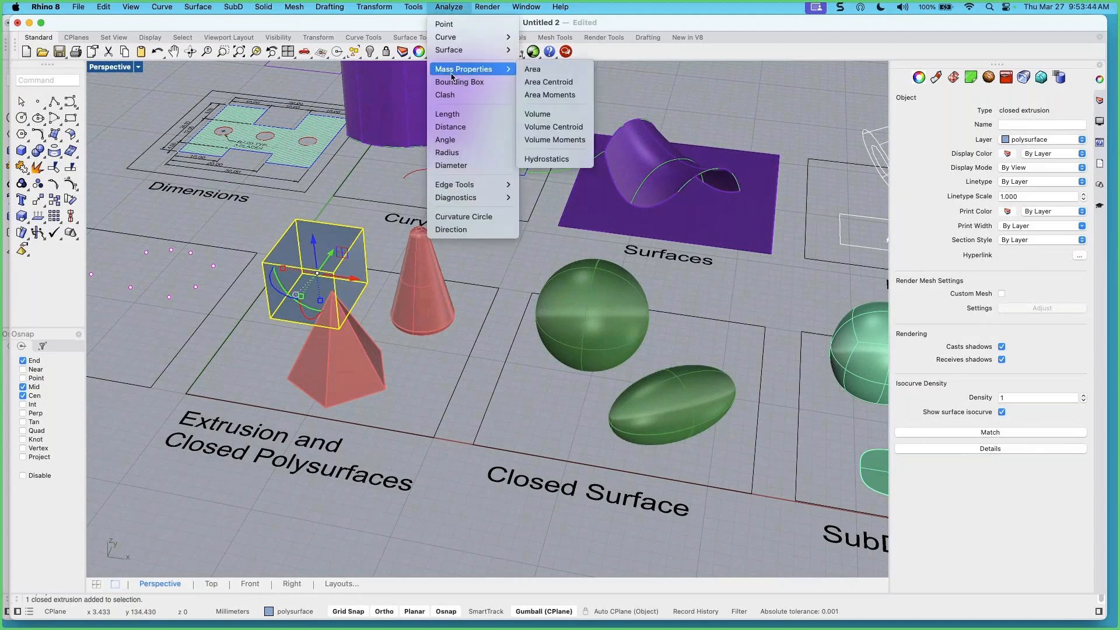
pyautogui.click(538, 115)
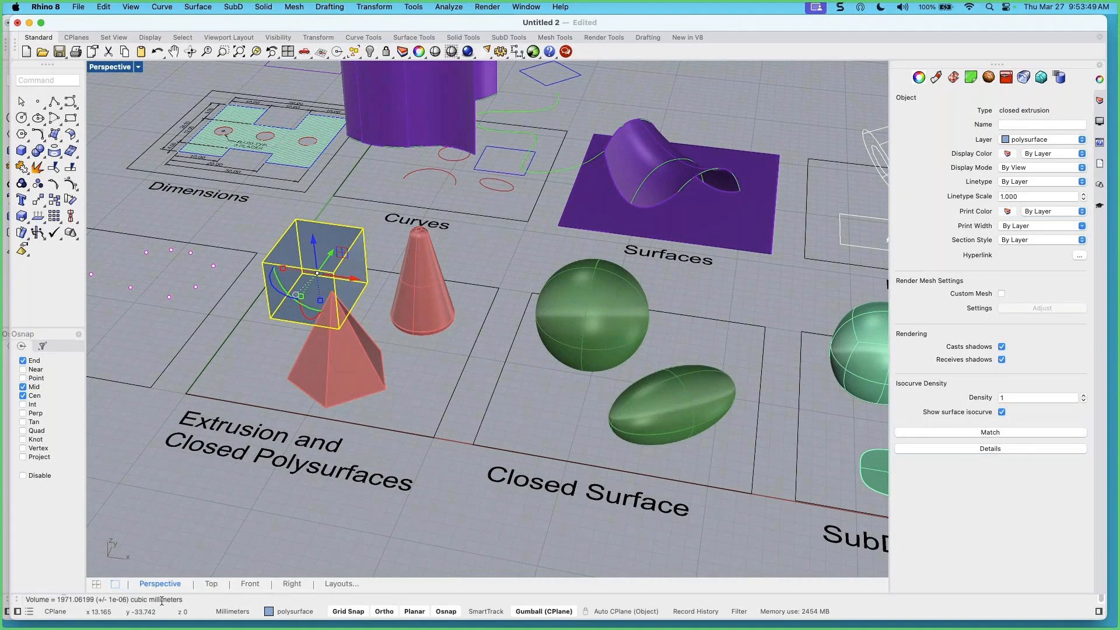
pyautogui.click(255, 228)
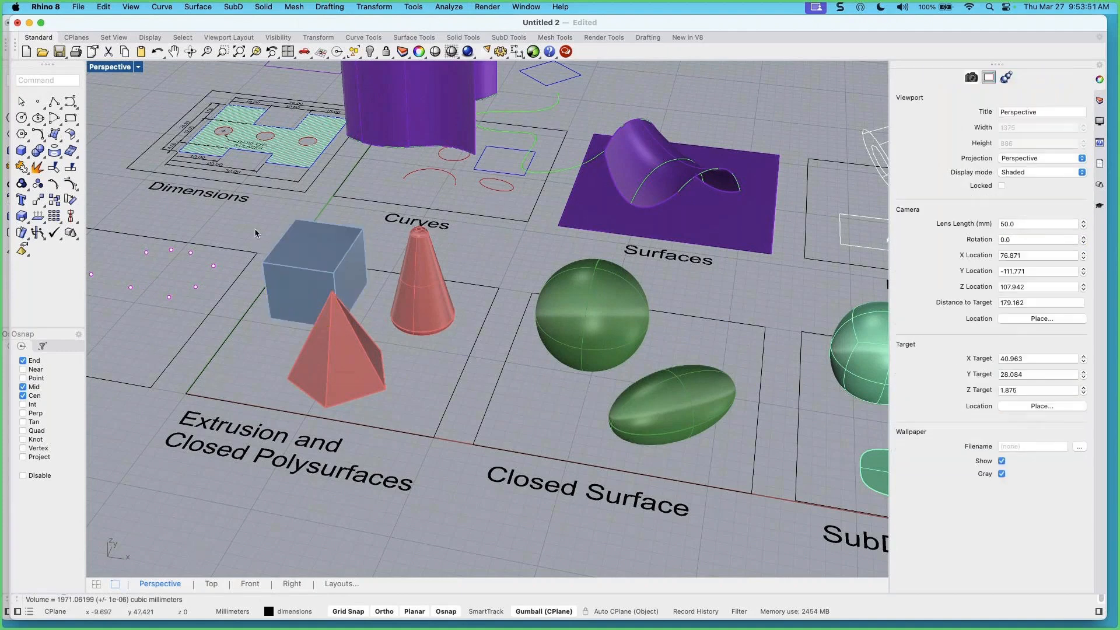
# Calculate the cumulative volume of the blue box, the cone and the pyramid with the units set to Foot
pyautogui.click(456, 7)
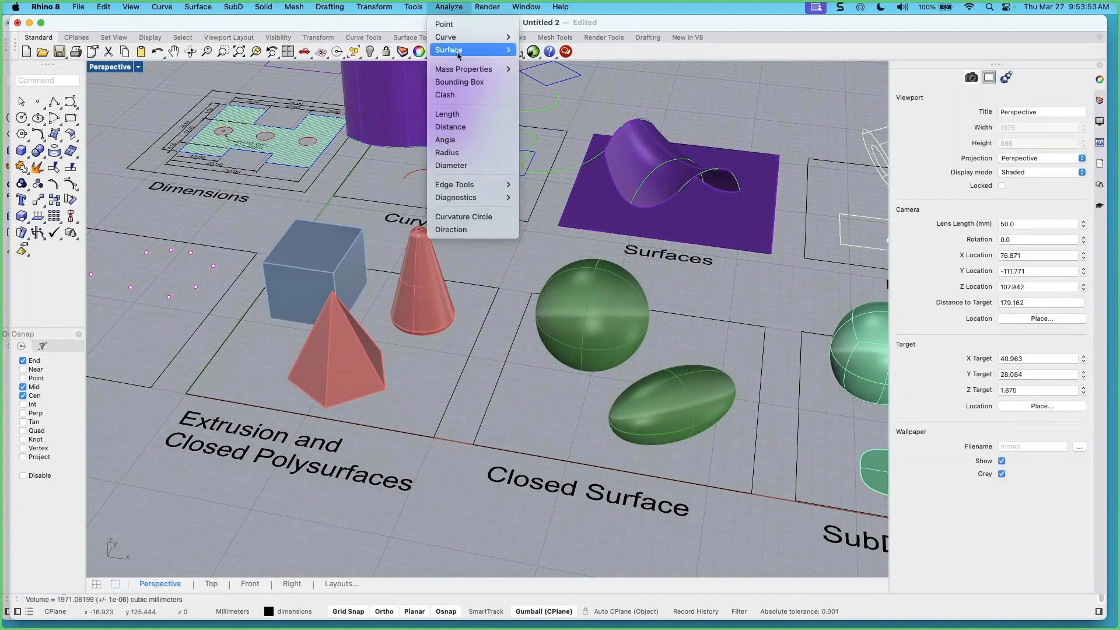
pyautogui.moveTo(464, 69)
pyautogui.click(542, 115)
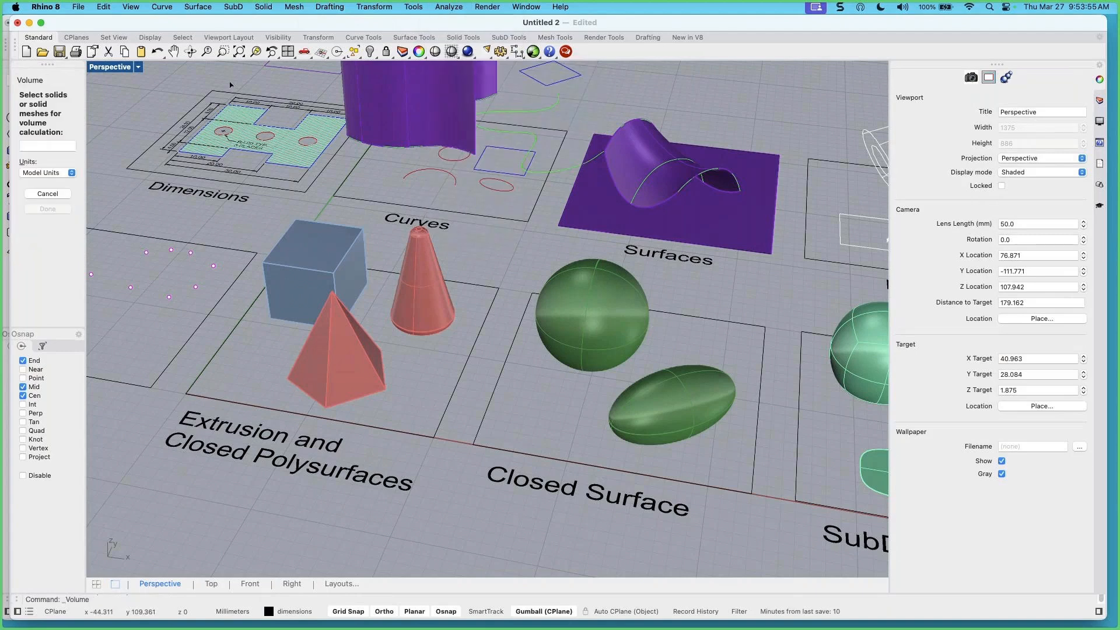
pyautogui.click(69, 176)
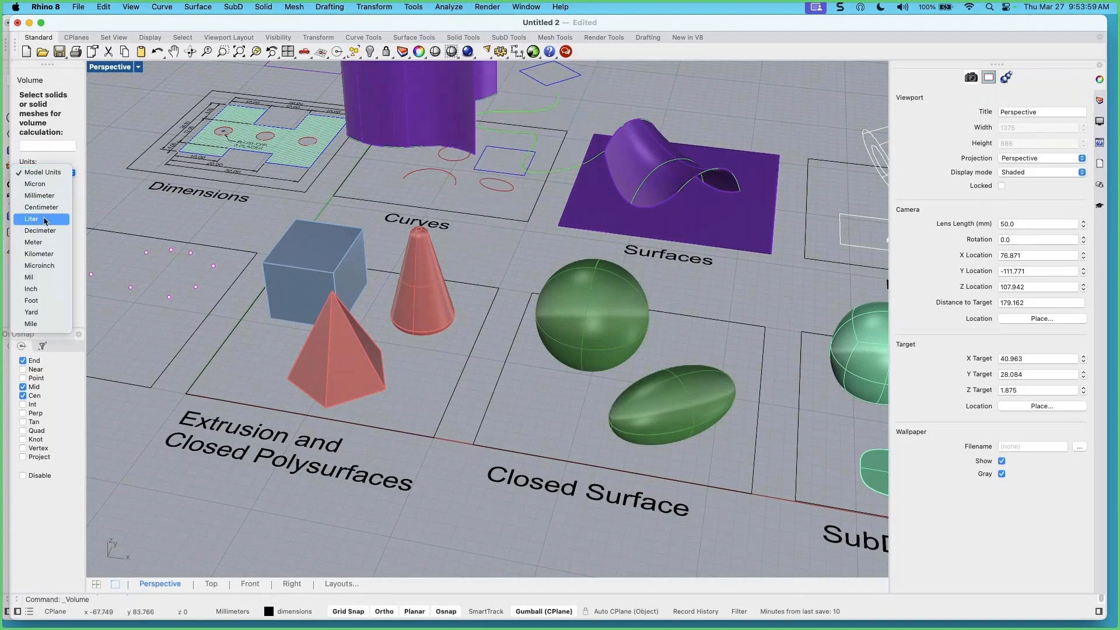
pyautogui.click(32, 301)
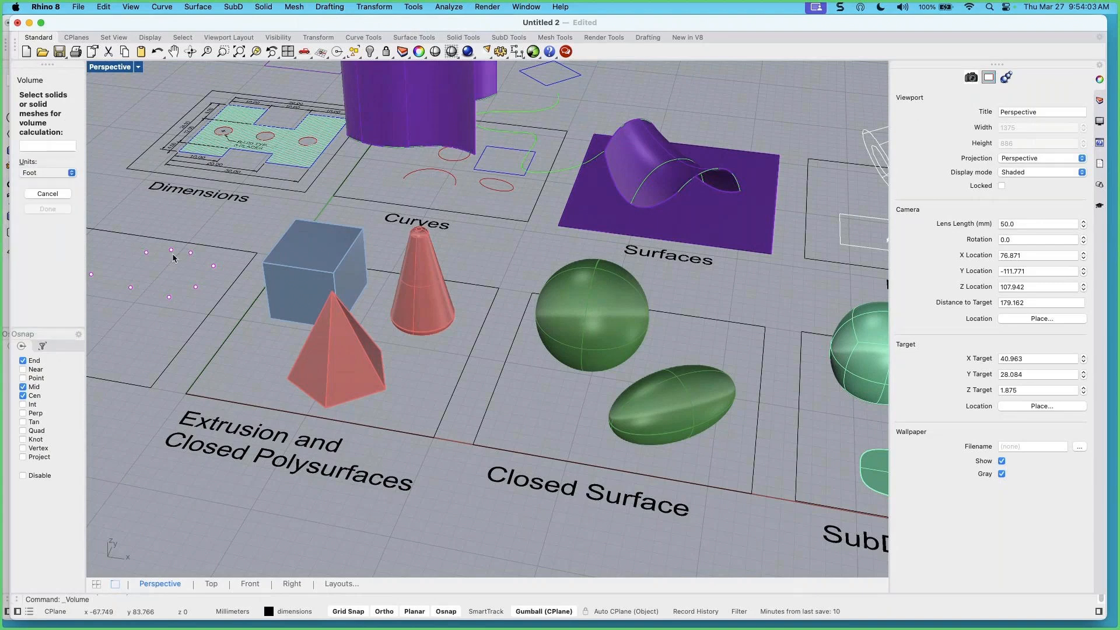
pyautogui.click(312, 225)
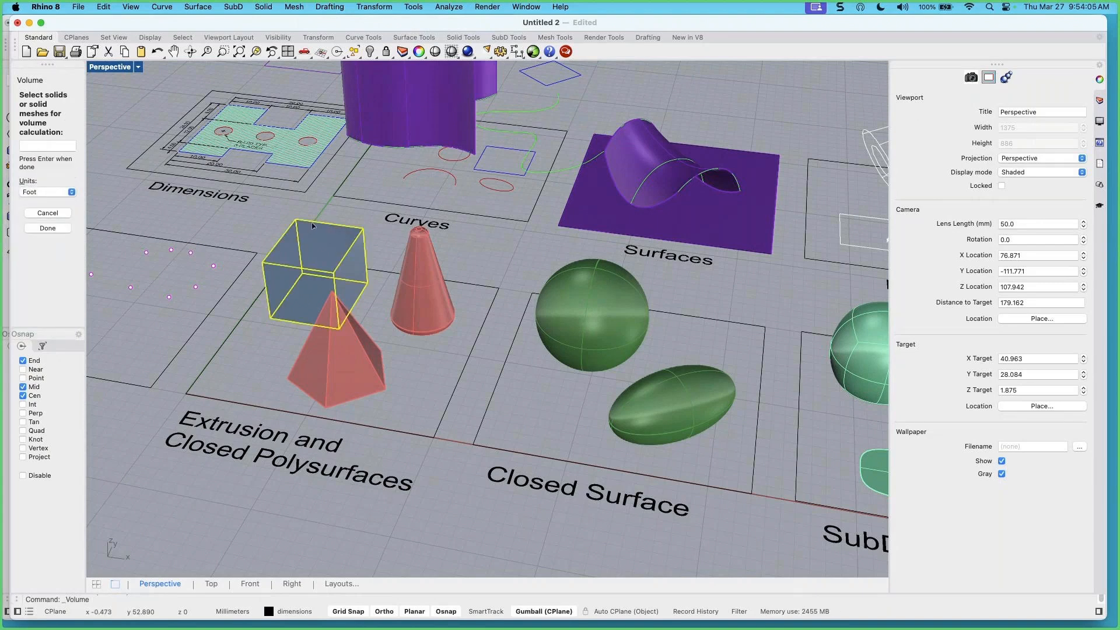
pyautogui.click(412, 266)
pyautogui.click(352, 346)
pyautogui.press('Return')
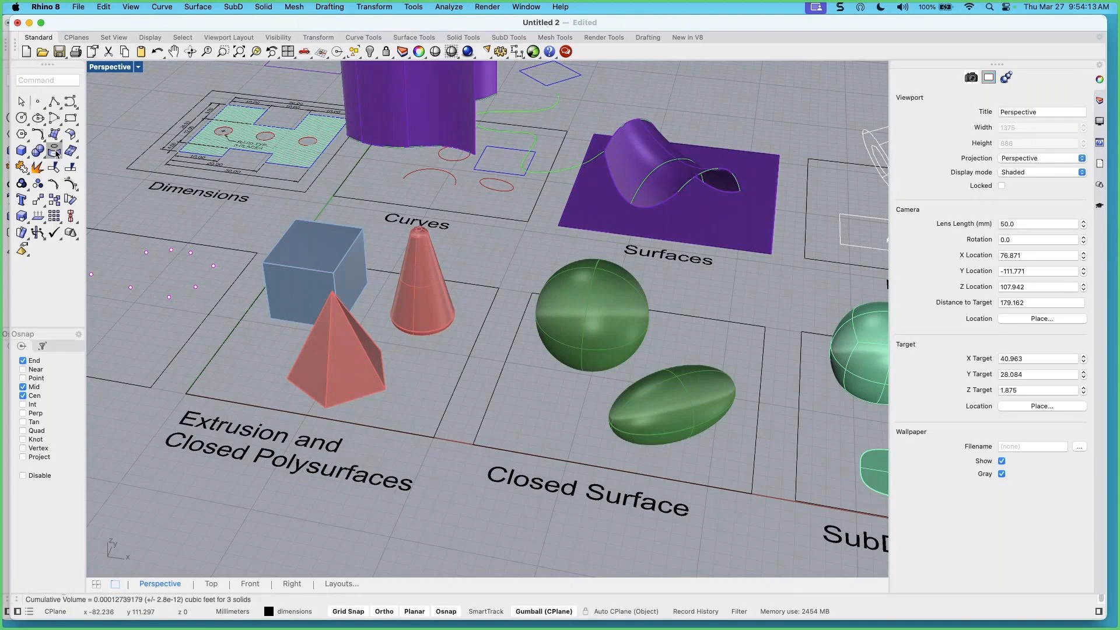
# Repeat the volume calculation for the box, cone and pyramid with the units set to Inch
pyautogui.press('Return')
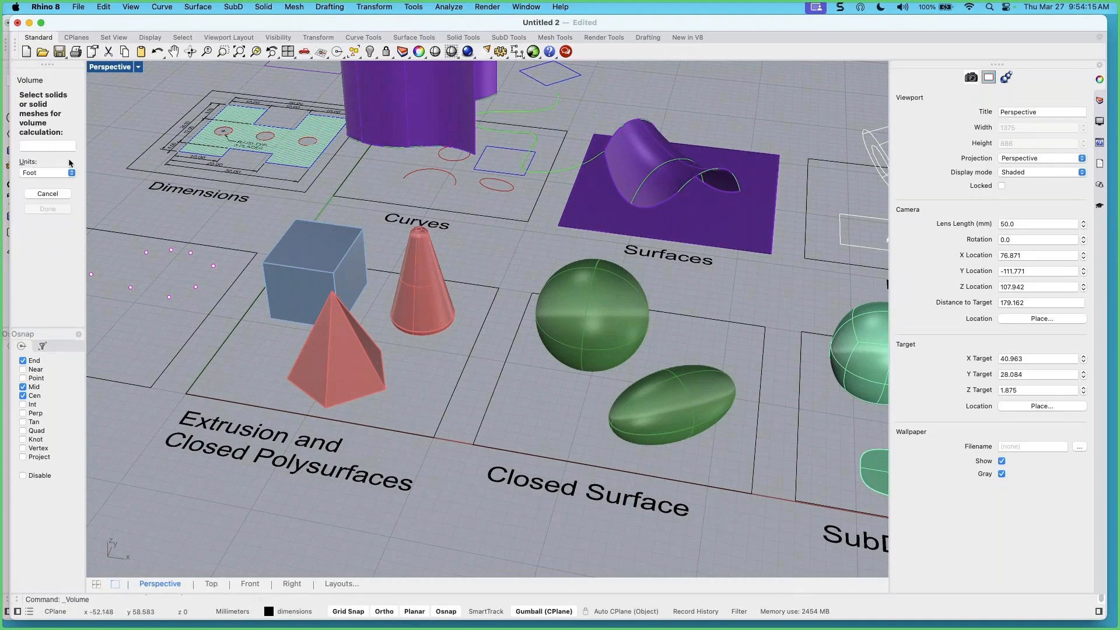
pyautogui.click(71, 175)
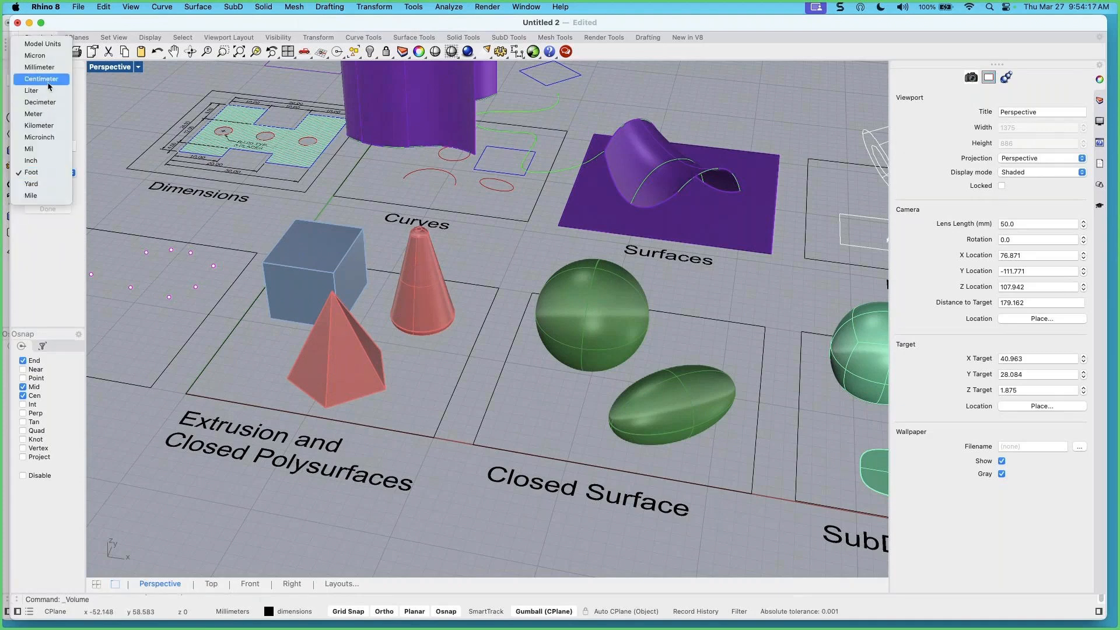
pyautogui.click(35, 162)
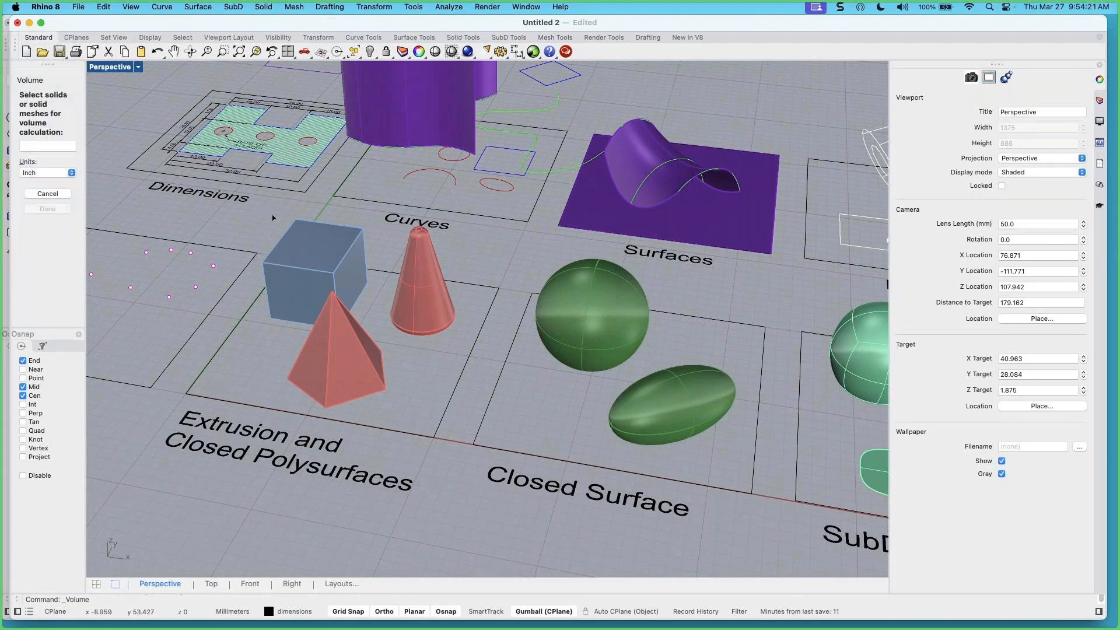
pyautogui.click(299, 227)
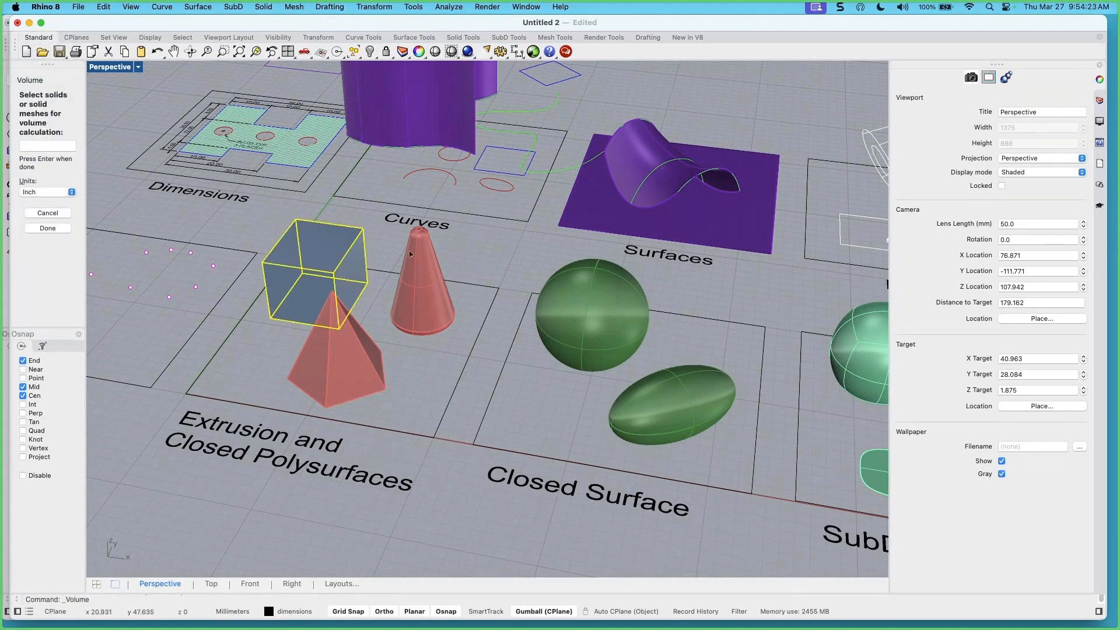
pyautogui.click(411, 259)
pyautogui.click(364, 347)
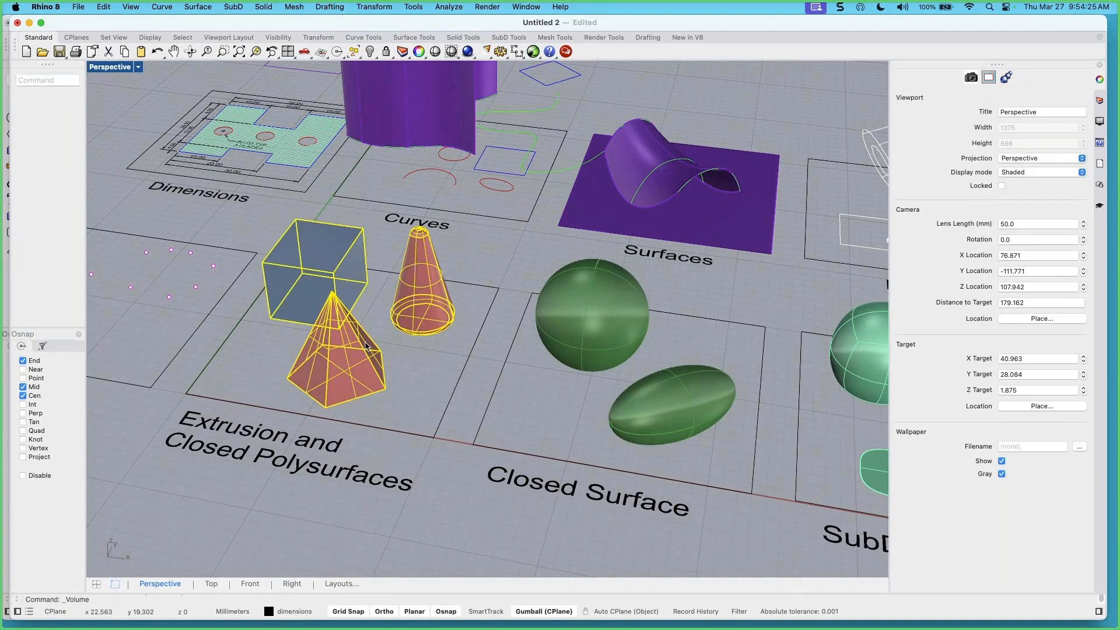
pyautogui.press('Return')
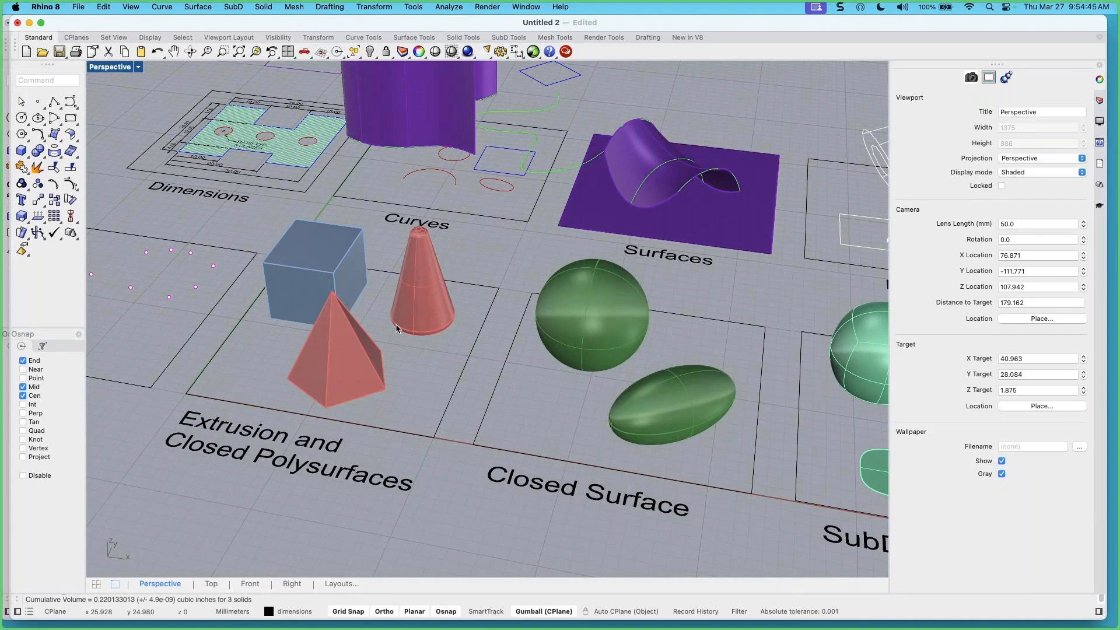
# Sub-select the top face of the blue box and raise it in Z with the Gumball to make the box taller
pyautogui.keyDown('shift'); pyautogui.moveTo(330, 290); pyautogui.dragTo(386, 303, button='right'); pyautogui.keyUp('shift')
pyautogui.moveTo(313, 272)
pyautogui.mouseDown(button='right')
pyautogui.moveTo(291, 265)
pyautogui.moveTo(317, 252)
pyautogui.mouseUp(button='right')
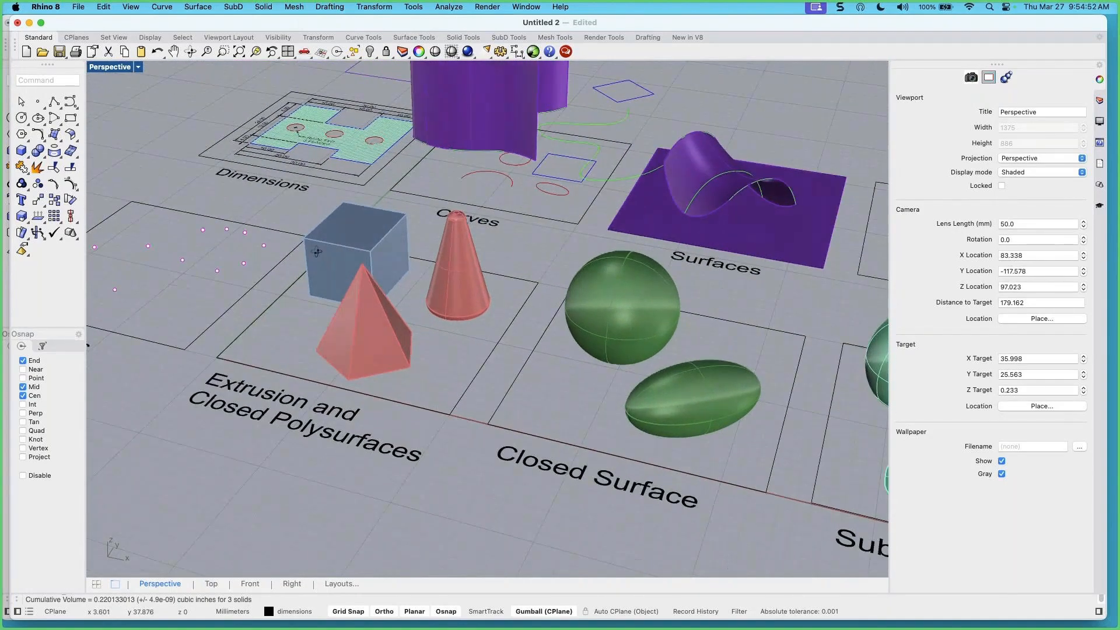
pyautogui.scroll(1, 317, 252)
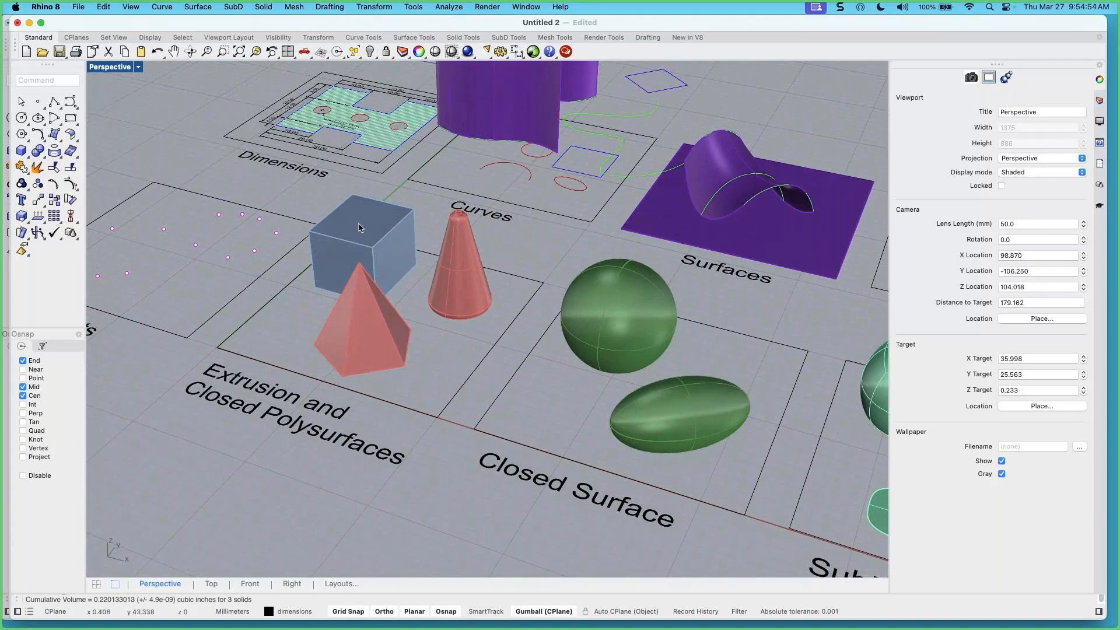
pyautogui.scroll(1, 361, 214)
pyautogui.moveTo(362, 214); pyautogui.dragTo(386, 236, button='right')
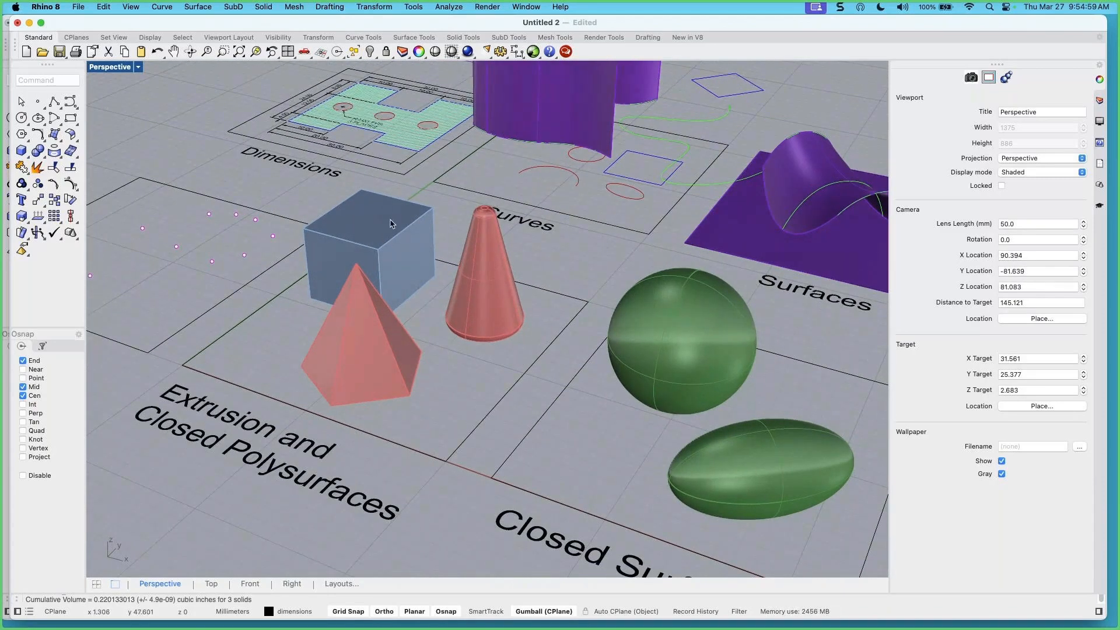
pyautogui.keyDown('shift'); pyautogui.keyDown('super'); pyautogui.click(374, 227); pyautogui.keyUp('super'); pyautogui.keyUp('shift')
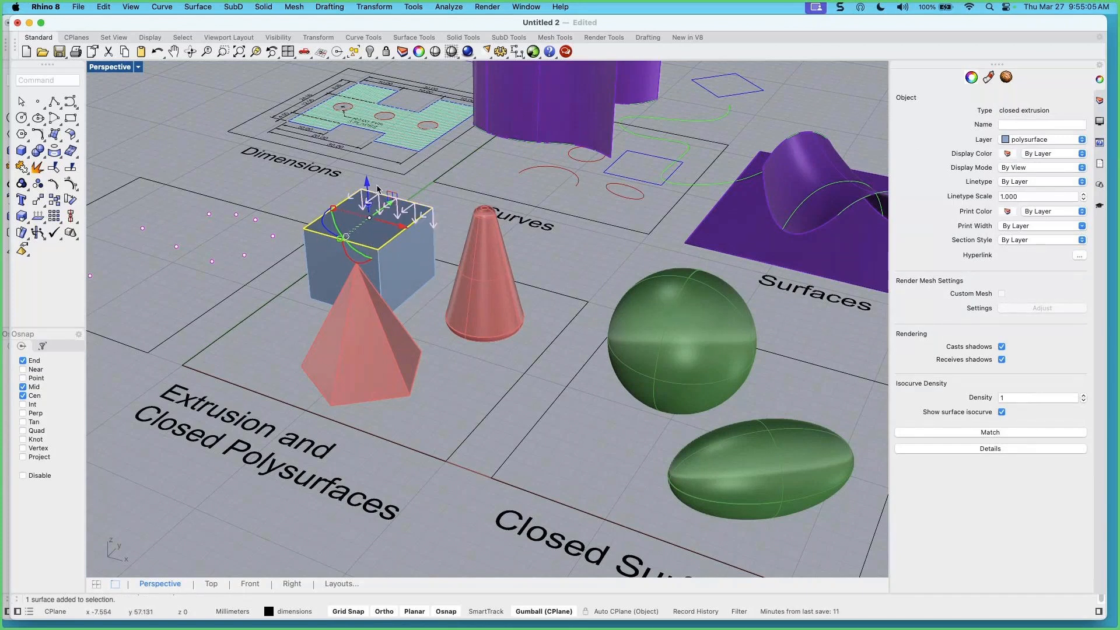
pyautogui.moveTo(367, 183); pyautogui.dragTo(368, 143)
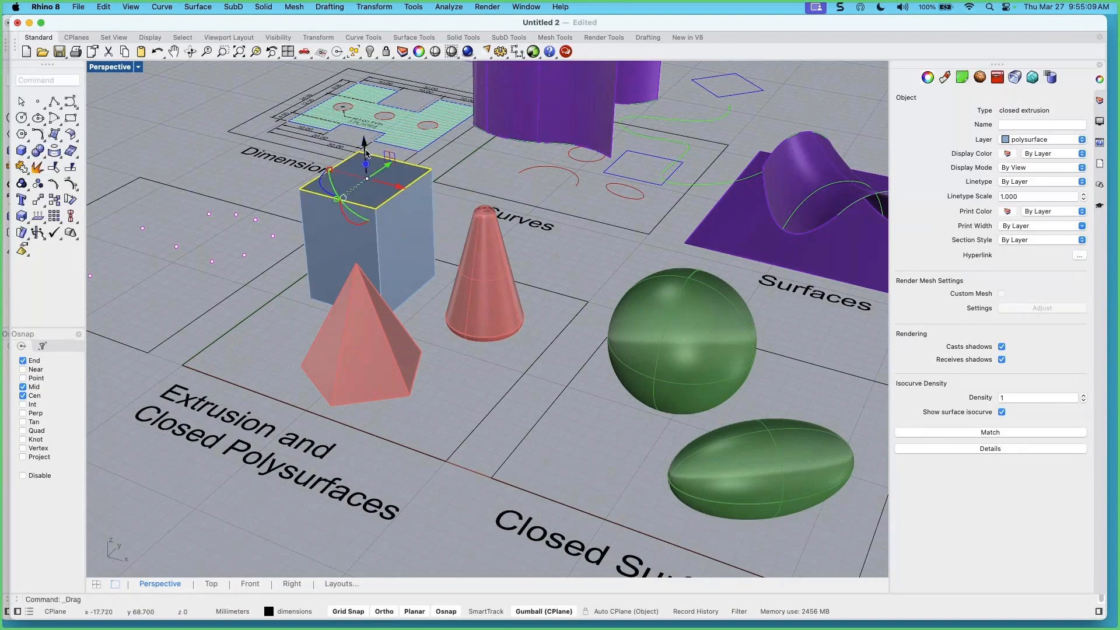
# Sub-select the box's side face toward the cone and move it outward in X with the Gumball to widen the box
pyautogui.keyDown('shift'); pyautogui.keyDown('super'); pyautogui.click(409, 271); pyautogui.keyUp('super'); pyautogui.keyUp('shift')
pyautogui.press('Escape')
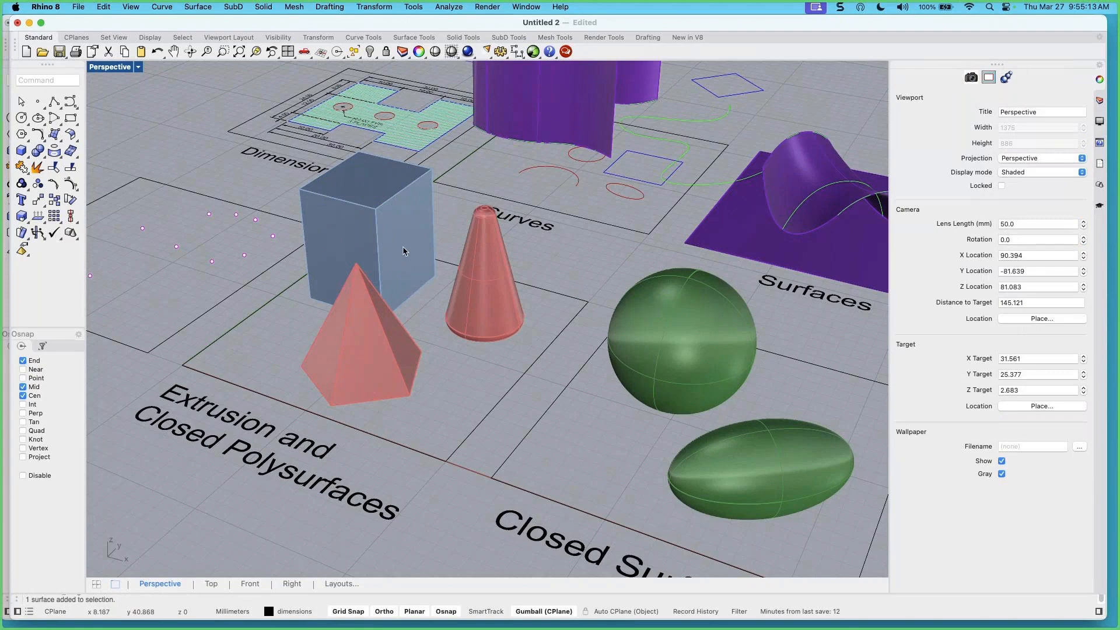
pyautogui.keyDown('shift'); pyautogui.keyDown('super'); pyautogui.click(403, 252); pyautogui.keyUp('super'); pyautogui.keyUp('shift')
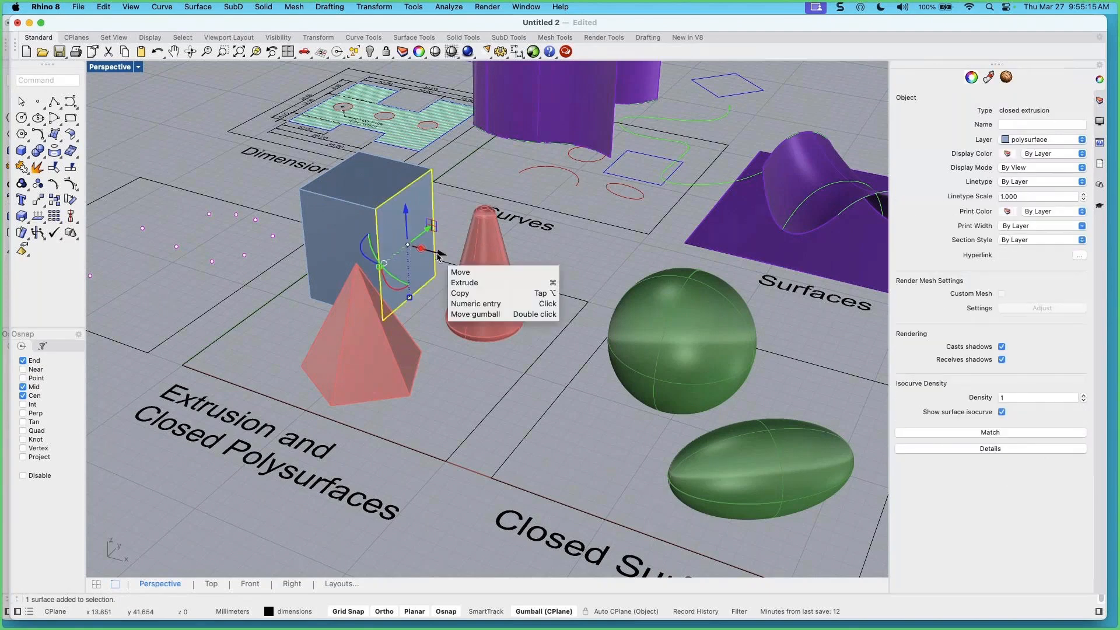
pyautogui.moveTo(441, 257); pyautogui.dragTo(467, 262)
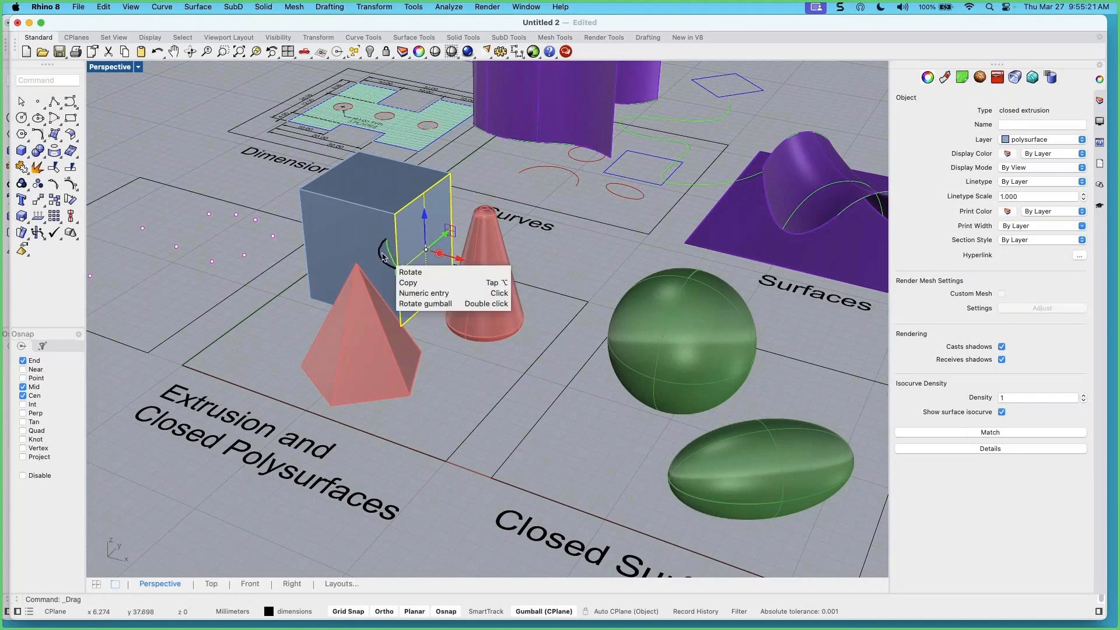
pyautogui.press('Escape')
# Raise the top edge of the box on the side away from the cone in Z to slope the top face, then deselect it
pyautogui.moveTo(374, 236); pyautogui.dragTo(367, 238, button='right')
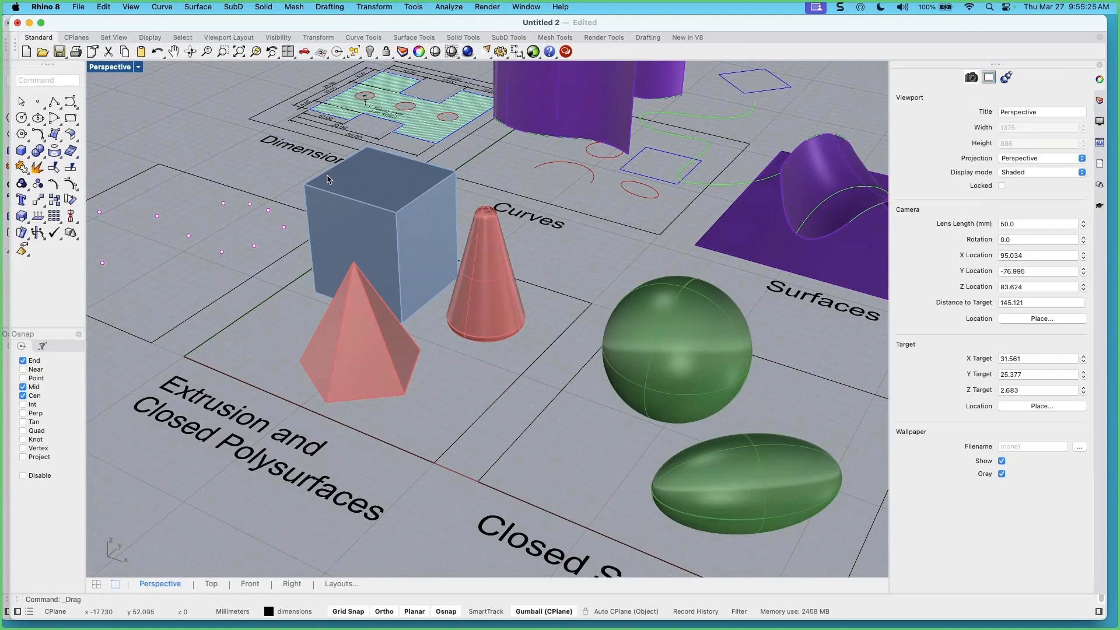
pyautogui.keyDown('shift'); pyautogui.keyDown('super'); pyautogui.click(319, 175); pyautogui.keyUp('super'); pyautogui.keyUp('shift')
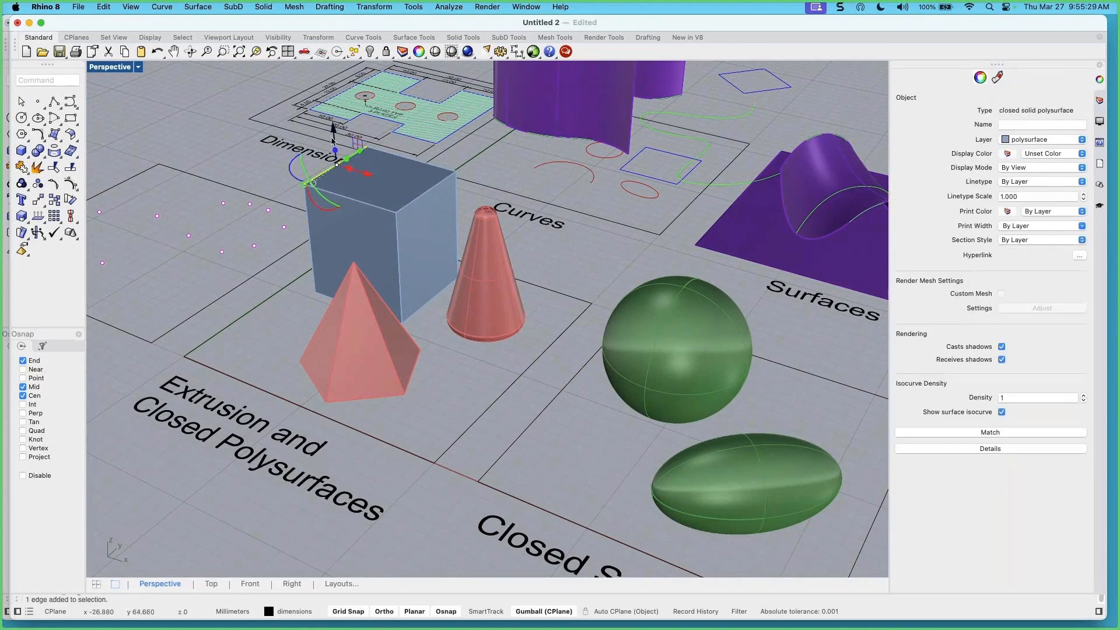
pyautogui.moveTo(333, 140); pyautogui.dragTo(331, 107)
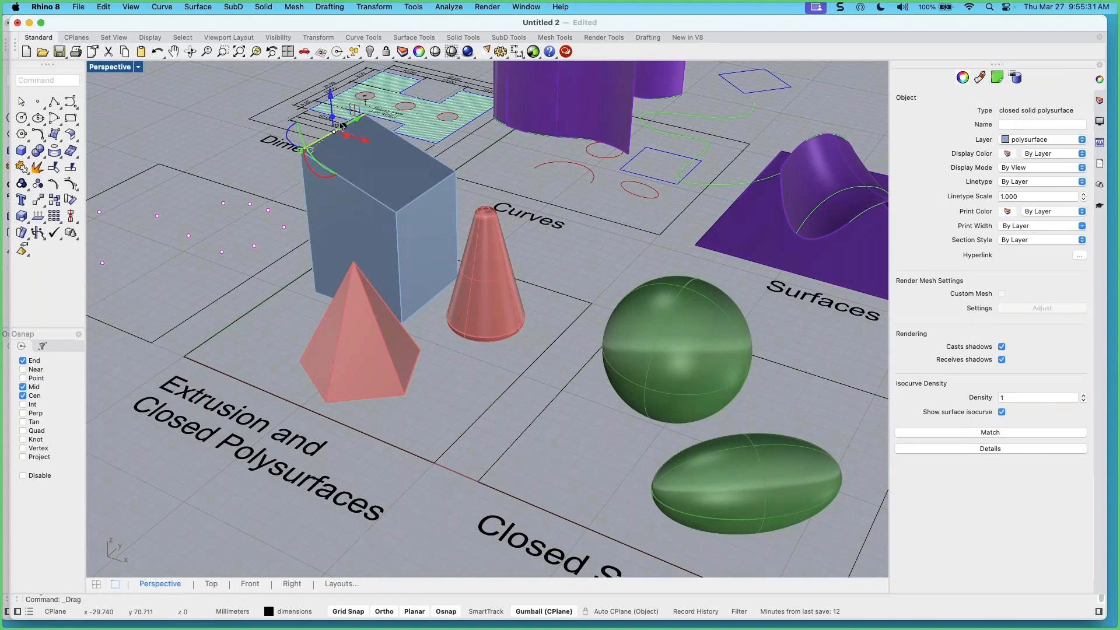
pyautogui.moveTo(367, 195); pyautogui.dragTo(402, 261, button='right')
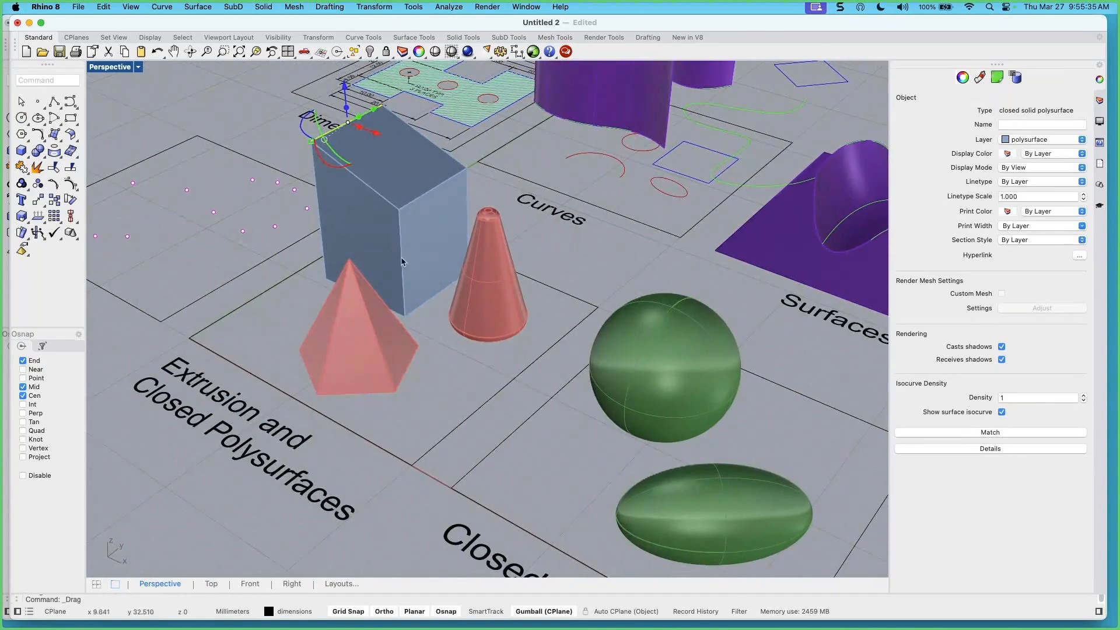
pyautogui.click(474, 198)
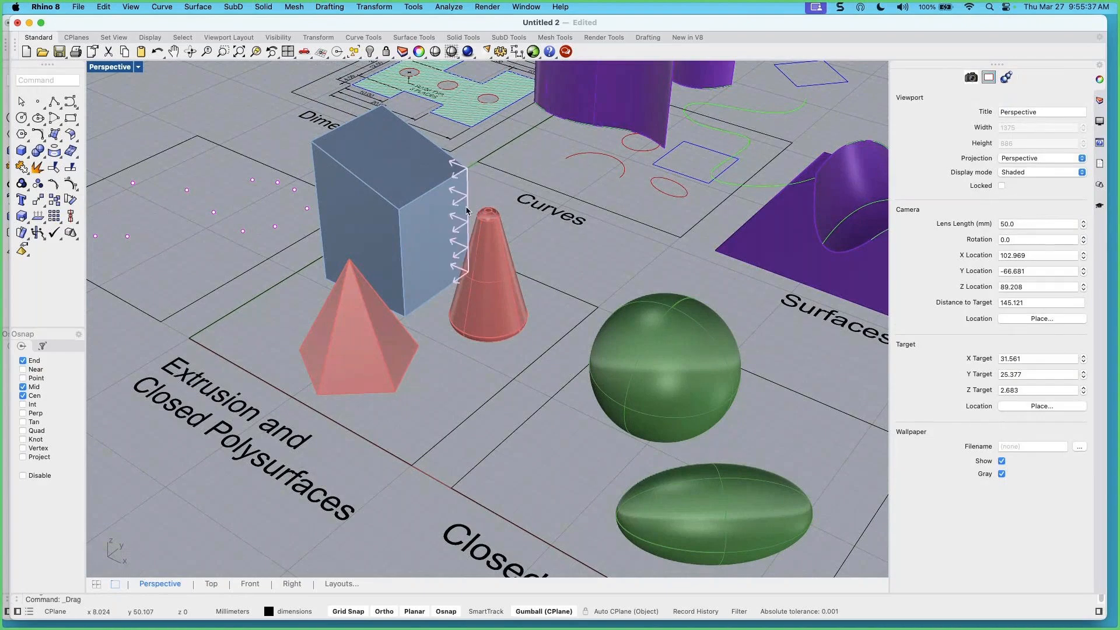
# Sub-select the box's rear vertical edge beside the cone and move it outward in X with the Gumball
pyautogui.keyDown('shift'); pyautogui.keyDown('super'); pyautogui.click(467, 206); pyautogui.keyUp('super'); pyautogui.keyUp('shift')
pyautogui.moveTo(499, 236); pyautogui.dragTo(532, 249)
pyautogui.moveTo(455, 320); pyautogui.dragTo(449, 316, button='right')
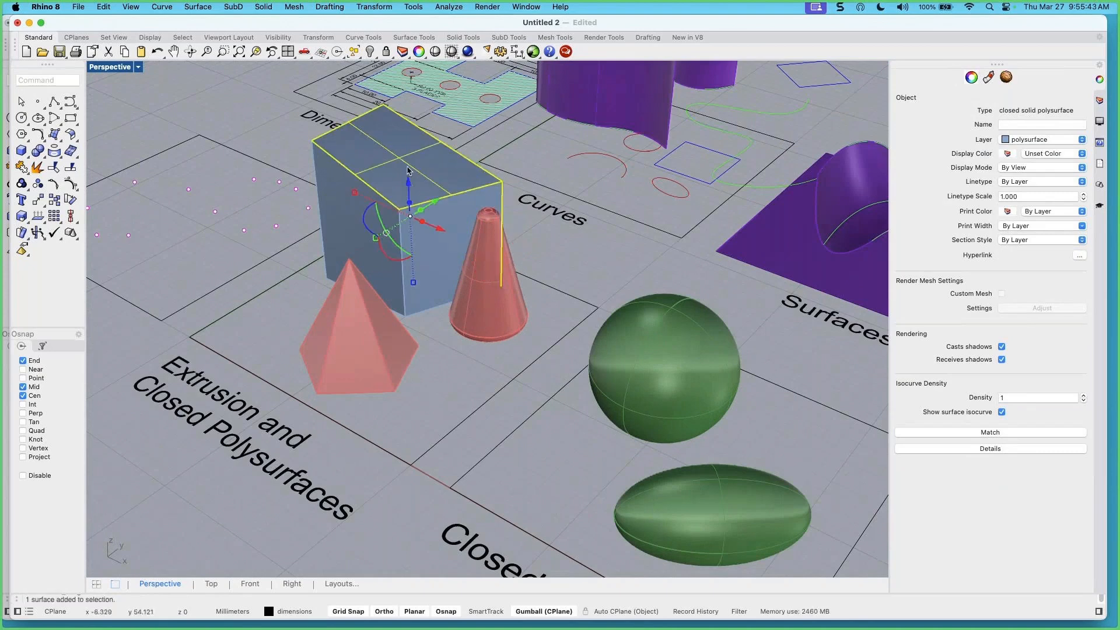
# Raise the blue box's top face in Z with the Gumball, then scale it smaller in Y to taper the box
pyautogui.moveTo(410, 190); pyautogui.dragTo(411, 151)
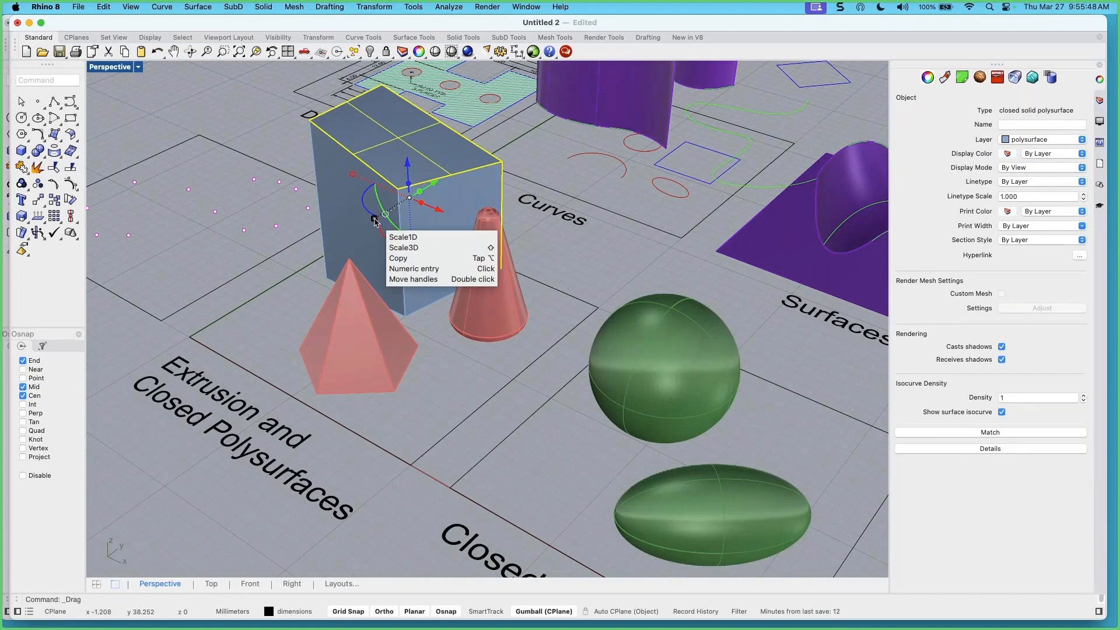
pyautogui.moveTo(374, 220); pyautogui.dragTo(391, 214)
pyautogui.moveTo(407, 229)
pyautogui.mouseDown(button='right')
pyautogui.moveTo(374, 229)
pyautogui.moveTo(413, 233)
pyautogui.mouseUp(button='right')
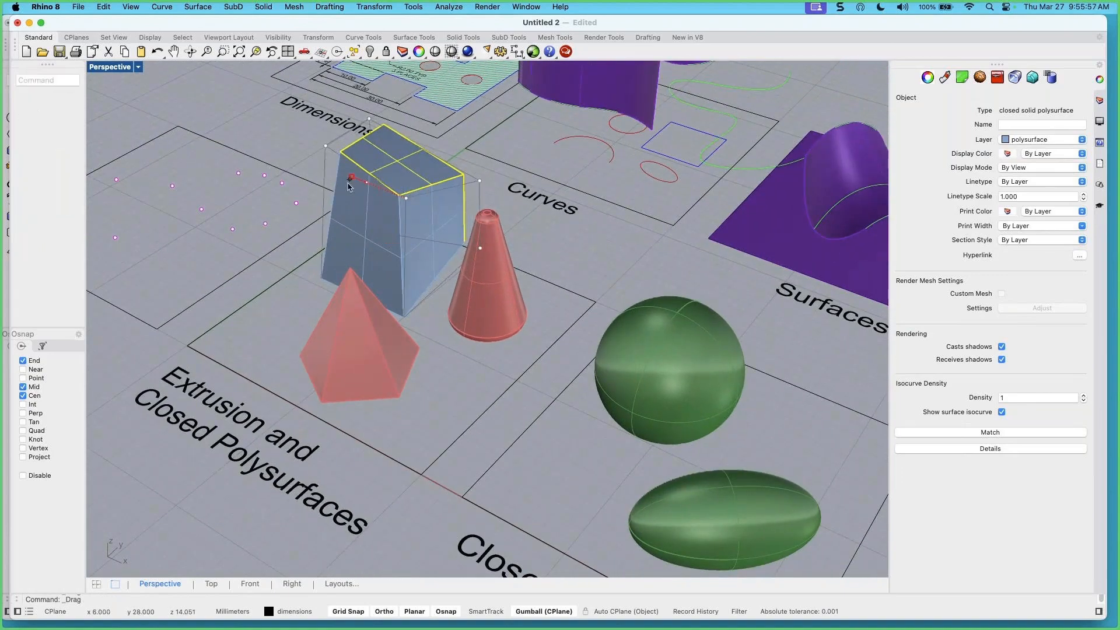
# Undo the top face's last scaling in X and deselect the box
pyautogui.press('super+z')
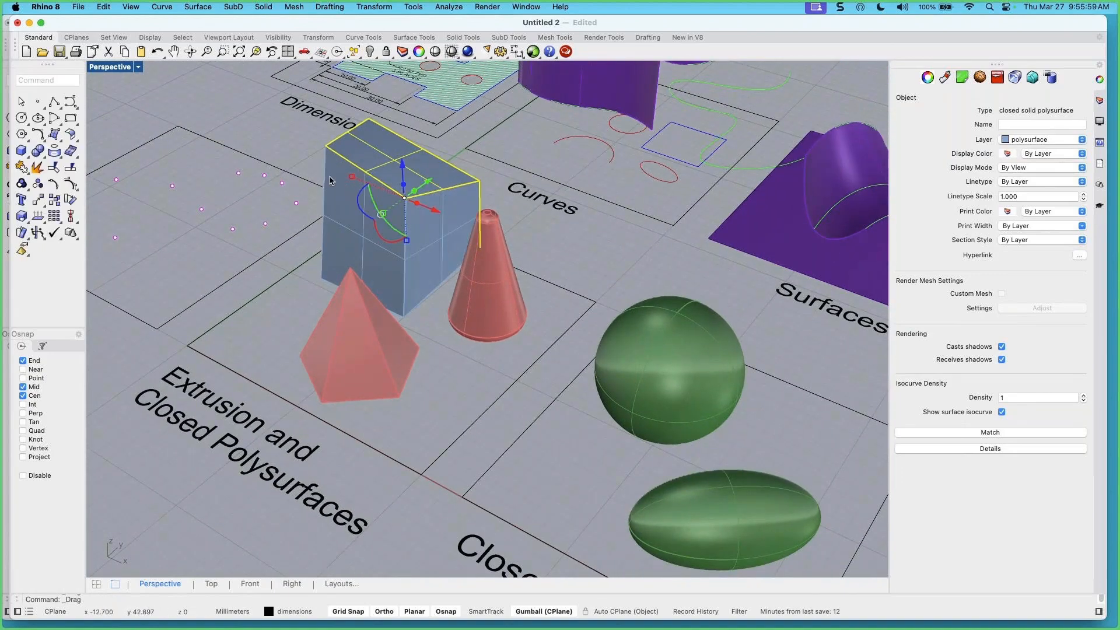
pyautogui.moveTo(431, 282); pyautogui.dragTo(418, 238, button='right')
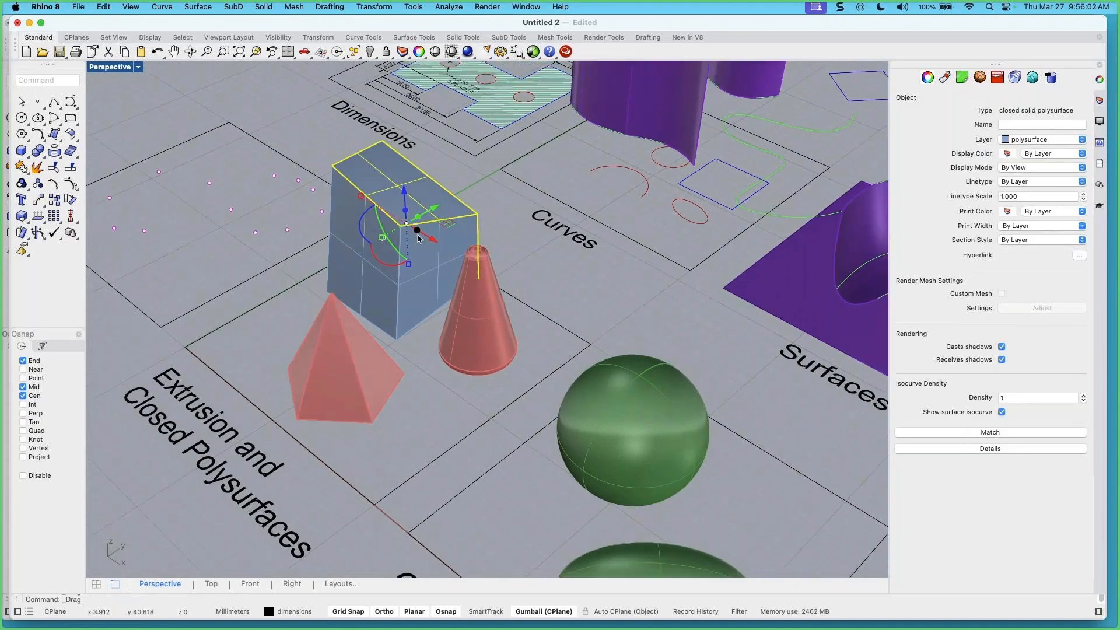
pyautogui.click(435, 370)
# Sub-select the pyramid's front side face toward the spheres, move it outward in X with the Gumball, and extend it another 2 mm
pyautogui.moveTo(404, 367); pyautogui.dragTo(442, 442, button='right')
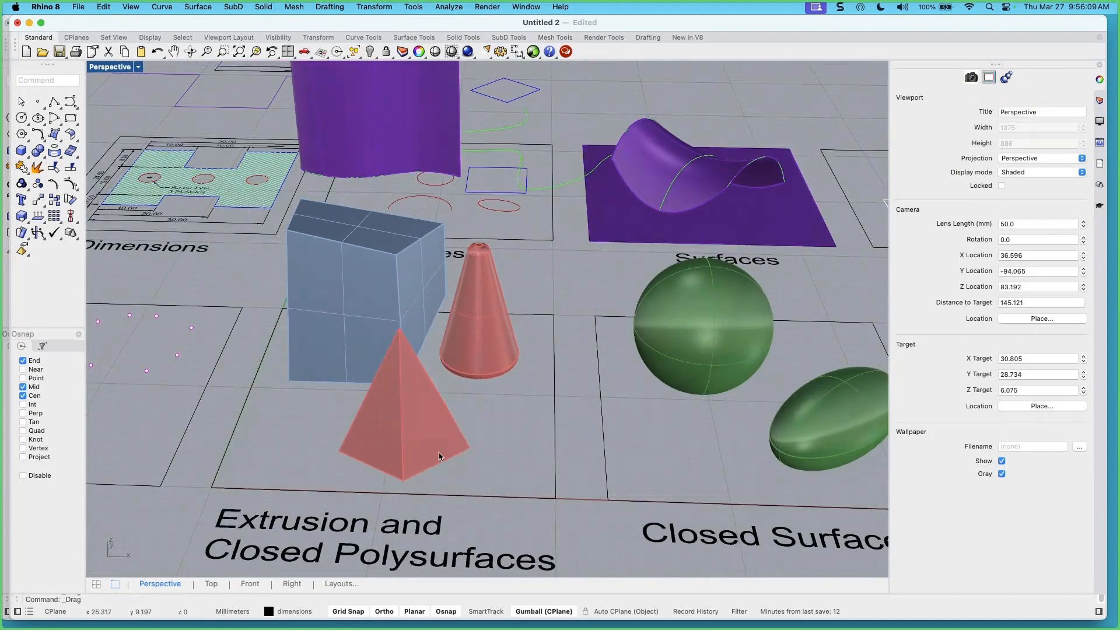
pyautogui.keyDown('shift'); pyautogui.keyDown('super'); pyautogui.click(444, 402); pyautogui.keyUp('super'); pyautogui.keyUp('shift')
pyautogui.moveTo(443, 402); pyautogui.dragTo(502, 392)
pyautogui.click(469, 474)
pyautogui.keyDown('shift'); pyautogui.keyDown('super'); pyautogui.click(455, 444); pyautogui.keyUp('super'); pyautogui.keyUp('shift')
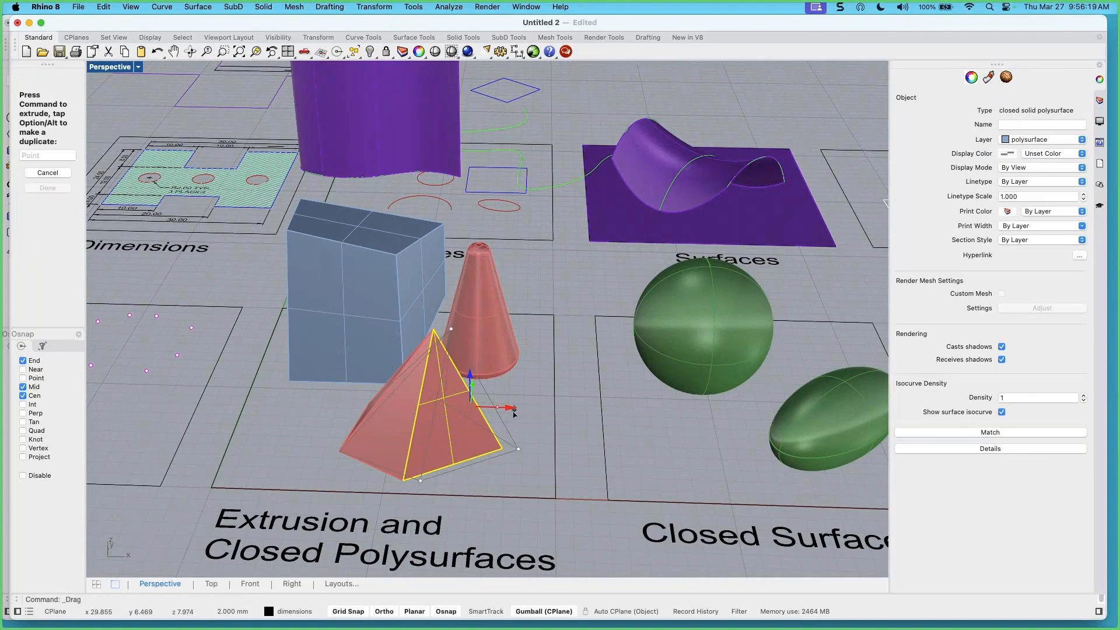
pyautogui.moveTo(497, 412); pyautogui.dragTo(516, 411)
pyautogui.press('Escape')
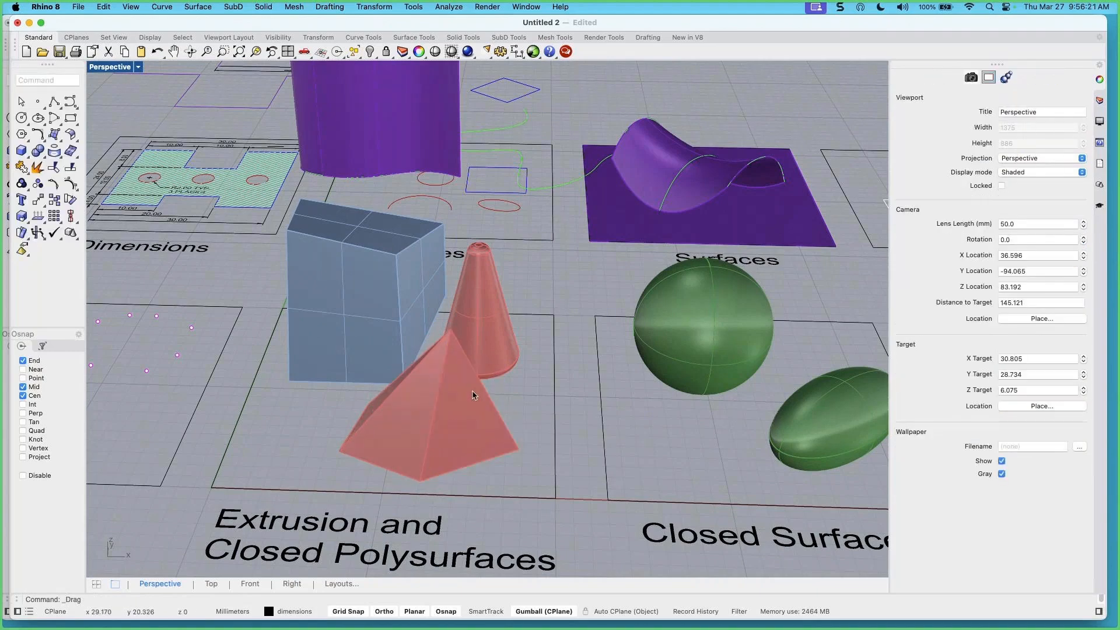
# Draw a circle of about 6.4 mm radius on the ground plane, centred on the box's near bottom corner
pyautogui.moveTo(475, 396); pyautogui.dragTo(371, 342, button='right')
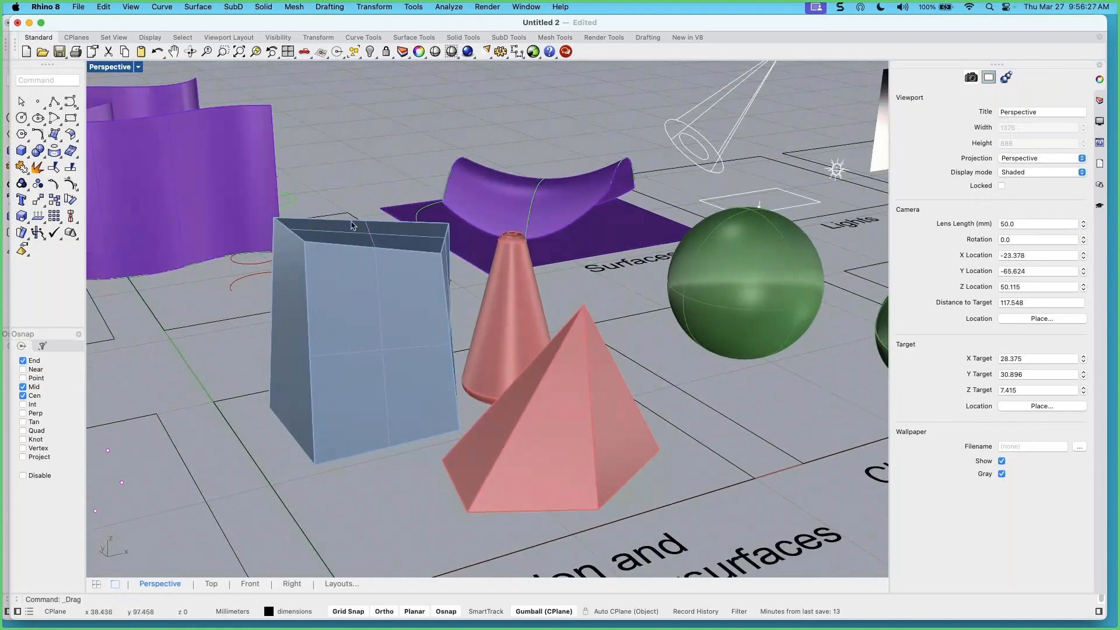
pyautogui.moveTo(409, 444); pyautogui.dragTo(396, 443, button='right')
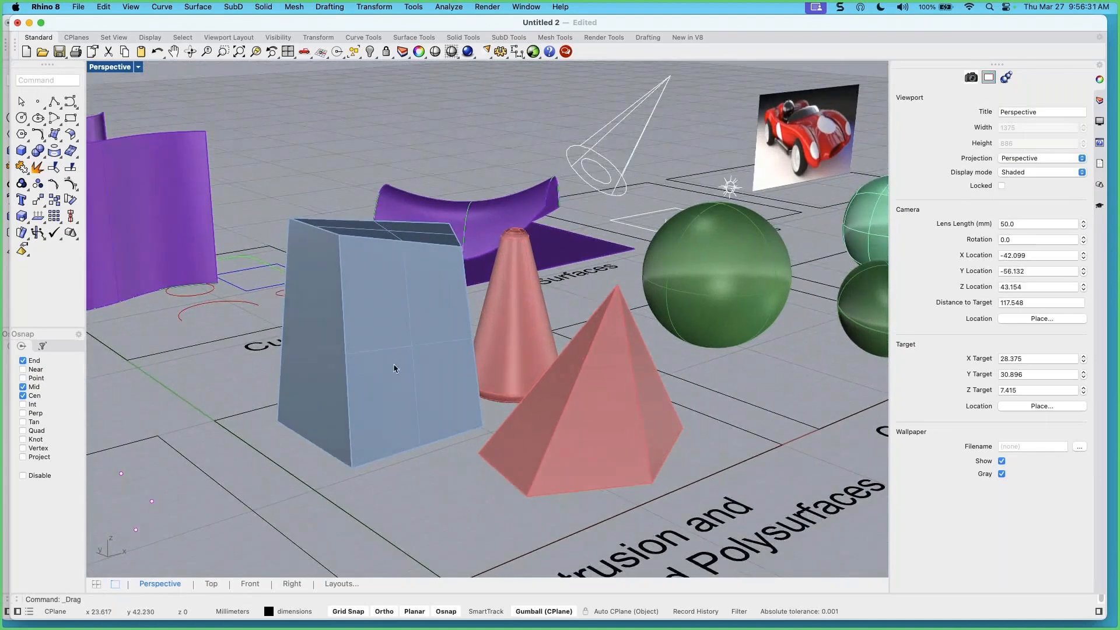
pyautogui.moveTo(595, 432); pyautogui.dragTo(580, 428, button='right')
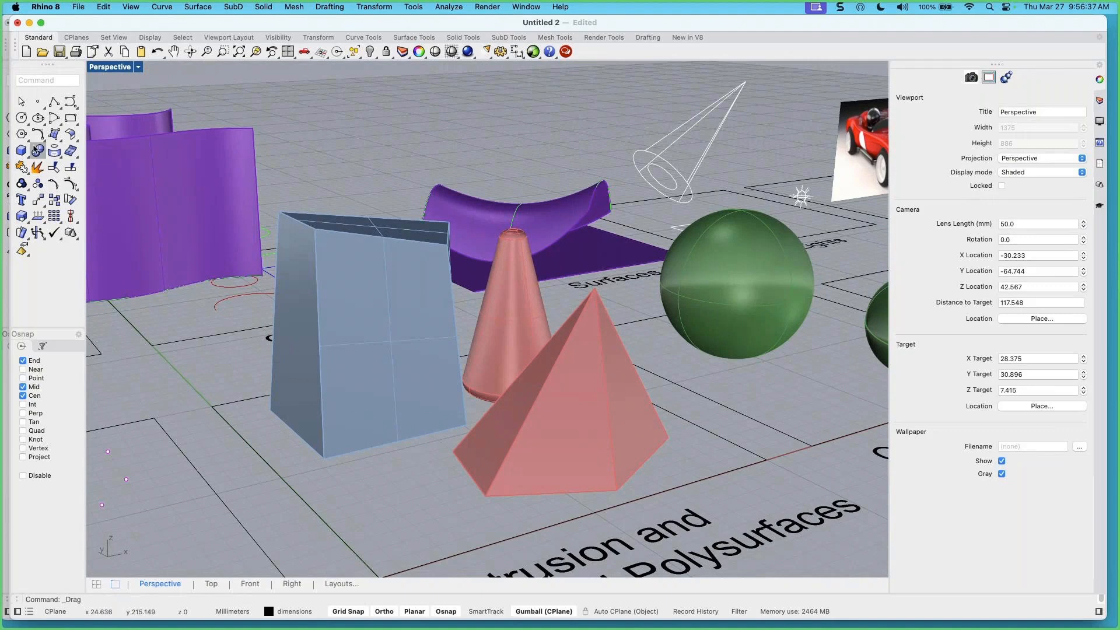
pyautogui.click(21, 118)
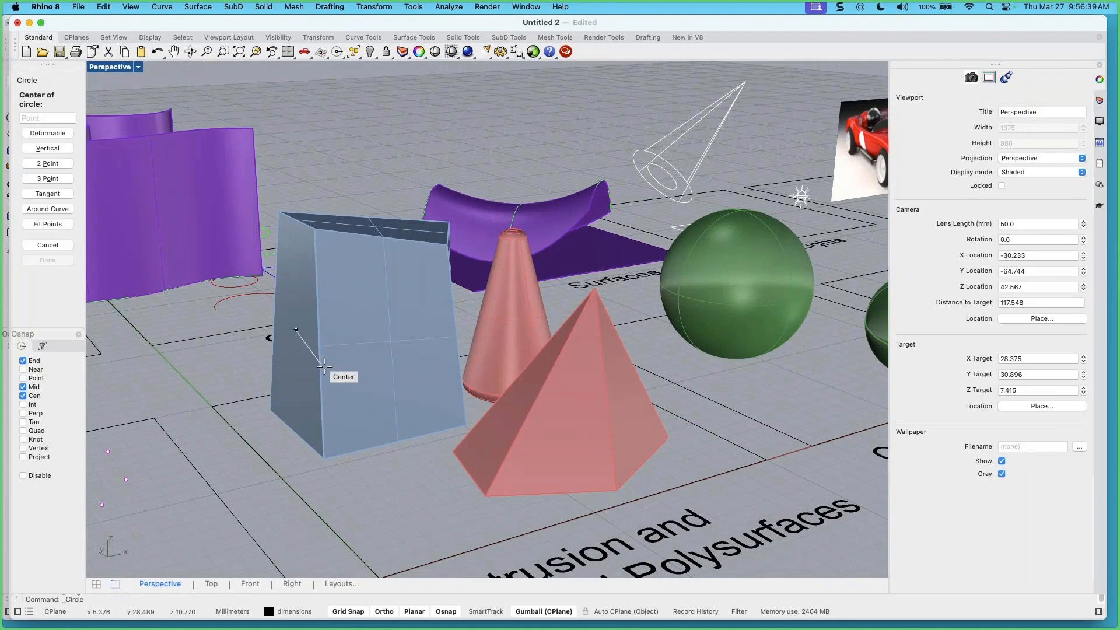
pyautogui.click(325, 454)
pyautogui.click(357, 486)
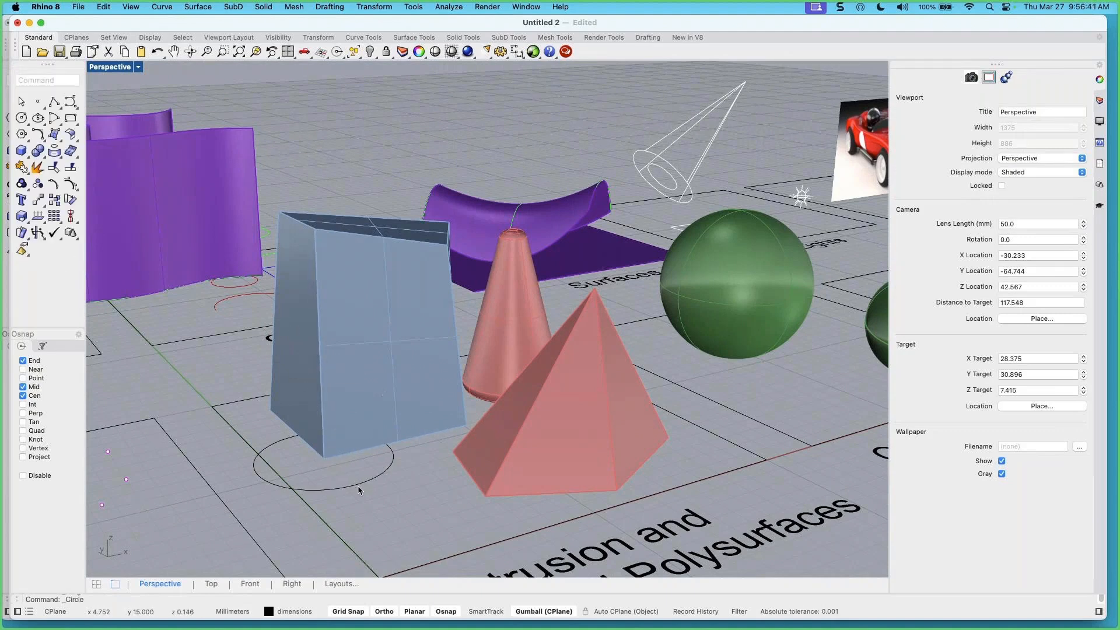
# Set a 3 Point construction plane on the box's slanted side face using its two bottom corners and a top corner
pyautogui.moveTo(390, 488); pyautogui.dragTo(319, 356, button='right')
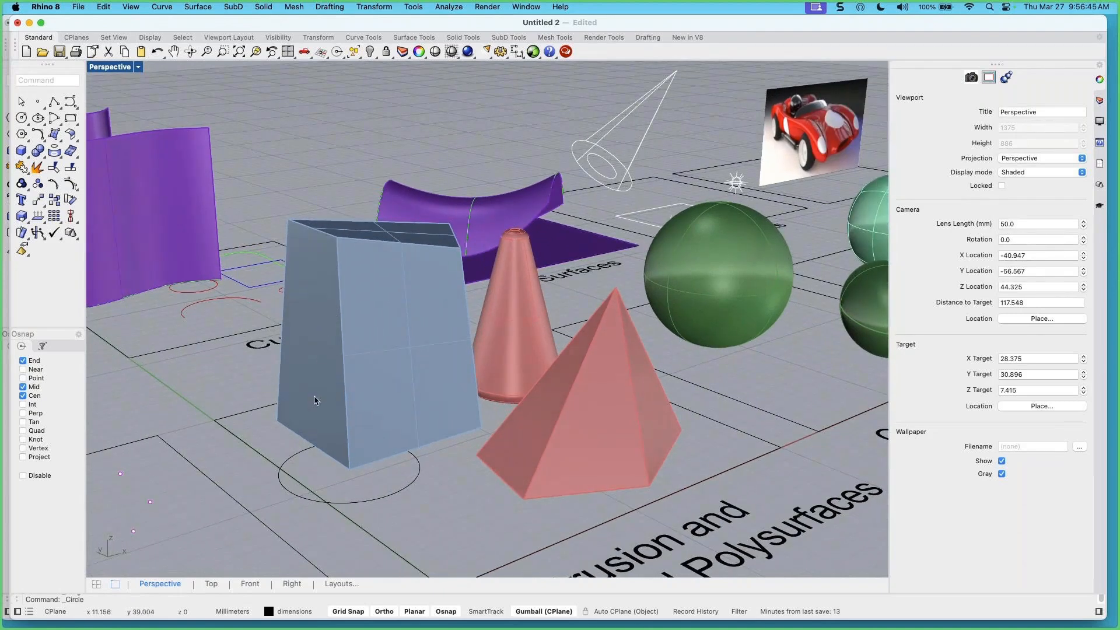
pyautogui.click(139, 69)
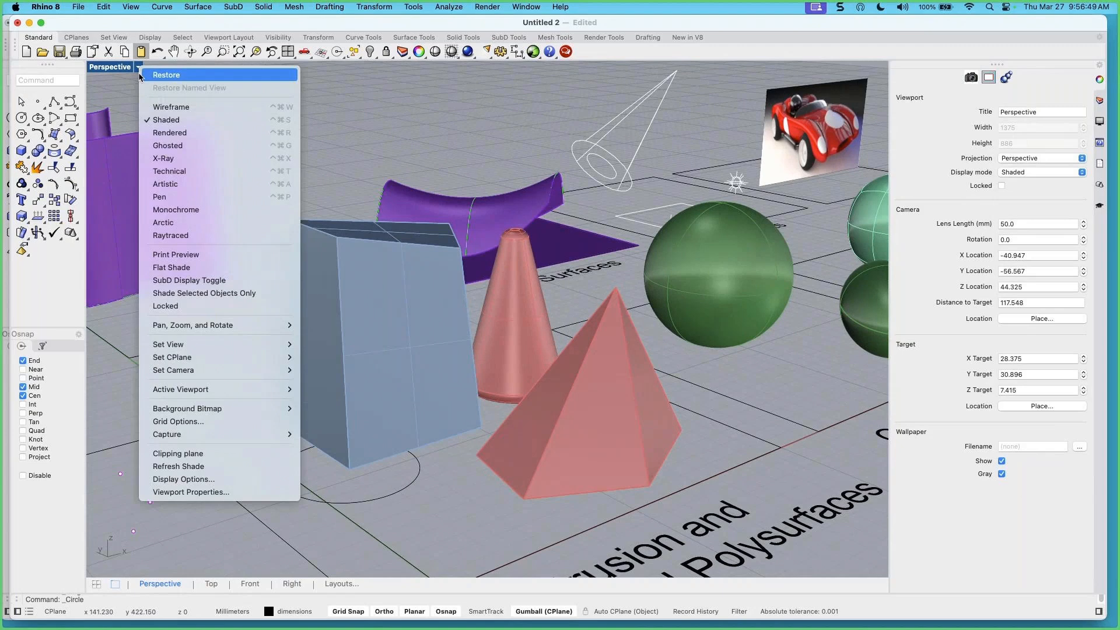
pyautogui.moveTo(227, 355)
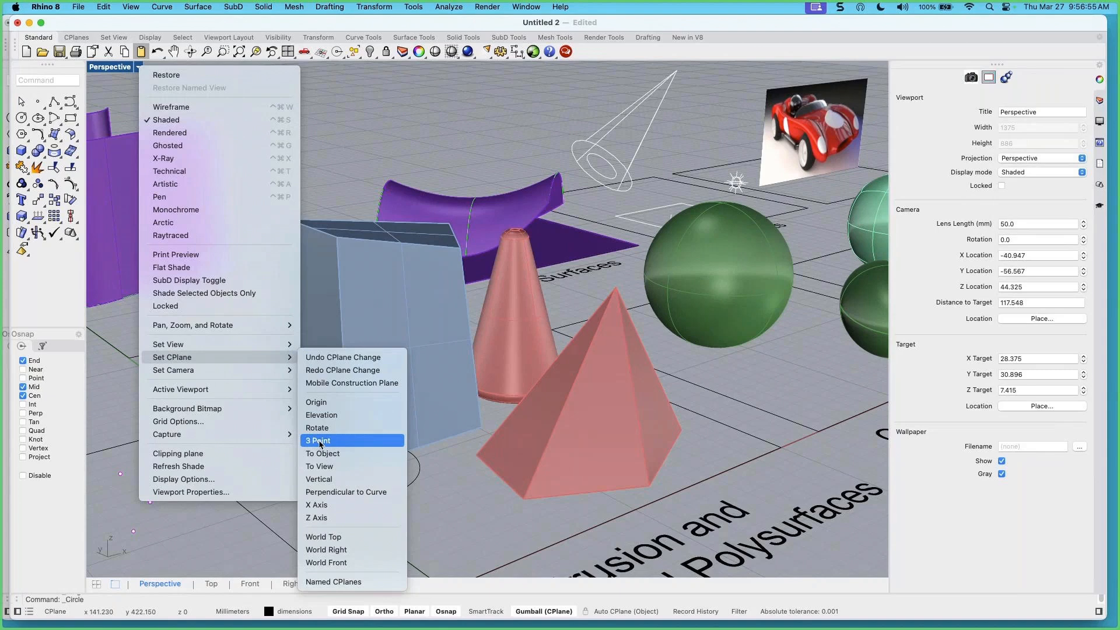
pyautogui.click(319, 442)
pyautogui.click(279, 424)
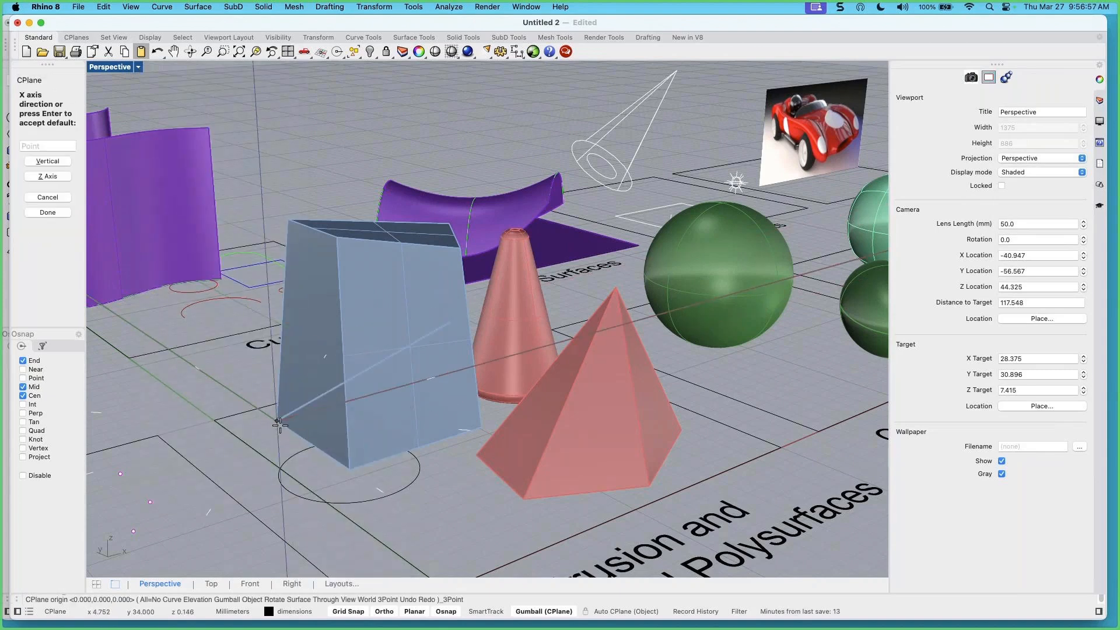
pyautogui.click(349, 465)
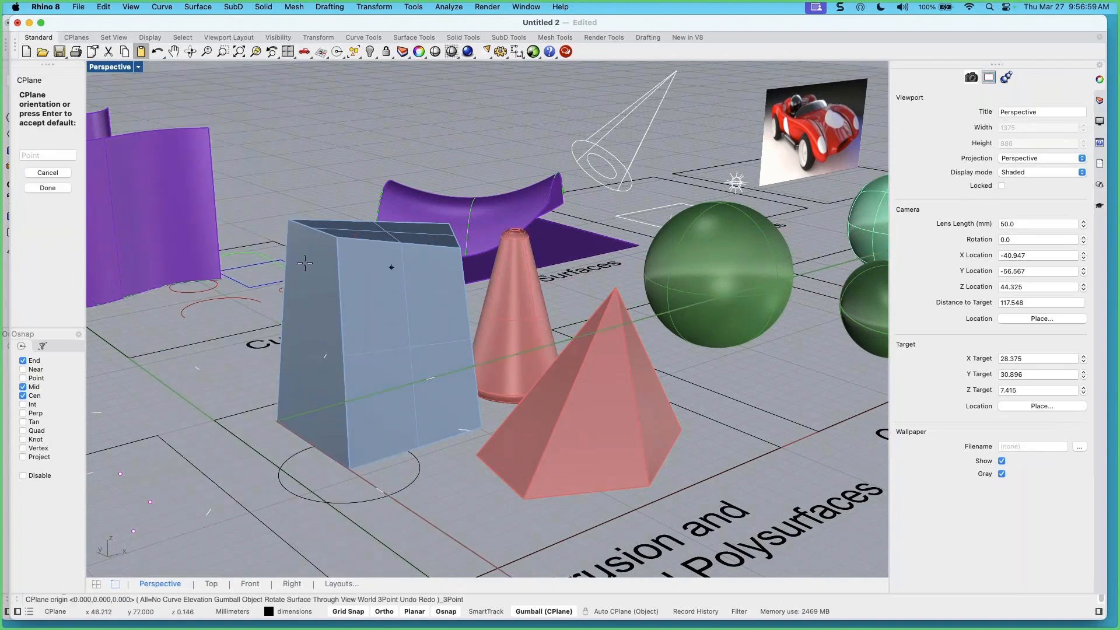
pyautogui.click(292, 225)
# Draw a circle of about 2 mm radius on the box's slanted side face, on the current construction plane
pyautogui.moveTo(308, 348); pyautogui.dragTo(339, 354, button='right')
pyautogui.scroll(2, 317, 414)
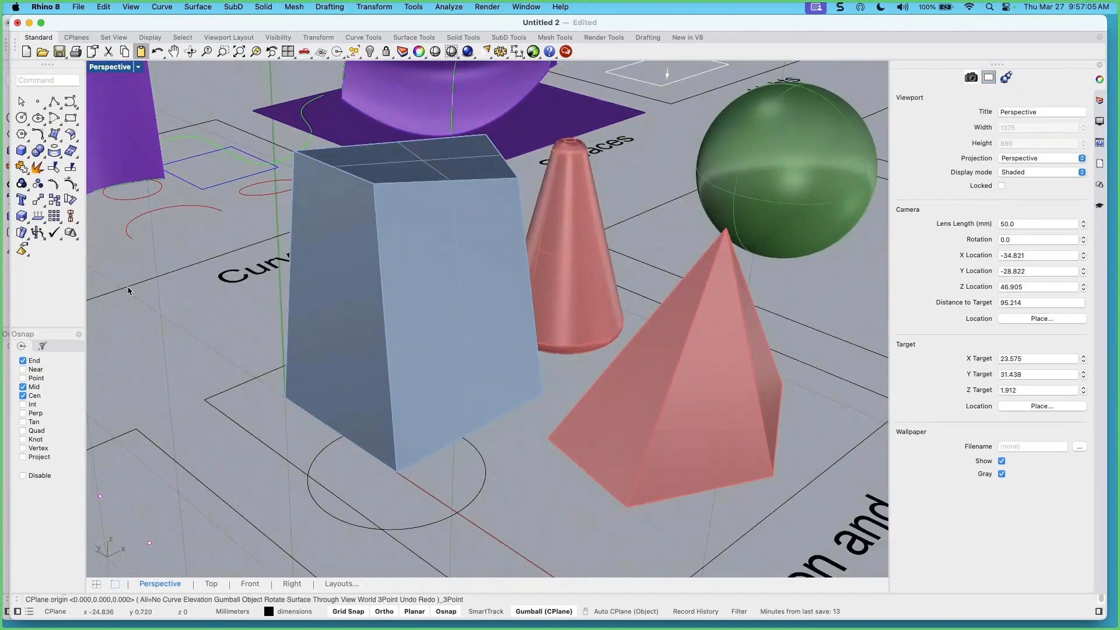
pyautogui.click(21, 117)
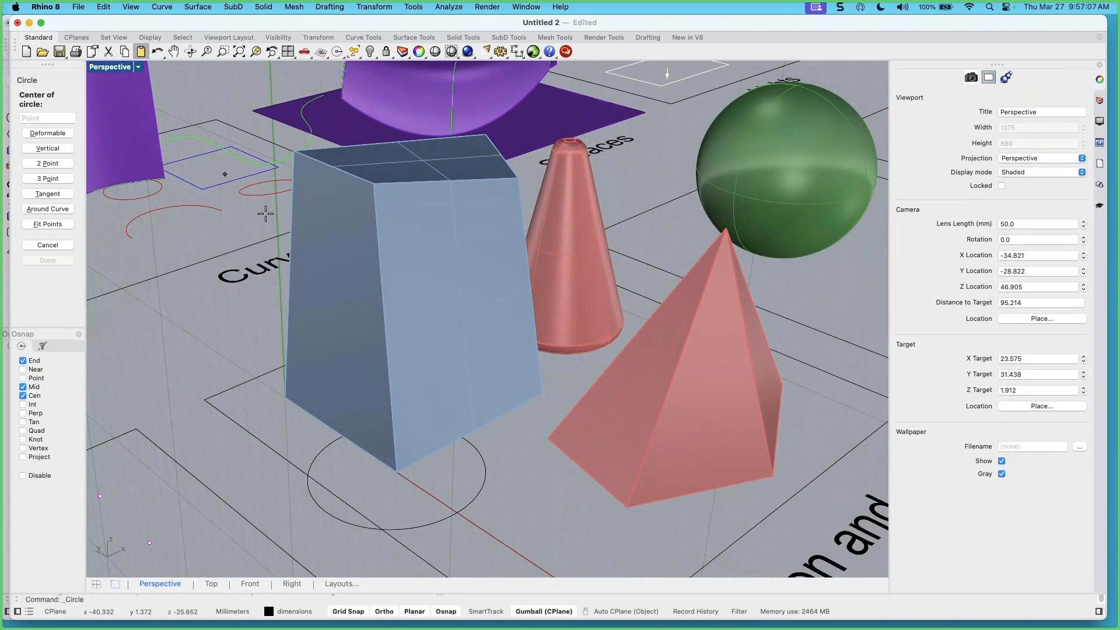
pyautogui.click(326, 288)
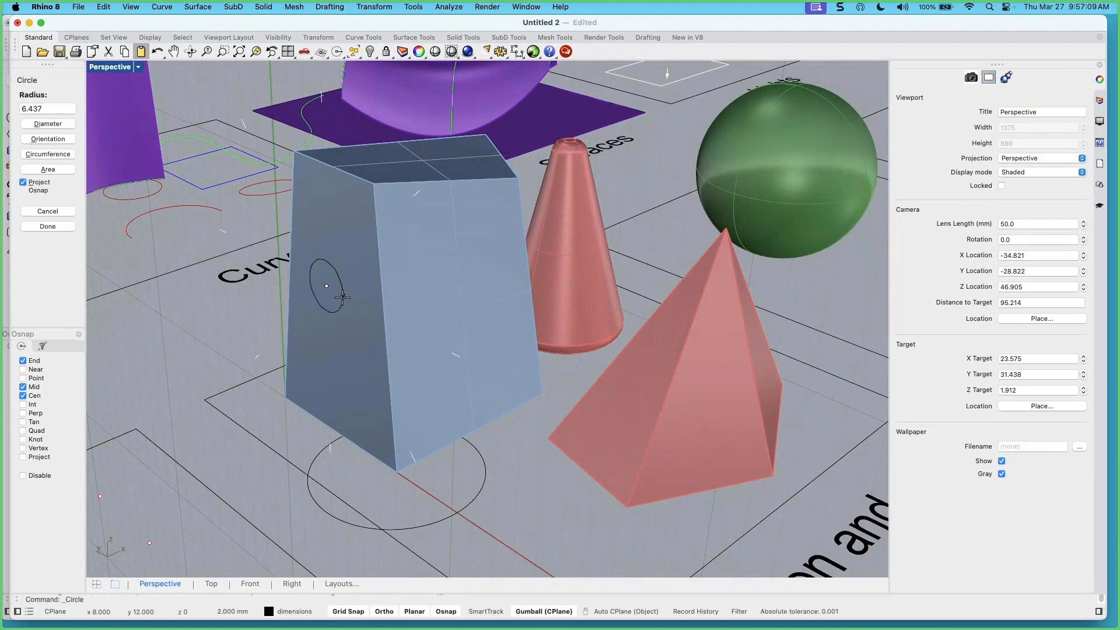
pyautogui.click(343, 297)
pyautogui.moveTo(368, 408); pyautogui.dragTo(372, 382, button='right')
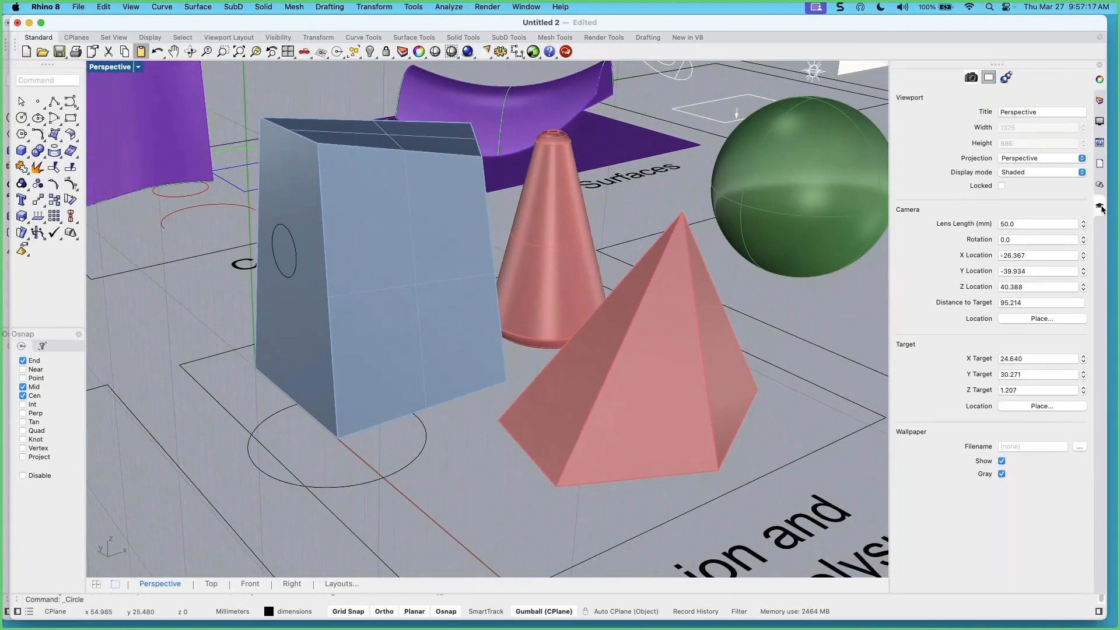
# Show the Named CPlanes list and save the current construction plane as CPlane 01
pyautogui.click(1098, 207)
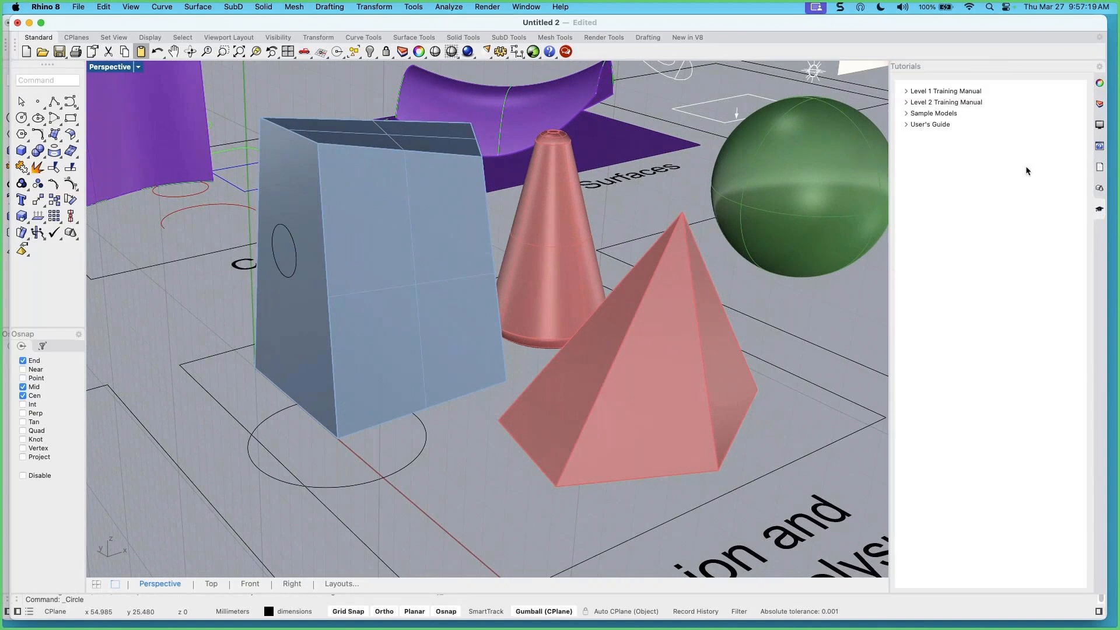
pyautogui.rightClick(1099, 210)
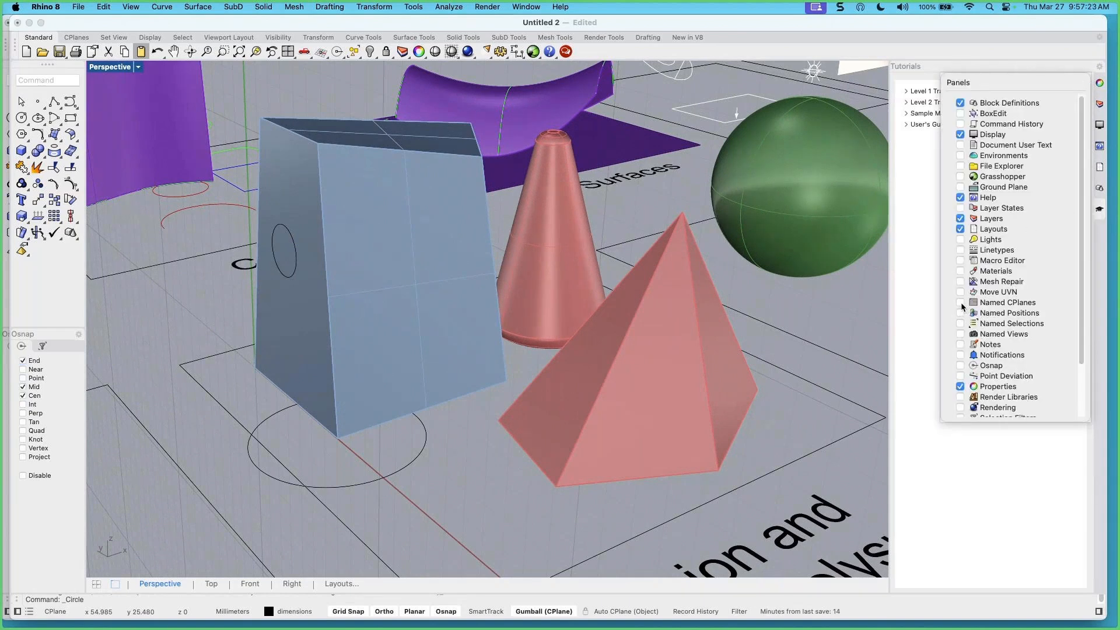
pyautogui.click(961, 303)
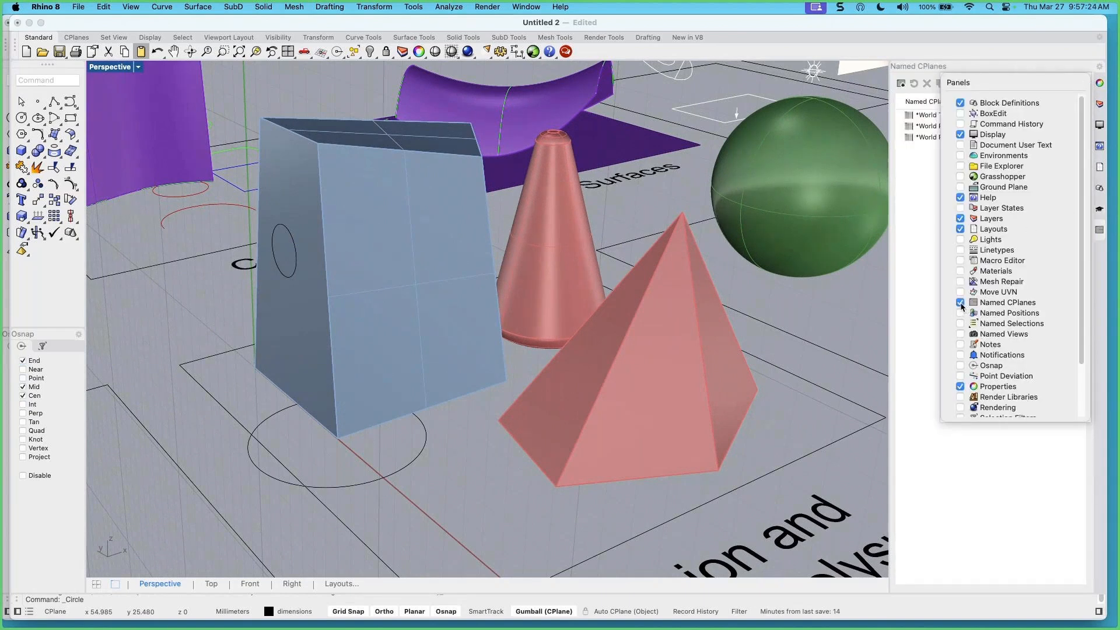
pyautogui.click(919, 278)
pyautogui.click(902, 83)
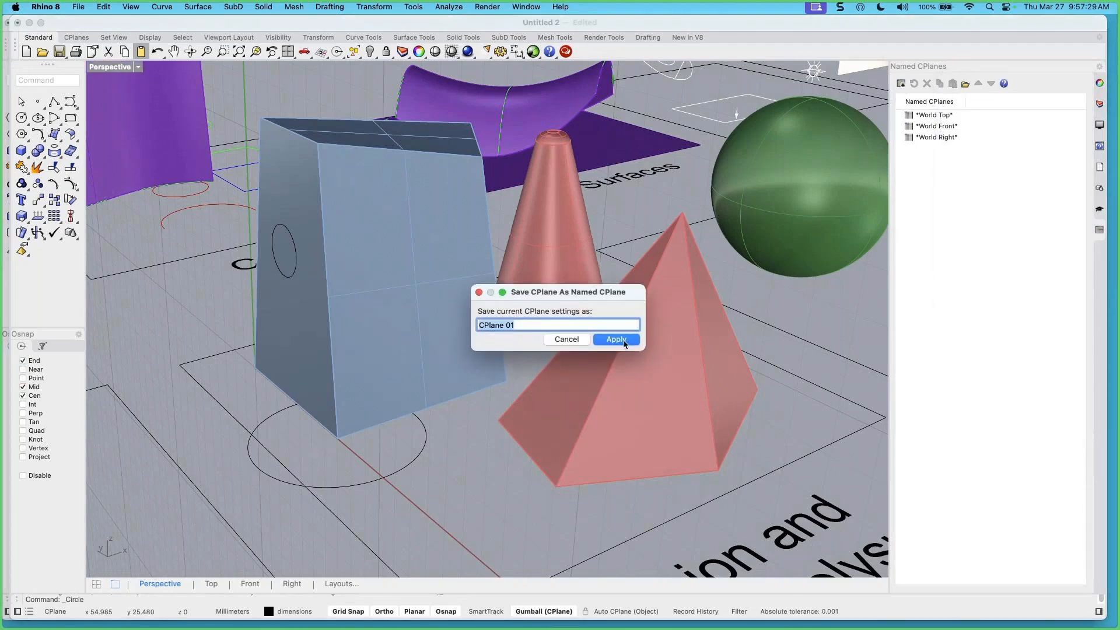
pyautogui.click(617, 341)
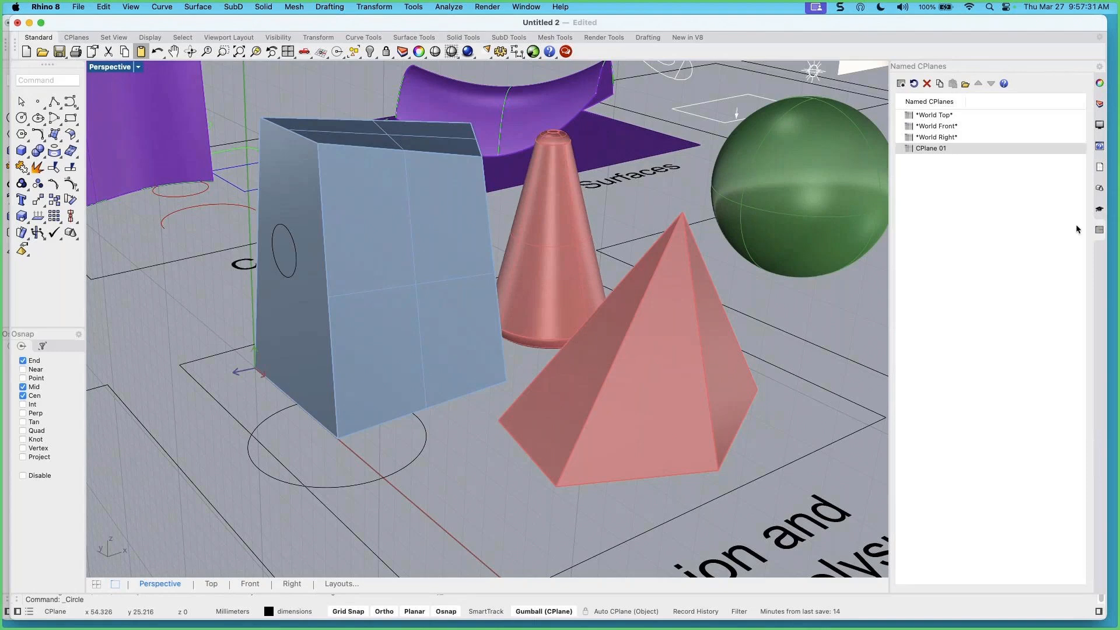
pyautogui.click(1100, 168)
pyautogui.rightClick(1100, 169)
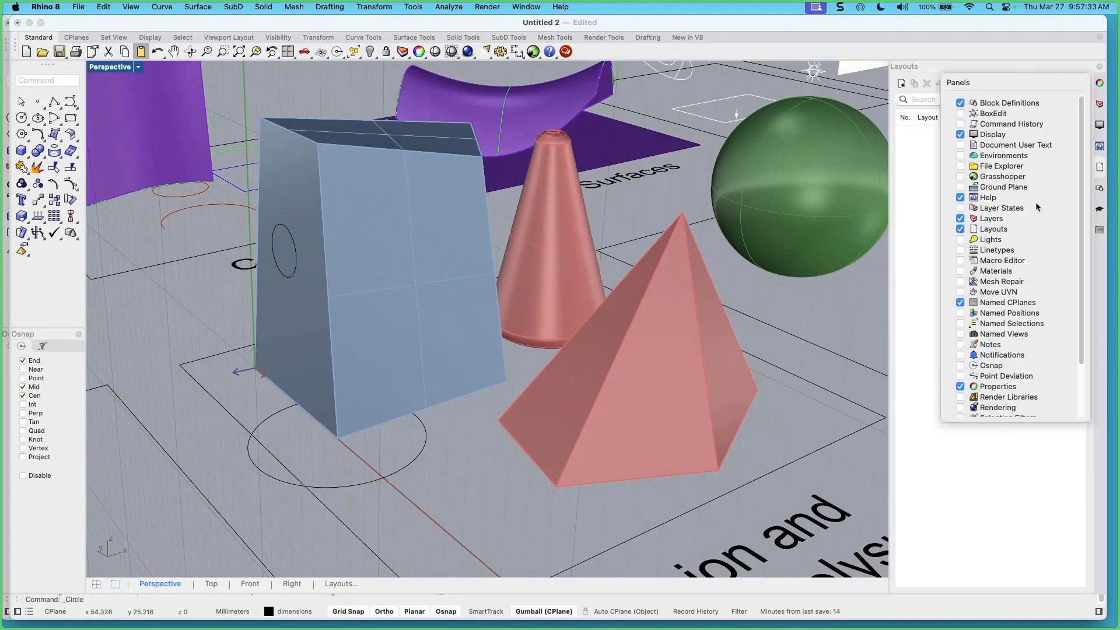
pyautogui.click(902, 301)
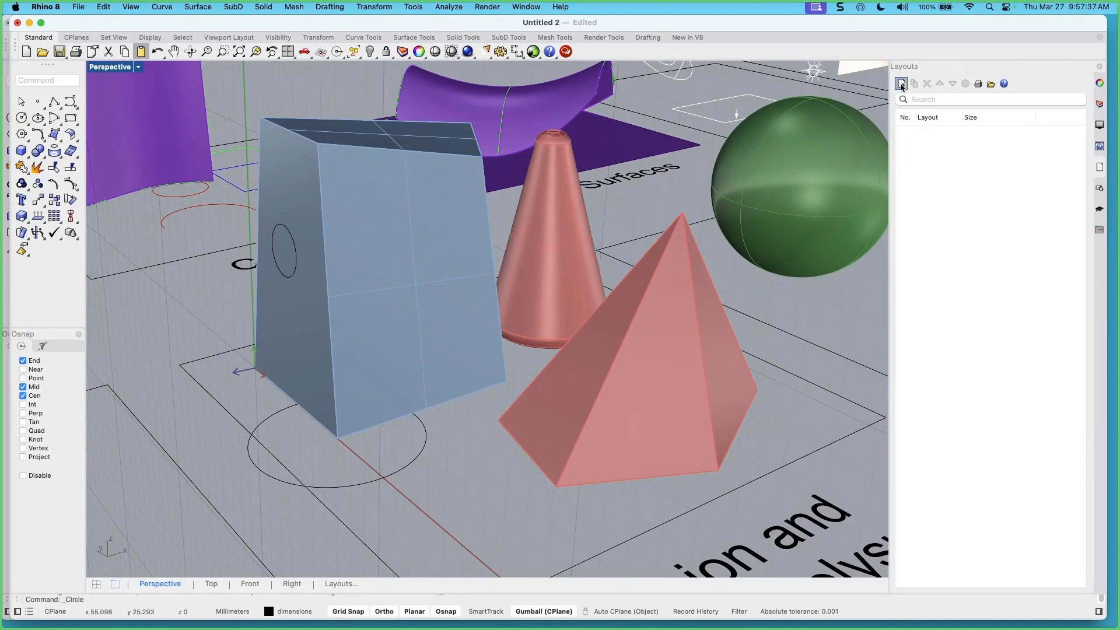
pyautogui.click(1099, 229)
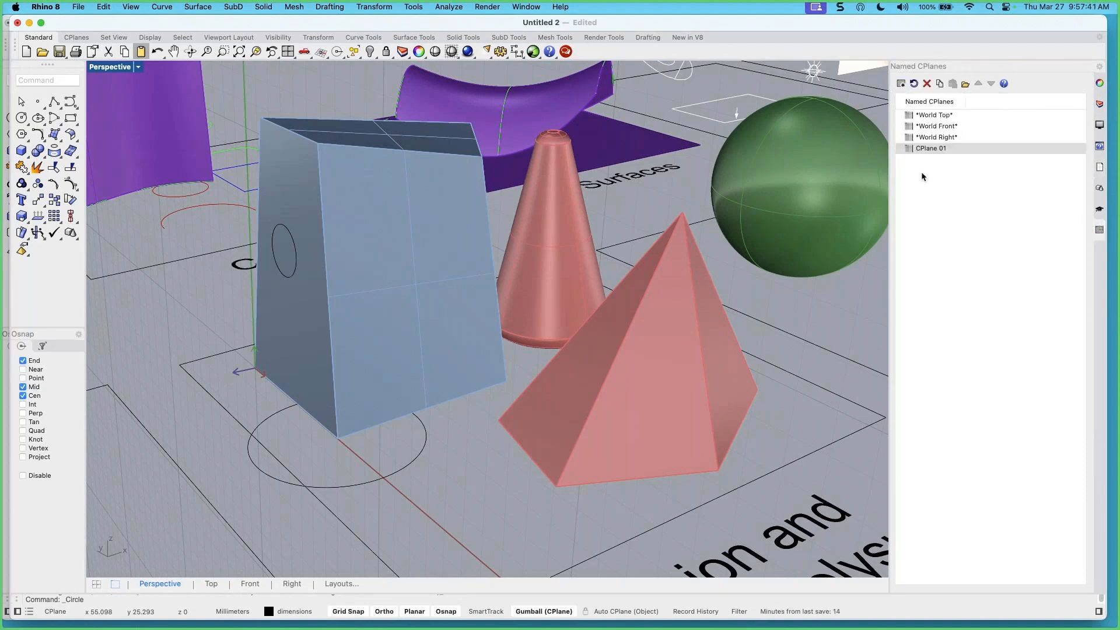
# Restore the World Top construction plane and switch back to CPlane 01
pyautogui.moveTo(541, 350); pyautogui.dragTo(533, 351, button='right')
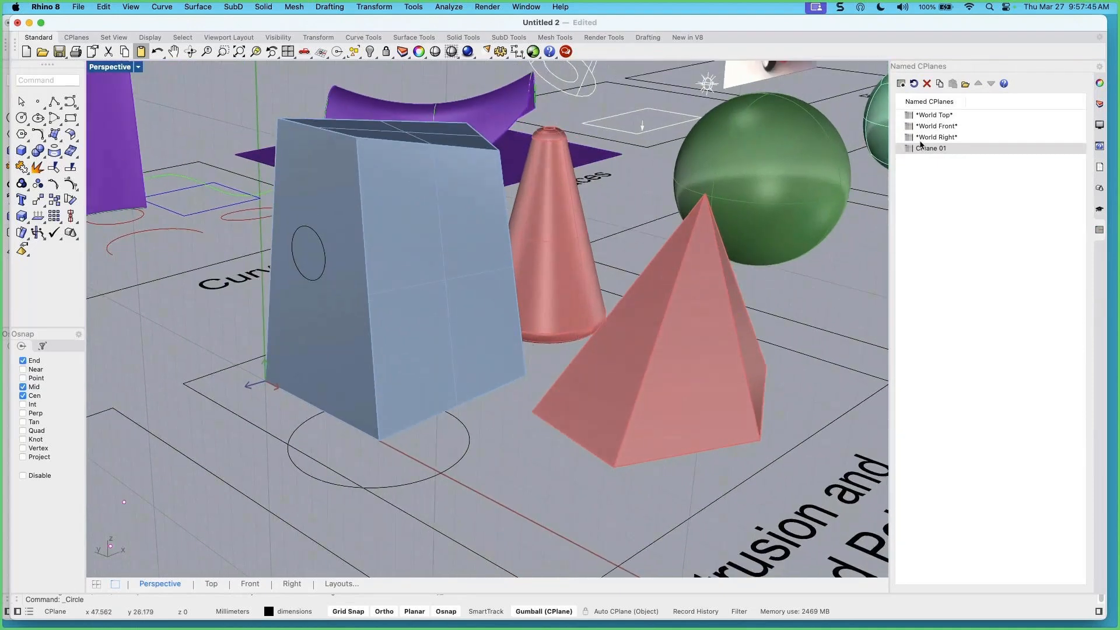
pyautogui.click(935, 118)
pyautogui.doubleClick(938, 120)
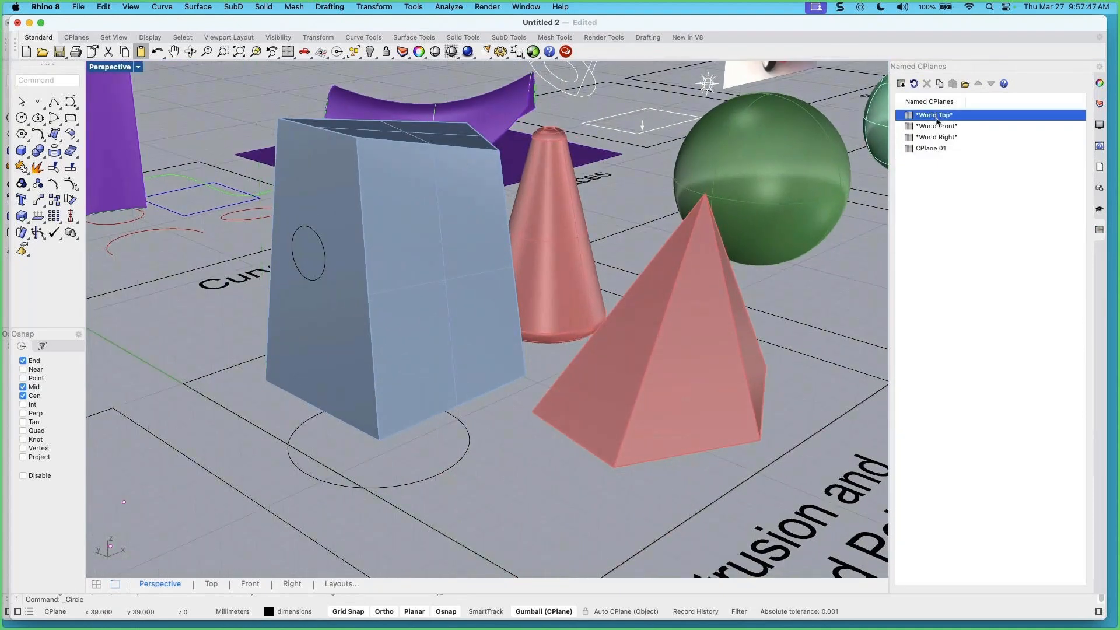
pyautogui.doubleClick(932, 149)
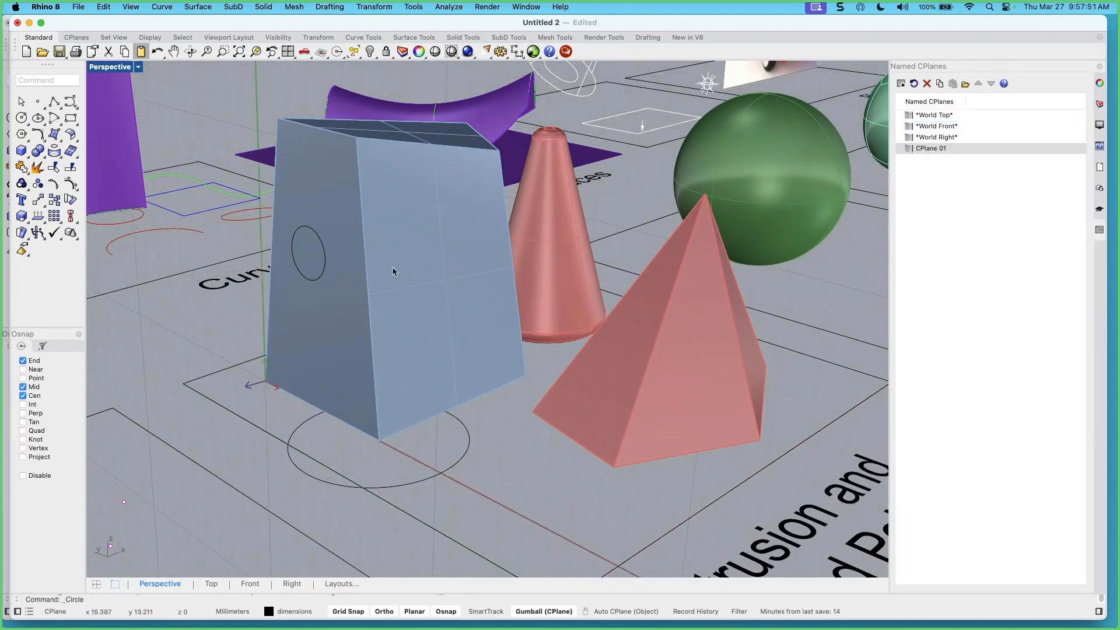
# Stretch the circle on the box's side face vertically with the Gumball, then restore the World Top construction plane
pyautogui.click(325, 269)
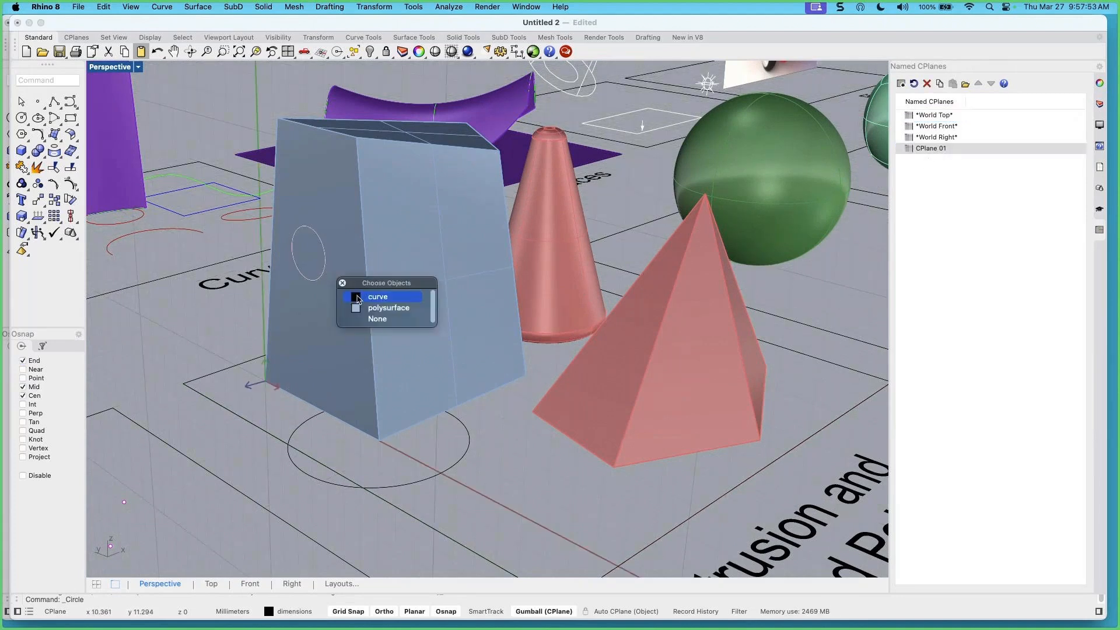
pyautogui.click(377, 297)
pyautogui.moveTo(309, 284); pyautogui.dragTo(309, 295)
pyautogui.click(507, 407)
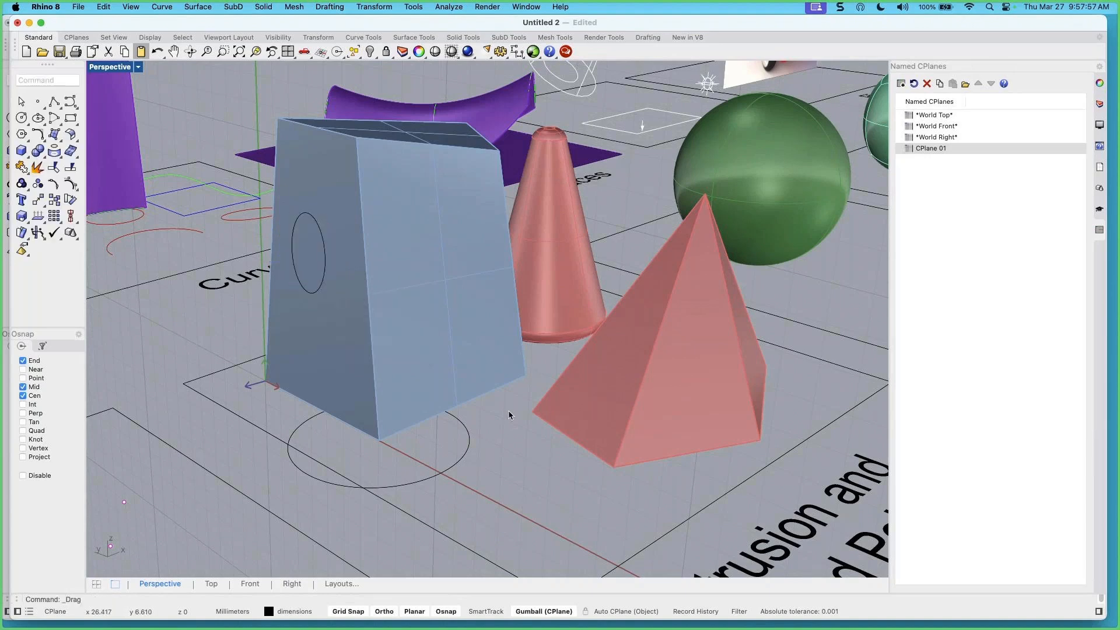
pyautogui.doubleClick(936, 117)
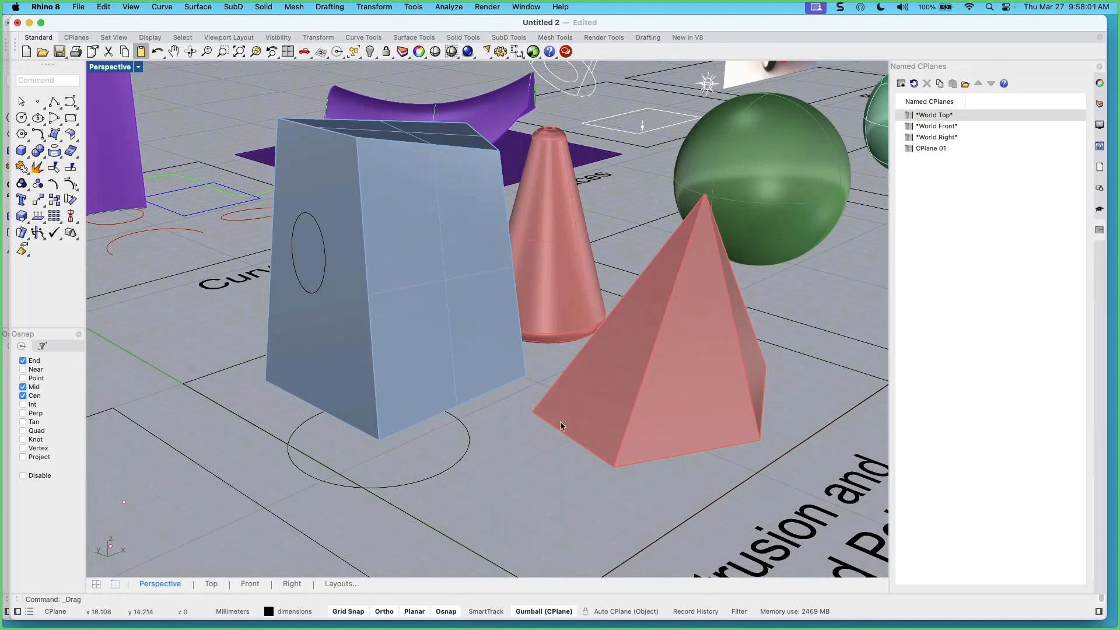
# Enable Auto CPlane alignment to objects and pick the blue box's front face to align the construction plane to it
pyautogui.moveTo(524, 425); pyautogui.dragTo(492, 417, button='right')
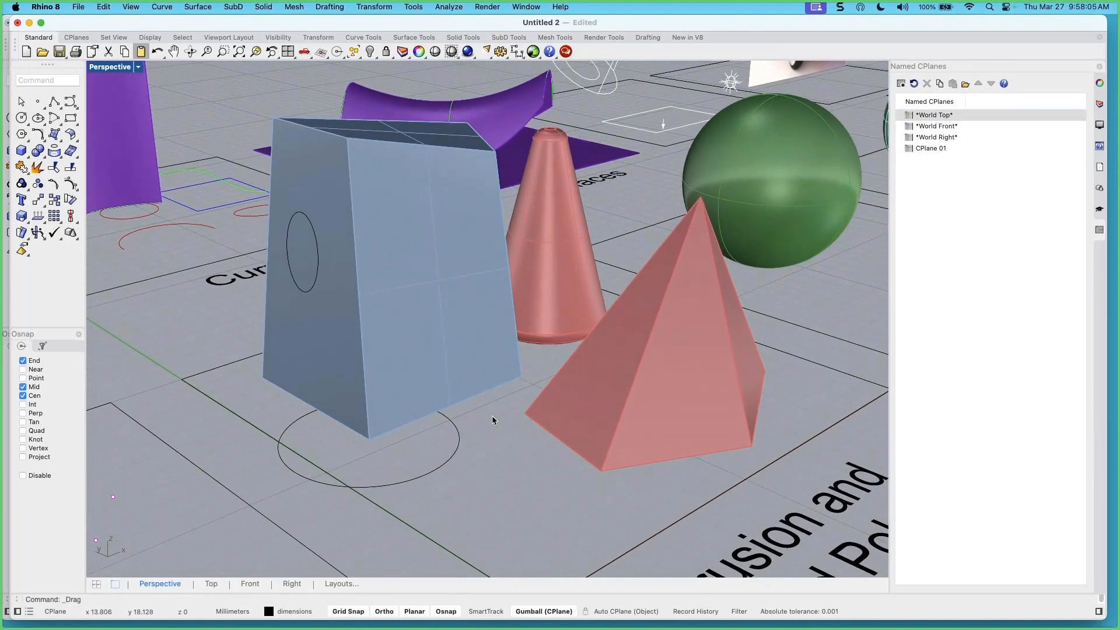
pyautogui.moveTo(487, 428); pyautogui.dragTo(491, 429, button='right')
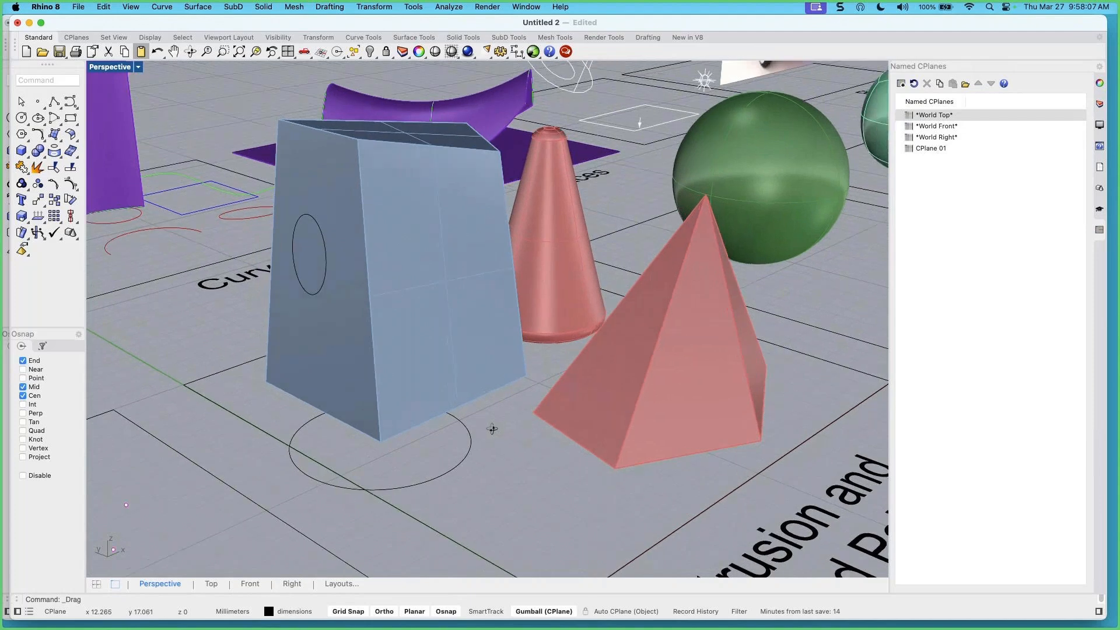
pyautogui.click(623, 611)
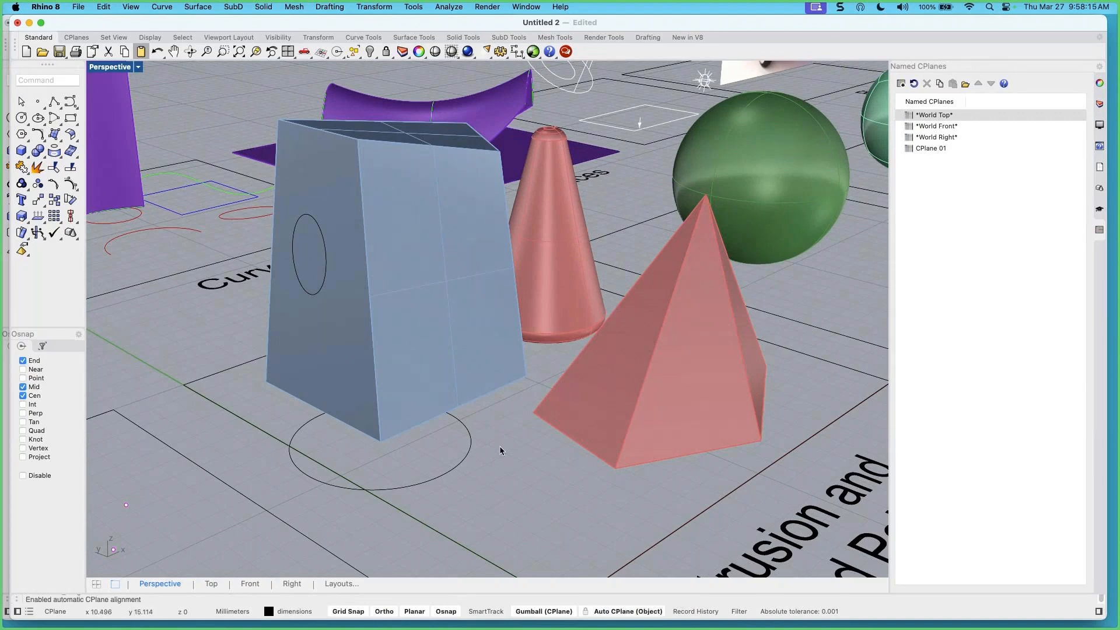
pyautogui.keyDown('ctrl'); pyautogui.keyDown('shift'); pyautogui.click(447, 281); pyautogui.keyUp('shift'); pyautogui.keyUp('ctrl')
pyautogui.keyDown('shift'); pyautogui.keyDown('super'); pyautogui.click(449, 284); pyautogui.keyUp('super'); pyautogui.keyUp('shift')
pyautogui.moveTo(479, 343)
pyautogui.mouseDown(button='right')
pyautogui.moveTo(485, 358)
pyautogui.moveTo(408, 363)
pyautogui.moveTo(507, 365)
pyautogui.moveTo(428, 365)
pyautogui.moveTo(494, 352)
pyautogui.mouseUp(button='right')
pyautogui.click(498, 410)
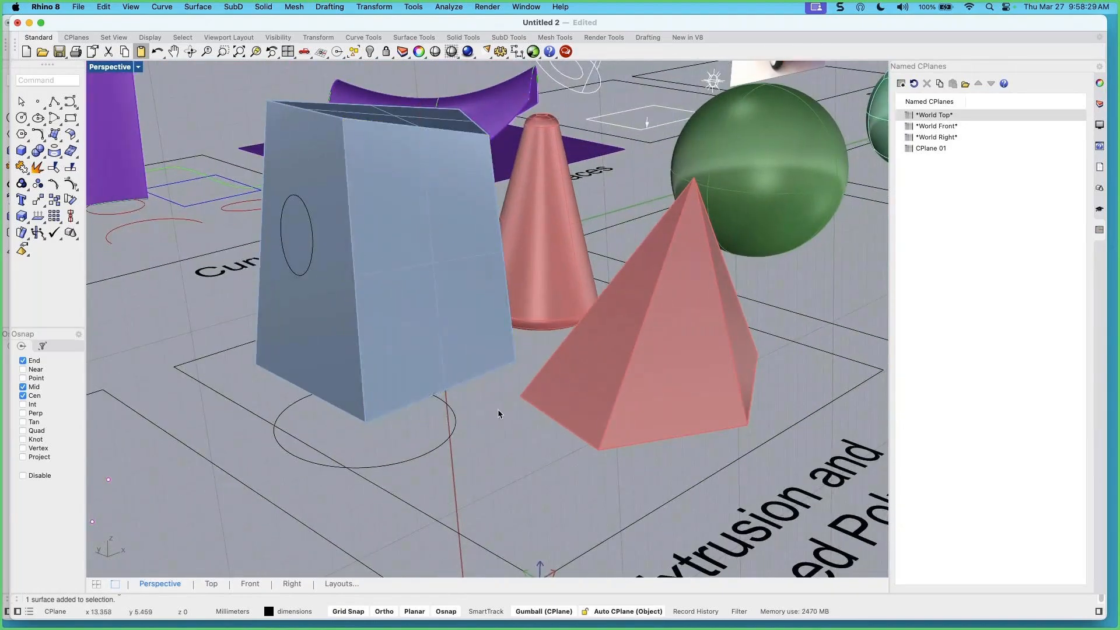
# Select the pyramid's side face, draw a circle of about 1 mm radius on it, and delete that circle
pyautogui.keyDown('ctrl'); pyautogui.keyDown('shift'); pyautogui.click(600, 362); pyautogui.keyUp('shift'); pyautogui.keyUp('ctrl')
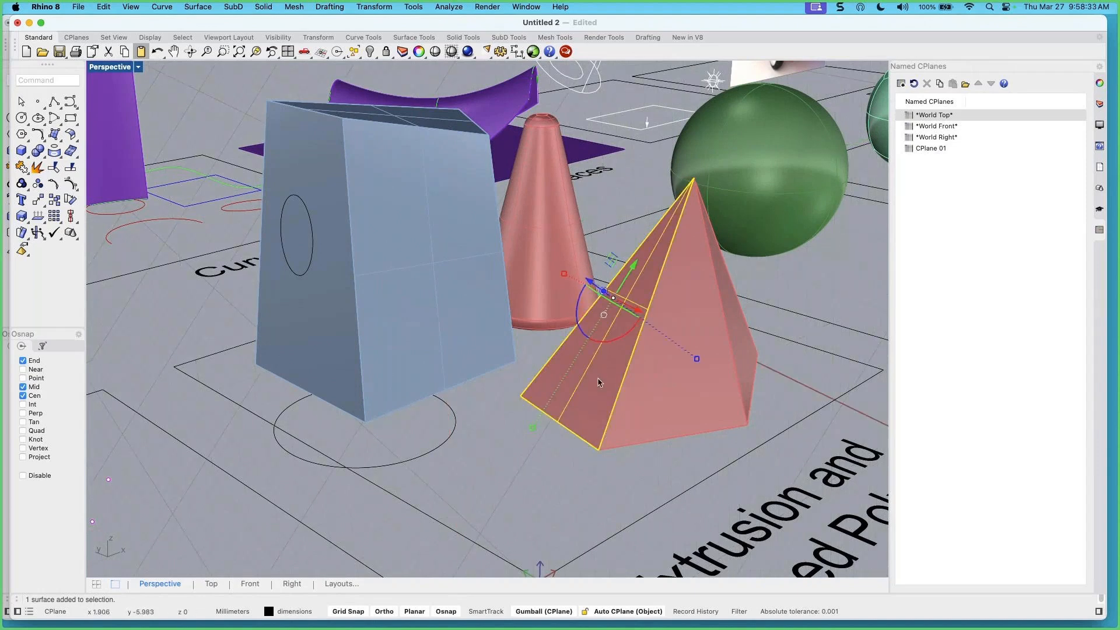
pyautogui.moveTo(600, 365); pyautogui.dragTo(589, 387, button='right')
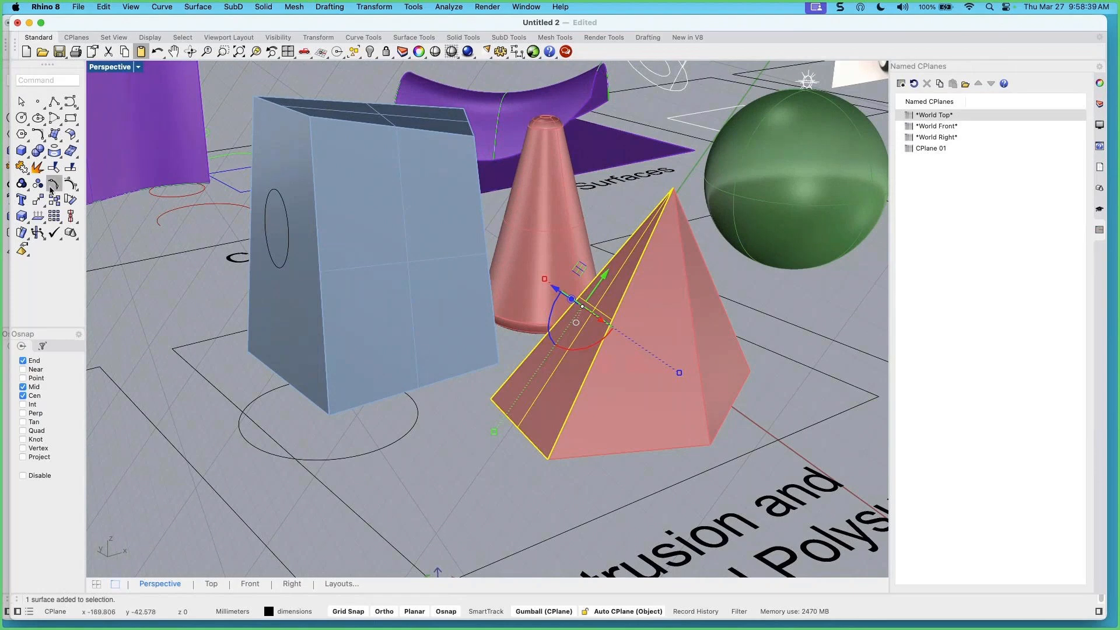
pyautogui.click(21, 117)
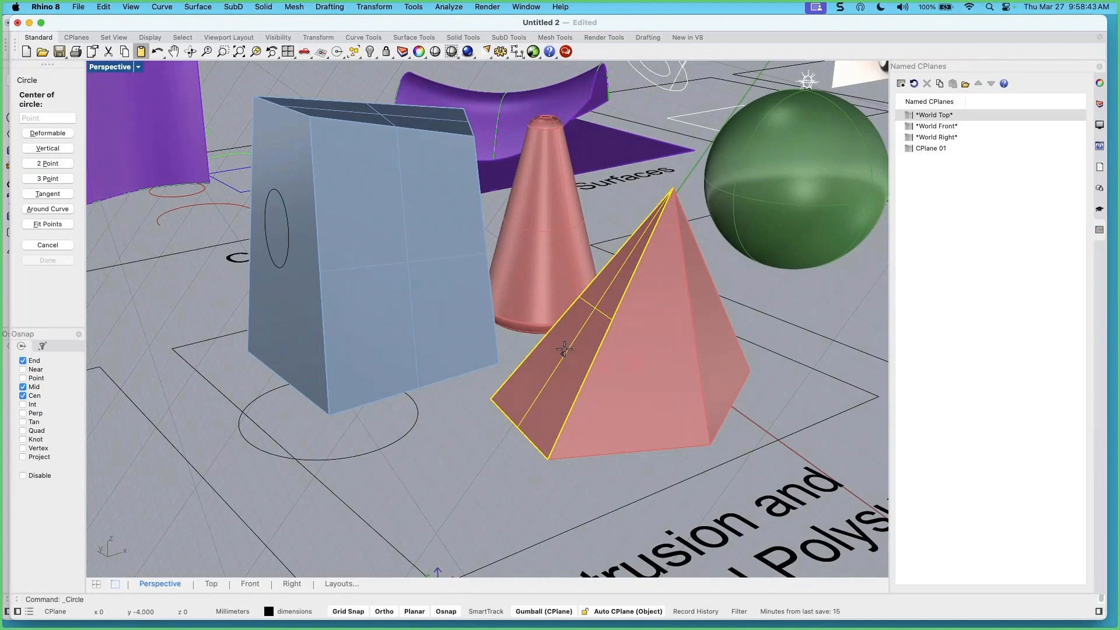
pyautogui.click(579, 331)
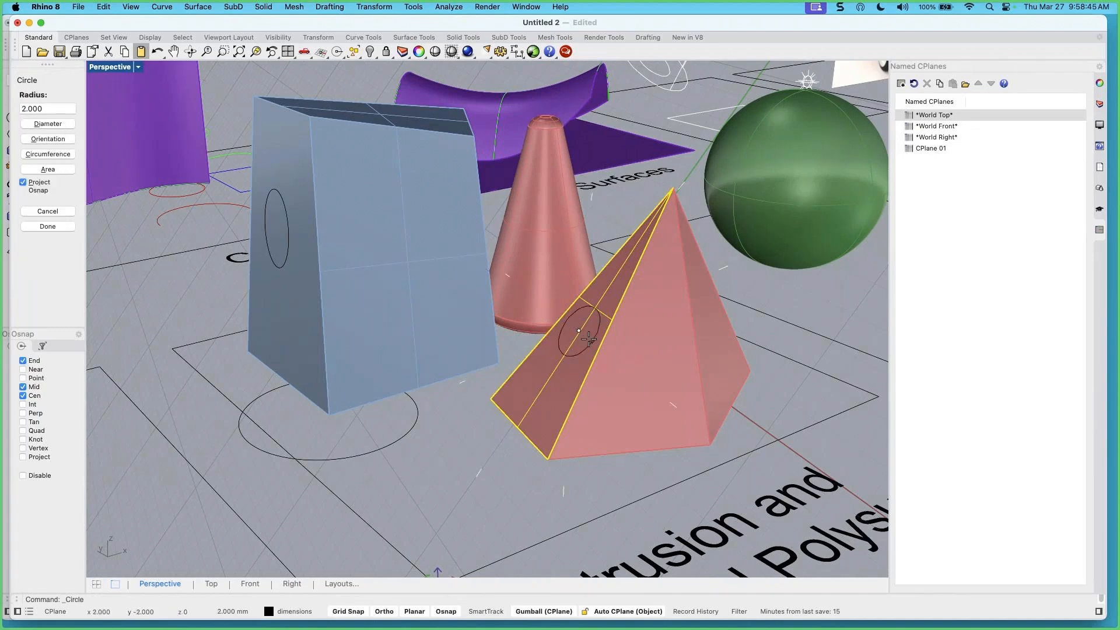
pyautogui.click(590, 337)
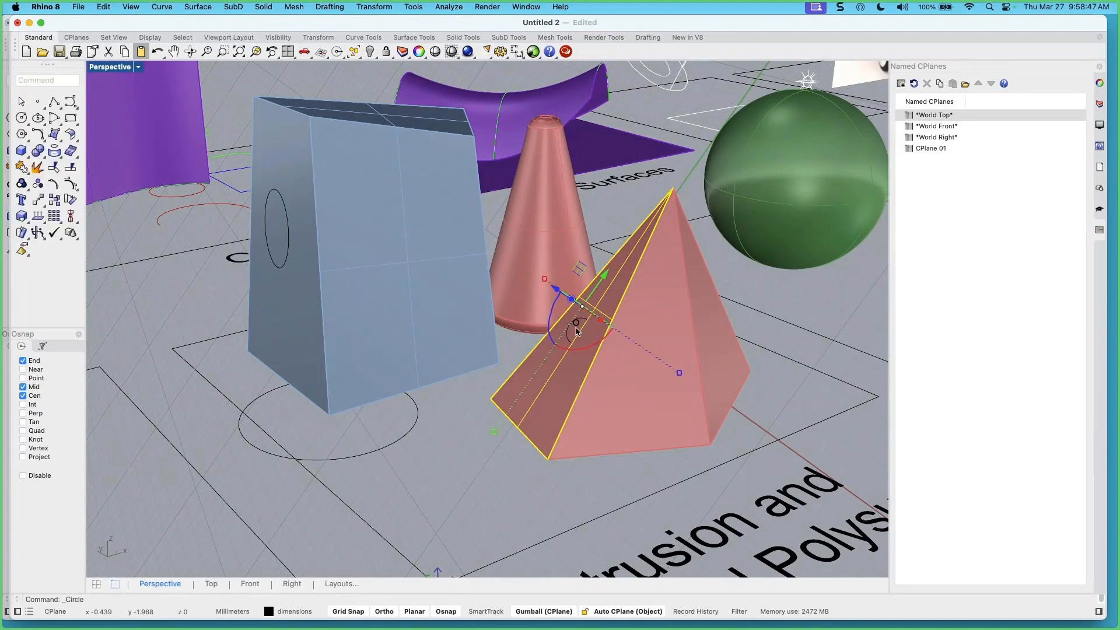
pyautogui.moveTo(588, 383); pyautogui.dragTo(640, 381, button='right')
pyautogui.click(575, 337)
pyautogui.press('Delete')
# Draw a circle of about 2 mm radius on the pyramid's side face, with object snaps suspended for the radius
pyautogui.rightClick(640, 381)
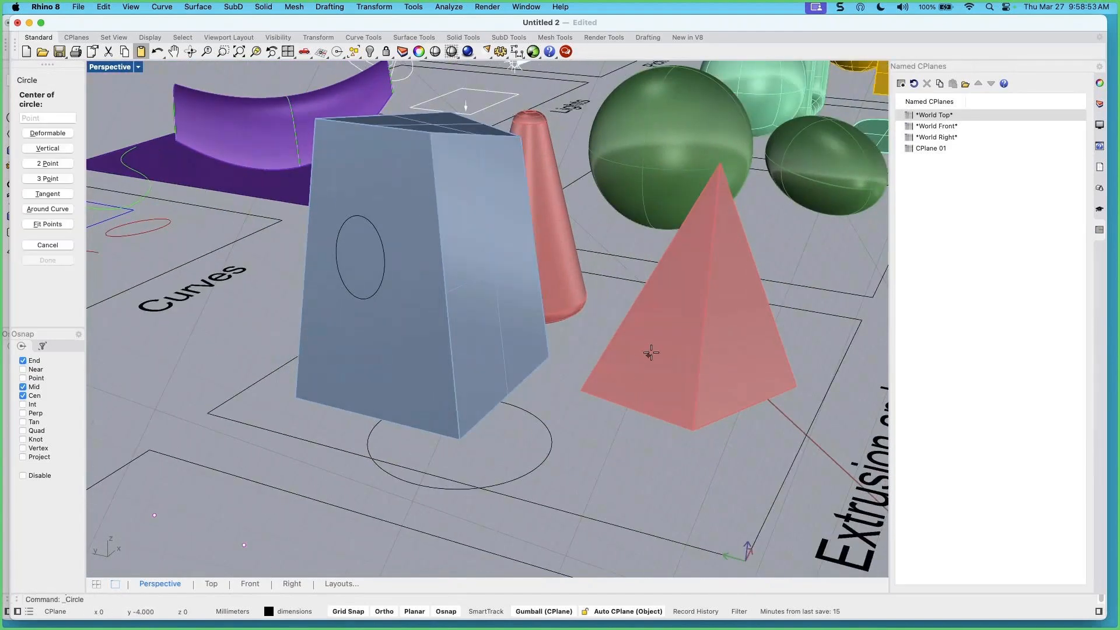
pyautogui.click(650, 354)
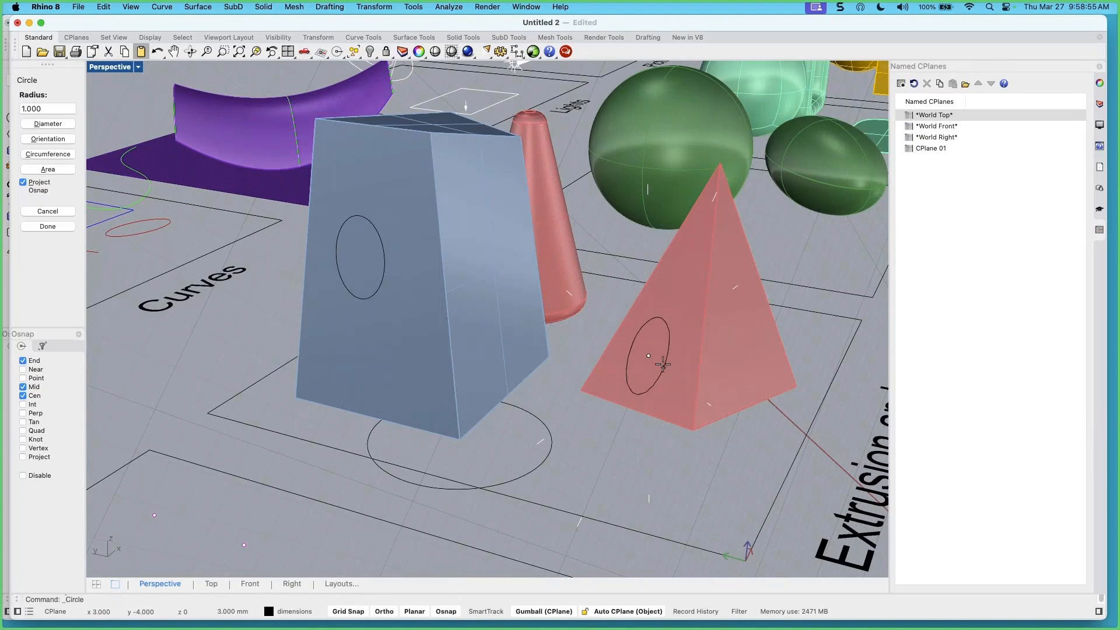
pyautogui.press('alt')
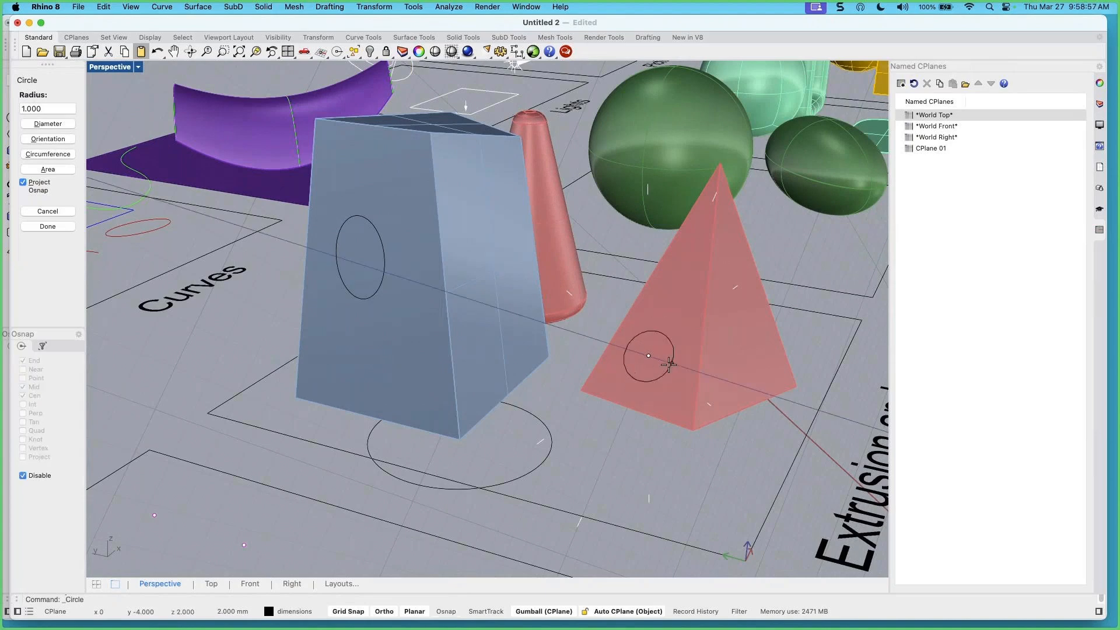
pyautogui.click(668, 362)
pyautogui.moveTo(643, 432); pyautogui.dragTo(478, 396, button='right')
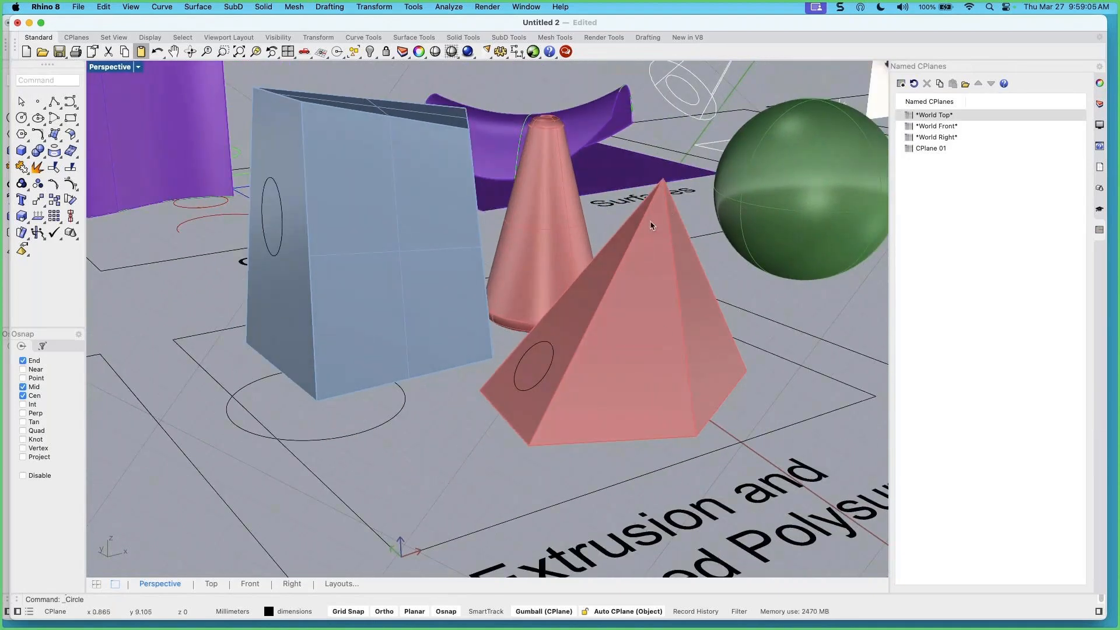
# Save the current construction plane as a named CPlane called Cp2
pyautogui.click(902, 84)
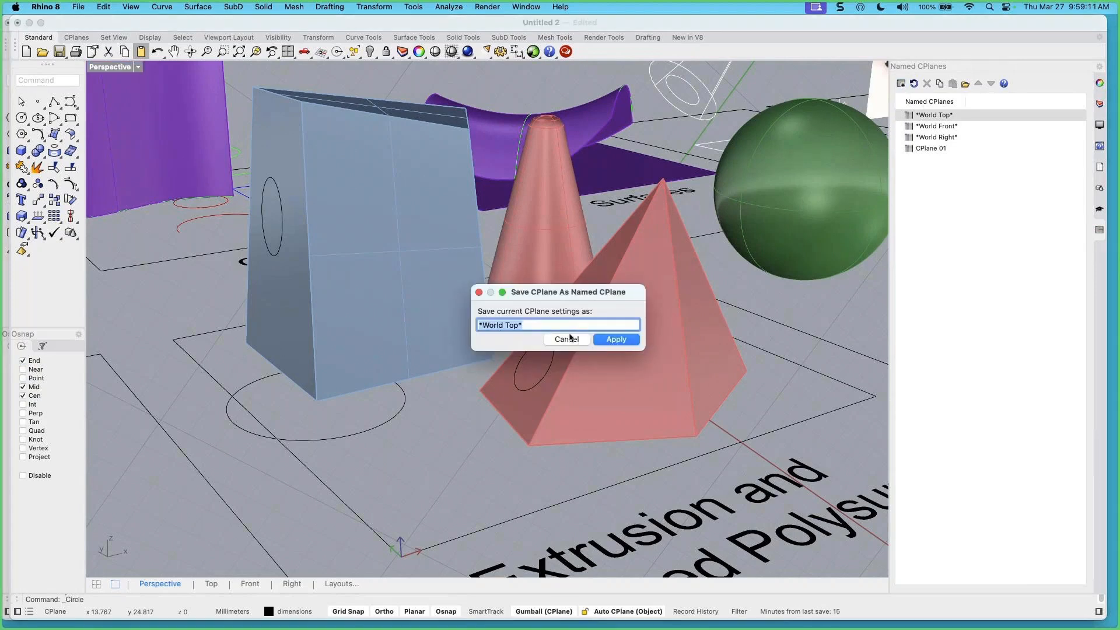
pyautogui.write('Cp2')
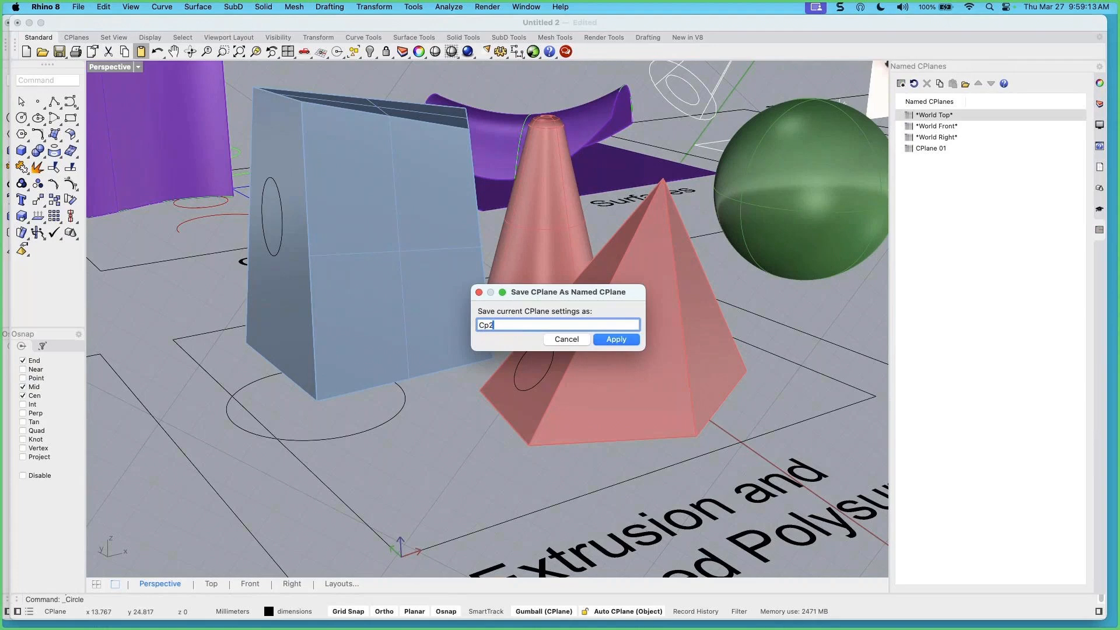
pyautogui.click(616, 343)
pyautogui.moveTo(580, 353); pyautogui.dragTo(601, 352, button='right')
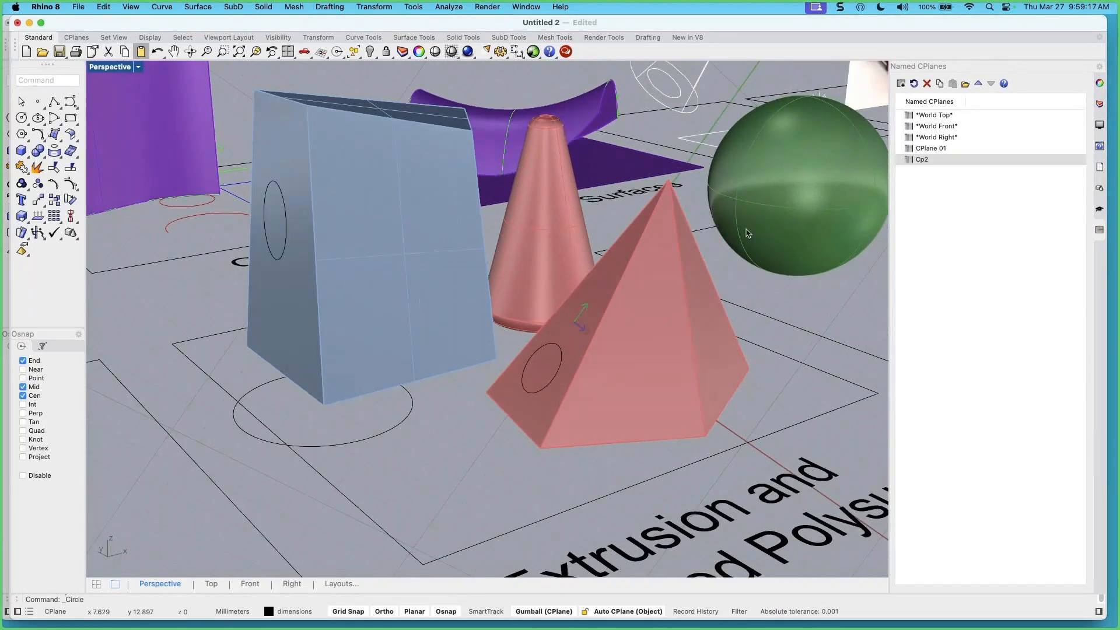
# Restore the named construction plane CPlane 01, then switch back to Cp2
pyautogui.doubleClick(930, 149)
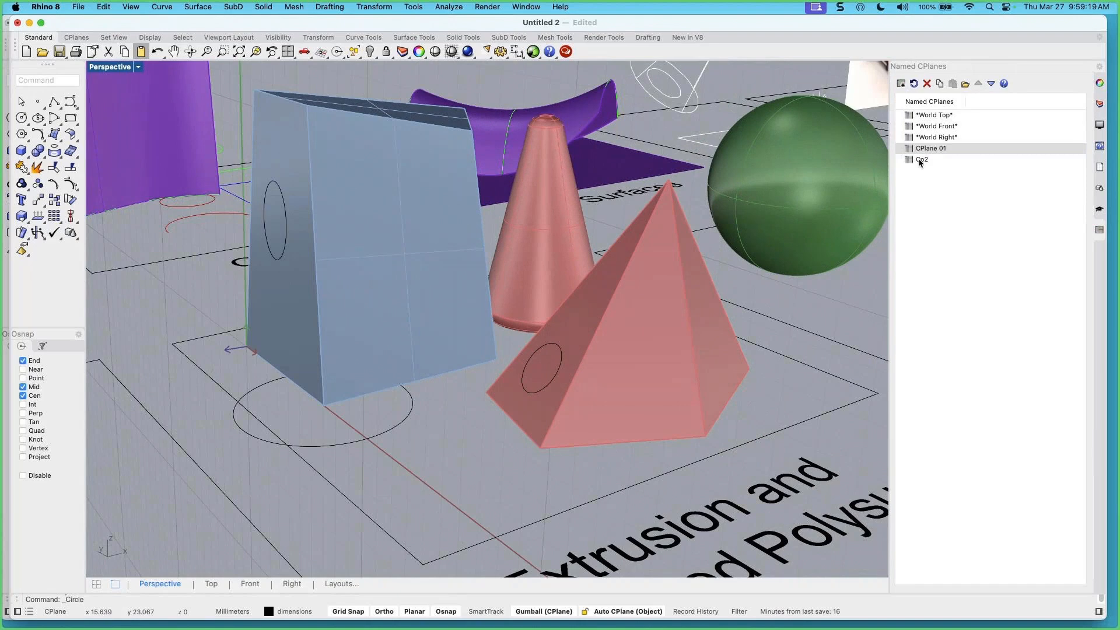
pyautogui.doubleClick(921, 159)
pyautogui.moveTo(738, 256); pyautogui.dragTo(728, 253, button='right')
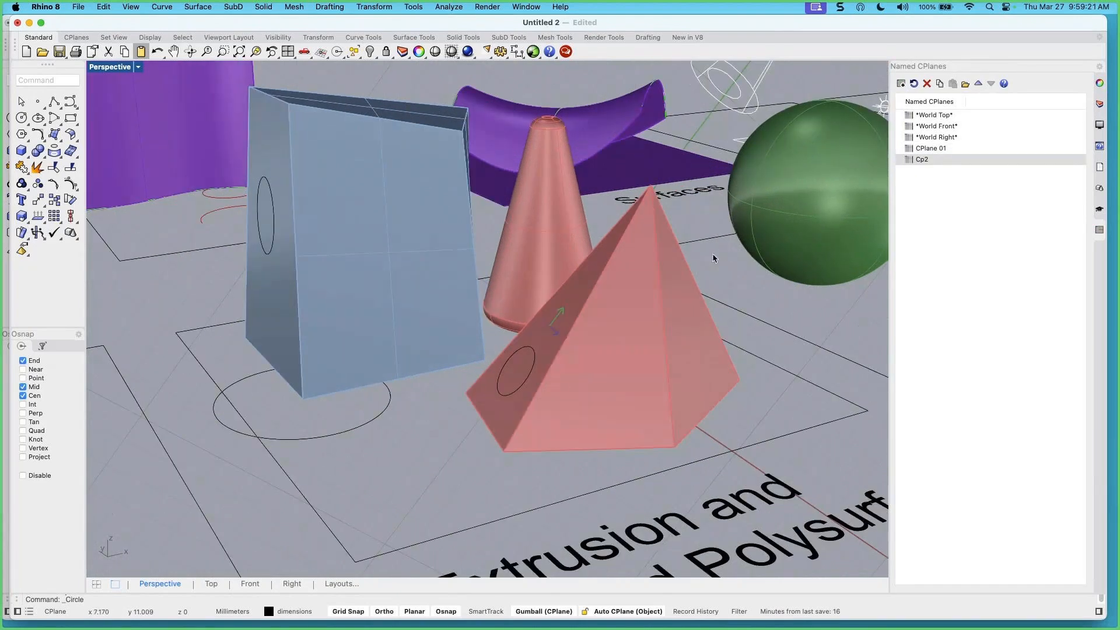
# Select the blue box's front face, draw a circle on the automatically aligned construction plane, and delete that circle
pyautogui.keyDown('shift'); pyautogui.keyDown('super'); pyautogui.click(393, 258); pyautogui.keyUp('super'); pyautogui.keyUp('shift')
pyautogui.moveTo(389, 277); pyautogui.dragTo(420, 268, button='right')
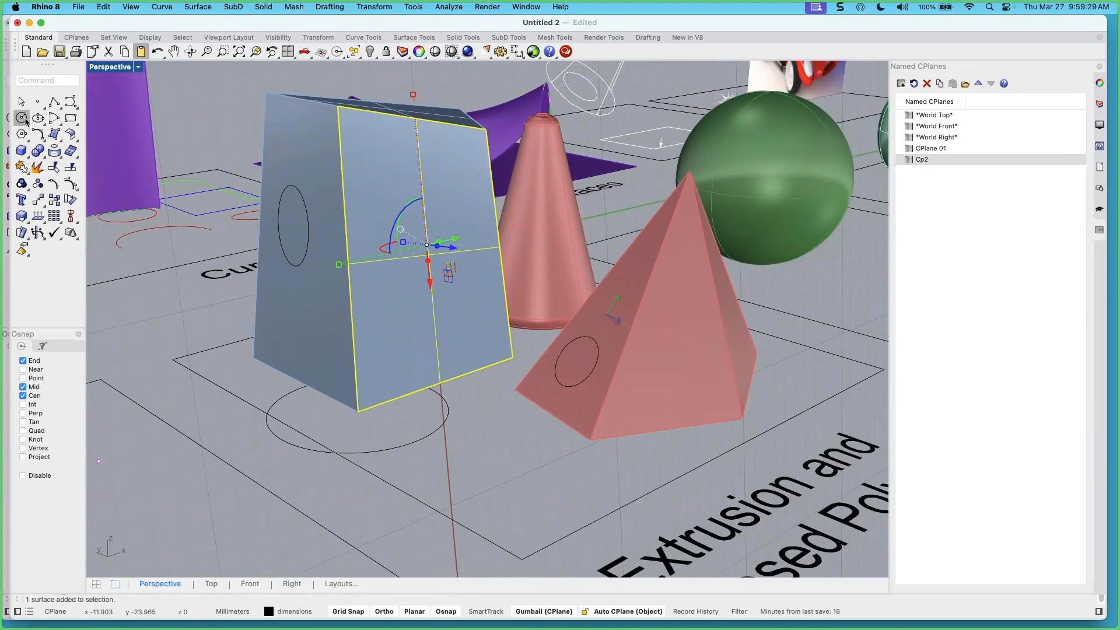
pyautogui.click(21, 117)
pyautogui.click(393, 220)
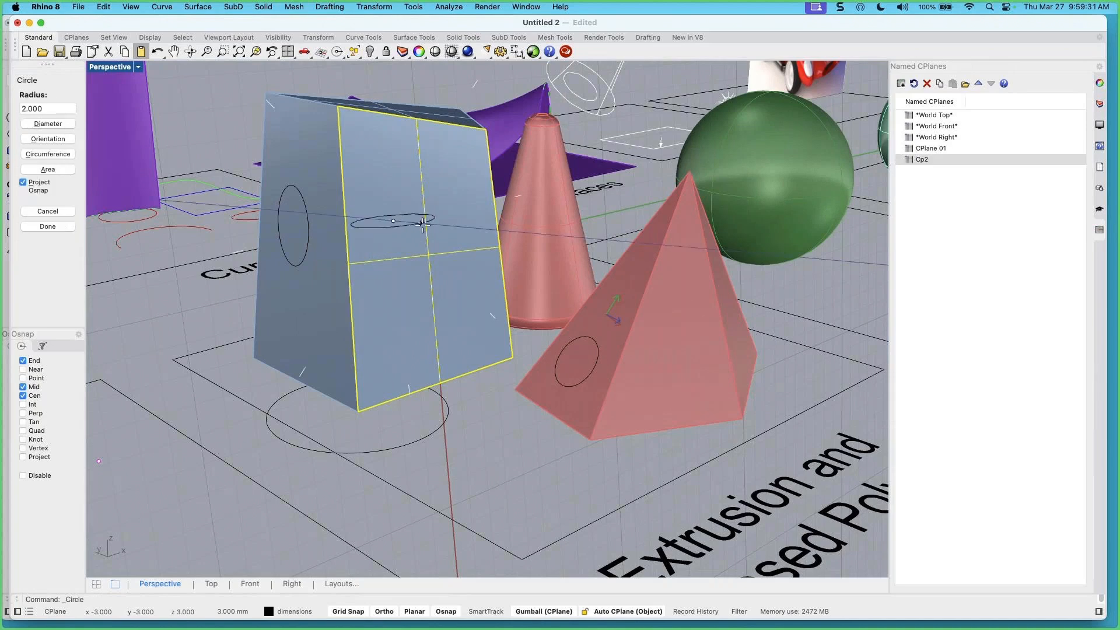
pyautogui.click(402, 262)
pyautogui.moveTo(471, 295); pyautogui.dragTo(419, 290, button='right')
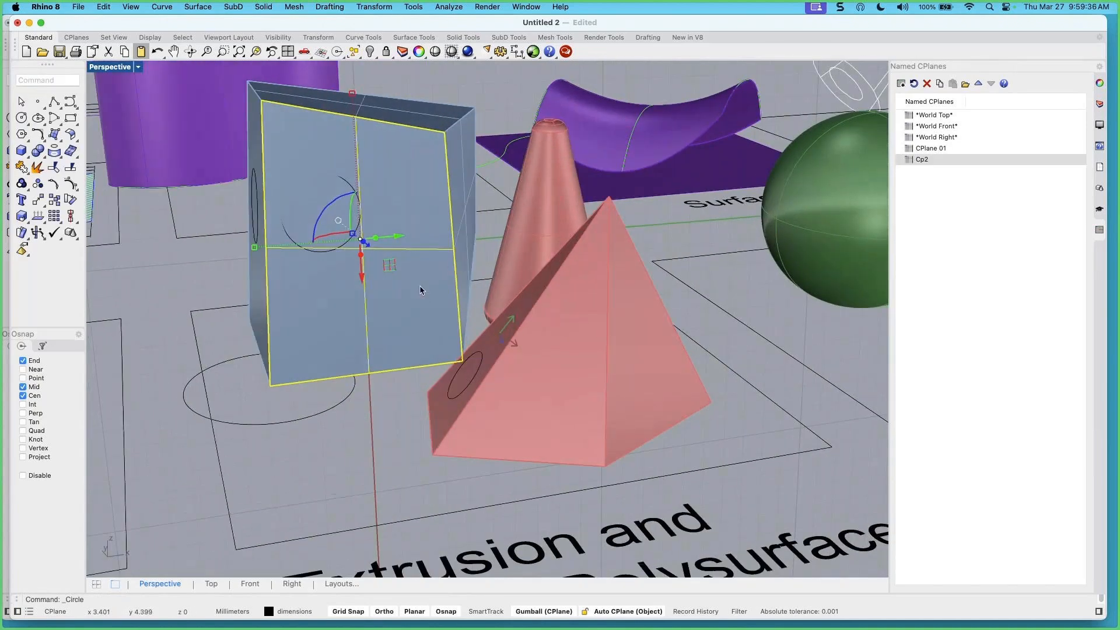
pyautogui.click(350, 189)
pyautogui.press('Delete')
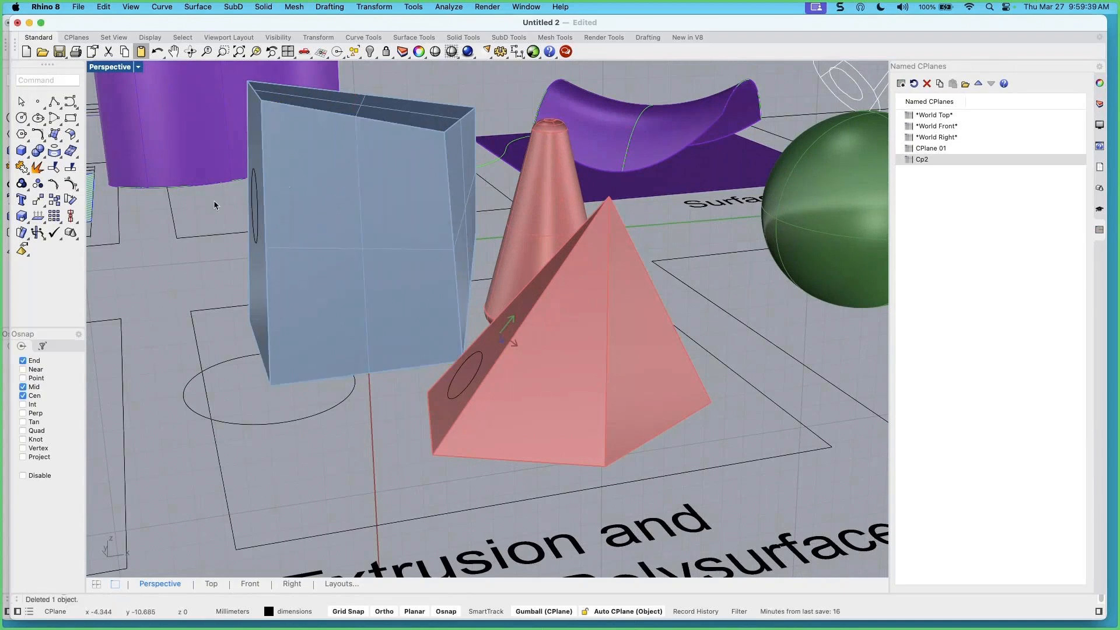
# Draw a small solid box projecting from the blue box's front face, then delete it
pyautogui.click(22, 153)
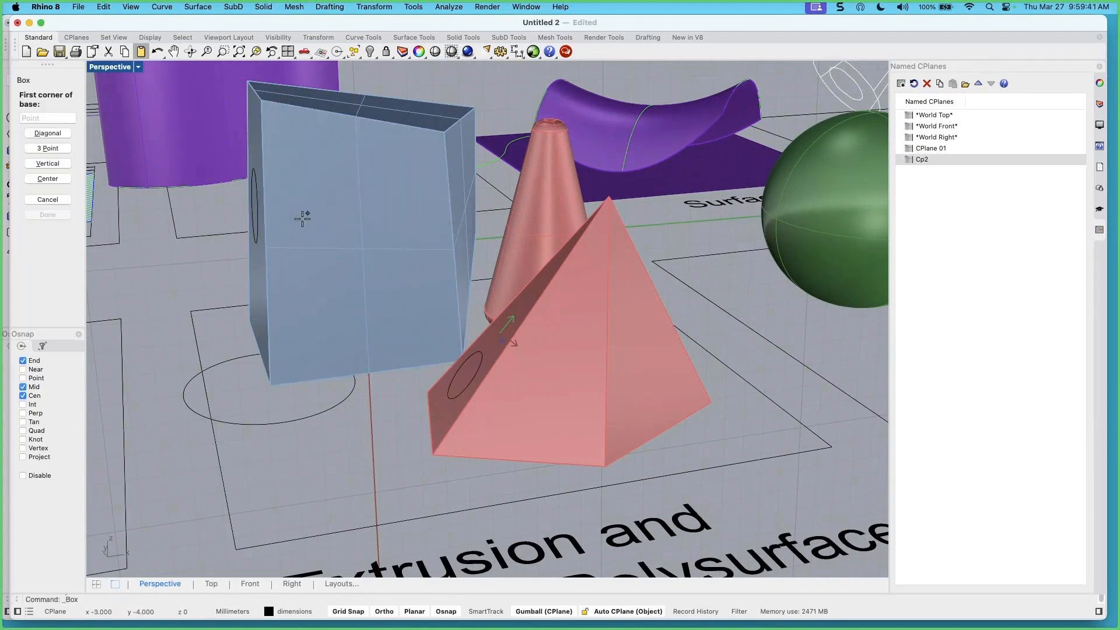
pyautogui.click(303, 216)
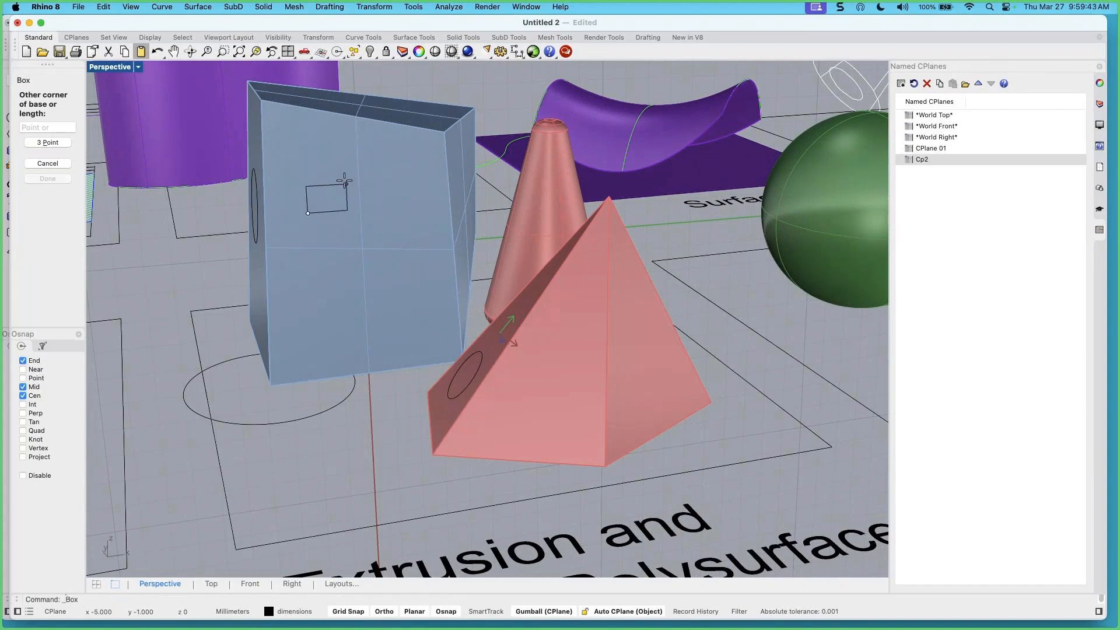
pyautogui.click(349, 162)
pyautogui.click(344, 187)
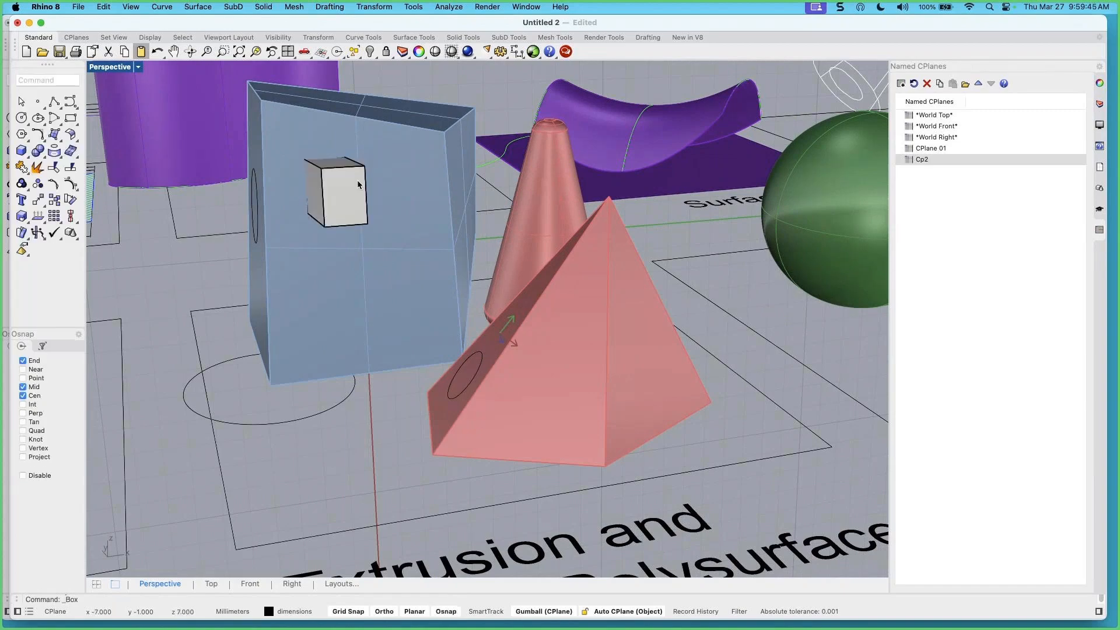
pyautogui.moveTo(317, 243); pyautogui.dragTo(401, 288, button='right')
pyautogui.scroll(5, 375, 437)
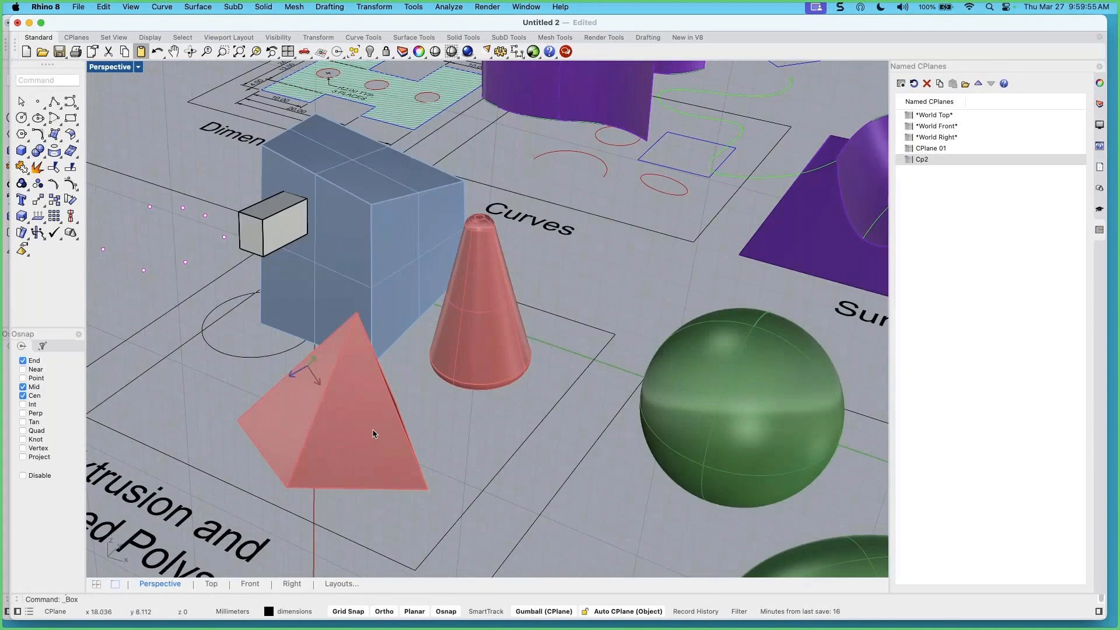
pyautogui.scroll(-3, 356, 347)
pyautogui.click(265, 239)
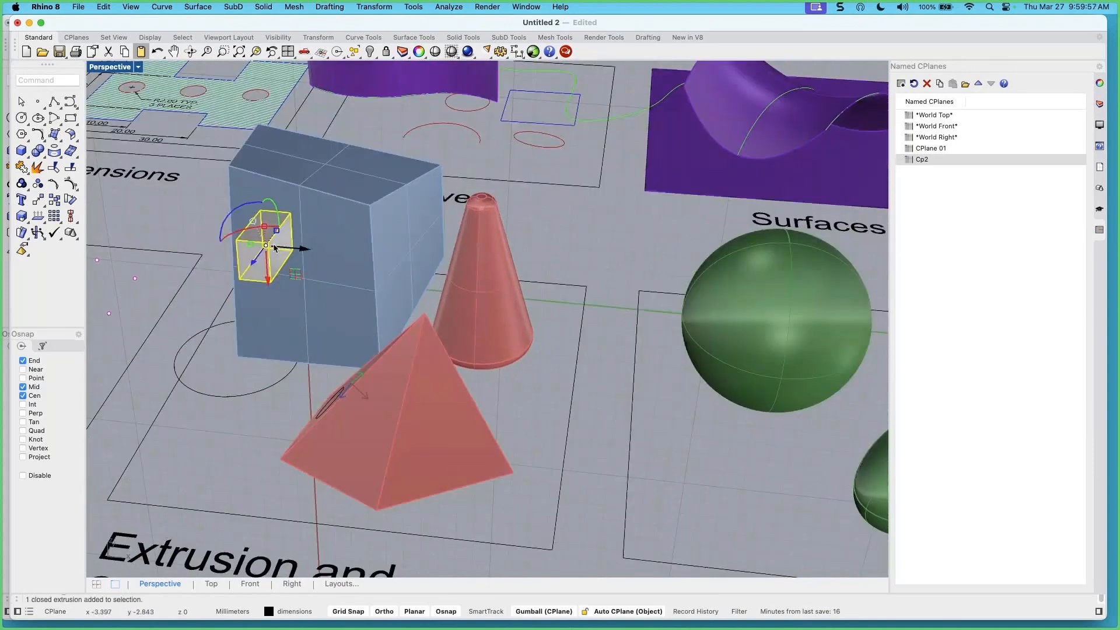
pyautogui.press('Delete')
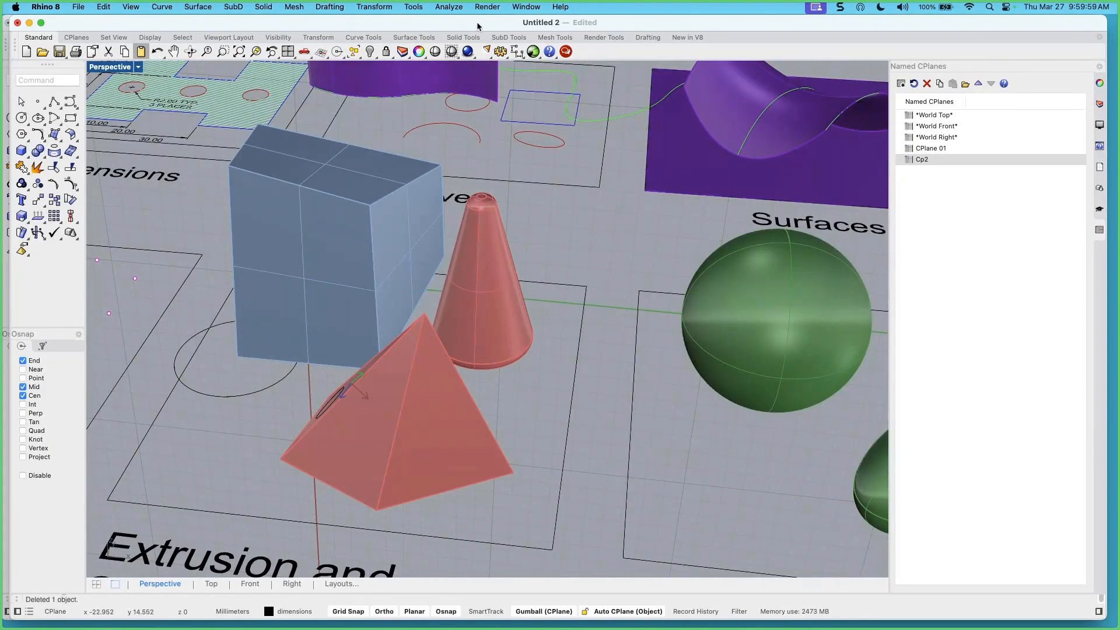
# Select the stretched circle on the blue box's slanted side face and extrude it outward from the face with the Gumball
pyautogui.scroll(2, 315, 243)
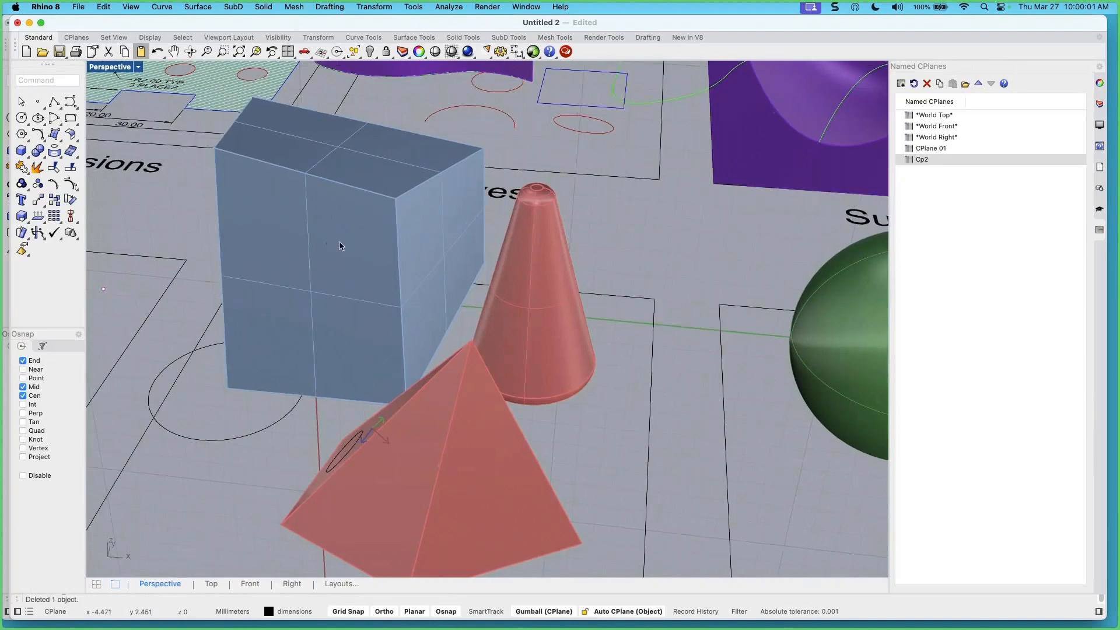
pyautogui.scroll(3, 363, 240)
pyautogui.moveTo(350, 238); pyautogui.dragTo(405, 240, button='right')
pyautogui.scroll(5, 335, 301)
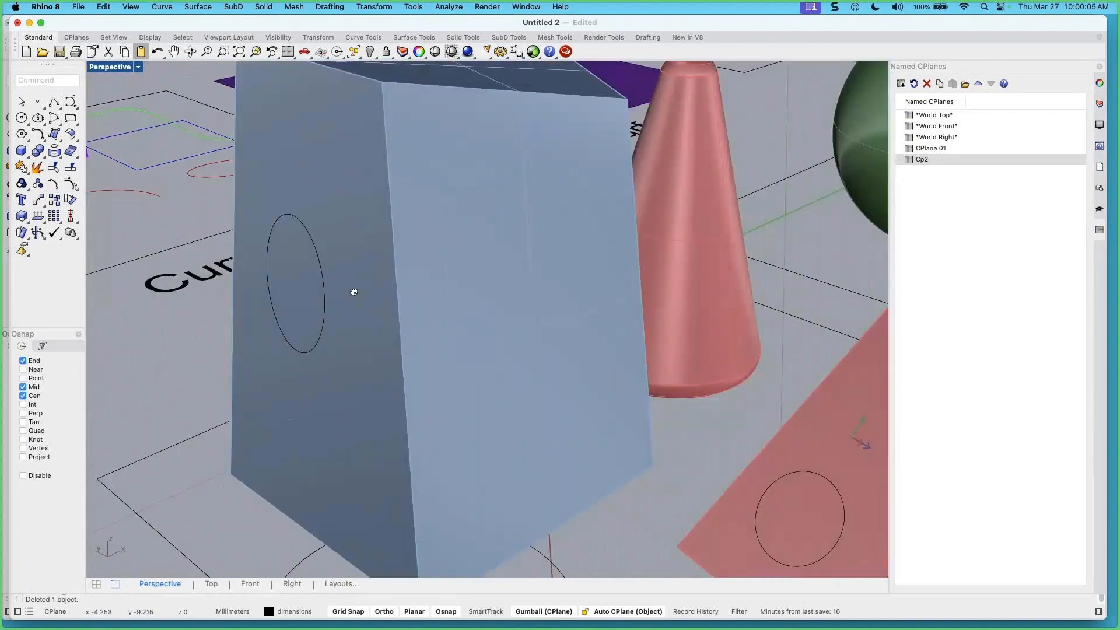
pyautogui.keyDown('shift'); pyautogui.moveTo(334, 301); pyautogui.dragTo(362, 269, button='right'); pyautogui.keyUp('shift')
pyautogui.scroll(-3, 362, 270)
pyautogui.click(349, 274)
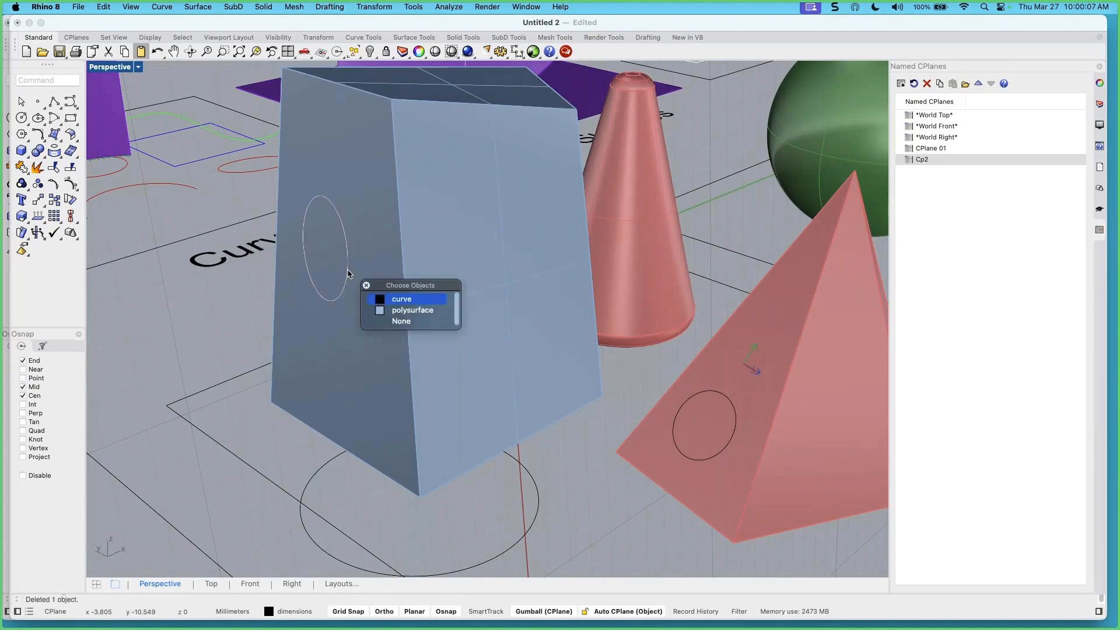
pyautogui.click(388, 300)
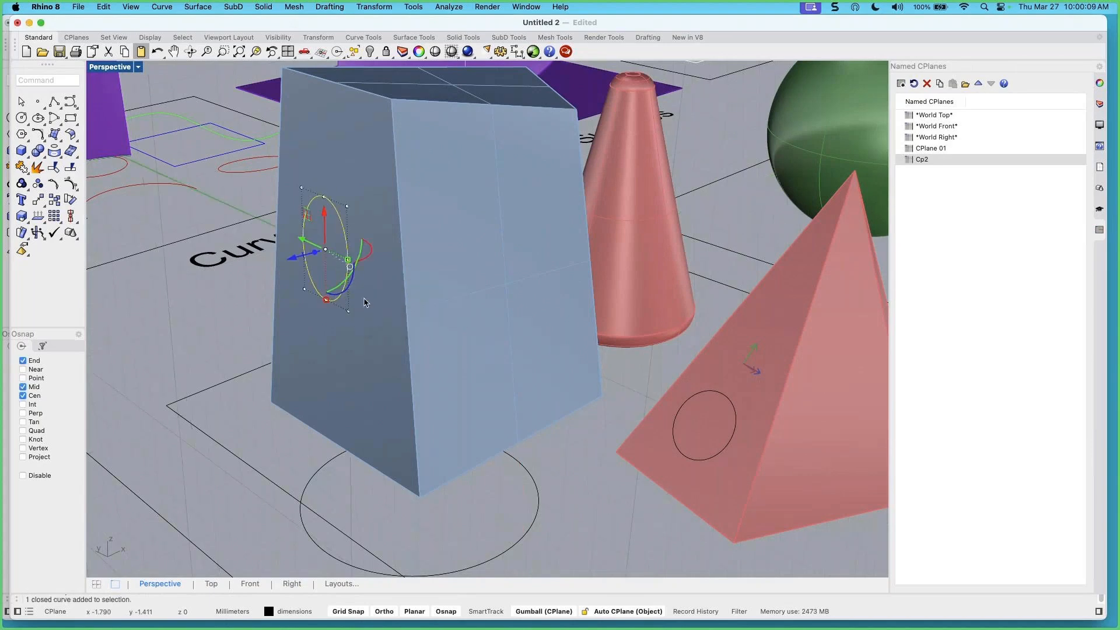
pyautogui.moveTo(349, 363); pyautogui.dragTo(351, 359, button='right')
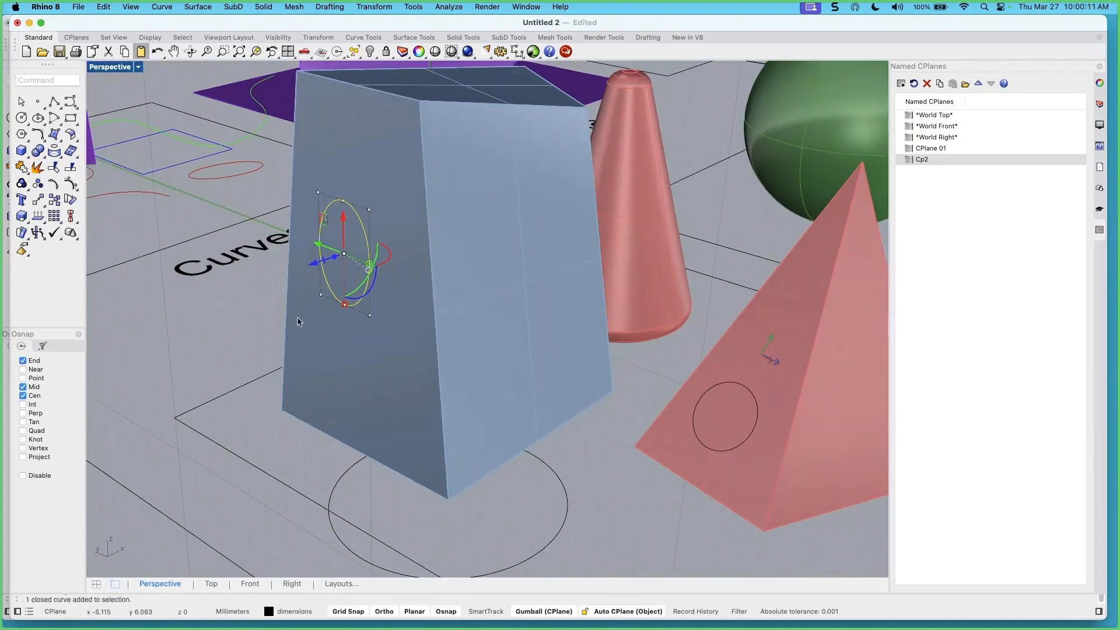
pyautogui.moveTo(339, 295); pyautogui.dragTo(270, 270, button='right')
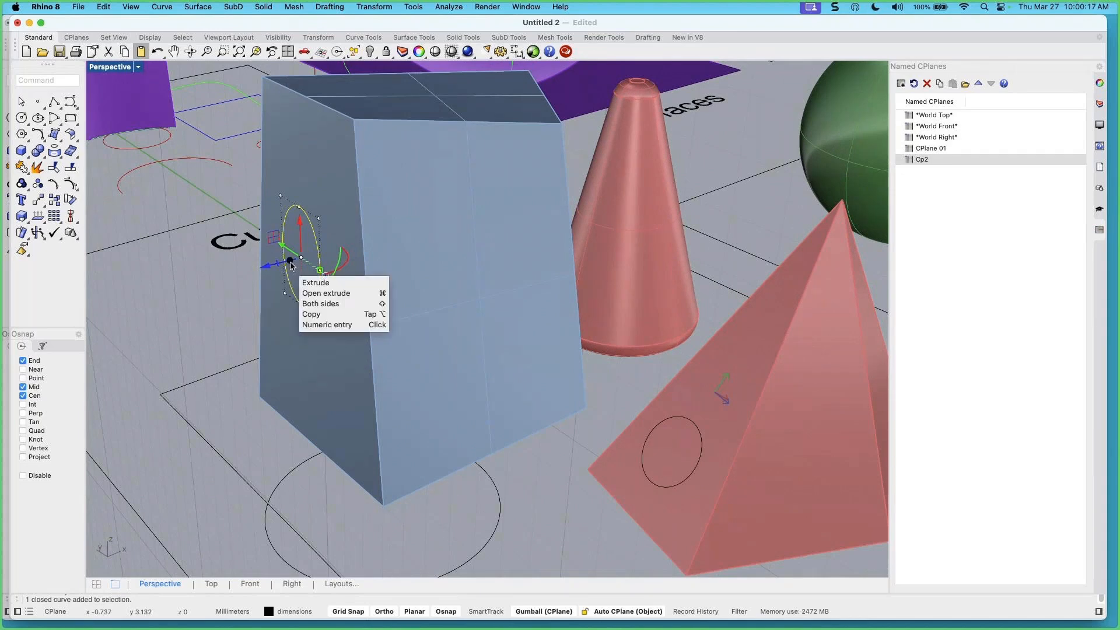
pyautogui.moveTo(293, 260); pyautogui.dragTo(257, 269)
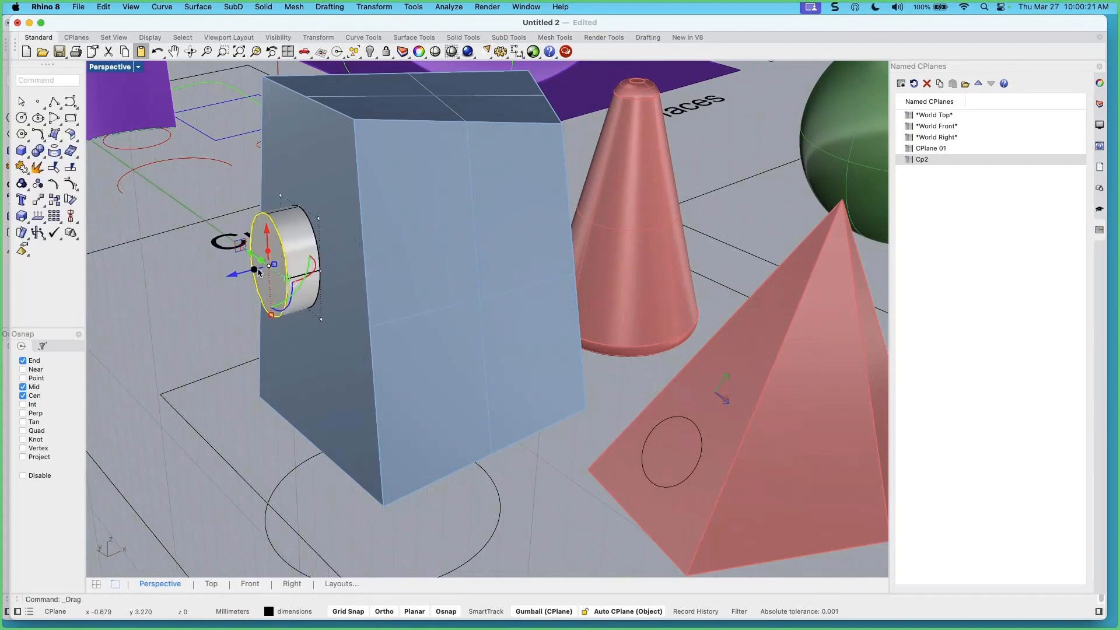
# Undo the circle's outward extrusion and extrude it inward with the Gumball to cut a hole into the blue box
pyautogui.moveTo(333, 312); pyautogui.dragTo(315, 246, button='right')
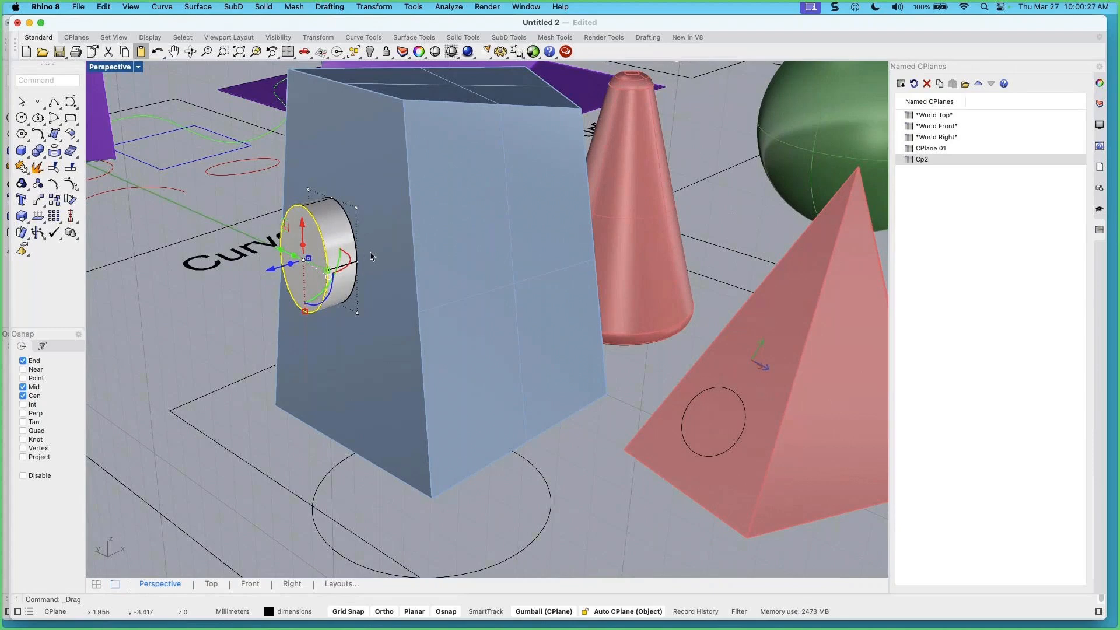
pyautogui.press('super+z')
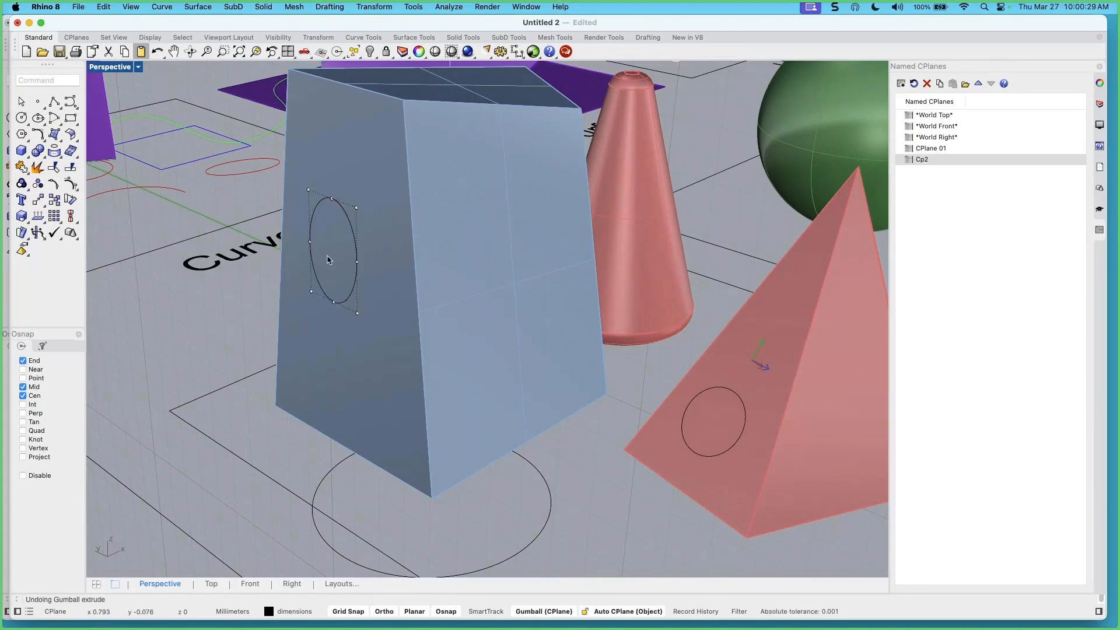
pyautogui.click(354, 251)
pyautogui.moveTo(336, 278); pyautogui.dragTo(299, 265, button='right')
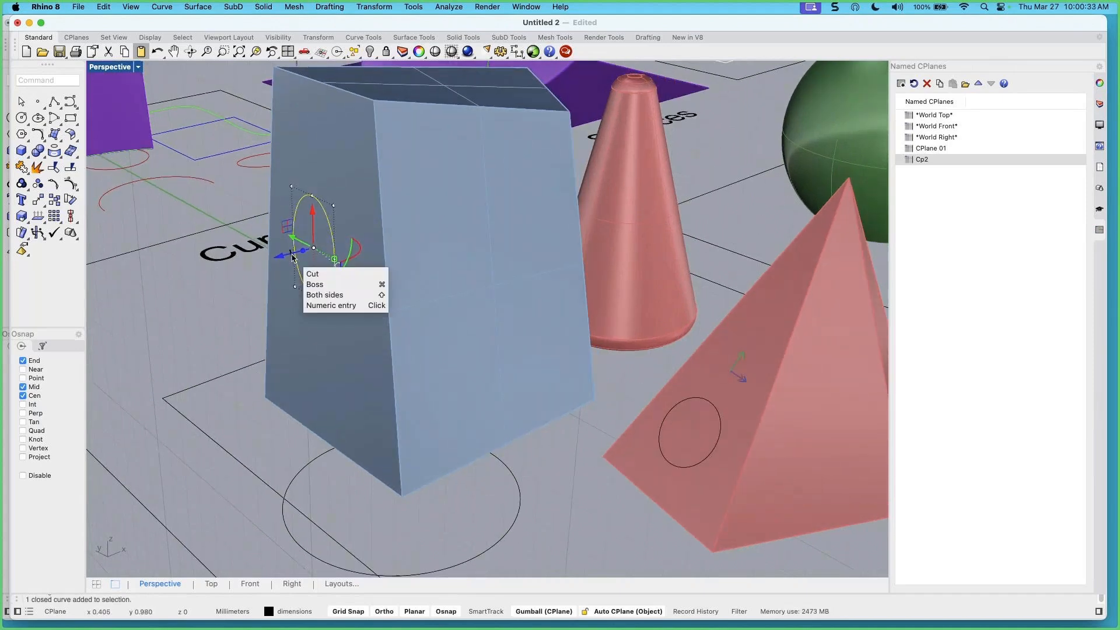
pyautogui.moveTo(292, 256); pyautogui.dragTo(337, 254)
pyautogui.moveTo(335, 258); pyautogui.dragTo(406, 271, button='right')
pyautogui.click(432, 275)
pyautogui.scroll(2, 589, 279)
# Try to extrude the circle on the red pyramid's slanted face with the Gumball
pyautogui.moveTo(571, 288); pyautogui.dragTo(411, 343, button='right')
pyautogui.scroll(-5, 464, 290)
pyautogui.click(497, 371)
pyautogui.click(534, 394)
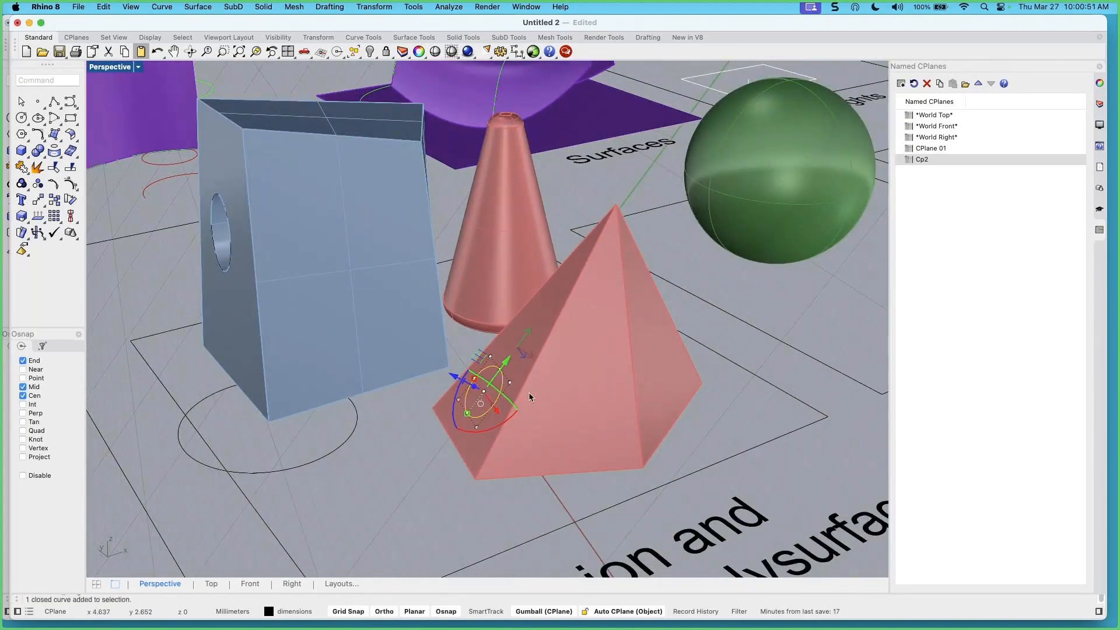
pyautogui.moveTo(467, 385); pyautogui.dragTo(446, 377)
pyautogui.press('Escape')
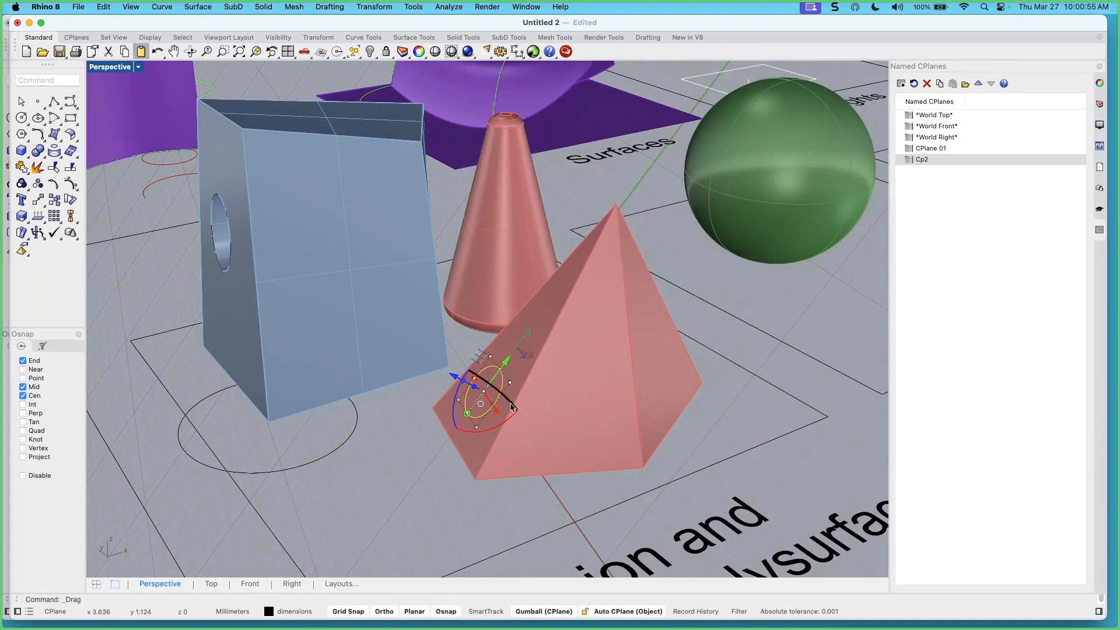
pyautogui.scroll(4, 443, 388)
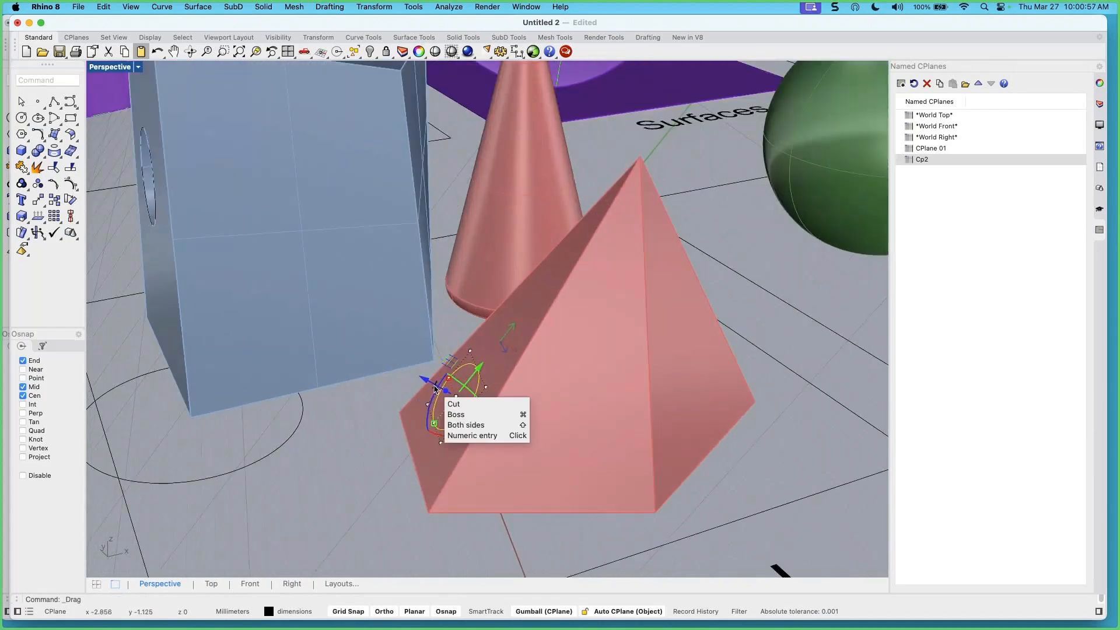
pyautogui.moveTo(435, 388)
pyautogui.mouseDown()
pyautogui.moveTo(410, 371)
pyautogui.moveTo(435, 387)
pyautogui.mouseUp()
pyautogui.moveTo(496, 411); pyautogui.dragTo(487, 413, button='right')
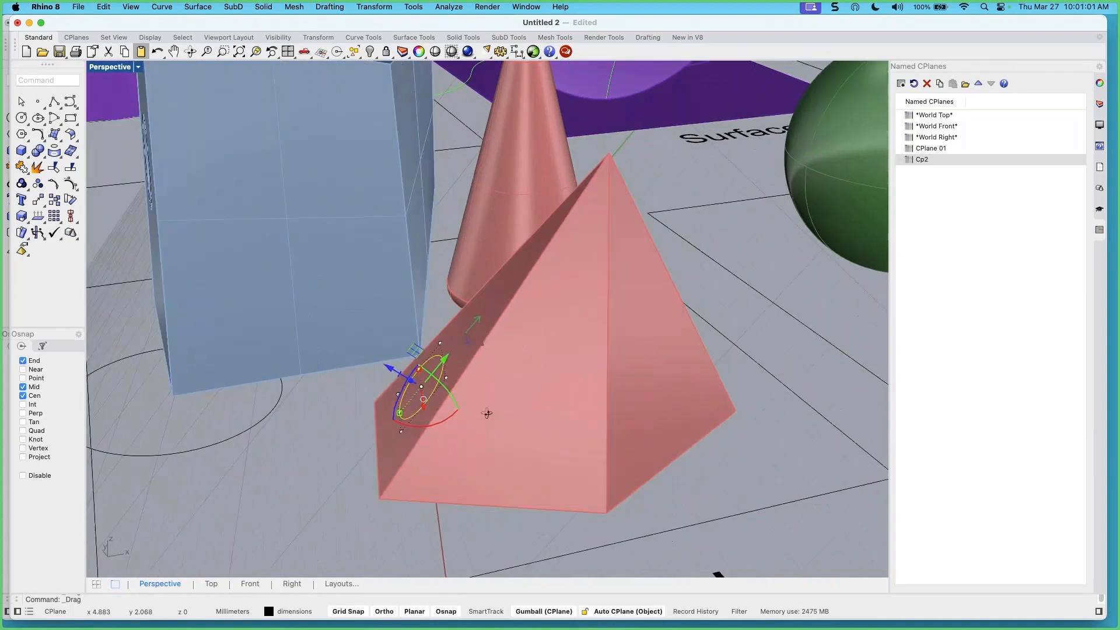
pyautogui.moveTo(403, 383); pyautogui.dragTo(396, 374, button='right')
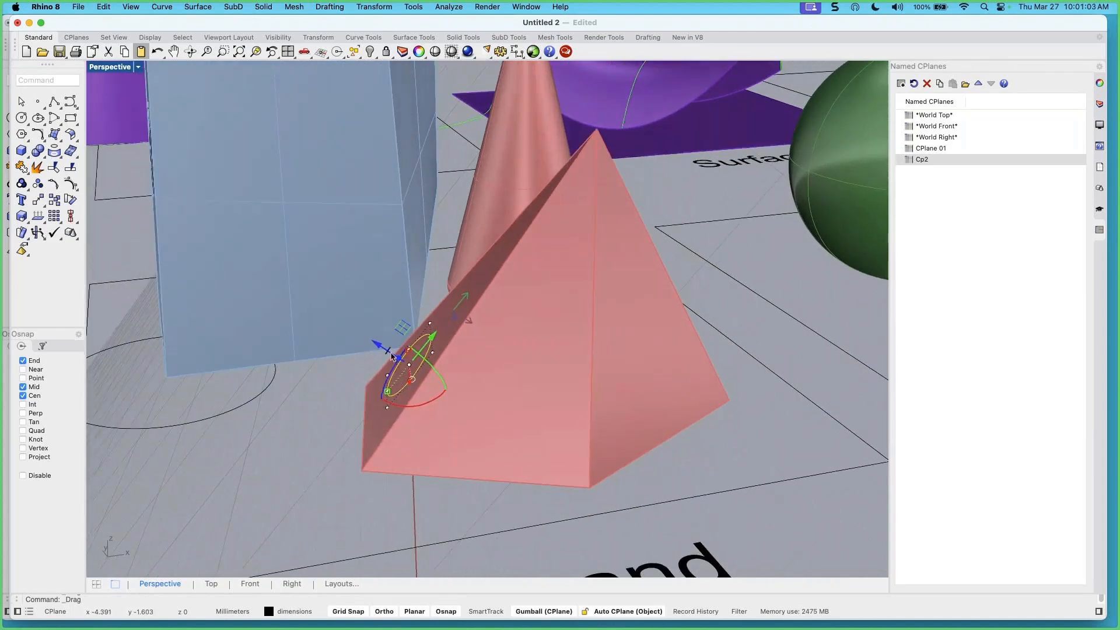
pyautogui.moveTo(391, 350)
pyautogui.mouseDown()
pyautogui.moveTo(346, 312)
pyautogui.moveTo(390, 352)
pyautogui.mouseUp()
pyautogui.moveTo(385, 388); pyautogui.dragTo(571, 455, button='right')
pyautogui.click(546, 456)
pyautogui.scroll(5, 610, 383)
pyautogui.moveTo(656, 377); pyautogui.dragTo(585, 375, button='right')
pyautogui.scroll(-5, 596, 374)
# Turn off Planar mode and try again to extrude the pyramid's circle outward with the Gumball
pyautogui.click(415, 612)
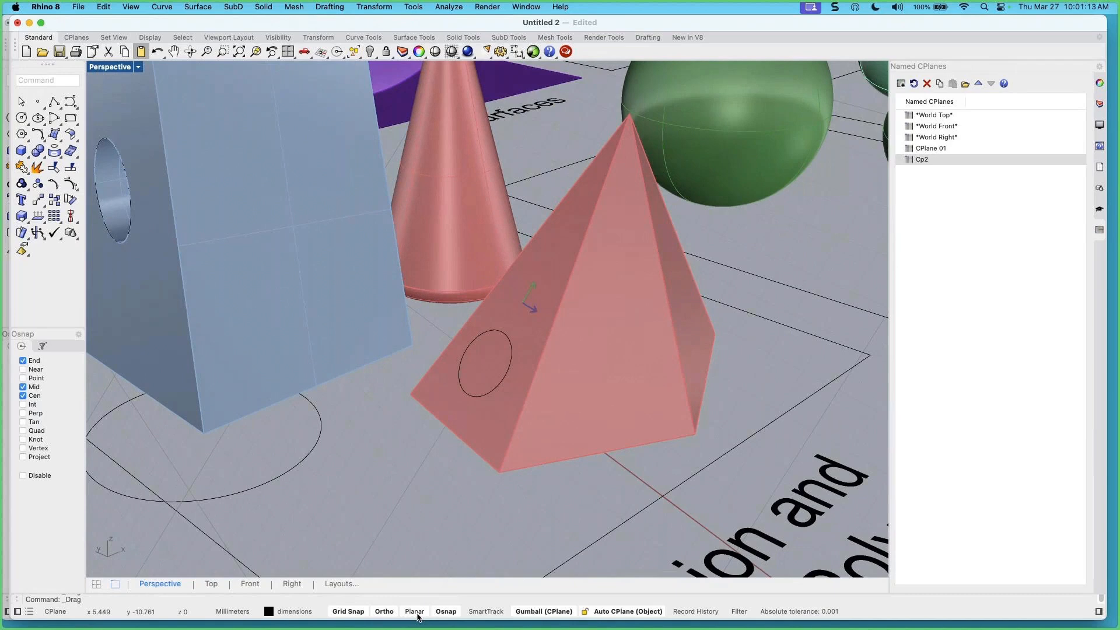
pyautogui.moveTo(486, 556); pyautogui.dragTo(474, 548, button='right')
pyautogui.rightClick(474, 547)
pyautogui.press('Escape')
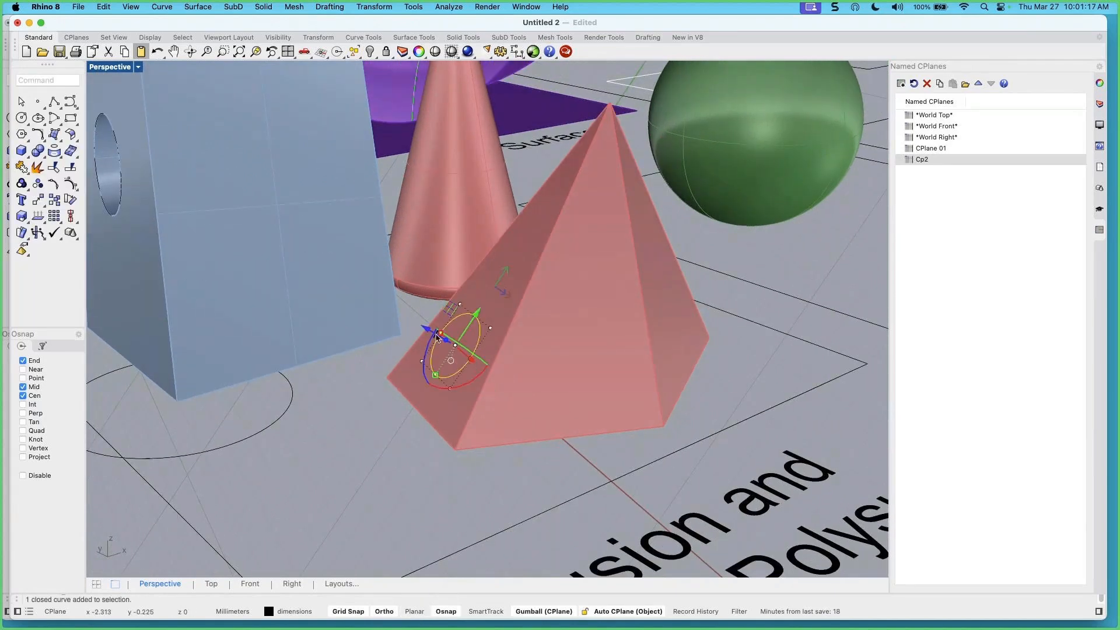
pyautogui.moveTo(433, 346); pyautogui.dragTo(407, 350, button='right')
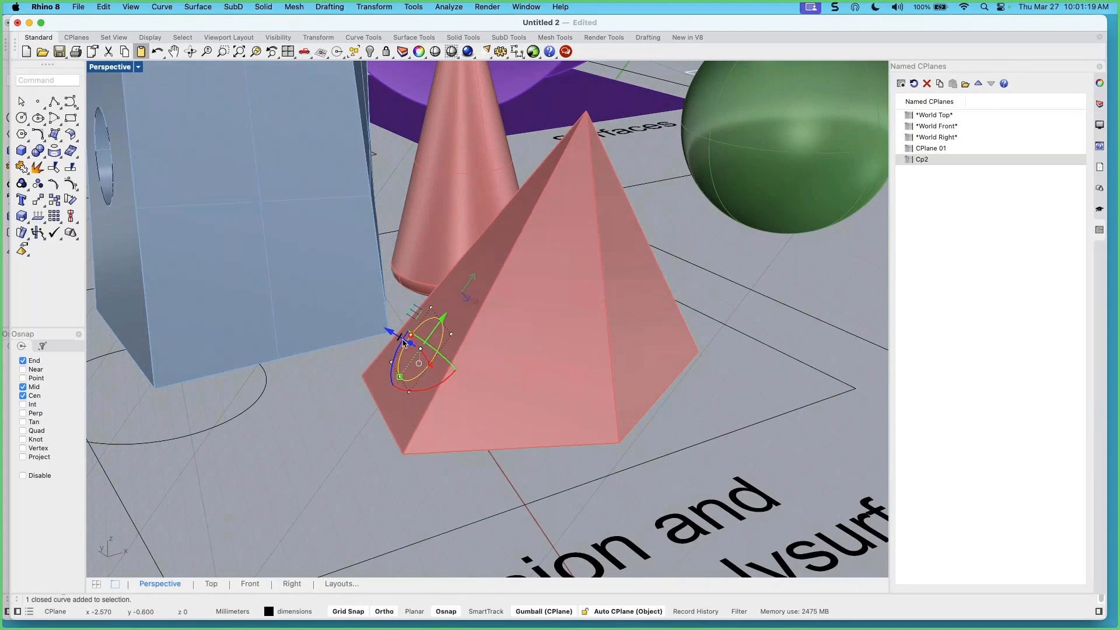
pyautogui.moveTo(405, 340); pyautogui.dragTo(377, 323)
pyautogui.press('Escape')
pyautogui.moveTo(388, 334); pyautogui.dragTo(565, 357, button='right')
pyautogui.press('Escape')
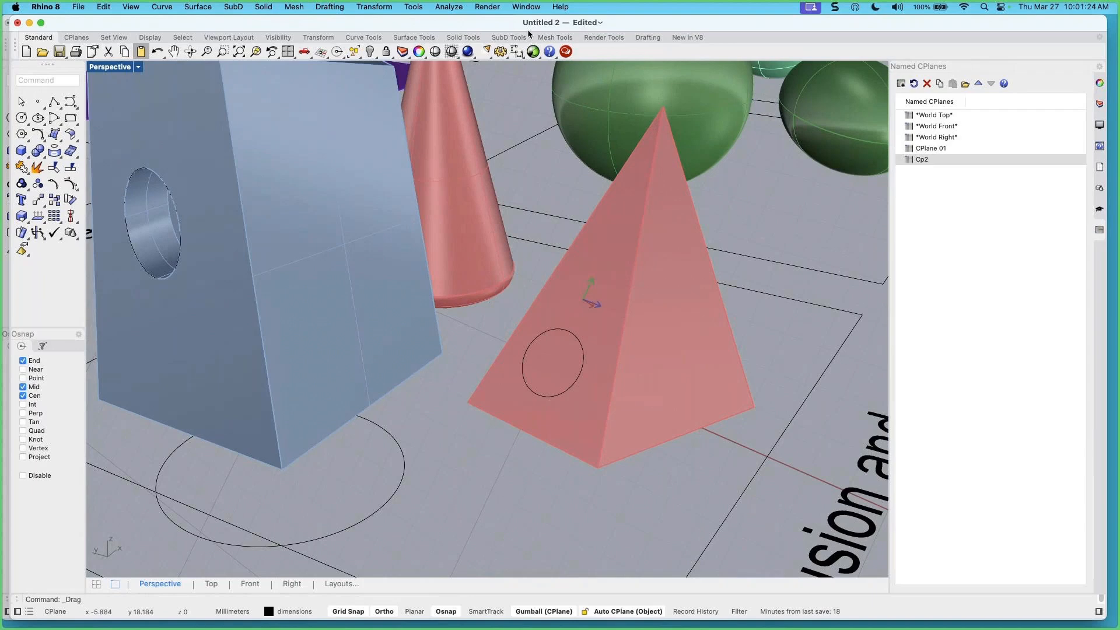
# Use PushPull on the circular area of the pyramid's face to pull it outward into a cylindrical boss
pyautogui.click(463, 38)
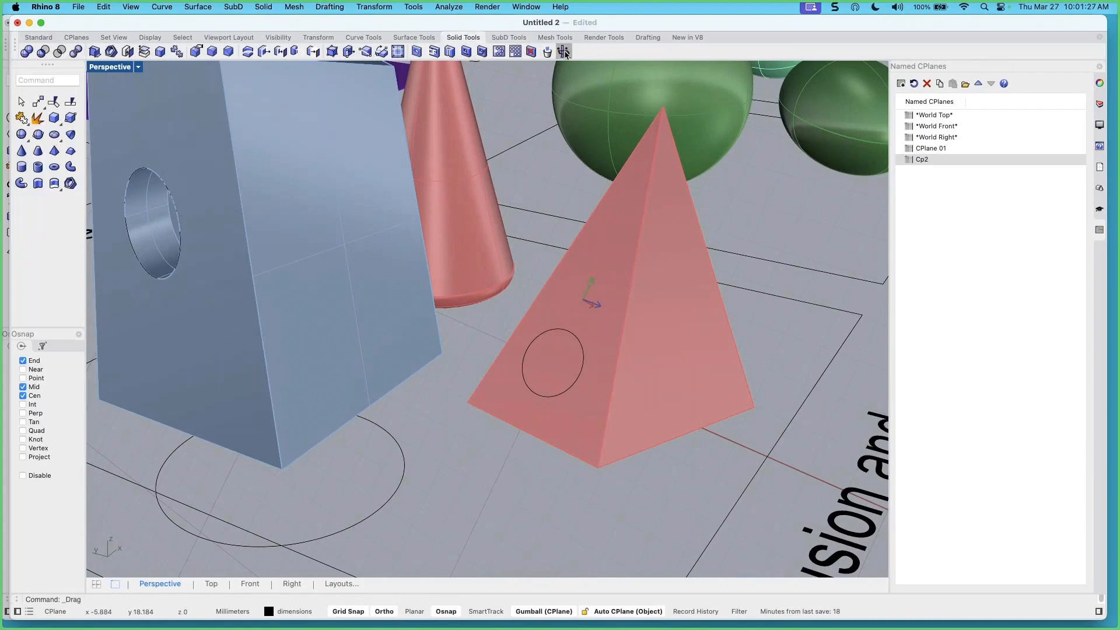
pyautogui.click(564, 52)
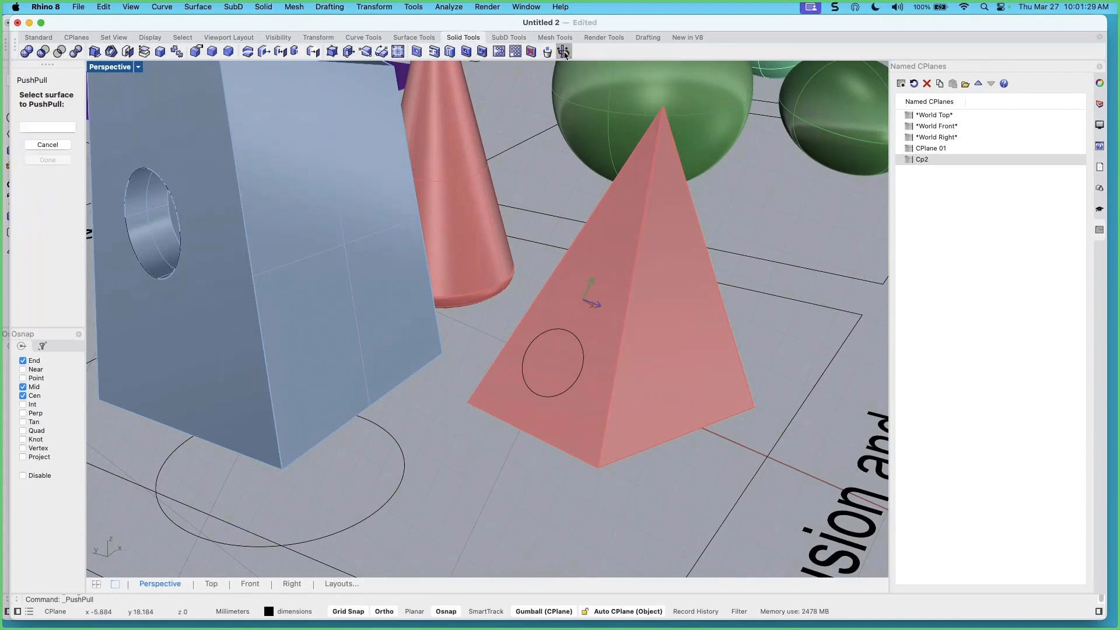
pyautogui.click(554, 368)
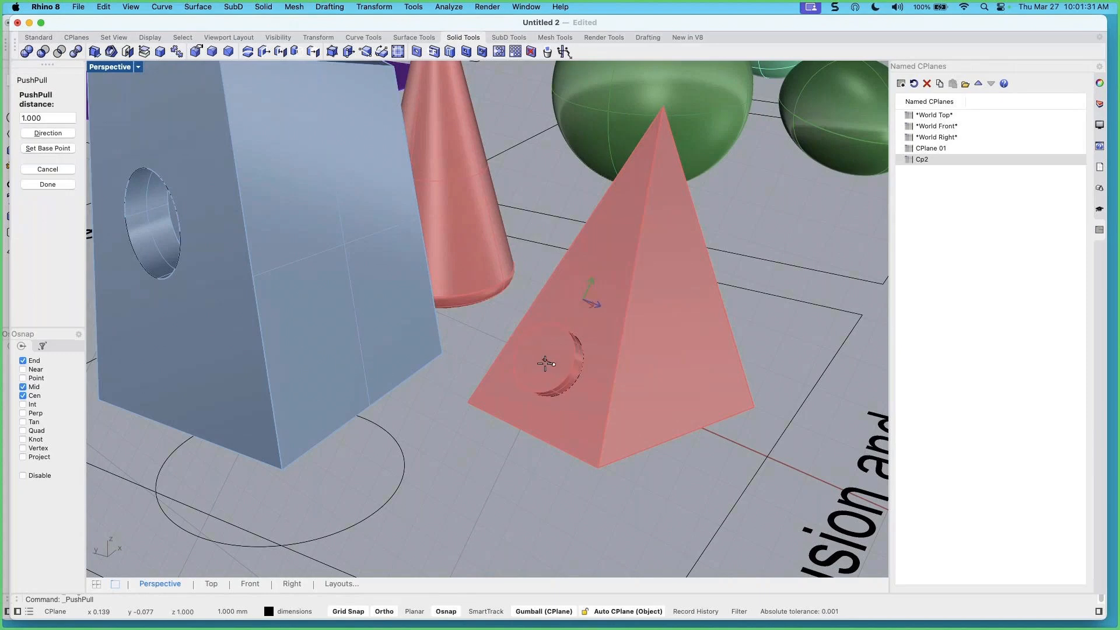
pyautogui.moveTo(545, 362); pyautogui.dragTo(473, 377, button='right')
pyautogui.press('alt')
pyautogui.click(397, 328)
# Disable automatic construction plane alignment
pyautogui.scroll(-5, 482, 373)
pyautogui.scroll(-3, 481, 376)
pyautogui.scroll(10, 473, 377)
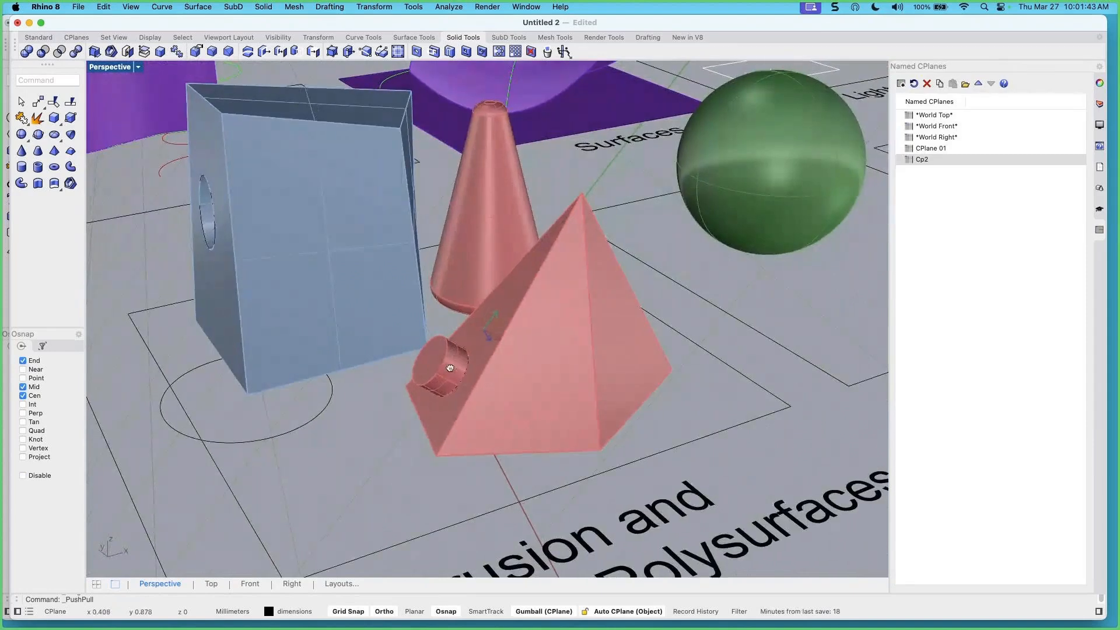
pyautogui.scroll(-10, 437, 387)
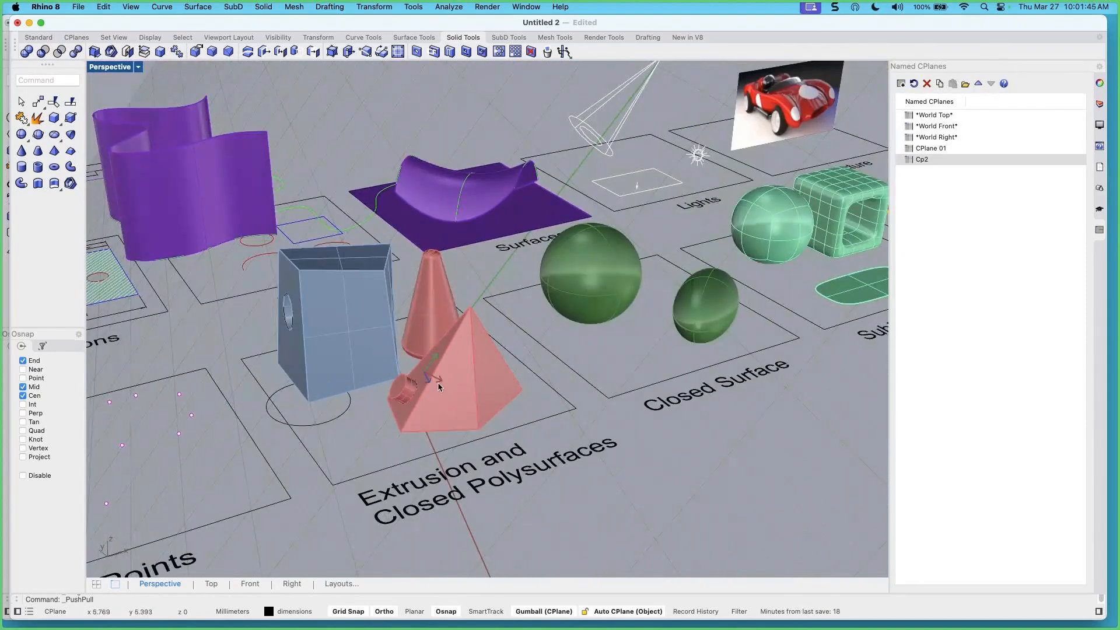
pyautogui.scroll(5, 396, 386)
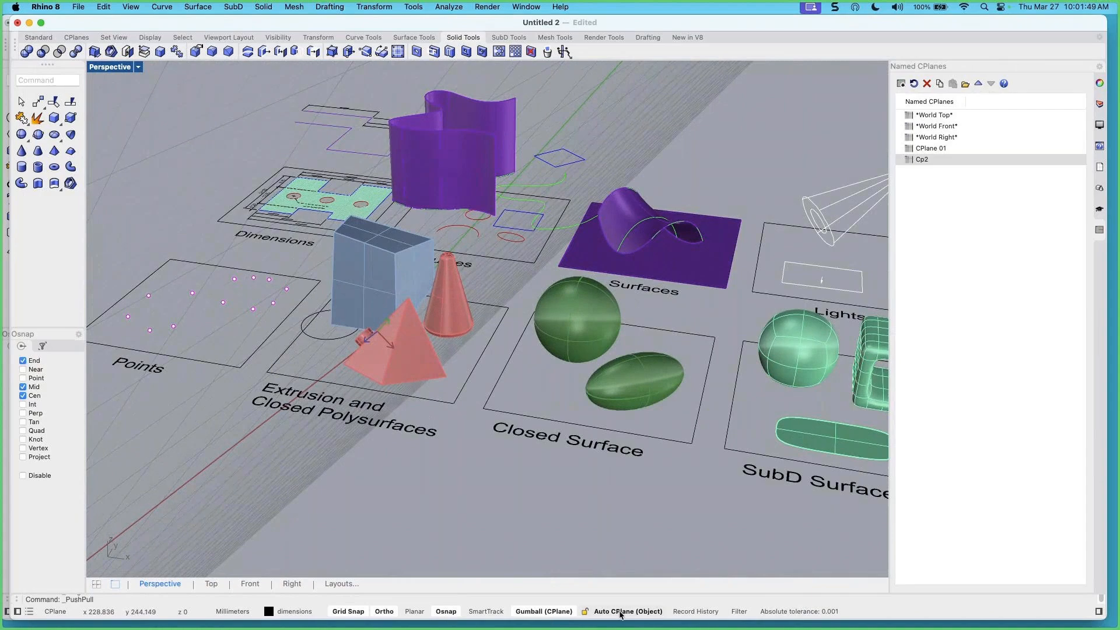
pyautogui.click(637, 611)
pyautogui.scroll(3, 384, 329)
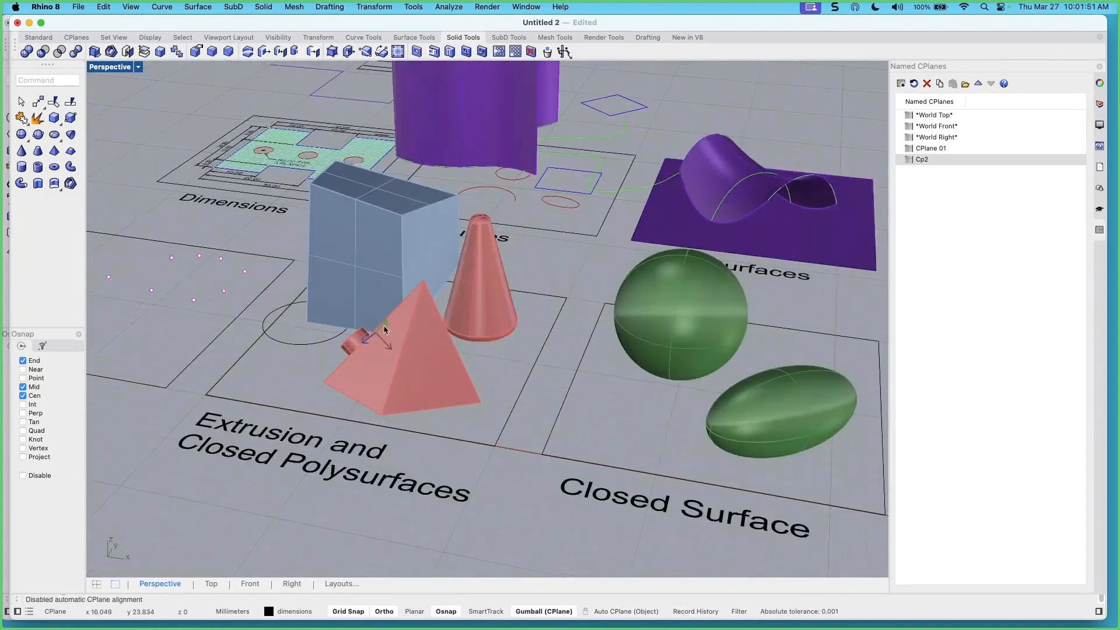
pyautogui.moveTo(396, 337)
pyautogui.mouseDown(button='right')
pyautogui.moveTo(381, 355)
pyautogui.moveTo(448, 362)
pyautogui.moveTo(391, 358)
pyautogui.mouseUp(button='right')
pyautogui.scroll(4, 386, 366)
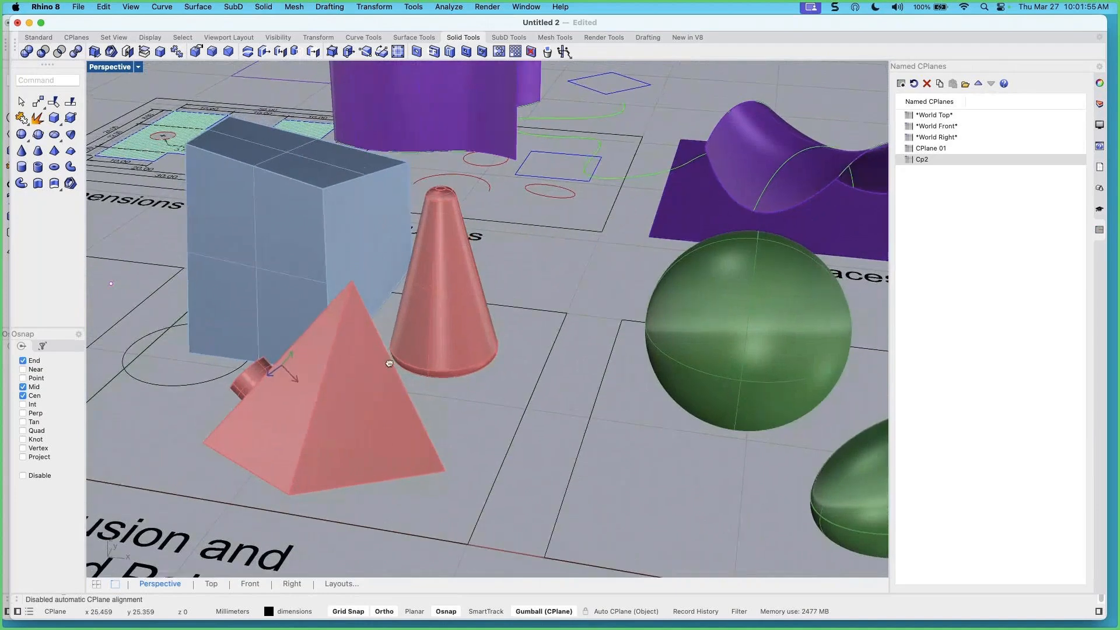
# Switch to Finder and open MasterBath START HERE 3.3dm from the MasterBathDesign folder in Rhino
pyautogui.moveTo(165, 23); pyautogui.dragTo(158, 24)
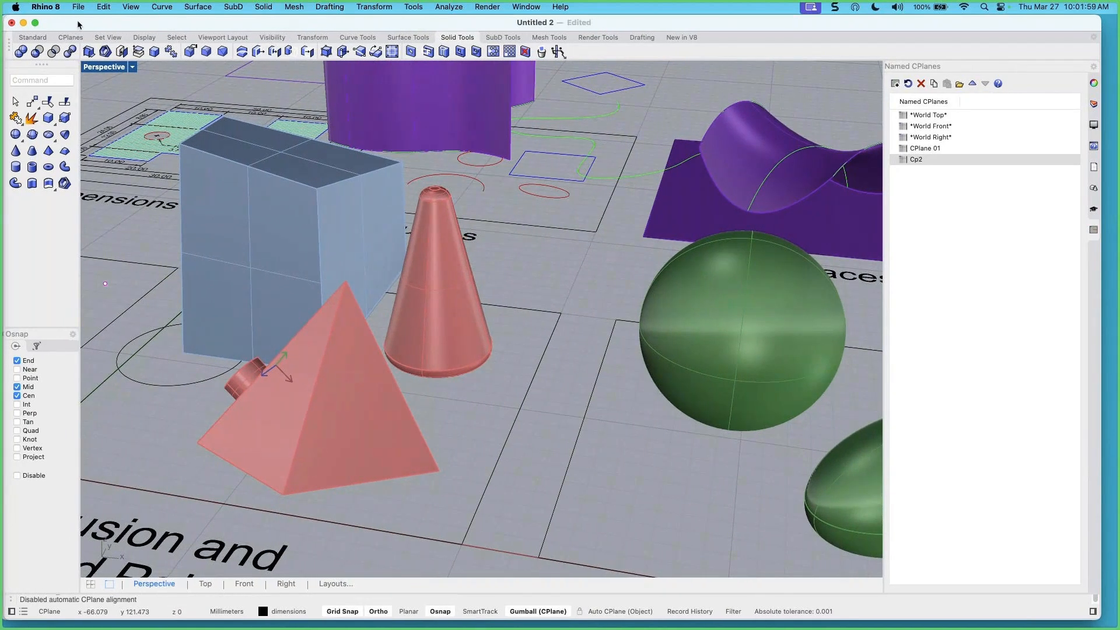
pyautogui.moveTo(77, 23); pyautogui.dragTo(113, 23)
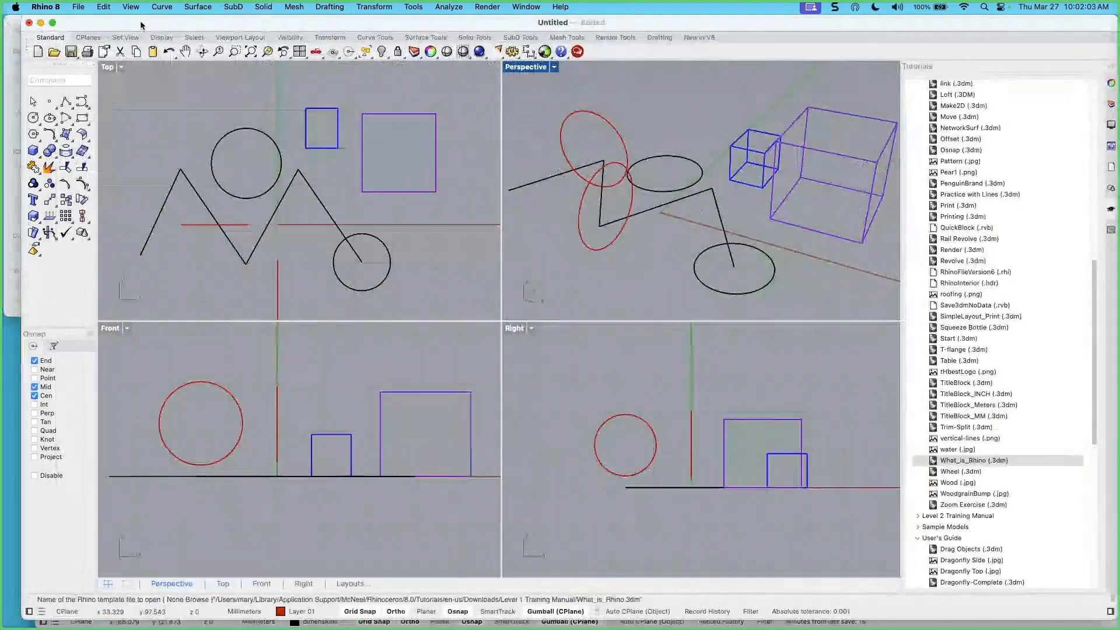
pyautogui.click(11, 44)
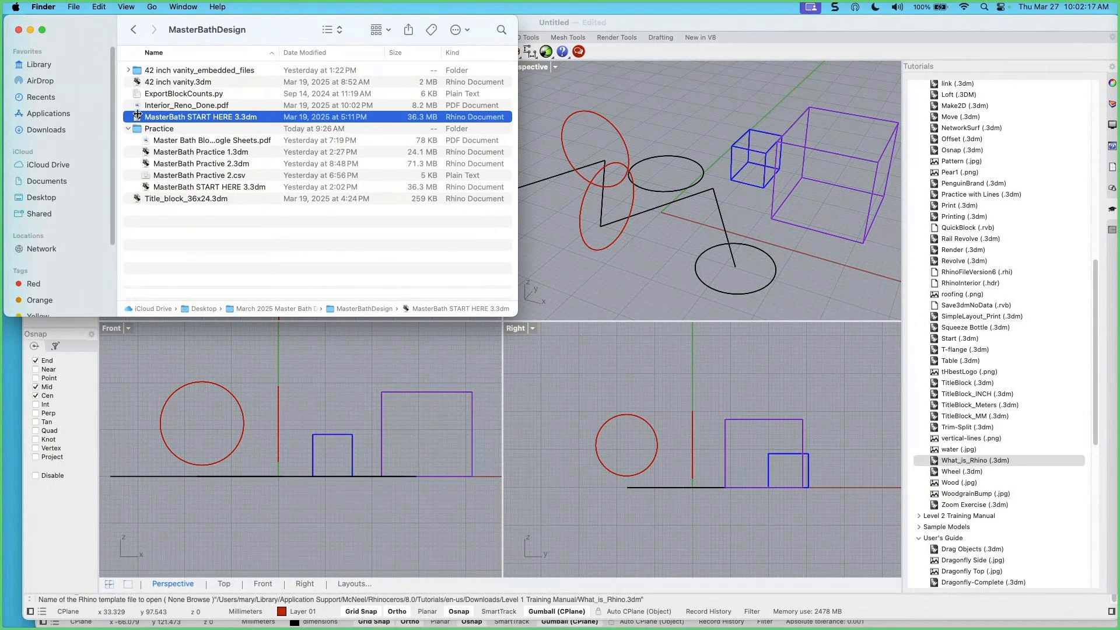
pyautogui.moveTo(136, 118); pyautogui.dragTo(664, 127)
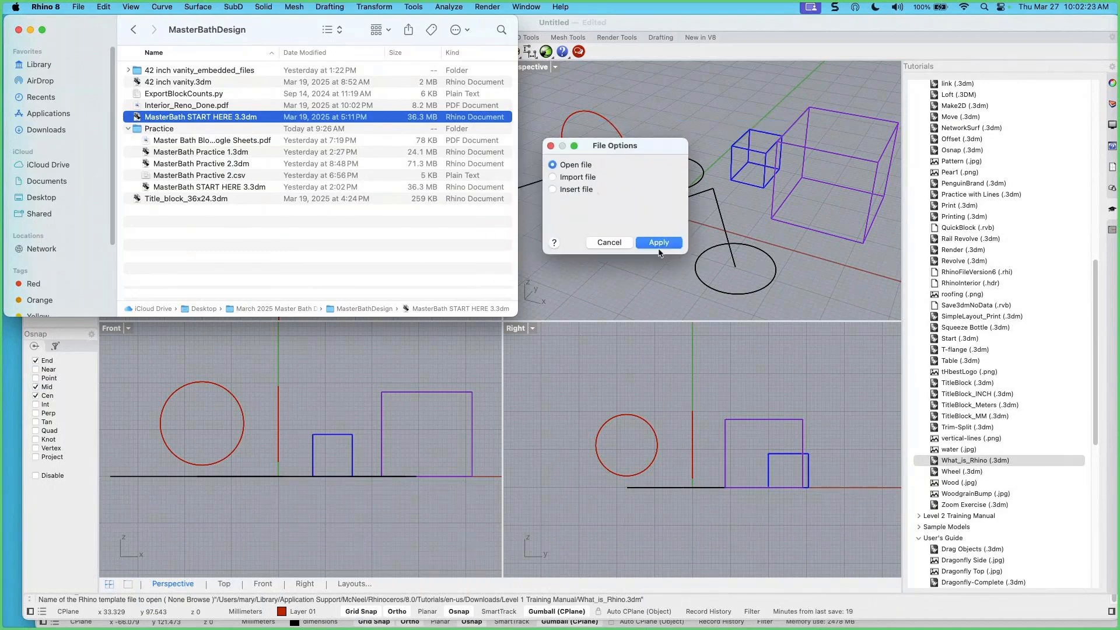
pyautogui.click(665, 246)
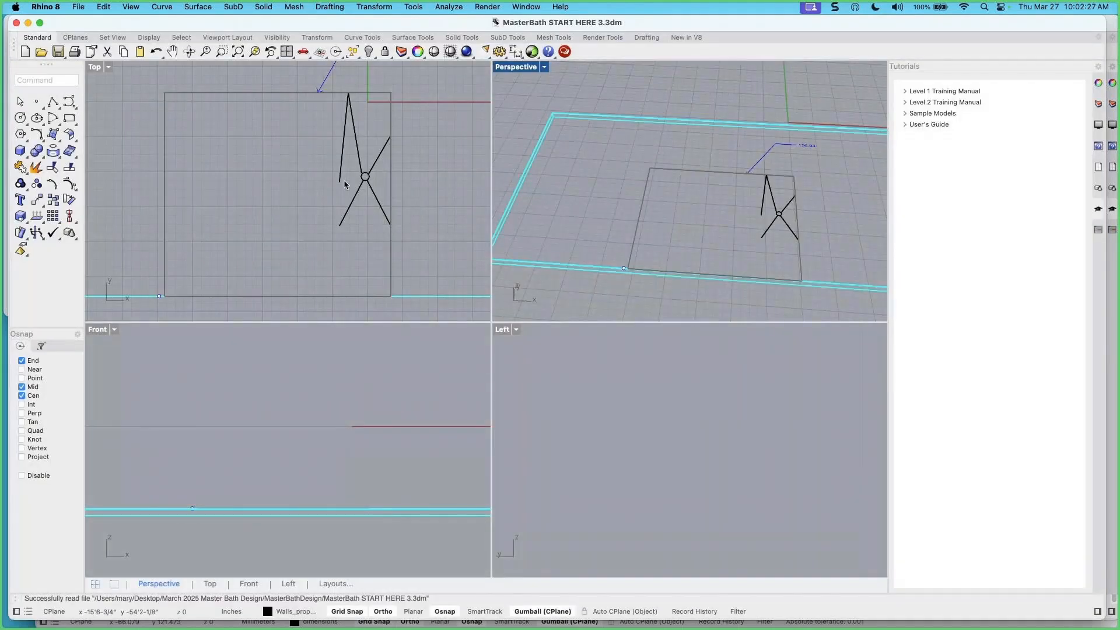
# Show the model's layers, select the Walls_propsed layer, and widen the layer name column
pyautogui.moveTo(690, 225); pyautogui.dragTo(665, 215, button='right')
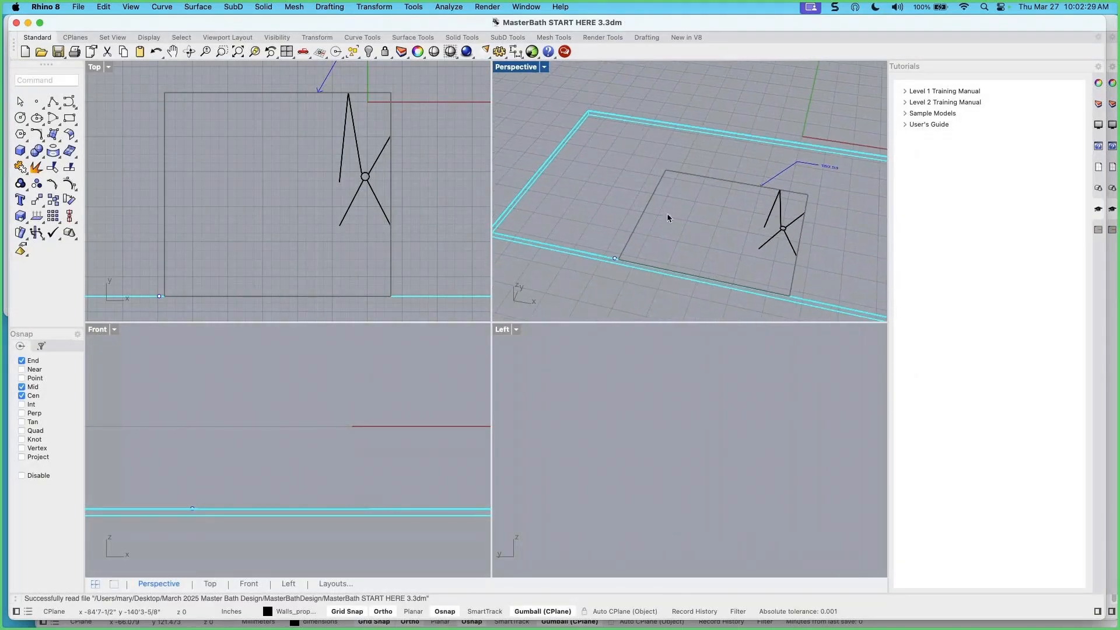
pyautogui.moveTo(1108, 29); pyautogui.dragTo(1111, 27)
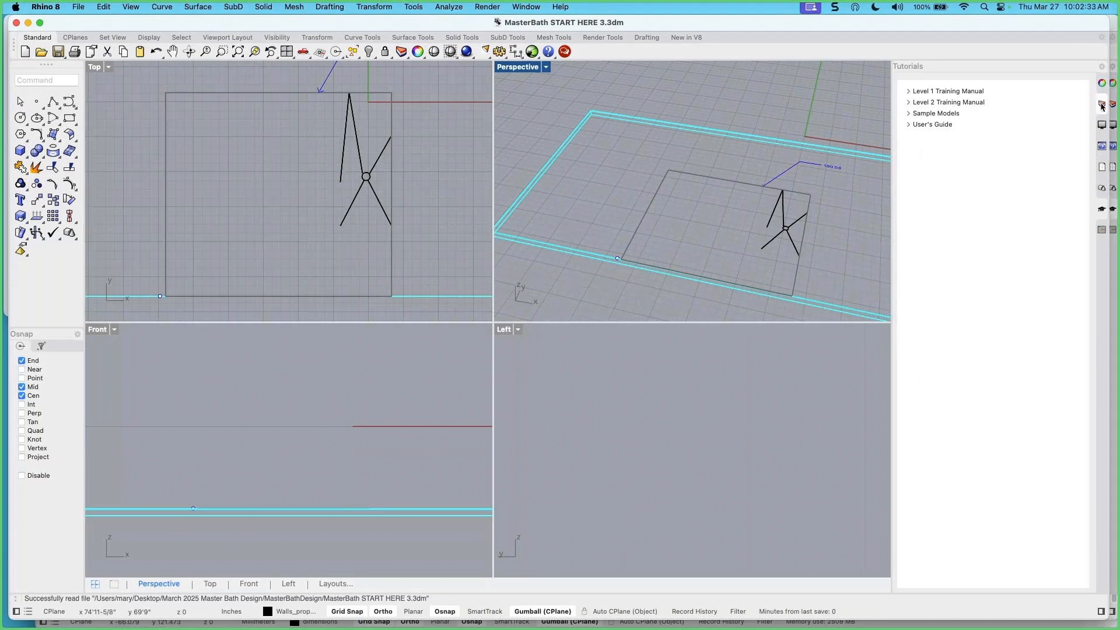
pyautogui.click(1101, 105)
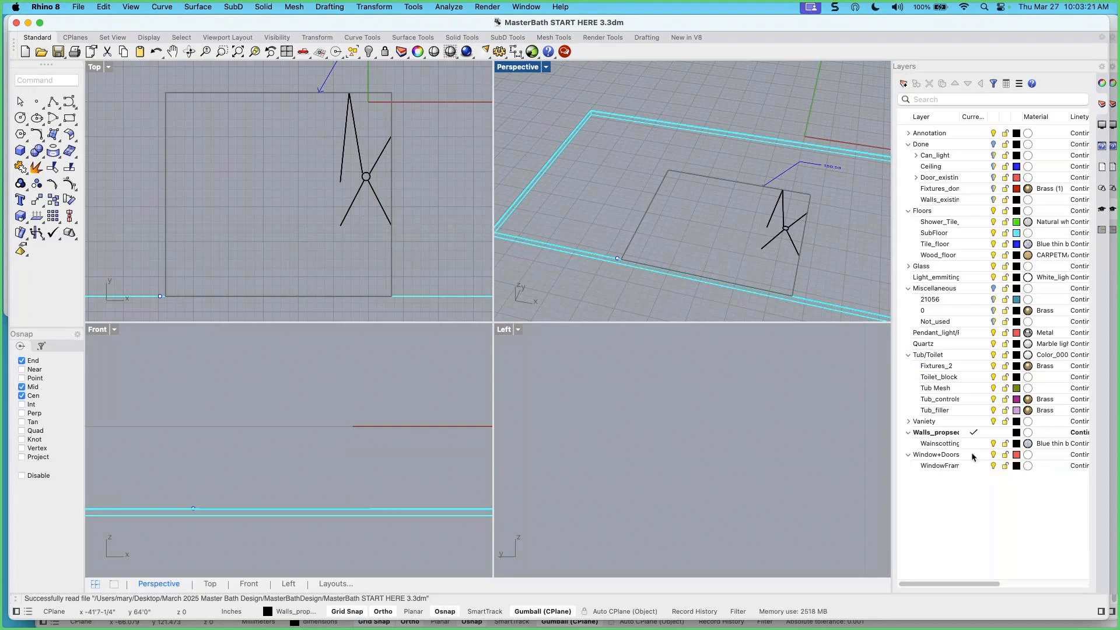
pyautogui.click(926, 436)
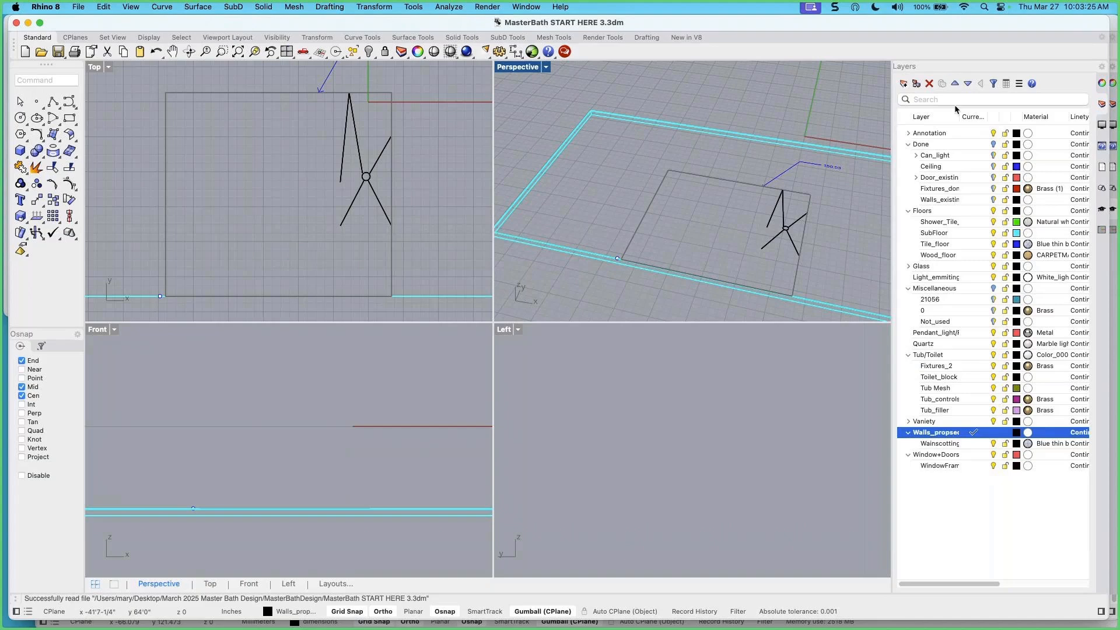
pyautogui.moveTo(958, 113); pyautogui.dragTo(963, 114)
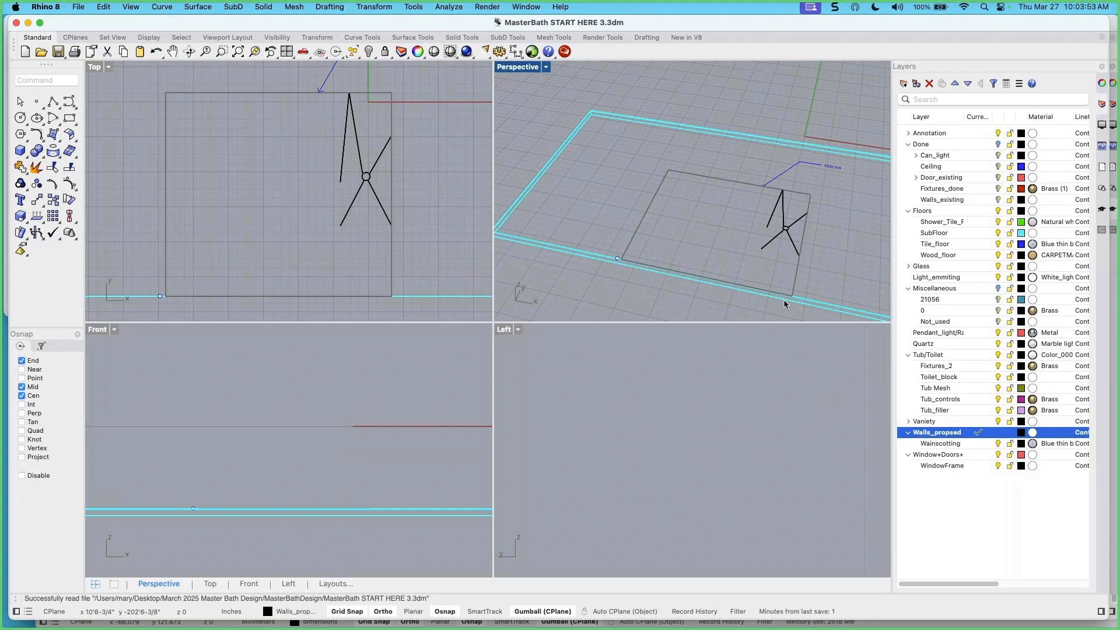
pyautogui.moveTo(771, 291); pyautogui.dragTo(758, 297, button='right')
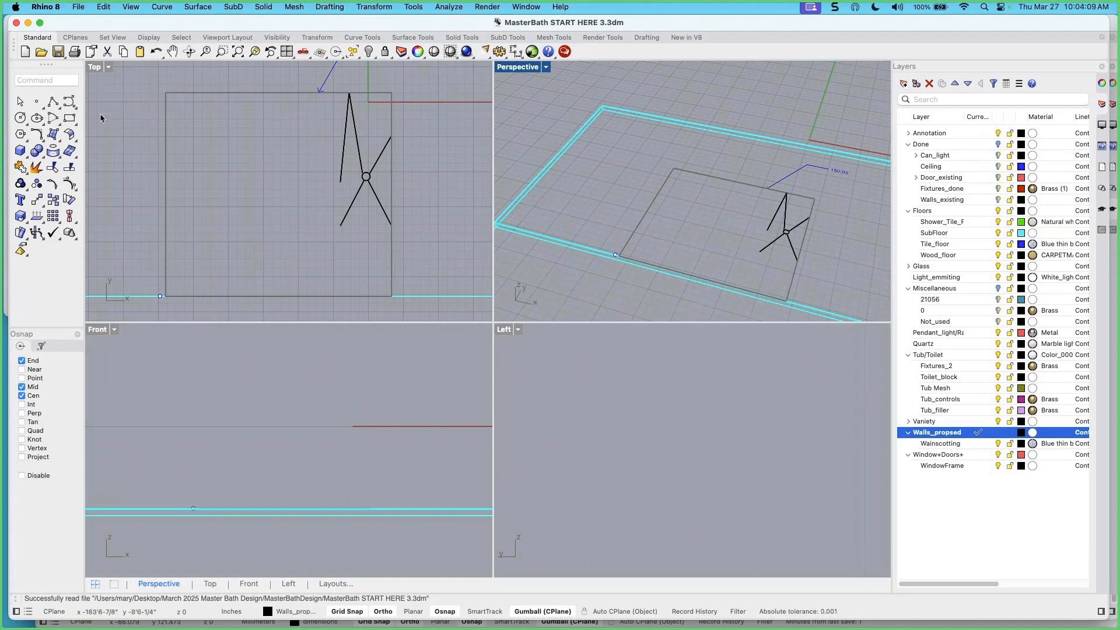
# Start a polyline in the Top view and enable the Point object snap
pyautogui.click(54, 103)
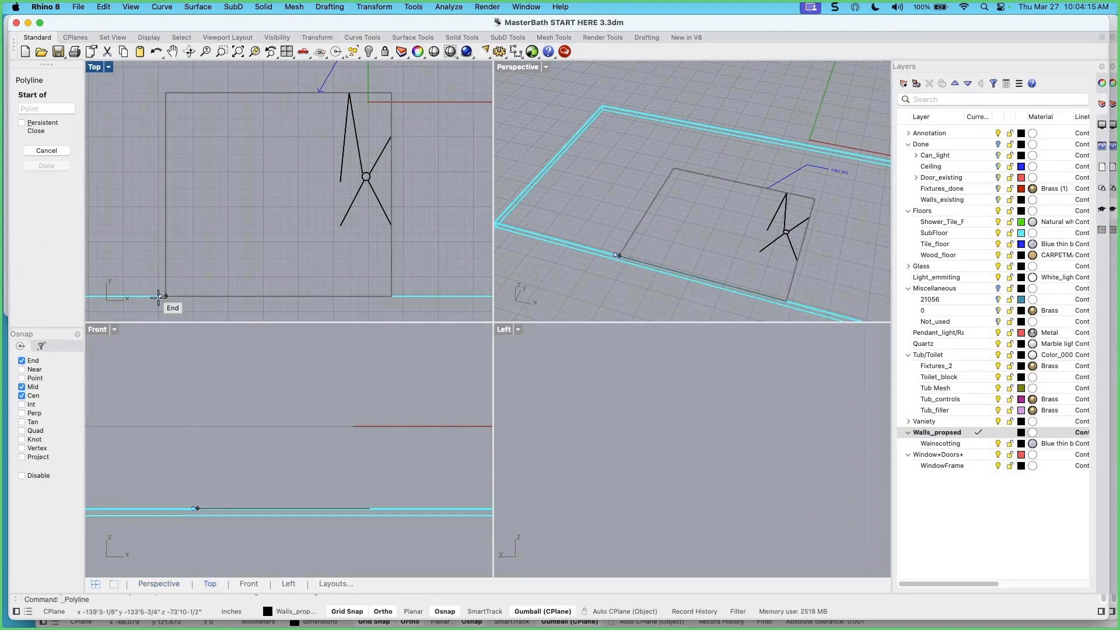
pyautogui.scroll(6, 159, 301)
pyautogui.scroll(-6, 159, 296)
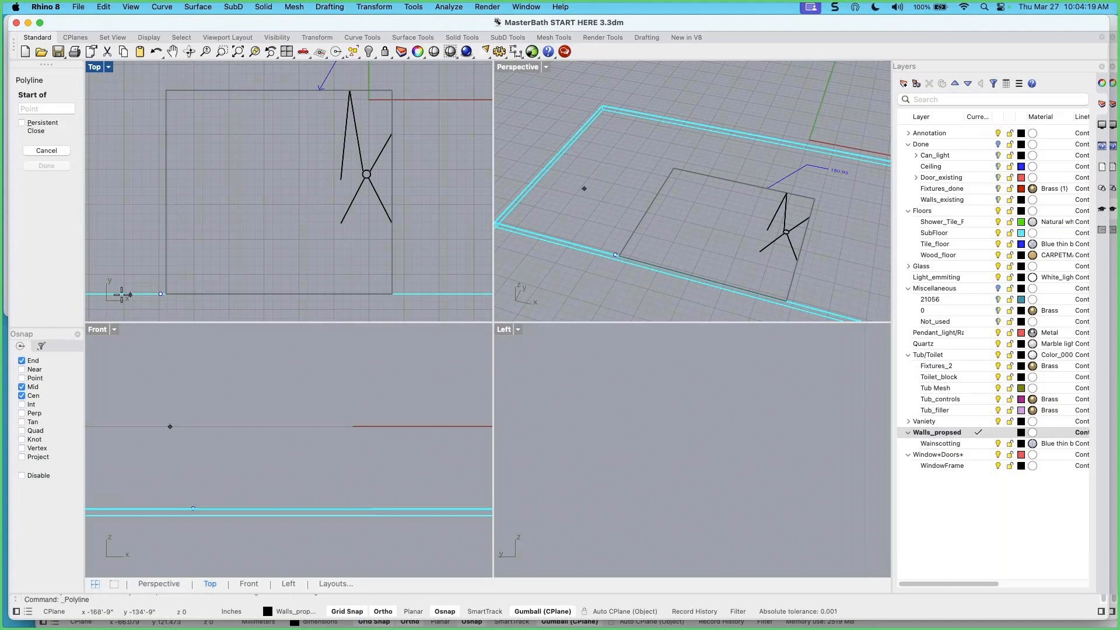
pyautogui.click(22, 377)
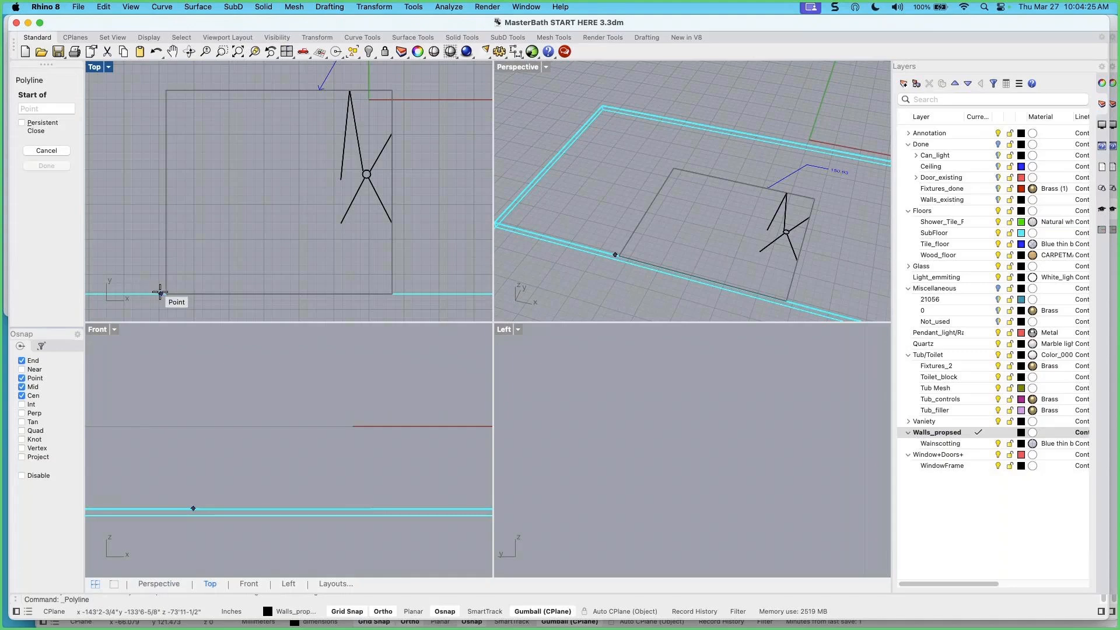
pyautogui.scroll(1, 161, 292)
pyautogui.scroll(-1, 159, 292)
pyautogui.scroll(3, 159, 294)
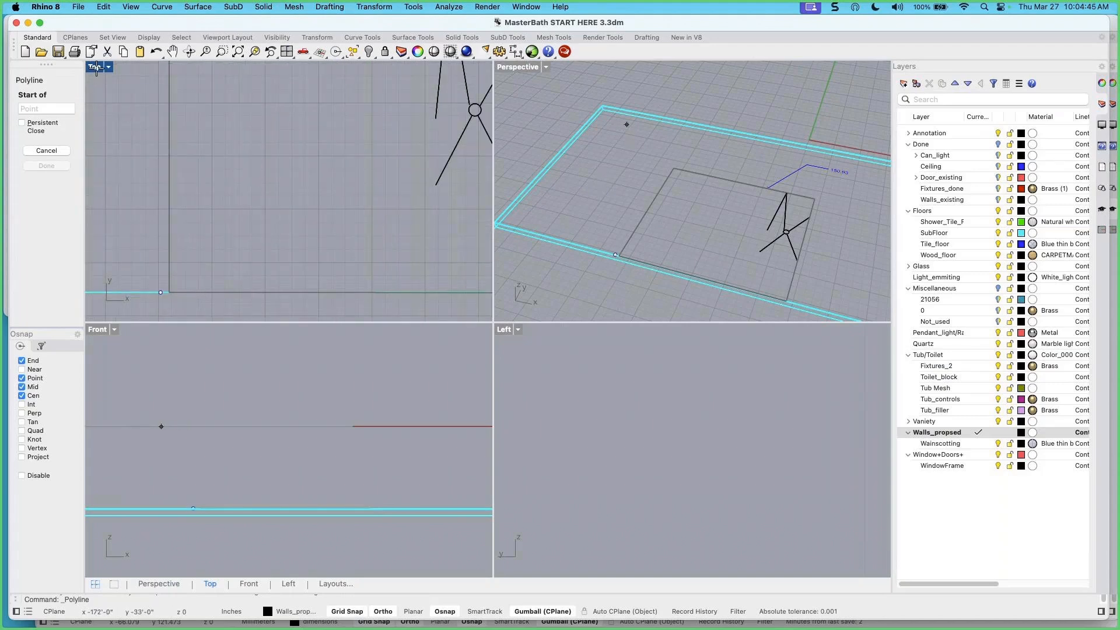
pyautogui.click(161, 294)
pyautogui.scroll(-3, 157, 146)
pyautogui.scroll(3, 157, 146)
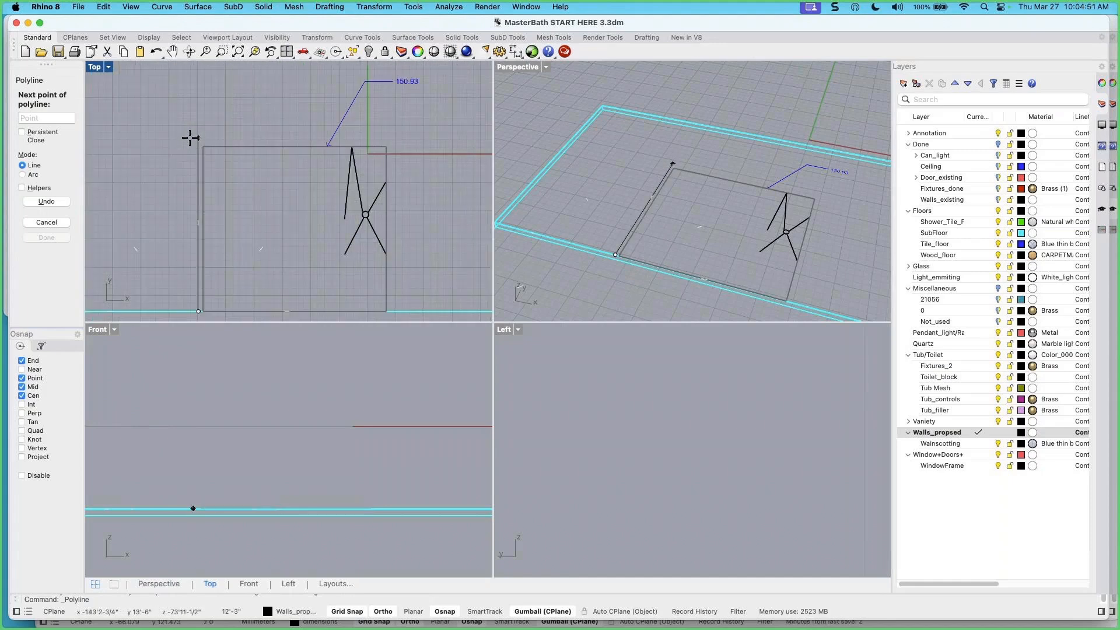
pyautogui.write("12'")
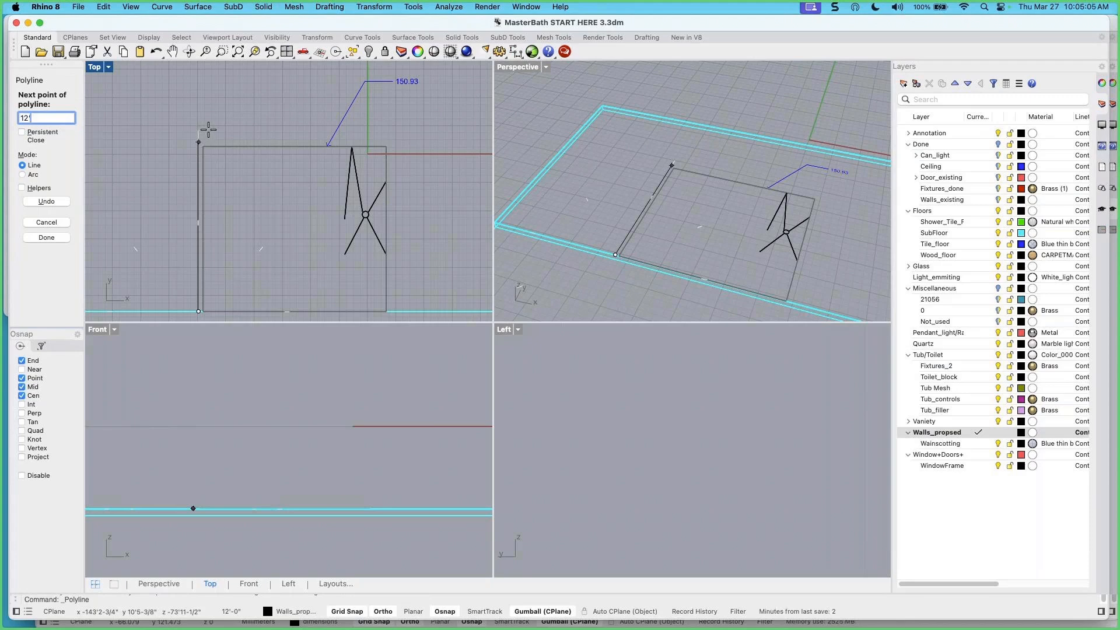
pyautogui.press('Return')
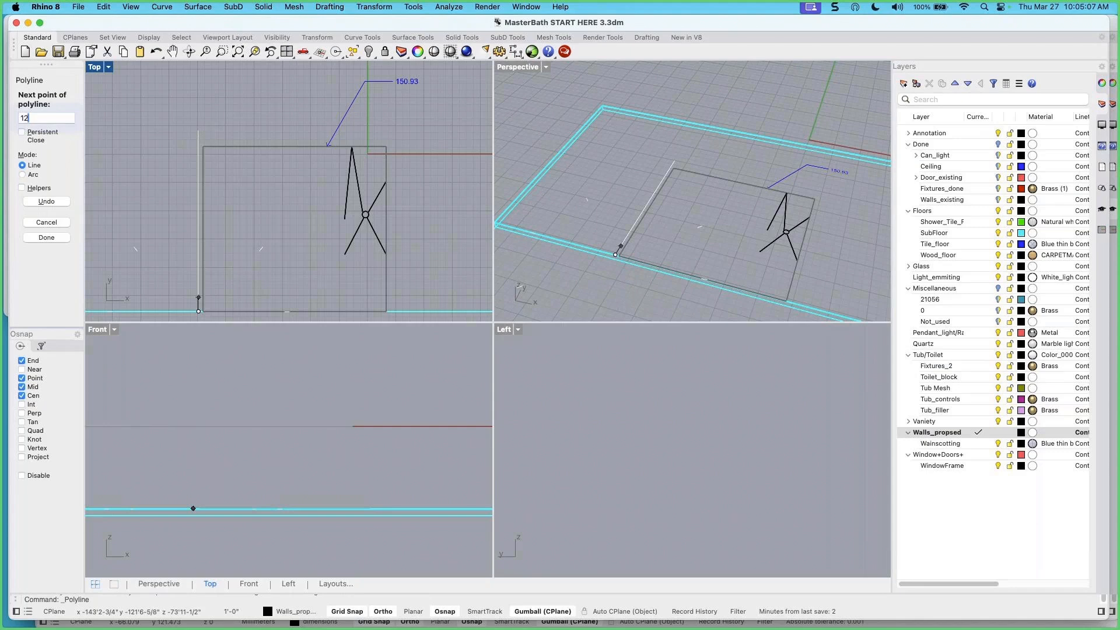
pyautogui.write('1m')
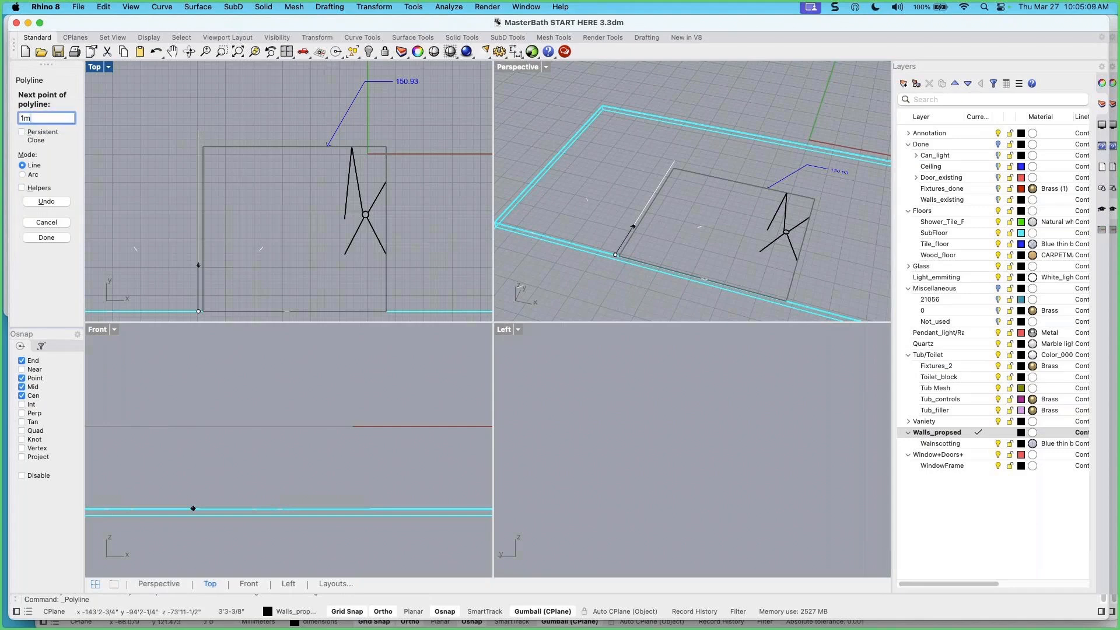
pyautogui.press('BackSpace')
pyautogui.write("2'")
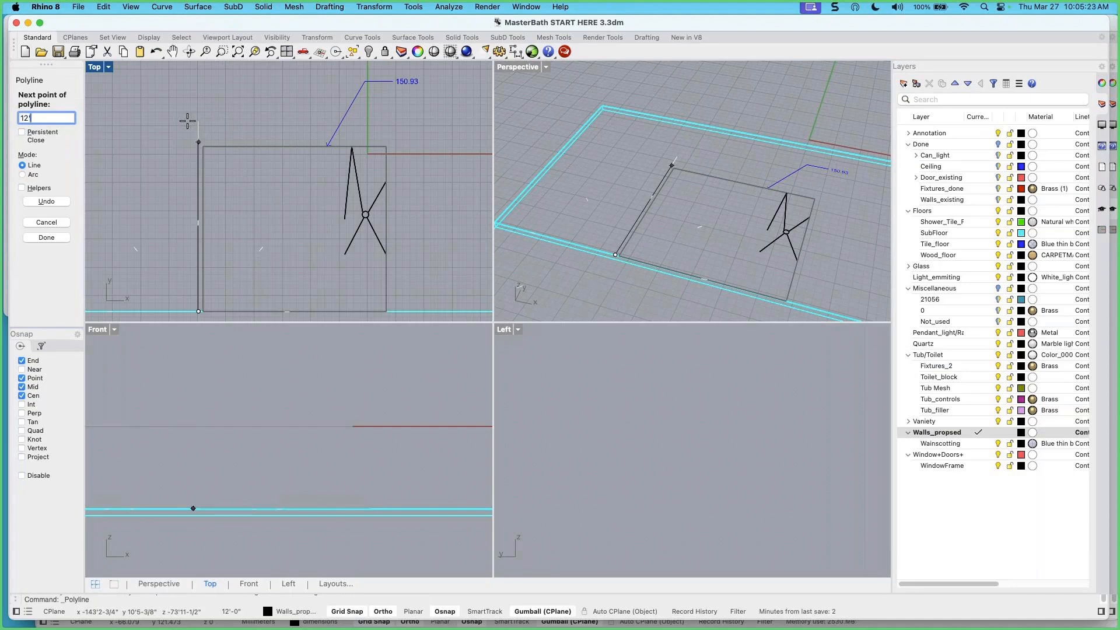
pyautogui.click(188, 120)
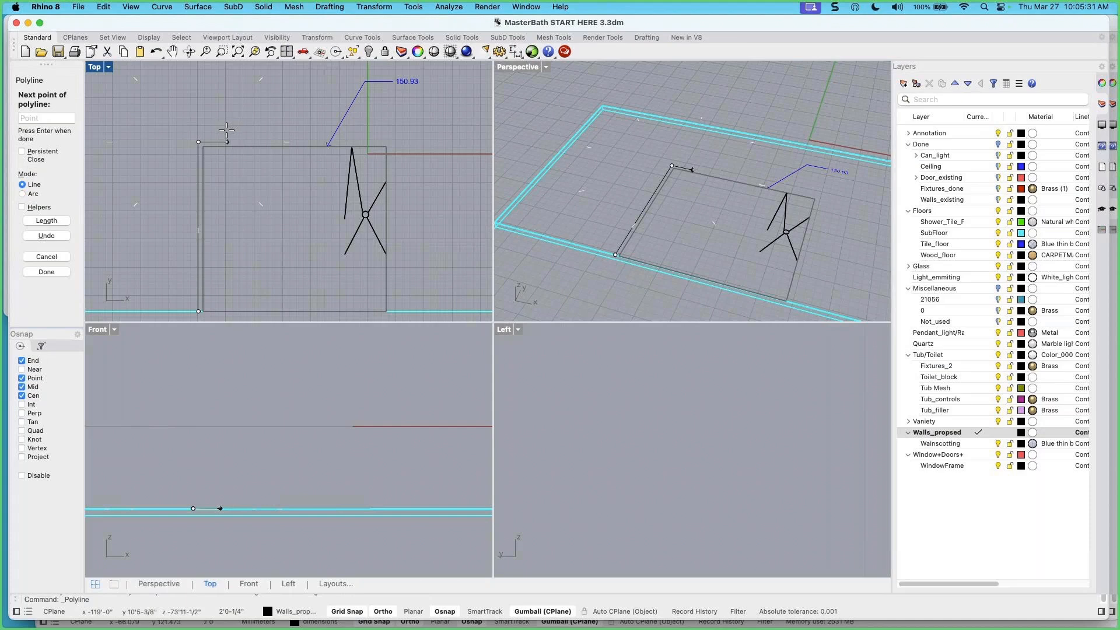
pyautogui.press('Escape')
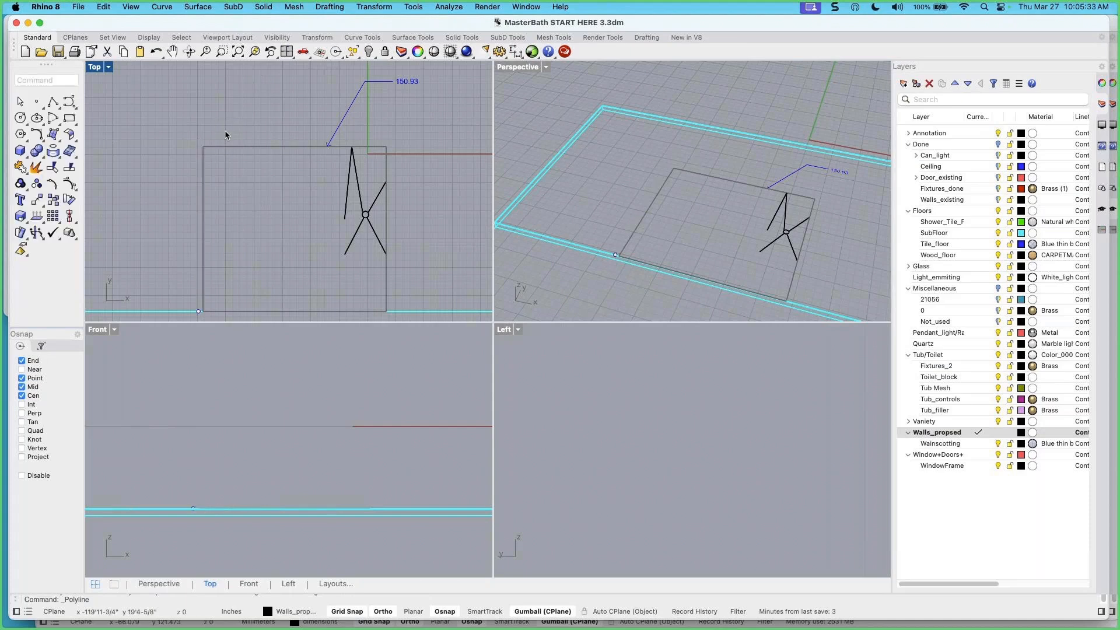
# Open Rhino's Modeling Aids settings and review the Ortho Snap angle
pyautogui.scroll(-3, 257, 208)
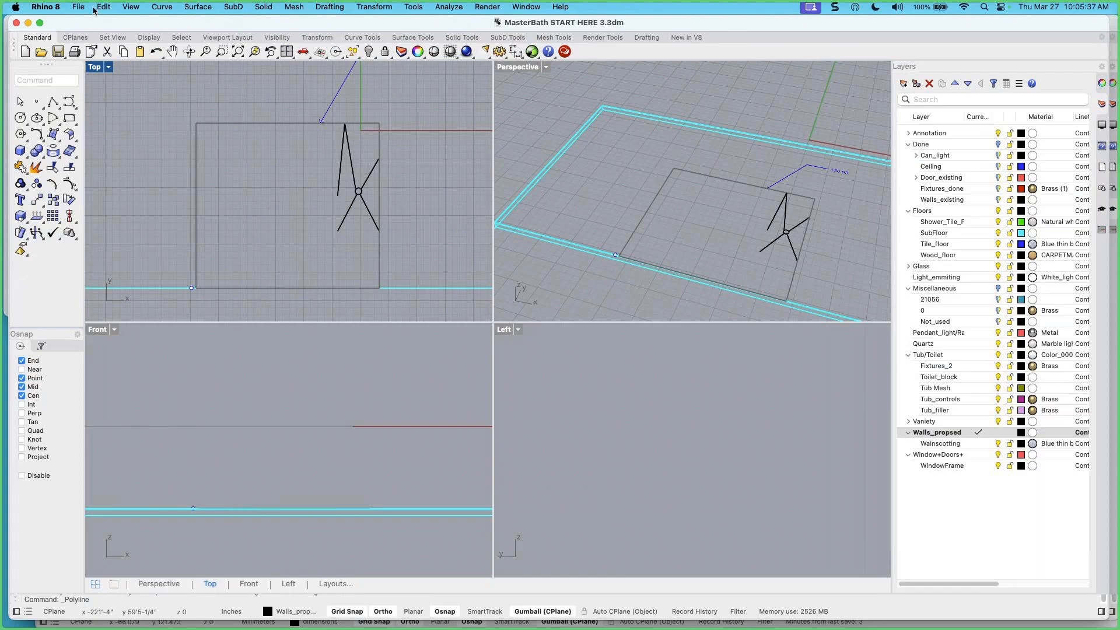
pyautogui.moveTo(84, 23); pyautogui.dragTo(80, 23)
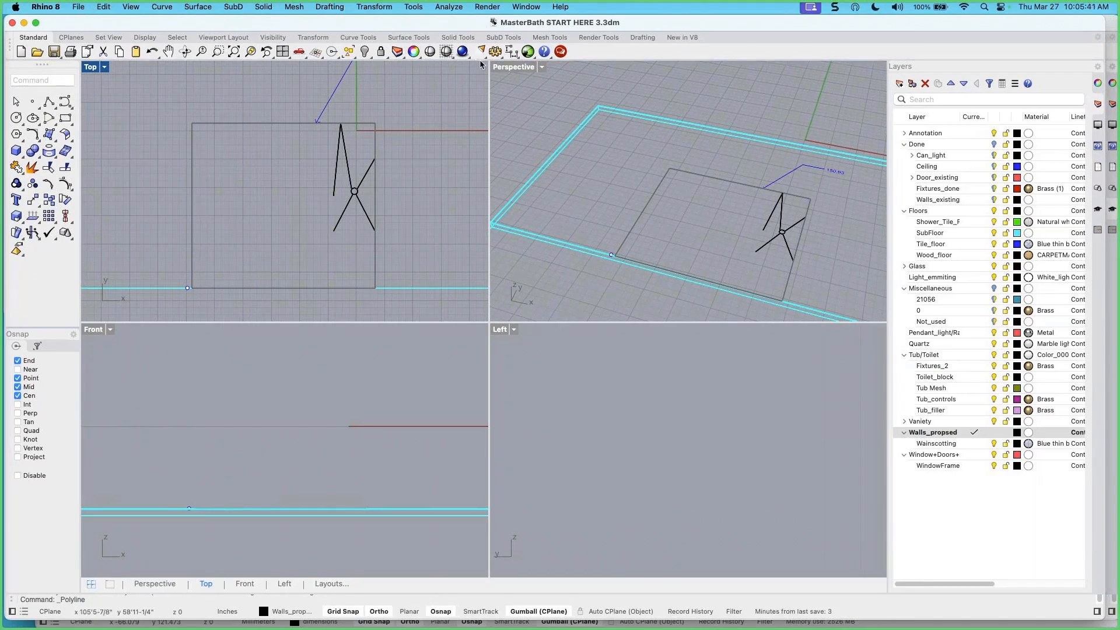
pyautogui.click(79, 8)
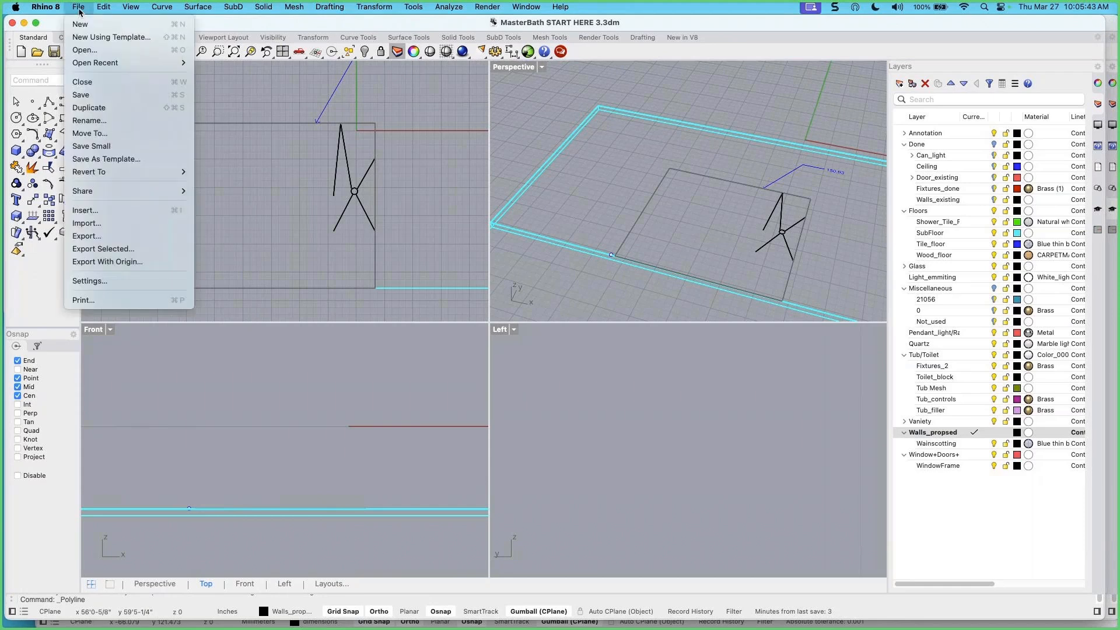
pyautogui.moveTo(33, 8)
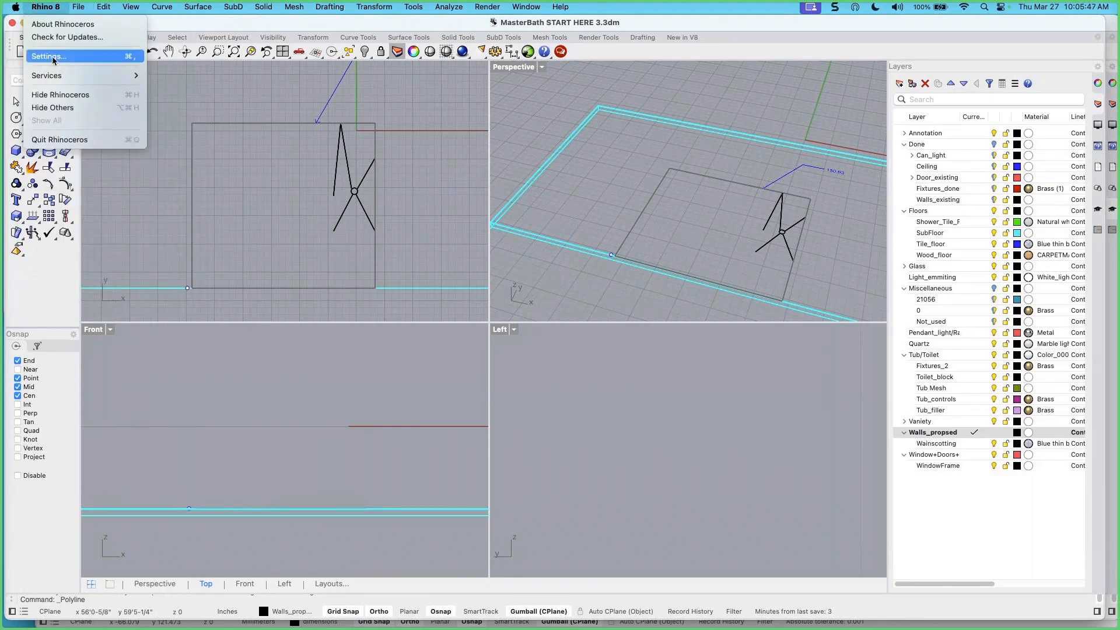
pyautogui.click(497, 55)
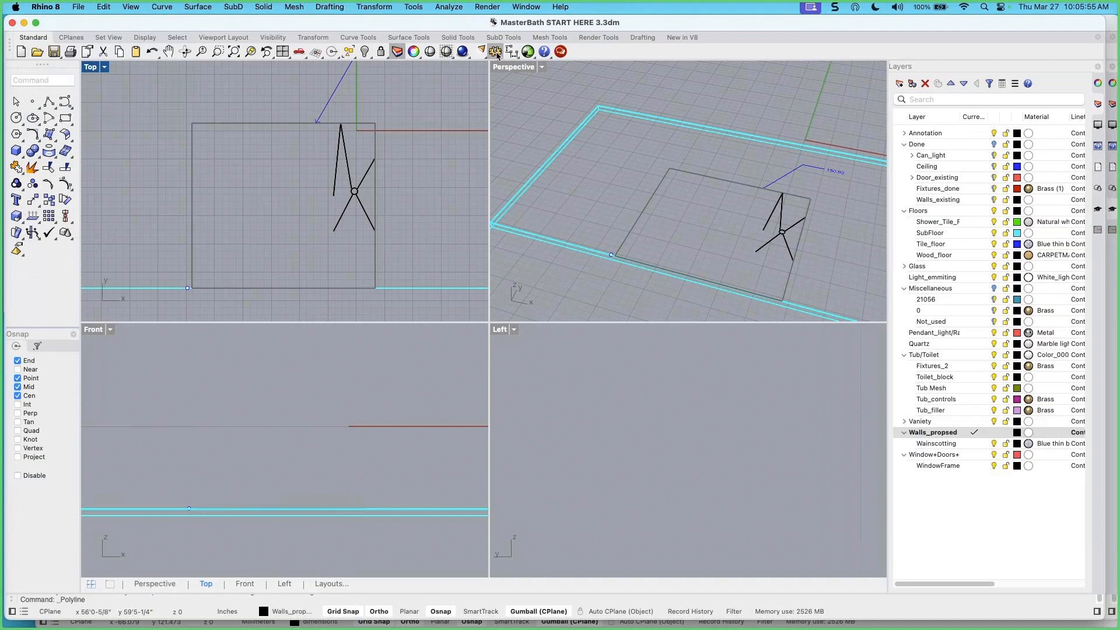
pyautogui.click(495, 52)
pyautogui.moveTo(519, 44); pyautogui.dragTo(311, 85)
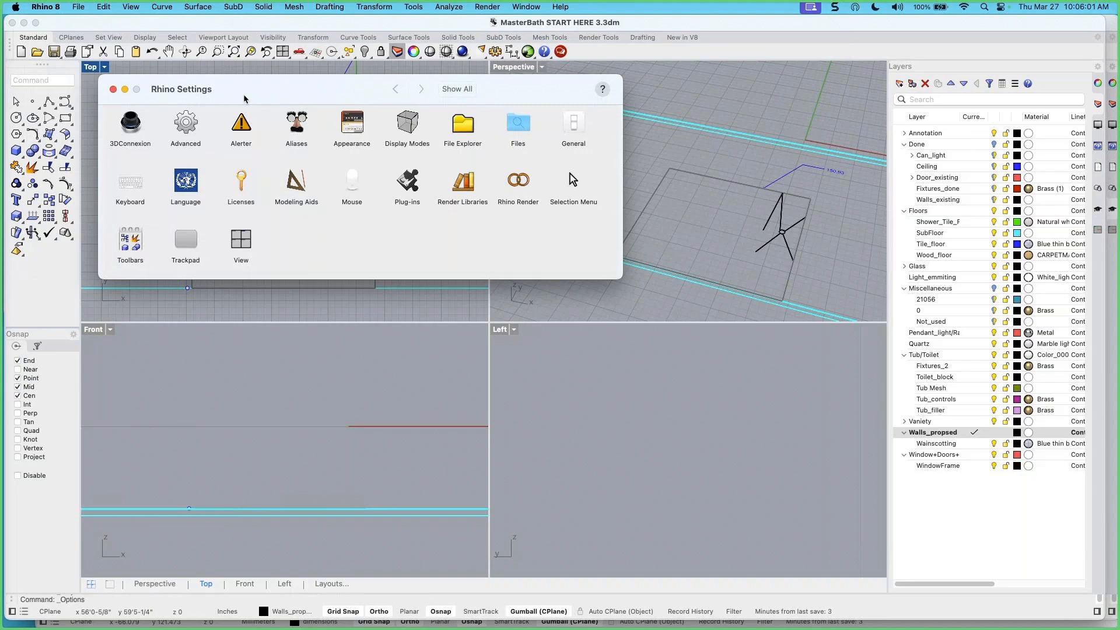
pyautogui.click(296, 186)
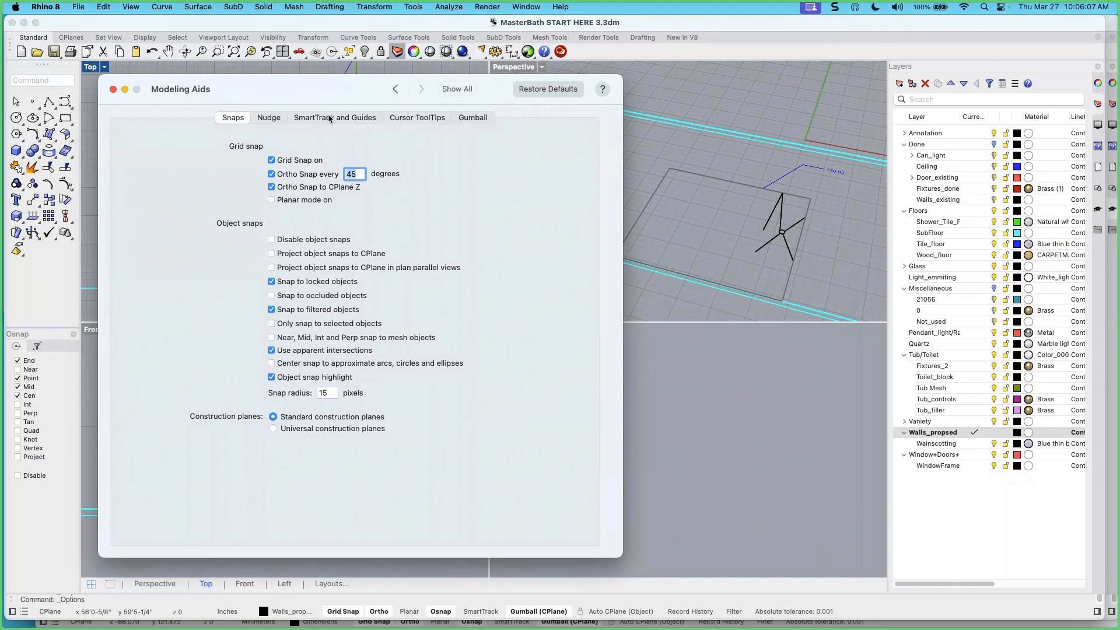
pyautogui.click(363, 175)
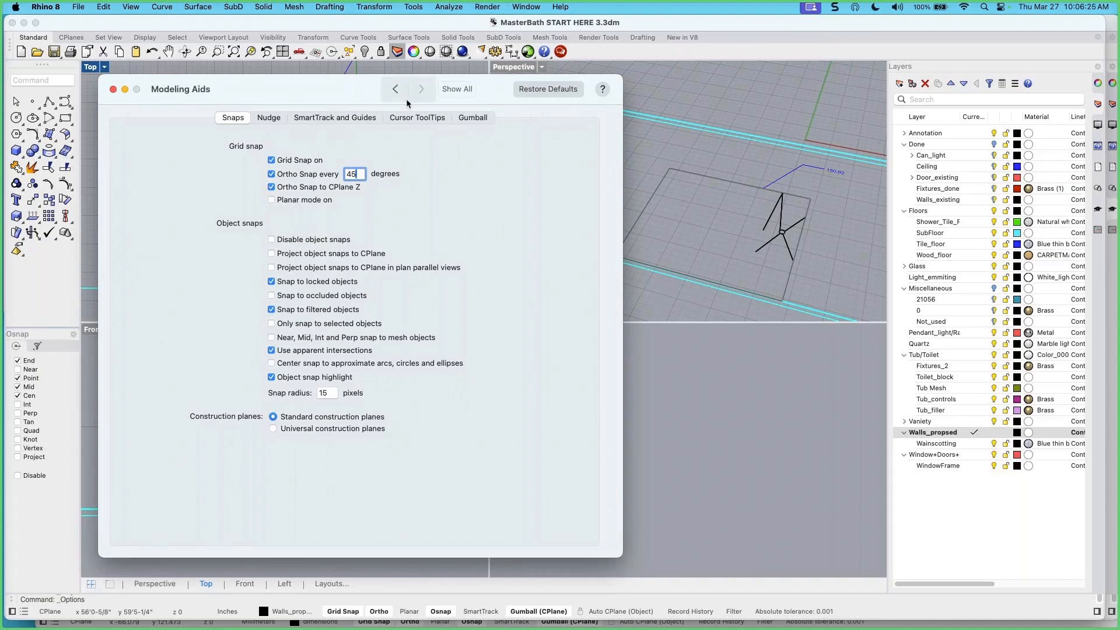
# Enable the Distance and Relative point and angle cursor tooltips, and close the settings
pyautogui.click(412, 118)
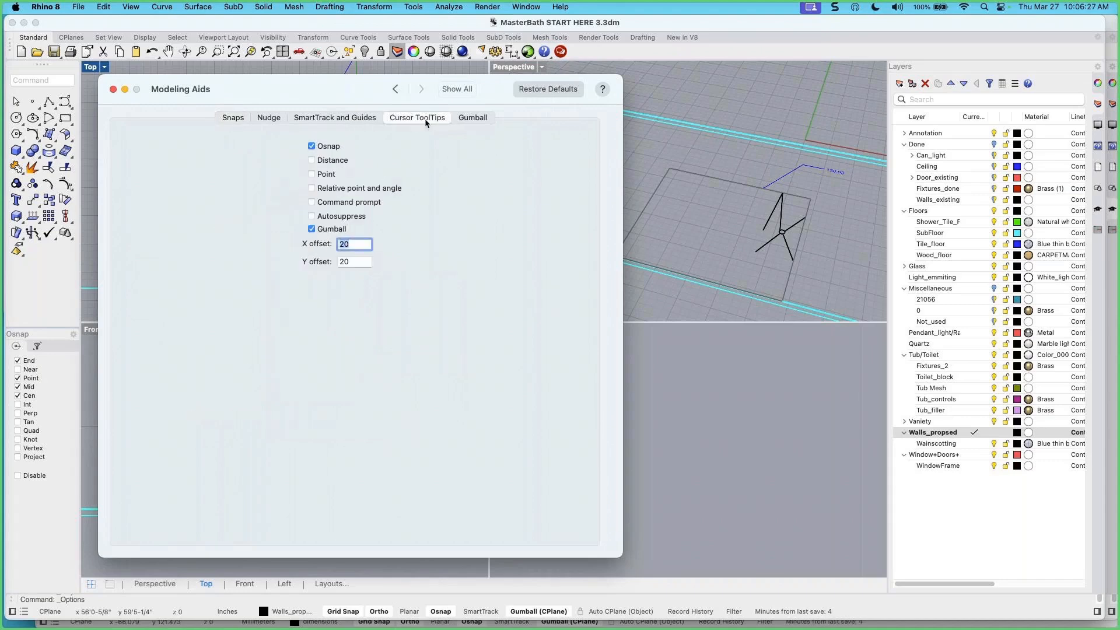
pyautogui.click(311, 160)
pyautogui.click(311, 189)
pyautogui.click(114, 89)
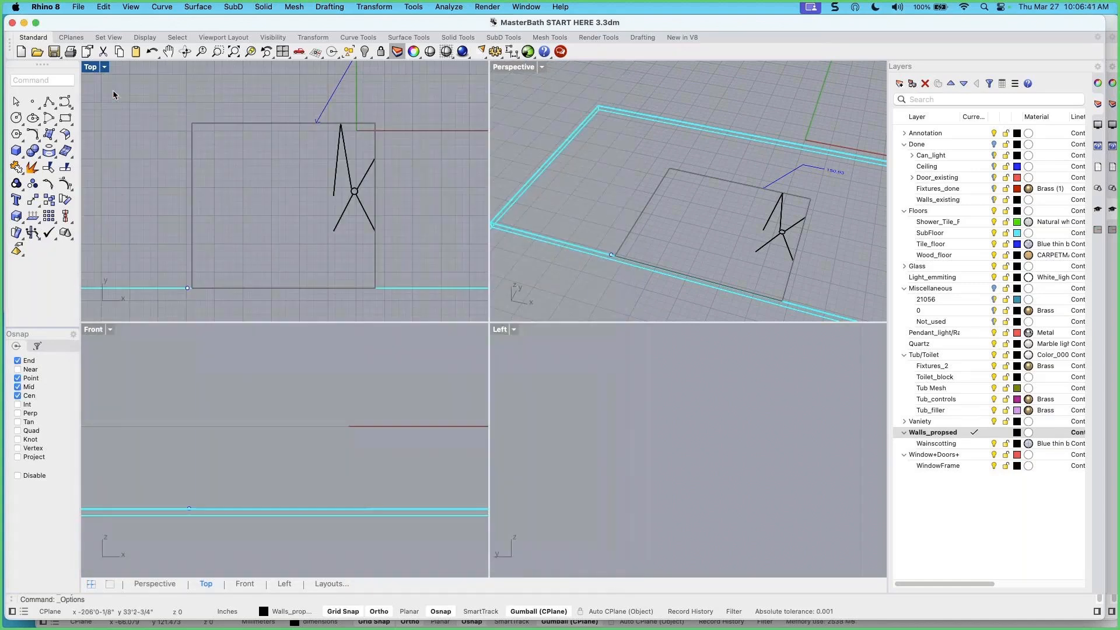
# Start a polyline at the point object beside the room outline's lower-left corner and draw a 12' segment straight up in the Top view
pyautogui.click(50, 106)
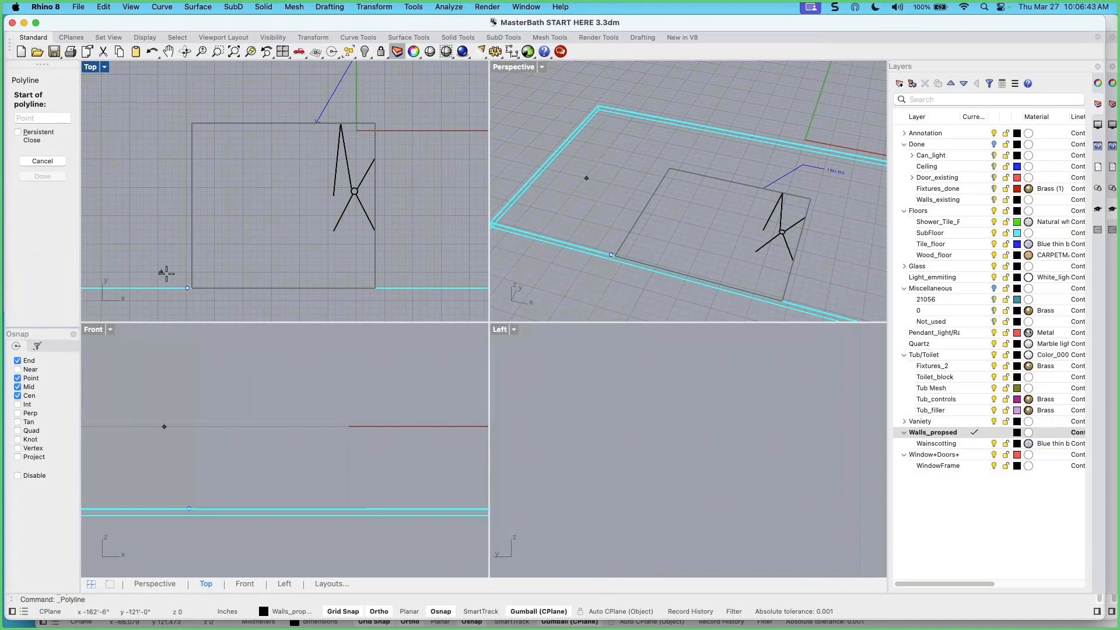
pyautogui.click(186, 287)
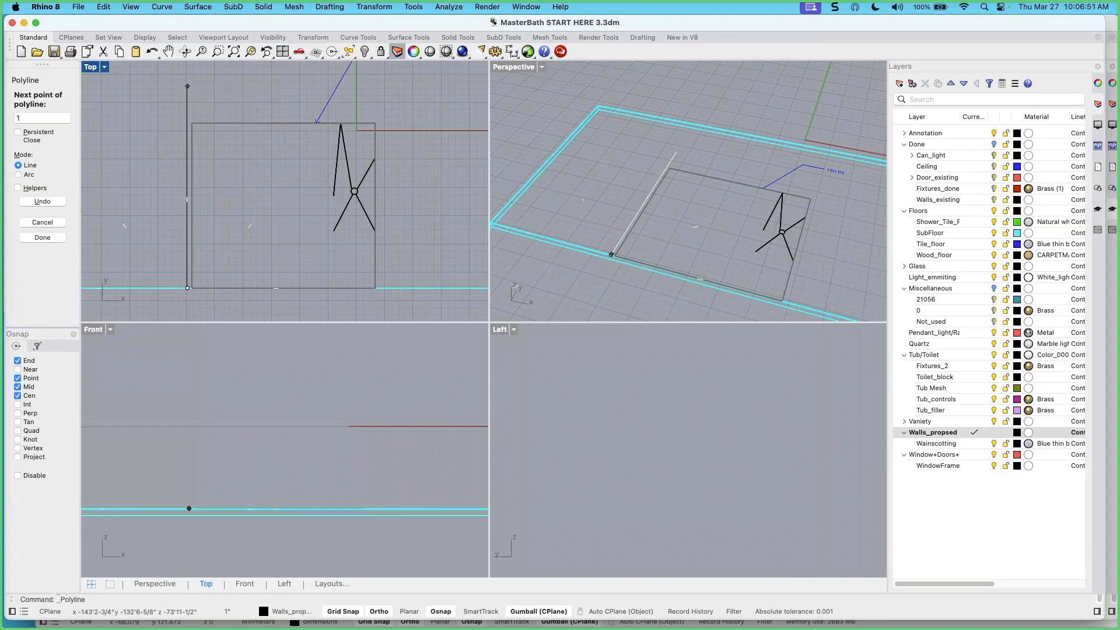
pyautogui.write("12'")
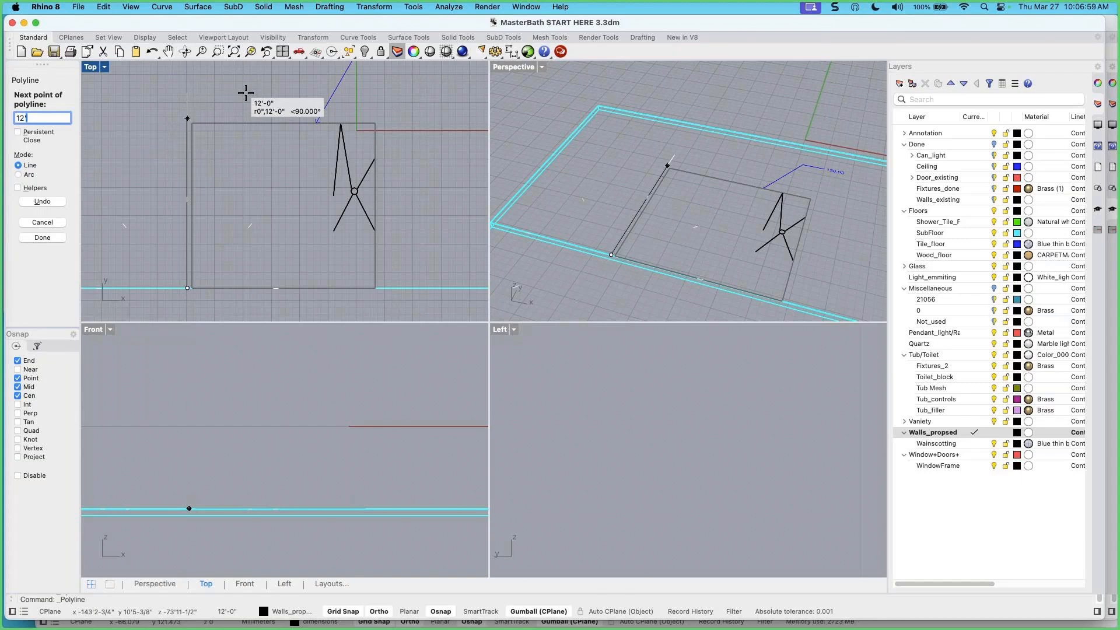
pyautogui.press('Return')
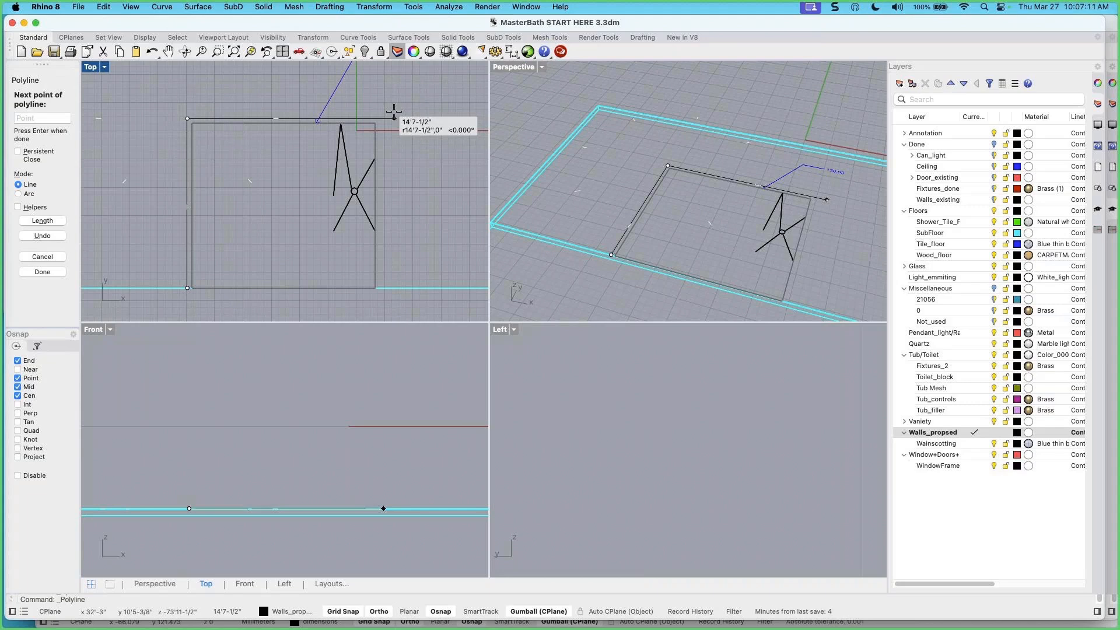
# Continue the polyline with a 13'6.5" horizontal segment along the upper side of the room outline
pyautogui.write("13'6")
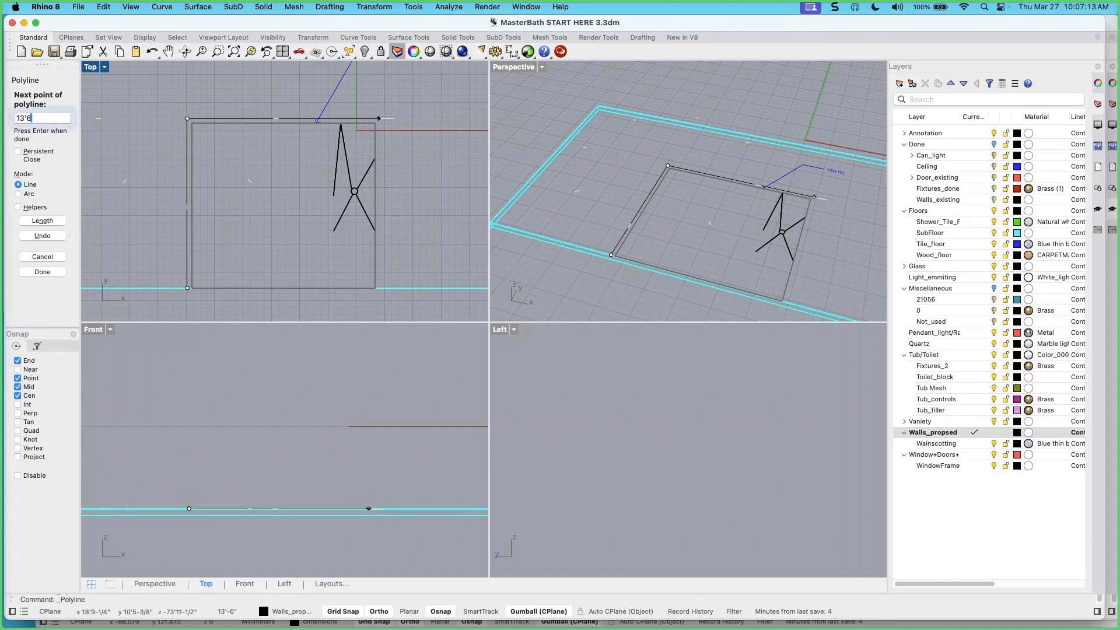
pyautogui.write(',6')
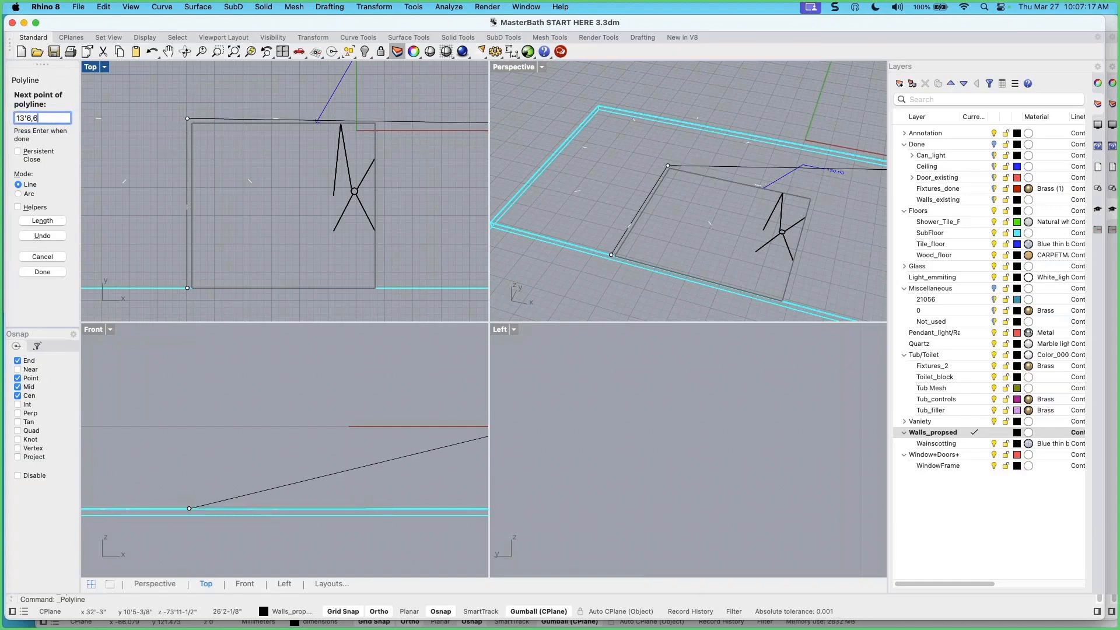
pyautogui.press('BackSpace')
pyautogui.press('BackSpace')
pyautogui.write('.5')
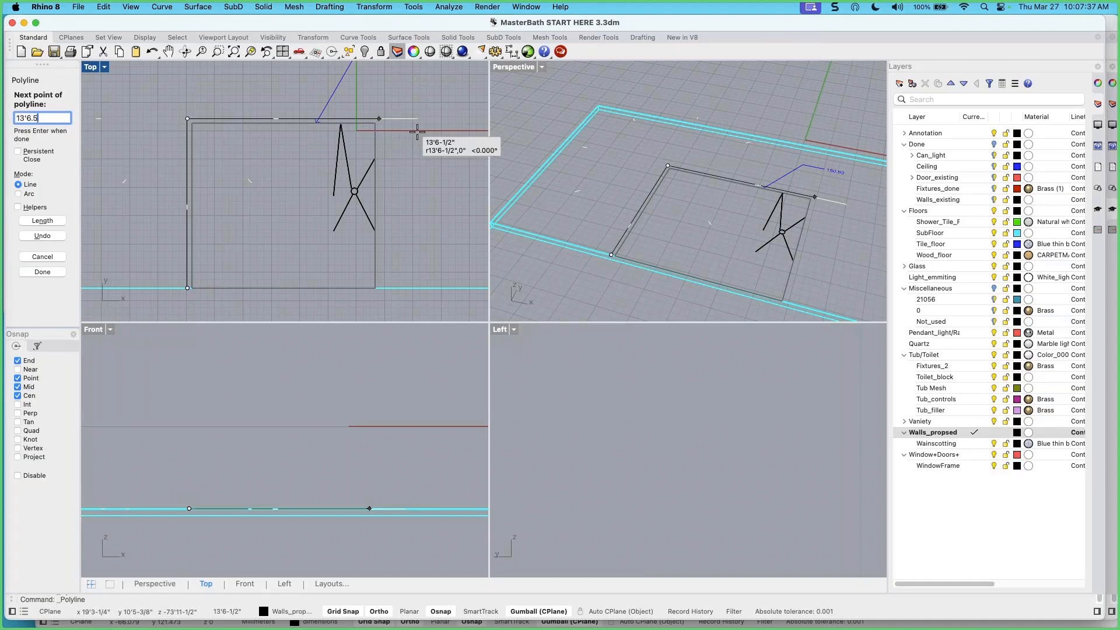
pyautogui.press('Return')
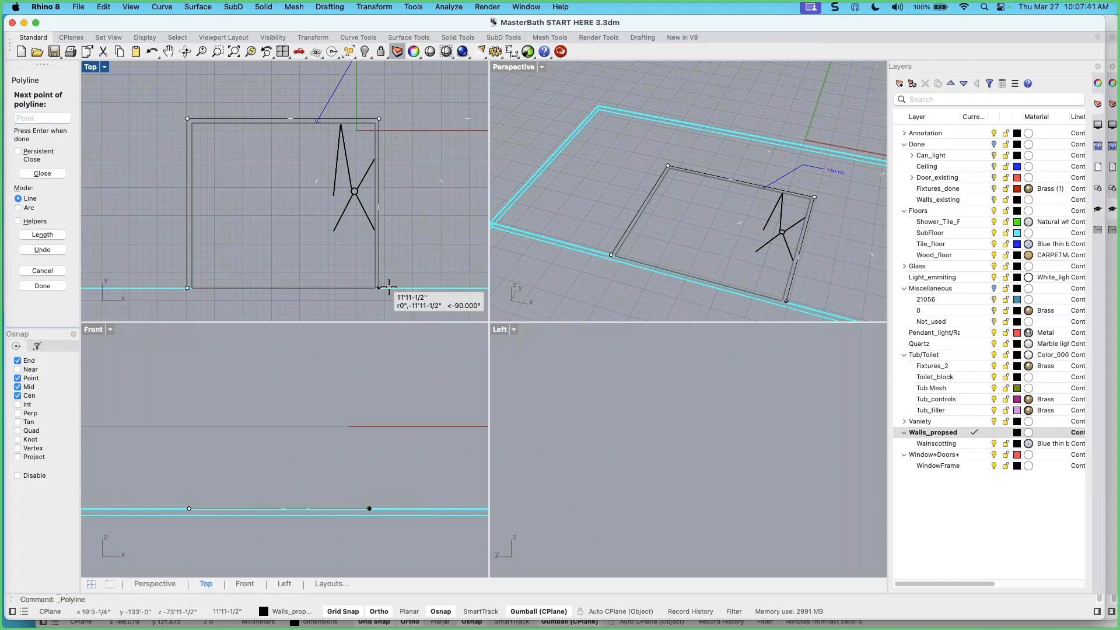
# Add a 12' segment straight down the room outline's right side and finish the polyline
pyautogui.scroll(-2, 392, 293)
pyautogui.scroll(2, 391, 294)
pyautogui.moveTo(391, 293); pyautogui.dragTo(381, 275, button='right')
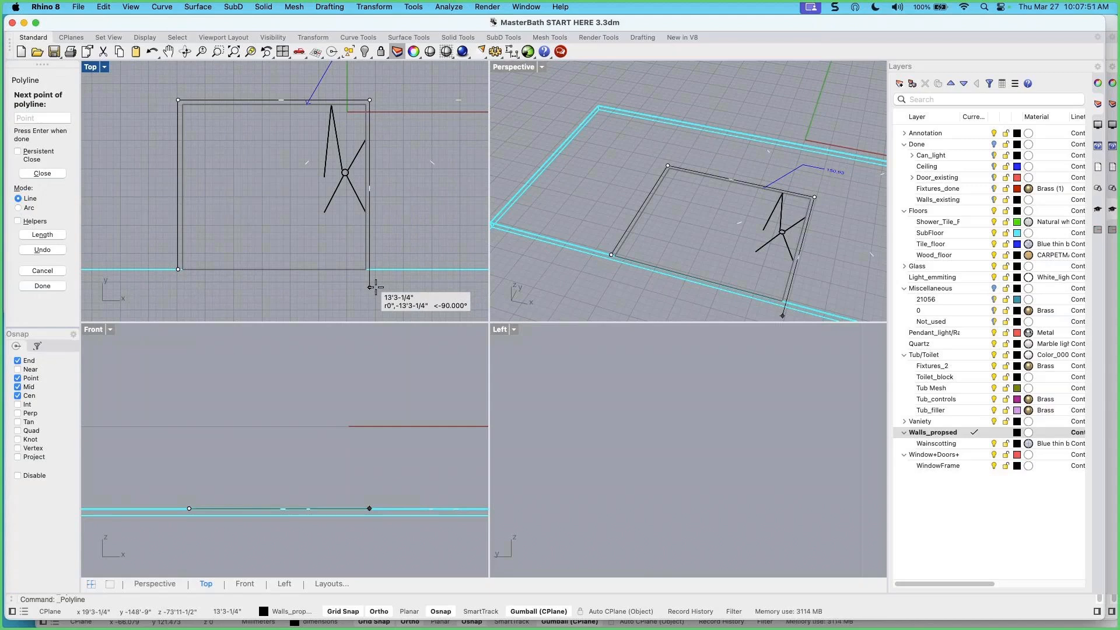
pyautogui.write("12'")
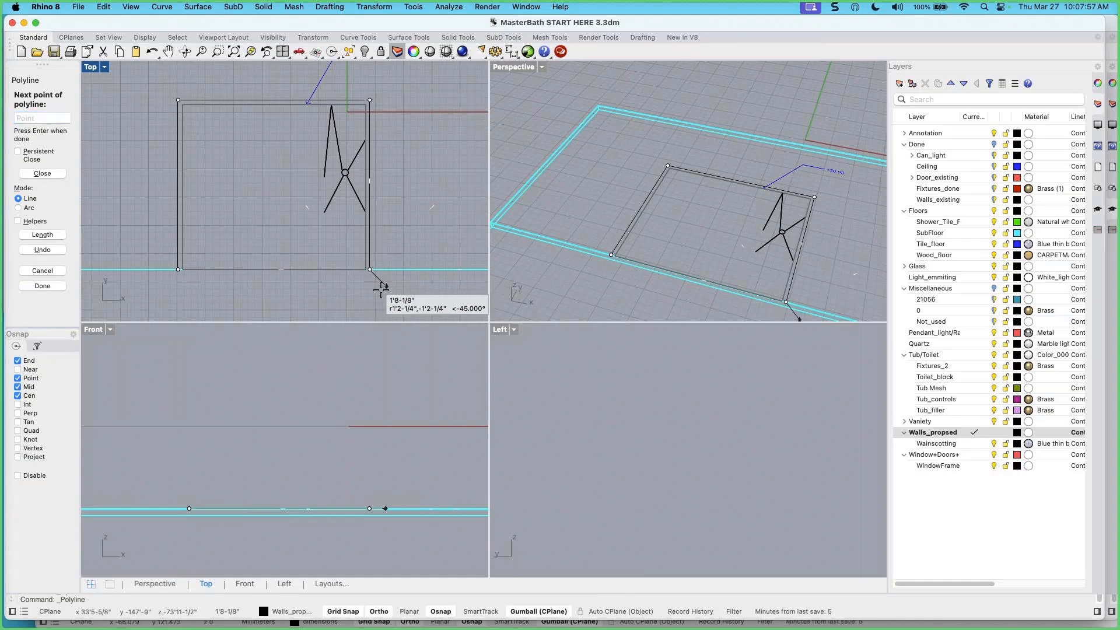
pyautogui.press('Return')
# Offset the three-sided wall polyline 4" toward the inside of the room, using sharp corners and a flat cap
pyautogui.click(370, 187)
pyautogui.scroll(3, 663, 217)
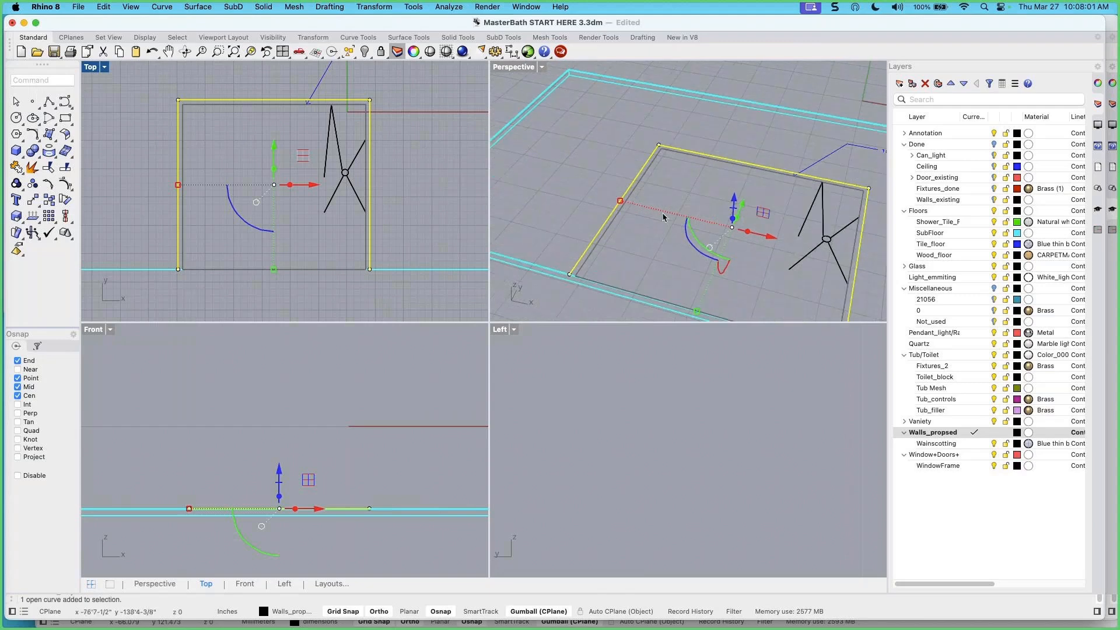
pyautogui.scroll(2, 222, 171)
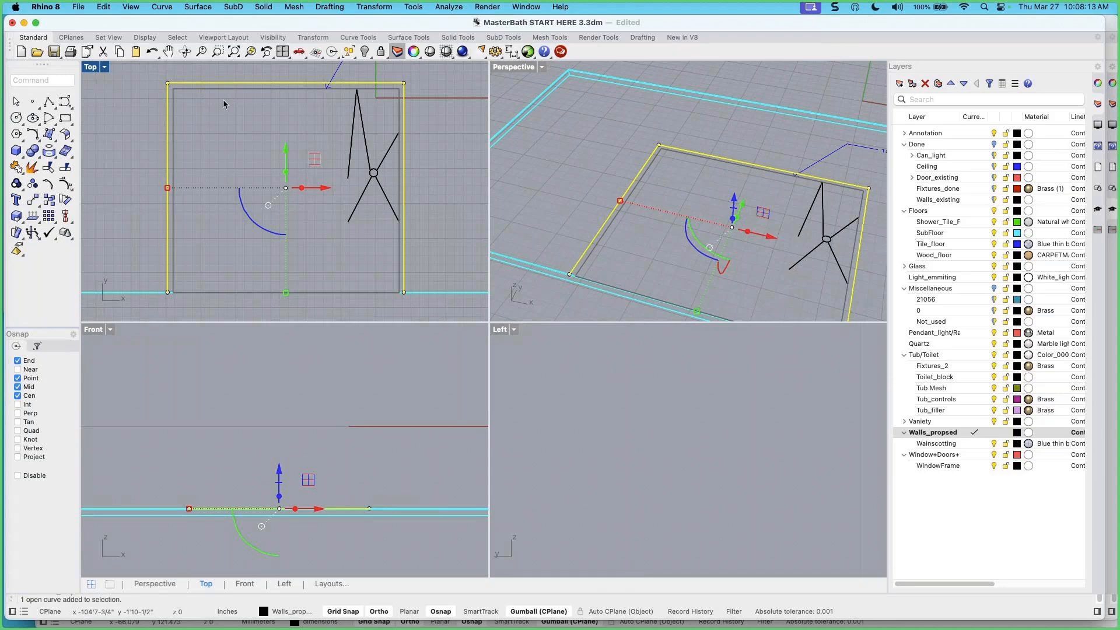
pyautogui.click(162, 7)
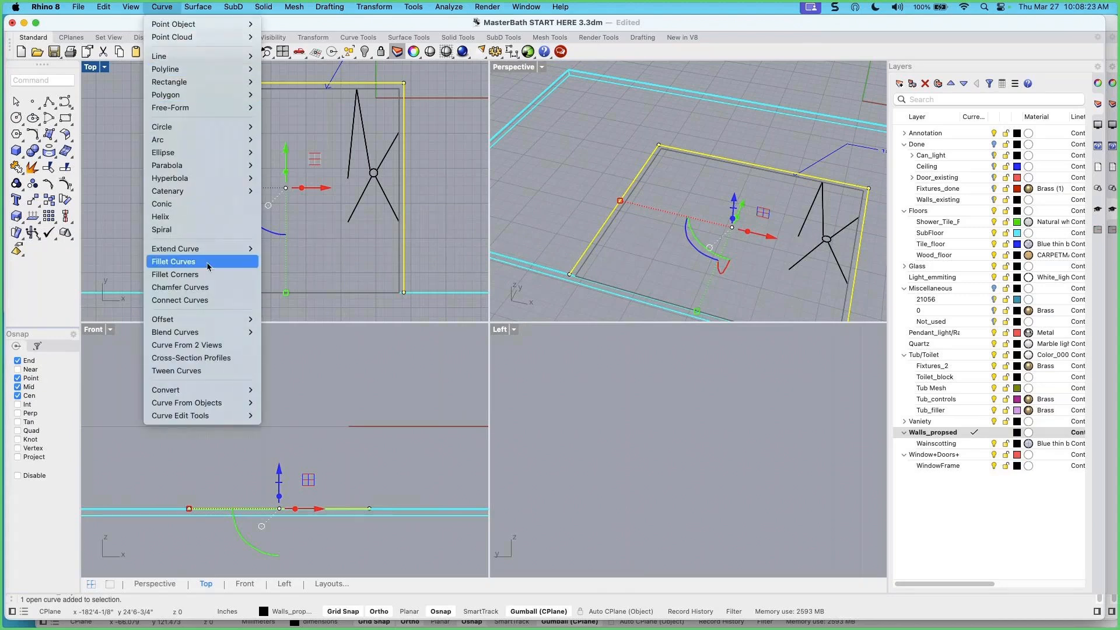
pyautogui.moveTo(222, 319)
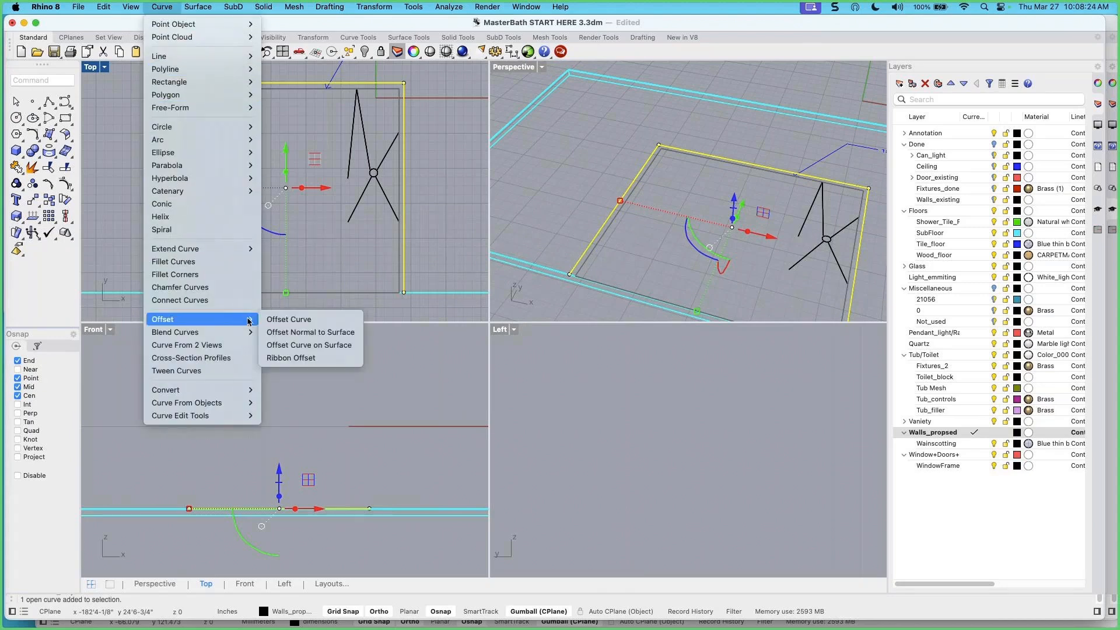
pyautogui.click(294, 320)
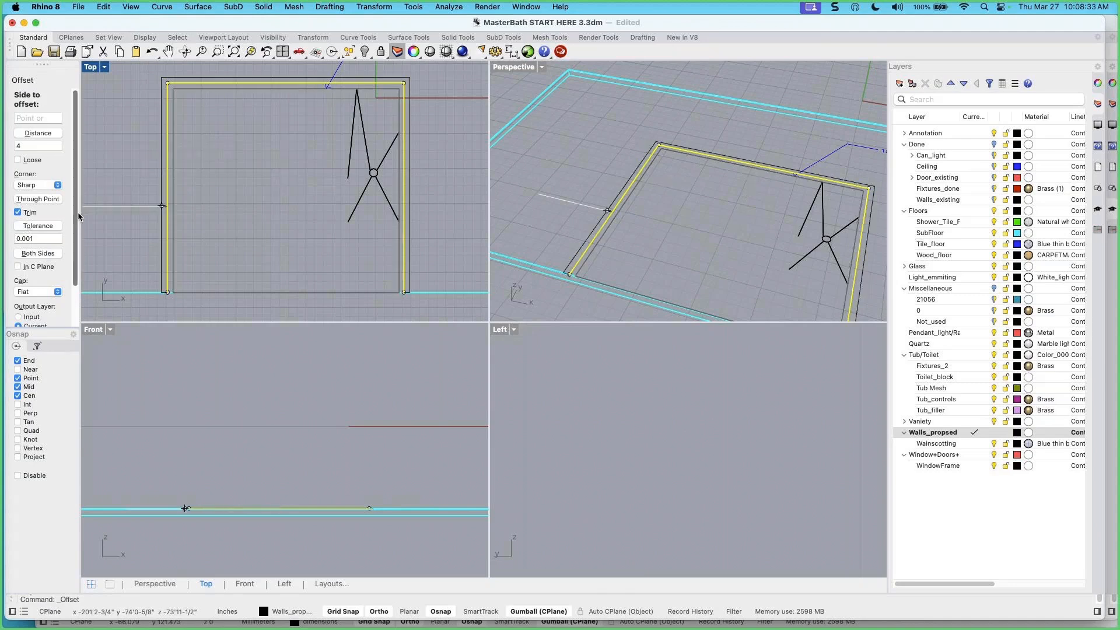
pyautogui.scroll(-3, 20, 248)
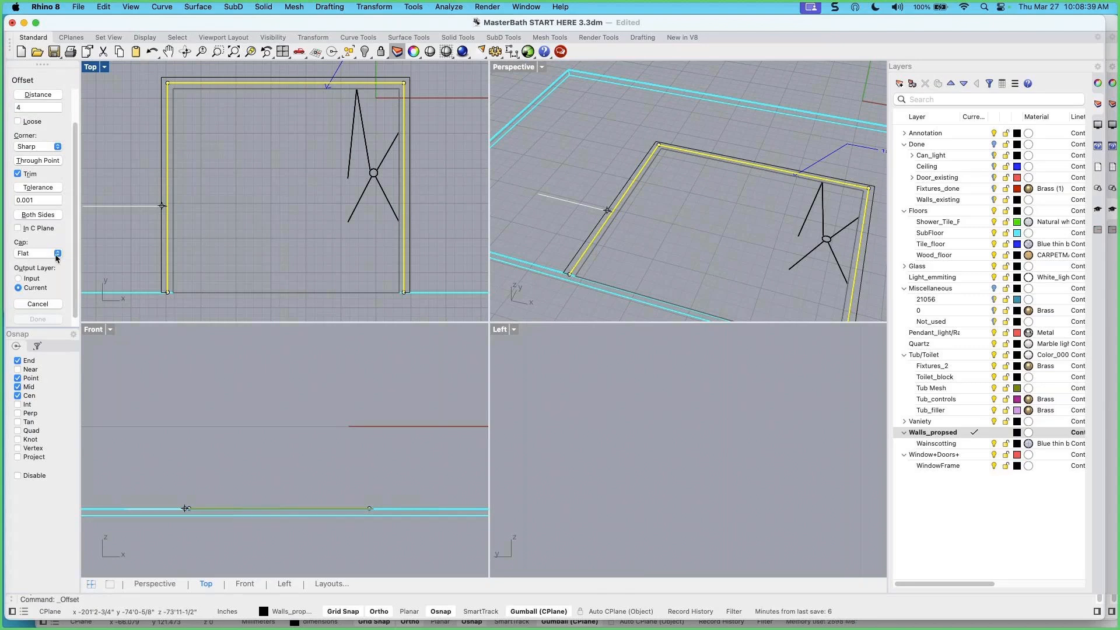
pyautogui.scroll(1, 56, 234)
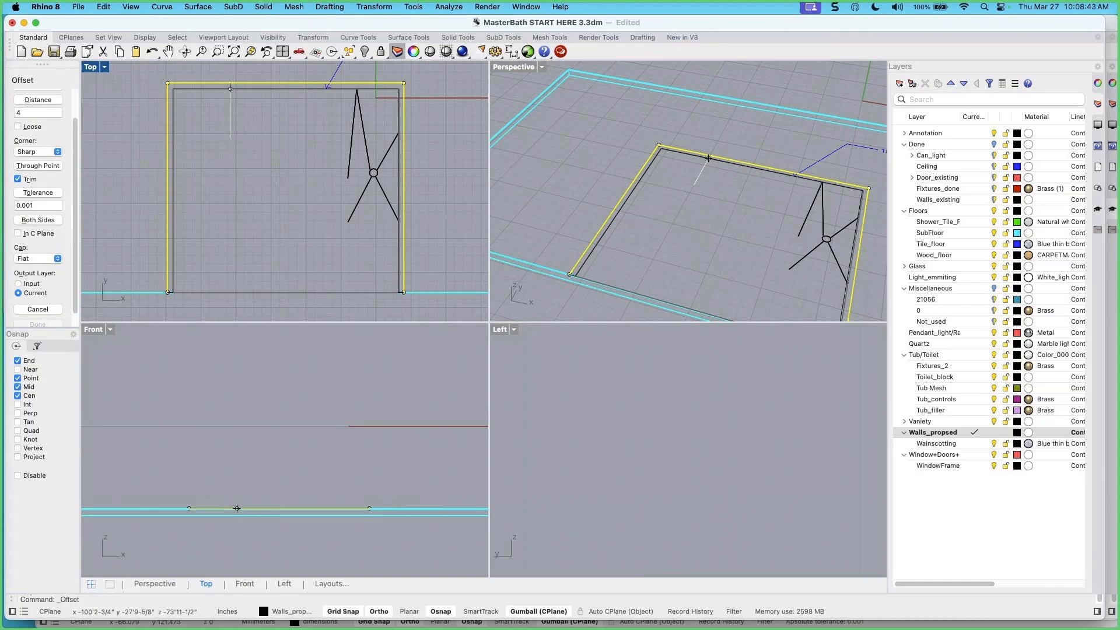
pyautogui.write('4')
pyautogui.press('Return')
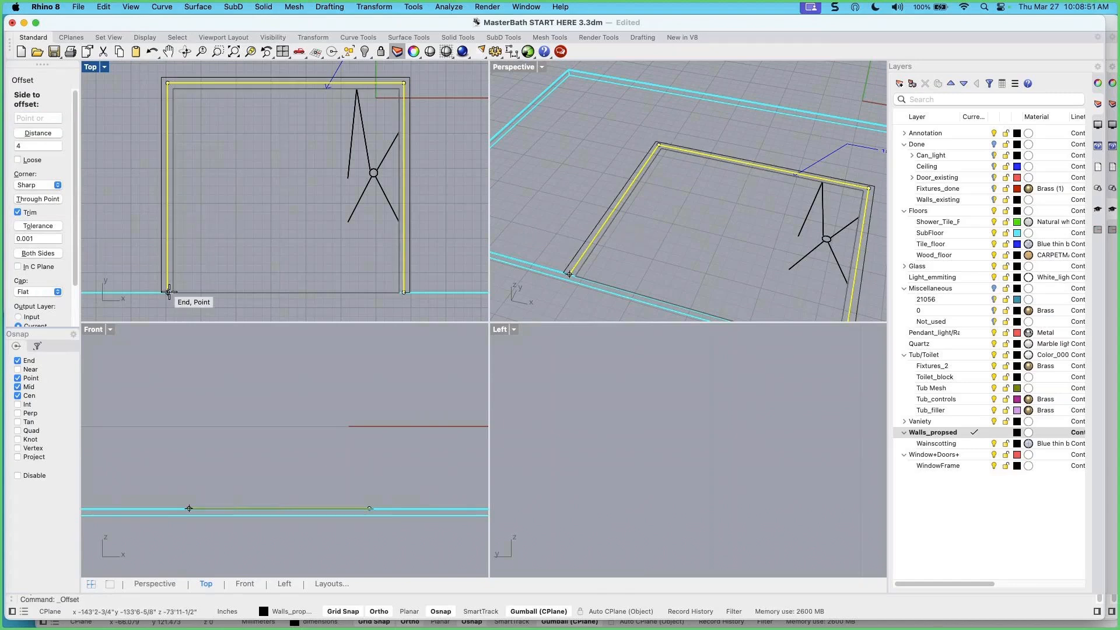
pyautogui.click(223, 162)
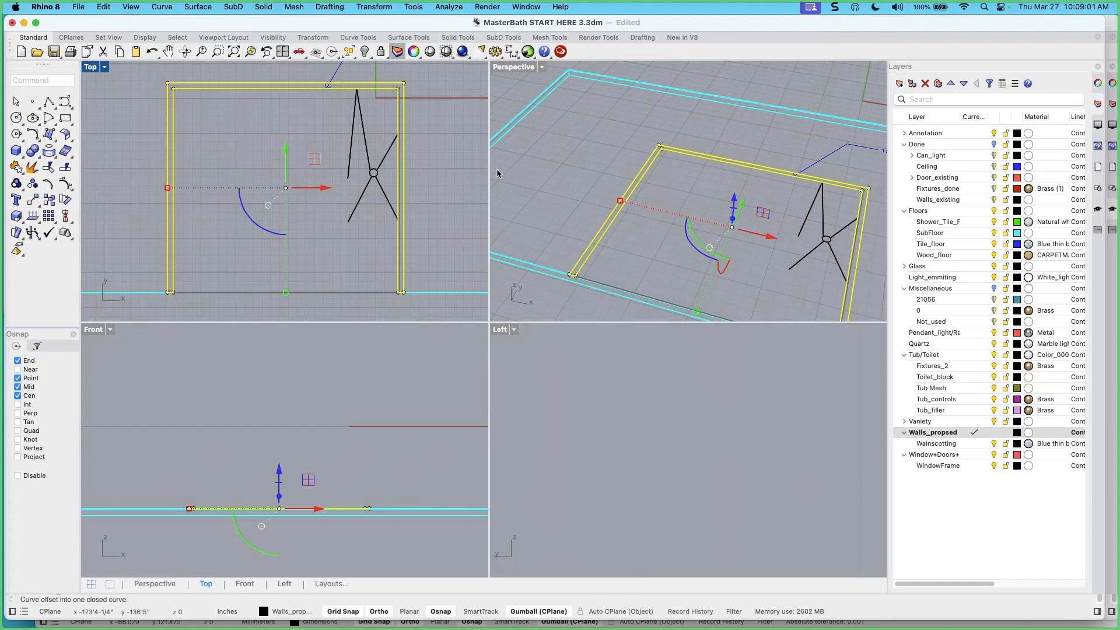
# Check the object type and layer of the offset wall outline in its object properties
pyautogui.scroll(-2, 631, 208)
pyautogui.keyDown('shift'); pyautogui.moveTo(642, 208); pyautogui.dragTo(622, 196, button='right'); pyautogui.keyUp('shift')
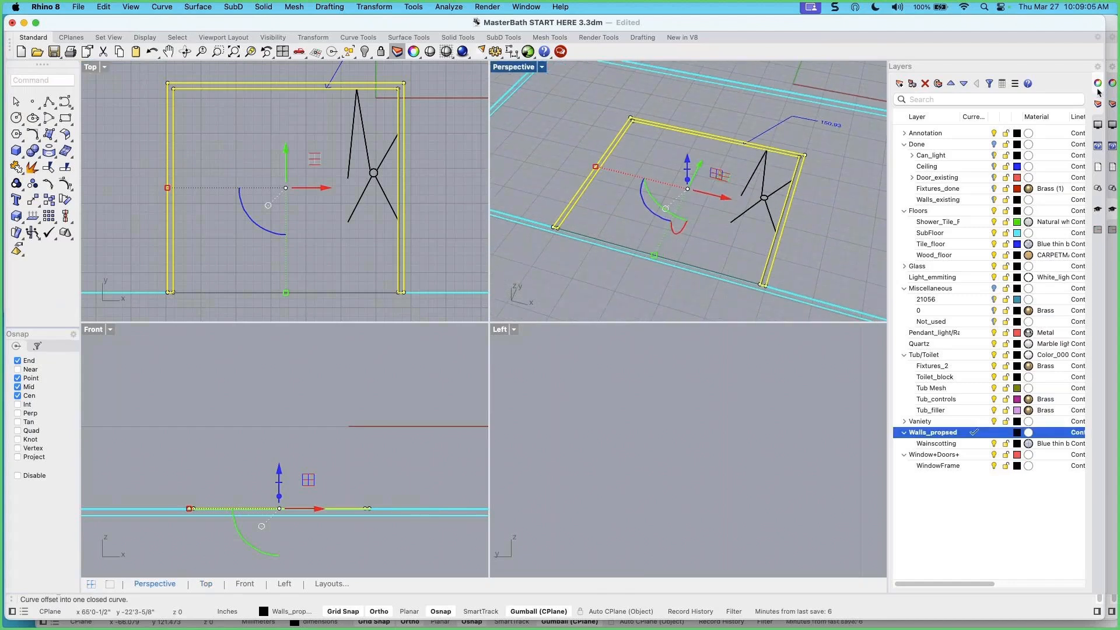
pyautogui.click(1098, 86)
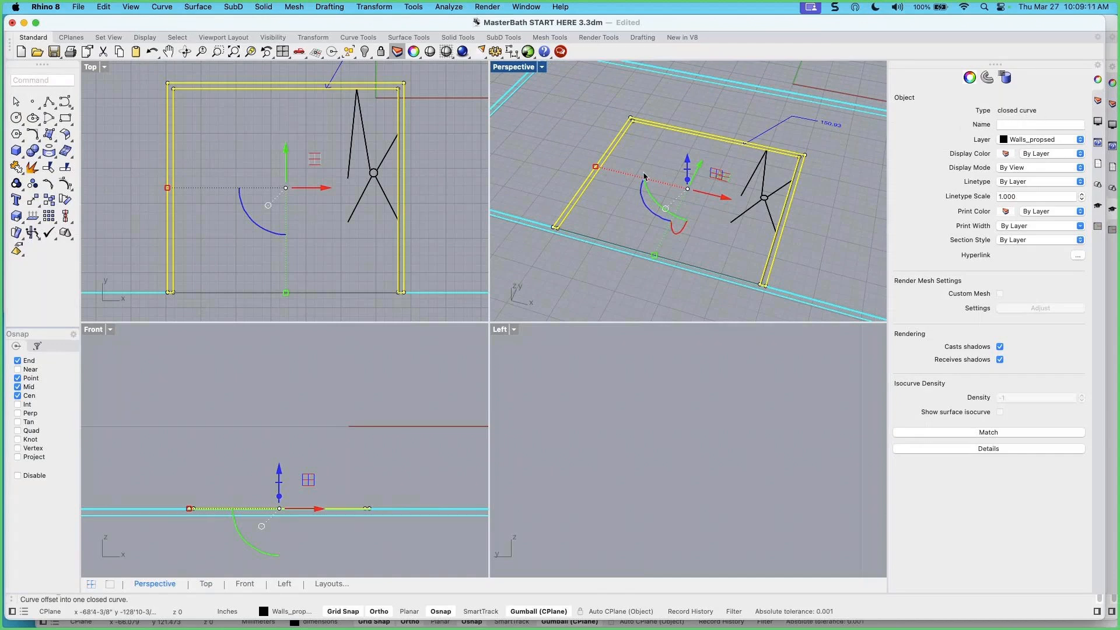
pyautogui.click(735, 194)
pyautogui.scroll(2, 391, 199)
pyautogui.moveTo(392, 202); pyautogui.dragTo(380, 214, button='right')
pyautogui.scroll(-2, 381, 214)
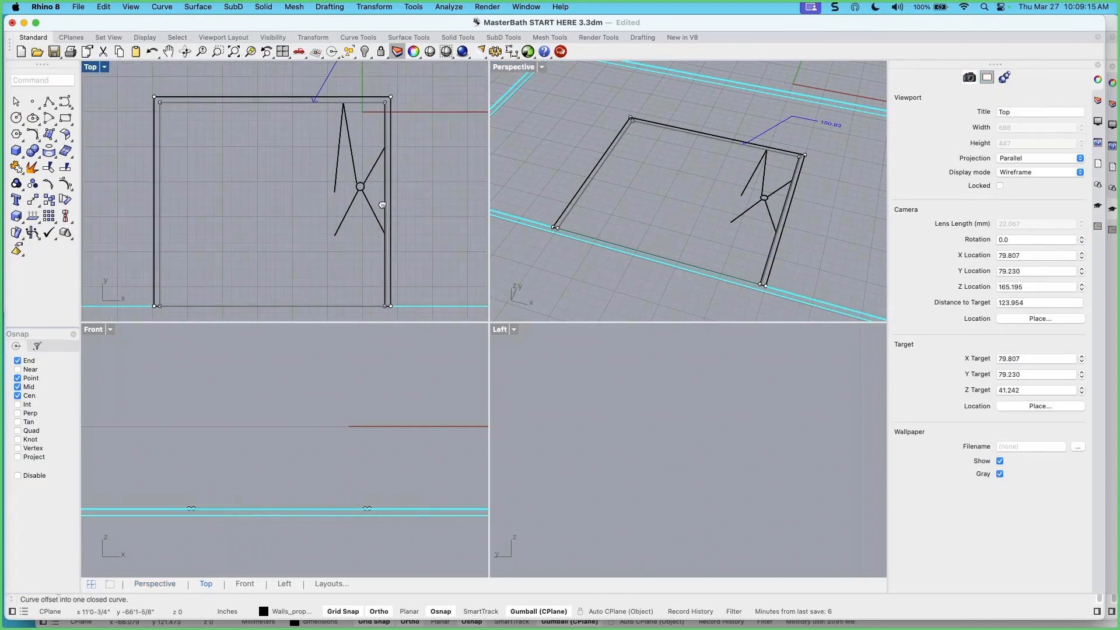
pyautogui.click(395, 210)
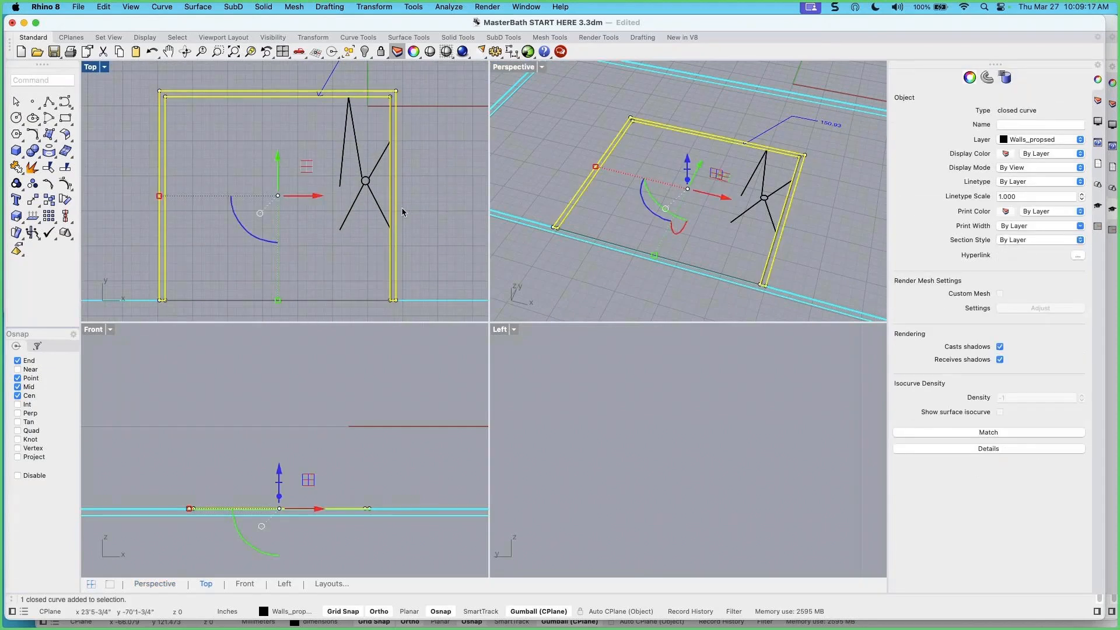
pyautogui.scroll(-3, 438, 236)
pyautogui.moveTo(425, 237); pyautogui.dragTo(397, 236, button='right')
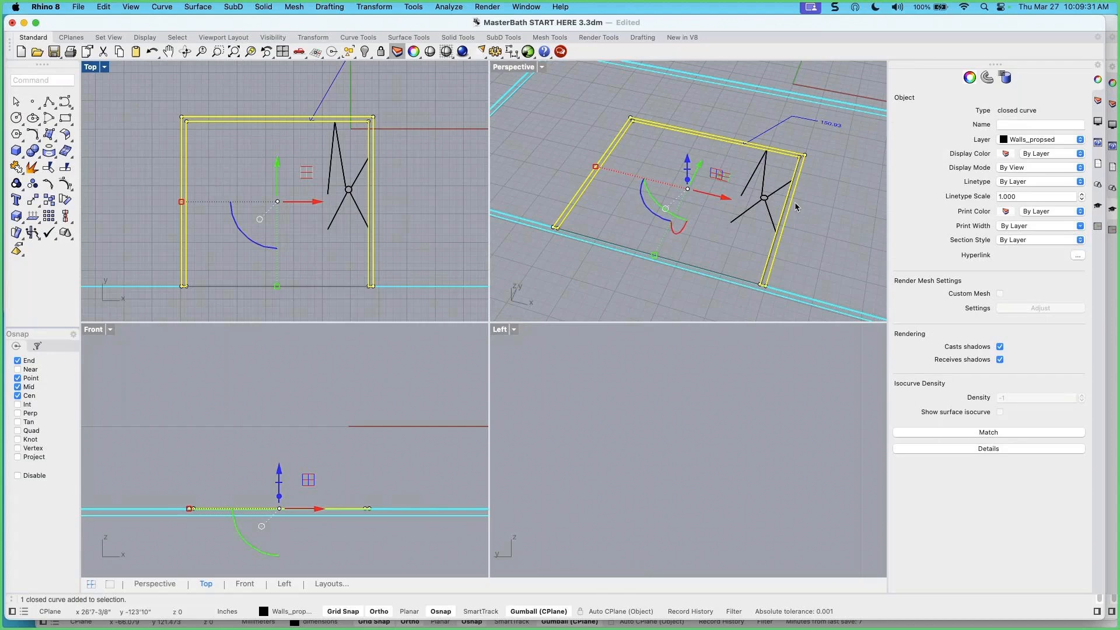
pyautogui.scroll(-2, 800, 205)
pyautogui.keyDown('shift'); pyautogui.moveTo(794, 200); pyautogui.dragTo(788, 212, button='right'); pyautogui.keyUp('shift')
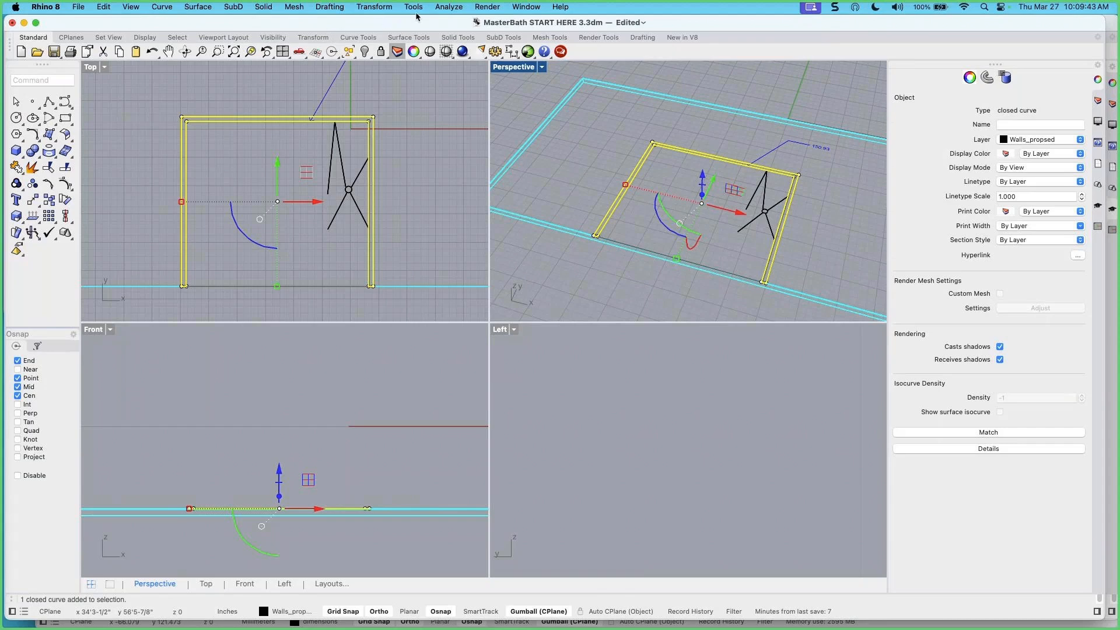
pyautogui.click(374, 7)
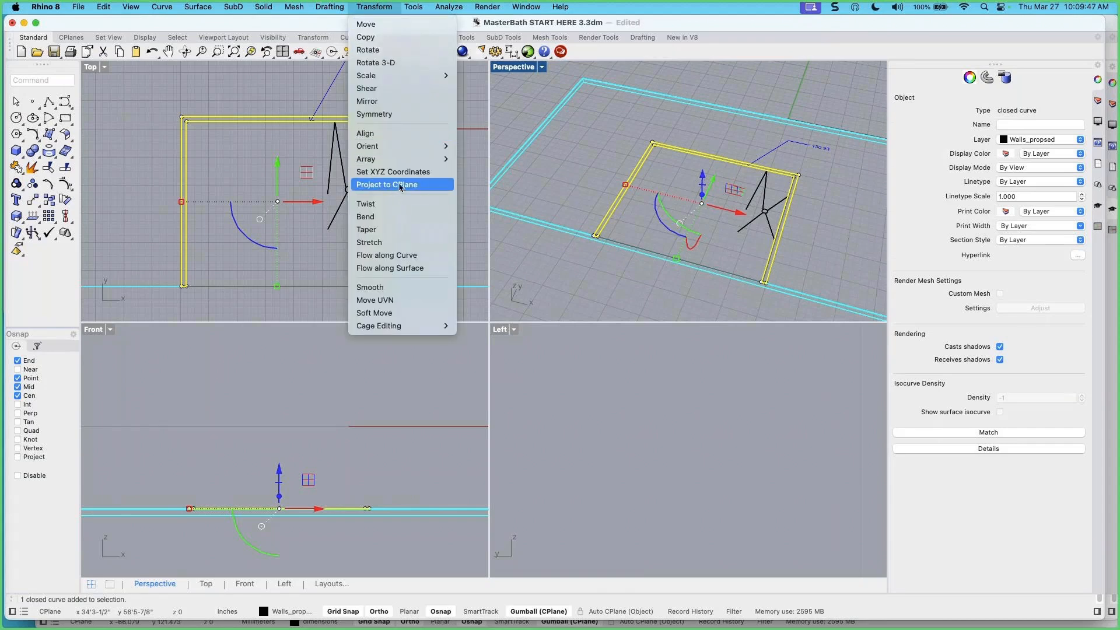
pyautogui.click(509, 89)
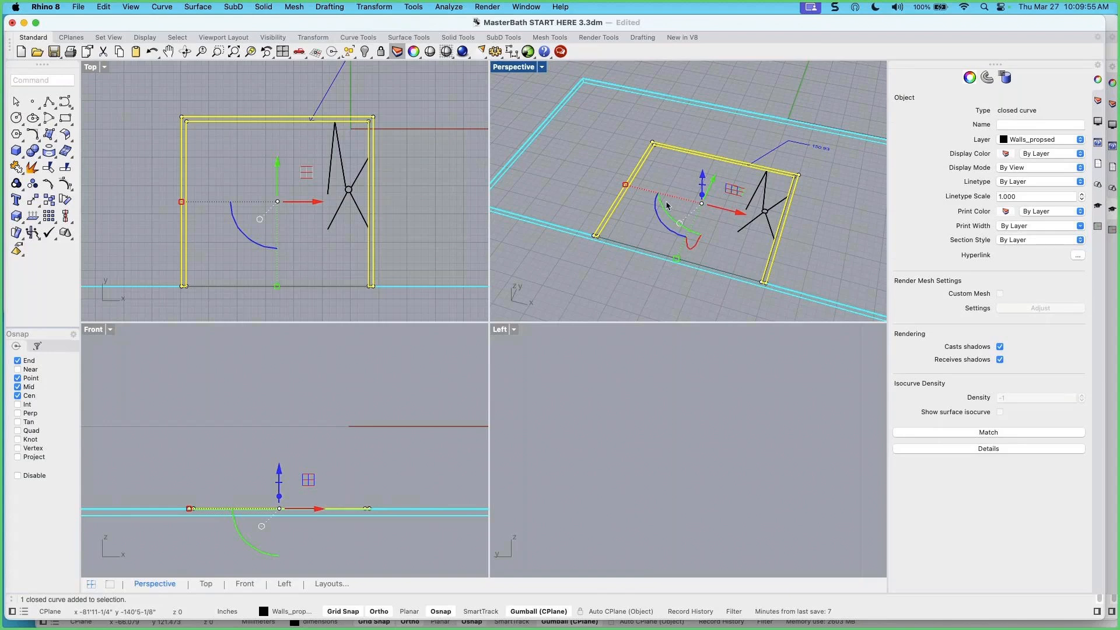
pyautogui.moveTo(667, 205); pyautogui.dragTo(634, 210, button='right')
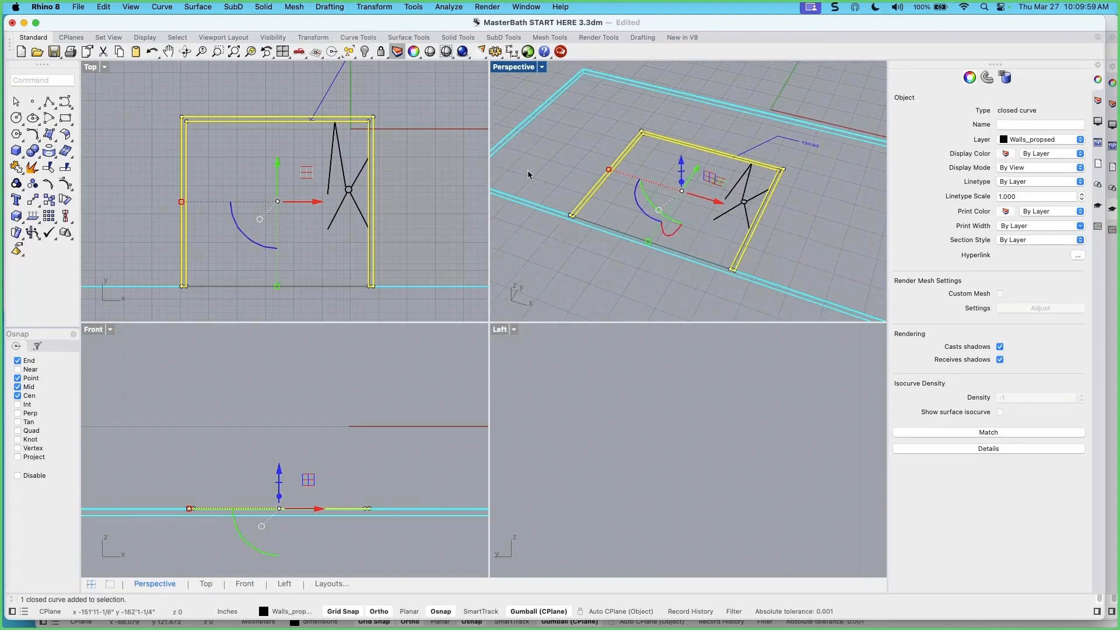
# Bring back the layer list and examine how the inner wall line aligns with the room outline along the right-hand wall
pyautogui.click(1098, 101)
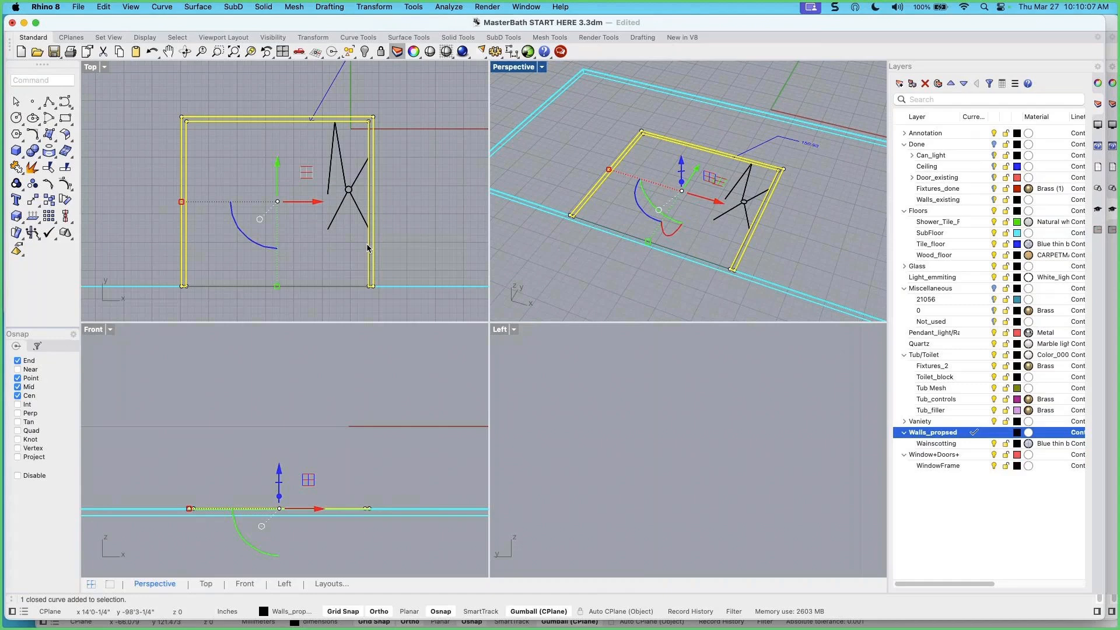
pyautogui.press('Escape')
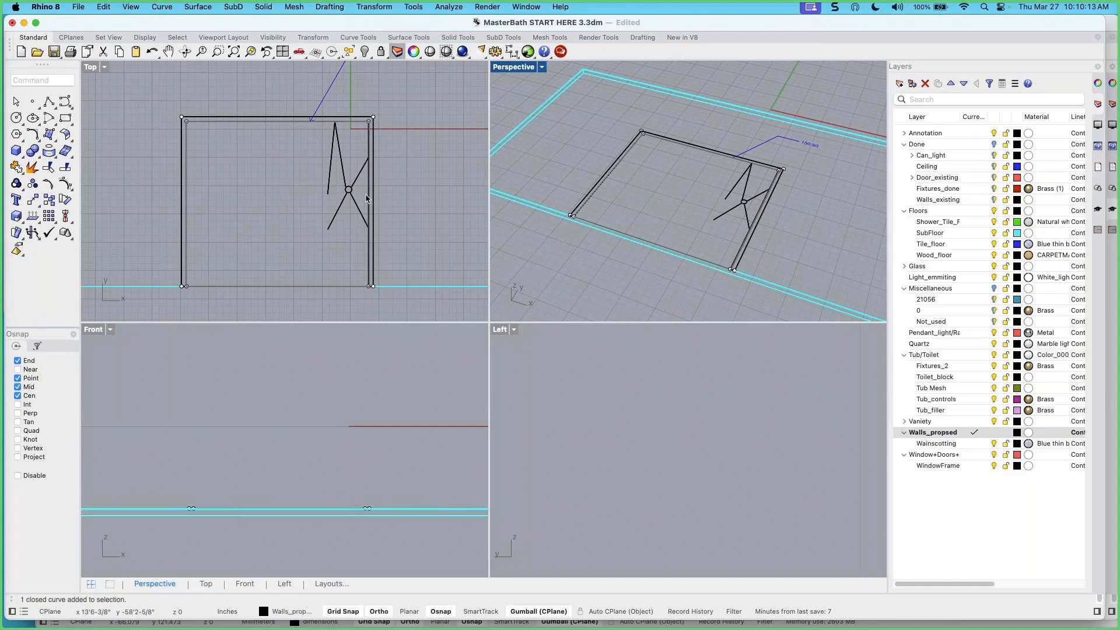
pyautogui.scroll(5, 364, 191)
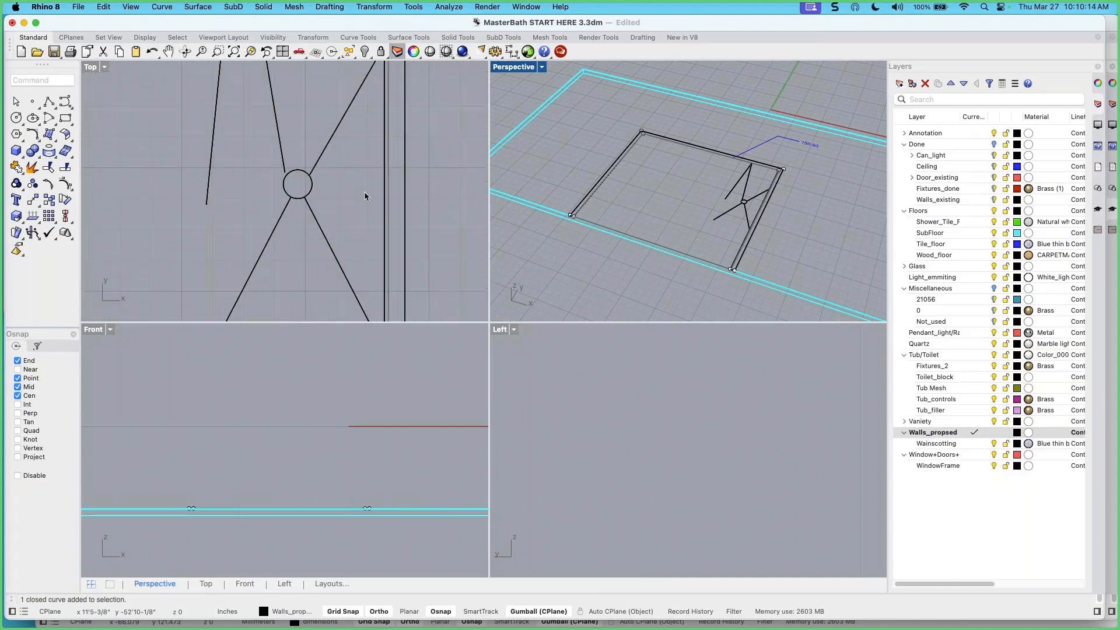
pyautogui.click(386, 216)
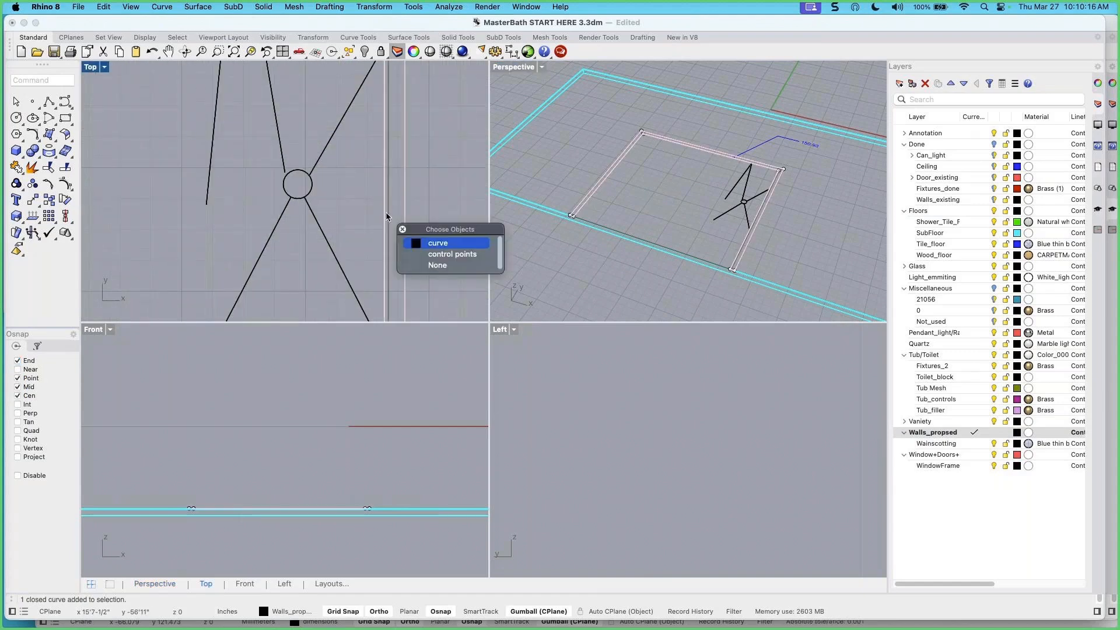
pyautogui.click(432, 243)
pyautogui.press('Escape')
pyautogui.scroll(-3, 394, 223)
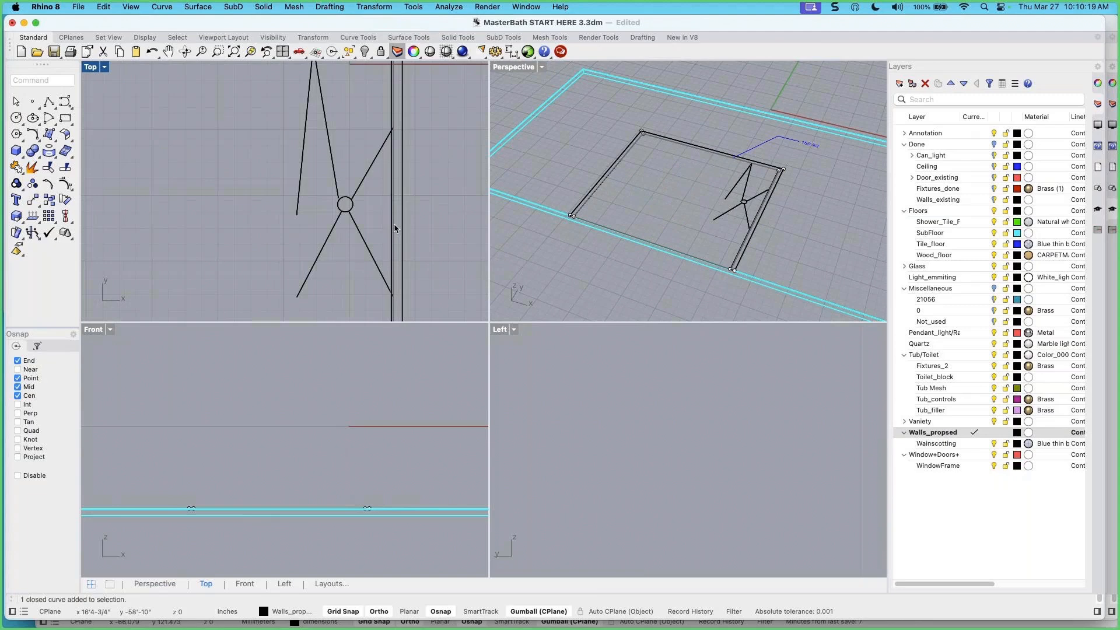
pyautogui.click(394, 225)
pyautogui.scroll(3, 393, 216)
pyautogui.press('Escape')
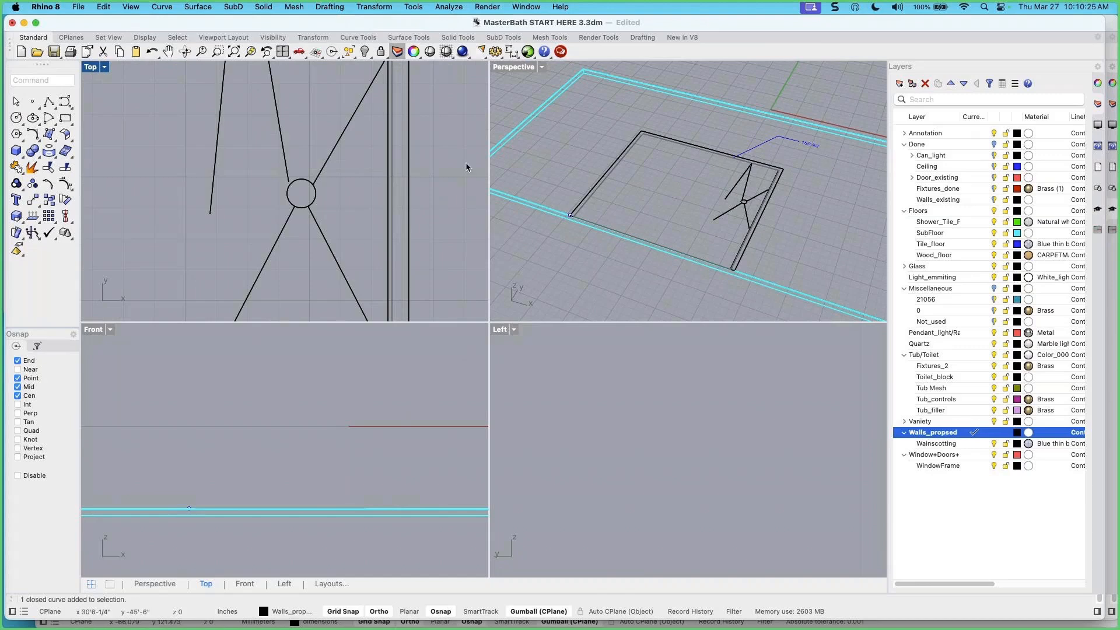
pyautogui.moveTo(416, 119); pyautogui.dragTo(413, 147, button='right')
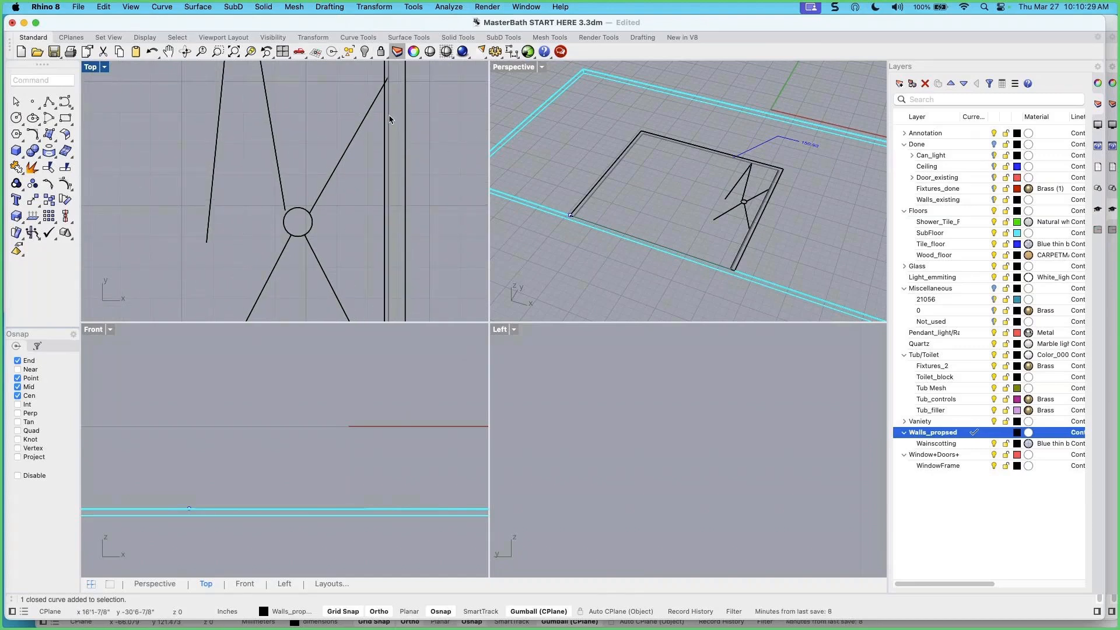
pyautogui.scroll(-2, 389, 121)
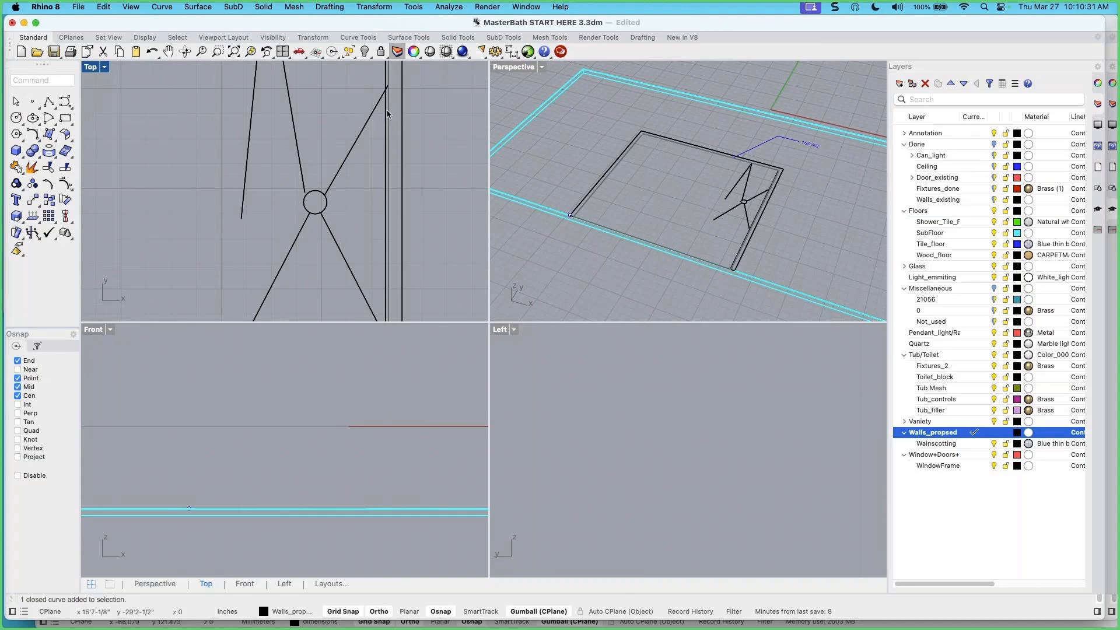
pyautogui.scroll(-2, 417, 139)
pyautogui.moveTo(415, 135); pyautogui.dragTo(410, 167, button='right')
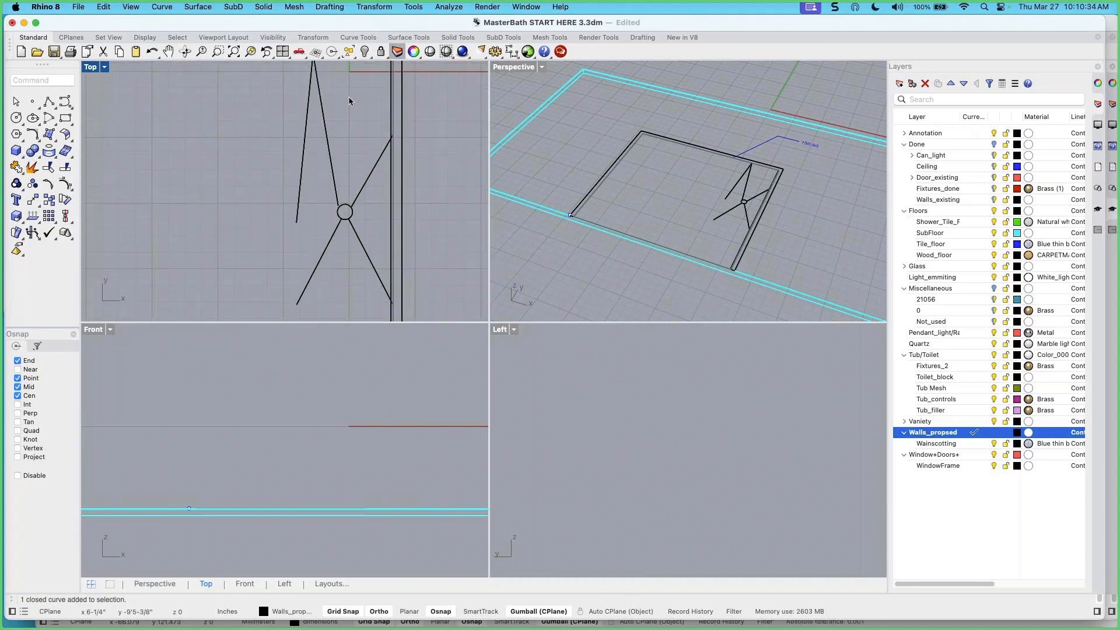
# Unlock the locked objects and identify the layer of the room outline running beside the inner wall line
pyautogui.rightClick(381, 53)
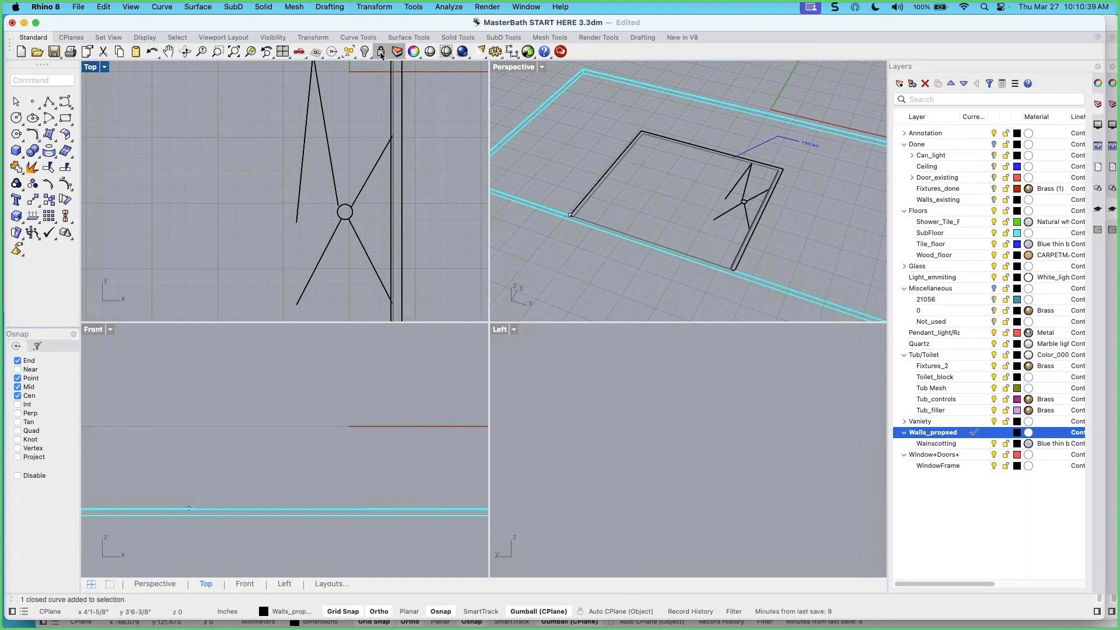
pyautogui.click(395, 198)
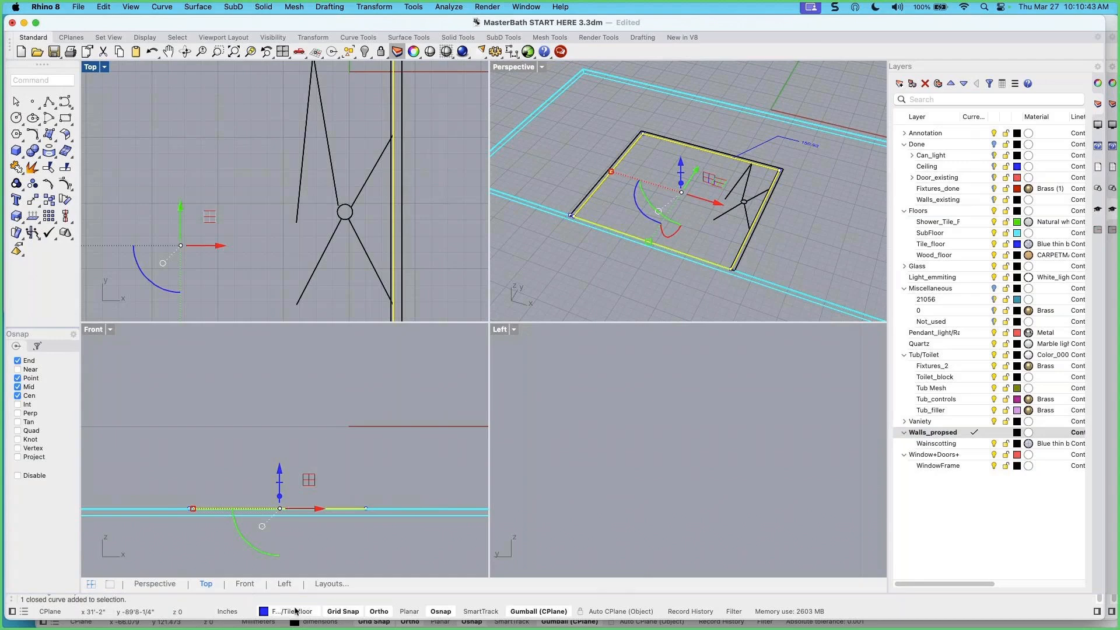
pyautogui.scroll(-4, 383, 229)
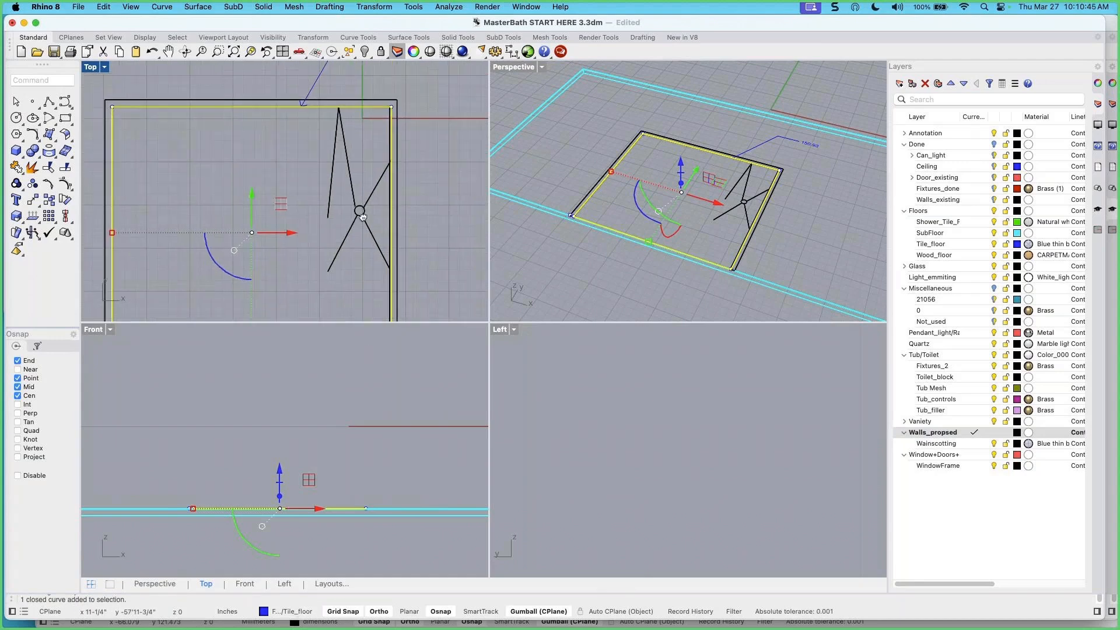
pyautogui.scroll(6, 365, 210)
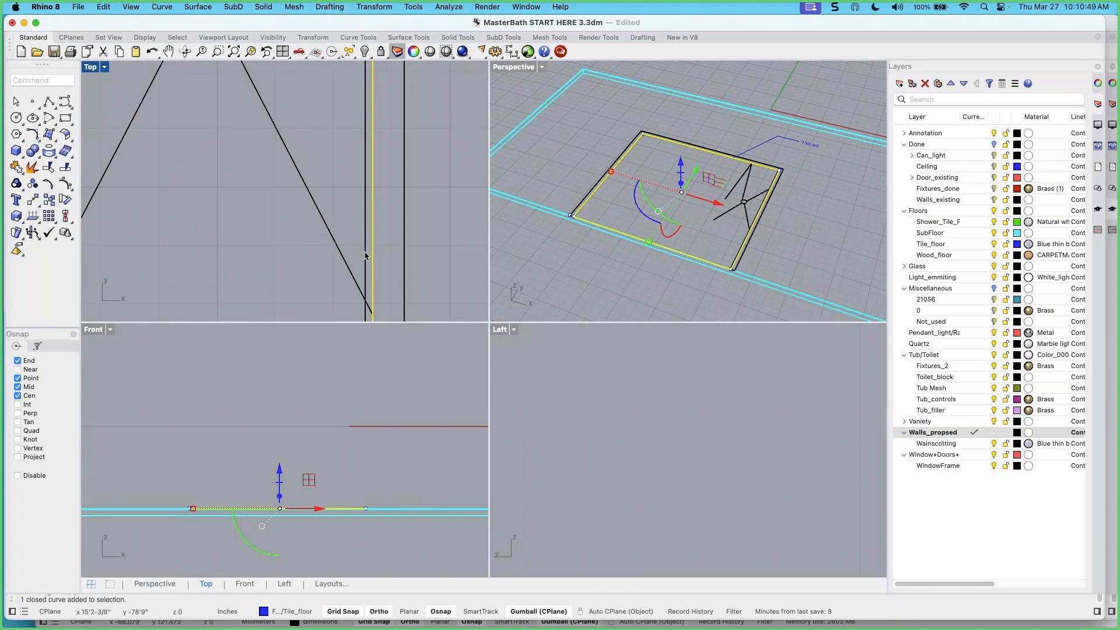
pyautogui.press('Escape')
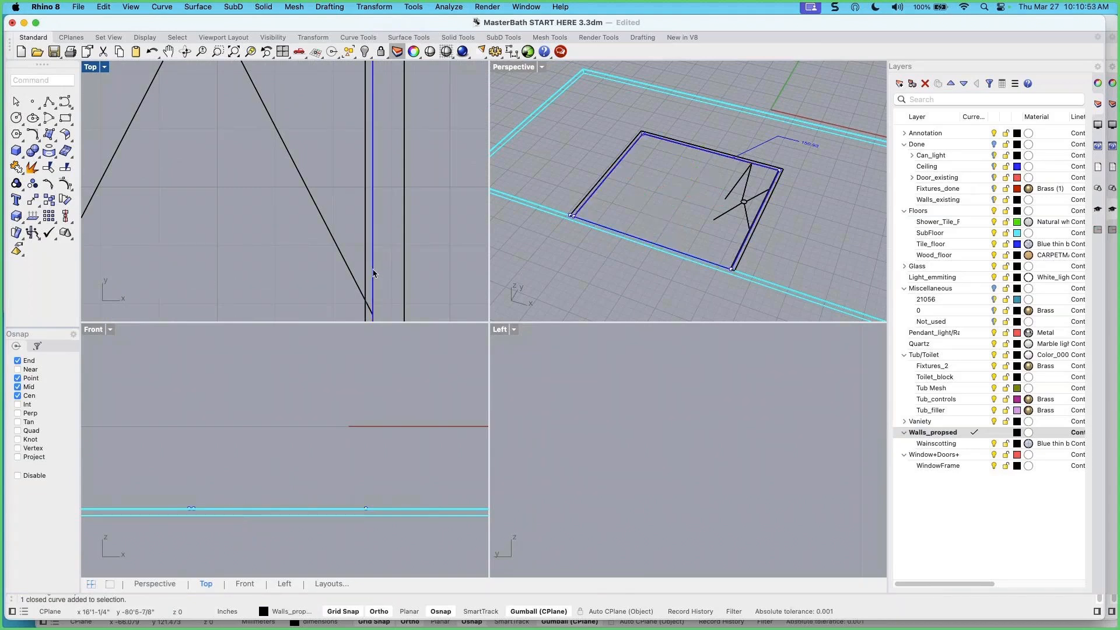
# Move the right edge of the Tile_floor outline left onto the inner line of the right-hand wall
pyautogui.click(374, 264)
pyautogui.scroll(3, 379, 256)
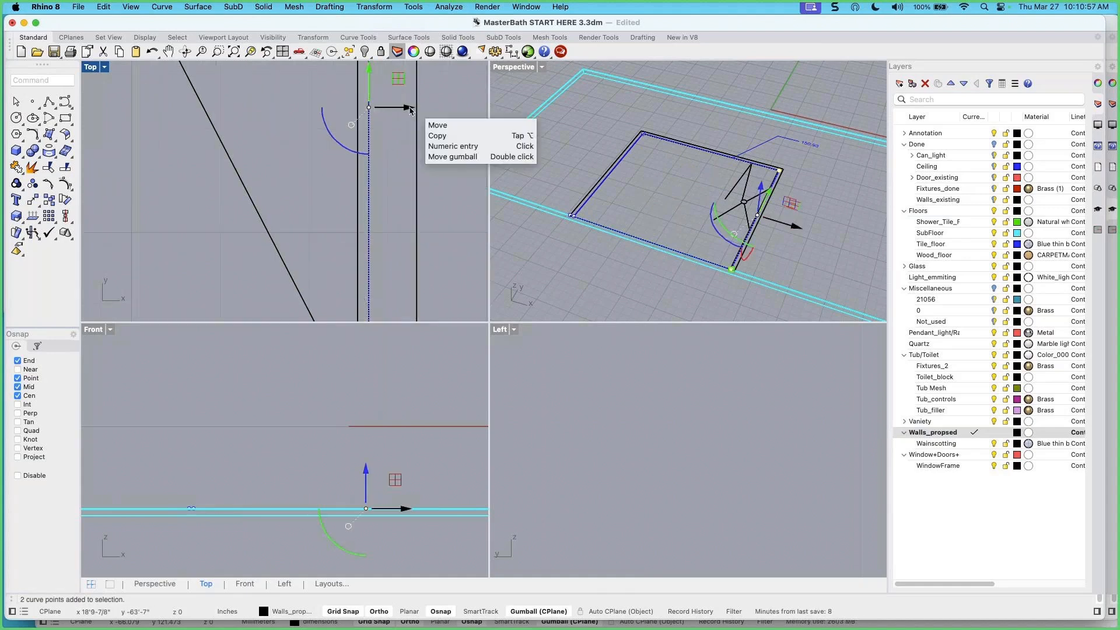
pyautogui.moveTo(407, 111); pyautogui.dragTo(393, 113)
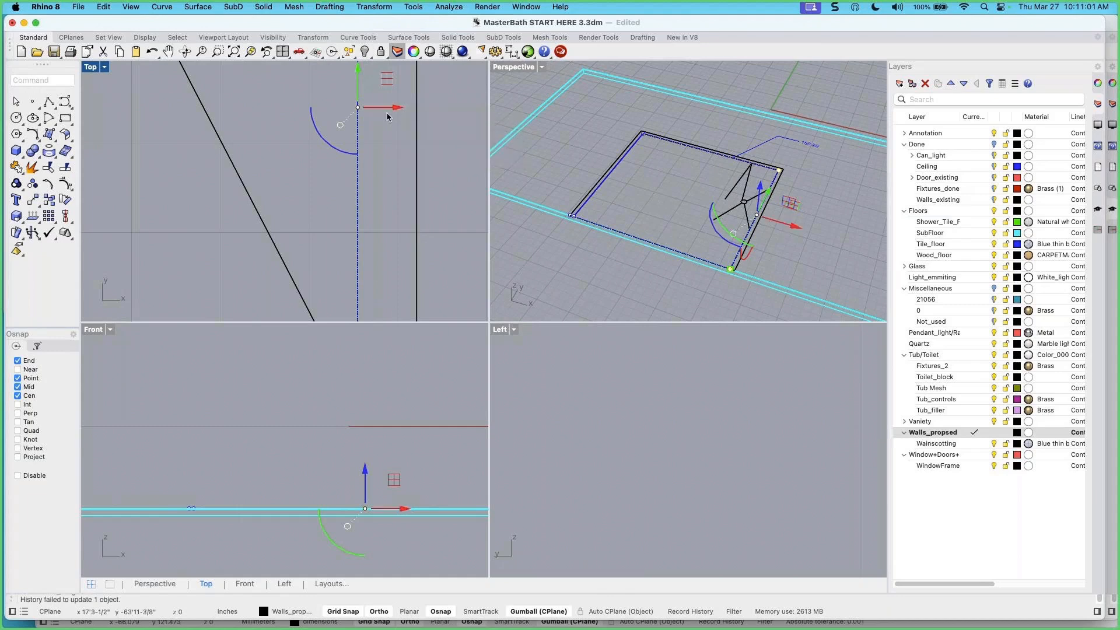
pyautogui.press('Escape')
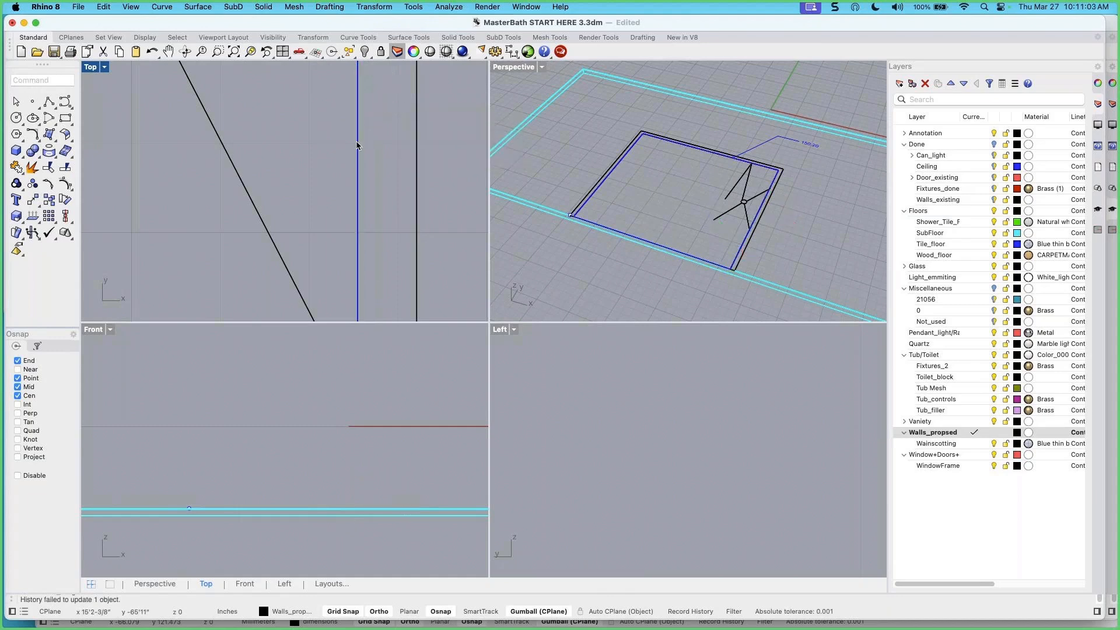
# Select the closed wall outline curve on the Walls_propsed layer where it overlaps the tile floor edge
pyautogui.click(357, 146)
pyautogui.click(399, 173)
pyautogui.scroll(-3, 386, 173)
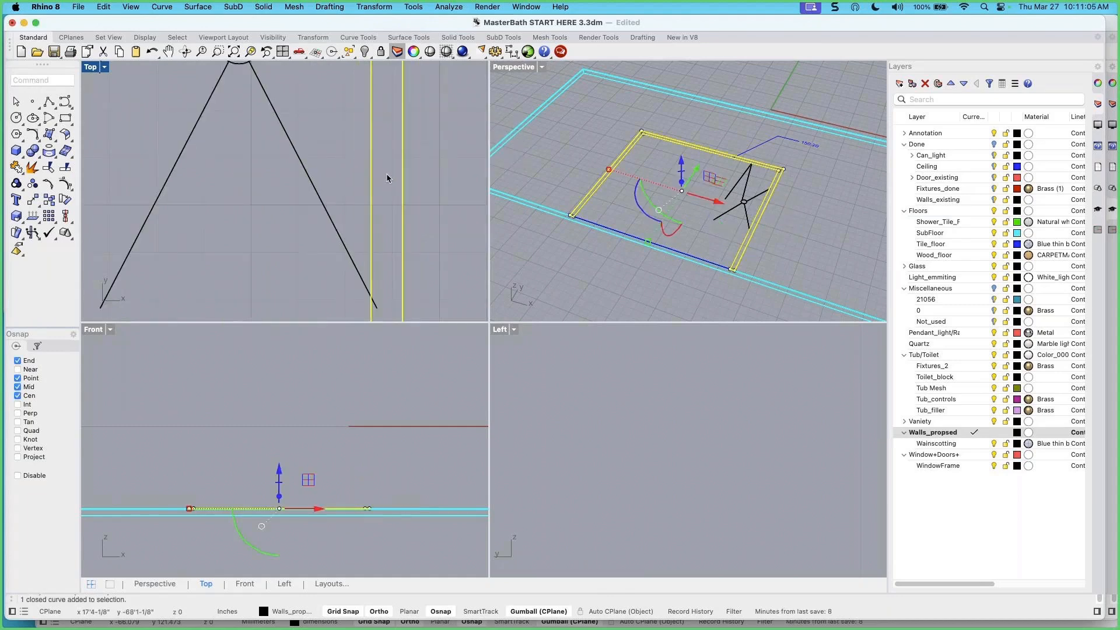
# Bring the proposed wall outline forward in the draw order so it sits over the blue floor boundary curve
pyautogui.press('Escape')
pyautogui.scroll(-6, 386, 173)
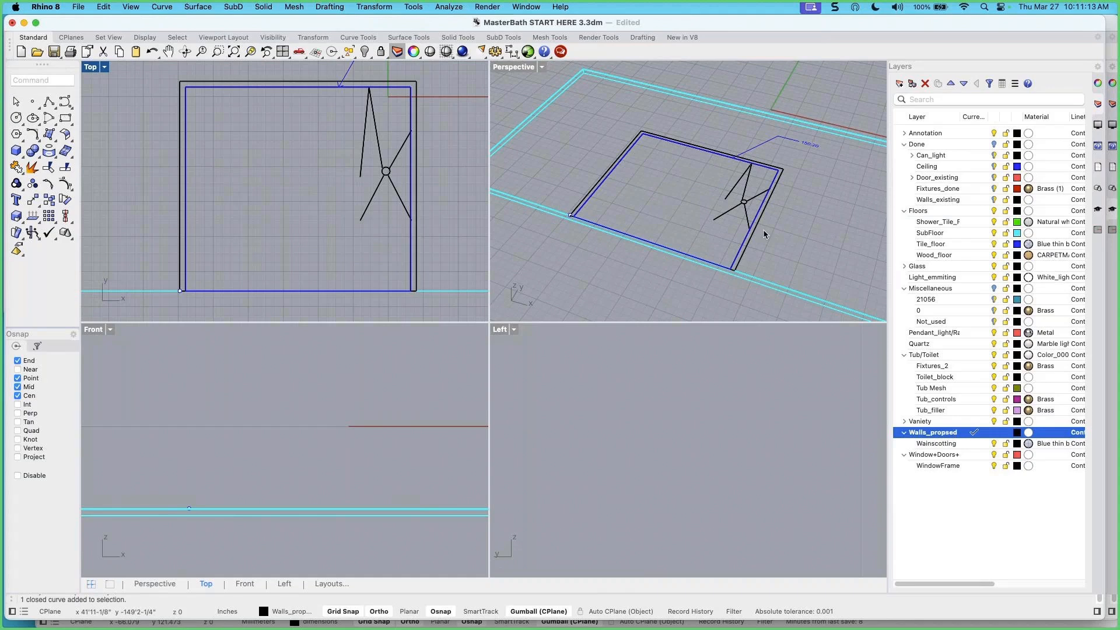
pyautogui.click(412, 175)
pyautogui.scroll(-3, 408, 188)
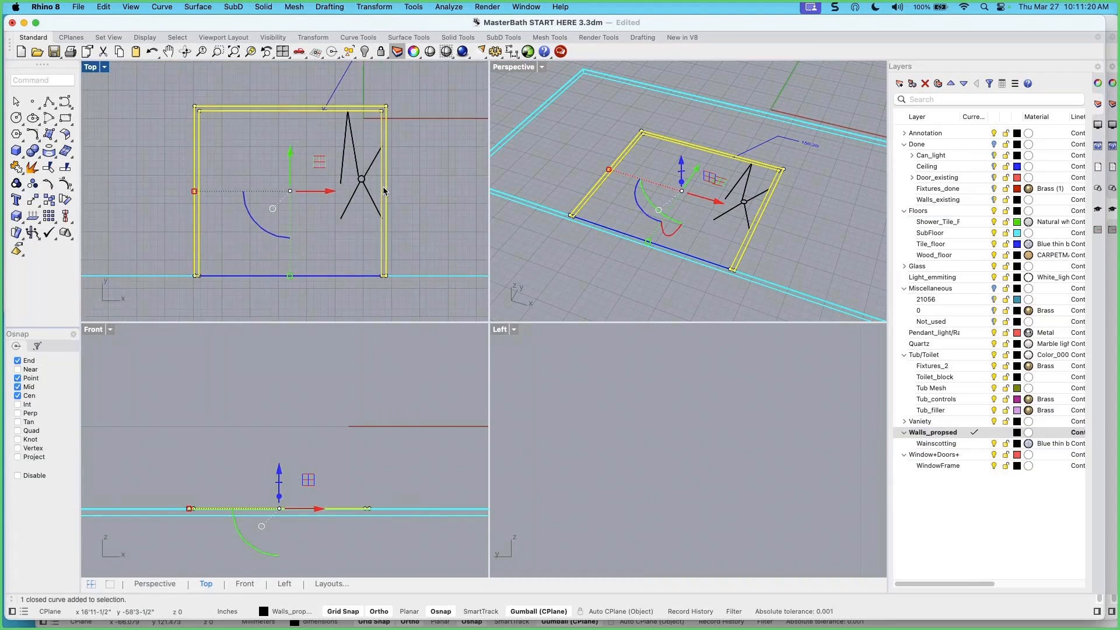
pyautogui.click(643, 38)
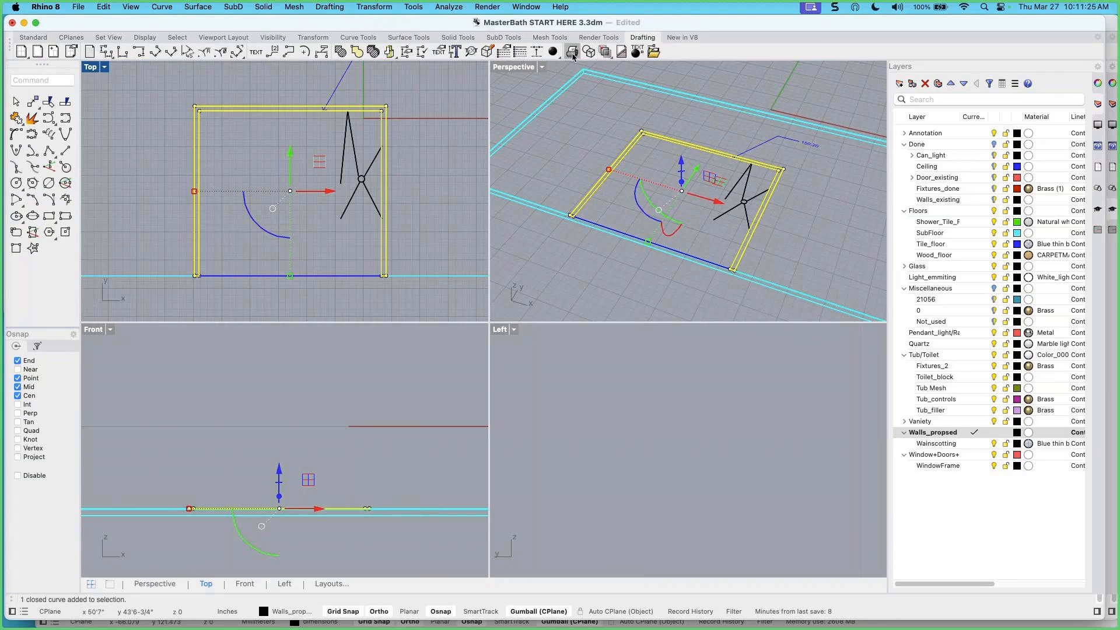
pyautogui.click(553, 52)
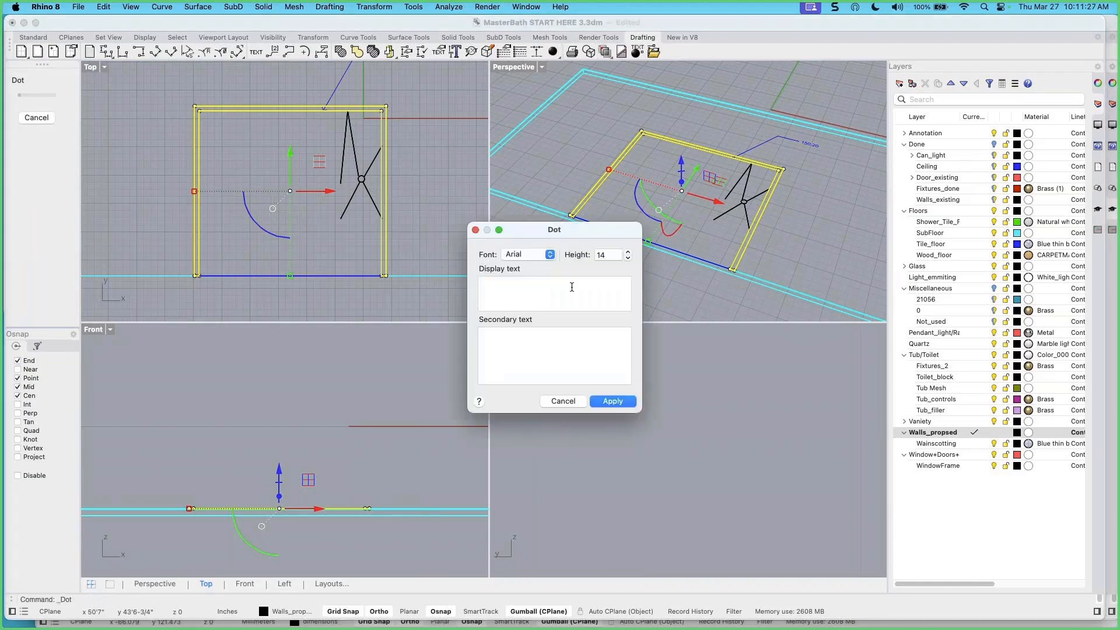
pyautogui.click(563, 401)
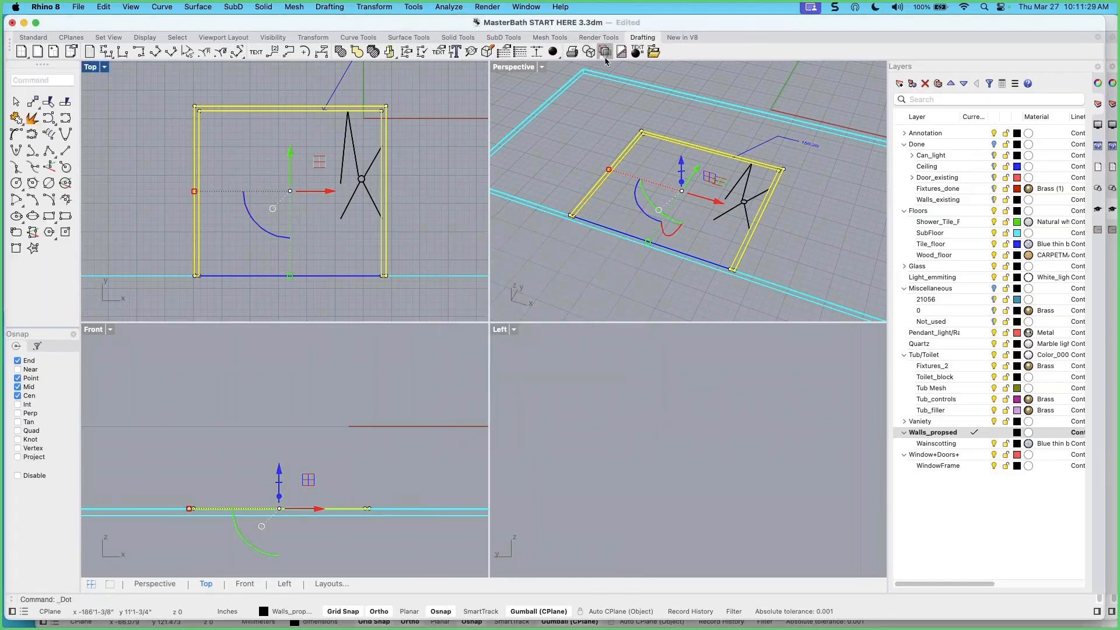
pyautogui.click(607, 54)
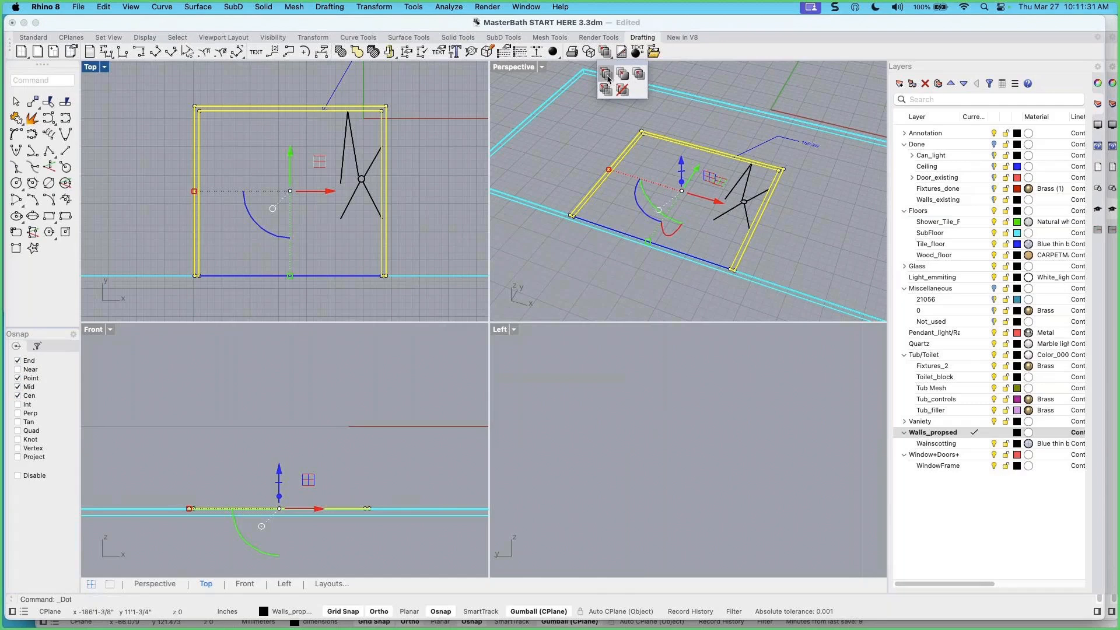
pyautogui.click(608, 77)
pyautogui.click(418, 226)
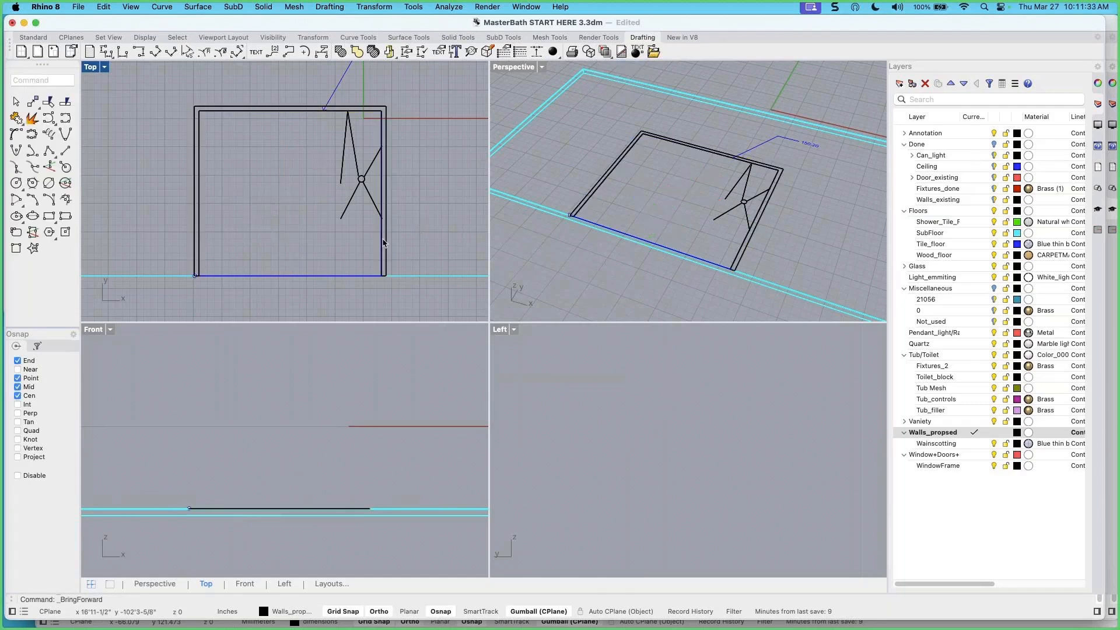
pyautogui.click(358, 276)
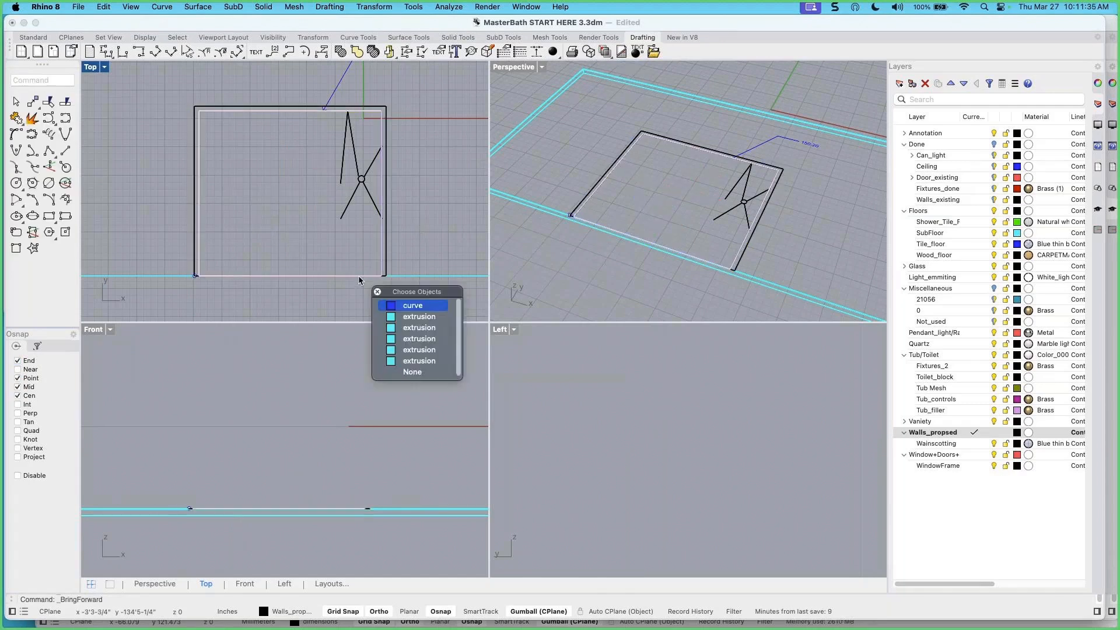
pyautogui.click(408, 304)
# Turn on SmartTrack and maximize the Top viewport around the room's floor plan
pyautogui.scroll(2, 323, 182)
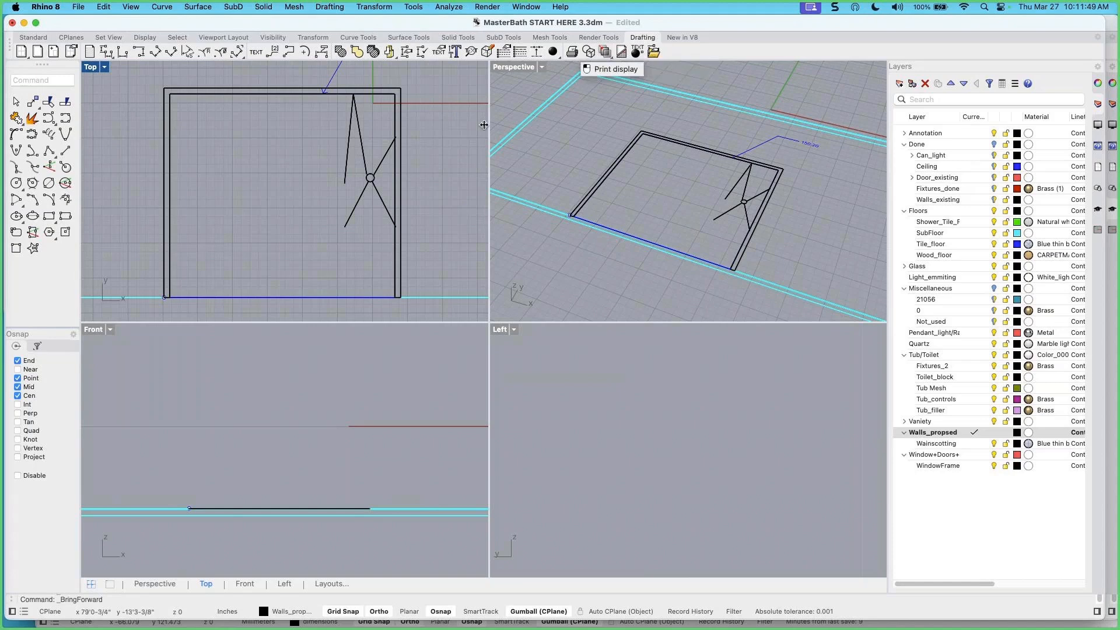
pyautogui.scroll(-2, 412, 173)
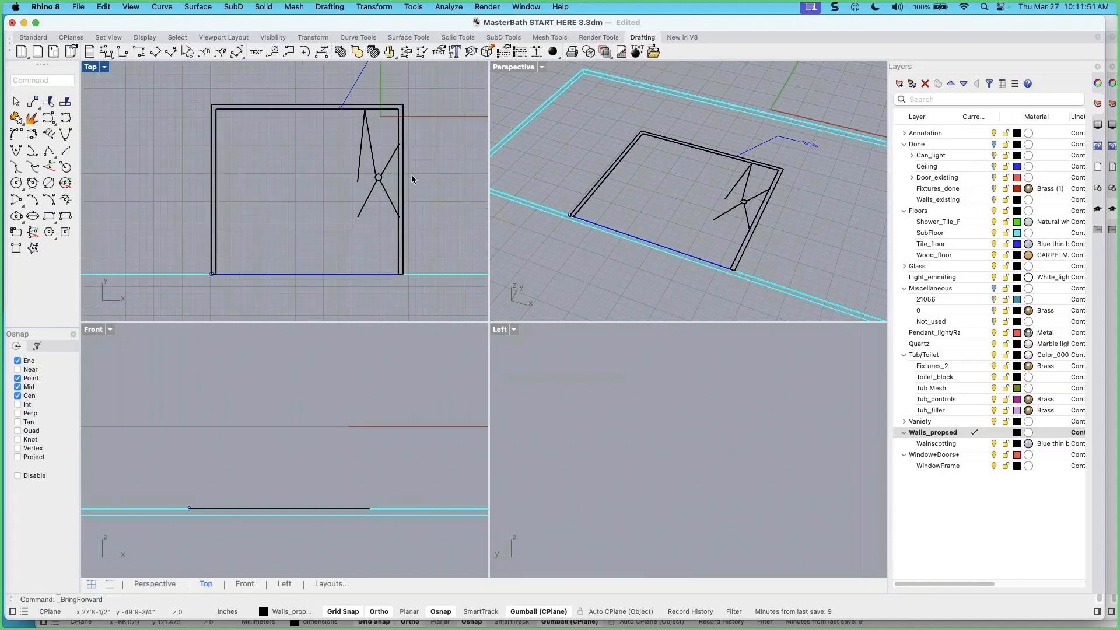
pyautogui.scroll(2, 223, 117)
pyautogui.moveTo(201, 110); pyautogui.dragTo(196, 110, button='right')
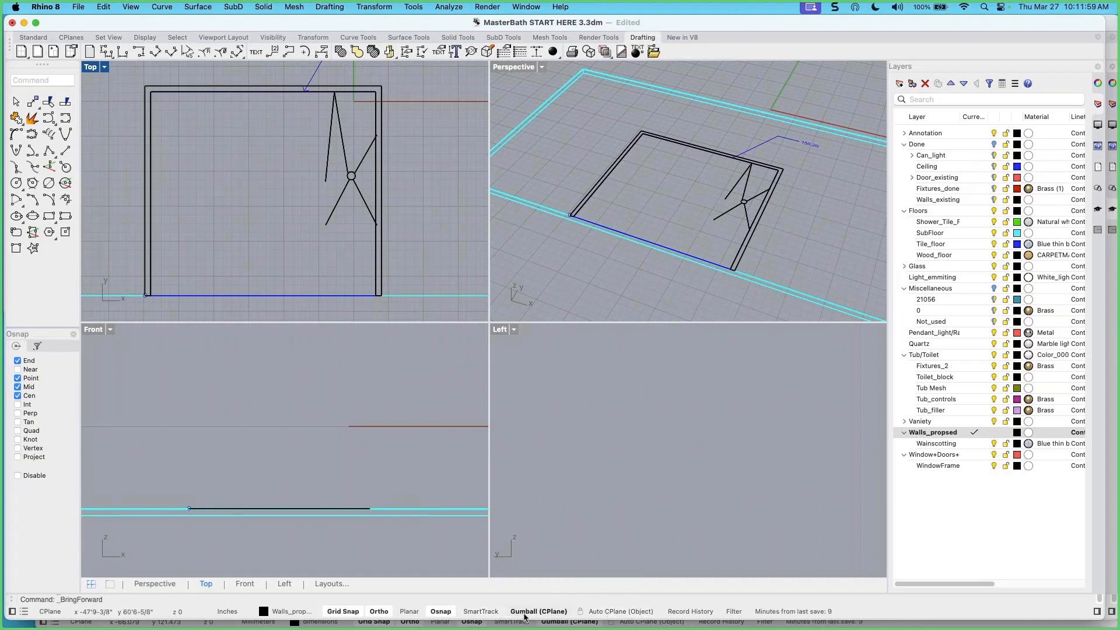
pyautogui.click(481, 611)
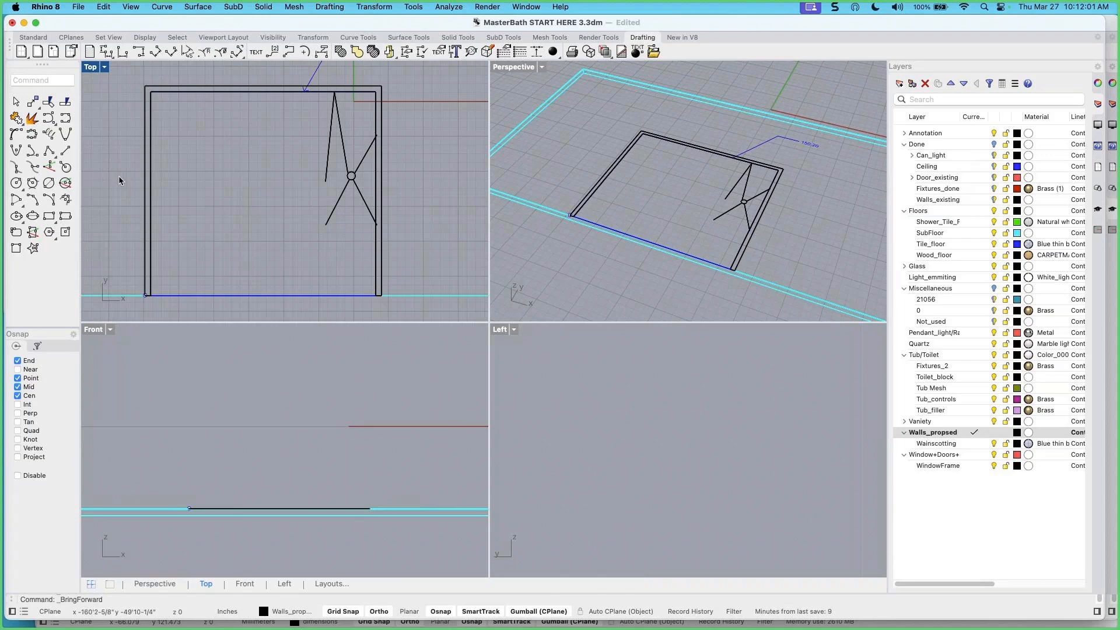
pyautogui.doubleClick(91, 67)
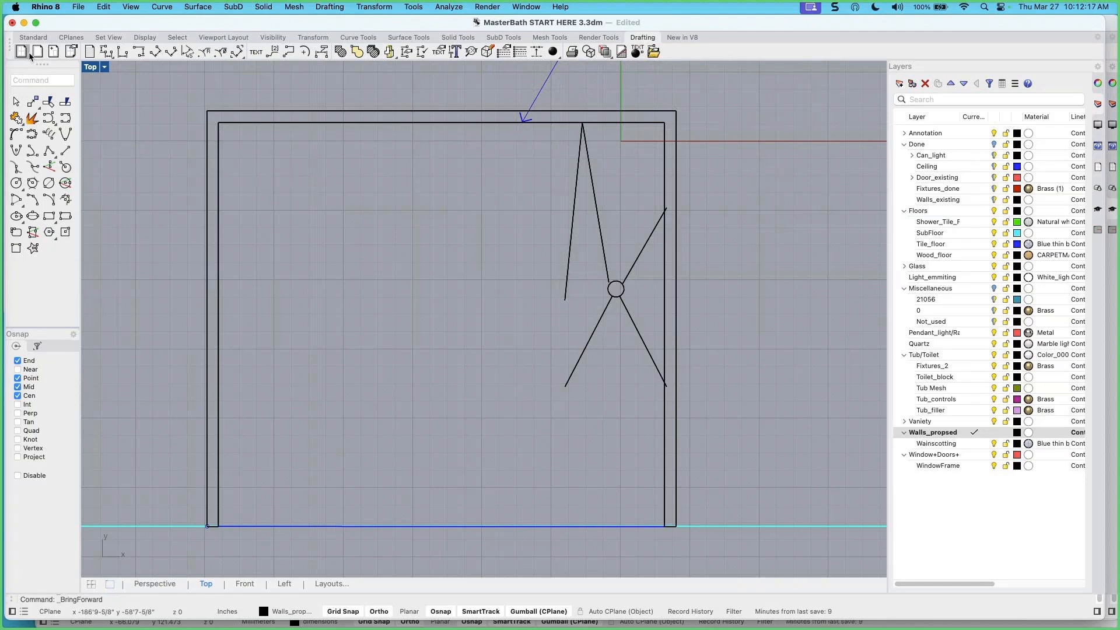
# Turn off the Cen object snap and cancel the started rectangle
pyautogui.click(41, 39)
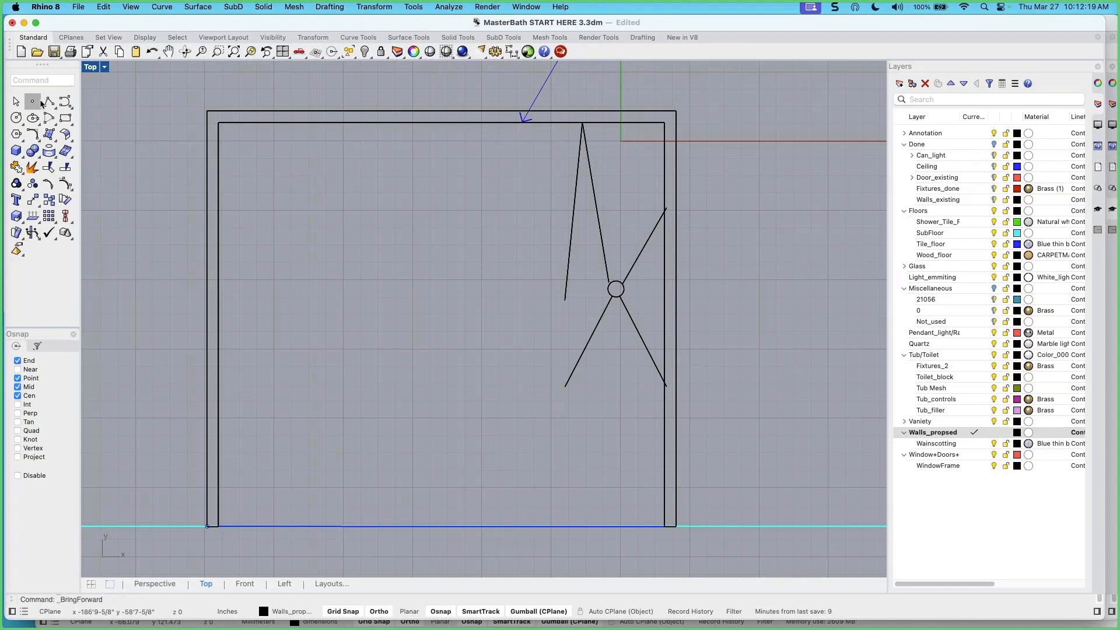
pyautogui.click(65, 118)
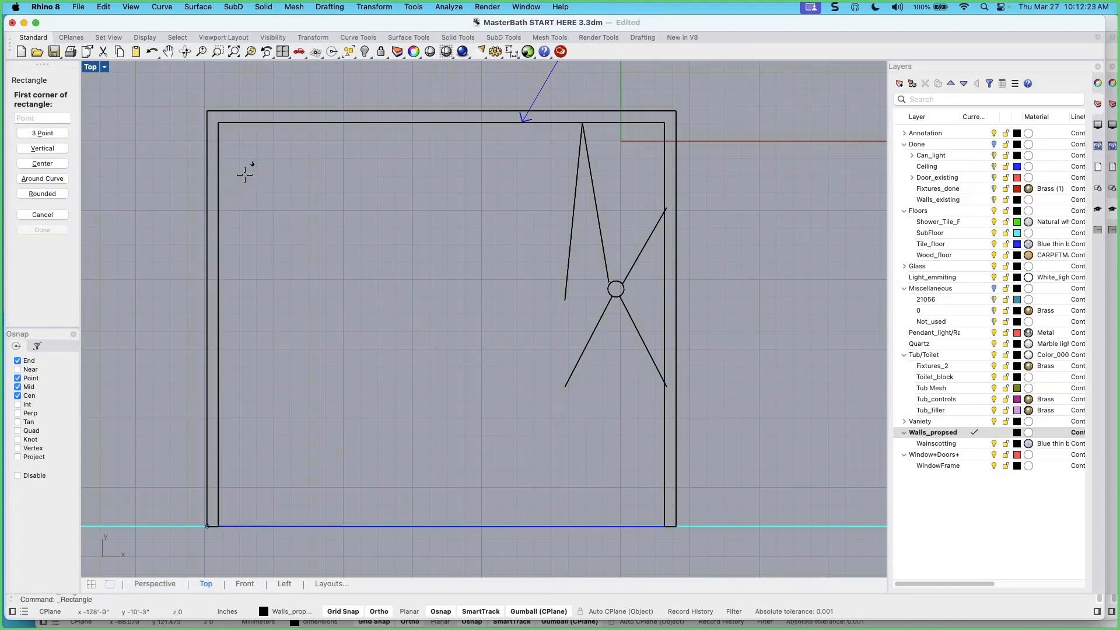
pyautogui.click(19, 396)
pyautogui.press('Escape')
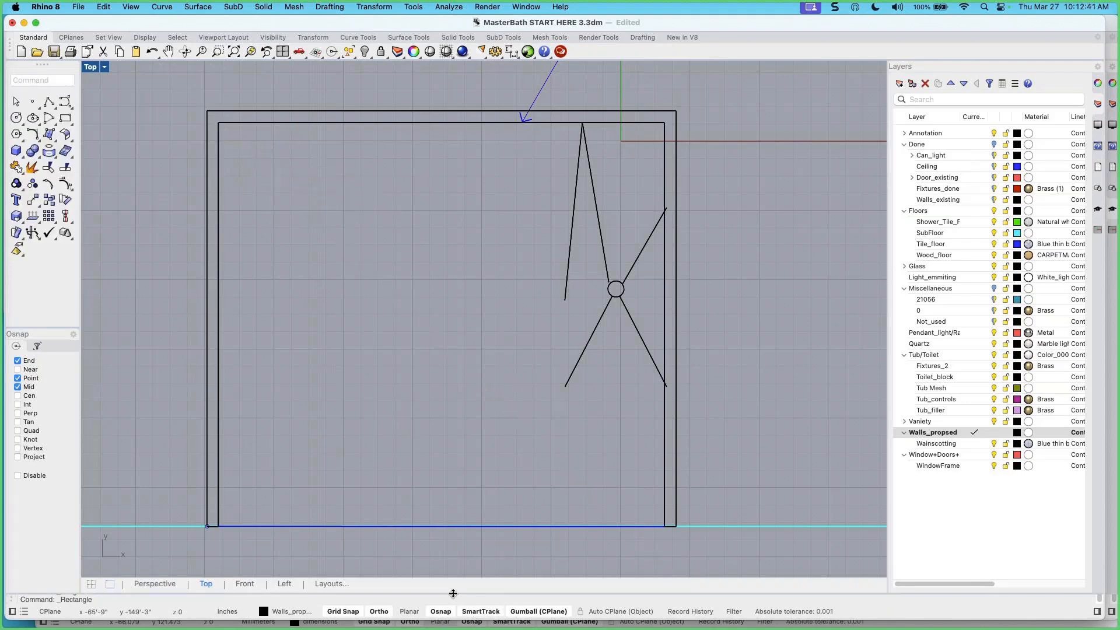
# Draw a 4" by 4'8" partition rectangle downward from the upper wall's inner face, tracking its start from the upper-left inner corner
pyautogui.click(65, 119)
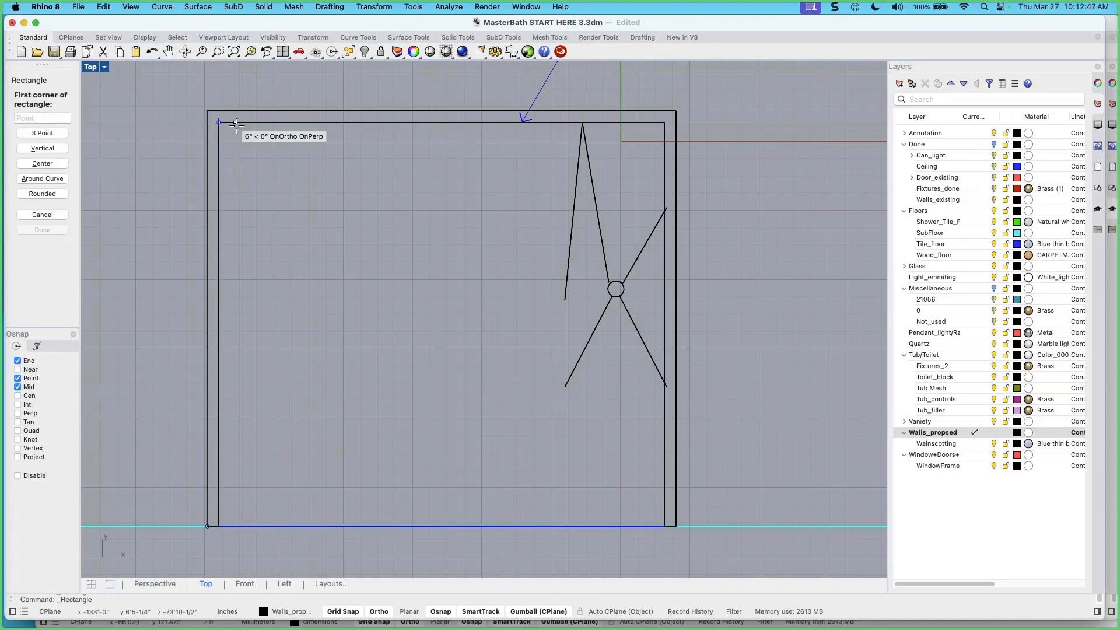
pyautogui.click(342, 123)
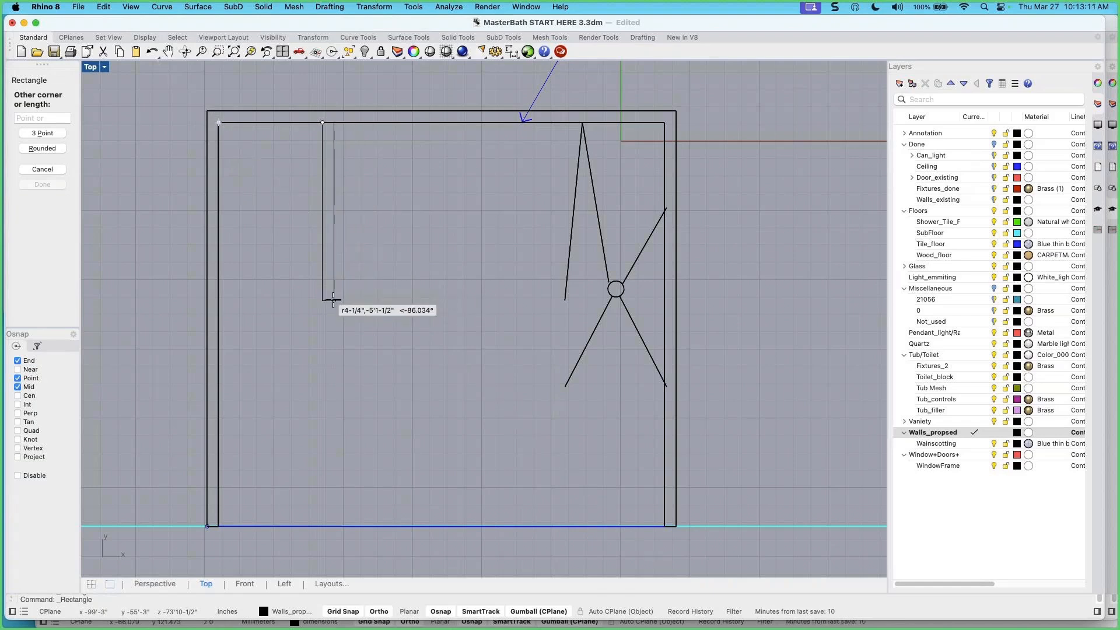
pyautogui.write('4')
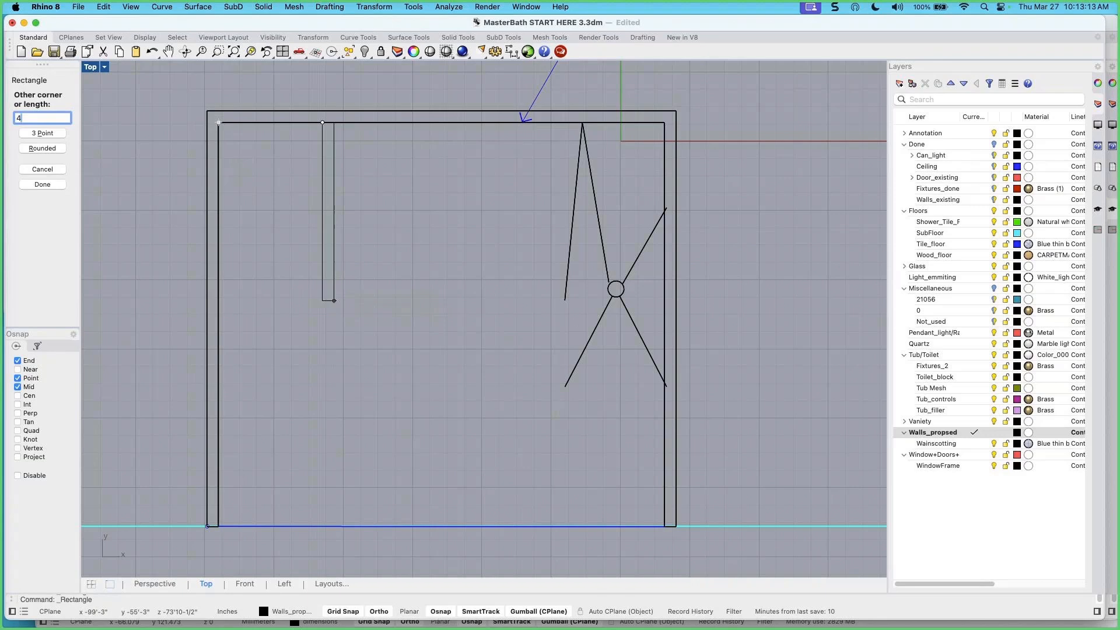
pyautogui.press('Return')
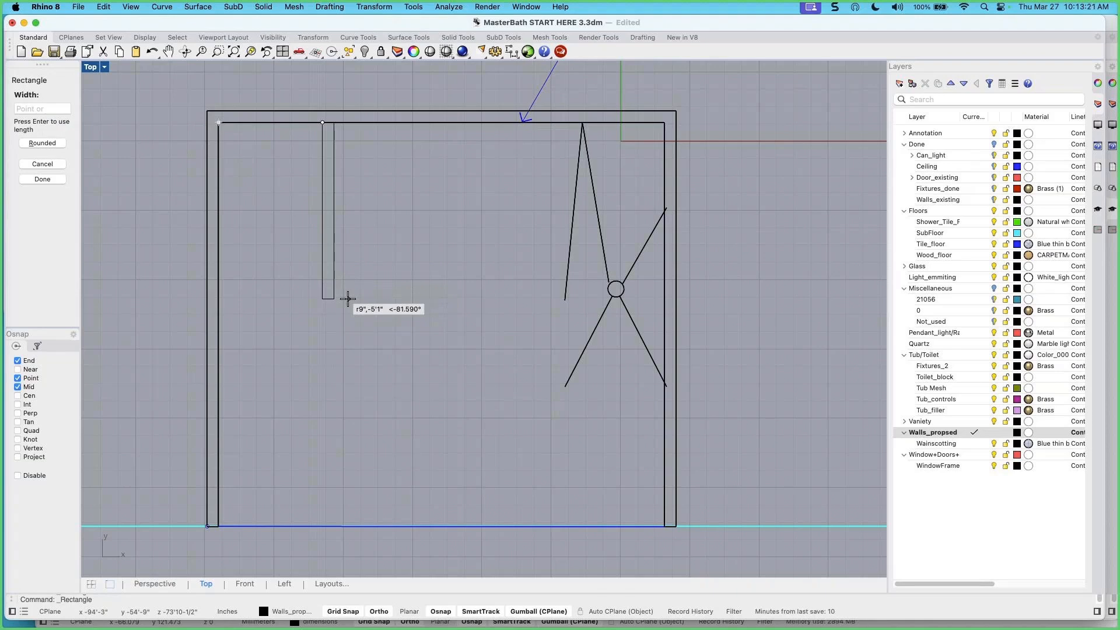
pyautogui.write('4')
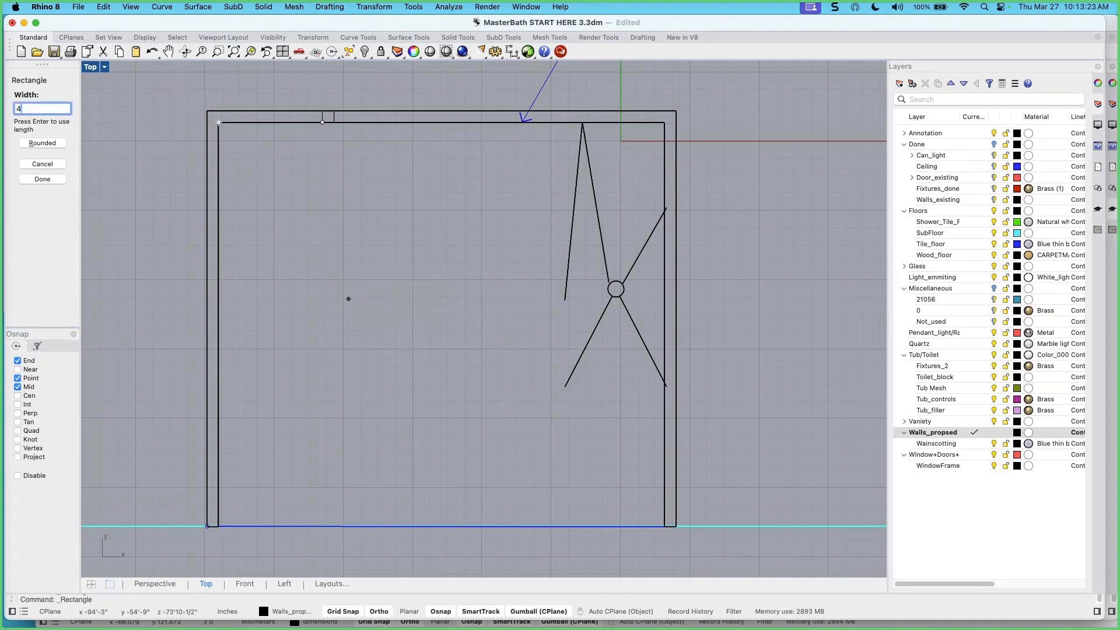
pyautogui.write("'8")
pyautogui.press('Return')
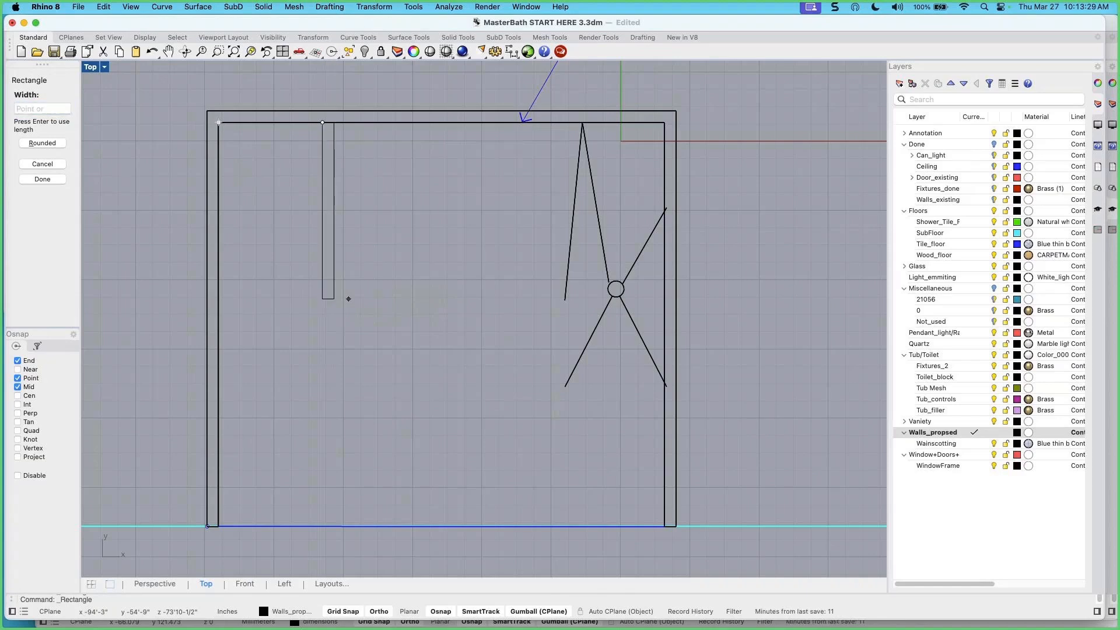
pyautogui.write("-4'8")
pyautogui.press('Return')
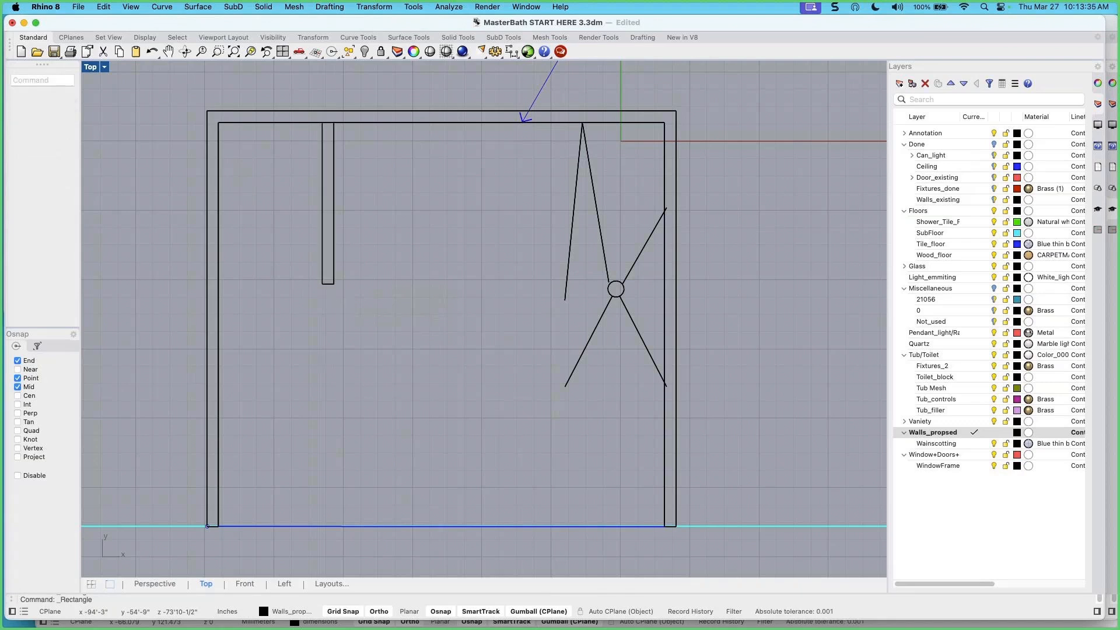
# Start a rectangle on the right wall's inner face with its first corner 3'10.5" above the lower-right inner corner
pyautogui.scroll(-2, 342, 357)
pyautogui.moveTo(359, 357); pyautogui.dragTo(321, 310, button='right')
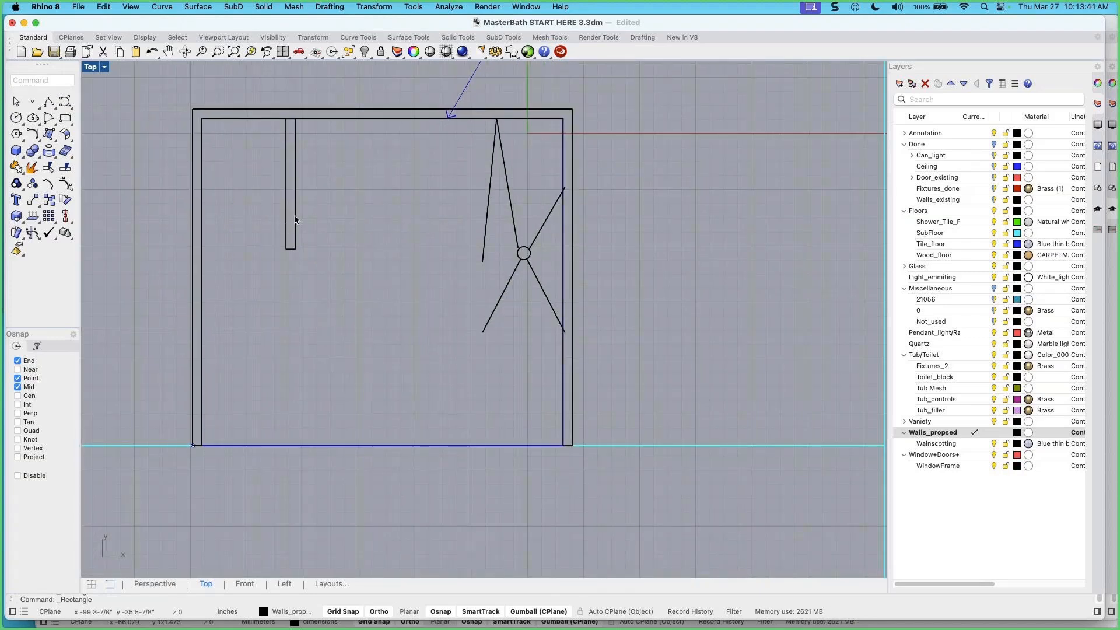
pyautogui.scroll(2, 523, 411)
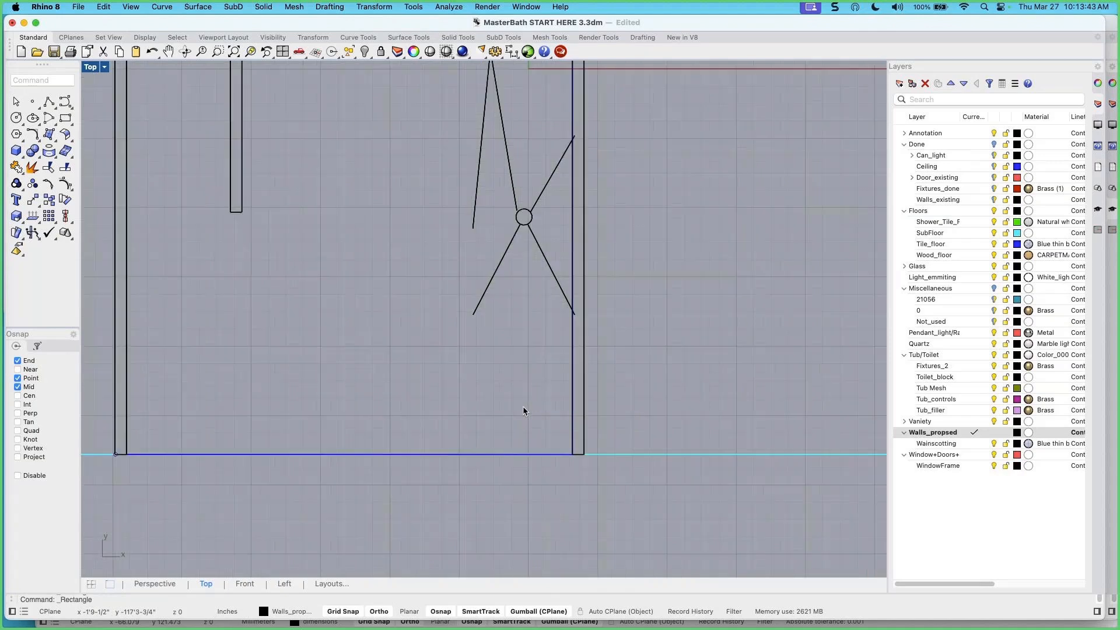
pyautogui.moveTo(523, 404); pyautogui.dragTo(548, 407, button='right')
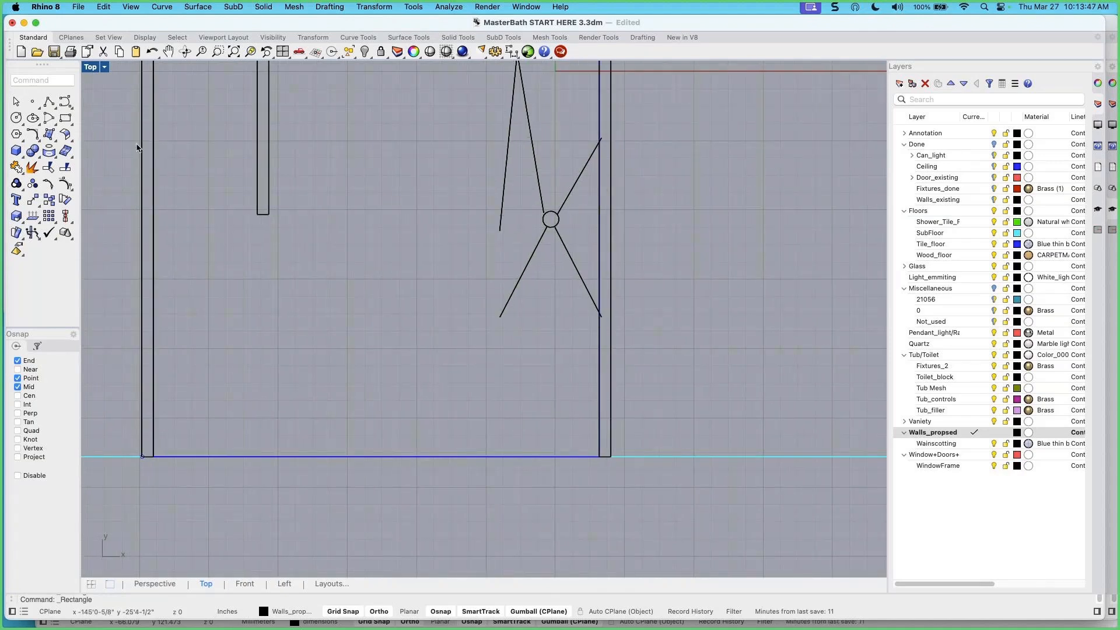
pyautogui.click(65, 118)
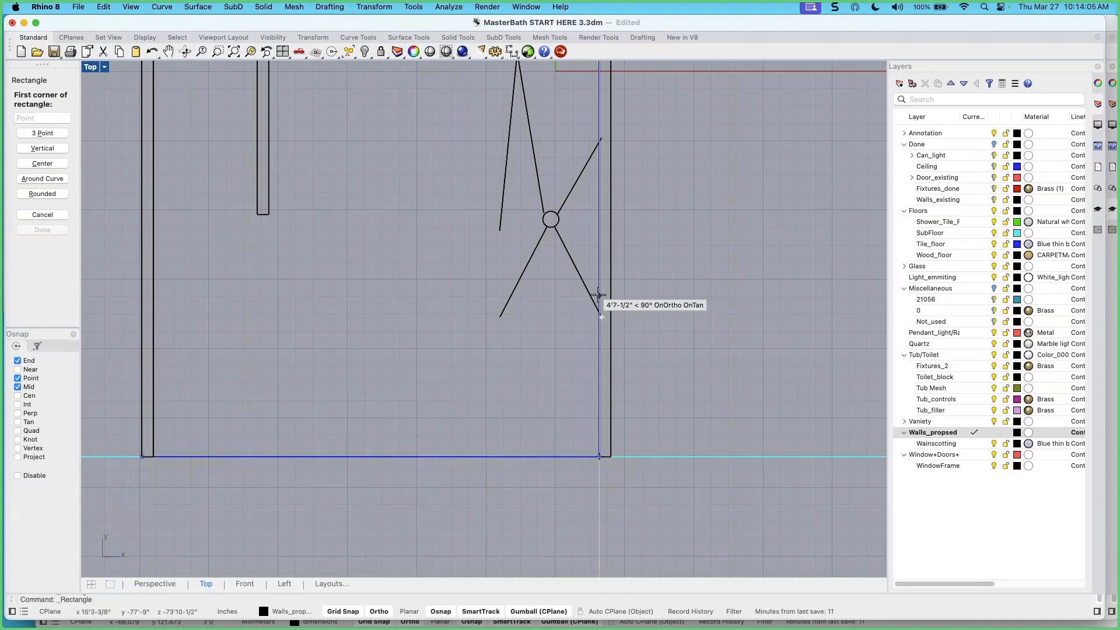
pyautogui.write("3'0")
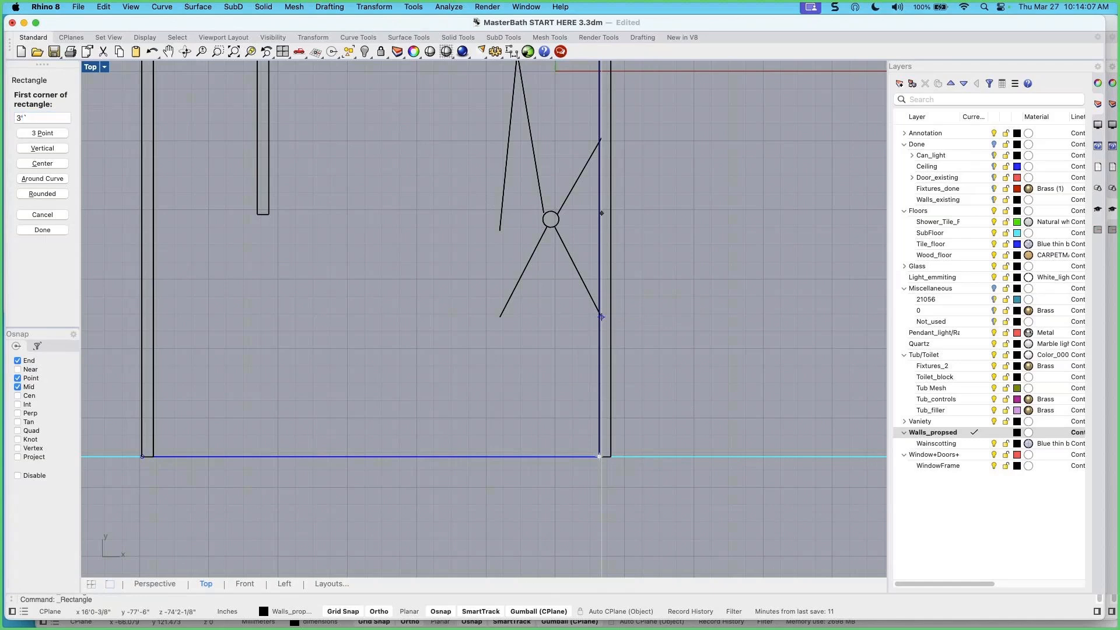
pyautogui.write('.5')
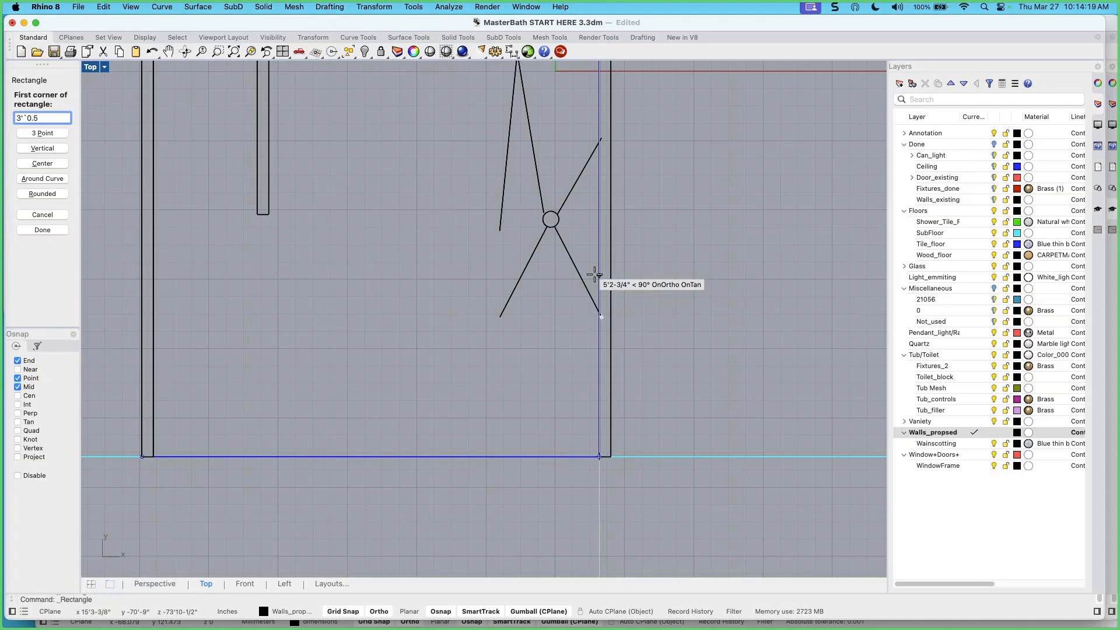
pyautogui.press('BackSpace')
pyautogui.press('BackSpace')
pyautogui.press('BackSpace')
pyautogui.press('BackSpace')
pyautogui.press('Return')
pyautogui.write('10.5')
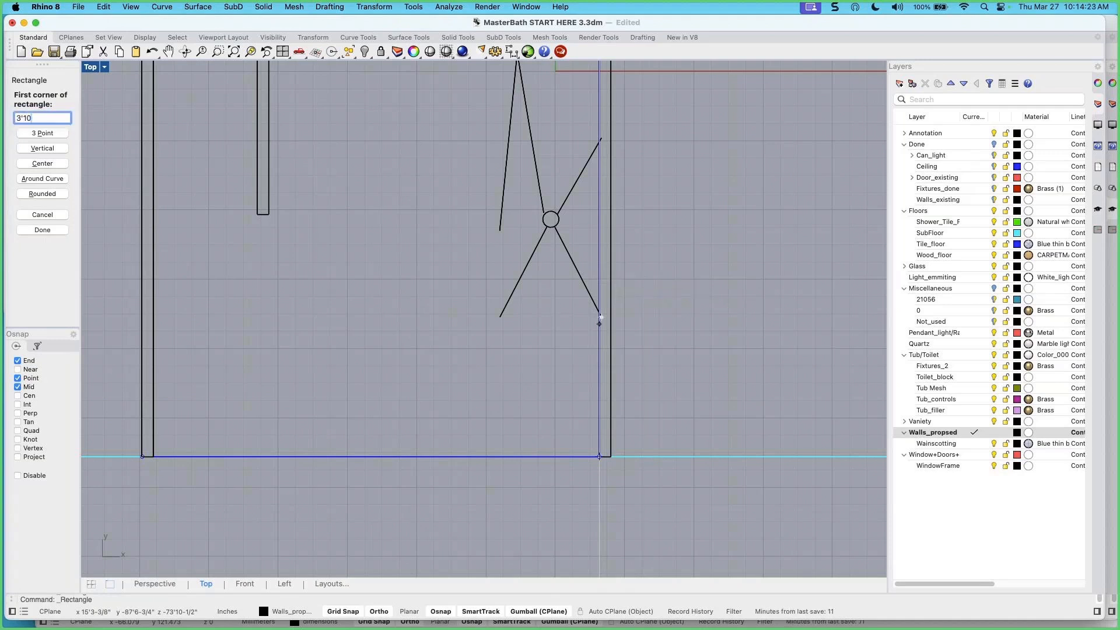
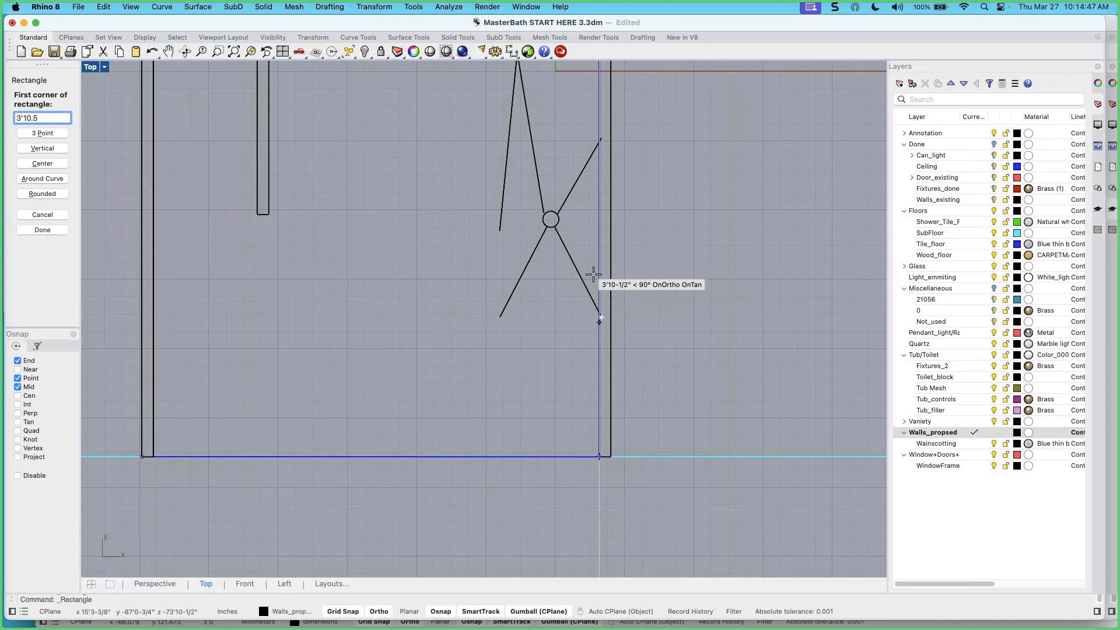
pyautogui.press('Return')
pyautogui.click(599, 321)
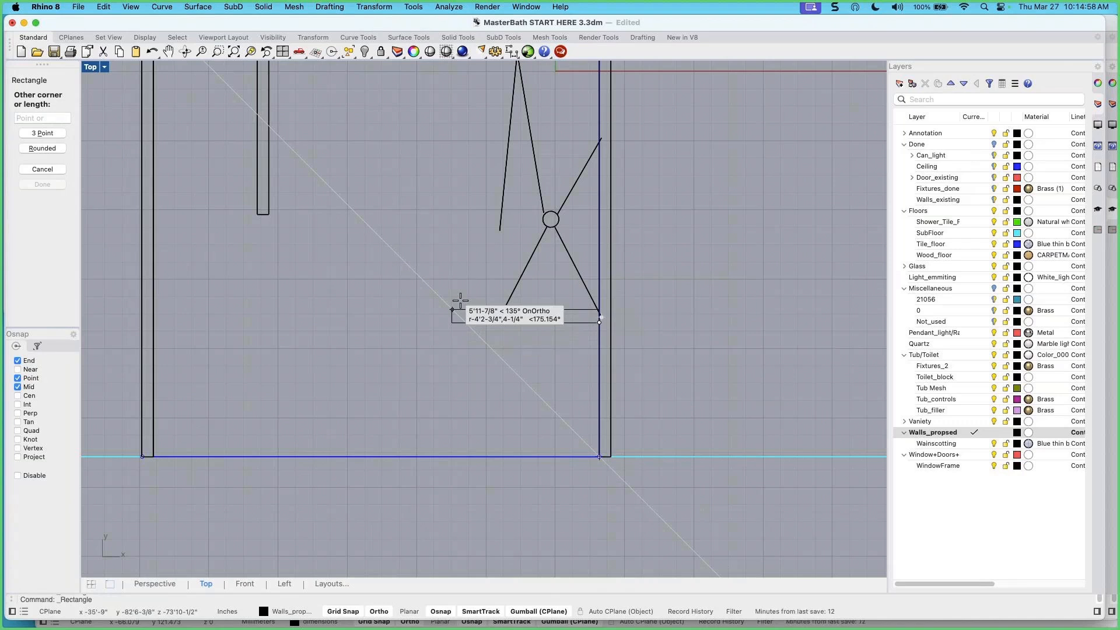
# Finish the started partition rectangle, running 3' inward from the right wall's inner face with a width of 4"
pyautogui.write("-3'")
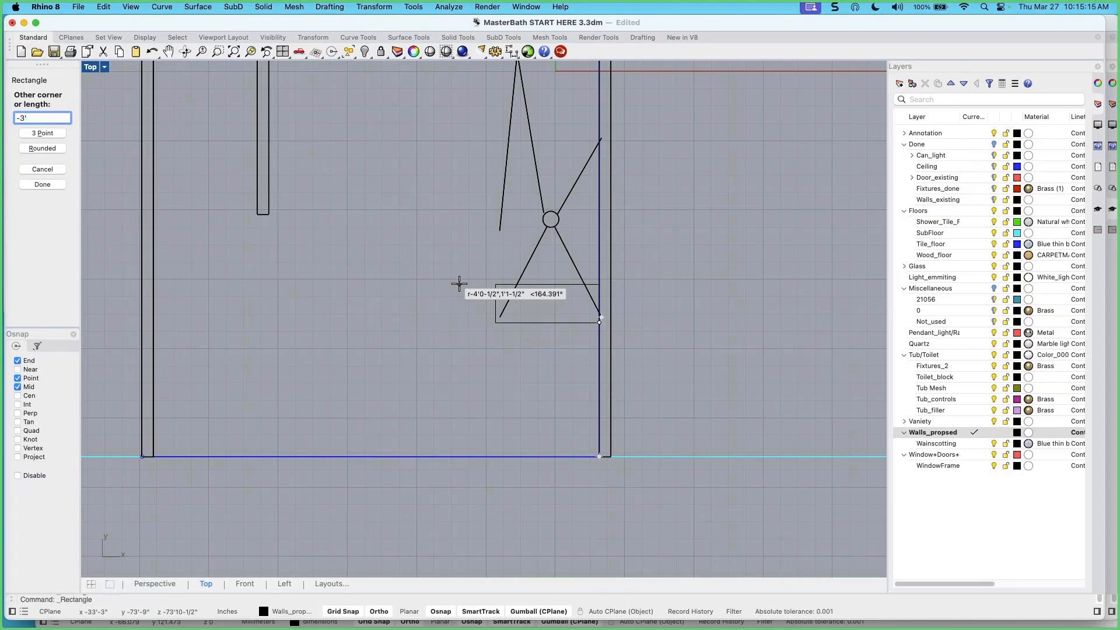
pyautogui.press('Return')
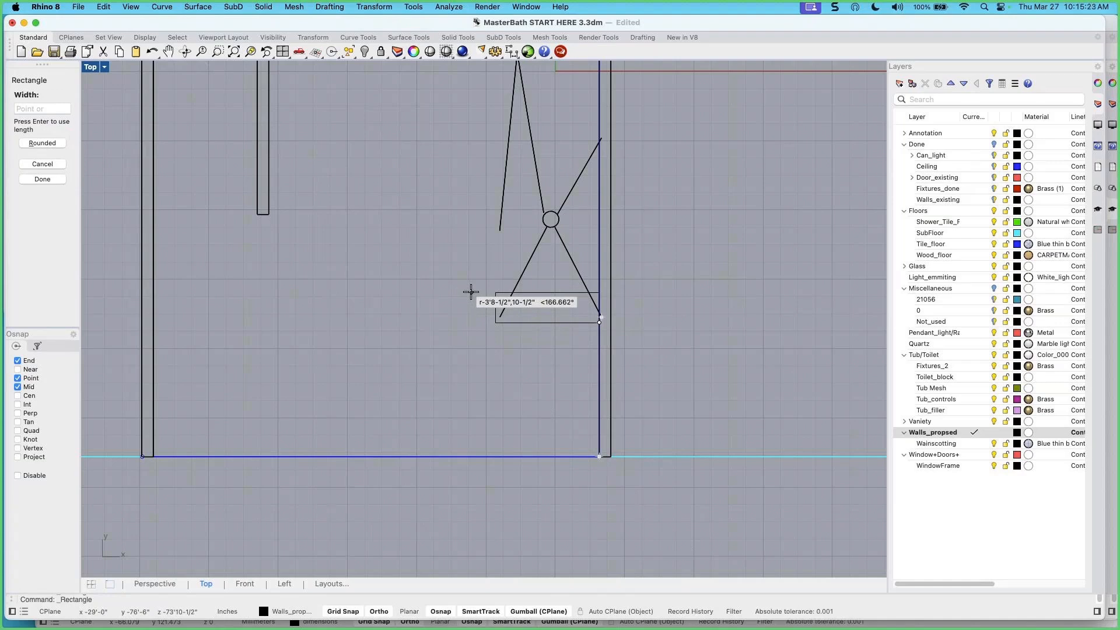
pyautogui.write('4')
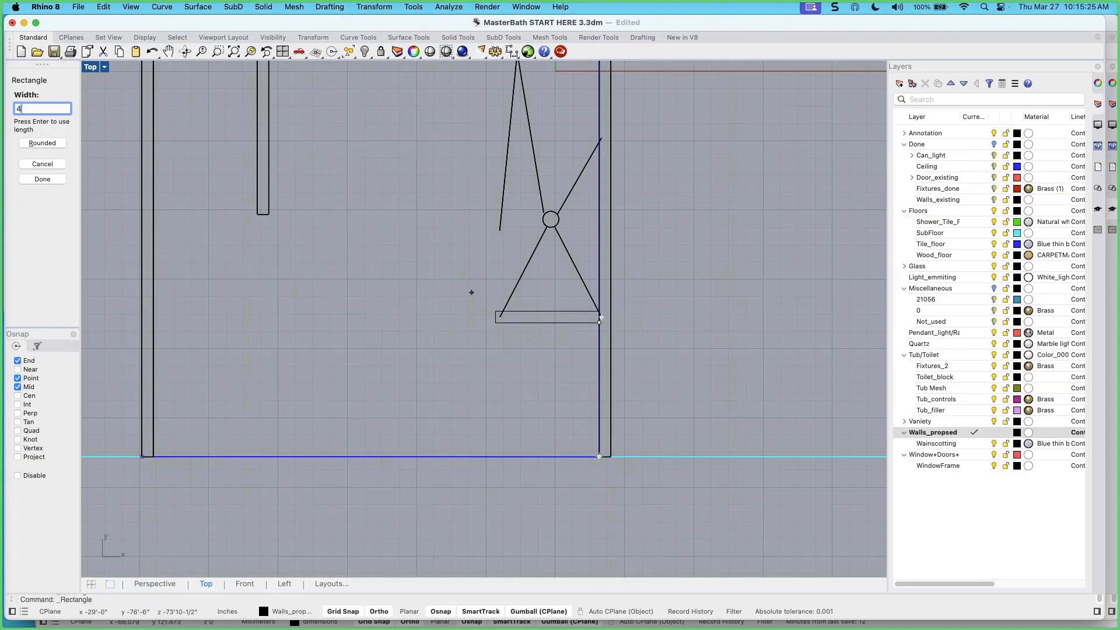
pyautogui.press('Return')
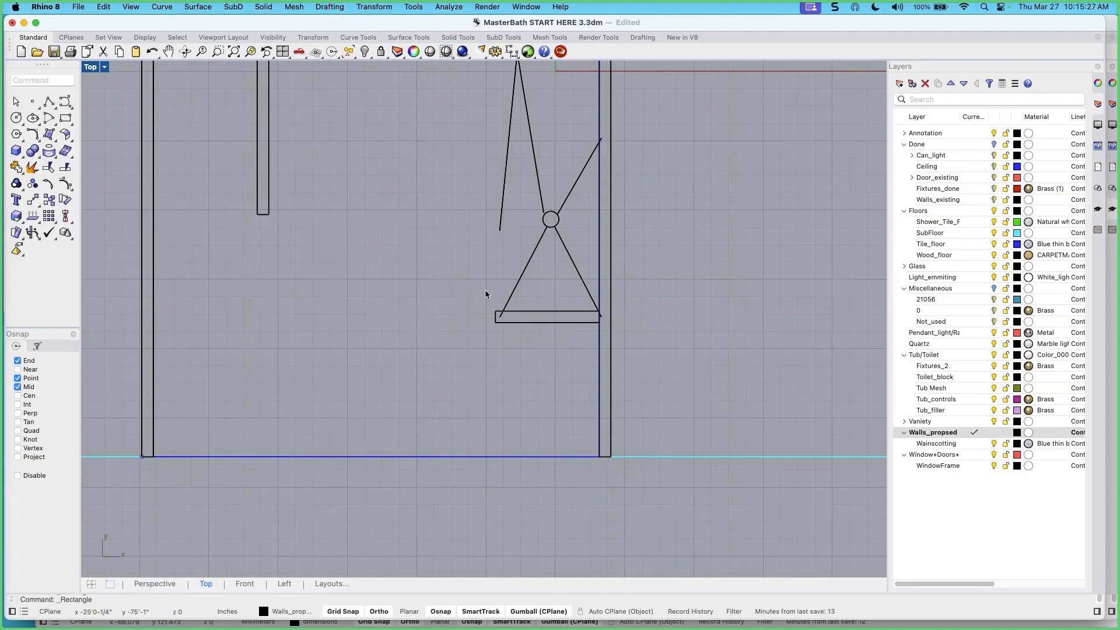
# Delete the partition rectangle just drawn against the right wall
pyautogui.scroll(-3, 552, 345)
pyautogui.moveTo(551, 344); pyautogui.dragTo(506, 338, button='right')
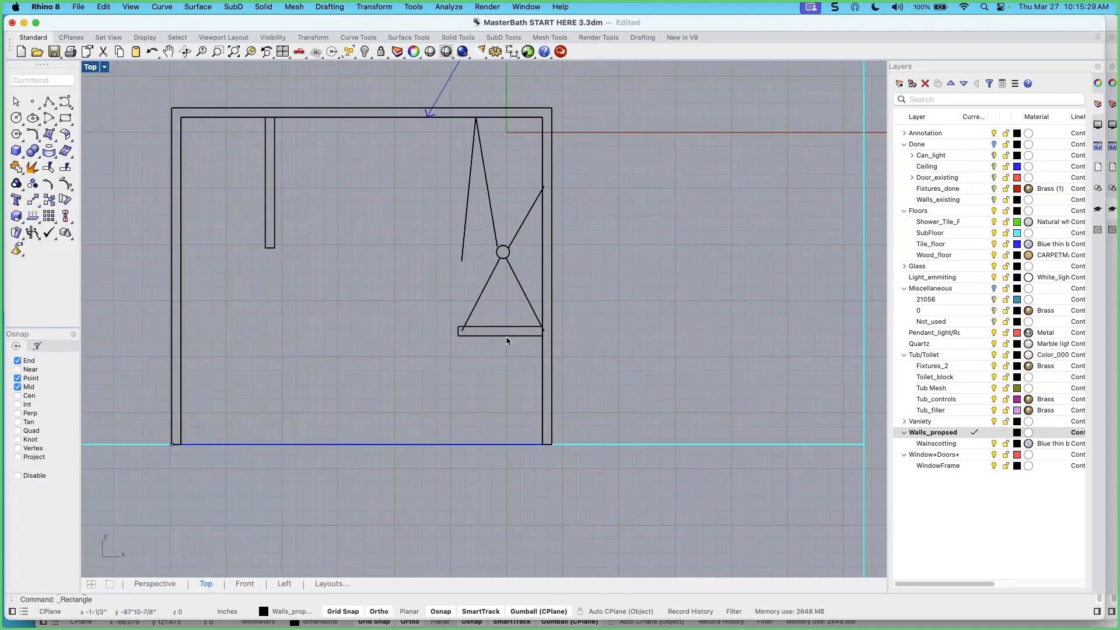
pyautogui.click(507, 337)
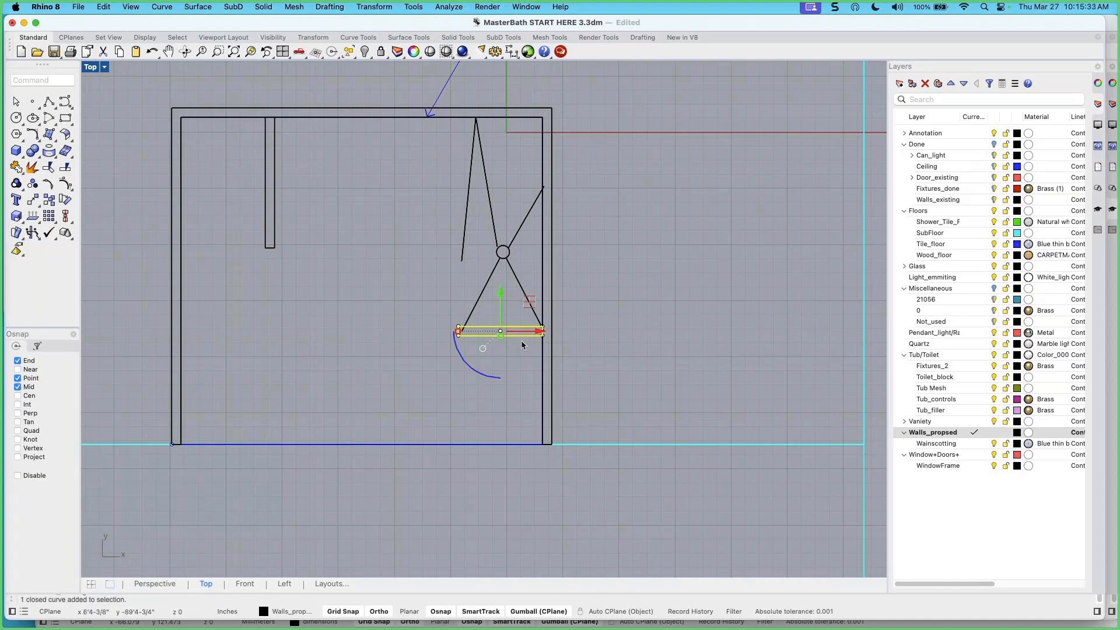
pyautogui.press('Delete')
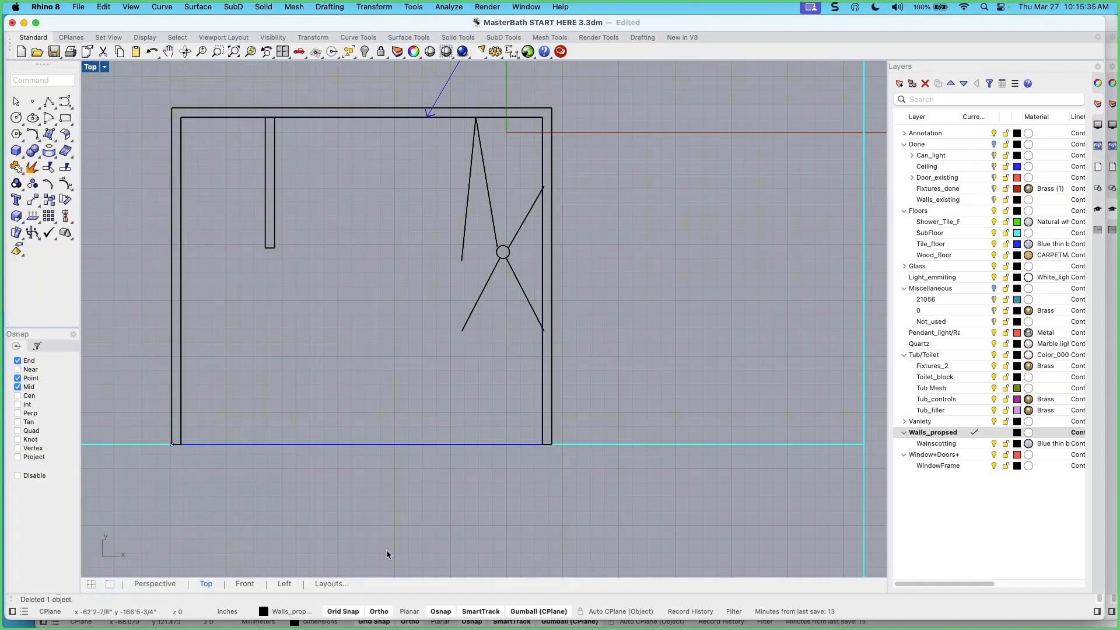
# Turn off SmartTrack and draw a 3' by 4" partition rectangle inward and upward from the right wall's lower inner corner
pyautogui.click(493, 611)
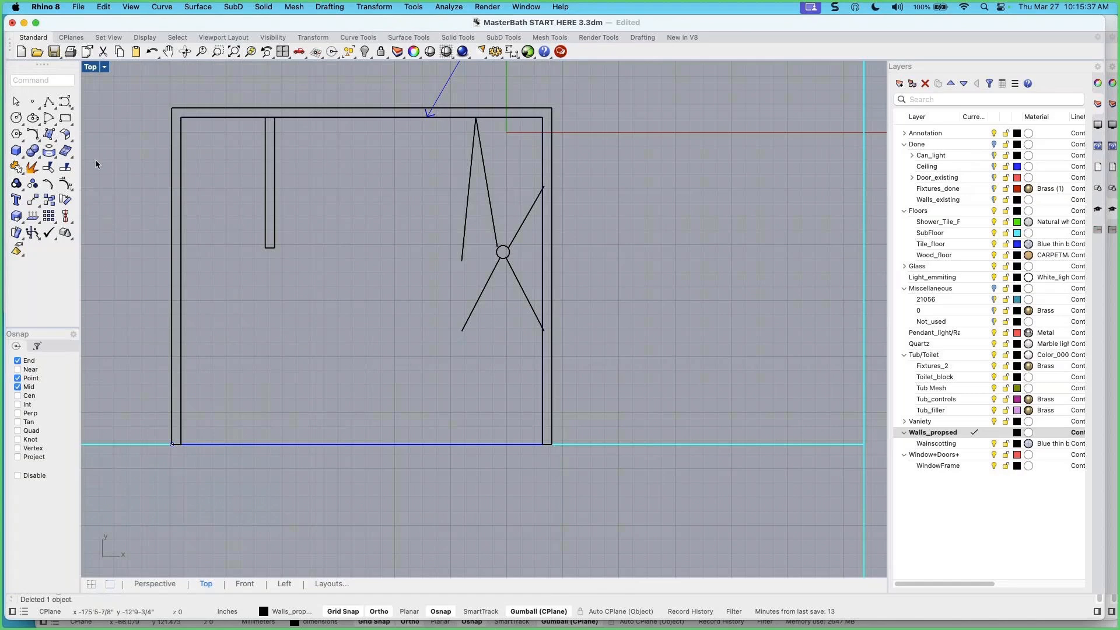
pyautogui.click(66, 118)
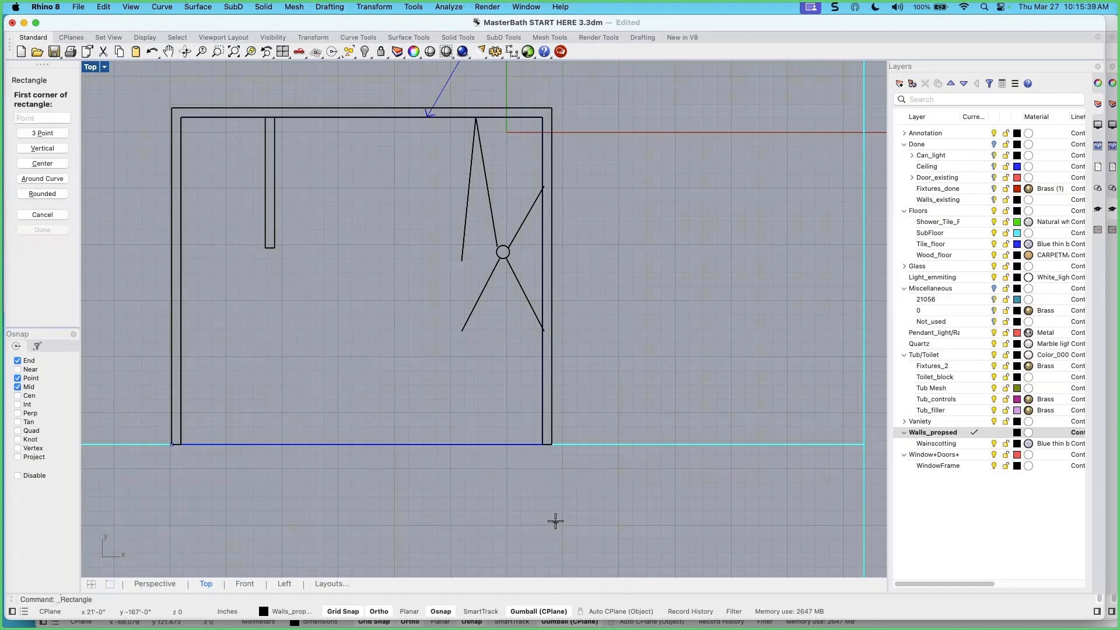
pyautogui.click(543, 444)
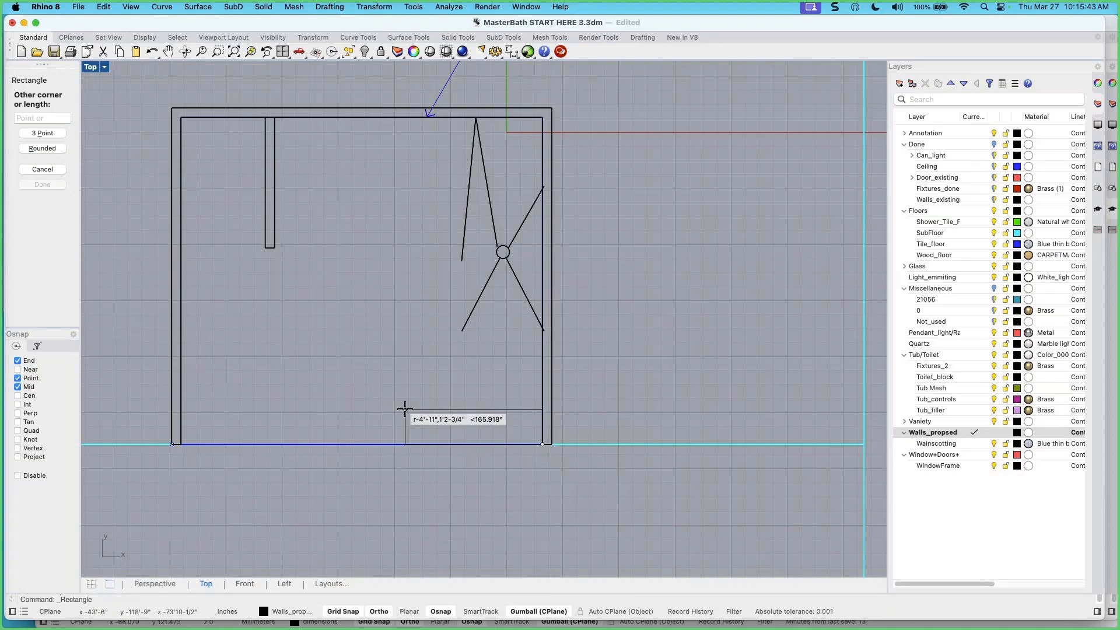
pyautogui.write('-3')
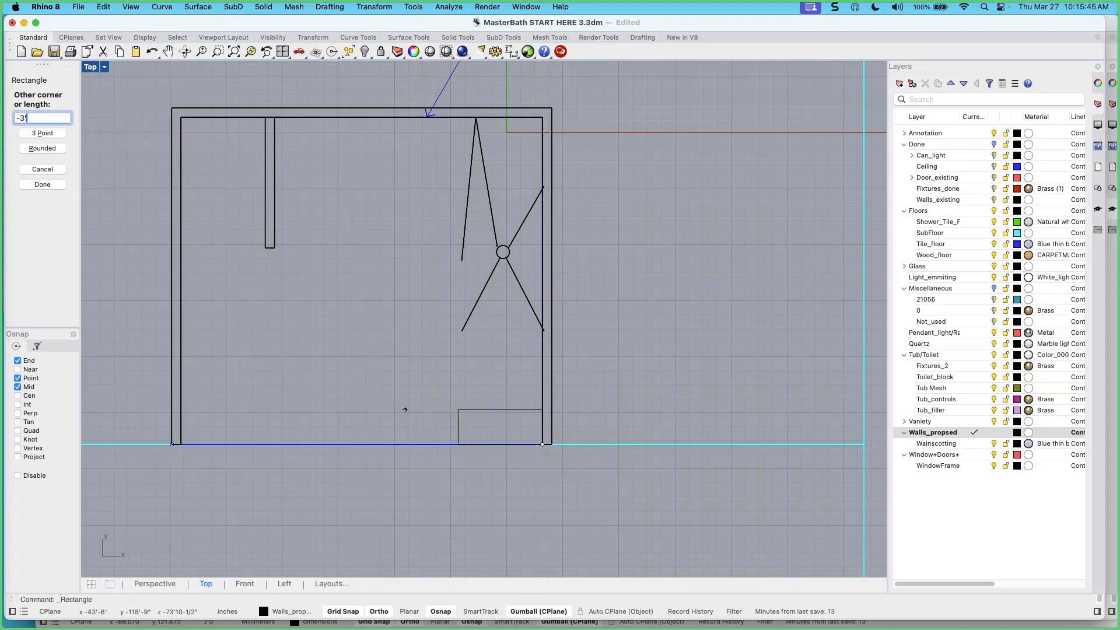
pyautogui.press('Return')
pyautogui.write('3')
pyautogui.press('Return')
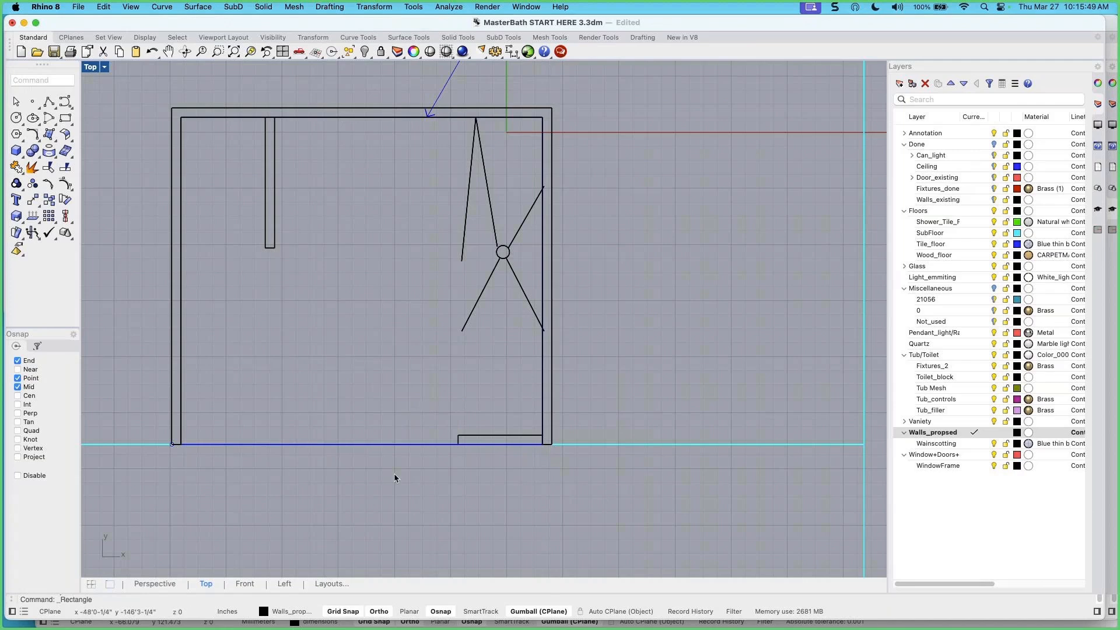
# Move the new 3' partition rectangle 3'10.5" up along Y with the gumball and deselect it
pyautogui.click(500, 436)
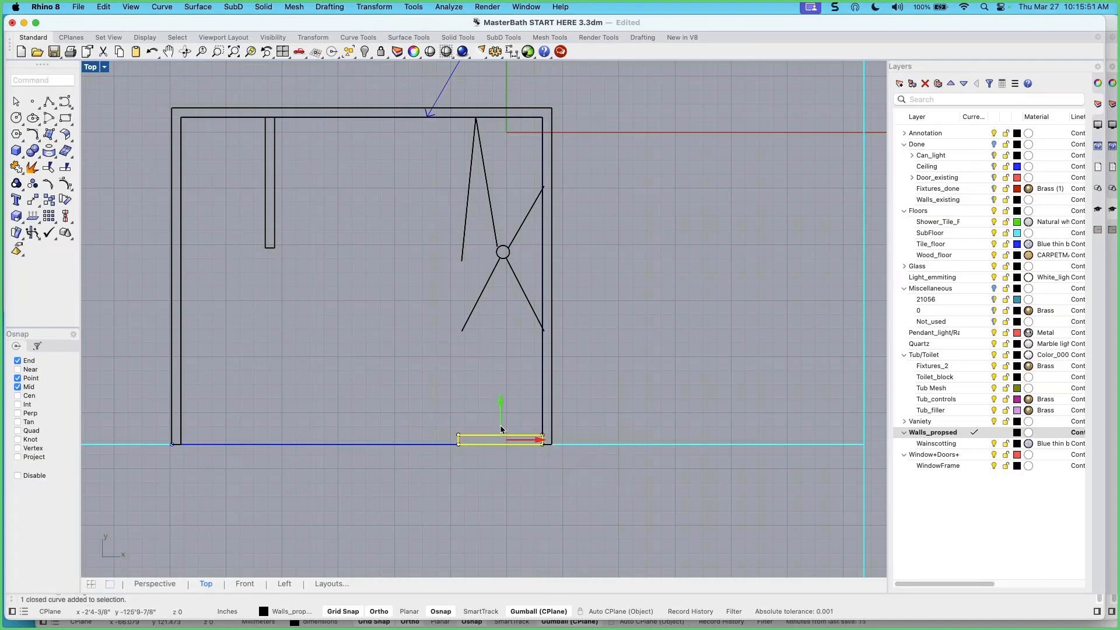
pyautogui.click(500, 409)
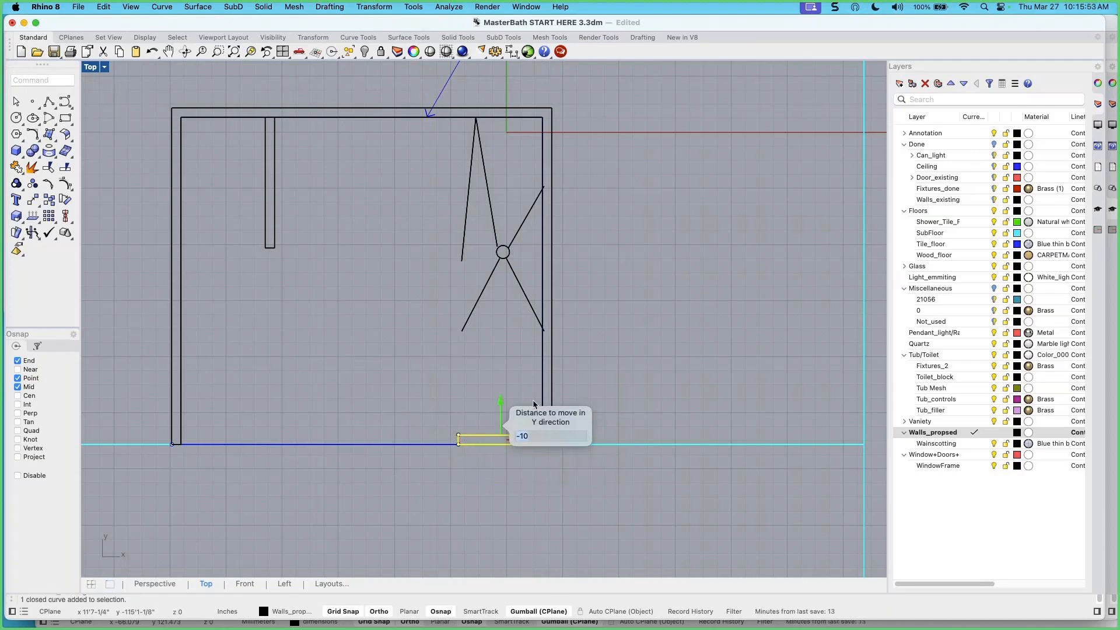
pyautogui.write("3'10.5")
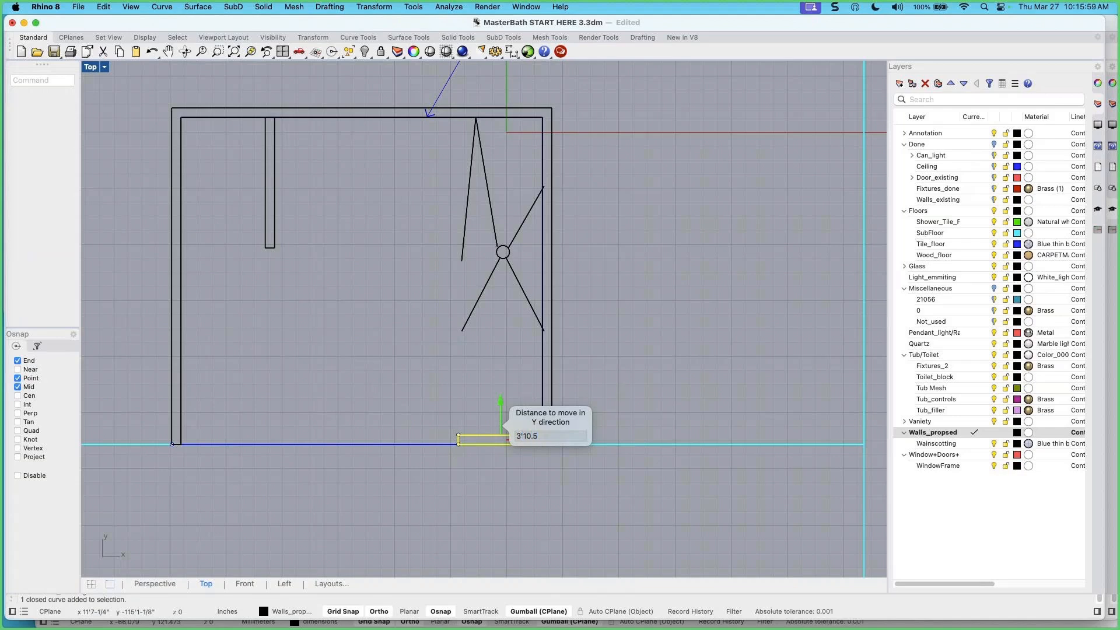
pyautogui.press('Return')
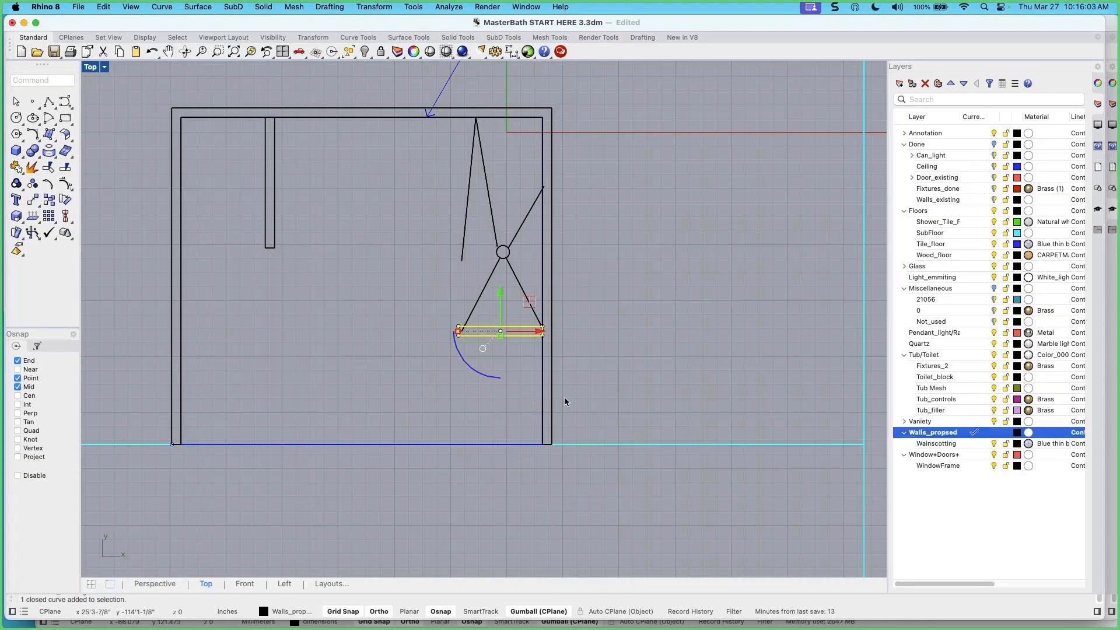
pyautogui.click(526, 383)
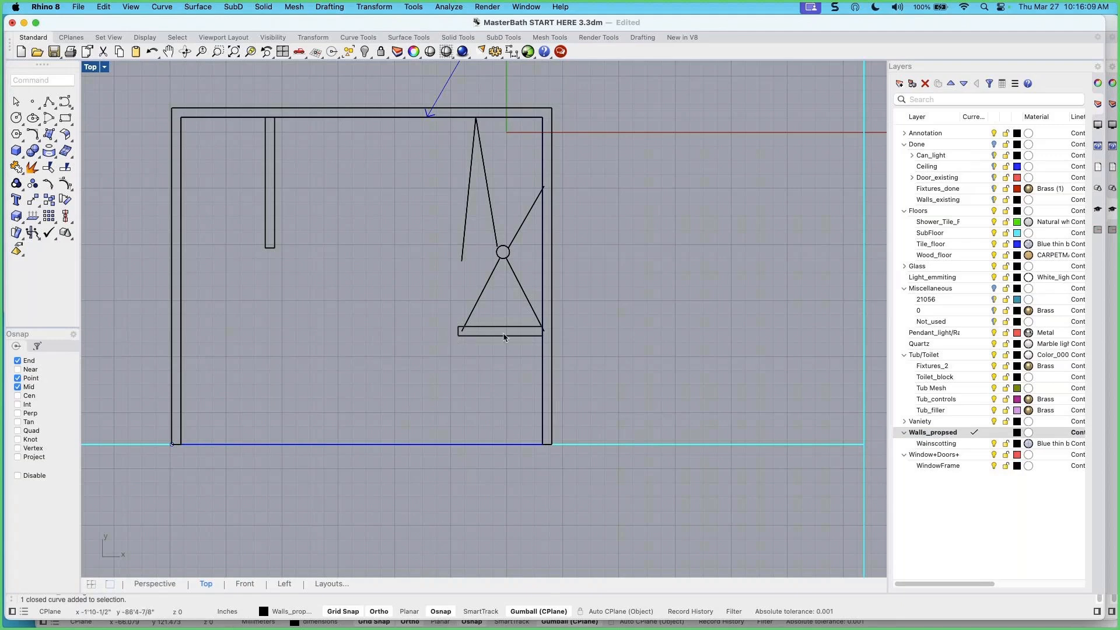
pyautogui.scroll(4, 497, 336)
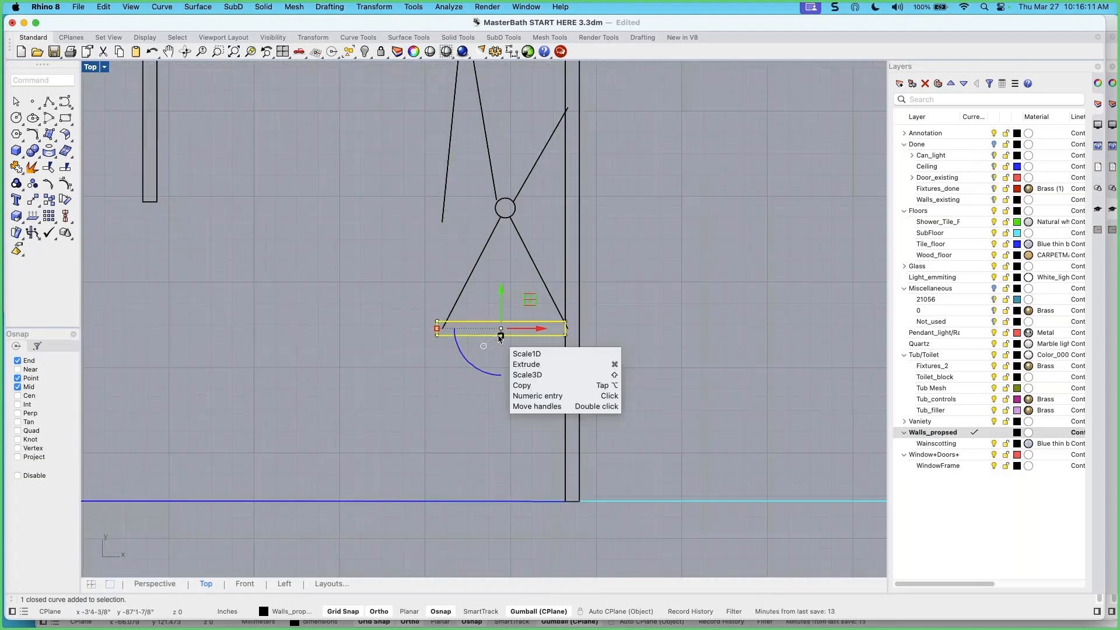
pyautogui.click(504, 299)
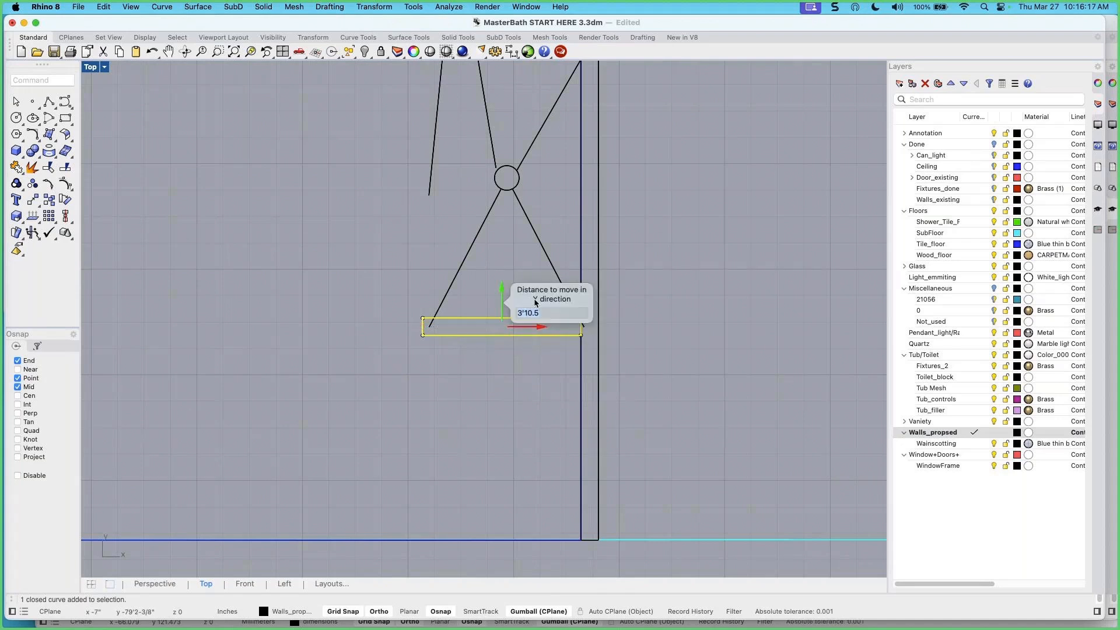
pyautogui.press('BackSpace')
pyautogui.press('Escape')
pyautogui.scroll(-2, 508, 284)
pyautogui.moveTo(514, 304); pyautogui.dragTo(534, 368, button='right')
pyautogui.scroll(-4, 493, 369)
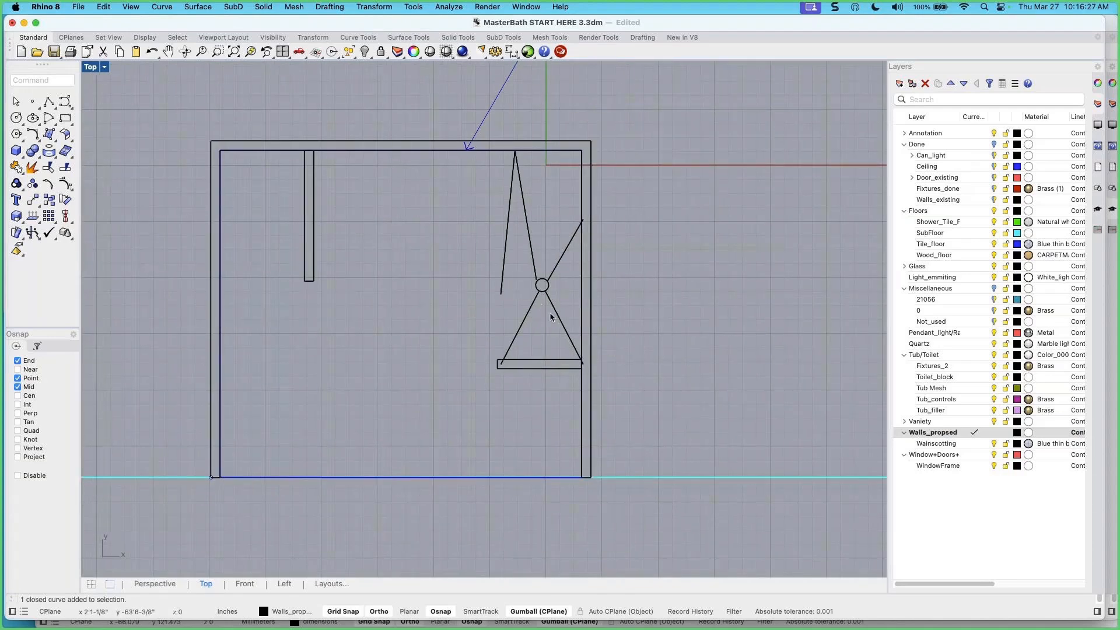
pyautogui.scroll(-2, 519, 376)
pyautogui.scroll(2, 513, 377)
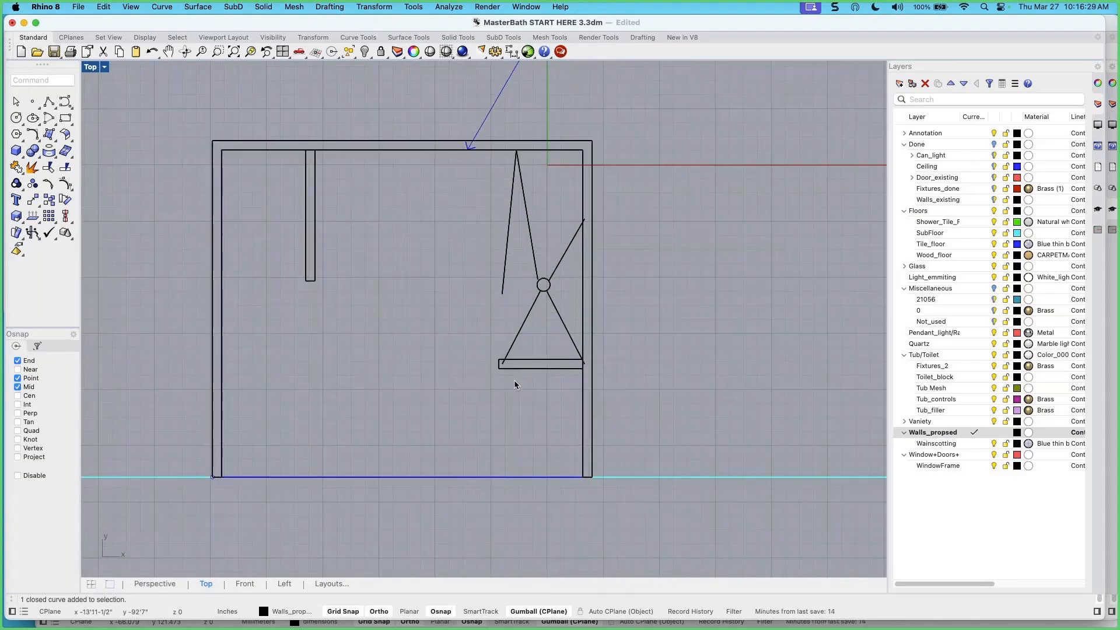
pyautogui.moveTo(463, 281); pyautogui.dragTo(456, 250, button='right')
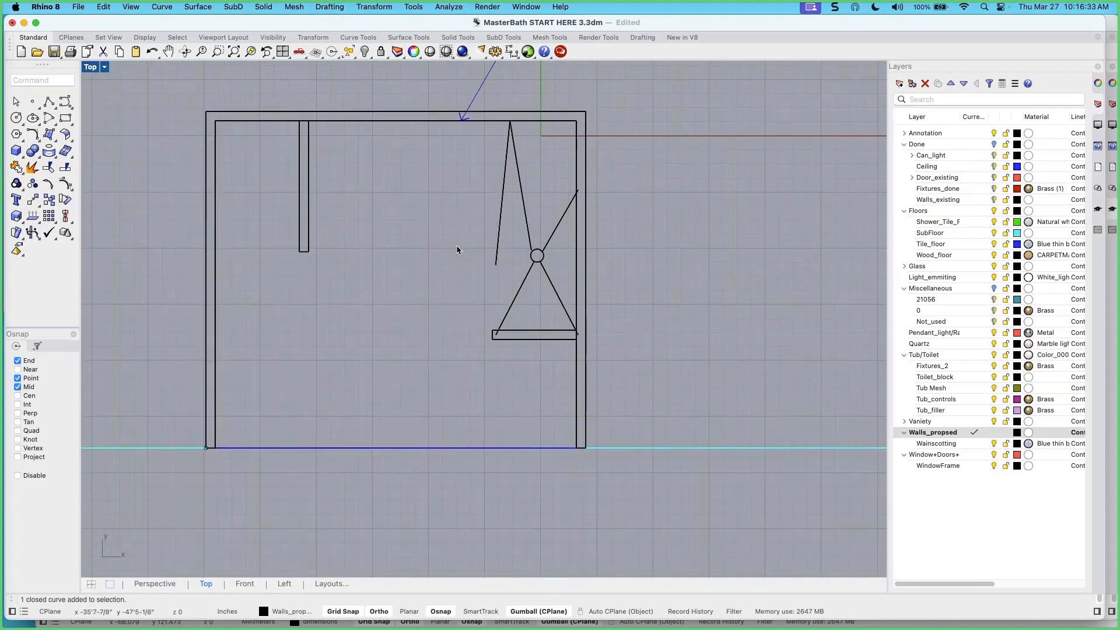
pyautogui.click(535, 340)
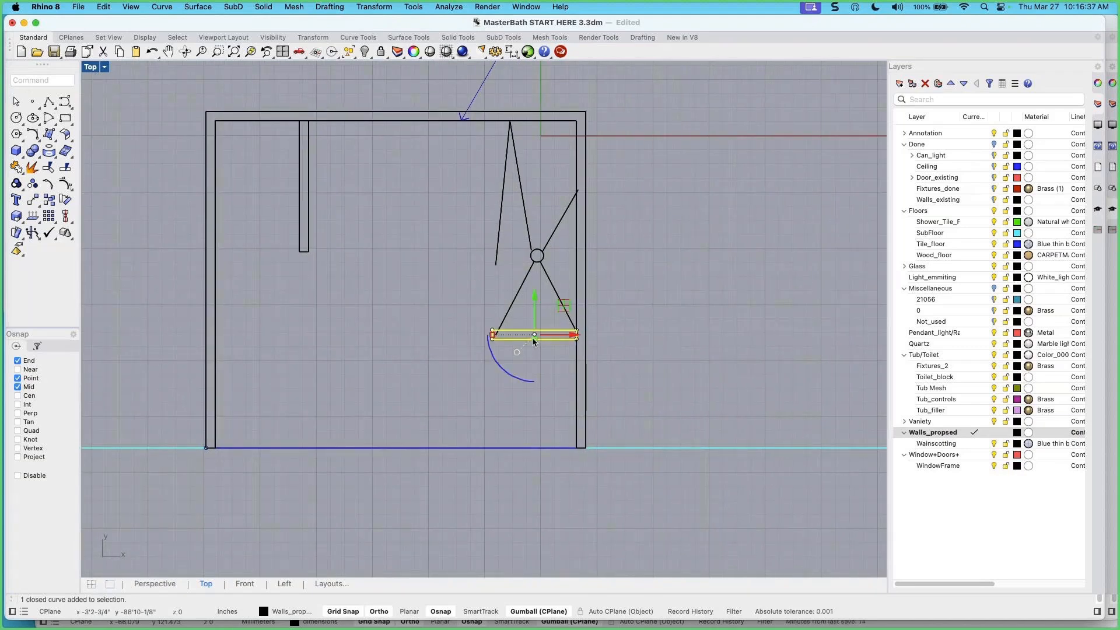
pyautogui.click(309, 229)
pyautogui.scroll(-2, 494, 283)
pyautogui.moveTo(494, 273); pyautogui.dragTo(506, 291, button='right')
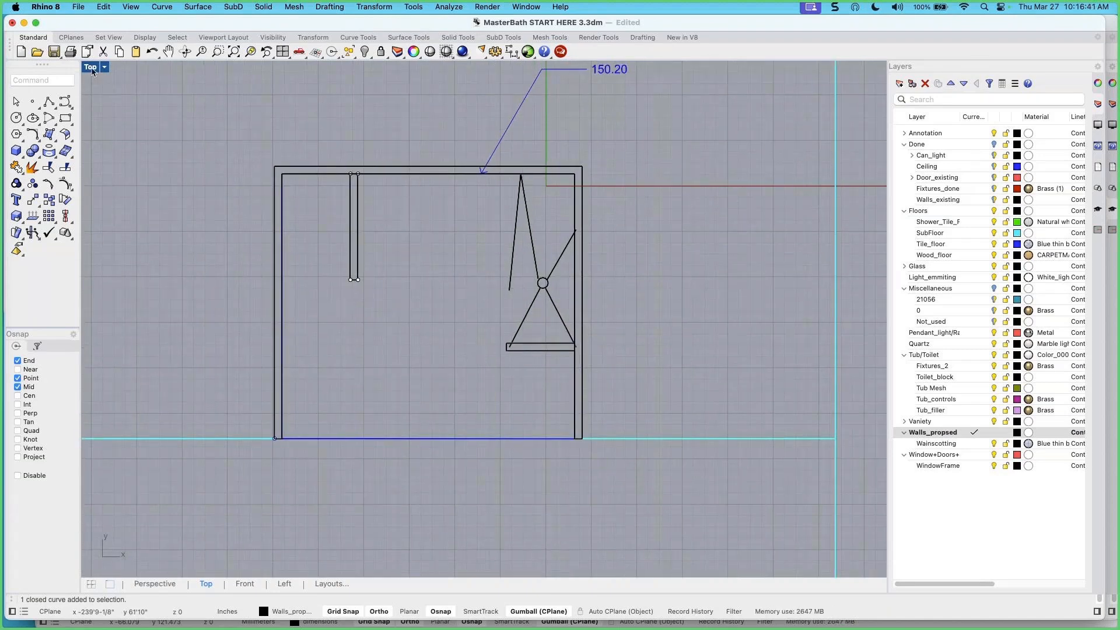
# Switch from the maximized Top view to a maximized Perspective viewport framing the floor plan
pyautogui.doubleClick(90, 67)
pyautogui.click(512, 67)
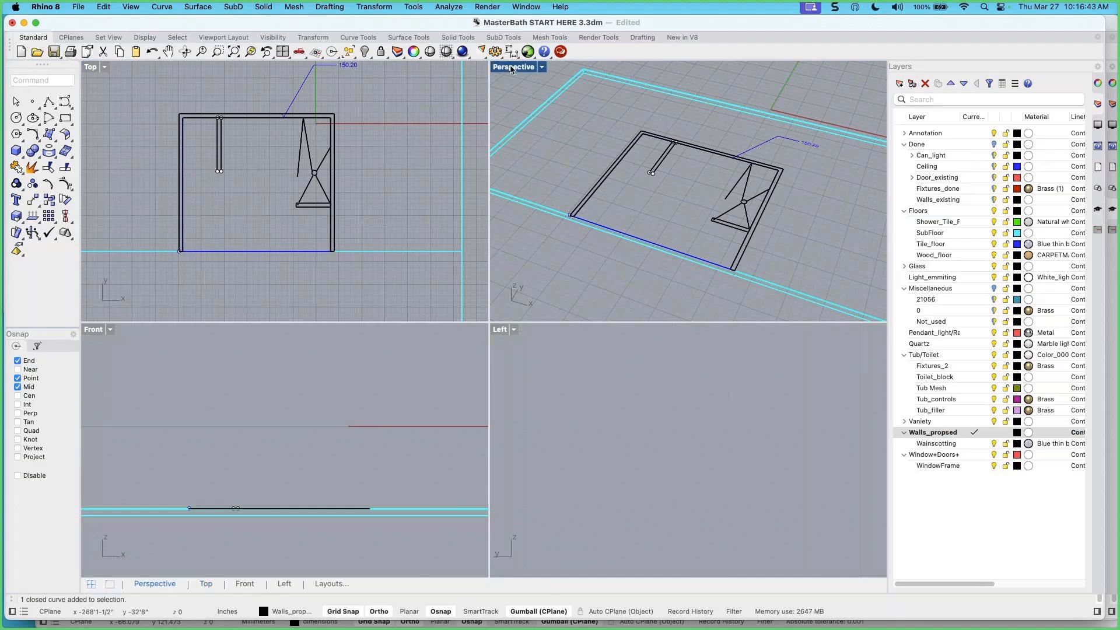
pyautogui.doubleClick(511, 68)
pyautogui.scroll(3, 612, 335)
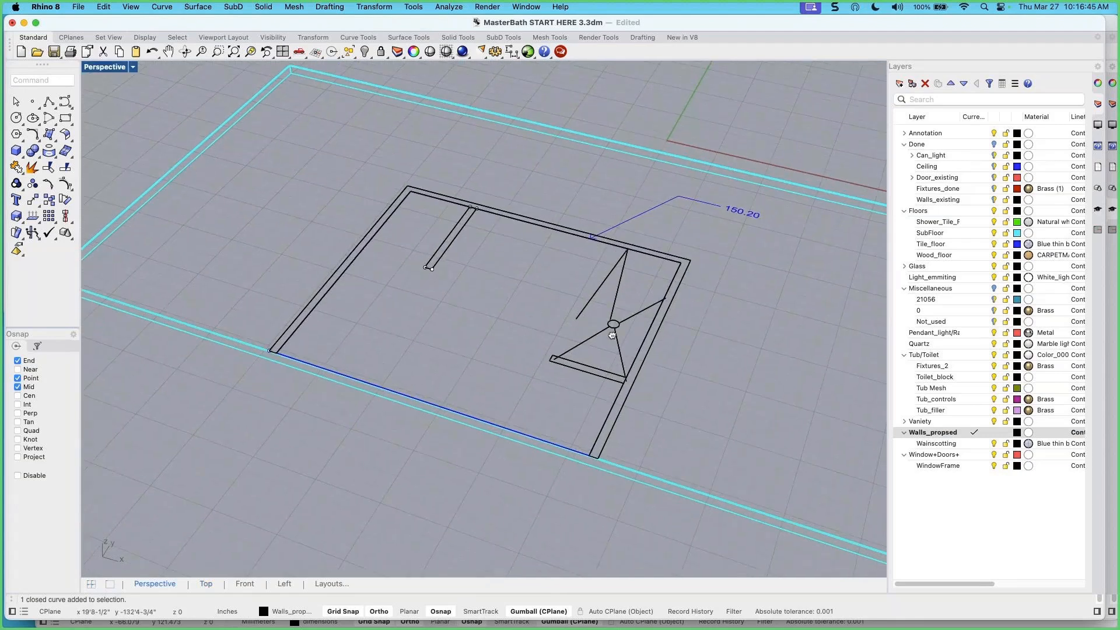
# Create a sublayer named "Curve" under the Walls_propsed layer
pyautogui.click(925, 434)
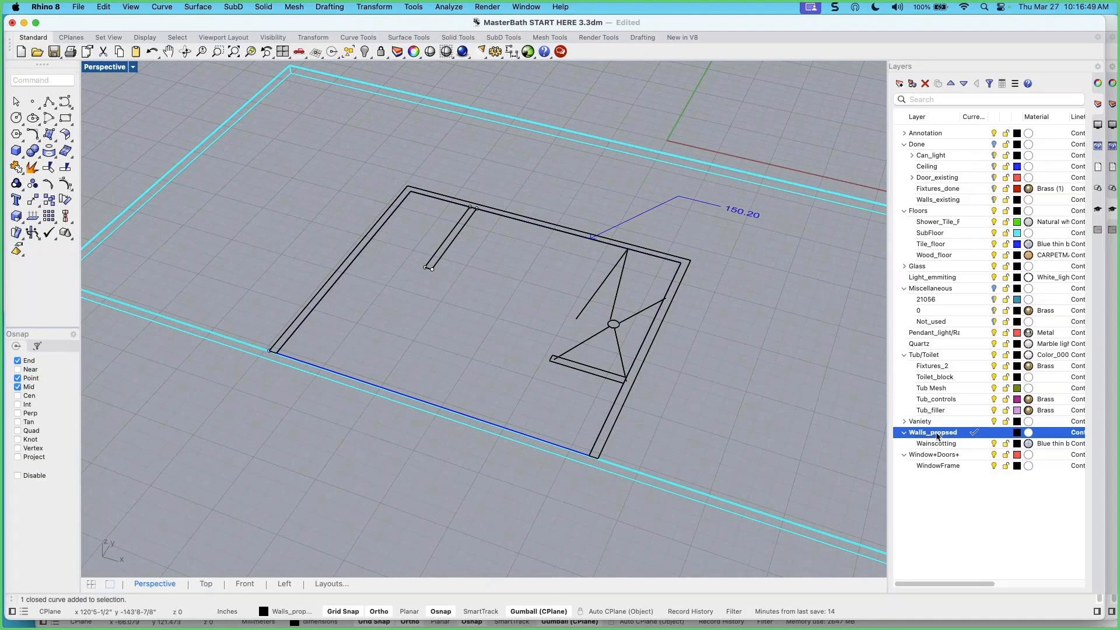
pyautogui.click(912, 83)
pyautogui.write('C')
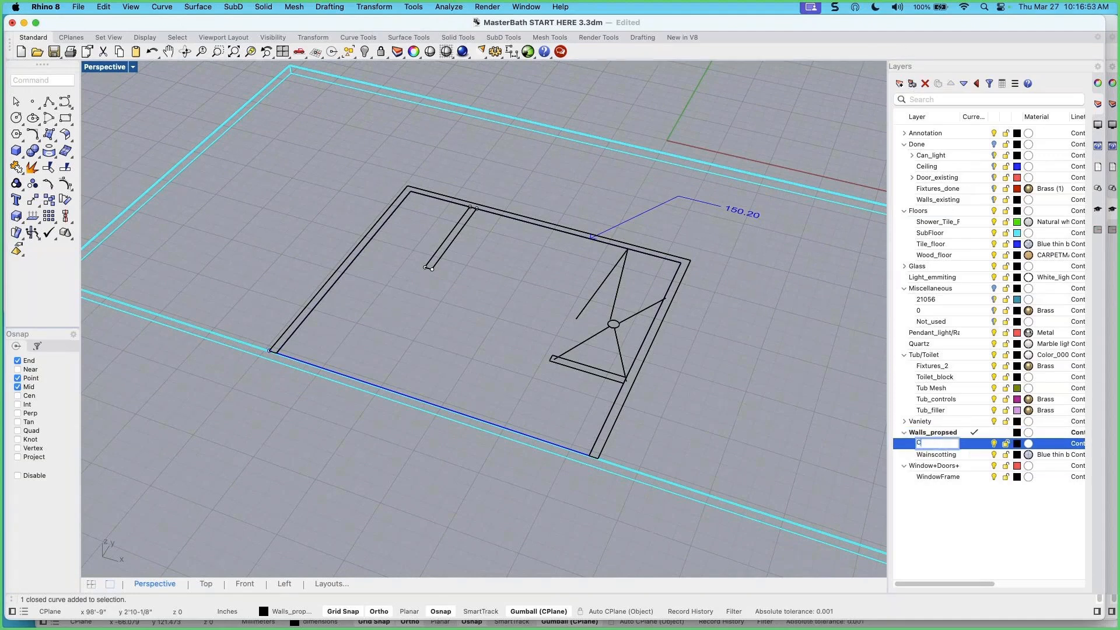
pyautogui.write('urve')
pyautogui.press('Return')
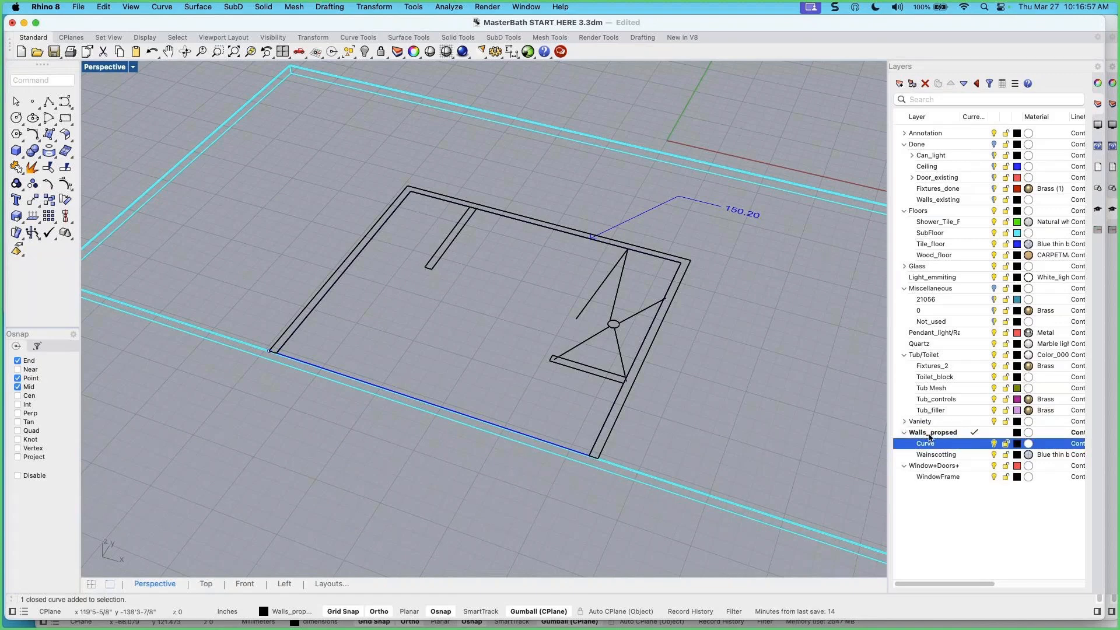
# Select all objects on the Walls_propsed layer and move the three closed wall curves to its Curve sublayer
pyautogui.click(931, 435)
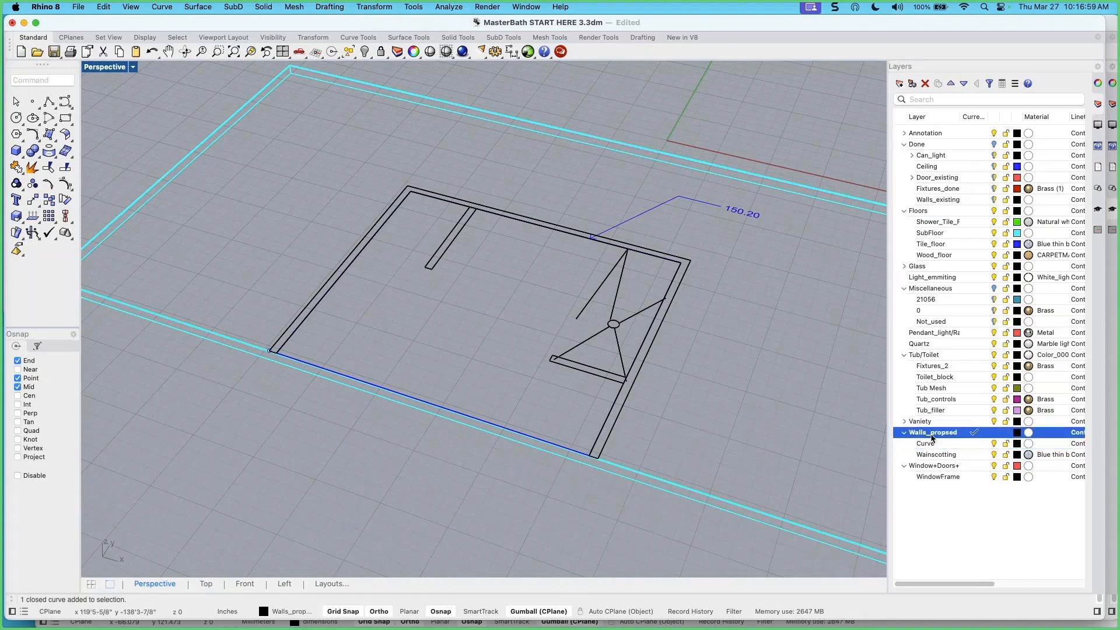
pyautogui.rightClick(937, 435)
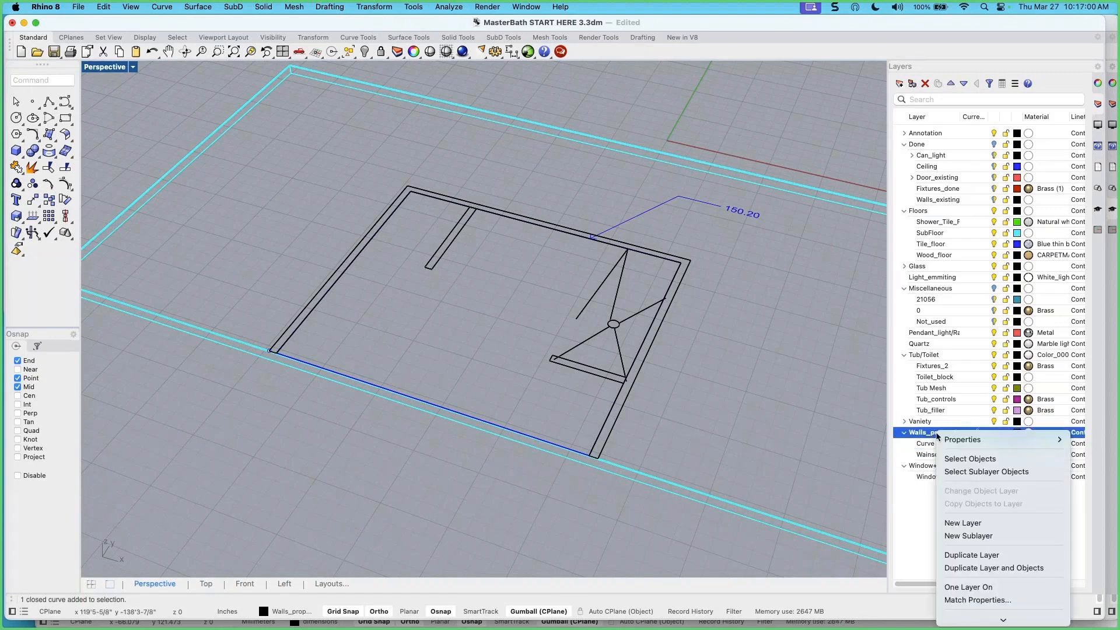
pyautogui.click(970, 459)
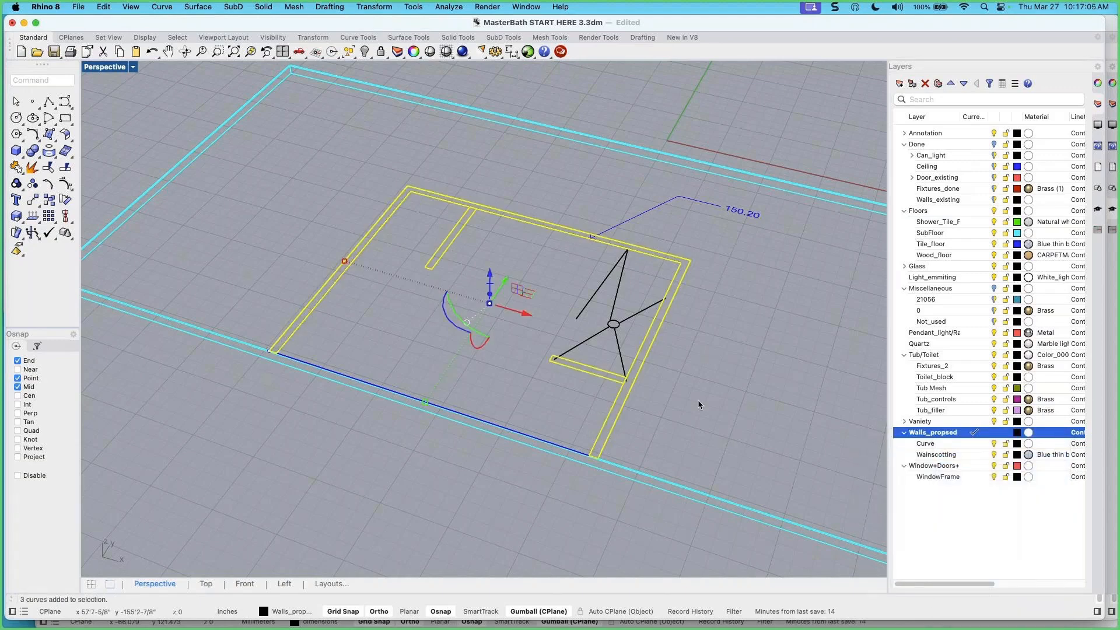
pyautogui.moveTo(699, 402); pyautogui.dragTo(726, 406, button='right')
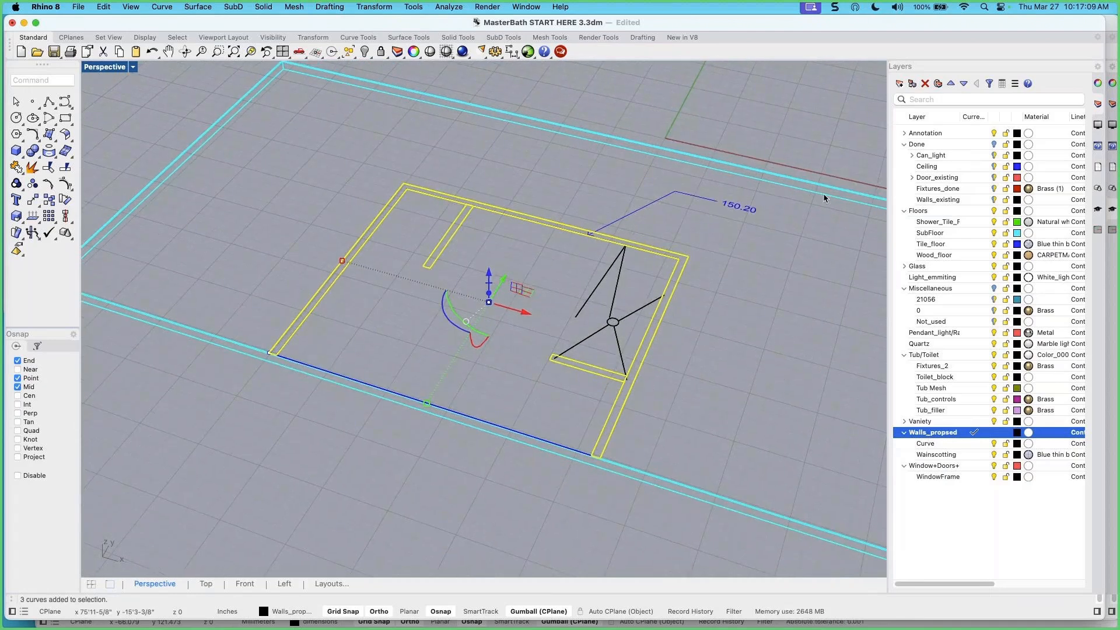
pyautogui.click(1097, 84)
pyautogui.click(1041, 139)
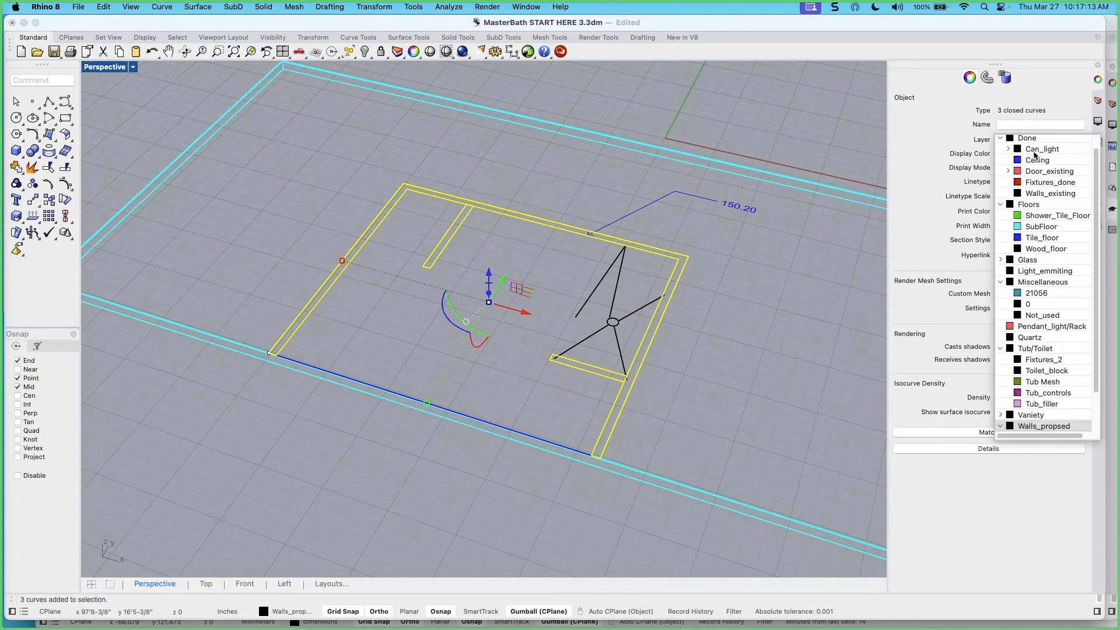
pyautogui.scroll(-3, 1025, 413)
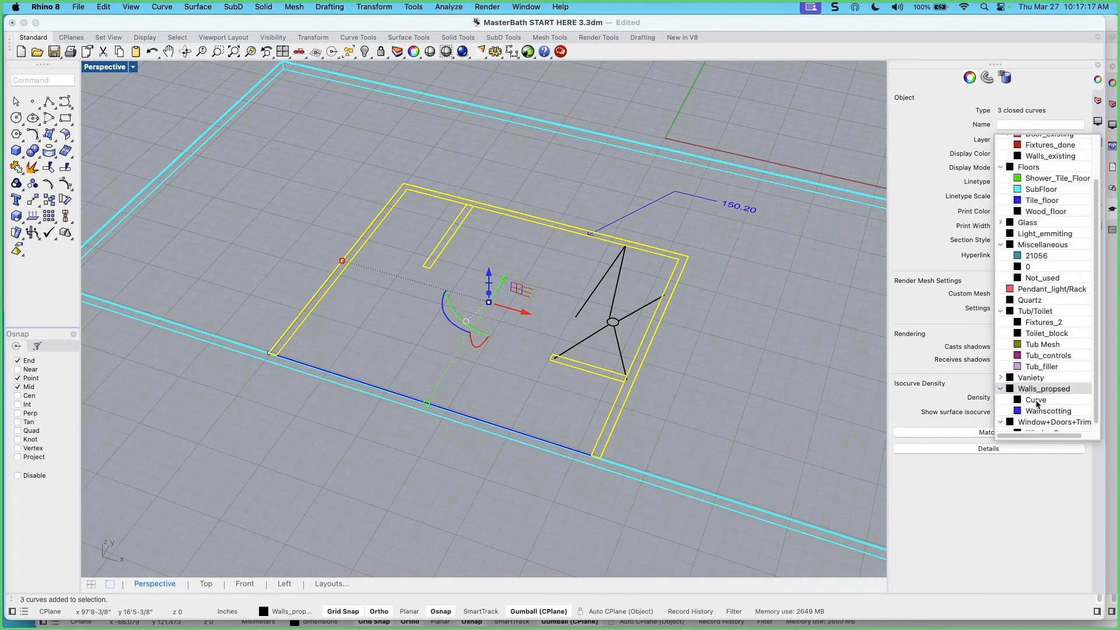
pyautogui.click(1036, 401)
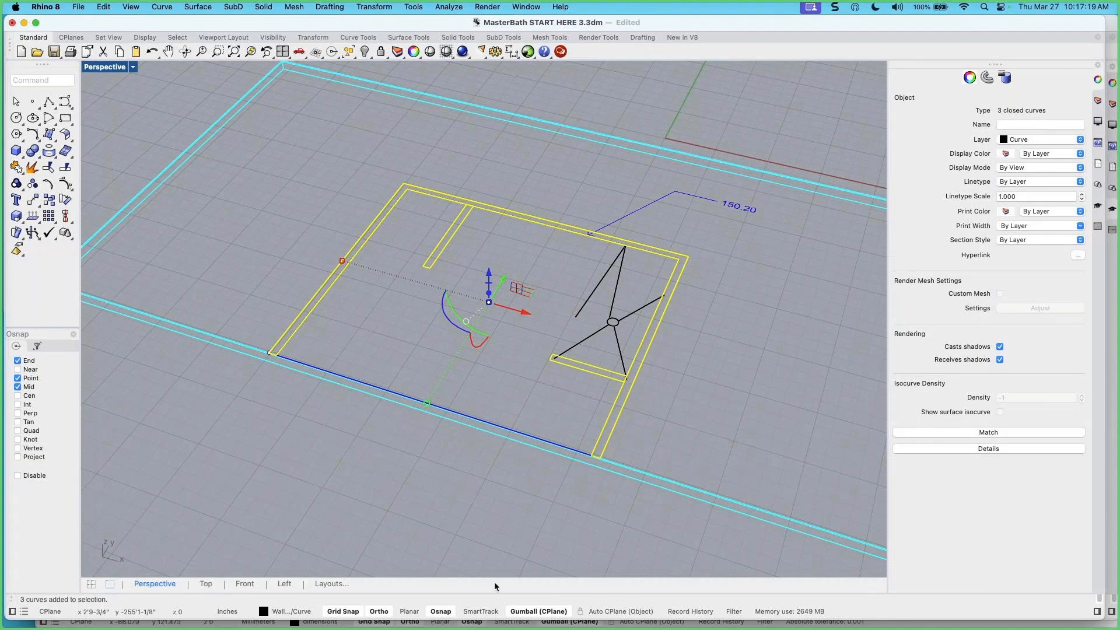
# Reapply the Curve sublayer to the selected wall curves and deselect them
pyautogui.click(299, 614)
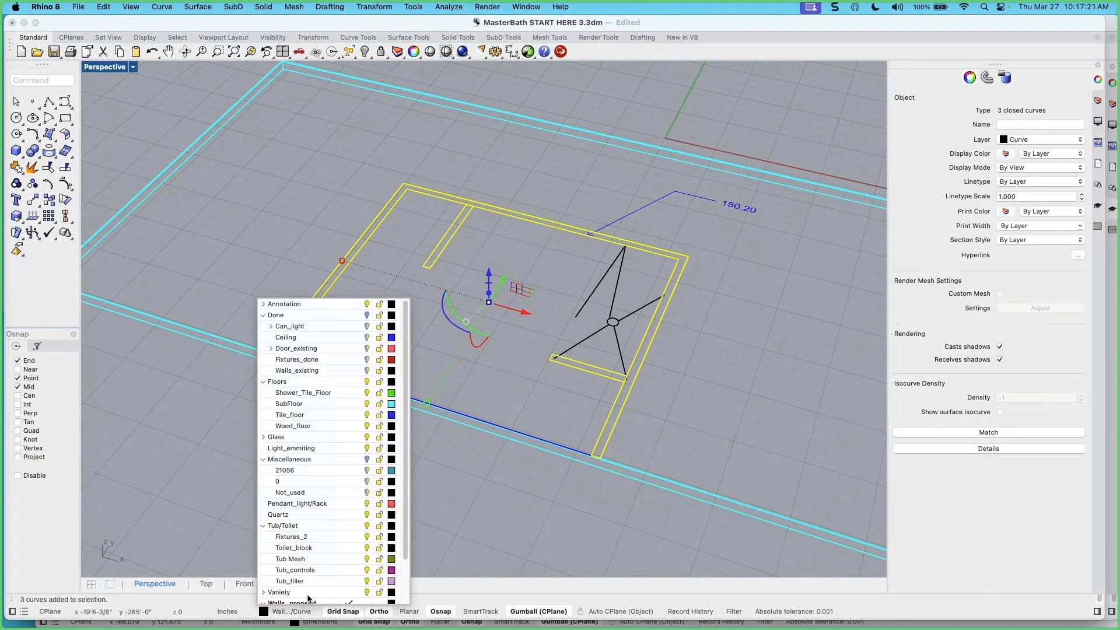
pyautogui.scroll(-5, 304, 583)
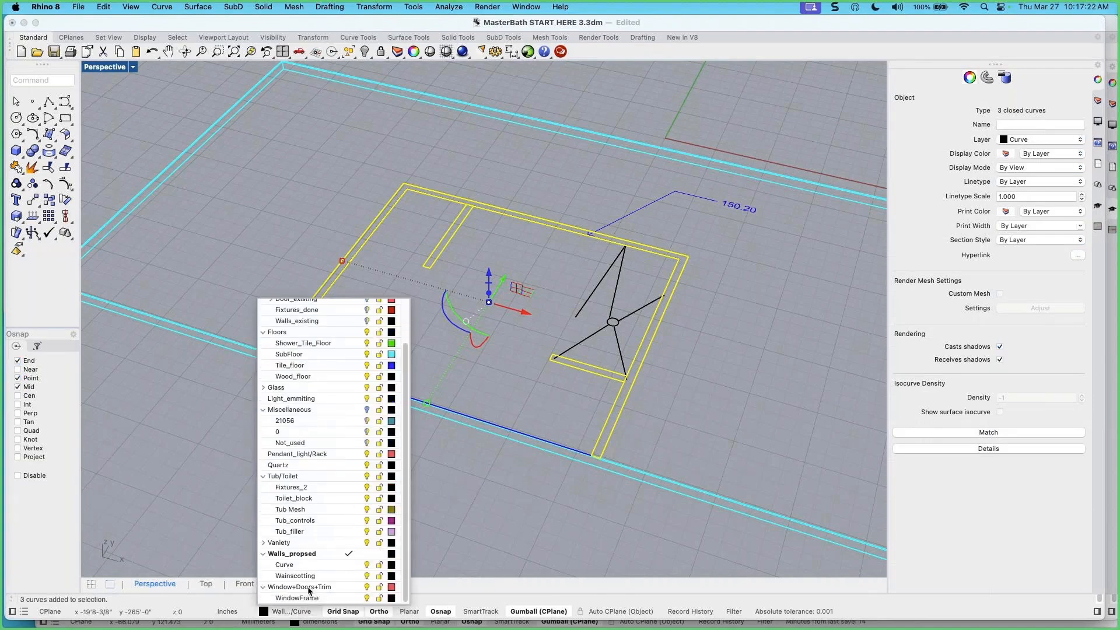
pyautogui.click(287, 564)
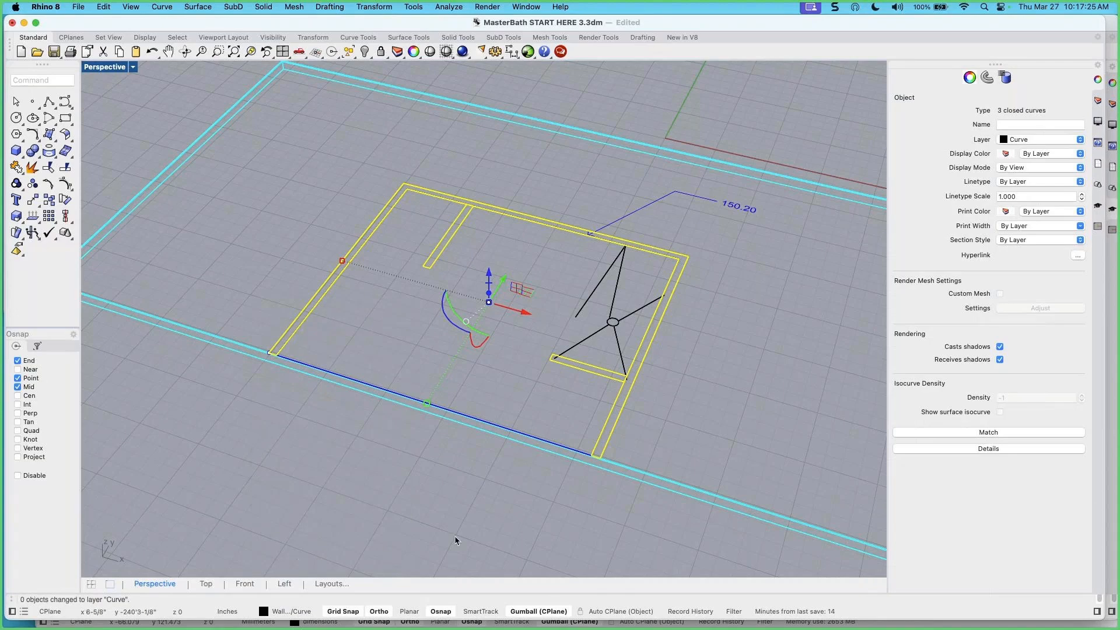
pyautogui.click(696, 432)
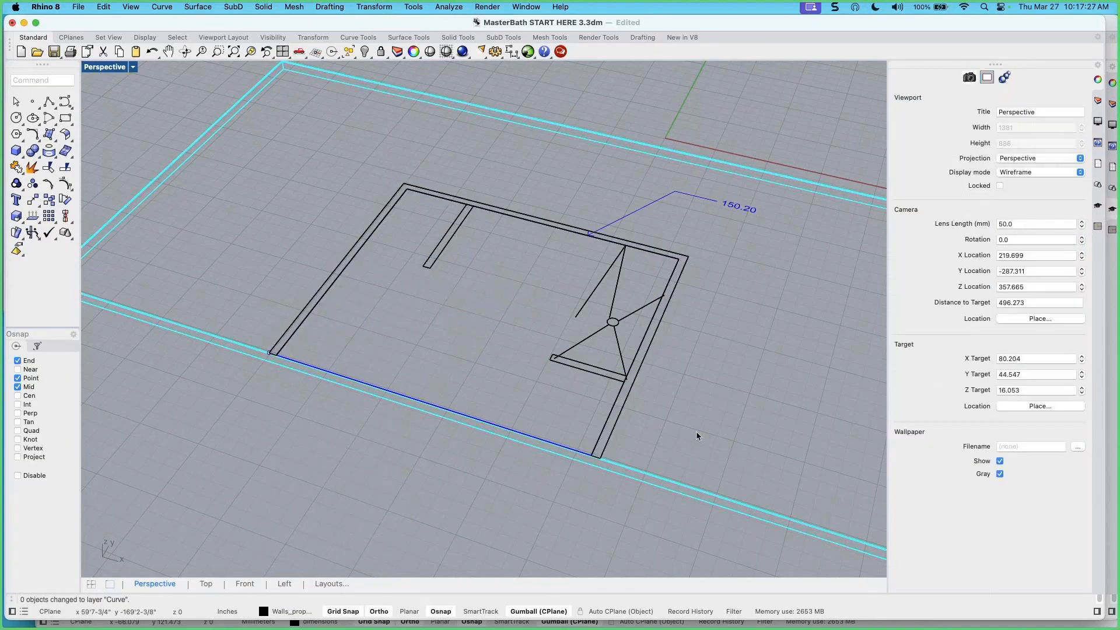
pyautogui.moveTo(697, 432); pyautogui.dragTo(696, 421, button='right')
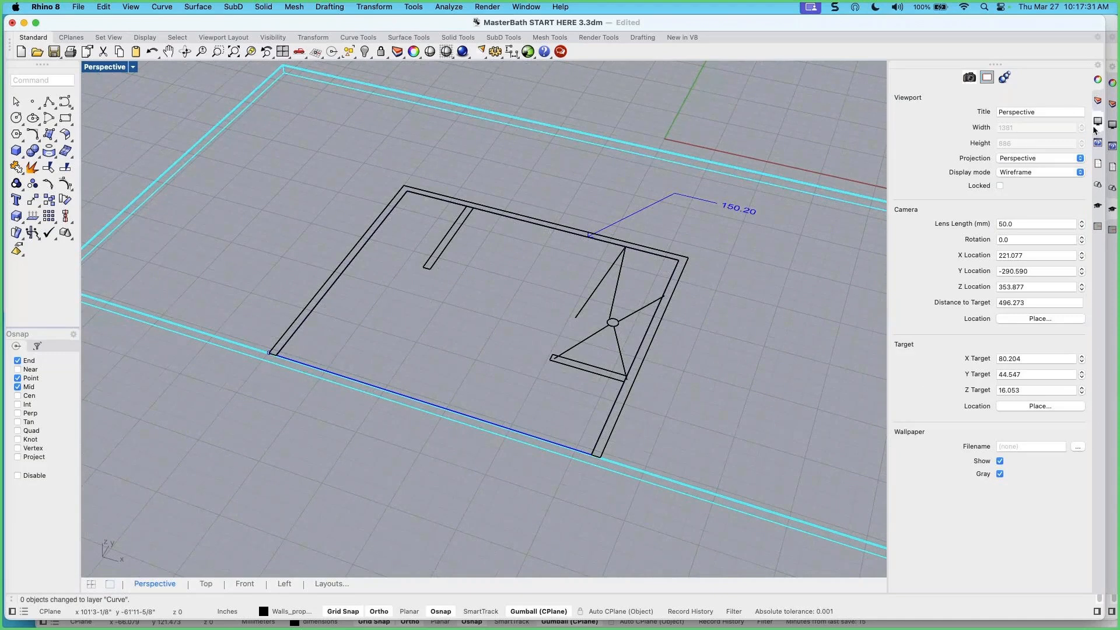
# Select all curves on the Curve sublayer, extrude them straight up 8' as solid walls, and clear the selection
pyautogui.click(1098, 102)
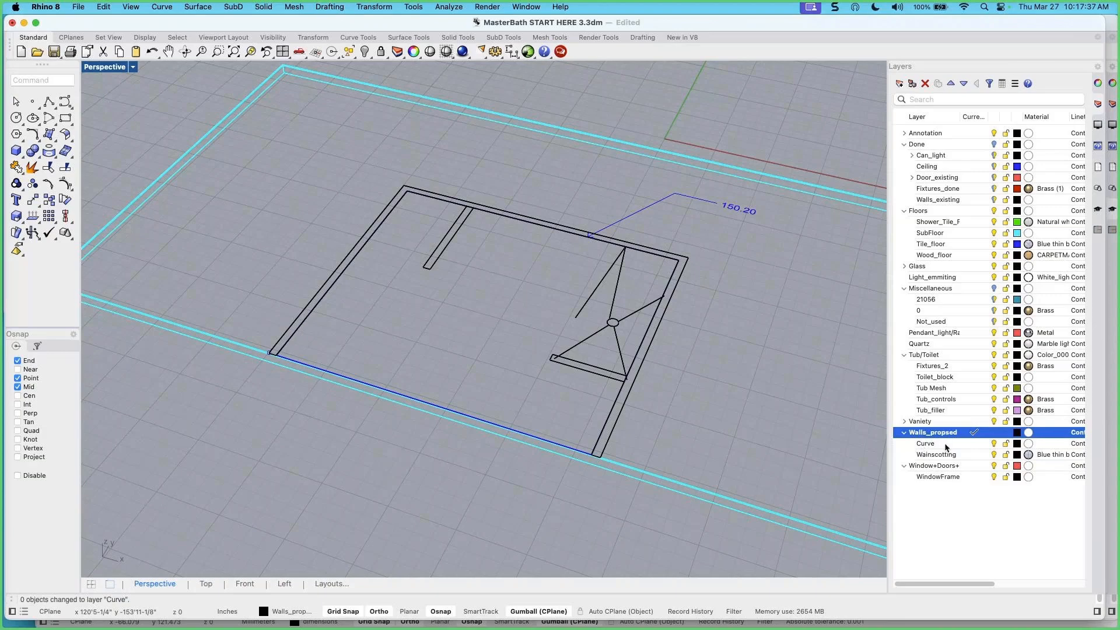
pyautogui.moveTo(712, 448); pyautogui.dragTo(677, 406, button='right')
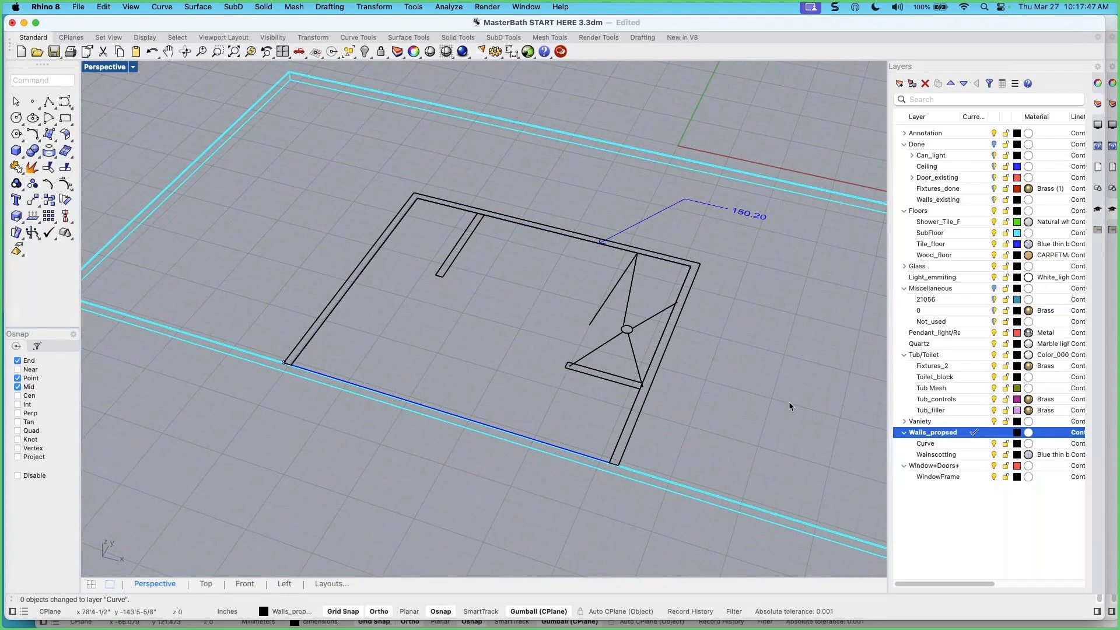
pyautogui.rightClick(928, 446)
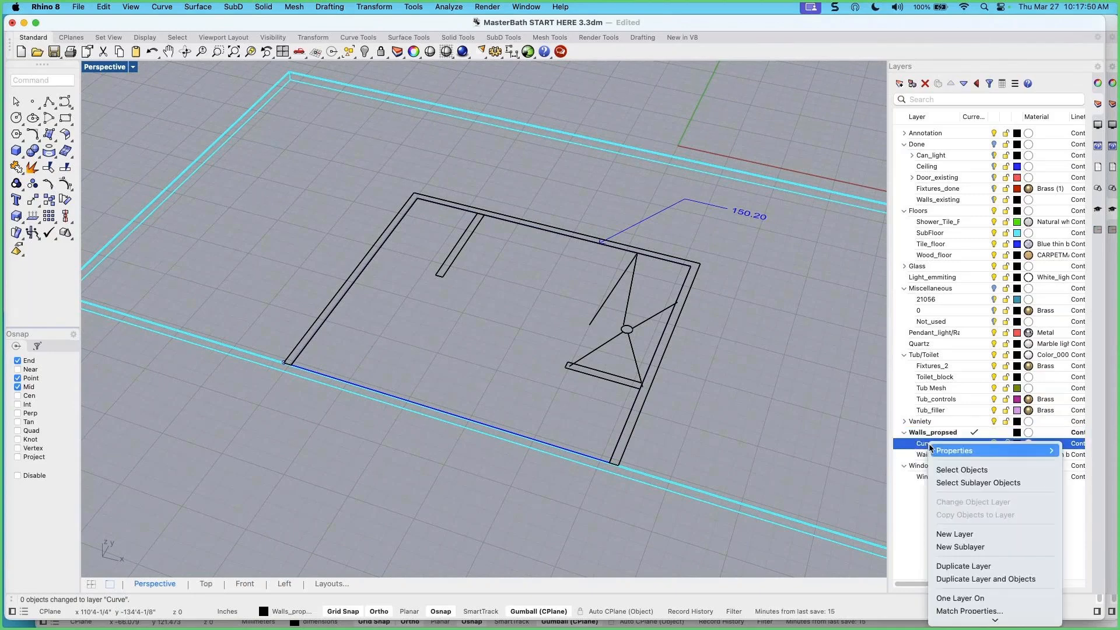
pyautogui.click(961, 470)
pyautogui.moveTo(835, 464)
pyautogui.mouseDown(button='right')
pyautogui.moveTo(800, 452)
pyautogui.moveTo(845, 454)
pyautogui.mouseUp(button='right')
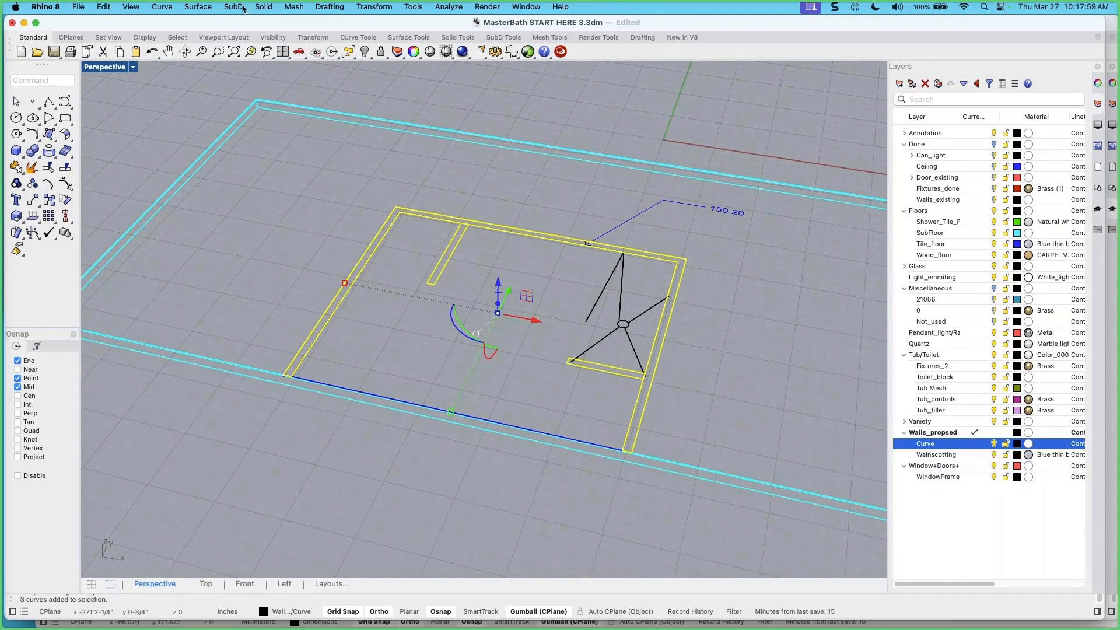
pyautogui.click(263, 7)
pyautogui.moveTo(313, 211)
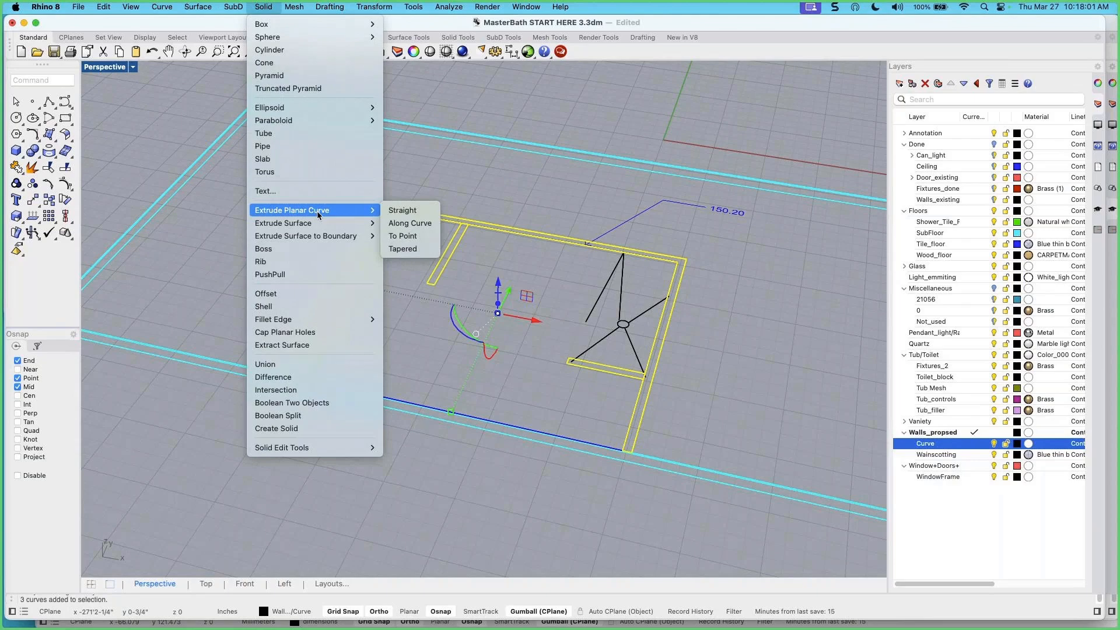
pyautogui.click(402, 210)
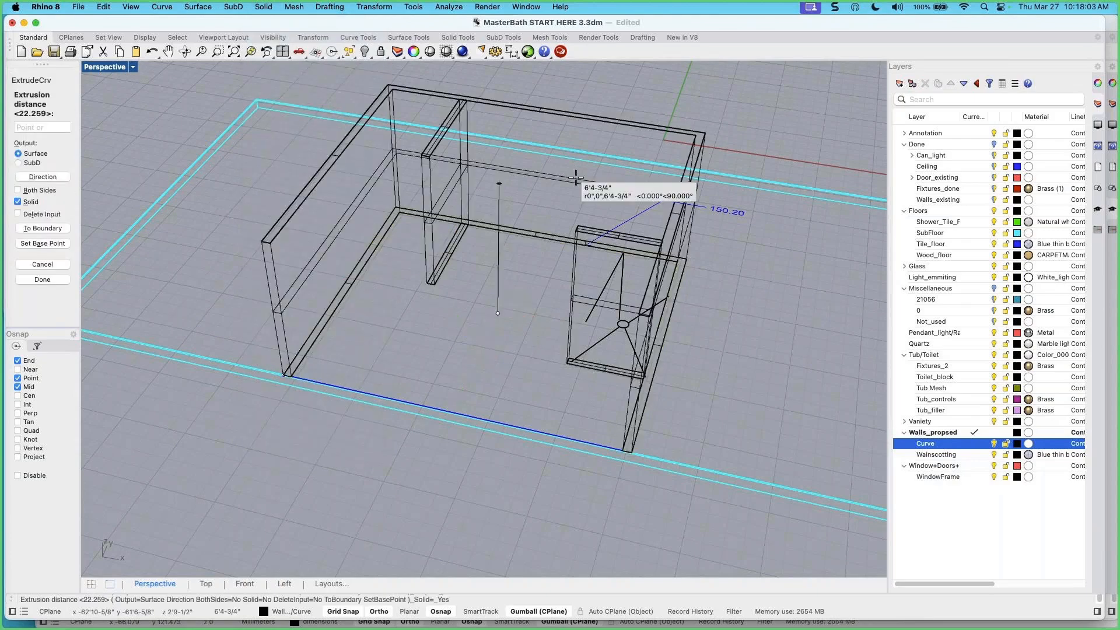
pyautogui.moveTo(678, 240); pyautogui.dragTo(664, 230, button='right')
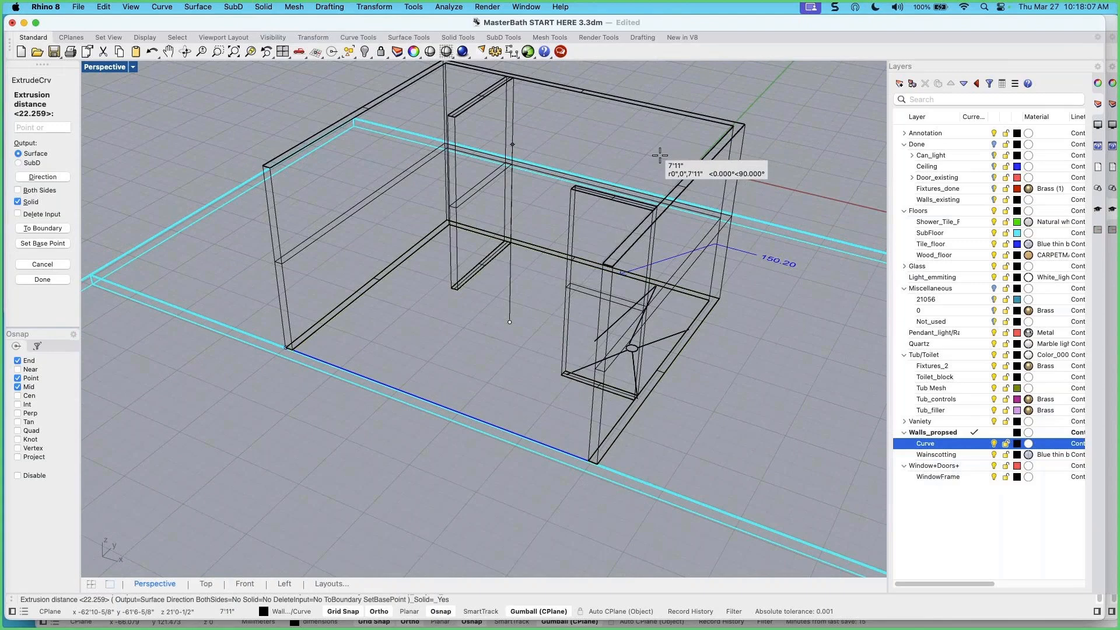
pyautogui.write('8')
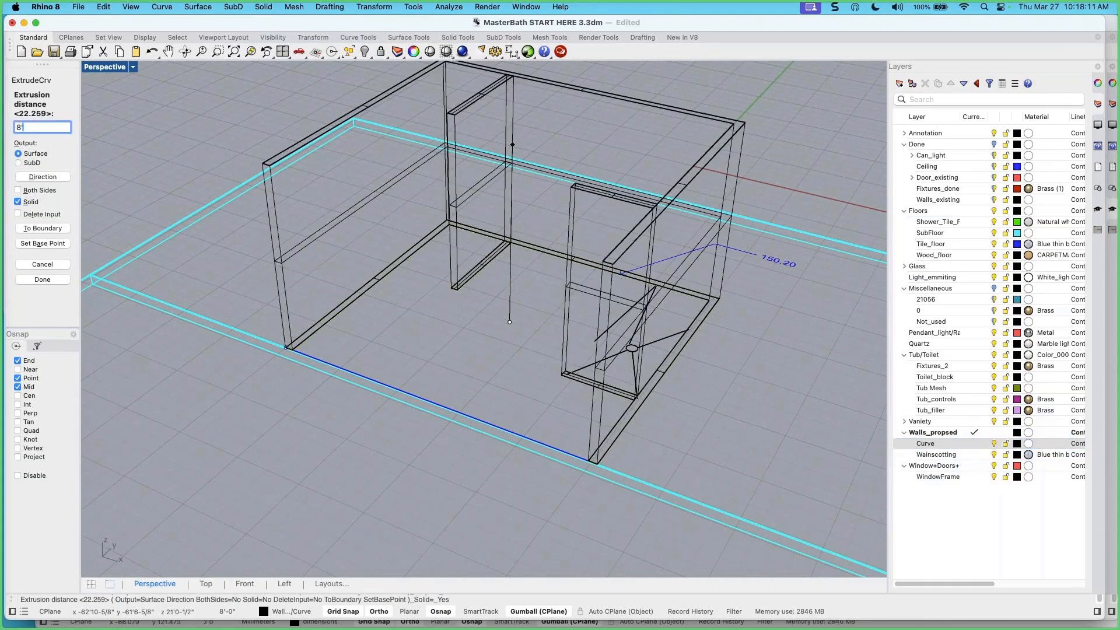
pyautogui.press('Return')
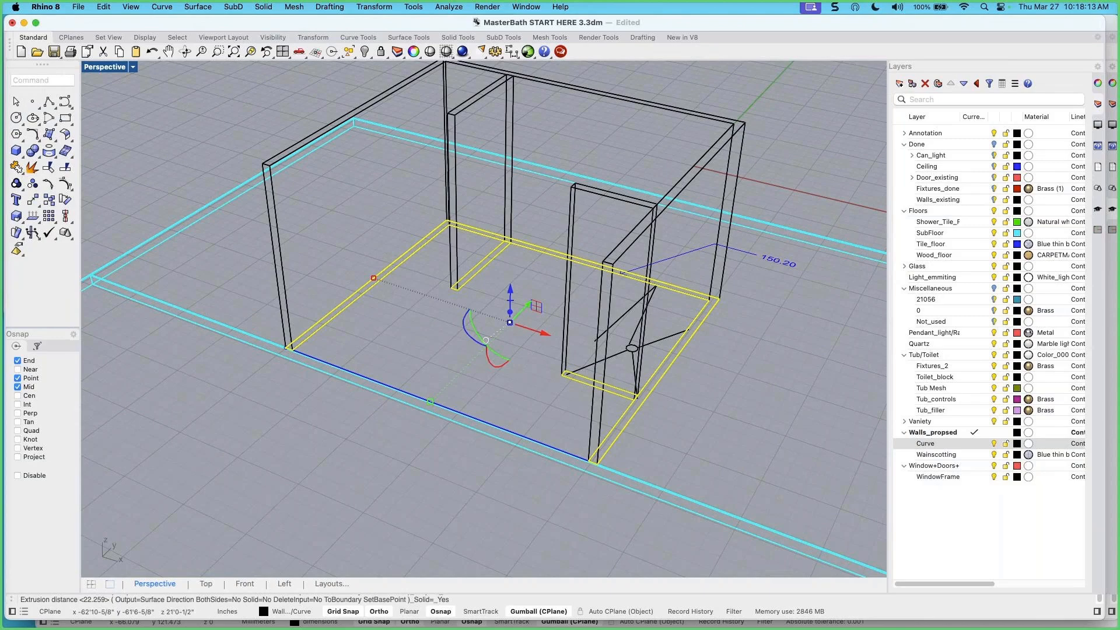
pyautogui.click(620, 214)
# Set the Perspective viewport to the Shaded display mode
pyautogui.moveTo(544, 250); pyautogui.dragTo(551, 253, button='right')
pyautogui.click(133, 68)
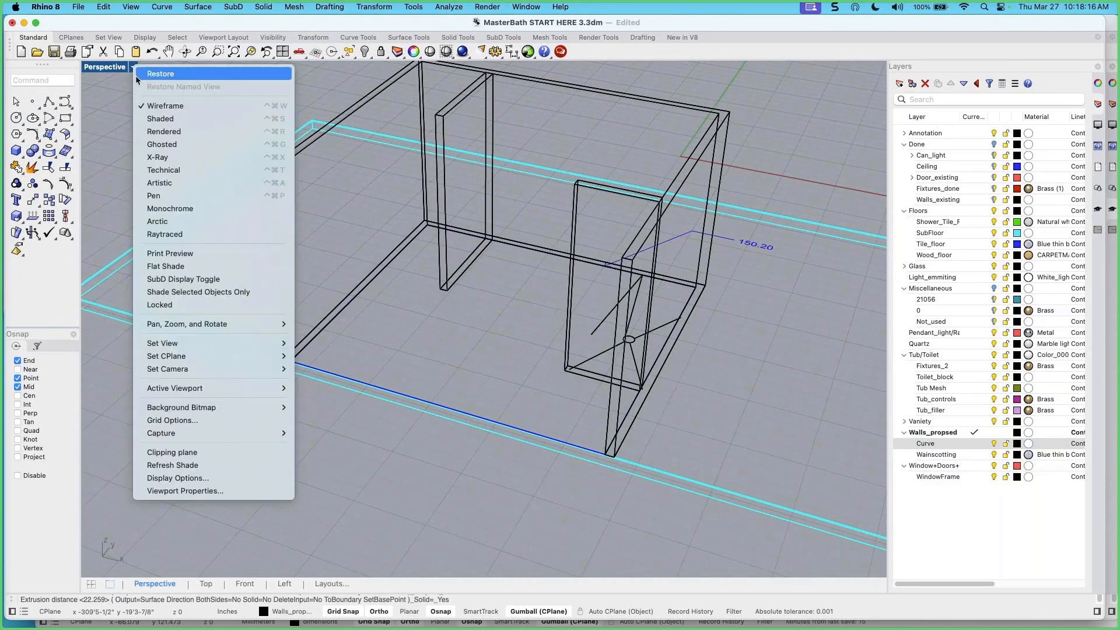
pyautogui.click(153, 119)
# Examine the extruded room walls and both partitions from several angles and at closer range
pyautogui.moveTo(395, 282); pyautogui.dragTo(452, 267, button='right')
pyautogui.scroll(5, 443, 292)
pyautogui.moveTo(601, 339); pyautogui.dragTo(570, 344, button='right')
pyautogui.moveTo(708, 366); pyautogui.dragTo(457, 267, button='right')
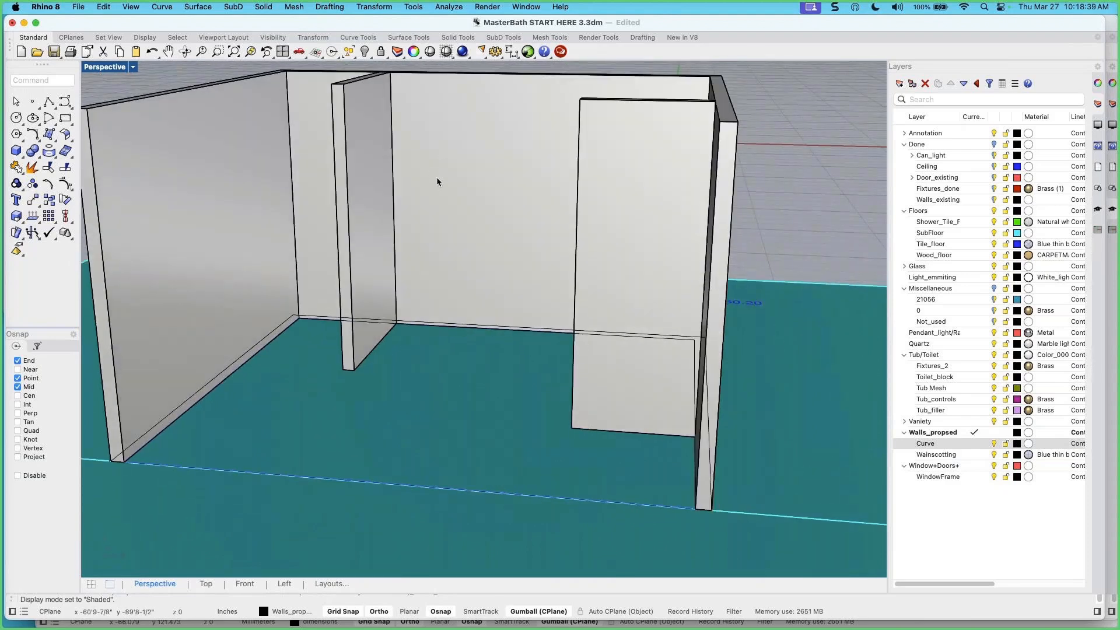
pyautogui.keyDown('shift'); pyautogui.moveTo(438, 181); pyautogui.dragTo(468, 183, button='right'); pyautogui.keyUp('shift')
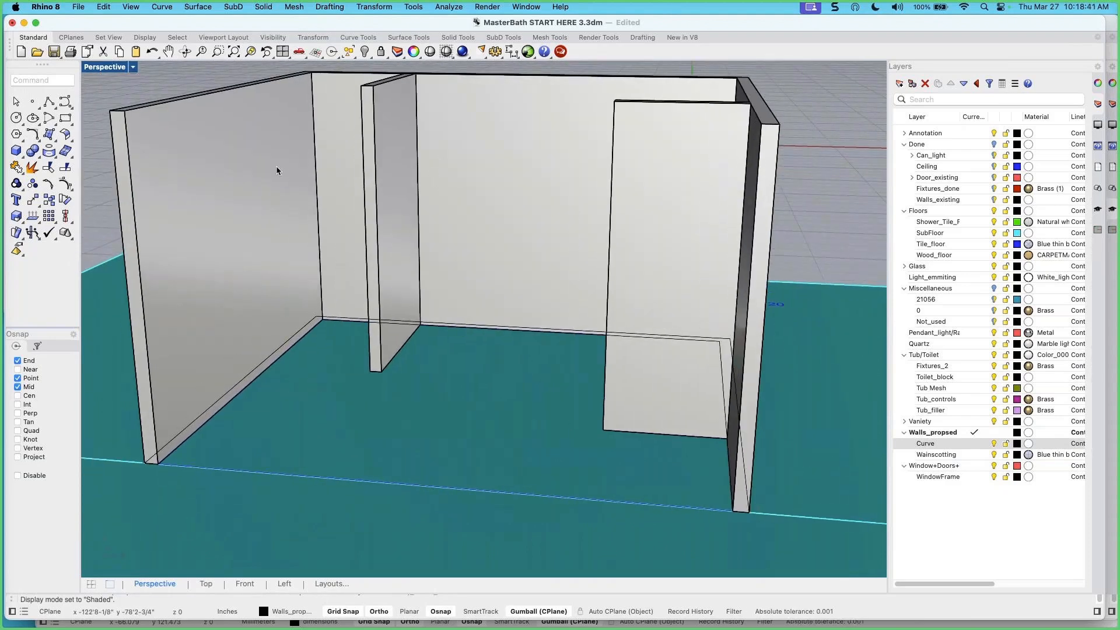
pyautogui.keyDown('shift'); pyautogui.moveTo(403, 225); pyautogui.dragTo(437, 227, button='right'); pyautogui.keyUp('shift')
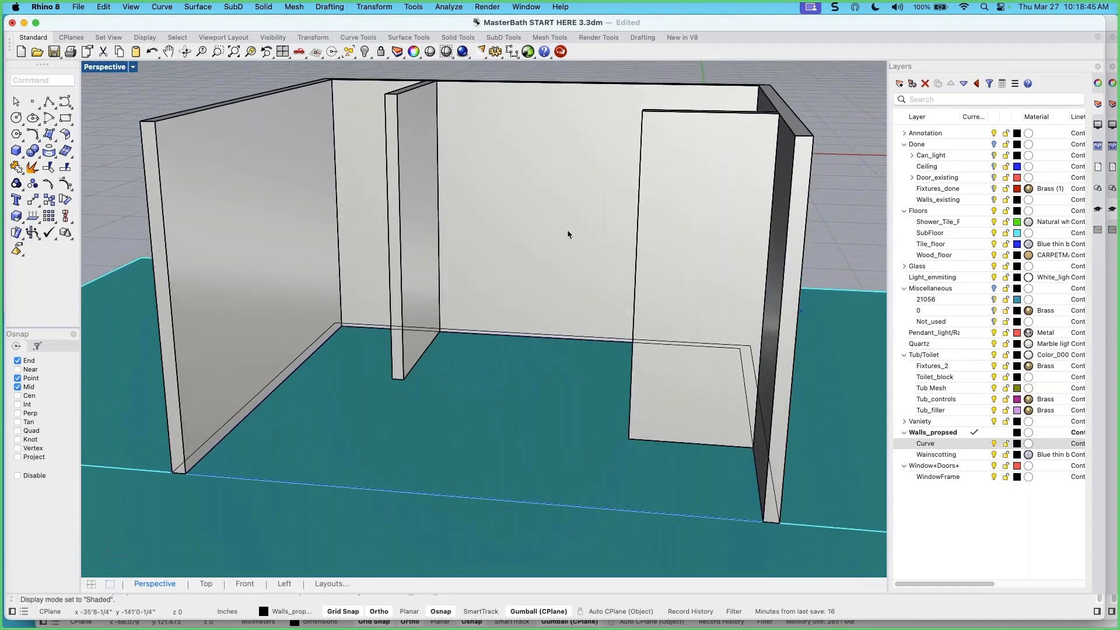
pyautogui.moveTo(814, 233); pyautogui.dragTo(617, 206, button='right')
pyautogui.moveTo(495, 210); pyautogui.dragTo(488, 233, button='right')
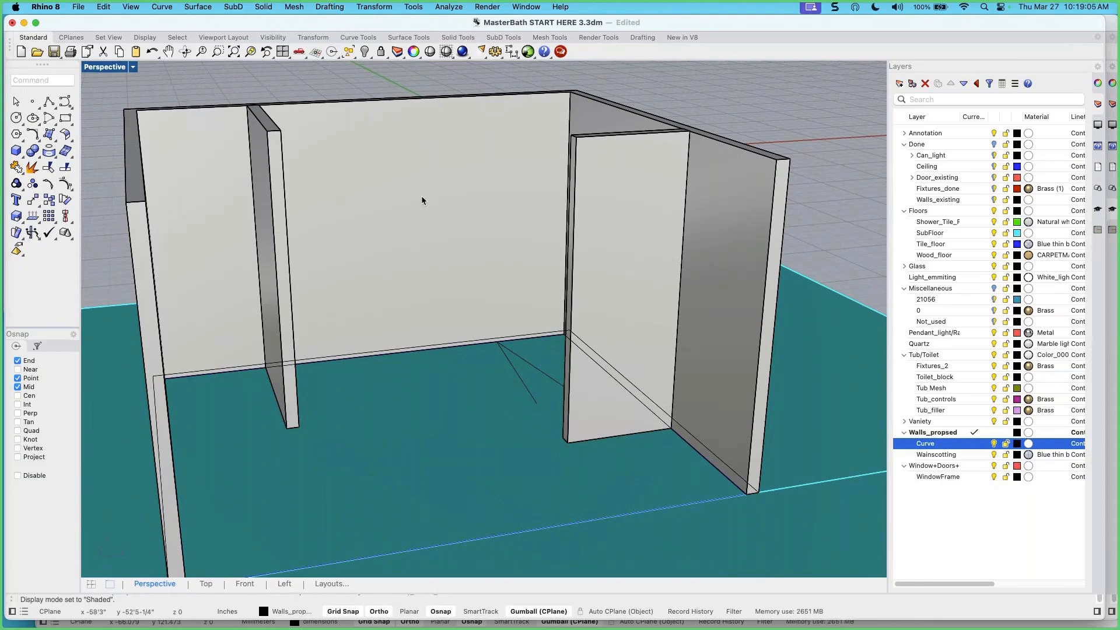
pyautogui.moveTo(420, 195)
pyautogui.mouseDown(button='right')
pyautogui.moveTo(411, 209)
pyautogui.moveTo(415, 167)
pyautogui.moveTo(402, 168)
pyautogui.moveTo(421, 195)
pyautogui.mouseUp(button='right')
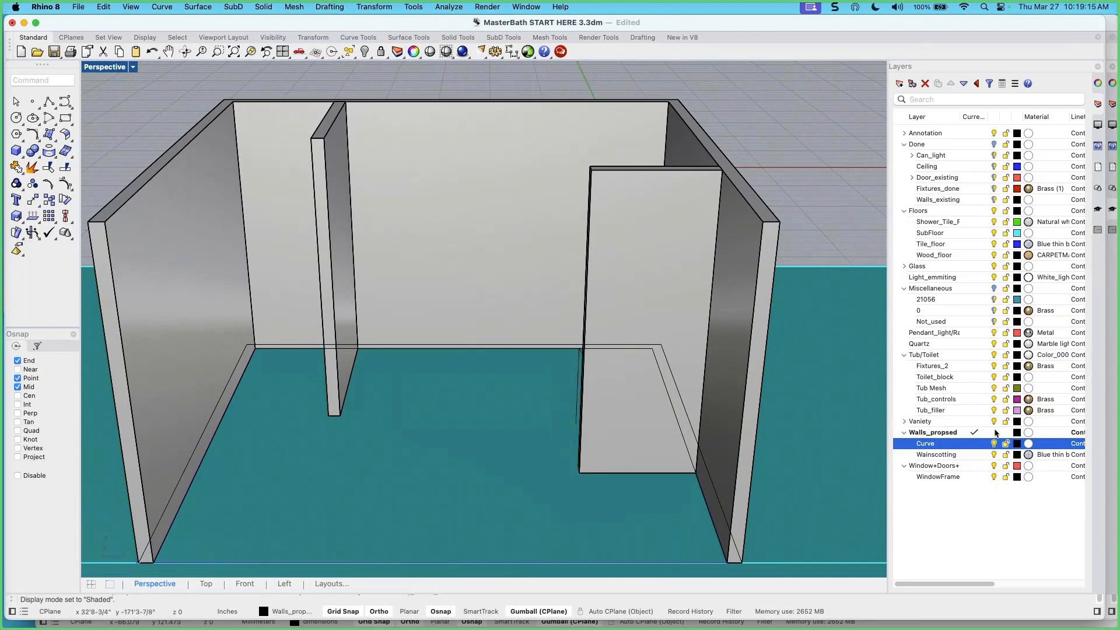
# Make Window+Doors+Trim the current layer and bring the master bath model back in front of the Untitled document
pyautogui.click(975, 466)
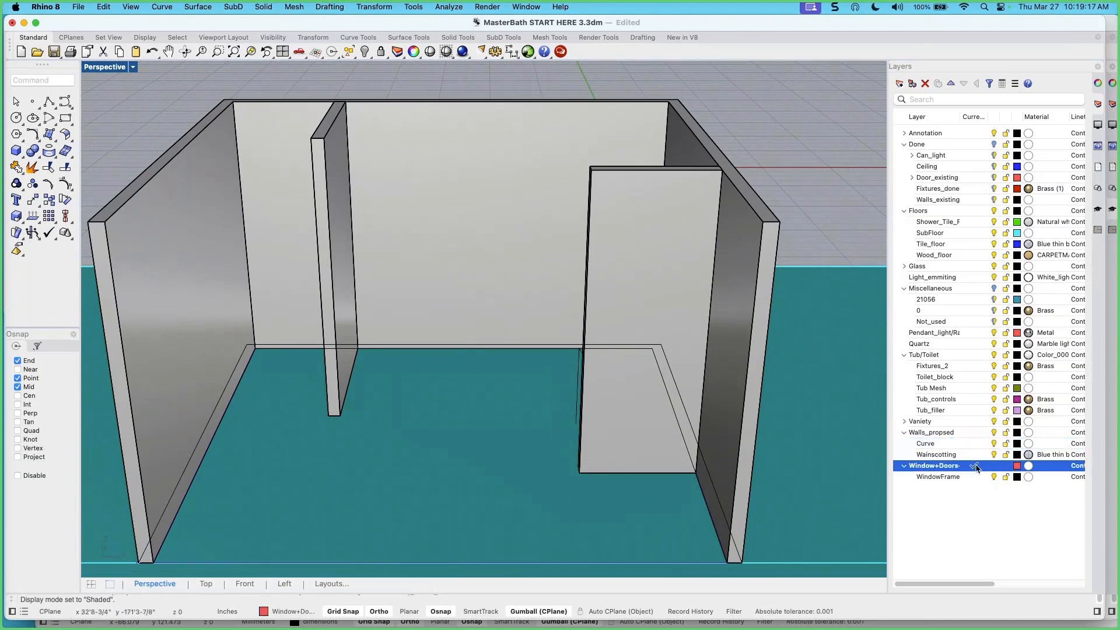
pyautogui.moveTo(464, 357)
pyautogui.mouseDown(button='right')
pyautogui.moveTo(442, 352)
pyautogui.moveTo(464, 357)
pyautogui.mouseUp(button='right')
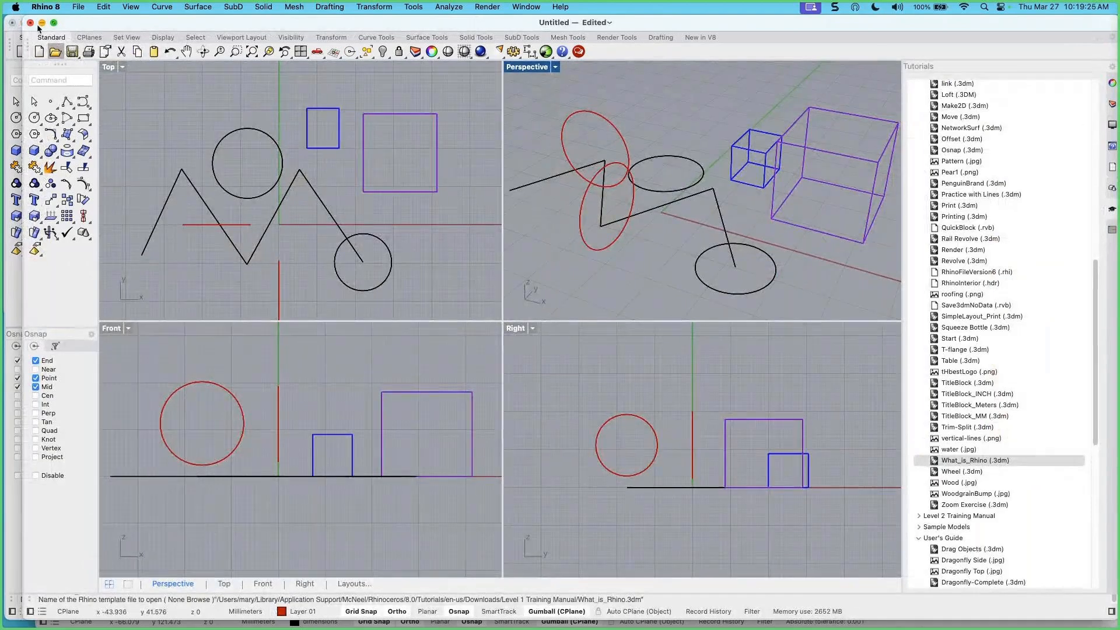
pyautogui.moveTo(88, 22); pyautogui.dragTo(71, 22)
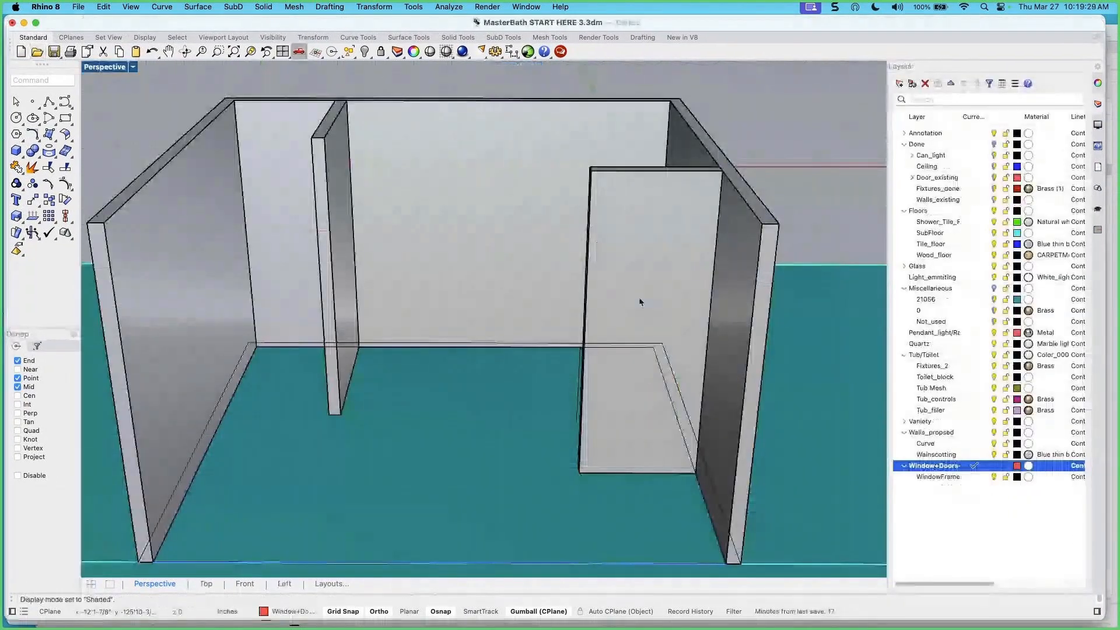
# Insert the 5' X 2' DBL WINDOW block at the top of the back wall, where the long partition meets it
pyautogui.click(1097, 190)
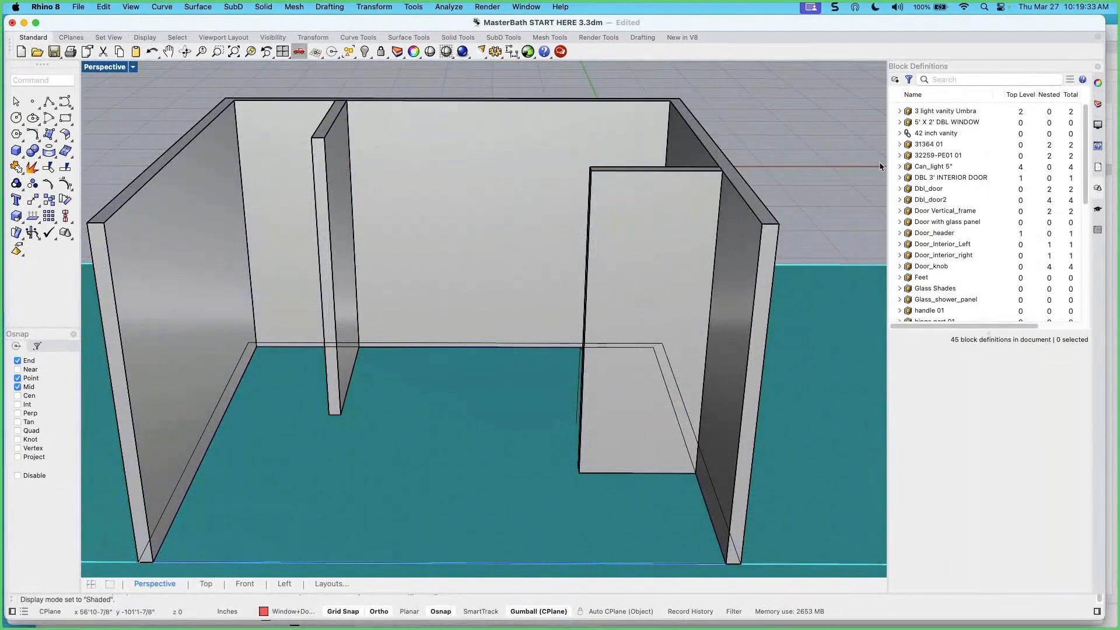
pyautogui.moveTo(587, 263)
pyautogui.mouseDown(button='right')
pyautogui.moveTo(588, 252)
pyautogui.moveTo(612, 257)
pyautogui.moveTo(565, 263)
pyautogui.moveTo(581, 257)
pyautogui.mouseUp(button='right')
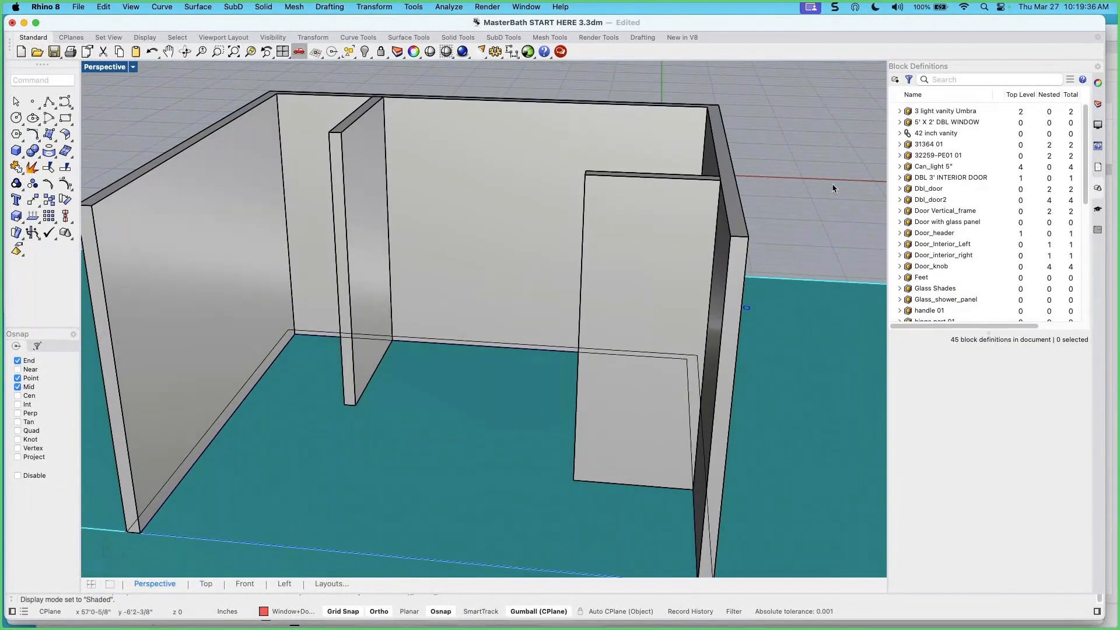
pyautogui.click(940, 124)
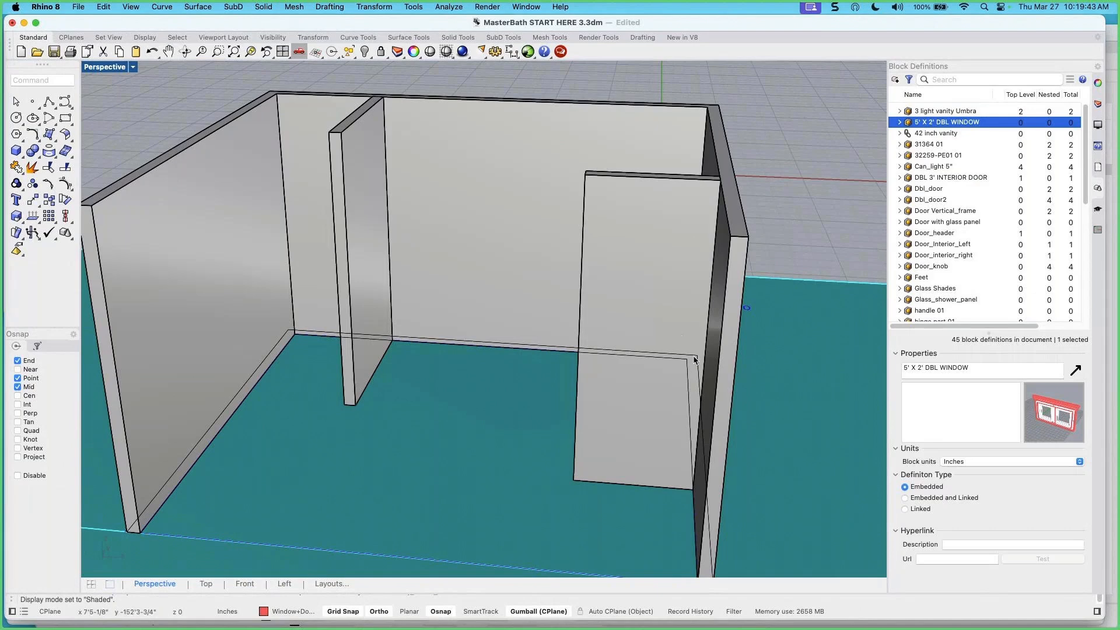
pyautogui.moveTo(662, 407); pyautogui.dragTo(657, 380, button='right')
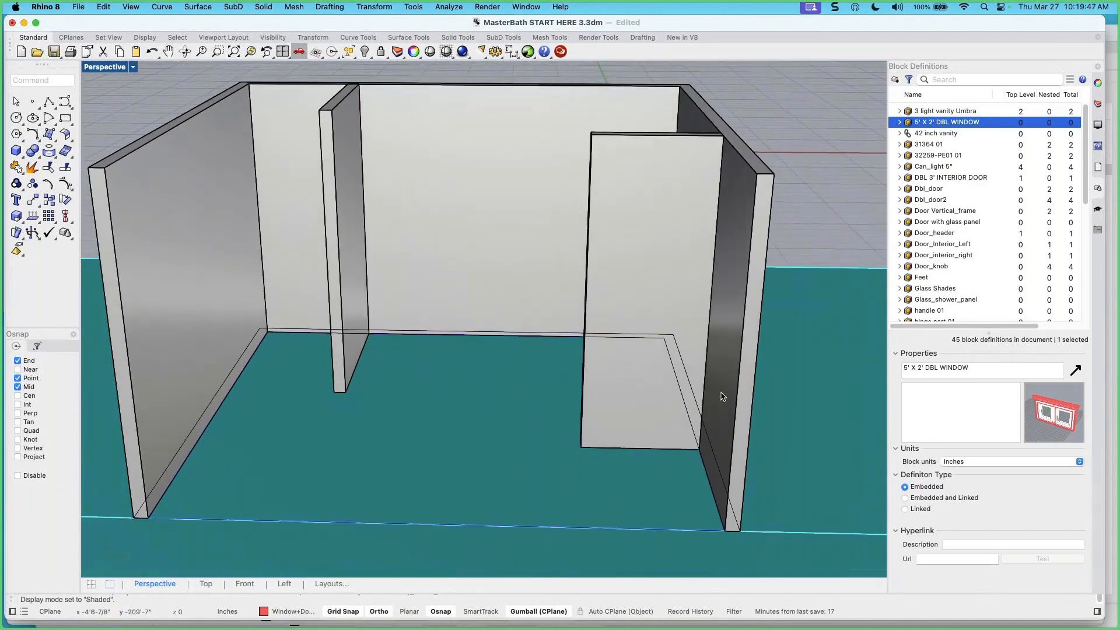
pyautogui.moveTo(712, 316); pyautogui.dragTo(682, 319, button='right')
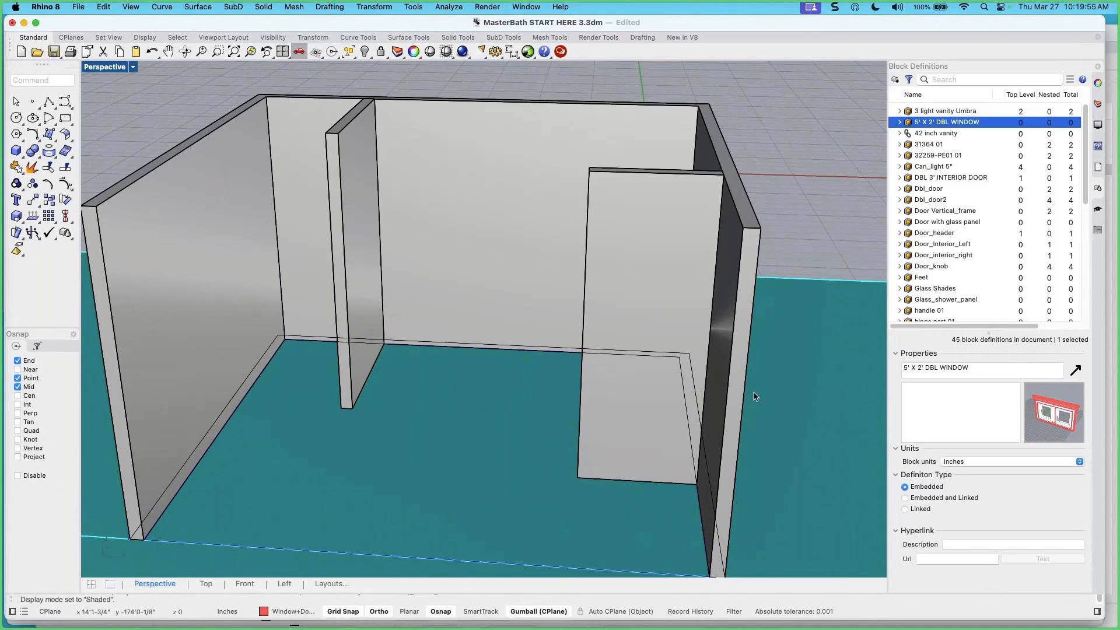
pyautogui.moveTo(756, 403); pyautogui.dragTo(757, 410, button='right')
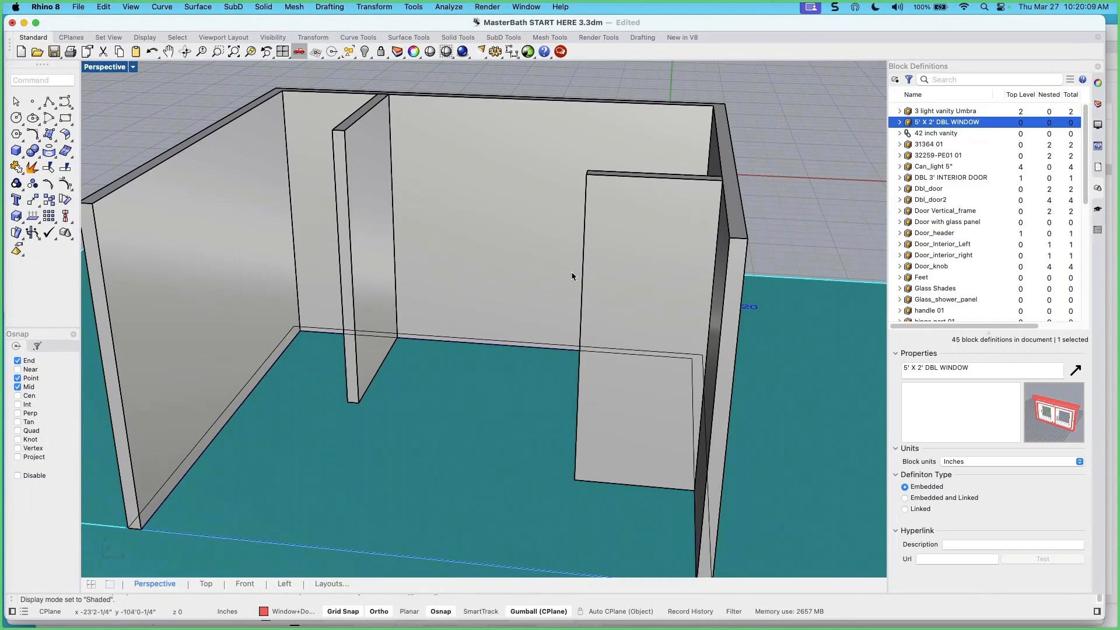
pyautogui.moveTo(602, 285); pyautogui.dragTo(584, 292, button='right')
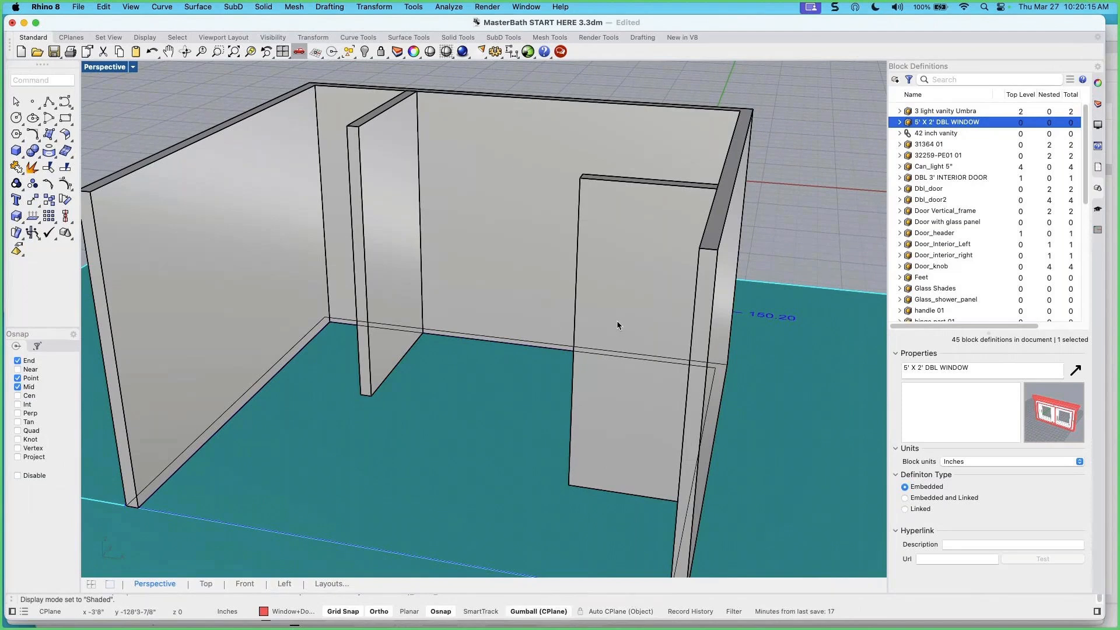
pyautogui.moveTo(617, 325)
pyautogui.mouseDown(button='right')
pyautogui.moveTo(599, 315)
pyautogui.moveTo(610, 342)
pyautogui.mouseUp(button='right')
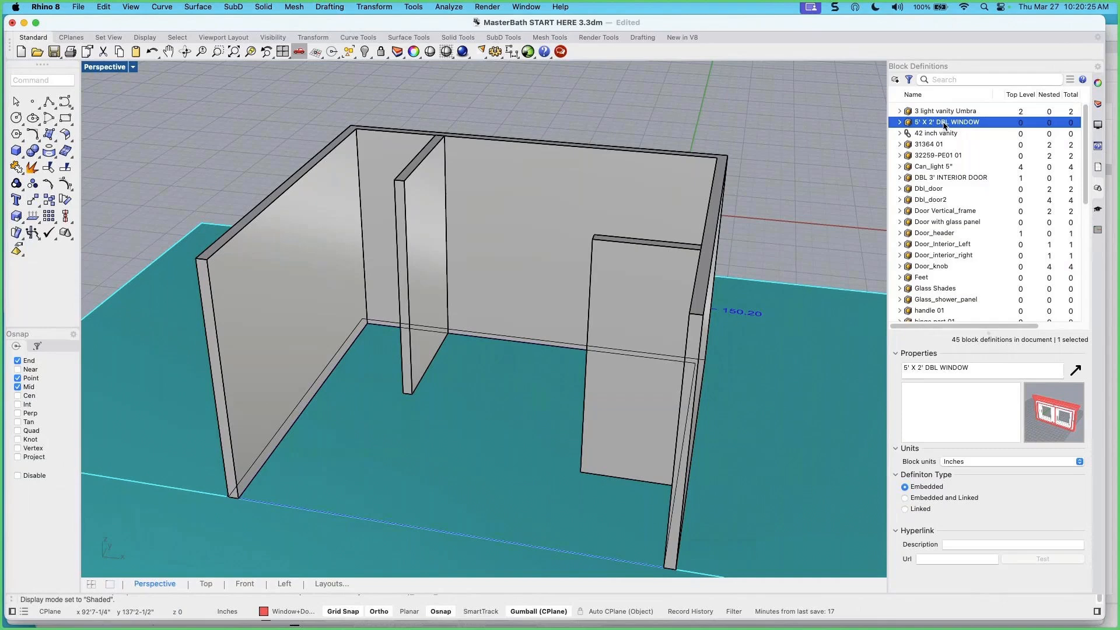
pyautogui.moveTo(944, 126); pyautogui.dragTo(447, 136)
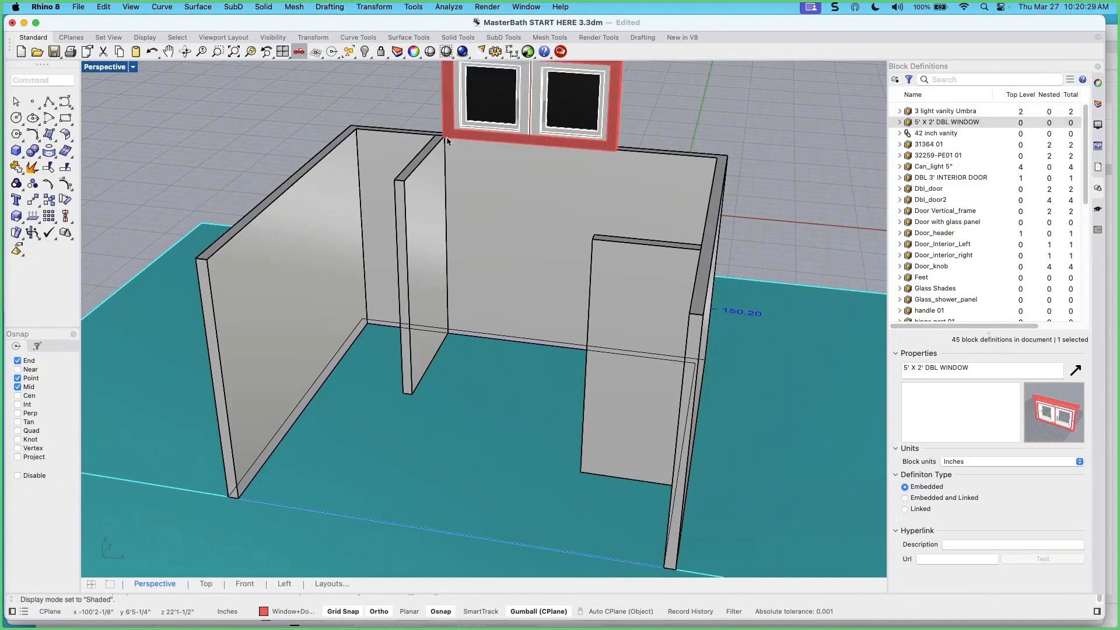
# Move the window block straight down so it sits within the back wall, and clear the selection
pyautogui.scroll(-3, 500, 191)
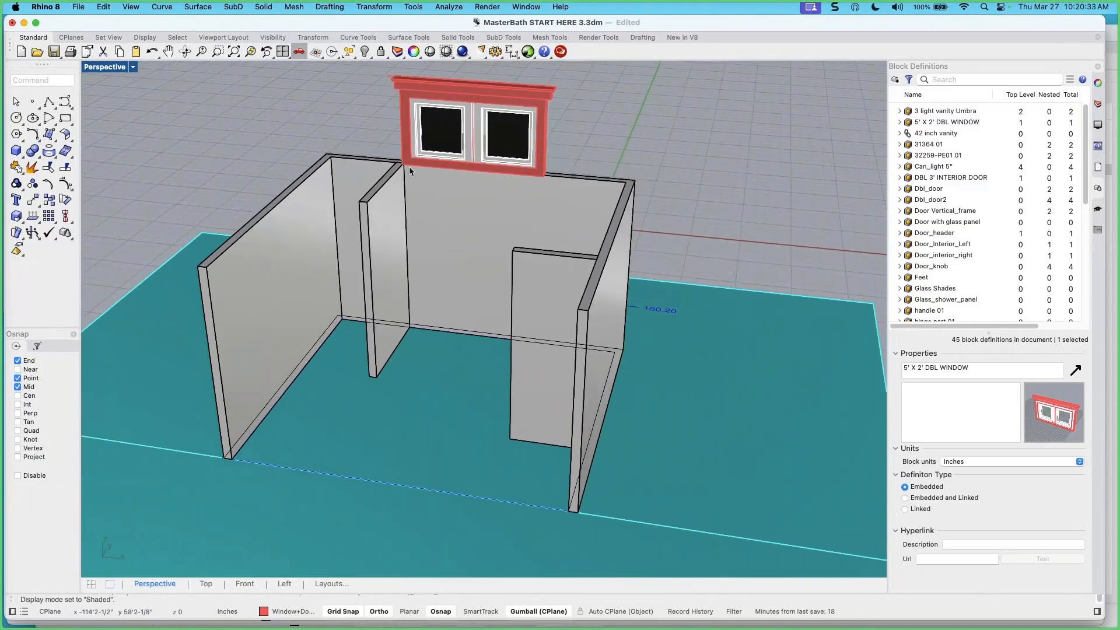
pyautogui.moveTo(498, 167)
pyautogui.mouseDown(button='right')
pyautogui.moveTo(474, 169)
pyautogui.moveTo(501, 166)
pyautogui.mouseUp(button='right')
pyautogui.click(502, 165)
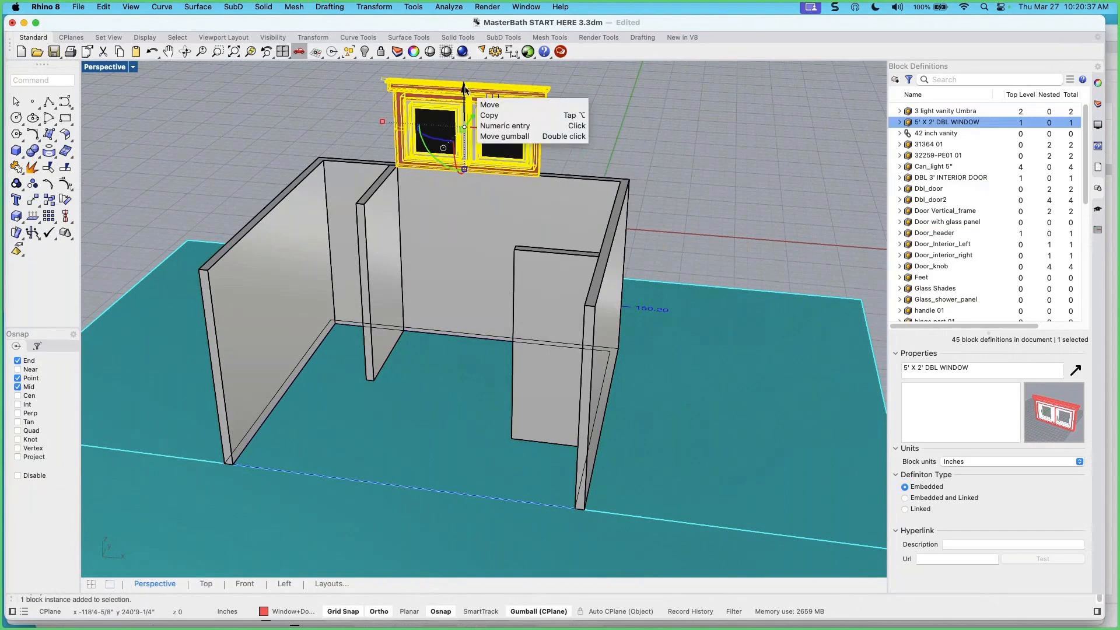
pyautogui.moveTo(464, 89); pyautogui.dragTo(514, 226)
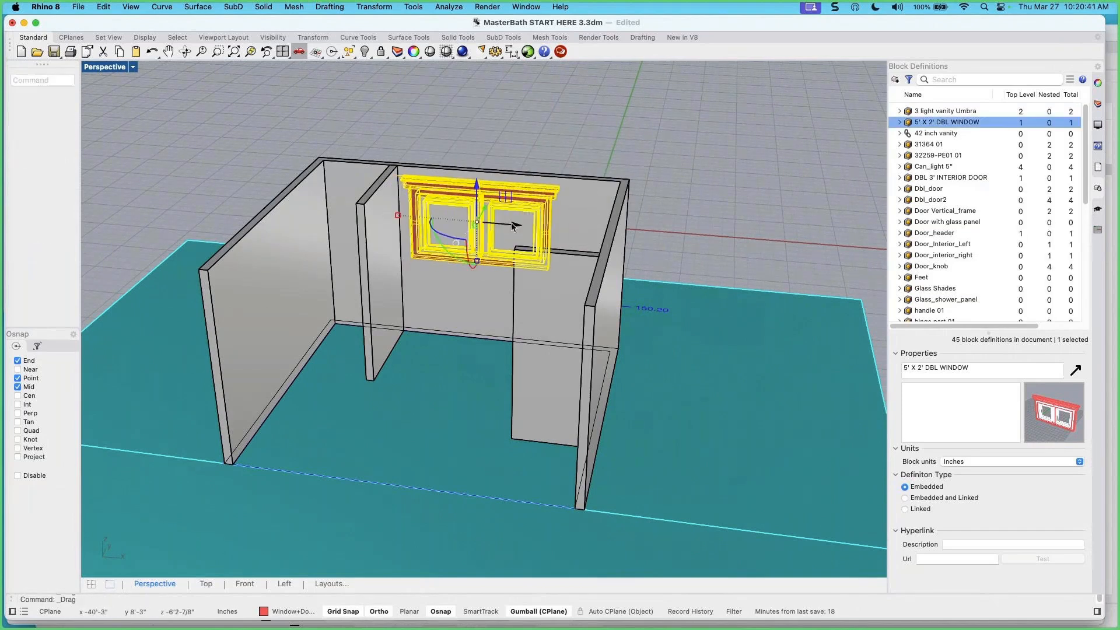
pyautogui.click(518, 147)
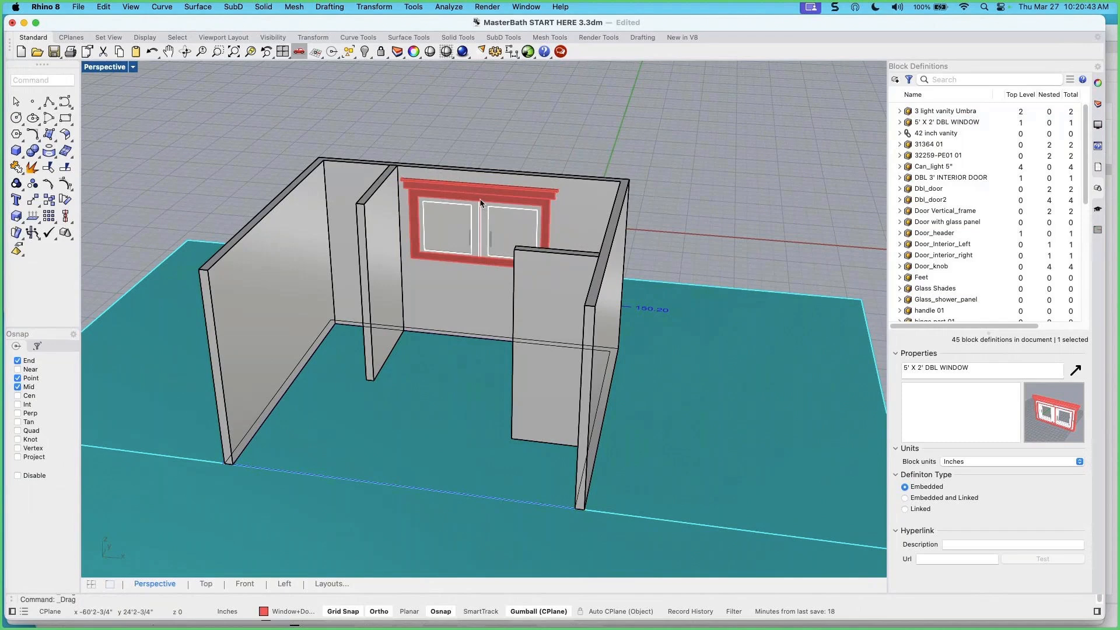
# Show all four viewports and shift the window block slightly along the back wall, away from the long partition, in the Front view
pyautogui.click(440, 234)
pyautogui.moveTo(451, 292); pyautogui.dragTo(465, 296, button='right')
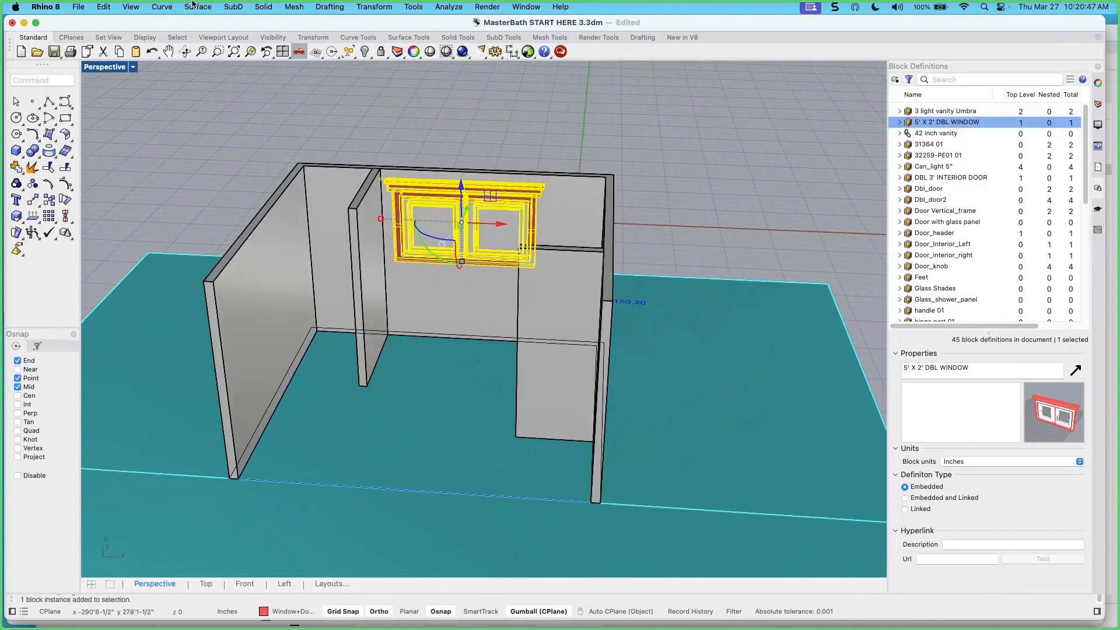
pyautogui.doubleClick(101, 68)
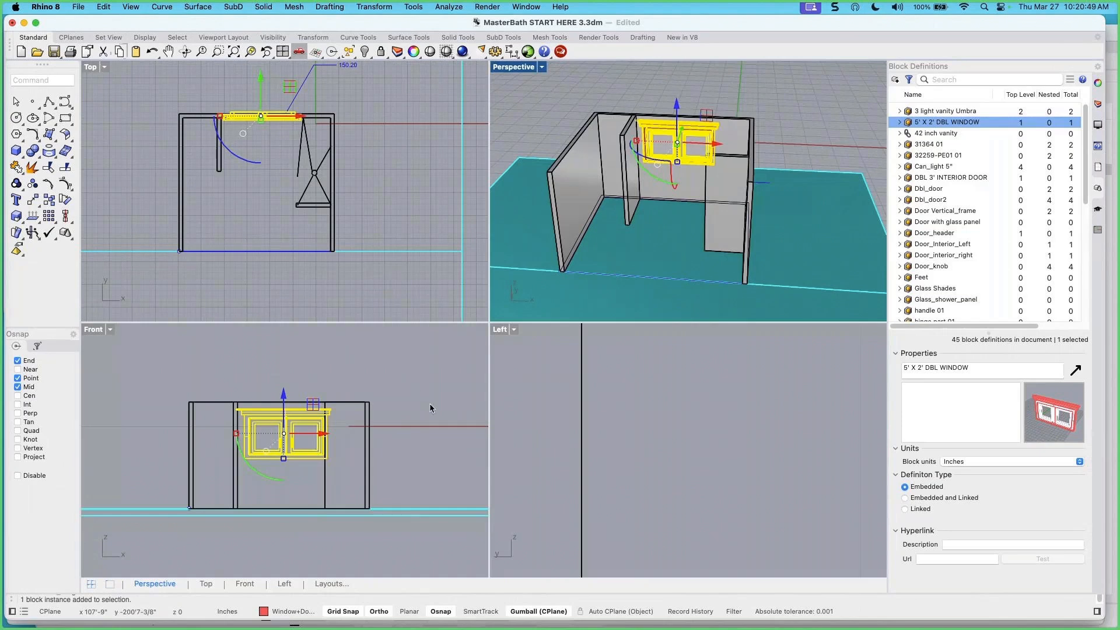
pyautogui.scroll(3, 284, 434)
pyautogui.moveTo(283, 430); pyautogui.dragTo(239, 427, button='right')
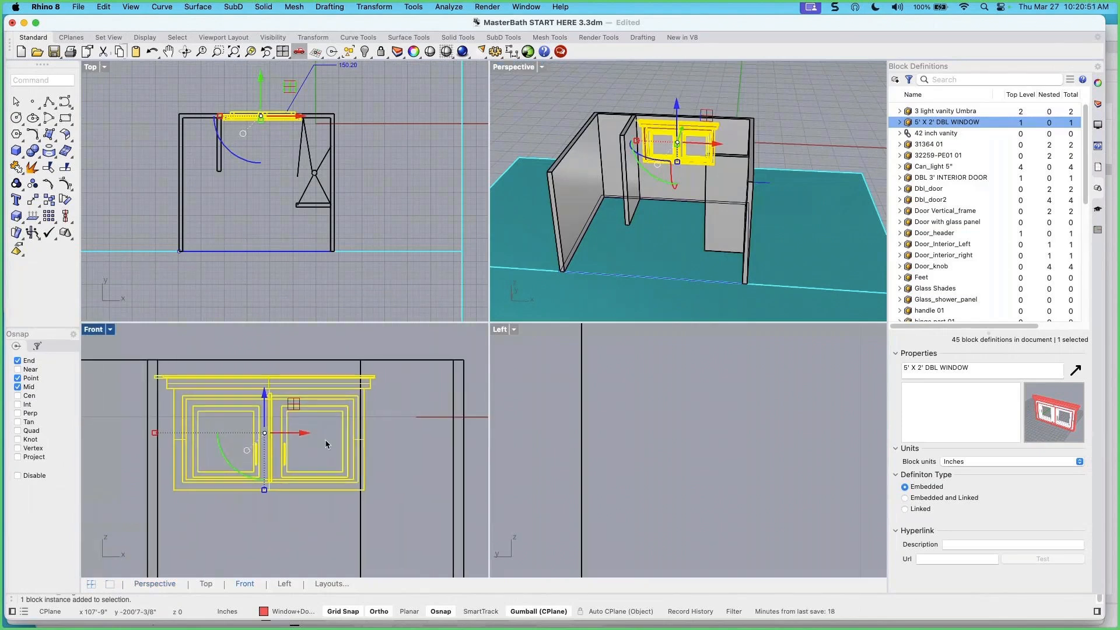
pyautogui.moveTo(308, 438); pyautogui.dragTo(316, 437)
pyautogui.scroll(-3, 304, 439)
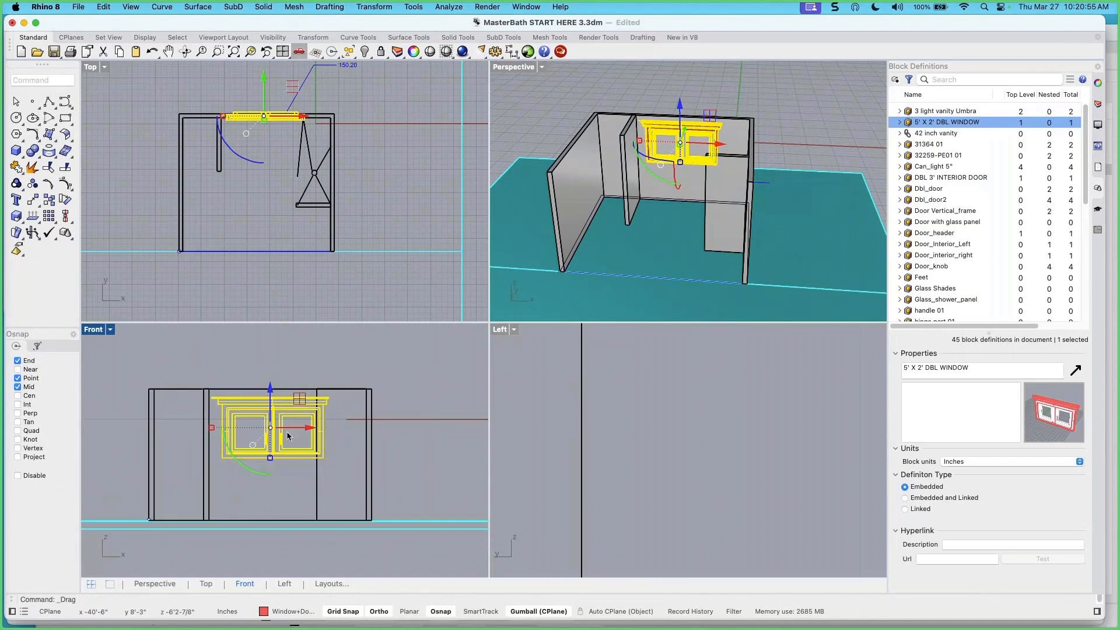
# Nudge the window block slightly back towards the long partition in the Front view and deselect it
pyautogui.moveTo(674, 186); pyautogui.dragTo(676, 185, button='right')
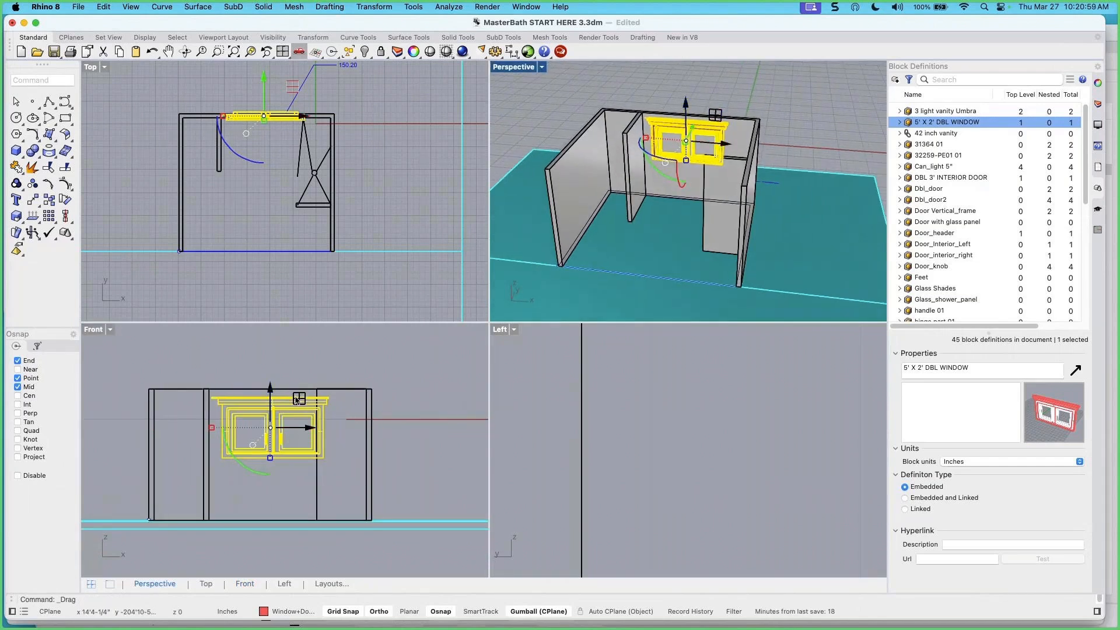
pyautogui.scroll(2, 255, 424)
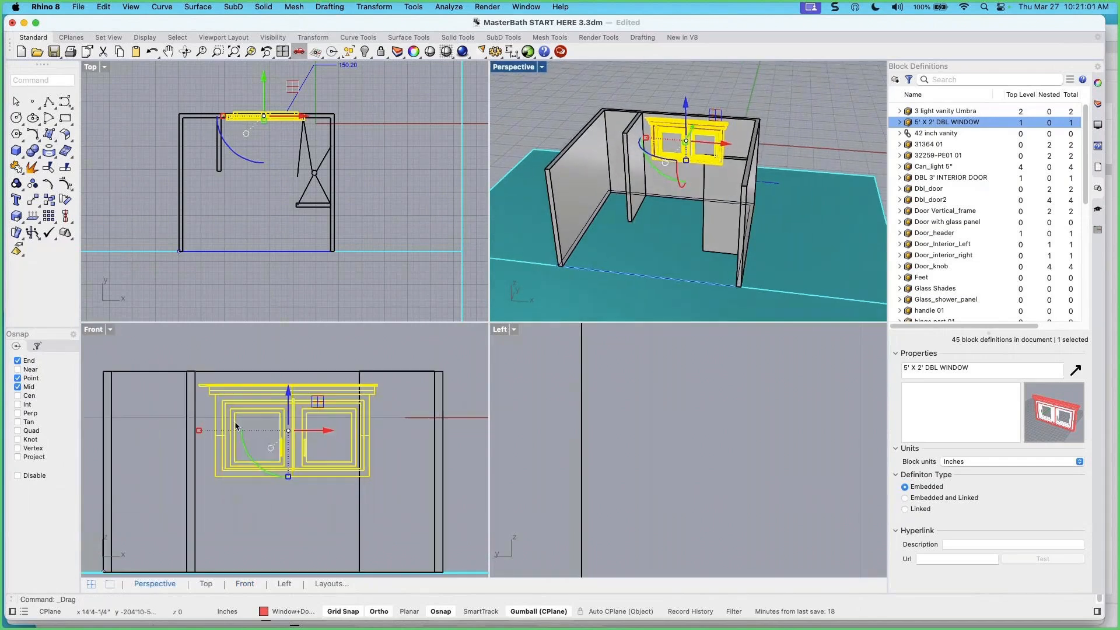
pyautogui.click(328, 434)
pyautogui.moveTo(325, 434); pyautogui.dragTo(318, 446)
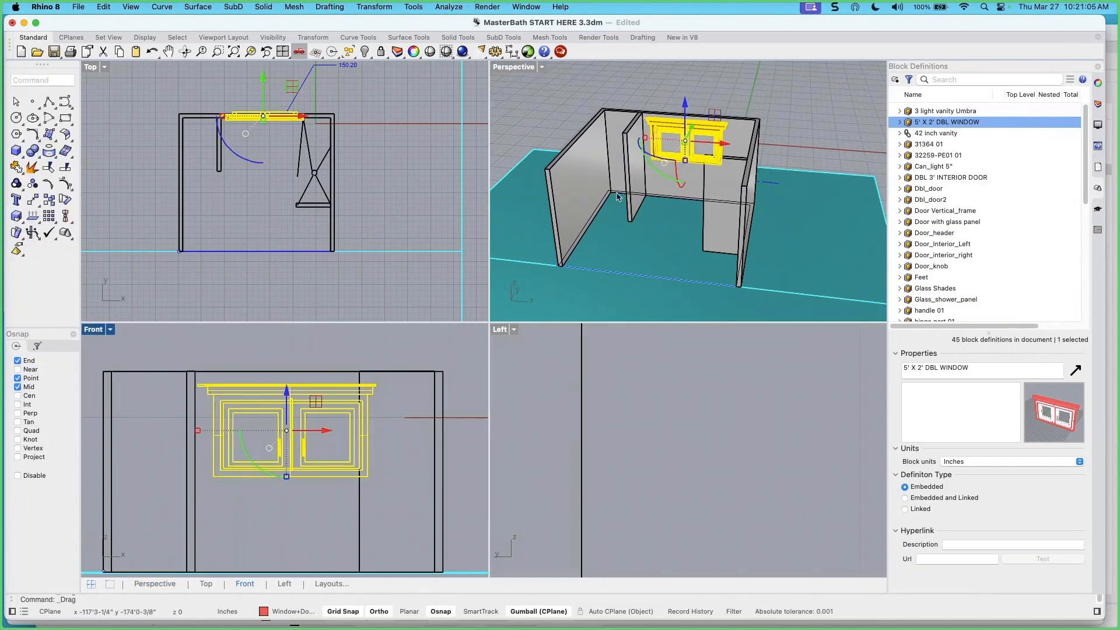
pyautogui.moveTo(618, 197); pyautogui.dragTo(670, 146, button='right')
pyautogui.press('Escape')
pyautogui.scroll(5, 669, 143)
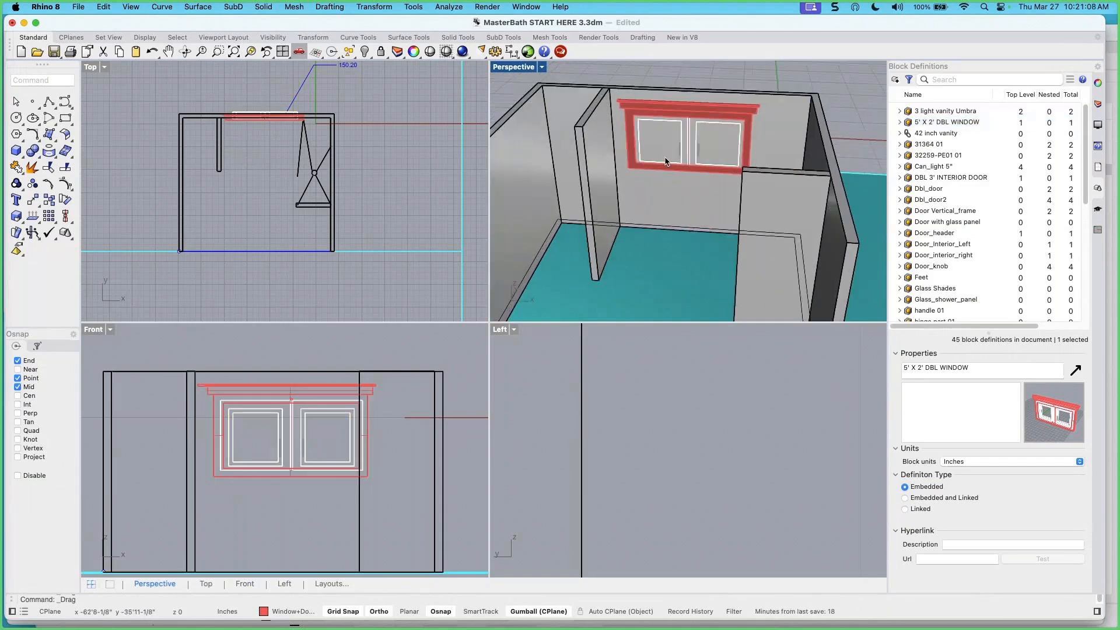
# Raise the window block slightly in the Front view, deselect it, and maximize the Perspective viewport
pyautogui.click(304, 391)
pyautogui.moveTo(287, 394); pyautogui.dragTo(287, 390)
pyautogui.press('Escape')
pyautogui.moveTo(707, 249); pyautogui.dragTo(683, 242, button='right')
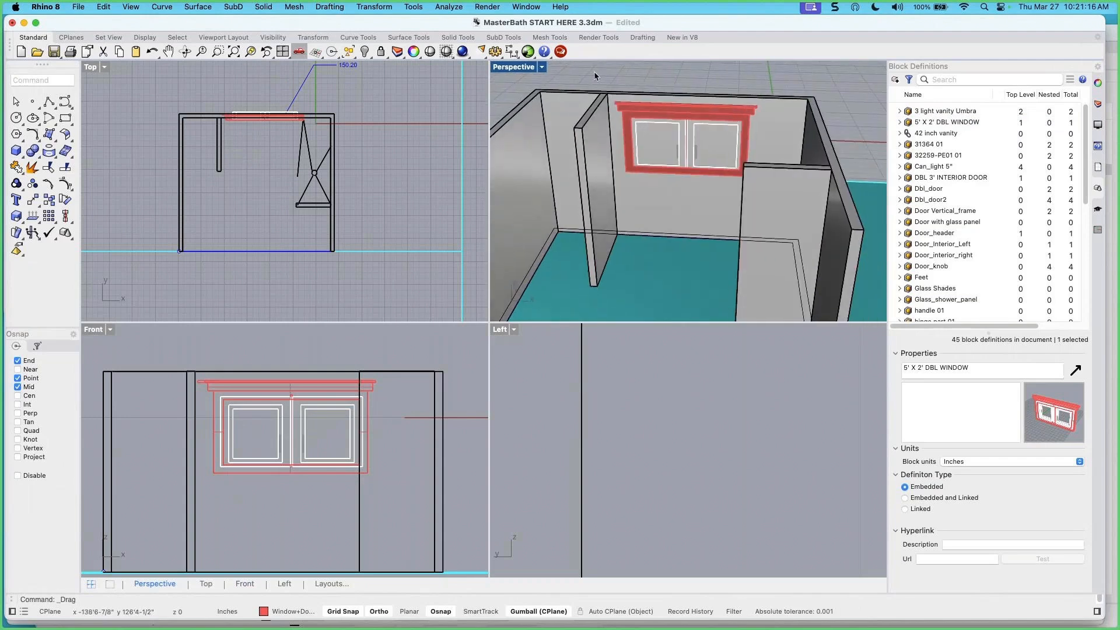
pyautogui.doubleClick(511, 67)
pyautogui.scroll(5, 470, 251)
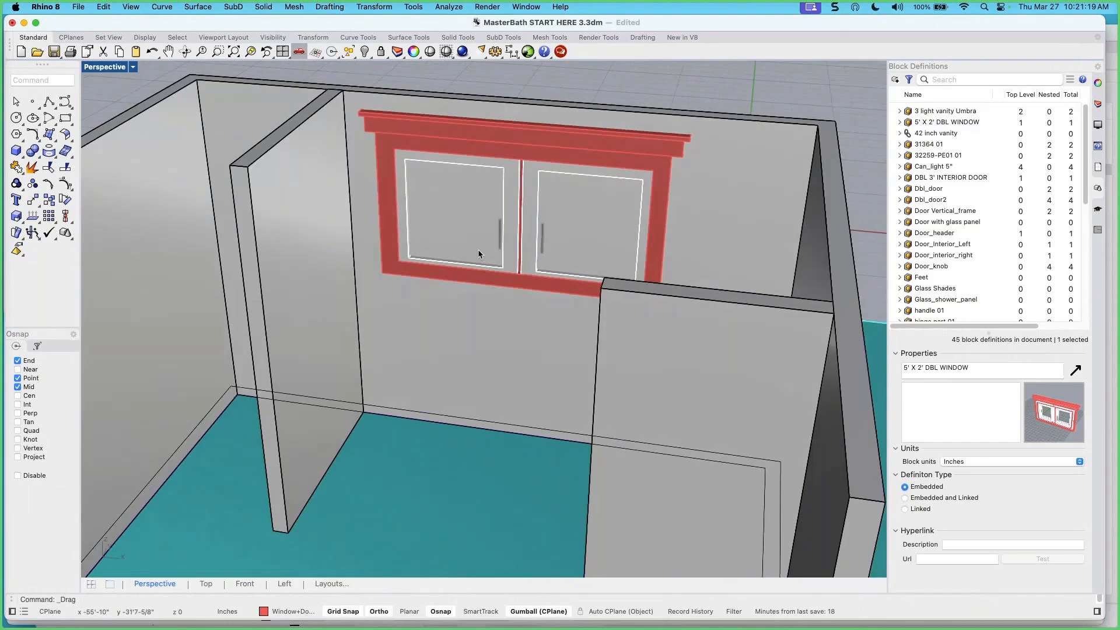
# Hide the window block to check the wall behind it for an opening, and undo the hide
pyautogui.click(471, 125)
pyautogui.click(365, 52)
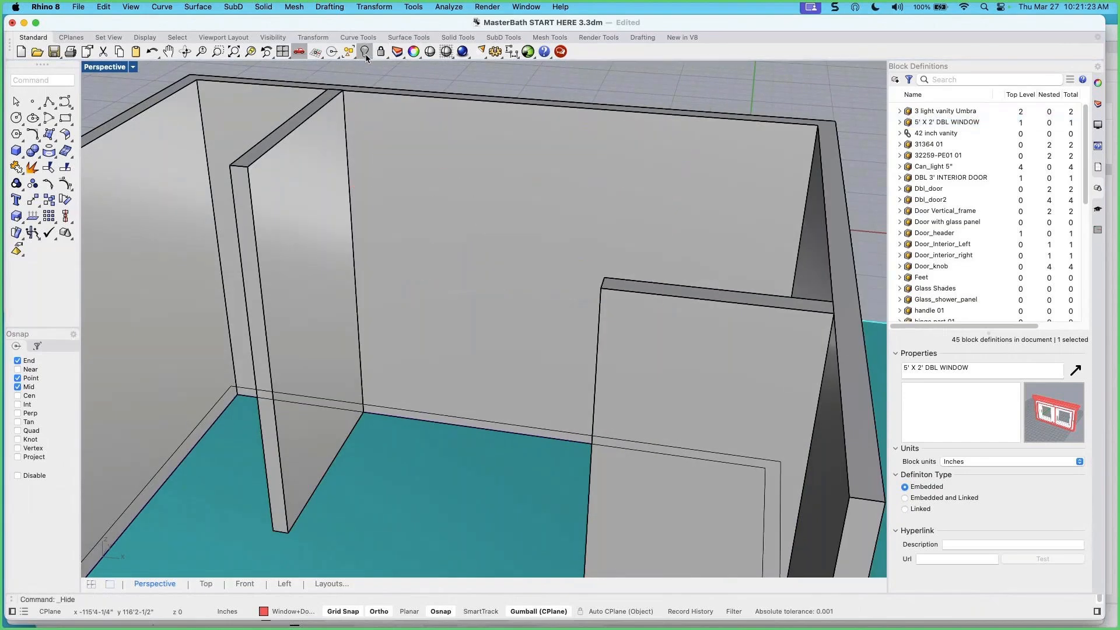
pyautogui.click(152, 52)
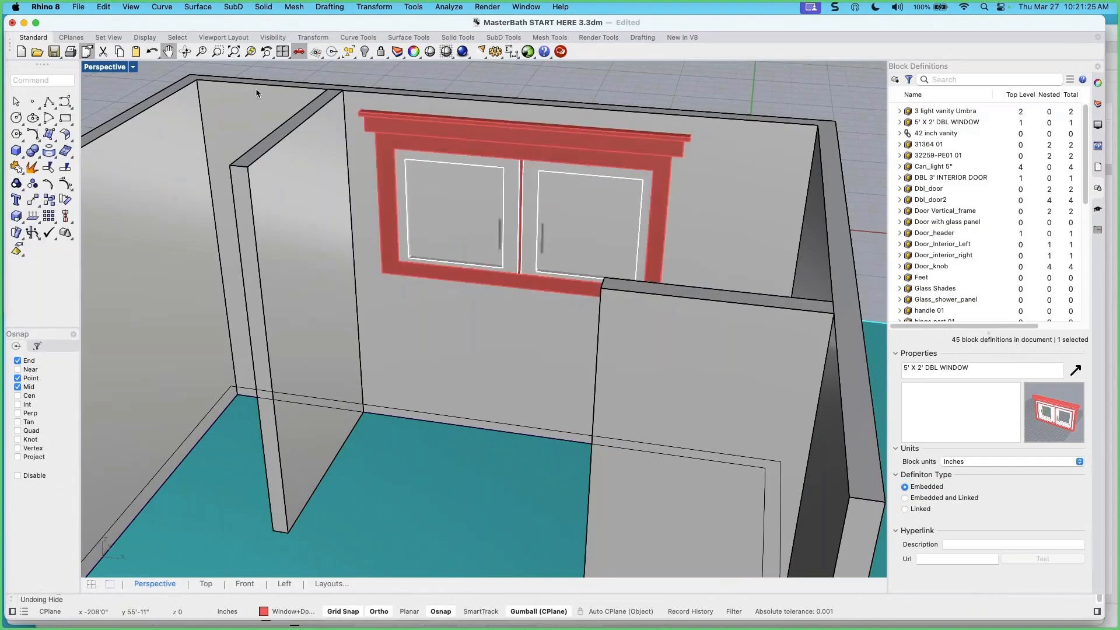
# Make the WindowFrame sublayer under Window+Doors+Trim the current layer
pyautogui.moveTo(434, 198); pyautogui.dragTo(449, 200, button='right')
pyautogui.moveTo(500, 227); pyautogui.dragTo(435, 227, button='right')
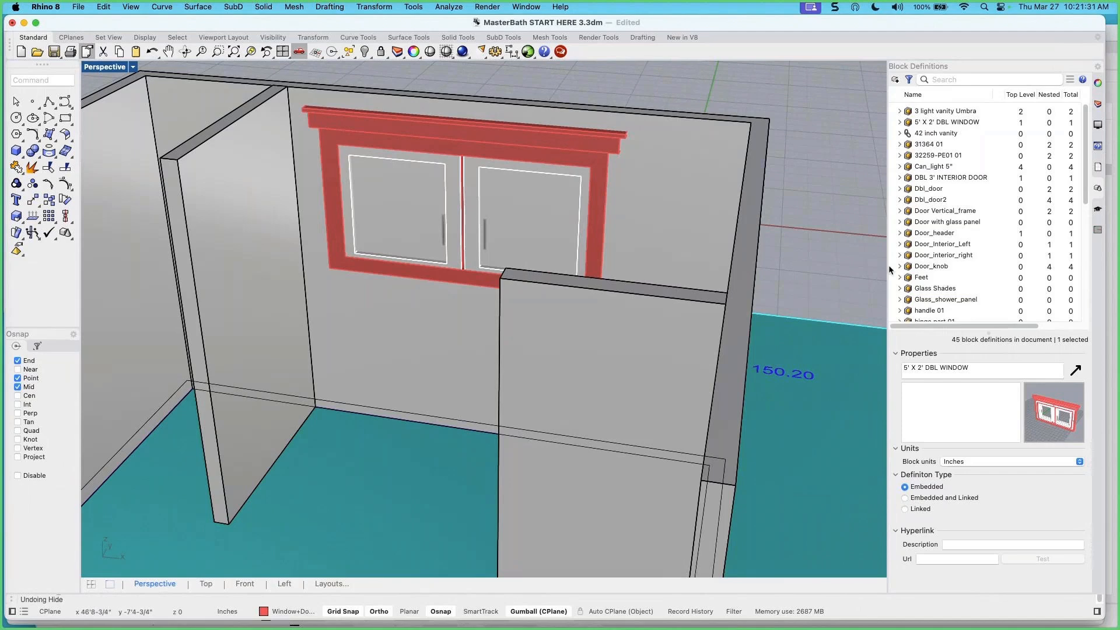
pyautogui.scroll(-5, 952, 269)
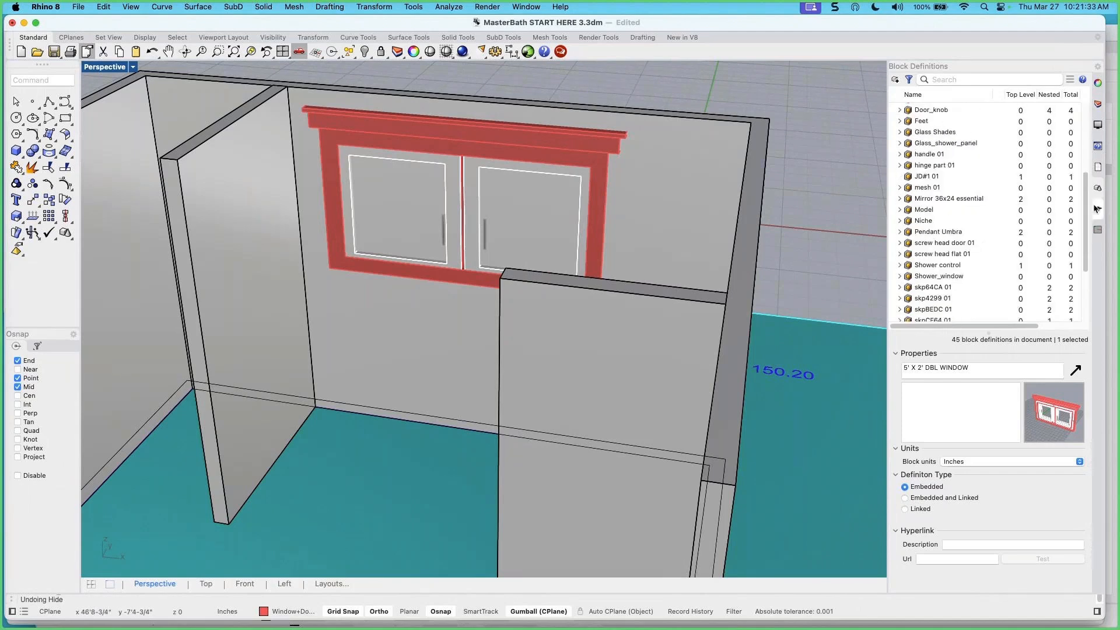
pyautogui.click(1097, 168)
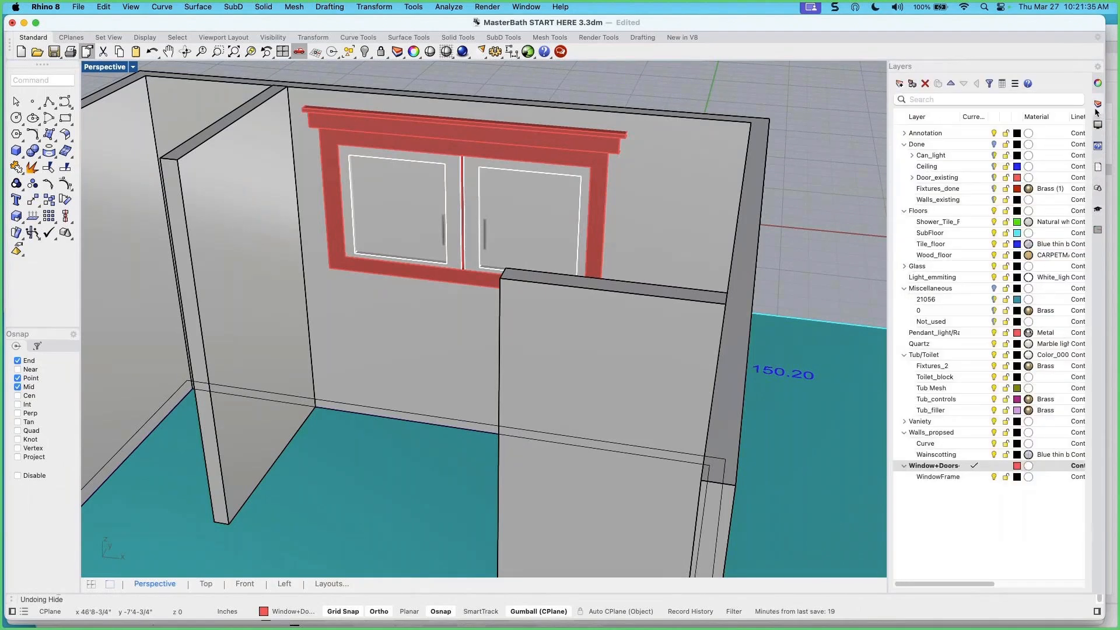
pyautogui.click(973, 477)
# Enable automatic CPlane alignment to objects and select the back wall's inner face as the working plane
pyautogui.moveTo(491, 345); pyautogui.dragTo(505, 325, button='right')
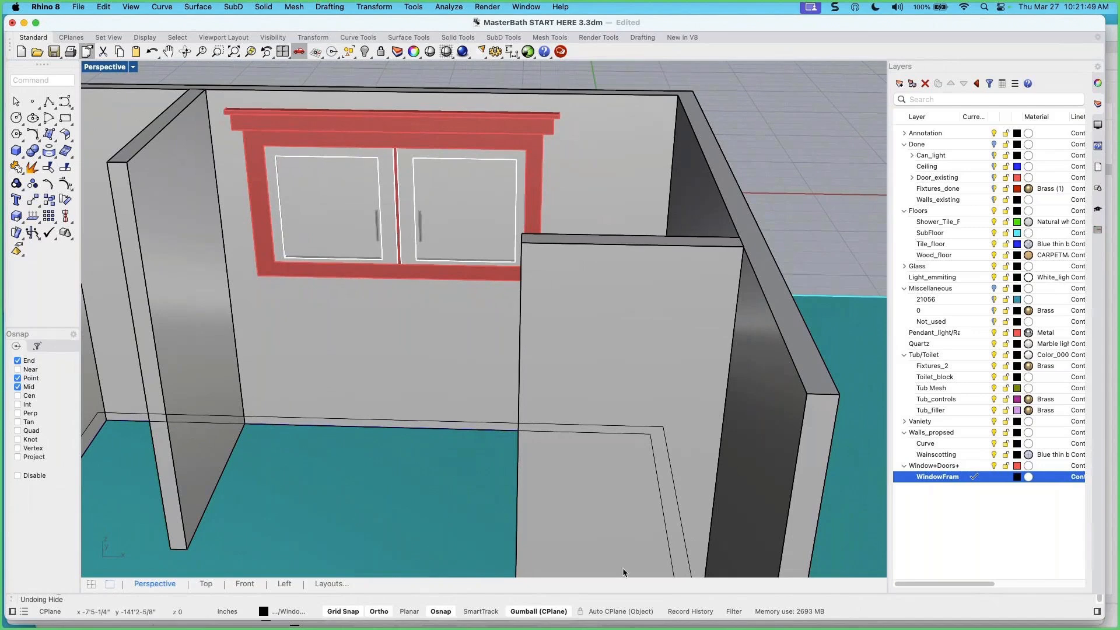
pyautogui.click(620, 611)
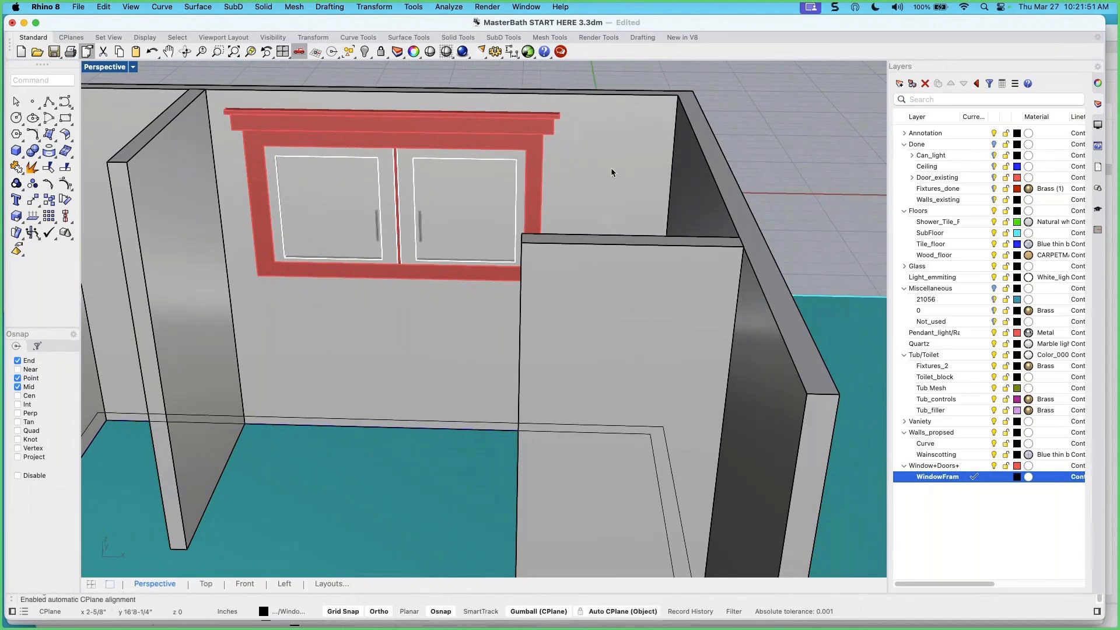
pyautogui.moveTo(604, 190); pyautogui.dragTo(610, 187, button='right')
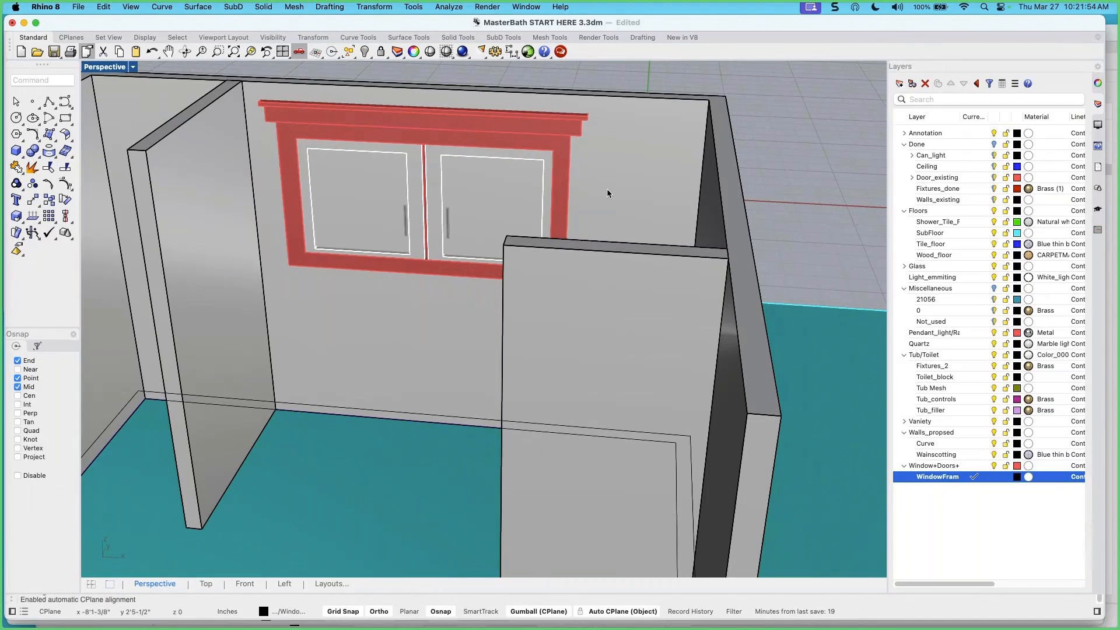
pyautogui.click(631, 185)
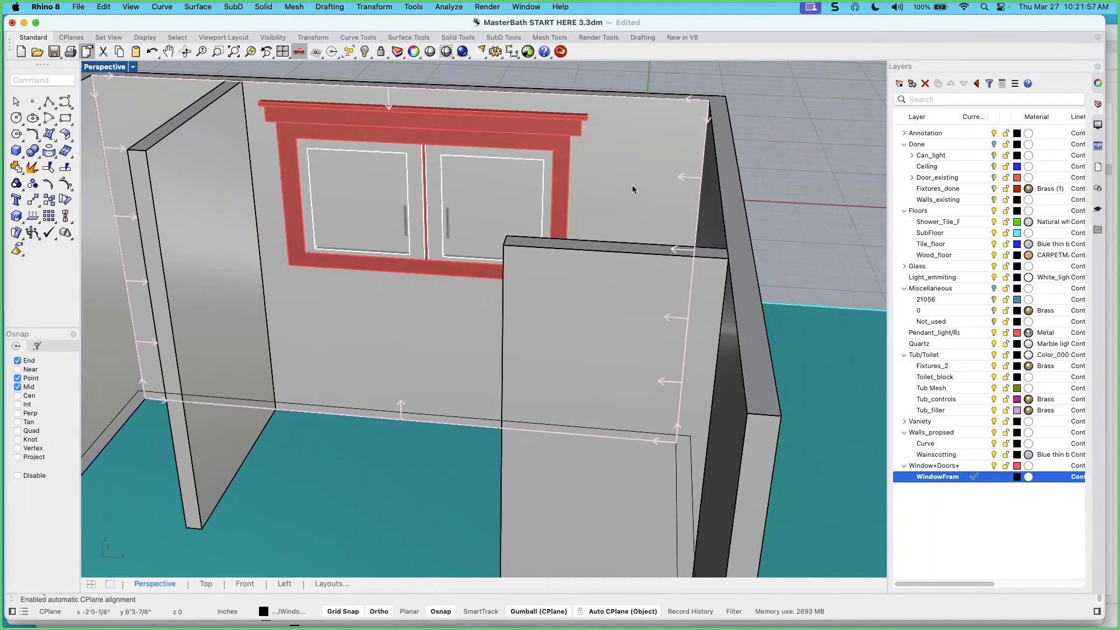
pyautogui.keyDown('shift'); pyautogui.keyDown('super'); pyautogui.click(632, 184); pyautogui.keyUp('super'); pyautogui.keyUp('shift')
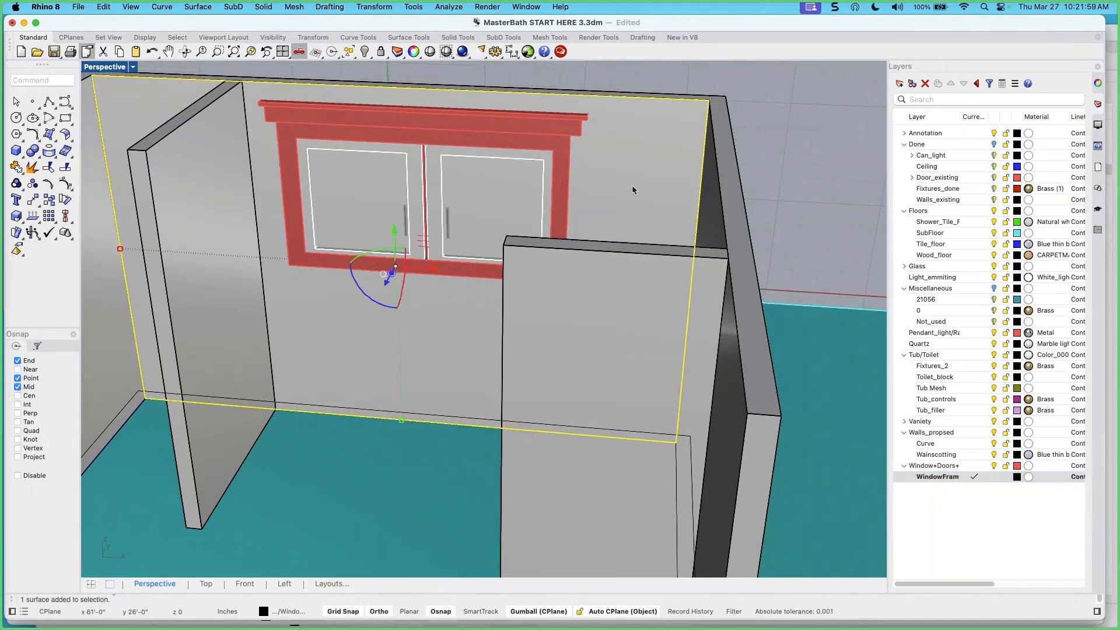
pyautogui.moveTo(632, 184)
pyautogui.mouseDown(button='right')
pyautogui.moveTo(607, 191)
pyautogui.moveTo(628, 182)
pyautogui.moveTo(641, 194)
pyautogui.mouseUp(button='right')
pyautogui.moveTo(479, 226); pyautogui.dragTo(657, 198, button='right')
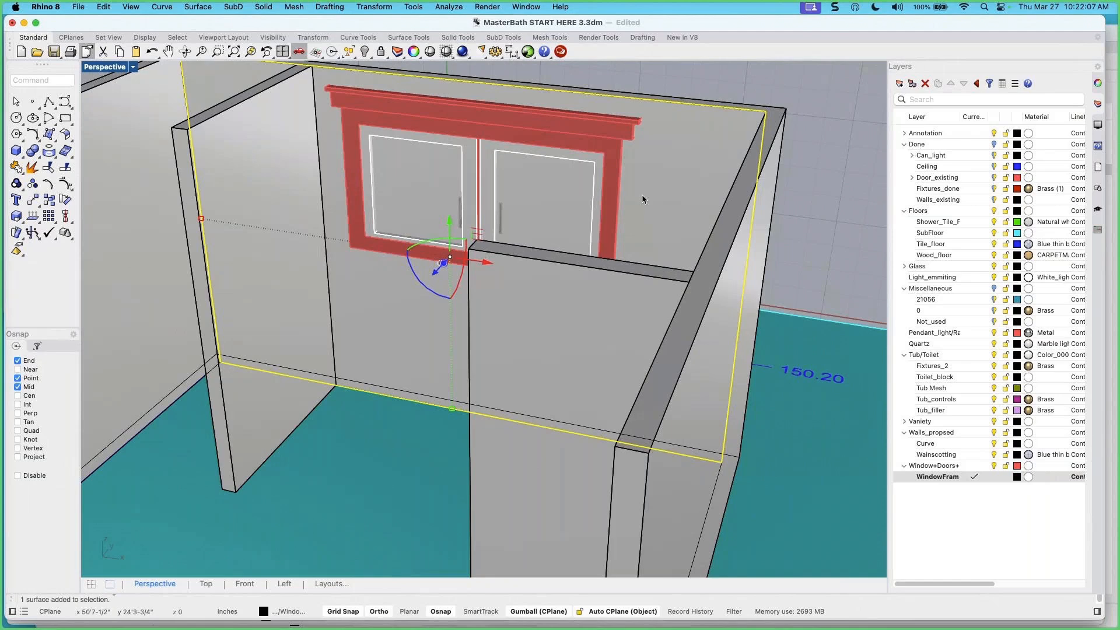
pyautogui.moveTo(599, 212); pyautogui.dragTo(486, 210, button='right')
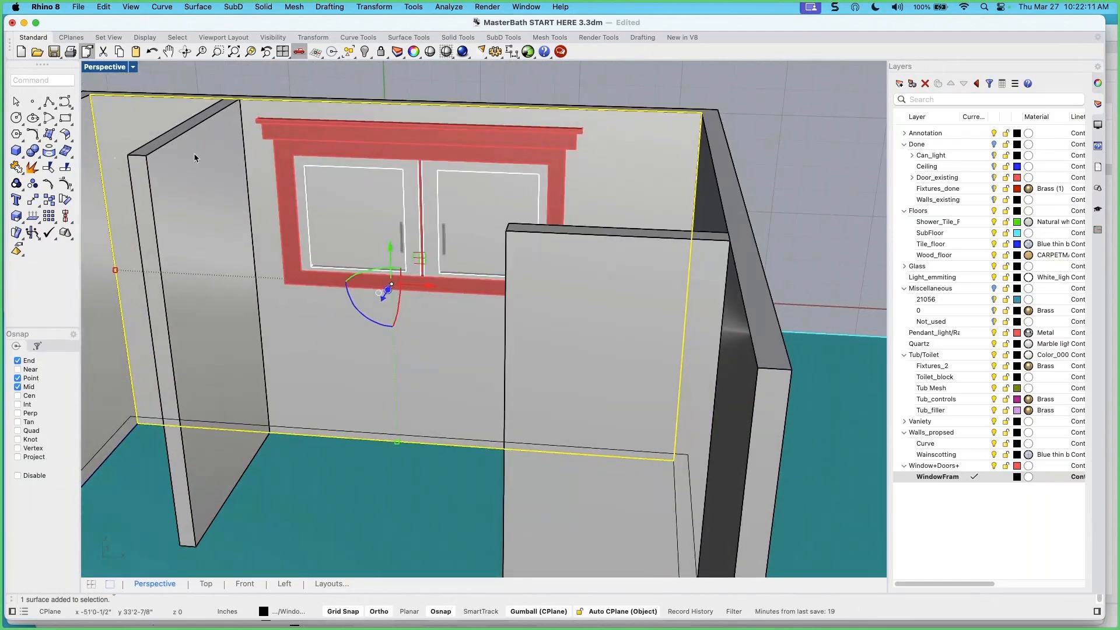
# Draw a rectangle on the back wall's inner face, snapped to opposite inner corners of the window frame
pyautogui.click(65, 119)
pyautogui.click(295, 159)
pyautogui.moveTo(408, 210); pyautogui.dragTo(372, 235, button='right')
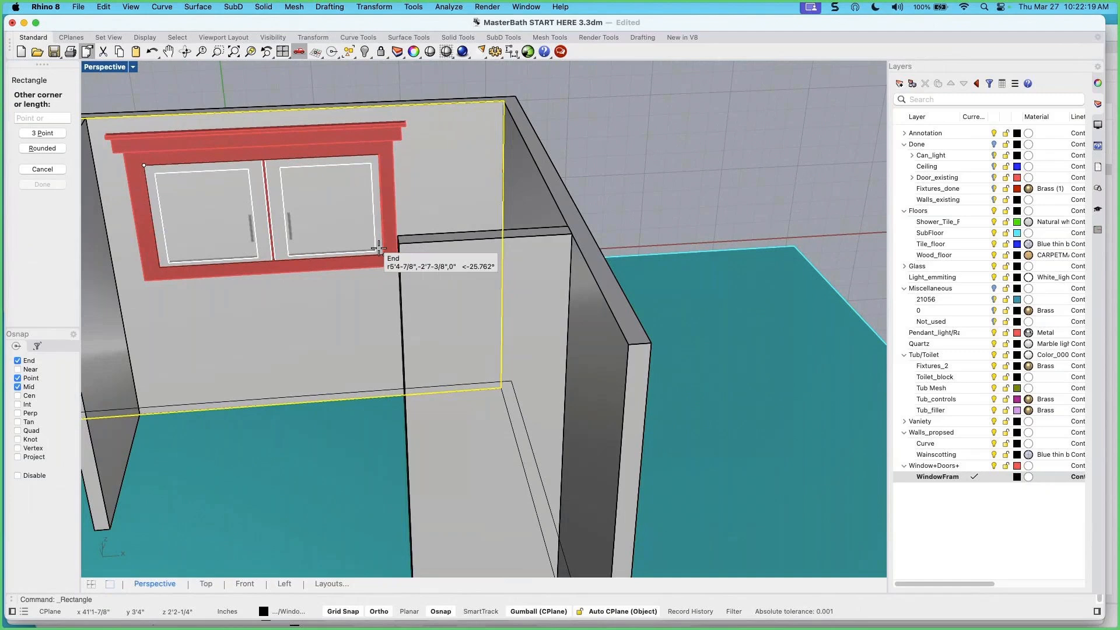
pyautogui.click(382, 255)
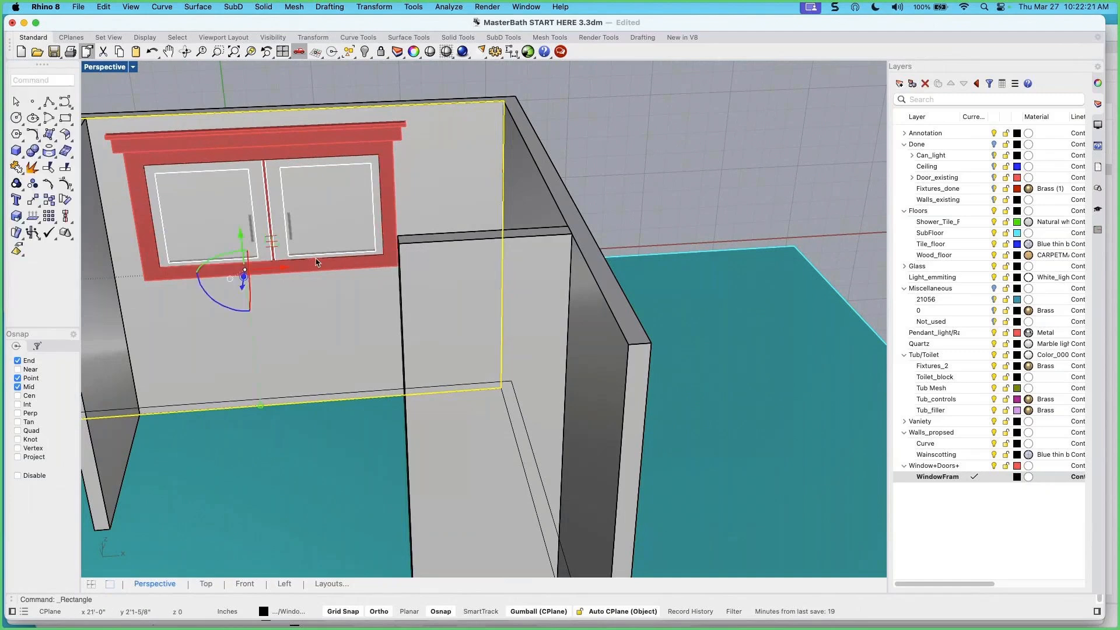
pyautogui.moveTo(317, 261)
pyautogui.mouseDown(button='right')
pyautogui.moveTo(299, 279)
pyautogui.moveTo(308, 269)
pyautogui.mouseUp(button='right')
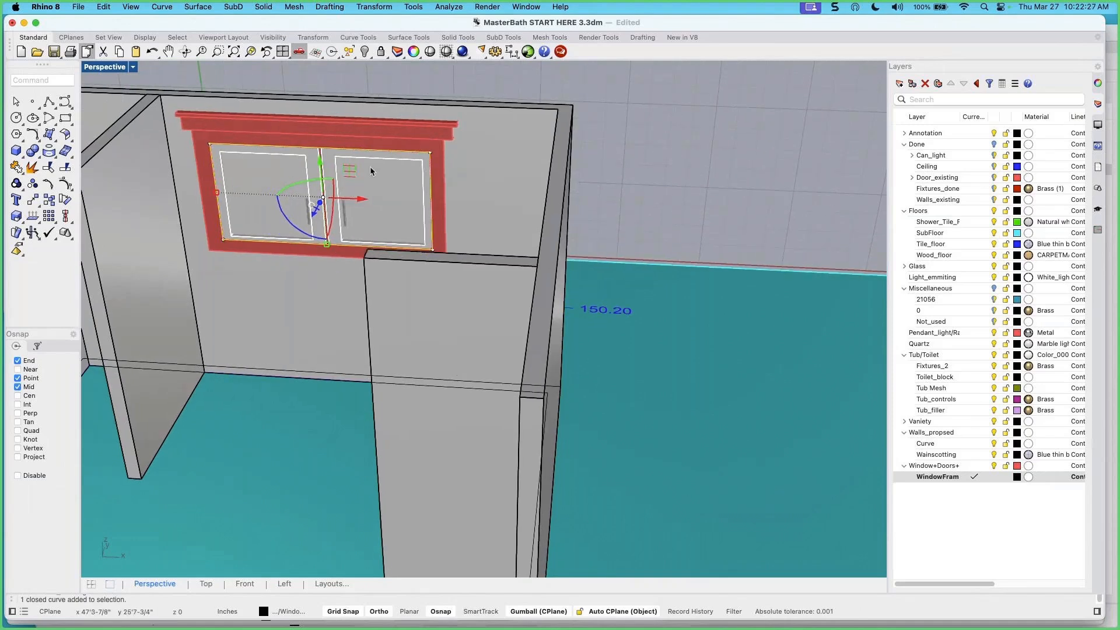
pyautogui.moveTo(369, 217); pyautogui.dragTo(374, 295, button='right')
pyautogui.scroll(4, 379, 291)
pyautogui.press('Escape')
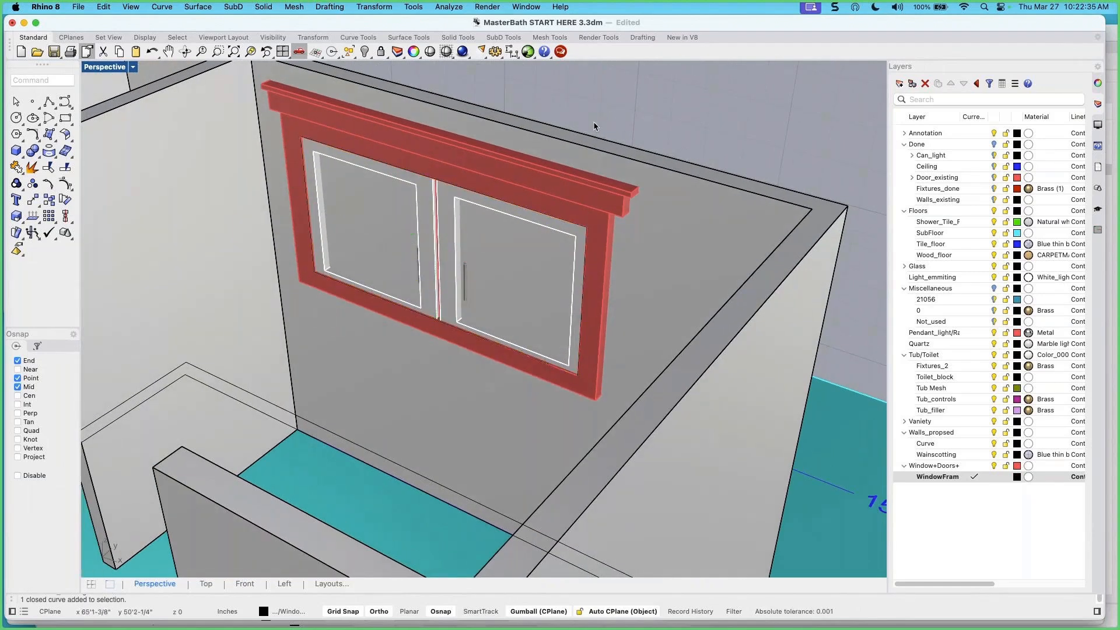
# Select the window-frame rectangle and extrude it as a cut through the back wall to form the window opening
pyautogui.click(517, 210)
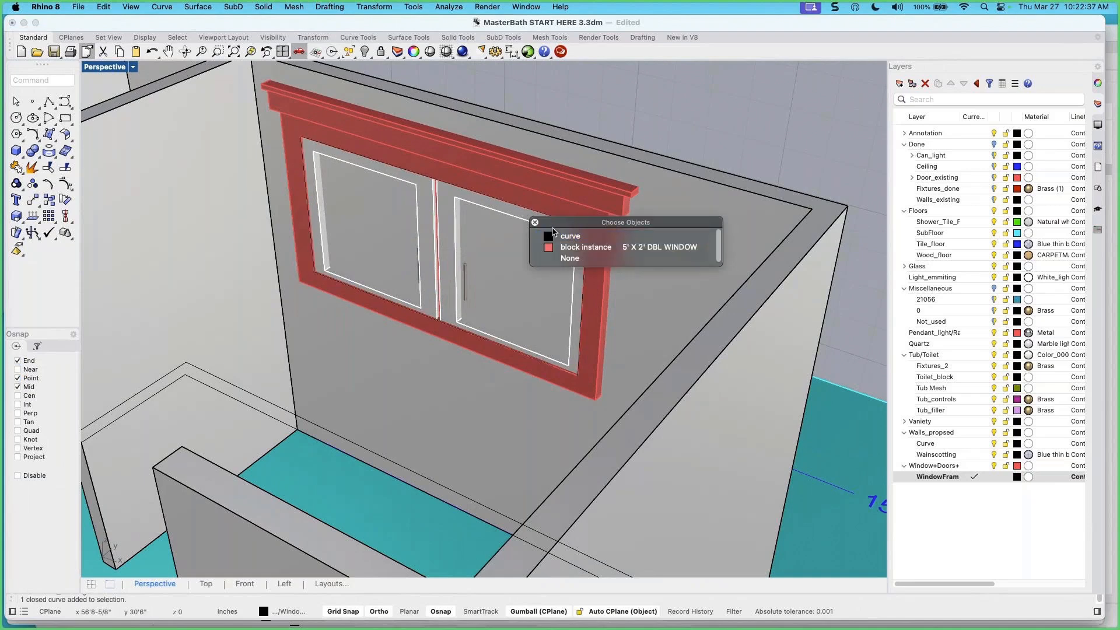
pyautogui.click(540, 238)
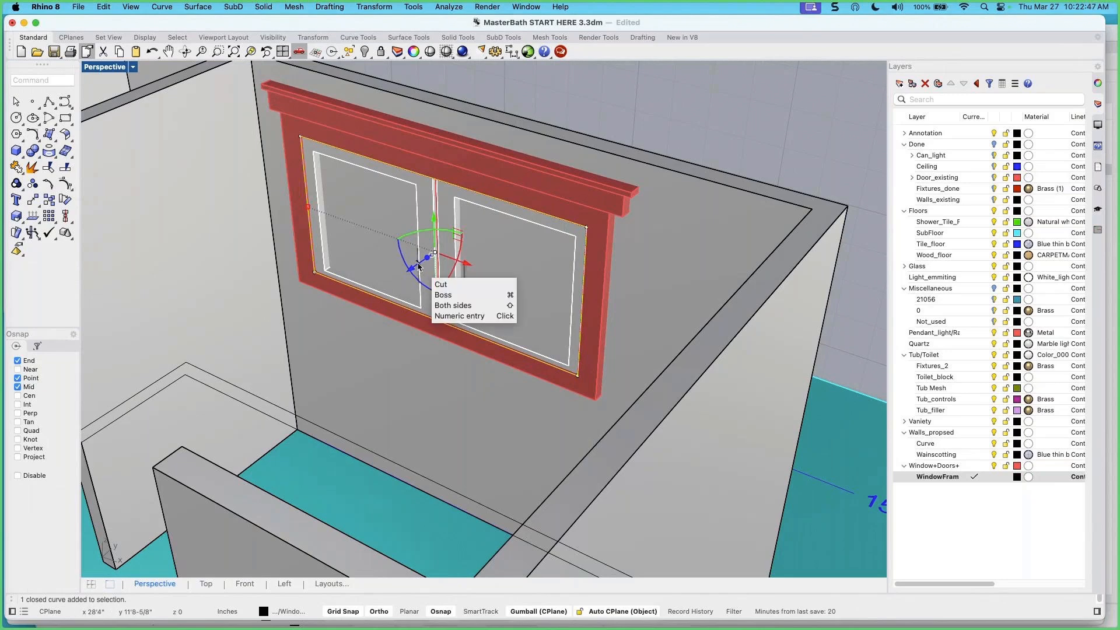
pyautogui.moveTo(420, 267); pyautogui.dragTo(491, 245)
pyautogui.moveTo(522, 262); pyautogui.dragTo(472, 286, button='right')
pyautogui.press('Escape')
pyautogui.scroll(3, 441, 287)
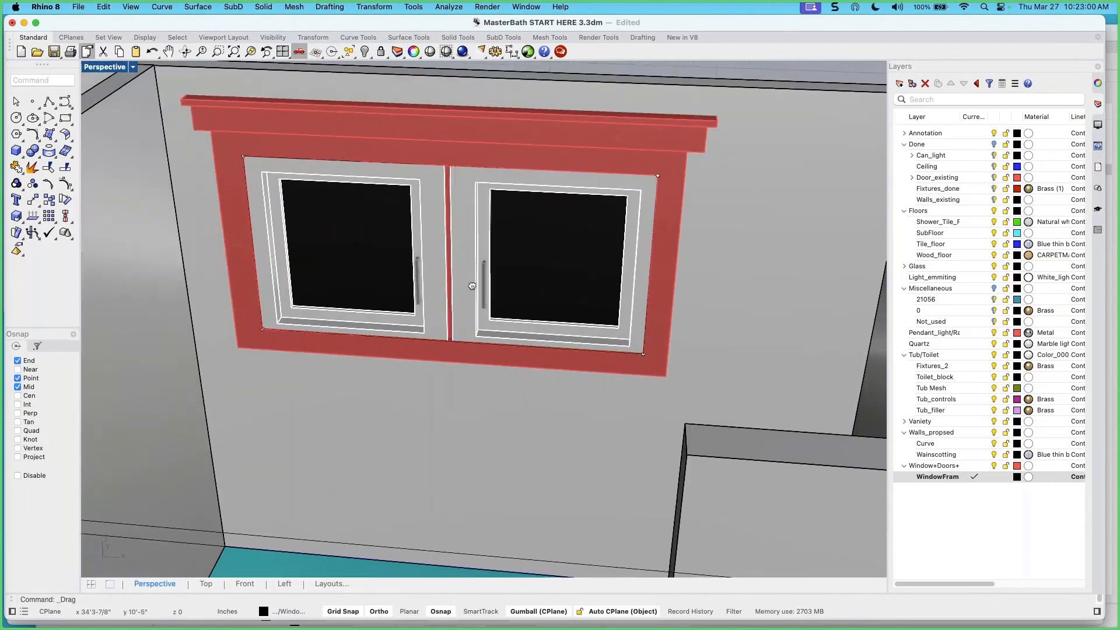
# Hide the window block to inspect the cut opening in the back wall, and undo the hide
pyautogui.click(445, 129)
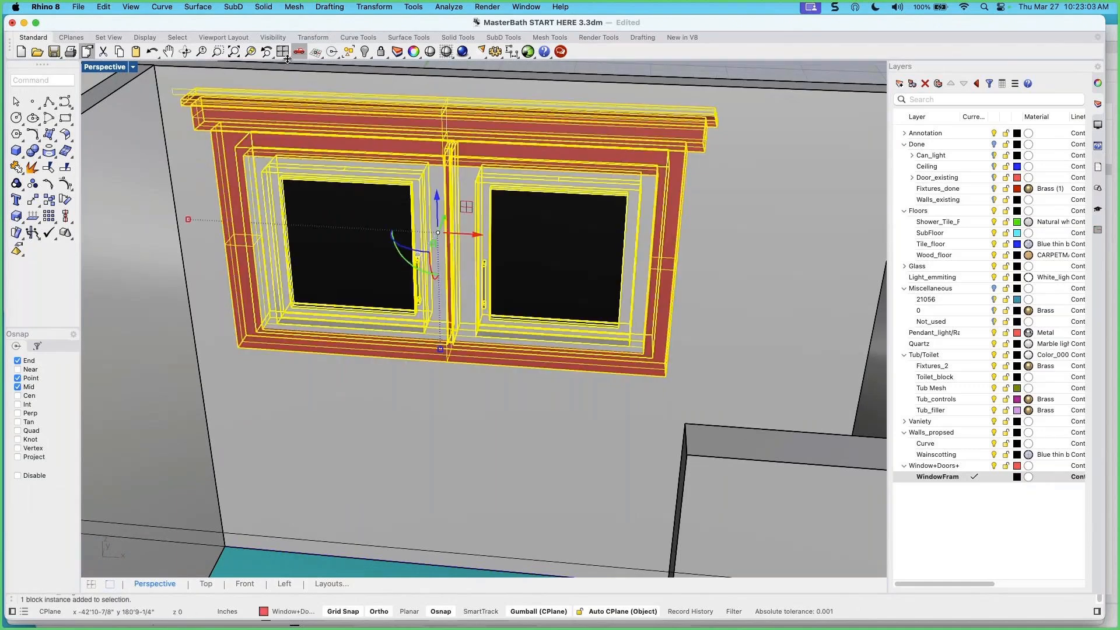
pyautogui.click(363, 51)
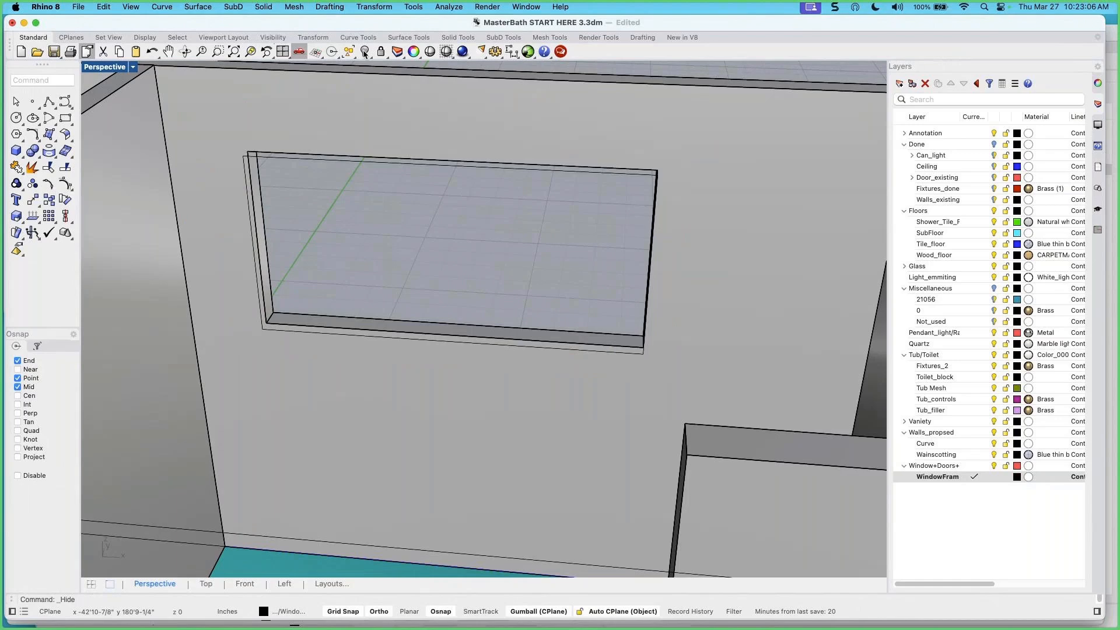
pyautogui.click(149, 57)
pyautogui.moveTo(390, 191); pyautogui.dragTo(230, 146, button='right')
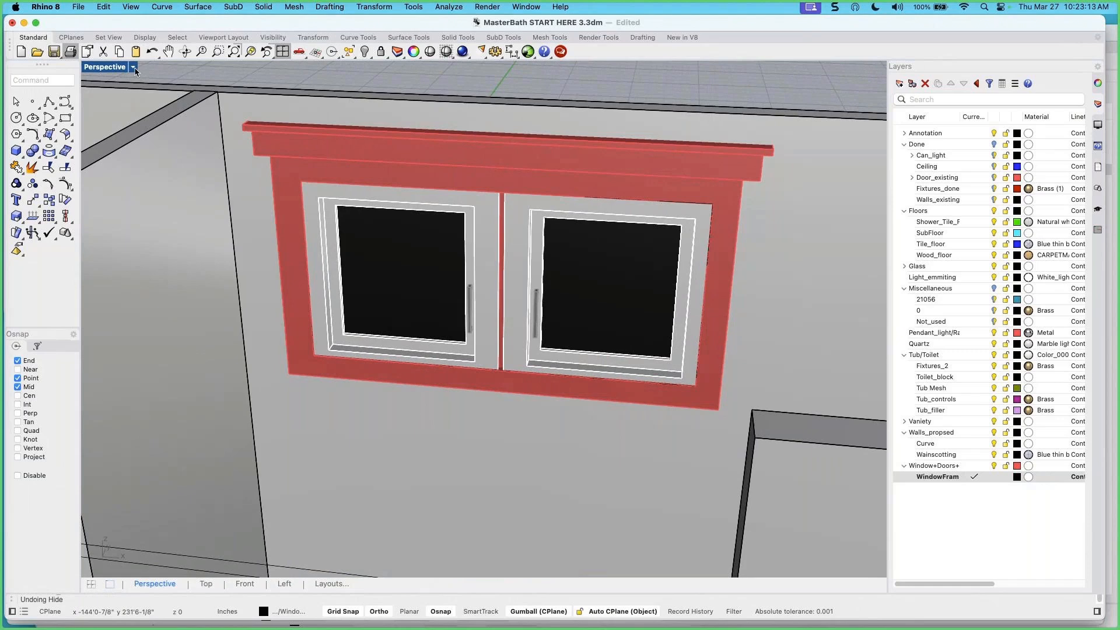
# Examine the installed window in Rendered display mode and return the Perspective viewport to Shaded
pyautogui.click(133, 67)
pyautogui.click(165, 133)
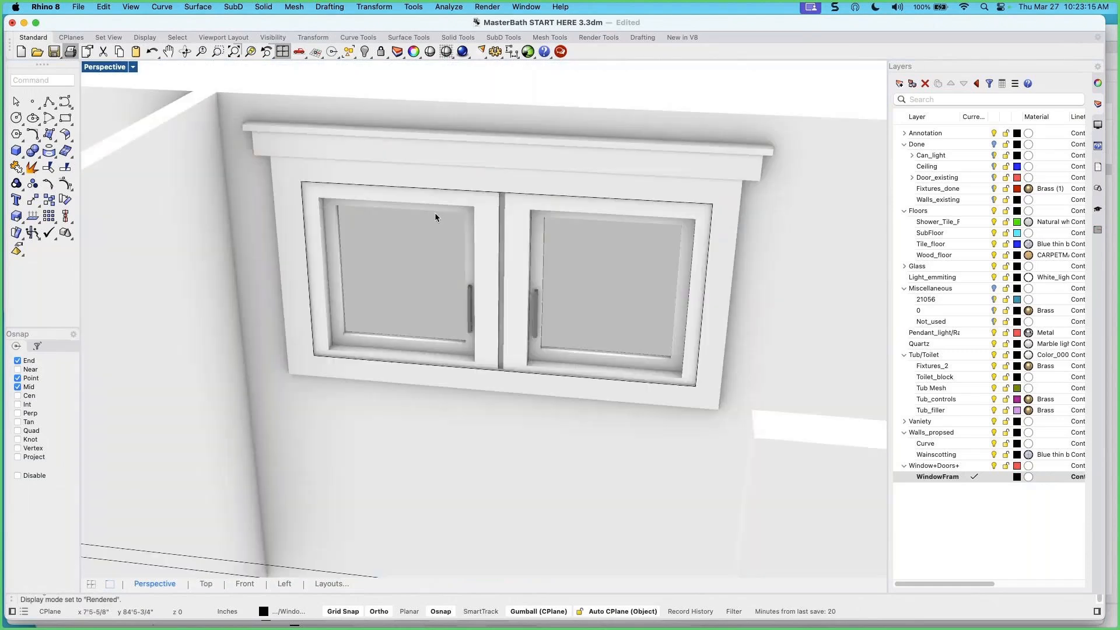
pyautogui.moveTo(438, 225); pyautogui.dragTo(446, 199, button='right')
pyautogui.scroll(-10, 431, 269)
pyautogui.moveTo(444, 287); pyautogui.dragTo(463, 220, button='right')
pyautogui.scroll(7, 433, 270)
pyautogui.scroll(2, 432, 266)
pyautogui.moveTo(445, 266)
pyautogui.mouseDown(button='right')
pyautogui.moveTo(420, 280)
pyautogui.moveTo(476, 280)
pyautogui.moveTo(447, 282)
pyautogui.mouseUp(button='right')
pyautogui.scroll(-2, 377, 138)
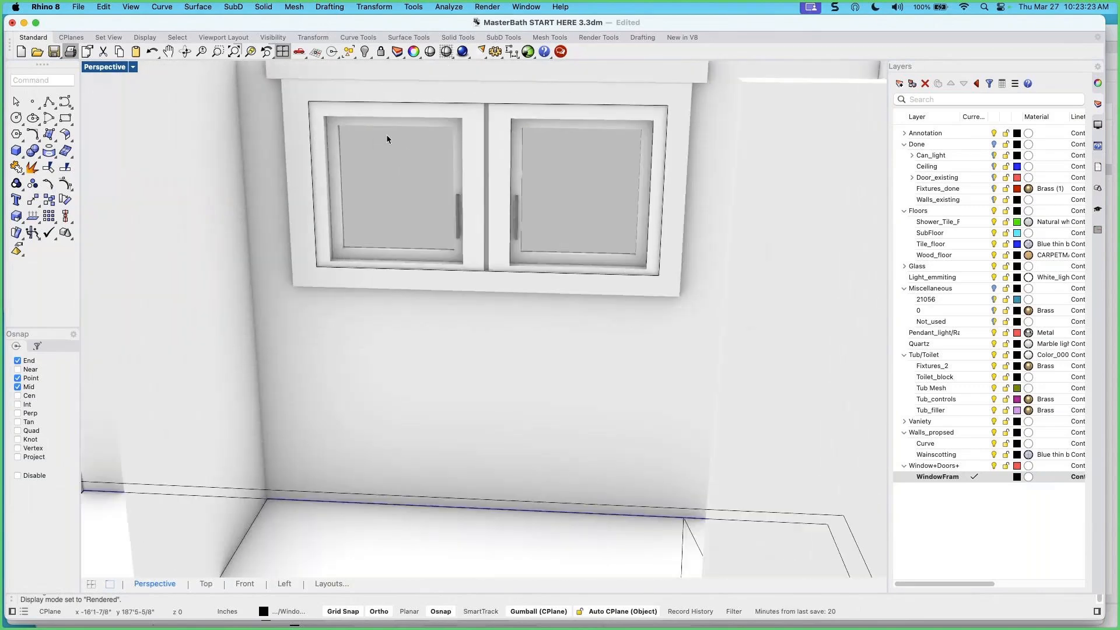
pyautogui.keyDown('shift'); pyautogui.moveTo(386, 136); pyautogui.dragTo(369, 179, button='right'); pyautogui.keyUp('shift')
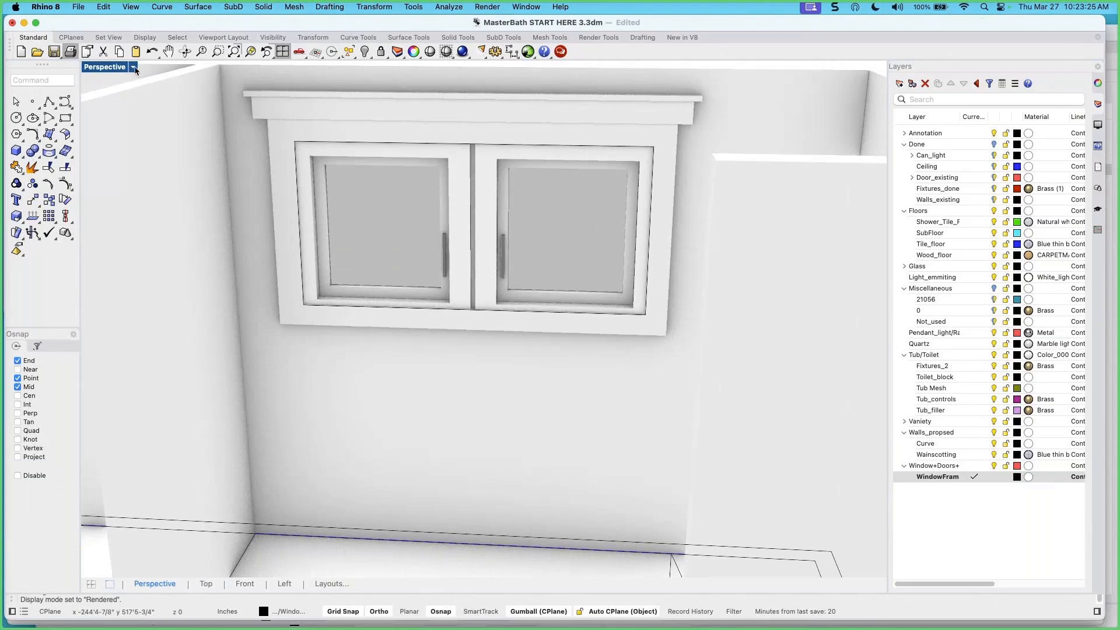
pyautogui.click(134, 67)
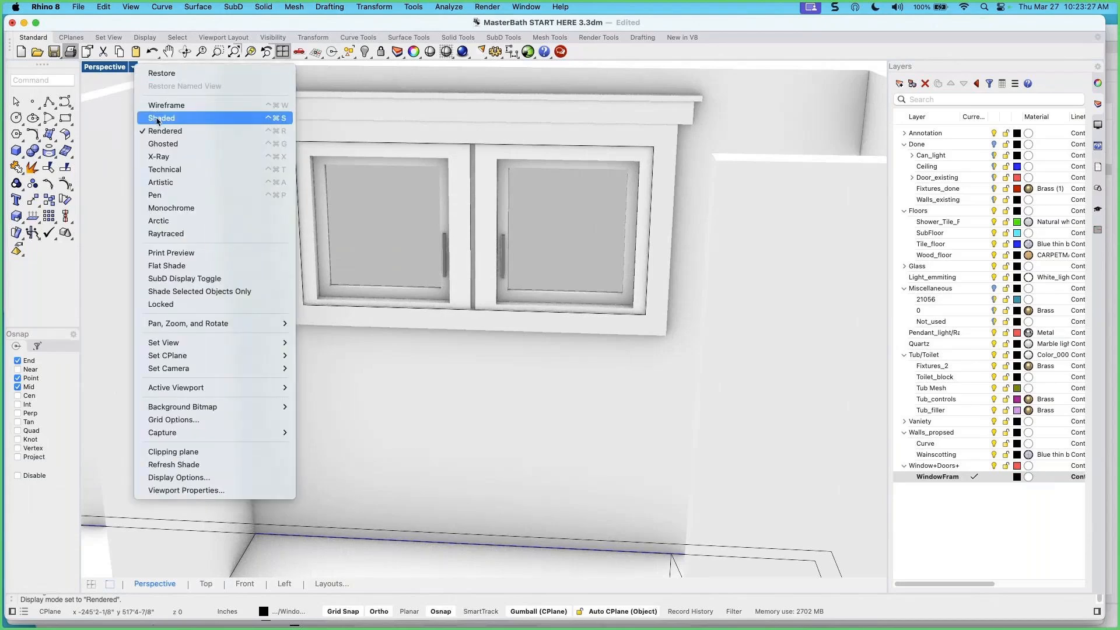
pyautogui.click(157, 122)
pyautogui.moveTo(426, 219)
pyautogui.mouseDown(button='right')
pyautogui.moveTo(446, 226)
pyautogui.moveTo(426, 227)
pyautogui.moveTo(413, 204)
pyautogui.moveTo(463, 230)
pyautogui.moveTo(443, 235)
pyautogui.moveTo(461, 234)
pyautogui.mouseUp(button='right')
pyautogui.scroll(-5, 446, 226)
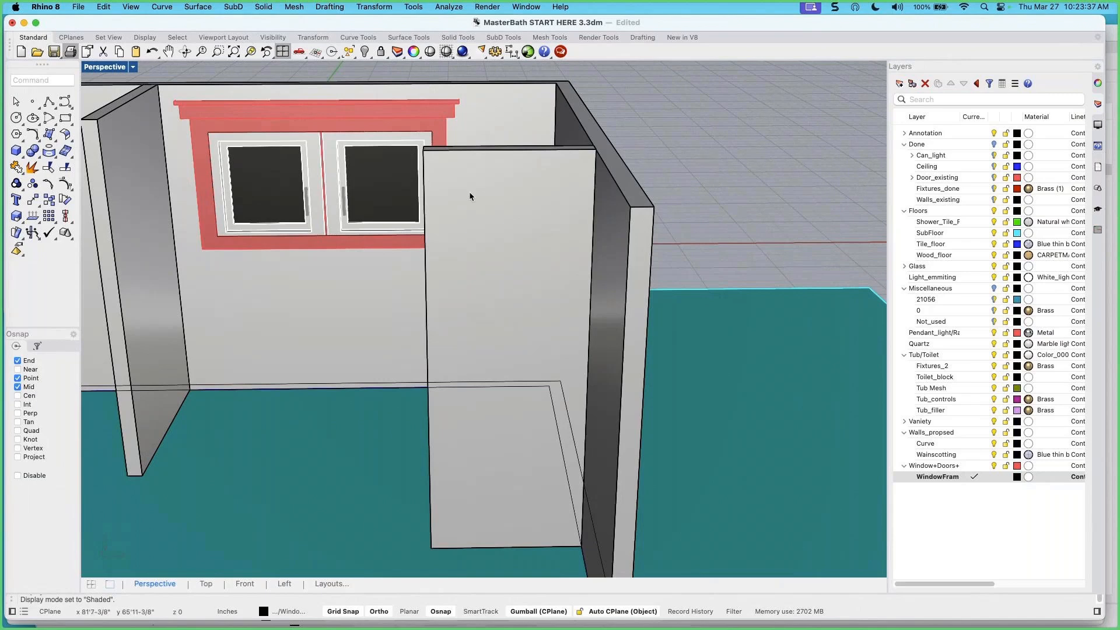
pyautogui.scroll(2, 461, 199)
pyautogui.moveTo(440, 147); pyautogui.dragTo(445, 106, button='right')
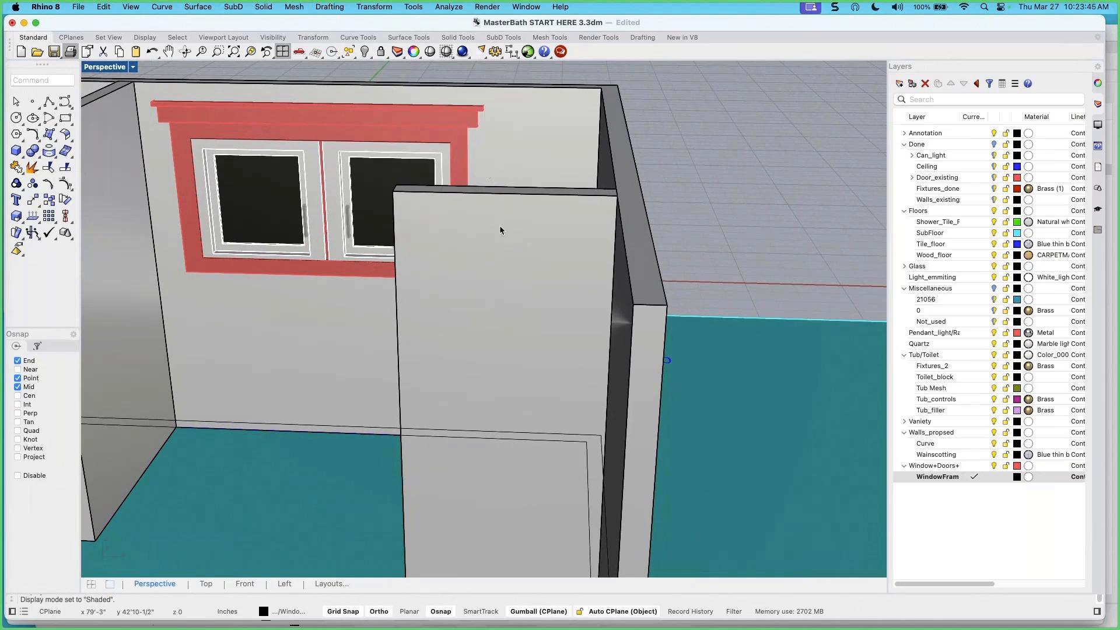
pyautogui.moveTo(531, 242); pyautogui.dragTo(528, 245, button='right')
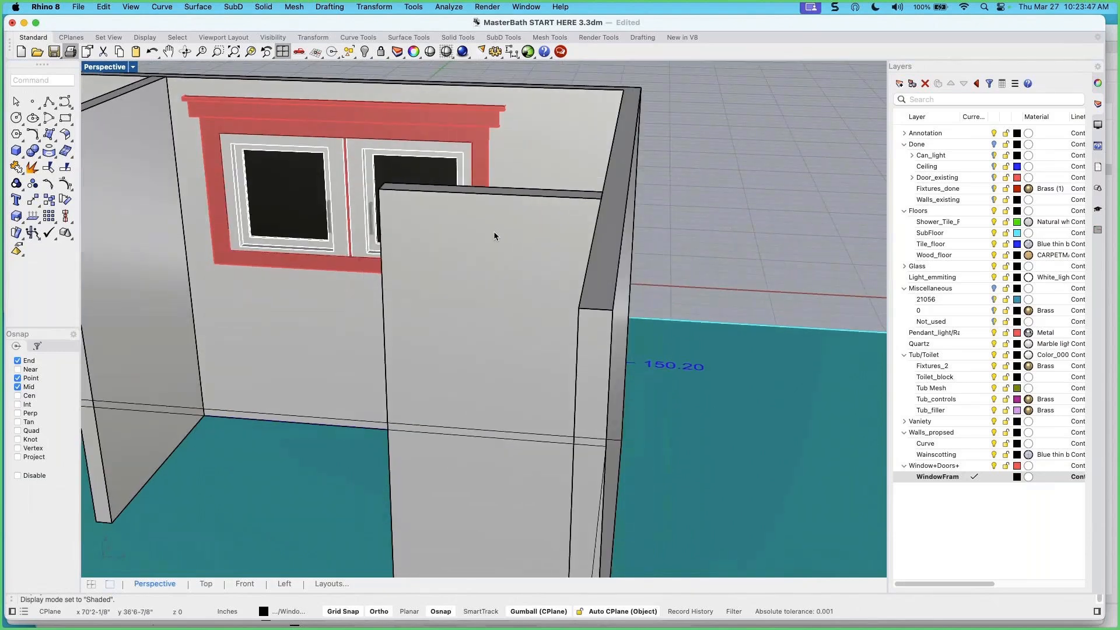
pyautogui.moveTo(426, 217); pyautogui.dragTo(449, 215, button='right')
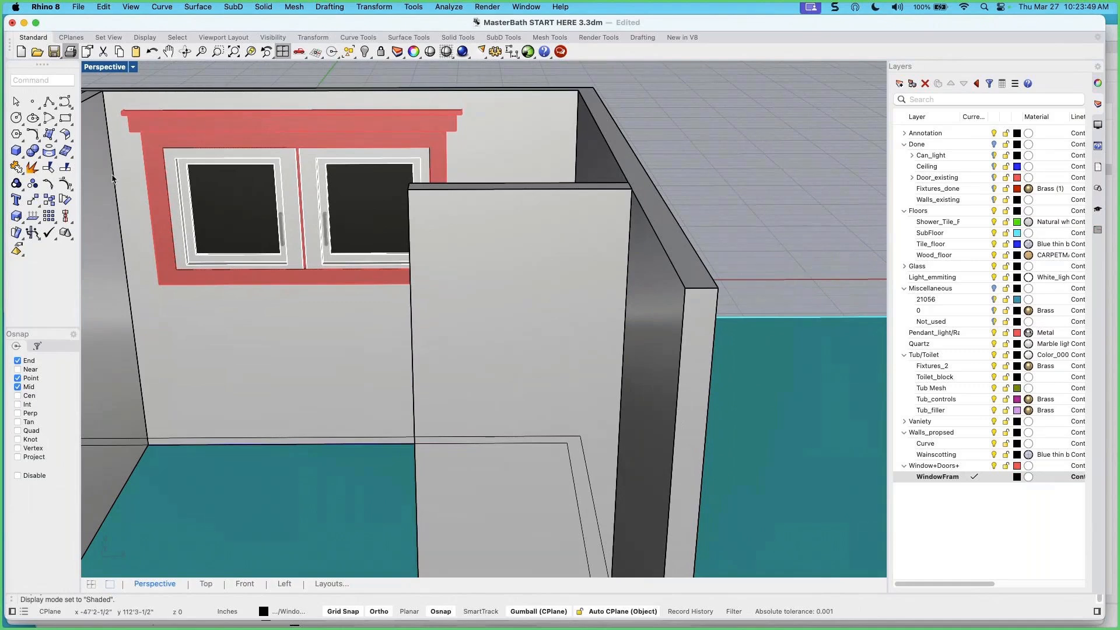
pyautogui.click(66, 119)
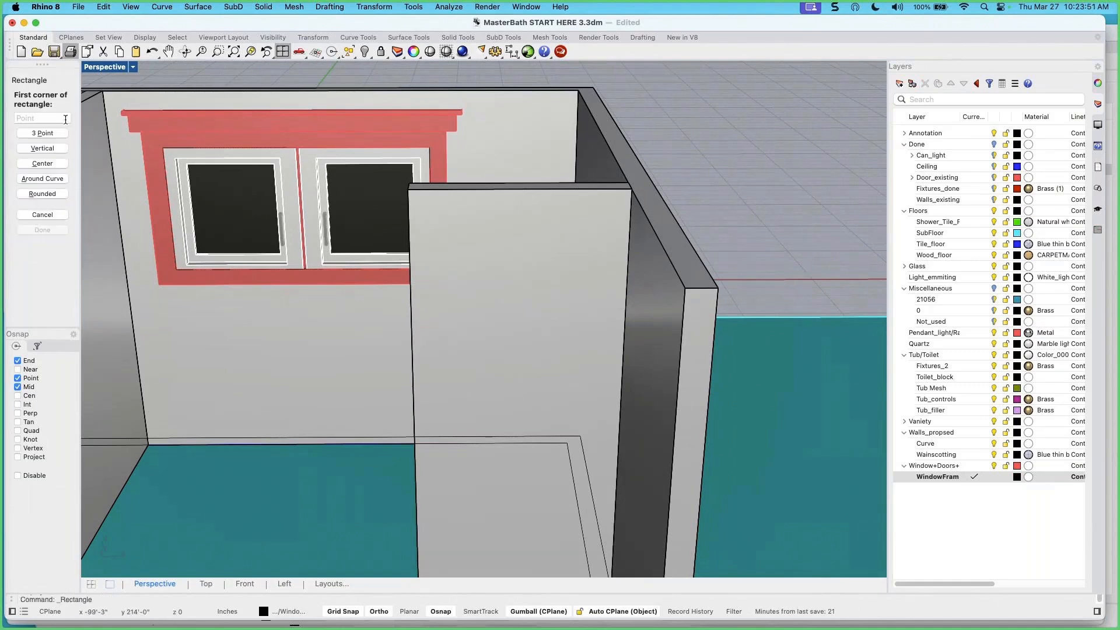
pyautogui.click(407, 189)
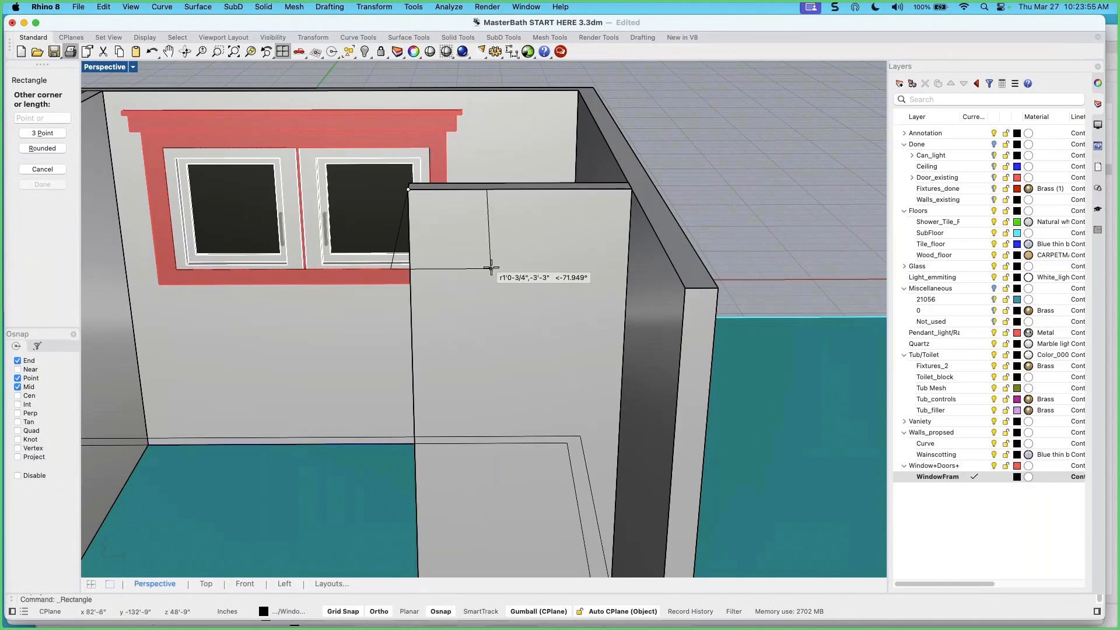
pyautogui.moveTo(505, 263); pyautogui.dragTo(488, 261, button='right')
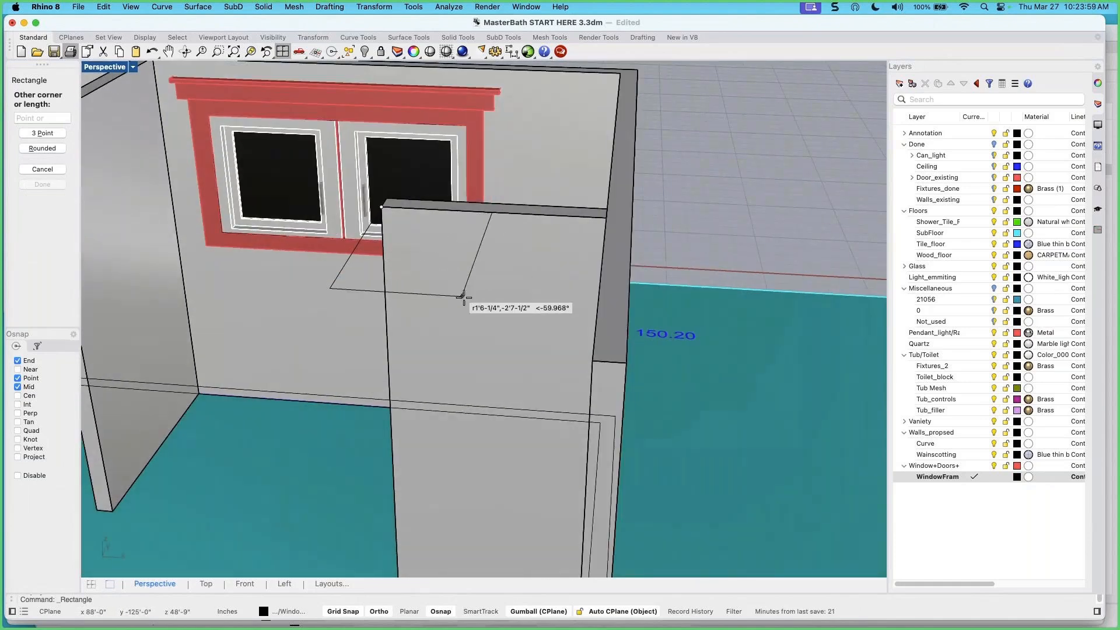
pyautogui.press('Escape')
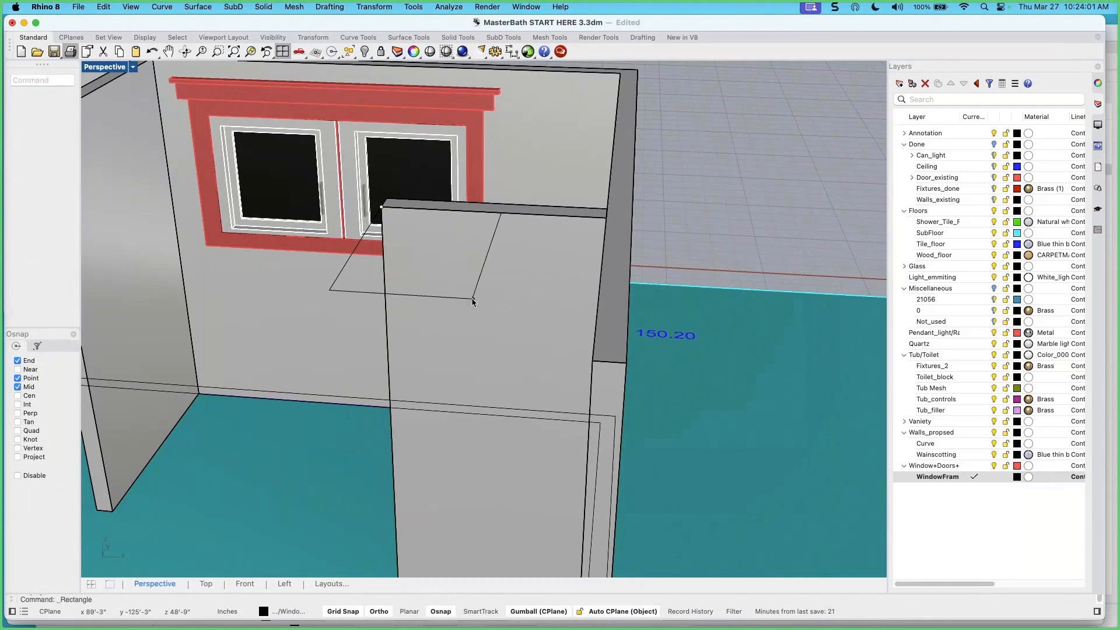
# Align the working plane to the front face of the short partition wall and clear the selection
pyautogui.click(491, 295)
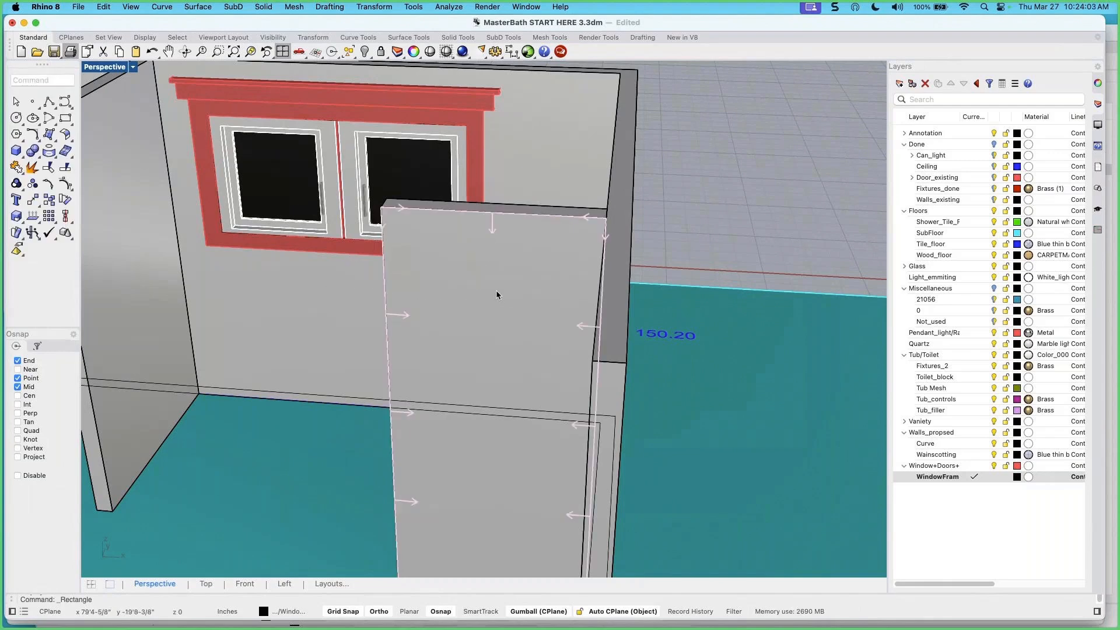
pyautogui.moveTo(496, 292); pyautogui.dragTo(485, 255, button='right')
pyautogui.press('Escape')
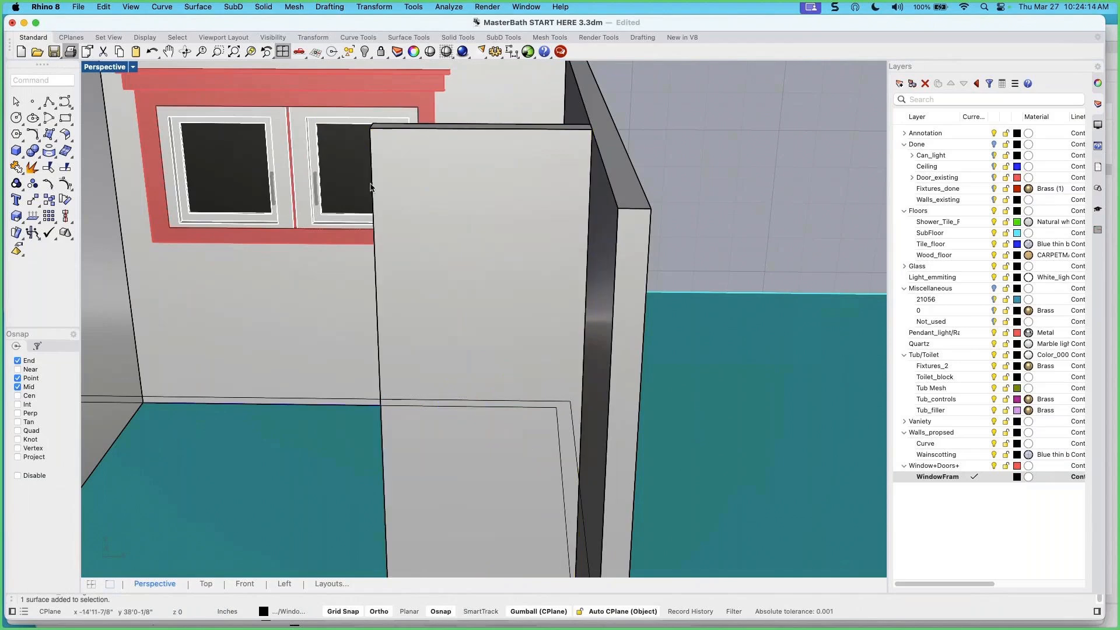
# Draw a 14" square on the partition wall's front face from its upper free corner, with SmartTrack enabled
pyautogui.click(65, 119)
pyautogui.click(372, 129)
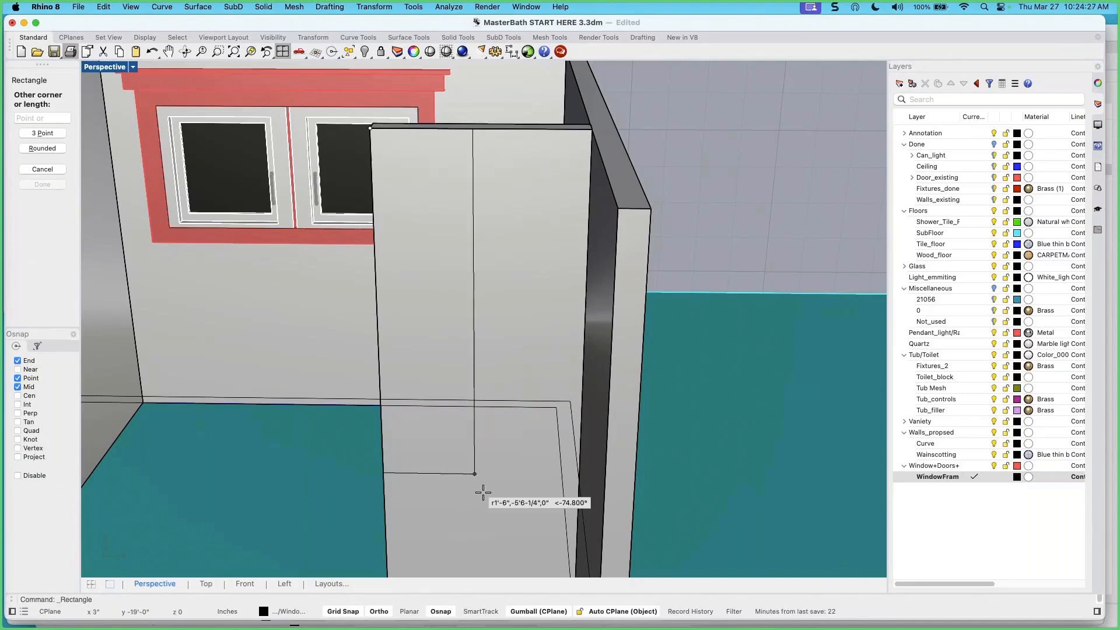
pyautogui.click(481, 611)
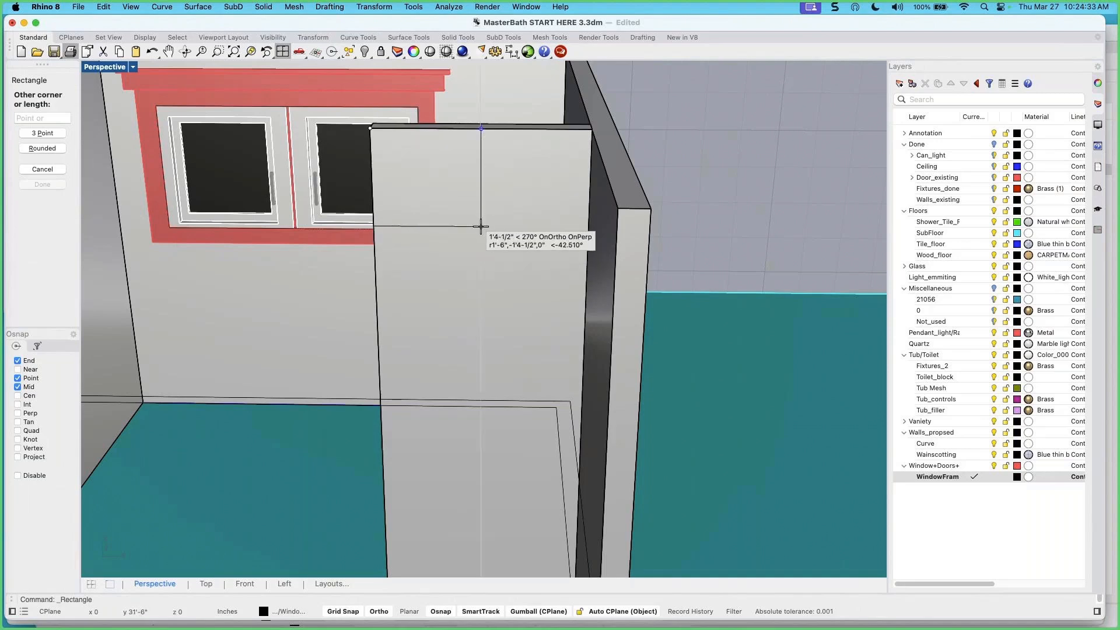
pyautogui.scroll(2, 482, 225)
pyautogui.scroll(-2, 484, 235)
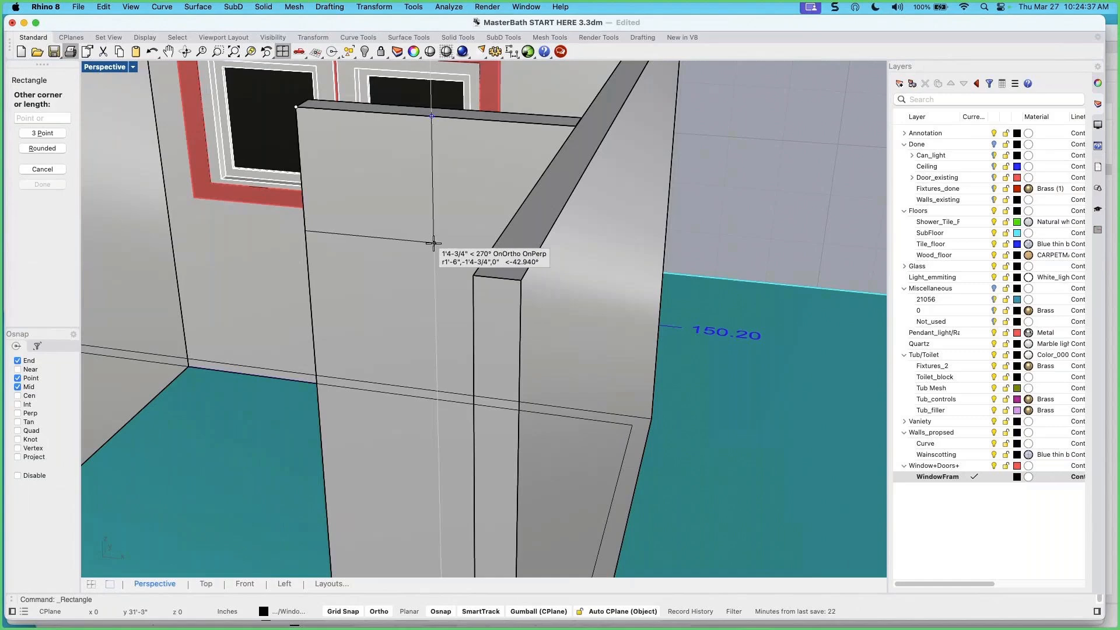
pyautogui.scroll(3, 443, 239)
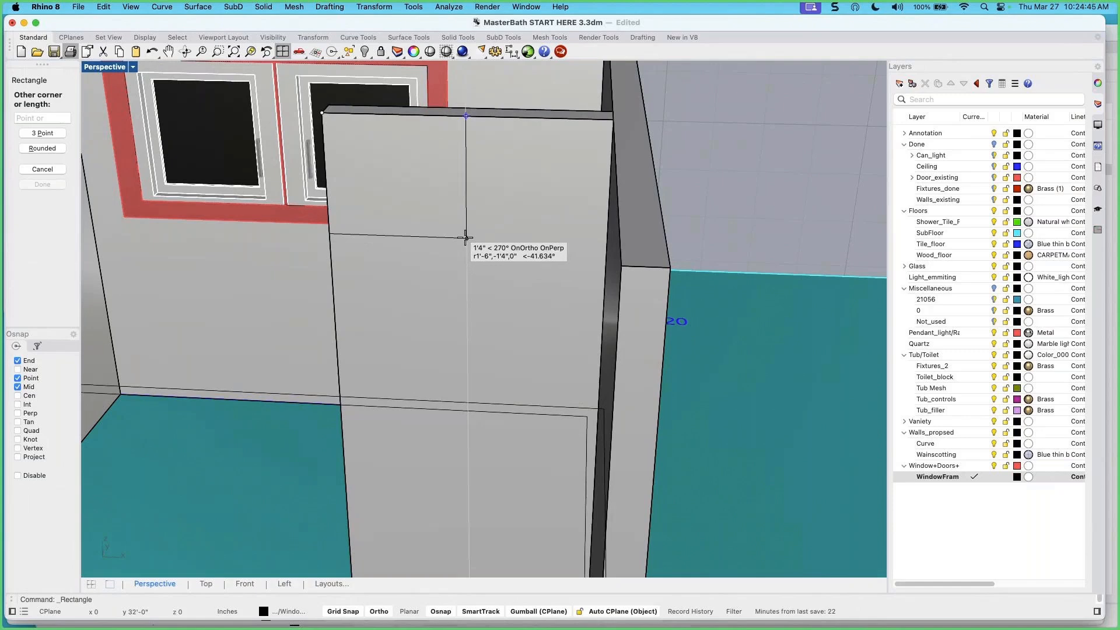
pyautogui.write('14')
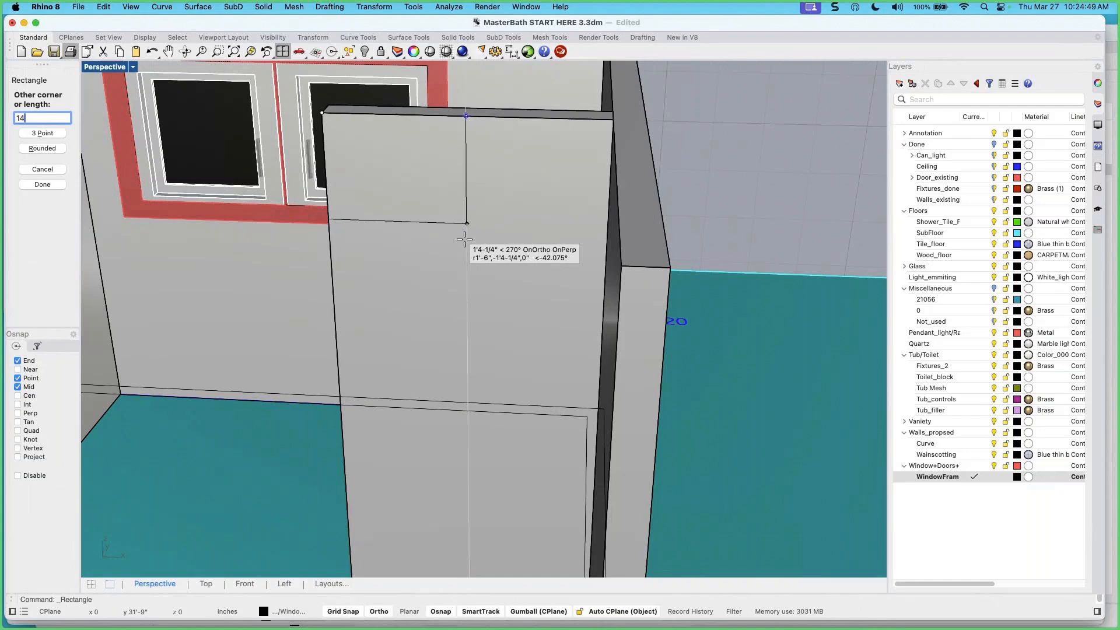
pyautogui.press('Return')
pyautogui.press('Return')
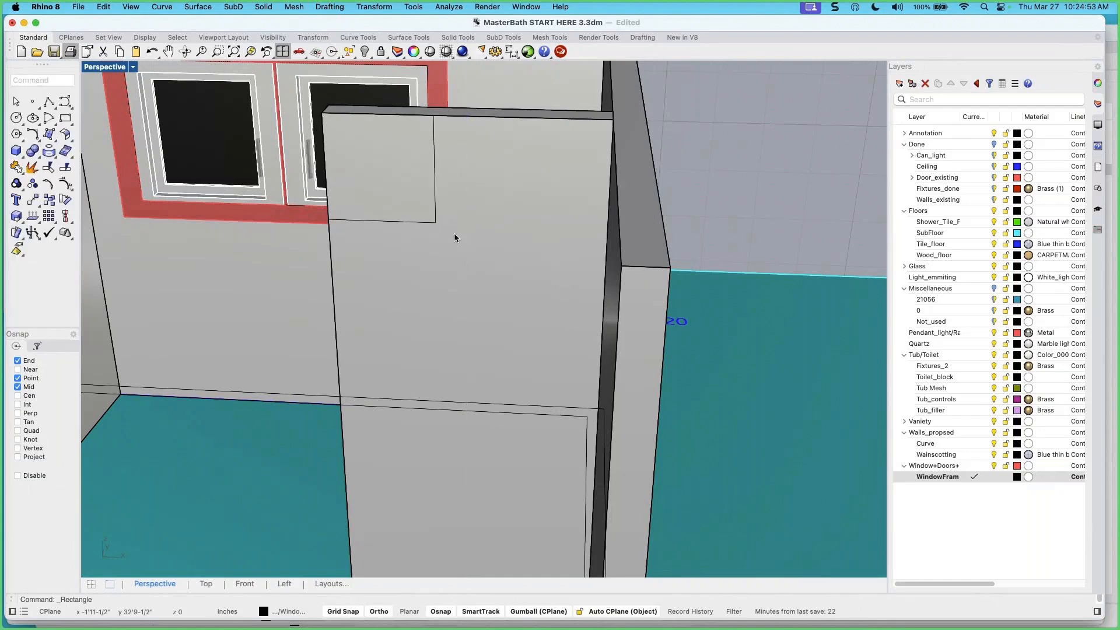
# Move the 14" square slightly down and inward from the partition wall's top and side edges
pyautogui.click(434, 183)
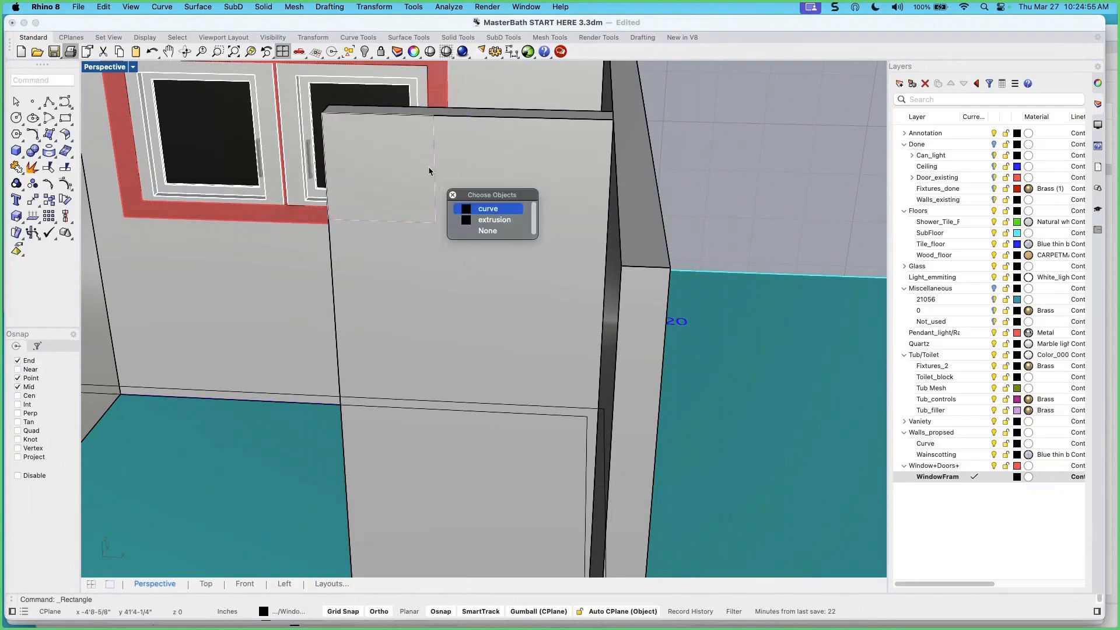
pyautogui.click(466, 205)
pyautogui.moveTo(379, 133); pyautogui.dragTo(380, 150)
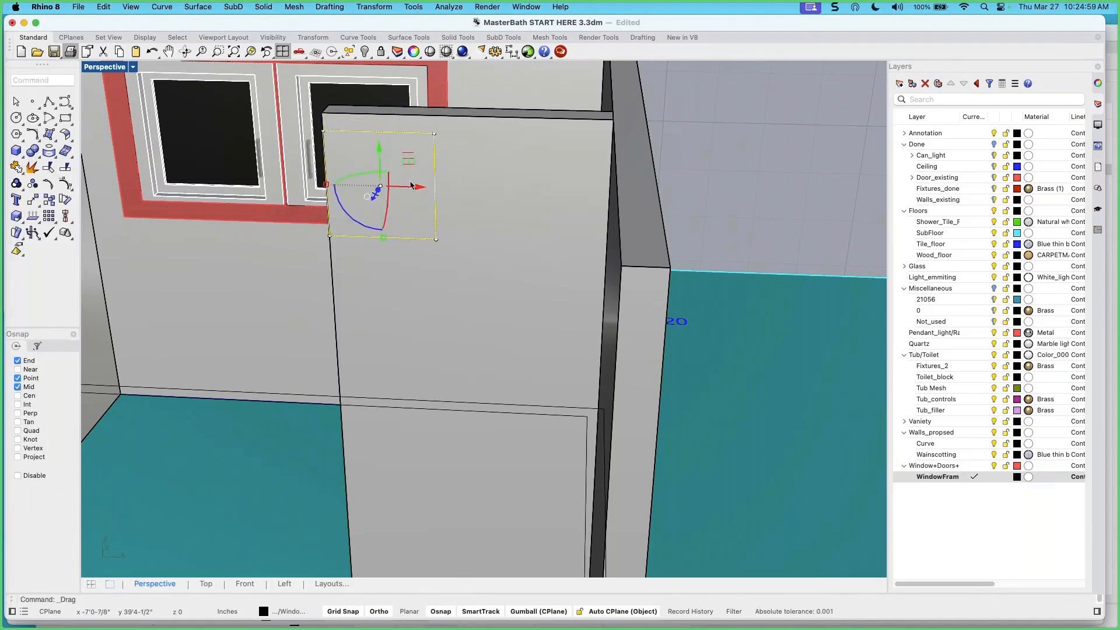
pyautogui.moveTo(417, 186); pyautogui.dragTo(433, 186)
pyautogui.press('Escape')
pyautogui.click(452, 182)
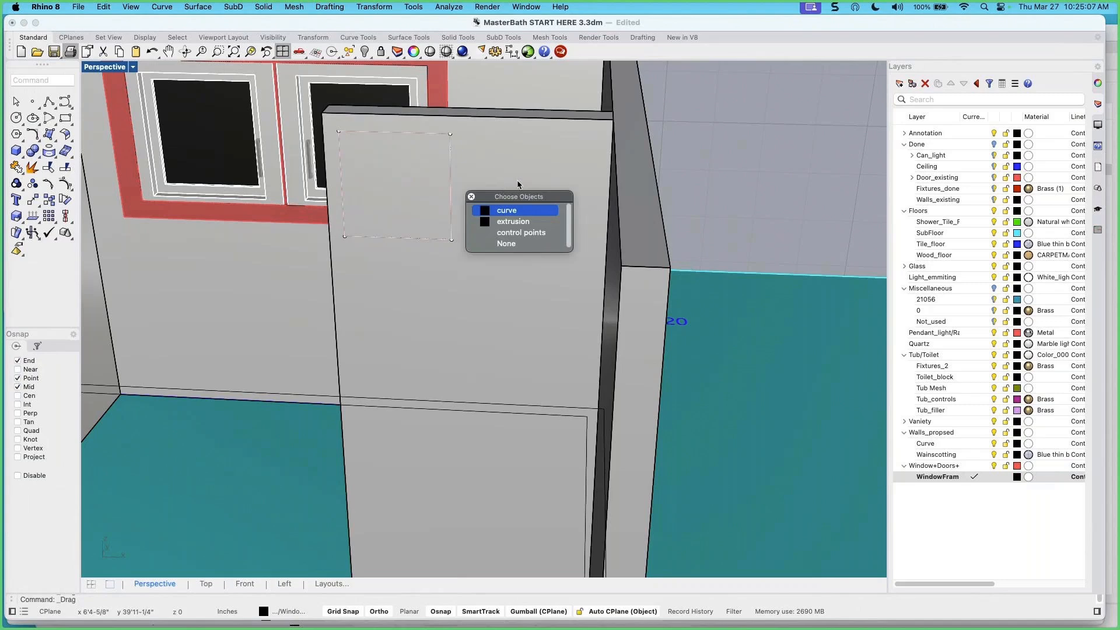
pyautogui.click(451, 185)
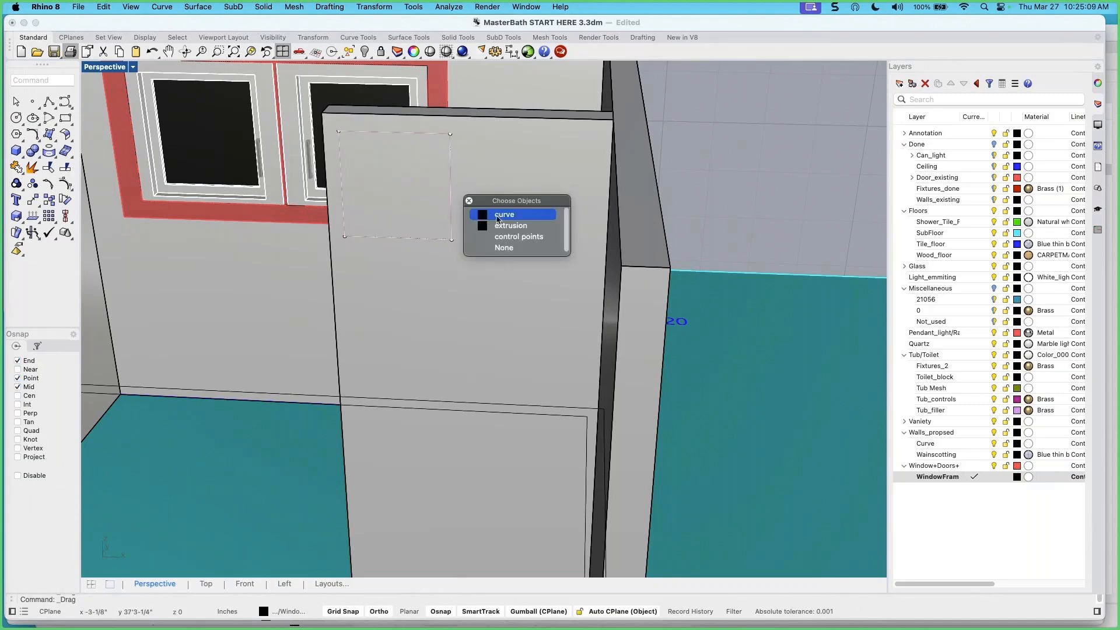
pyautogui.click(497, 216)
pyautogui.click(449, 7)
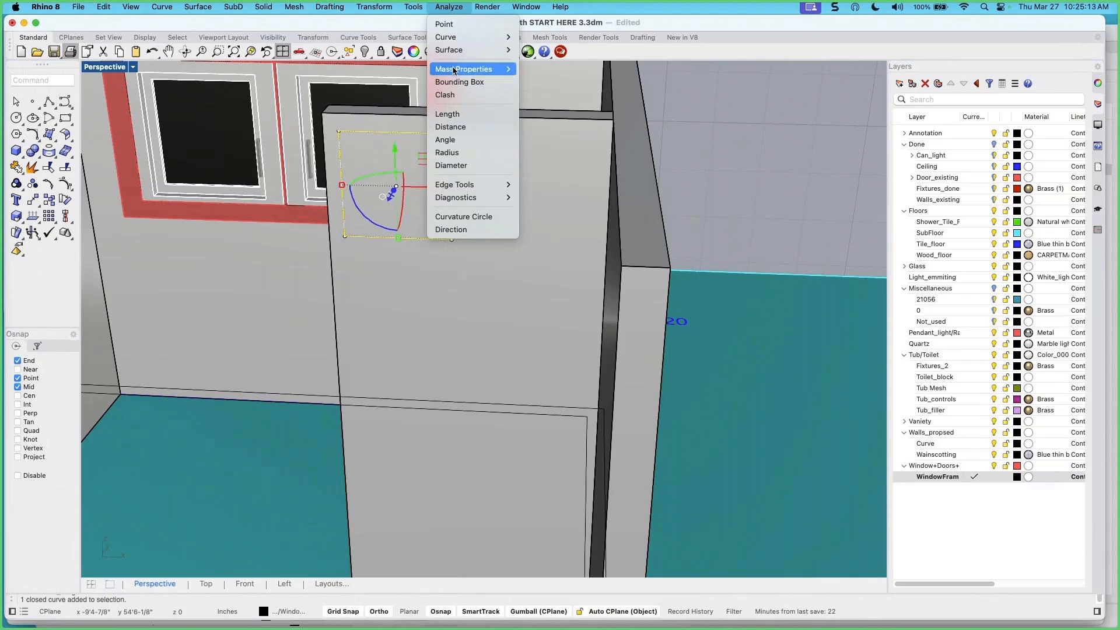
pyautogui.moveTo(455, 71)
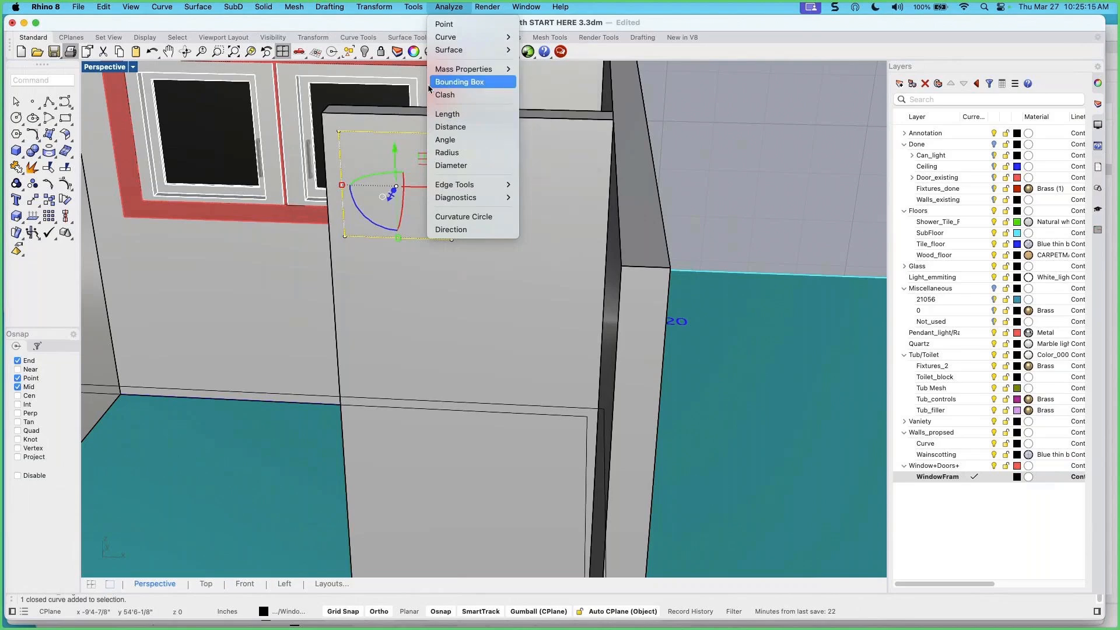
pyautogui.click(415, 293)
pyautogui.click(417, 286)
pyautogui.press('Escape')
# Mirror a copy of the square across the vertical line through the midpoint of the partition wall's top edge
pyautogui.moveTo(415, 264); pyautogui.dragTo(440, 260, button='right')
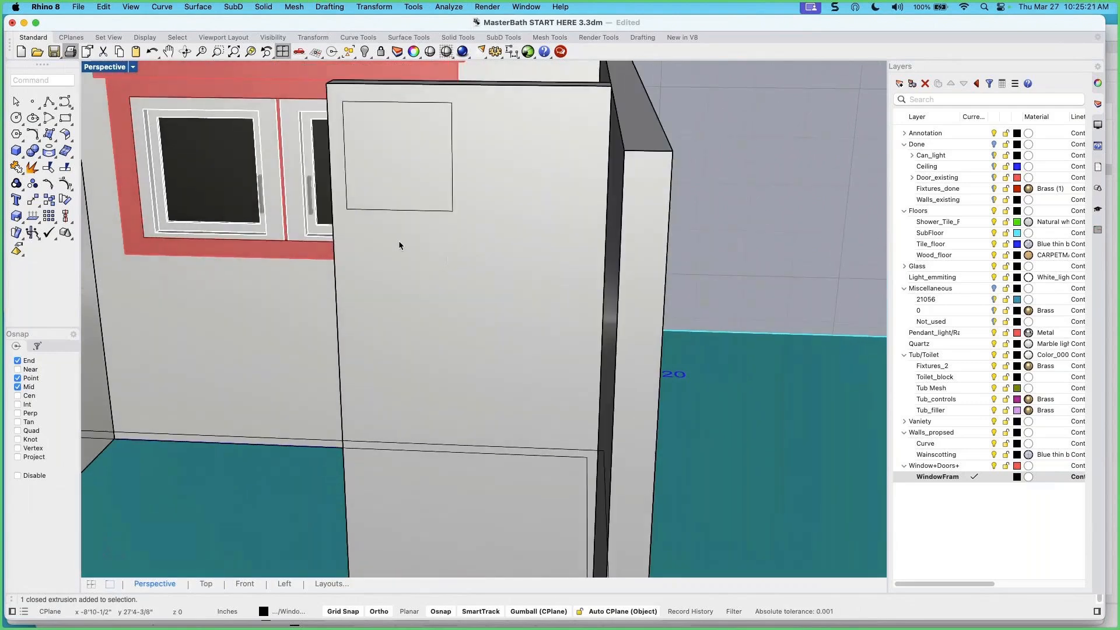
pyautogui.click(402, 103)
pyautogui.click(444, 130)
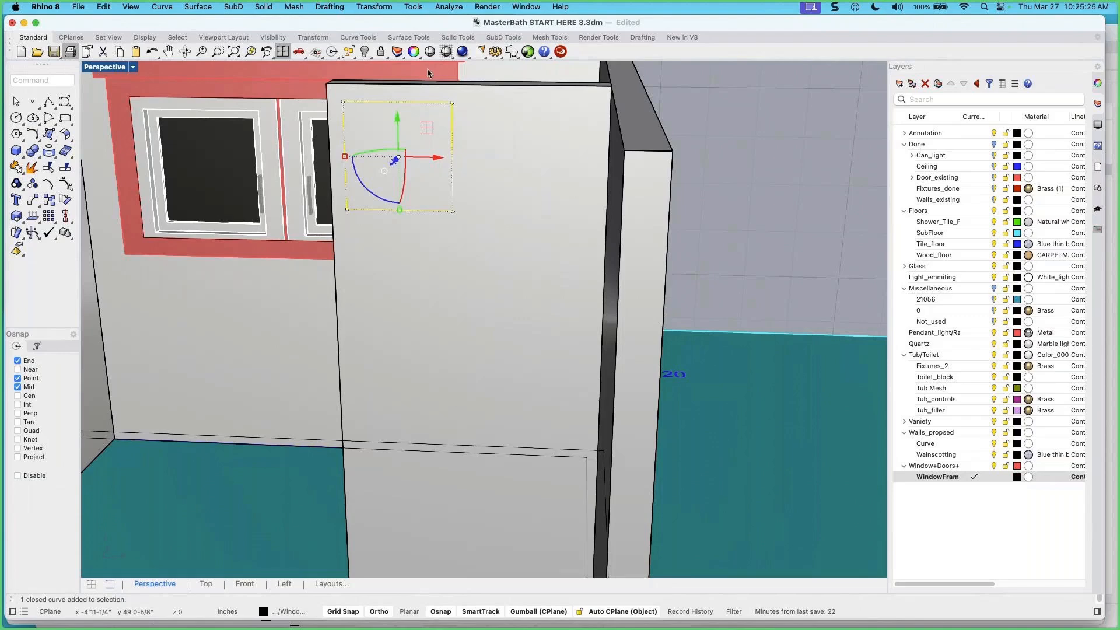
pyautogui.click(372, 7)
pyautogui.click(435, 101)
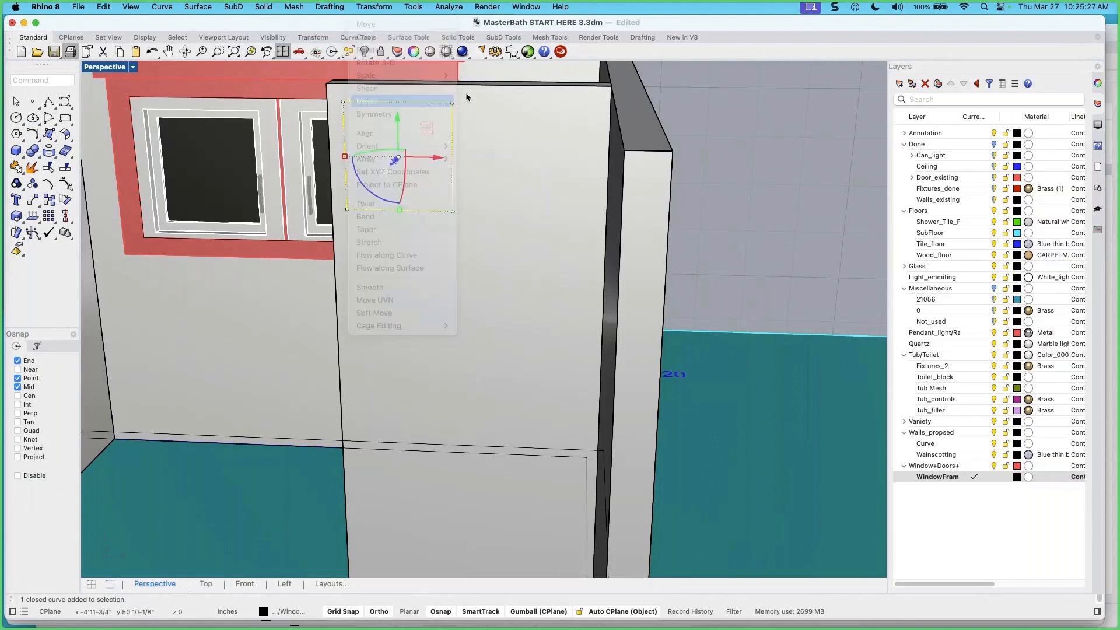
pyautogui.click(468, 86)
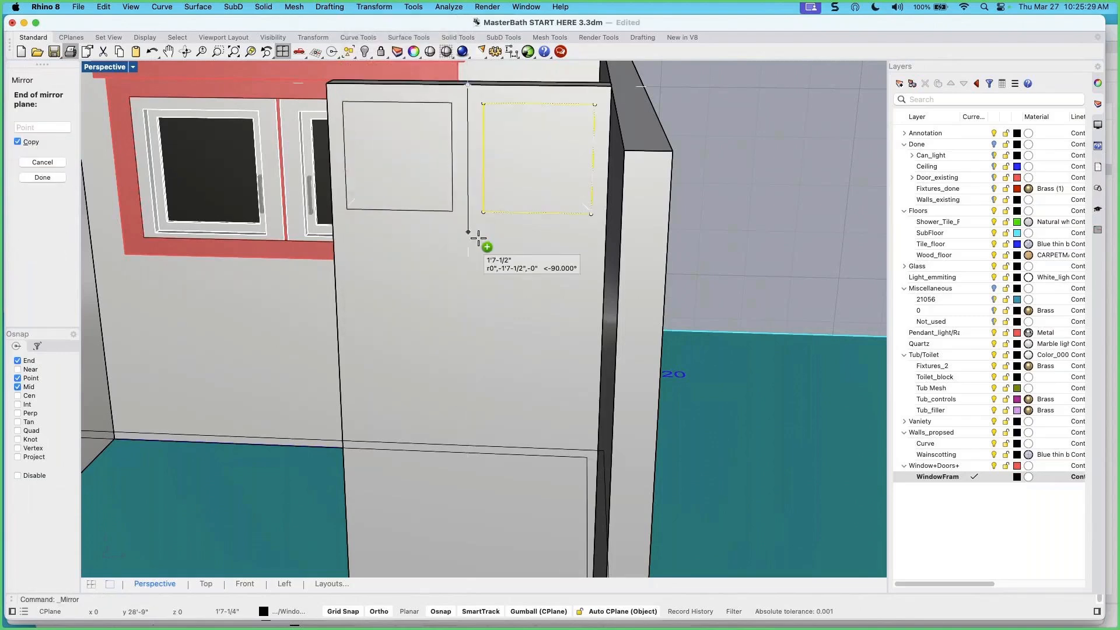
pyautogui.click(475, 268)
pyautogui.moveTo(478, 276)
pyautogui.mouseDown(button='right')
pyautogui.moveTo(462, 279)
pyautogui.moveTo(483, 279)
pyautogui.mouseUp(button='right')
pyautogui.press('Escape')
pyautogui.moveTo(535, 225); pyautogui.dragTo(512, 224, button='right')
# Cut two square openings through the partition wall by extruding both square curves through its thickness with the gumball
pyautogui.click(507, 233)
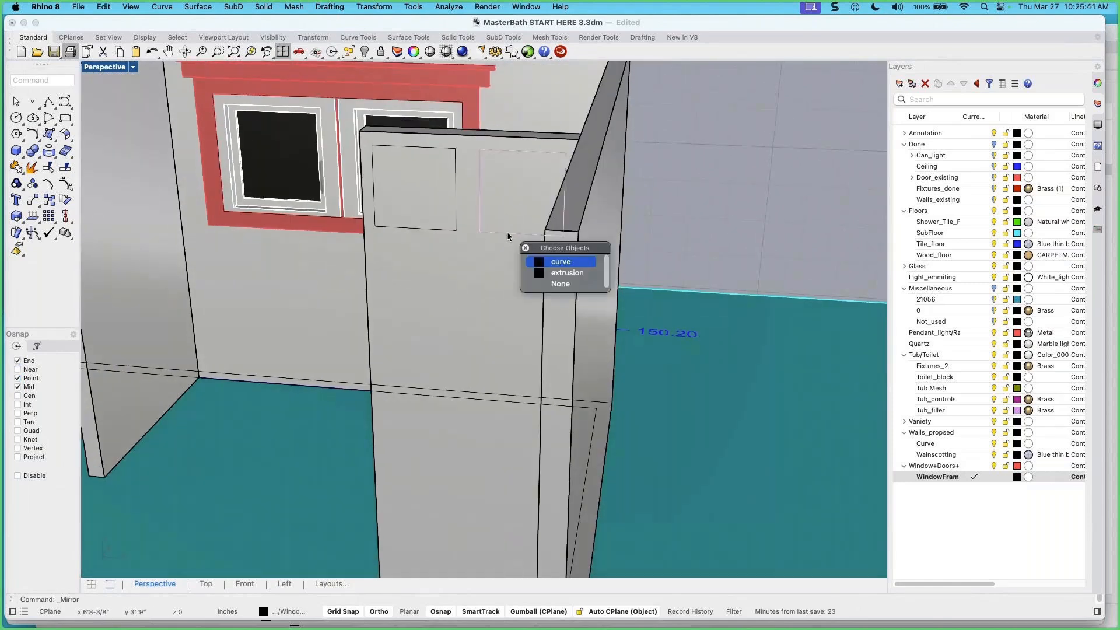
pyautogui.click(545, 264)
pyautogui.click(452, 232)
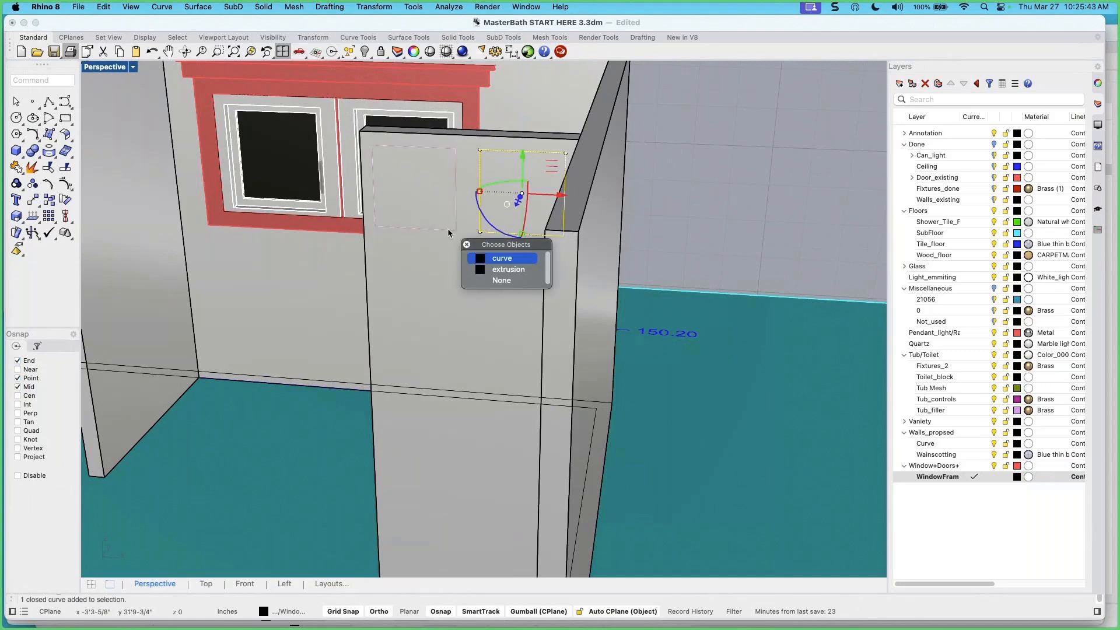
pyautogui.click(493, 260)
pyautogui.moveTo(492, 258); pyautogui.dragTo(432, 236, button='right')
pyautogui.moveTo(424, 205); pyautogui.dragTo(461, 192)
pyautogui.moveTo(379, 219); pyautogui.dragTo(429, 227, button='right')
pyautogui.moveTo(429, 227); pyautogui.dragTo(428, 225)
pyautogui.moveTo(397, 251); pyautogui.dragTo(444, 251, button='right')
pyautogui.press('Escape')
# Select the square curves around both partition wall openings and make the Obscure_glass sublayer under Glass current
pyautogui.click(444, 252)
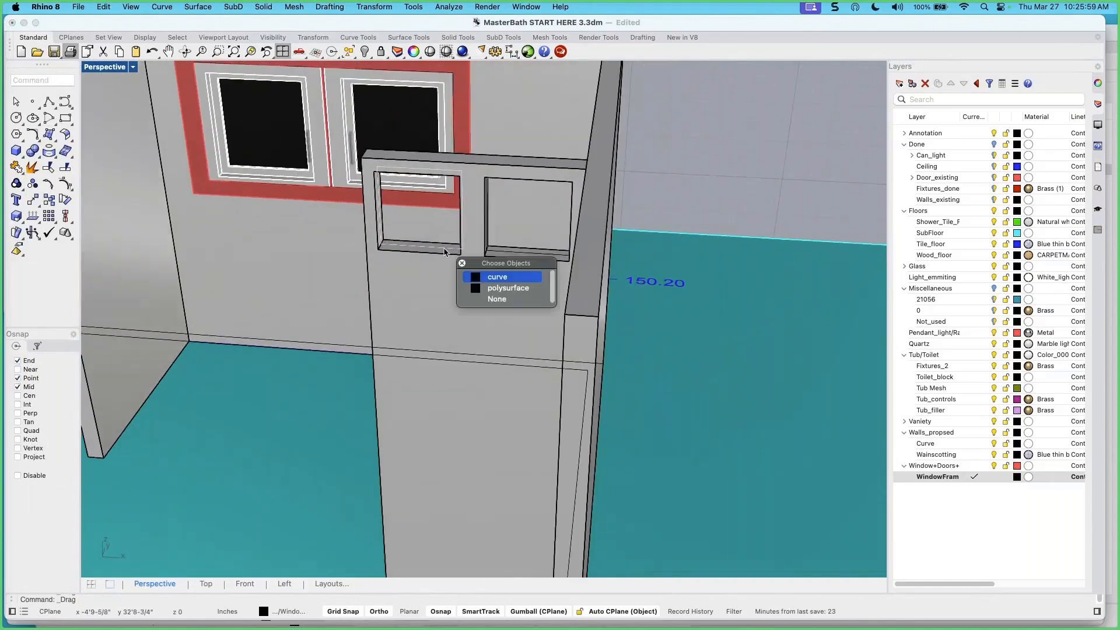
pyautogui.click(503, 268)
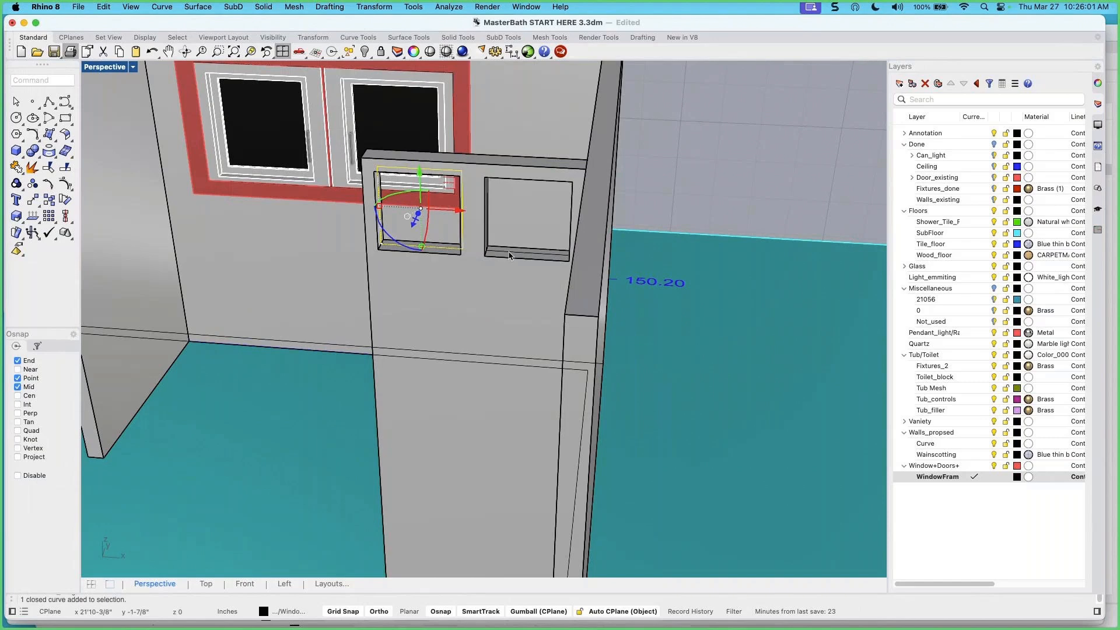
pyautogui.keyDown('shift'); pyautogui.click(505, 259); pyautogui.keyUp('shift')
pyautogui.click(528, 278)
pyautogui.moveTo(528, 278); pyautogui.dragTo(575, 243, button='right')
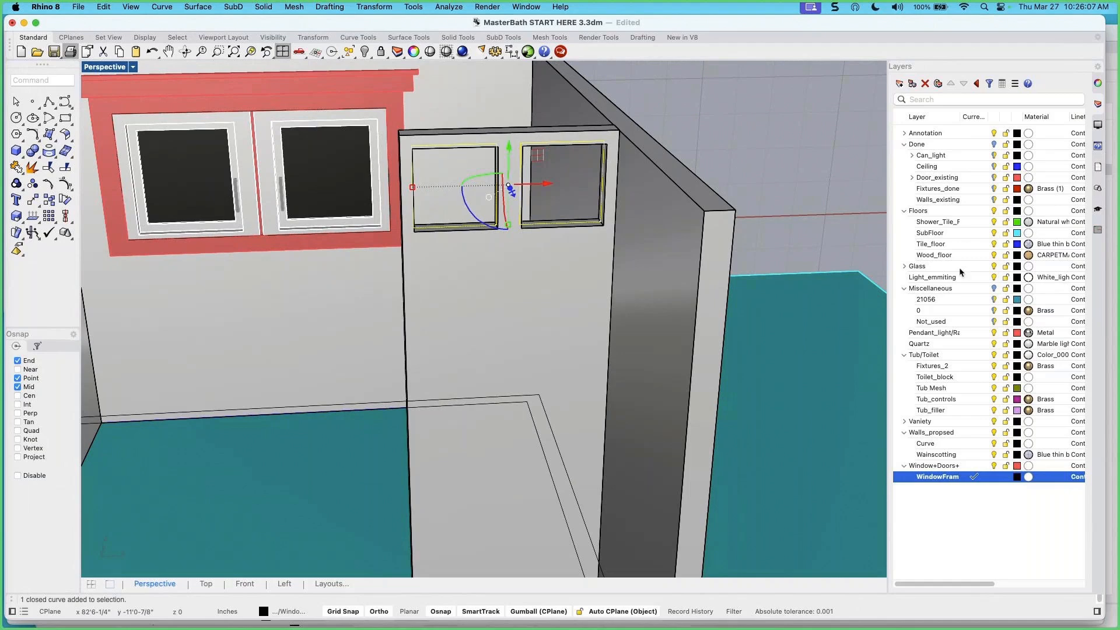
pyautogui.click(904, 266)
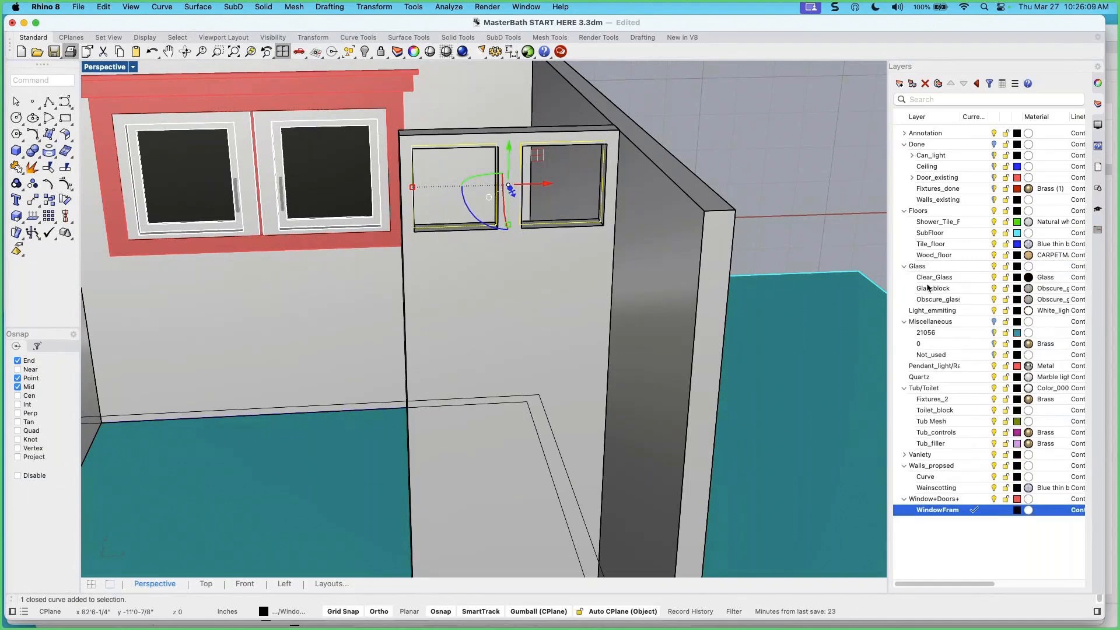
pyautogui.click(979, 300)
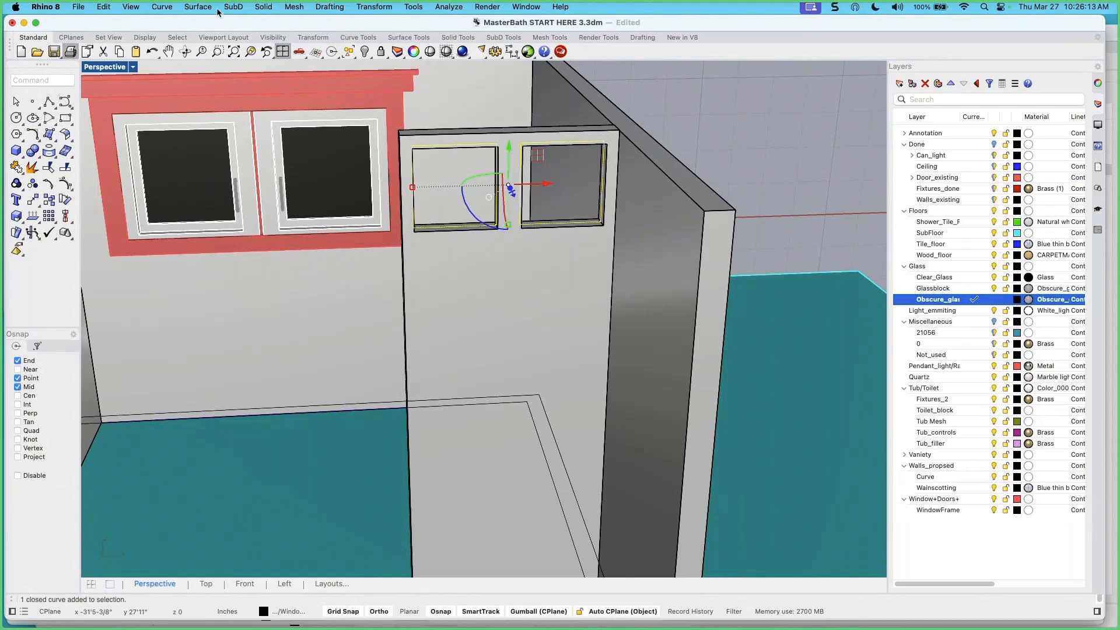
# Create planar surfaces from the two selected square curves to glaze the openings, with the dynamic command help displayed
pyautogui.moveTo(461, 249); pyautogui.dragTo(449, 239, button='right')
pyautogui.click(197, 6)
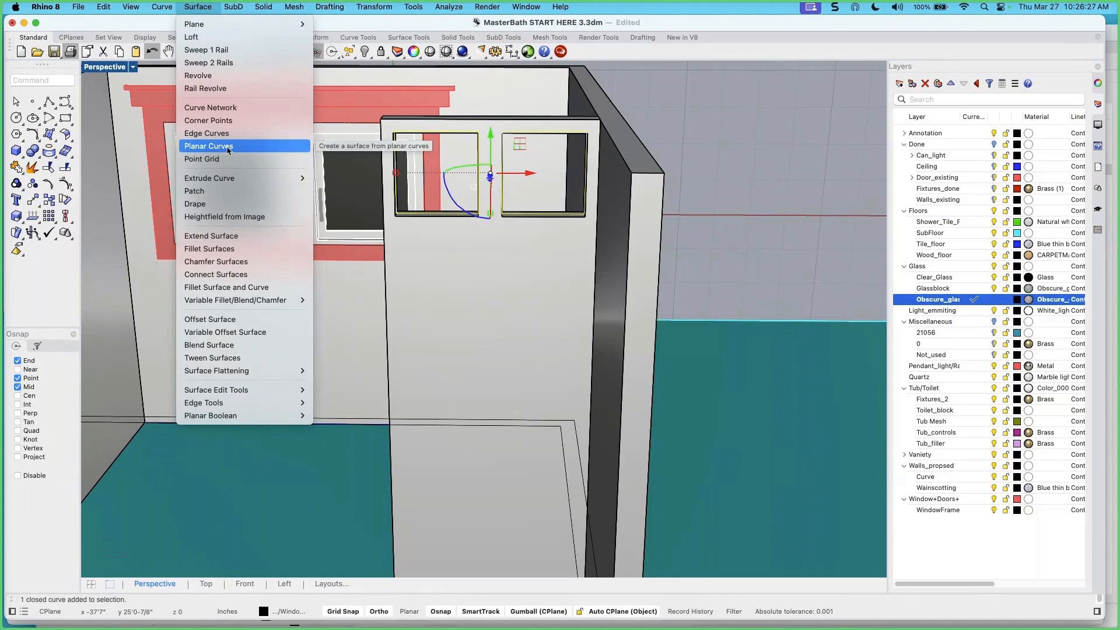
pyautogui.press('Escape')
pyautogui.click(1097, 147)
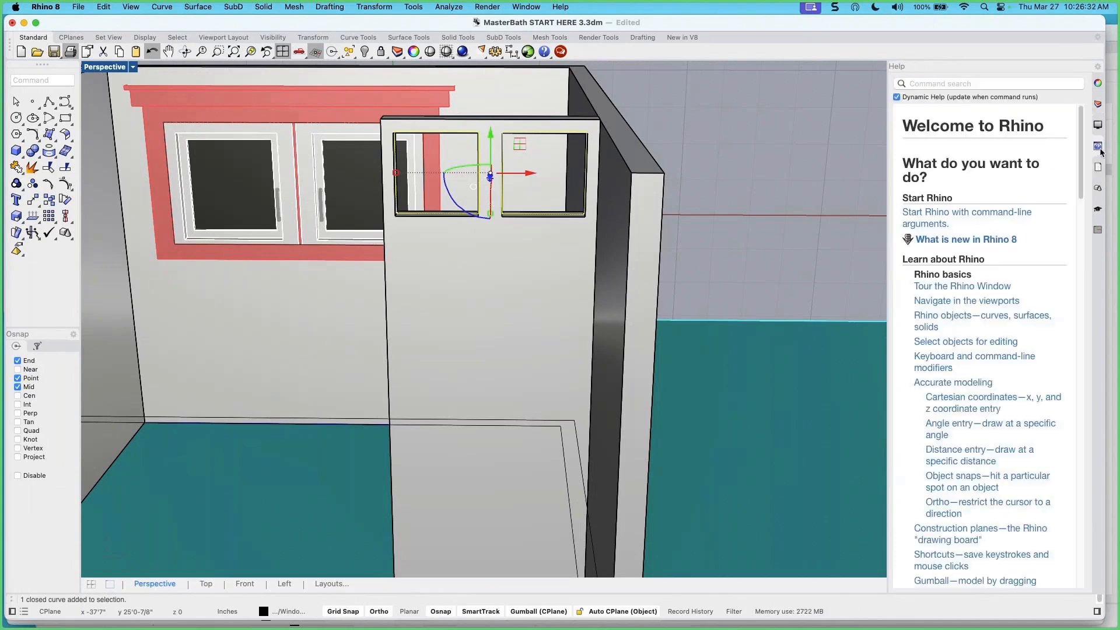
pyautogui.click(198, 7)
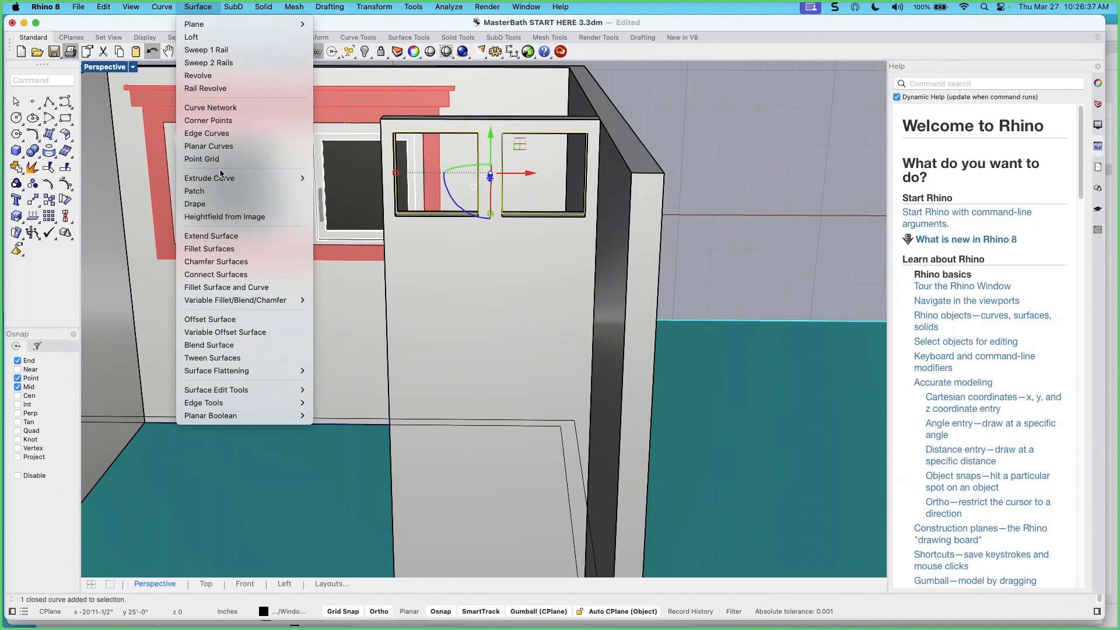
pyautogui.click(224, 147)
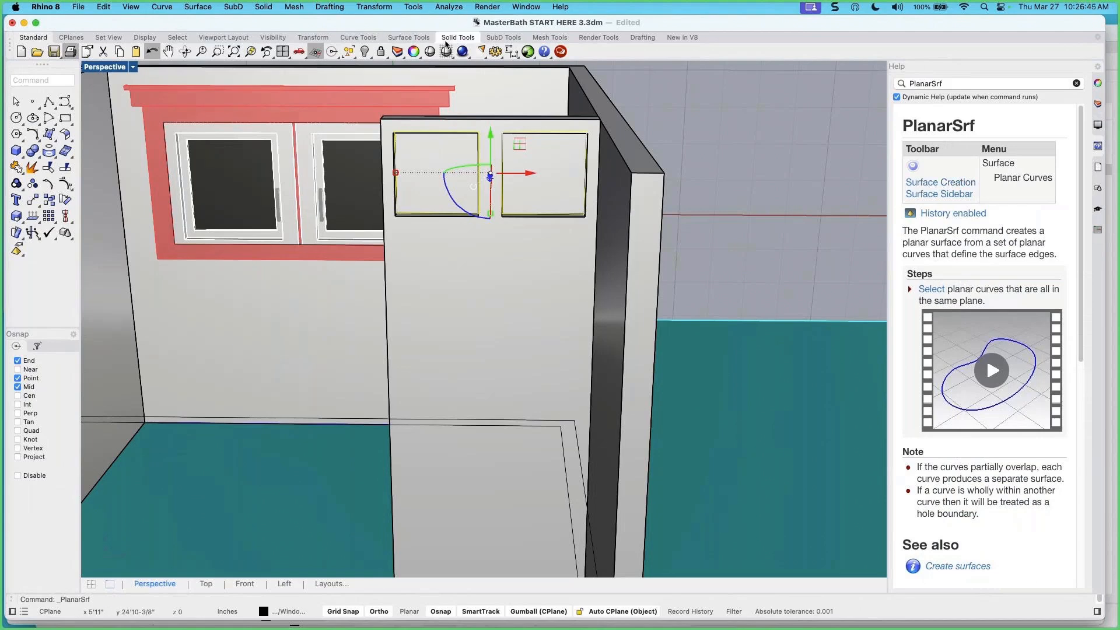
pyautogui.click(408, 38)
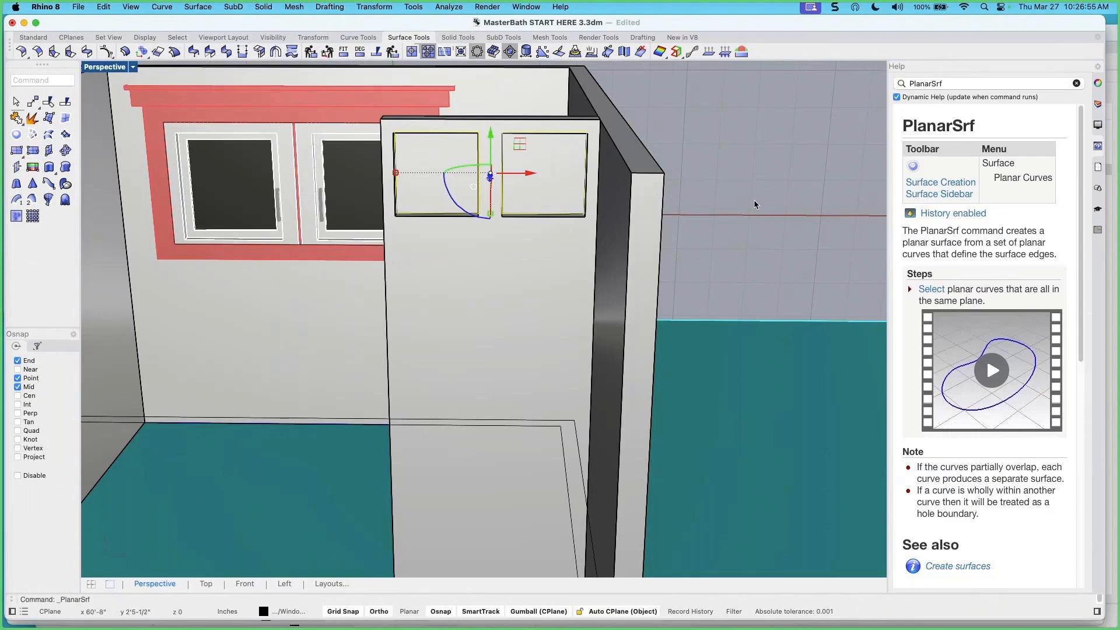
pyautogui.moveTo(764, 199); pyautogui.dragTo(745, 197, button='right')
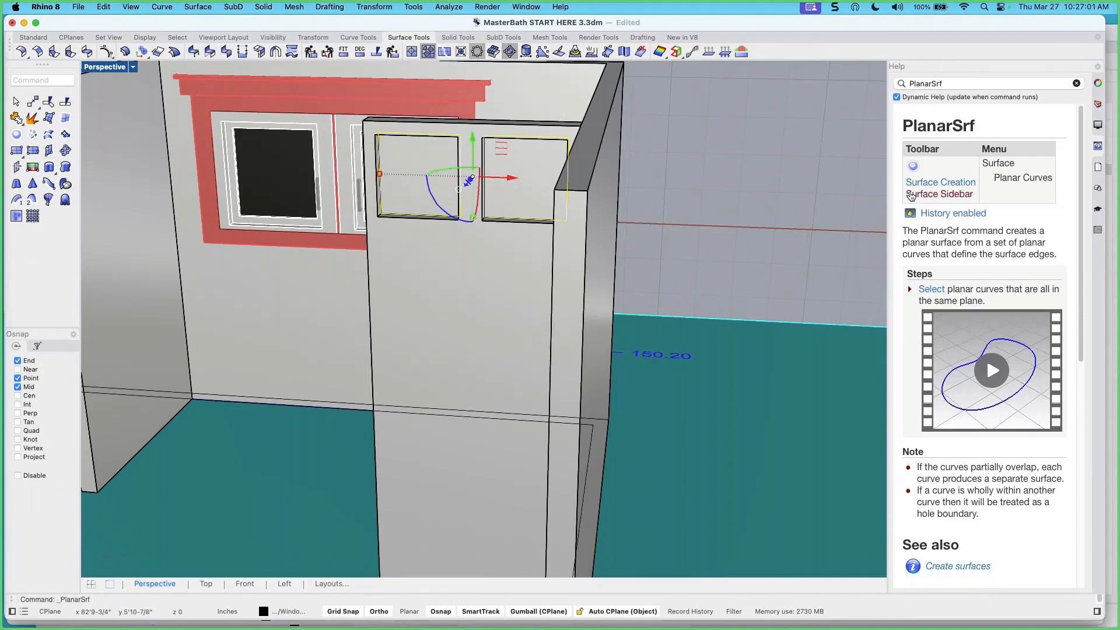
pyautogui.moveTo(670, 203); pyautogui.dragTo(696, 204, button='right')
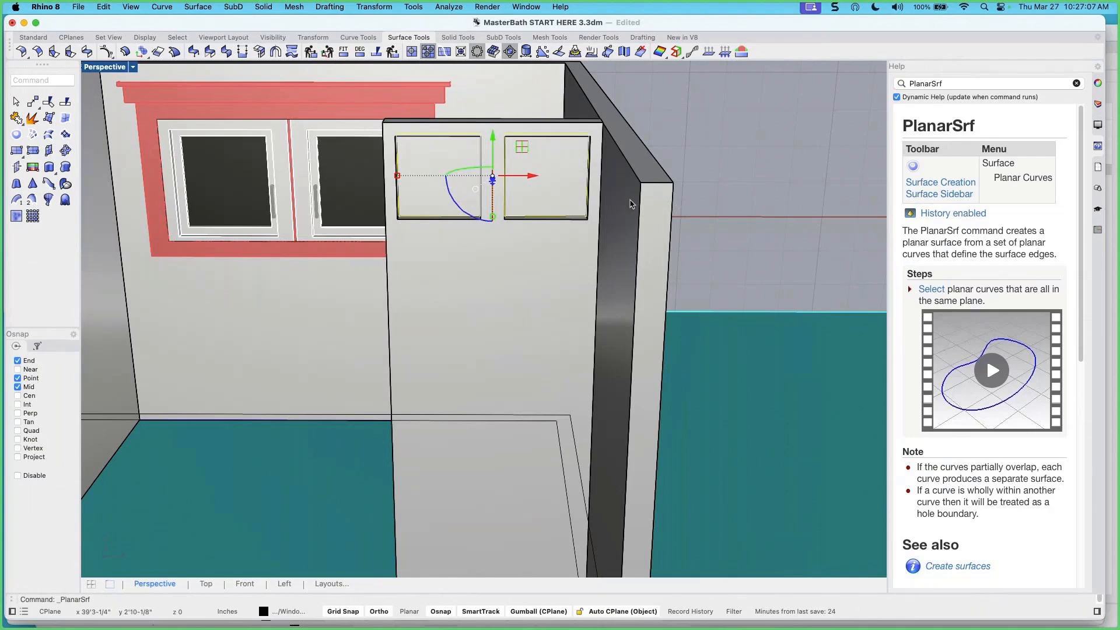
pyautogui.click(718, 195)
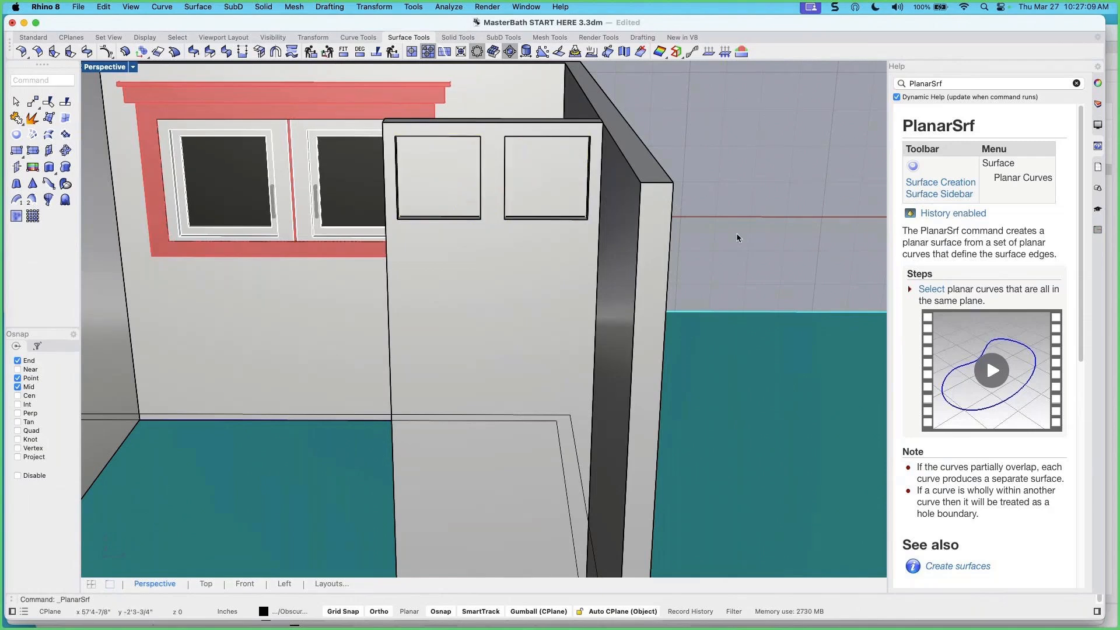
# Set the Perspective viewport to Rendered display mode and examine the glazed partition wall and the surrounding room
pyautogui.moveTo(738, 262); pyautogui.dragTo(790, 247, button='right')
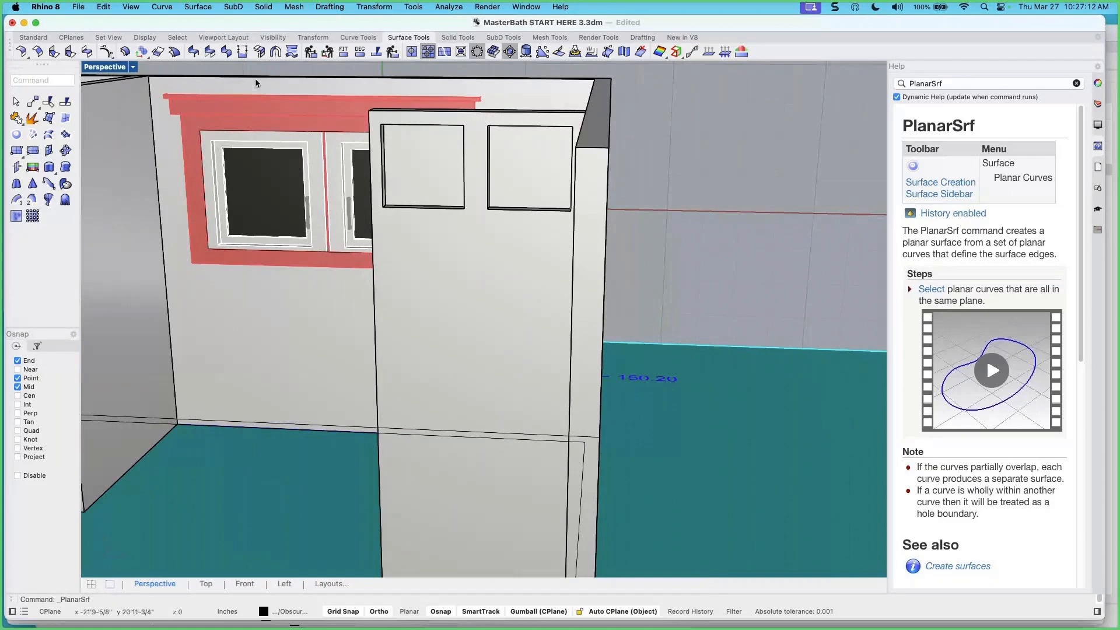
pyautogui.click(133, 66)
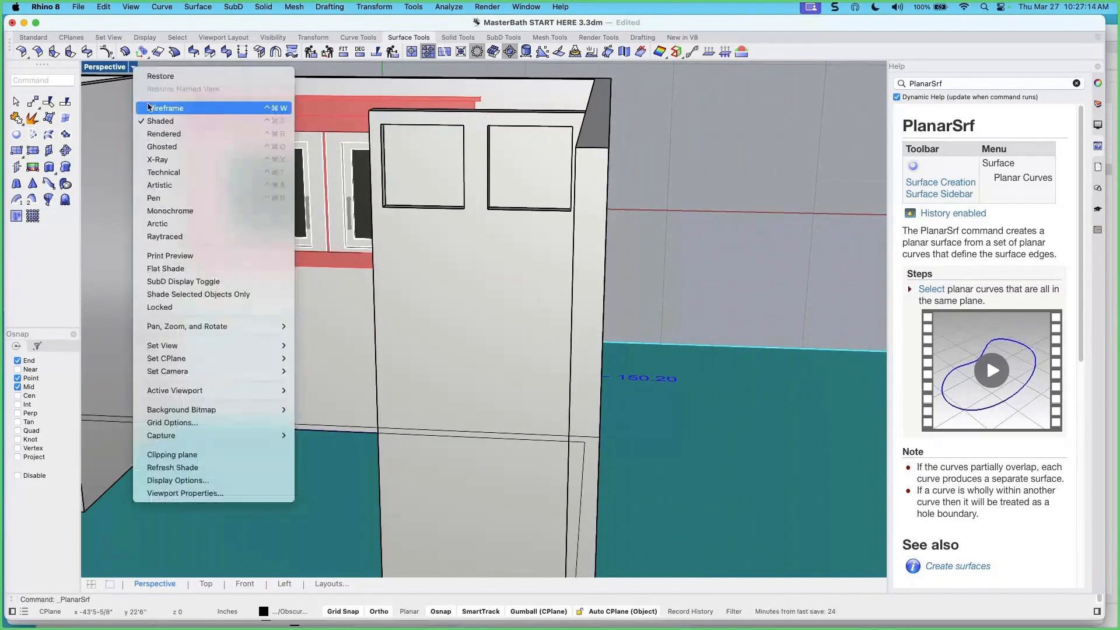
pyautogui.click(155, 135)
pyautogui.moveTo(296, 188); pyautogui.dragTo(546, 229, button='right')
pyautogui.scroll(-6, 386, 216)
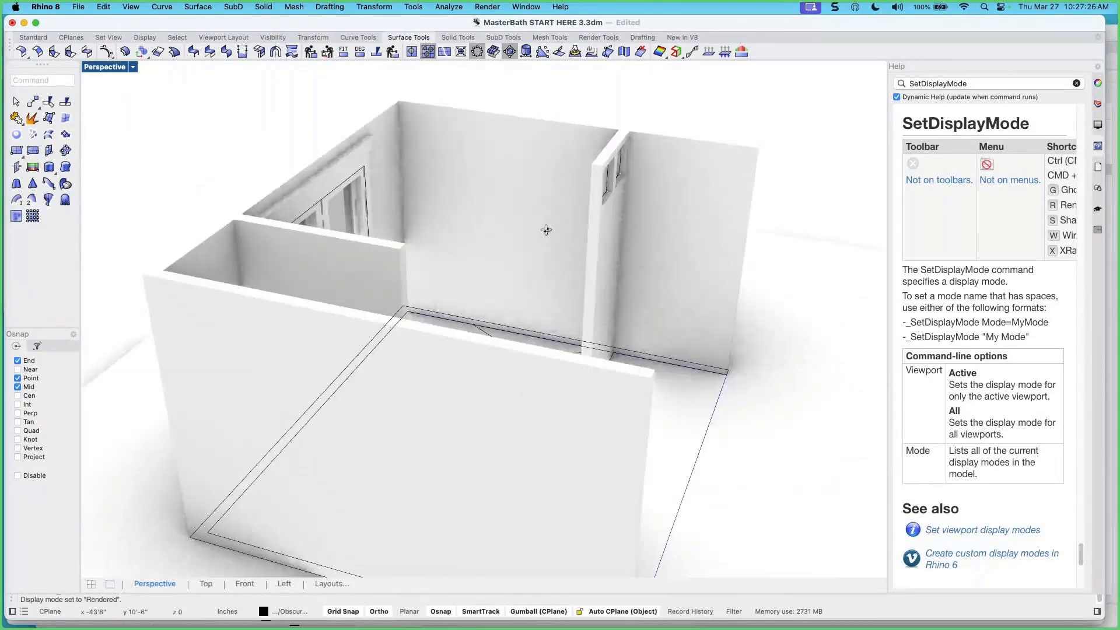
pyautogui.scroll(8, 547, 230)
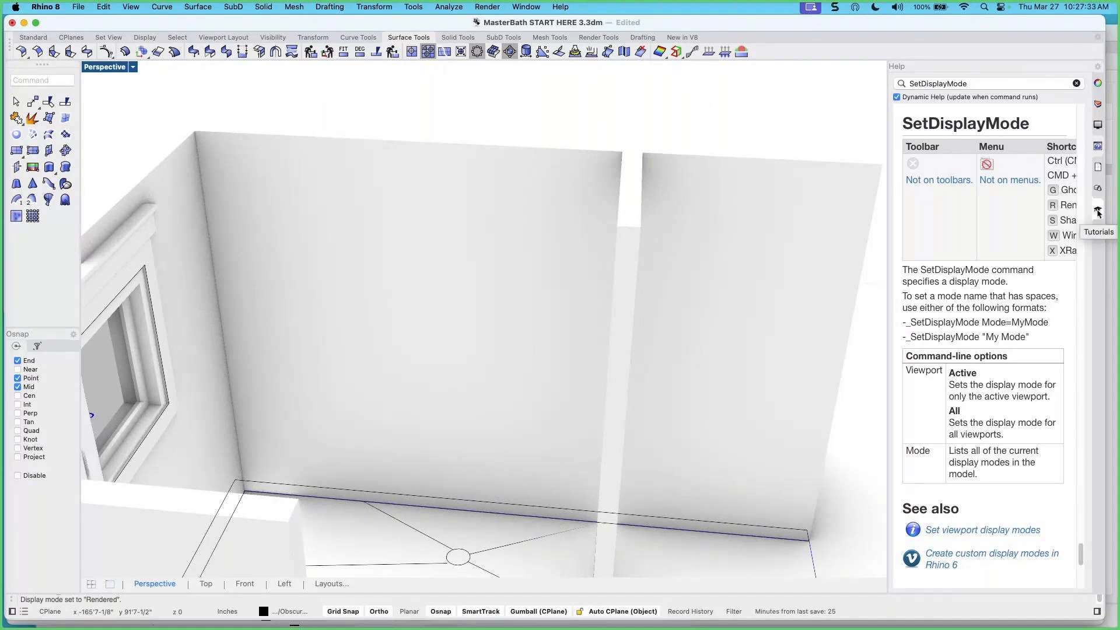
# Make the Window+Doors parent layer current and select the Niche block among the block definitions
pyautogui.click(1097, 230)
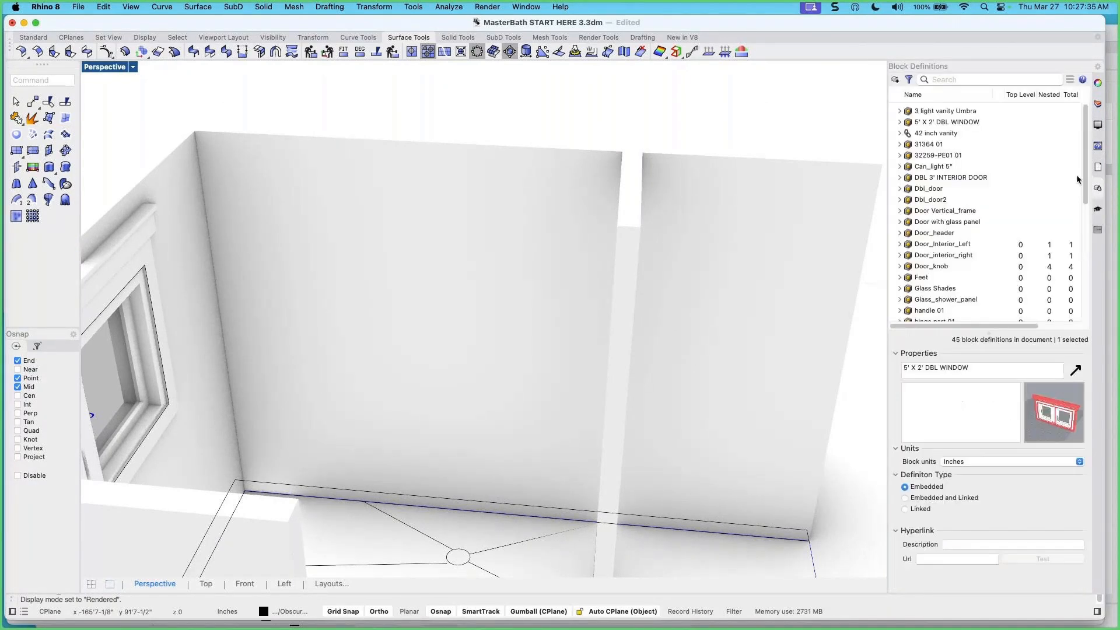
pyautogui.scroll(-3, 957, 260)
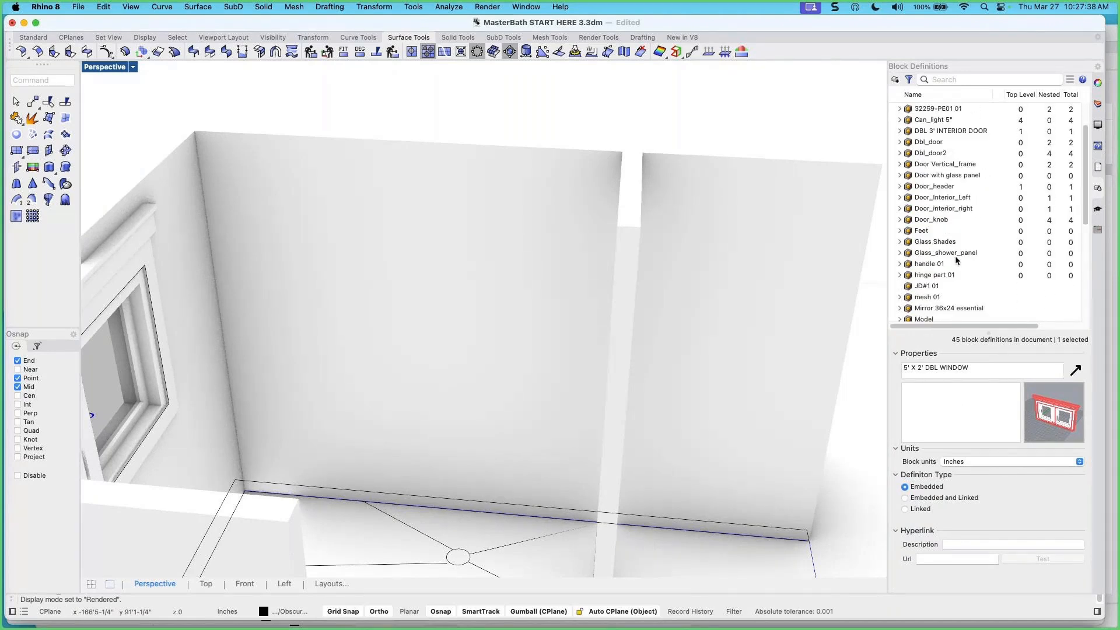
pyautogui.moveTo(537, 290); pyautogui.dragTo(547, 289, button='right')
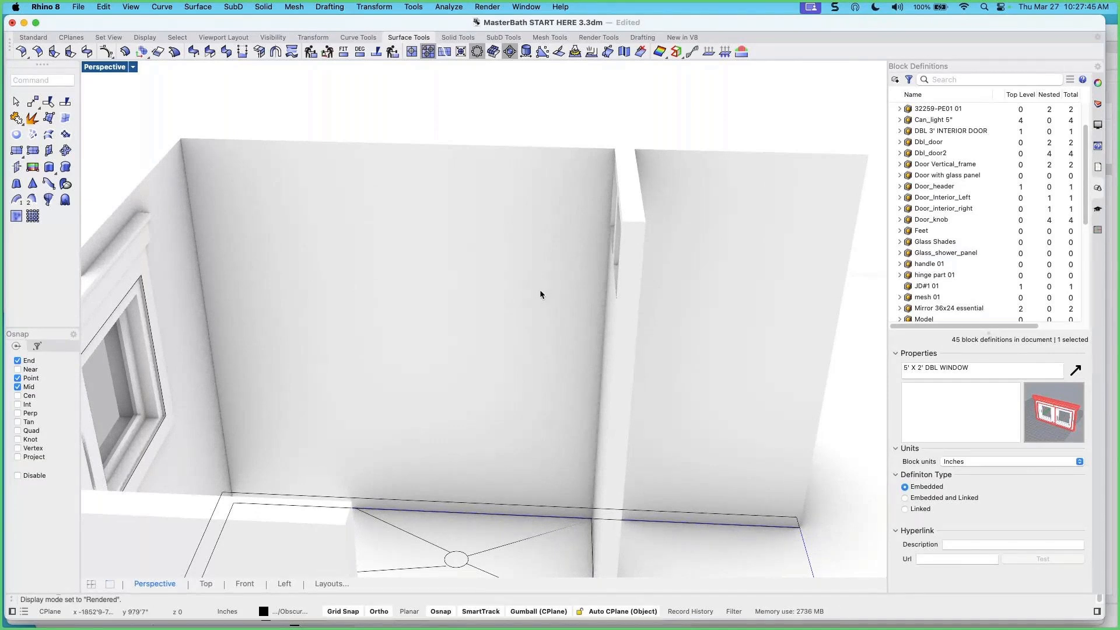
pyautogui.scroll(-3, 923, 285)
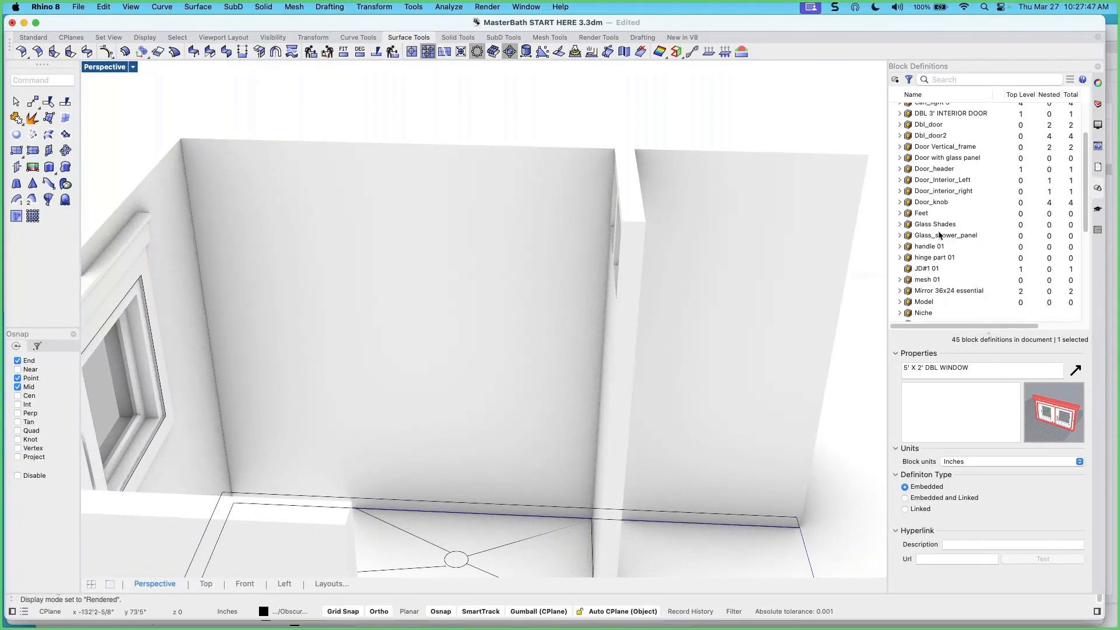
pyautogui.click(921, 275)
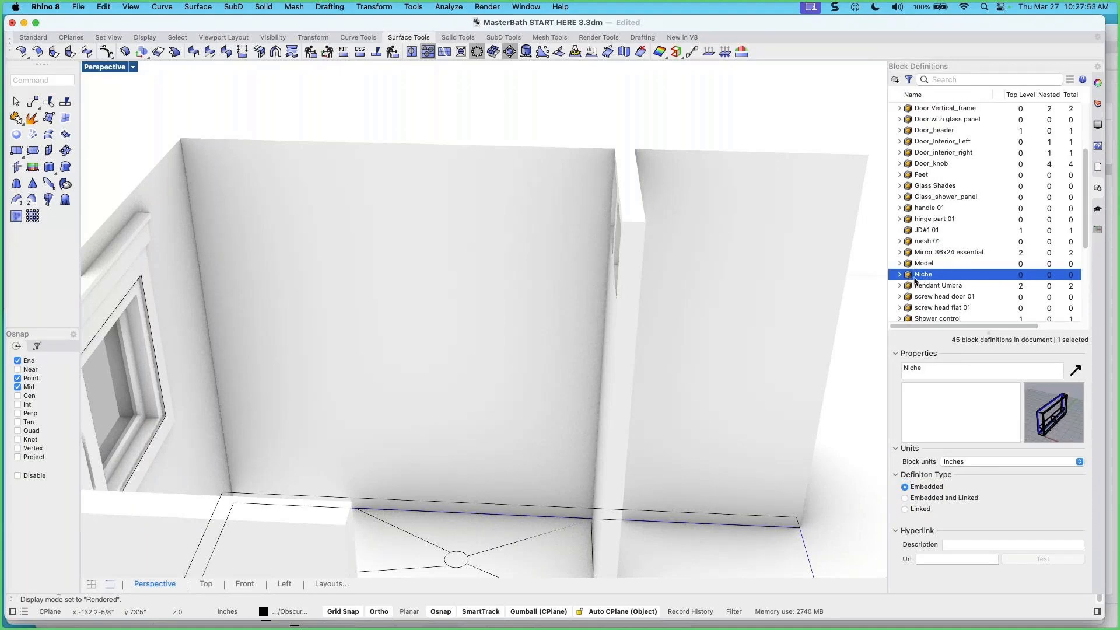
pyautogui.moveTo(520, 417)
pyautogui.mouseDown(button='right')
pyautogui.moveTo(512, 383)
pyautogui.moveTo(515, 414)
pyautogui.mouseUp(button='right')
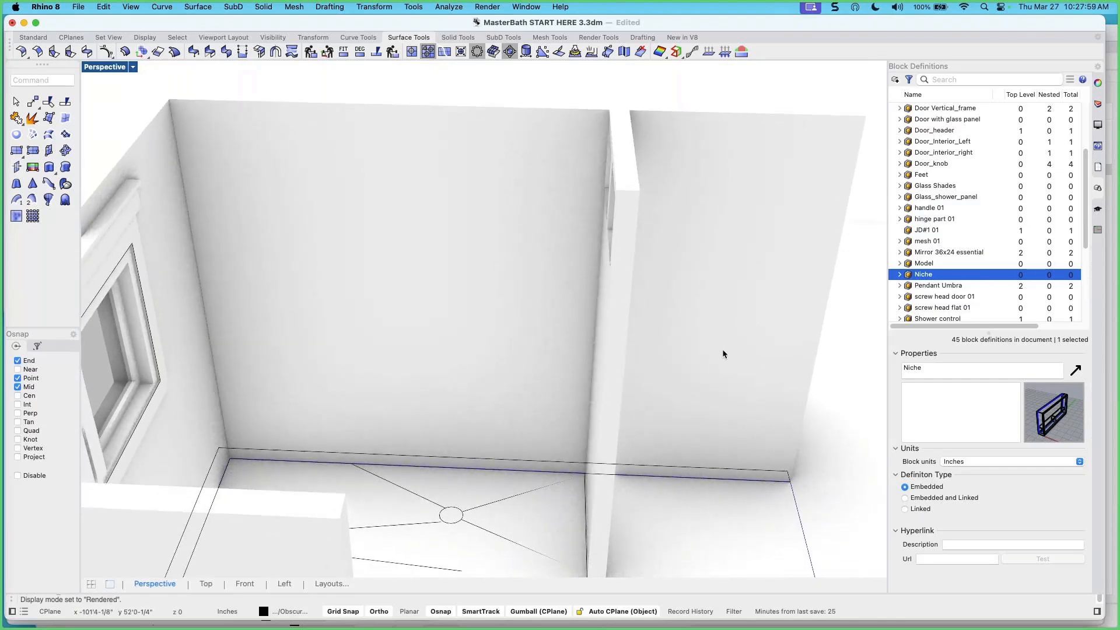
pyautogui.moveTo(723, 355)
pyautogui.mouseDown(button='right')
pyautogui.moveTo(687, 348)
pyautogui.moveTo(725, 354)
pyautogui.mouseUp(button='right')
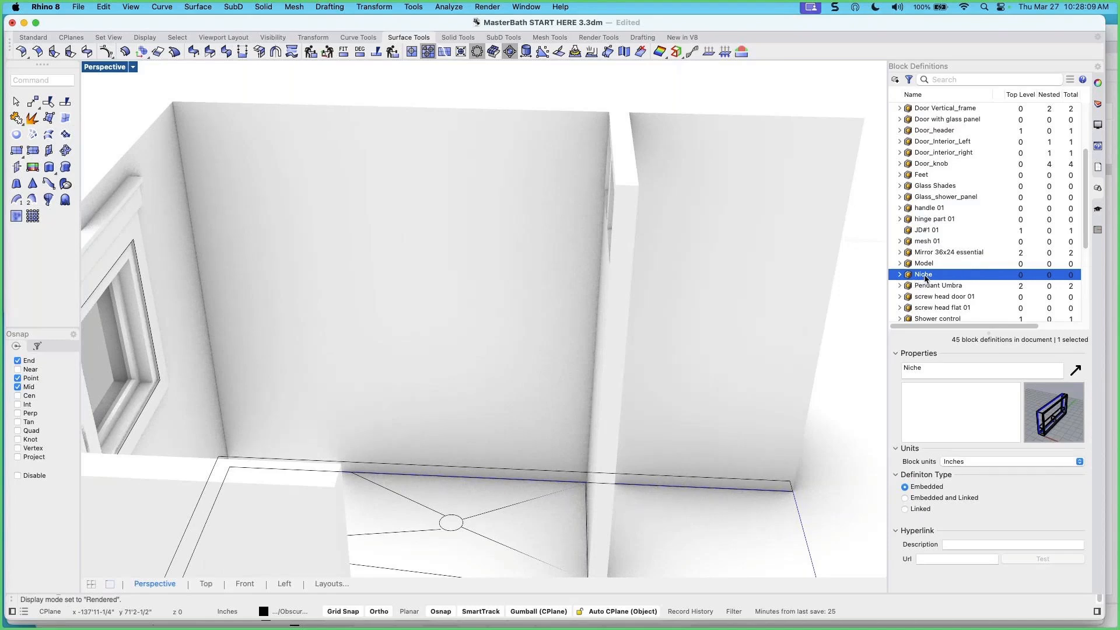
pyautogui.click(1098, 106)
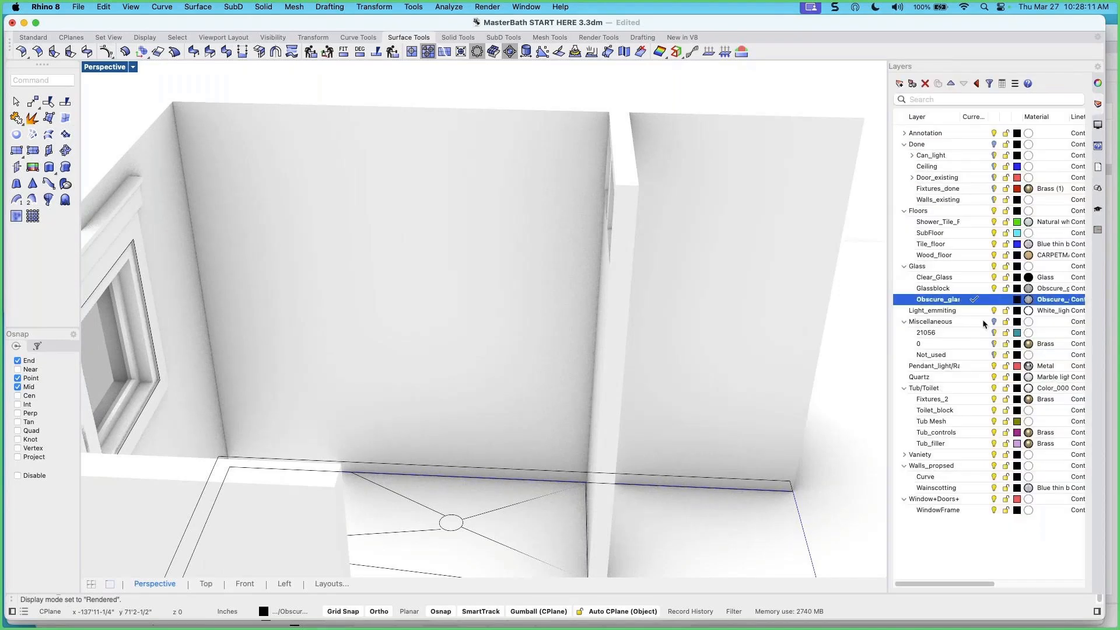
pyautogui.click(972, 500)
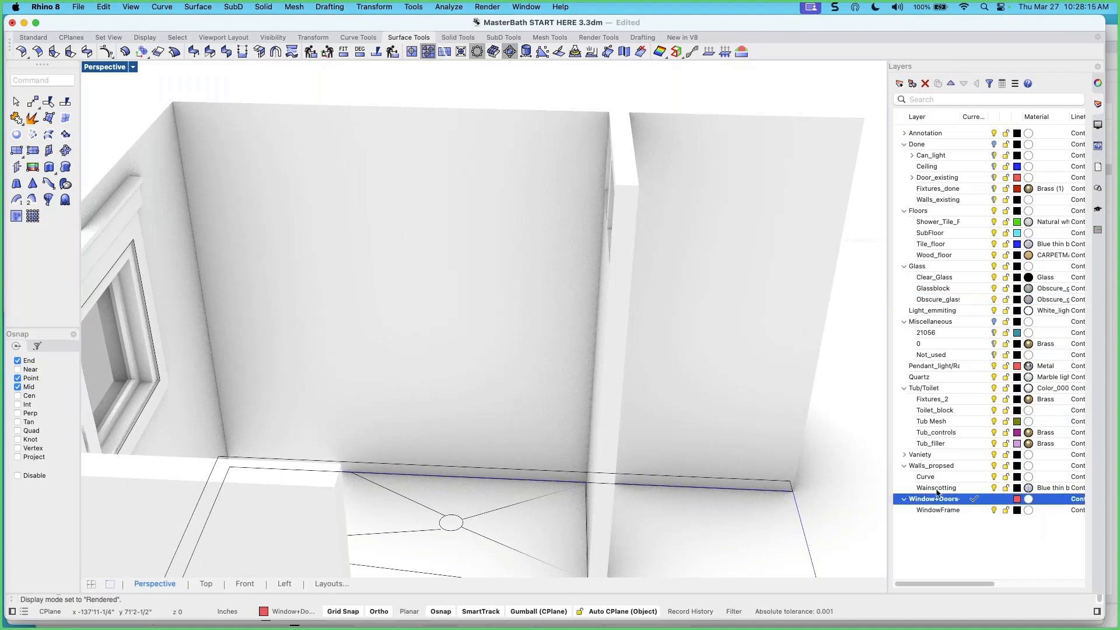
pyautogui.click(1097, 188)
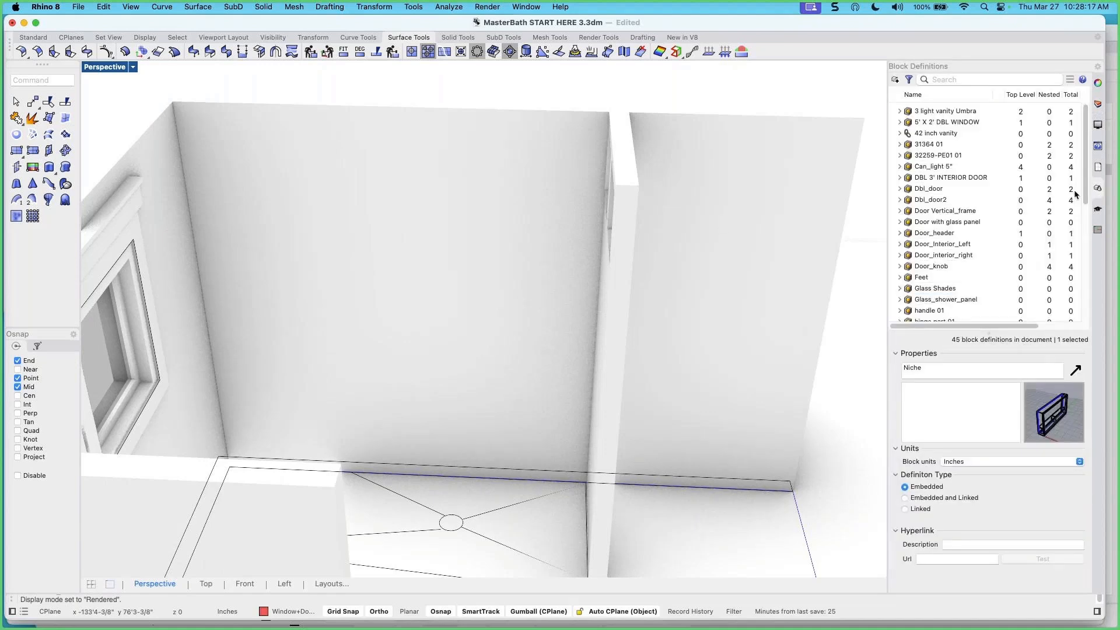
pyautogui.click(928, 317)
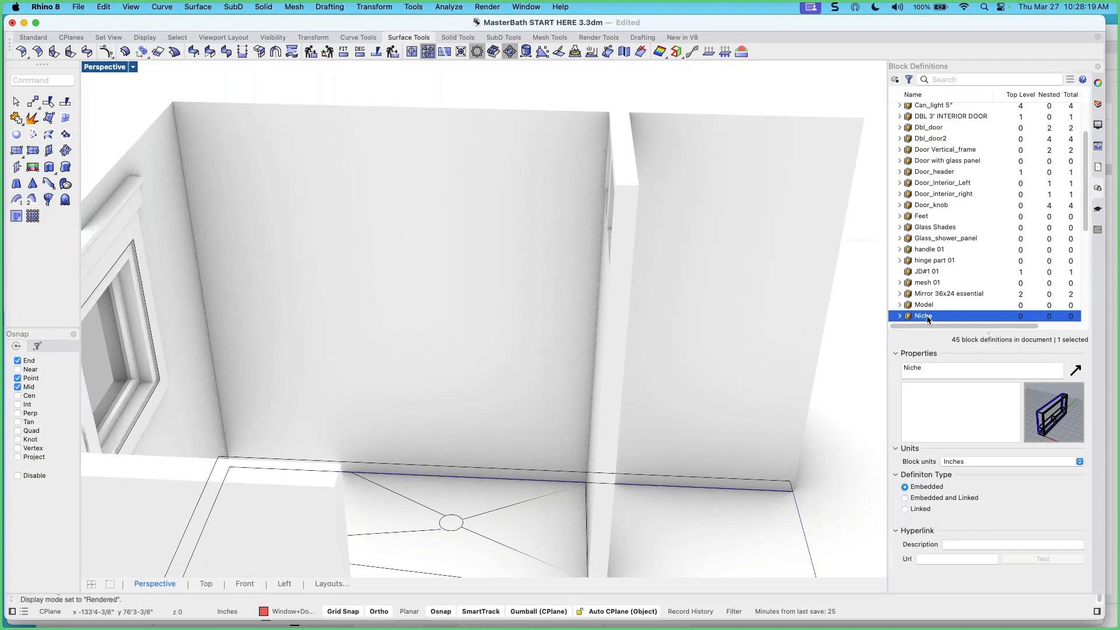
pyautogui.click(928, 318)
pyautogui.rightClick(928, 318)
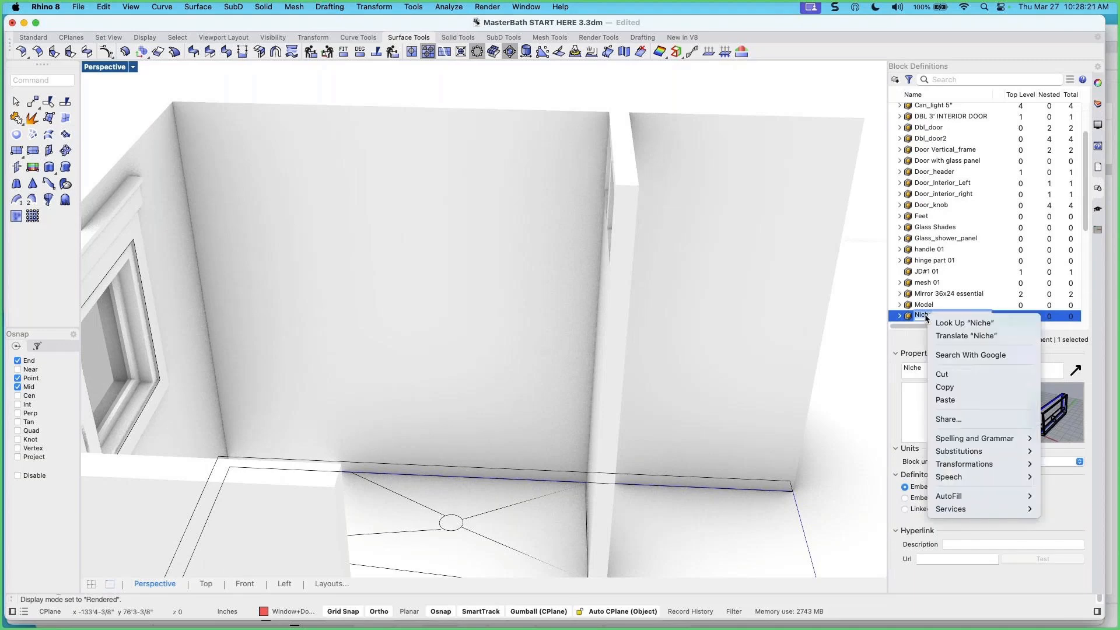
pyautogui.press('Escape')
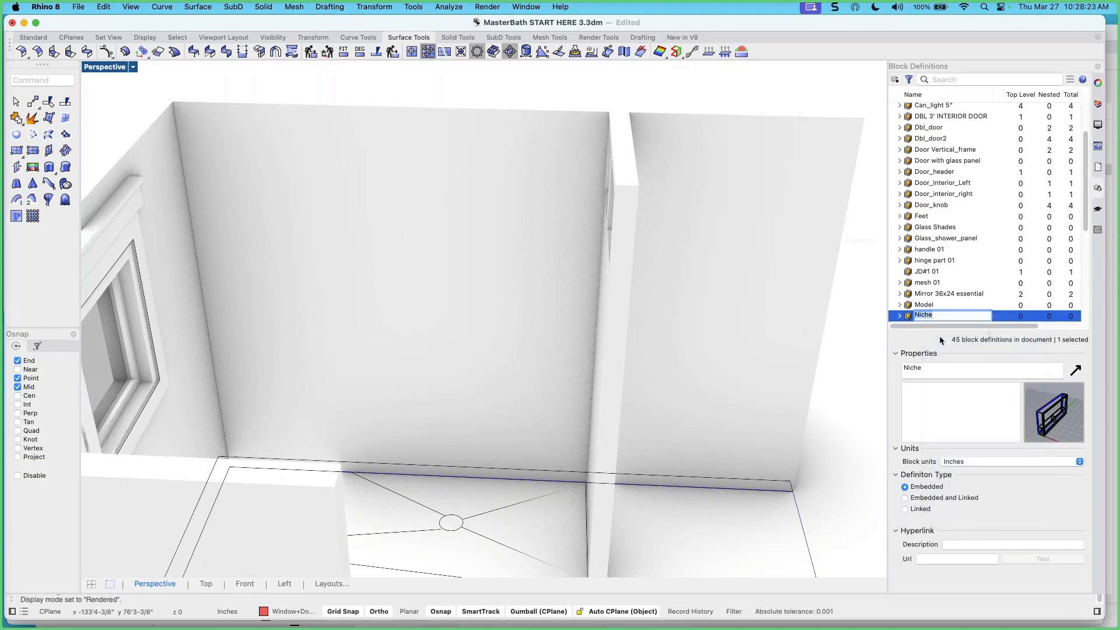
pyautogui.press('Escape')
pyautogui.rightClick(926, 320)
pyautogui.click(945, 341)
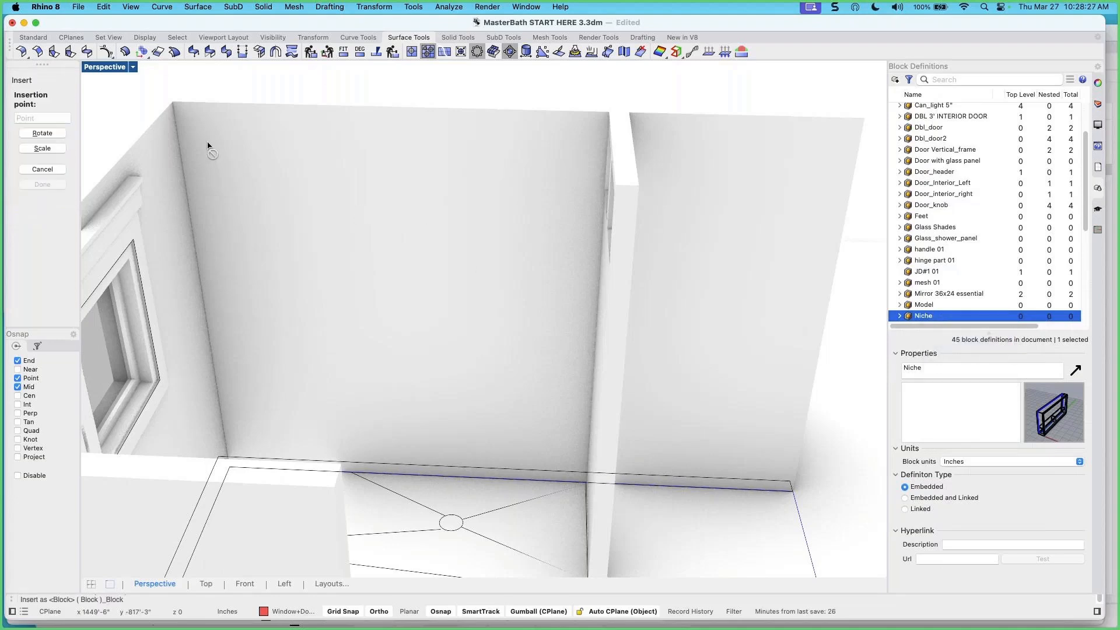
pyautogui.moveTo(229, 159); pyautogui.dragTo(220, 148, button='right')
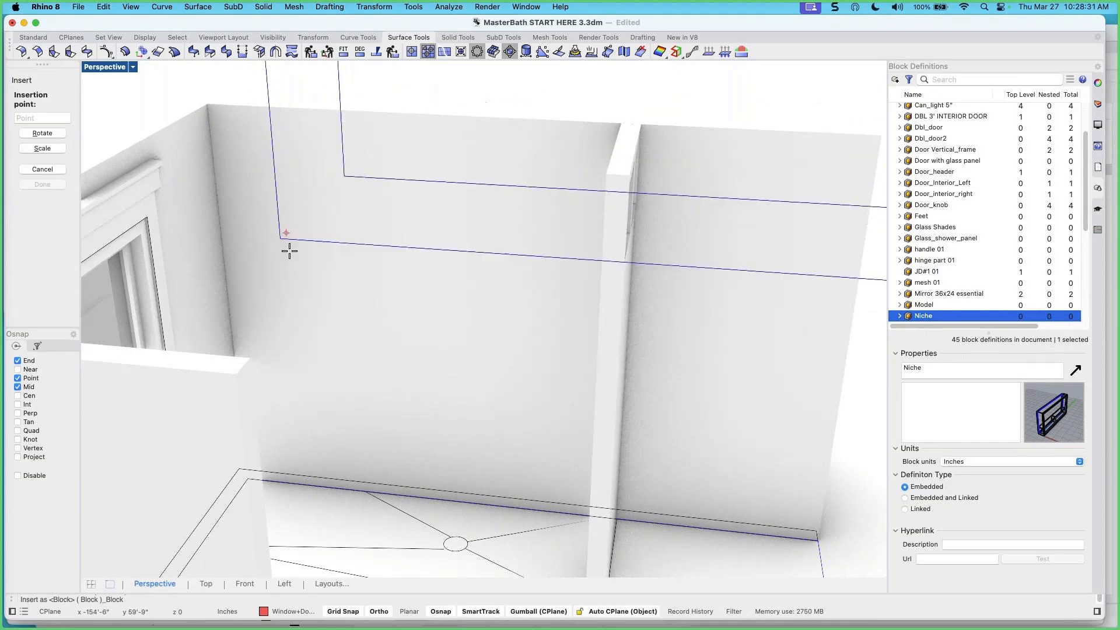
pyautogui.scroll(-6, 289, 262)
pyautogui.scroll(2, 290, 262)
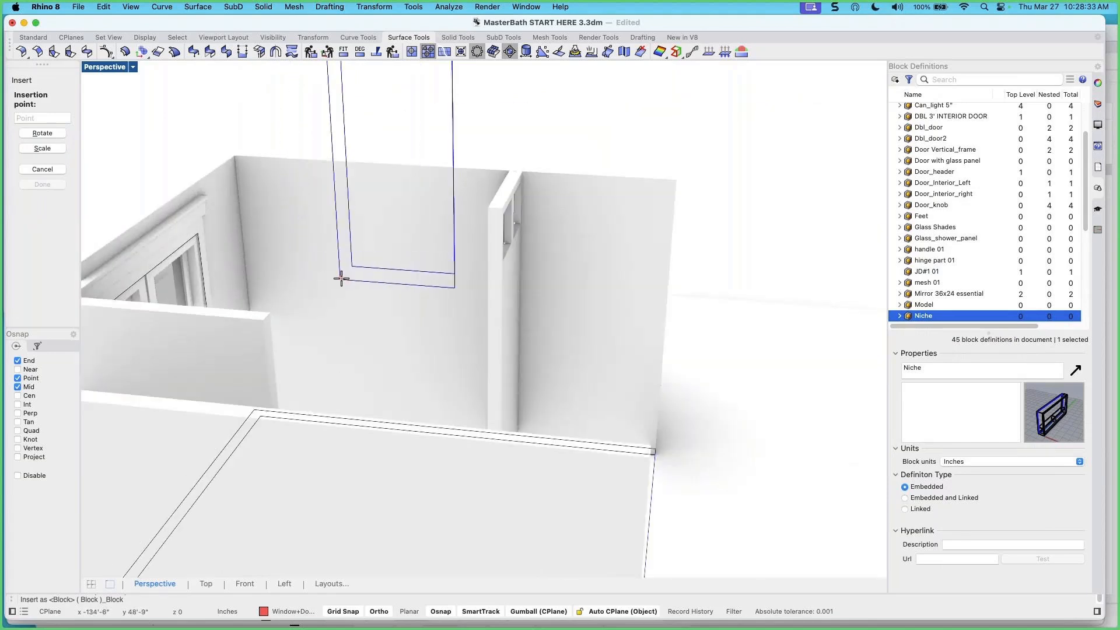
pyautogui.moveTo(372, 282)
pyautogui.mouseDown(button='right')
pyautogui.moveTo(347, 286)
pyautogui.moveTo(362, 288)
pyautogui.mouseUp(button='right')
pyautogui.press('Escape')
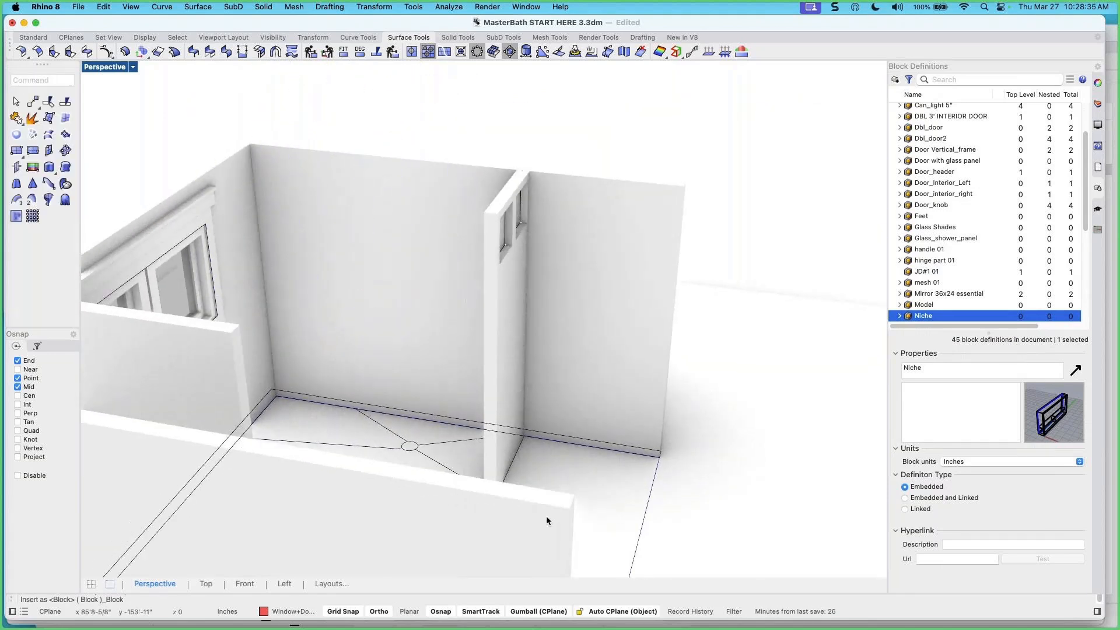
# Turn off automatic CPlane alignment to objects and bring the upper part of the shower's back wall into close view
pyautogui.click(601, 611)
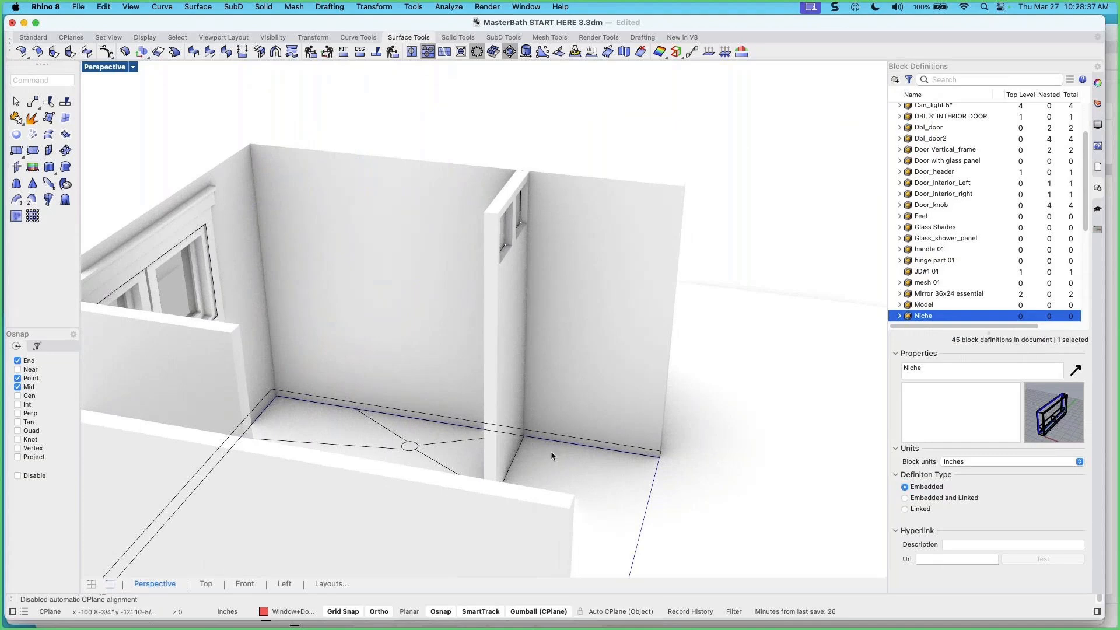
pyautogui.moveTo(552, 455); pyautogui.dragTo(382, 294, button='right')
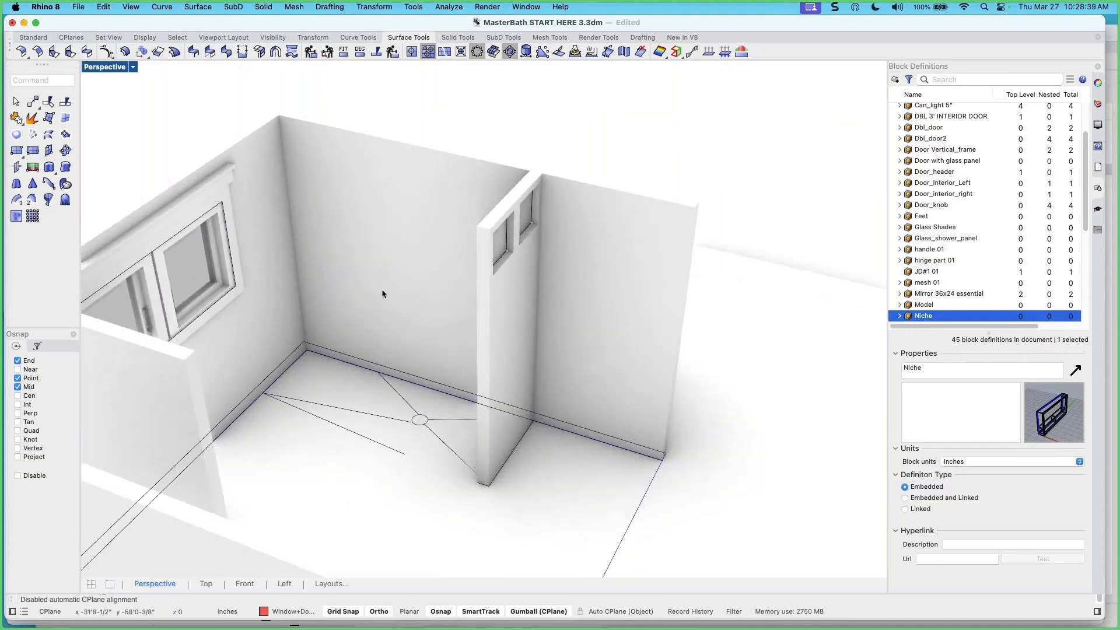
pyautogui.scroll(5, 299, 244)
pyautogui.keyDown('shift'); pyautogui.moveTo(343, 261); pyautogui.dragTo(342, 312, button='right'); pyautogui.keyUp('shift')
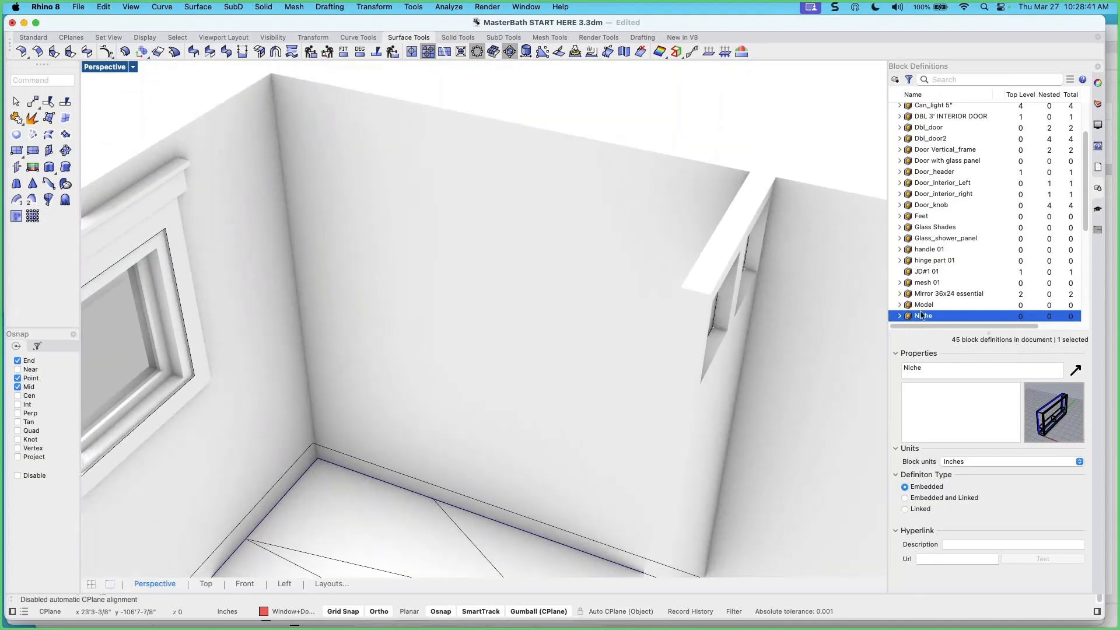
# Try to insert the Niche block at the top edge of the shower's back wall, and delete the inserted instance
pyautogui.rightClick(923, 320)
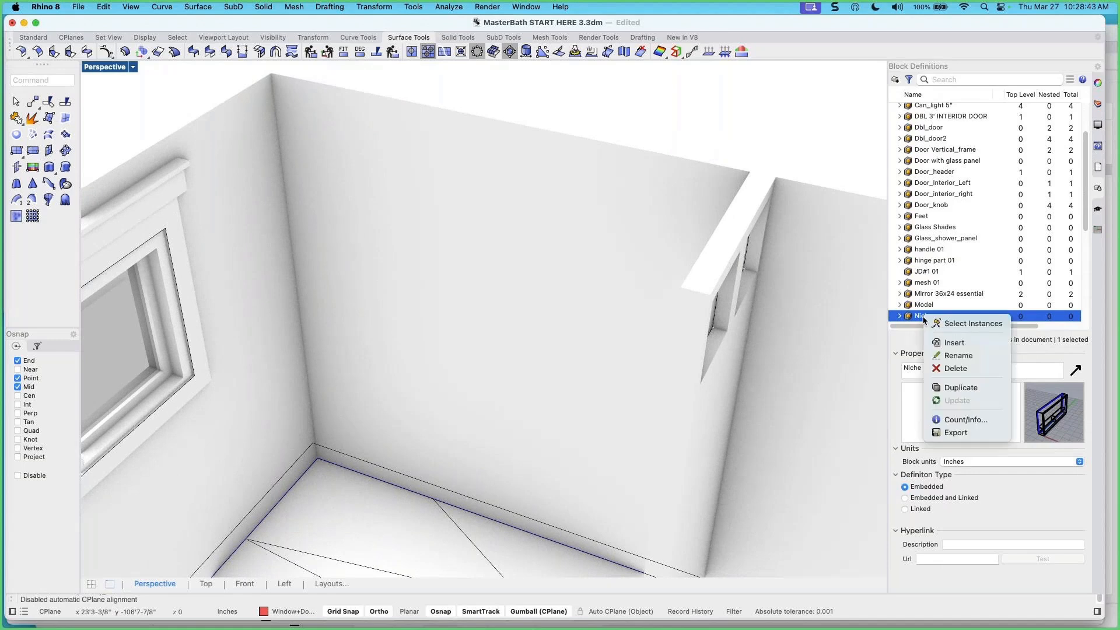
pyautogui.click(958, 343)
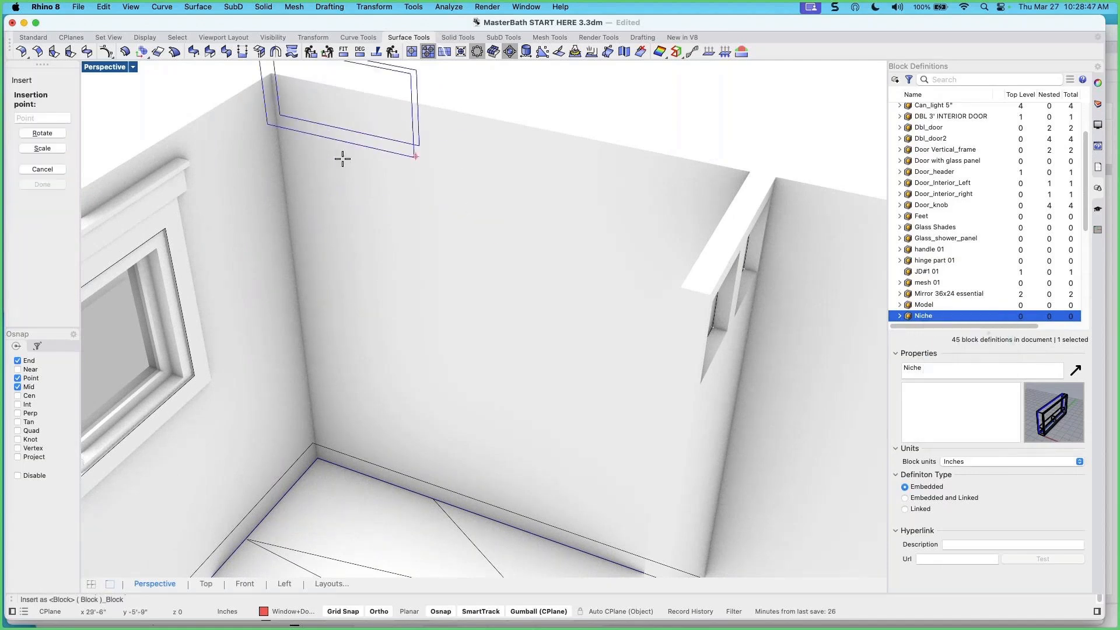
pyautogui.scroll(-5, 371, 157)
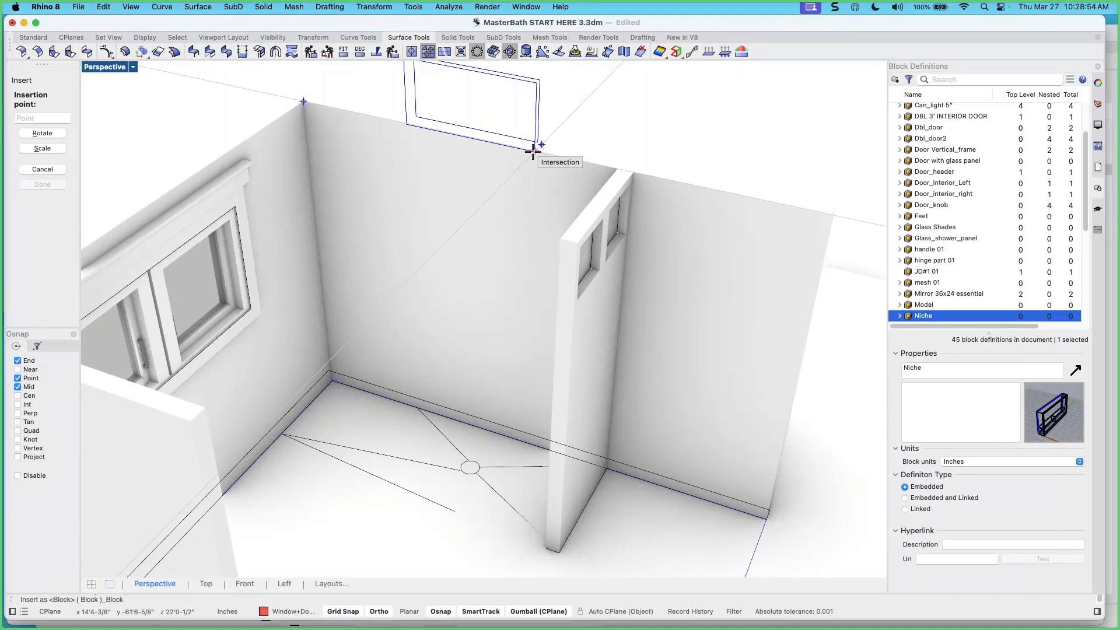
pyautogui.click(533, 150)
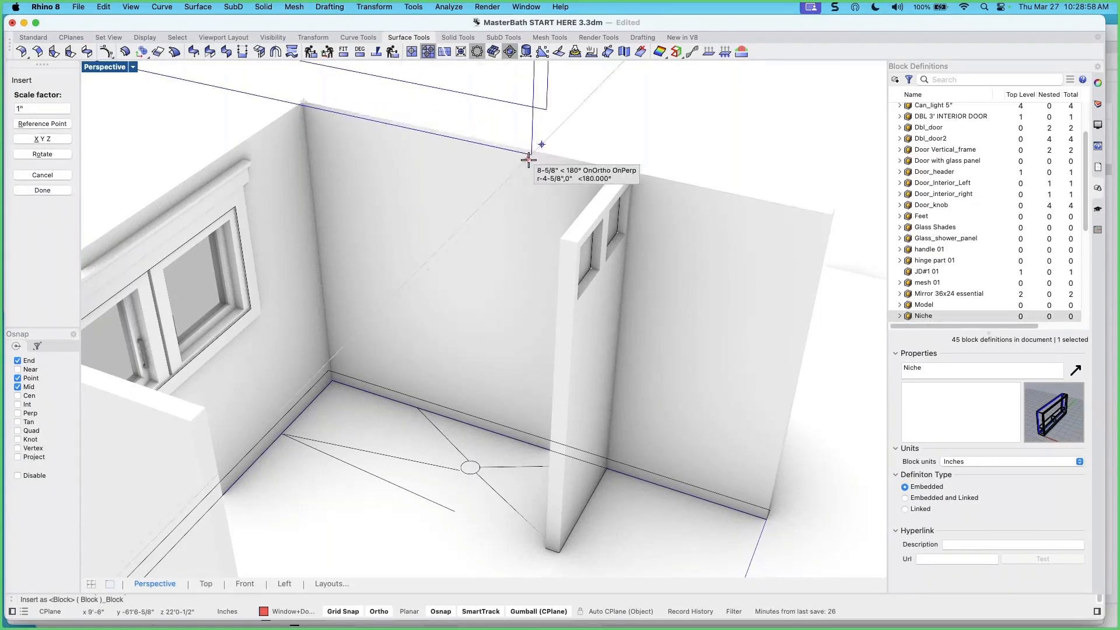
pyautogui.press('Return')
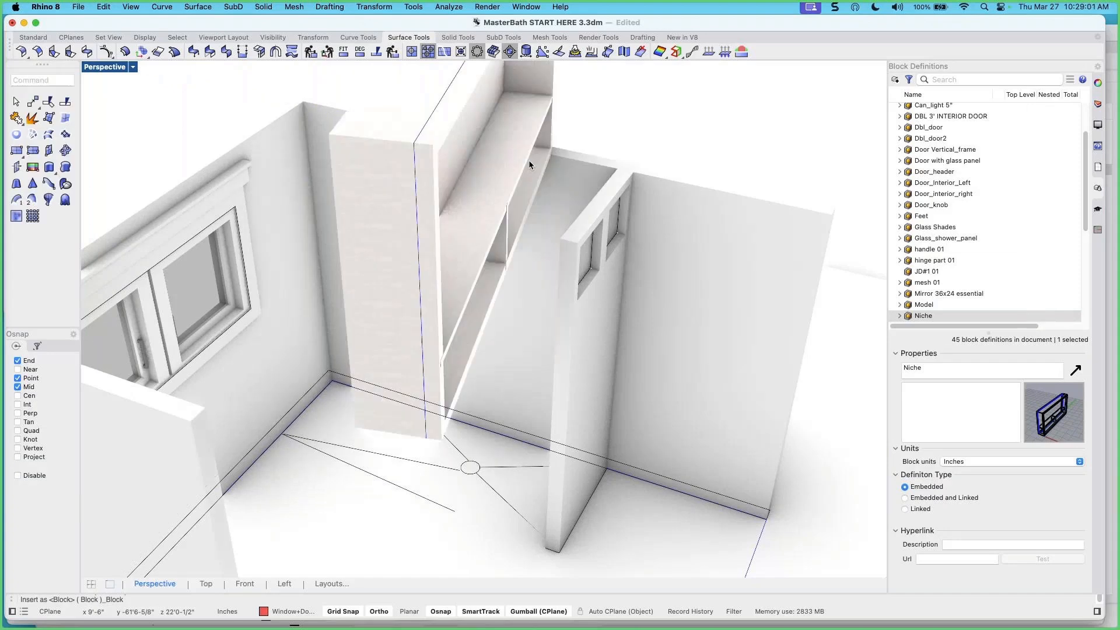
pyautogui.moveTo(530, 167)
pyautogui.mouseDown(button='right')
pyautogui.moveTo(527, 195)
pyautogui.moveTo(548, 216)
pyautogui.moveTo(523, 182)
pyautogui.mouseUp(button='right')
pyautogui.click(522, 182)
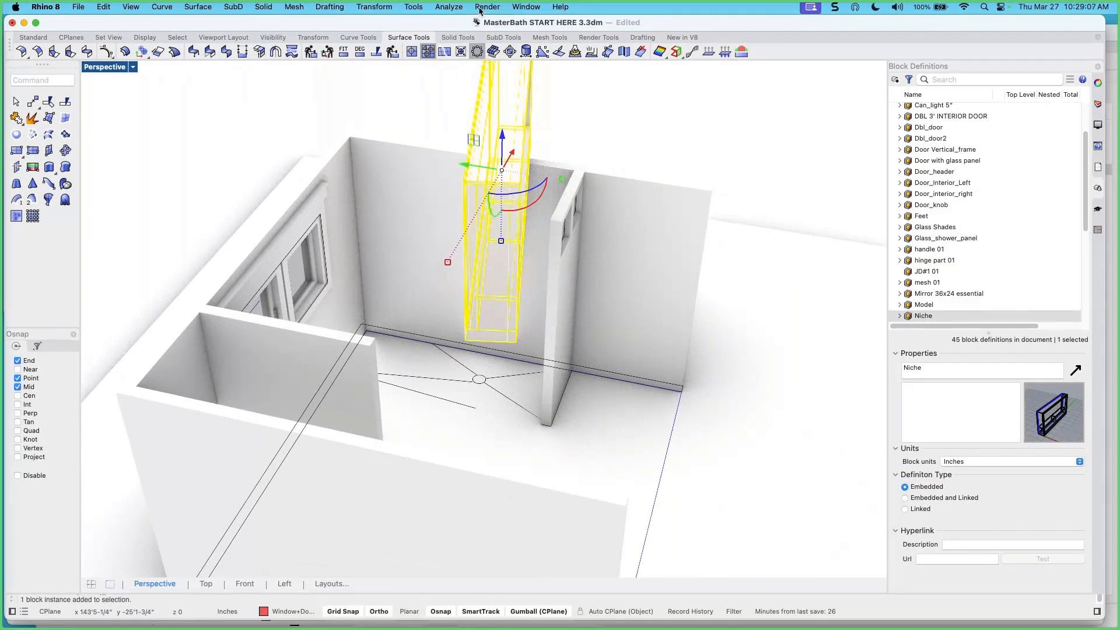
pyautogui.press('Delete')
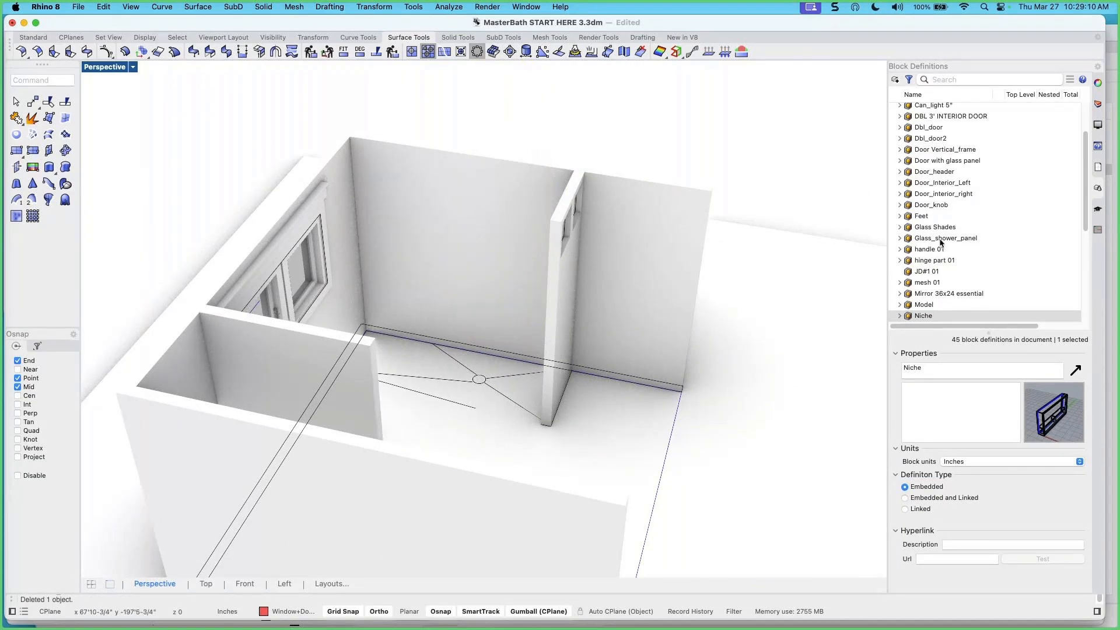
# Insert the Niche block at the top corner between the window wall and the shower's back wall, with scale factor 1 and rotation 0
pyautogui.rightClick(925, 315)
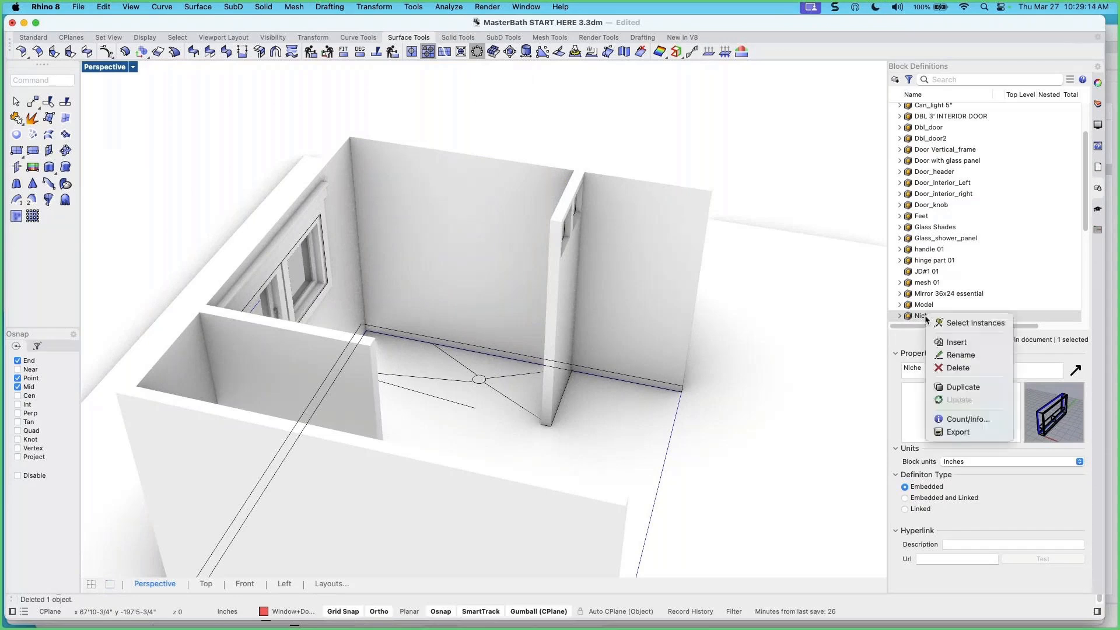
pyautogui.click(957, 342)
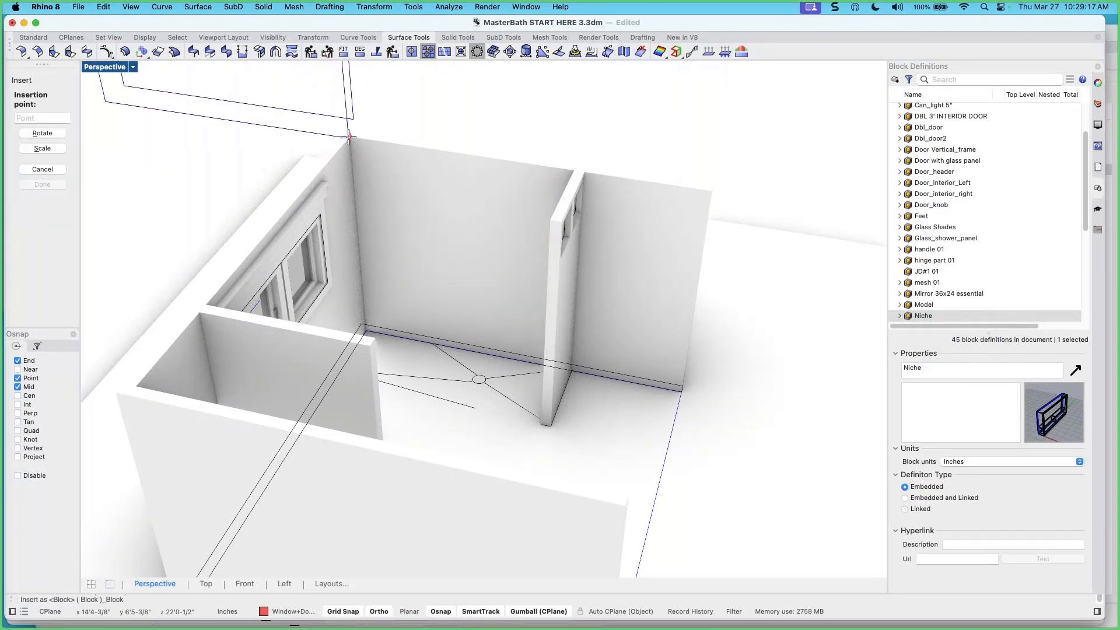
pyautogui.click(349, 138)
pyautogui.click(21, 108)
pyautogui.moveTo(22, 108); pyautogui.dragTo(9, 109)
pyautogui.write('1')
pyautogui.press('Return')
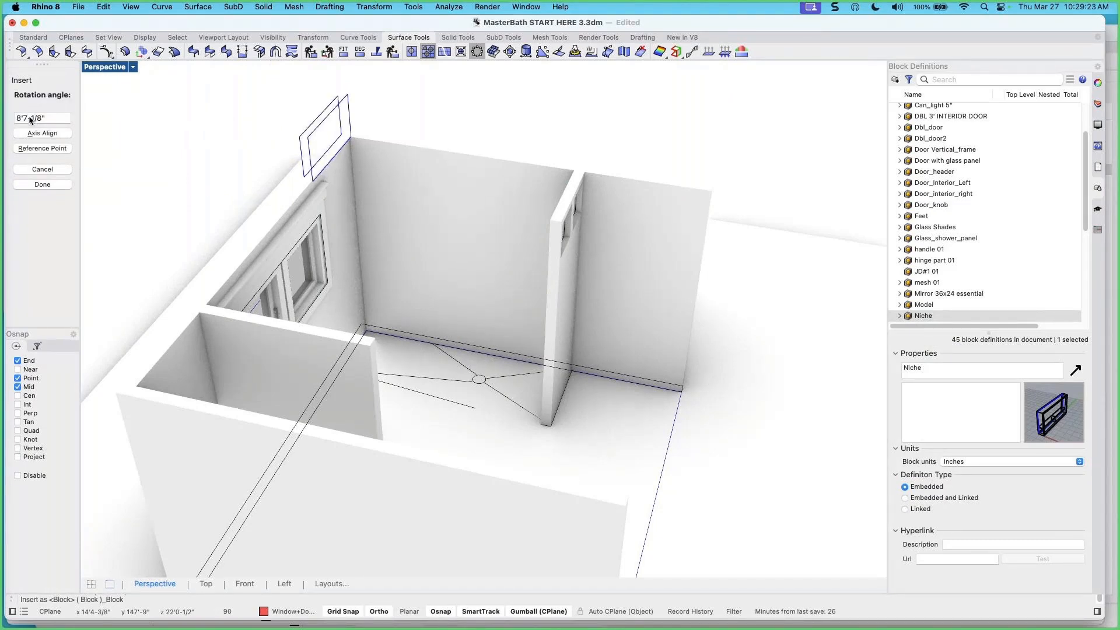
pyautogui.moveTo(62, 120); pyautogui.dragTo(3, 117)
pyautogui.write('0')
pyautogui.press('Return')
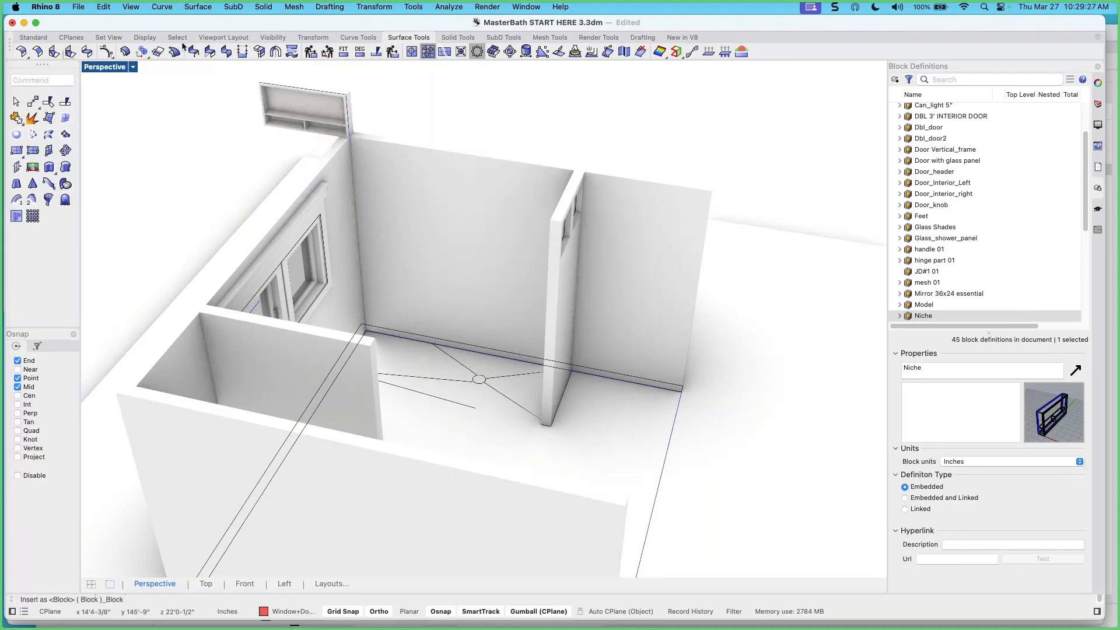
# Move the niche down onto the shower's back wall between the window wall and the partition, and restore the four-viewport layout
pyautogui.click(341, 126)
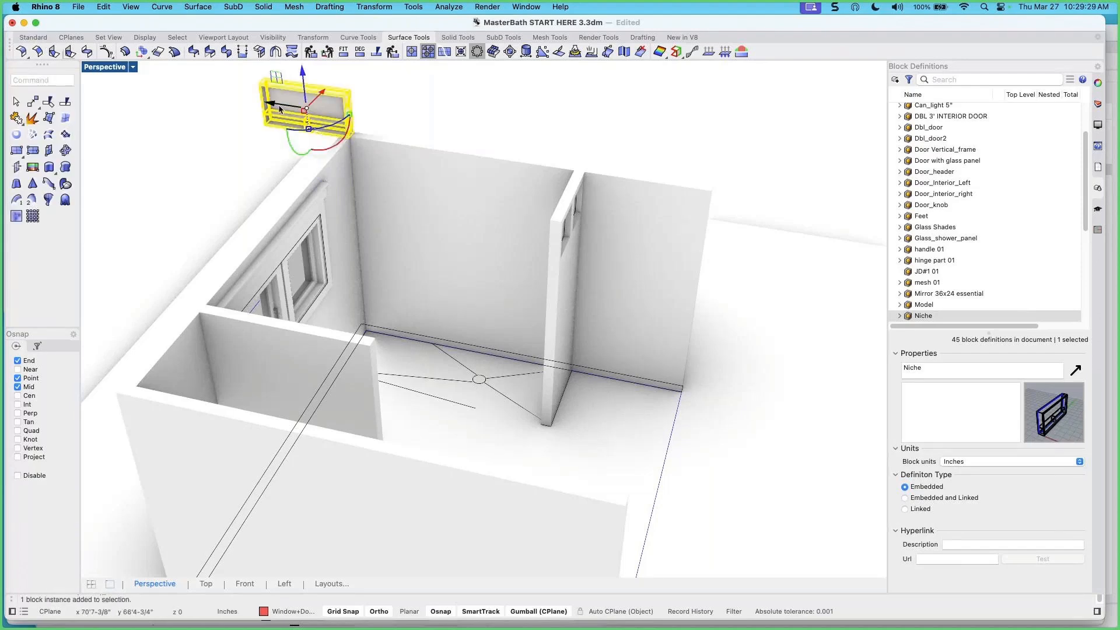
pyautogui.moveTo(272, 104); pyautogui.dragTo(482, 186)
pyautogui.moveTo(465, 282); pyautogui.dragTo(534, 269, button='right')
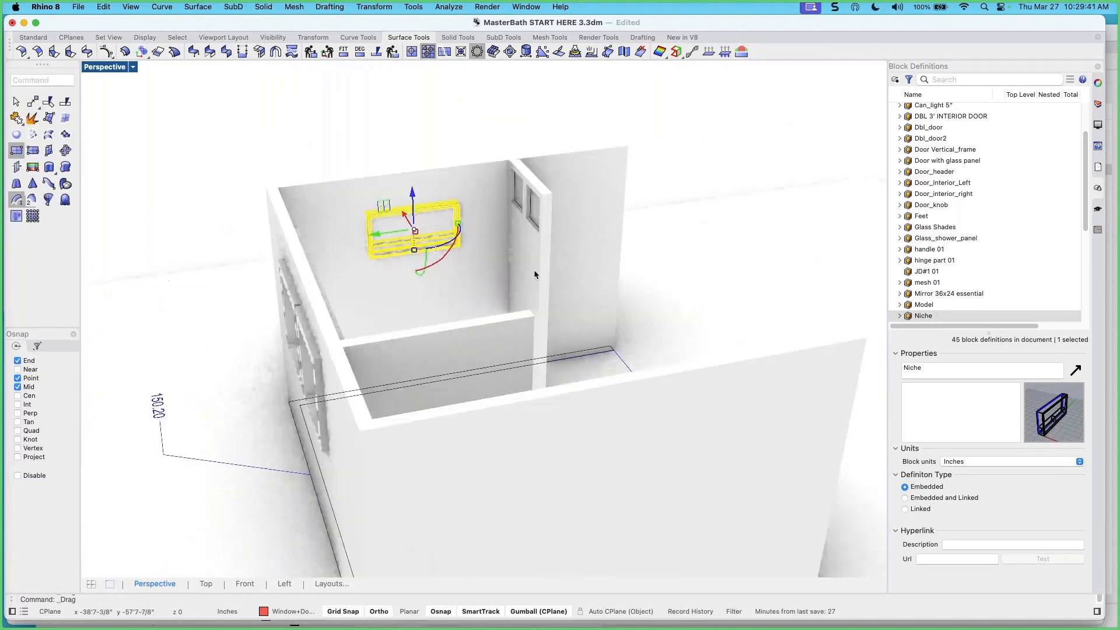
pyautogui.moveTo(458, 418); pyautogui.dragTo(379, 422, button='right')
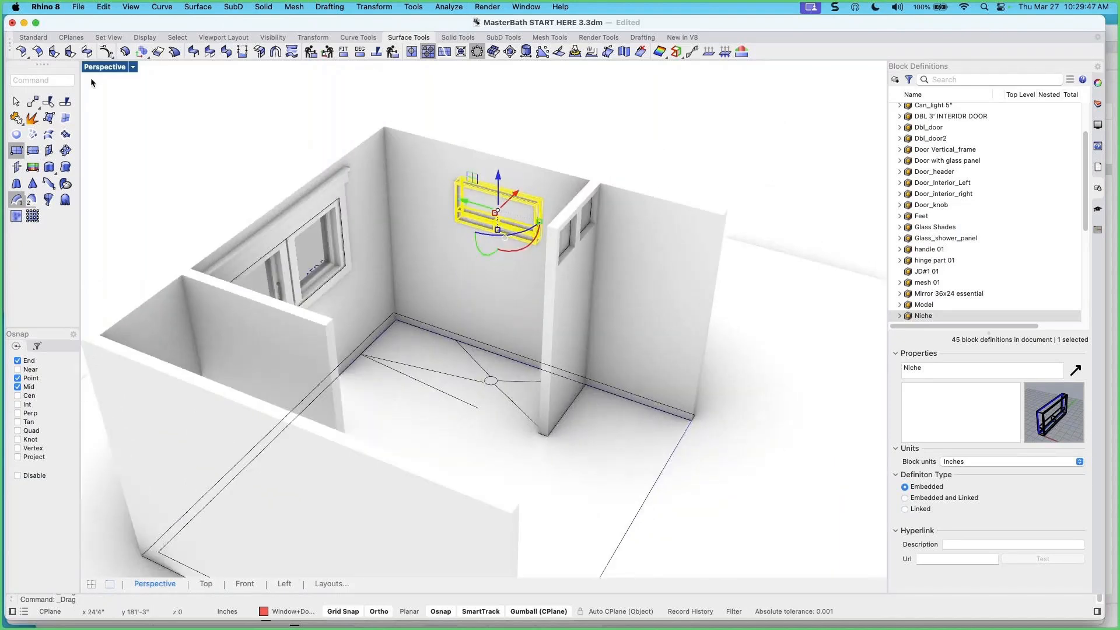
pyautogui.doubleClick(105, 67)
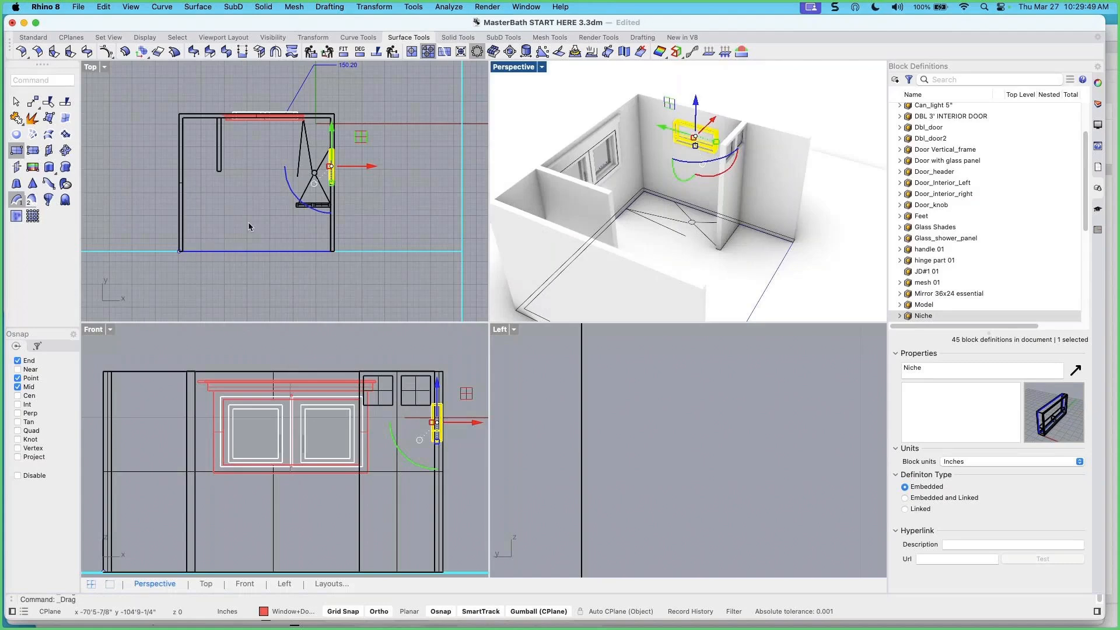
# Examine the niche's placement in the shower's back wall in the front, perspective and left views
pyautogui.scroll(2, 419, 434)
pyautogui.moveTo(424, 445); pyautogui.dragTo(355, 451, button='right')
pyautogui.scroll(3, 376, 410)
pyautogui.moveTo(368, 398); pyautogui.dragTo(368, 400)
pyautogui.moveTo(625, 233)
pyautogui.mouseDown(button='right')
pyautogui.moveTo(661, 229)
pyautogui.moveTo(610, 239)
pyautogui.mouseUp(button='right')
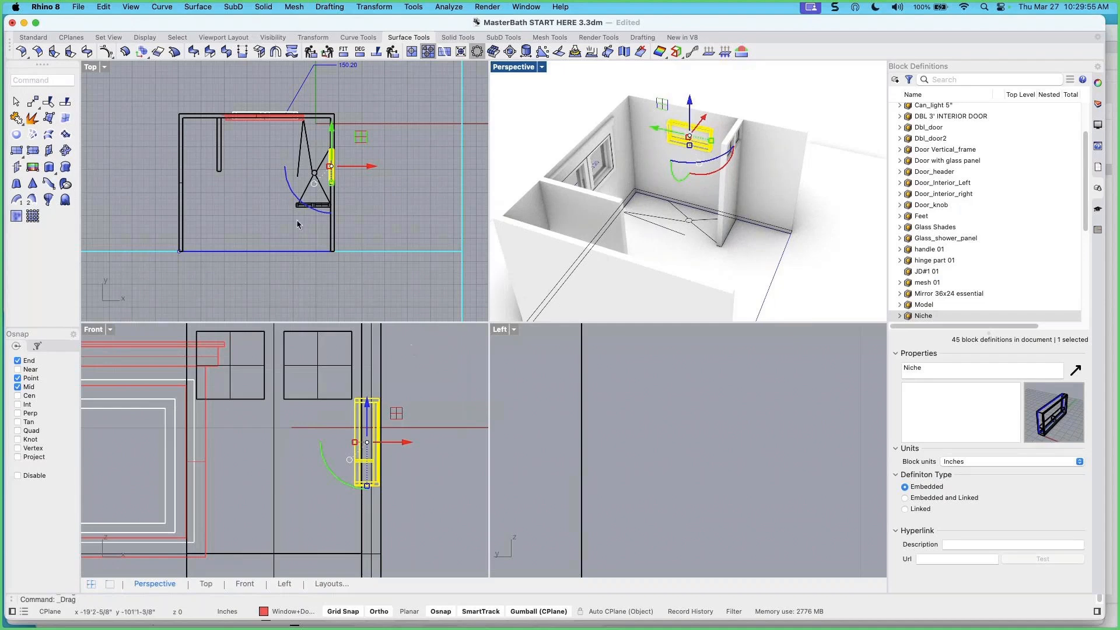
pyautogui.scroll(-10, 690, 434)
pyautogui.scroll(-20, 690, 432)
pyautogui.scroll(12, 676, 433)
pyautogui.moveTo(679, 437); pyautogui.dragTo(612, 425, button='right')
pyautogui.scroll(-4, 634, 452)
pyautogui.moveTo(612, 426); pyautogui.dragTo(600, 418)
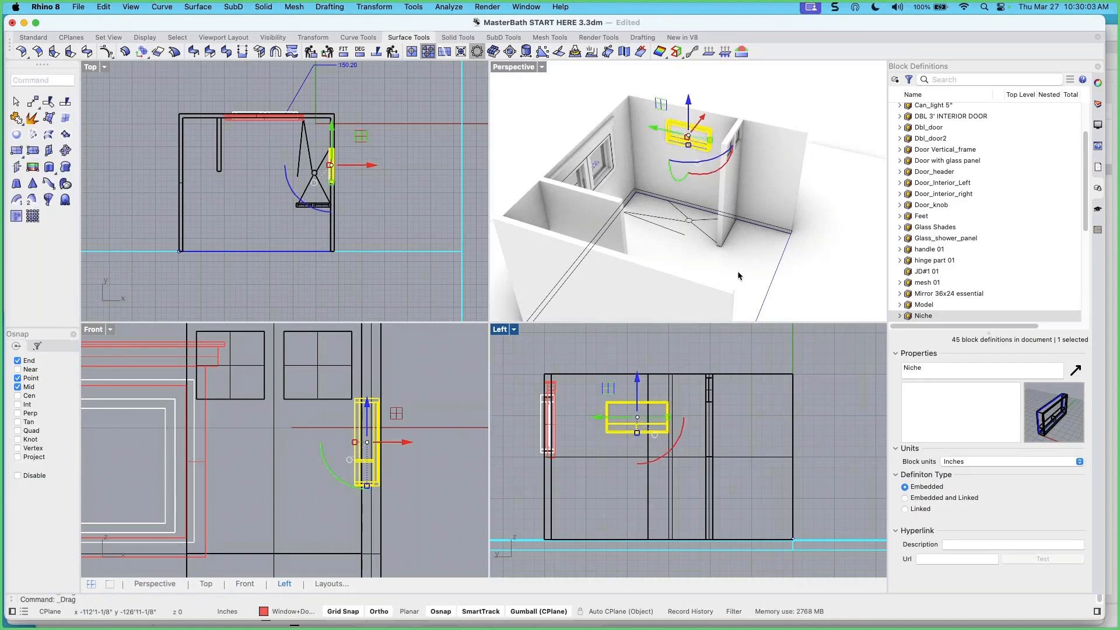
# Inspect the niche's recess and shelf in the shower's back wall up close from several angles
pyautogui.press('Escape')
pyautogui.scroll(3, 684, 148)
pyautogui.moveTo(719, 188); pyautogui.dragTo(671, 193, button='right')
pyautogui.scroll(5, 699, 136)
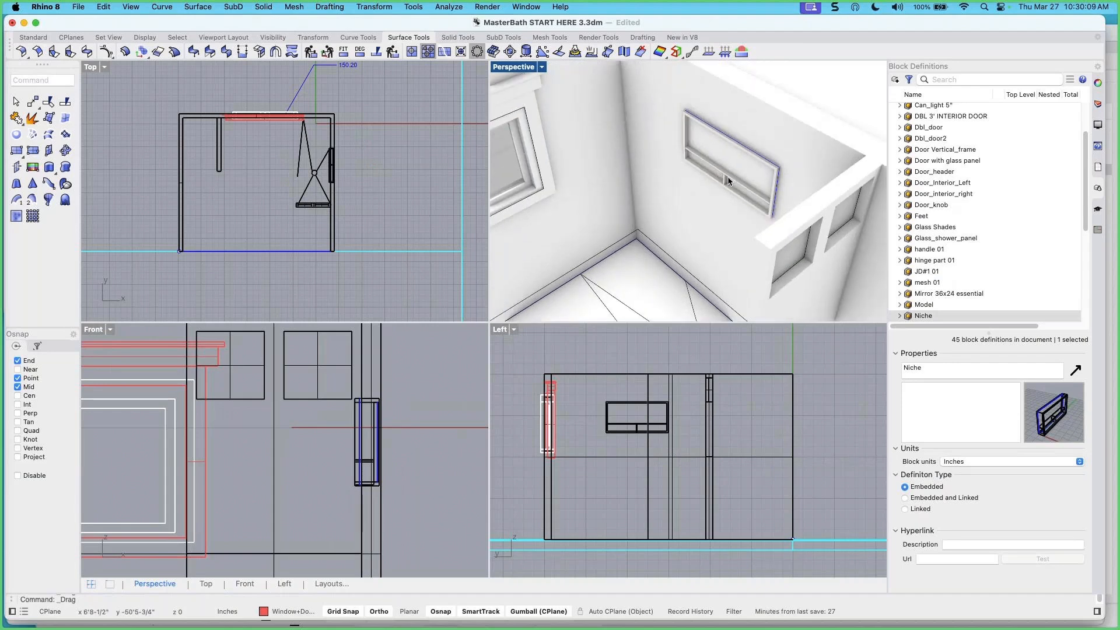
pyautogui.click(726, 184)
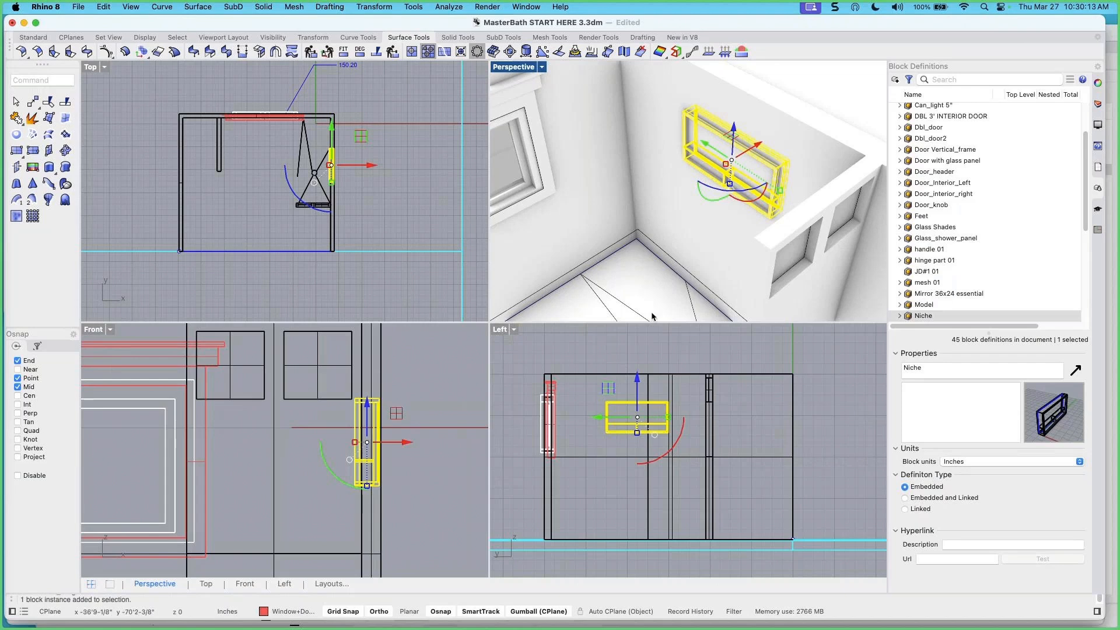
pyautogui.moveTo(696, 294); pyautogui.dragTo(654, 282, button='right')
pyautogui.moveTo(652, 243)
pyautogui.mouseDown(button='right')
pyautogui.moveTo(665, 246)
pyautogui.moveTo(658, 241)
pyautogui.mouseUp(button='right')
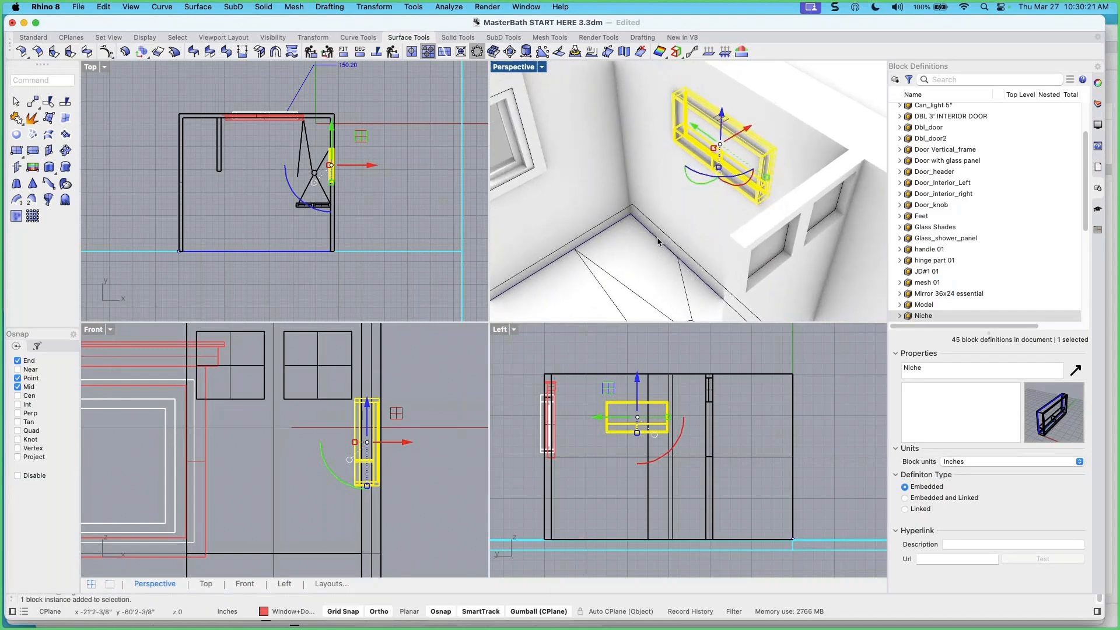
pyautogui.moveTo(695, 224); pyautogui.dragTo(697, 222, button='right')
pyautogui.press('Escape')
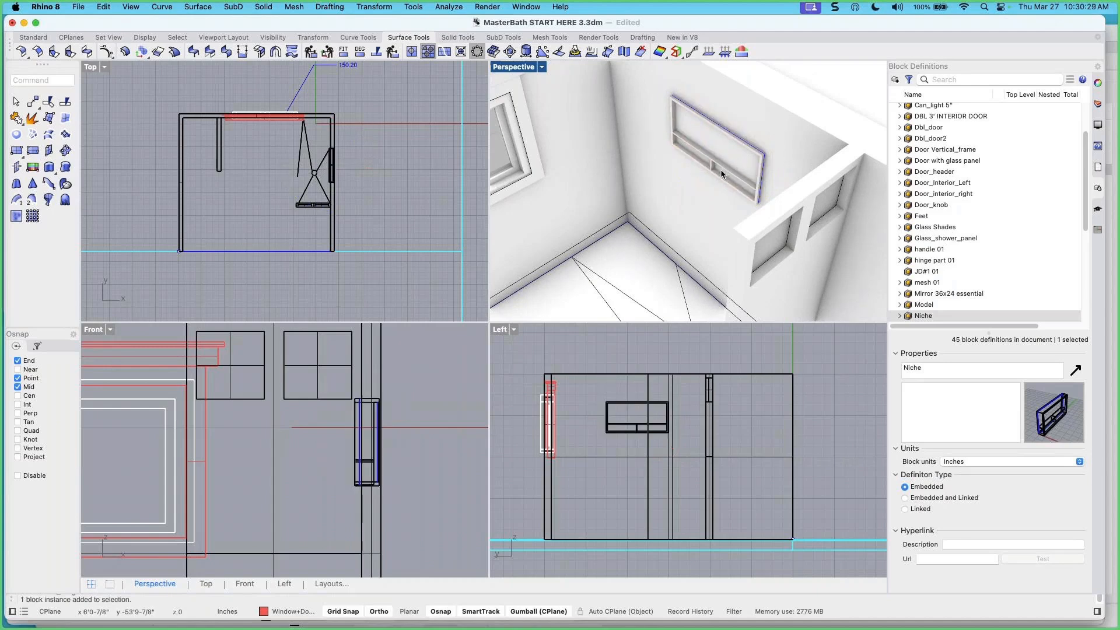
pyautogui.moveTo(740, 160); pyautogui.dragTo(735, 164, button='right')
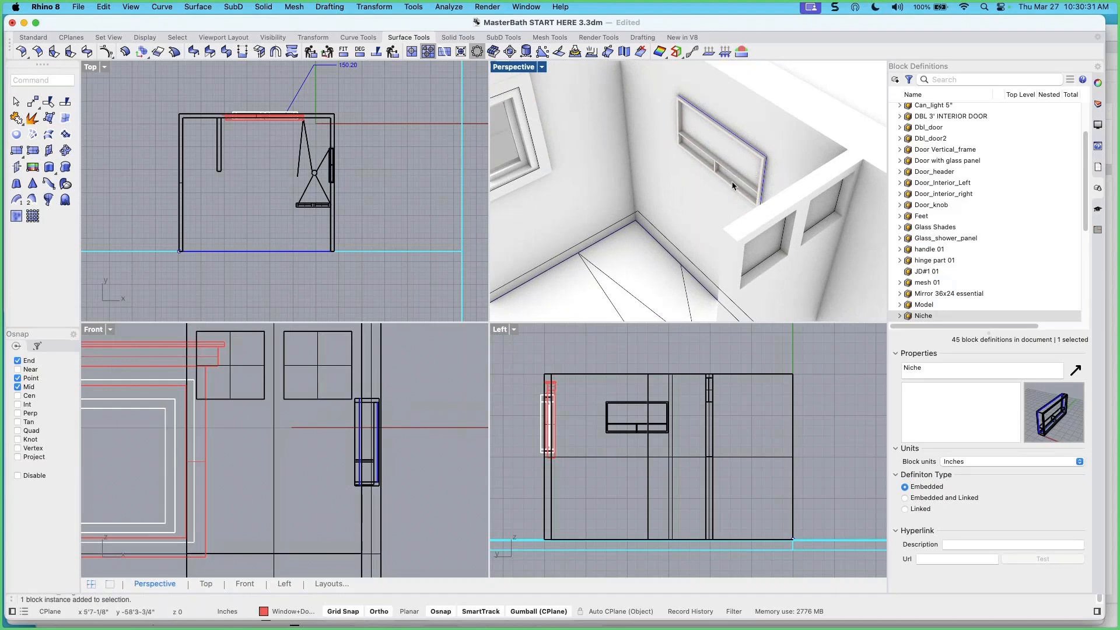
pyautogui.moveTo(728, 173); pyautogui.dragTo(702, 181, button='right')
pyautogui.moveTo(641, 253); pyautogui.dragTo(667, 247, button='right')
pyautogui.moveTo(744, 239); pyautogui.dragTo(754, 215, button='right')
# Examine the whole room and the gap between the side wall and the free-standing partition beside the window
pyautogui.scroll(-5, 682, 244)
pyautogui.moveTo(716, 252); pyautogui.dragTo(727, 258, button='right')
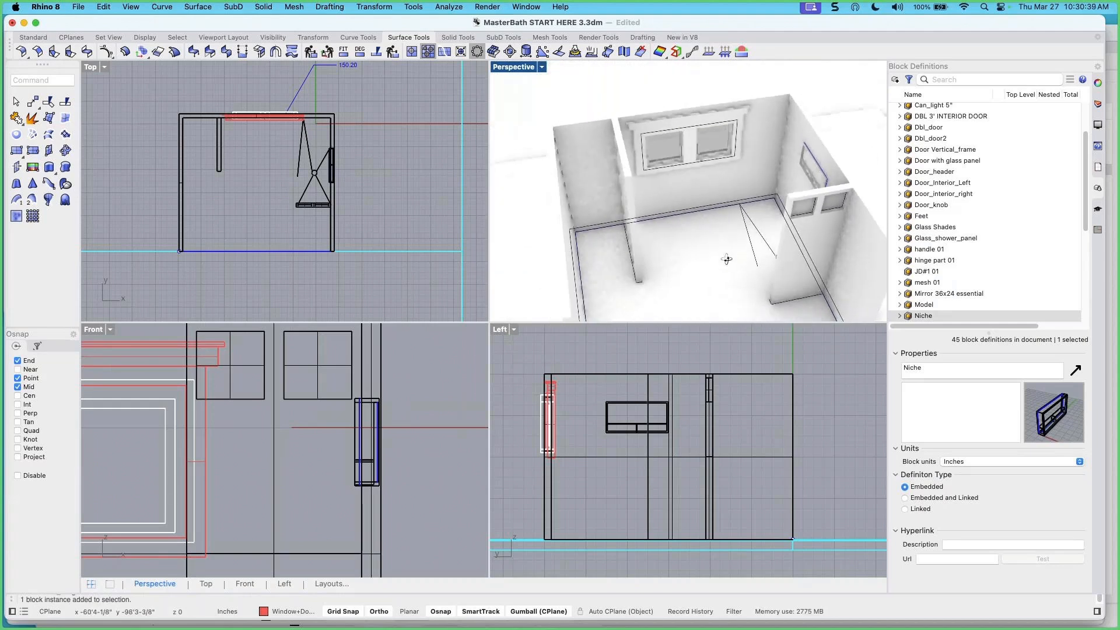
pyautogui.scroll(8, 771, 202)
pyautogui.scroll(2, 772, 203)
pyautogui.scroll(-6, 772, 203)
pyautogui.moveTo(774, 207); pyautogui.dragTo(627, 278, button='right')
pyautogui.scroll(-5, 752, 224)
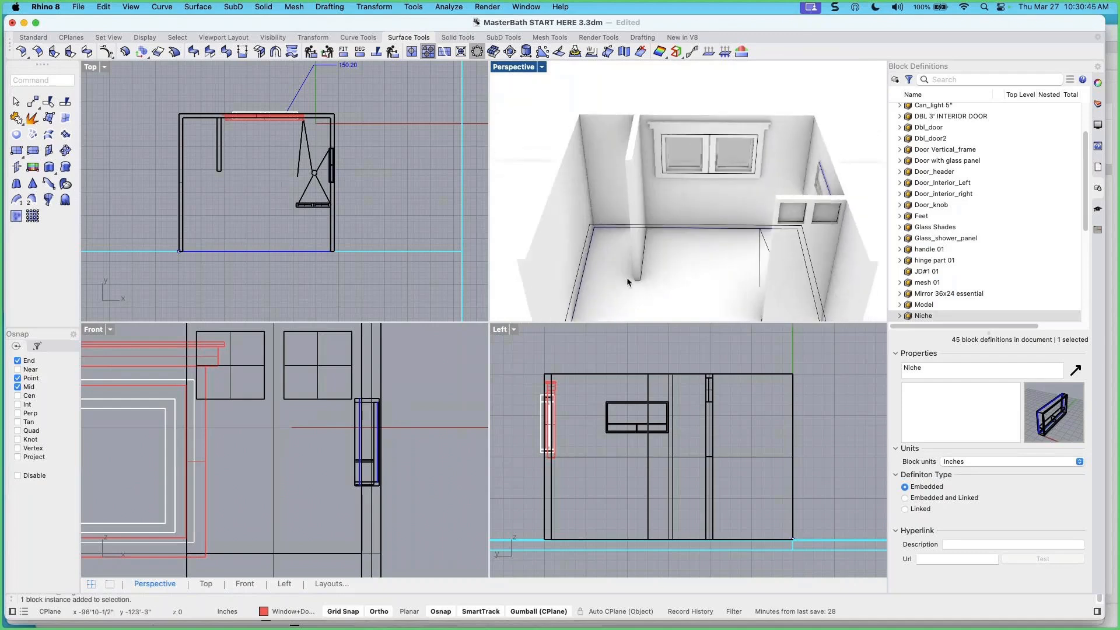
pyautogui.scroll(6, 629, 273)
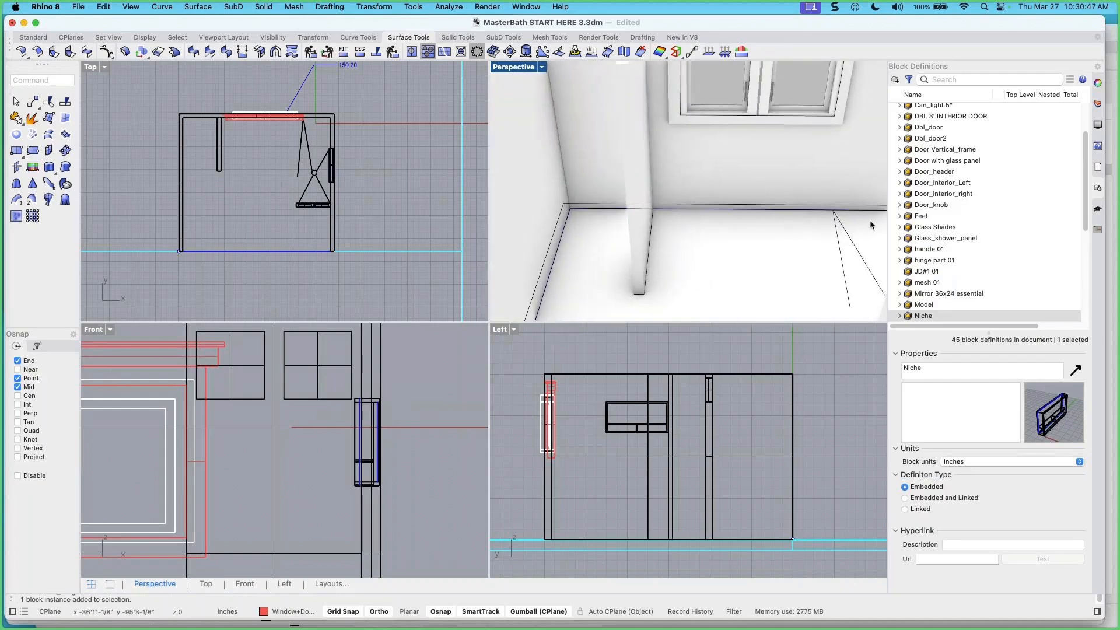
pyautogui.moveTo(710, 265); pyautogui.dragTo(687, 265, button='right')
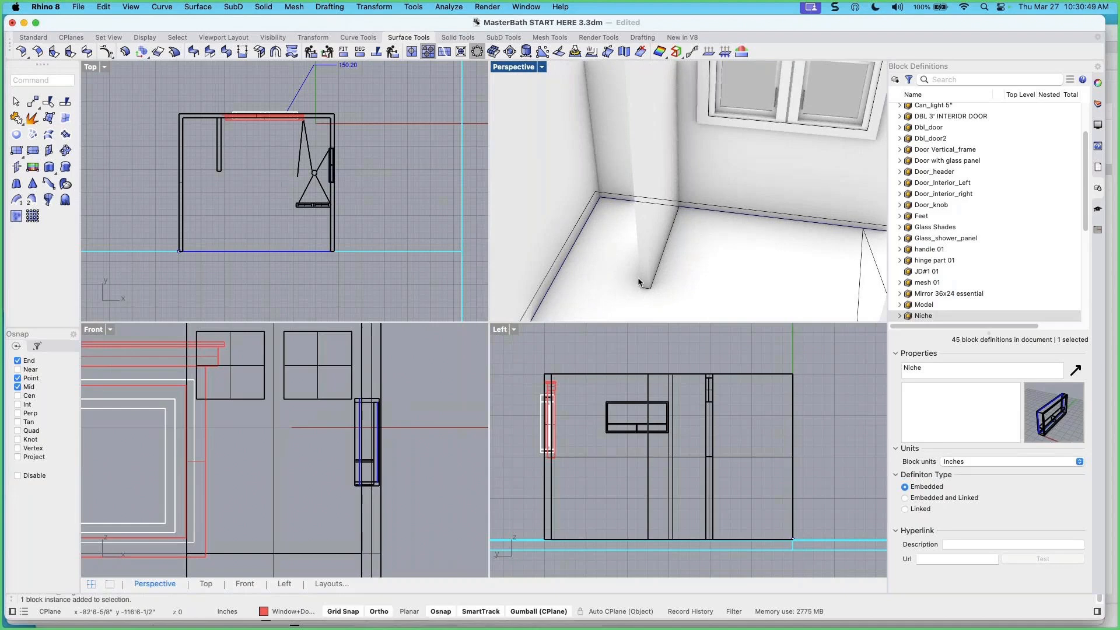
pyautogui.scroll(-3, 639, 282)
pyautogui.scroll(-2, 657, 263)
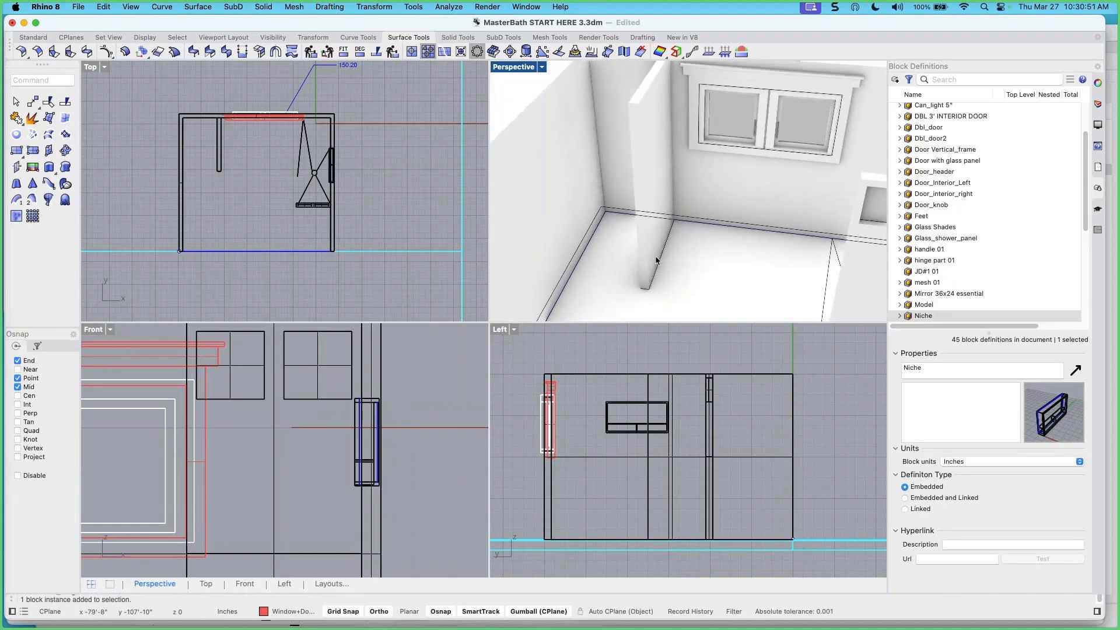
pyautogui.scroll(-2, 657, 261)
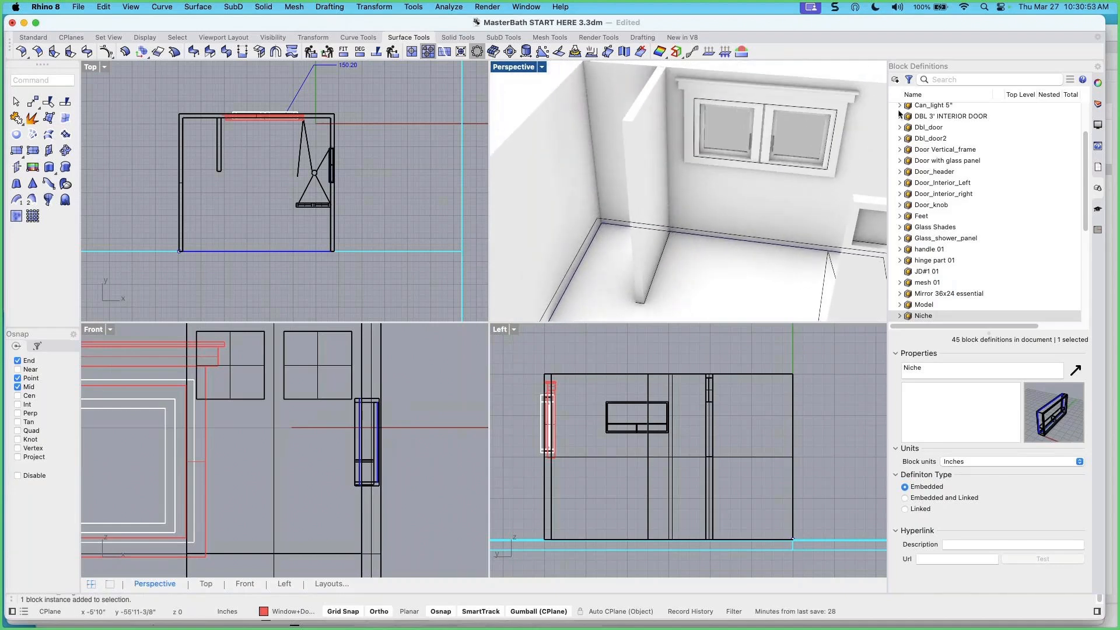
# Filter the block definitions by "door" and select the Door with glass panel block
pyautogui.click(953, 79)
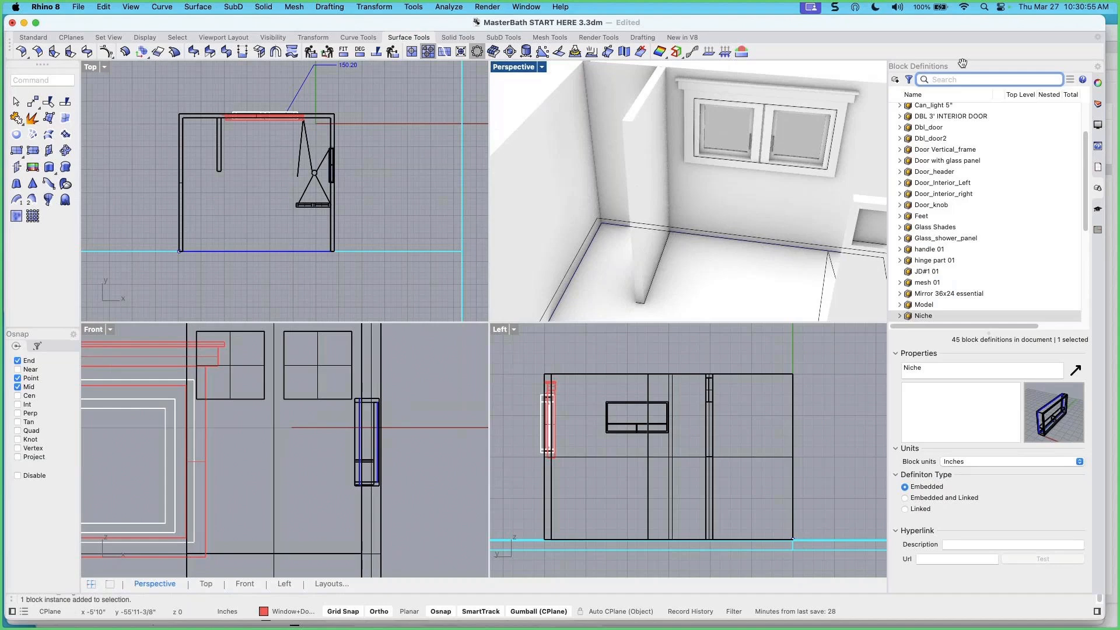
pyautogui.write('door')
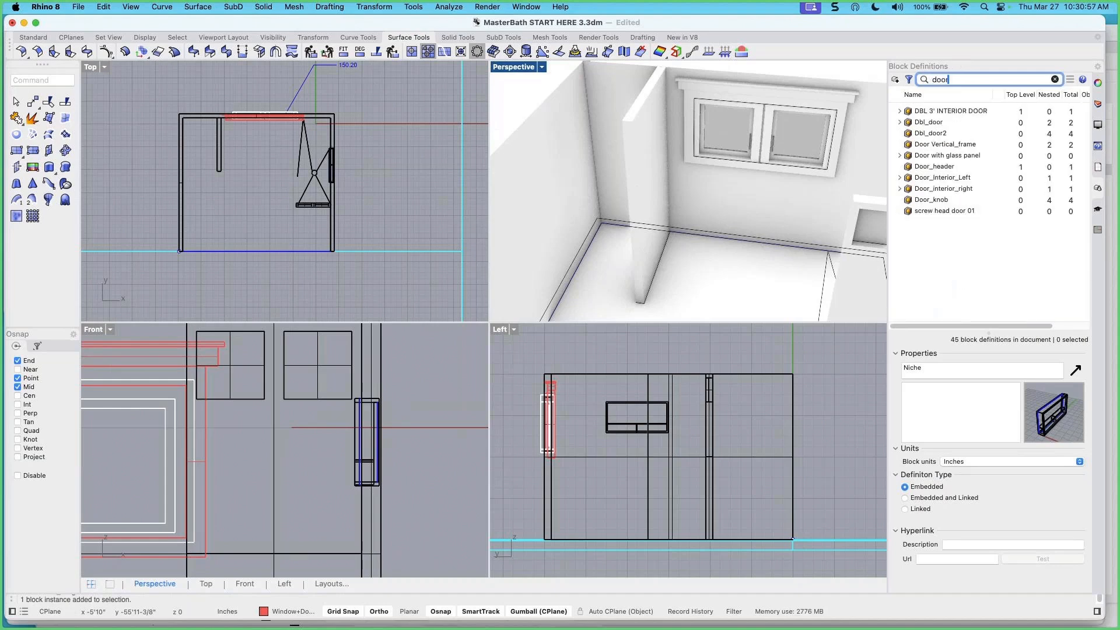
pyautogui.click(936, 156)
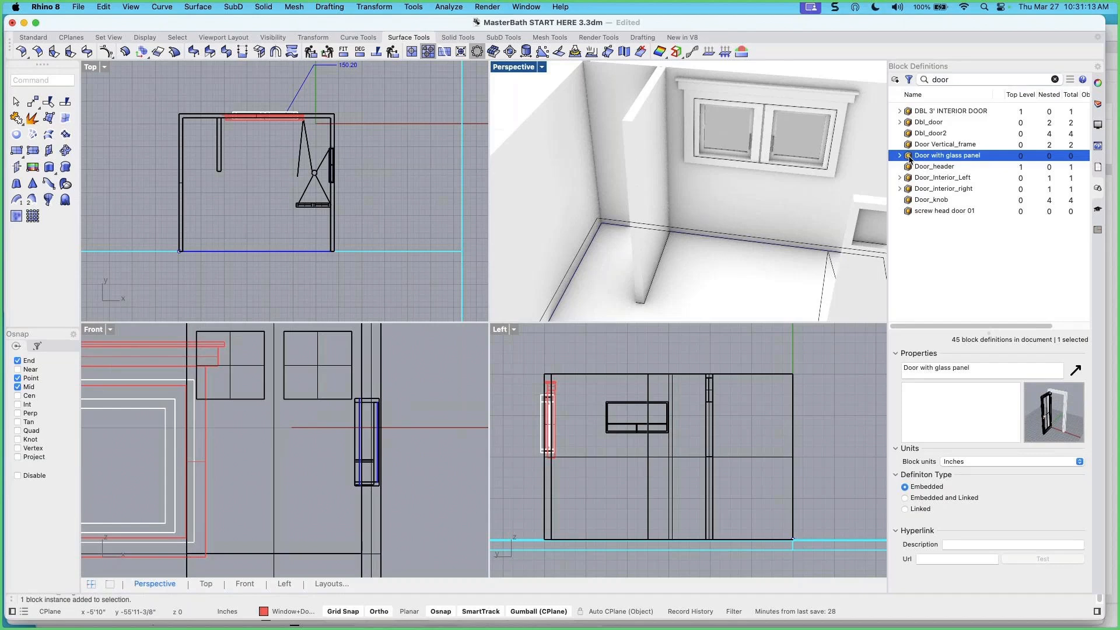
# Insert the Door with glass panel block at floor level between the side wall and the partition's end, 2'11-7/8" from the partition corner, with scale factor 1
pyautogui.rightClick(938, 162)
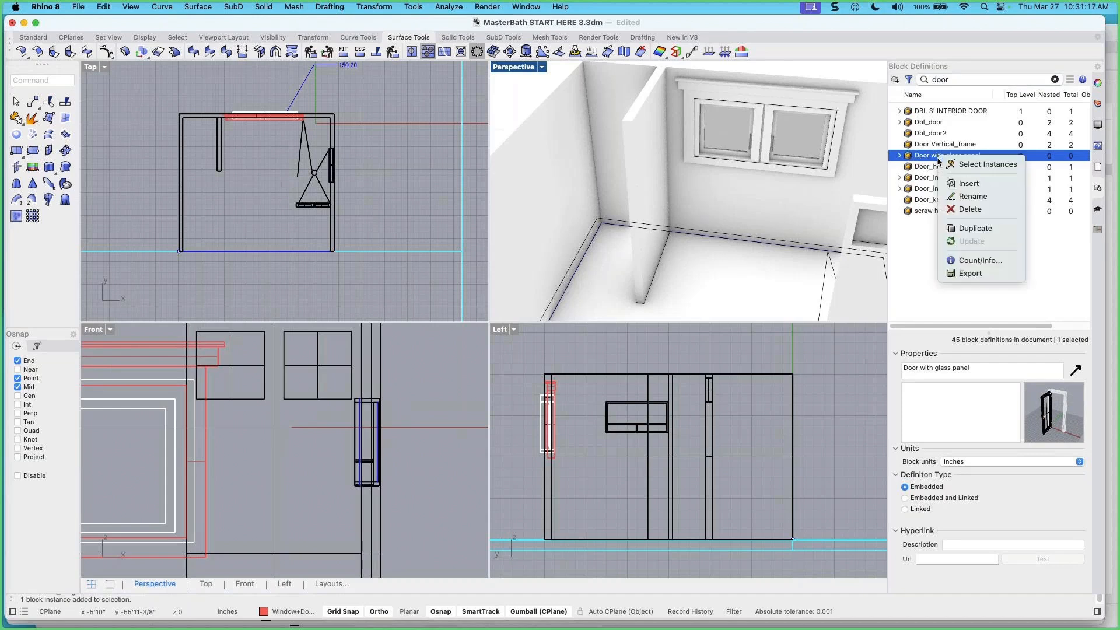
pyautogui.click(957, 182)
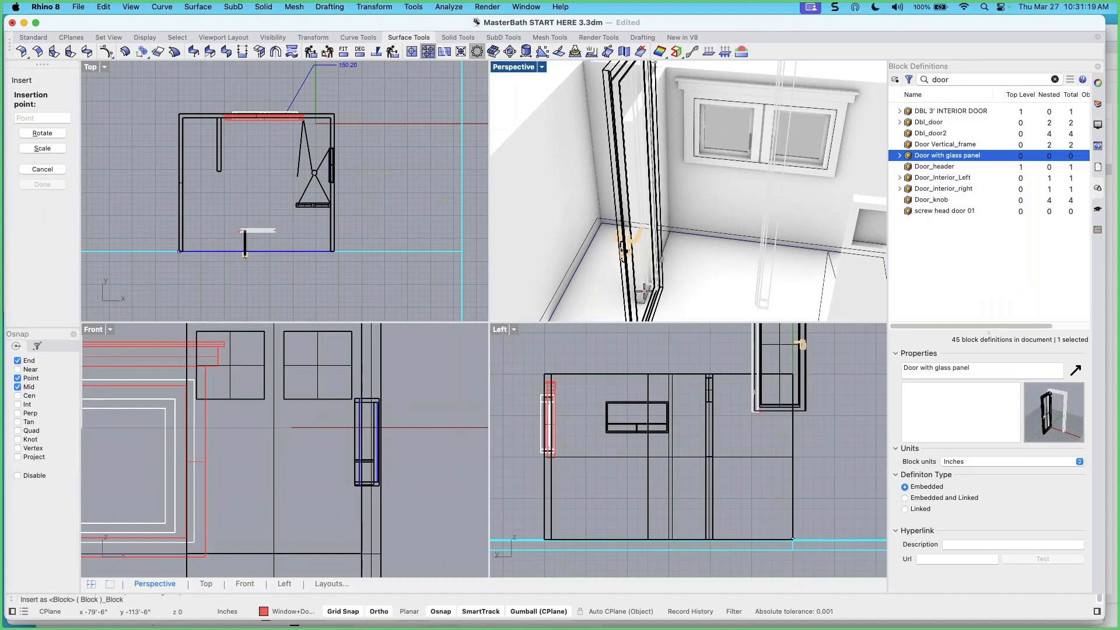
pyautogui.scroll(3, 216, 174)
pyautogui.scroll(3, 214, 174)
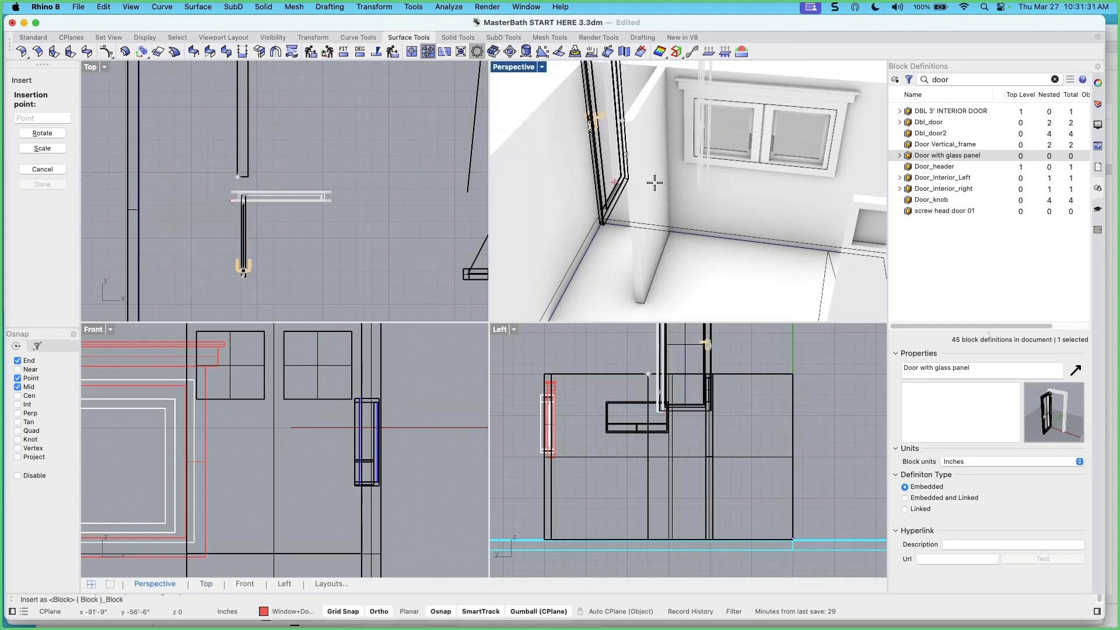
pyautogui.scroll(-5, 650, 253)
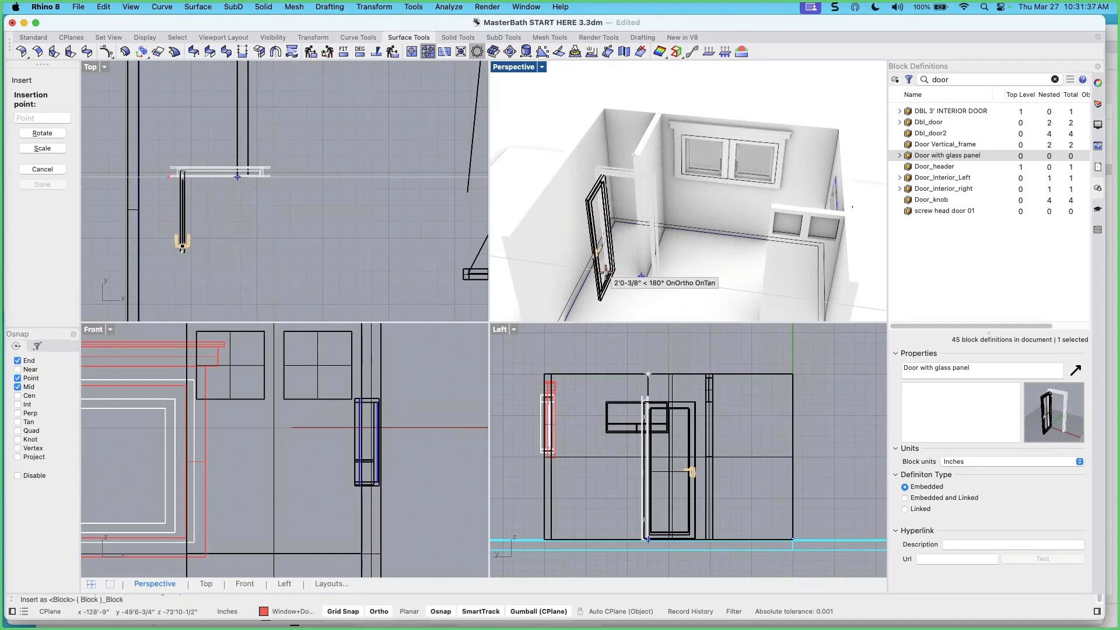
pyautogui.scroll(3, 592, 273)
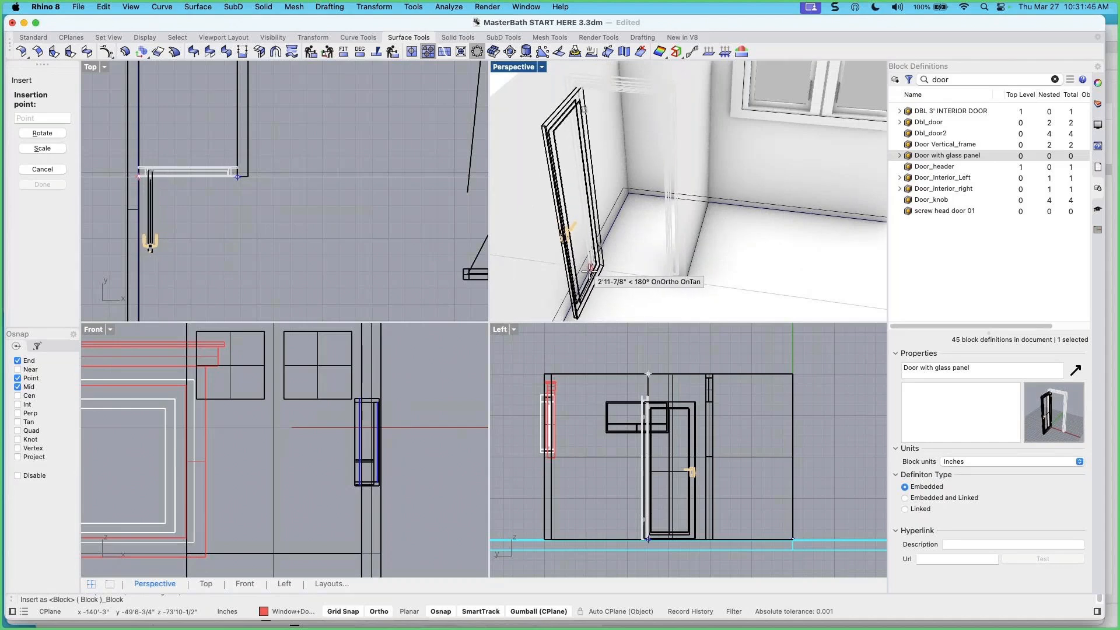
pyautogui.click(589, 269)
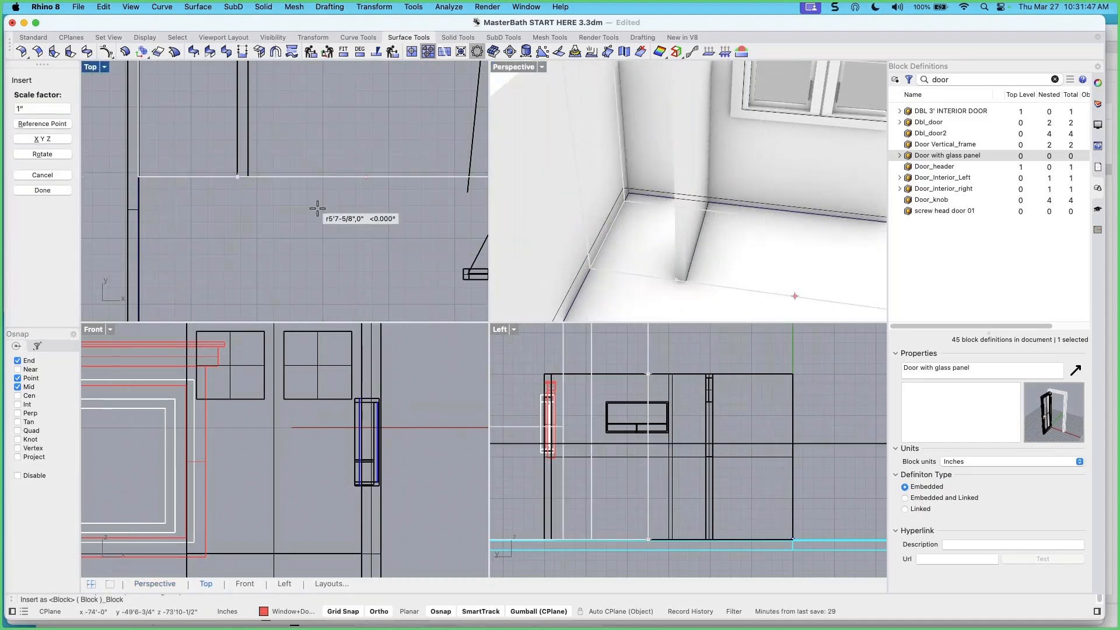
pyautogui.click(45, 108)
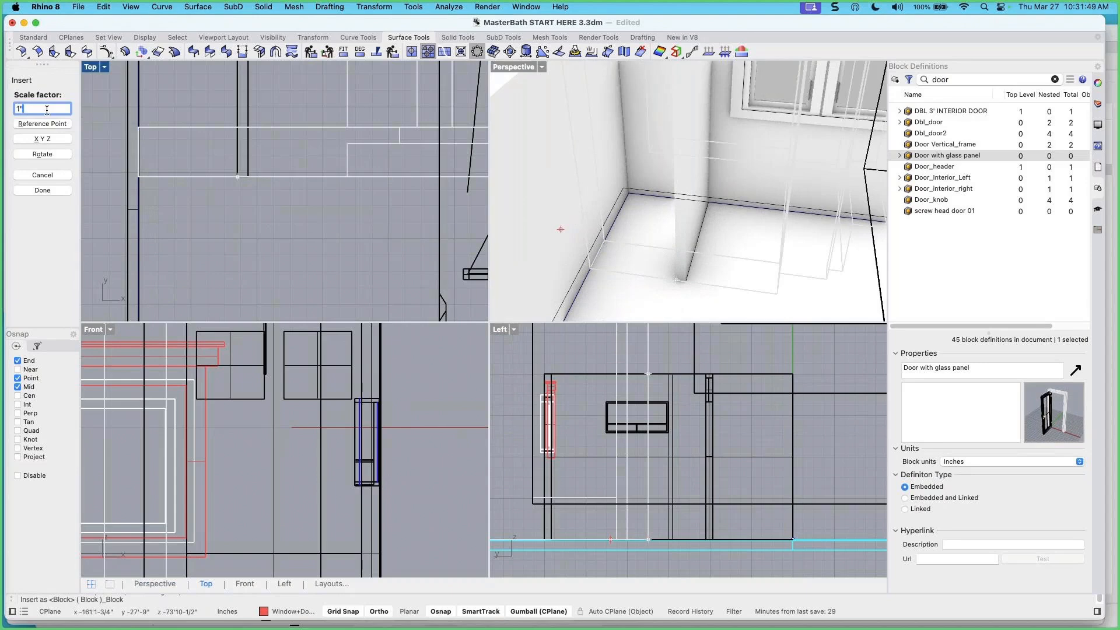
pyautogui.press('Return')
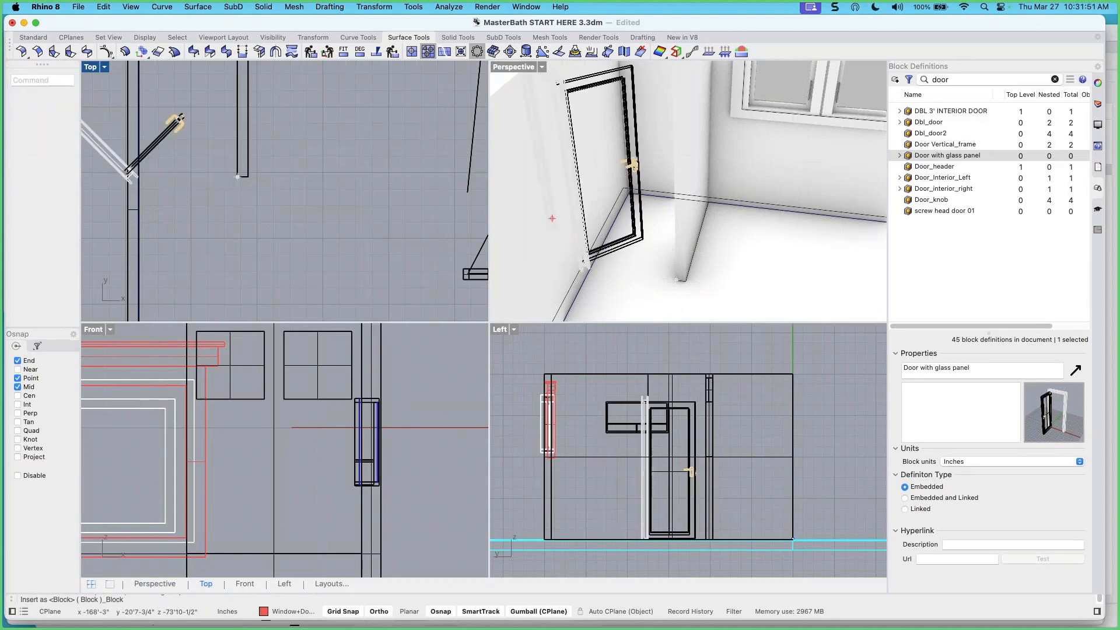
# Check how the glass door's frame meets the partition's end and inspect the opening above its header
pyautogui.moveTo(577, 191); pyautogui.dragTo(665, 213, button='right')
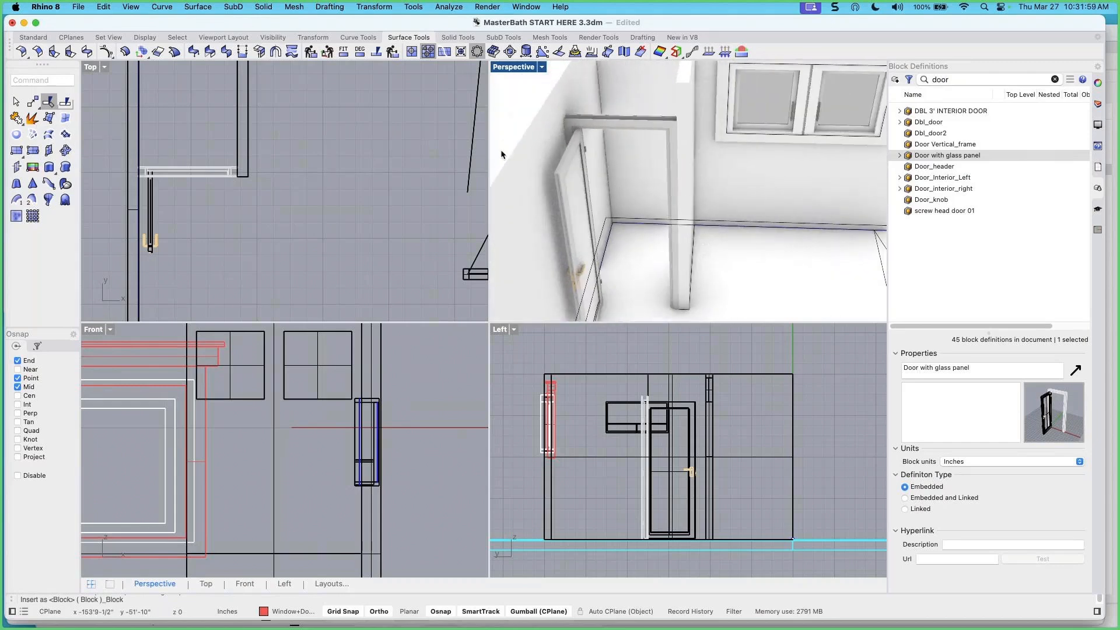
pyautogui.scroll(5, 234, 176)
pyautogui.click(230, 179)
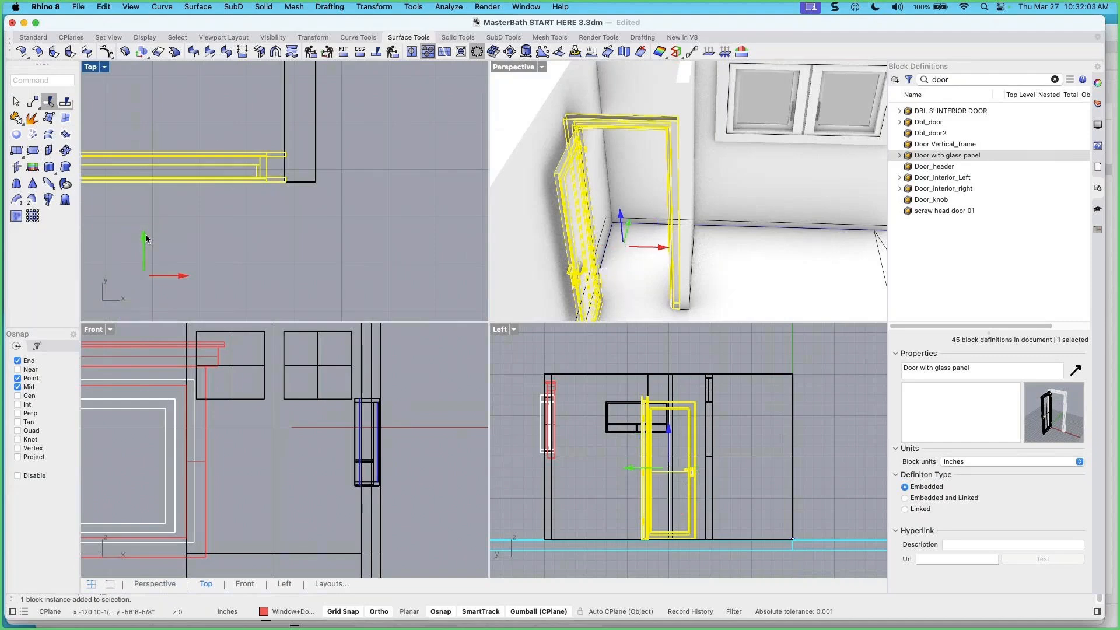
pyautogui.press('Escape')
pyautogui.moveTo(571, 142); pyautogui.dragTo(736, 175, button='right')
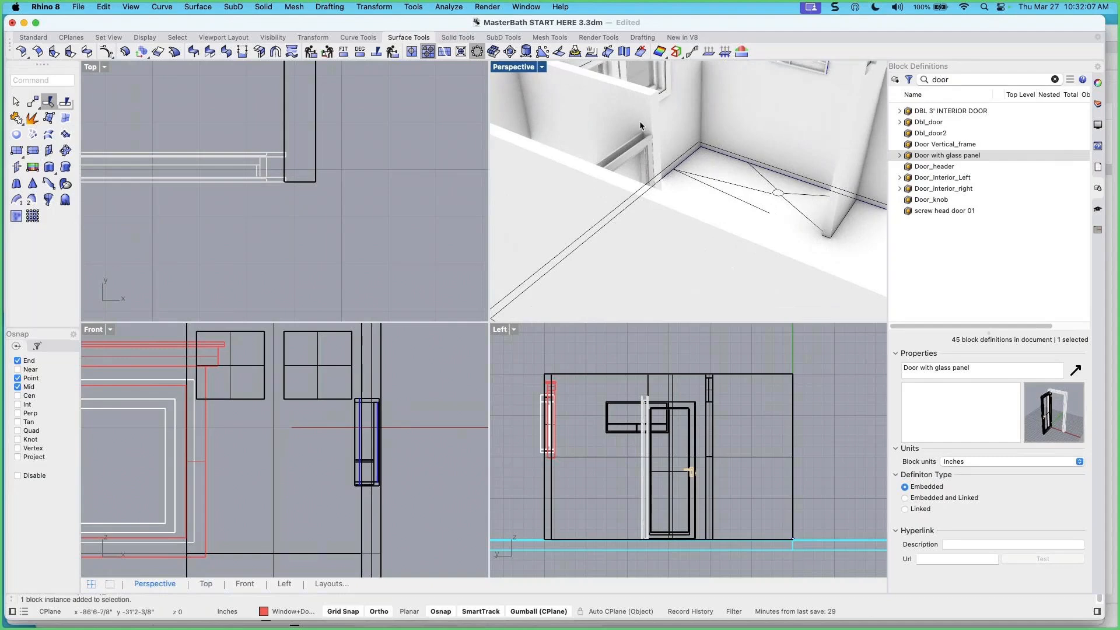
pyautogui.scroll(4, 642, 120)
pyautogui.moveTo(653, 122); pyautogui.dragTo(663, 208, button='right')
pyautogui.scroll(-3, 585, 165)
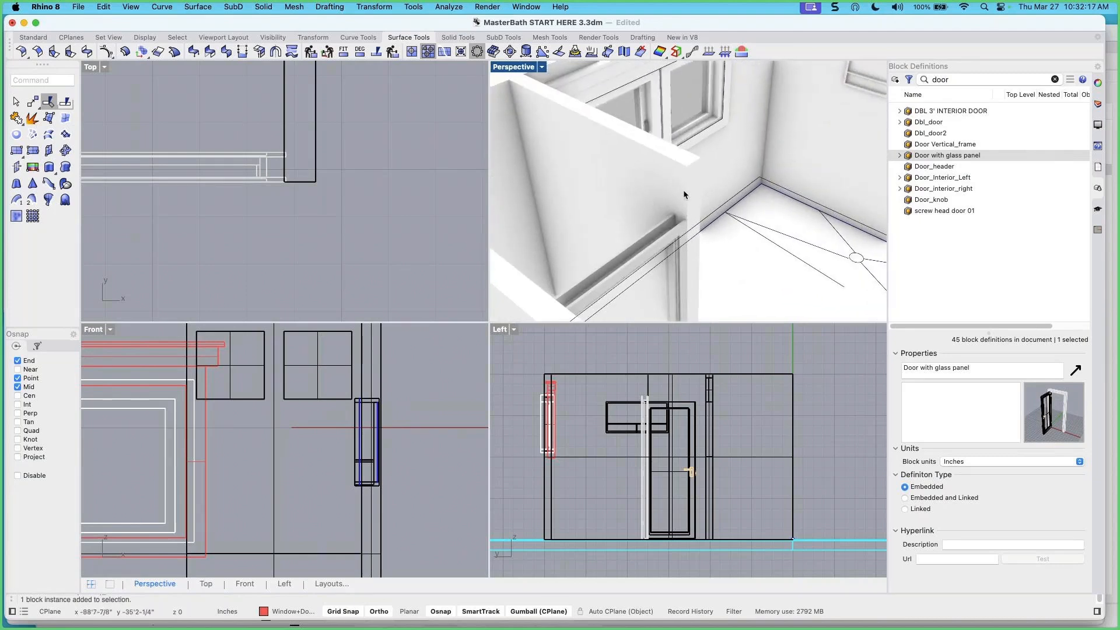
pyautogui.scroll(-1, 681, 216)
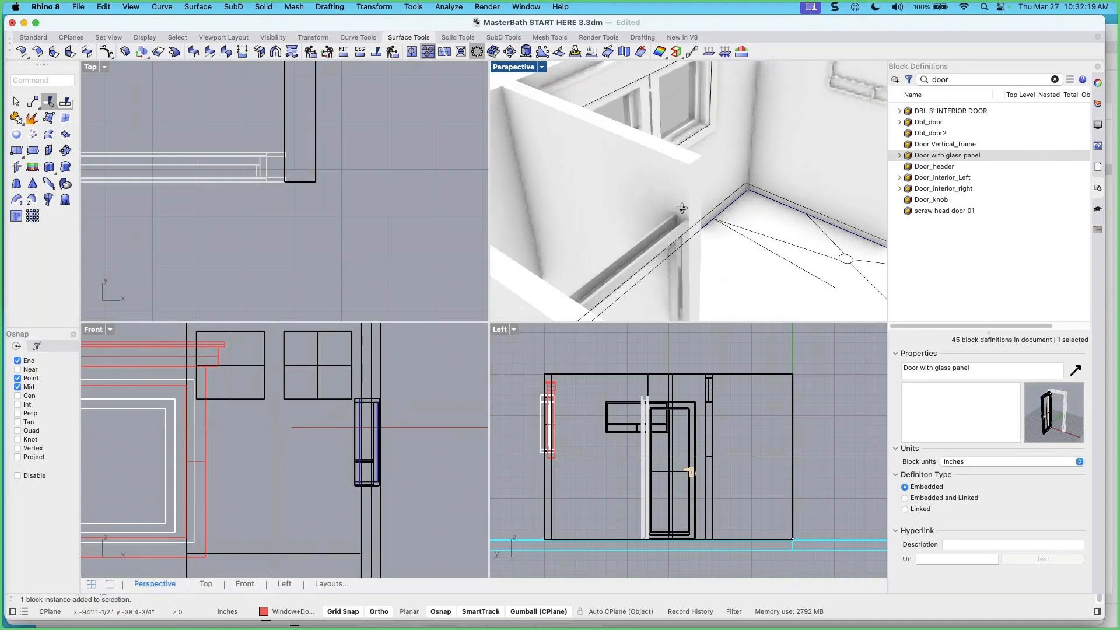
# Turn on automatic CPlane alignment to objects and select the partition's face on the door side
pyautogui.click(621, 612)
pyautogui.keyDown('shift'); pyautogui.keyDown('super'); pyautogui.click(638, 185); pyautogui.keyUp('super'); pyautogui.keyUp('shift')
pyautogui.moveTo(667, 202); pyautogui.dragTo(663, 191, button='right')
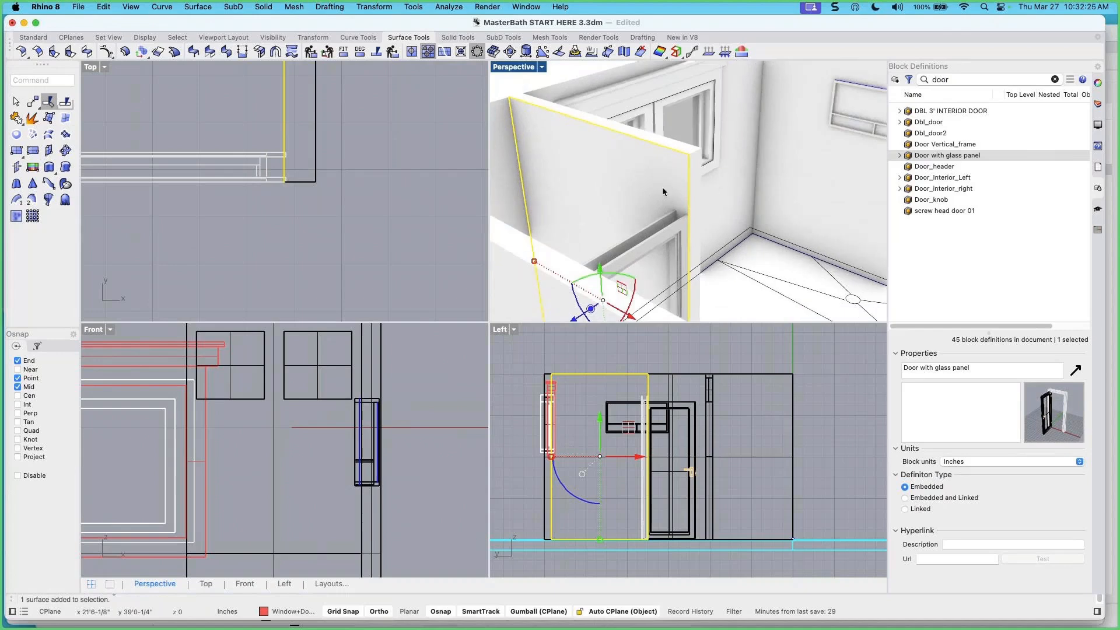
# Set the perspective view's display mode to Shaded, bring the partition's upper end into close view and clear the selection
pyautogui.click(542, 67)
pyautogui.click(575, 115)
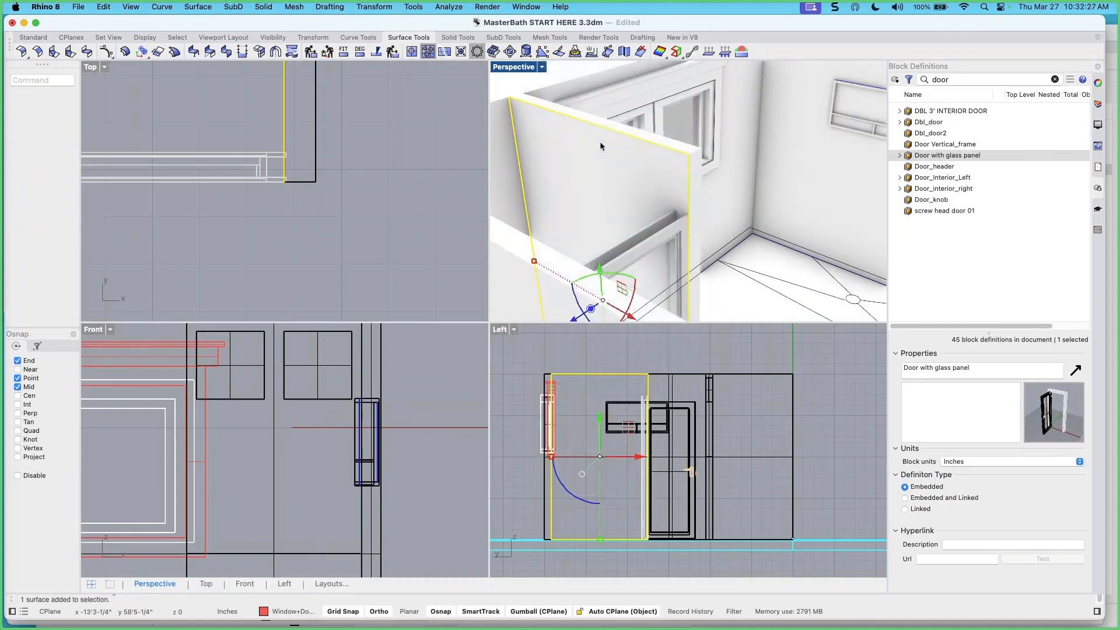
pyautogui.moveTo(614, 160)
pyautogui.mouseDown(button='right')
pyautogui.moveTo(605, 143)
pyautogui.moveTo(616, 161)
pyautogui.moveTo(670, 170)
pyautogui.mouseUp(button='right')
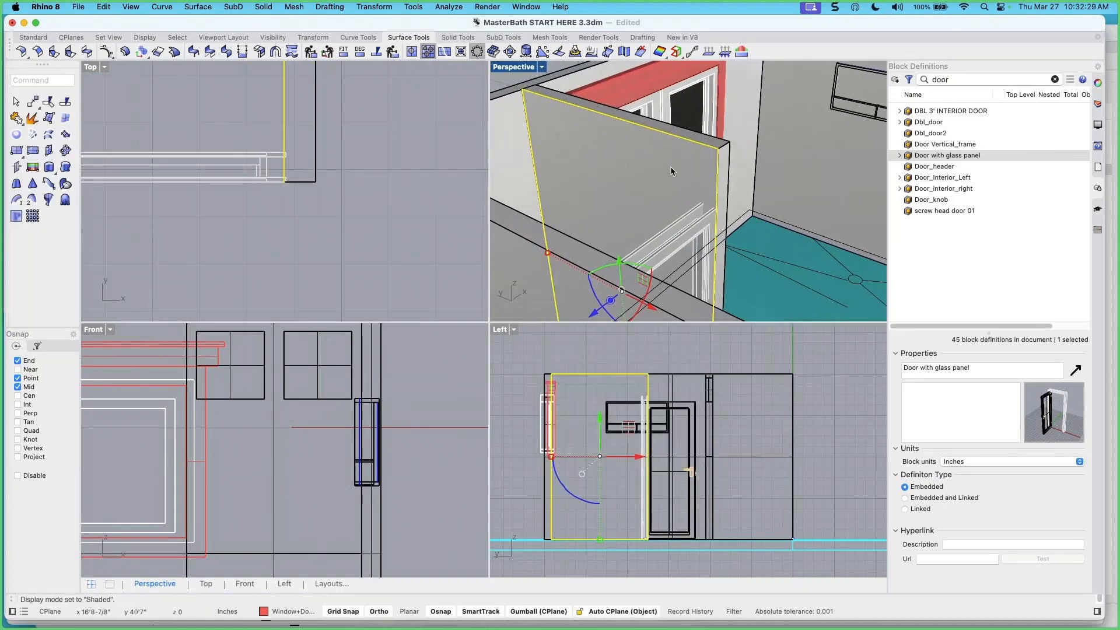
pyautogui.scroll(5, 670, 166)
pyautogui.press('Escape')
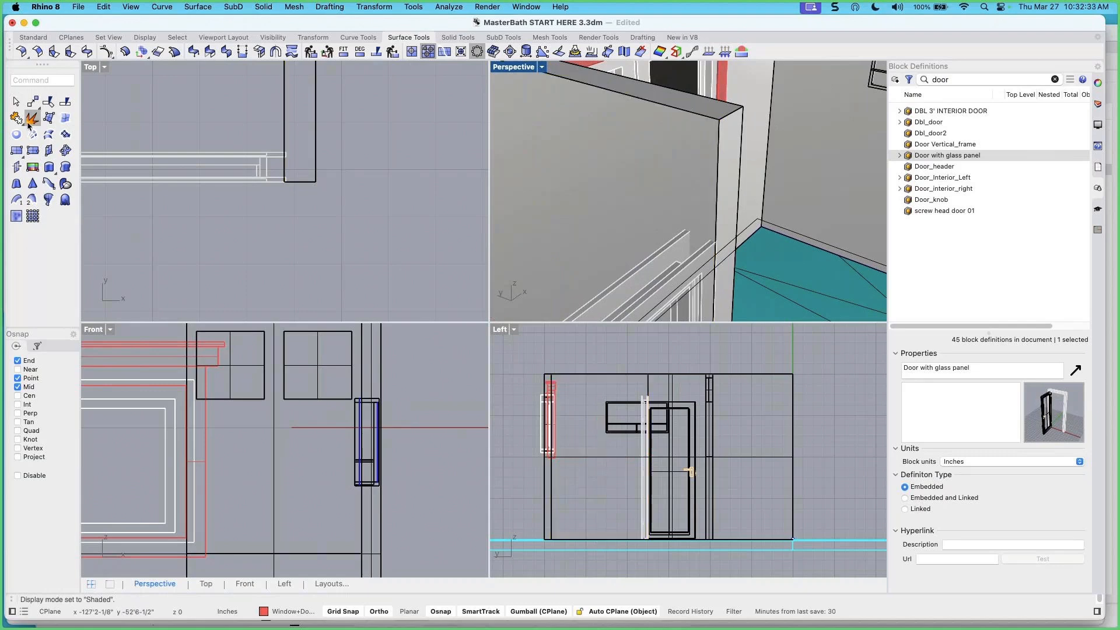
# Draw a rectangle on the partition's door-side face, from its upper corner down to the glass door's header
pyautogui.click(33, 38)
pyautogui.click(65, 118)
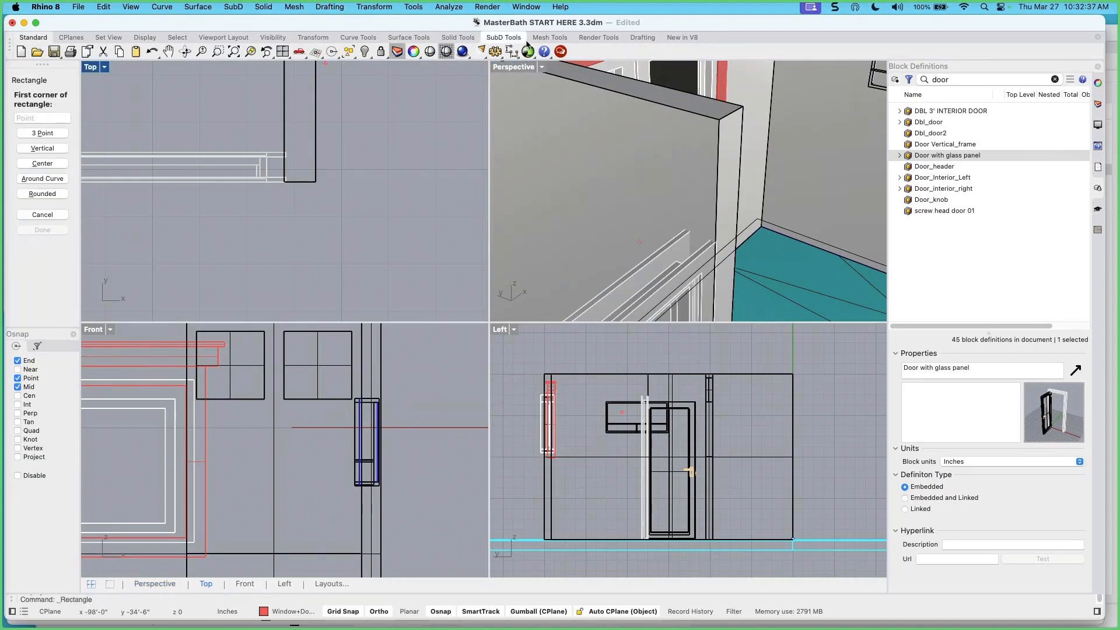
pyautogui.click(719, 119)
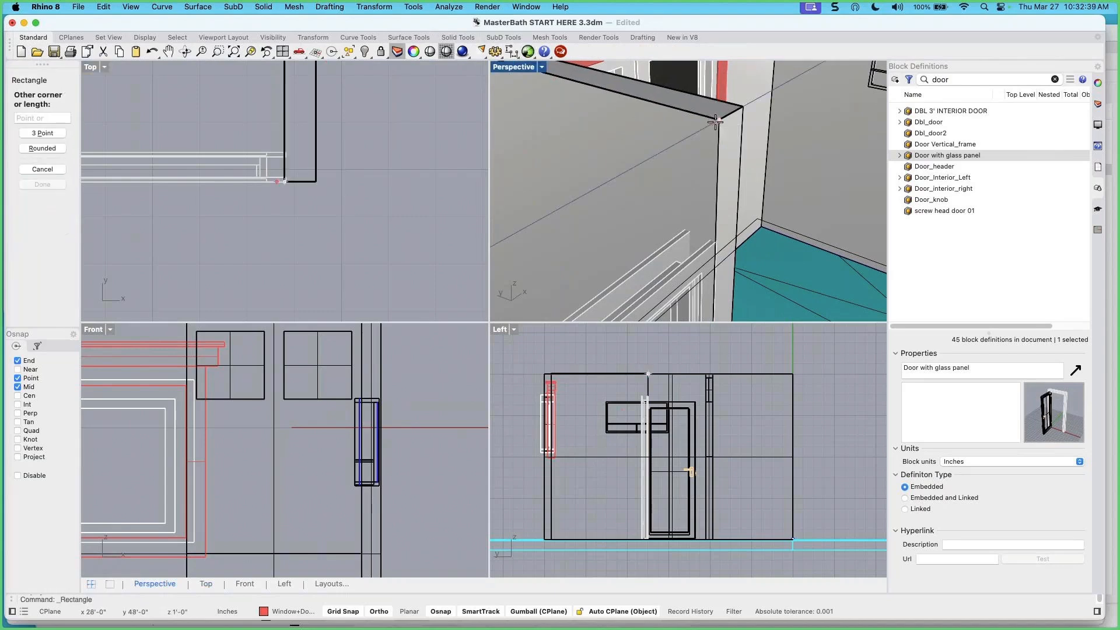
pyautogui.click(685, 229)
pyautogui.moveTo(699, 232); pyautogui.dragTo(756, 193, button='right')
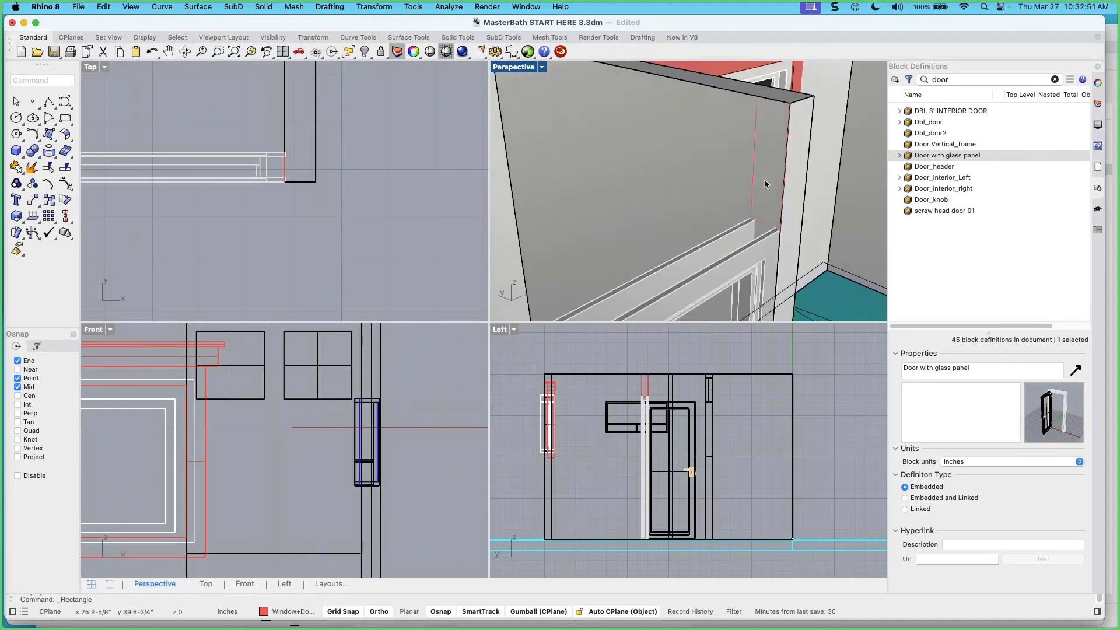
pyautogui.moveTo(766, 186); pyautogui.dragTo(762, 177, button='right')
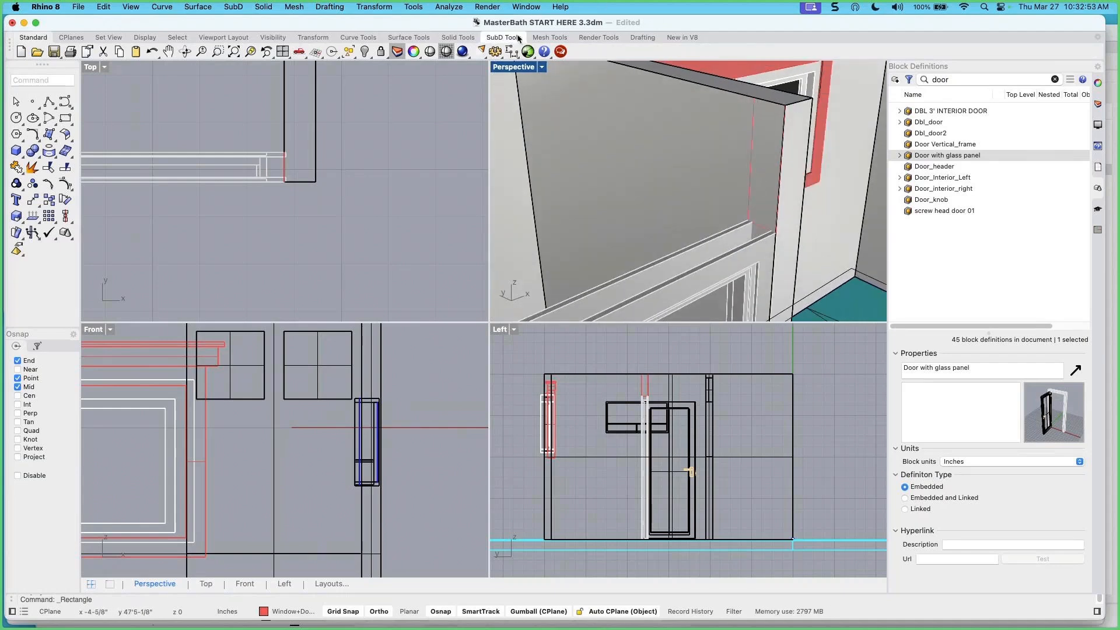
# PushPull the rectangle 3'0" across to the opposite wall to fill the wall above the glass-panel door
pyautogui.click(458, 37)
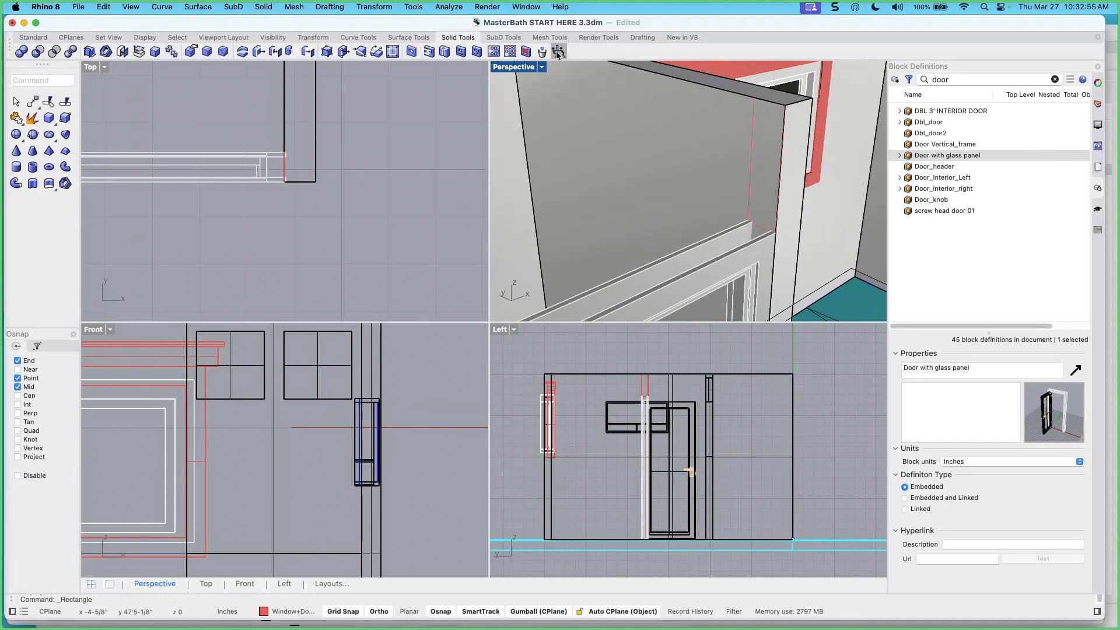
pyautogui.click(558, 52)
pyautogui.click(768, 166)
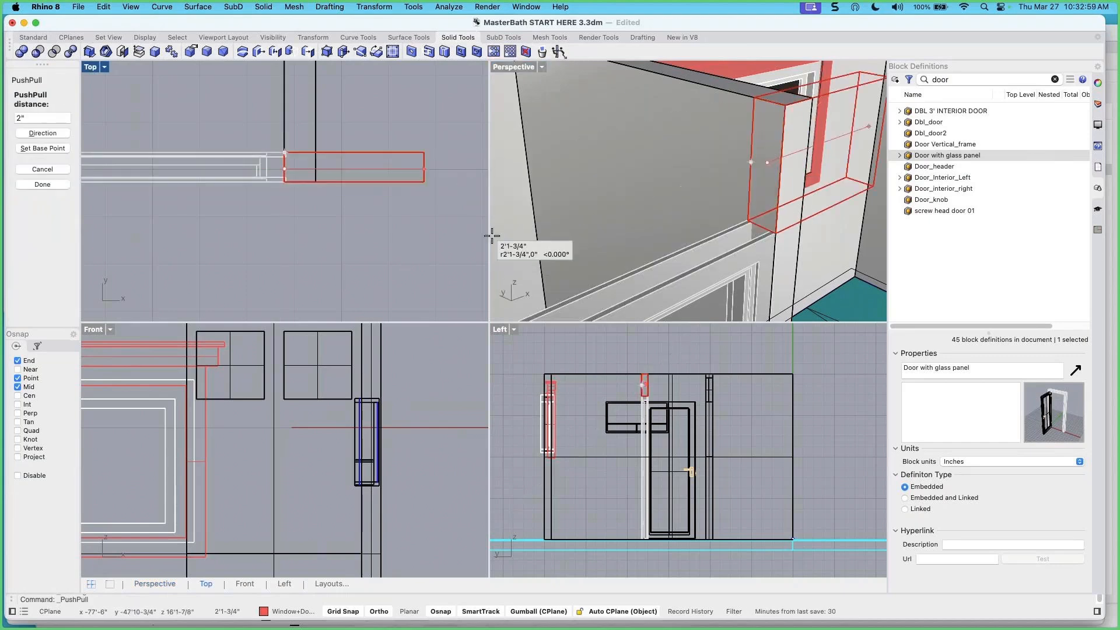
pyautogui.scroll(-5, 585, 221)
pyautogui.moveTo(587, 220); pyautogui.dragTo(505, 217, button='right')
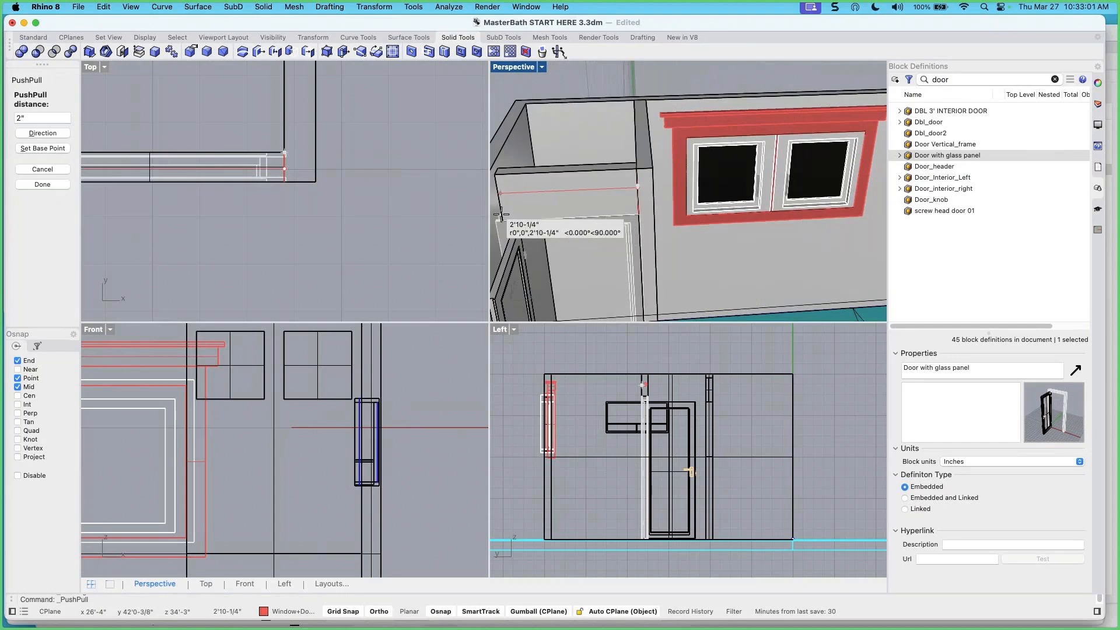
pyautogui.scroll(-8, 239, 185)
pyautogui.moveTo(238, 184); pyautogui.dragTo(274, 197, button='right')
pyautogui.scroll(7, 225, 193)
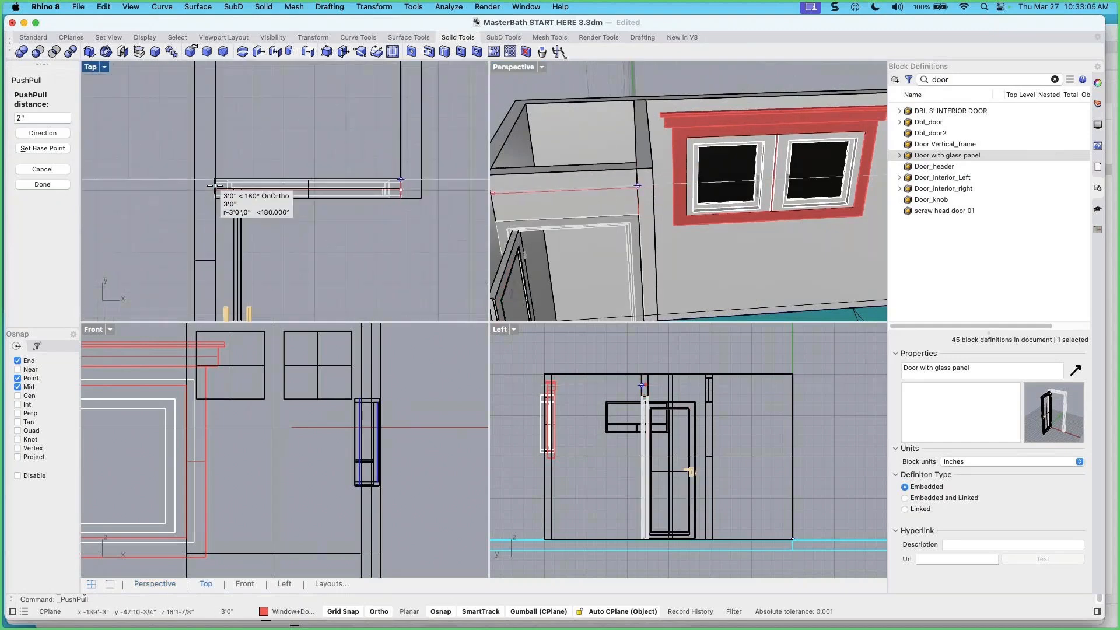
pyautogui.click(214, 179)
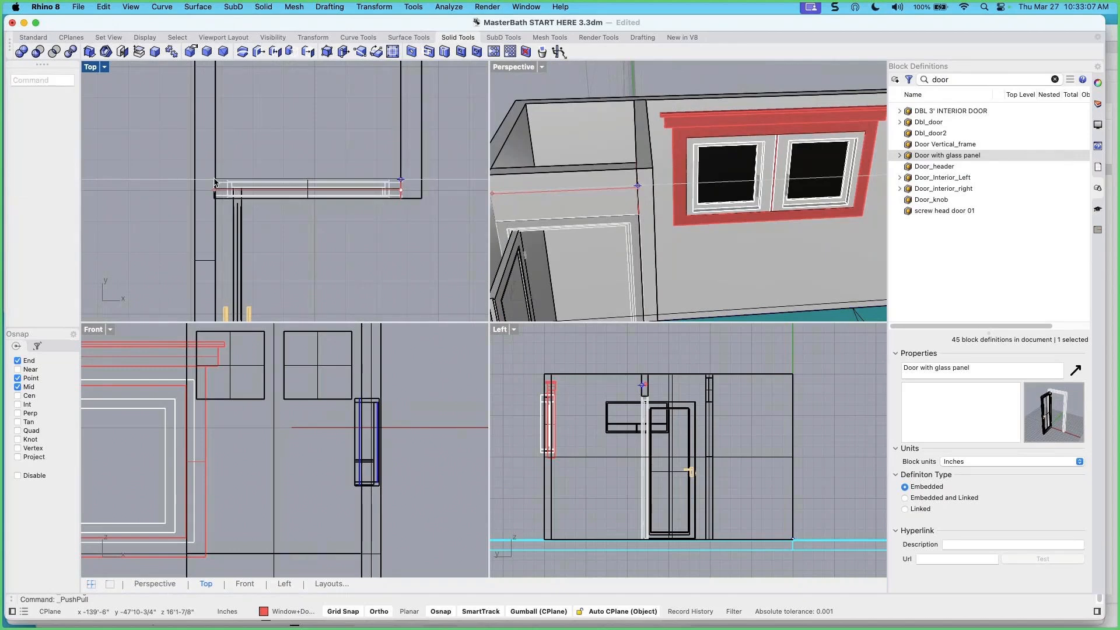
pyautogui.moveTo(681, 211); pyautogui.dragTo(765, 250, button='right')
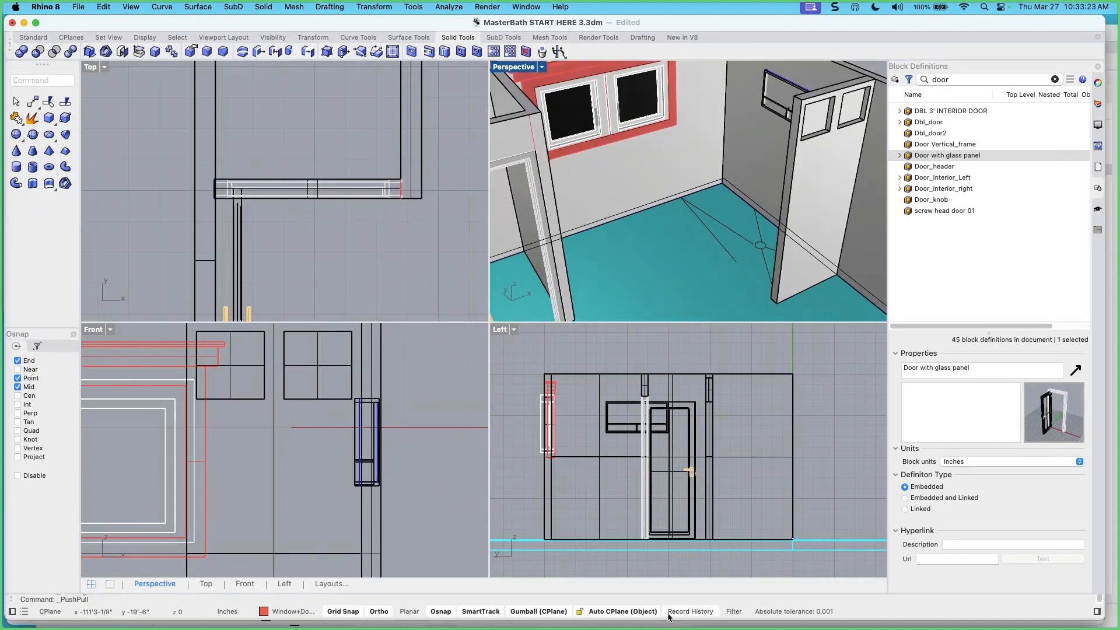
# Turn off automatic CPlane alignment to objects and make the Tile_floor layer current
pyautogui.click(623, 611)
pyautogui.scroll(3, 733, 207)
pyautogui.moveTo(734, 207)
pyautogui.keyDown('shift'); pyautogui.mouseDown(button='right')
pyautogui.moveTo(734, 238)
pyautogui.moveTo(731, 226)
pyautogui.mouseUp(button='right'); pyautogui.keyUp('shift')
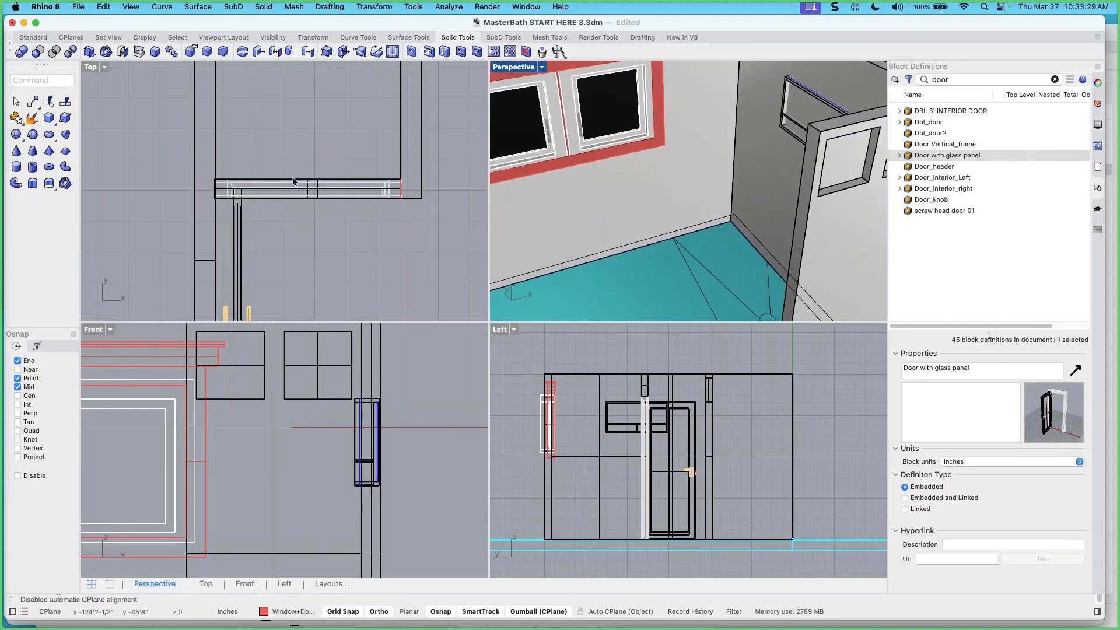
pyautogui.scroll(-6, 294, 182)
pyautogui.scroll(10, 321, 153)
pyautogui.moveTo(339, 152); pyautogui.dragTo(343, 166, button='right')
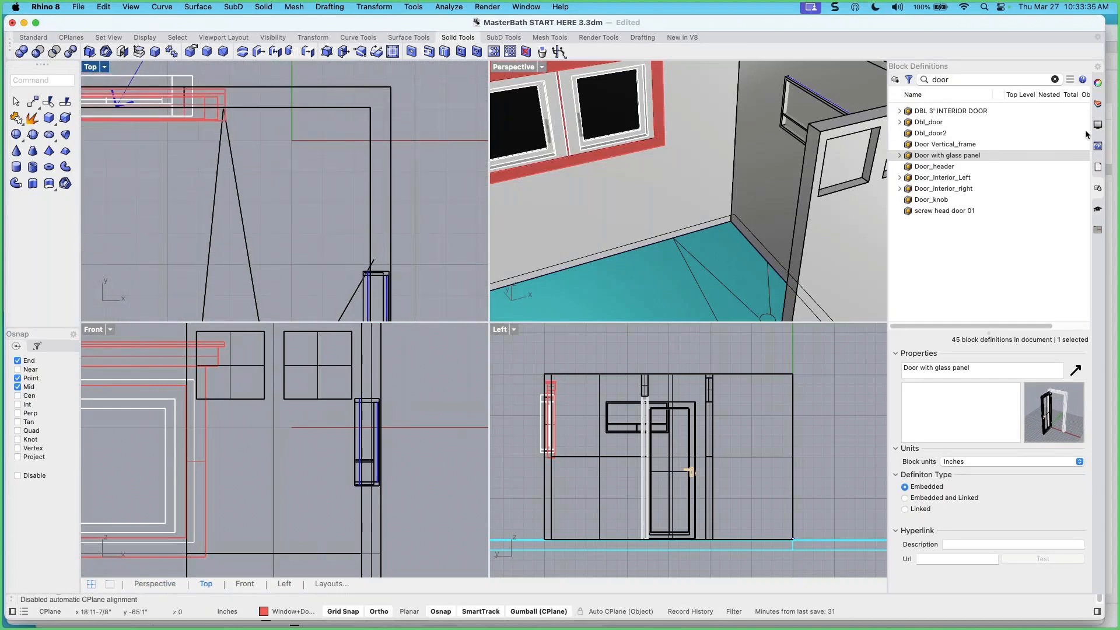
pyautogui.click(1098, 105)
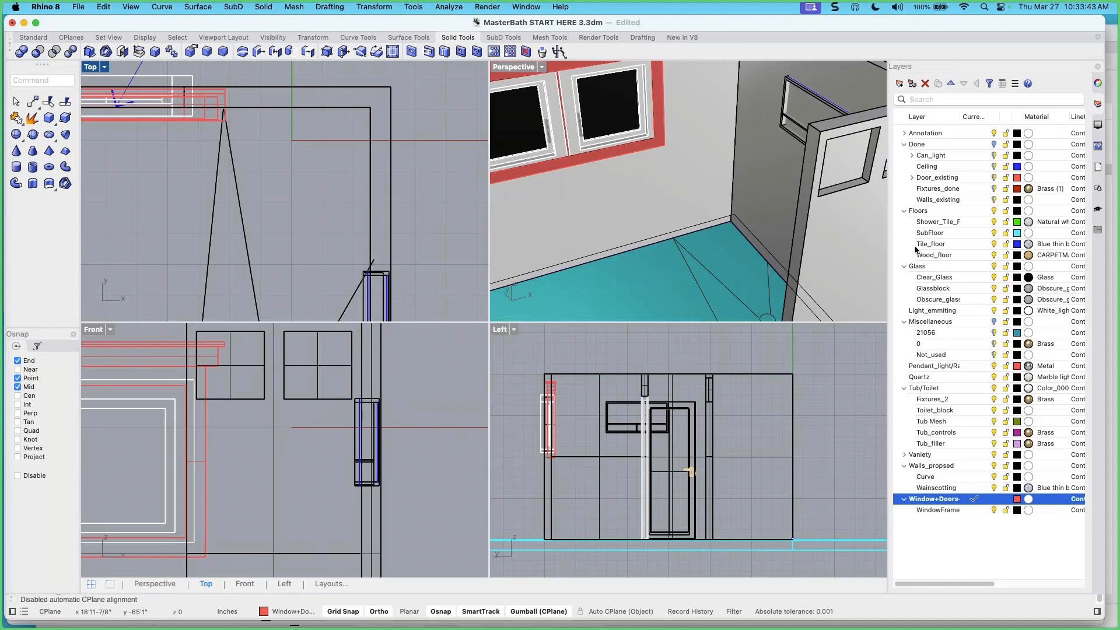
pyautogui.click(980, 244)
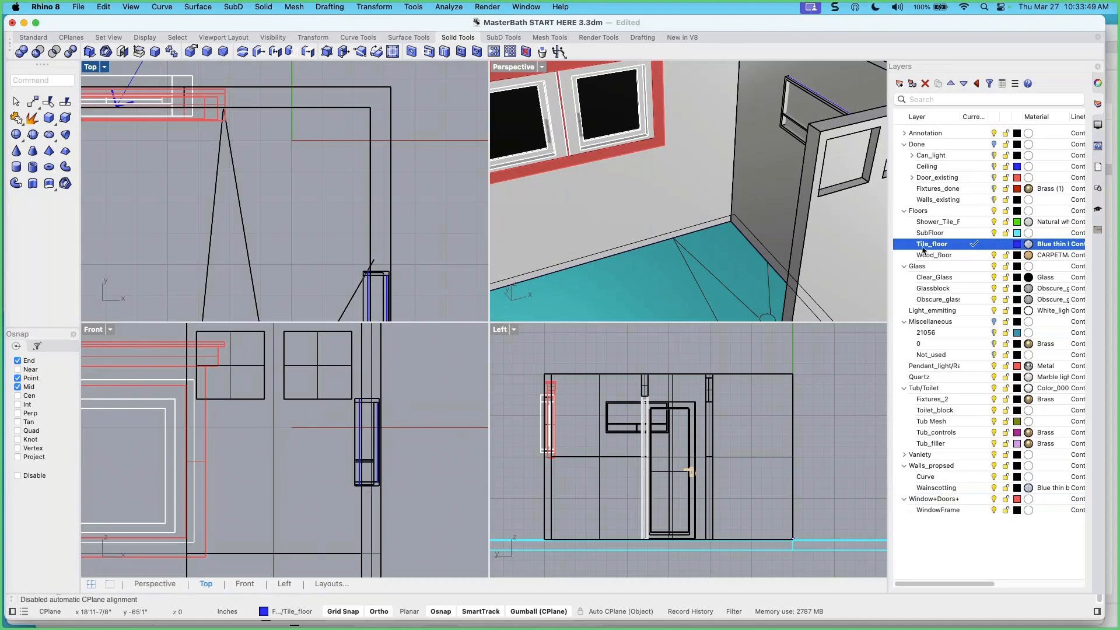
# Draw a square at floor level starting from the inside corner between the window wall and the niche wall
pyautogui.moveTo(689, 243); pyautogui.dragTo(650, 250, button='right')
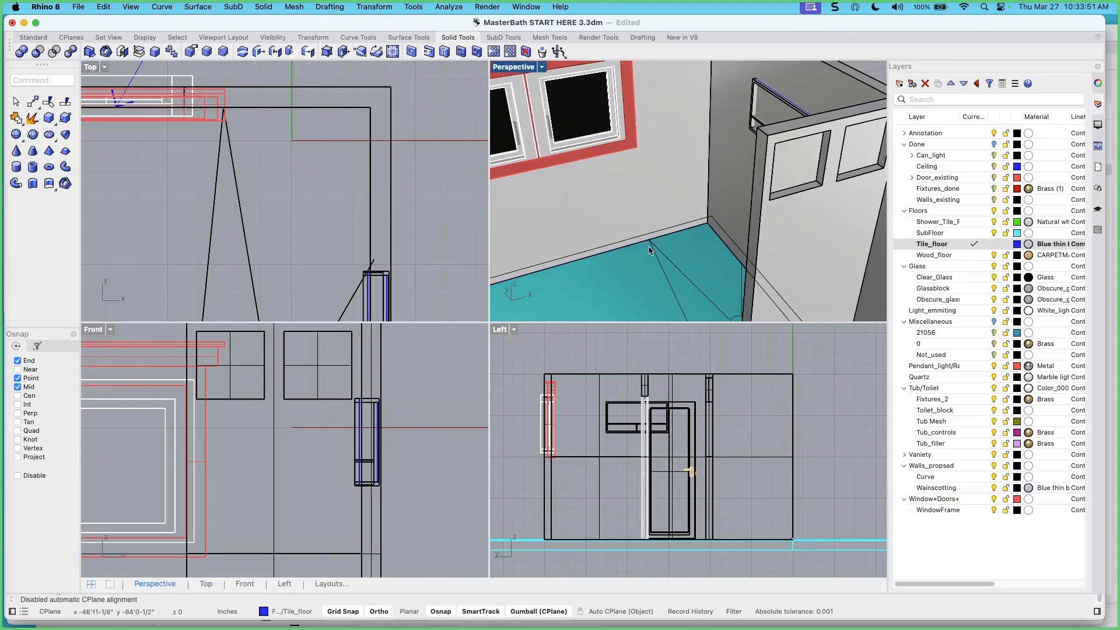
pyautogui.click(34, 38)
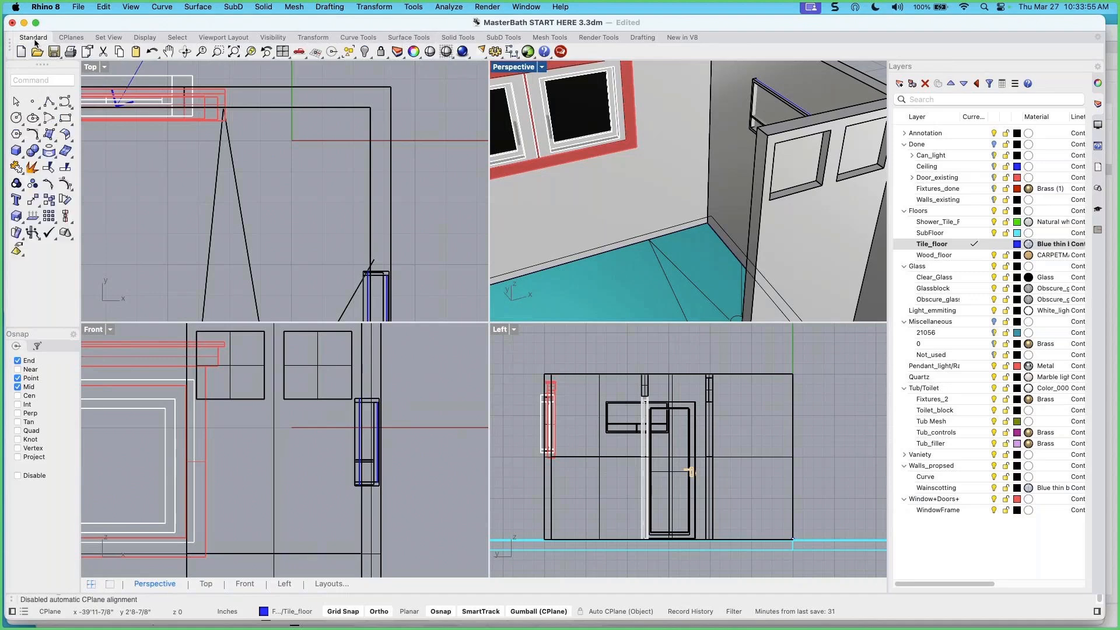
pyautogui.click(65, 120)
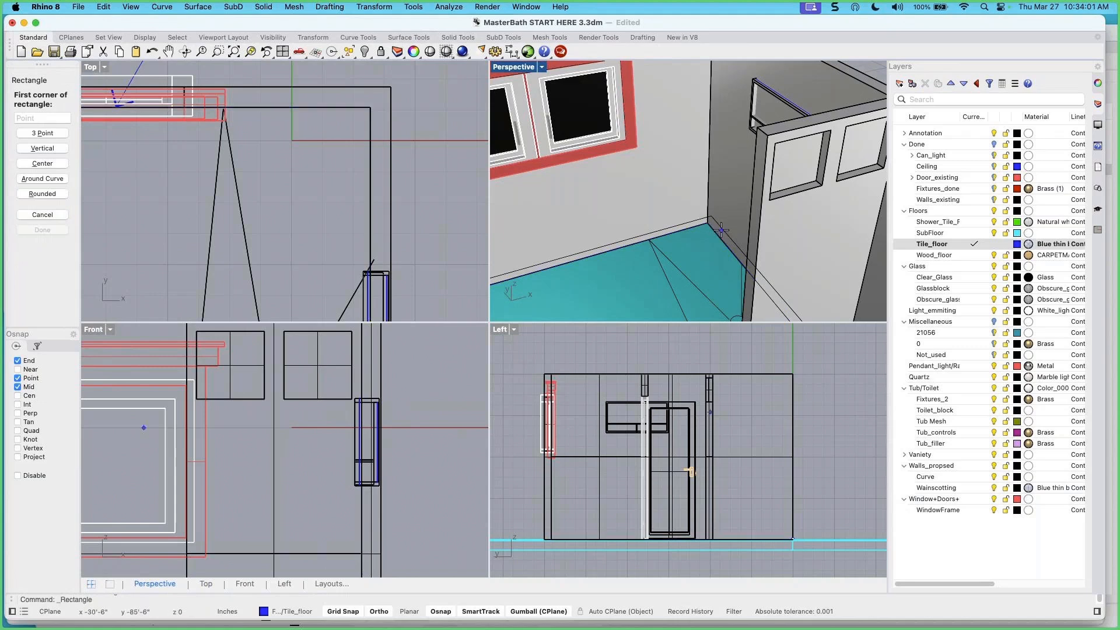
pyautogui.scroll(3, 707, 224)
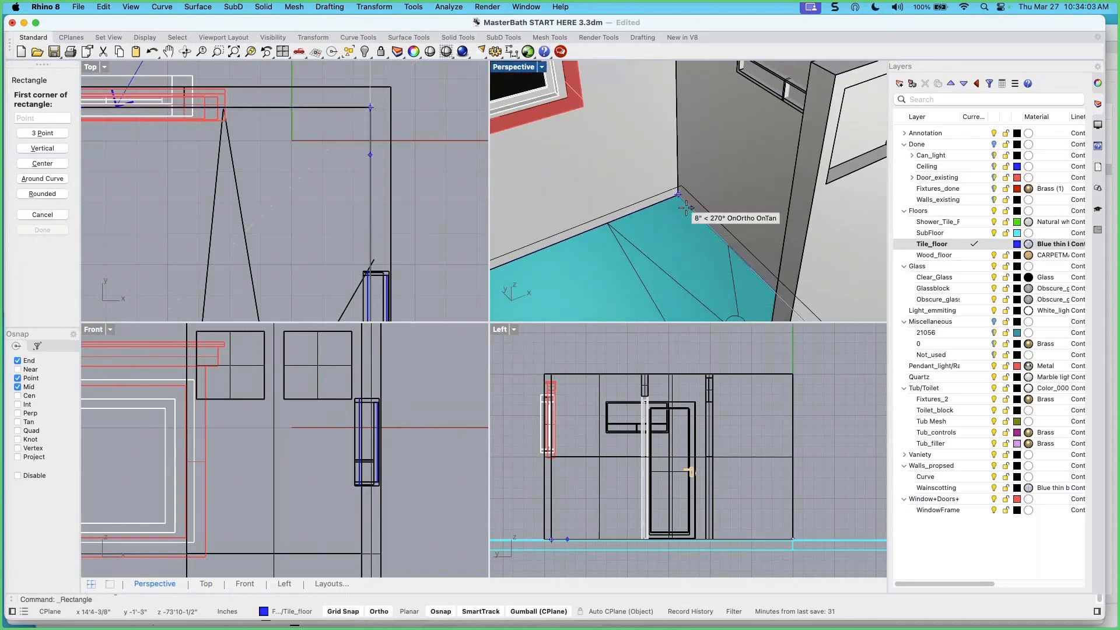
pyautogui.click(678, 197)
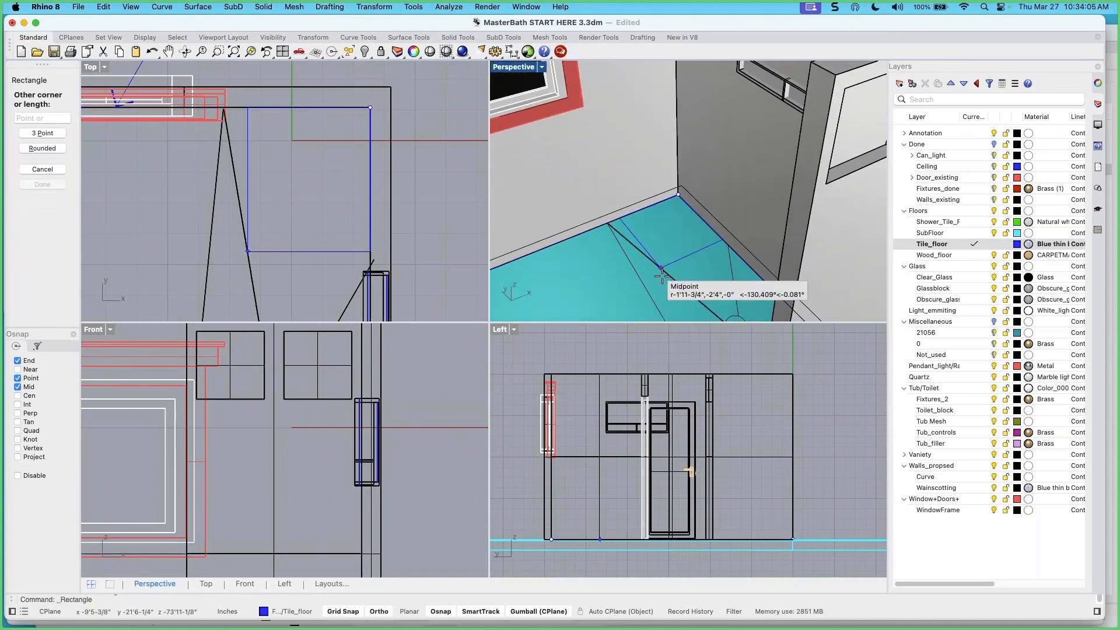
pyautogui.scroll(2, 657, 277)
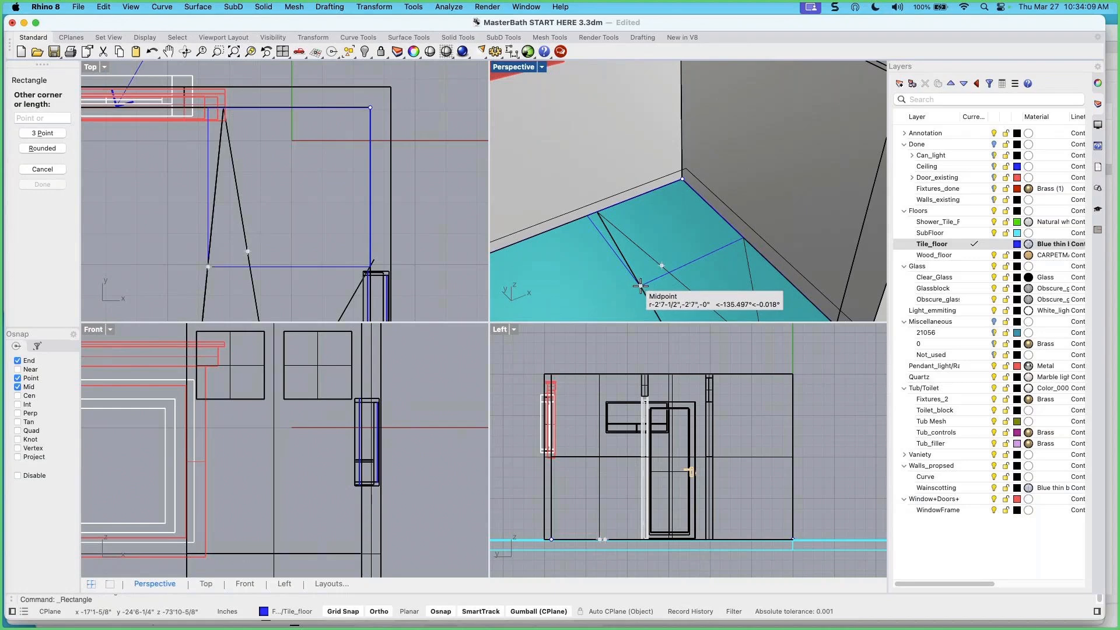
pyautogui.scroll(-1, 640, 285)
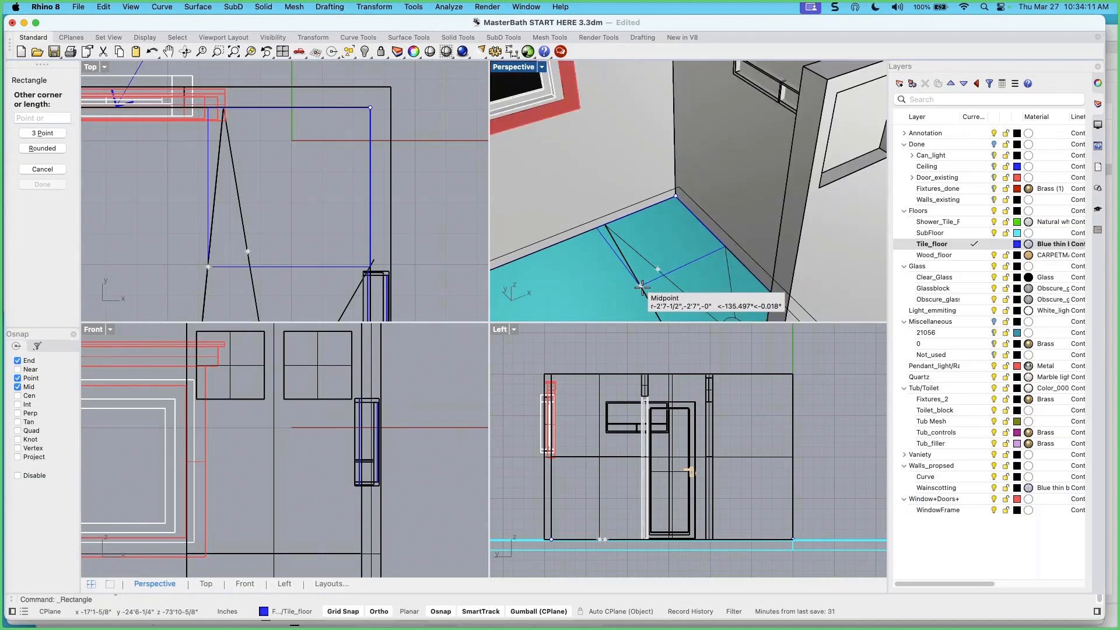
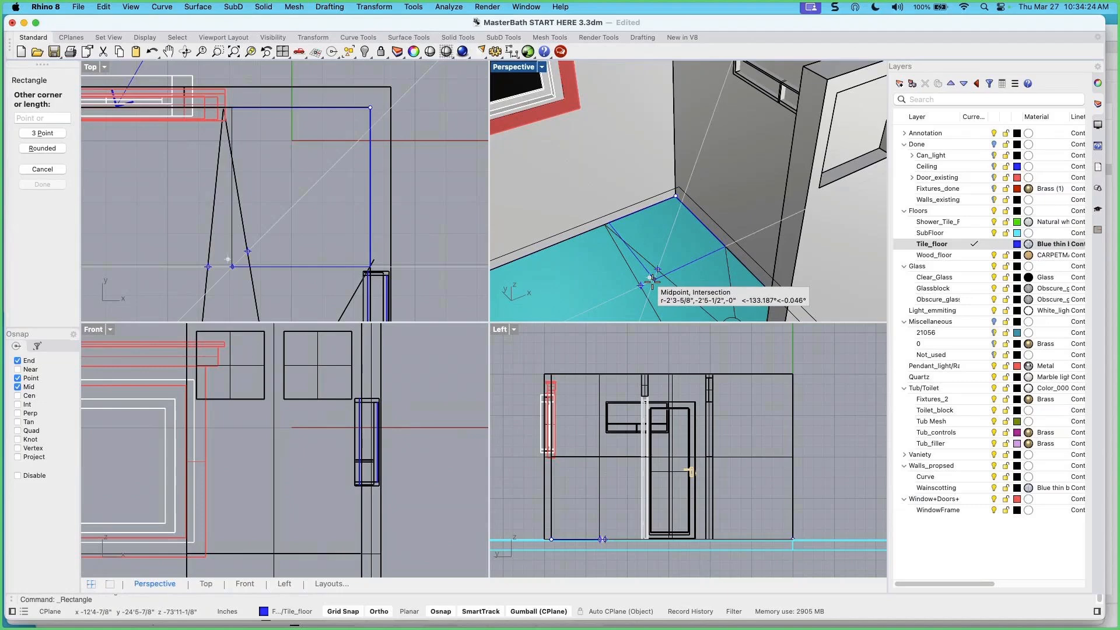
pyautogui.click(652, 282)
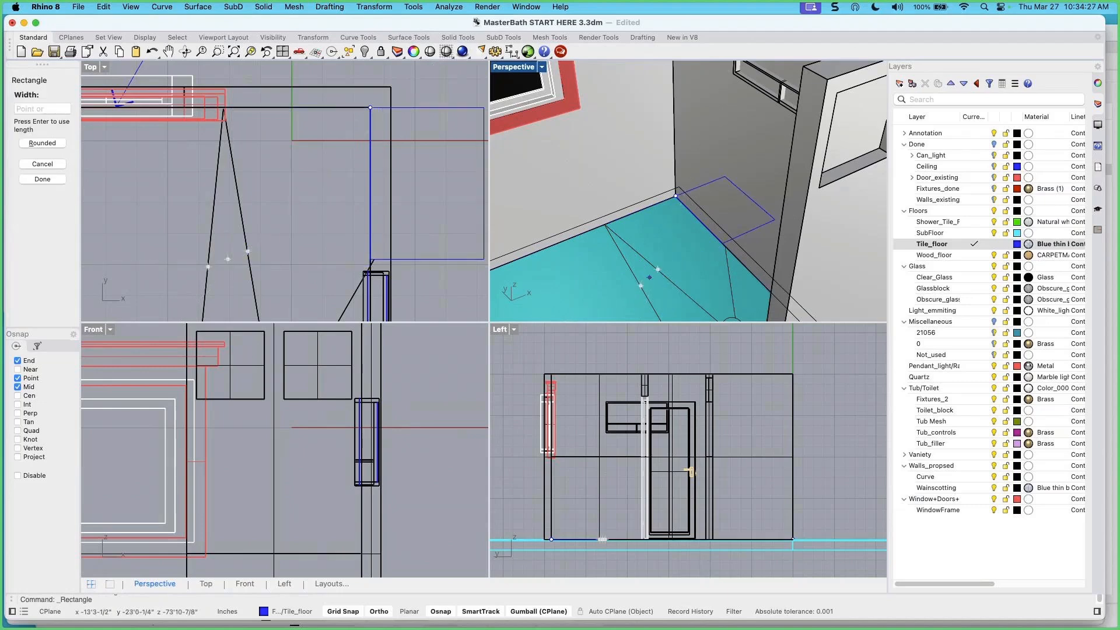
pyautogui.press('Escape')
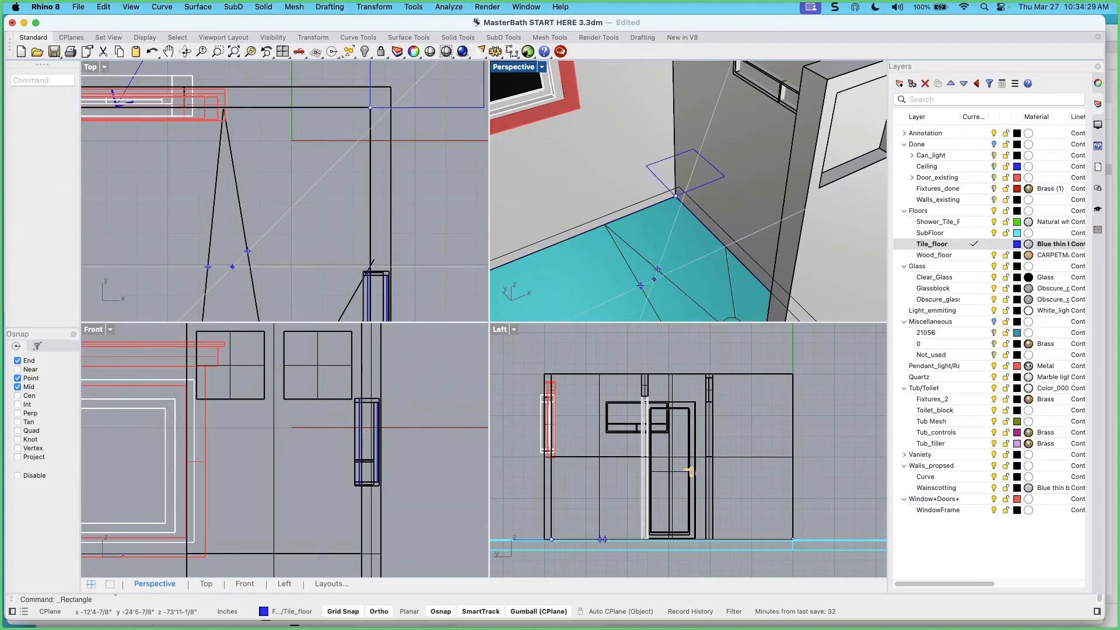
# Move the square by its far outer corner onto the room's inside corner so that it lies on the floor
pyautogui.scroll(-6, 704, 248)
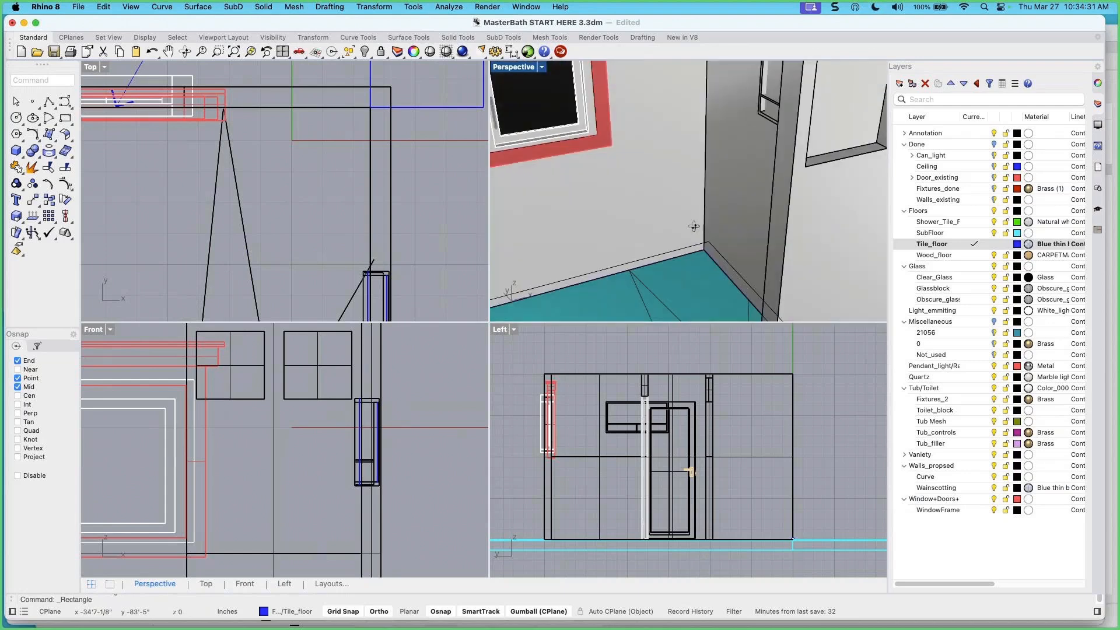
pyautogui.moveTo(729, 258); pyautogui.dragTo(619, 255, button='right')
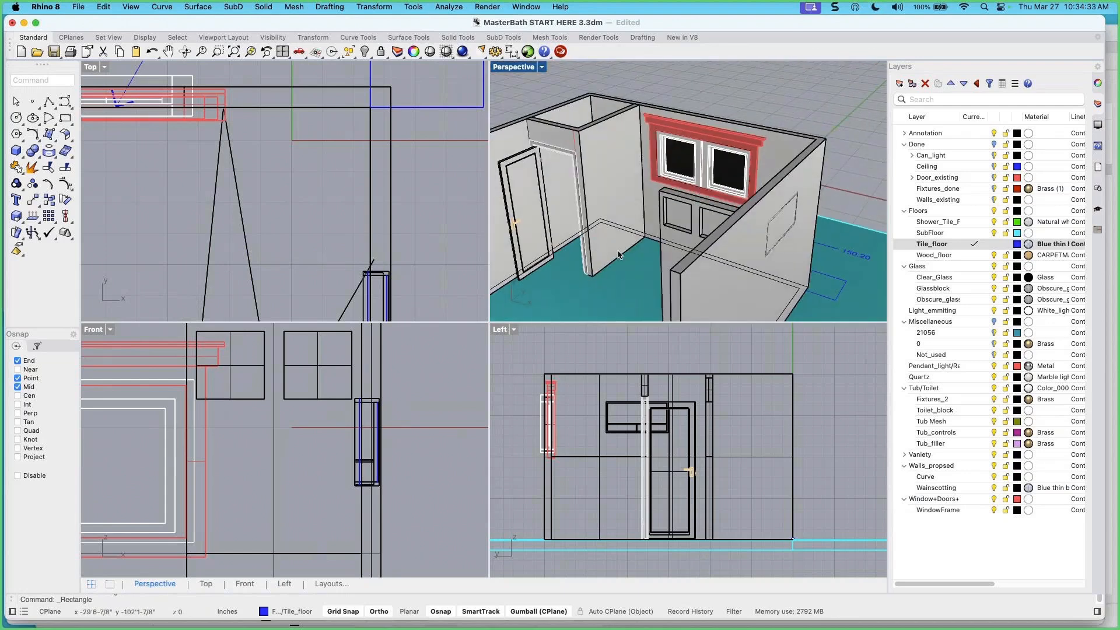
pyautogui.click(837, 300)
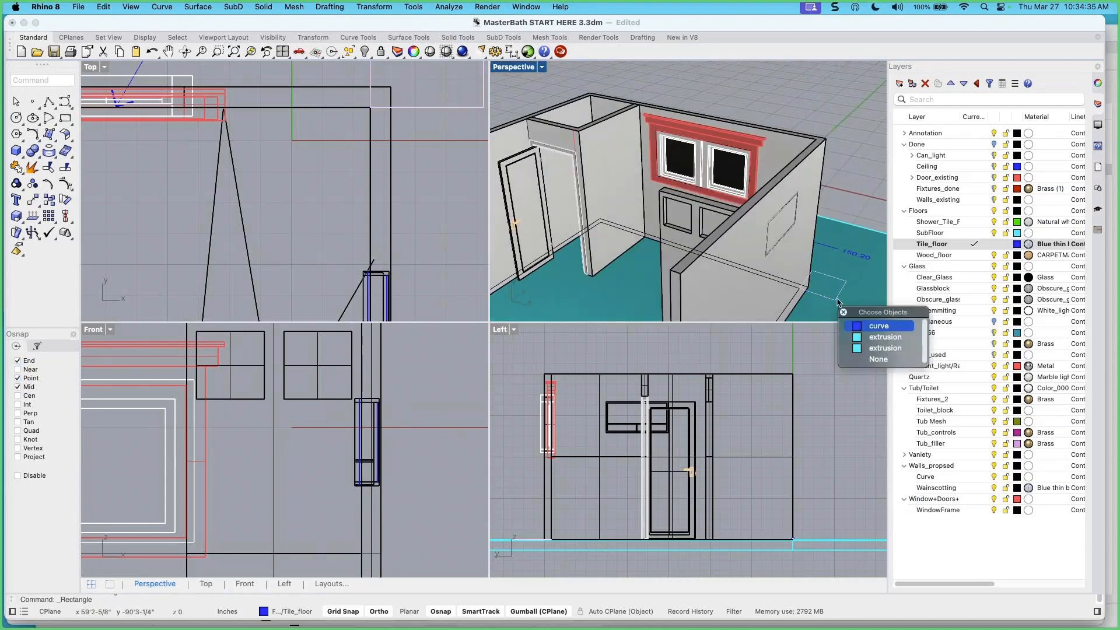
pyautogui.scroll(-3, 451, 136)
pyautogui.scroll(3, 386, 157)
pyautogui.click(392, 158)
pyautogui.write('m')
pyautogui.press('Return')
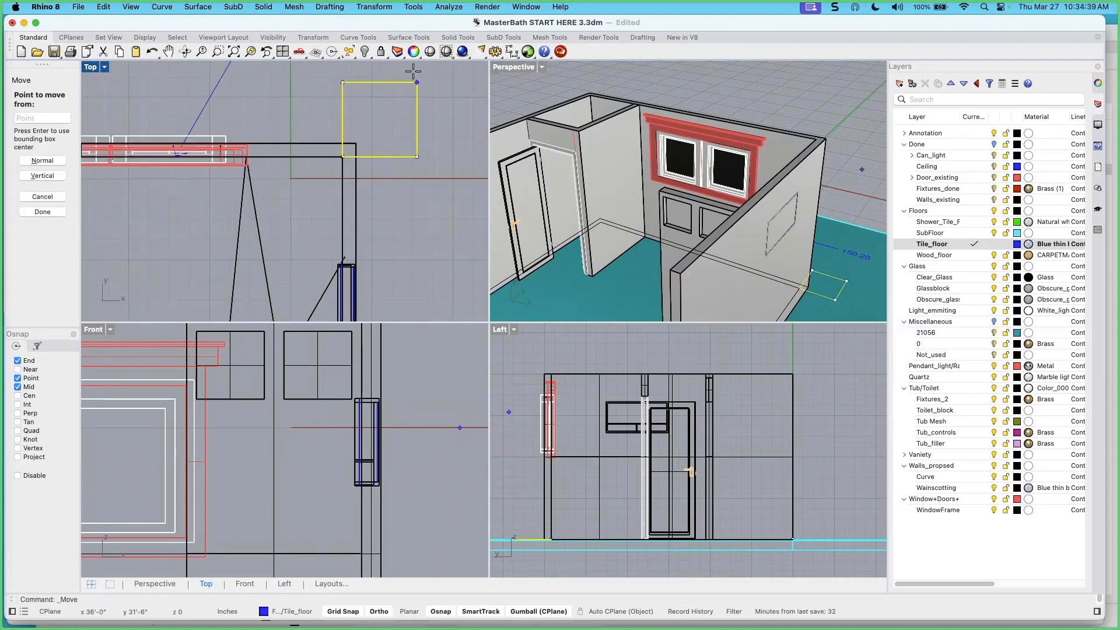
pyautogui.click(416, 83)
pyautogui.click(342, 156)
pyautogui.scroll(8, 696, 239)
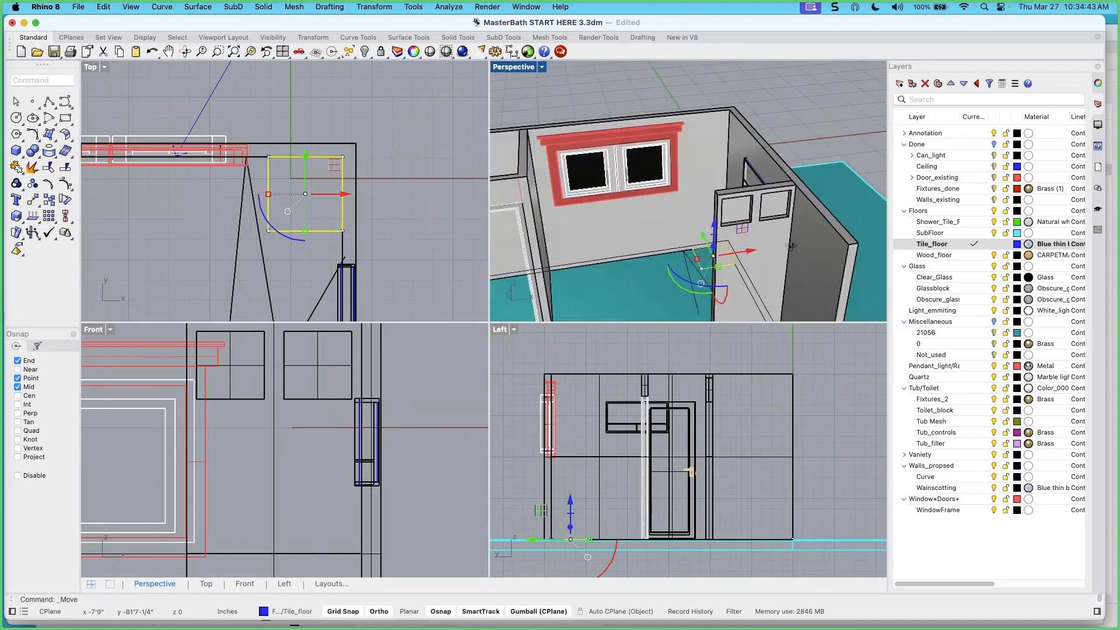
pyautogui.moveTo(706, 252)
pyautogui.mouseDown(button='right')
pyautogui.moveTo(698, 247)
pyautogui.moveTo(718, 236)
pyautogui.moveTo(692, 244)
pyautogui.mouseUp(button='right')
pyautogui.press('Escape')
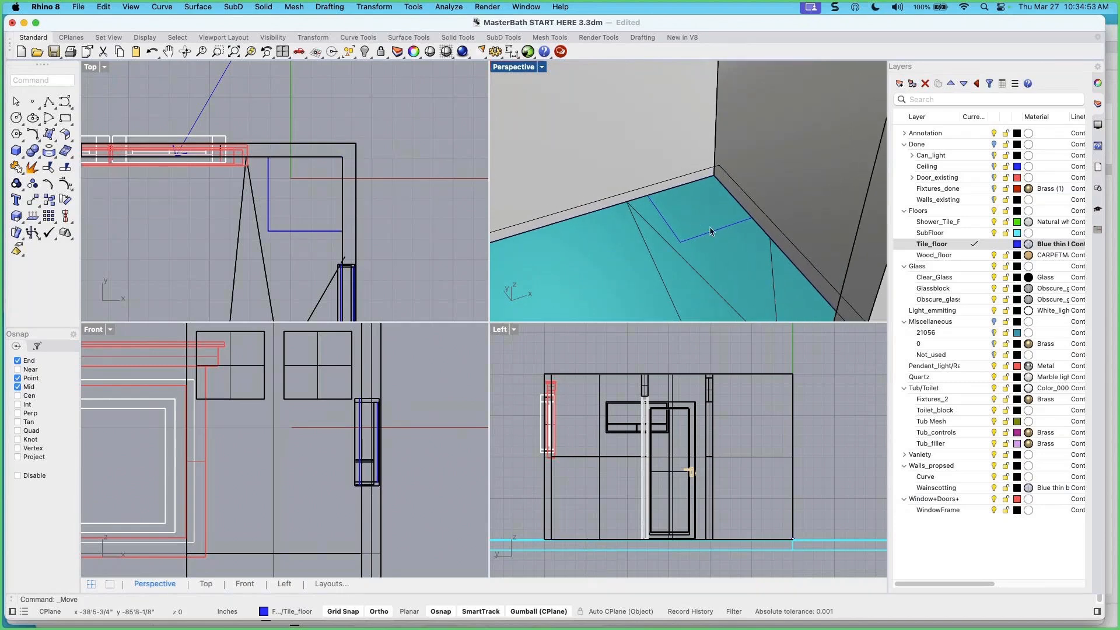
# Delete the square's control point farthest from the wall corner to turn it into a triangle
pyautogui.click(710, 231)
pyautogui.click(747, 265)
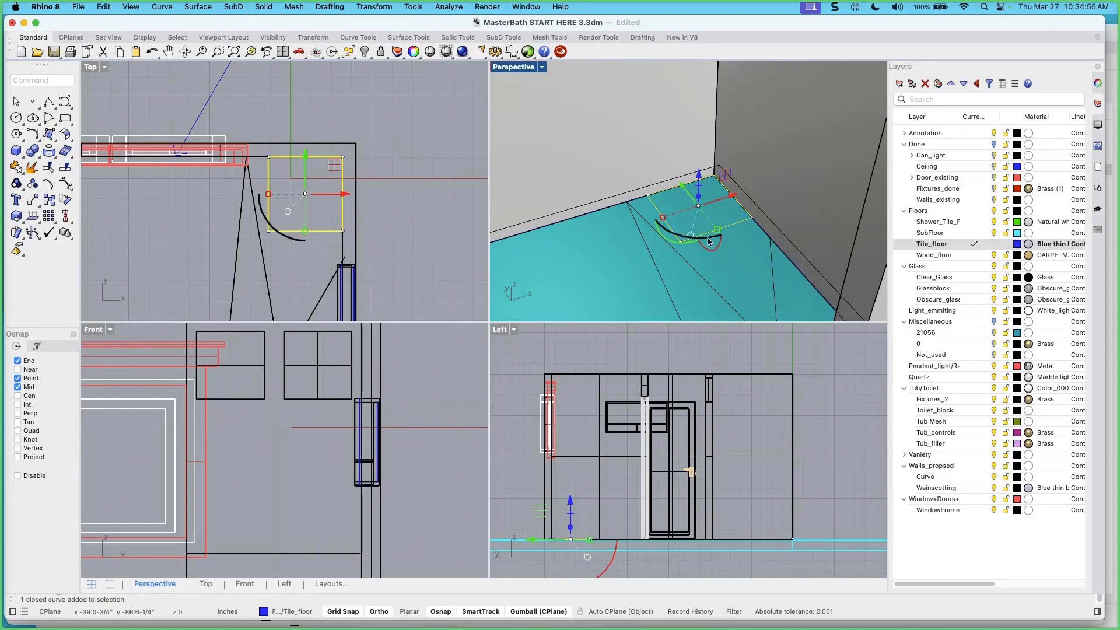
pyautogui.scroll(2, 677, 247)
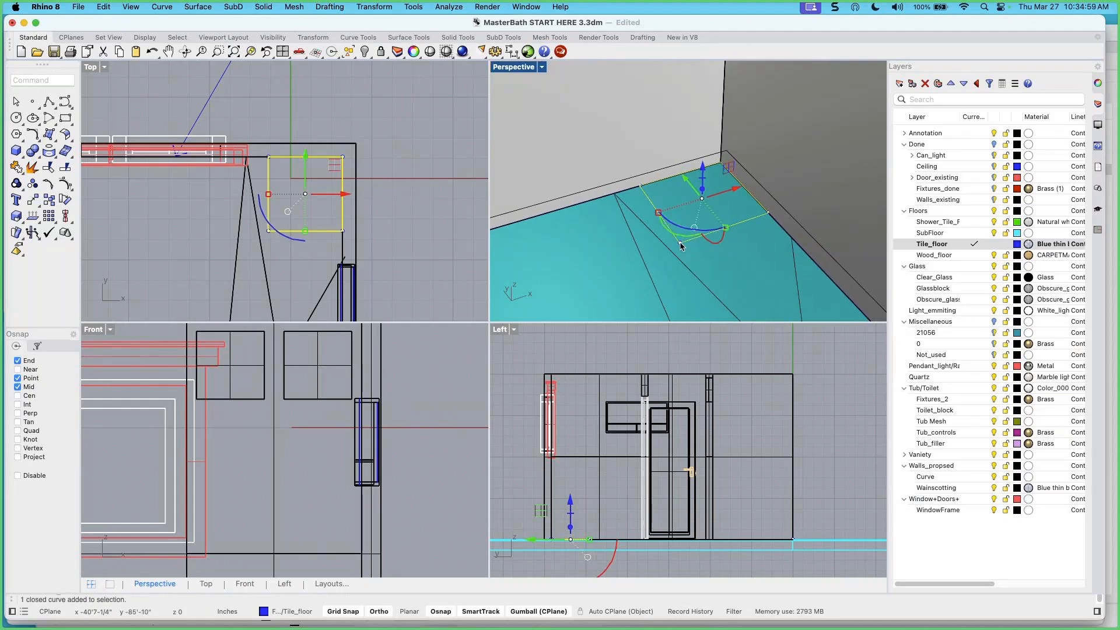
pyautogui.keyDown('shift'); pyautogui.keyDown('super'); pyautogui.click(680, 243); pyautogui.keyUp('super'); pyautogui.keyUp('shift')
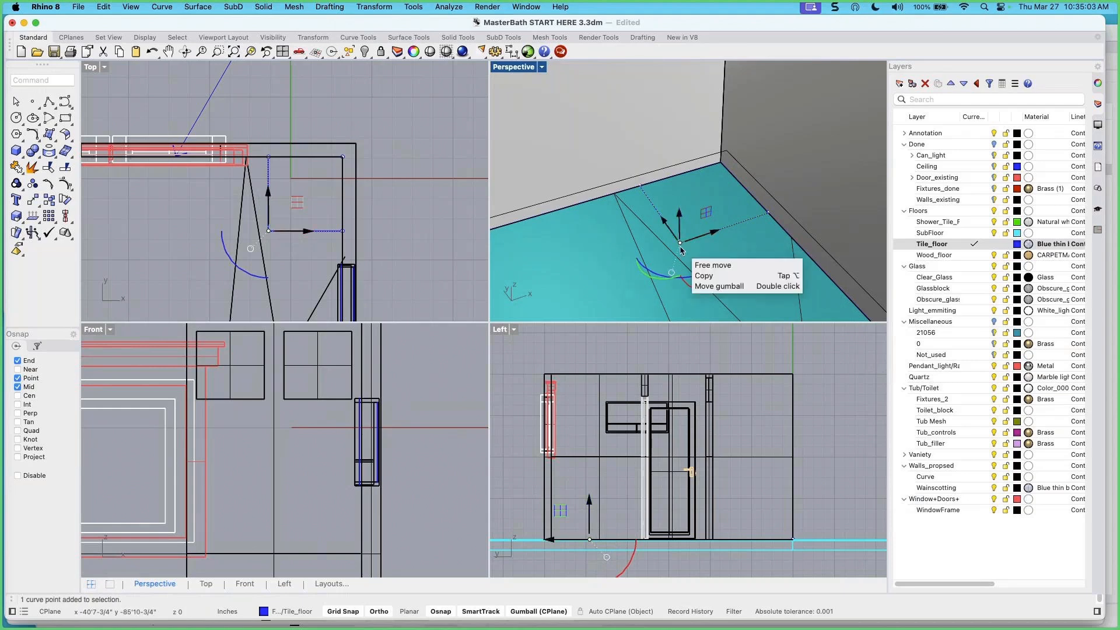
pyautogui.press('Delete')
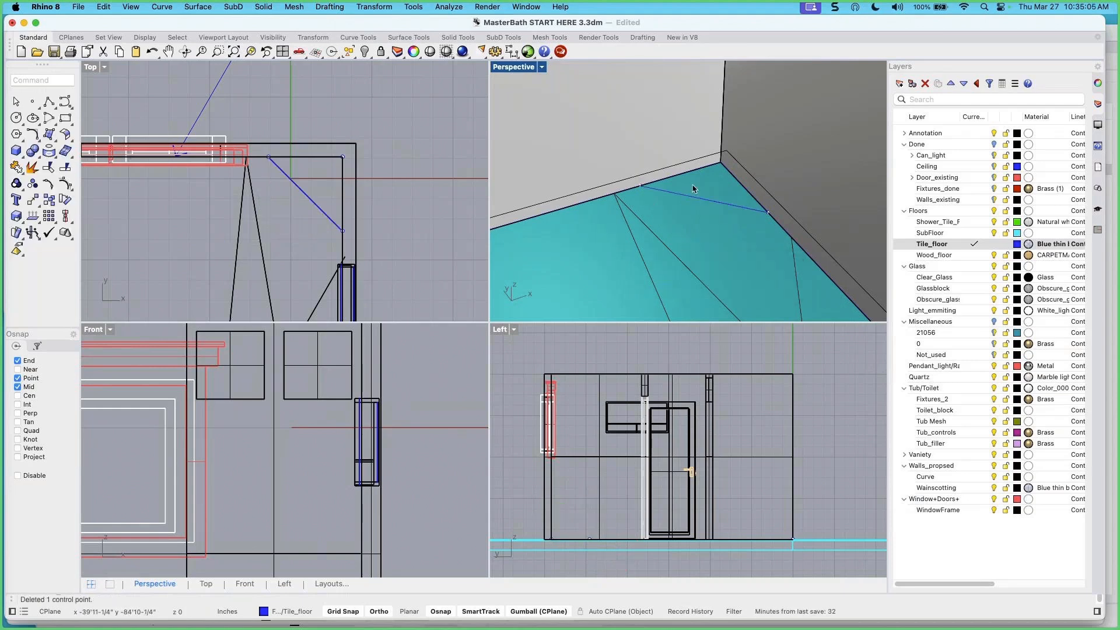
pyautogui.scroll(1, 711, 197)
pyautogui.click(710, 203)
pyautogui.press('Escape')
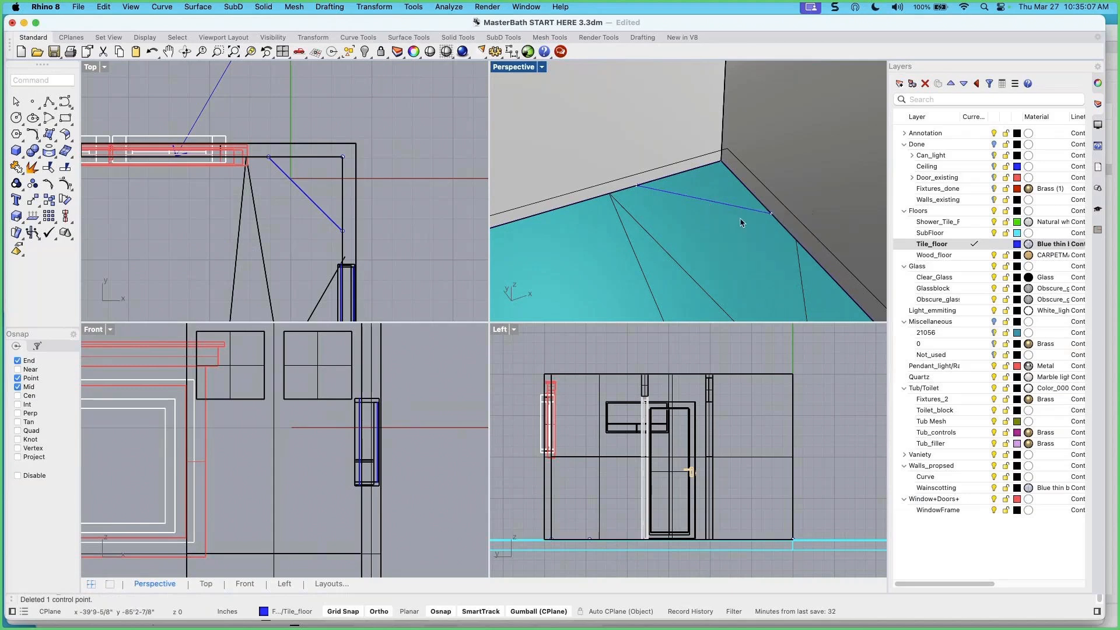
# Try to scale the triangle in 2D from its room-corner point so that its wall side measures 24 inches
pyautogui.click(717, 207)
pyautogui.scroll(3, 295, 168)
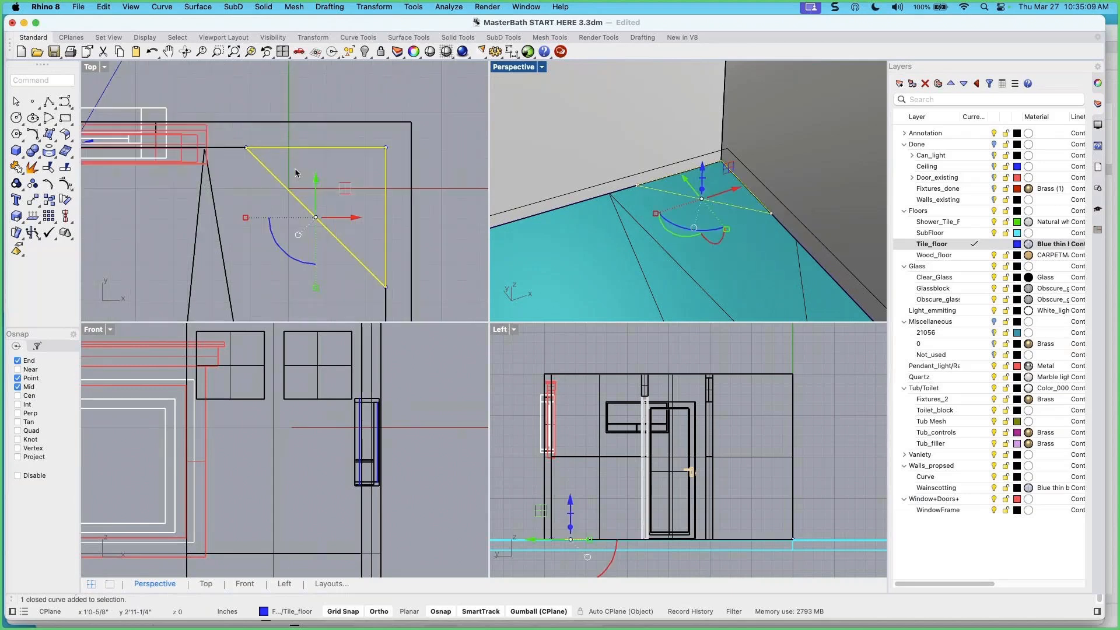
pyautogui.moveTo(304, 174); pyautogui.dragTo(287, 173, button='right')
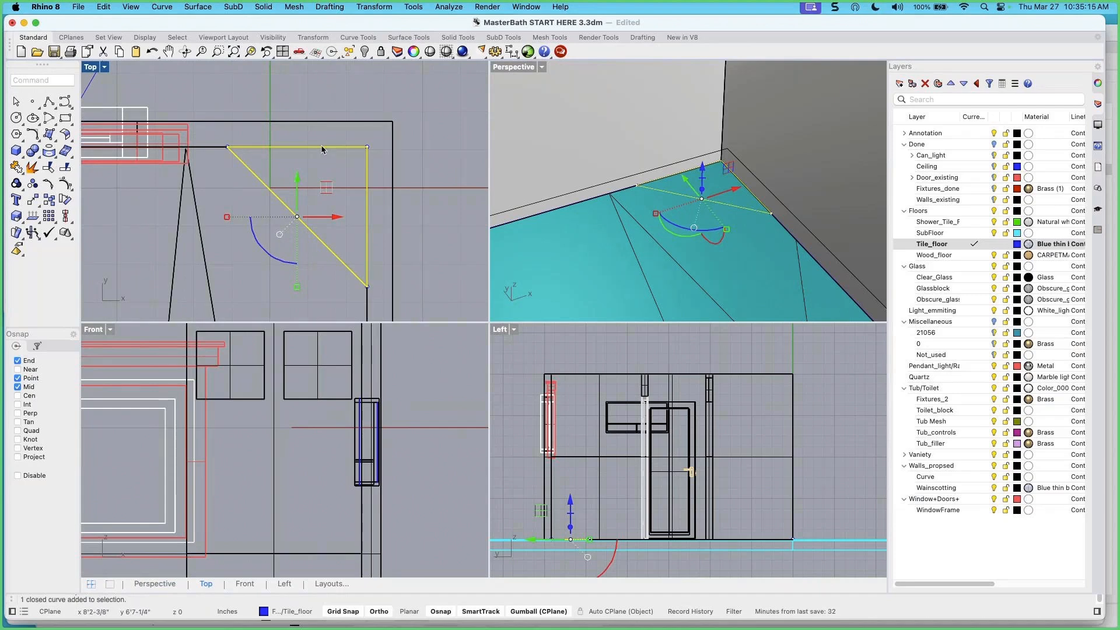
pyautogui.click(374, 7)
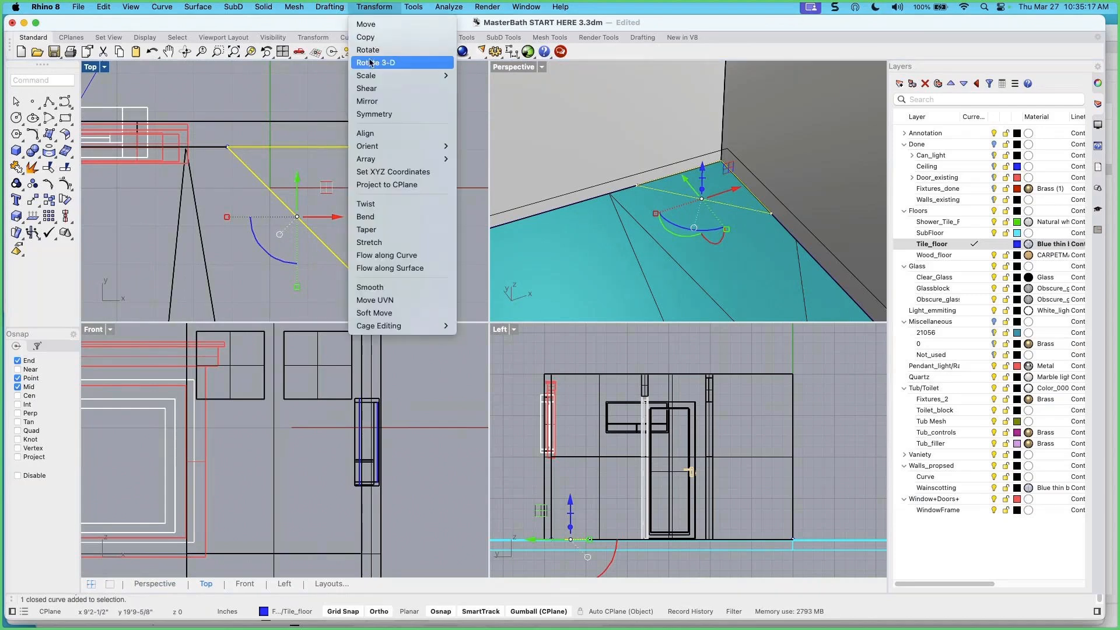
pyautogui.moveTo(397, 76)
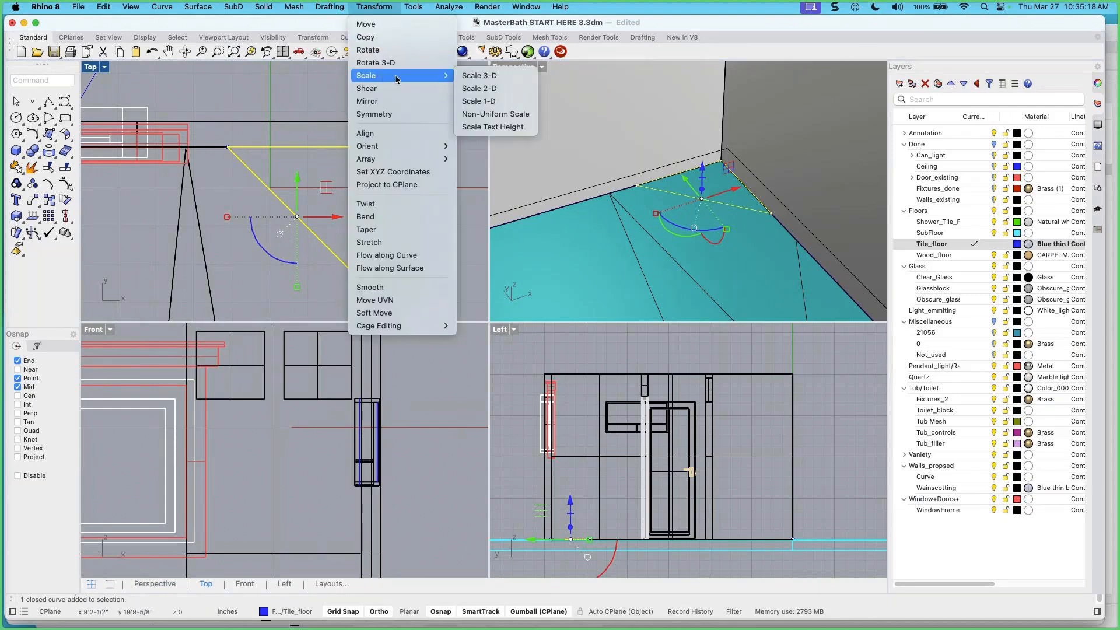
pyautogui.click(480, 89)
pyautogui.click(368, 147)
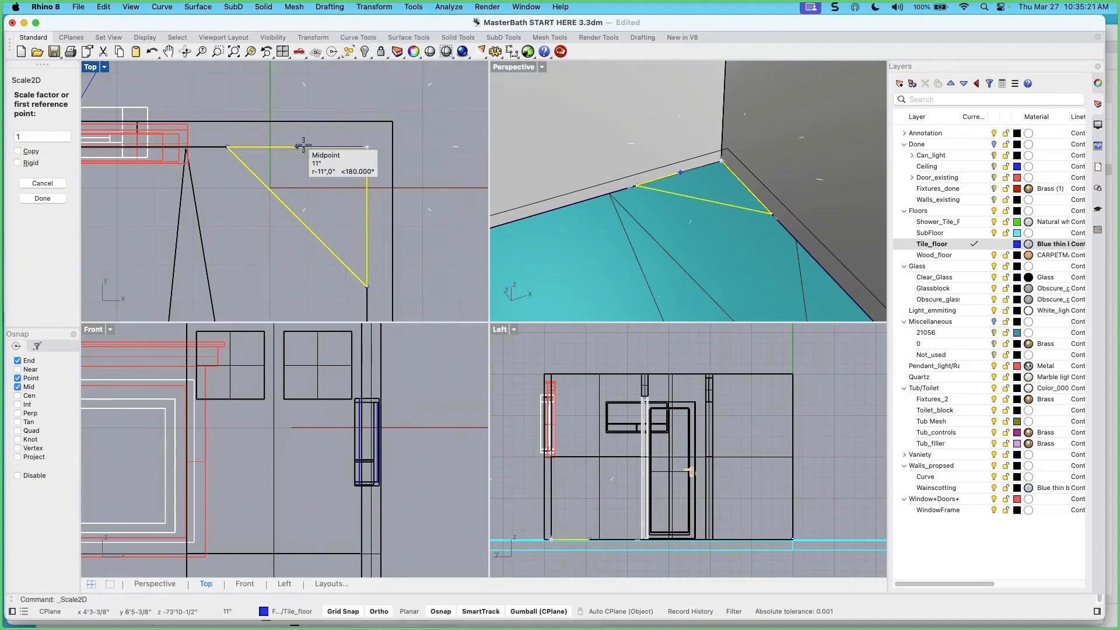
pyautogui.click(226, 147)
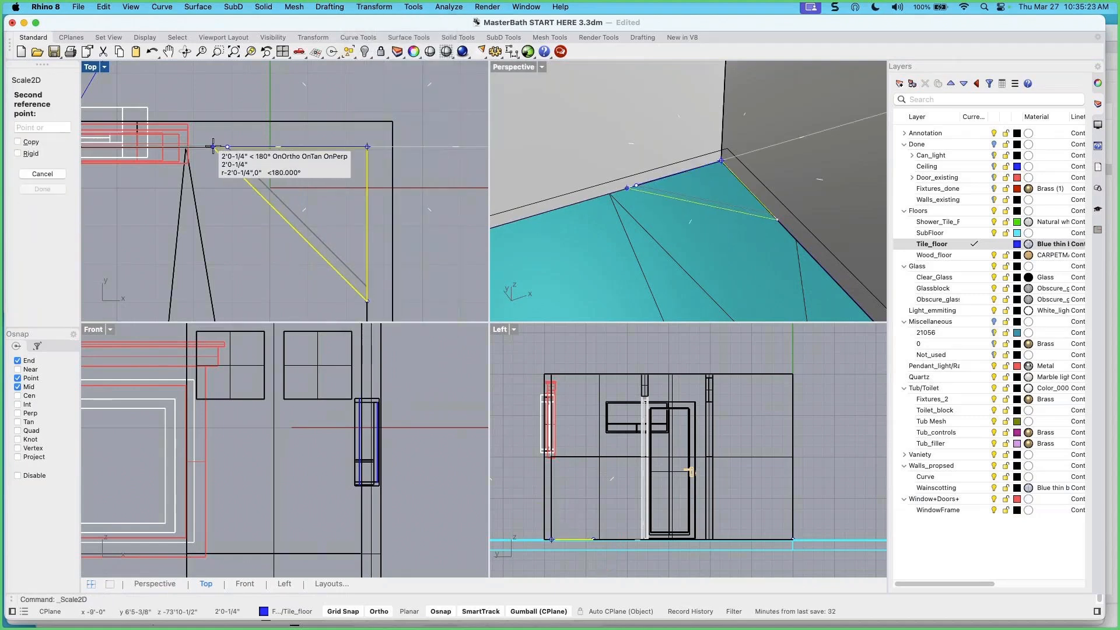
pyautogui.write('24')
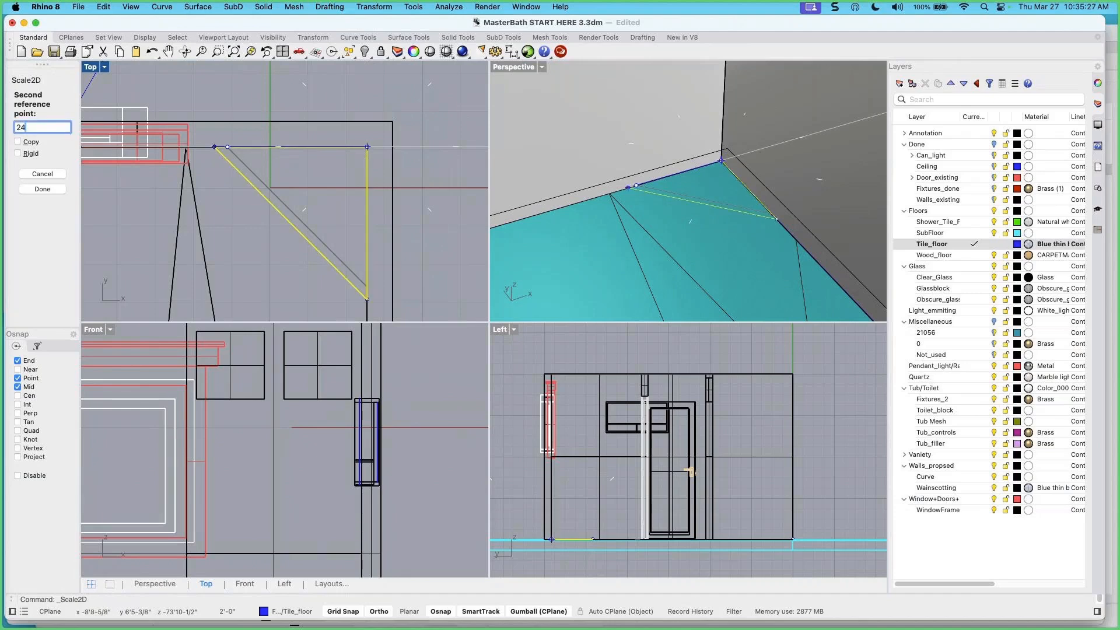
pyautogui.press('Return')
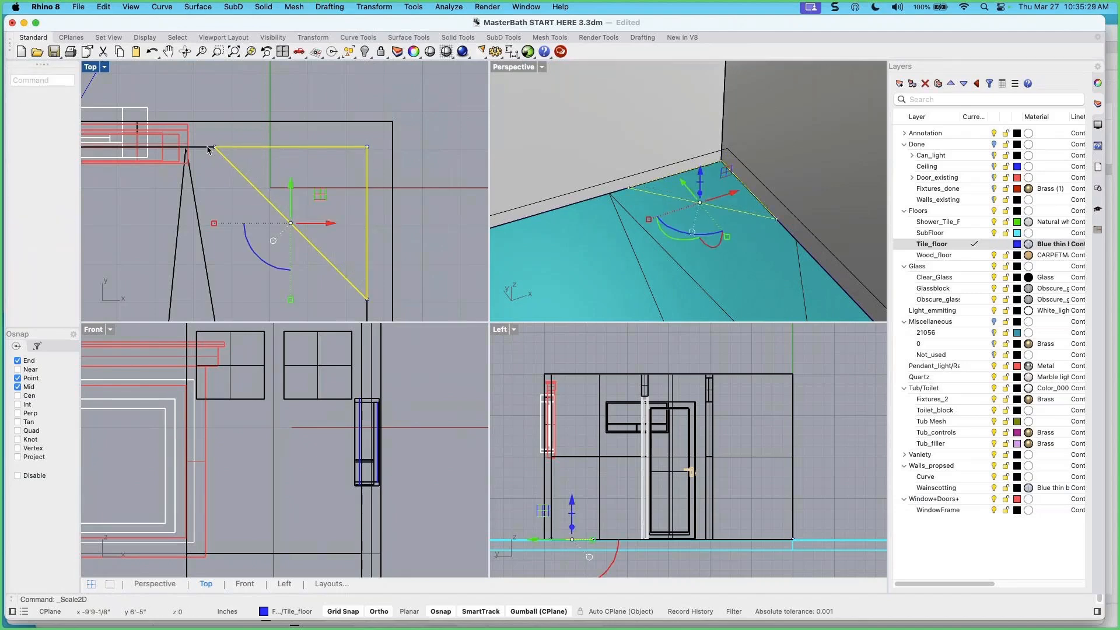
pyautogui.press('super+z')
pyautogui.click(317, 95)
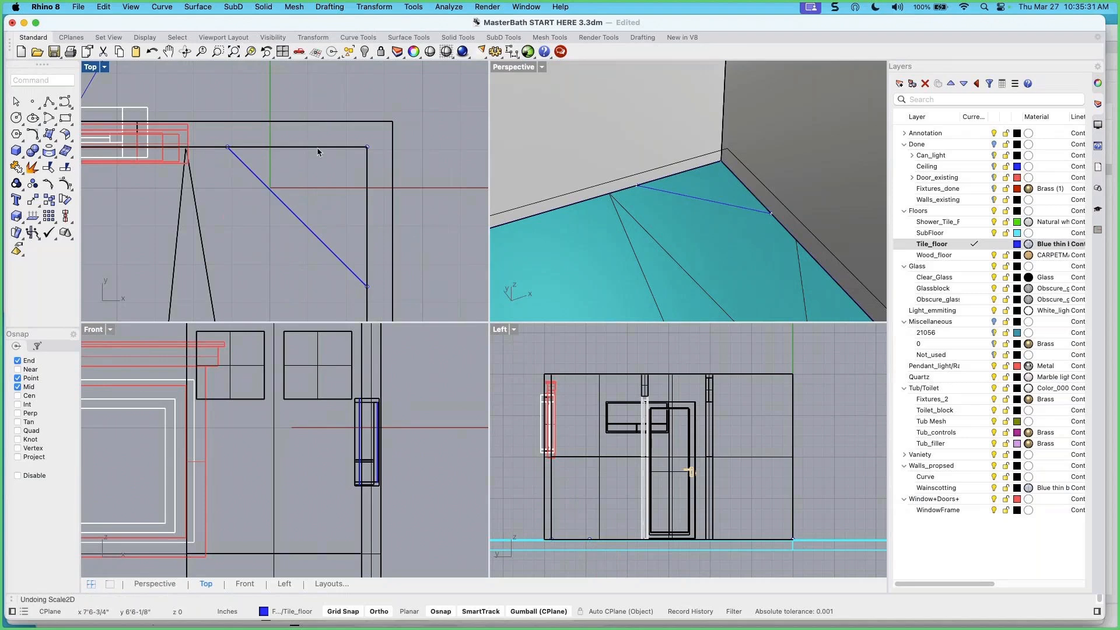
# Make a 2D-scaled copy of the triangle from its room-corner point, with its wall side enlarged to 24 inches
pyautogui.click(278, 200)
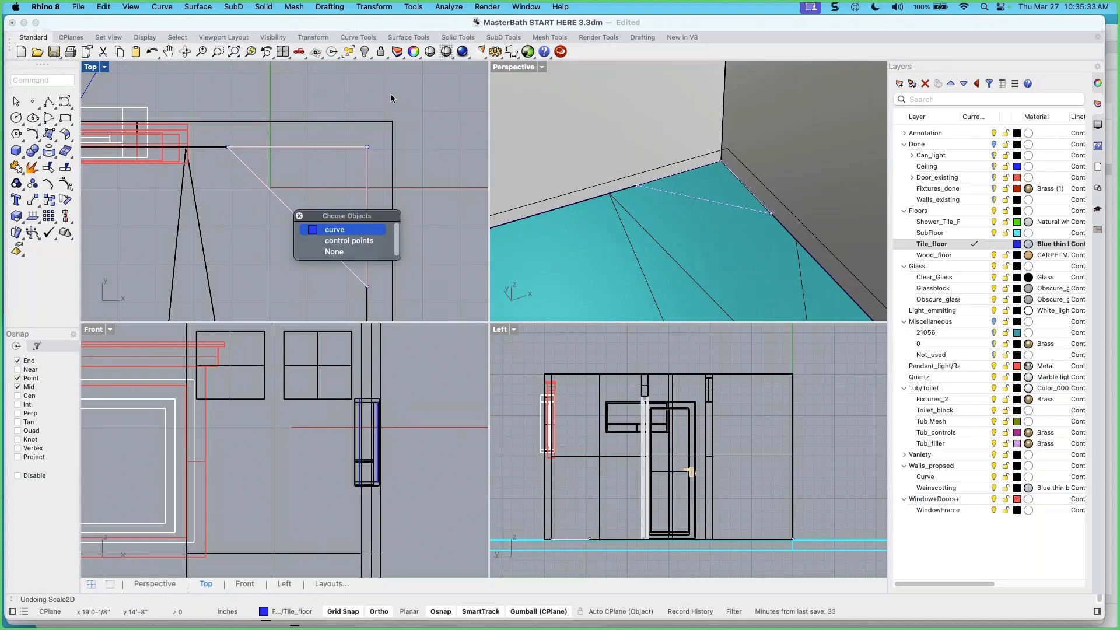
pyautogui.click(390, 98)
pyautogui.rightClick(390, 98)
pyautogui.moveTo(514, 106)
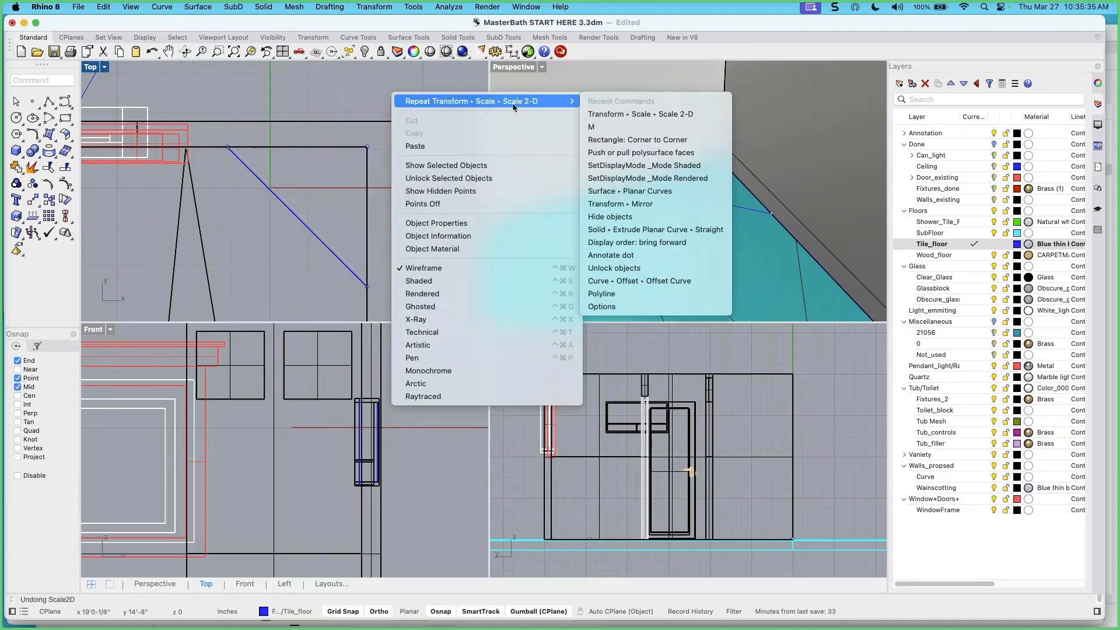
pyautogui.click(604, 114)
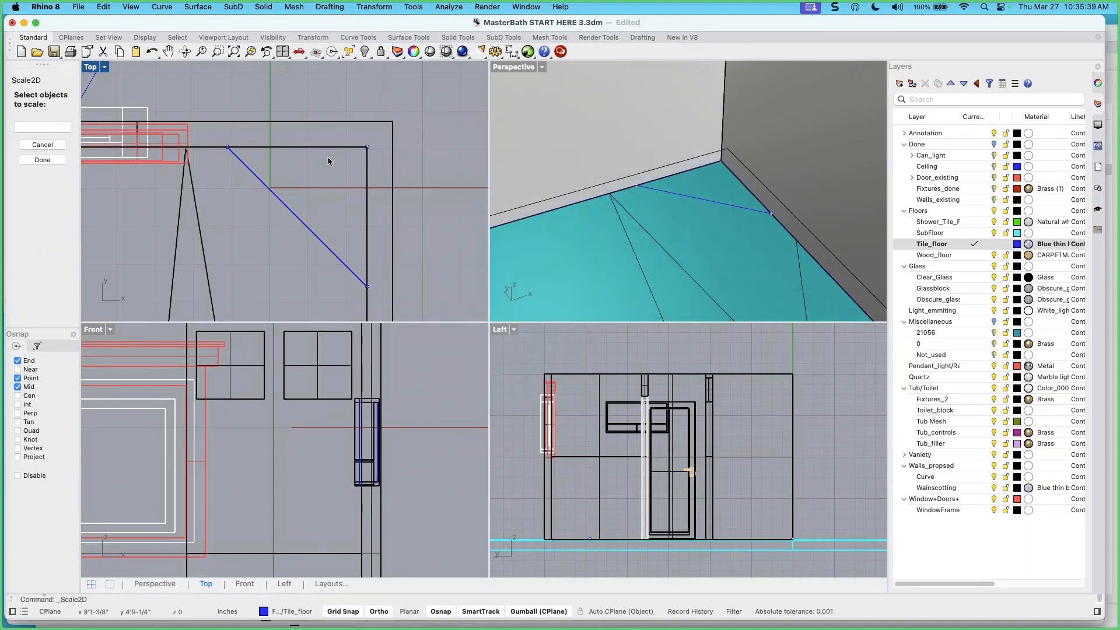
pyautogui.click(270, 196)
pyautogui.press('Return')
pyautogui.press('Return')
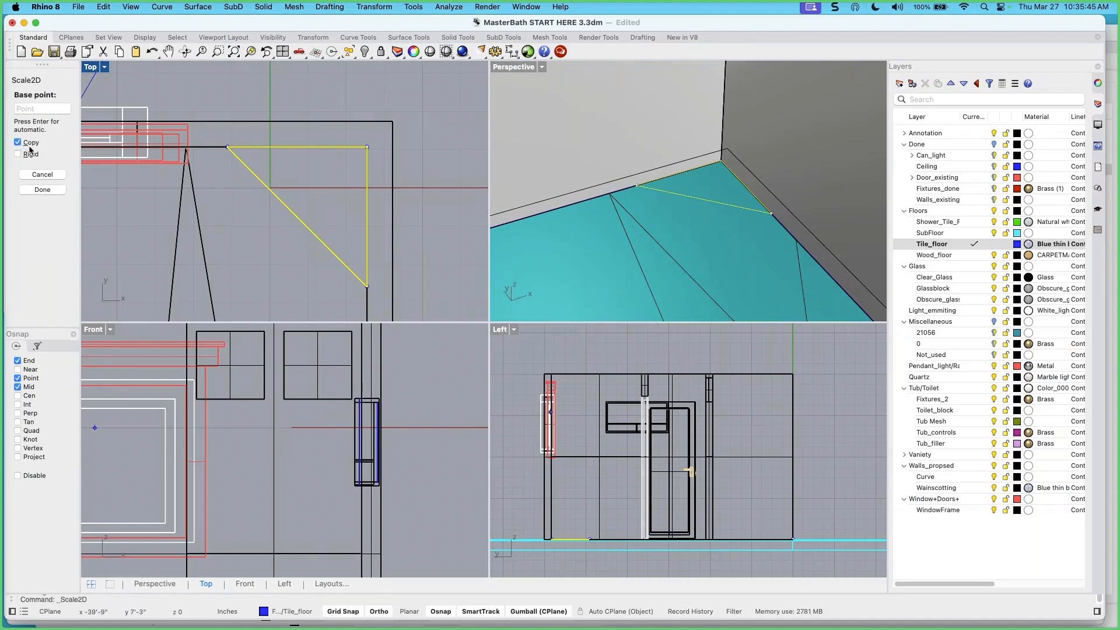
pyautogui.click(367, 146)
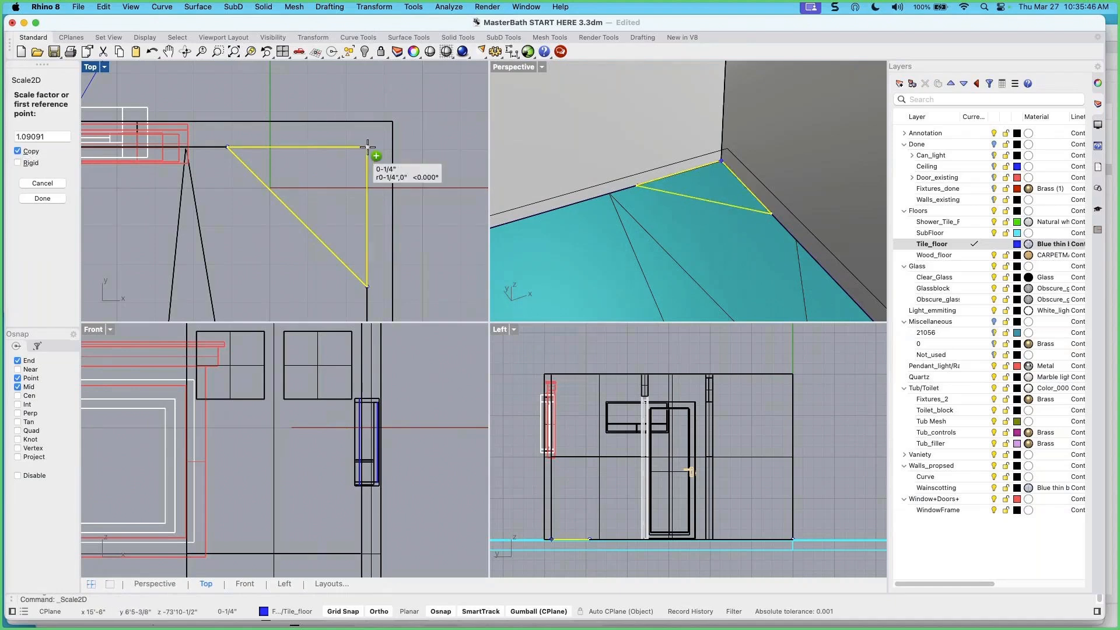
pyautogui.click(228, 146)
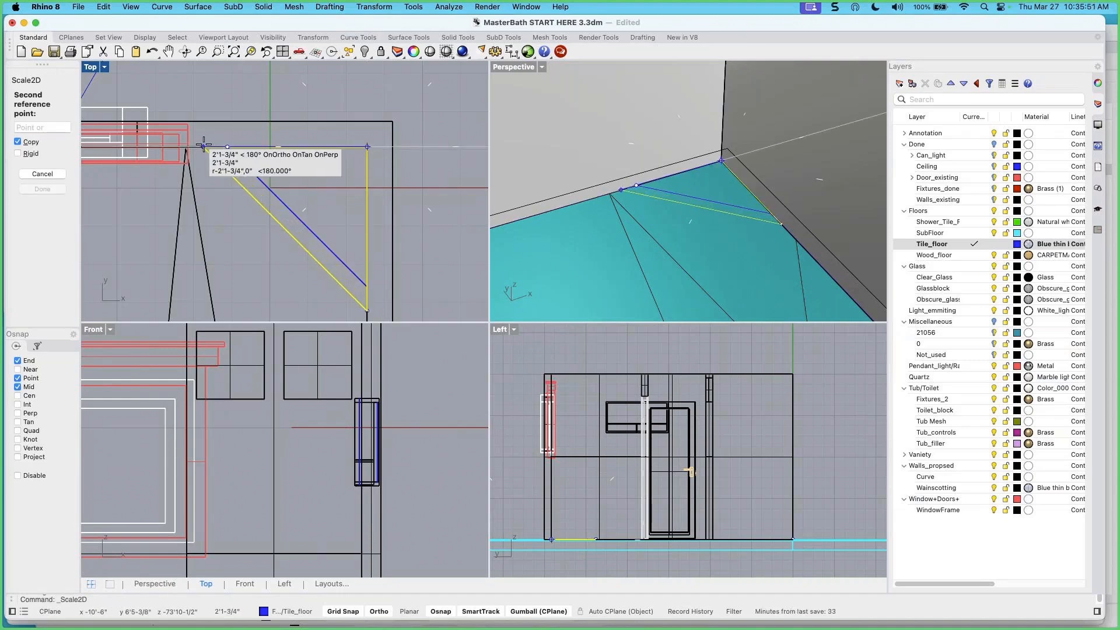
pyautogui.write('24')
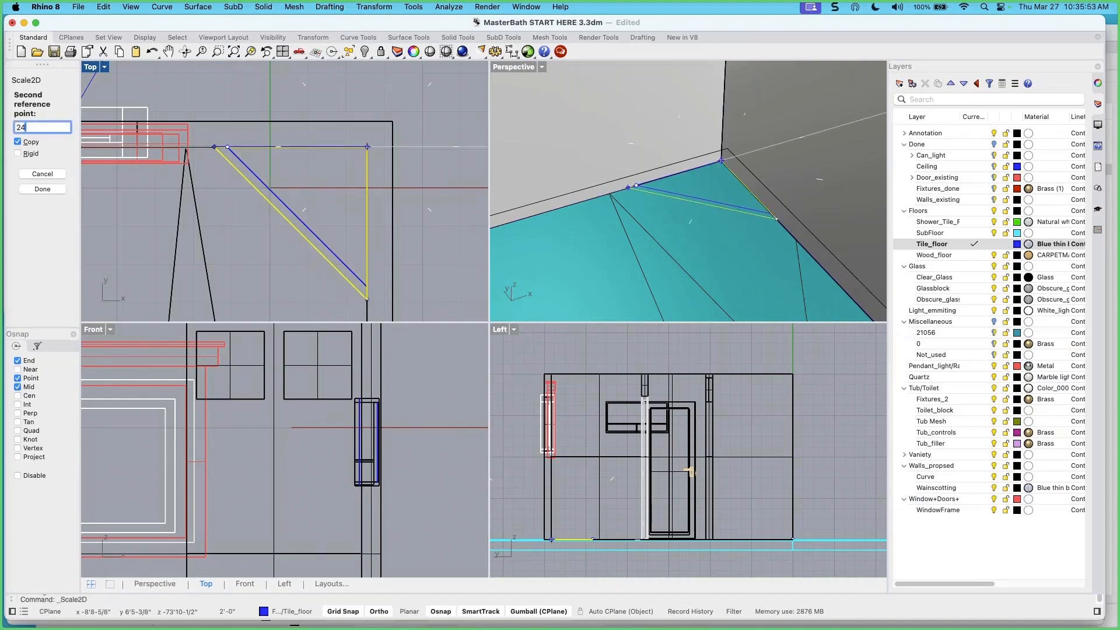
pyautogui.press('Return')
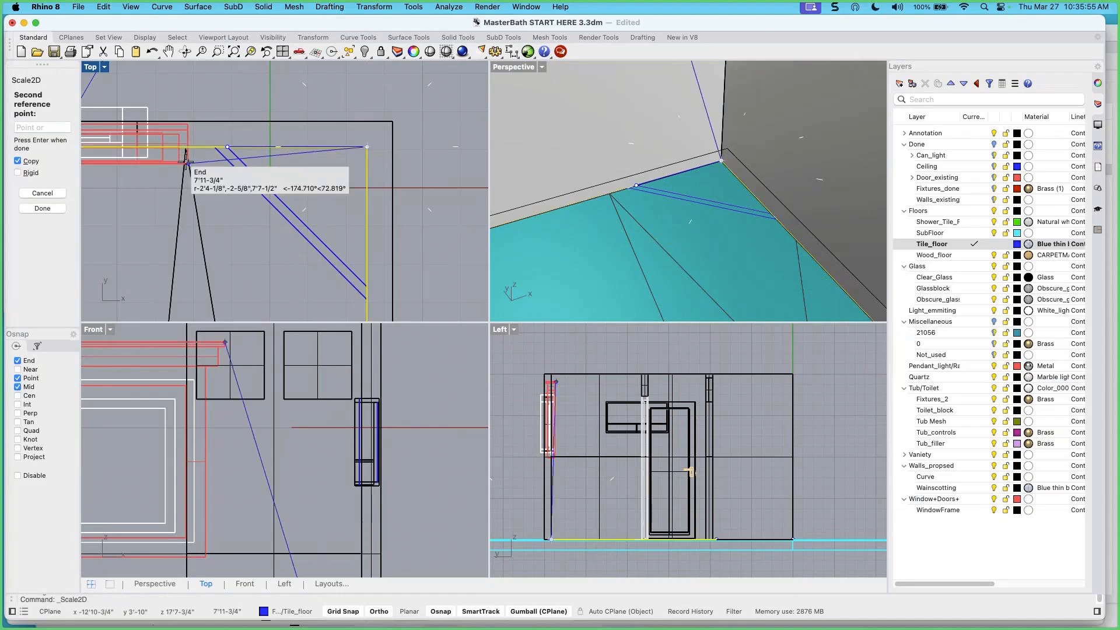
pyautogui.press('Return')
# Raise both the original and the enlarged triangle 18 inches straight up from the floor
pyautogui.click(295, 217)
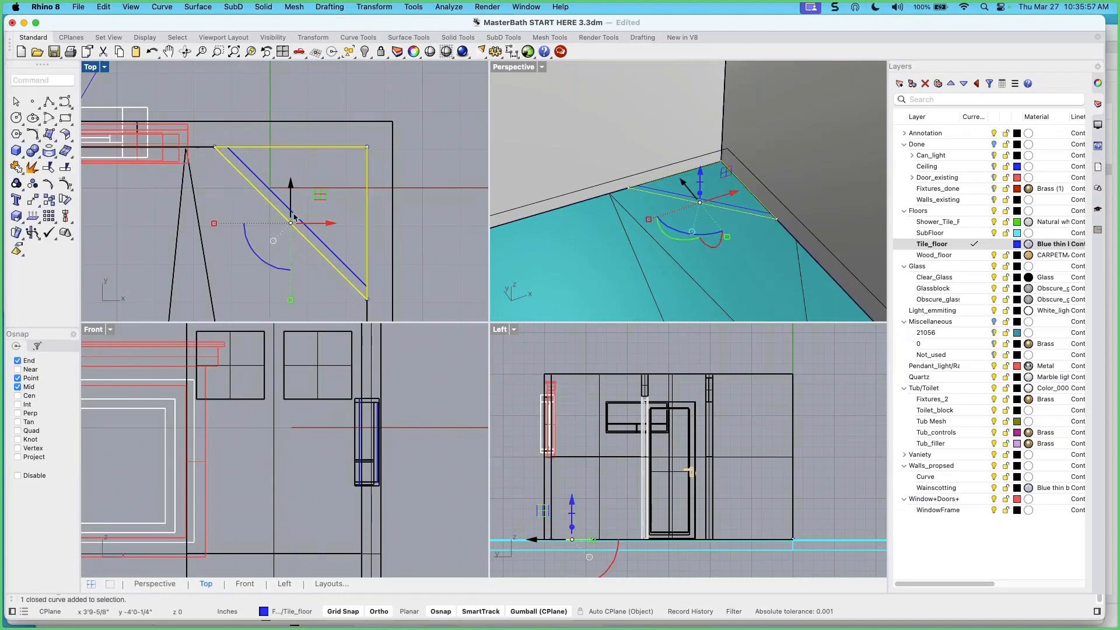
pyautogui.keyDown('shift'); pyautogui.click(299, 218); pyautogui.keyUp('shift')
pyautogui.moveTo(642, 208); pyautogui.dragTo(651, 183, button='right')
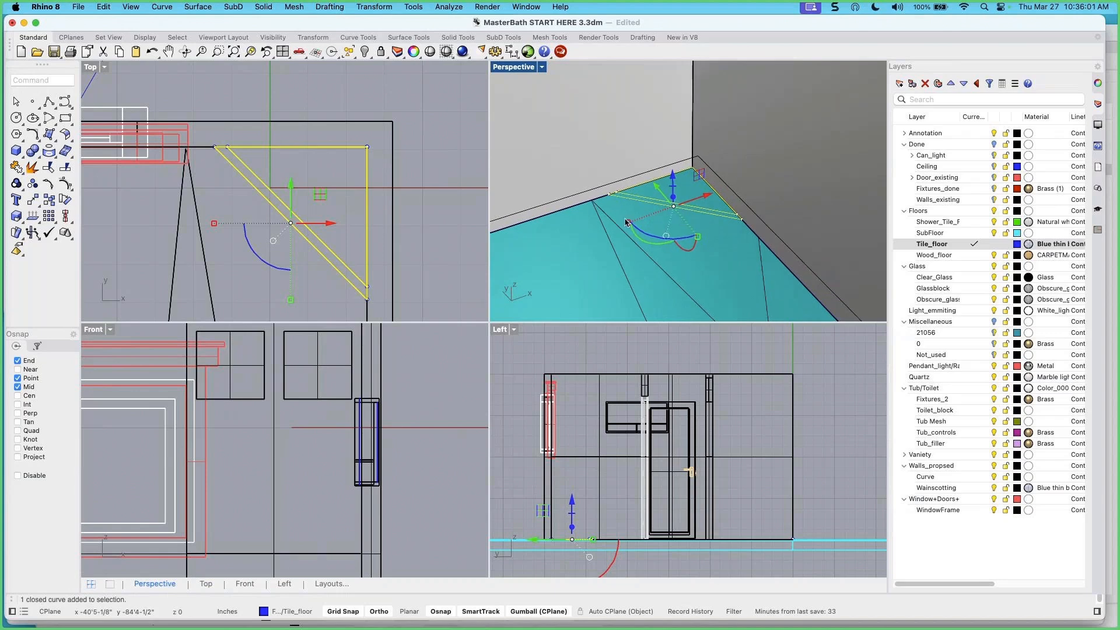
pyautogui.click(674, 182)
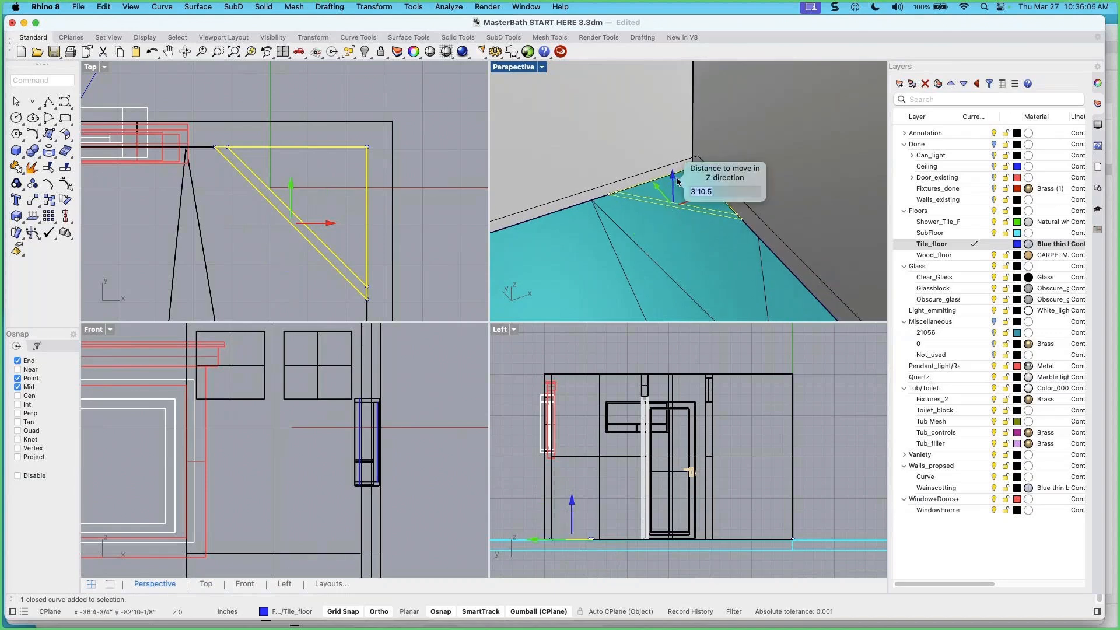
pyautogui.press('Return')
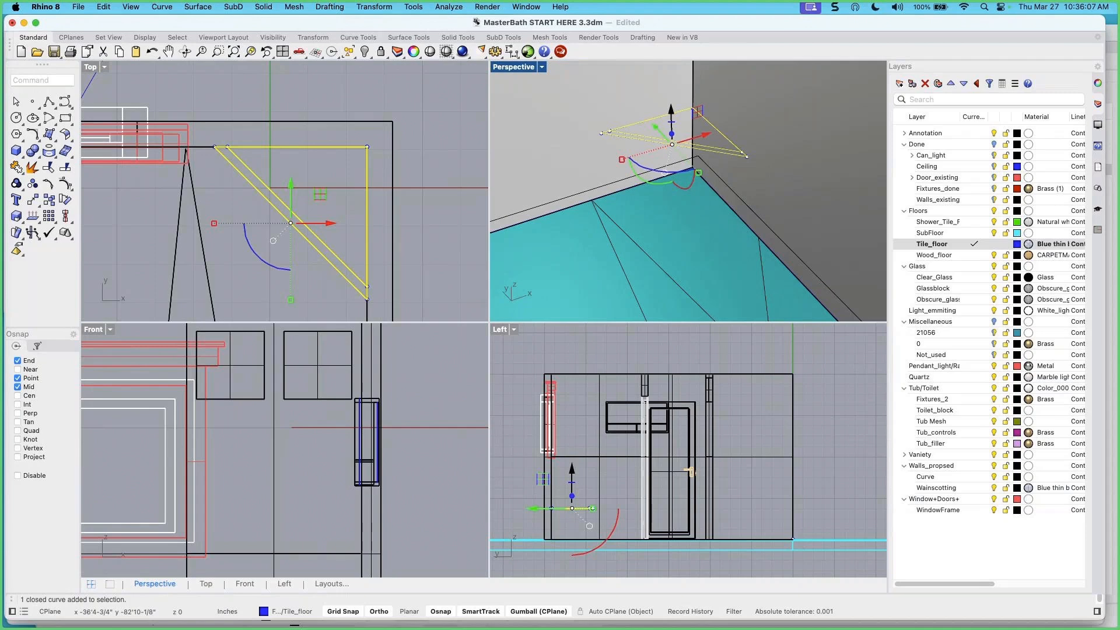
pyautogui.moveTo(735, 159); pyautogui.dragTo(704, 210, button='right')
pyautogui.press('Escape')
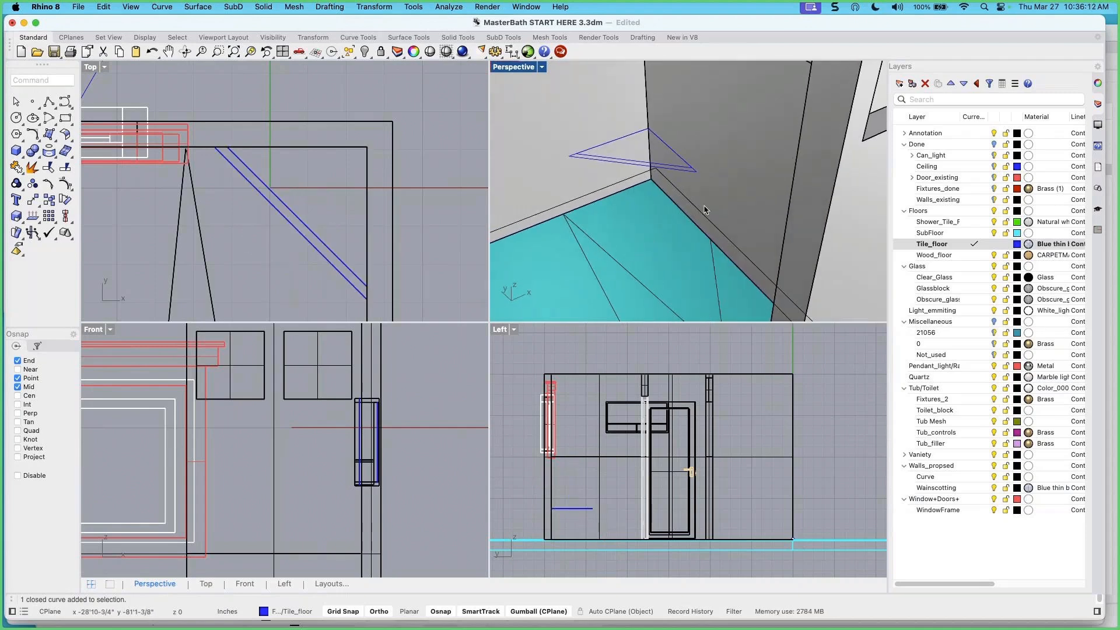
# Extrude the smaller triangle as a straight solid down to the floor
pyautogui.click(630, 164)
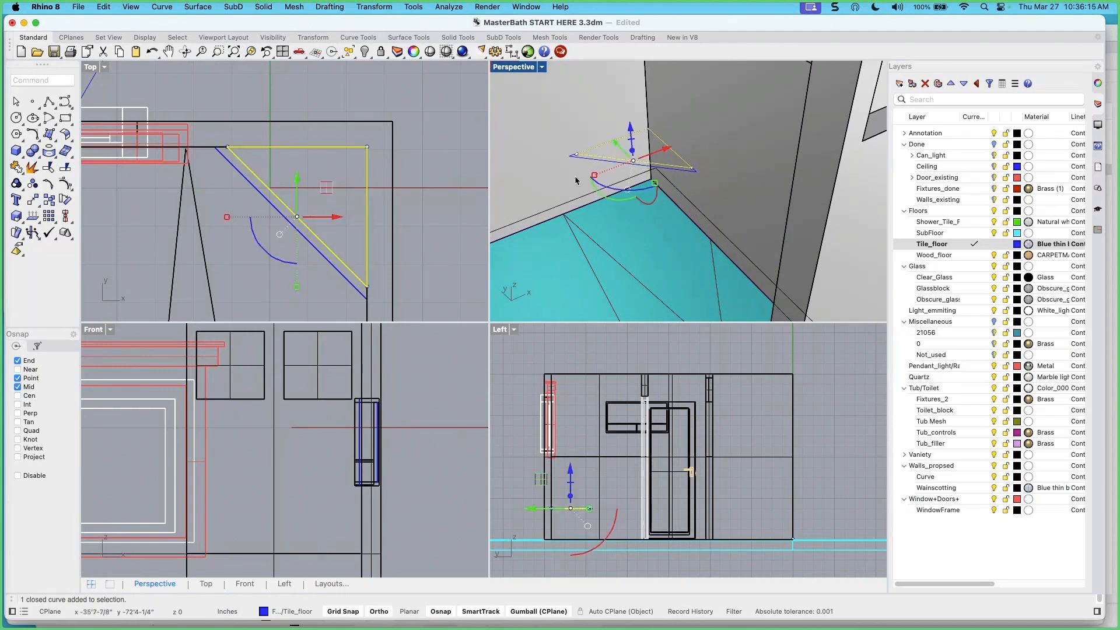
pyautogui.click(263, 8)
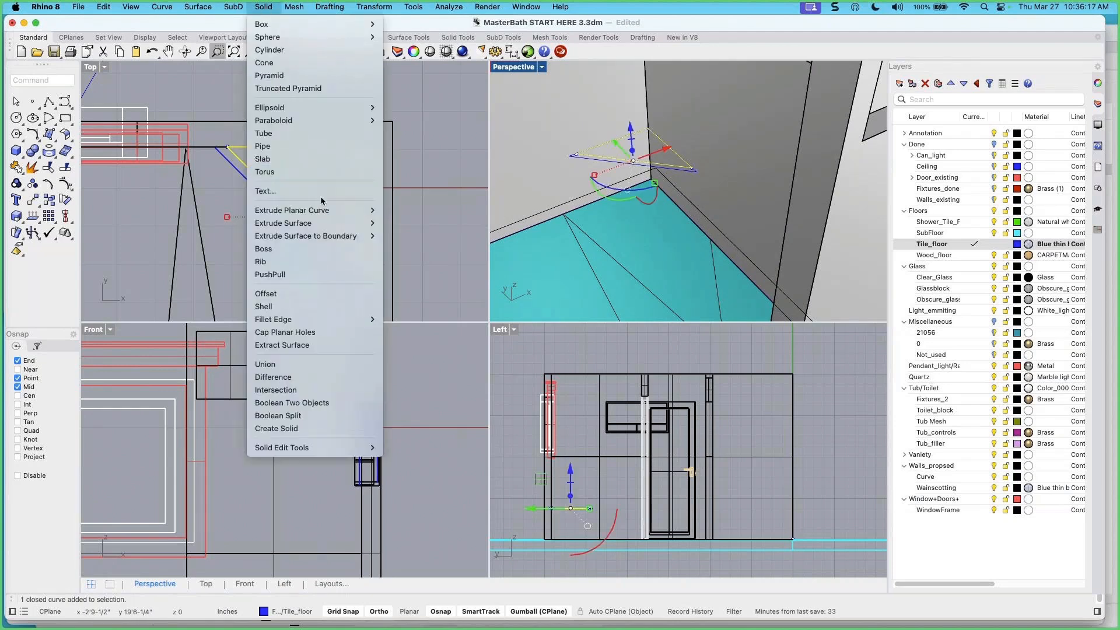
pyautogui.moveTo(330, 211)
pyautogui.click(406, 213)
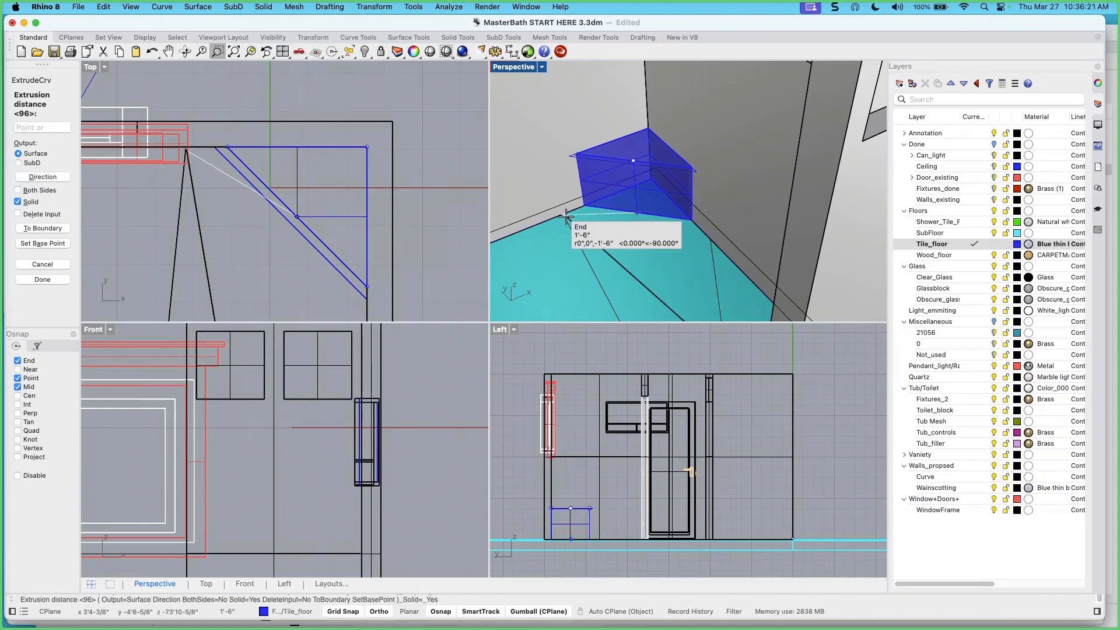
pyautogui.click(566, 217)
pyautogui.press('Escape')
# Make the Quartz layer current and extrude the larger triangle 2 cm upward as a solid top over the corner base
pyautogui.click(573, 160)
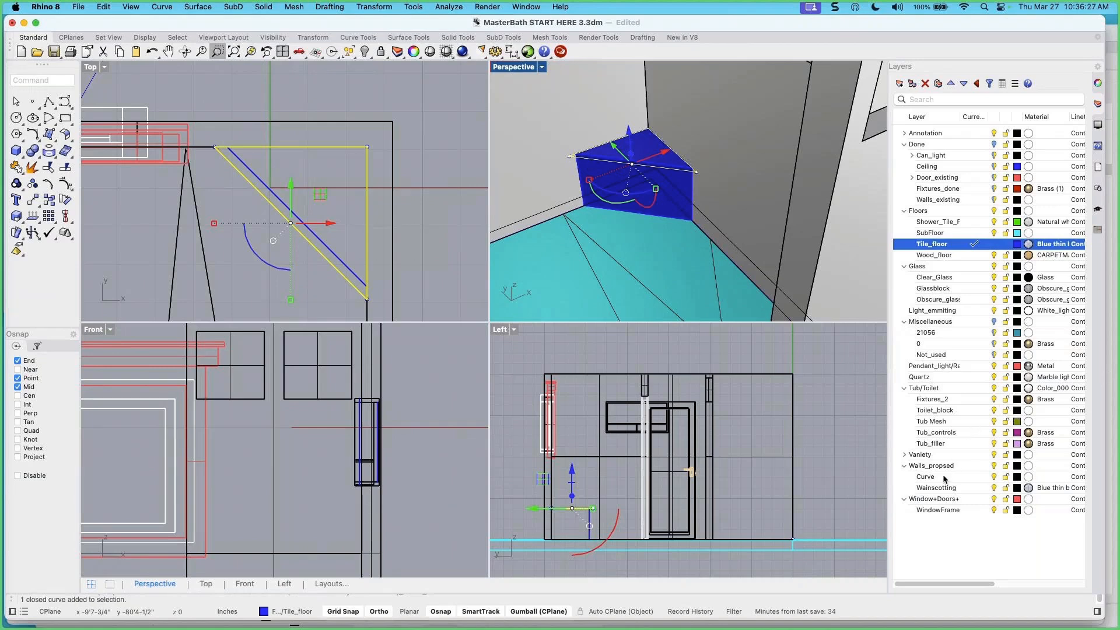
pyautogui.click(982, 378)
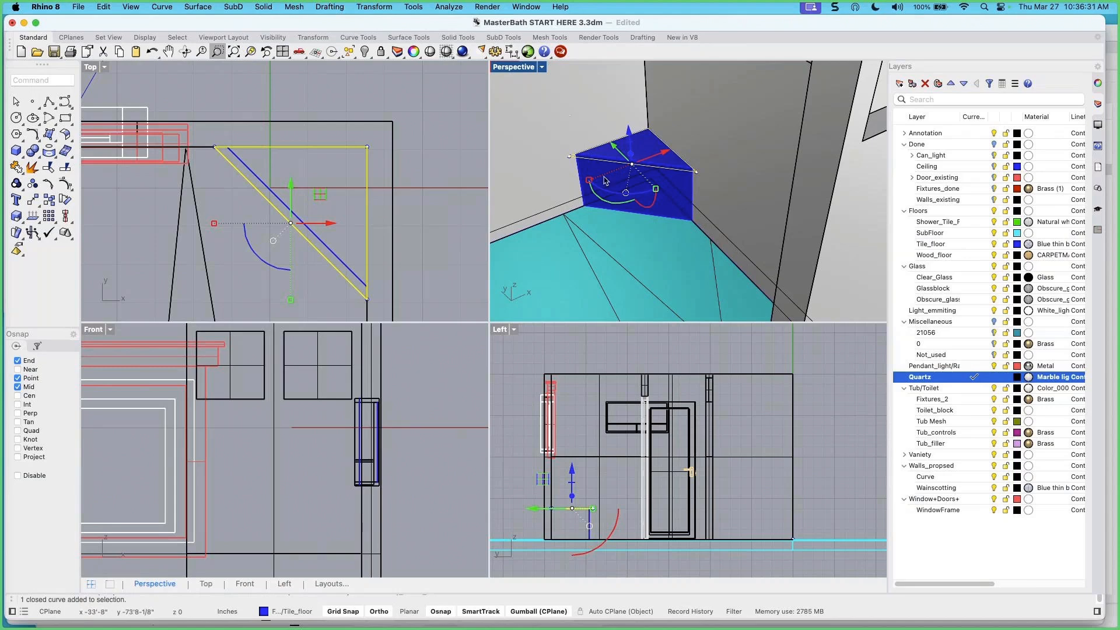
pyautogui.scroll(2, 606, 181)
pyautogui.keyDown('shift'); pyautogui.moveTo(622, 157); pyautogui.dragTo(637, 176, button='right'); pyautogui.keyUp('shift')
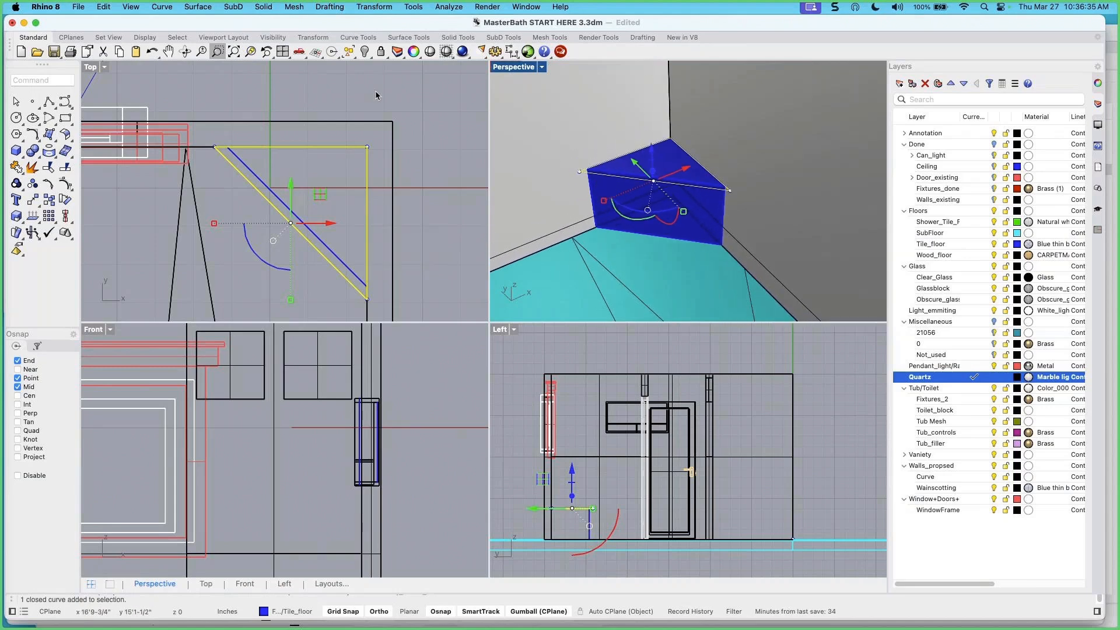
pyautogui.click(265, 7)
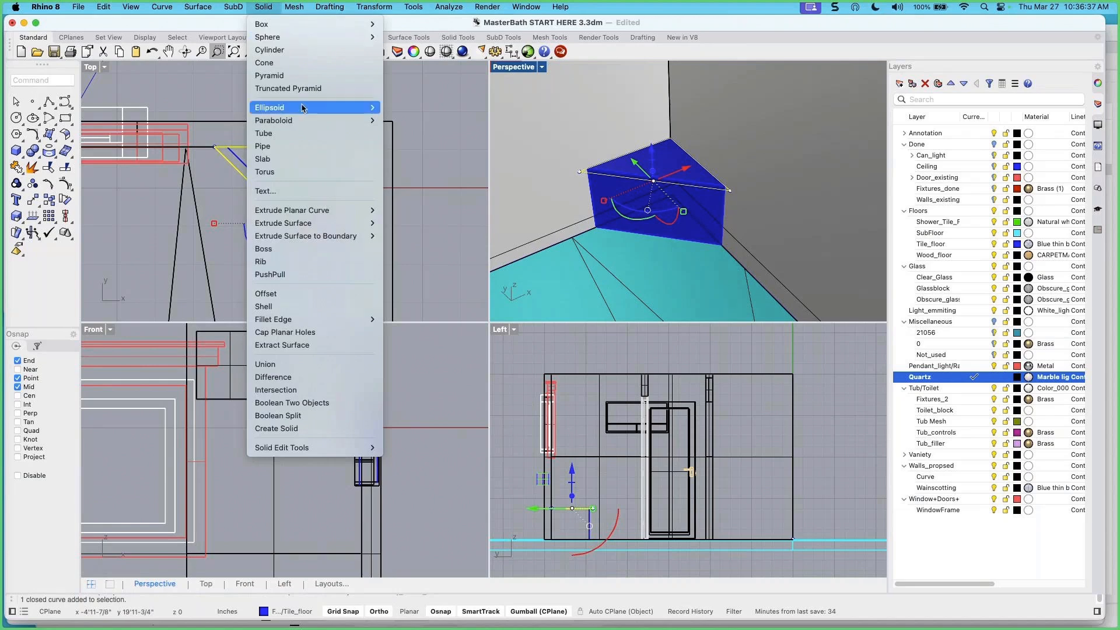
pyautogui.moveTo(370, 210)
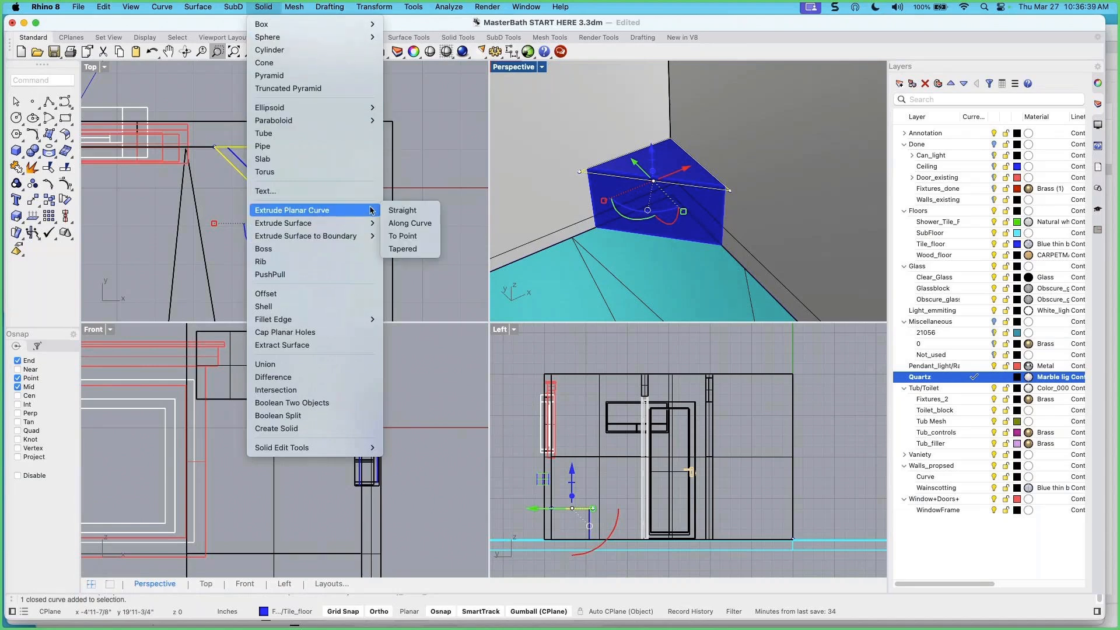
pyautogui.click(408, 212)
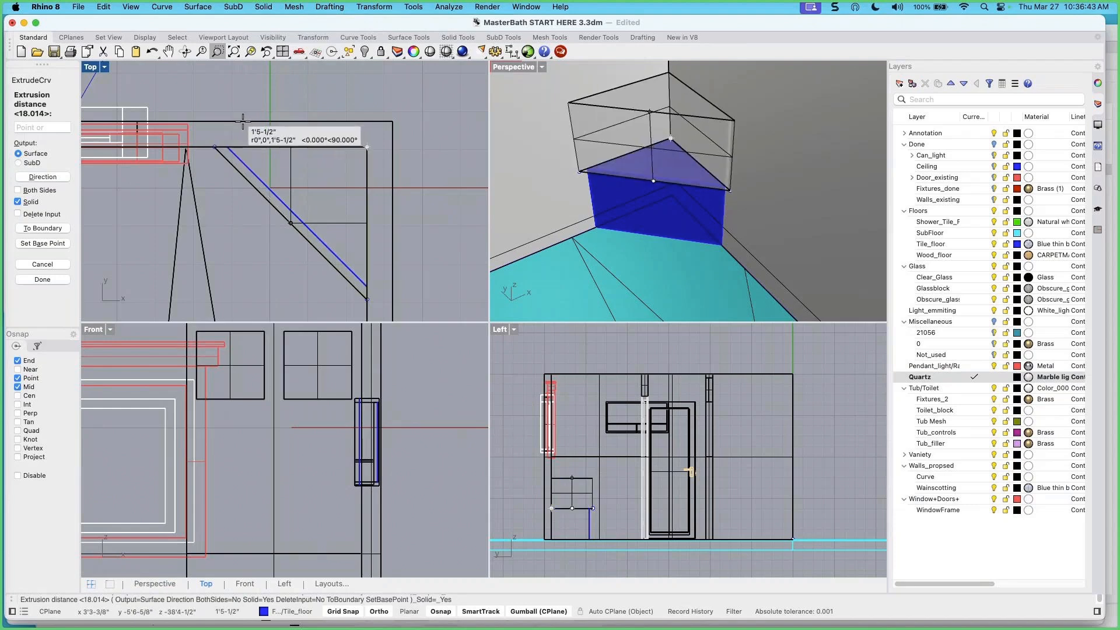
pyautogui.click(38, 129)
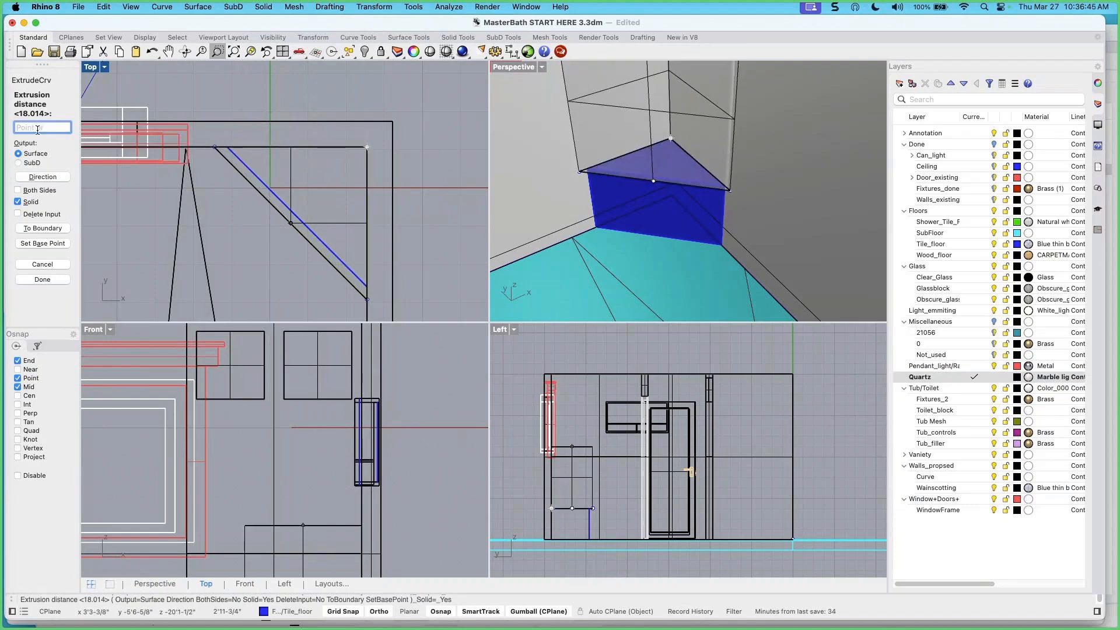
pyautogui.write('2')
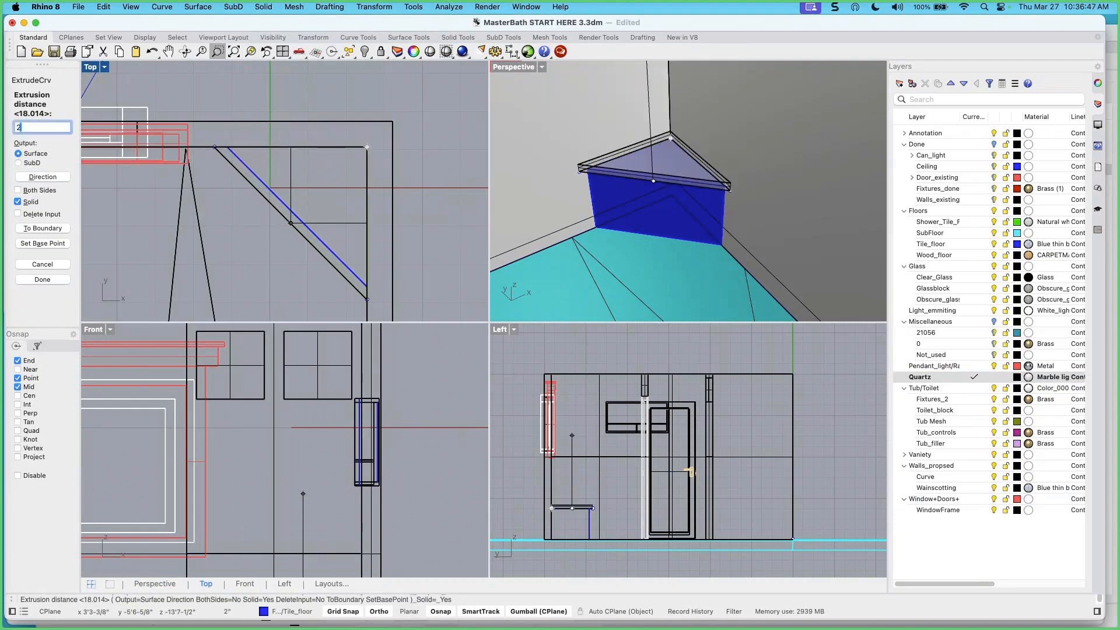
pyautogui.write('cm')
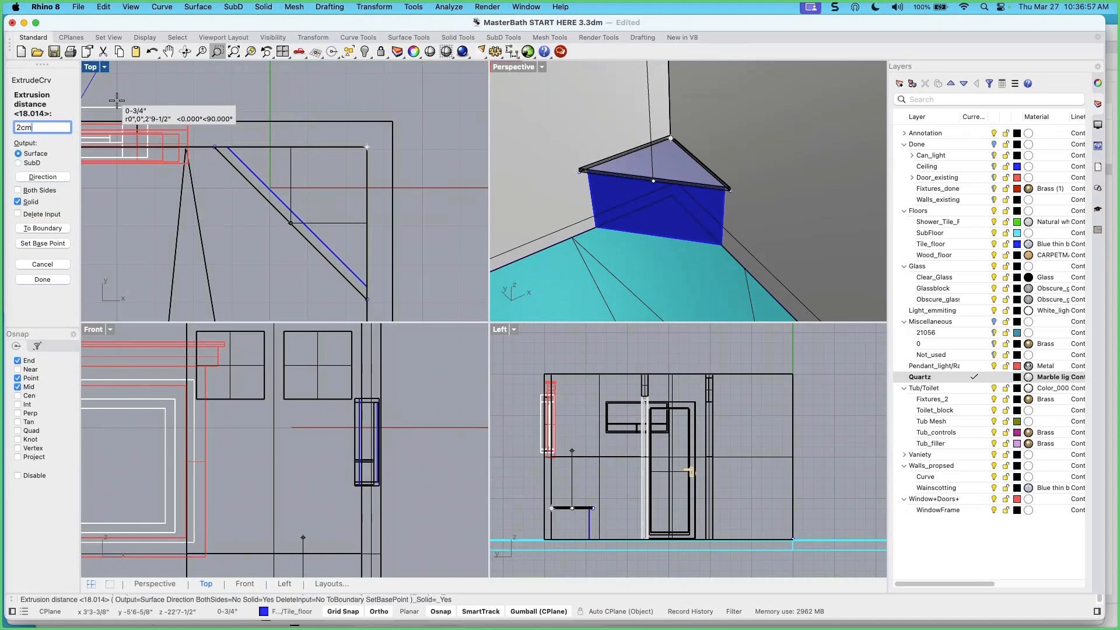
pyautogui.press('Return')
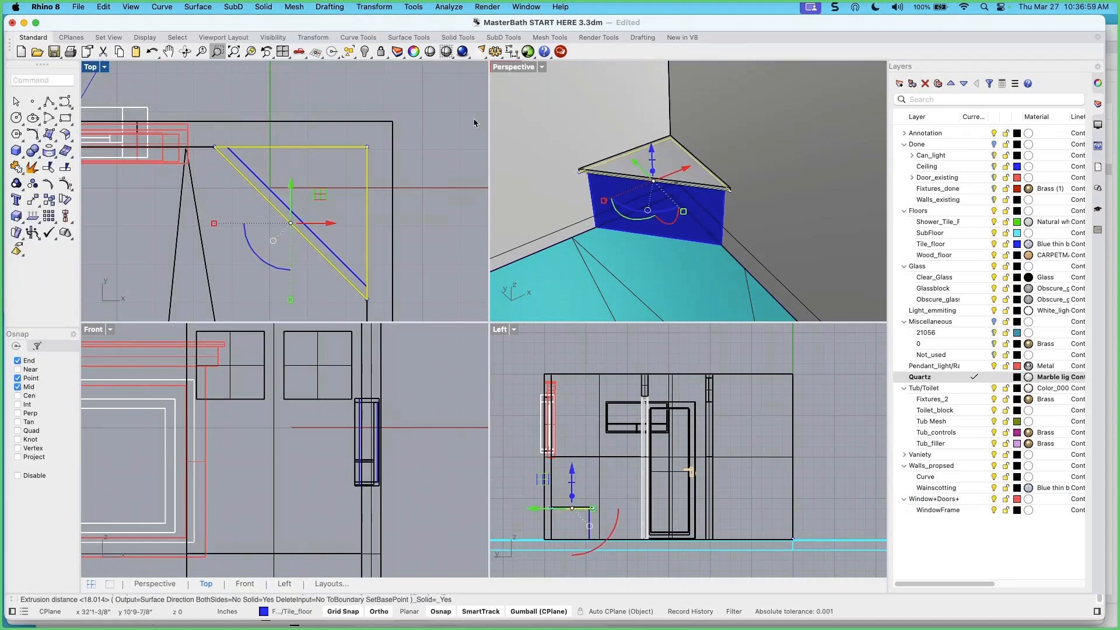
# Clear the selection and set the Perspective view to Rendered display around the corner bench
pyautogui.press('Escape')
pyautogui.moveTo(705, 209); pyautogui.dragTo(709, 230, button='right')
pyautogui.scroll(-10, 709, 231)
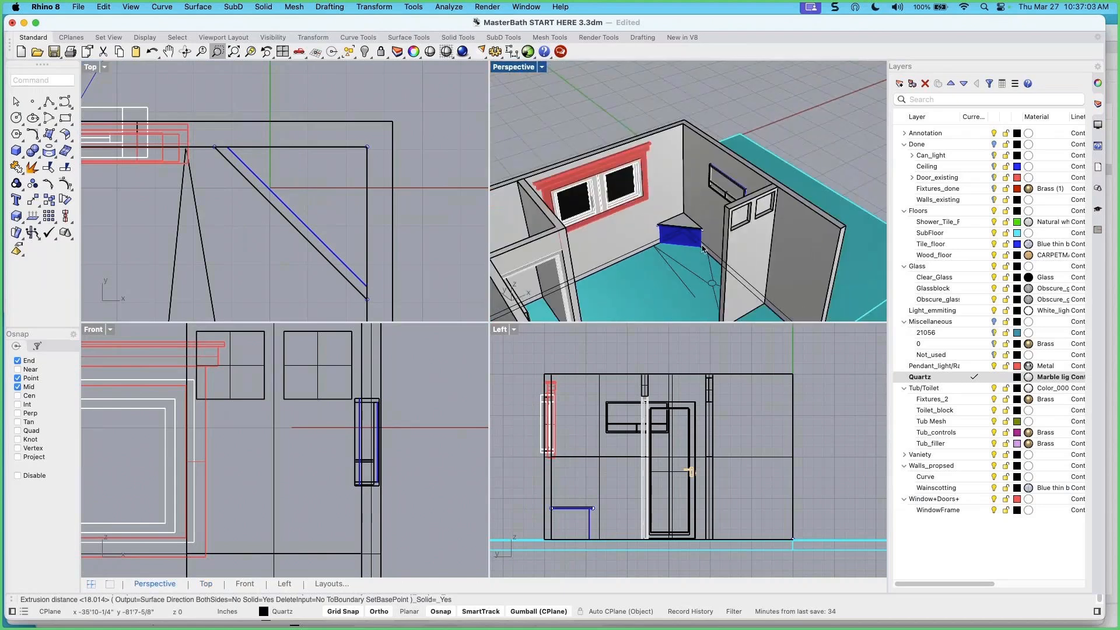
pyautogui.scroll(8, 700, 192)
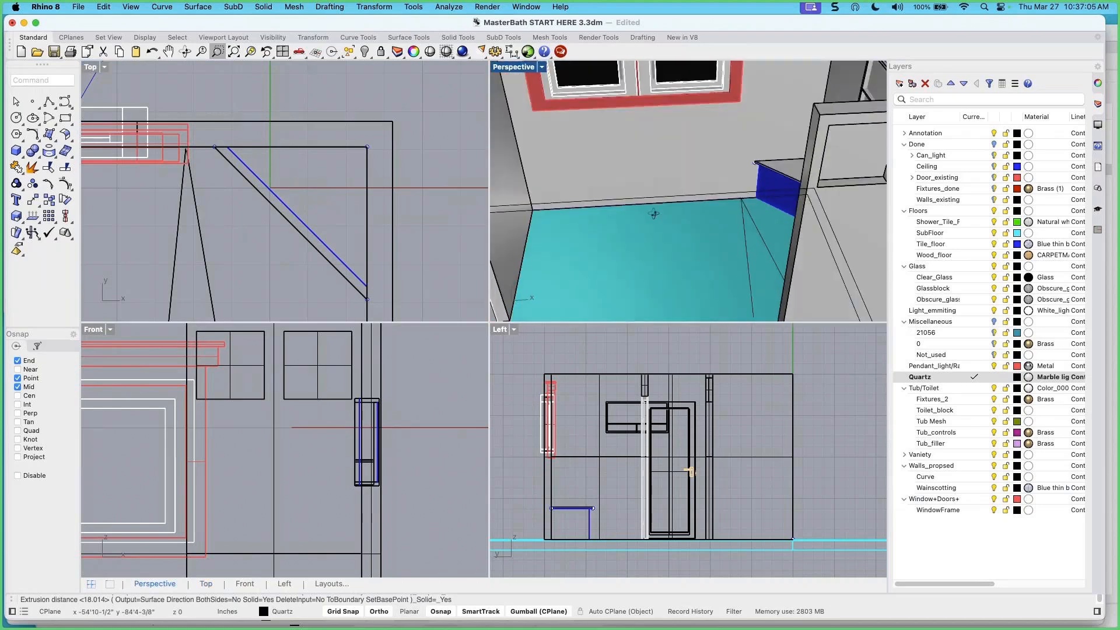
pyautogui.moveTo(729, 219); pyautogui.dragTo(718, 213, button='right')
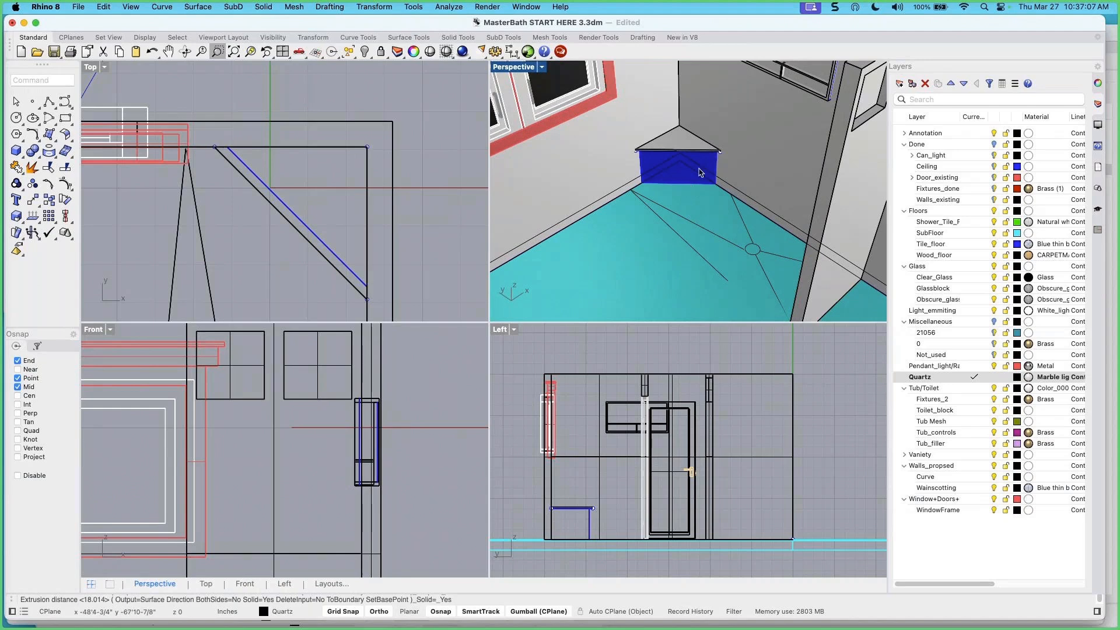
pyautogui.moveTo(675, 158); pyautogui.dragTo(711, 200, button='right')
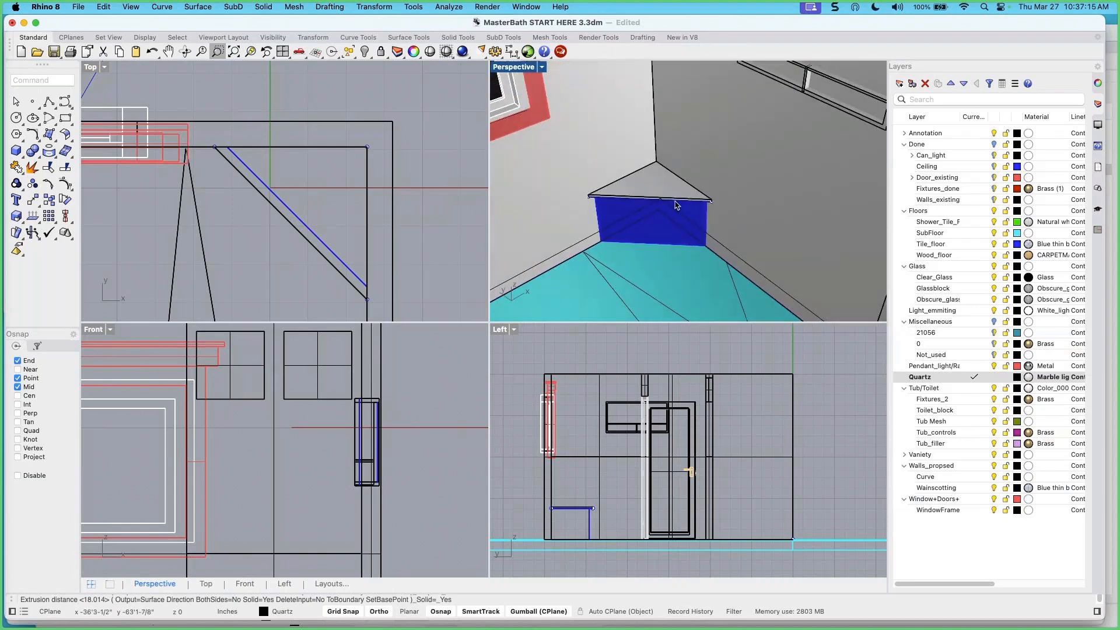
pyautogui.moveTo(668, 215)
pyautogui.mouseDown(button='right')
pyautogui.moveTo(635, 248)
pyautogui.moveTo(657, 248)
pyautogui.moveTo(608, 239)
pyautogui.mouseUp(button='right')
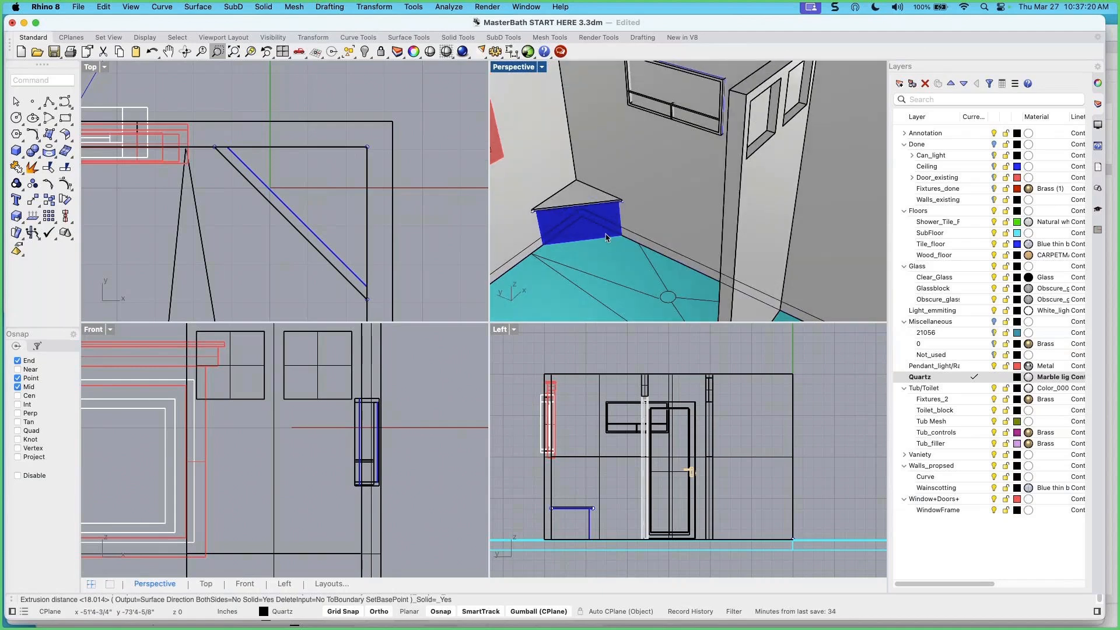
pyautogui.click(542, 67)
pyautogui.click(575, 134)
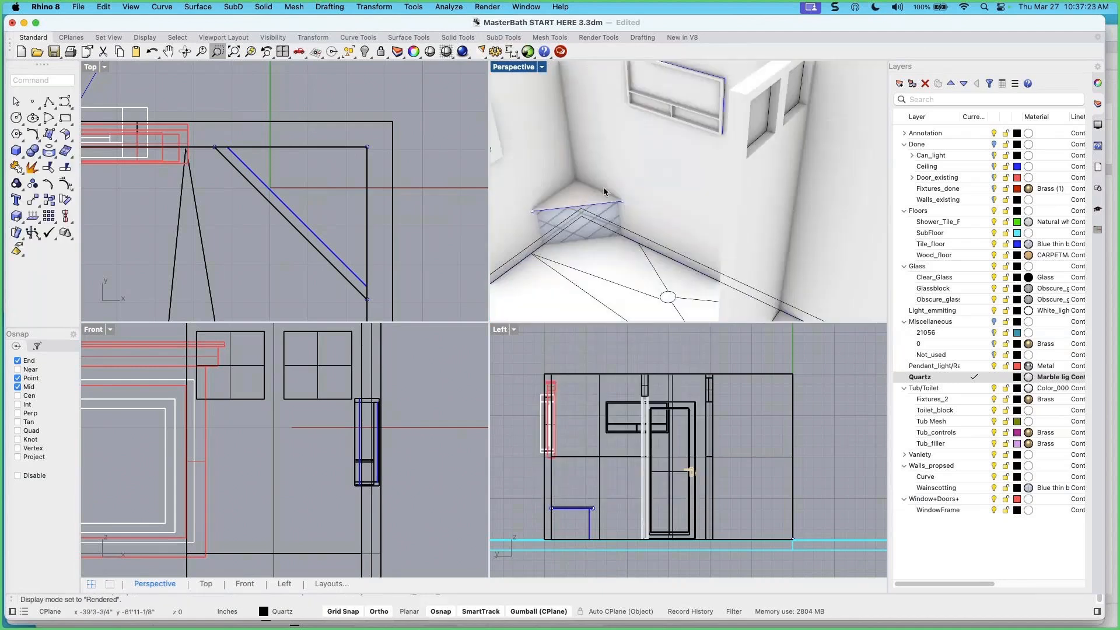
pyautogui.moveTo(626, 223)
pyautogui.mouseDown(button='right')
pyautogui.moveTo(575, 240)
pyautogui.moveTo(606, 221)
pyautogui.mouseUp(button='right')
# Make Shower_Tile_Floor the current layer and move the bench's triangular base solid onto it
pyautogui.click(607, 220)
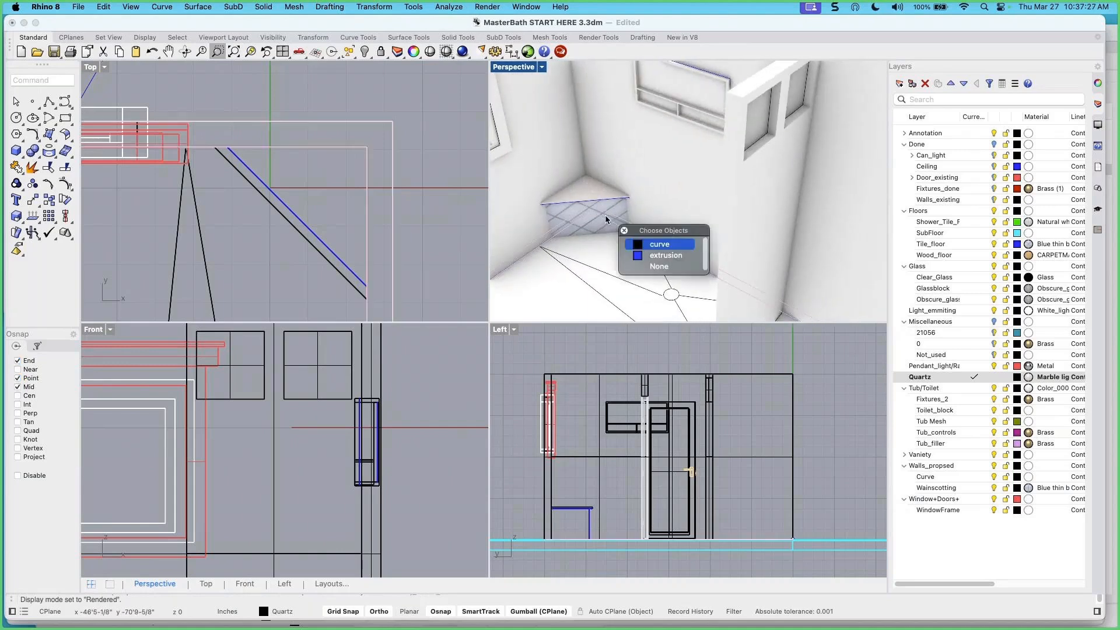
pyautogui.click(654, 261)
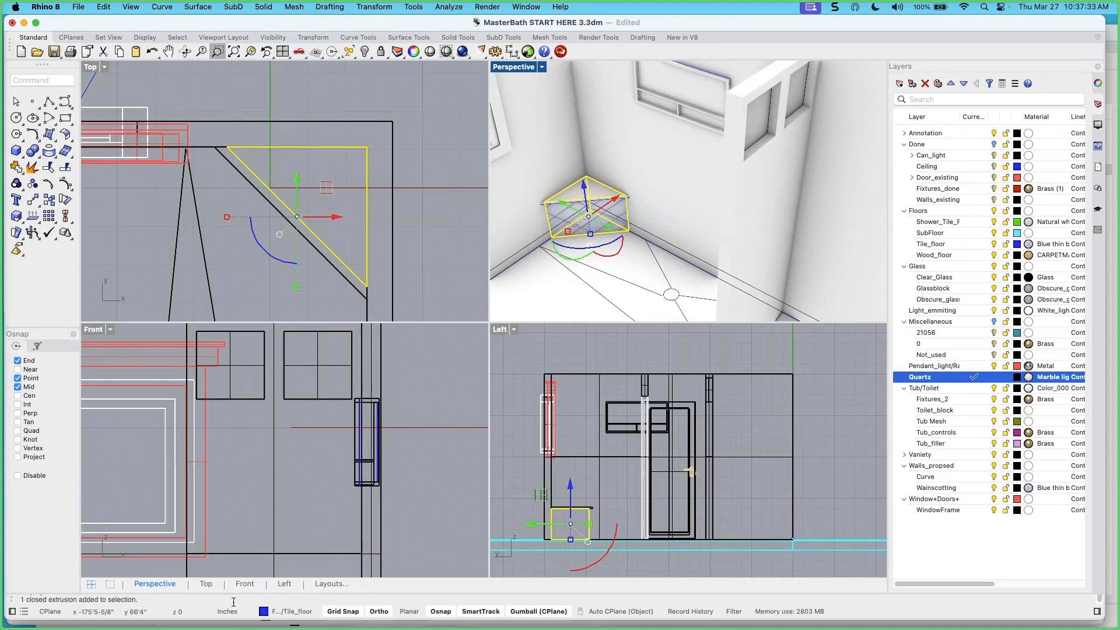
pyautogui.scroll(5, 672, 187)
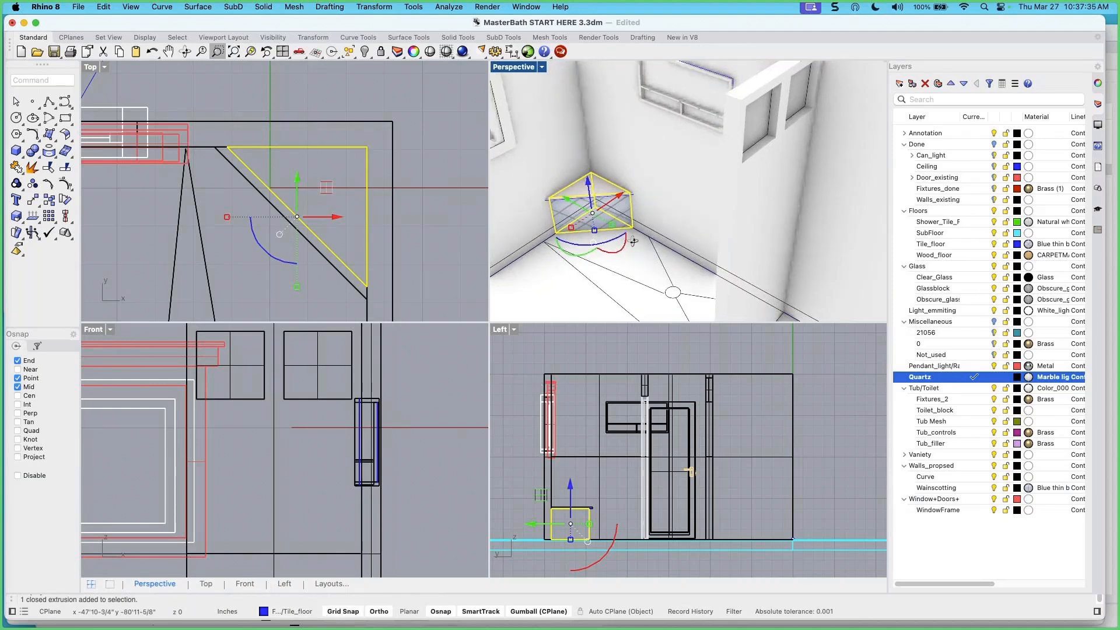
pyautogui.press('Escape')
pyautogui.scroll(2, 665, 210)
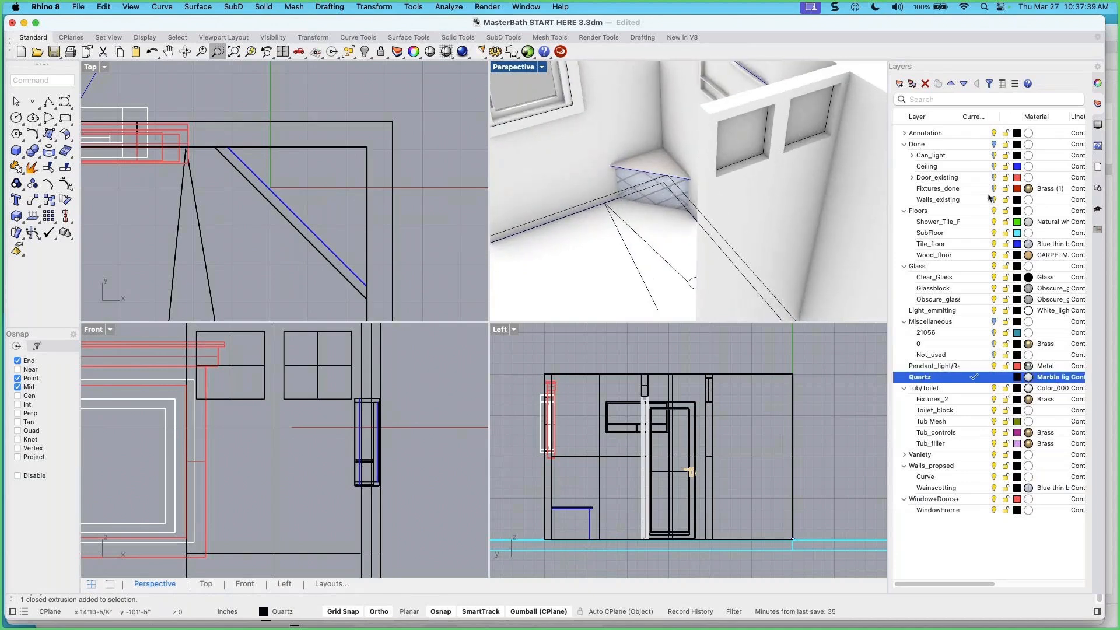
pyautogui.click(667, 205)
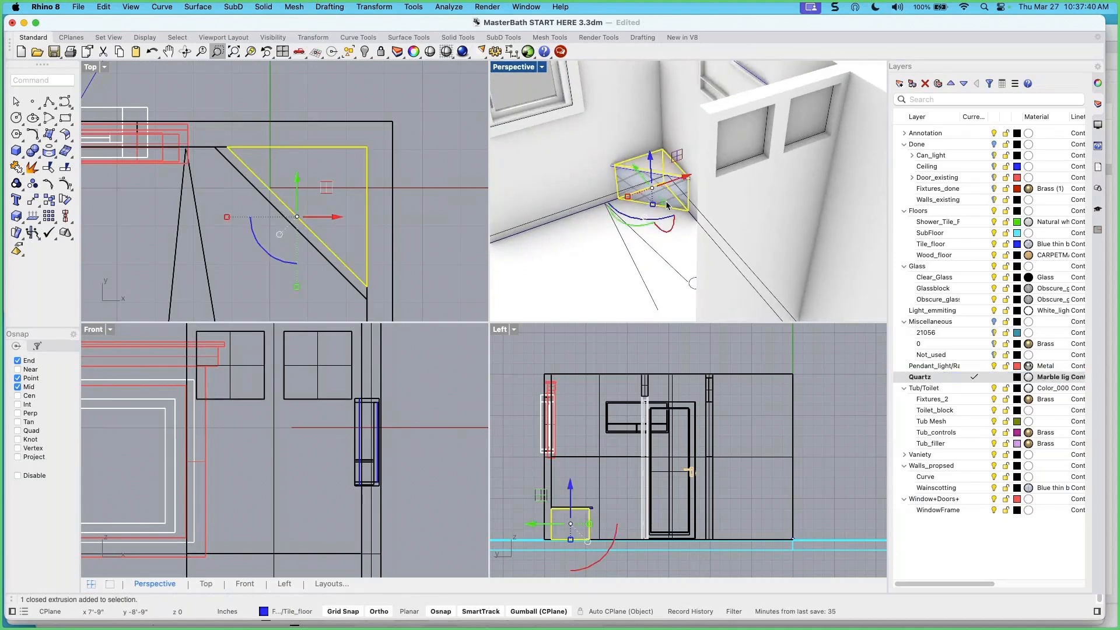
pyautogui.click(306, 611)
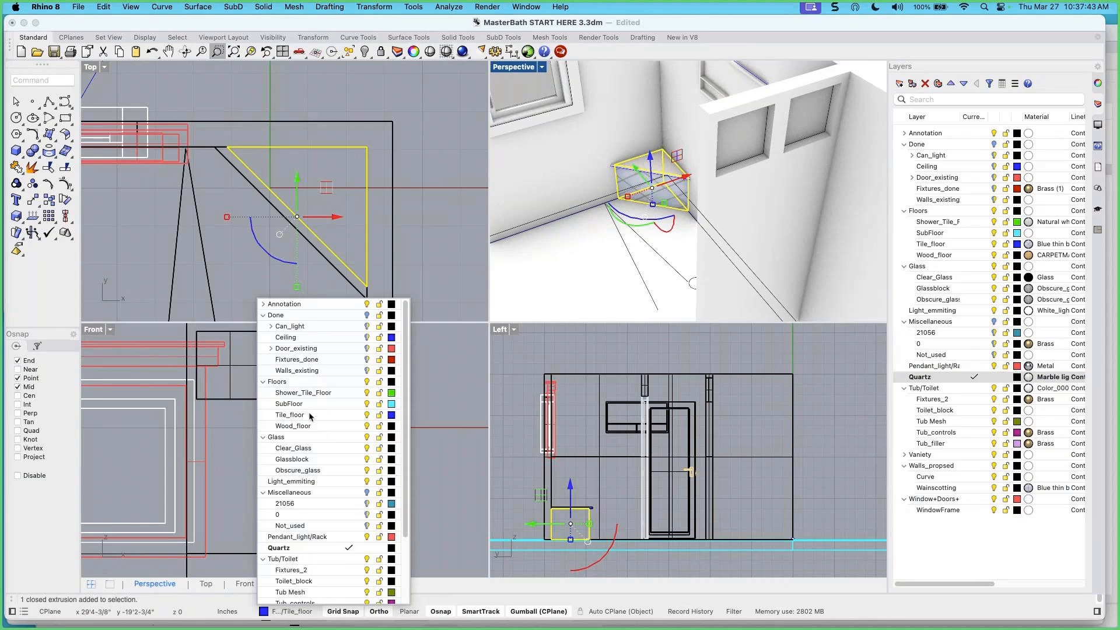
pyautogui.click(345, 394)
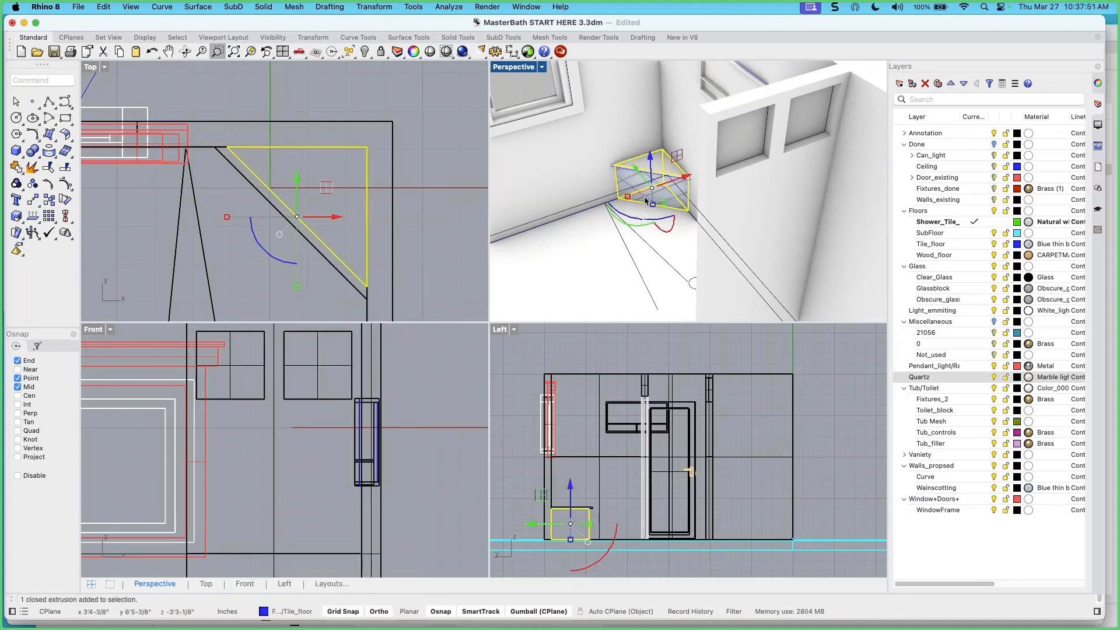
pyautogui.click(286, 611)
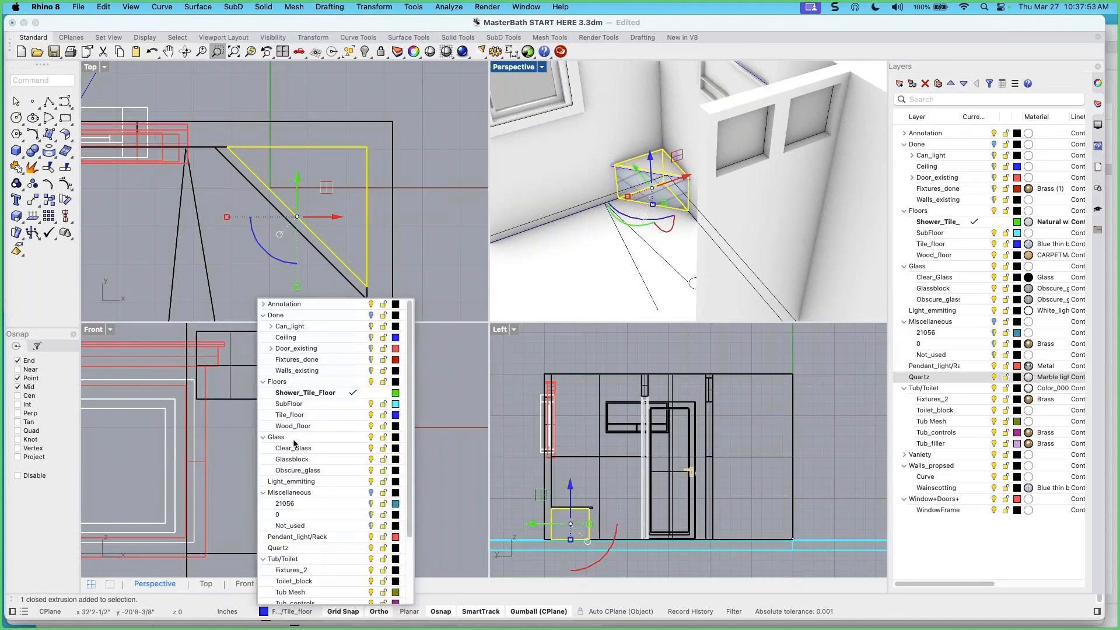
pyautogui.click(289, 393)
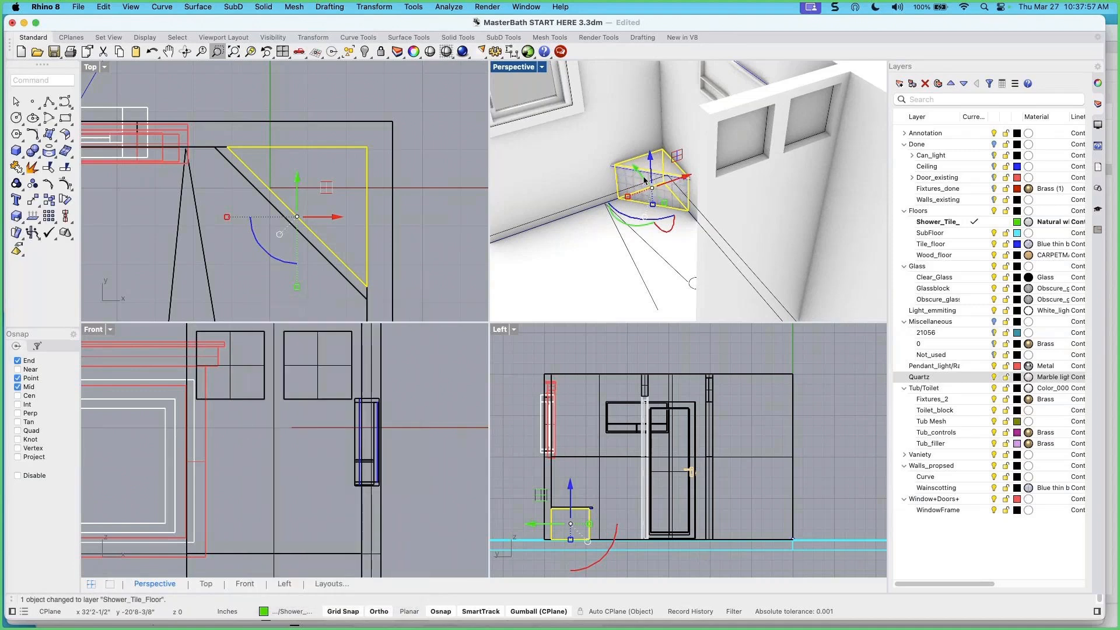
pyautogui.click(609, 258)
pyautogui.scroll(7, 664, 228)
pyautogui.scroll(2, 659, 188)
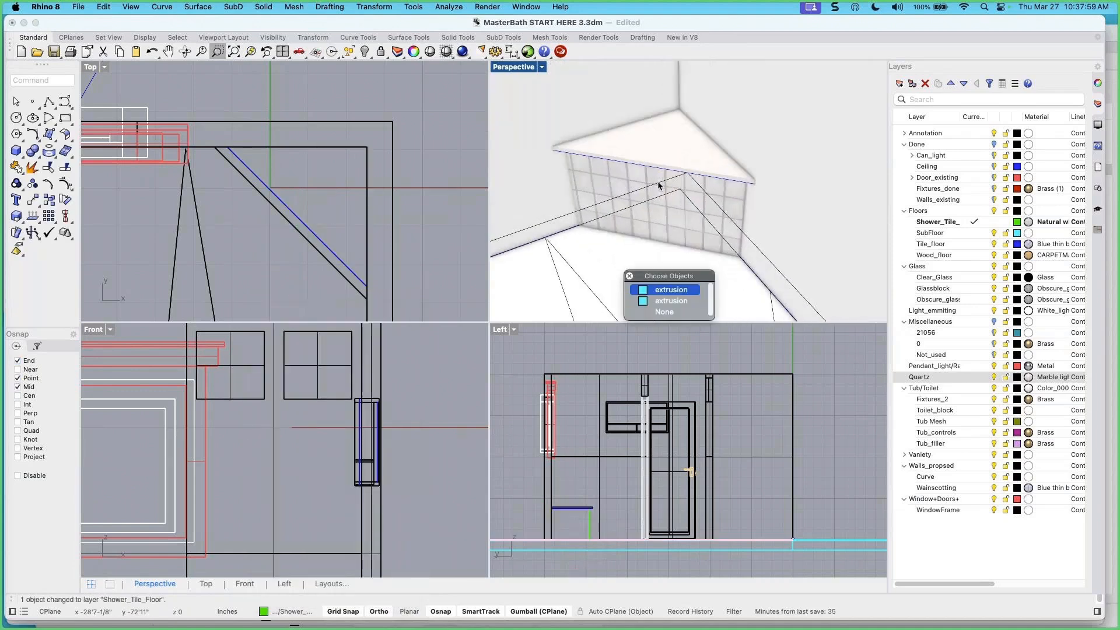
# Make Tile_floor the current layer and create a planar surface from the room's closed floor outline
pyautogui.moveTo(663, 196); pyautogui.dragTo(706, 189, button='right')
pyautogui.scroll(-2, 685, 207)
pyautogui.scroll(-4, 687, 208)
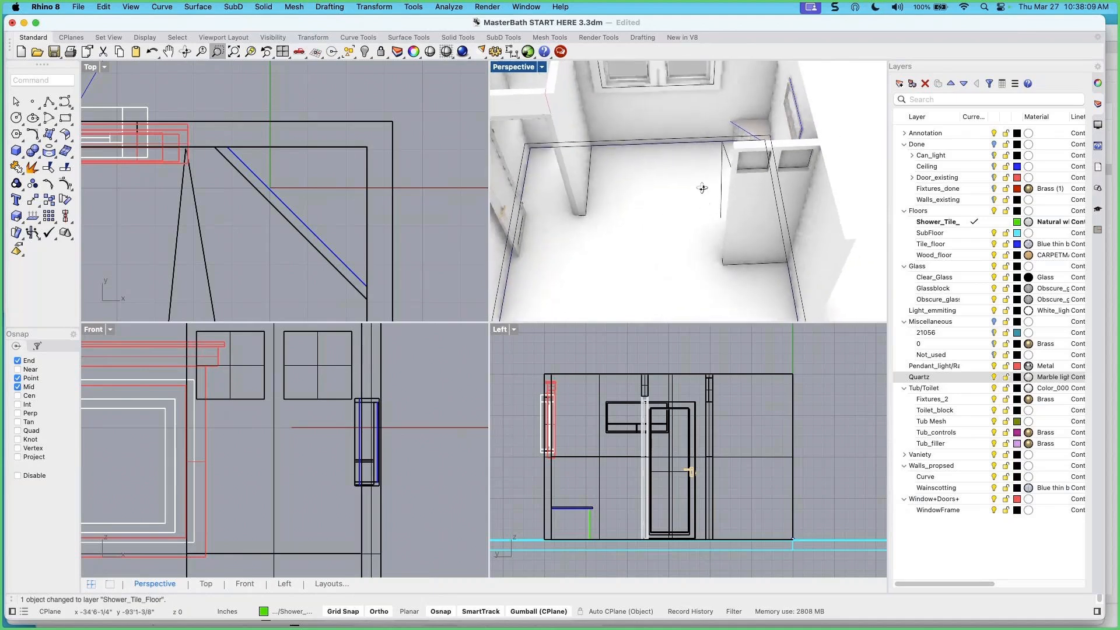
pyautogui.click(789, 275)
pyautogui.click(821, 314)
pyautogui.moveTo(730, 285); pyautogui.dragTo(684, 257, button='right')
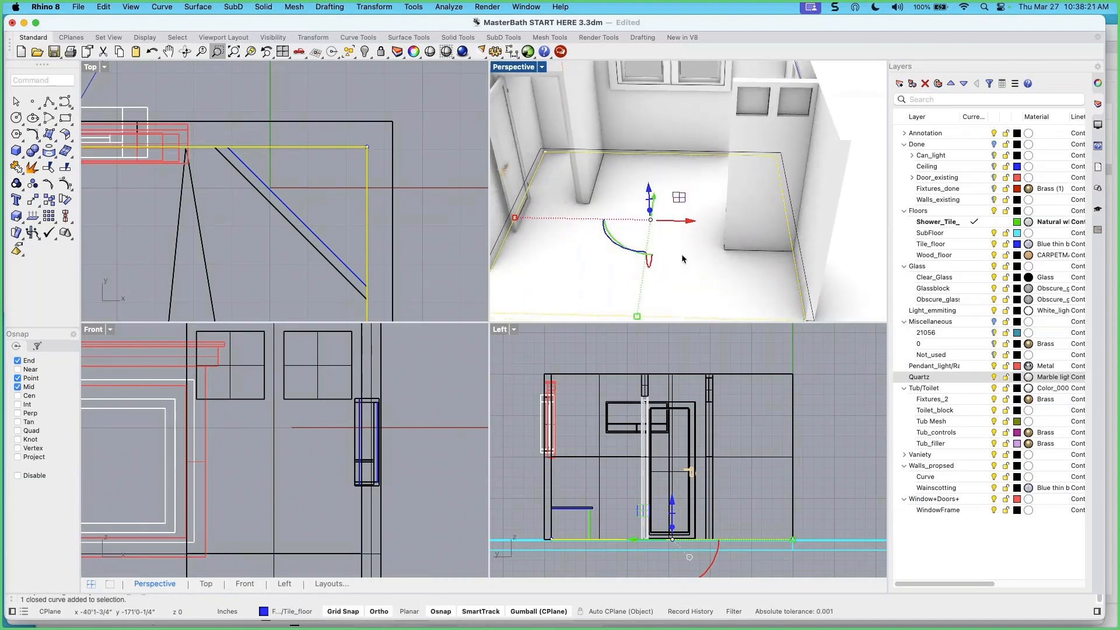
pyautogui.click(975, 245)
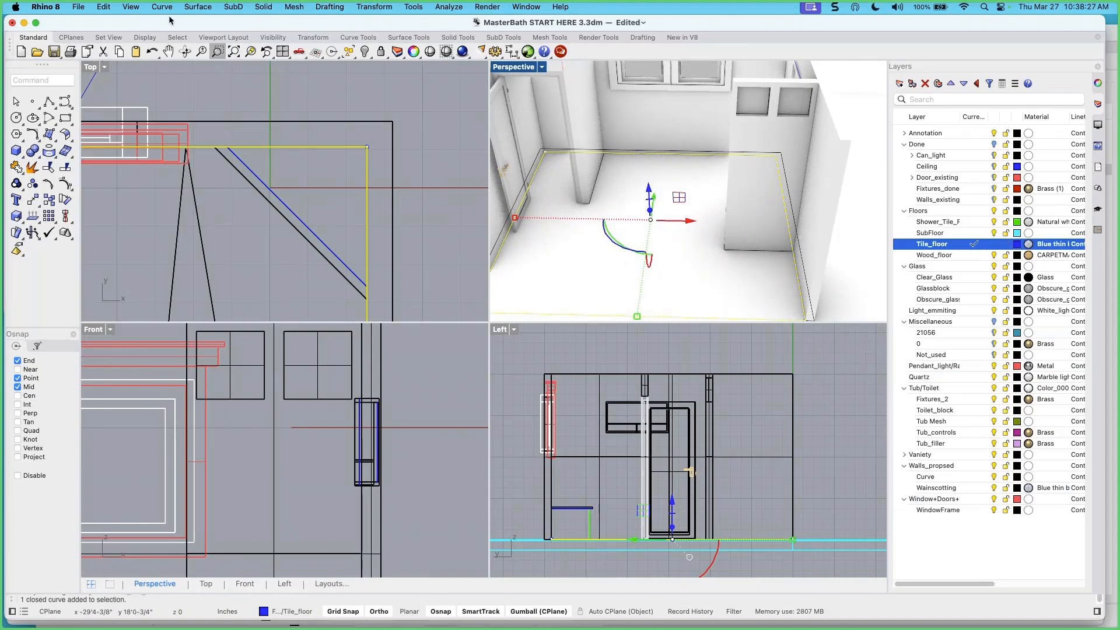
pyautogui.click(197, 7)
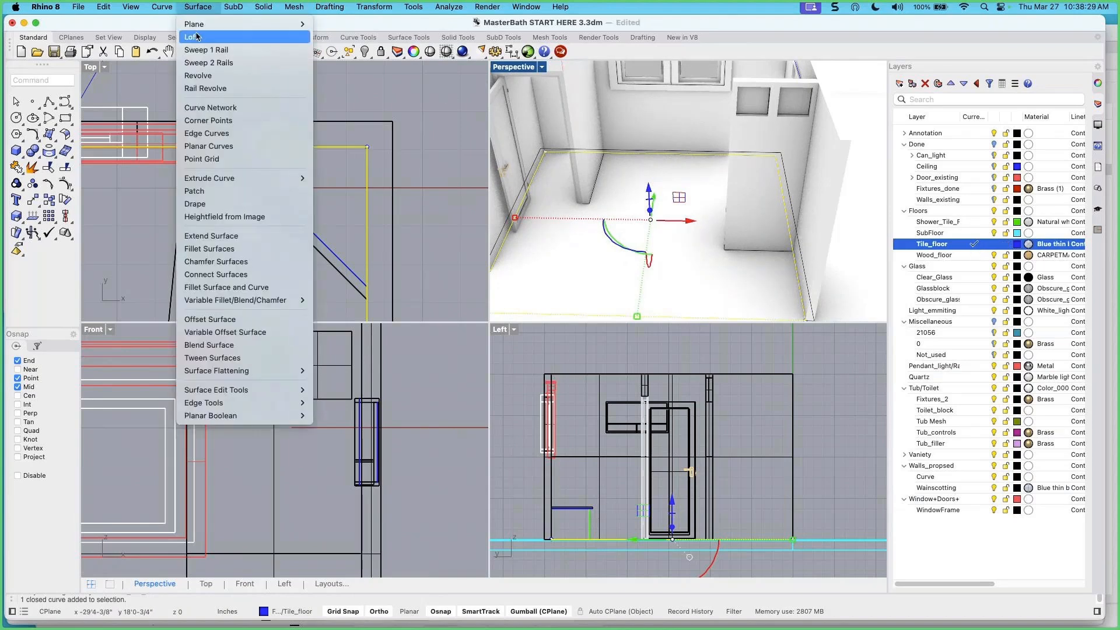
pyautogui.click(412, 28)
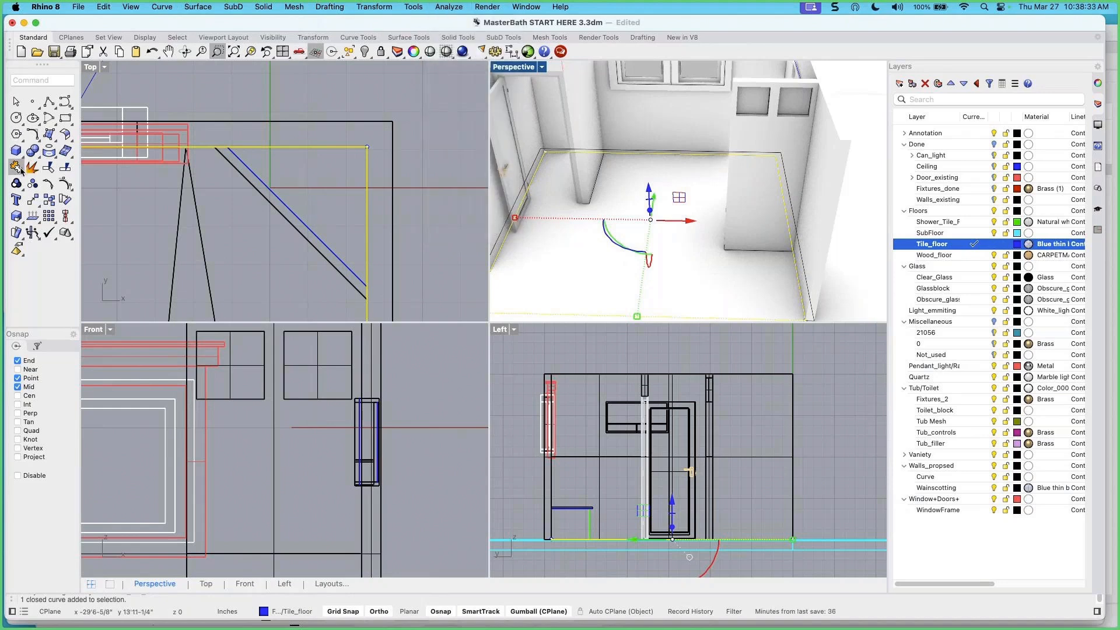
pyautogui.click(409, 37)
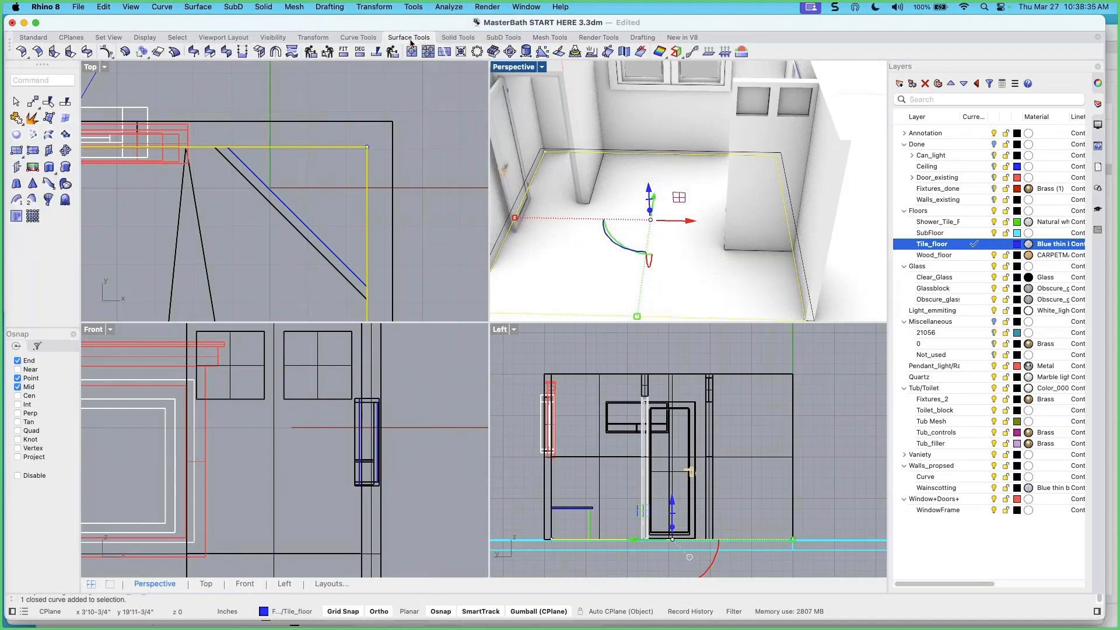
pyautogui.click(16, 135)
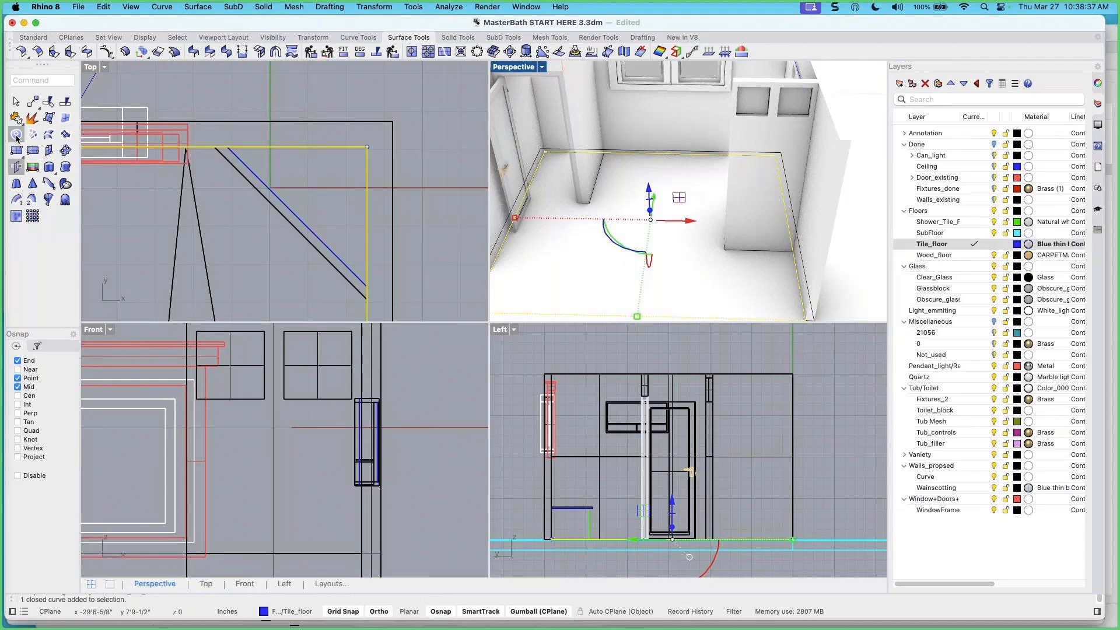
pyautogui.moveTo(703, 245); pyautogui.dragTo(720, 204, button='right')
pyautogui.press('Escape')
# Examine the tiled floor surface around the shower partition and corner bench from several angles
pyautogui.scroll(5, 686, 172)
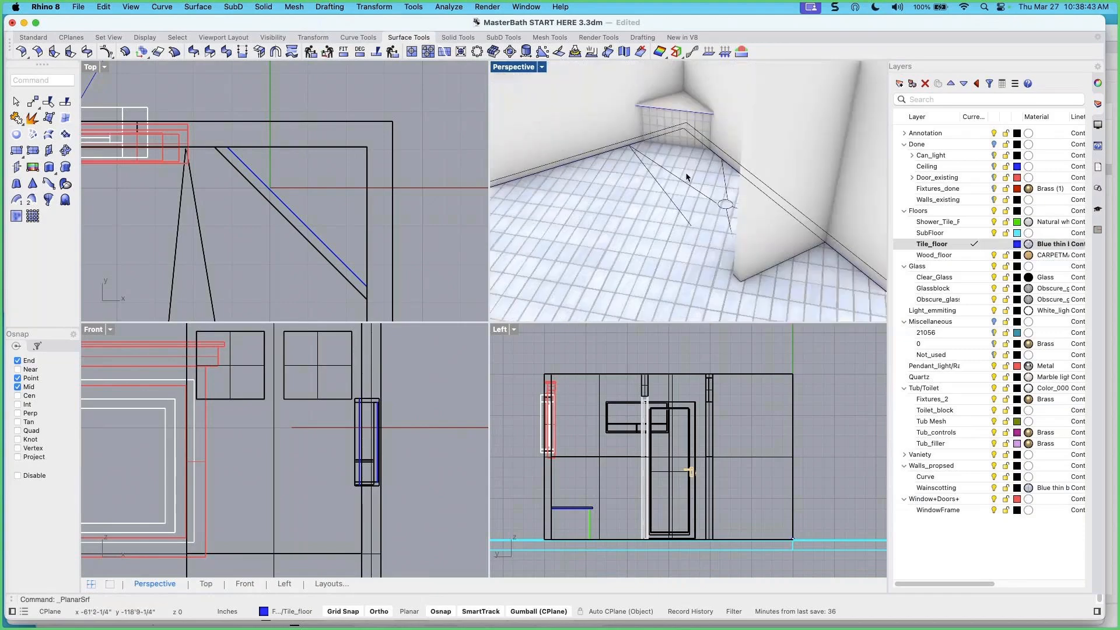
pyautogui.scroll(-5, 707, 204)
pyautogui.moveTo(708, 225); pyautogui.dragTo(659, 206, button='right')
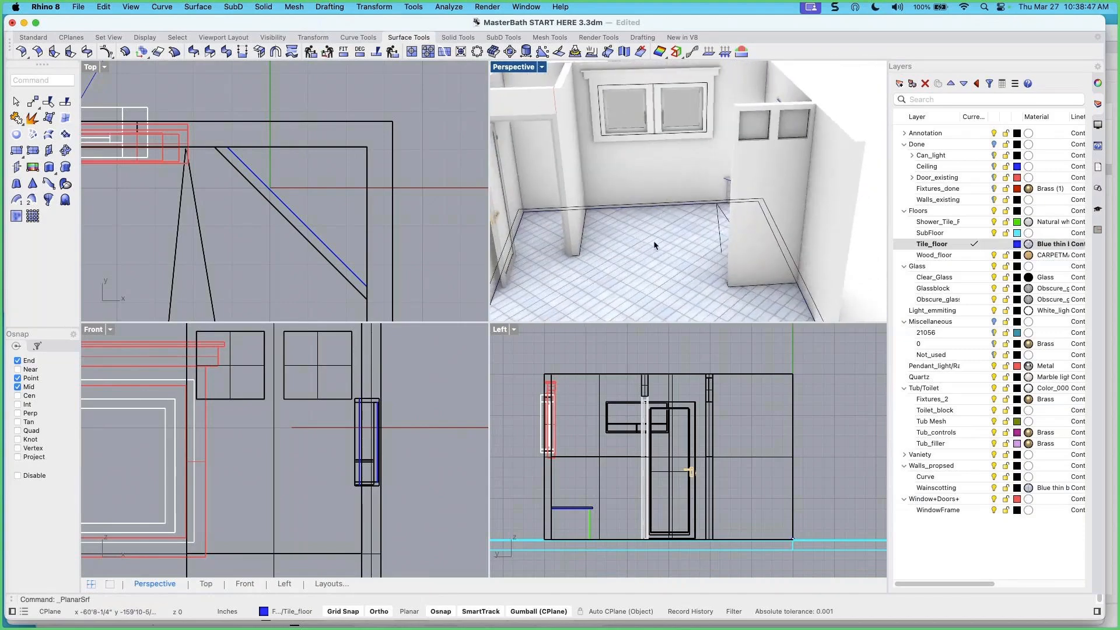
pyautogui.scroll(5, 653, 240)
pyautogui.scroll(-5, 651, 245)
pyautogui.moveTo(652, 245)
pyautogui.mouseDown(button='right')
pyautogui.moveTo(663, 206)
pyautogui.moveTo(670, 248)
pyautogui.mouseUp(button='right')
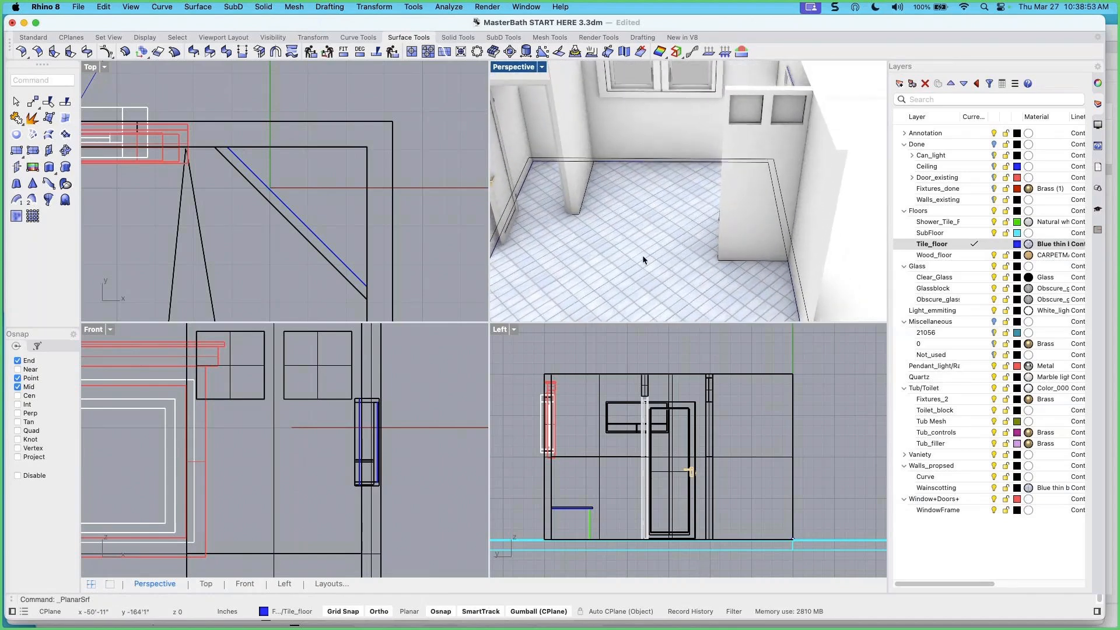
pyautogui.moveTo(631, 260); pyautogui.dragTo(682, 255, button='right')
pyautogui.scroll(3, 638, 258)
pyautogui.scroll(-2, 668, 257)
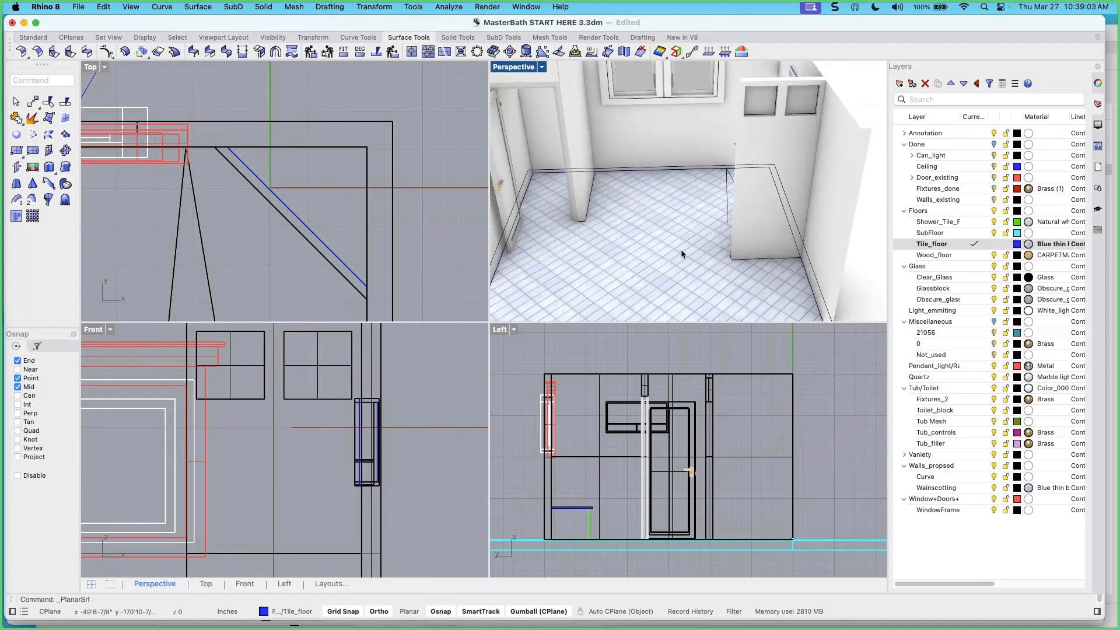
pyautogui.moveTo(681, 248); pyautogui.dragTo(709, 254, button='right')
pyautogui.scroll(3, 688, 169)
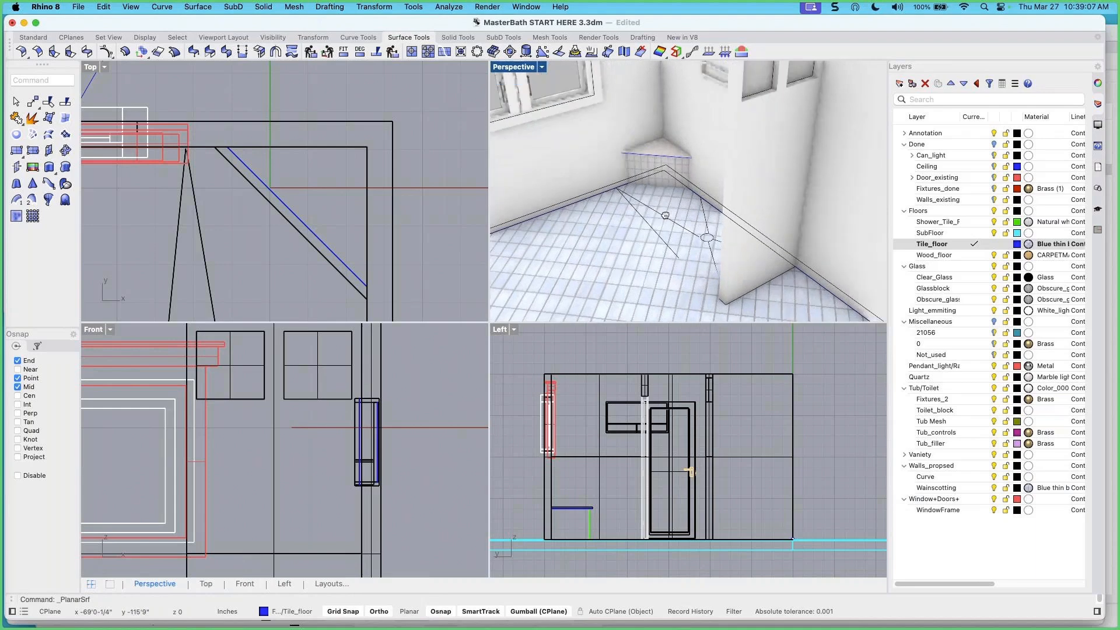
pyautogui.scroll(-5, 670, 239)
pyautogui.moveTo(673, 244); pyautogui.dragTo(639, 222, button='right')
pyautogui.moveTo(692, 246)
pyautogui.mouseDown(button='right')
pyautogui.moveTo(638, 253)
pyautogui.moveTo(681, 229)
pyautogui.mouseUp(button='right')
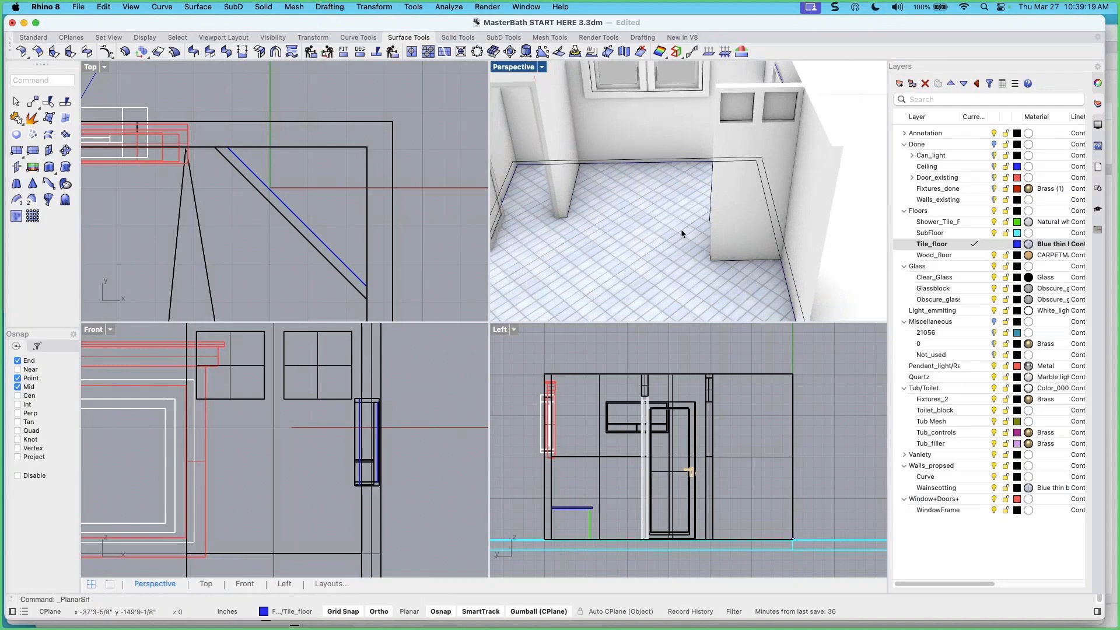
# Split the tile floor surface by isocurves in both U and V directions through the shower partition's outer base corner
pyautogui.click(672, 227)
pyautogui.click(700, 255)
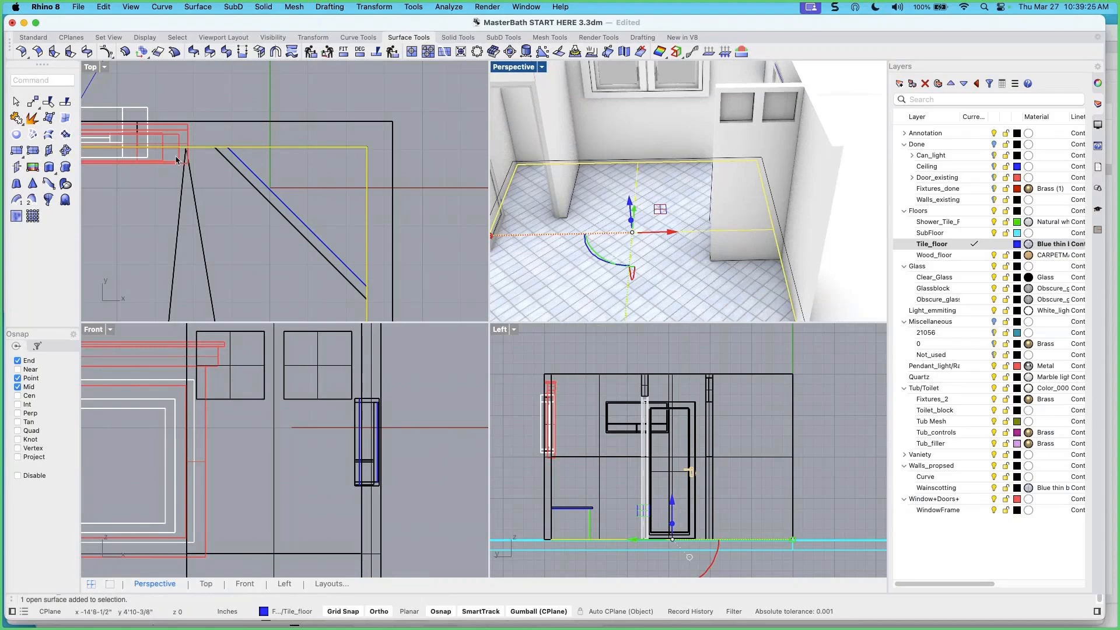
pyautogui.click(33, 39)
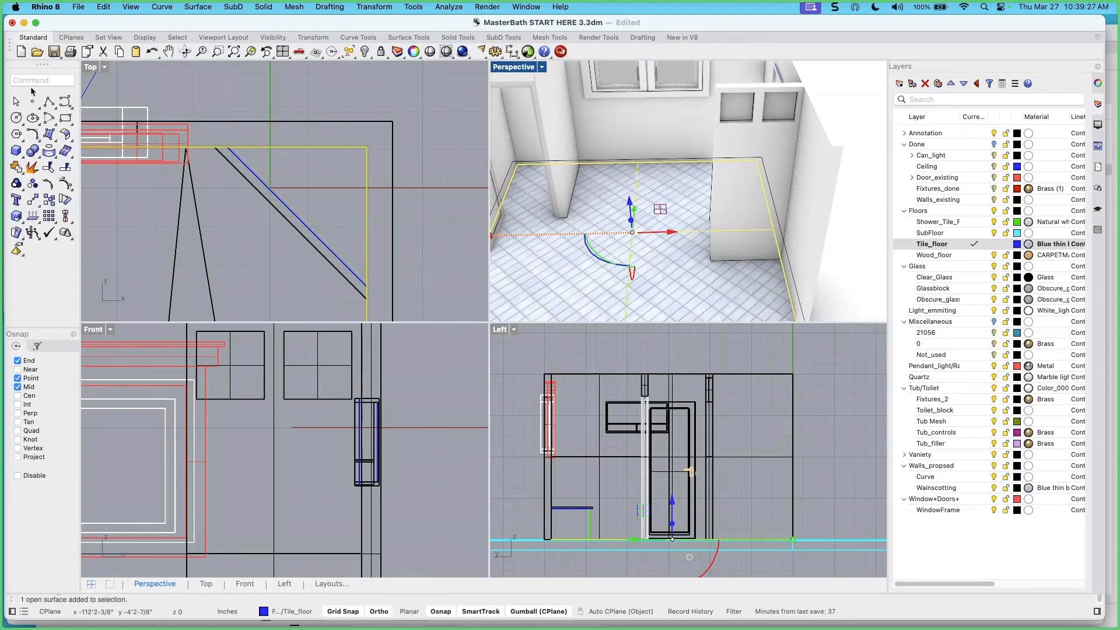
pyautogui.rightClick(67, 170)
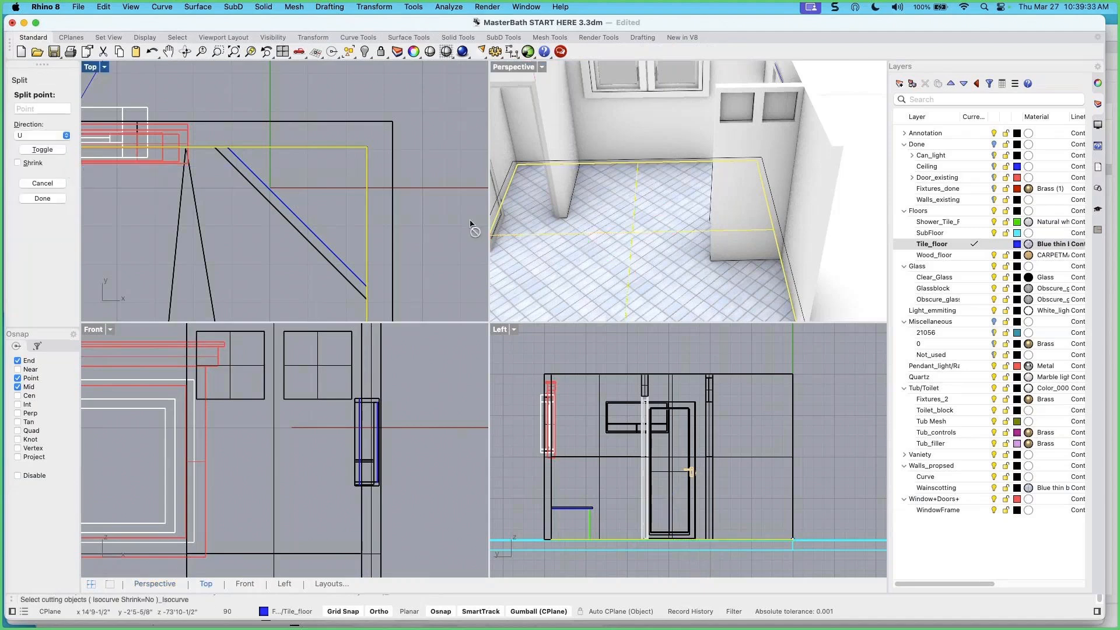
pyautogui.click(711, 260)
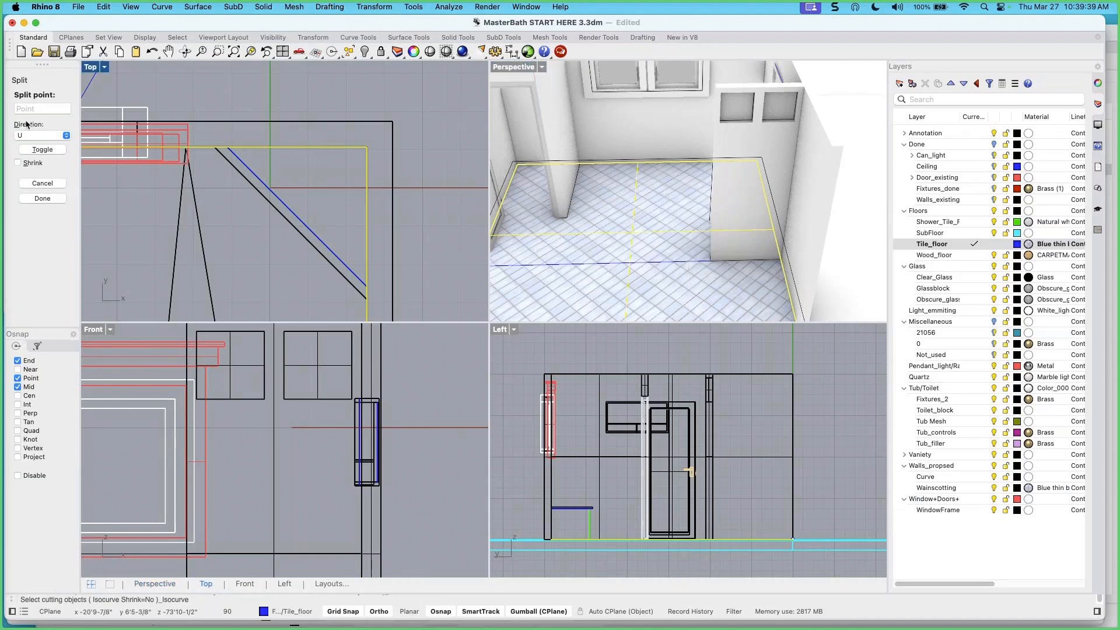
pyautogui.click(45, 151)
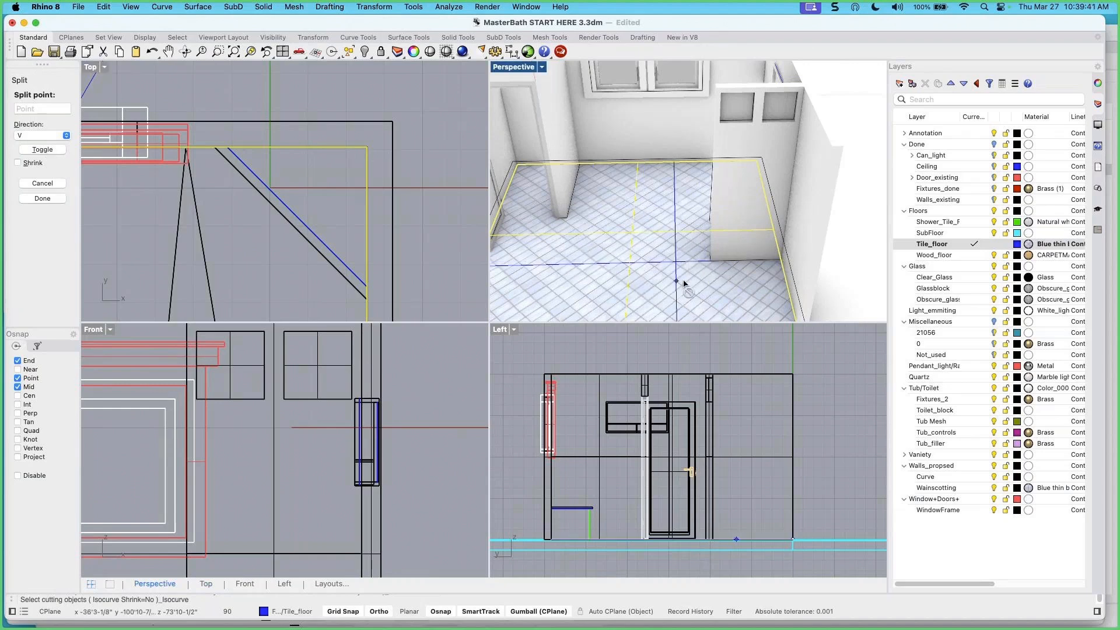
pyautogui.click(706, 260)
pyautogui.press('Return')
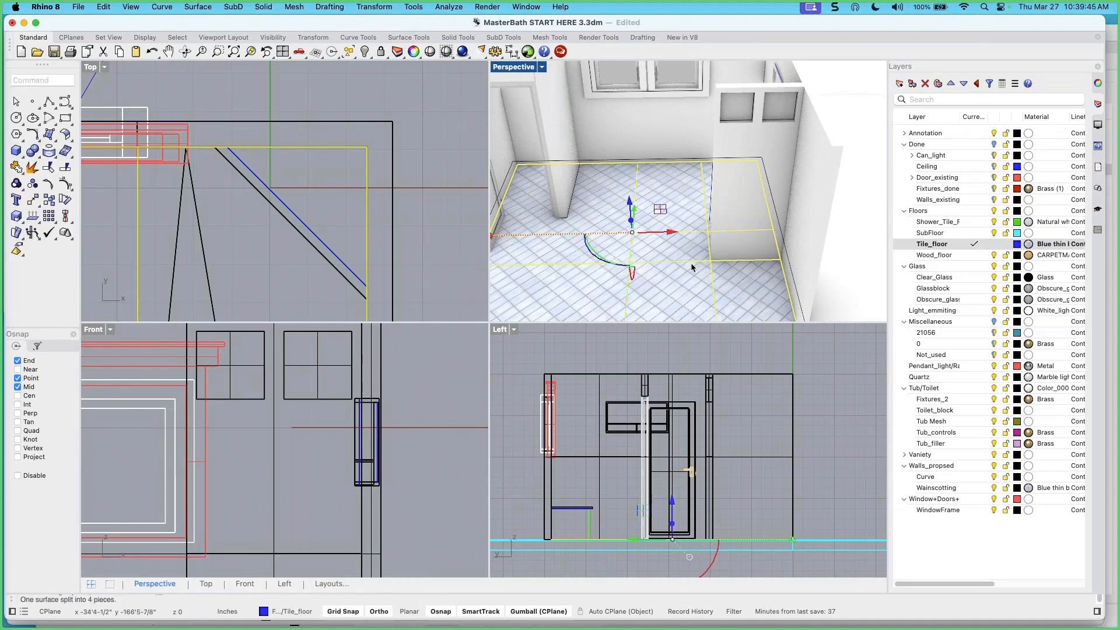
# Join the three tile floor pieces outside the shower area into one polysurface, leaving the shower piece separate
pyautogui.moveTo(692, 273); pyautogui.dragTo(730, 278, button='right')
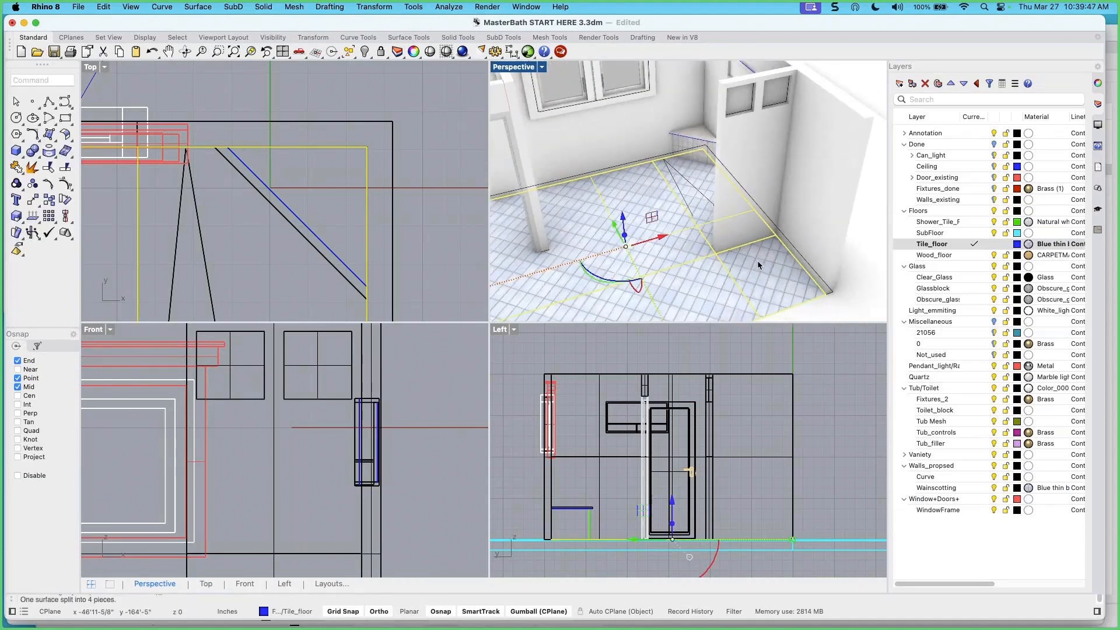
pyautogui.press('Escape')
pyautogui.click(753, 264)
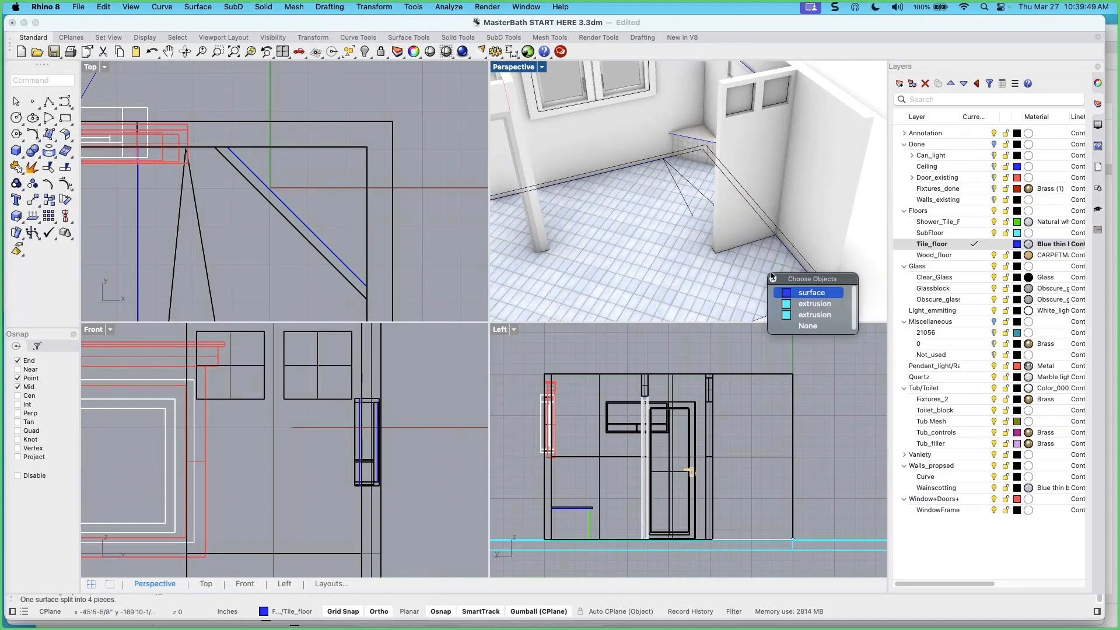
pyautogui.click(811, 293)
pyautogui.click(701, 287)
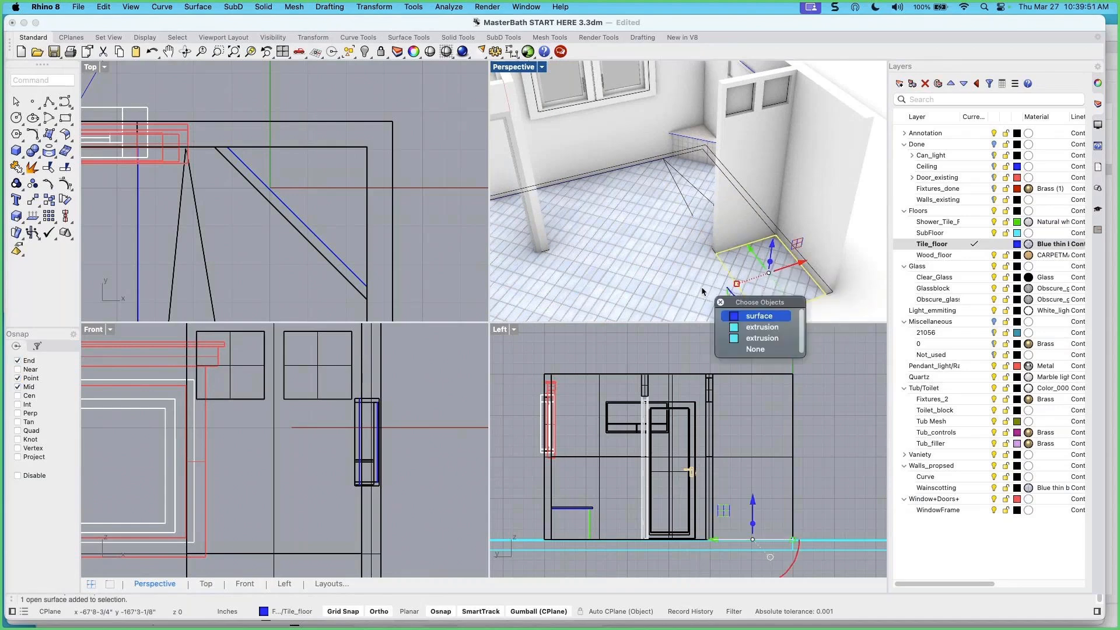
pyautogui.click(740, 316)
pyautogui.click(653, 246)
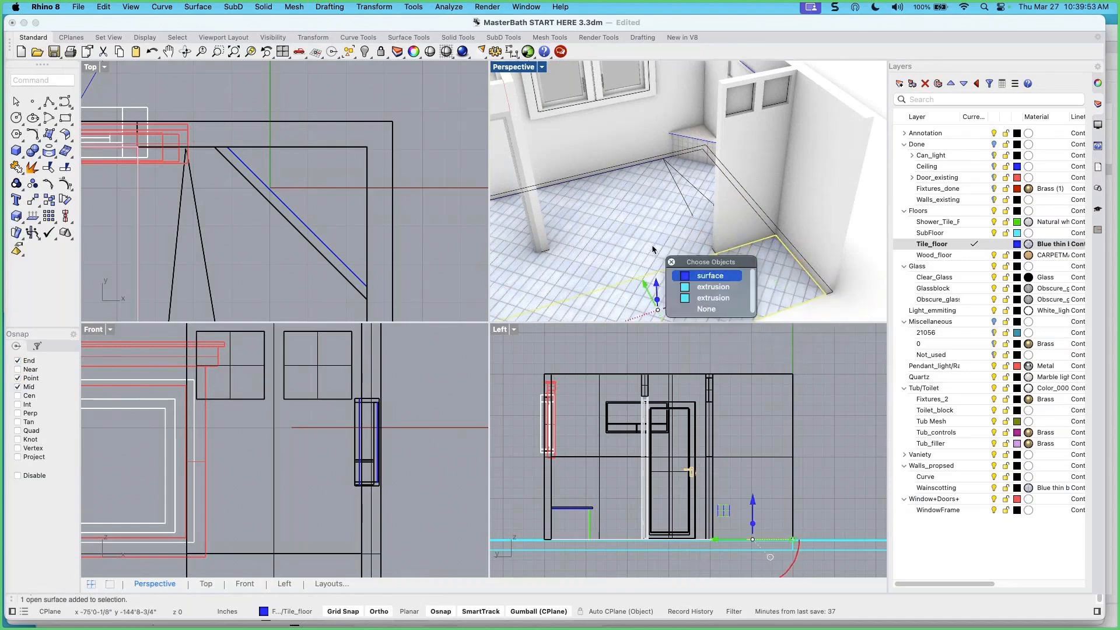
pyautogui.click(686, 277)
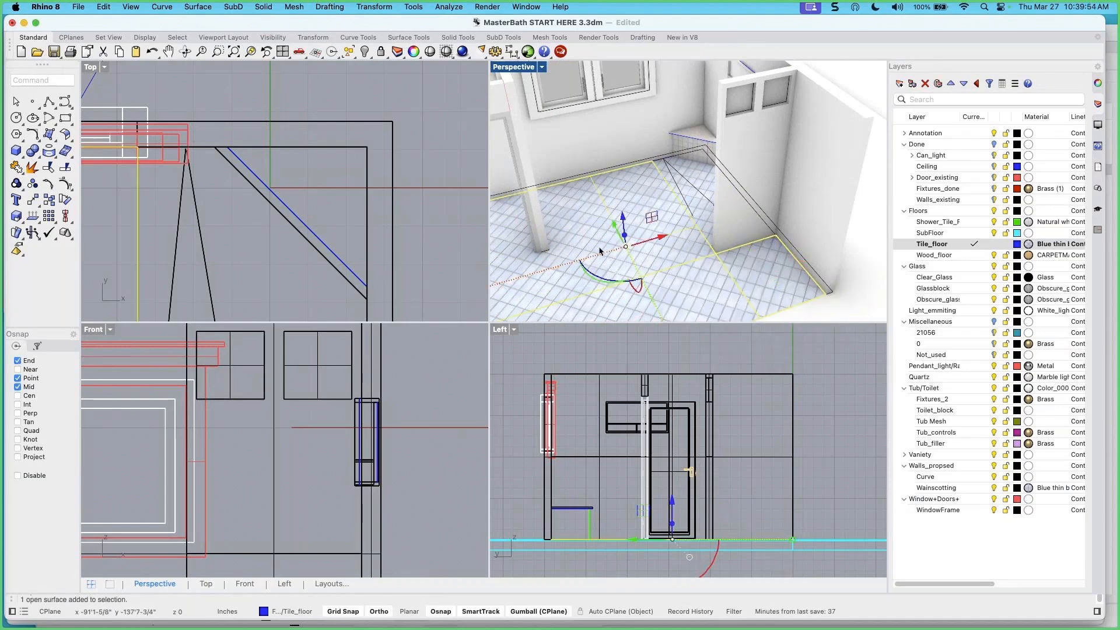
pyautogui.click(17, 167)
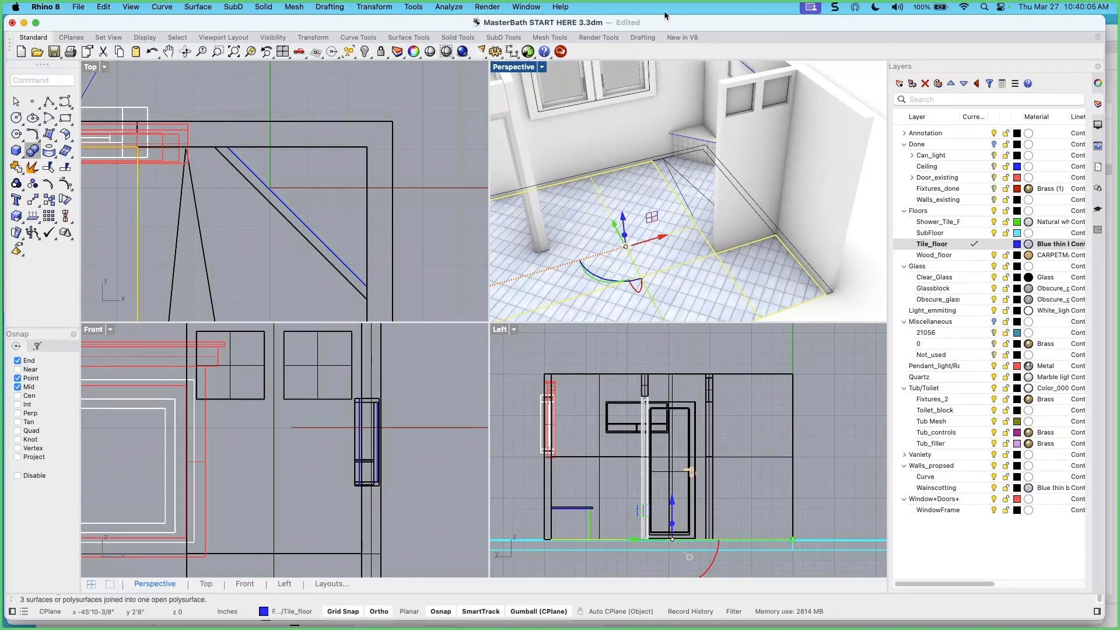
# Merge all coplanar faces of the joined tile floor and dock the face-merging tools beside the Solid Tools set
pyautogui.click(459, 39)
pyautogui.click(558, 53)
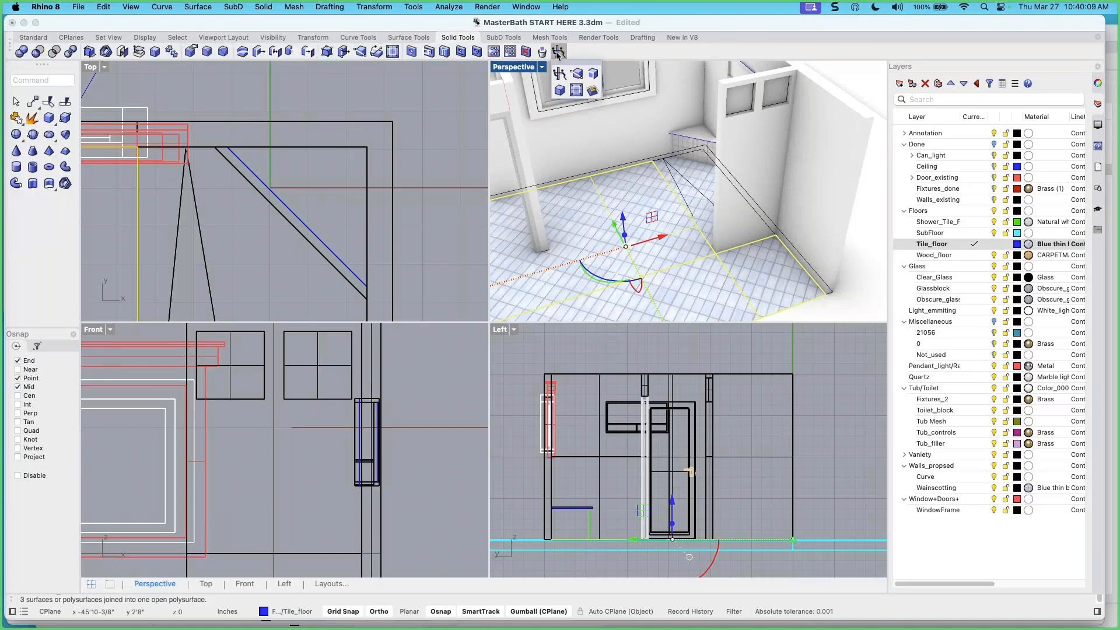
pyautogui.moveTo(586, 59); pyautogui.dragTo(662, 50)
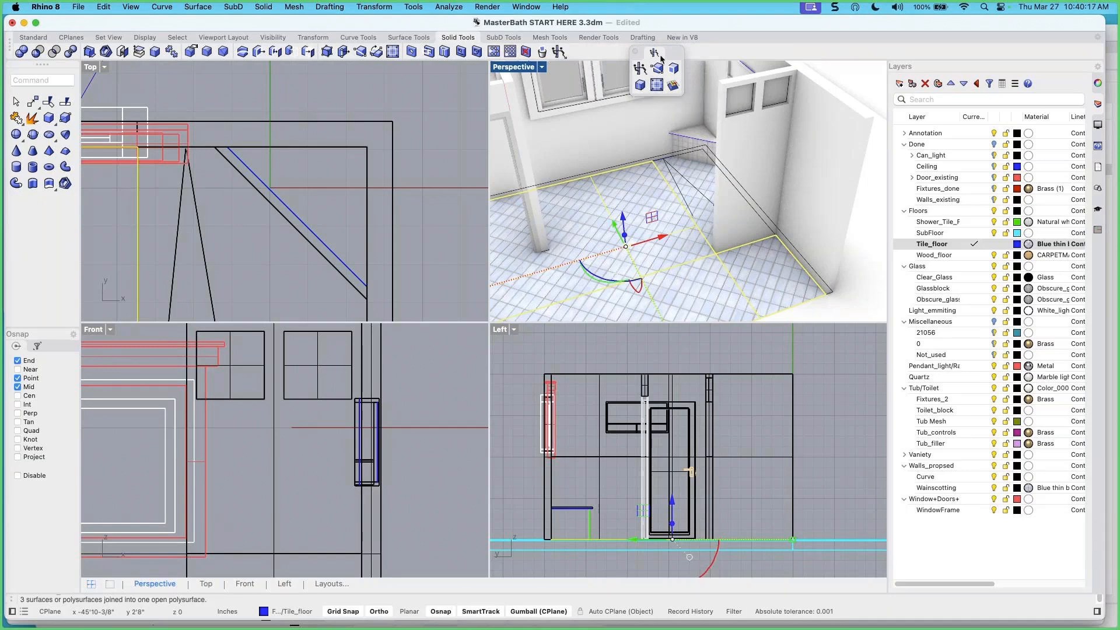
pyautogui.click(642, 87)
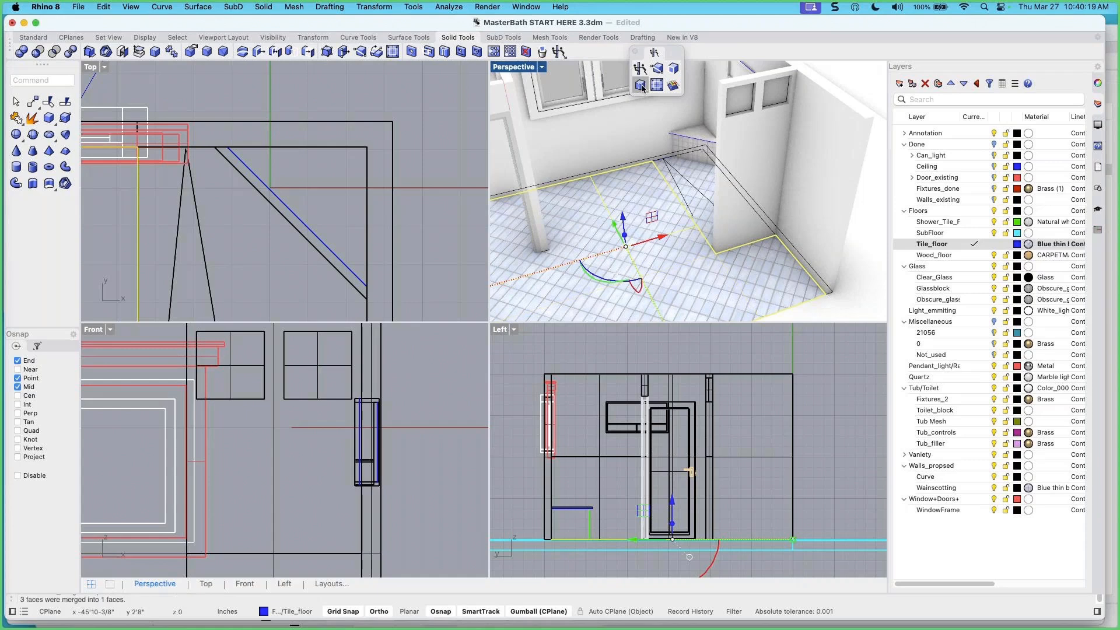
pyautogui.moveTo(673, 54); pyautogui.dragTo(1063, 40)
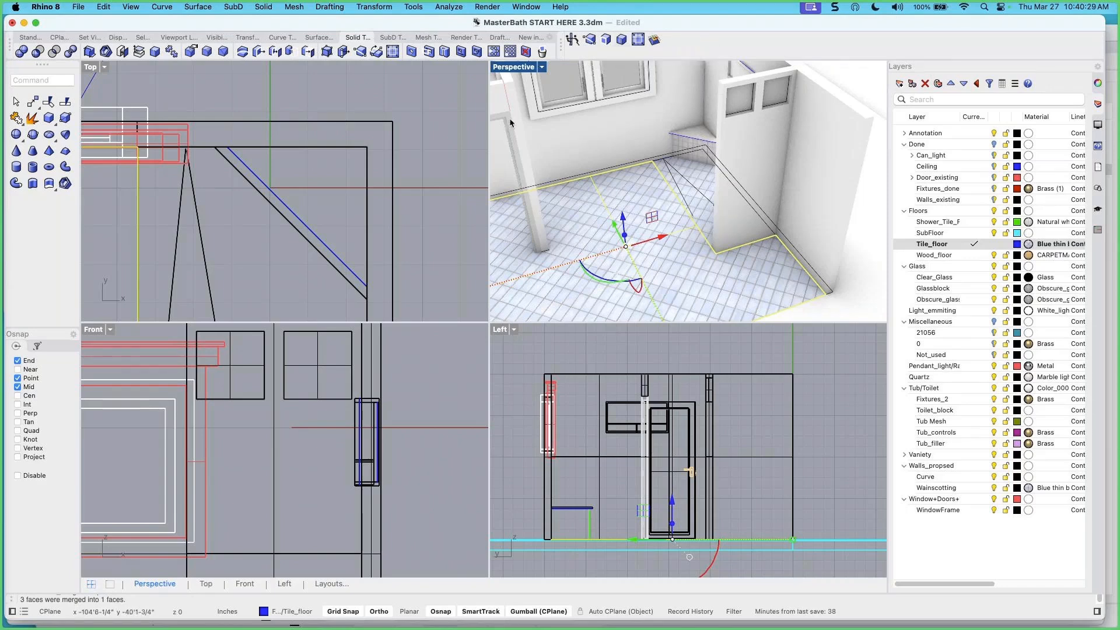
# Assign the separate shower floor surface to the Shower_Tile_Floor layer
pyautogui.click(700, 177)
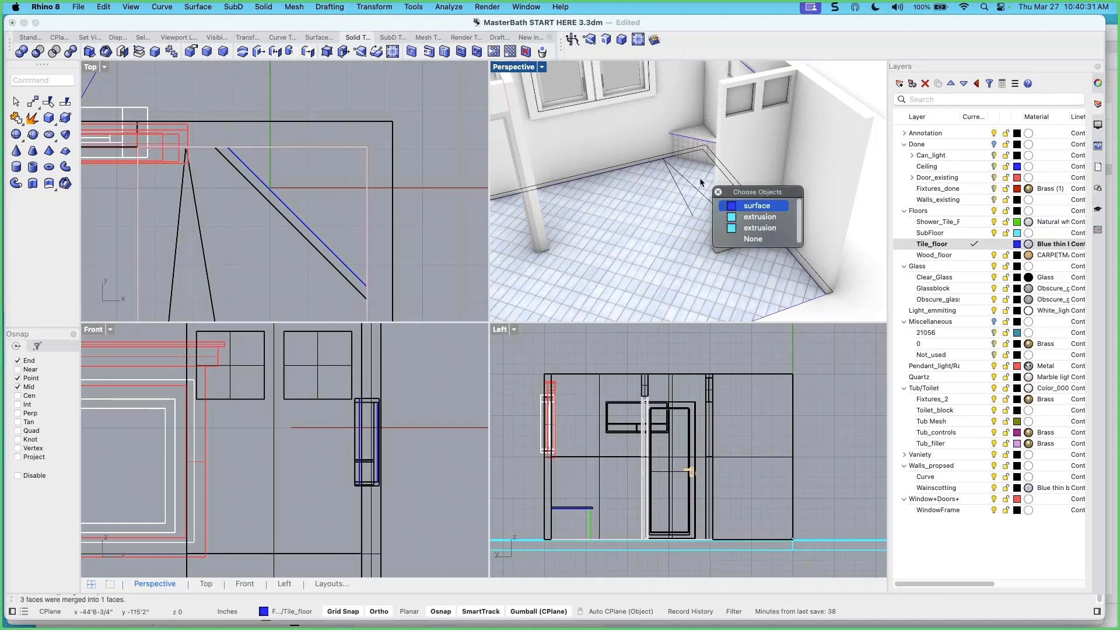
pyautogui.click(731, 205)
pyautogui.moveTo(678, 211); pyautogui.dragTo(706, 202, button='right')
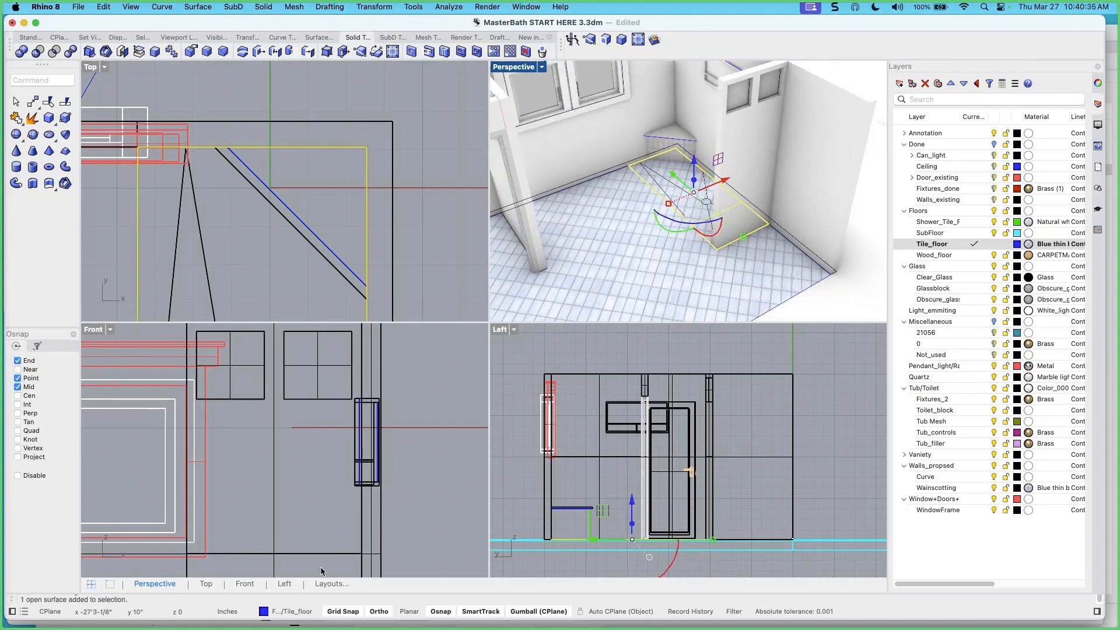
pyautogui.click(304, 612)
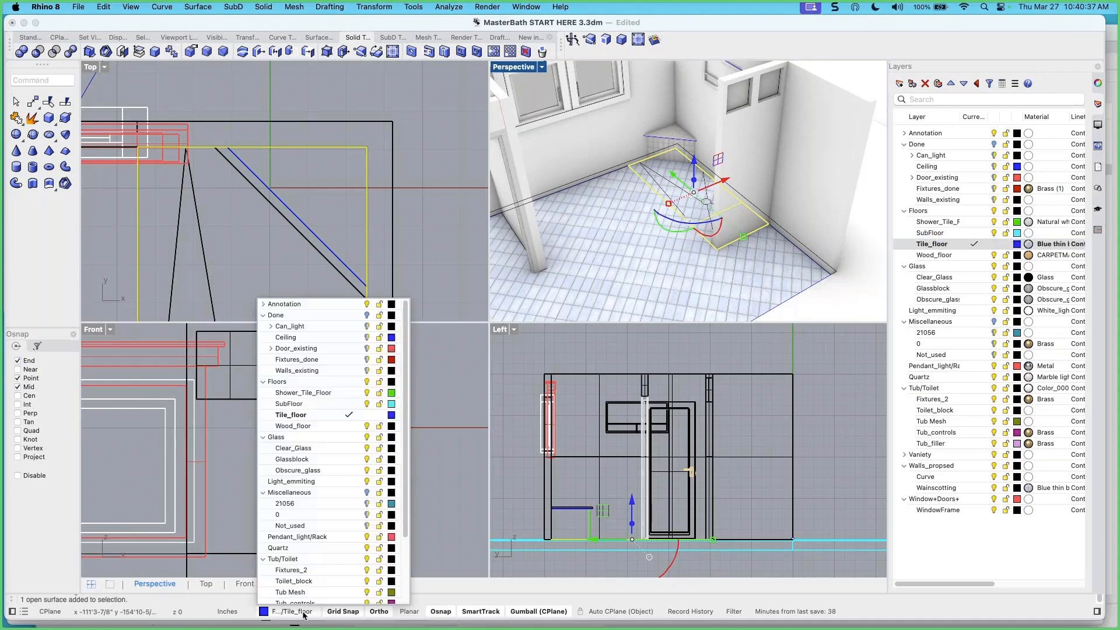
pyautogui.click(283, 394)
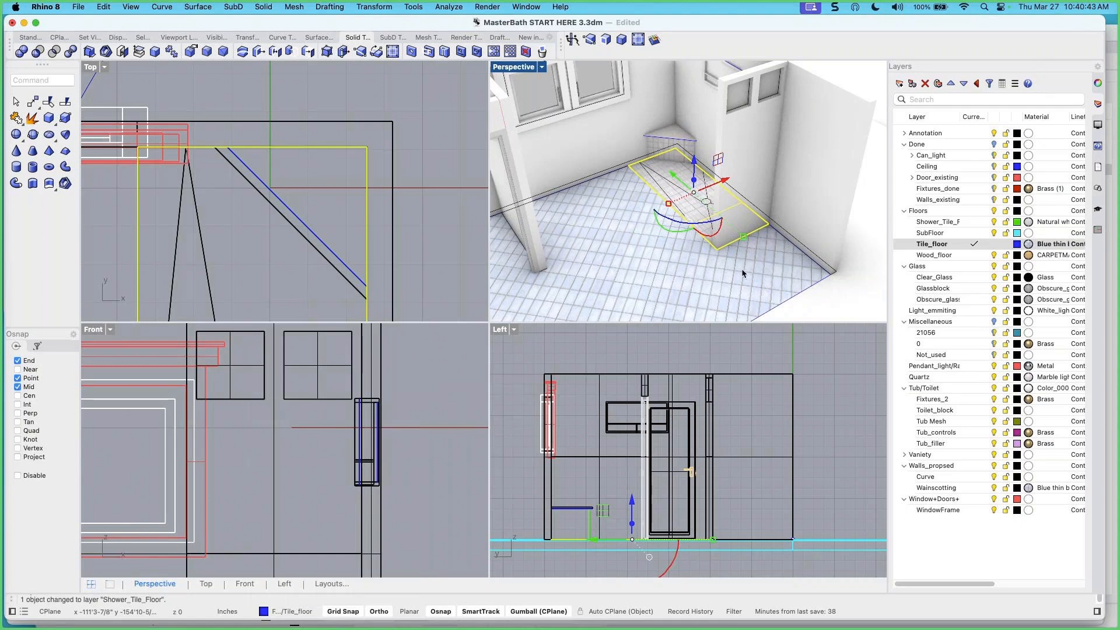
pyautogui.click(837, 292)
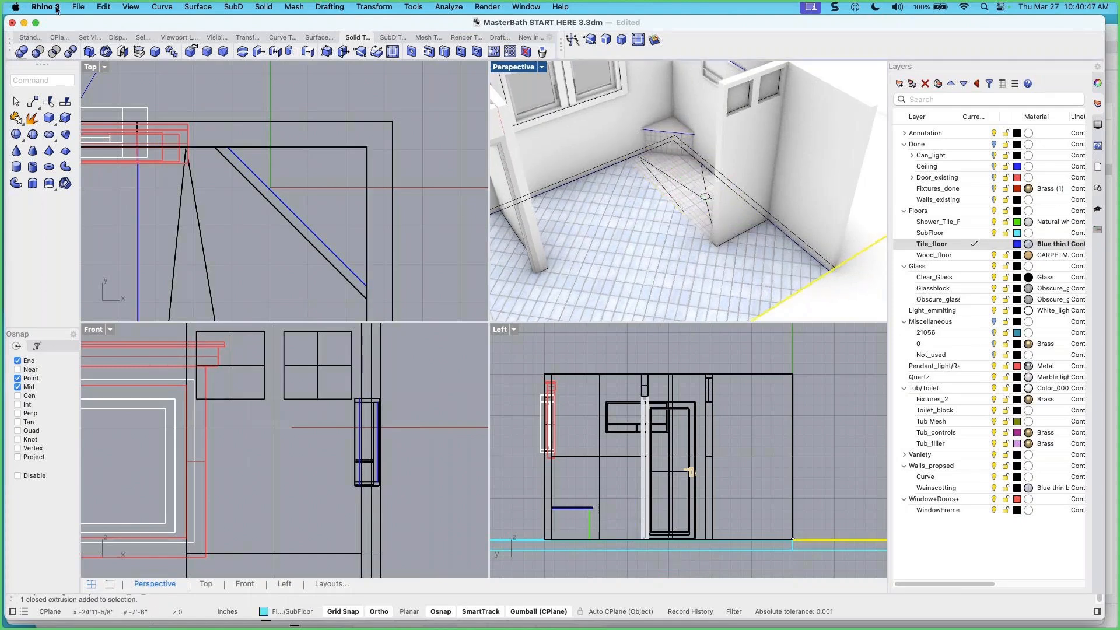
# Save the model under the new name MasterBath Class Model 3.3dm in the MasterBathDesign folder, keeping textures and plugin data
pyautogui.click(79, 8)
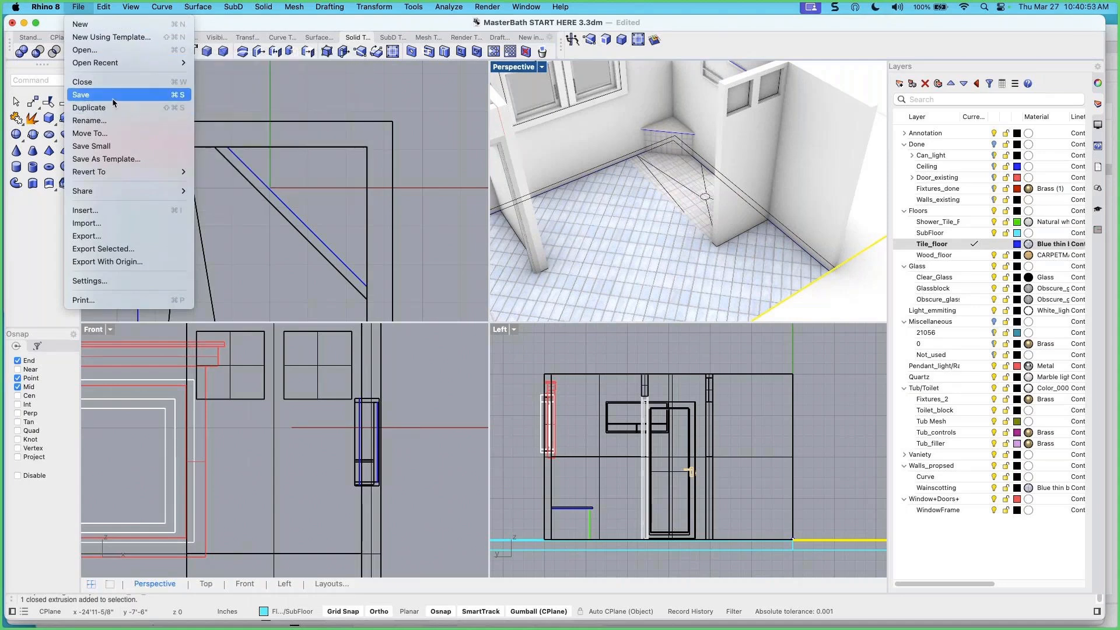
pyautogui.press('alt')
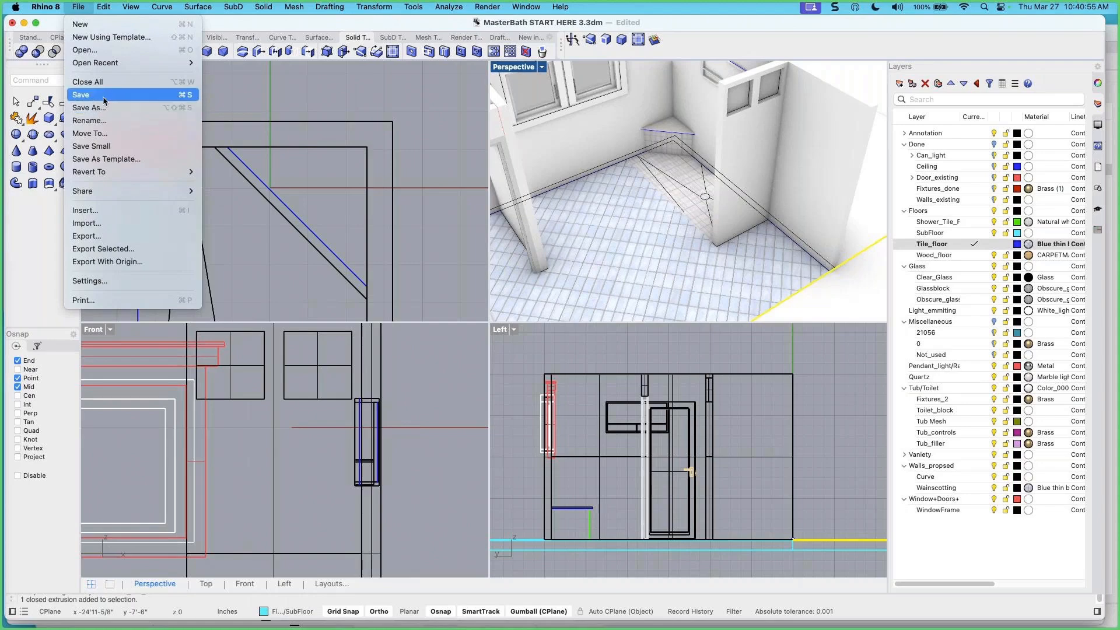
pyautogui.click(97, 107)
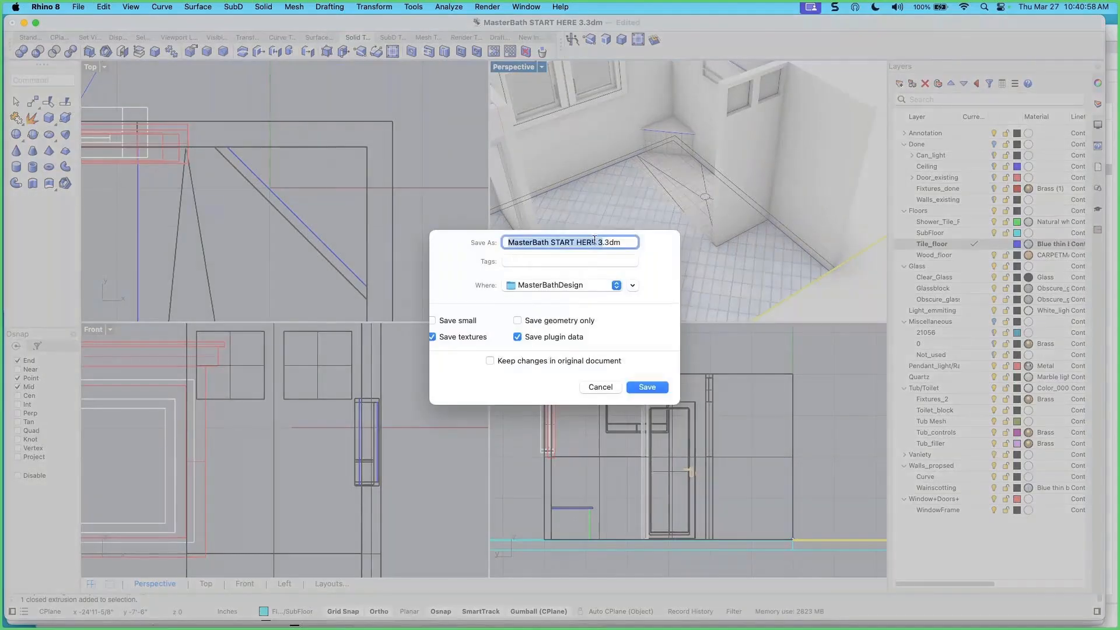
pyautogui.doubleClick(567, 243)
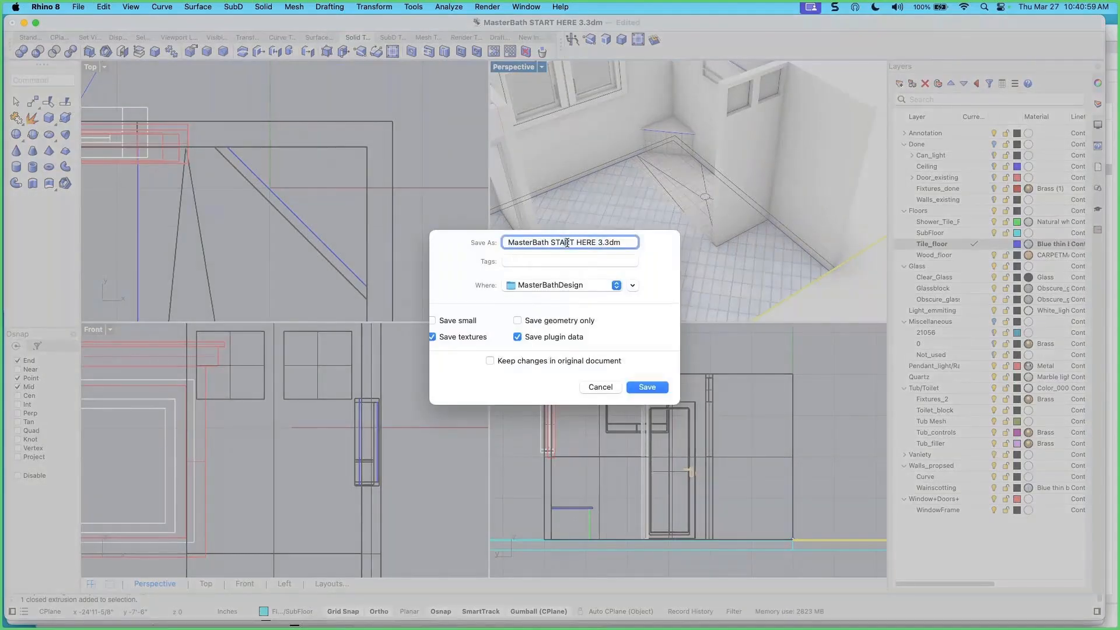
pyautogui.doubleClick(562, 242)
pyautogui.moveTo(562, 241); pyautogui.dragTo(581, 240)
pyautogui.write('Class Modell')
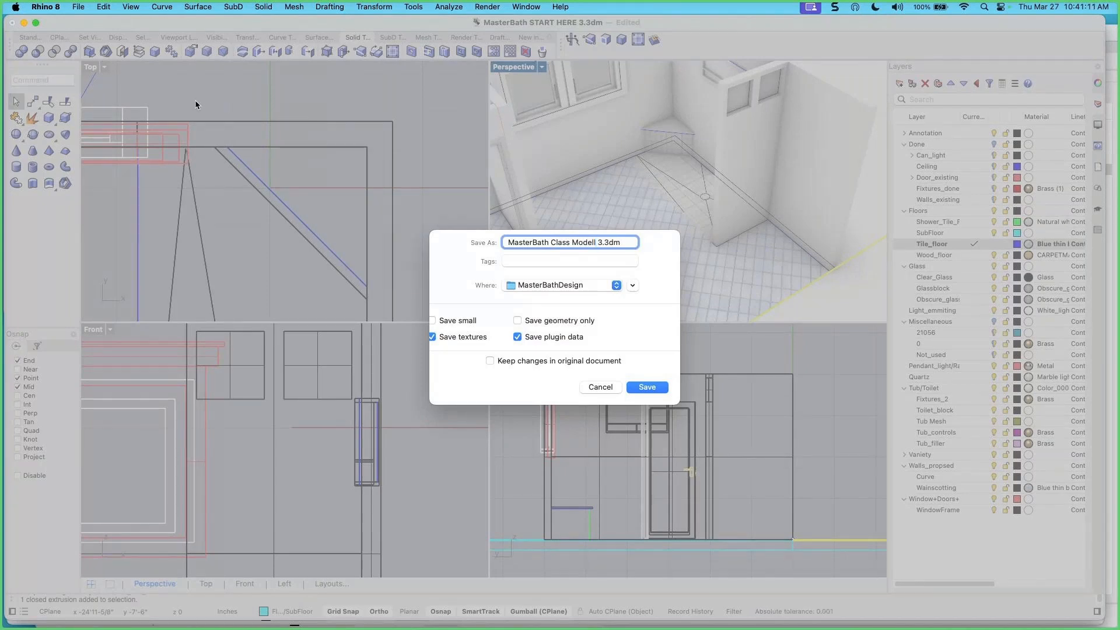
pyautogui.press('BackSpace')
pyautogui.click(644, 388)
pyautogui.click(647, 387)
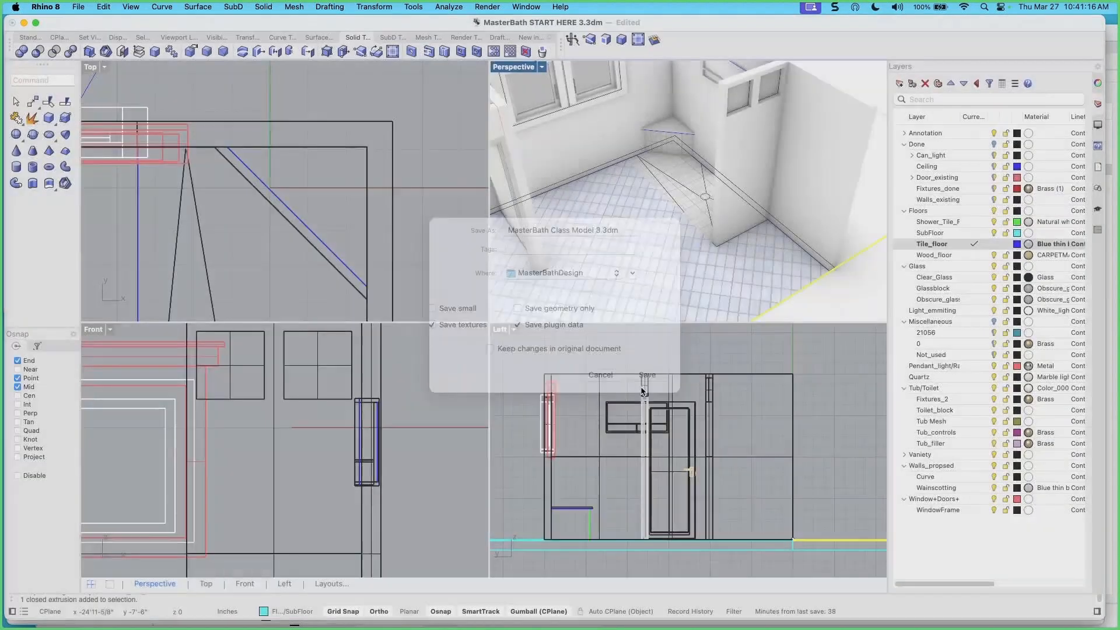
# Select the shower wall's window block in the Left view and nudge it slightly along the wall toward the corner bench
pyautogui.moveTo(635, 253); pyautogui.dragTo(663, 242, button='right')
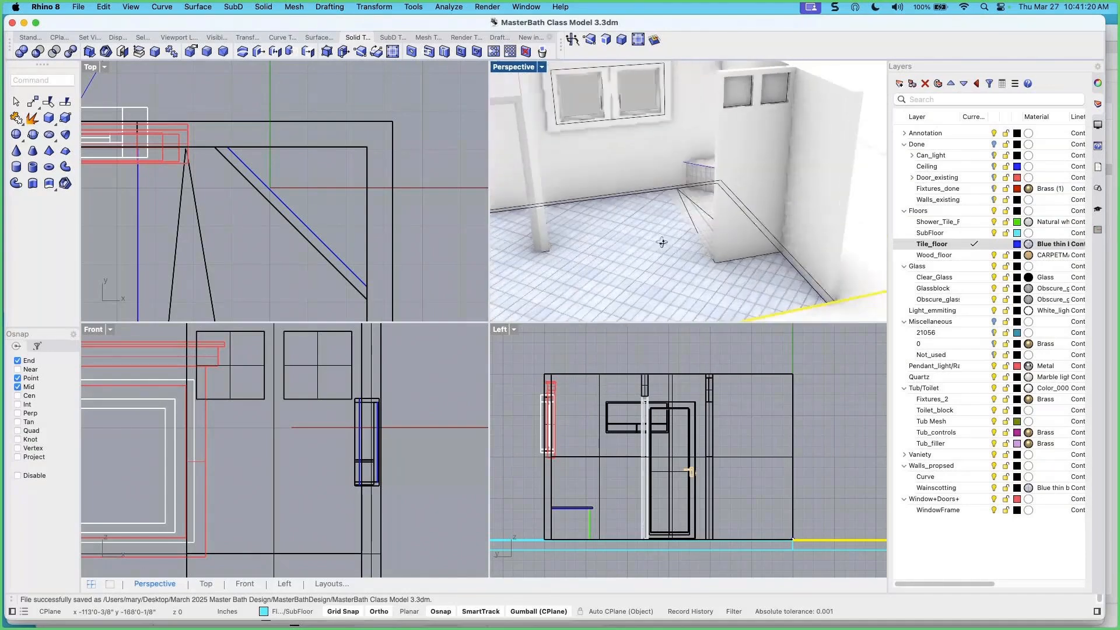
pyautogui.scroll(2, 677, 180)
pyautogui.keyDown('shift'); pyautogui.moveTo(677, 178); pyautogui.dragTo(652, 234, button='right'); pyautogui.keyUp('shift')
pyautogui.moveTo(653, 233); pyautogui.dragTo(679, 237, button='right')
pyautogui.scroll(6, 646, 437)
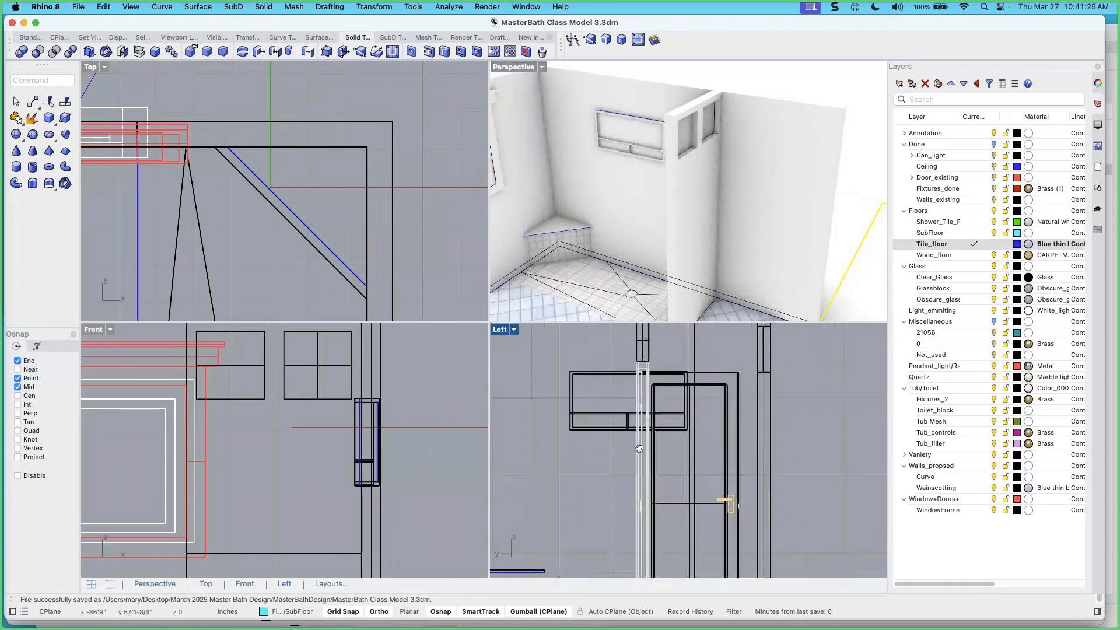
pyautogui.moveTo(644, 440); pyautogui.dragTo(674, 432, button='right')
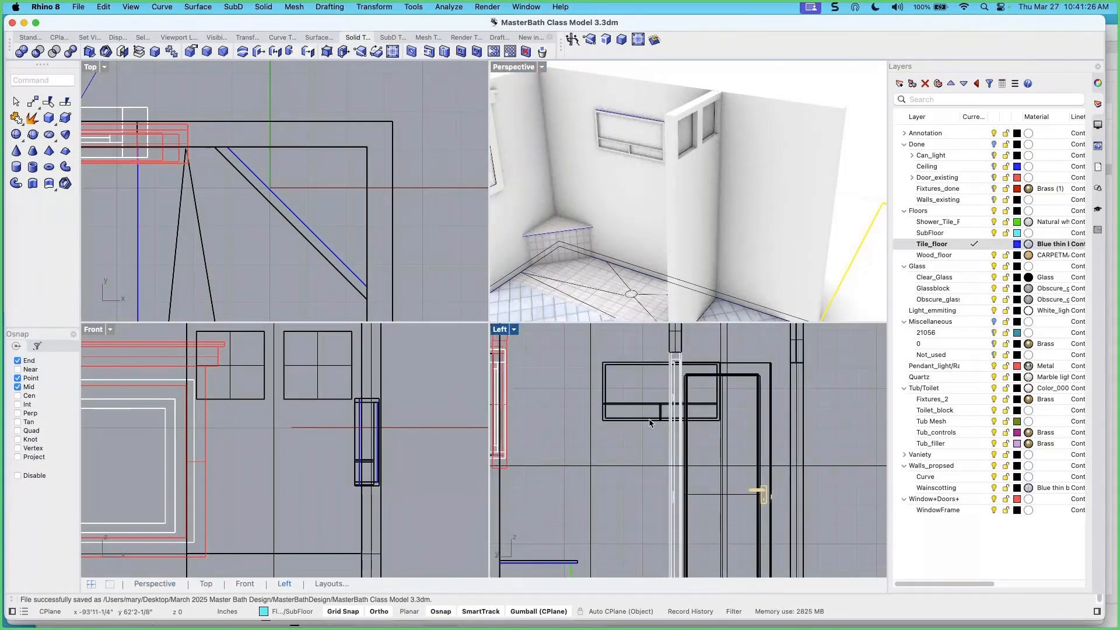
pyautogui.click(652, 419)
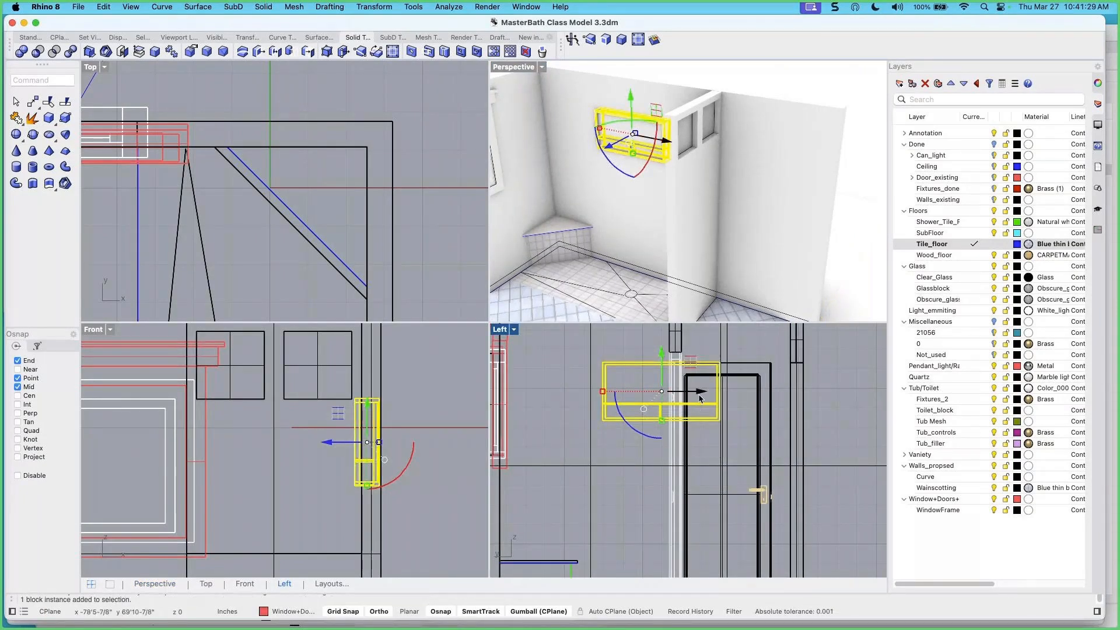
pyautogui.moveTo(700, 397); pyautogui.dragTo(698, 392)
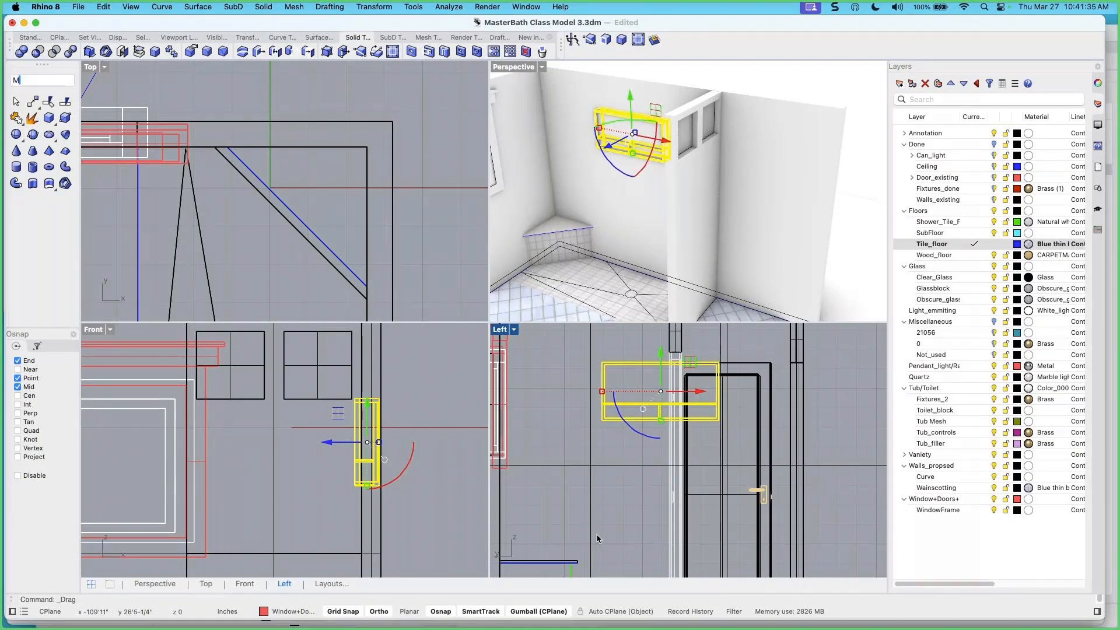
# Try to move the window by its lower corner into line with the end of the corner bench, and undo the move
pyautogui.write('m')
pyautogui.press('Return')
pyautogui.click(602, 420)
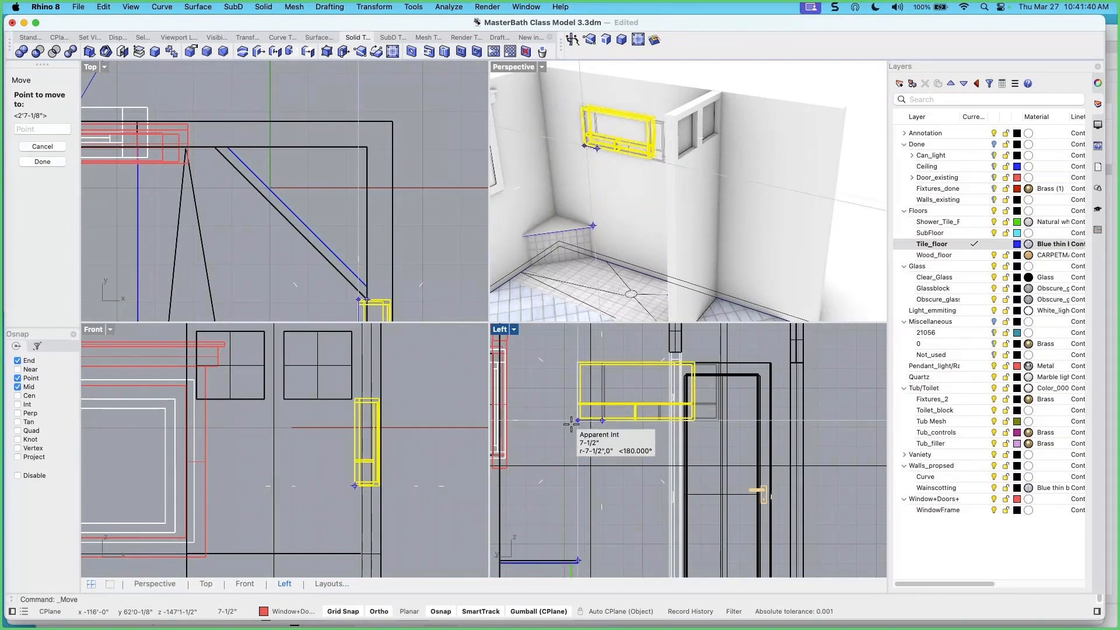
pyautogui.scroll(-2, 571, 424)
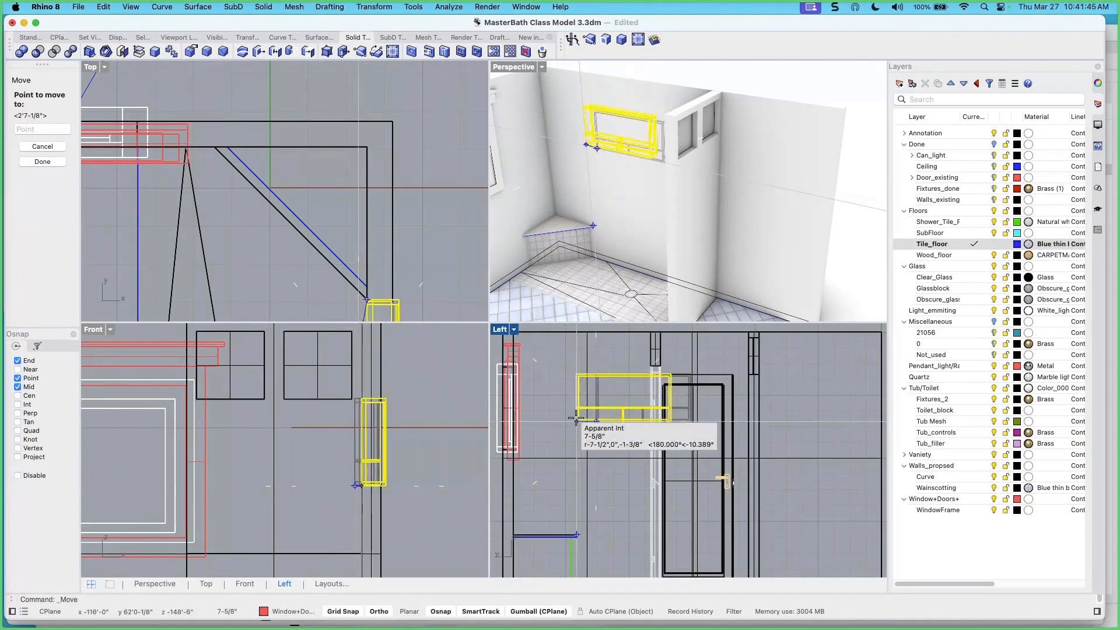
pyautogui.click(577, 421)
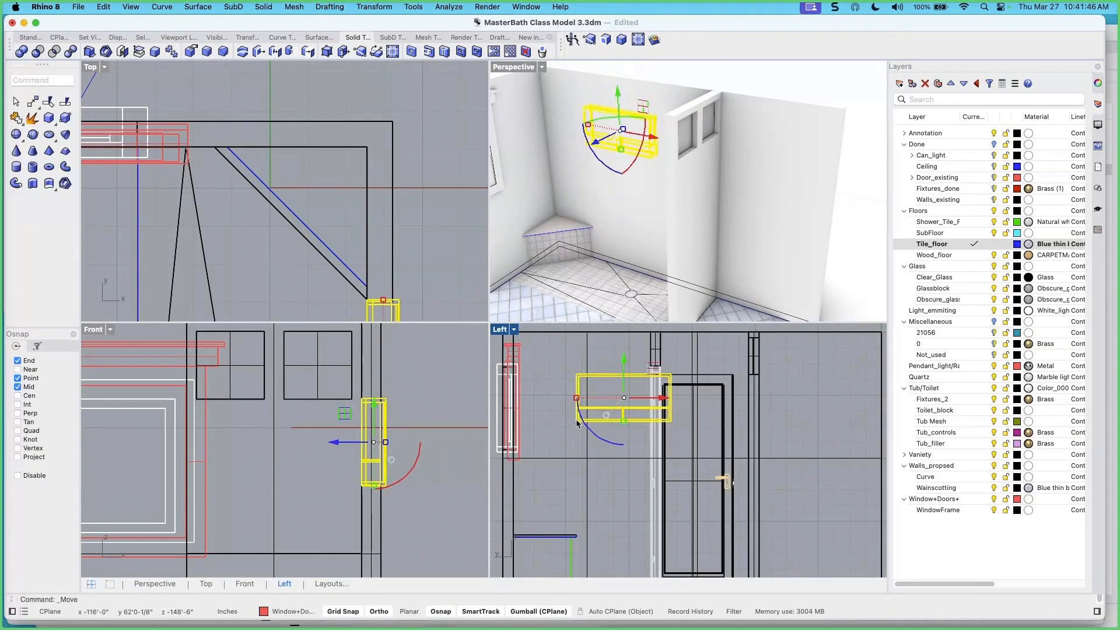
pyautogui.press('super+z')
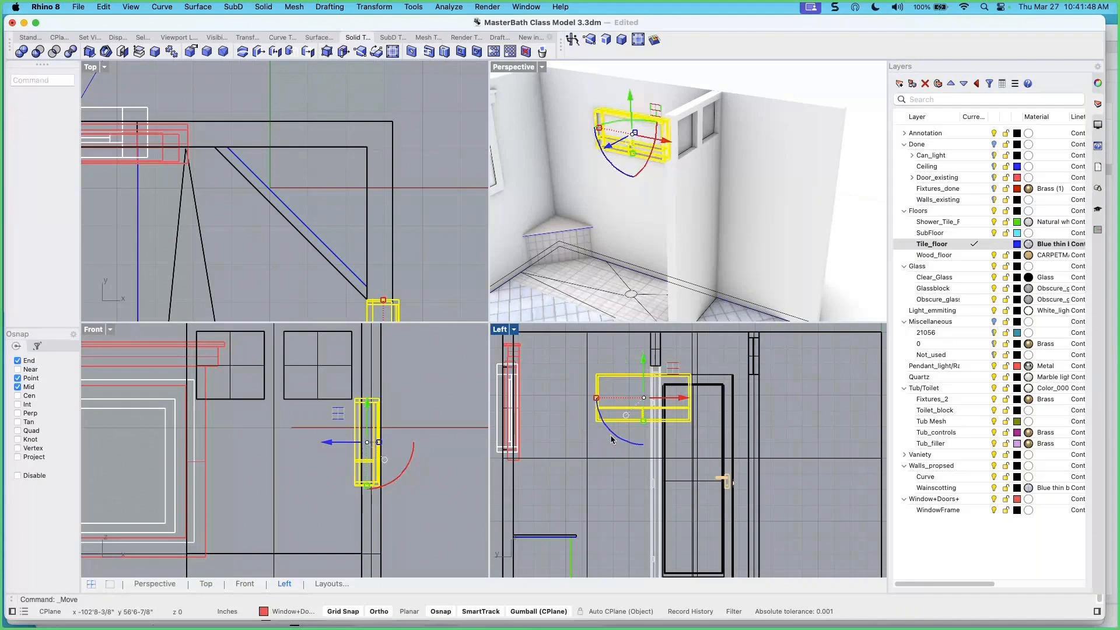
# Move the window by its upper corner horizontally along the wall in the Left view, about in line with the bench's end
pyautogui.rightClick(602, 367)
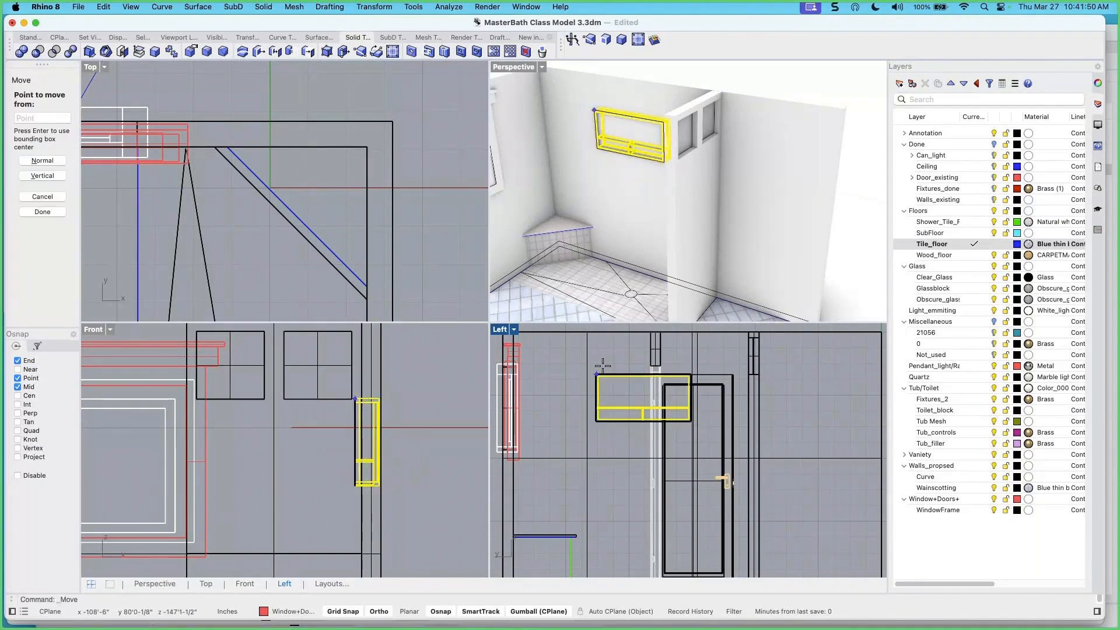
pyautogui.click(598, 372)
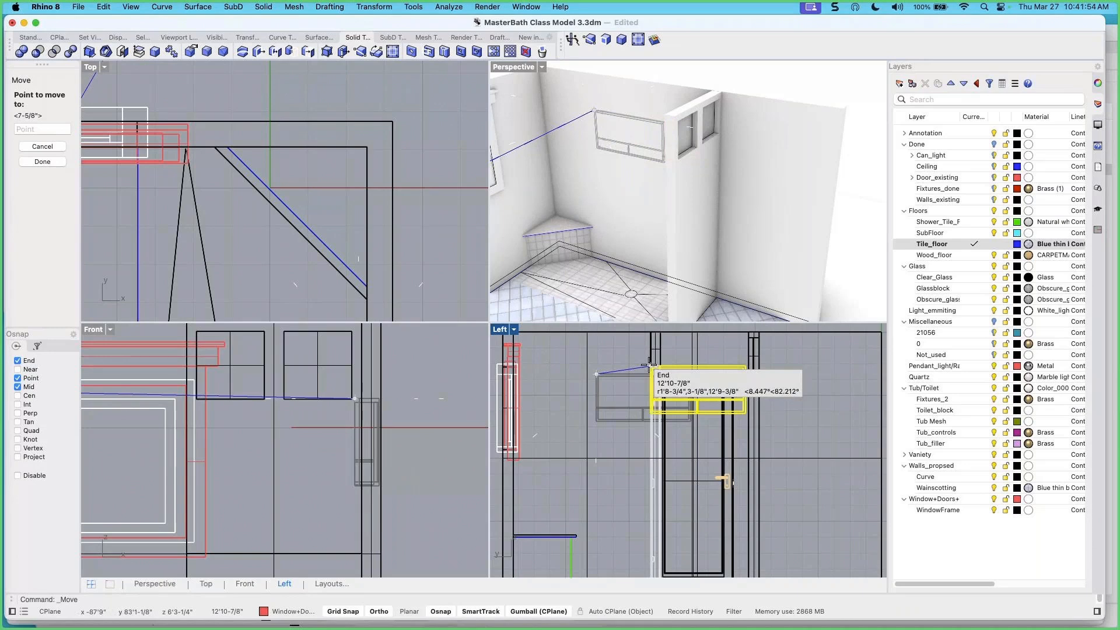
pyautogui.click(574, 375)
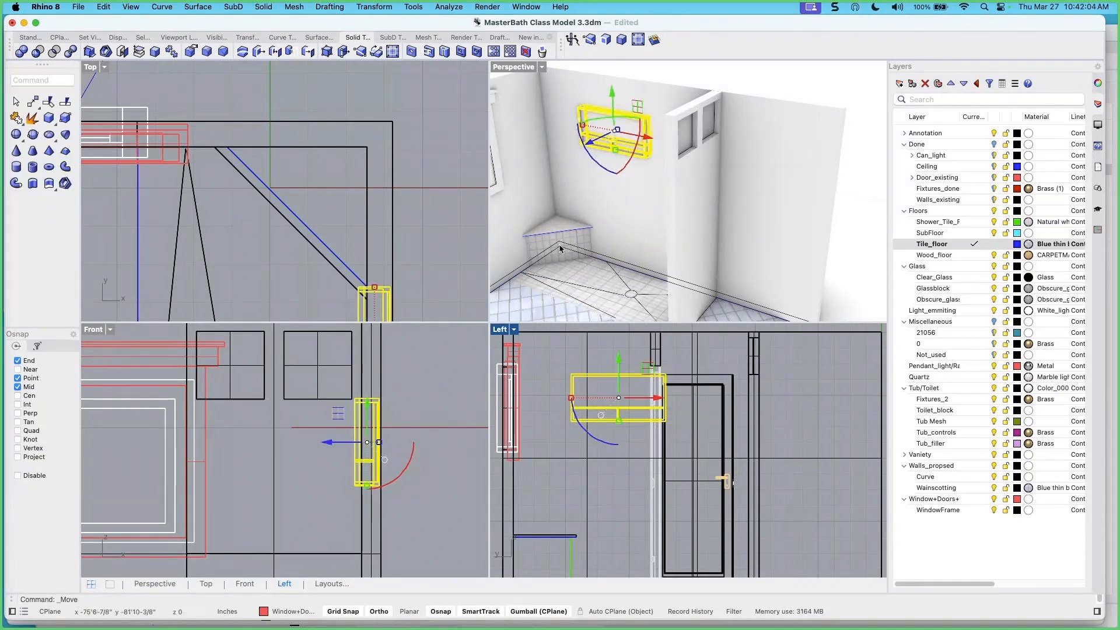
pyautogui.press('Escape')
# Set the Perspective viewport to Shaded display and examine how the moved window sits in the shower wall
pyautogui.moveTo(599, 251); pyautogui.dragTo(625, 261, button='right')
pyautogui.scroll(3, 589, 137)
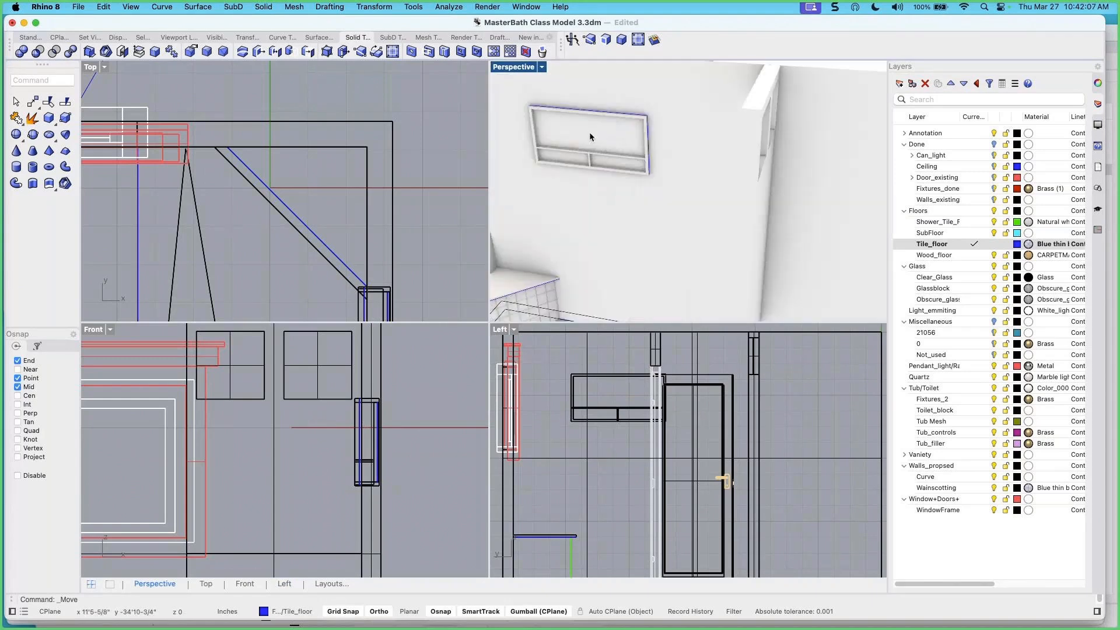
pyautogui.scroll(5, 594, 145)
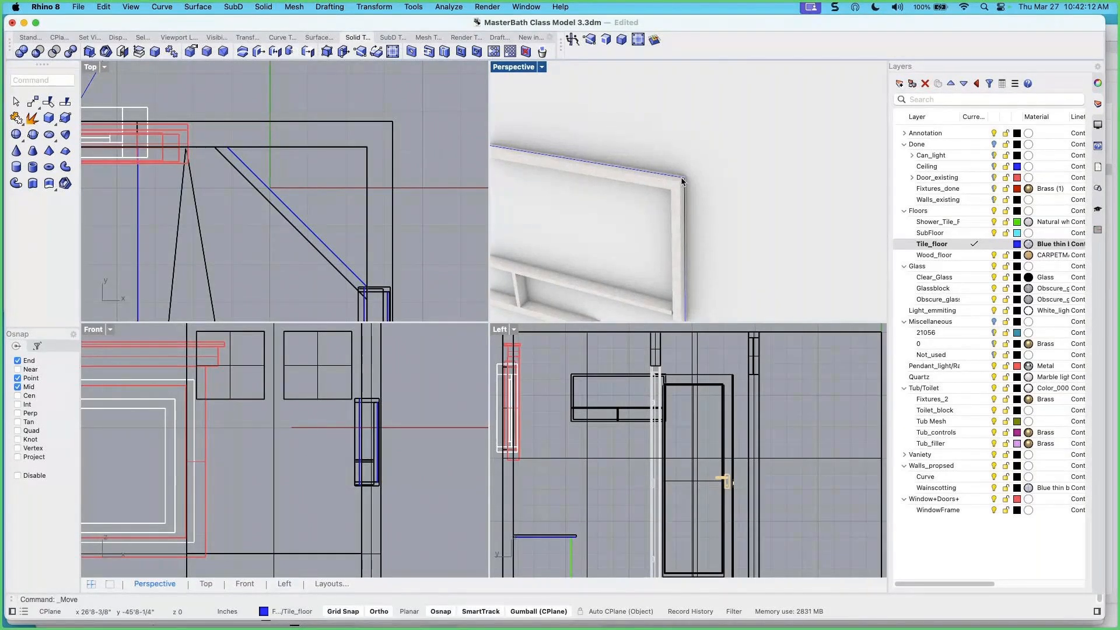
pyautogui.scroll(-5, 682, 182)
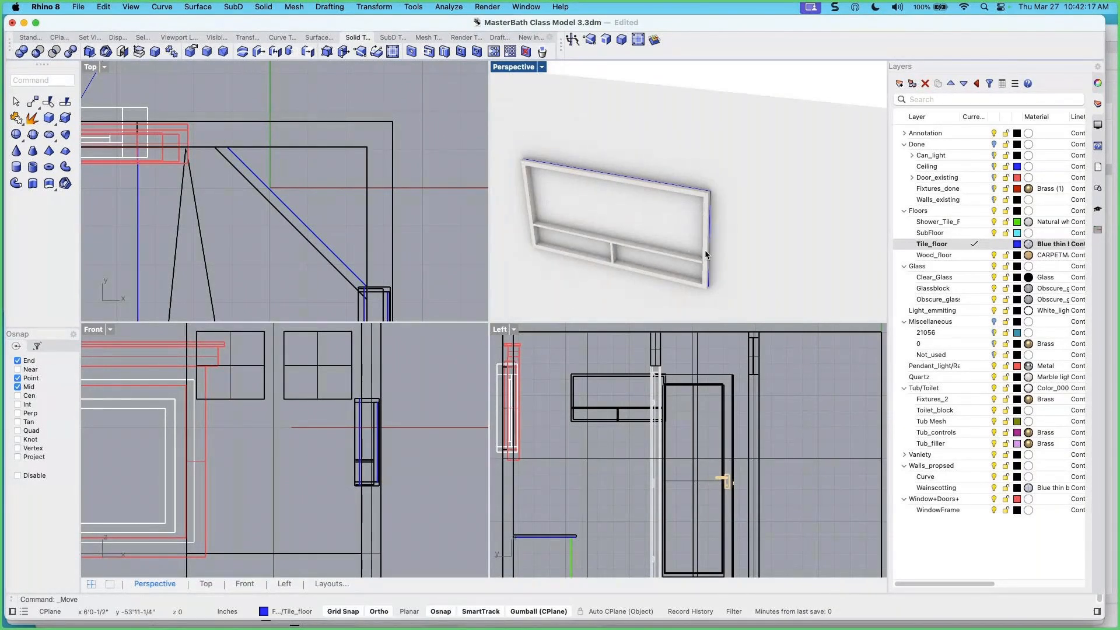
pyautogui.moveTo(701, 260); pyautogui.dragTo(651, 253, button='right')
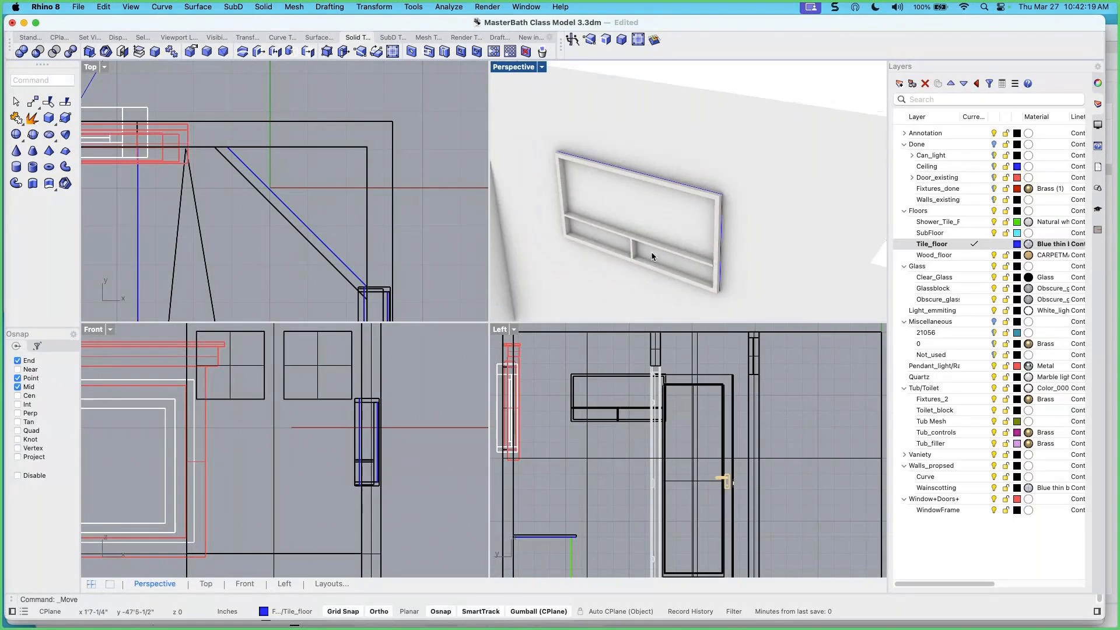
pyautogui.click(542, 67)
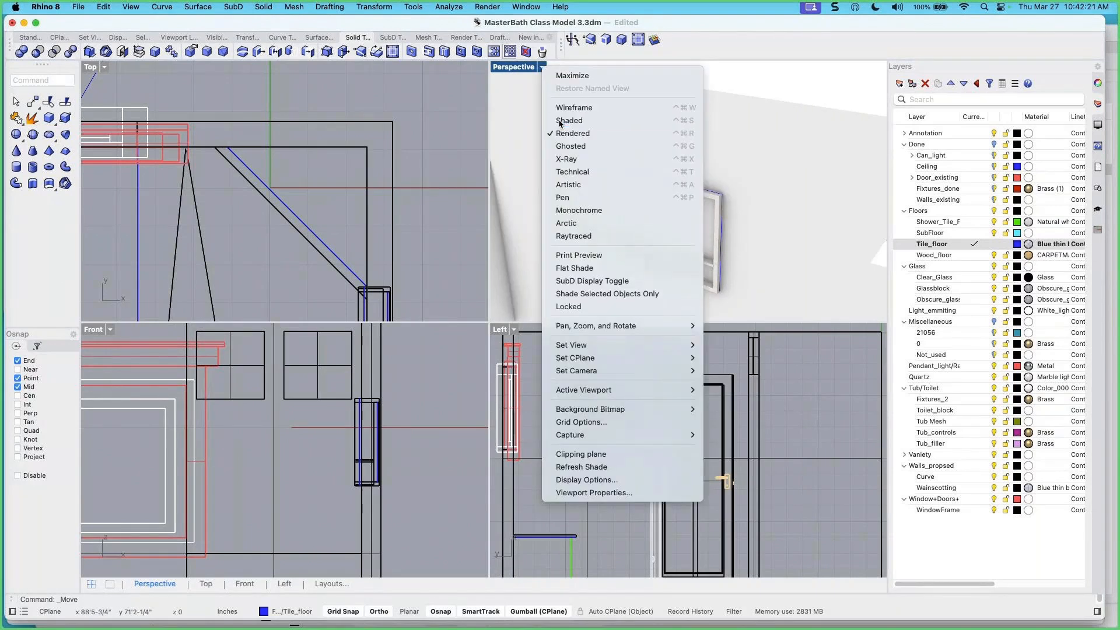
pyautogui.click(560, 120)
pyautogui.moveTo(706, 200)
pyautogui.mouseDown(button='right')
pyautogui.moveTo(750, 184)
pyautogui.moveTo(739, 184)
pyautogui.mouseUp(button='right')
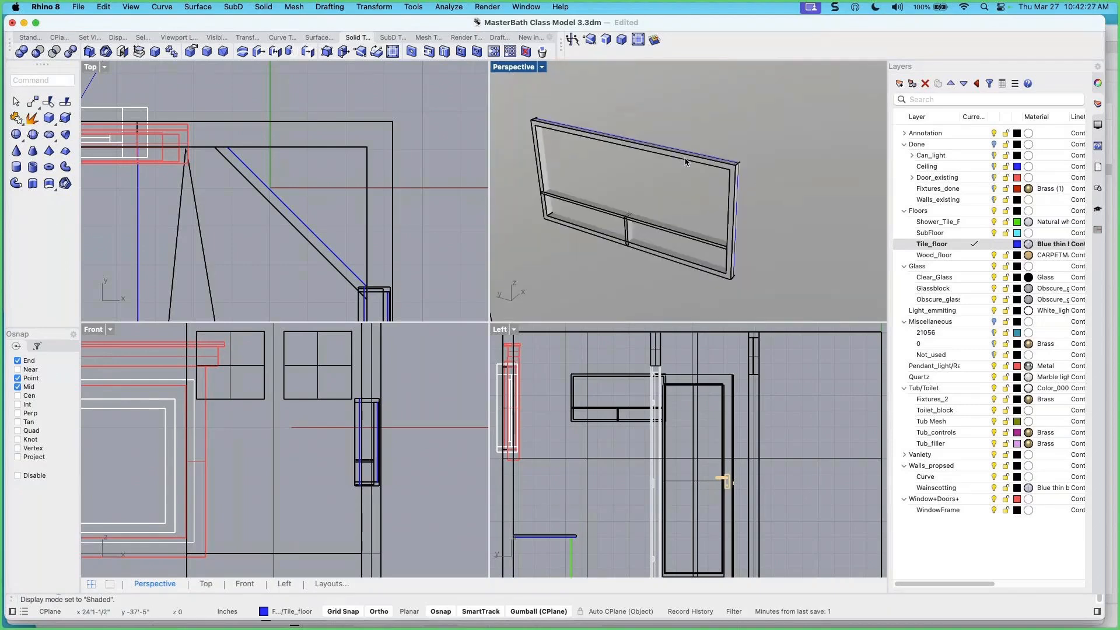
pyautogui.scroll(-3, 658, 178)
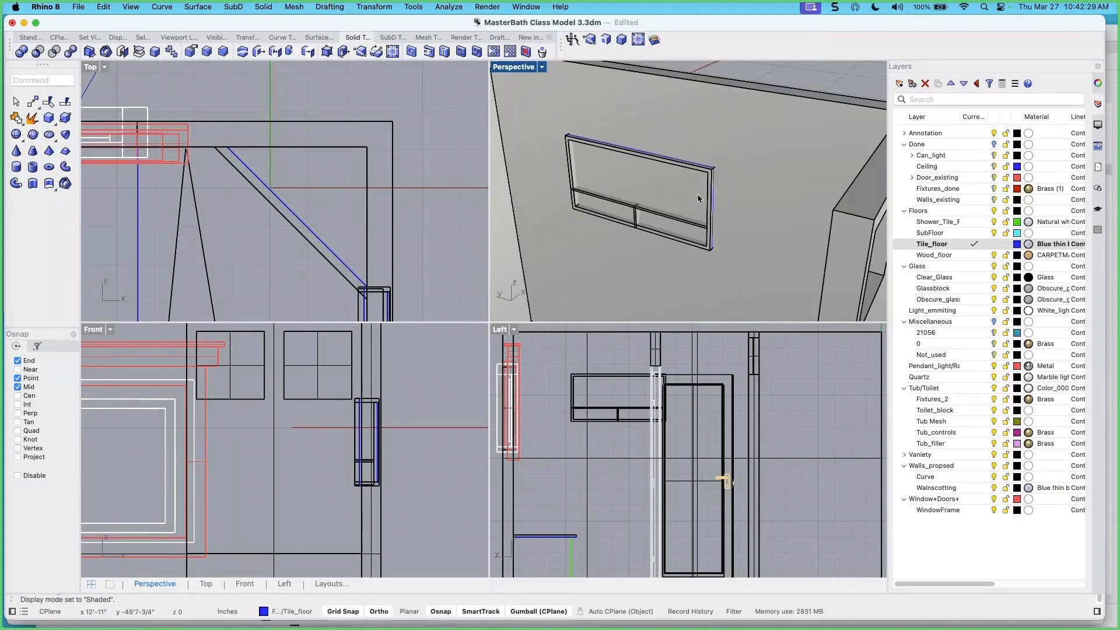
pyautogui.moveTo(650, 159); pyautogui.dragTo(758, 168, button='right')
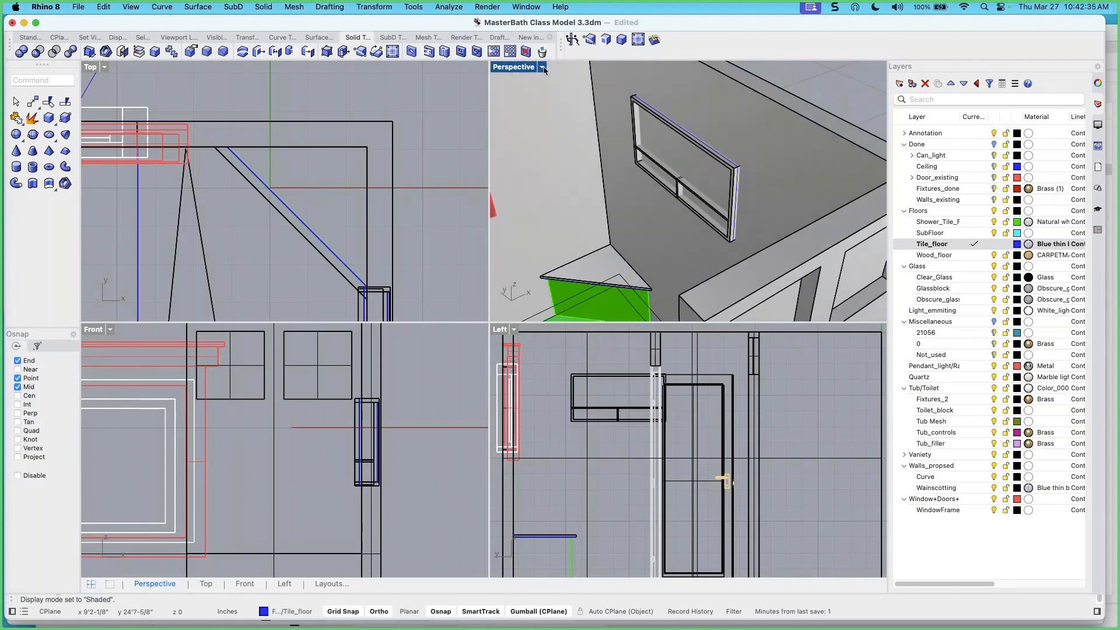
# Set the Perspective viewport to Wireframe display and open the Niche block in the shower wall for editing
pyautogui.click(542, 67)
pyautogui.click(566, 106)
pyautogui.click(637, 147)
pyautogui.moveTo(637, 146); pyautogui.dragTo(680, 148, button='right')
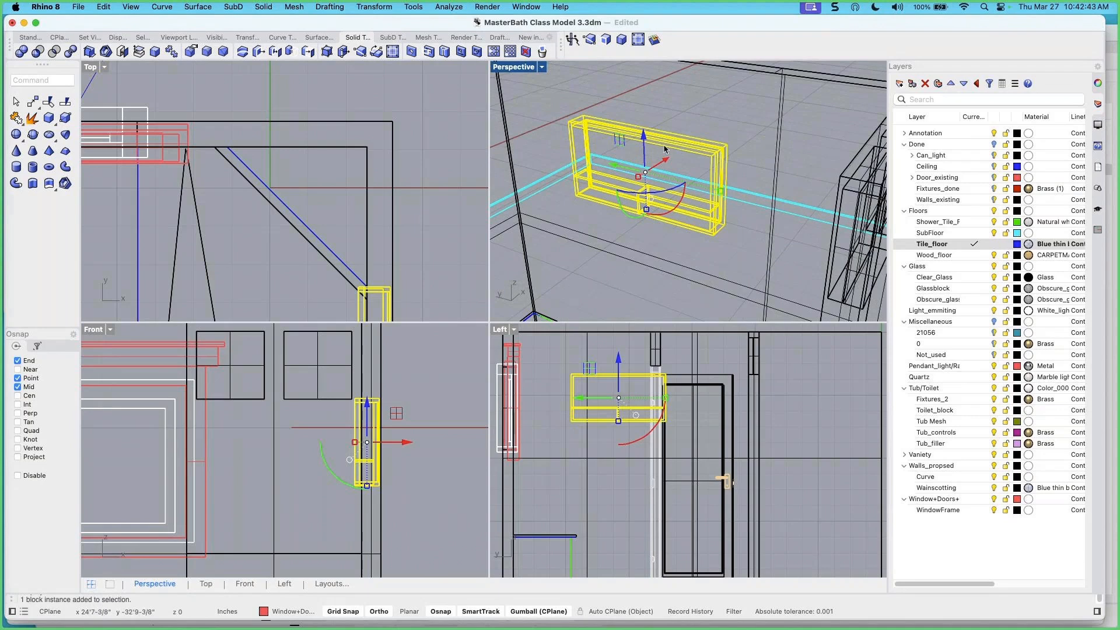
pyautogui.doubleClick(686, 149)
pyautogui.moveTo(696, 86); pyautogui.dragTo(757, 85)
# Try to remove the front outline curve from the Niche block, closing the block editor without applying
pyautogui.scroll(3, 644, 142)
pyautogui.scroll(4, 644, 142)
pyautogui.click(600, 114)
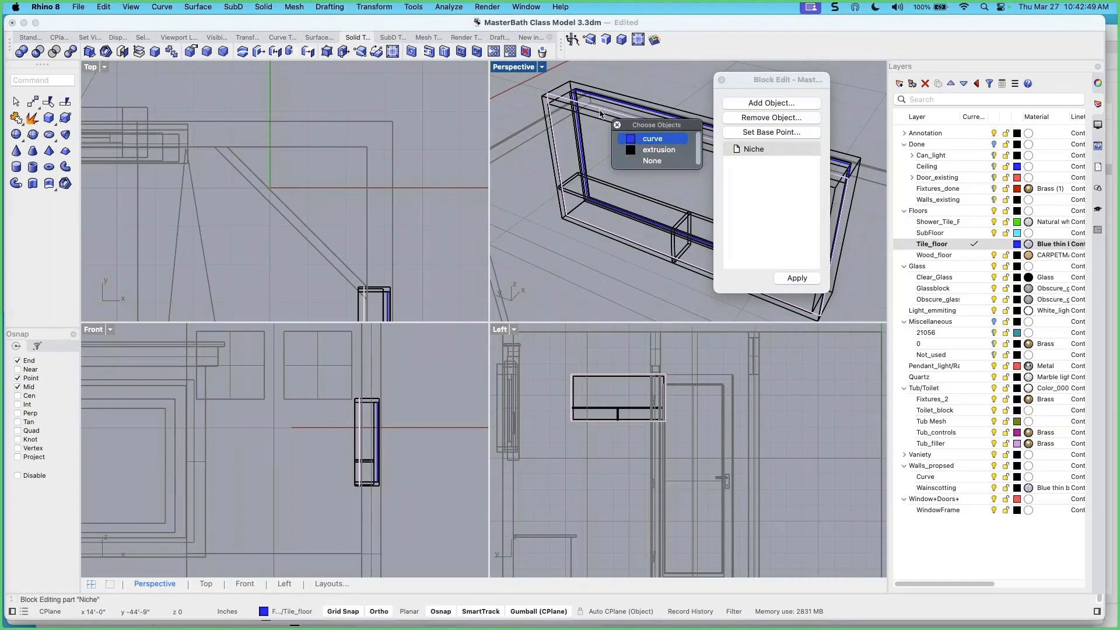
pyautogui.click(653, 143)
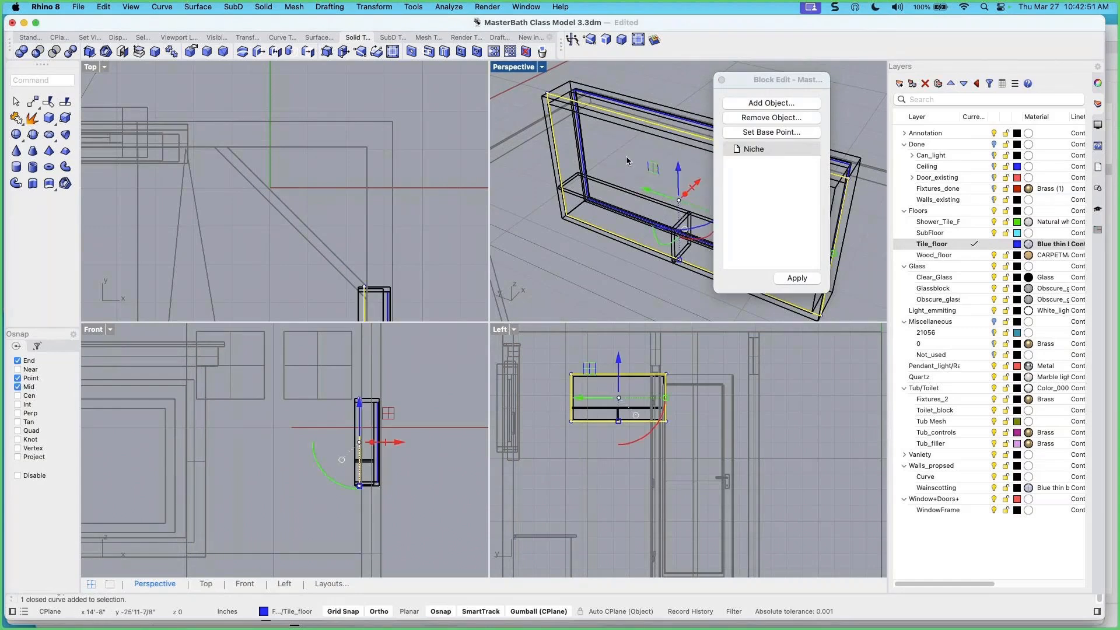
pyautogui.click(765, 119)
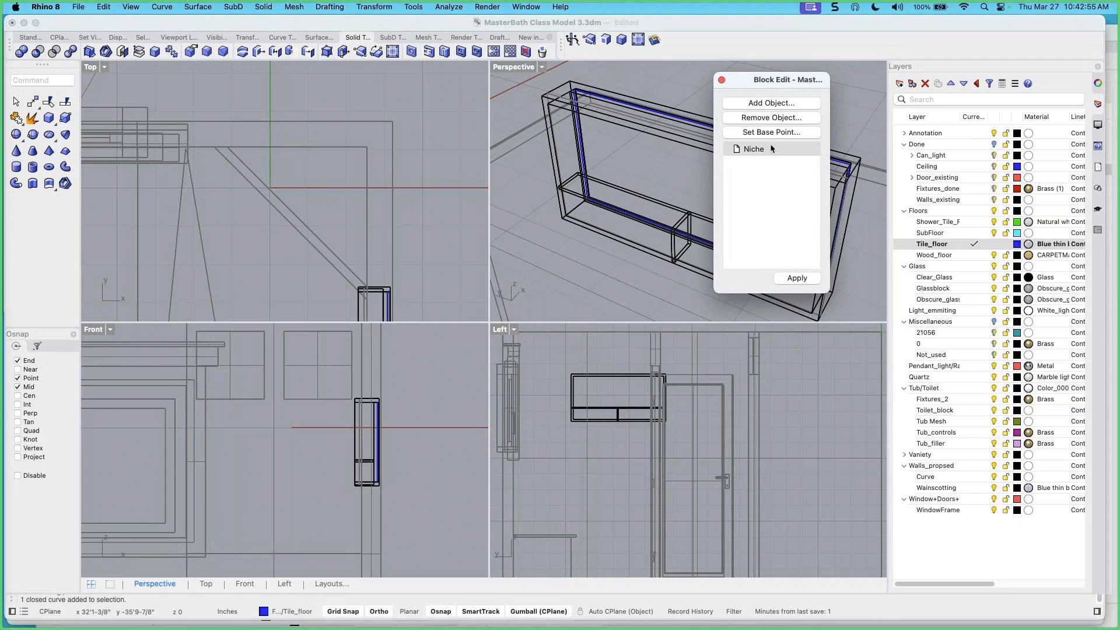
pyautogui.click(722, 82)
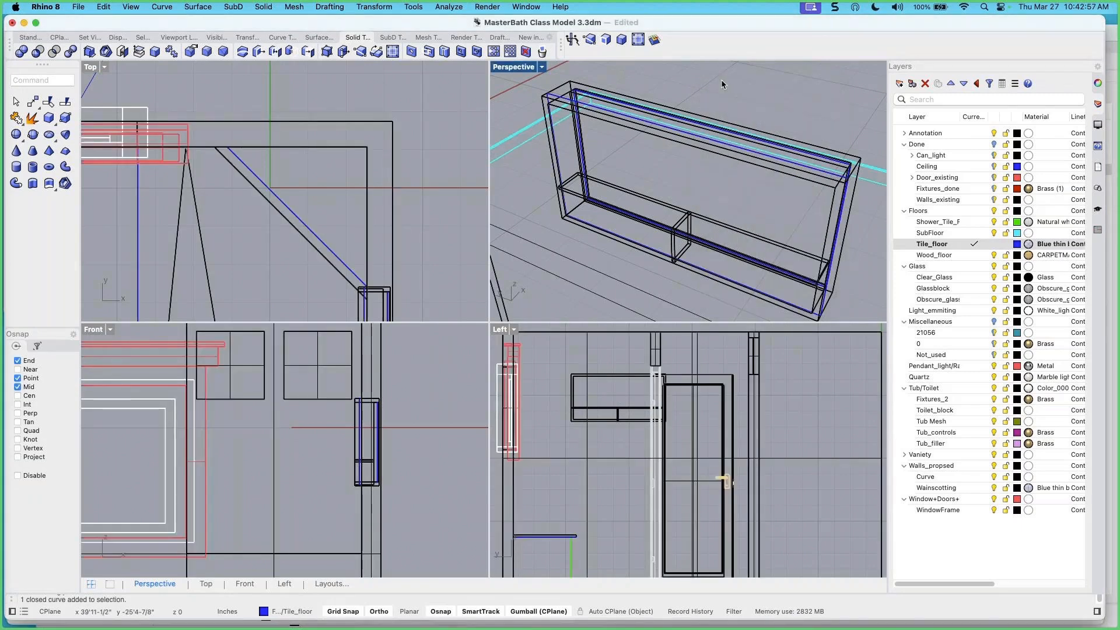
# Set the Perspective viewport to Shaded display and inspect the niche's edges
pyautogui.click(542, 67)
pyautogui.click(561, 118)
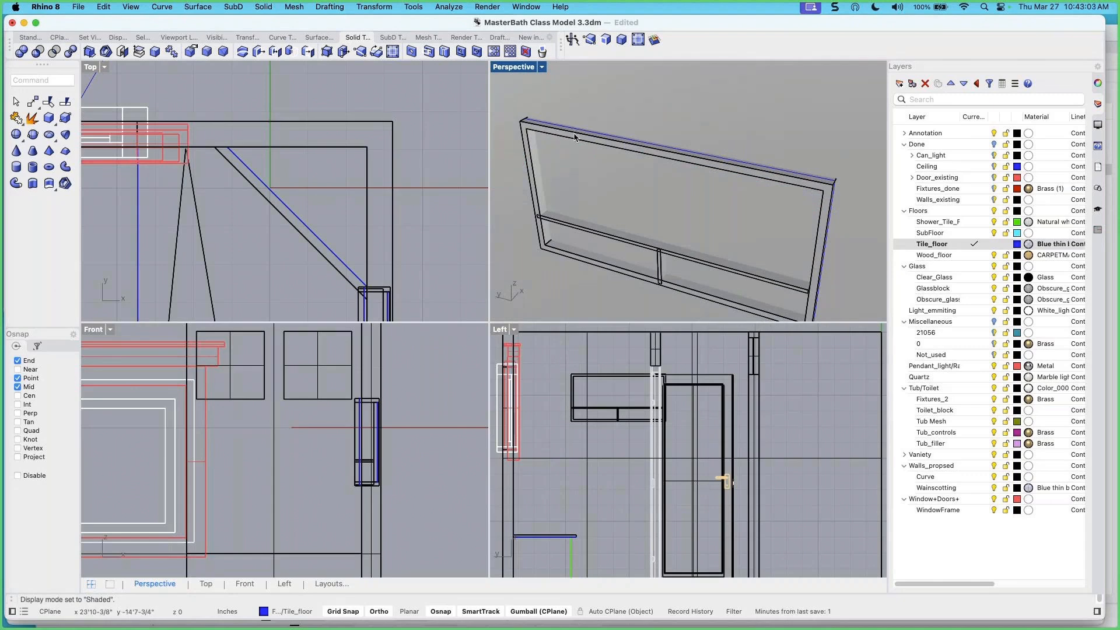
pyautogui.moveTo(574, 137); pyautogui.dragTo(547, 87, button='right')
# Return the Perspective viewport to Wireframe display and reopen the Niche block for editing
pyautogui.click(542, 67)
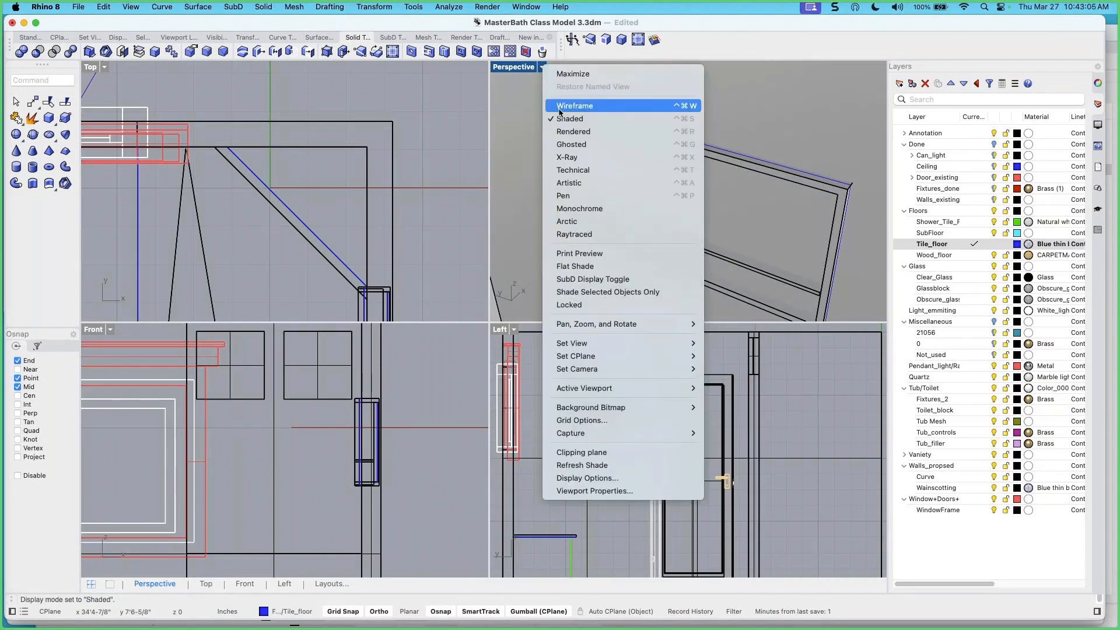
pyautogui.click(558, 108)
pyautogui.click(579, 114)
pyautogui.moveTo(577, 112); pyautogui.dragTo(786, 202, button='right')
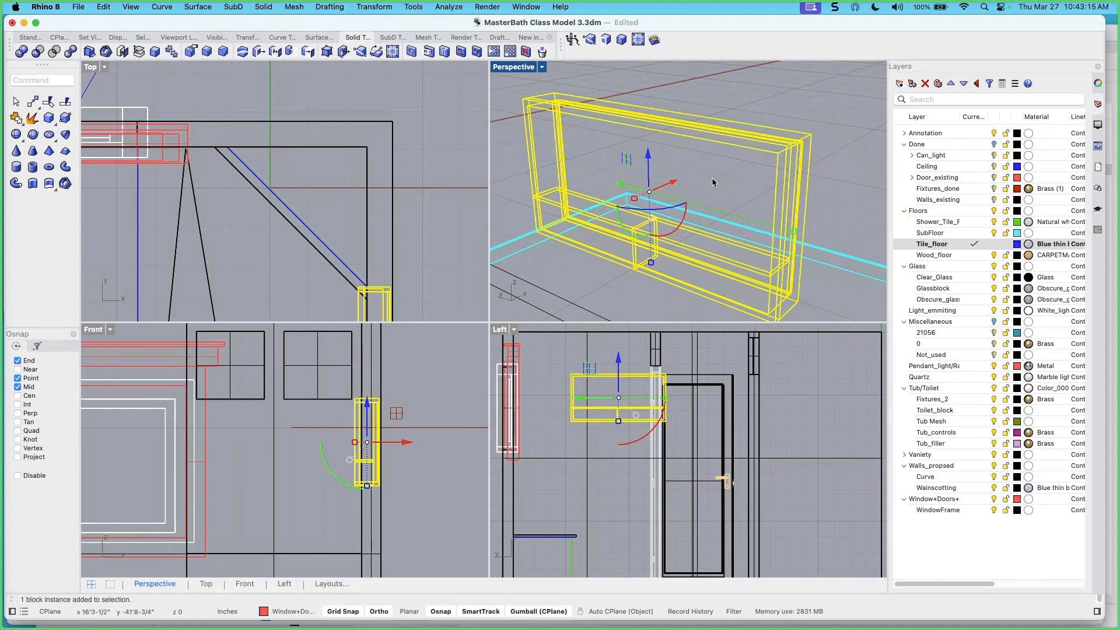
pyautogui.doubleClick(710, 135)
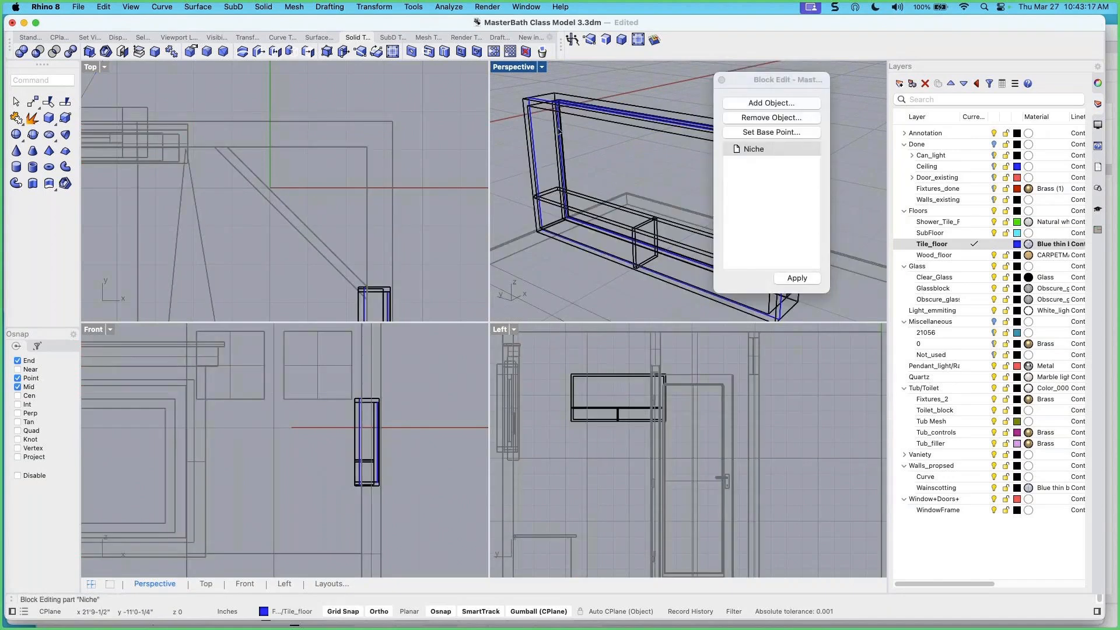
# Remove the front outline curve from the Niche block and apply the block edit
pyautogui.click(531, 106)
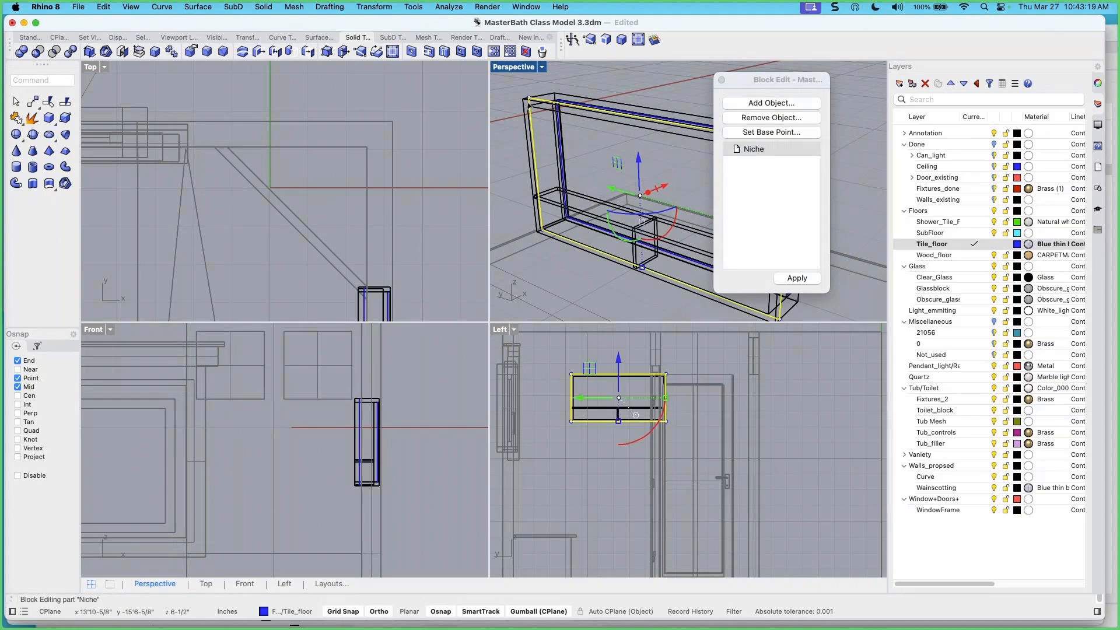
pyautogui.click(770, 123)
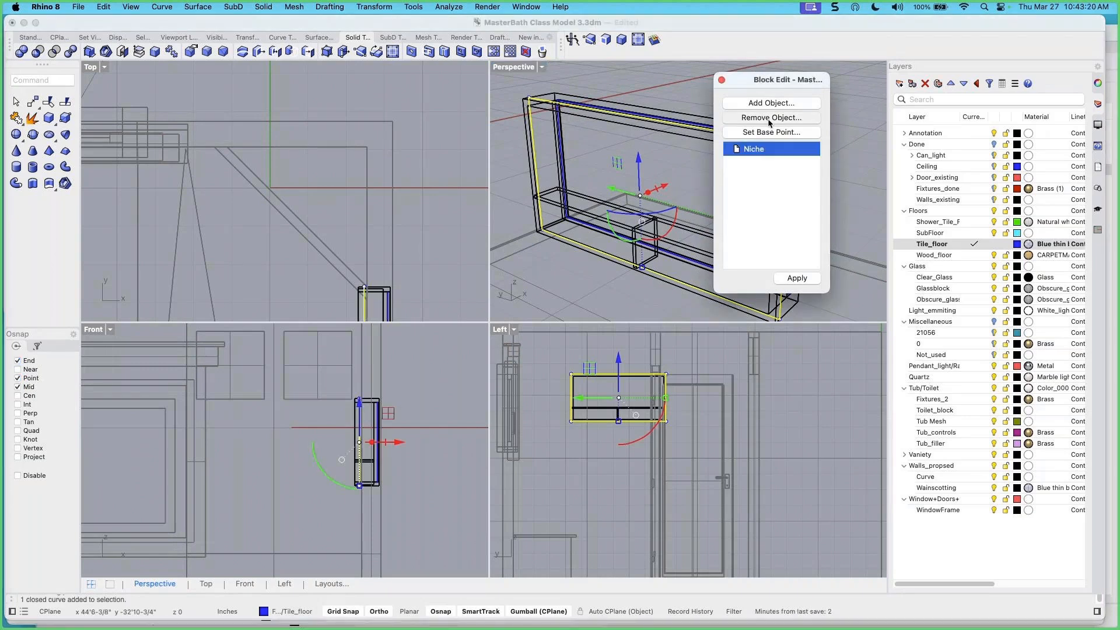
pyautogui.click(770, 117)
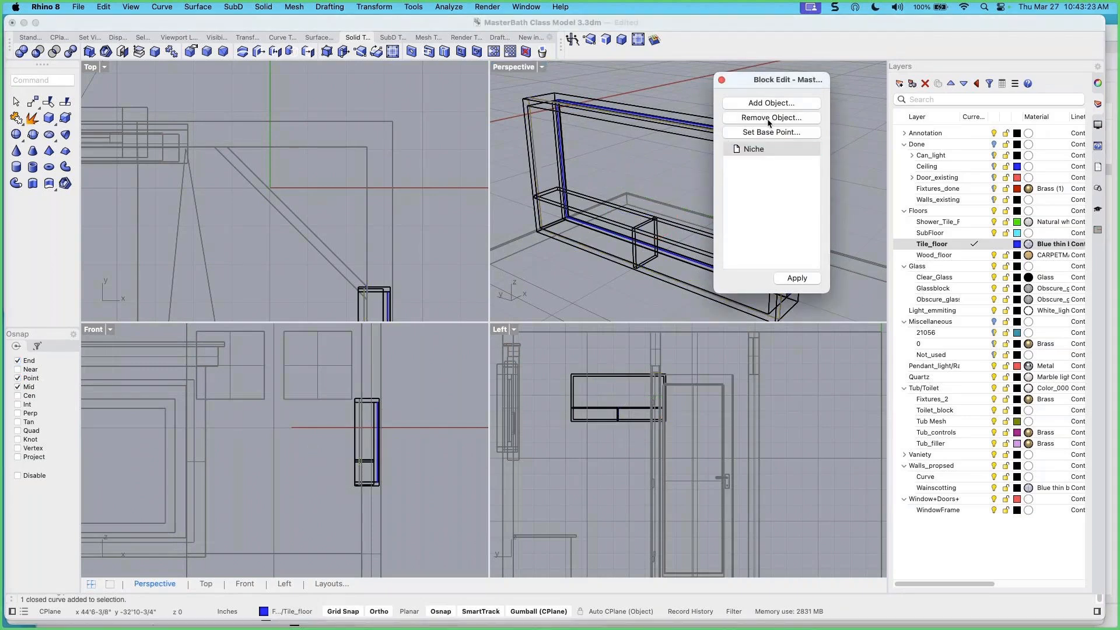
pyautogui.click(793, 279)
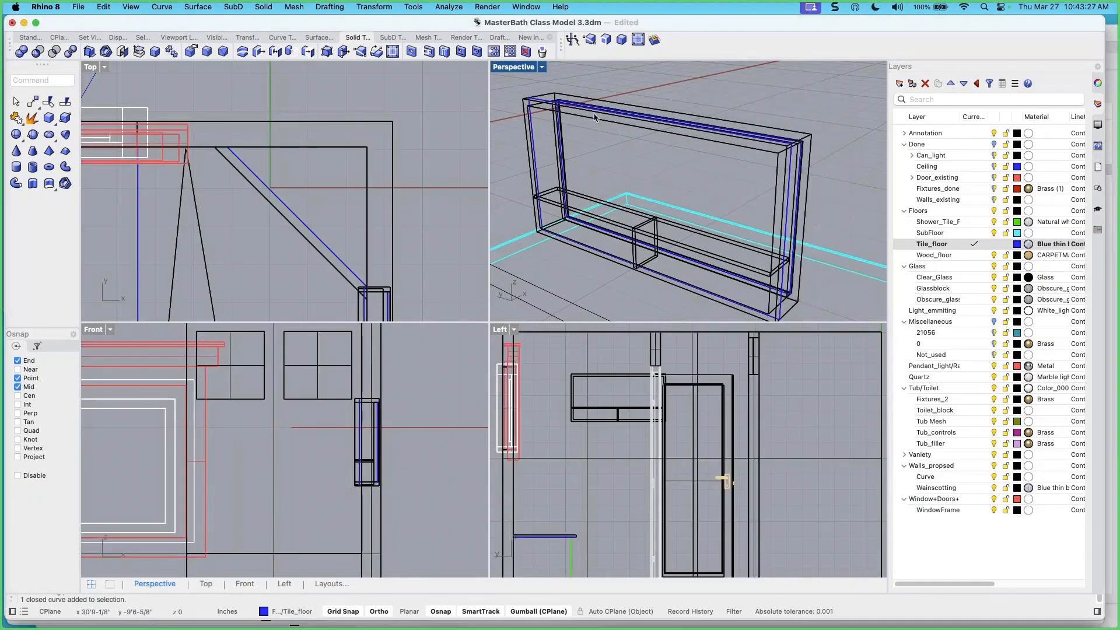
# Display the Perspective viewport as Shaded and check the objects at the niche's upper front corner by selecting them
pyautogui.click(541, 67)
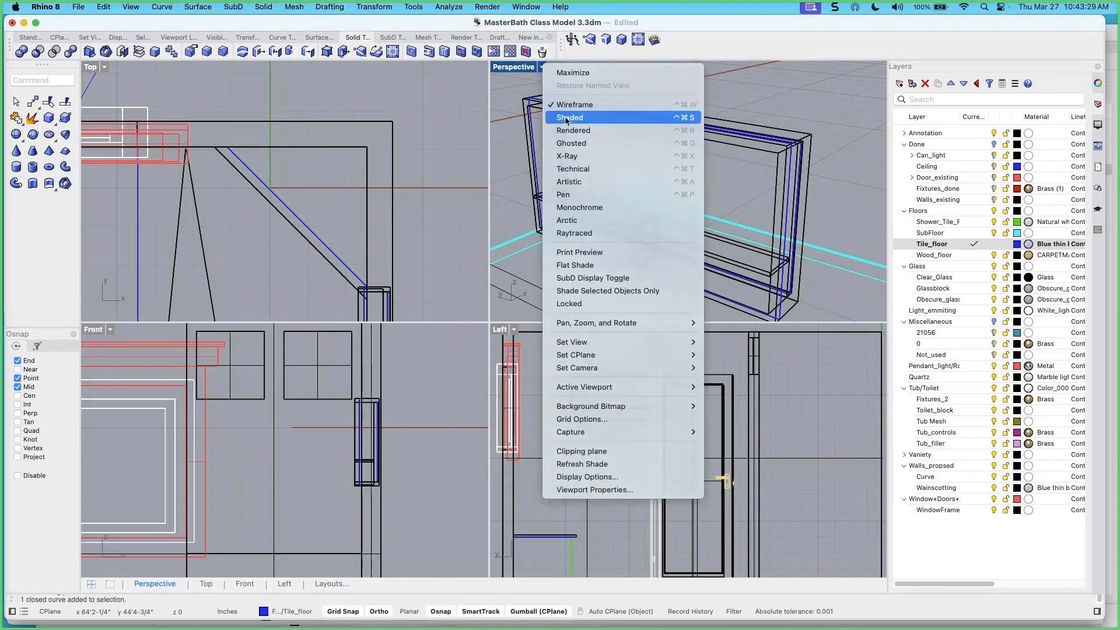
pyautogui.click(542, 116)
pyautogui.click(544, 102)
pyautogui.press('Escape')
pyautogui.click(542, 100)
pyautogui.press('Escape')
pyautogui.scroll(2, 542, 102)
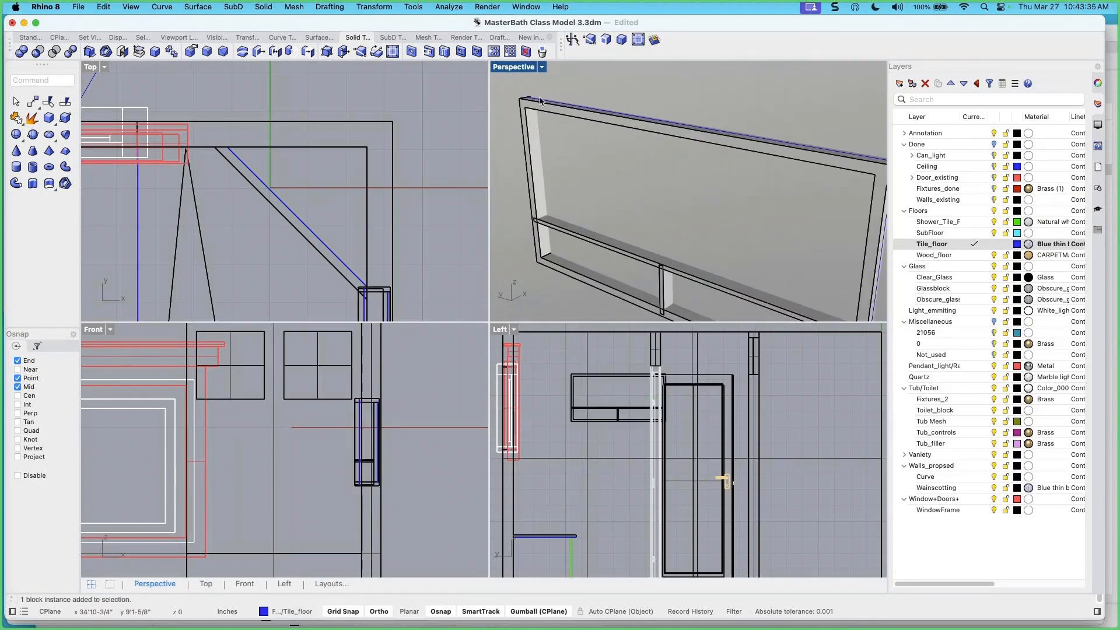
pyautogui.click(540, 103)
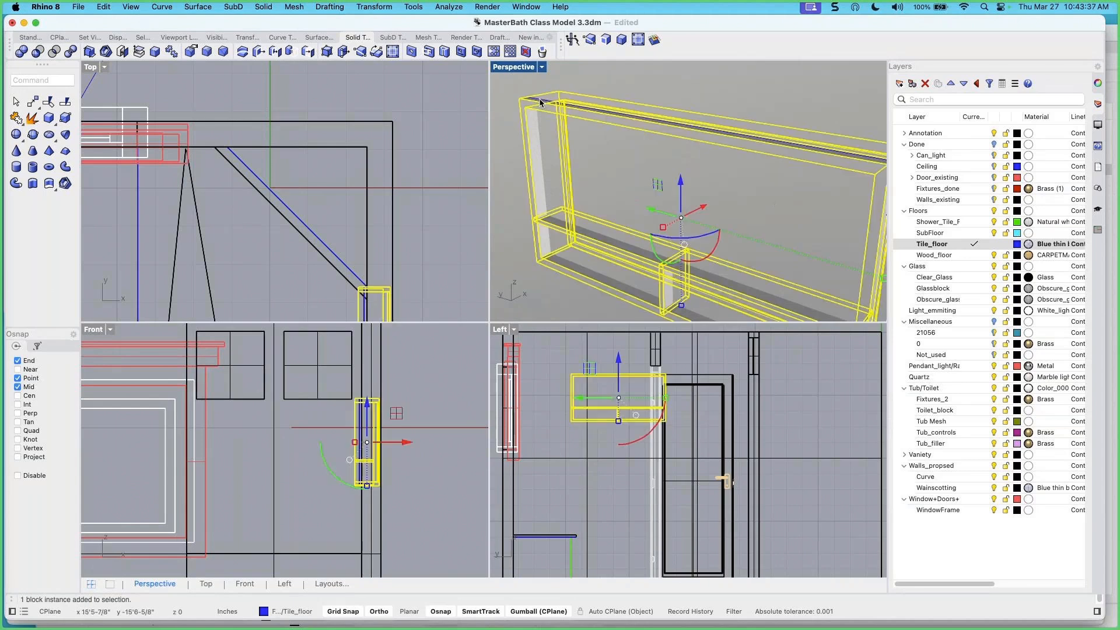
# Set the Perspective viewport to Wireframe, select the loose front outline curve of the niche and try to move it
pyautogui.click(542, 67)
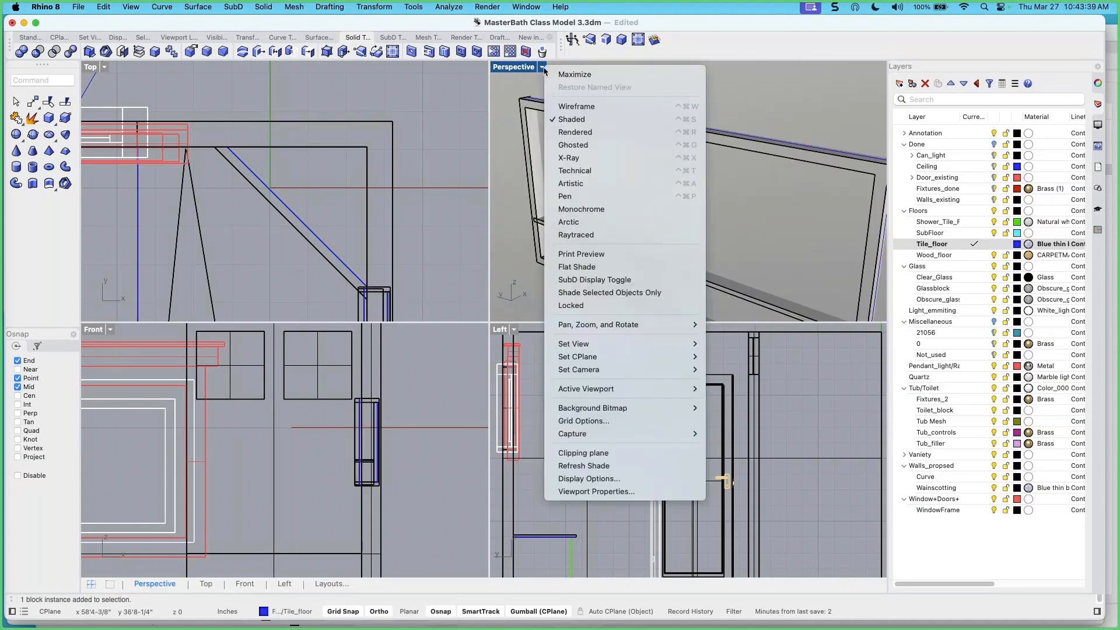
pyautogui.click(548, 105)
pyautogui.click(546, 104)
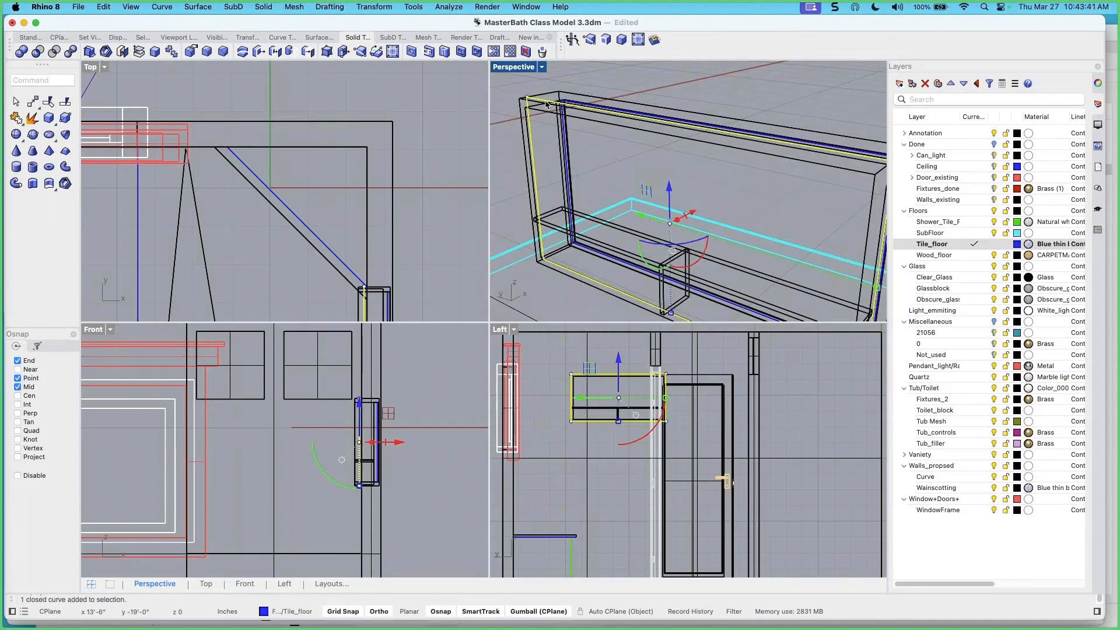
pyautogui.scroll(-5, 584, 168)
pyautogui.moveTo(583, 171); pyautogui.dragTo(677, 184, button='right')
pyautogui.scroll(-2, 677, 182)
pyautogui.moveTo(673, 166); pyautogui.dragTo(739, 147)
pyautogui.press('Escape')
# Set the Perspective viewport to Shaded display and examine the niche and the surrounding shower wall from several angles
pyautogui.moveTo(740, 160); pyautogui.dragTo(624, 208, button='right')
pyautogui.scroll(-4, 700, 173)
pyautogui.moveTo(555, 193); pyautogui.dragTo(589, 128, button='right')
pyautogui.scroll(5, 652, 169)
pyautogui.click(652, 165)
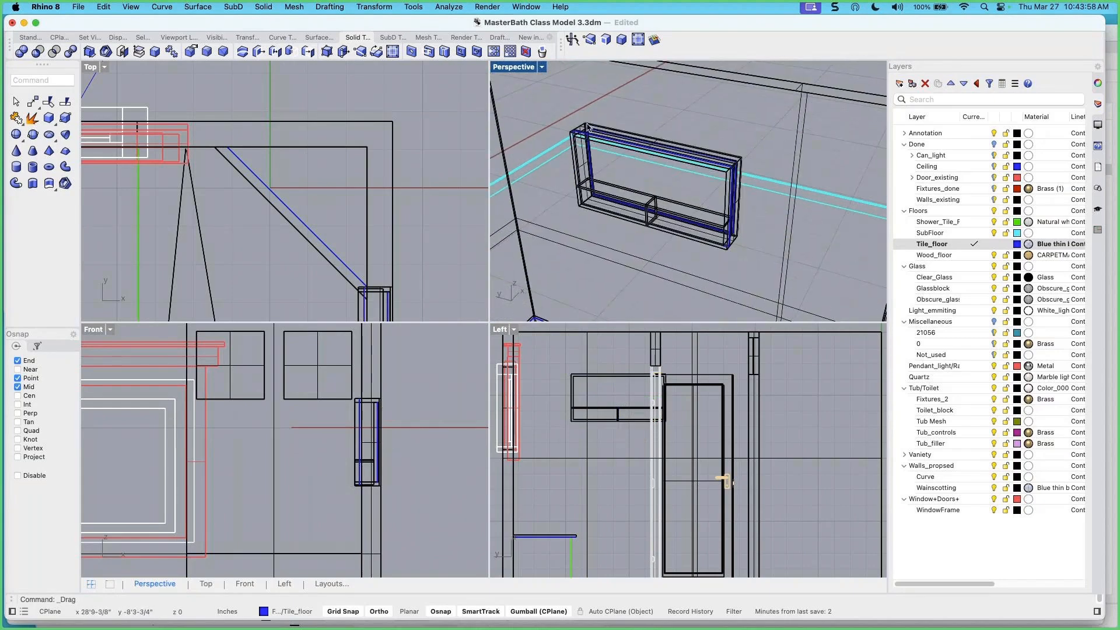
pyautogui.click(542, 67)
pyautogui.click(557, 120)
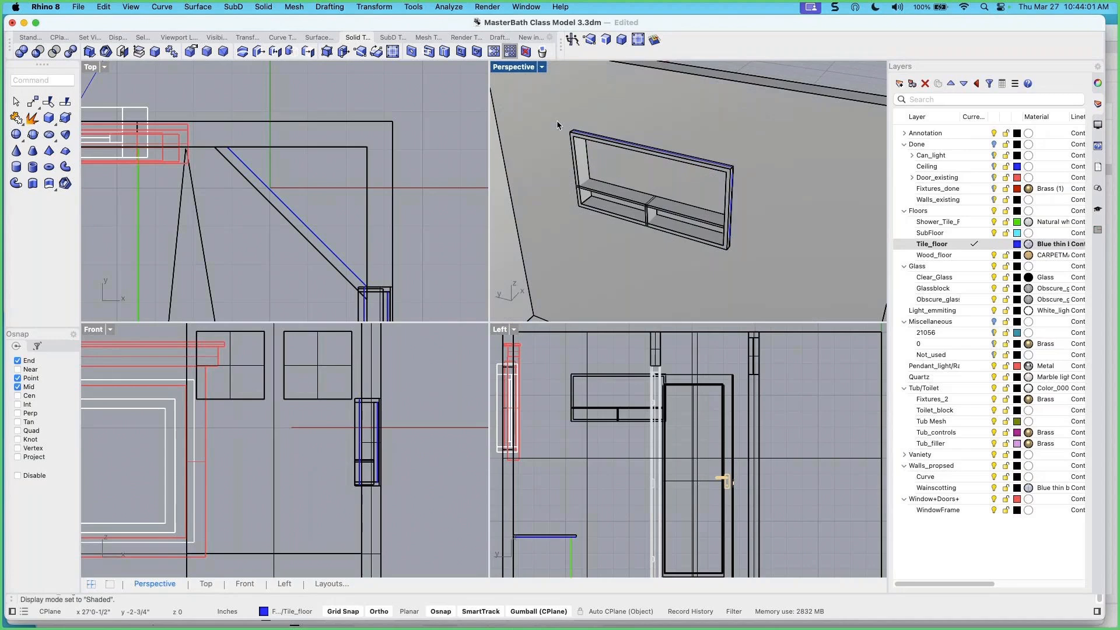
pyautogui.moveTo(637, 200); pyautogui.dragTo(662, 181, button='right')
pyautogui.click(656, 196)
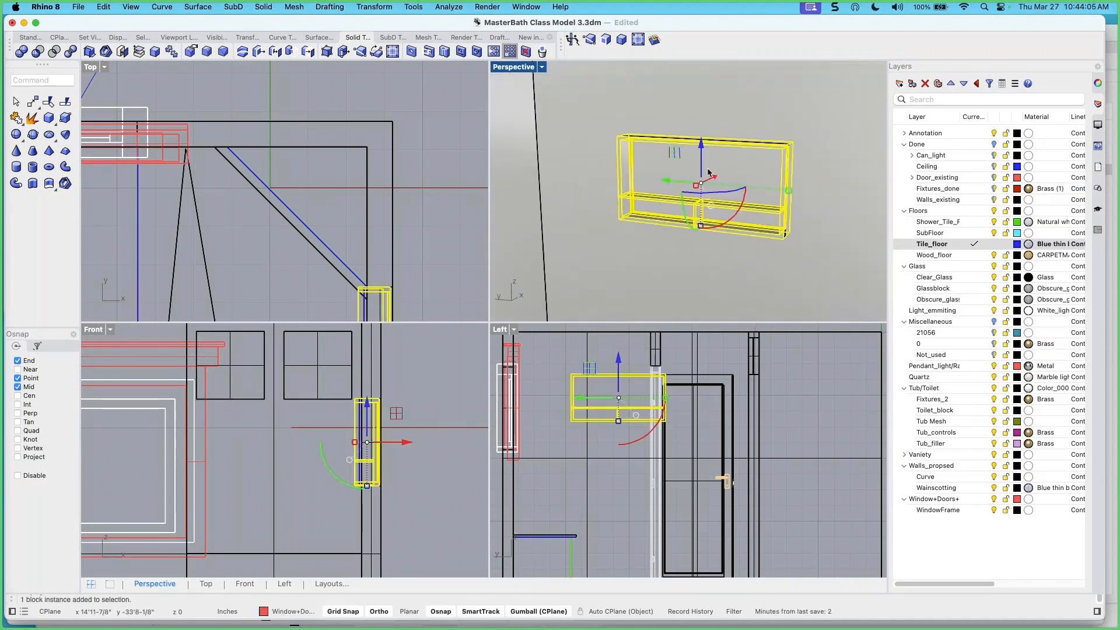
pyautogui.press('Escape')
pyautogui.moveTo(782, 125); pyautogui.dragTo(741, 152, button='right')
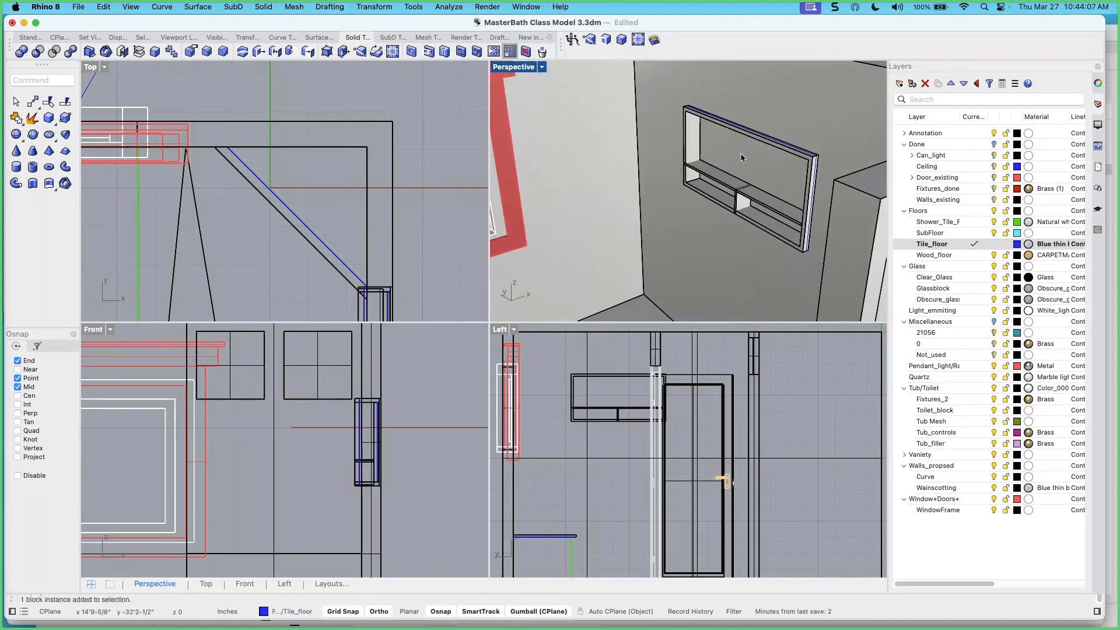
pyautogui.click(788, 109)
pyautogui.moveTo(709, 212); pyautogui.dragTo(747, 205, button='right')
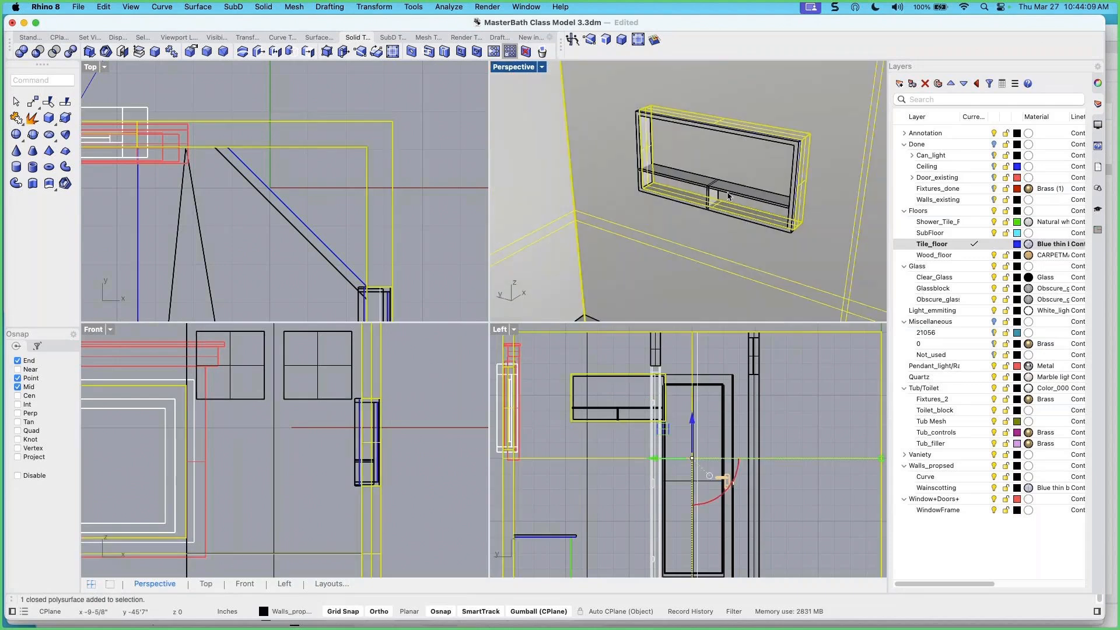
# Set the Perspective viewport to Rendered display, frame the whole shower area and clear the wall selection
pyautogui.click(543, 68)
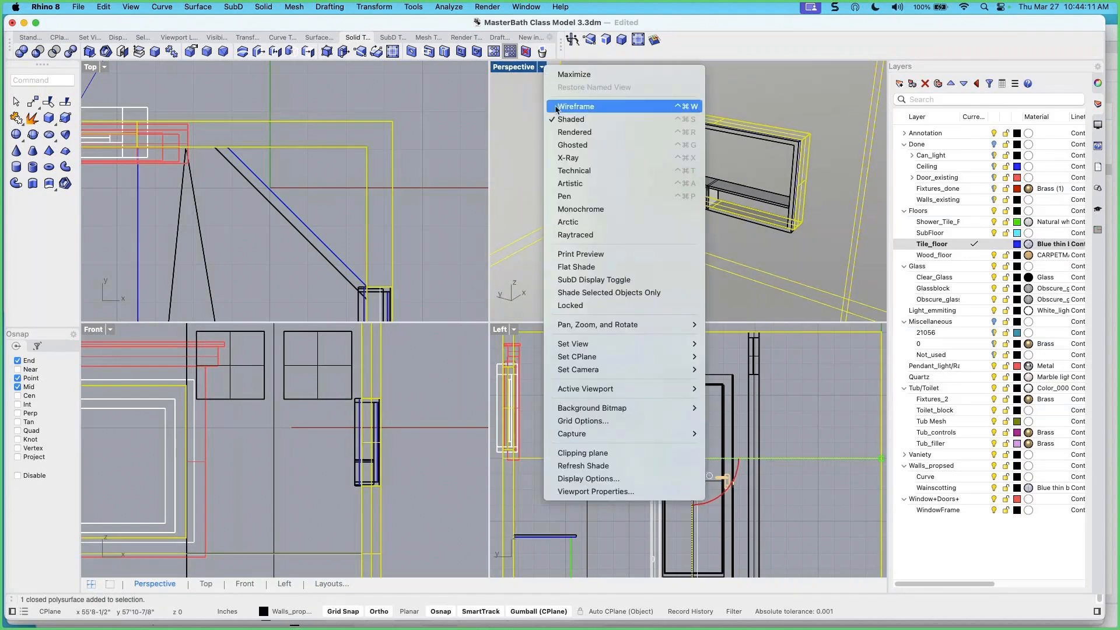
pyautogui.click(565, 132)
pyautogui.scroll(-8, 624, 156)
pyautogui.moveTo(624, 156); pyautogui.dragTo(661, 244, button='right')
pyautogui.press('Escape')
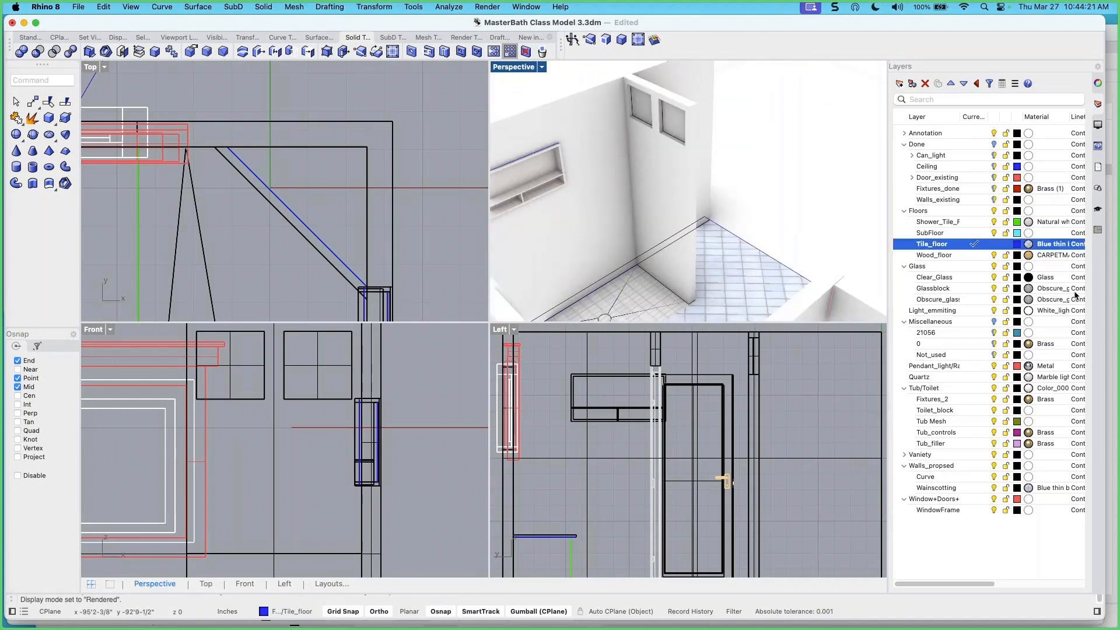
# Open the block definitions, filter them by "shower" and select the Shower control block
pyautogui.click(1097, 189)
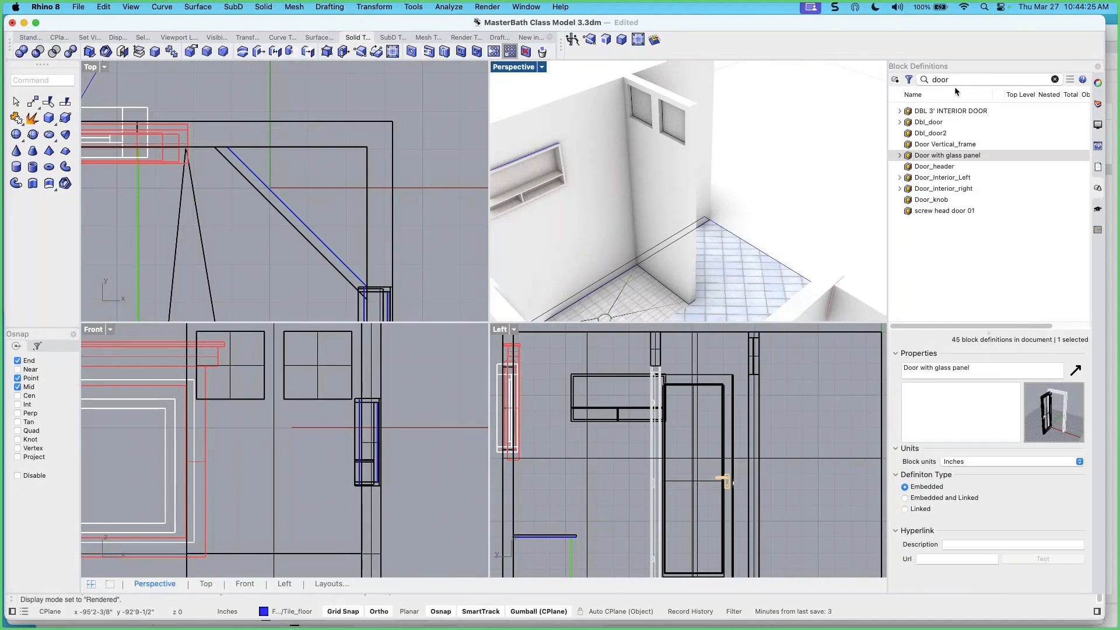
pyautogui.click(921, 80)
pyautogui.write('showe')
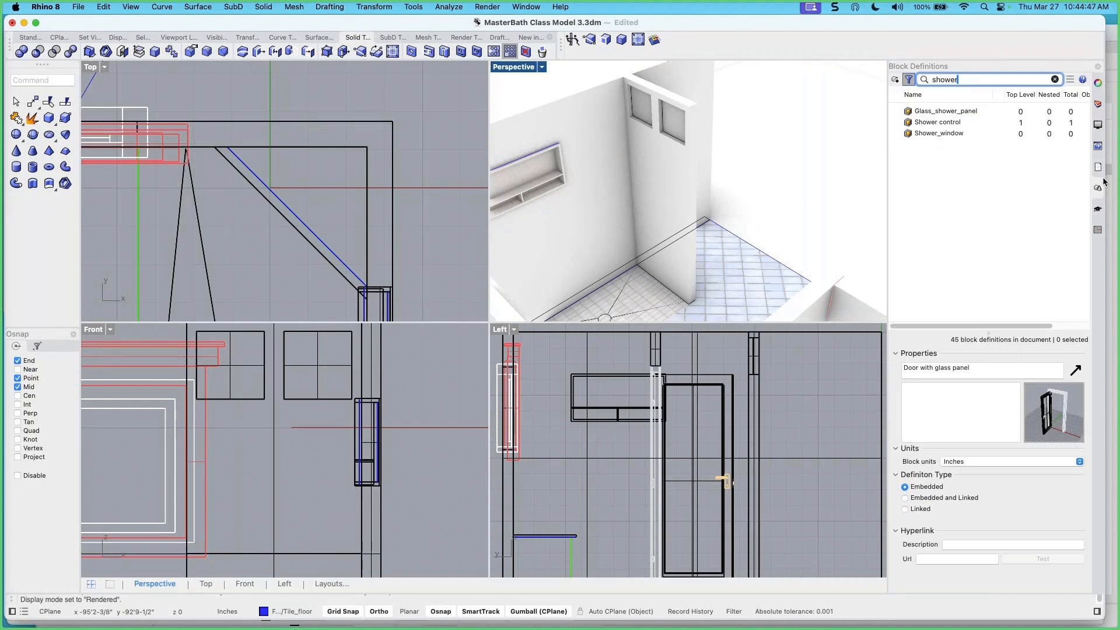
pyautogui.click(934, 123)
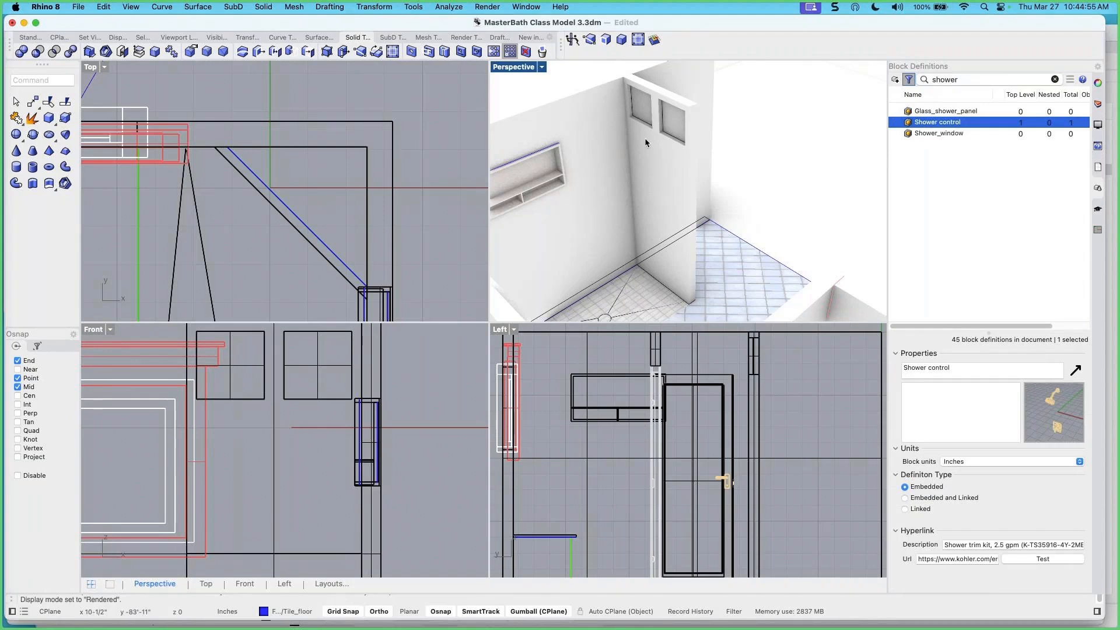
pyautogui.keyDown('shift'); pyautogui.click(921, 133); pyautogui.keyUp('shift')
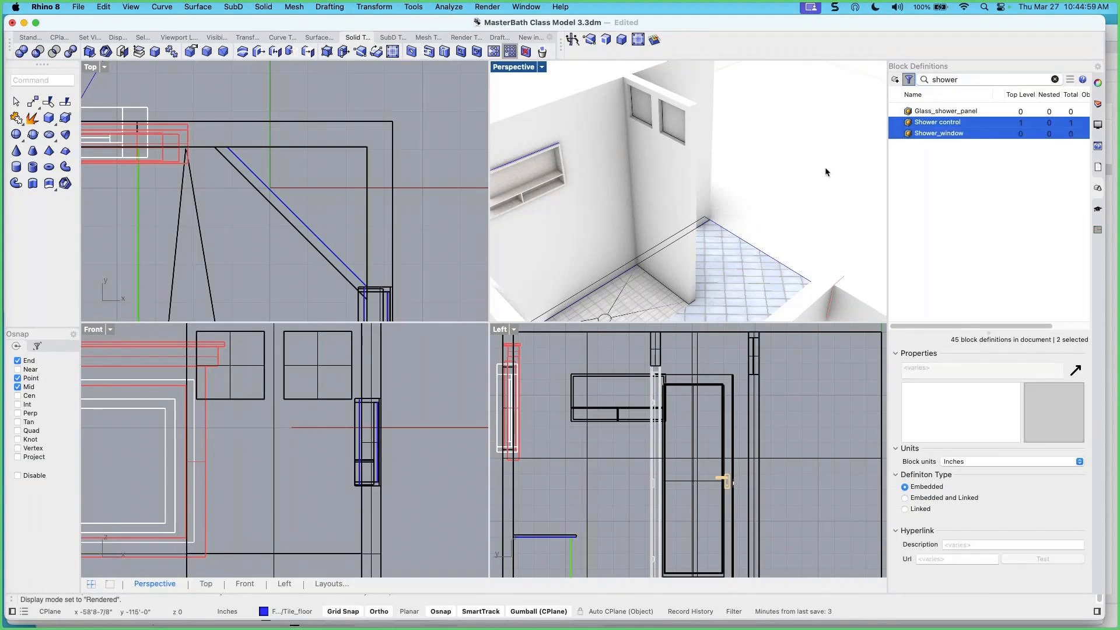
pyautogui.click(917, 125)
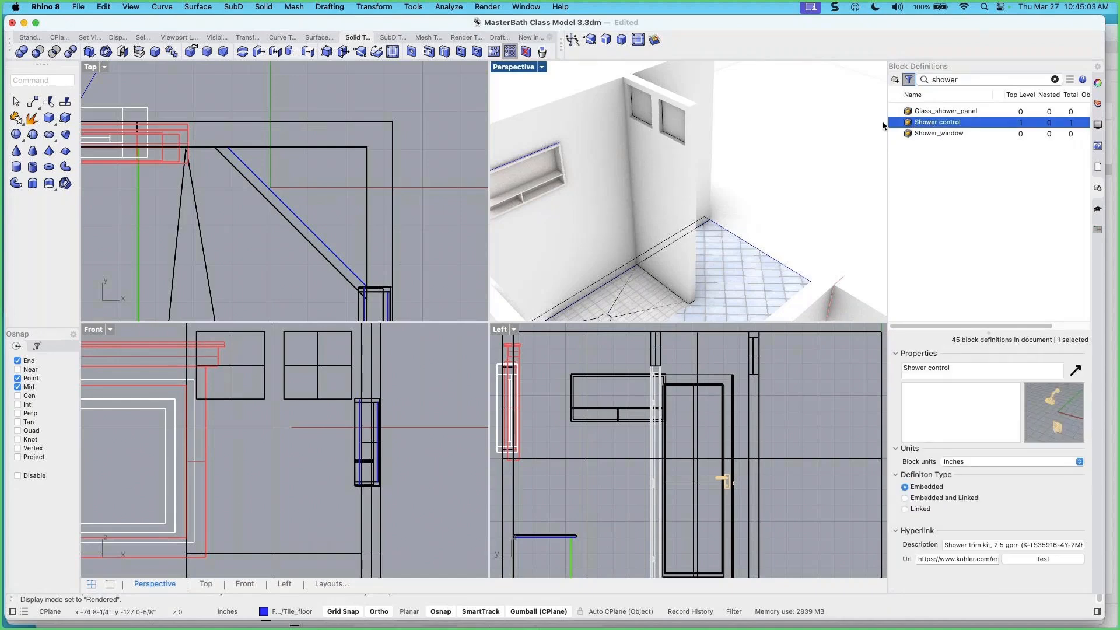
# Try to place the Shower control block directly from the block definitions onto the shower wall in the Perspective view
pyautogui.moveTo(752, 206); pyautogui.dragTo(740, 300, button='right')
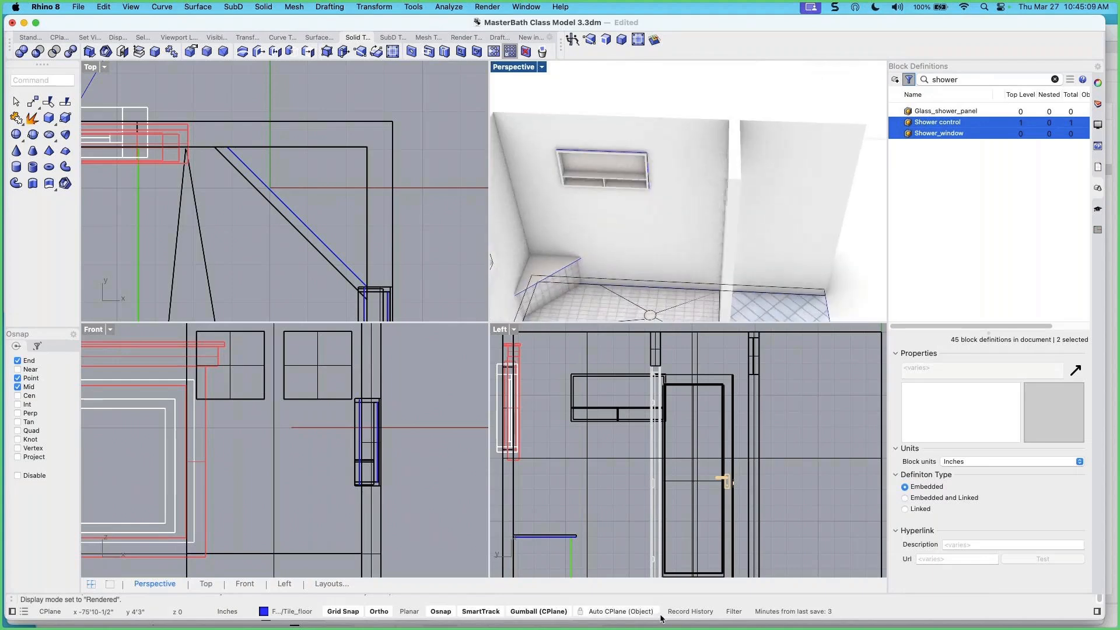
pyautogui.moveTo(744, 274); pyautogui.dragTo(784, 233, button='right')
pyautogui.click(908, 168)
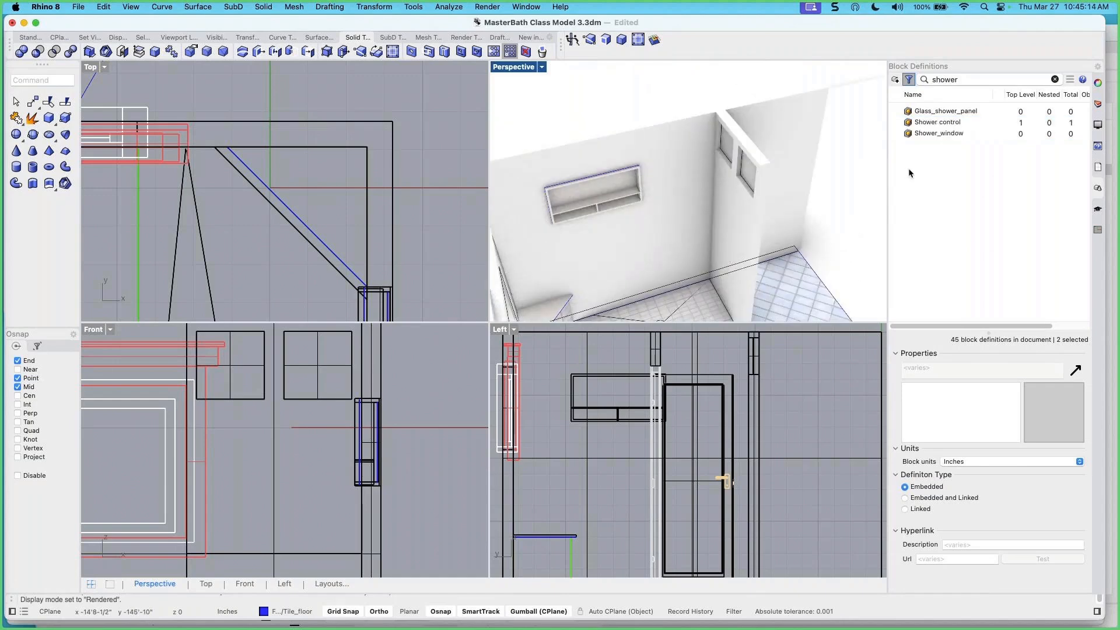
pyautogui.click(910, 123)
pyautogui.moveTo(908, 123); pyautogui.dragTo(734, 139)
pyautogui.moveTo(795, 179); pyautogui.dragTo(744, 166, button='right')
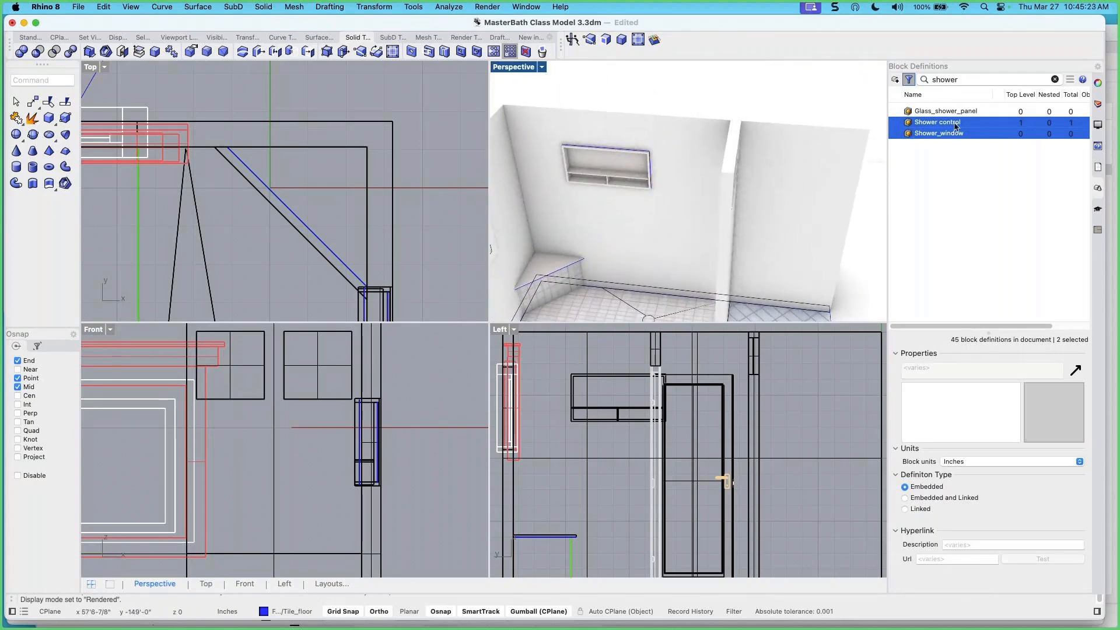
# Insert the Shower control block from the block definitions at the midpoint of the shower end wall's top edge
pyautogui.click(950, 158)
pyautogui.click(942, 123)
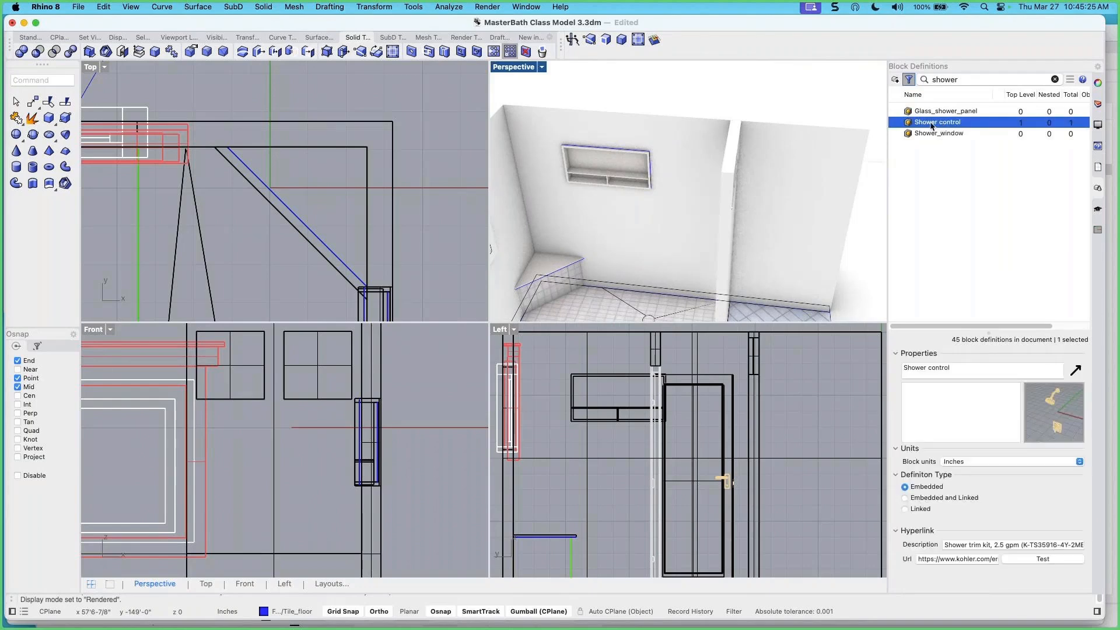
pyautogui.rightClick(937, 122)
pyautogui.click(954, 151)
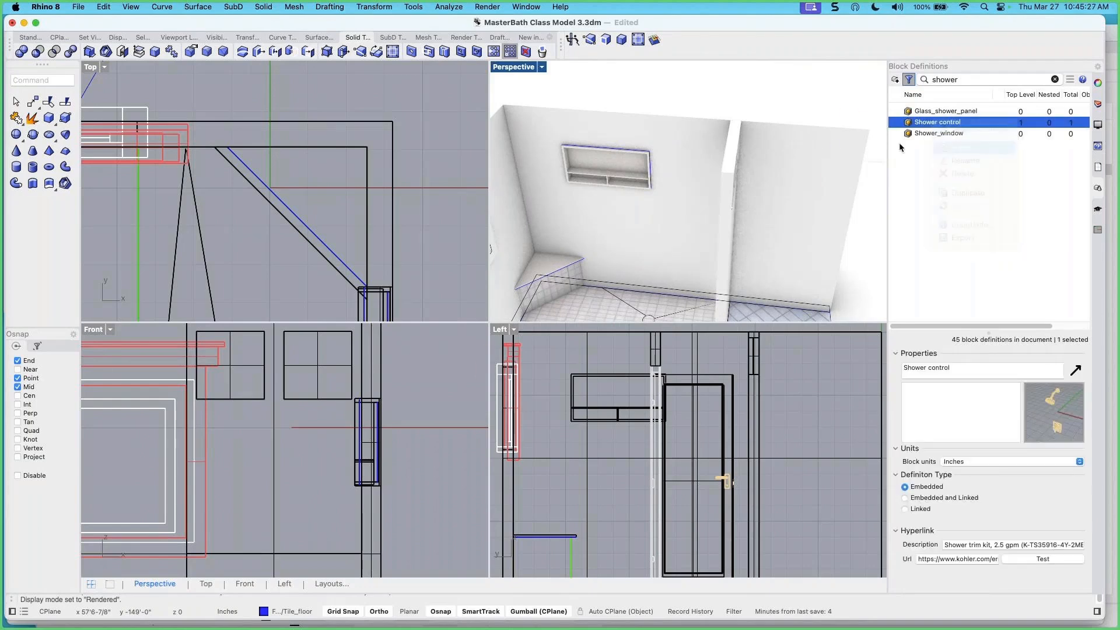
pyautogui.moveTo(753, 153); pyautogui.dragTo(736, 129, button='right')
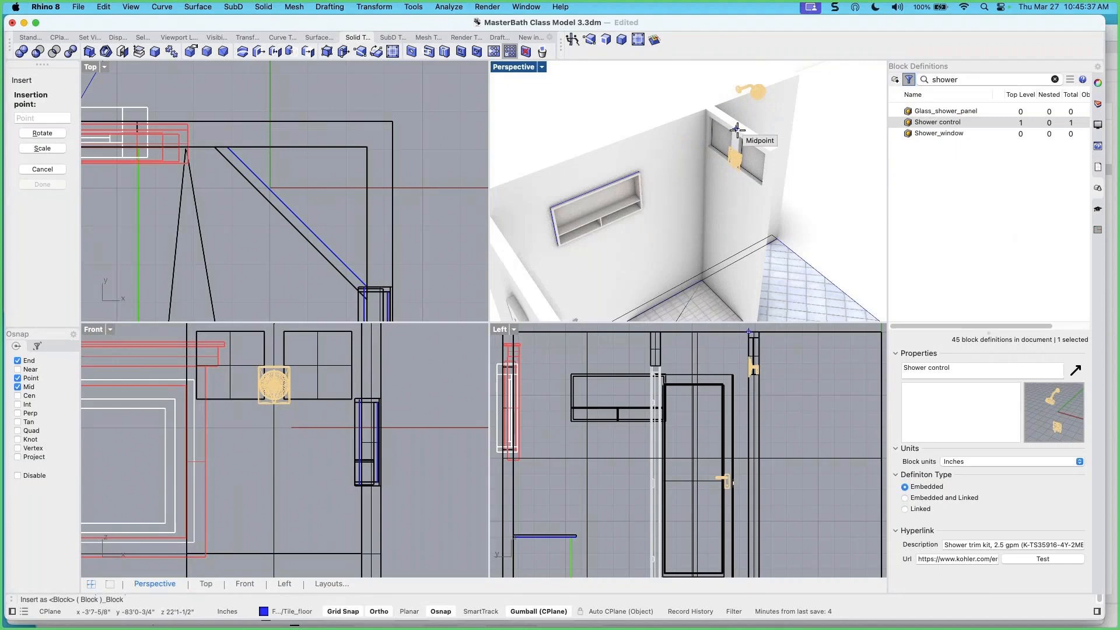
pyautogui.click(737, 129)
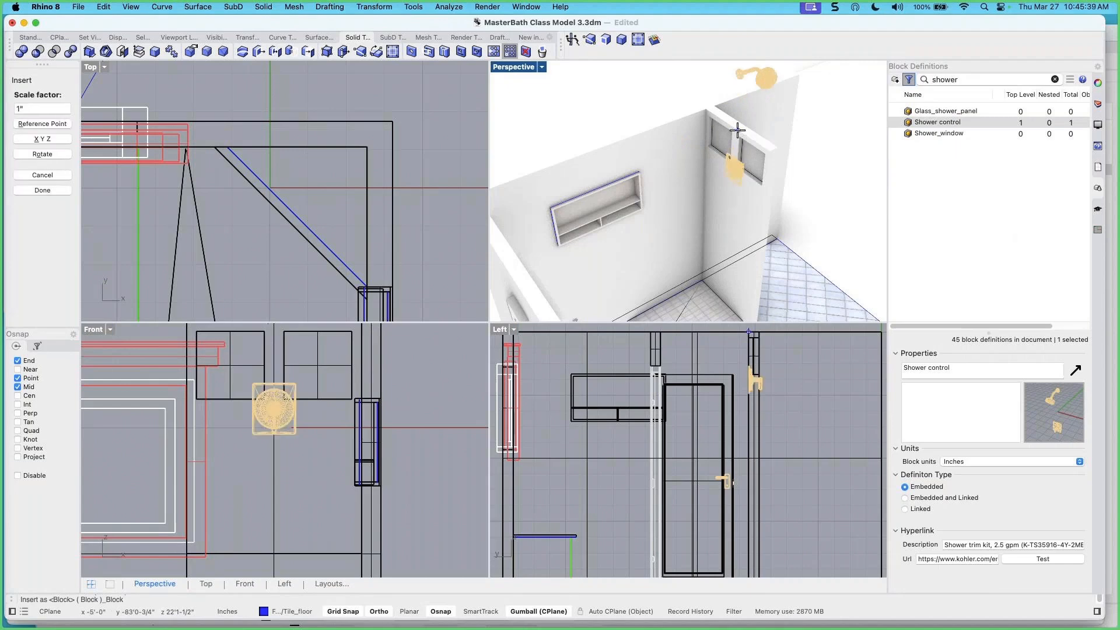
# Complete the shower control insertion with a scale factor of 1 and a rotation angle of 180 degrees
pyautogui.click(31, 110)
pyautogui.press('Return')
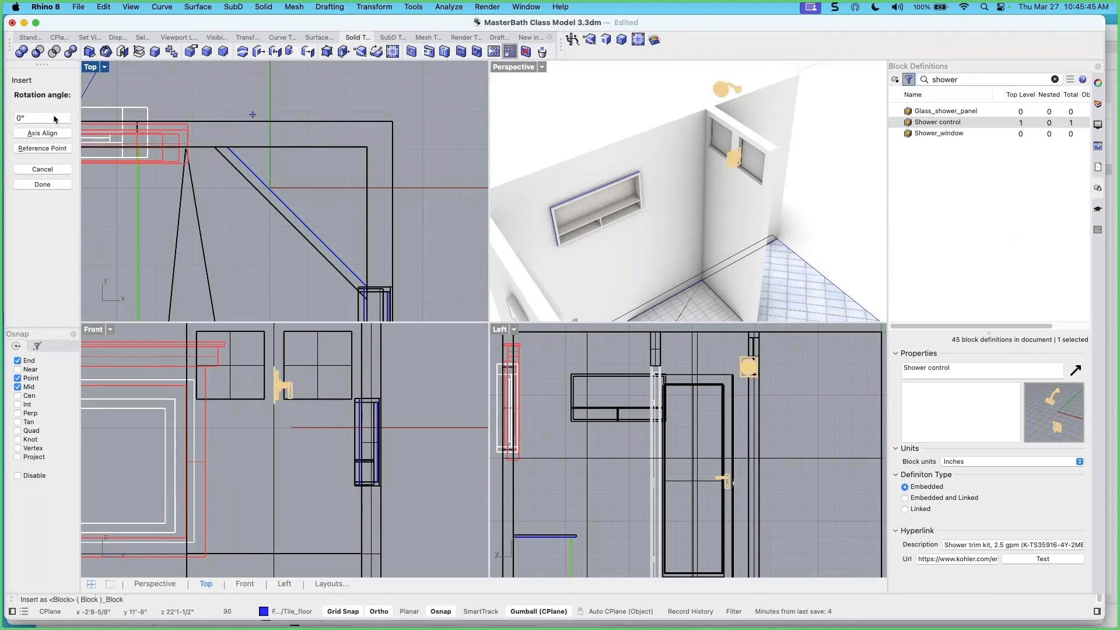
pyautogui.click(31, 117)
pyautogui.moveTo(32, 117); pyautogui.dragTo(18, 115)
pyautogui.write('180')
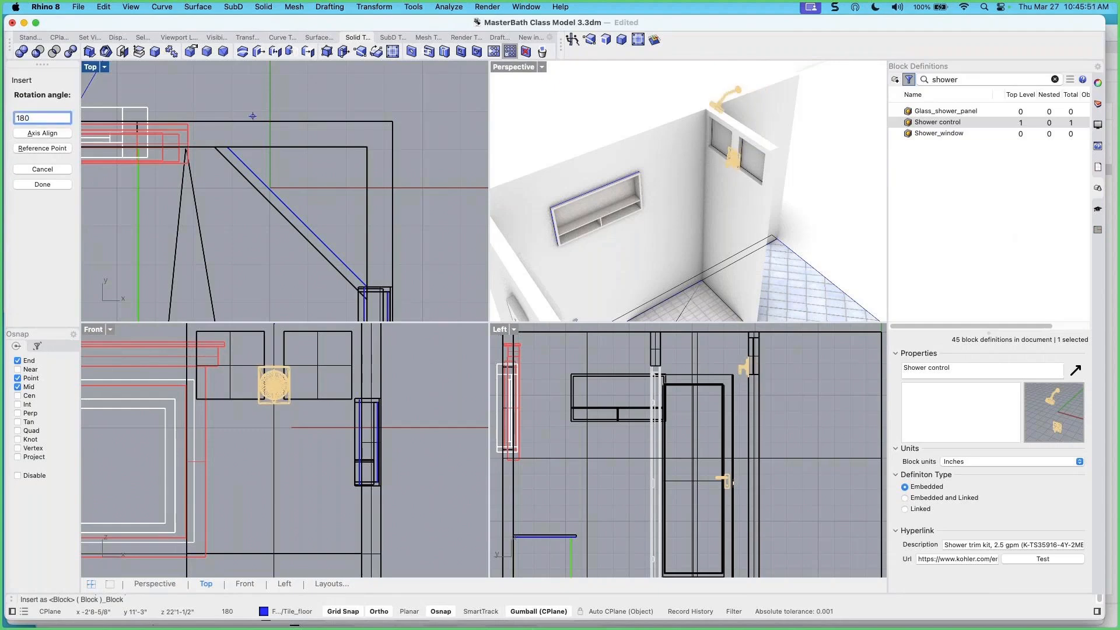
pyautogui.press('Return')
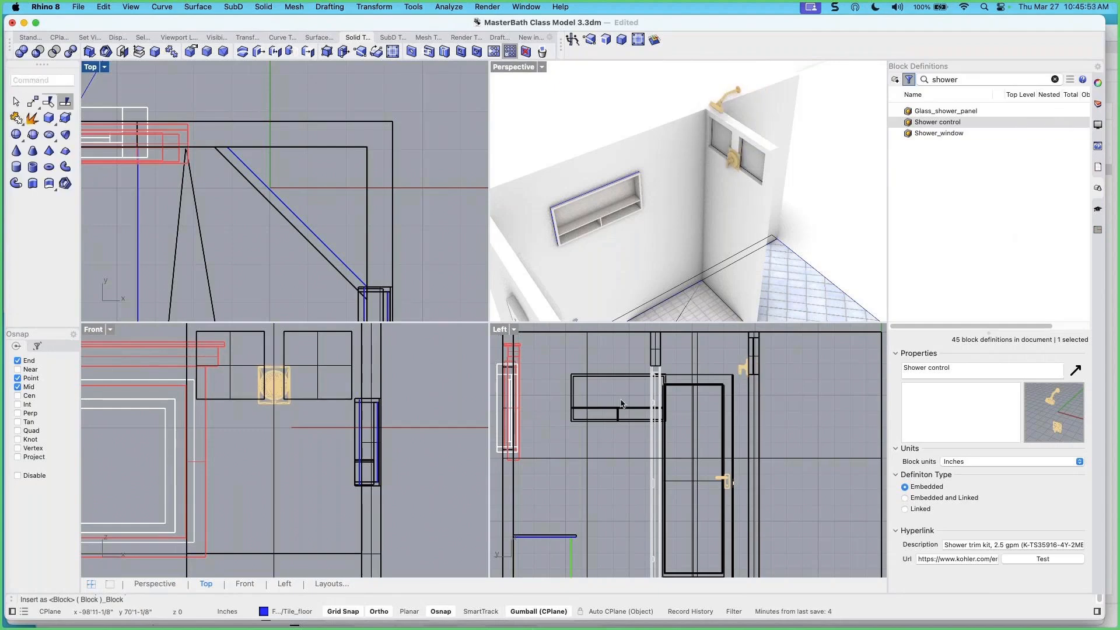
# Select the inserted shower control in the Front view, move it straight down the wall below the small windows, and deselect it
pyautogui.click(277, 392)
pyautogui.scroll(-3, 276, 385)
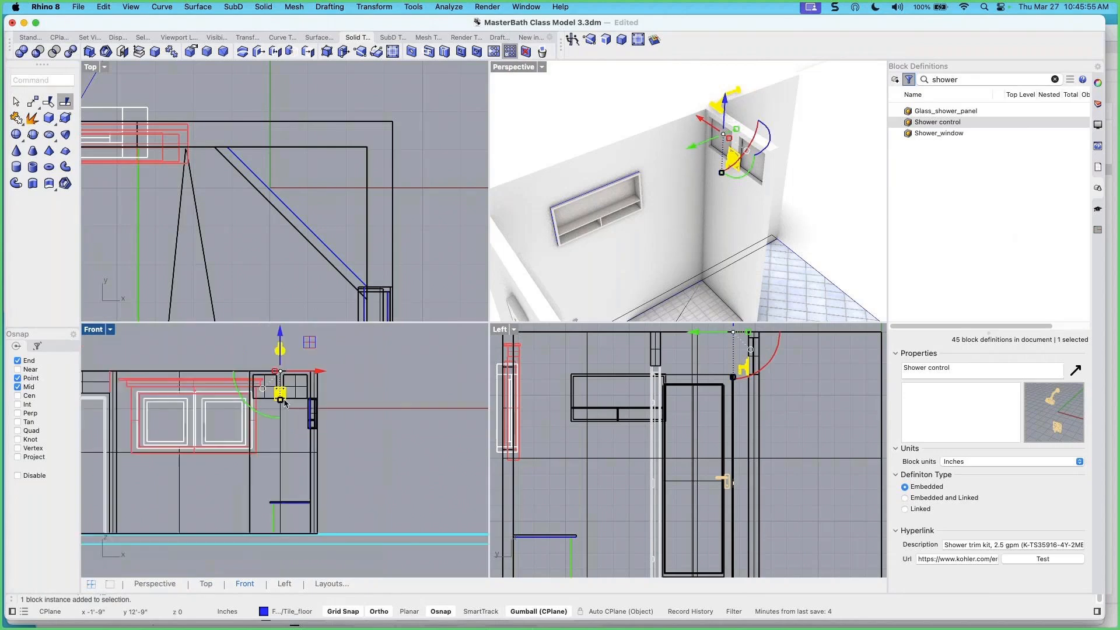
pyautogui.moveTo(274, 354); pyautogui.dragTo(277, 389)
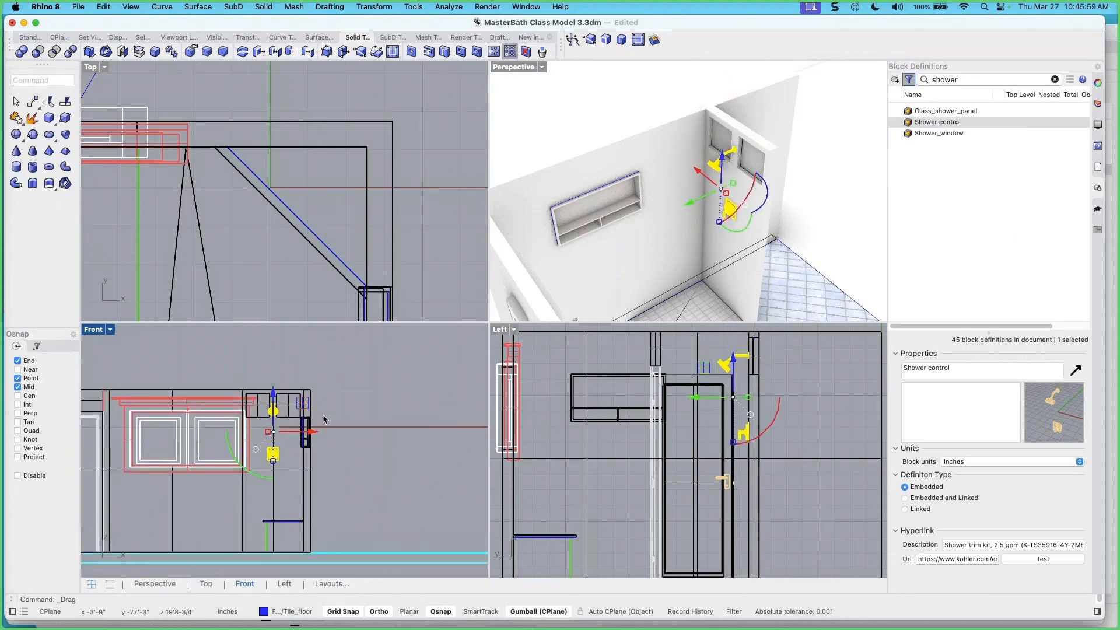
pyautogui.moveTo(739, 204); pyautogui.dragTo(646, 251, button='right')
pyautogui.press('Escape')
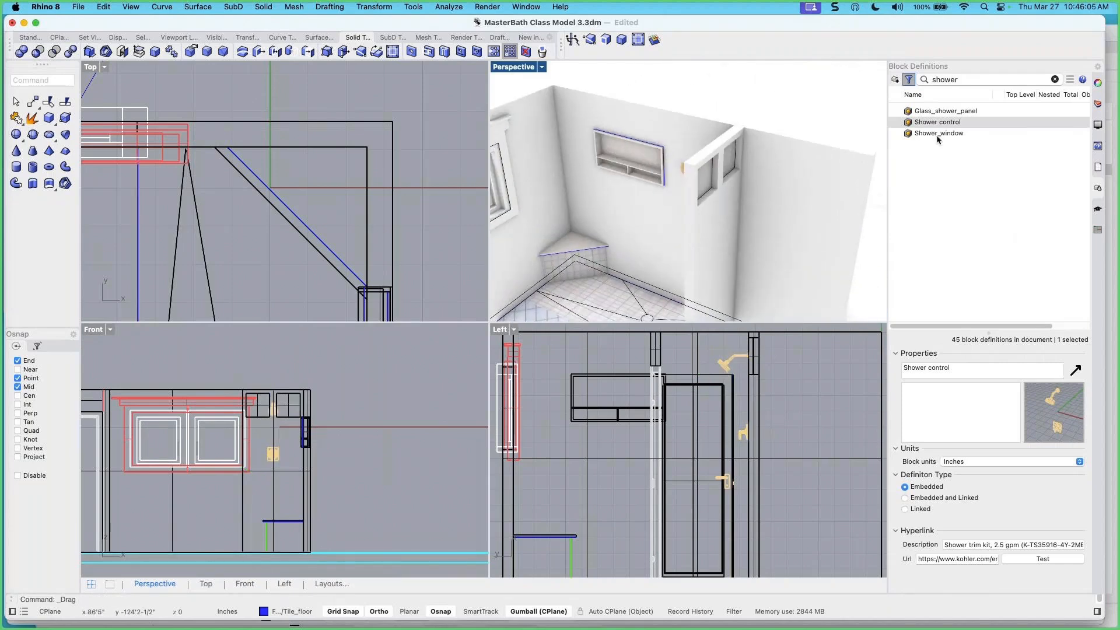
# Select the Glass_shower_panel block definition and frame the shower area in the Top view
pyautogui.click(946, 112)
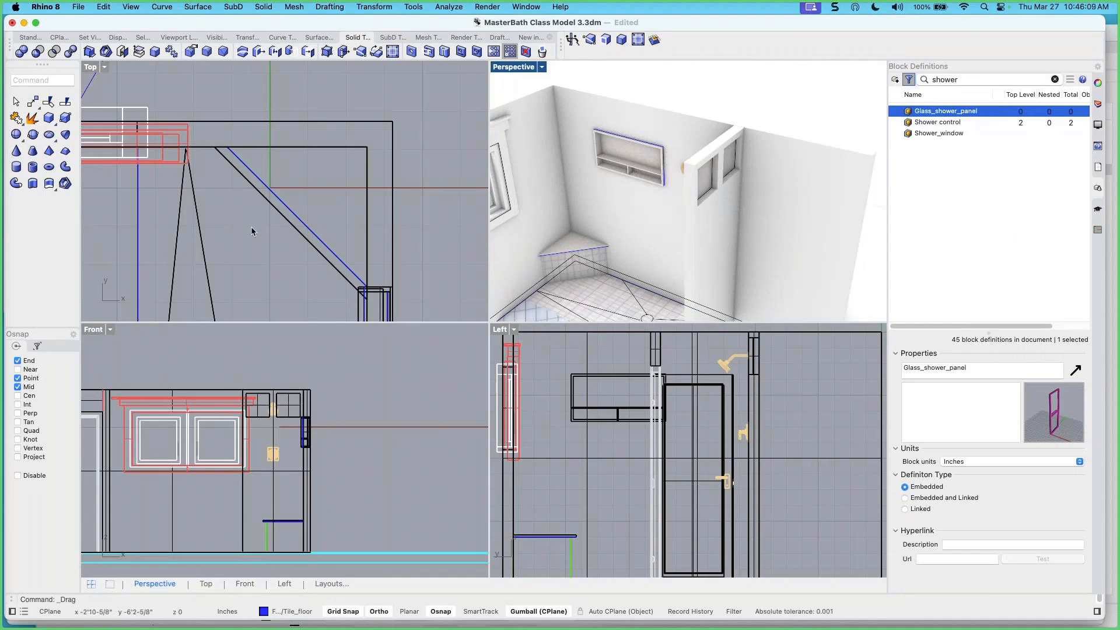
pyautogui.scroll(-8, 251, 228)
pyautogui.moveTo(251, 228); pyautogui.dragTo(327, 185, button='right')
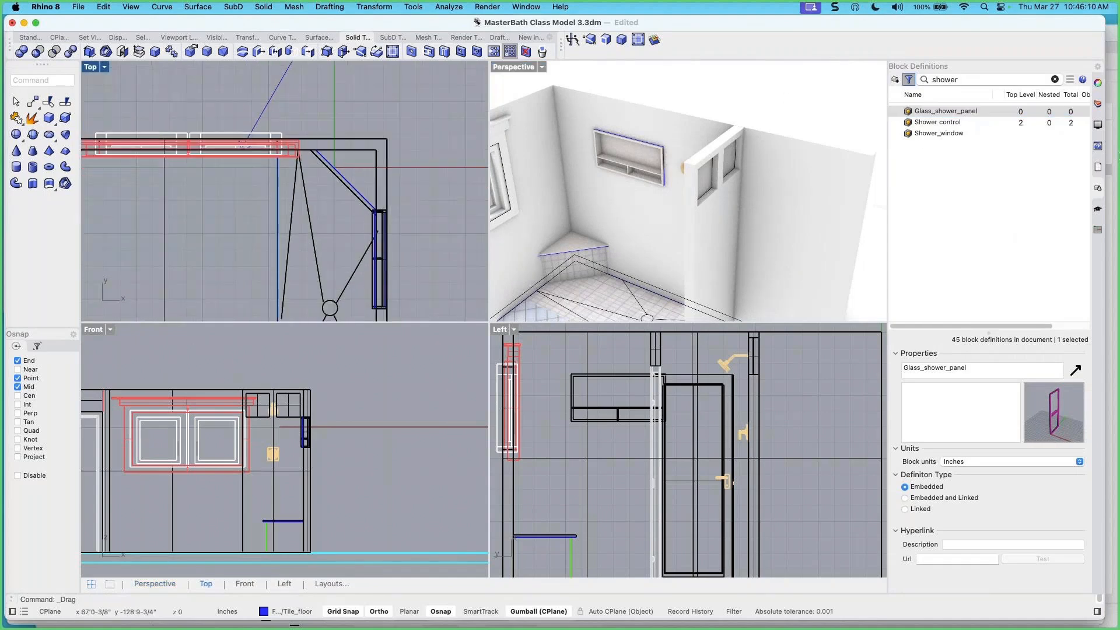
# Show the layer list, assign the inserted shower control to the Fixtures_2 layer, and clear the selection
pyautogui.click(1098, 106)
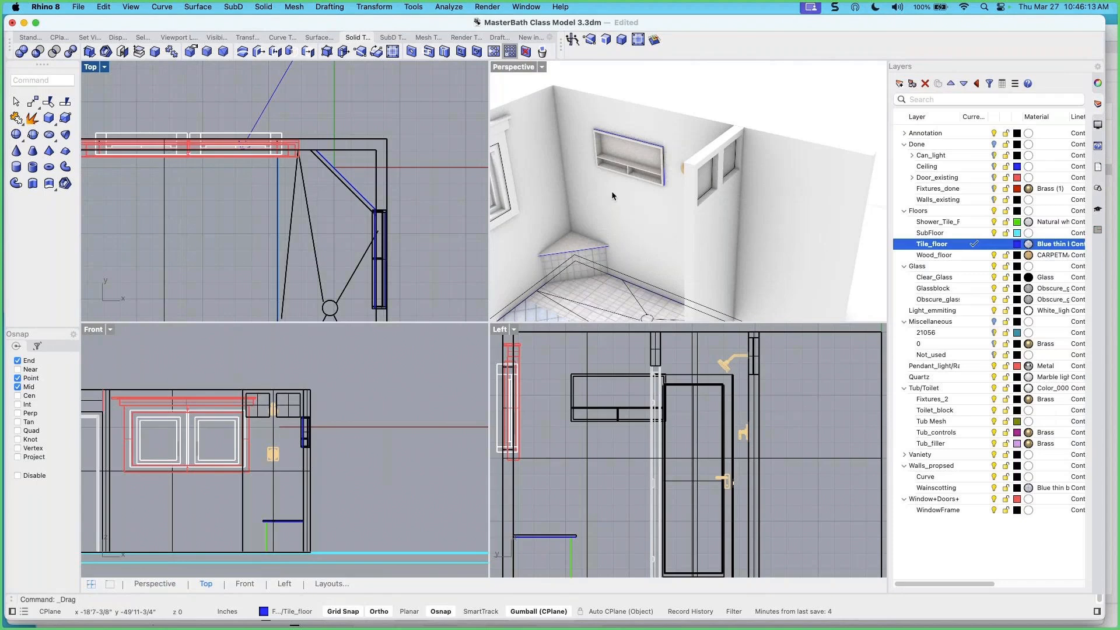
pyautogui.moveTo(681, 183); pyautogui.dragTo(697, 162, button='right')
pyautogui.click(699, 163)
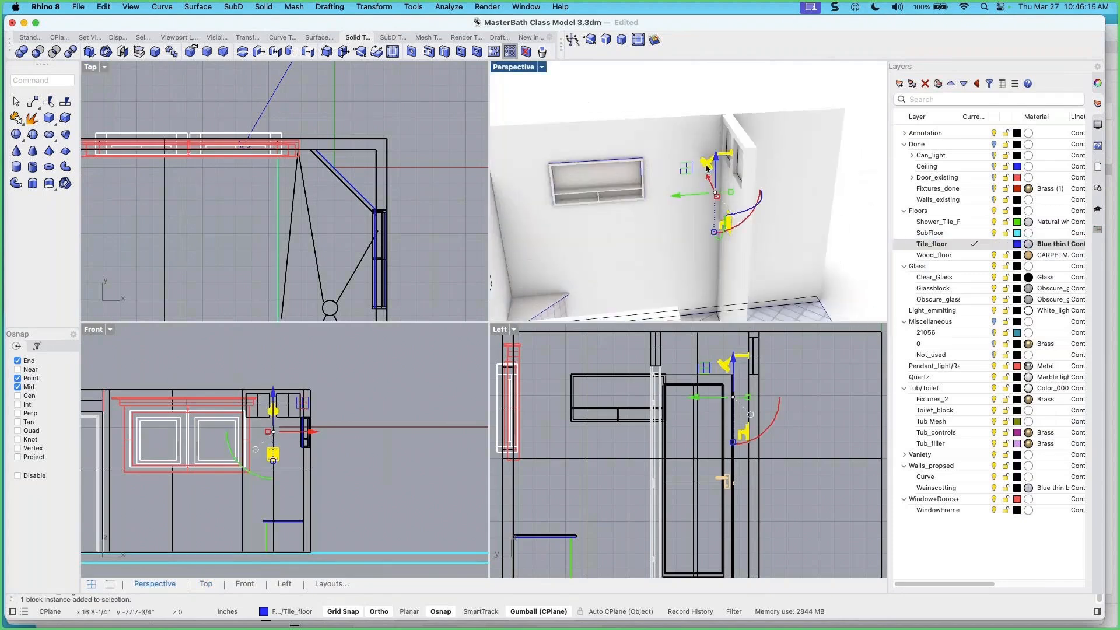
pyautogui.click(296, 614)
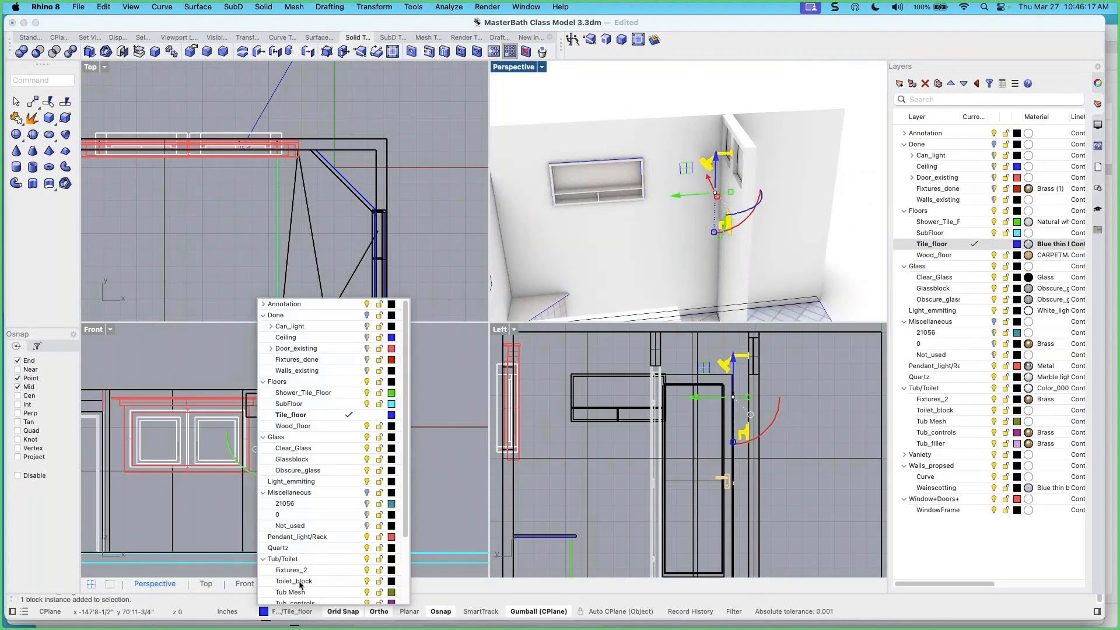
pyautogui.scroll(-2, 310, 560)
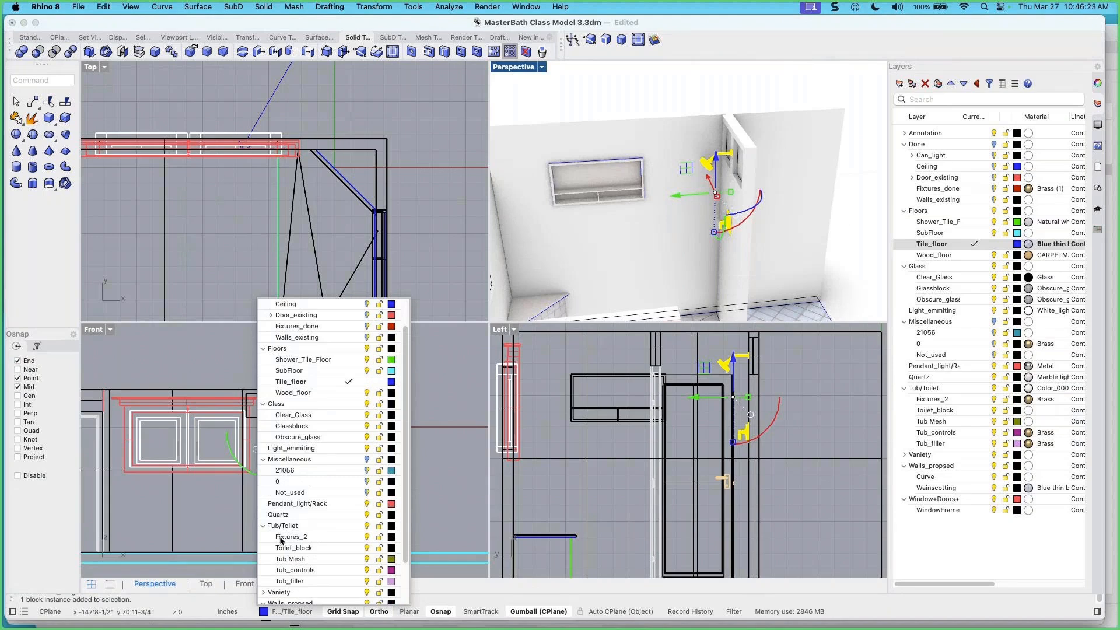
pyautogui.scroll(-1, 280, 541)
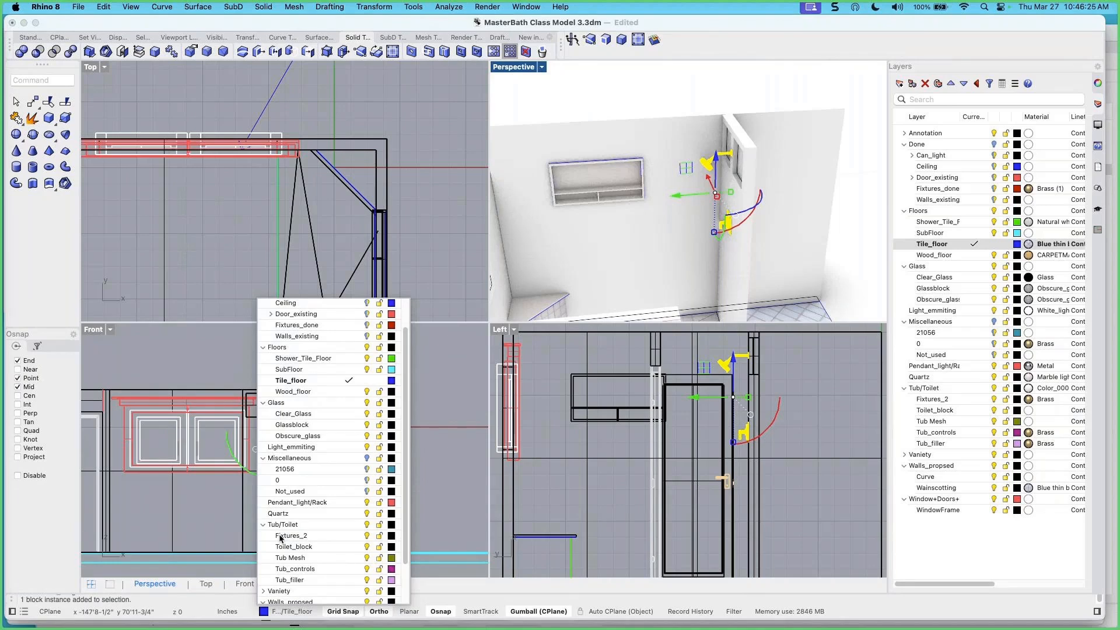
pyautogui.click(291, 535)
pyautogui.click(845, 194)
pyautogui.moveTo(838, 192); pyautogui.dragTo(773, 227, button='right')
pyautogui.press('Escape')
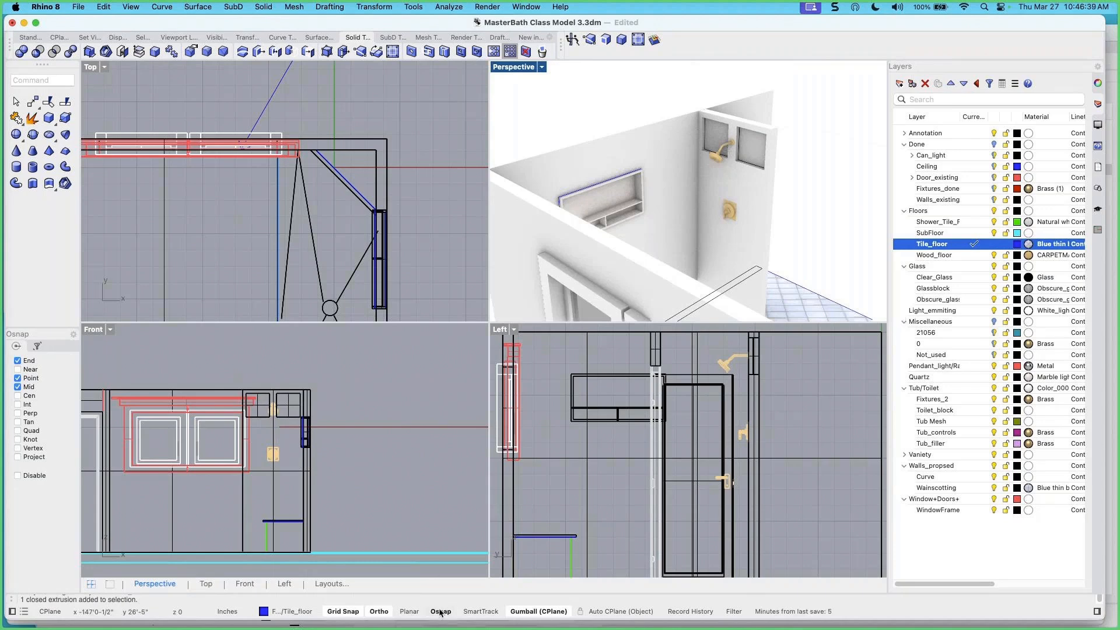
# Make Fixtures_2 the current layer
pyautogui.click(298, 611)
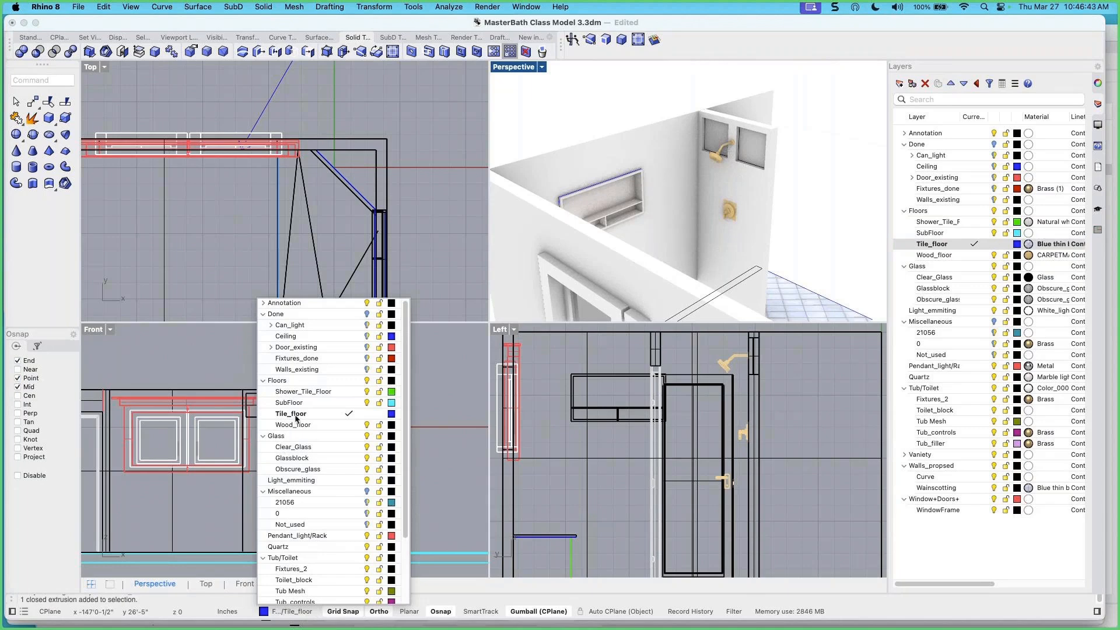
pyautogui.scroll(-5, 299, 461)
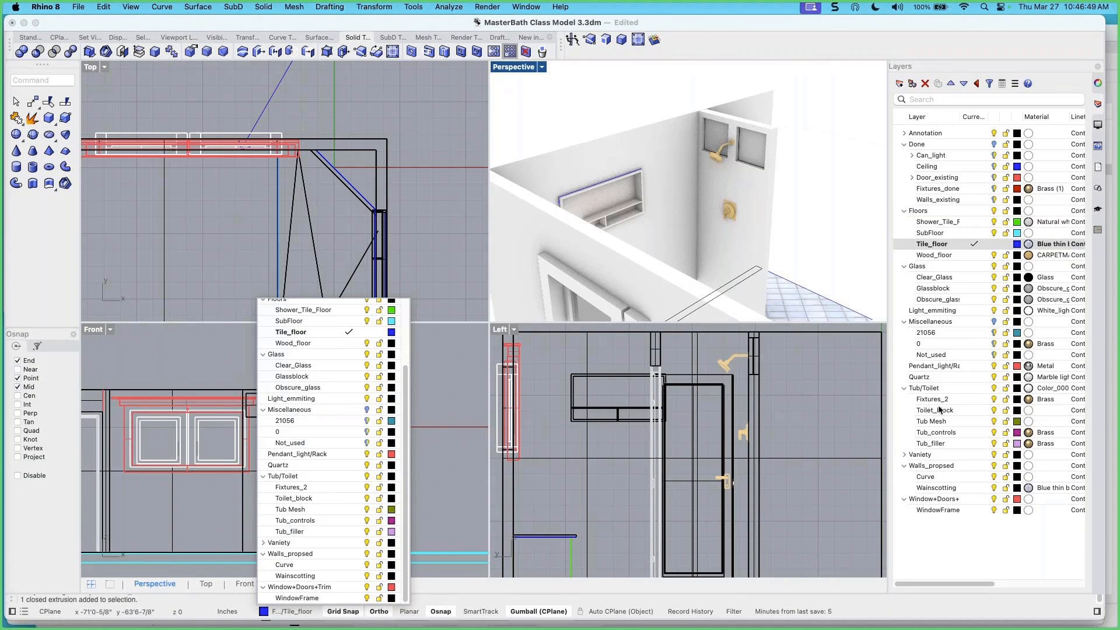
pyautogui.click(982, 398)
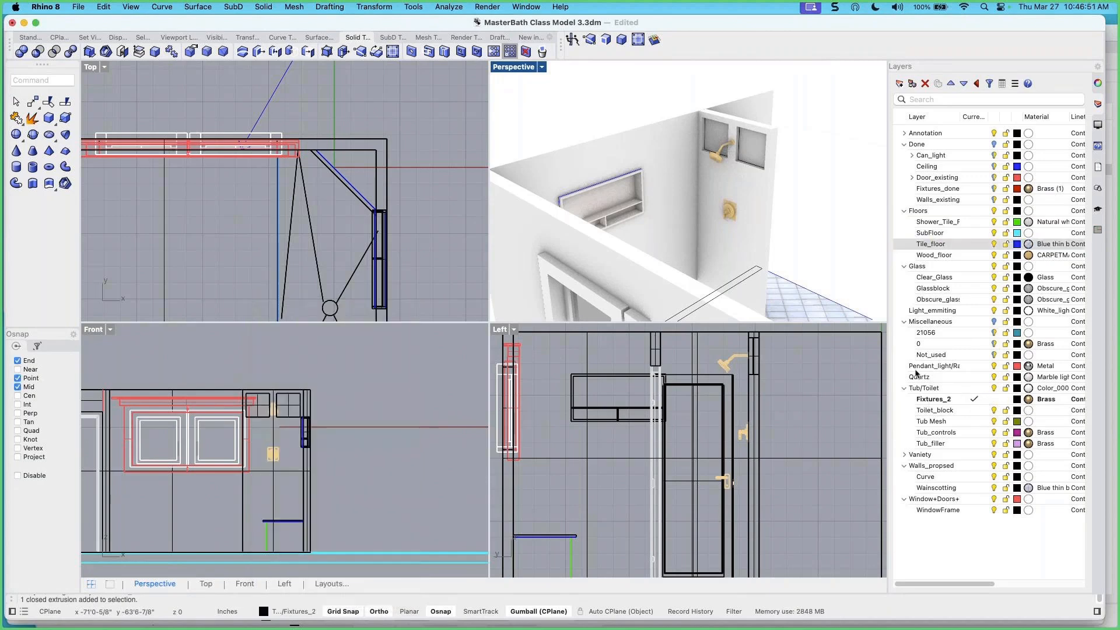
# Insert the Glass_shower_panel block from the block definitions at the bottom front corner of the shower end wall
pyautogui.moveTo(786, 250); pyautogui.dragTo(762, 271, button='right')
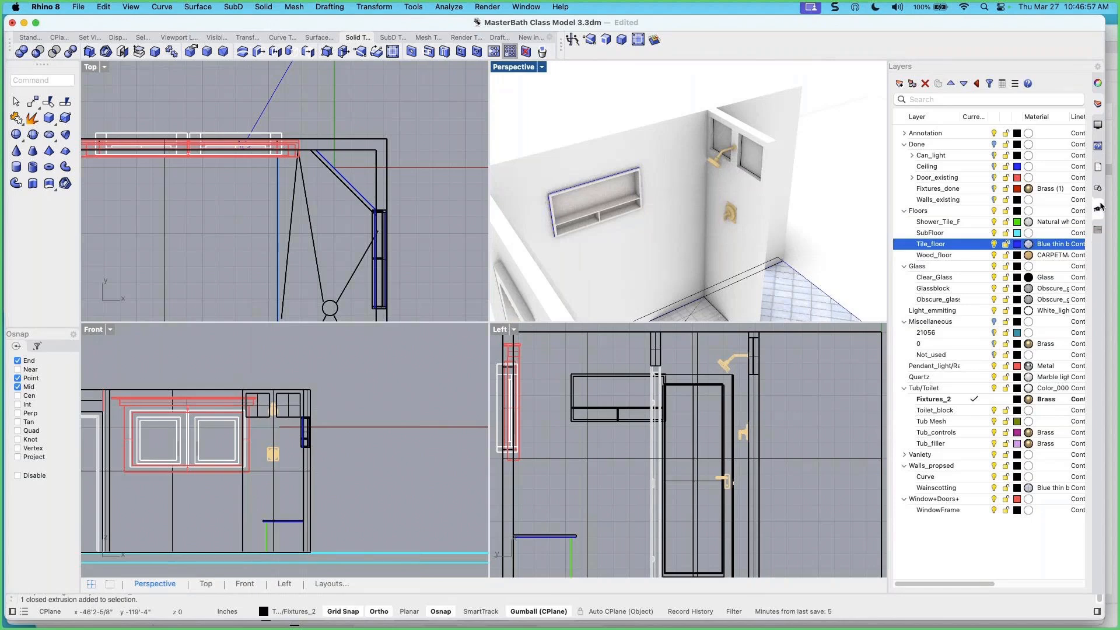
pyautogui.click(1098, 187)
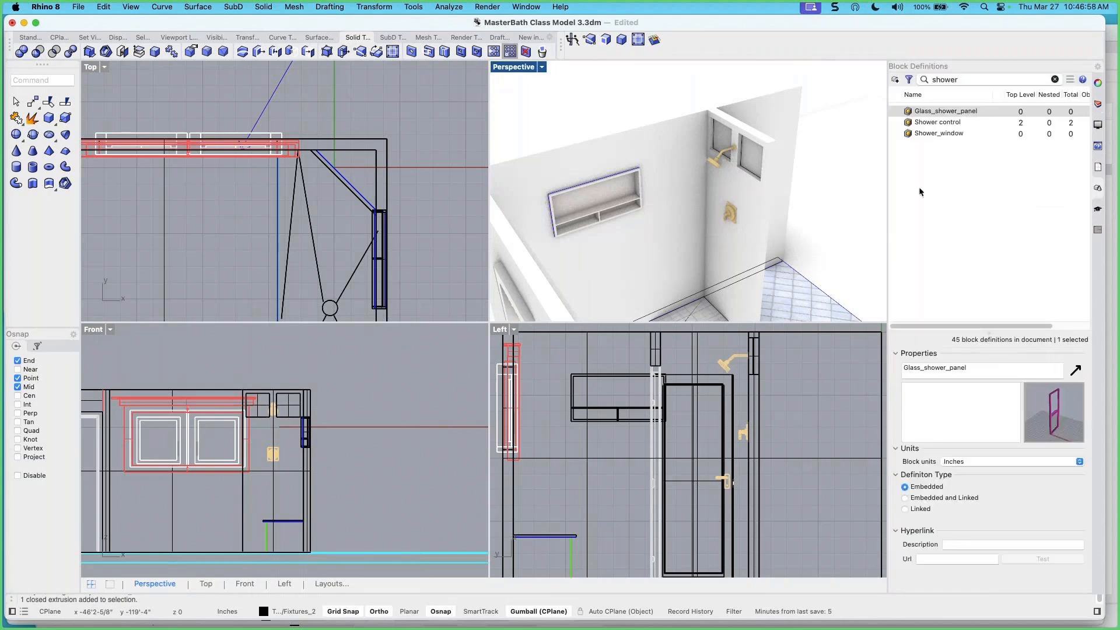
pyautogui.rightClick(944, 115)
pyautogui.click(966, 138)
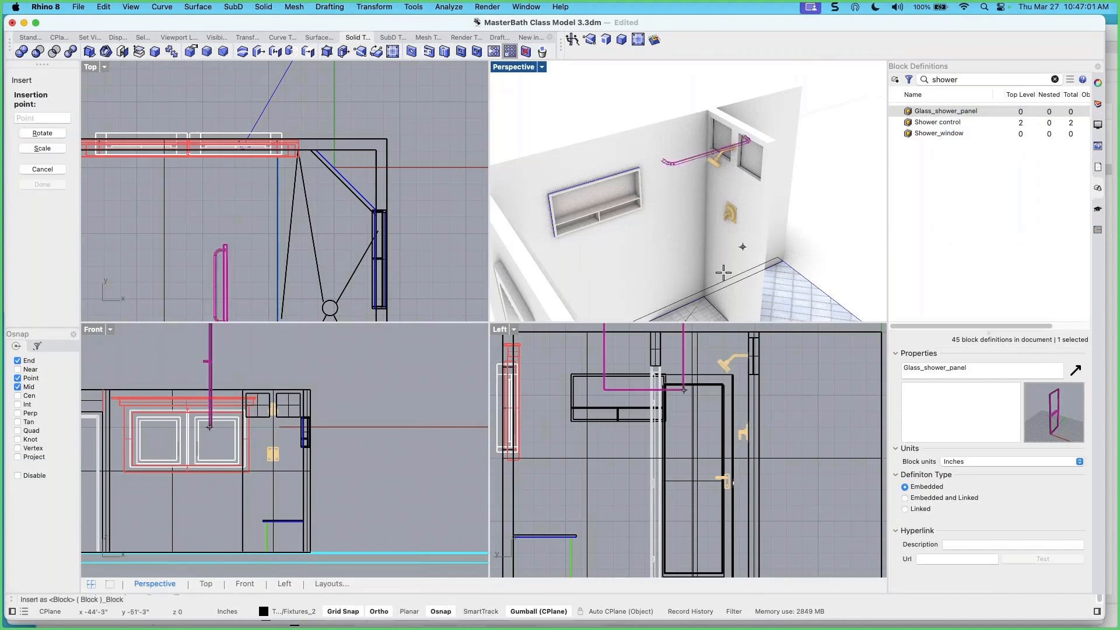
pyautogui.scroll(-5, 723, 265)
pyautogui.scroll(8, 710, 303)
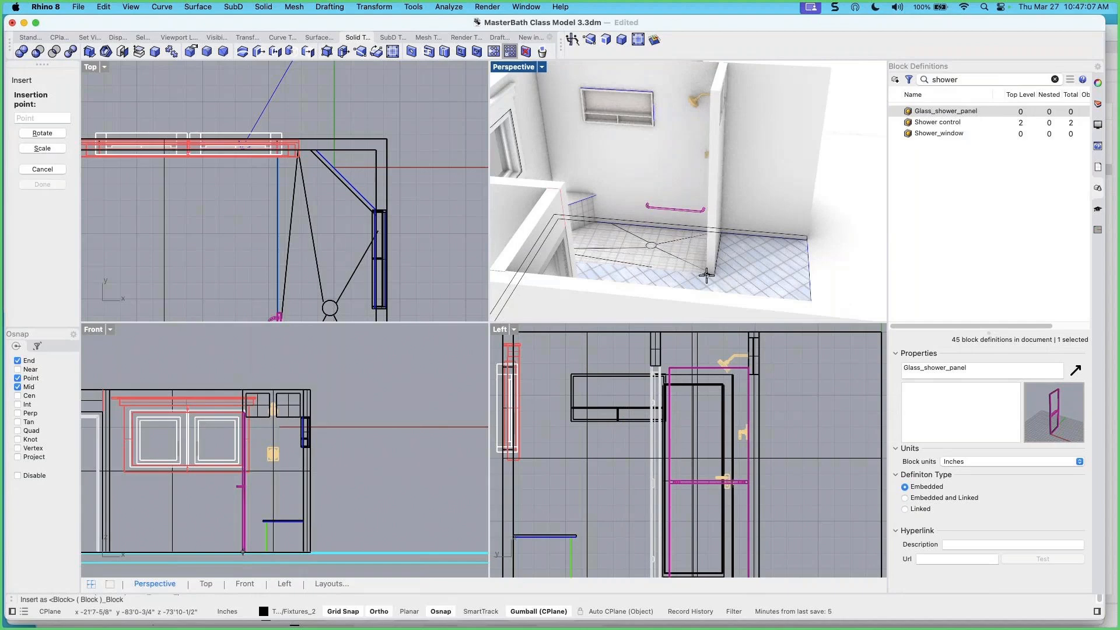
pyautogui.click(706, 276)
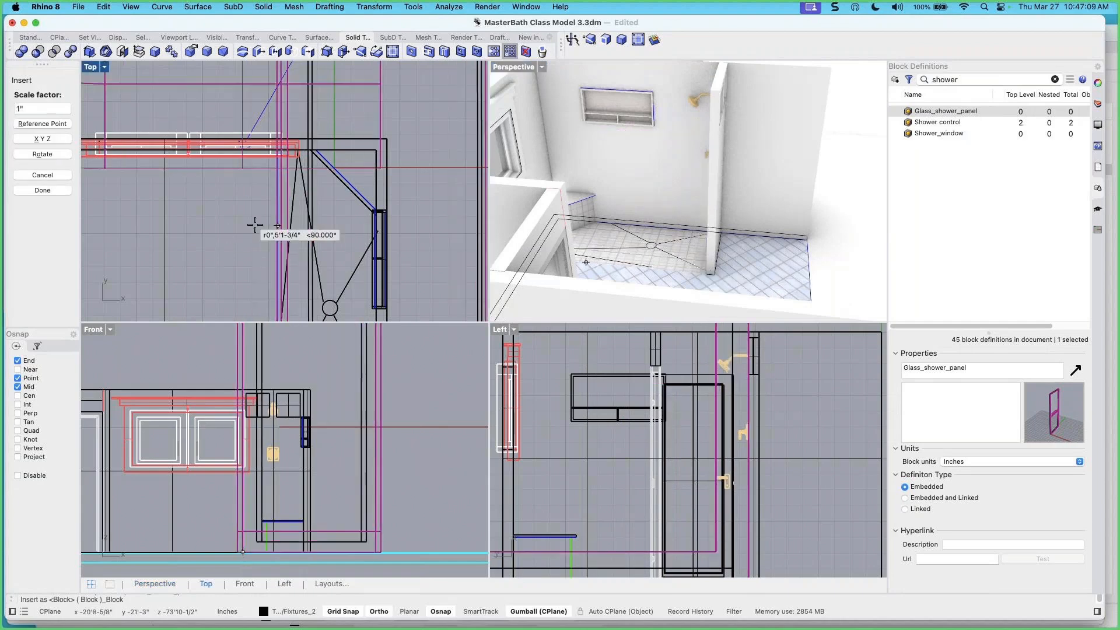
# Complete the glass panel insertion with scale factor 1 and rotation 0 degrees, check it in Perspective, and deselect it
pyautogui.click(54, 108)
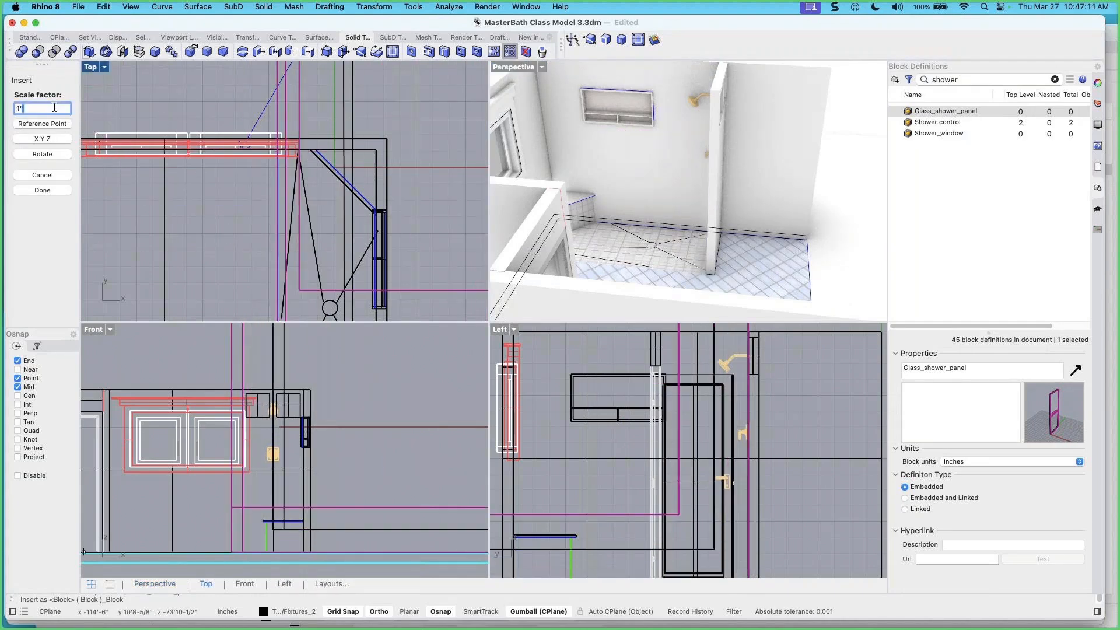
pyautogui.press('Return')
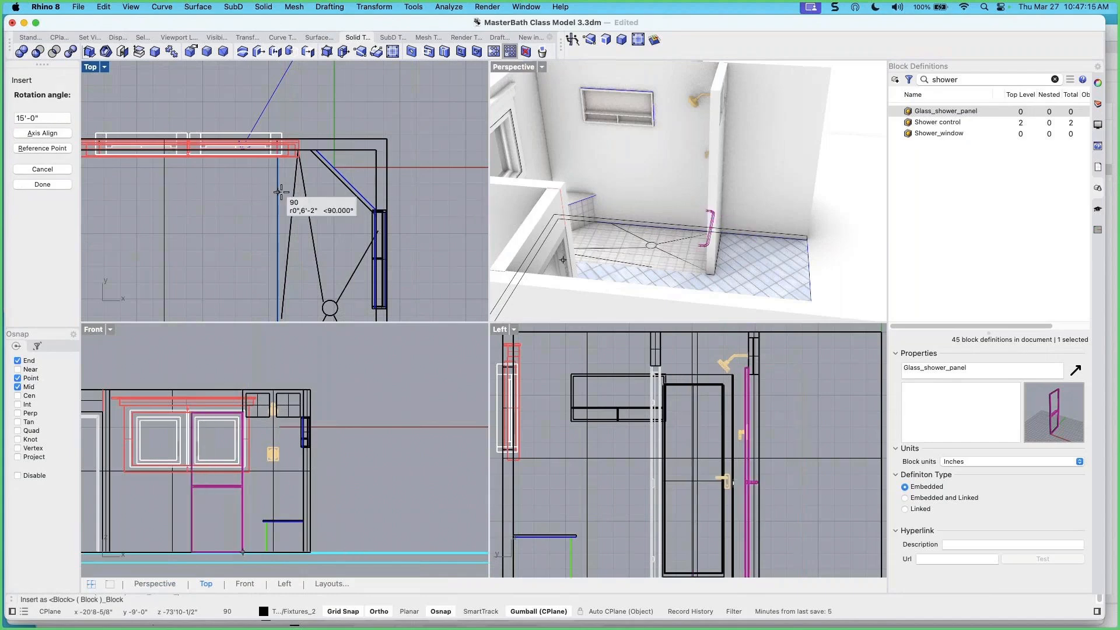
pyautogui.scroll(-5, 298, 211)
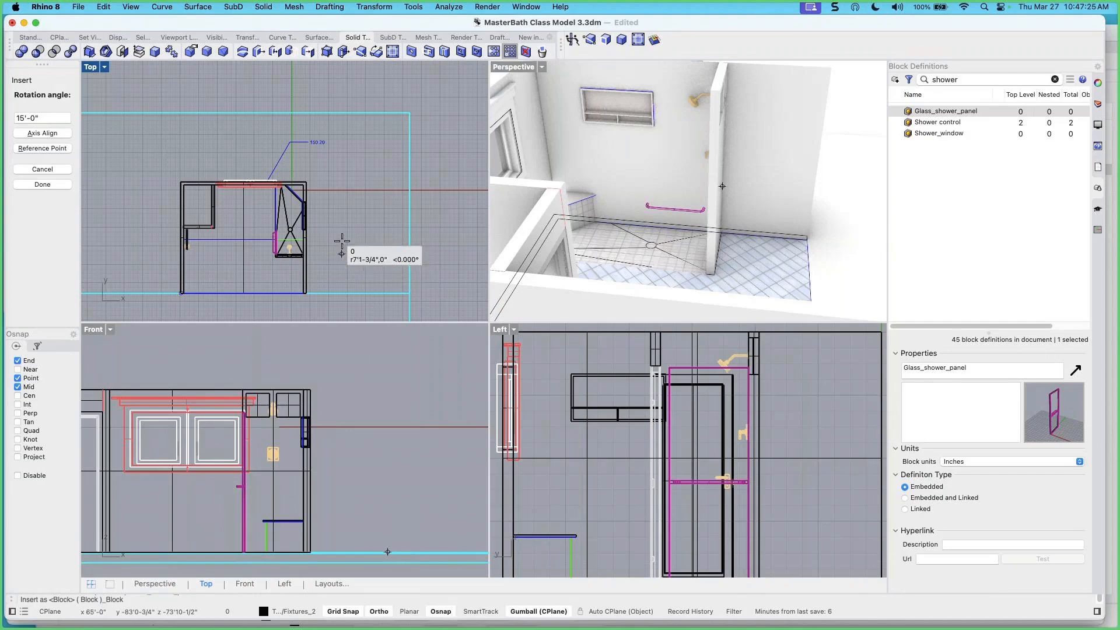
pyautogui.click(347, 258)
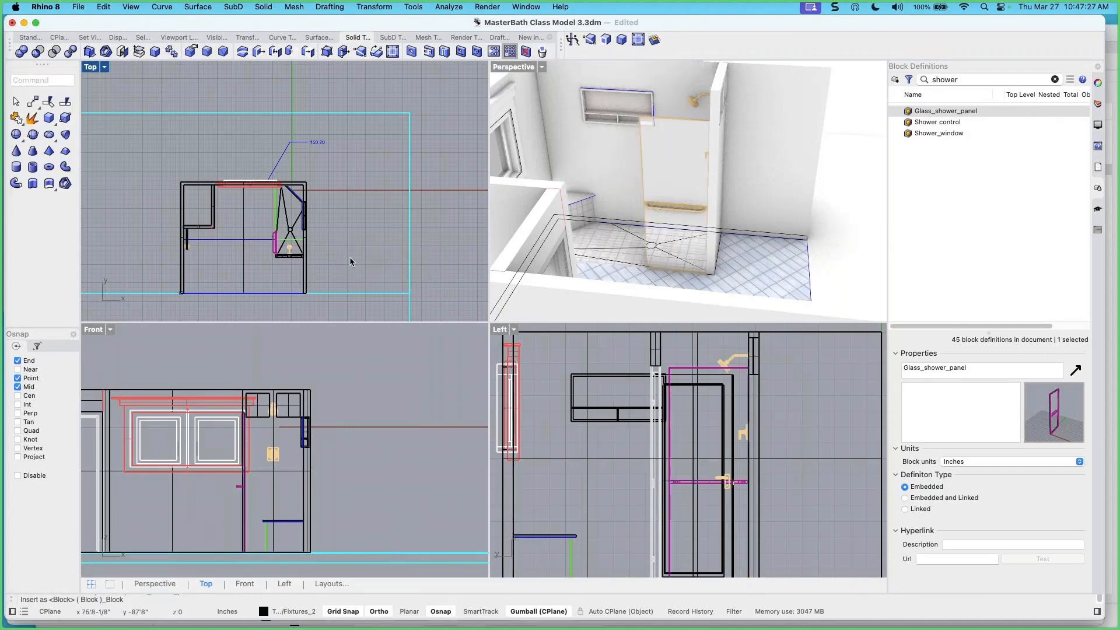
pyautogui.moveTo(602, 227); pyautogui.dragTo(636, 226, button='right')
pyautogui.click(671, 212)
pyautogui.press('Escape')
# Filter the block definitions by "tub" and preview the Tub 25165 and Tub Filler T35924-4 blocks
pyautogui.doubleClick(961, 79)
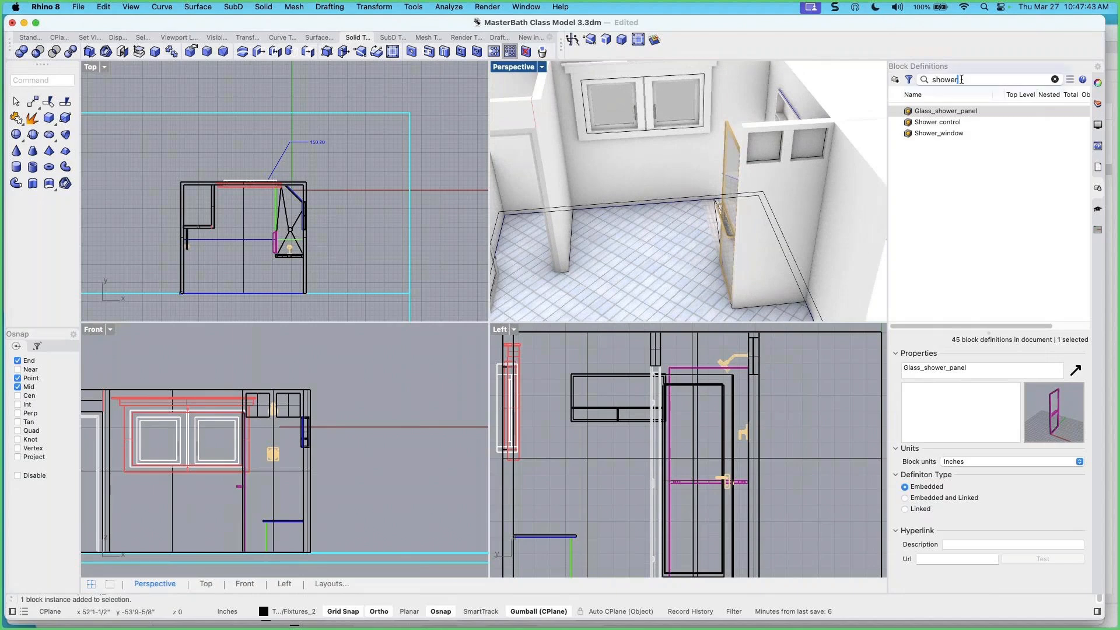
pyautogui.write('tub')
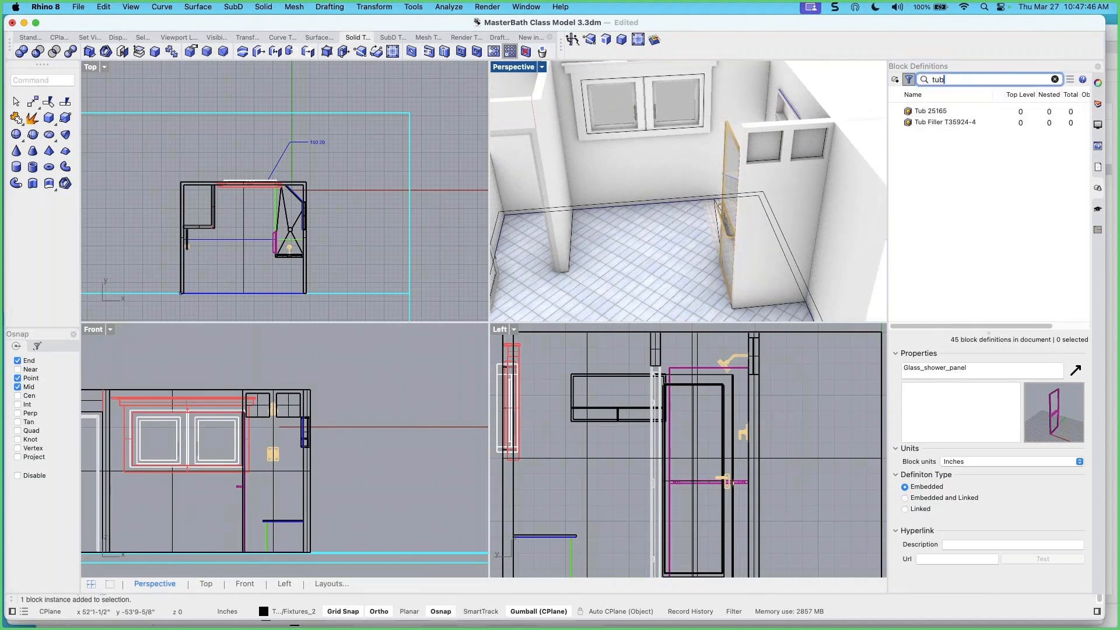
pyautogui.click(932, 113)
pyautogui.click(932, 124)
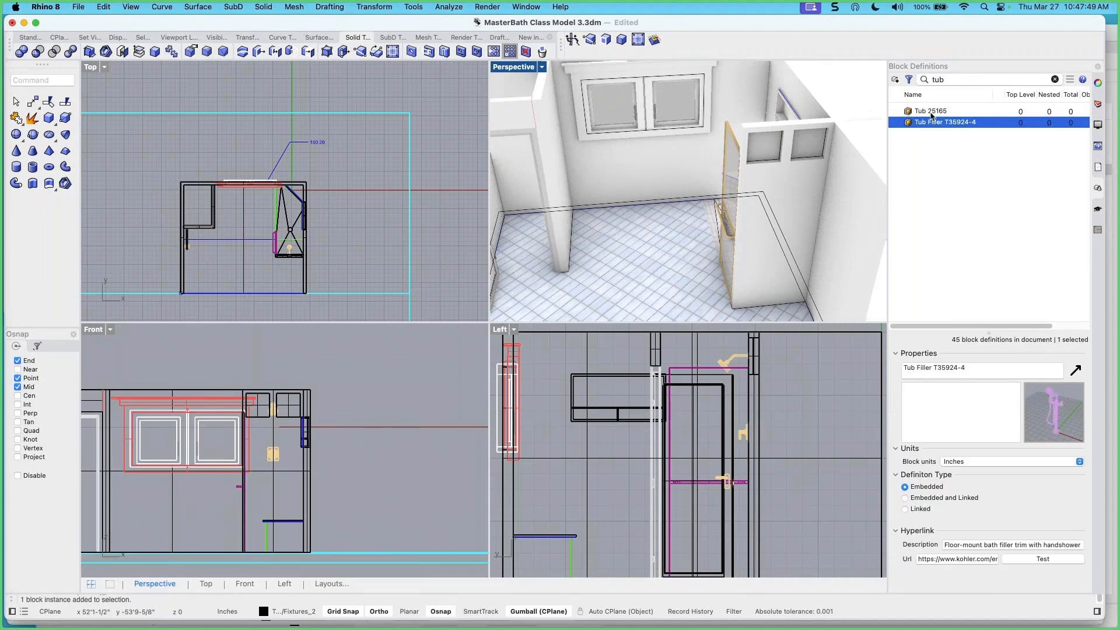
pyautogui.moveTo(770, 189); pyautogui.dragTo(680, 133, button='right')
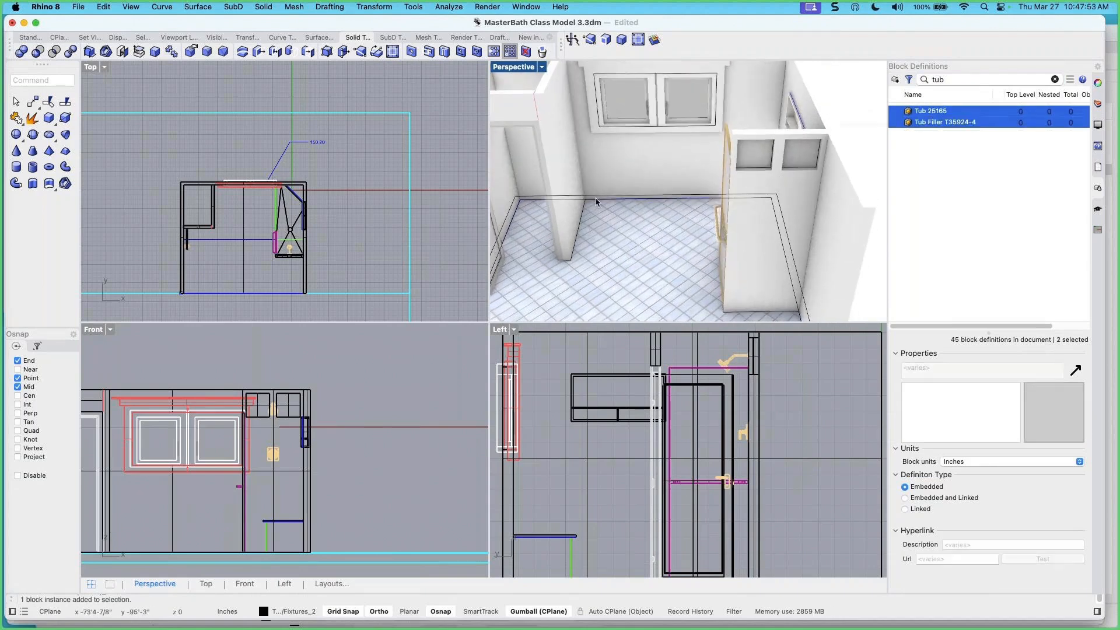
pyautogui.click(928, 146)
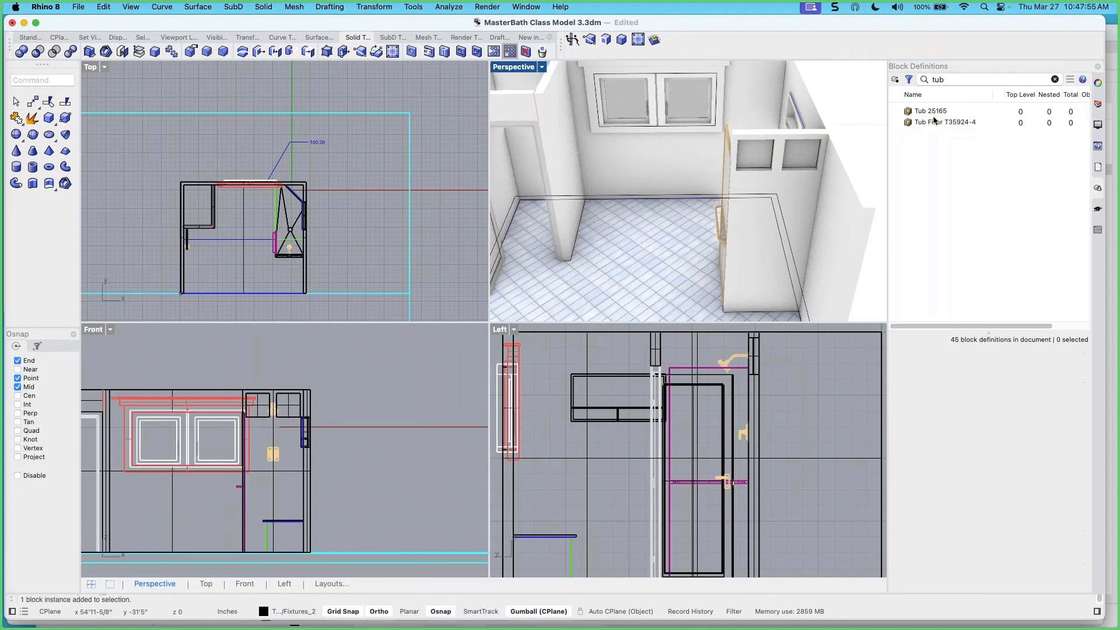
# Insert the Tub 25165 block at the base of the back wall beside the partition, with scale factor 1 and rotation 0 degrees
pyautogui.moveTo(908, 115); pyautogui.dragTo(608, 173)
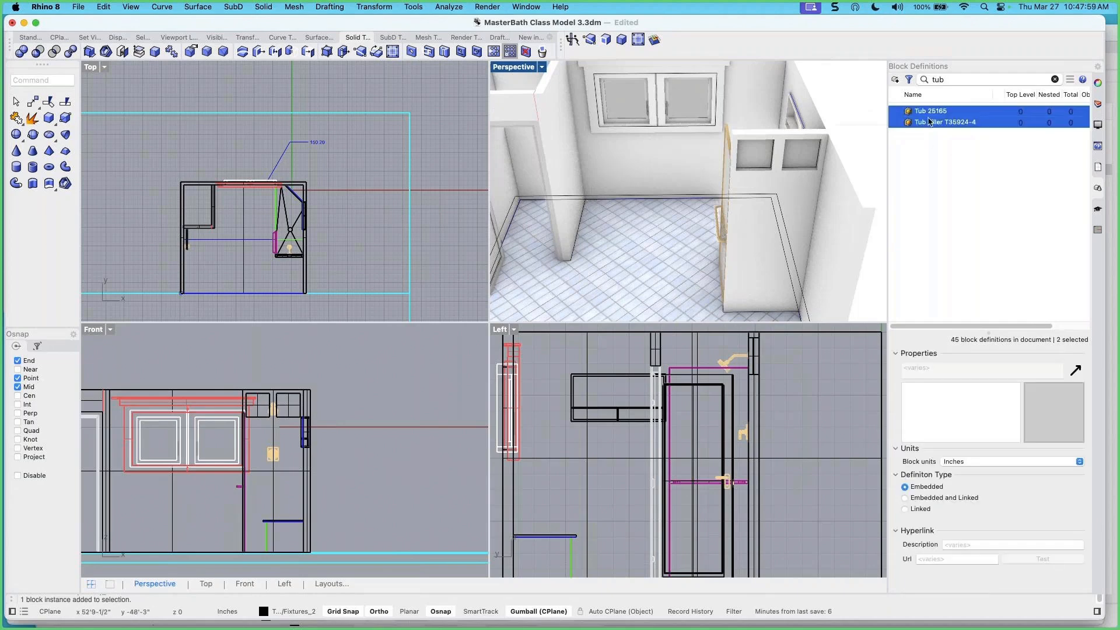
pyautogui.click(928, 146)
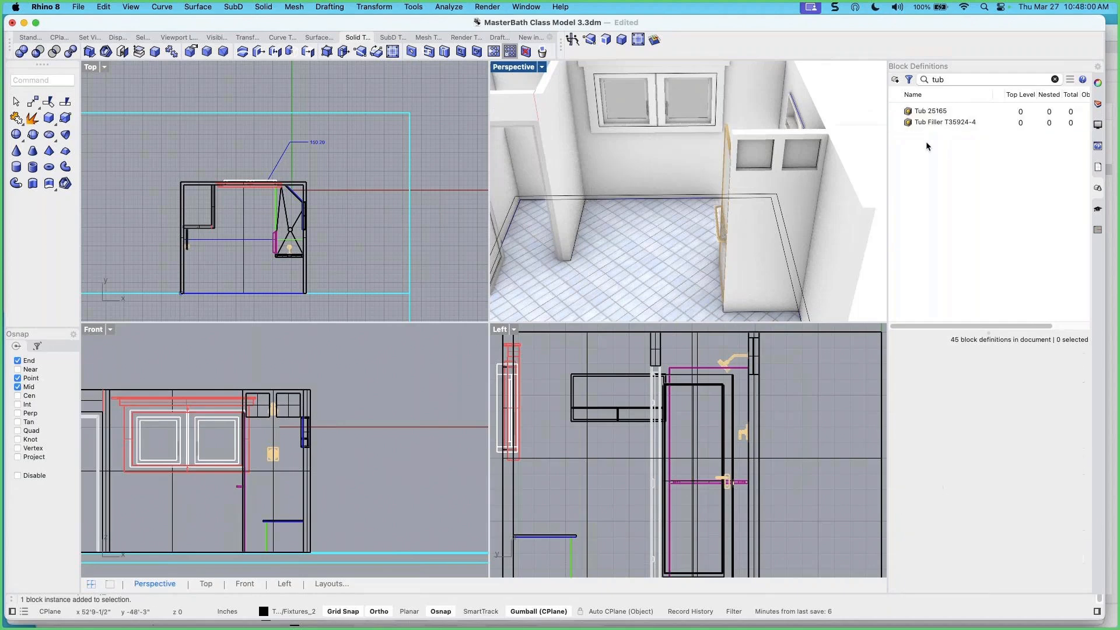
pyautogui.rightClick(932, 113)
pyautogui.click(957, 134)
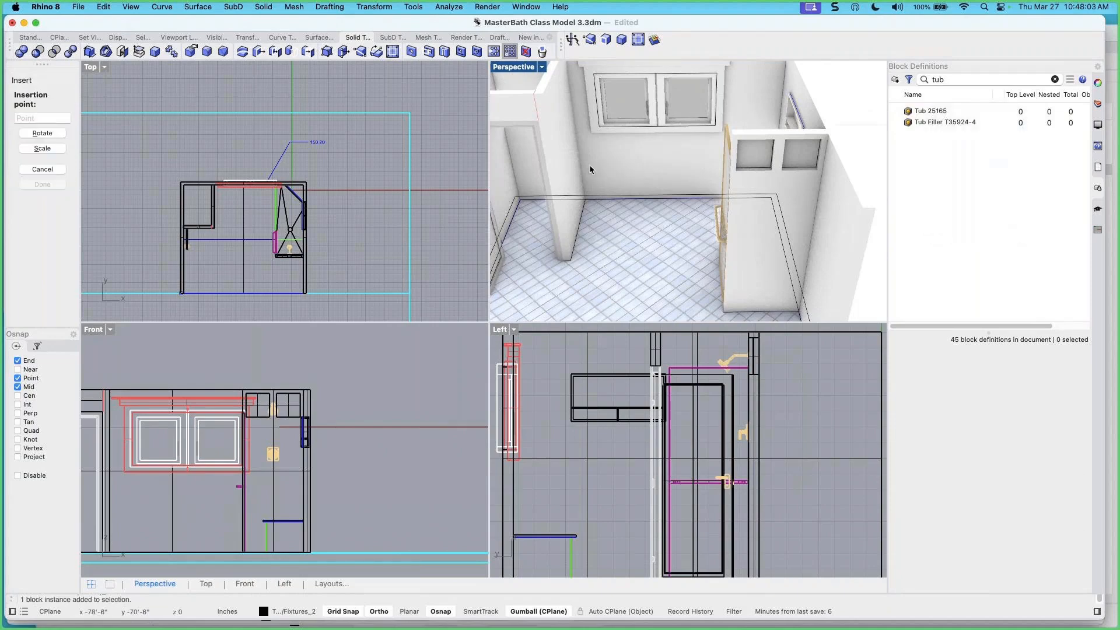
pyautogui.click(587, 199)
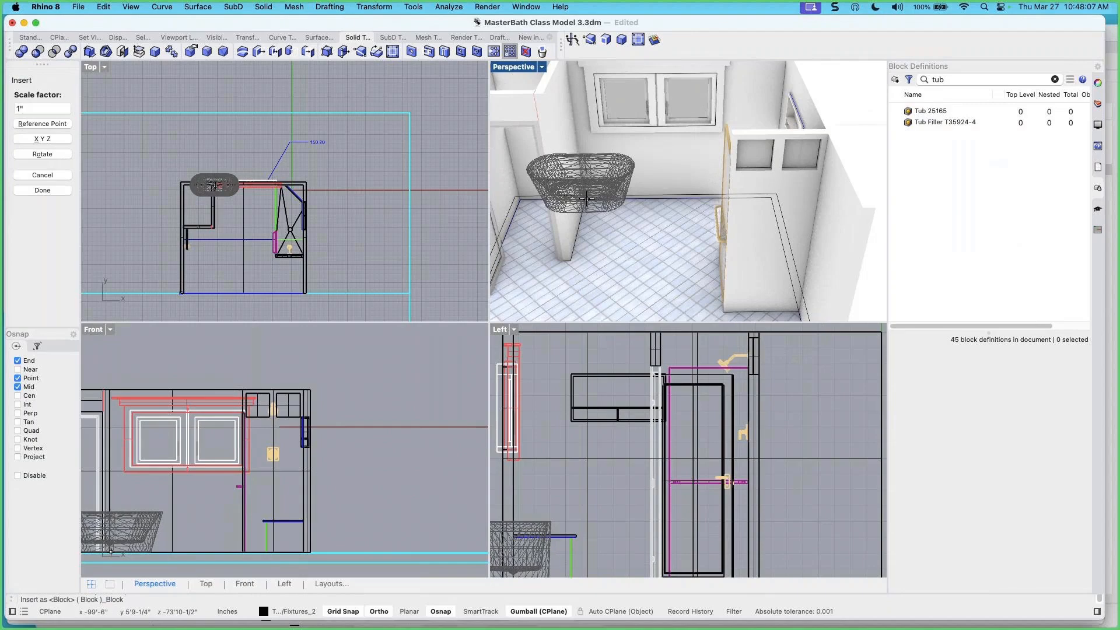
pyautogui.click(38, 111)
pyautogui.press('Return')
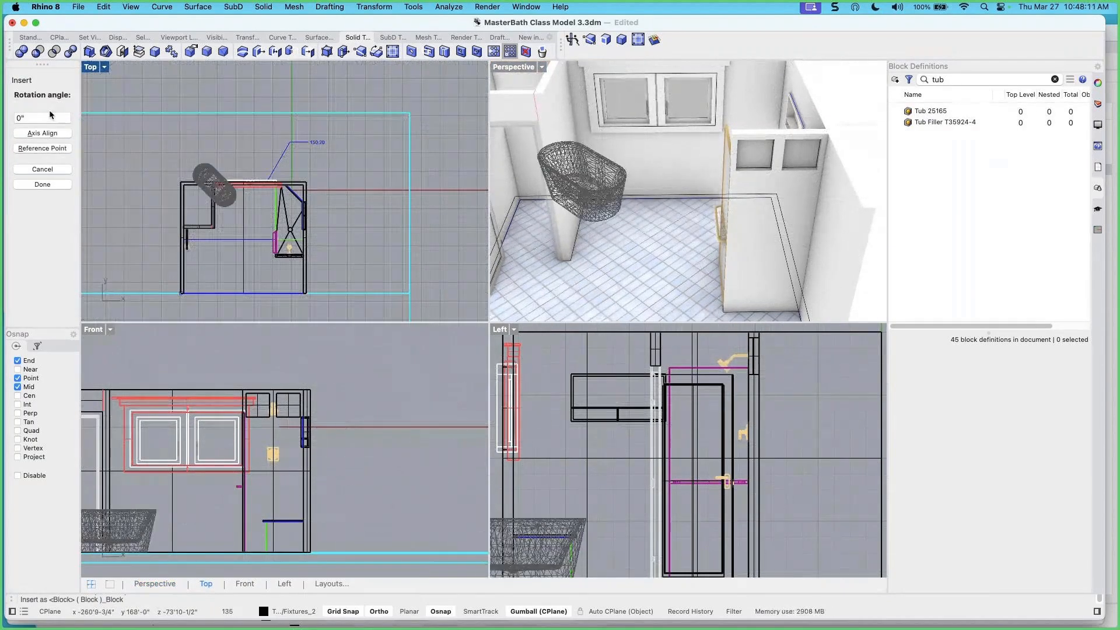
pyautogui.press('Return')
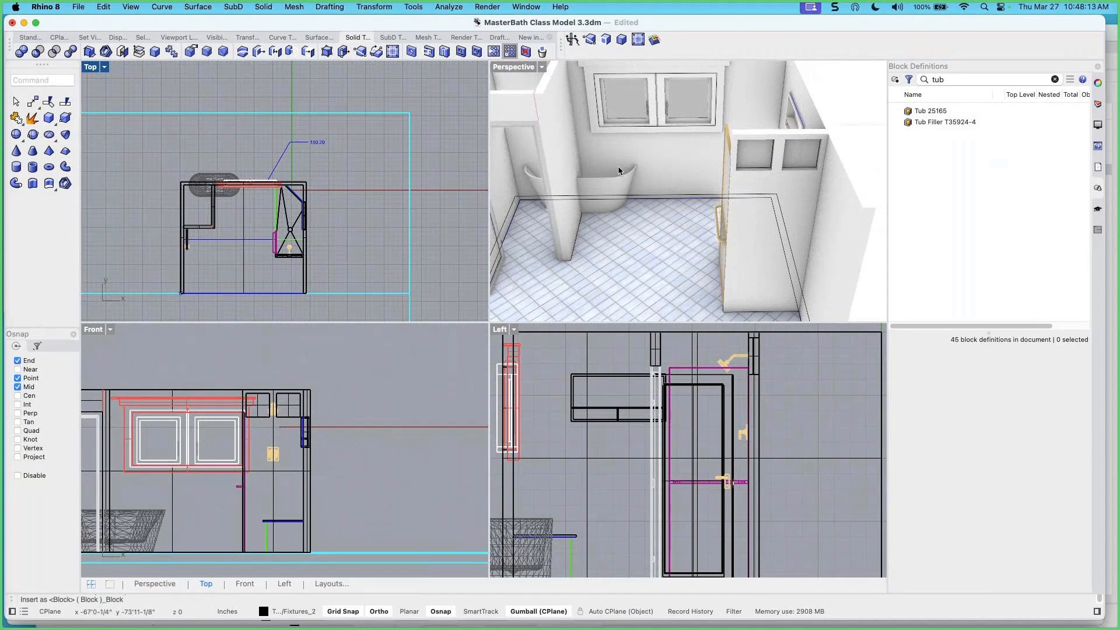
# Move the tub under the window between the partition and the shower, leaving a small gap from the back wall
pyautogui.click(614, 180)
pyautogui.moveTo(246, 194); pyautogui.dragTo(245, 164)
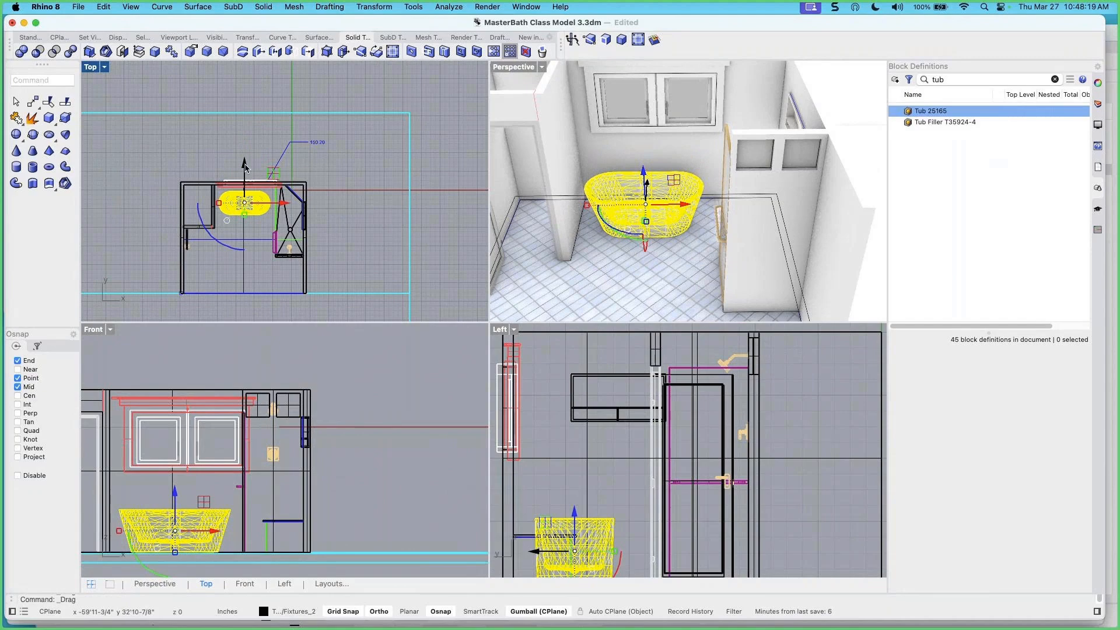
pyautogui.moveTo(622, 191); pyautogui.dragTo(640, 198, button='right')
pyautogui.scroll(5, 232, 204)
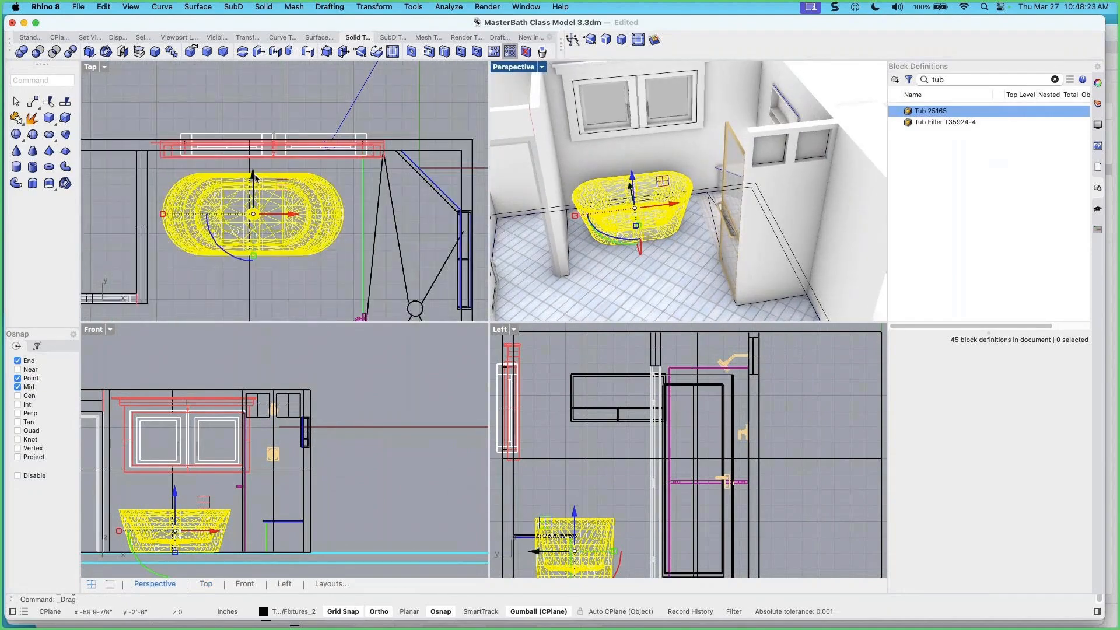
pyautogui.moveTo(255, 162); pyautogui.dragTo(255, 170)
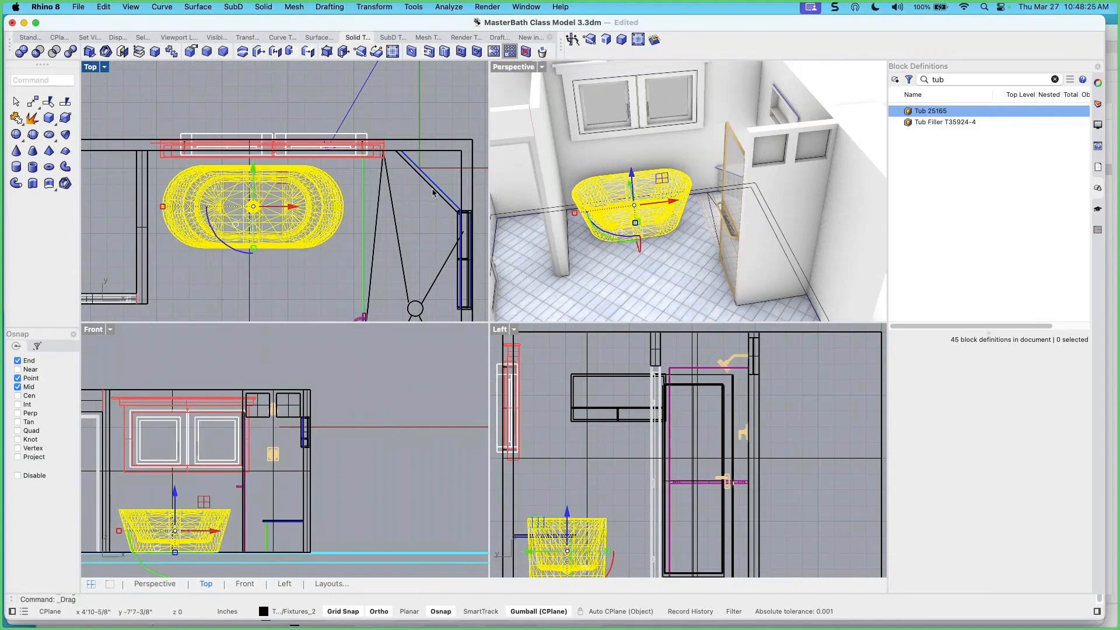
pyautogui.moveTo(587, 207); pyautogui.dragTo(572, 205, button='right')
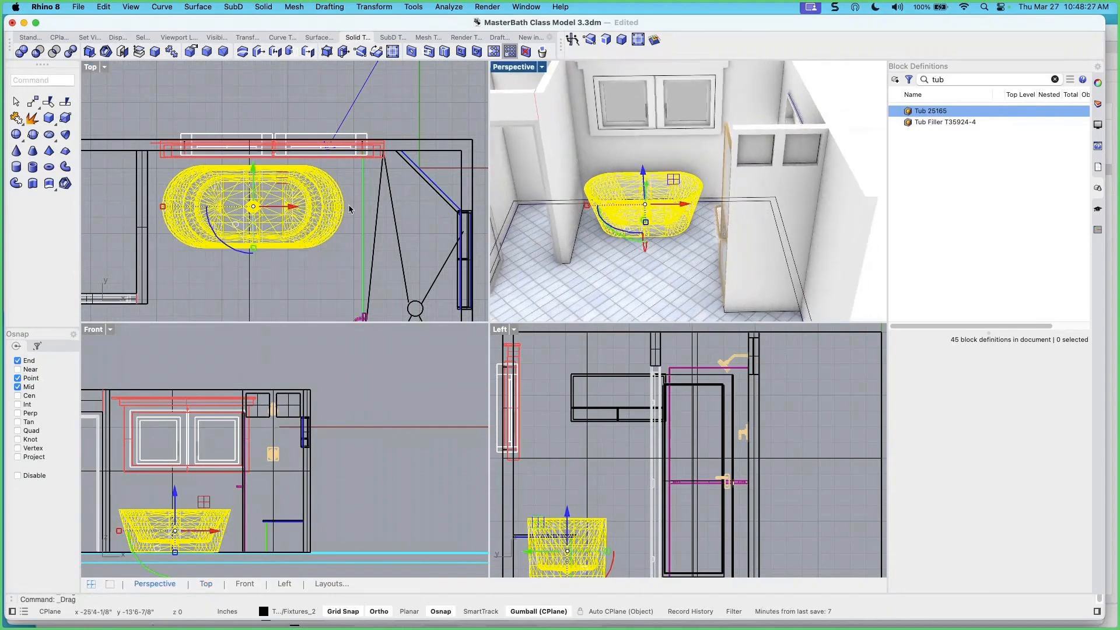
# Shift the tub sideways along the back wall toward the shower, deselect it, and check its position in Perspective
pyautogui.moveTo(293, 207); pyautogui.dragTo(305, 208)
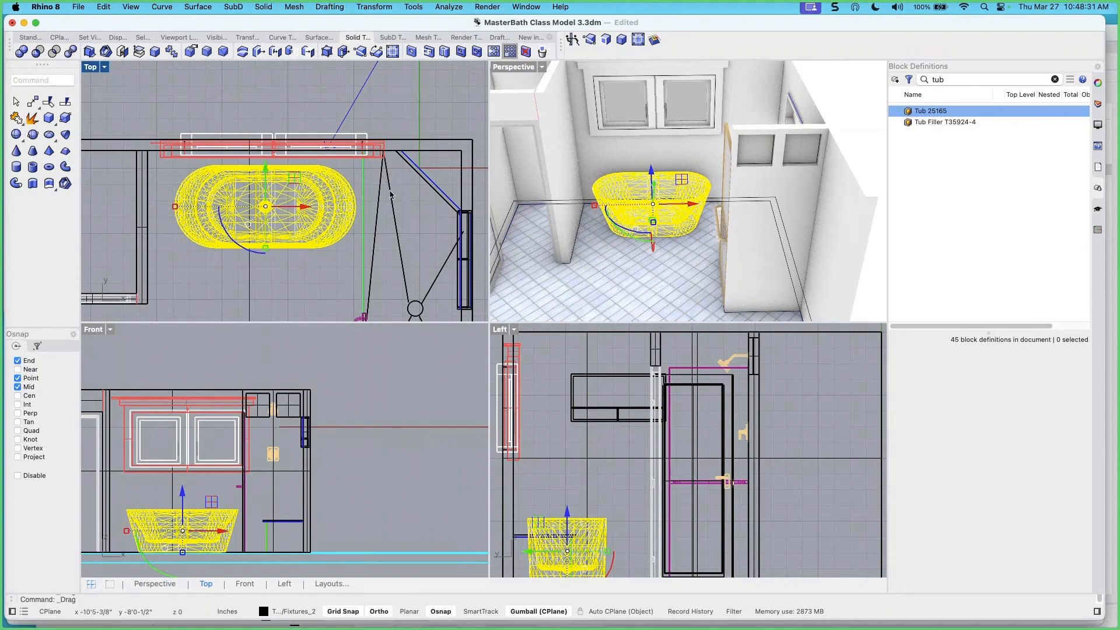
pyautogui.moveTo(303, 207); pyautogui.dragTo(309, 206)
pyautogui.press('Escape')
pyautogui.moveTo(627, 196)
pyautogui.mouseDown(button='right')
pyautogui.moveTo(608, 191)
pyautogui.moveTo(691, 200)
pyautogui.moveTo(630, 199)
pyautogui.mouseUp(button='right')
pyautogui.scroll(5, 691, 201)
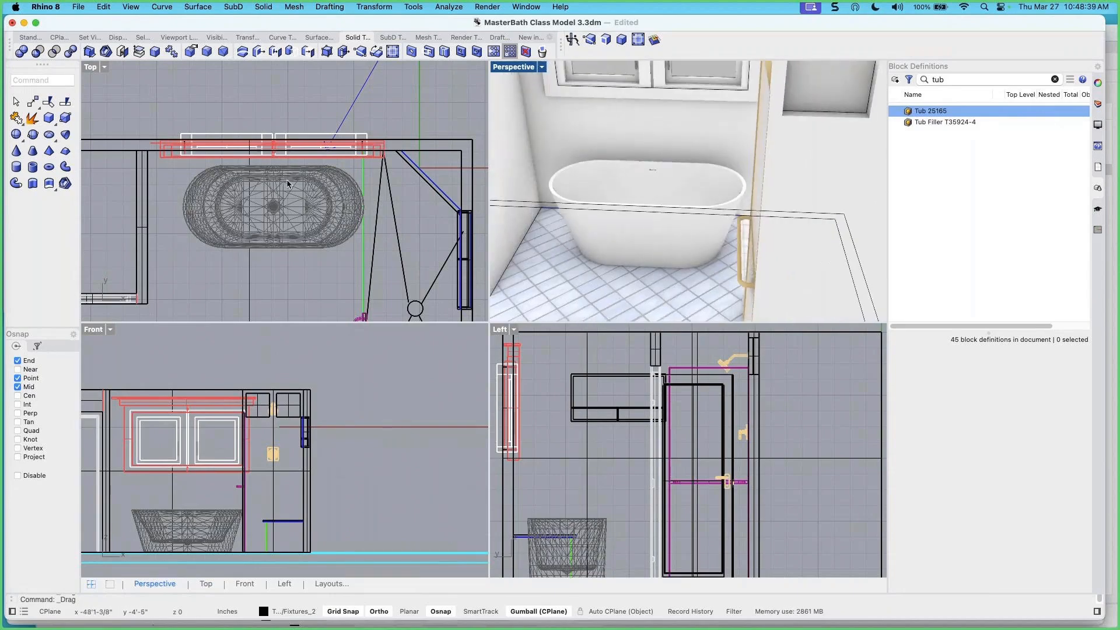
# Shift the tub sideways toward the partition, deselect it, and check its position in Perspective
pyautogui.click(328, 210)
pyautogui.moveTo(312, 206); pyautogui.dragTo(295, 206)
pyautogui.press('Escape')
pyautogui.scroll(-2, 618, 214)
pyautogui.scroll(-3, 618, 212)
pyautogui.moveTo(638, 229); pyautogui.dragTo(702, 166, button='right')
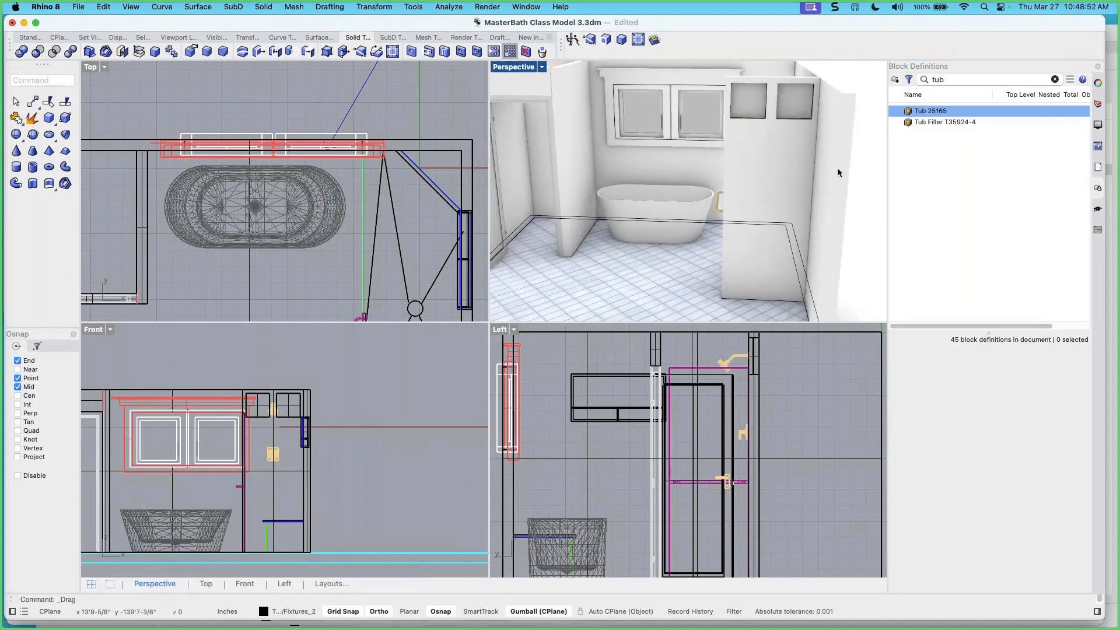
# Insert the Tub Filler T35924-4 block at the tub's rear corner beside the partition, with scale factor 1 and its spout angled diagonally toward the tub
pyautogui.click(926, 124)
pyautogui.rightClick(932, 127)
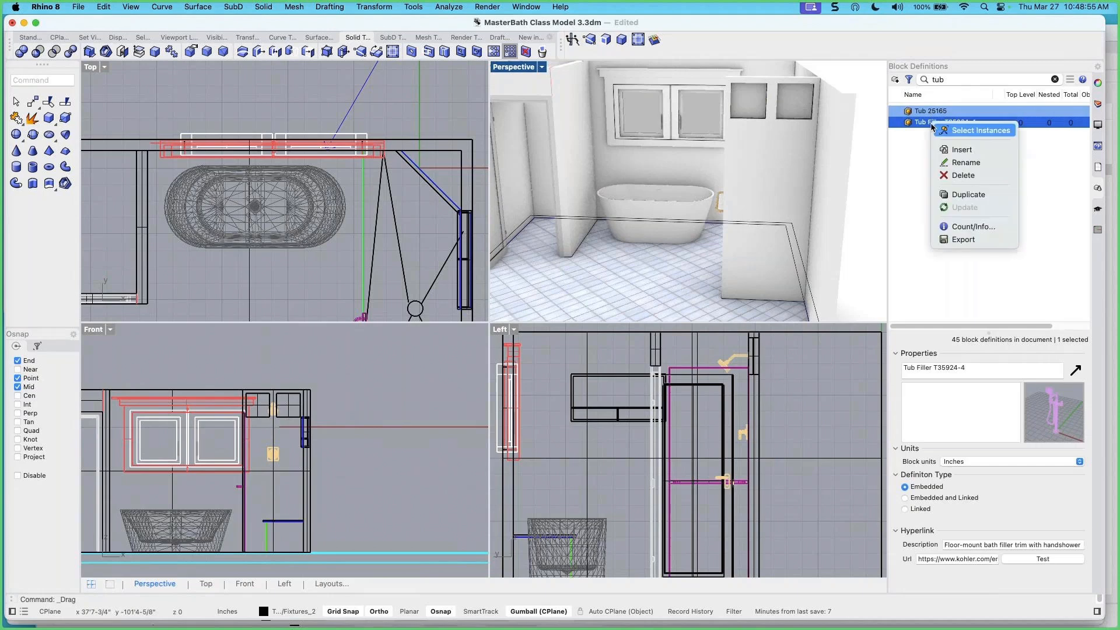
pyautogui.click(939, 149)
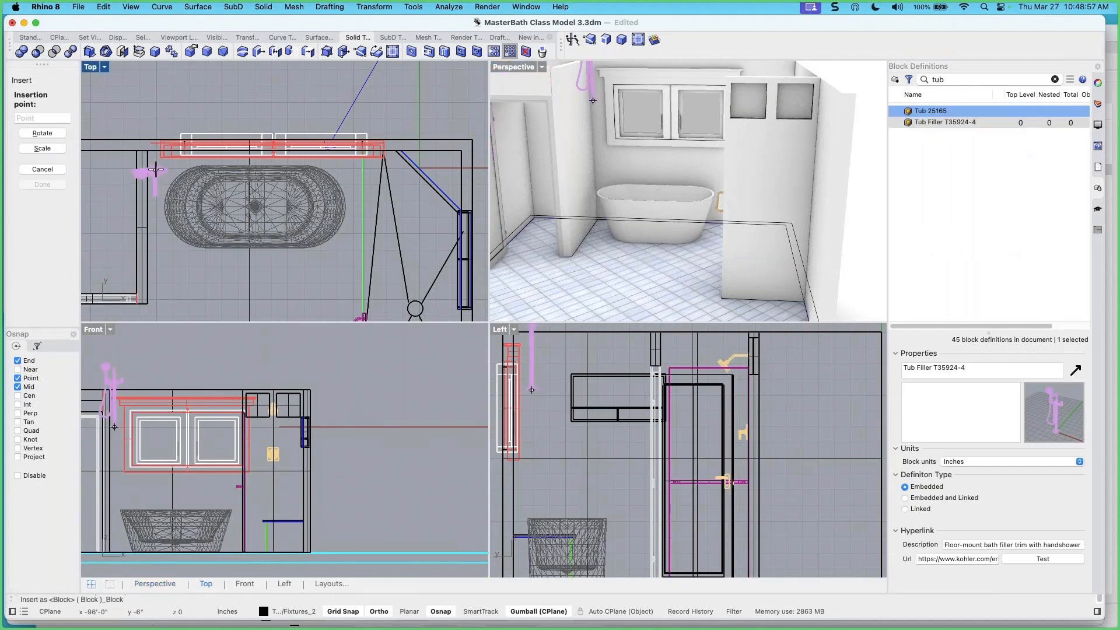
pyautogui.scroll(2, 162, 171)
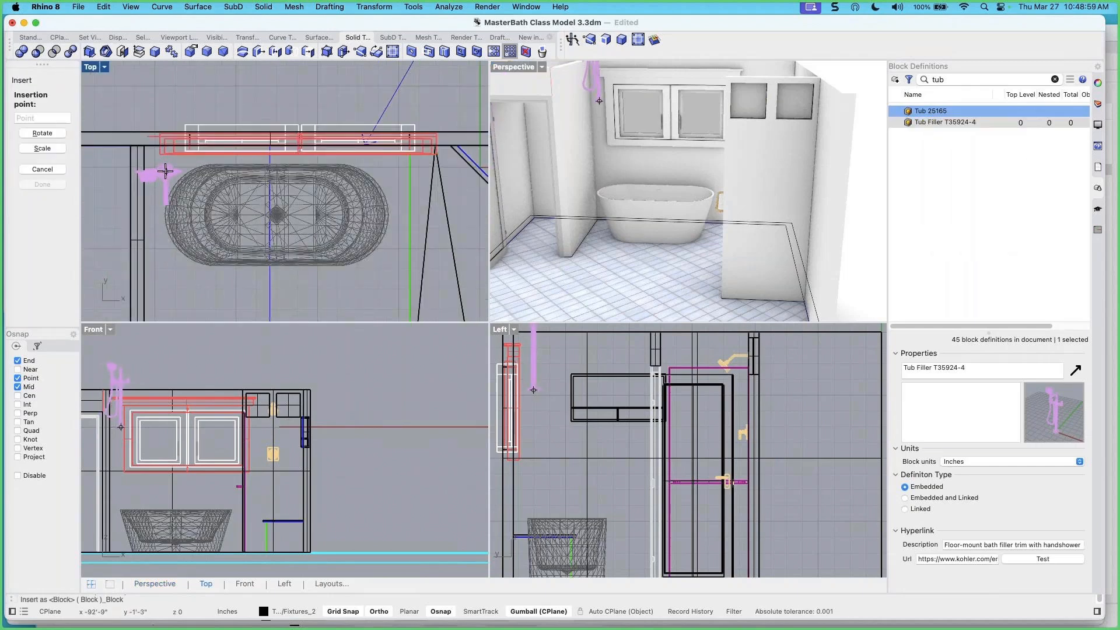
pyautogui.click(165, 171)
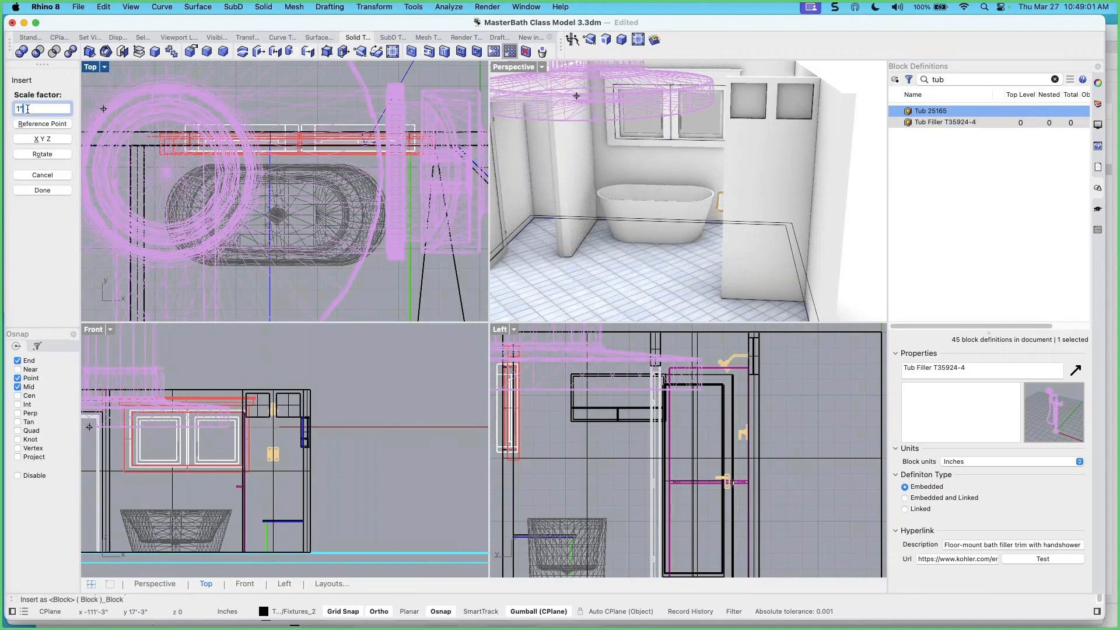
pyautogui.press('Return')
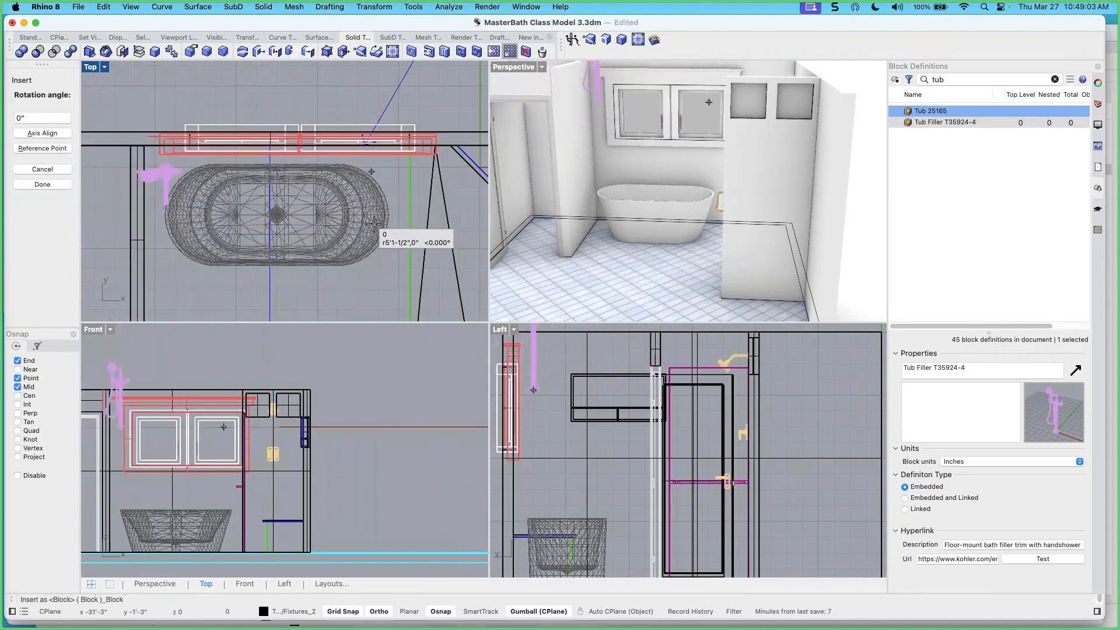
pyautogui.click(260, 97)
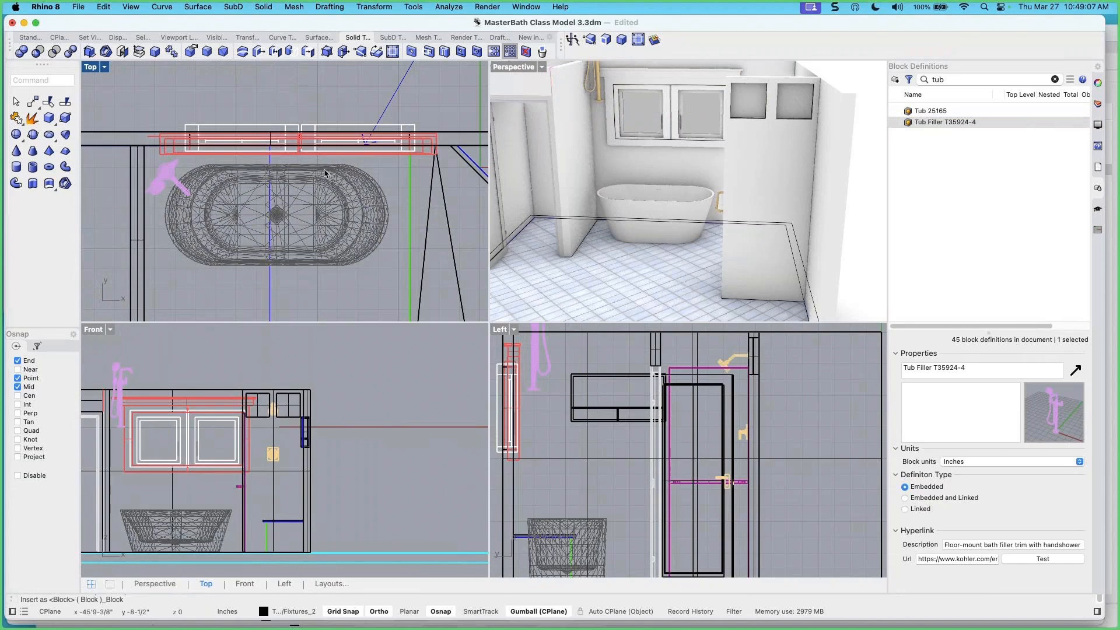
# Lower the tub filler to floor level in the Front view, fine-tune its base height against the floor, and deselect it
pyautogui.click(594, 95)
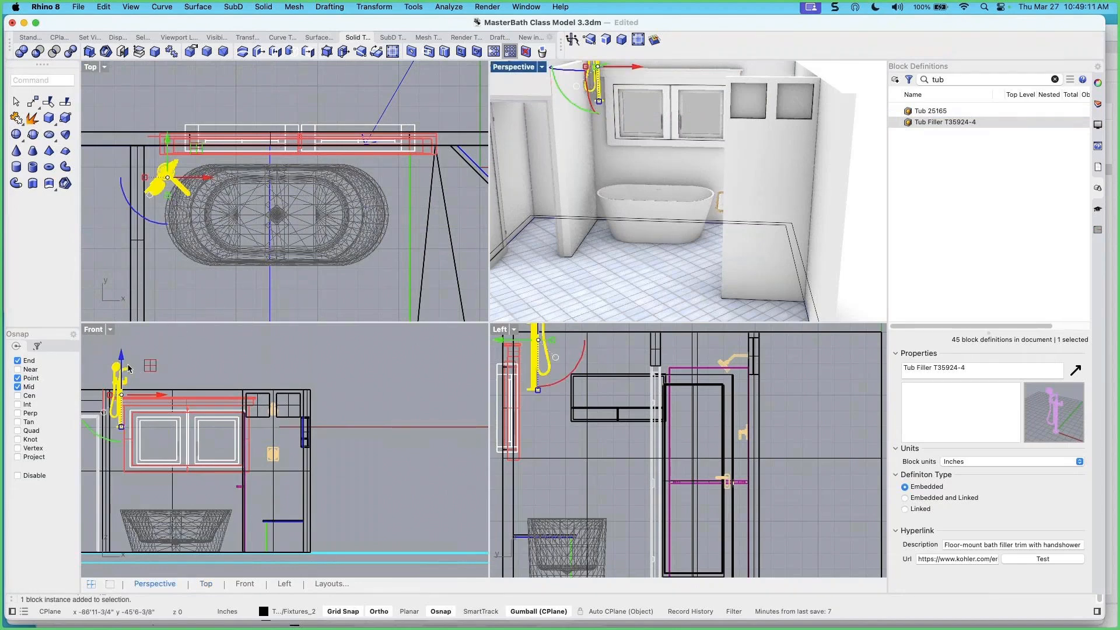
pyautogui.moveTo(120, 355); pyautogui.dragTo(124, 488)
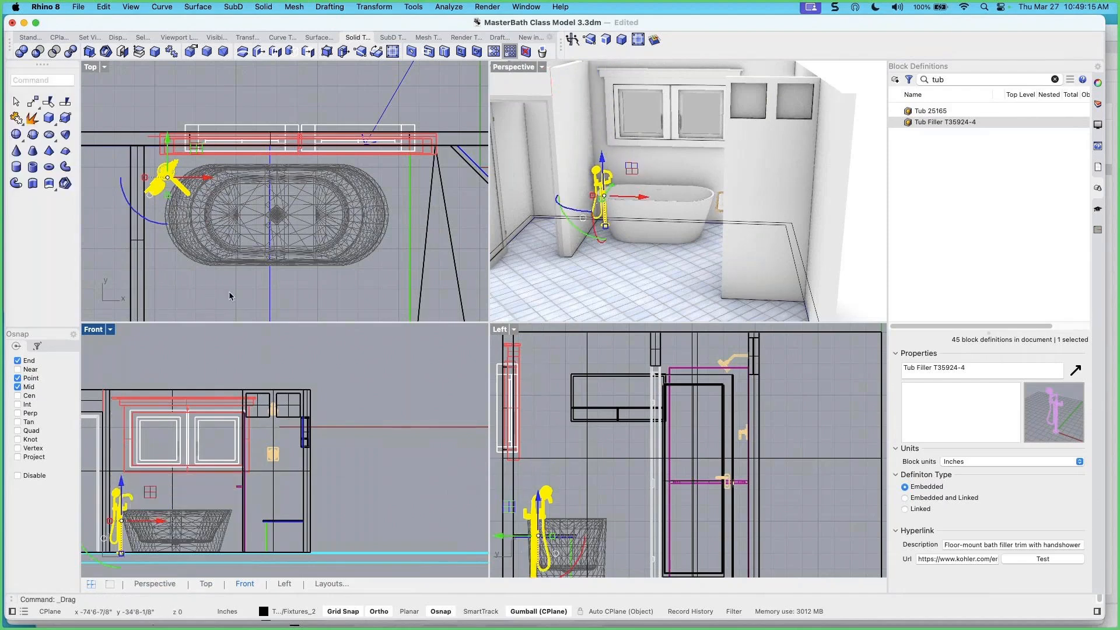
pyautogui.scroll(3, 612, 208)
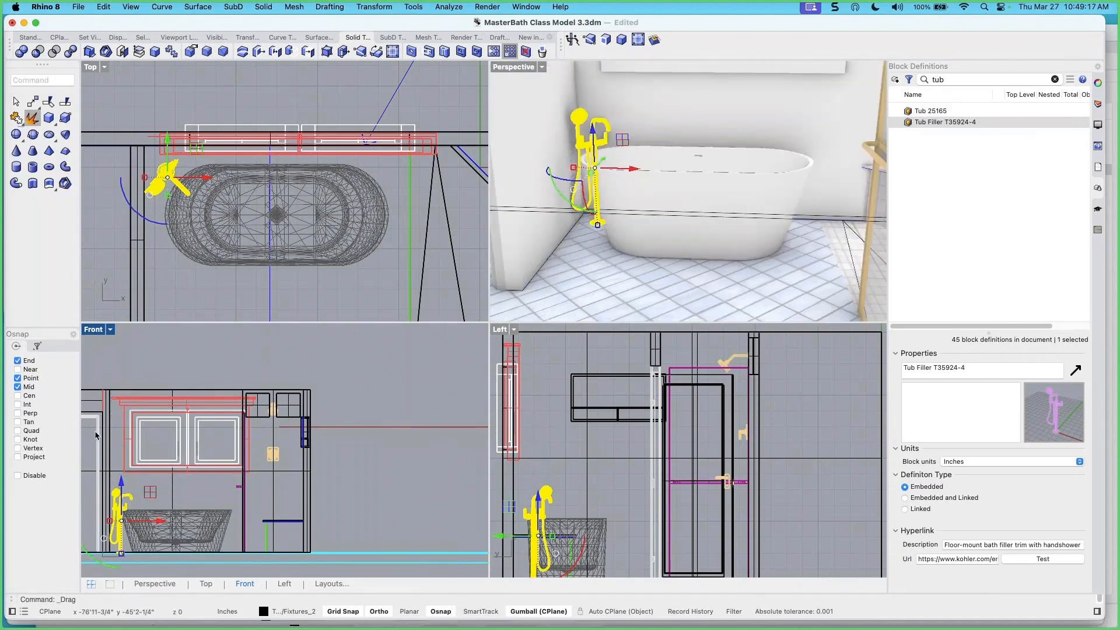
pyautogui.scroll(3, 251, 455)
pyautogui.scroll(3, 256, 415)
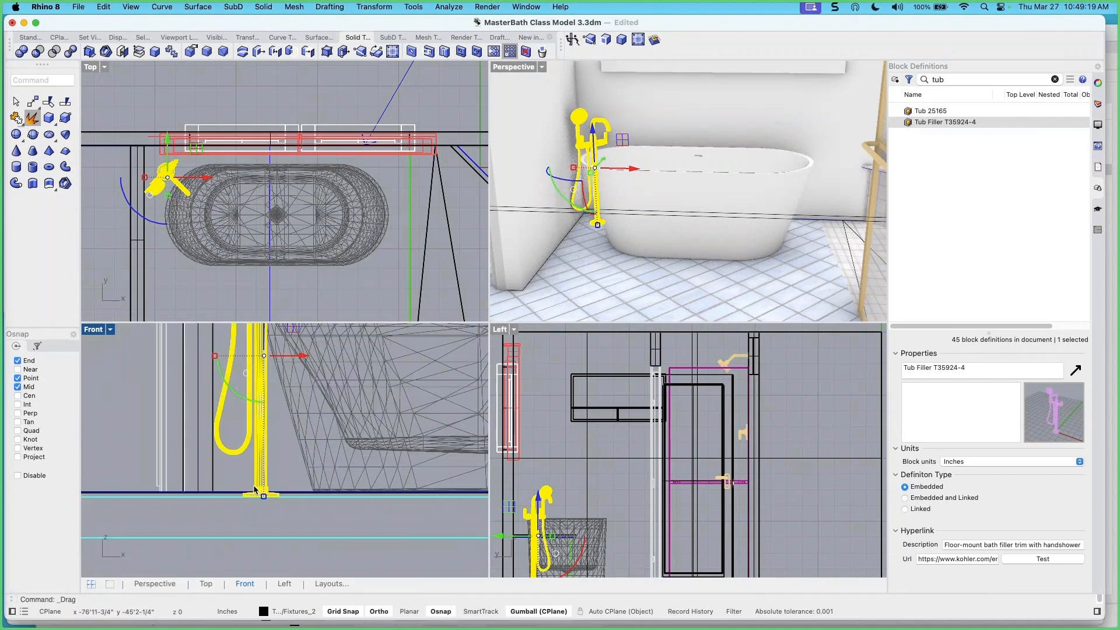
pyautogui.moveTo(256, 416); pyautogui.dragTo(246, 440, button='right')
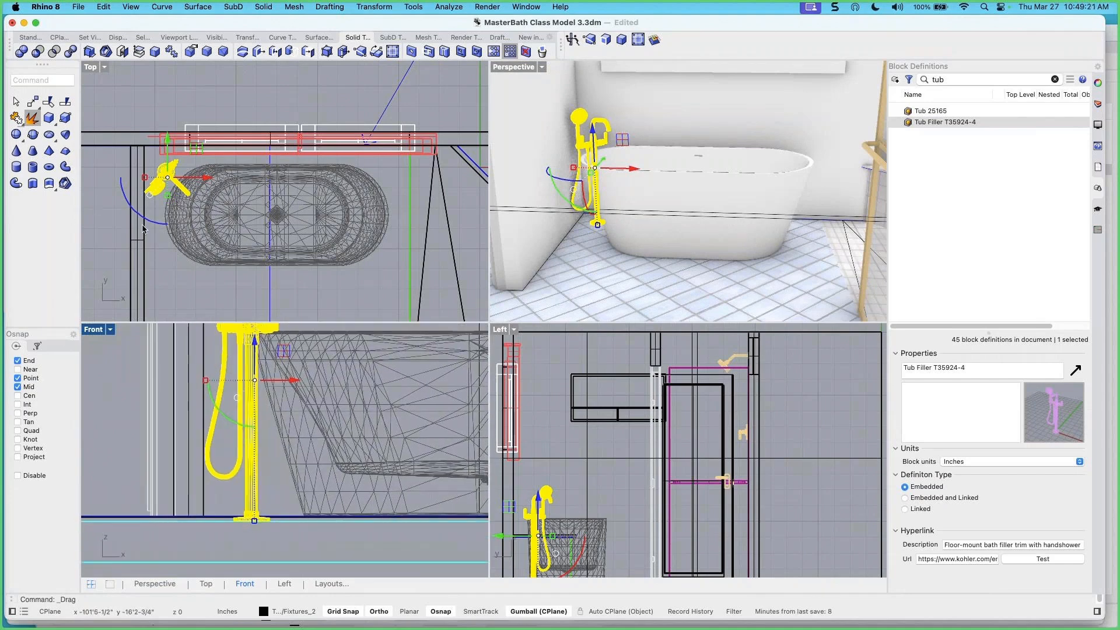
pyautogui.moveTo(255, 344); pyautogui.dragTo(254, 337)
pyautogui.press('Escape')
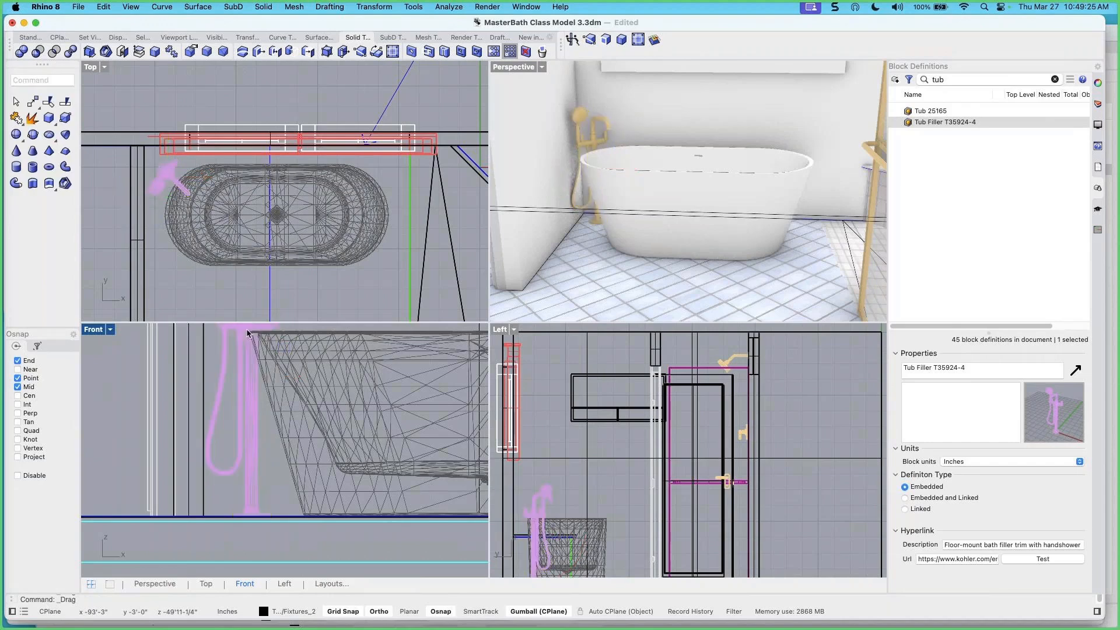
# Examine the placement of the tub and filler in the whole bathroom from several angles in Perspective
pyautogui.scroll(-10, 727, 259)
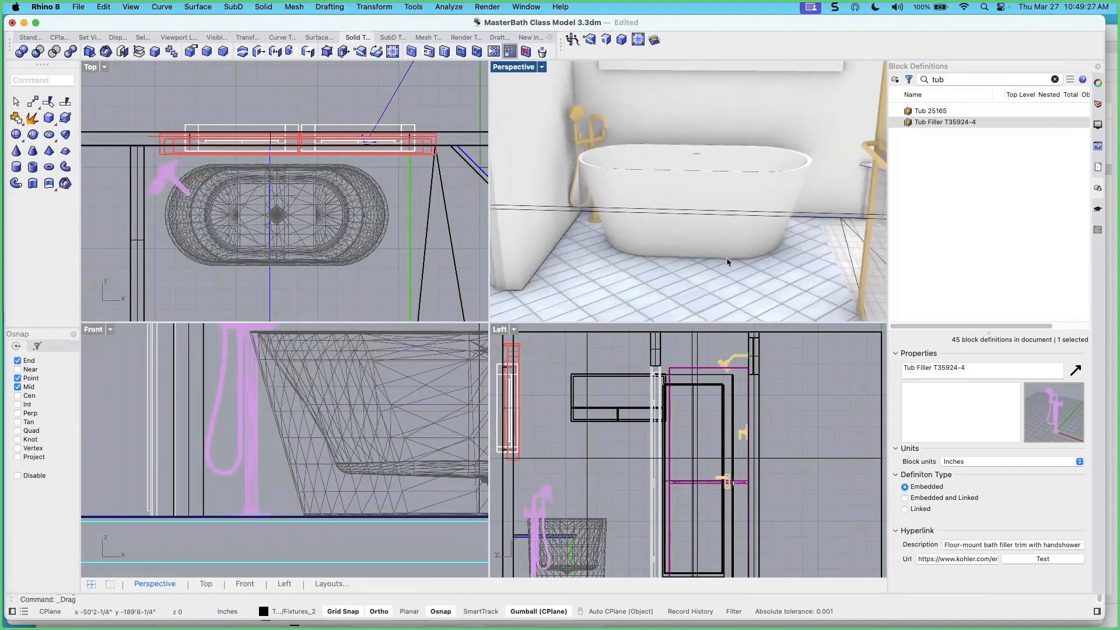
pyautogui.moveTo(693, 265); pyautogui.dragTo(636, 237, button='right')
pyautogui.scroll(3, 650, 190)
pyautogui.scroll(-3, 649, 191)
pyautogui.scroll(-3, 650, 191)
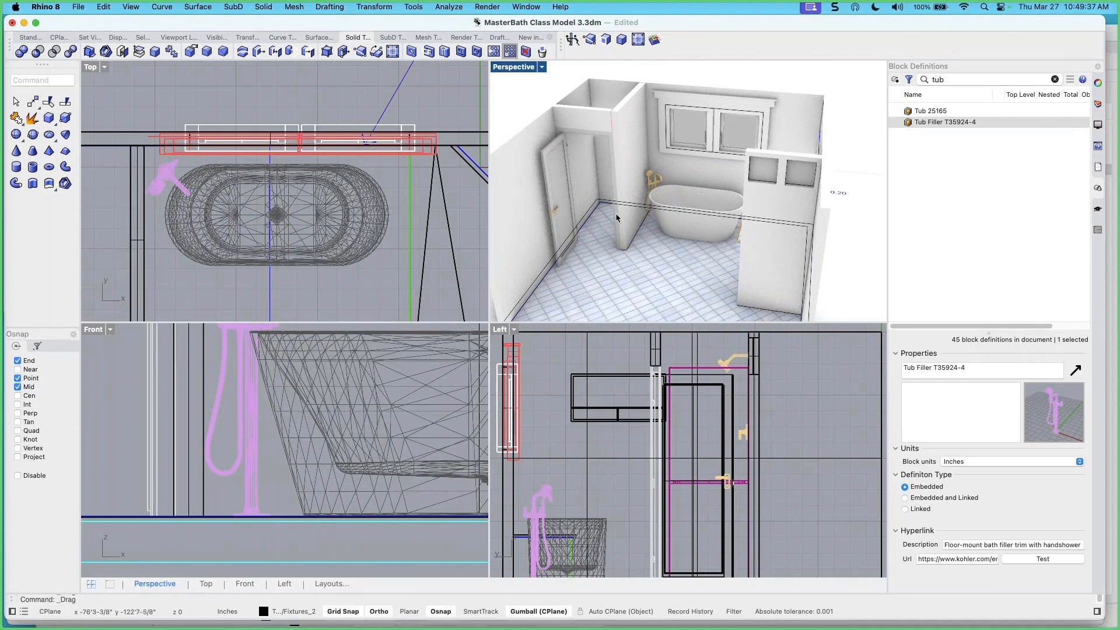
pyautogui.scroll(-4, 611, 216)
pyautogui.scroll(2, 616, 218)
pyautogui.keyDown('shift'); pyautogui.moveTo(617, 219); pyautogui.dragTo(635, 229, button='right'); pyautogui.keyUp('shift')
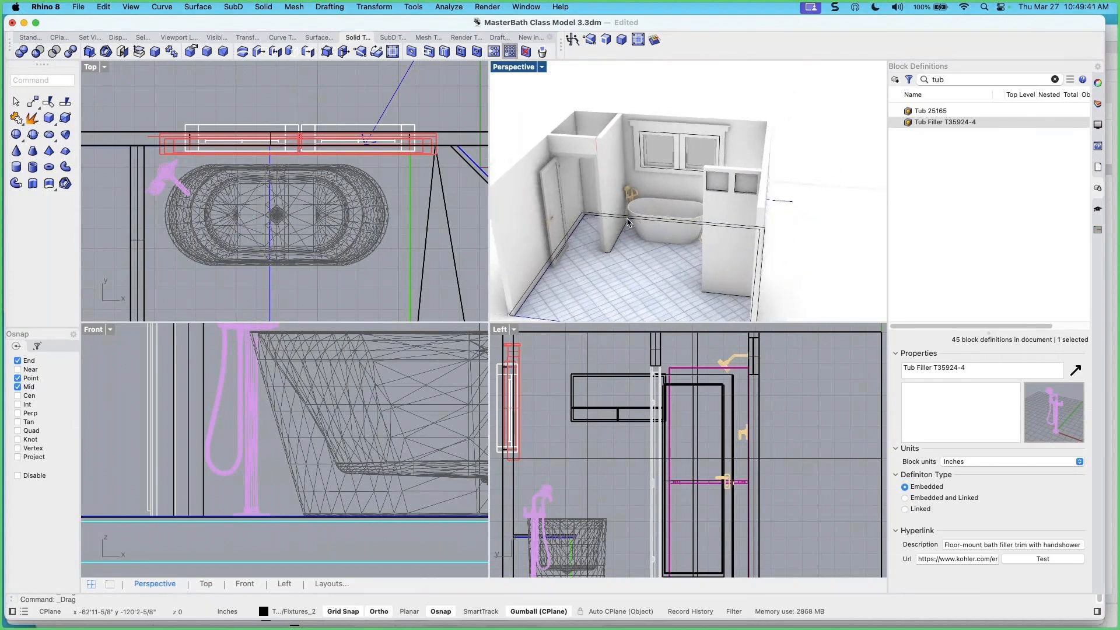
pyautogui.moveTo(623, 223); pyautogui.dragTo(662, 209, button='right')
pyautogui.scroll(2, 651, 199)
# Filter the block definitions by "toilet" and clear the filter to list all blocks again
pyautogui.click(960, 79)
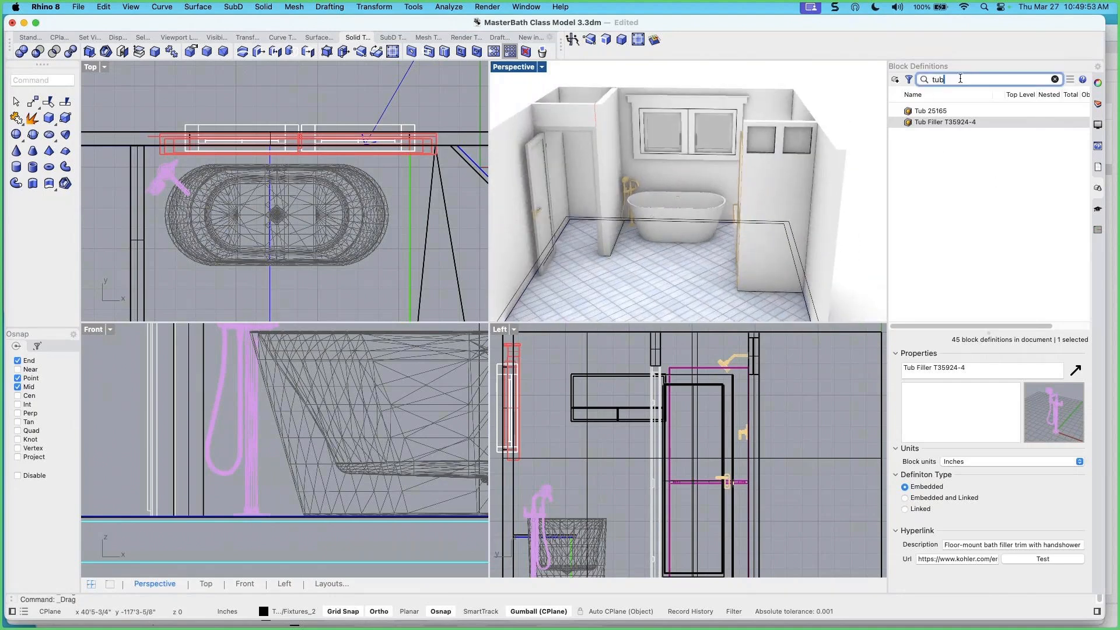
pyautogui.write('toil')
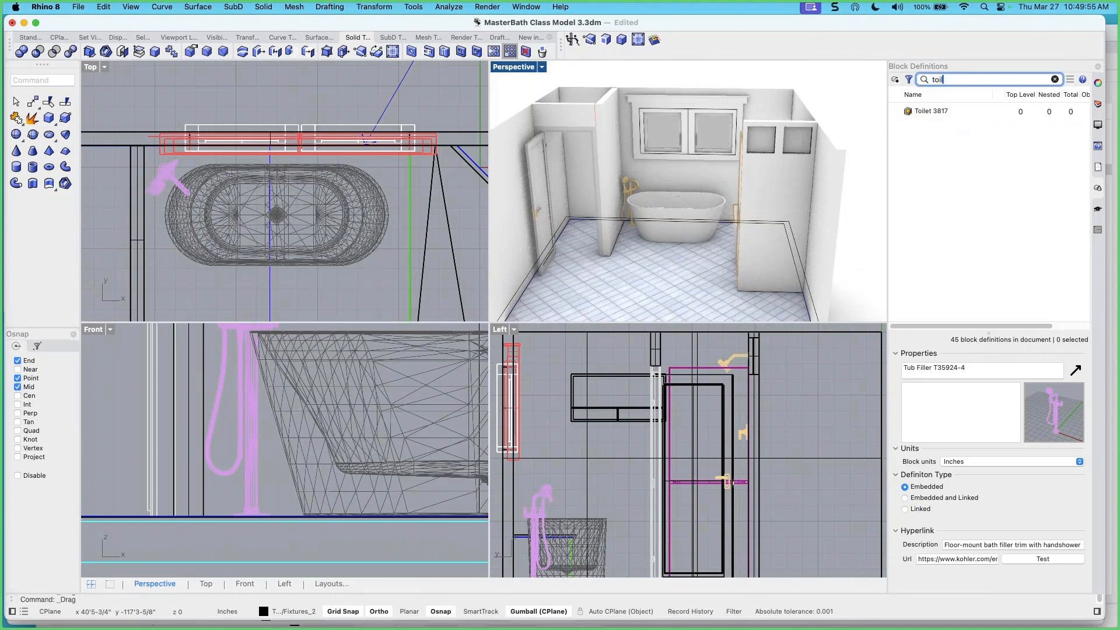
pyautogui.write('et')
pyautogui.press('BackSpace')
pyautogui.press('BackSpace')
pyautogui.press('BackSpace')
pyautogui.press('BackSpace')
pyautogui.press('BackSpace')
pyautogui.press('BackSpace')
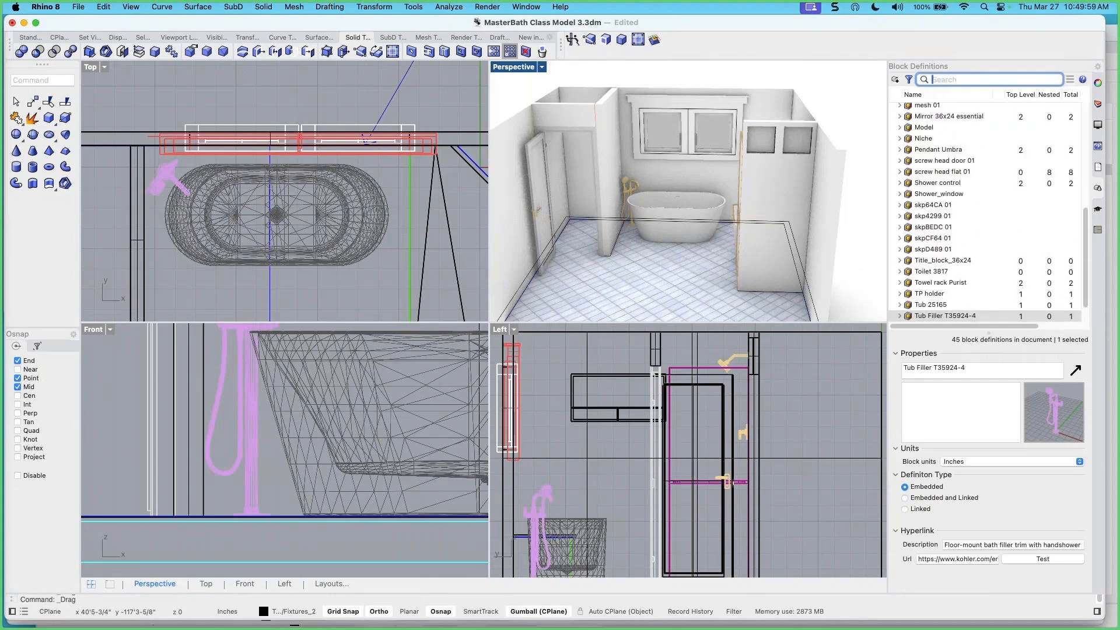
pyautogui.click(921, 273)
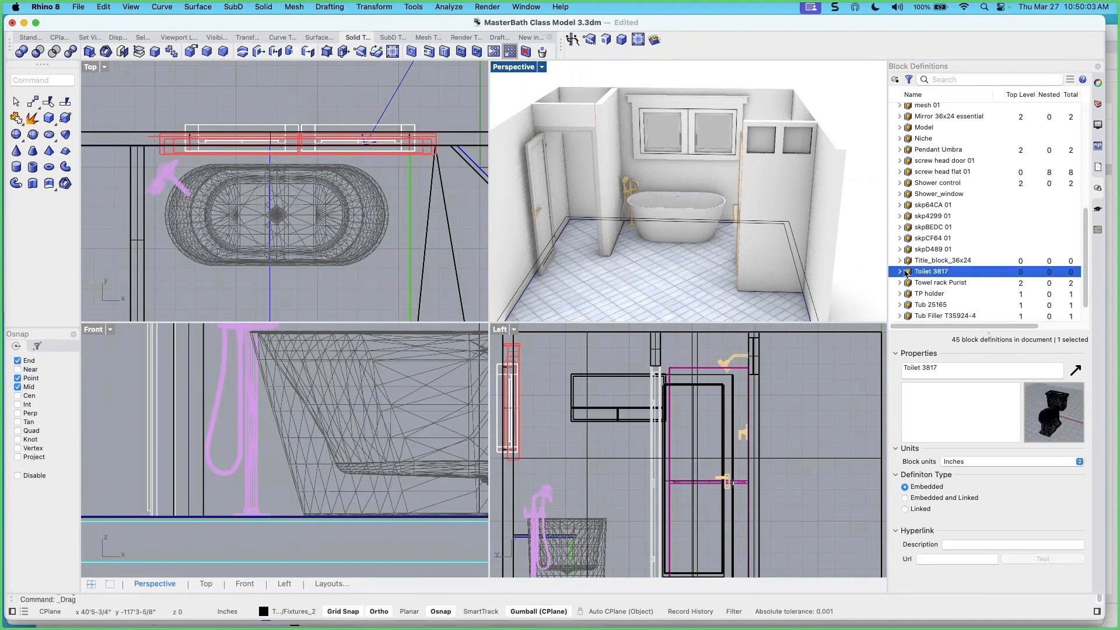
pyautogui.moveTo(911, 274); pyautogui.dragTo(584, 225)
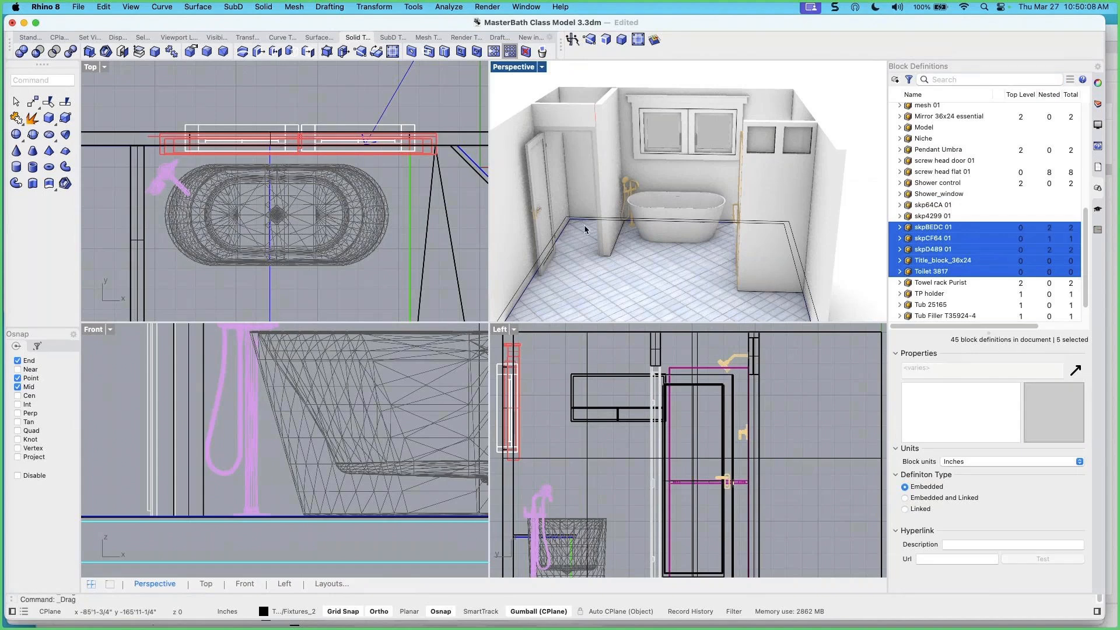
pyautogui.click(936, 273)
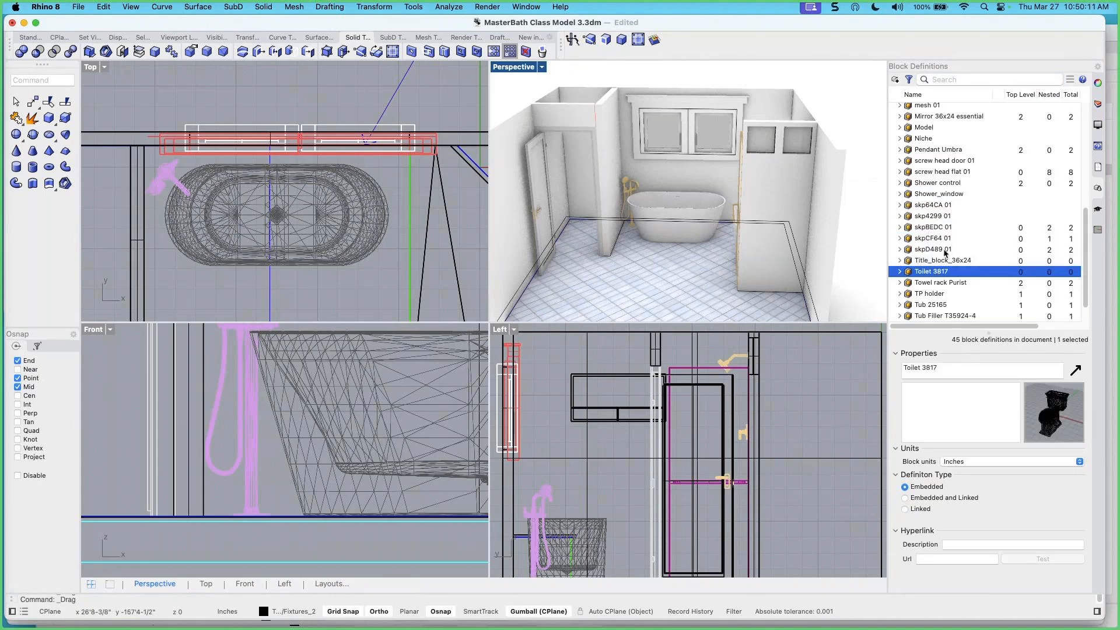
pyautogui.moveTo(685, 251); pyautogui.dragTo(653, 250, button='right')
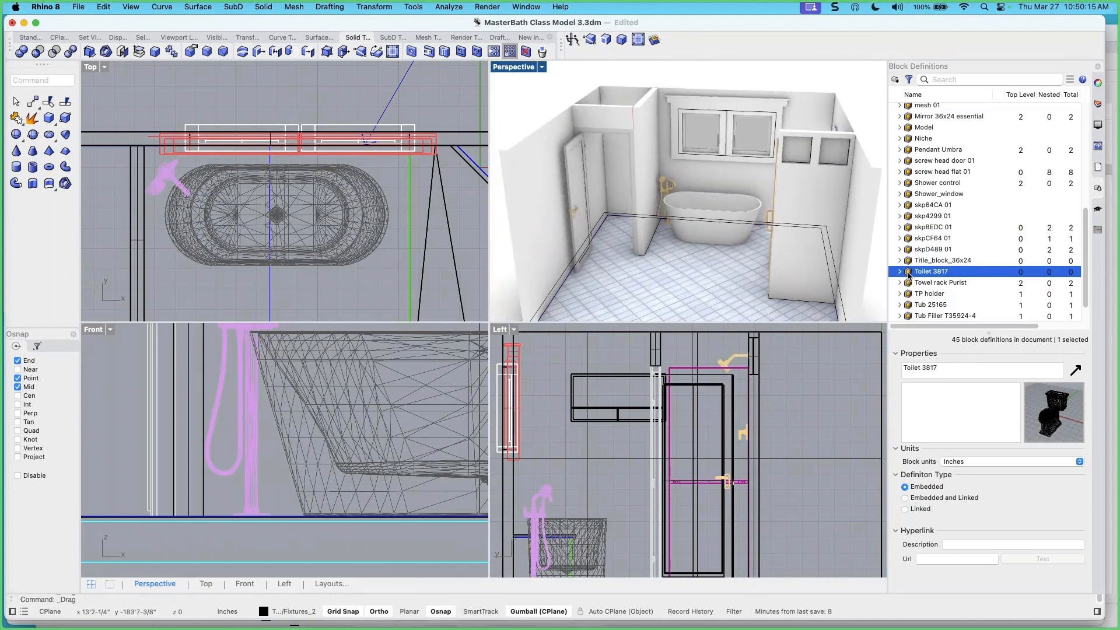
pyautogui.moveTo(907, 274)
pyautogui.mouseDown()
pyautogui.moveTo(635, 230)
pyautogui.moveTo(895, 276)
pyautogui.mouseUp()
pyautogui.click(922, 273)
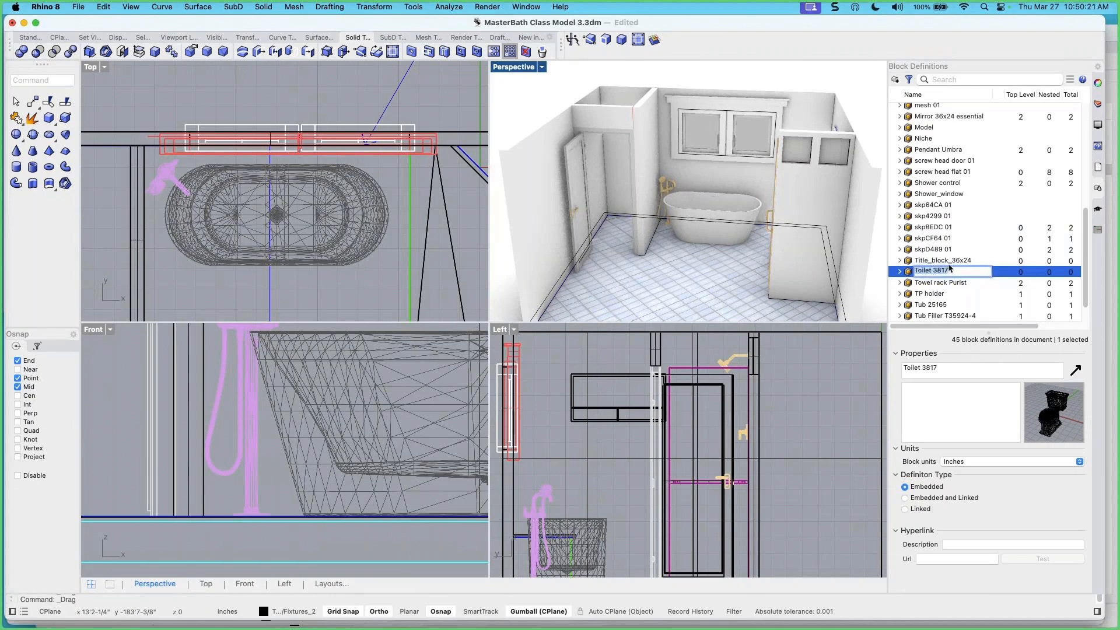
pyautogui.click(939, 285)
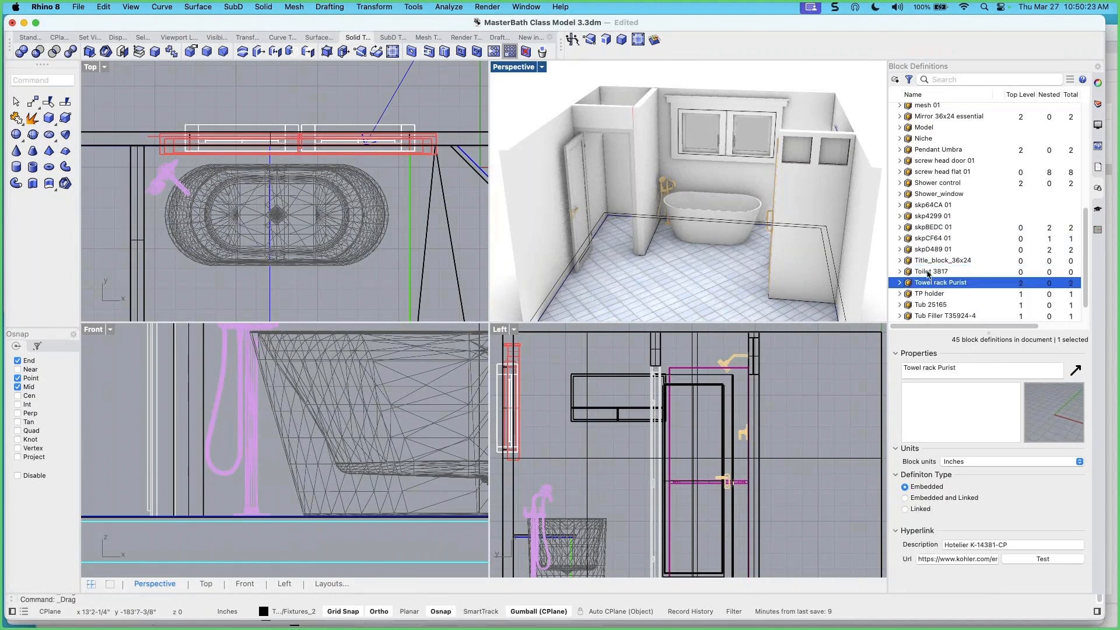
# Insert the Toilet 3817 block at the rear corner of the toilet compartment with scale factor 1 and rotation angle 0
pyautogui.click(924, 274)
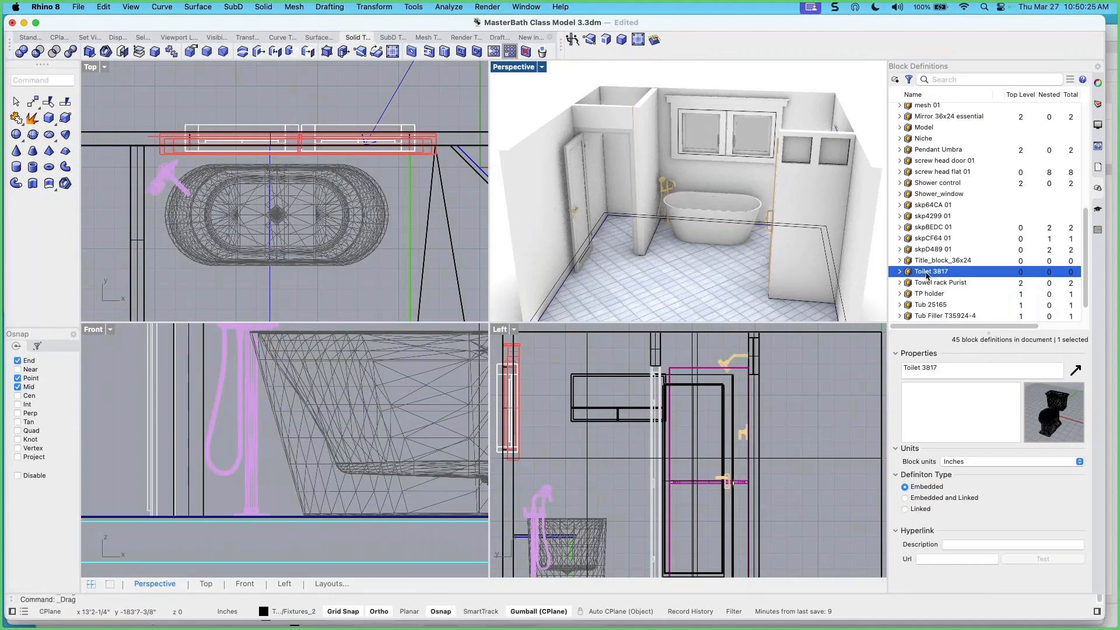
pyautogui.rightClick(926, 275)
pyautogui.click(960, 293)
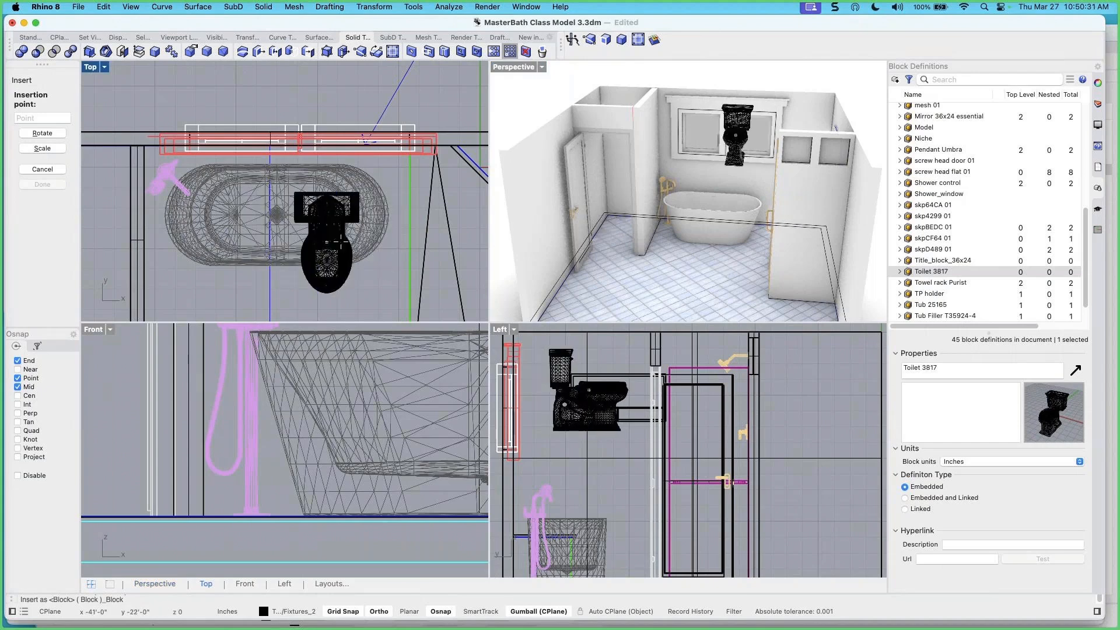
pyautogui.click(609, 216)
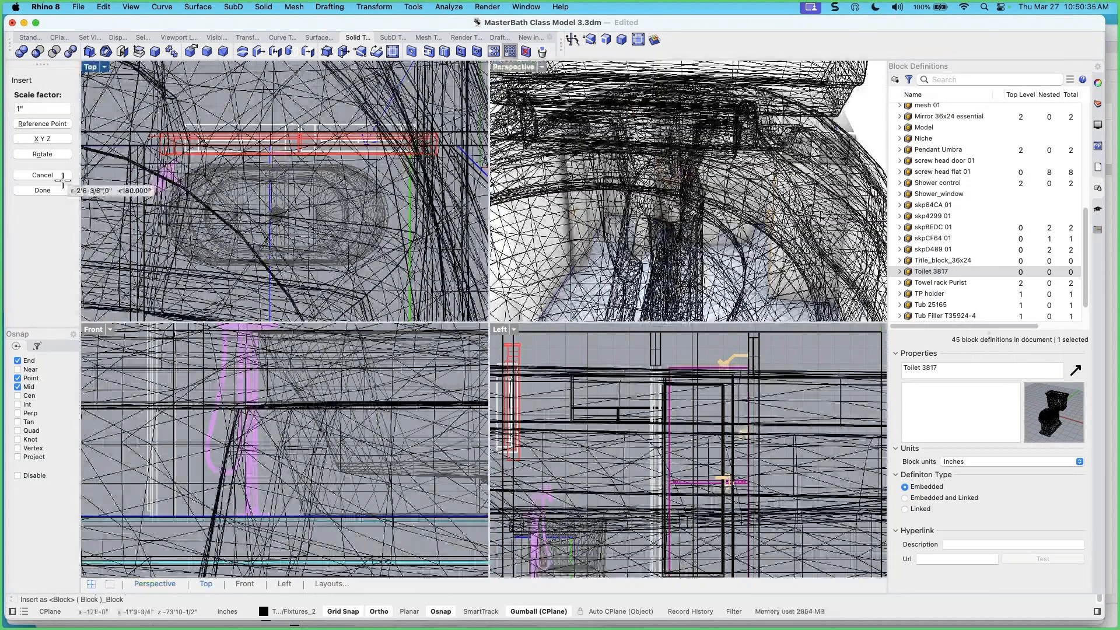
pyautogui.press('Return')
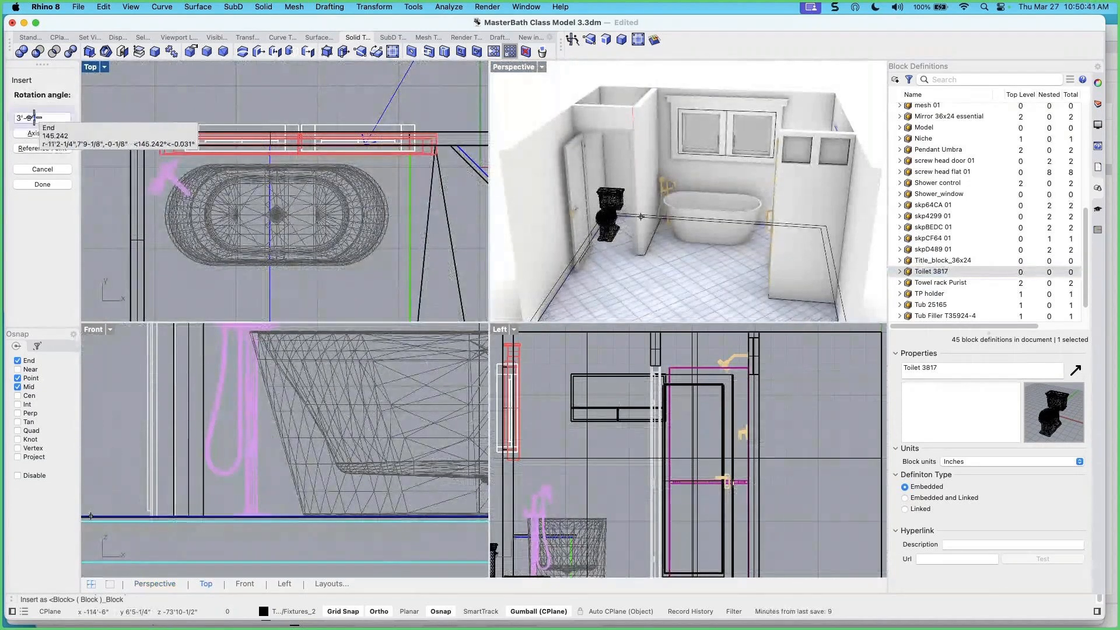
pyautogui.click(14, 118)
pyautogui.write('0')
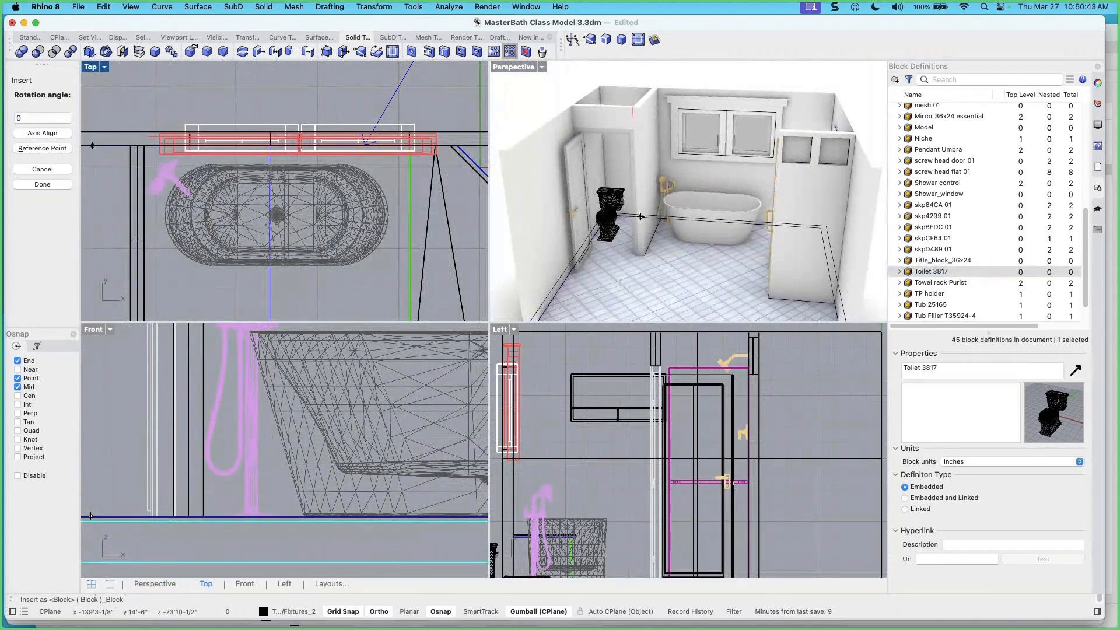
pyautogui.press('Return')
# Move the toilet in the Top view off the rear wall and sideways to the middle of the toilet compartment
pyautogui.scroll(-5, 227, 200)
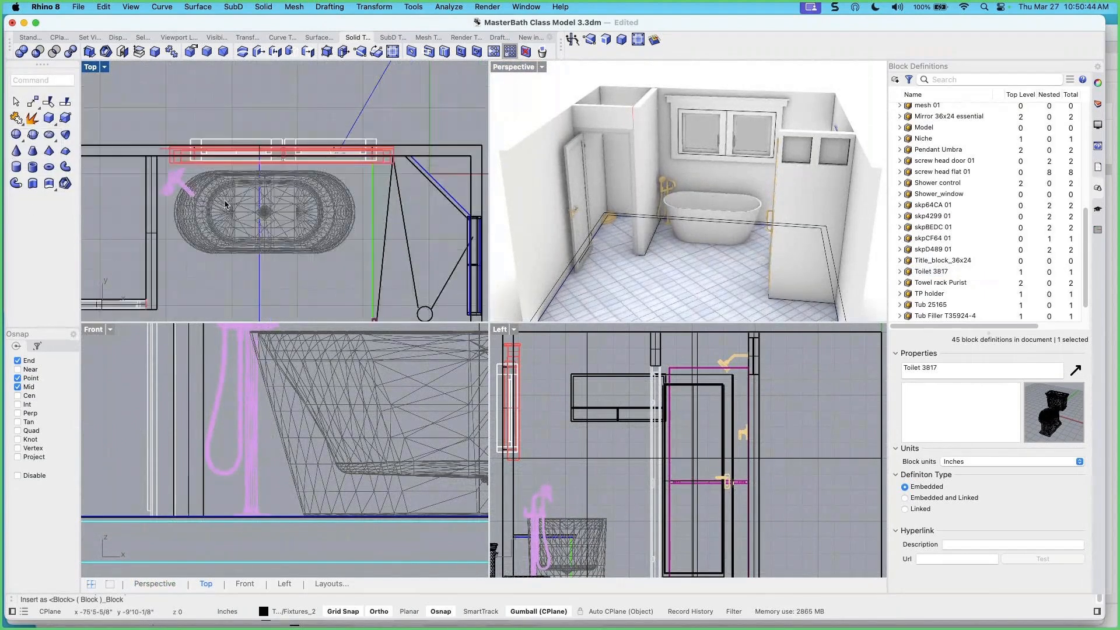
pyautogui.click(140, 183)
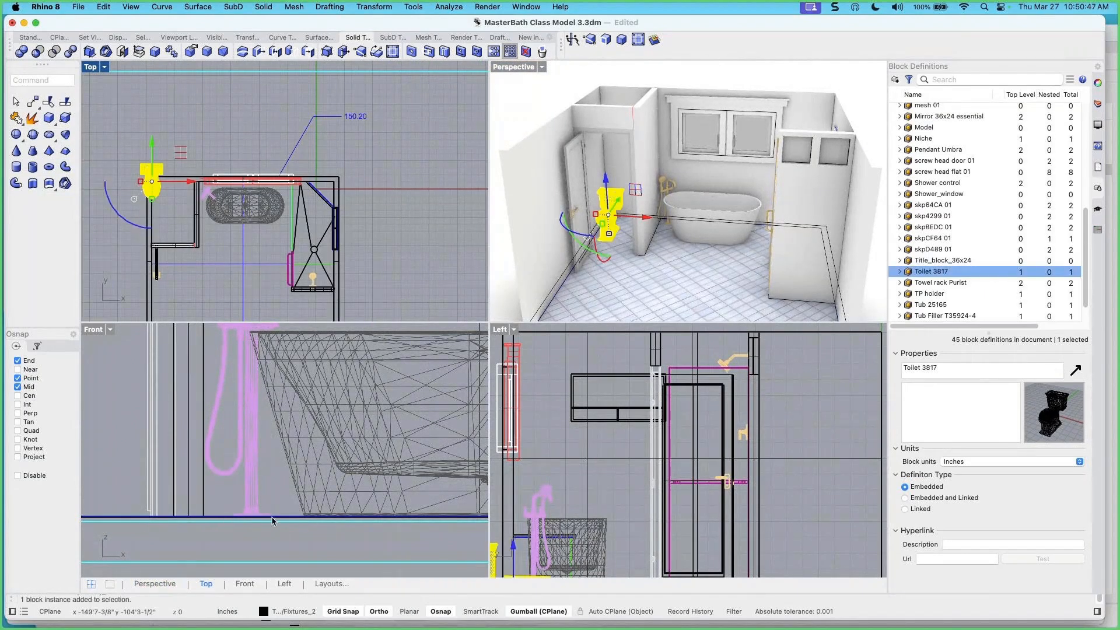
pyautogui.moveTo(152, 141); pyautogui.dragTo(154, 158)
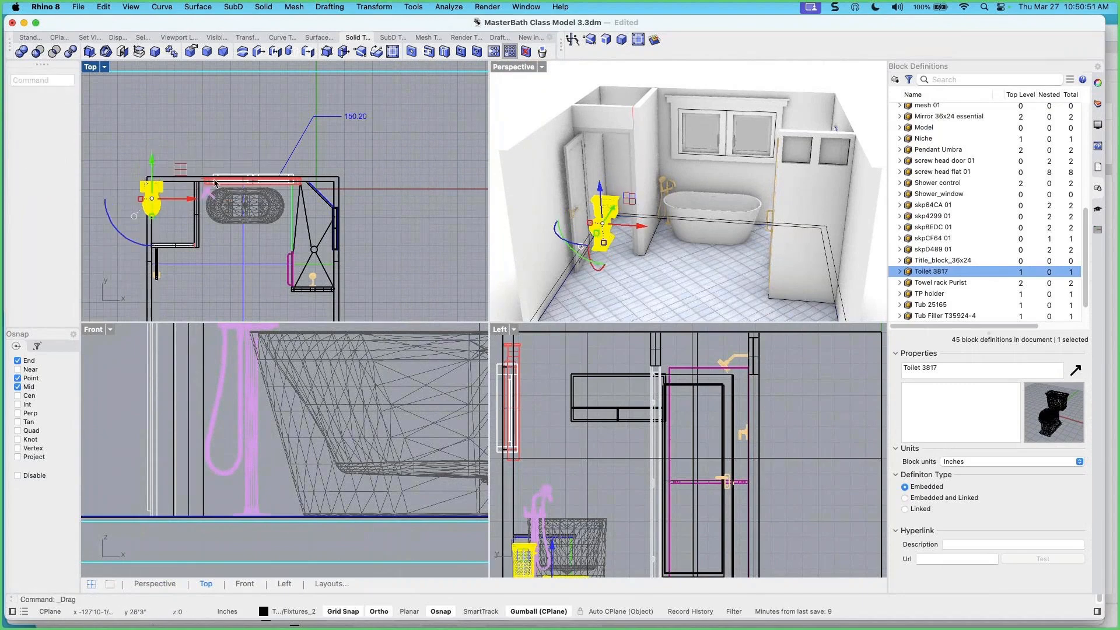
pyautogui.moveTo(195, 199); pyautogui.dragTo(216, 197)
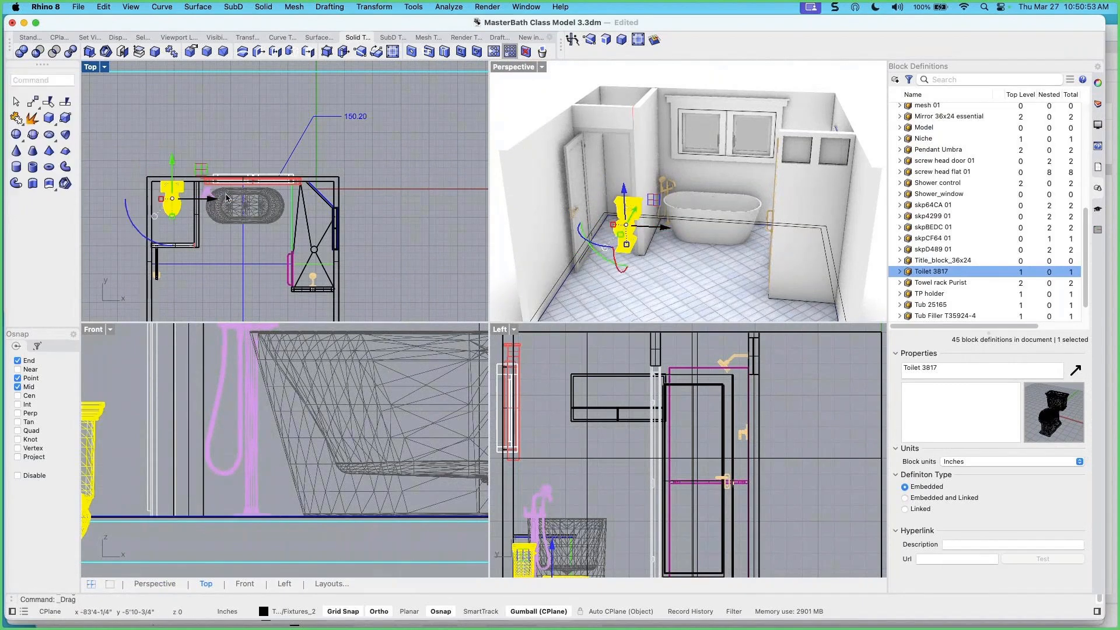
# Raise the toilet in the Front view so its base sits on the floor, and deselect it
pyautogui.scroll(-8, 214, 420)
pyautogui.moveTo(165, 432); pyautogui.dragTo(205, 445, button='right')
pyautogui.moveTo(177, 437); pyautogui.dragTo(178, 387)
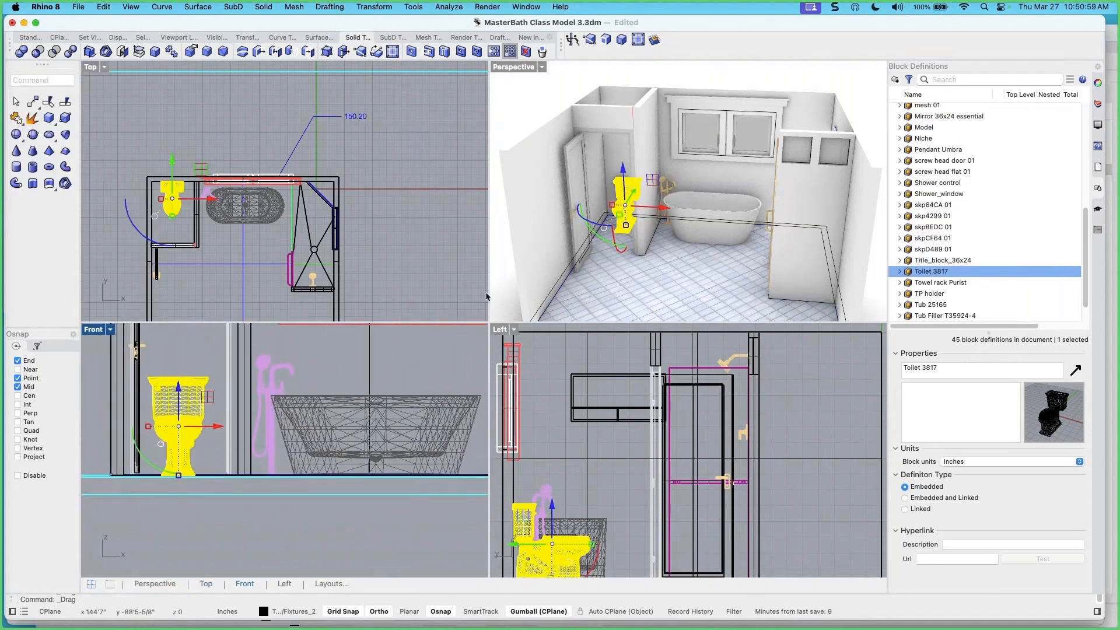
pyautogui.click(609, 267)
# Assign the toilet and the tub to the Tub/Toilet layer and deselect them
pyautogui.moveTo(617, 261); pyautogui.dragTo(594, 226, button='right')
pyautogui.scroll(9, 620, 216)
pyautogui.scroll(-6, 619, 232)
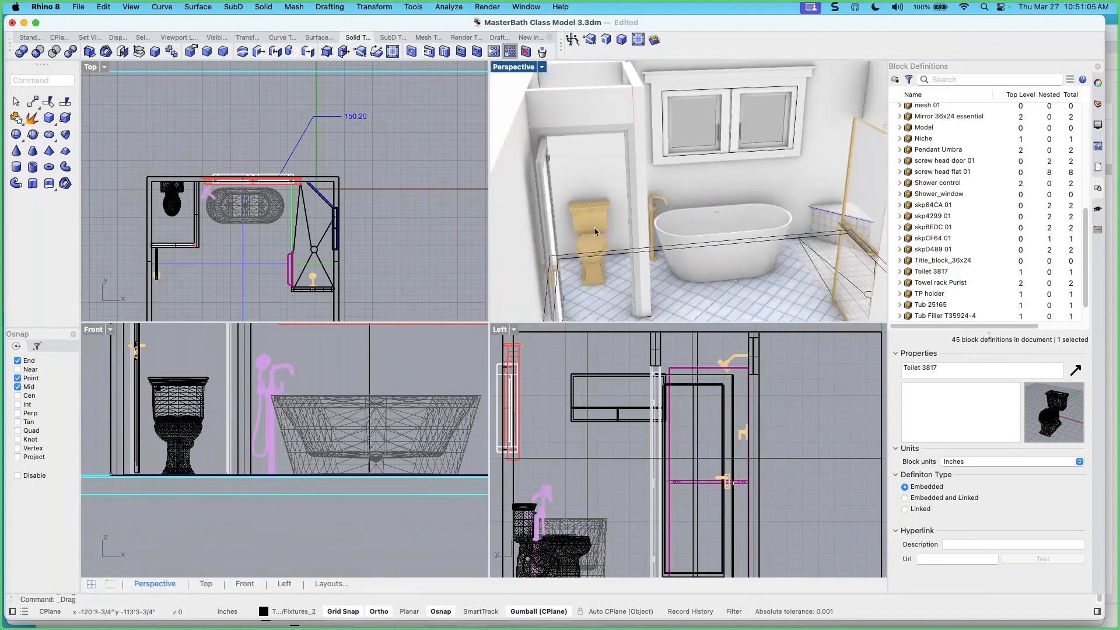
pyautogui.click(594, 237)
pyautogui.keyDown('shift'); pyautogui.click(689, 234); pyautogui.keyUp('shift')
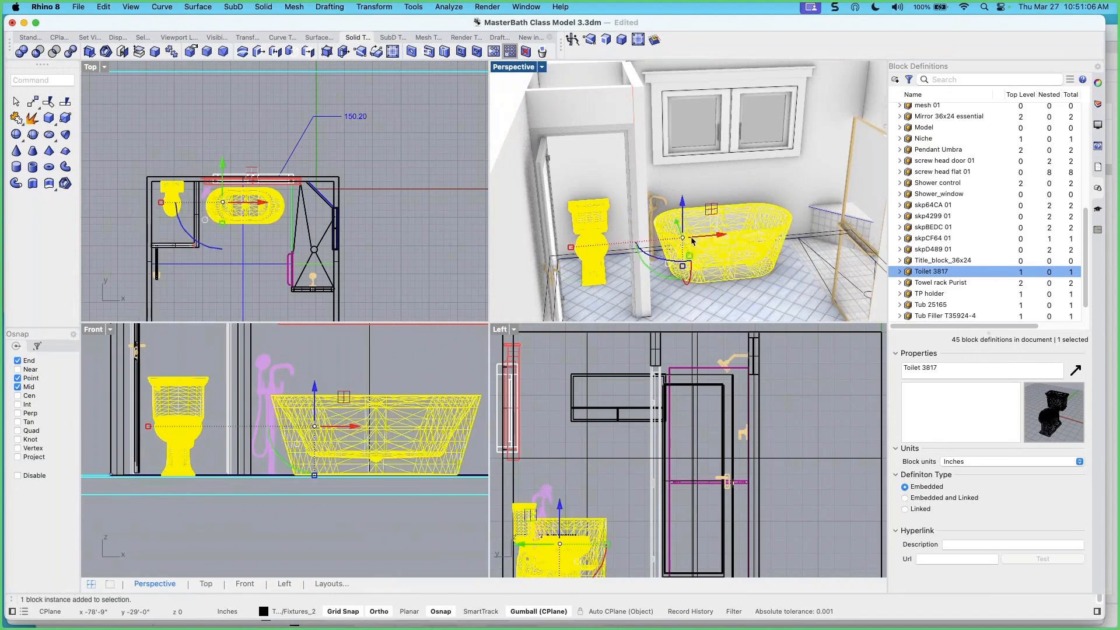
pyautogui.click(297, 612)
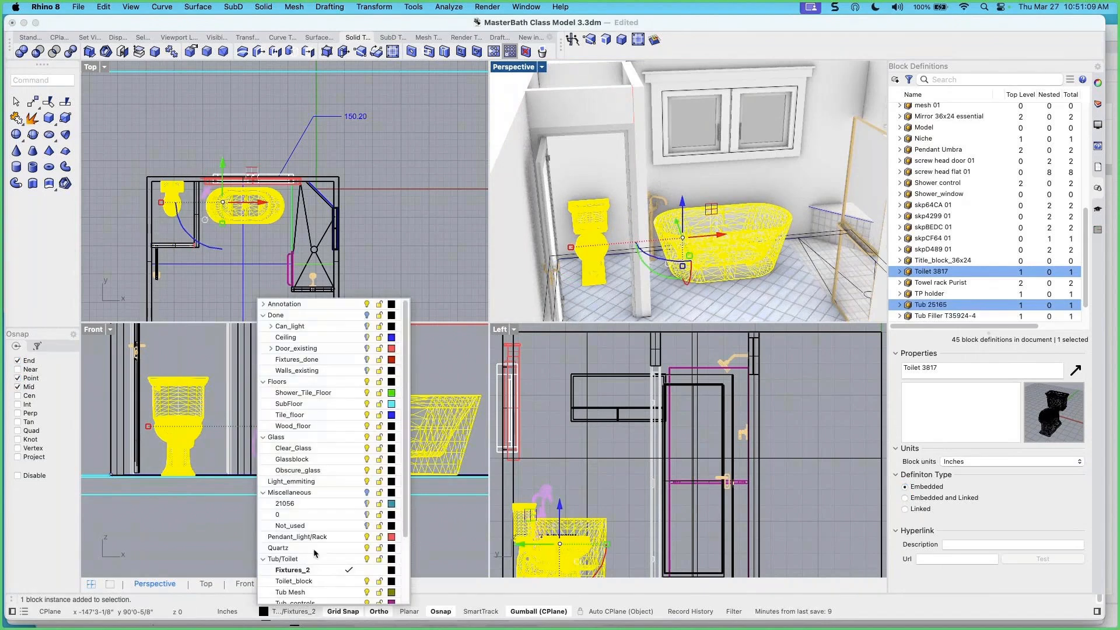
pyautogui.click(302, 560)
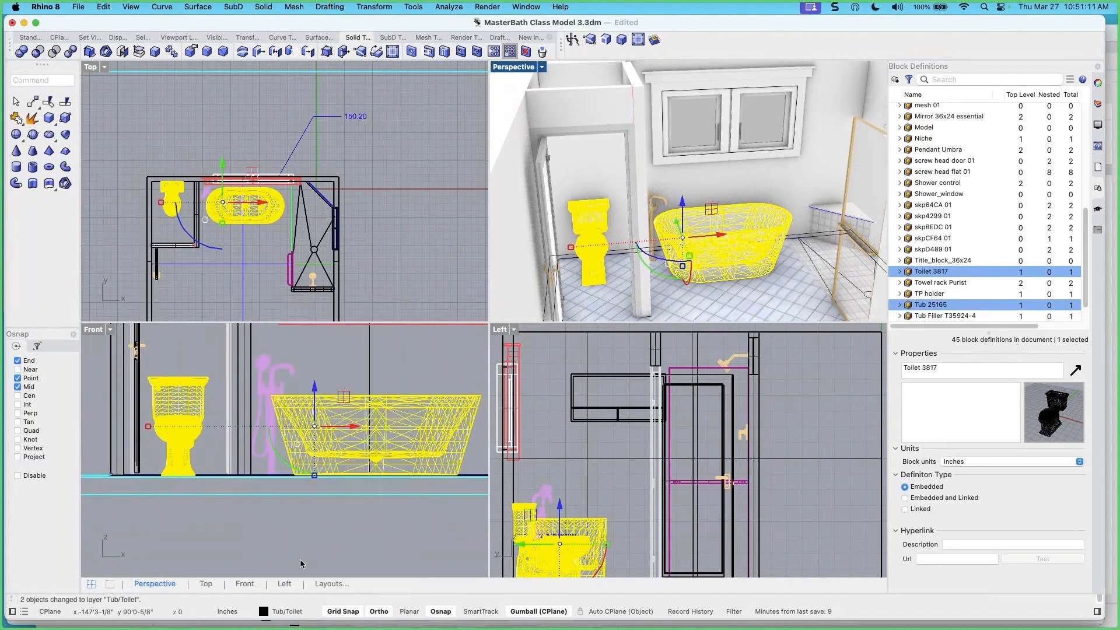
pyautogui.click(736, 286)
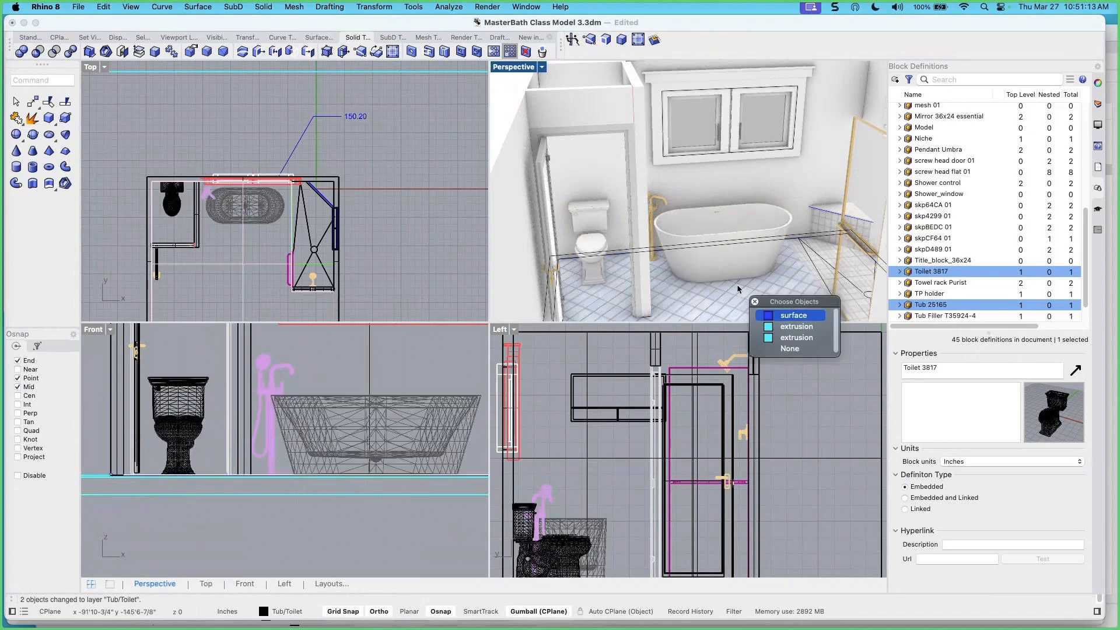
# Make the Vaniety layer the current layer
pyautogui.moveTo(737, 285); pyautogui.dragTo(698, 252, button='right')
pyautogui.scroll(-8, 733, 282)
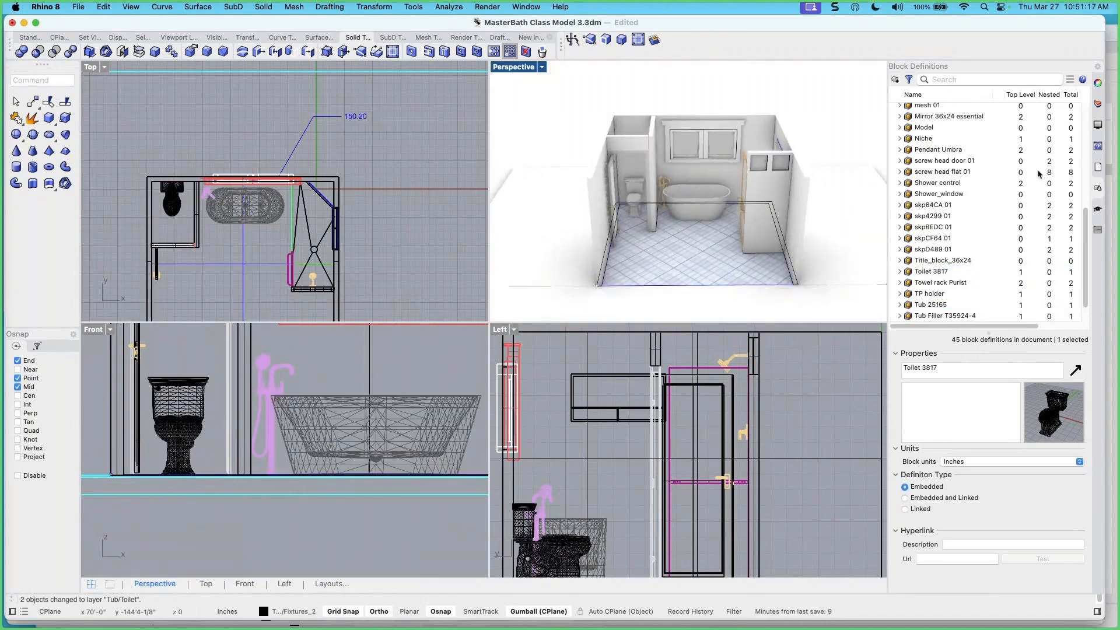
pyautogui.moveTo(649, 253); pyautogui.dragTo(762, 242, button='right')
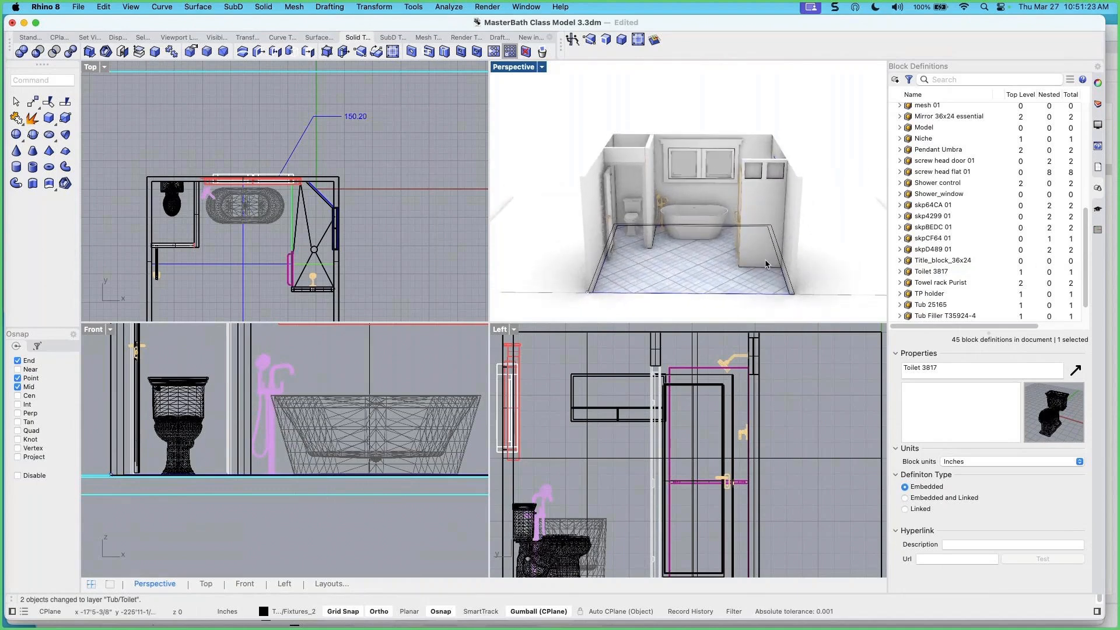
pyautogui.scroll(-3, 982, 266)
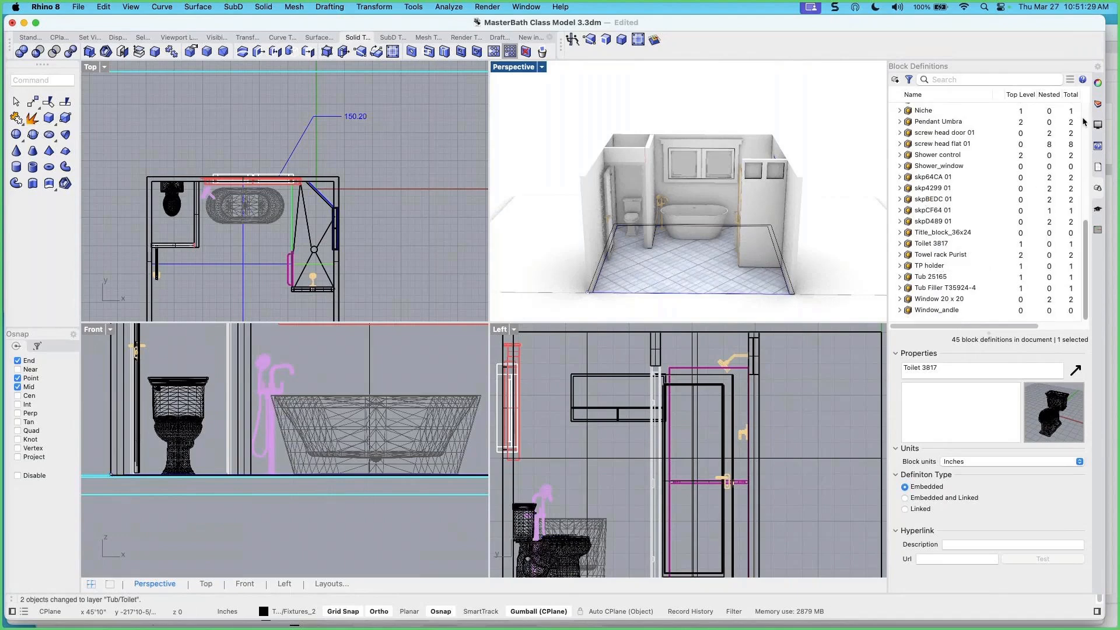
pyautogui.click(1098, 105)
pyautogui.click(959, 242)
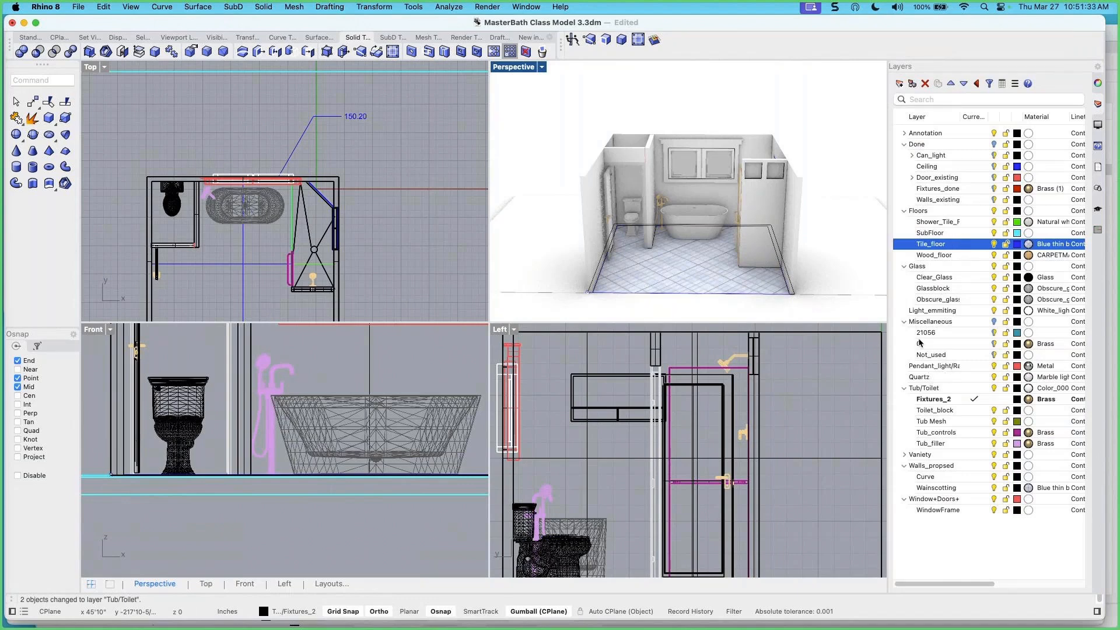
pyautogui.click(983, 455)
# Filter the block definitions by "vanity" and select the 42 inch vanity block
pyautogui.scroll(5, 642, 187)
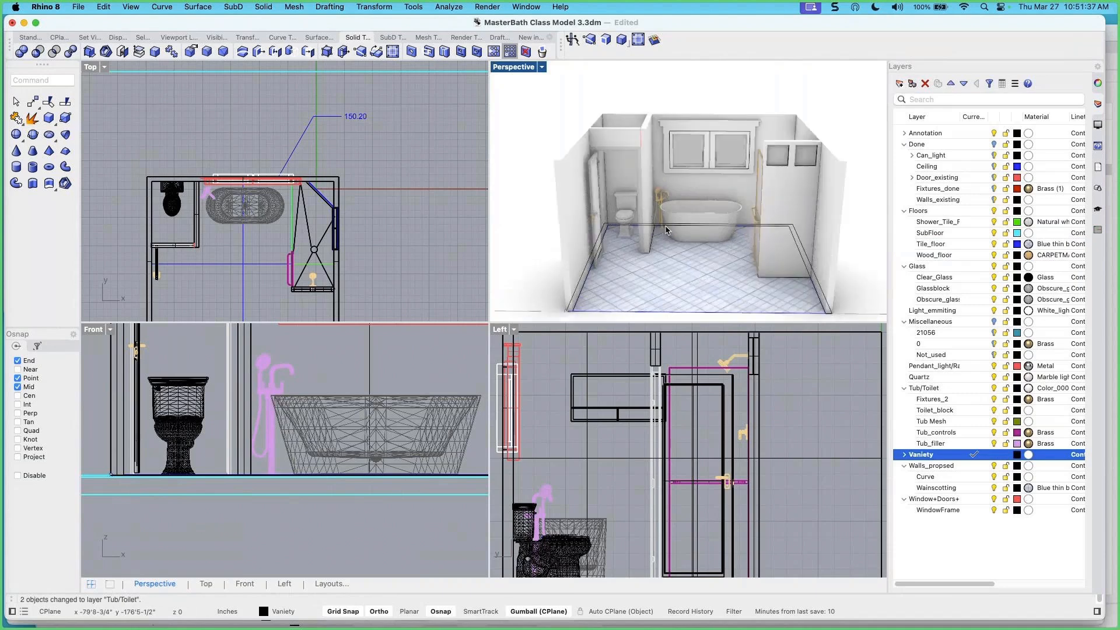
pyautogui.keyDown('shift'); pyautogui.moveTo(674, 224); pyautogui.dragTo(661, 232, button='right'); pyautogui.keyUp('shift')
pyautogui.scroll(4, 660, 240)
pyautogui.scroll(-4, 661, 232)
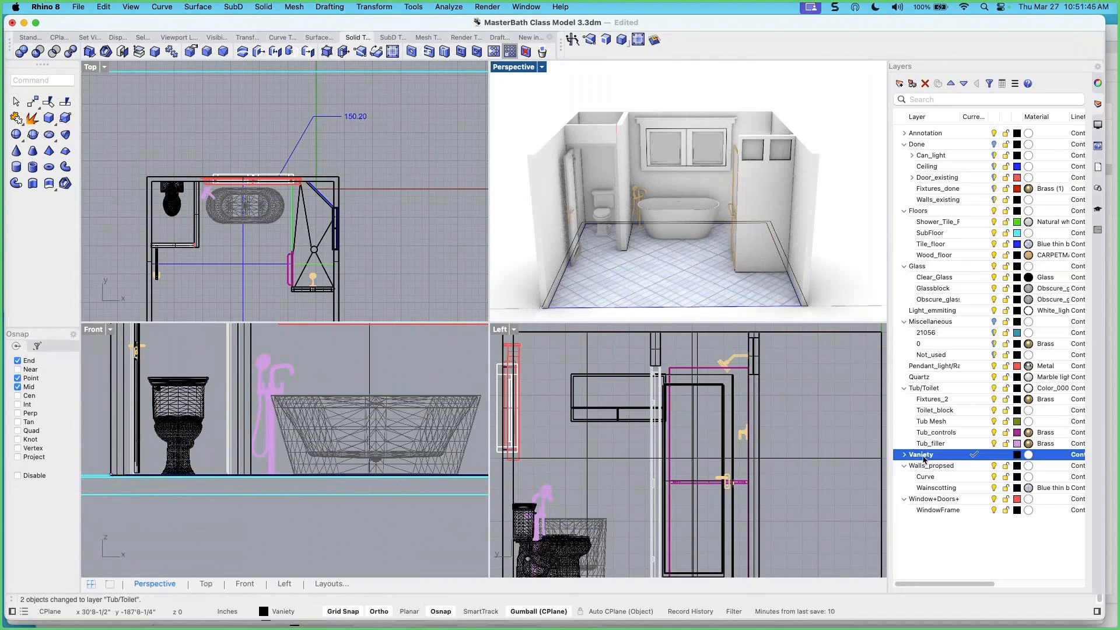
pyautogui.click(1097, 190)
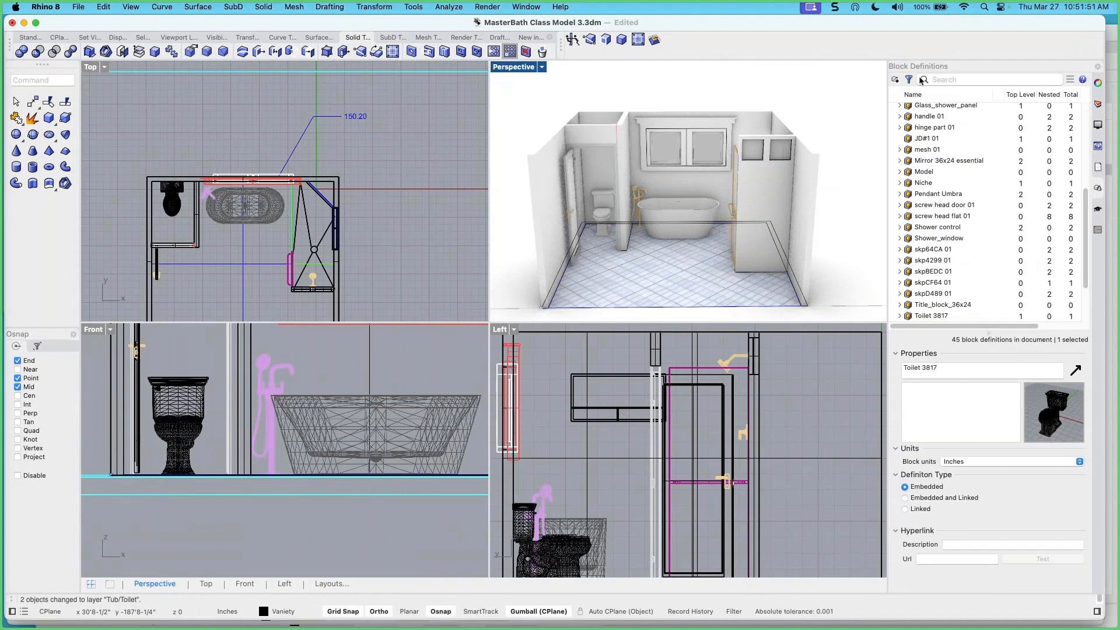
pyautogui.click(938, 80)
pyautogui.write('vanity')
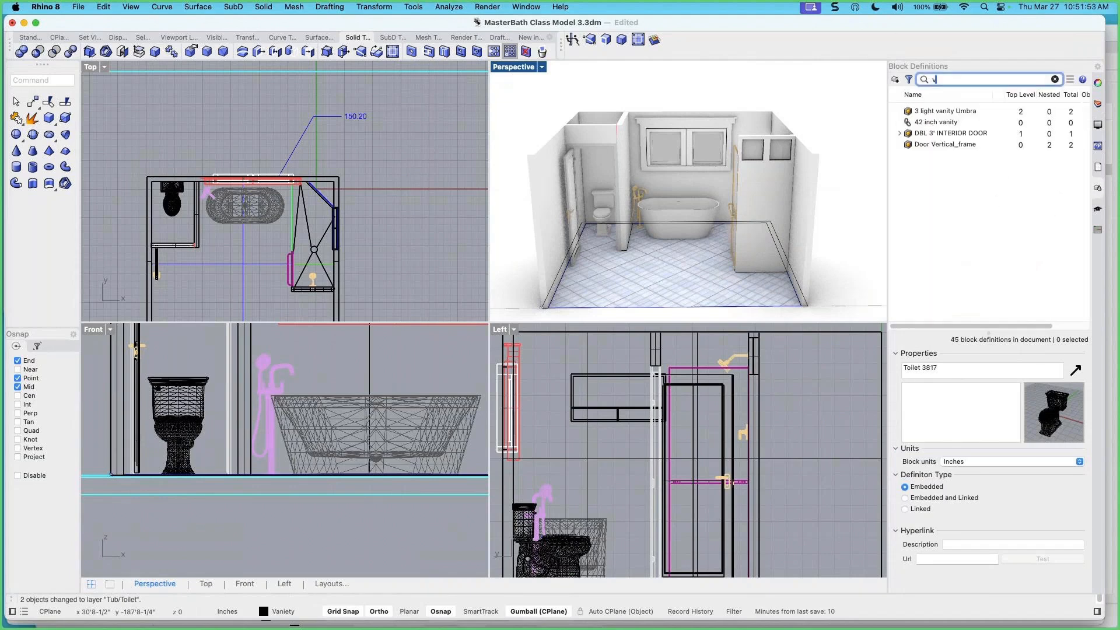
pyautogui.click(923, 127)
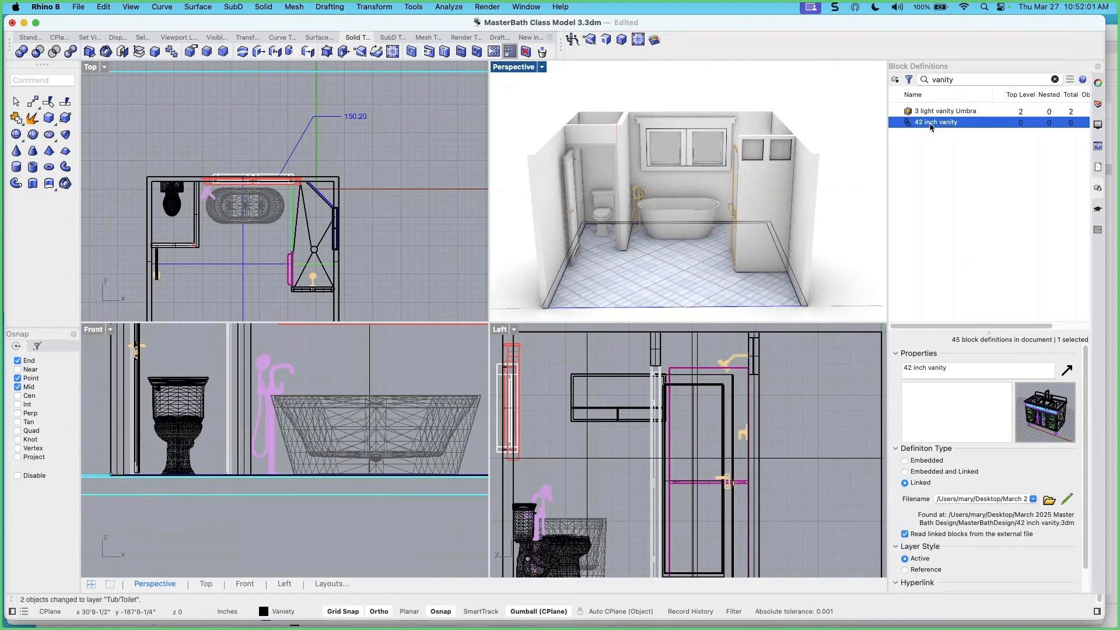
pyautogui.rightClick(931, 126)
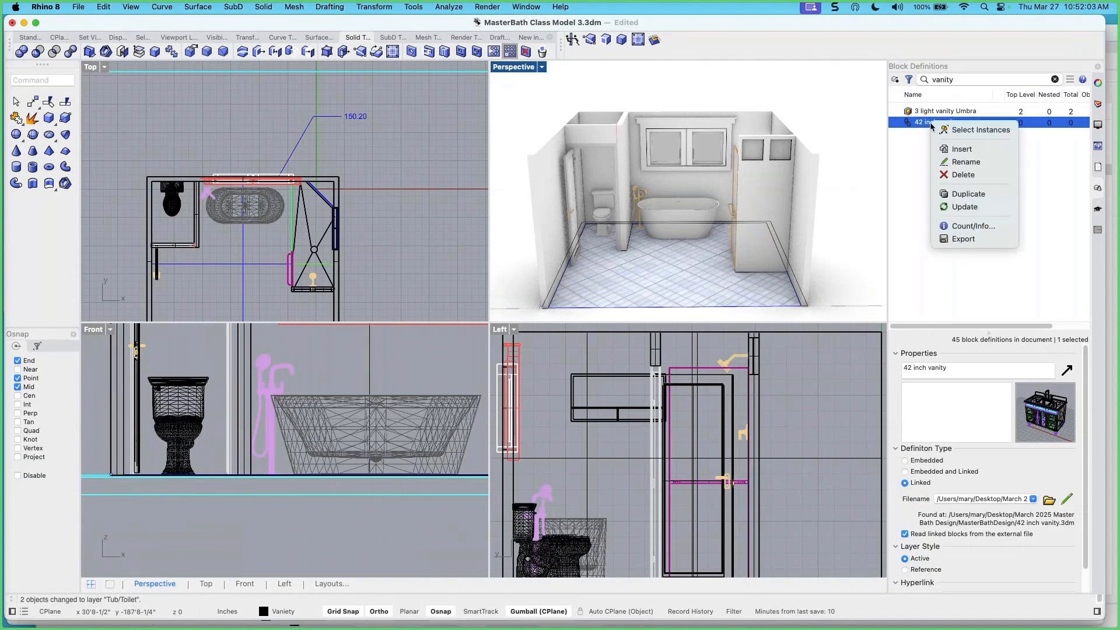
pyautogui.click(957, 149)
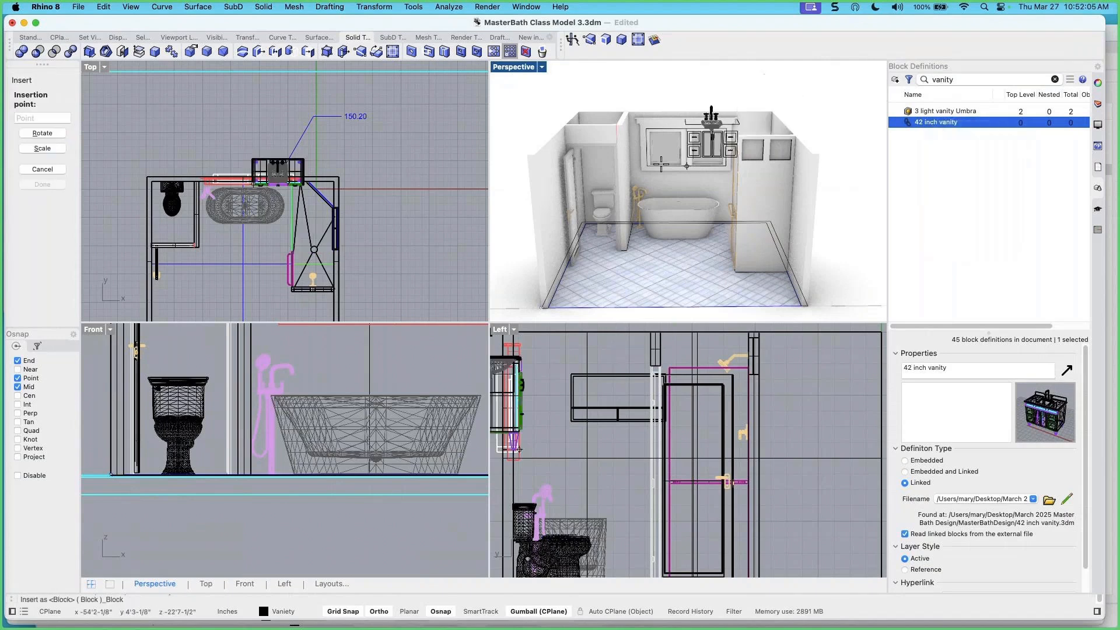
pyautogui.scroll(-4, 345, 205)
pyautogui.scroll(5, 345, 205)
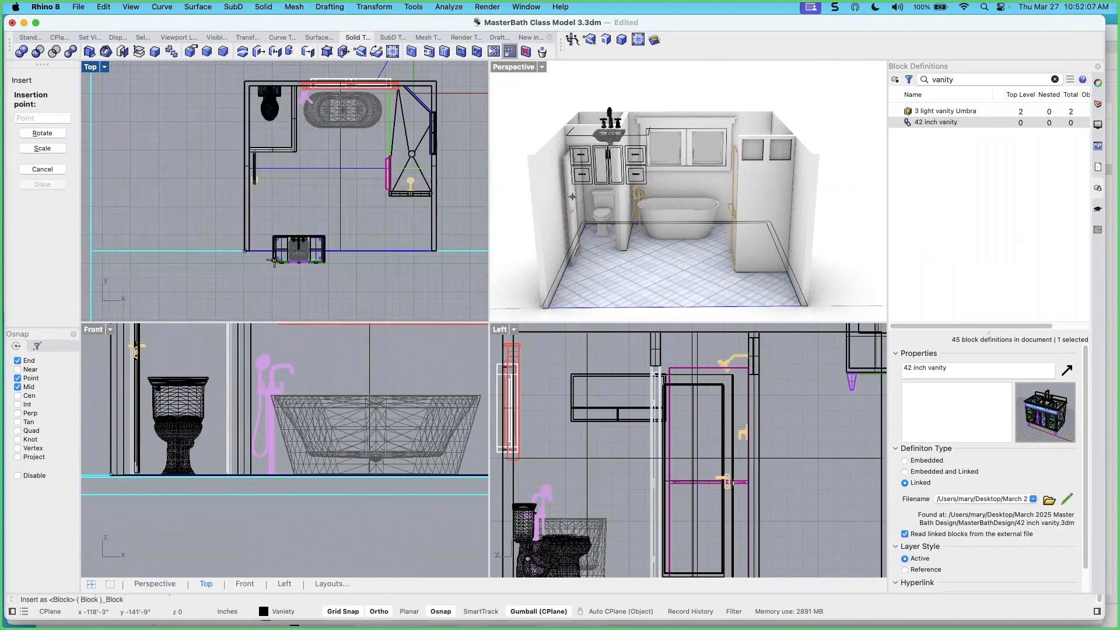
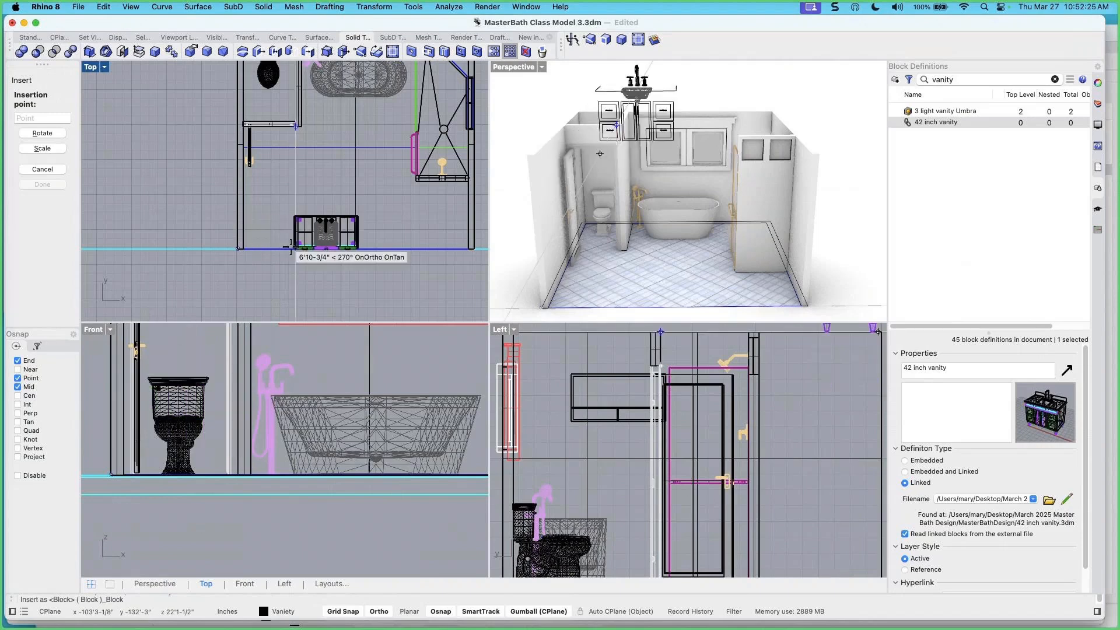
pyautogui.click(293, 248)
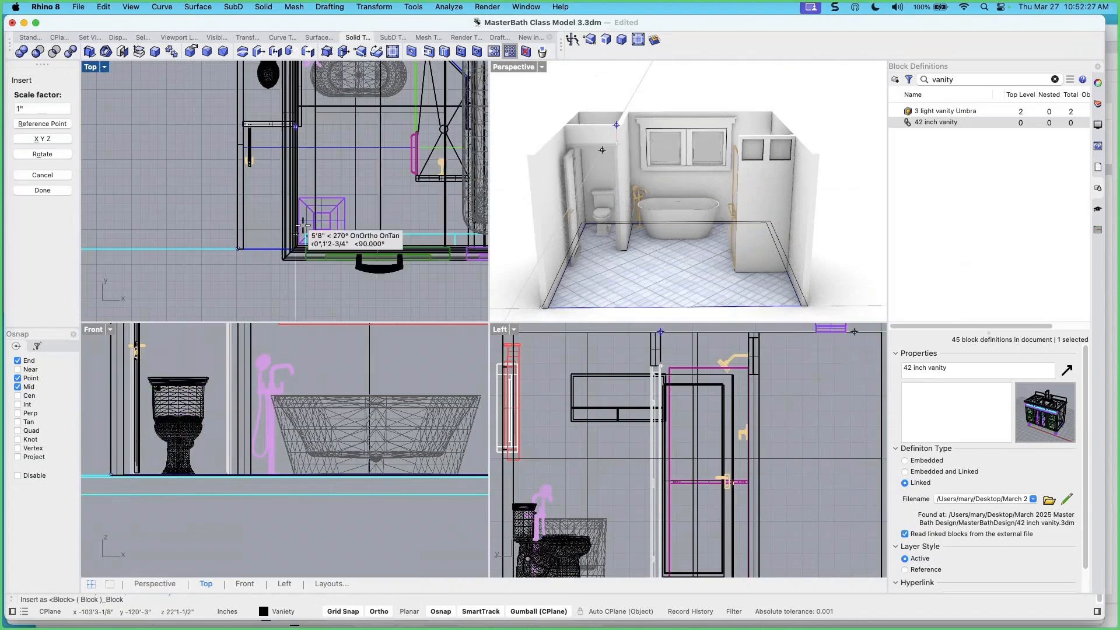
pyautogui.click(48, 110)
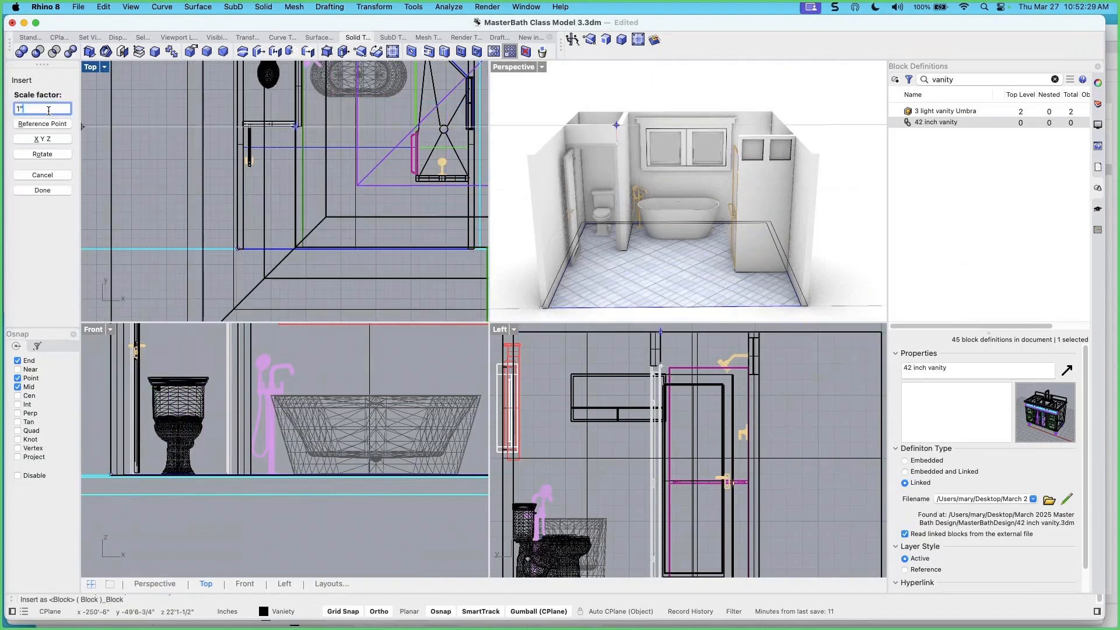
pyautogui.press('Return')
pyautogui.scroll(-5, 138, 180)
pyautogui.scroll(-6, 213, 228)
pyautogui.press('Escape')
pyautogui.scroll(6, 207, 219)
# Insert the 42 inch vanity at the room's front-left inner corner in the Top view, at scale 1 and rotated to run along the left wall
pyautogui.press('super+alt+r')
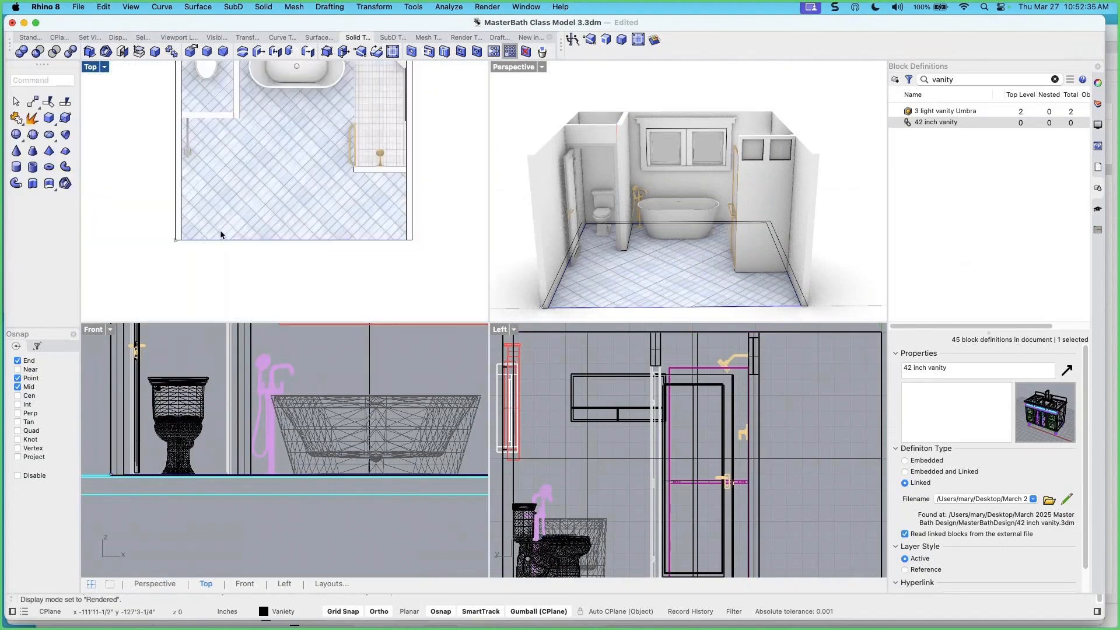
pyautogui.moveTo(290, 162); pyautogui.dragTo(289, 183, button='right')
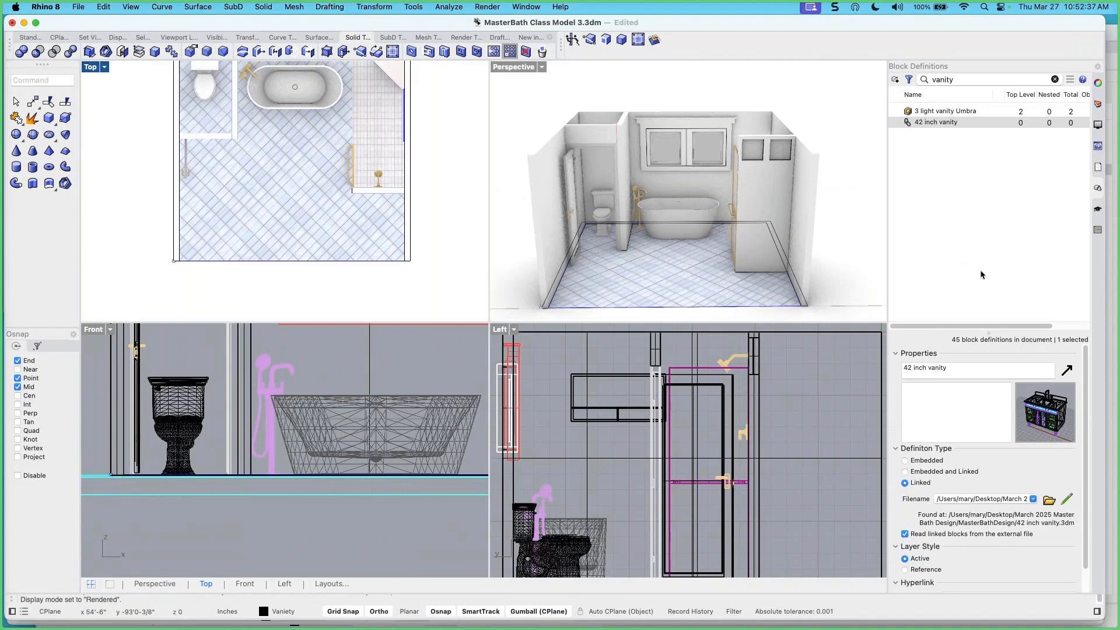
pyautogui.rightClick(924, 123)
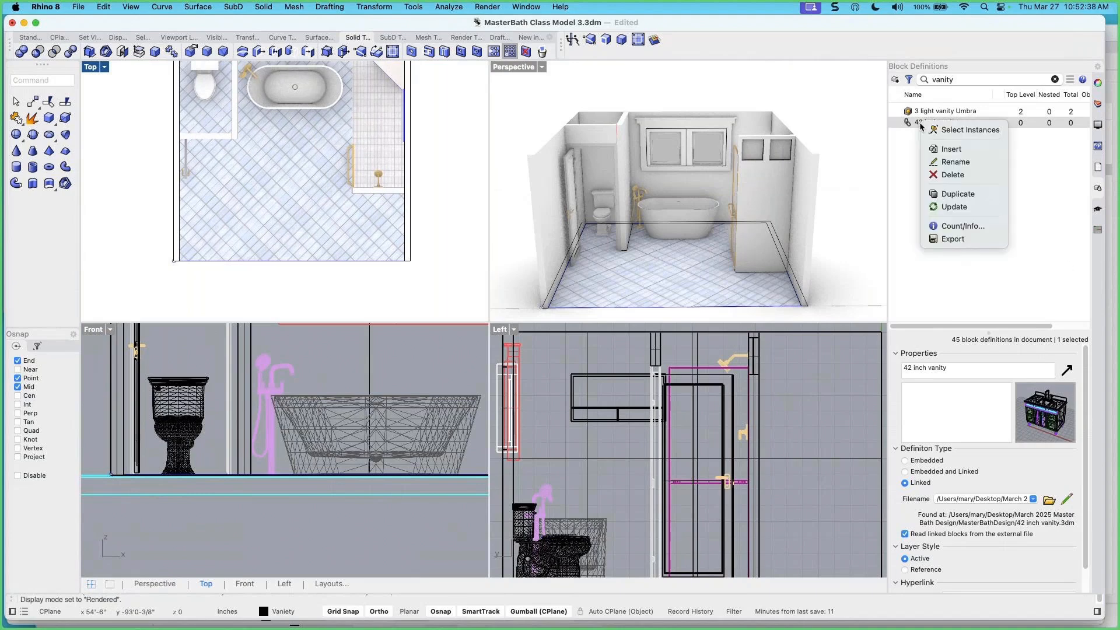
pyautogui.click(949, 150)
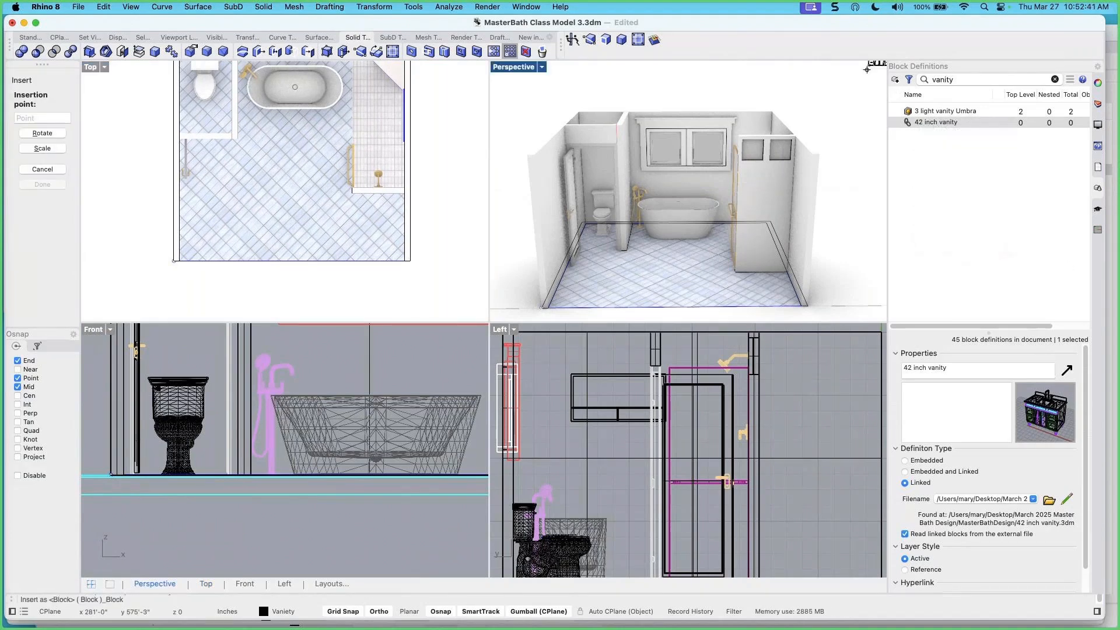
pyautogui.click(182, 258)
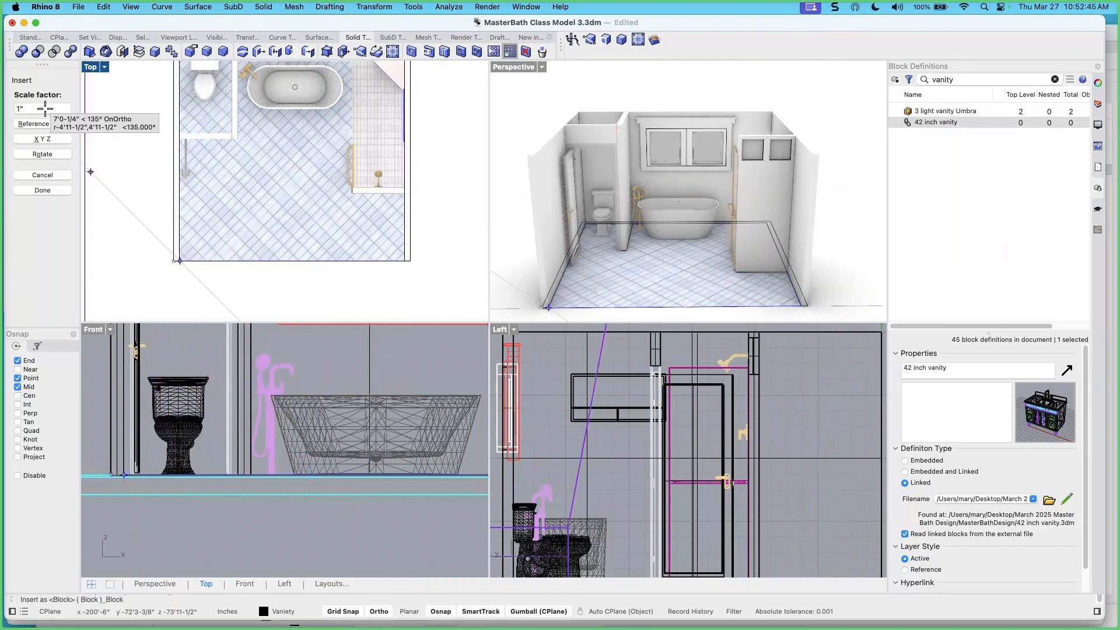
pyautogui.press('Return')
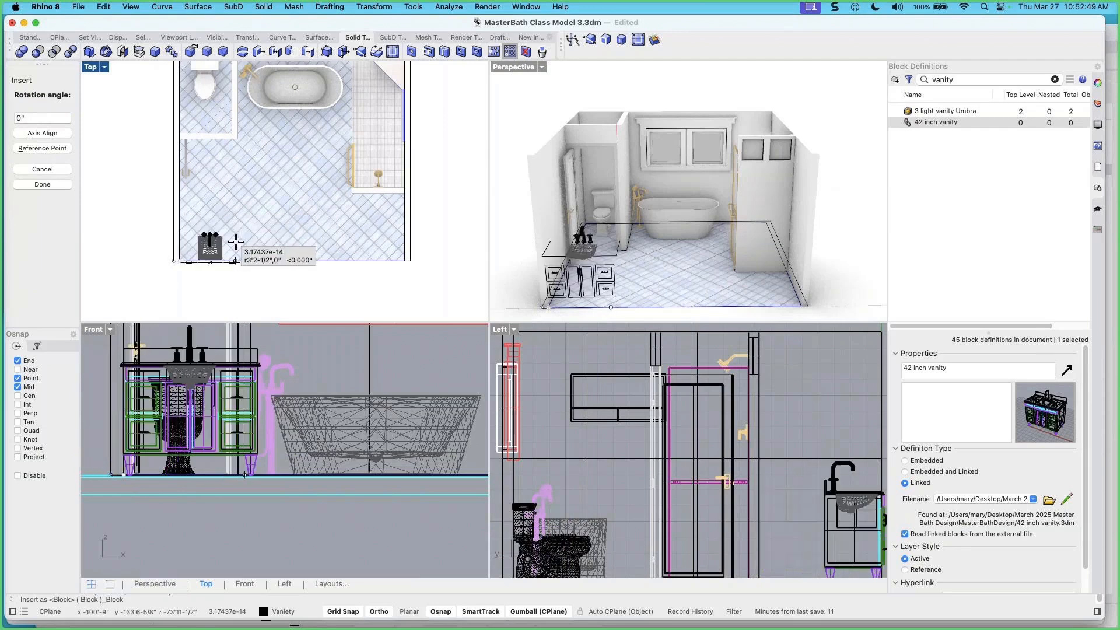
pyautogui.click(179, 193)
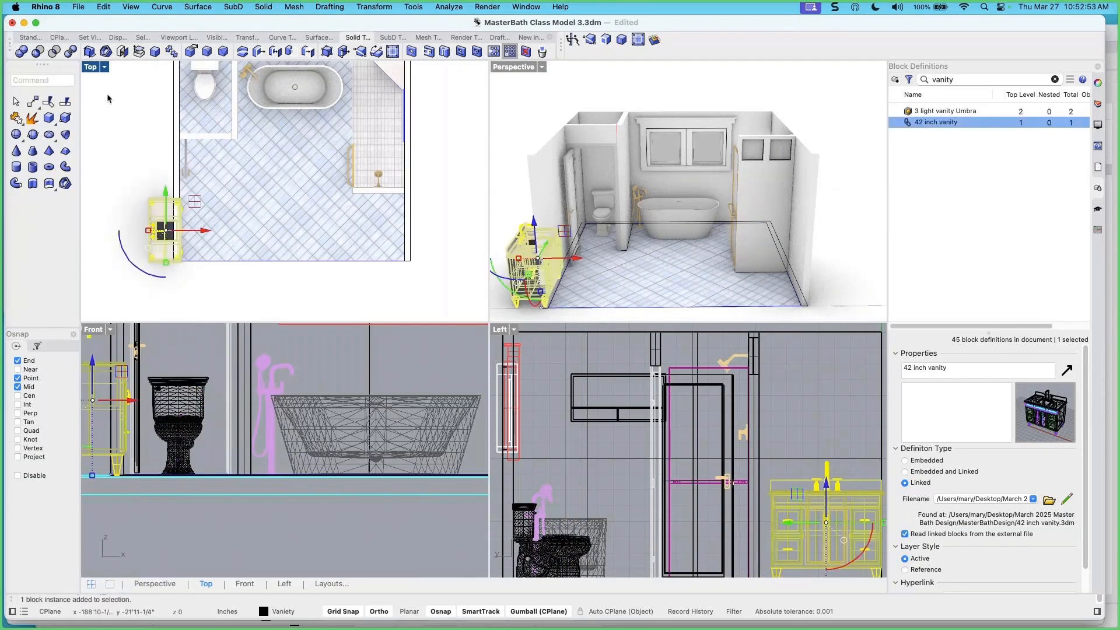
# Set the Top view to Wireframe, move the vanity inside the room with its back against the left wall, and deselect it
pyautogui.click(105, 69)
pyautogui.click(128, 107)
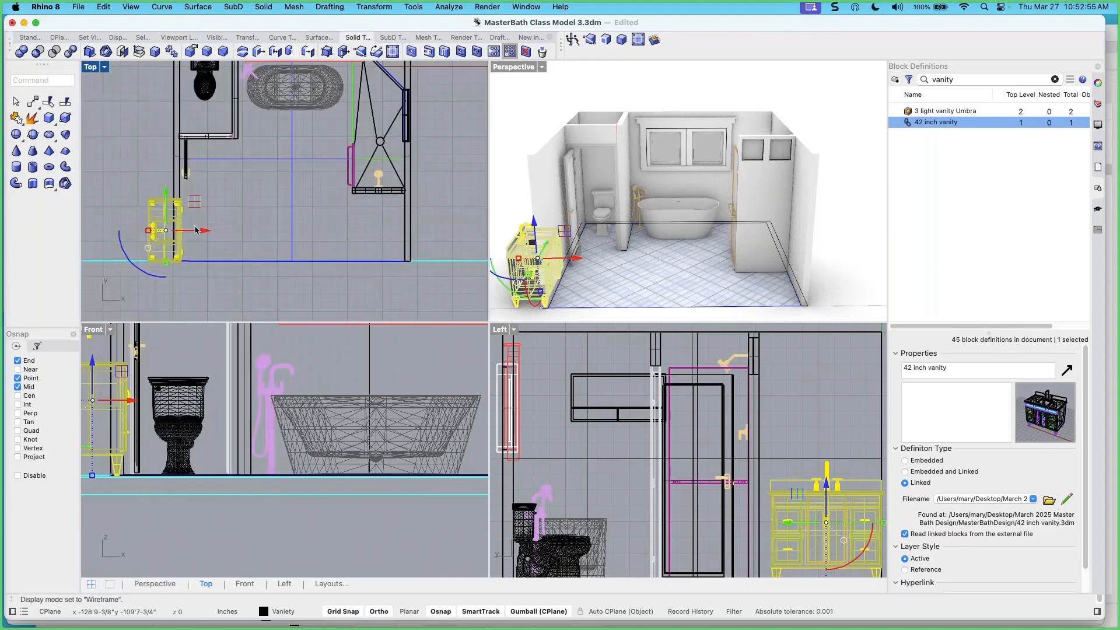
pyautogui.moveTo(200, 232)
pyautogui.mouseDown()
pyautogui.moveTo(235, 233)
pyautogui.moveTo(203, 219)
pyautogui.mouseUp()
pyautogui.scroll(5, 221, 217)
pyautogui.moveTo(231, 227); pyautogui.dragTo(236, 185, button='right')
pyautogui.moveTo(209, 176); pyautogui.dragTo(242, 216)
pyautogui.moveTo(204, 175); pyautogui.dragTo(204, 174)
pyautogui.moveTo(248, 216); pyautogui.dragTo(243, 218)
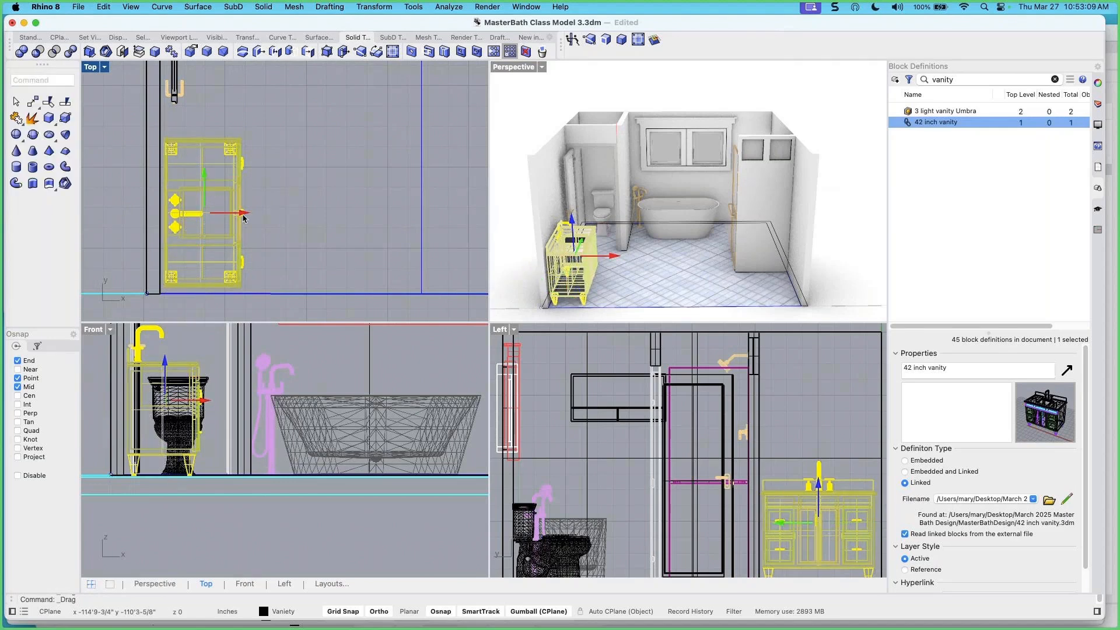
pyautogui.press('Escape')
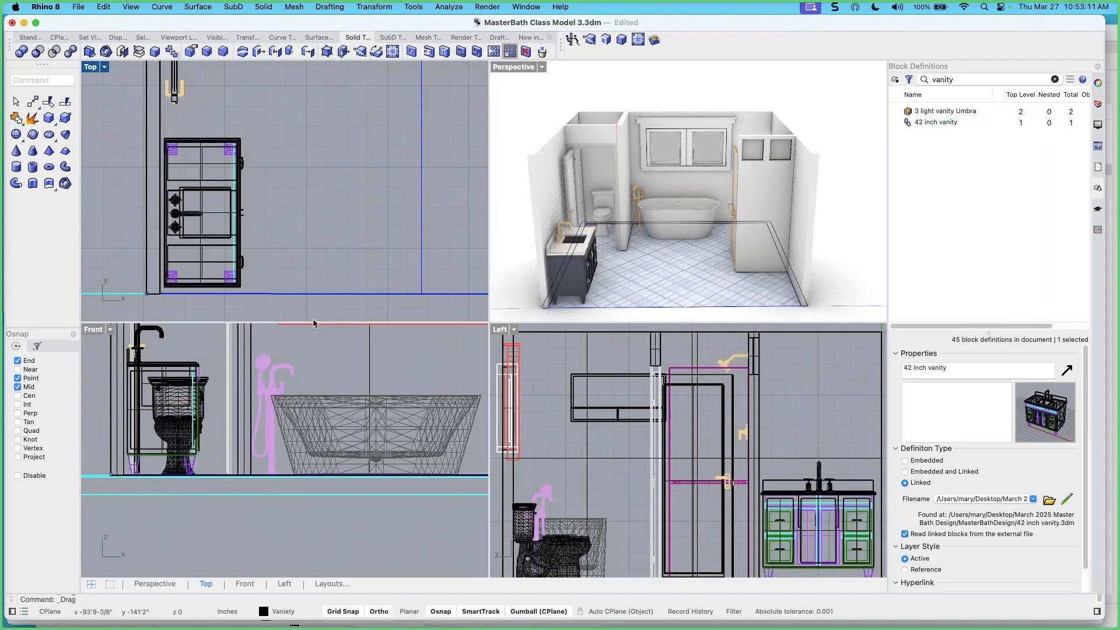
# Mirror a copy of the vanity to the opposite wall across the room's vertical centreline, starting at the front edge's midpoint in the Top view
pyautogui.moveTo(571, 297); pyautogui.dragTo(621, 226, button='right')
pyautogui.scroll(5, 706, 236)
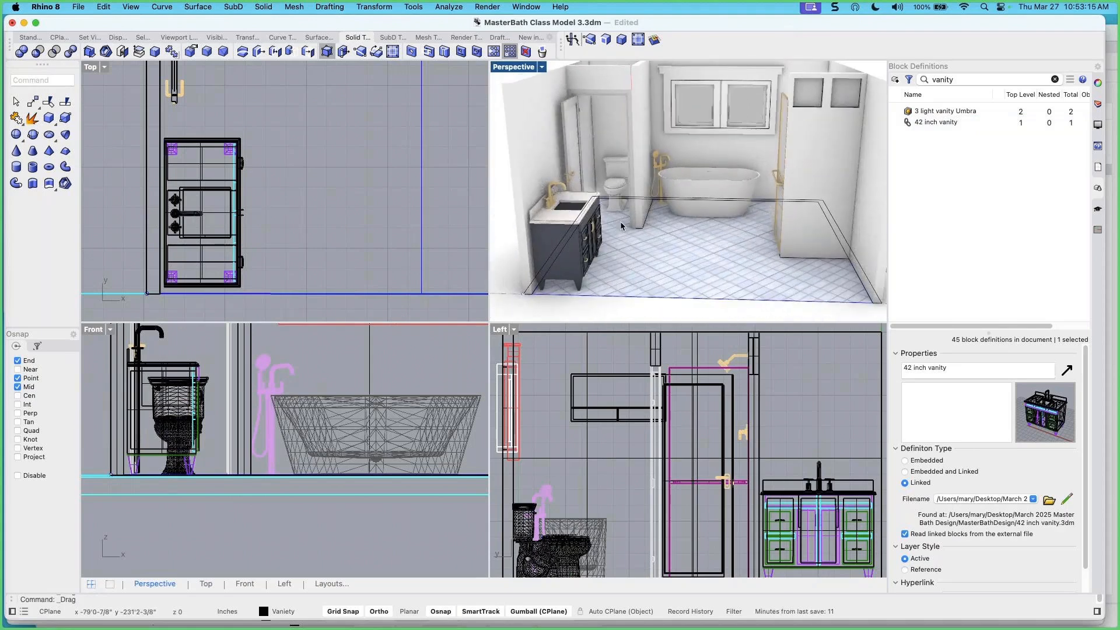
pyautogui.click(556, 228)
pyautogui.scroll(-5, 280, 251)
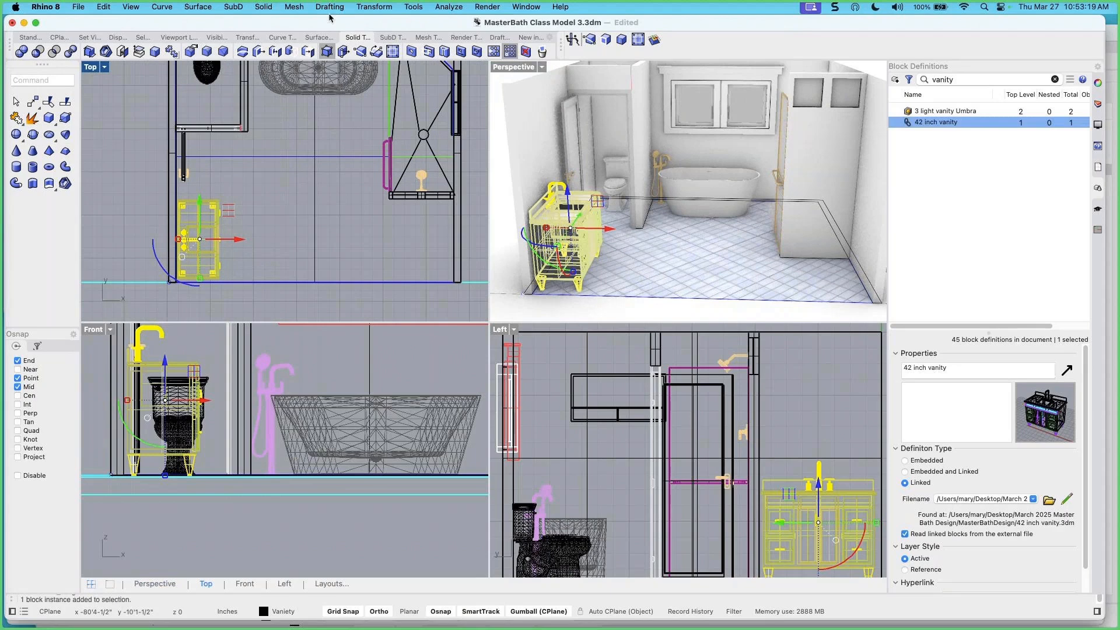
pyautogui.click(374, 7)
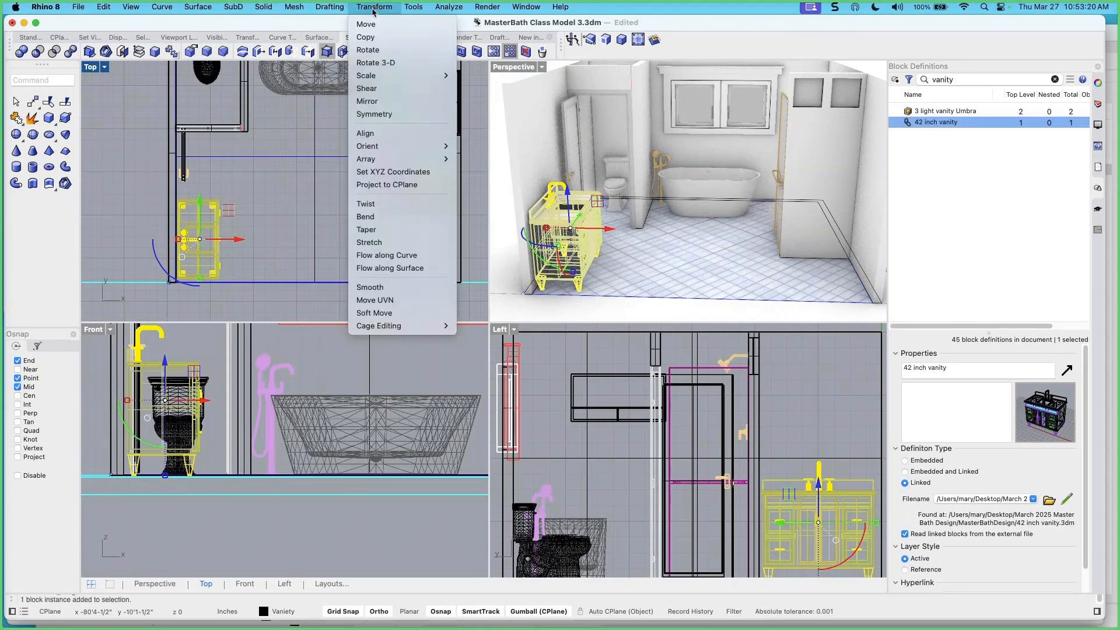
pyautogui.click(367, 101)
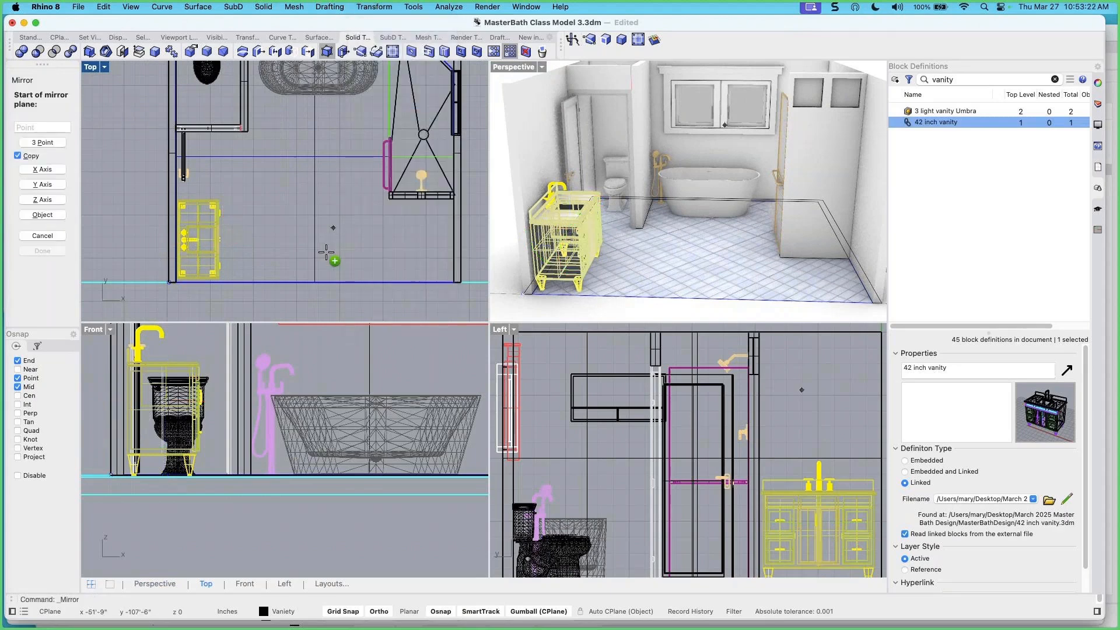
pyautogui.click(317, 282)
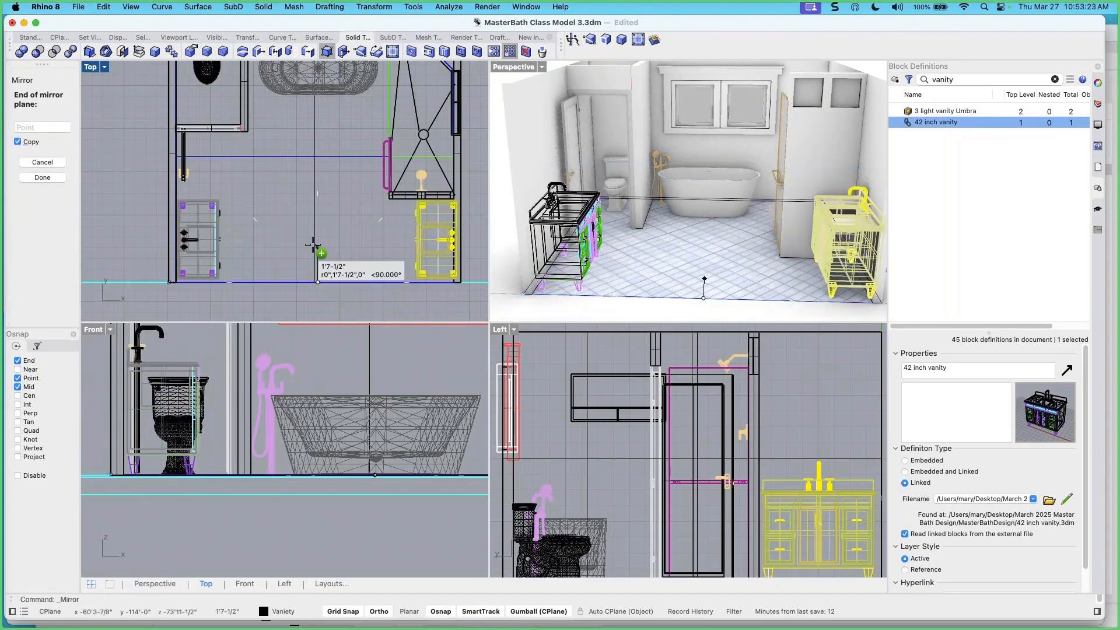
pyautogui.click(314, 214)
pyautogui.press('Return')
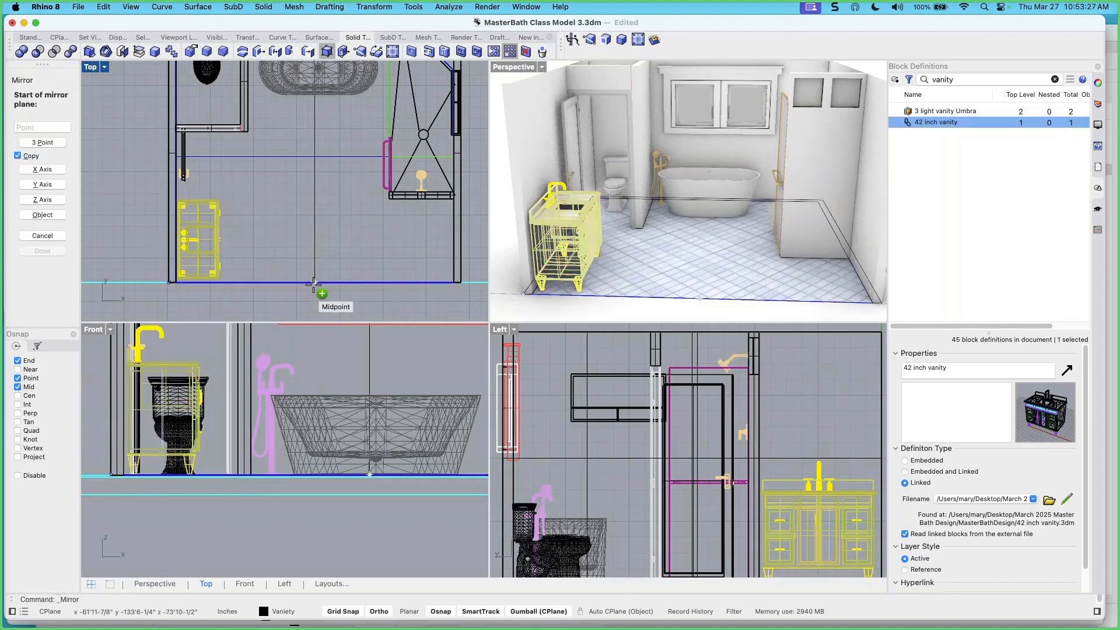
pyautogui.click(314, 282)
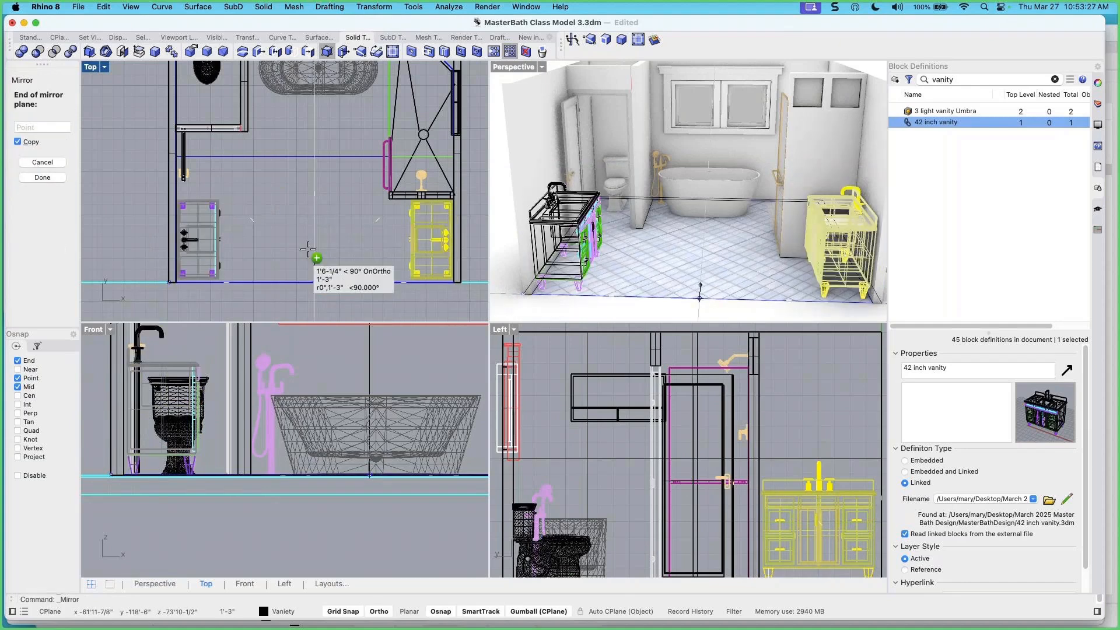
pyautogui.click(314, 197)
# Inspect the mirrored vanity's clearance to the shower wall and the placement of both vanities in the Top and Perspective views
pyautogui.scroll(5, 443, 227)
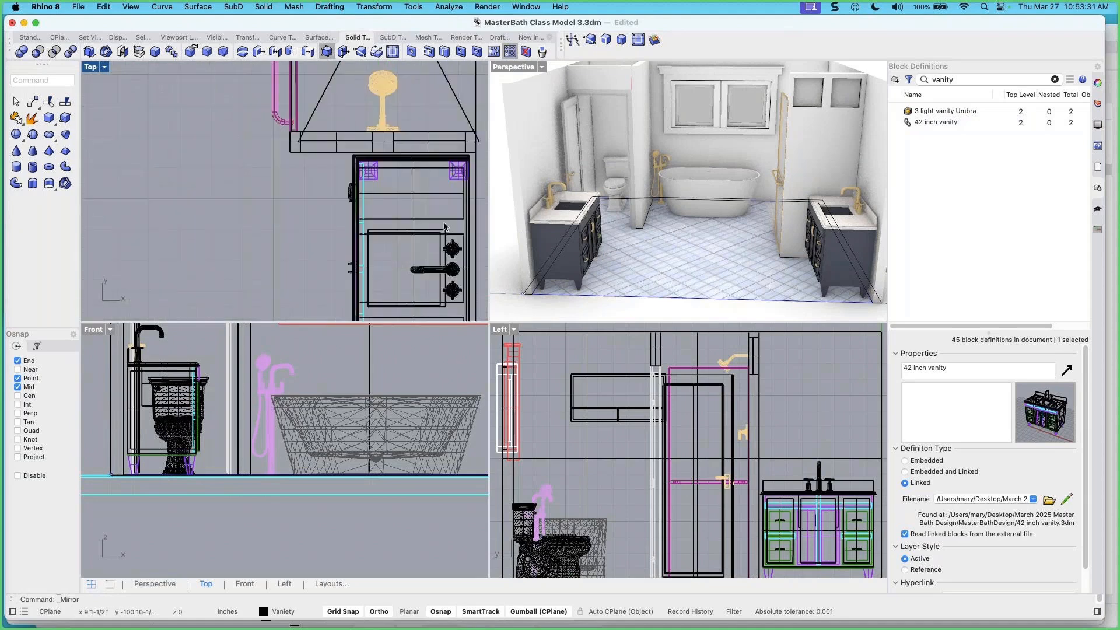
pyautogui.moveTo(816, 228); pyautogui.dragTo(762, 250, button='right')
pyautogui.scroll(8, 422, 163)
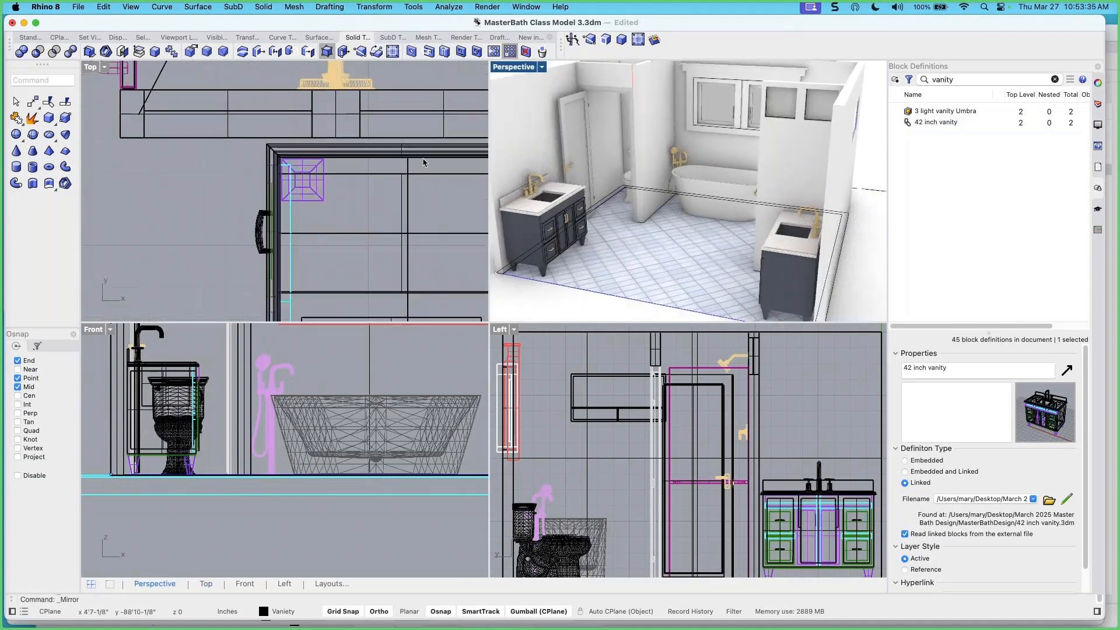
pyautogui.click(422, 156)
pyautogui.scroll(-8, 409, 224)
pyautogui.press('Escape')
pyautogui.scroll(-5, 402, 228)
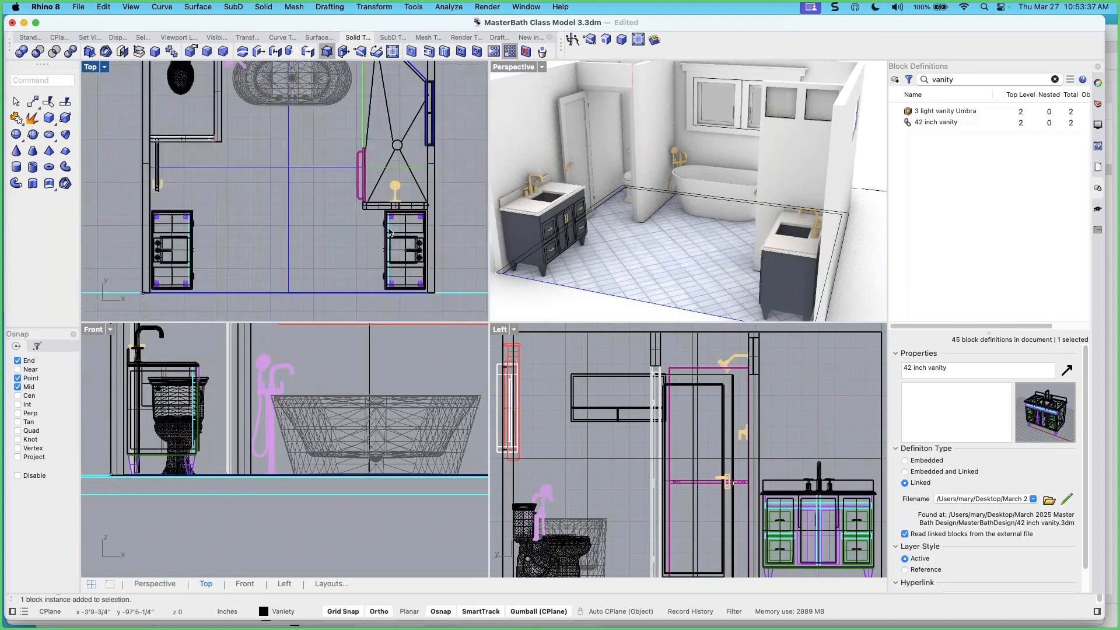
pyautogui.moveTo(382, 236); pyautogui.dragTo(364, 238, button='right')
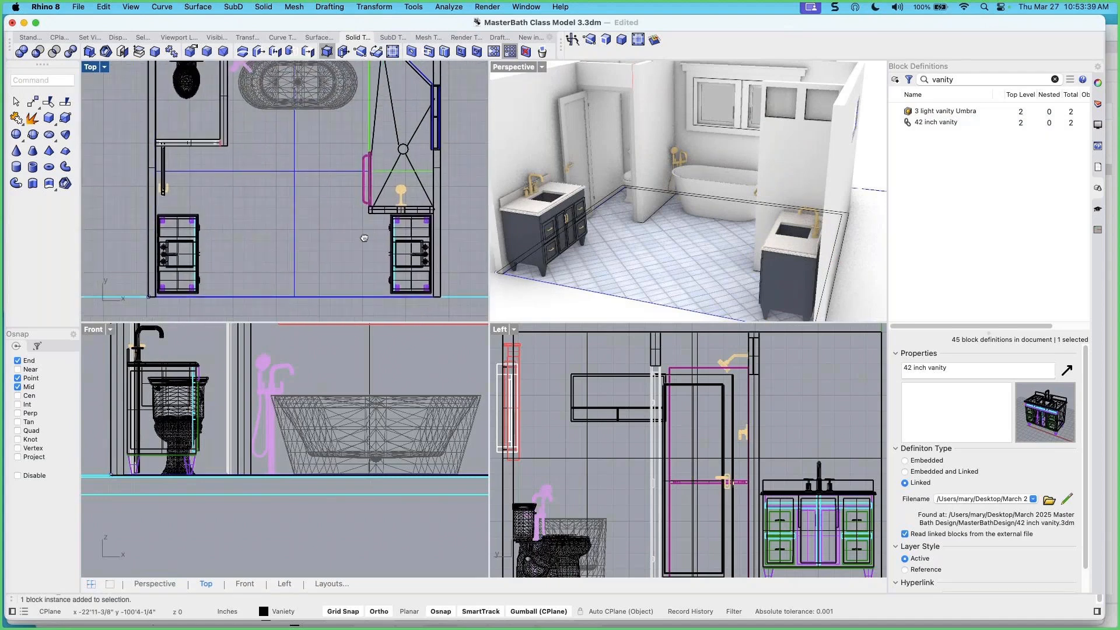
pyautogui.moveTo(695, 253)
pyautogui.mouseDown(button='right')
pyautogui.moveTo(723, 242)
pyautogui.moveTo(715, 251)
pyautogui.mouseUp(button='right')
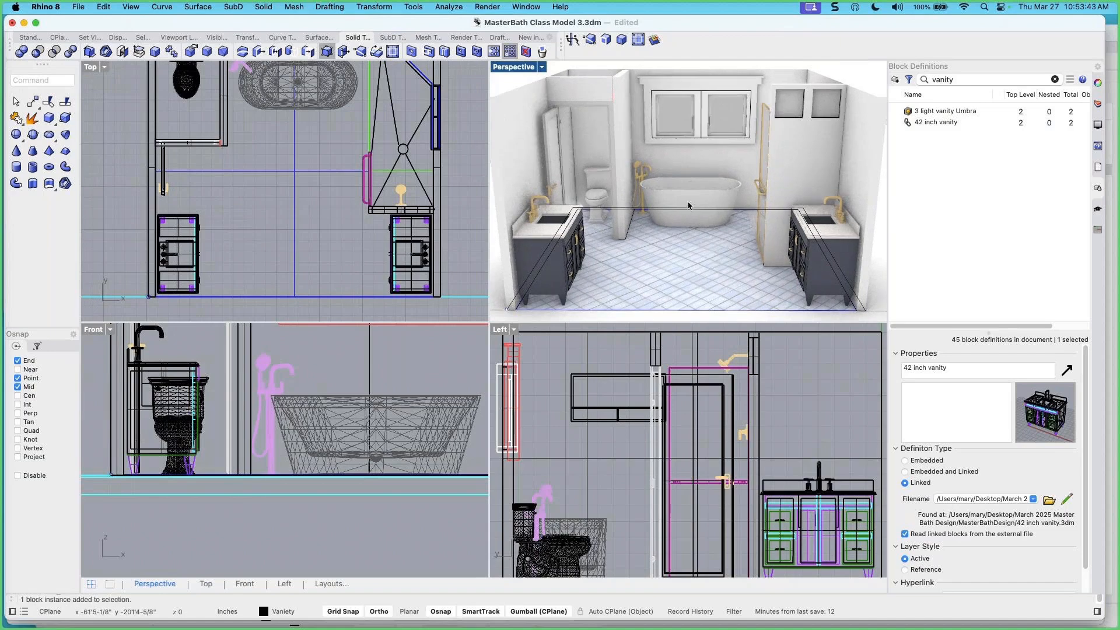
# Hide the Curve sublayer of the Walls_propsed layer
pyautogui.click(1099, 104)
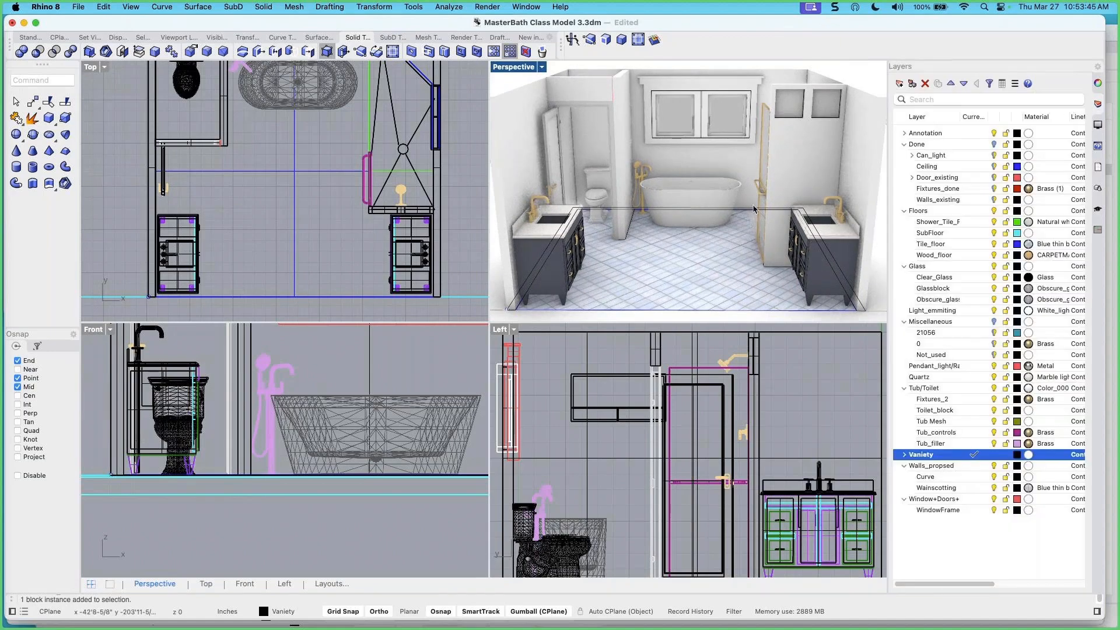
pyautogui.moveTo(732, 219); pyautogui.dragTo(691, 228, button='right')
pyautogui.scroll(5, 635, 175)
pyautogui.keyDown('shift'); pyautogui.moveTo(635, 175); pyautogui.dragTo(593, 199, button='right'); pyautogui.keyUp('shift')
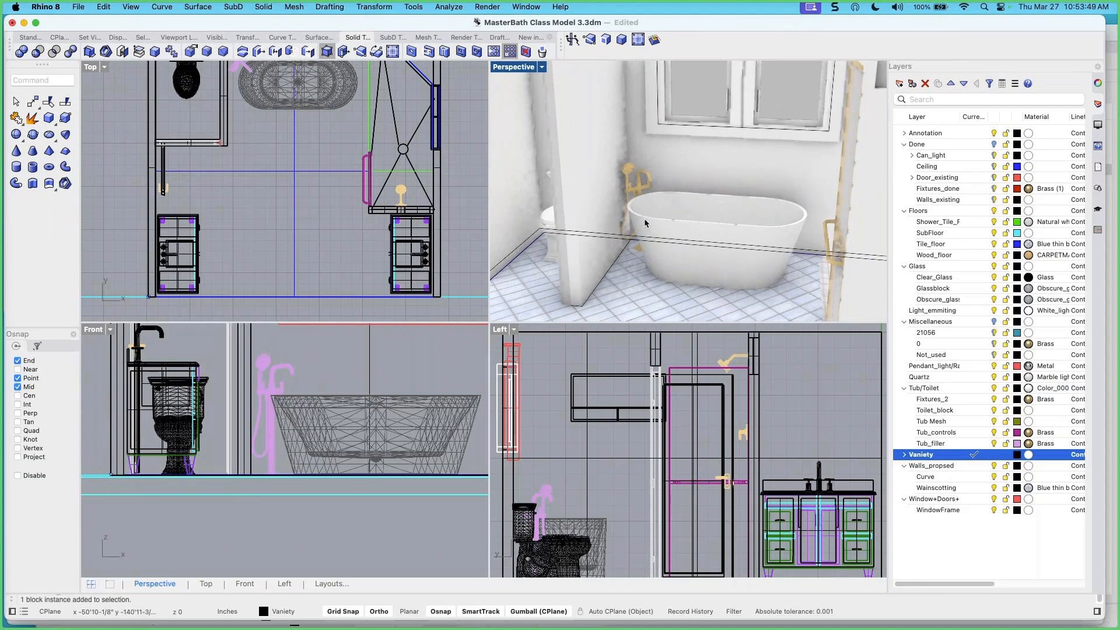
pyautogui.scroll(-5, 643, 219)
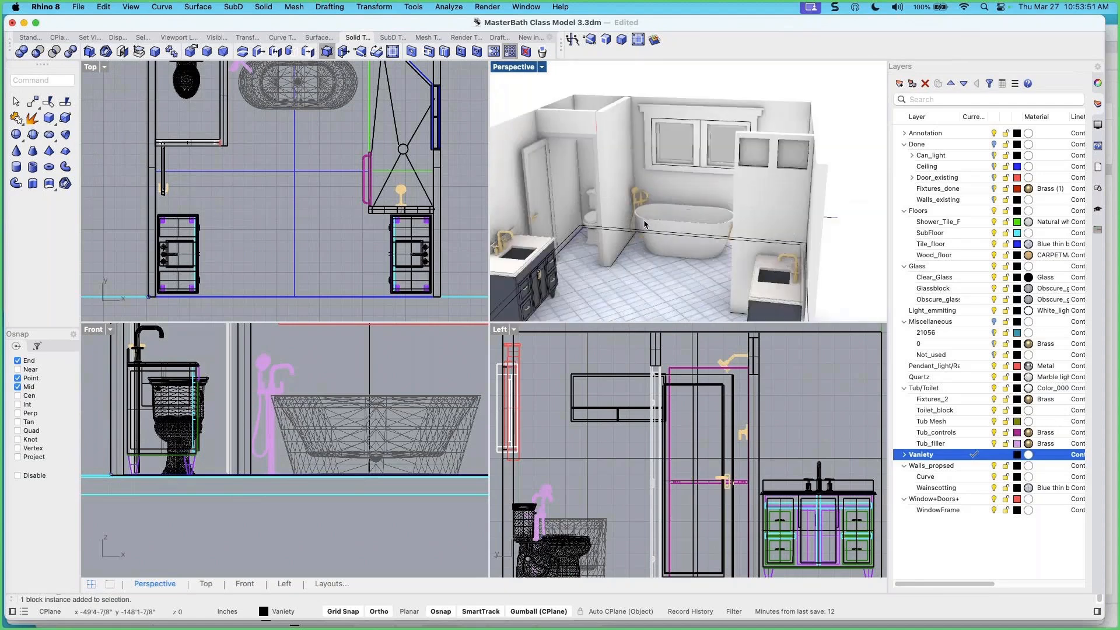
pyautogui.click(993, 478)
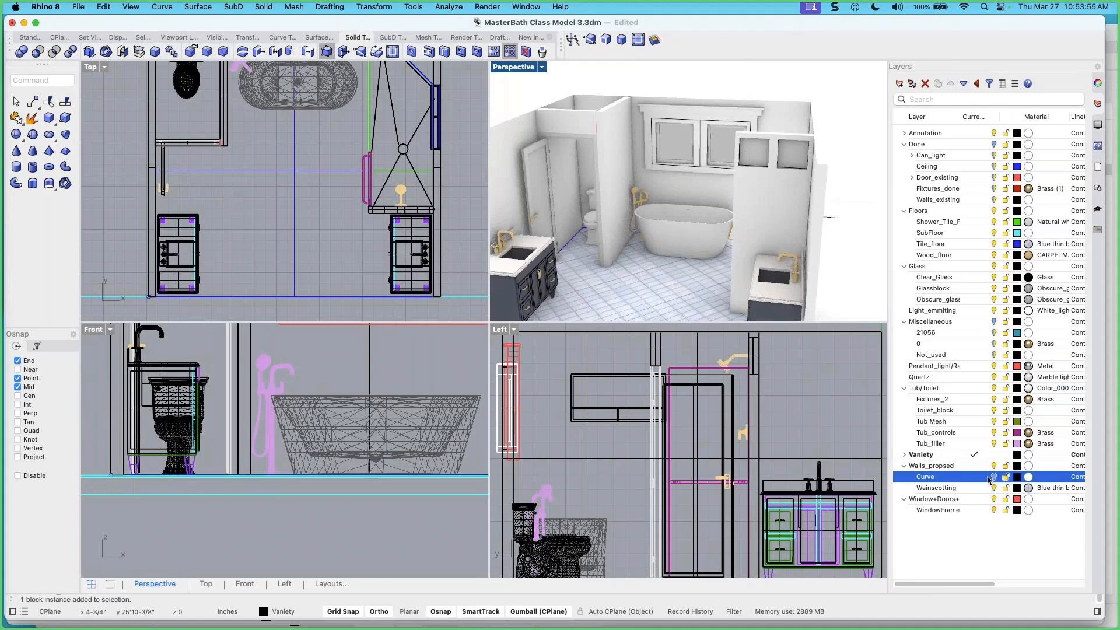
pyautogui.moveTo(702, 243); pyautogui.dragTo(615, 204, button='right')
pyautogui.scroll(6, 612, 199)
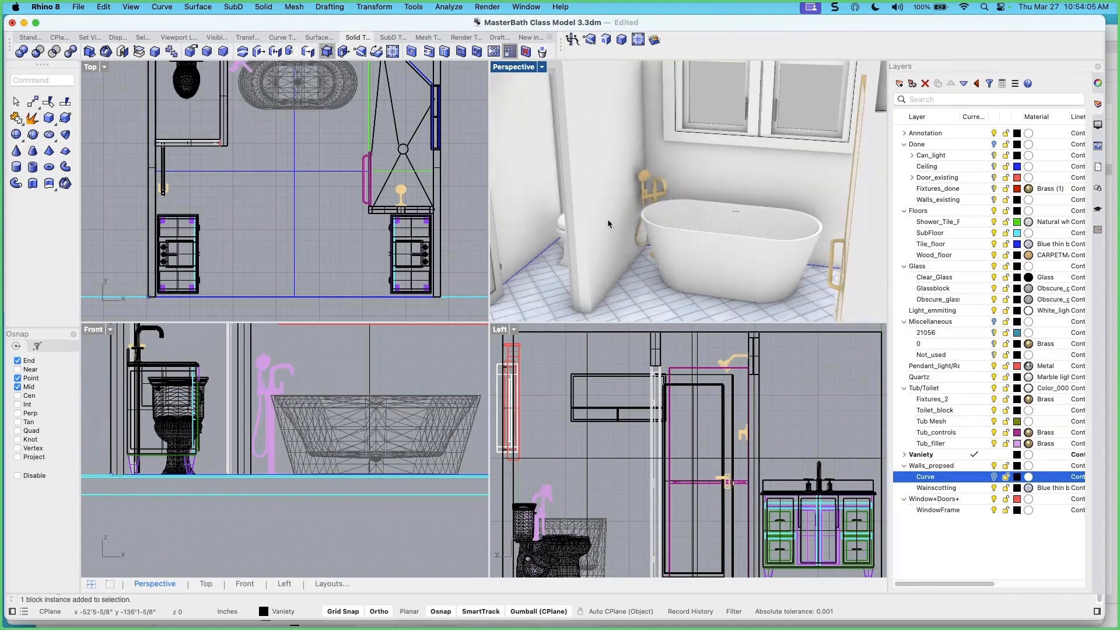
pyautogui.scroll(-3, 652, 217)
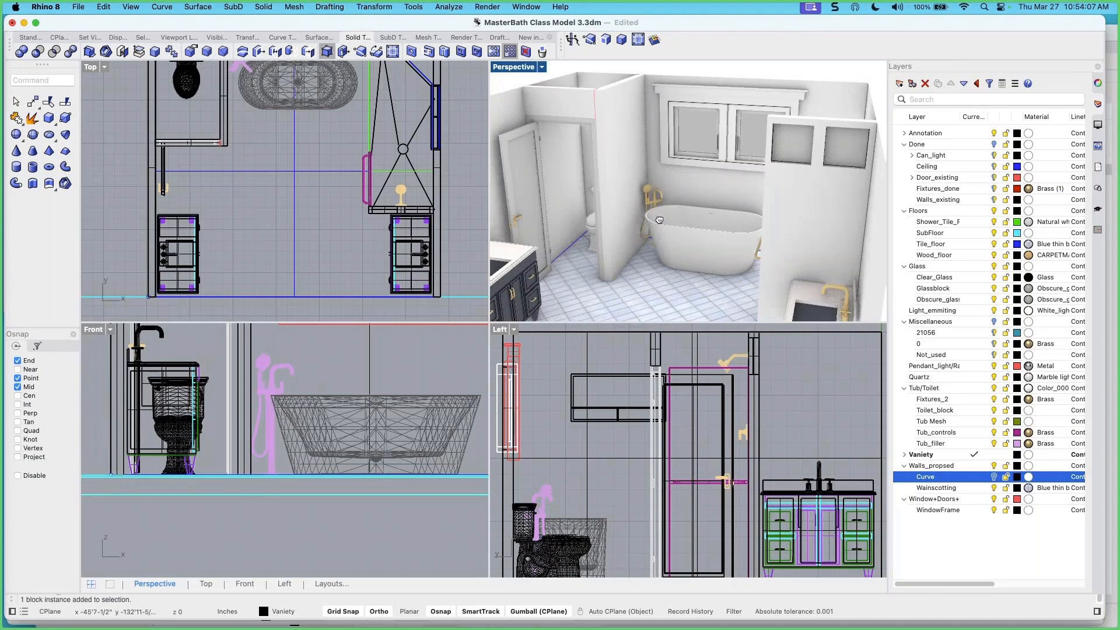
pyautogui.scroll(5, 652, 225)
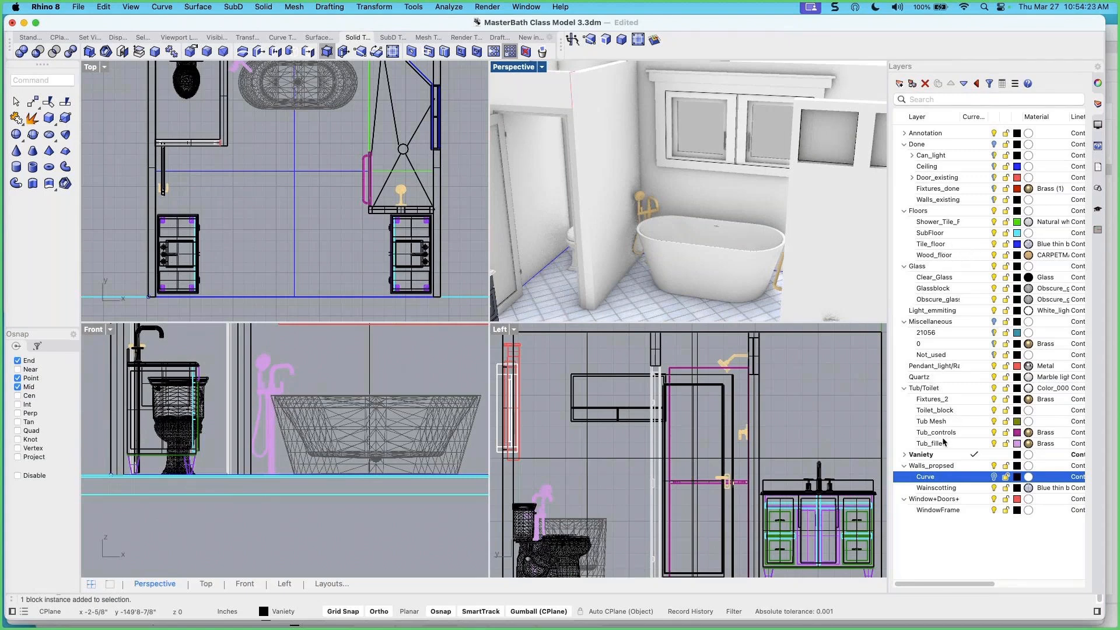
# Make the Wainscotting sublayer current and extract the partition wall's tub-side face as a separate surface
pyautogui.click(974, 488)
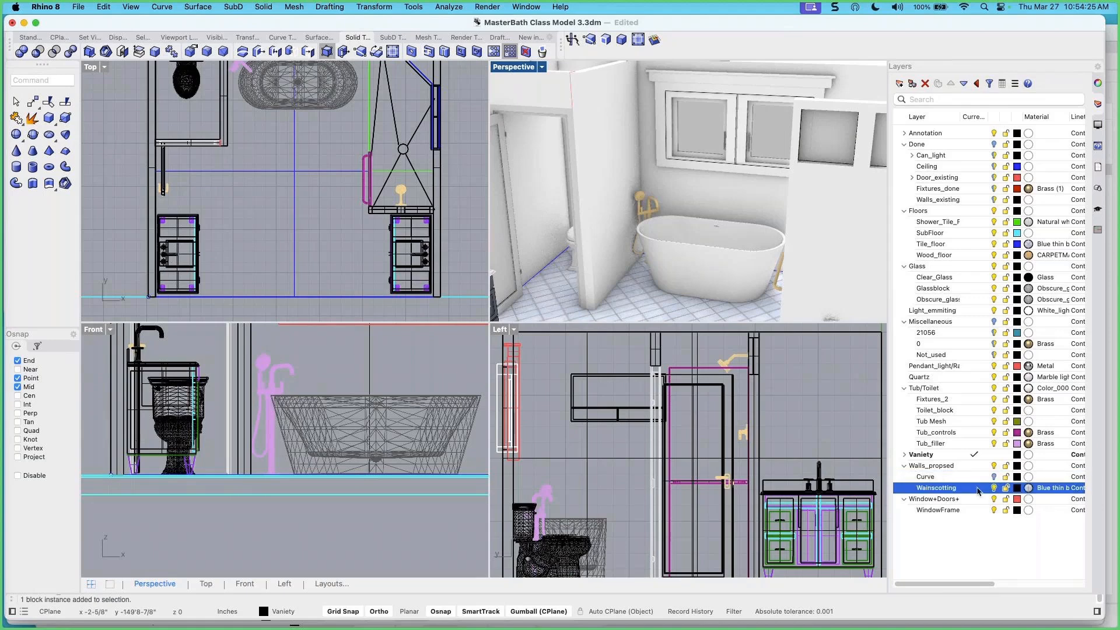
pyautogui.moveTo(671, 204); pyautogui.dragTo(602, 174, button='right')
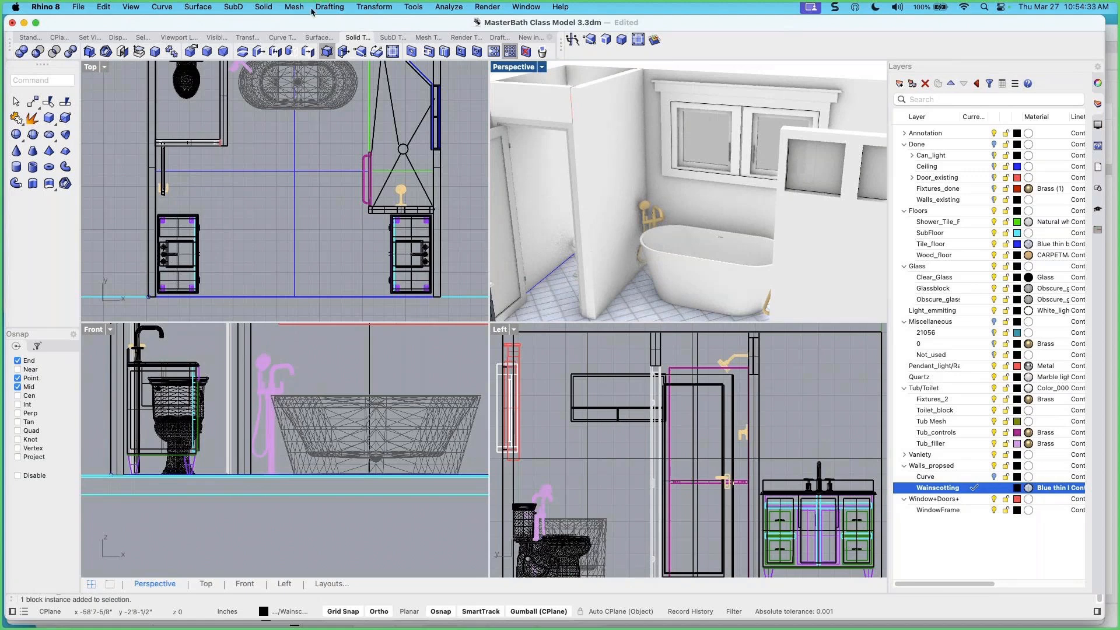
pyautogui.click(270, 8)
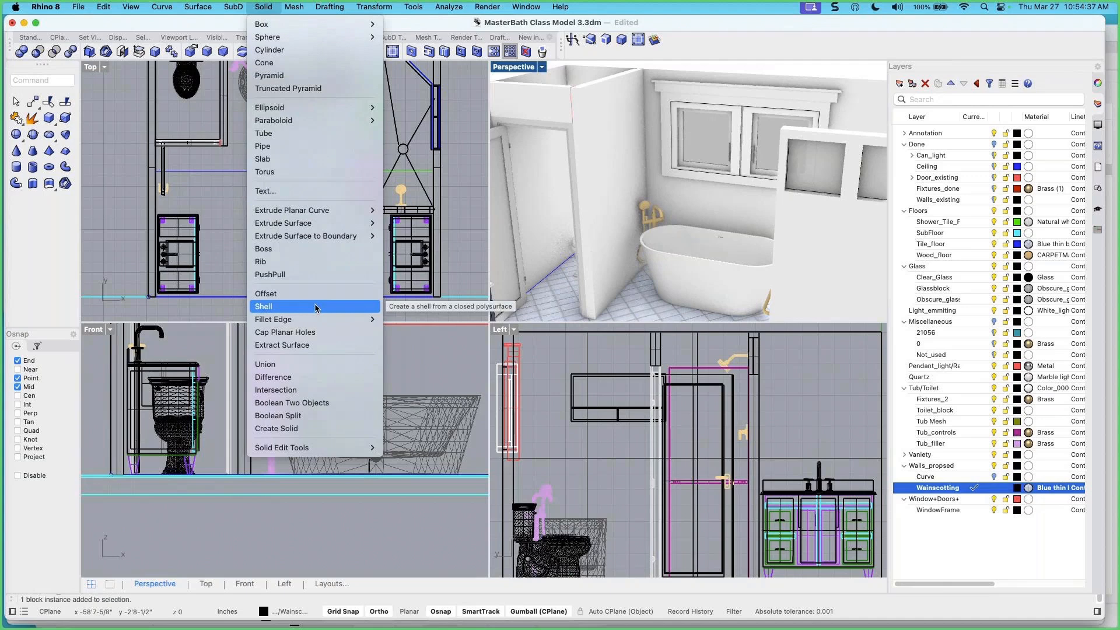
pyautogui.click(302, 345)
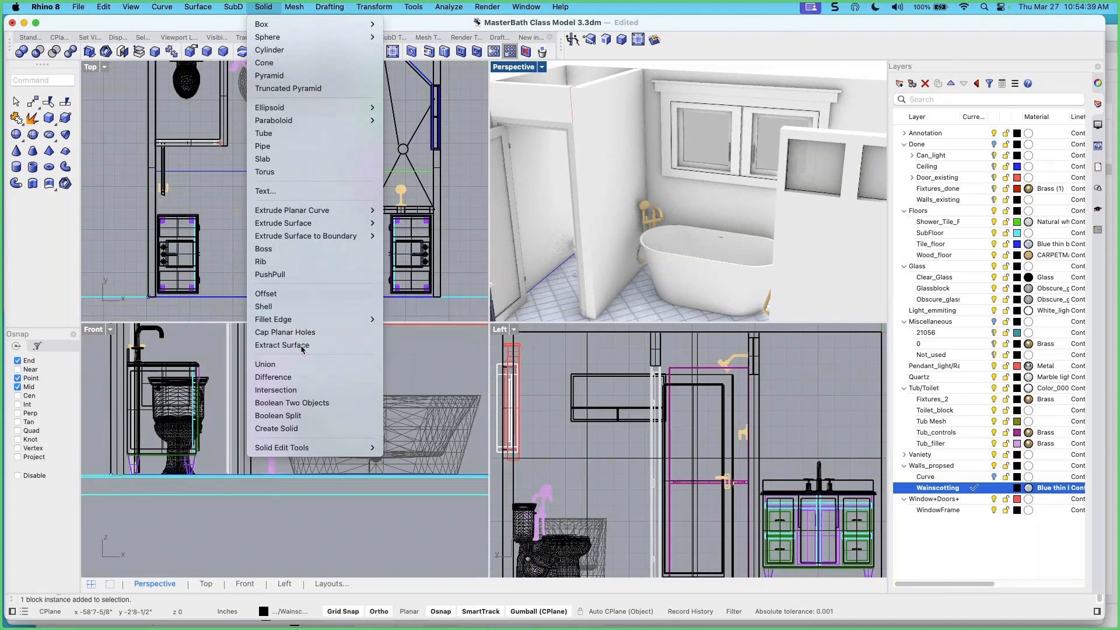
pyautogui.click(613, 157)
pyautogui.moveTo(615, 157); pyautogui.dragTo(618, 159, button='right')
pyautogui.press('Return')
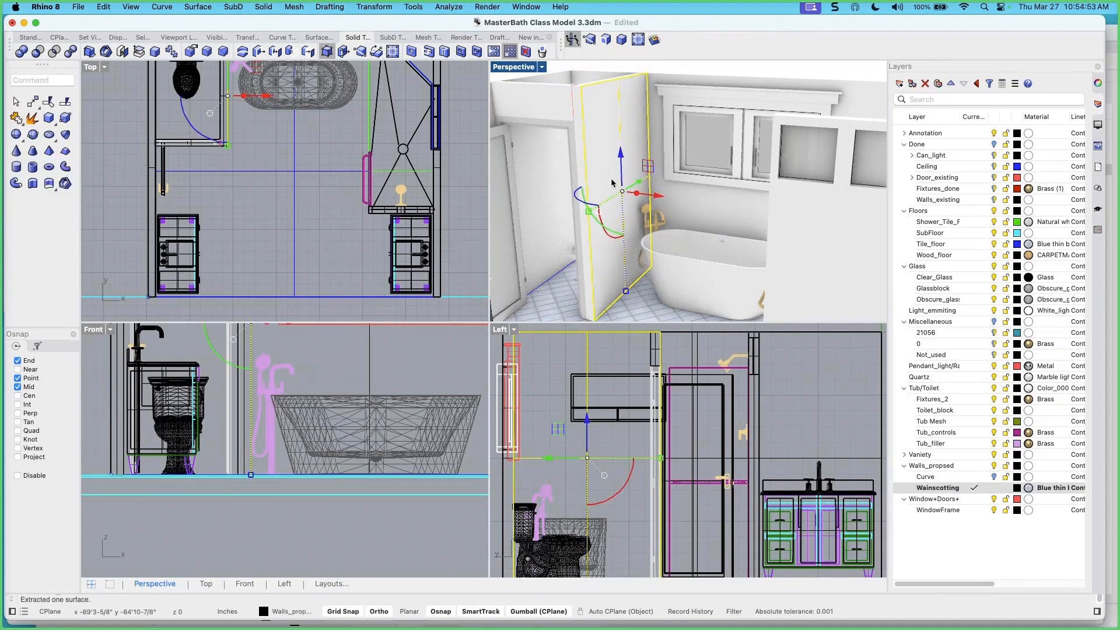
# Move the extracted wall surface slightly off the partition in the X direction, toward the tub
pyautogui.scroll(3, 618, 190)
pyautogui.scroll(2, 635, 198)
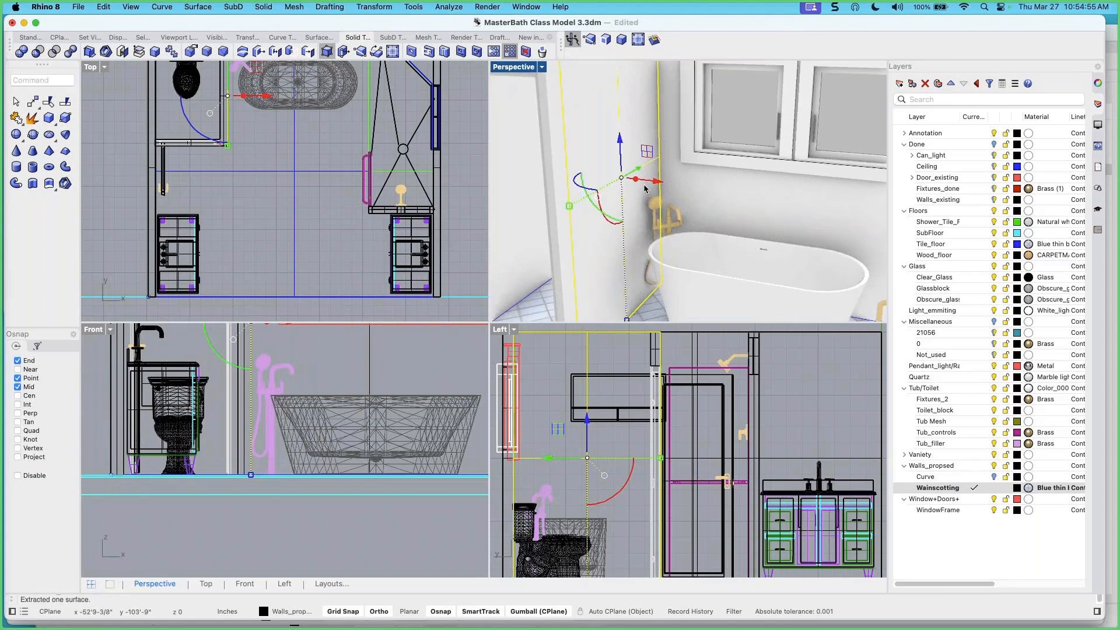
pyautogui.click(657, 181)
pyautogui.write('18')
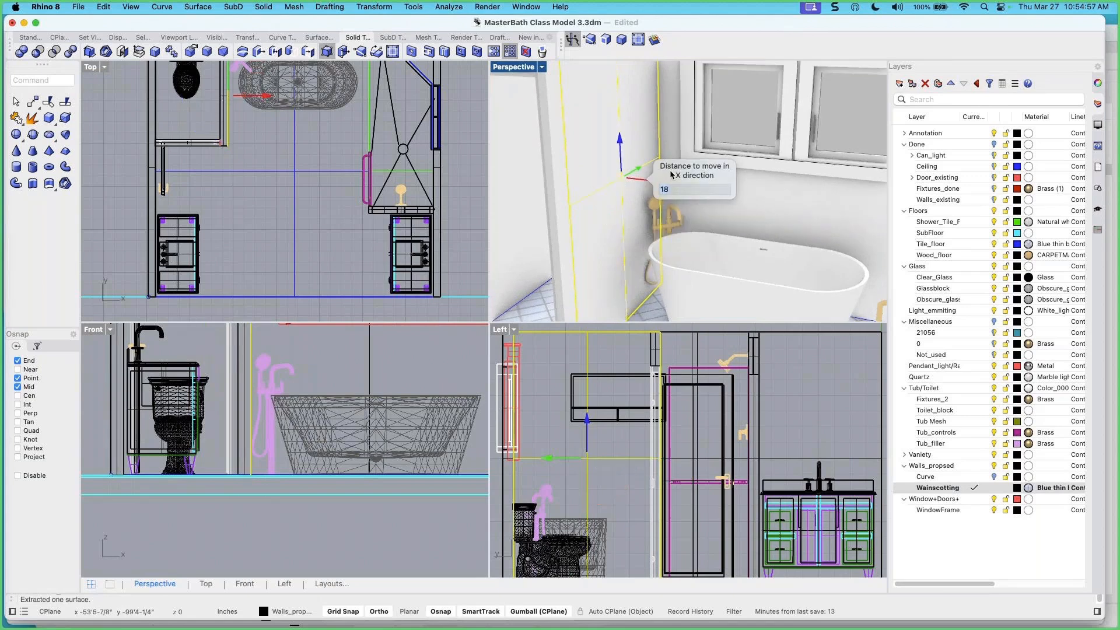
pyautogui.press('Return')
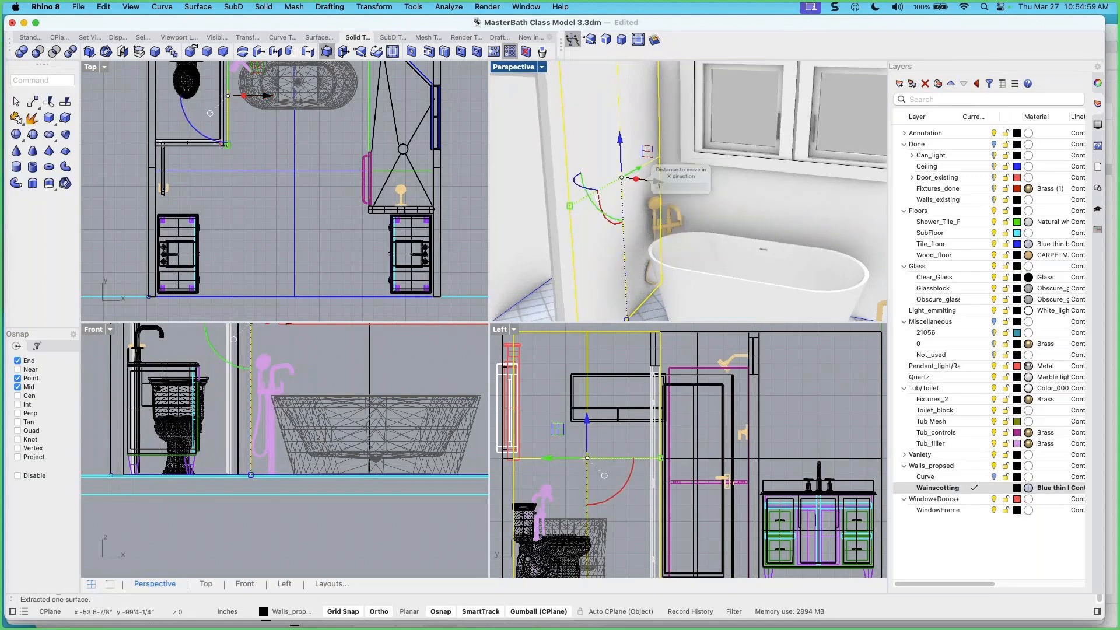
# Reassign the extracted wall surface to the Wainscotting layer and deselect it
pyautogui.click(290, 612)
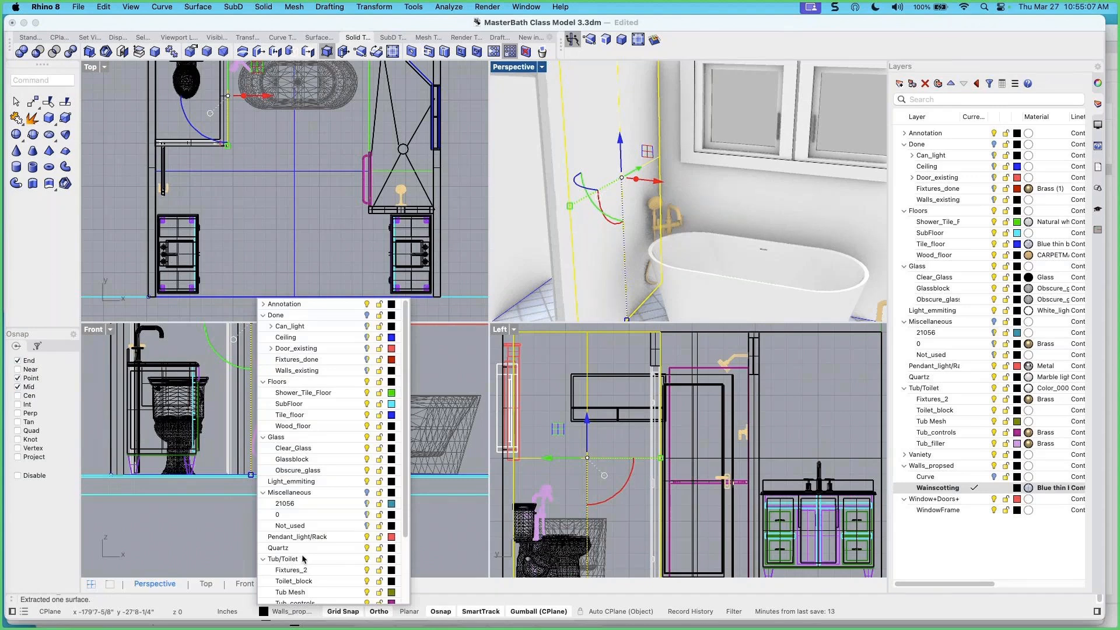
pyautogui.scroll(-5, 305, 563)
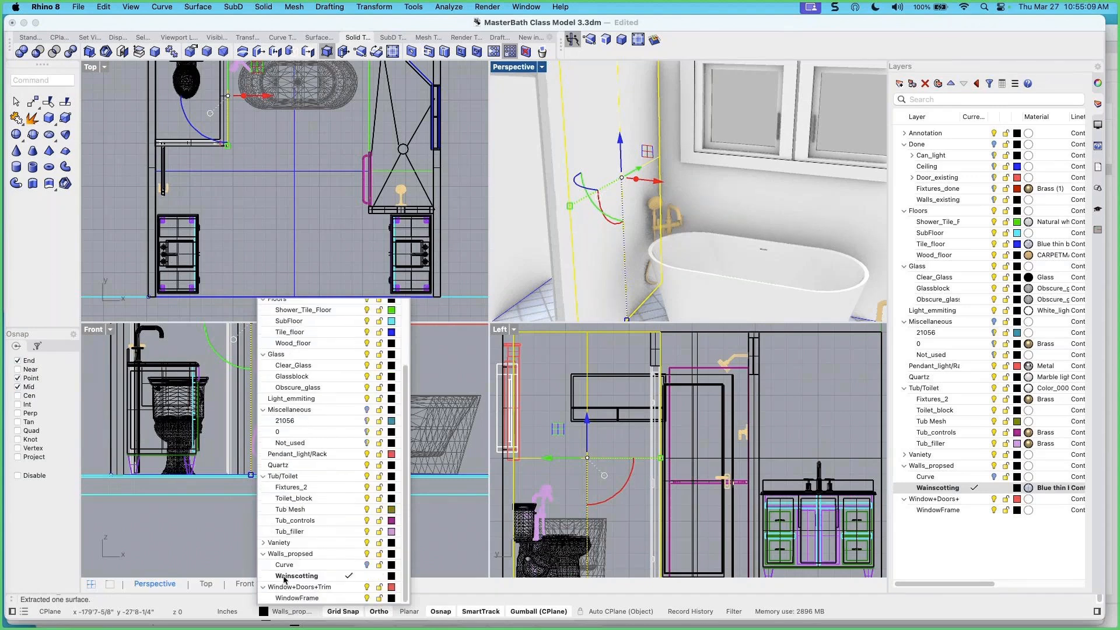
pyautogui.click(284, 577)
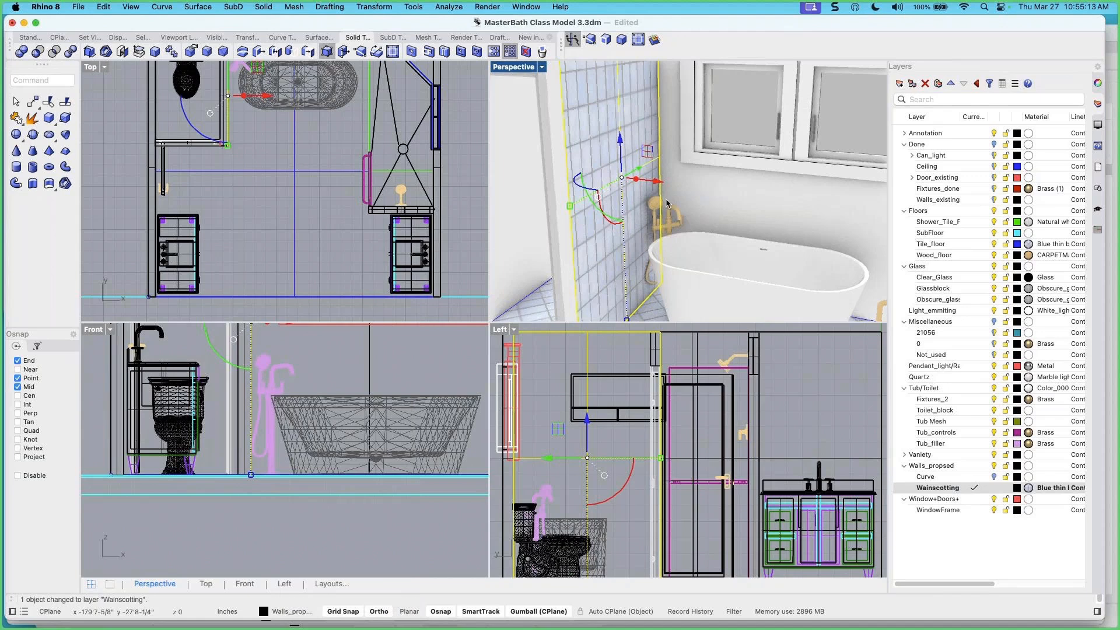
pyautogui.press('Escape')
pyautogui.scroll(-5, 680, 54)
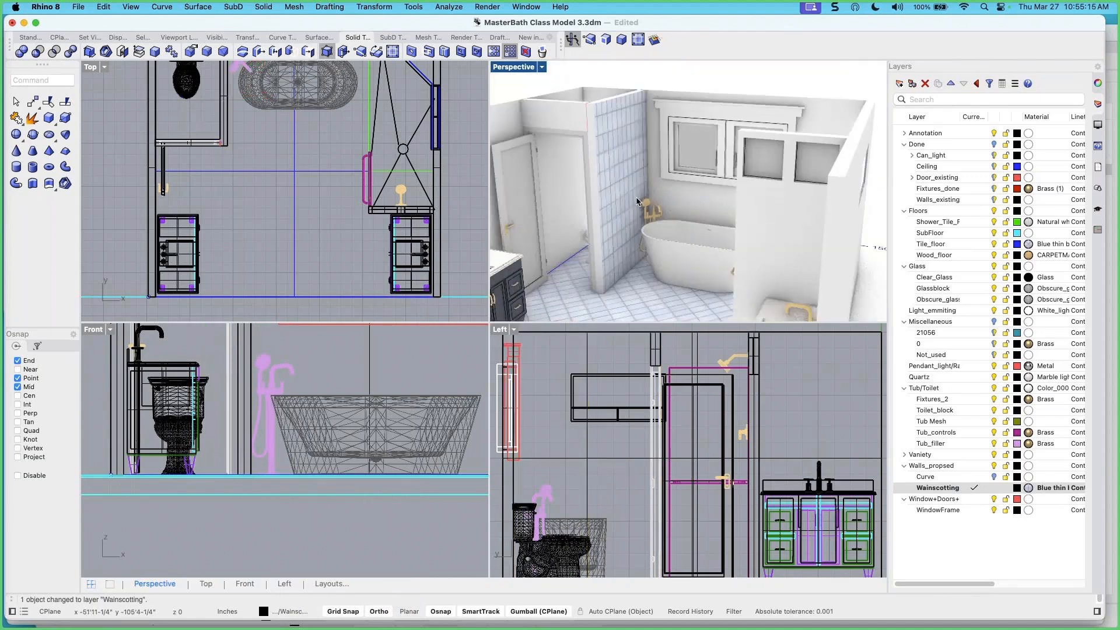
# Split the tiled wall surface horizontally by isocurve in the U direction, level with the bottom of the window trim
pyautogui.scroll(5, 622, 197)
pyautogui.moveTo(622, 197)
pyautogui.mouseDown(button='right')
pyautogui.moveTo(594, 197)
pyautogui.moveTo(622, 189)
pyautogui.mouseUp(button='right')
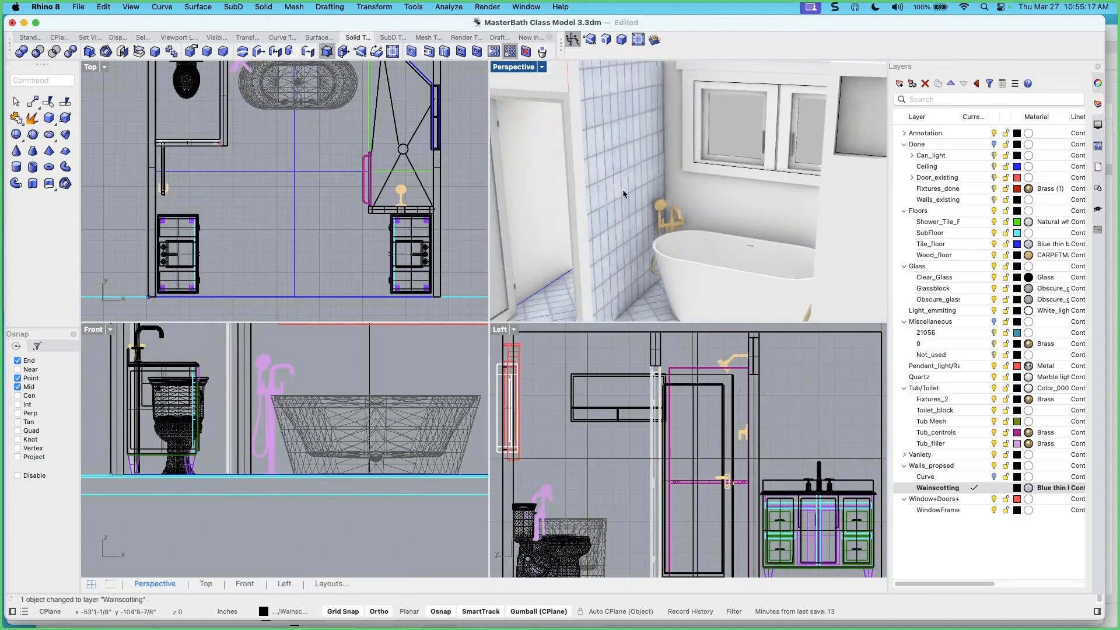
pyautogui.click(624, 189)
pyautogui.click(674, 222)
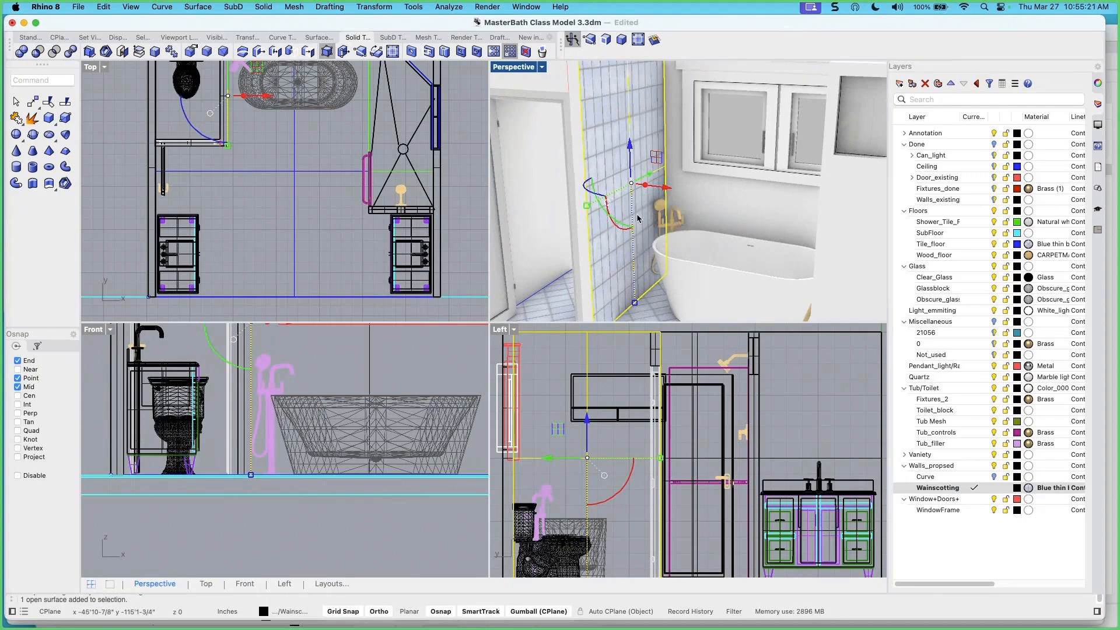
pyautogui.scroll(-10, 619, 192)
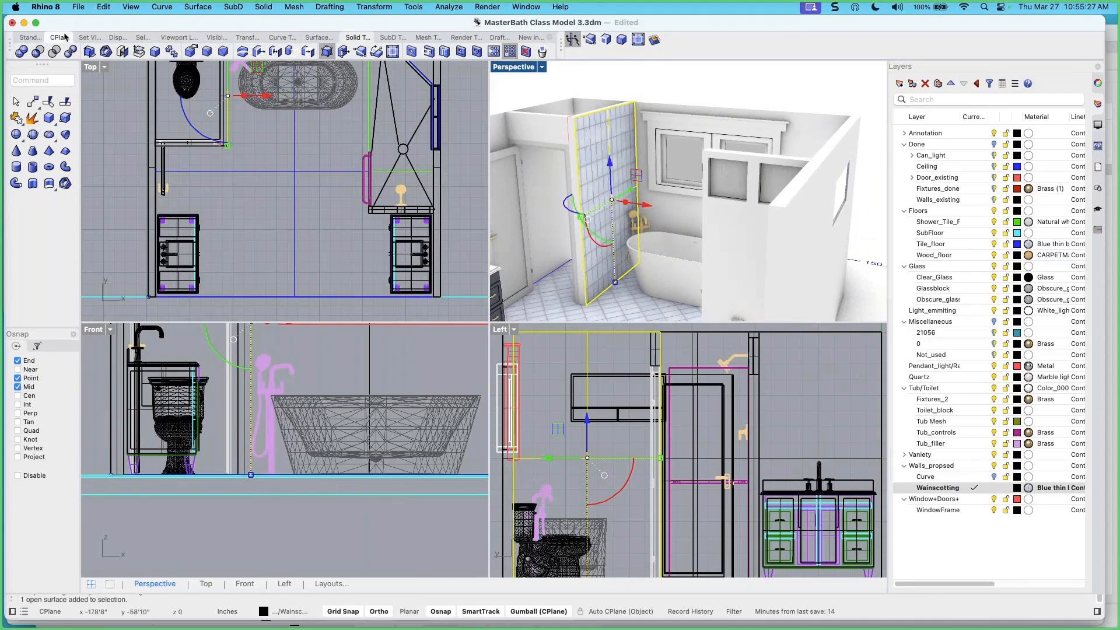
pyautogui.click(34, 41)
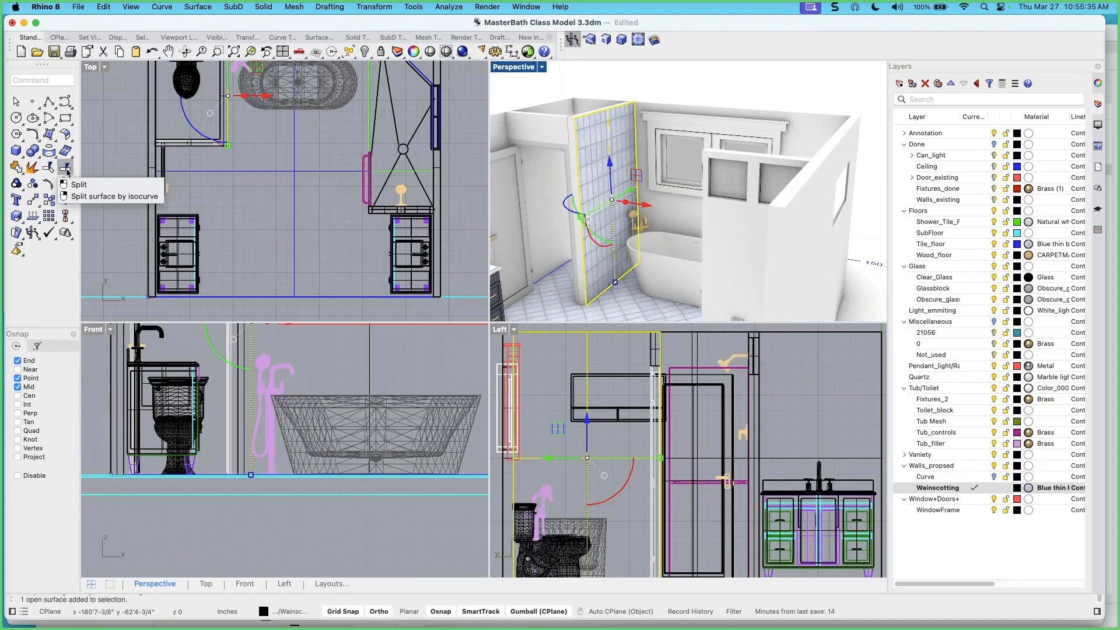
pyautogui.rightClick(66, 170)
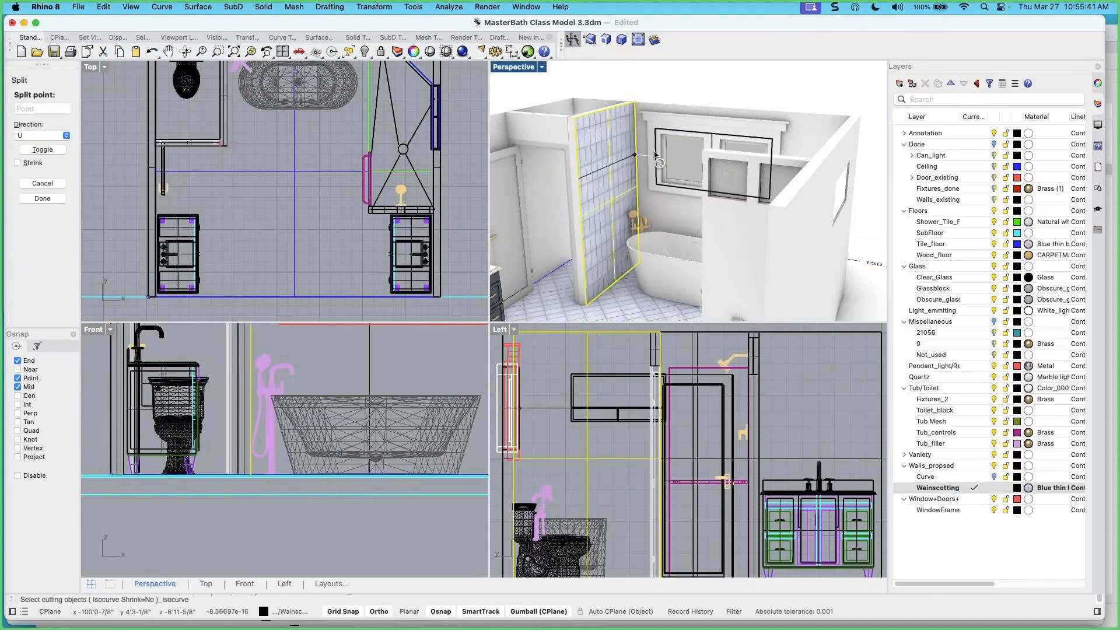
pyautogui.click(651, 191)
pyautogui.press('Escape')
# Delete the upper piece of the split tile surface, leaving only the wainscot portion
pyautogui.click(622, 165)
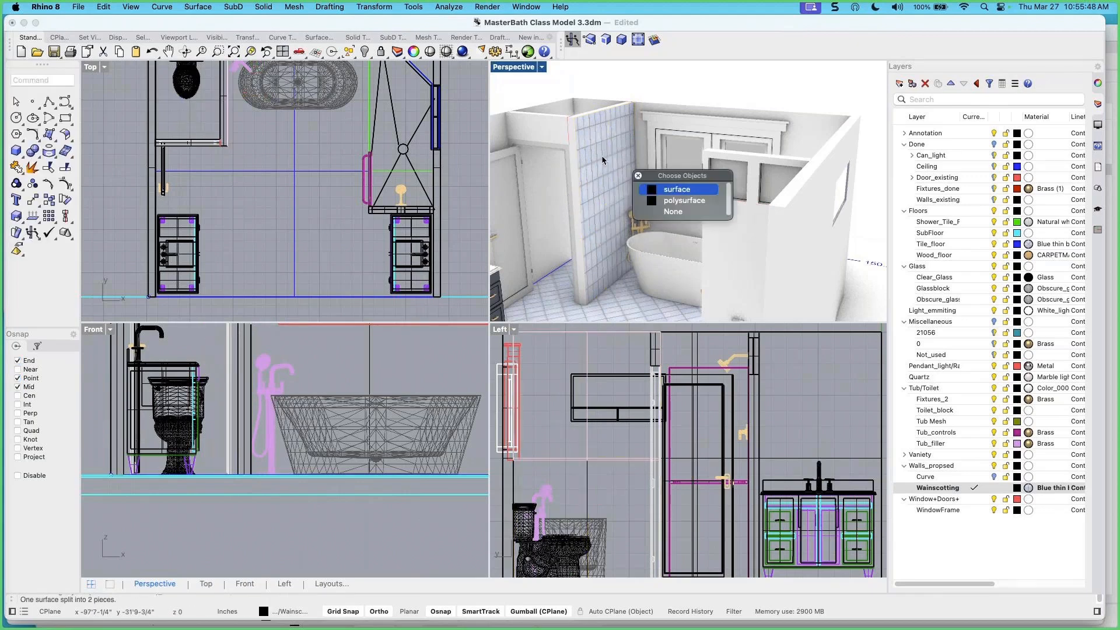
pyautogui.click(668, 196)
pyautogui.press('Delete')
# Duplicate the top edge of the tiled wainscot surface on the partition wall as a curve
pyautogui.moveTo(650, 192); pyautogui.dragTo(673, 249, button='right')
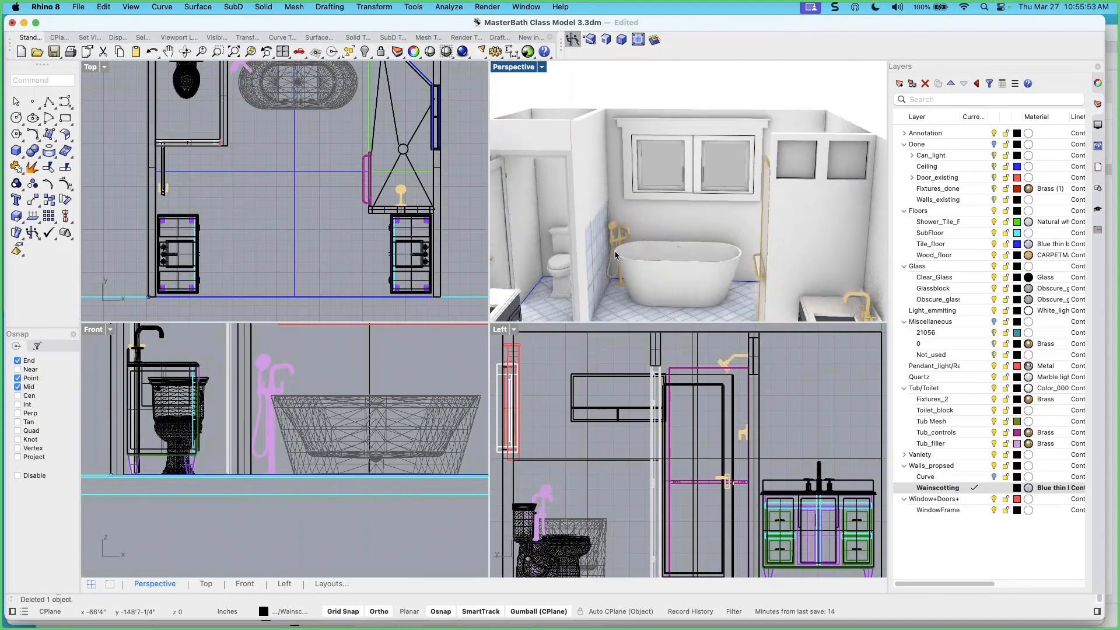
pyautogui.scroll(4, 613, 243)
pyautogui.moveTo(602, 245); pyautogui.dragTo(574, 238, button='right')
pyautogui.scroll(4, 569, 226)
pyautogui.moveTo(555, 199); pyautogui.dragTo(620, 209, button='right')
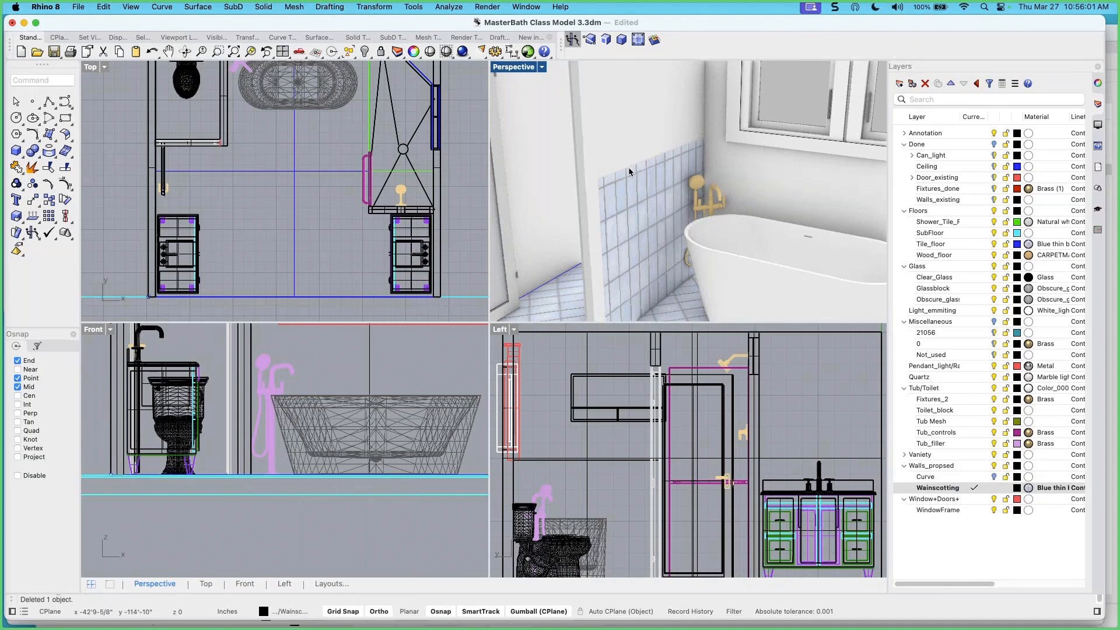
pyautogui.moveTo(633, 168); pyautogui.dragTo(607, 162, button='right')
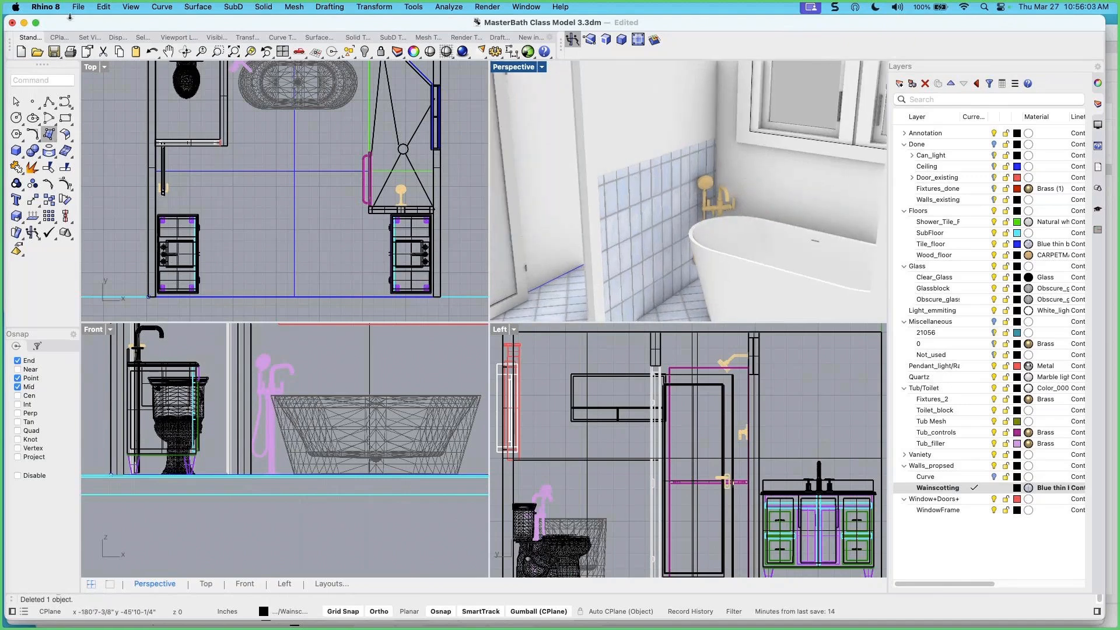
pyautogui.click(166, 8)
pyautogui.moveTo(239, 402)
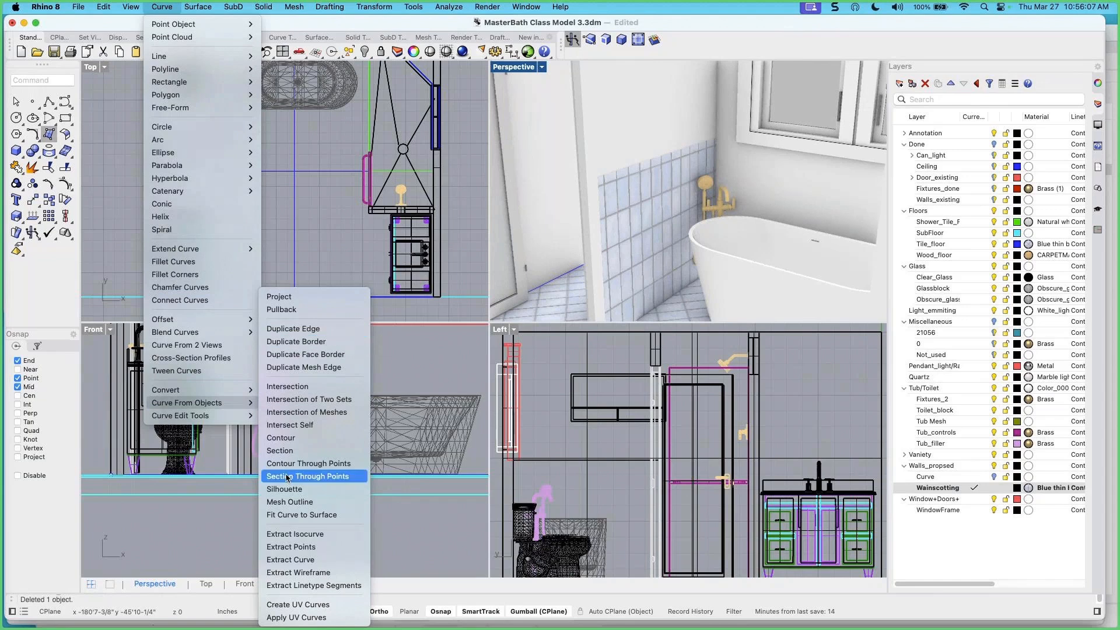
pyautogui.click(318, 329)
pyautogui.click(644, 165)
pyautogui.press('Return')
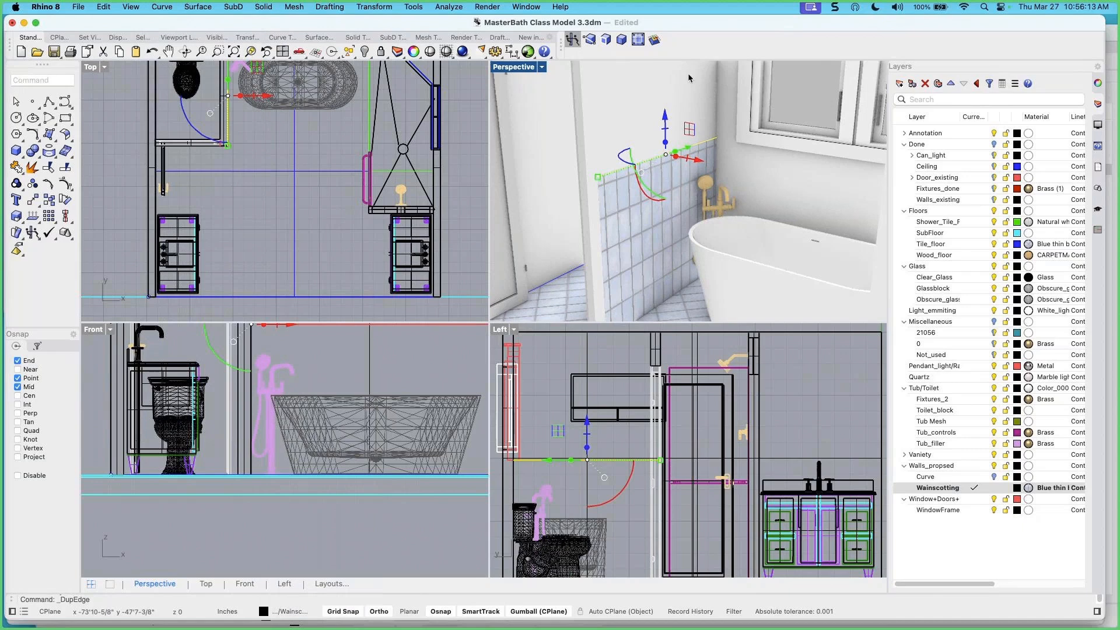
# Move the duplicated edge curve 6 inches down the wainscot
pyautogui.click(665, 118)
pyautogui.write('-6')
pyautogui.press('Return')
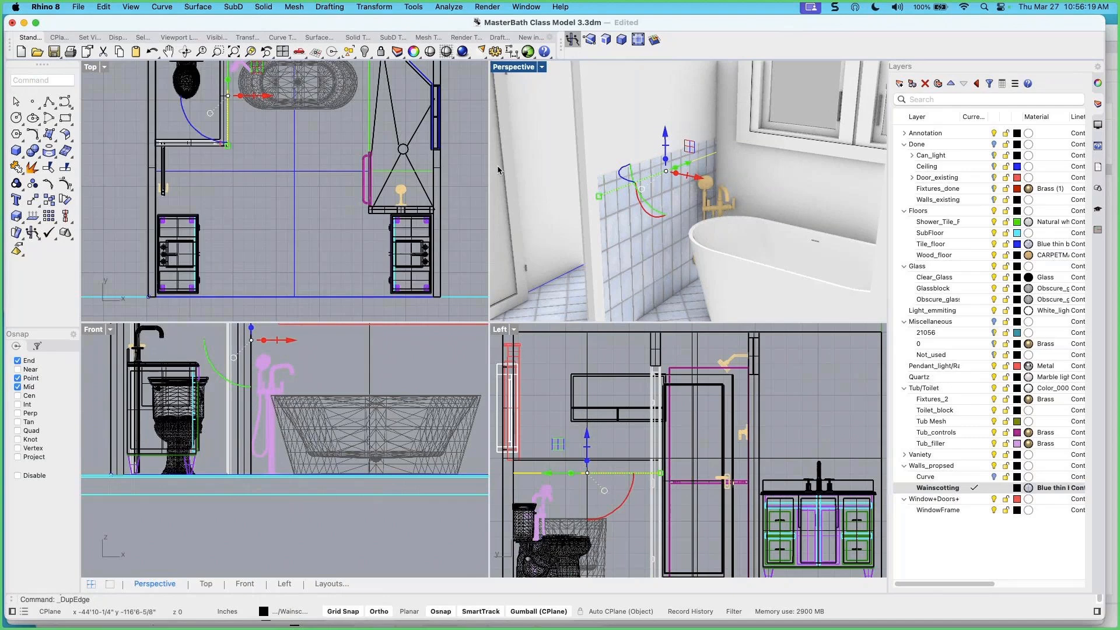
# Split the wainscot surface, using the lowered edge curve as the cutting object
pyautogui.scroll(2, 468, 167)
pyautogui.moveTo(643, 199); pyautogui.dragTo(660, 176, button='right')
pyautogui.press('Escape')
pyautogui.click(660, 175)
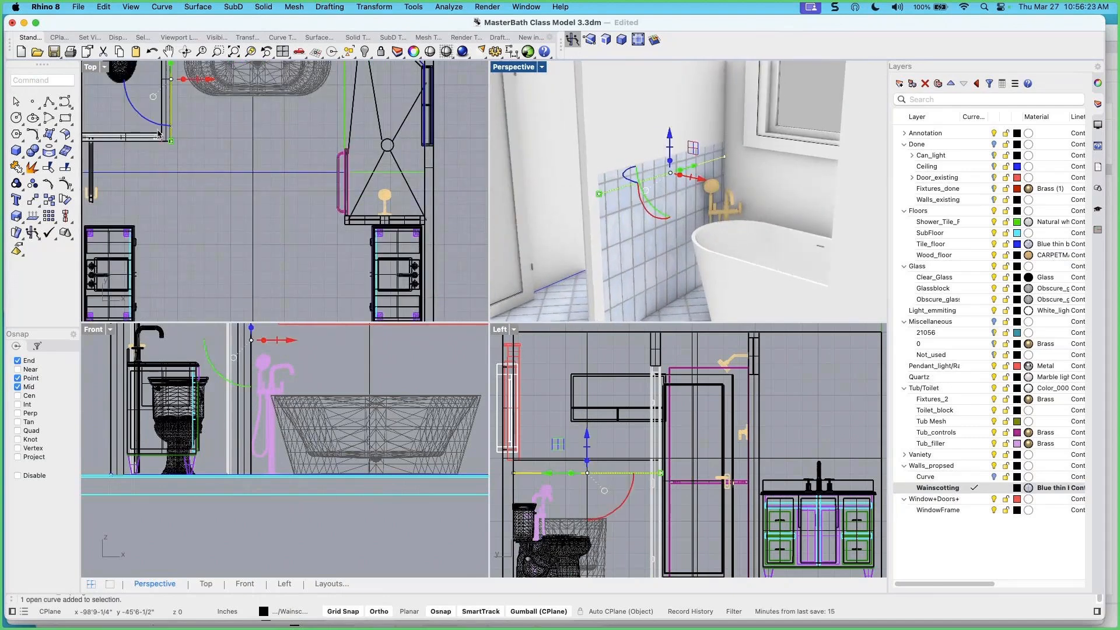
pyautogui.click(65, 169)
pyautogui.click(661, 202)
pyautogui.click(701, 233)
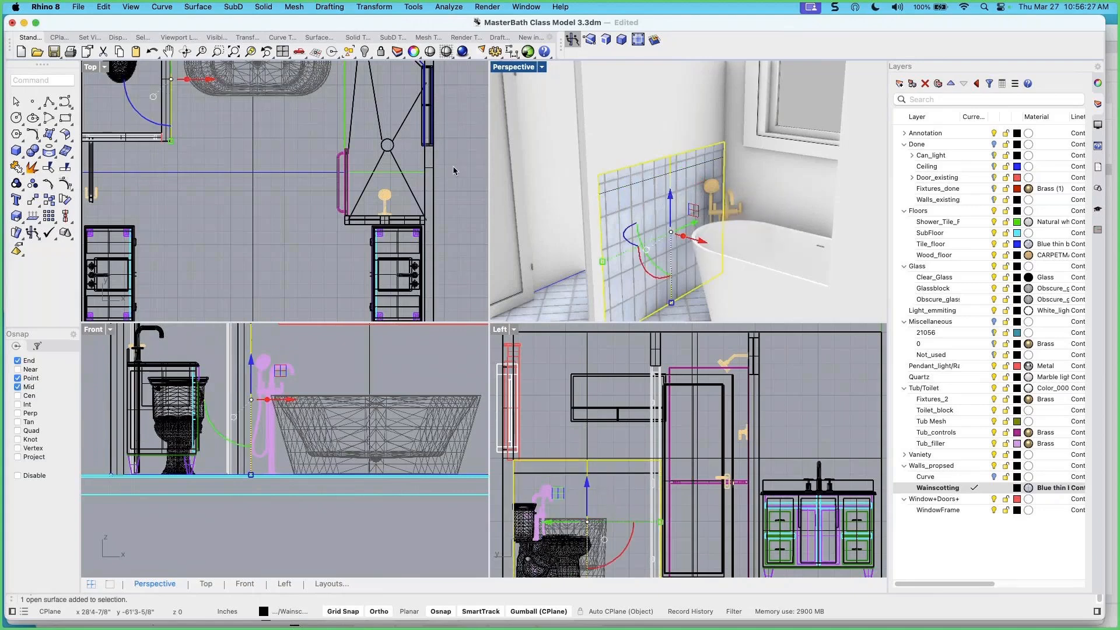
pyautogui.click(69, 172)
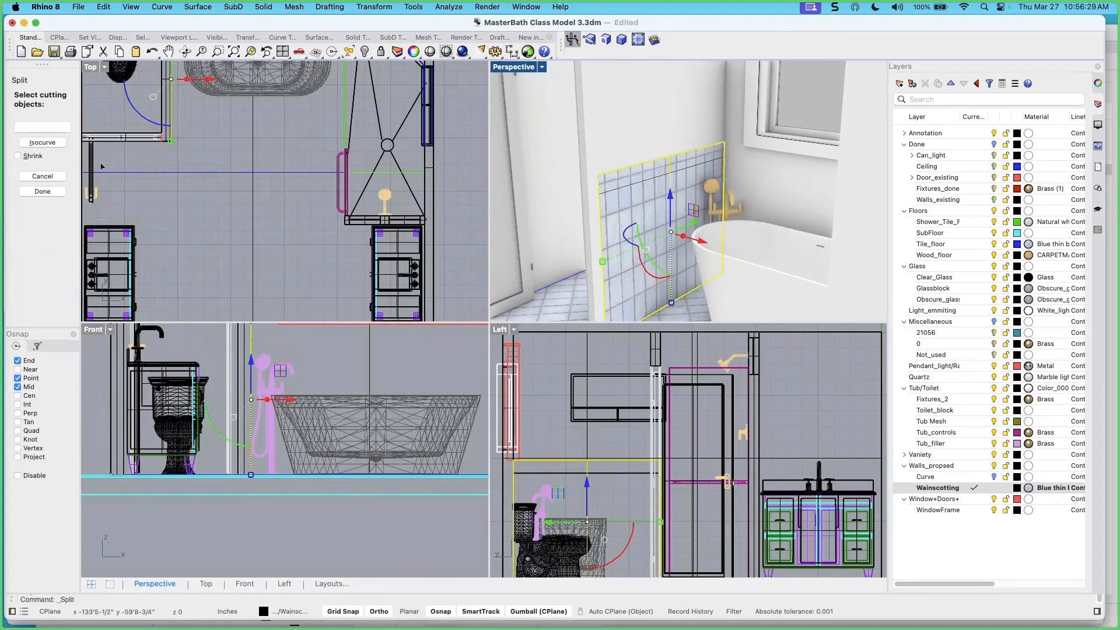
pyautogui.click(646, 185)
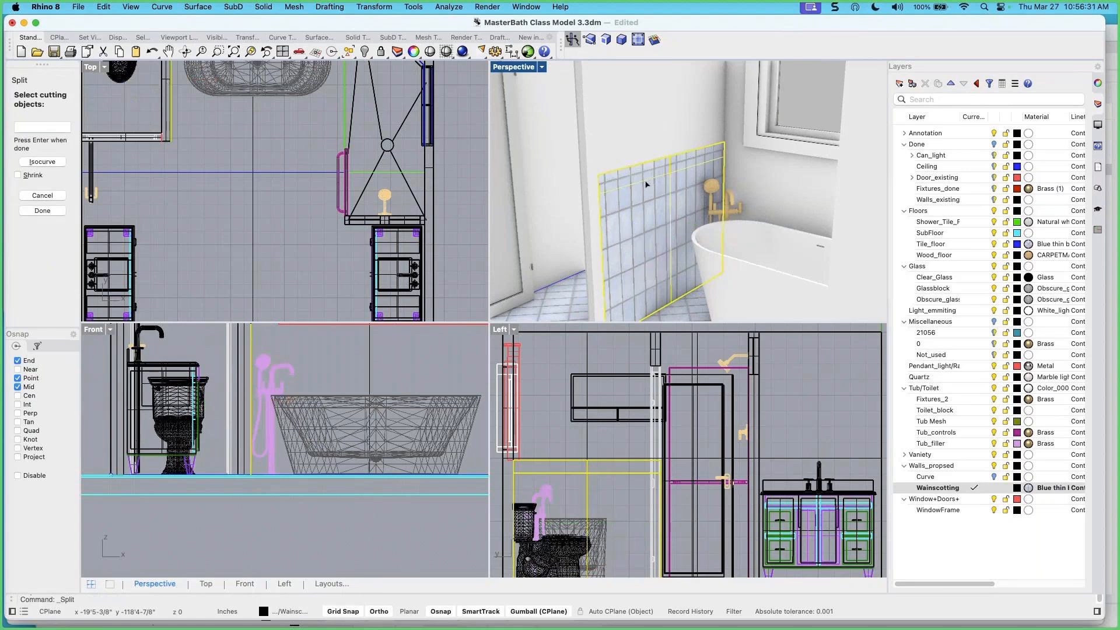
pyautogui.press('Return')
# Change the narrow strip along the top of the wainscot to the Quartz layer
pyautogui.click(642, 173)
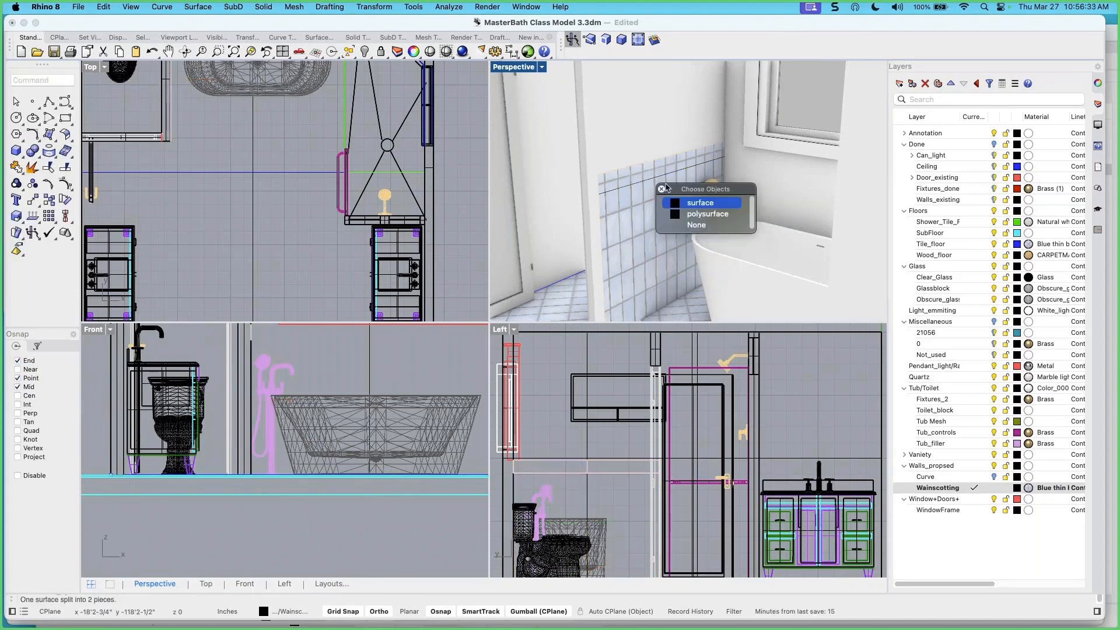
pyautogui.click(693, 203)
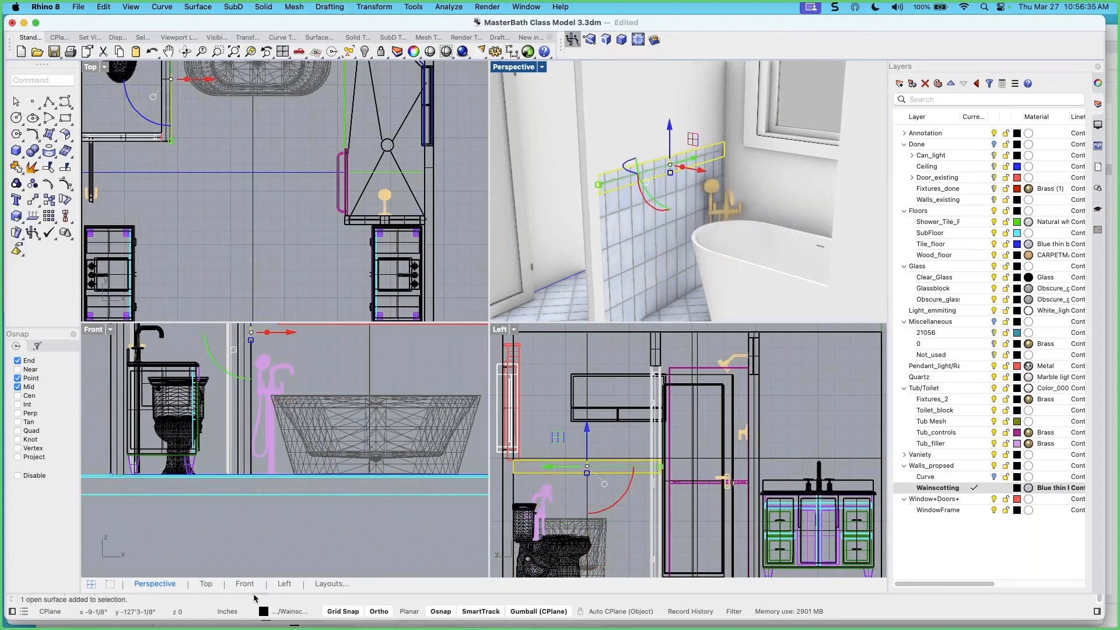
pyautogui.click(292, 612)
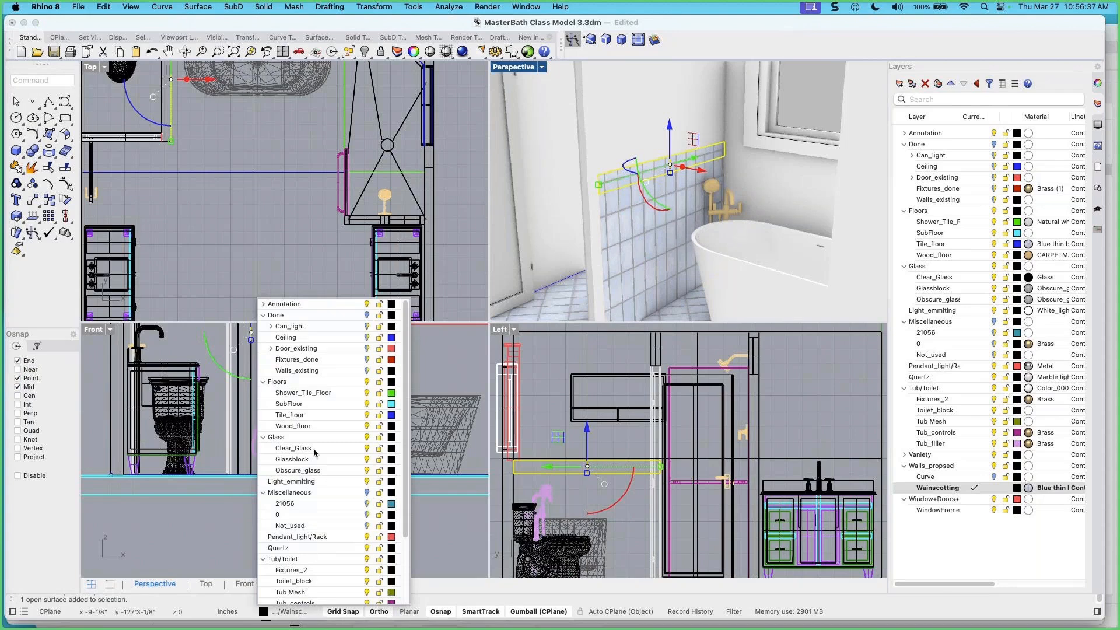
pyautogui.click(296, 548)
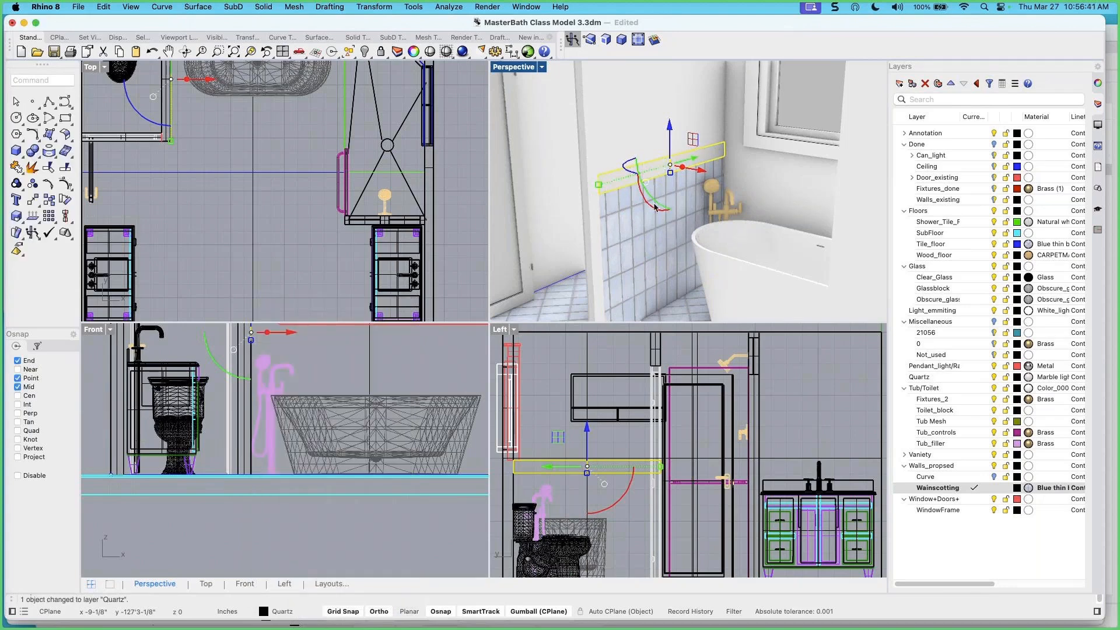
# Group the partition wall's tiled wainscot surface with the quartz strip above it
pyautogui.click(669, 238)
pyautogui.moveTo(672, 231); pyautogui.dragTo(703, 230, button='right')
pyautogui.click(642, 223)
pyautogui.keyDown('shift'); pyautogui.click(637, 176); pyautogui.keyUp('shift')
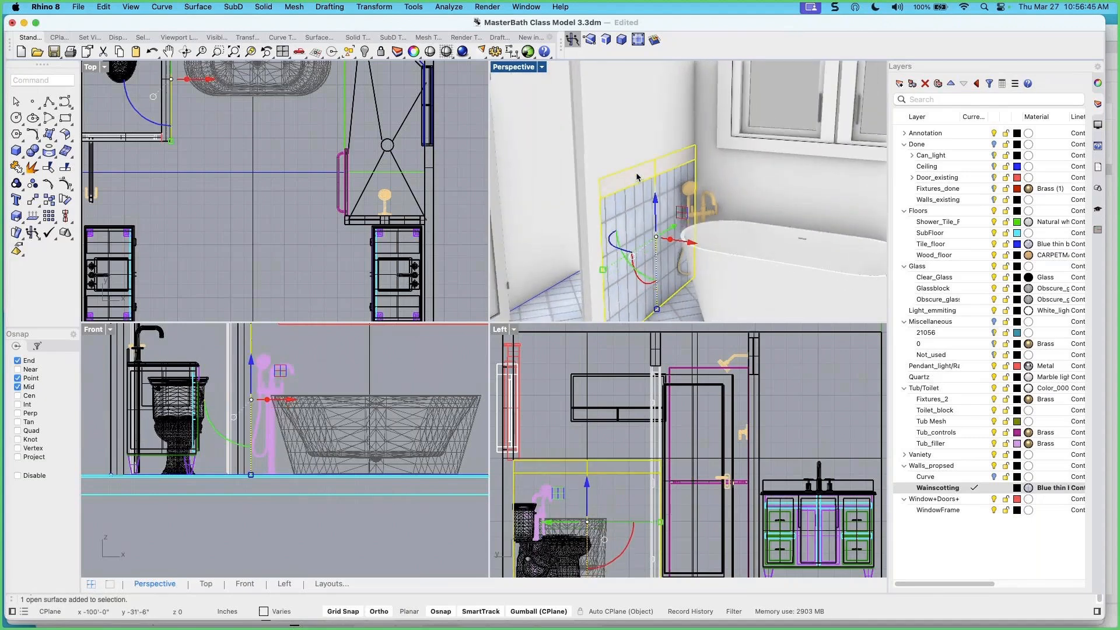
pyautogui.click(641, 185)
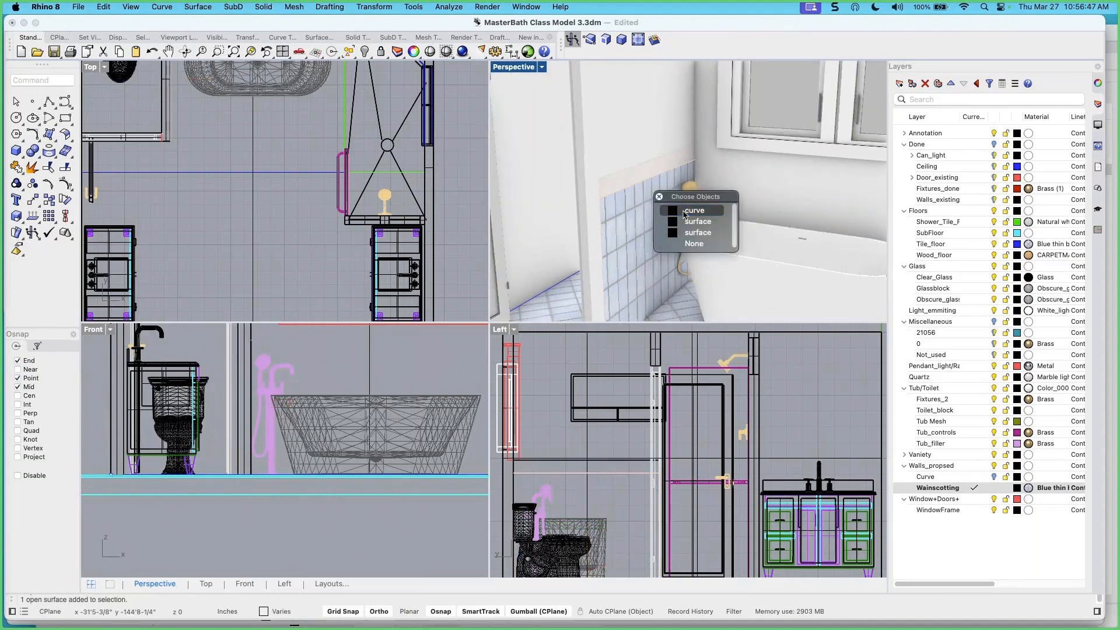
pyautogui.click(665, 212)
pyautogui.keyDown('shift'); pyautogui.click(631, 179); pyautogui.keyUp('shift')
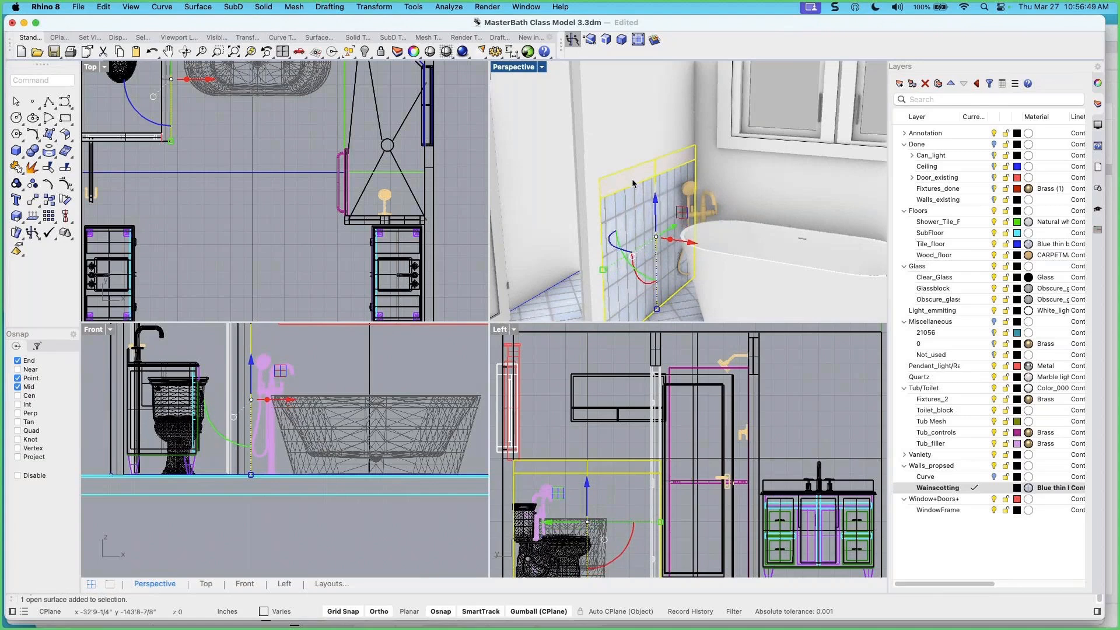
pyautogui.click(16, 183)
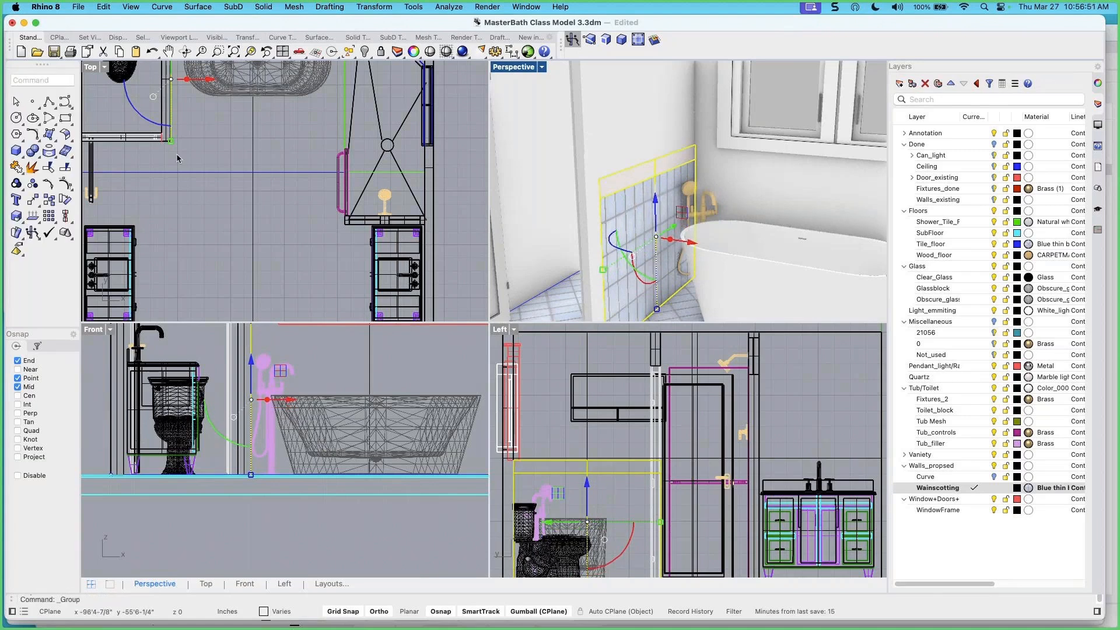
# Copy the grouped wainscot from the tub side of the partition across to the toilet room's opposite side wall
pyautogui.moveTo(677, 181); pyautogui.dragTo(644, 198, button='right')
pyautogui.scroll(-3, 657, 200)
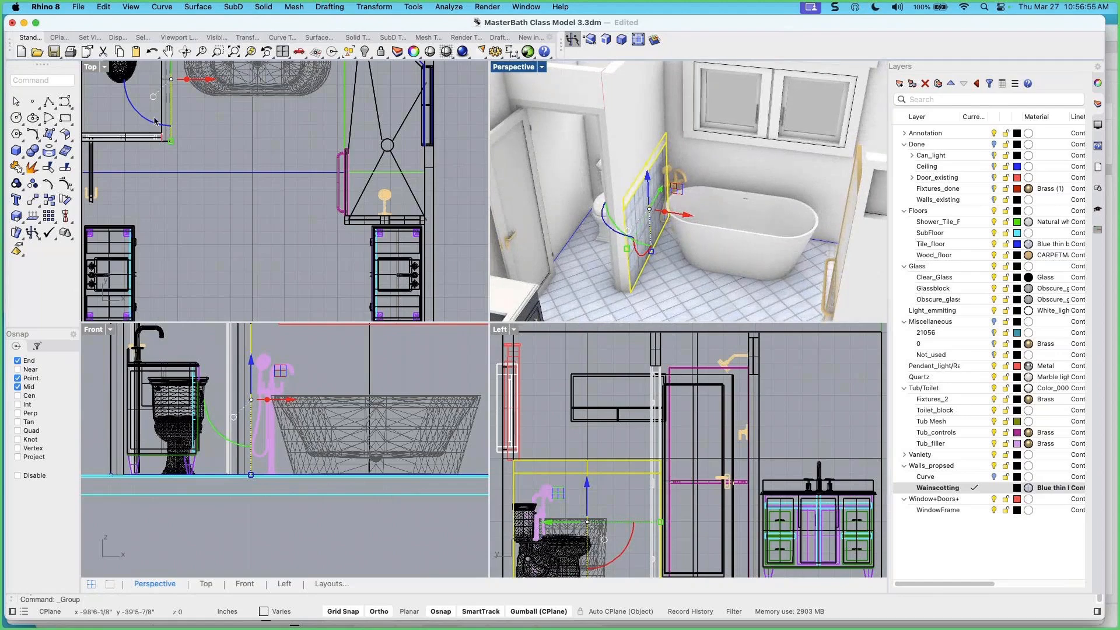
pyautogui.scroll(5, 196, 153)
pyautogui.scroll(-6, 236, 154)
pyautogui.moveTo(271, 150); pyautogui.dragTo(277, 199, button='right')
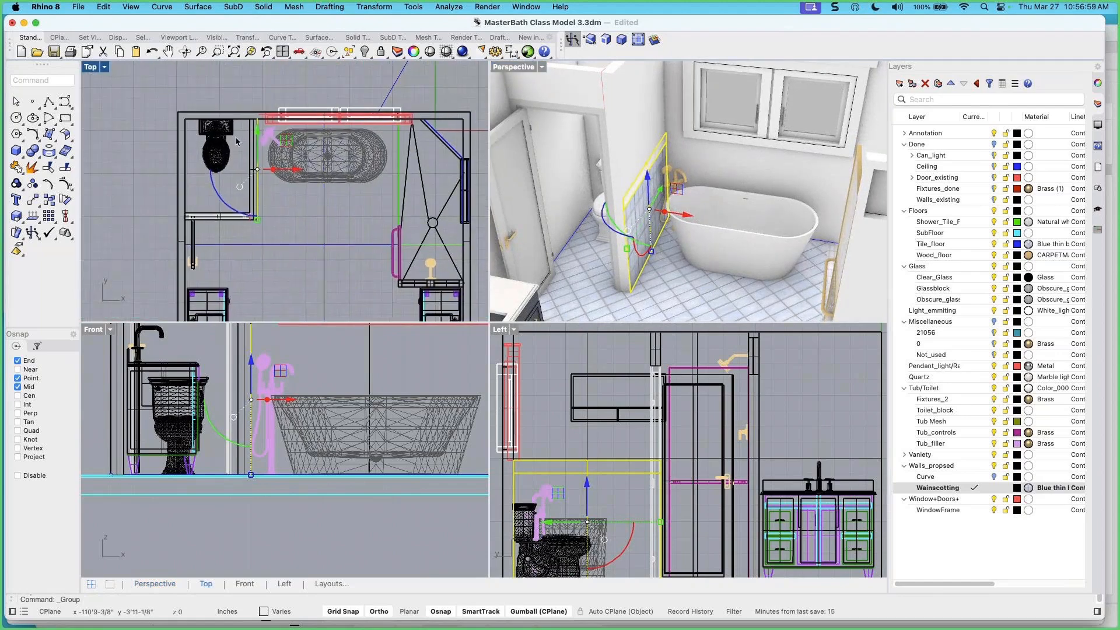
pyautogui.scroll(8, 246, 123)
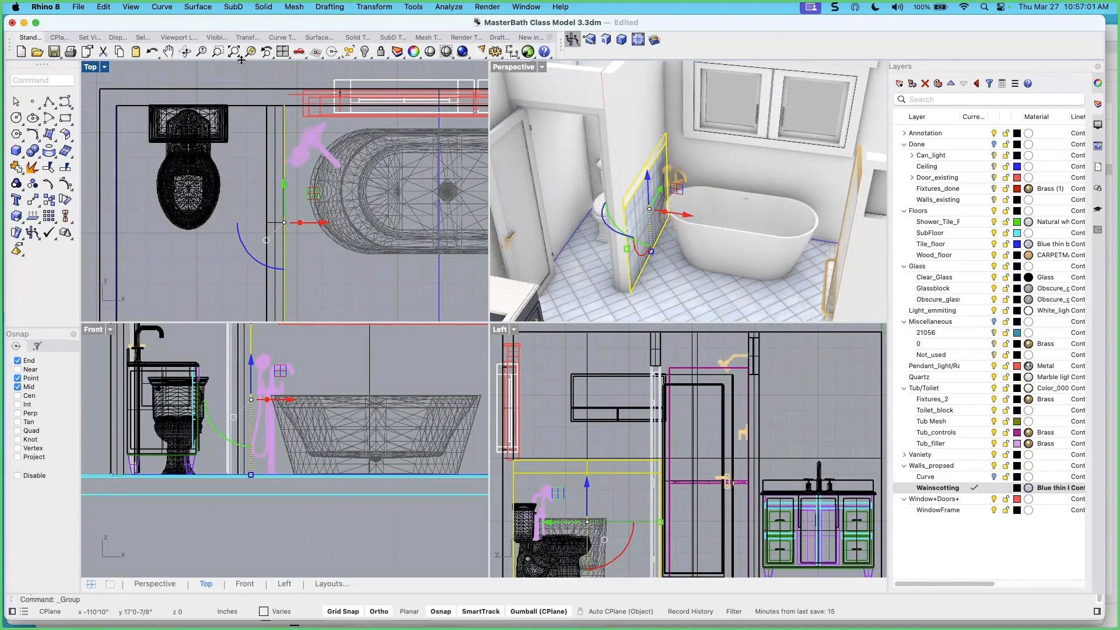
pyautogui.moveTo(324, 222); pyautogui.dragTo(158, 222)
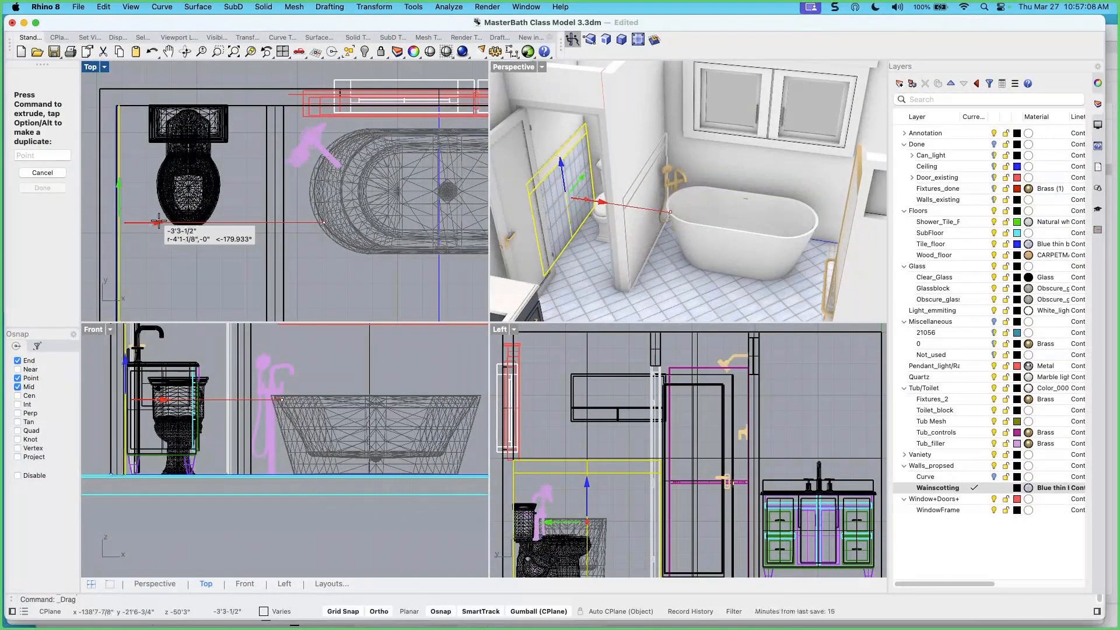
pyautogui.moveTo(159, 222); pyautogui.dragTo(159, 222)
# Nudge the copied wainscot group into place against the inner face of the toilet room's outer side wall
pyautogui.moveTo(688, 193); pyautogui.dragTo(595, 201, button='right')
pyautogui.scroll(10, 118, 129)
pyautogui.click(119, 131)
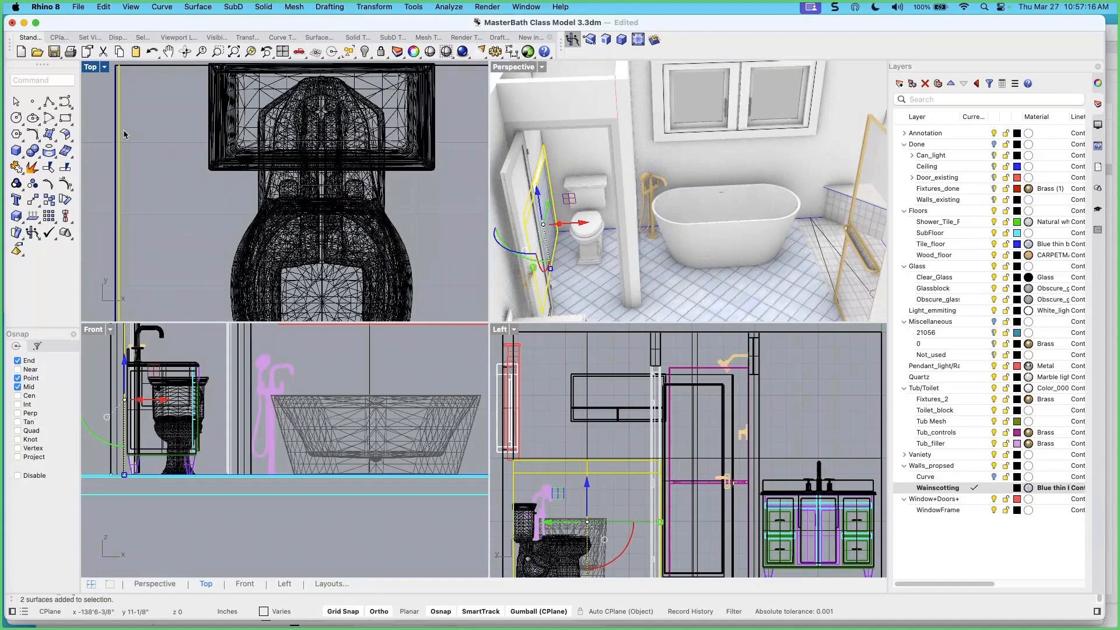
pyautogui.scroll(-3, 124, 135)
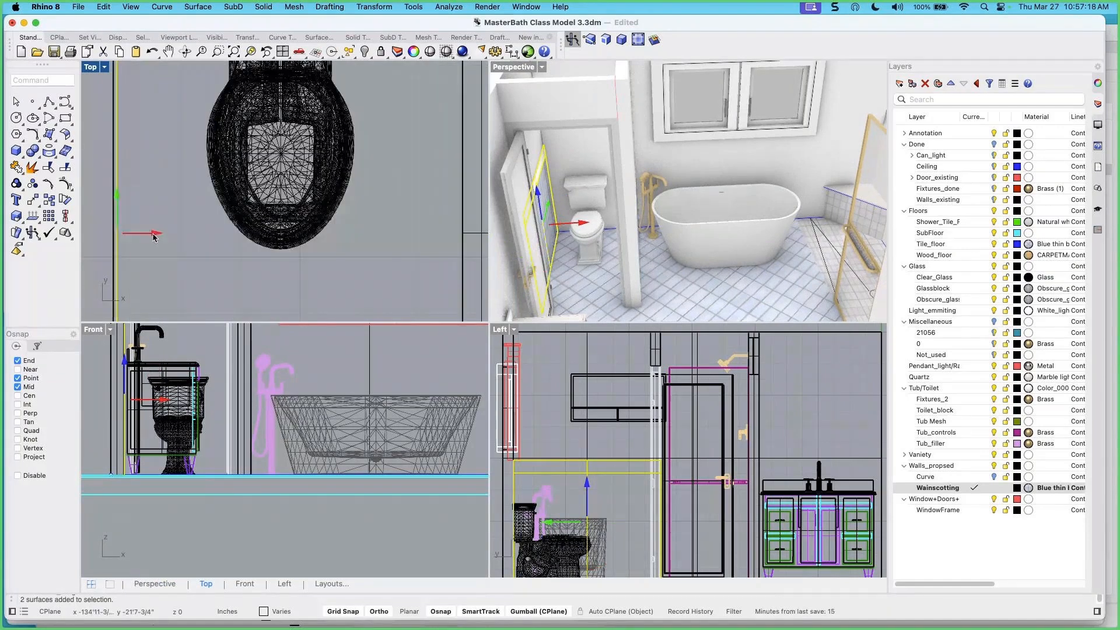
pyautogui.moveTo(153, 233); pyautogui.dragTo(152, 234)
pyautogui.scroll(9, 153, 233)
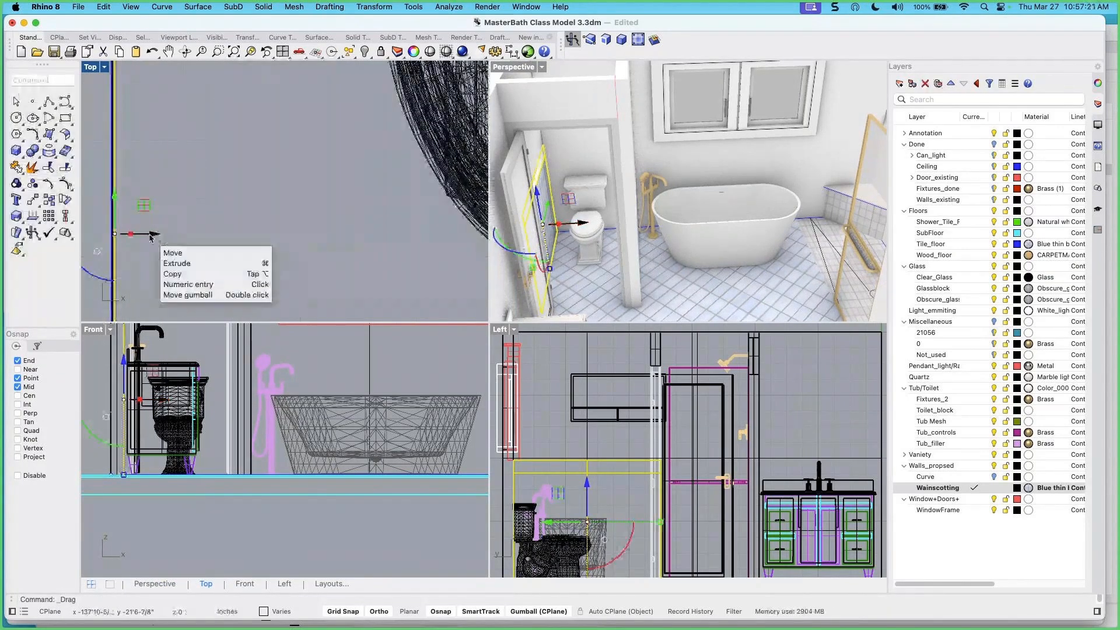
pyautogui.scroll(-5, 168, 184)
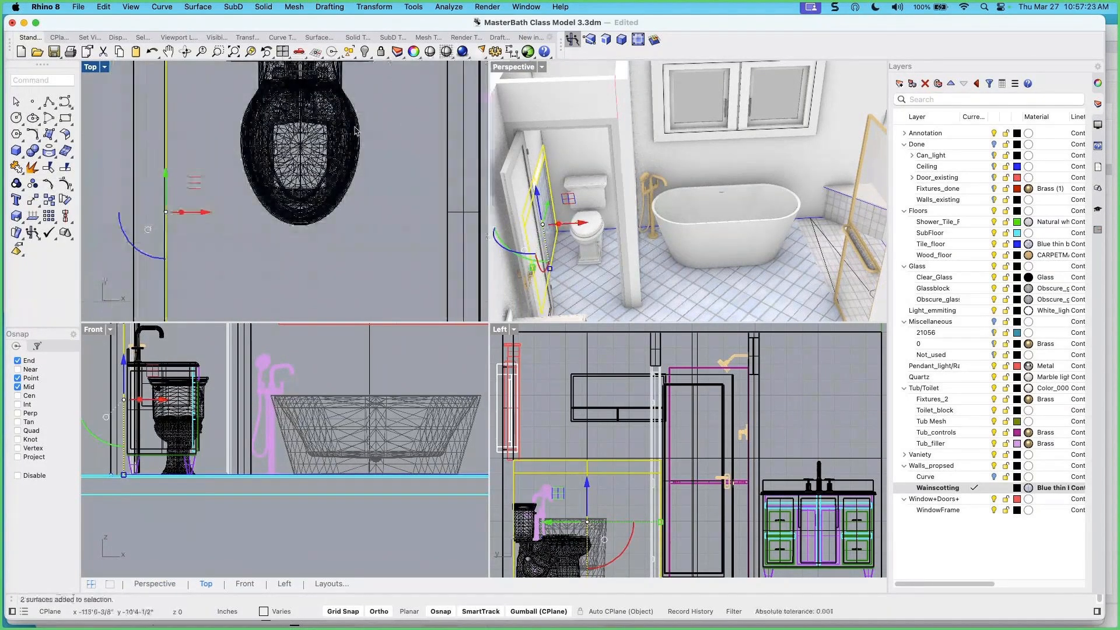
# Mirror a copy of that wainscot group about the toilet room's centerline onto the partition's inner face
pyautogui.scroll(-6, 460, 184)
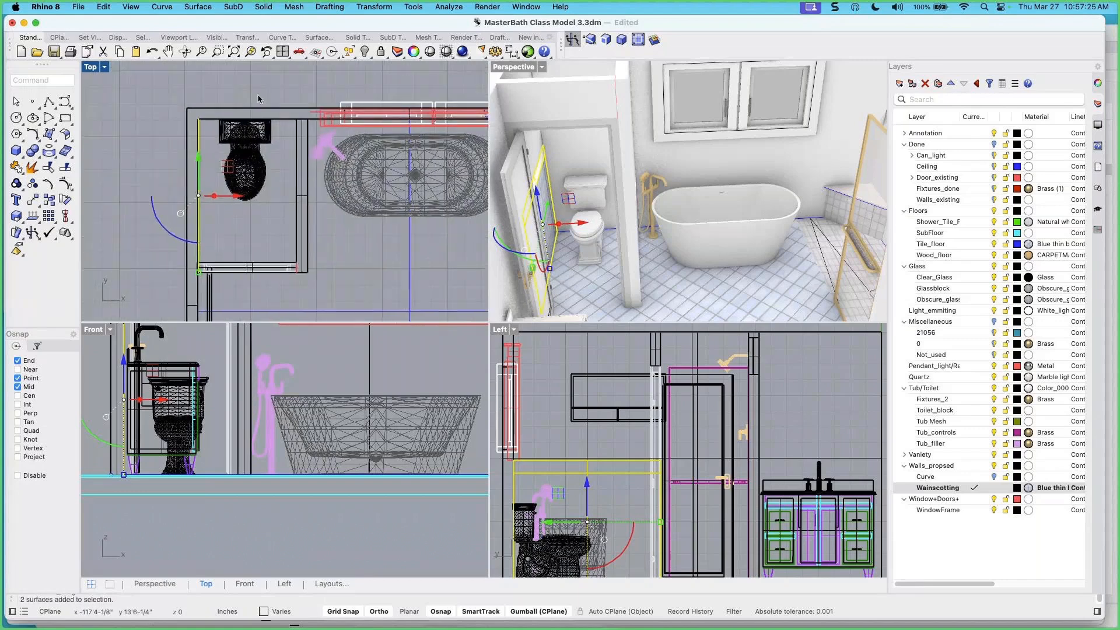
pyautogui.click(371, 7)
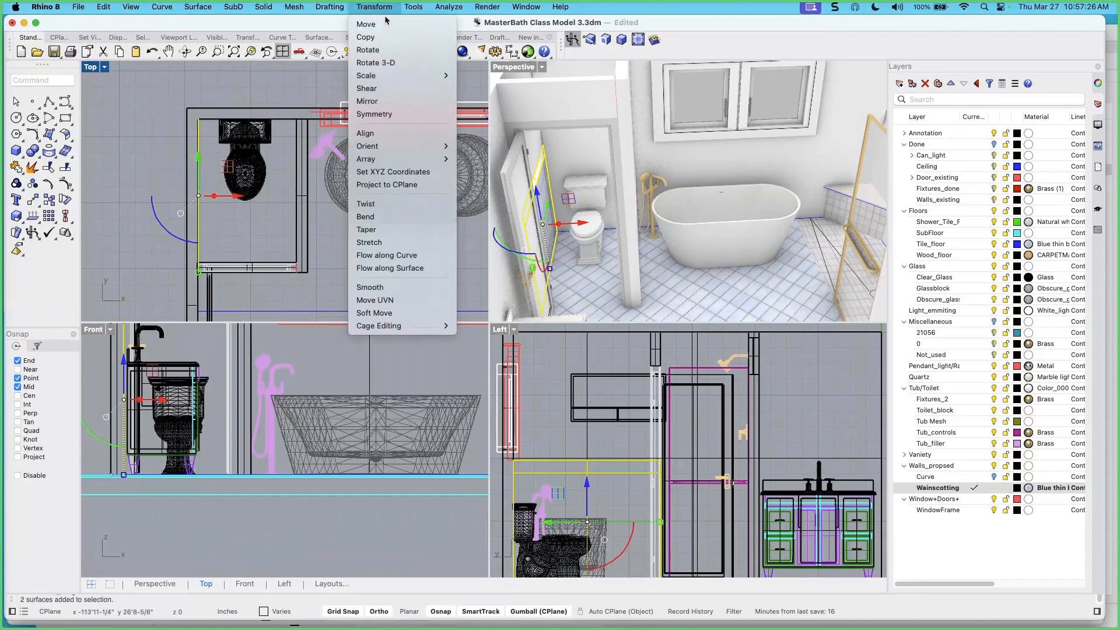
pyautogui.click(370, 102)
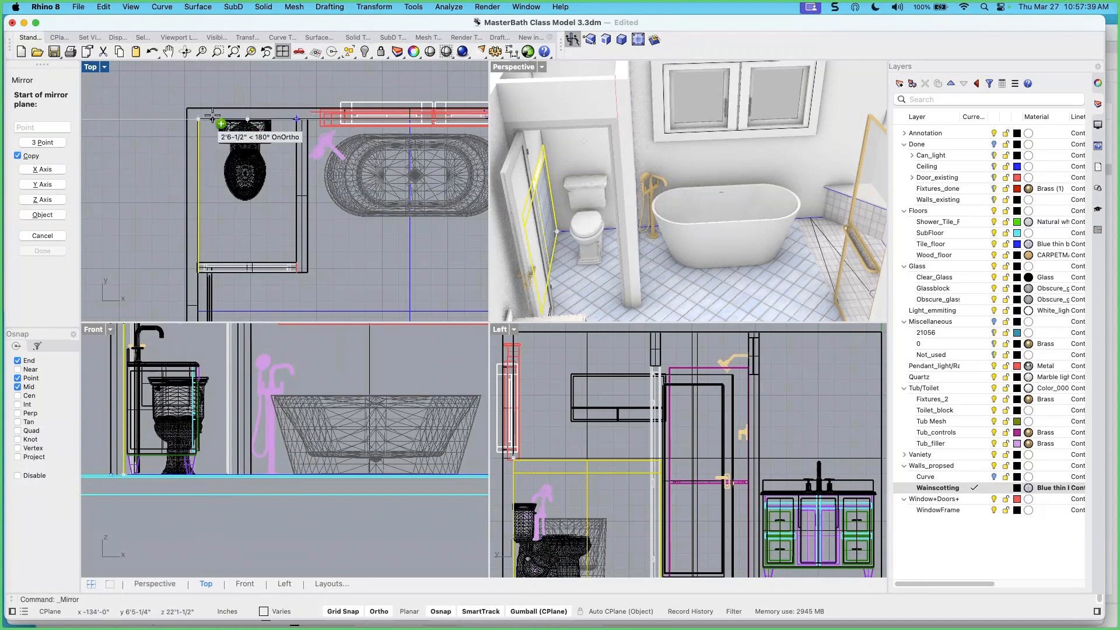
pyautogui.click(247, 117)
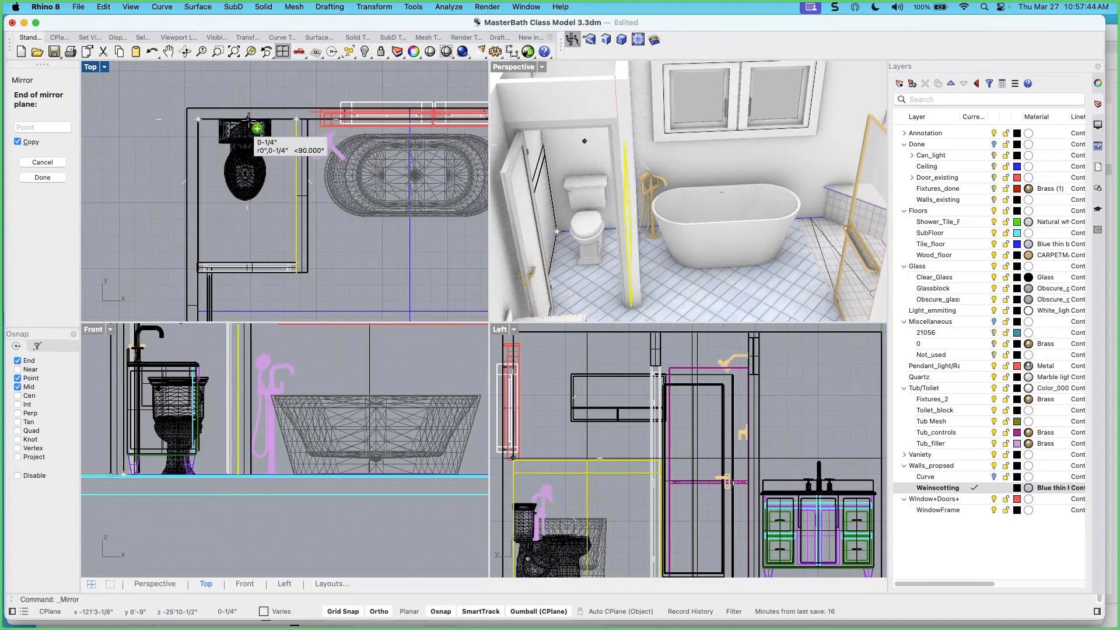
pyautogui.click(255, 224)
pyautogui.press('Escape')
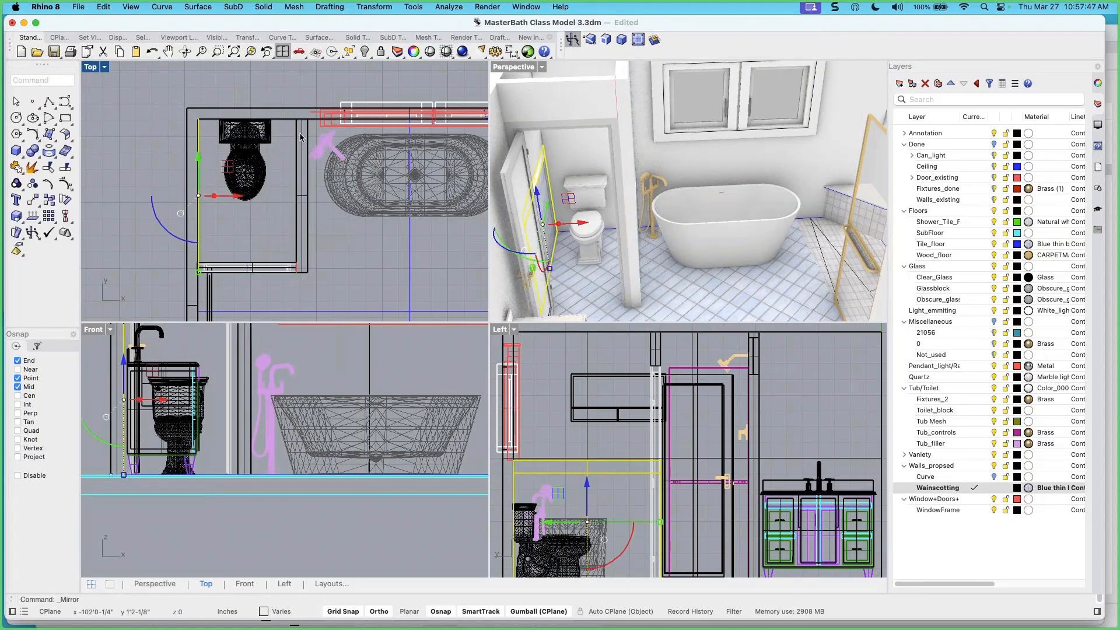
pyautogui.scroll(5, 295, 124)
pyautogui.moveTo(529, 210)
pyautogui.mouseDown(button='right')
pyautogui.moveTo(605, 228)
pyautogui.moveTo(528, 208)
pyautogui.mouseUp(button='right')
pyautogui.scroll(-5, 305, 144)
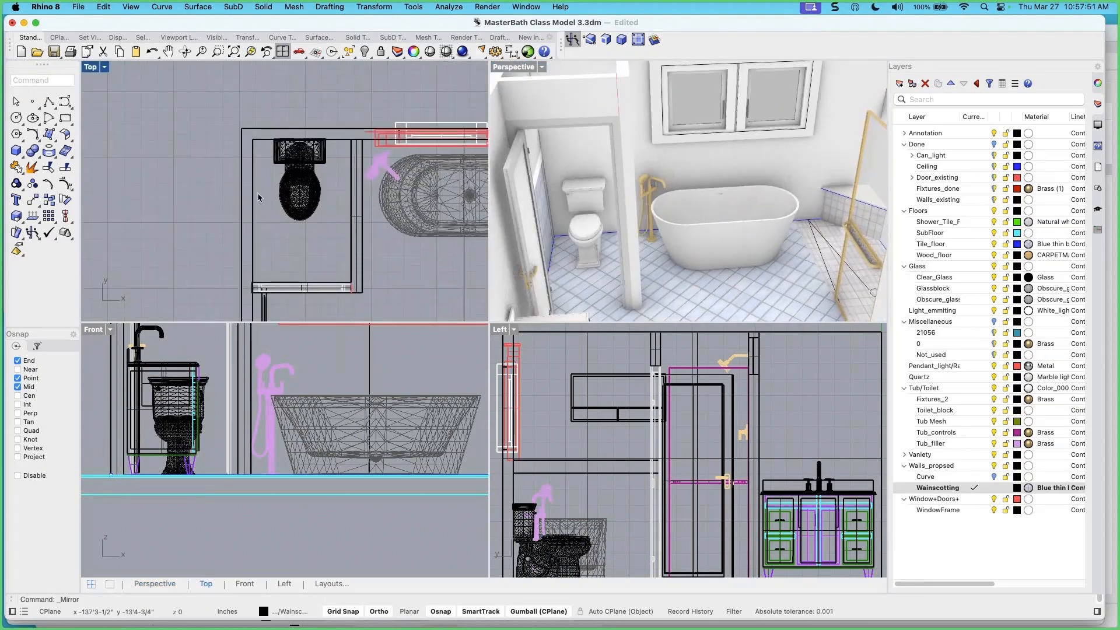
# Mirror a copy of the outer side wall's wainscot group across a 45-degree line through the room corner onto the back wall
pyautogui.scroll(10, 253, 178)
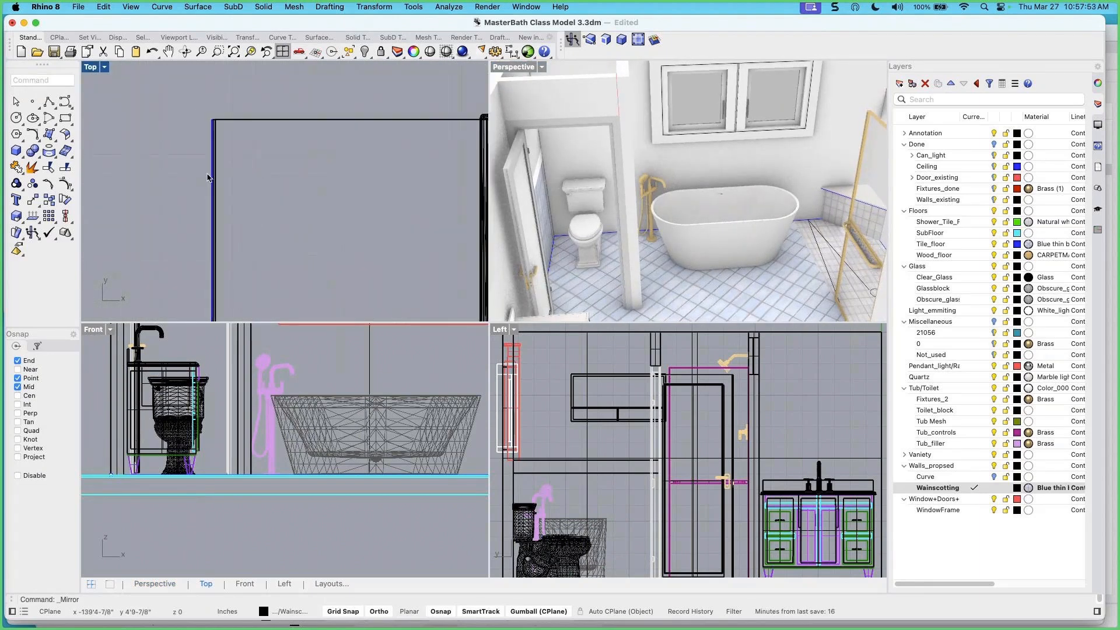
pyautogui.click(218, 169)
pyautogui.scroll(-6, 253, 166)
pyautogui.moveTo(243, 154); pyautogui.dragTo(175, 174, button='right')
pyautogui.scroll(6, 174, 172)
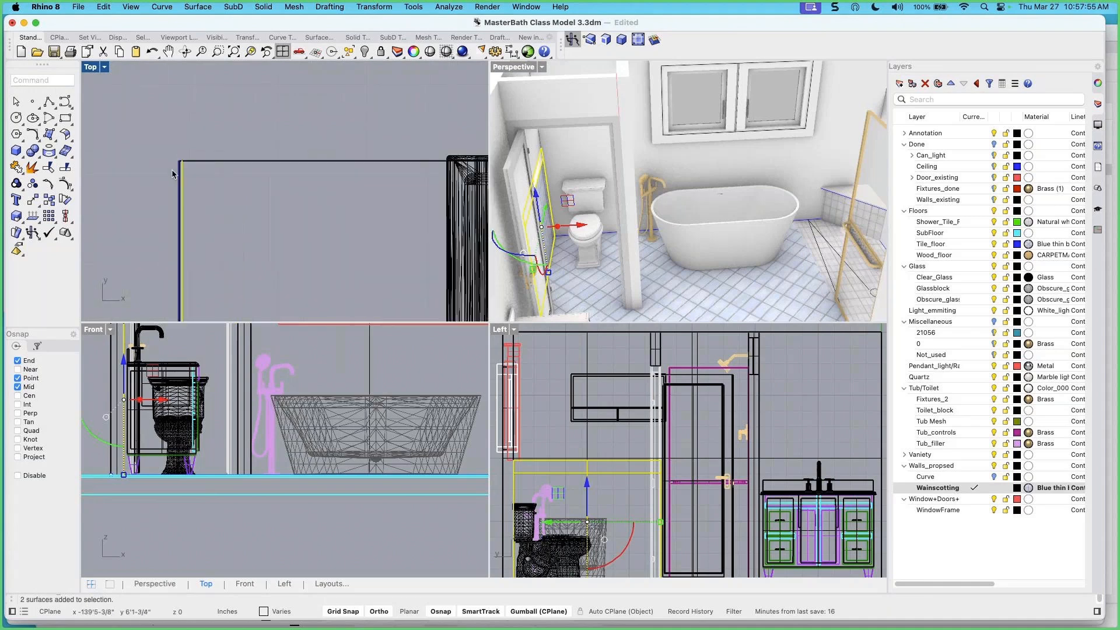
pyautogui.click(367, 101)
pyautogui.click(178, 161)
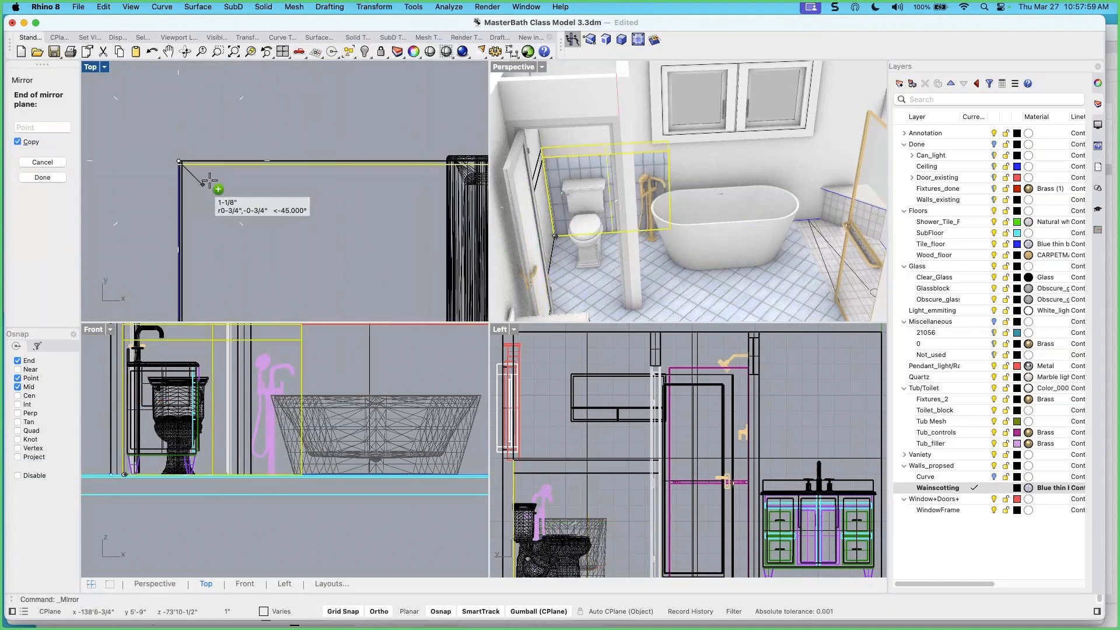
pyautogui.click(228, 187)
pyautogui.scroll(-3, 324, 193)
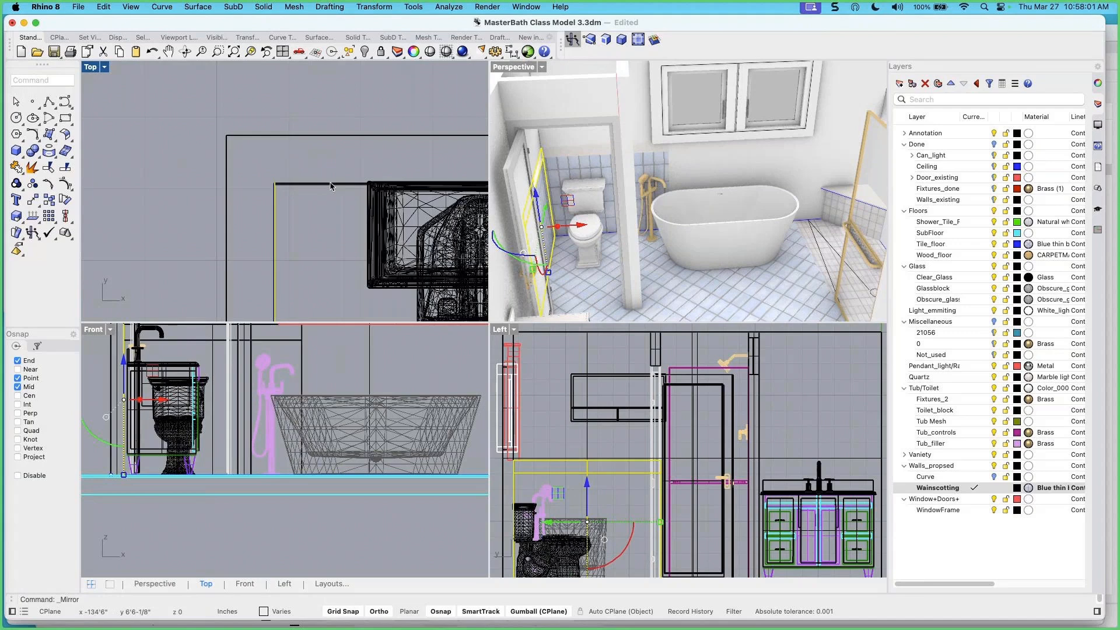
# Scale the back-wall wainscot group in one direction from the outer corner so it ends at the partition's inner face
pyautogui.click(333, 184)
pyautogui.scroll(-3, 369, 200)
pyautogui.moveTo(368, 200); pyautogui.dragTo(206, 193, button='right')
pyautogui.scroll(-4, 239, 181)
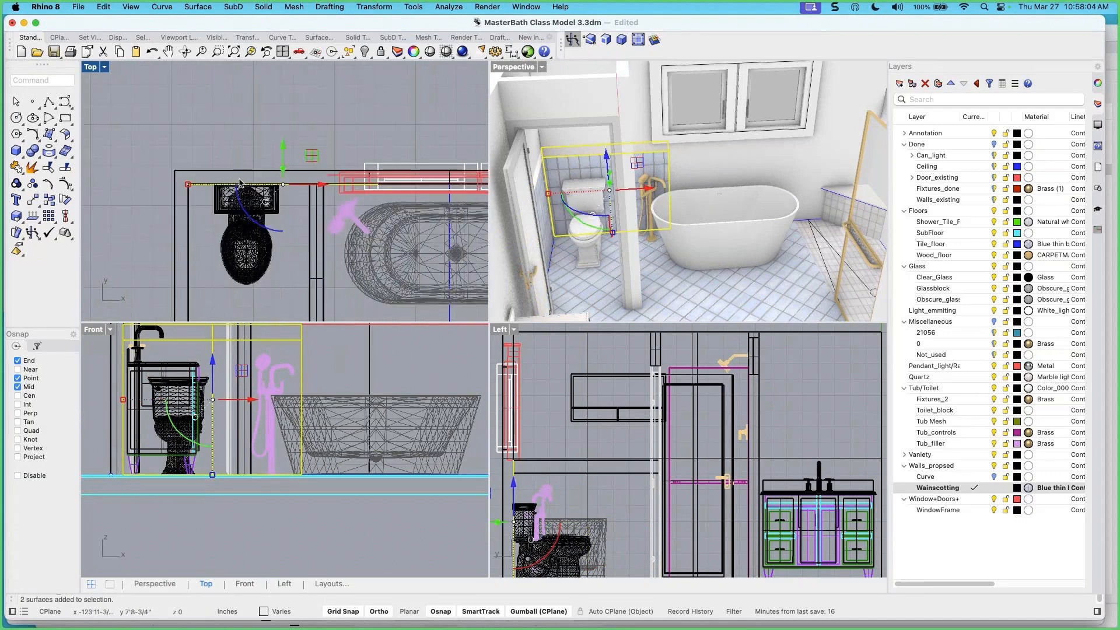
pyautogui.click(374, 7)
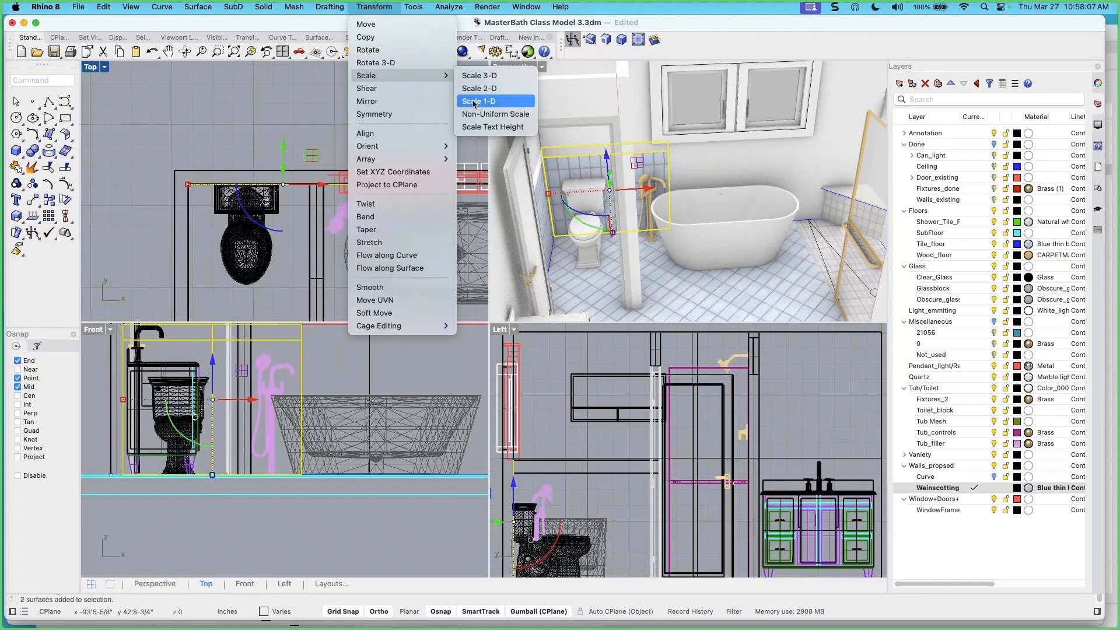
pyautogui.click(305, 141)
pyautogui.scroll(4, 188, 184)
pyautogui.click(188, 161)
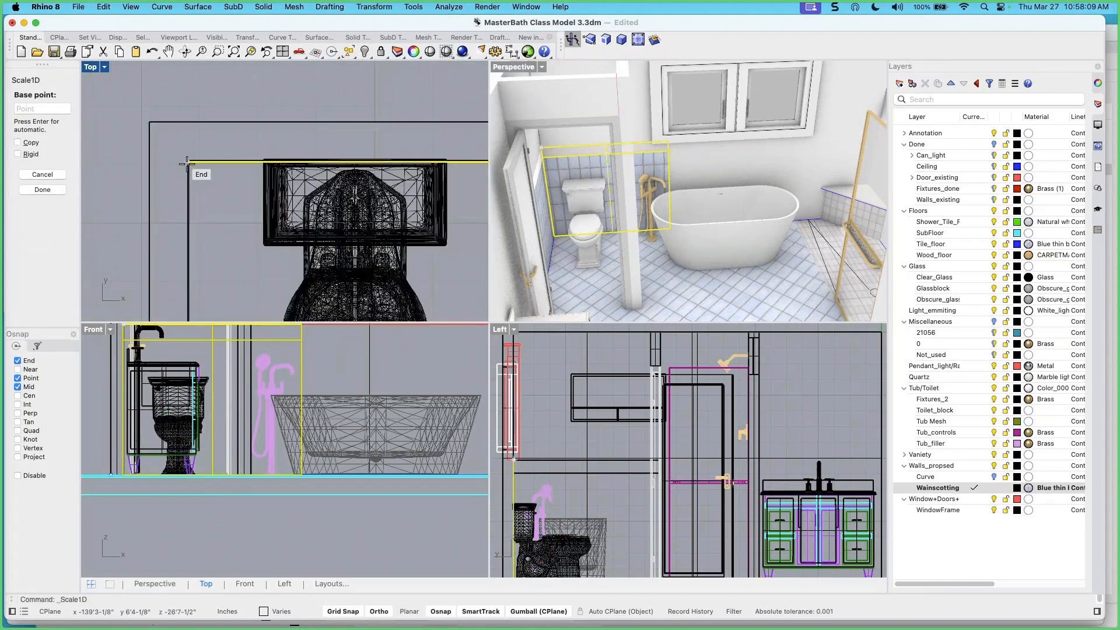
pyautogui.scroll(-5, 304, 166)
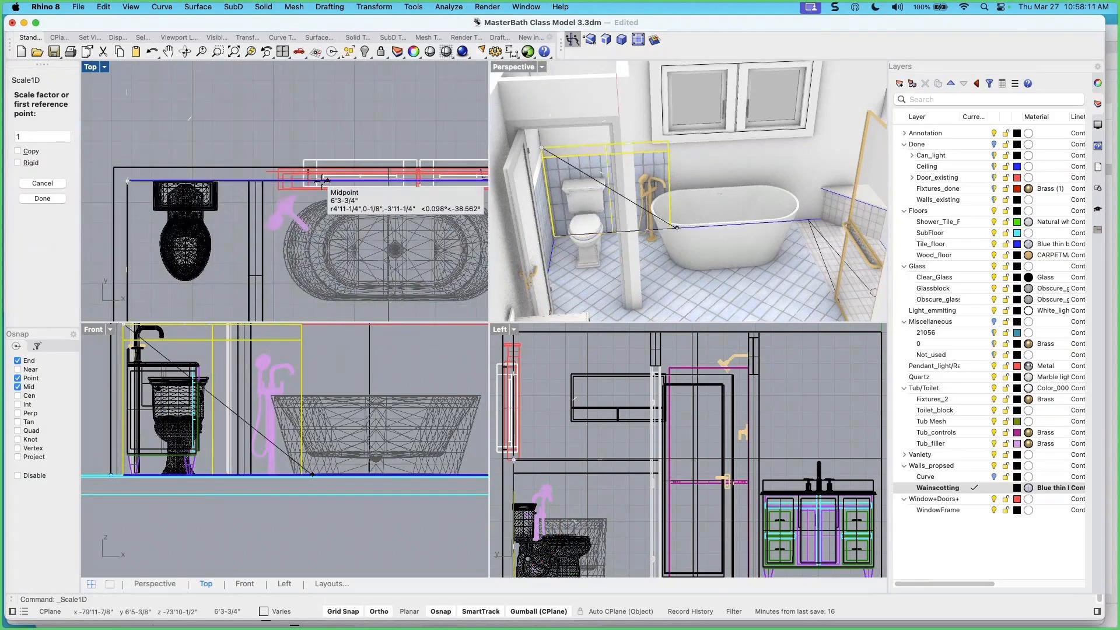
pyautogui.scroll(5, 392, 187)
pyautogui.scroll(2, 248, 175)
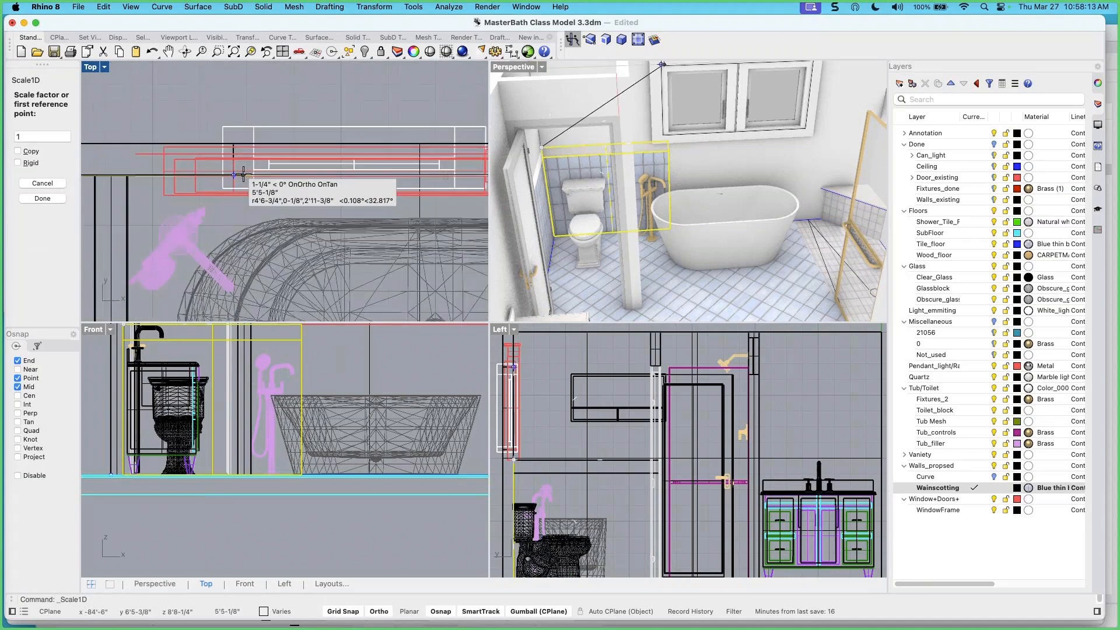
pyautogui.click(251, 175)
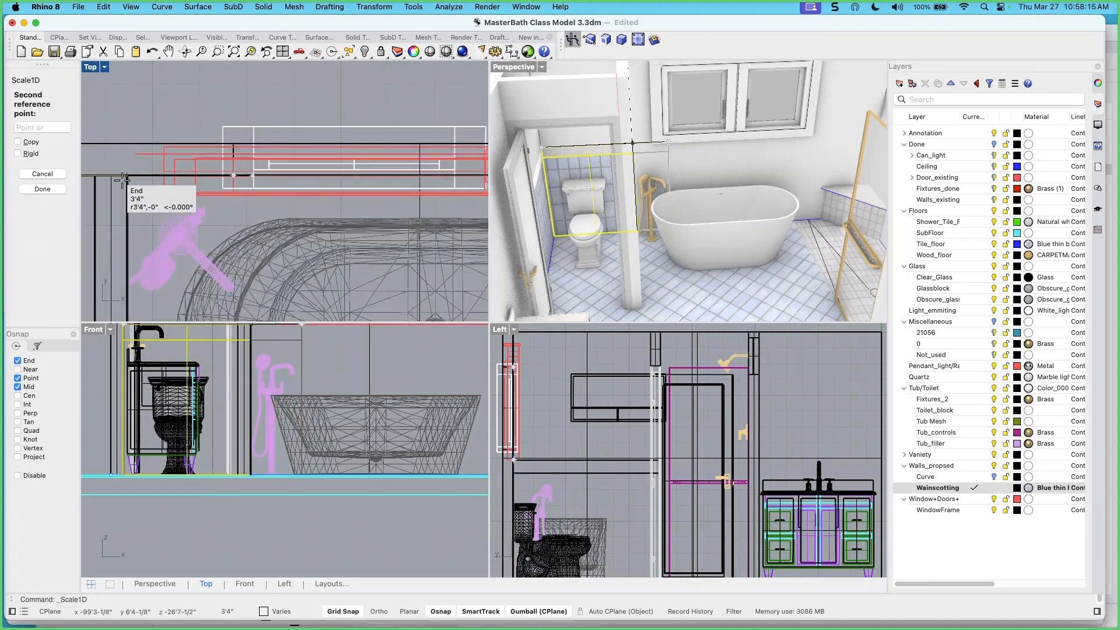
pyautogui.moveTo(129, 181); pyautogui.dragTo(270, 184, button='right')
pyautogui.click(240, 184)
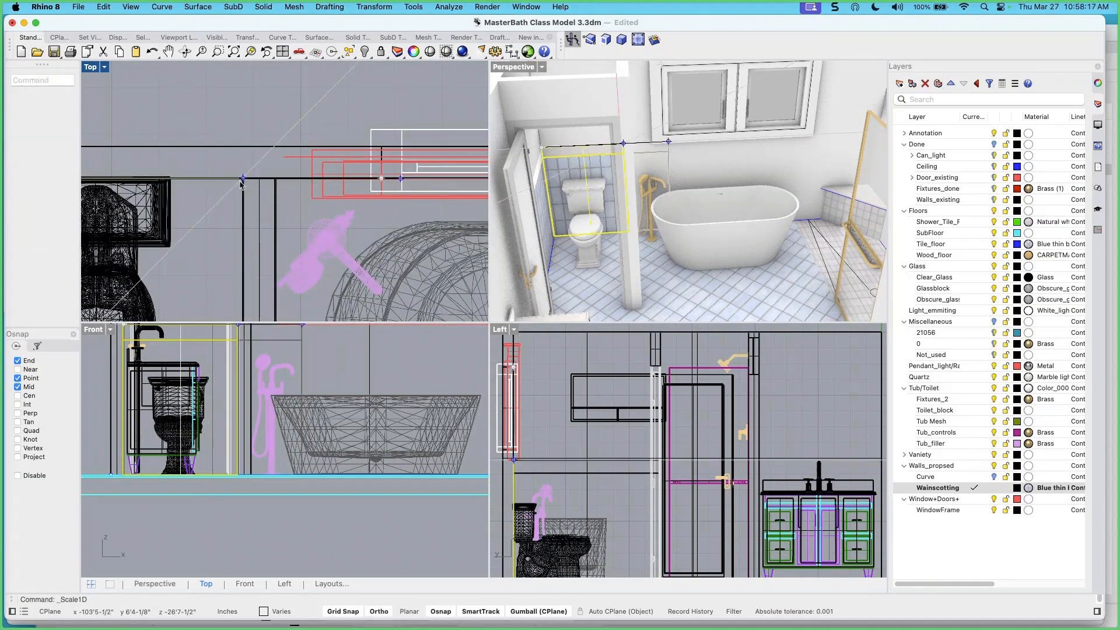
pyautogui.press('Escape')
pyautogui.scroll(-3, 371, 177)
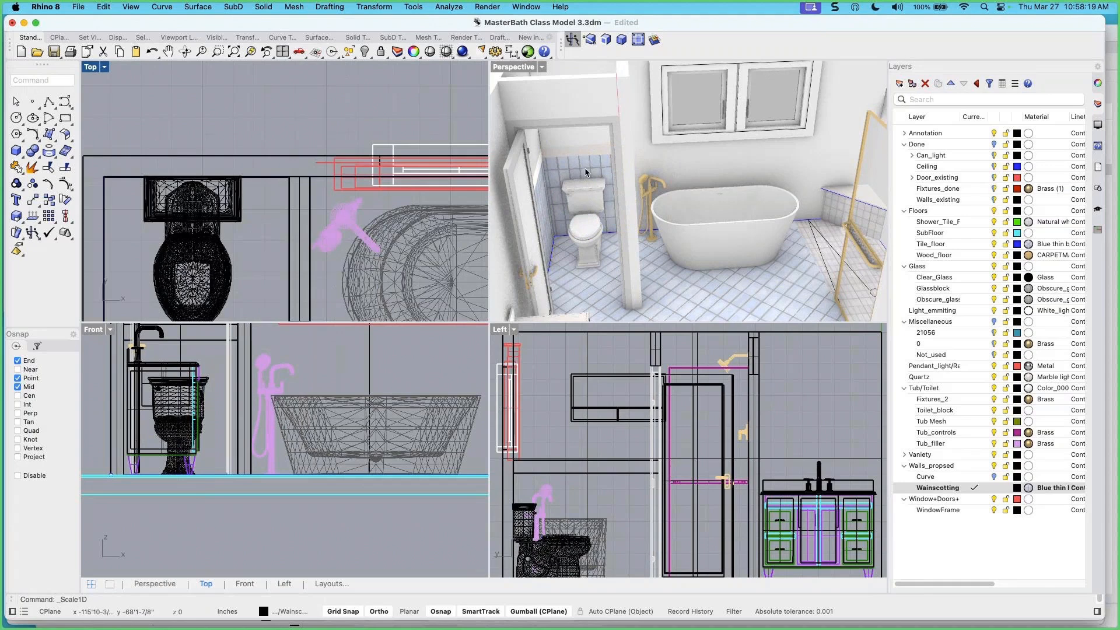
# Mirror a copy of the wainscot group on the partition's tub side across a 45-degree line through the corner onto the tub's back wall
pyautogui.click(593, 168)
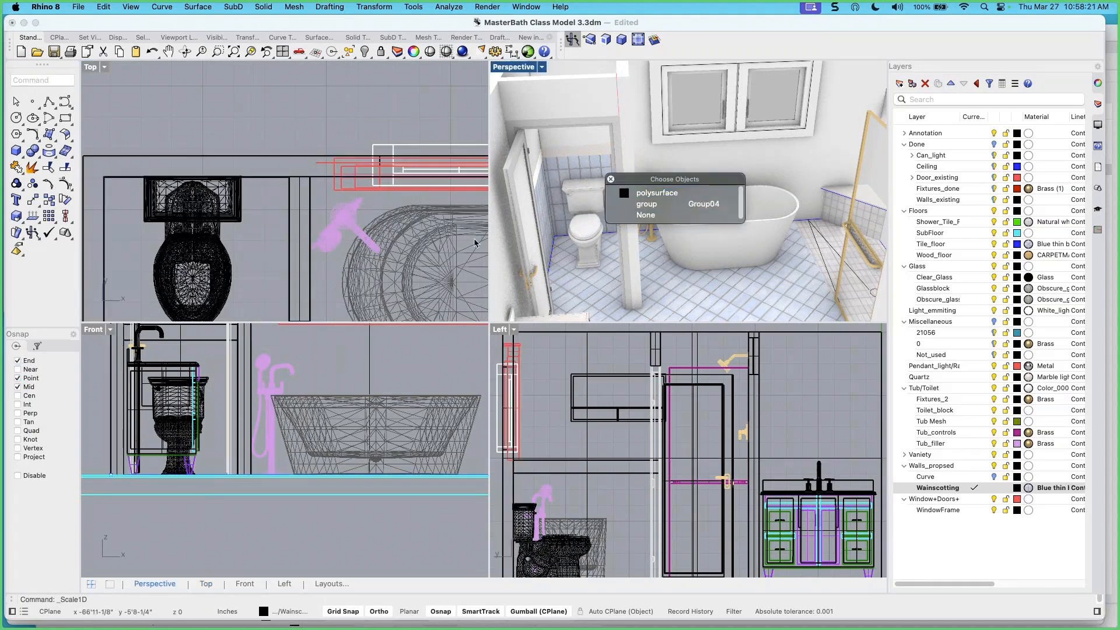
pyautogui.press('Escape')
pyautogui.scroll(-6, 364, 227)
pyautogui.scroll(20, 330, 204)
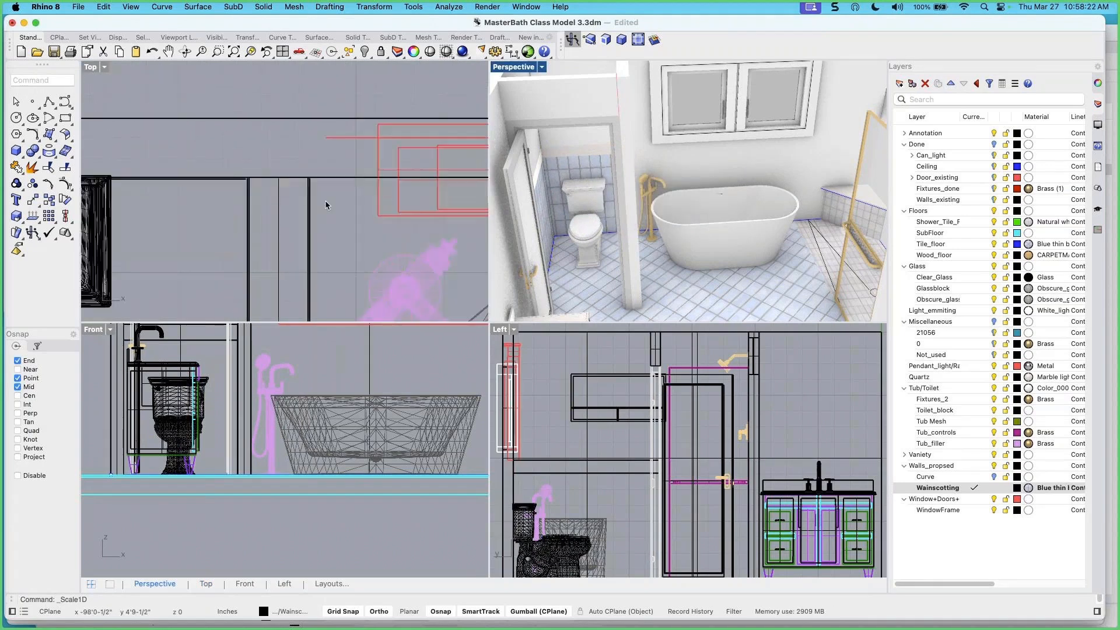
pyautogui.click(290, 196)
pyautogui.scroll(-5, 291, 181)
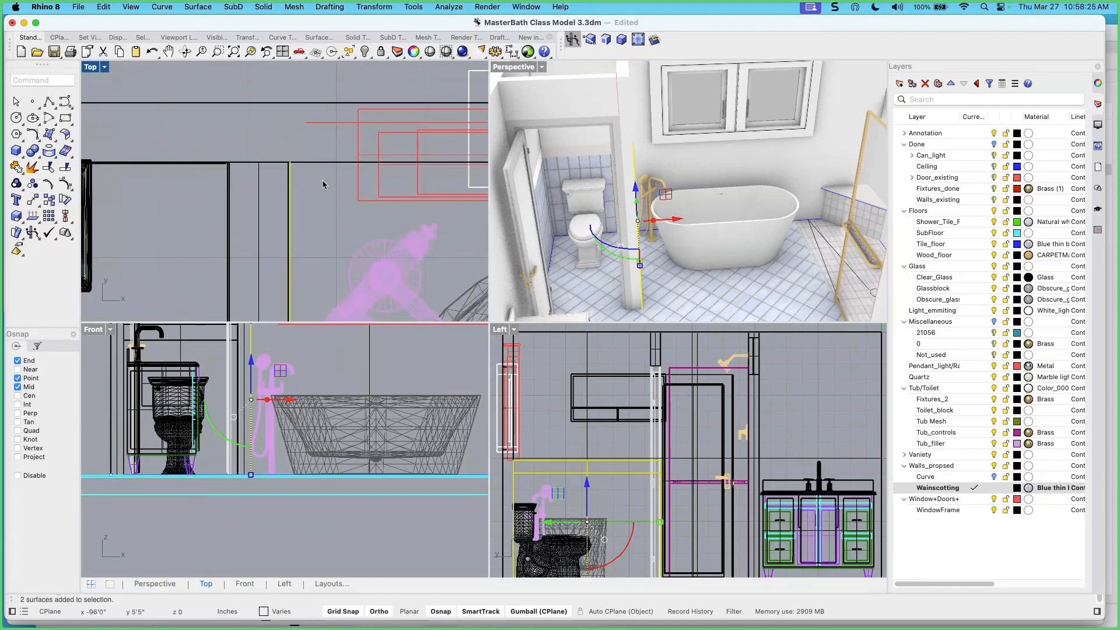
pyautogui.scroll(-6, 219, 187)
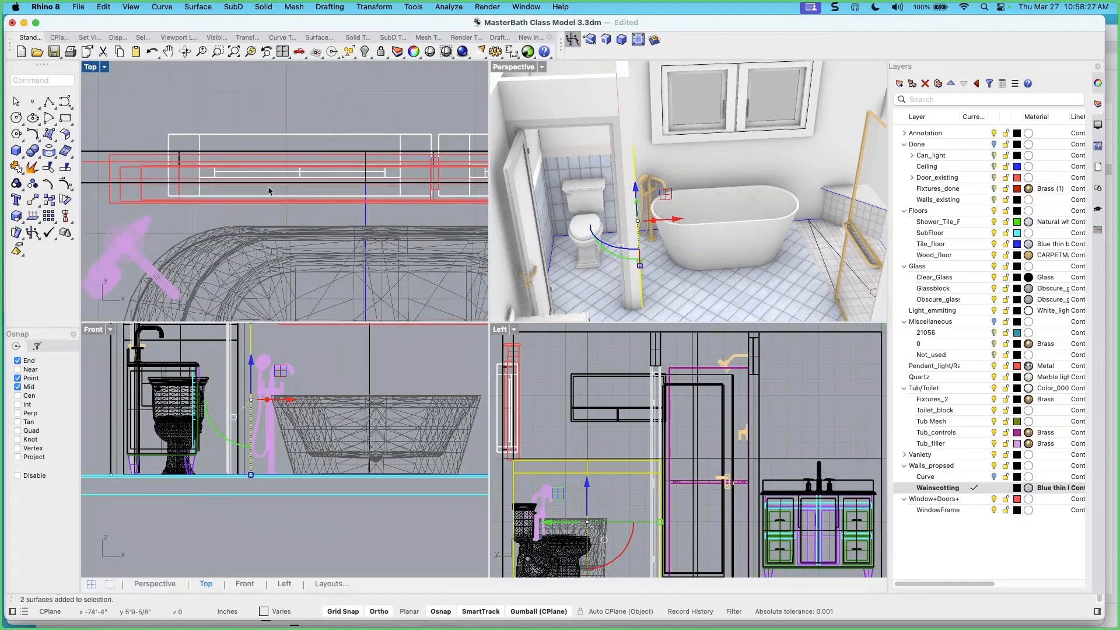
pyautogui.scroll(5, 193, 193)
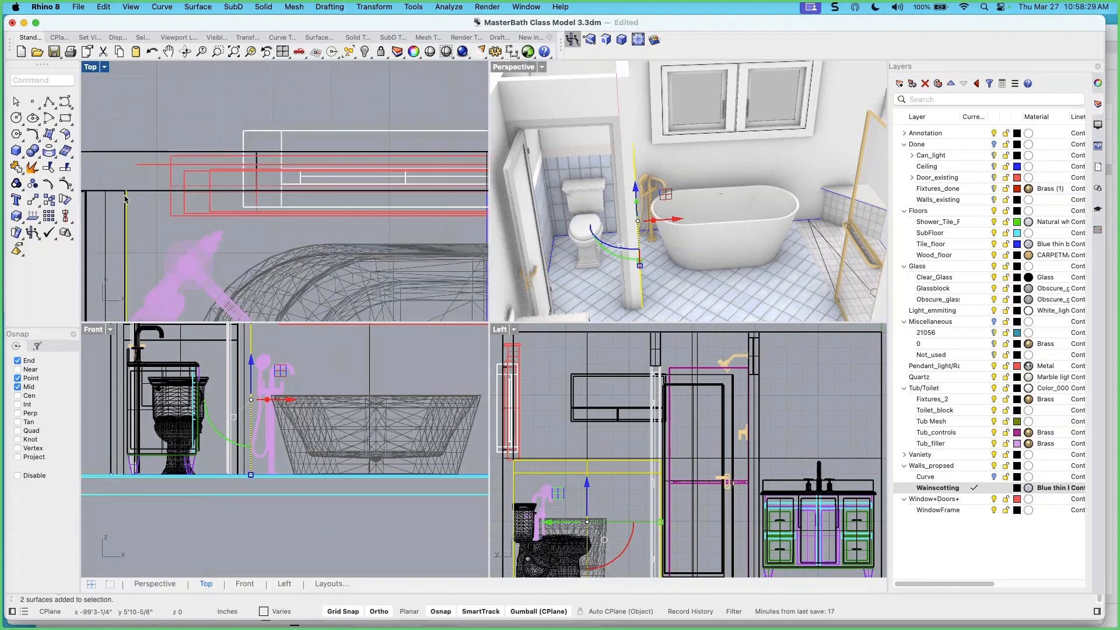
pyautogui.scroll(4, 126, 198)
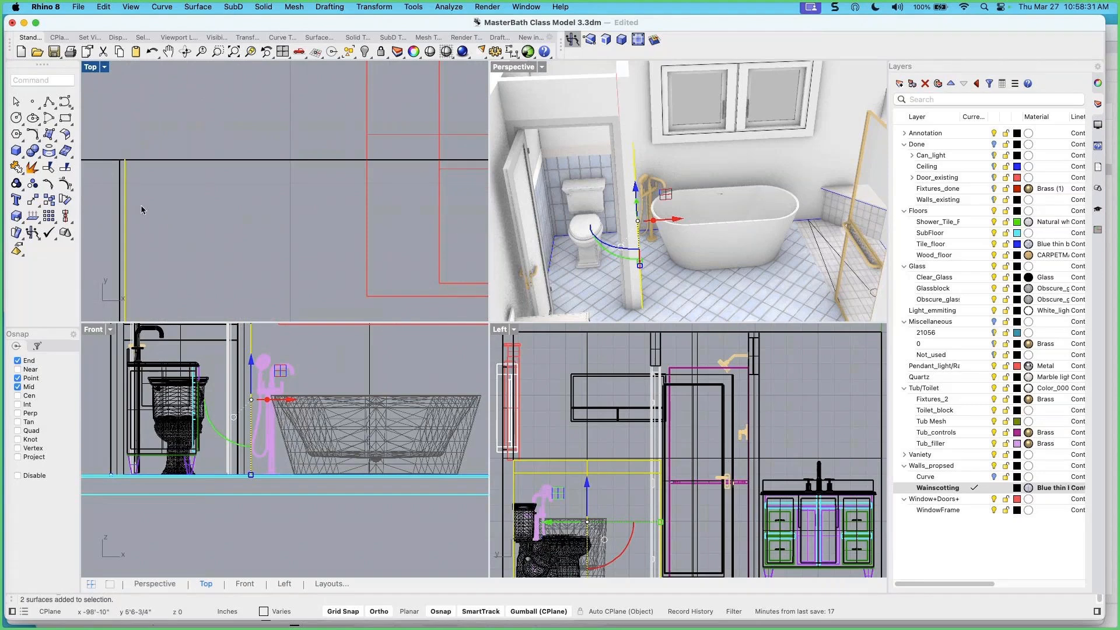
pyautogui.scroll(-5, 142, 204)
pyautogui.scroll(5, 188, 248)
pyautogui.scroll(-6, 195, 237)
pyautogui.moveTo(226, 177); pyautogui.dragTo(167, 205, button='right')
pyautogui.scroll(8, 166, 200)
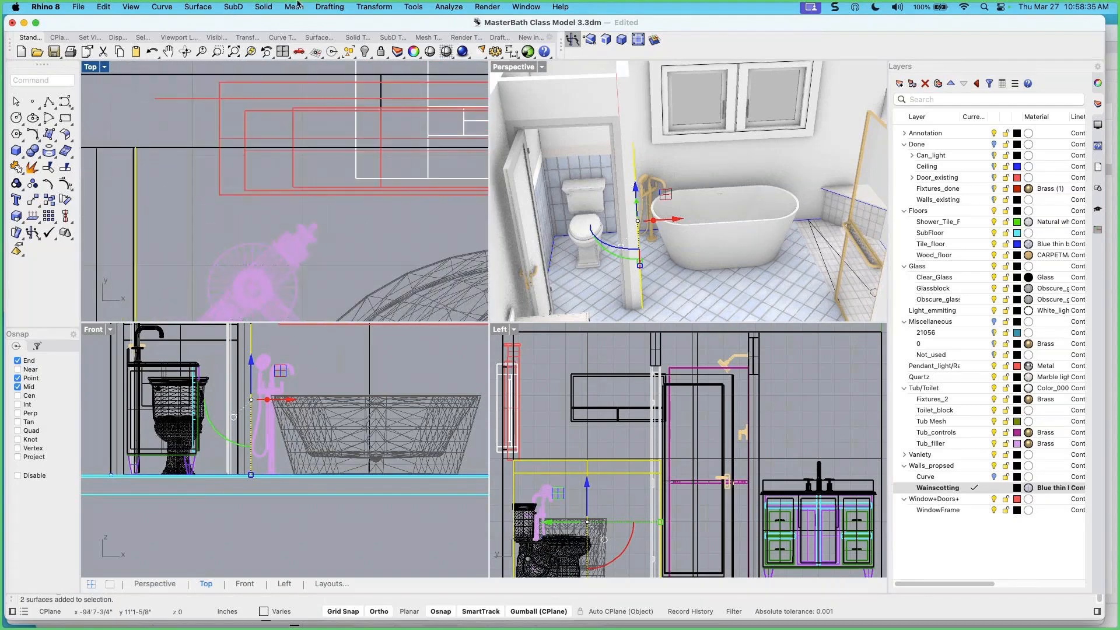
pyautogui.rightClick(180, 94)
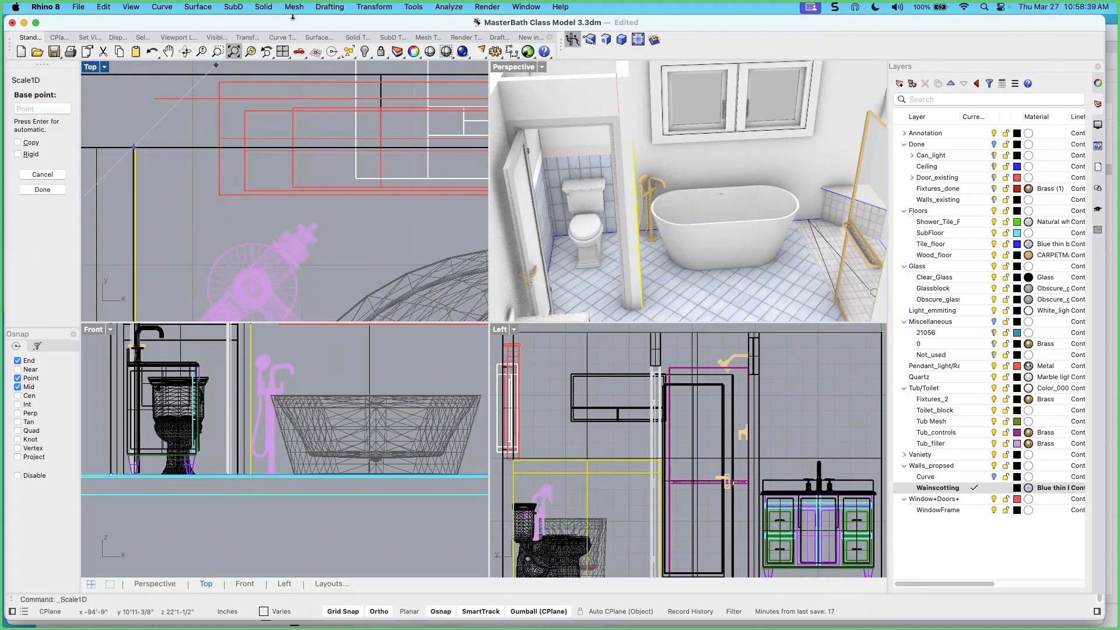
pyautogui.click(374, 7)
pyautogui.click(367, 101)
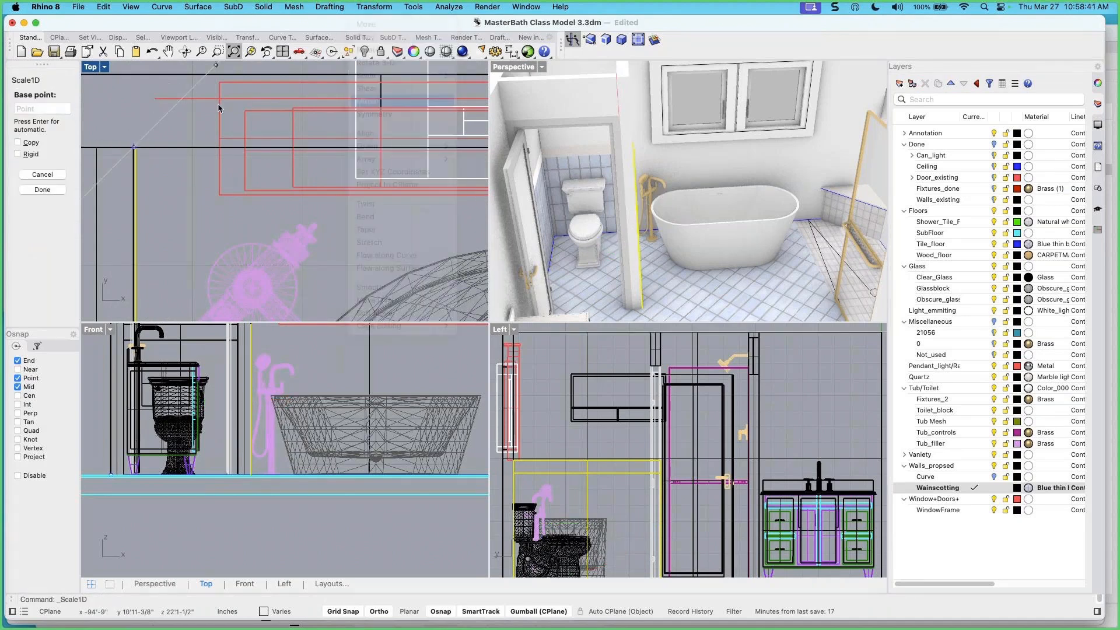
pyautogui.scroll(3, 146, 146)
pyautogui.click(152, 152)
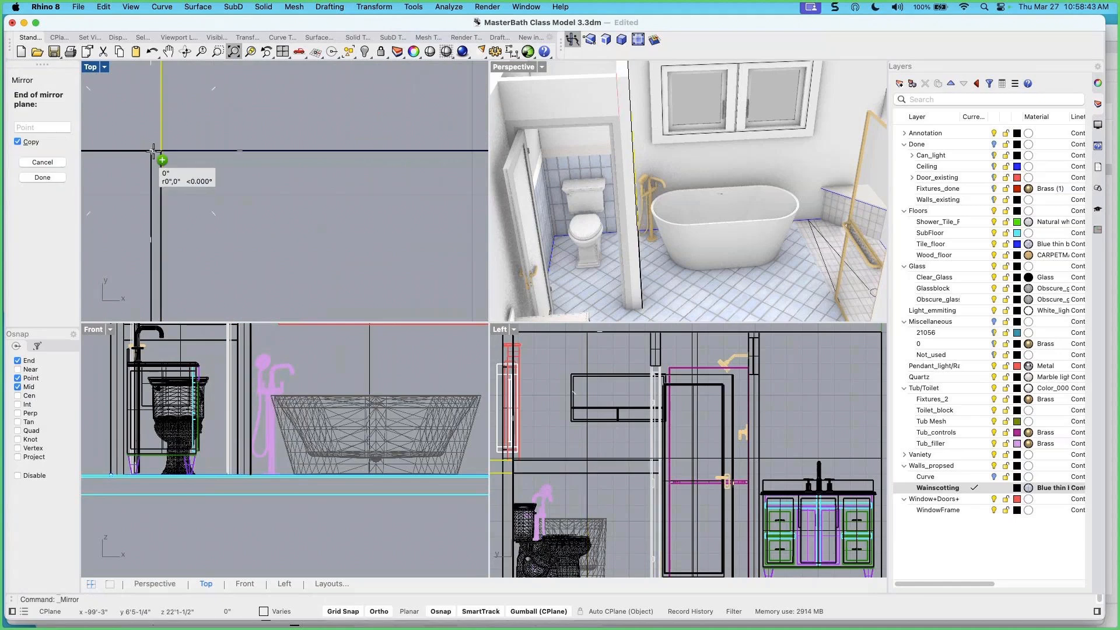
pyautogui.click(212, 198)
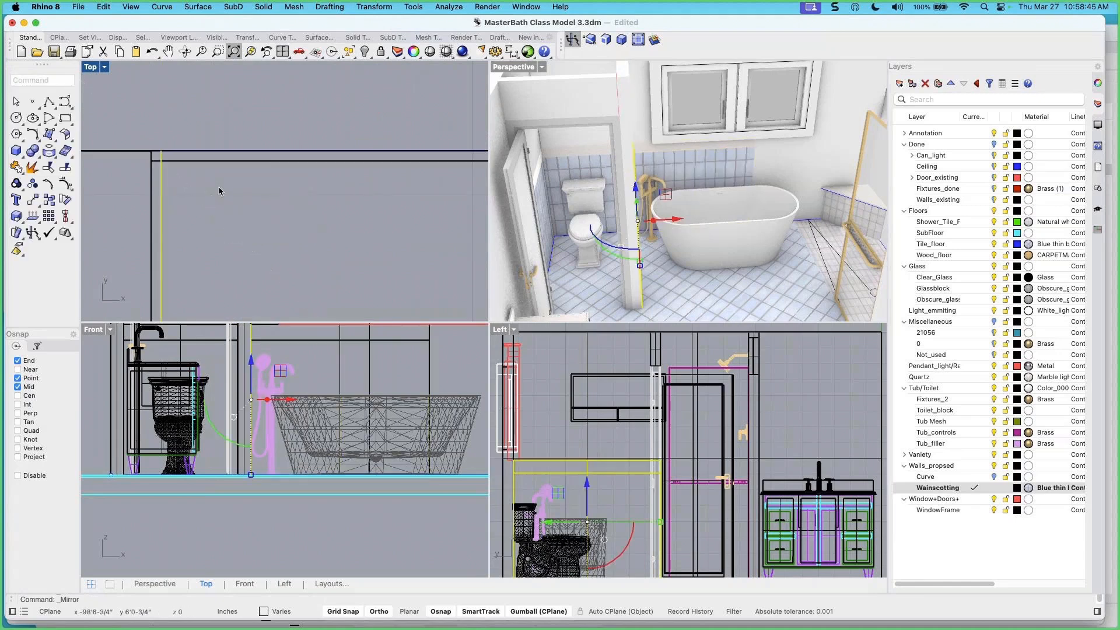
# Scale the tub back-wall wainscot group in one direction from the partition corner so it reaches the shower-side wall's inner corner
pyautogui.scroll(-2, 277, 164)
pyautogui.scroll(-5, 347, 173)
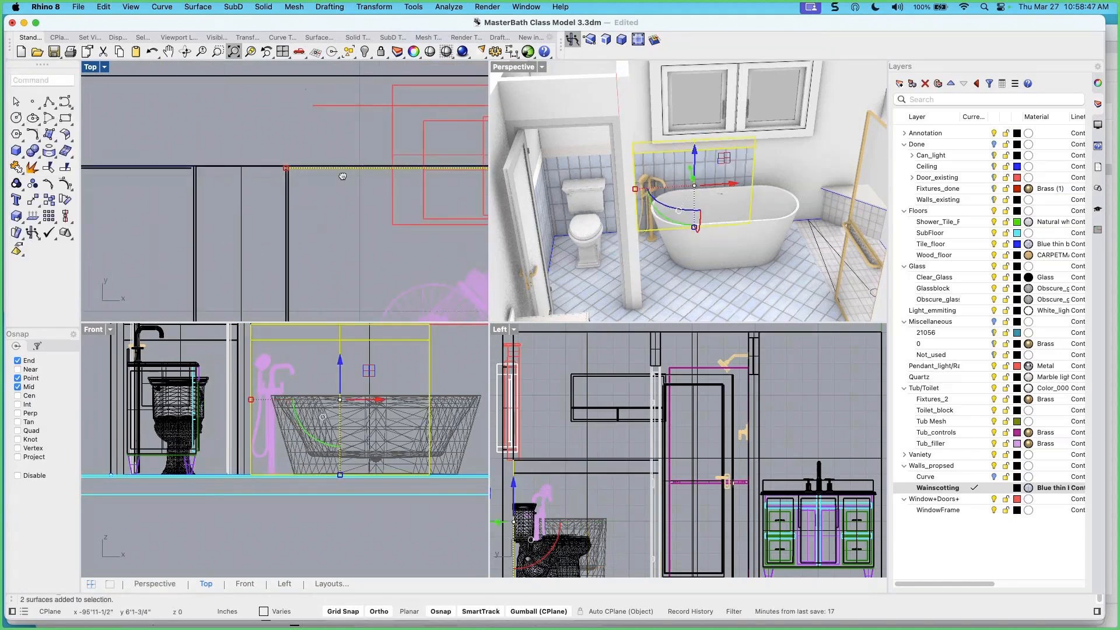
pyautogui.scroll(-4, 224, 182)
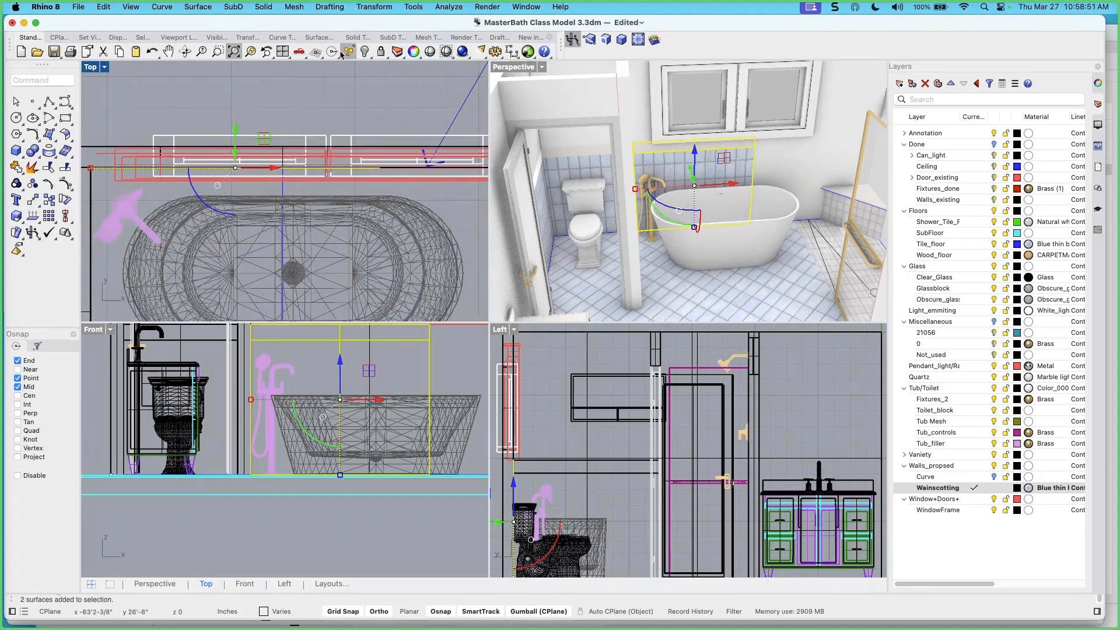
pyautogui.rightClick(317, 82)
pyautogui.moveTo(445, 87)
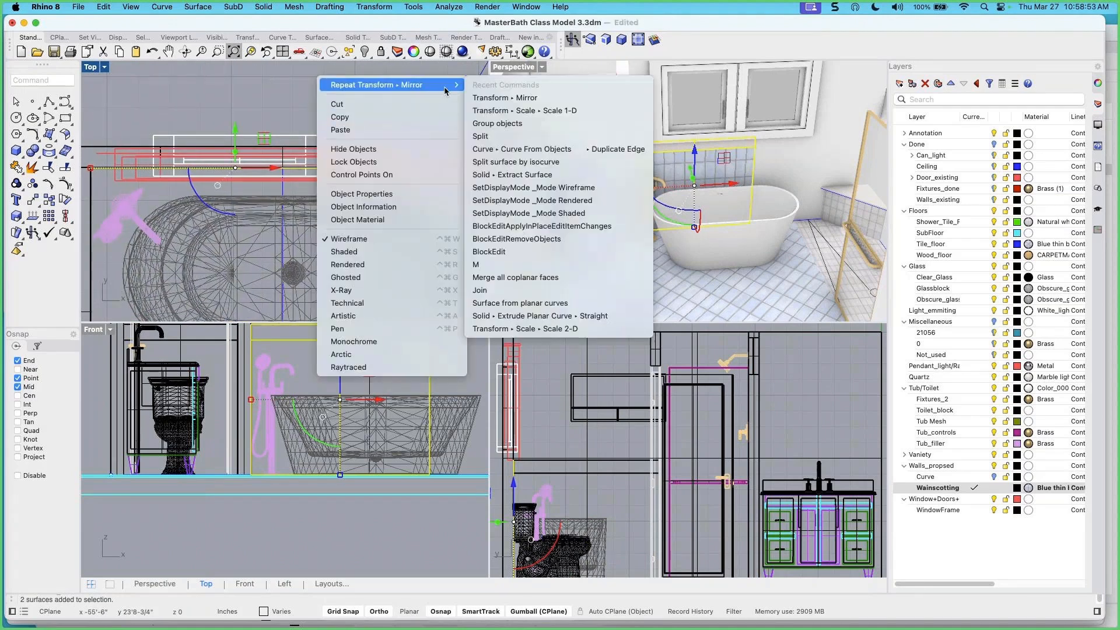
pyautogui.click(499, 113)
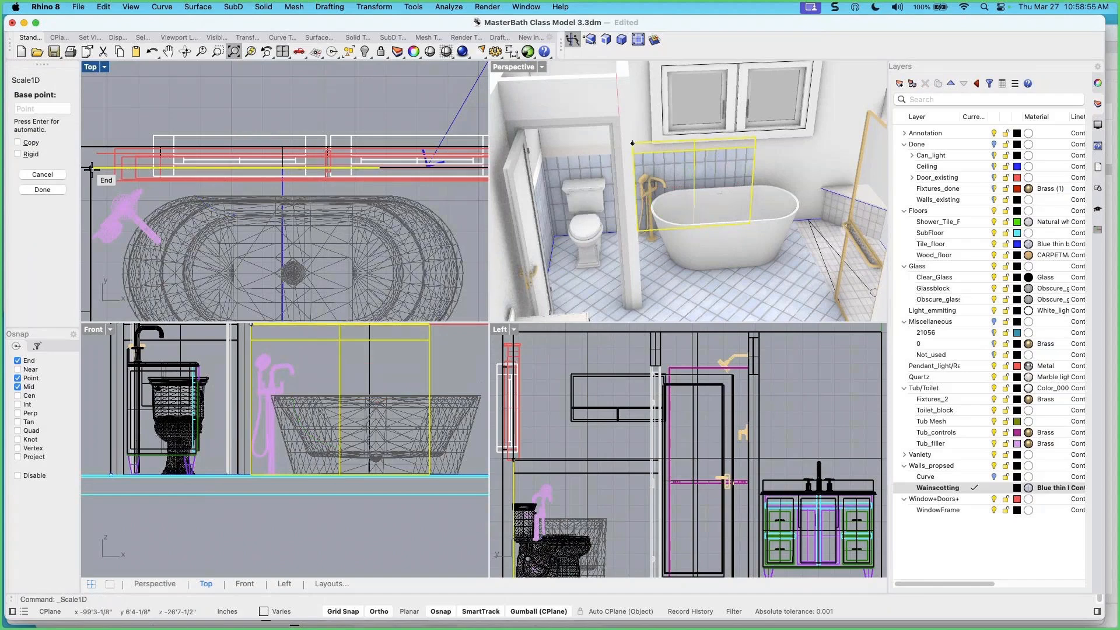
pyautogui.scroll(3, 378, 165)
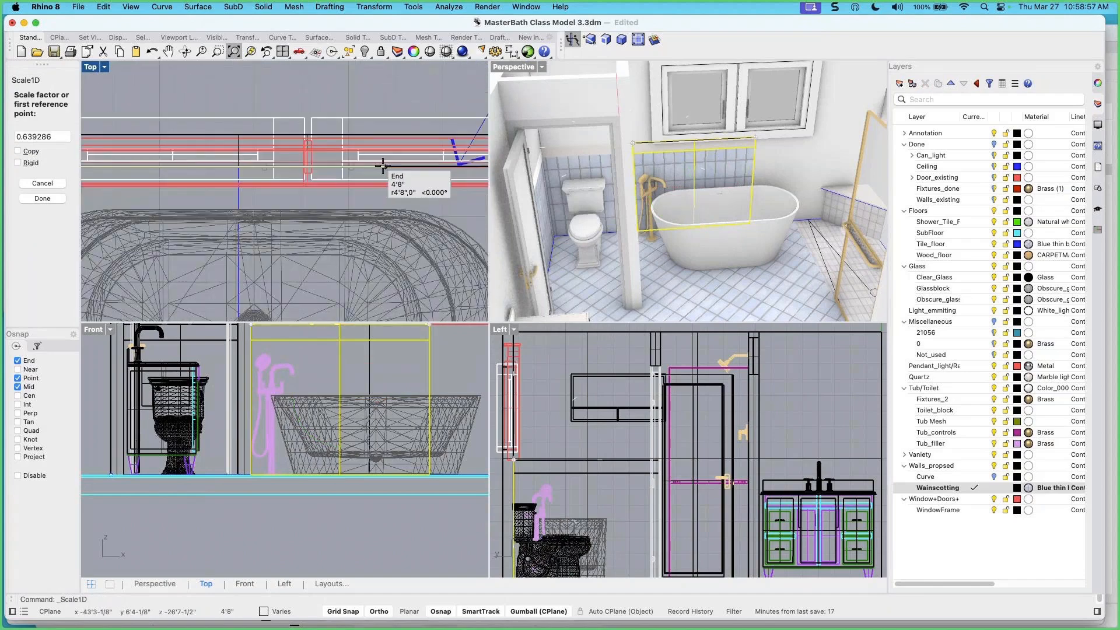
pyautogui.click(378, 166)
pyautogui.scroll(-5, 429, 166)
pyautogui.scroll(5, 428, 166)
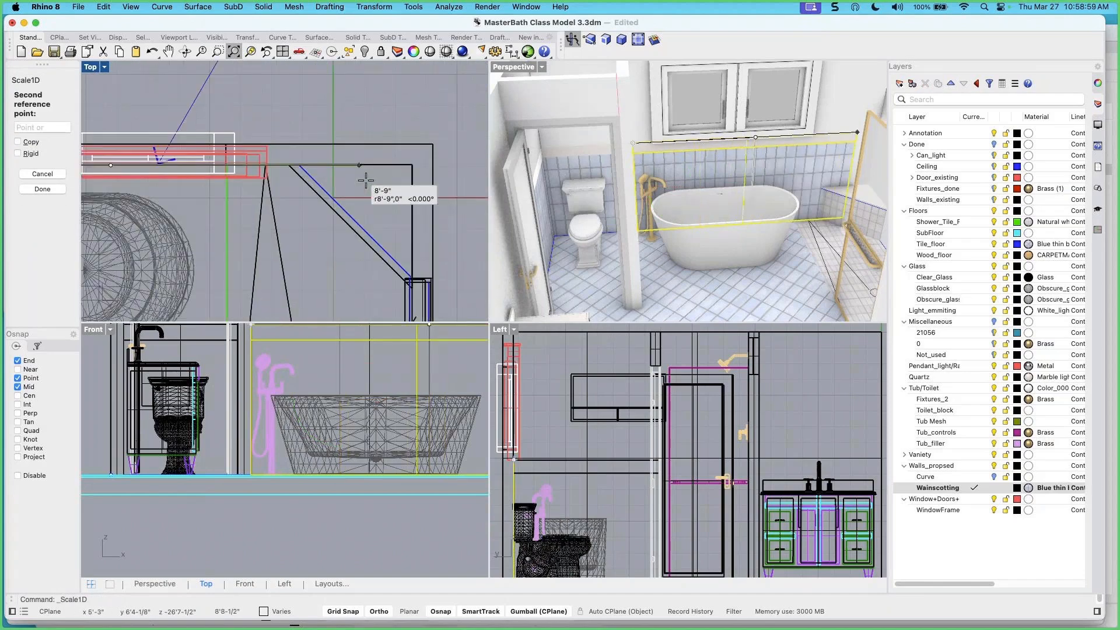
pyautogui.click(412, 167)
pyautogui.press('Escape')
# Mirror a copy of the tub back-wall wainscot group across a 45-degree line through the shower corner onto the shower-side wall
pyautogui.moveTo(700, 202); pyautogui.dragTo(753, 171, button='right')
pyautogui.click(753, 172)
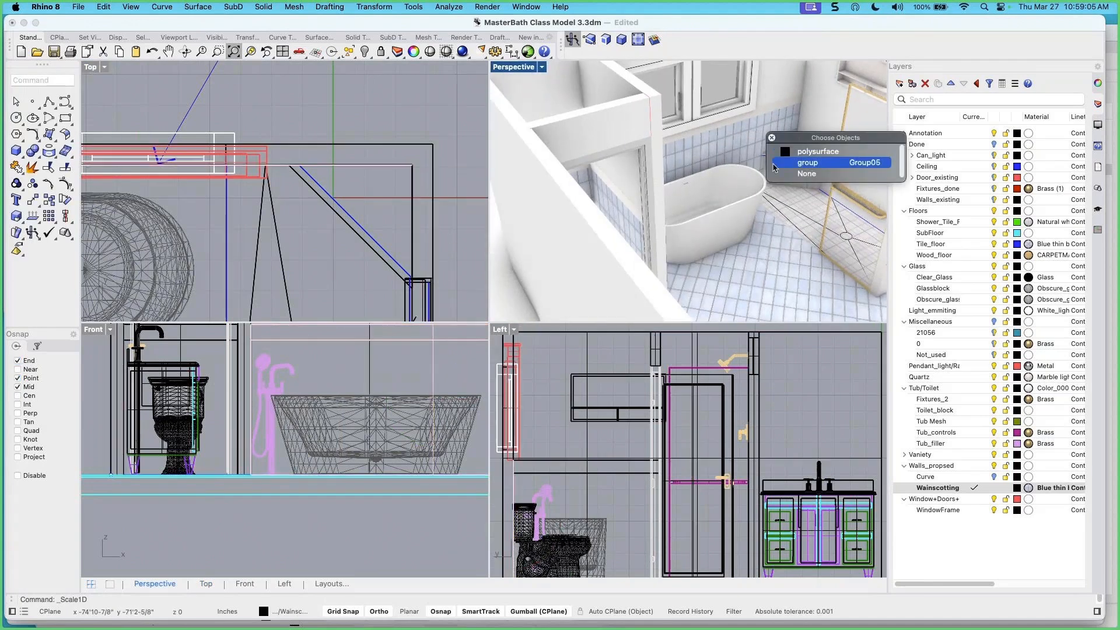
pyautogui.click(805, 163)
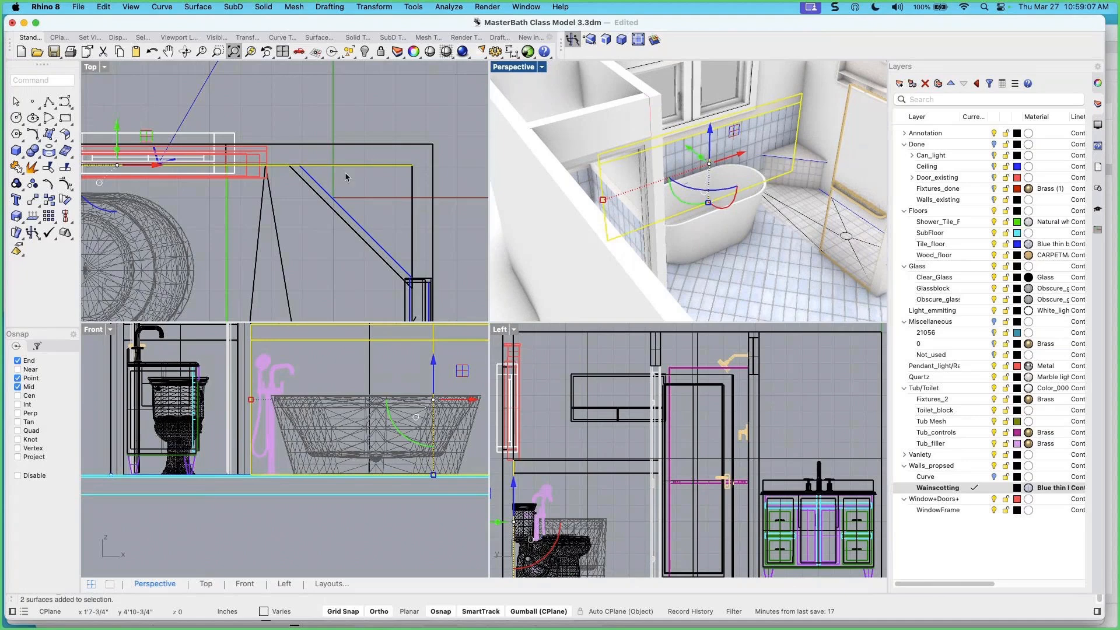
pyautogui.scroll(6, 345, 177)
pyautogui.scroll(6, 243, 182)
pyautogui.moveTo(461, 155); pyautogui.dragTo(281, 158, button='right')
pyautogui.scroll(6, 282, 184)
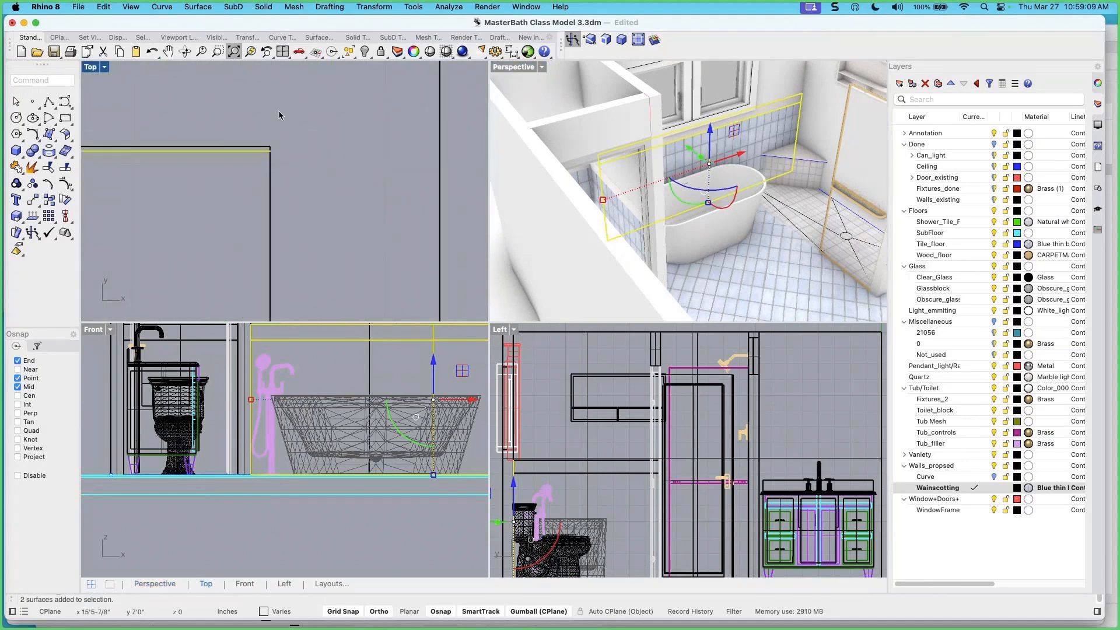
pyautogui.click(363, 10)
pyautogui.click(374, 101)
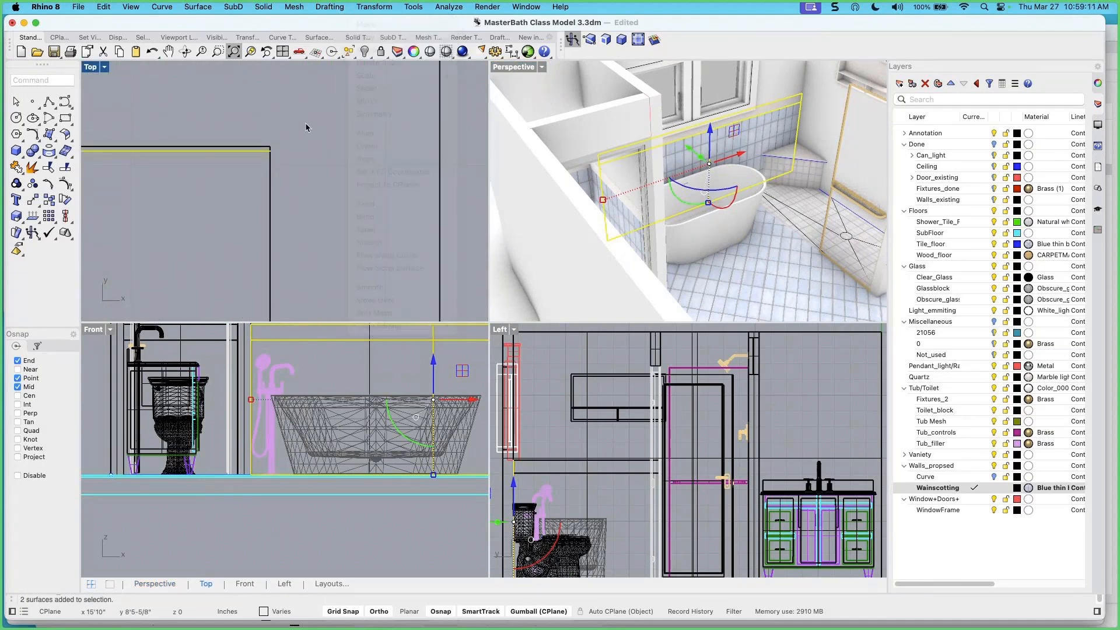
pyautogui.click(270, 144)
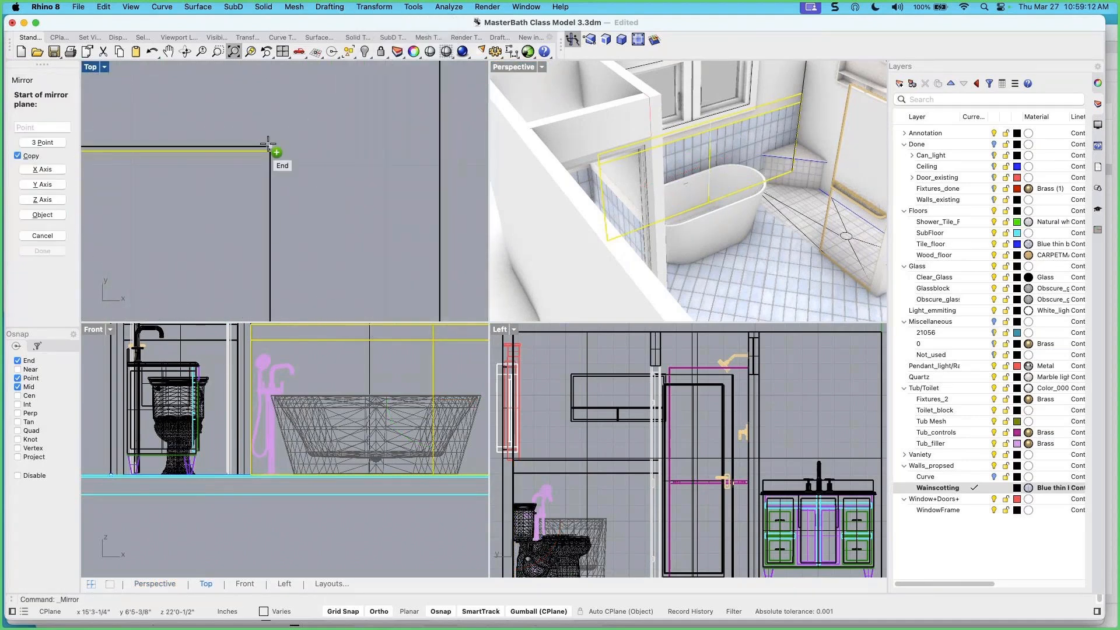
pyautogui.click(237, 176)
pyautogui.click(446, 131)
# Mirror a copy of the shower-side wall's wainscot group about a line running along that wall's inner face
pyautogui.moveTo(633, 172); pyautogui.dragTo(802, 206, button='right')
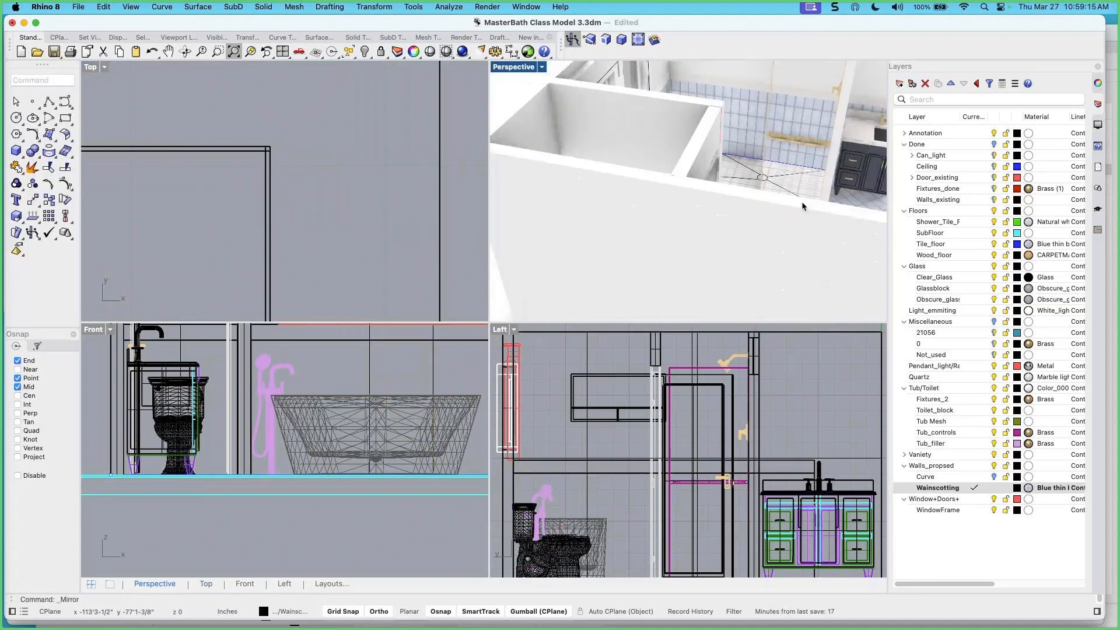
pyautogui.click(807, 119)
pyautogui.scroll(-8, 357, 211)
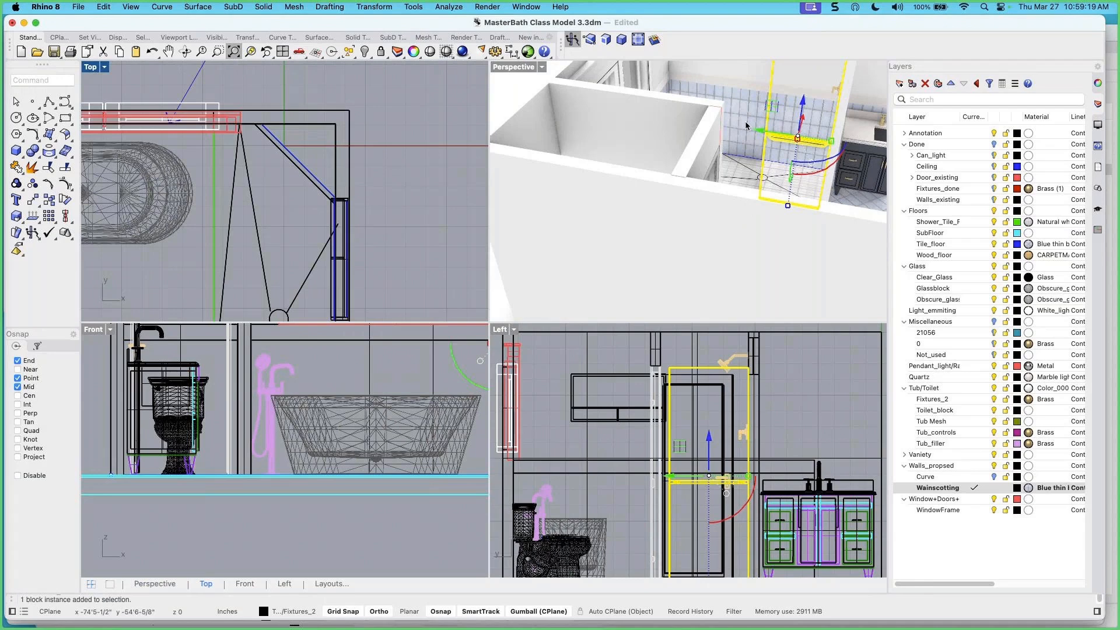
pyautogui.click(733, 102)
pyautogui.click(789, 137)
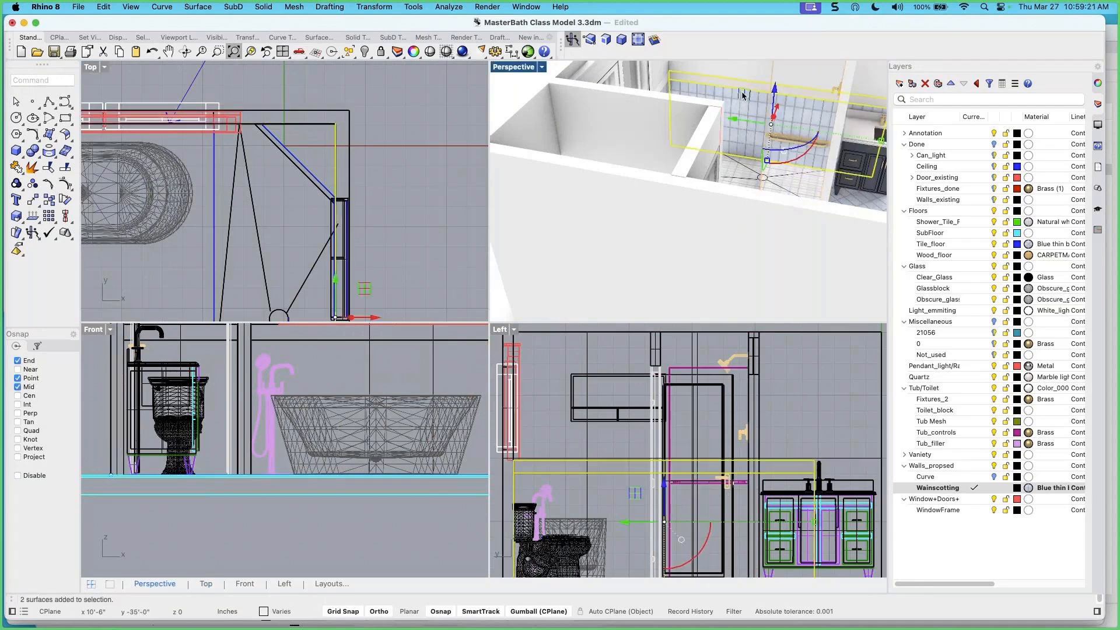
pyautogui.keyDown('shift'); pyautogui.moveTo(788, 137); pyautogui.dragTo(720, 144, button='right'); pyautogui.keyUp('shift')
pyautogui.scroll(-10, 463, 210)
pyautogui.moveTo(432, 228); pyautogui.dragTo(354, 181, button='right')
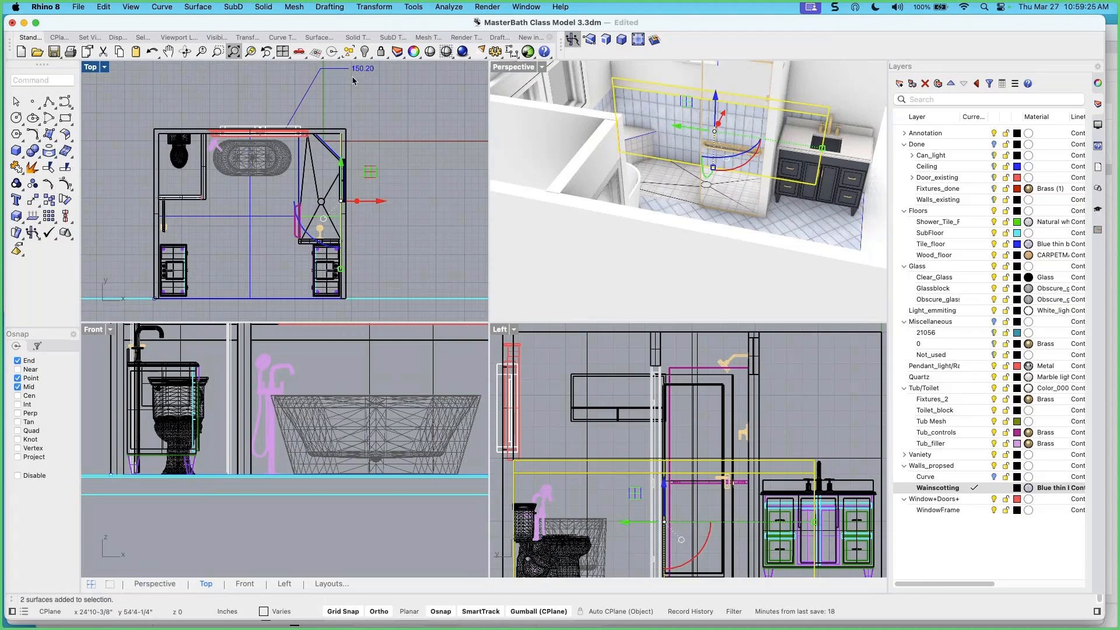
pyautogui.scroll(3, 342, 153)
pyautogui.moveTo(374, 129); pyautogui.dragTo(367, 114, button='right')
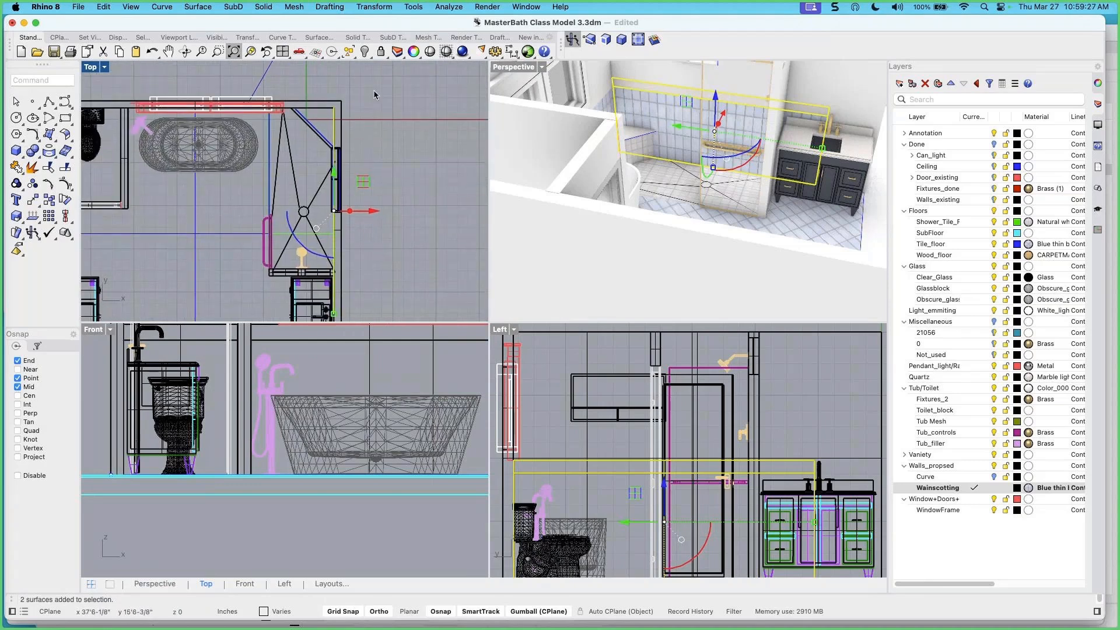
pyautogui.rightClick(375, 95)
pyautogui.click(334, 107)
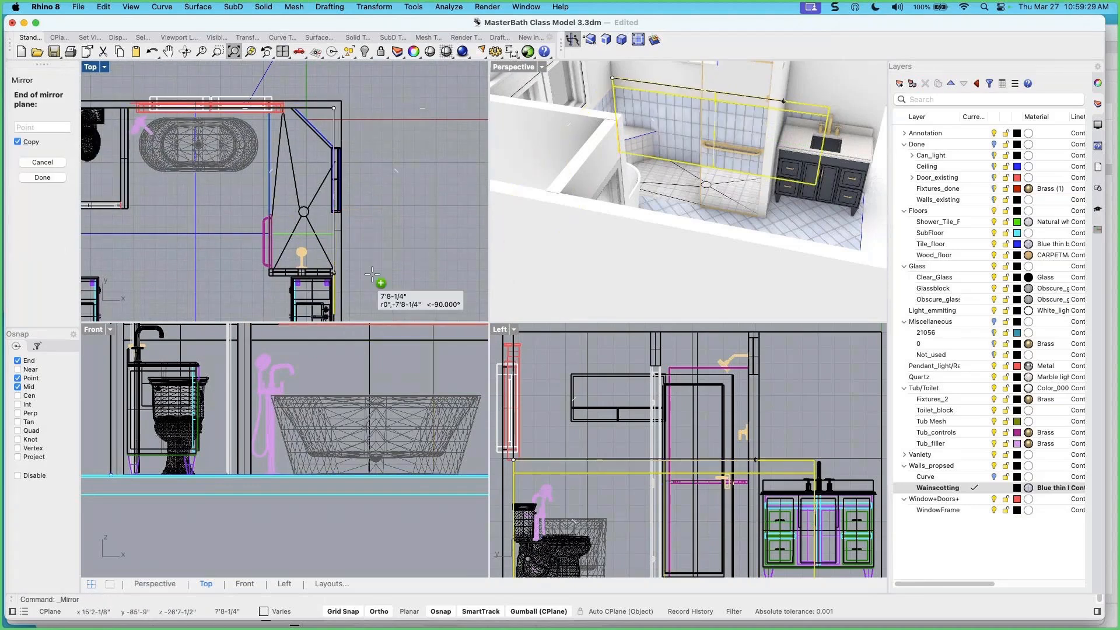
pyautogui.click(334, 316)
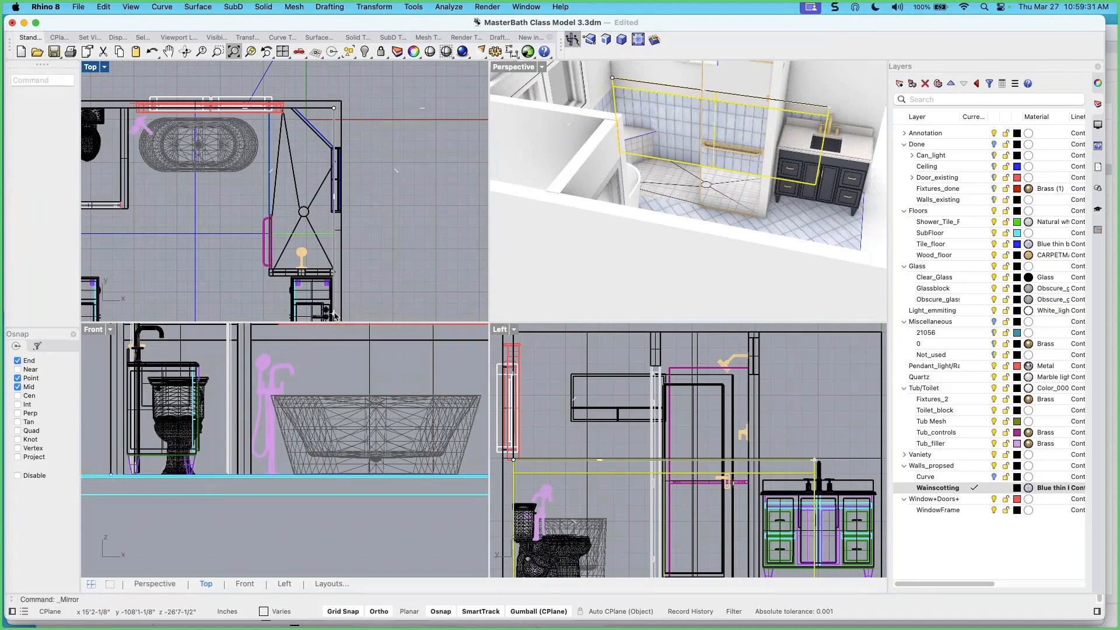
pyautogui.scroll(2, 338, 242)
pyautogui.click(361, 229)
# Examine where the shower-side wall's wainscot group ends behind the vanity sink
pyautogui.click(711, 126)
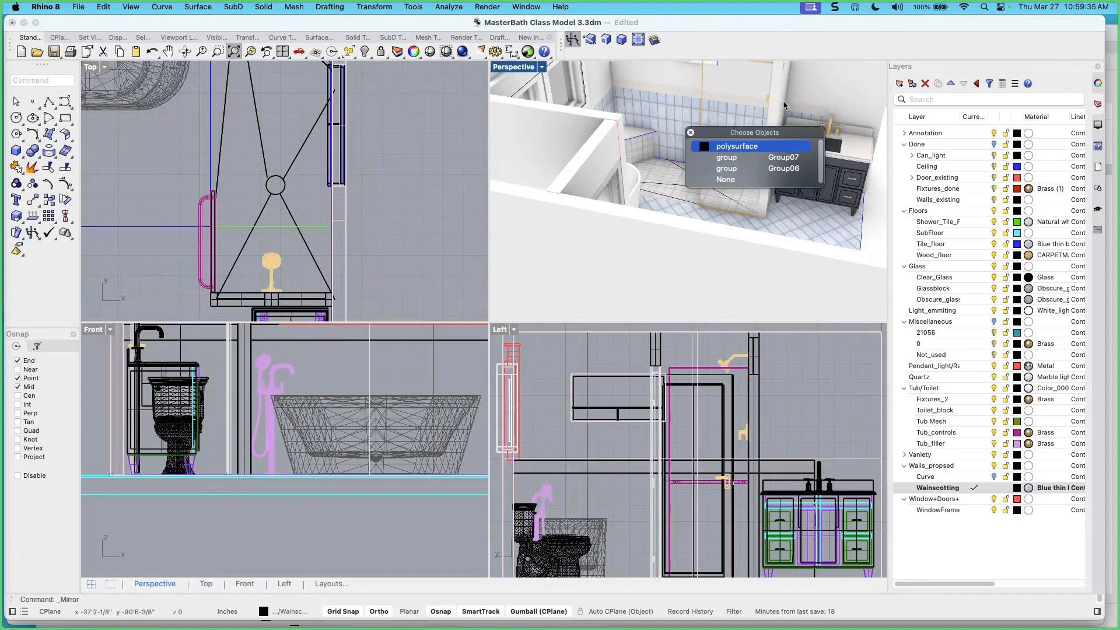
pyautogui.click(815, 115)
pyautogui.click(850, 134)
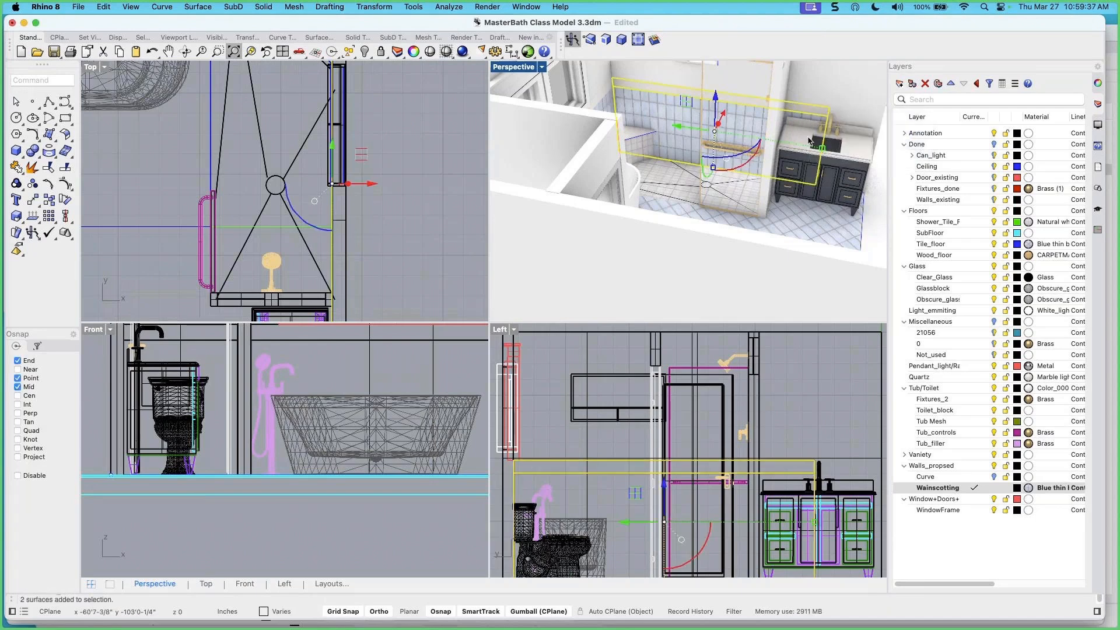
pyautogui.scroll(5, 819, 122)
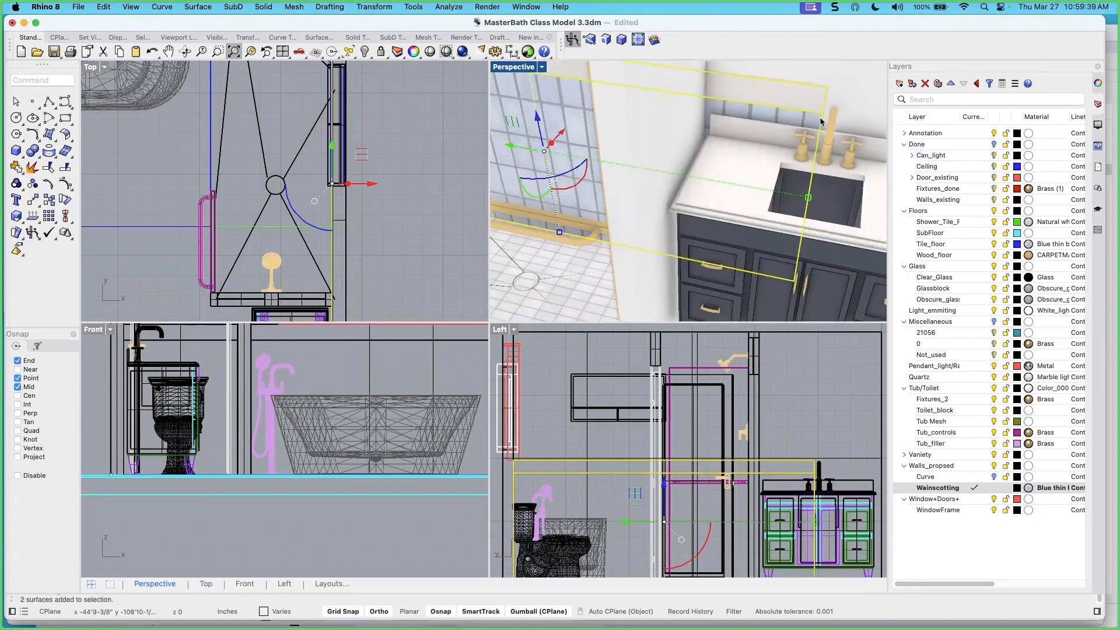
pyautogui.press('Escape')
pyautogui.rightClick(824, 106)
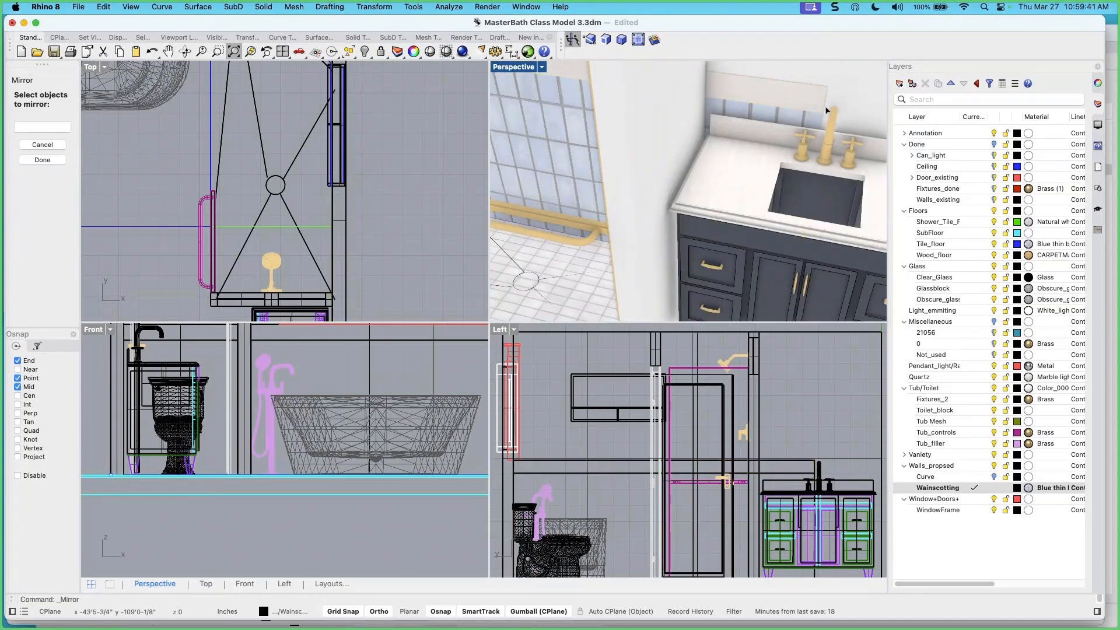
pyautogui.press('Escape')
pyautogui.scroll(3, 817, 106)
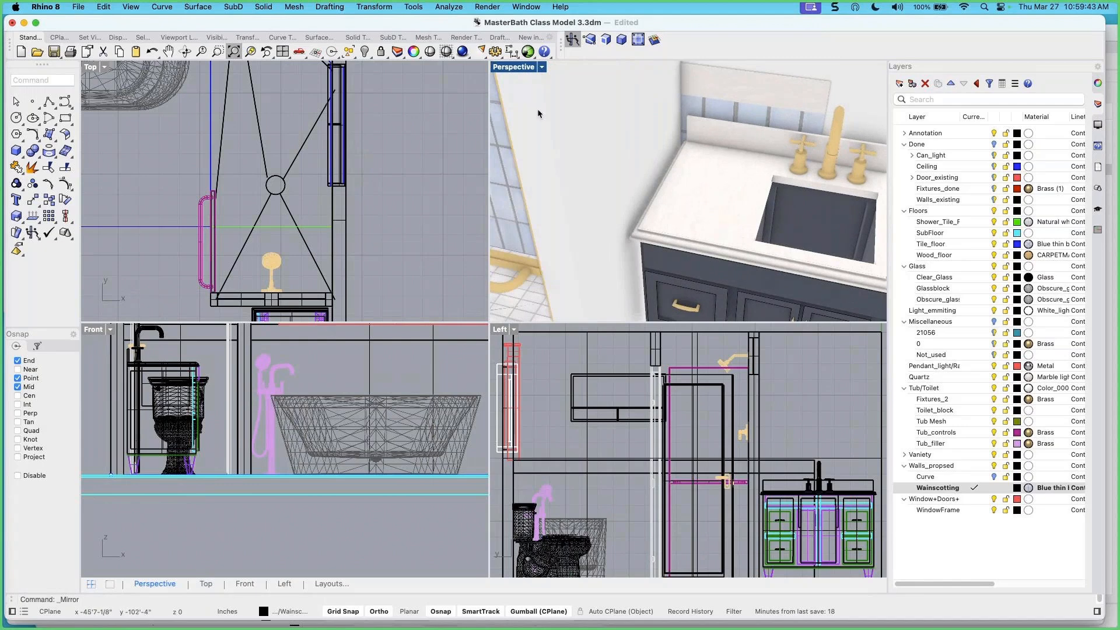
pyautogui.scroll(-3, 704, 145)
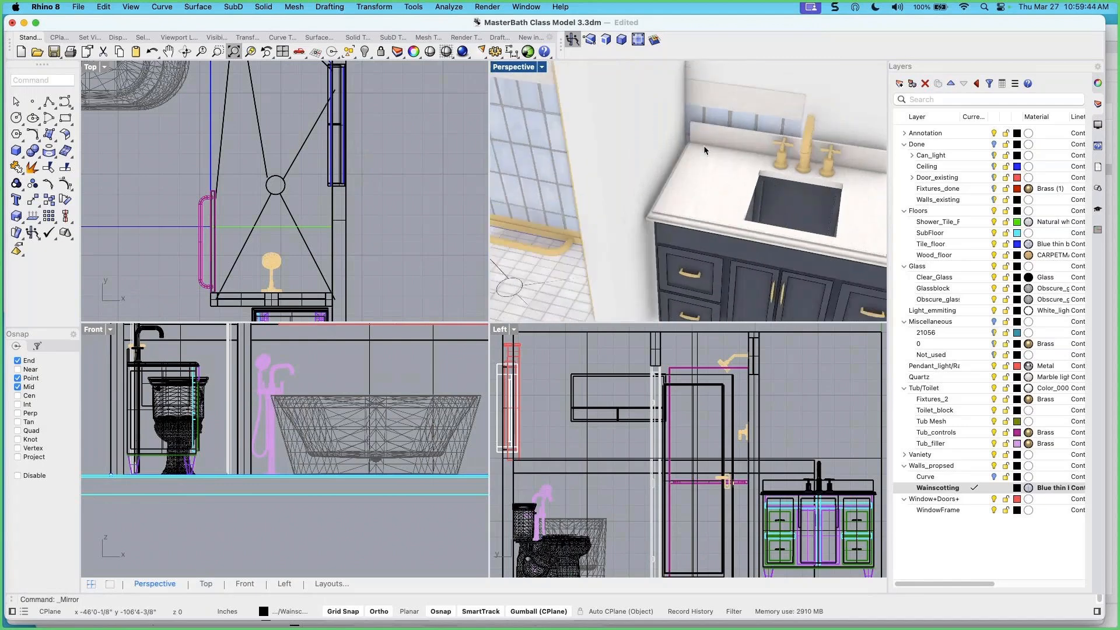
# Select the shower-side wall's wainscot group that extends behind the vanity sink
pyautogui.click(772, 117)
pyautogui.click(826, 147)
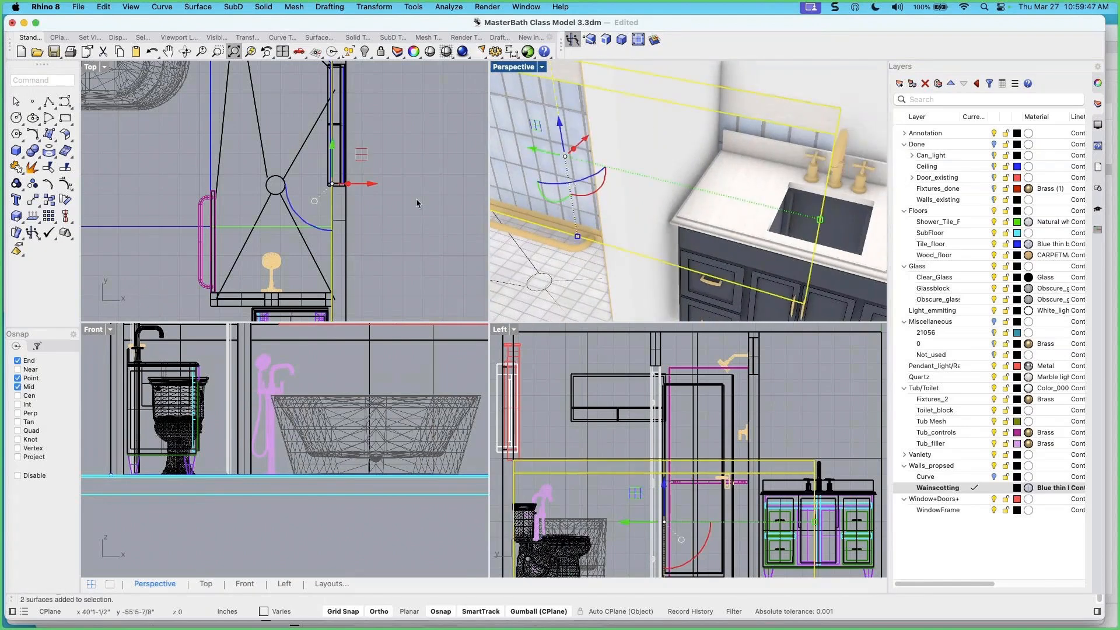
pyautogui.scroll(-4, 415, 200)
pyautogui.moveTo(416, 200); pyautogui.dragTo(325, 196, button='right')
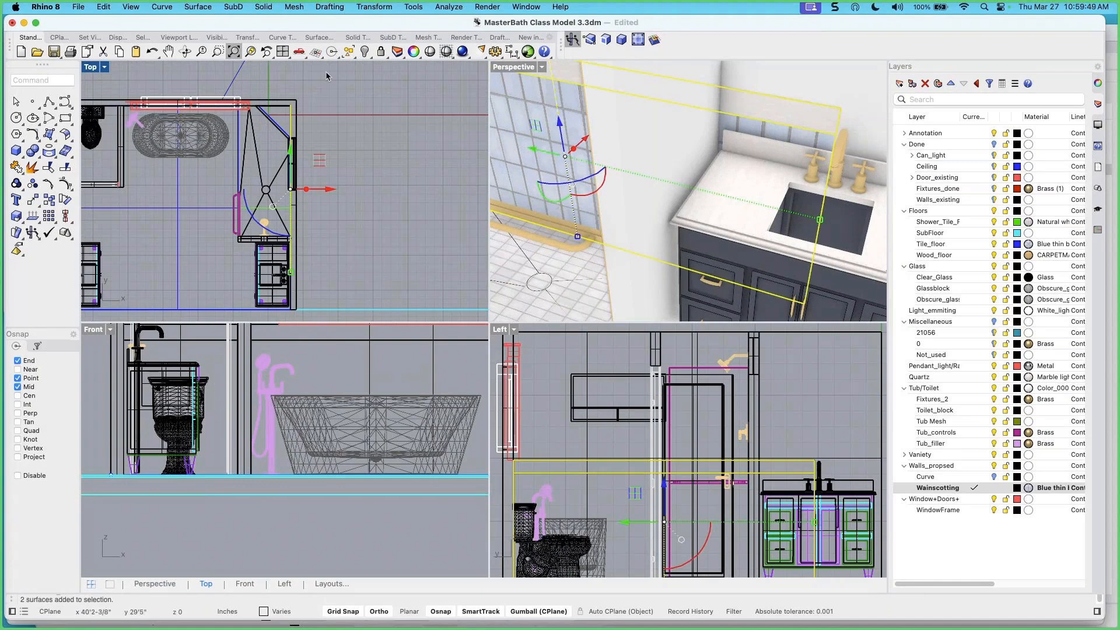
pyautogui.rightClick(299, 87)
pyautogui.click(294, 103)
pyautogui.scroll(2, 292, 239)
pyautogui.click(306, 253)
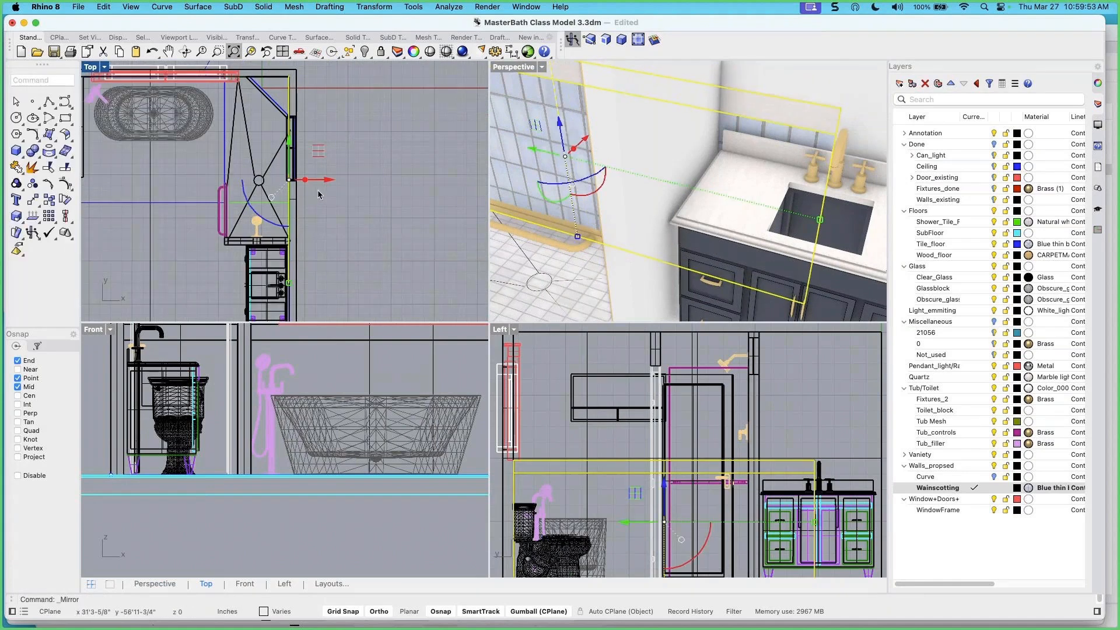
pyautogui.rightClick(363, 199)
pyautogui.press('Escape')
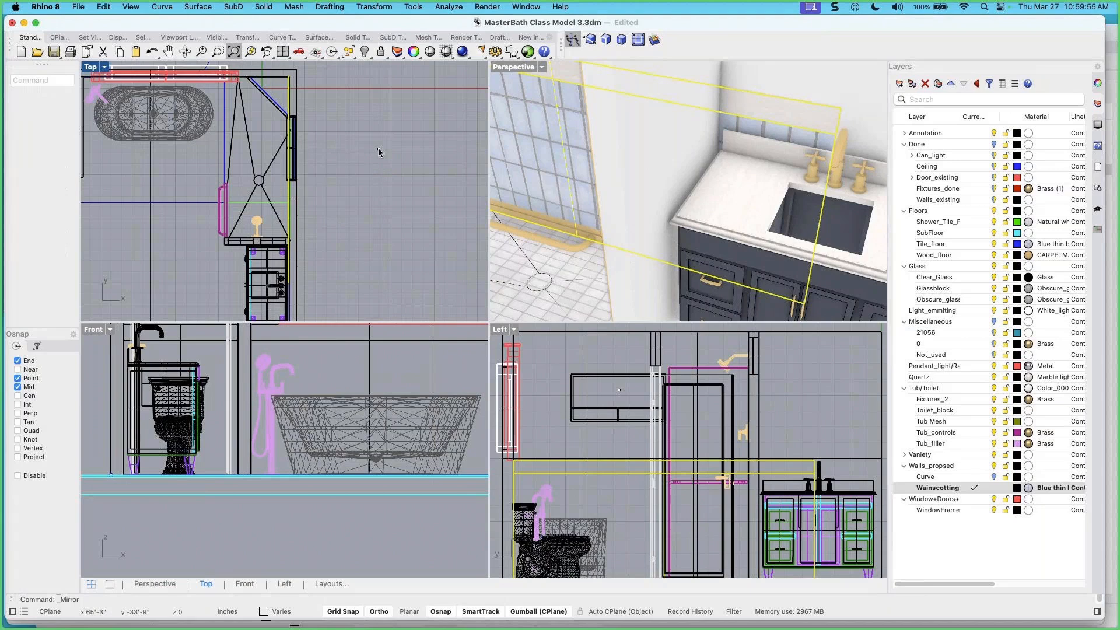
# Scale the selected wainscot group in one direction in plan from the shower corner so it ends at the partition beside the vanity
pyautogui.rightClick(379, 152)
pyautogui.moveTo(508, 155)
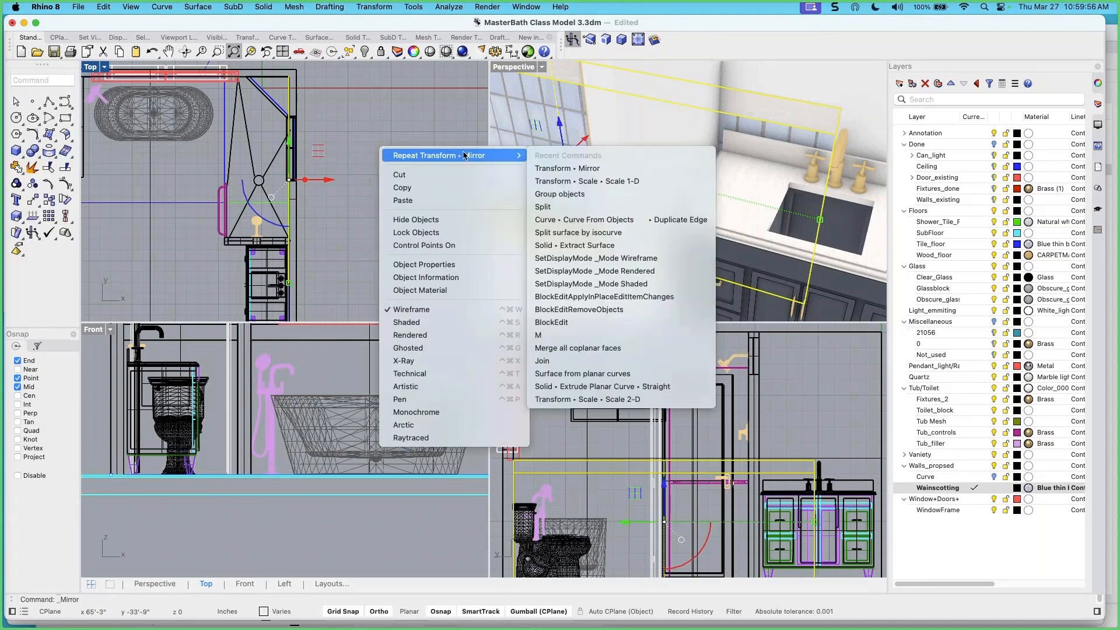
pyautogui.click(553, 182)
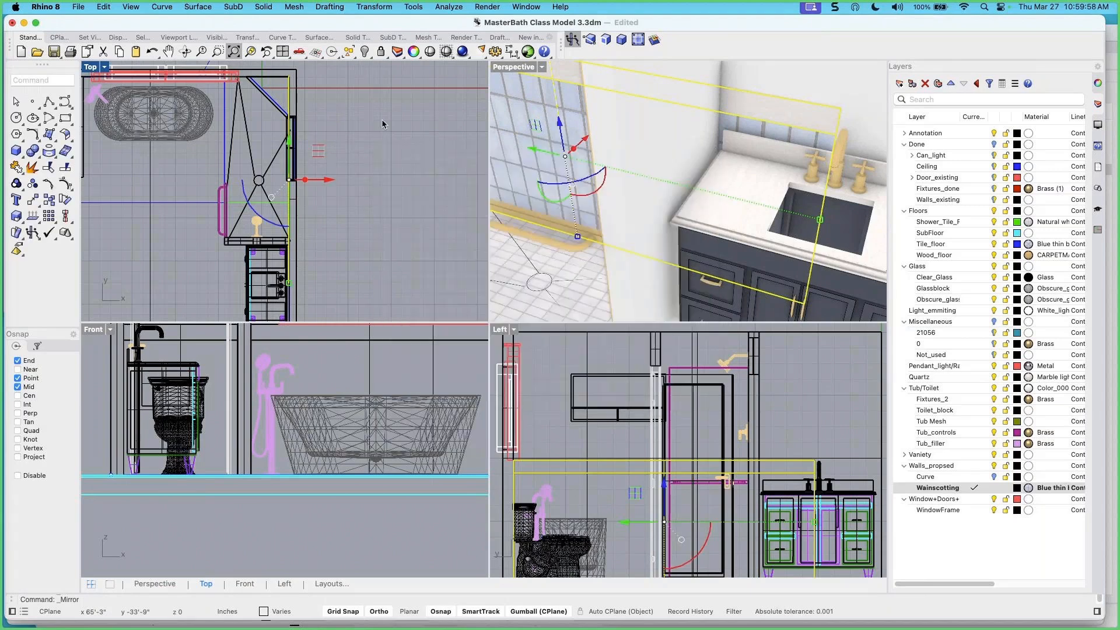
pyautogui.click(289, 77)
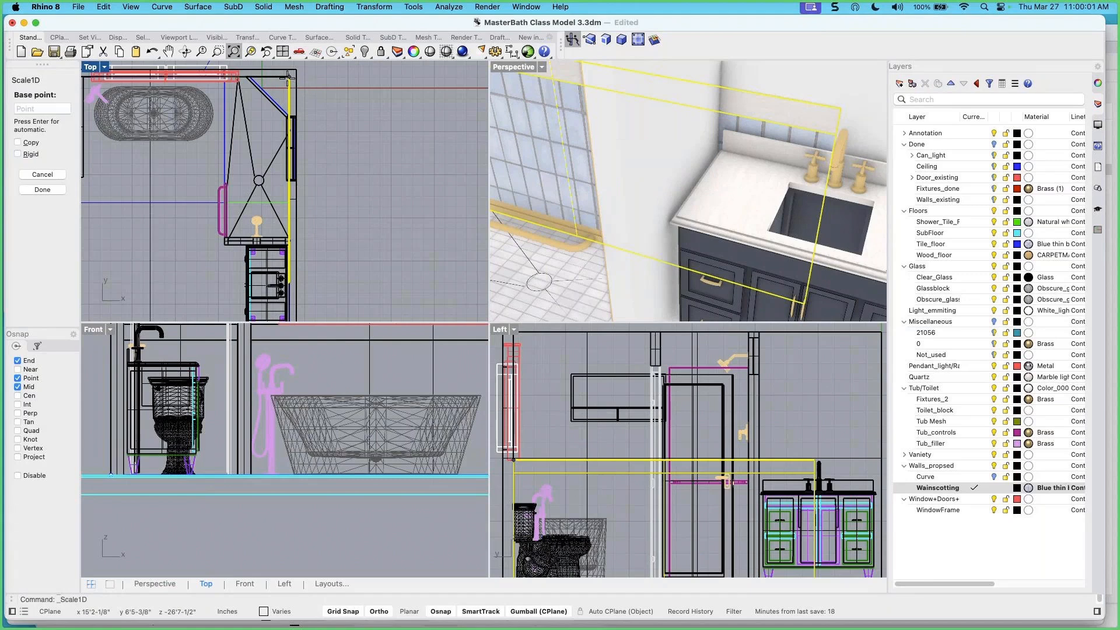
pyautogui.click(292, 283)
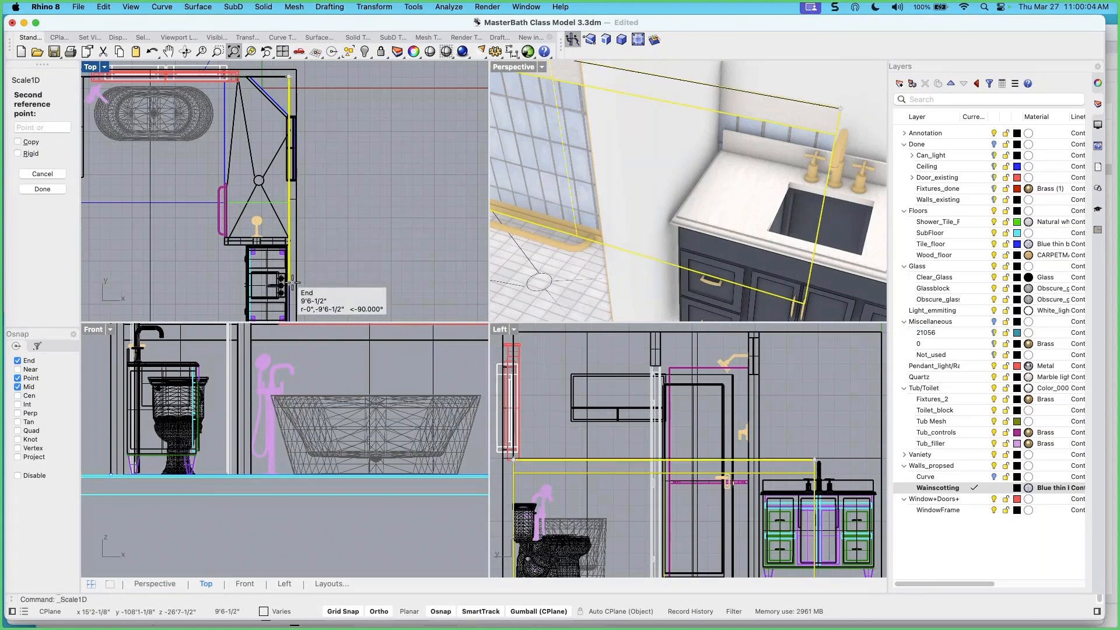
pyautogui.click(290, 238)
pyautogui.moveTo(514, 240); pyautogui.dragTo(782, 96, button='right')
pyautogui.press('Escape')
# Try to shorten the overlapping wainscot group in plan with Scale1D, from the shower corner to the vanity-side partition
pyautogui.click(785, 94)
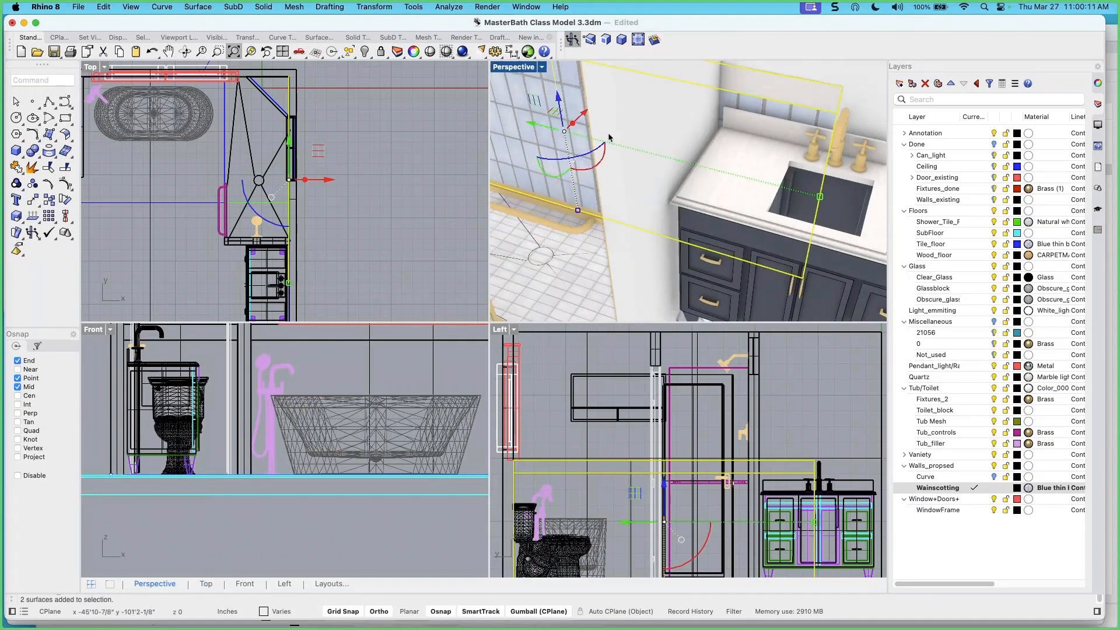
pyautogui.moveTo(572, 208)
pyautogui.mouseDown(button='right')
pyautogui.moveTo(604, 204)
pyautogui.moveTo(585, 217)
pyautogui.mouseUp(button='right')
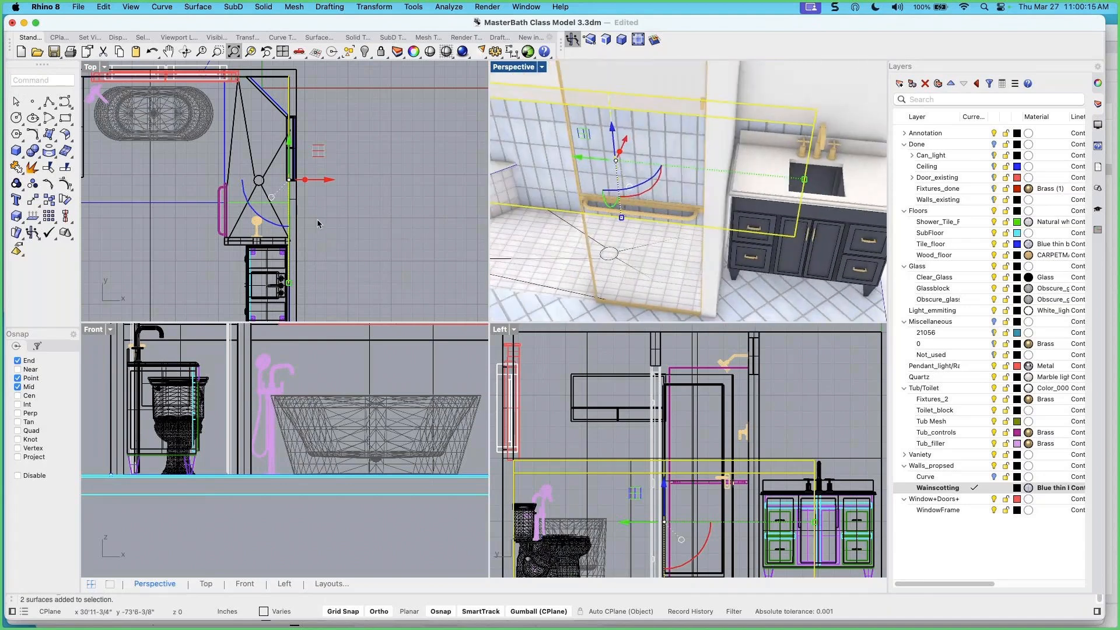
pyautogui.rightClick(294, 293)
pyautogui.click(303, 298)
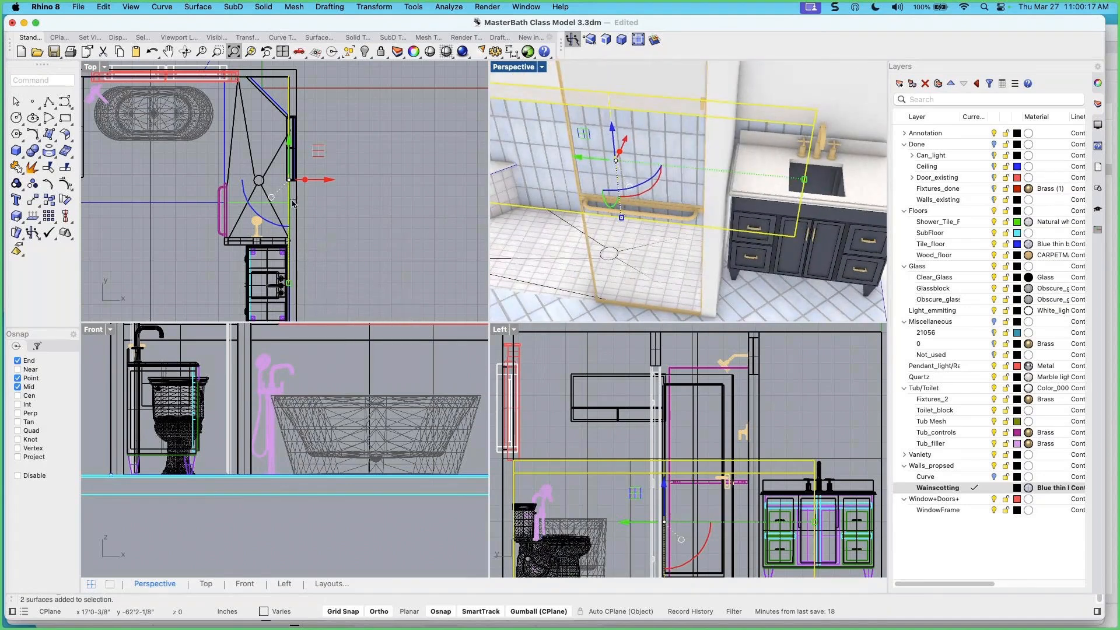
pyautogui.click(293, 76)
pyautogui.scroll(4, 266, 288)
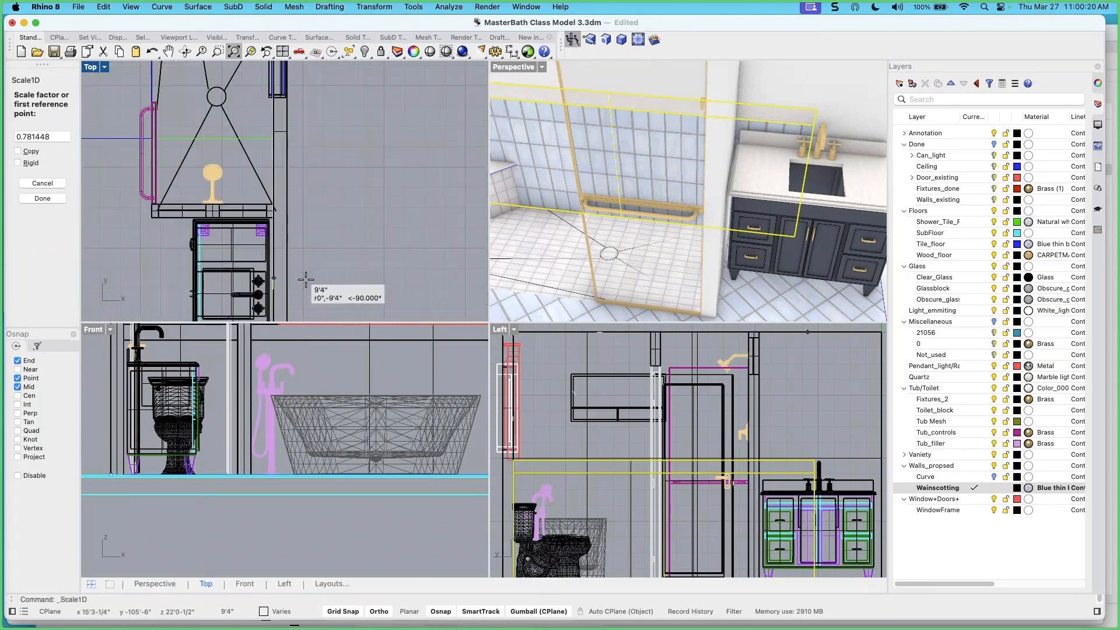
pyautogui.click(265, 292)
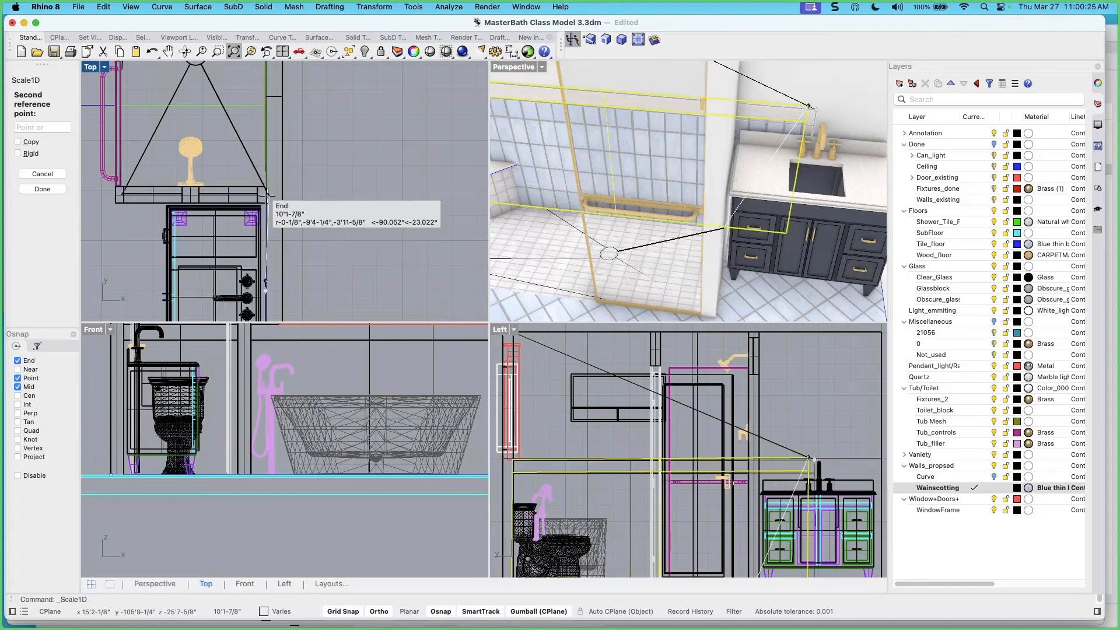
pyautogui.scroll(2, 267, 190)
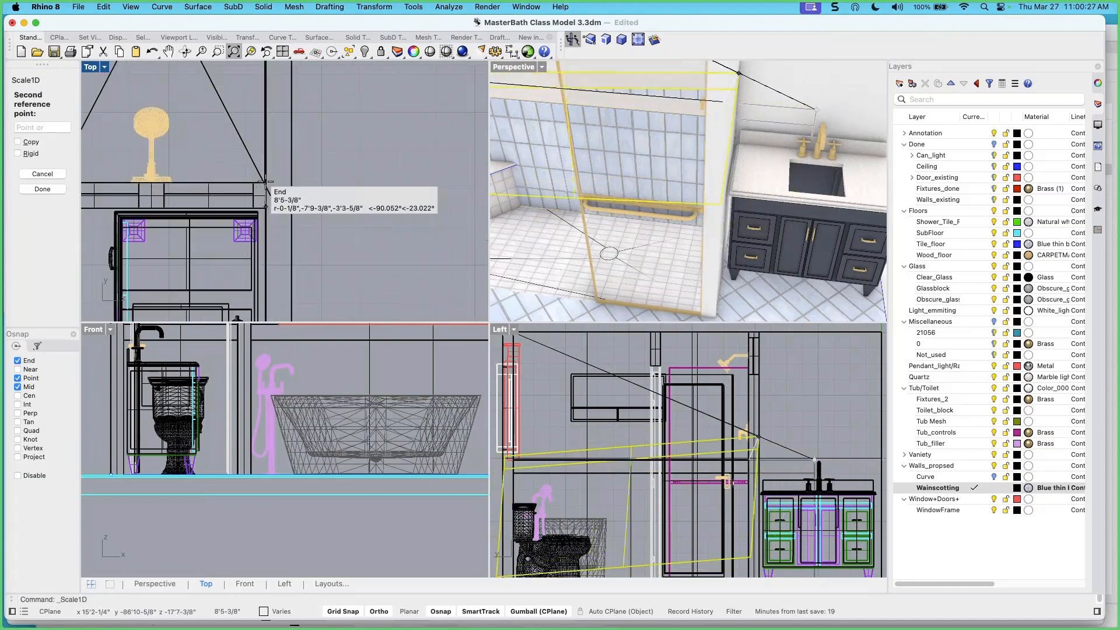
pyautogui.click(265, 181)
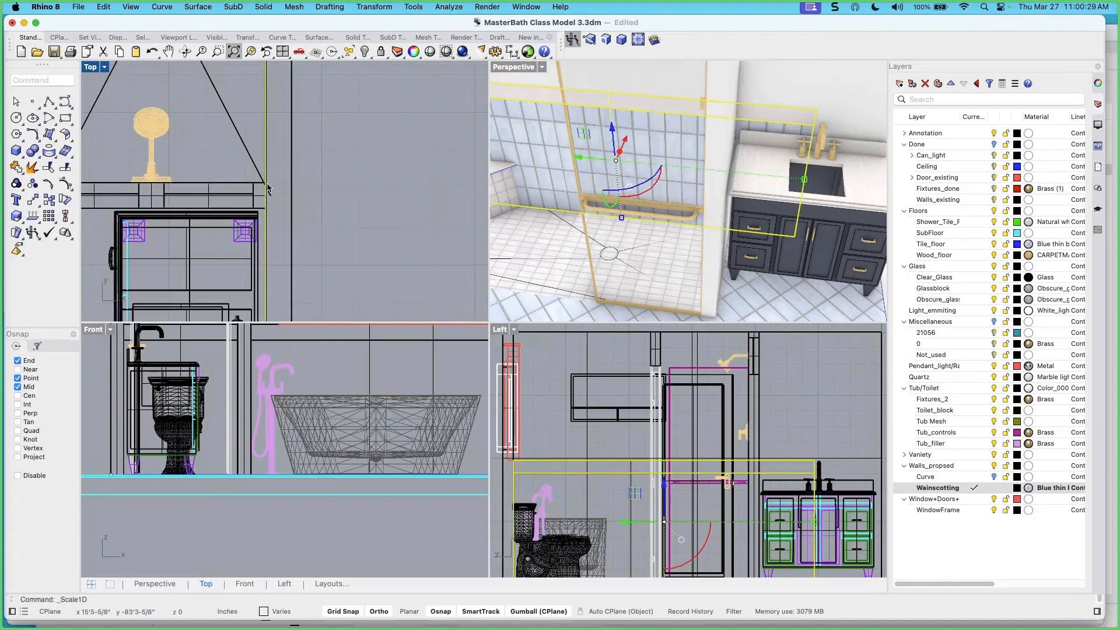
# Scale the overlapping wainscot group in one direction in the Left view, from its window-side upper corner to the vanity-side partition
pyautogui.scroll(-3, 337, 221)
pyautogui.scroll(-2, 561, 468)
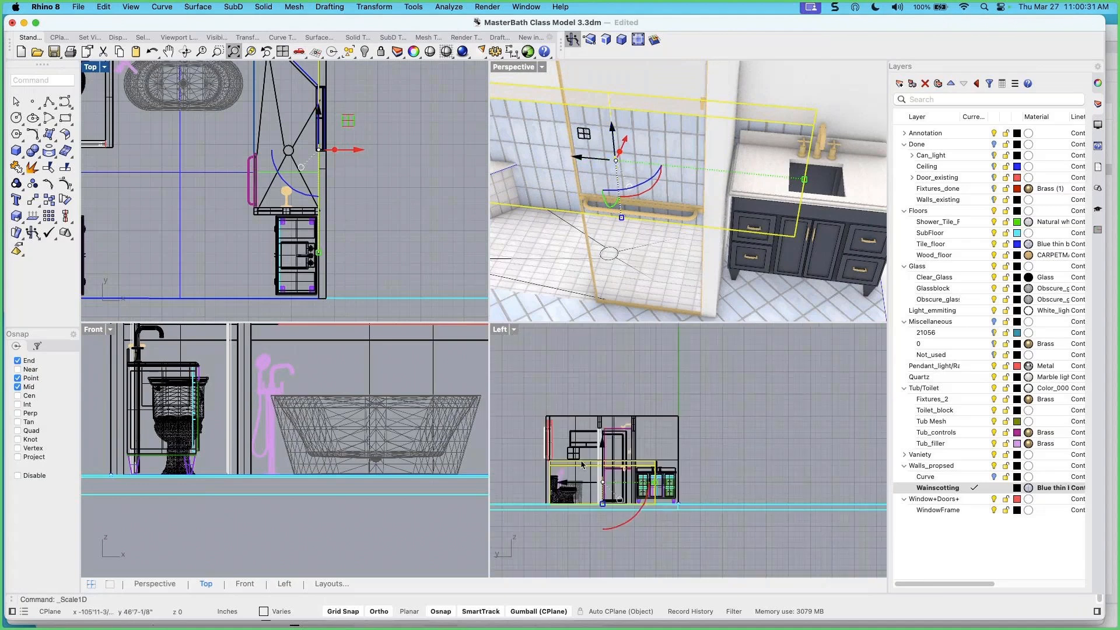
pyautogui.scroll(2, 561, 468)
pyautogui.press('Return')
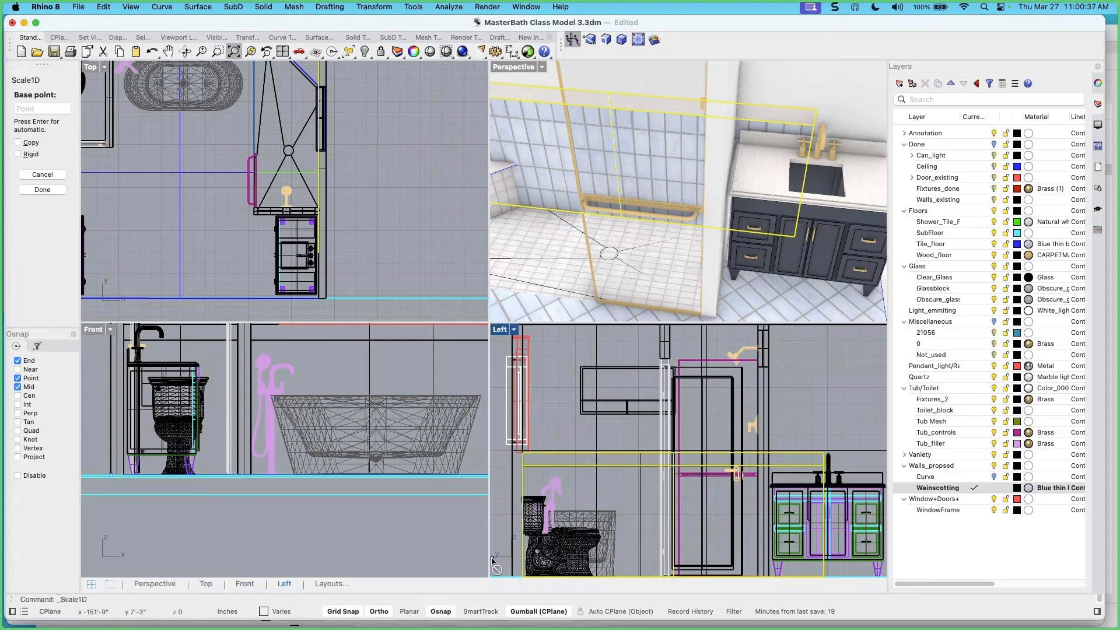
pyautogui.click(522, 452)
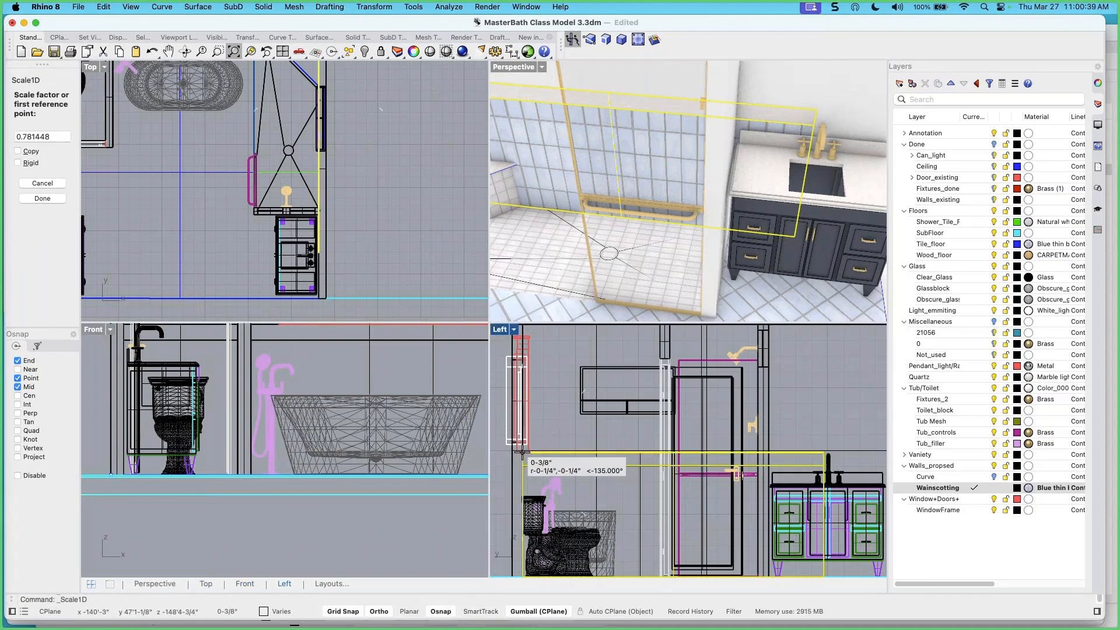
pyautogui.click(824, 452)
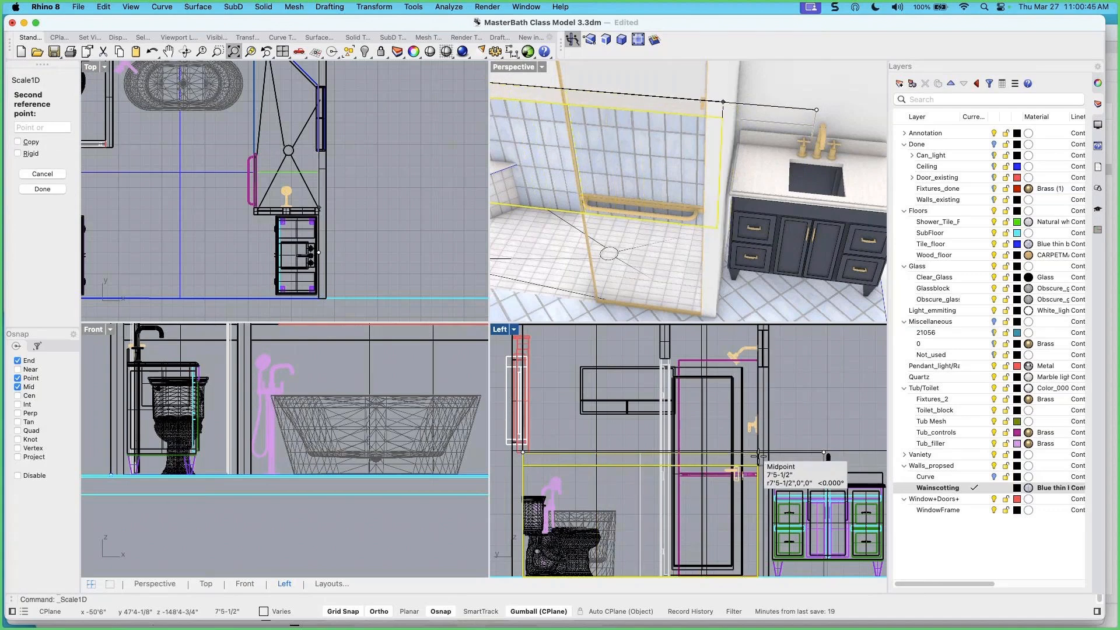
pyautogui.scroll(4, 759, 457)
pyautogui.click(760, 457)
pyautogui.press('Escape')
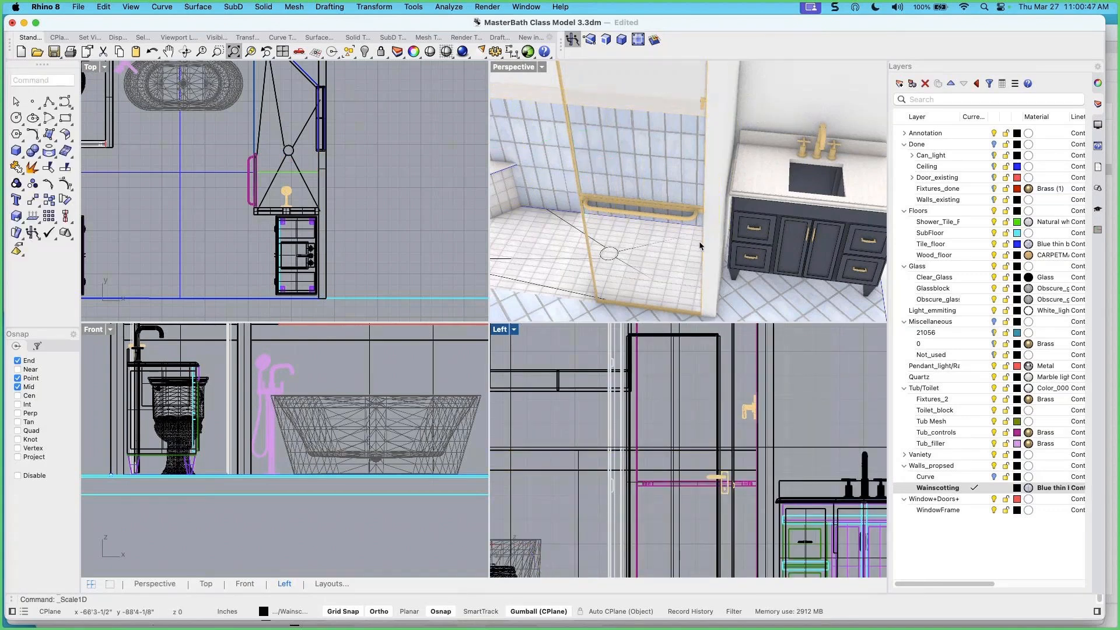
# Delete Group07, one of the two overlapping wainscot groups on the shower-side wall
pyautogui.scroll(-8, 700, 246)
pyautogui.moveTo(675, 255); pyautogui.dragTo(702, 259, button='right')
pyautogui.scroll(5, 653, 222)
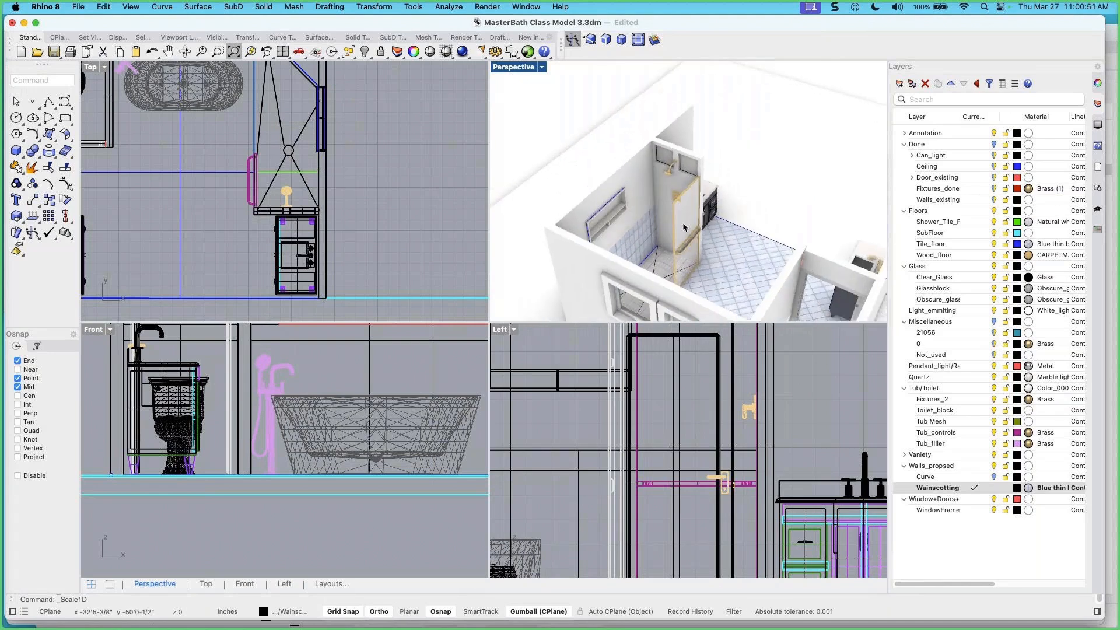
pyautogui.moveTo(652, 234); pyautogui.dragTo(632, 224, button='right')
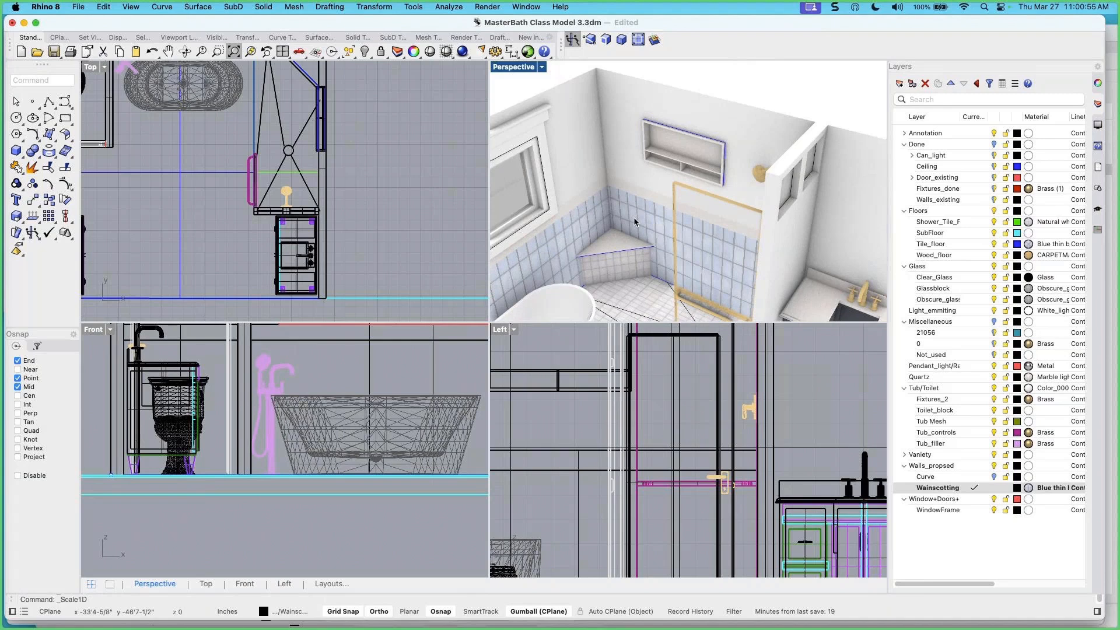
pyautogui.click(634, 222)
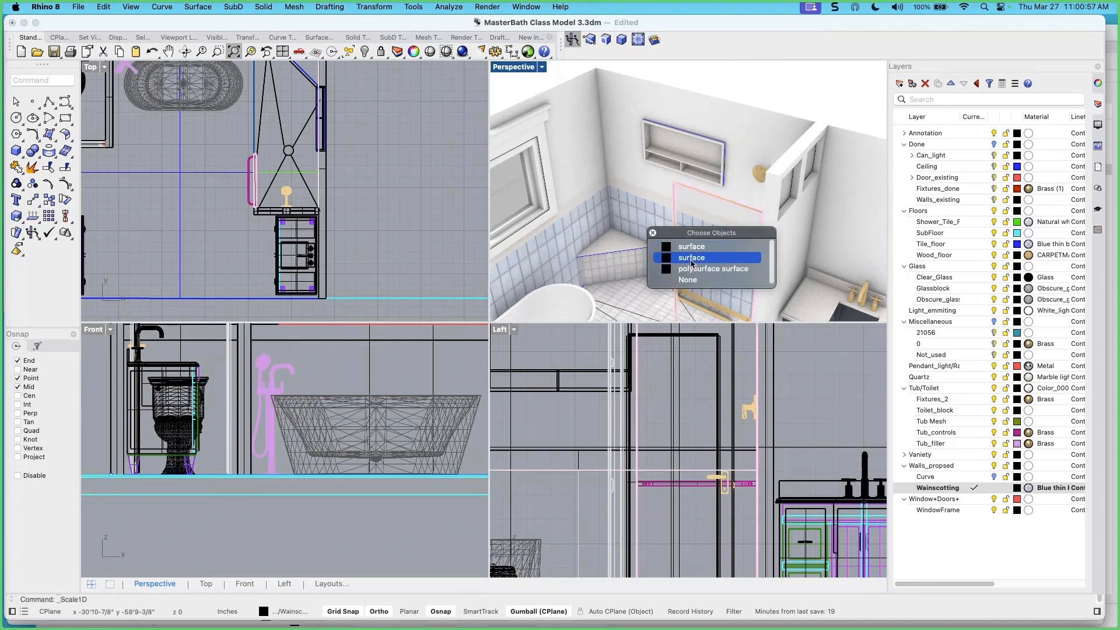
pyautogui.scroll(5, 633, 207)
pyautogui.click(640, 206)
pyautogui.click(640, 206)
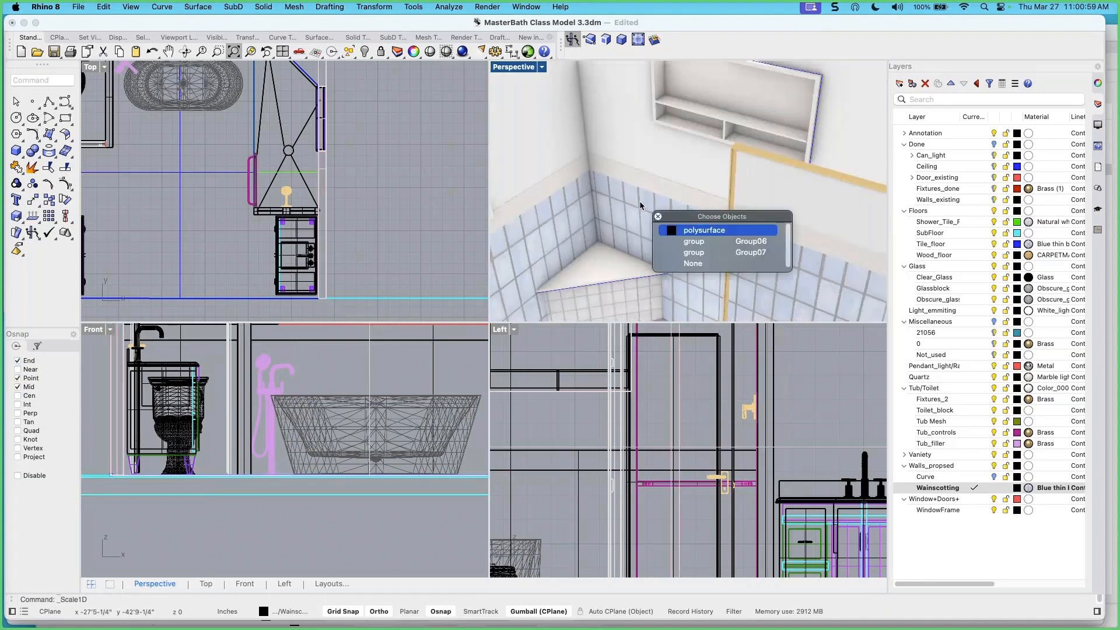
pyautogui.click(643, 207)
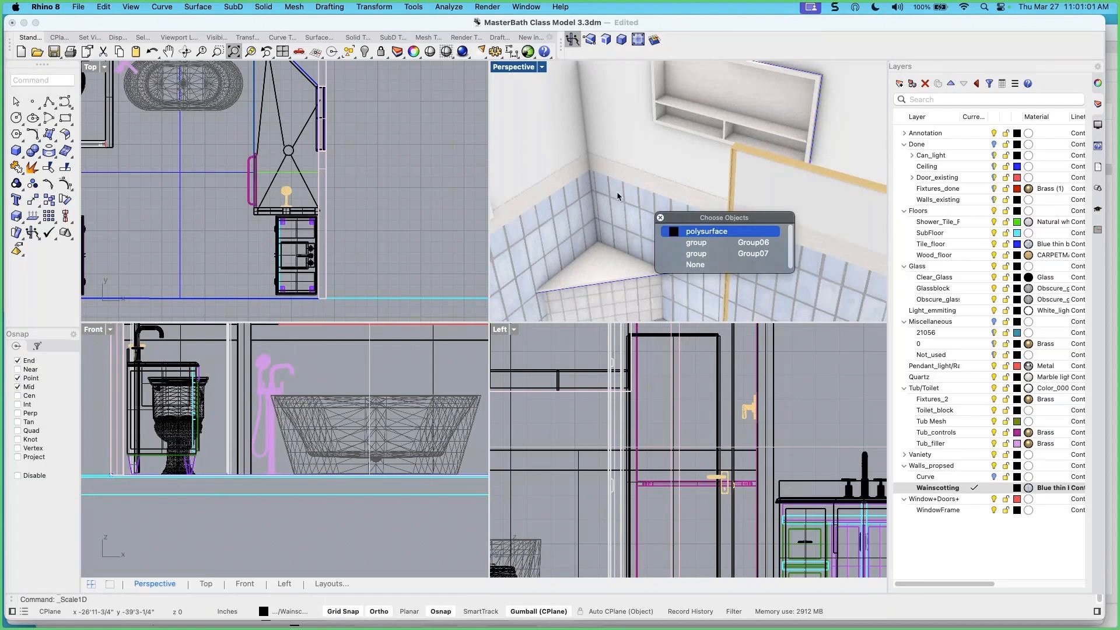
pyautogui.click(535, 95)
pyautogui.click(661, 184)
pyautogui.click(660, 182)
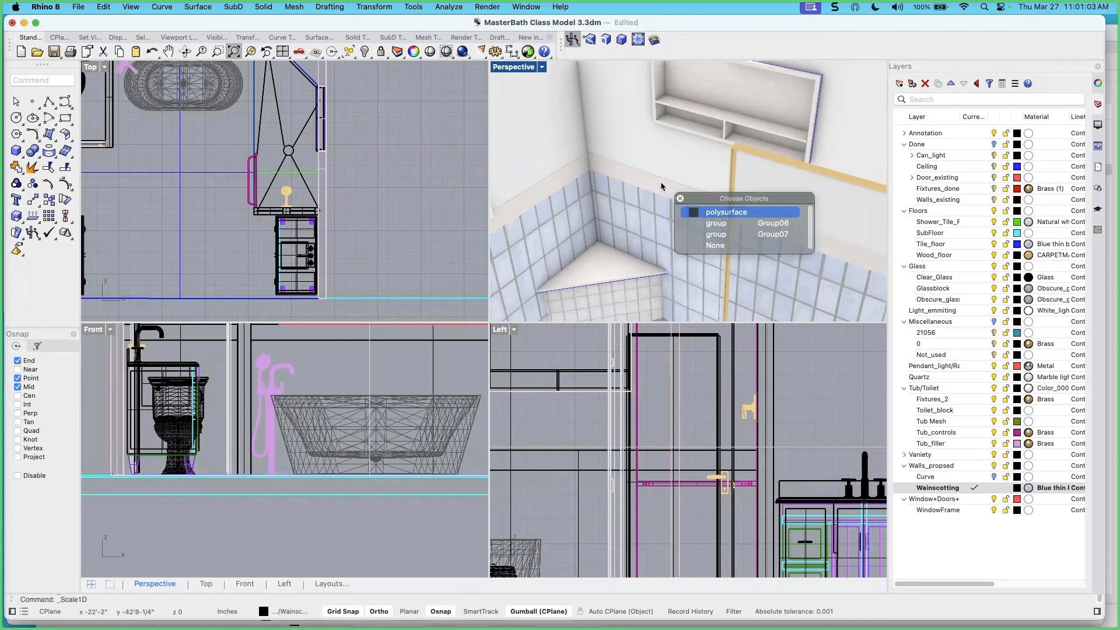
pyautogui.click(669, 216)
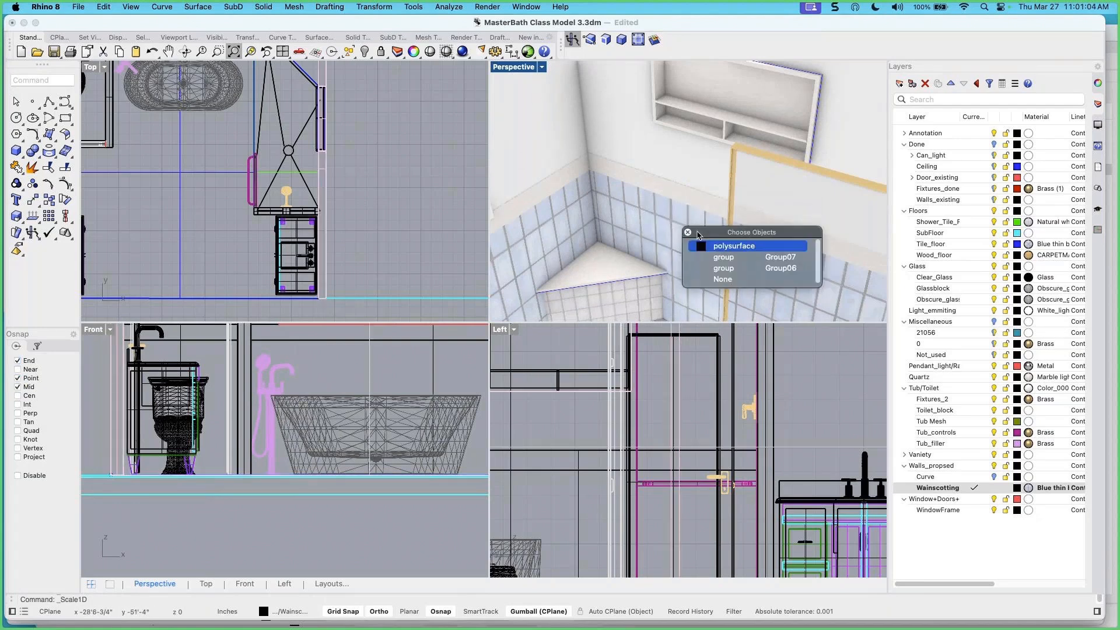
pyautogui.click(721, 260)
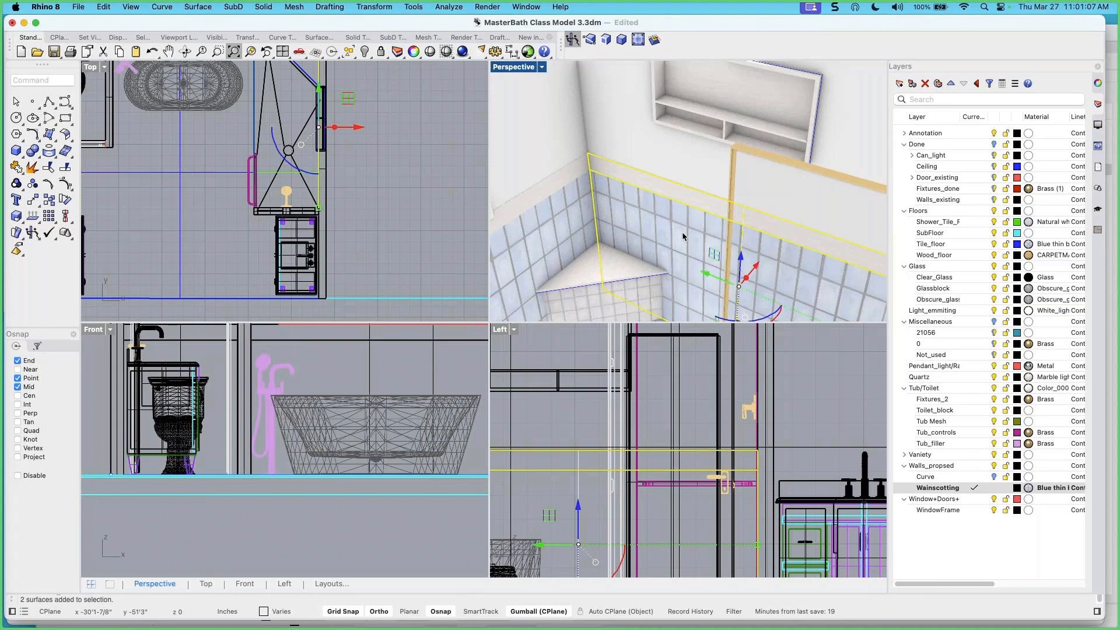
pyautogui.press('Delete')
# Mirror a copy of the shower-side wall's tile panel upward in the Left view, about a horizontal plane through the quartz band's midpoint
pyautogui.scroll(-8, 661, 239)
pyautogui.keyDown('shift'); pyautogui.moveTo(695, 241); pyautogui.dragTo(654, 216, button='right'); pyautogui.keyUp('shift')
pyautogui.scroll(5, 671, 223)
pyautogui.click(664, 228)
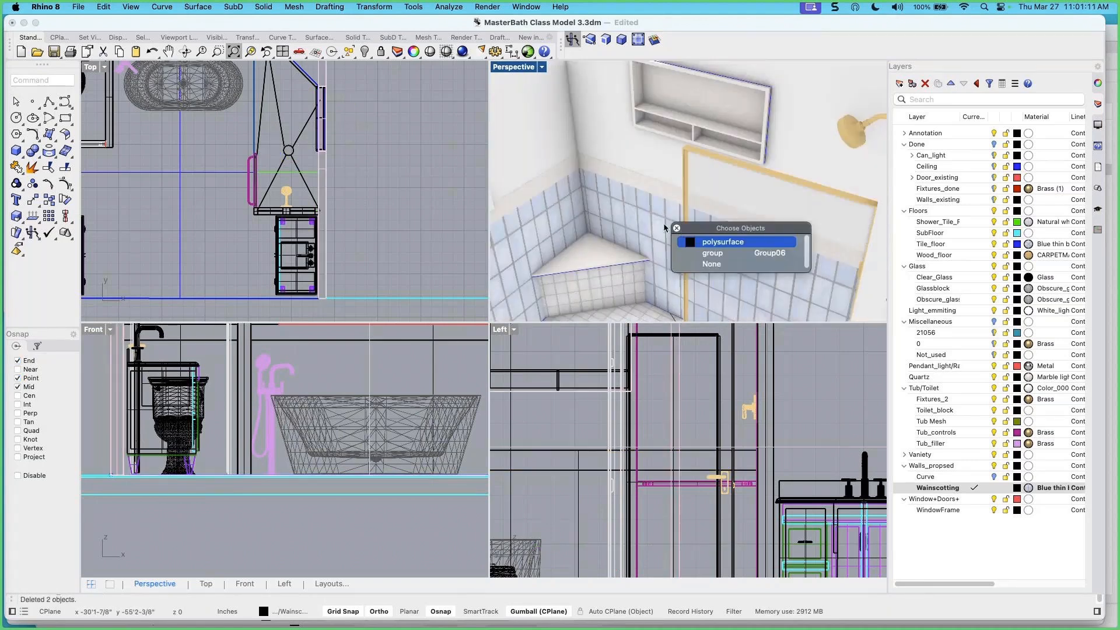
pyautogui.click(658, 221)
pyautogui.click(657, 220)
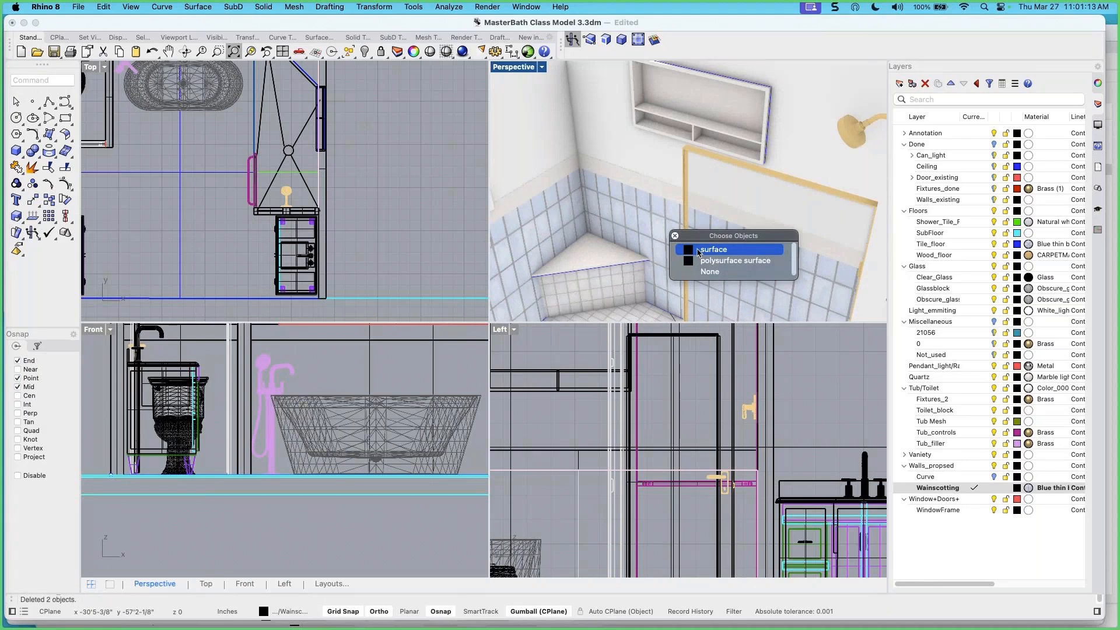
pyautogui.click(697, 250)
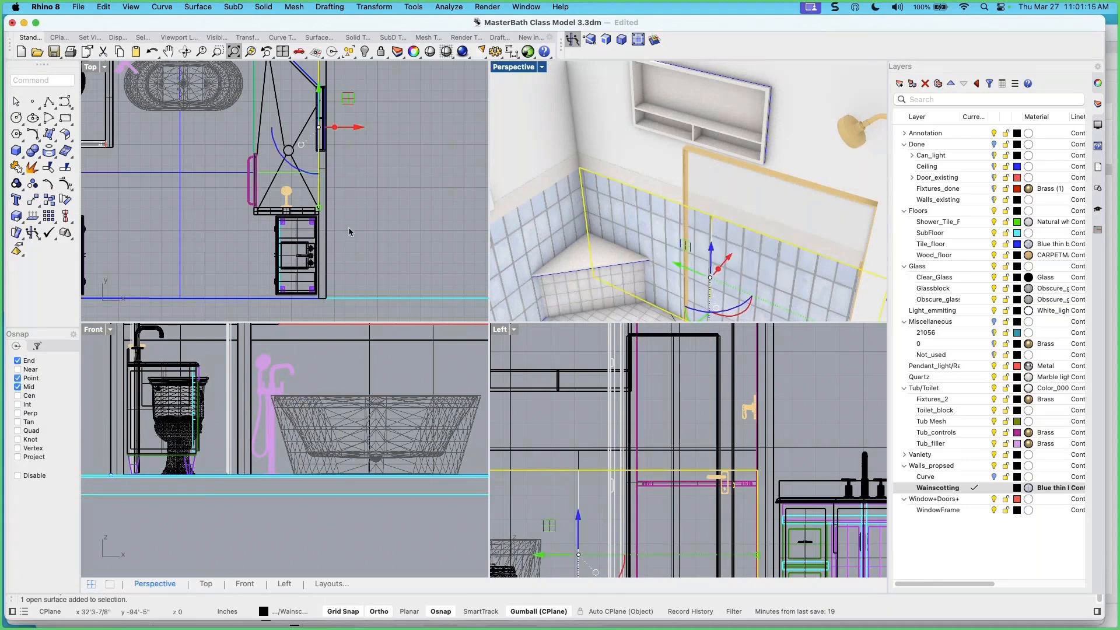
pyautogui.scroll(2, 553, 179)
pyautogui.moveTo(624, 183)
pyautogui.mouseDown(button='right')
pyautogui.moveTo(635, 186)
pyautogui.moveTo(607, 187)
pyautogui.moveTo(625, 181)
pyautogui.mouseUp(button='right')
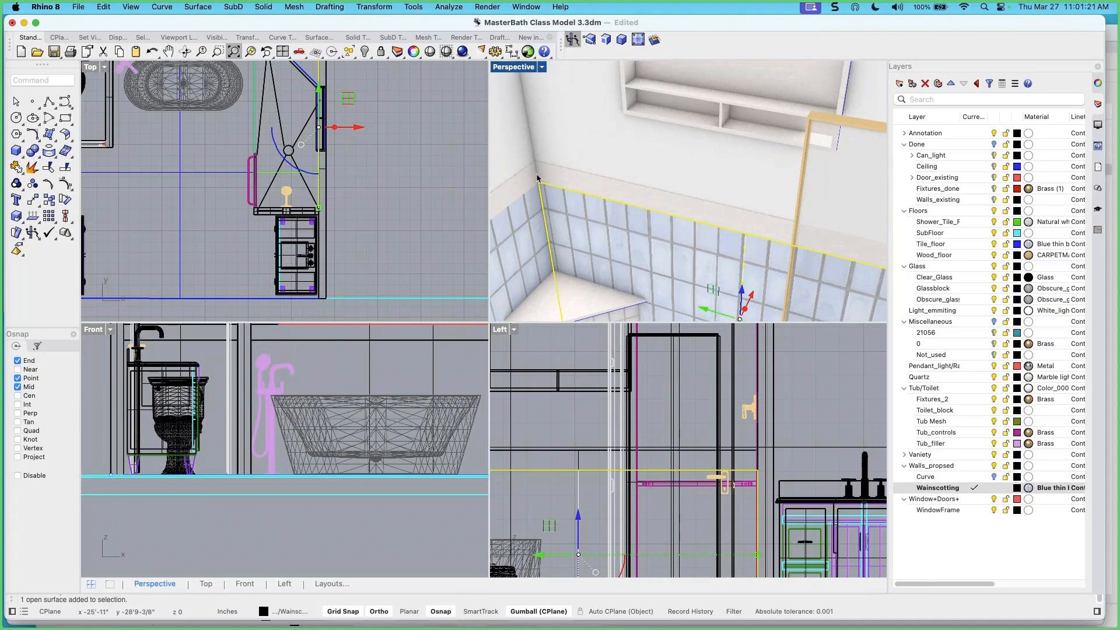
pyautogui.click(378, 10)
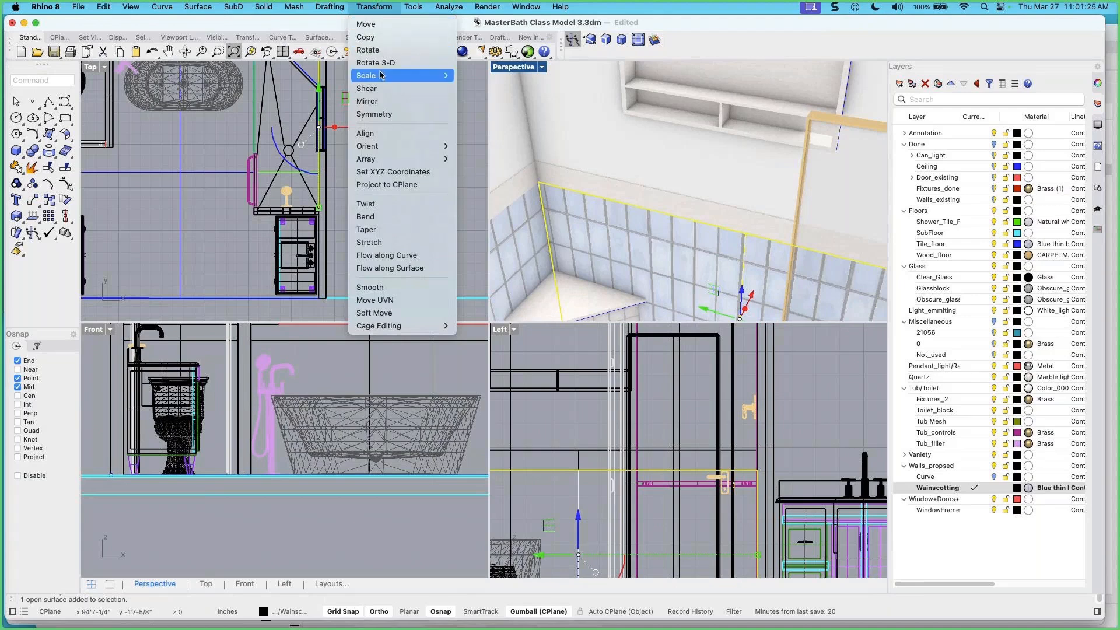
pyautogui.click(367, 101)
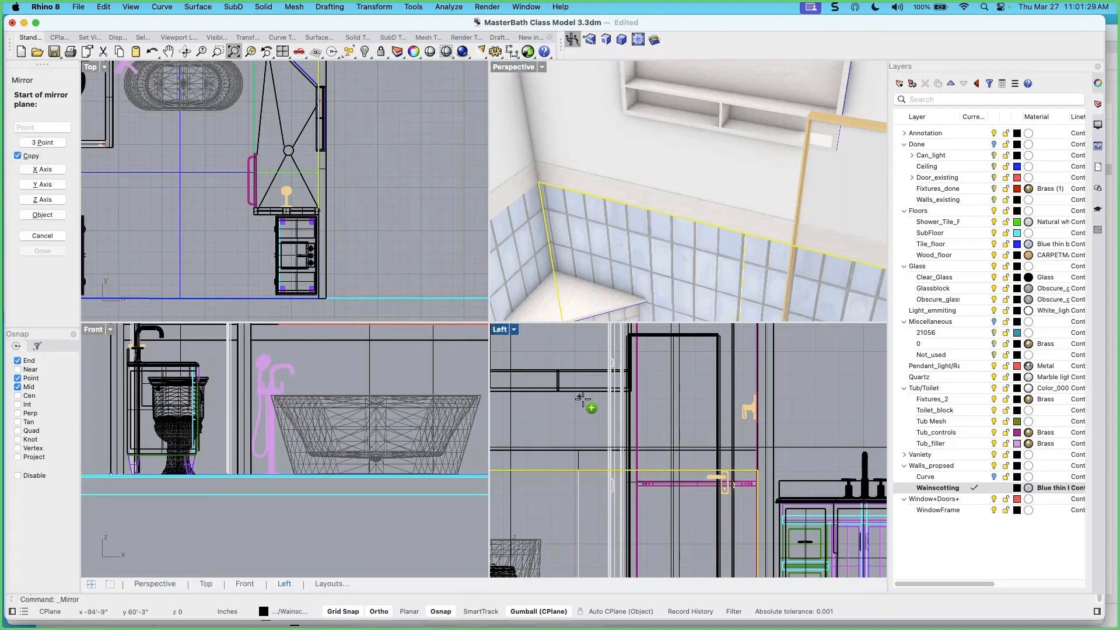
pyautogui.scroll(-10, 582, 400)
pyautogui.scroll(14, 568, 435)
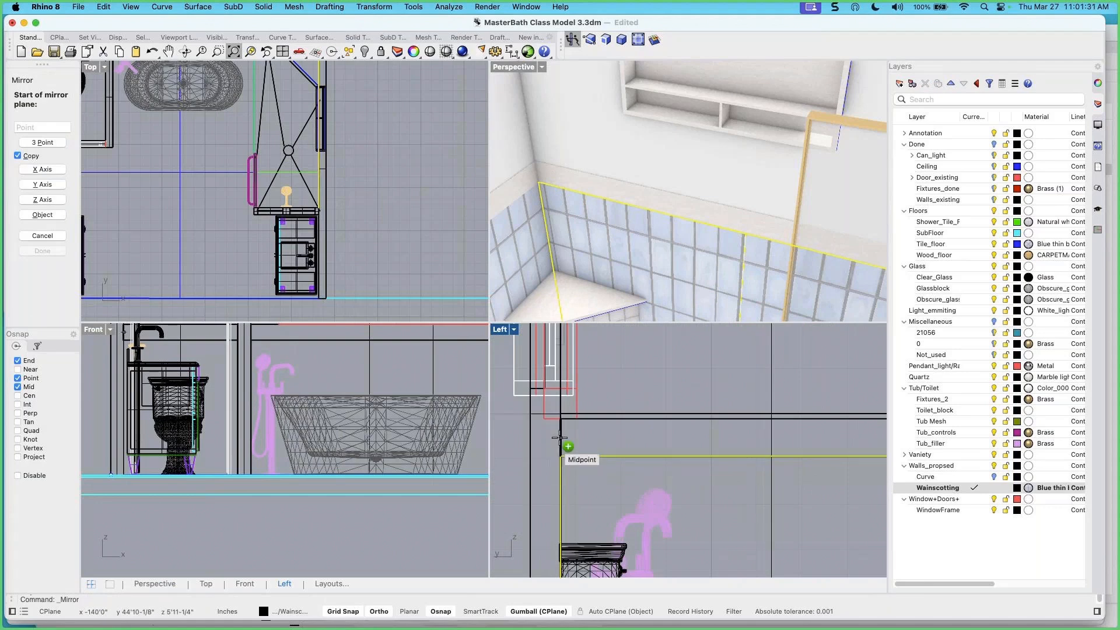
pyautogui.click(561, 456)
pyautogui.scroll(1, 670, 450)
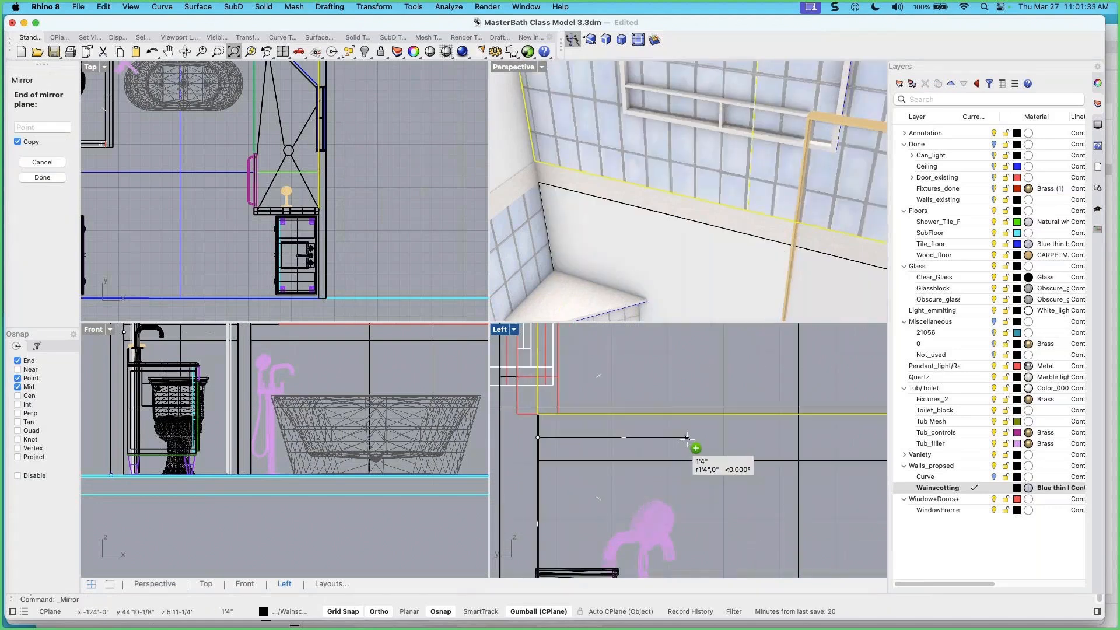
pyautogui.click(687, 438)
pyautogui.scroll(-3, 700, 275)
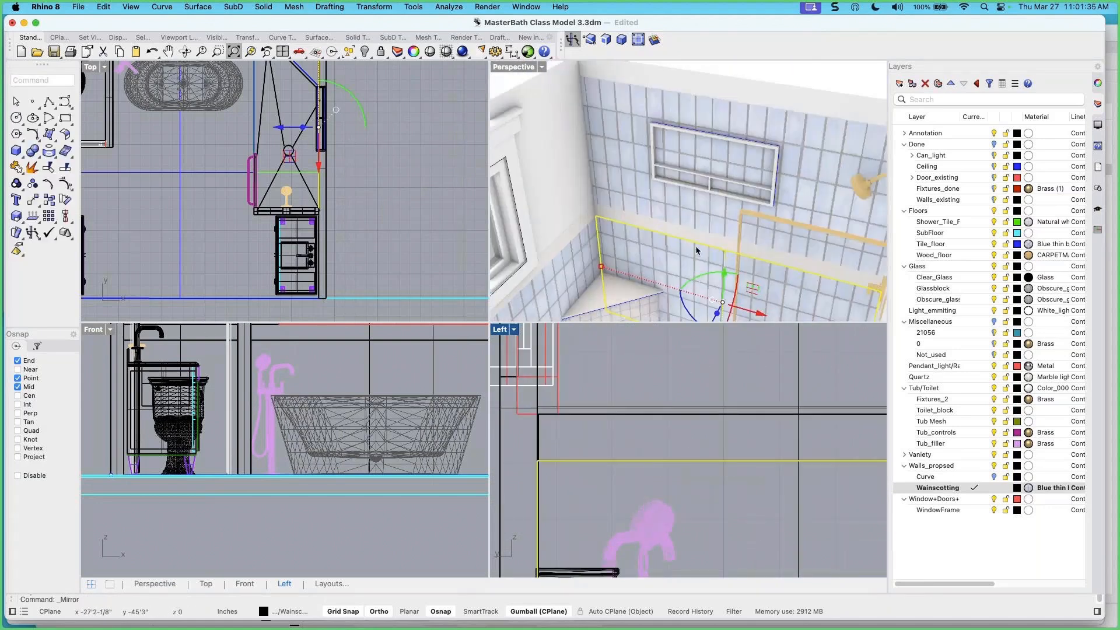
# Stretch the mirrored upper tile panel vertically so it fills the shower-side wall from the quartz band to the ceiling
pyautogui.click(786, 142)
pyautogui.scroll(-8, 708, 352)
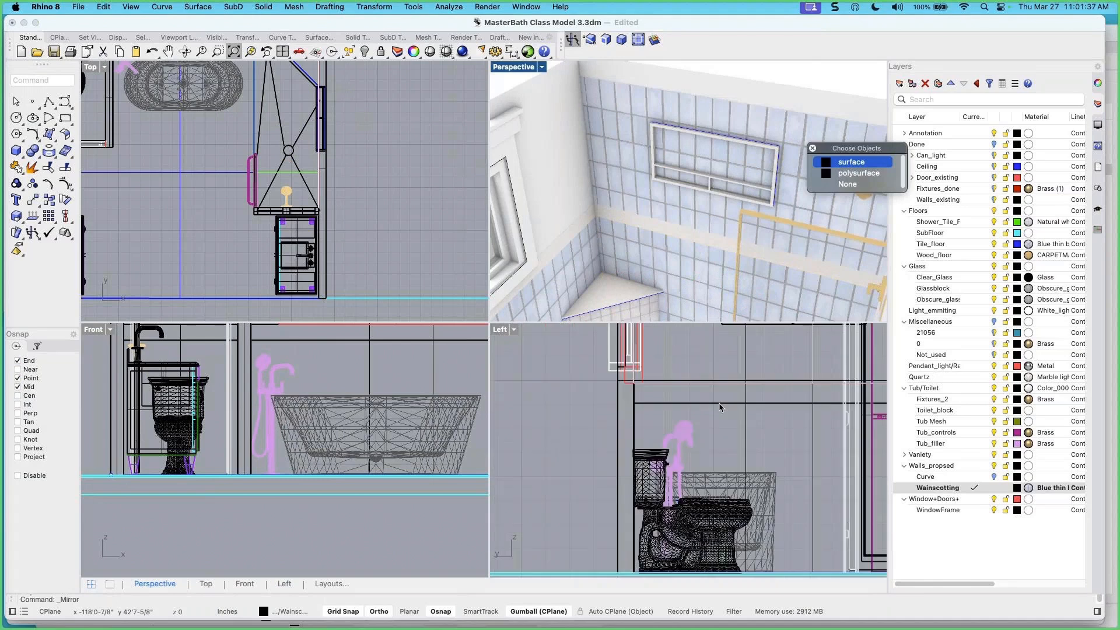
pyautogui.moveTo(720, 405); pyautogui.dragTo(571, 518, button='right')
pyautogui.scroll(-4, 570, 518)
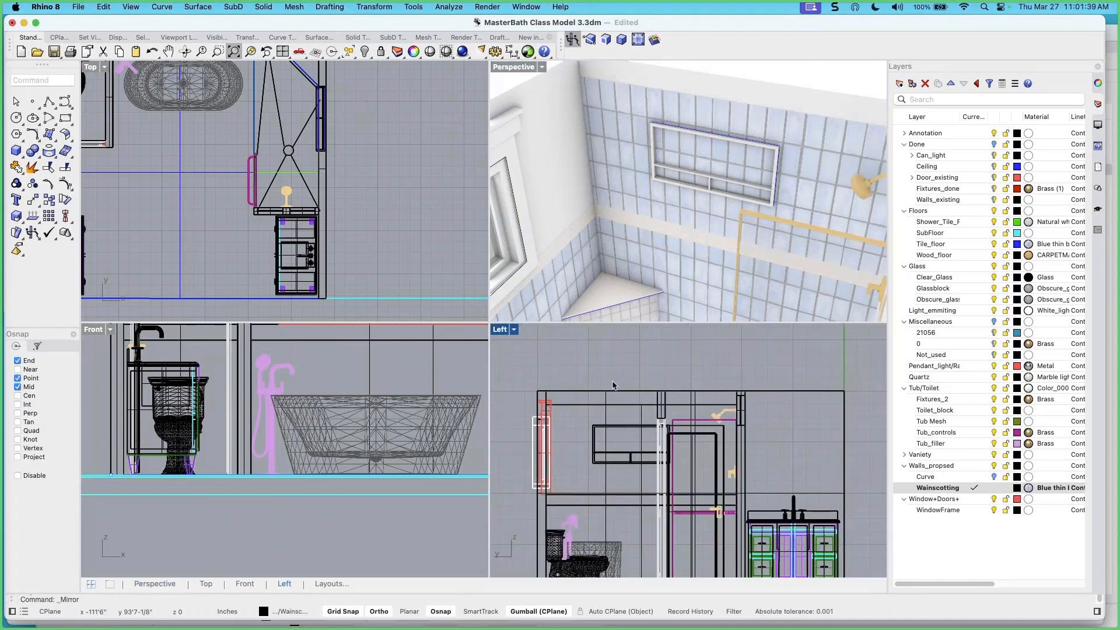
pyautogui.click(783, 126)
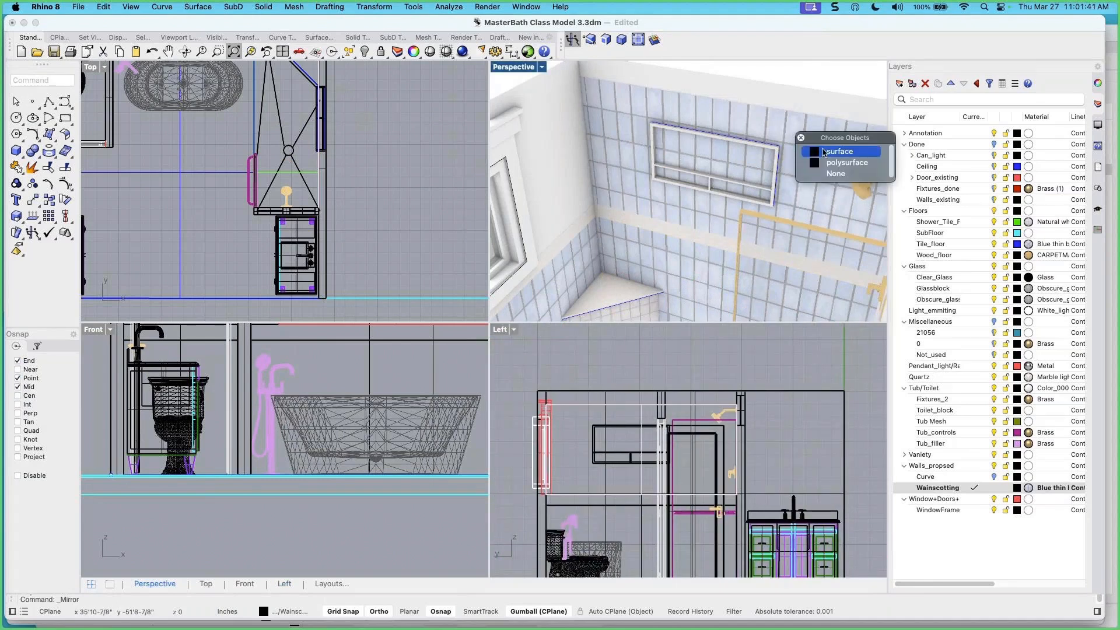
pyautogui.click(840, 151)
pyautogui.moveTo(642, 412); pyautogui.dragTo(641, 404)
pyautogui.moveTo(641, 488); pyautogui.dragTo(641, 495)
pyautogui.press('Escape')
# Trim the upper tile panel with the niche's outline curve to open the recessed shelf niche
pyautogui.moveTo(689, 225); pyautogui.dragTo(689, 180, button='right')
pyautogui.scroll(3, 724, 150)
pyautogui.scroll(2, 722, 153)
pyautogui.click(725, 159)
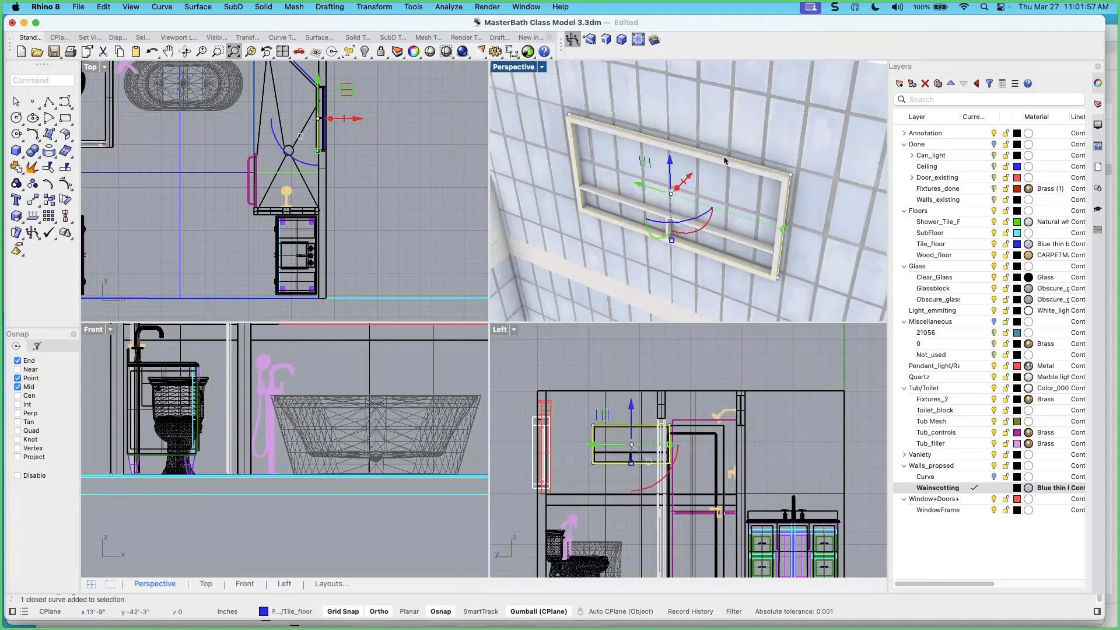
pyautogui.click(32, 167)
pyautogui.click(669, 170)
pyautogui.scroll(-5, 669, 171)
pyautogui.press('Escape')
pyautogui.press('Escape')
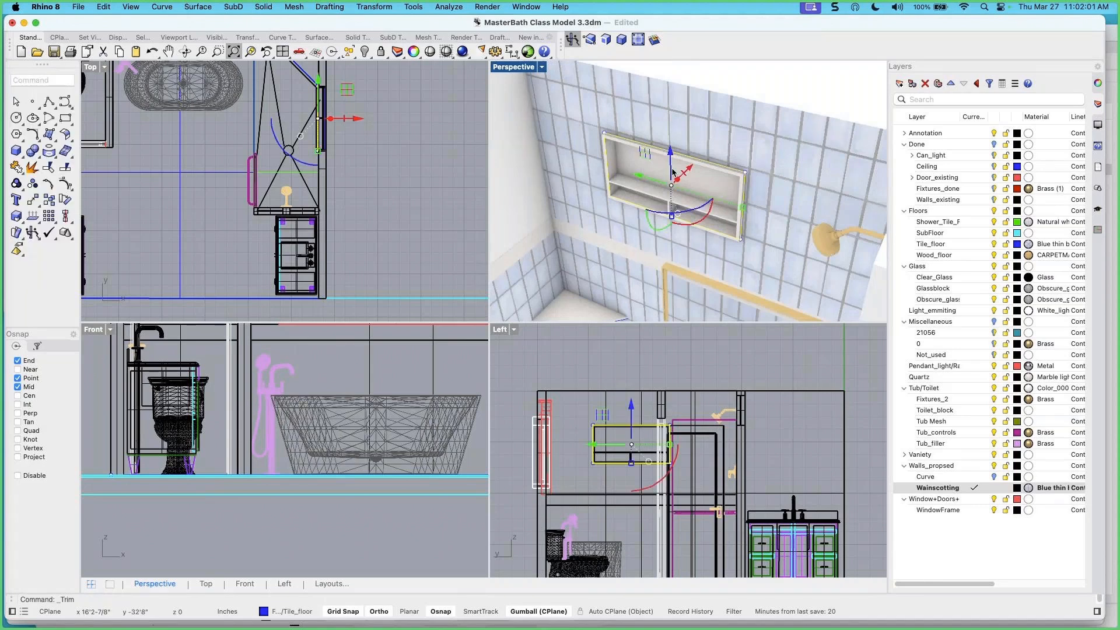
# Group the trimmed upper tile panel with the quartz band and lower tile panel on the shower-side wall
pyautogui.moveTo(649, 185); pyautogui.dragTo(656, 253, button='right')
pyautogui.click(681, 241)
pyautogui.keyDown('shift'); pyautogui.click(657, 254); pyautogui.keyUp('shift')
pyautogui.scroll(-3, 652, 255)
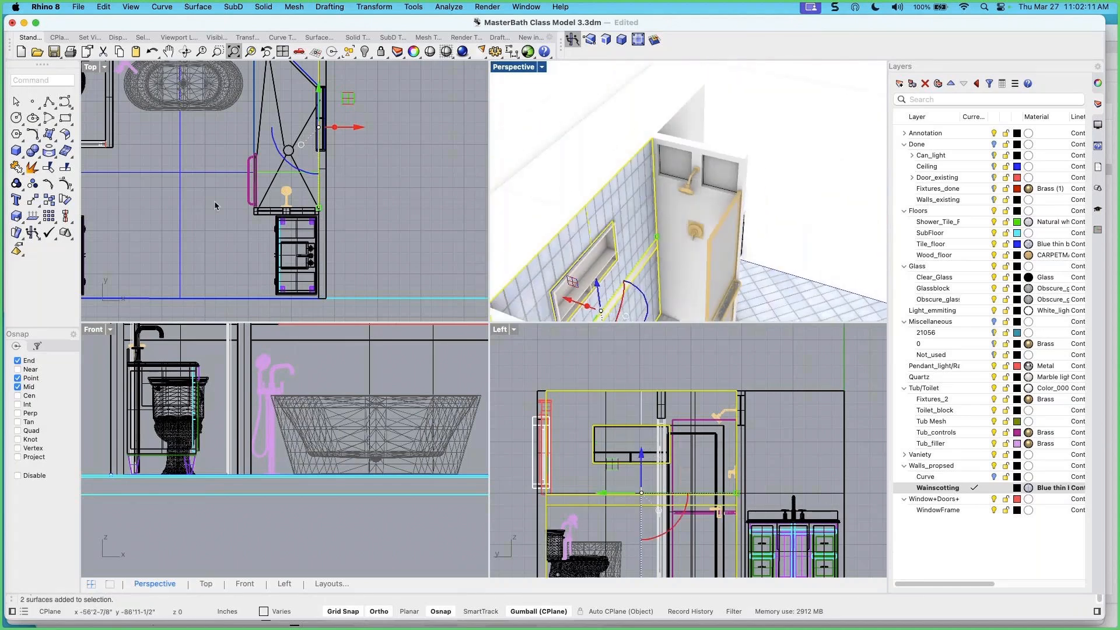
pyautogui.click(17, 168)
# Mirror a copy of the tile group about a diagonal plane through the shower corner in plan, onto the shower-head wall
pyautogui.scroll(-3, 320, 153)
pyautogui.scroll(6, 319, 153)
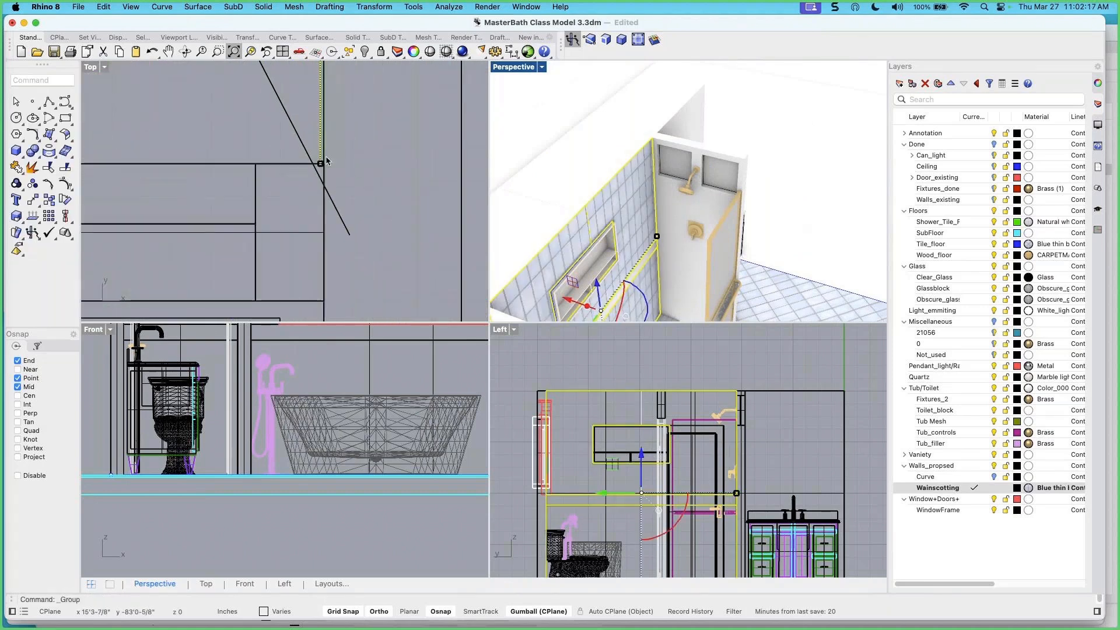
pyautogui.click(374, 6)
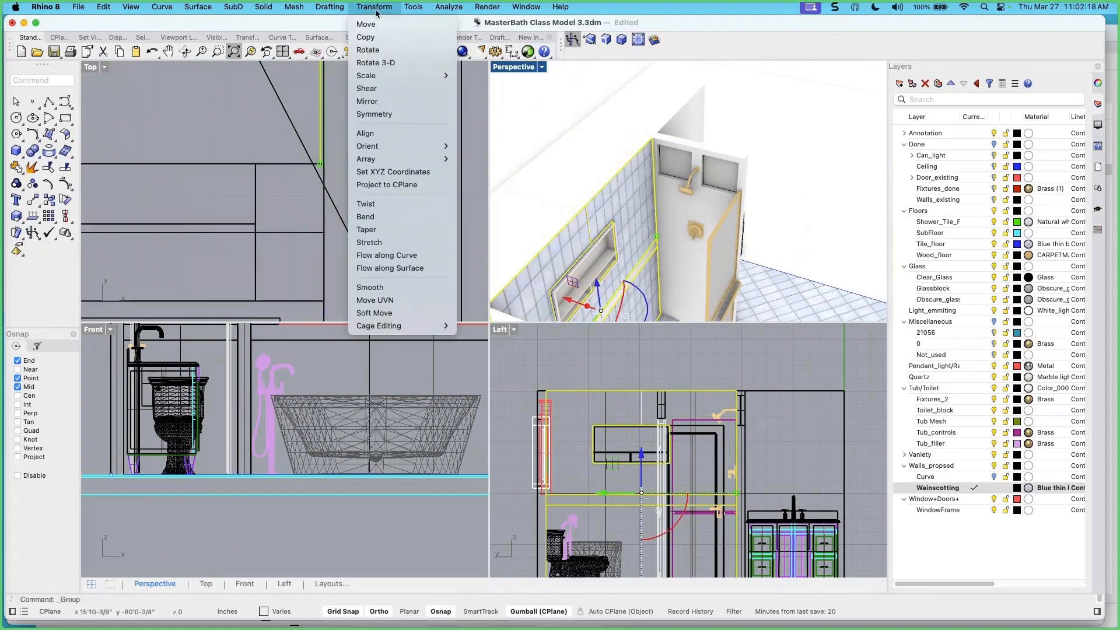
pyautogui.click(367, 102)
pyautogui.click(314, 177)
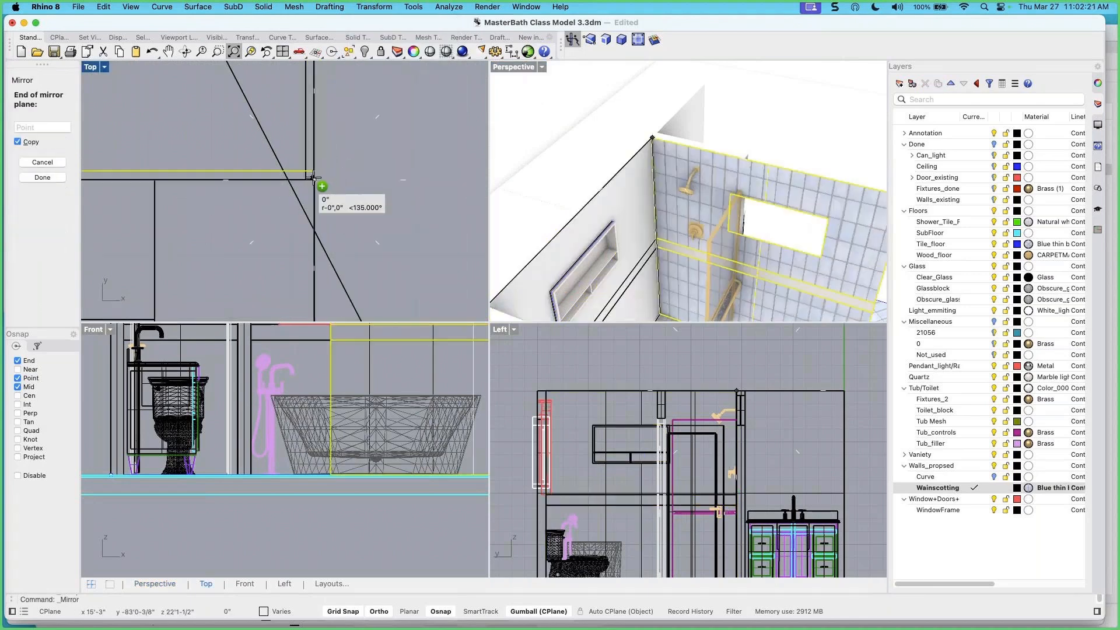
pyautogui.click(300, 172)
pyautogui.scroll(-2, 372, 152)
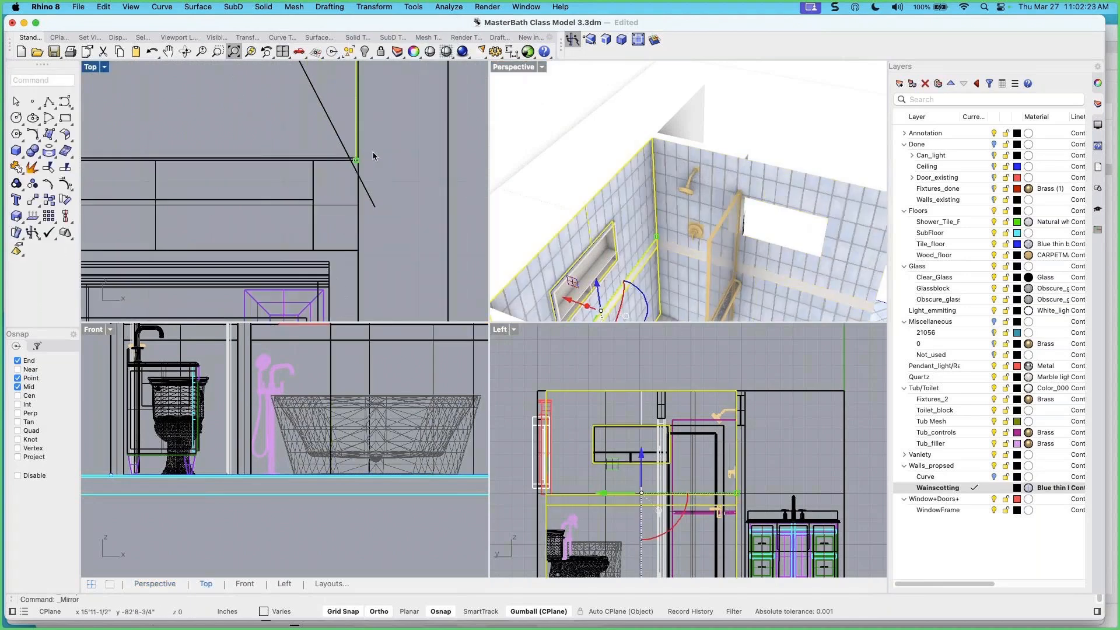
pyautogui.scroll(-3, 372, 152)
# Untrim the niche opening in the upper tile panel copied onto the shower-head wall
pyautogui.click(776, 183)
pyautogui.scroll(-8, 780, 188)
pyautogui.scroll(8, 680, 201)
pyautogui.moveTo(676, 204); pyautogui.dragTo(739, 173, button='right')
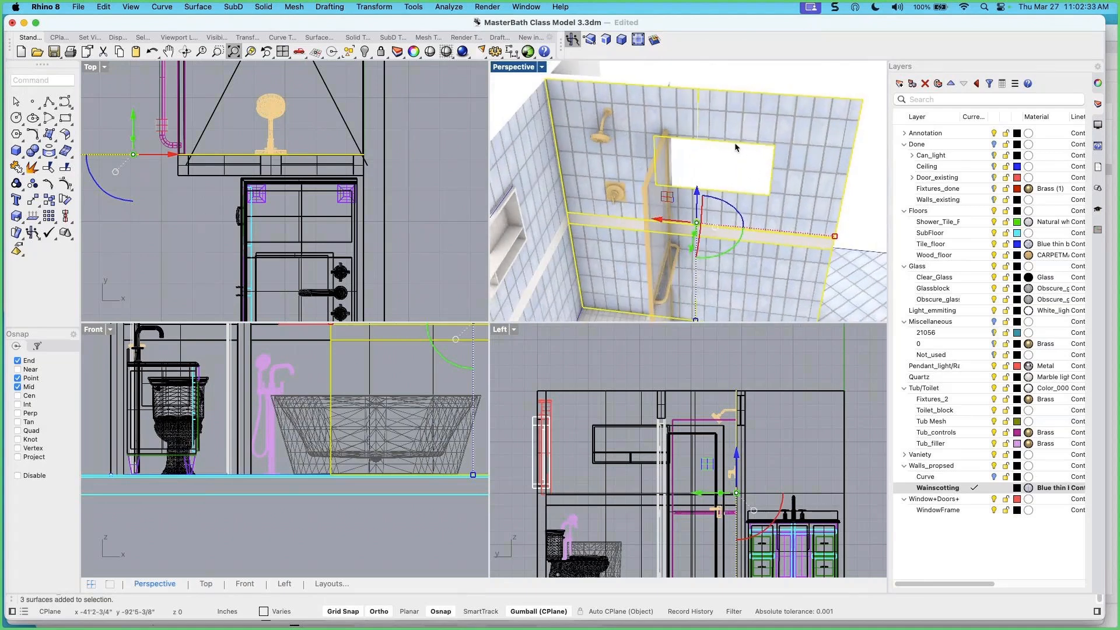
pyautogui.press('Escape')
pyautogui.click(59, 168)
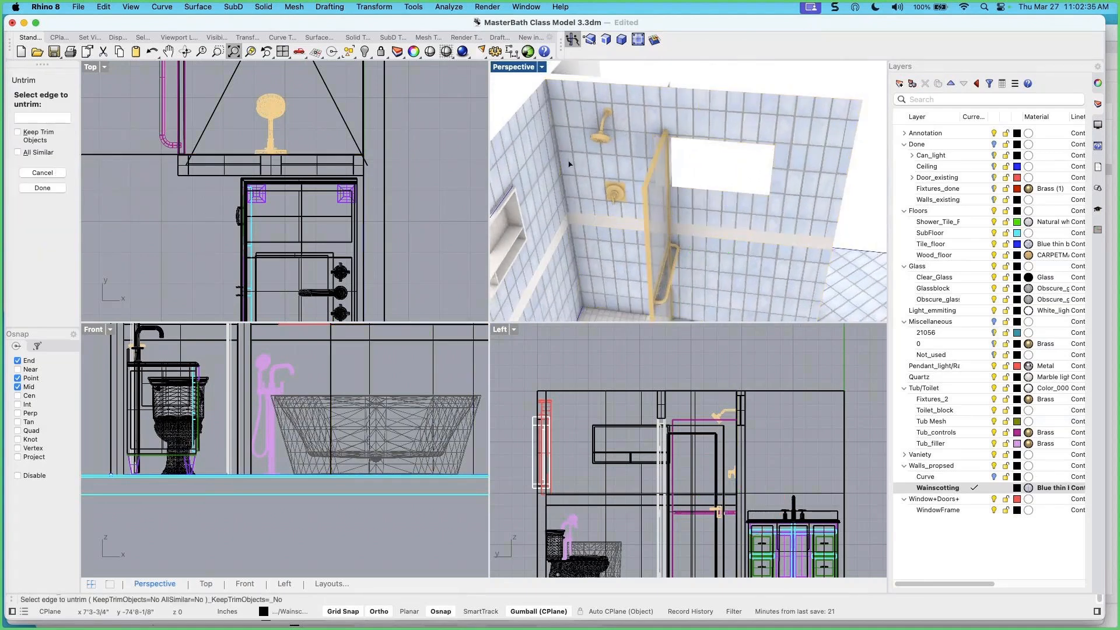
pyautogui.click(707, 144)
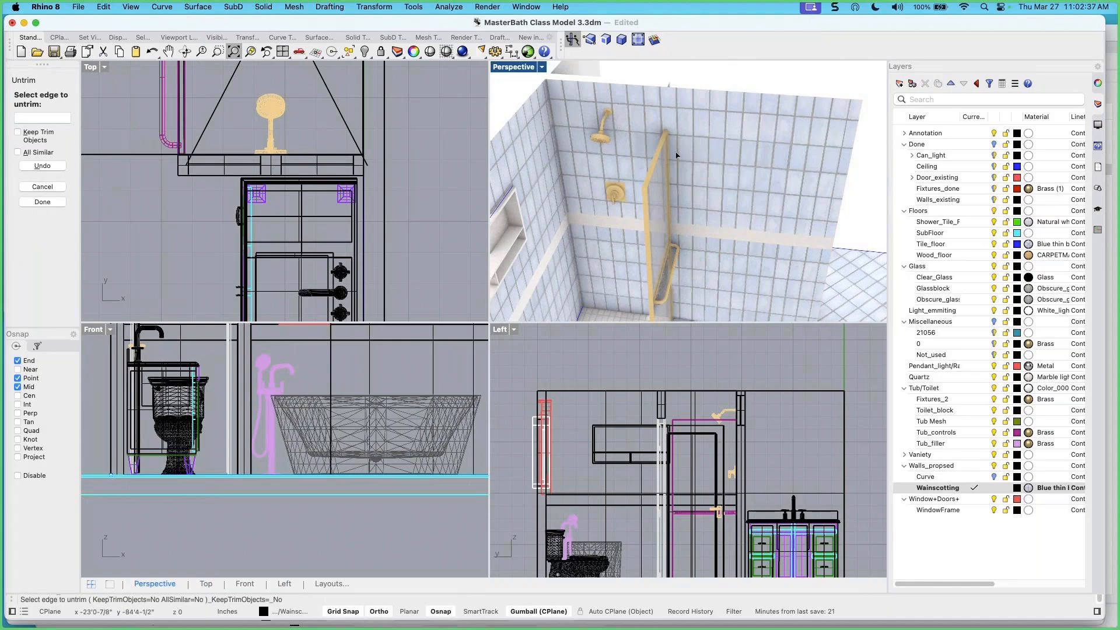
pyautogui.press('Return')
pyautogui.moveTo(723, 212); pyautogui.dragTo(740, 168, button='right')
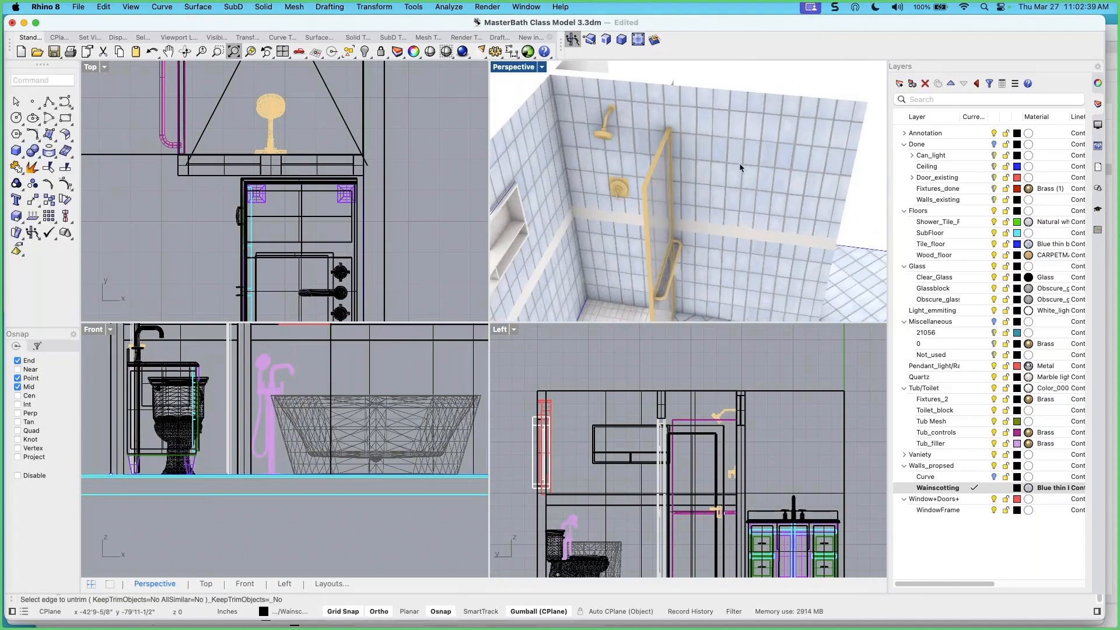
# Scale the shower-head wall's tile group in one direction in the Front view from the shower corner to the wall's end, about 2'11-3/4" wide
pyautogui.click(741, 167)
pyautogui.scroll(-8, 374, 124)
pyautogui.scroll(-7, 359, 350)
pyautogui.moveTo(358, 351); pyautogui.dragTo(205, 449, button='right')
pyautogui.scroll(5, 206, 420)
pyautogui.scroll(-4, 207, 418)
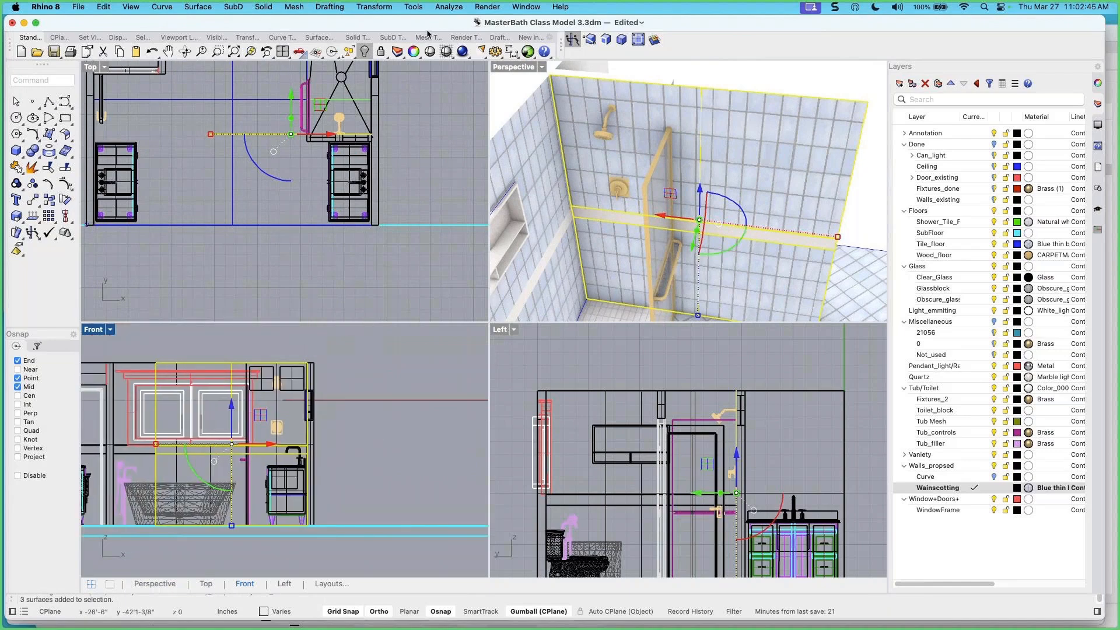
pyautogui.rightClick(426, 98)
pyautogui.moveTo(470, 101)
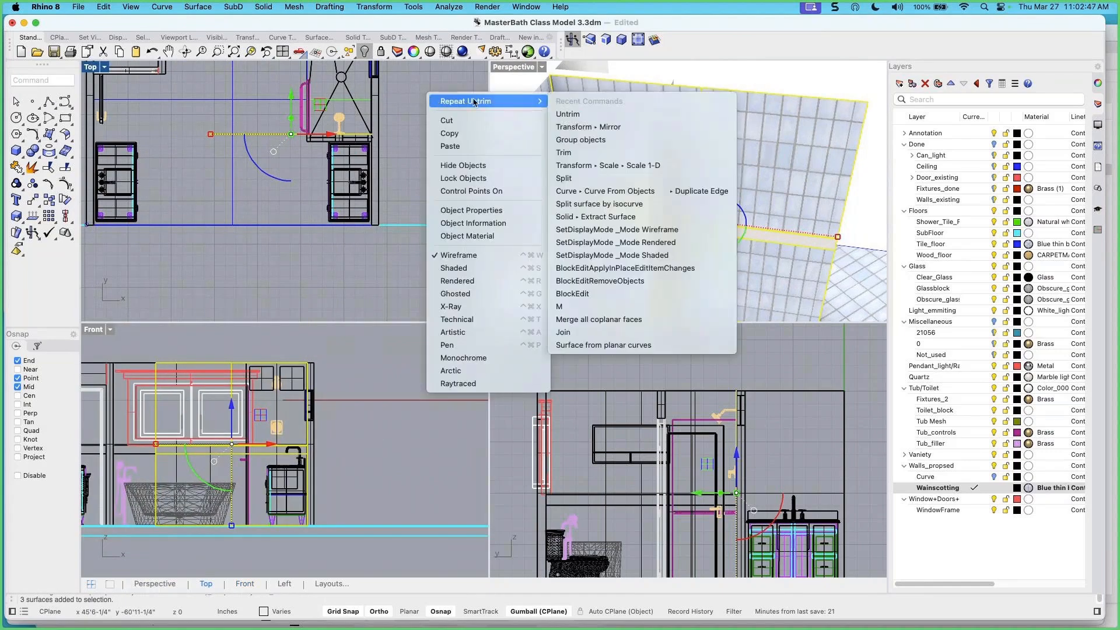
pyautogui.click(583, 165)
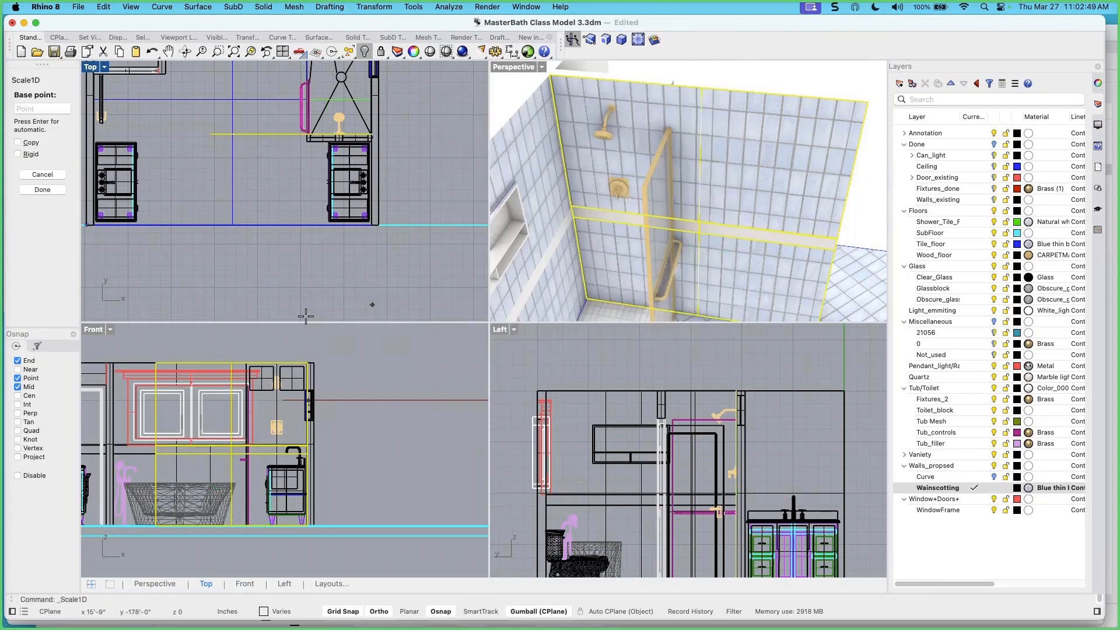
pyautogui.click(311, 361)
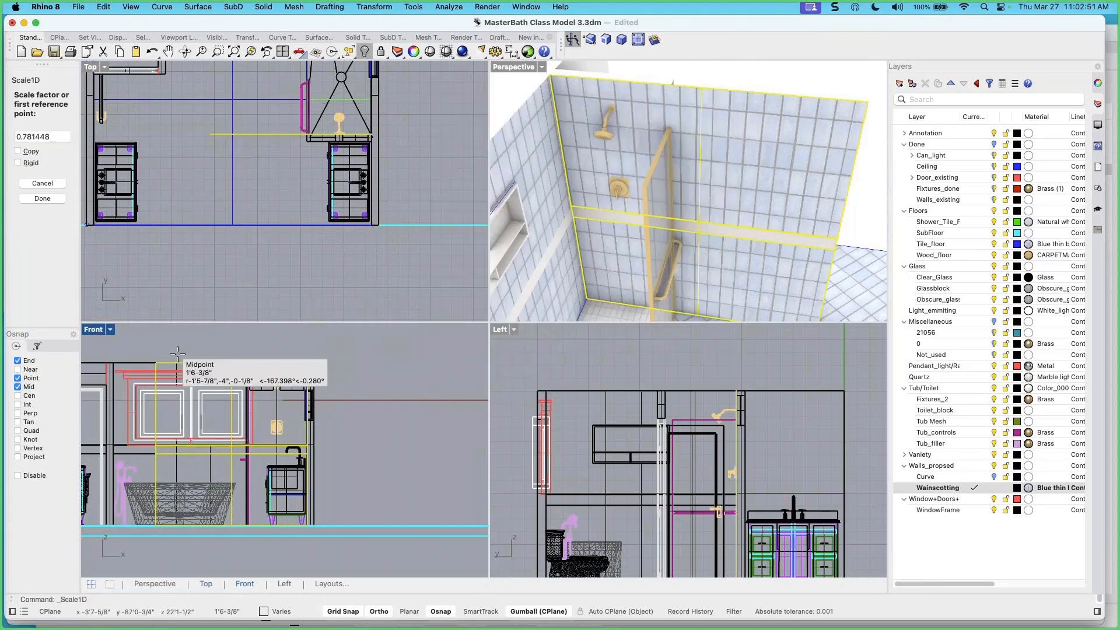
pyautogui.click(155, 362)
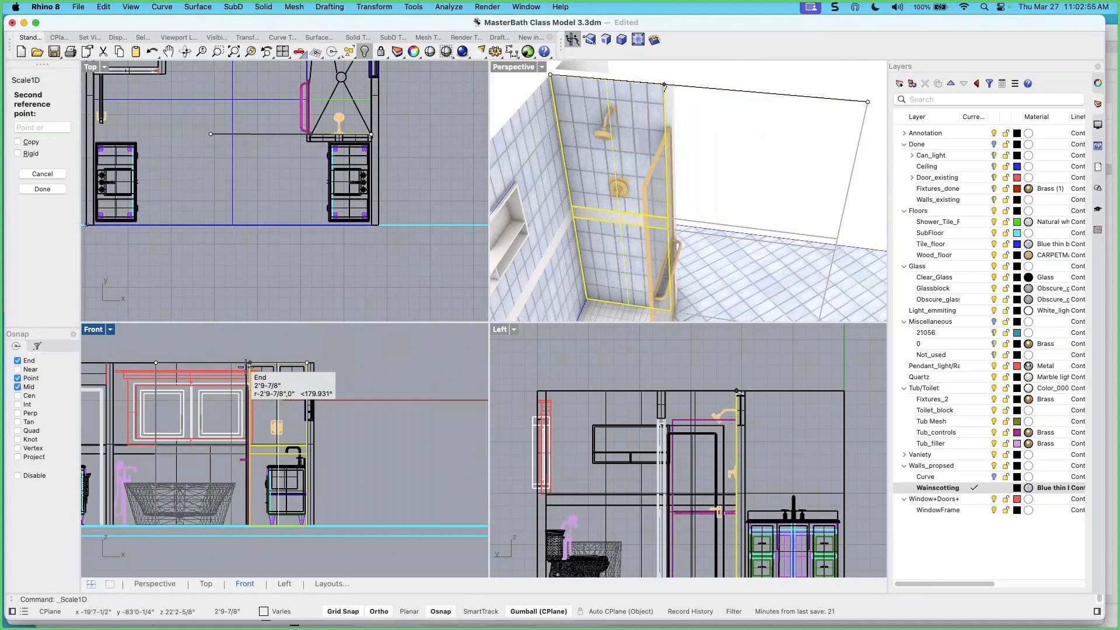
pyautogui.press('alt')
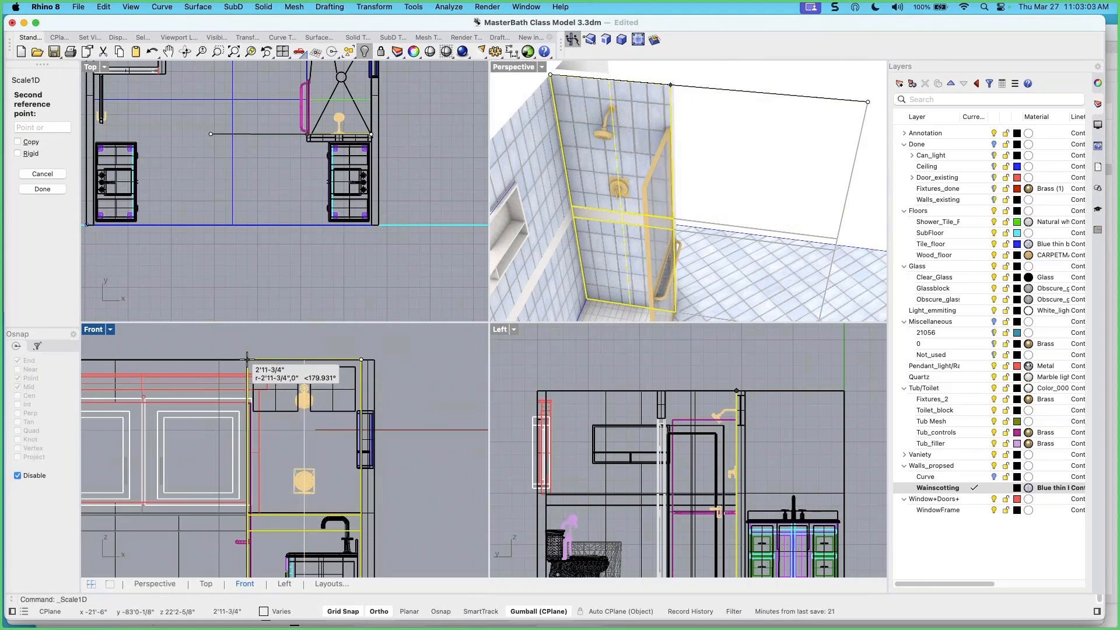
pyautogui.keyDown('alt'); pyautogui.click(248, 358); pyautogui.keyUp('alt')
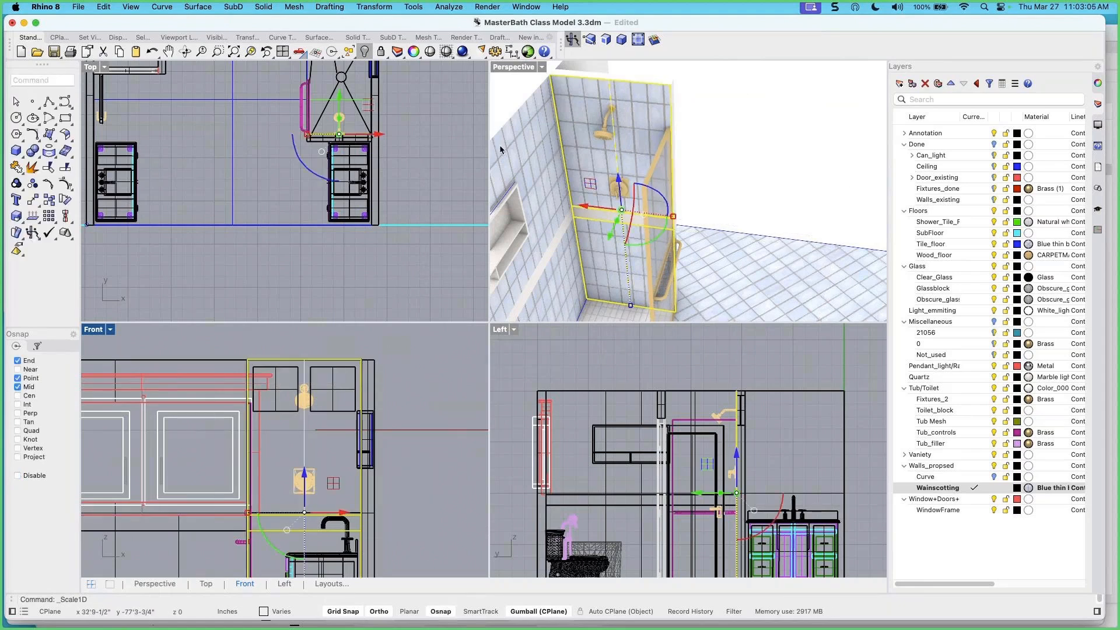
# Examine the tiled walls and the whole bathroom from the vanity side in the Perspective view
pyautogui.scroll(-10, 585, 162)
pyautogui.moveTo(585, 163); pyautogui.dragTo(513, 181, button='right')
pyautogui.scroll(3, 590, 189)
pyautogui.moveTo(589, 190); pyautogui.dragTo(505, 185, button='right')
pyautogui.scroll(4, 642, 213)
pyautogui.scroll(-8, 632, 219)
pyautogui.scroll(3, 633, 228)
pyautogui.moveTo(633, 234); pyautogui.dragTo(669, 195, button='right')
pyautogui.scroll(2, 666, 199)
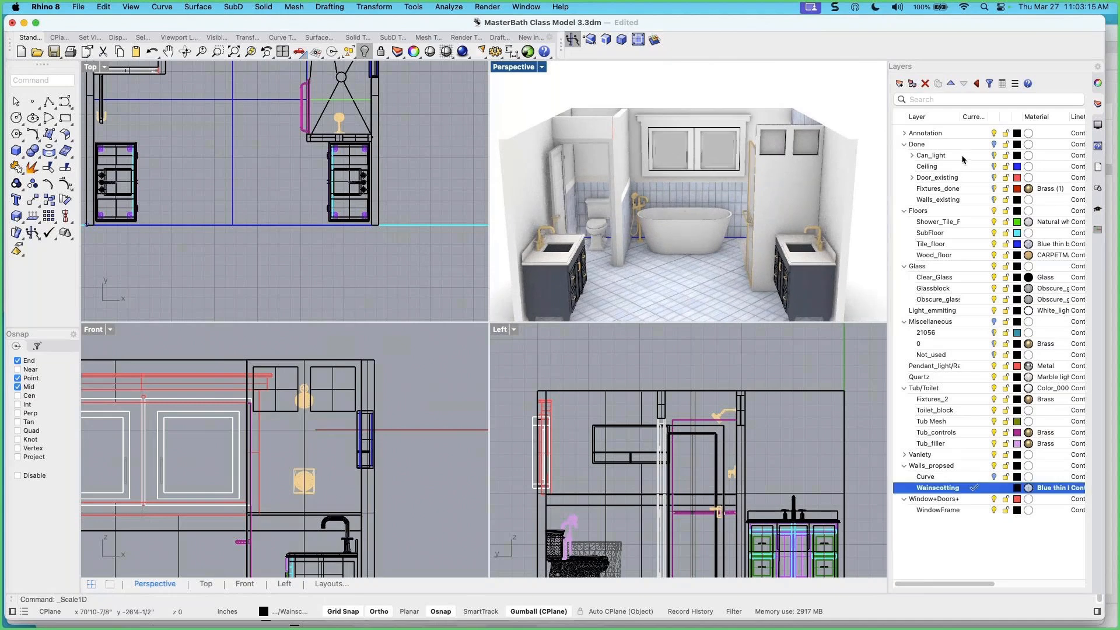
pyautogui.keyDown('shift'); pyautogui.moveTo(816, 196); pyautogui.dragTo(824, 175, button='right'); pyautogui.keyUp('shift')
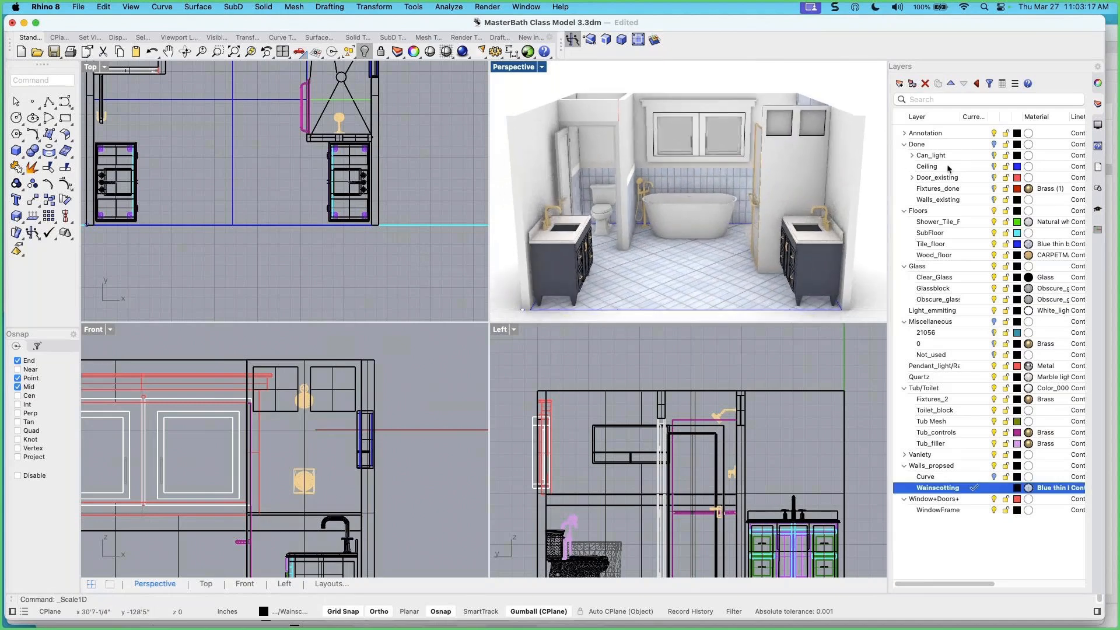
# Turn on the Done parent layer to show the existing walls, doors, lights and finished fixtures
pyautogui.click(995, 145)
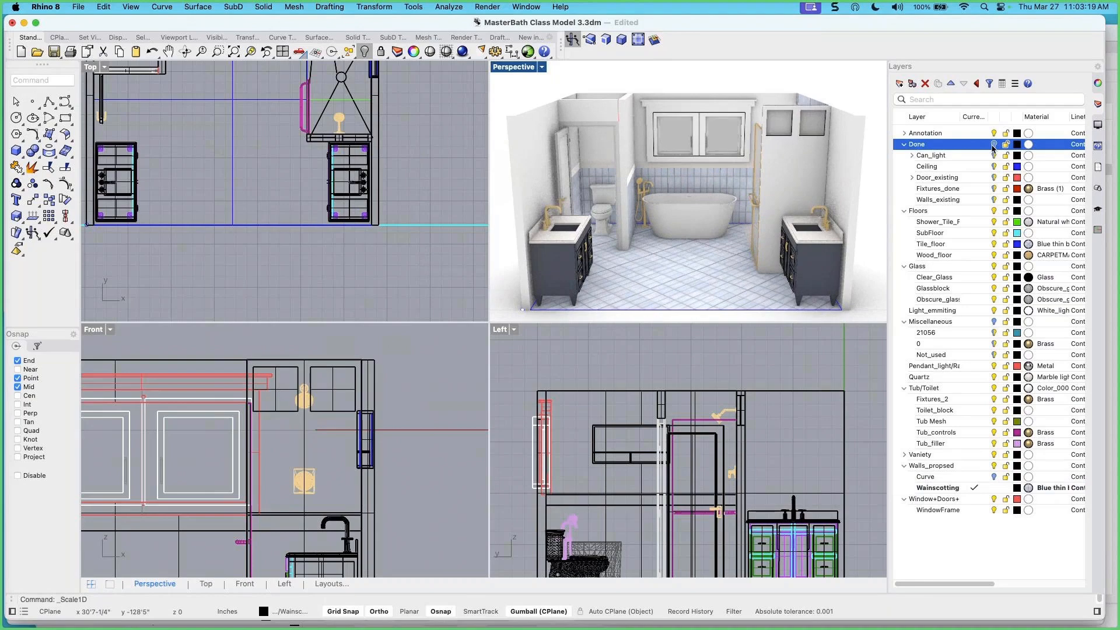
pyautogui.moveTo(747, 226)
pyautogui.mouseDown(button='right')
pyautogui.moveTo(740, 203)
pyautogui.moveTo(749, 208)
pyautogui.moveTo(688, 213)
pyautogui.moveTo(739, 222)
pyautogui.mouseUp(button='right')
pyautogui.scroll(10, 742, 203)
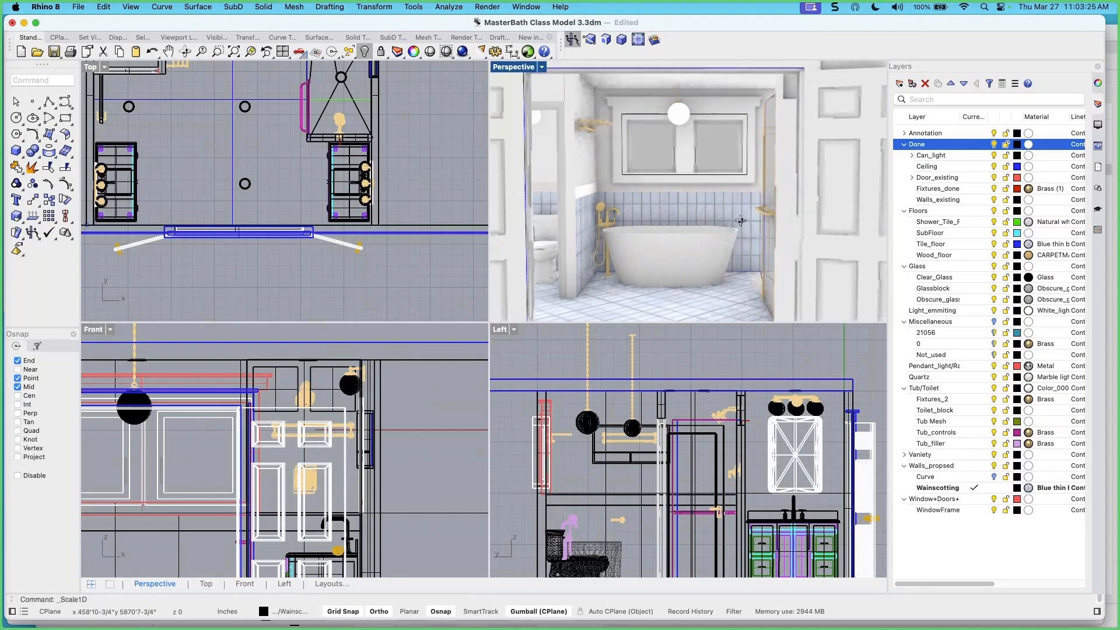
pyautogui.scroll(-6, 739, 222)
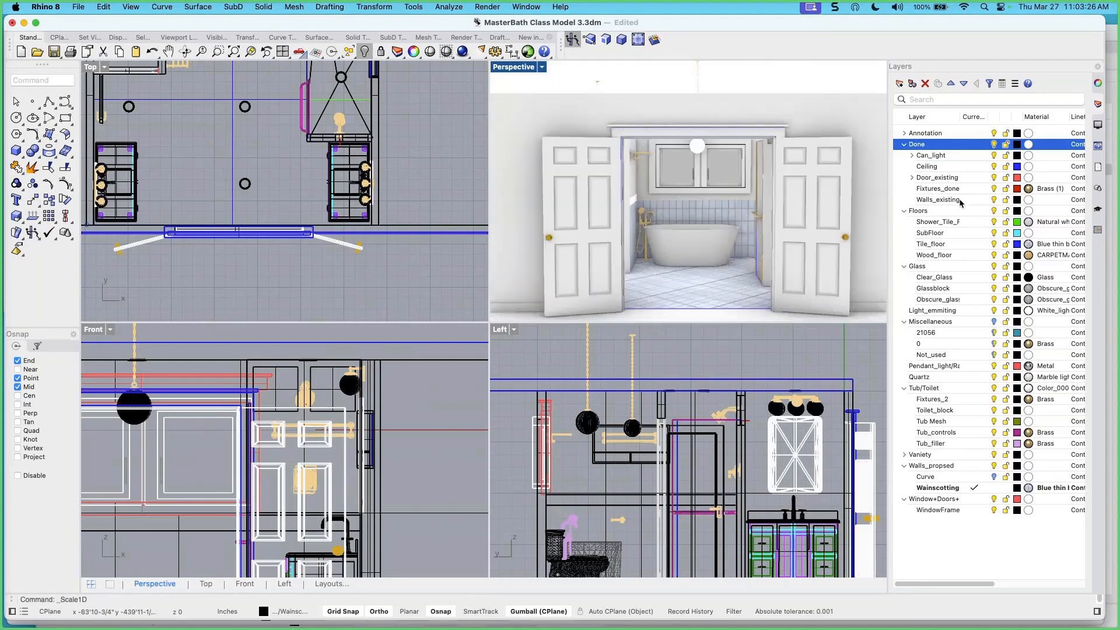
# Hide the Ceiling and Can_light layers so the room can be viewed from above
pyautogui.click(994, 167)
pyautogui.moveTo(788, 181); pyautogui.dragTo(789, 248, button='right')
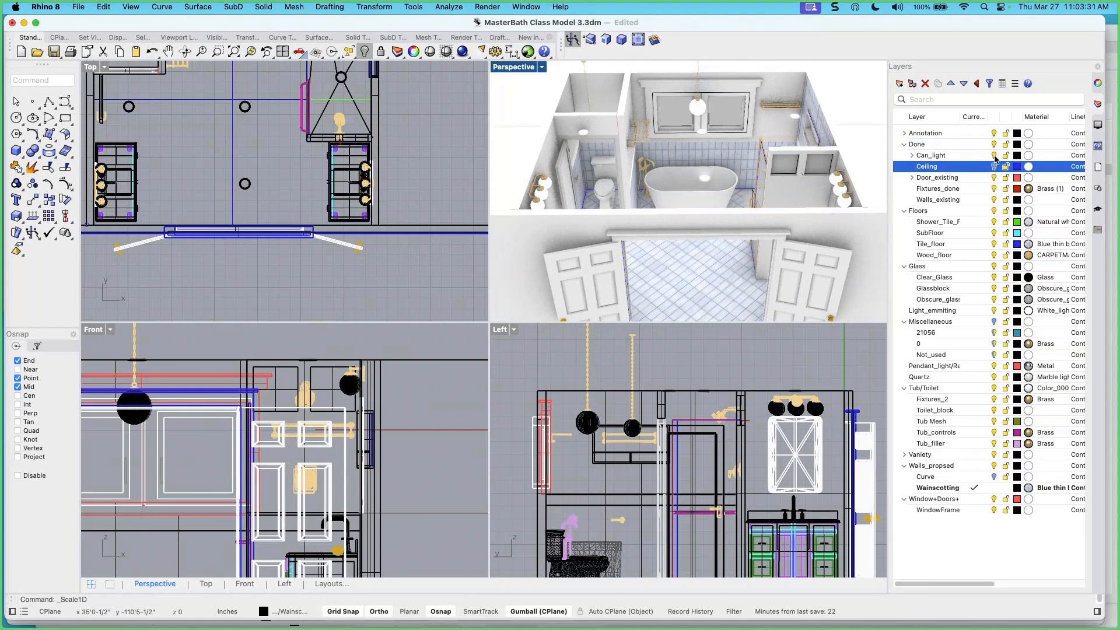
pyautogui.click(956, 156)
pyautogui.moveTo(795, 219); pyautogui.dragTo(796, 223, button='right')
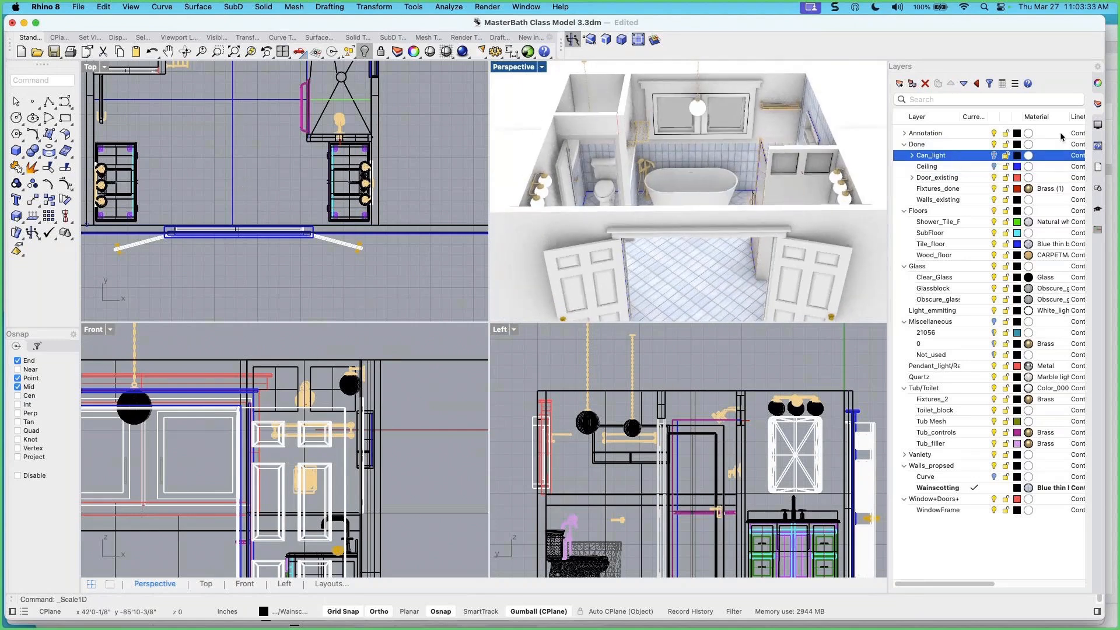
pyautogui.click(994, 155)
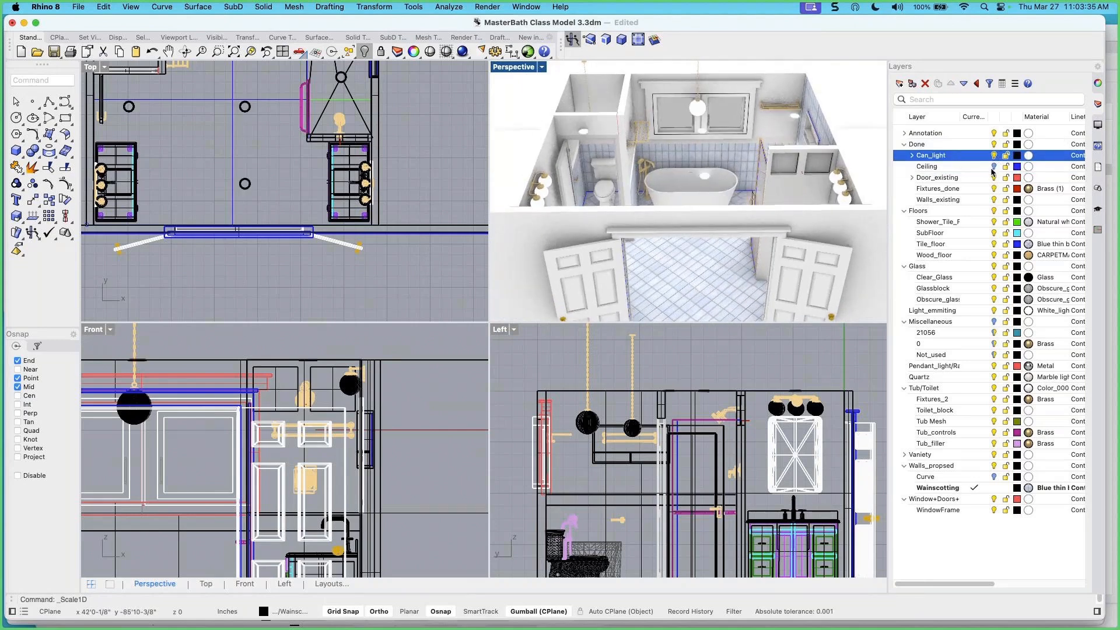
pyautogui.click(994, 155)
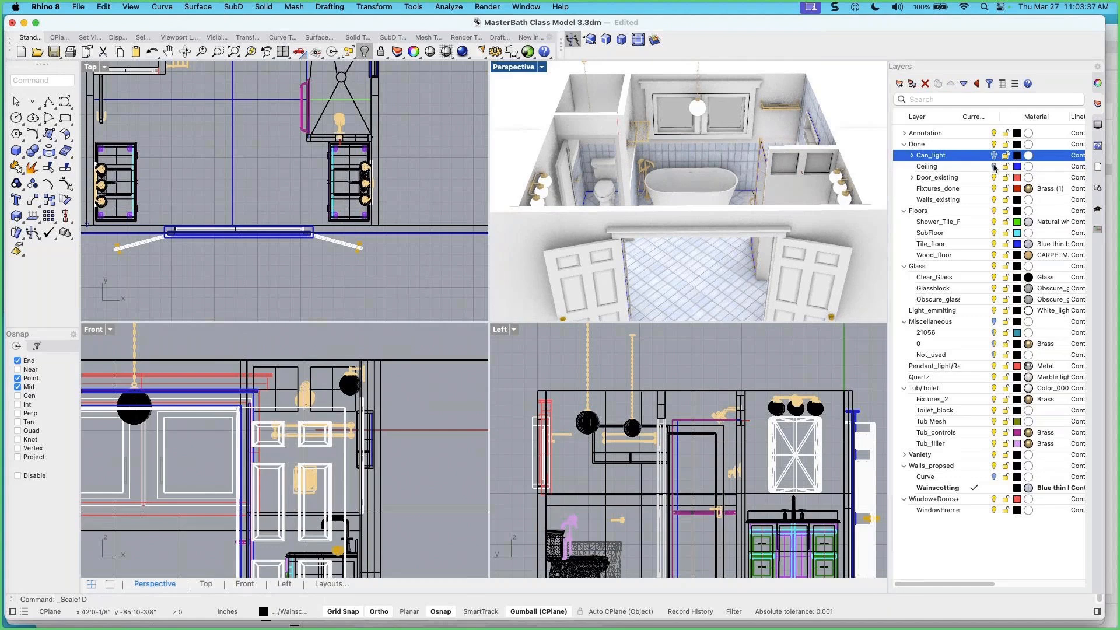
# Examine the bathroom model from the double-door side in the perspective view and its whole floor plan in the top view
pyautogui.scroll(-3, 768, 186)
pyautogui.keyDown('shift'); pyautogui.moveTo(769, 186); pyautogui.dragTo(741, 220, button='right'); pyautogui.keyUp('shift')
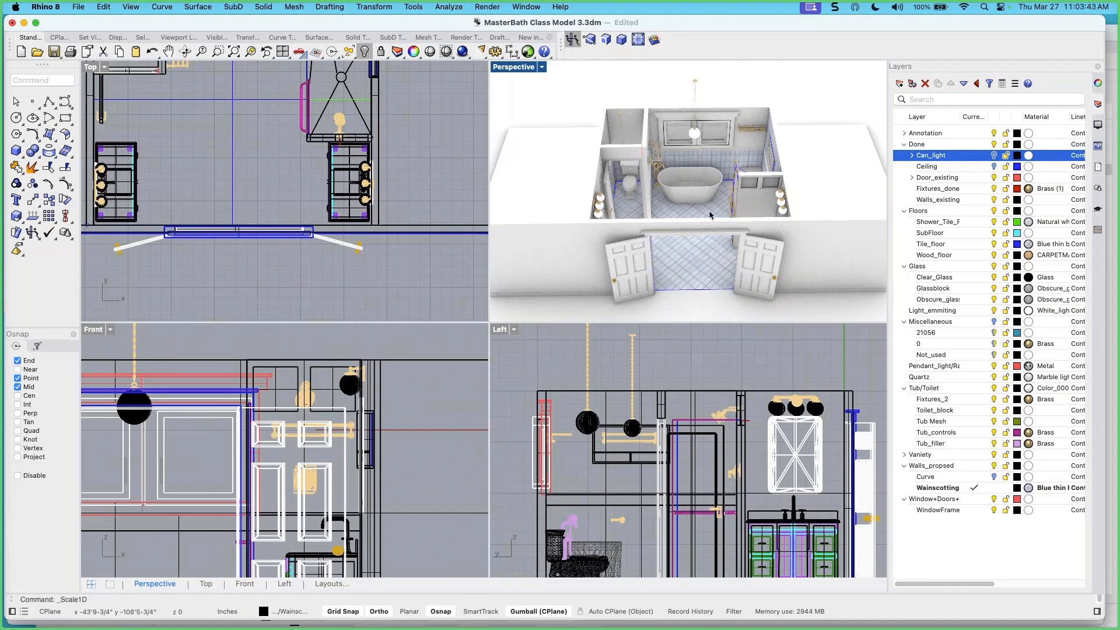
pyautogui.scroll(5, 710, 212)
pyautogui.keyDown('shift'); pyautogui.moveTo(710, 212); pyautogui.dragTo(769, 177, button='right'); pyautogui.keyUp('shift')
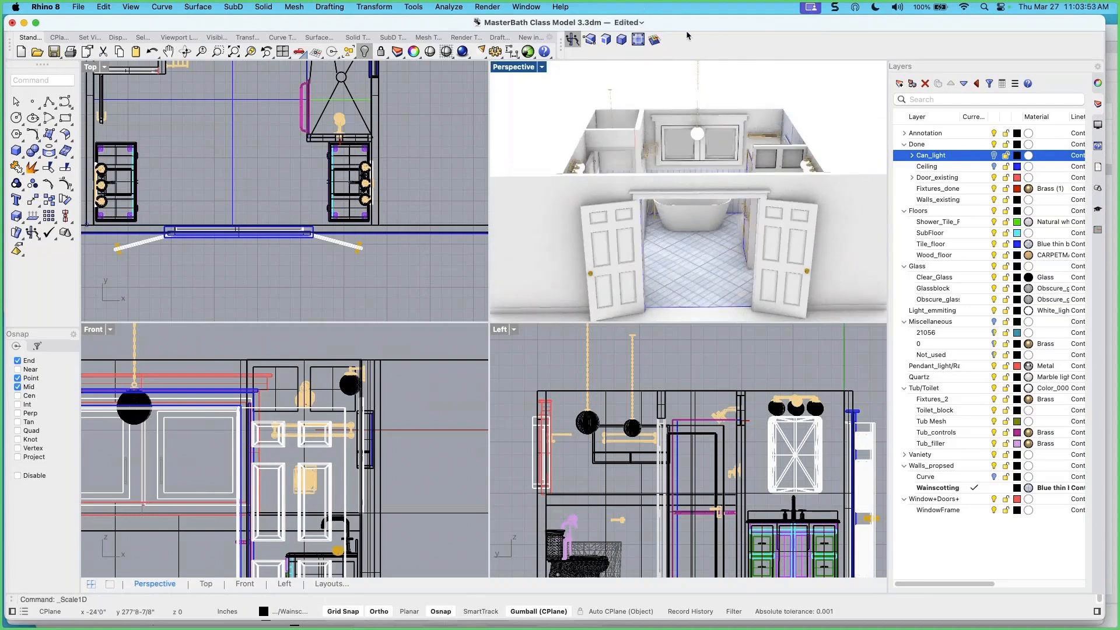
pyautogui.moveTo(743, 239); pyautogui.dragTo(746, 220, button='right')
pyautogui.scroll(-6, 255, 142)
pyautogui.moveTo(272, 133); pyautogui.dragTo(276, 200, button='right')
pyautogui.scroll(2, 258, 194)
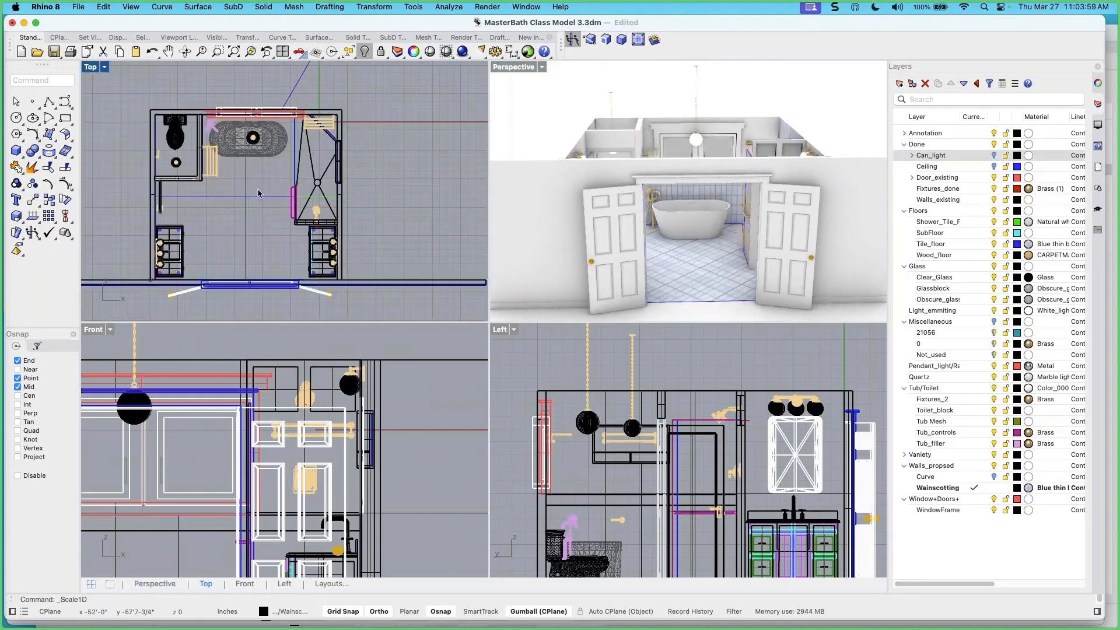
pyautogui.moveTo(700, 213); pyautogui.dragTo(725, 162, button='right')
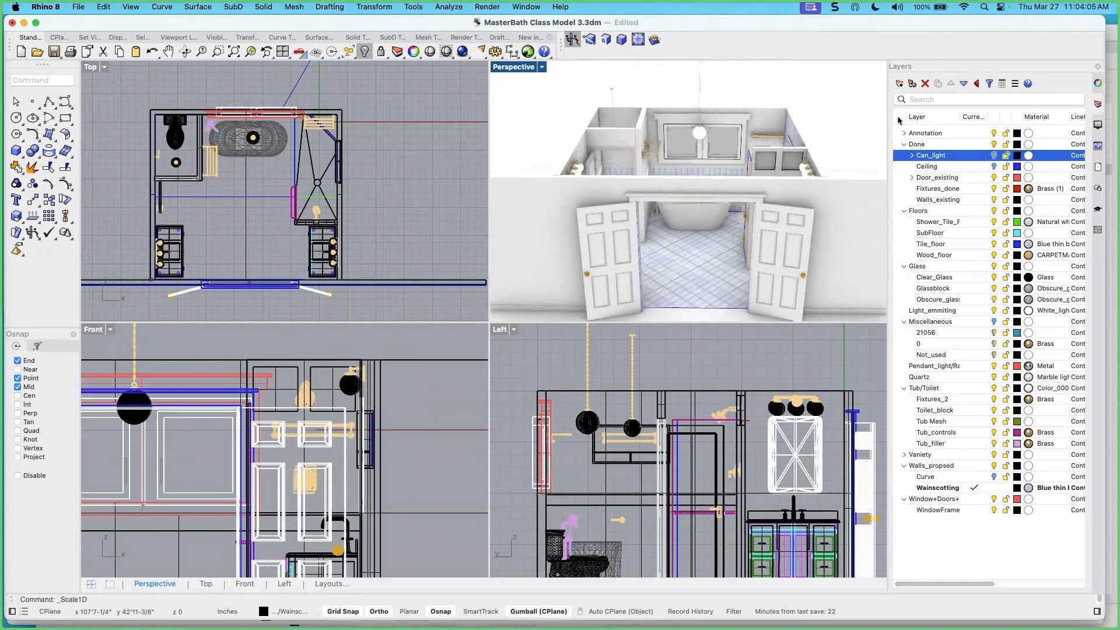
pyautogui.click(330, 7)
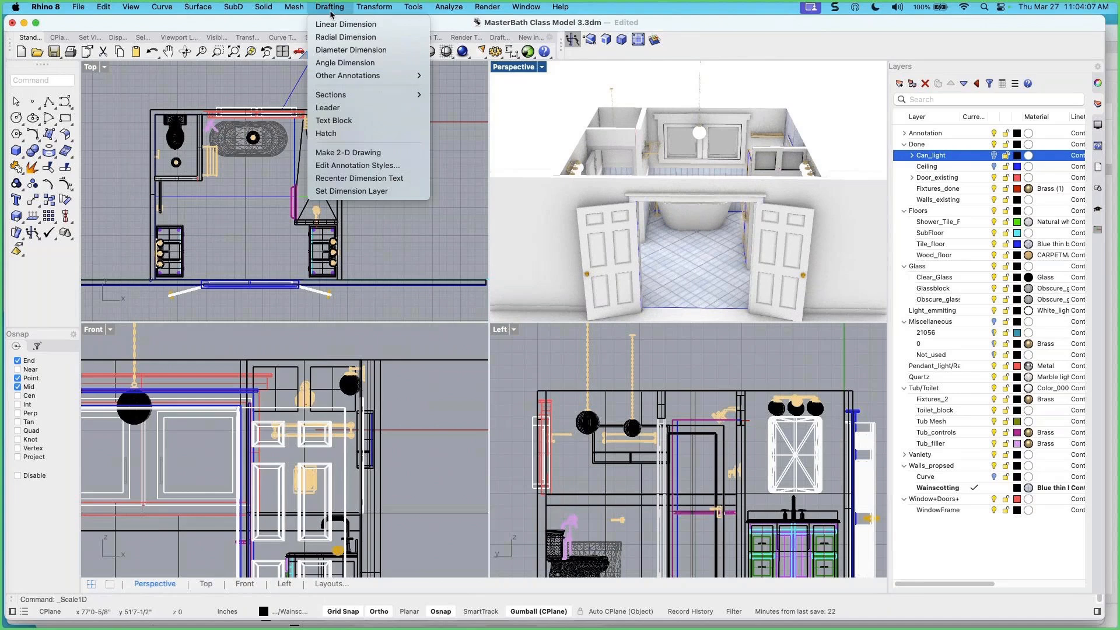
pyautogui.moveTo(385, 95)
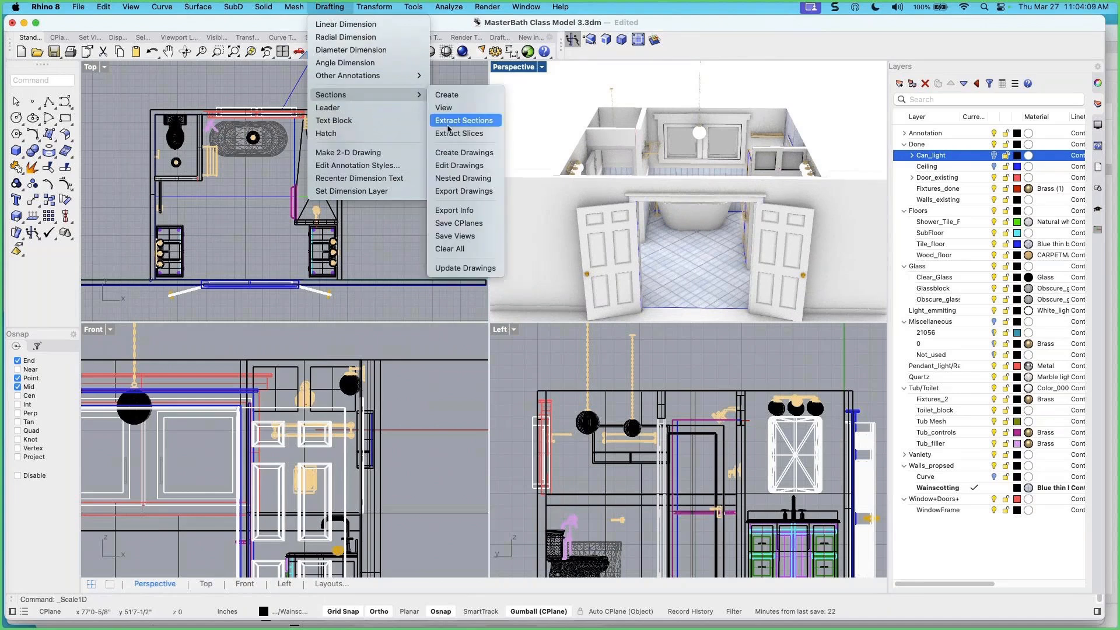
pyautogui.click(454, 94)
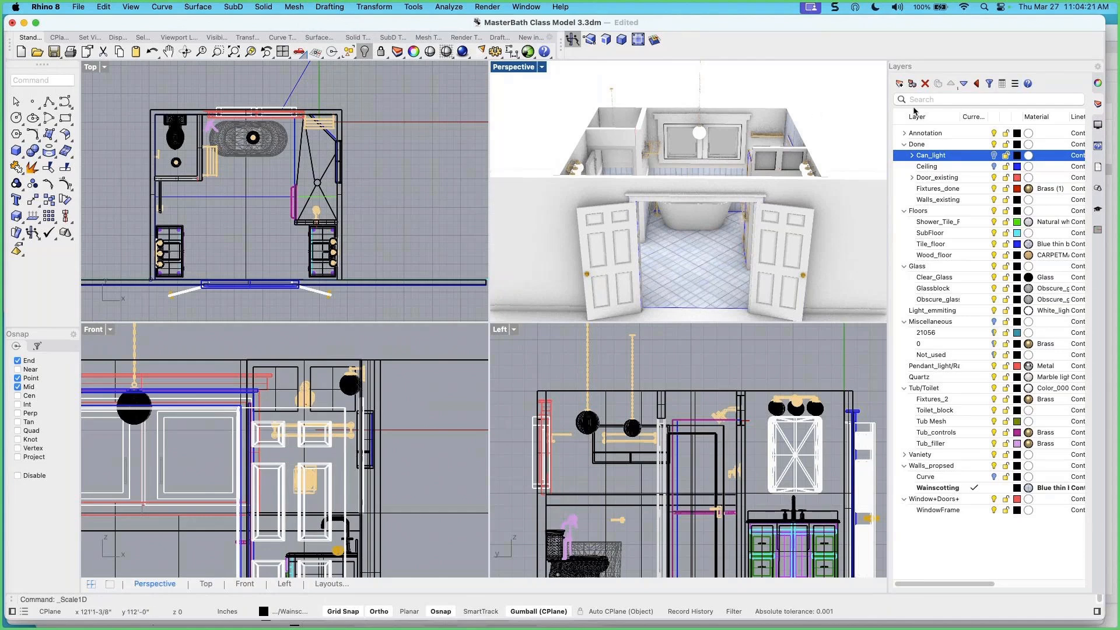
# Create a new top-level layer outside the Done group and name it ClippingPlane
pyautogui.click(900, 85)
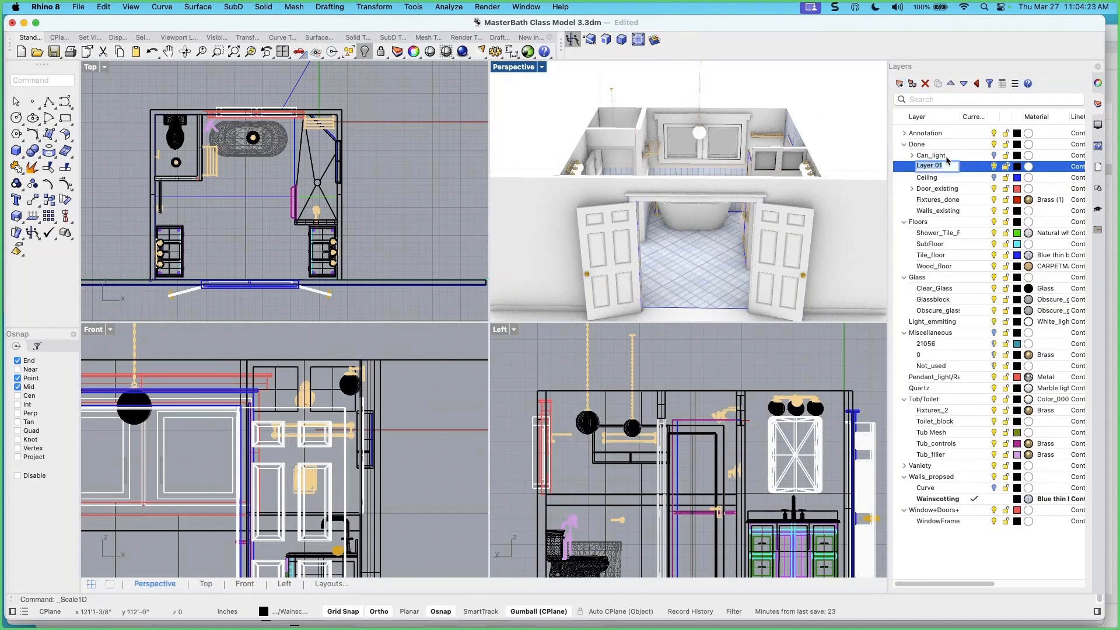
pyautogui.click(945, 178)
pyautogui.click(945, 168)
pyautogui.click(977, 84)
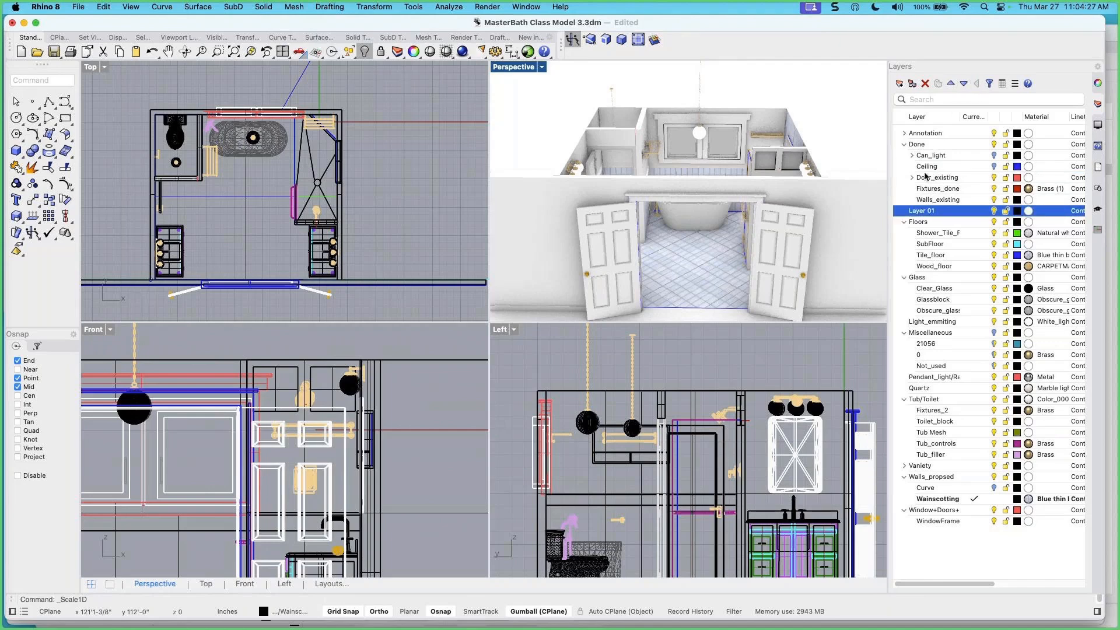
pyautogui.click(934, 211)
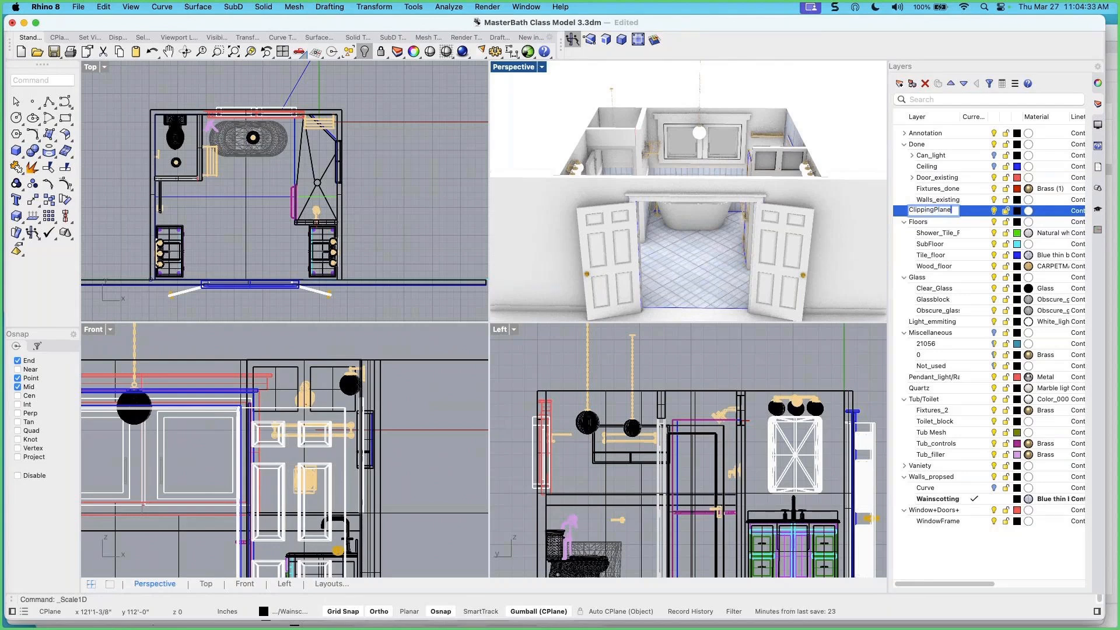
pyautogui.press('Return')
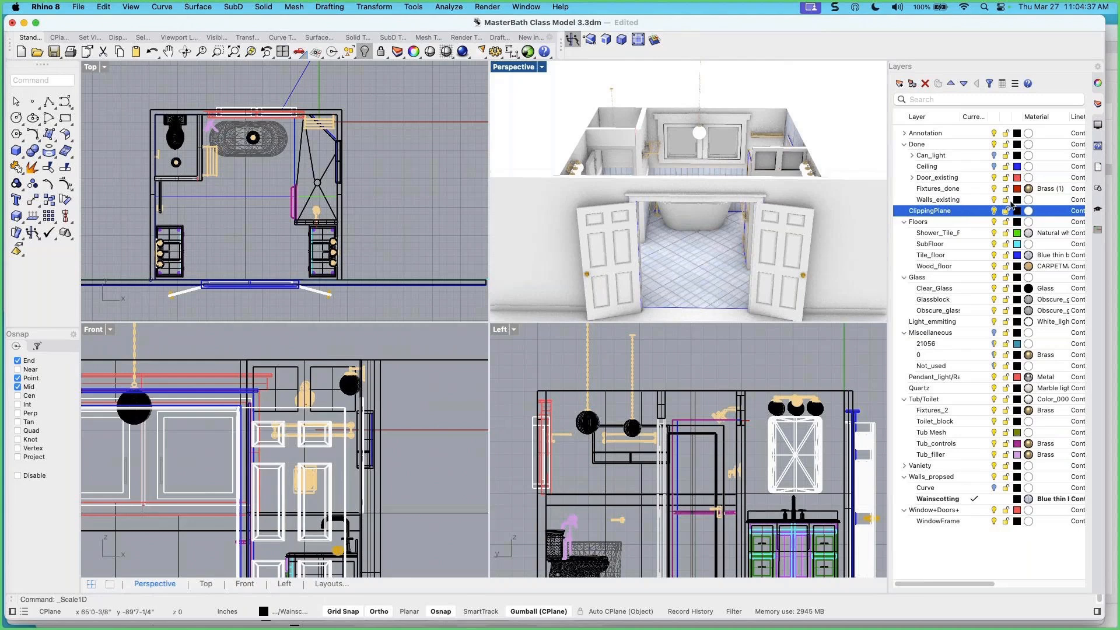
# Set the ClippingPlane layer's colour to Magenta and make it the current layer
pyautogui.click(1016, 212)
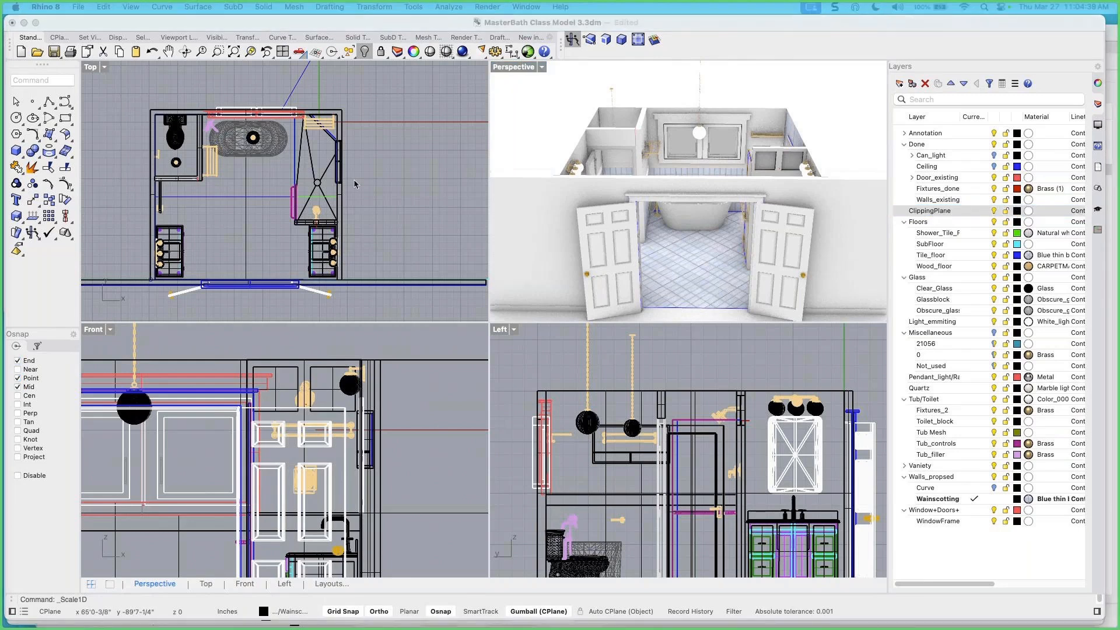
pyautogui.scroll(-3, 232, 274)
pyautogui.scroll(-2, 233, 273)
pyautogui.click(225, 185)
pyautogui.click(524, 373)
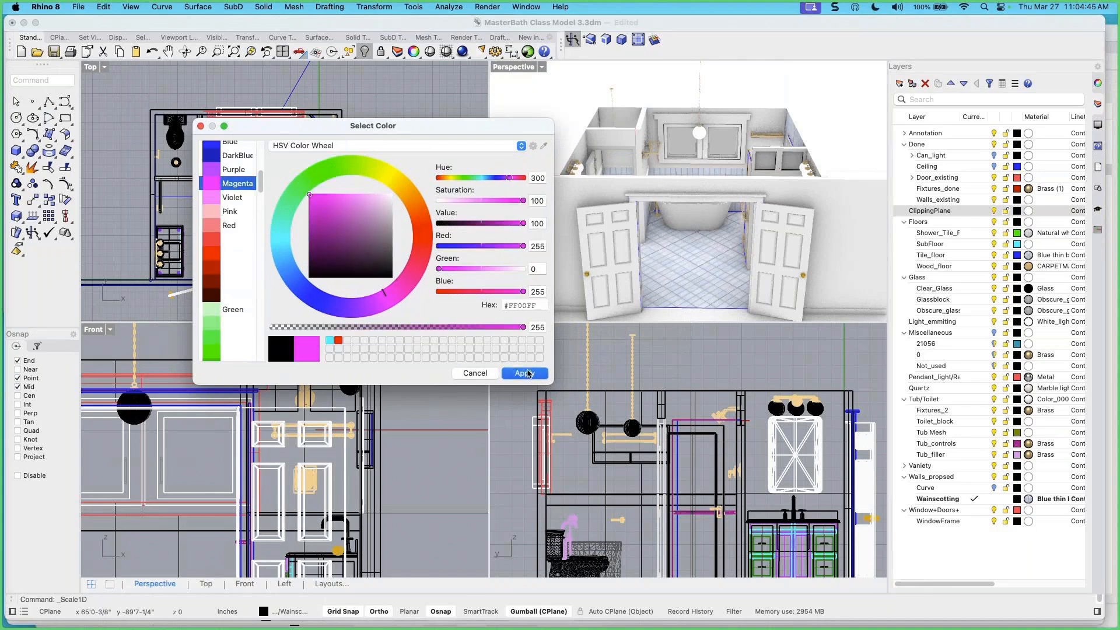
pyautogui.click(978, 212)
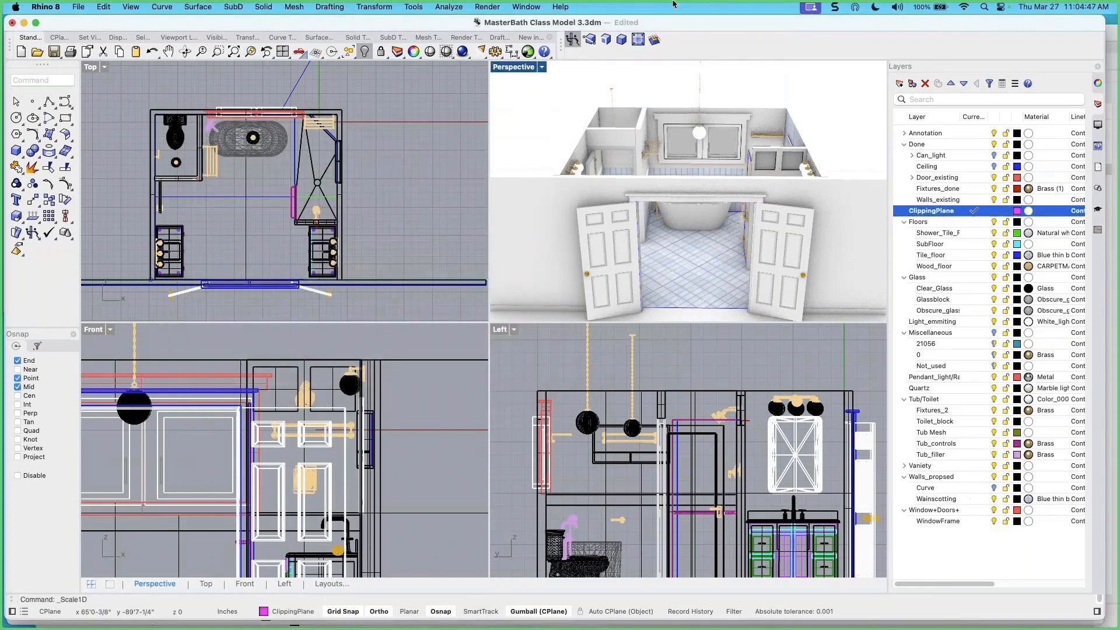
# Create a clipping section of all objects, placed across the bathroom plan in the X direction with Flip off
pyautogui.scroll(3, 303, 186)
pyautogui.scroll(-4, 303, 185)
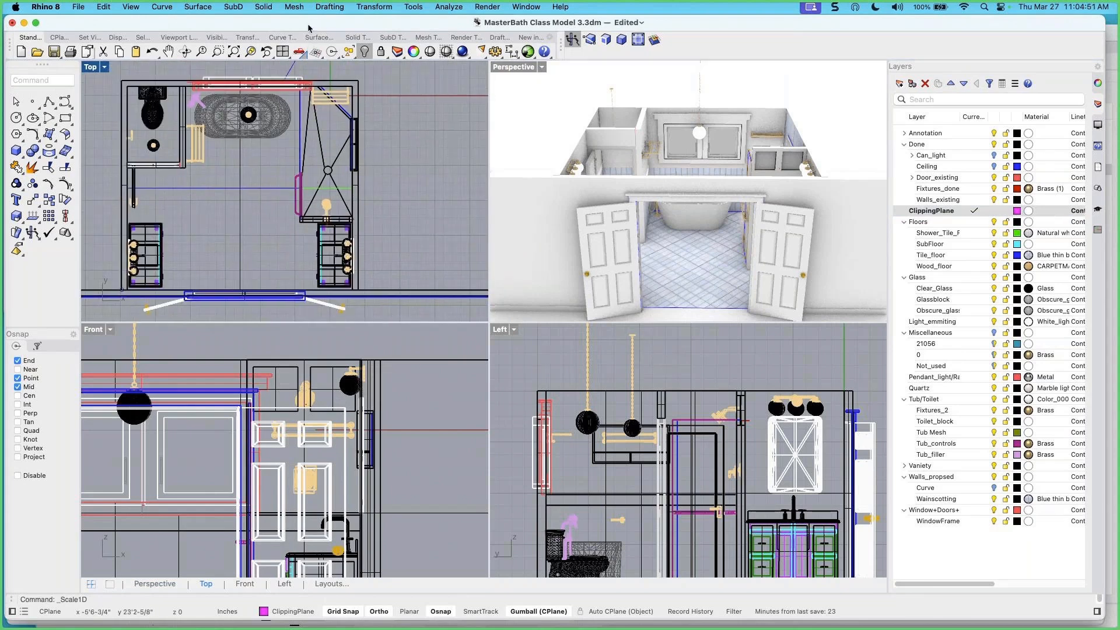
pyautogui.click(329, 7)
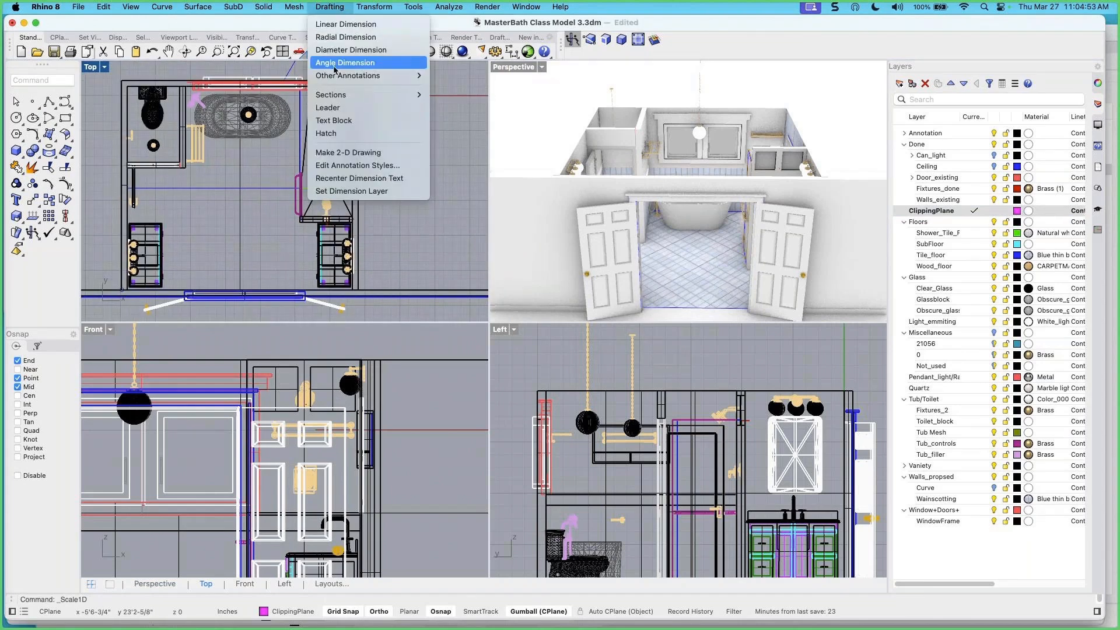
pyautogui.moveTo(350, 97)
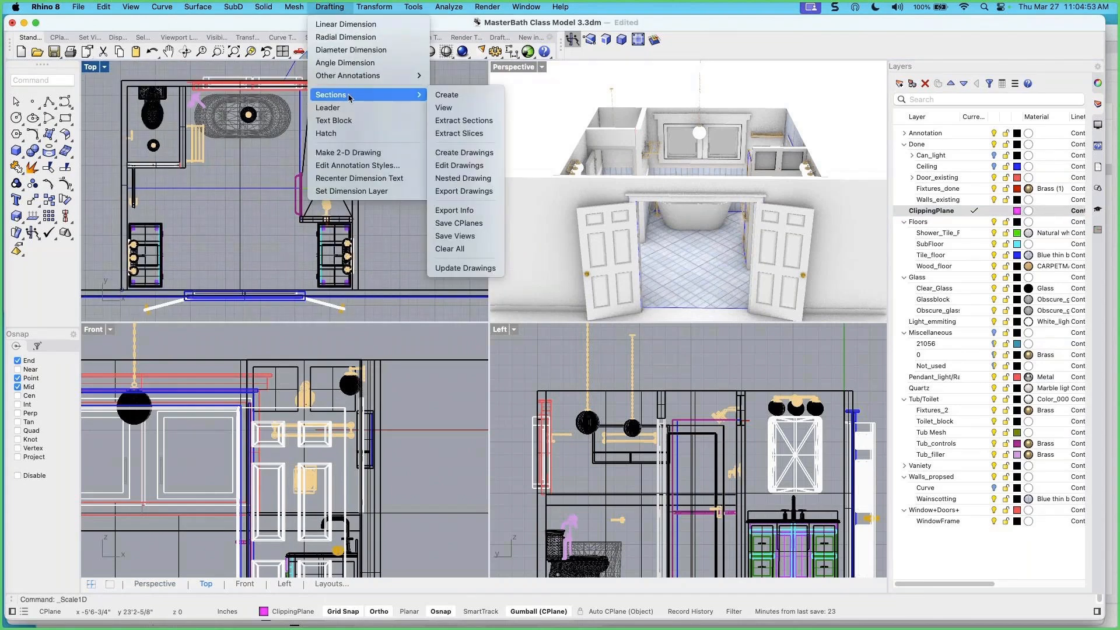
pyautogui.click(449, 99)
pyautogui.scroll(-10, 252, 189)
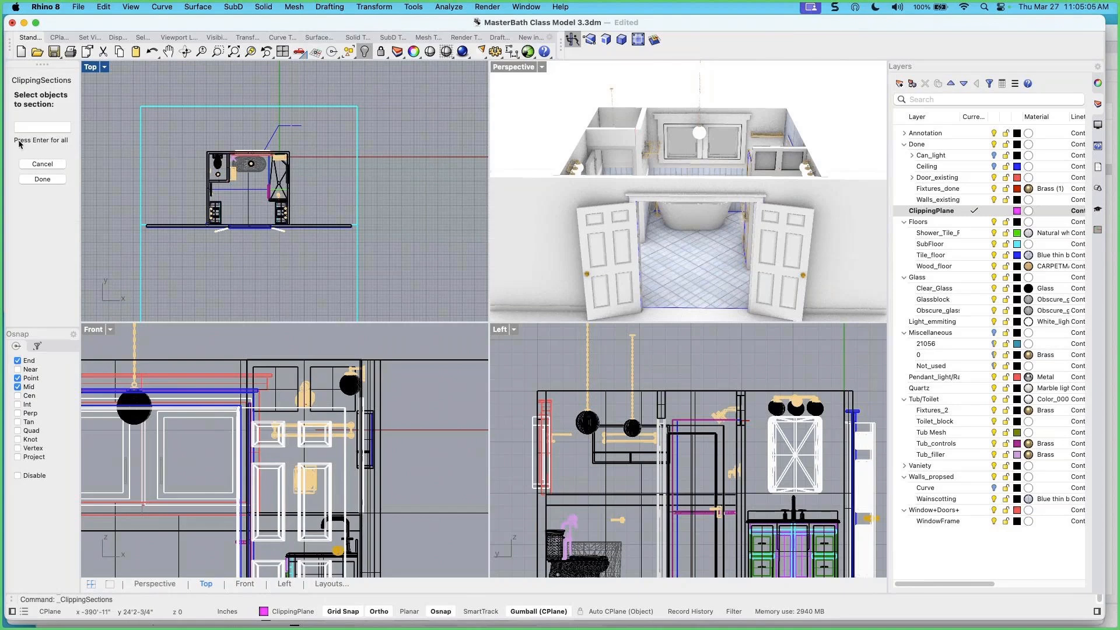
pyautogui.press('Return')
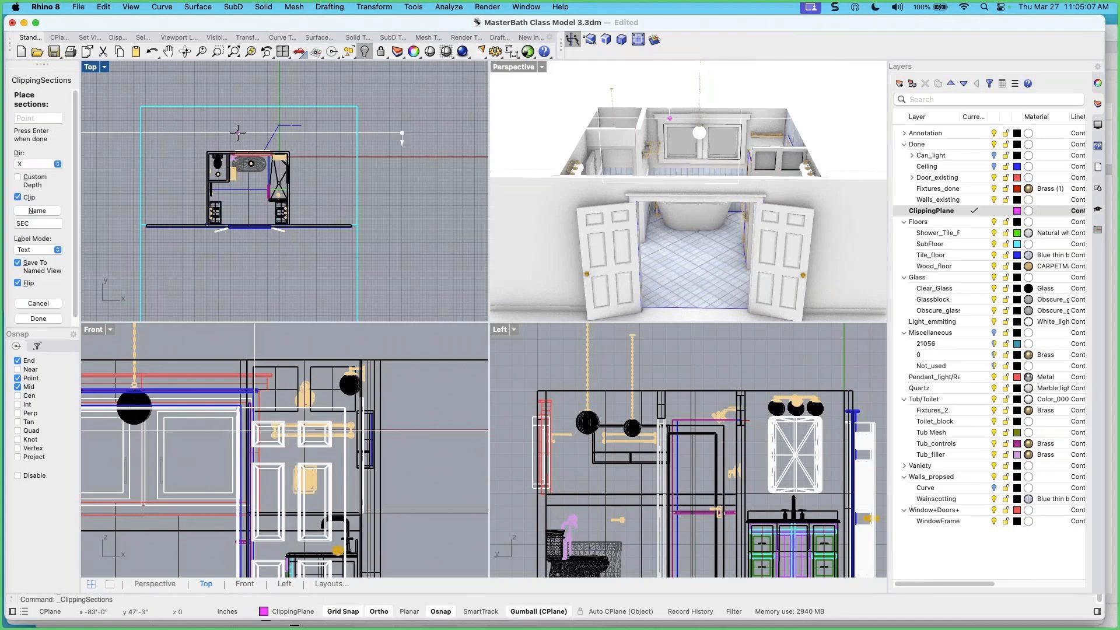
pyautogui.scroll(2, 253, 193)
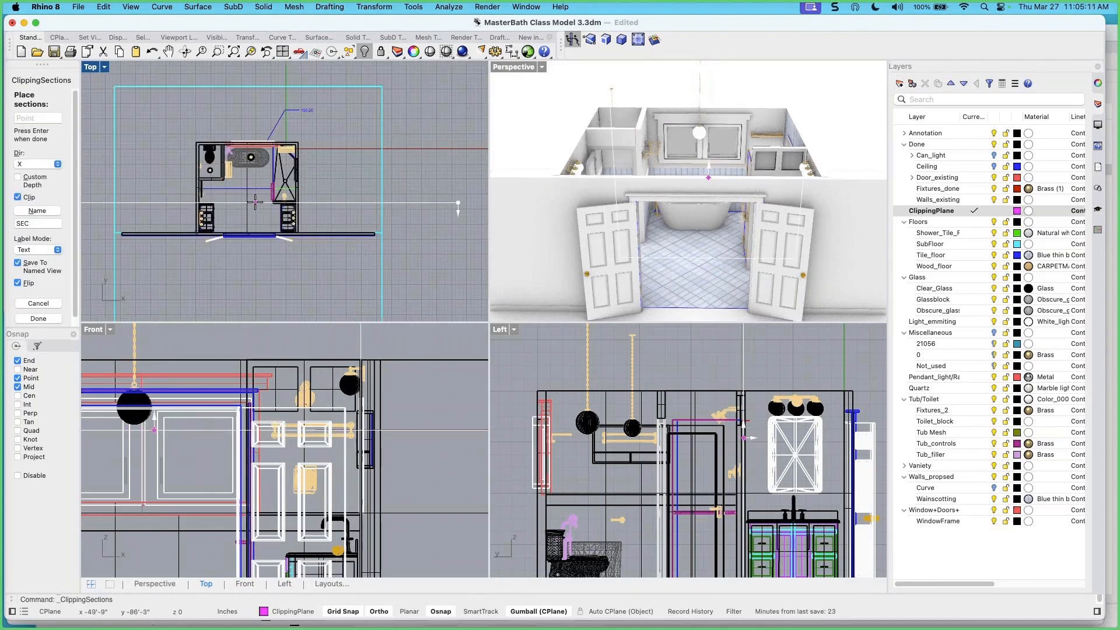
pyautogui.scroll(-2, 254, 194)
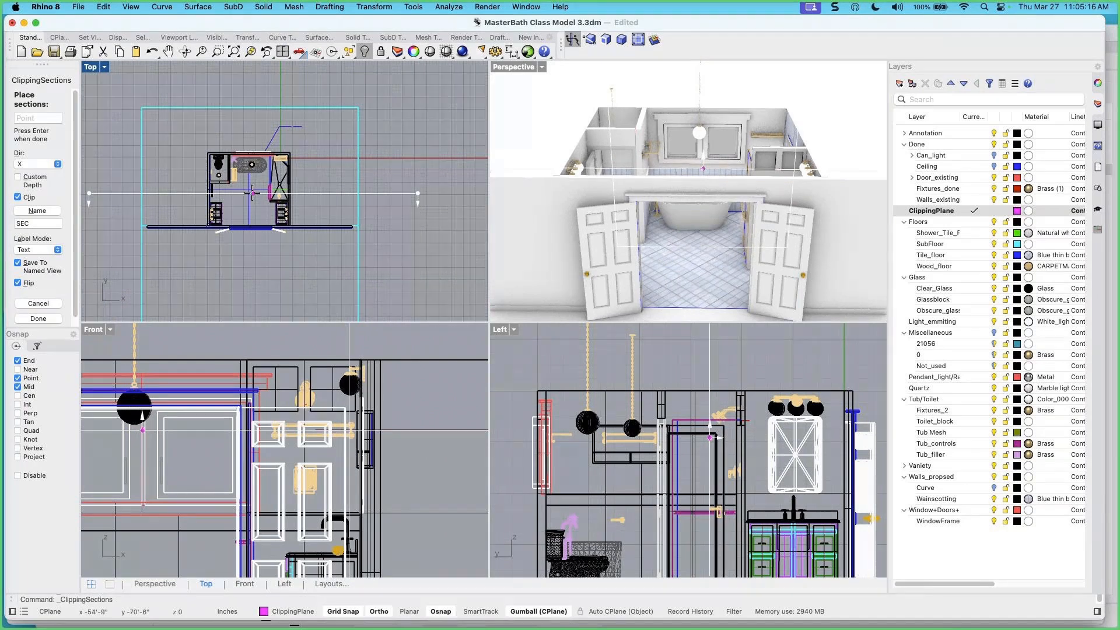
pyautogui.click(17, 283)
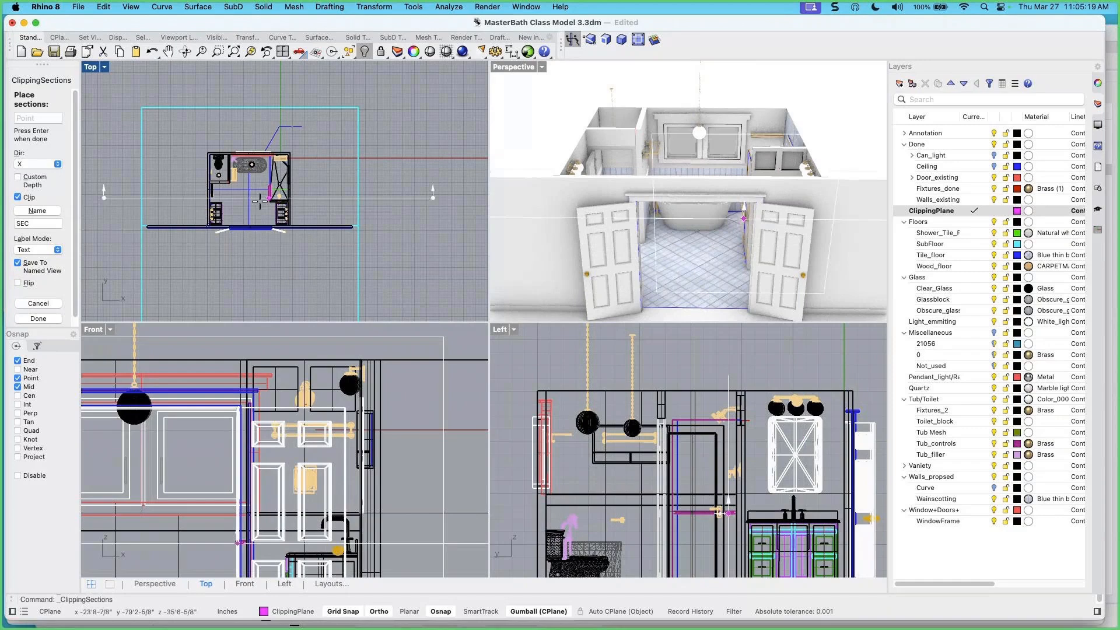
pyautogui.scroll(2, 251, 197)
pyautogui.scroll(-2, 251, 200)
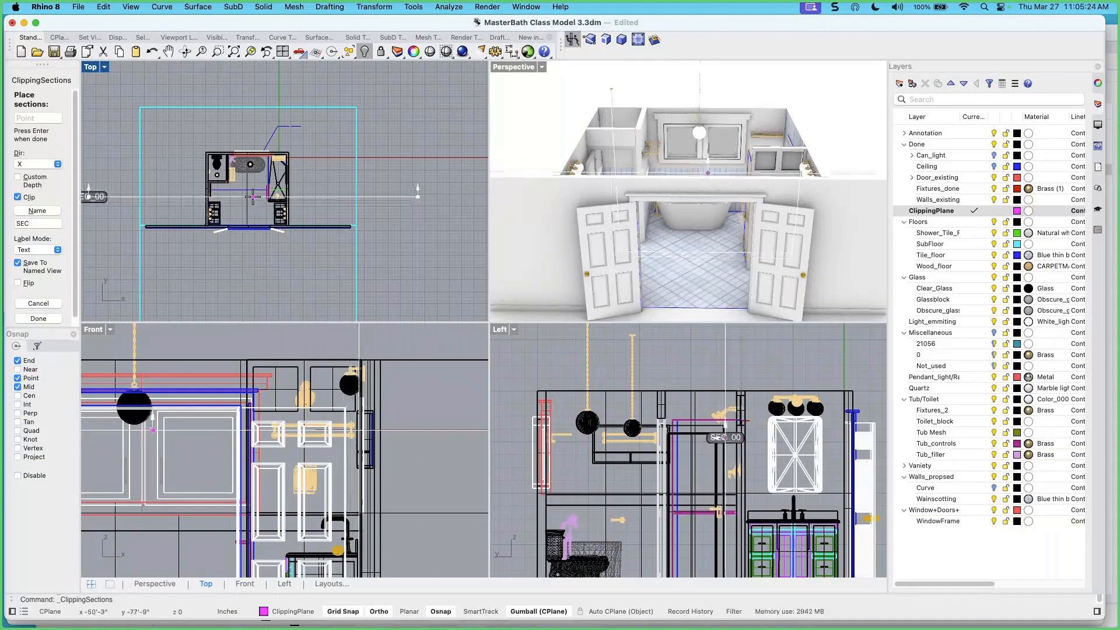
# Place a second section through the middle of the bathroom plan in the Y direction with Flip on, and finish the sections
pyautogui.click(38, 164)
pyautogui.click(29, 174)
pyautogui.scroll(-5, 248, 197)
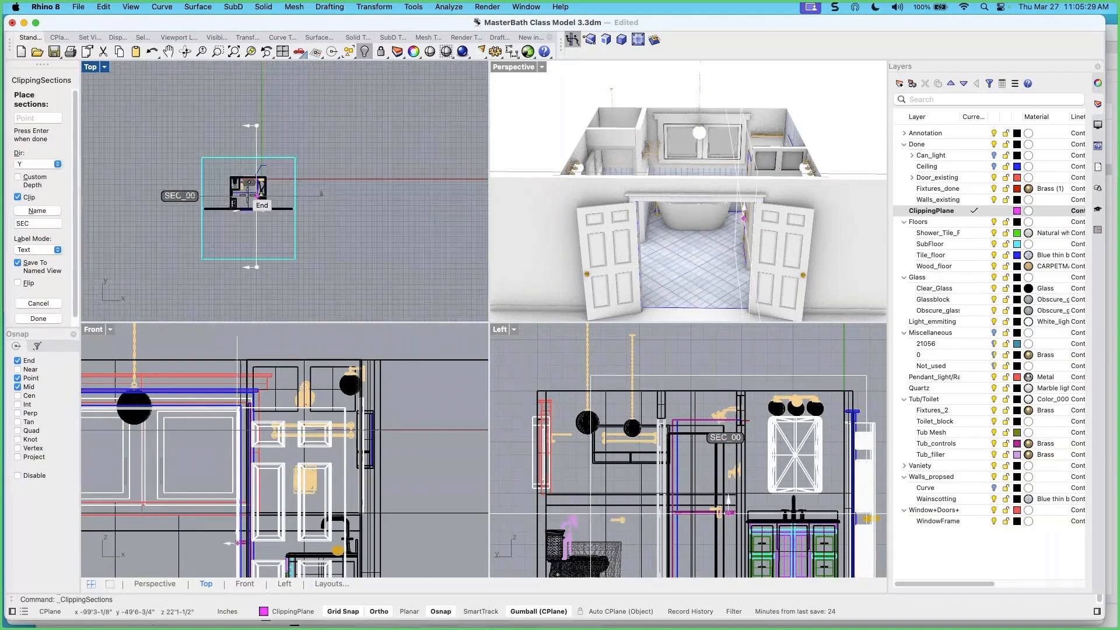
pyautogui.scroll(3, 246, 196)
pyautogui.scroll(2, 245, 196)
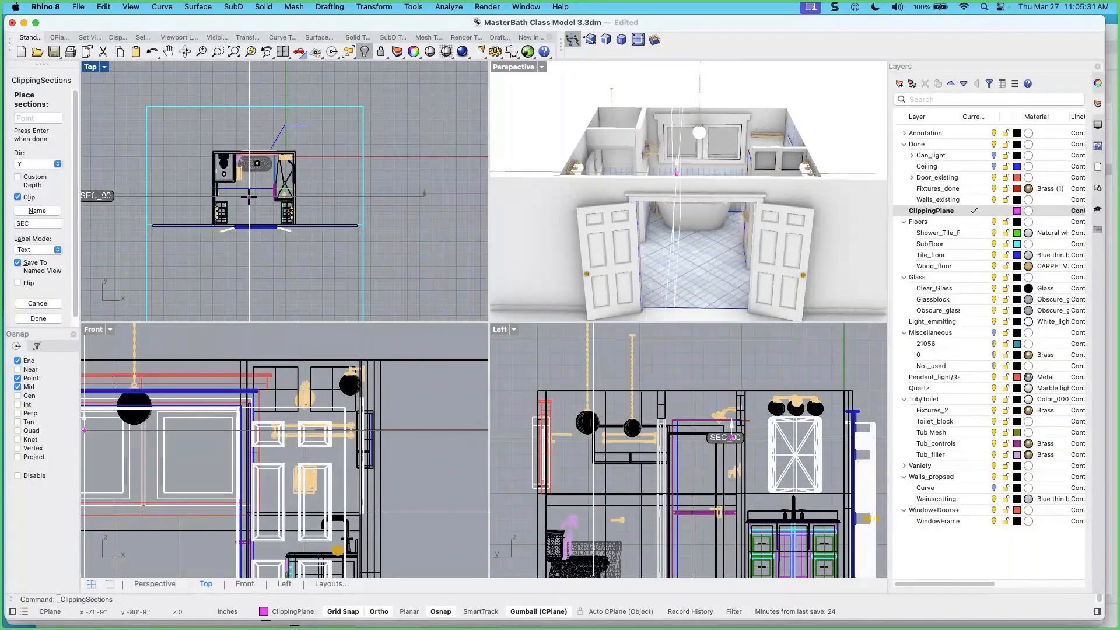
pyautogui.scroll(-2, 246, 196)
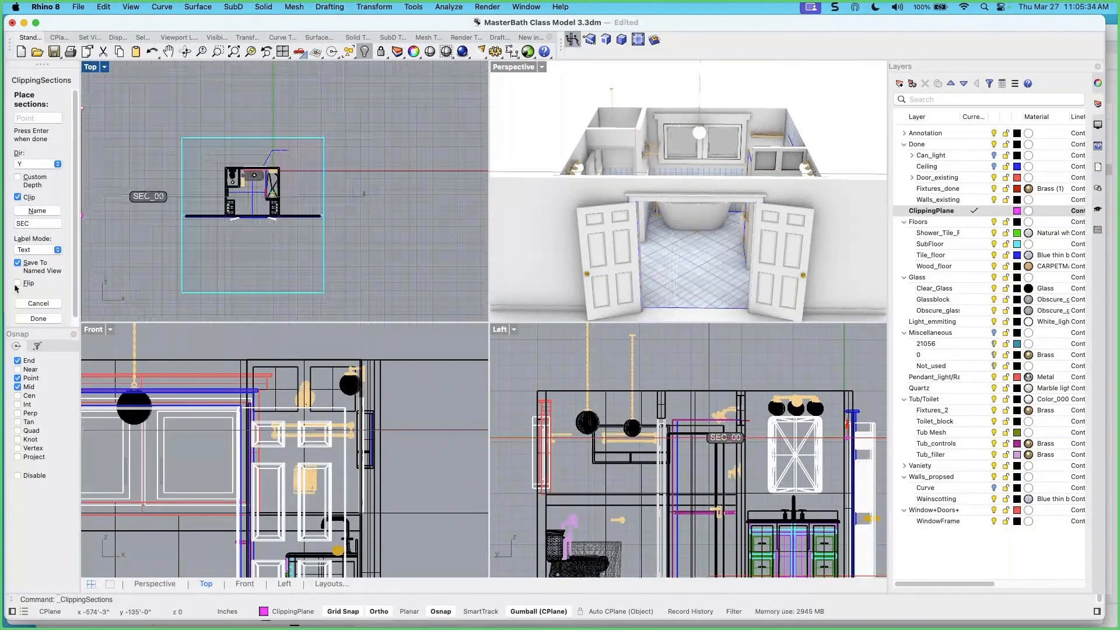
pyautogui.click(18, 284)
pyautogui.scroll(2, 274, 193)
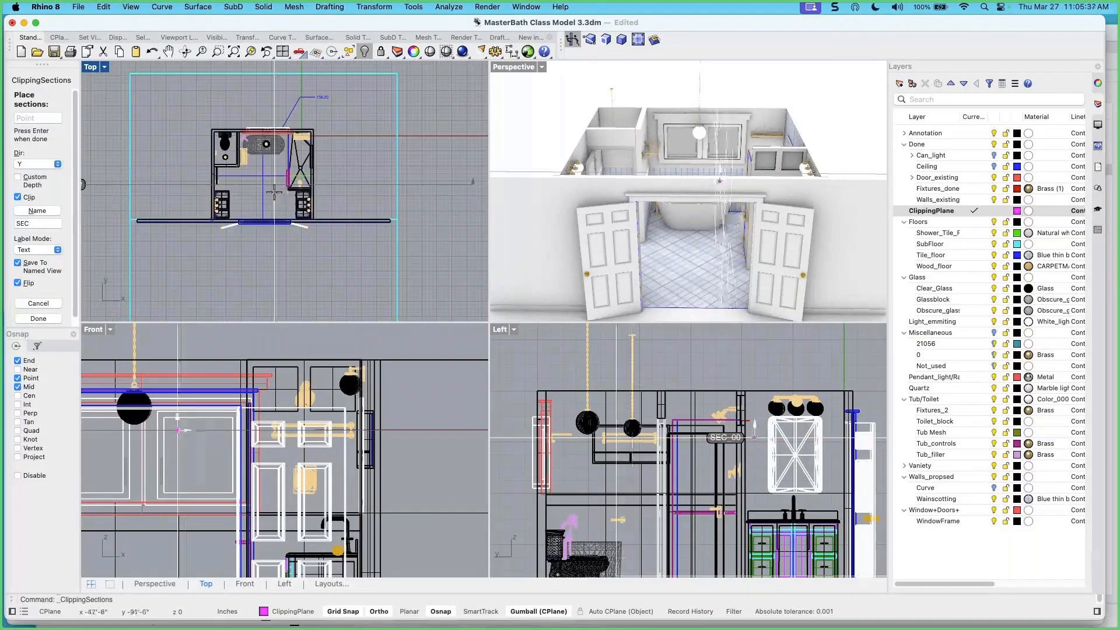
pyautogui.click(274, 193)
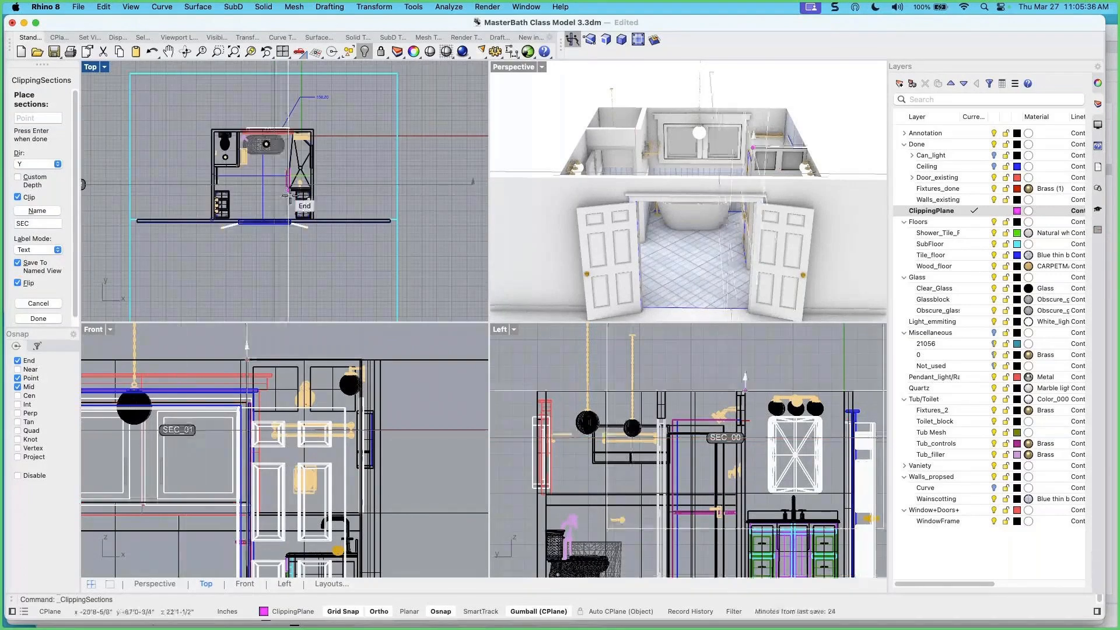
pyautogui.scroll(-2, 278, 218)
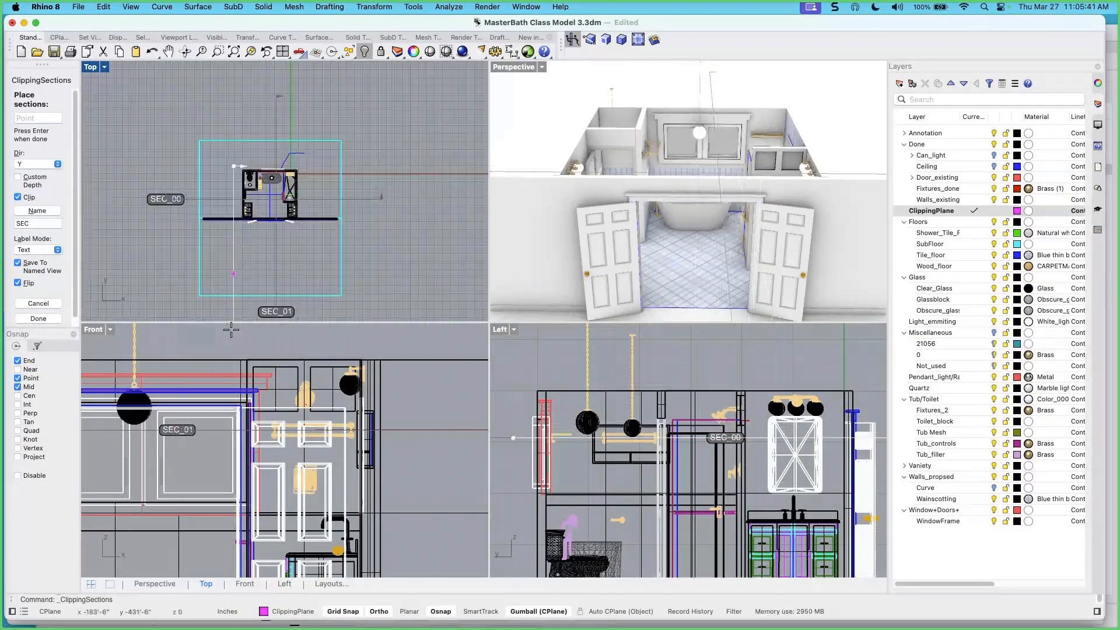
pyautogui.scroll(-5, 330, 416)
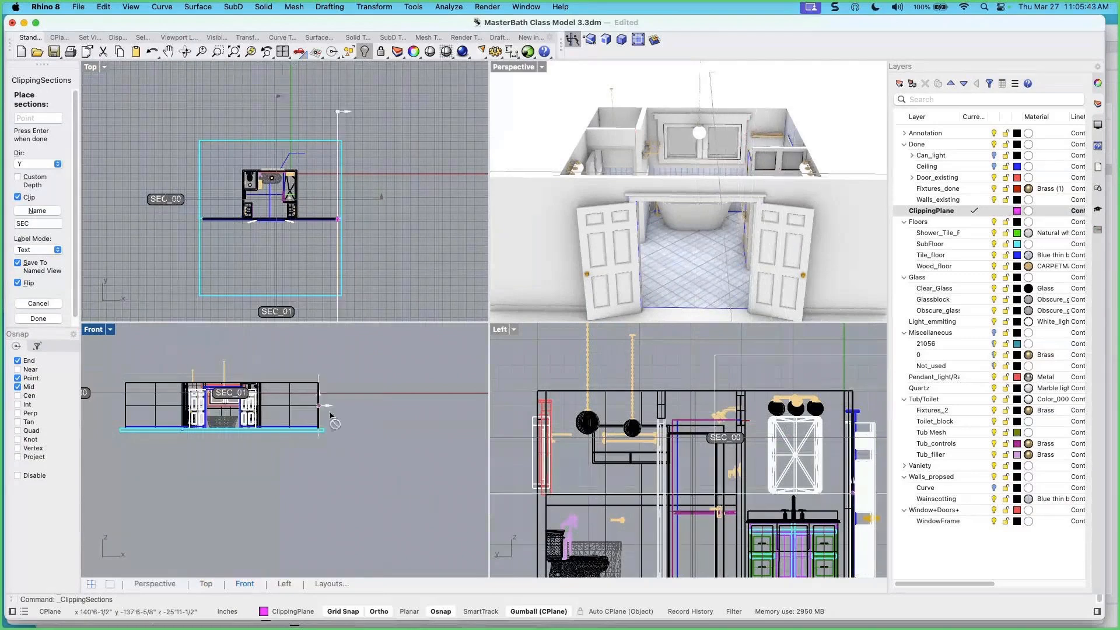
pyautogui.scroll(2, 286, 269)
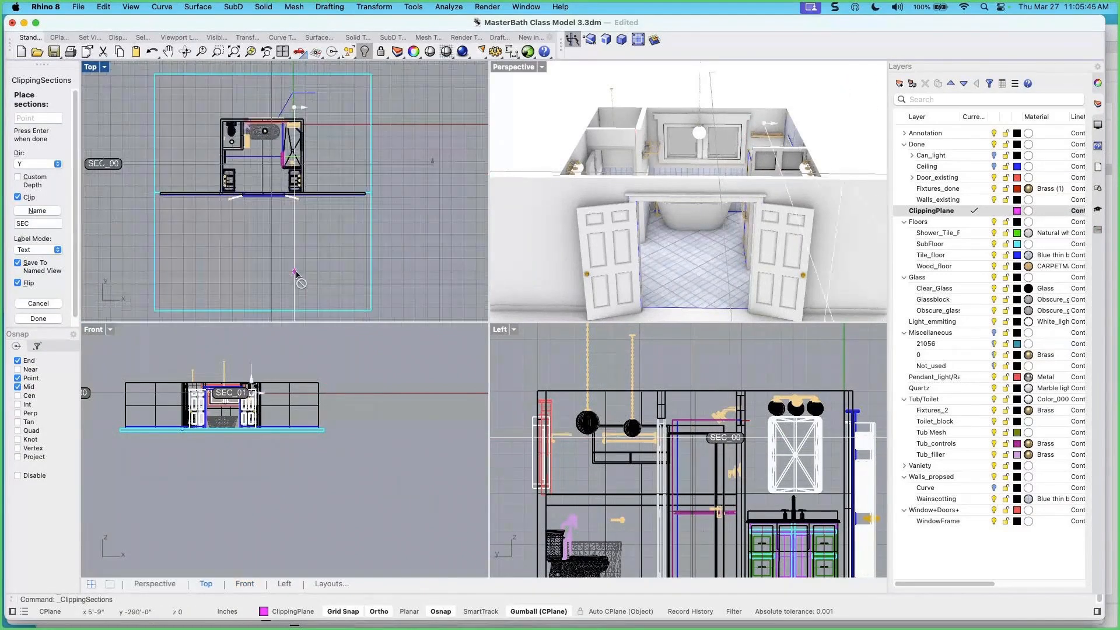
pyautogui.click(296, 274)
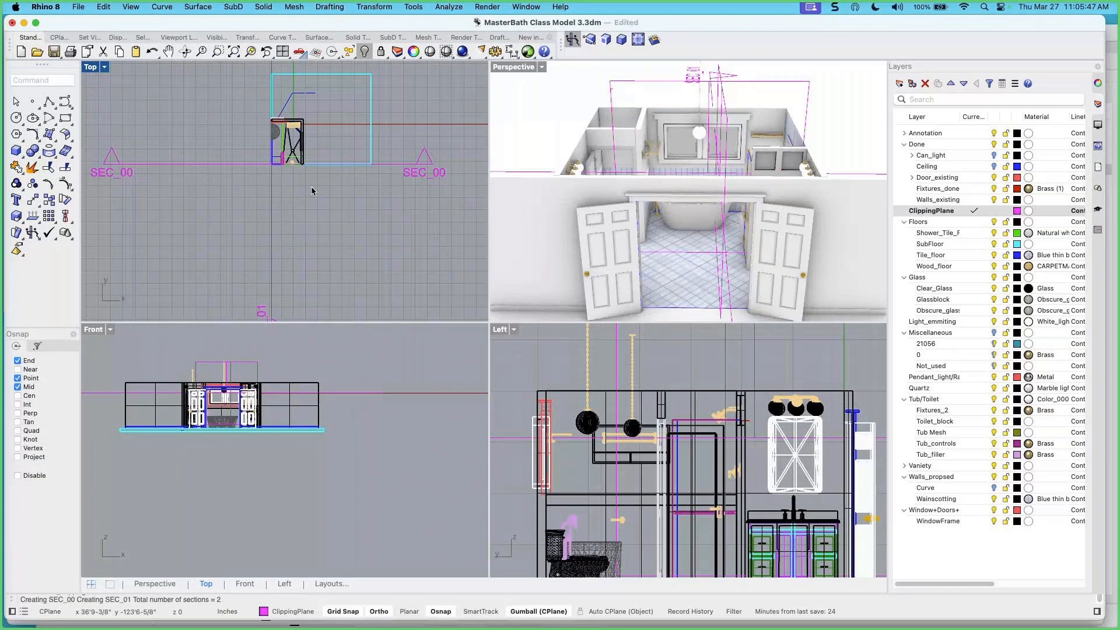
# Move the SEC_00 clipping plane a short distance along Y toward the double-door wall in the plan
pyautogui.scroll(-2, 312, 190)
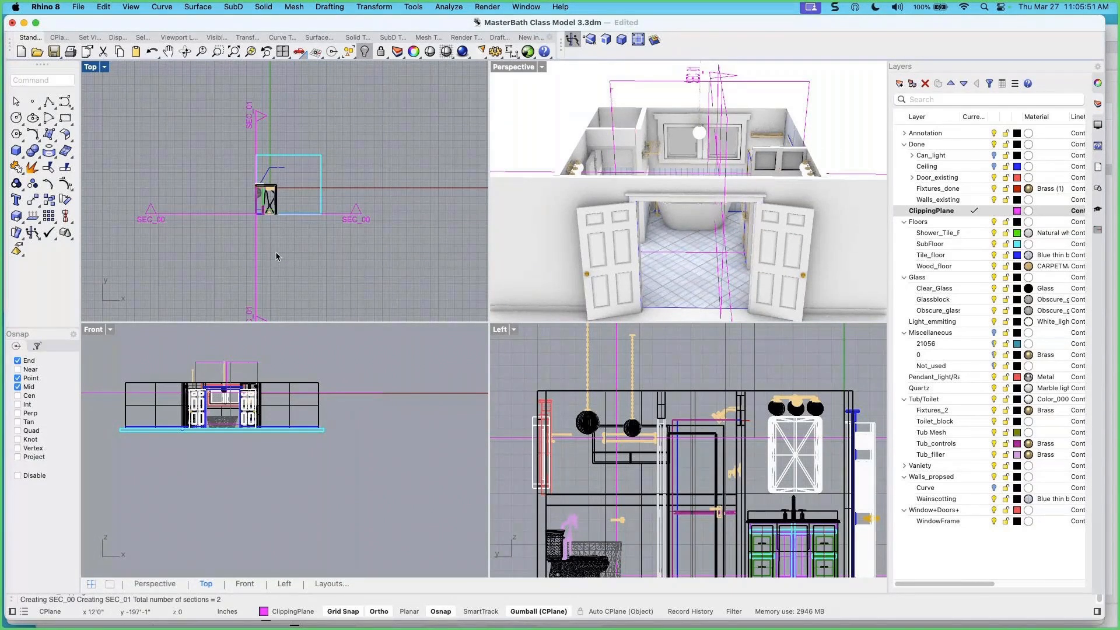
pyautogui.click(350, 216)
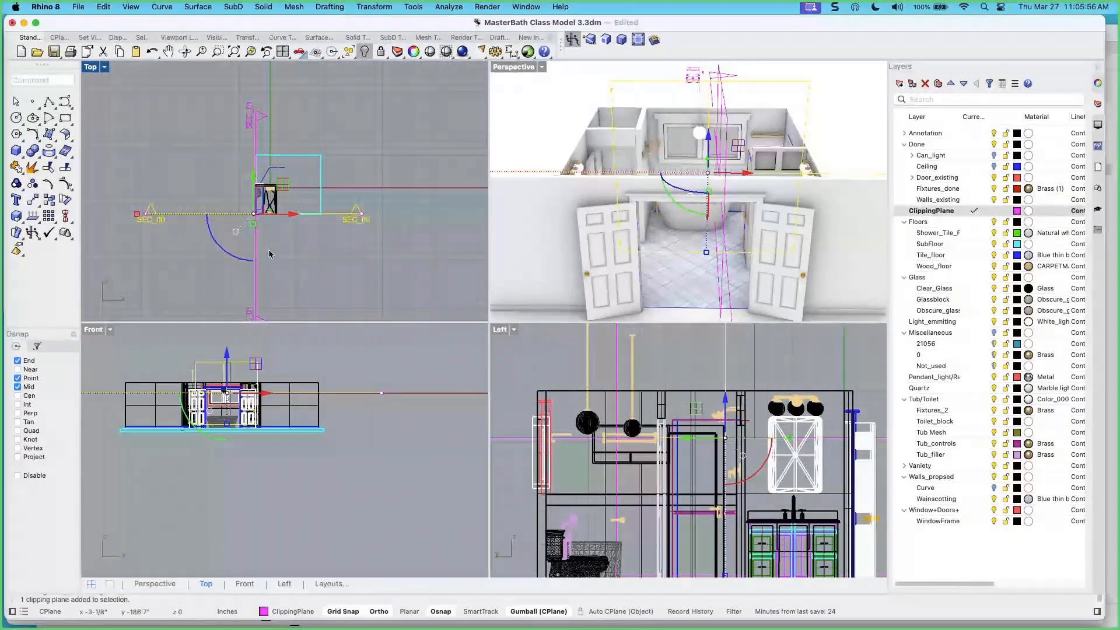
pyautogui.keyDown('shift'); pyautogui.click(256, 256); pyautogui.keyUp('shift')
pyautogui.press('Escape')
pyautogui.click(339, 215)
pyautogui.moveTo(255, 201); pyautogui.dragTo(256, 182)
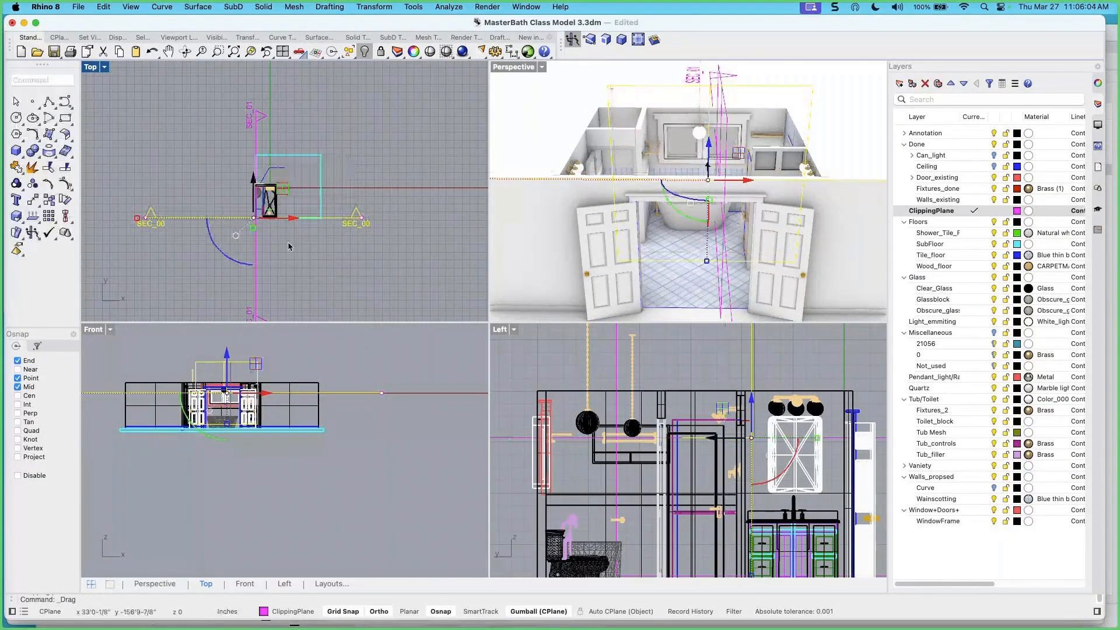
# Stop both the SEC_00 and SEC_01 clipping planes from clipping the Top view
pyautogui.press('Escape')
pyautogui.click(358, 227)
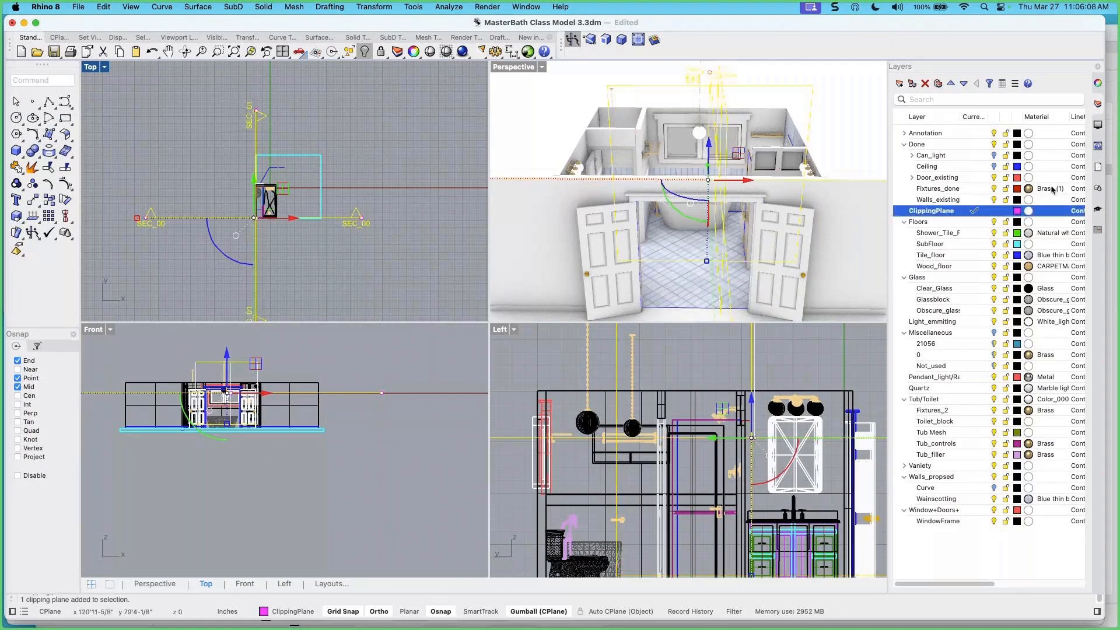
pyautogui.click(1098, 83)
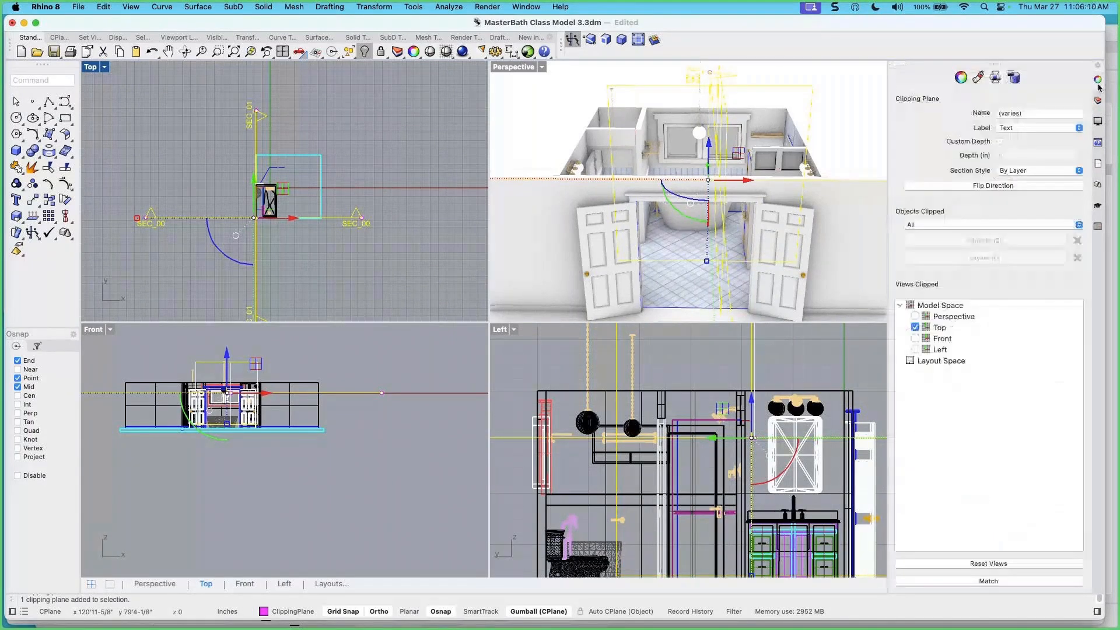
pyautogui.click(915, 327)
pyautogui.scroll(3, 441, 247)
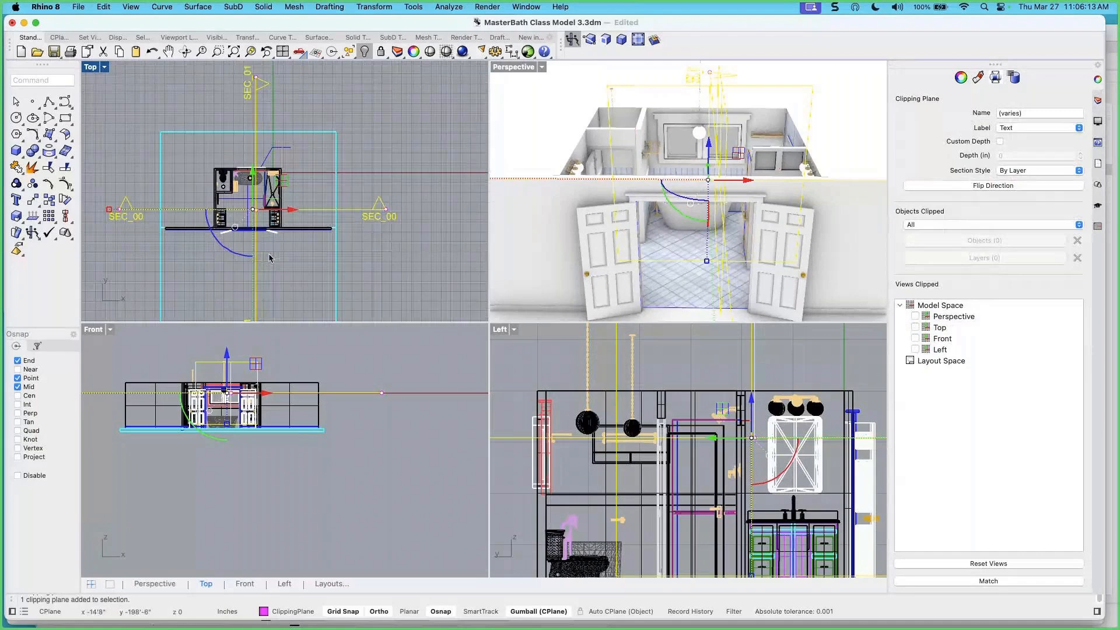
# Set both planes to clip the Perspective view, and switch that view off again for SEC_00 alone
pyautogui.click(915, 316)
pyautogui.moveTo(549, 290)
pyautogui.mouseDown(button='right')
pyautogui.moveTo(467, 312)
pyautogui.moveTo(548, 289)
pyautogui.mouseUp(button='right')
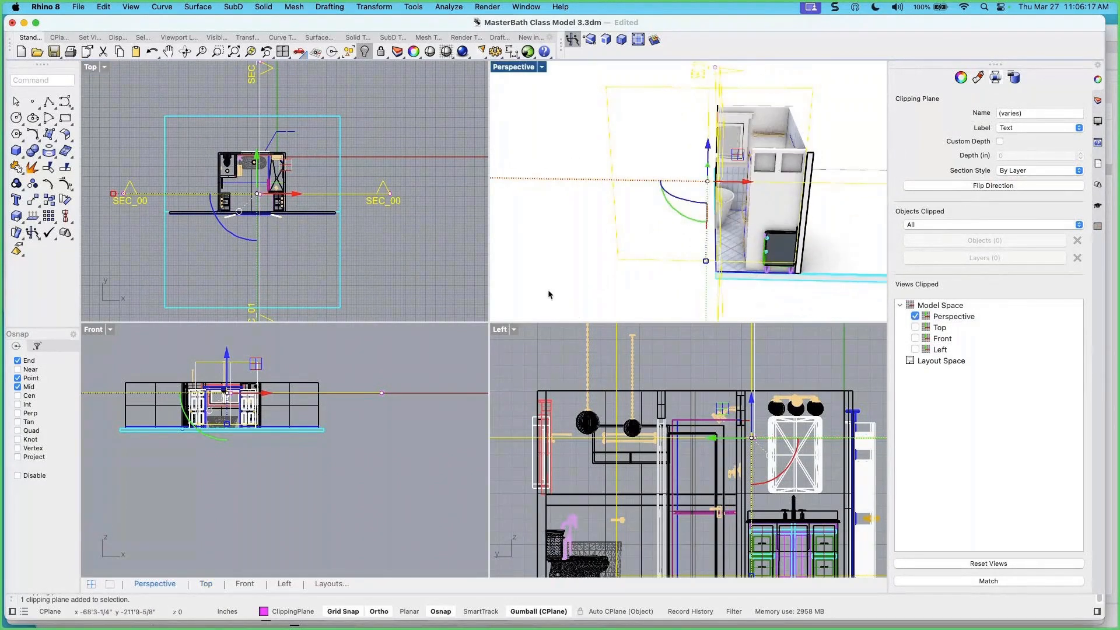
pyautogui.click(353, 225)
pyautogui.click(381, 199)
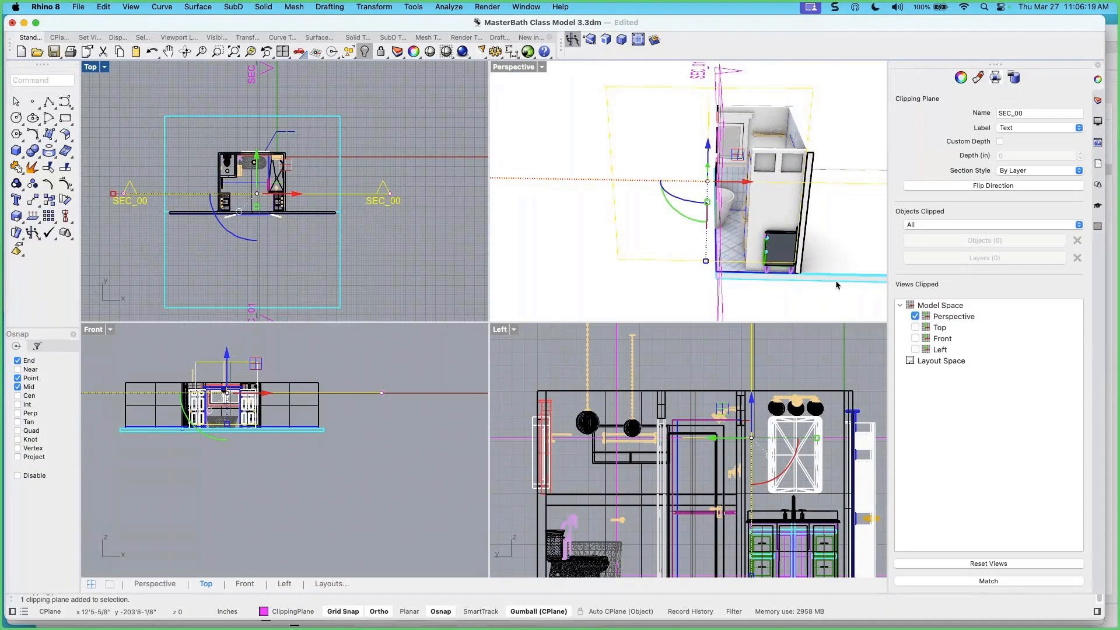
pyautogui.click(916, 316)
pyautogui.moveTo(774, 279); pyautogui.dragTo(790, 272, button='right')
pyautogui.scroll(5, 734, 237)
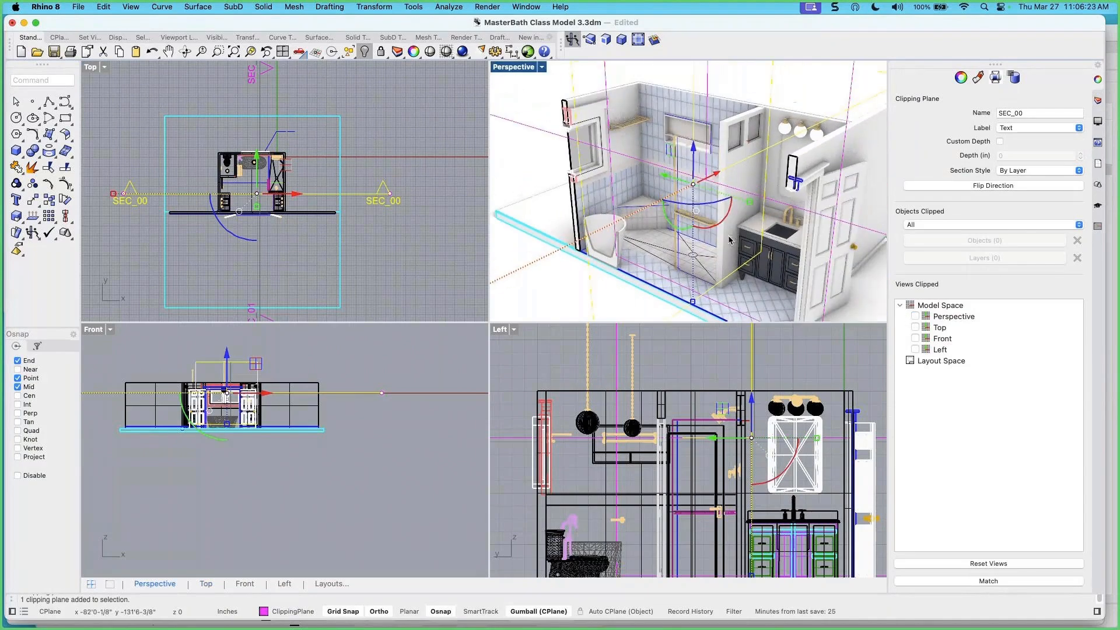
# Scale down the SEC_00 plane along X and the SEC_01 plane along Y so both extend less beyond the bathroom
pyautogui.press('Escape')
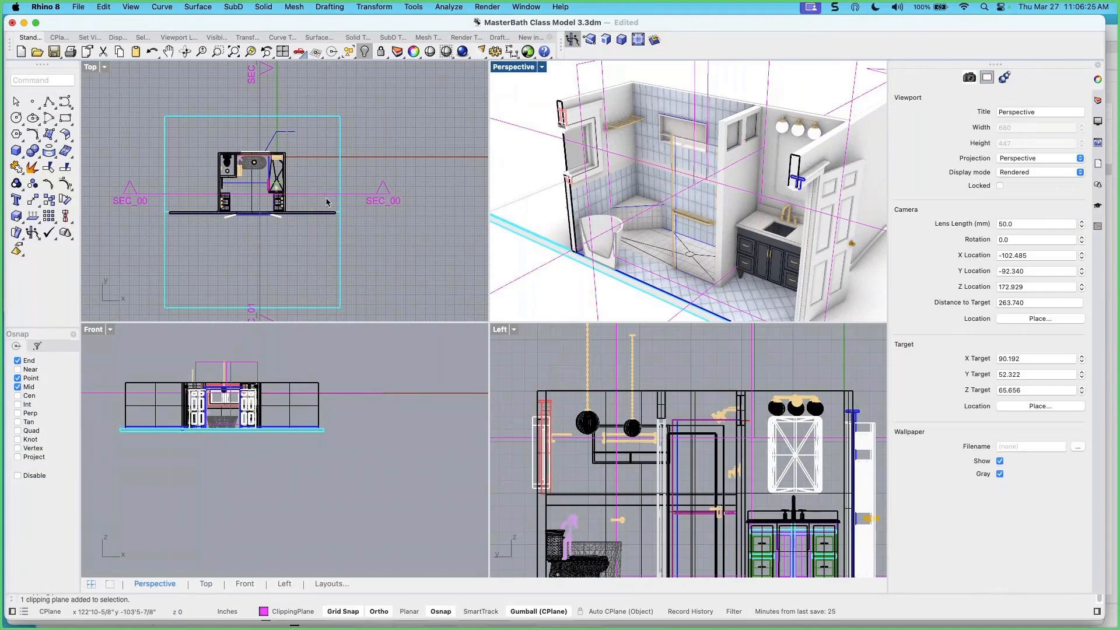
pyautogui.click(320, 193)
pyautogui.keyDown('shift'); pyautogui.moveTo(114, 194); pyautogui.dragTo(192, 201); pyautogui.keyUp('shift')
pyautogui.scroll(-2, 292, 306)
pyautogui.click(271, 299)
pyautogui.moveTo(271, 299); pyautogui.dragTo(271, 233)
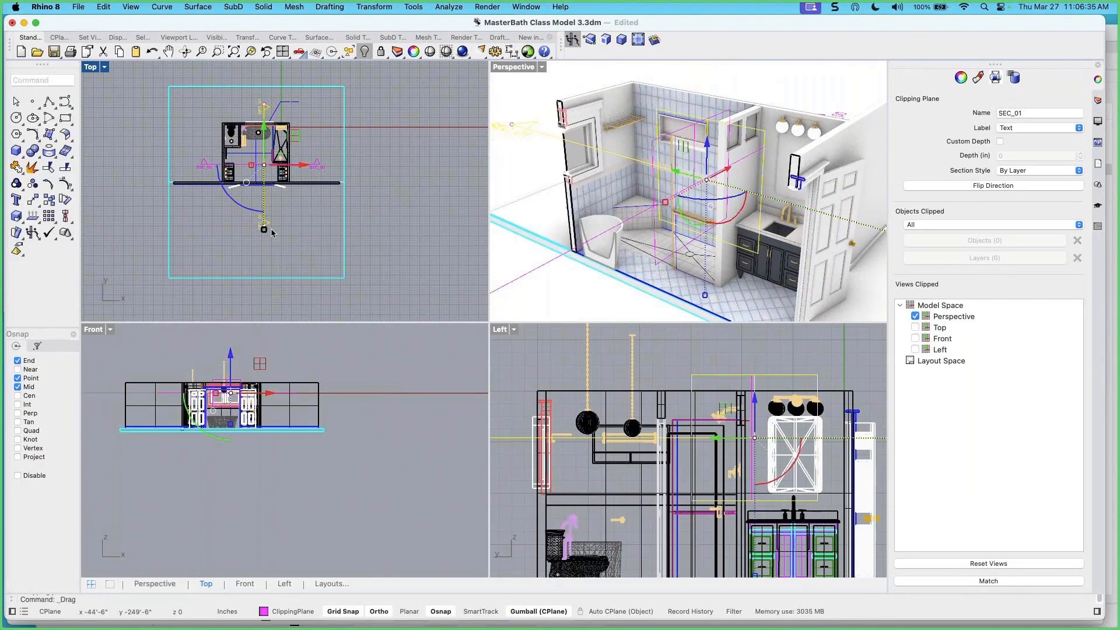
# Shrink the SEC_01 plane further along Y and move it inward so it sits inside the room in plan
pyautogui.scroll(5, 260, 204)
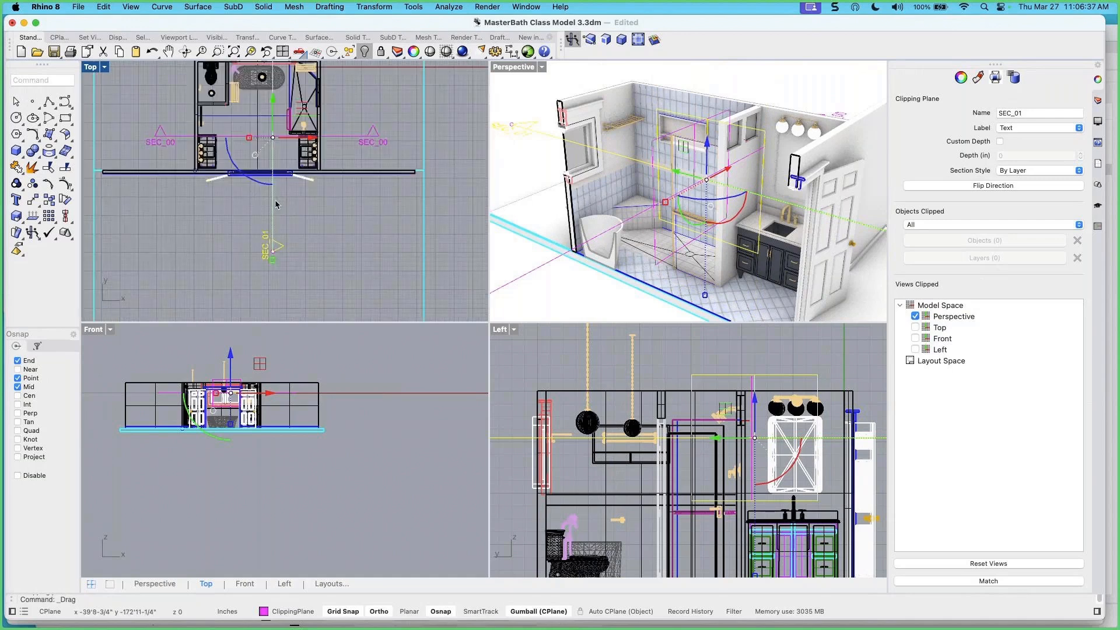
pyautogui.moveTo(257, 318); pyautogui.dragTo(258, 250)
pyautogui.moveTo(258, 157); pyautogui.dragTo(259, 150)
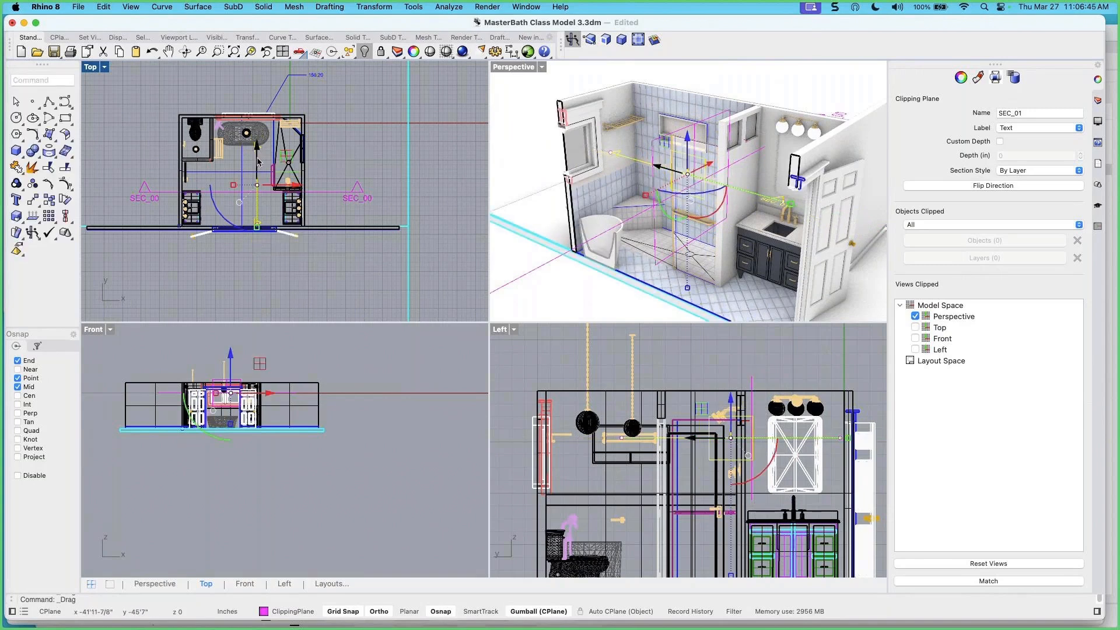
pyautogui.moveTo(257, 167); pyautogui.dragTo(274, 156)
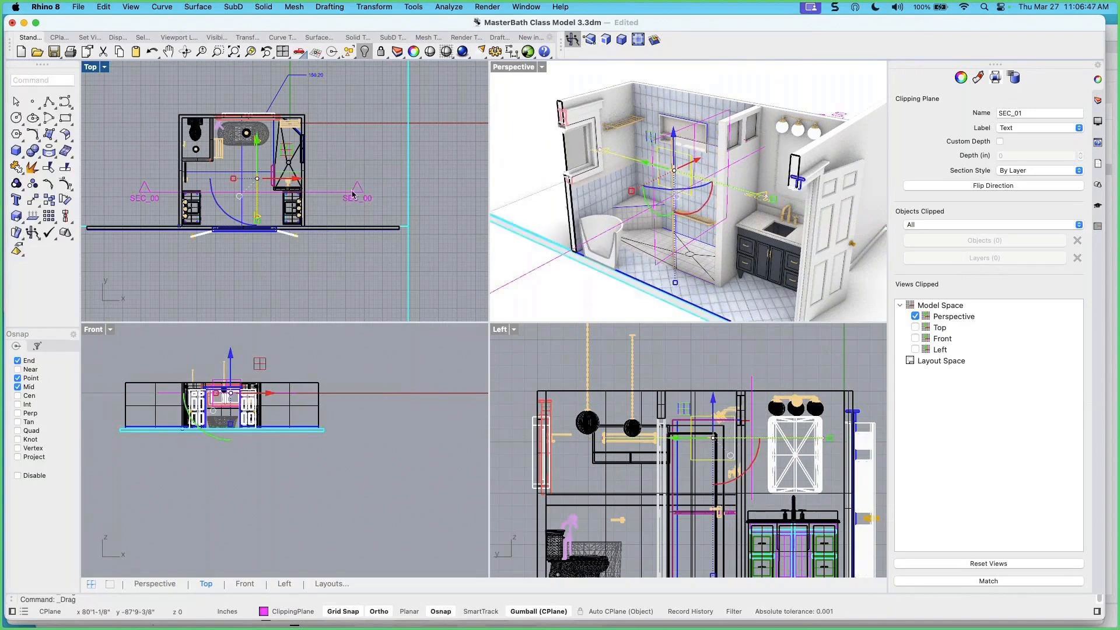
# Shrink the SEC_00 plane along X so it fits between the two vanities in the plan, and clear the selection
pyautogui.click(131, 193)
pyautogui.moveTo(130, 193); pyautogui.dragTo(221, 199)
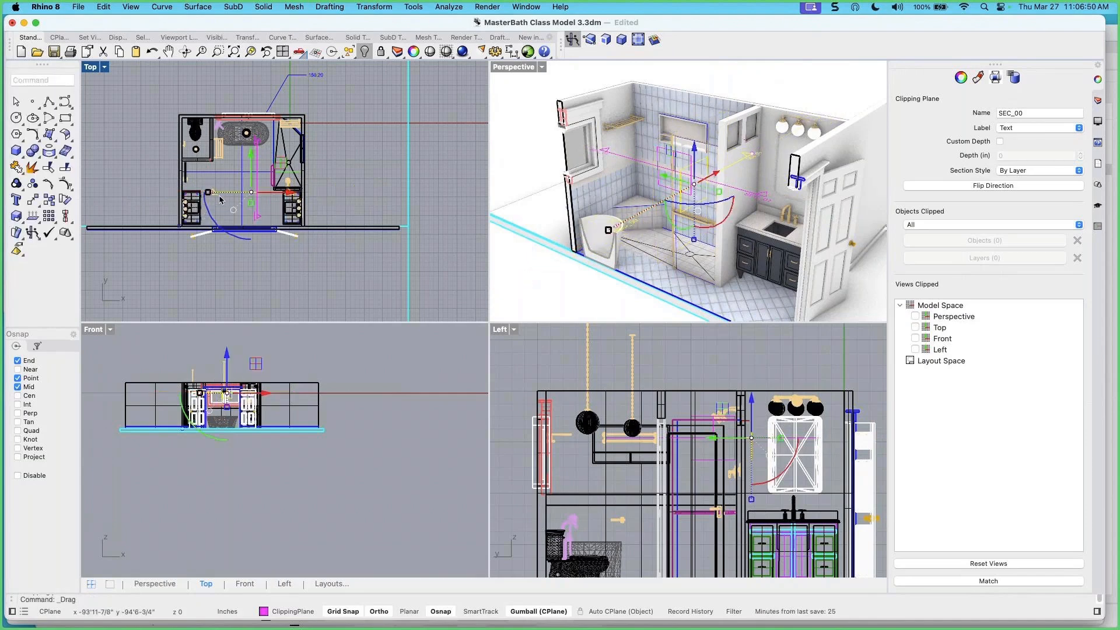
pyautogui.click(286, 202)
pyautogui.click(251, 193)
pyautogui.click(266, 207)
pyautogui.moveTo(294, 237)
pyautogui.mouseDown(button='right')
pyautogui.moveTo(283, 243)
pyautogui.moveTo(294, 243)
pyautogui.mouseUp(button='right')
pyautogui.scroll(3, 268, 240)
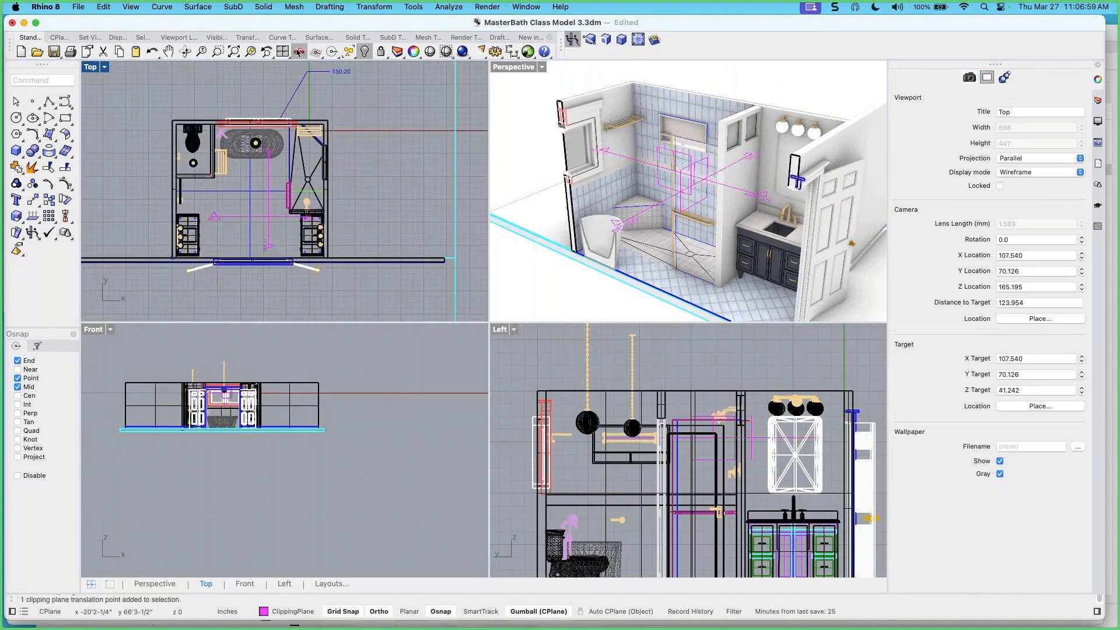
# Create a clipping section of all objects with the direction set to C Plane, placed near the middle of the bathroom plan
pyautogui.scroll(-2, 302, 73)
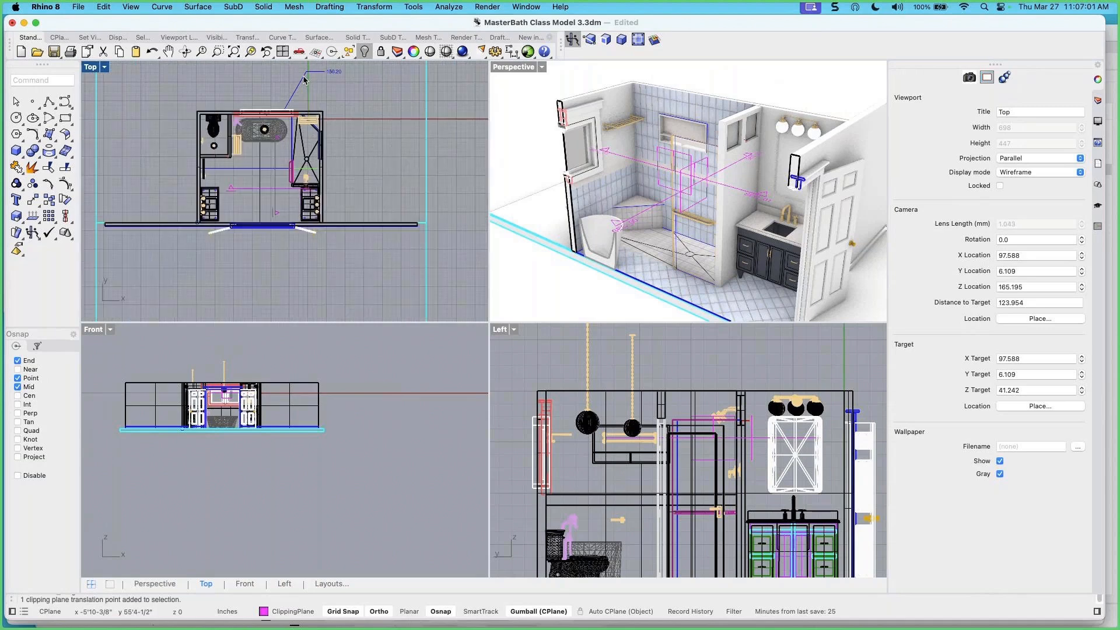
pyautogui.click(330, 8)
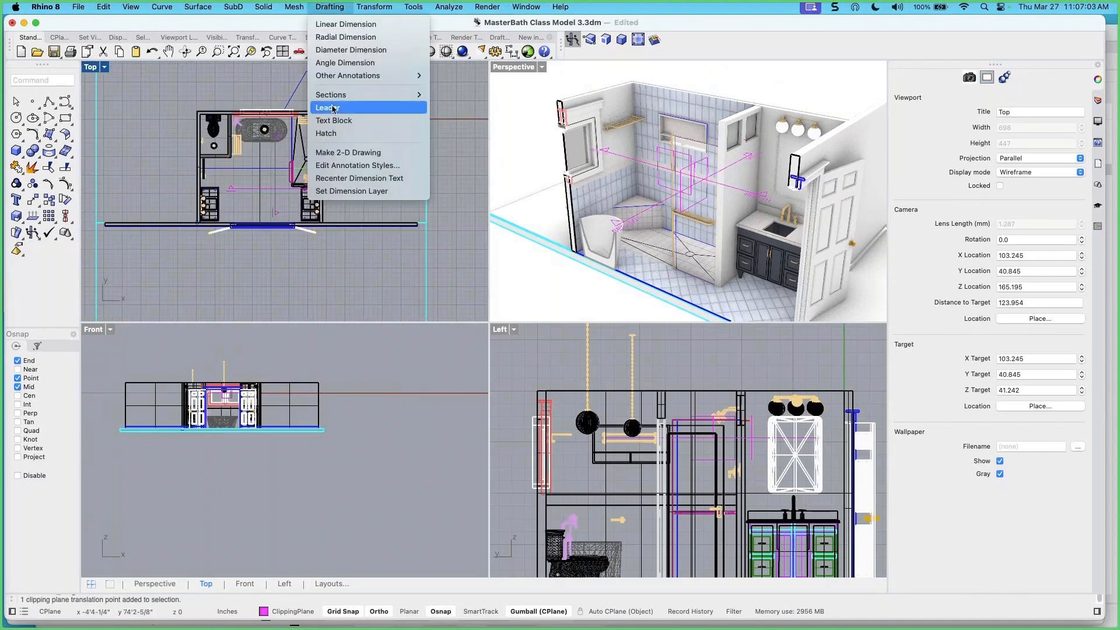
pyautogui.moveTo(346, 96)
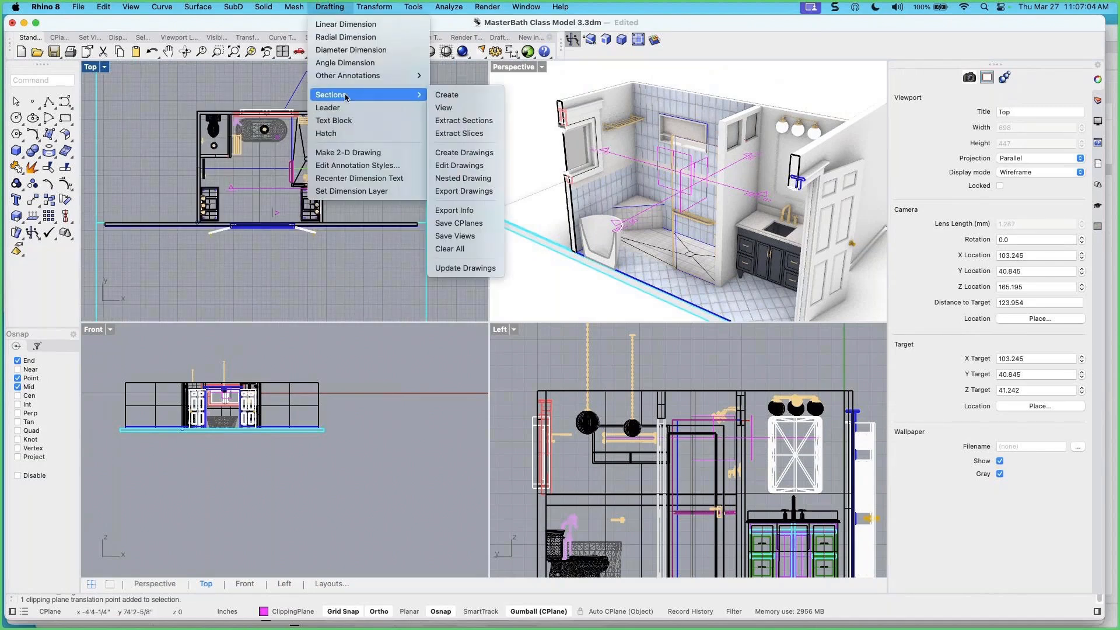
pyautogui.click(447, 95)
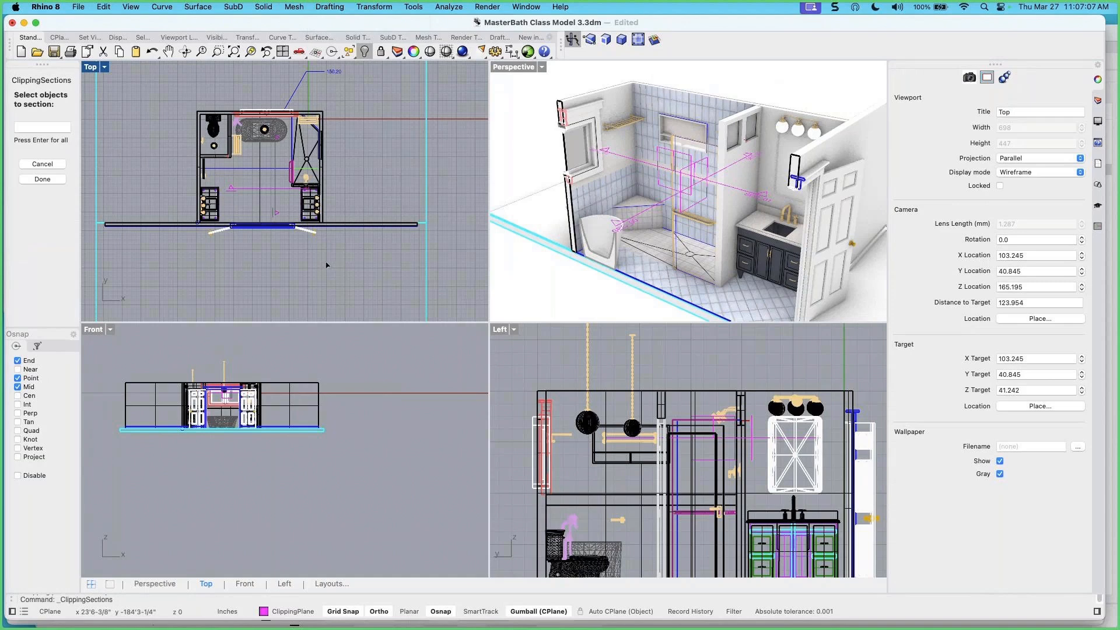
pyautogui.scroll(-3, 320, 260)
pyautogui.press('Return')
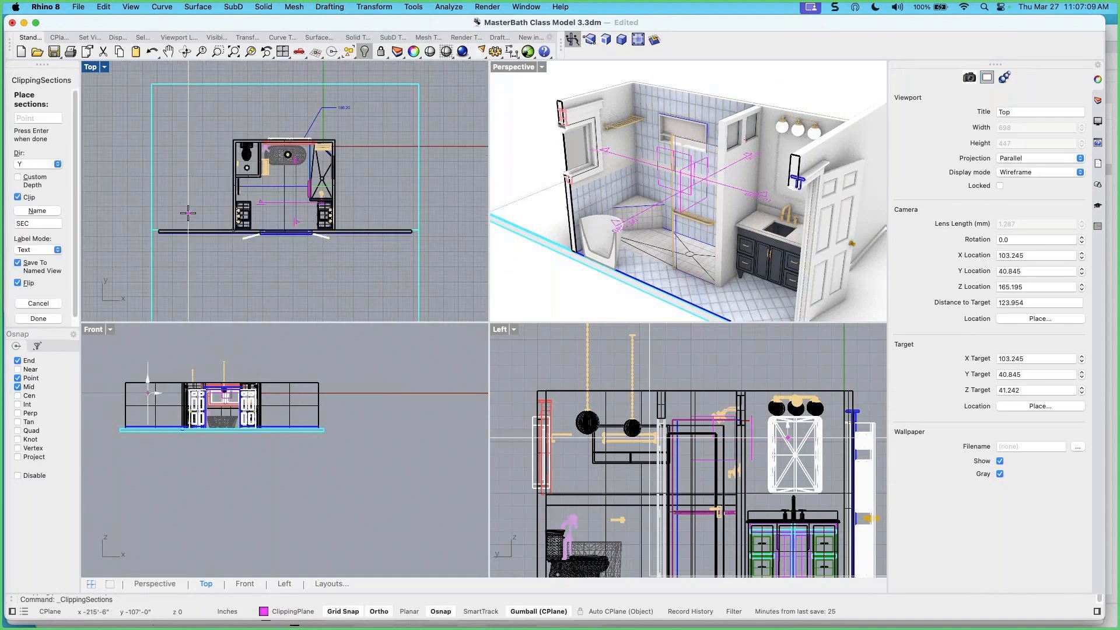
pyautogui.scroll(-2, 259, 268)
pyautogui.scroll(5, 242, 378)
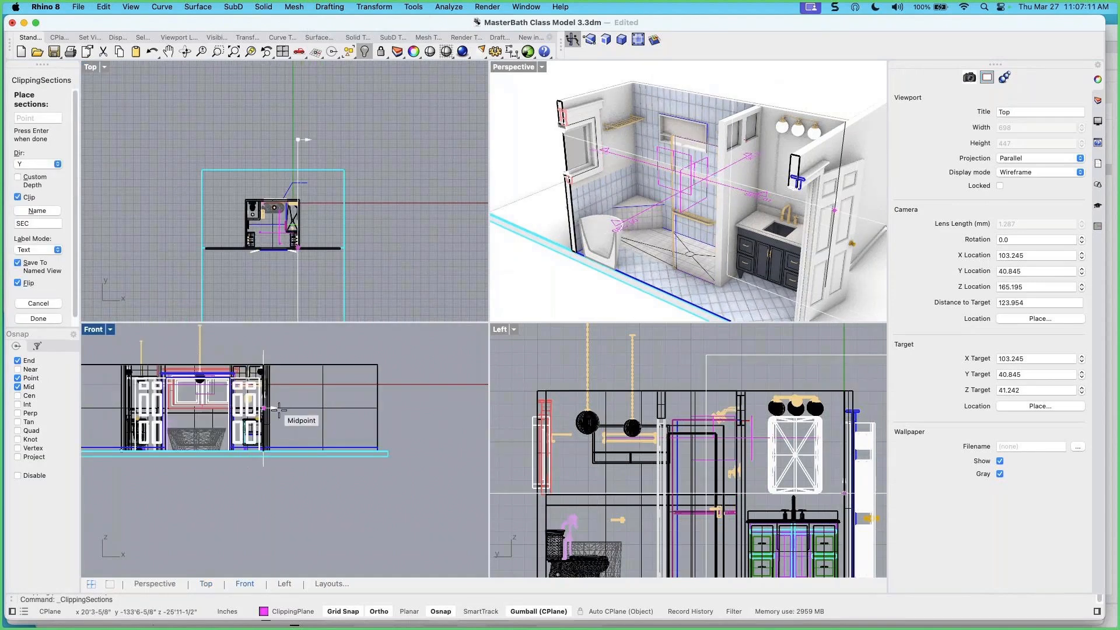
pyautogui.scroll(2, 292, 300)
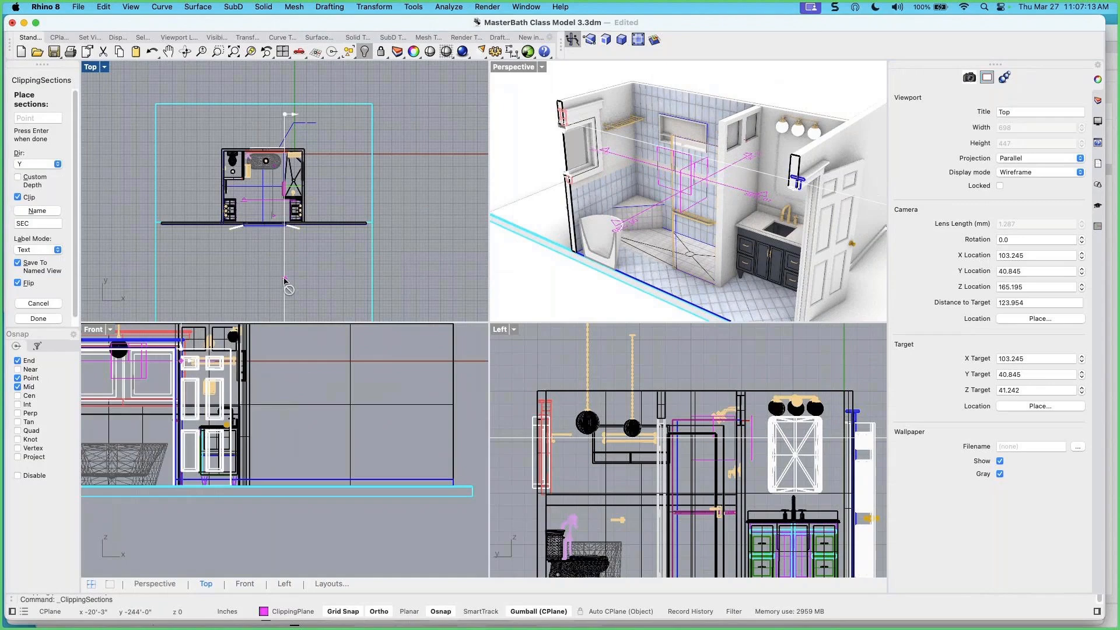
pyautogui.scroll(-1, 274, 270)
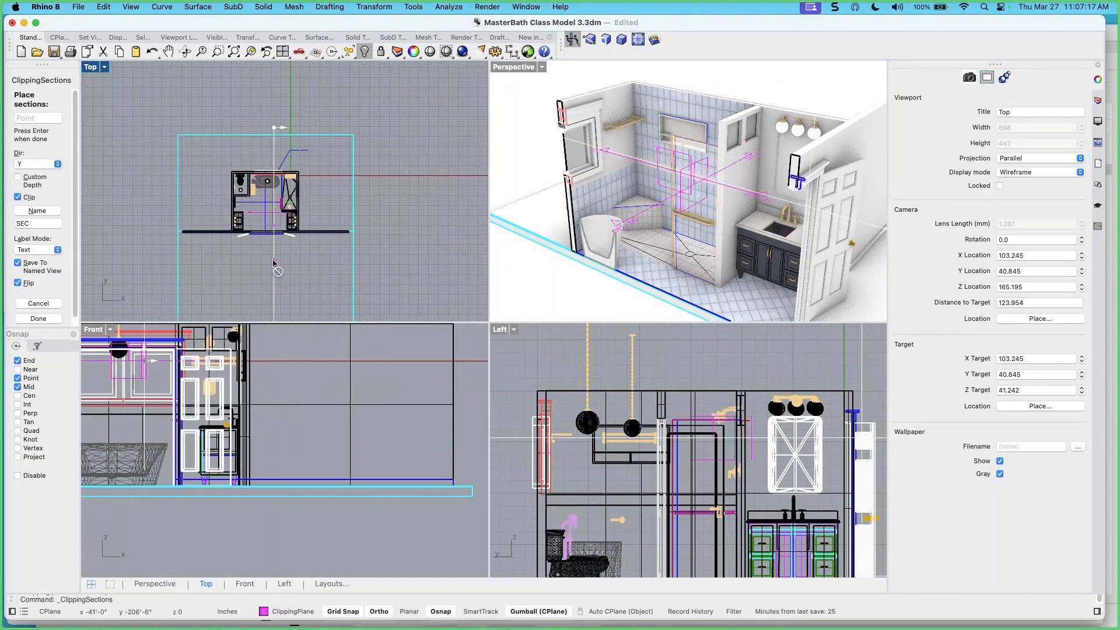
pyautogui.click(36, 165)
pyautogui.click(35, 141)
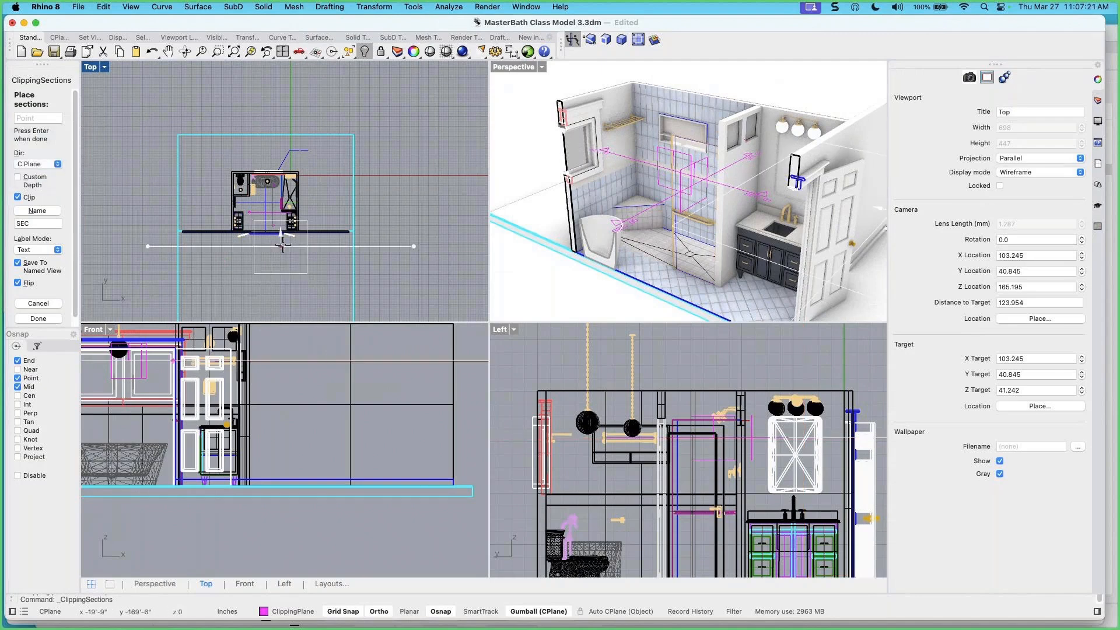
pyautogui.scroll(3, 274, 209)
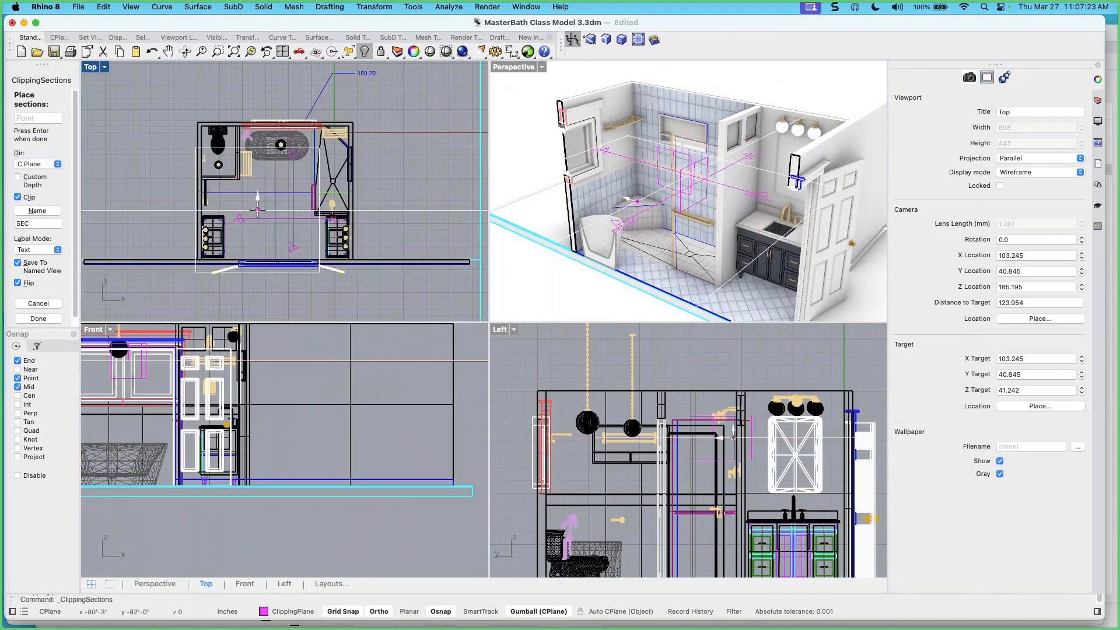
pyautogui.click(265, 204)
pyautogui.scroll(2, 265, 204)
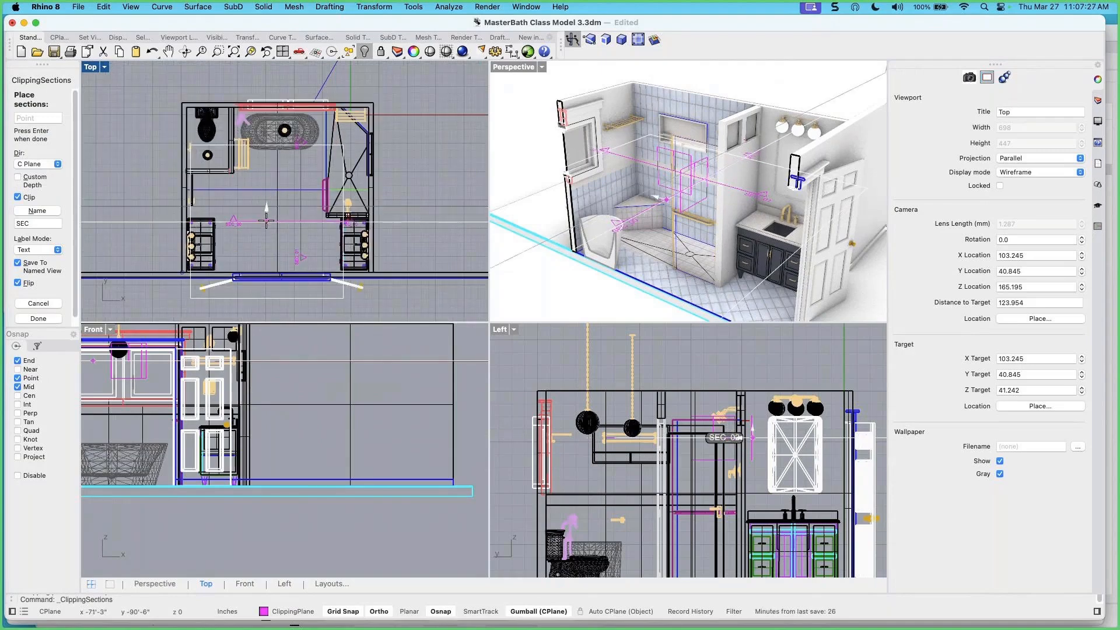
pyautogui.press('Return')
# Scale the new horizontal SEC_02 clipping plane down along X so it fits inside the bathroom plan
pyautogui.scroll(-4, 286, 217)
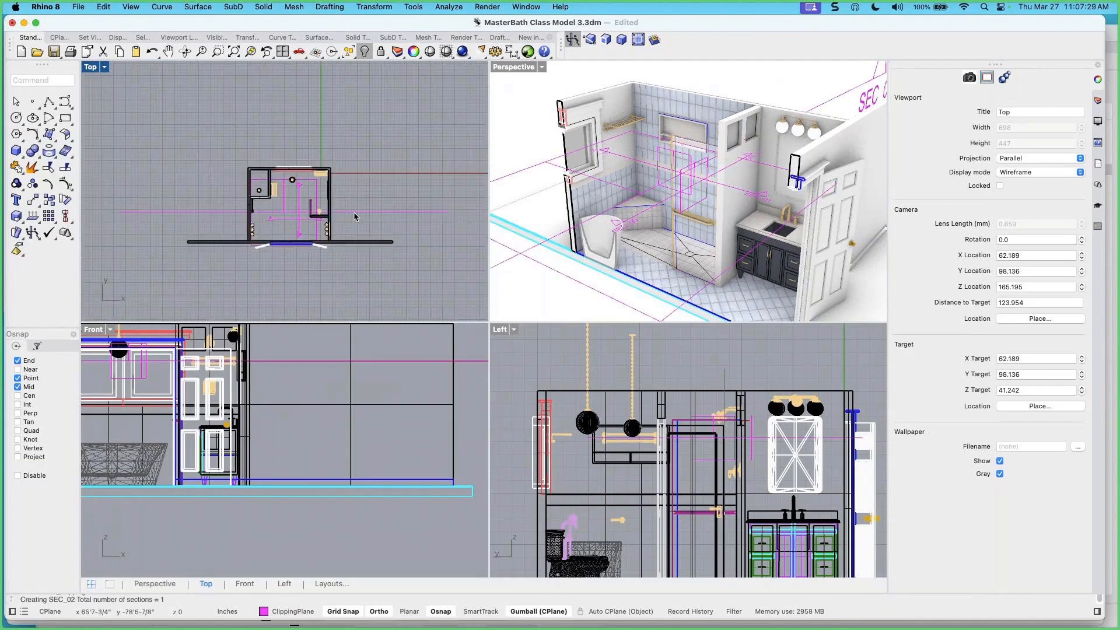
pyautogui.click(110, 214)
pyautogui.moveTo(108, 213); pyautogui.dragTo(255, 213)
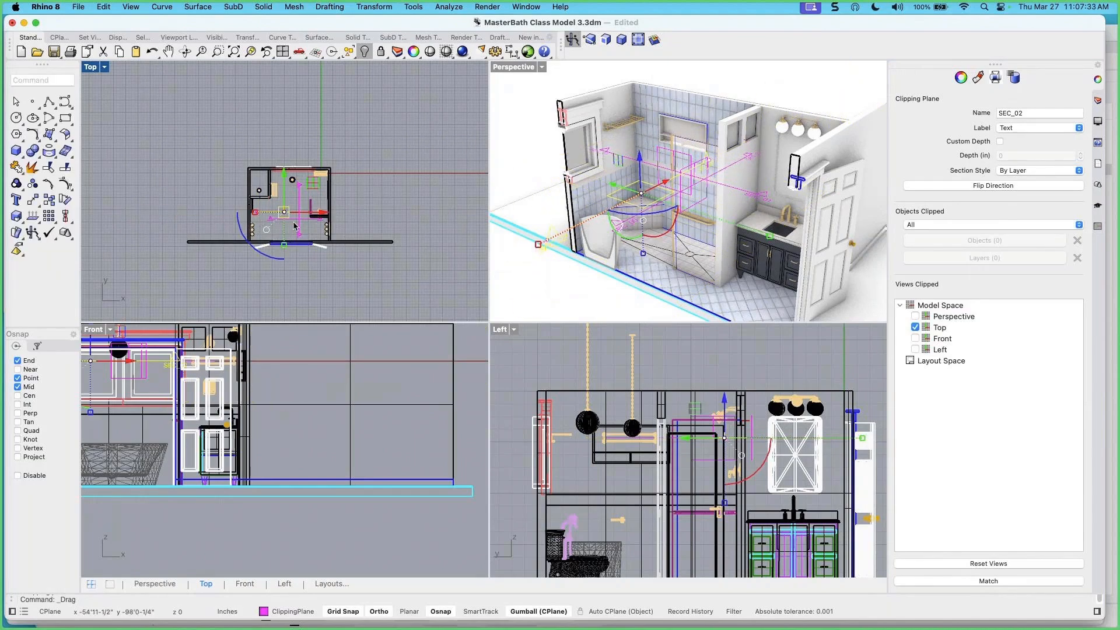
# Make SEC_02 clip the Perspective view instead of the Top view, and stop SEC_01 from clipping the Perspective view
pyautogui.moveTo(637, 213); pyautogui.dragTo(822, 227, button='right')
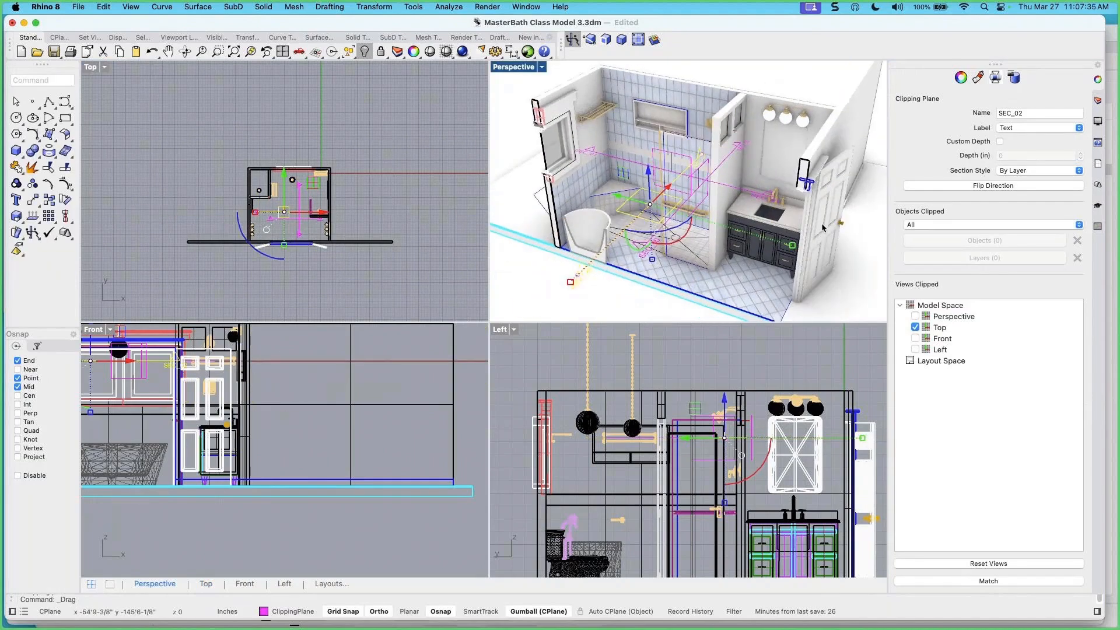
pyautogui.click(915, 327)
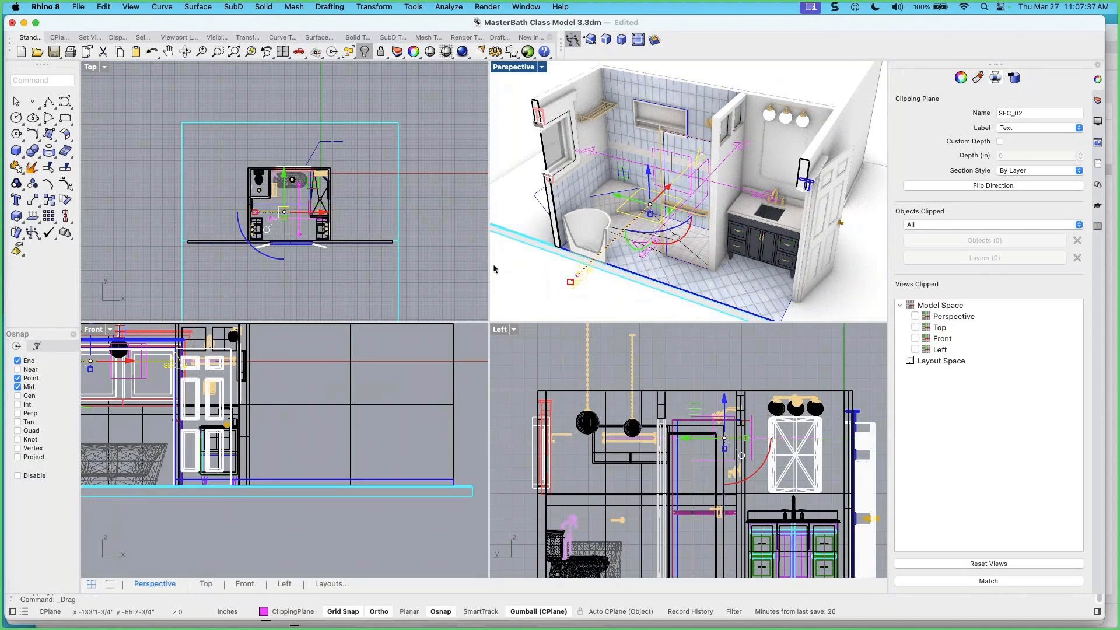
pyautogui.scroll(3, 292, 239)
pyautogui.scroll(2, 287, 236)
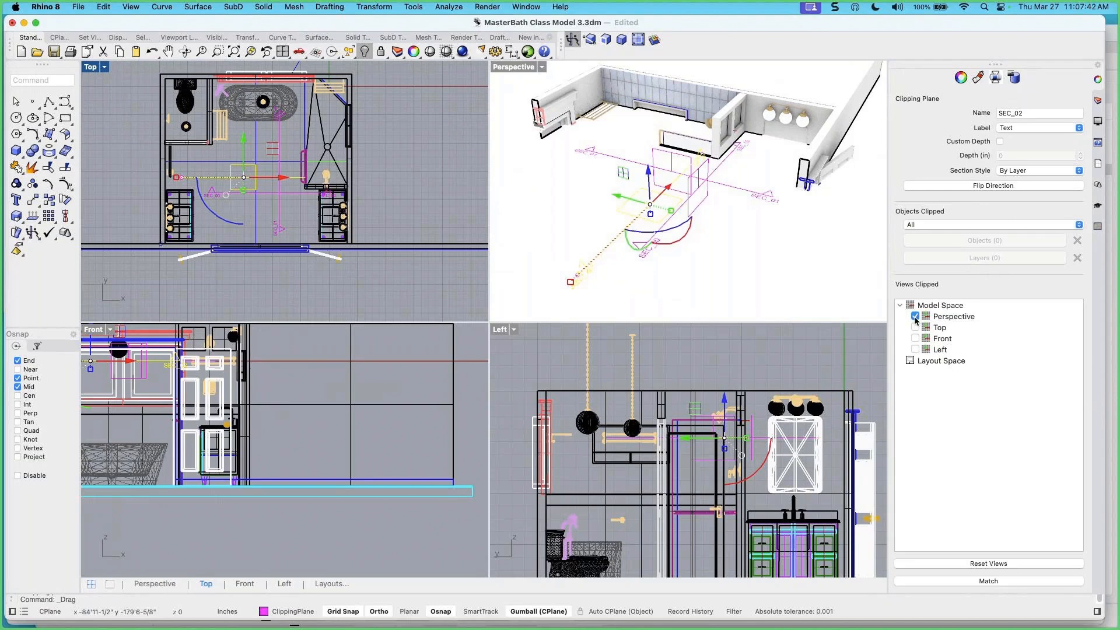
pyautogui.click(260, 141)
pyautogui.click(278, 141)
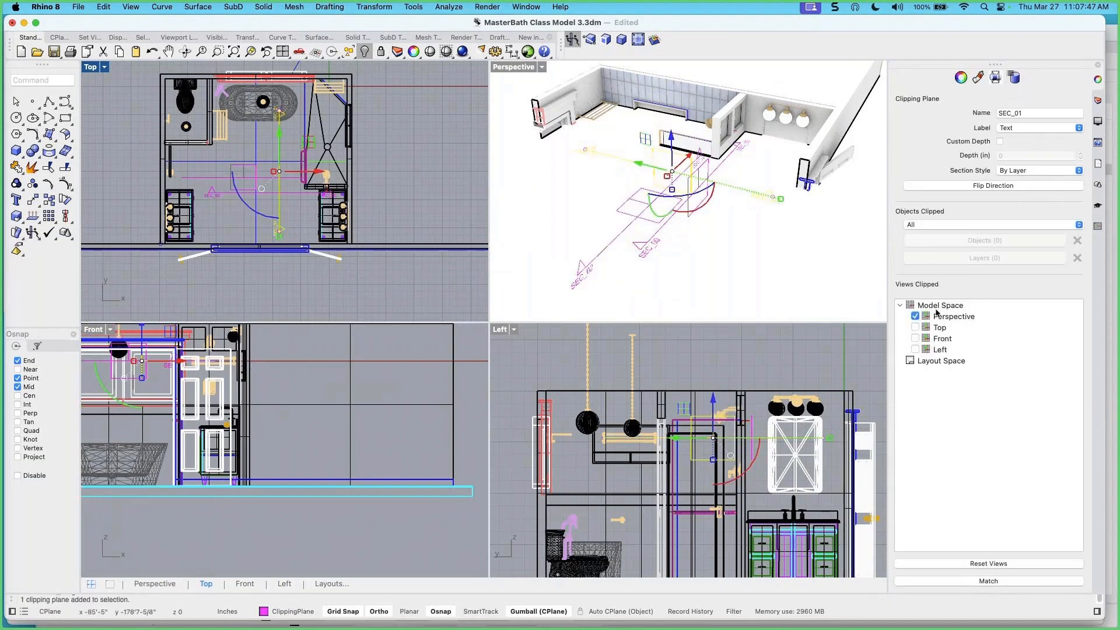
pyautogui.click(915, 316)
# Lower the SEC_01 clipping plane a short distance along Z in the Perspective view
pyautogui.moveTo(759, 241); pyautogui.dragTo(724, 162, button='right')
pyautogui.moveTo(726, 161); pyautogui.dragTo(722, 182)
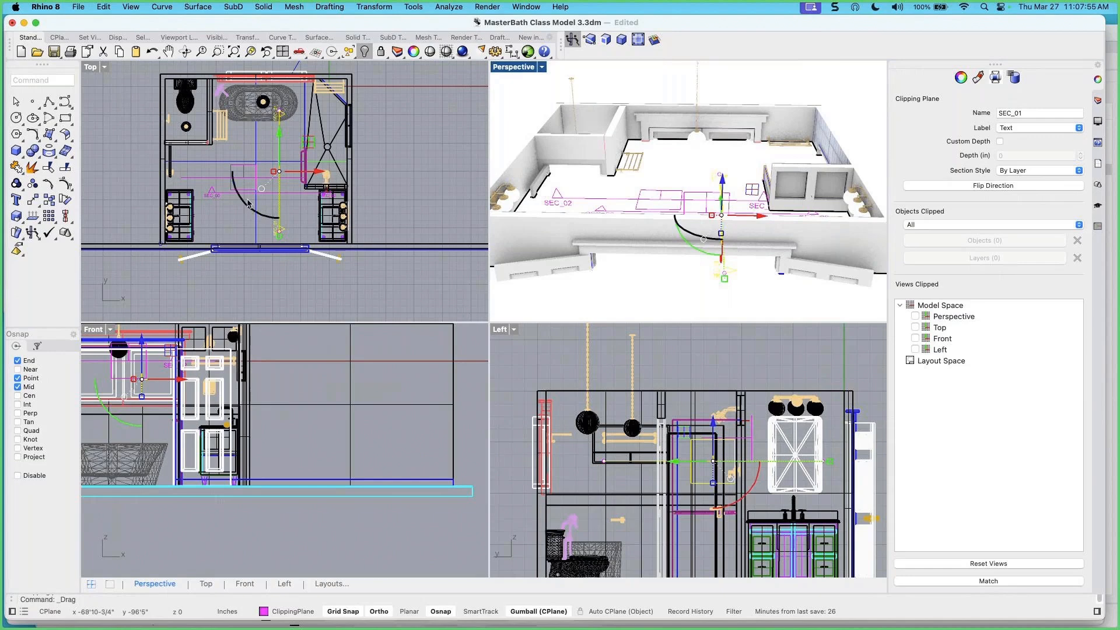
pyautogui.press('Escape')
# Flip the direction of the horizontal SEC_02 clipping plane and lower it a short distance along Z
pyautogui.click(251, 193)
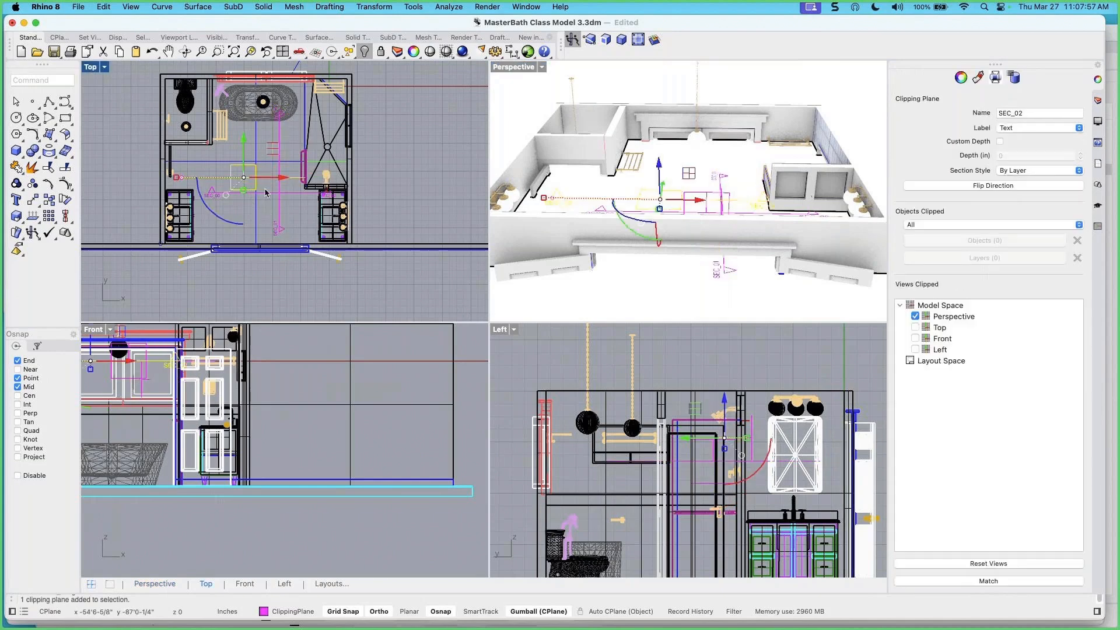
pyautogui.click(245, 147)
pyautogui.click(1012, 186)
pyautogui.moveTo(730, 202); pyautogui.dragTo(662, 172, button='right')
pyautogui.moveTo(659, 165); pyautogui.dragTo(660, 192)
pyautogui.press('Escape')
pyautogui.moveTo(659, 227); pyautogui.dragTo(670, 268, button='right')
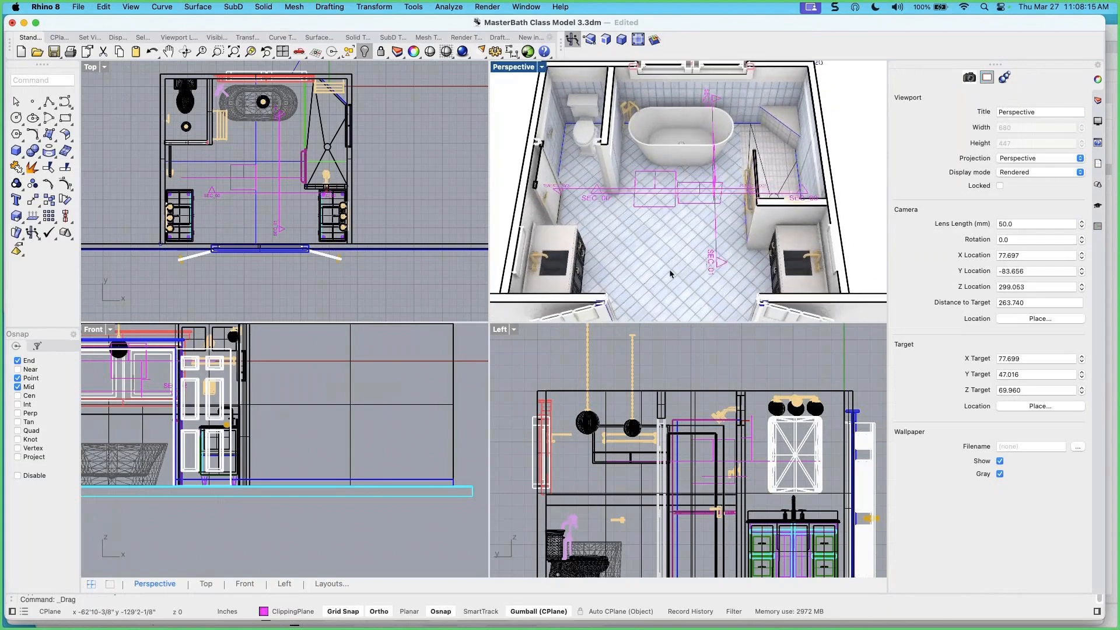
# Rename the horizontal SEC_02 clipping plane as Plan
pyautogui.click(211, 179)
pyautogui.click(1030, 111)
pyautogui.press('super+a')
pyautogui.write('P')
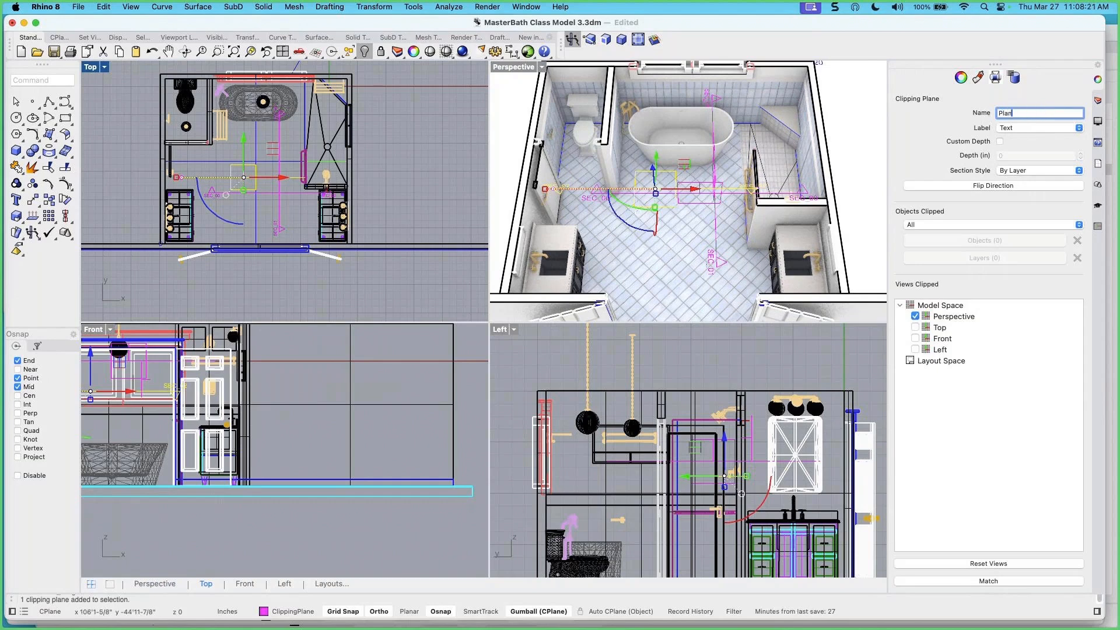
pyautogui.write('lan')
pyautogui.click(713, 207)
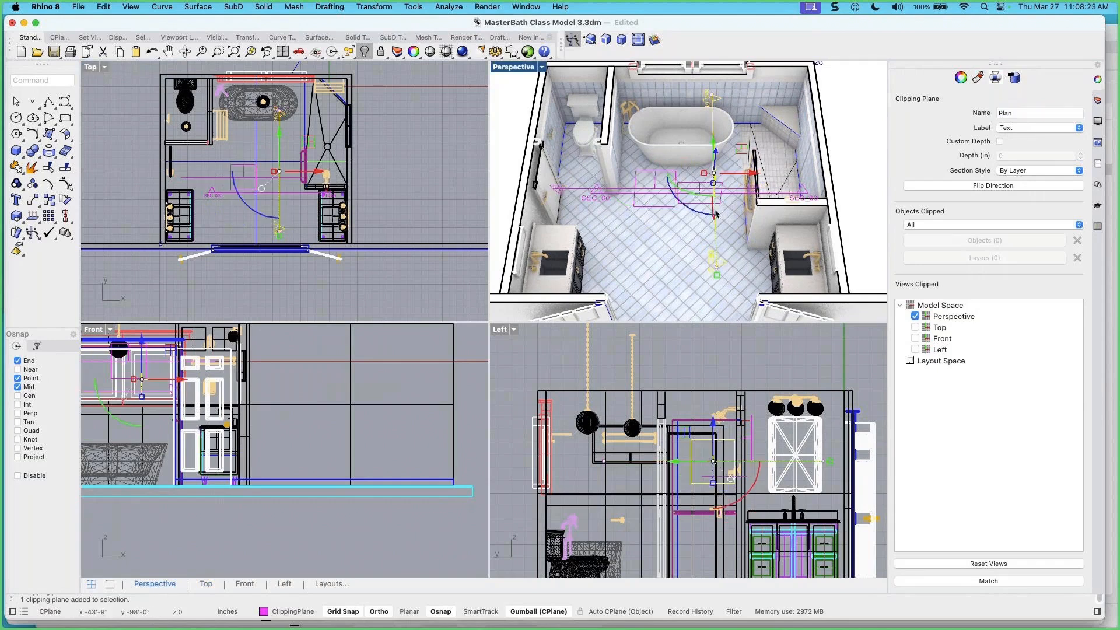
# Rename the selected vertical clipping plane running along Y as East
pyautogui.click(1034, 112)
pyautogui.write('East')
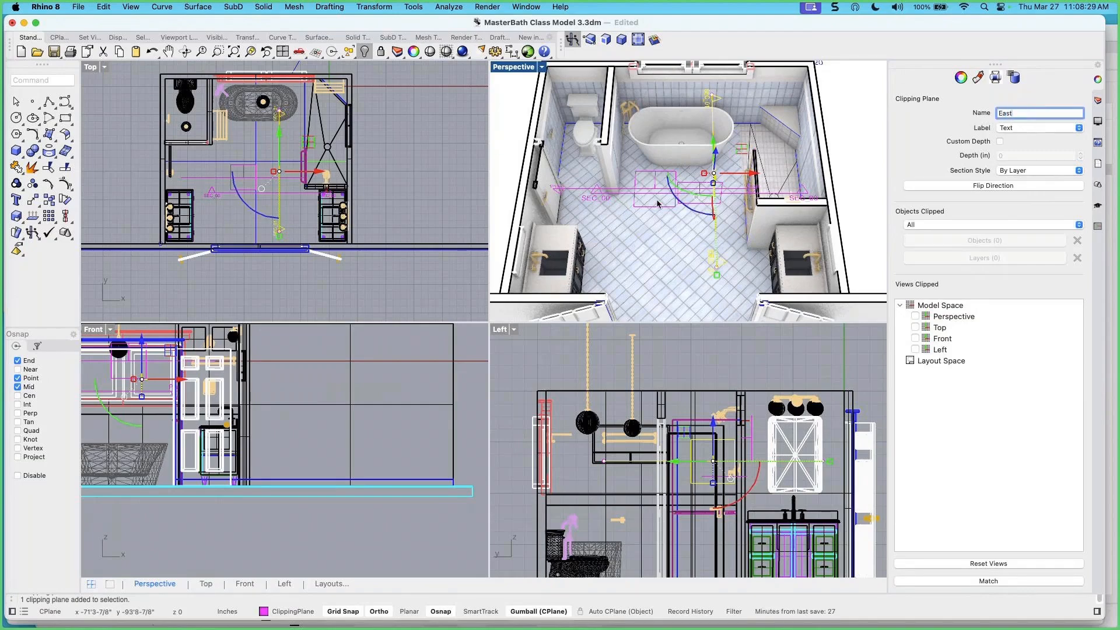
pyautogui.scroll(2, 656, 198)
pyautogui.write('st')
pyautogui.click(692, 180)
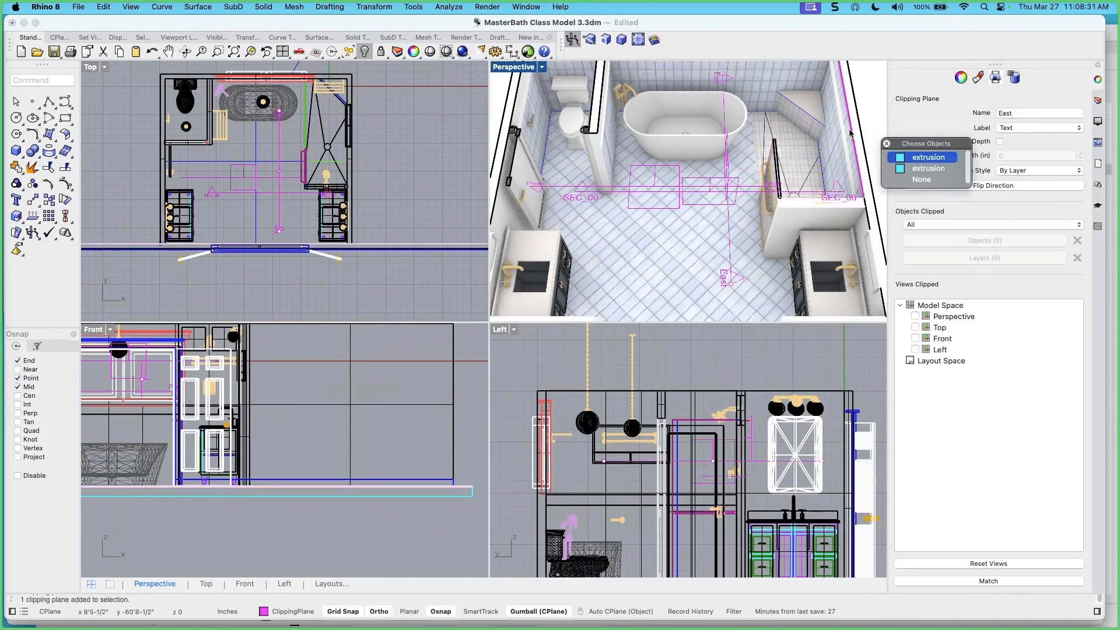
pyautogui.press('Escape')
# Rename the SEC_00 clipping plane running across the room along X as North
pyautogui.moveTo(675, 200); pyautogui.dragTo(660, 205, button='right')
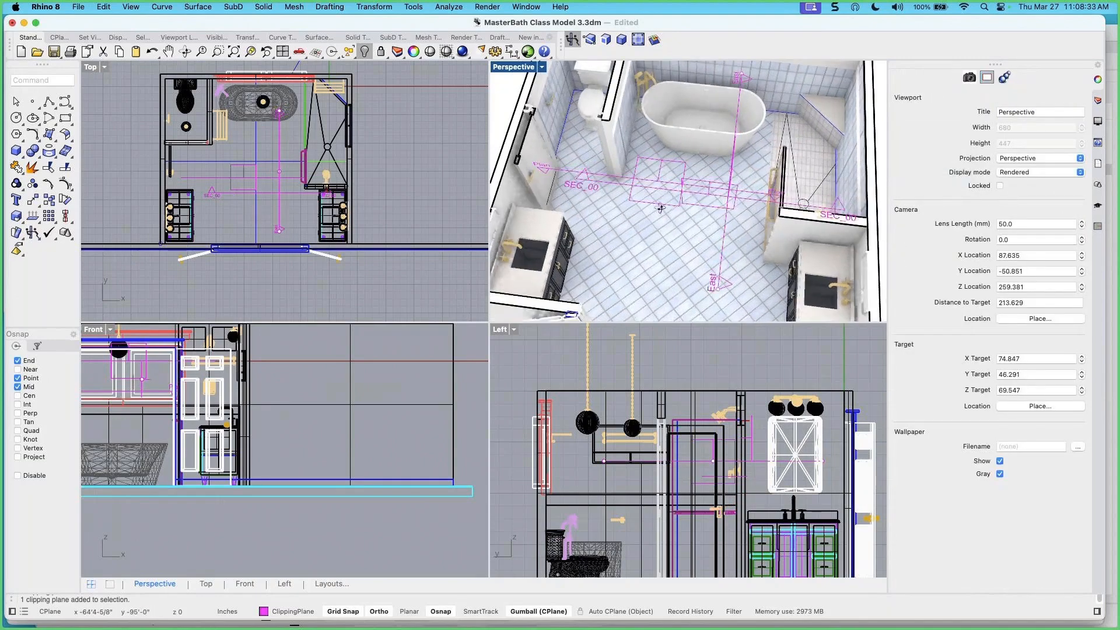
pyautogui.click(595, 189)
pyautogui.click(1025, 113)
pyautogui.moveTo(1044, 114); pyautogui.dragTo(987, 114)
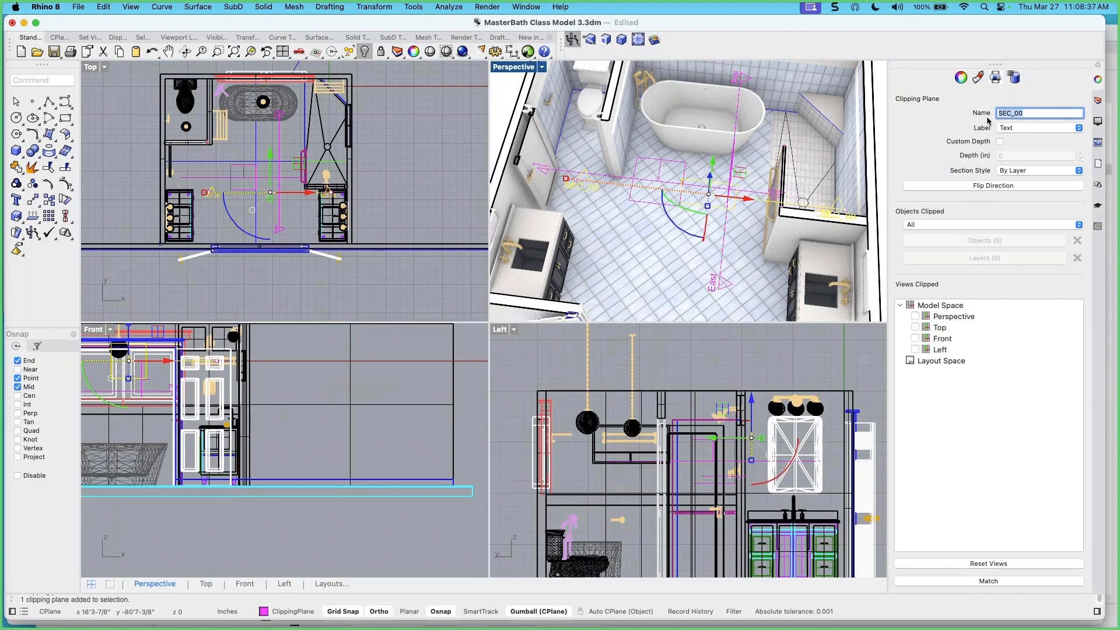
pyautogui.write('North')
pyautogui.press('Return')
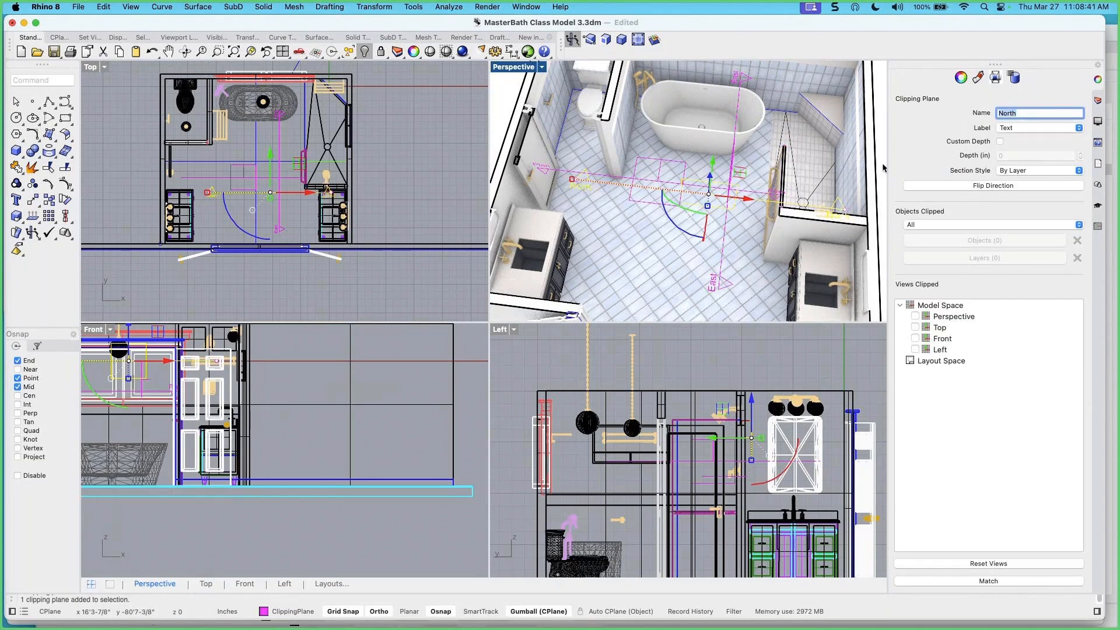
pyautogui.click(883, 115)
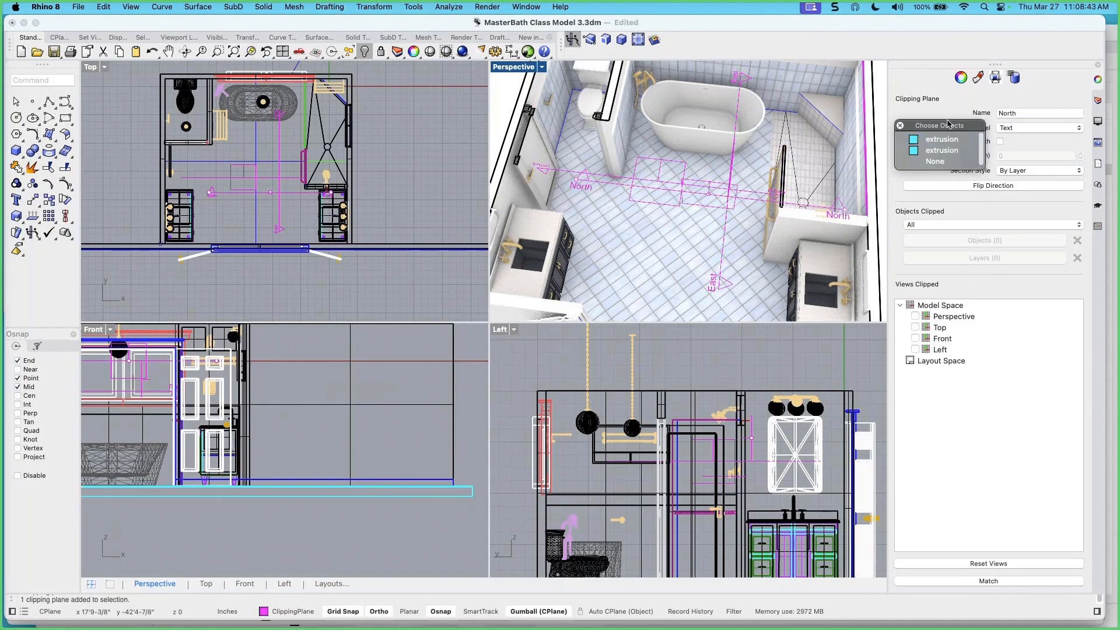
pyautogui.click(901, 126)
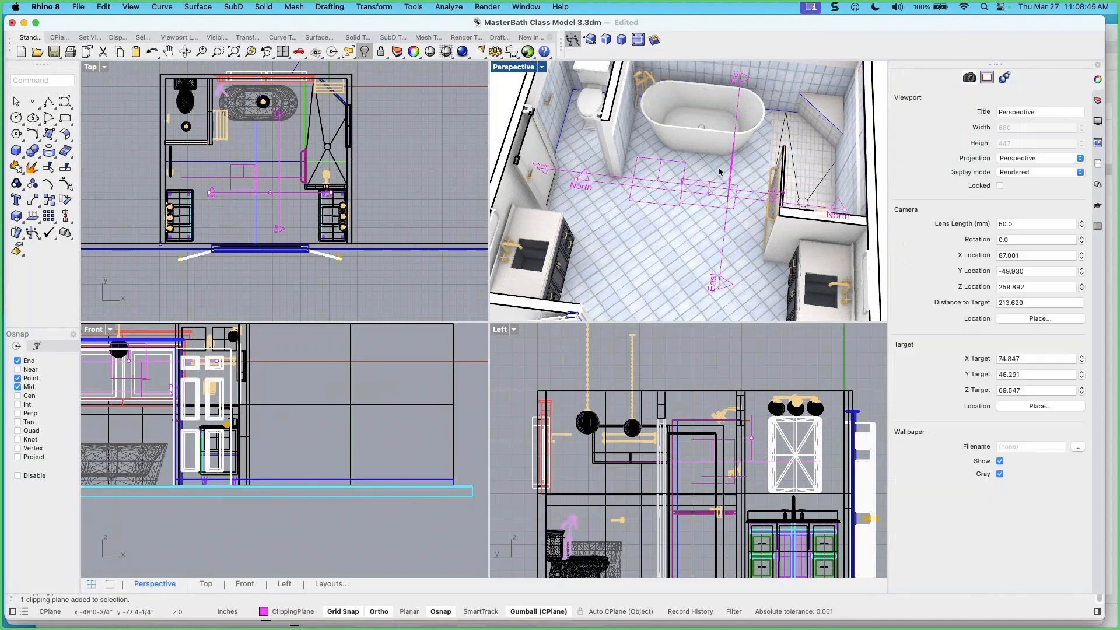
# Enable the Named Views list and show the model's saved views
pyautogui.moveTo(748, 214); pyautogui.dragTo(753, 186, button='right')
pyautogui.scroll(-5, 752, 187)
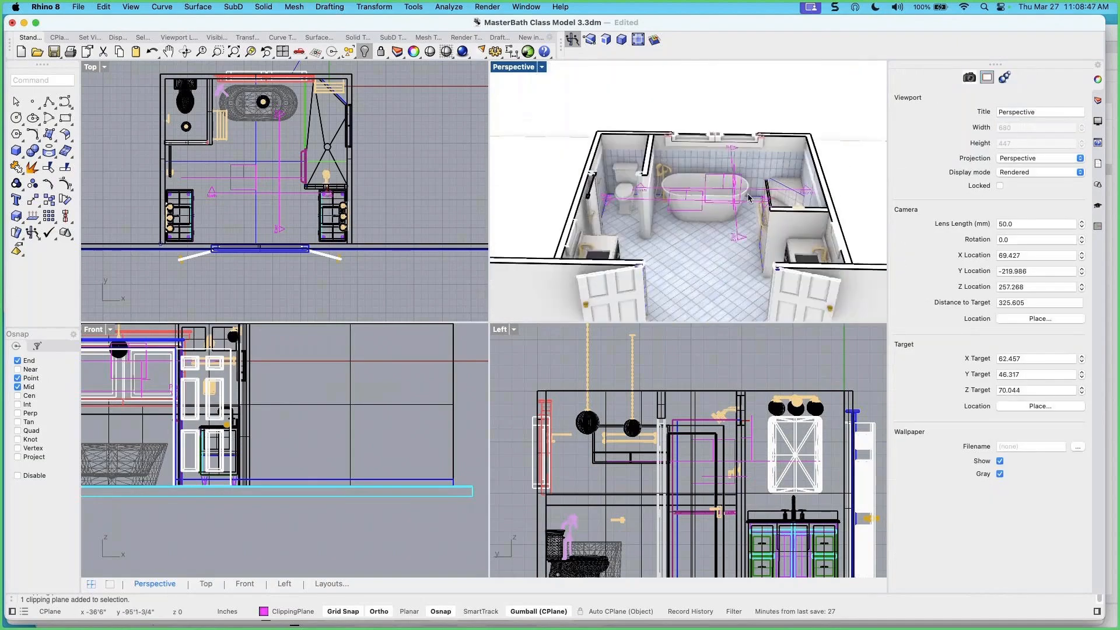
pyautogui.rightClick(1099, 227)
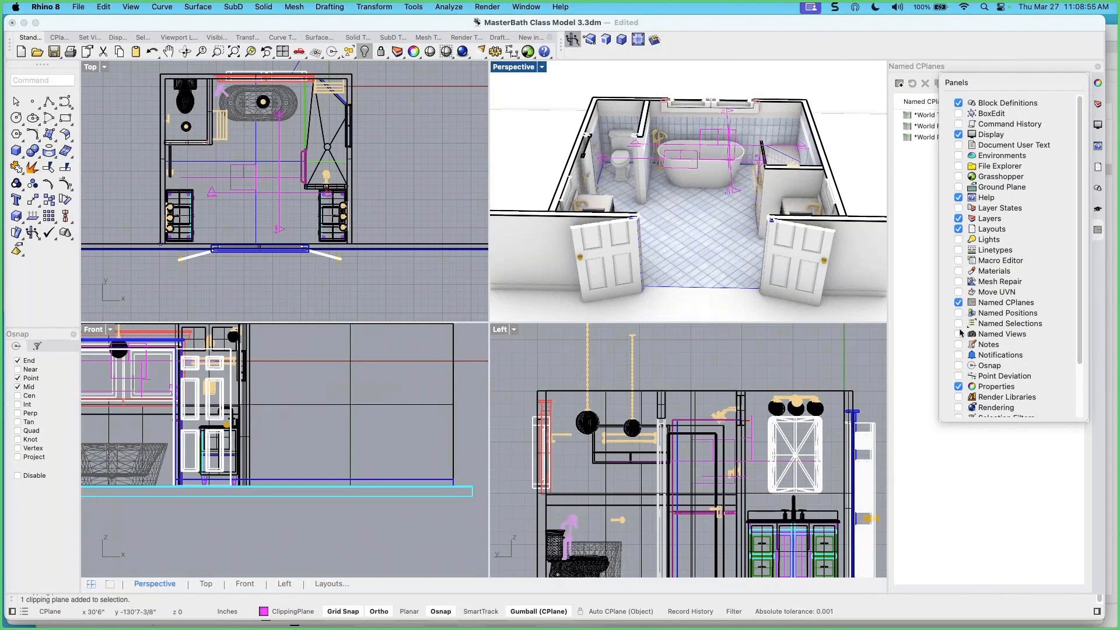
pyautogui.click(958, 334)
pyautogui.click(918, 265)
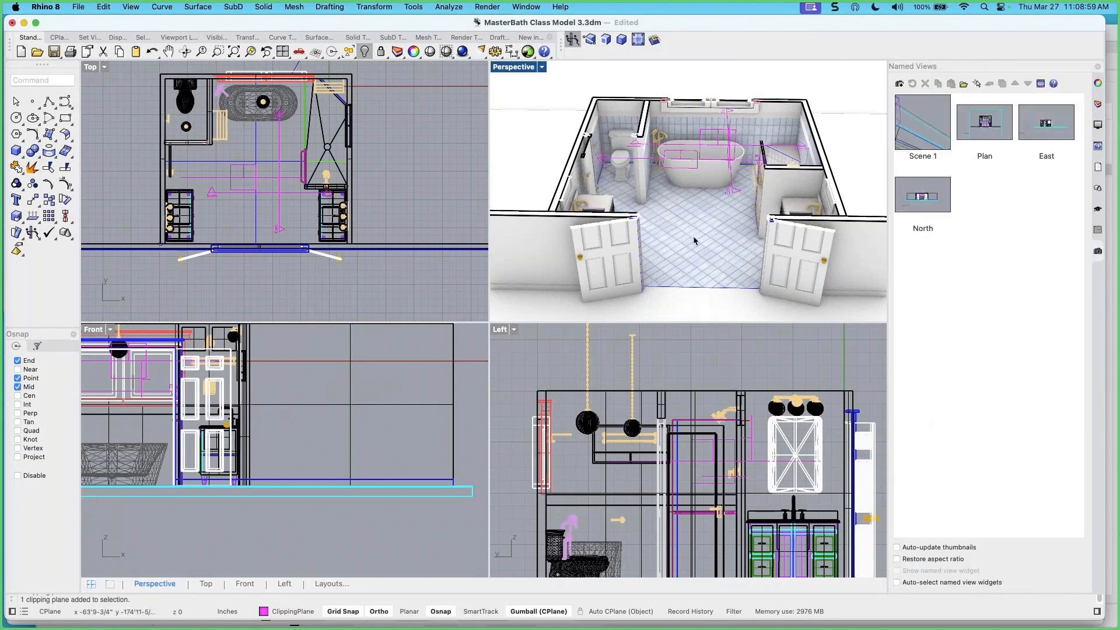
# Expand the Annotation layer group and make its Details sublayer current
pyautogui.moveTo(697, 245); pyautogui.dragTo(702, 255, button='right')
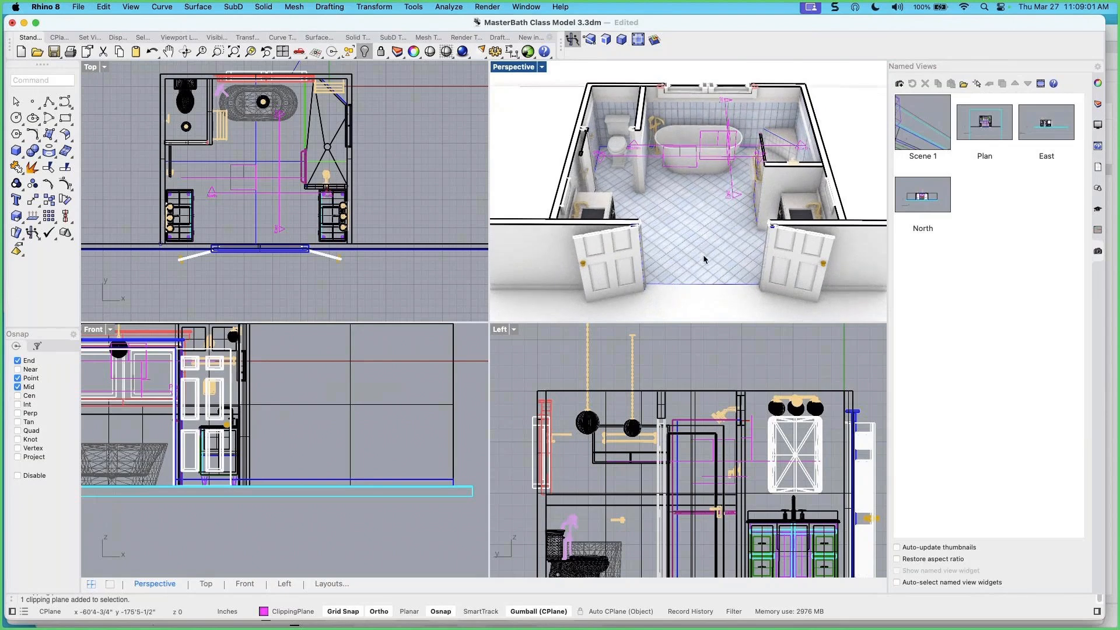
pyautogui.scroll(-2, 357, 278)
pyautogui.scroll(2, 357, 278)
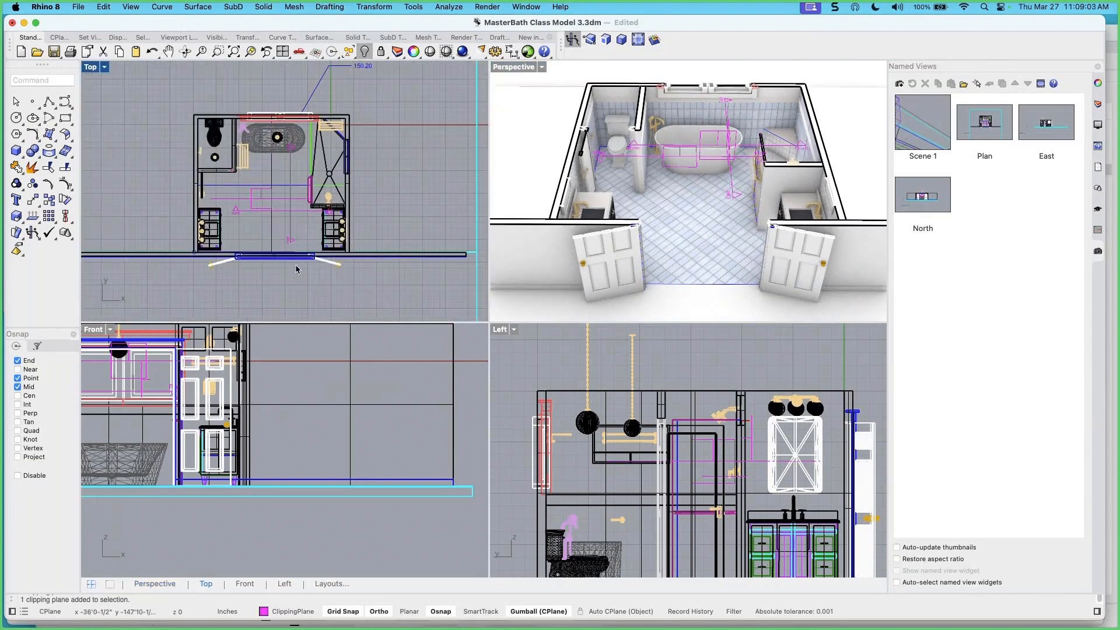
pyautogui.scroll(1, 352, 400)
pyautogui.moveTo(352, 400); pyautogui.dragTo(387, 424, button='right')
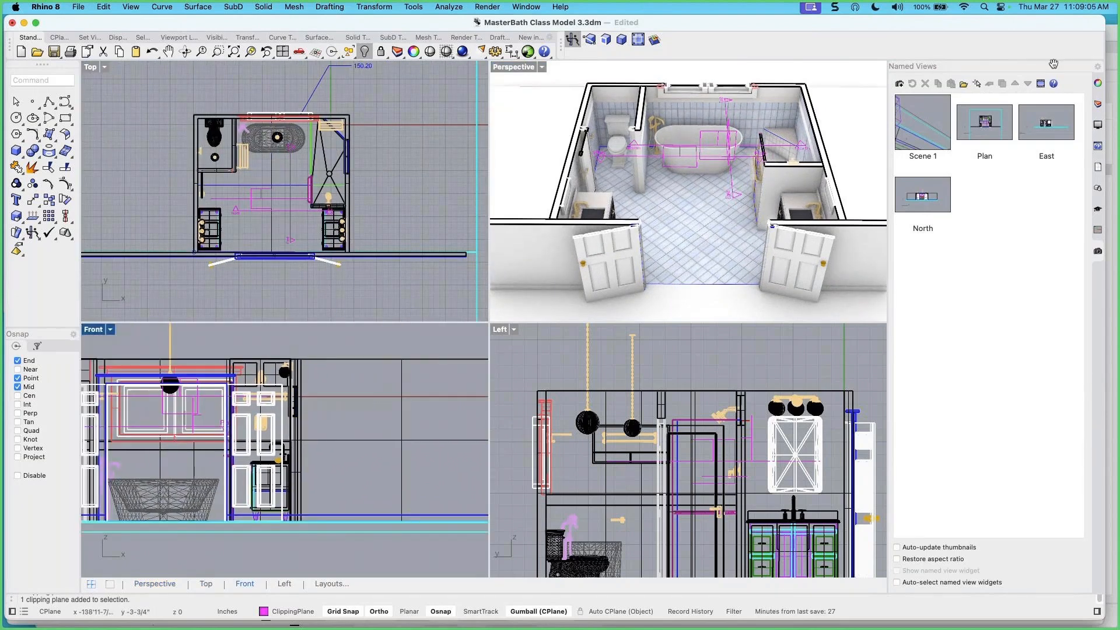
pyautogui.click(1098, 105)
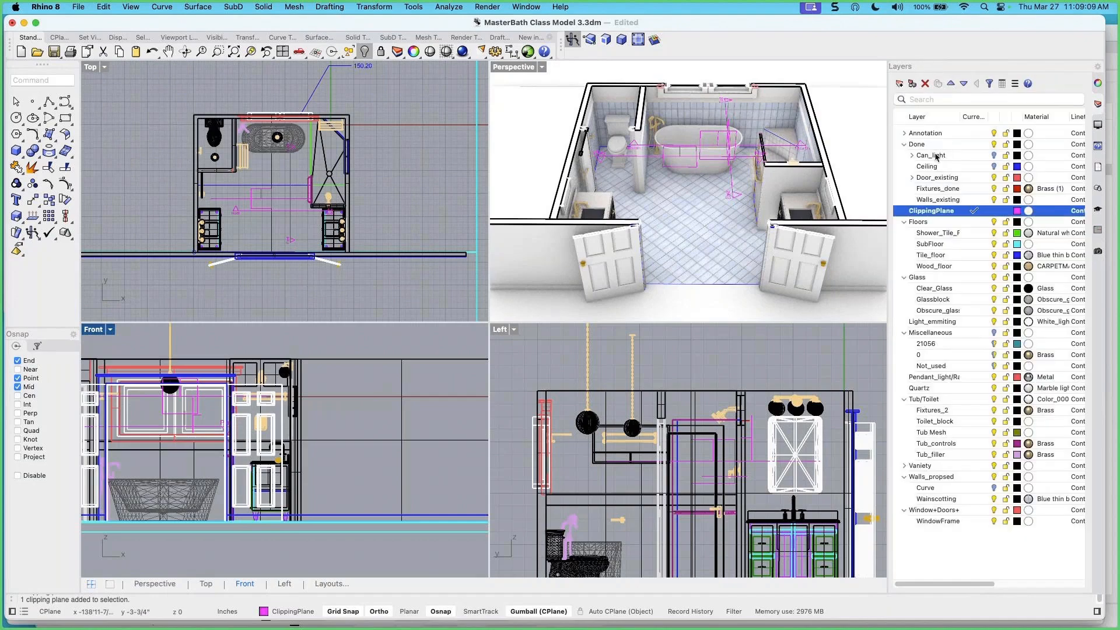
pyautogui.click(905, 133)
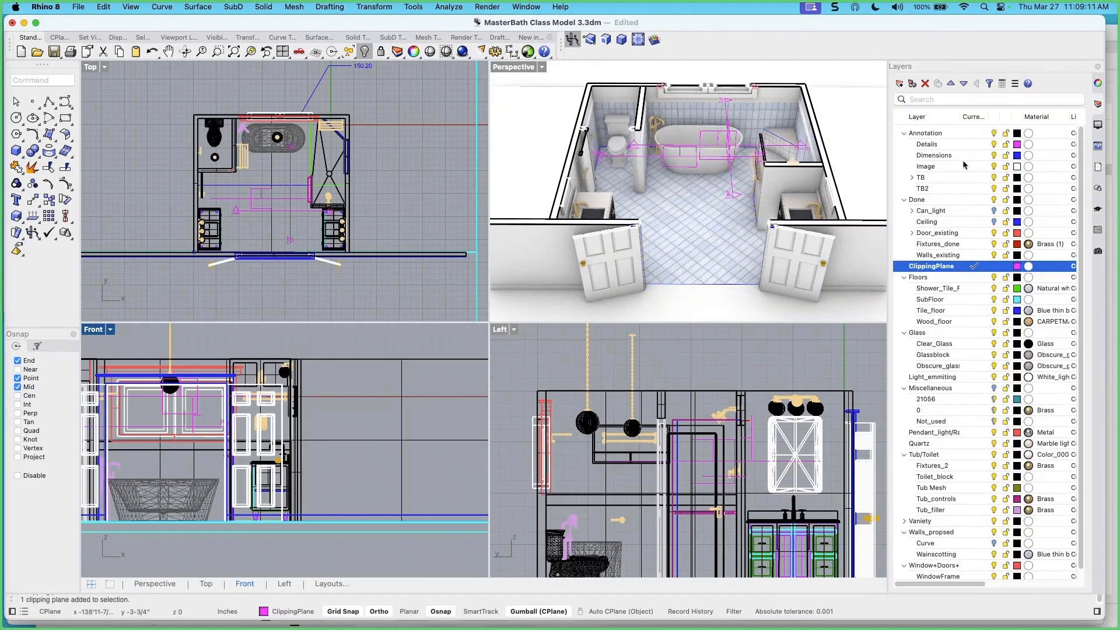
pyautogui.click(983, 144)
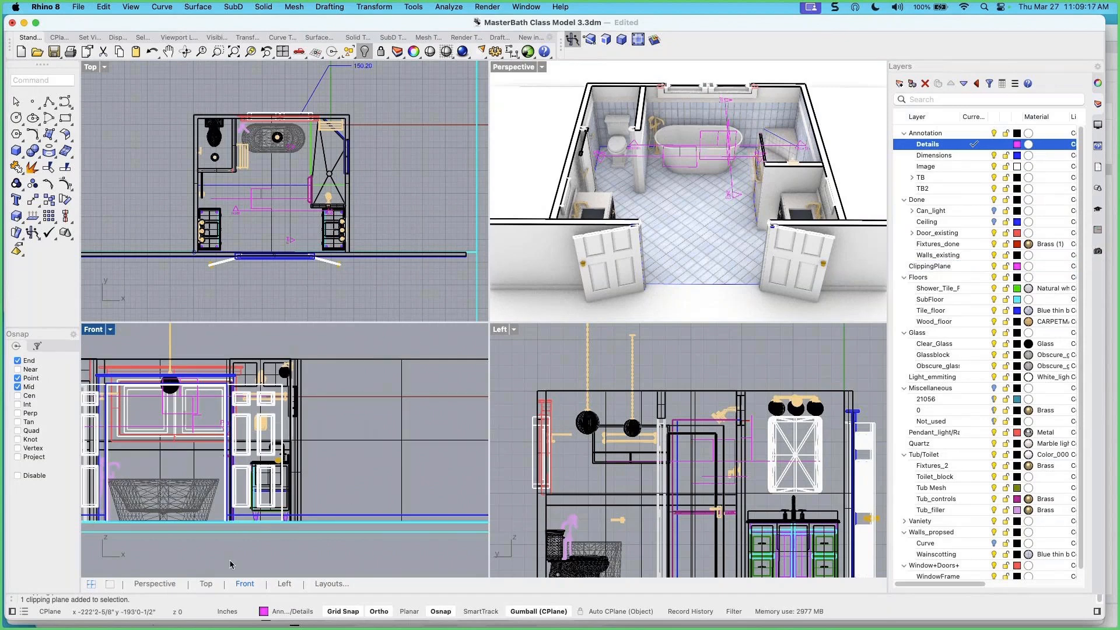
# Create layout Page 1 with four third-angle projection details, using Rhino PDF, Arch D (24" x 36") size and landscape orientation
pyautogui.click(329, 584)
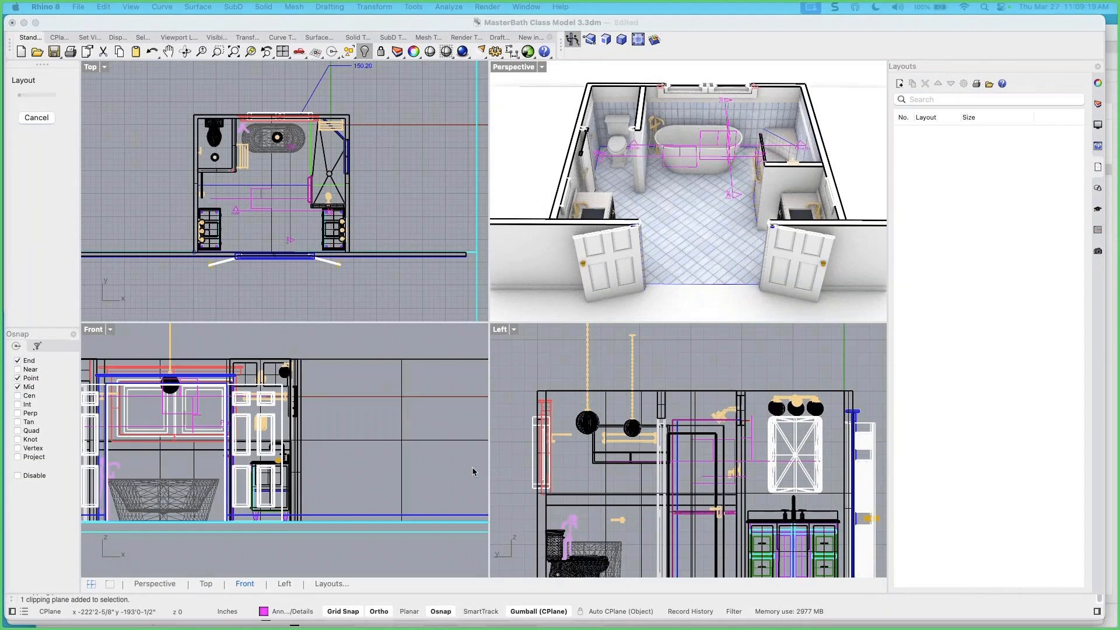
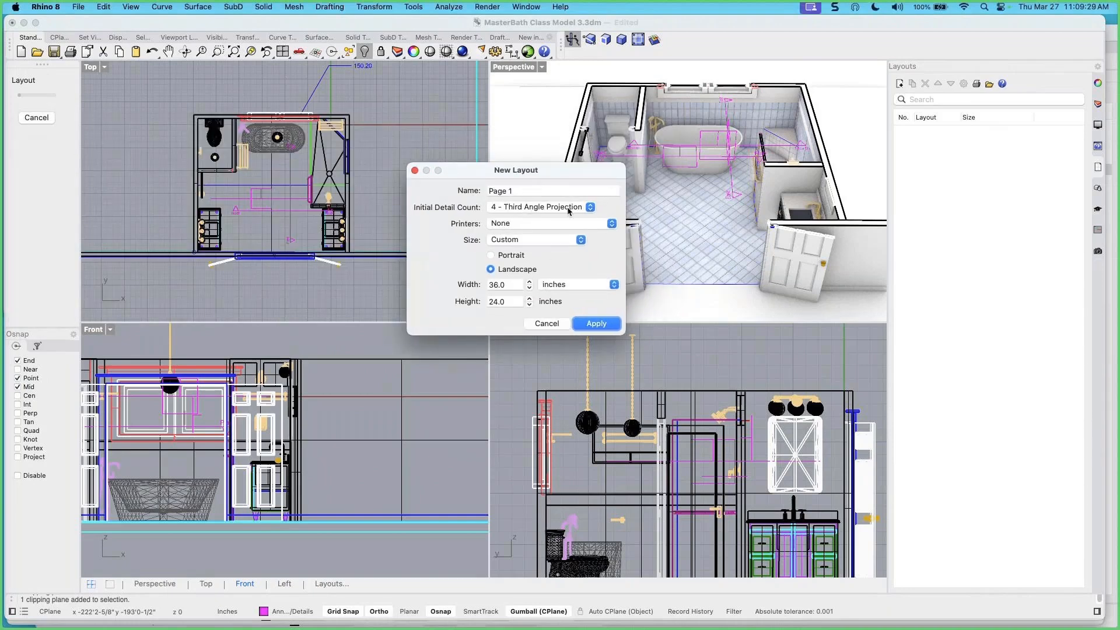
pyautogui.click(491, 209)
pyautogui.click(523, 209)
pyautogui.click(525, 225)
pyautogui.click(543, 261)
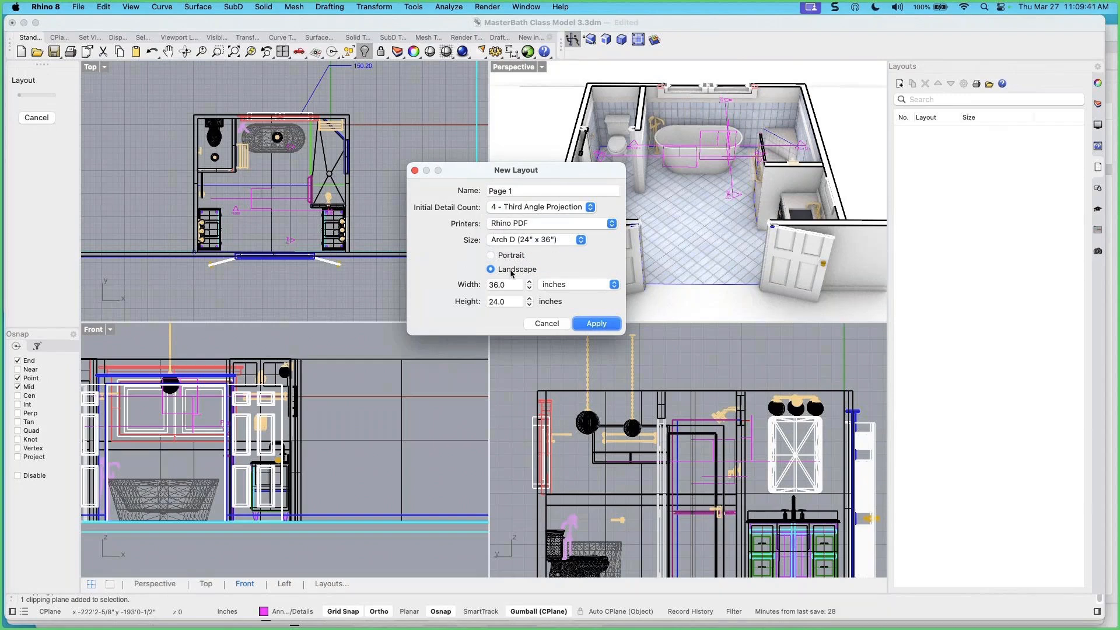
pyautogui.click(578, 325)
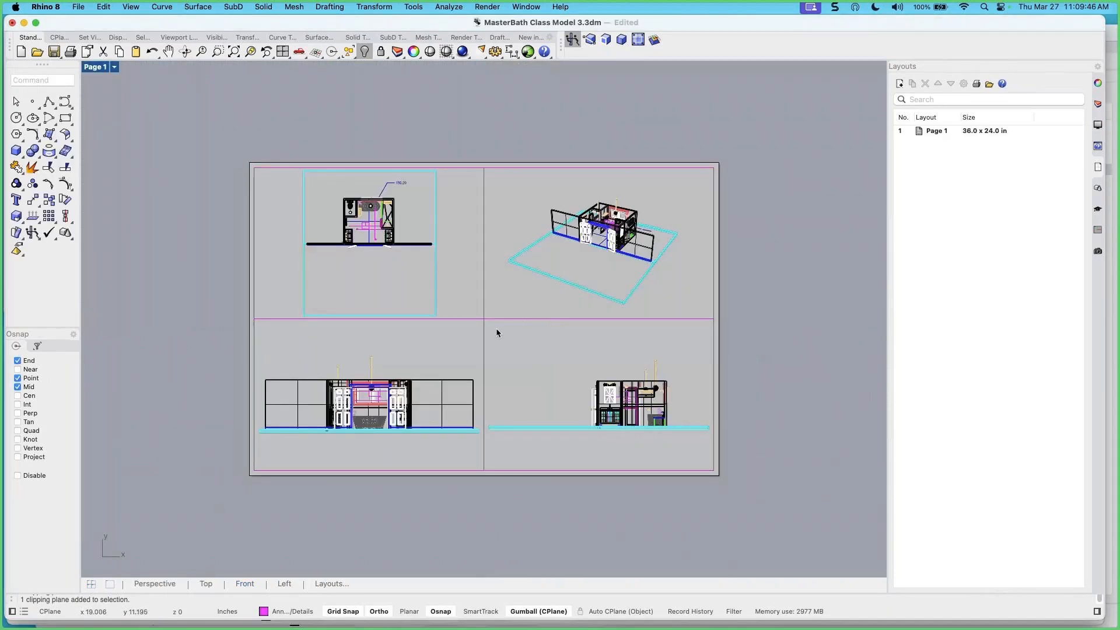
# Activate the Perspective detail on Page 1 and turn its view to face the bathroom's double doors from above
pyautogui.moveTo(497, 329); pyautogui.dragTo(466, 308)
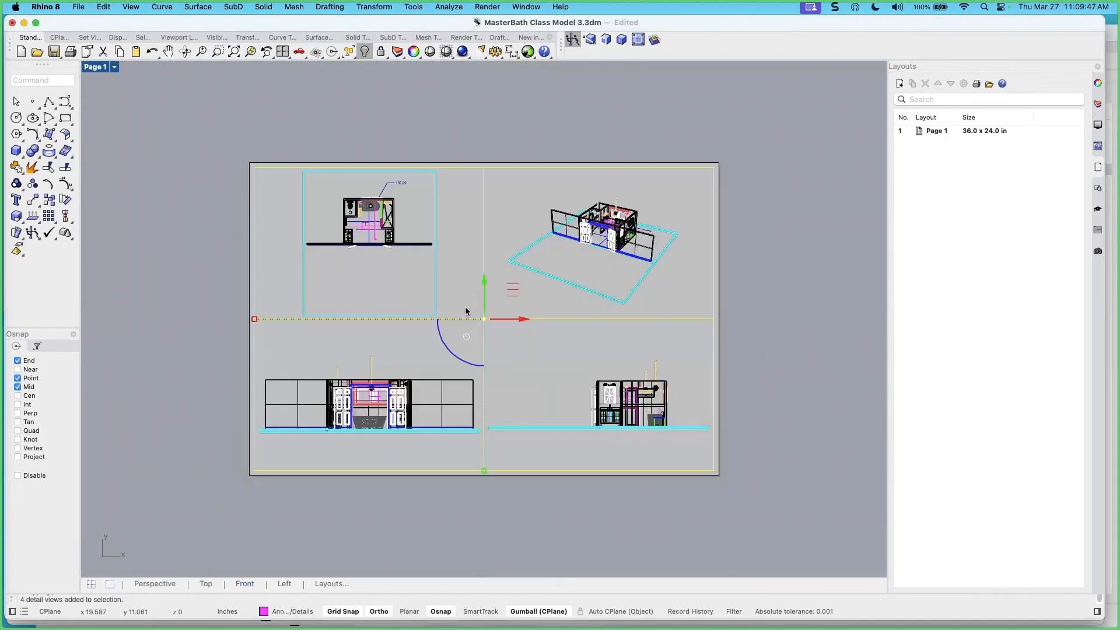
pyautogui.click(454, 272)
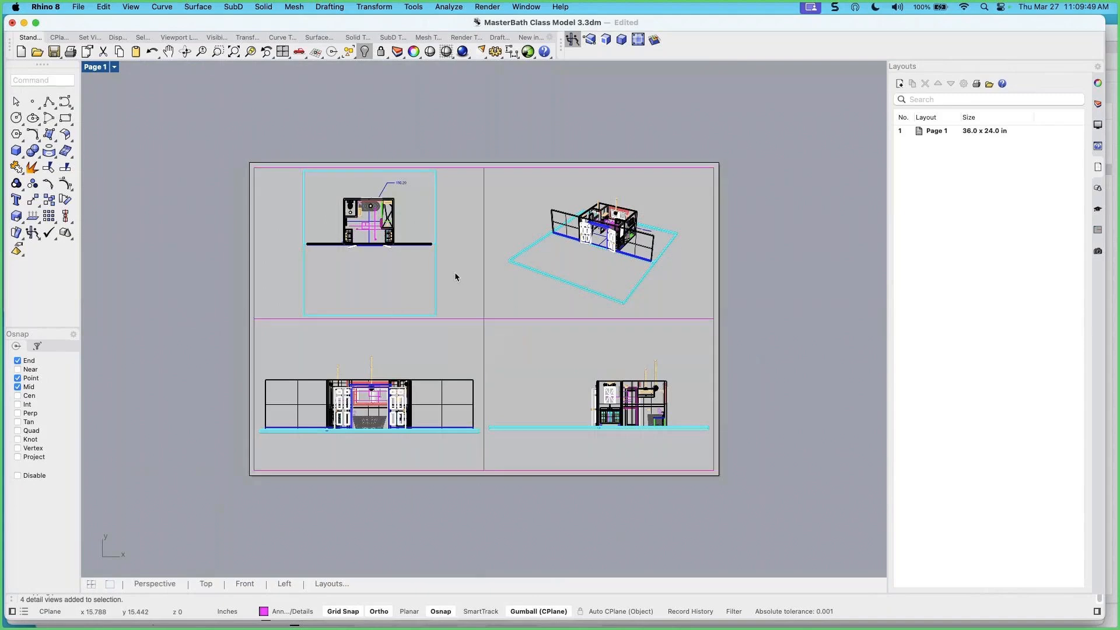
pyautogui.scroll(3, 571, 260)
pyautogui.moveTo(576, 263)
pyautogui.mouseDown(button='right')
pyautogui.moveTo(560, 271)
pyautogui.moveTo(573, 258)
pyautogui.mouseUp(button='right')
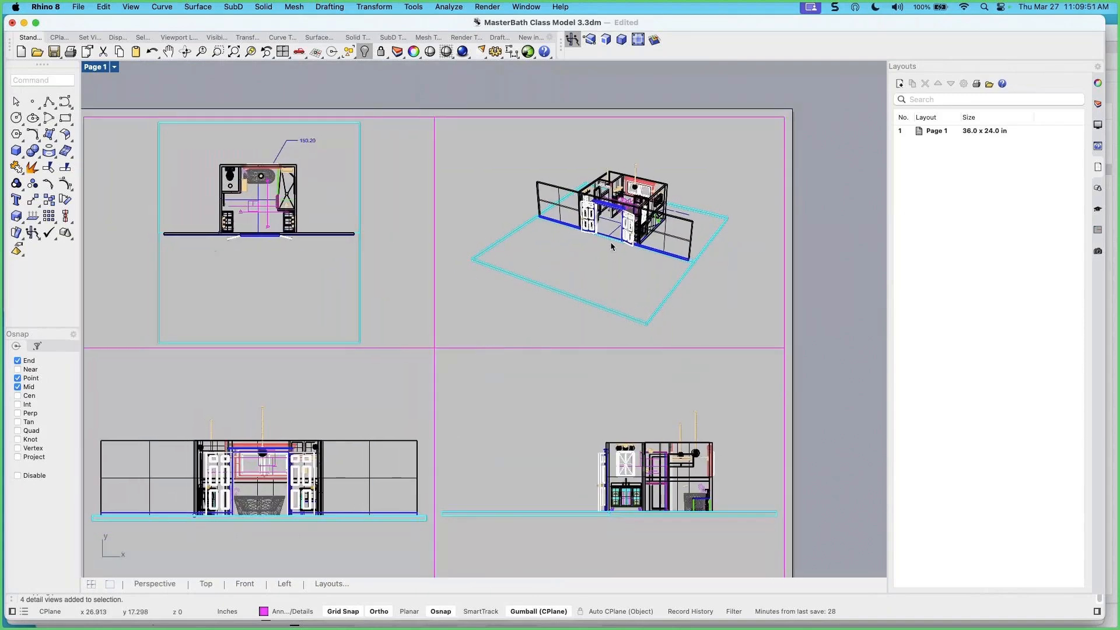
pyautogui.doubleClick(613, 250)
pyautogui.scroll(3, 623, 211)
pyautogui.moveTo(622, 211); pyautogui.dragTo(634, 273, button='right')
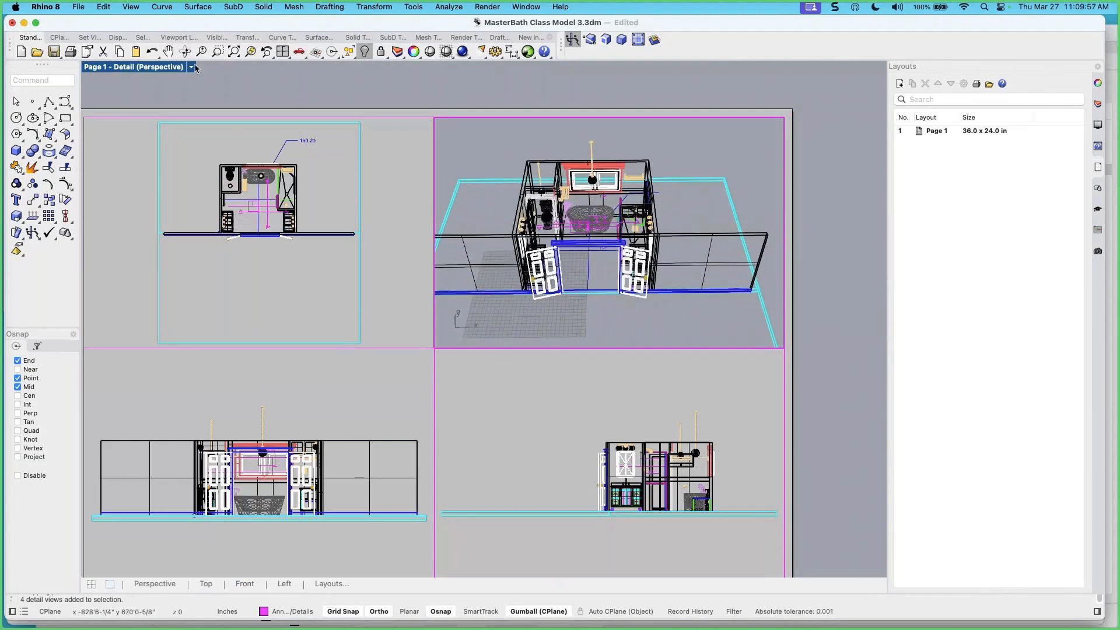
# Set the Perspective detail's display mode to Rendered and frame the bathroom closely inside it
pyautogui.click(192, 67)
pyautogui.click(245, 232)
pyautogui.scroll(5, 489, 213)
pyautogui.keyDown('shift'); pyautogui.moveTo(506, 215); pyautogui.dragTo(476, 210, button='right'); pyautogui.keyUp('shift')
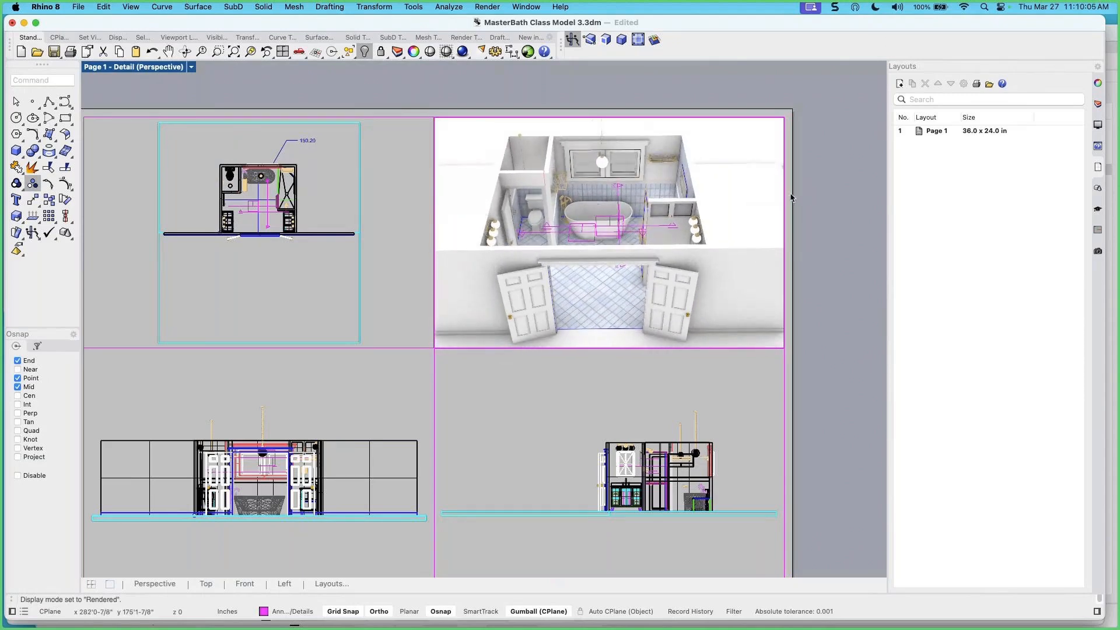
# Show the layer list and widen it to expose more of its columns
pyautogui.click(1098, 106)
pyautogui.moveTo(887, 214); pyautogui.dragTo(839, 213)
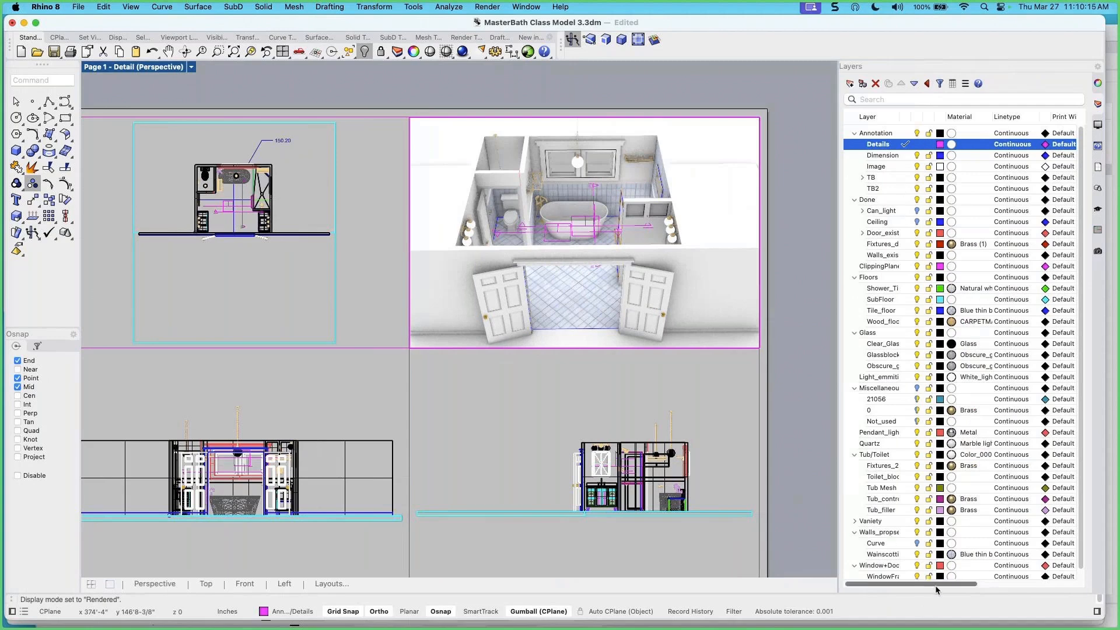
pyautogui.moveTo(935, 585)
pyautogui.mouseDown()
pyautogui.moveTo(1056, 590)
pyautogui.moveTo(956, 588)
pyautogui.mouseUp()
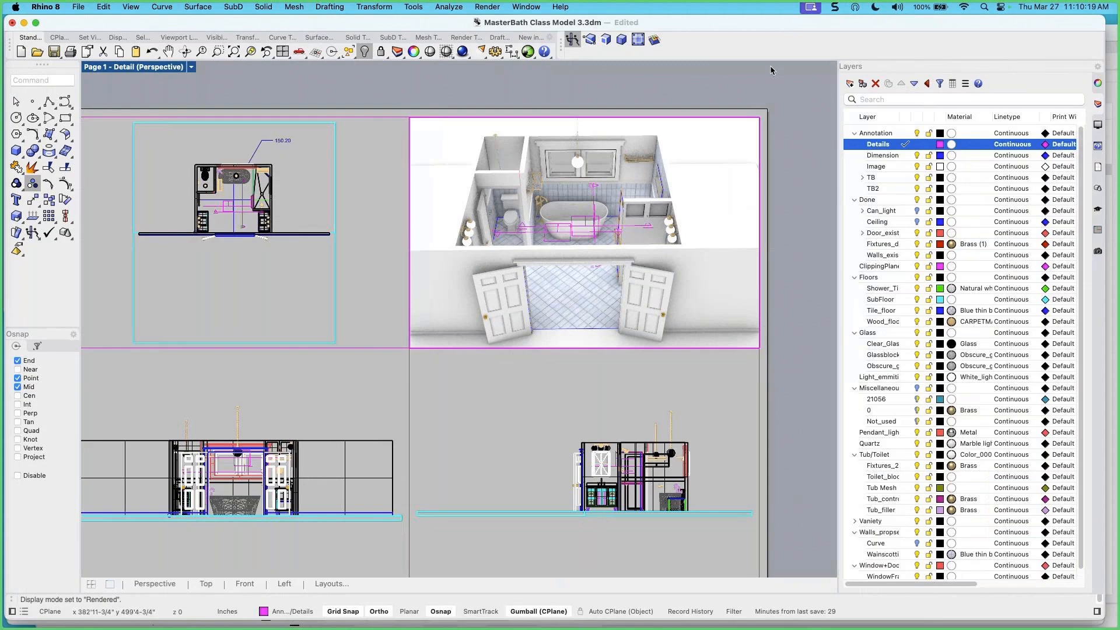
# Hide the Lock, Linetype, Print Color and Print Width columns in the layer list, keeping Material shown
pyautogui.click(953, 85)
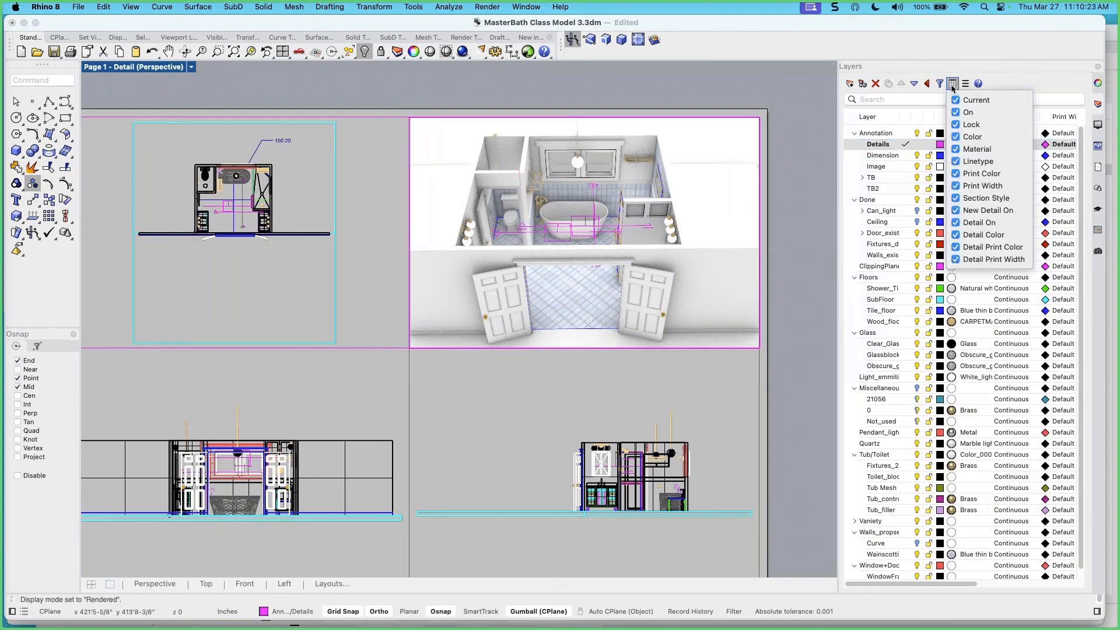
pyautogui.click(955, 125)
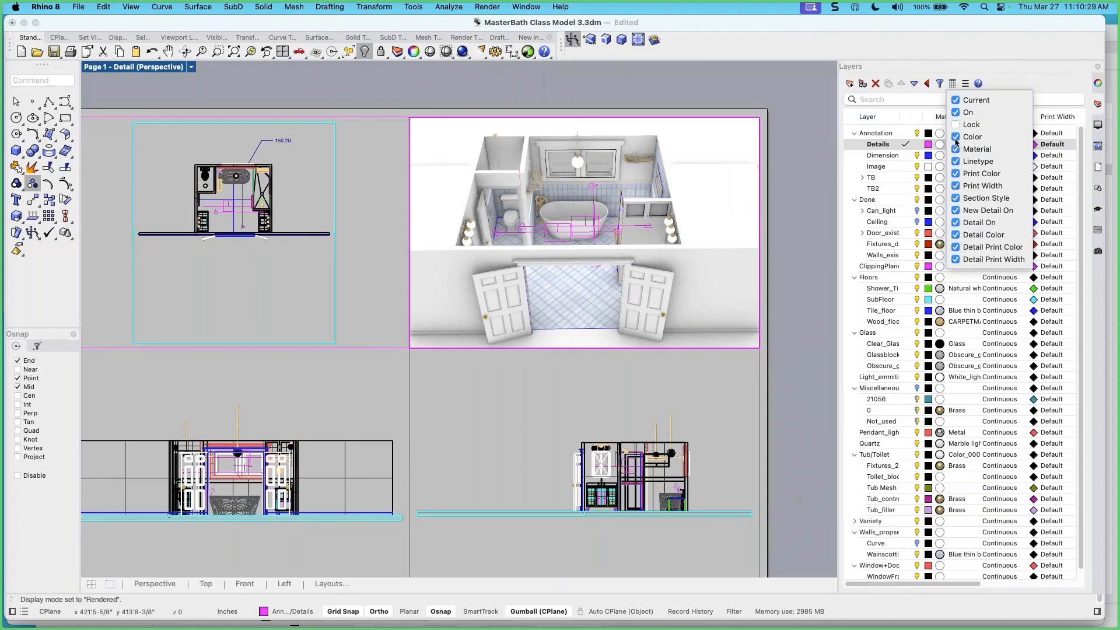
pyautogui.click(955, 149)
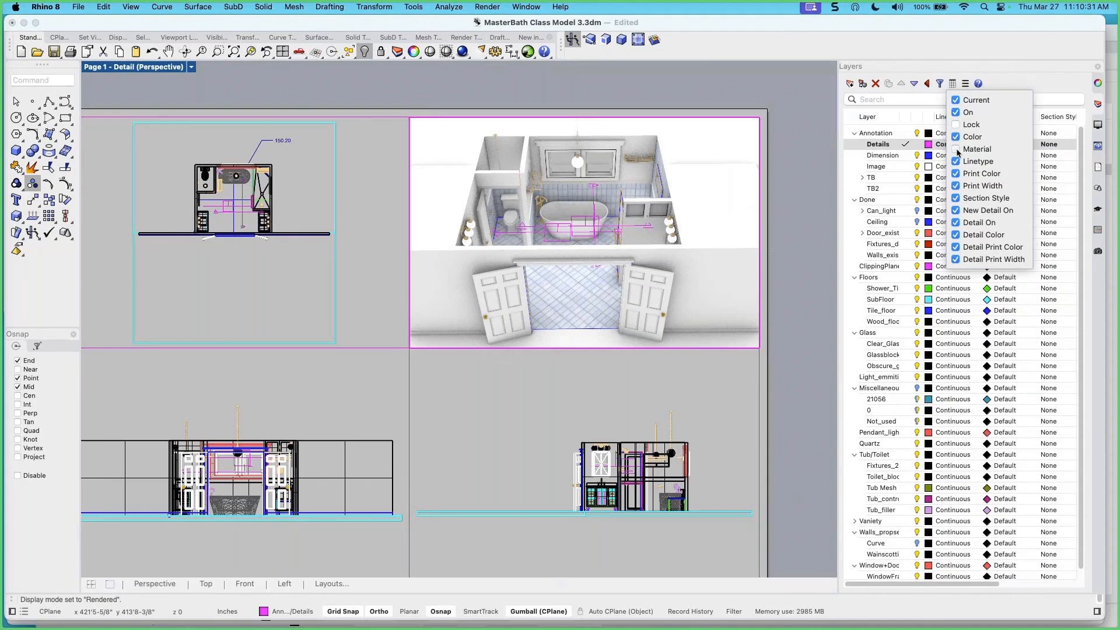
pyautogui.click(956, 149)
pyautogui.click(956, 162)
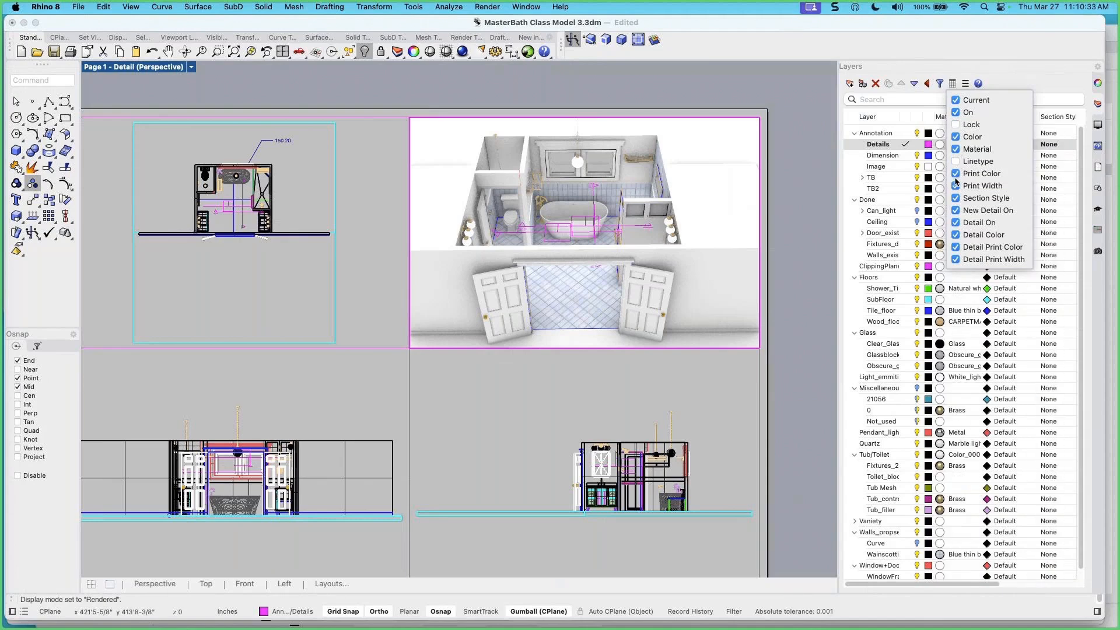
pyautogui.click(955, 174)
pyautogui.click(955, 186)
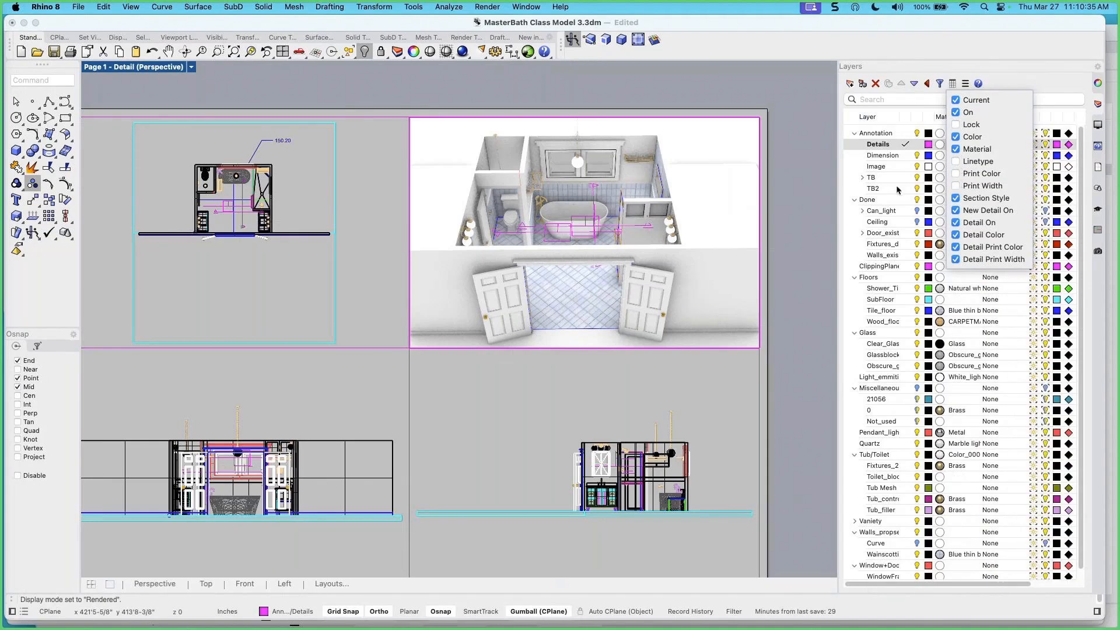
pyautogui.click(855, 161)
pyautogui.click(885, 143)
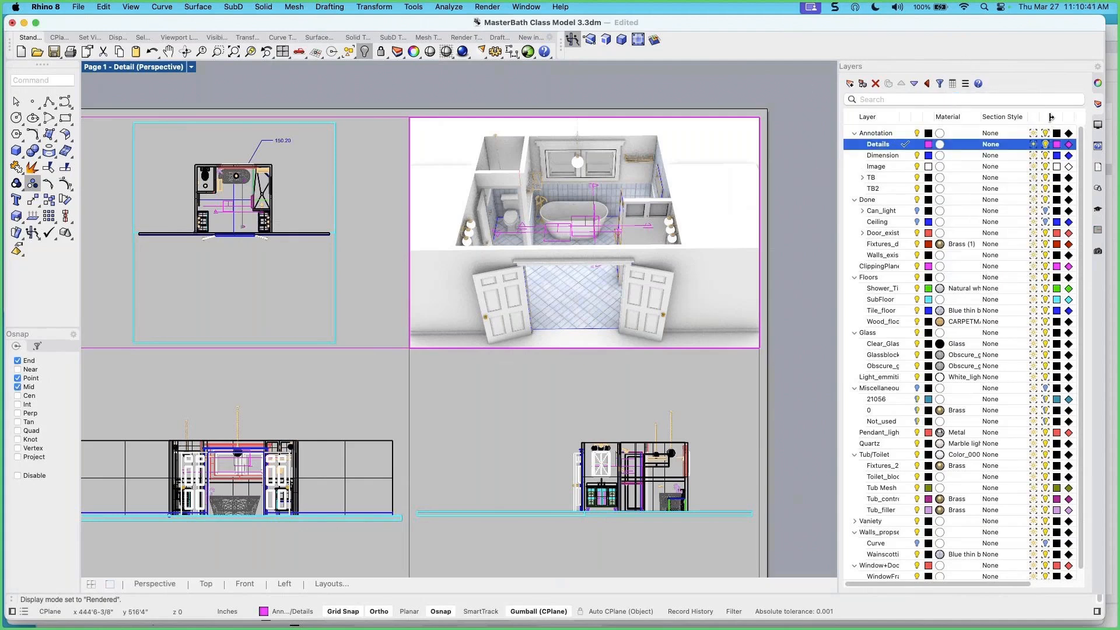
# Widen the Detail On column and sort the layers by it, with the layer list enlarged slightly
pyautogui.moveTo(1050, 118); pyautogui.dragTo(1067, 118)
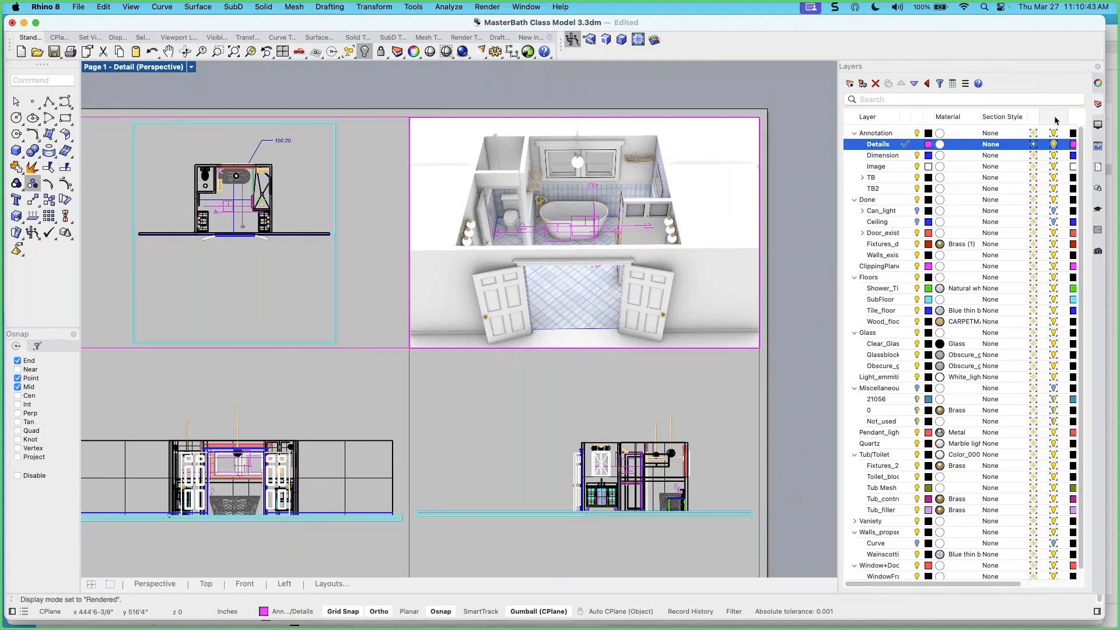
pyautogui.click(1055, 116)
pyautogui.moveTo(837, 180); pyautogui.dragTo(813, 173)
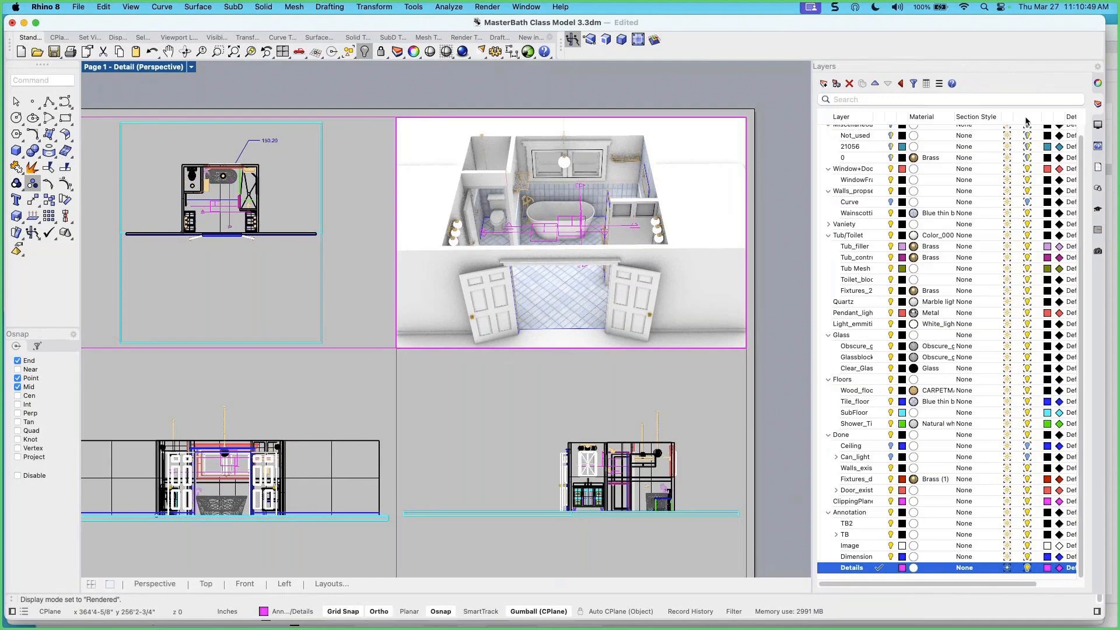
# Move the Detail On column beside the On column in the layer list and widen the On column
pyautogui.moveTo(1042, 116); pyautogui.dragTo(912, 124)
pyautogui.scroll(1, 910, 139)
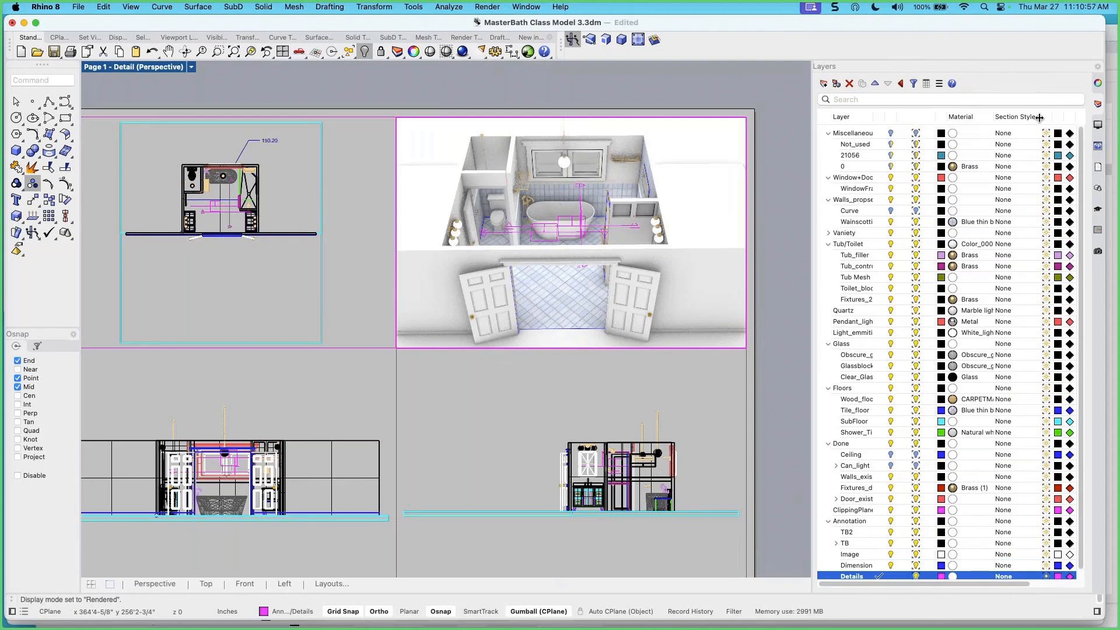
pyautogui.moveTo(902, 117); pyautogui.dragTo(914, 116)
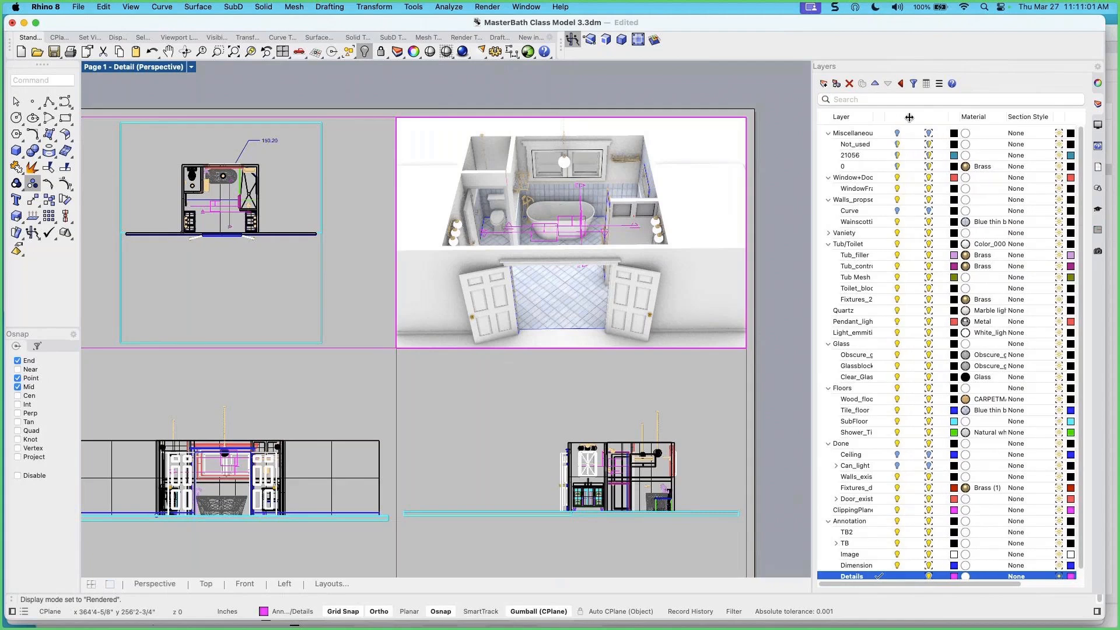
# Sort the layer list by layer name in ascending order, starting with Annotation
pyautogui.scroll(-1, 907, 129)
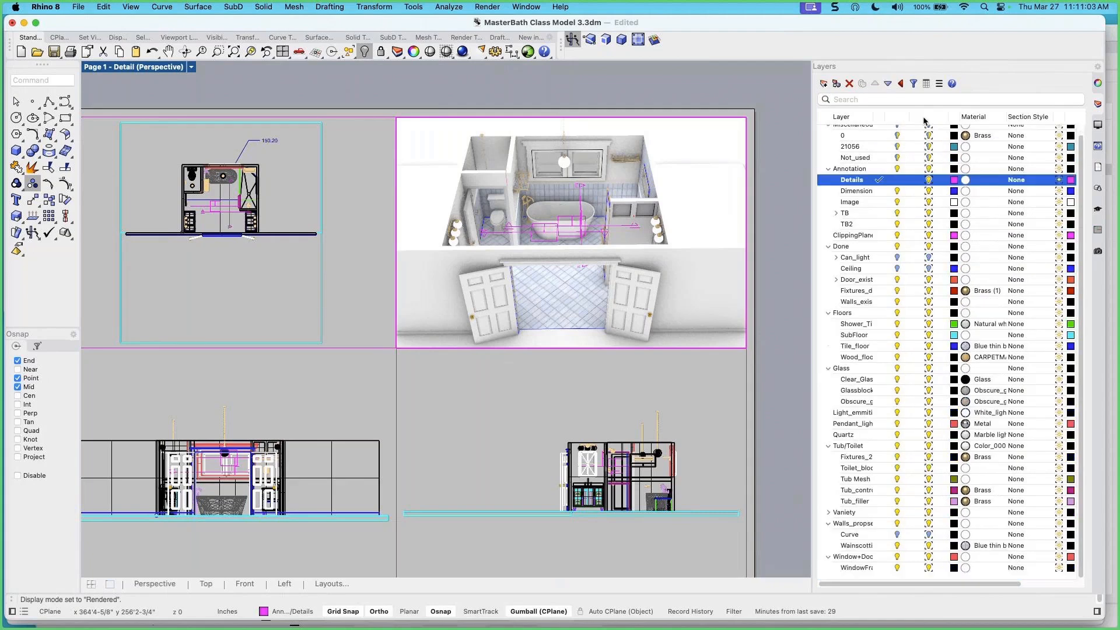
pyautogui.scroll(1, 909, 139)
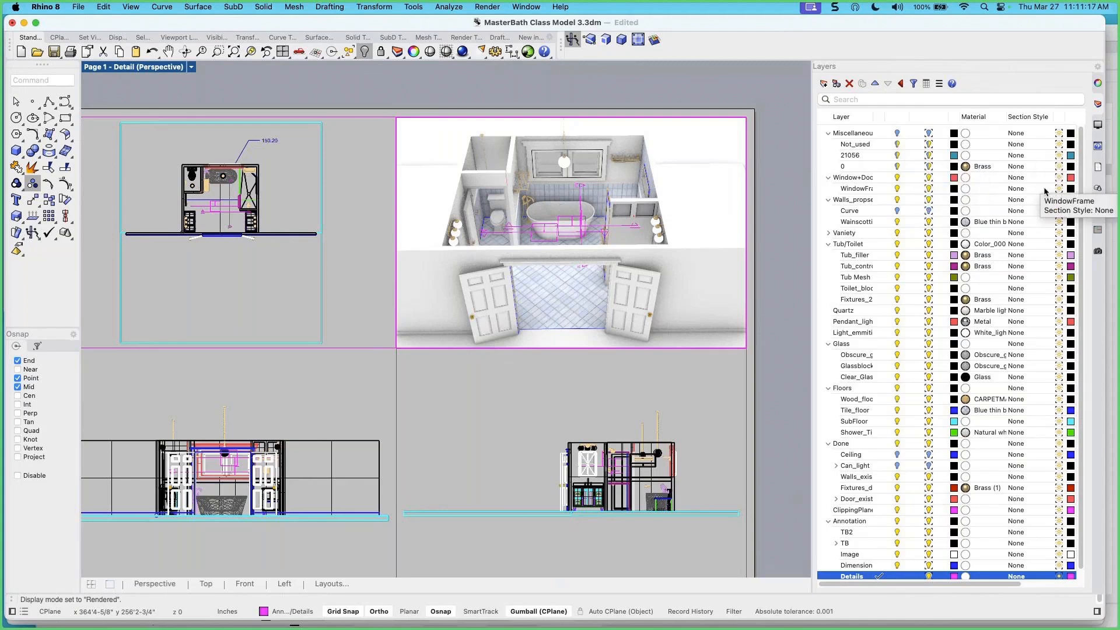
pyautogui.click(856, 115)
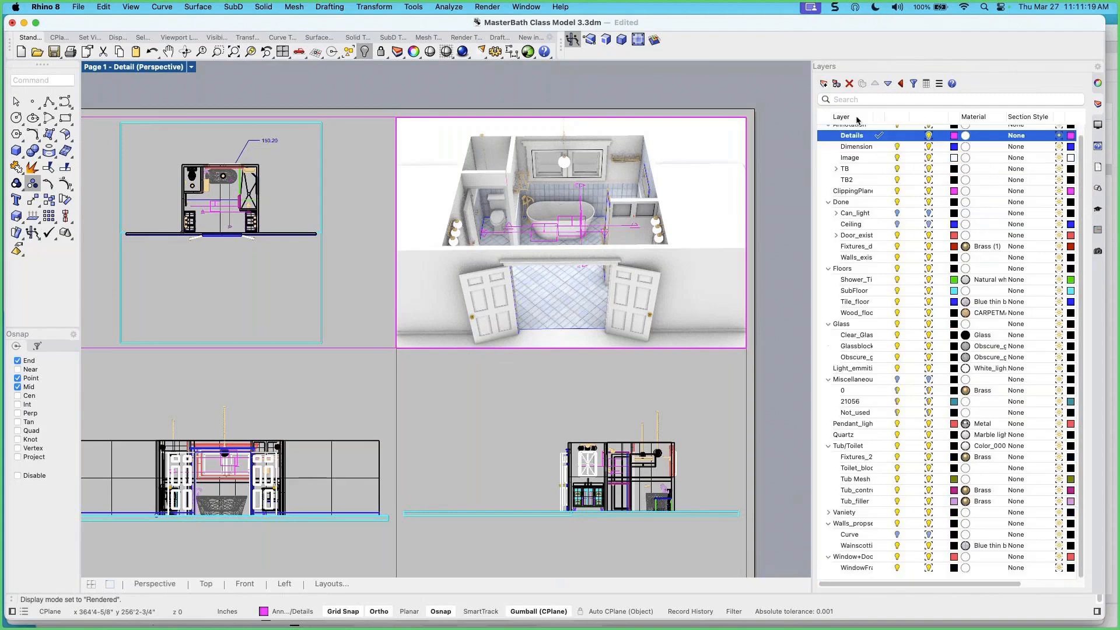
pyautogui.scroll(1, 869, 151)
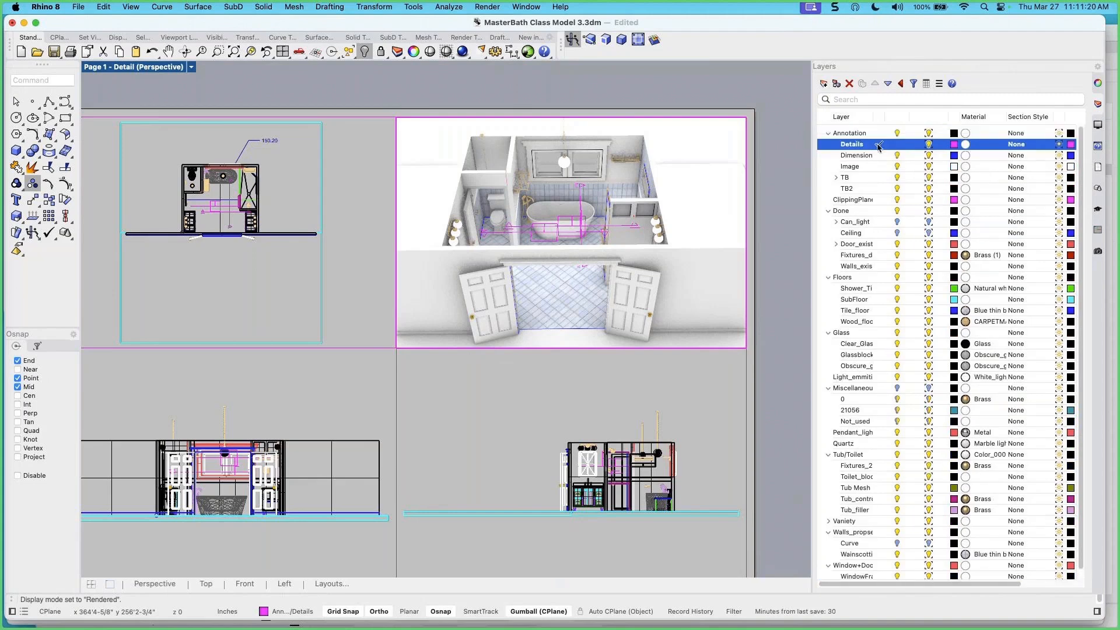
# Turn off the clipping plane layer in the Perspective detail only, using its Detail On setting
pyautogui.click(931, 201)
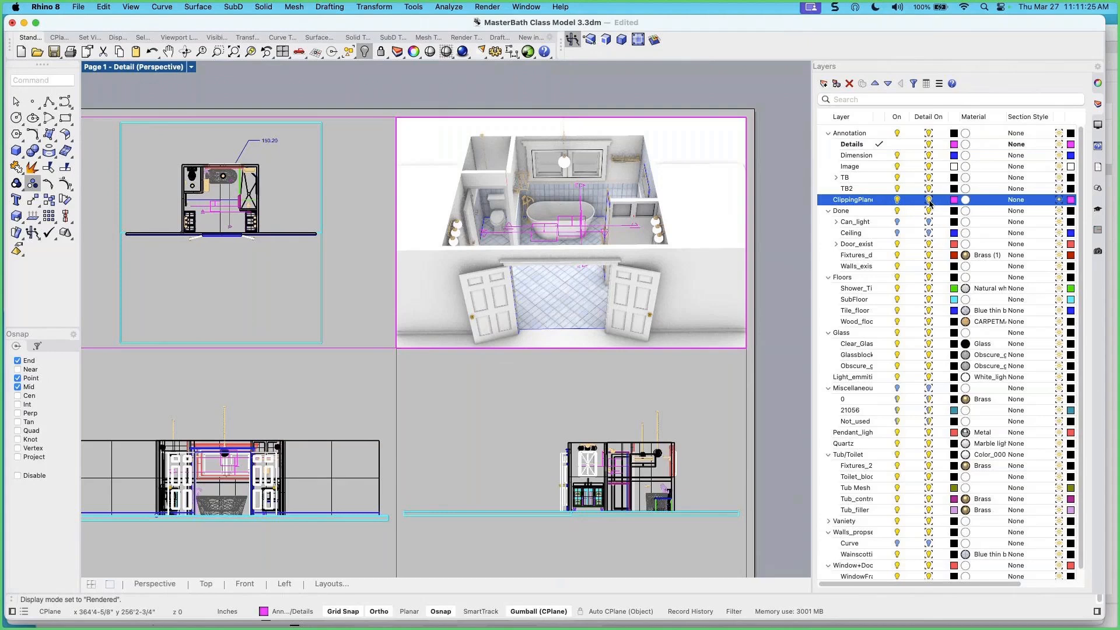
pyautogui.click(929, 200)
pyautogui.moveTo(573, 251); pyautogui.dragTo(611, 244, button='right')
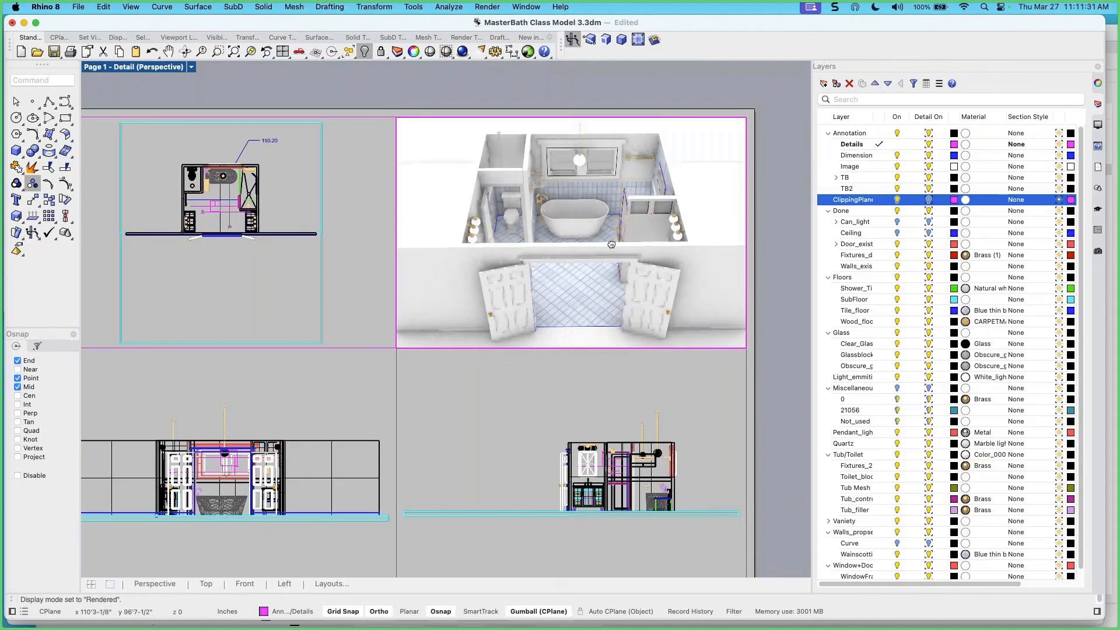
# Switch the Can_light layer on and off again, lower the Perspective detail's viewing angle, and return to the layout page
pyautogui.click(898, 221)
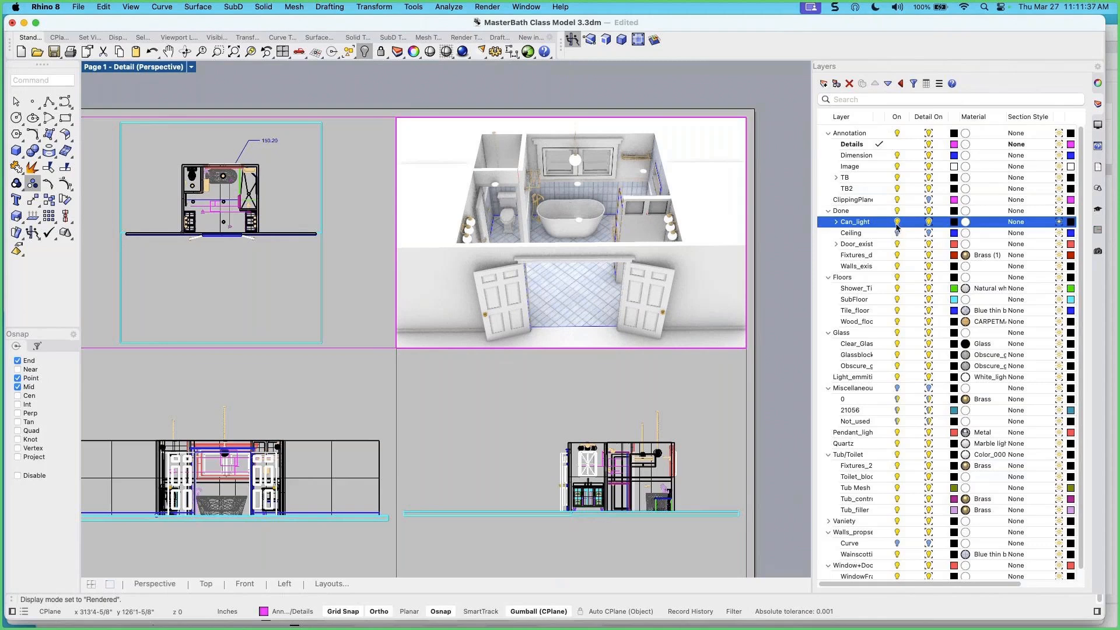
pyautogui.click(897, 223)
pyautogui.moveTo(619, 246); pyautogui.dragTo(618, 229, button='right')
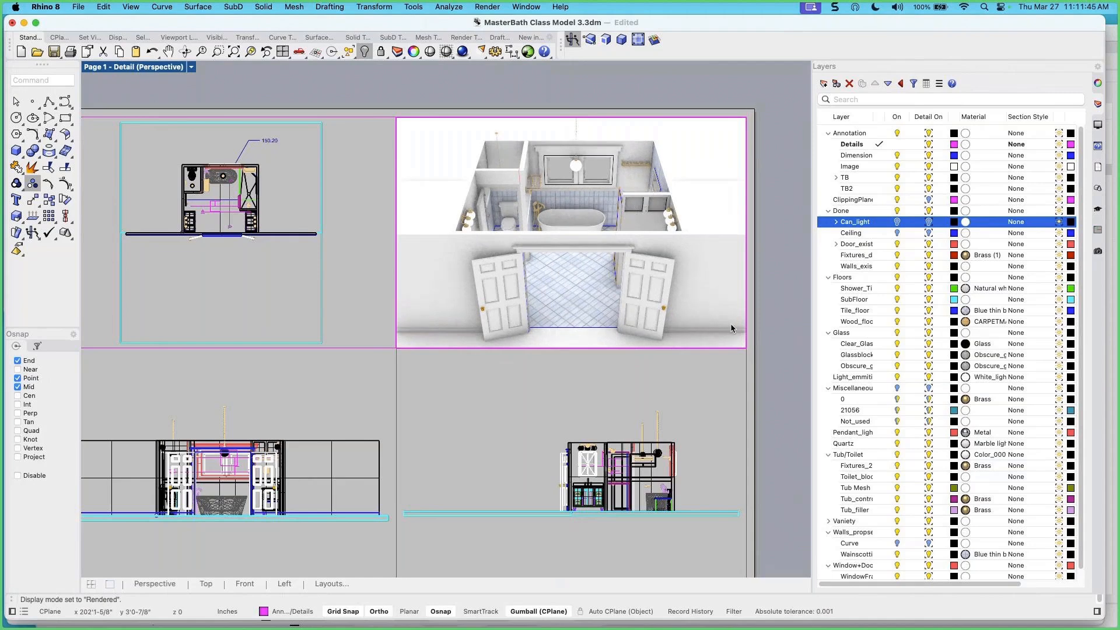
pyautogui.doubleClick(750, 306)
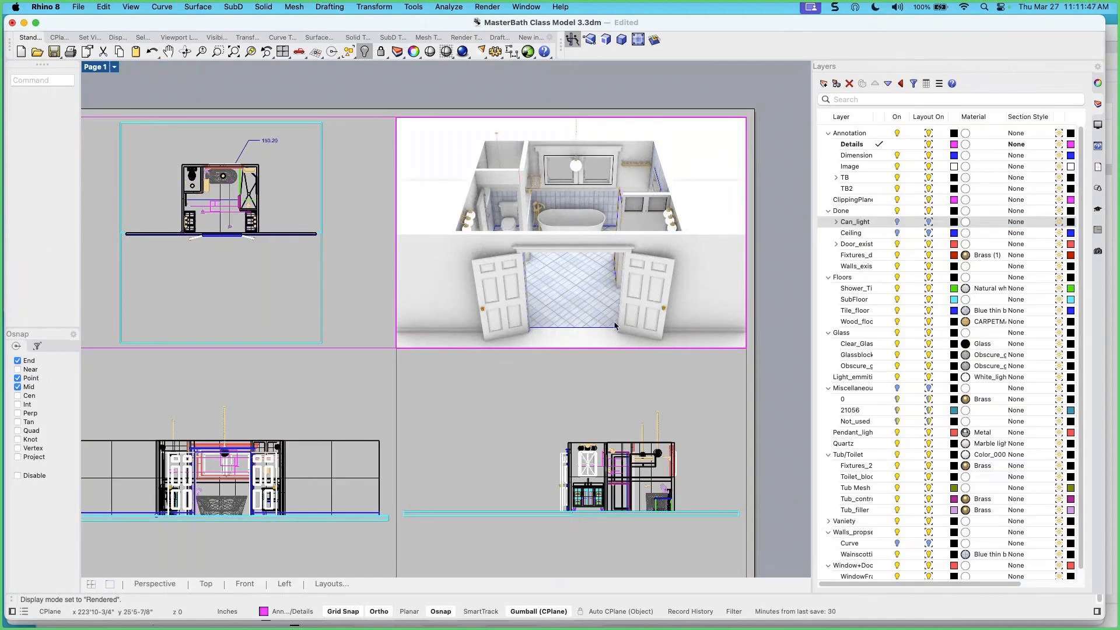
# Select all four details and scale them down slightly in height and width to leave a margin on the page
pyautogui.moveTo(417, 368); pyautogui.dragTo(376, 344)
pyautogui.scroll(-3, 432, 370)
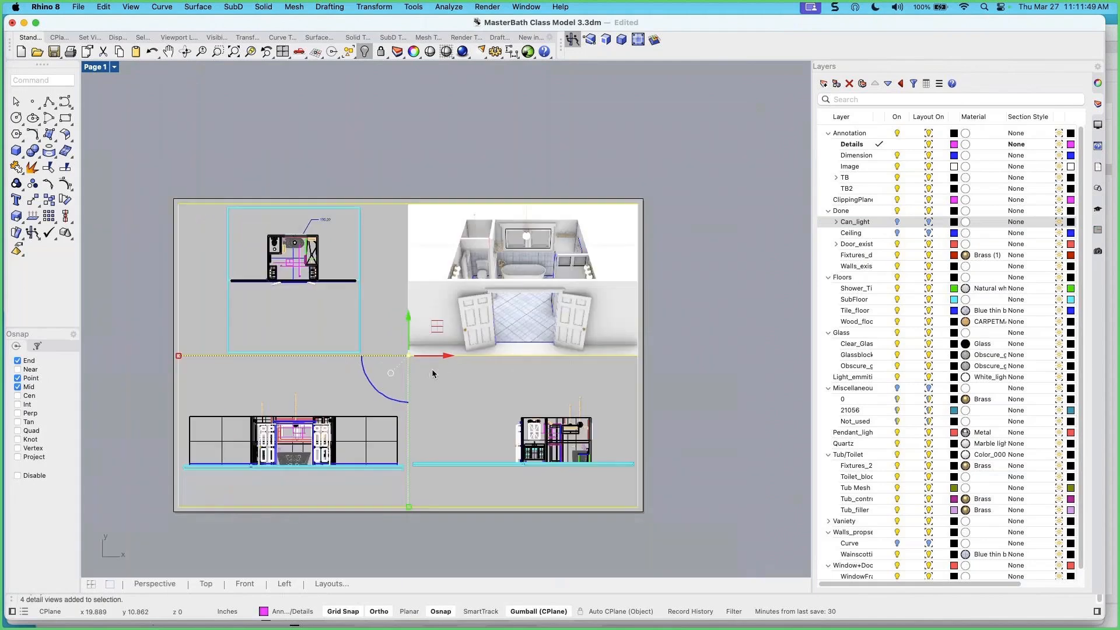
pyautogui.moveTo(444, 382); pyautogui.dragTo(481, 357, button='right')
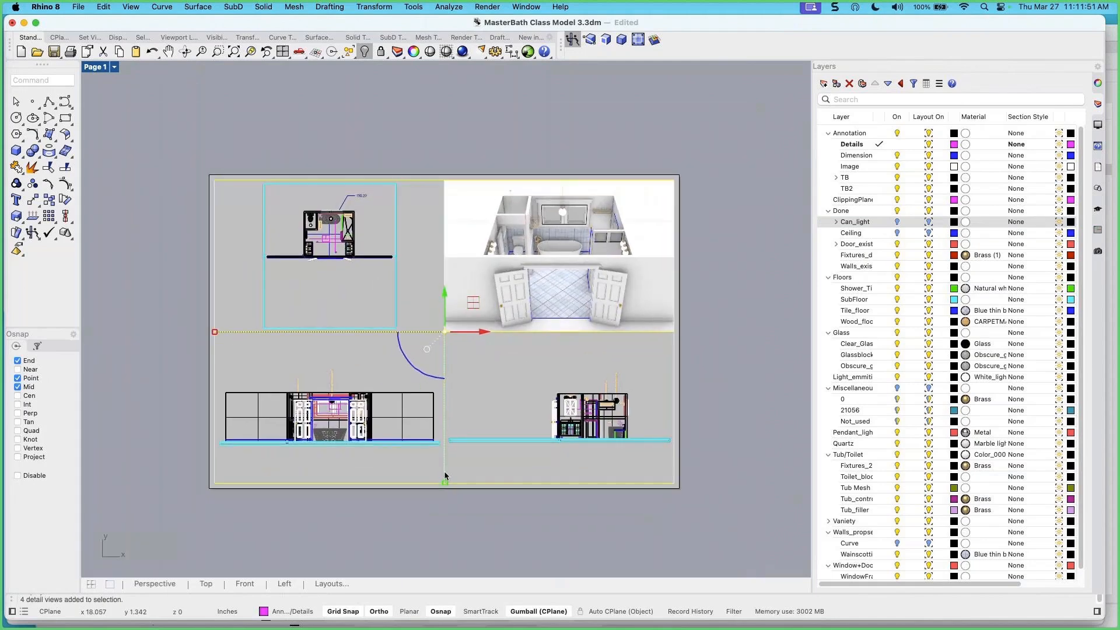
pyautogui.moveTo(444, 484); pyautogui.dragTo(443, 478)
pyautogui.moveTo(212, 332); pyautogui.dragTo(222, 331)
pyautogui.click(453, 350)
# Turn off Grid Snap and nudge the details apart so narrow gaps separate the rows and columns
pyautogui.moveTo(448, 292); pyautogui.dragTo(429, 280)
pyautogui.moveTo(447, 241); pyautogui.dragTo(445, 235)
pyautogui.click(343, 611)
pyautogui.click(361, 339)
pyautogui.moveTo(398, 345); pyautogui.dragTo(367, 331)
pyautogui.click(429, 320)
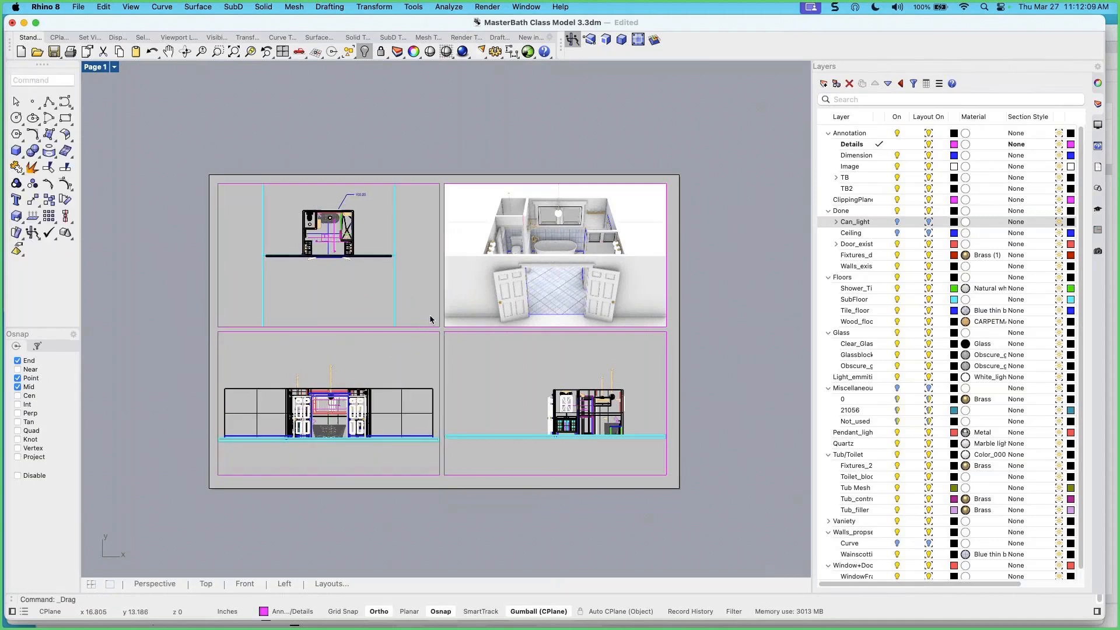
# Narrow all four details together and shift them toward the page's left edge, leaving an empty strip along its right side
pyautogui.moveTo(459, 348); pyautogui.dragTo(421, 317)
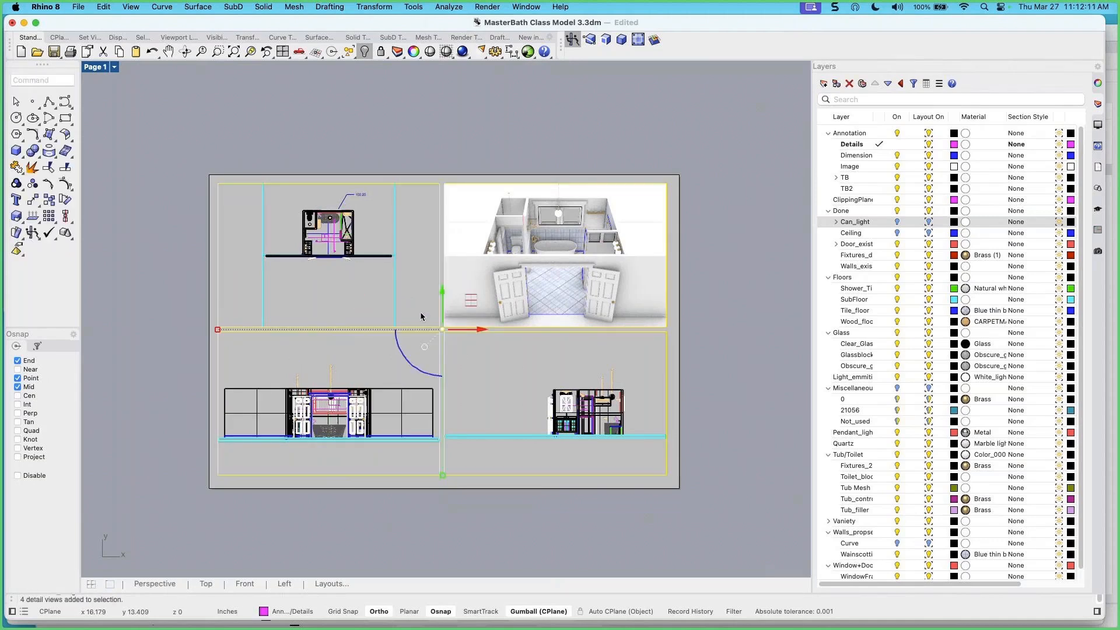
pyautogui.moveTo(218, 332); pyautogui.dragTo(237, 331)
pyautogui.moveTo(480, 330); pyautogui.dragTo(461, 330)
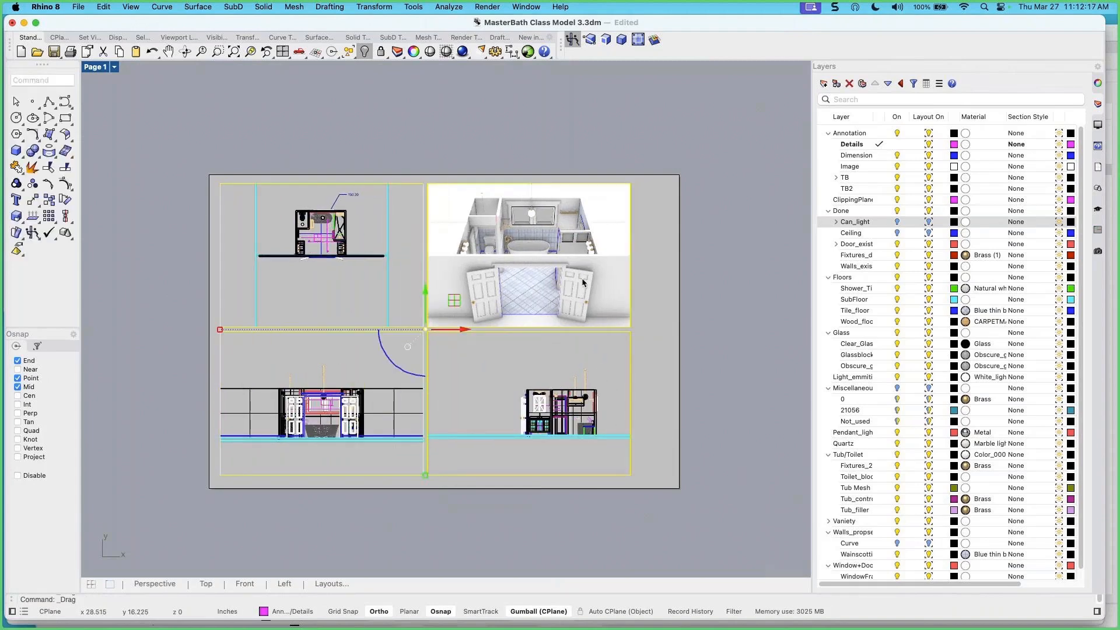
pyautogui.press('Escape')
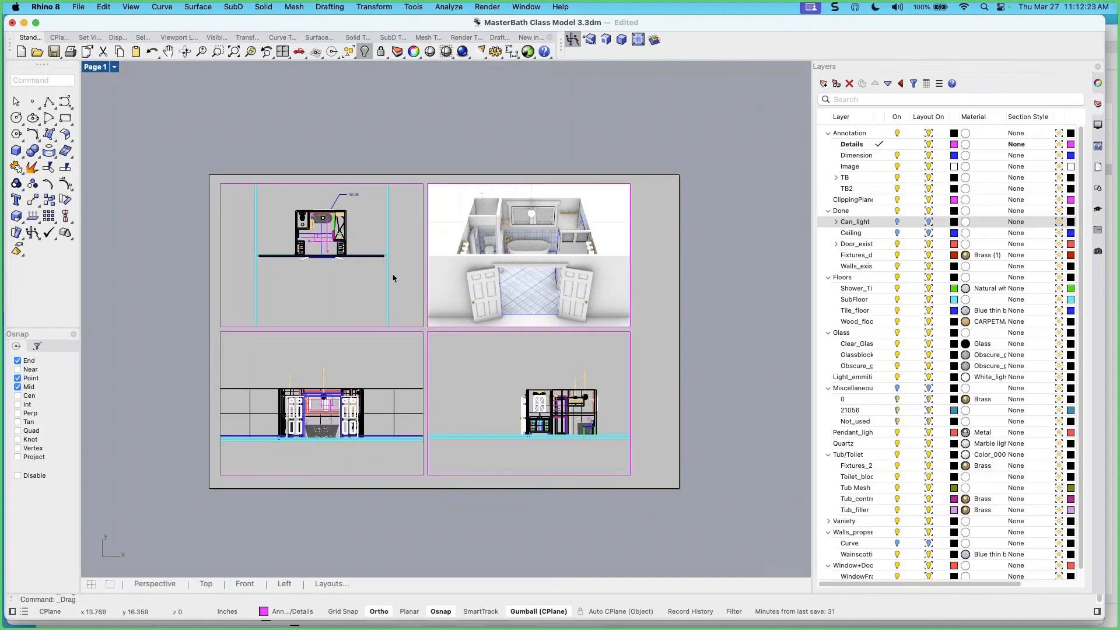
pyautogui.scroll(2, 499, 330)
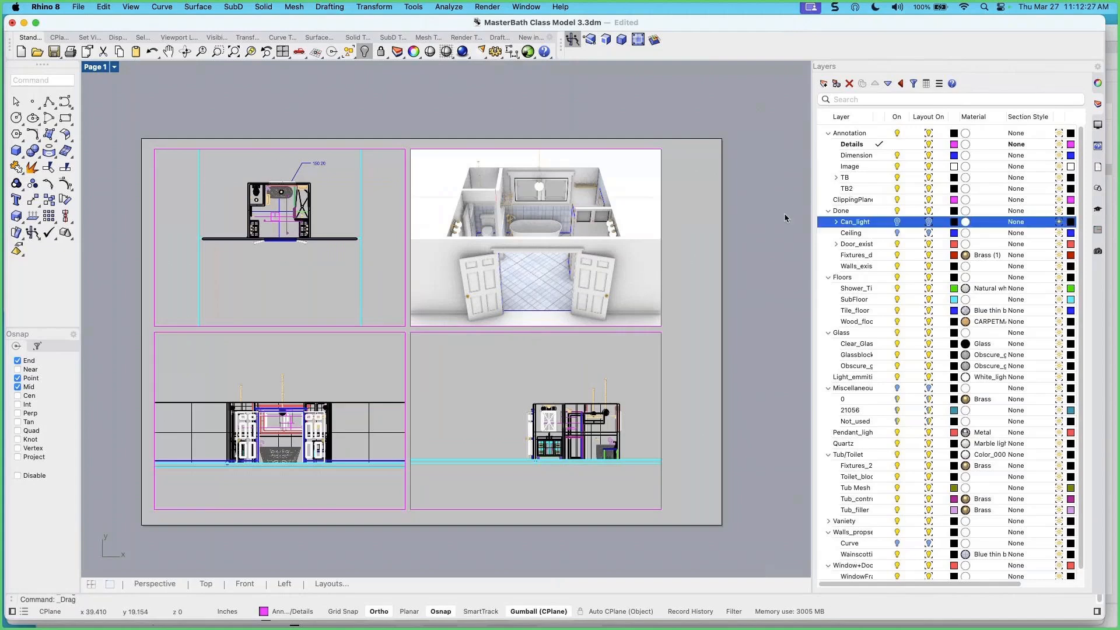
# Enlarge the bathroom plan inside the Top detail so it nearly fills the frame
pyautogui.doubleClick(298, 272)
pyautogui.scroll(4, 301, 257)
pyautogui.scroll(3, 315, 270)
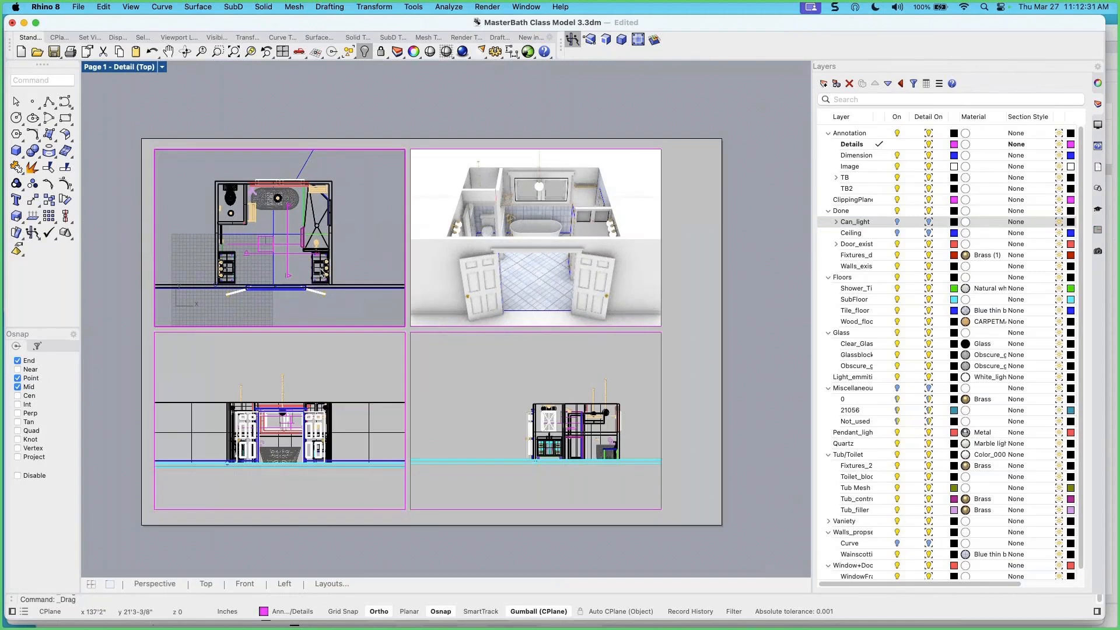
# Set the Top detail's scale to 1 inch on page for 16 inches in model
pyautogui.doubleClick(367, 146)
pyautogui.click(368, 148)
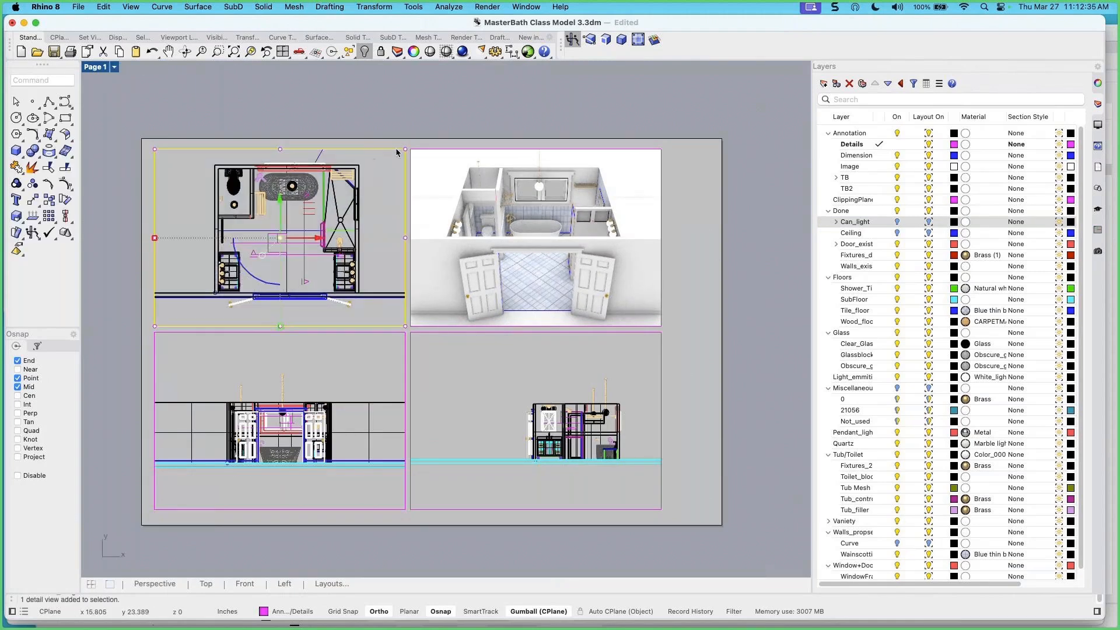
pyautogui.click(1098, 82)
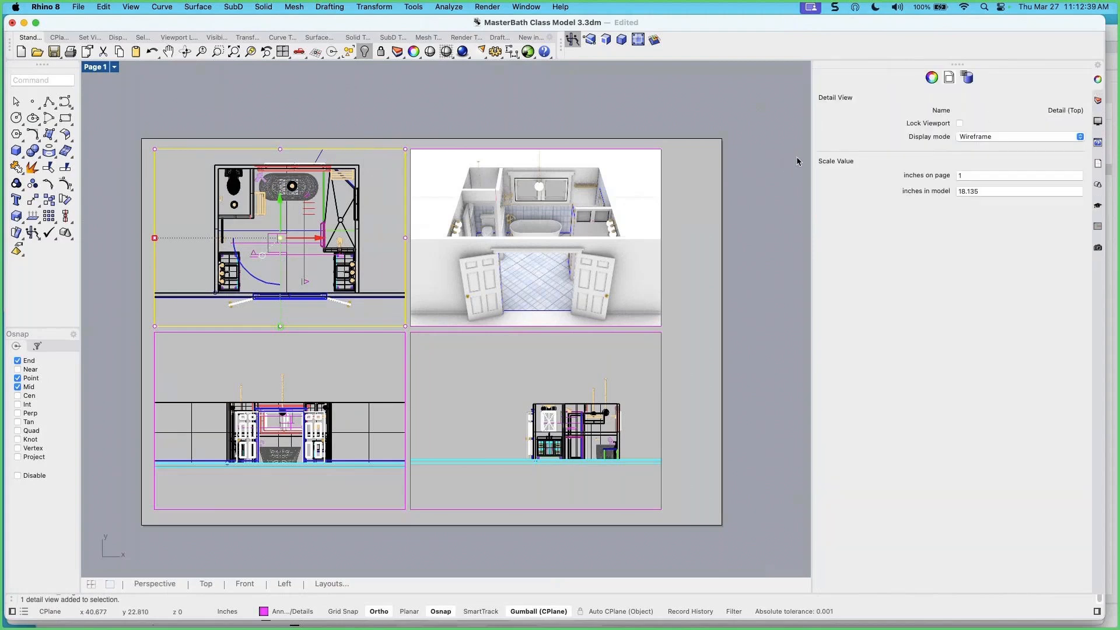
pyautogui.doubleClick(386, 192)
pyautogui.doubleClick(387, 191)
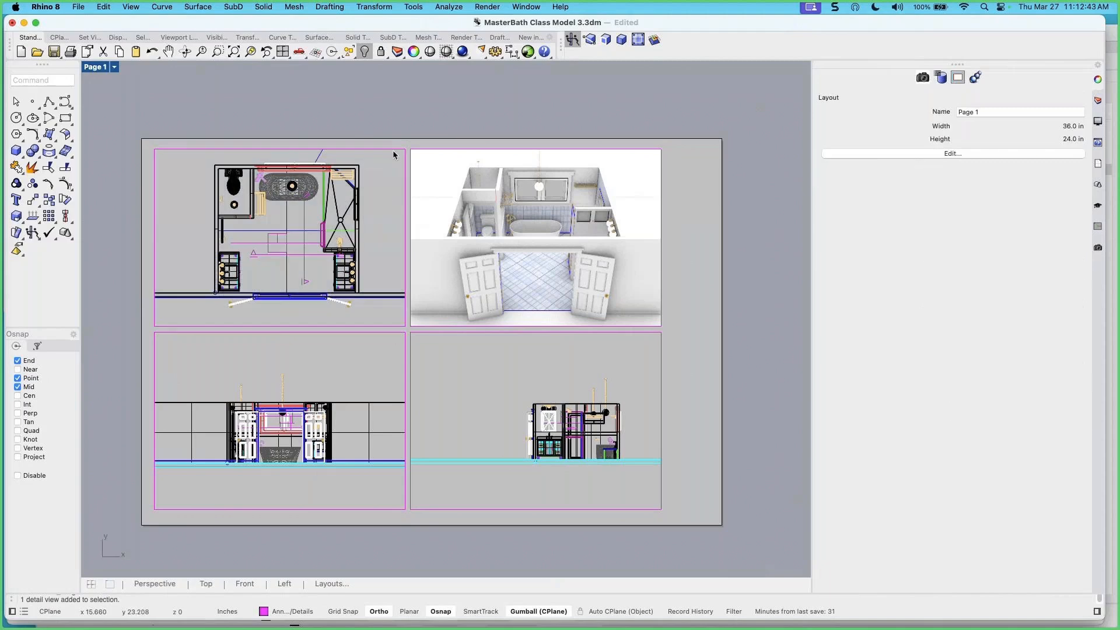
pyautogui.click(397, 148)
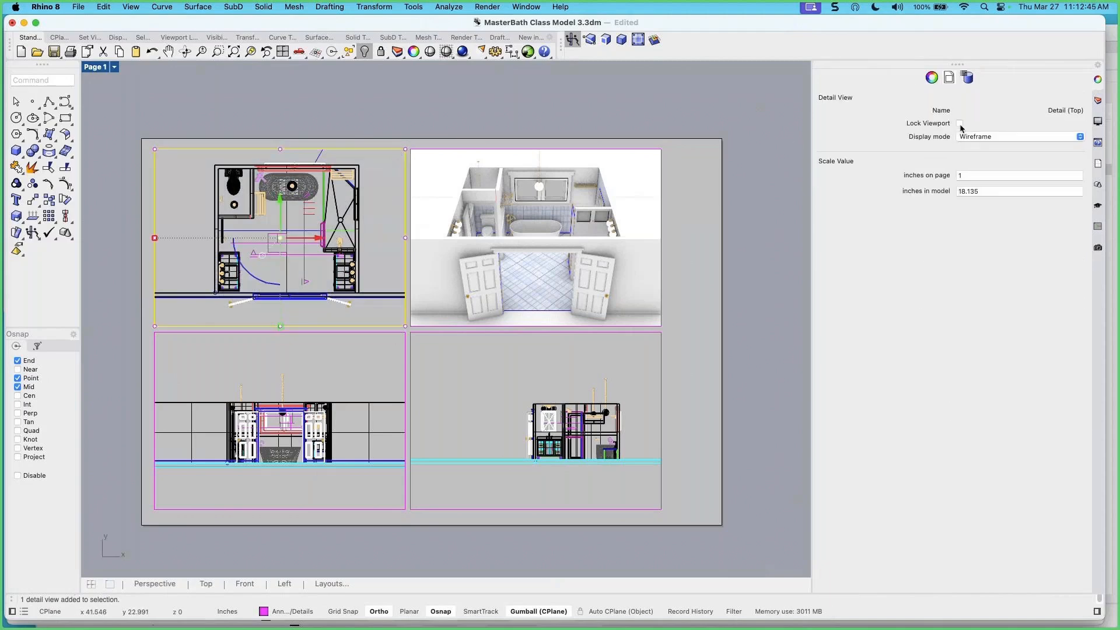
pyautogui.doubleClick(982, 190)
pyautogui.write('16')
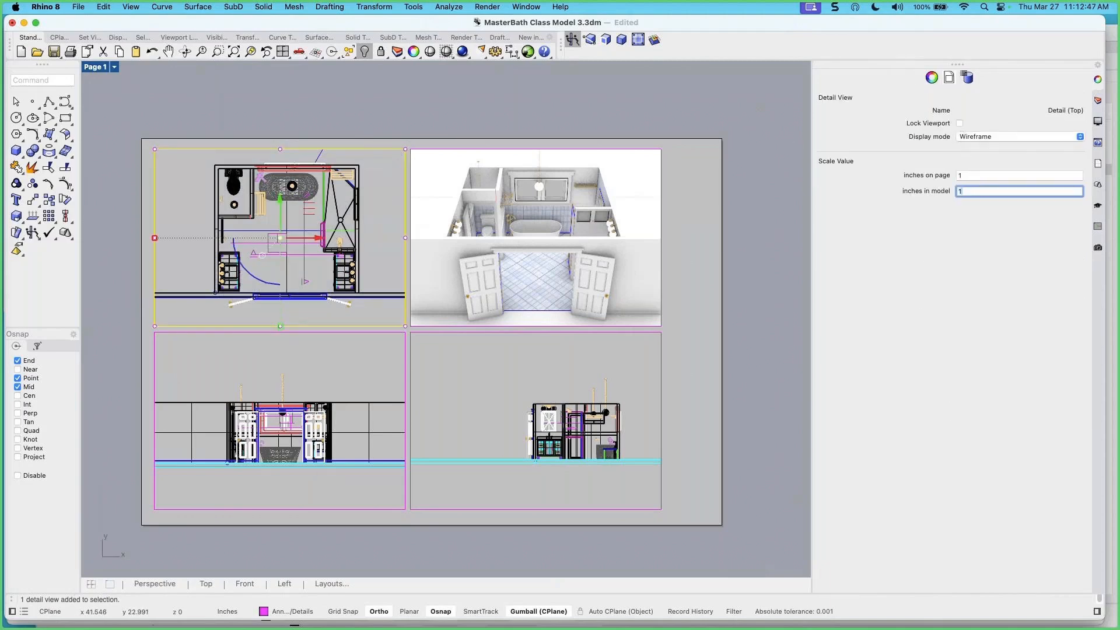
pyautogui.click(983, 177)
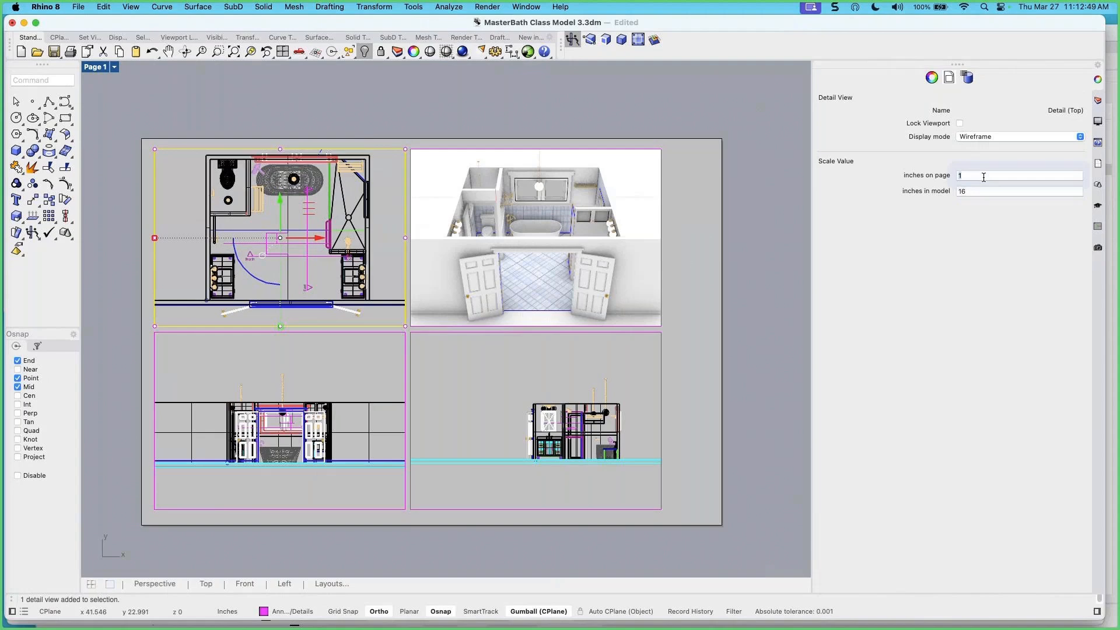
# Shift the plan slightly to the left within the Top detail and return to the layout page
pyautogui.doubleClick(380, 251)
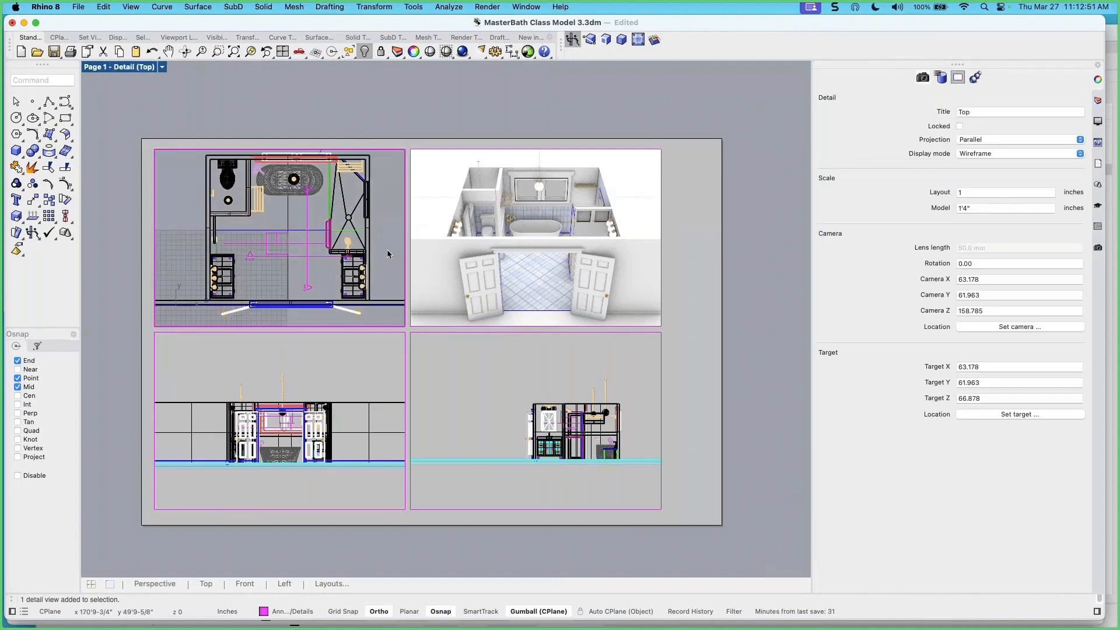
pyautogui.moveTo(390, 251); pyautogui.dragTo(382, 255, button='right')
pyautogui.doubleClick(385, 249)
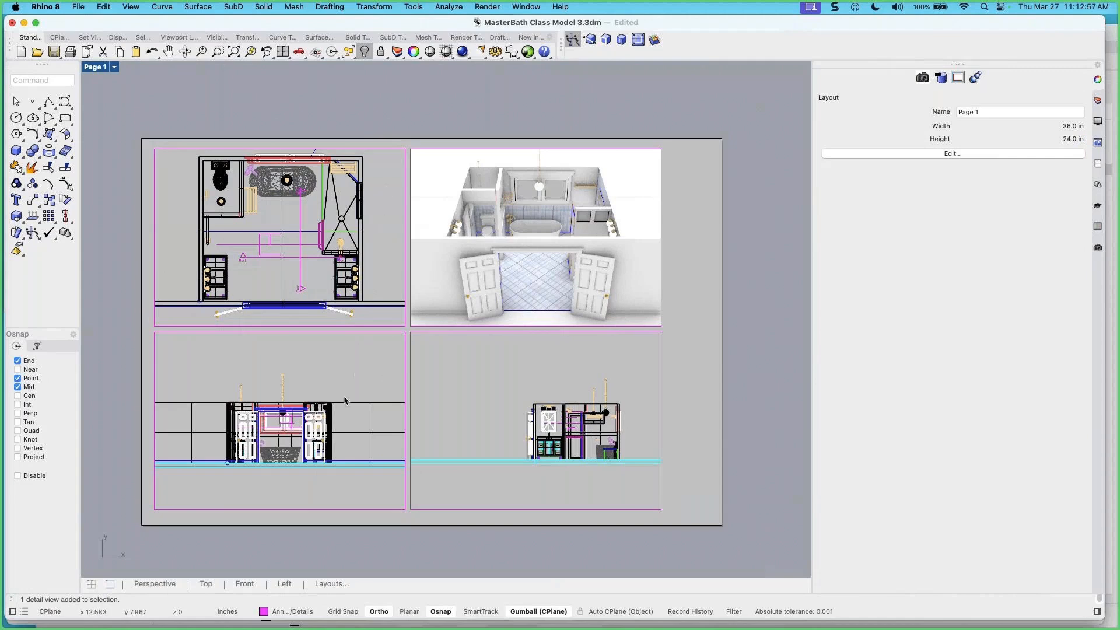
# Match the Front and Left details to the Top detail's scale and alignment with SynchronizeViews
pyautogui.doubleClick(385, 279)
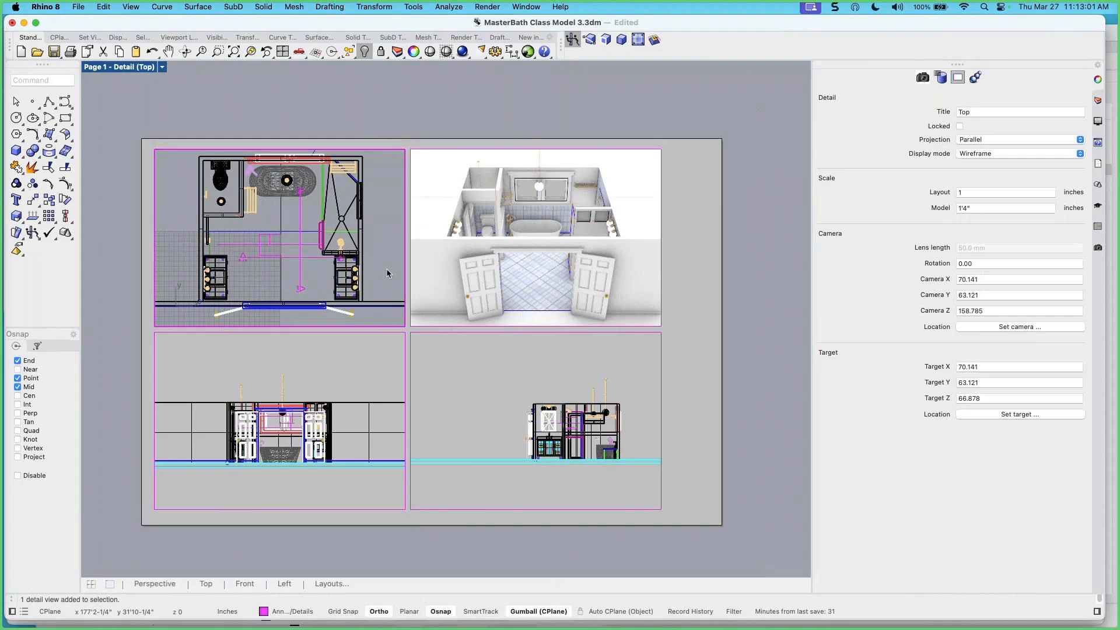
pyautogui.write('Syc')
pyautogui.press('BackSpace')
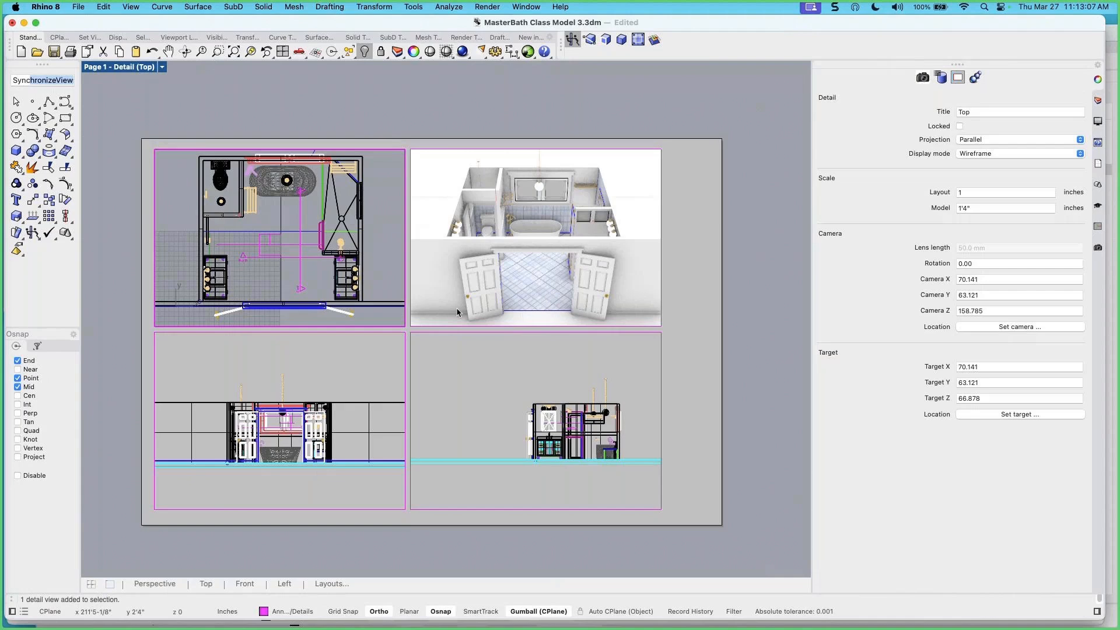
pyautogui.write('nc')
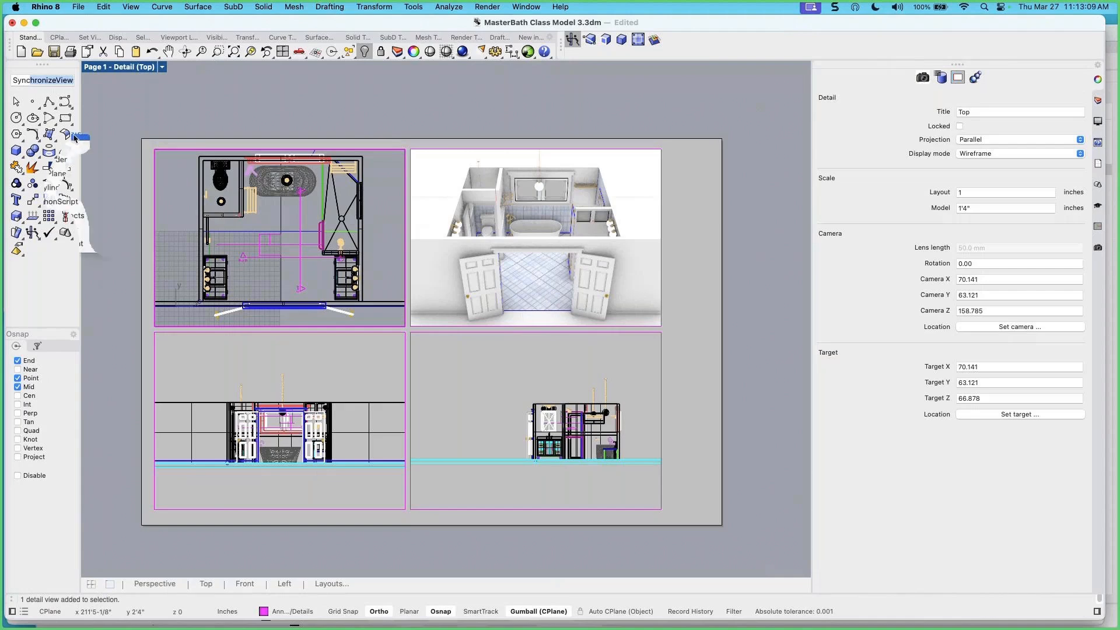
pyautogui.write('hronizeViews')
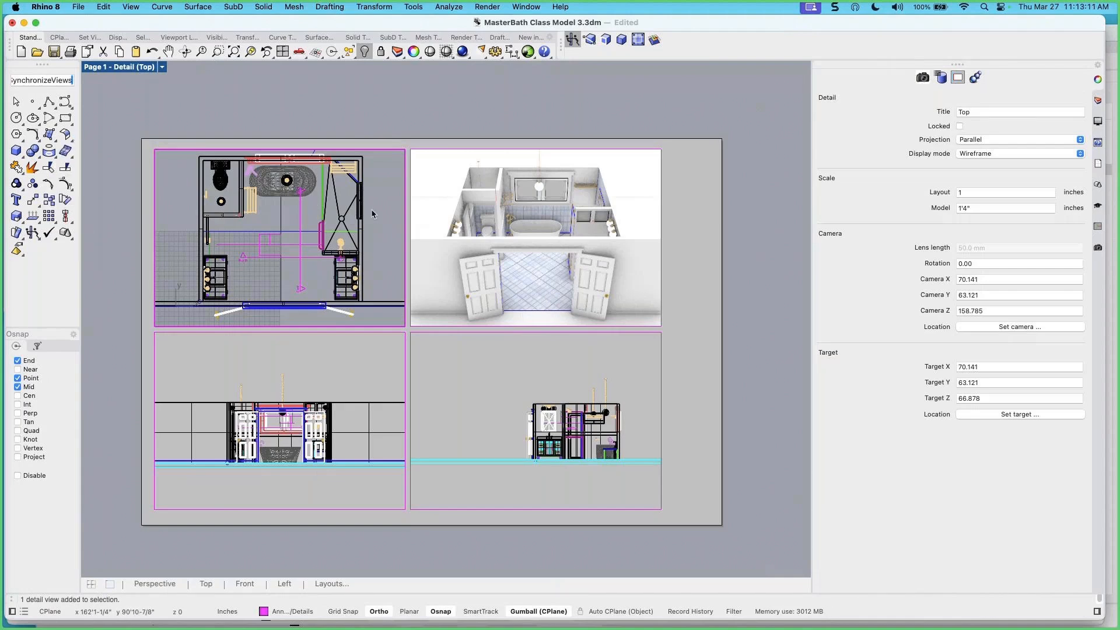
pyautogui.press('Return')
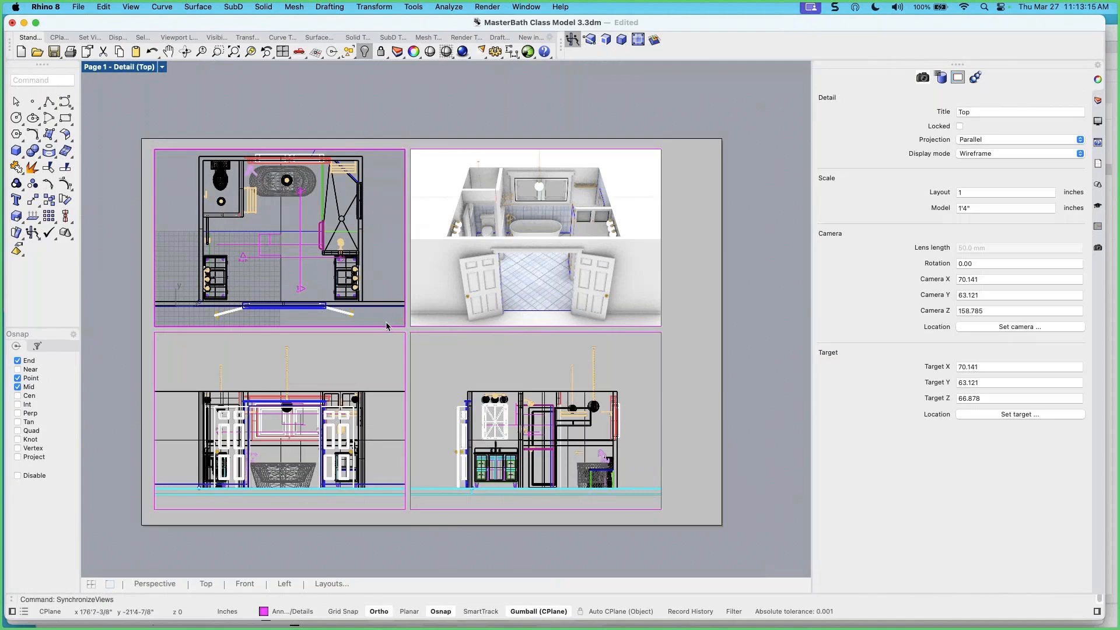
# Shift the elevation slightly upward within the Front detail, match the other details to it with SynchronizeViews, and return to the layout page
pyautogui.click(380, 420)
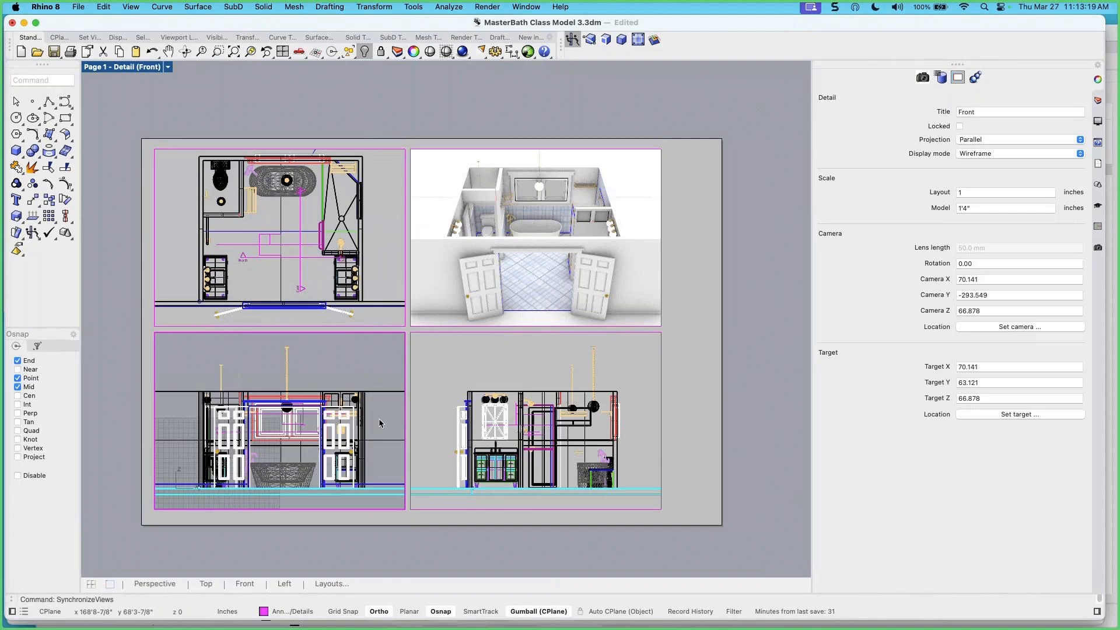
pyautogui.moveTo(380, 423); pyautogui.dragTo(379, 406, button='right')
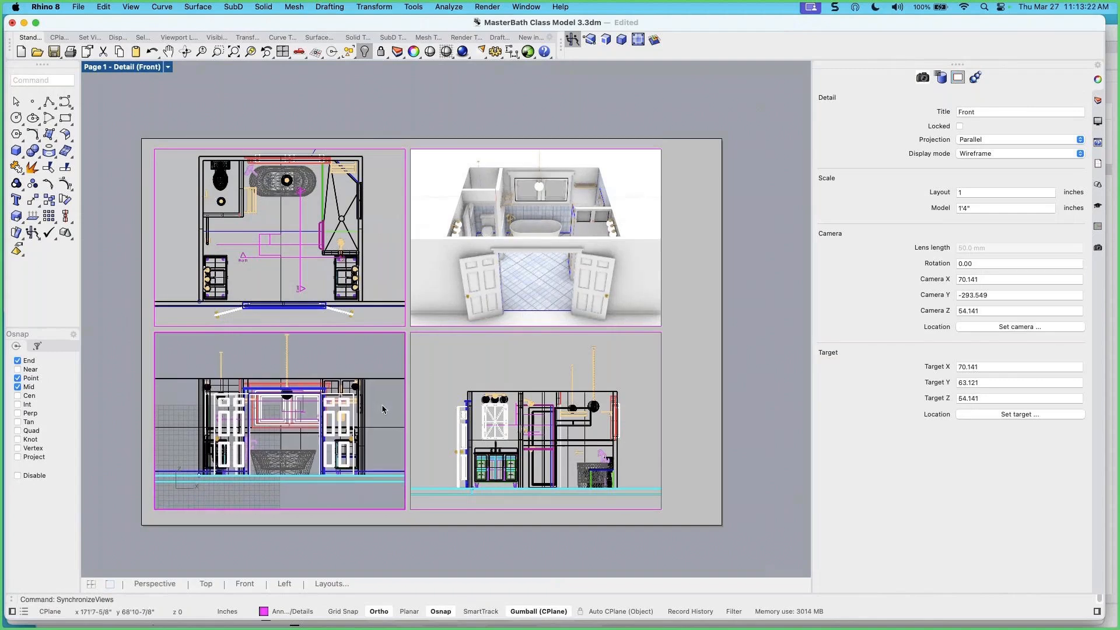
pyautogui.rightClick(377, 356)
pyautogui.moveTo(469, 325)
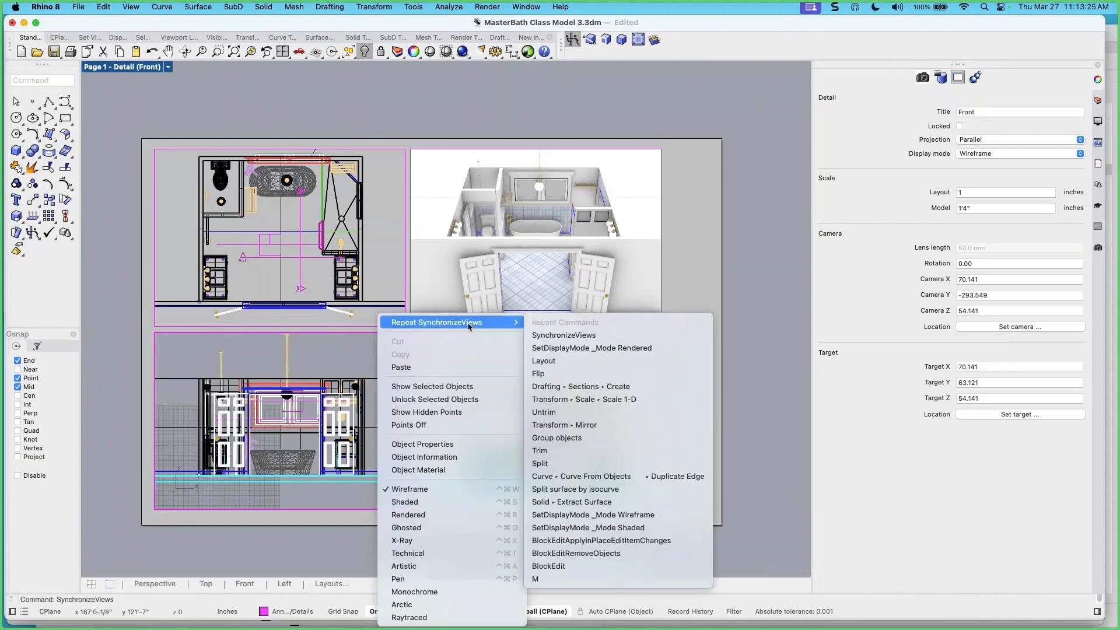
pyautogui.click(551, 335)
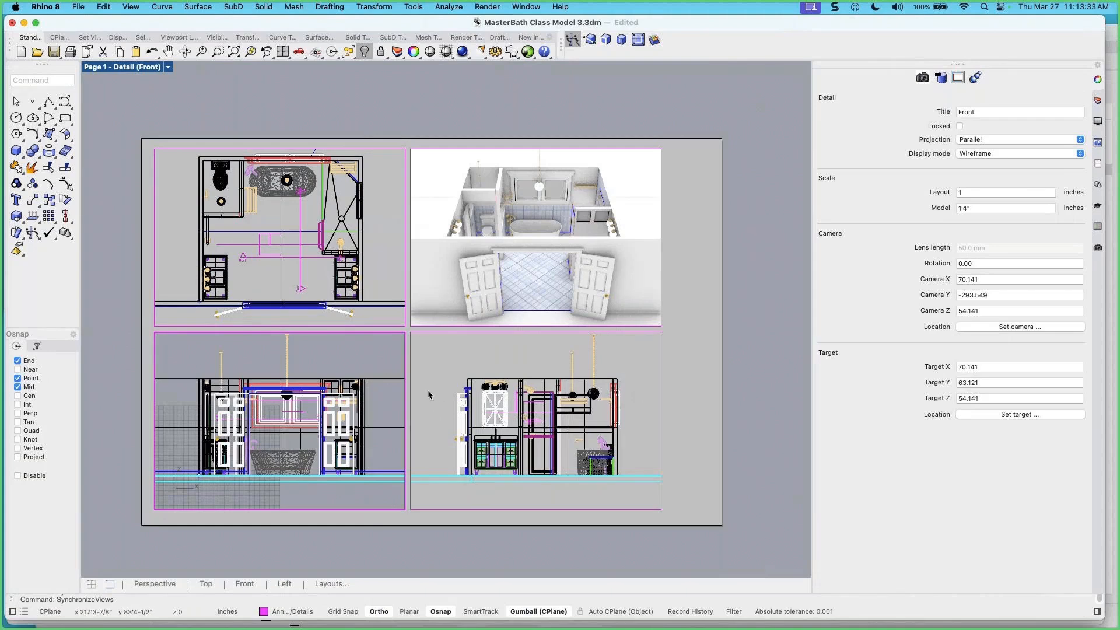
pyautogui.doubleClick(683, 382)
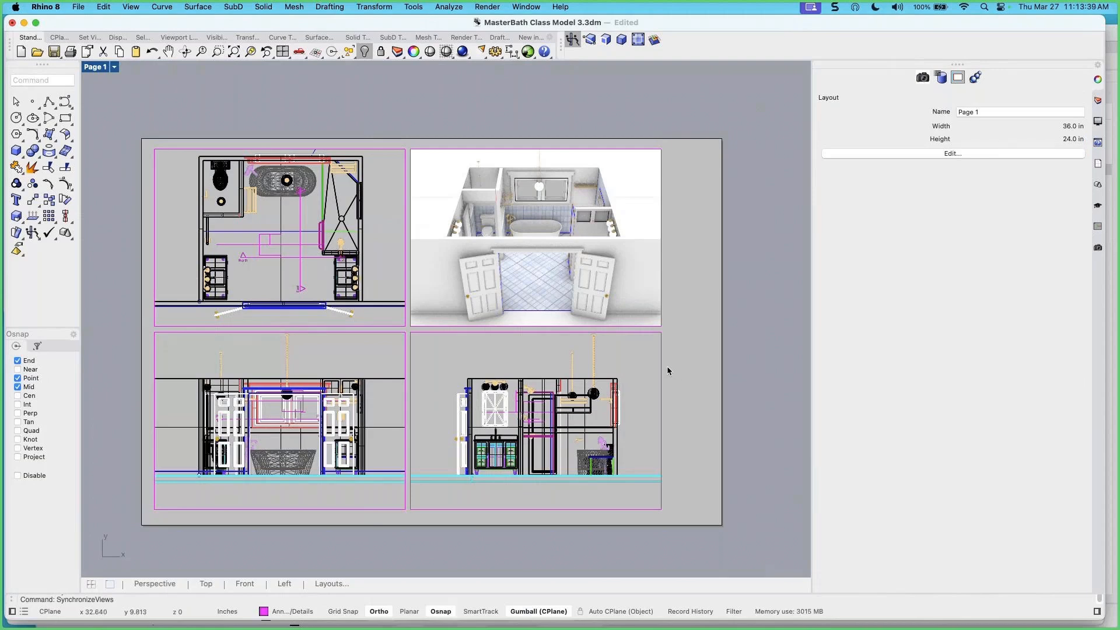
# Restore the North named view in the Front detail and enlarge the elevation within its frame
pyautogui.doubleClick(362, 363)
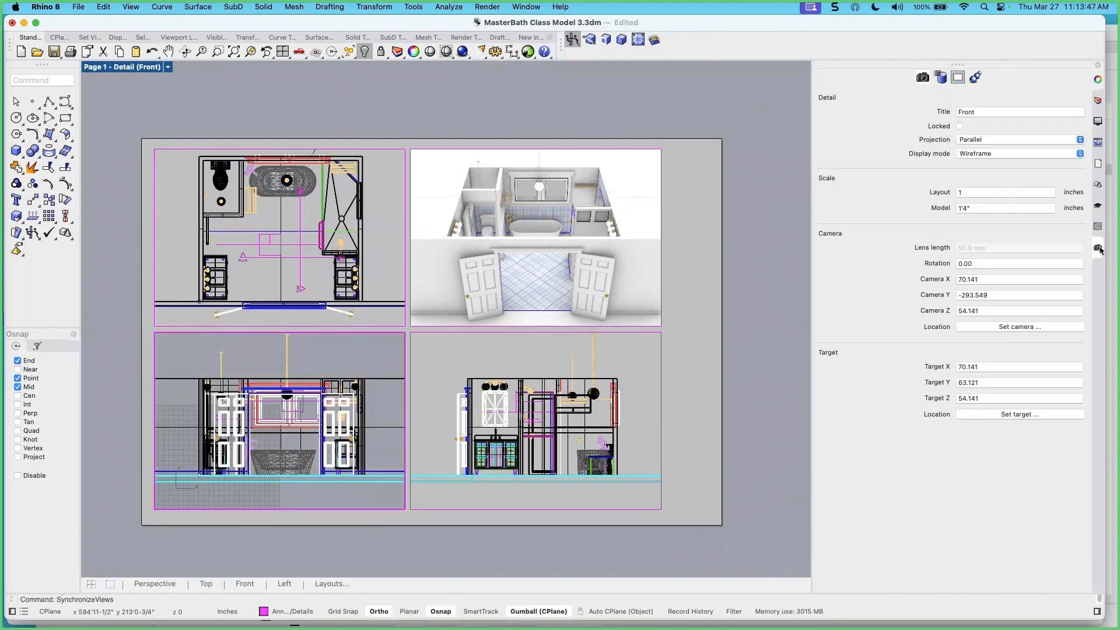
pyautogui.click(1099, 249)
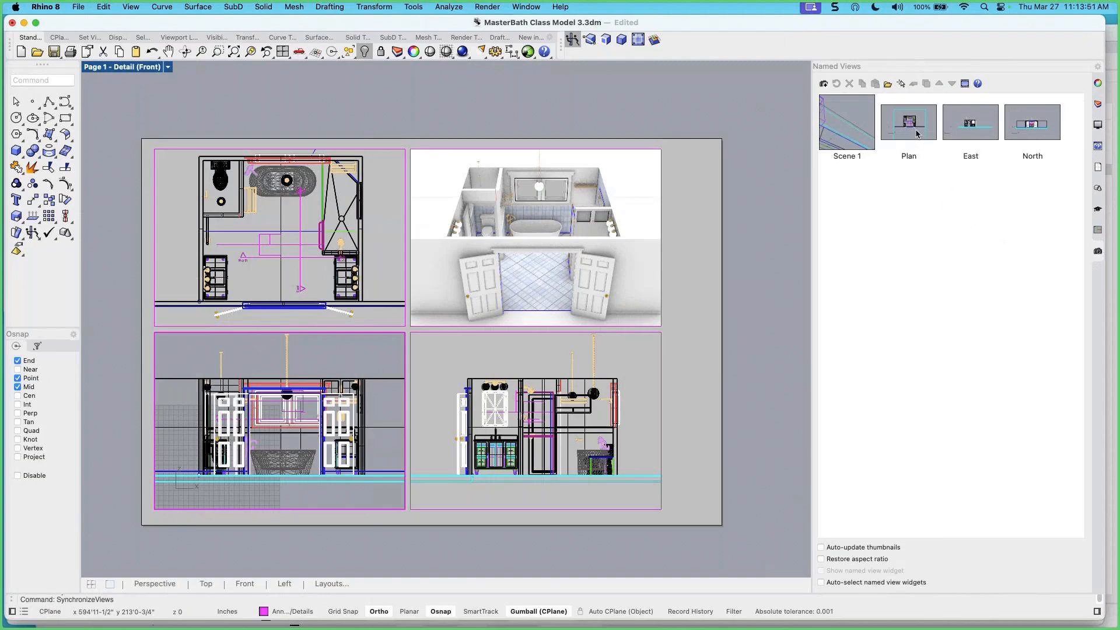
pyautogui.doubleClick(1032, 129)
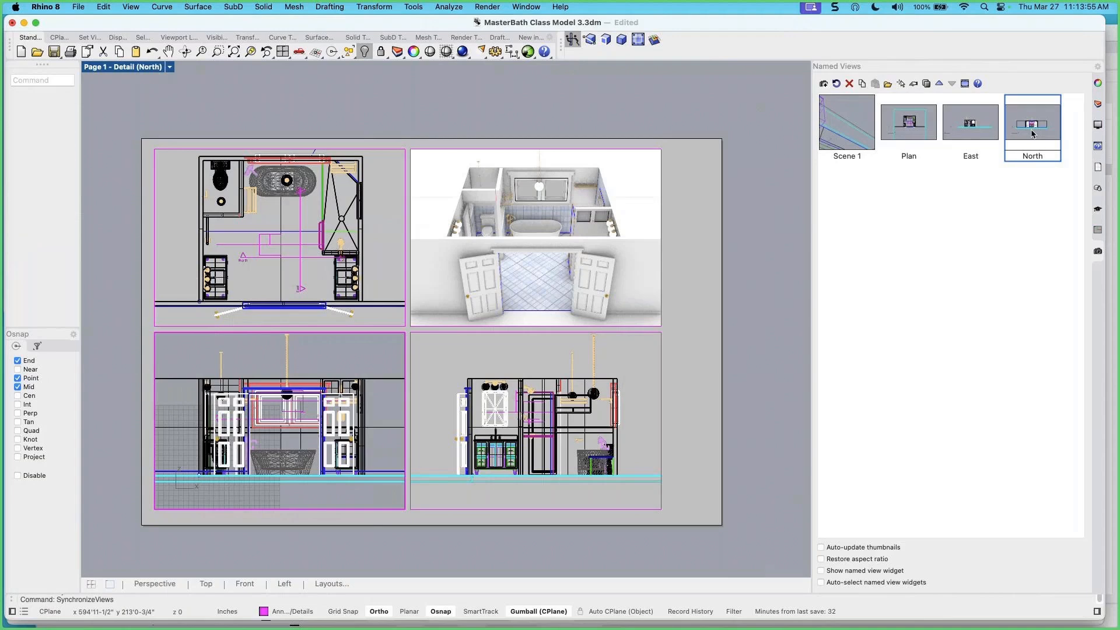
pyautogui.scroll(5, 277, 435)
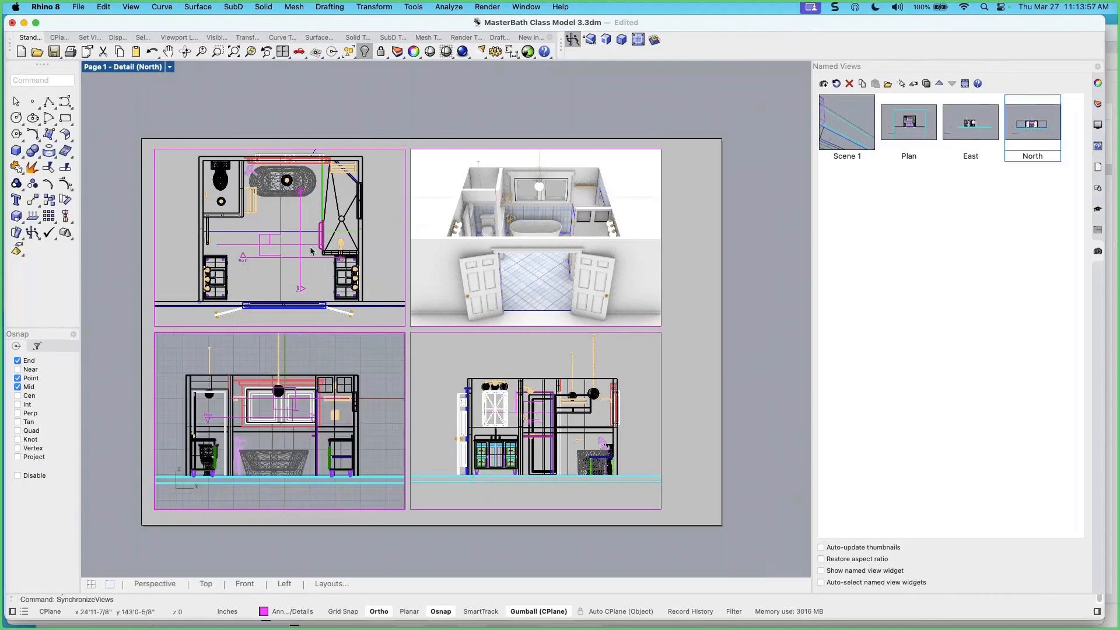
# Match the North detail's scale and alignment to the Top detail with SynchronizeViews
pyautogui.doubleClick(380, 259)
pyautogui.rightClick(381, 221)
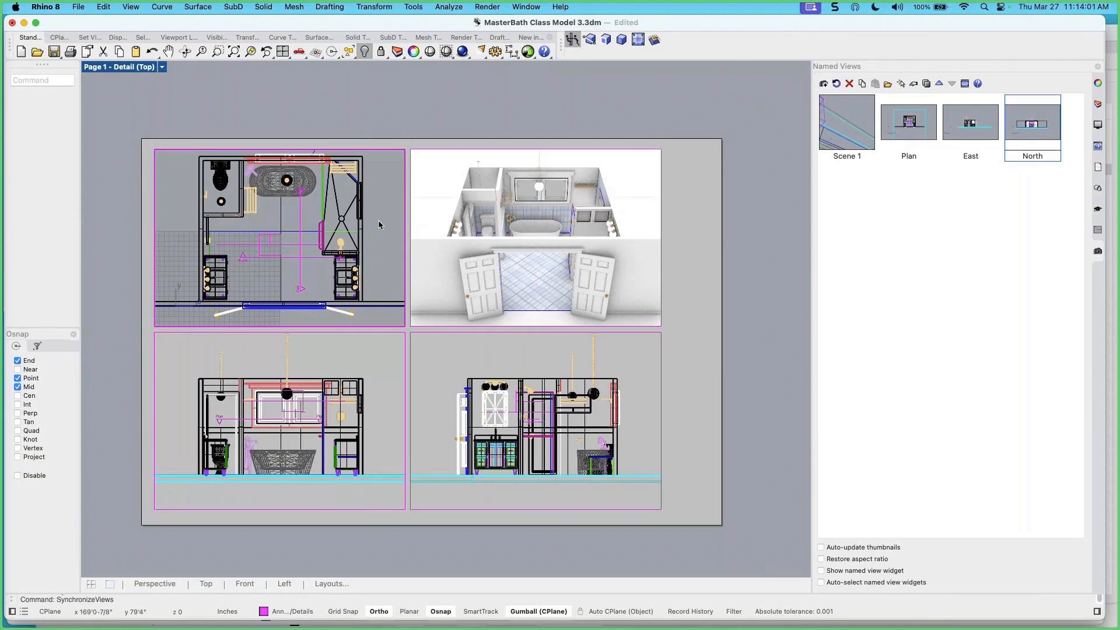
pyautogui.rightClick(379, 225)
pyautogui.moveTo(470, 228)
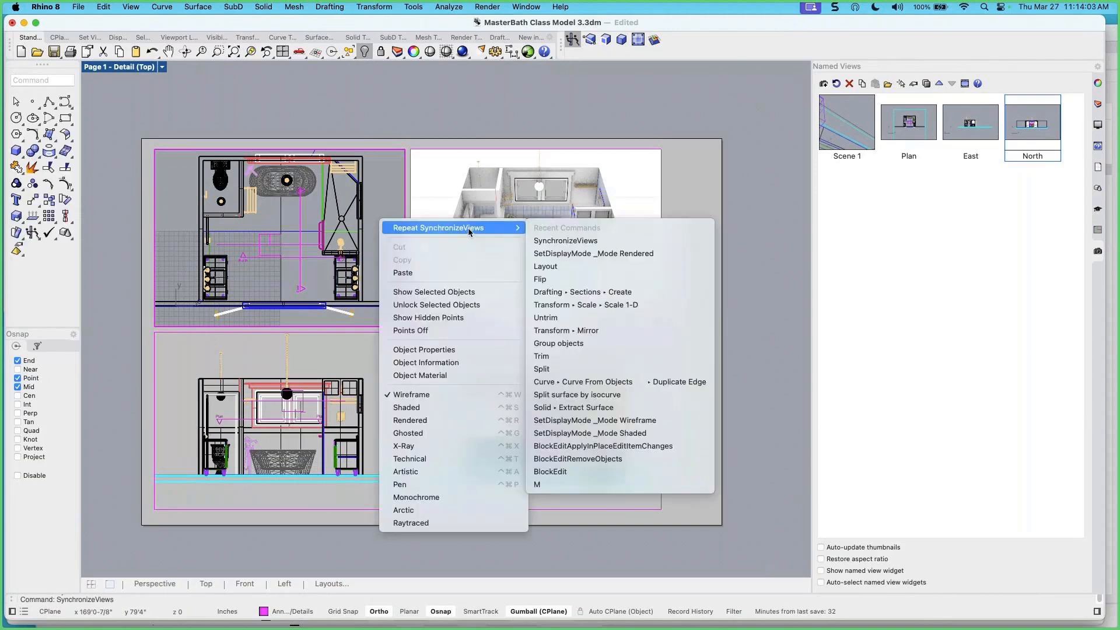
pyautogui.click(566, 241)
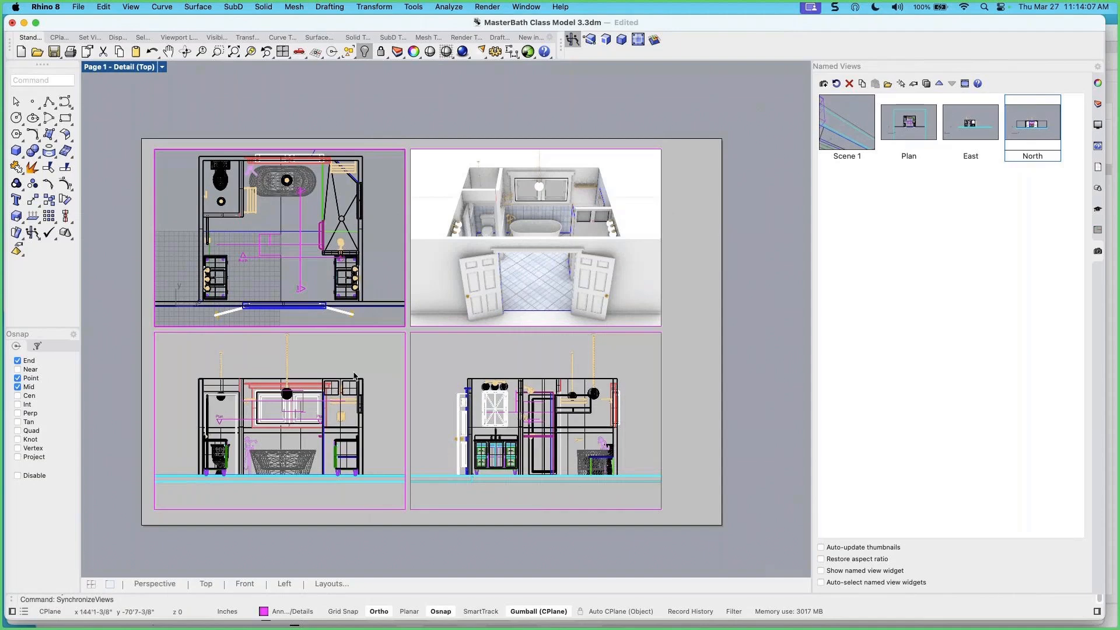
# Set the North detail's display mode to Monochrome and return to the layout page
pyautogui.doubleClick(369, 365)
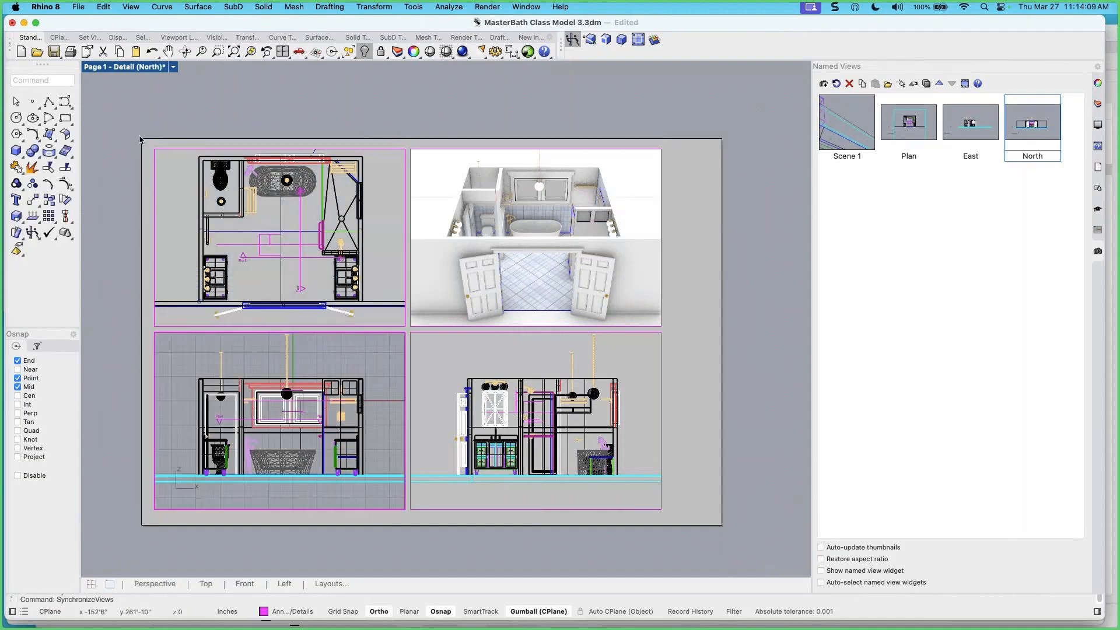
pyautogui.click(174, 67)
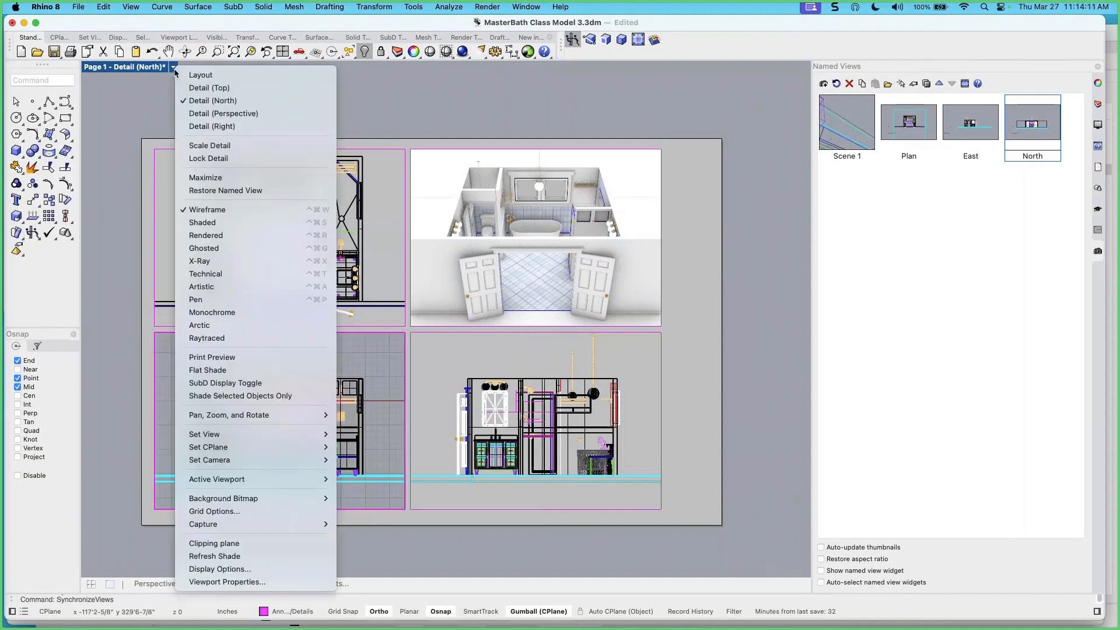
pyautogui.click(213, 312)
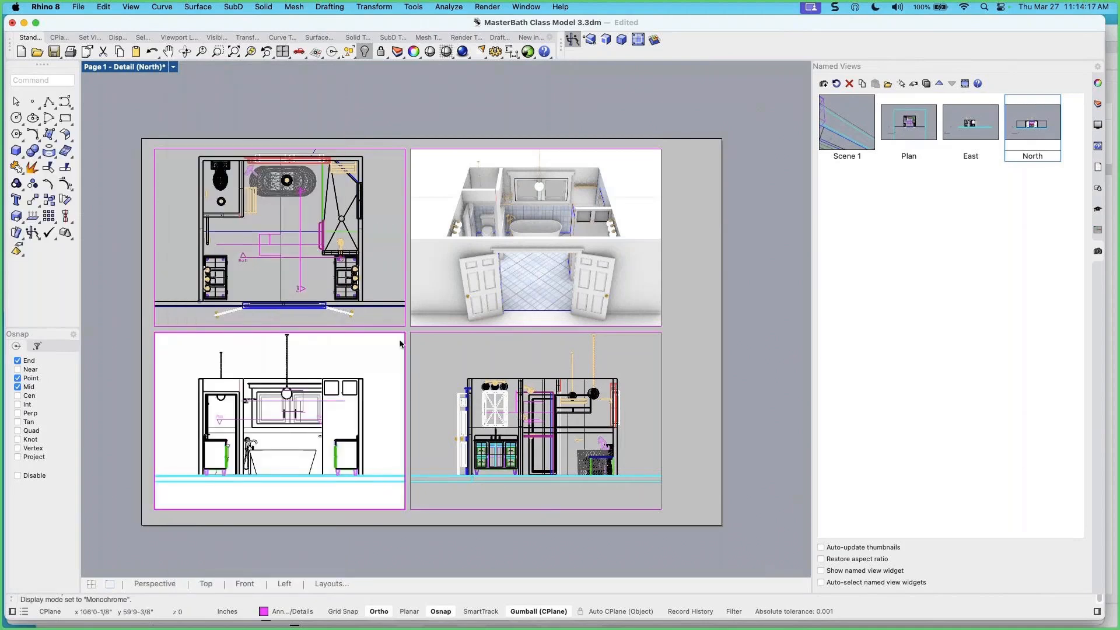
pyautogui.doubleClick(161, 332)
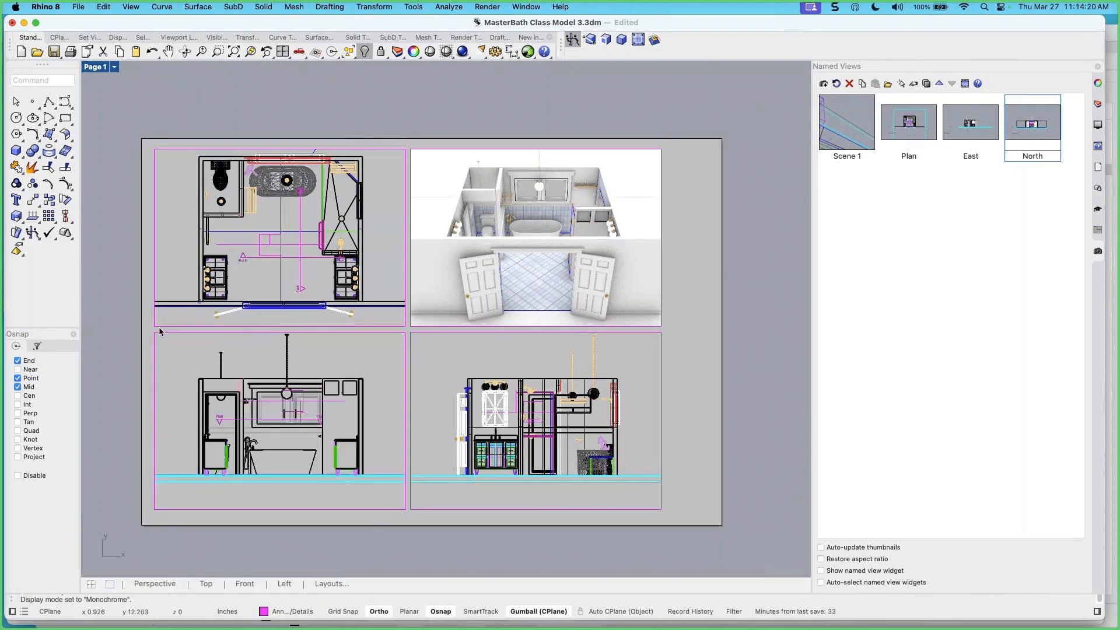
# Restore the East named view in the Right detail and match it to the North detail with SynchronizeViews
pyautogui.doubleClick(631, 371)
pyautogui.doubleClick(978, 130)
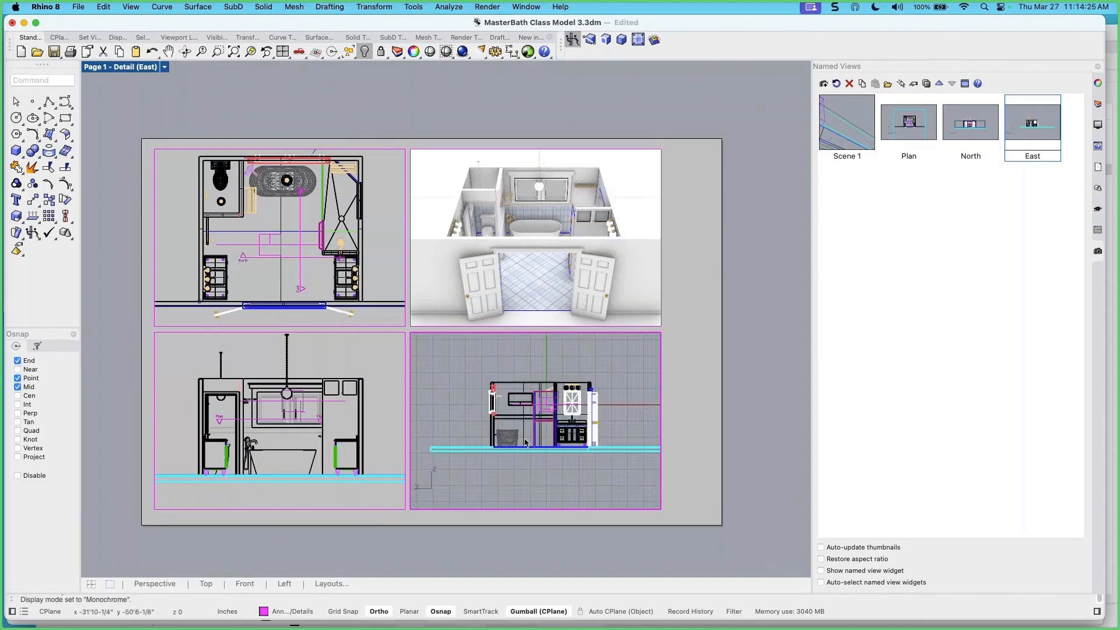
pyautogui.doubleClick(379, 366)
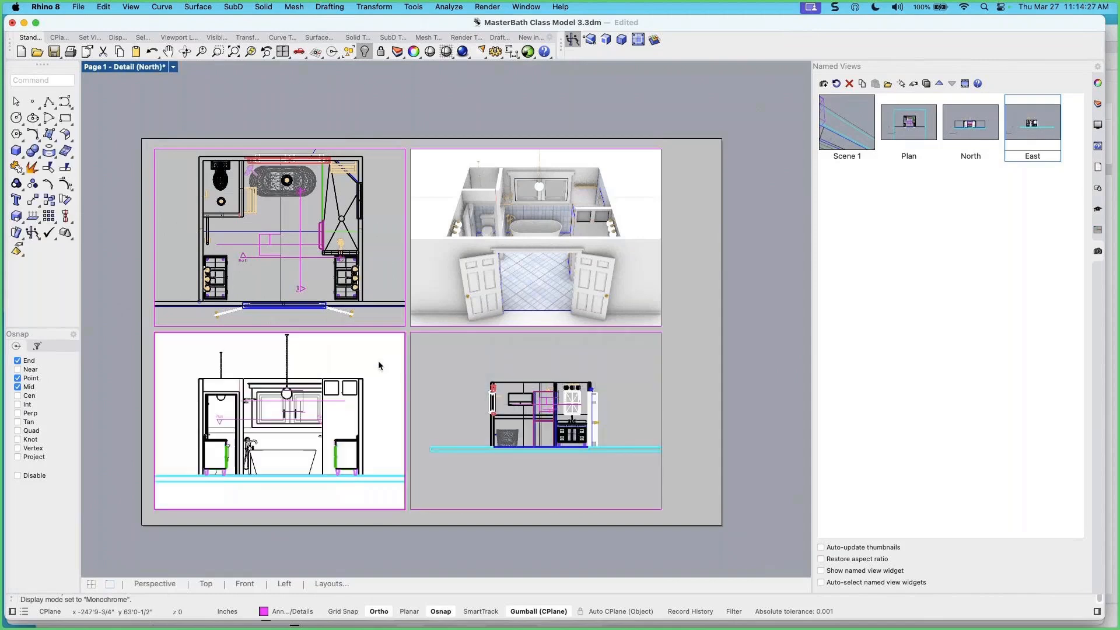
pyautogui.rightClick(380, 366)
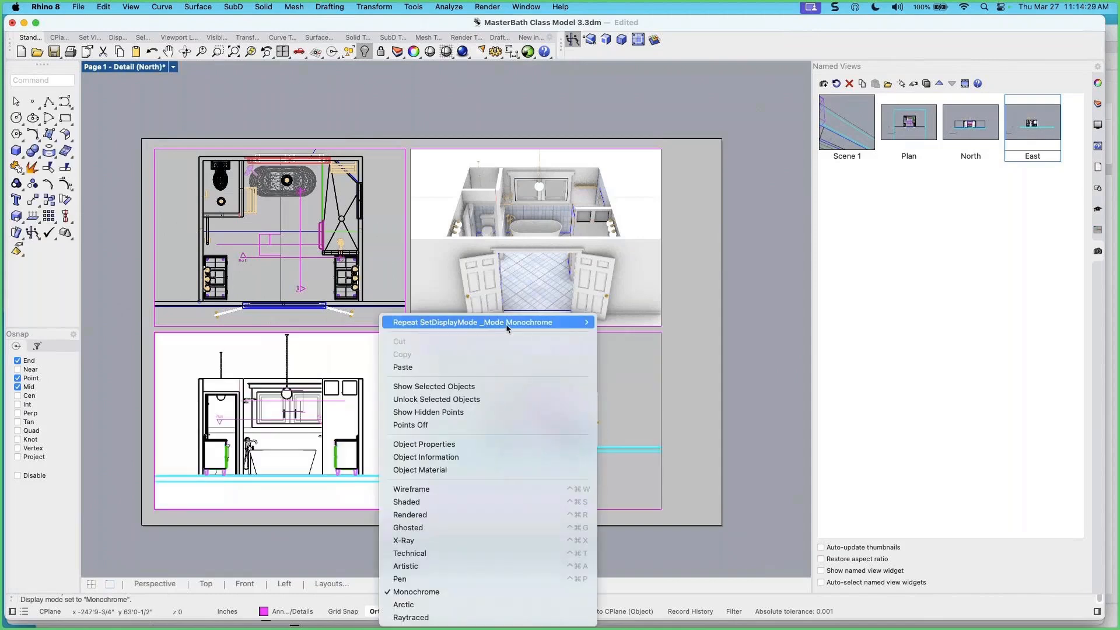
pyautogui.moveTo(490, 328)
pyautogui.click(620, 349)
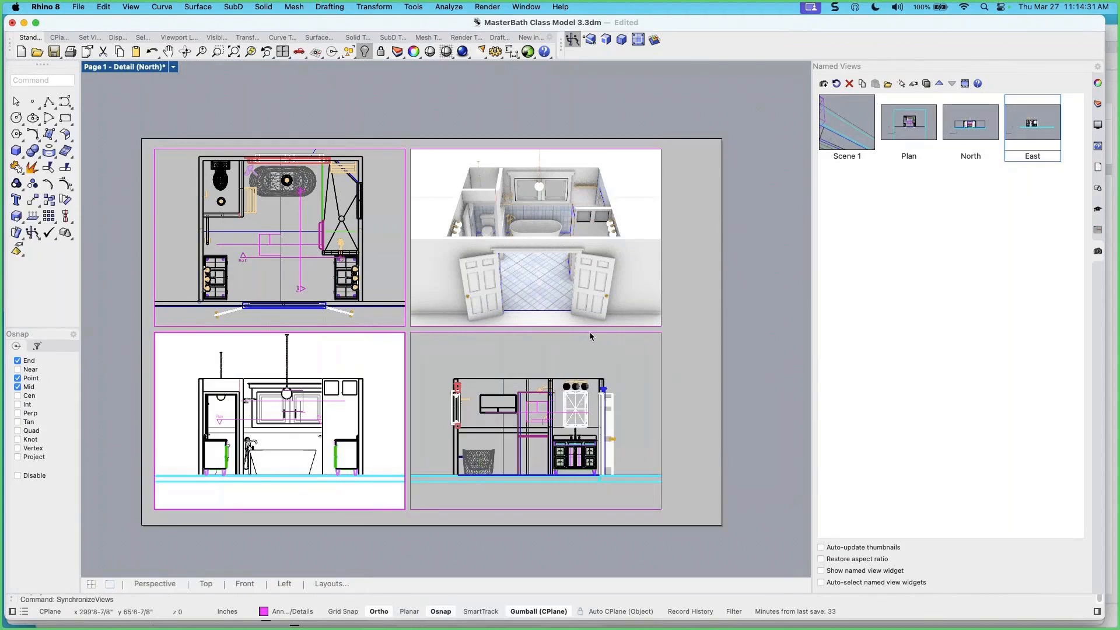
# Set the East detail's display mode to Monochrome
pyautogui.doubleClick(539, 357)
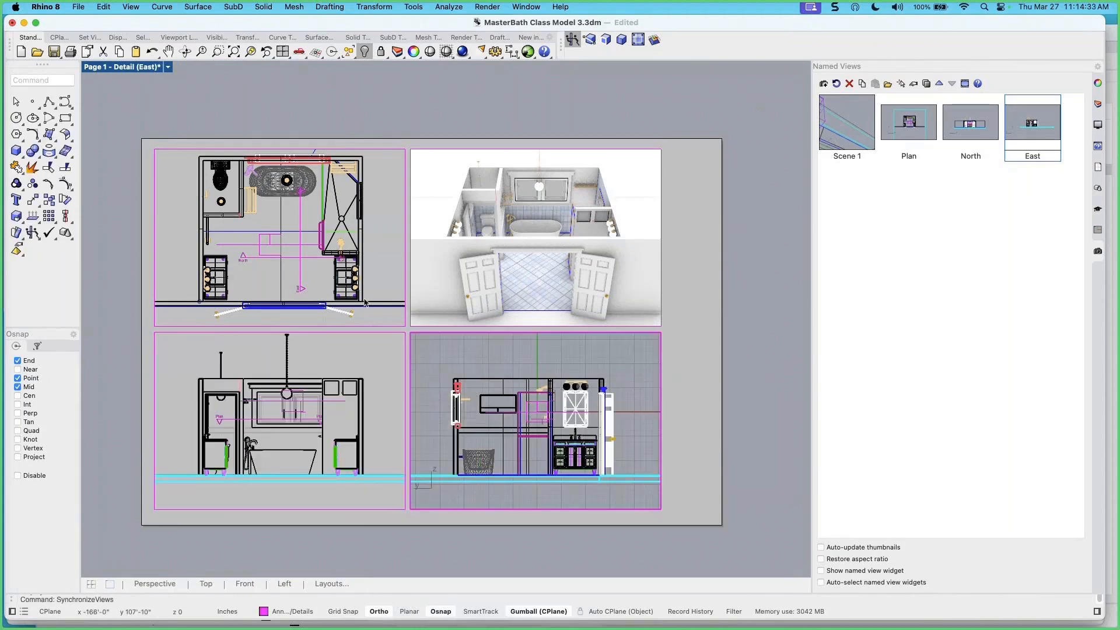
pyautogui.click(168, 67)
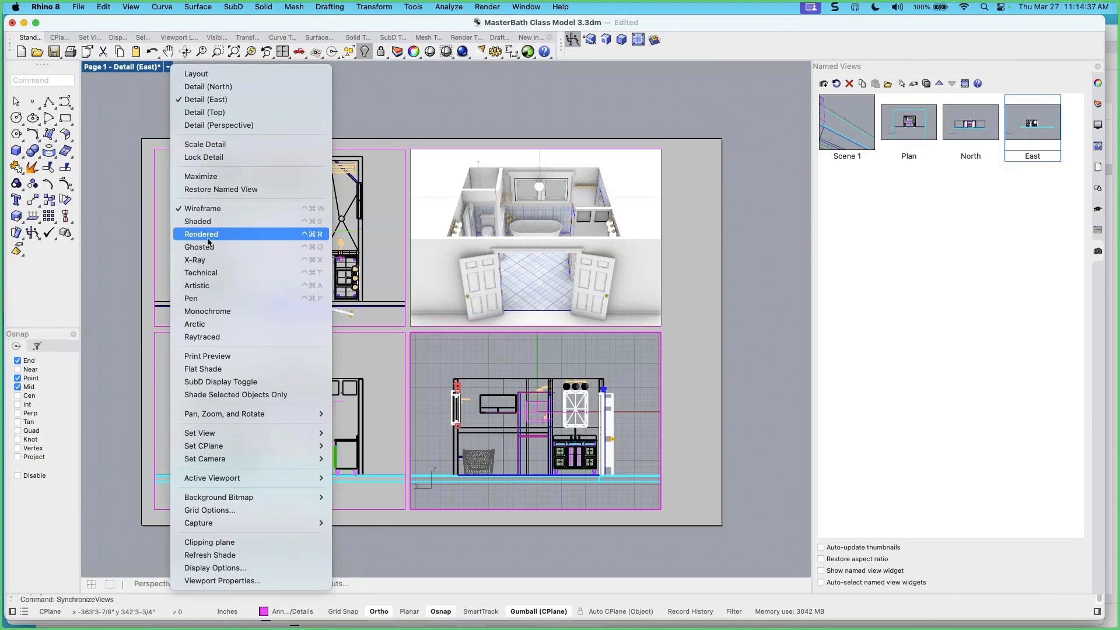
pyautogui.click(212, 312)
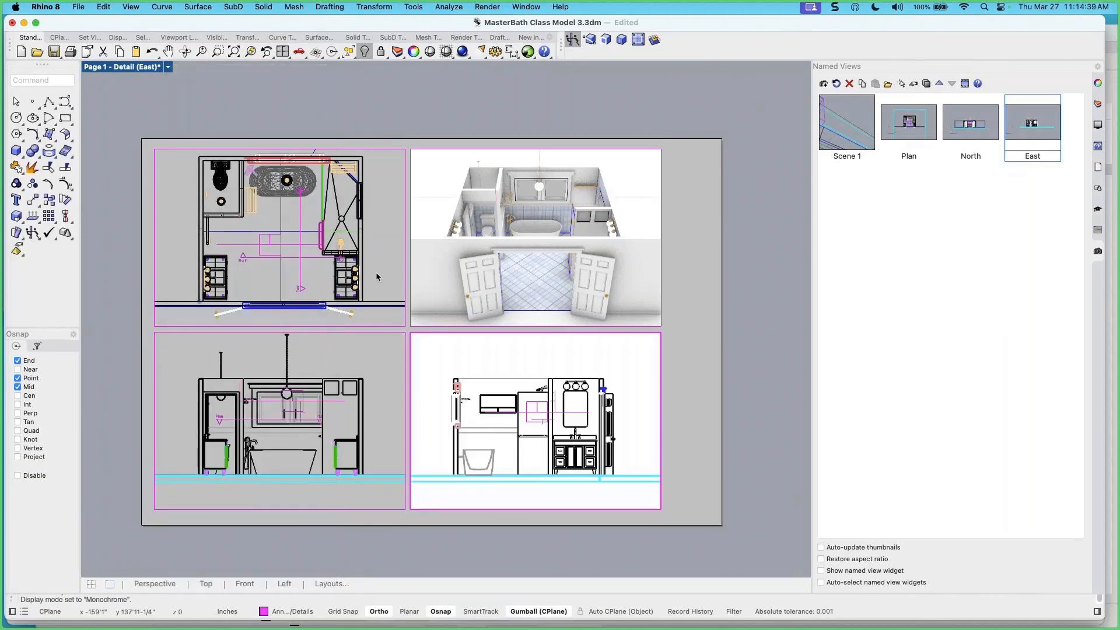
# Restore the Plan named view in the Top detail, enlarge it to fit the frame, and set its display mode to Monochrome
pyautogui.doubleClick(385, 257)
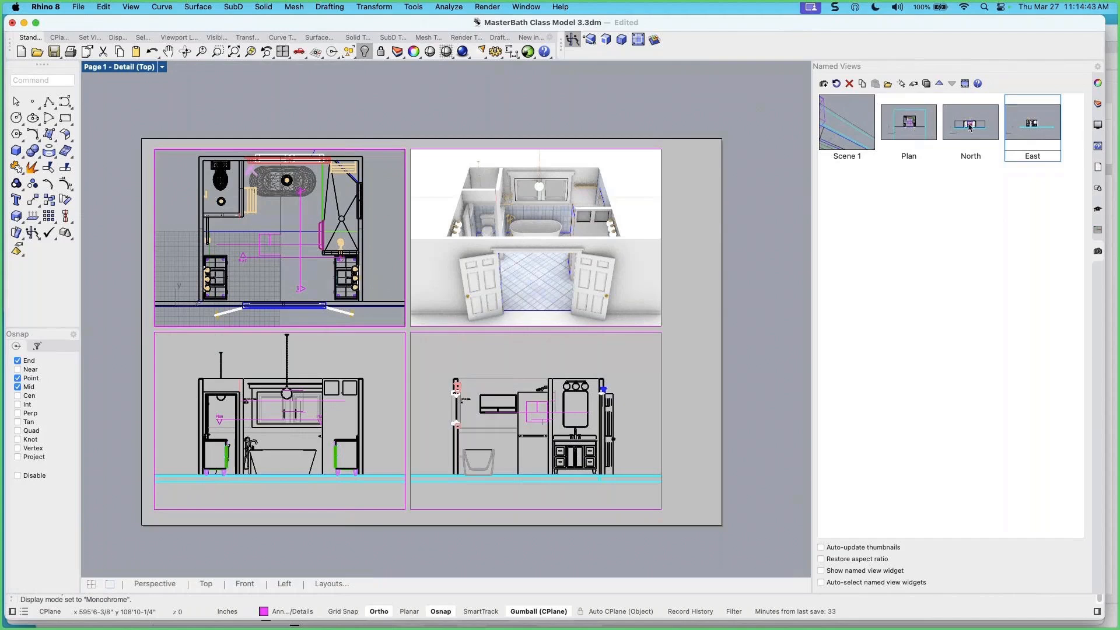
pyautogui.doubleClick(917, 127)
pyautogui.scroll(10, 291, 213)
pyautogui.scroll(-4, 339, 197)
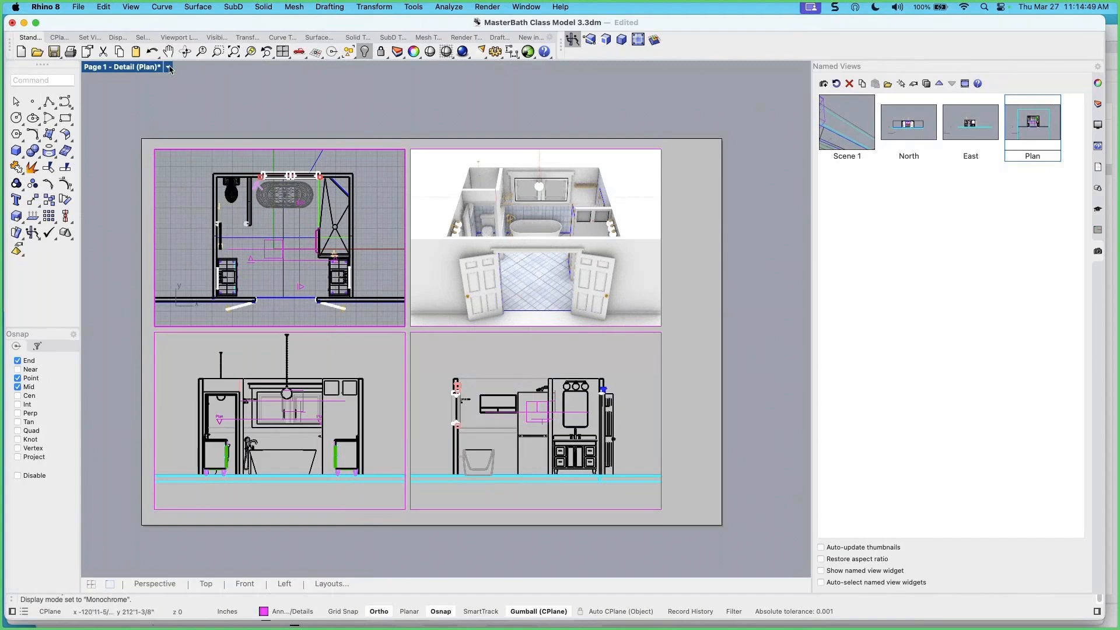
pyautogui.click(168, 67)
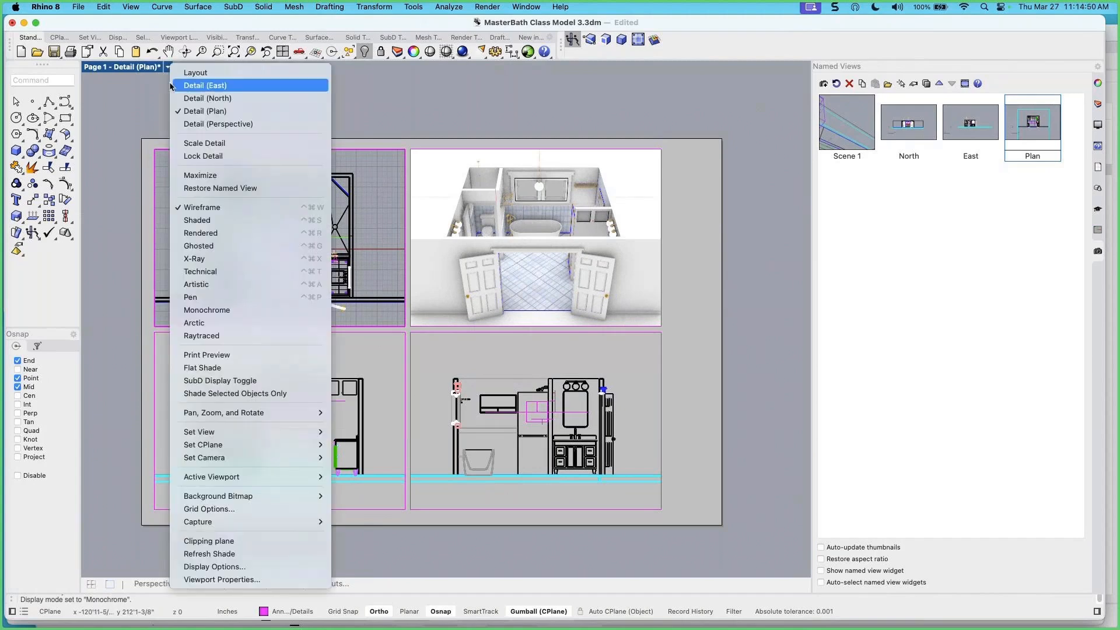
pyautogui.click(222, 310)
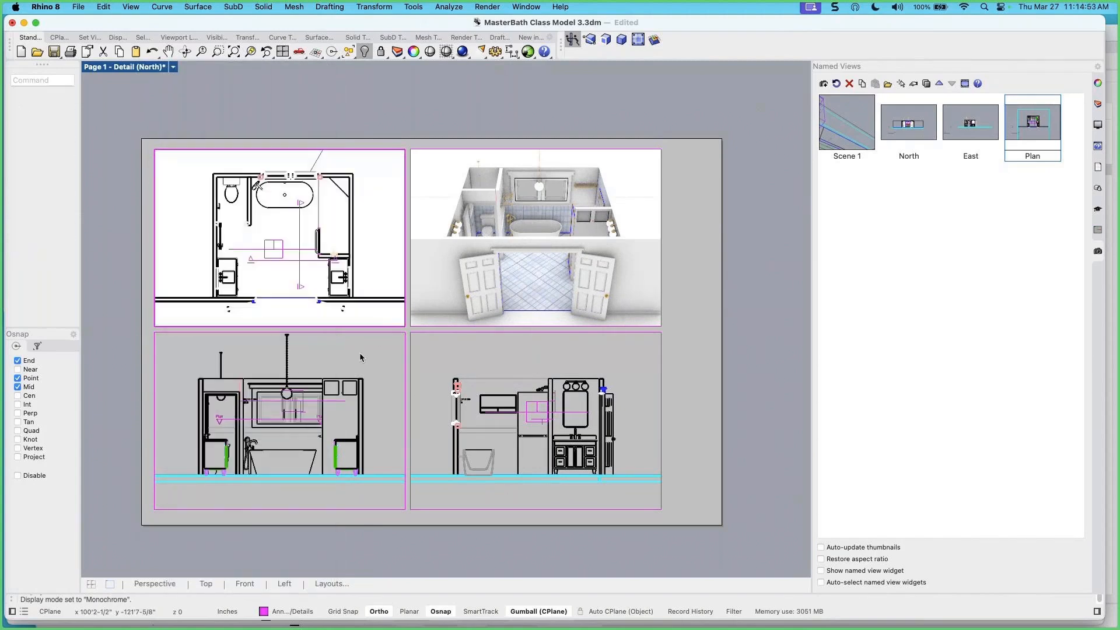
# Match the Plan detail's scale and alignment to the North detail with SynchronizeViews
pyautogui.doubleClick(361, 358)
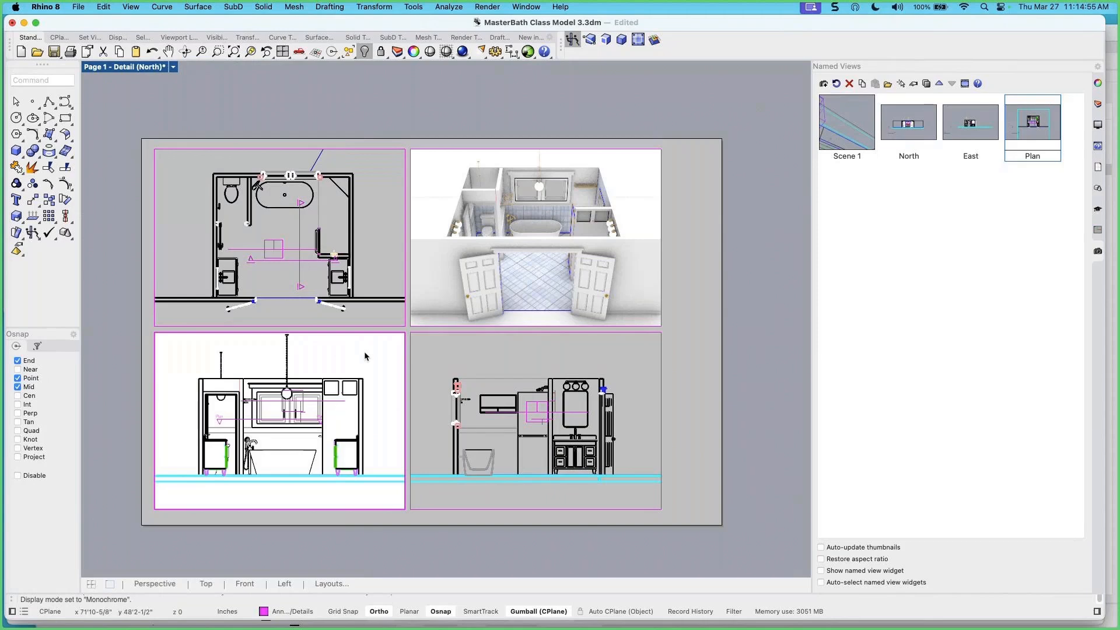
pyautogui.rightClick(367, 355)
pyautogui.moveTo(467, 324)
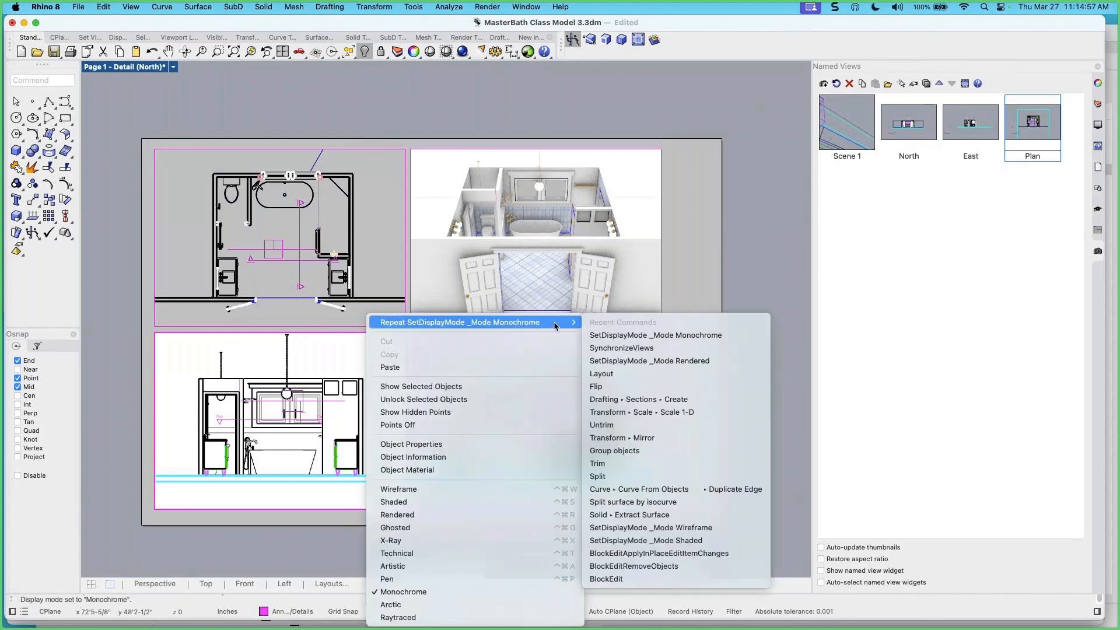
pyautogui.click(582, 345)
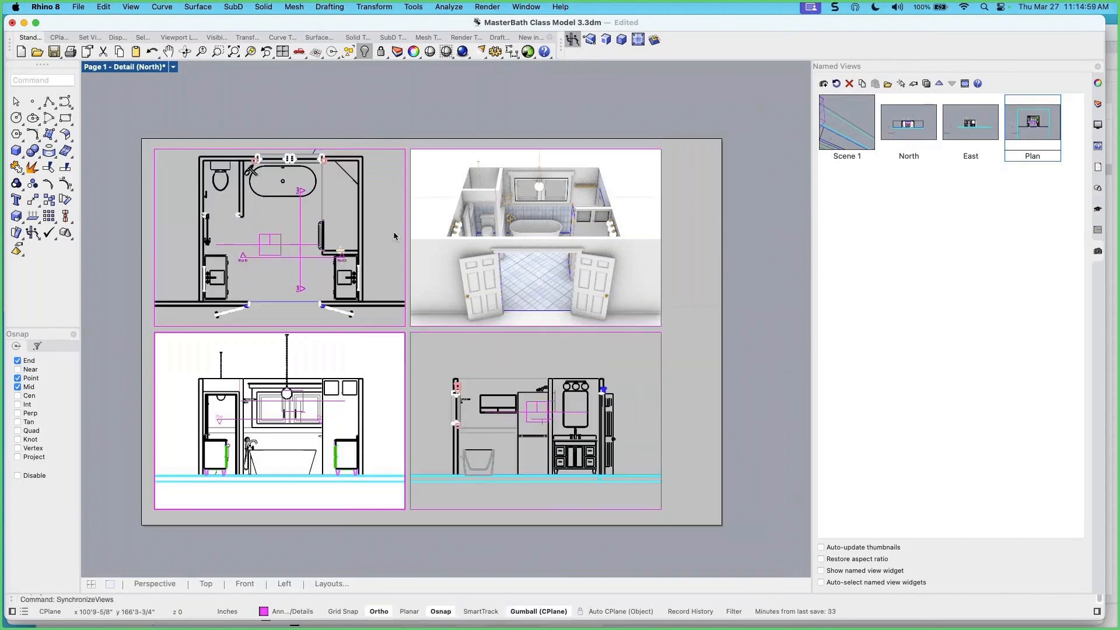
# Select the Plan, North and East details together on the layout page and check their shared detail view properties
pyautogui.doubleClick(381, 146)
pyautogui.click(379, 149)
pyautogui.keyDown('shift'); pyautogui.click(395, 334); pyautogui.keyUp('shift')
pyautogui.keyDown('shift'); pyautogui.click(414, 337); pyautogui.keyUp('shift')
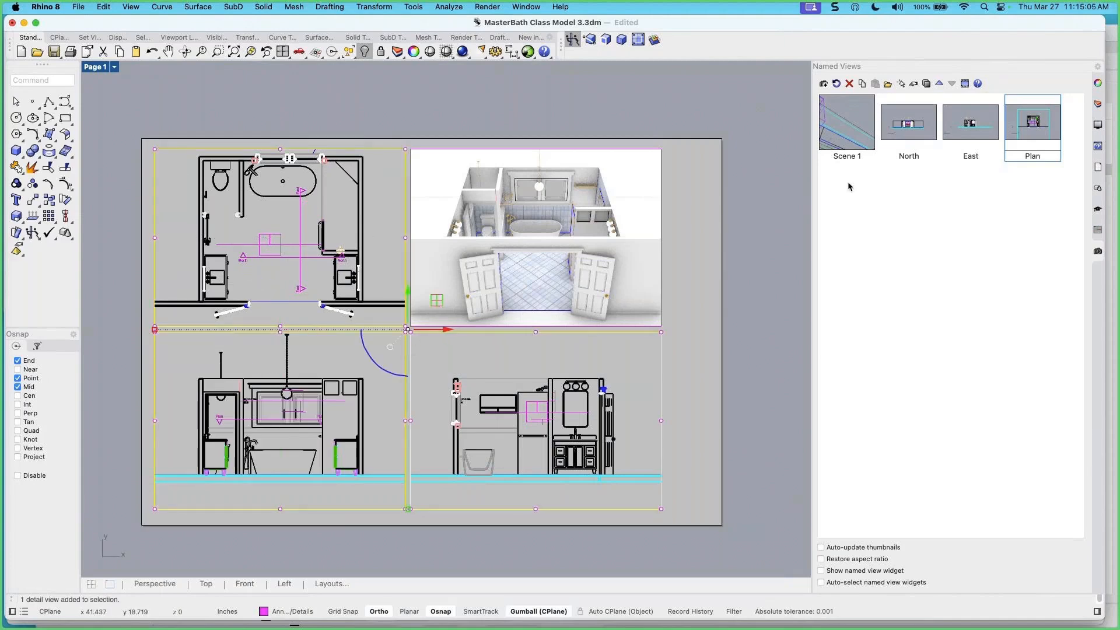
pyautogui.click(1097, 85)
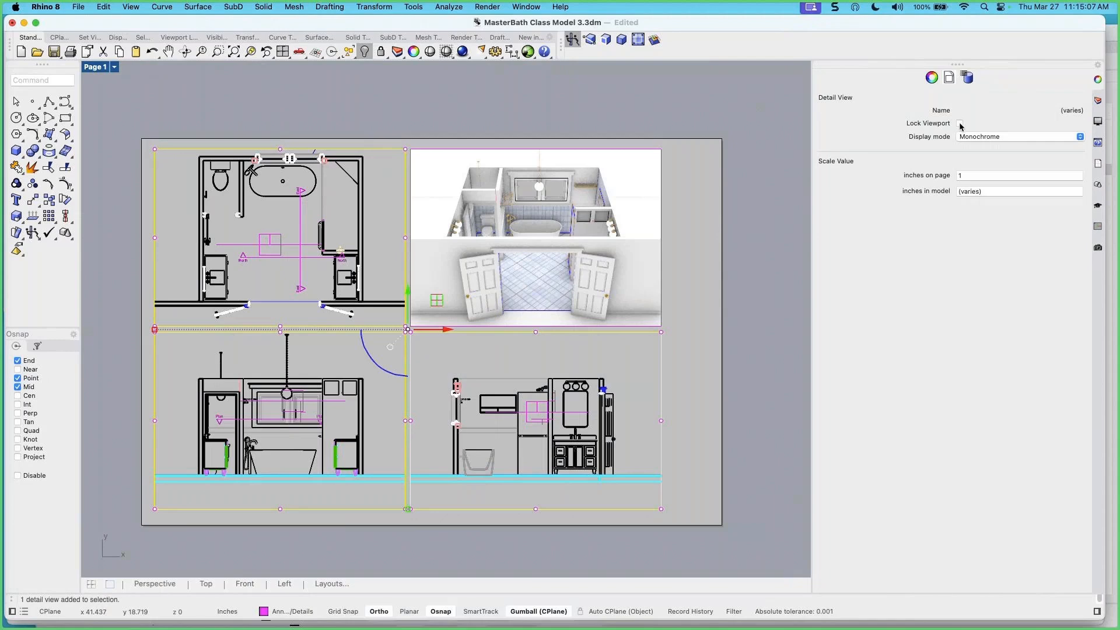
pyautogui.click(694, 257)
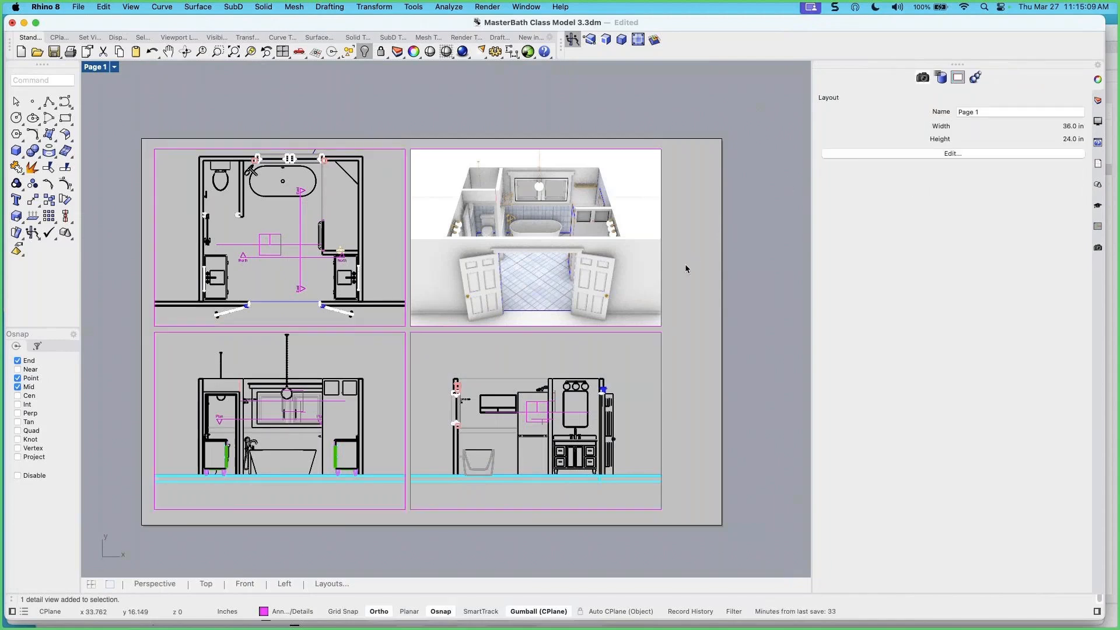
# Make the TB sublayer under Annotation the current layer
pyautogui.moveTo(686, 266); pyautogui.dragTo(675, 257, button='right')
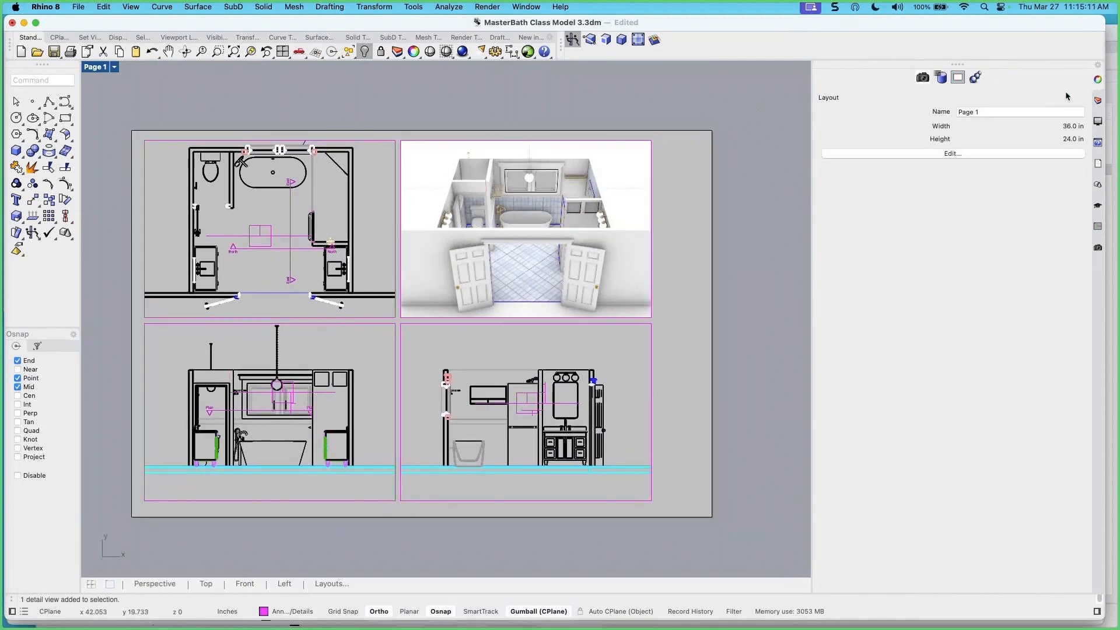
pyautogui.click(1098, 102)
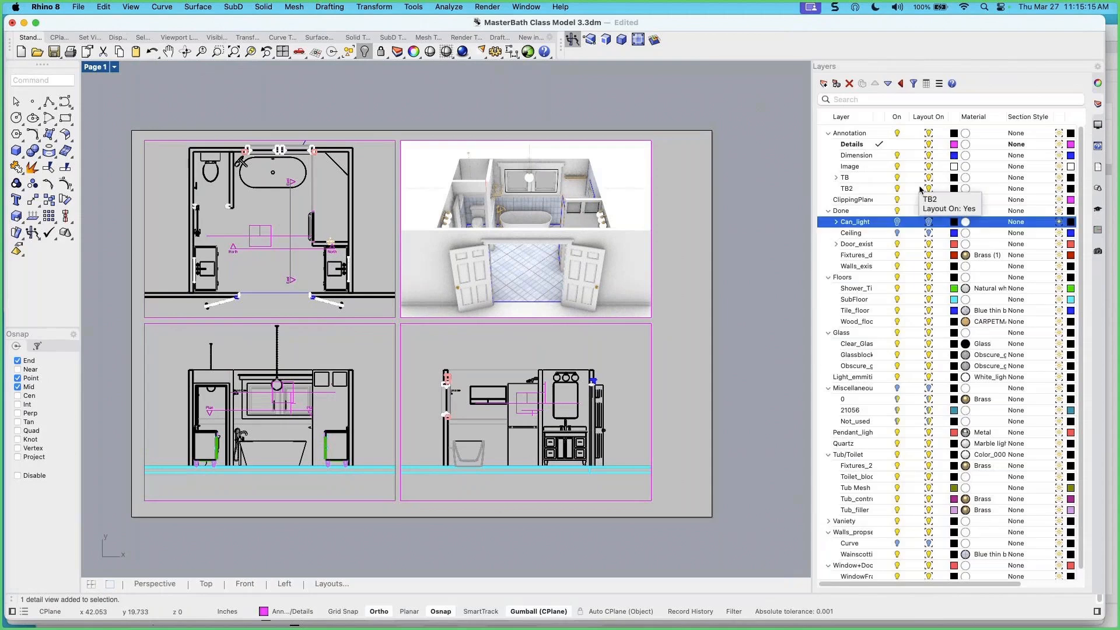
pyautogui.click(879, 178)
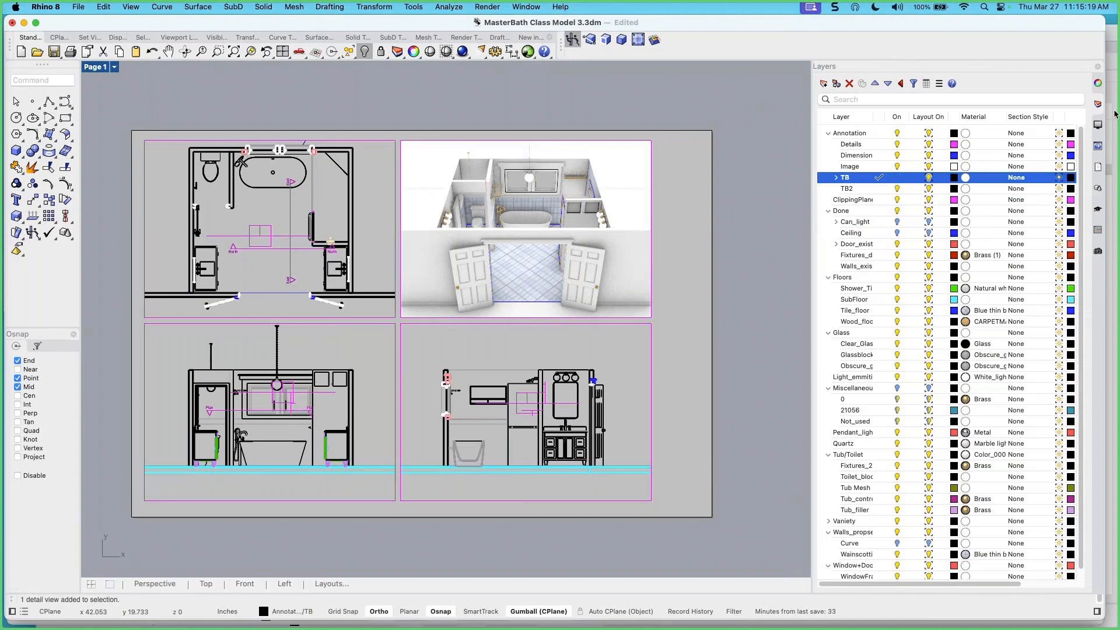
# Insert the Title_block_36x24 block at the lower-left corner of the Page 1 layout, at scale 1 and unrotated
pyautogui.click(1099, 189)
pyautogui.click(851, 79)
pyautogui.press('BackSpace')
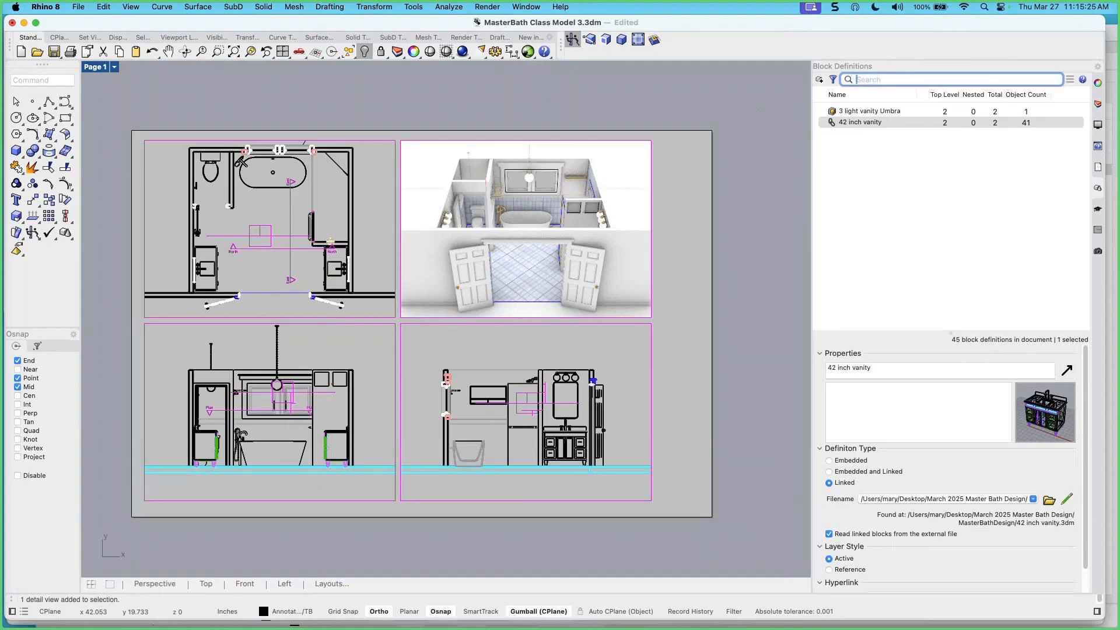
pyautogui.write('ti')
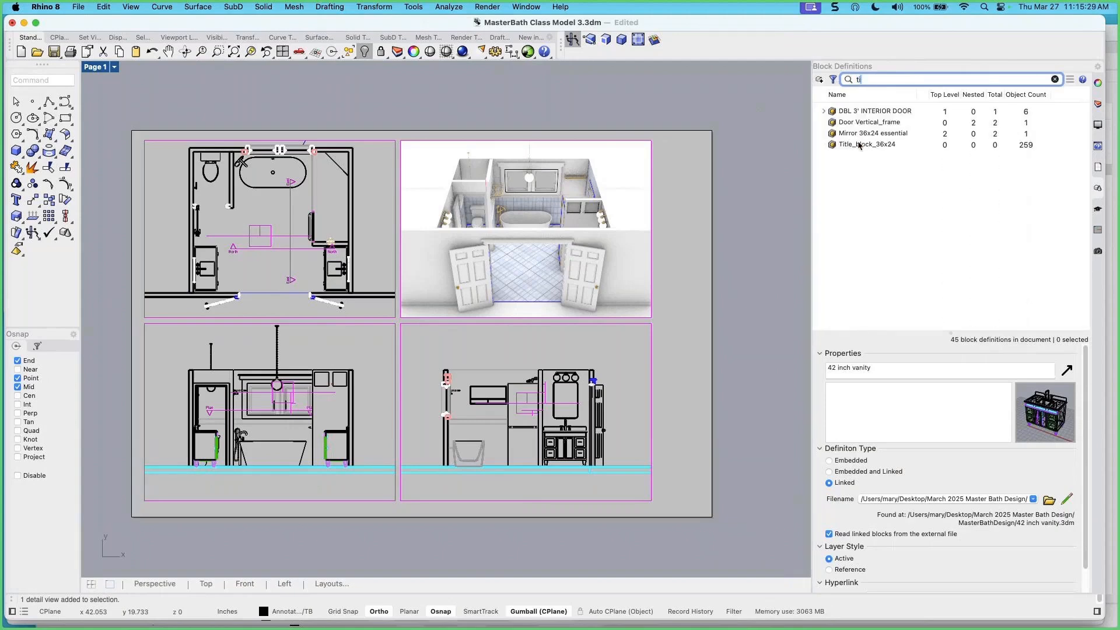
pyautogui.click(860, 146)
pyautogui.rightClick(873, 148)
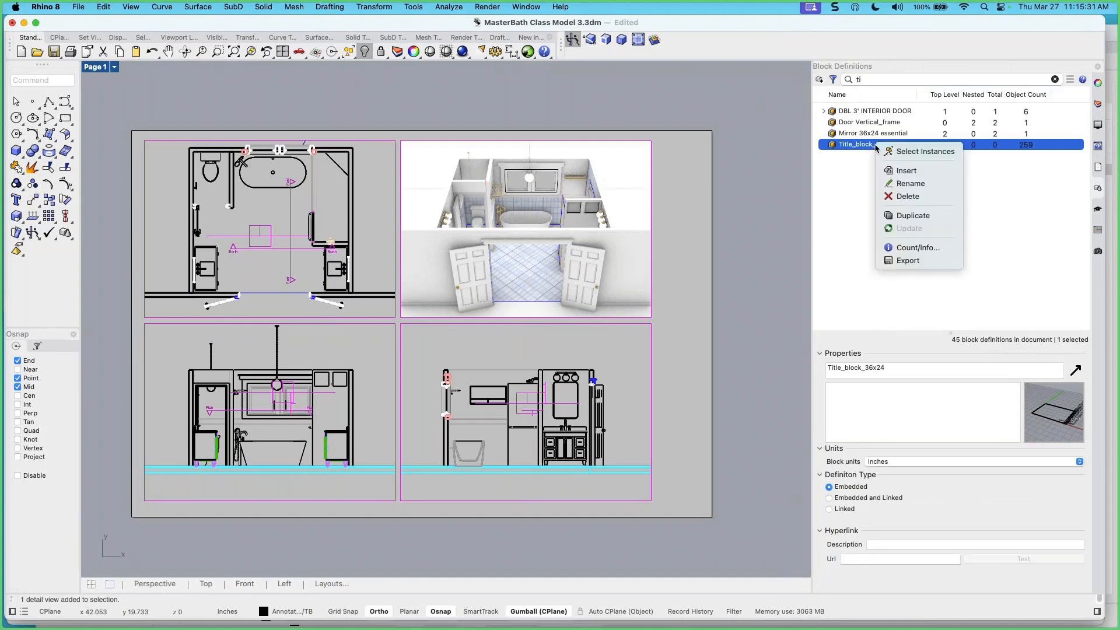
pyautogui.click(895, 172)
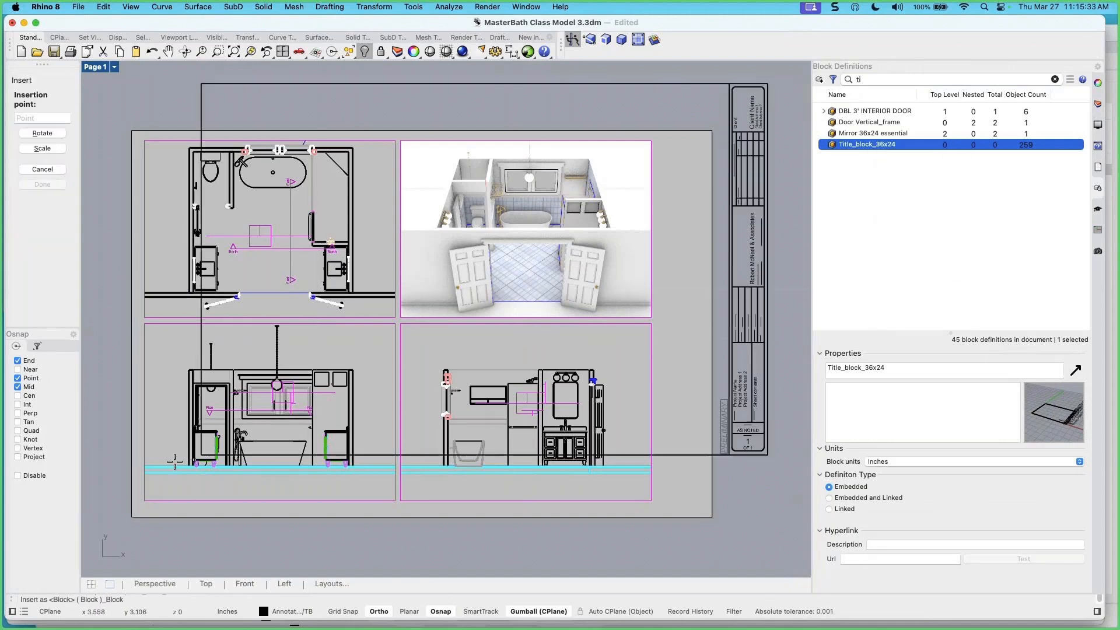
pyautogui.click(127, 514)
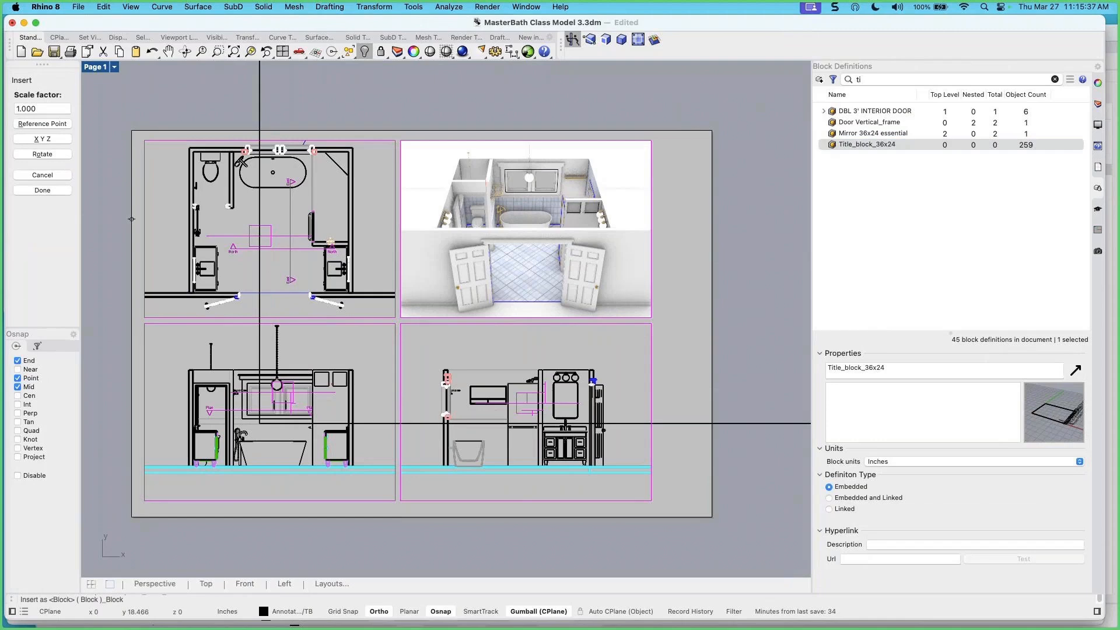
pyautogui.click(55, 108)
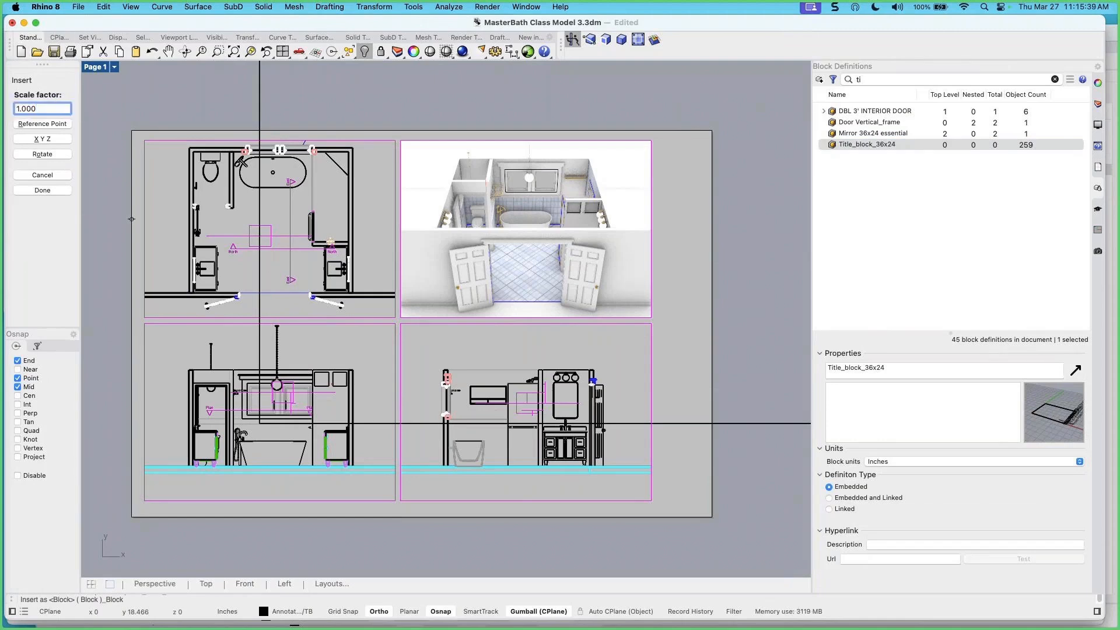
pyautogui.press('Return')
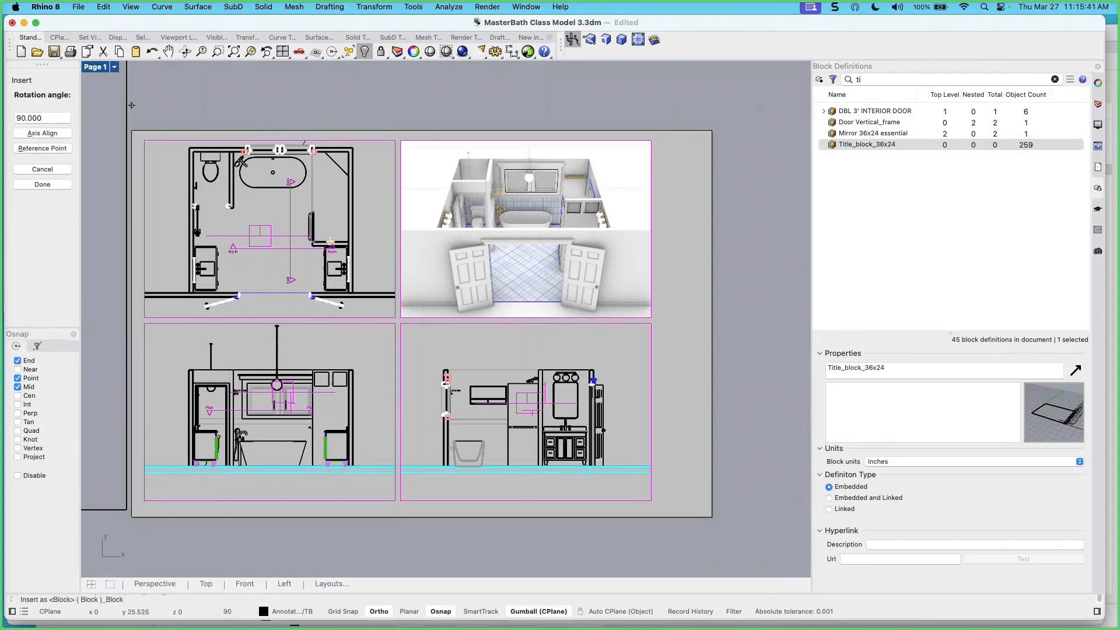
pyautogui.click(59, 118)
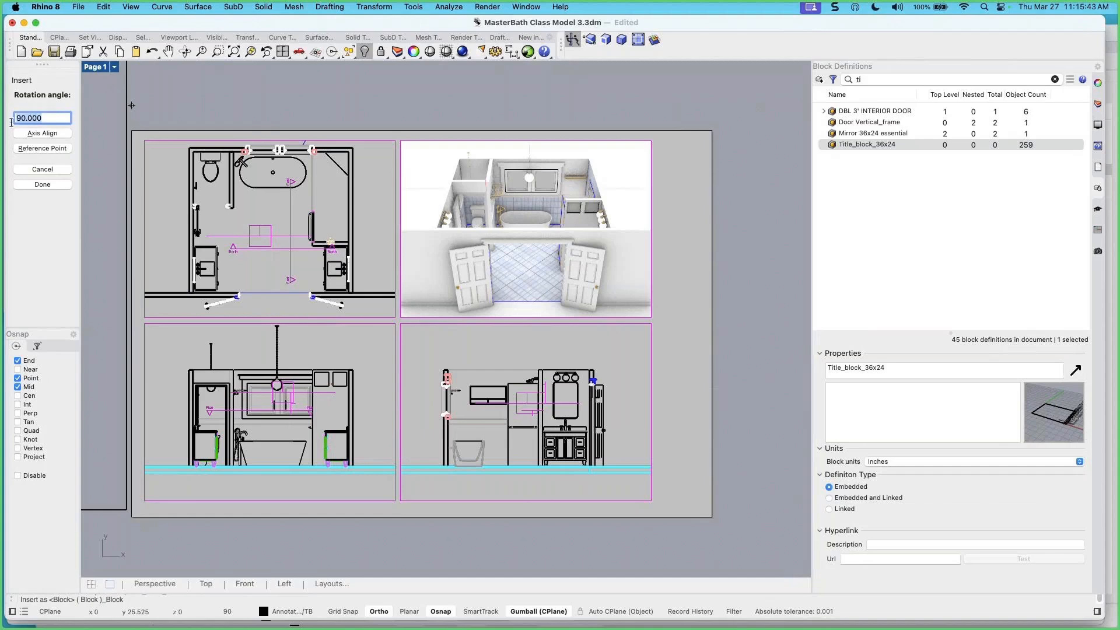
pyautogui.press('Return')
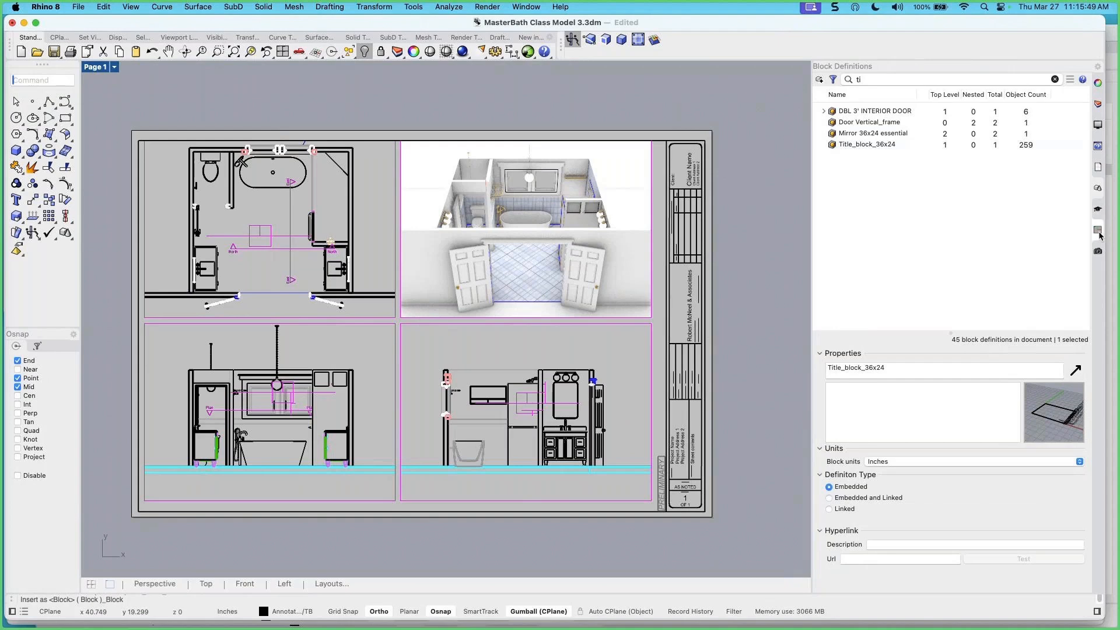
# Duplicate the Page 1 layout and rename the copy Page 2
pyautogui.click(1097, 167)
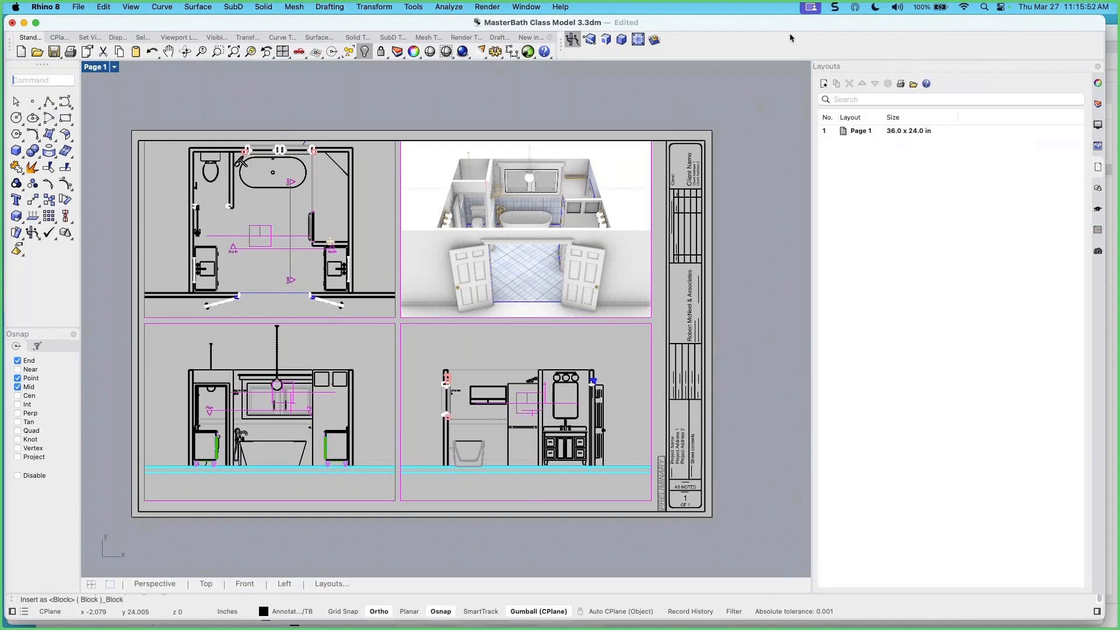
pyautogui.click(862, 133)
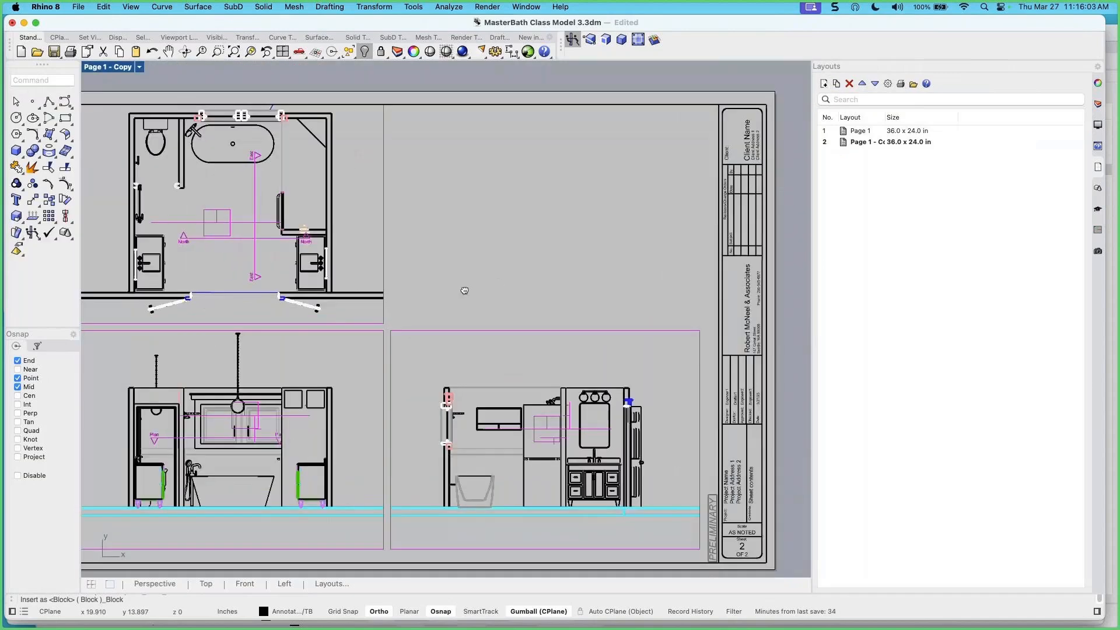
pyautogui.moveTo(464, 291); pyautogui.dragTo(489, 302, button='right')
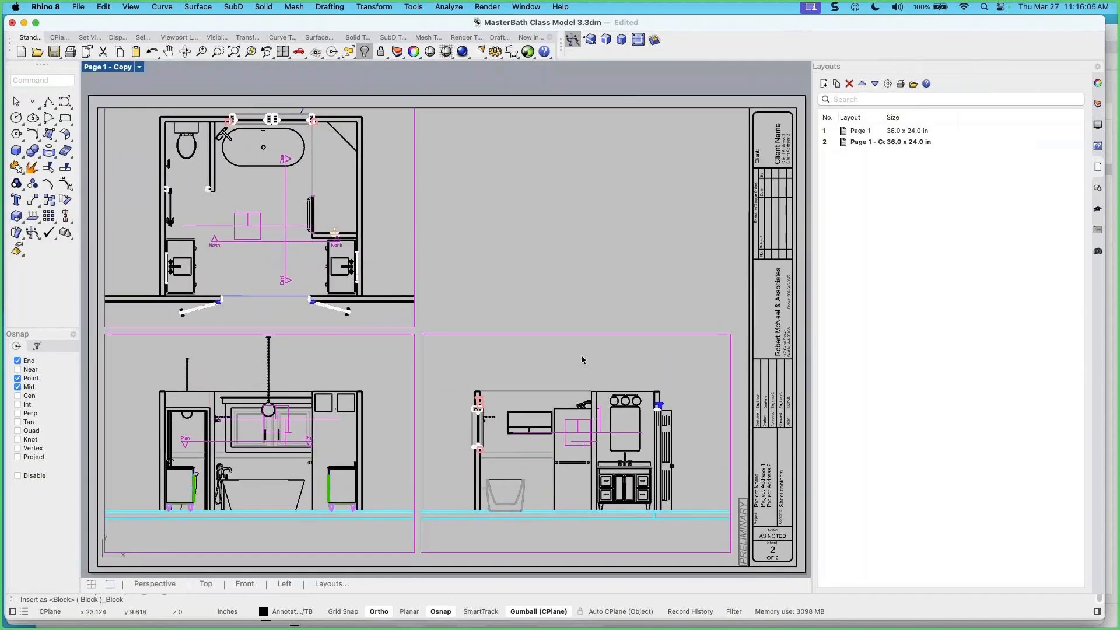
pyautogui.click(878, 132)
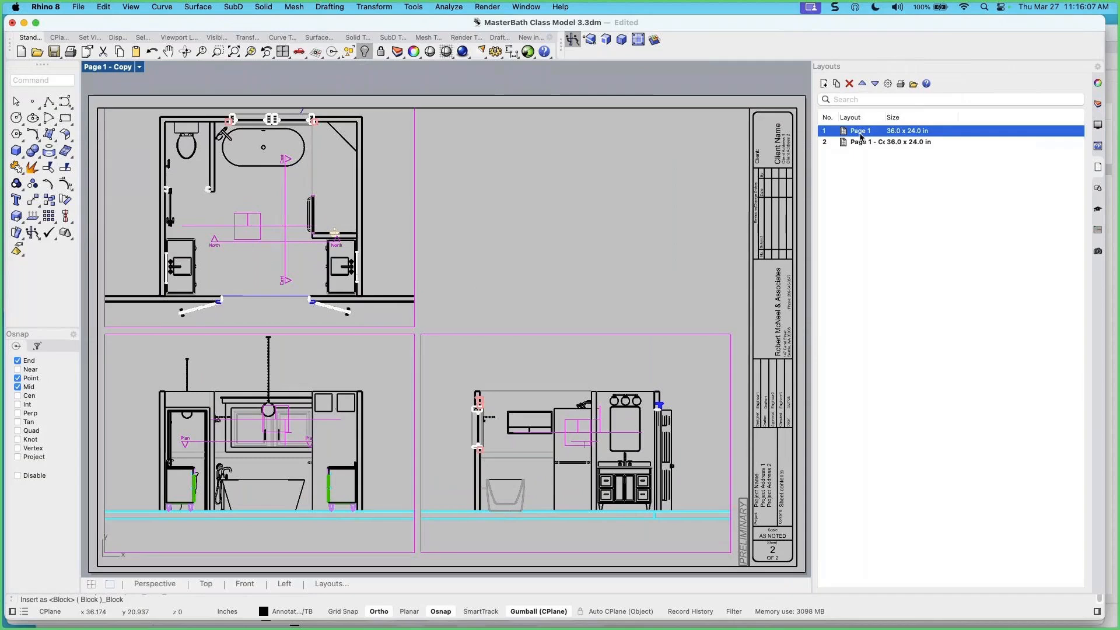
pyautogui.click(863, 143)
pyautogui.click(863, 142)
pyautogui.write('Pa')
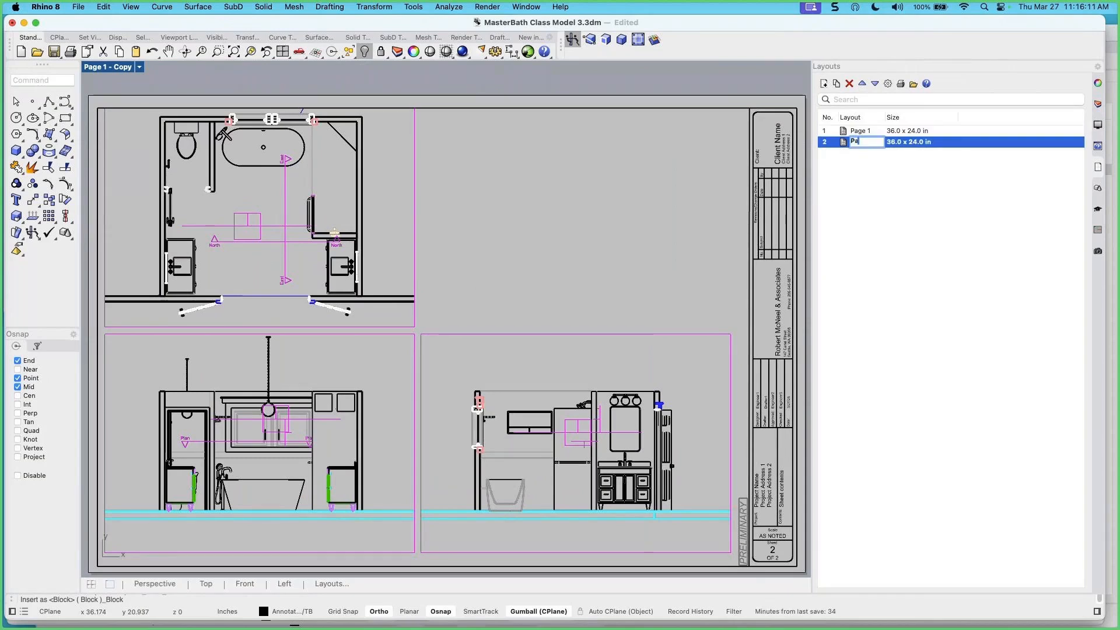
pyautogui.write('ge 2')
pyautogui.press('Return')
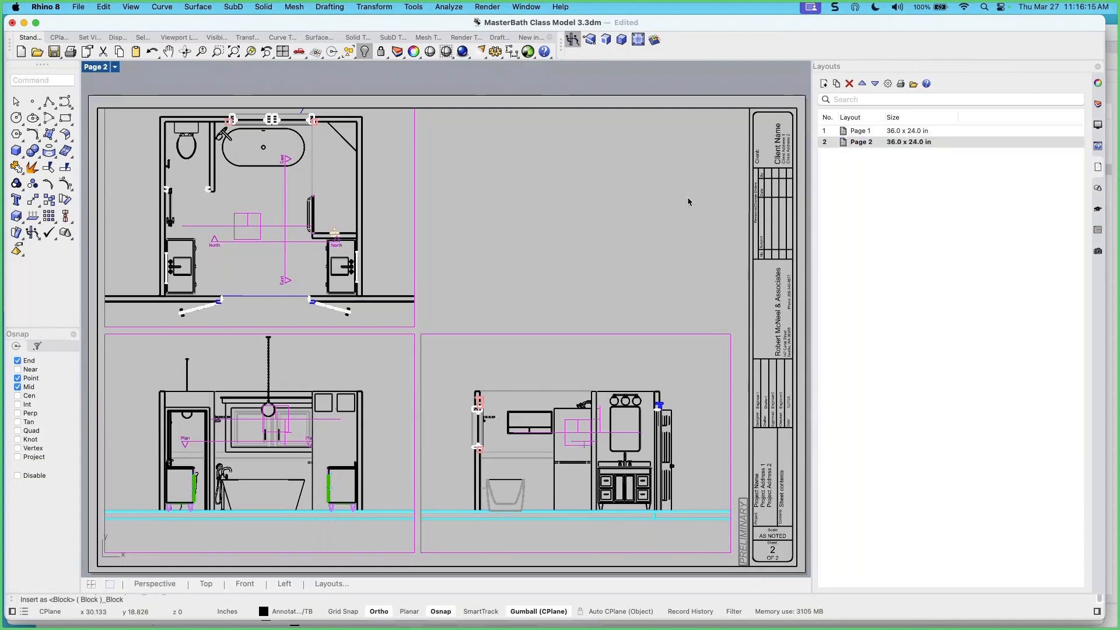
# Copy the rendered perspective detail from Page 1 and paste it in the same place on Page 2
pyautogui.click(857, 133)
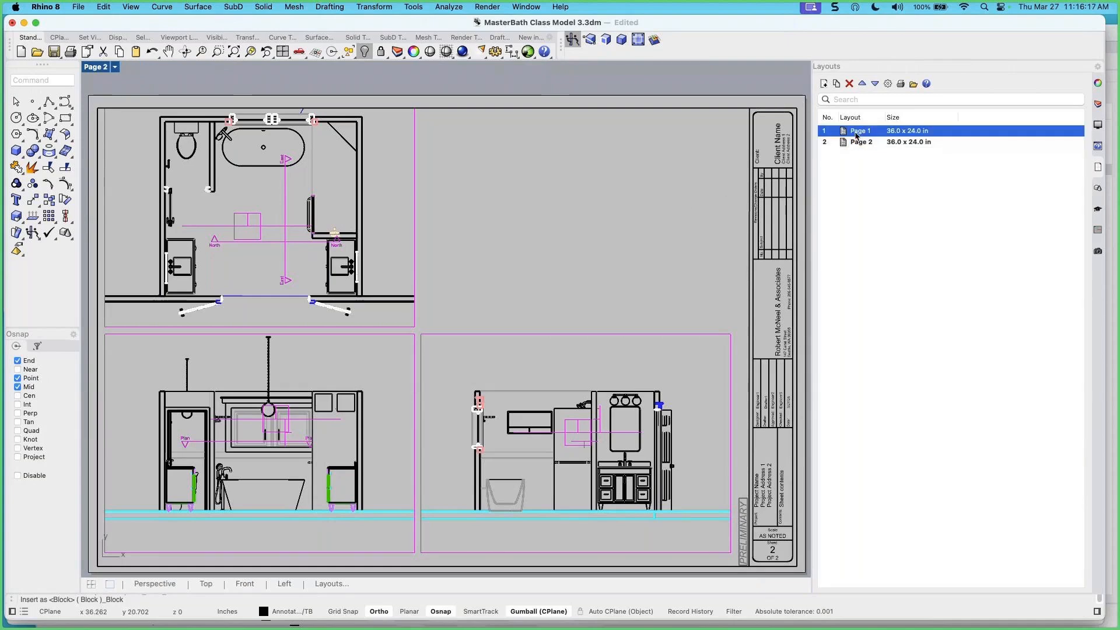
pyautogui.doubleClick(862, 134)
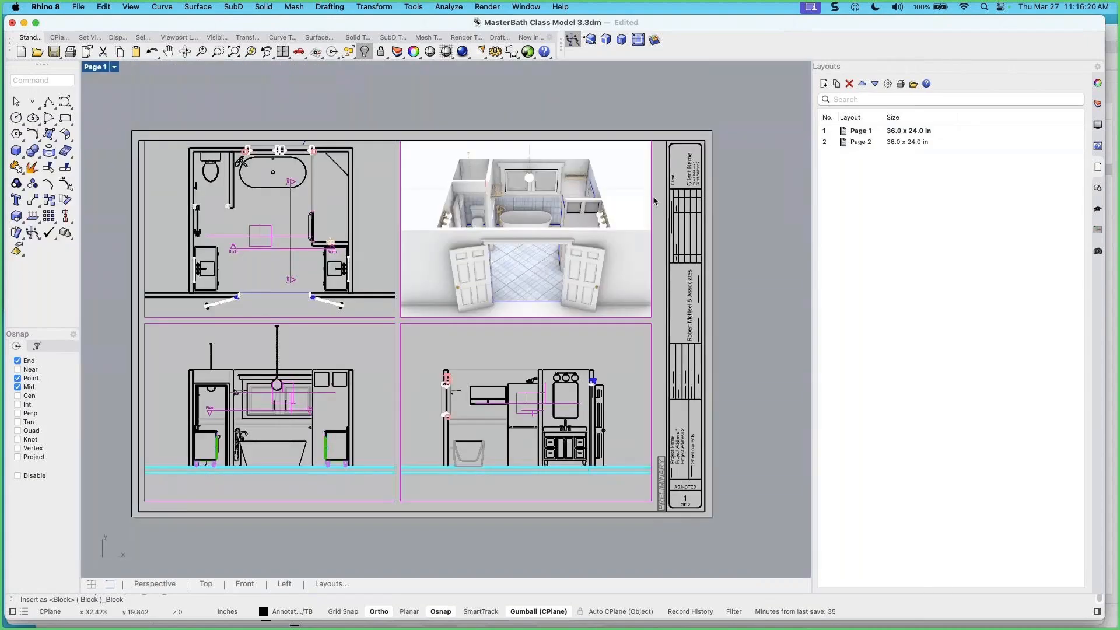
pyautogui.click(653, 197)
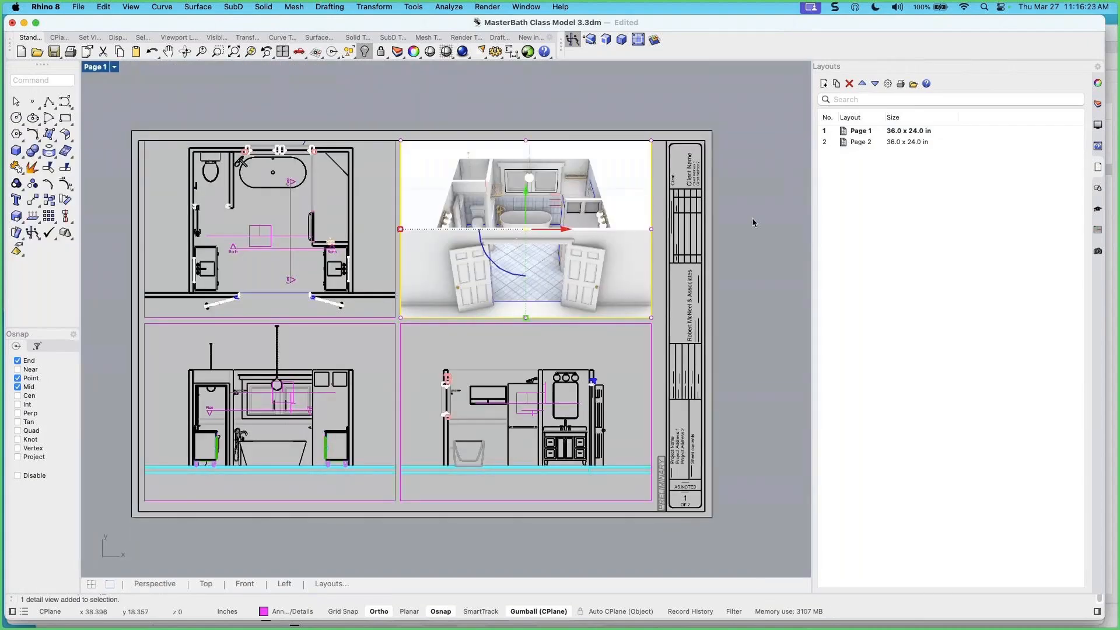
pyautogui.press('super+c')
pyautogui.doubleClick(865, 145)
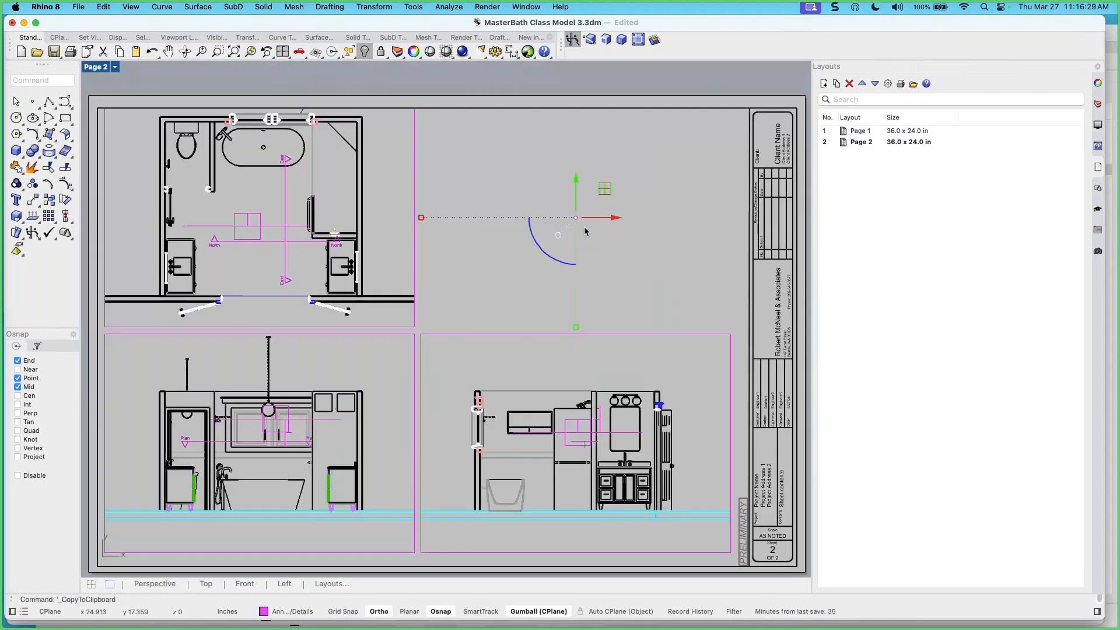
pyautogui.press('super+v')
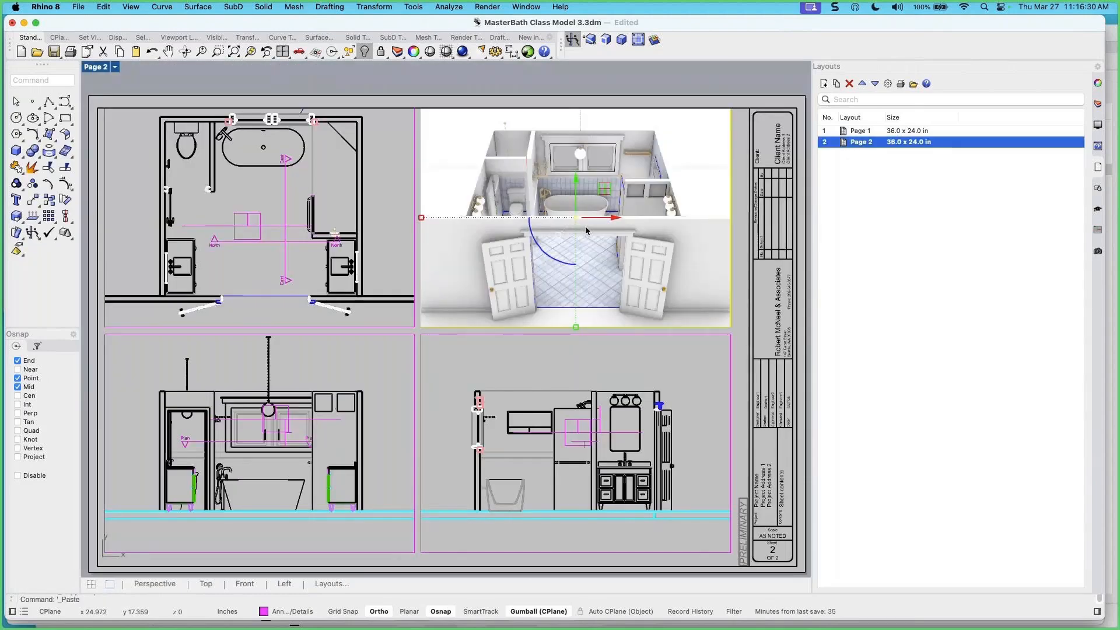
# Delete the pasted perspective detail from Page 2
pyautogui.click(736, 214)
pyautogui.click(731, 223)
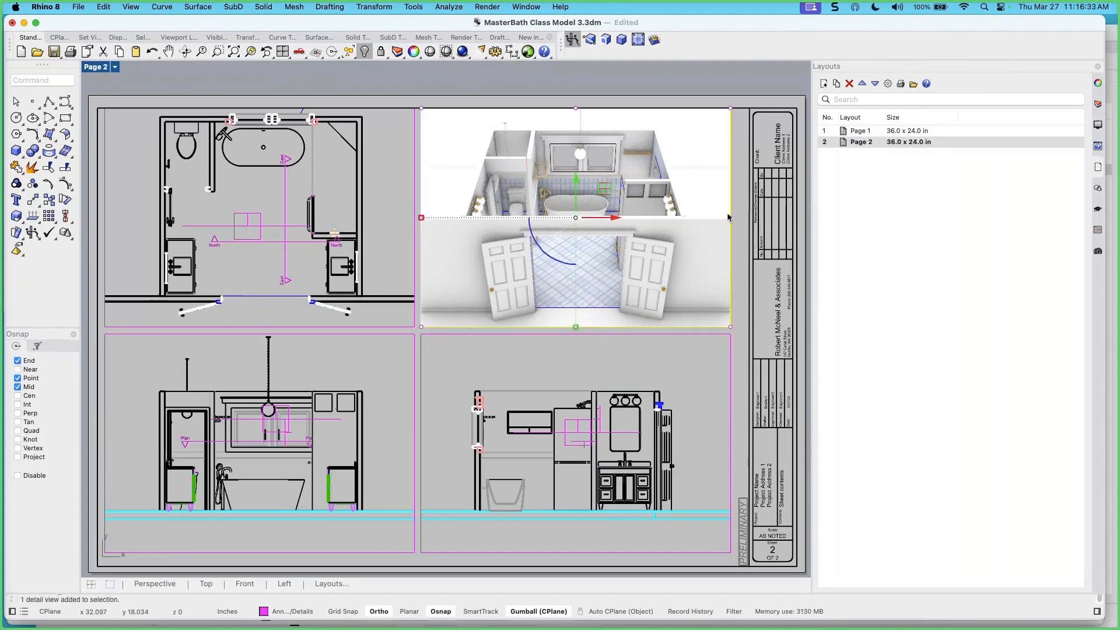
pyautogui.press('Delete')
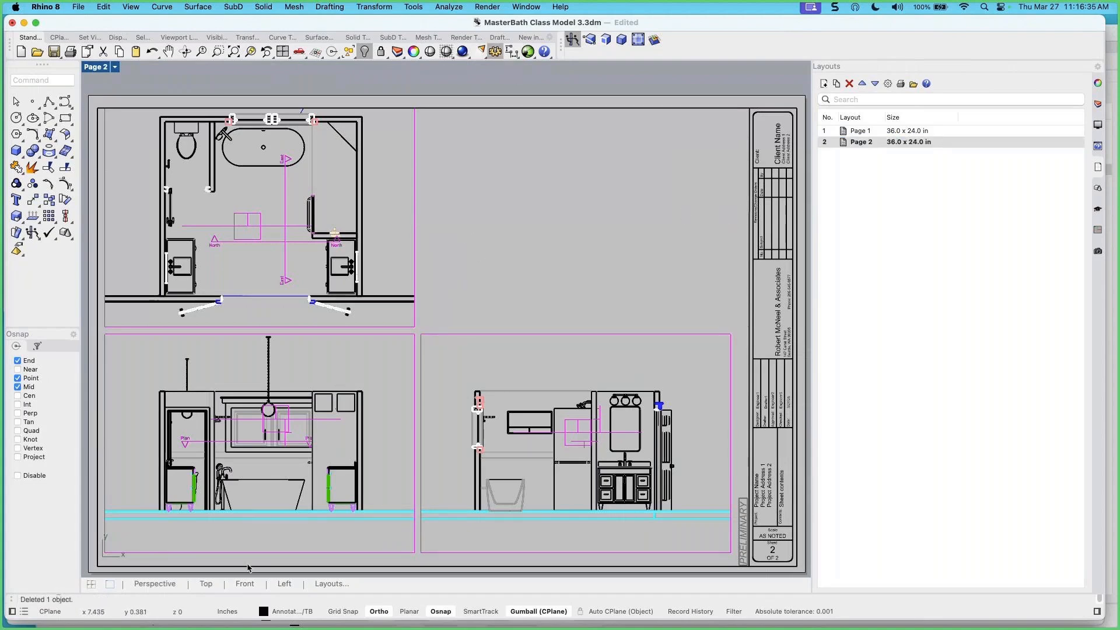
# Delete the East and Plan details from the Page 1 layout
pyautogui.doubleClick(863, 134)
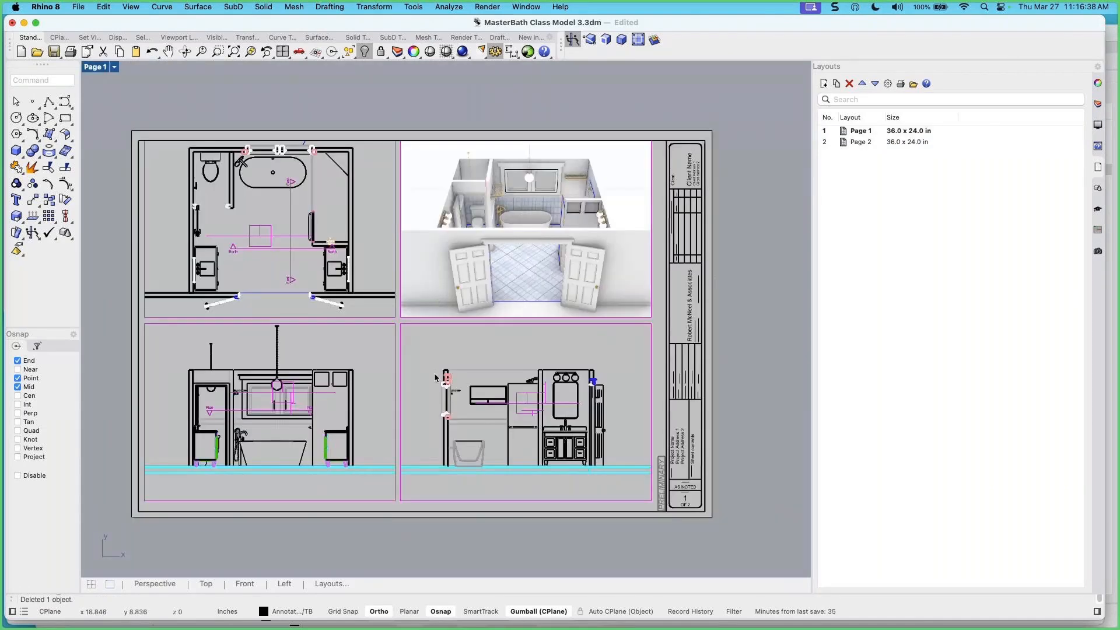
pyautogui.click(429, 322)
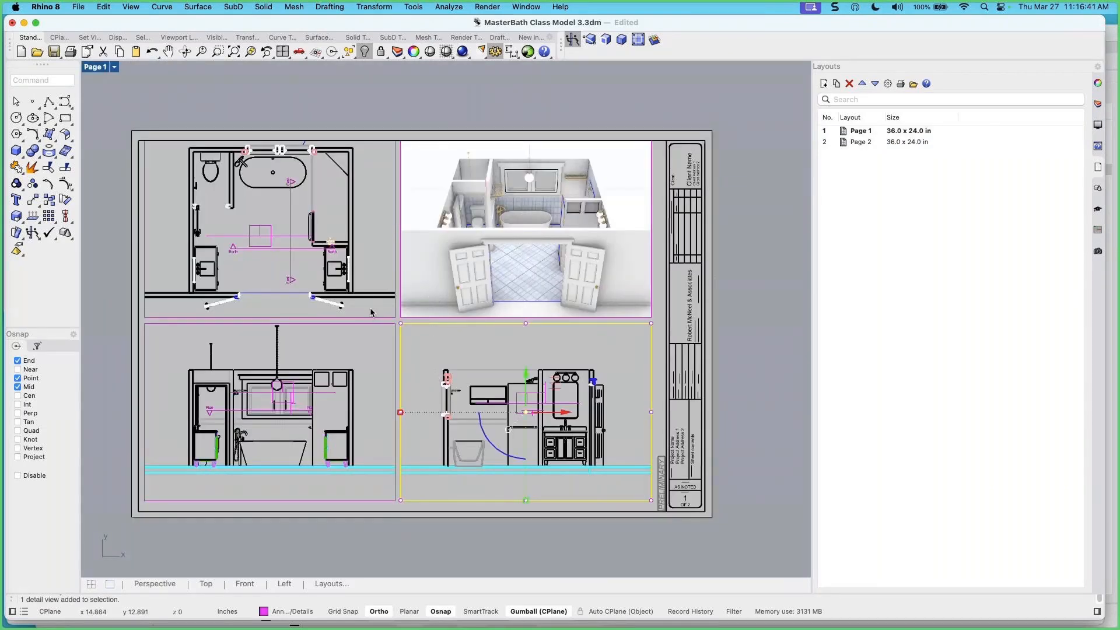
pyautogui.press('Delete')
pyautogui.click(369, 306)
pyautogui.press('Delete')
# Enlarge the perspective detail on Page 1 by stretching its lower-left corner downward into the freed space
pyautogui.click(417, 318)
pyautogui.press('F10')
pyautogui.click(401, 318)
pyautogui.moveTo(400, 318); pyautogui.dragTo(395, 412)
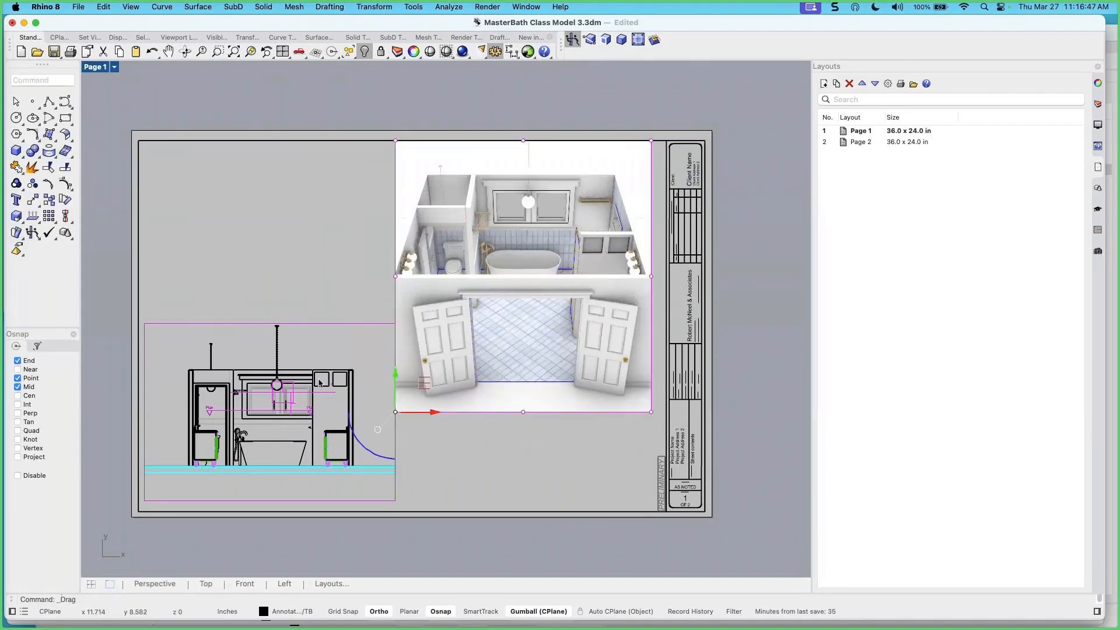
# Move the North detail up beside the perspective detail and set its display mode to Rendered
pyautogui.click(308, 324)
pyautogui.moveTo(270, 370); pyautogui.dragTo(325, 229)
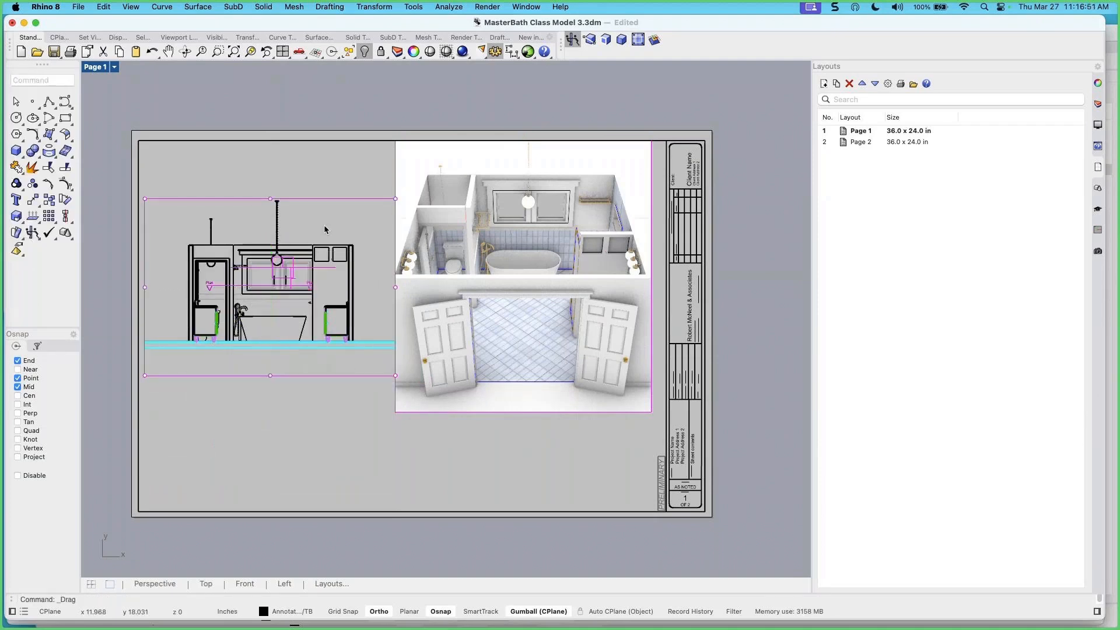
pyautogui.doubleClick(325, 229)
pyautogui.click(206, 67)
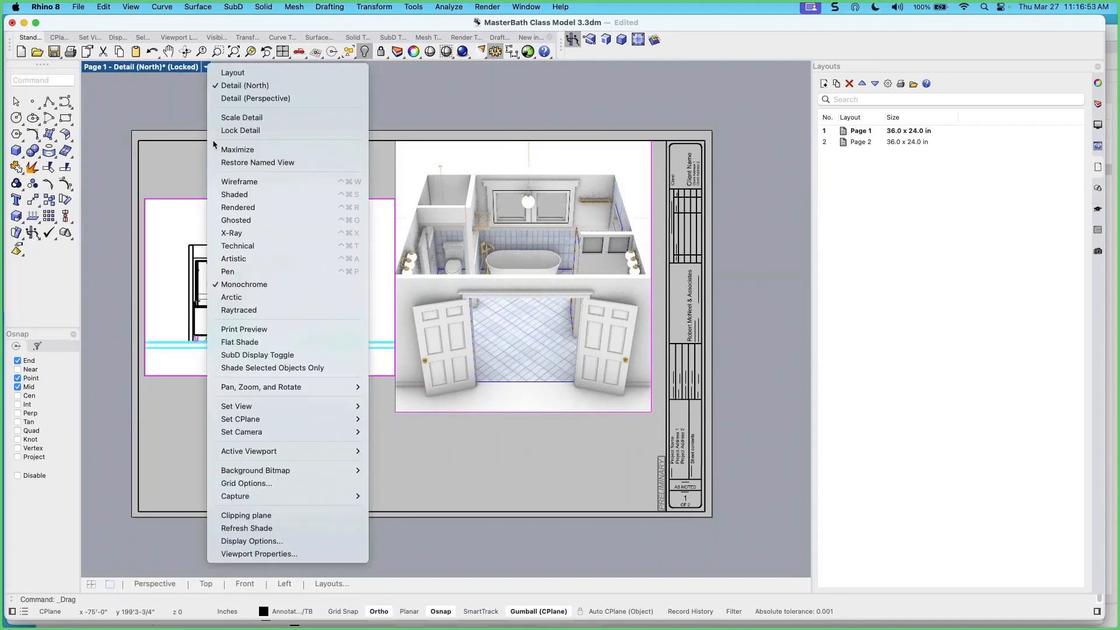
pyautogui.click(252, 206)
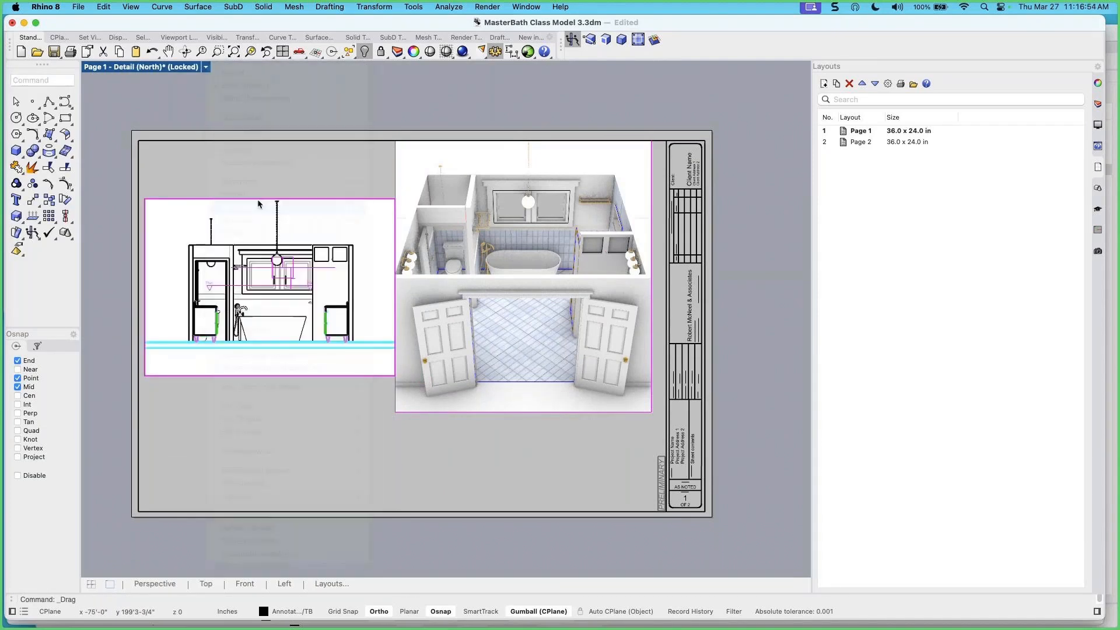
pyautogui.doubleClick(299, 171)
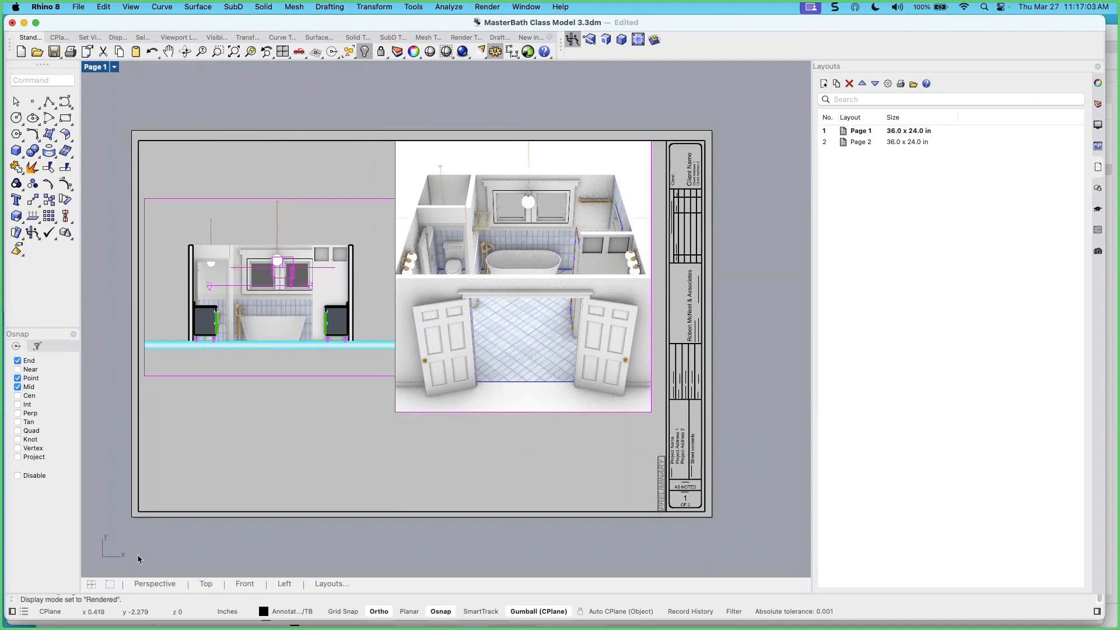
# Move the North clipping plane in the Top view to just outside the double doors, and check the North detail on Page 1
pyautogui.click(160, 585)
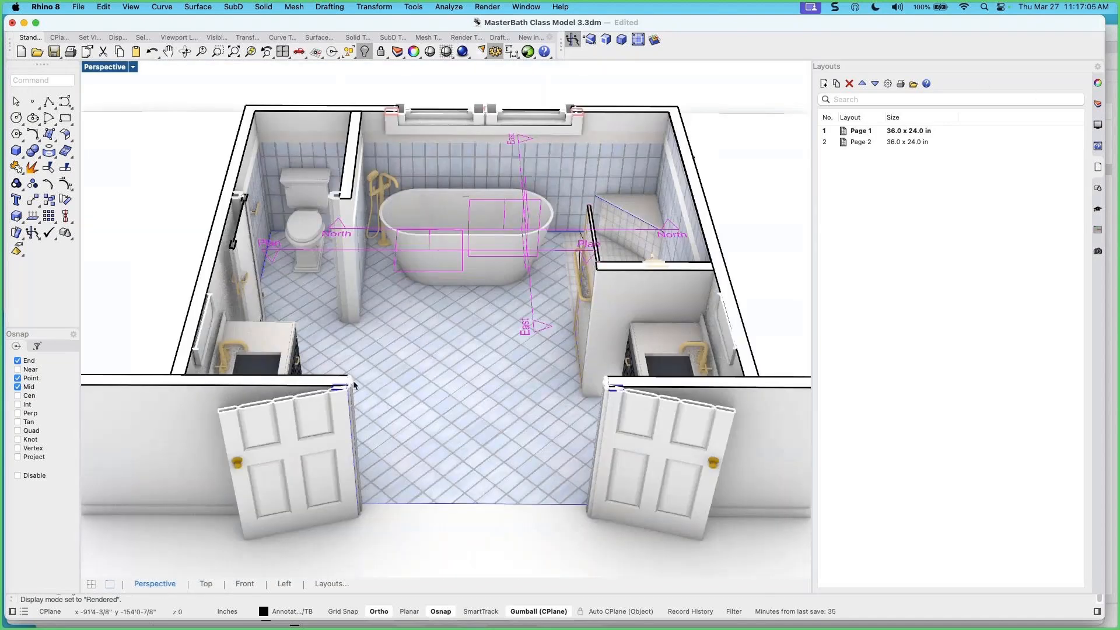
pyautogui.moveTo(401, 391); pyautogui.dragTo(229, 478, button='right')
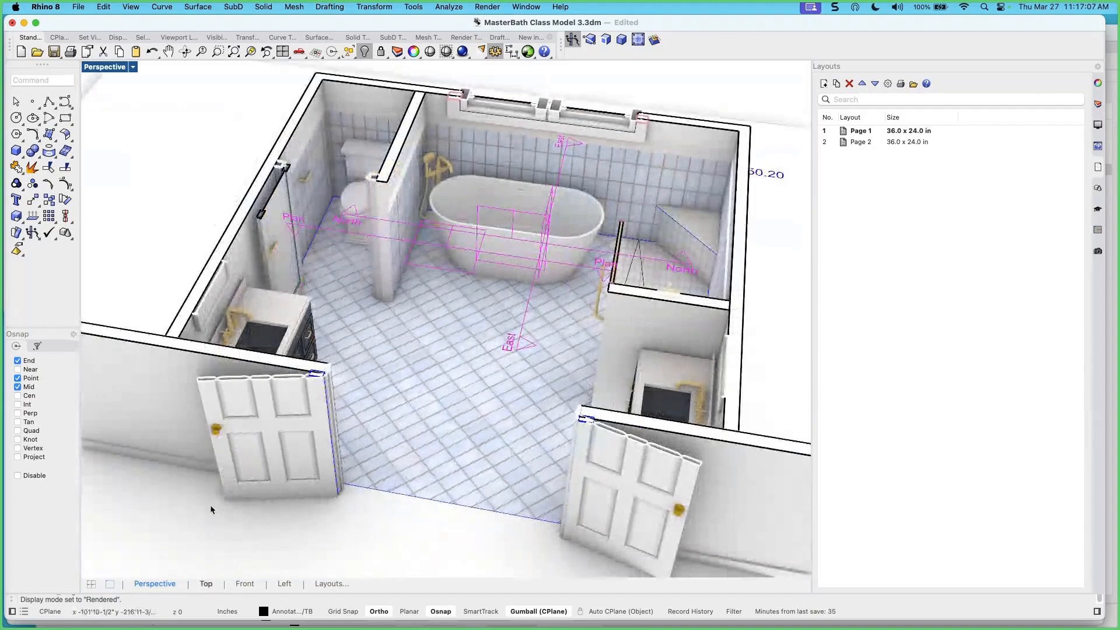
pyautogui.click(206, 584)
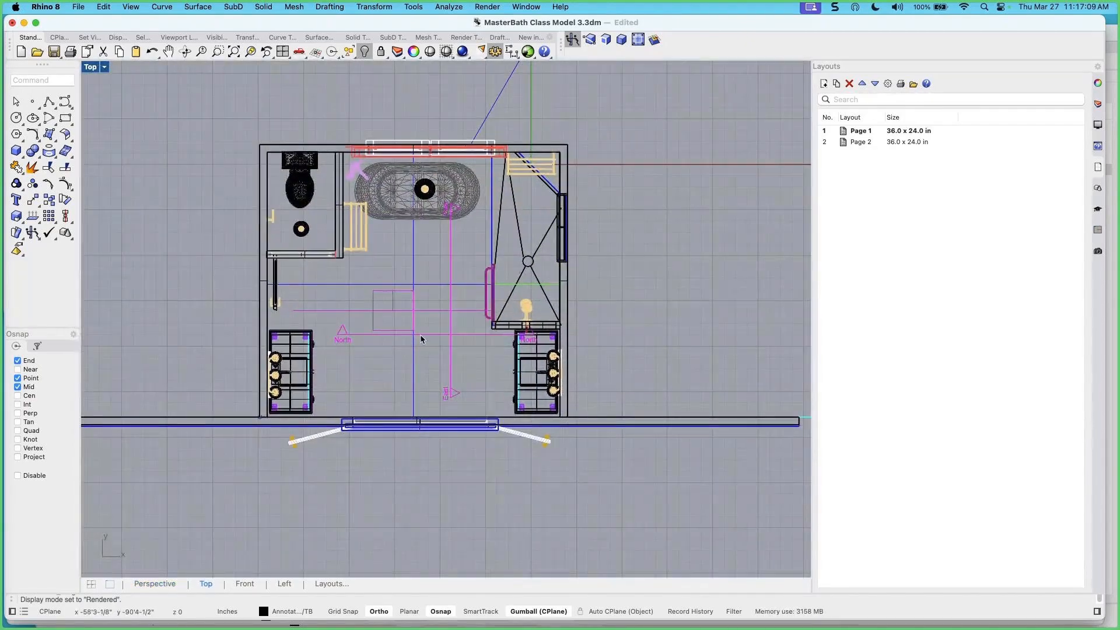
pyautogui.moveTo(394, 336)
pyautogui.mouseDown()
pyautogui.moveTo(441, 366)
pyautogui.moveTo(441, 456)
pyautogui.moveTo(461, 484)
pyautogui.moveTo(449, 484)
pyautogui.mouseUp()
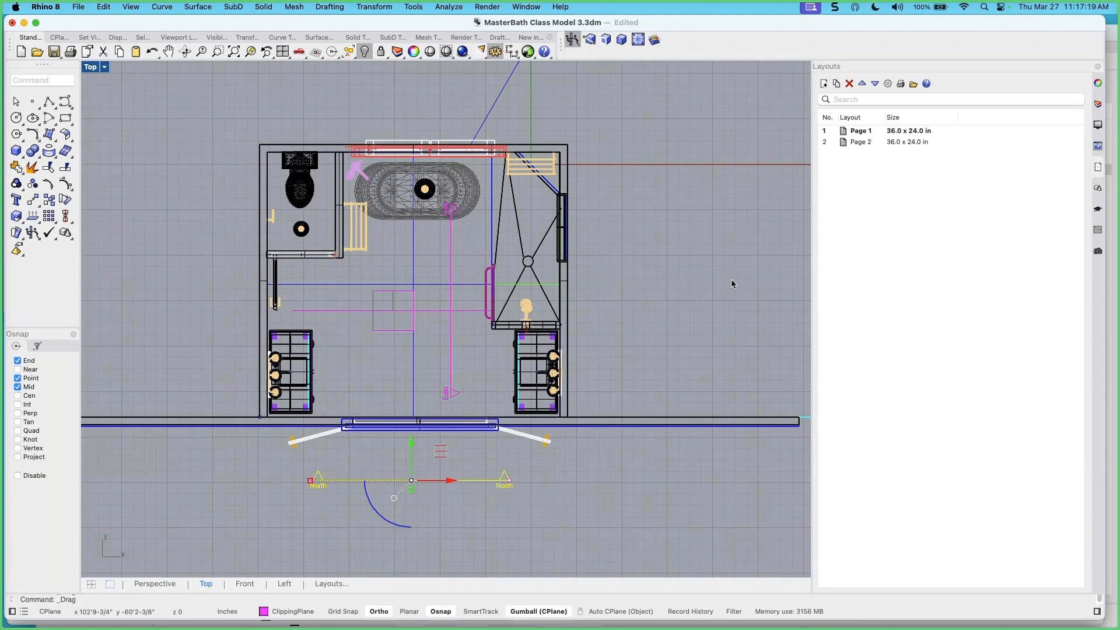
pyautogui.doubleClick(859, 133)
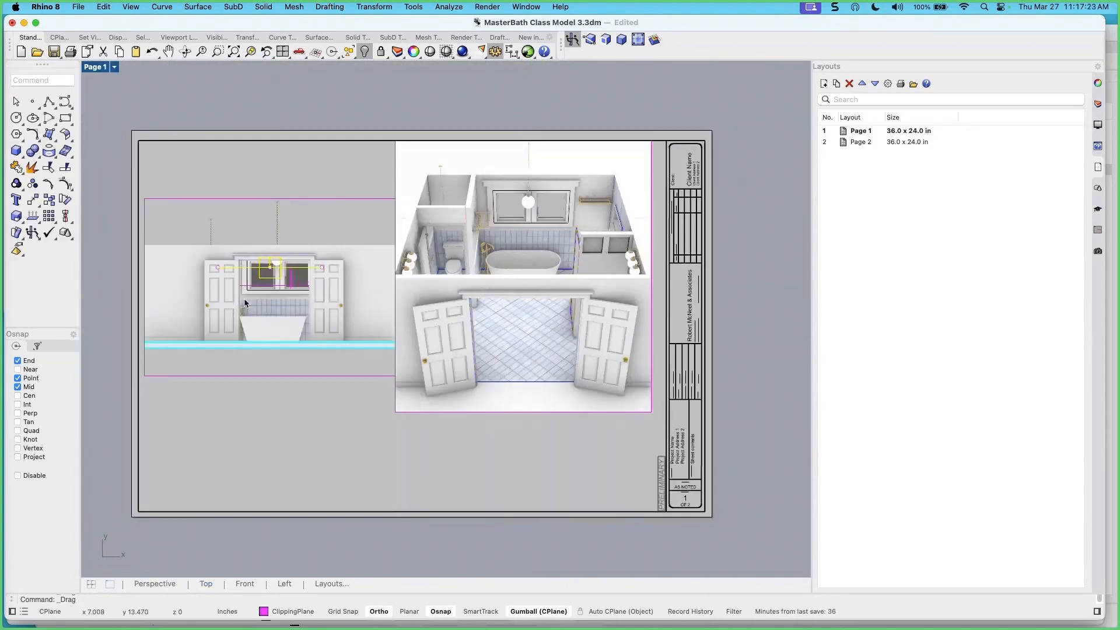
pyautogui.scroll(2, 245, 303)
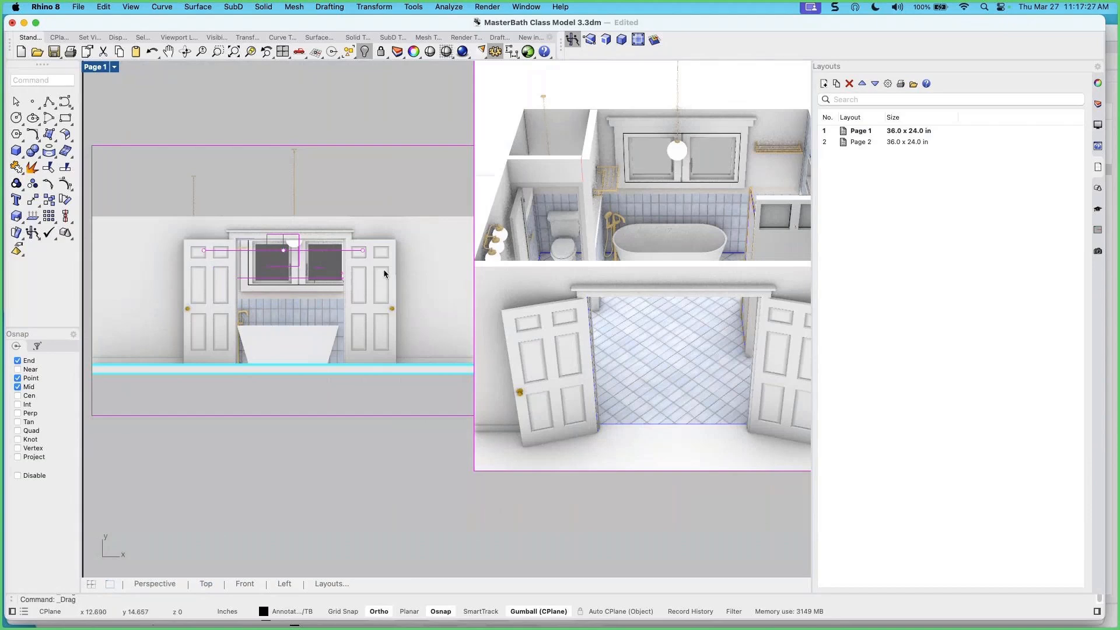
pyautogui.scroll(-2, 382, 274)
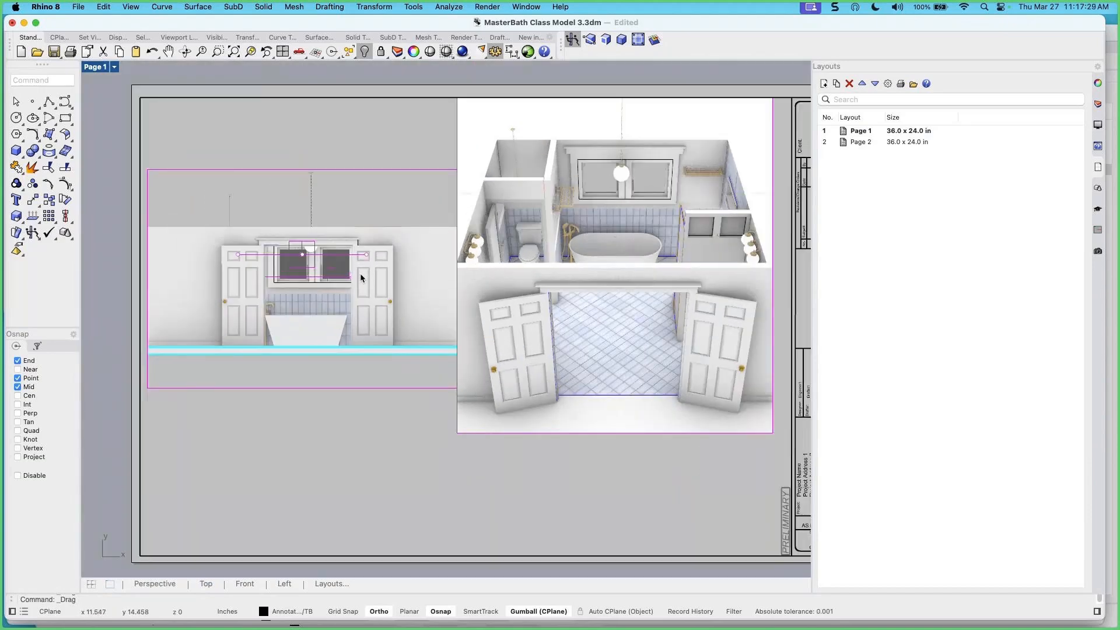
pyautogui.scroll(2, 357, 277)
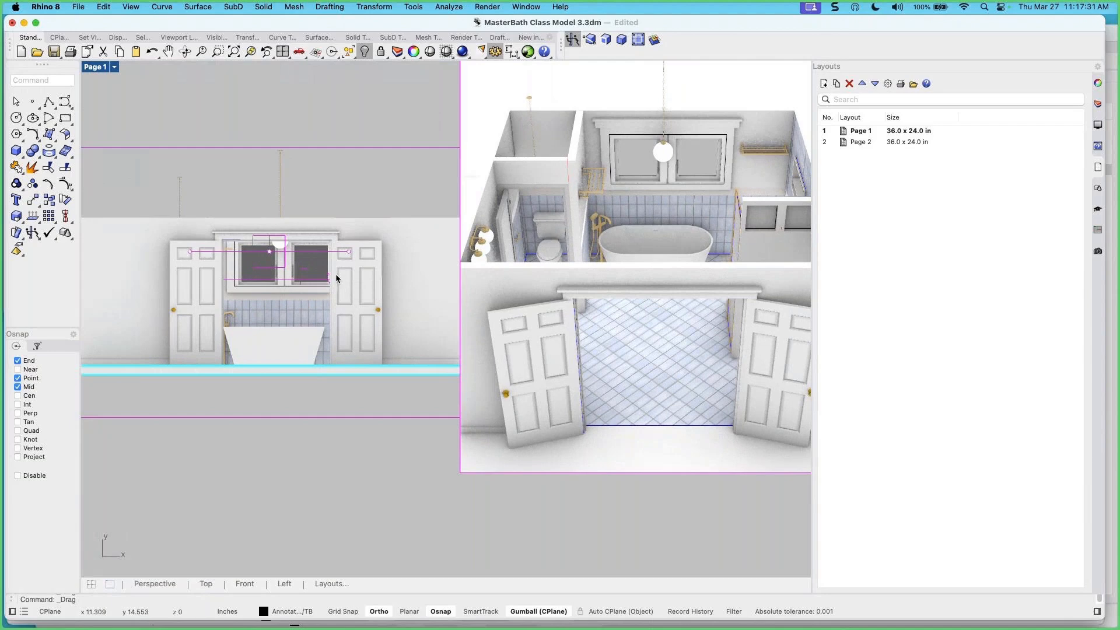
pyautogui.scroll(-2, 333, 279)
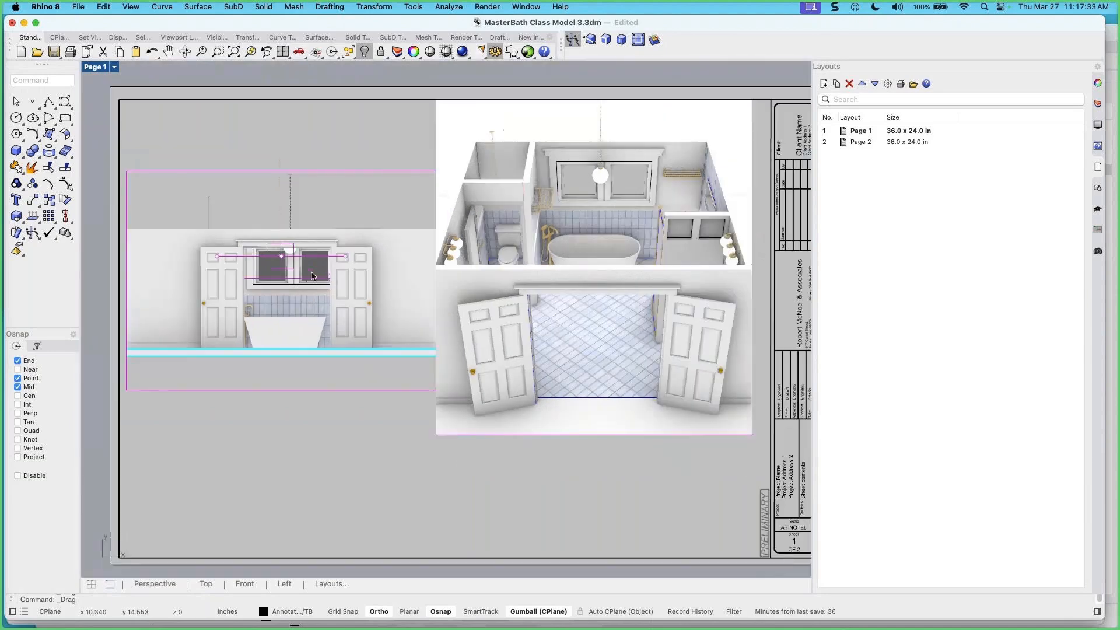
# Turn off the ClippingPlane layer
pyautogui.click(1096, 105)
pyautogui.click(916, 177)
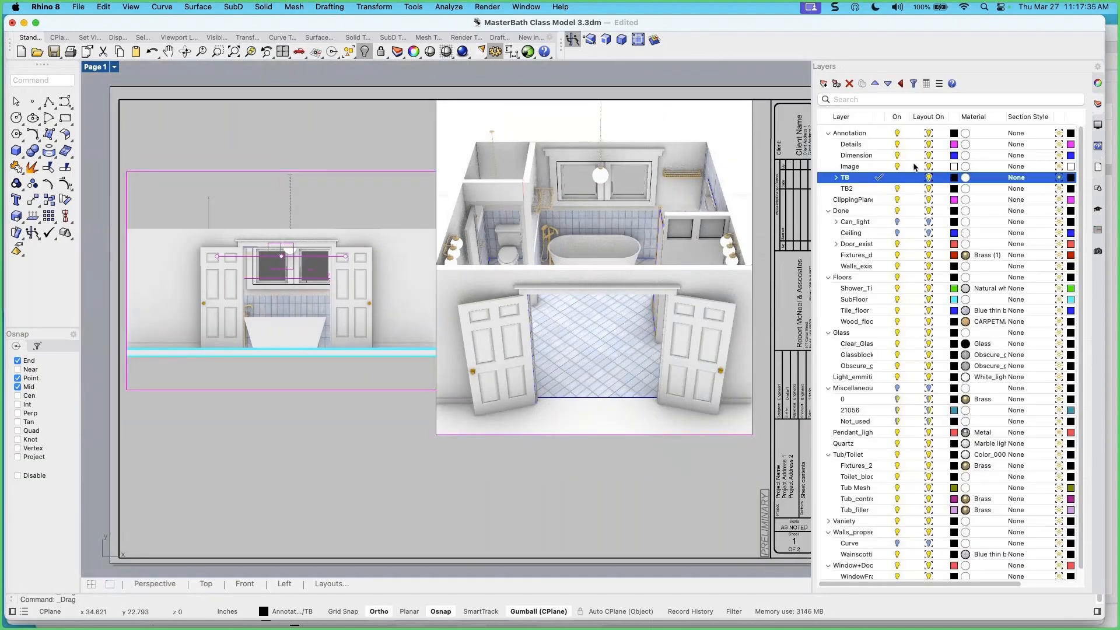
pyautogui.click(897, 199)
# Move the perspective detail on Page 1 slightly down, away from the upper border of the sheet
pyautogui.moveTo(450, 231); pyautogui.dragTo(428, 216, button='right')
pyautogui.click(537, 420)
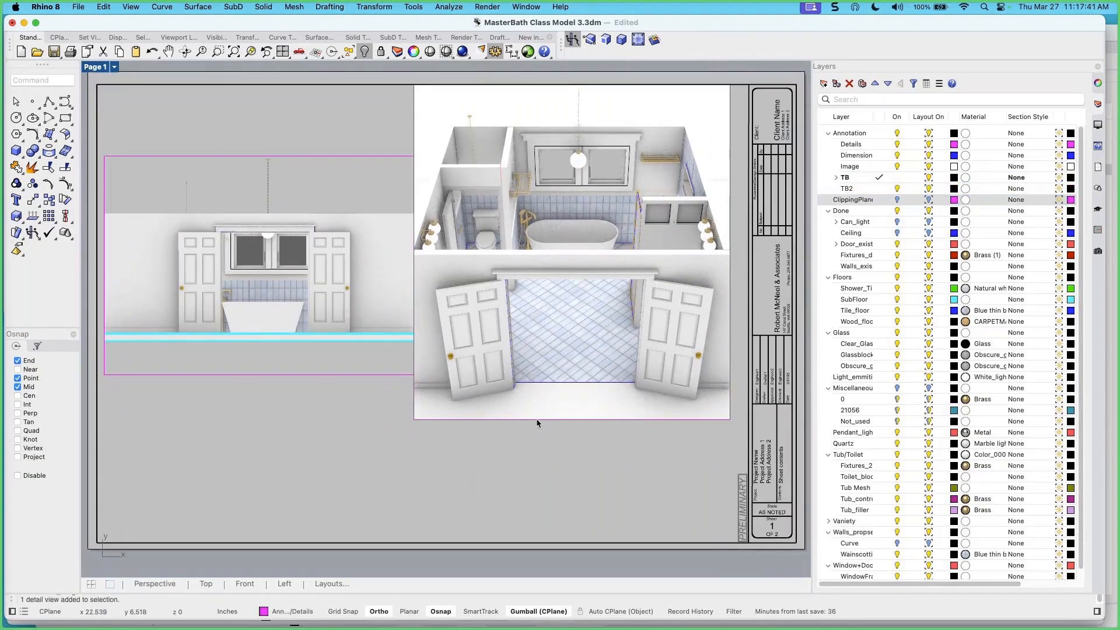
pyautogui.moveTo(572, 216); pyautogui.dragTo(571, 246)
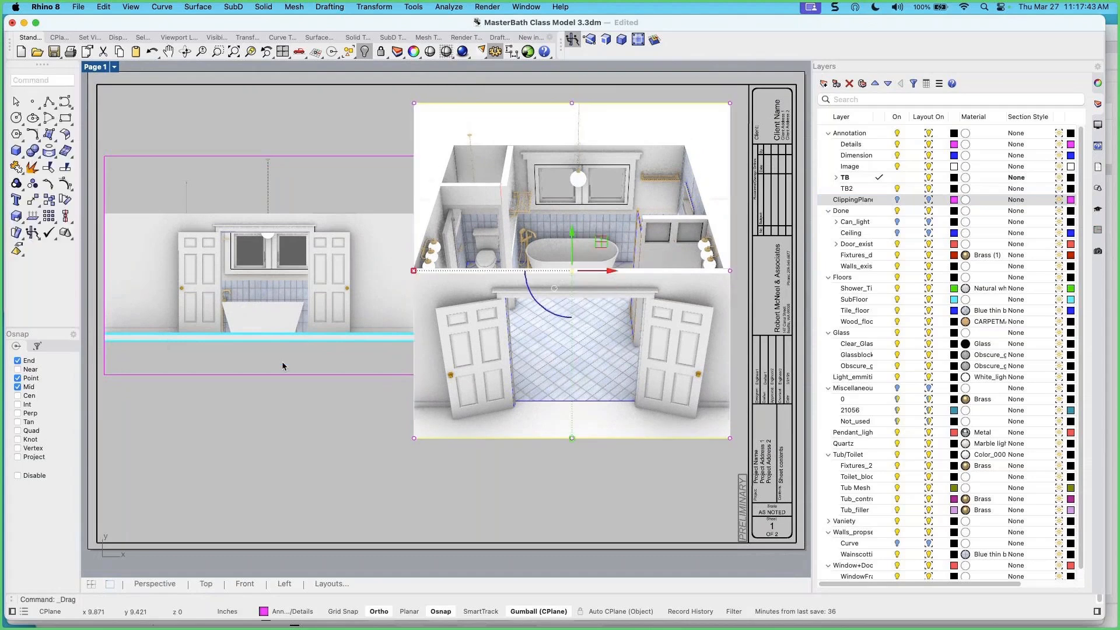
# Crop the North detail narrower and shorter so its frame fits closely around the door elevation
pyautogui.click(282, 374)
pyautogui.moveTo(105, 265); pyautogui.dragTo(159, 265)
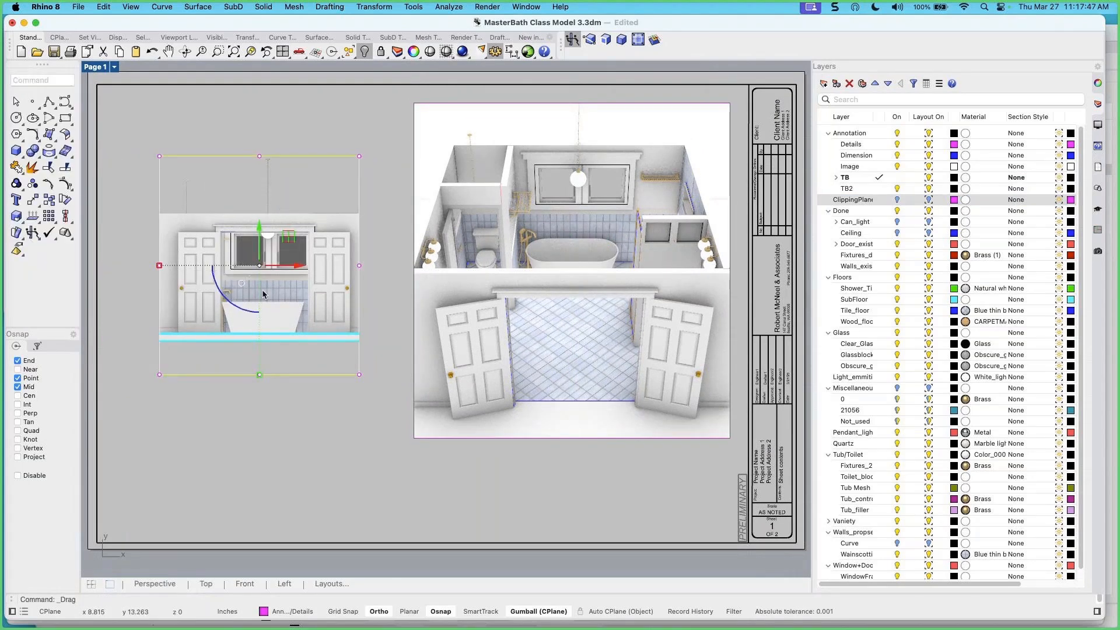
pyautogui.moveTo(260, 379); pyautogui.dragTo(260, 360)
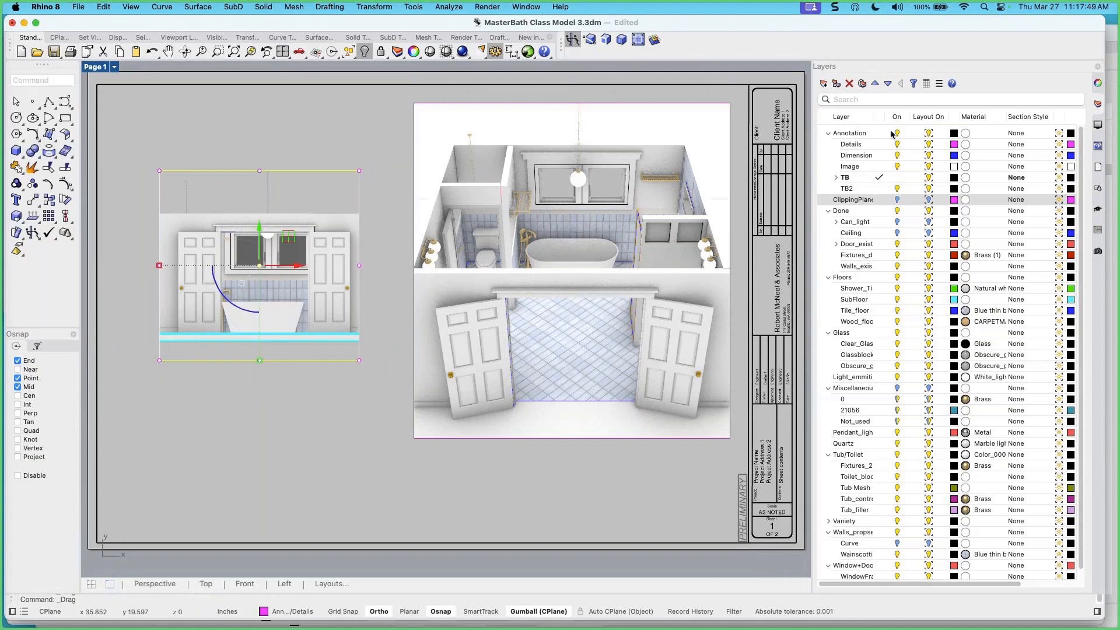
# Show the layers' Print Width setting and set the ClippingPlane layer to No Print
pyautogui.rightClick(975, 119)
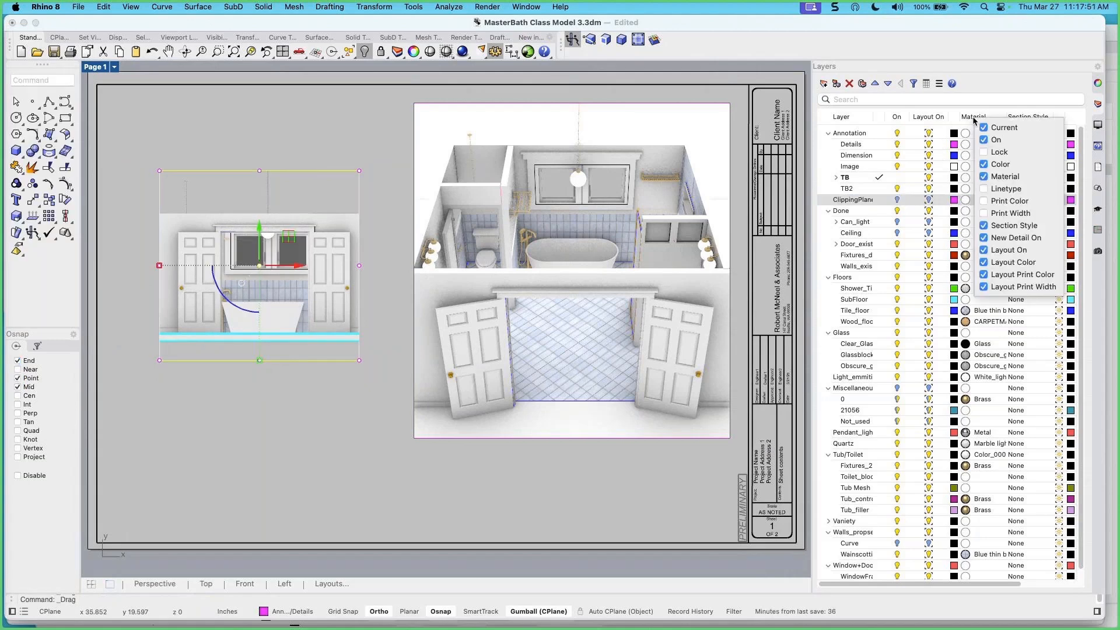
pyautogui.click(983, 213)
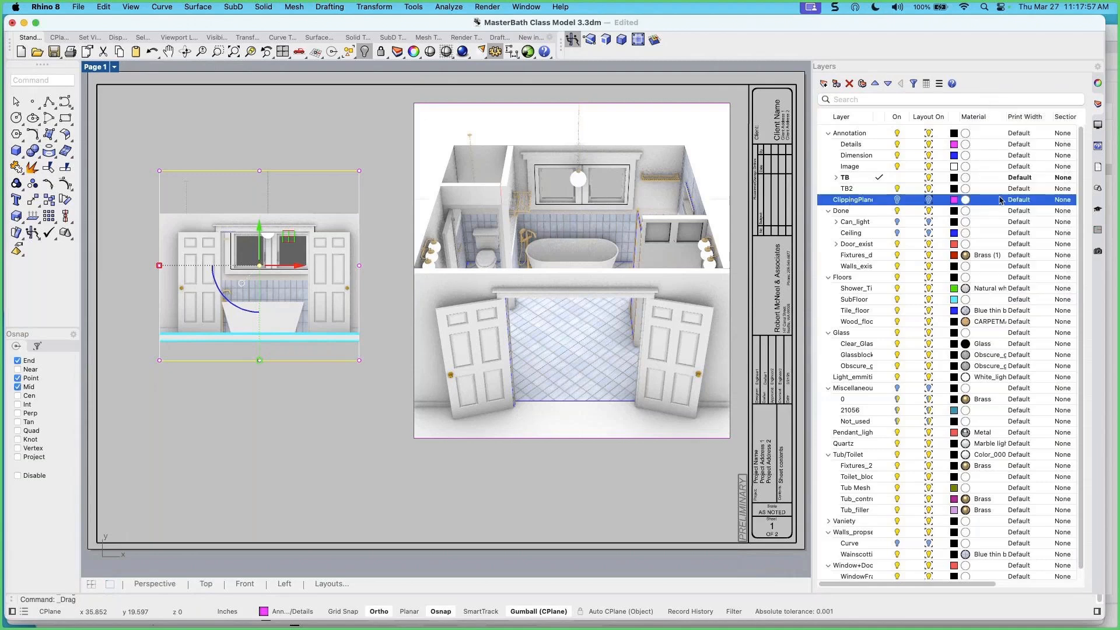
pyautogui.click(1021, 201)
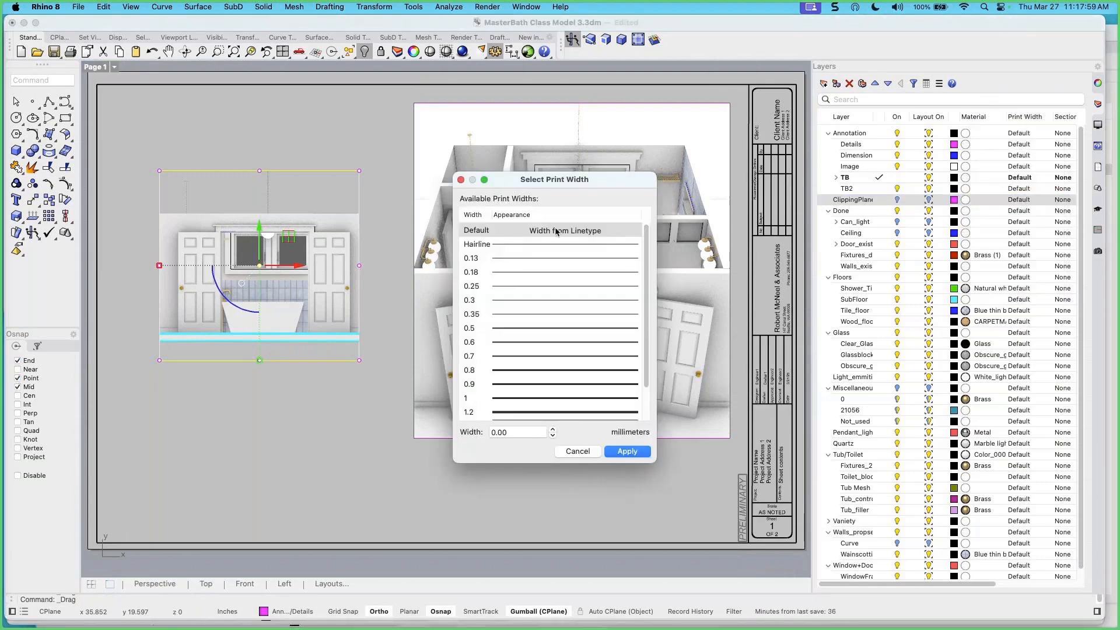
pyautogui.scroll(-3, 509, 294)
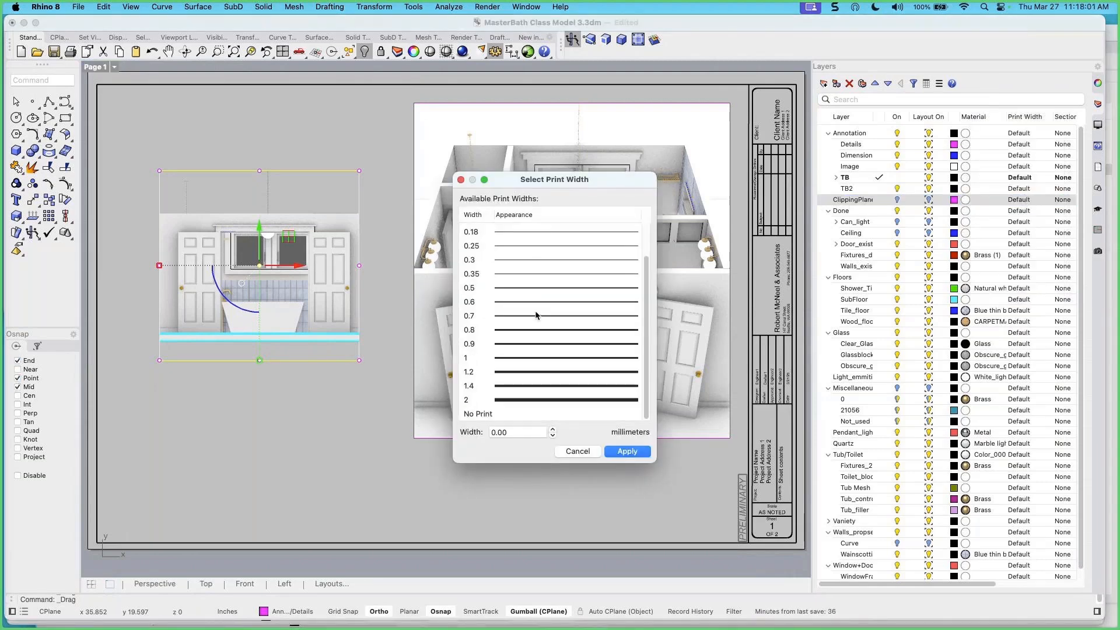
pyautogui.click(493, 414)
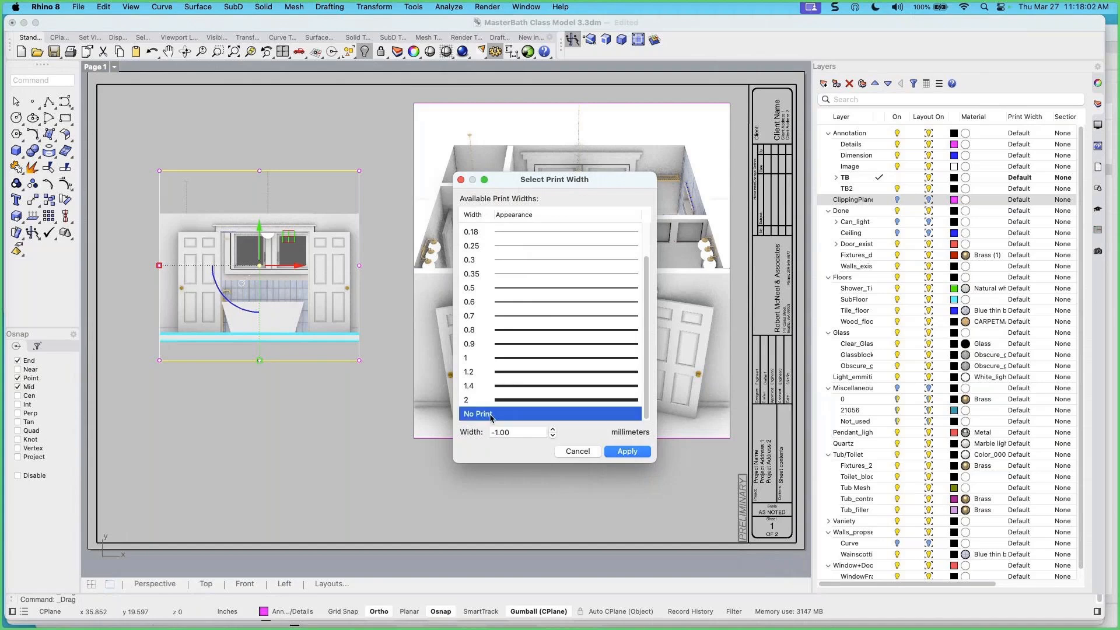
pyautogui.click(628, 452)
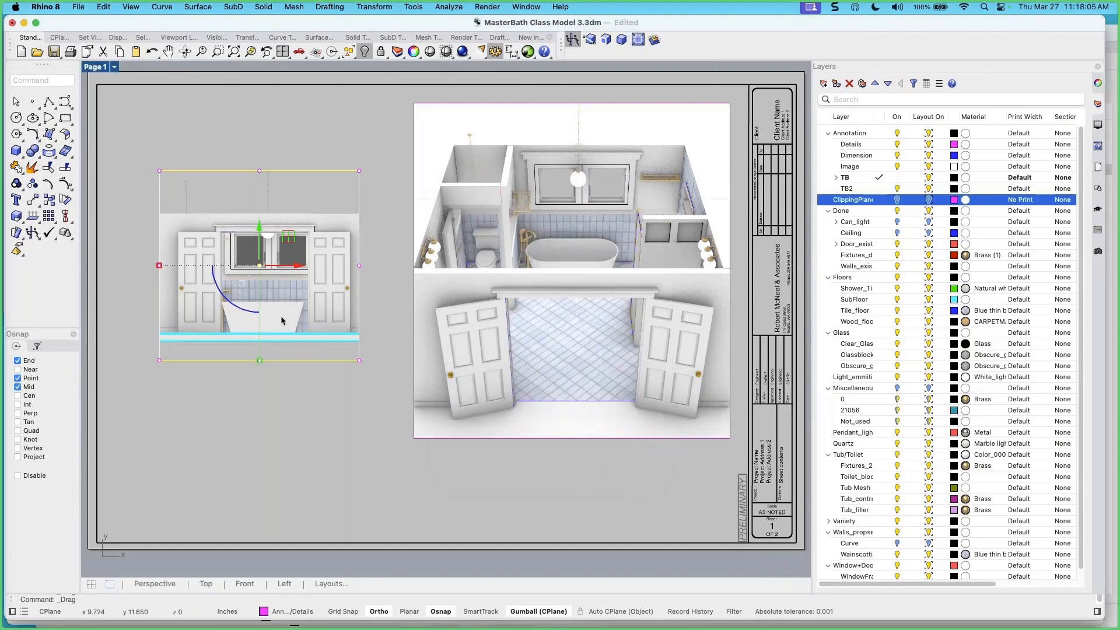
pyautogui.click(406, 327)
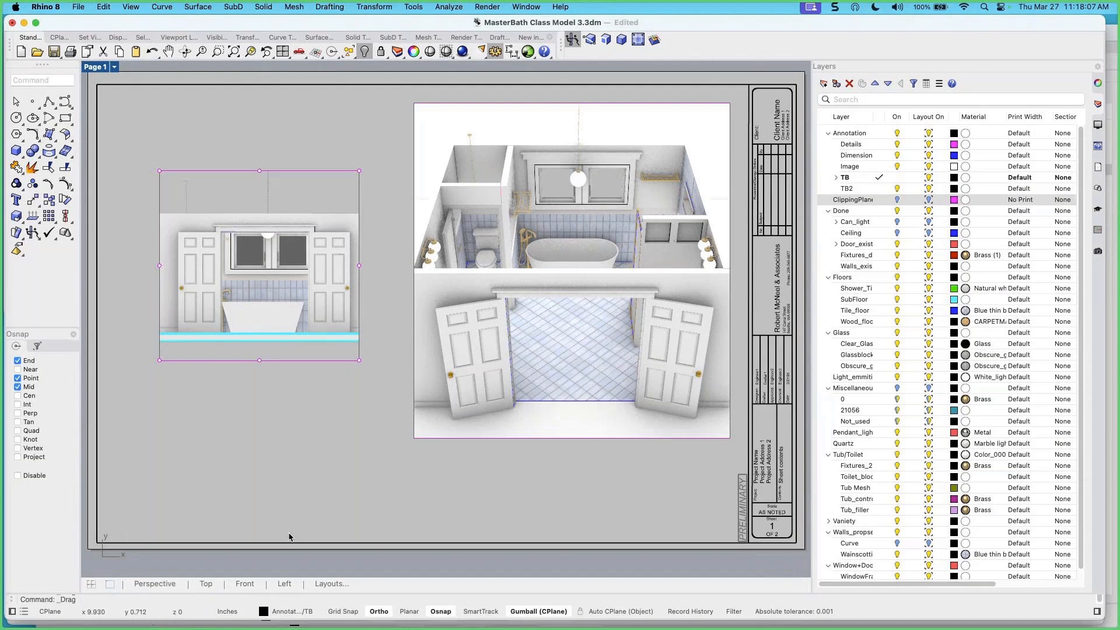
# Turn the ClippingPlane layer back on
pyautogui.click(903, 202)
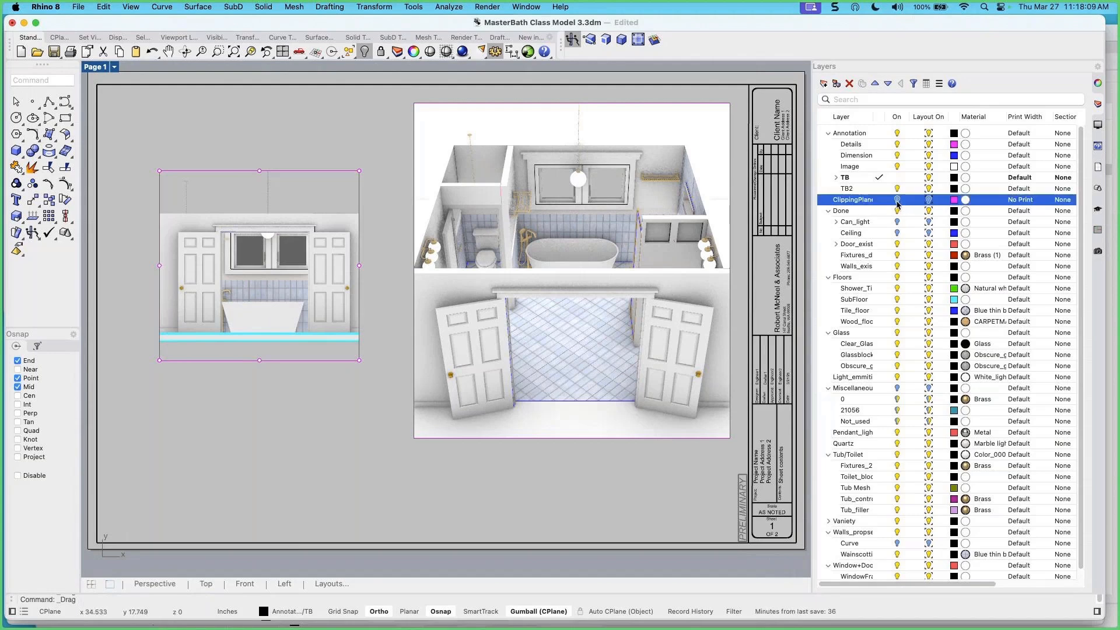
pyautogui.click(896, 202)
pyautogui.moveTo(611, 276); pyautogui.dragTo(608, 273, button='right')
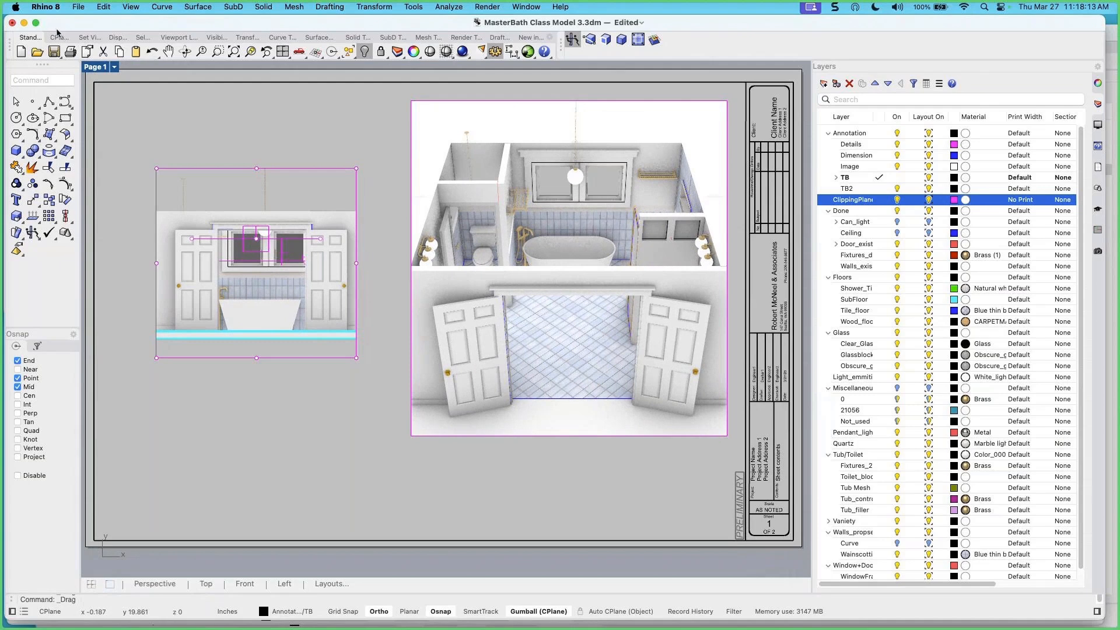
# Open the print settings, choose Print Multiple Layouts for both pages, and enlarge the dialog for a bigger preview
pyautogui.click(71, 52)
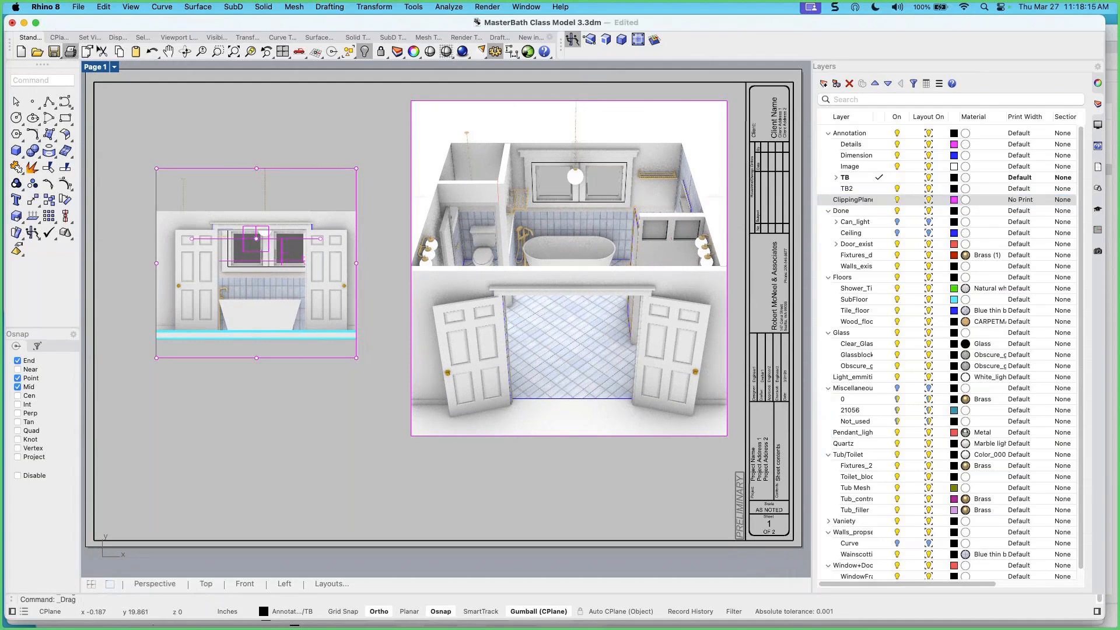
pyautogui.moveTo(588, 150); pyautogui.dragTo(477, 69)
pyautogui.click(217, 284)
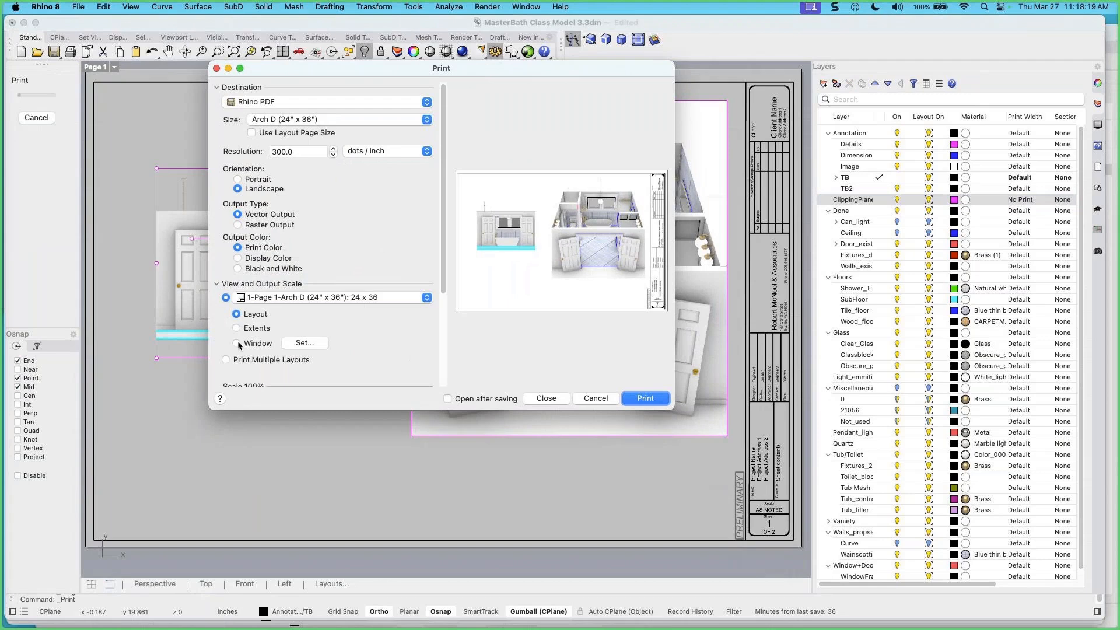
pyautogui.click(226, 360)
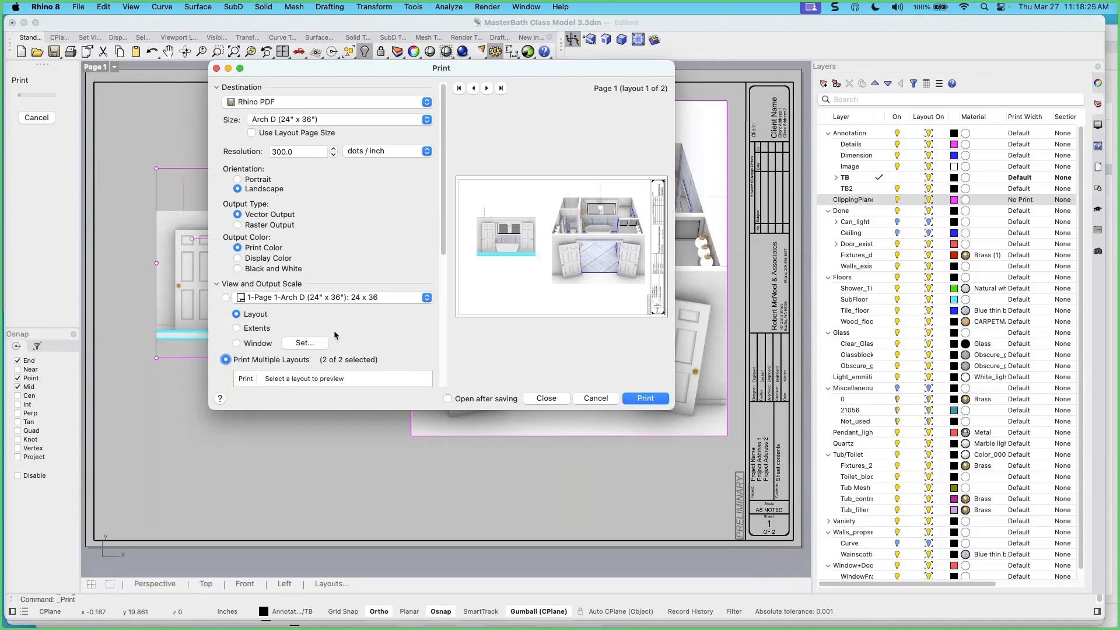
pyautogui.moveTo(694, 414); pyautogui.dragTo(813, 437)
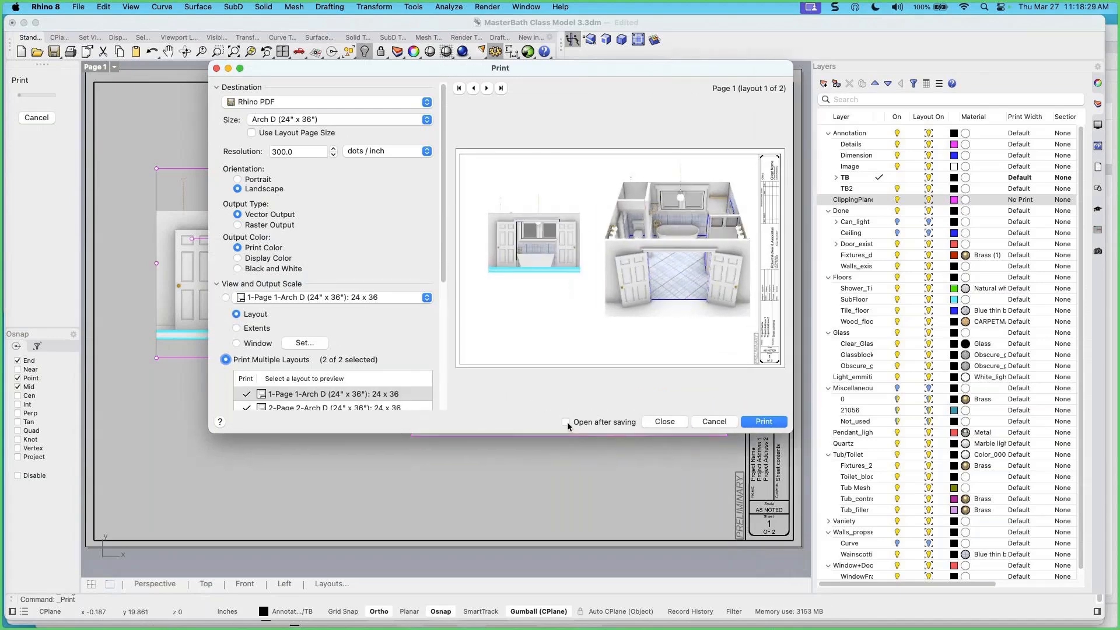
# Enable Open after saving, and exclude Page 1 from the print set and include it again while checking the preview
pyautogui.click(246, 396)
pyautogui.click(246, 396)
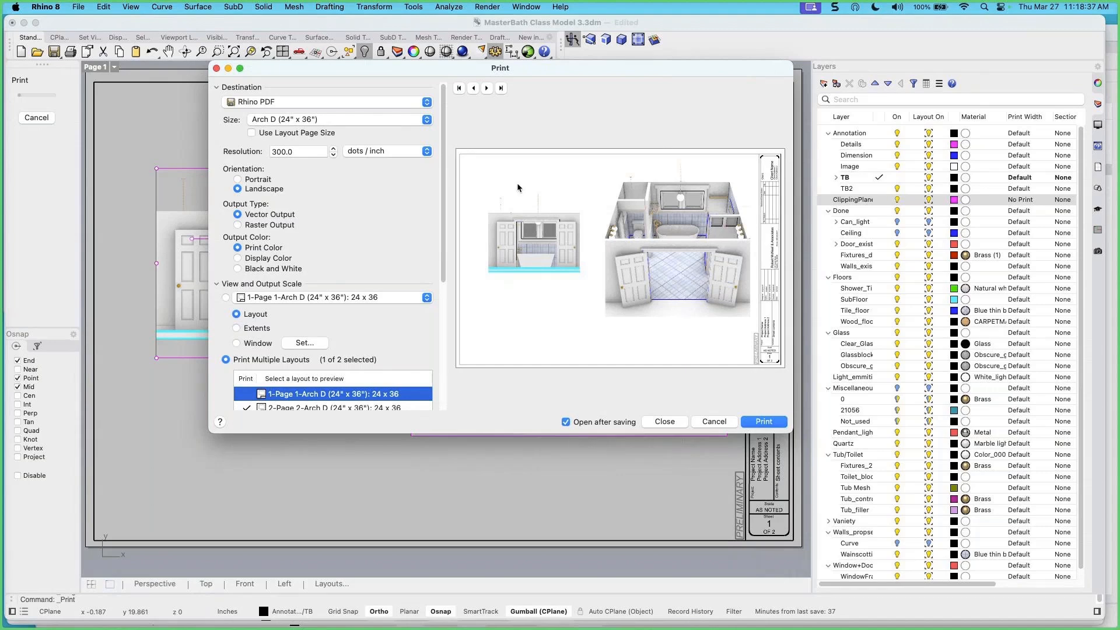
pyautogui.click(488, 89)
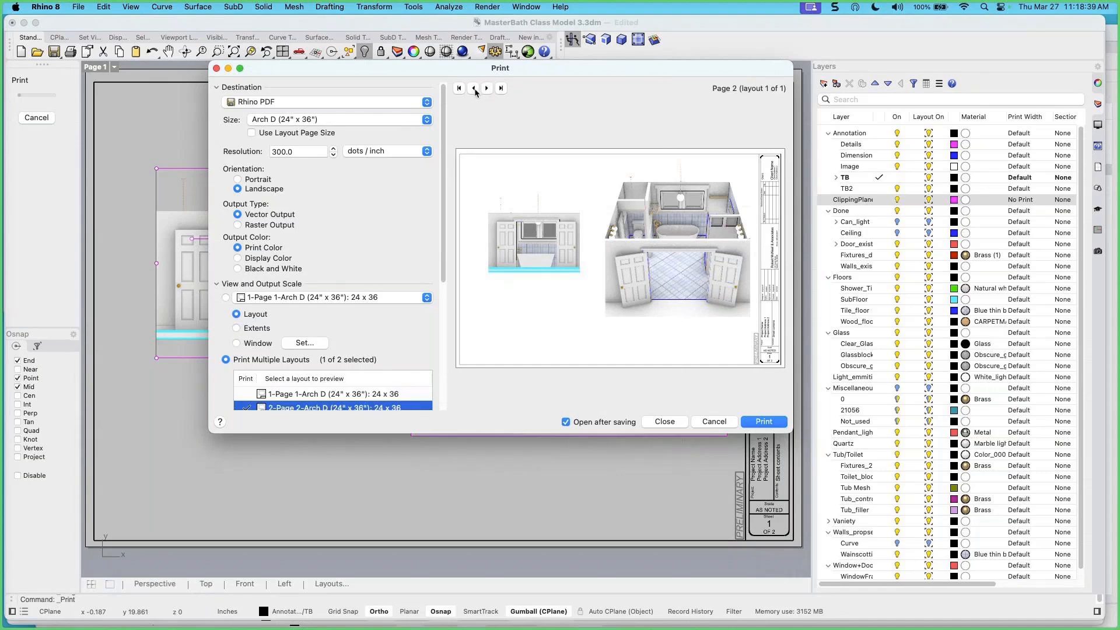
pyautogui.click(247, 395)
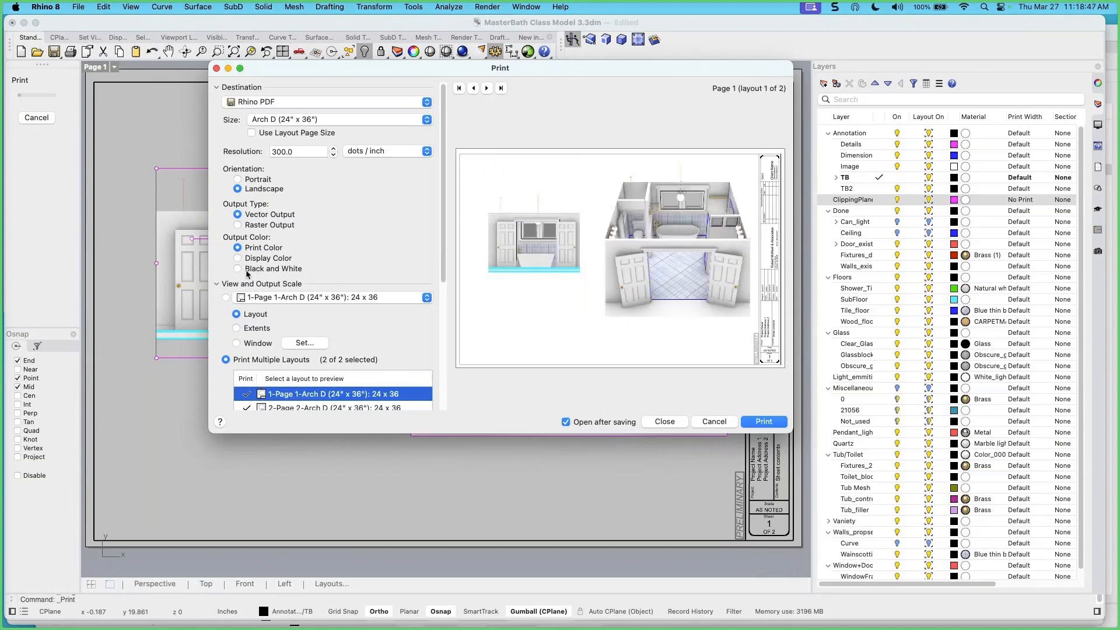
# Set the print output color to Black and White, preview Page 2, and close the print settings without printing
pyautogui.click(246, 270)
pyautogui.click(487, 88)
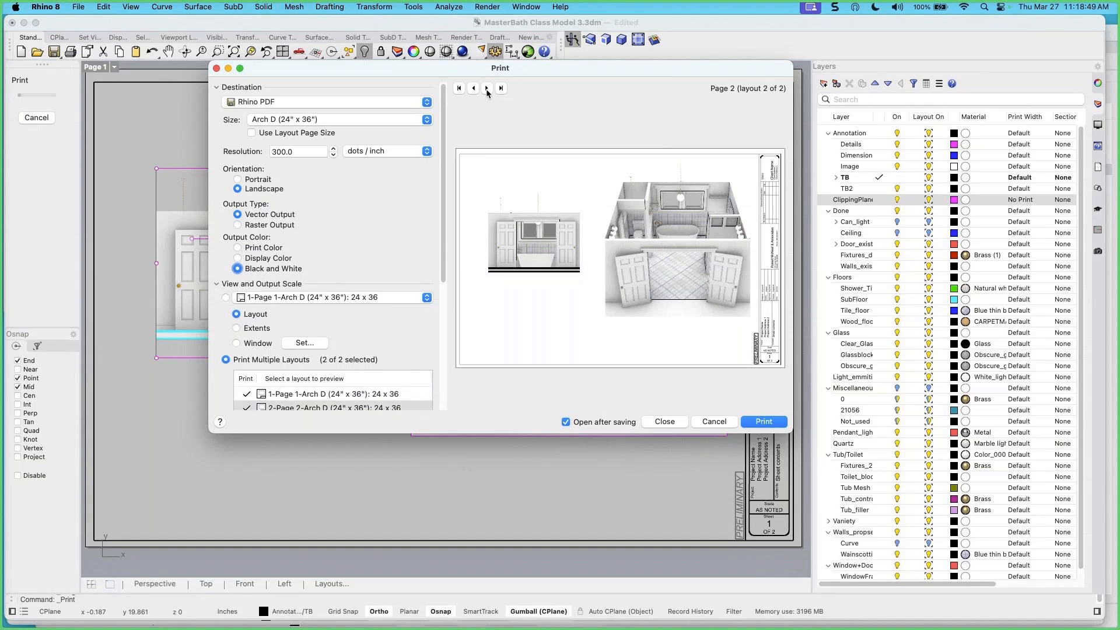
pyautogui.click(681, 422)
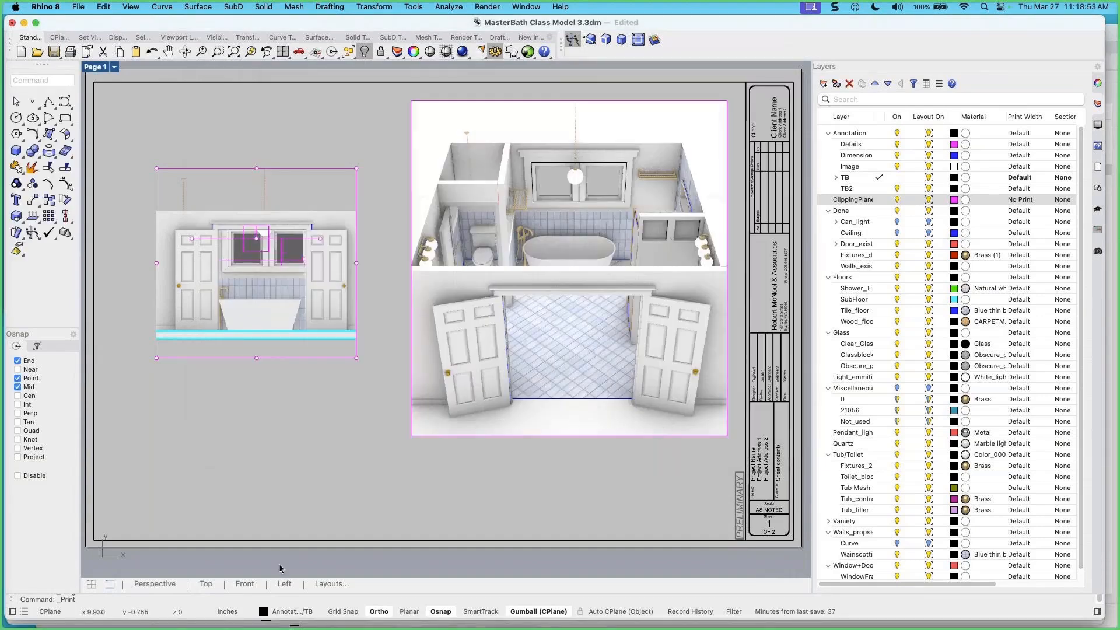
# Switch from Page 1 to the Page 2 layout
pyautogui.click(852, 199)
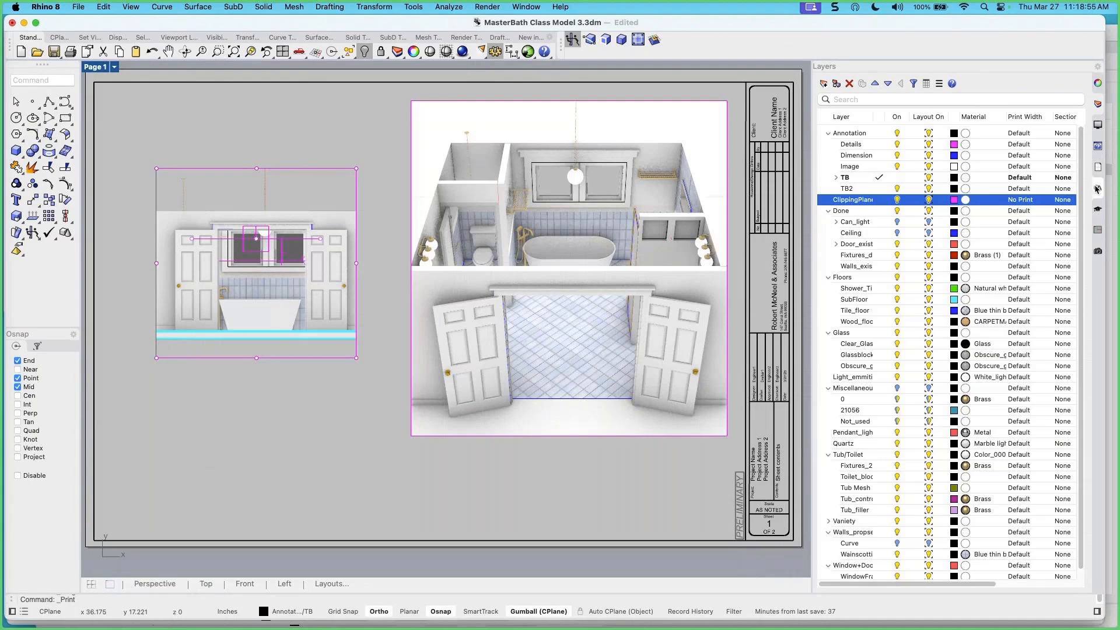
pyautogui.click(1097, 168)
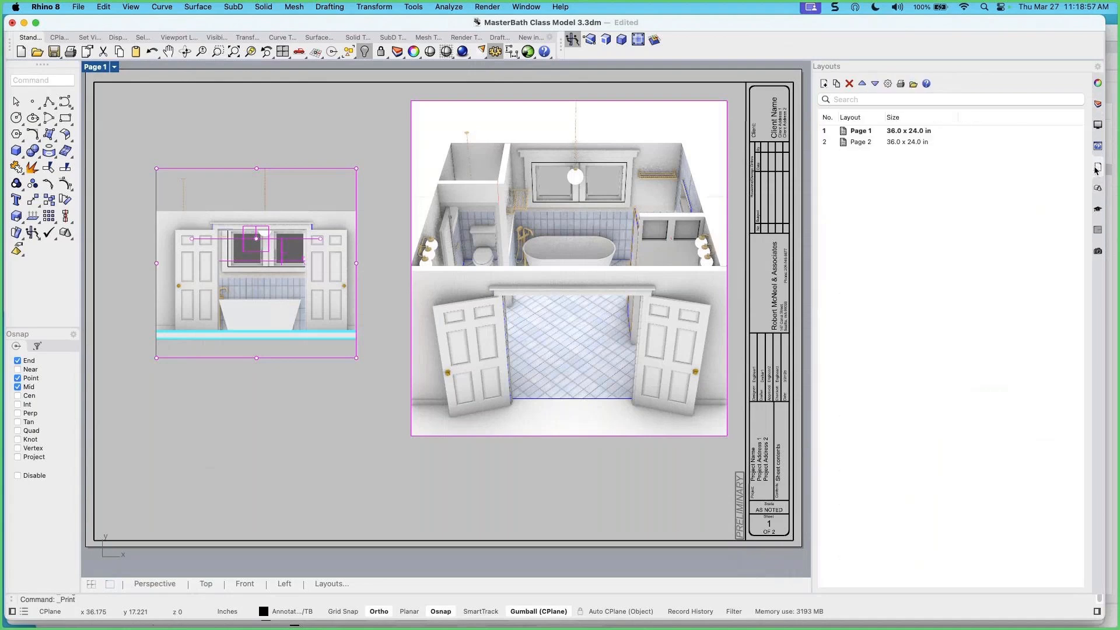
pyautogui.click(869, 142)
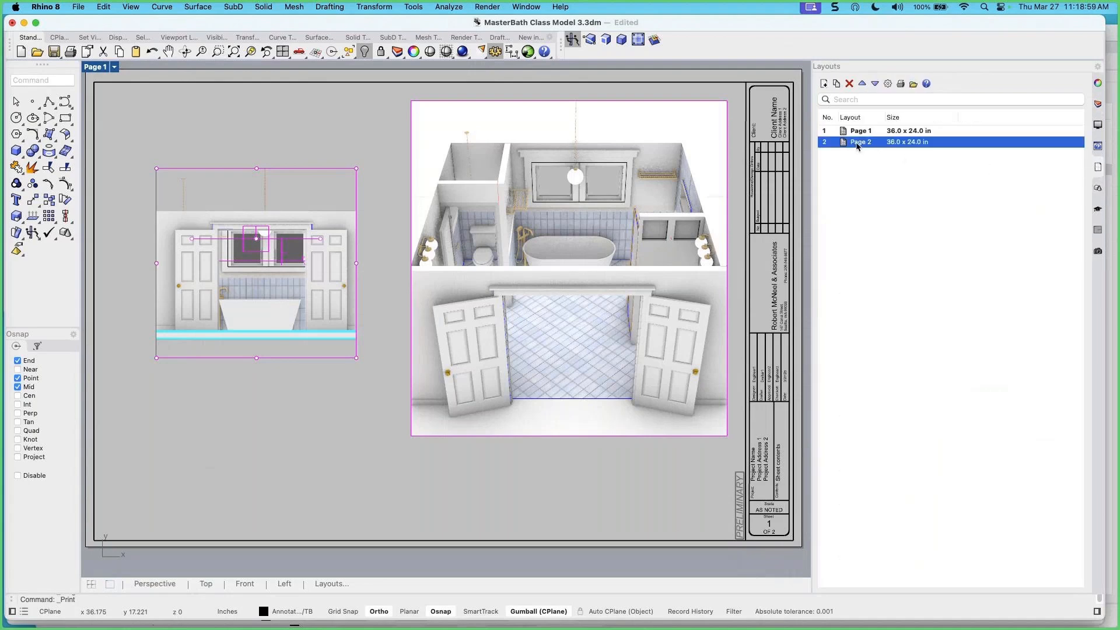
pyautogui.doubleClick(857, 144)
pyautogui.scroll(5, 355, 364)
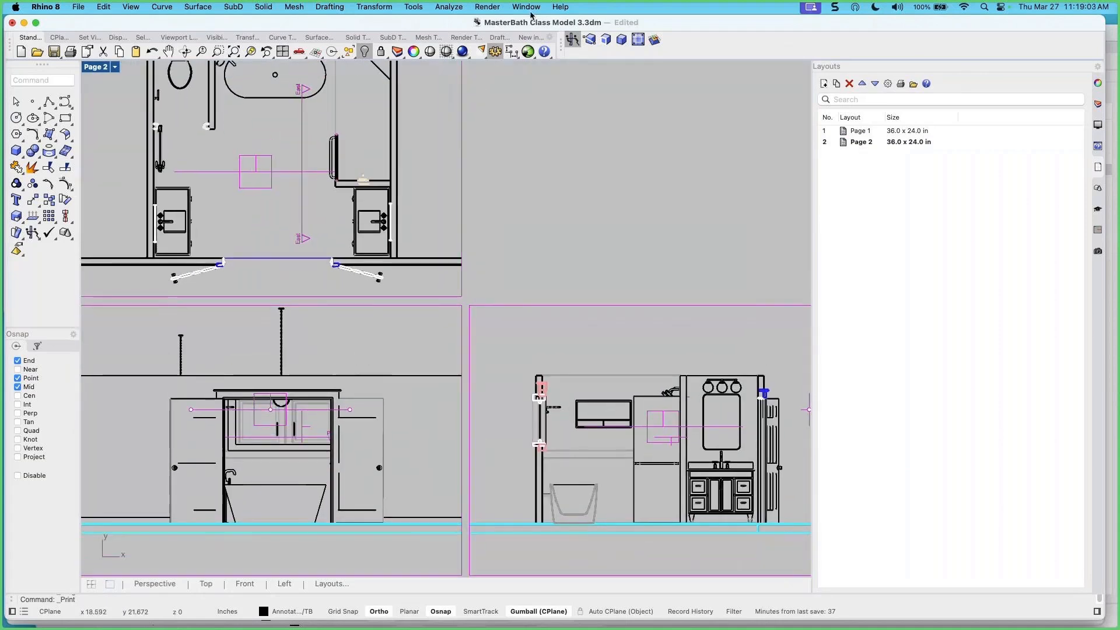
pyautogui.scroll(-4, 462, 243)
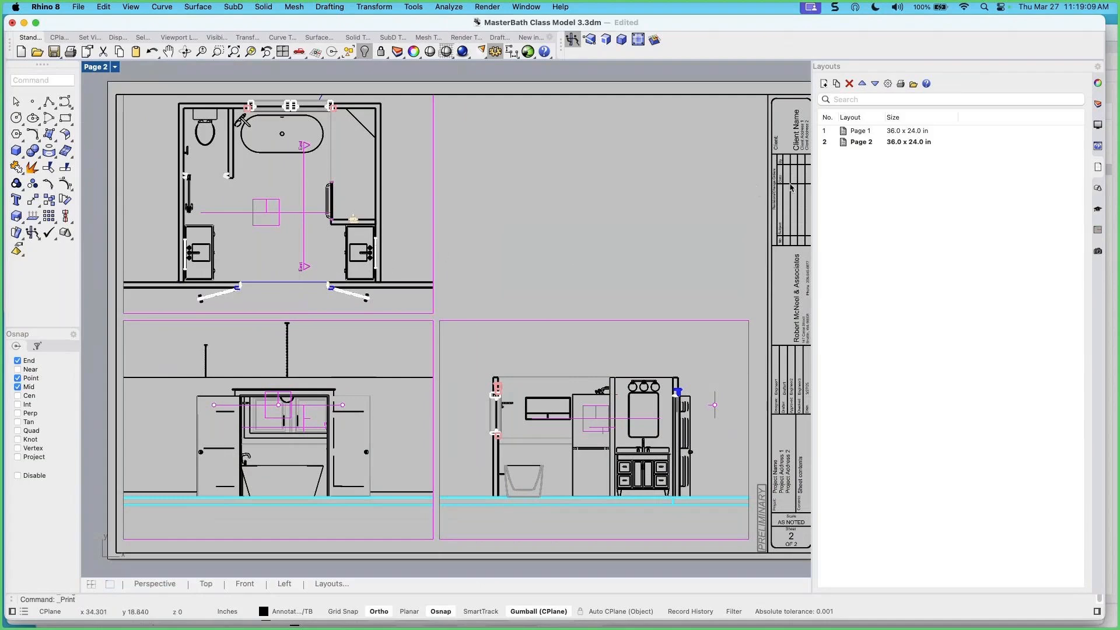
# Turn on the Ceiling layer so it shows in the Page 2 details
pyautogui.click(1097, 105)
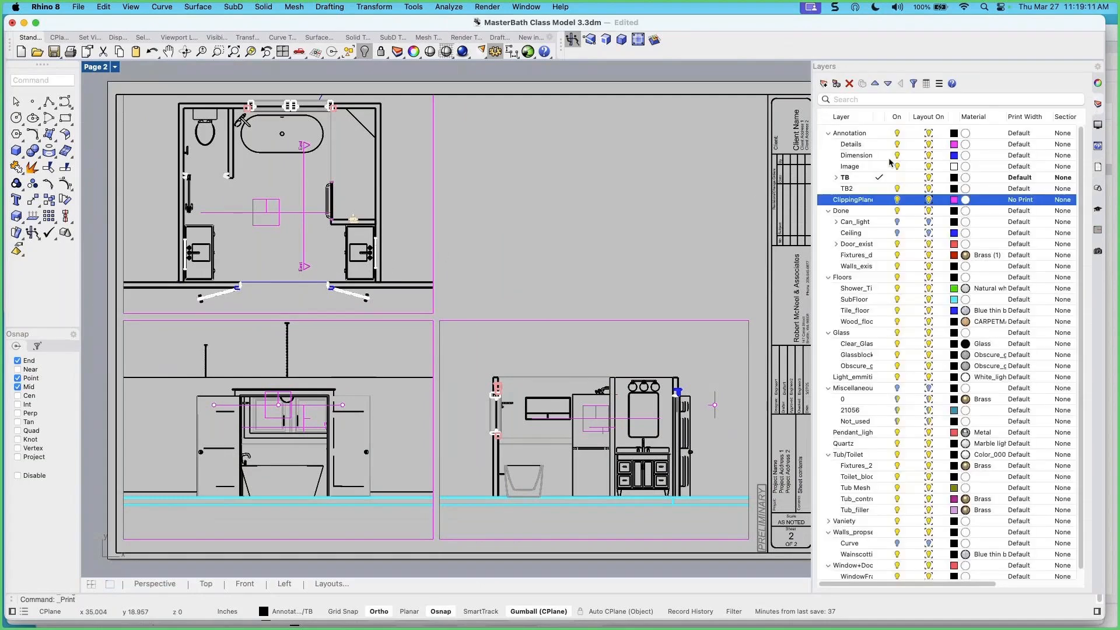
pyautogui.click(897, 232)
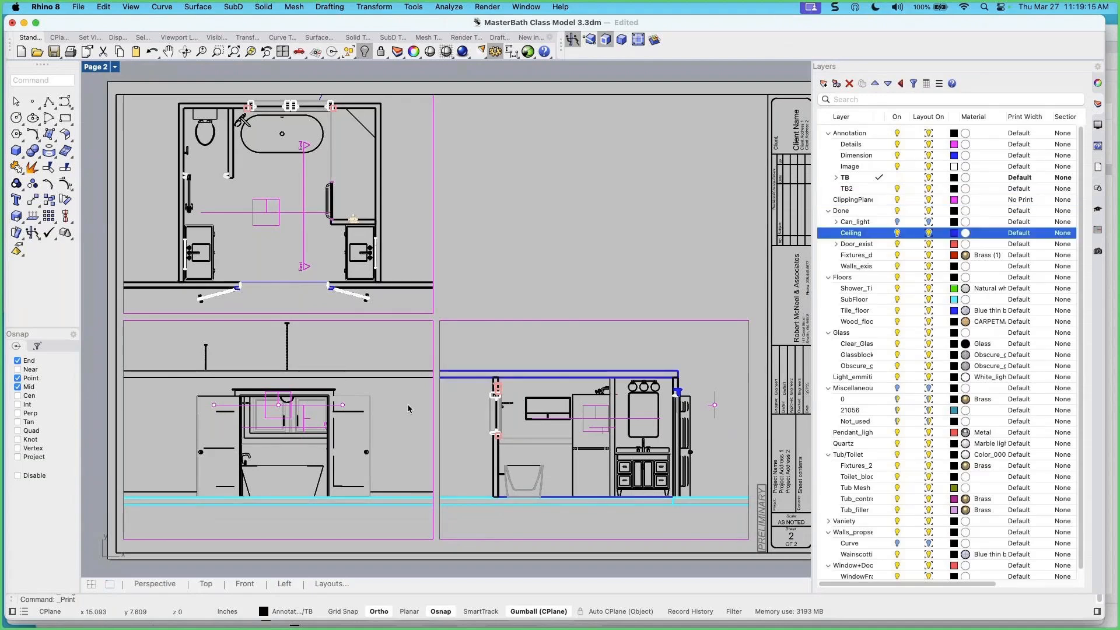
pyautogui.scroll(-2, 387, 401)
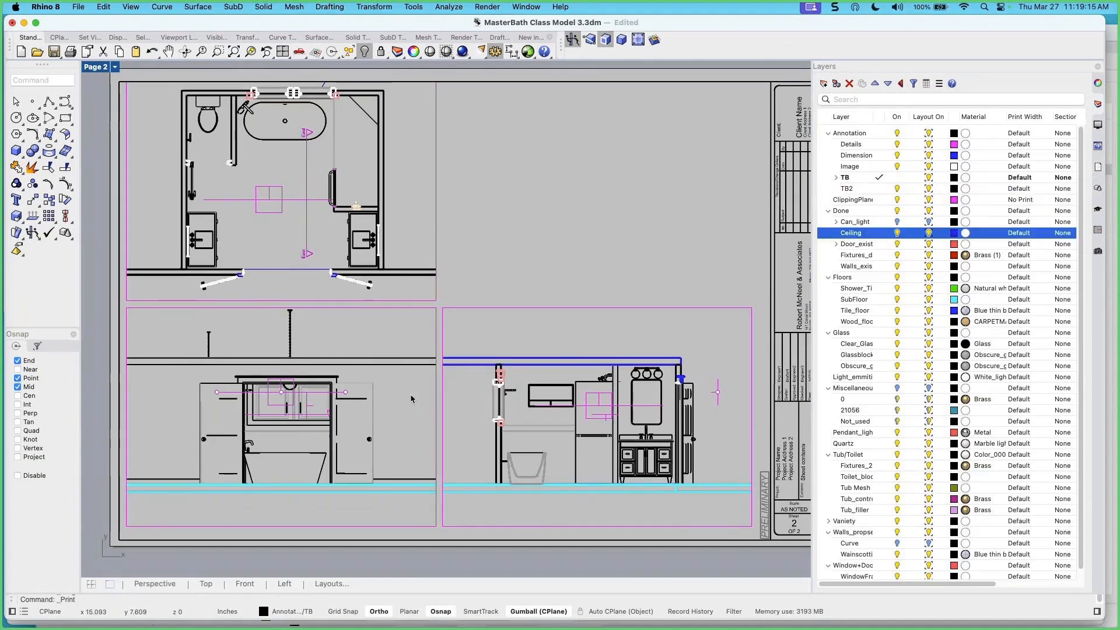
# Delete the blue Ceiling-layer extrusion overlapping the floor line in the North detail, and return to the layout page
pyautogui.doubleClick(219, 503)
pyautogui.click(223, 496)
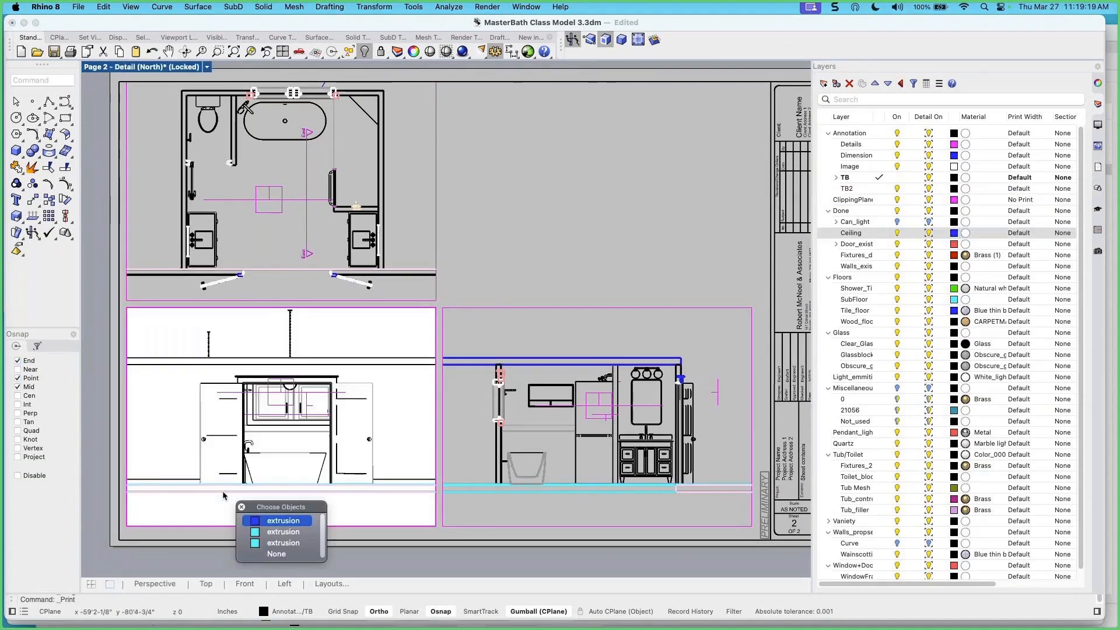
pyautogui.click(264, 521)
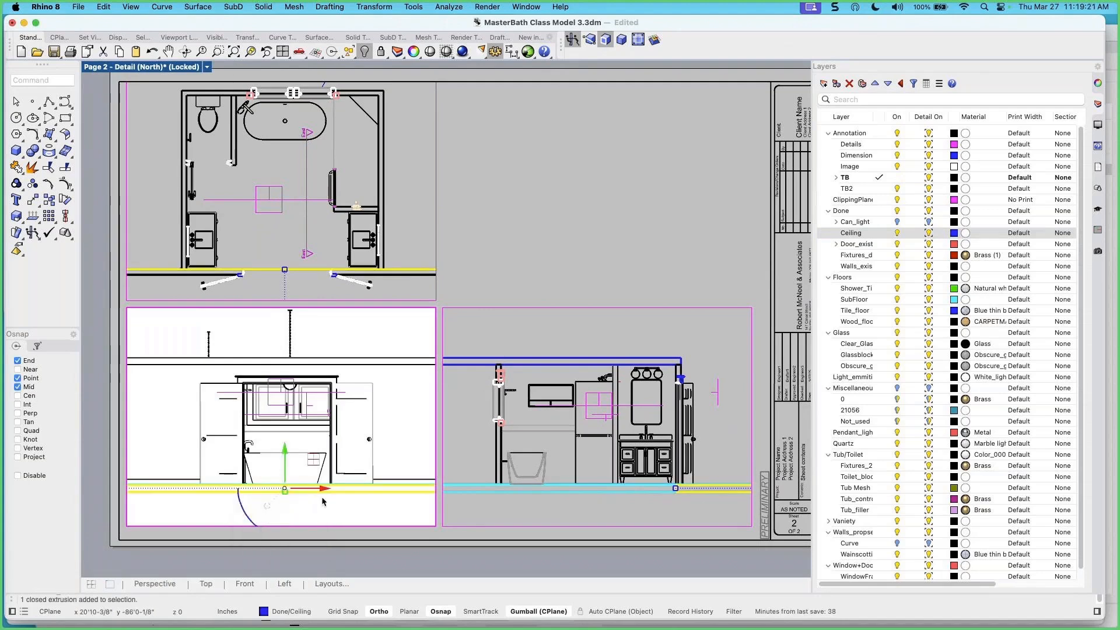
pyautogui.press('Delete')
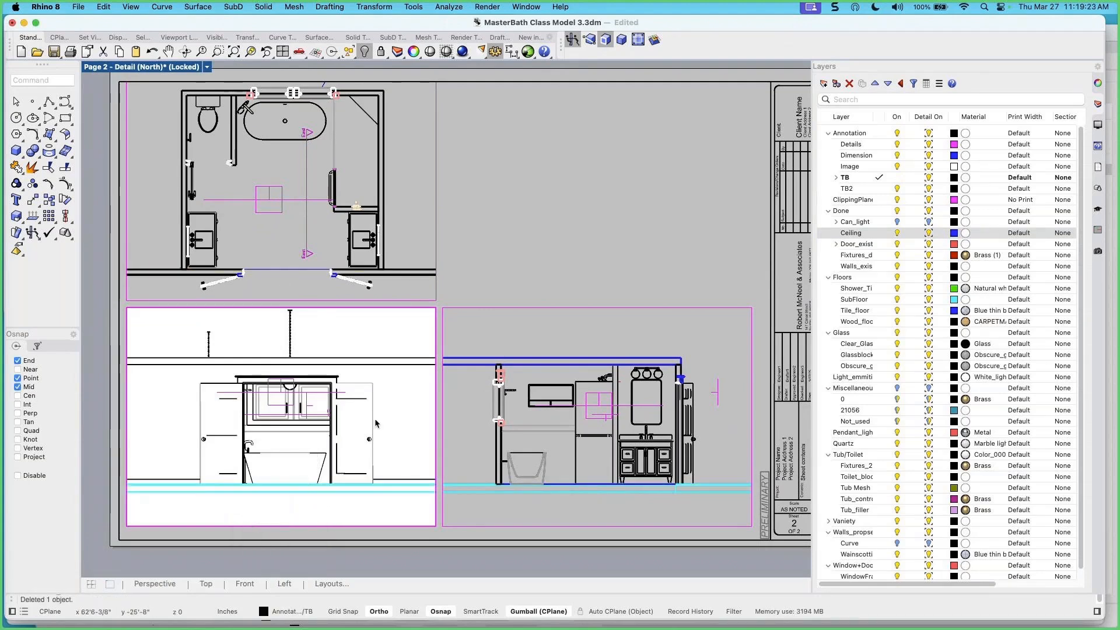
pyautogui.doubleClick(464, 285)
pyautogui.moveTo(429, 435); pyautogui.dragTo(424, 432, button='right')
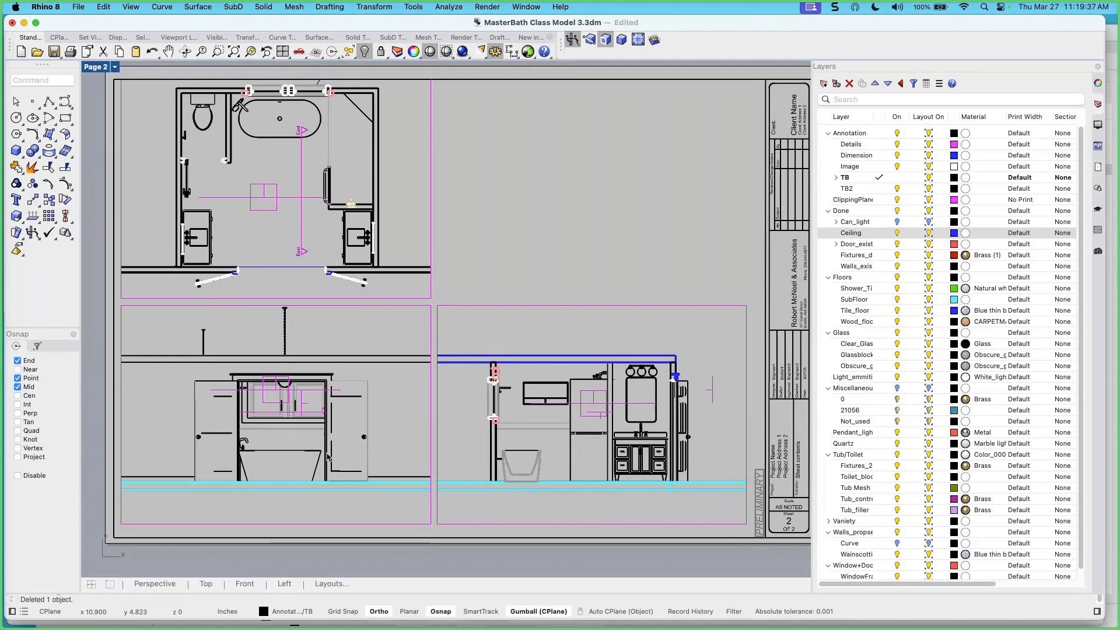
# Select a cyan floor extrusion in the North detail to check which layer it is on, and leave the detail
pyautogui.doubleClick(348, 497)
pyautogui.click(349, 498)
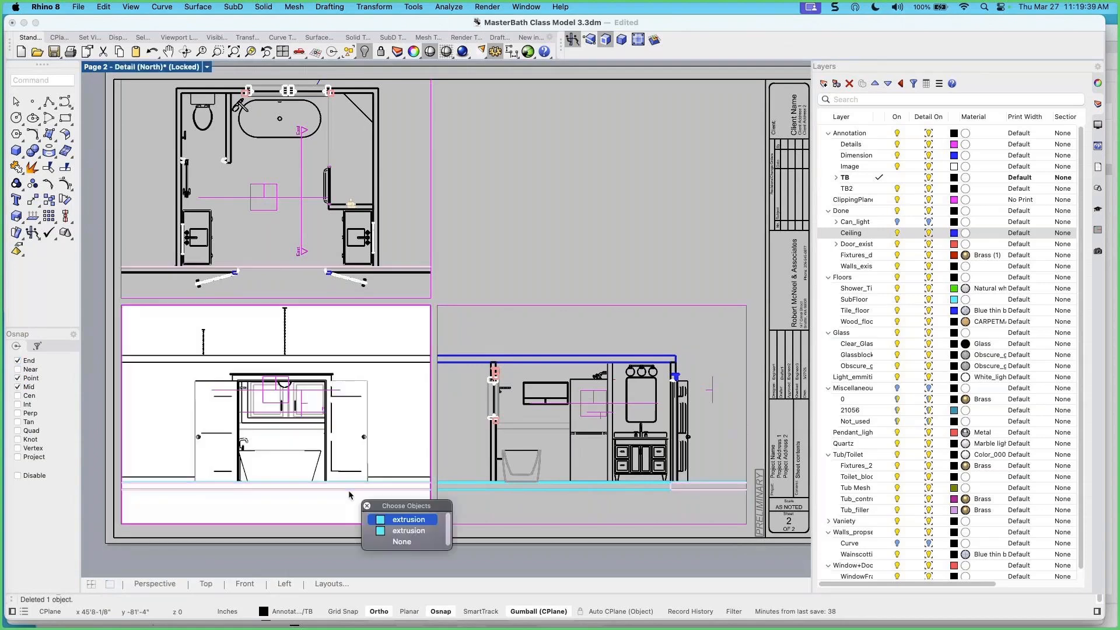
pyautogui.click(411, 524)
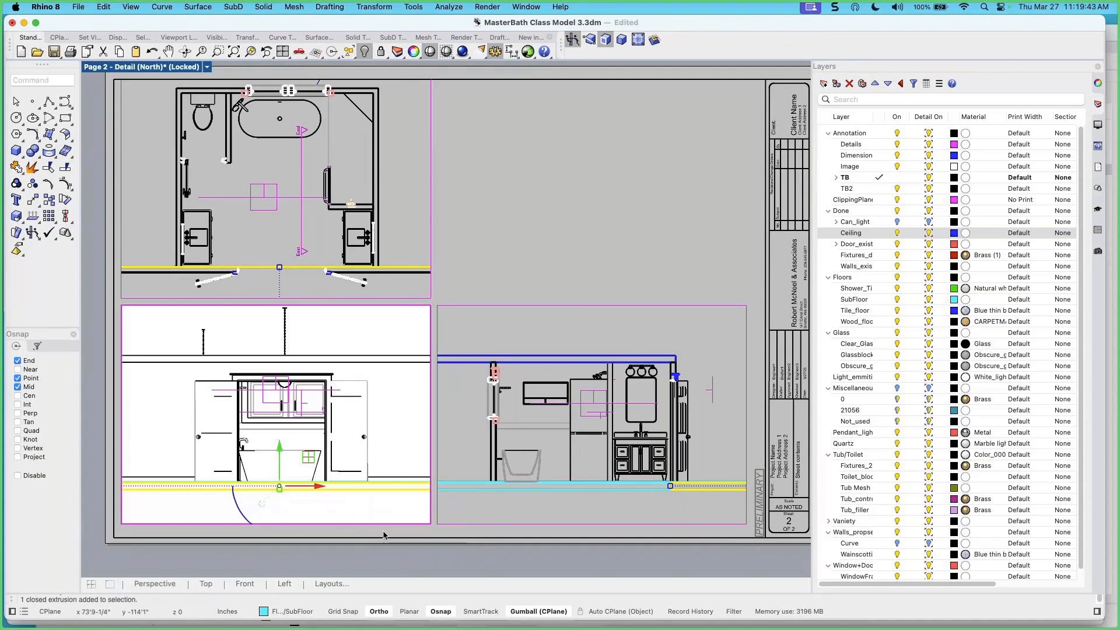
pyautogui.doubleClick(431, 147)
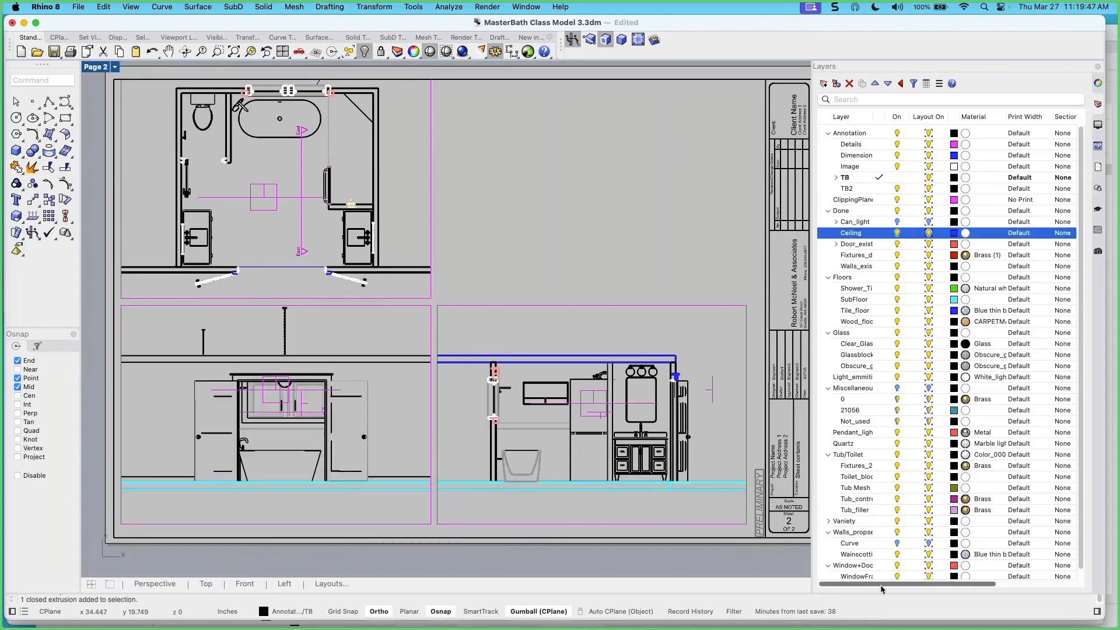
# Open the section style of the SubFloor layer and choose Hatch1 as its hatch pattern
pyautogui.moveTo(883, 589)
pyautogui.mouseDown()
pyautogui.moveTo(967, 589)
pyautogui.moveTo(887, 589)
pyautogui.mouseUp()
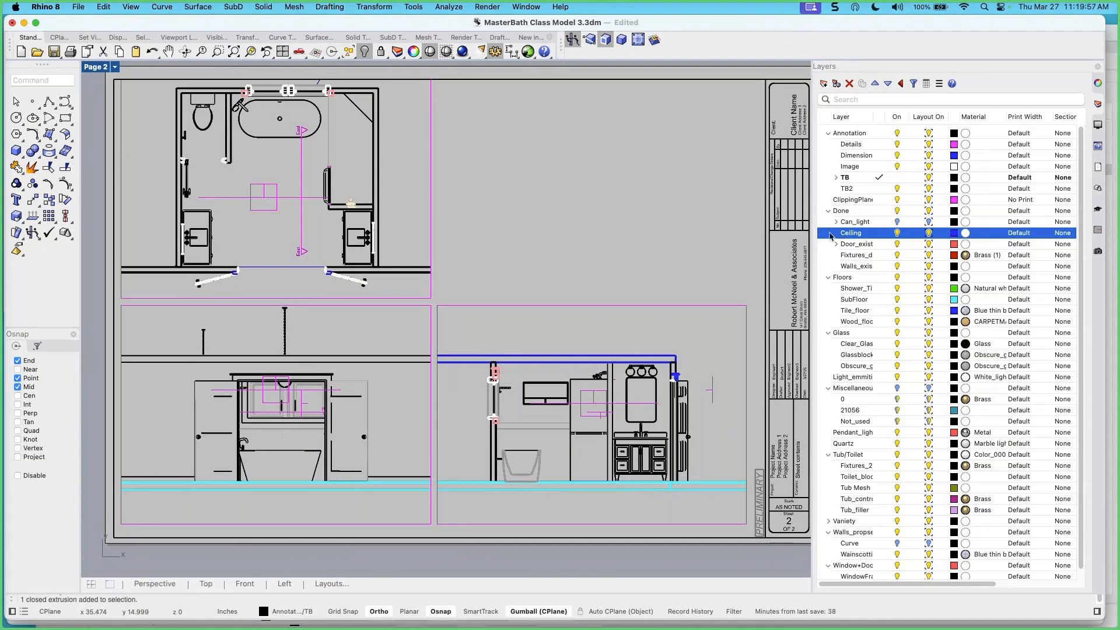
pyautogui.click(857, 299)
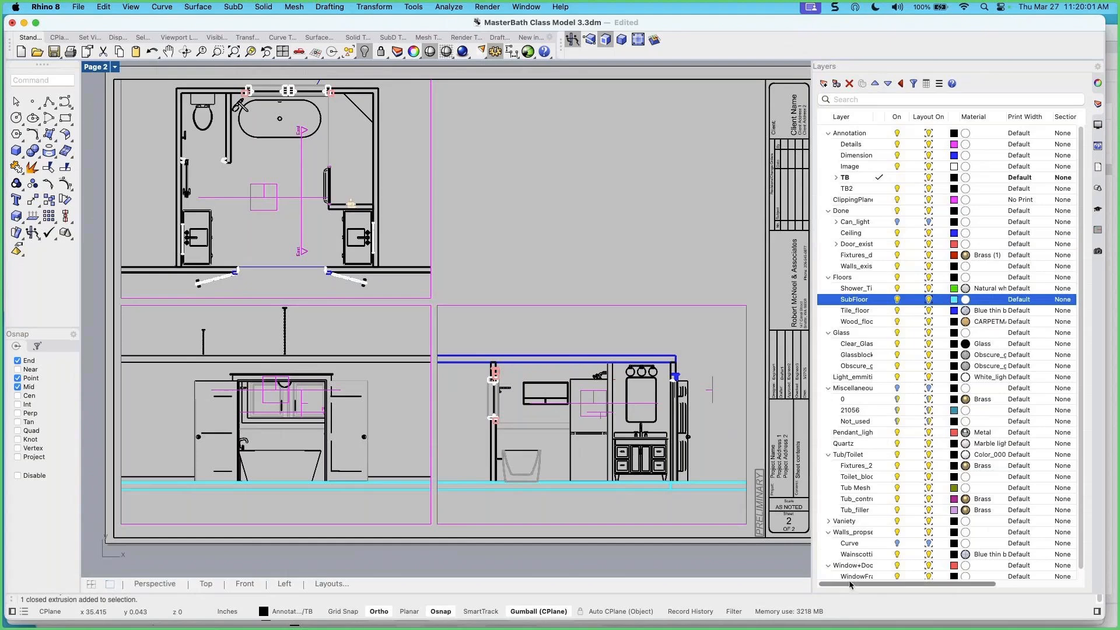
pyautogui.moveTo(823, 583); pyautogui.dragTo(895, 586)
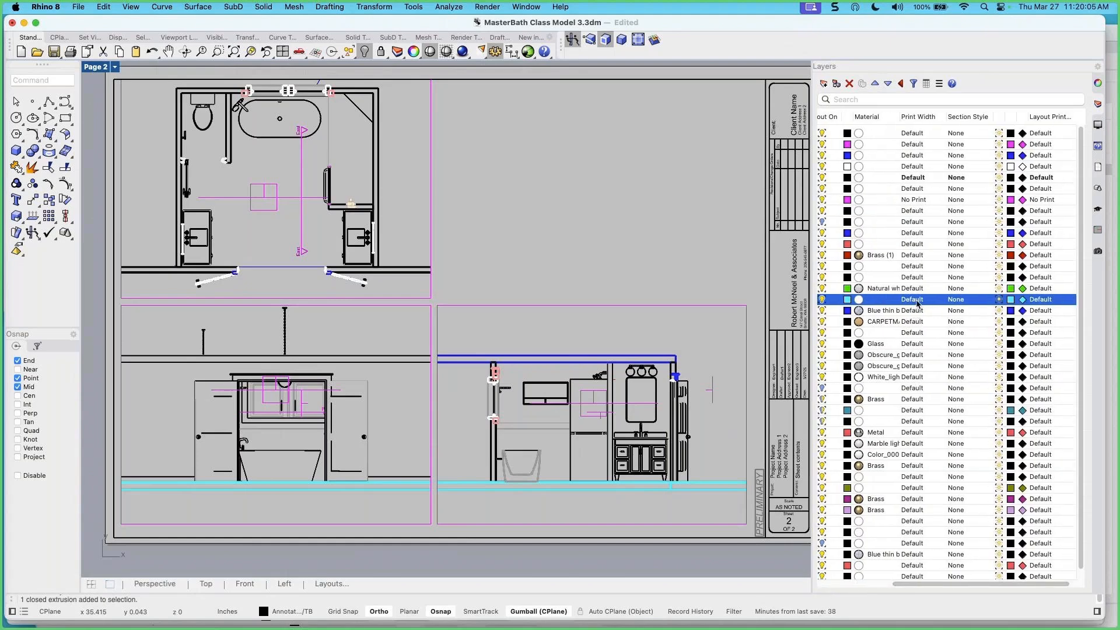
pyautogui.click(956, 300)
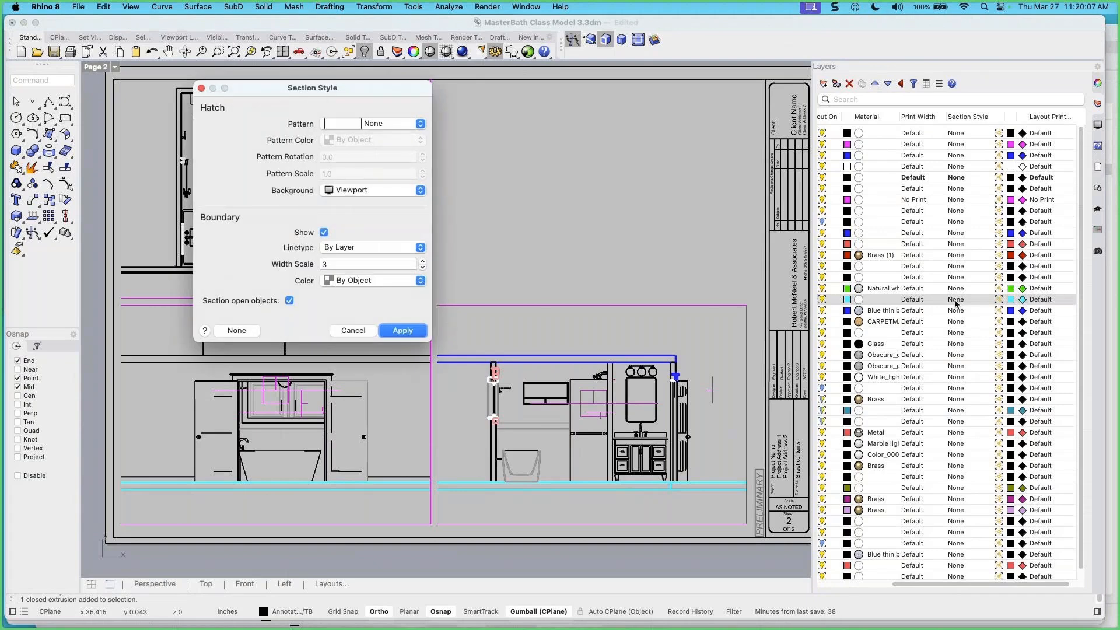
pyautogui.click(388, 125)
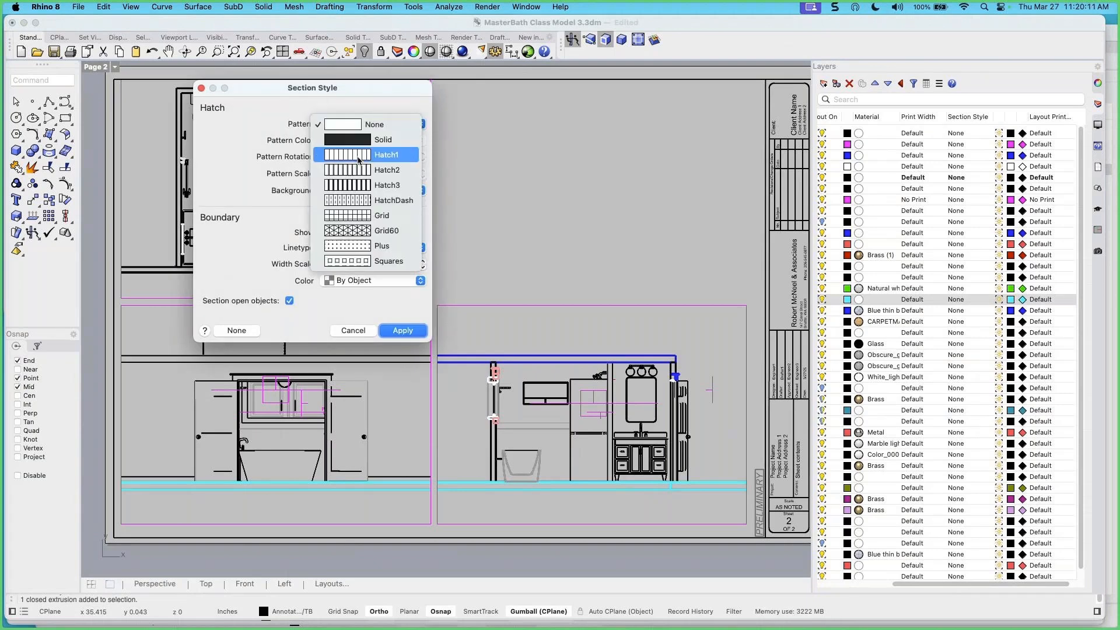
pyautogui.click(360, 156)
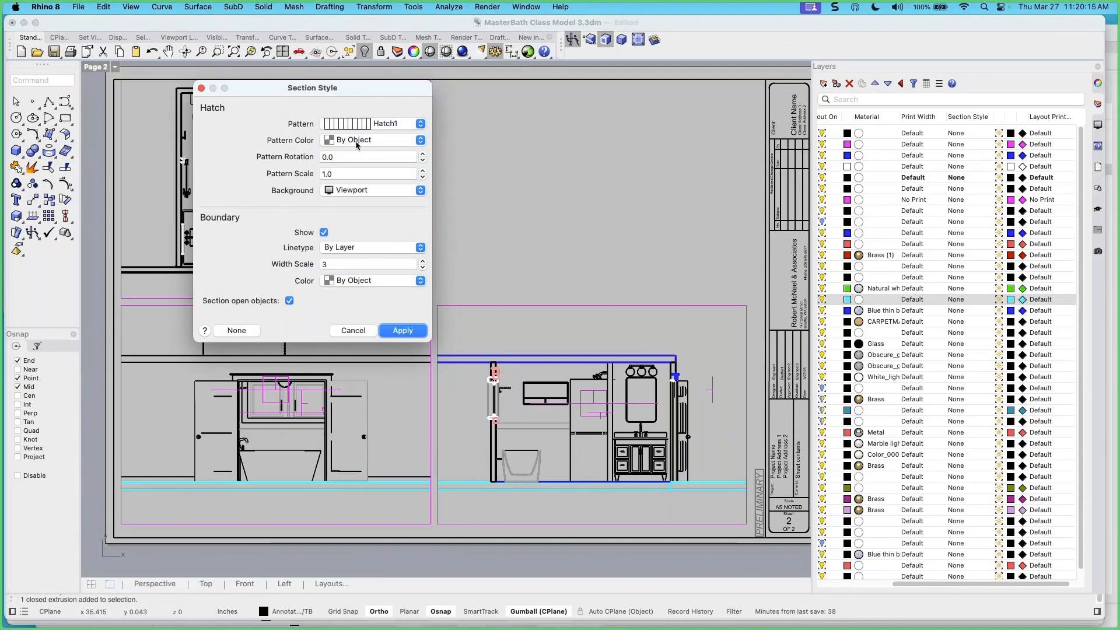
# Set the SubFloor hatch to Magenta with pattern rotation 45 and scale .5, and apply the section style
pyautogui.click(356, 141)
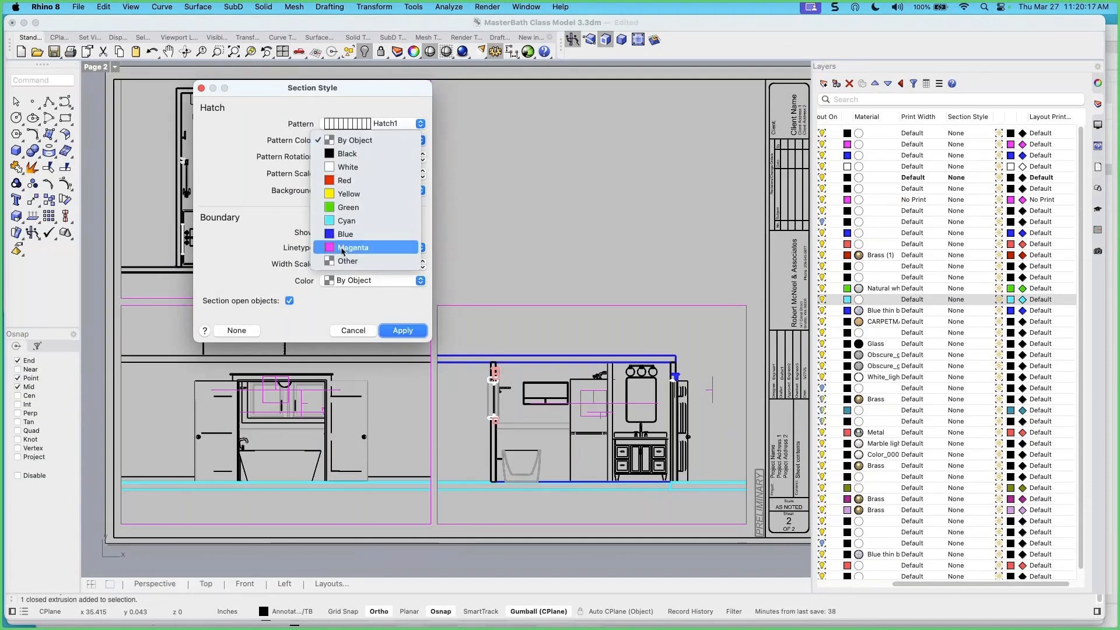
pyautogui.click(345, 249)
pyautogui.click(342, 157)
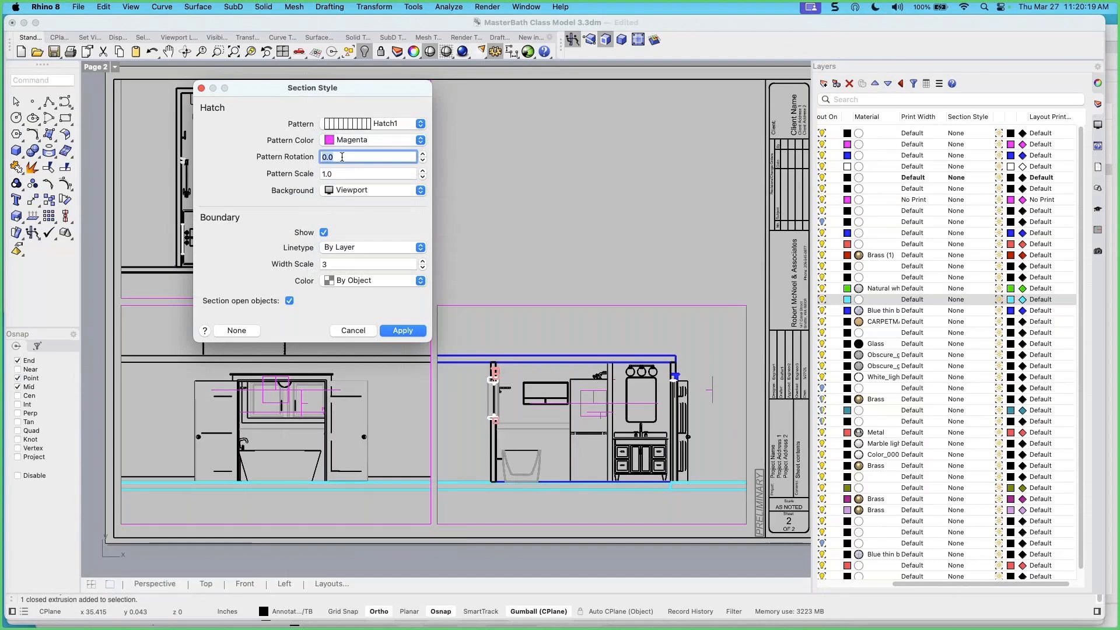
pyautogui.write('45')
pyautogui.click(347, 173)
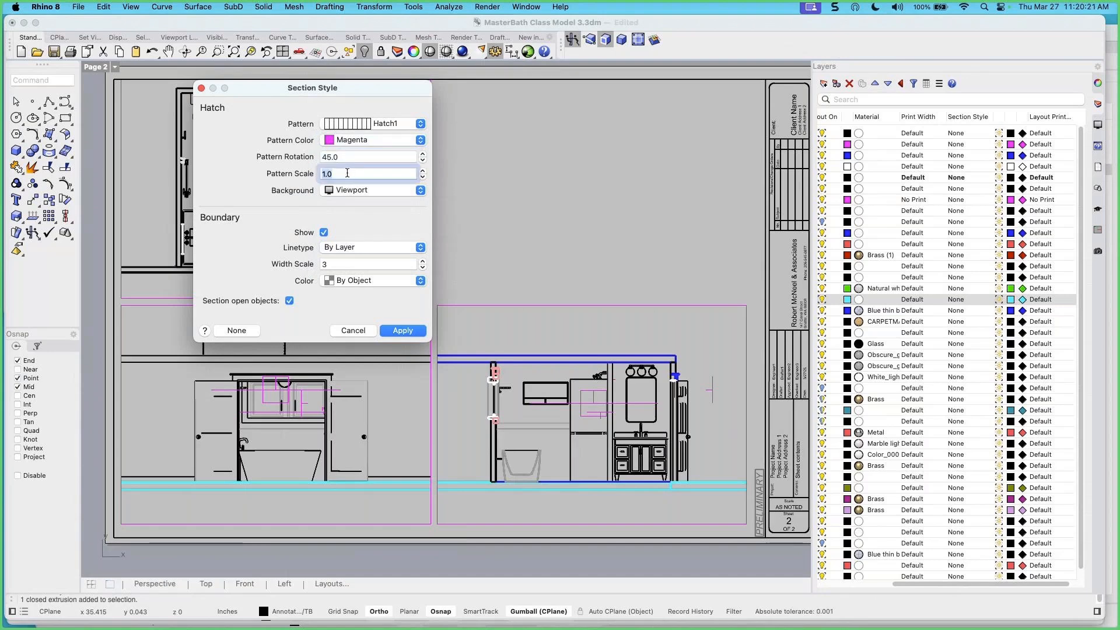
pyautogui.write('.5')
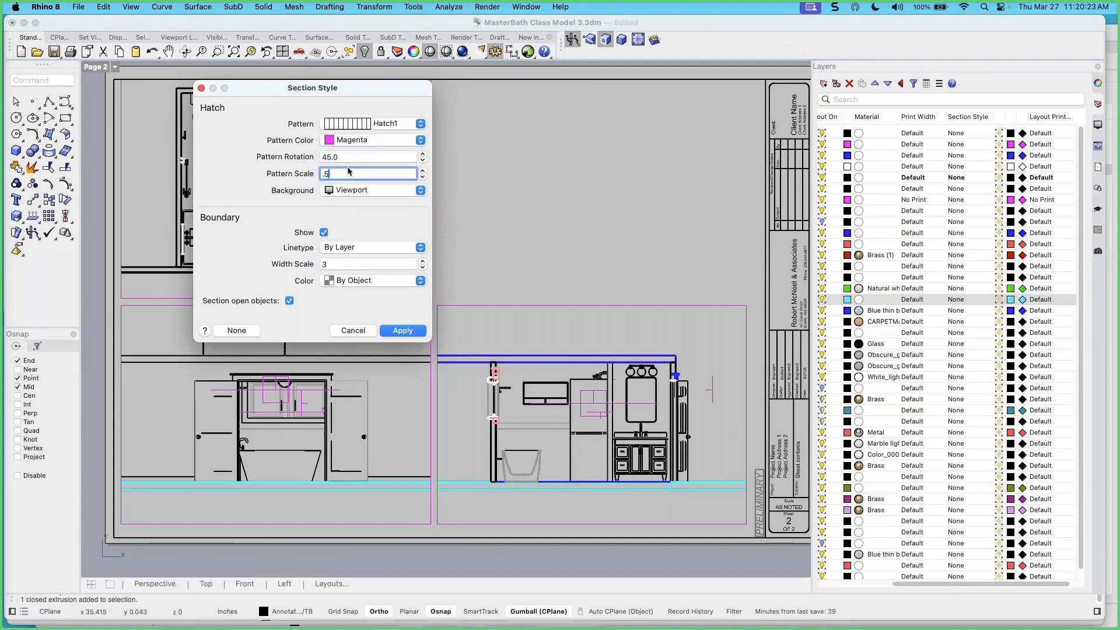
pyautogui.click(402, 331)
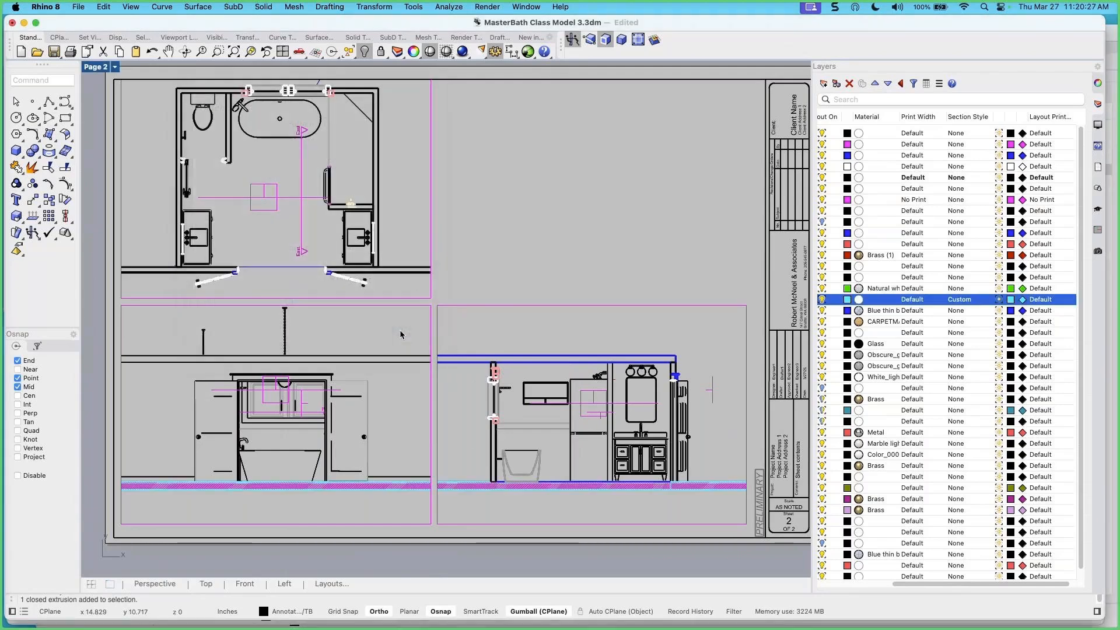
# Examine the subfloor's section hatch up close and across the North and East details on Page 2
pyautogui.scroll(10, 276, 504)
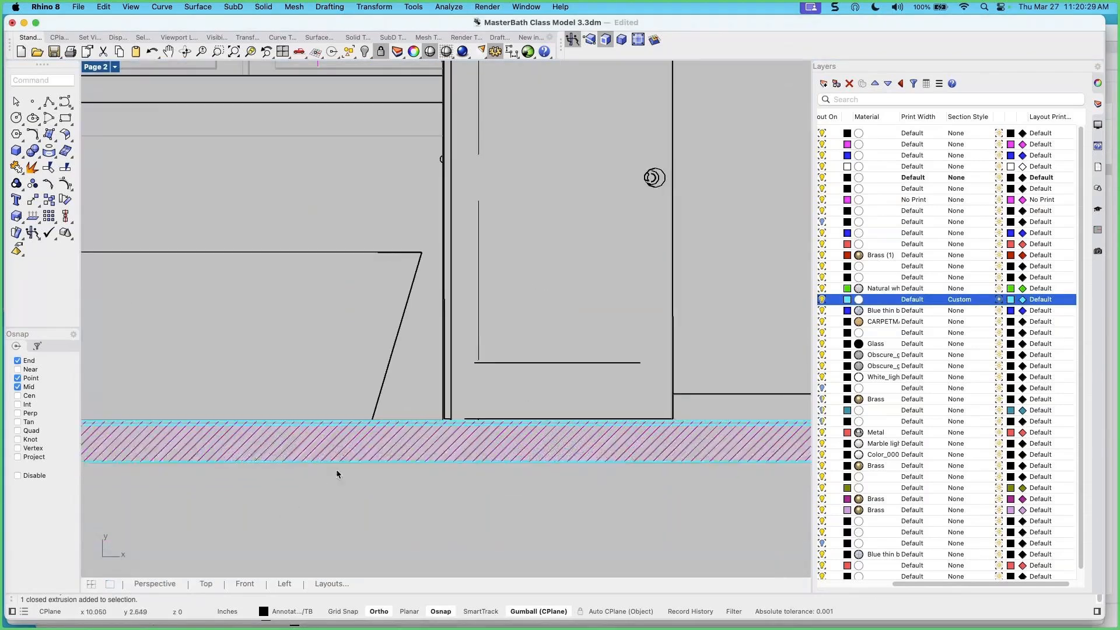
pyautogui.scroll(-5, 364, 452)
pyautogui.scroll(5, 364, 452)
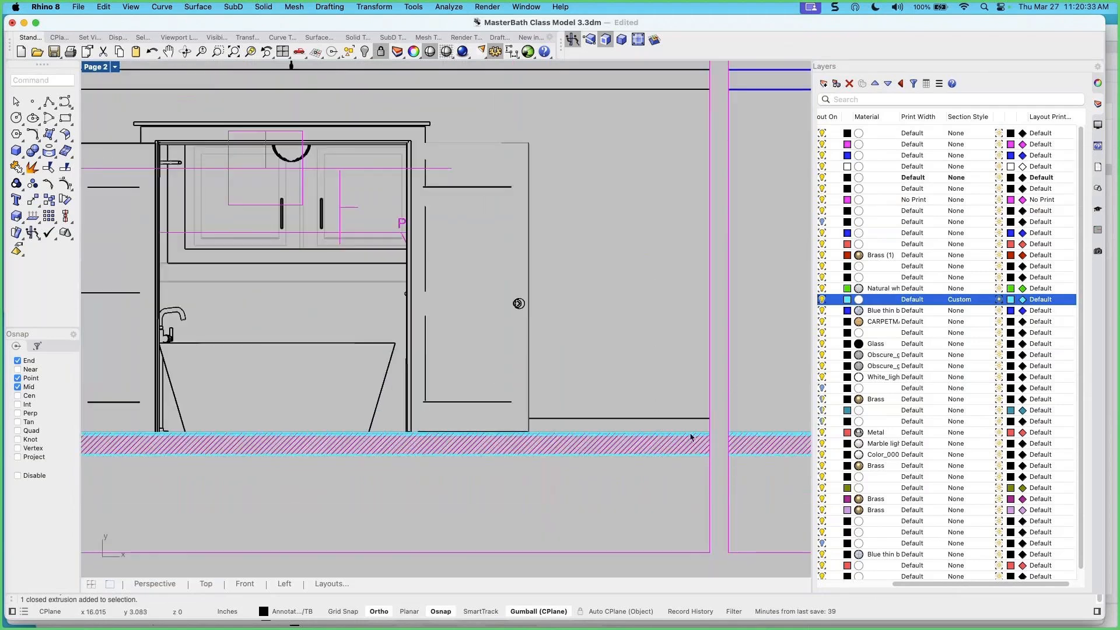
pyautogui.scroll(4, 535, 441)
pyautogui.scroll(-7, 536, 438)
pyautogui.moveTo(537, 431); pyautogui.dragTo(491, 438, button='right')
pyautogui.scroll(-3, 373, 283)
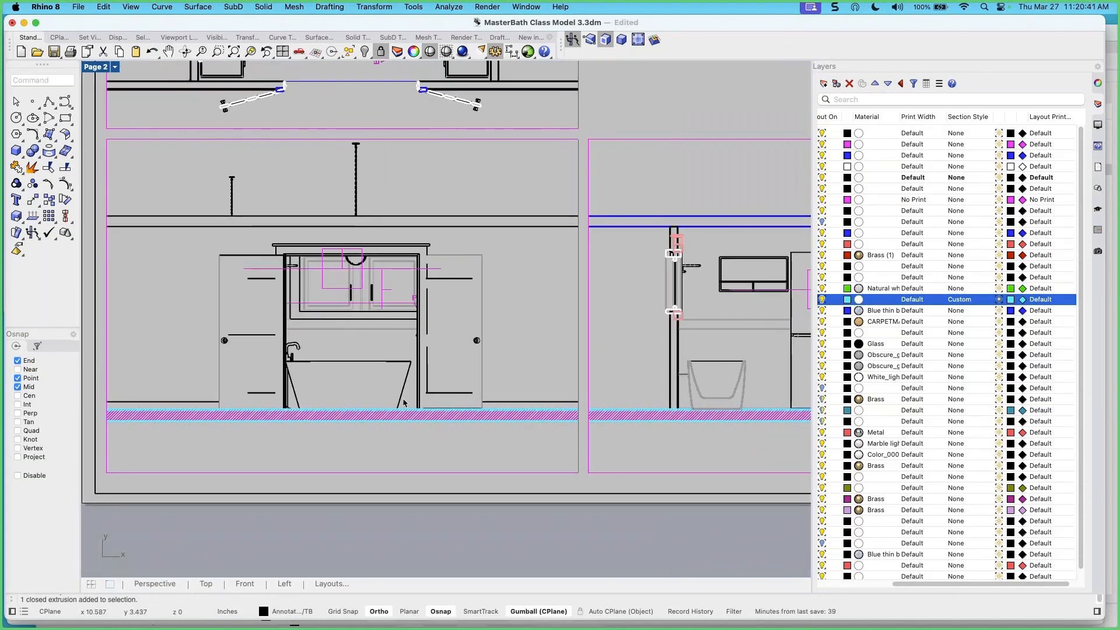
pyautogui.scroll(3, 402, 423)
pyautogui.scroll(-4, 403, 424)
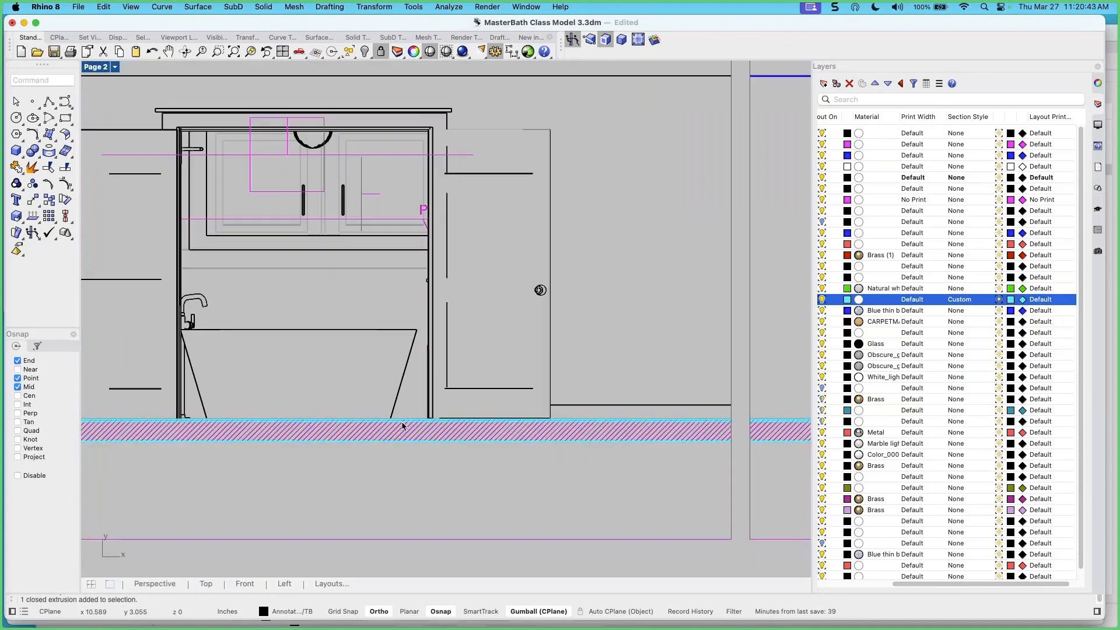
pyautogui.scroll(-3, 403, 425)
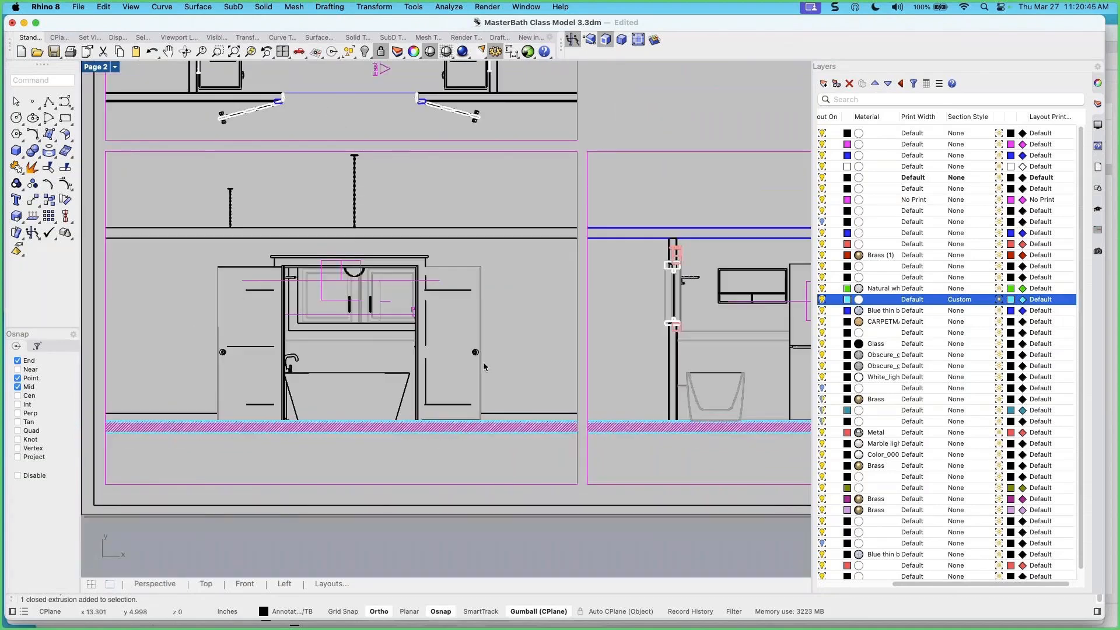
pyautogui.moveTo(483, 362); pyautogui.dragTo(447, 360, button='right')
pyautogui.moveTo(350, 157); pyautogui.dragTo(315, 175, button='right')
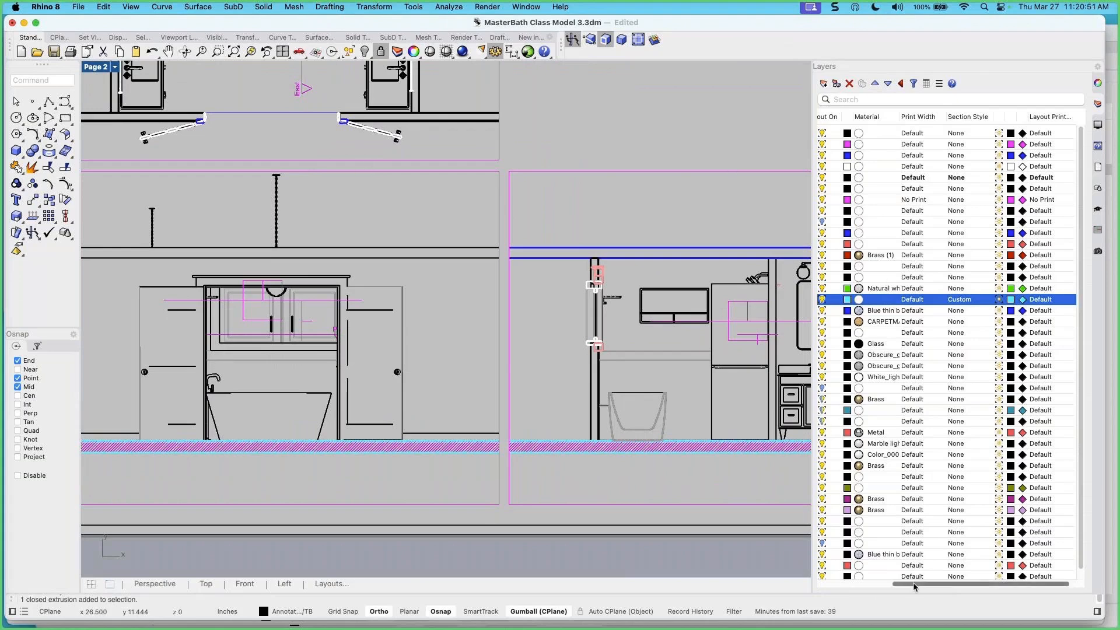
# Open the section style of the Ceiling layer and choose HatchDash as its hatch pattern
pyautogui.hscroll(-5, 971, 231)
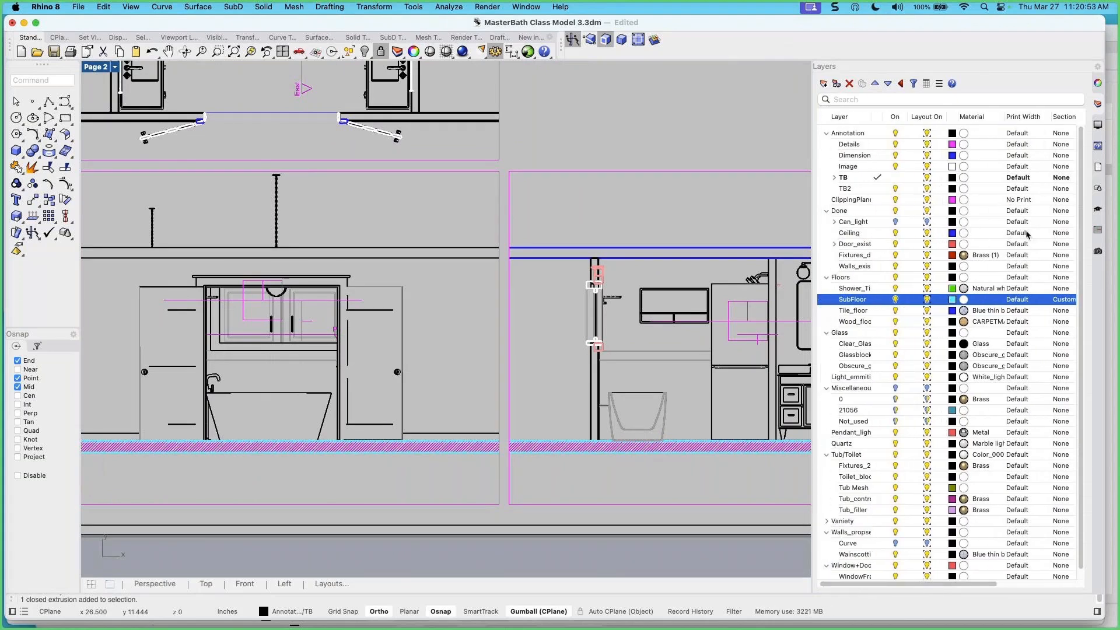
pyautogui.click(1059, 235)
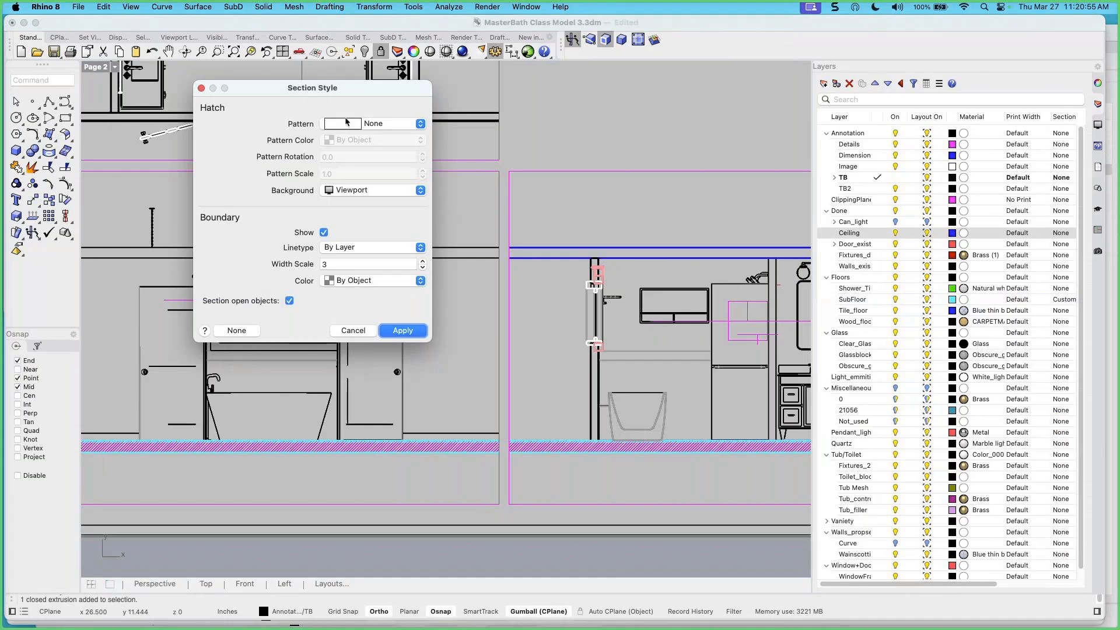
pyautogui.click(377, 130)
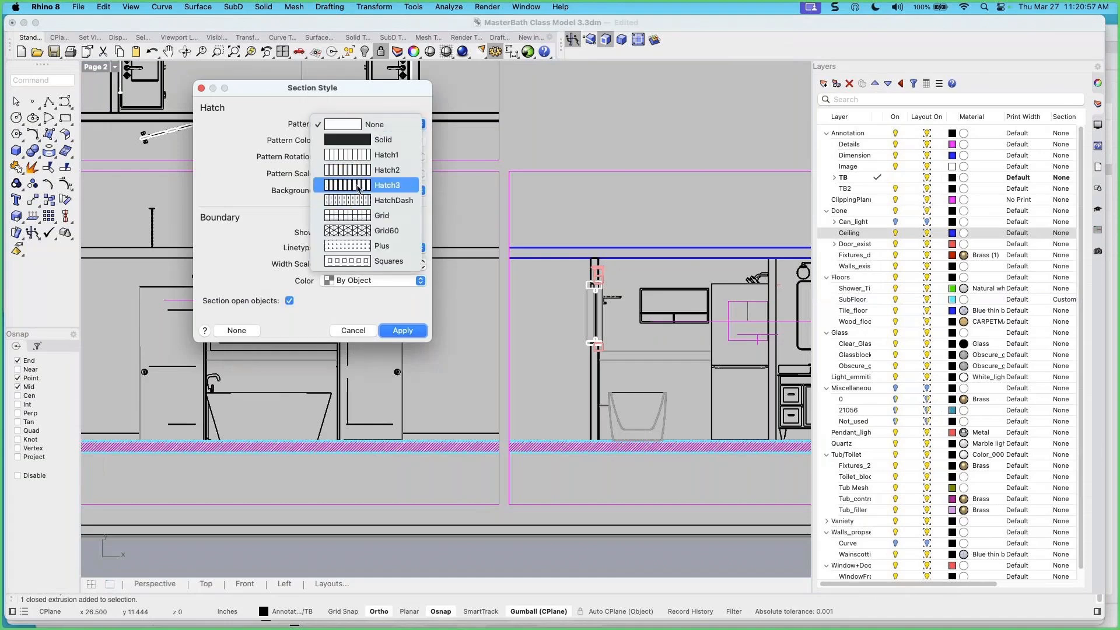
pyautogui.click(348, 200)
# Set the Ceiling hatch to Blue with pattern rotation 135 and scale .5, and apply the section style
pyautogui.click(350, 157)
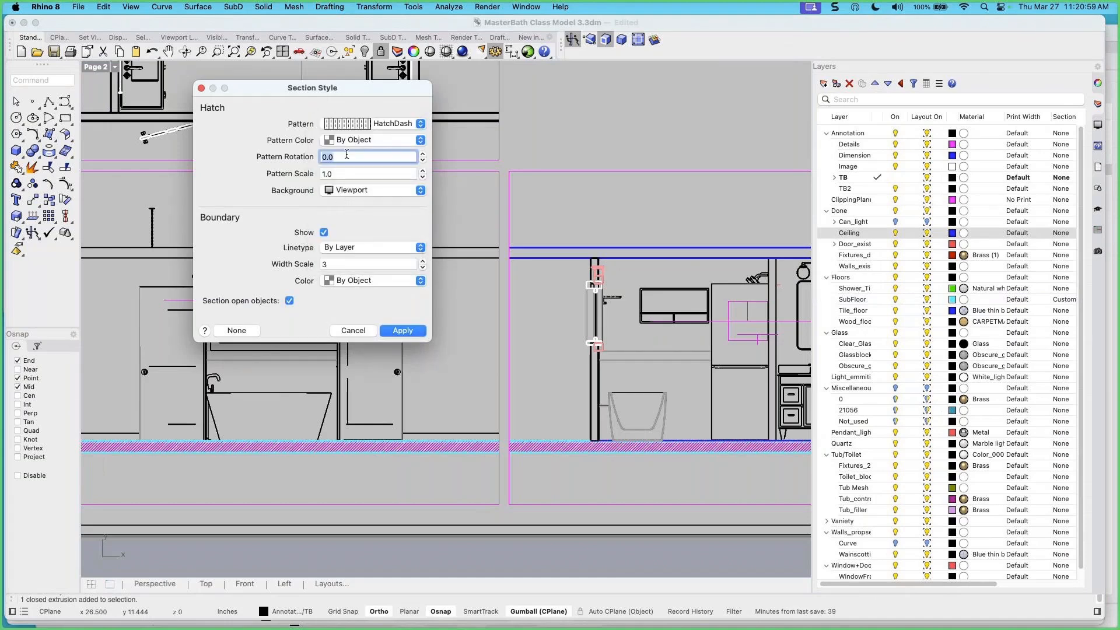
pyautogui.write('135')
pyautogui.press('Tab')
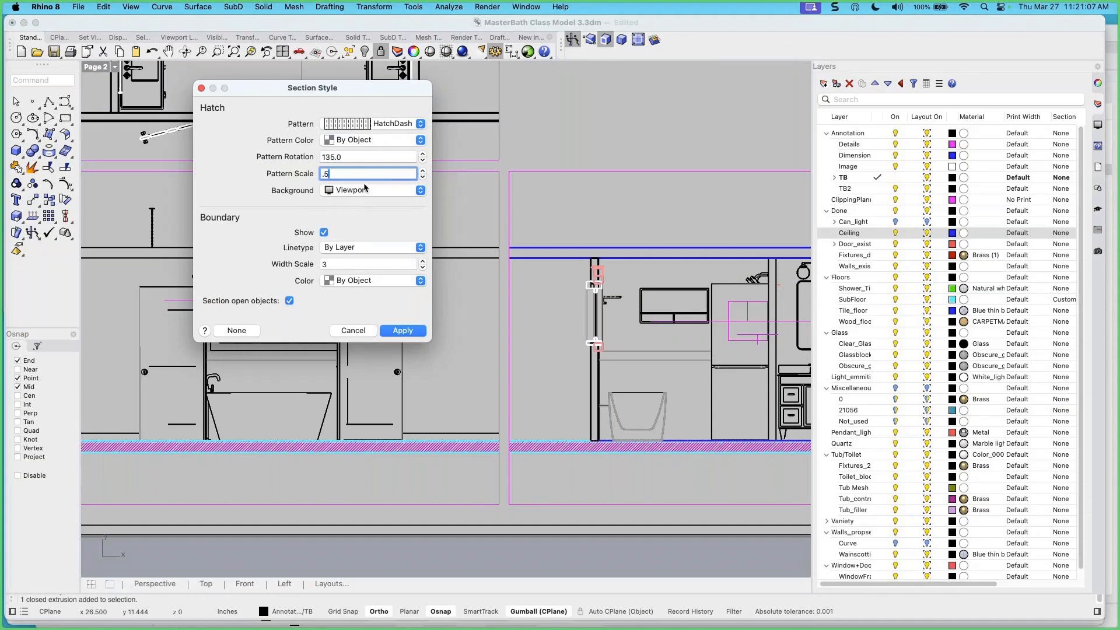
pyautogui.click(354, 141)
pyautogui.click(344, 234)
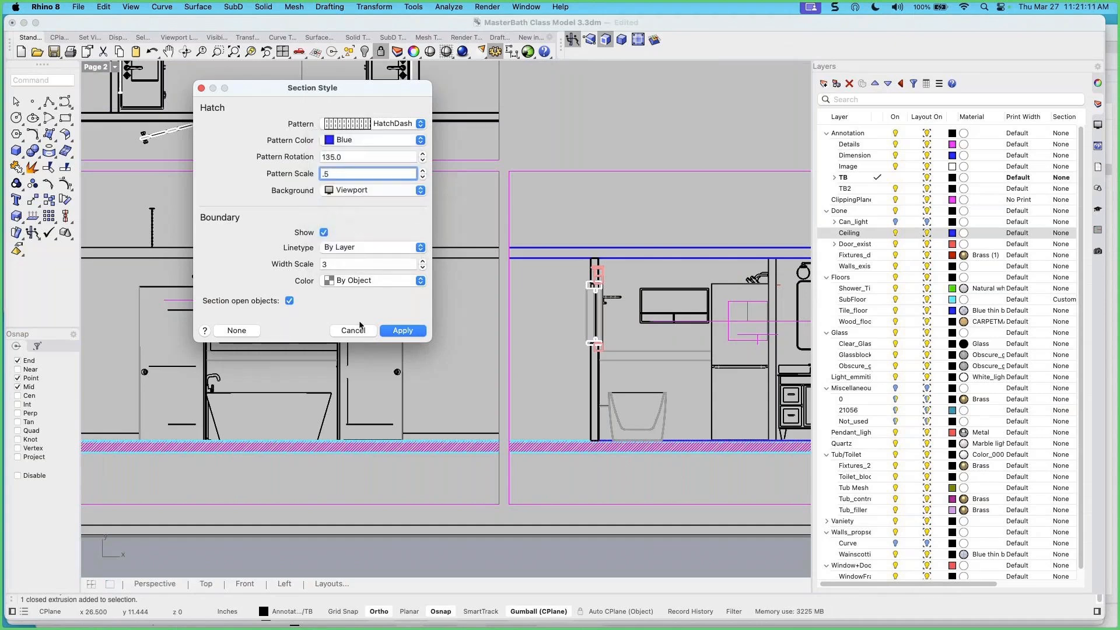
pyautogui.click(405, 333)
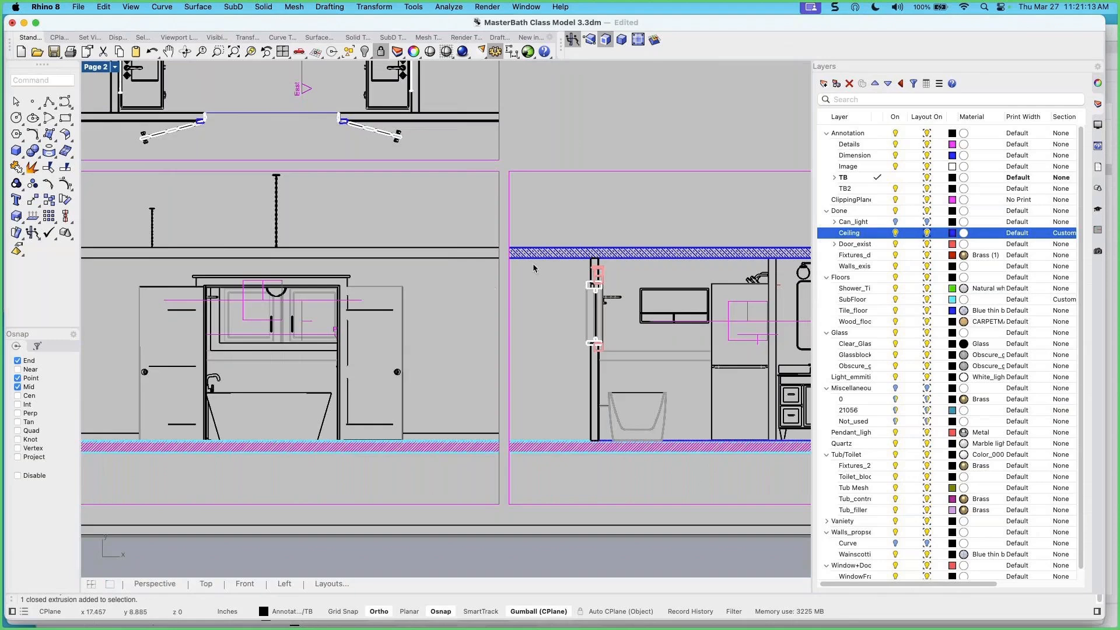
# Examine the ceiling's section hatch up close and across the whole Page 2 layout
pyautogui.scroll(4, 550, 260)
pyautogui.scroll(-6, 548, 262)
pyautogui.moveTo(464, 264); pyautogui.dragTo(439, 285, button='right')
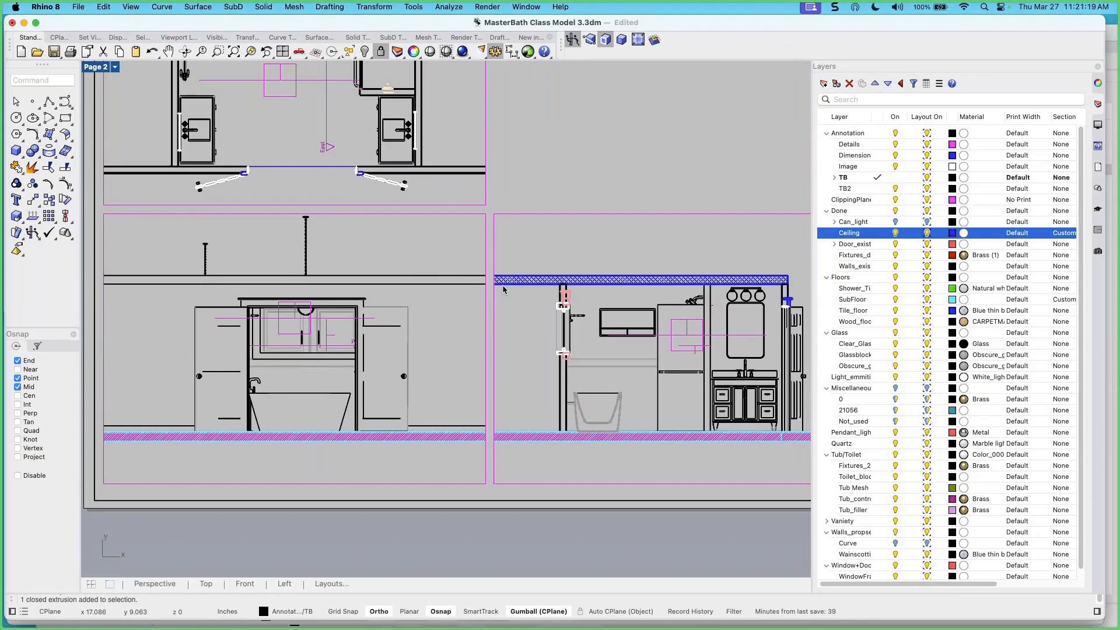
pyautogui.scroll(-4, 502, 287)
pyautogui.moveTo(502, 264); pyautogui.dragTo(468, 318, button='right')
pyautogui.scroll(-1, 855, 560)
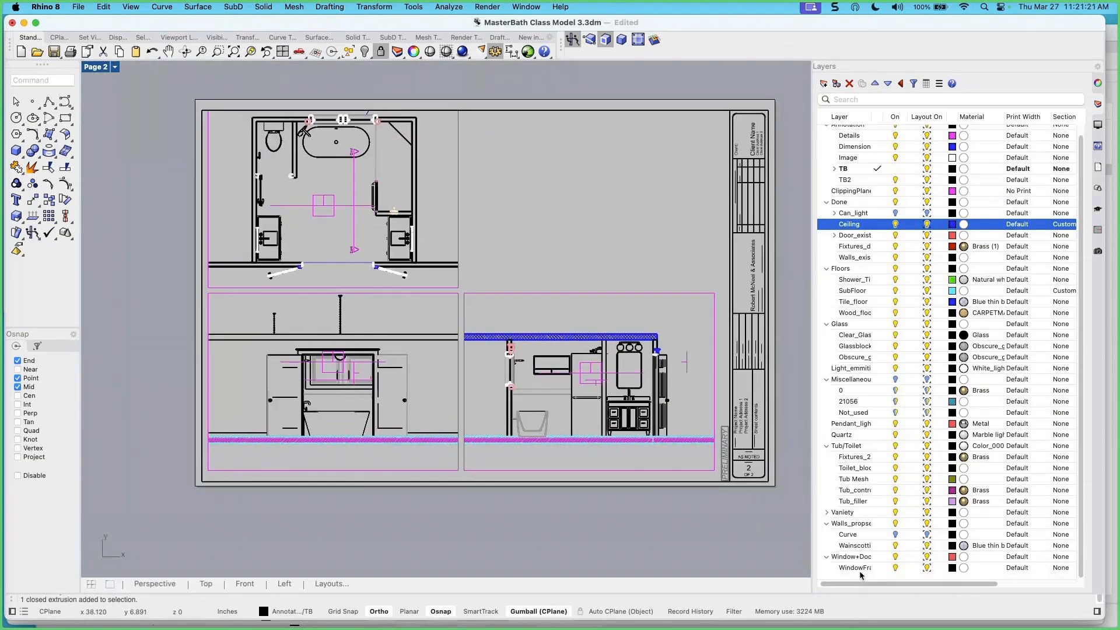
pyautogui.click(841, 525)
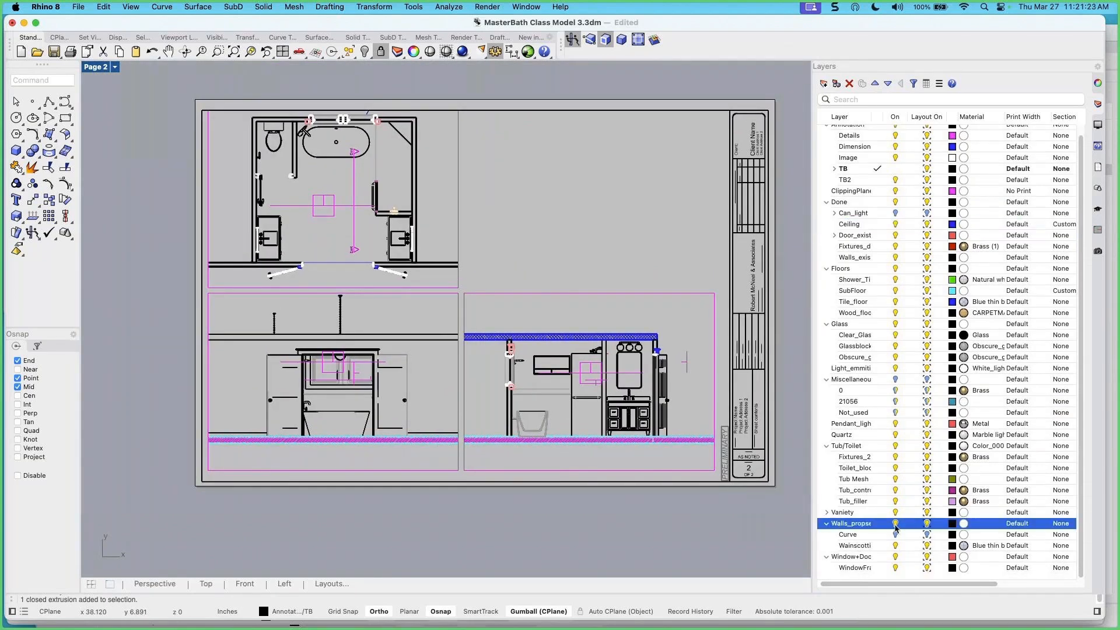
pyautogui.click(1016, 525)
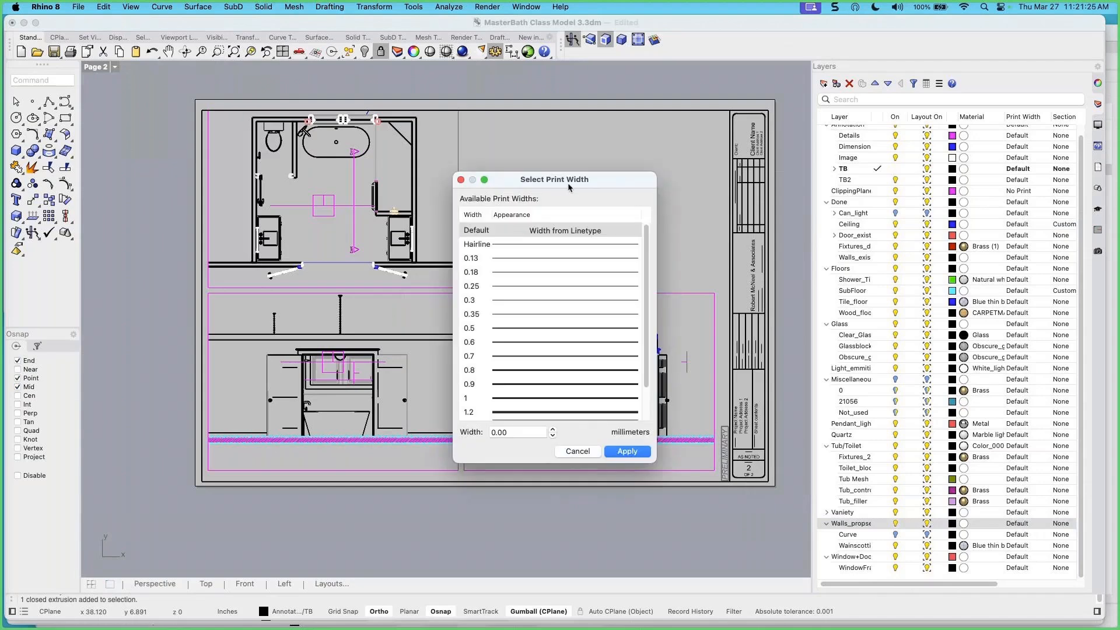
pyautogui.click(635, 455)
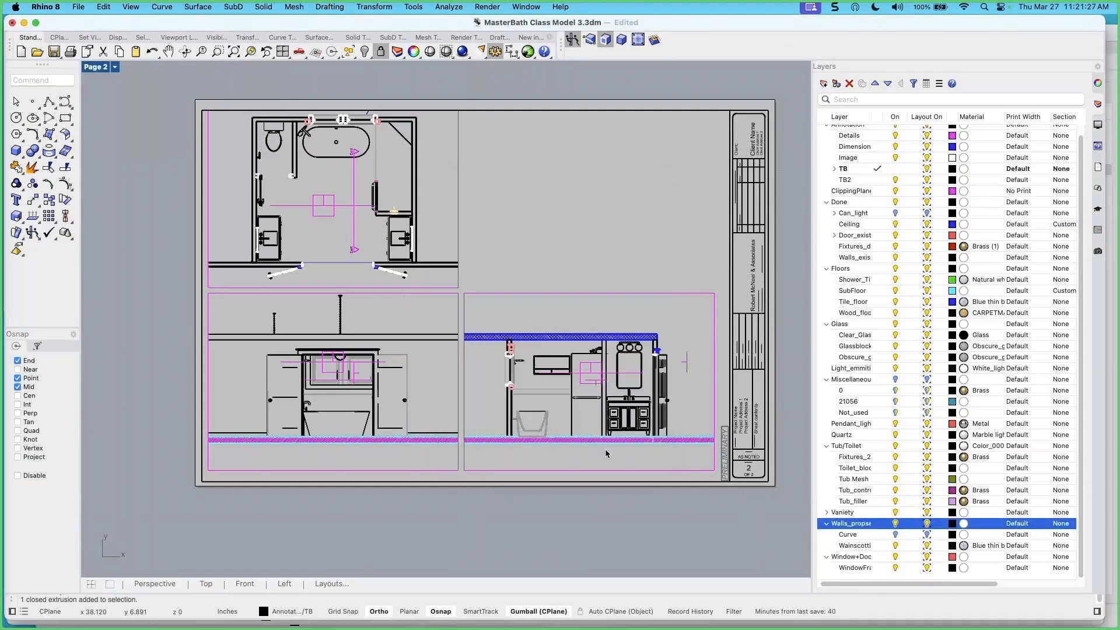
# Give the proposed walls layer a section style with a Solid hatch in Cyan, and check it on Page 2
pyautogui.click(1062, 524)
pyautogui.click(360, 123)
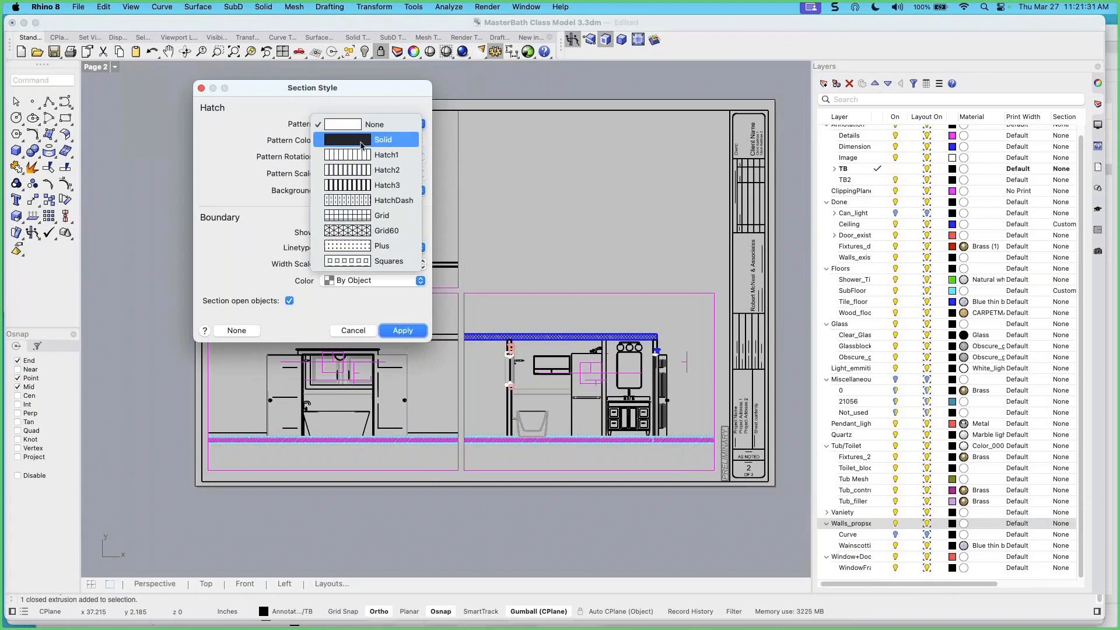
pyautogui.click(386, 141)
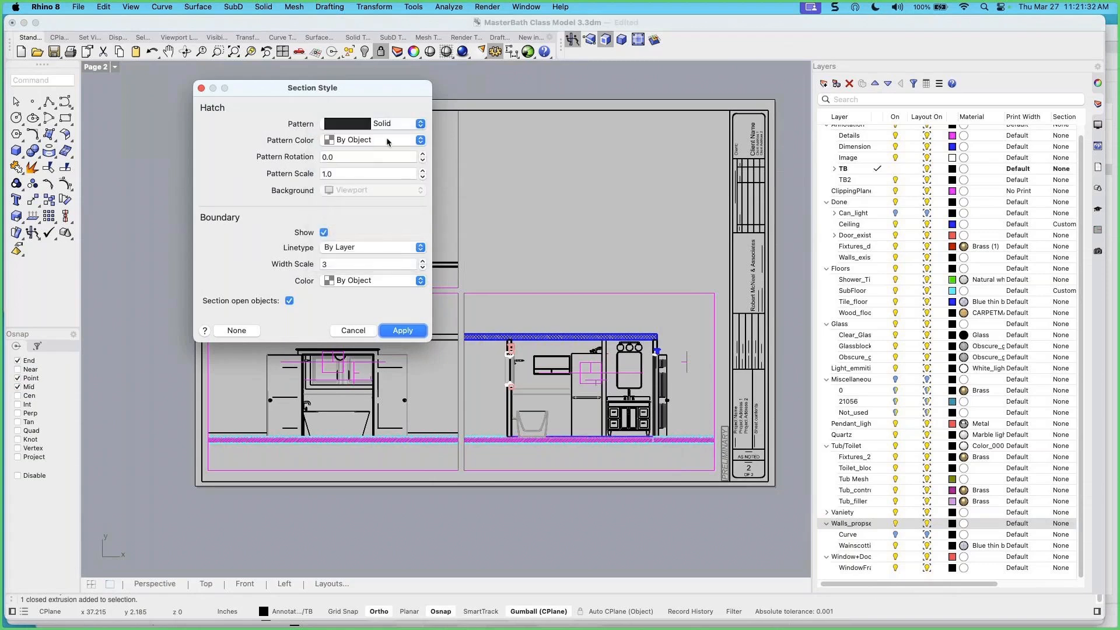
pyautogui.click(421, 142)
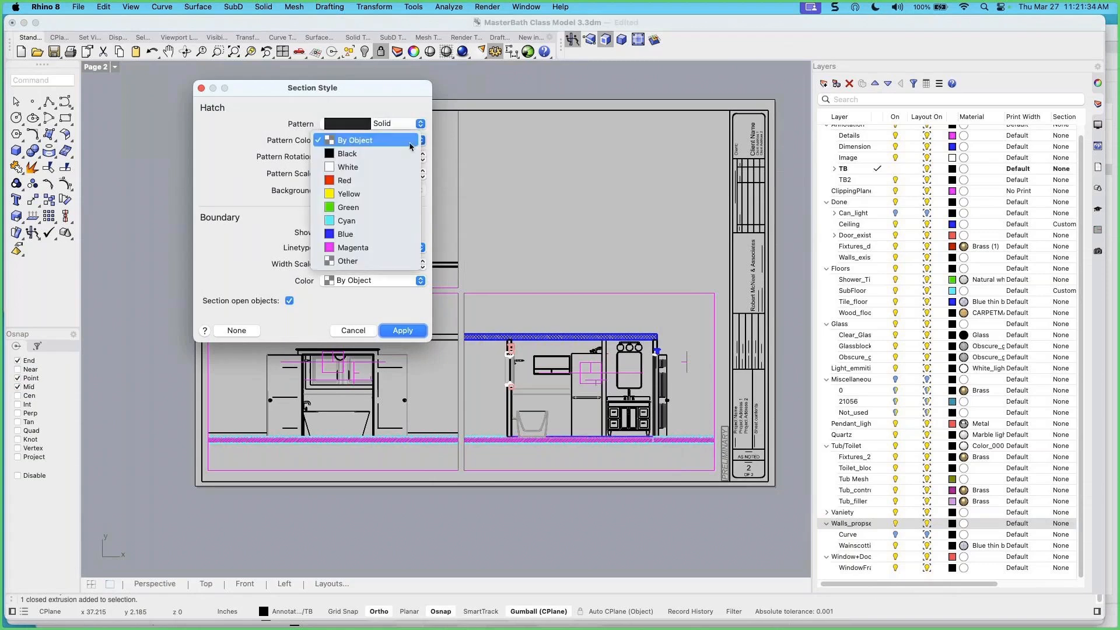
pyautogui.click(334, 221)
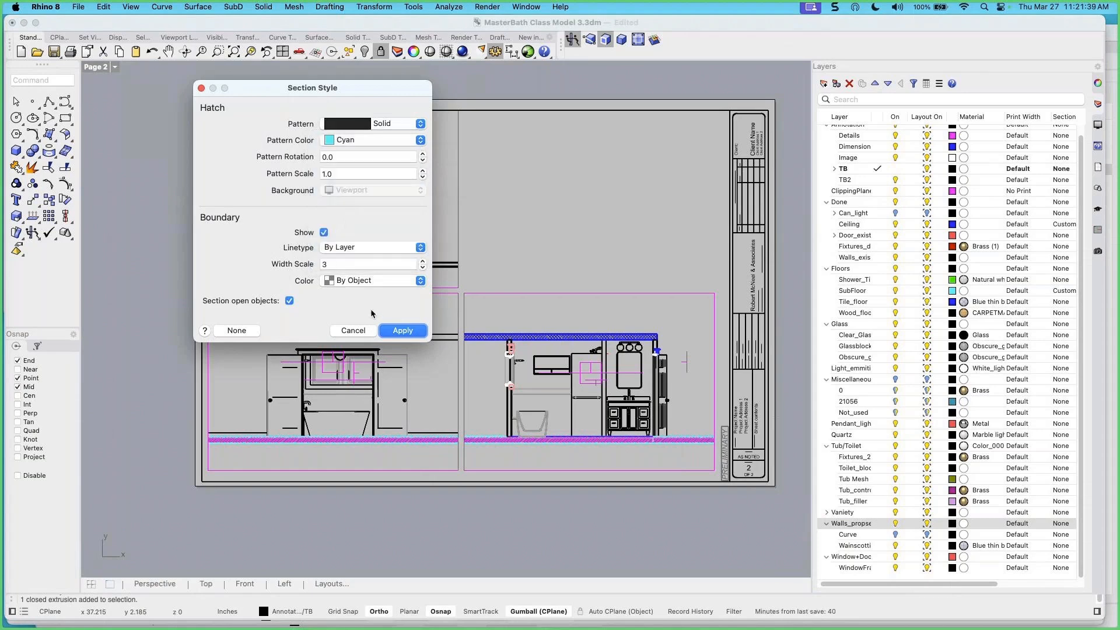
pyautogui.click(403, 331)
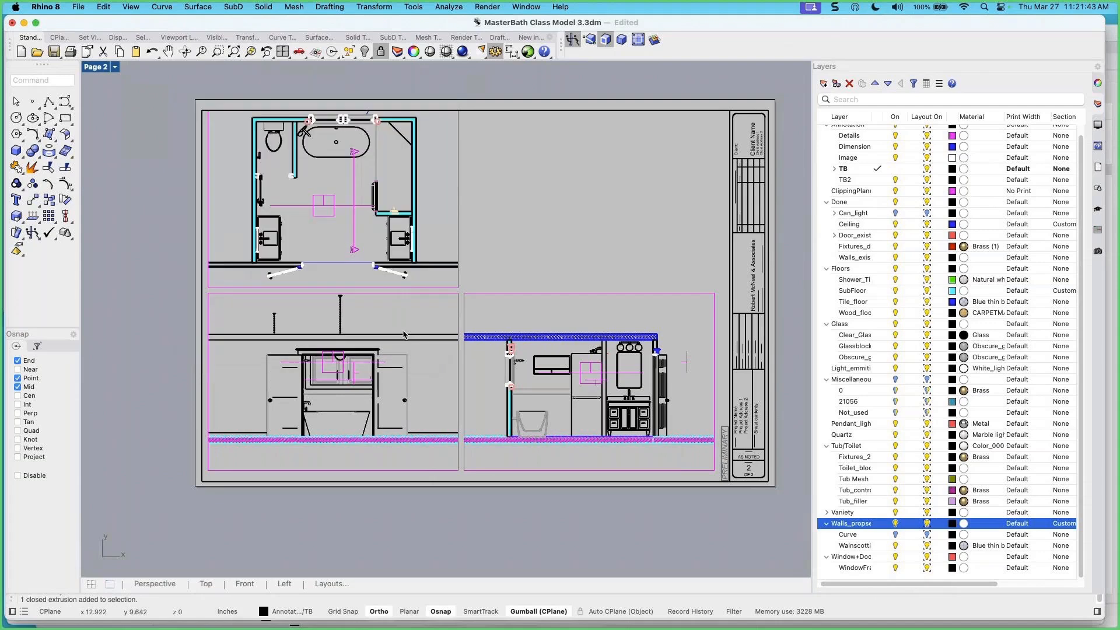
pyautogui.scroll(3, 328, 149)
pyautogui.scroll(-5, 328, 149)
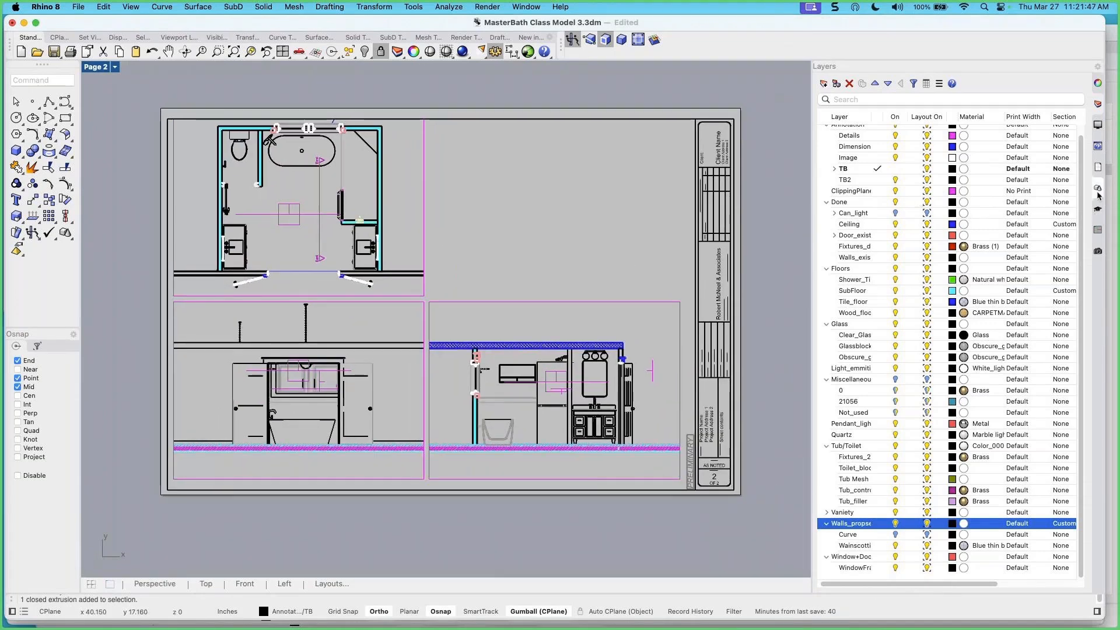
# Preview the print of Page 1 and Page 2 together in Display Color, and cancel the print
pyautogui.click(1098, 170)
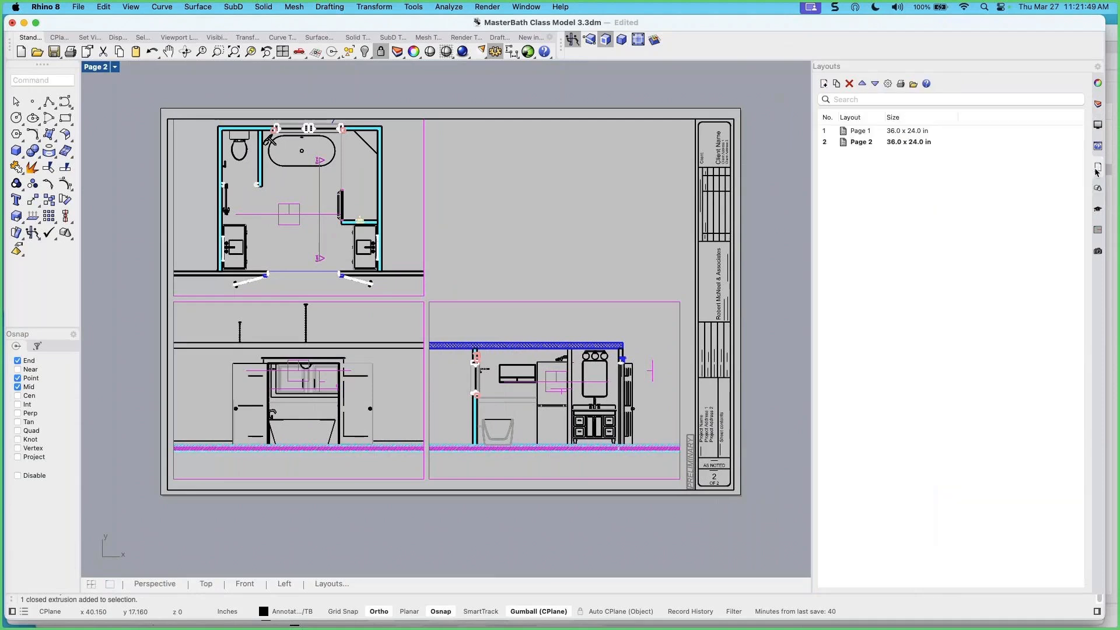
pyautogui.click(860, 133)
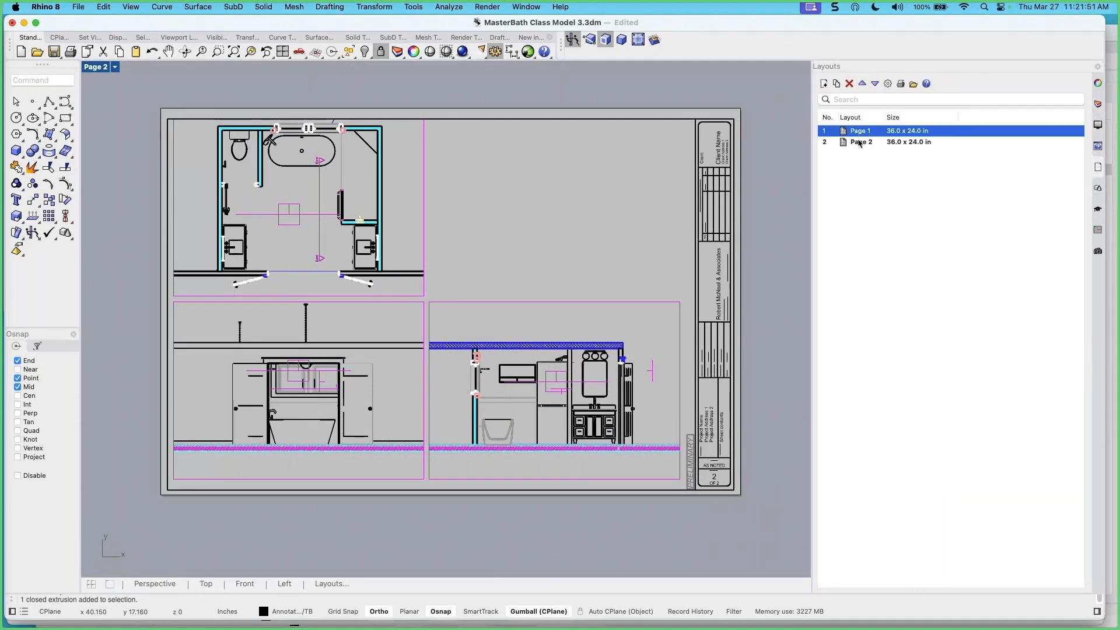
pyautogui.keyDown('shift'); pyautogui.click(862, 143); pyautogui.keyUp('shift')
pyautogui.rightClick(861, 133)
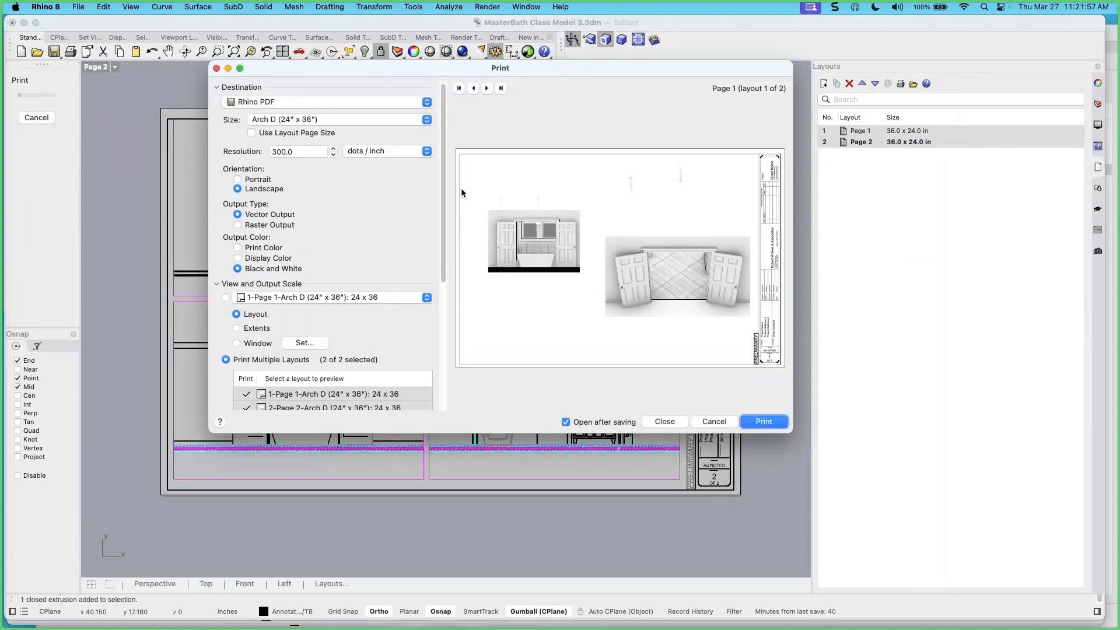
pyautogui.click(238, 257)
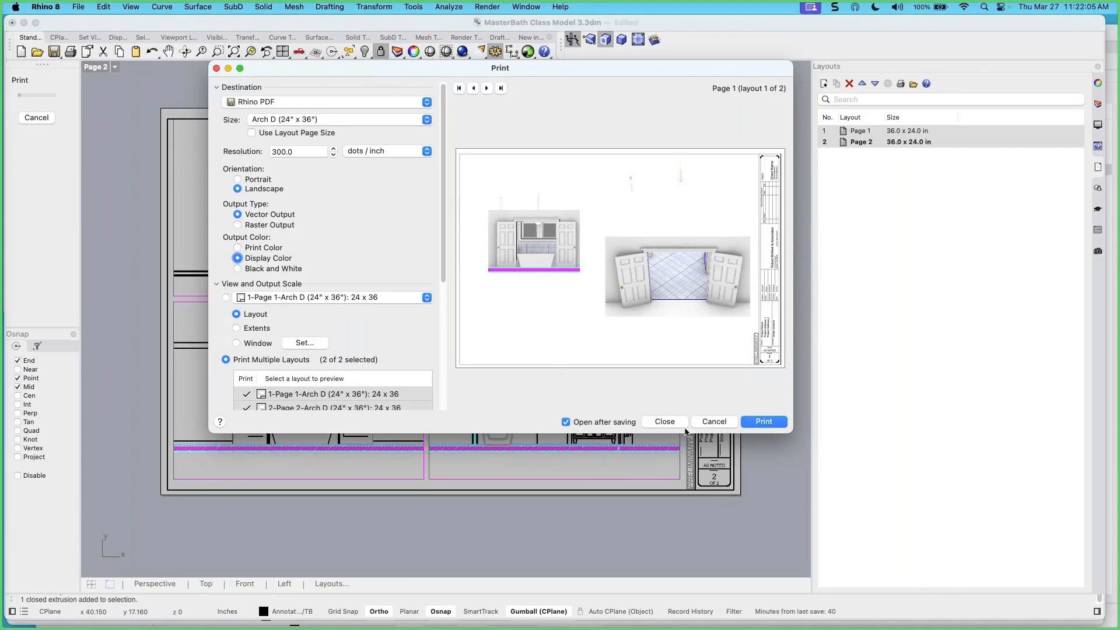
pyautogui.click(713, 422)
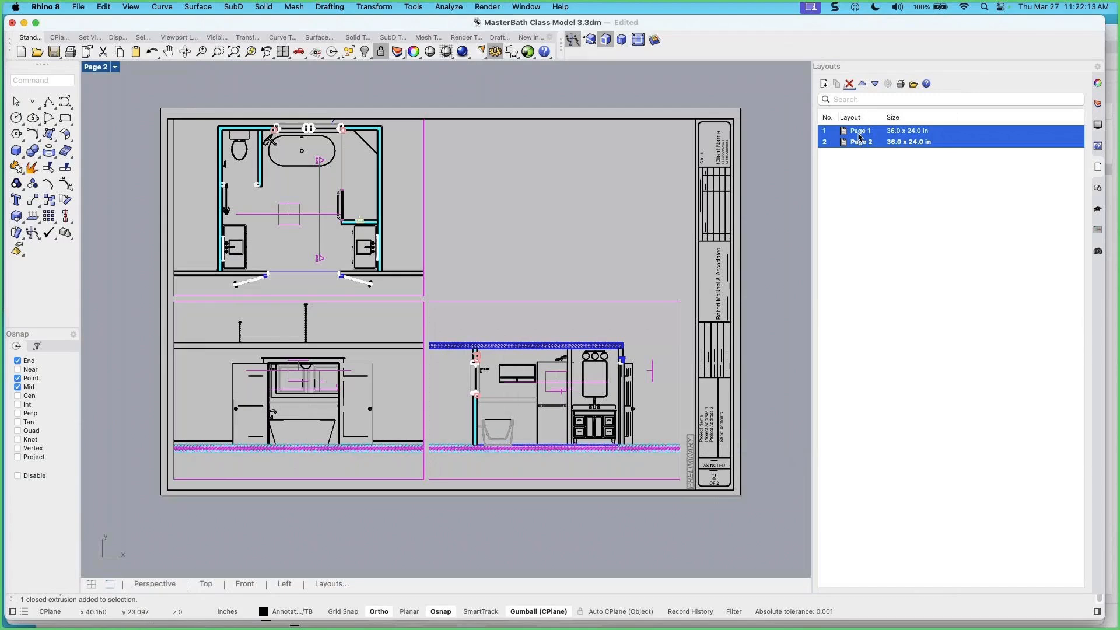
# Turn off the Ceiling layer in the Perspective detail on Page 1 only, and leave the detail
pyautogui.click(855, 167)
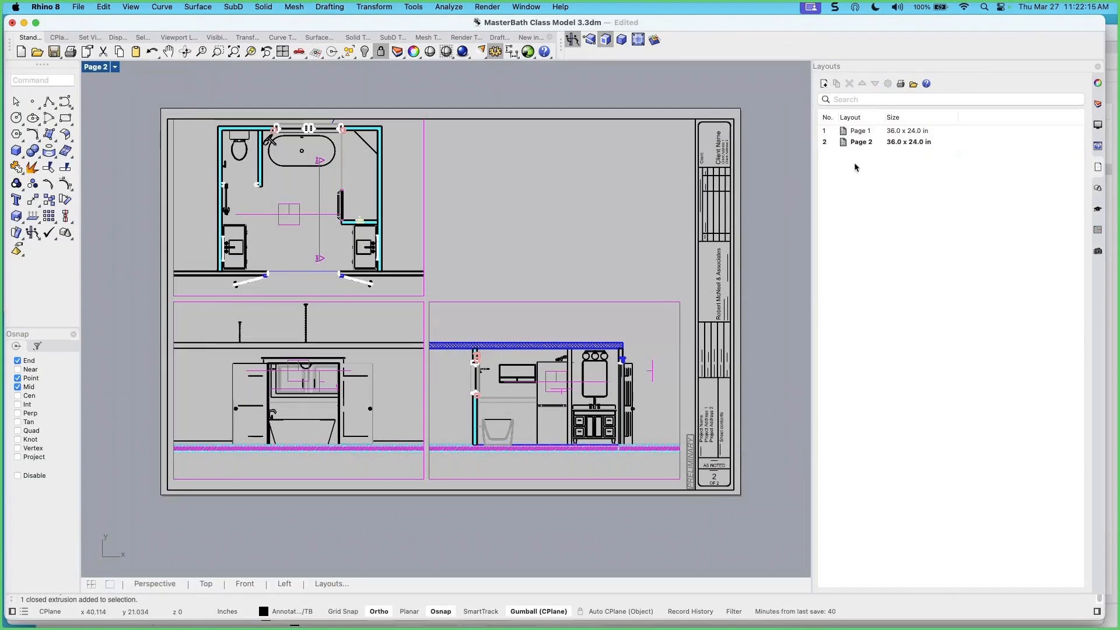
pyautogui.doubleClick(861, 131)
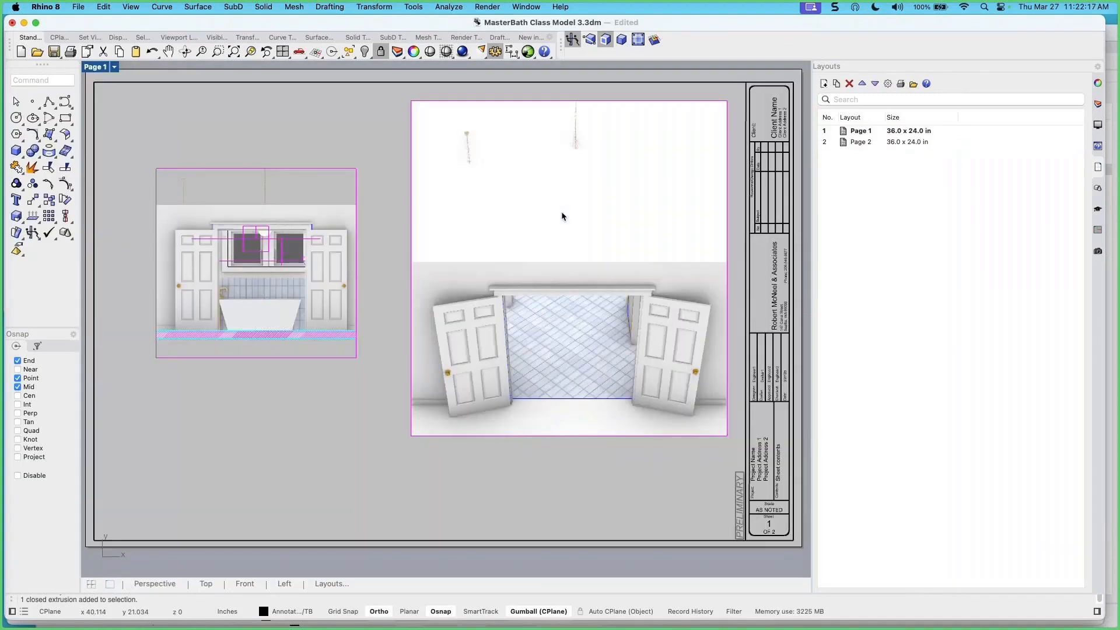
pyautogui.doubleClick(586, 217)
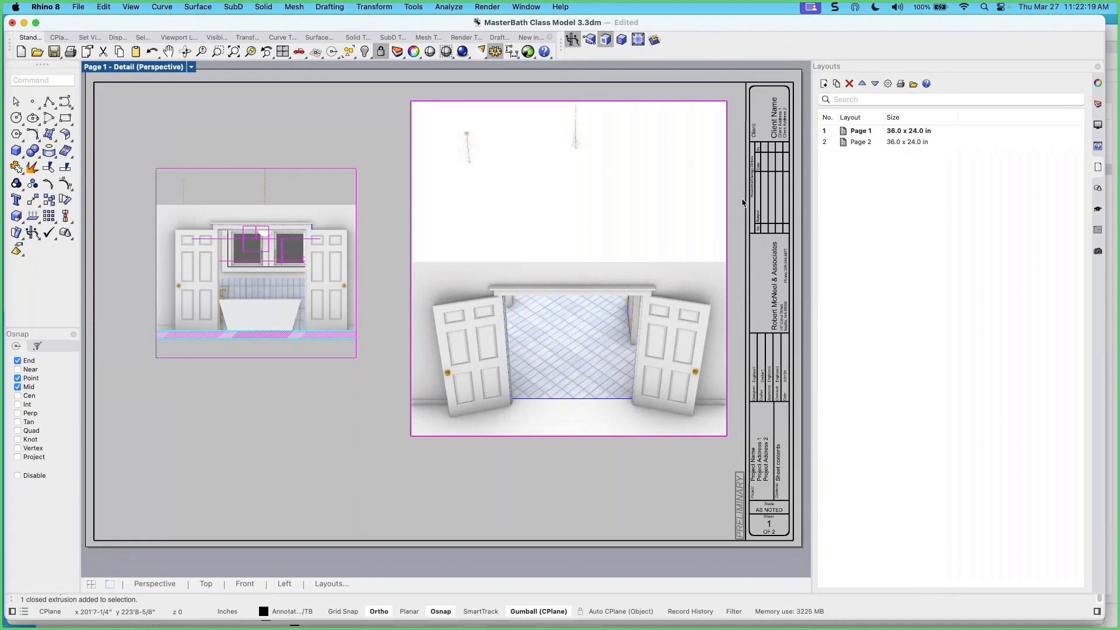
pyautogui.click(1098, 106)
pyautogui.click(1097, 84)
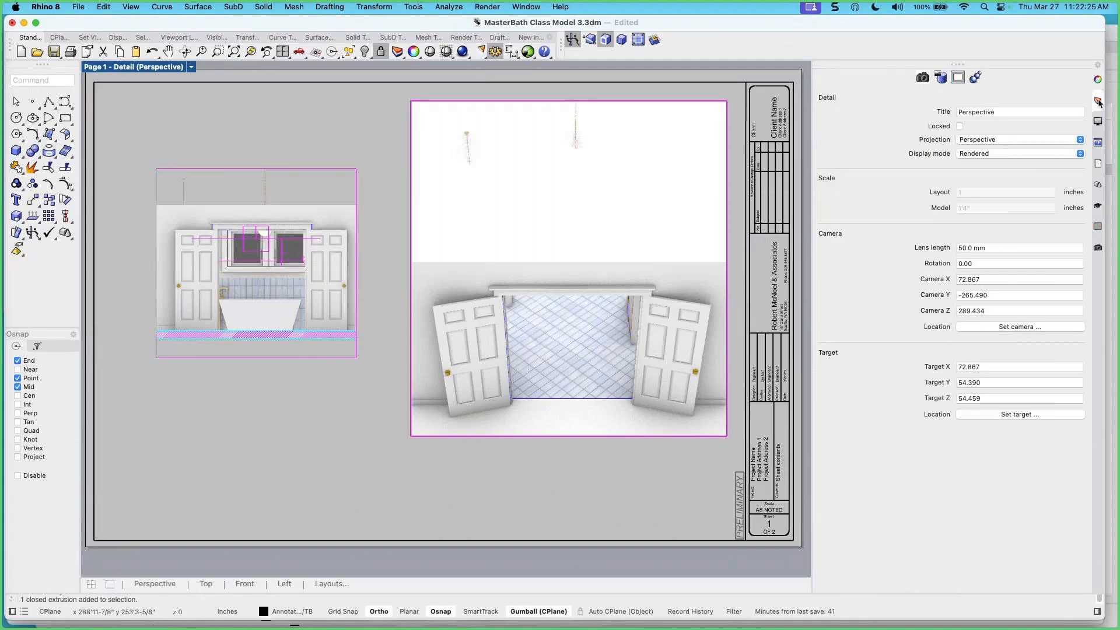
pyautogui.click(1098, 103)
pyautogui.scroll(1, 851, 155)
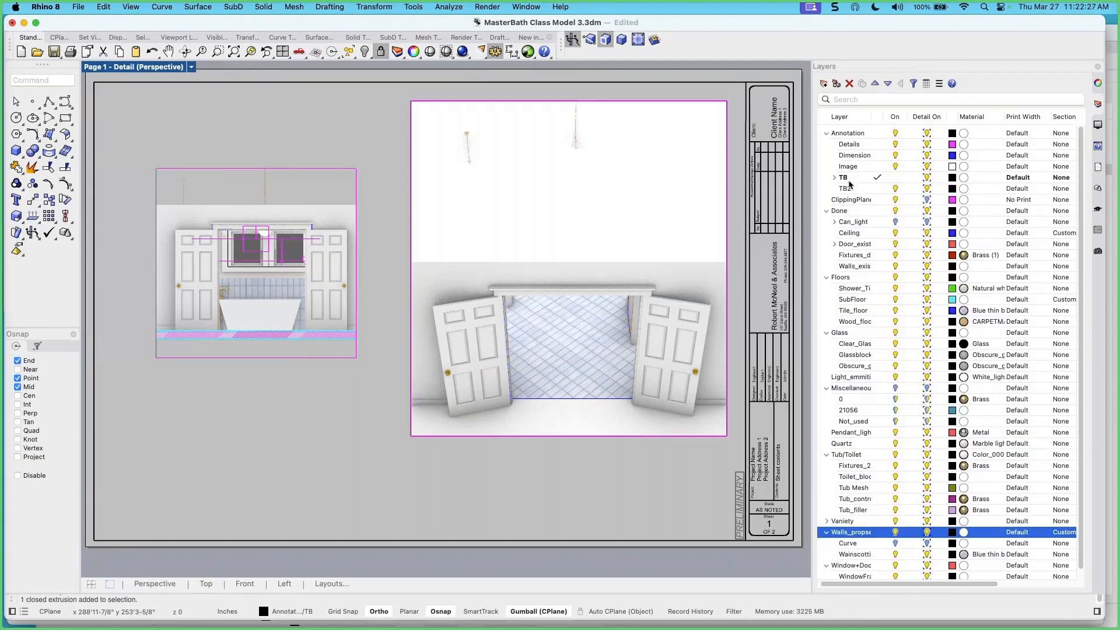
pyautogui.click(847, 235)
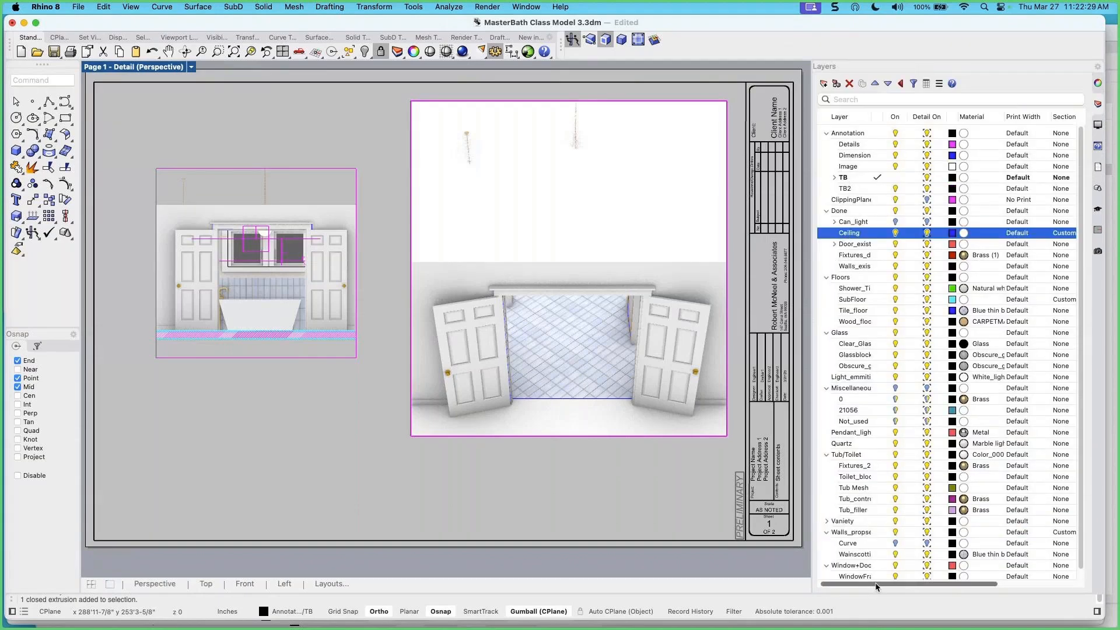
pyautogui.moveTo(879, 585); pyautogui.dragTo(821, 590)
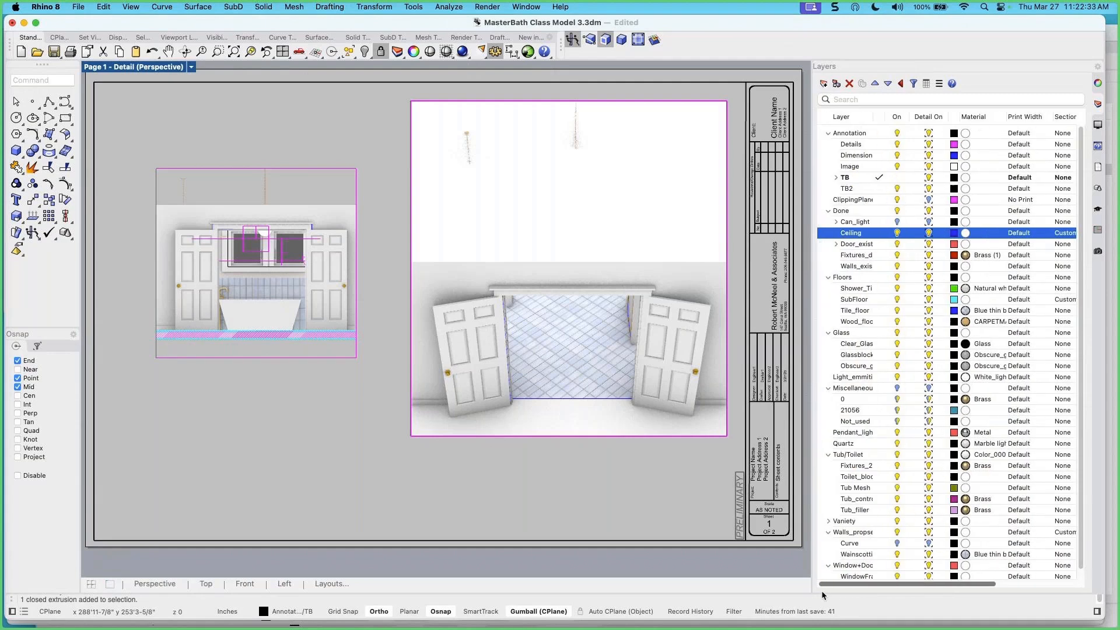
pyautogui.click(929, 232)
pyautogui.doubleClick(371, 114)
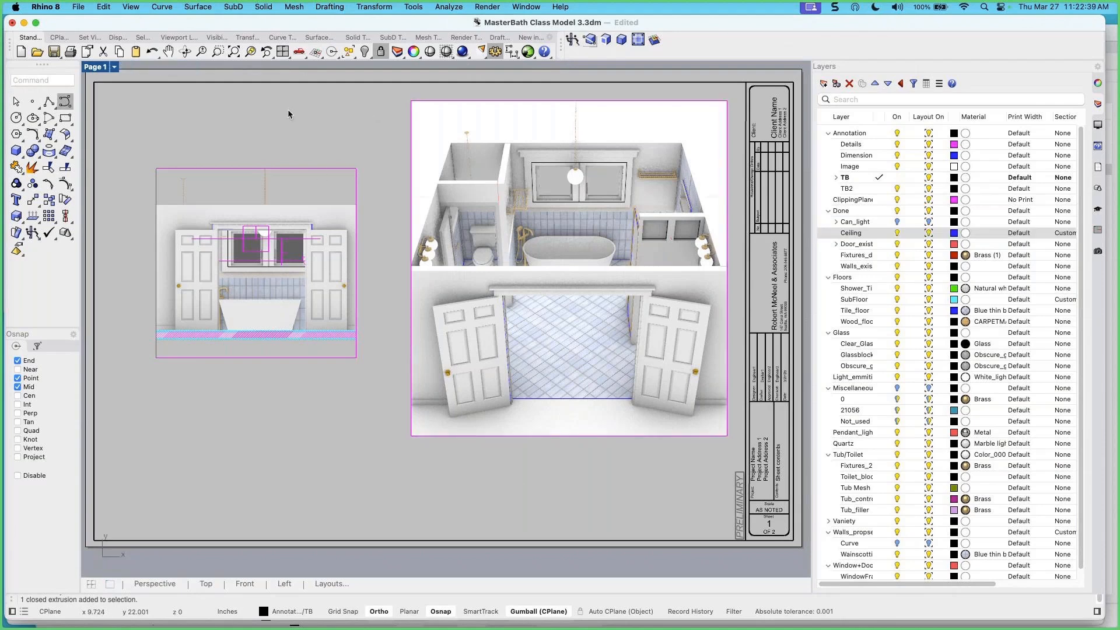
# Print both layouts in Display Color to the PDF MasterBath Class Model 3 in the MasterBathDesign folder
pyautogui.click(70, 52)
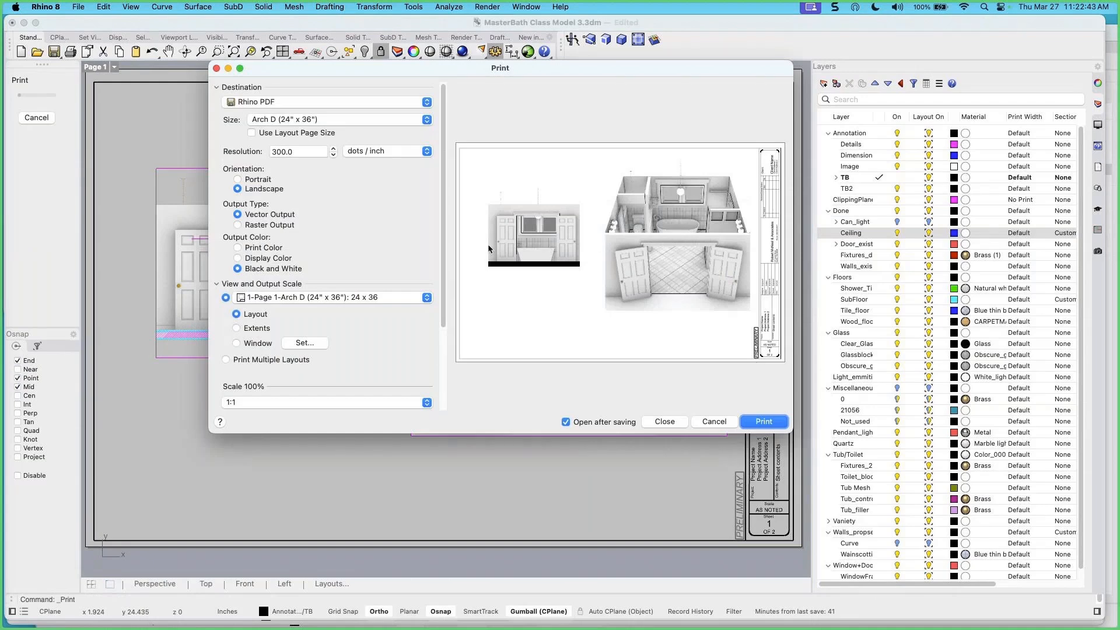
pyautogui.click(244, 260)
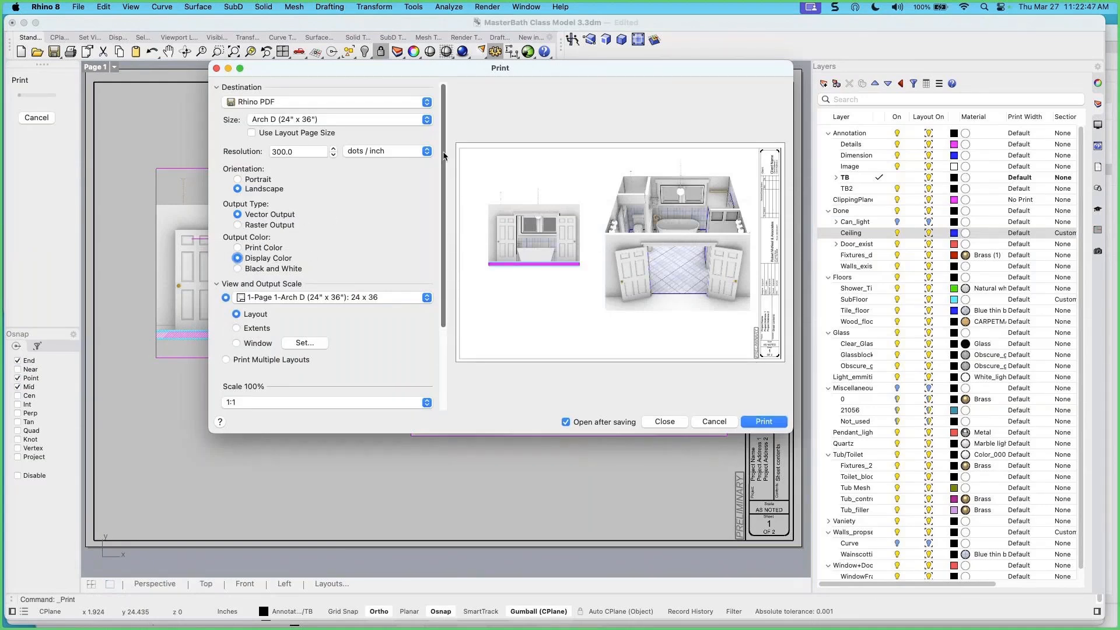
pyautogui.click(226, 360)
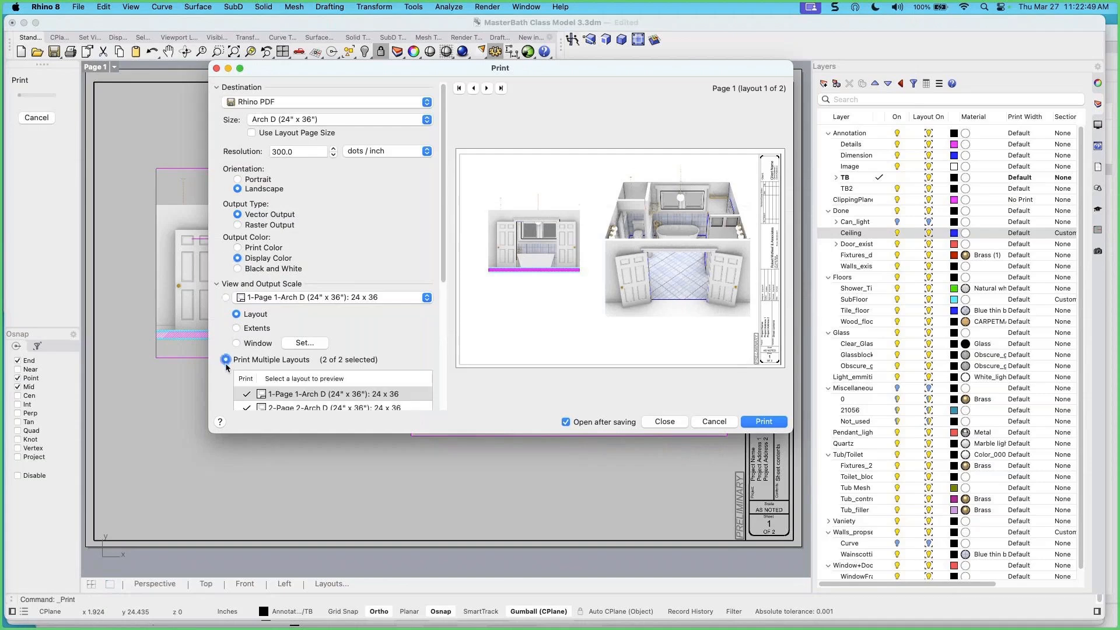
pyautogui.click(763, 422)
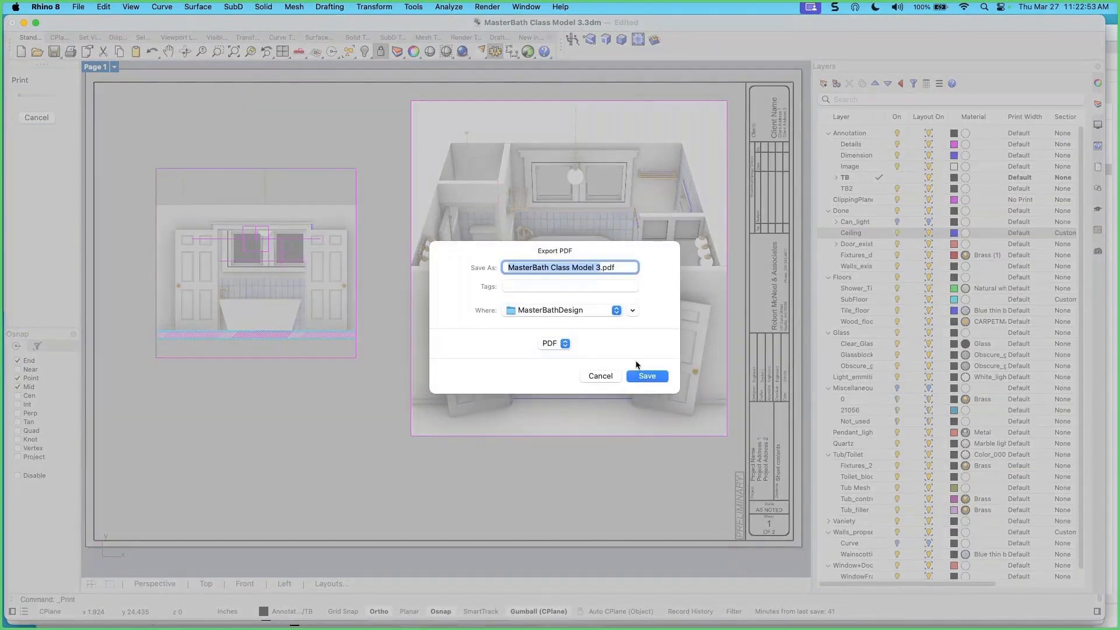
pyautogui.click(646, 376)
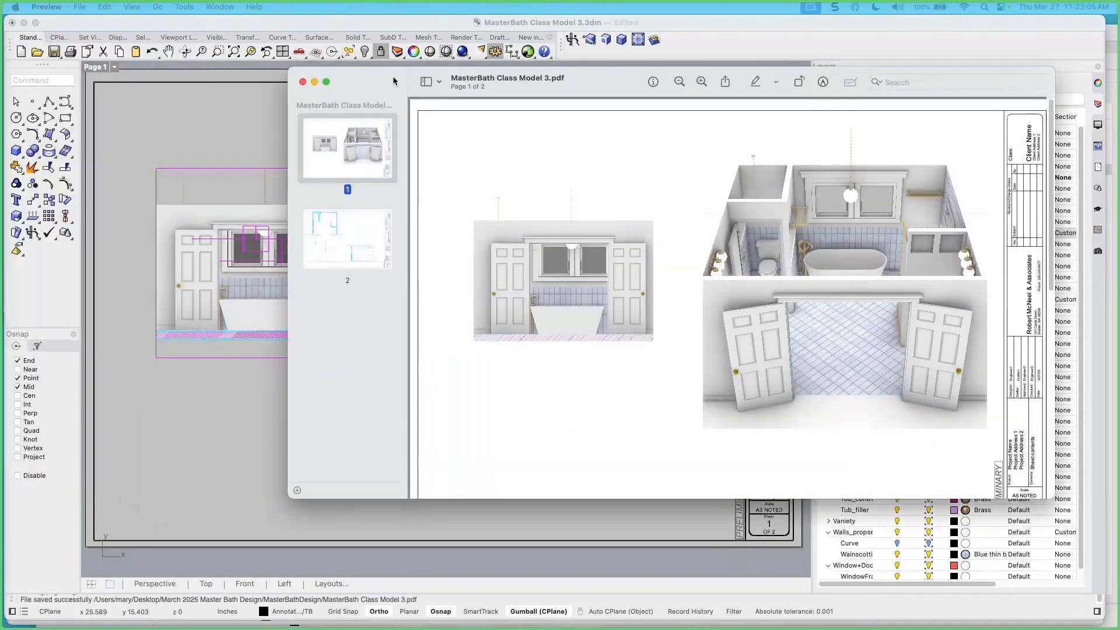
# Look over both pages of the exported PDF, and close it
pyautogui.scroll(-15, 677, 304)
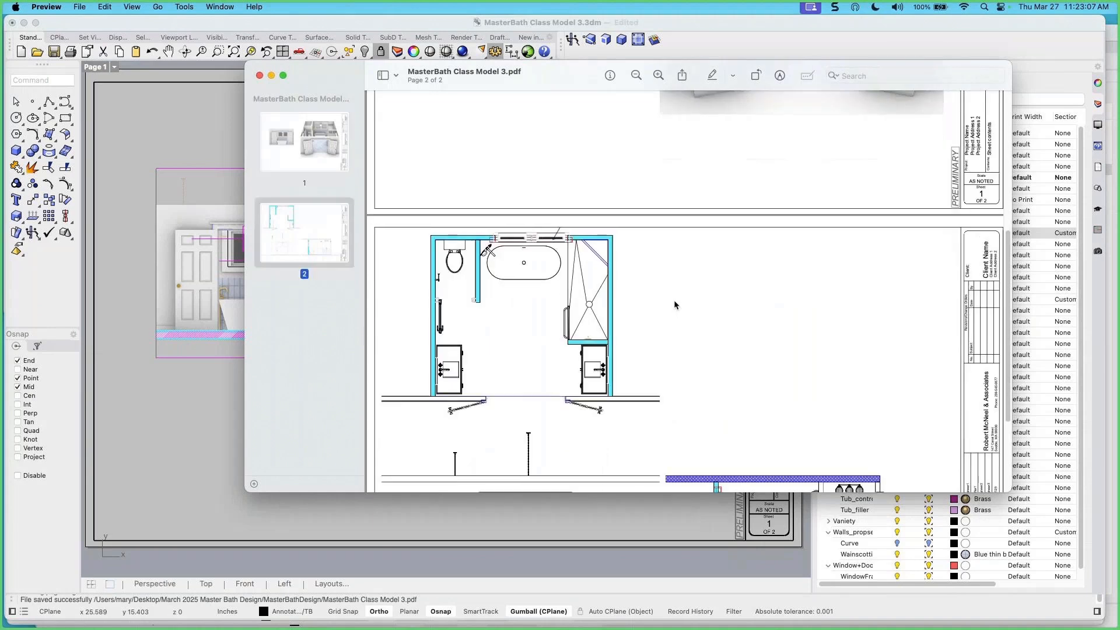
pyautogui.scroll(15, 673, 299)
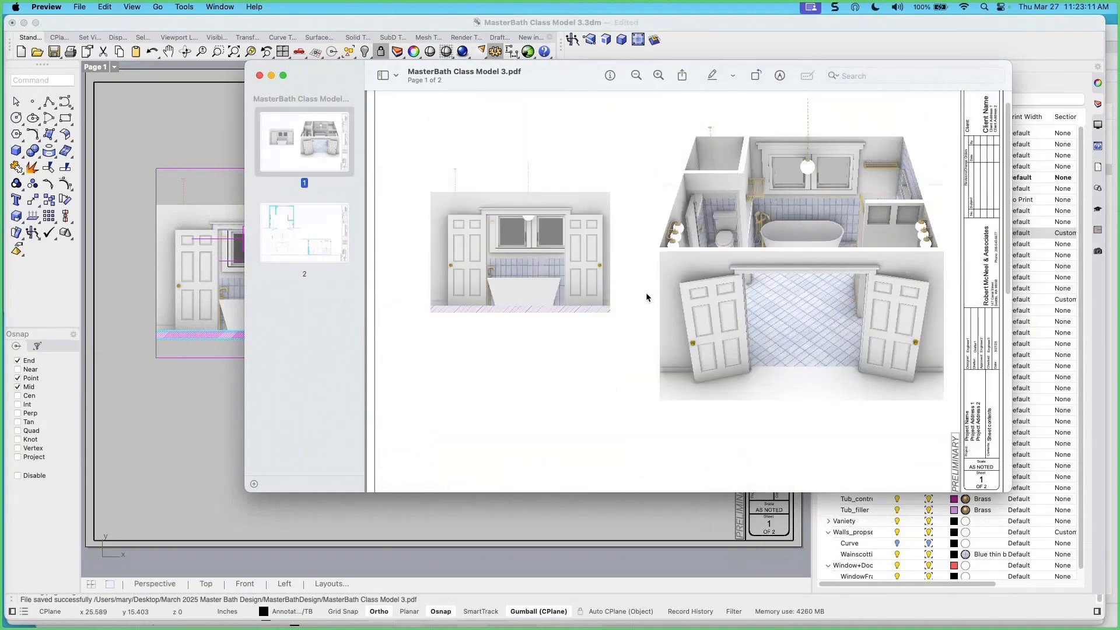
pyautogui.scroll(-1, 586, 303)
pyautogui.scroll(-2, 588, 306)
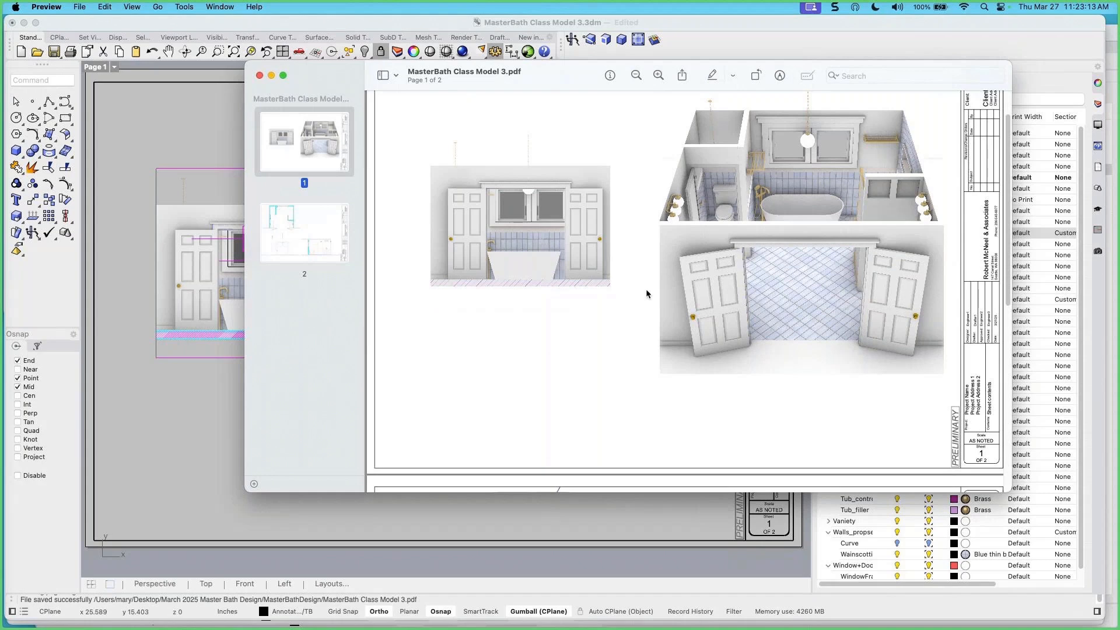
pyautogui.scroll(3, 636, 304)
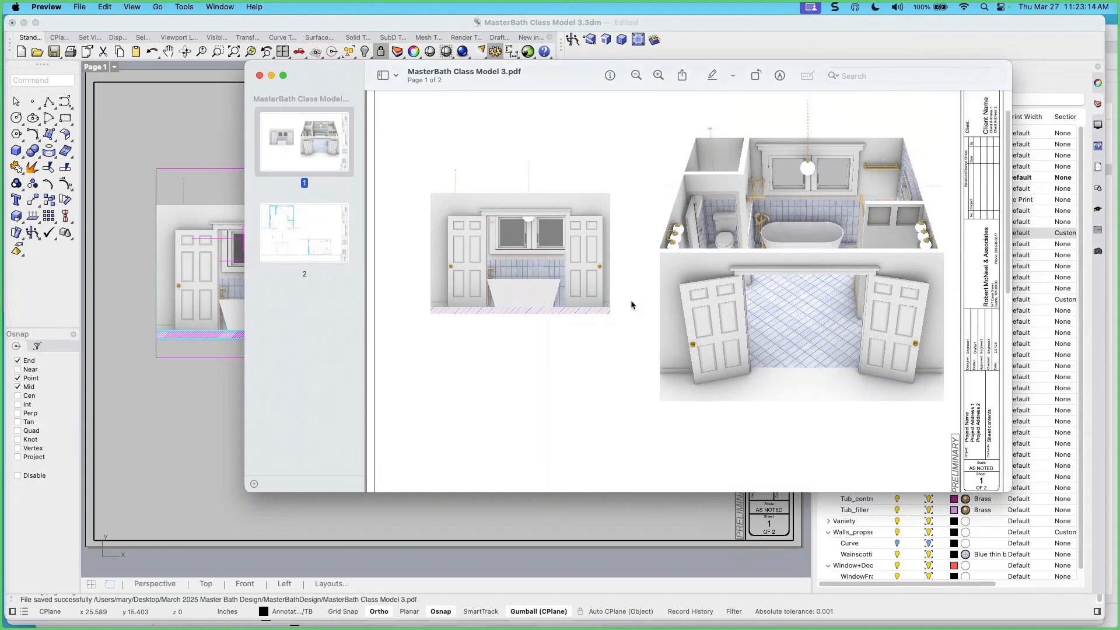
pyautogui.click(260, 76)
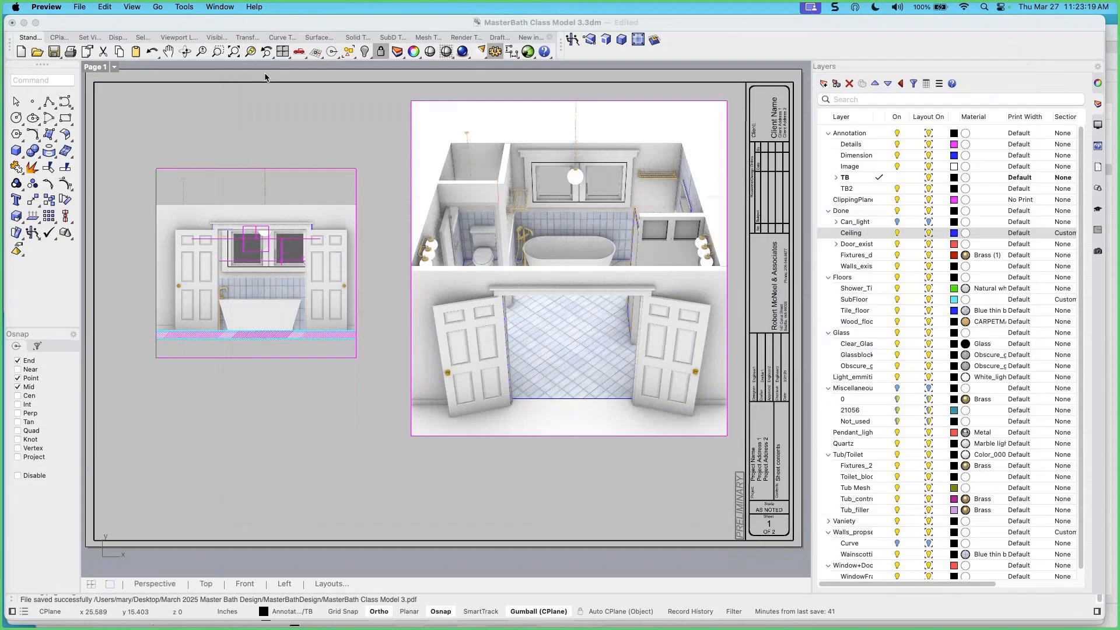
# Open the Page 2 layout and examine its plan and section details
pyautogui.scroll(-3, 386, 235)
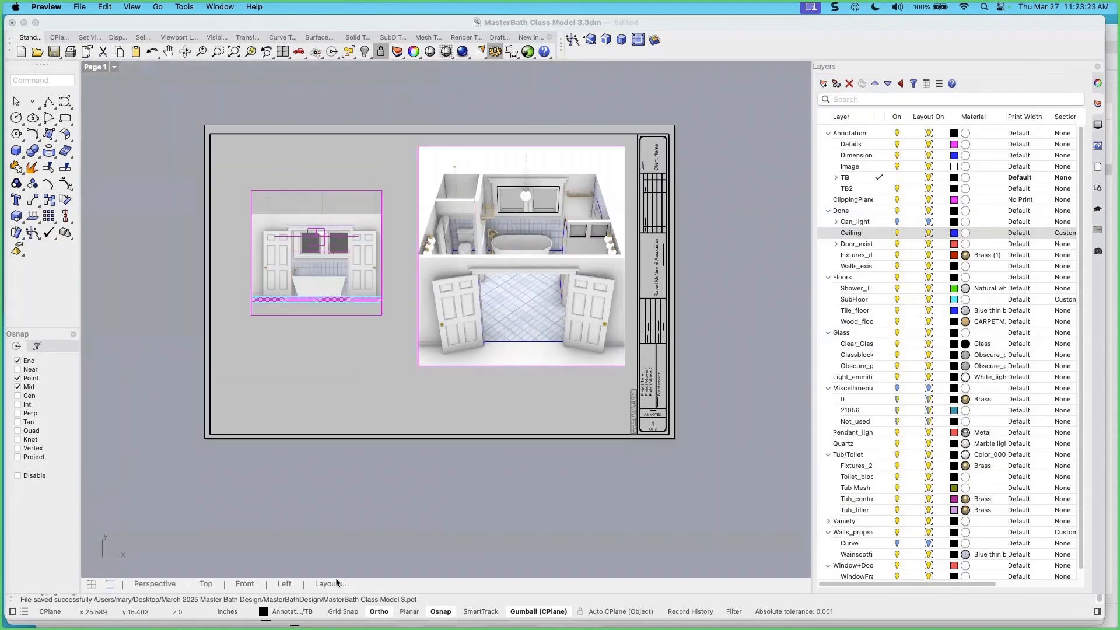
pyautogui.click(1095, 177)
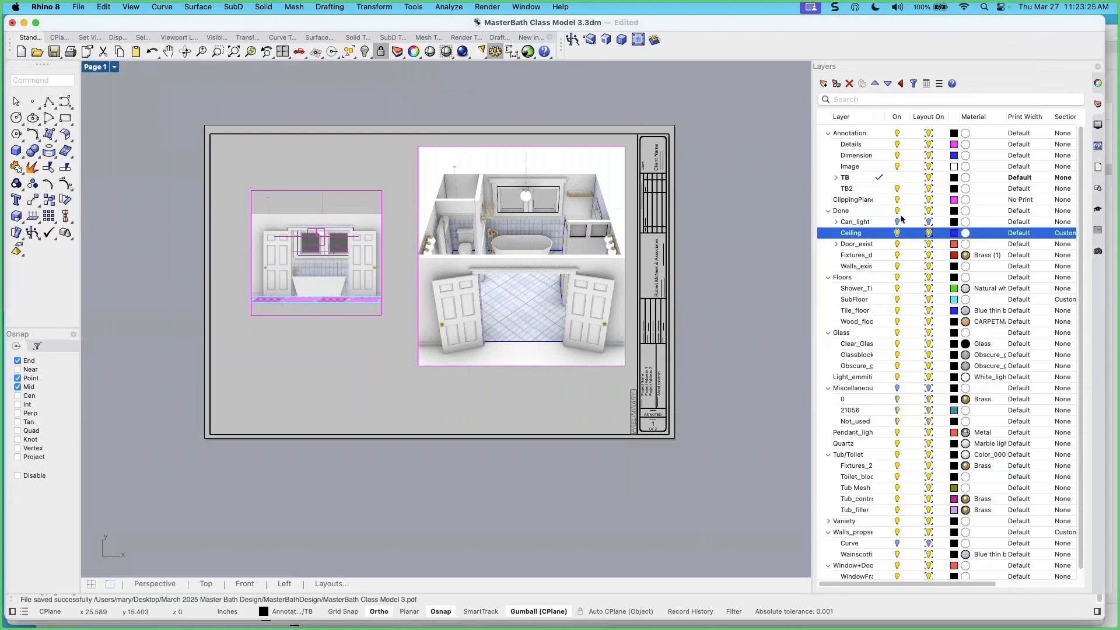
pyautogui.click(1099, 168)
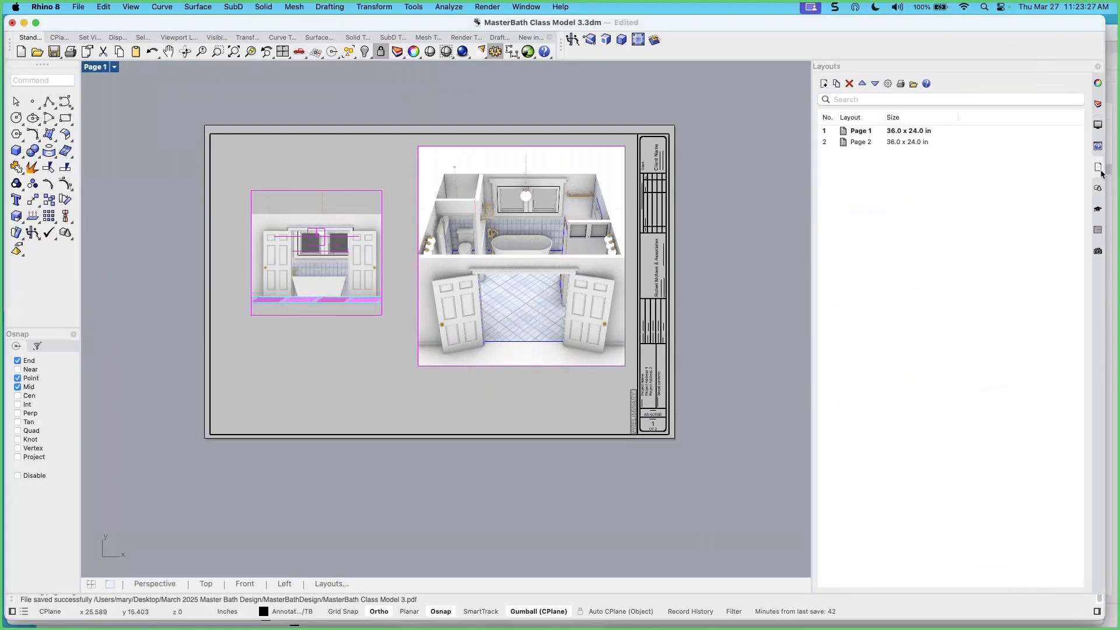
pyautogui.doubleClick(861, 143)
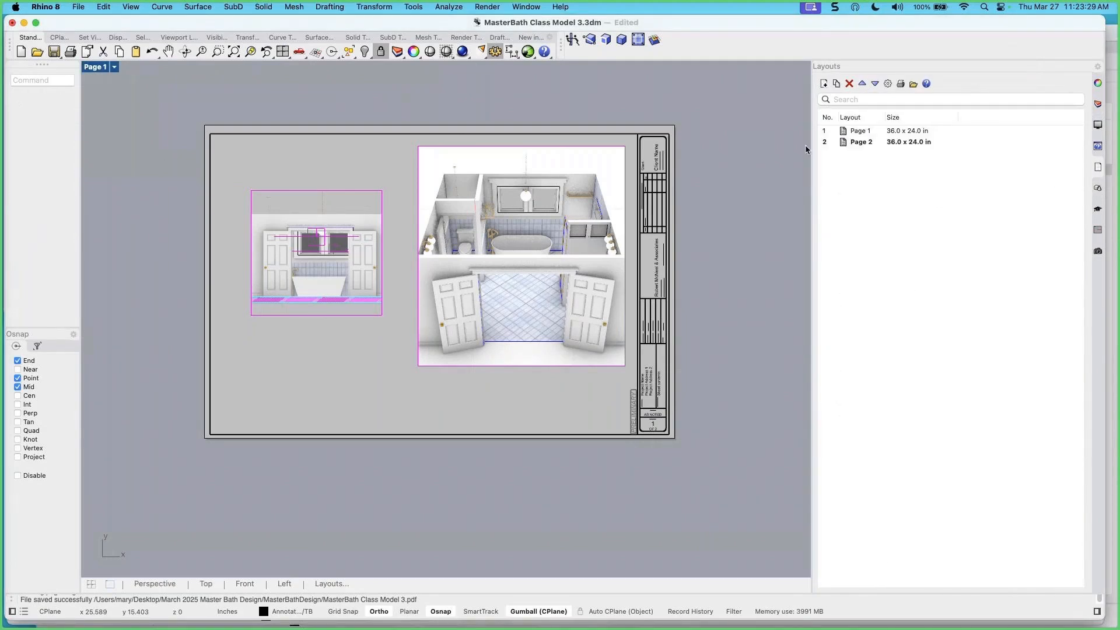
pyautogui.scroll(4, 368, 294)
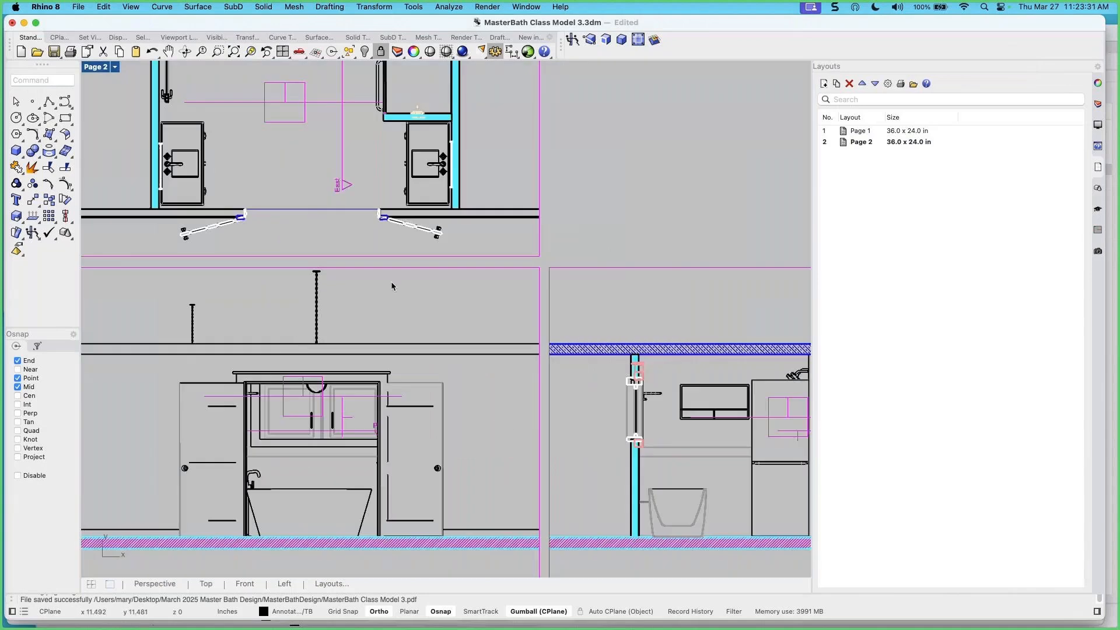
pyautogui.moveTo(482, 317); pyautogui.dragTo(516, 256, button='right')
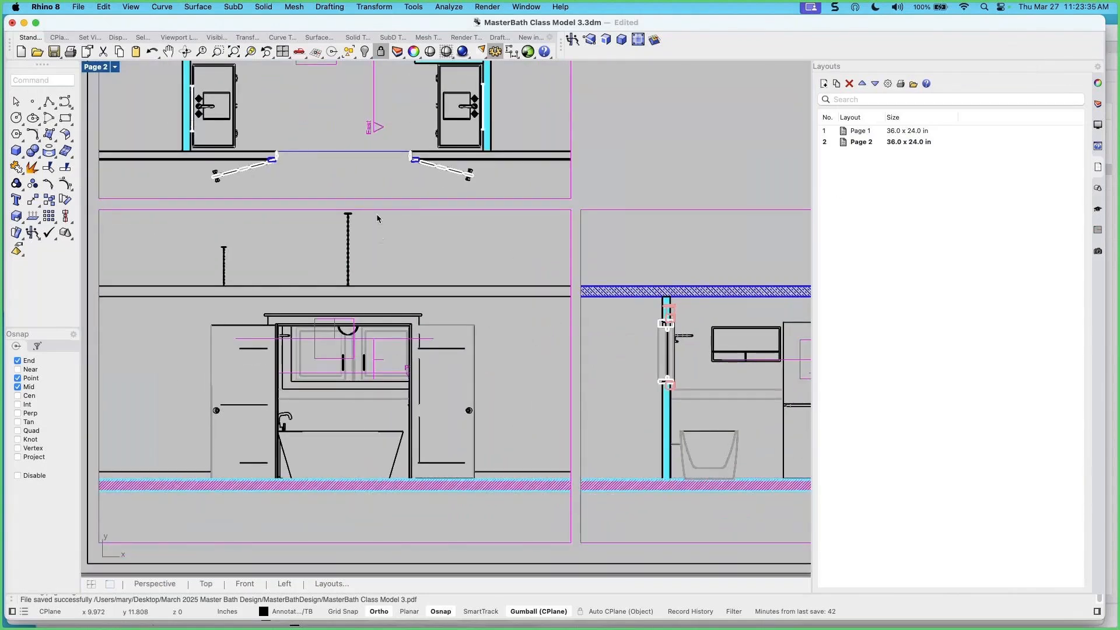
pyautogui.scroll(-6, 364, 175)
pyautogui.scroll(4, 363, 175)
pyautogui.moveTo(364, 176); pyautogui.dragTo(351, 191, button='right')
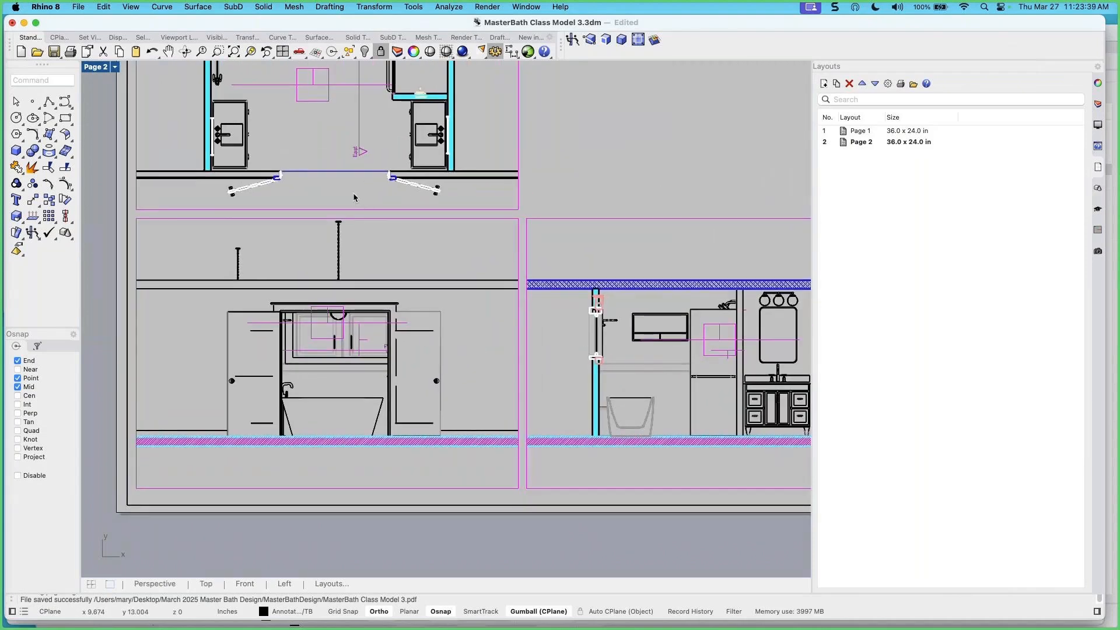
pyautogui.scroll(-3, 364, 187)
pyautogui.moveTo(362, 188); pyautogui.dragTo(337, 213, button='right')
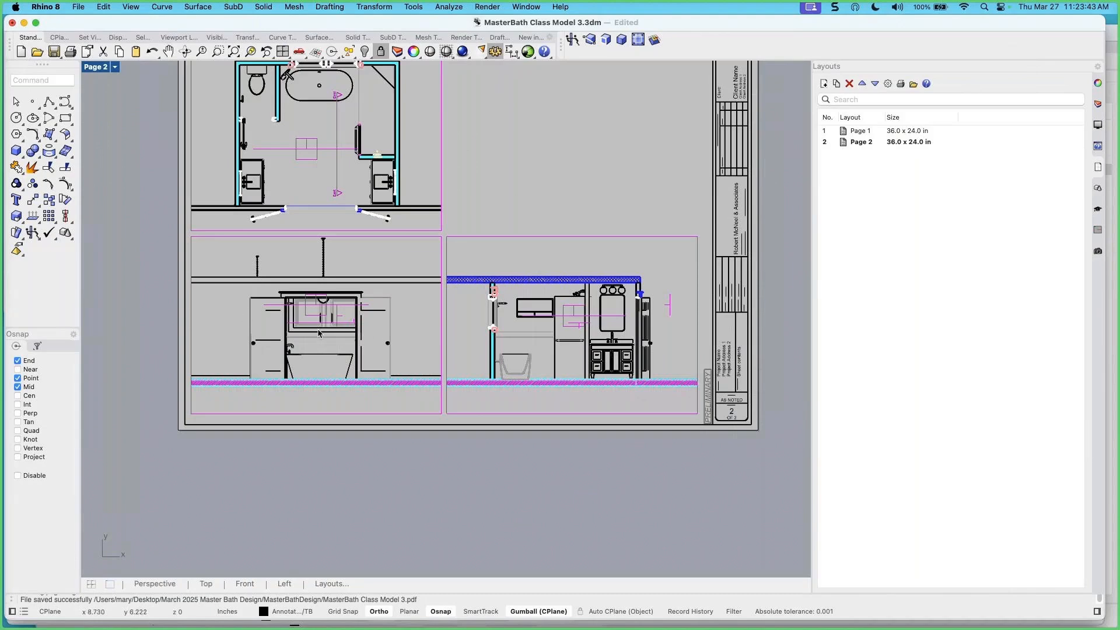
# Move the North clipping plane toward the entry doors in the Perspective view, and check the result on Page 2
pyautogui.doubleClick(414, 330)
pyautogui.doubleClick(414, 329)
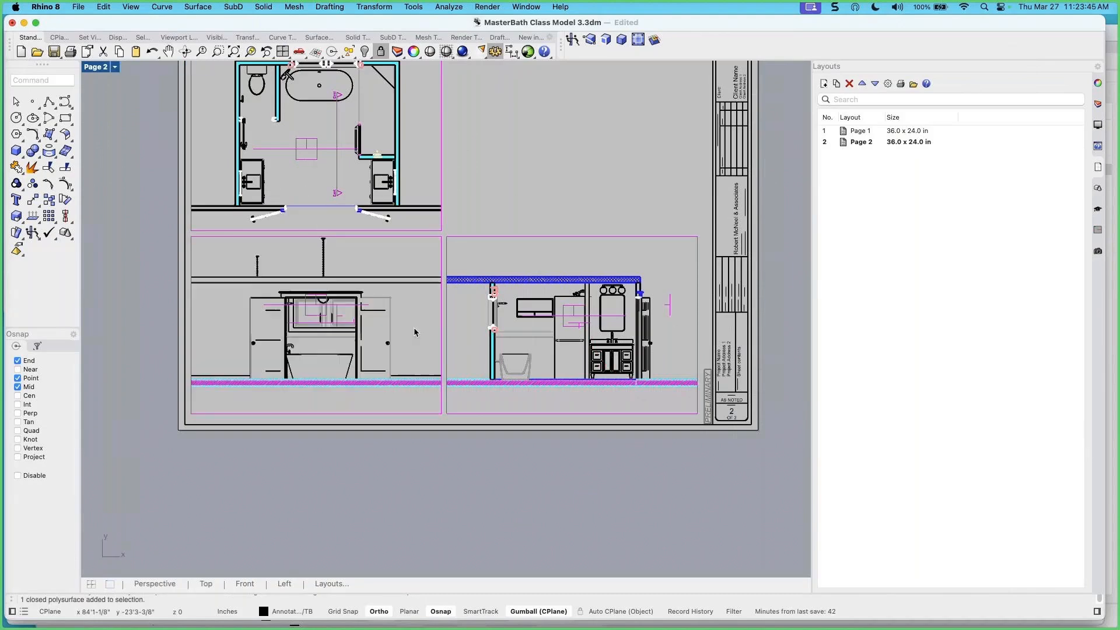
pyautogui.click(154, 584)
pyautogui.click(400, 434)
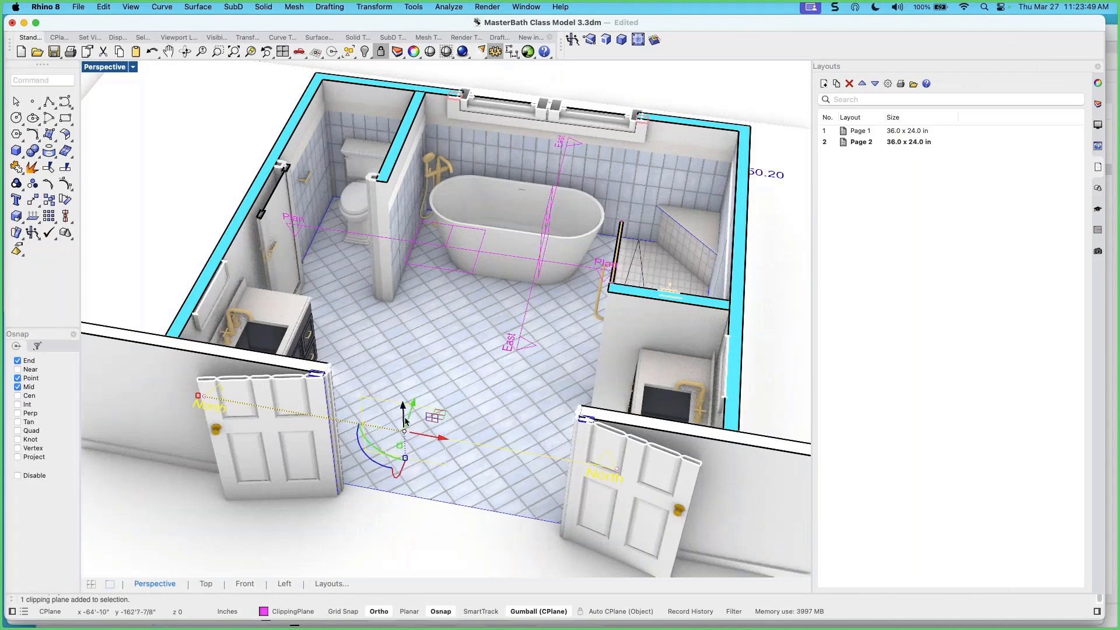
pyautogui.moveTo(412, 403); pyautogui.dragTo(397, 448)
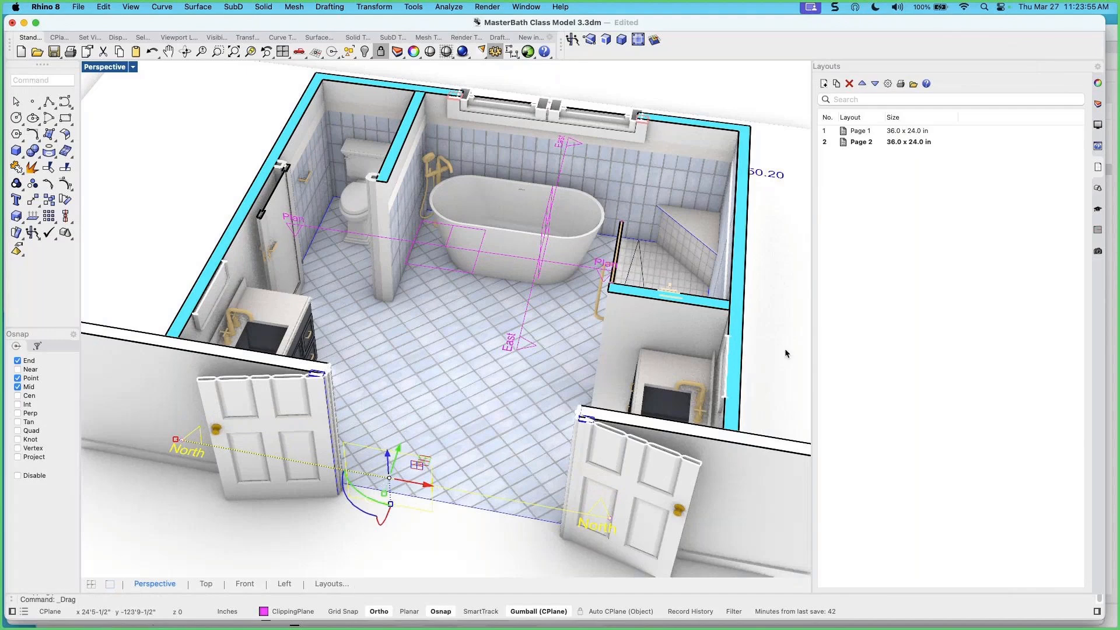
pyautogui.click(861, 143)
pyautogui.doubleClick(861, 143)
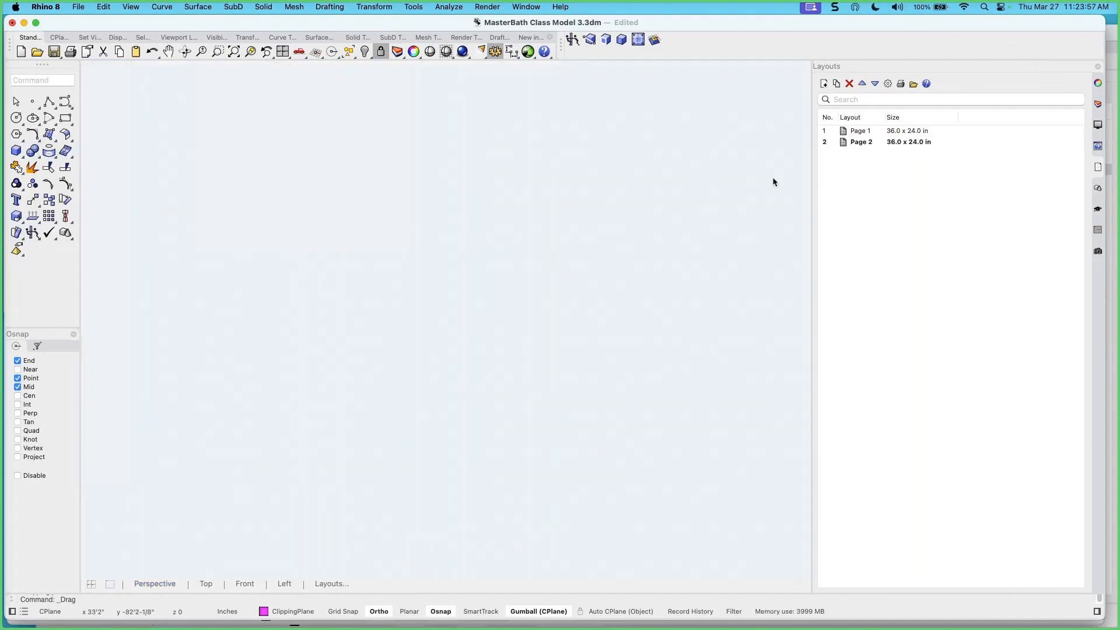
pyautogui.moveTo(444, 313); pyautogui.dragTo(426, 338, button='right')
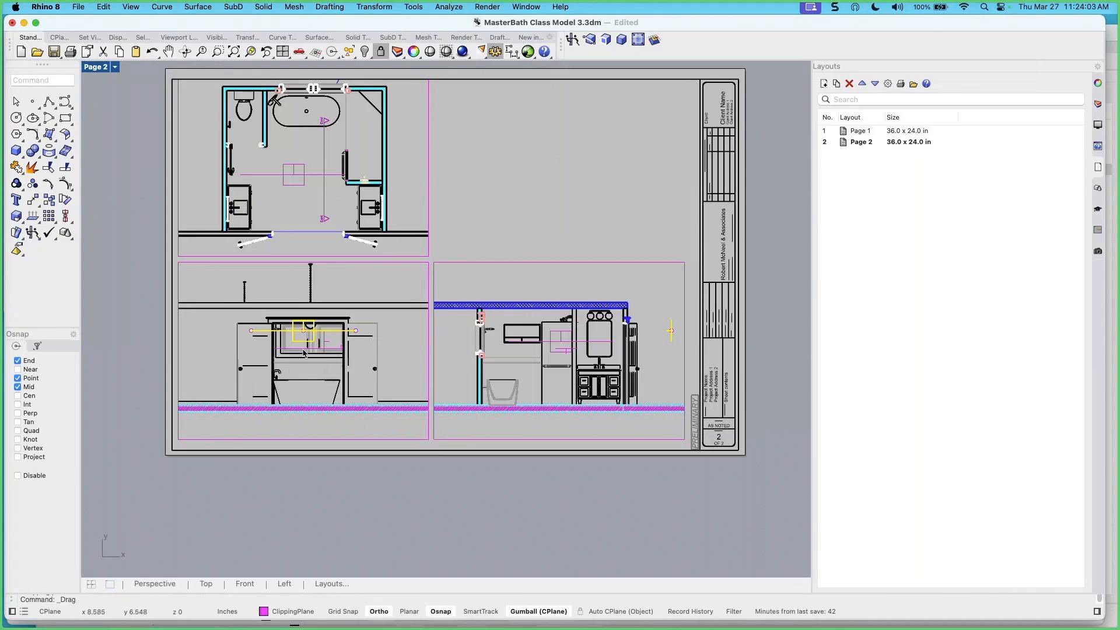
pyautogui.scroll(2, 304, 353)
pyautogui.moveTo(377, 288); pyautogui.dragTo(404, 300, button='right')
pyautogui.click(351, 386)
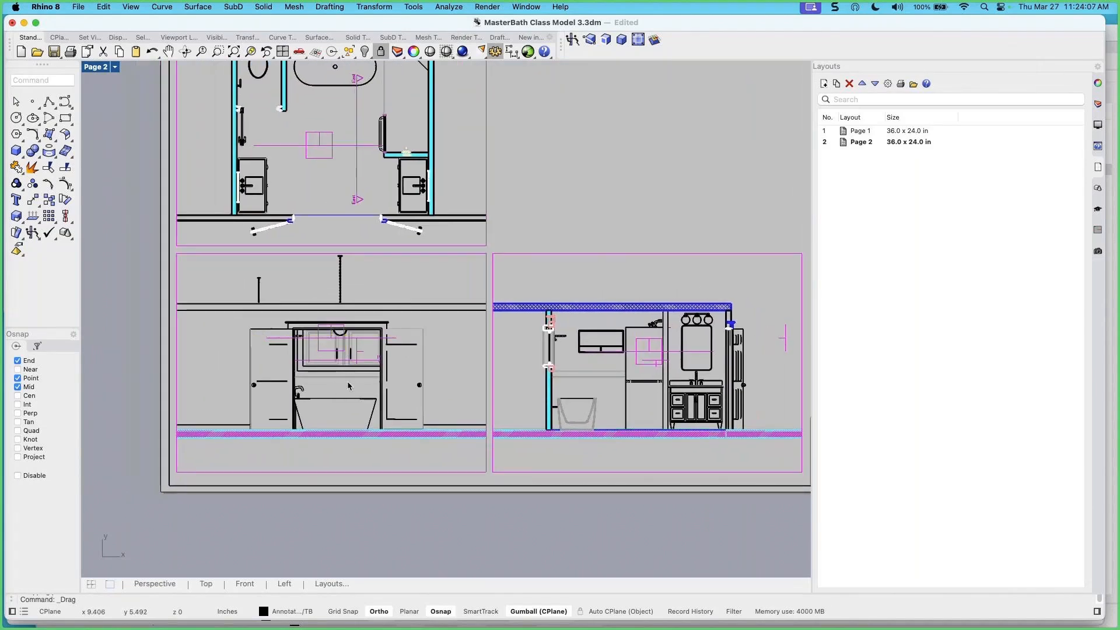
# Set the North detail on Page 2 to the Rendered display mode, and leave the detail
pyautogui.doubleClick(445, 367)
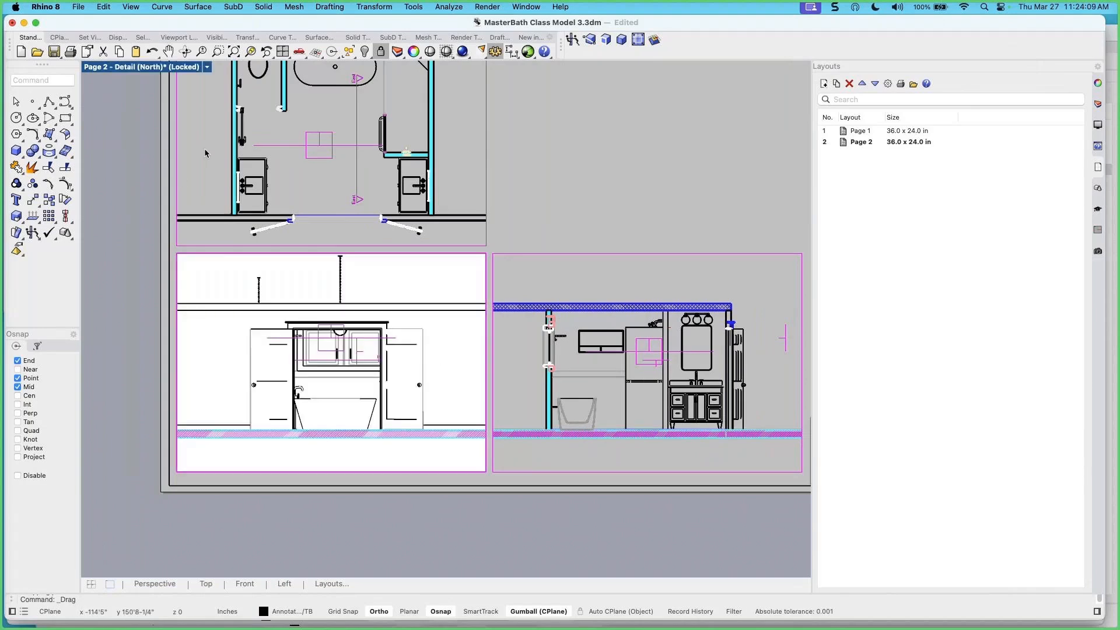
pyautogui.click(207, 68)
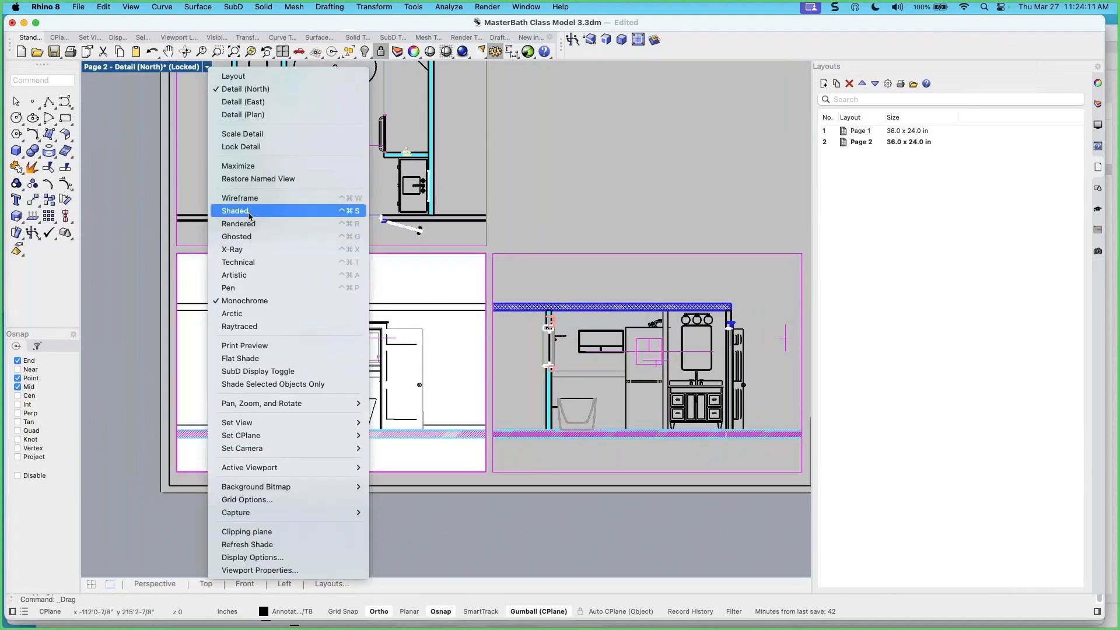
pyautogui.click(241, 225)
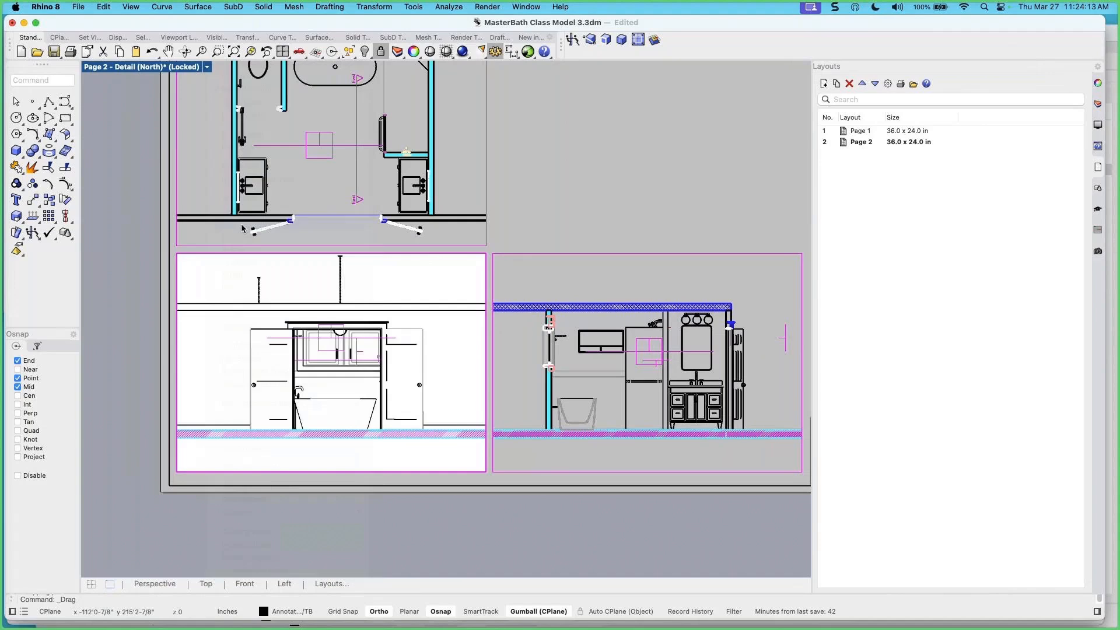
pyautogui.doubleClick(478, 476)
pyautogui.scroll(3, 398, 358)
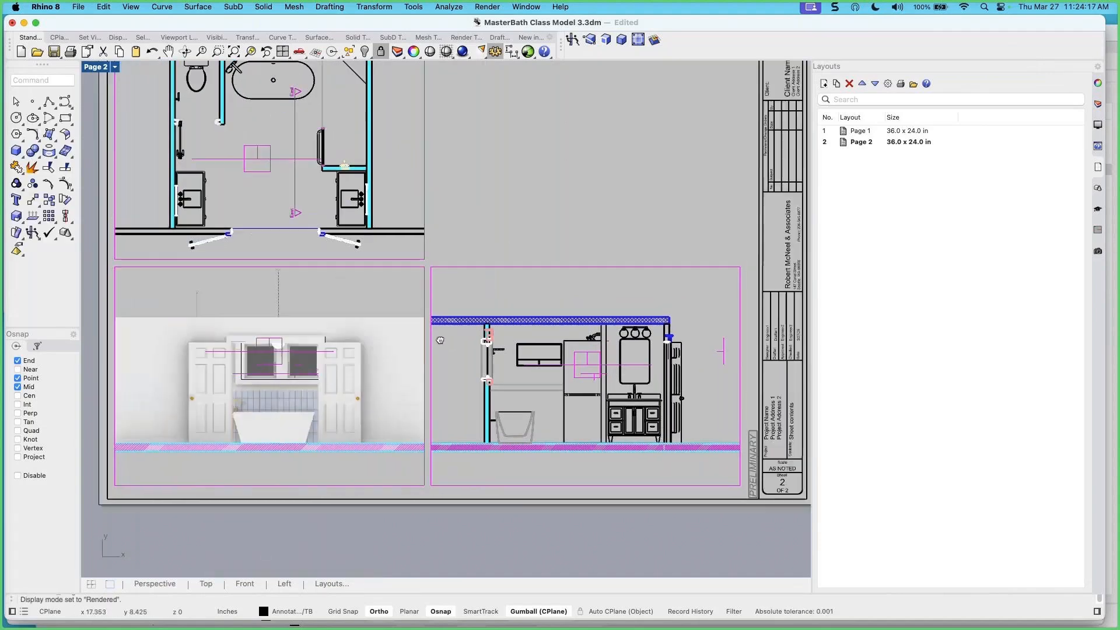
pyautogui.moveTo(385, 374); pyautogui.dragTo(441, 339, button='right')
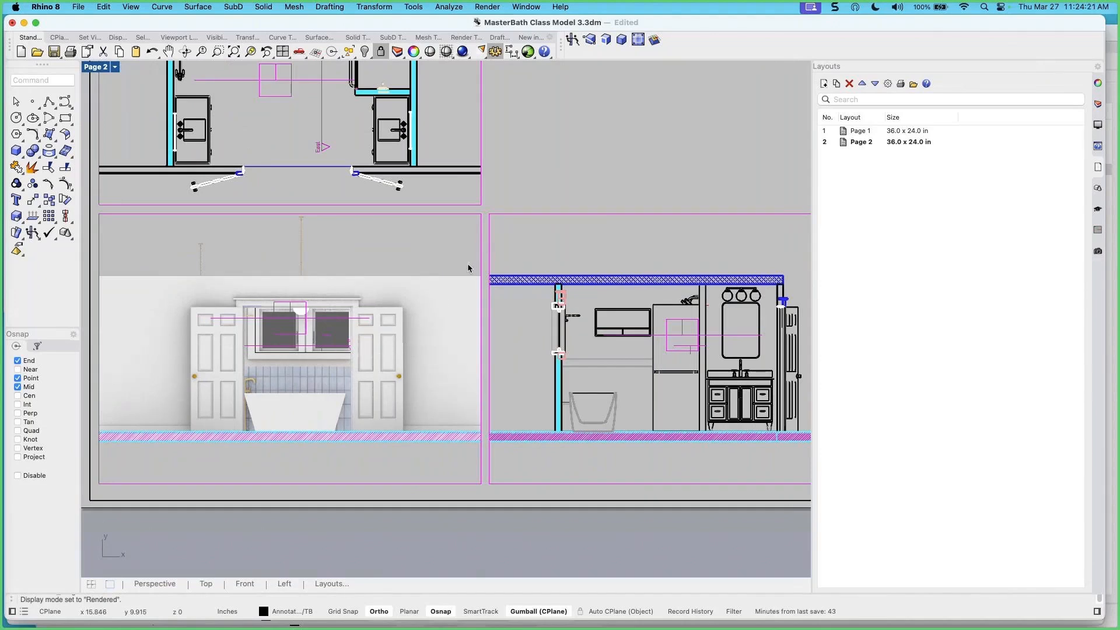
# Make the Dimension layer under Annotation the current layer, keeping it turned on
pyautogui.click(1098, 105)
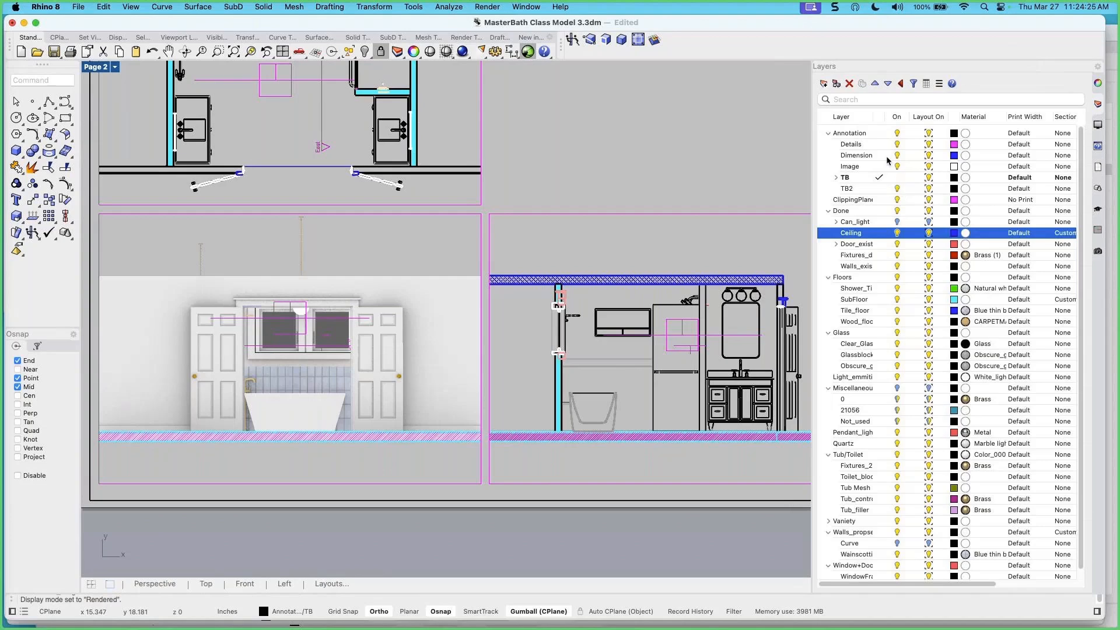
pyautogui.click(896, 156)
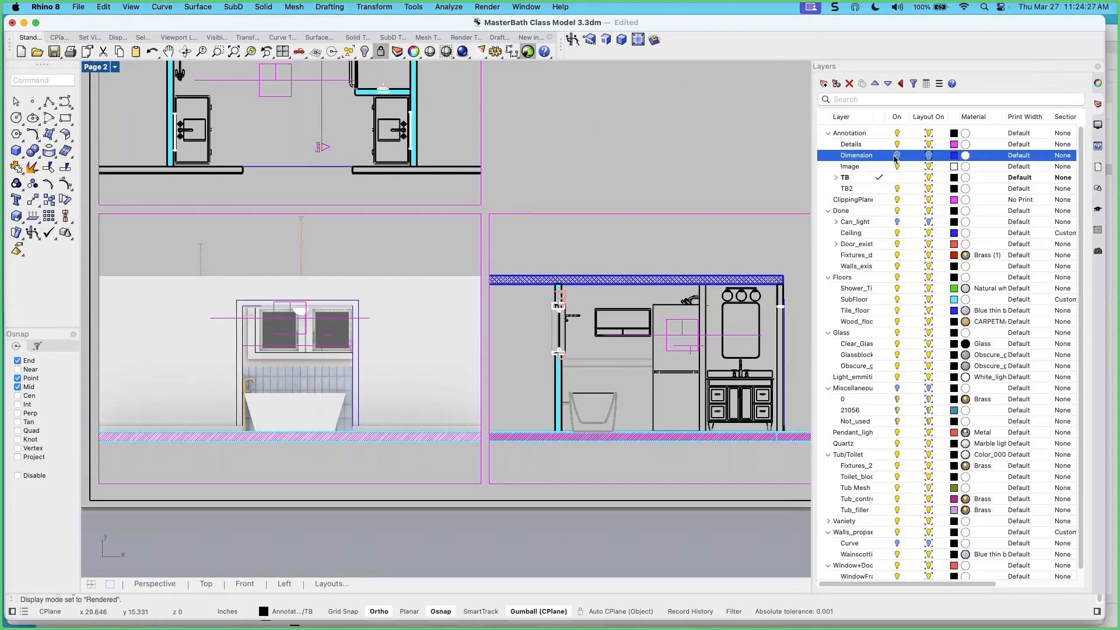
pyautogui.click(897, 156)
pyautogui.click(882, 156)
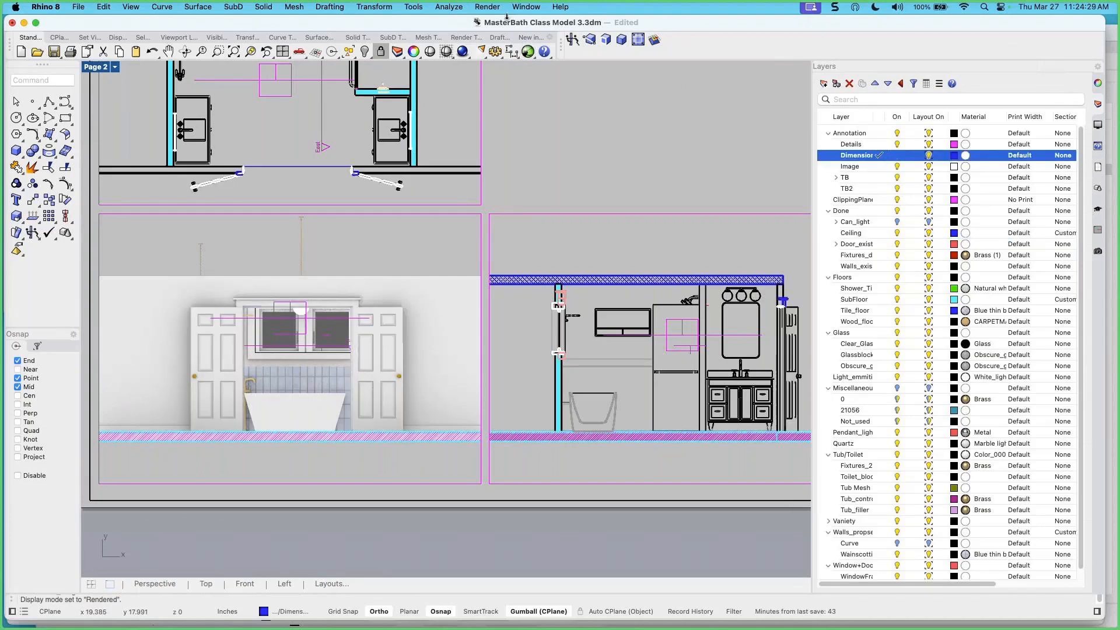
pyautogui.click(378, 8)
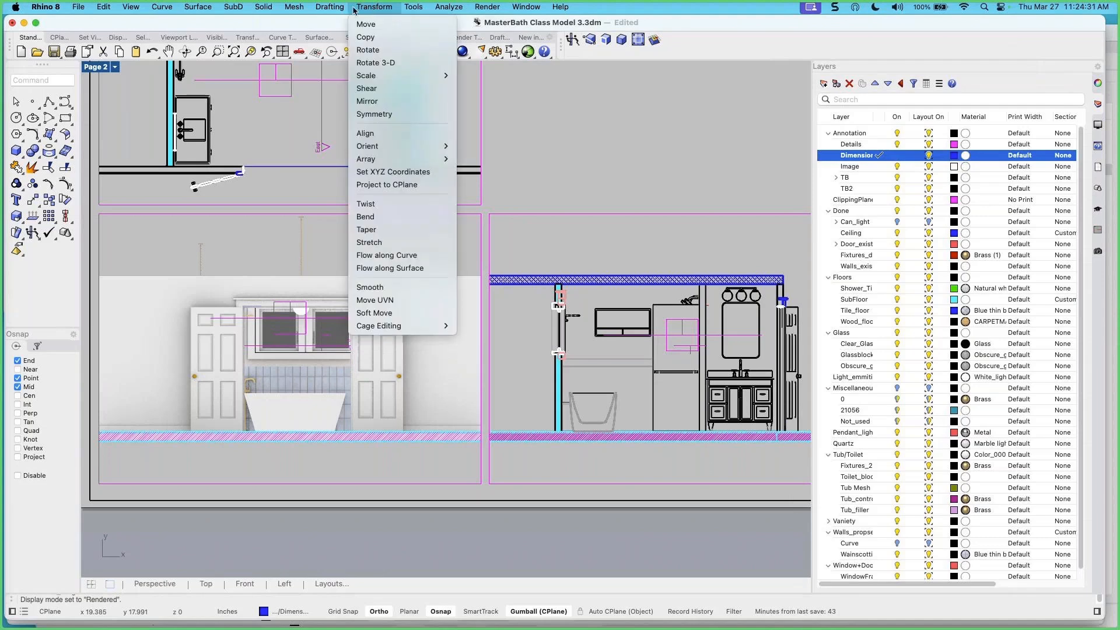
pyautogui.click(333, 23)
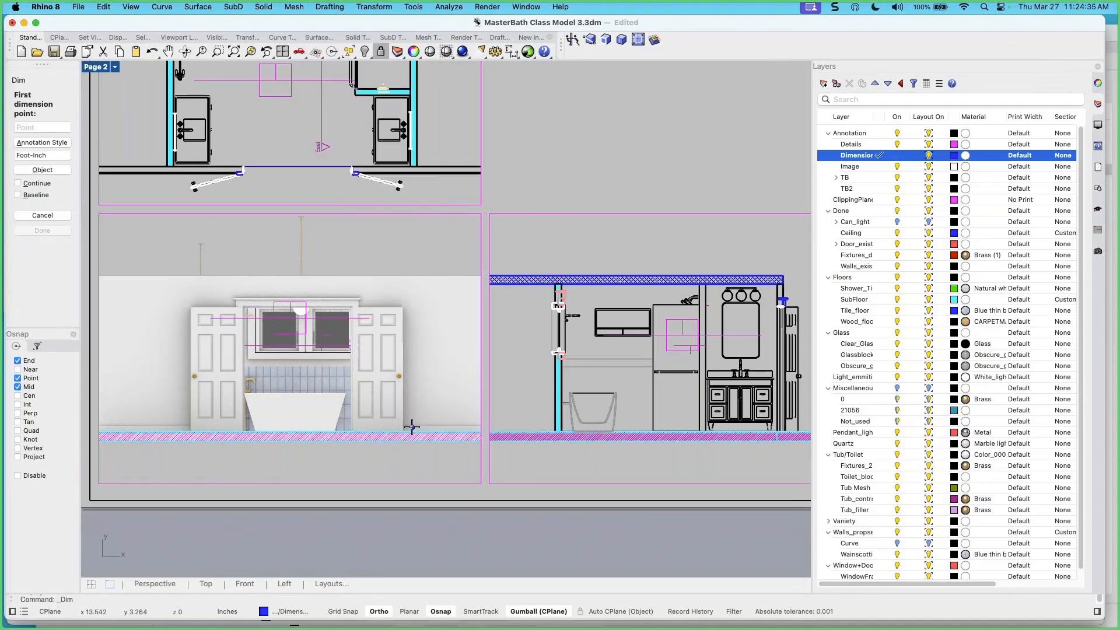
pyautogui.click(478, 432)
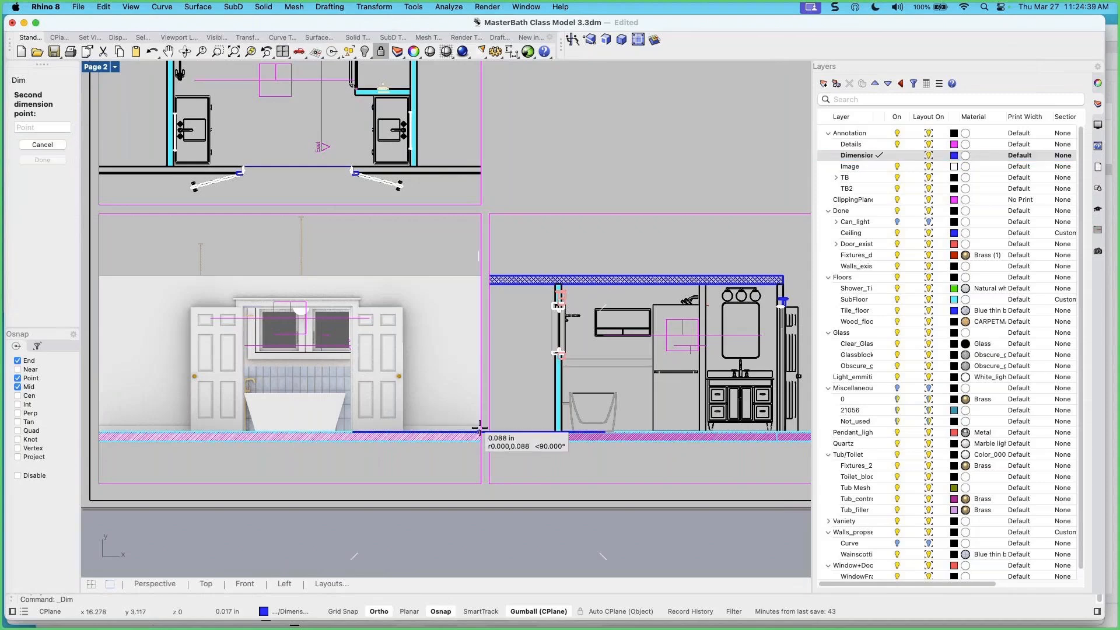
pyautogui.click(478, 277)
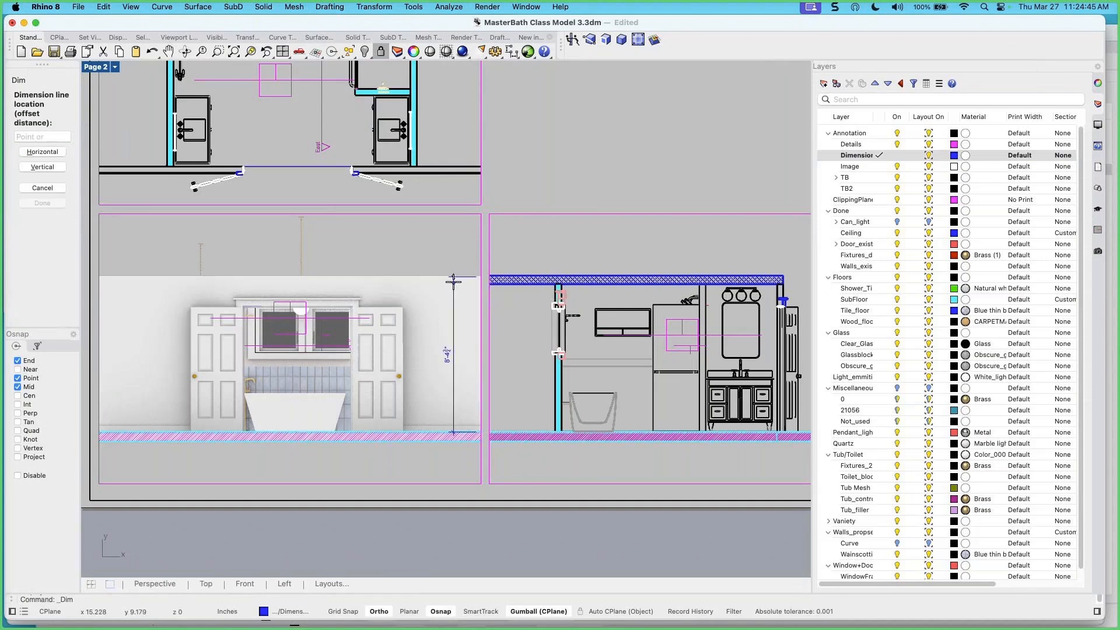
pyautogui.press('Escape')
# Set the North detail on Page 2 to the Shaded display mode, and leave the detail
pyautogui.scroll(3, 455, 287)
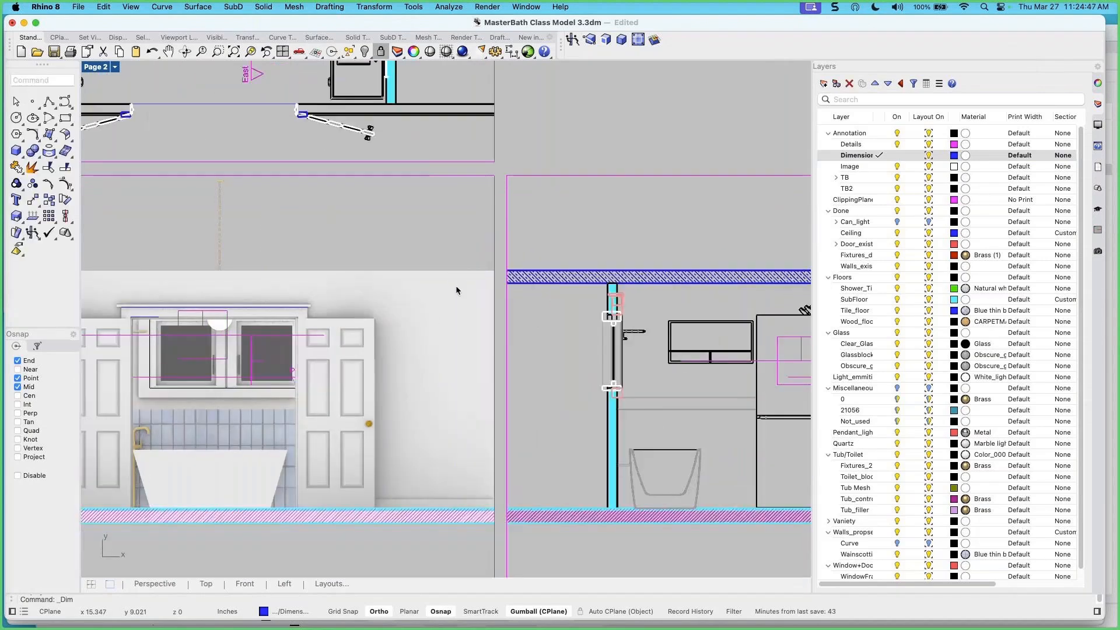
pyautogui.moveTo(452, 309); pyautogui.dragTo(499, 282, button='right')
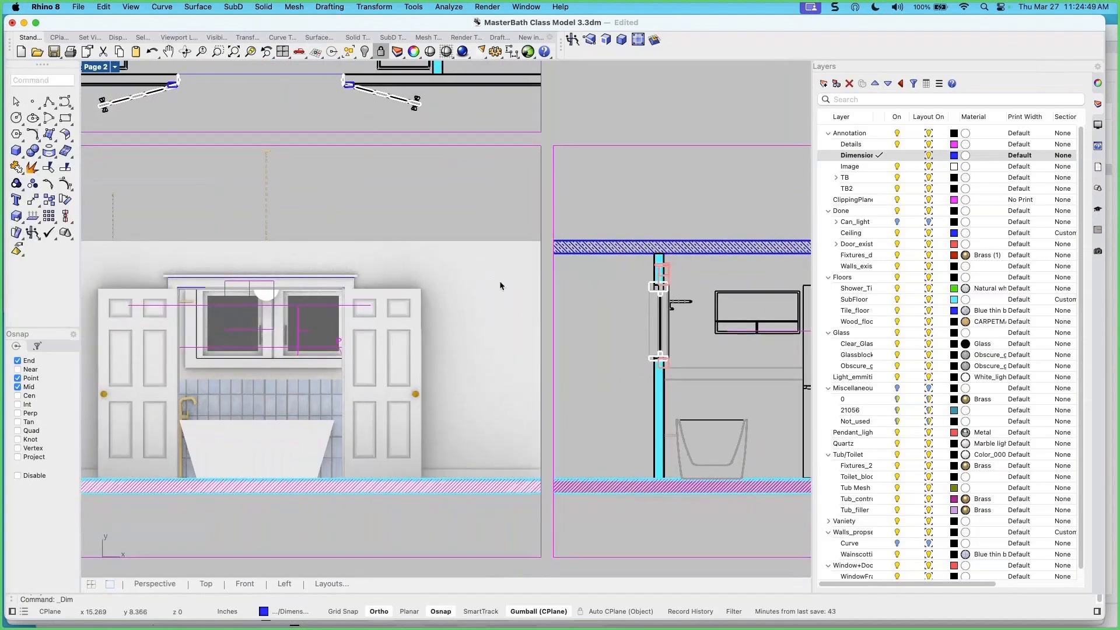
pyautogui.doubleClick(464, 205)
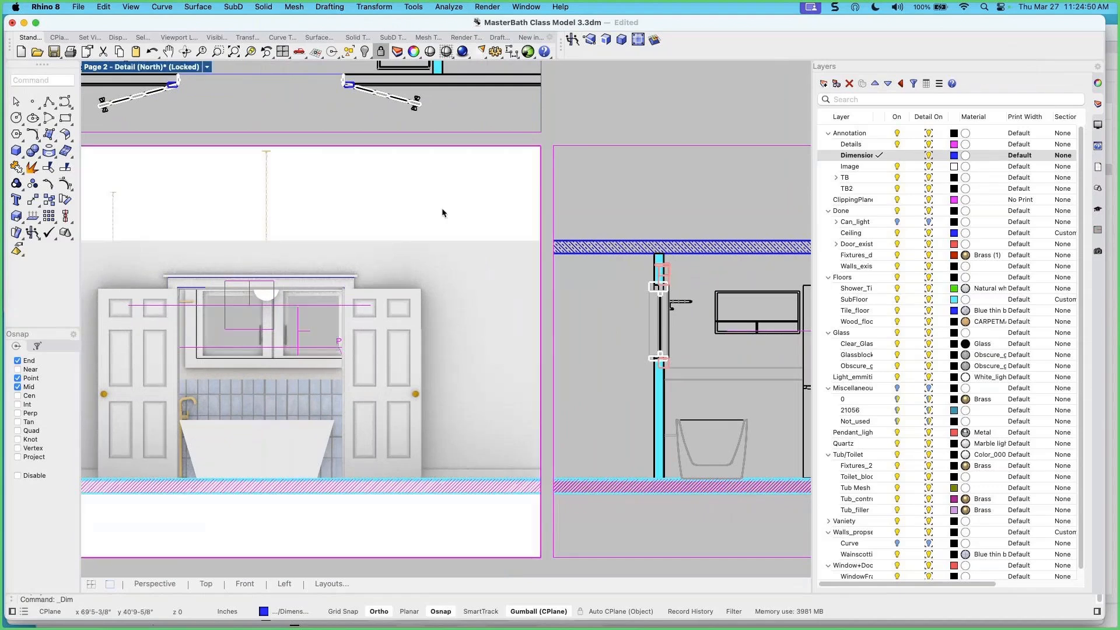
pyautogui.click(207, 68)
pyautogui.click(292, 207)
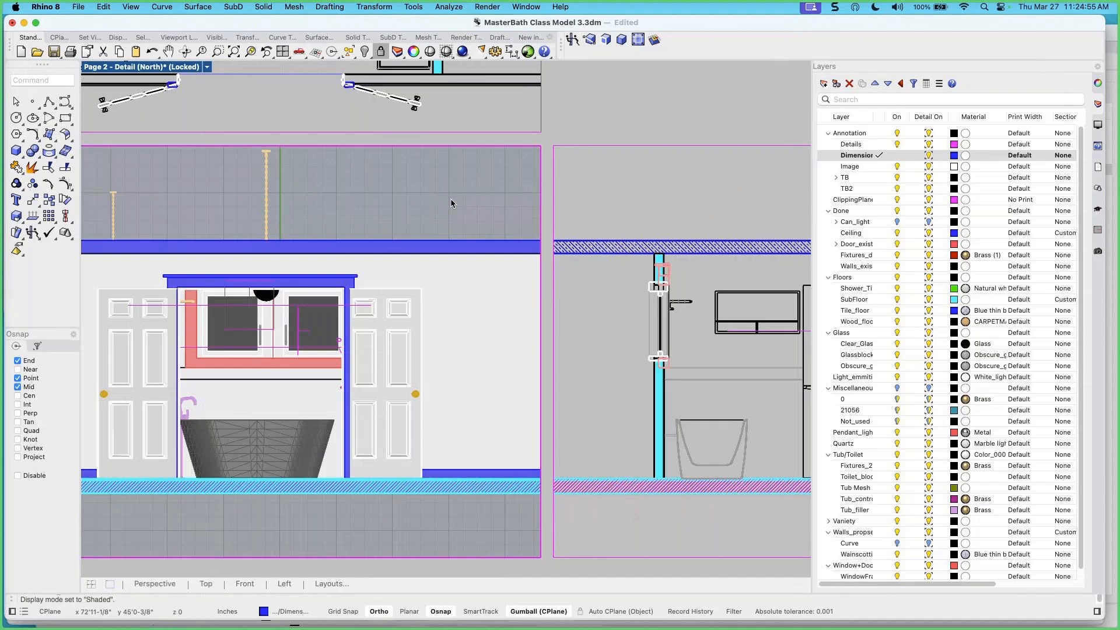
pyautogui.doubleClick(450, 199)
# Turn on the Vertex and Project snaps, and add a vertical linear dimension from the floor slab's underside to the door casing's top in the North detail
pyautogui.scroll(-4, 460, 221)
pyautogui.moveTo(449, 230); pyautogui.dragTo(384, 251, button='right')
pyautogui.scroll(2, 384, 255)
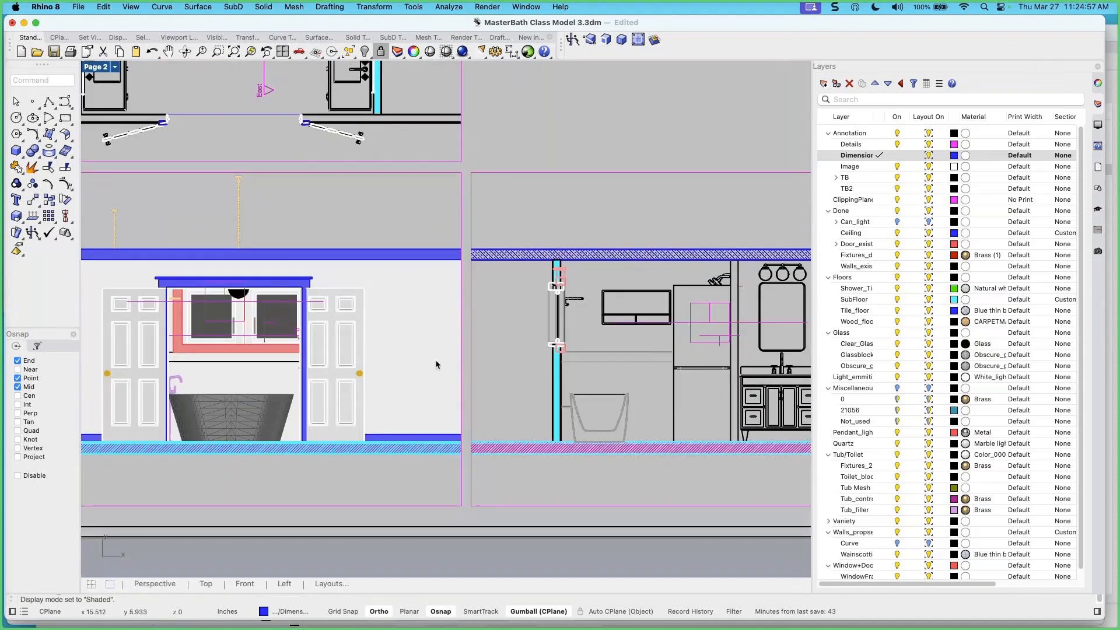
pyautogui.click(856, 155)
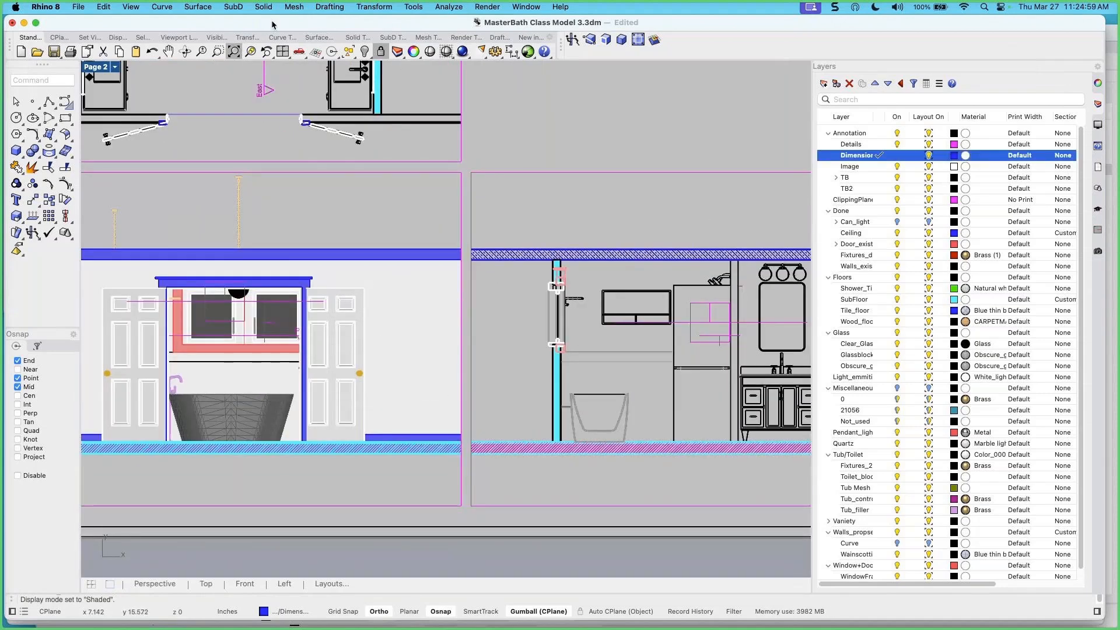
pyautogui.click(329, 6)
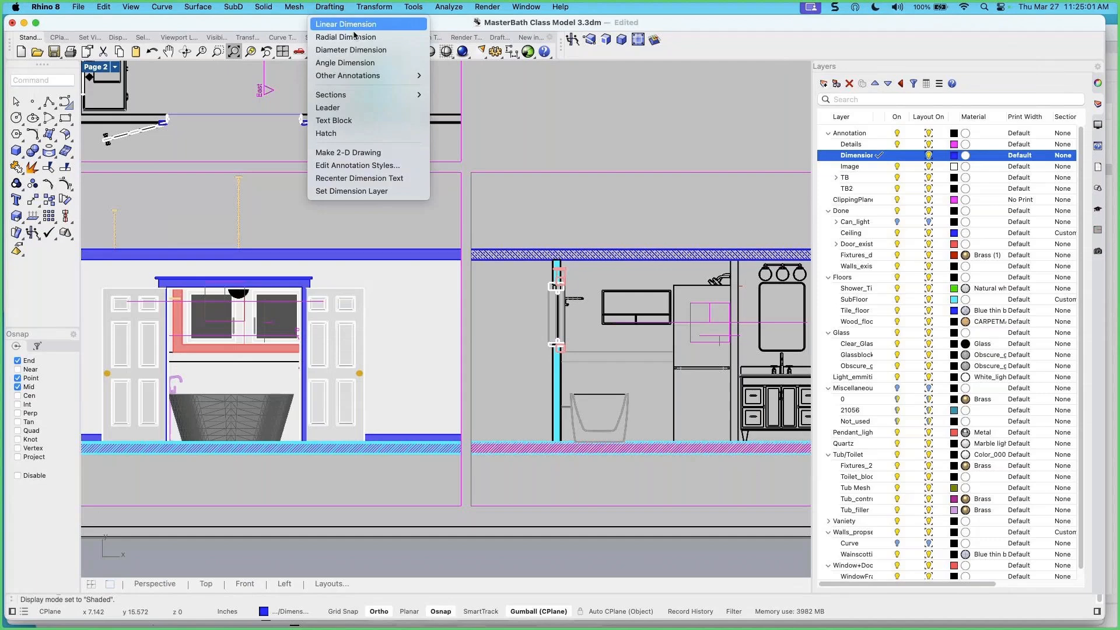
pyautogui.click(350, 23)
pyautogui.click(460, 455)
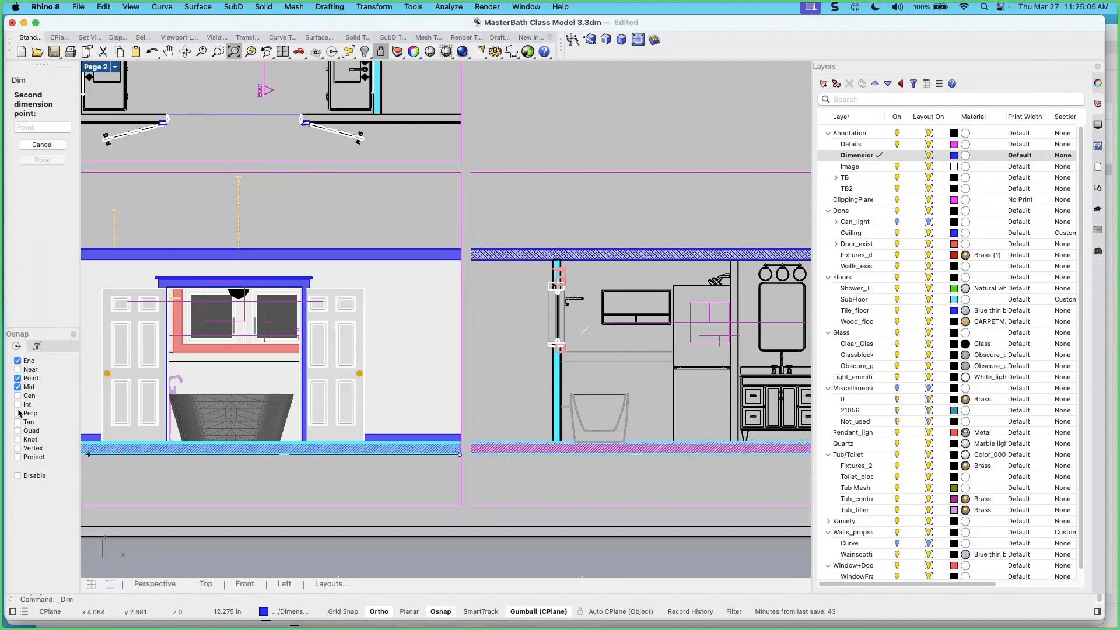
pyautogui.click(18, 458)
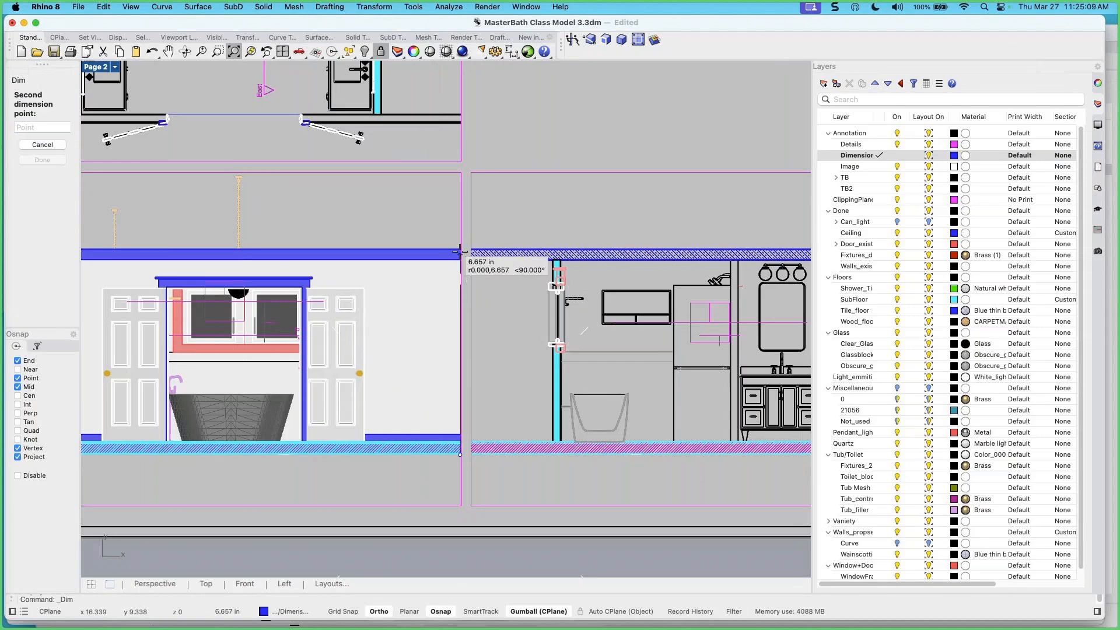
pyautogui.click(312, 268)
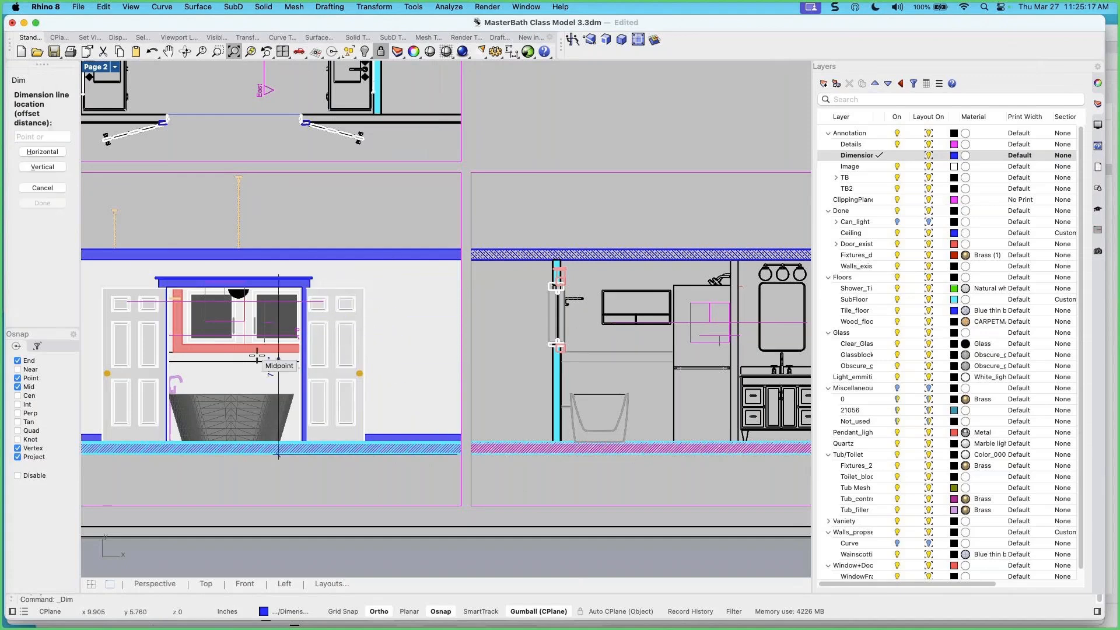
pyautogui.click(391, 358)
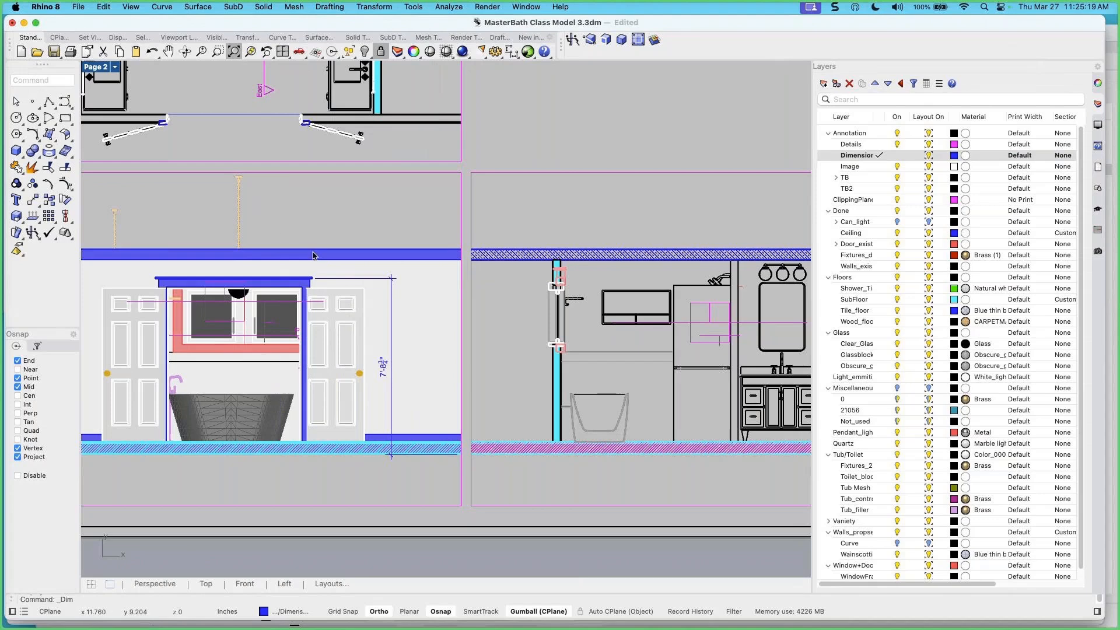
# Move the lower origin point of the North detail's vertical dimension up to the top of the floor
pyautogui.click(391, 380)
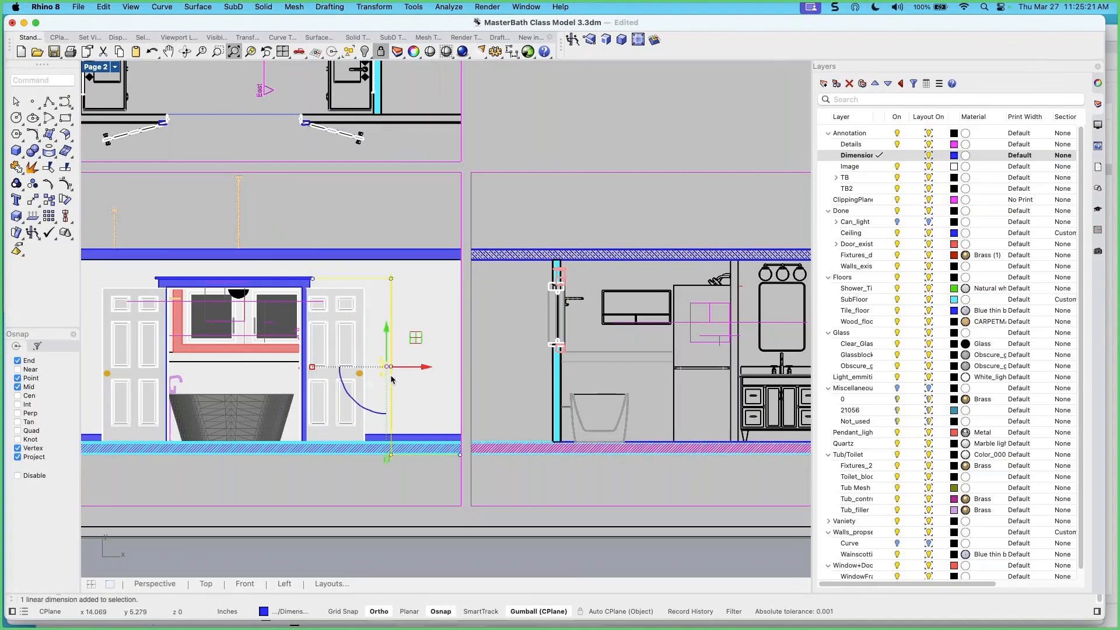
pyautogui.click(461, 456)
pyautogui.moveTo(461, 456); pyautogui.dragTo(458, 441)
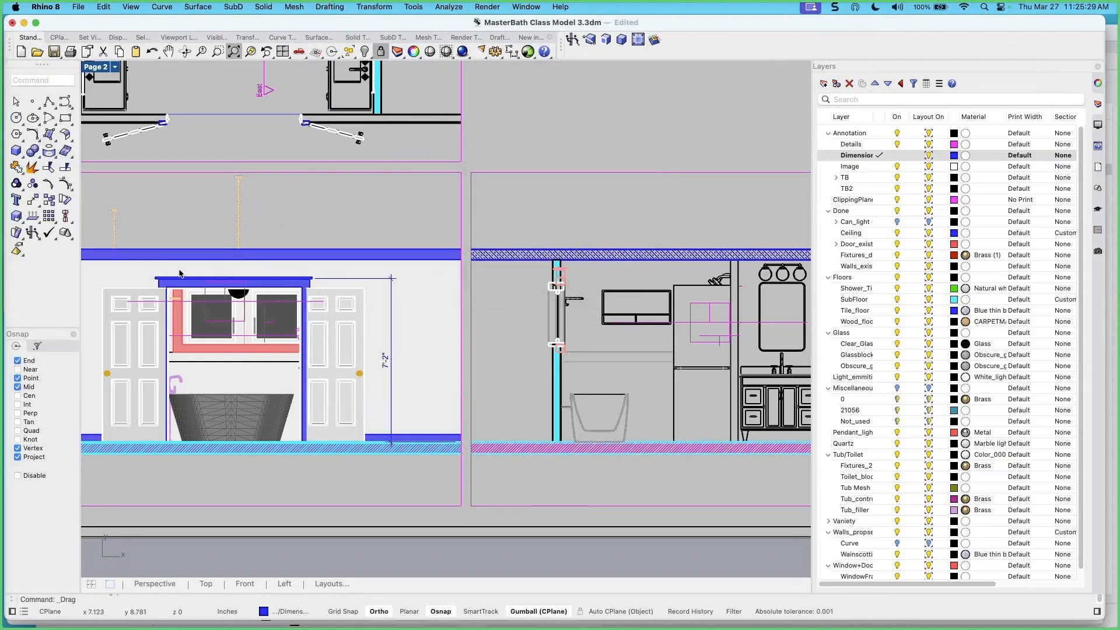
# Add a horizontal linear dimension across the full width of the door casing's head, placed above the ceiling in the North detail
pyautogui.rightClick(171, 229)
pyautogui.click(153, 274)
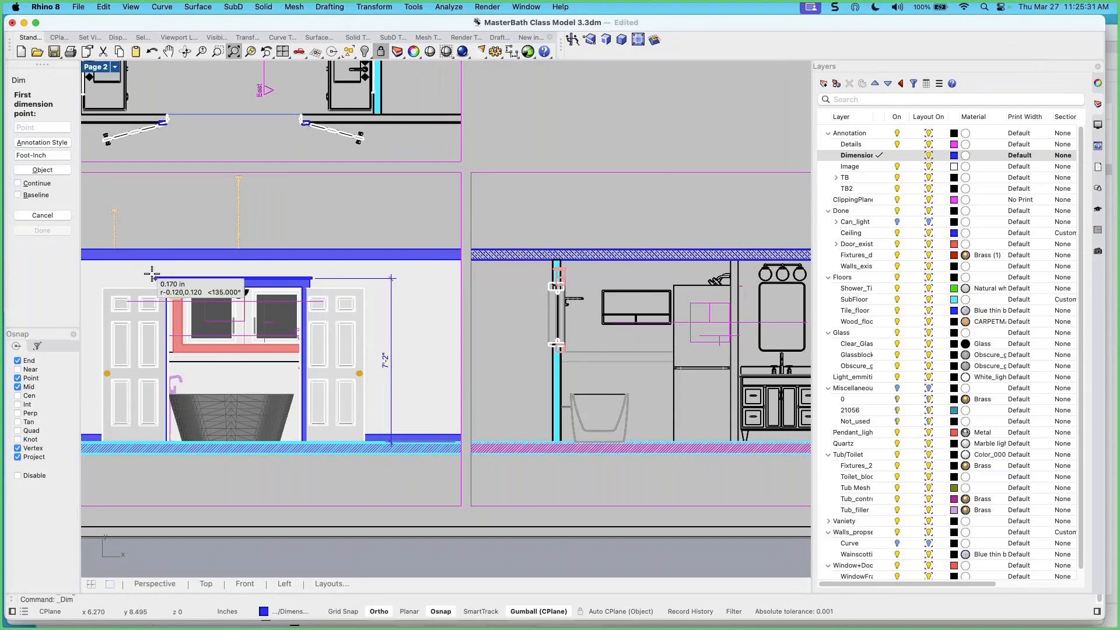
pyautogui.click(312, 279)
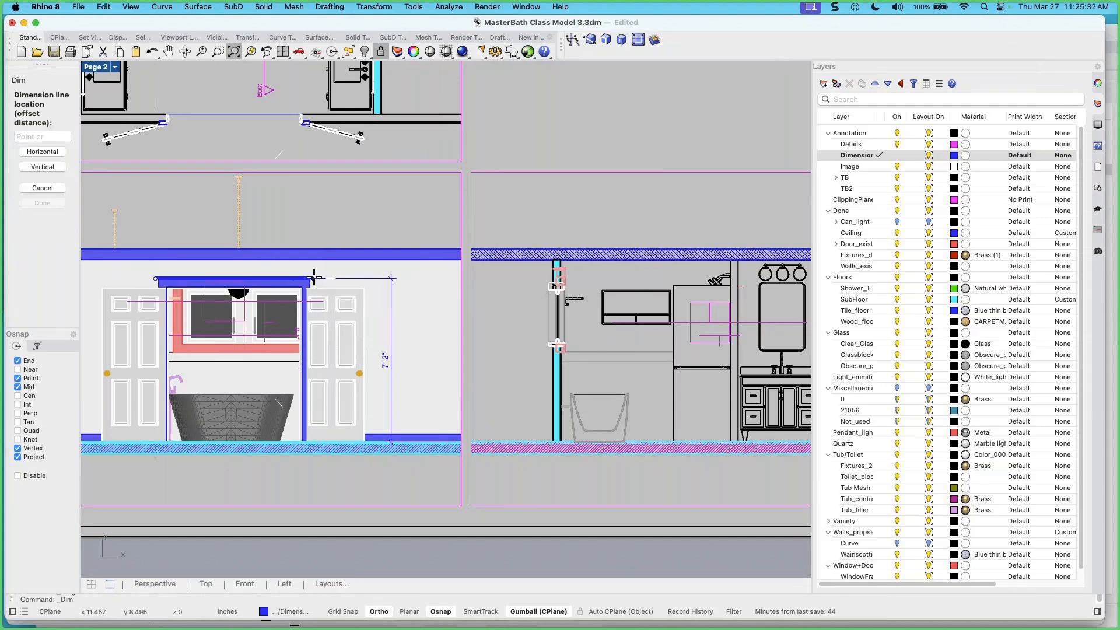
pyautogui.click(312, 230)
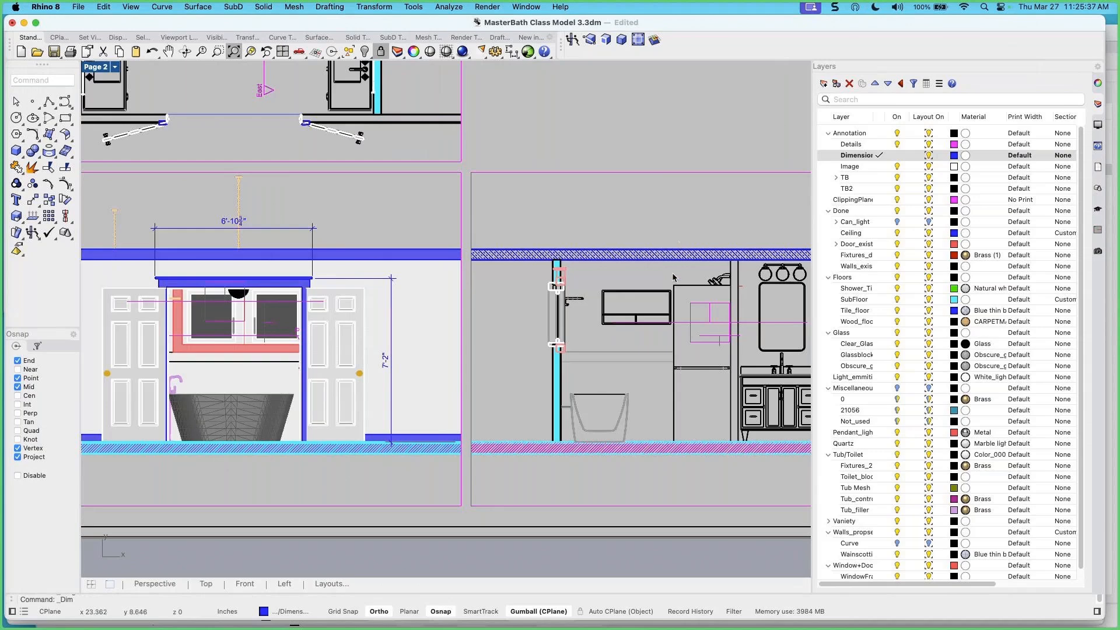
# Activate the East detail and dimension the room height from floor to ceiling, placing the dimension outside the wall beside the tub
pyautogui.scroll(-2, 673, 277)
pyautogui.moveTo(672, 277); pyautogui.dragTo(506, 278, button='right')
pyautogui.doubleClick(558, 229)
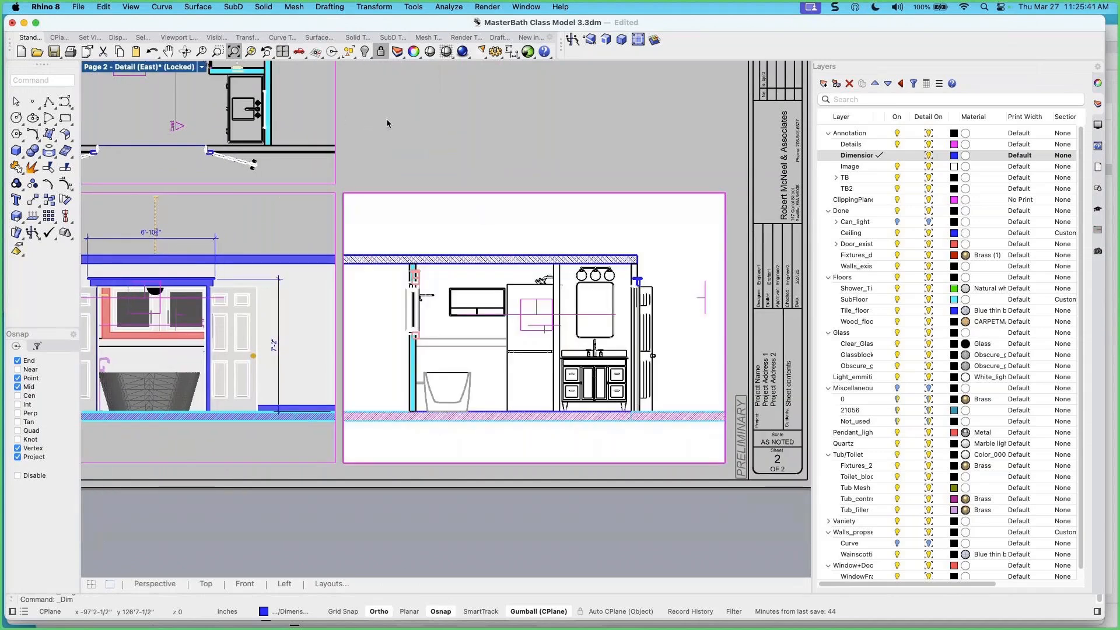
pyautogui.rightClick(387, 123)
pyautogui.moveTo(467, 127)
pyautogui.click(642, 139)
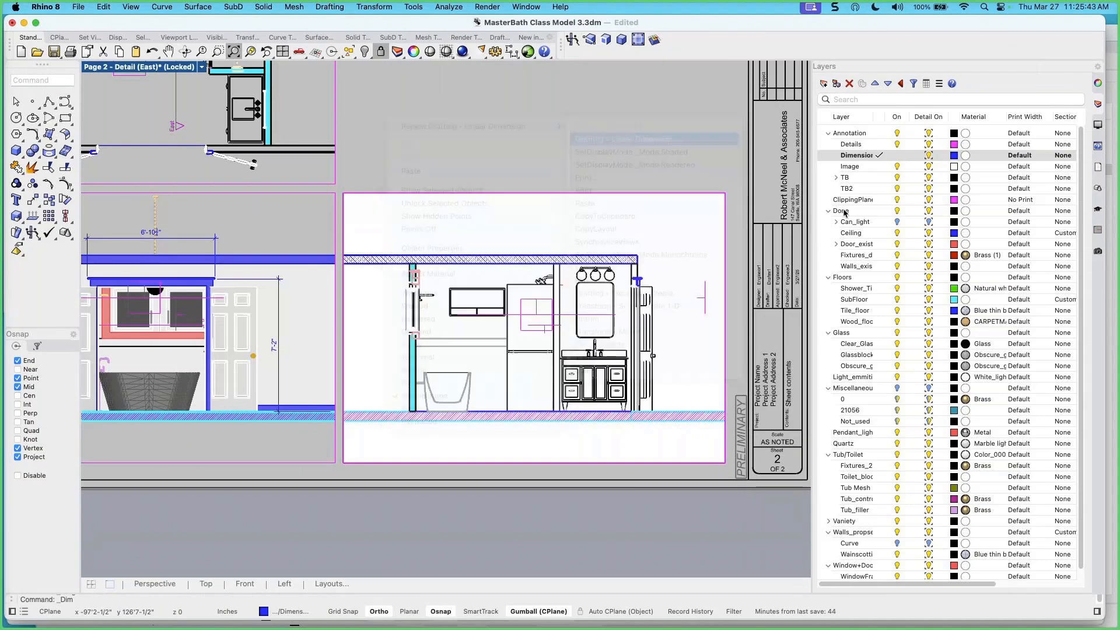
pyautogui.click(555, 413)
pyautogui.click(550, 261)
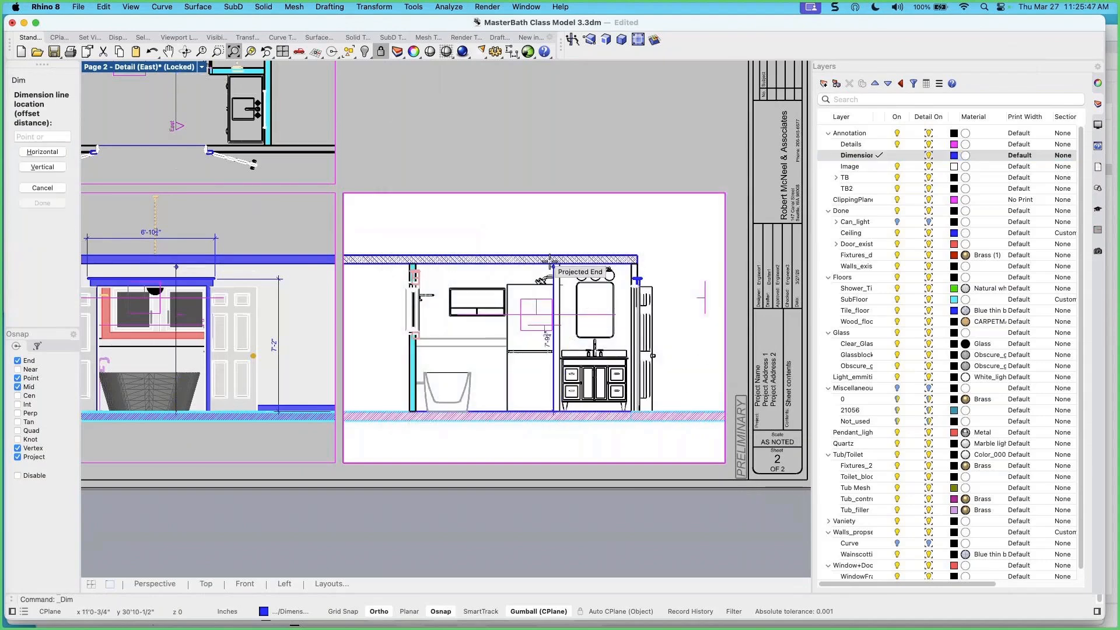
pyautogui.click(377, 271)
# Dimension the horizontal distance from the window wall to the partition beside the vanity, placed above the ceiling, and leave the East detail
pyautogui.press('Return')
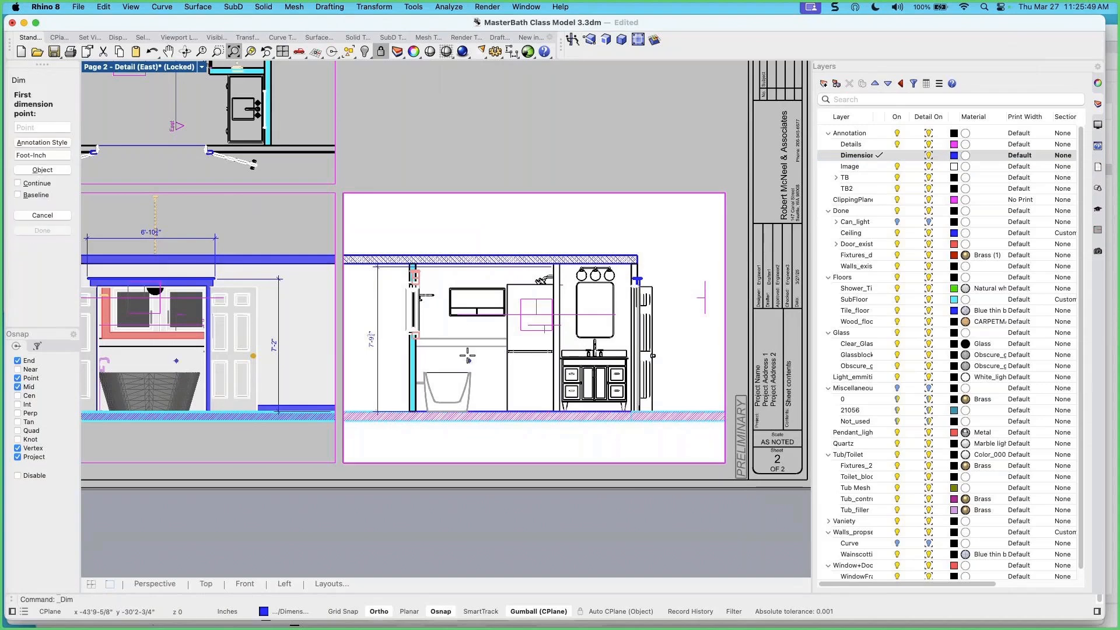
pyautogui.click(417, 260)
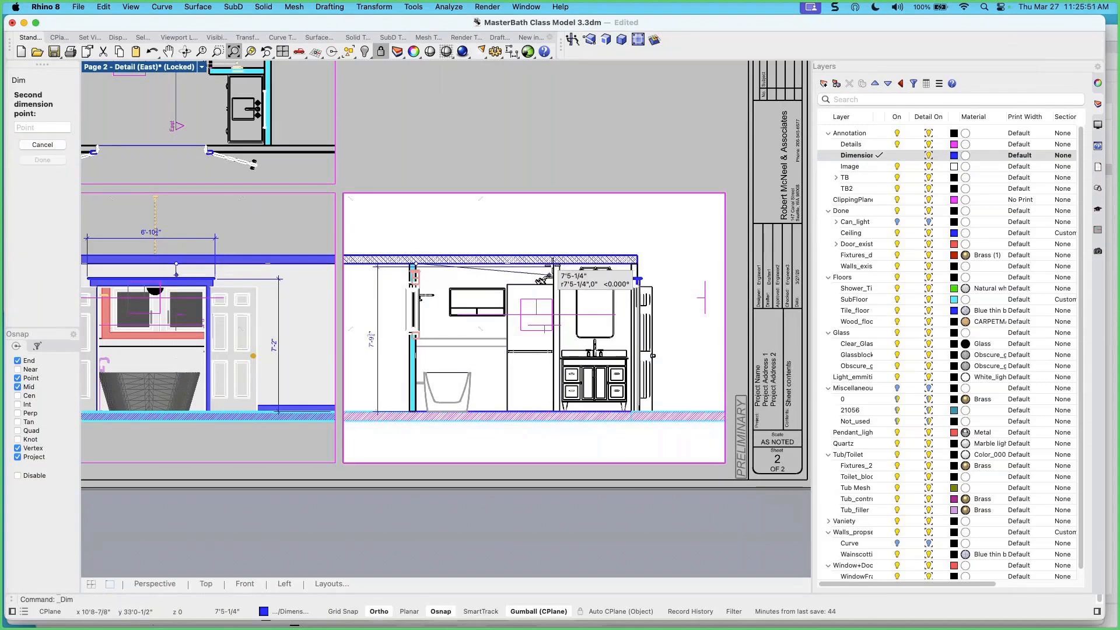
pyautogui.click(554, 260)
pyautogui.click(554, 228)
pyautogui.doubleClick(566, 167)
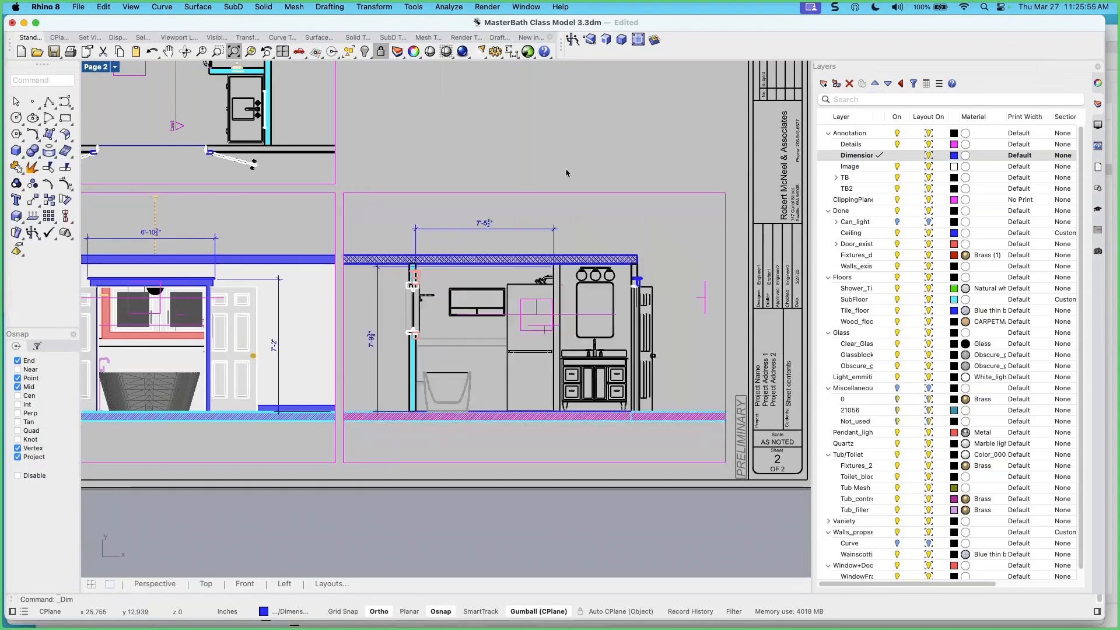
# Dimension the overall width of the bathroom between its outer side walls in the plan detail, placing the line across the room
pyautogui.scroll(-5, 408, 242)
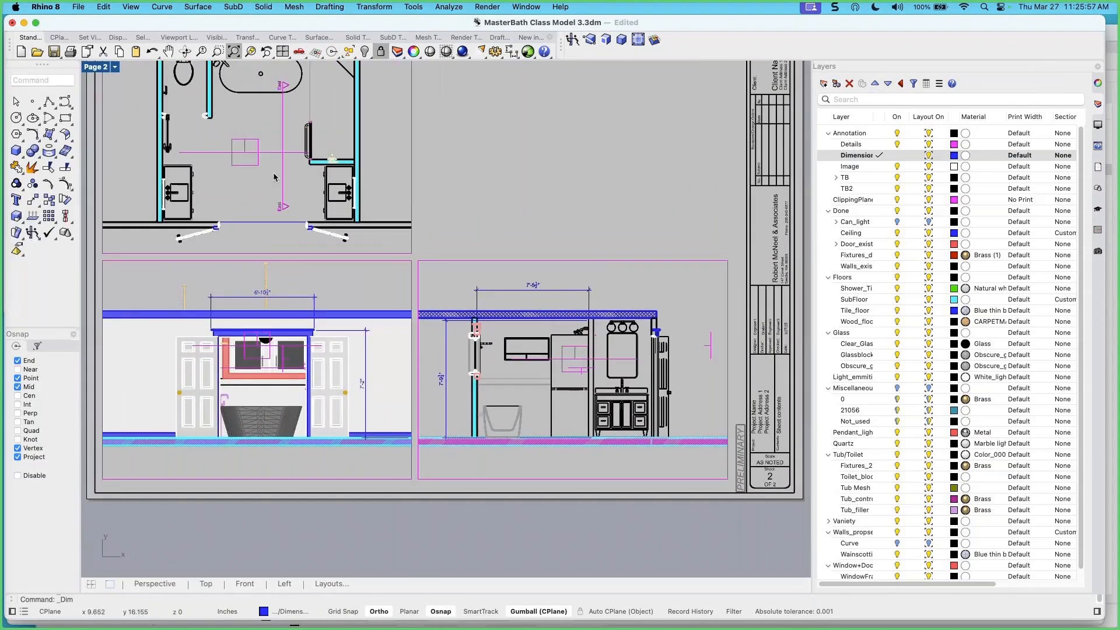
pyautogui.scroll(2, 197, 171)
pyautogui.press('Return')
pyautogui.click(156, 151)
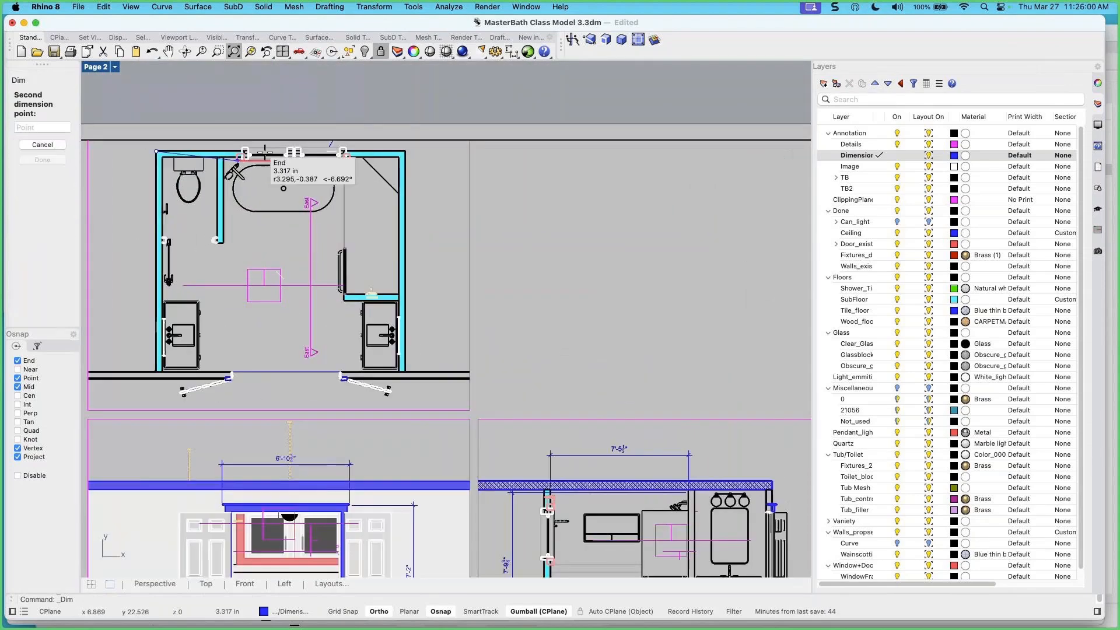
pyautogui.click(396, 156)
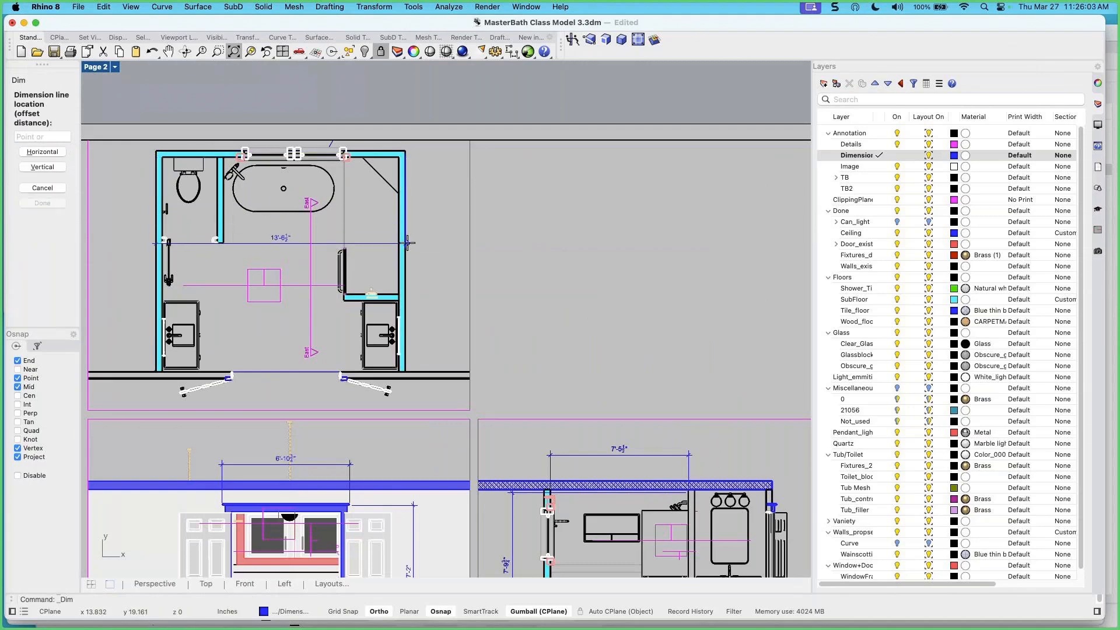
pyautogui.click(407, 236)
# Dimension the bathroom's depth from the outer window-wall corner to the entry wall, placing the dimension outside the plan's shower-side wall
pyautogui.press('Return')
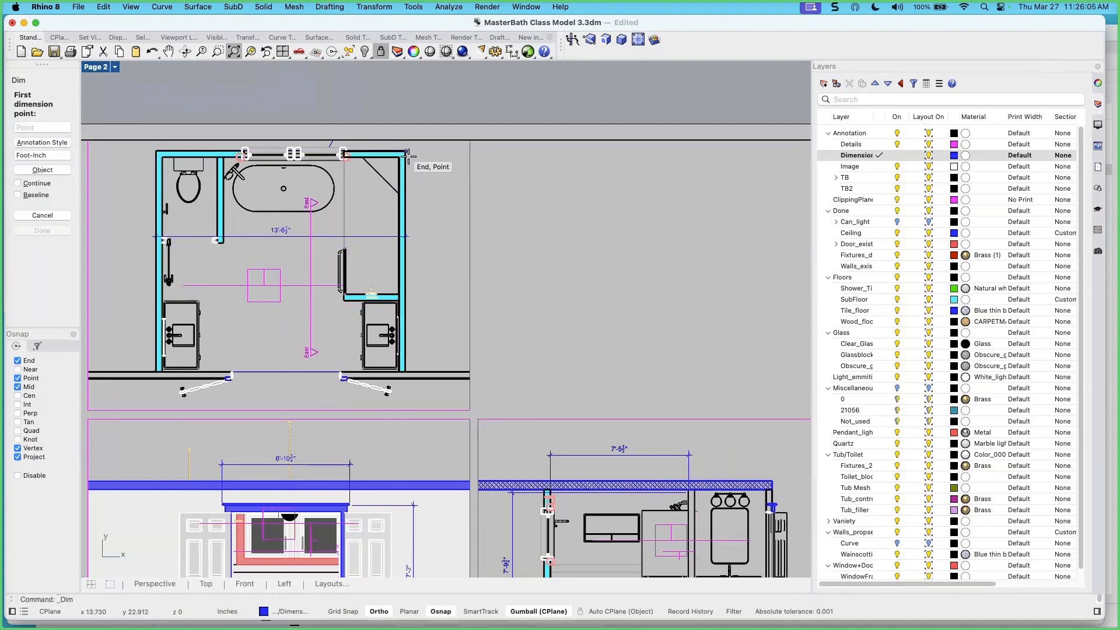
pyautogui.click(406, 151)
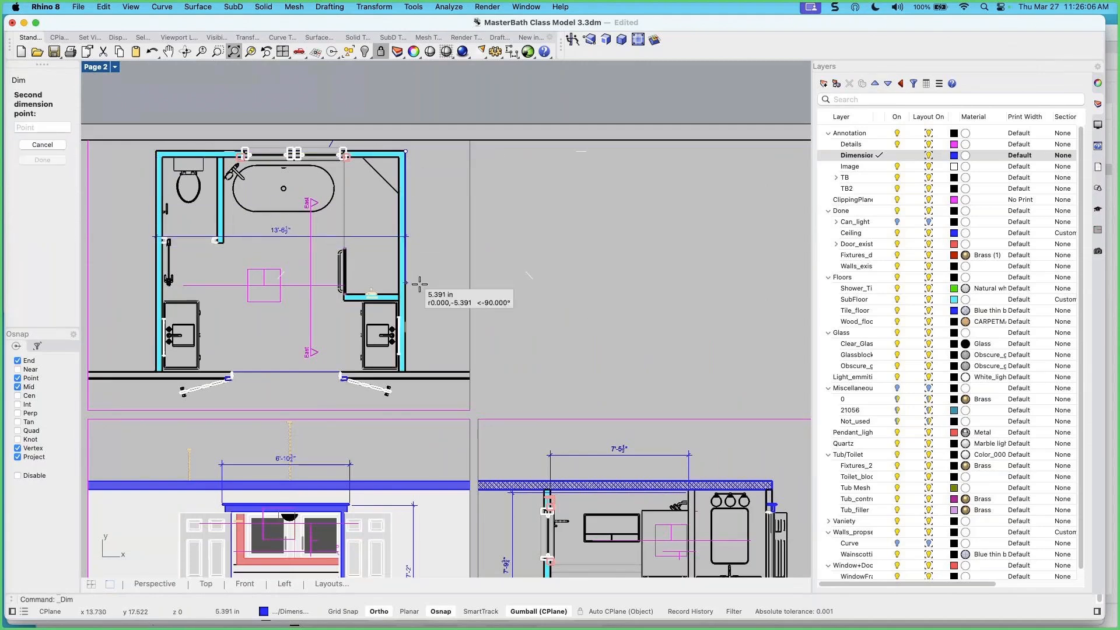
pyautogui.click(413, 364)
pyautogui.click(442, 356)
# Open the print setup for both layouts and preview Page 2
pyautogui.scroll(-5, 441, 356)
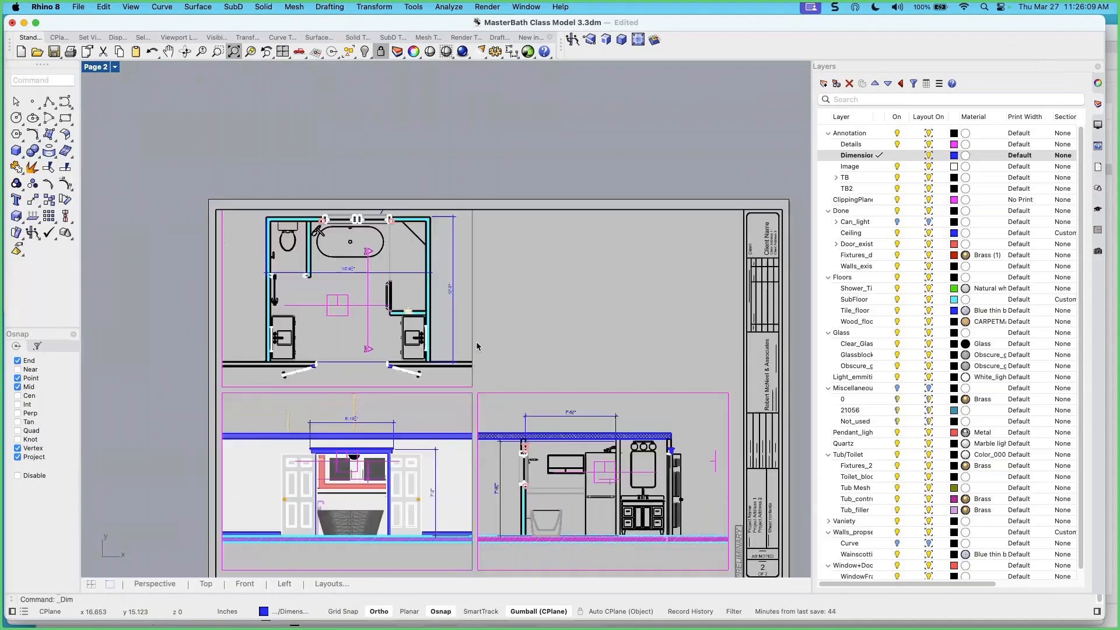
pyautogui.scroll(2, 388, 275)
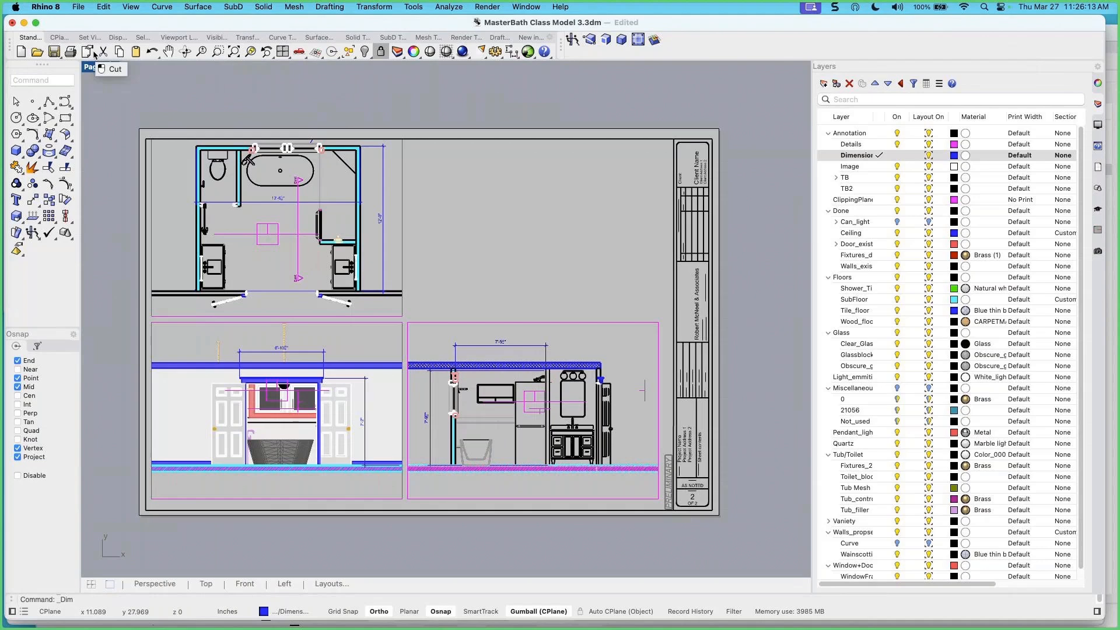
pyautogui.click(73, 54)
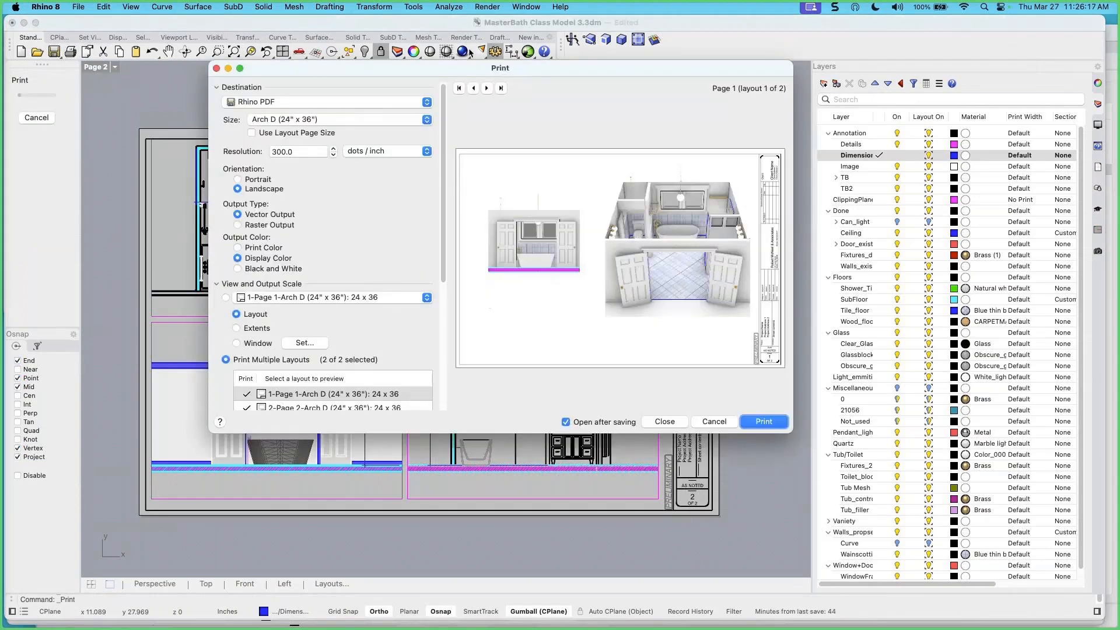
pyautogui.click(487, 88)
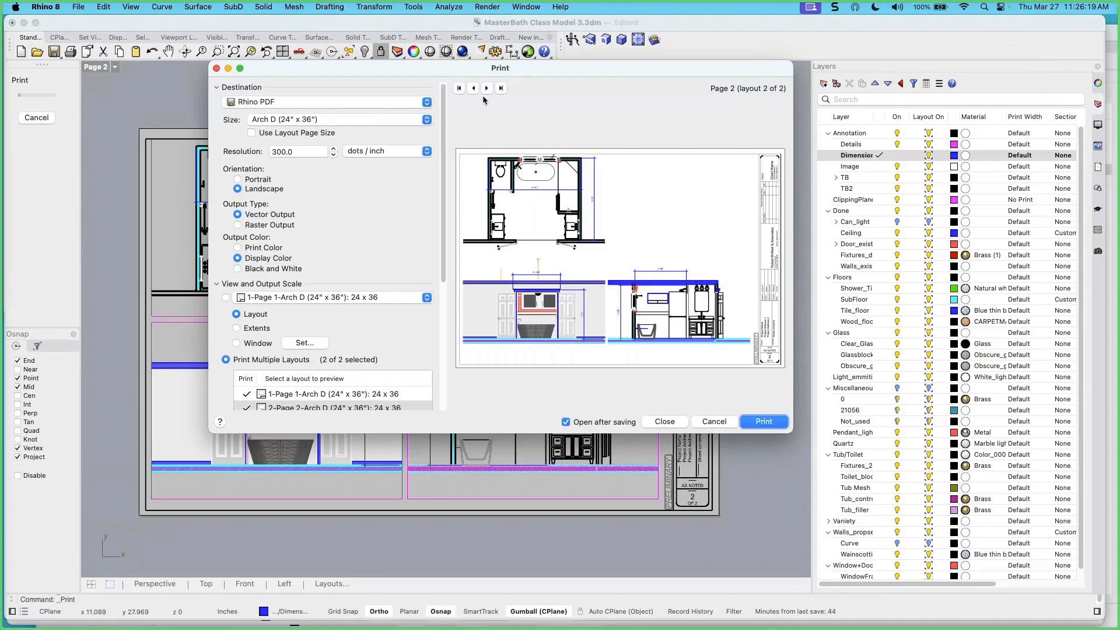